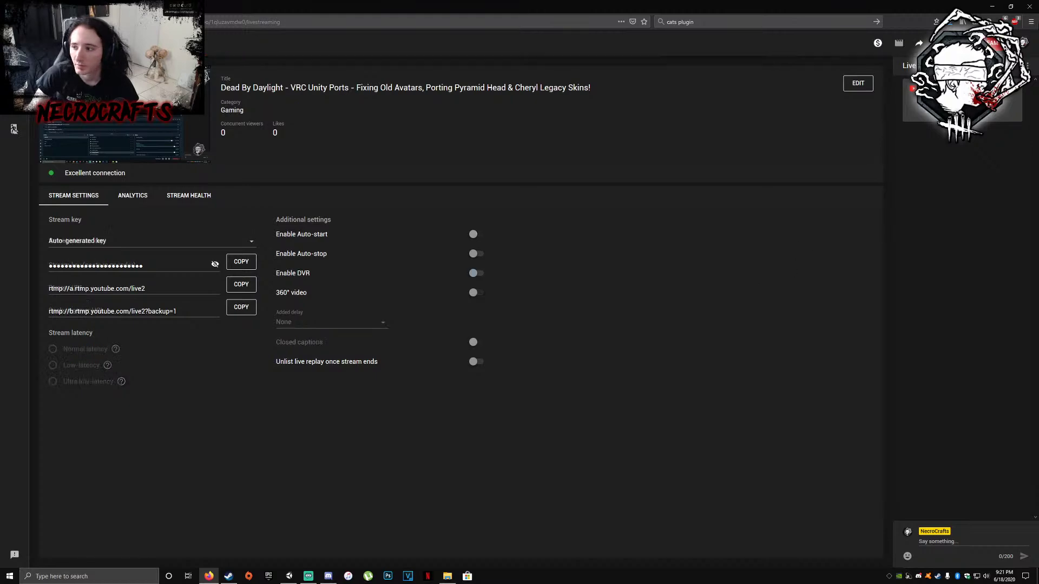
Minimize the browser and streaming windows, move the Discord window aside and dismiss Unity's shader update dialog
left_click(992, 7)
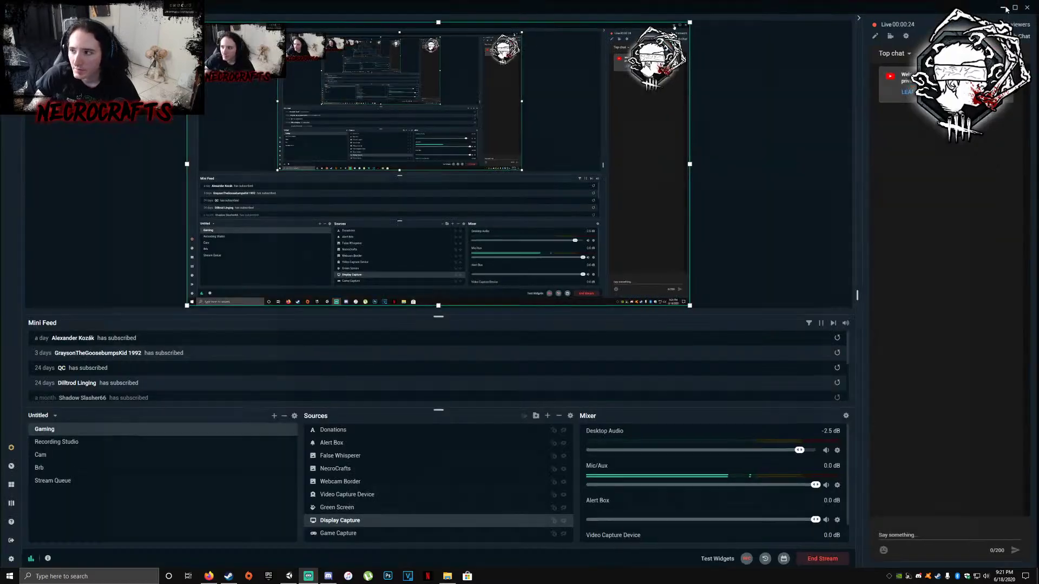
left_click(1005, 5)
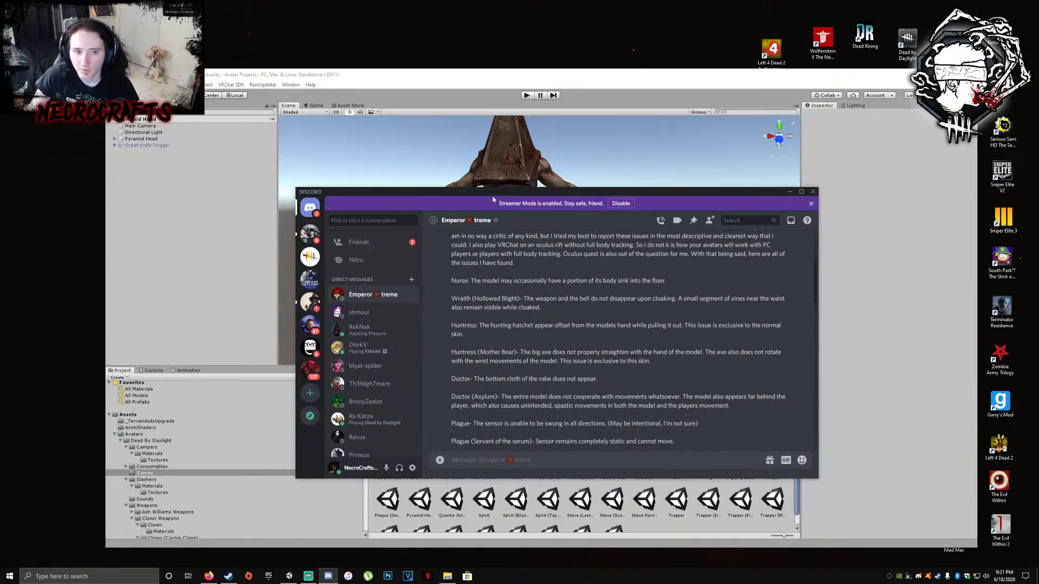
left_click_drag(506, 194, 214, 15)
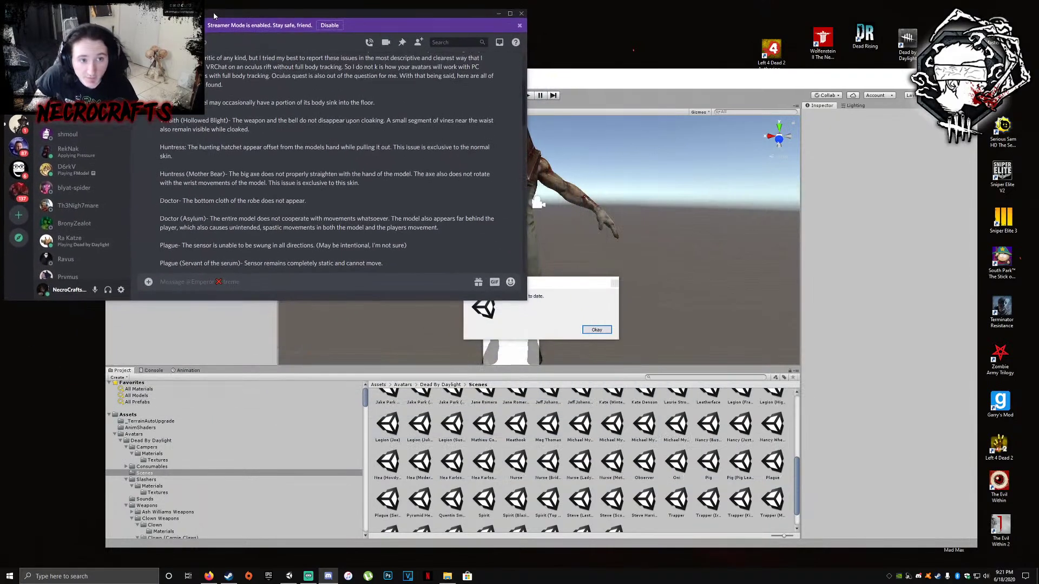
left_click(634, 87)
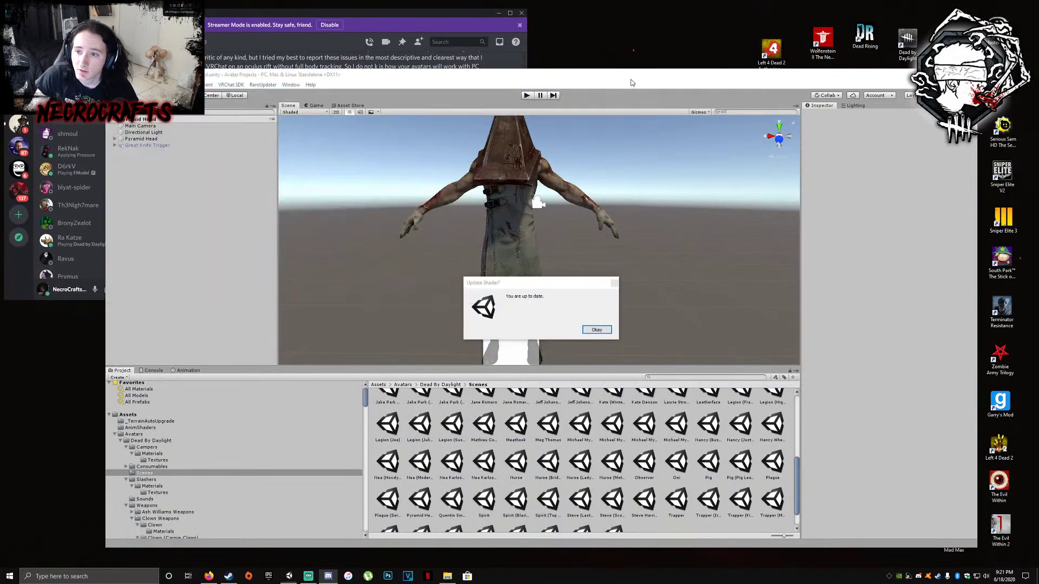
left_click(597, 330)
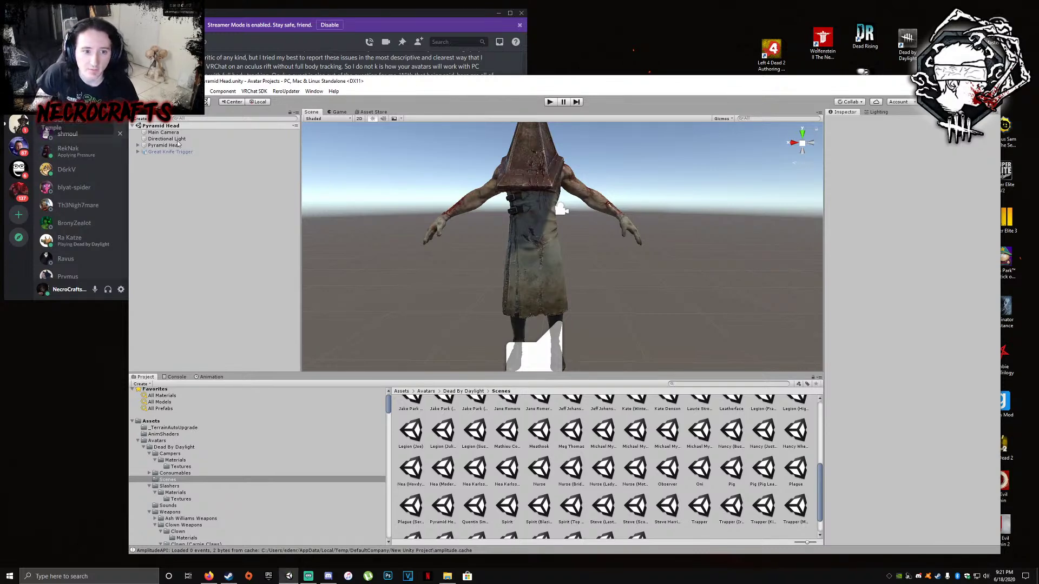
Check the youtube and sacrificial-circle channels of the community server in Discord, and return to Unity
left_click(19, 132)
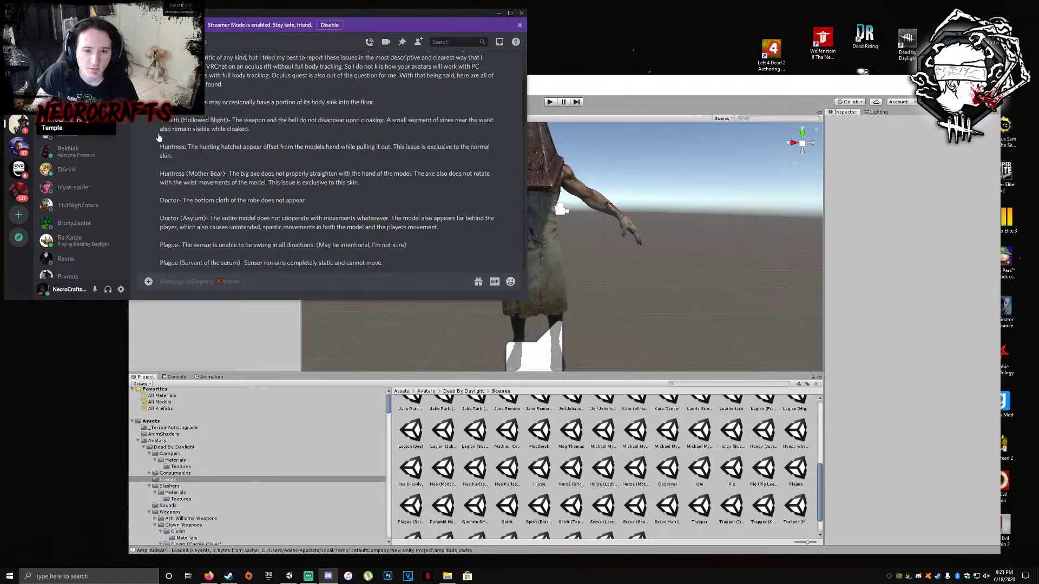
left_click(19, 145)
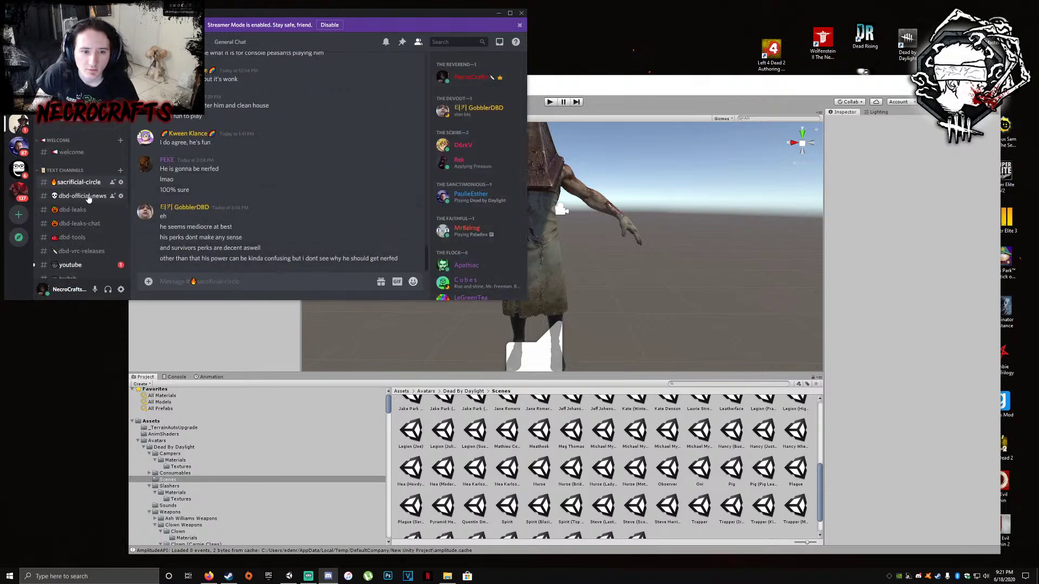
left_click(79, 266)
left_click(74, 185)
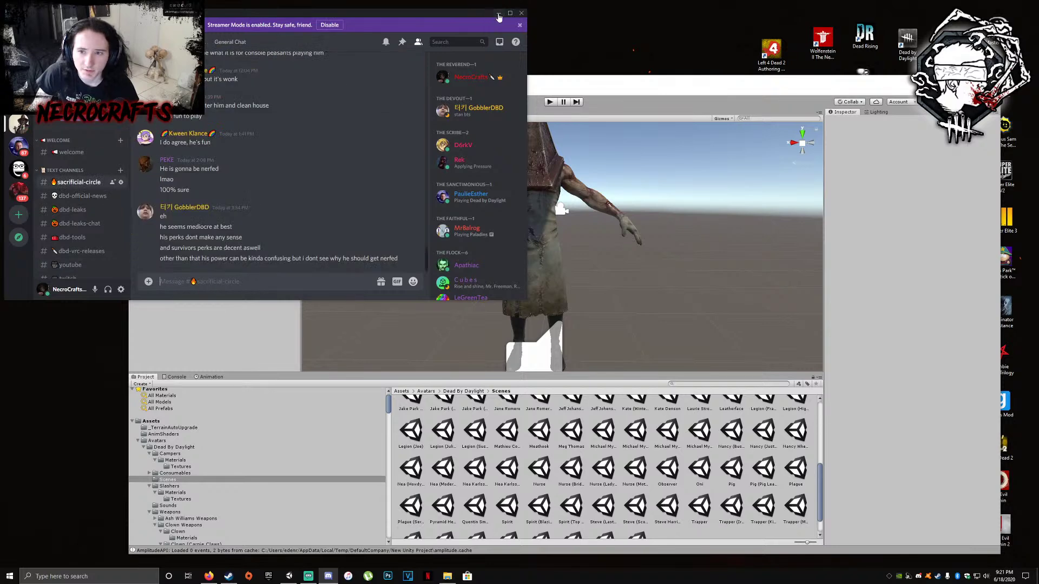
key("alt+Tab")
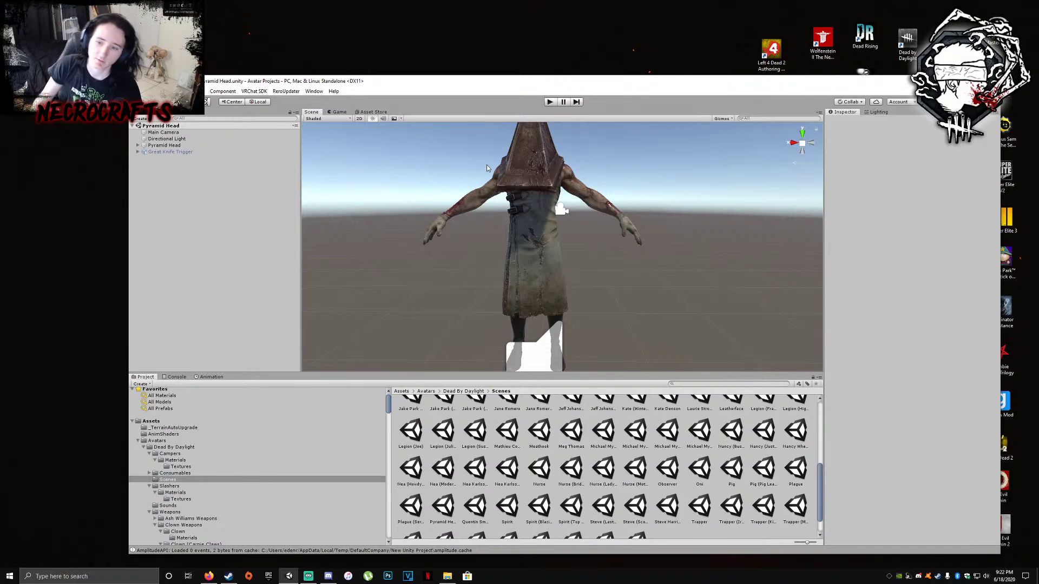
Examine the Pyramid Head avatar's upper body in the Unity scene
scroll(556, 265, "down", 3)
scroll(562, 249, "up", 4)
scroll(566, 235, "down", 4)
scroll(579, 238, "up", 1)
middle_click_drag(589, 257, 593, 267)
right_click_drag(593, 267, 601, 254)
mouse_move(602, 254)
middle_mouse_down()
mouse_move(614, 253)
mouse_move(615, 265)
middle_mouse_up()
scroll(627, 250, "up", 5)
scroll(614, 267, "up", 2)
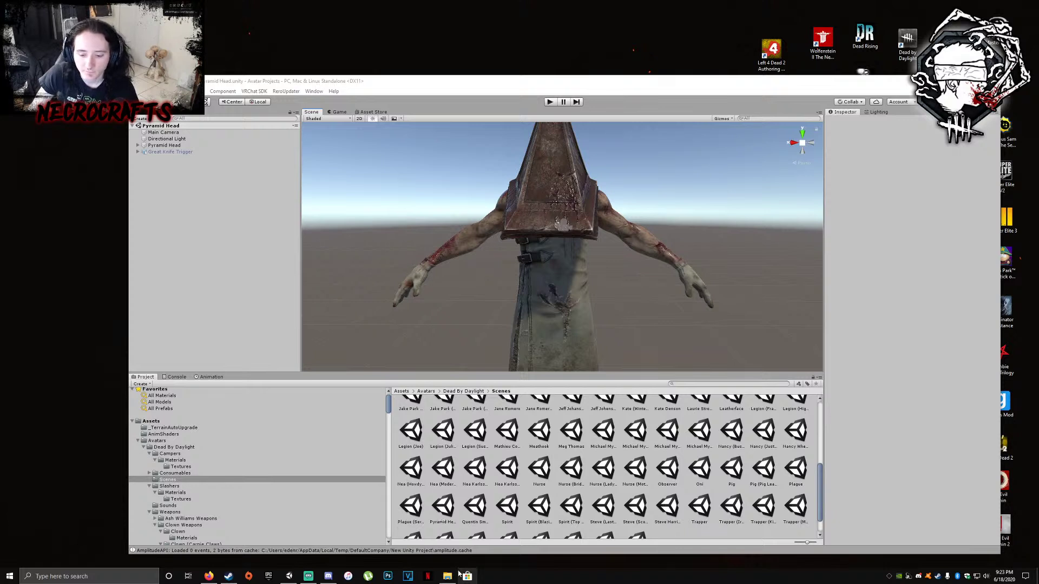
Switch to Discord and open the direct message reporting killer avatar issues at its beginning
mouse_move(448, 581)
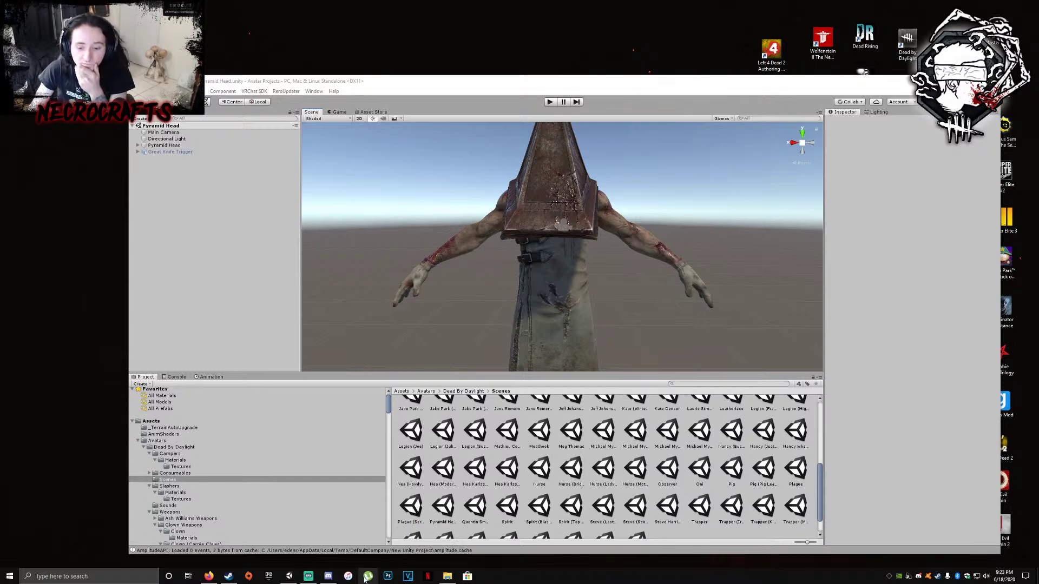
left_click(335, 578)
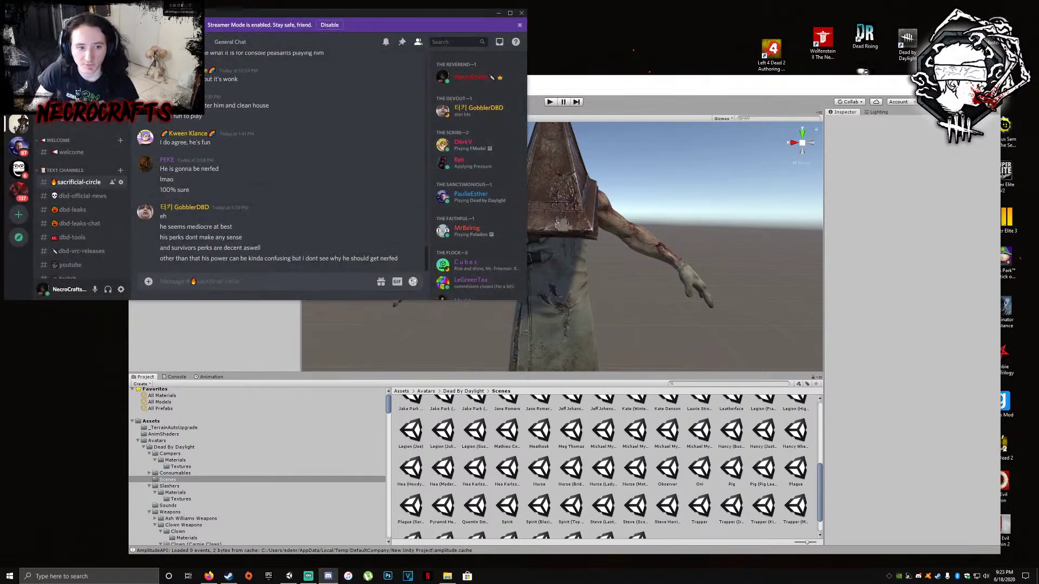
left_click(18, 31)
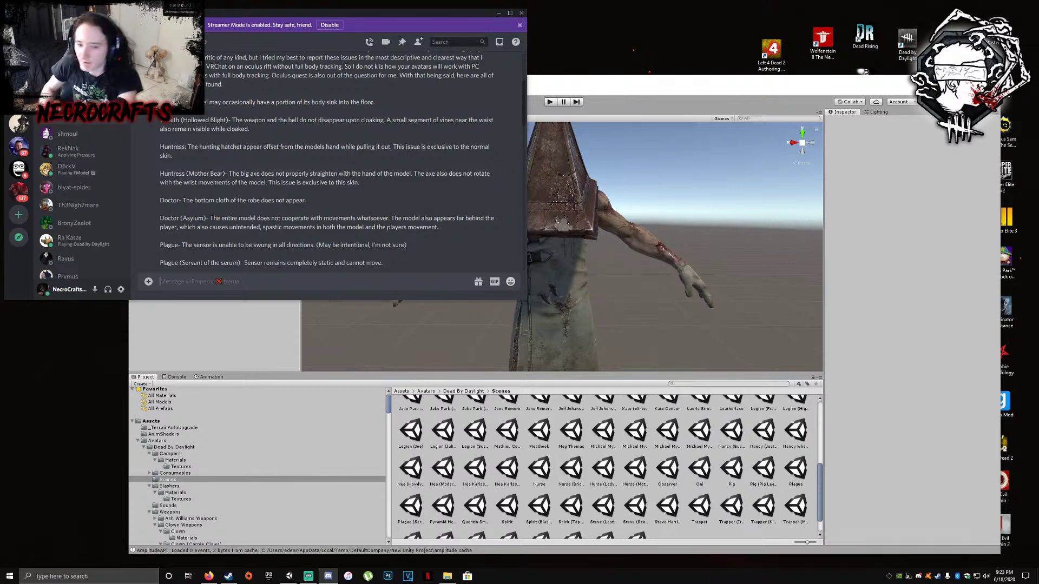
scroll(318, 173, "up", 3)
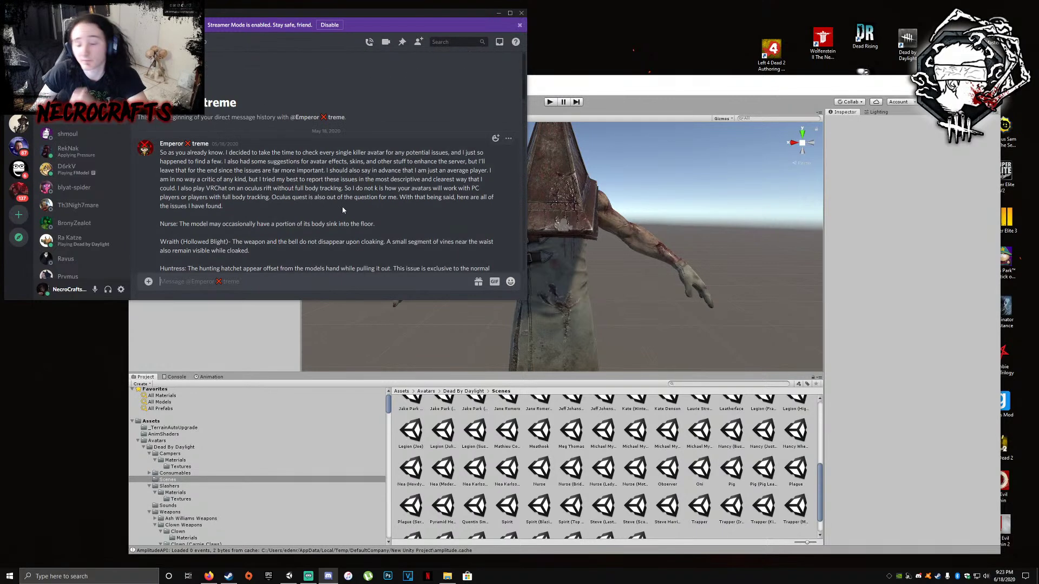
scroll(361, 218, "down", 2)
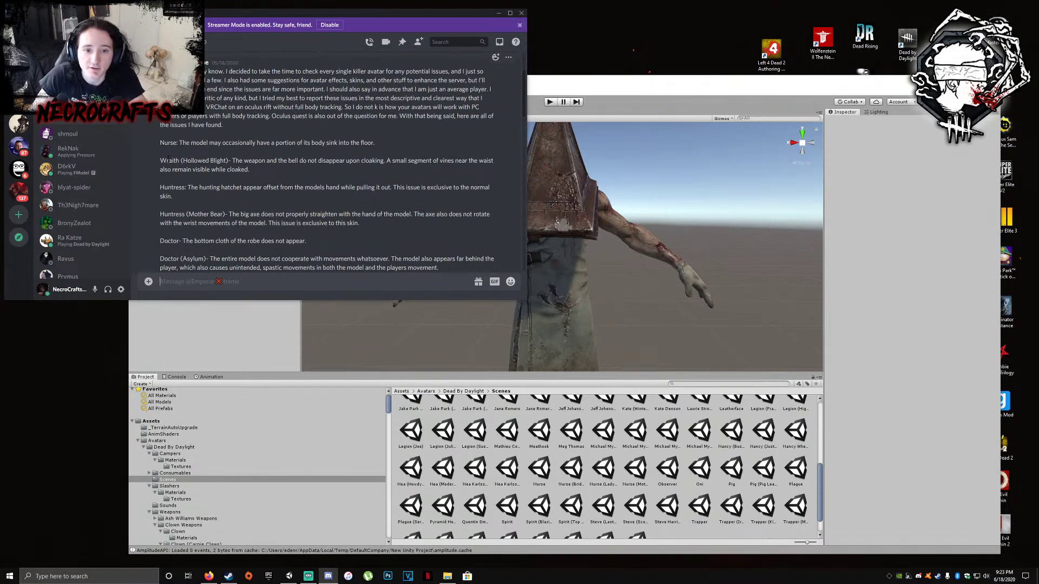
Read the Nurse and Wraith (Hollowed Blight) entries in the reported avatar issues
left_click_drag(162, 143, 333, 151)
left_click(332, 151)
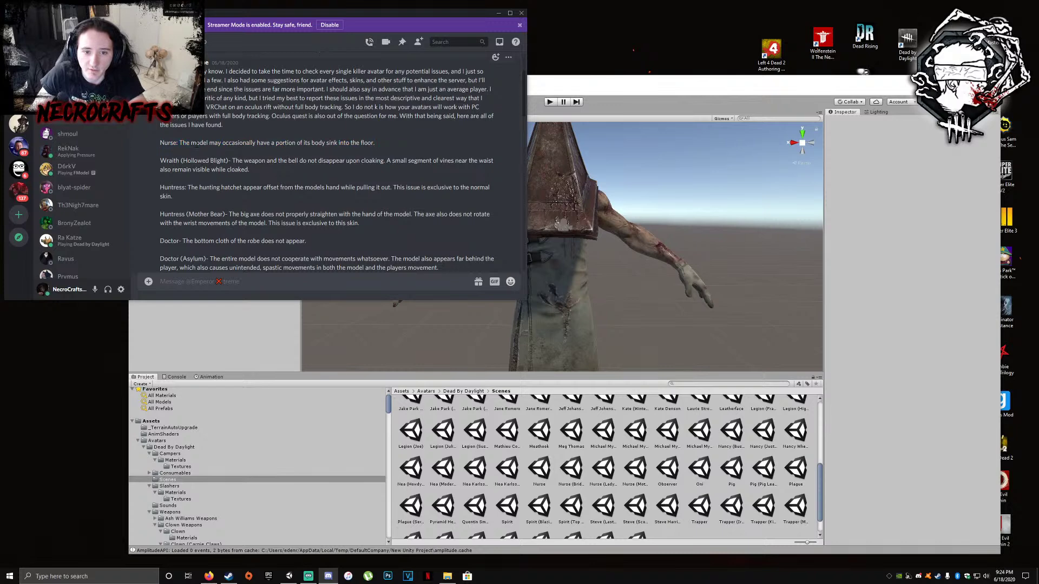
mouse_move(160, 143)
left_mouse_down()
mouse_move(362, 143)
mouse_move(159, 143)
left_mouse_up()
left_click(353, 140)
left_click(224, 142)
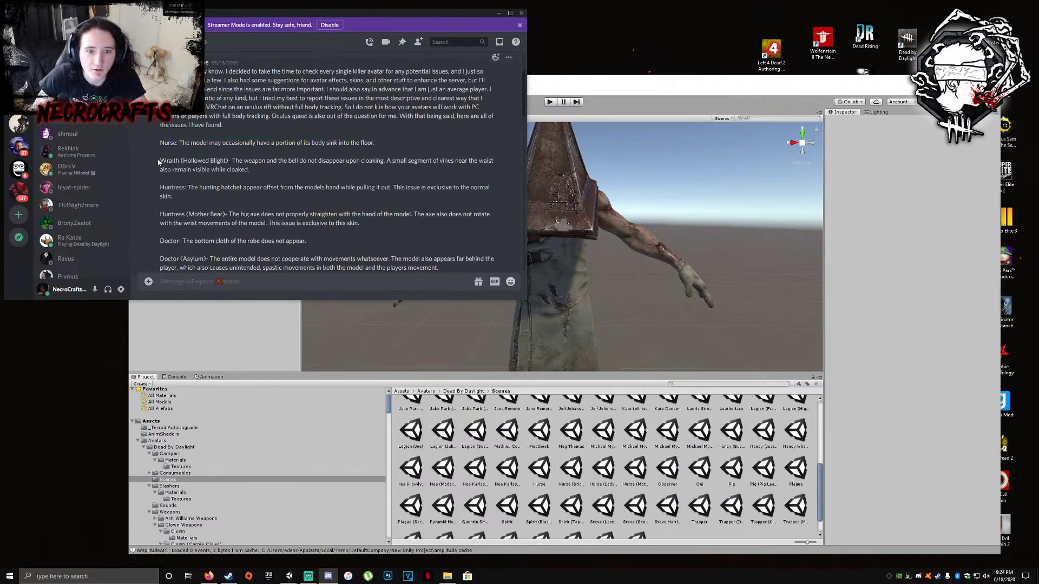
left_click_drag(160, 161, 245, 162)
triple_click(214, 161)
left_click(215, 160)
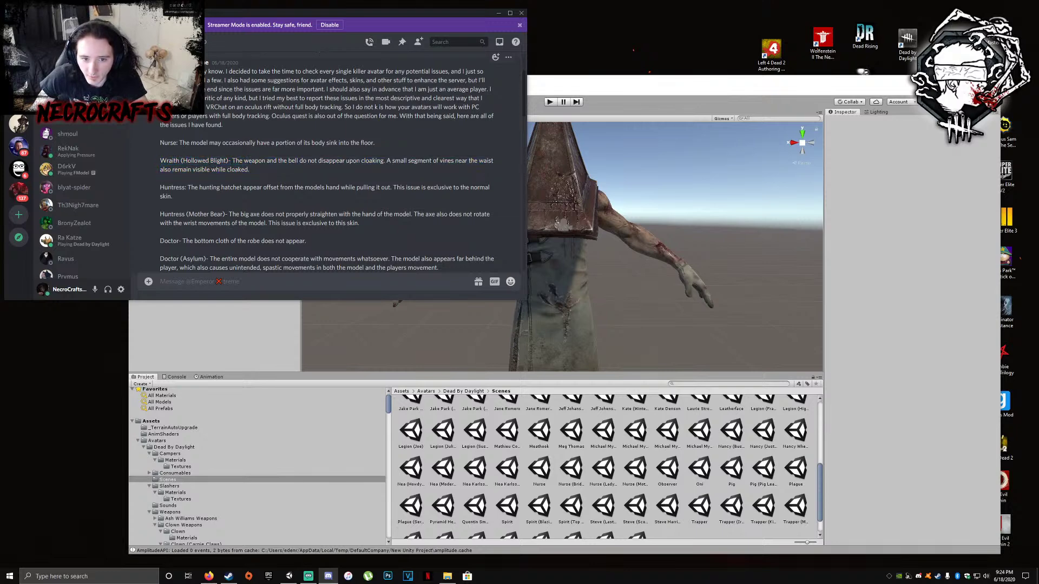
Switch to Unity and look through the Dead By Daylight Scenes folder for the Wraith scenes
left_click(518, 514)
scroll(572, 490, "up", 2)
scroll(575, 481, "down", 2)
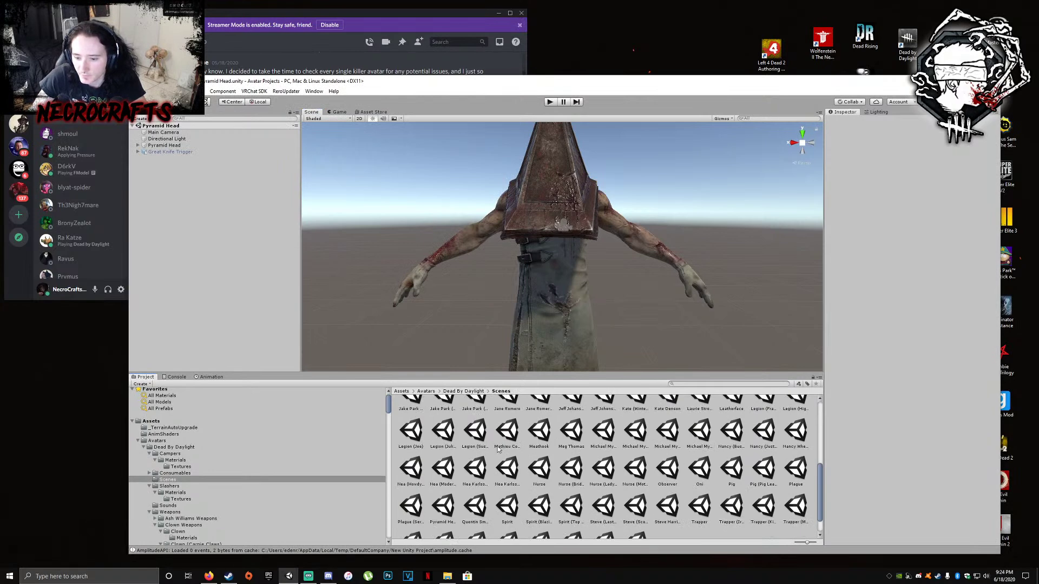
scroll(656, 503, "up", 1)
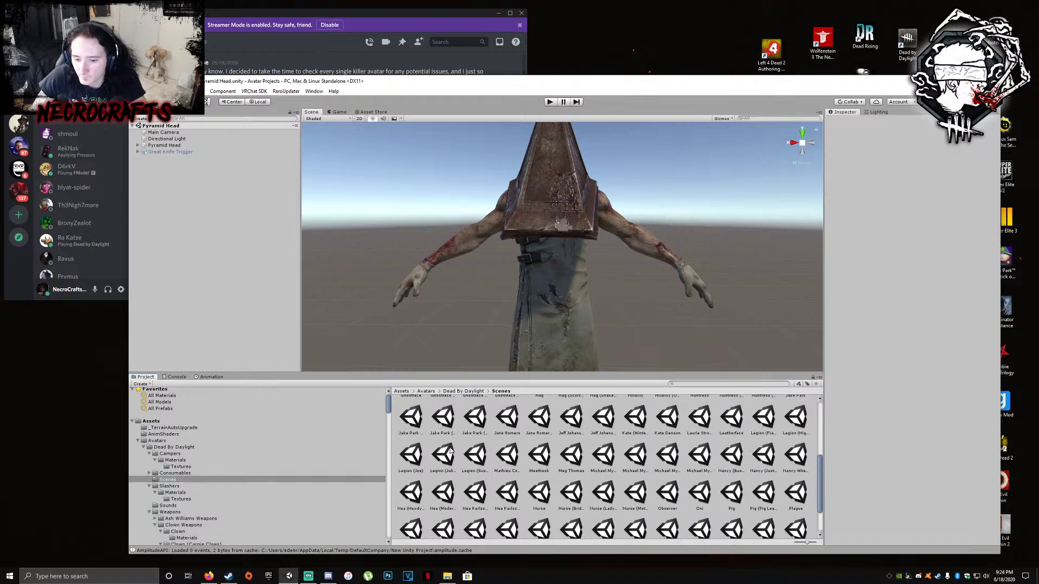
scroll(413, 456, "up", 1)
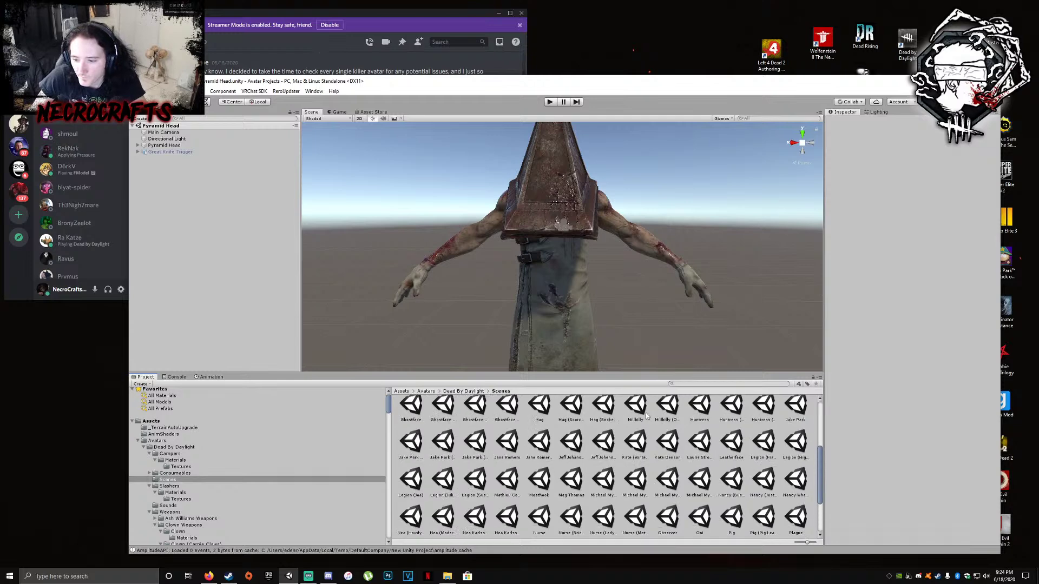
scroll(562, 411, "up", 1)
left_click(571, 415)
left_click(636, 417)
left_click(675, 423)
scroll(673, 444, "down", 3)
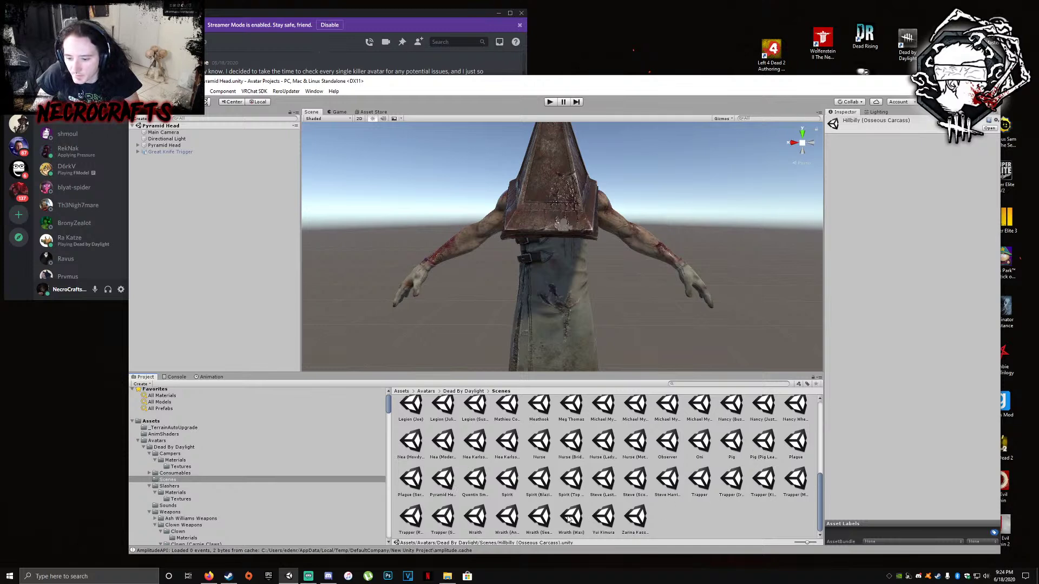
Check the full names of the Wraith scene variants and one Trapper variant in the Scenes folder
left_click(541, 520)
left_click(506, 520)
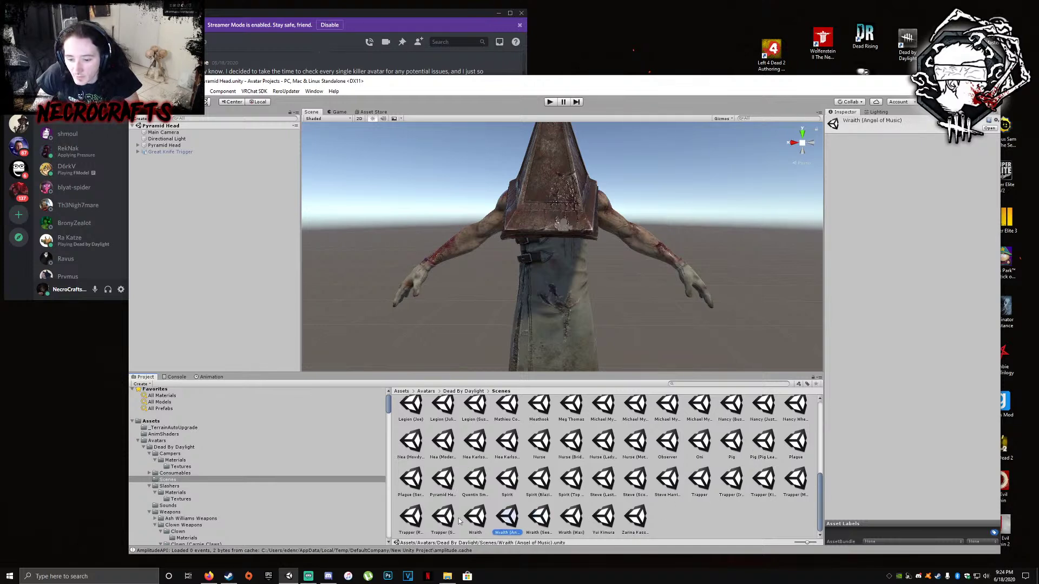
left_click(541, 518)
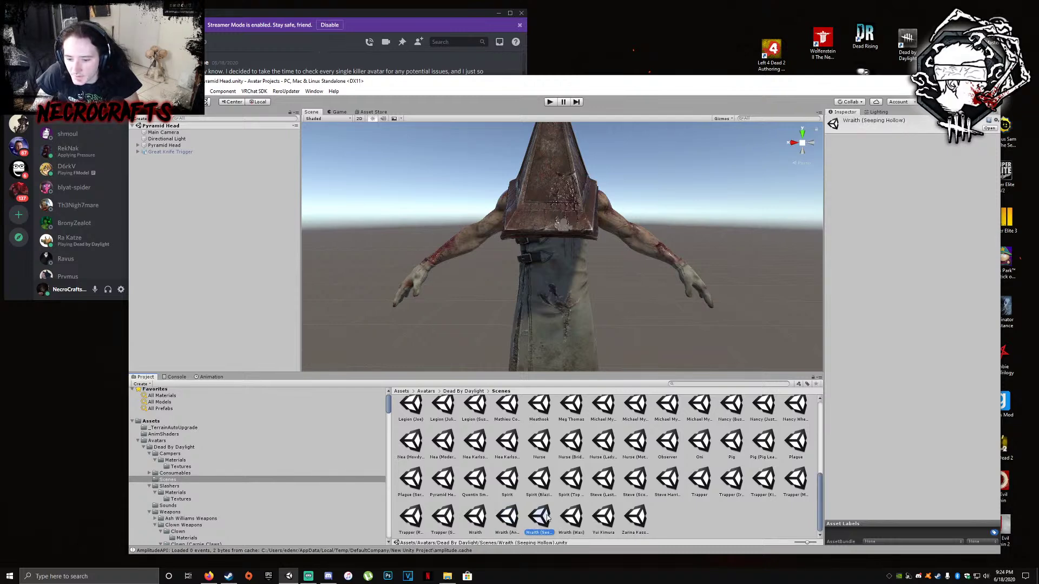
left_click(573, 518)
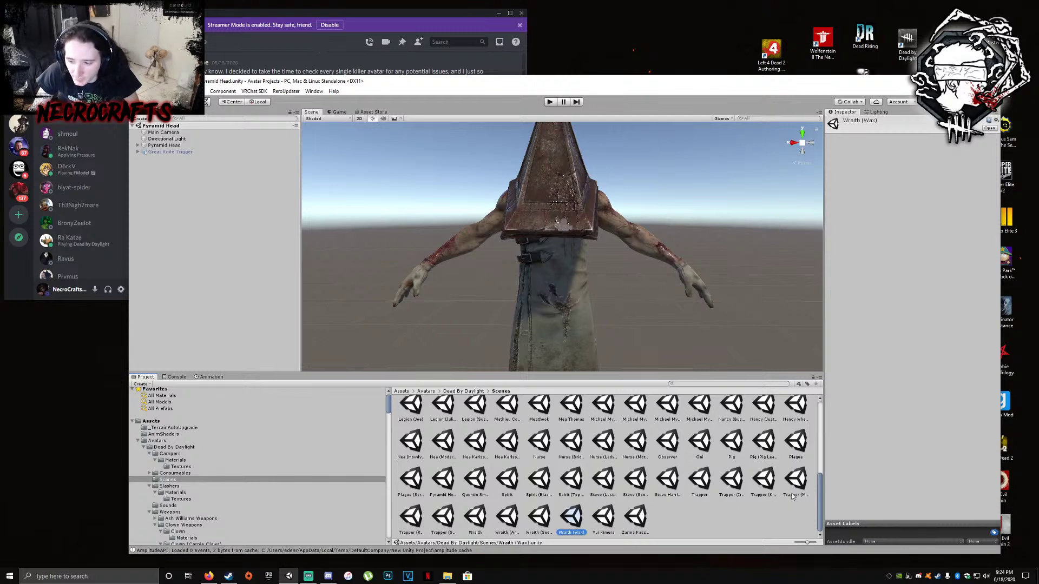
left_click(767, 478)
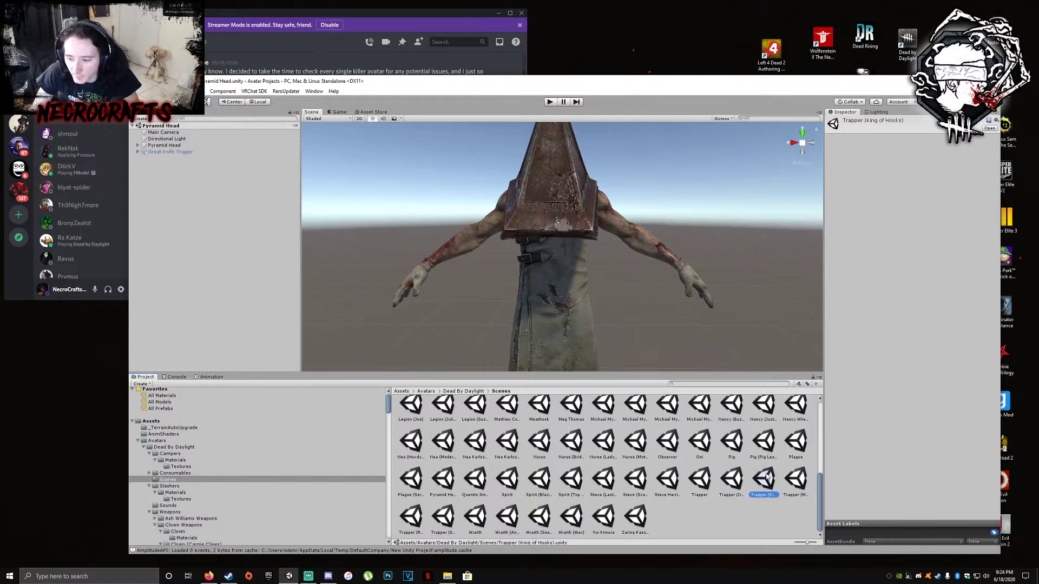
Search the project assets for "wraith" and clear the search to return to the Scenes folder
left_click(680, 520)
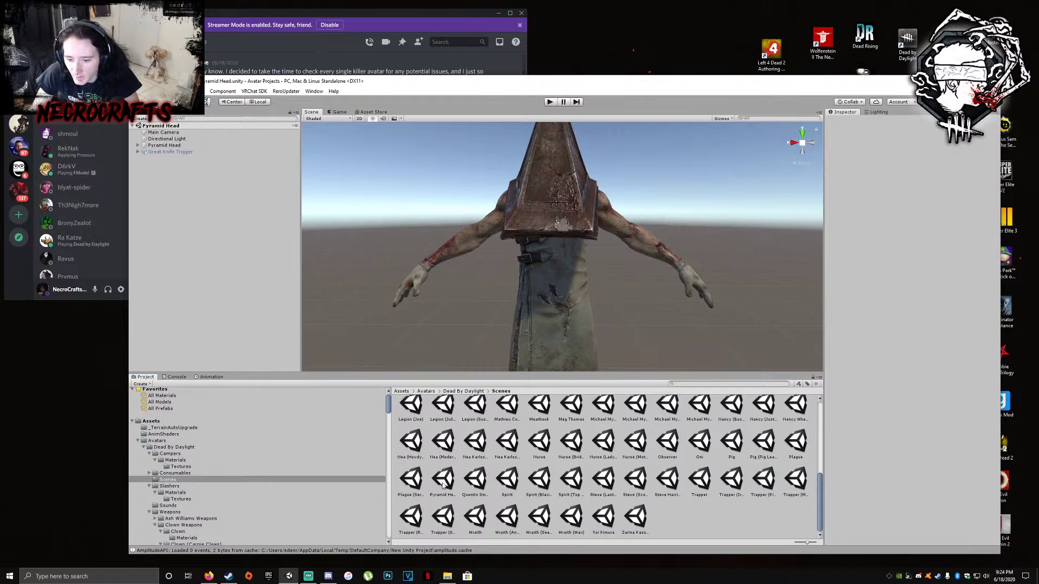
left_click_drag(820, 494, 827, 424)
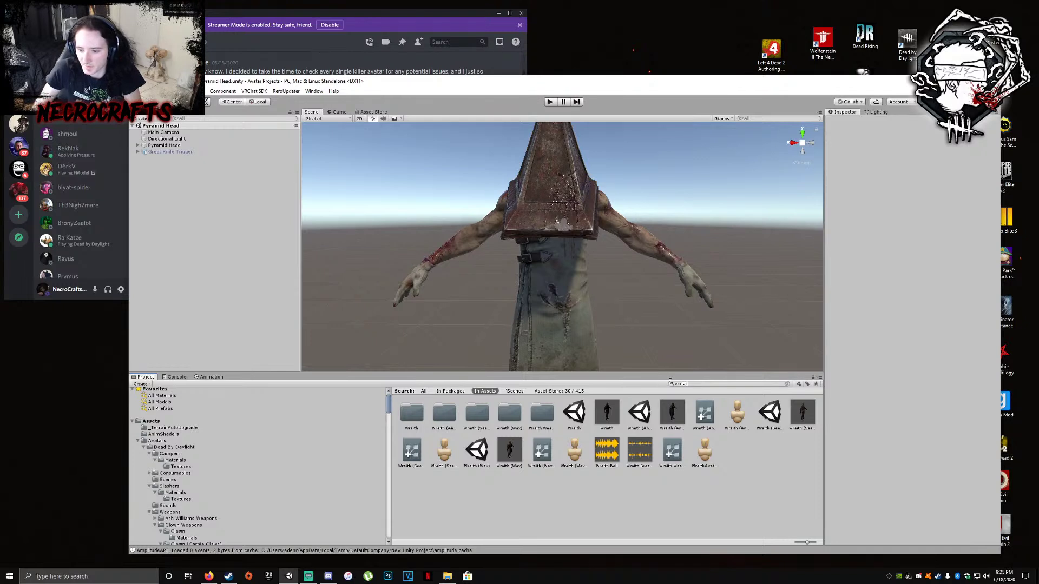
left_click_drag(707, 387, 650, 383)
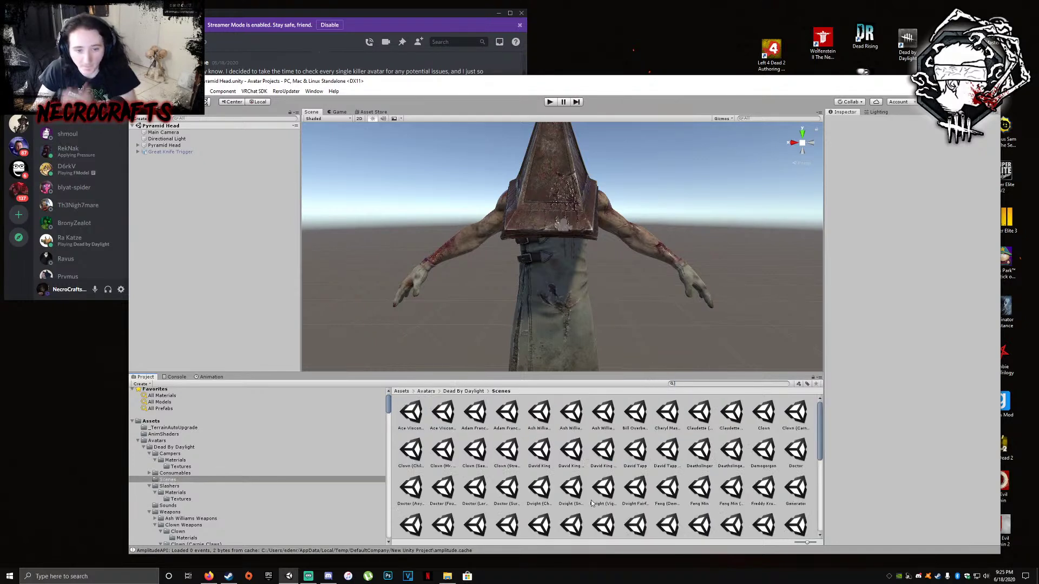
Return to Discord and reread the Wraith (Hollowed Blight) issue about the weapon, bell and vines while cloaked
left_click(383, 17)
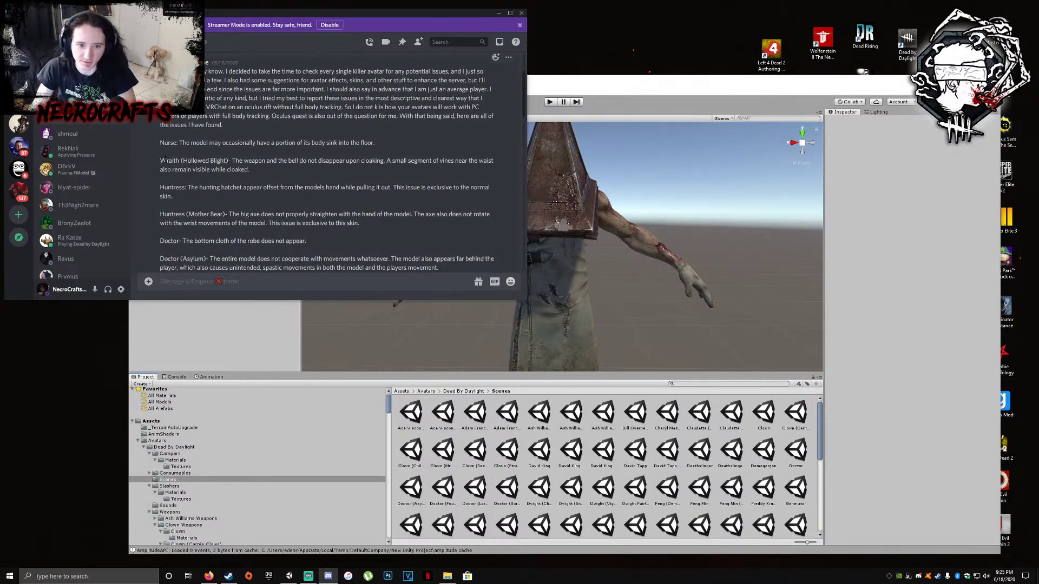
left_click_drag(160, 159, 271, 170)
left_click_drag(161, 158, 249, 170)
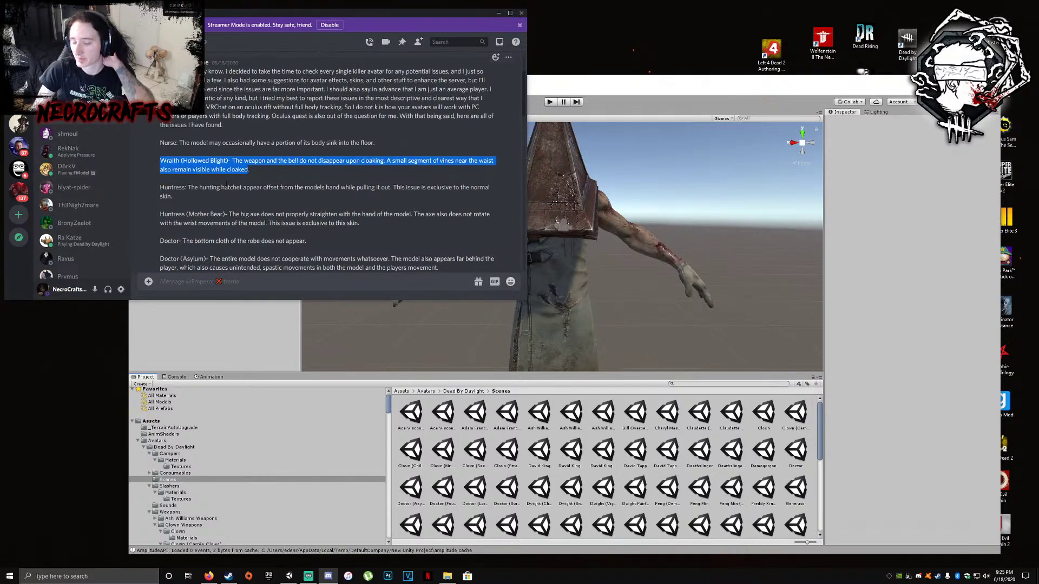
left_click(174, 157)
left_click_drag(174, 157, 292, 161)
left_click(255, 173)
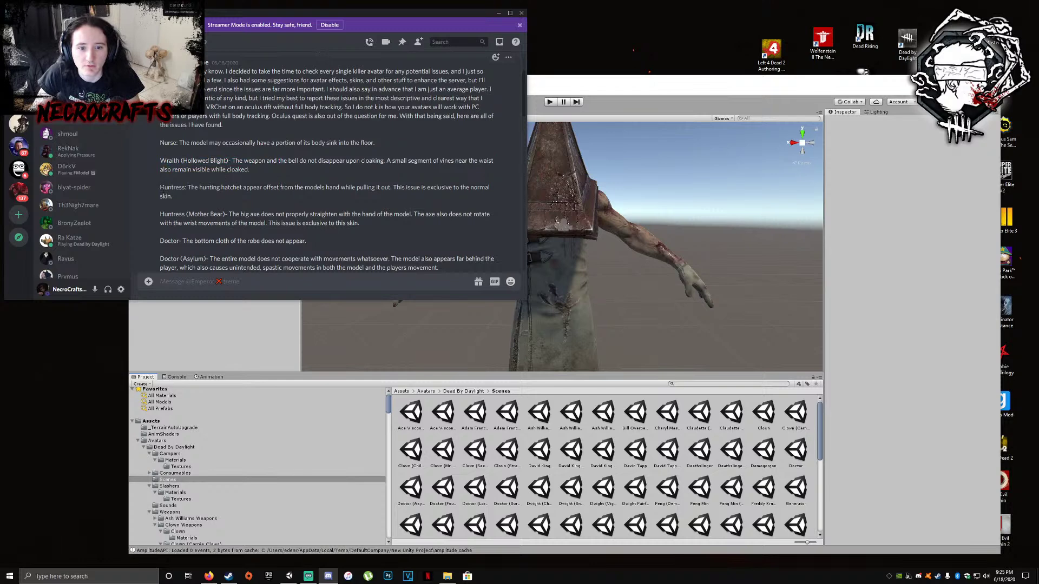
Reread the Huntress hatchet issue, then switch to Unity and look through the Dead By Daylight Scenes folder for the Huntress scene
left_click_drag(160, 191, 456, 191)
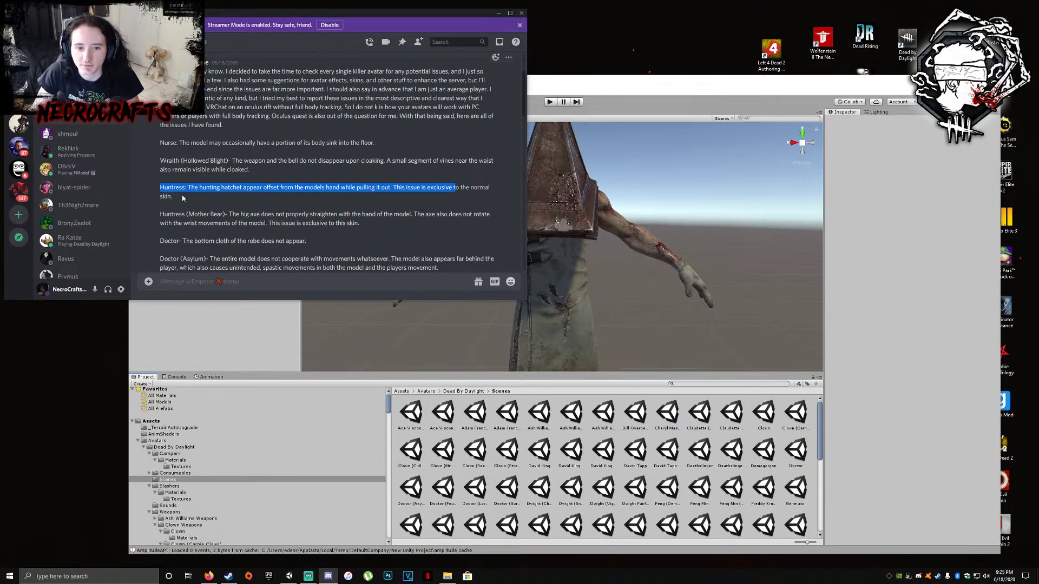
left_click(507, 487)
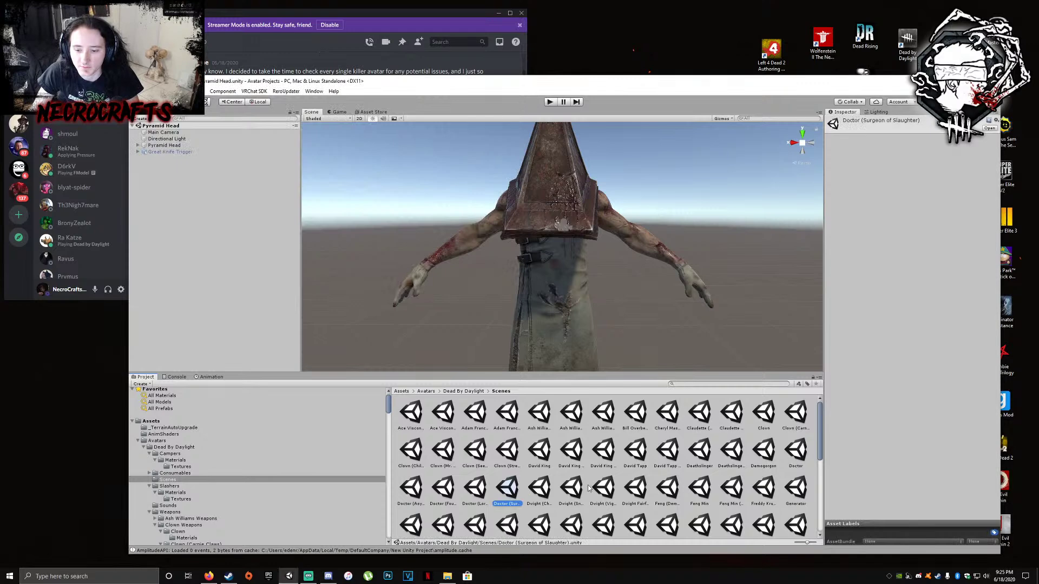
scroll(585, 489, "down", 5)
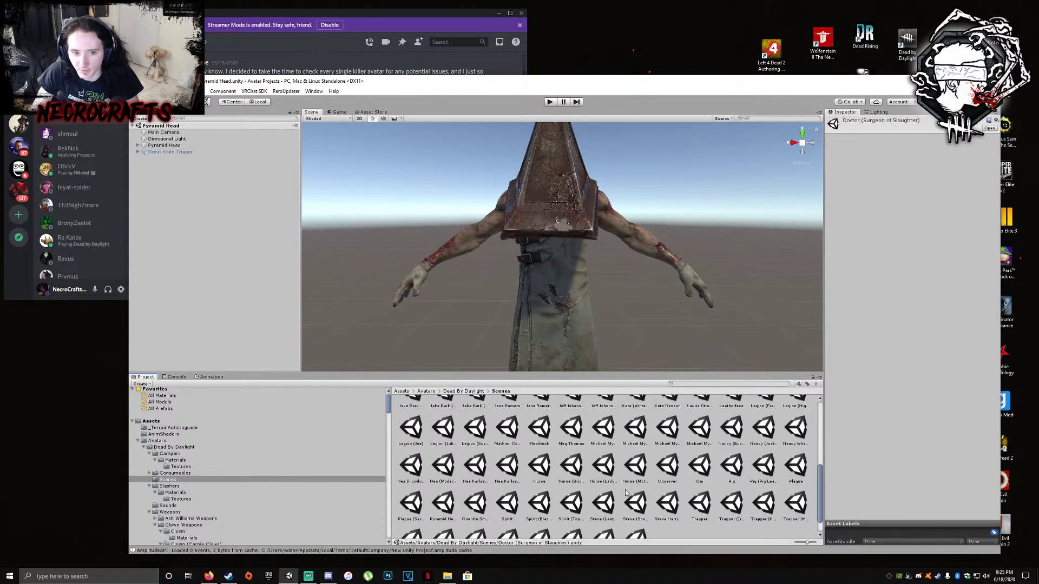
scroll(626, 492, "up", 1)
scroll(651, 475, "down", 1)
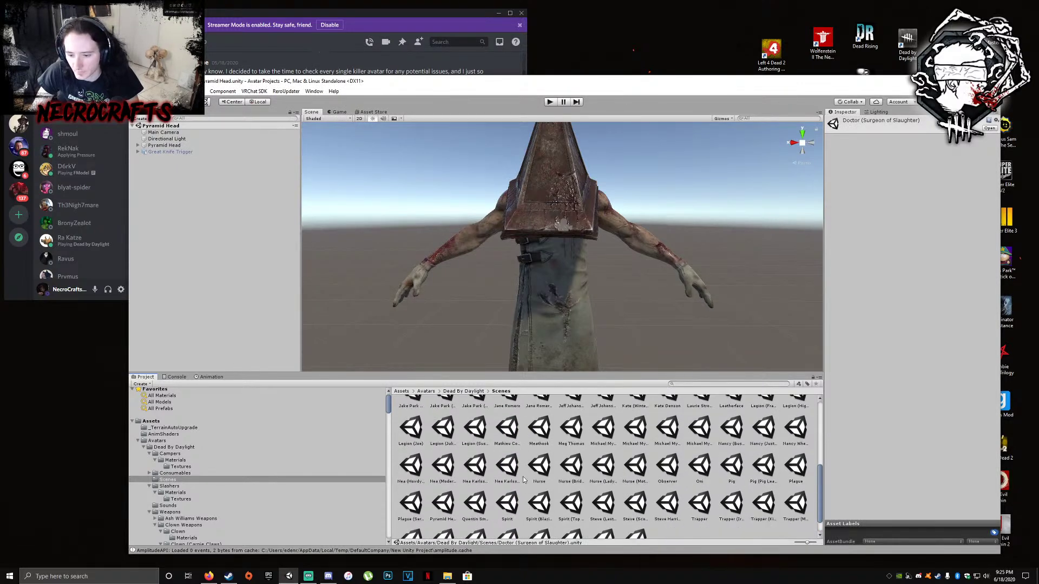
scroll(637, 454, "down", 1)
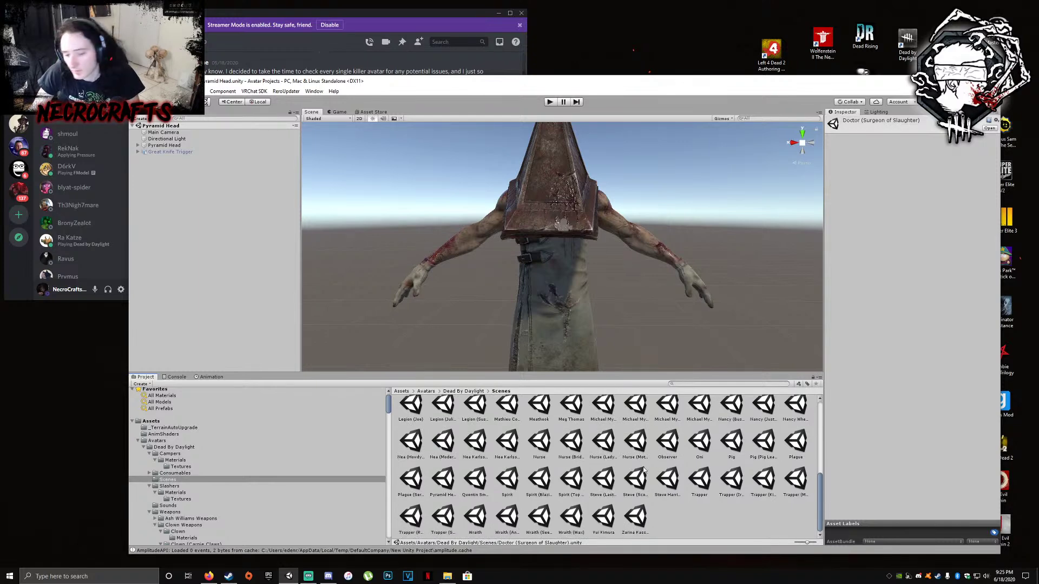
left_click(637, 476)
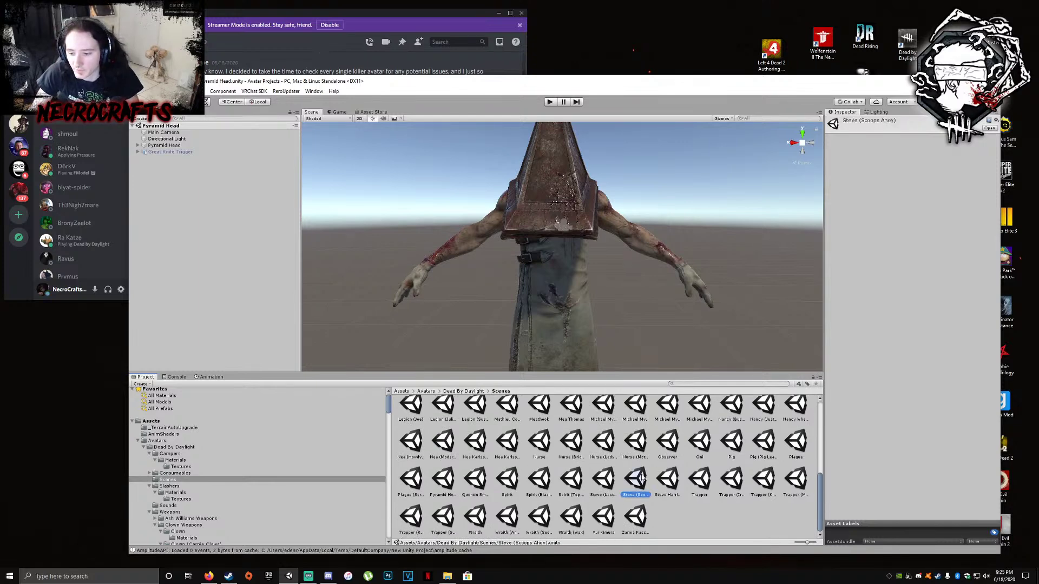
scroll(680, 505, "up", 3)
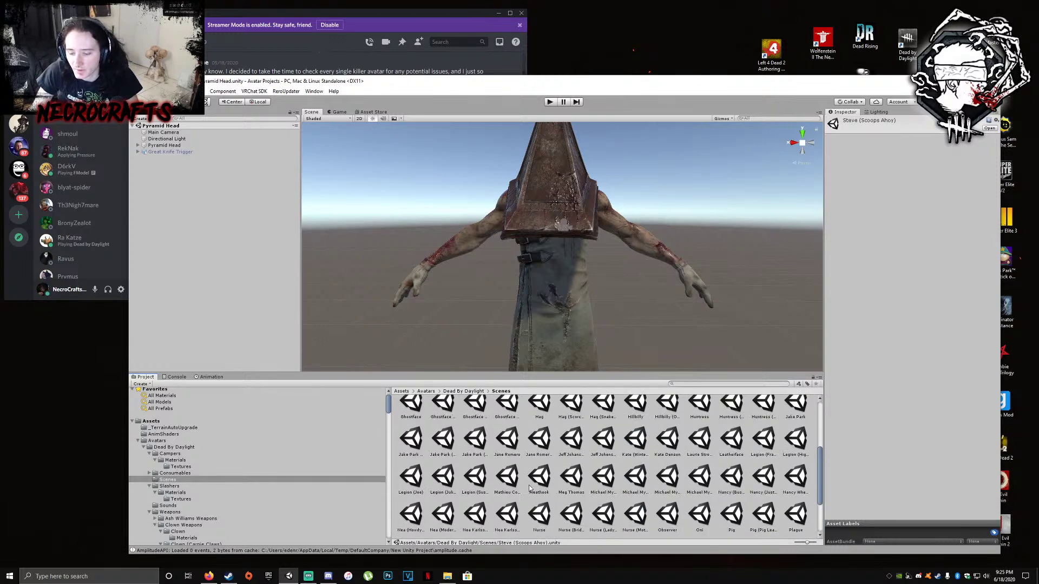
left_click(588, 460)
left_click_drag(822, 475, 607, 475)
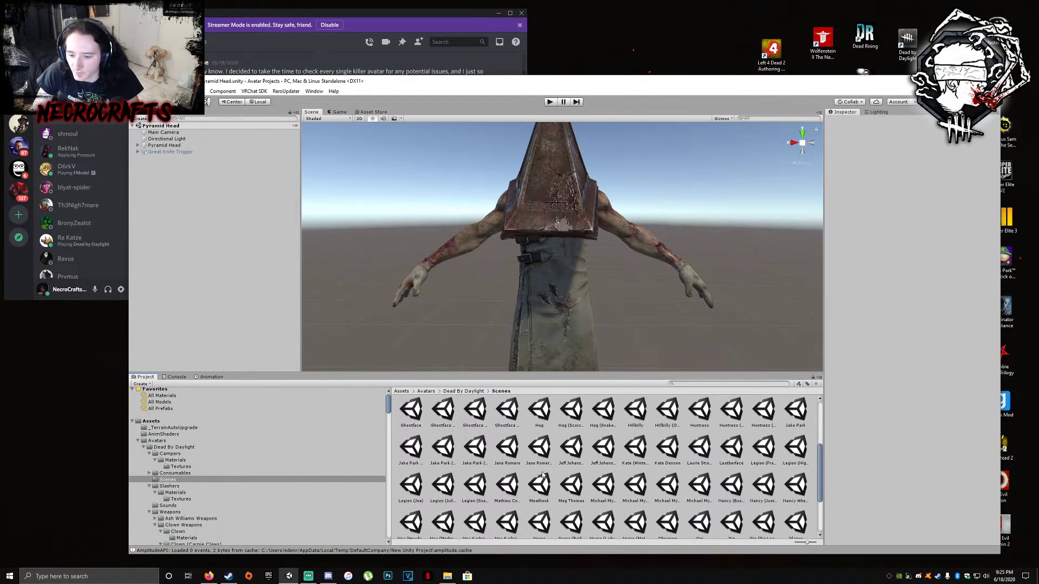
scroll(695, 482, "down", 1)
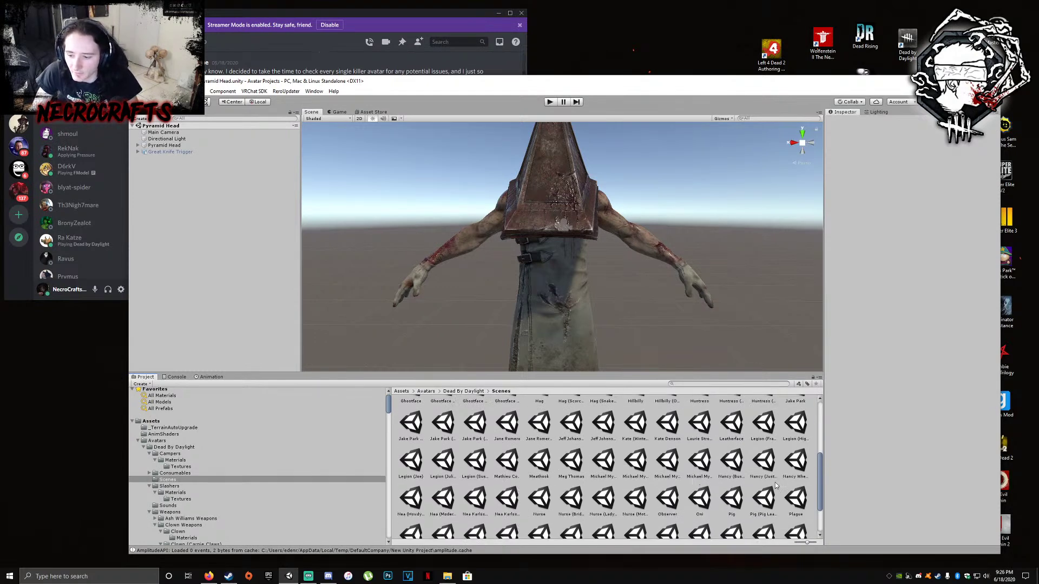
scroll(632, 482, "down", 1)
left_click(795, 475)
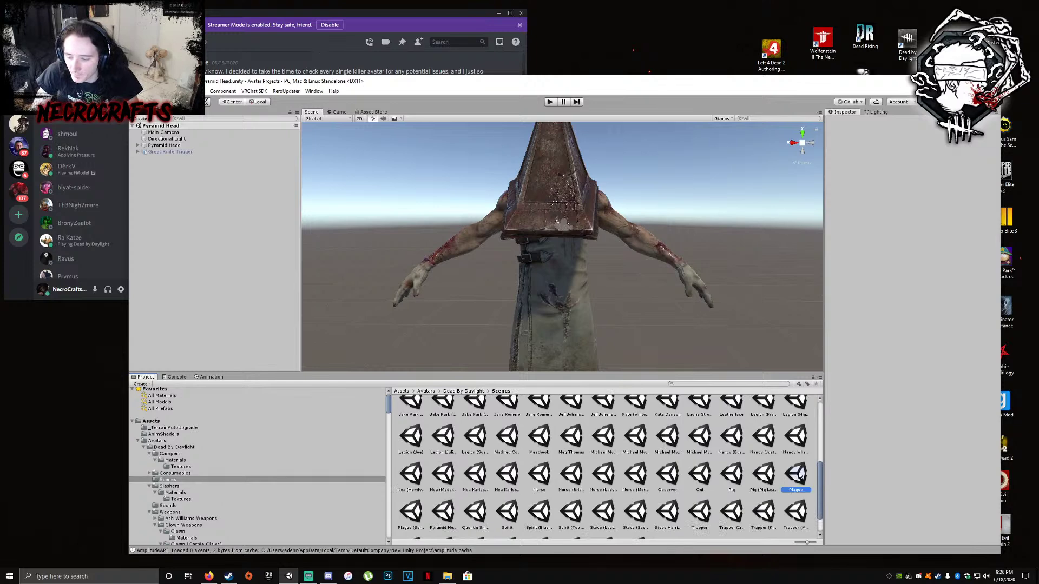
scroll(655, 481, "down", 1)
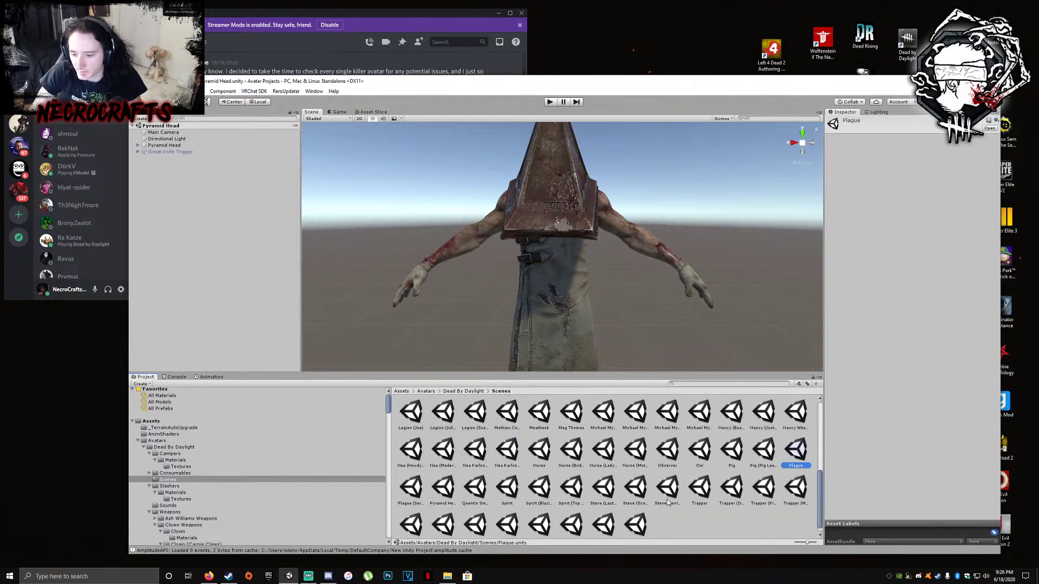
scroll(668, 503, "up", 1)
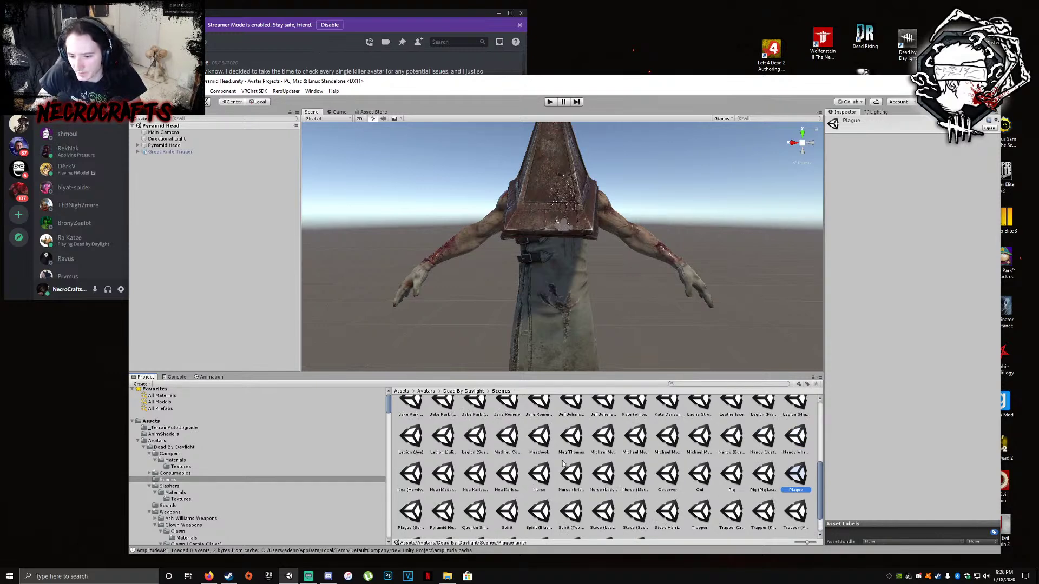
scroll(503, 453, "up", 1)
scroll(633, 463, "down", 1)
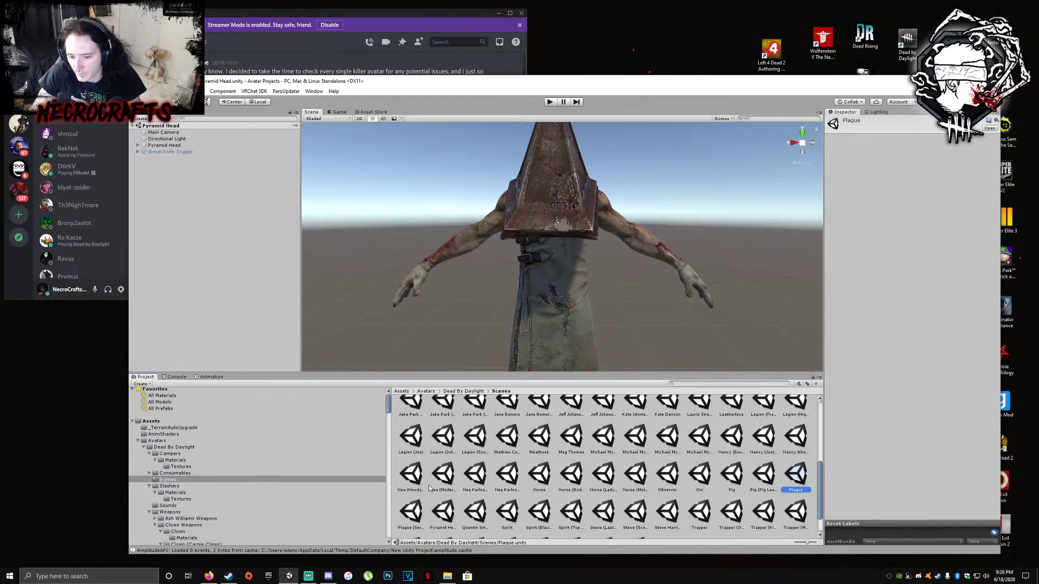
scroll(691, 437, "up", 1)
scroll(635, 454, "up", 1)
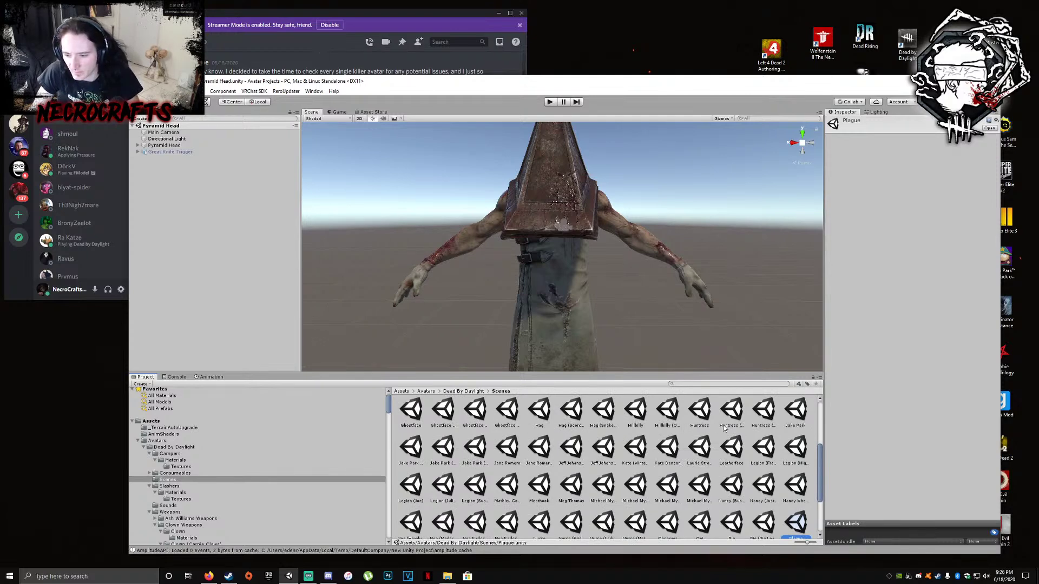
Load the Huntress scene into the hierarchy and remove the Pyramid Head scene from it
left_click(702, 415)
left_click_drag(702, 415, 182, 256)
right_click(149, 128)
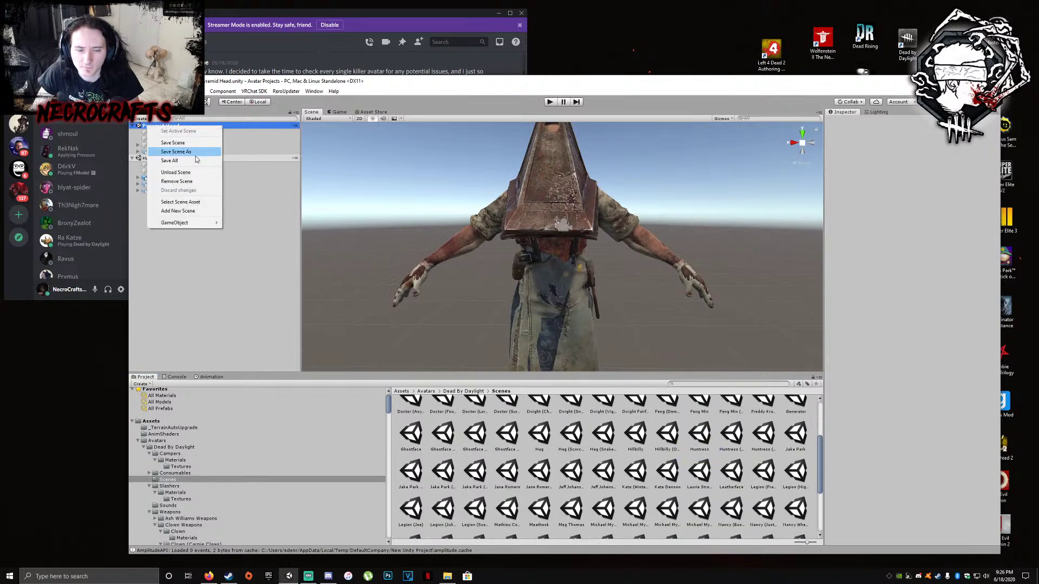
left_click(176, 181)
left_click(621, 226)
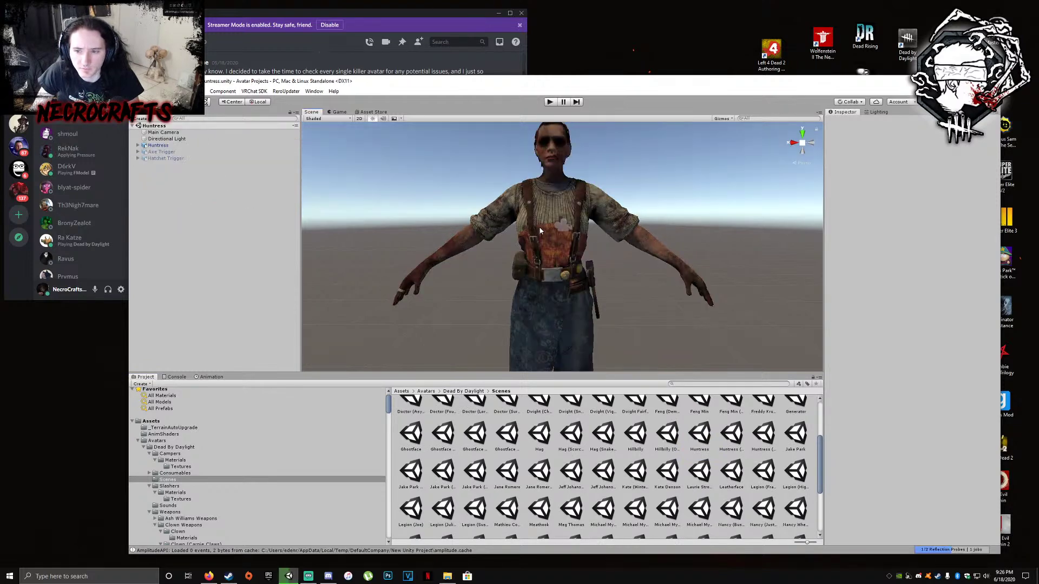
Activate the Hatchet Trigger object and deactivate the main Huntress avatar so only the hatchet-holding model shows
scroll(609, 184, "down", 8)
scroll(606, 197, "up", 5)
scroll(622, 204, "down", 4)
left_click(622, 211)
scroll(621, 217, "down", 3)
scroll(621, 216, "up", 4)
mouse_move(478, 220)
right_mouse_down()
mouse_move(483, 204)
mouse_move(566, 212)
mouse_move(390, 202)
right_mouse_up()
left_click(165, 158)
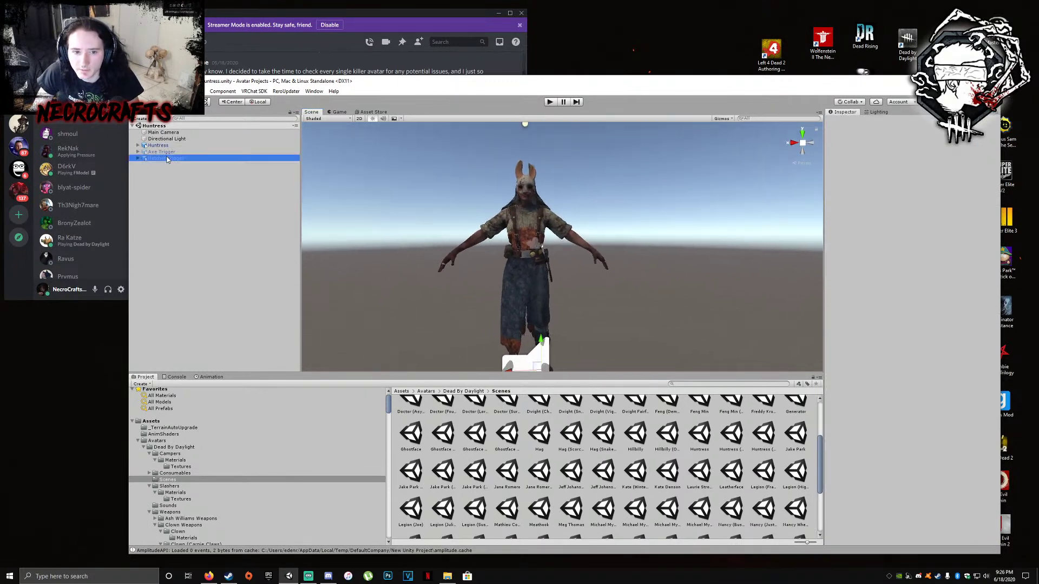
left_click(844, 121)
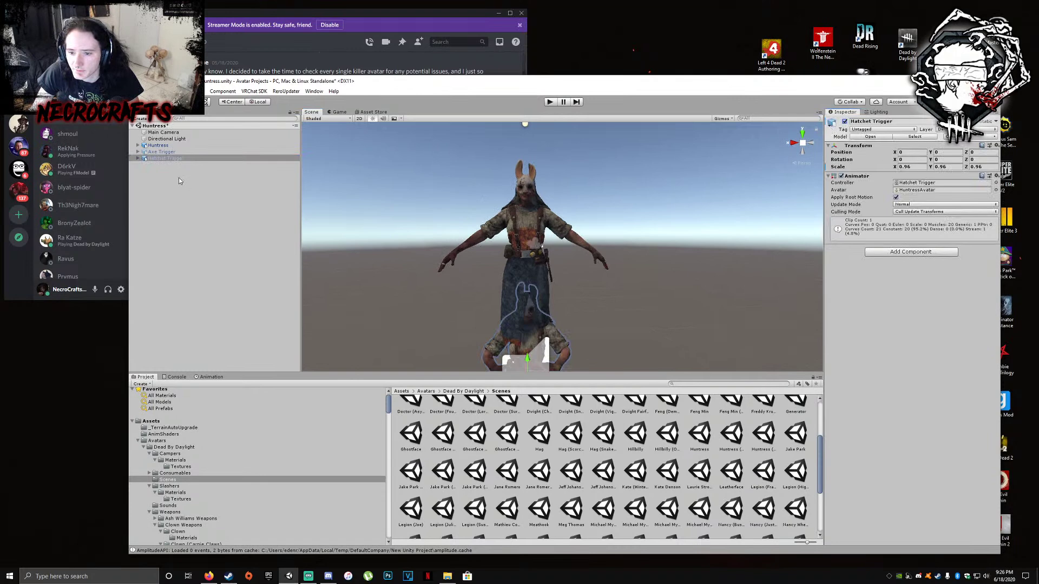
left_click(157, 145)
left_click(845, 121)
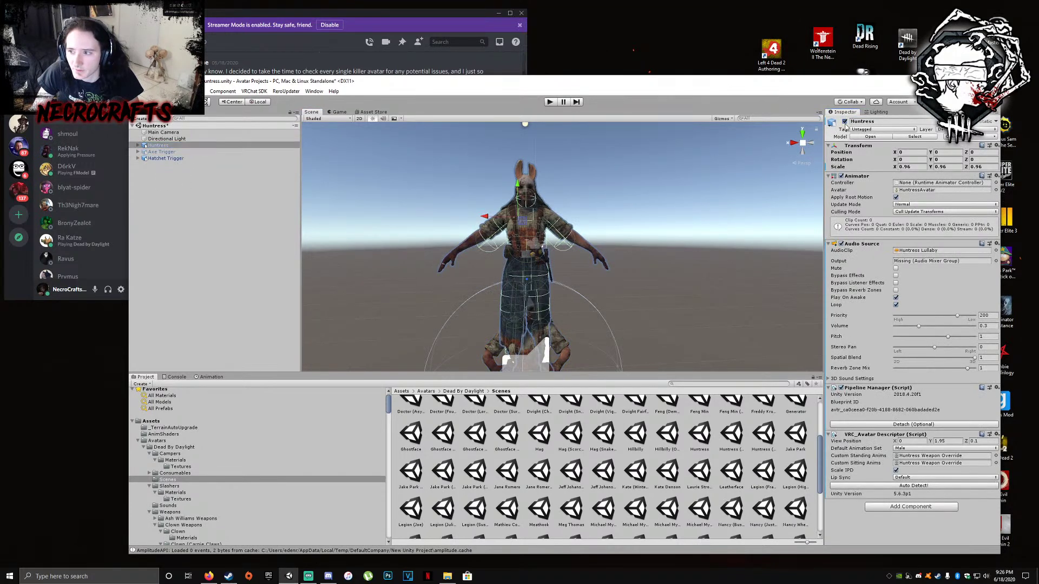
Expand Hatchet Trigger and its Huntress armature in the hierarchy and step through the joints from joint_Pelvis_01 up to joint_Foot_LT_01_IK
mouse_move(599, 206)
right_mouse_down()
mouse_move(585, 266)
mouse_move(721, 274)
mouse_move(657, 261)
right_mouse_up()
scroll(657, 262, "up", 3)
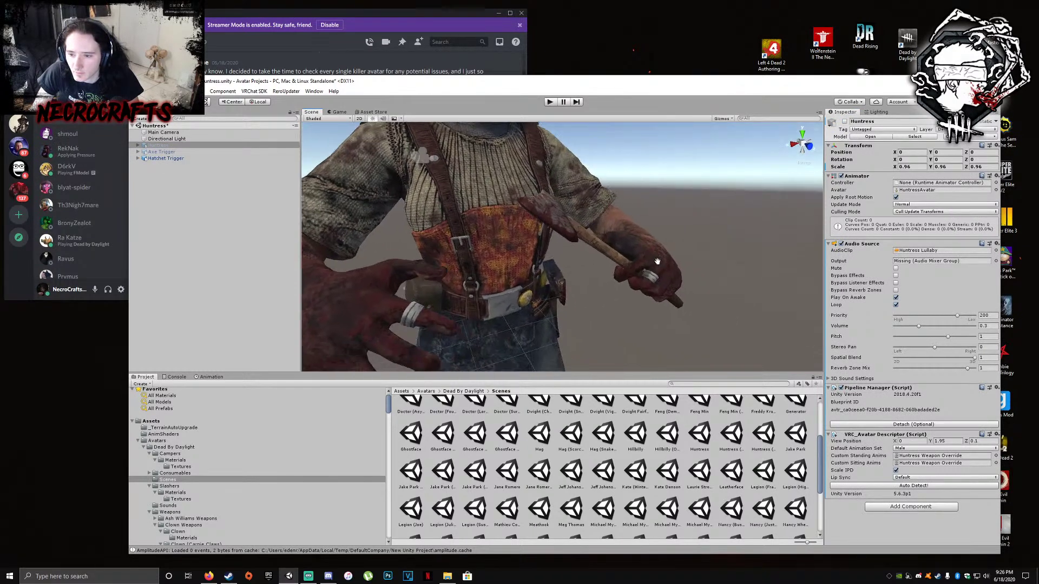
middle_click_drag(658, 261, 679, 260)
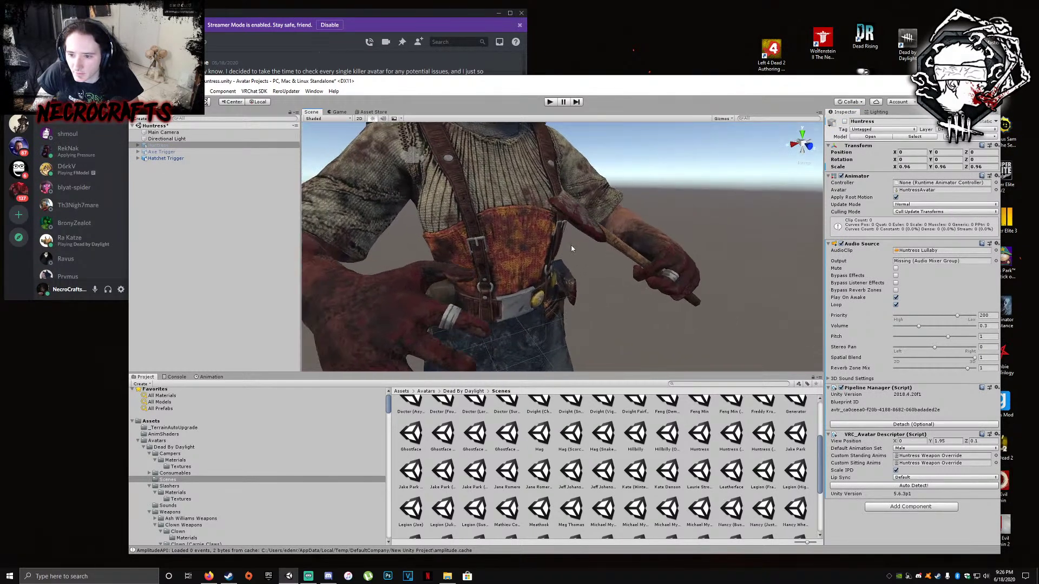
left_click(139, 158)
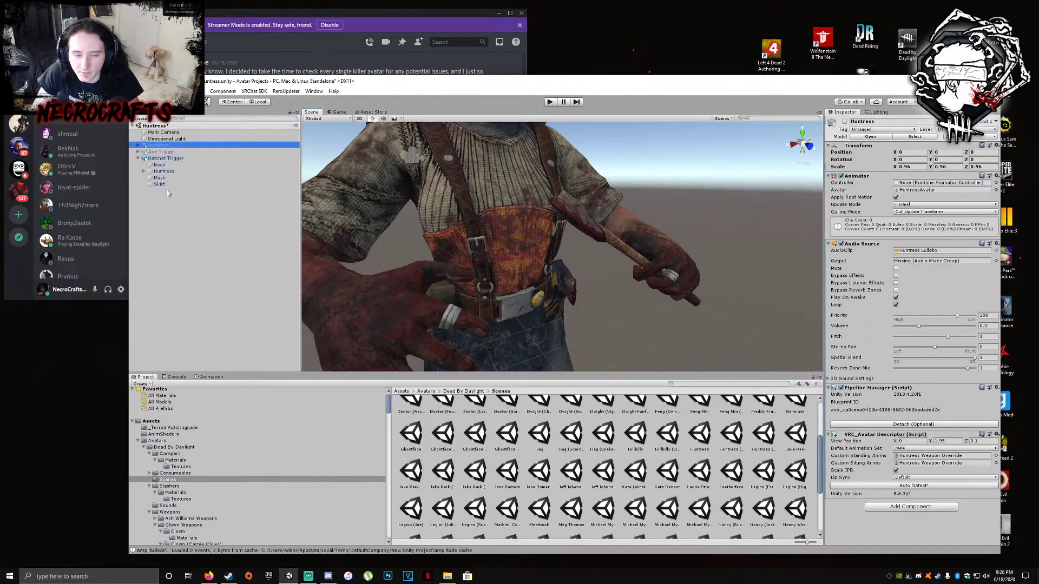
left_click(144, 171)
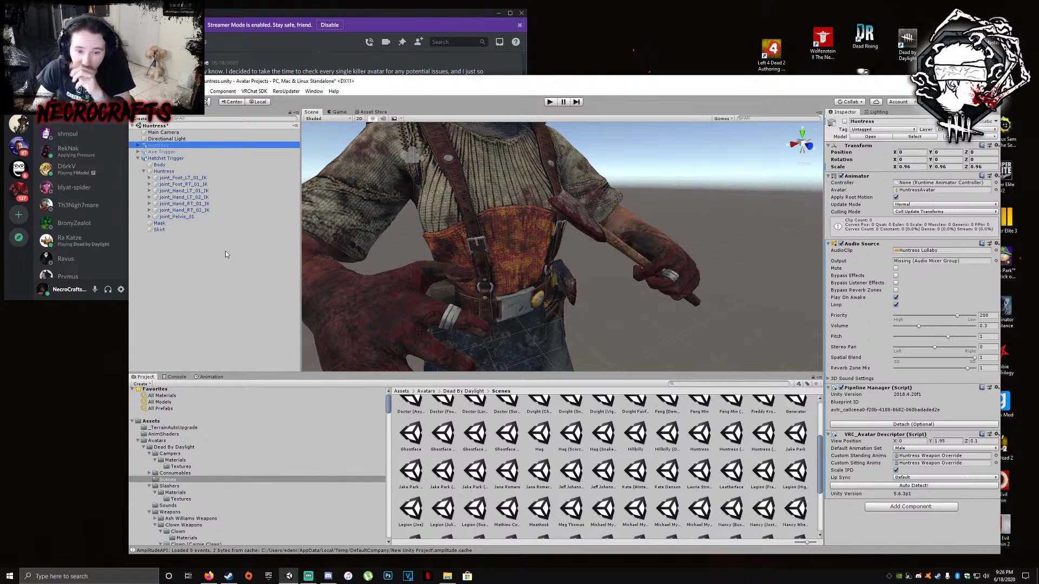
left_click(178, 216)
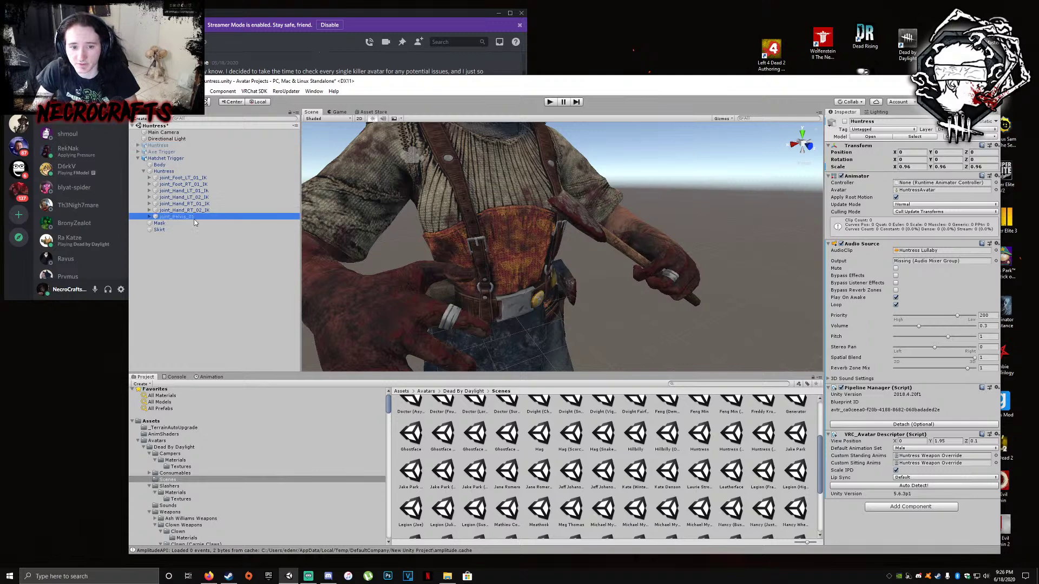
key("Up")
key("Up")
key("Up")
key("Up")
key("Up")
key("Up")
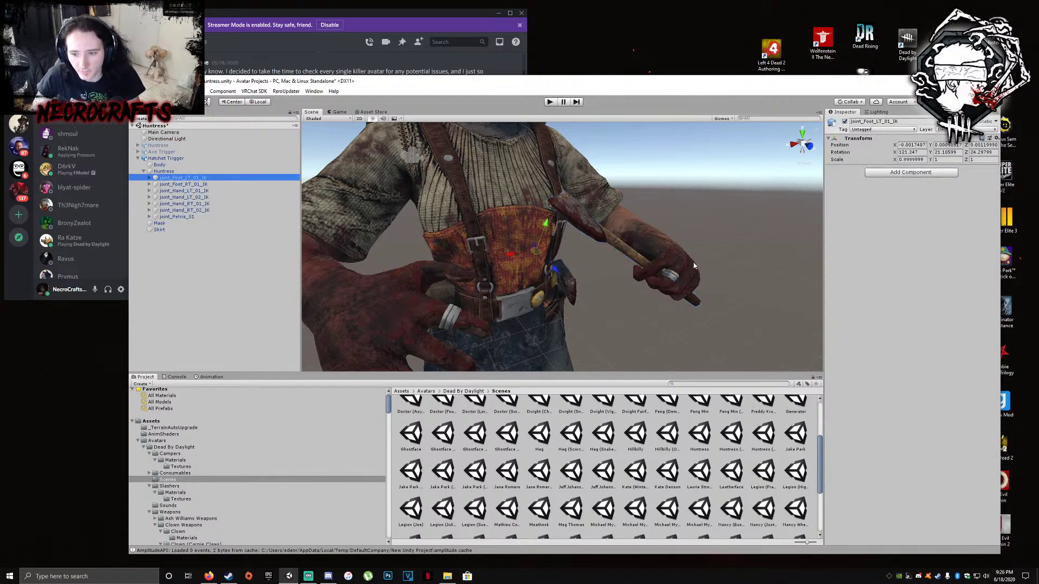
Examine from several angles how the hatchet sits in the Huntress model's hand
scroll(489, 241, "down", 3)
middle_click_drag(489, 241, 491, 251)
scroll(490, 250, "up", 1)
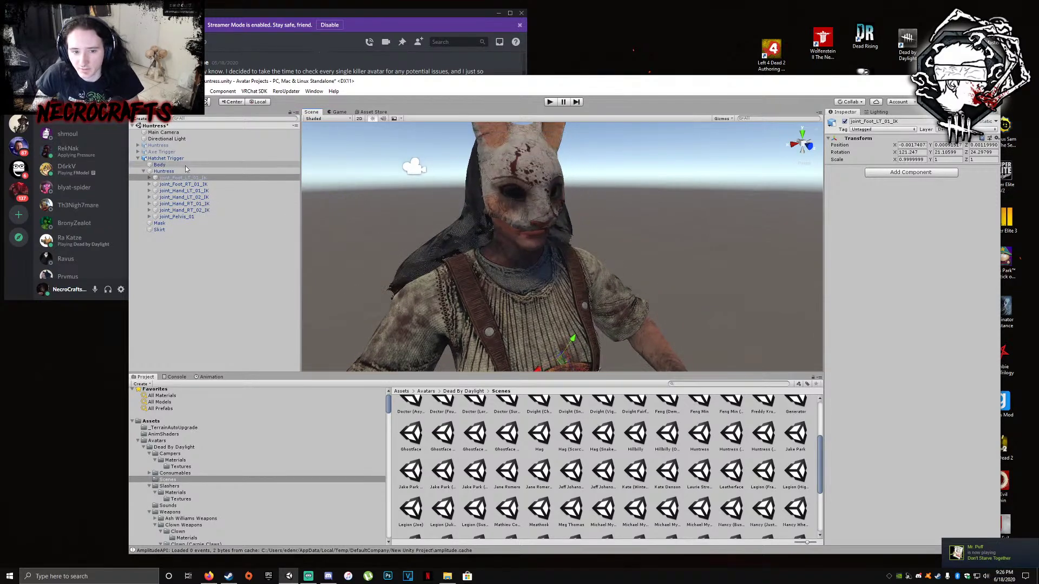
right_click_drag(585, 295, 513, 283)
middle_click_drag(573, 278, 490, 286)
right_click_drag(490, 286, 541, 273)
scroll(541, 273, "up", 2)
middle_click_drag(542, 273, 566, 283)
scroll(566, 283, "up", 3)
right_click_drag(566, 283, 612, 262)
scroll(591, 275, "down", 3)
middle_click_drag(612, 262, 600, 239)
right_click_drag(600, 238, 576, 236)
middle_click_drag(576, 236, 515, 218)
right_click_drag(515, 218, 418, 252)
middle_click_drag(418, 252, 536, 238)
scroll(530, 231, "up", 2)
mouse_move(536, 238)
right_mouse_down()
mouse_move(530, 230)
mouse_move(552, 222)
right_mouse_up()
middle_click_drag(552, 222, 537, 230)
right_click_drag(536, 230, 475, 288)
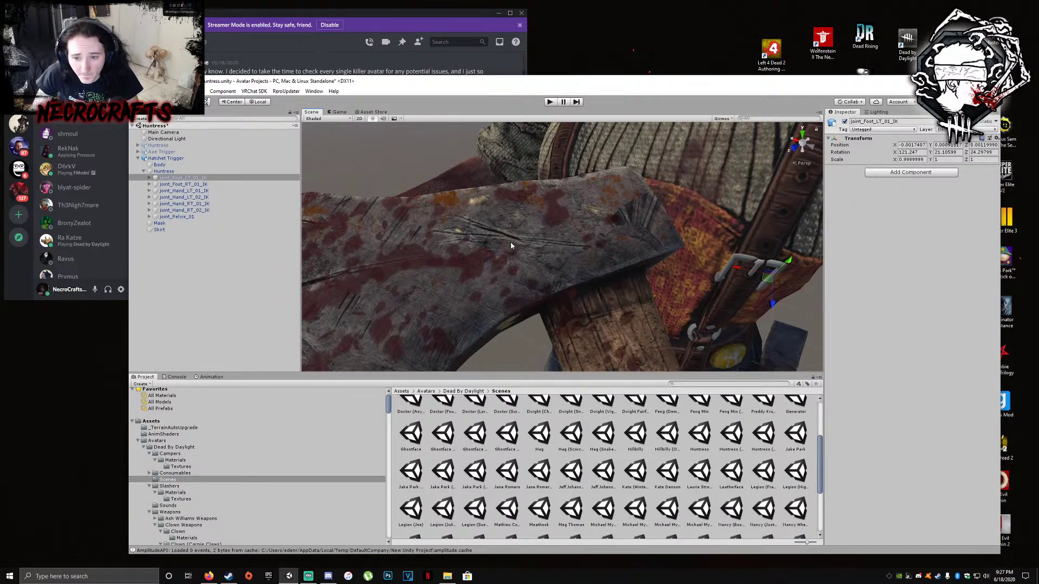
mouse_move(471, 237)
right_mouse_down()
mouse_move(476, 225)
mouse_move(573, 234)
right_mouse_up()
scroll(492, 227, "down", 4)
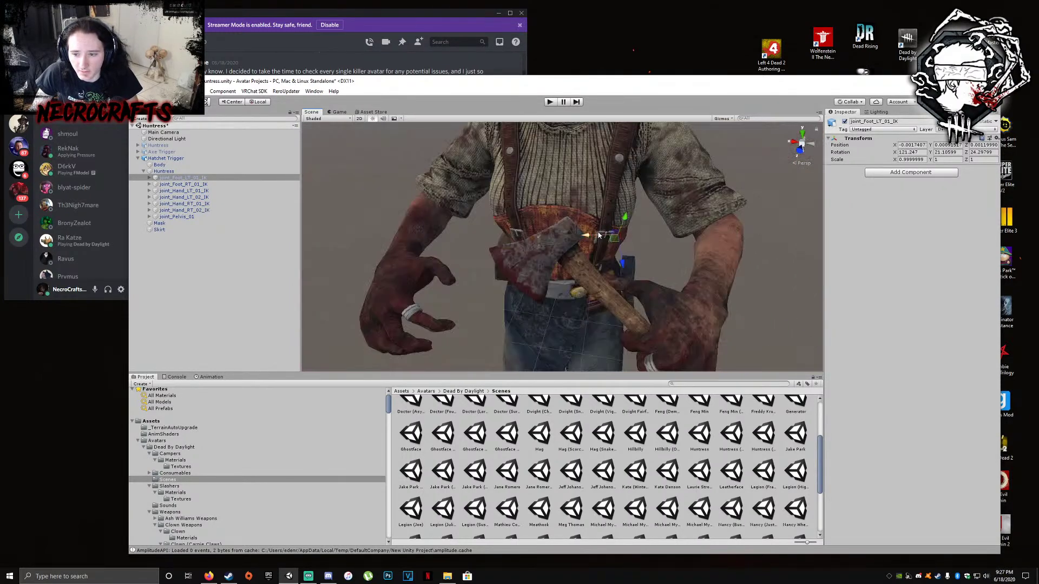
mouse_move(652, 248)
right_mouse_down()
mouse_move(713, 249)
mouse_move(525, 225)
mouse_move(726, 197)
mouse_move(638, 200)
mouse_move(538, 181)
mouse_move(540, 168)
mouse_move(525, 167)
right_mouse_up()
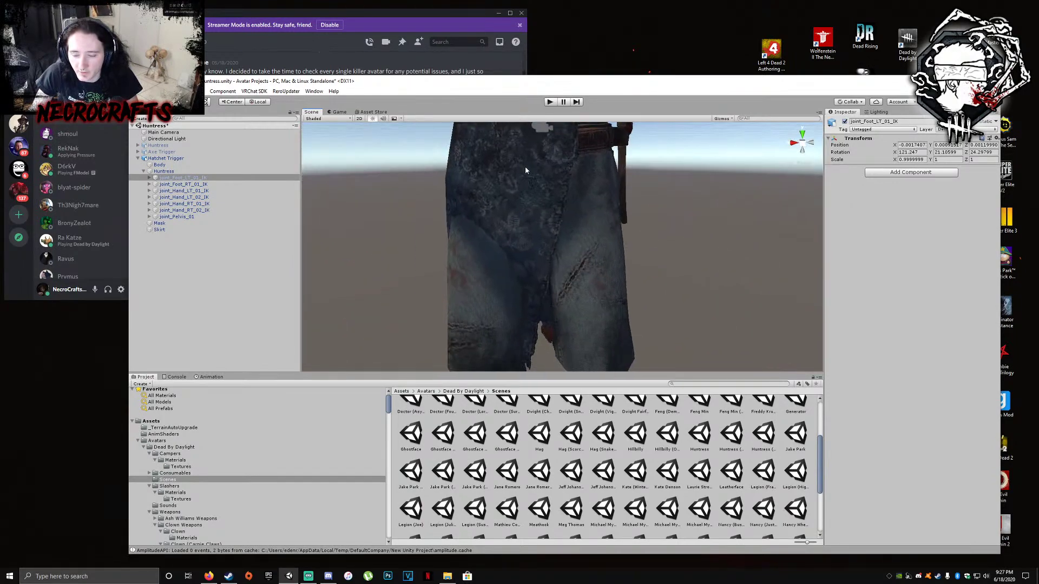
scroll(542, 217, "down", 6)
scroll(547, 256, "up", 3)
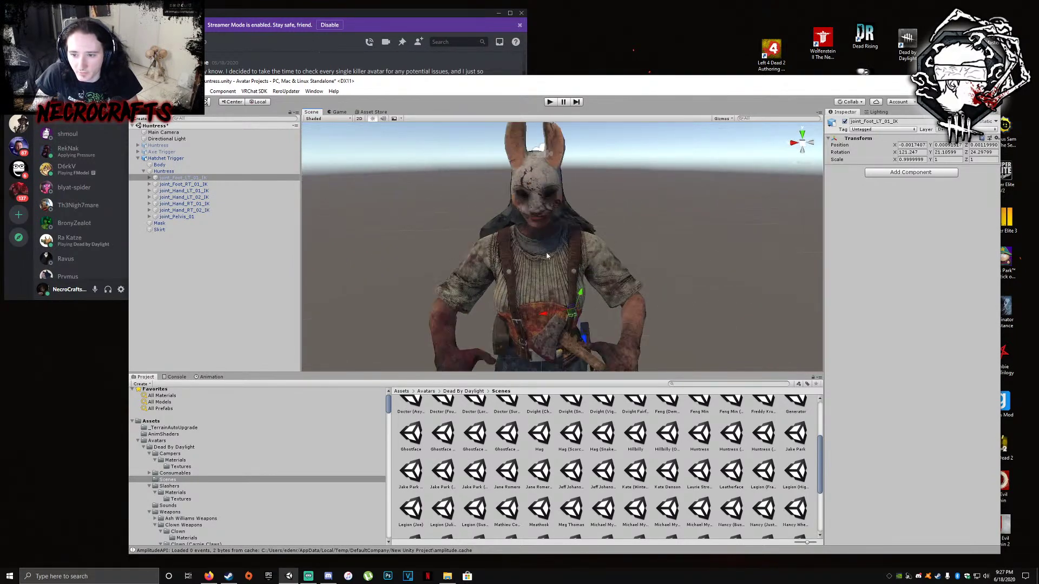
Expand the Hatchet Trigger bone chain from joint_Pelvis_01 through the torso, left clavicle, shoulder and elbow down to joint_HandLT_01
left_click(145, 172)
left_click(144, 172)
left_click(150, 217)
left_click(155, 229)
left_click(161, 237)
left_click(166, 243)
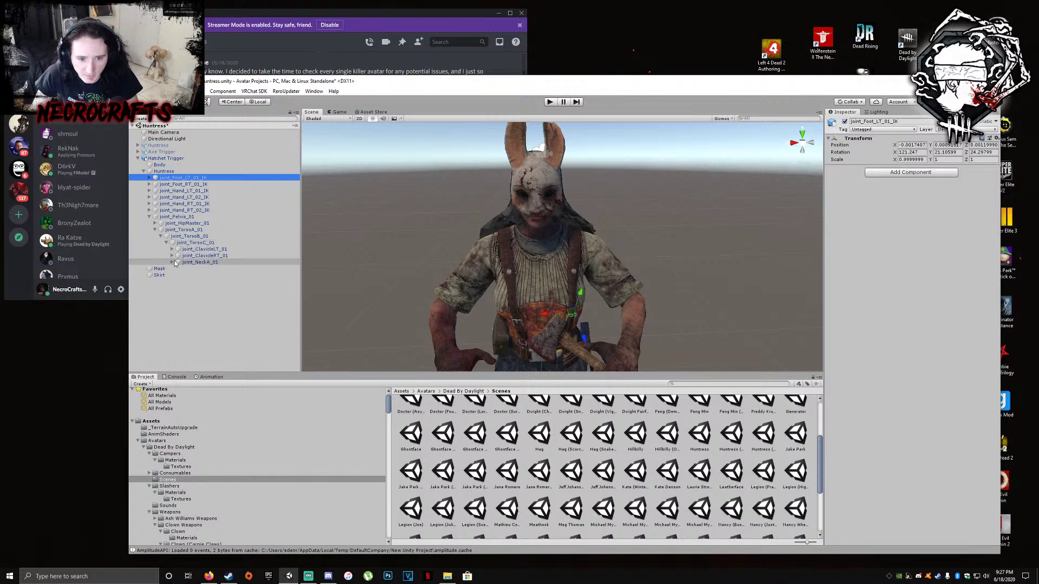
left_click(172, 250)
left_click(179, 257)
left_click(178, 256)
left_click(187, 262)
left_click(184, 262)
left_click(190, 269)
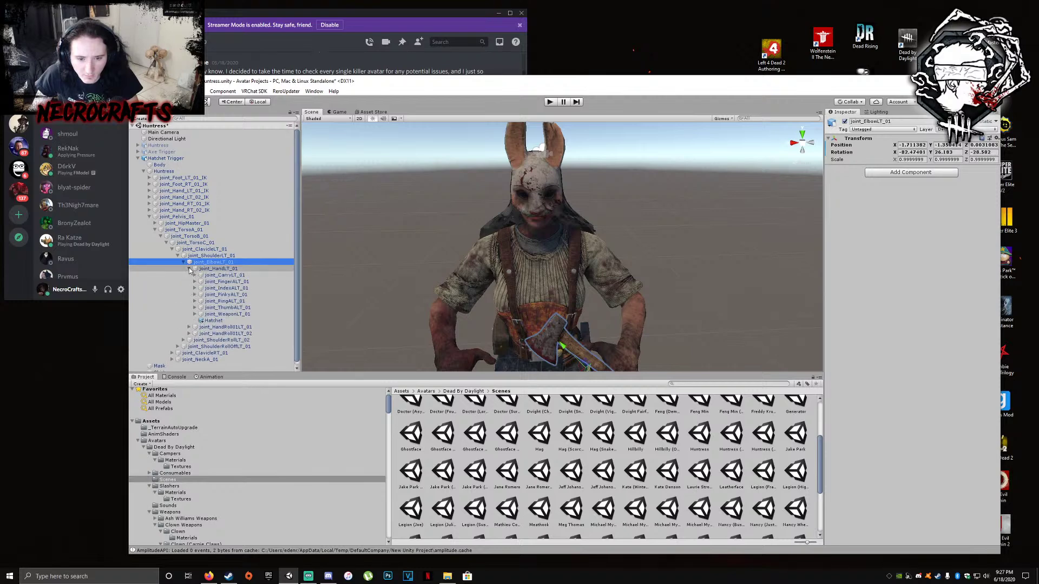
Select the Hatchet object under joint_HandLT_01 and rotate it to about -77.8, -79.5, 151.3 to line up with the grip
left_click(215, 321)
right_click_drag(501, 273, 549, 279)
mouse_move(549, 279)
middle_mouse_down()
mouse_move(506, 279)
mouse_move(514, 266)
mouse_move(503, 261)
mouse_move(514, 255)
middle_mouse_up()
scroll(514, 266, "up", 3)
scroll(501, 259, "up", 4)
mouse_move(515, 255)
right_mouse_down()
mouse_move(621, 260)
mouse_move(433, 241)
right_mouse_up()
scroll(622, 260, "down", 2)
middle_click_drag(433, 241, 541, 259)
key("e")
left_click_drag(640, 290, 652, 292)
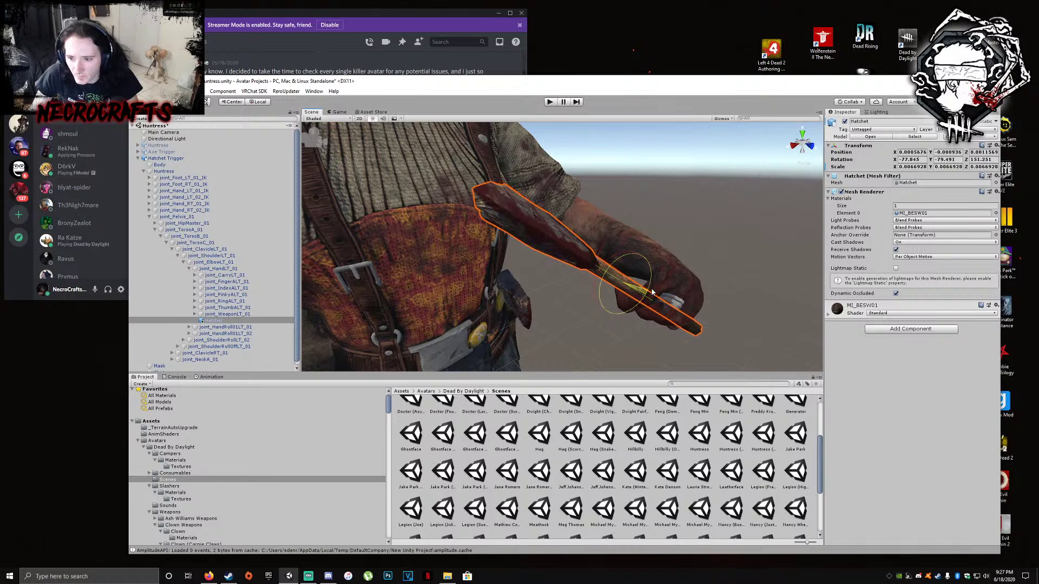
Move the hatchet within the left hand to a position of about 0.00051, -0.00095, 0.00114 and check its fit from the side
key("w")
mouse_move(388, 173)
right_mouse_down()
mouse_move(367, 183)
mouse_move(616, 174)
mouse_move(565, 190)
mouse_move(524, 160)
right_mouse_up()
left_click_drag(524, 160, 527, 156)
mouse_move(526, 156)
right_mouse_down()
mouse_move(547, 181)
mouse_move(504, 176)
right_mouse_up()
middle_click_drag(503, 177, 555, 181)
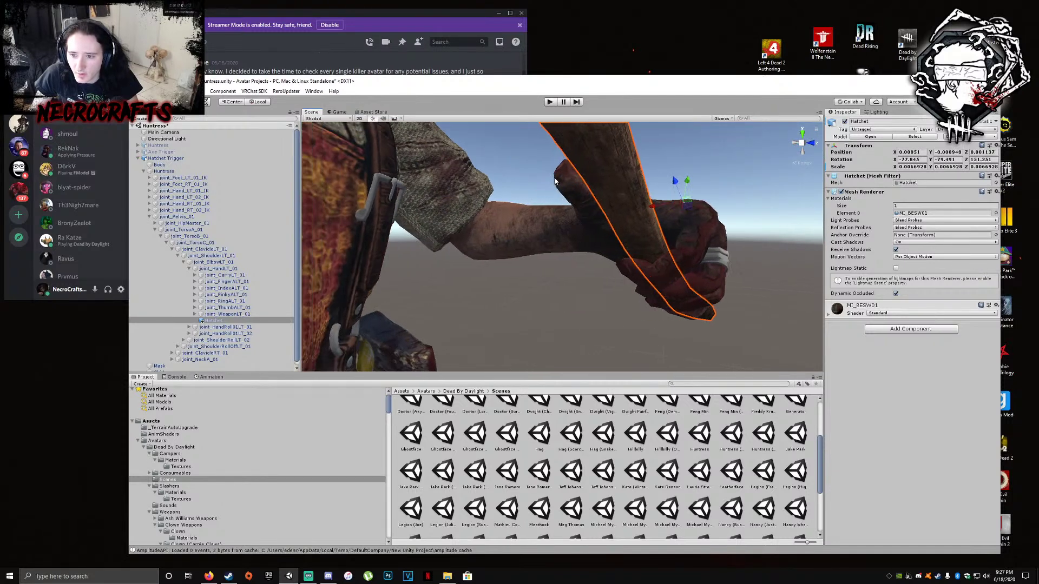
right_click_drag(576, 180, 670, 188)
middle_click_drag(671, 188, 674, 189)
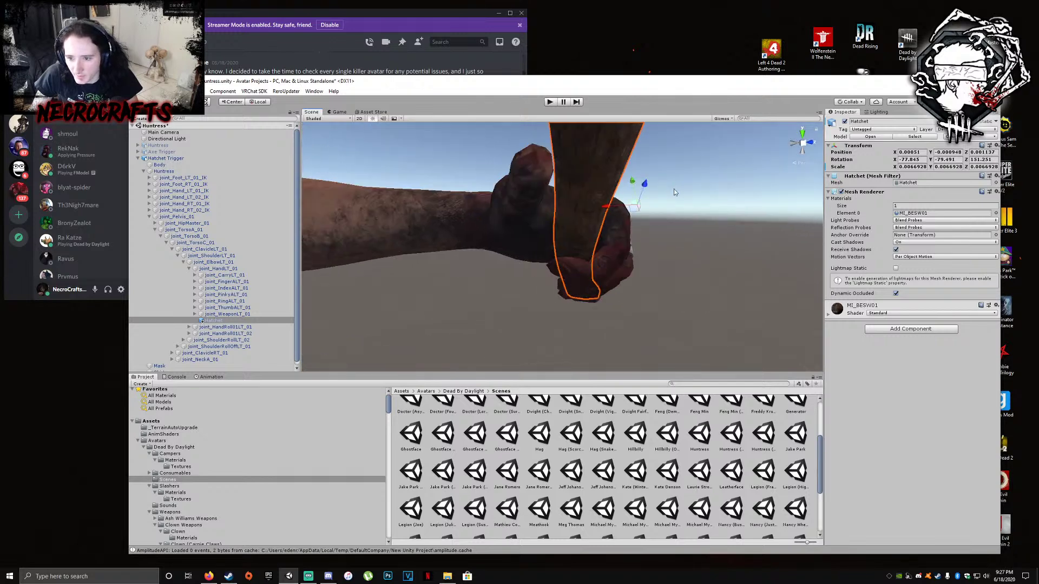
Fine-tune the hatchet in the left hand to position 0.0005195, -0.000946, 0.0011371 and Z rotation 149.871, checking the grip from several angles
mouse_move(605, 208)
left_mouse_down()
mouse_move(615, 207)
mouse_move(605, 207)
left_mouse_up()
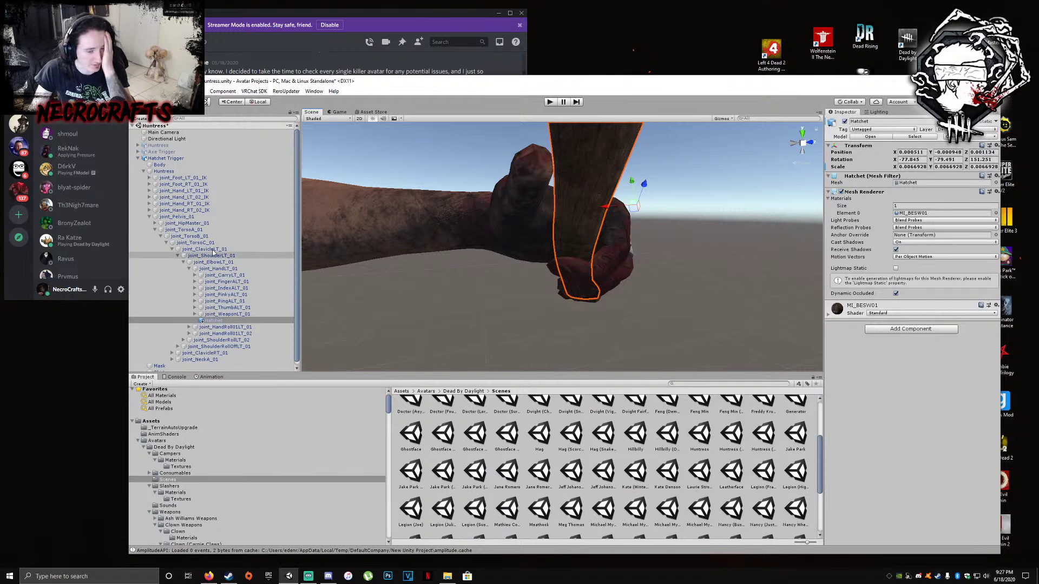
right_click_drag(541, 260, 564, 272)
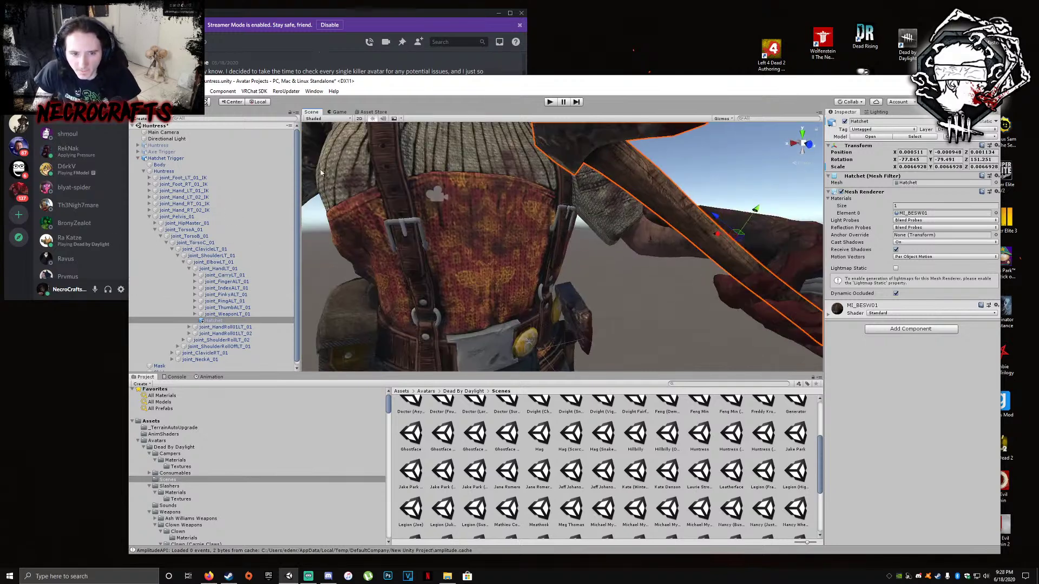
left_click_drag(825, 263, 818, 272)
mouse_move(748, 259)
right_mouse_down()
mouse_move(628, 263)
mouse_move(726, 297)
mouse_move(641, 271)
mouse_move(703, 279)
right_mouse_up()
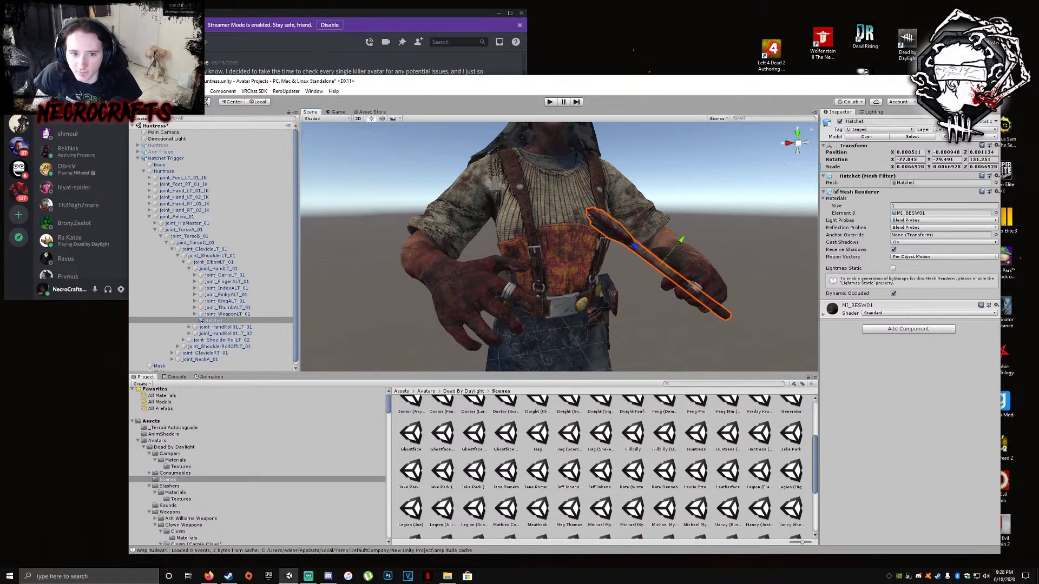
left_click_drag(678, 262, 670, 271)
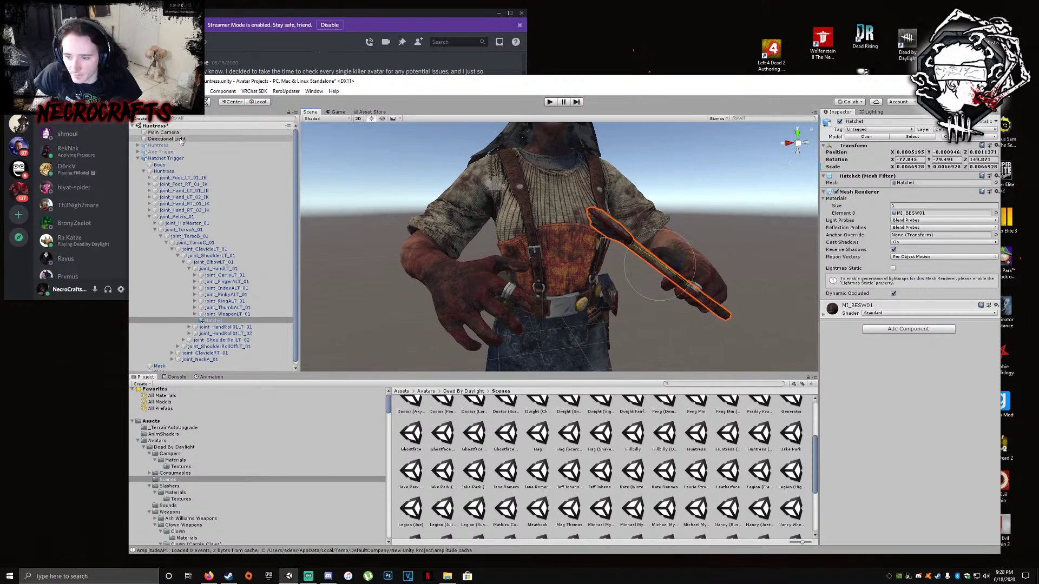
right_click_drag(591, 264, 582, 263)
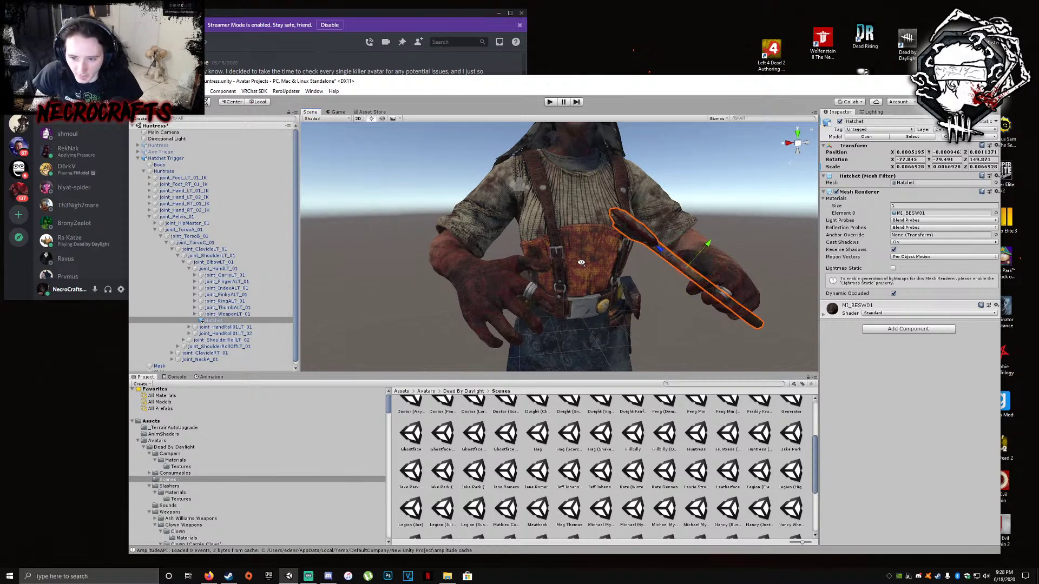
middle_click_drag(580, 258, 609, 274)
mouse_move(608, 274)
right_mouse_down()
mouse_move(601, 268)
mouse_move(617, 264)
mouse_move(606, 262)
right_mouse_up()
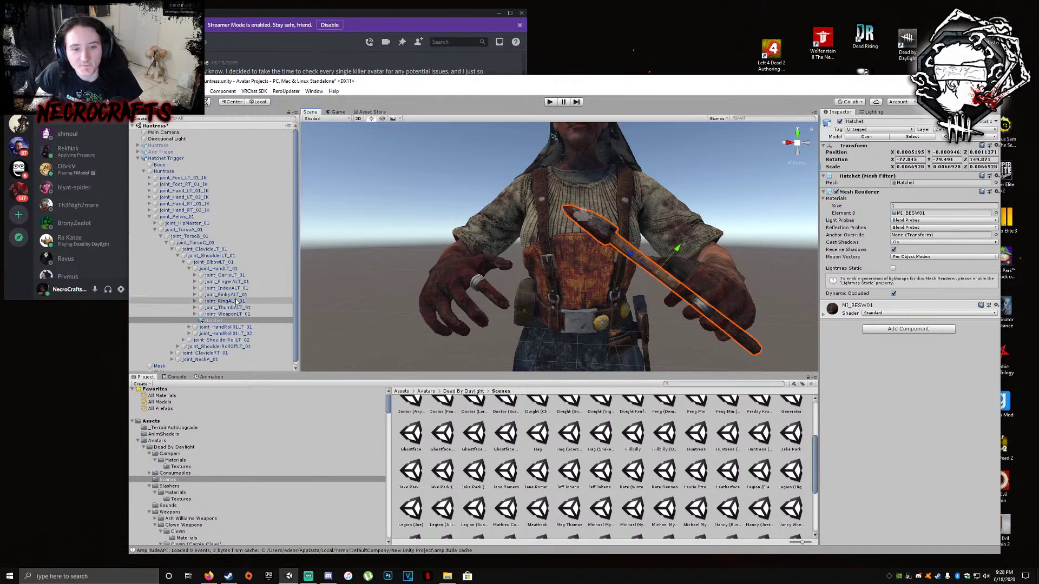
mouse_move(589, 280)
left_mouse_down("alt")
mouse_move(466, 284)
mouse_move(433, 325)
mouse_move(493, 332)
mouse_move(507, 306)
left_mouse_up("alt")
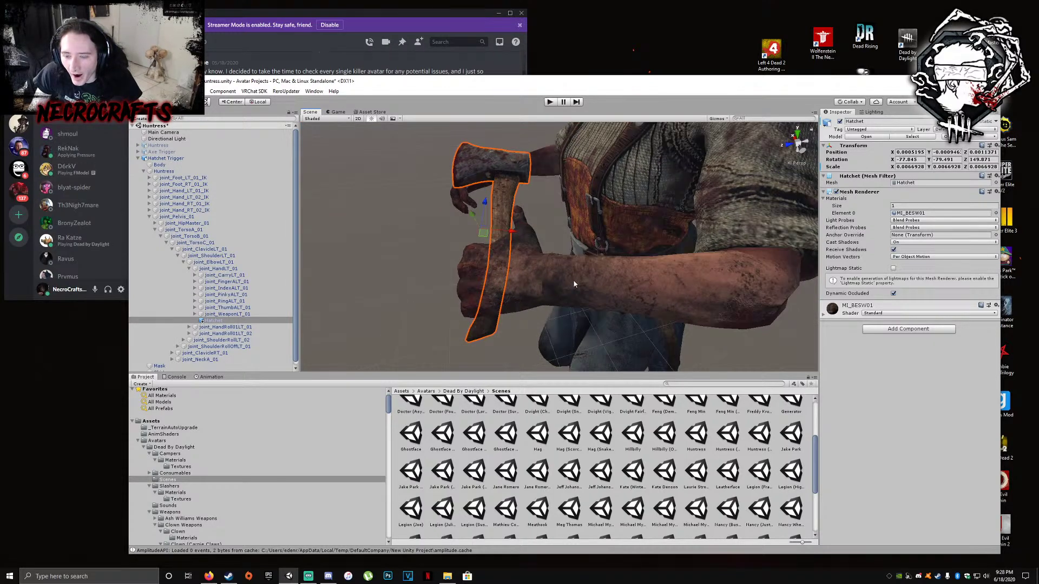
Copy the hatchet's Transform component and expand the main Huntress avatar's bone chain from joint_Pelvis_01 to joint_TorsoC_01
left_click(996, 146)
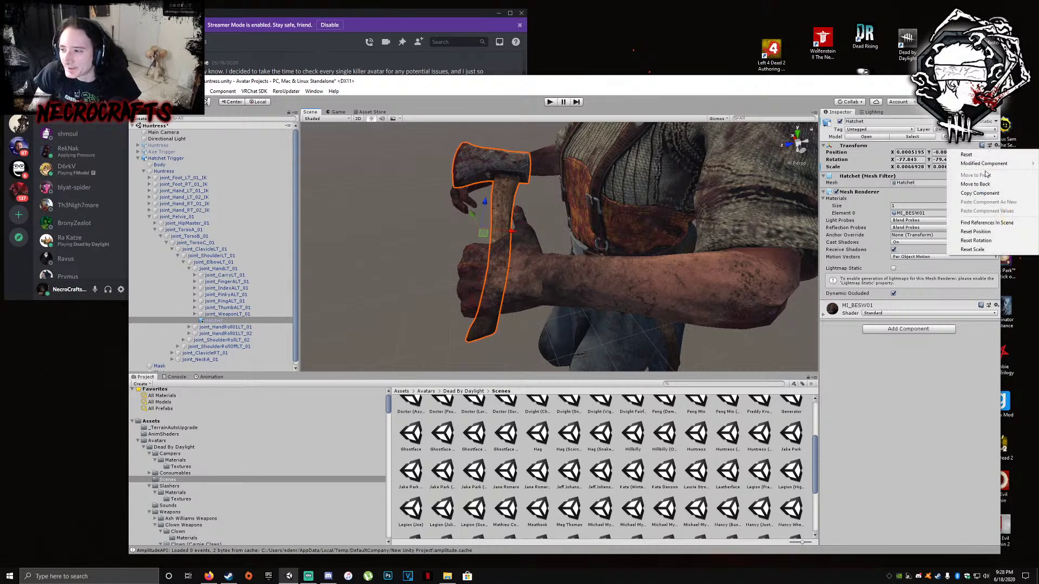
left_click(974, 189)
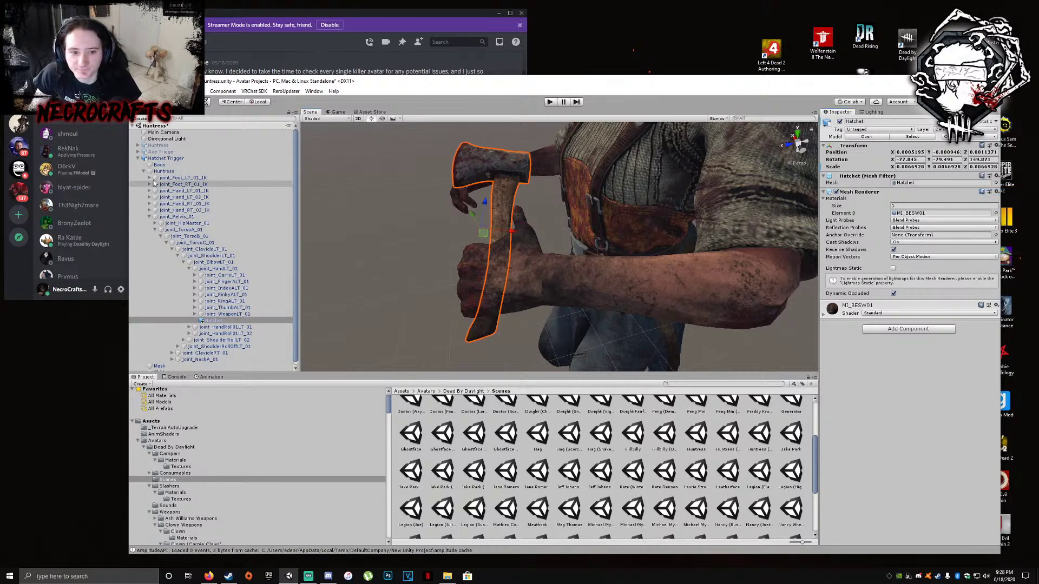
left_click(138, 158)
left_click(138, 145)
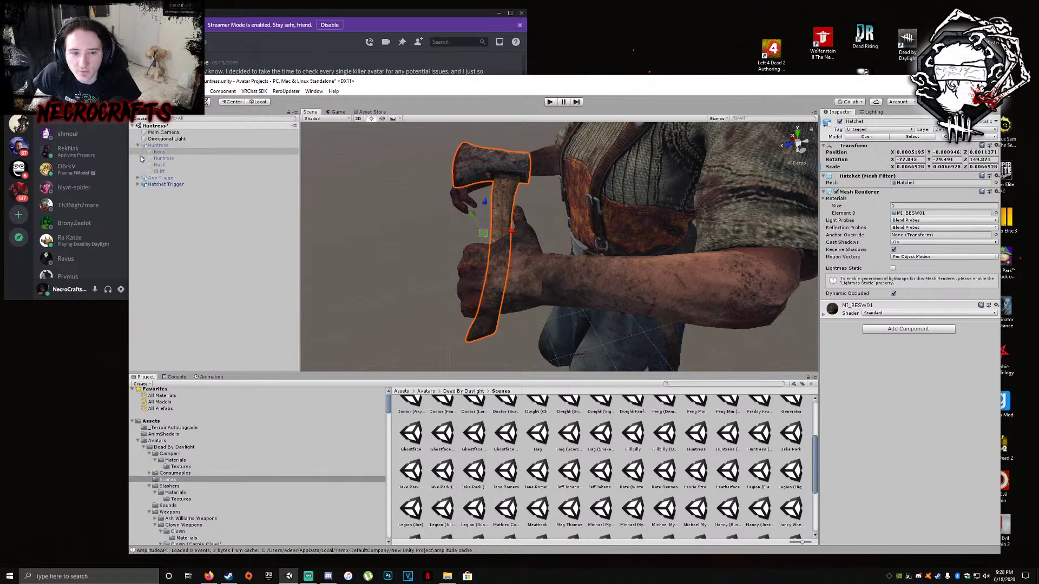
left_click(143, 158)
left_click(147, 204)
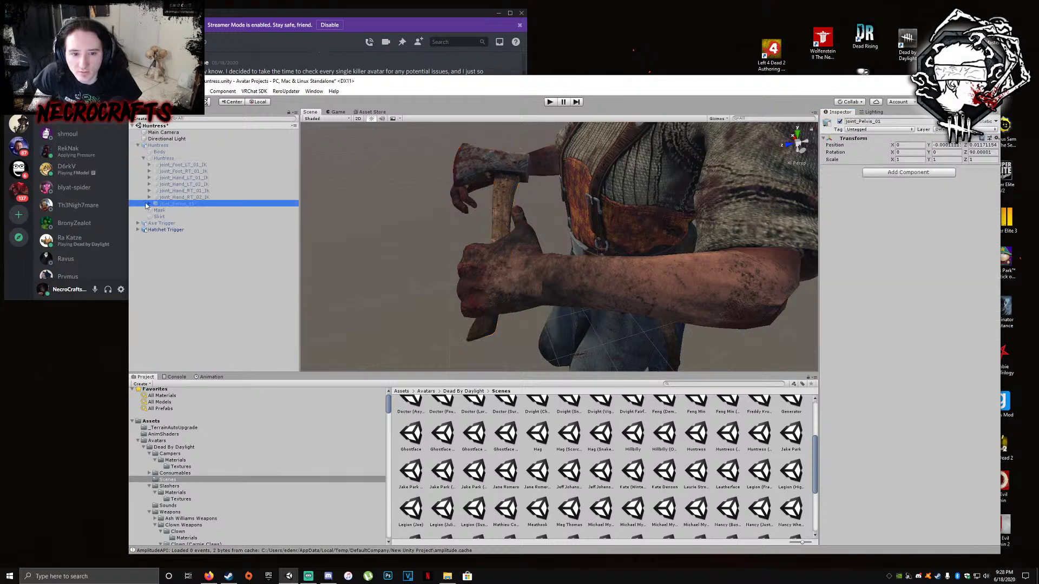
left_click(149, 204)
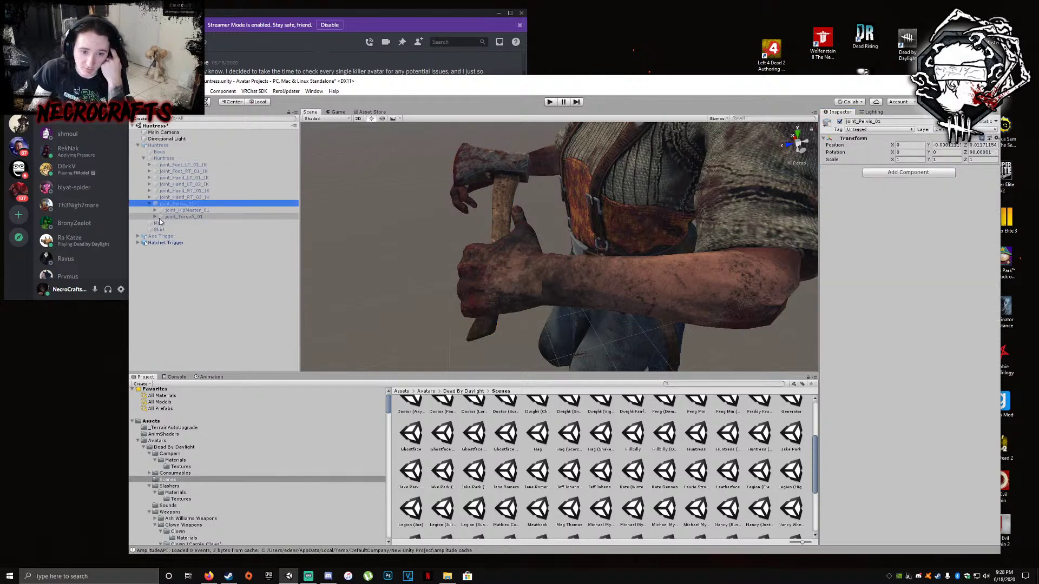
left_click(155, 216)
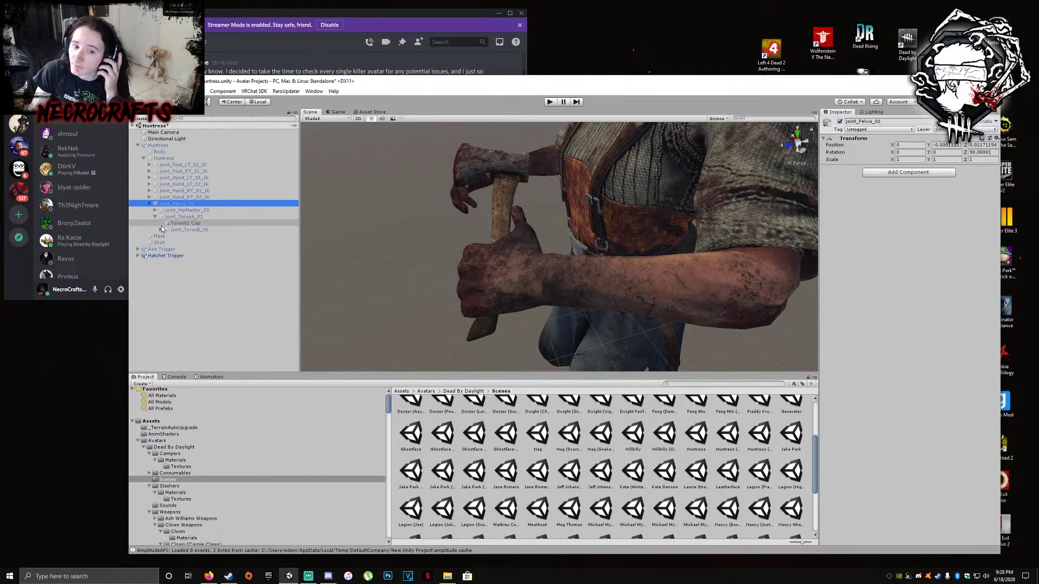
left_click(161, 230)
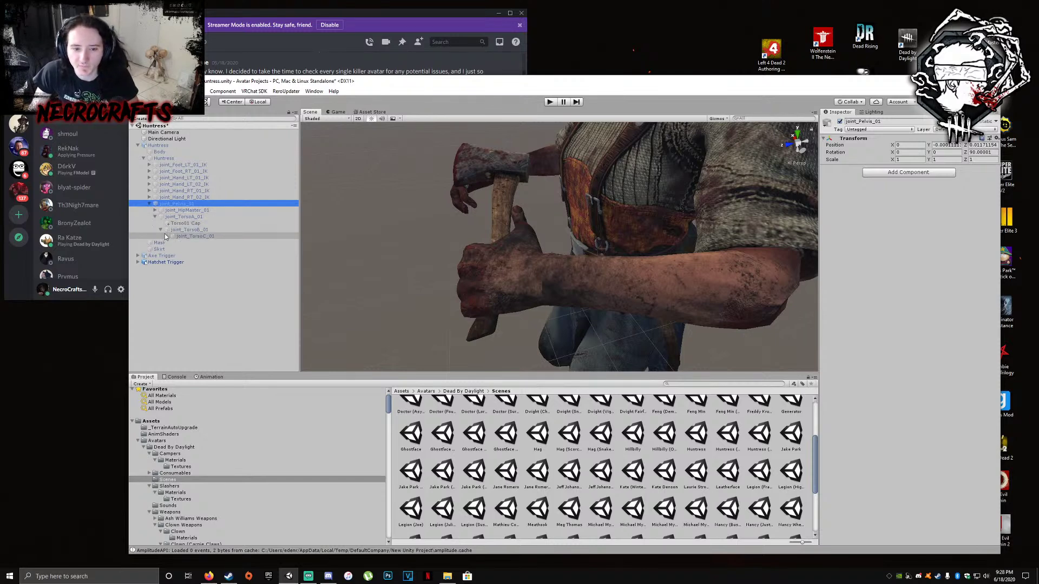
left_click(166, 236)
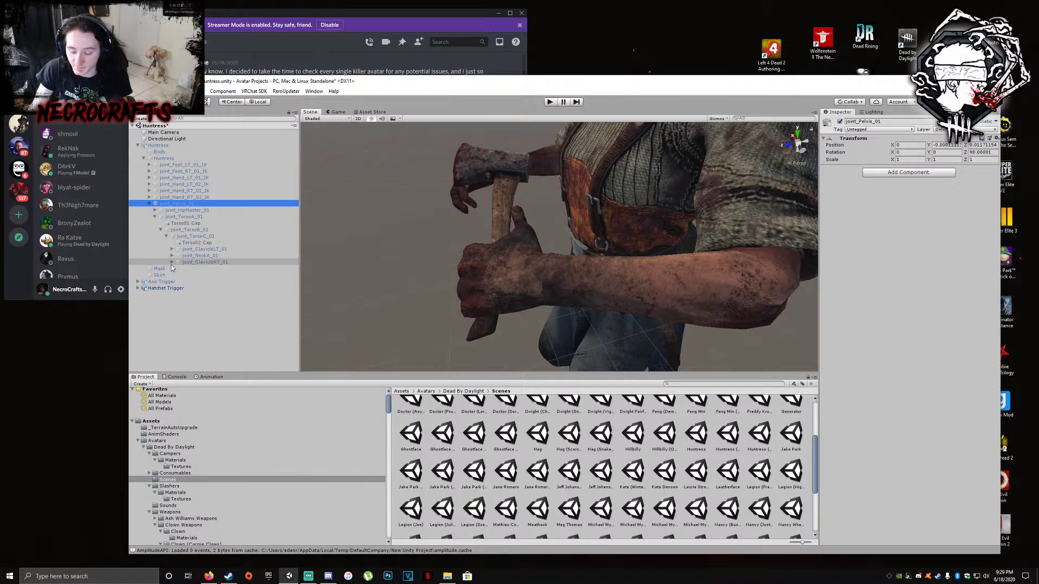
left_click(173, 263)
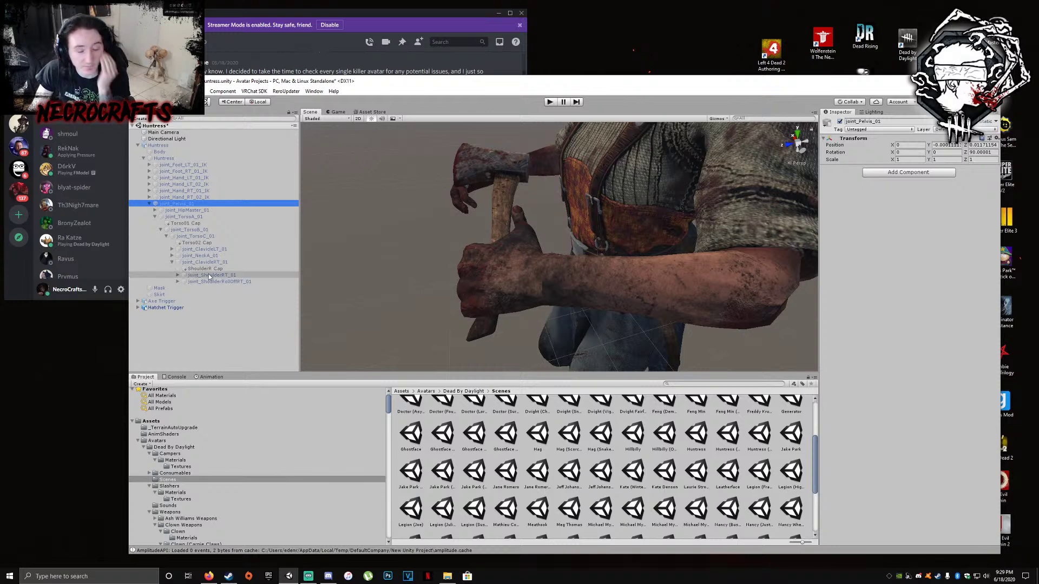
left_click(177, 276)
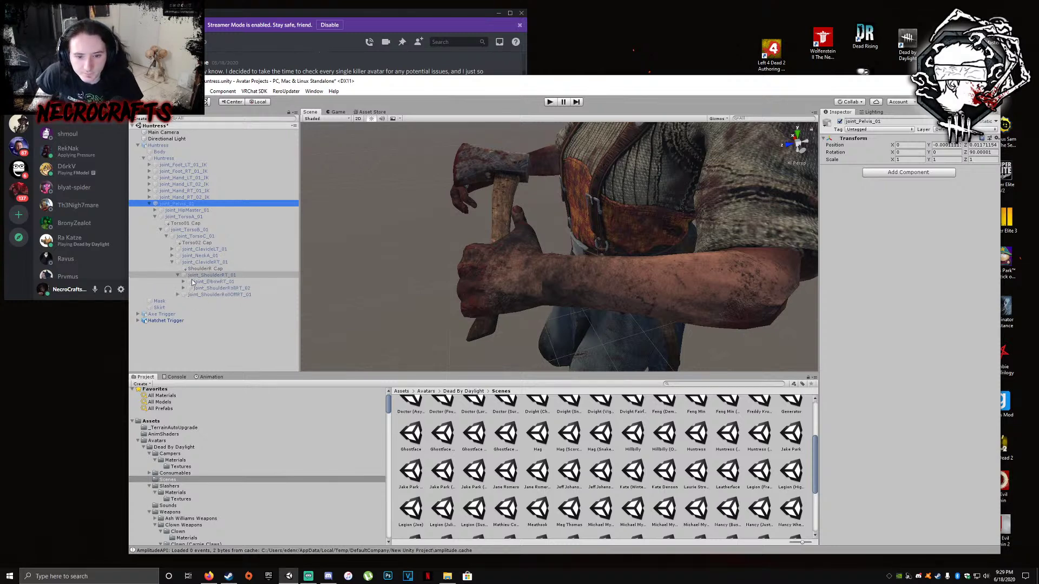
left_click(183, 282)
left_click(189, 301)
left_click(195, 341)
left_click(209, 347)
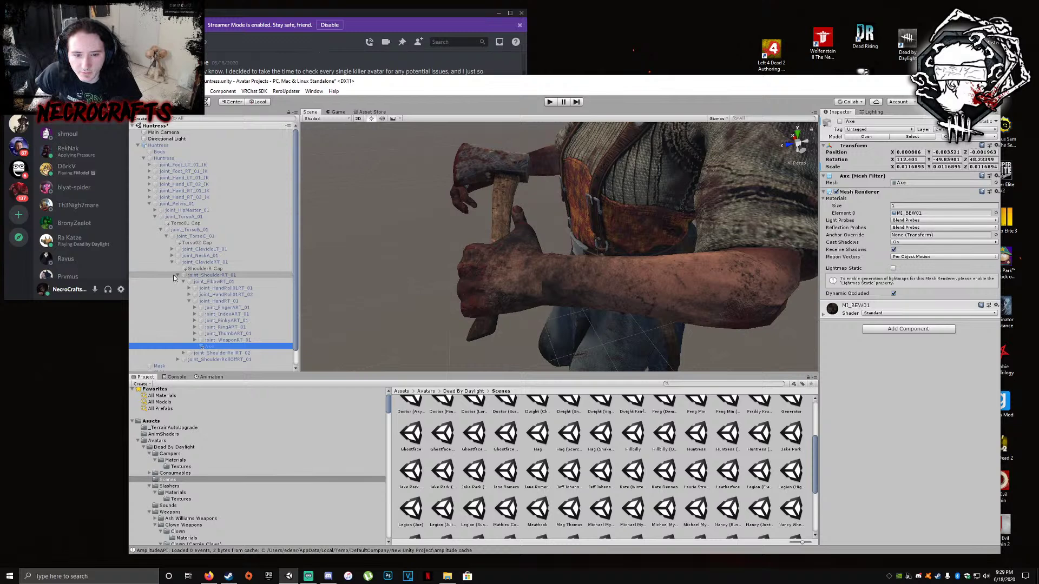
left_click(175, 276)
left_click(172, 262)
Select the Hatchet under joint_HandLT_01 in the main Huntress avatar and paste the copied Transform values onto it
left_click(172, 249)
left_click(178, 262)
left_click(178, 261)
left_click(183, 269)
left_click(189, 275)
left_click(214, 327)
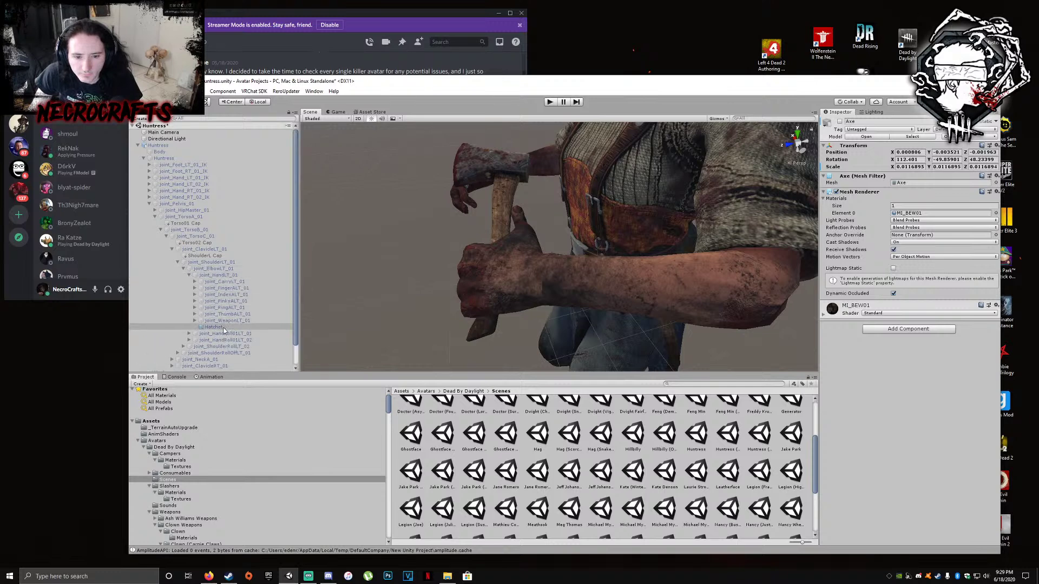
left_click(996, 146)
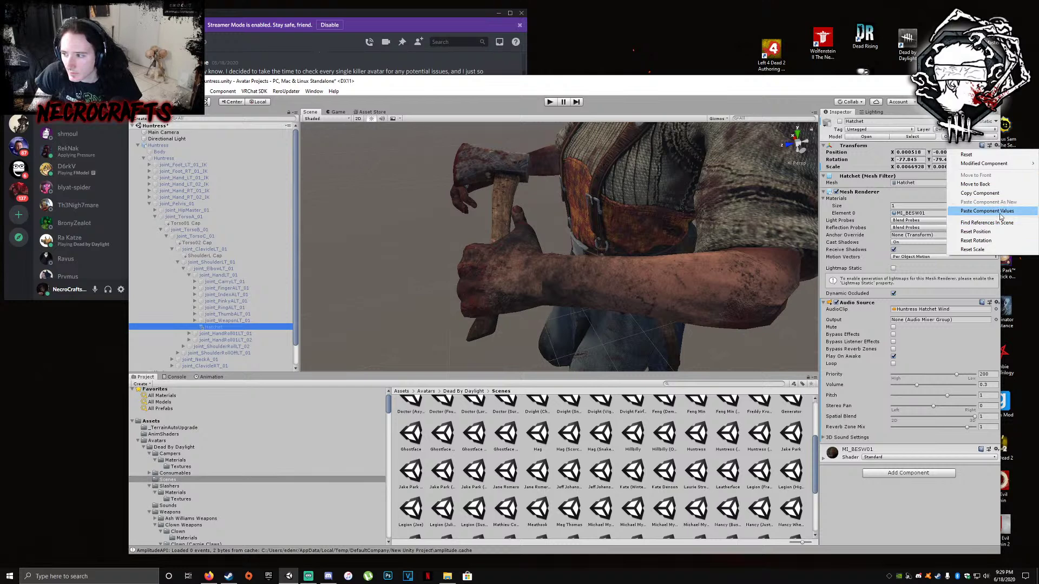
left_click(1001, 214)
mouse_move(508, 281)
left_mouse_down("alt")
mouse_move(539, 260)
mouse_move(531, 234)
mouse_move(547, 225)
left_mouse_up("alt")
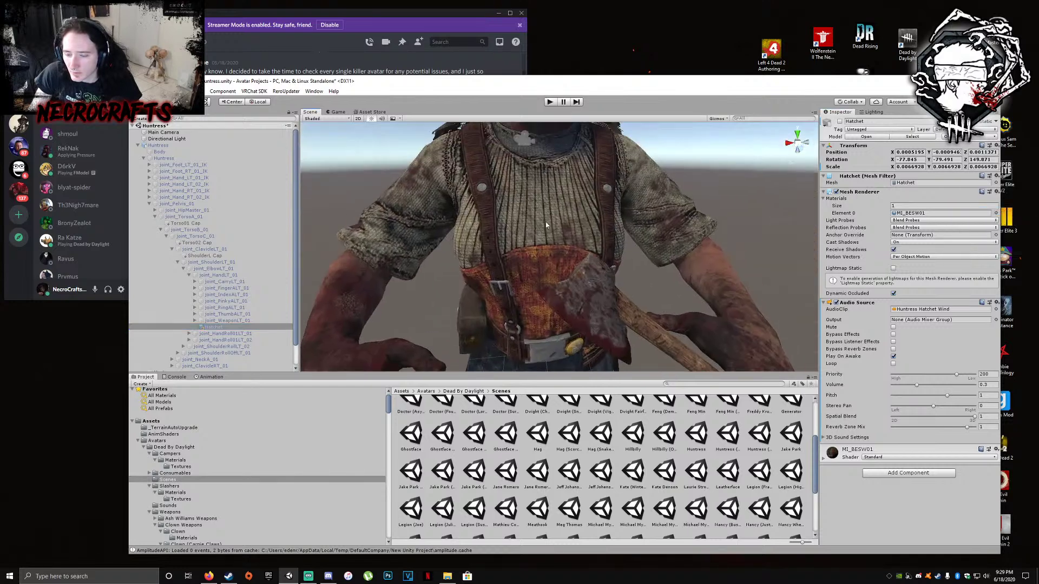
scroll(546, 222, "down", 5)
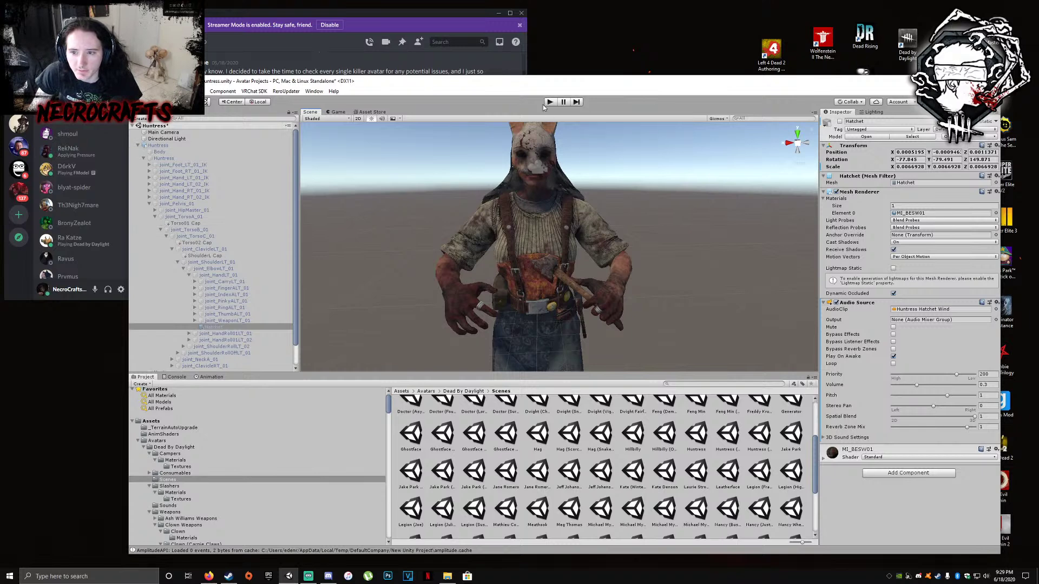
Deactivate the Hatchet Trigger object and activate the main Huntress avatar, bringing its upper body into view
left_click(138, 146)
left_click(162, 158)
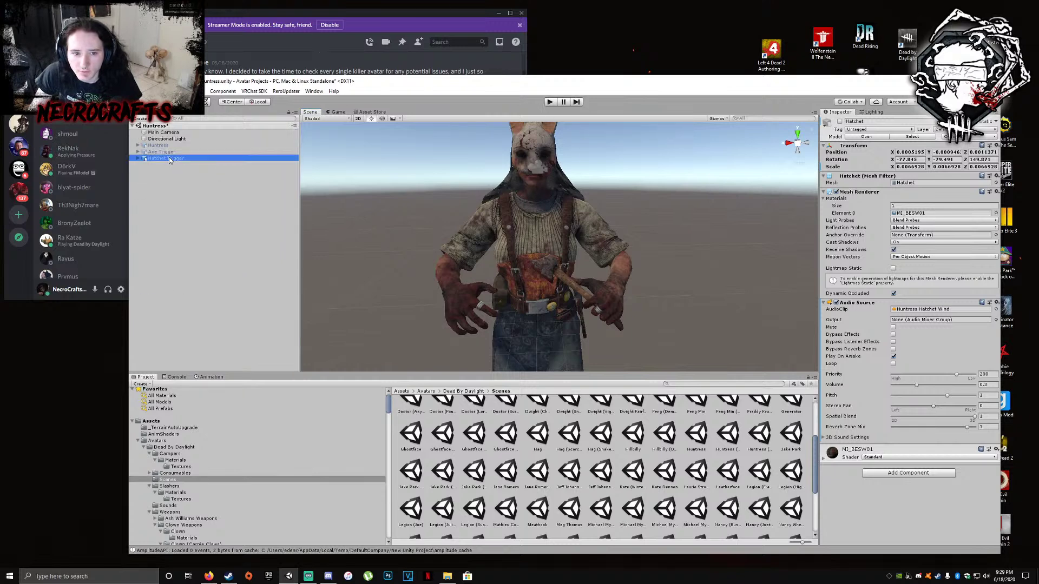
left_click(839, 121)
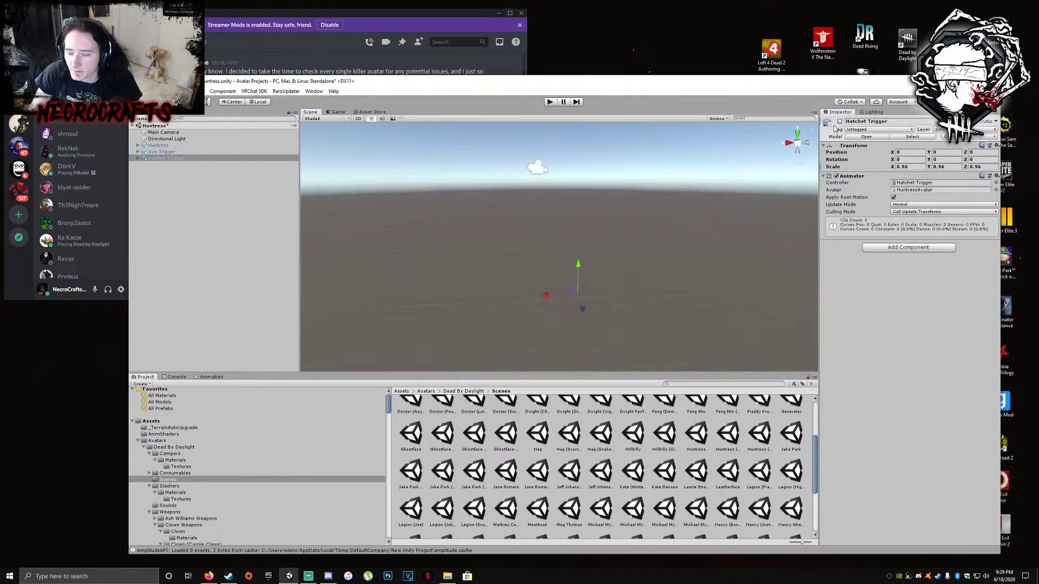
left_click(157, 146)
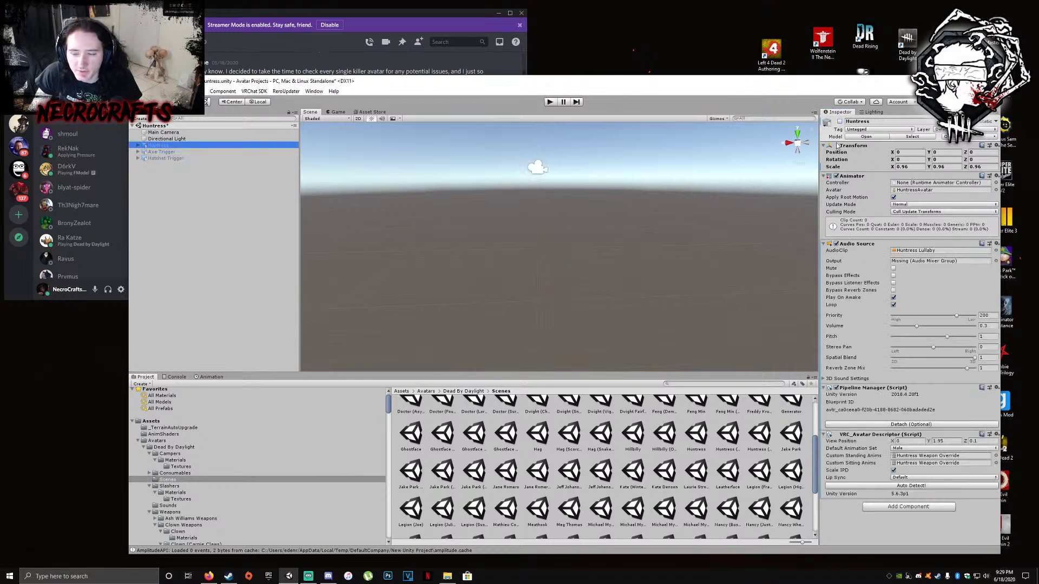
left_click(841, 122)
scroll(683, 162, "up", 3)
middle_click_drag(683, 157, 679, 204)
scroll(677, 204, "down", 3)
left_click_drag(677, 205, 606, 204, "alt")
middle_click_drag(606, 204, 677, 232)
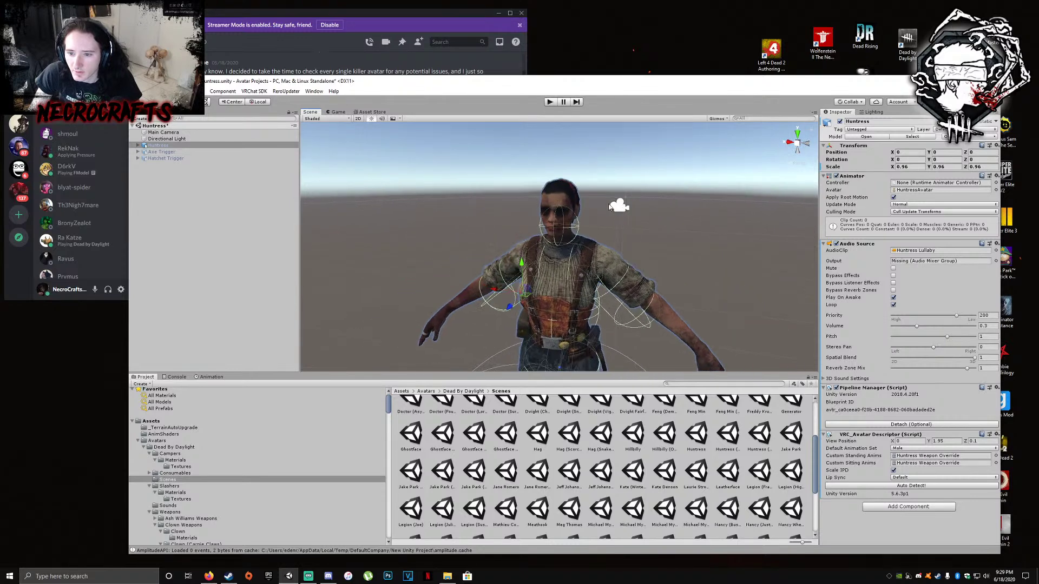
Select the Mask object under the Huntress avatar and run the scene in Play mode, watching the mask's cloth in the Scene view
left_click(138, 145)
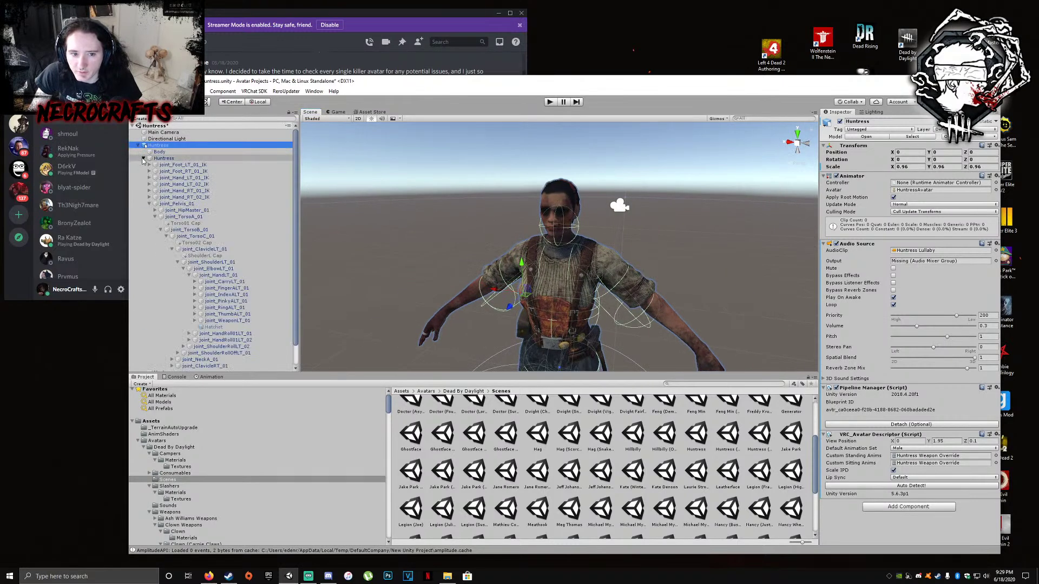
left_click(143, 159)
left_click(152, 165)
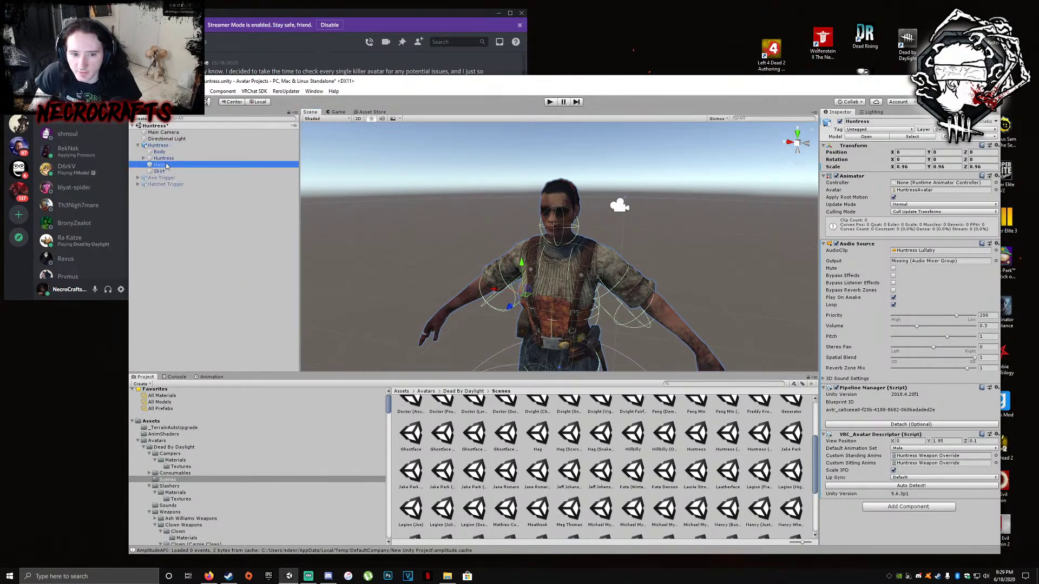
left_click(138, 145)
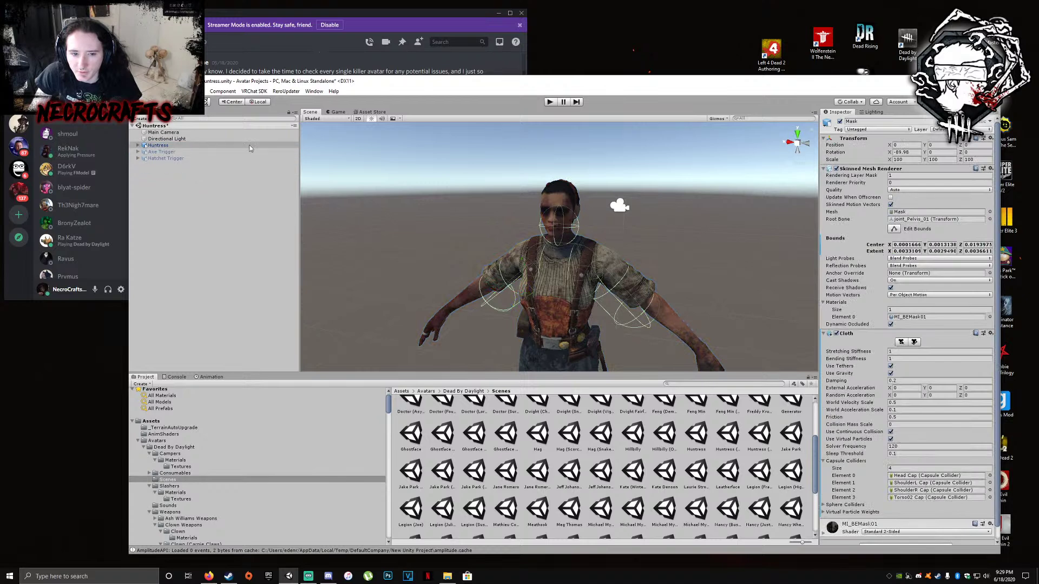
left_click(553, 103)
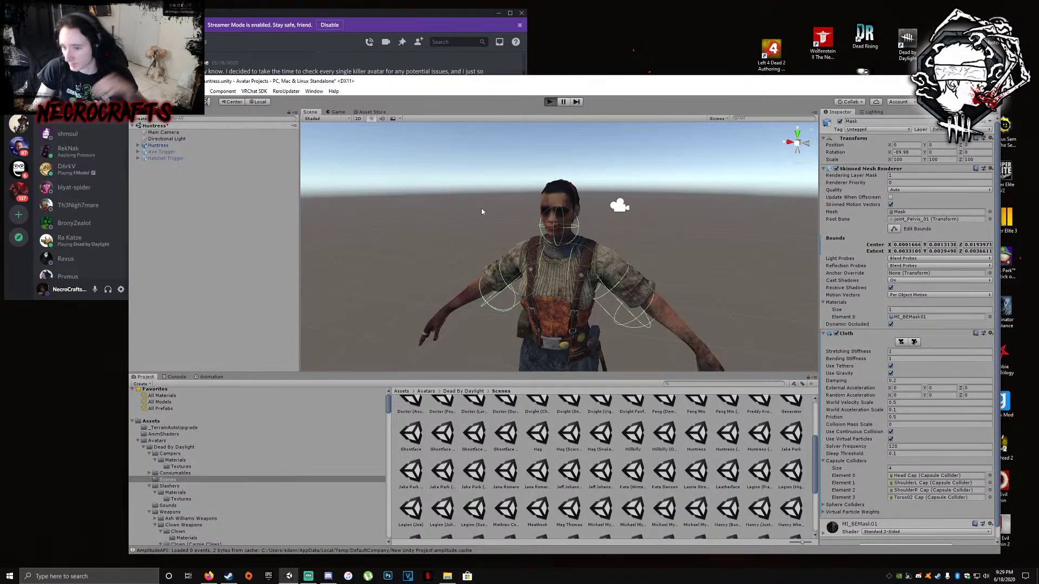
left_click(310, 112)
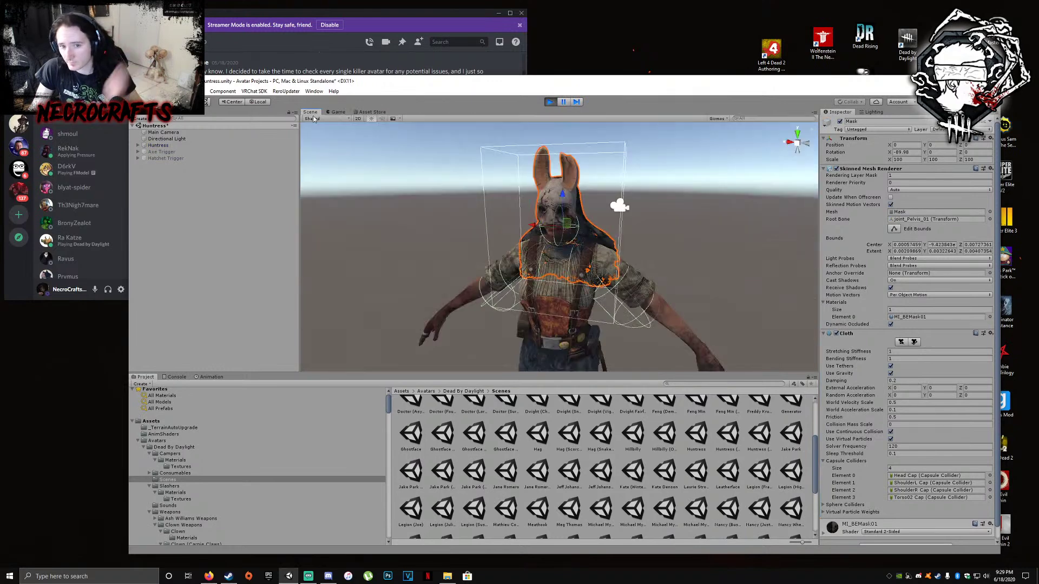
mouse_move(477, 208)
right_mouse_down()
mouse_move(318, 215)
mouse_move(474, 196)
right_mouse_up()
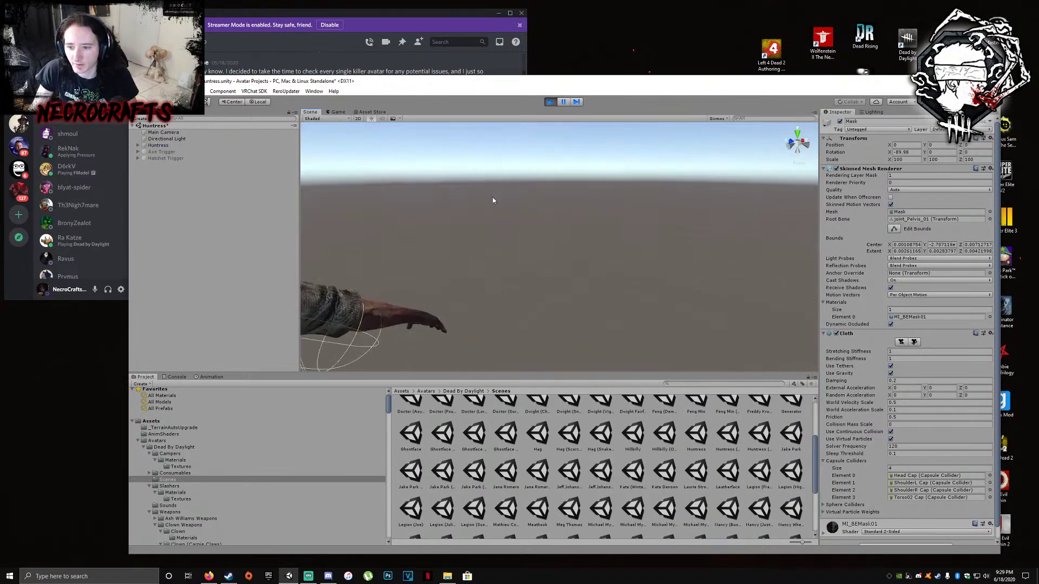
key("f")
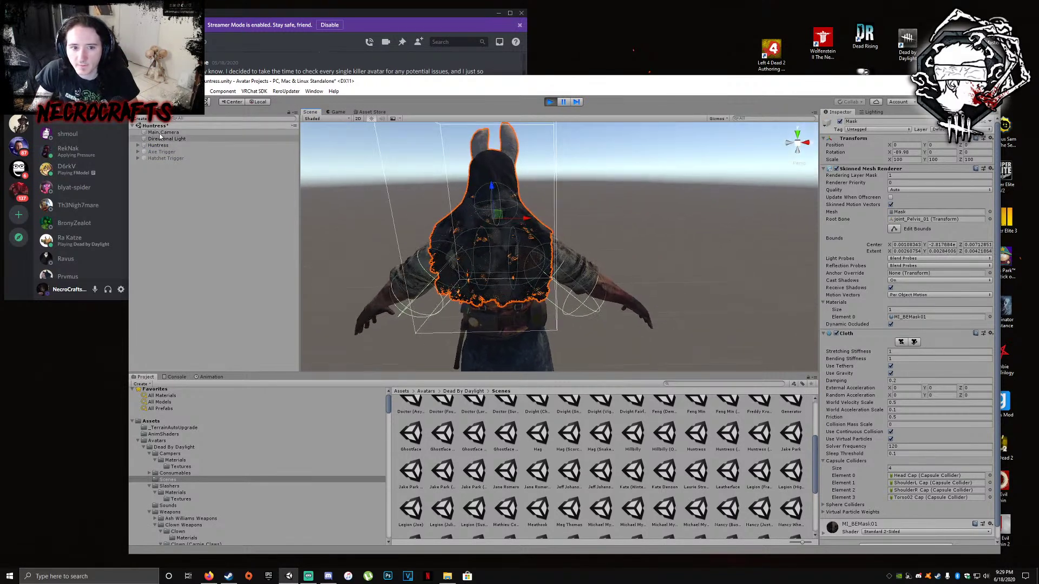
Select the running Huntress avatar and move it sideways to an X position of about 0.472 to test the cloth's motion
left_click(158, 145)
key("f")
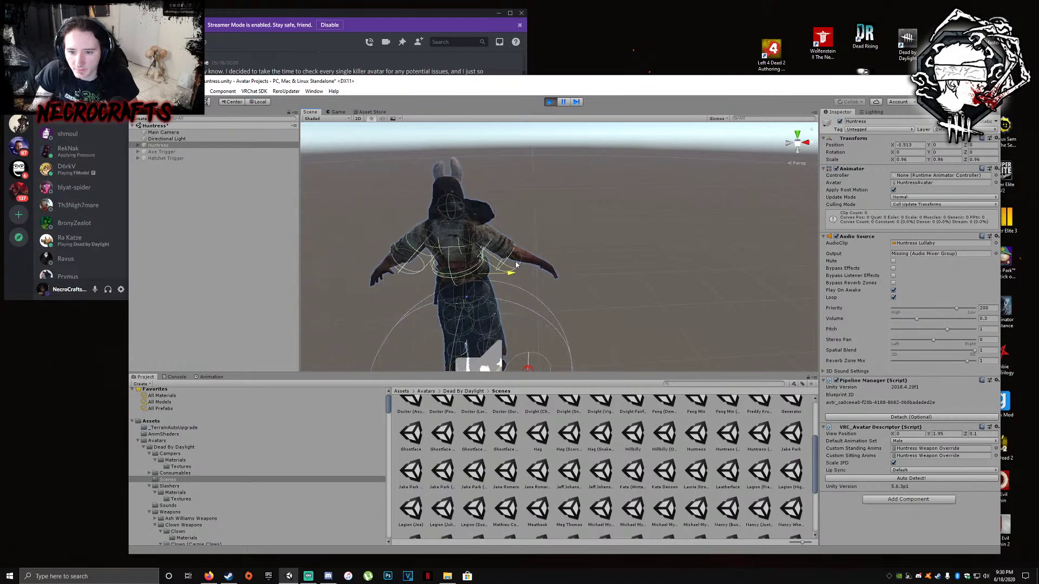
left_click_drag(524, 264, 610, 261)
Examine the Huntress's mask and skirt cloth up close from several angles for clipping with the body and legs
right_click_drag(460, 241, 486, 239)
scroll(538, 259, "up", 2)
middle_click_drag(486, 239, 457, 193)
scroll(522, 251, "up", 3)
right_click_drag(545, 289, 534, 246)
mouse_move(533, 242)
middle_mouse_down()
mouse_move(514, 234)
mouse_move(531, 248)
middle_mouse_up()
right_click_drag(625, 257, 629, 291)
right_click_drag(677, 217, 585, 229)
middle_click_drag(586, 229, 572, 184)
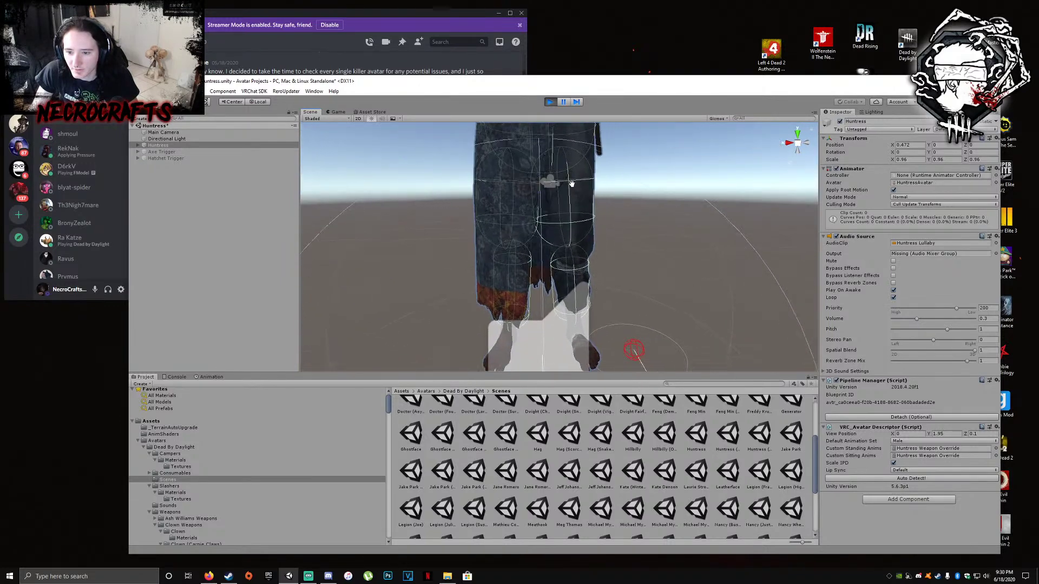
Examine the running Huntress's mask, upper body and lower skirt edge from the front for cloth clipping
left_click_drag(558, 255, 543, 220, "alt")
right_click_drag(544, 221, 566, 216)
middle_click_drag(550, 221, 563, 200)
scroll(563, 199, "down", 5)
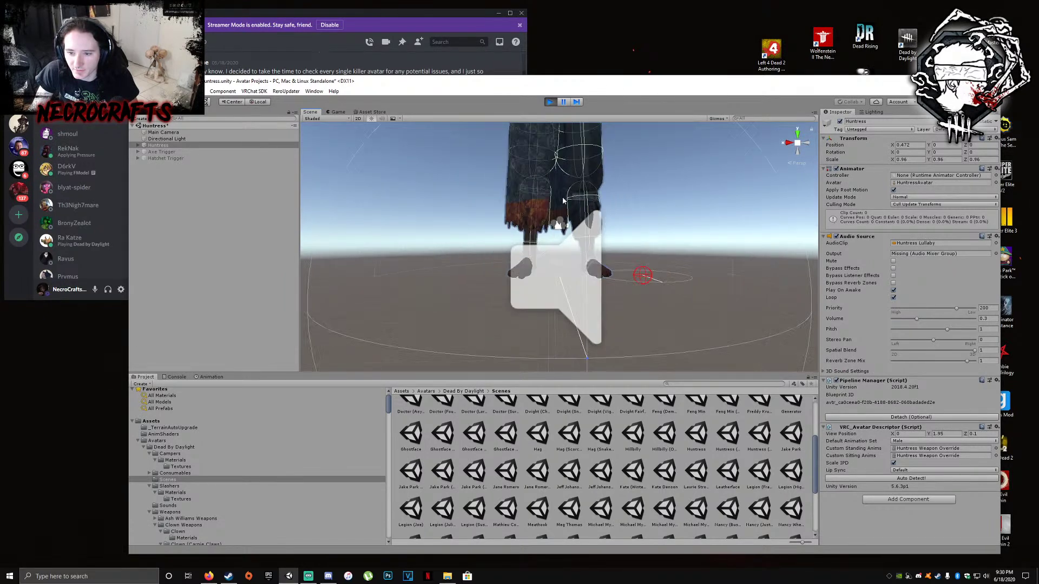
key("f")
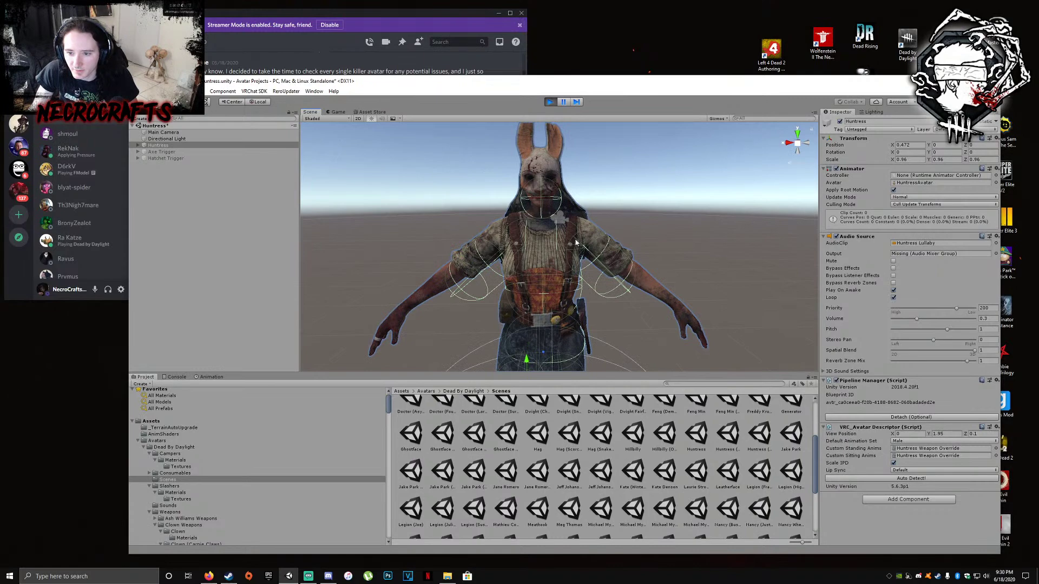
left_click_drag(573, 248, 540, 244, "alt")
right_click_drag(541, 244, 533, 196)
middle_click_drag(533, 196, 538, 208)
left_click_drag(538, 208, 540, 211, "alt")
middle_click_drag(539, 211, 533, 227)
right_click_drag(534, 228, 551, 247)
scroll(551, 247, "down", 3)
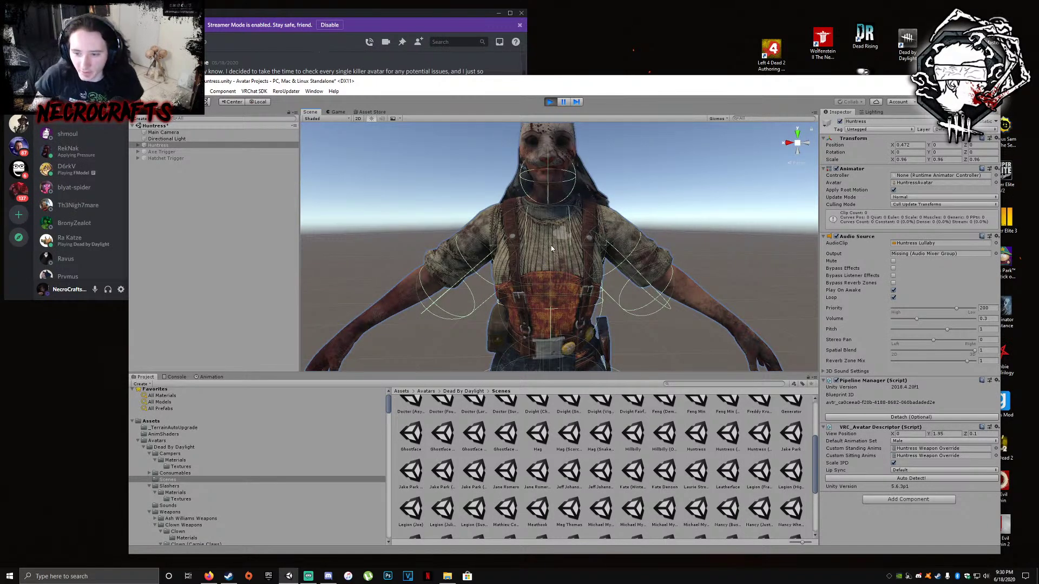
left_click_drag(548, 223, 560, 244, "alt")
right_click_drag(561, 244, 556, 231)
Examine the Huntress's skirt cloth from the side and up close, checking how it sits around the legs
scroll(556, 232, "down", 3)
middle_click_drag(616, 308, 638, 260)
right_click_drag(590, 233, 556, 217)
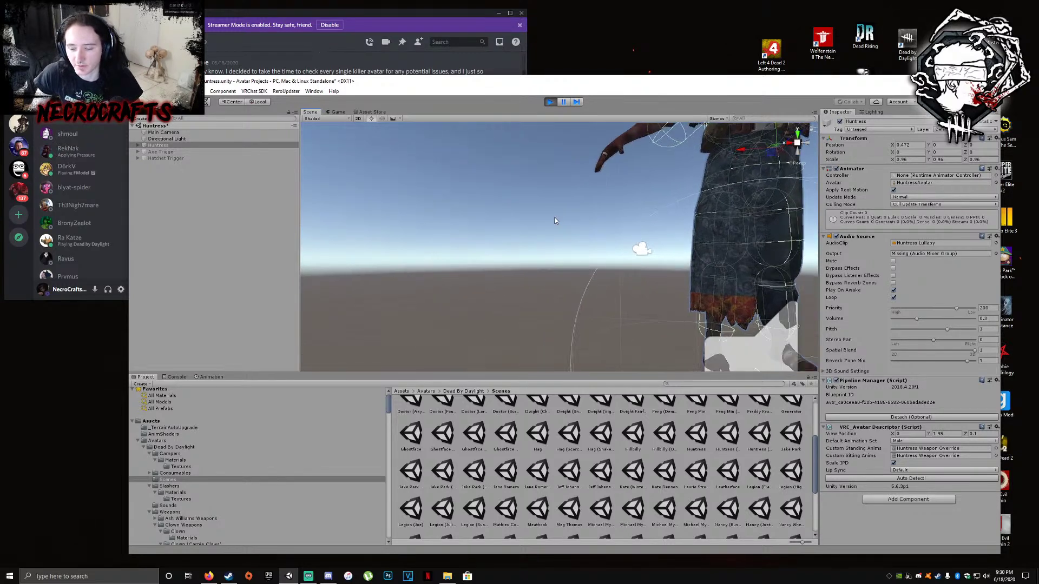
middle_click_drag(556, 217, 506, 227)
right_click_drag(506, 228, 526, 228)
middle_click_drag(526, 229, 535, 253)
right_click_drag(534, 253, 529, 319)
middle_click_drag(529, 320, 499, 289)
right_click_drag(505, 264, 541, 261)
right_click_drag(463, 250, 524, 246)
middle_click_drag(478, 236, 534, 225)
right_click_drag(588, 246, 495, 238)
middle_click_drag(517, 238, 458, 236)
right_click_drag(578, 301, 608, 219)
middle_click_drag(607, 219, 663, 306)
scroll(629, 275, "down", 3)
right_click_drag(603, 263, 605, 252)
mouse_move(605, 251)
middle_mouse_down()
mouse_move(605, 237)
mouse_move(602, 246)
middle_mouse_up()
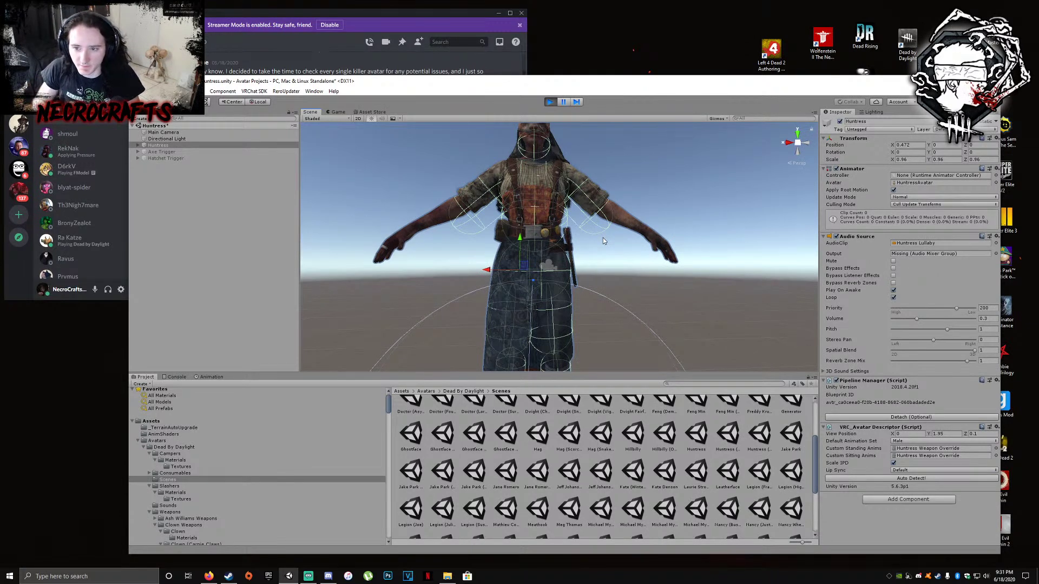
Examine the skirt cloth against the leg colliders from further angles, ending with the whole Huntress in view
scroll(604, 239, "down", 4)
right_click_drag(619, 241, 582, 244)
key("e")
key("q")
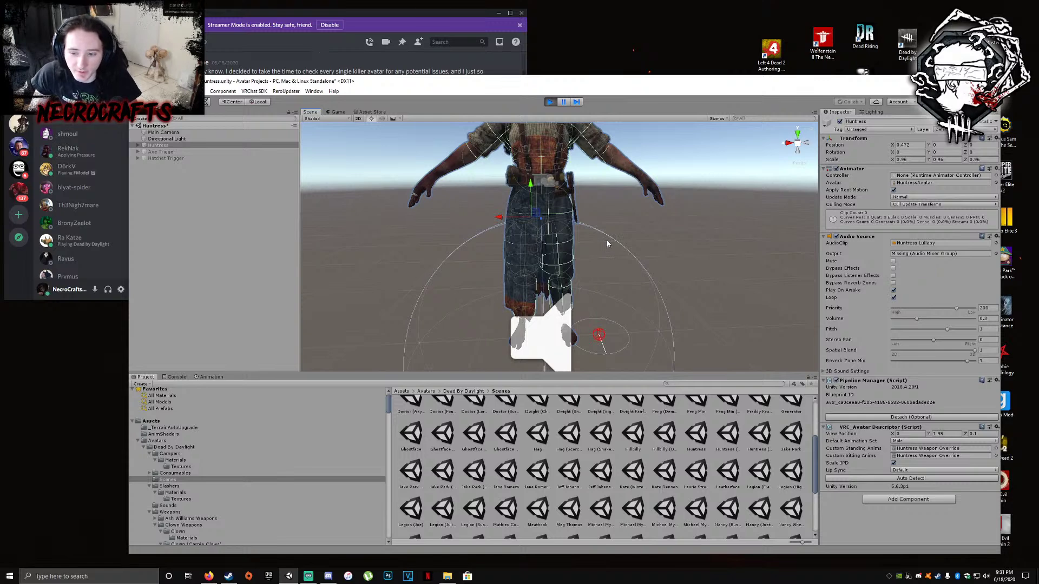
right_click_drag(580, 264, 531, 219)
key("w")
key("d")
middle_click_drag(531, 219, 520, 204)
left_click_drag(627, 274, 715, 290, "alt")
middle_click_drag(715, 289, 665, 278)
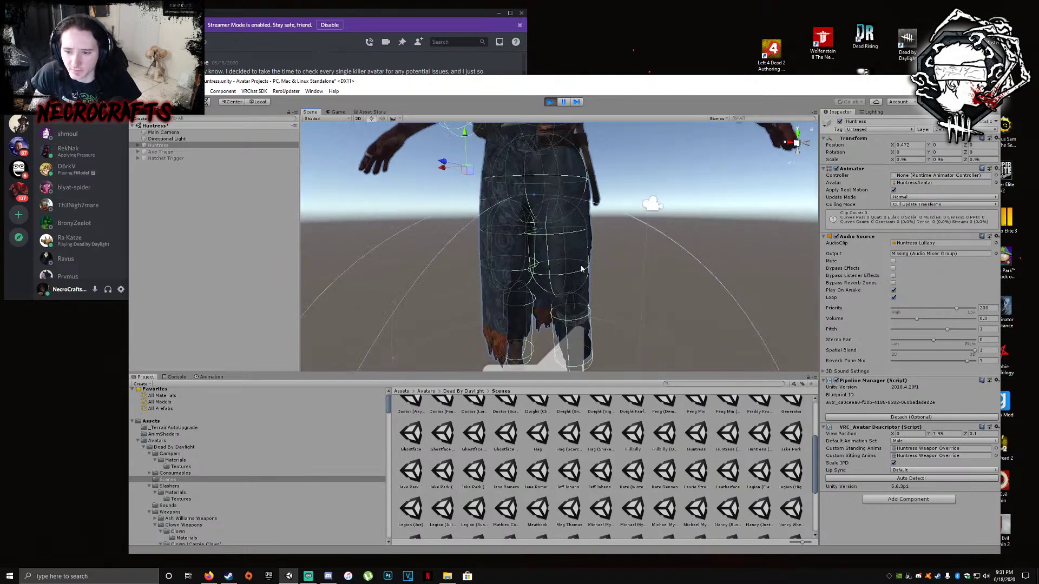
right_click_drag(475, 266, 550, 267)
key("a")
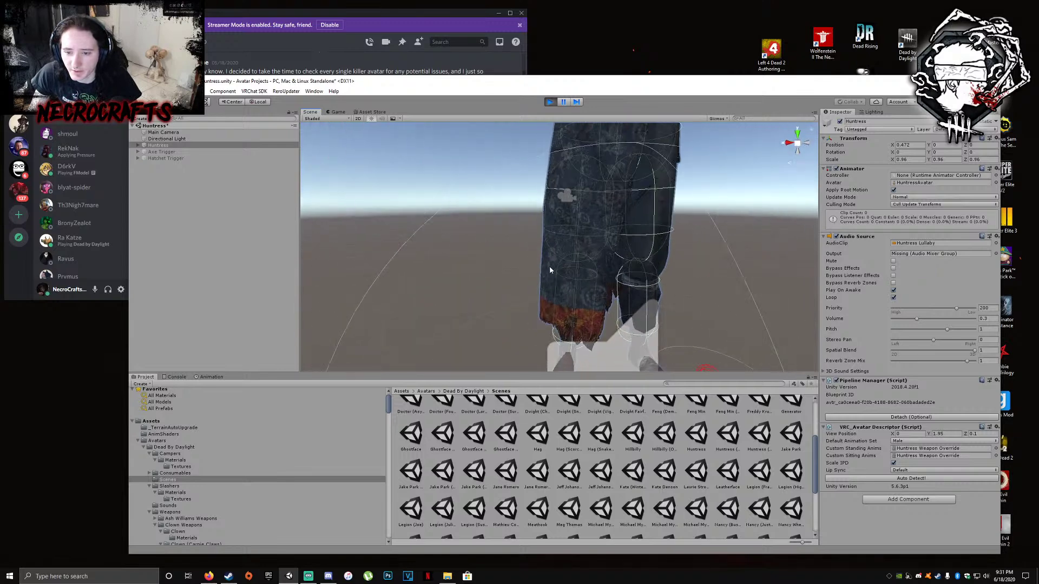
key("f")
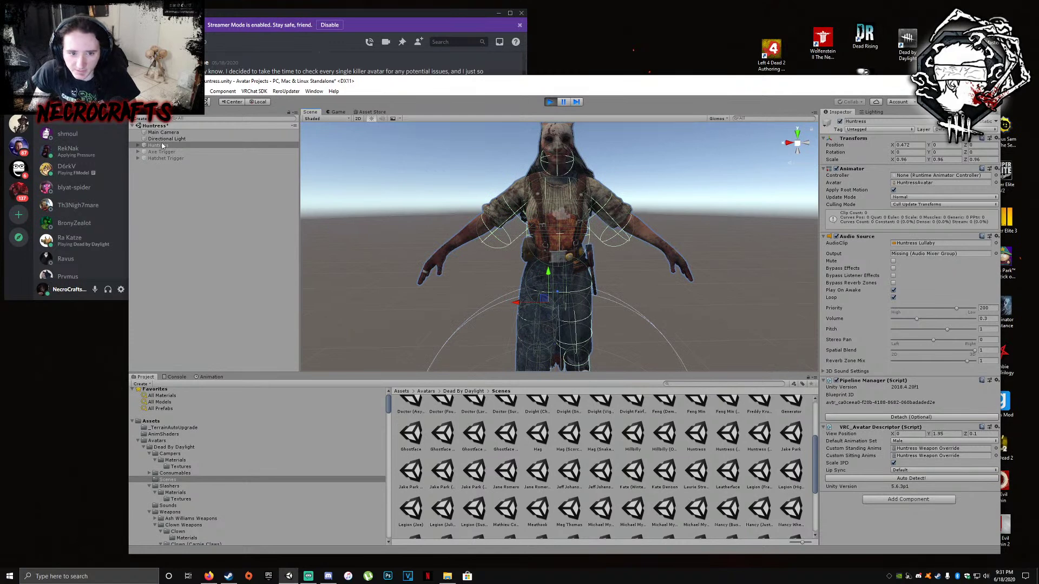
left_click_drag(650, 251, 622, 227, "alt")
left_click_drag(563, 249, 552, 255, "alt")
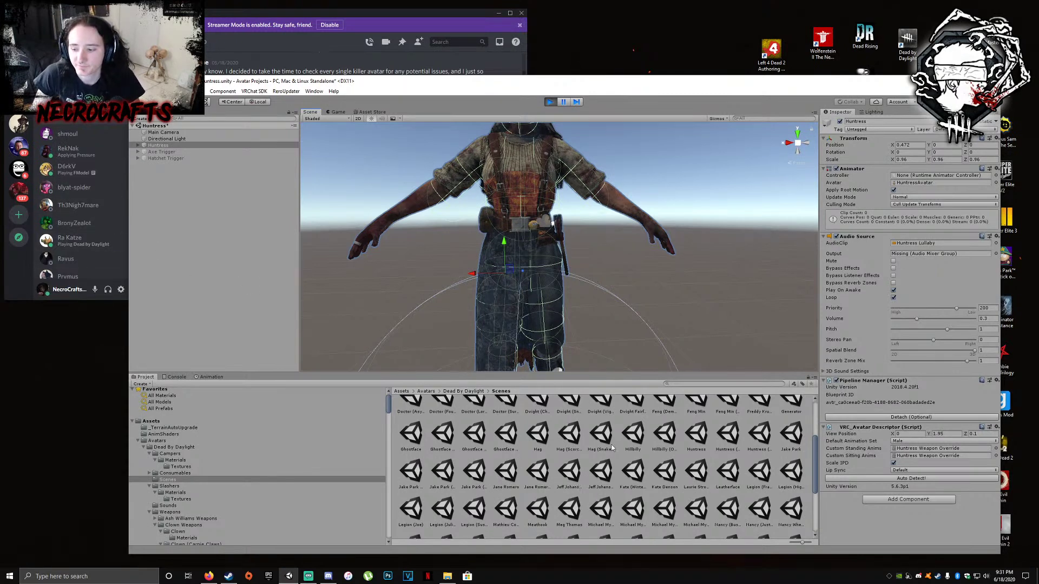
Stop Play mode and save the Huntress scene
left_click(549, 101)
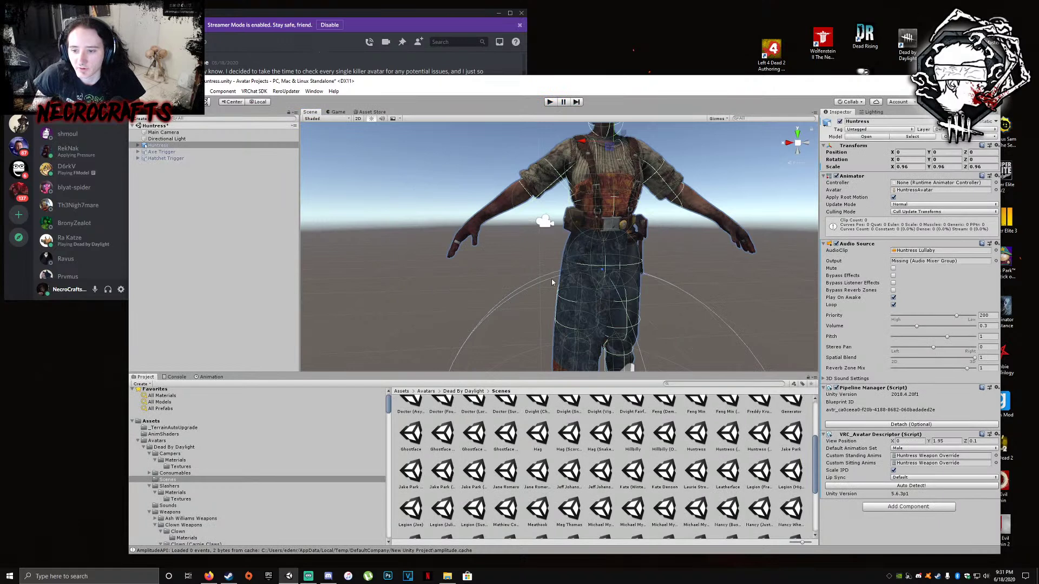
middle_click_drag(603, 278, 613, 284)
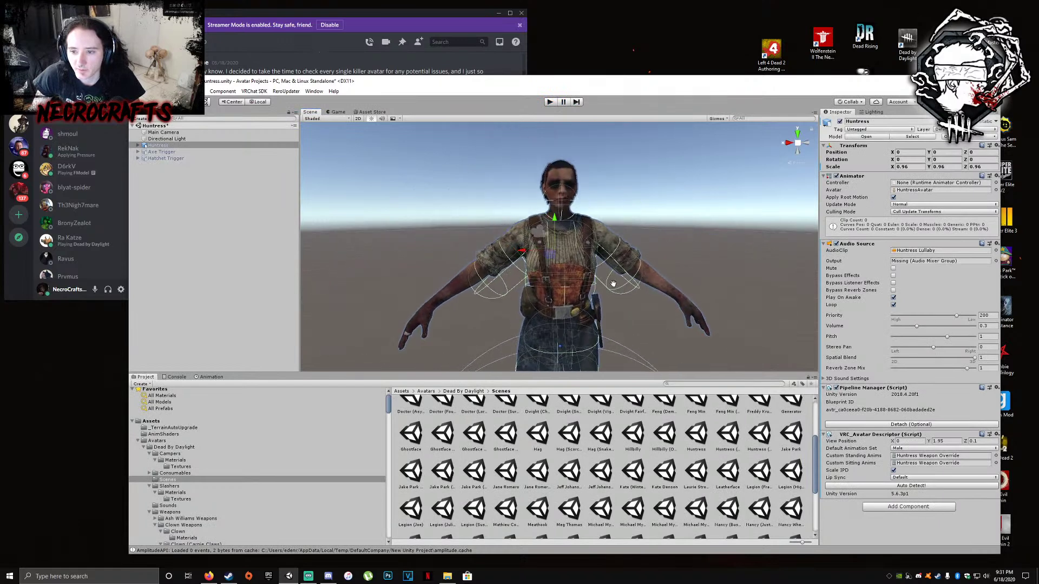
right_click(173, 126)
left_click(213, 147)
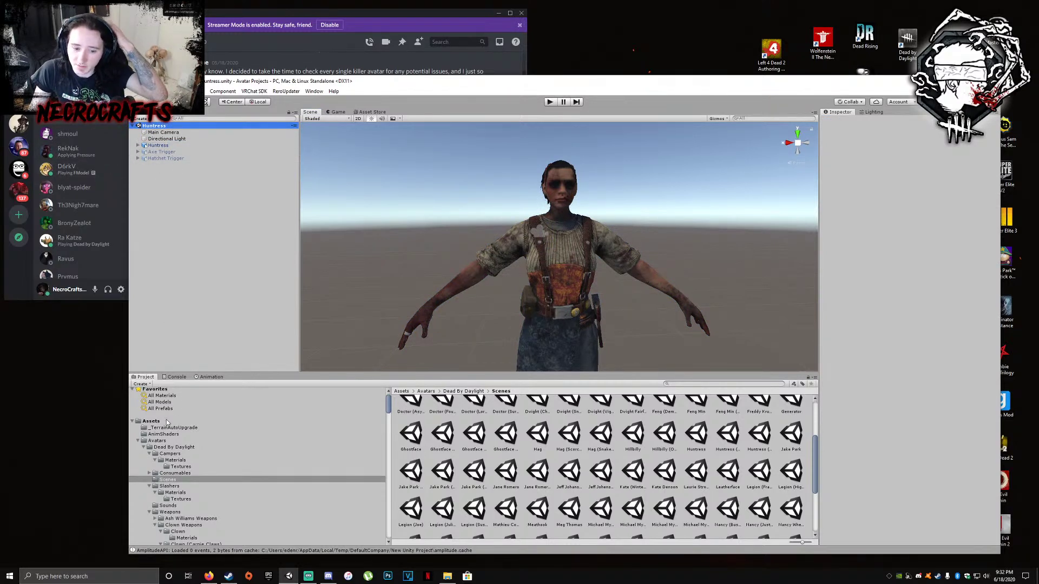
Select the Huntress model in the Dead By Daylight Slashers folder and set its material location to Use Embedded Materials
left_click(157, 440)
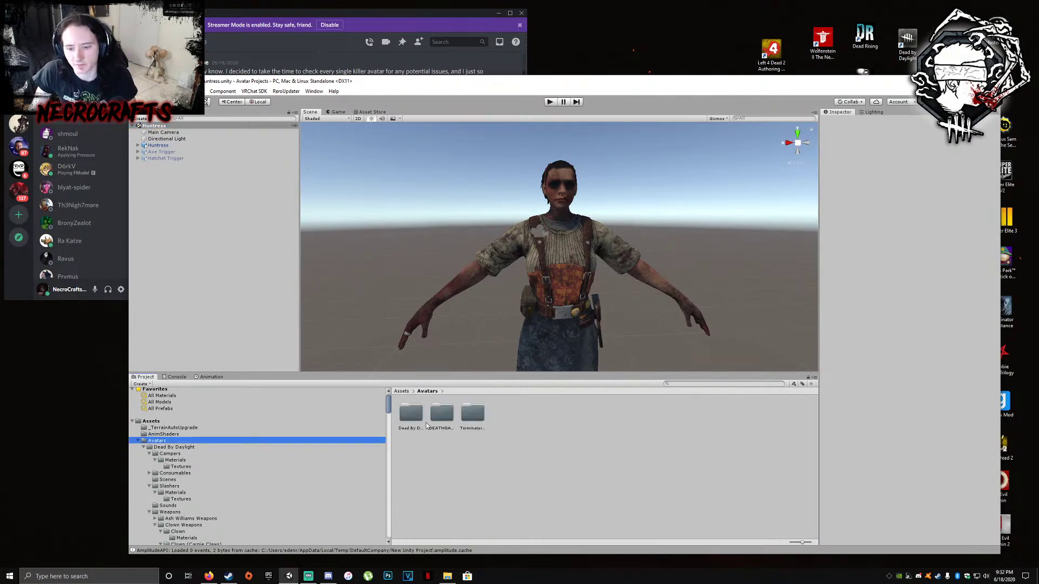
double_click(411, 414)
double_click(503, 414)
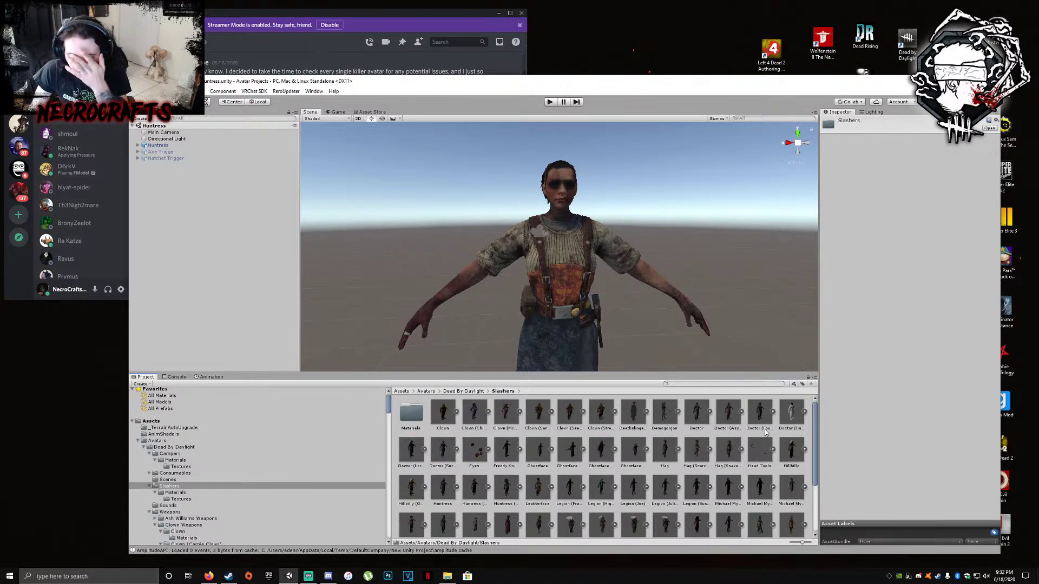
scroll(622, 466, "down", 1)
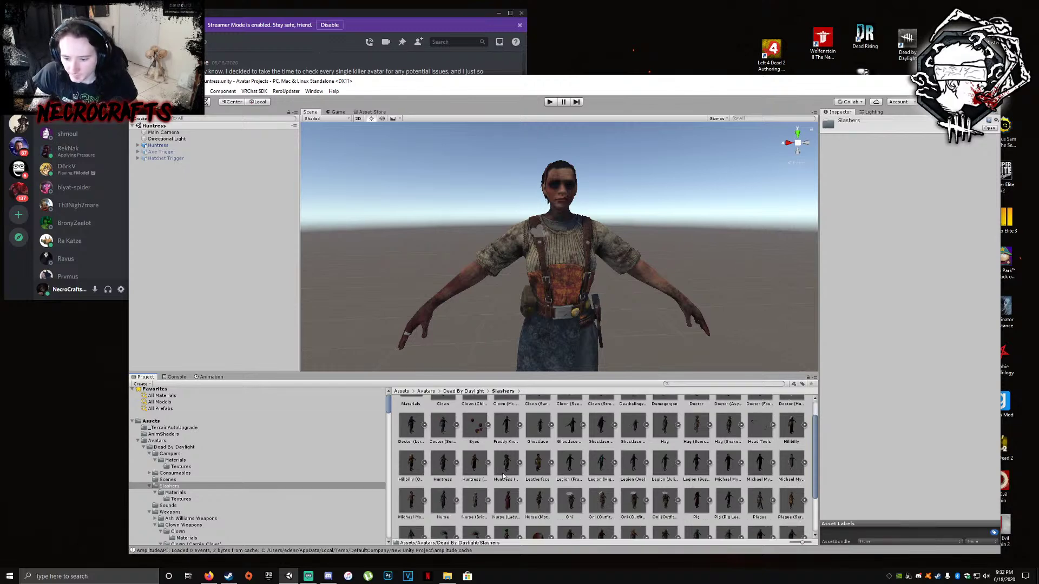
left_click(453, 469)
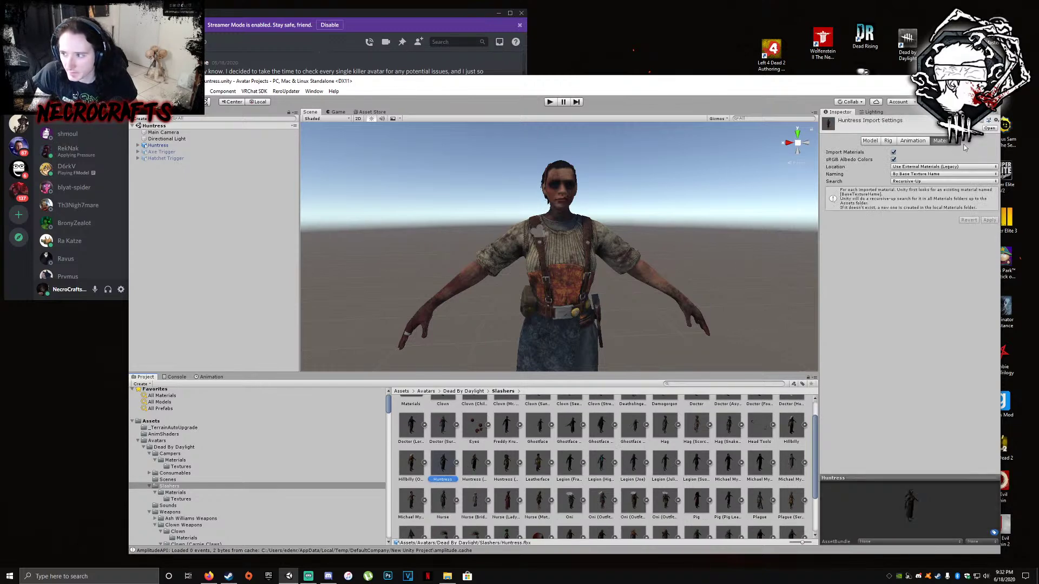
left_click(943, 167)
left_click(932, 184)
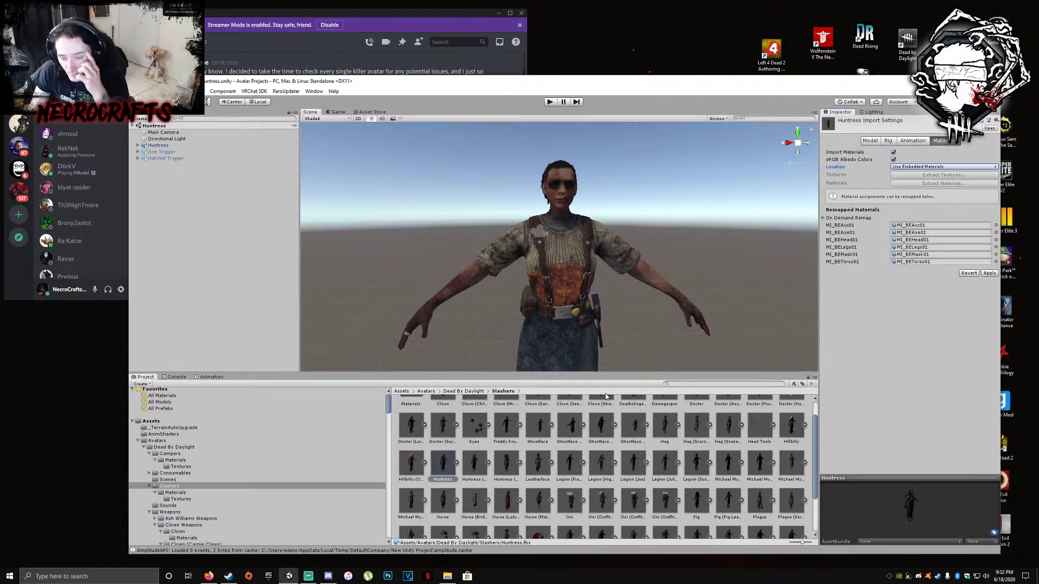
Search the project assets for "behead" and revert the Huntress model's unapplied import settings
left_click(692, 384)
type("be")
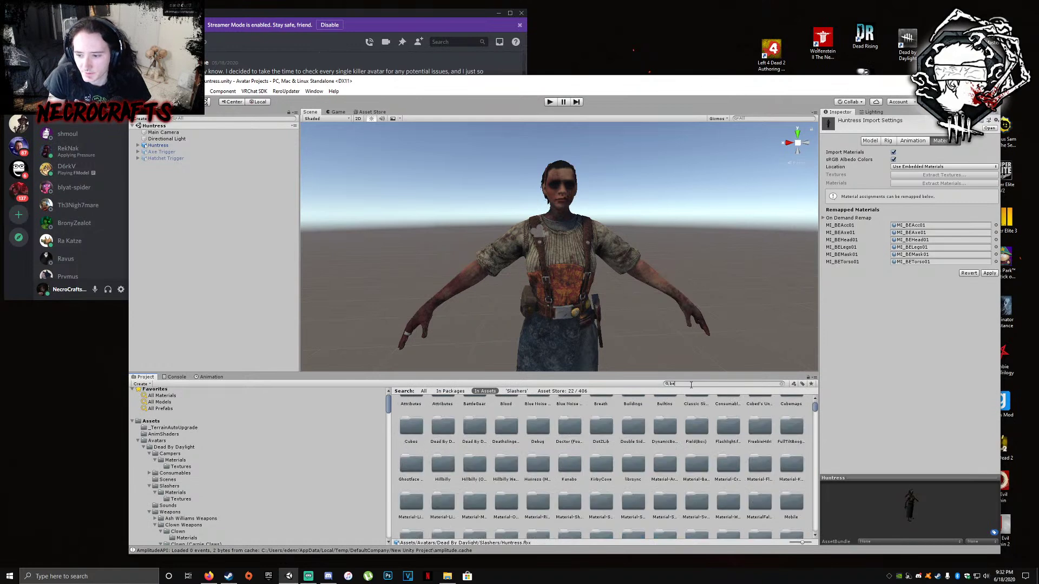
type("head")
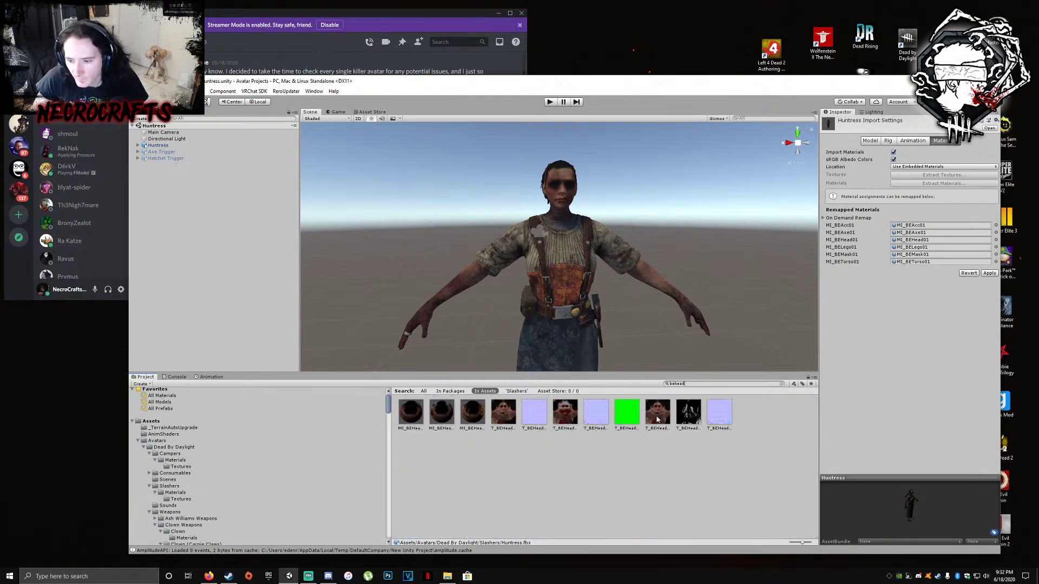
left_click(648, 417)
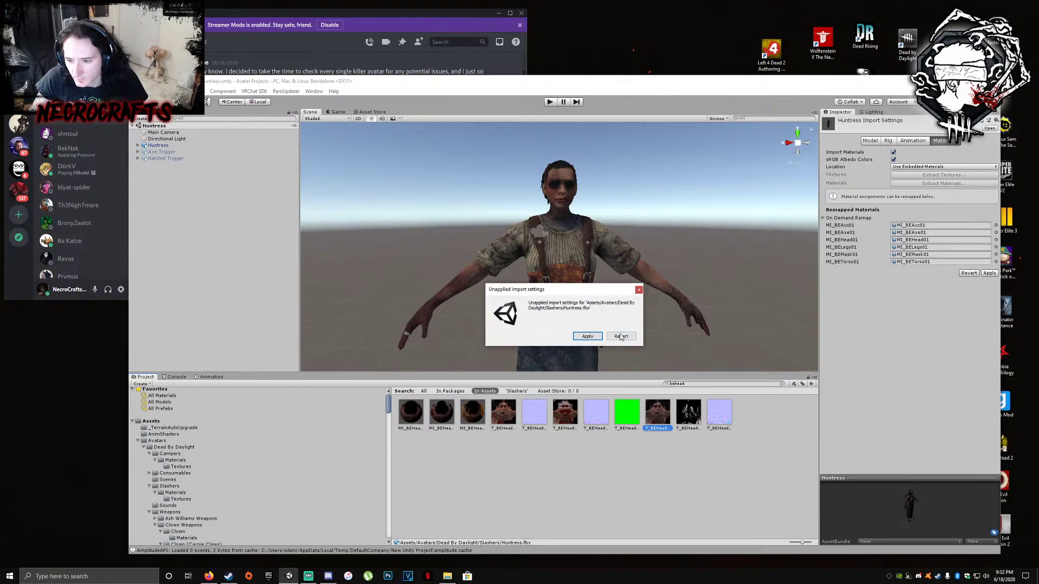
left_click(623, 337)
Inspect the T_BEHead04 head textures among the search results, including the base color and ORM maps
left_click(596, 413)
left_click(561, 413)
left_click(538, 413)
left_click(551, 412)
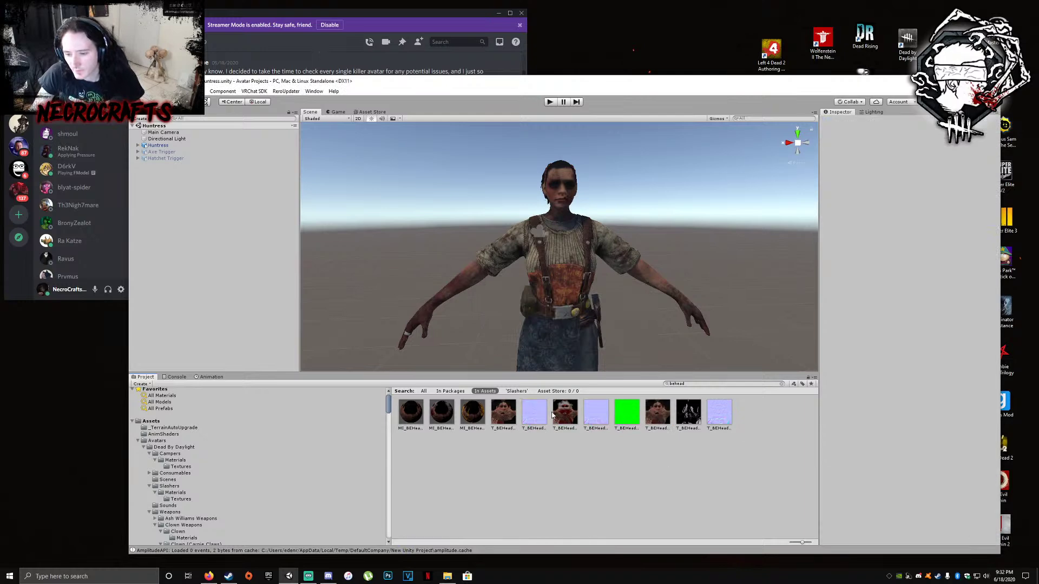
left_click(562, 412)
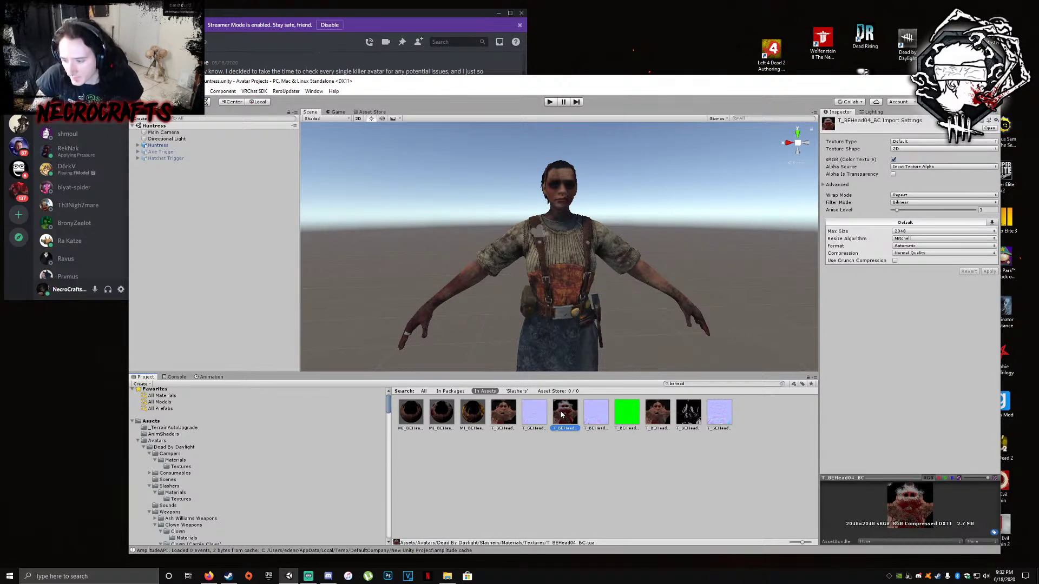
left_click(592, 414)
left_click(631, 414)
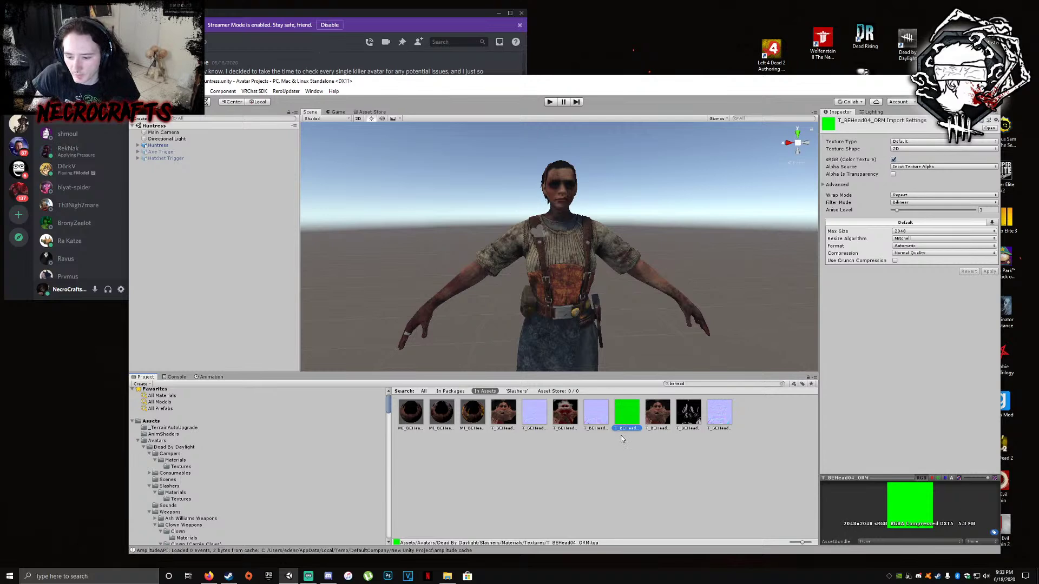
Compare the T_BEHead007 base color, Glow_BDE and normal map textures in their previews
left_click(689, 421)
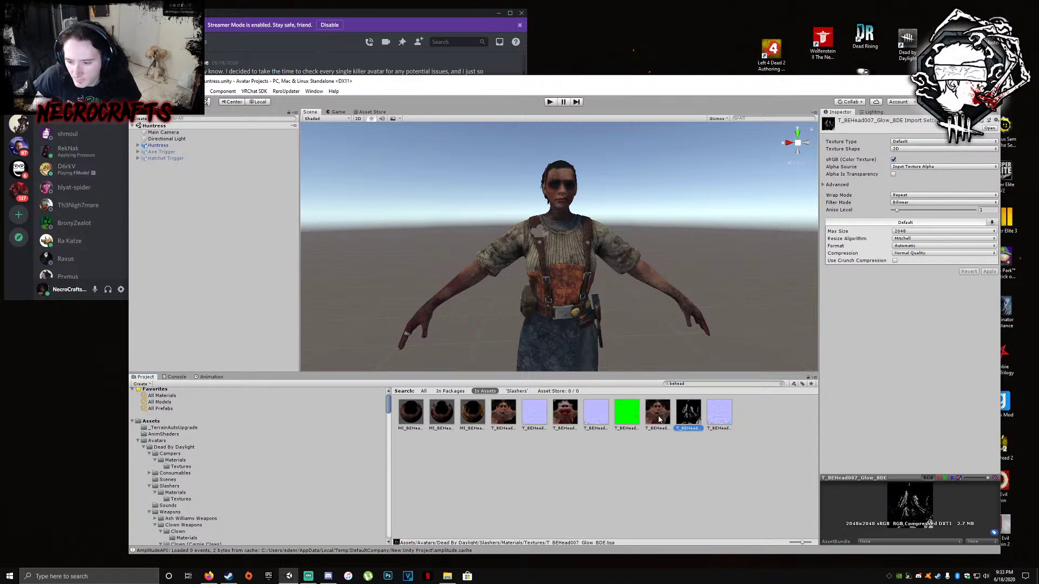
left_click(658, 414)
left_click(685, 419)
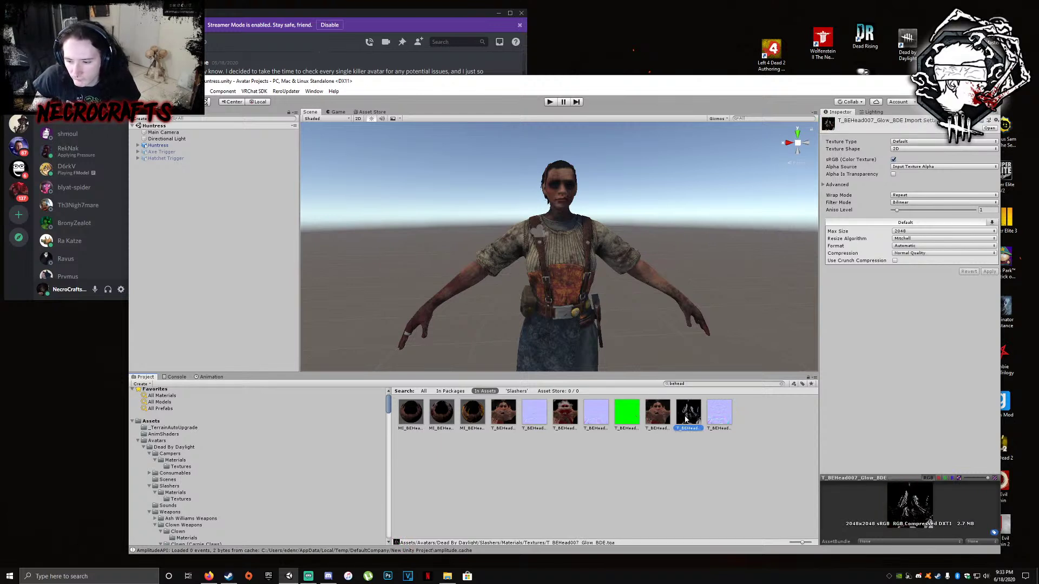
left_click(668, 417)
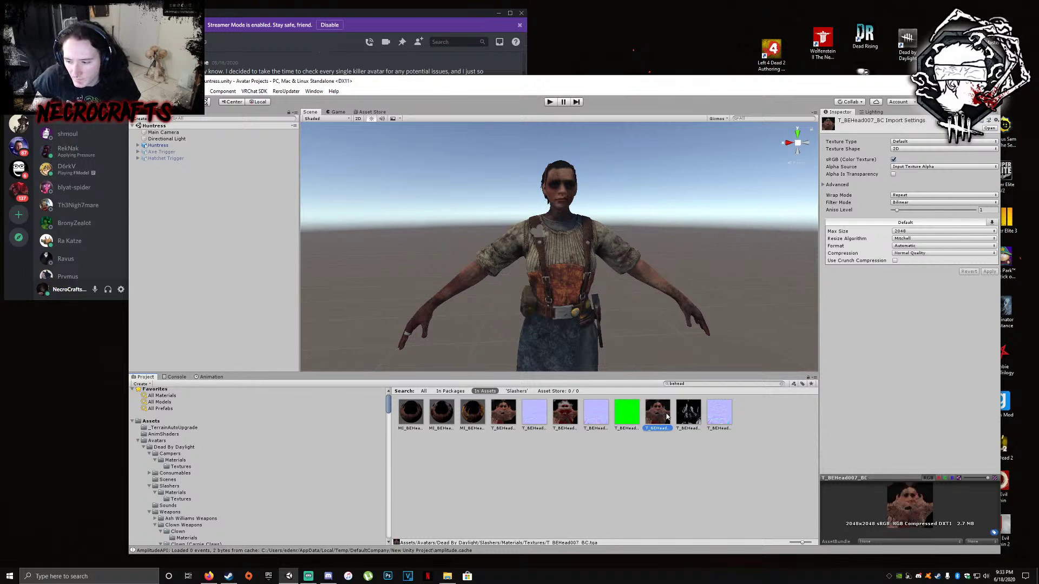
left_click(696, 416)
left_click(724, 414)
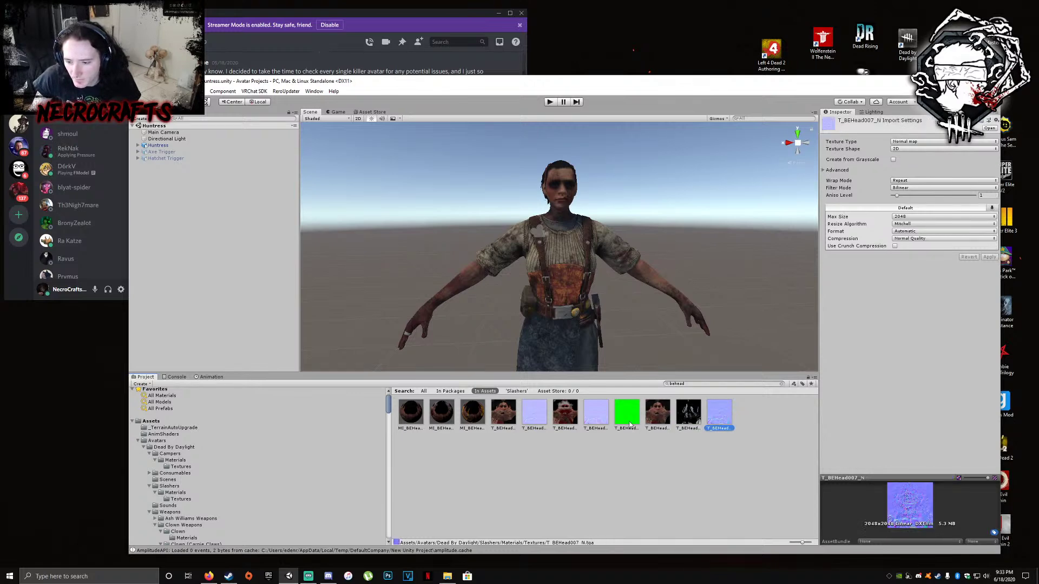
left_click(657, 417)
left_click(697, 417)
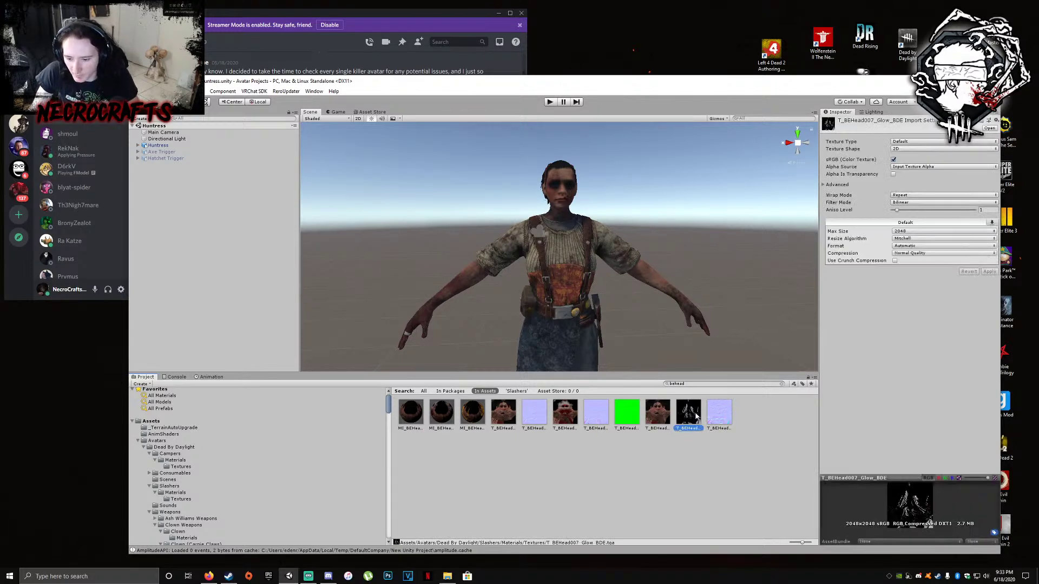
left_click(667, 417)
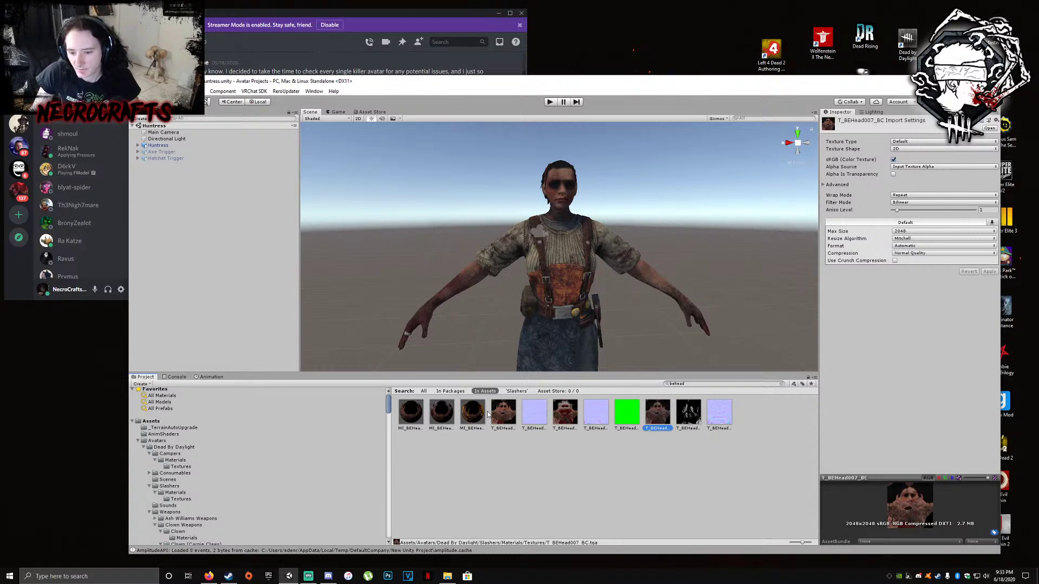
Inspect the MI_BEHead007 material's settings and check them against the T_BEHead007 and T_BEHead04 textures
left_click(473, 412)
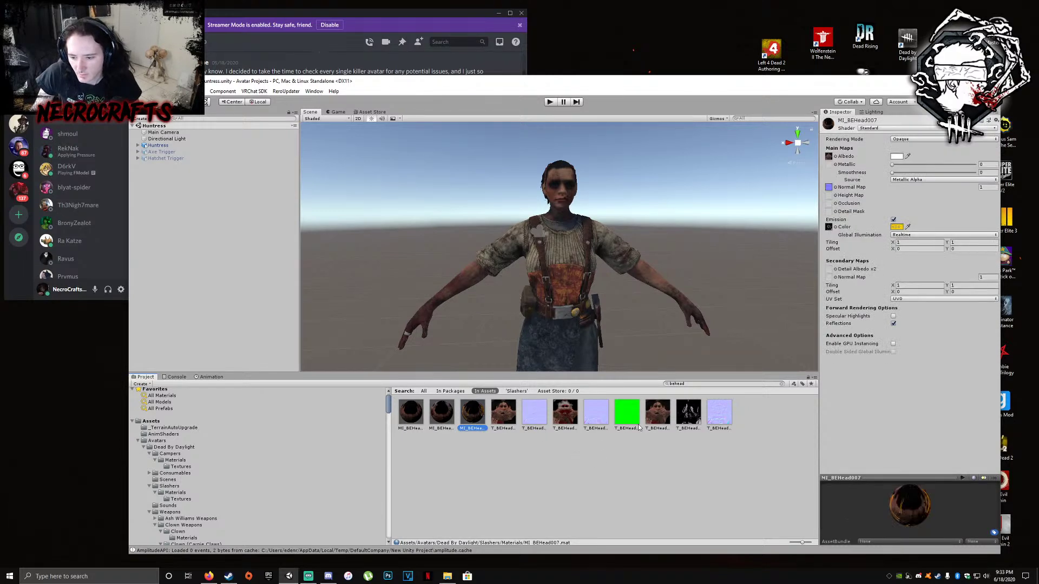
left_click(658, 414)
left_click(694, 415)
left_click(719, 417)
left_click(685, 421)
left_click(628, 412)
left_click(572, 415)
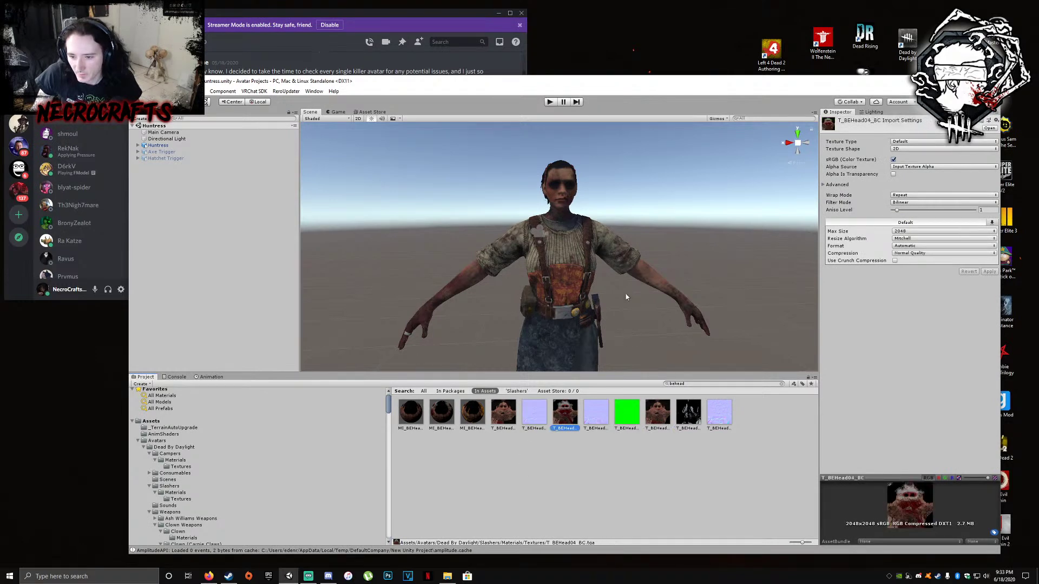
Examine the Huntress's head and torso up close from several angles, and inspect the T_BEHead04_N normal map
right_click_drag(651, 298, 602, 301)
middle_click_drag(602, 300, 580, 308)
scroll(580, 308, "up", 3)
right_click_drag(580, 308, 584, 302)
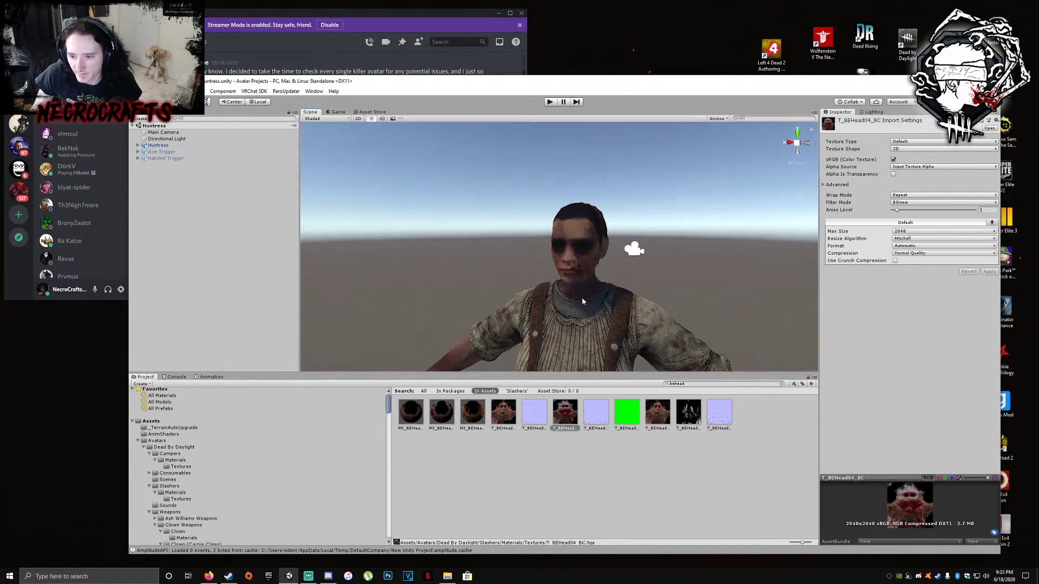
middle_click_drag(584, 302, 557, 298)
right_click_drag(557, 298, 436, 295)
middle_click_drag(437, 294, 358, 292)
middle_click_drag(499, 290, 509, 293)
right_click_drag(509, 293, 561, 276)
middle_click_drag(561, 277, 627, 275)
right_click_drag(628, 275, 736, 278)
right_click_drag(614, 276, 602, 275)
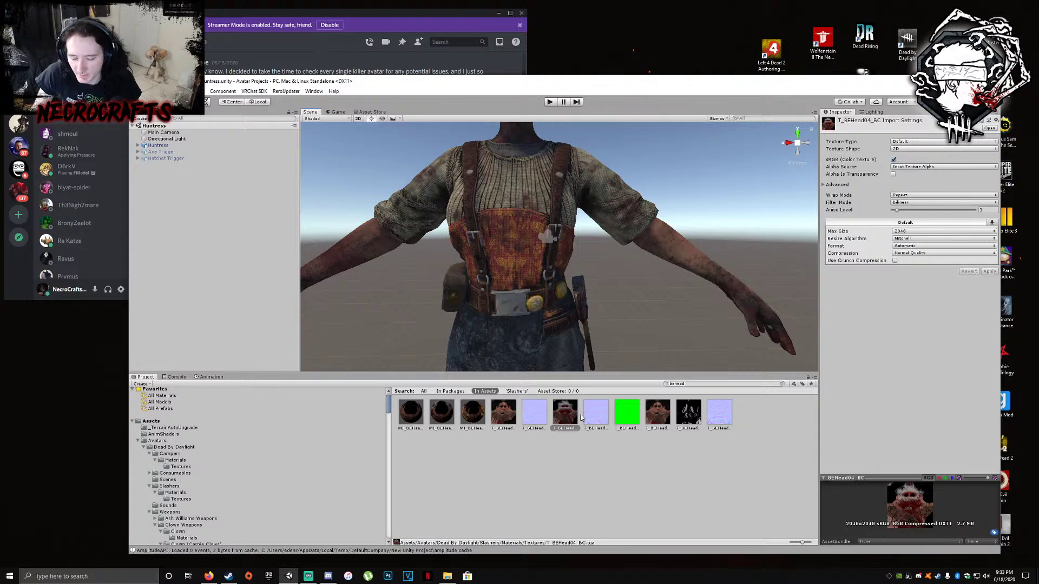
left_click(607, 413)
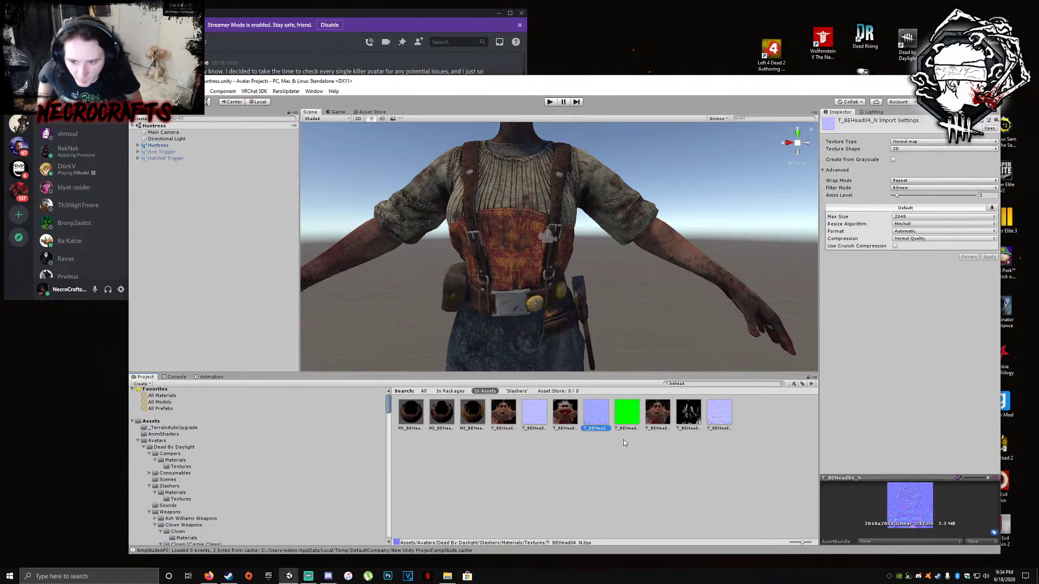
Inspect the components of the Huntress, Axe Trigger and Hatchet Trigger objects in the scene, then clear the selection
scroll(554, 222, "down", 5)
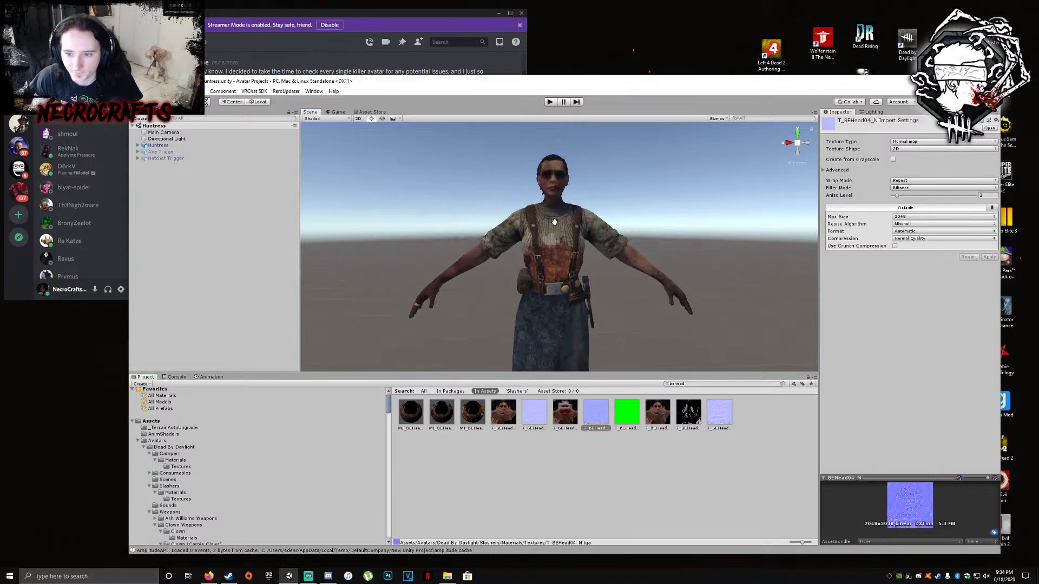
left_click(162, 152)
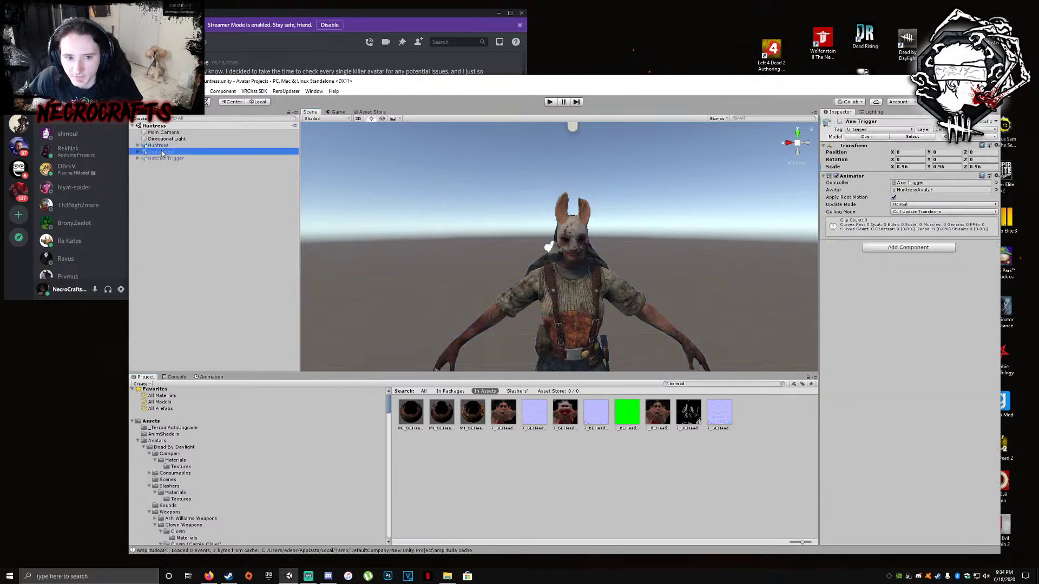
left_click(165, 146)
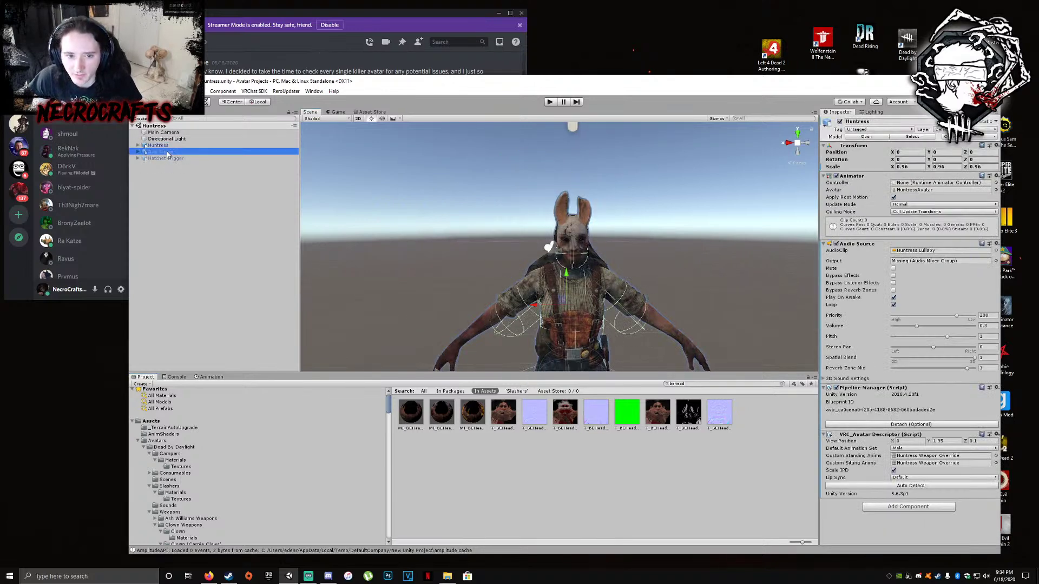
left_click(170, 158)
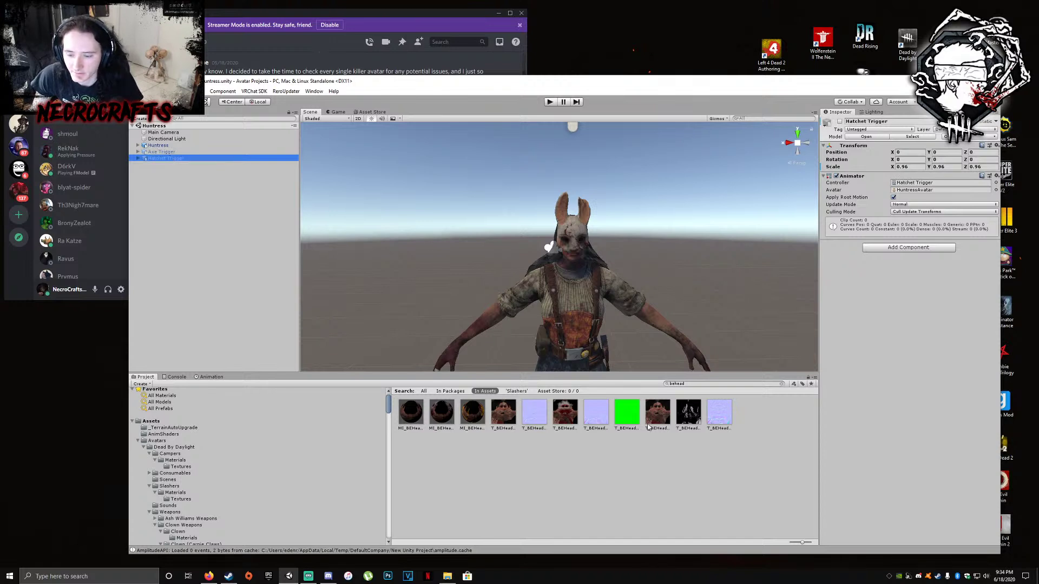
left_click(163, 152)
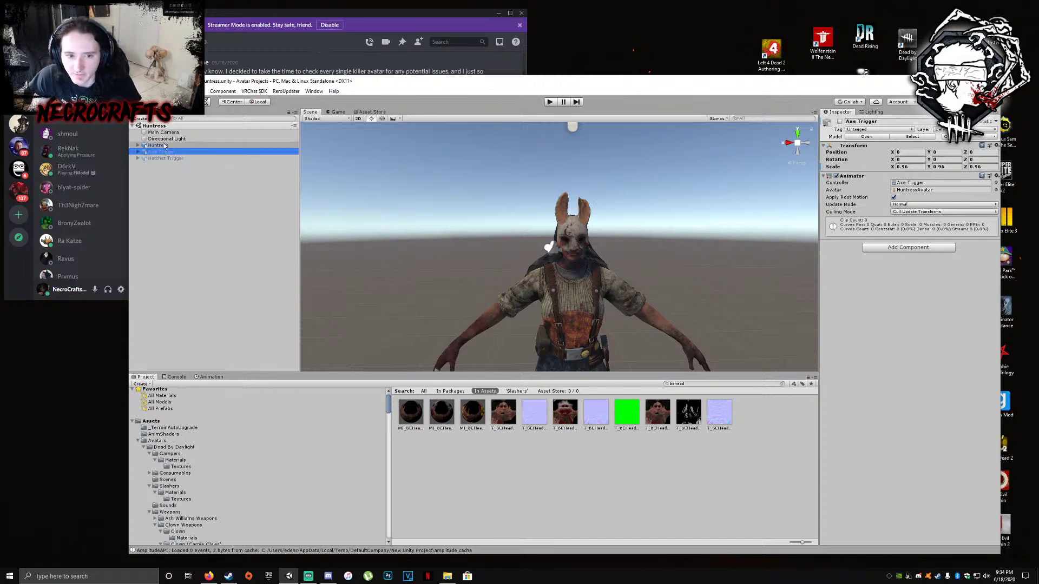
left_click(164, 146)
left_click(575, 475)
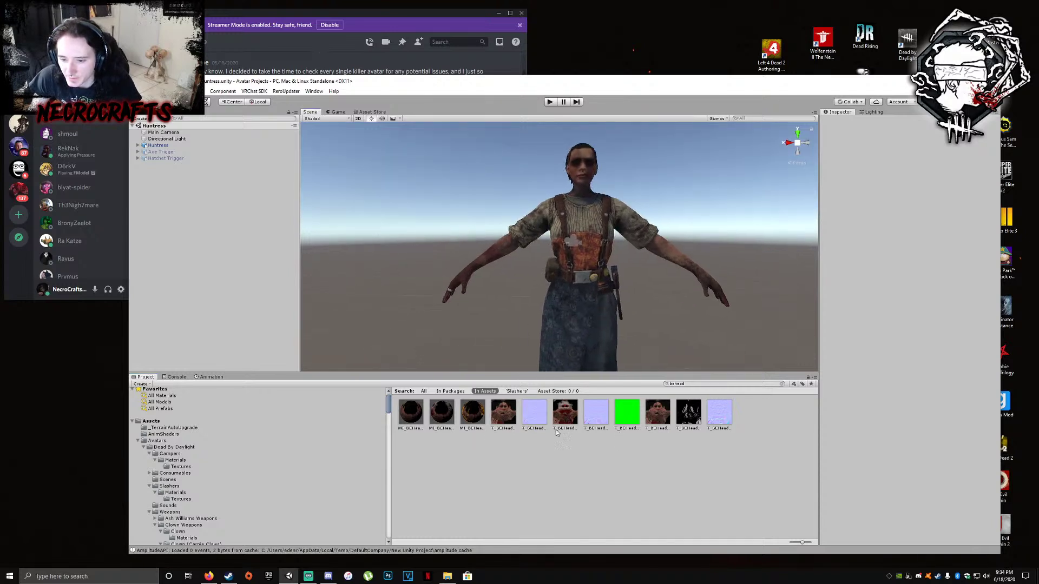
Switch to File Explorer and launch umodel.exe from the Dead by Daylight game folder
left_click(447, 576)
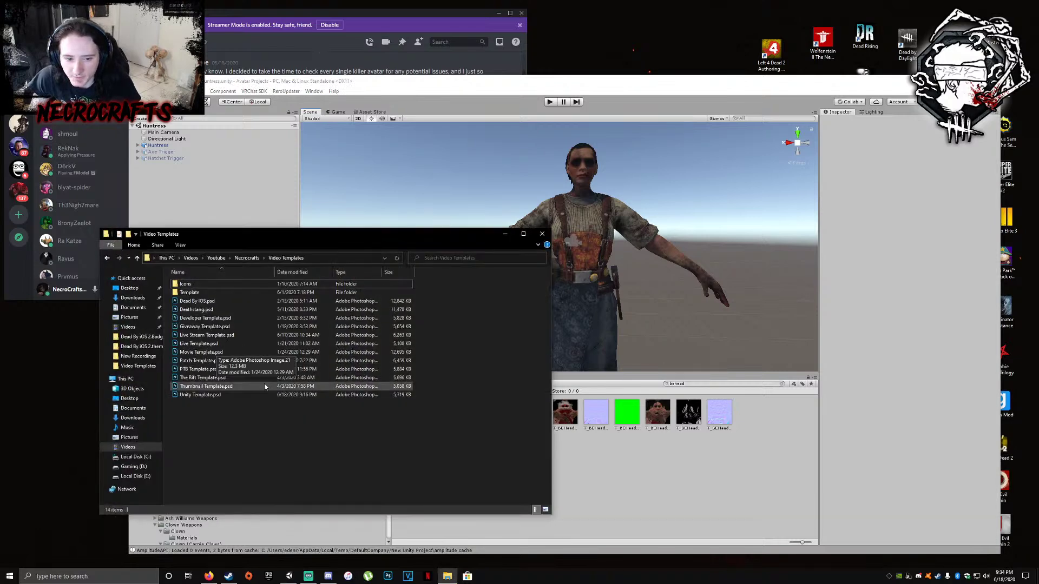
left_click(110, 259)
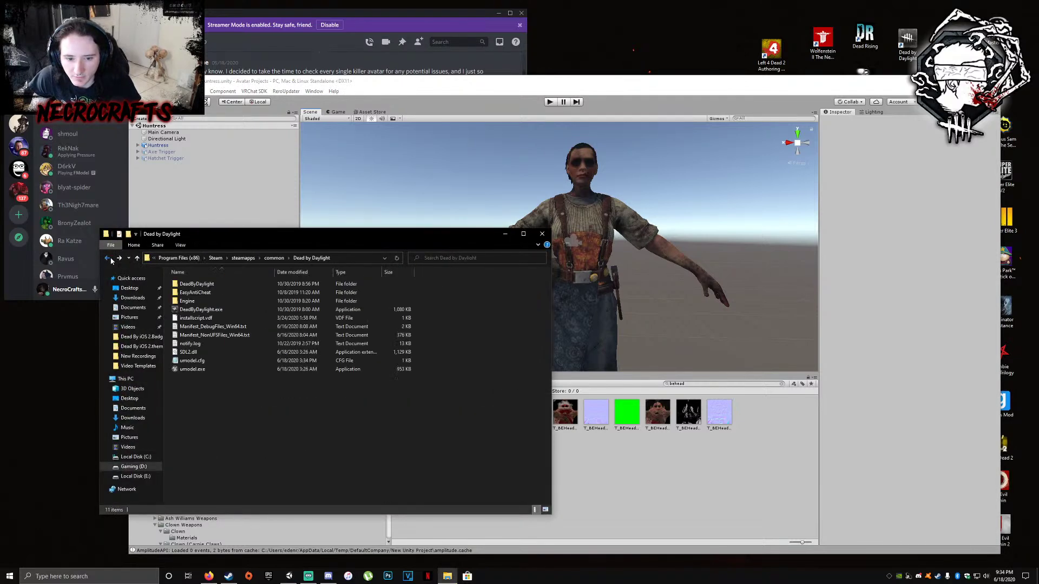
left_click(199, 370)
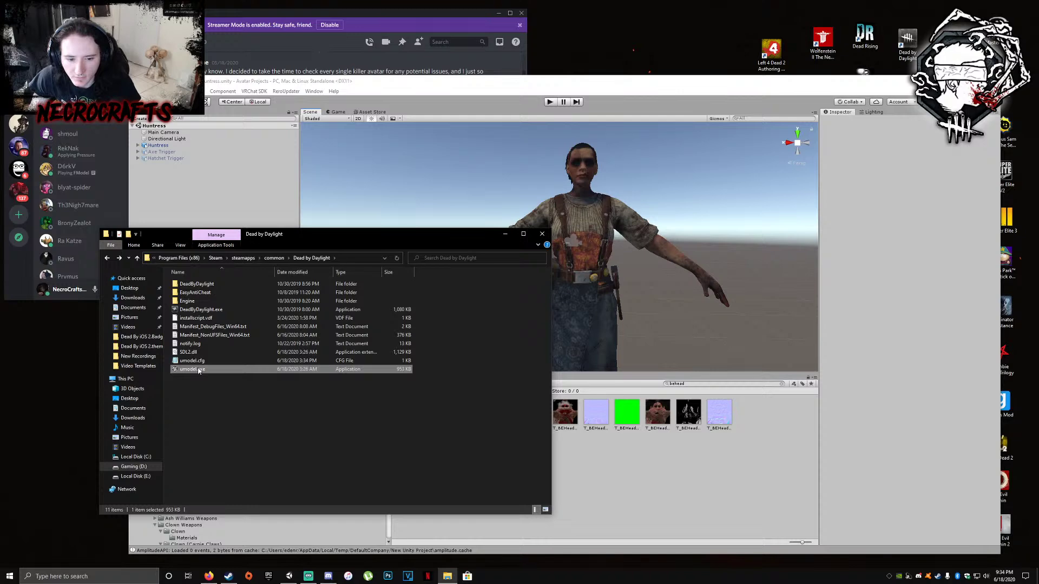
double_click(199, 370)
Override the game detection with Unreal engine 4.22 and load the Dead by Daylight game files
left_click(463, 262)
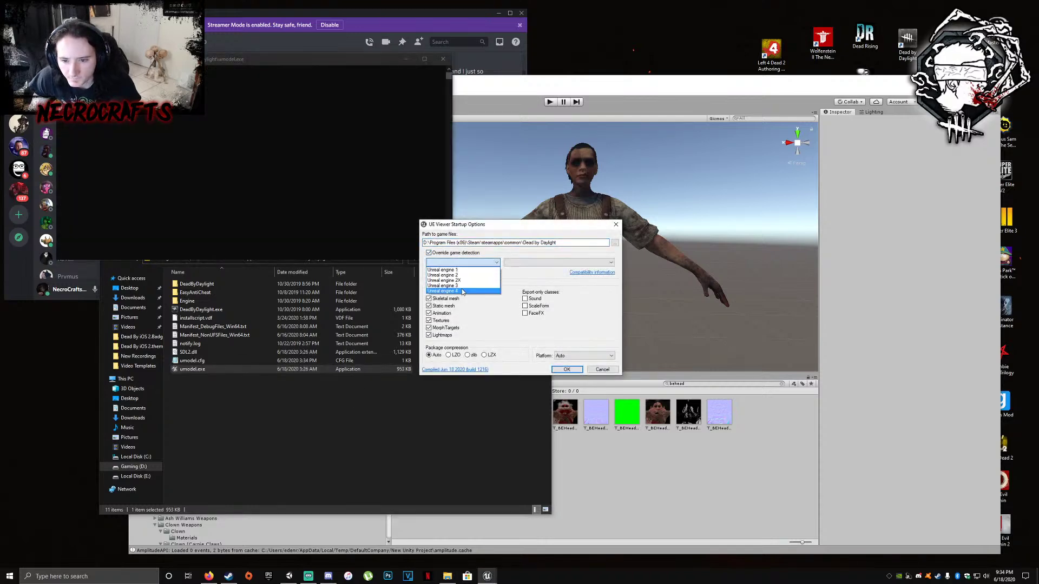
left_click(463, 292)
left_click(557, 262)
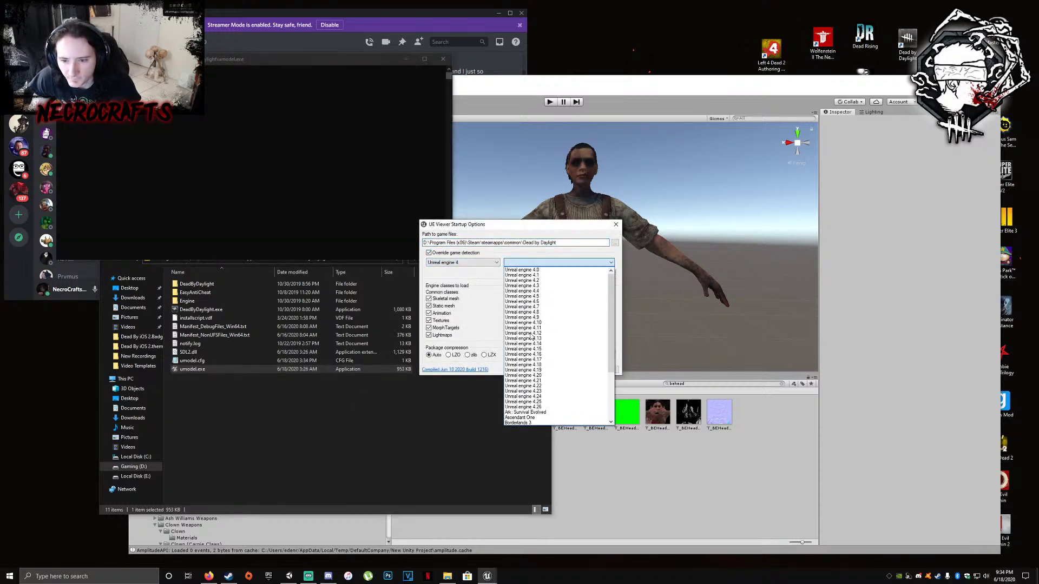
left_click(544, 386)
left_click(567, 371)
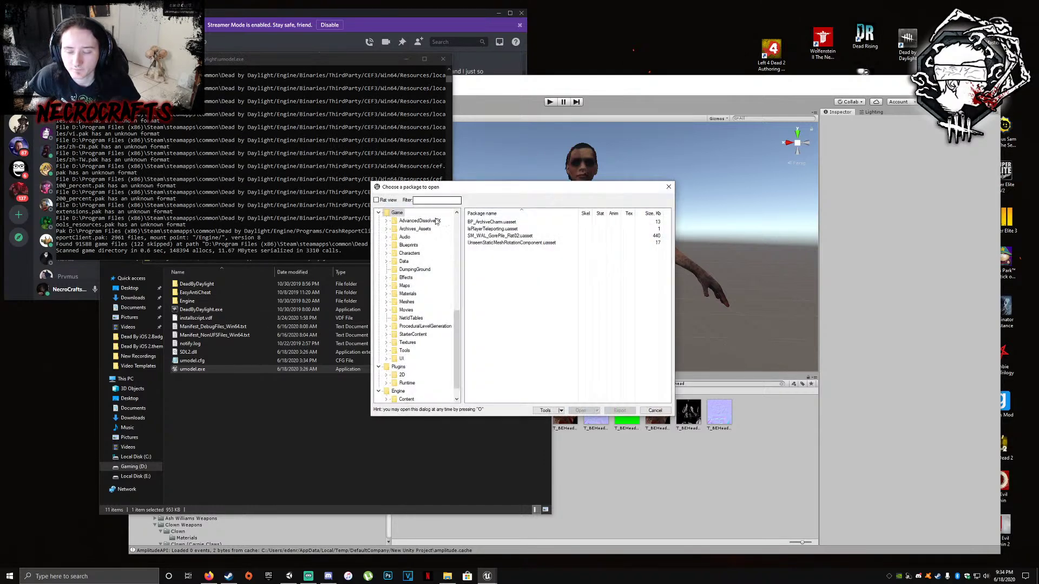
Browse the game packages to Characters/Slashers/Bear/Textures/Outfit01 and look through its texture list
double_click(421, 254)
double_click(417, 281)
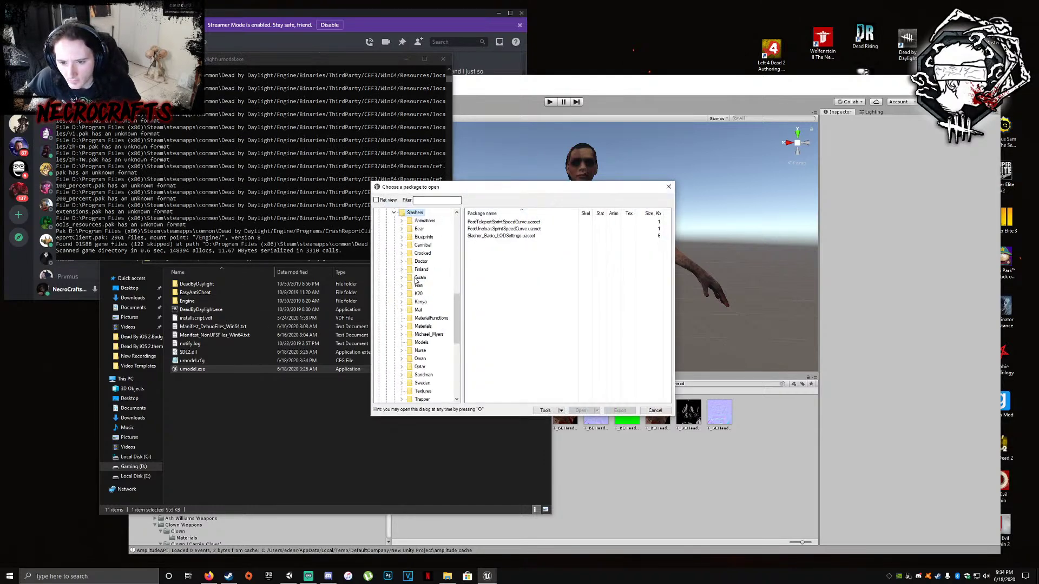
scroll(423, 309, "up", 1)
scroll(427, 324, "down", 1)
scroll(434, 343, "up", 3)
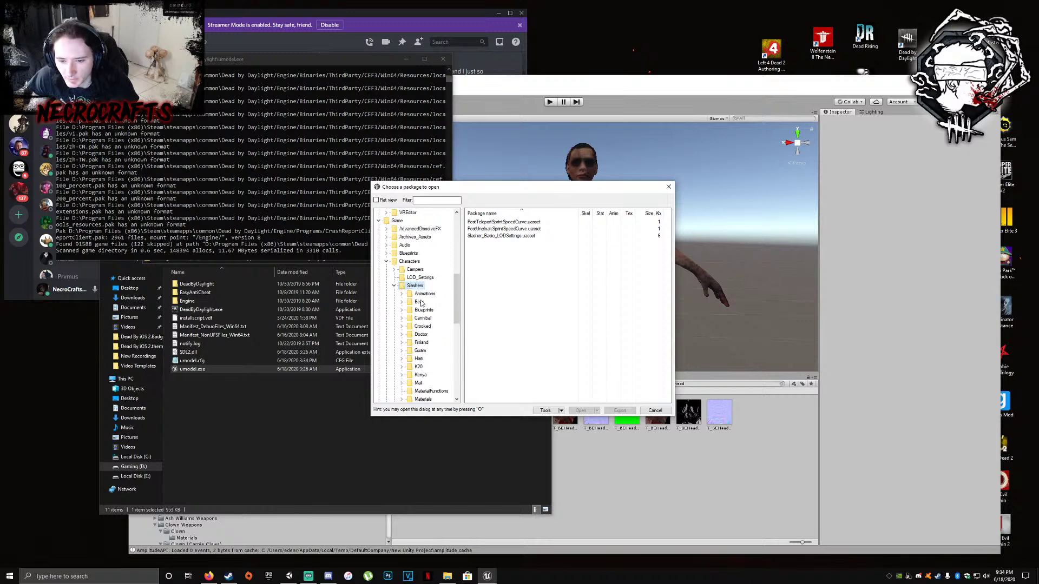
double_click(420, 302)
double_click(433, 350)
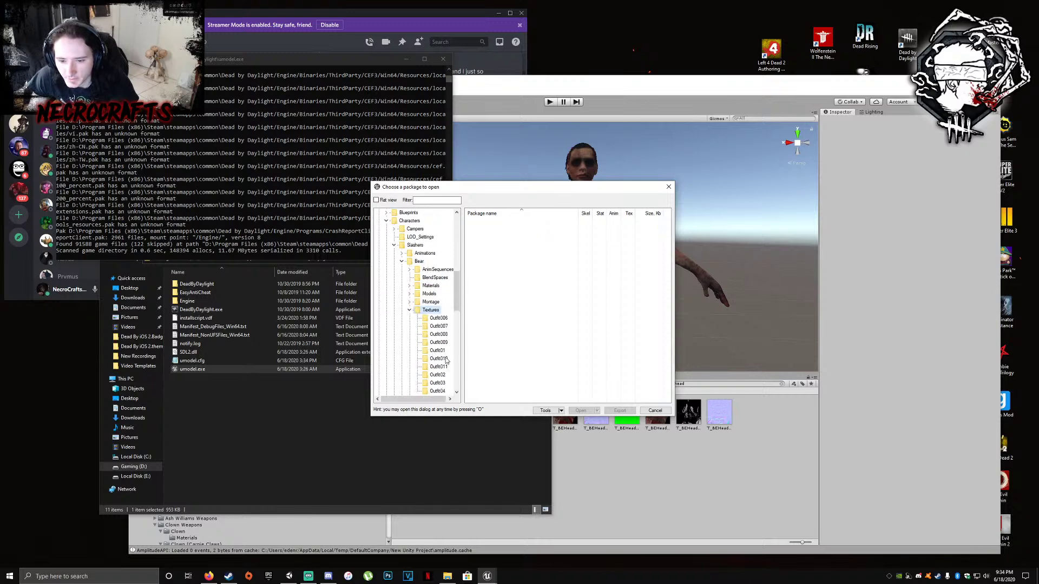
left_click(438, 351)
scroll(516, 225, "up", 2)
scroll(516, 225, "down", 9)
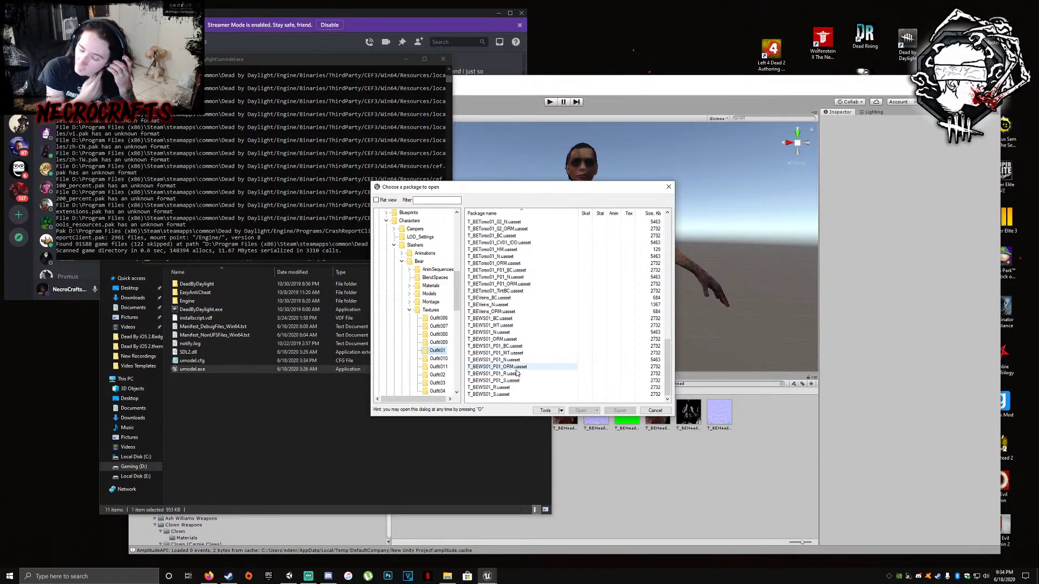
scroll(519, 373, "up", 15)
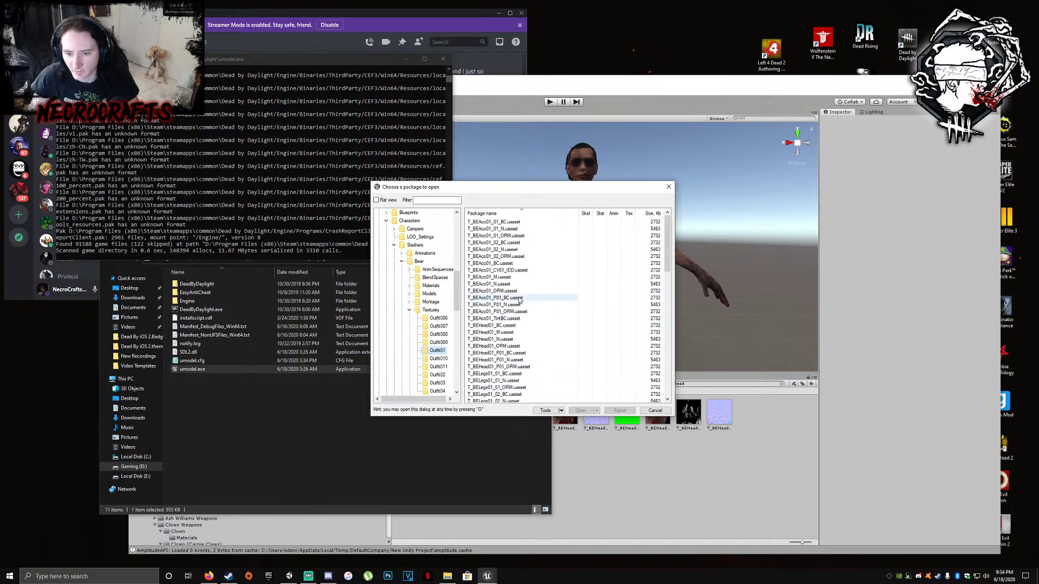
Preview the T_BEAcc01_01_BC texture and return to the package list
left_click(514, 223)
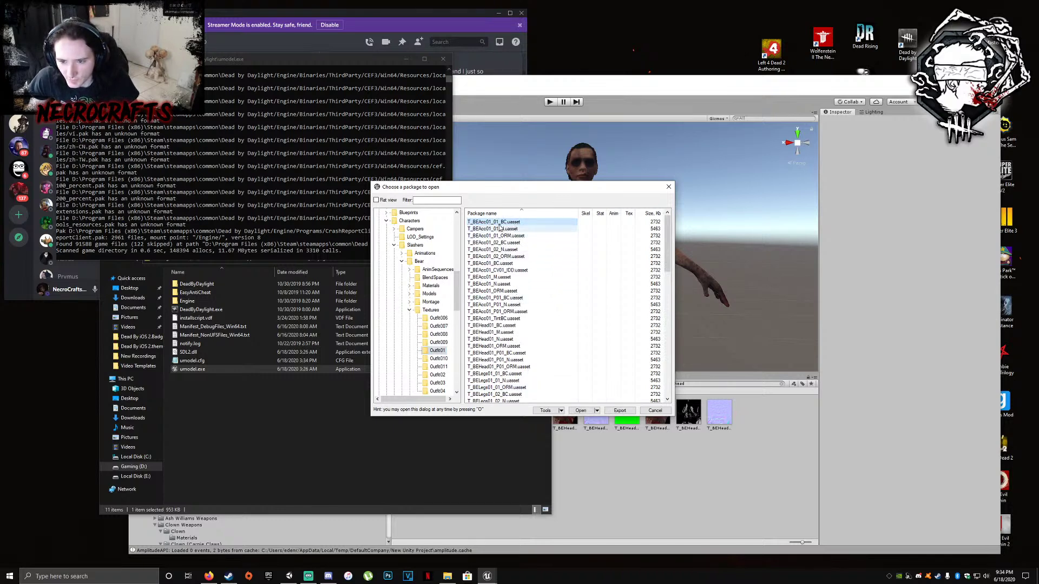
double_click(495, 223)
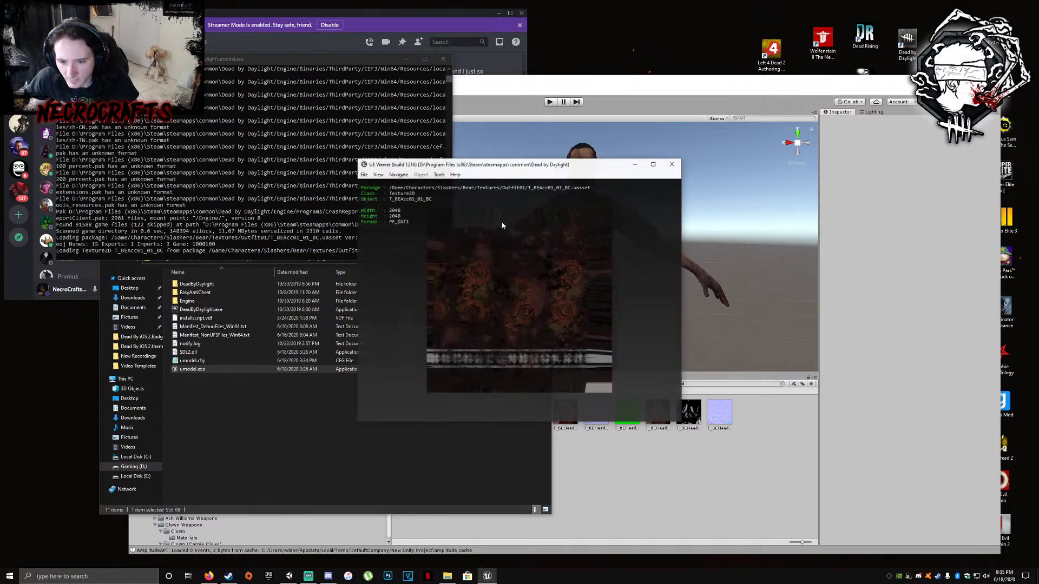
left_click(364, 174)
left_click(381, 182)
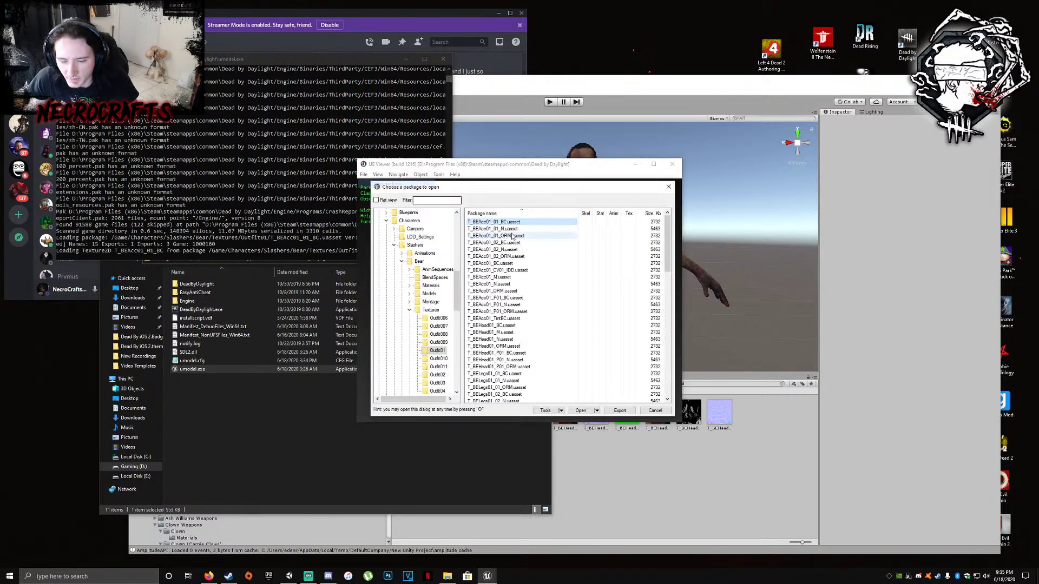
Export the T_BEAcc01_M, T_BEAcc01_N and T_BEAcc01_ORM textures from Outfit01 as TGA files to the UmodelExport folder
scroll(512, 304, "down", 1)
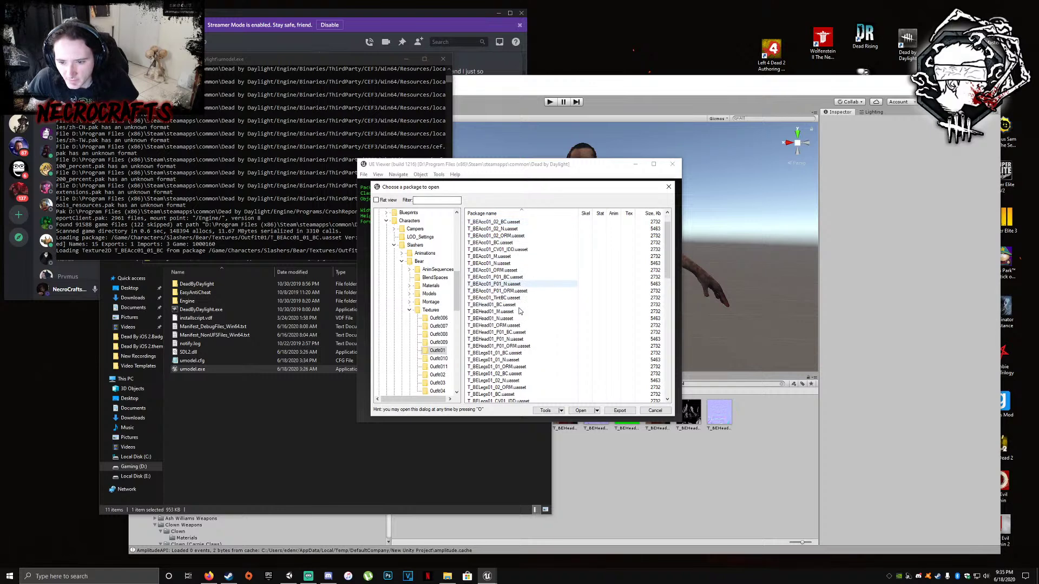
scroll(511, 314, "up", 1)
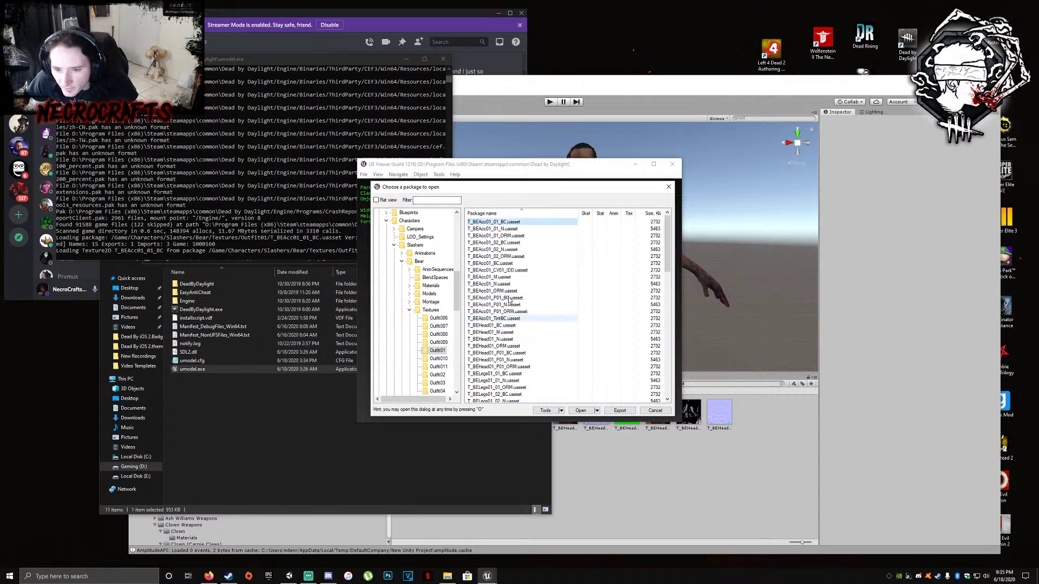
left_click(517, 264)
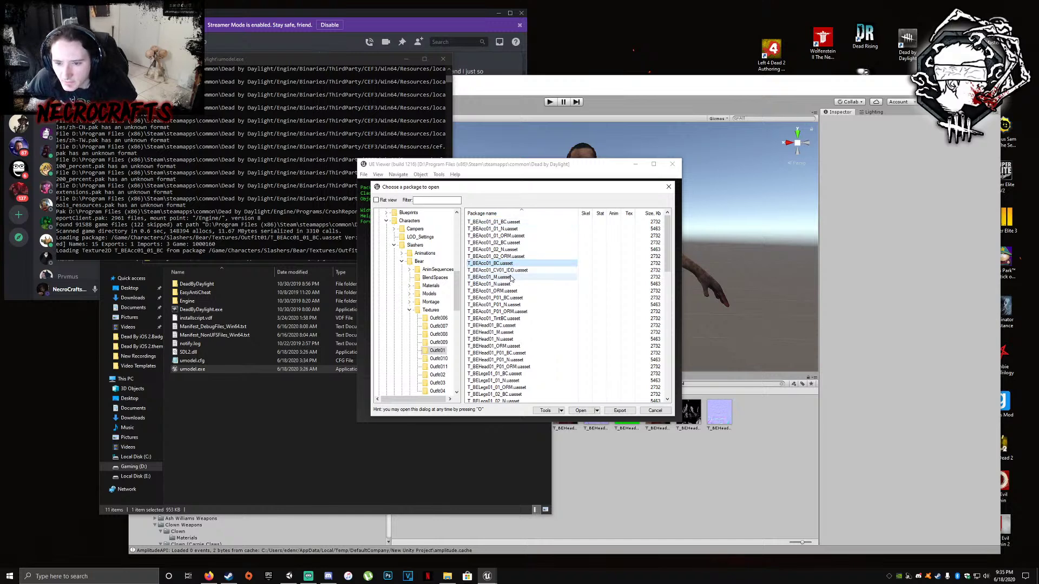
left_click(516, 278)
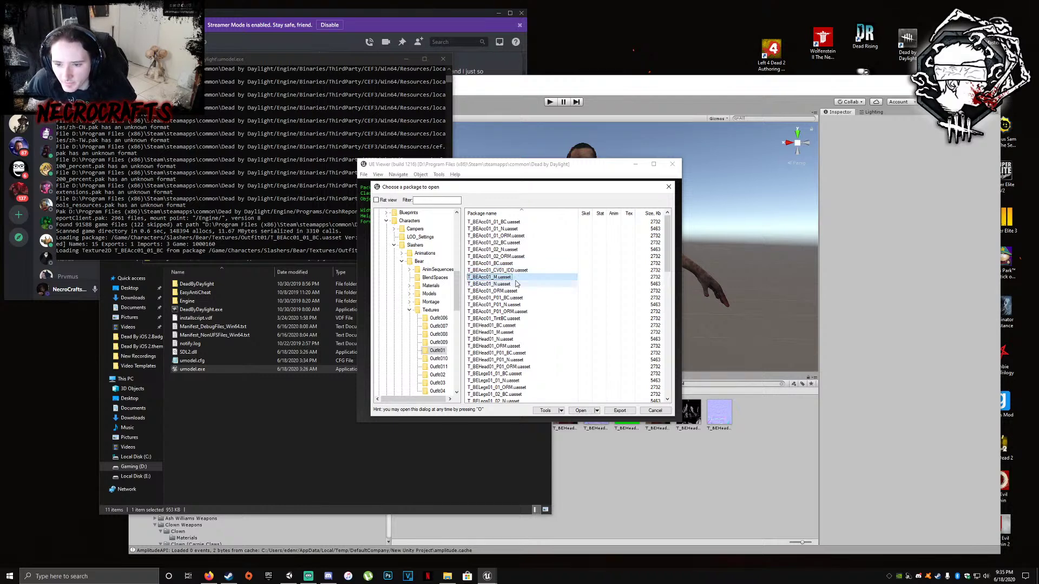
left_click(517, 284, "shift")
left_click(516, 292, "shift")
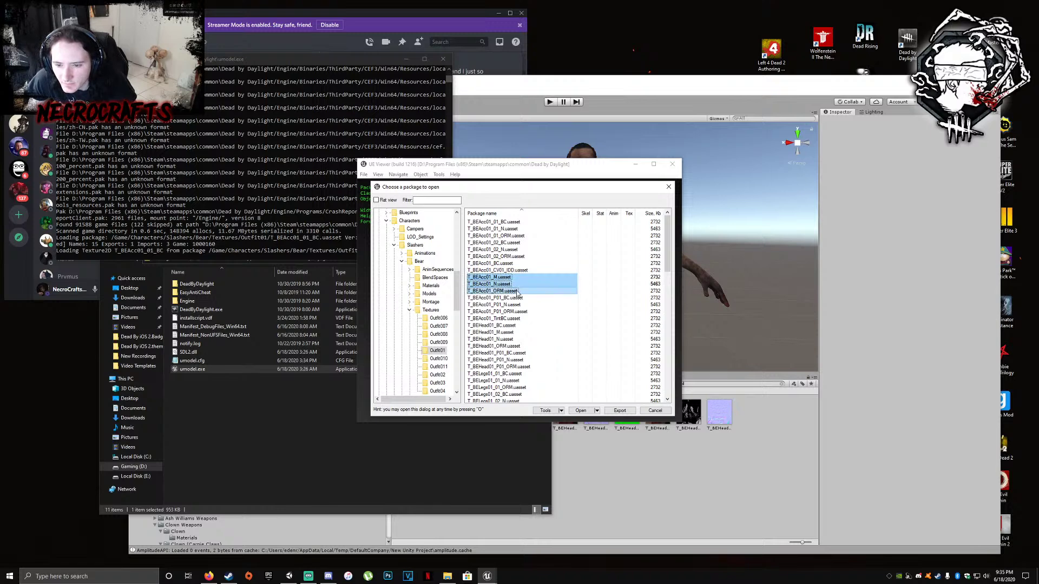
left_click(631, 410)
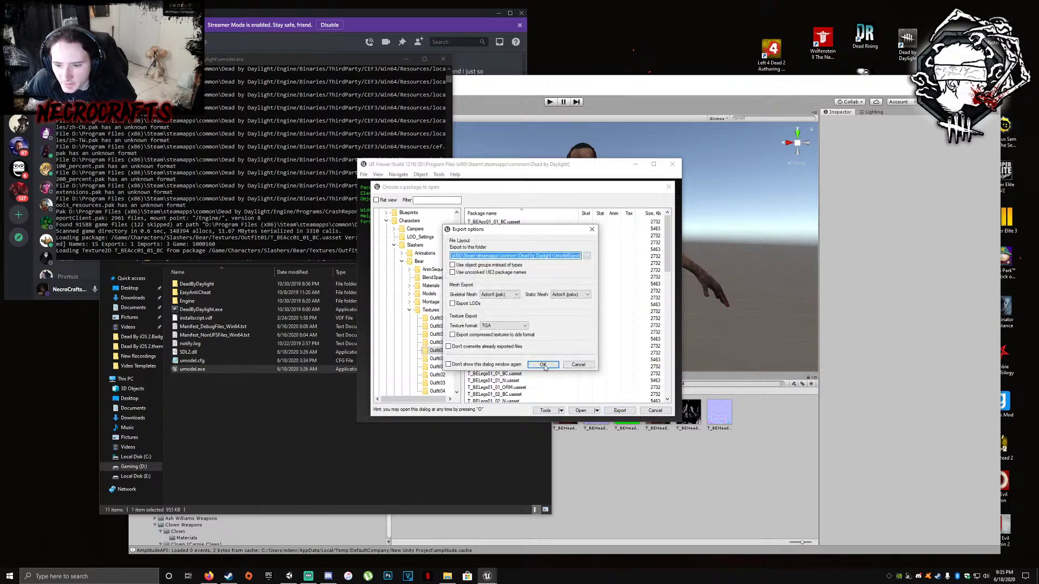
left_click(544, 365)
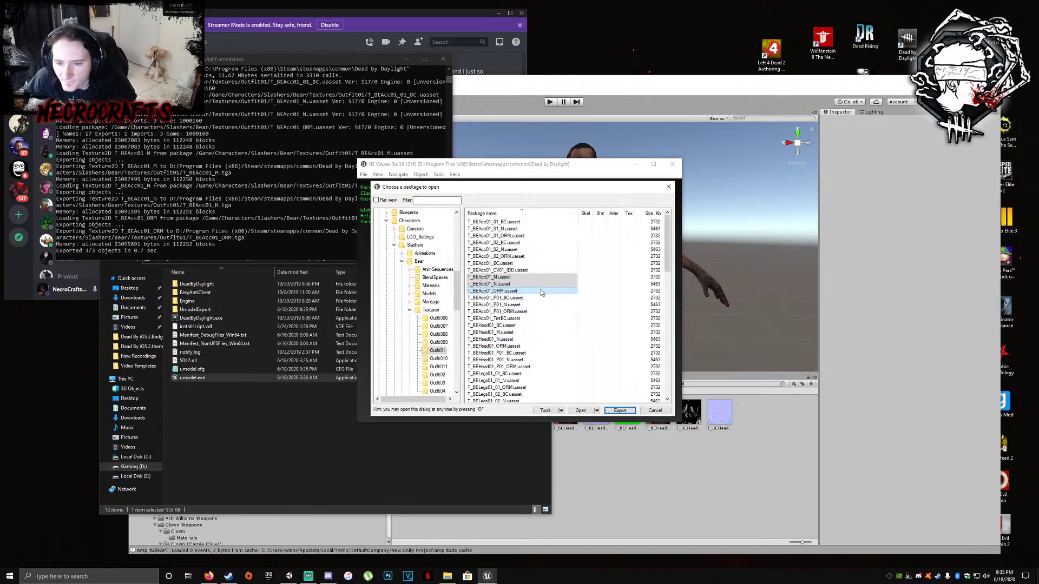
Export the T_BEHead01_BC, T_BEHead01_M and T_BEHead01_N head textures with the same export options
left_click(519, 325)
left_click(494, 333, "shift")
left_click(493, 345, "shift")
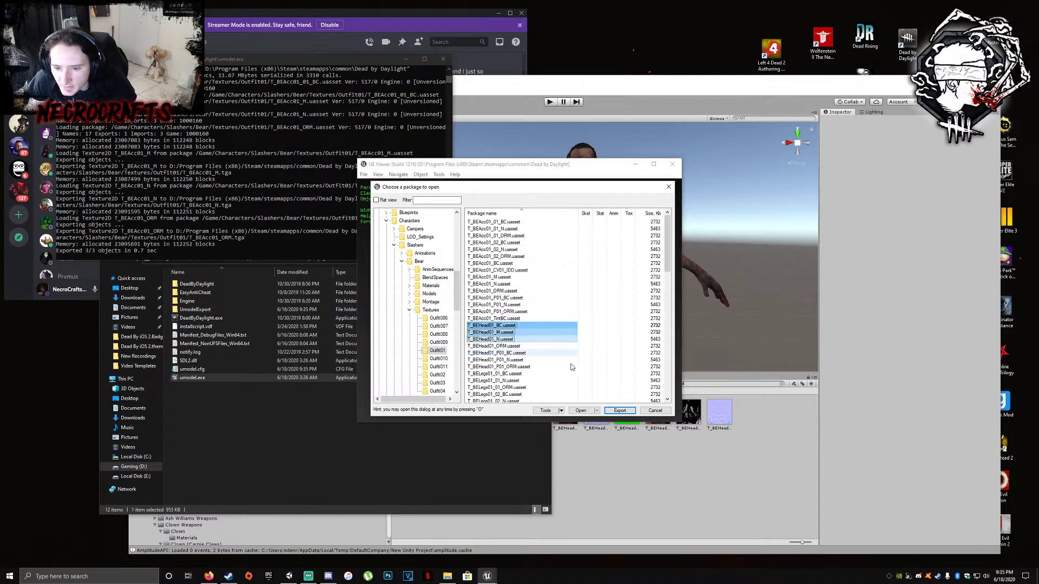
left_click(620, 410)
left_click(542, 363)
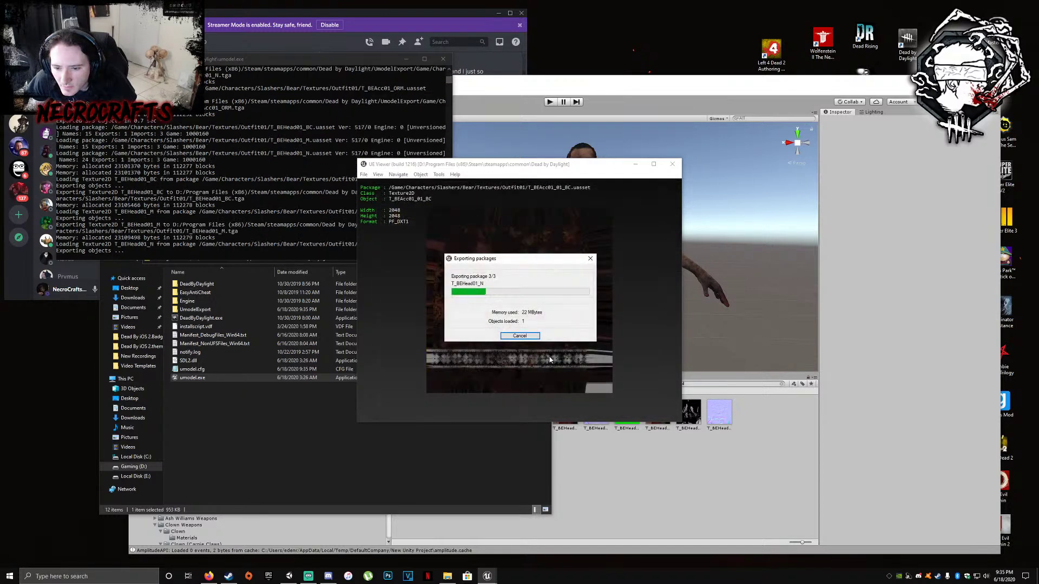
Export the T_BELegs01_BC, T_BELegs01_M, T_BELegs01_N and T_BELegs01_ORM leg textures as TGA files
scroll(525, 349, "down", 3)
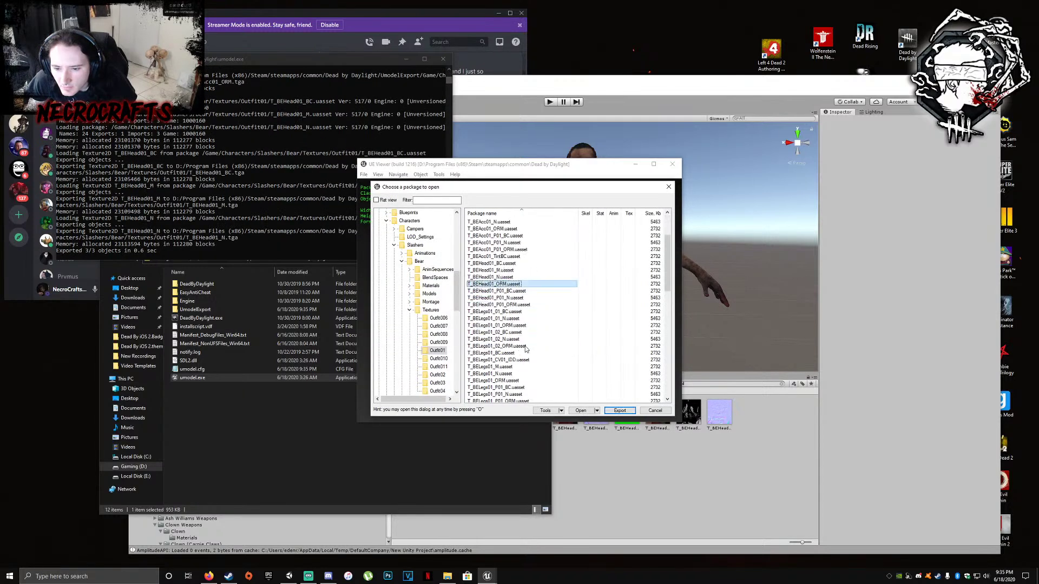
left_click(503, 312)
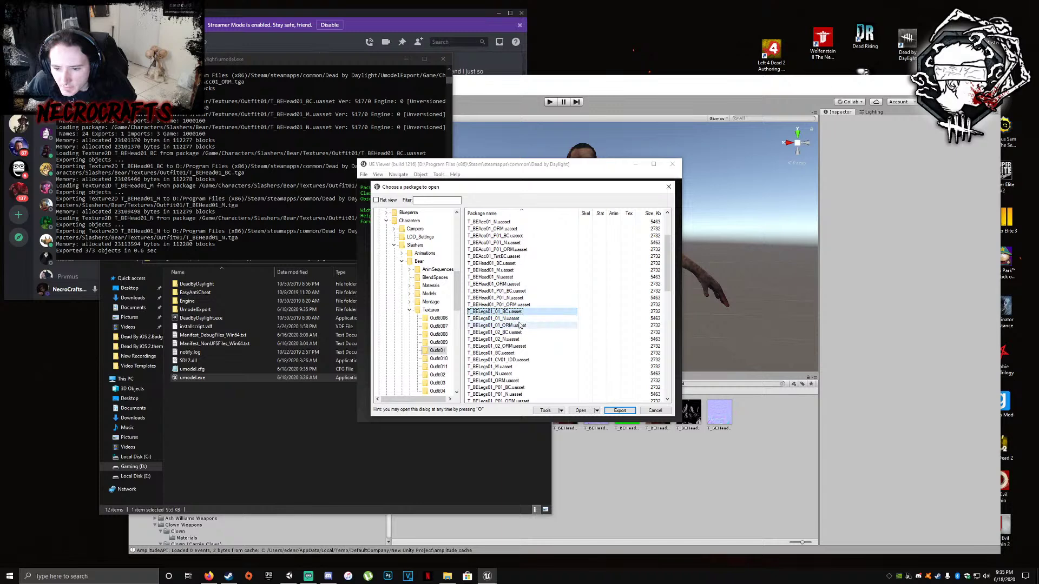
left_click(514, 353)
left_click(515, 367, "ctrl")
left_click(516, 373, "ctrl")
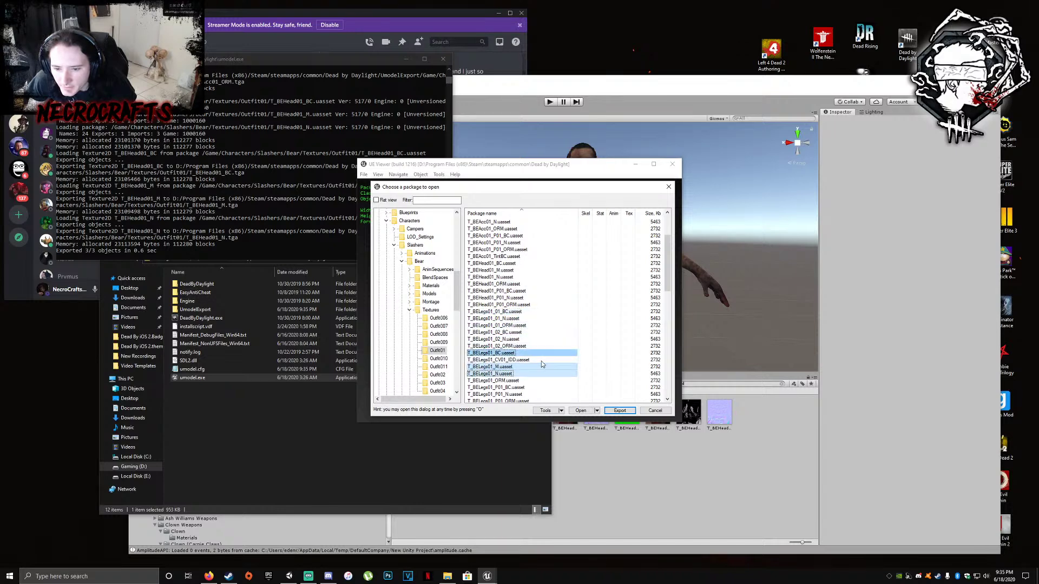
scroll(519, 363, "down", 2)
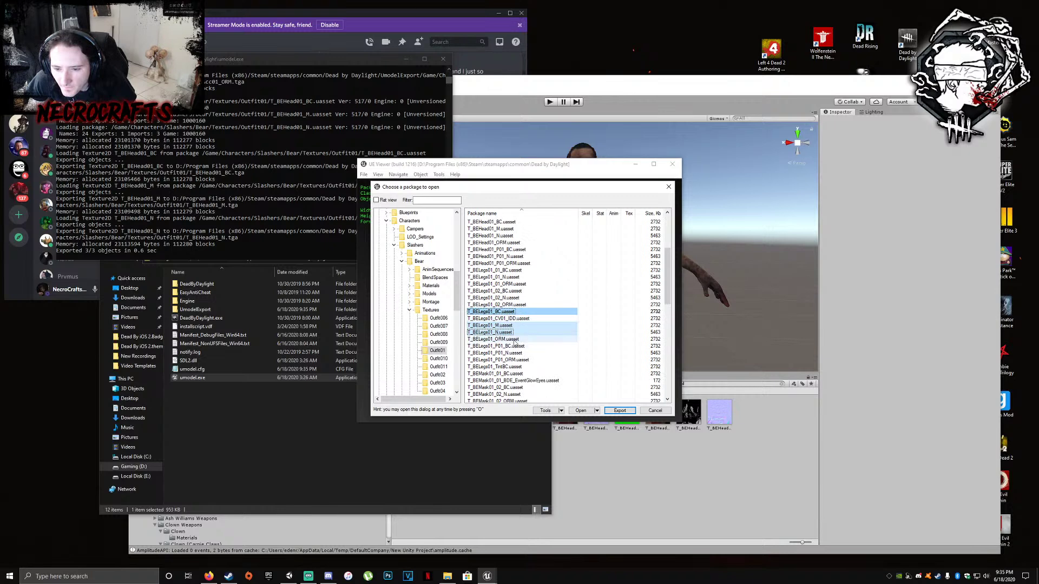
left_click(528, 340, "ctrl")
left_click(627, 413)
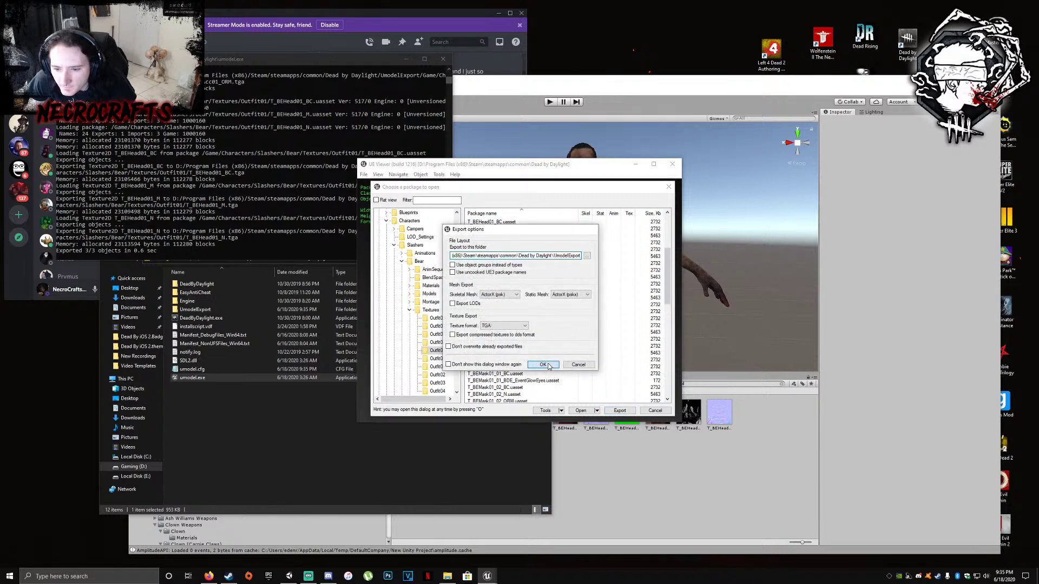
left_click(543, 367)
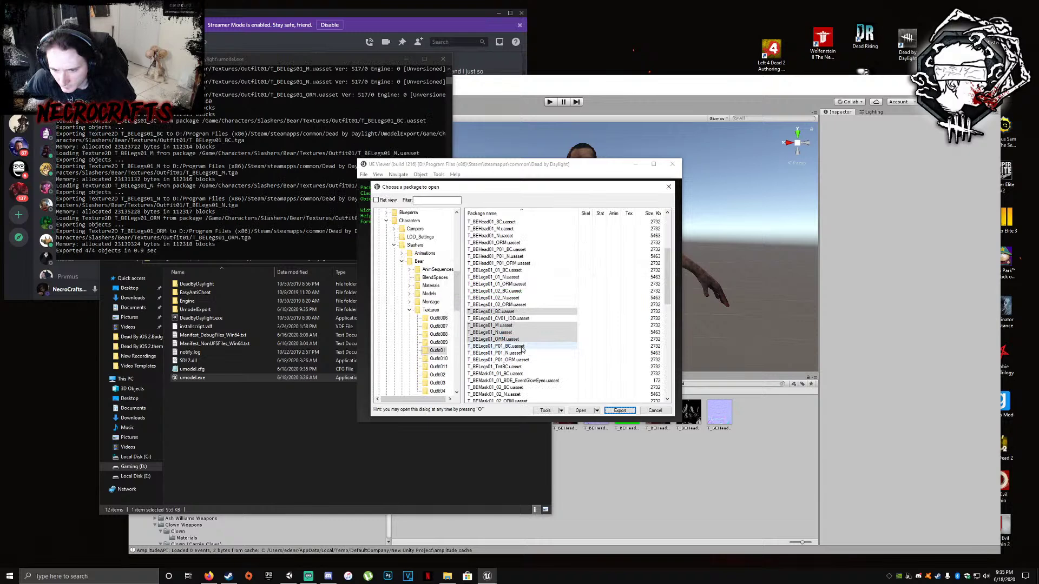
Export the T_BEMask01_BC, T_BEMask01_M, T_BEMask01_N and T_BEMask01_ORM mask textures from Outfit01 with the same export options
scroll(524, 348, "down", 2)
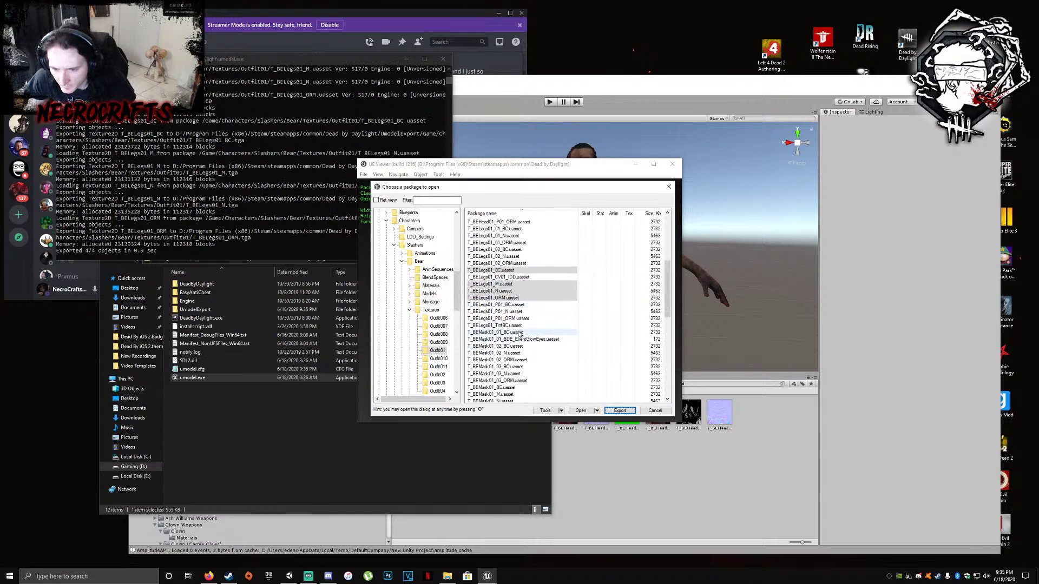
left_click(517, 387)
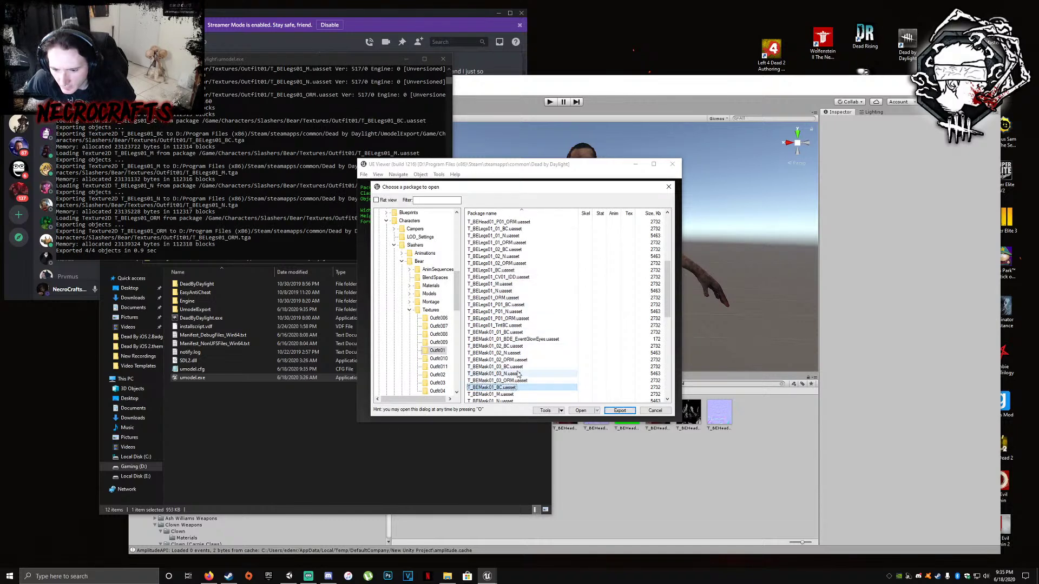
scroll(516, 375, "down", 3)
left_click(519, 339, "shift")
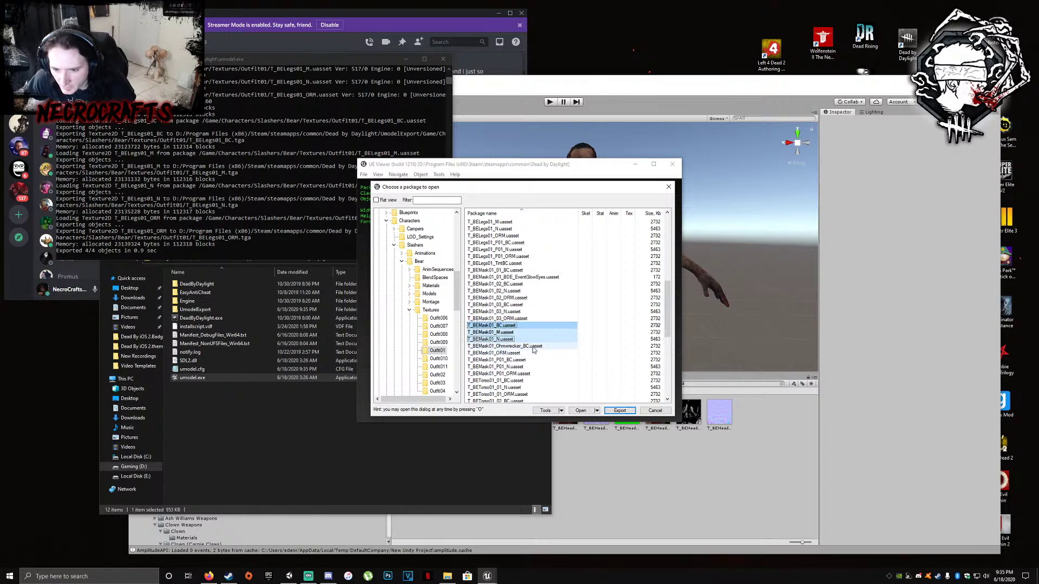
left_click(502, 353, "ctrl")
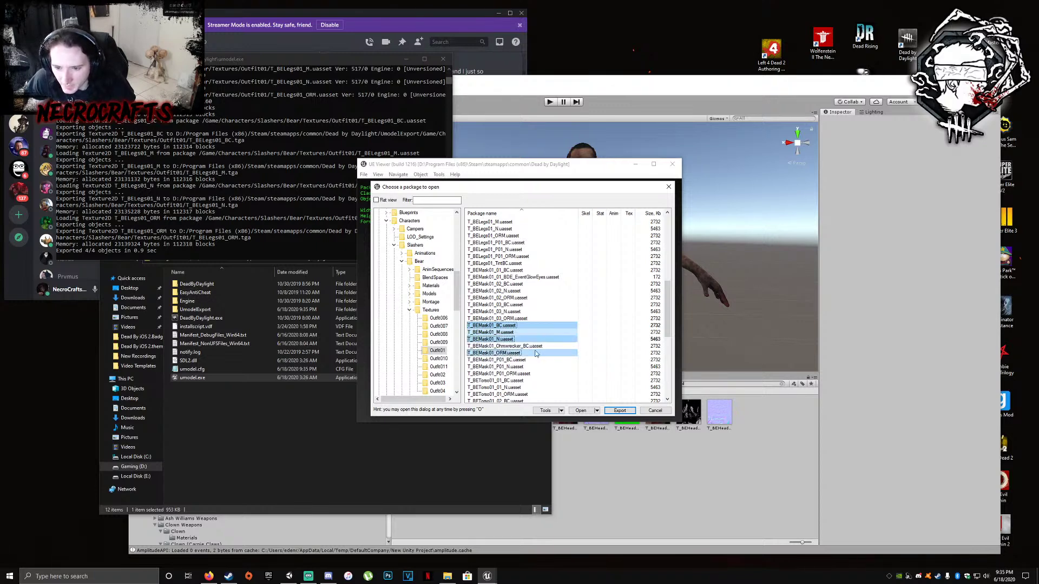
left_click(621, 411)
left_click(542, 364)
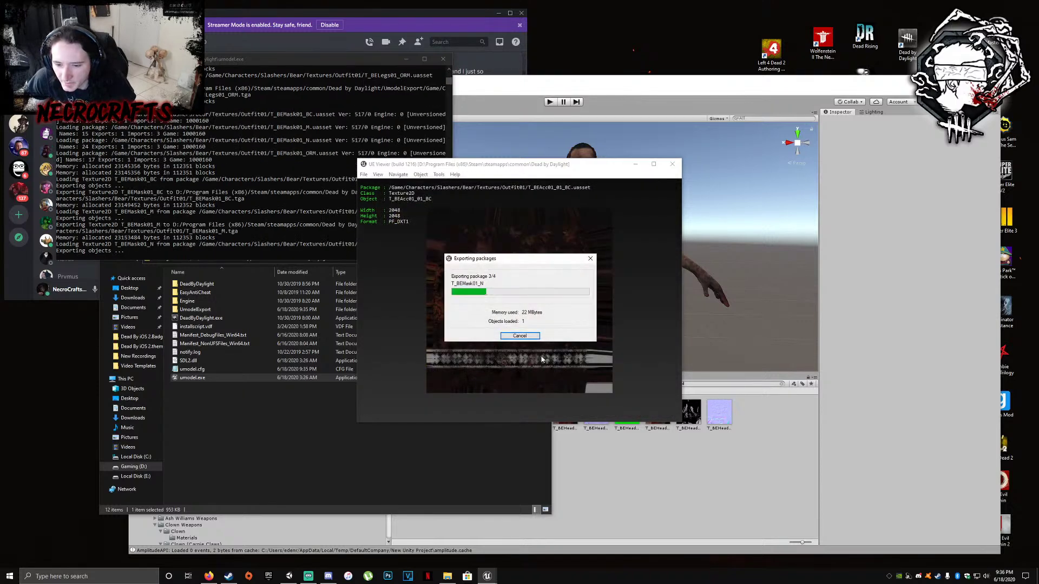
Export the T_BETorso01_BC, T_BETorso01_HM, T_BETorso01_N and T_BETorso01_ORM torso textures as TGA files
scroll(533, 359, "down", 3)
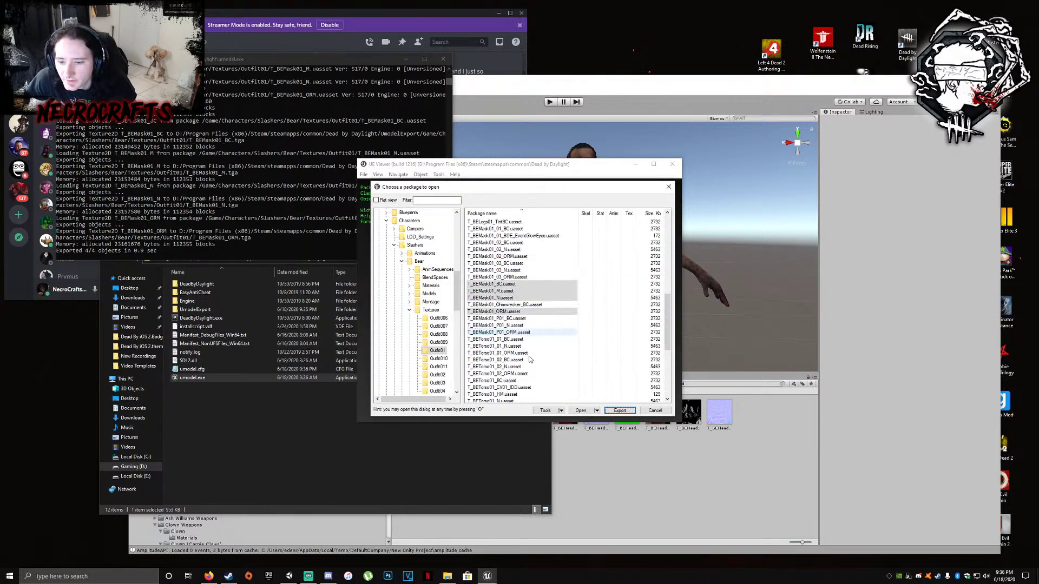
scroll(521, 320, "down", 2)
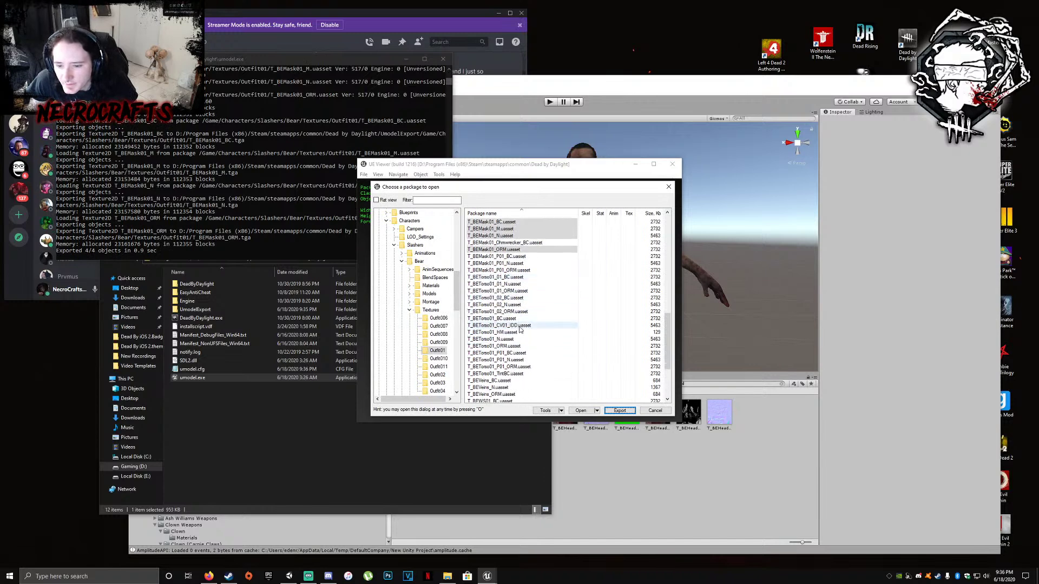
left_click(520, 319)
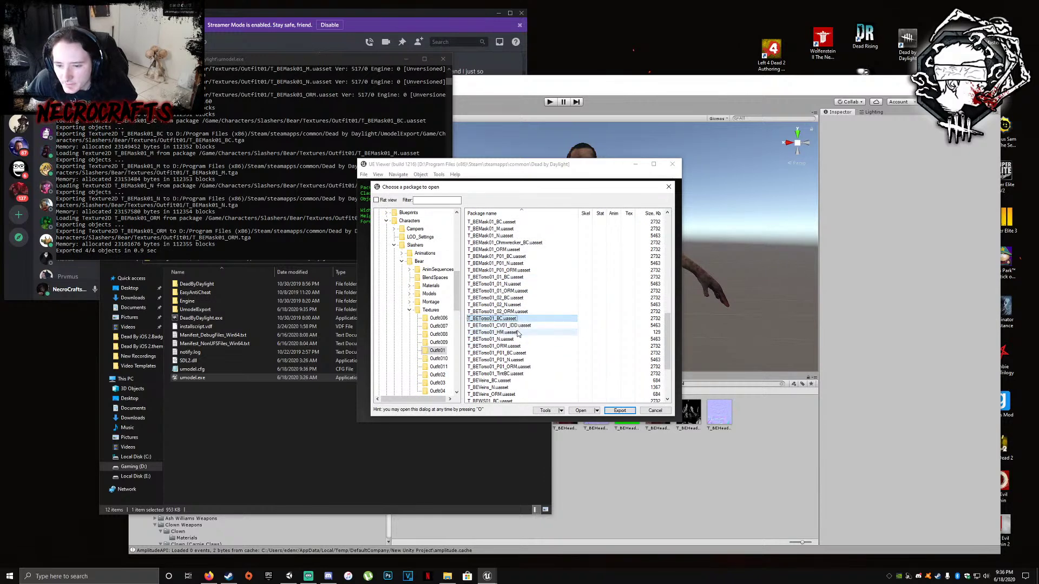
left_click(518, 332, "ctrl")
left_click(519, 339, "ctrl")
left_click(519, 346, "ctrl")
left_click(620, 410)
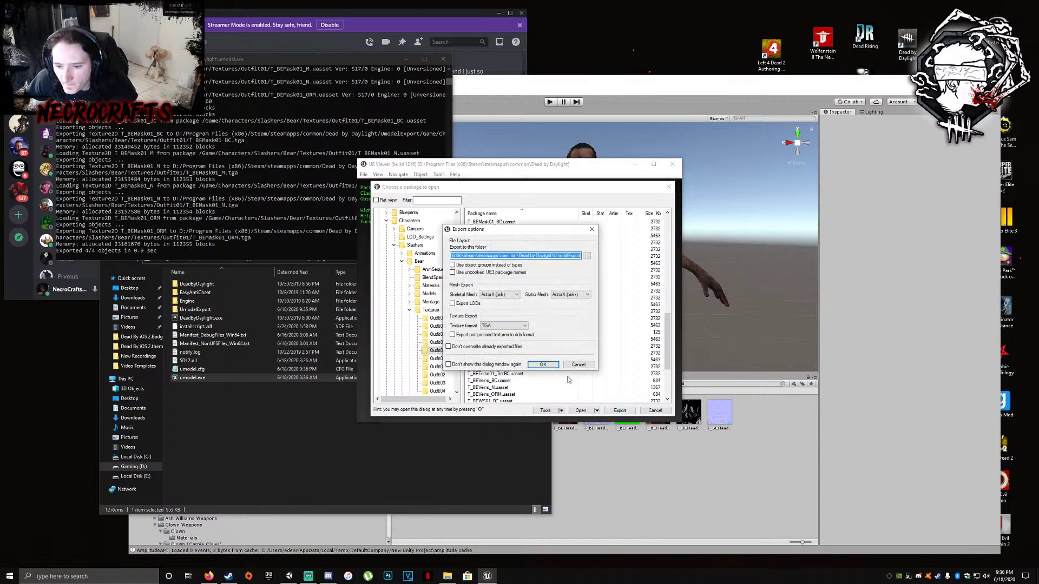
left_click(541, 369)
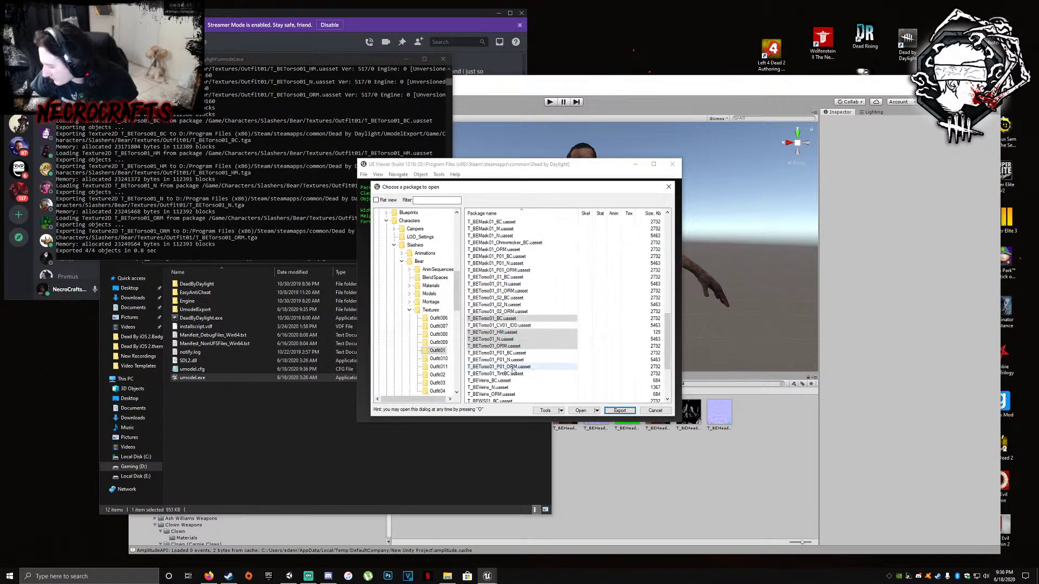
Preview the T_BEWS01_BC texture and return to the package list
left_click(512, 368)
scroll(525, 368, "down", 3)
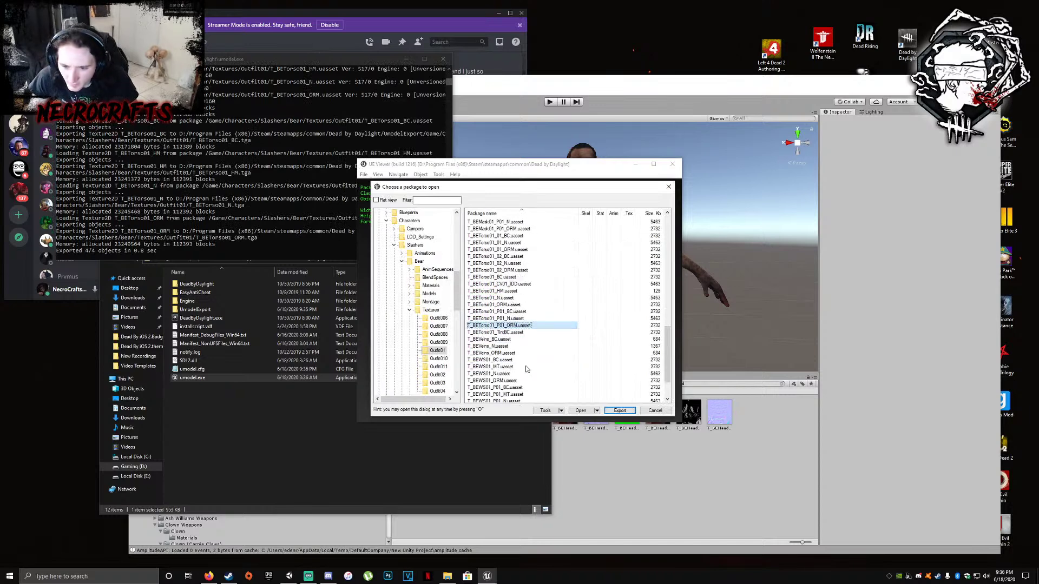
left_click(512, 340)
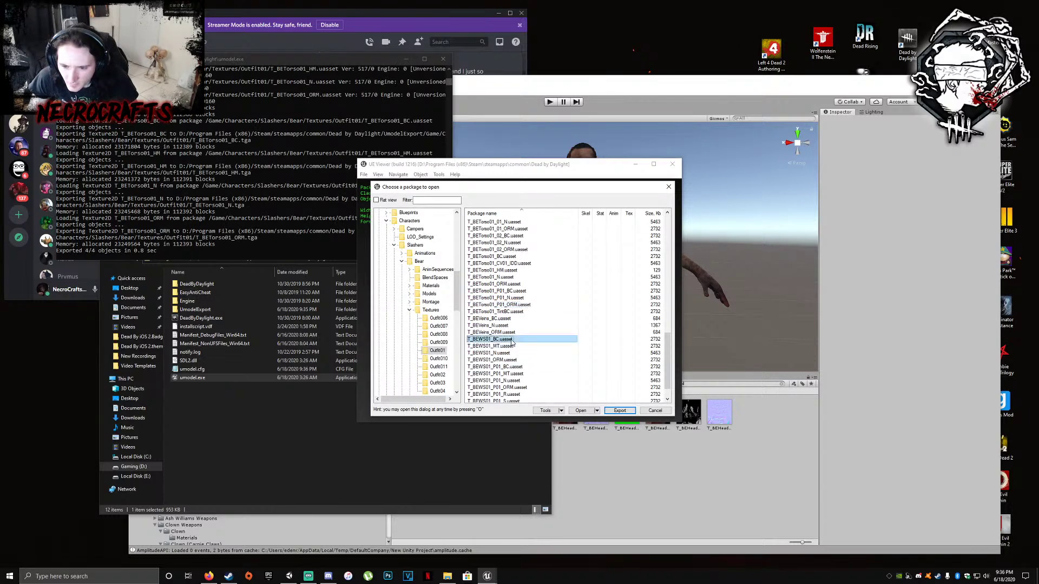
scroll(516, 345, "down", 1)
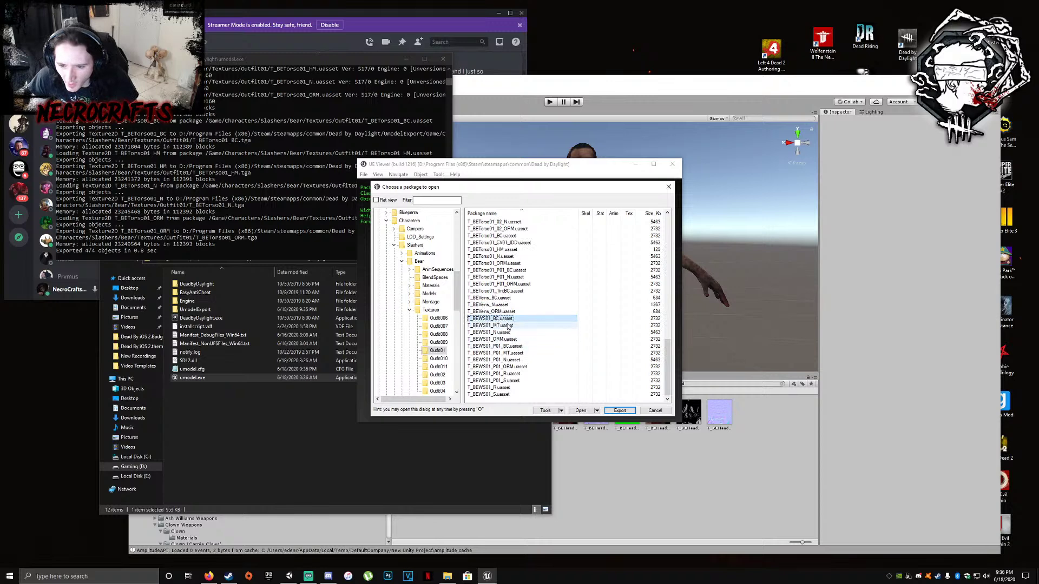
double_click(511, 320)
left_click(364, 175)
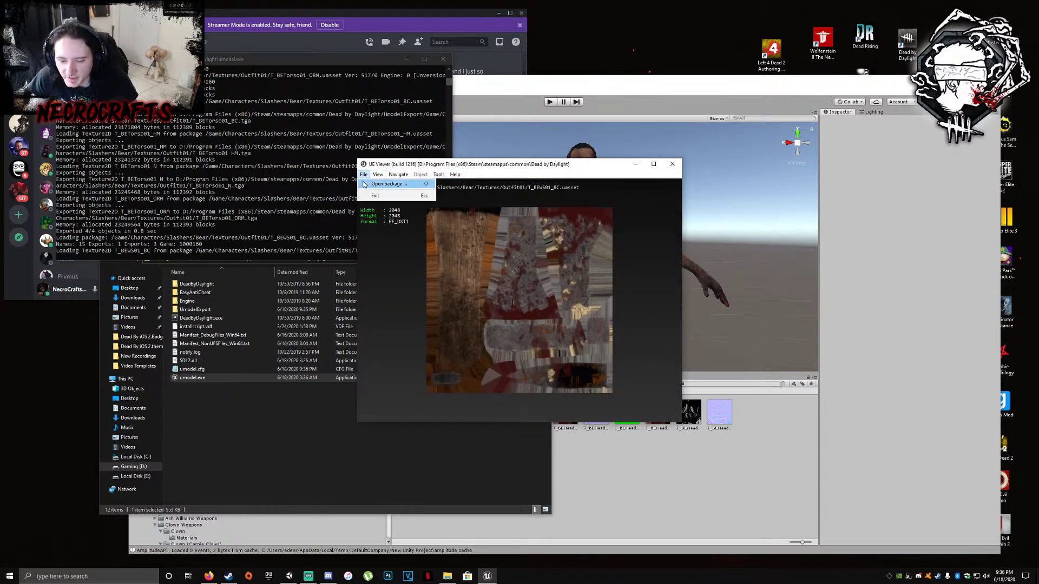
left_click(365, 185)
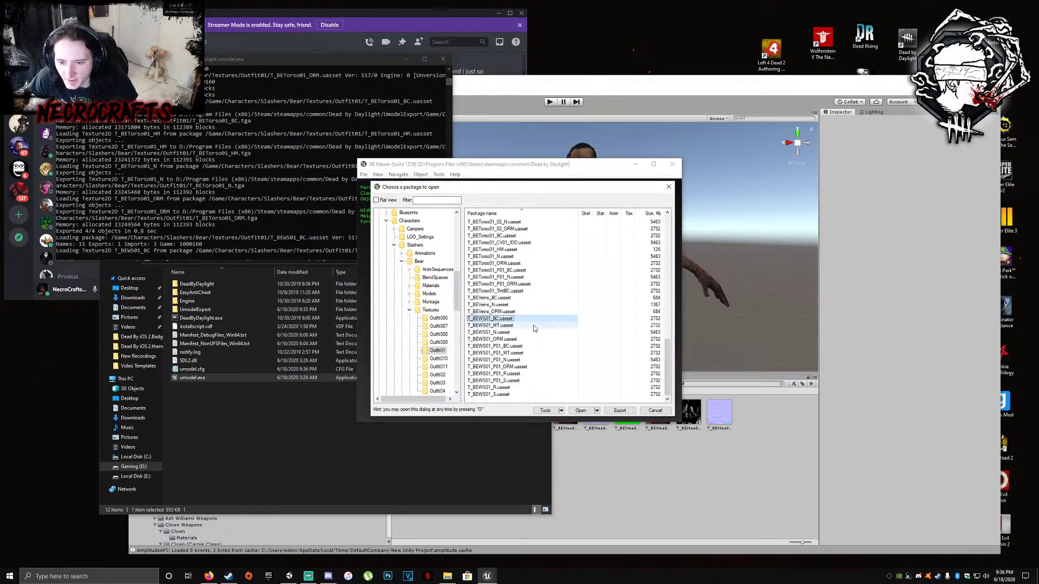
Export the T_BEWS01_BC, T_BEWS01_MT, T_BEWS01_N and T_BEWS01_ORM textures as TGA files and close the package list
left_click(517, 332, "ctrl")
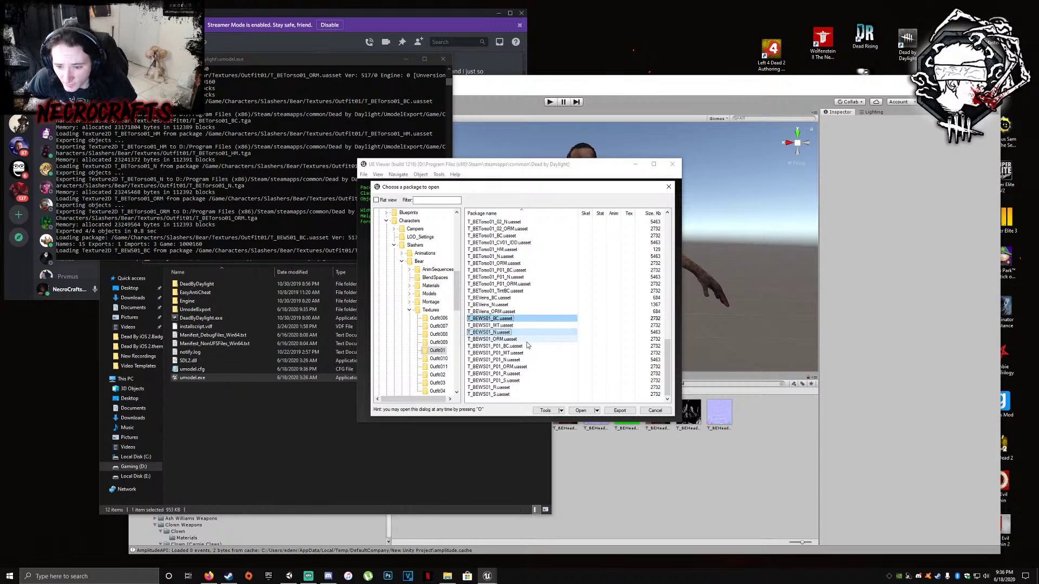
left_click(524, 339, "ctrl")
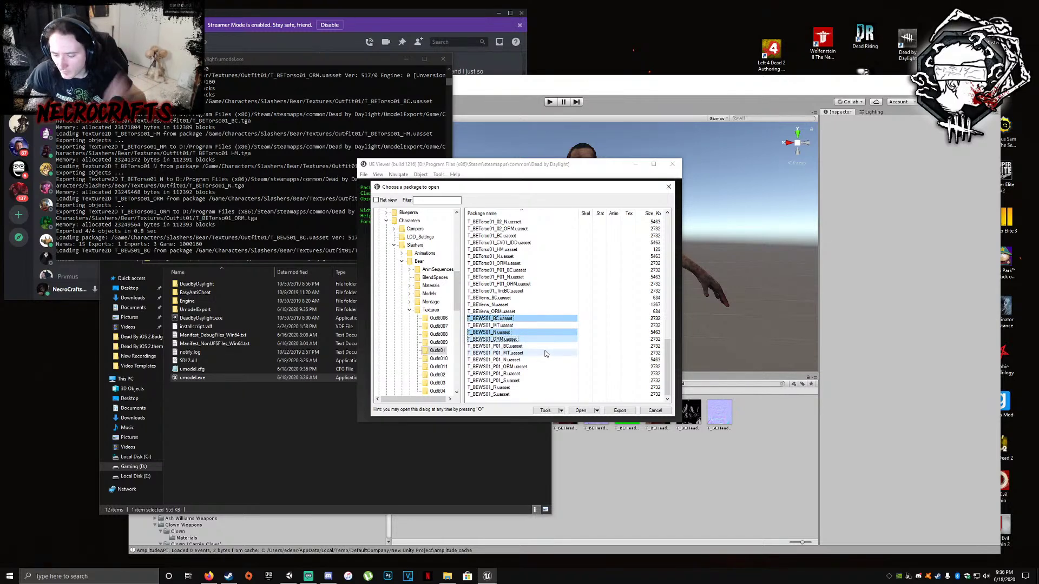
left_click(519, 325, "ctrl")
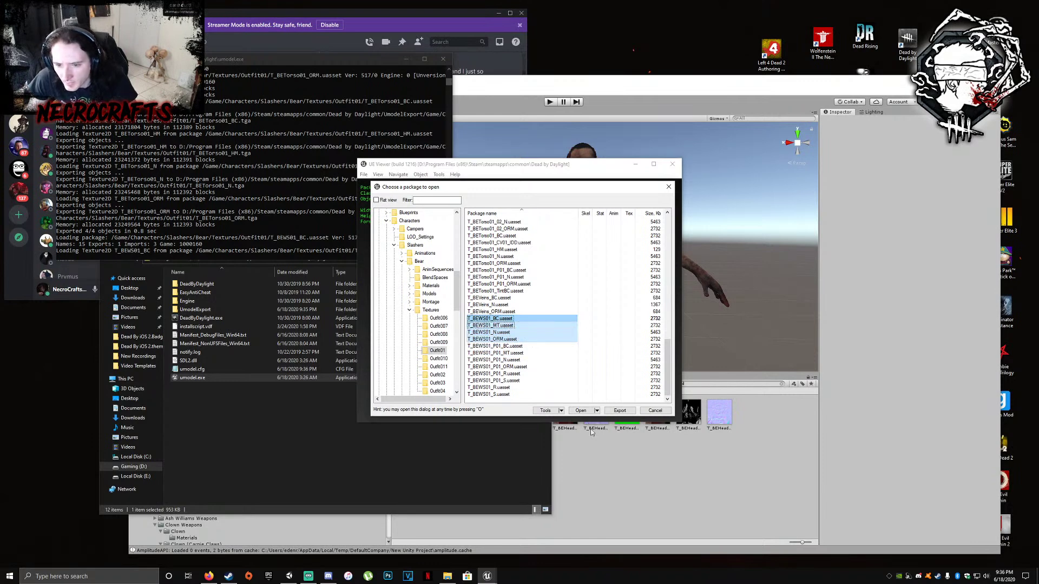
left_click(619, 410)
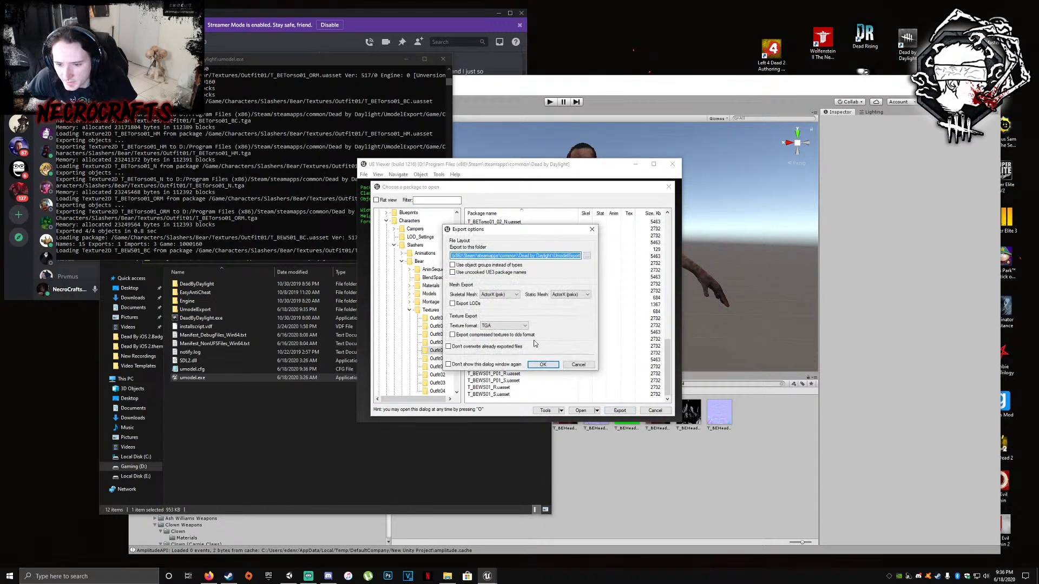
left_click(543, 364)
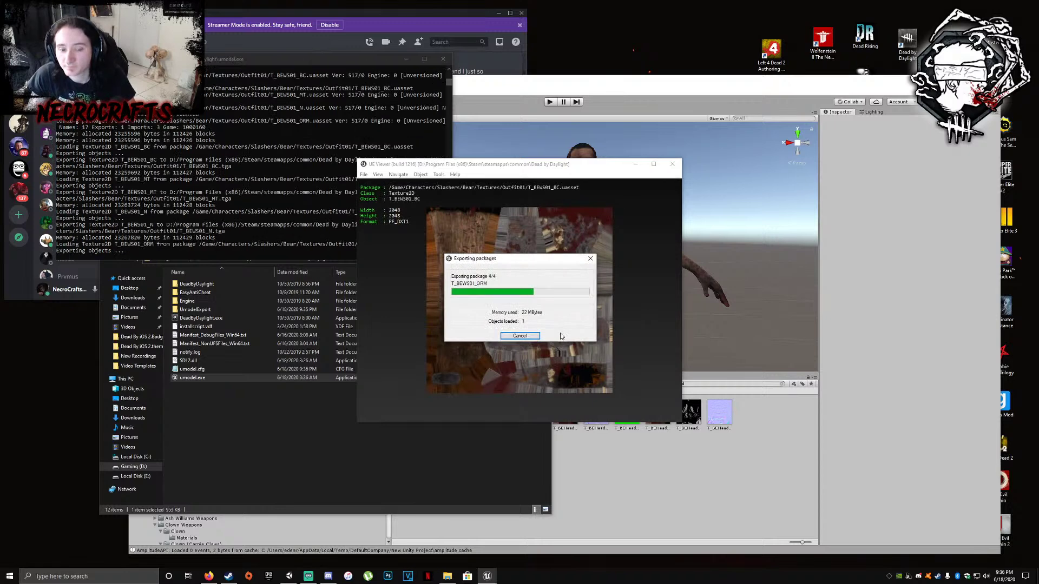
left_click(542, 441)
left_click(655, 410)
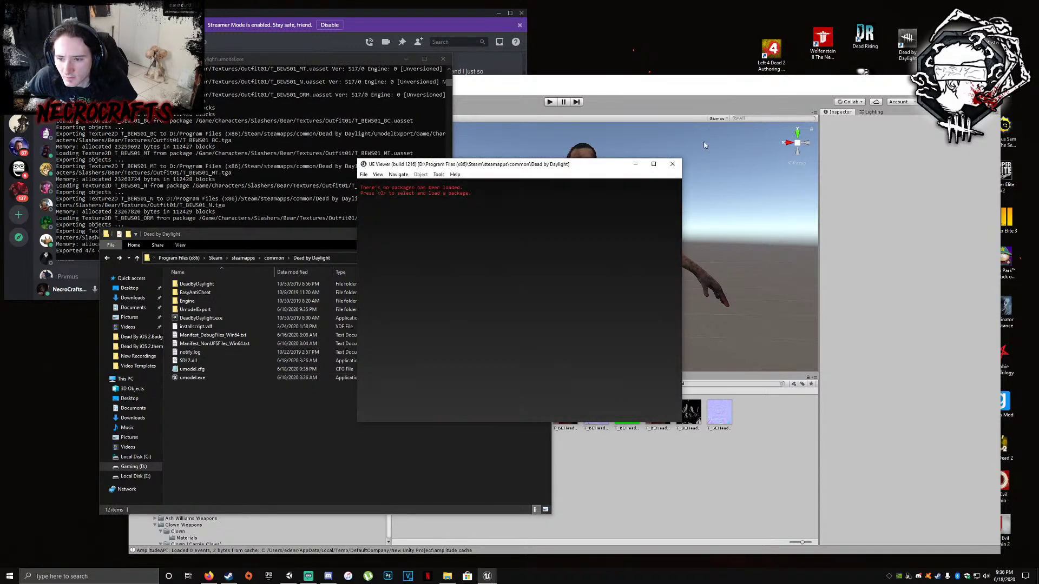
Minimize the viewer, switch to the Unity project and delete the T_BEHead01_N normal map from the Slashers textures
left_click(636, 164)
left_click(631, 492)
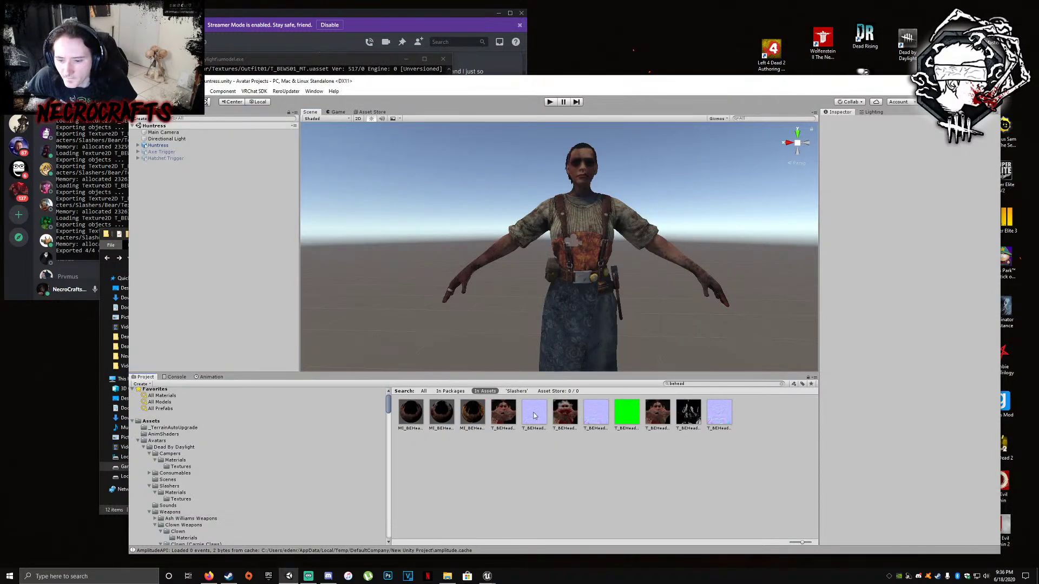
left_click(536, 412)
right_click(542, 417)
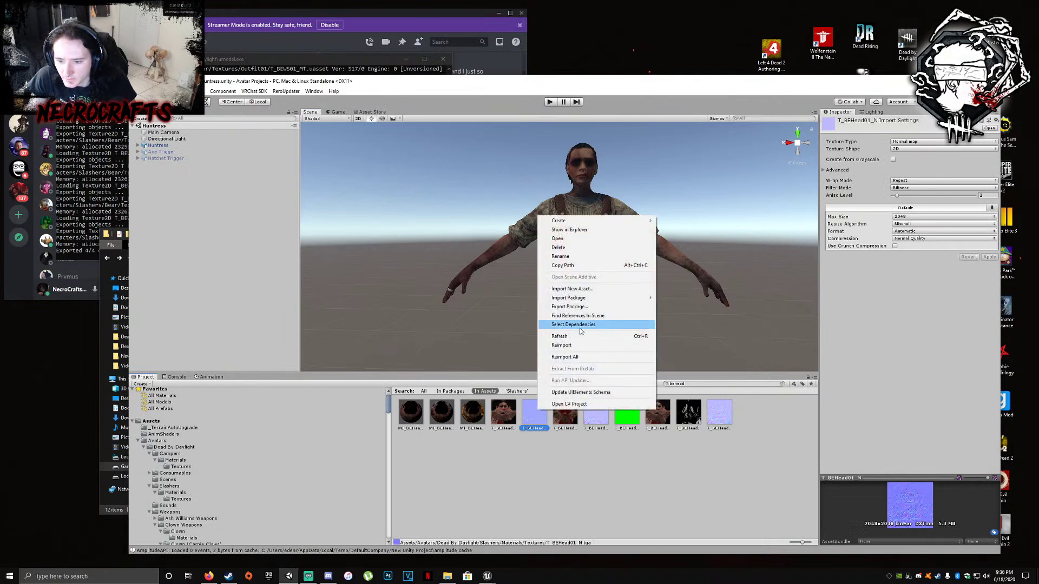
left_click(559, 247)
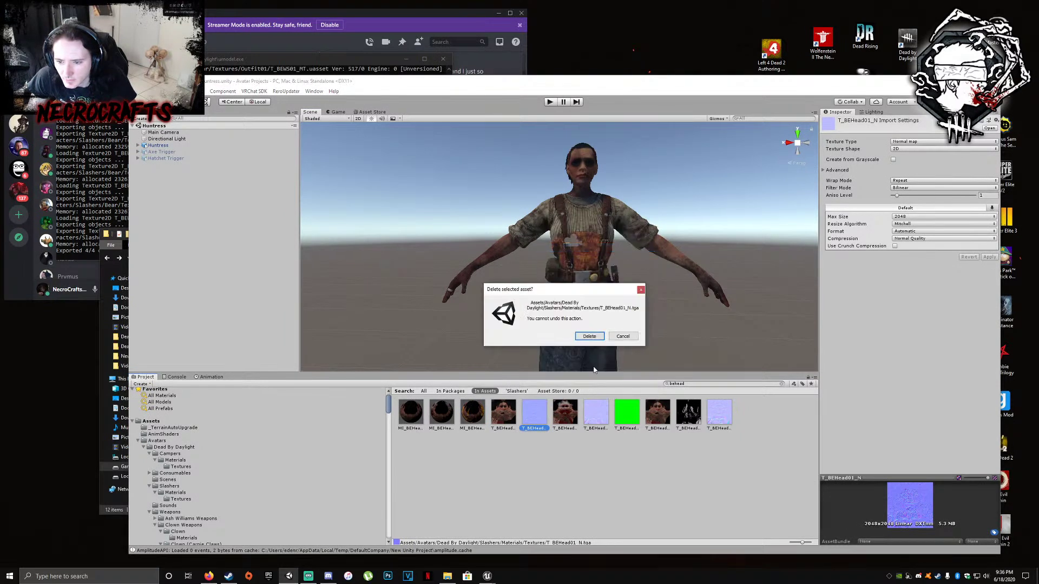
left_click(594, 337)
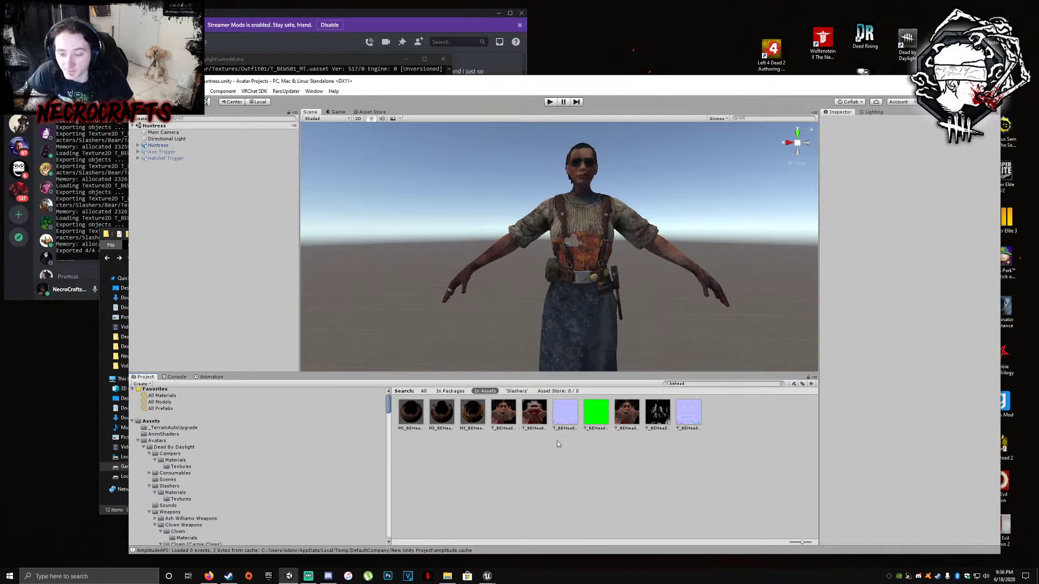
left_click(574, 416)
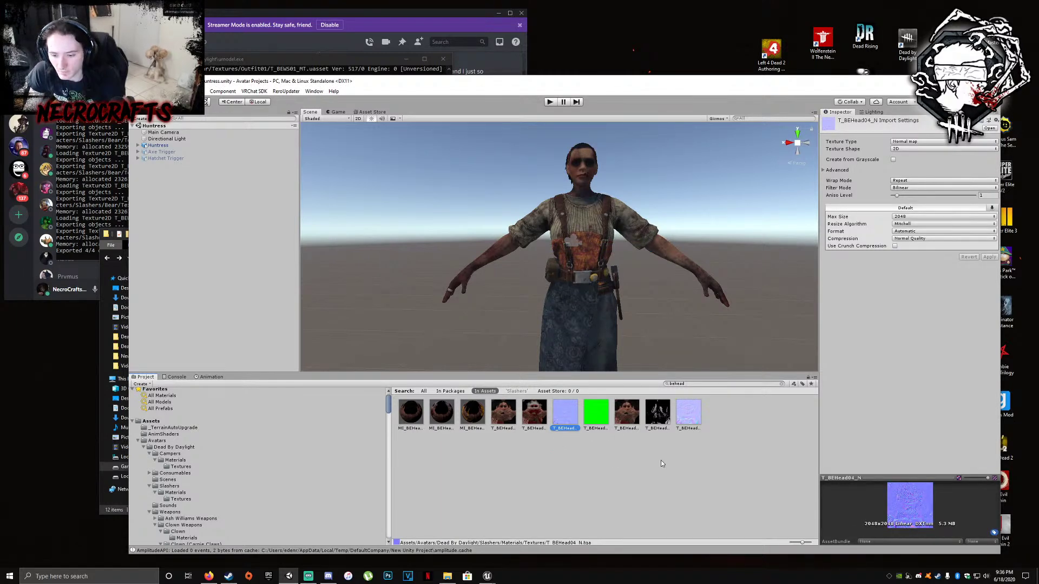
Search the project assets for "betorso" and delete the T_BETorso01_N normal map
left_click(722, 384)
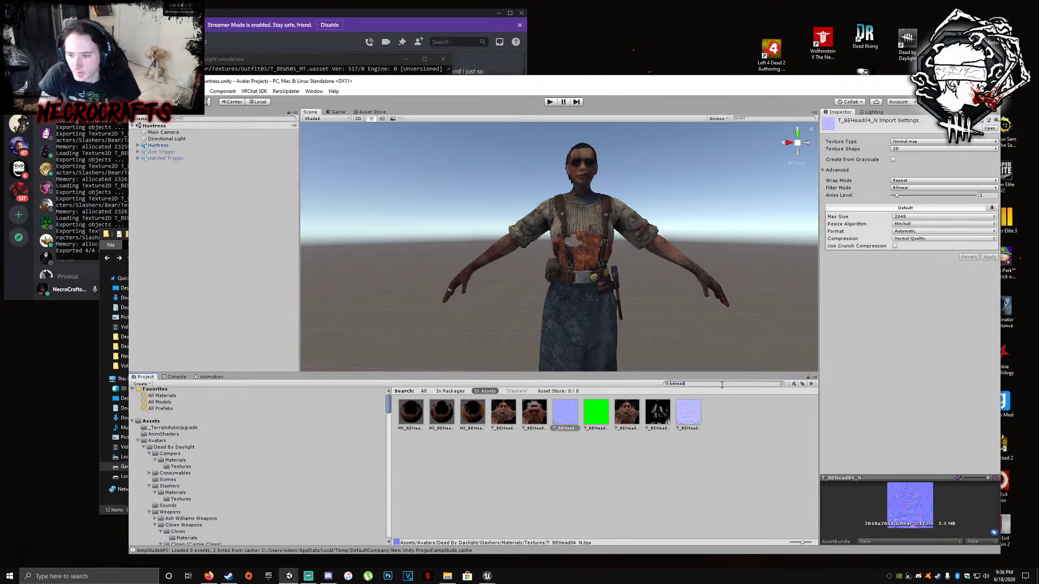
key("BackSpace")
key("BackSpace")
type("torso")
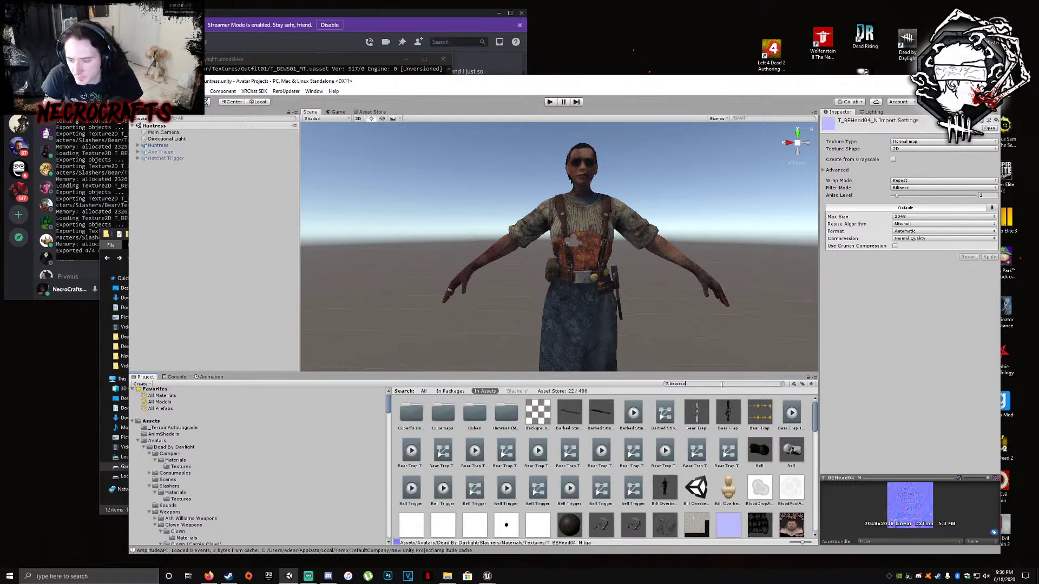
left_click(539, 410)
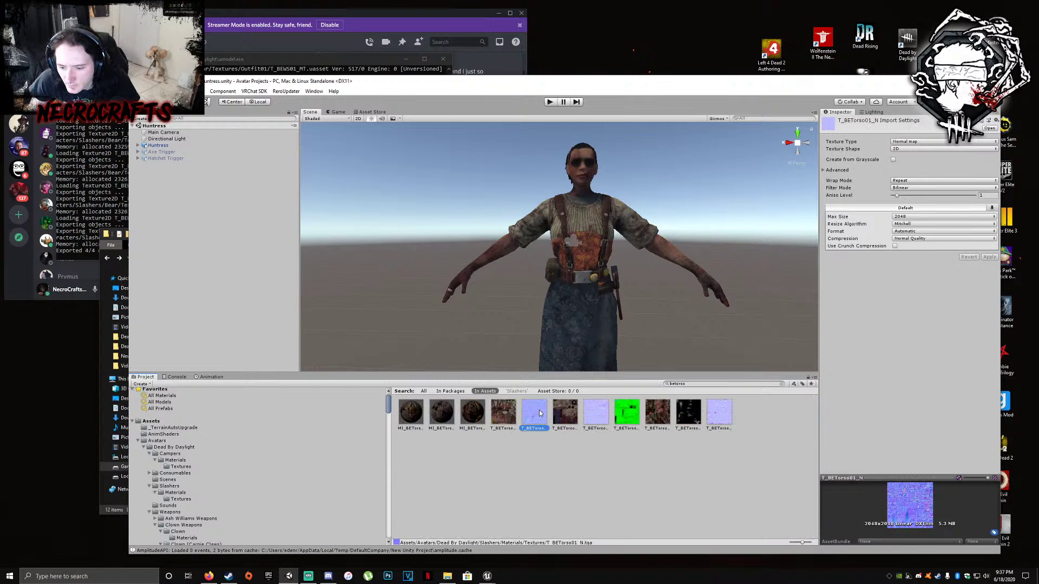
right_click(539, 413)
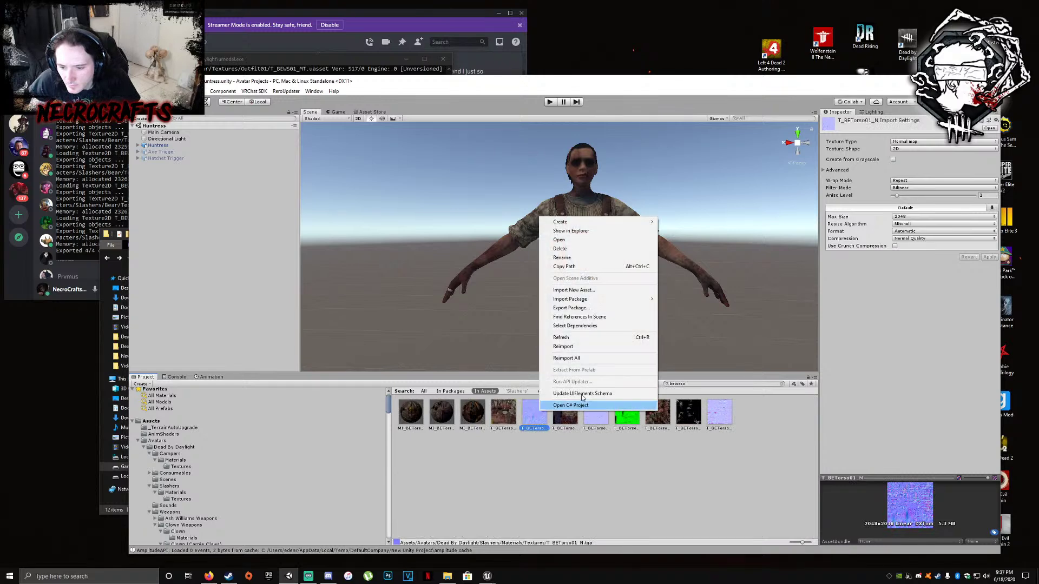
left_click(568, 249)
left_click(593, 338)
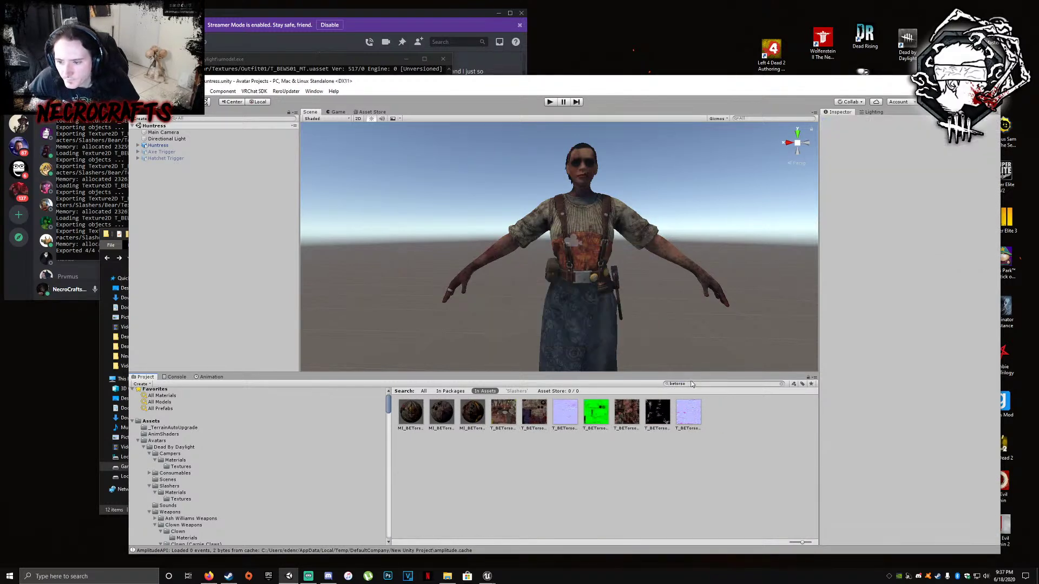
Search the project assets for "beleg" and delete the T_BELegs01_N normal map
left_click(693, 382)
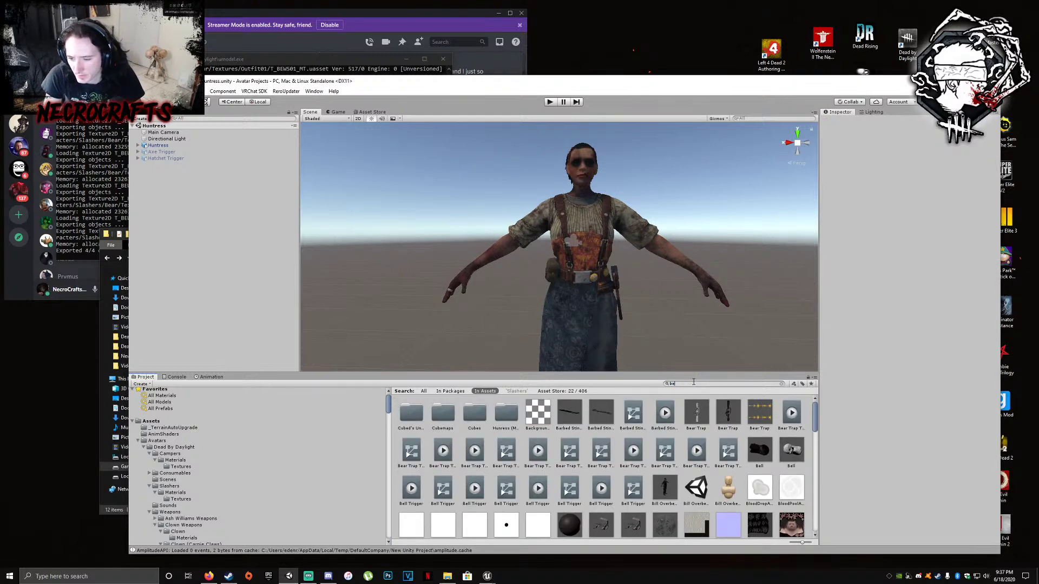
type("beleg")
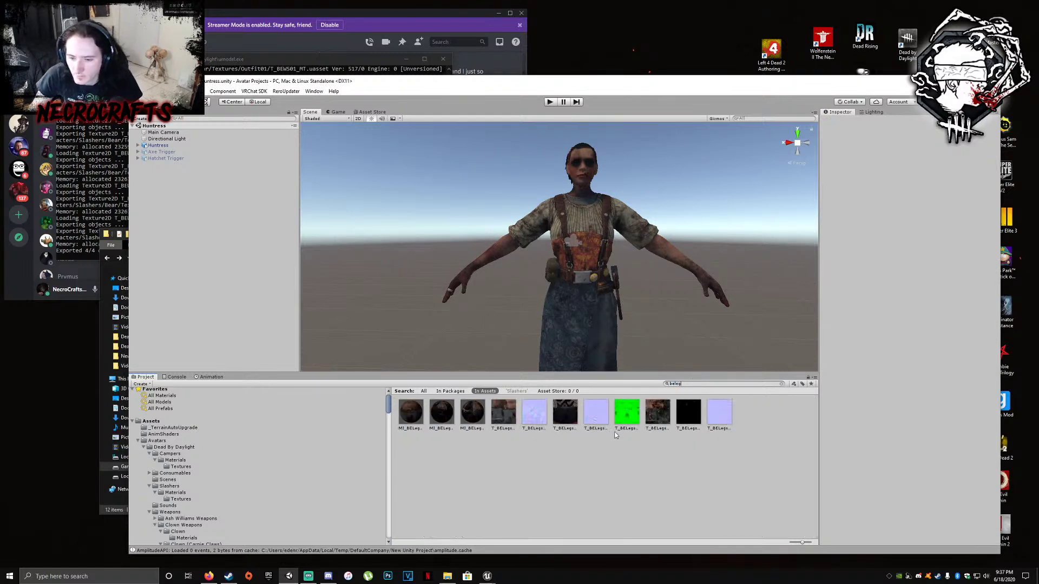
left_click(534, 413)
right_click(541, 413)
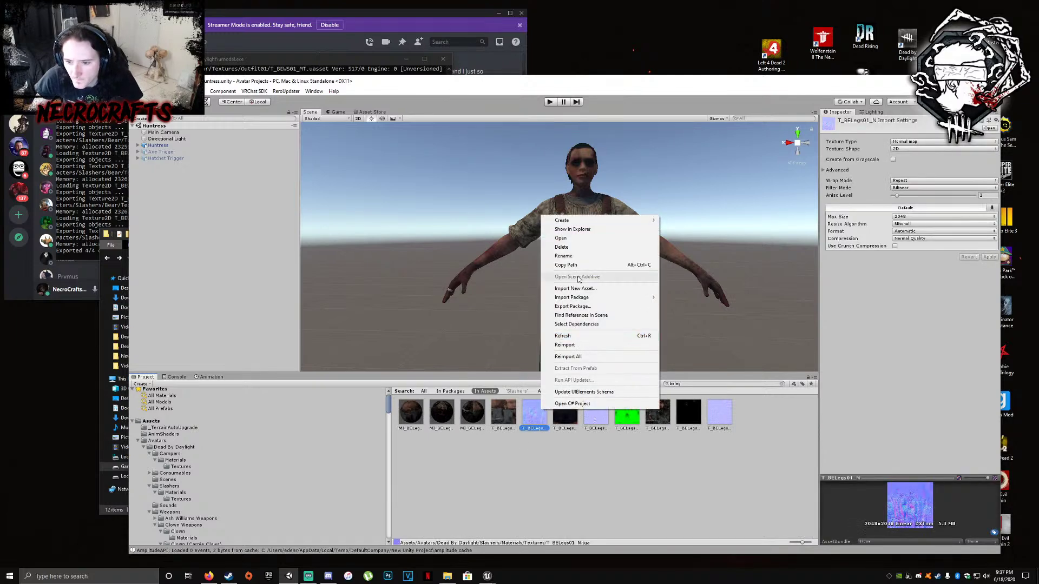
left_click(563, 248)
left_click(595, 336)
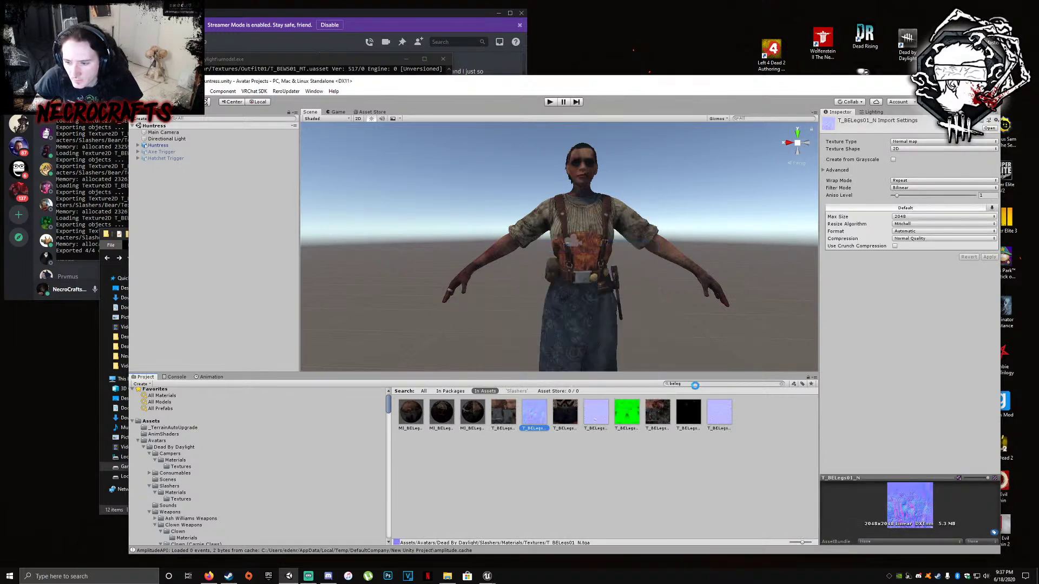
Search the project assets for "beacc" and delete the T_BEAcc01_N normal map
left_click(691, 384)
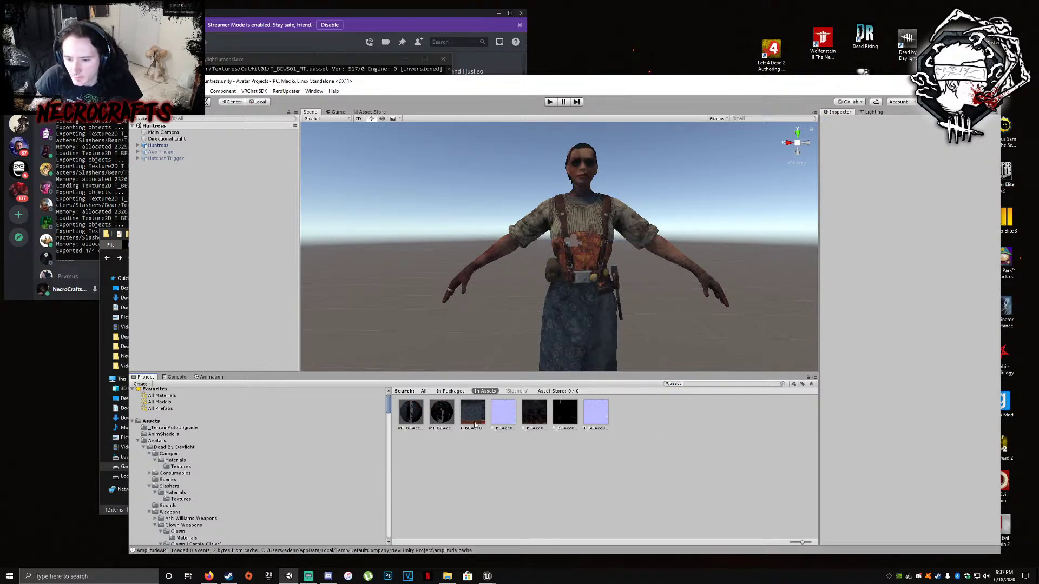
left_click(504, 414)
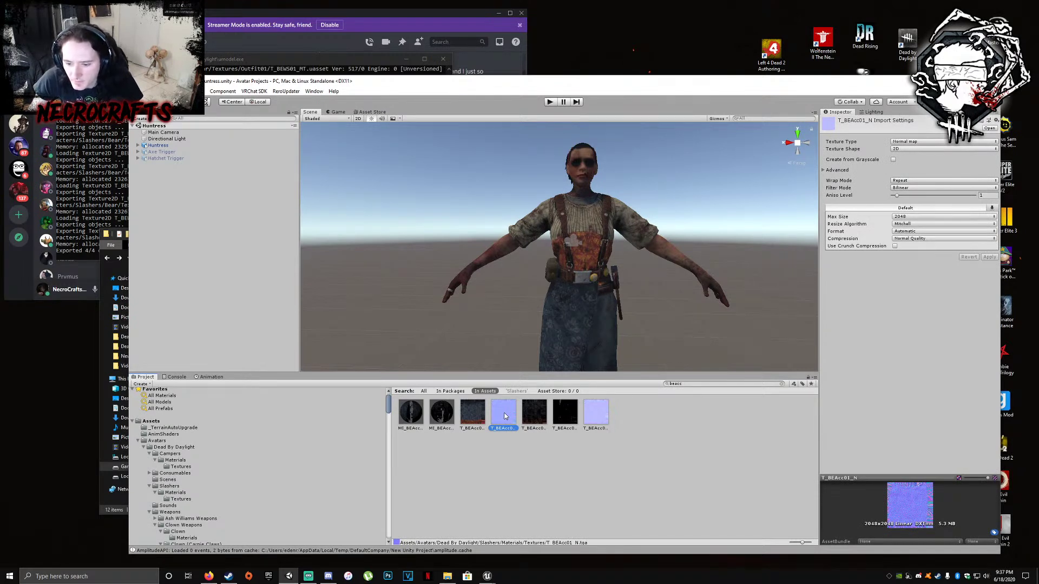
right_click(505, 416)
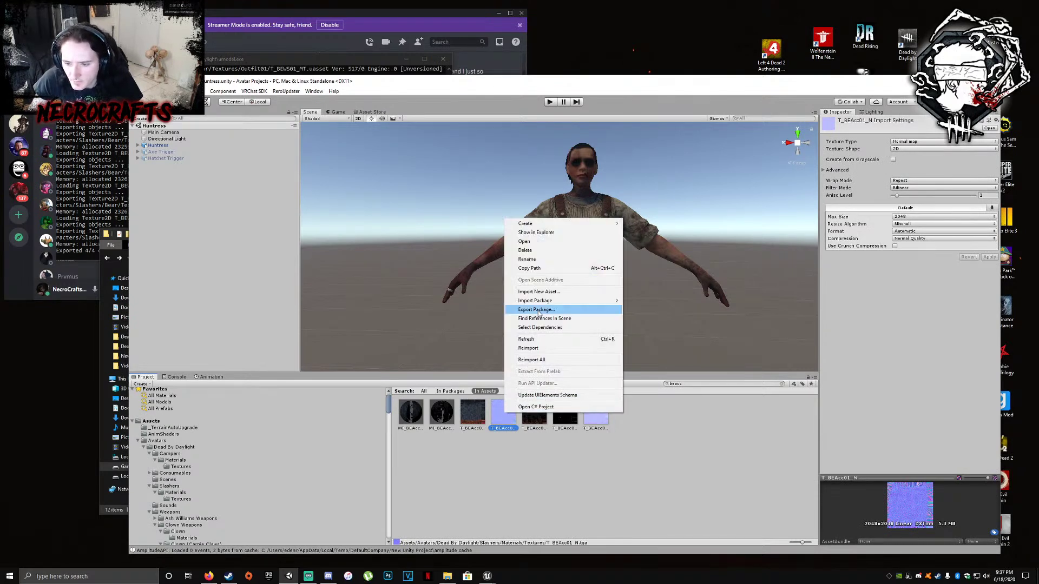
left_click(529, 251)
left_click(586, 336)
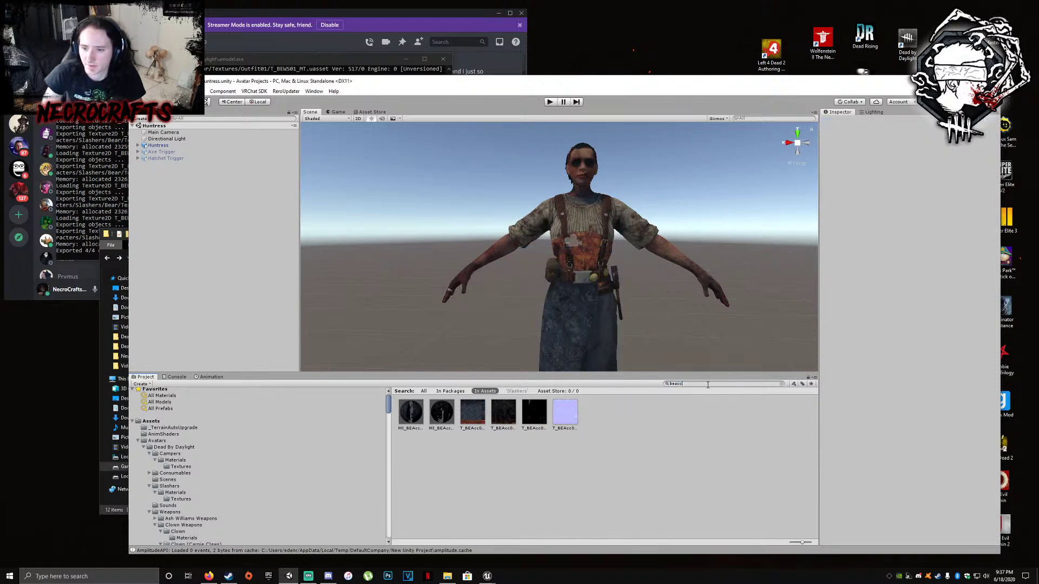
Search the project assets for "bemask", delete the T_BEMask01_N normal map and clear the search
key("BackSpace")
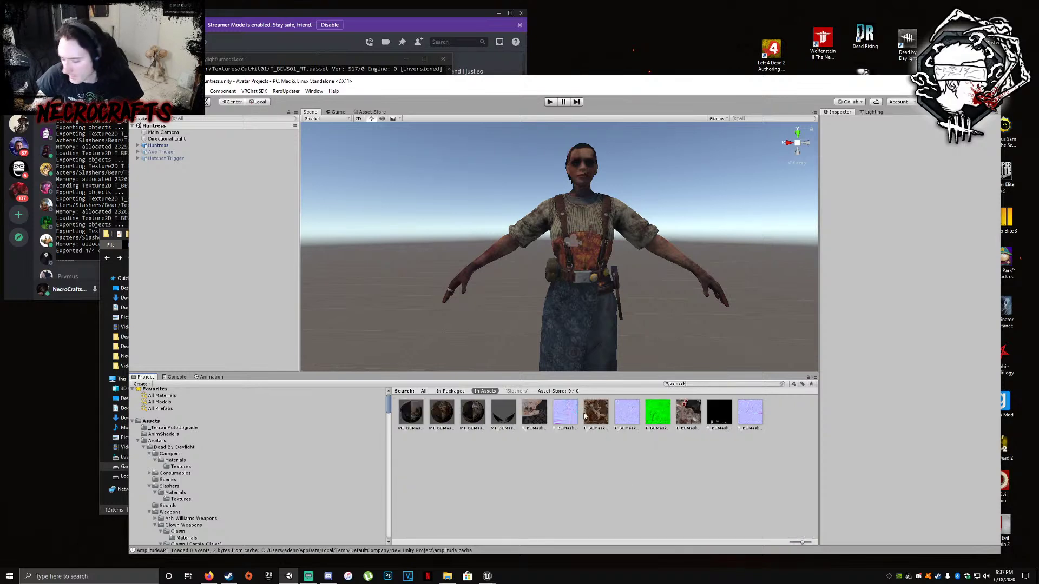
left_click(584, 415)
left_click(560, 418)
right_click(561, 418)
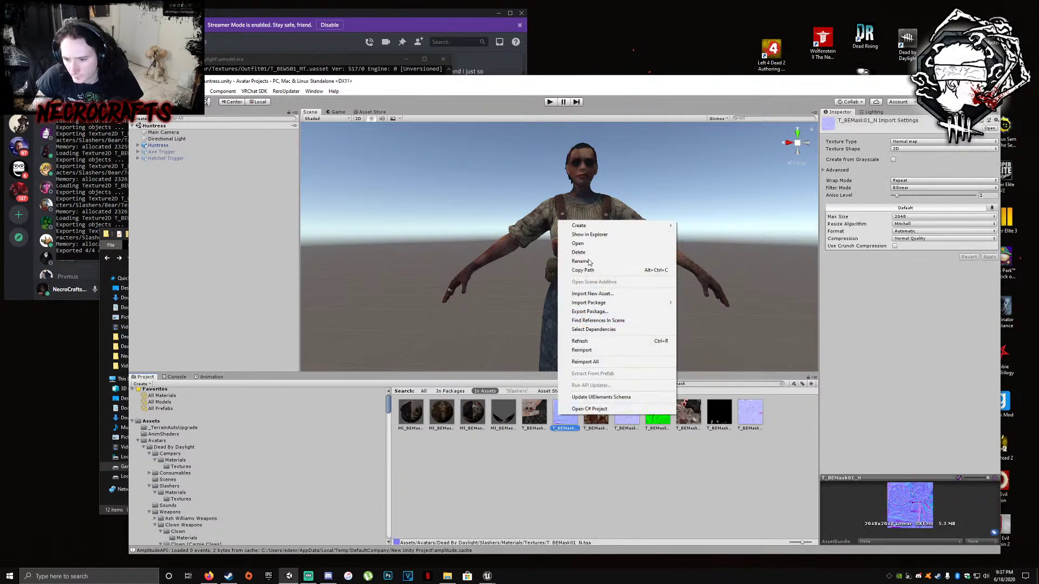
left_click(578, 253)
left_click(591, 337)
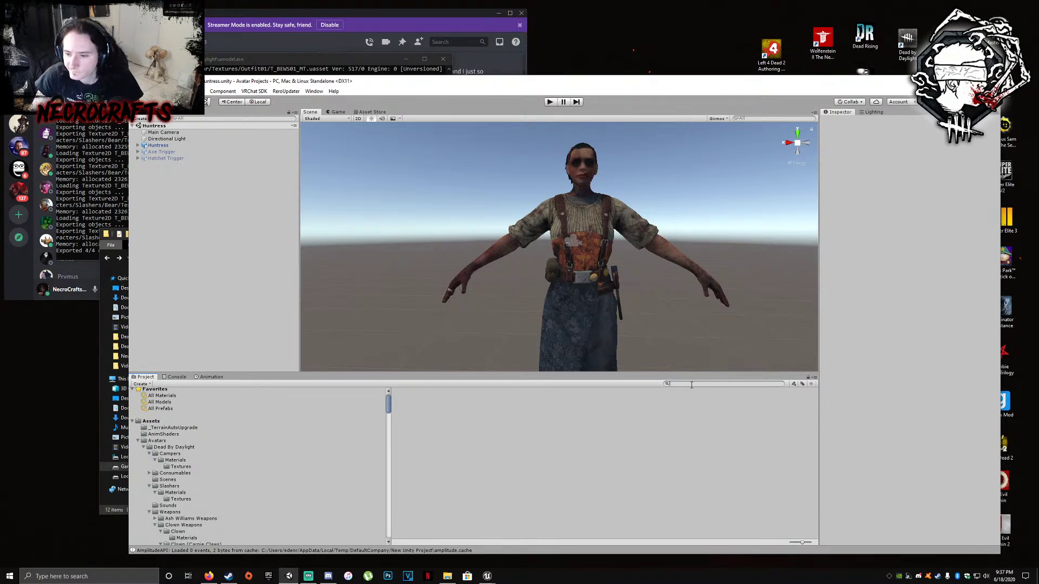
middle_click_drag(652, 326, 622, 333)
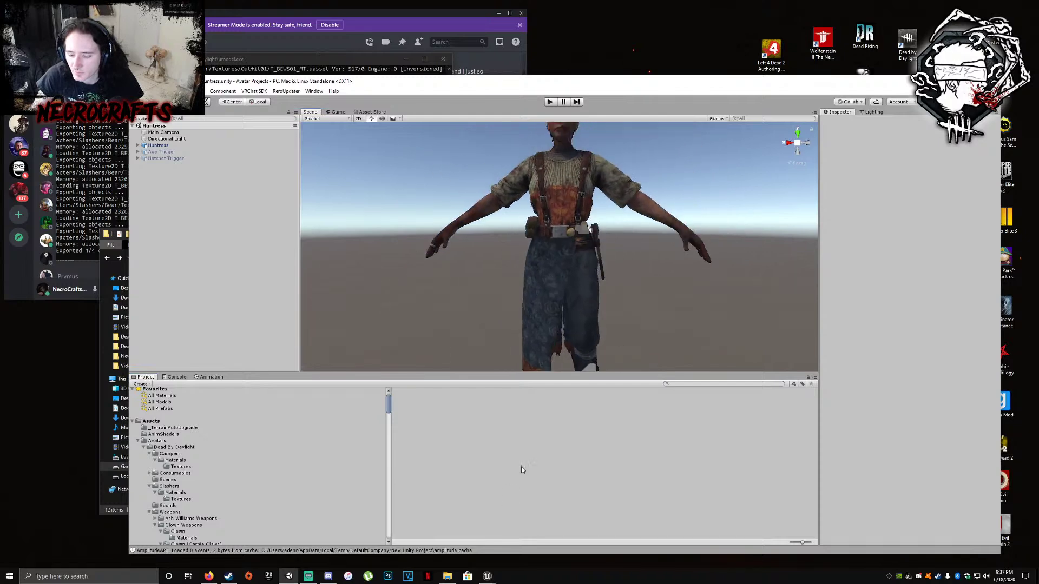
Switch to File Explorer and open the Outfit01 textures folder of the Bear character inside the UmodelExport folder
left_click(447, 575)
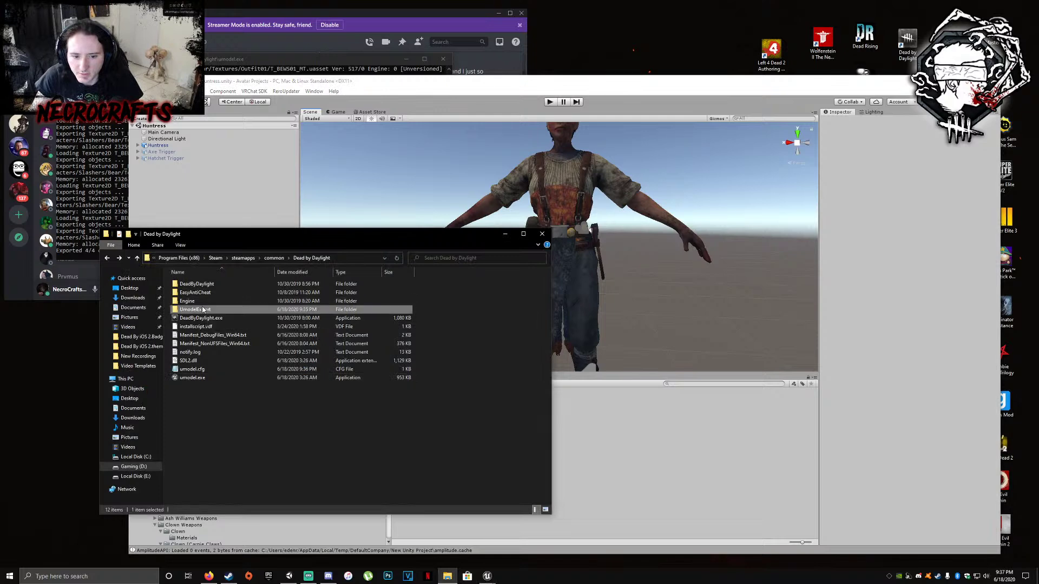
double_click(194, 309)
double_click(192, 288)
double_click(192, 289)
double_click(192, 289)
double_click(192, 289)
double_click(191, 285)
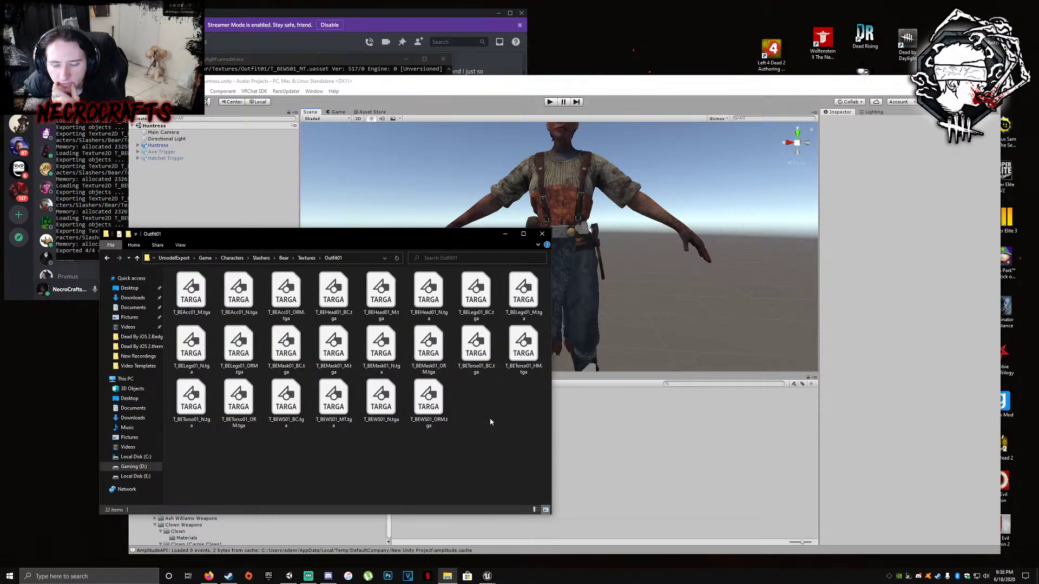
Search the Unity assets for "betorso", check which torso normal map is present, and compare with the exported files in File Explorer
left_click(624, 404)
left_click(681, 383)
type("betorso")
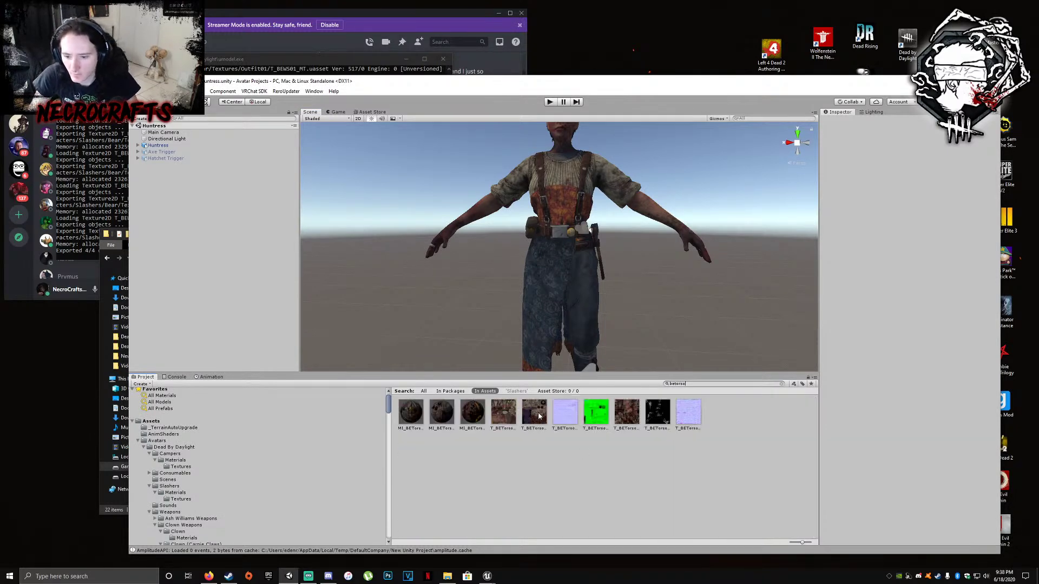
left_click(567, 411)
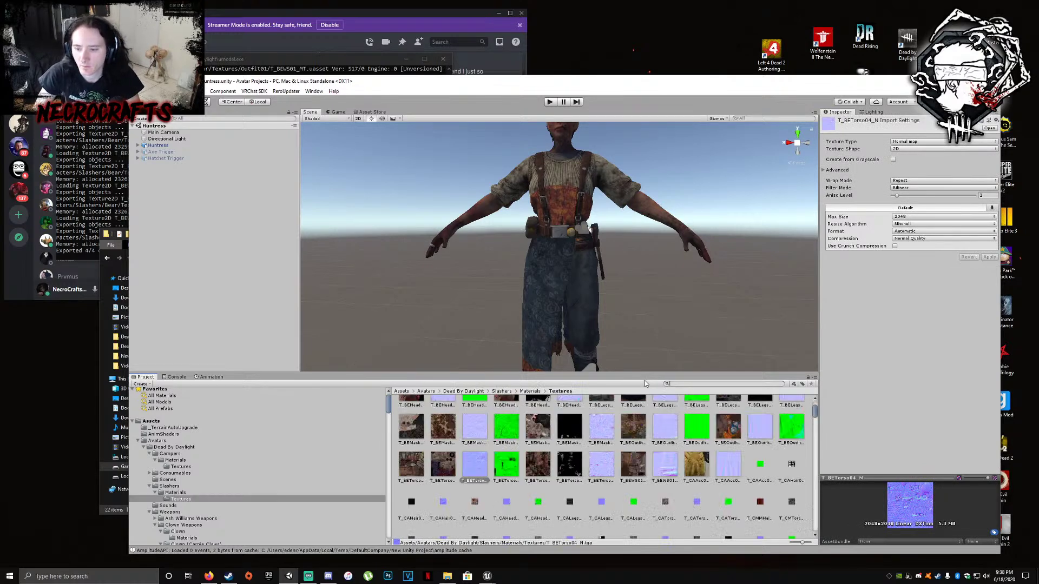
key("alt+Tab")
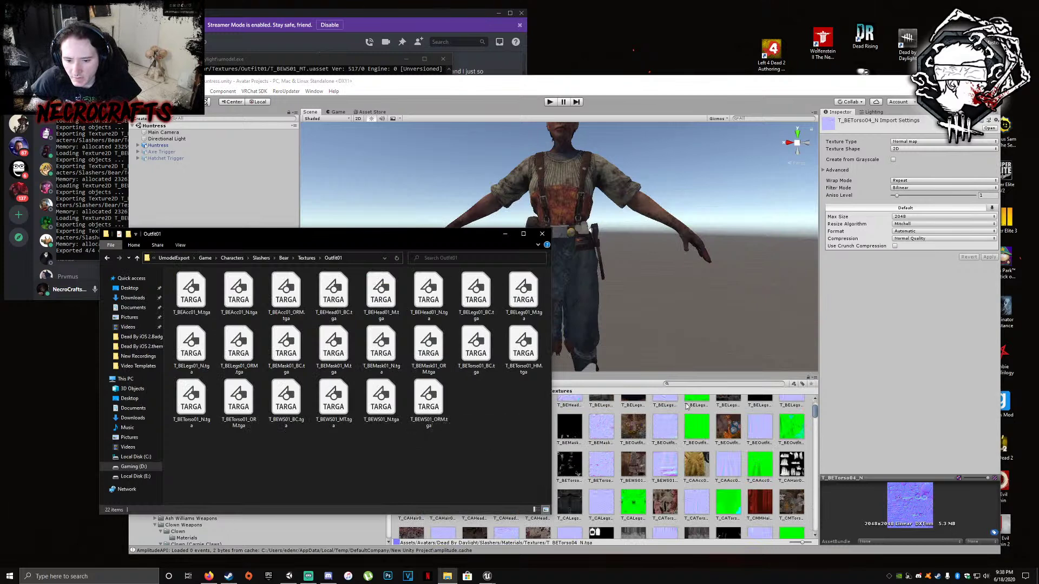
Search the Unity assets for "bews" and delete both normal maps, T_BEWS01_N and T_BEWS01_N 1
left_click(695, 383)
type("bews")
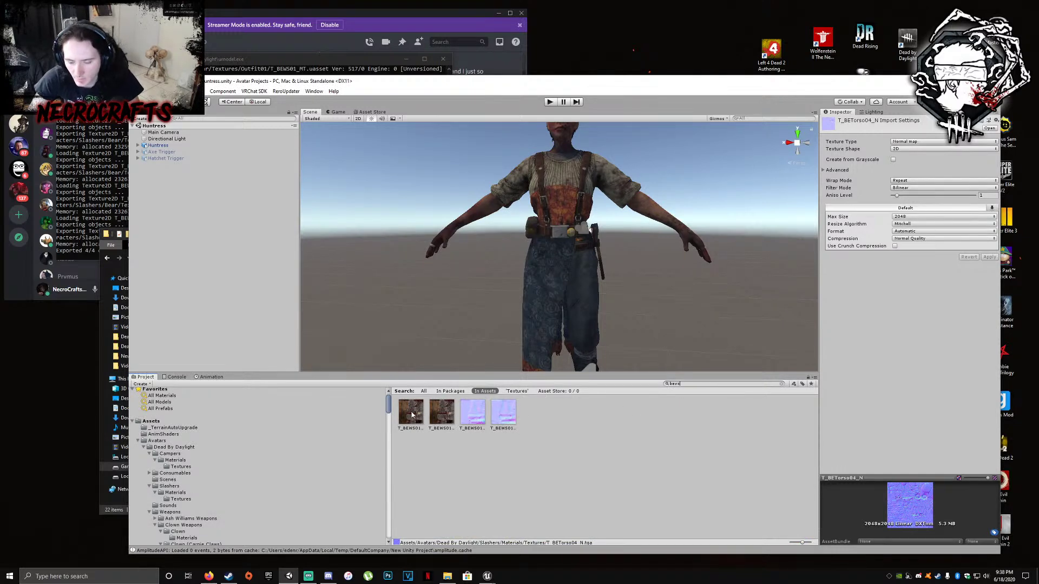
left_click(472, 417)
left_click(496, 414)
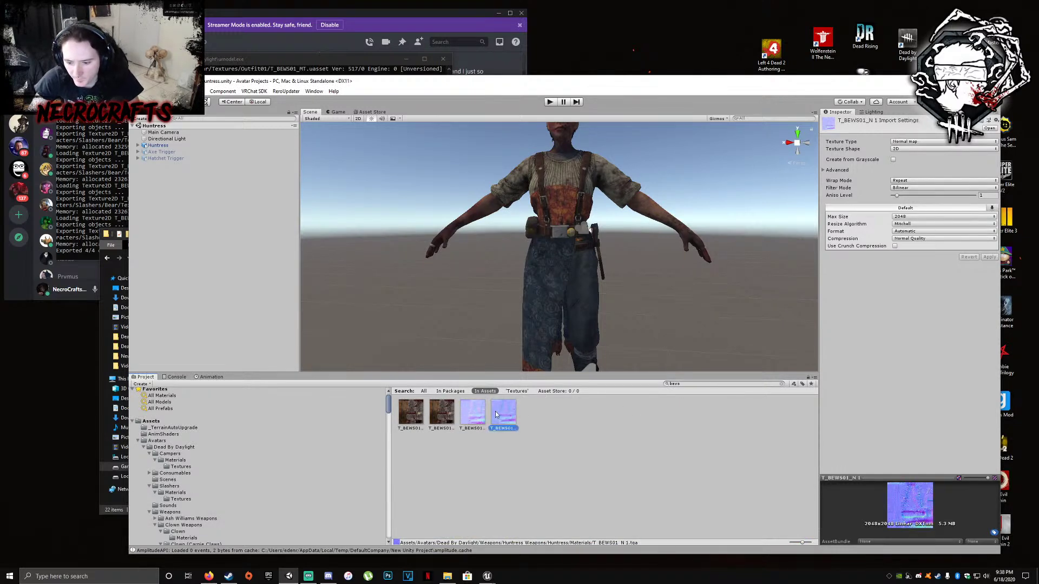
left_click(474, 414, "ctrl")
right_click(474, 412)
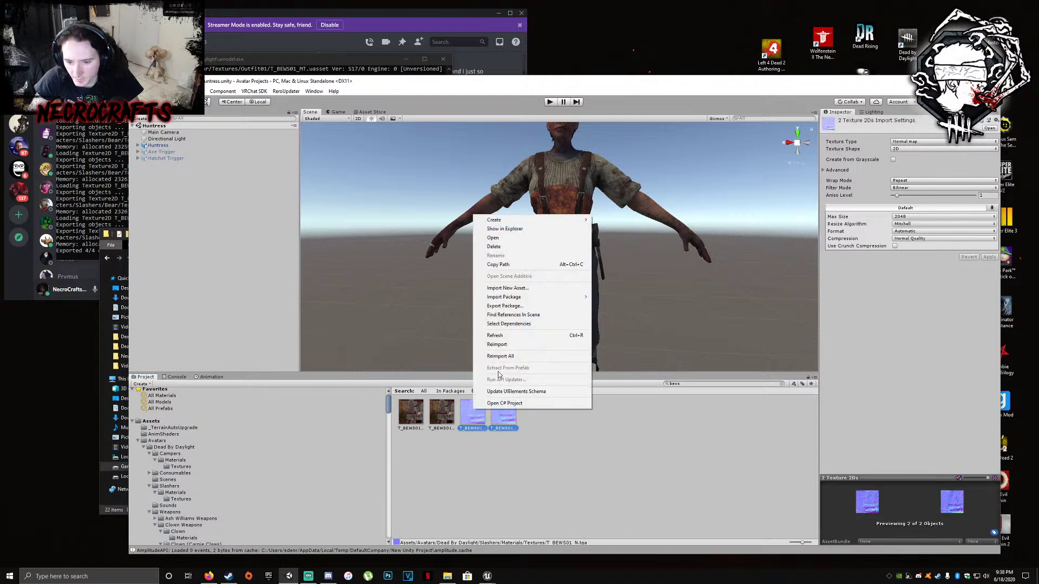
left_click(494, 246)
left_click(591, 339)
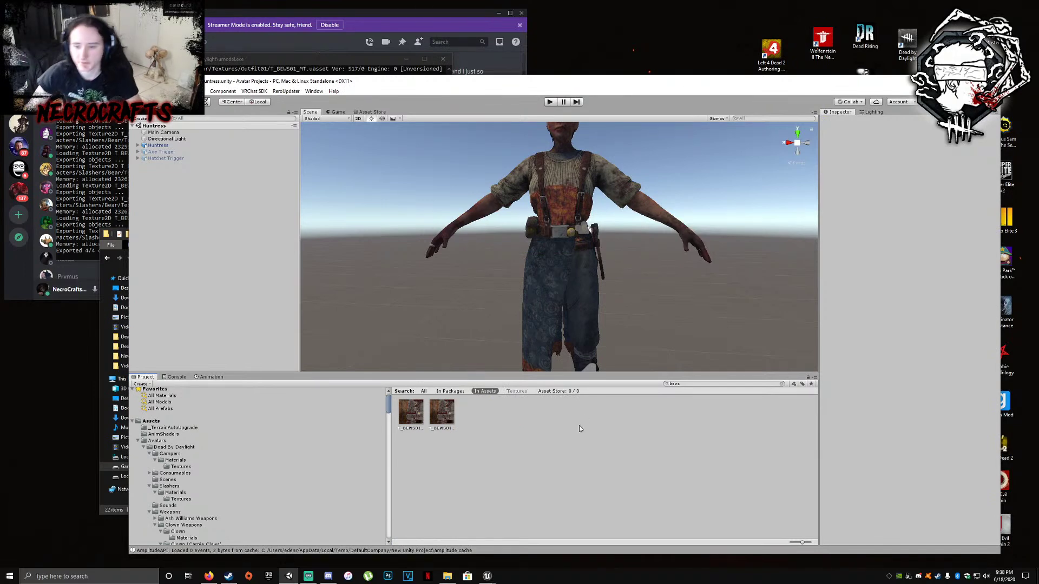
Switch to UE Viewer, open the package list and browse to the Outfit01 textures folder under Bear's Weapons
mouse_move(487, 576)
left_click(463, 522)
left_click(363, 174)
left_click(390, 190)
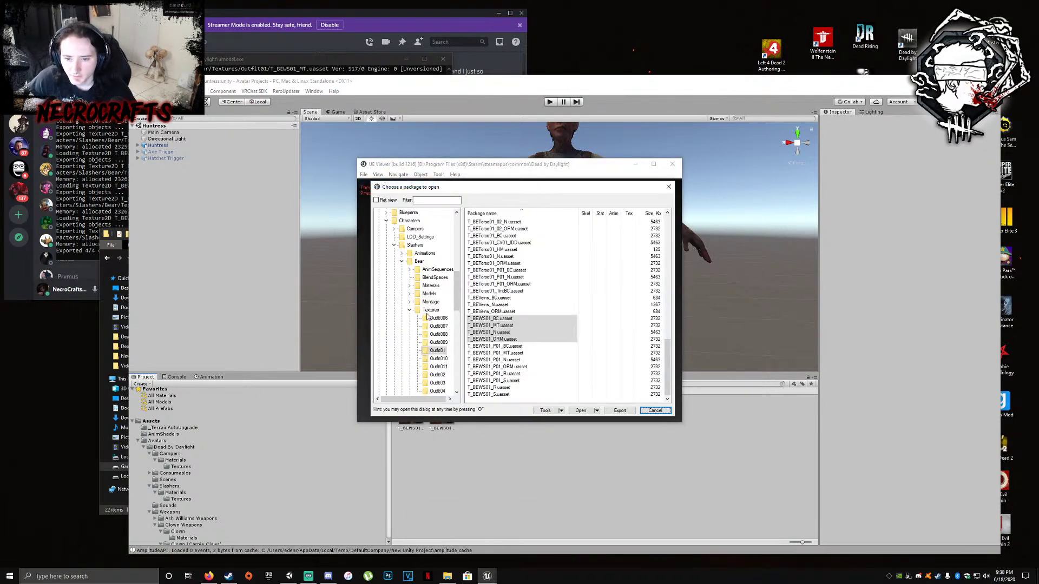
double_click(431, 310)
double_click(430, 319)
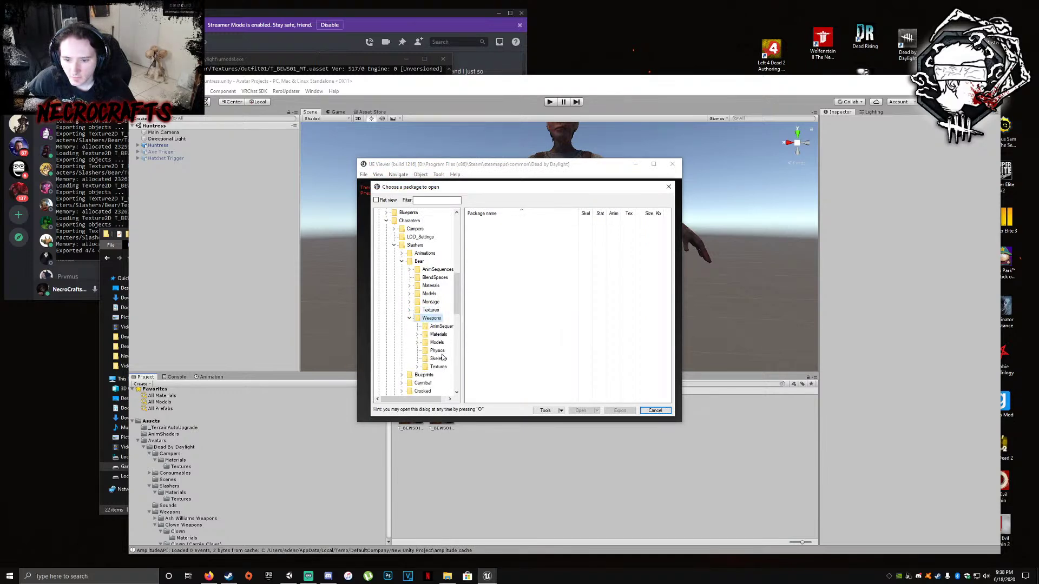
double_click(437, 343)
left_click(417, 343)
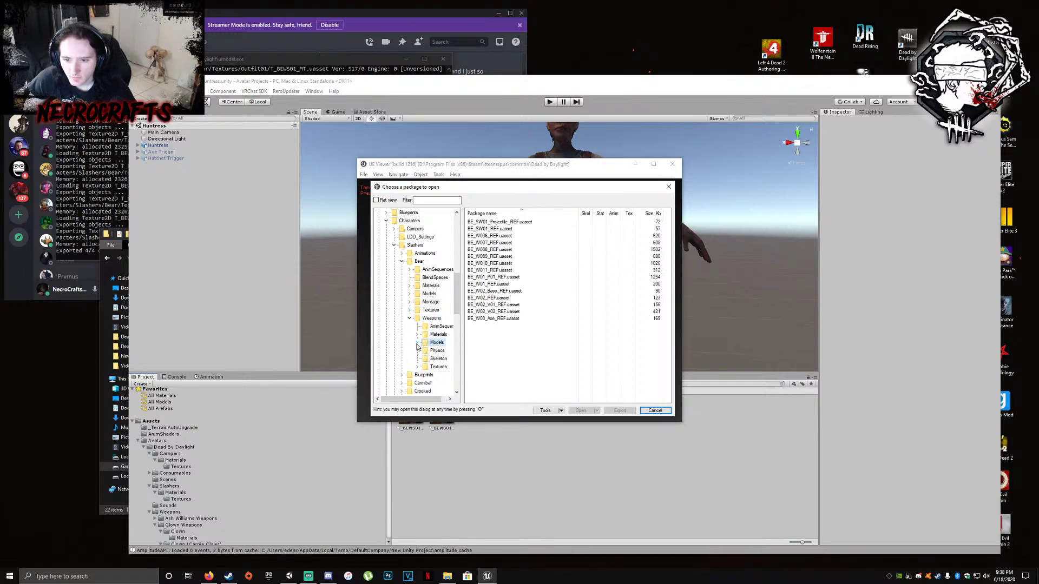
left_click(438, 367)
double_click(438, 367)
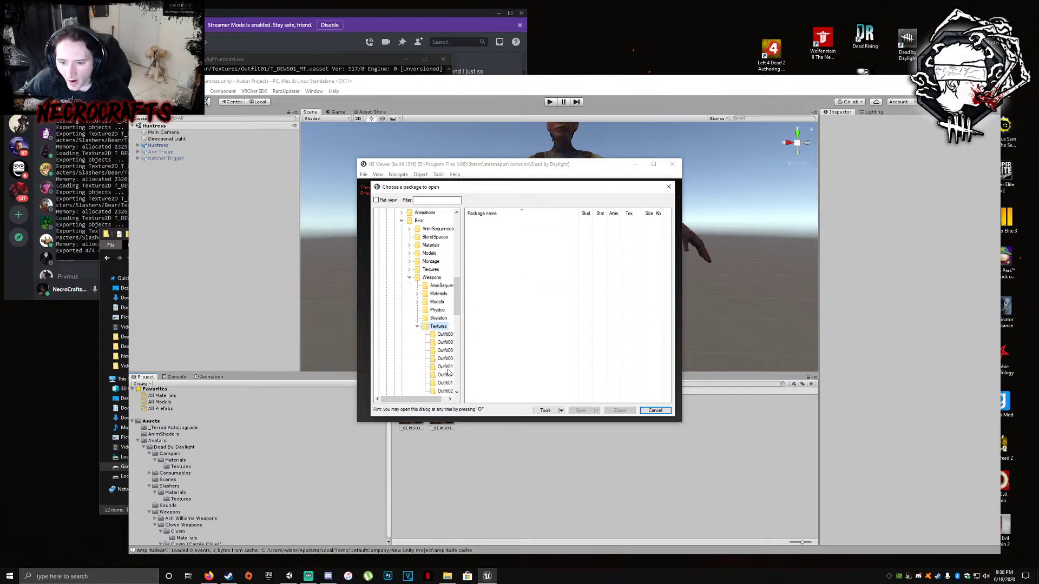
left_click(445, 368)
Export the T_BEW01_BC, T_BEW01_MT, T_BEW01_N and T_BEW01_ORM weapon textures as TGA files
left_click(501, 223)
left_click_drag(502, 227, 515, 245)
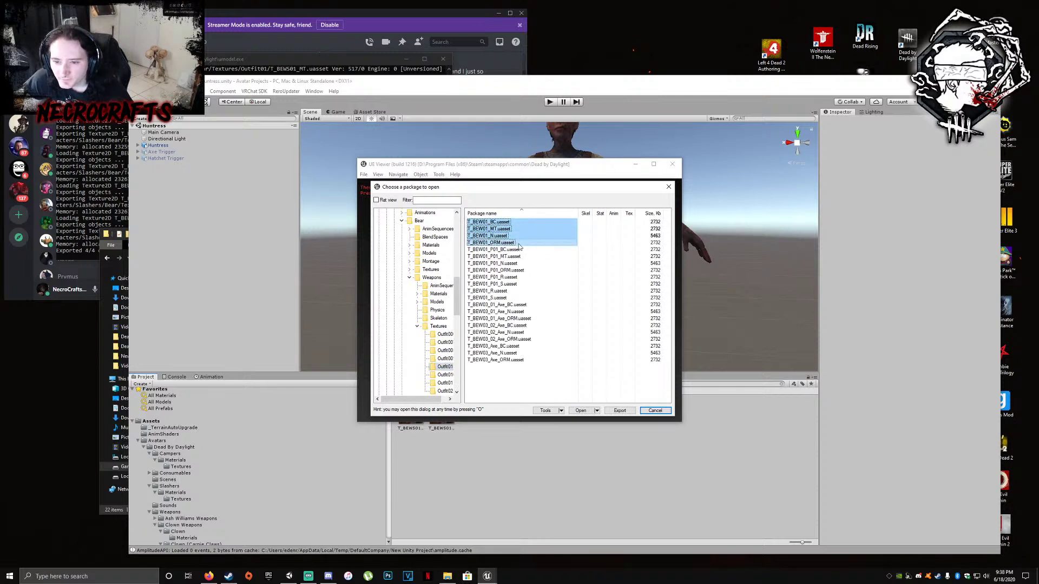
left_click(620, 410)
left_click(544, 366)
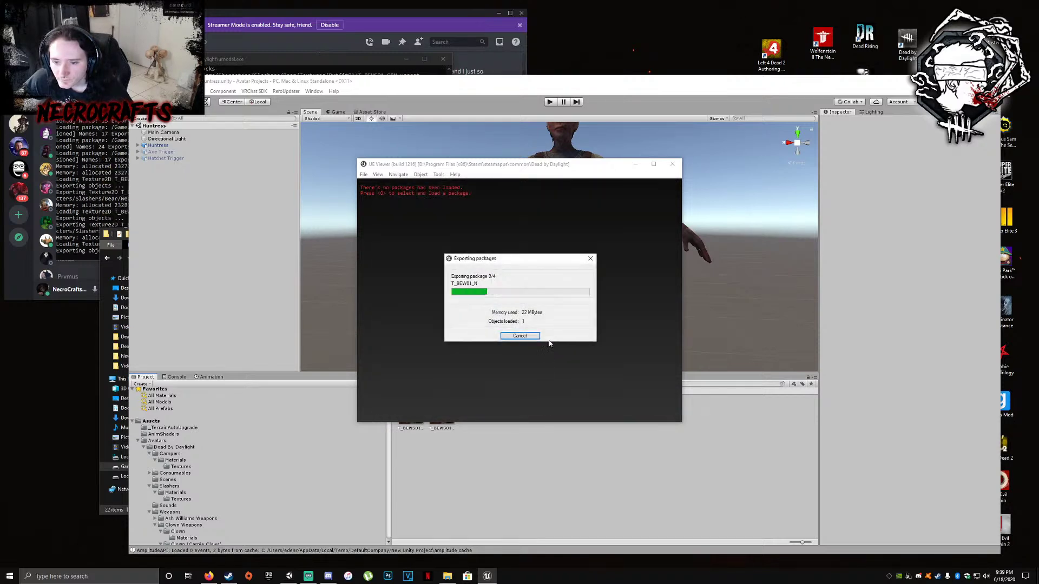
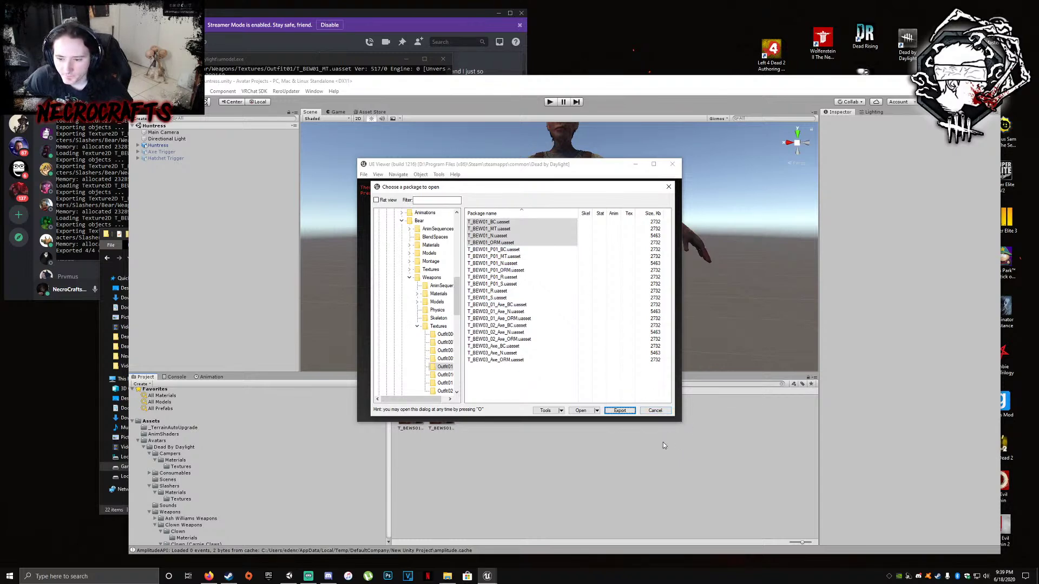
Close the viewer's package list and minimize the Unity, viewer and umodel console windows
left_click(447, 577)
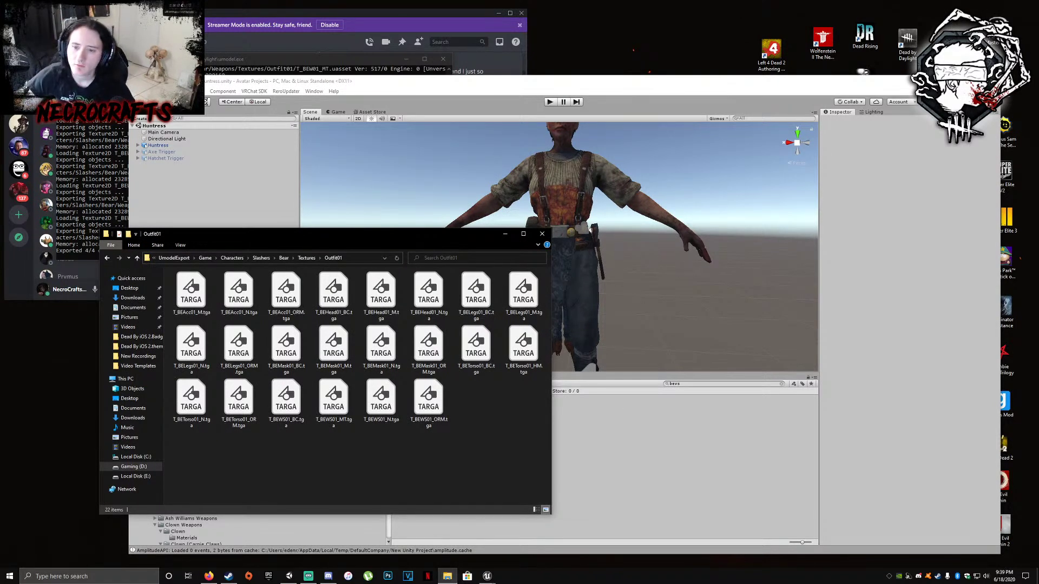
left_click(505, 234)
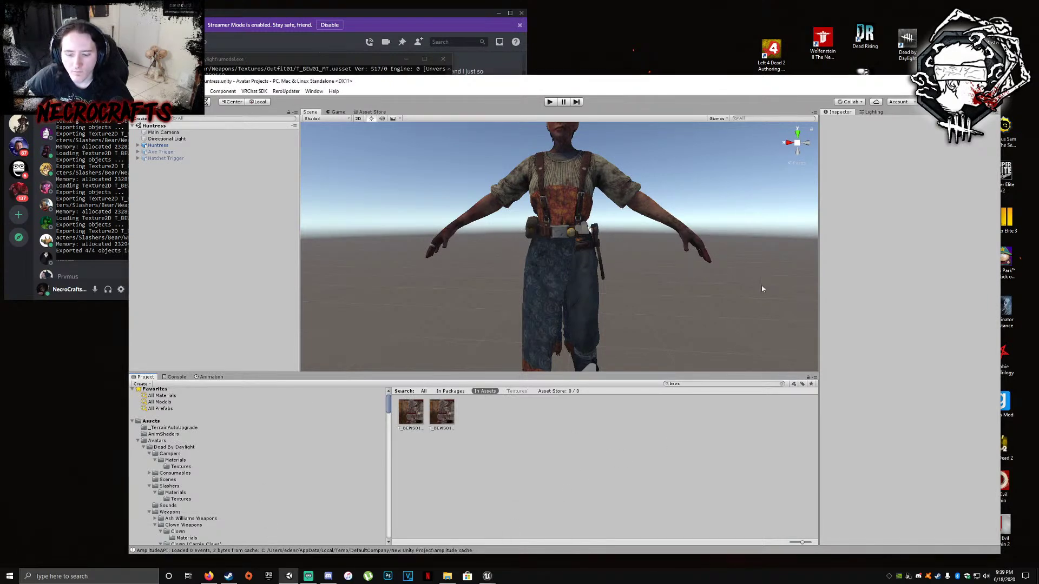
left_click(954, 81)
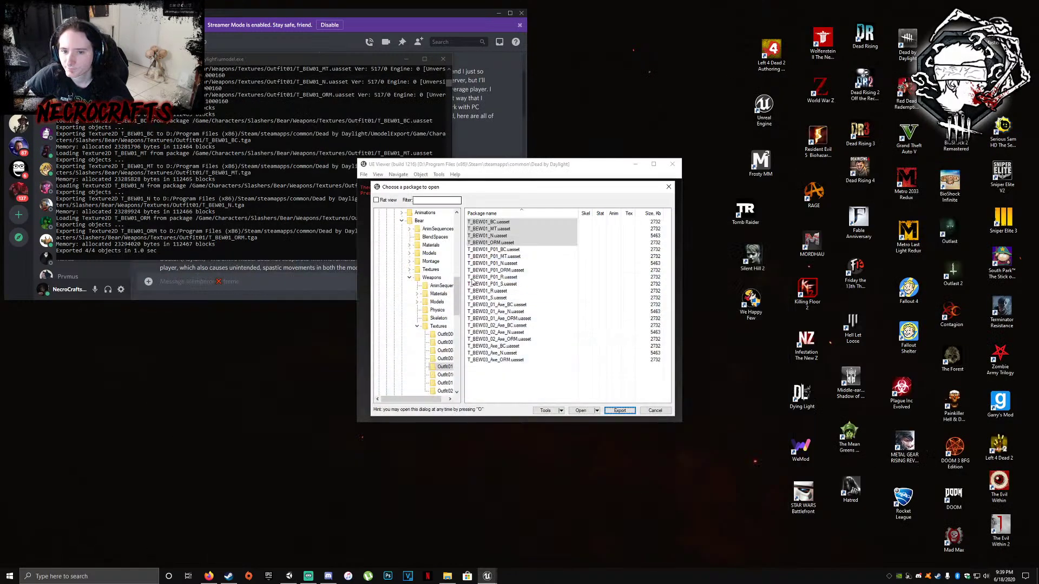
left_click(668, 189)
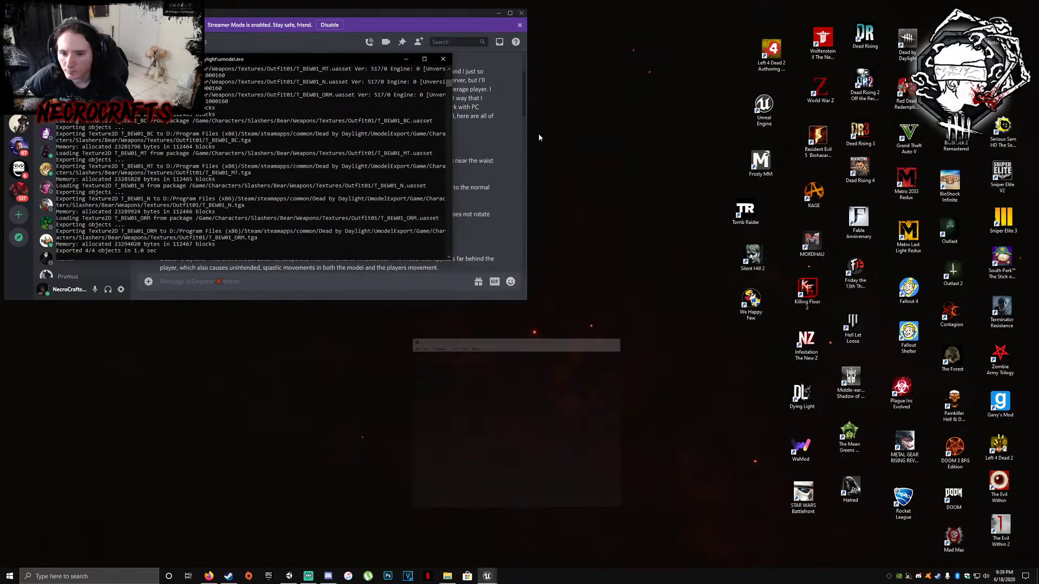
left_click(409, 59)
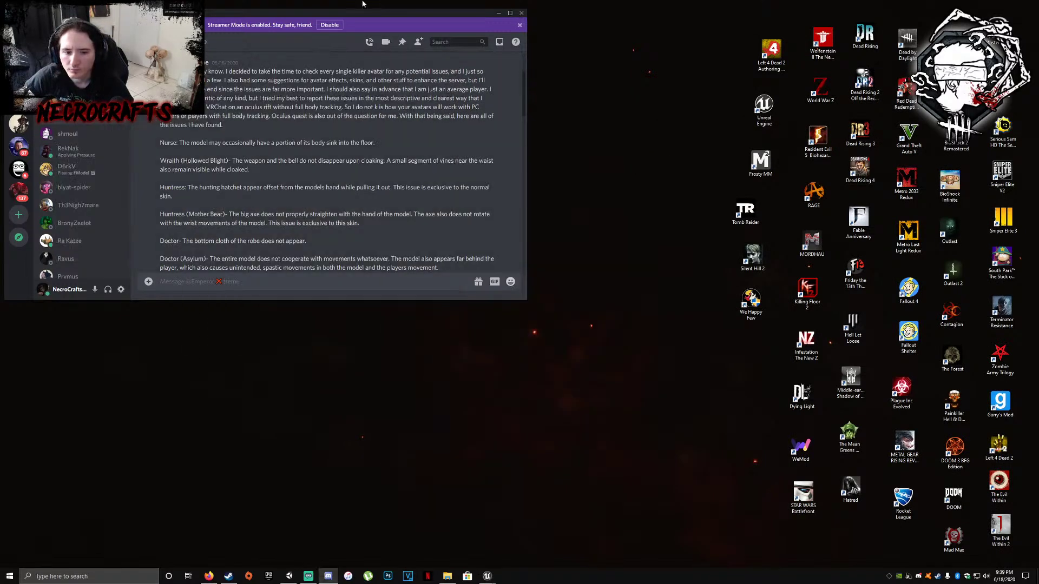
Bring back the exported Outfit01 folder and open T_BEAcc01_N.tga in Photoshop
left_click(447, 576)
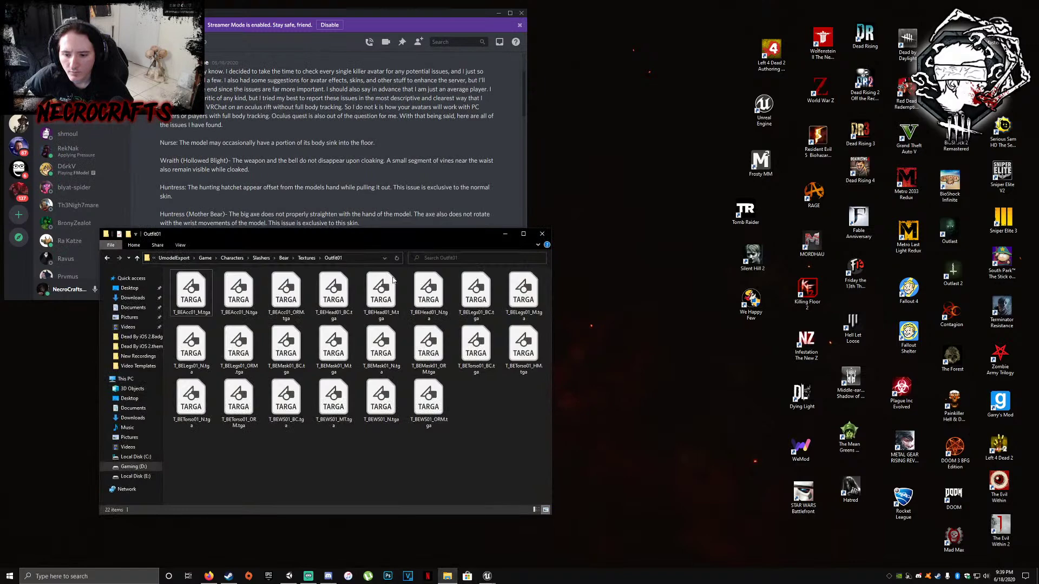
left_click(196, 294)
left_click(250, 295)
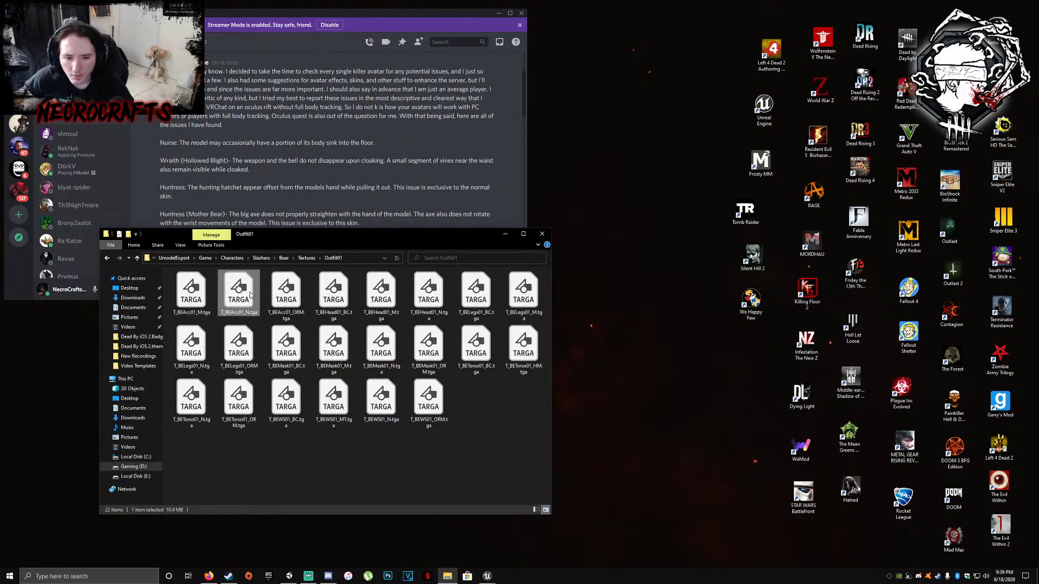
left_click(192, 292)
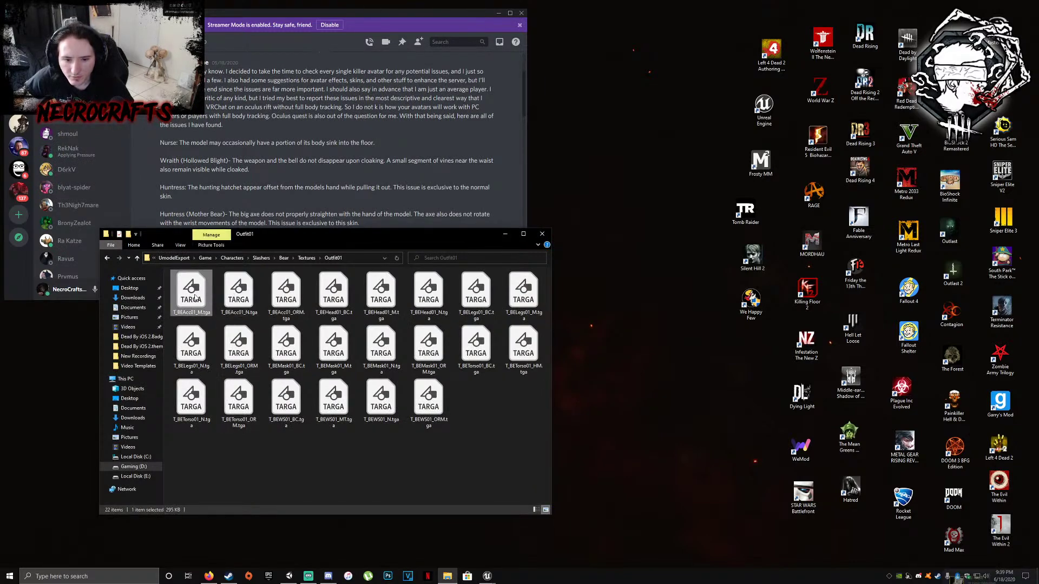
left_click(239, 298)
left_click(291, 299)
left_click(246, 299)
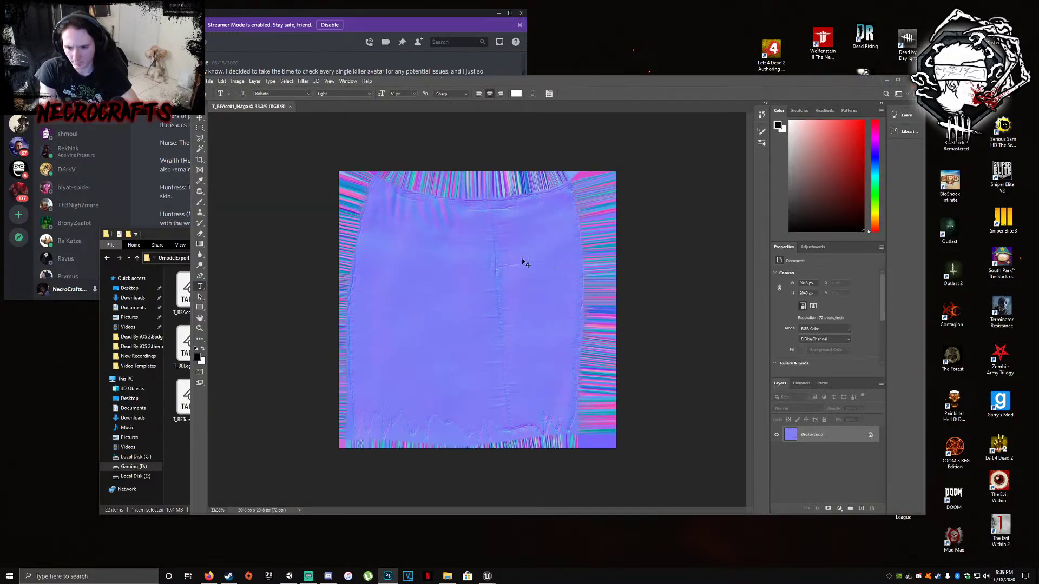
Invert only the green channel of the T_BEAcc01_N.tga normal map
key("ctrl+i")
key("ctrl+z")
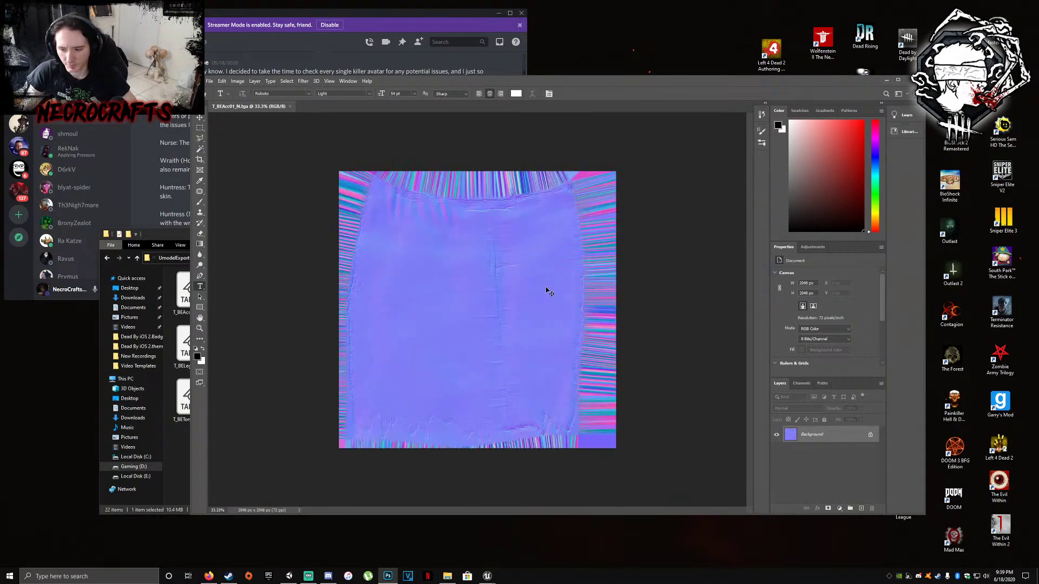
left_click(802, 383)
left_click(810, 428)
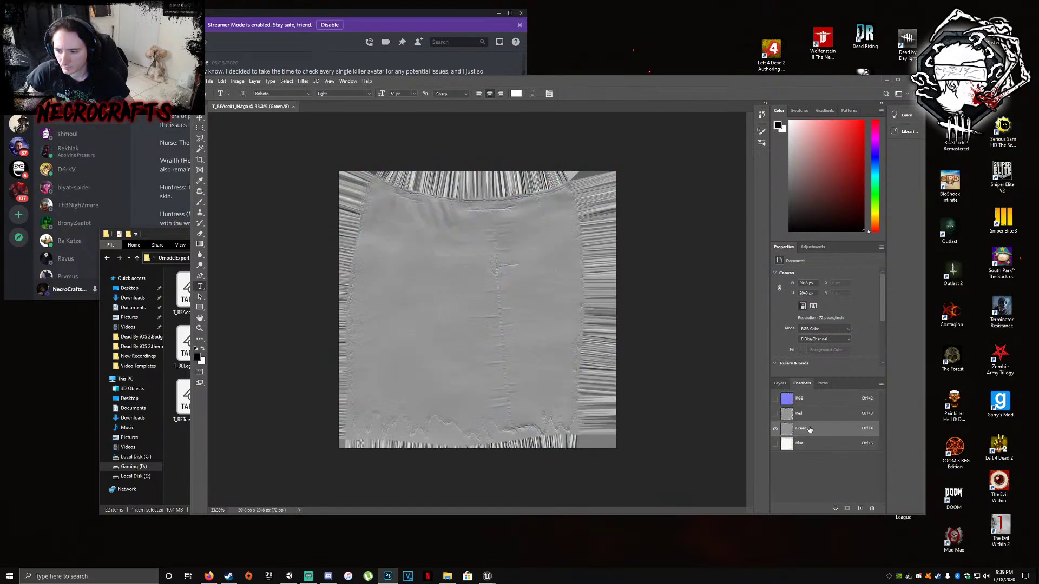
key("ctrl+i")
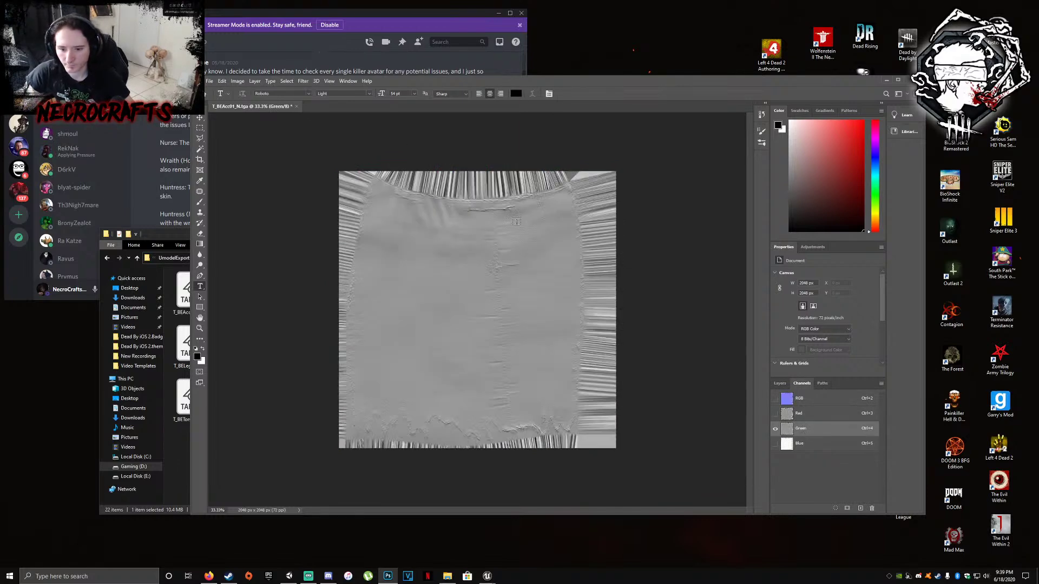
Save the edited T_BEAcc01_N.tga and close it
left_click(211, 82)
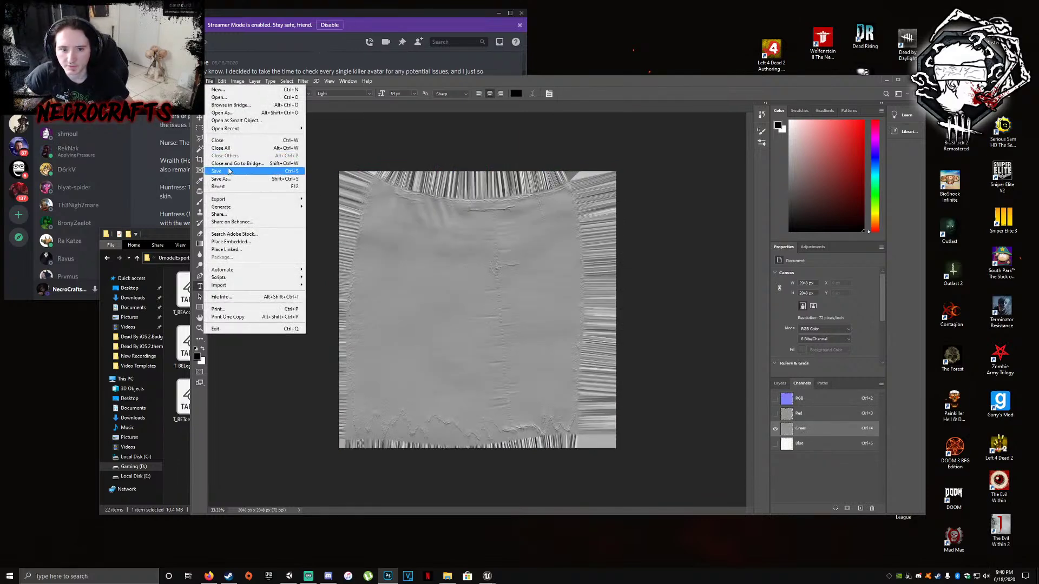
left_click(231, 172)
left_click(295, 108)
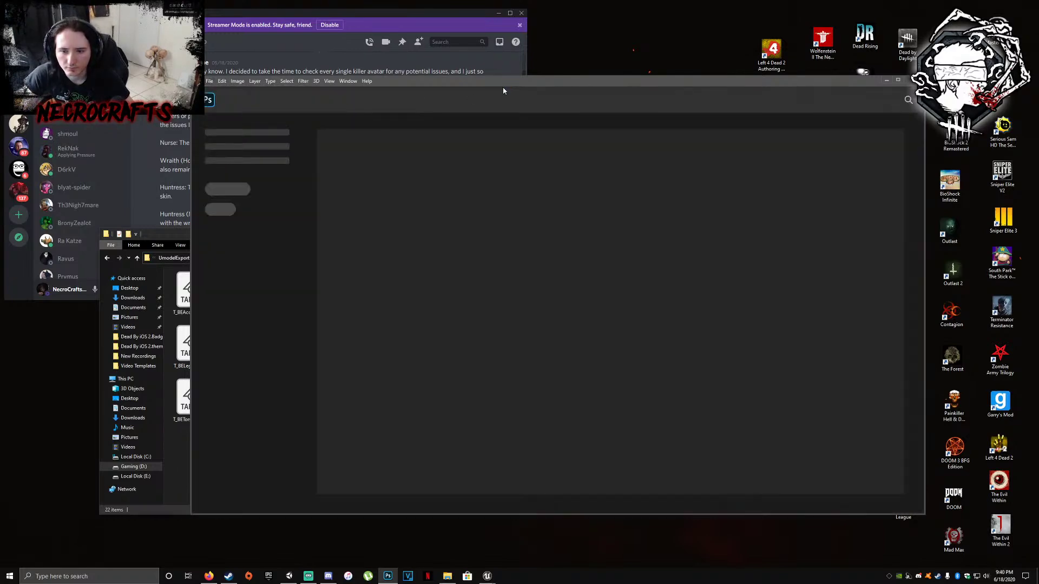
Open T_BEAcc01_ORM.tga in Photoshop and duplicate its green channel as an inverted copy
left_click_drag(504, 85, 658, 114)
double_click(287, 296)
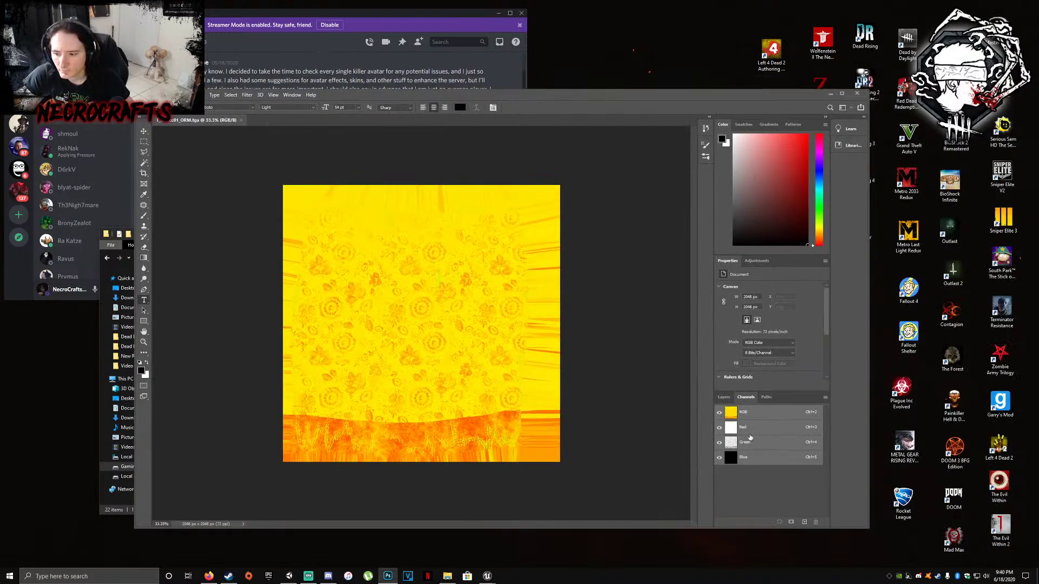
right_click(749, 441)
left_click(760, 446)
left_click(461, 222)
left_click(586, 168)
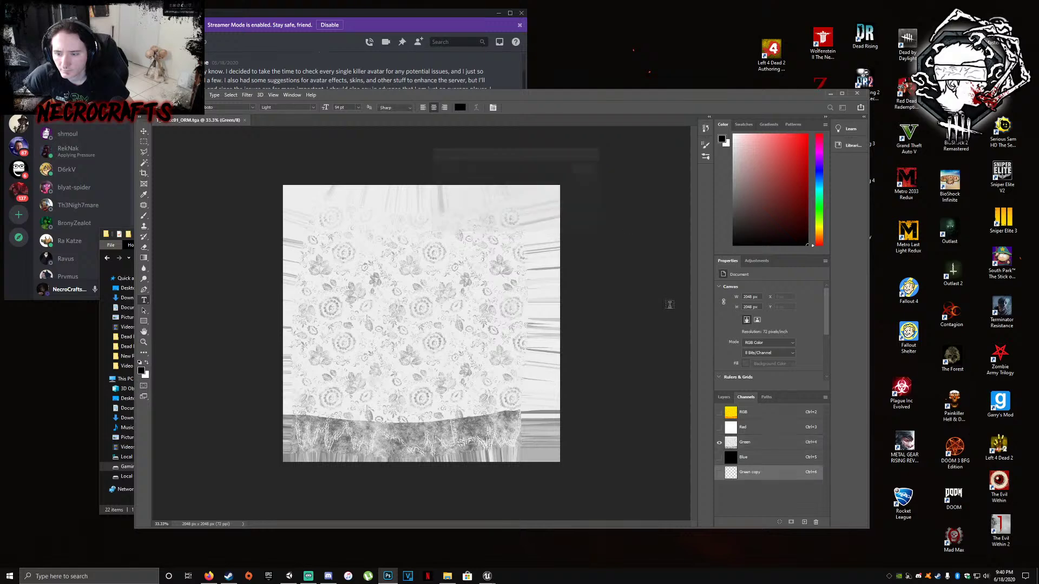
Use the Channel Mixer on the RGB image to move red's content into green at 100%, with the original red and green contributions at 0
left_click(745, 413)
left_click(191, 95)
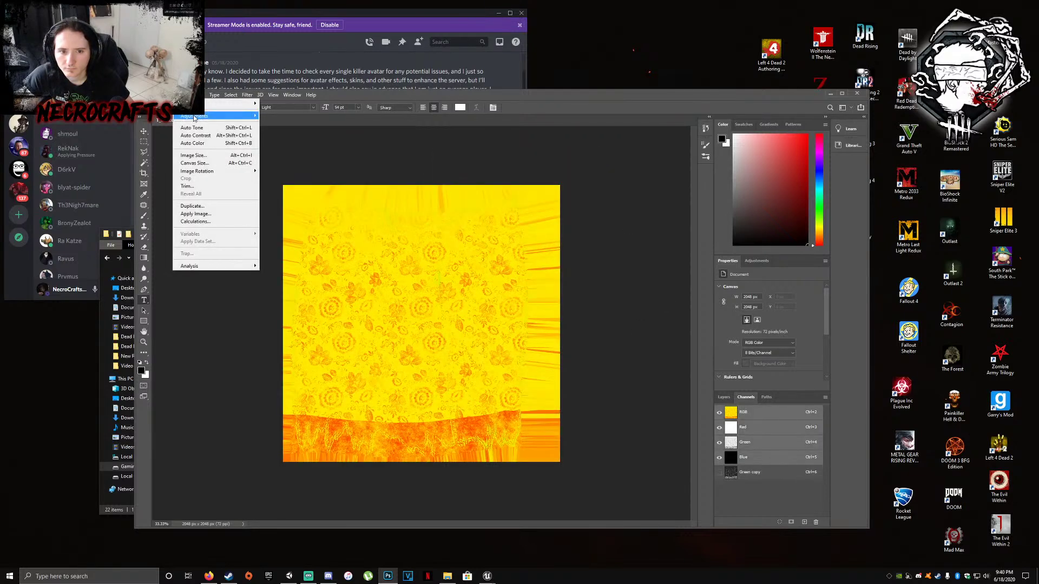
mouse_move(195, 116)
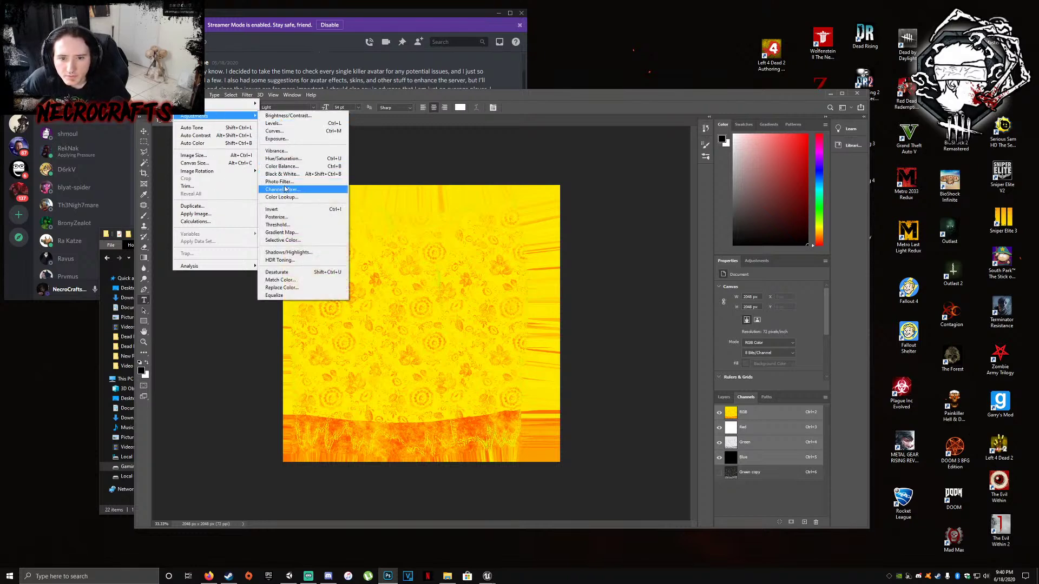
left_click(282, 189)
type("0")
left_click(664, 210)
left_click(665, 226)
type("0")
left_click(696, 231)
type("100")
key("Return")
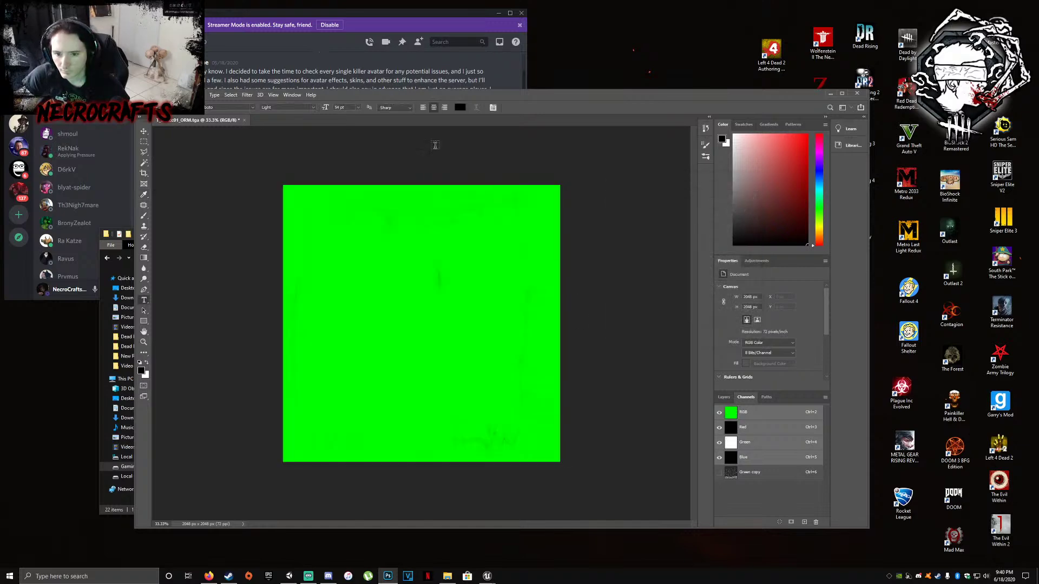
Save the remapped T_BEAcc01_ORM.tga and close it
left_click(152, 95)
left_click(179, 184)
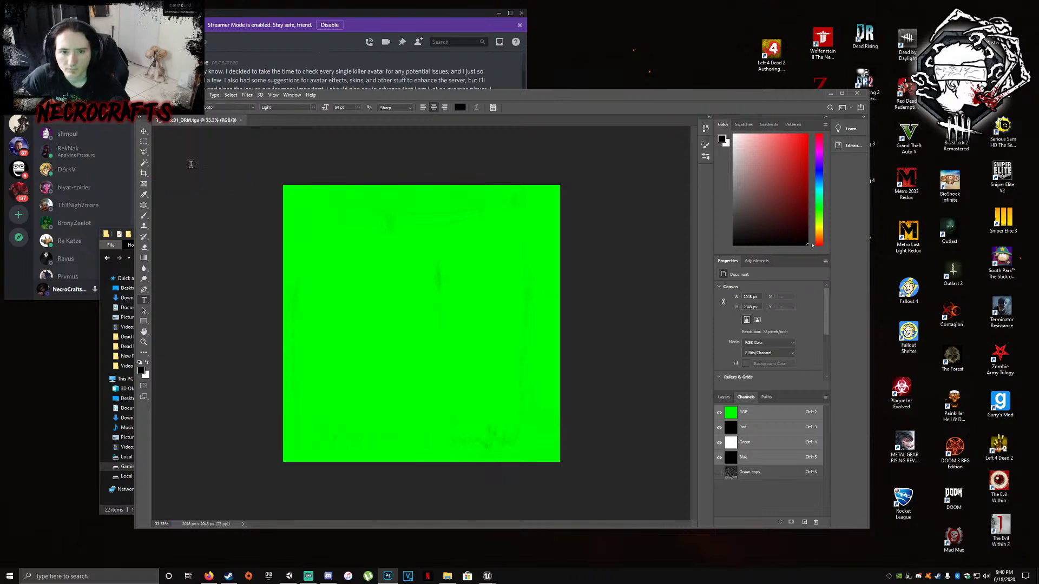
left_click(241, 121)
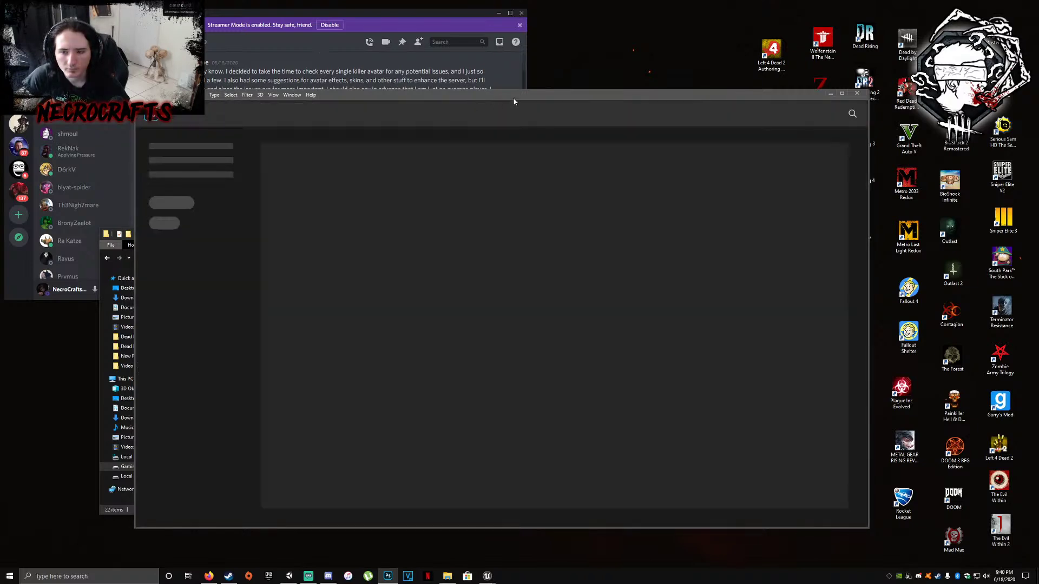
Open T_BEHead01_N.tga from the Outfit01 folder in Photoshop and invert its green channel
left_click(256, 231)
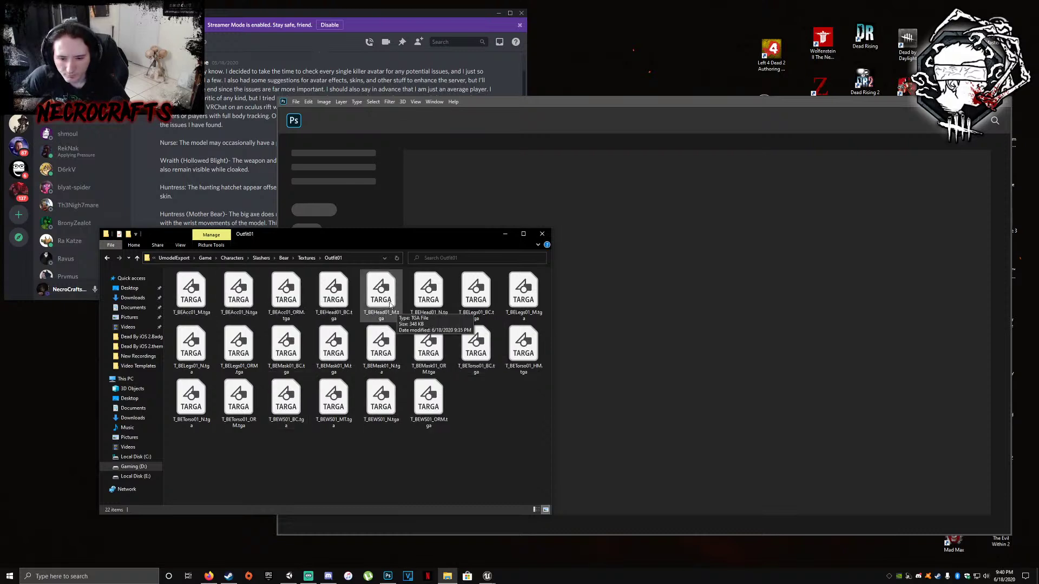
left_click_drag(436, 299, 700, 317)
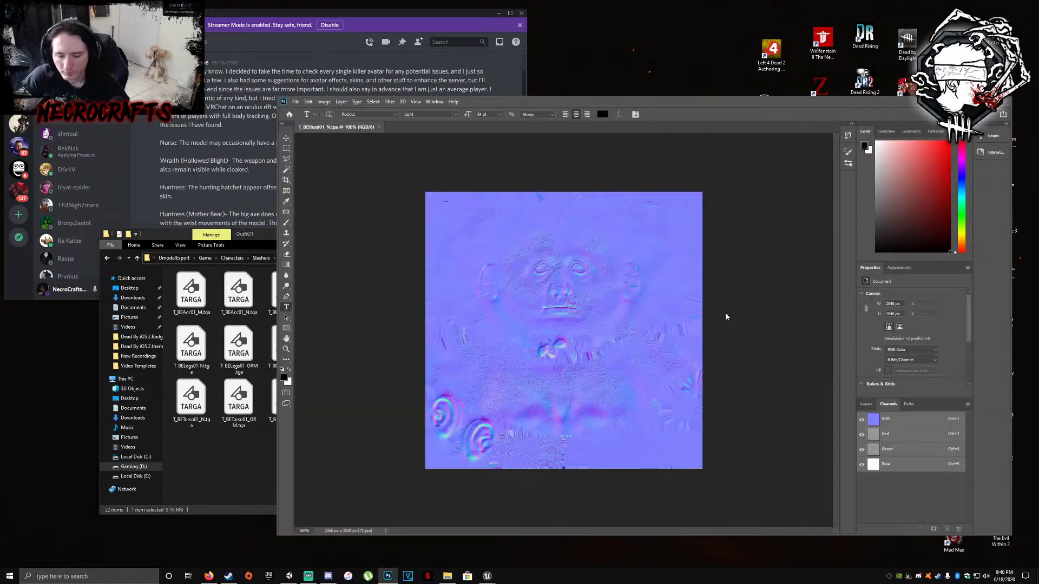
left_click(896, 449)
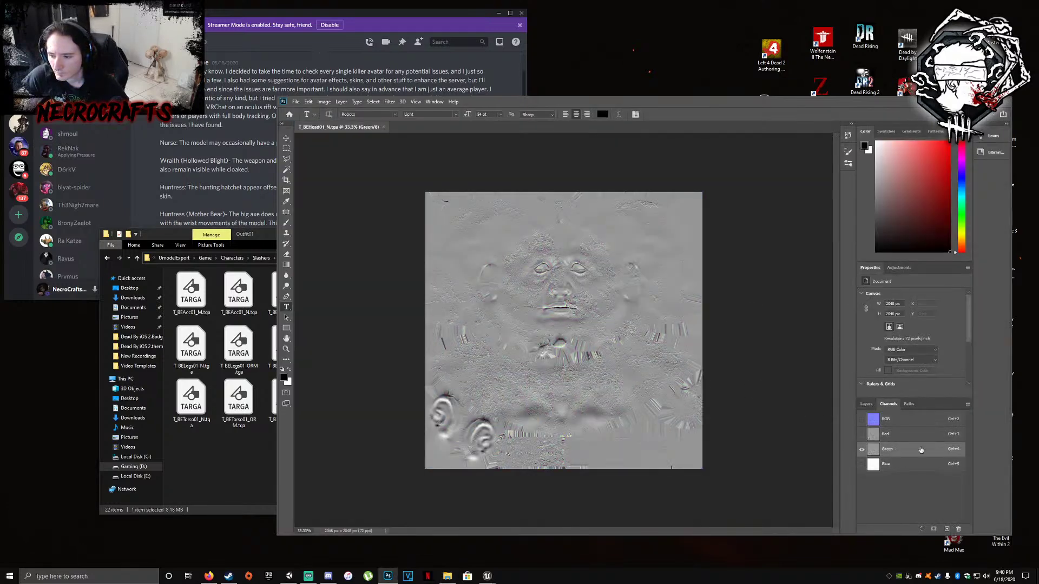
key("ctrl+i")
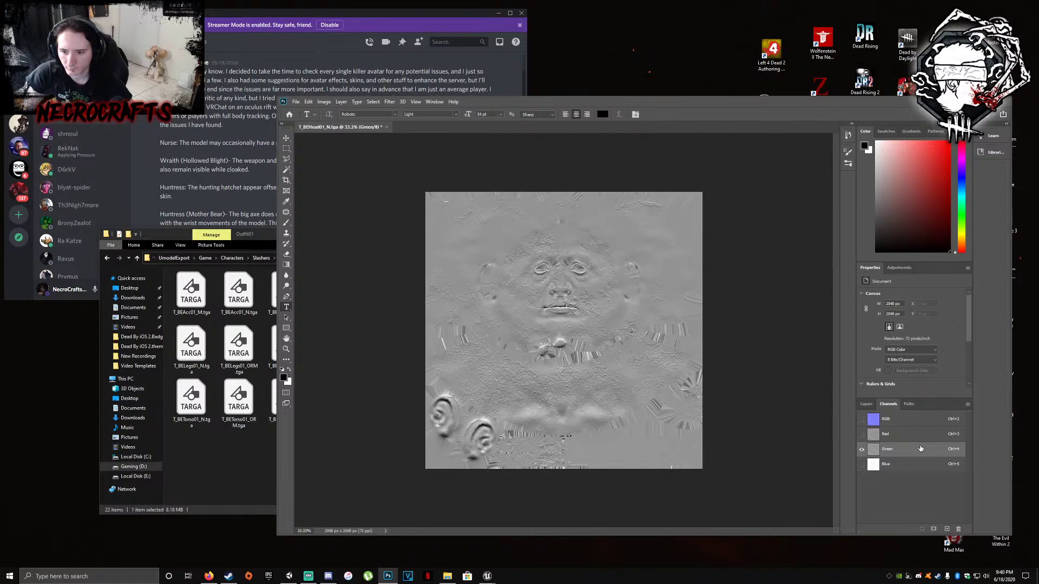
Save the edited T_BEHead01_N.tga and close it
left_click(296, 102)
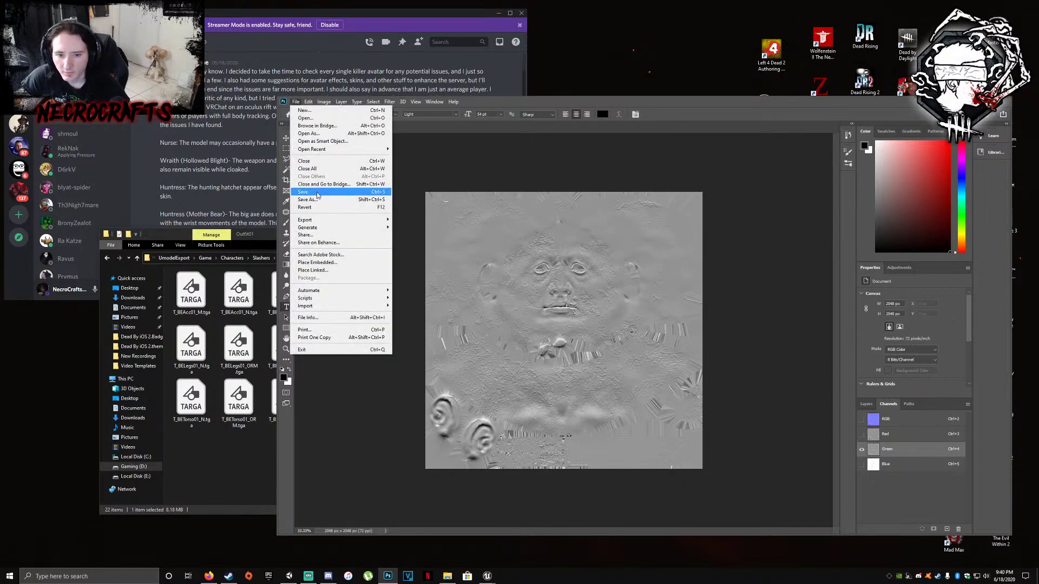
left_click(320, 194)
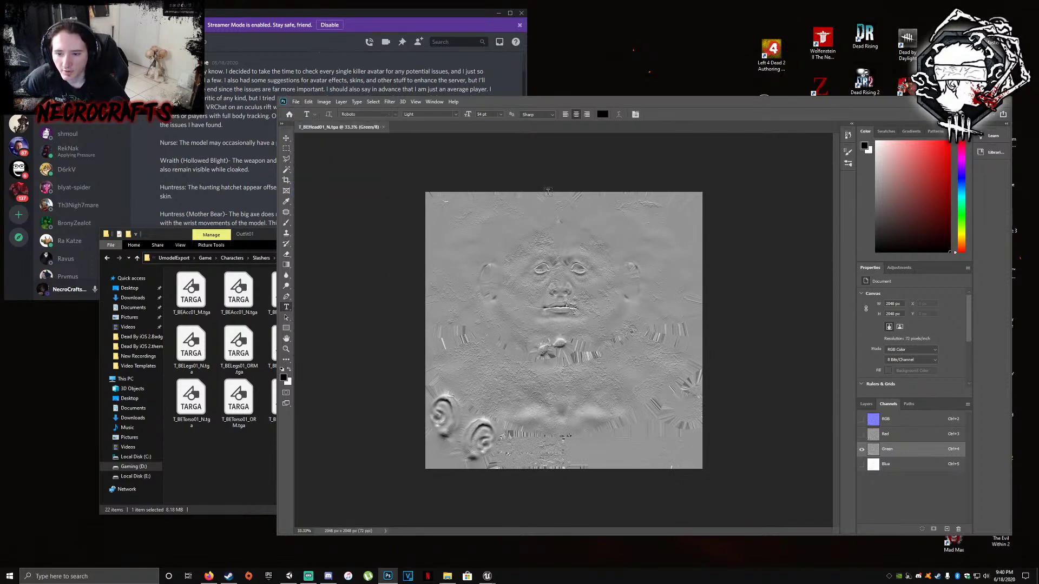
left_click(383, 127)
Bring the exported Outfit01 folder to the front and select T_BEHead01_M.tga
left_click(232, 314)
left_click(287, 295)
left_click(332, 290)
left_click(369, 295)
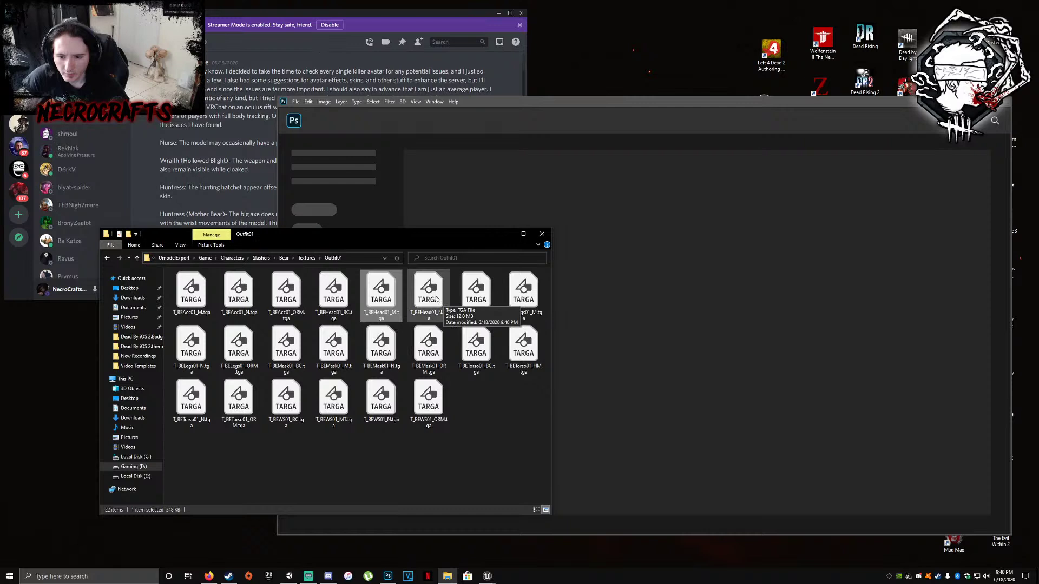
right_click(378, 291)
left_click(394, 448)
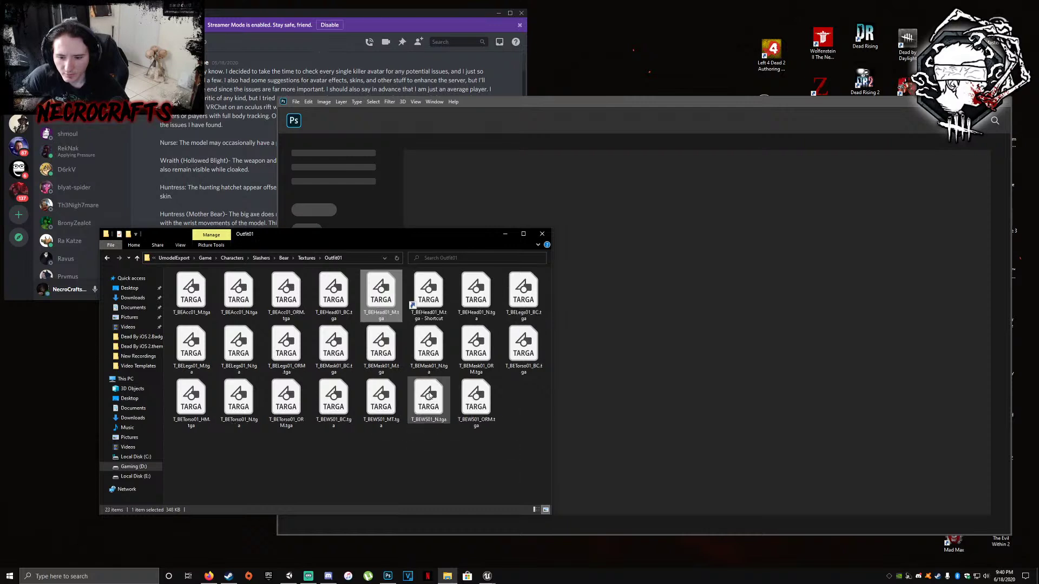
left_click(437, 347)
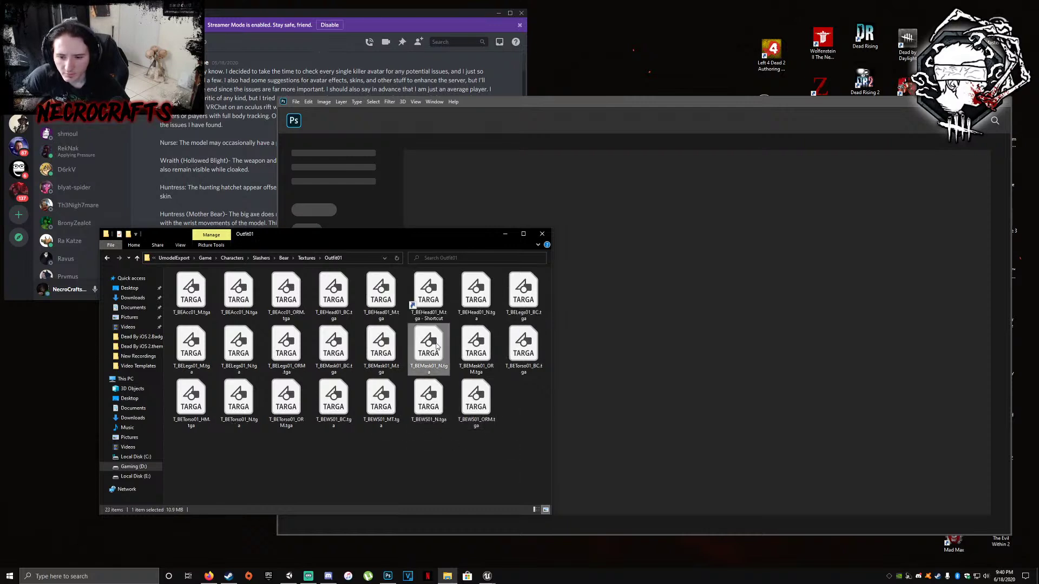
right_click(435, 303)
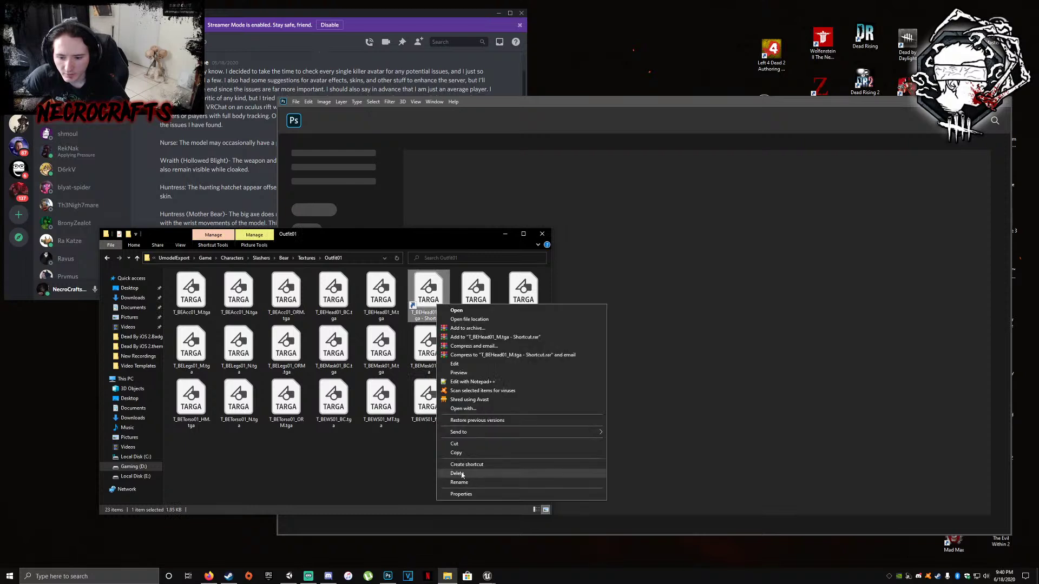
left_click(457, 474)
Delete T_BEHead01_M.tga, T_BEHead01_BC.tga and T_BEAcc01_M.tga from the Outfit01 folder
right_click(393, 287)
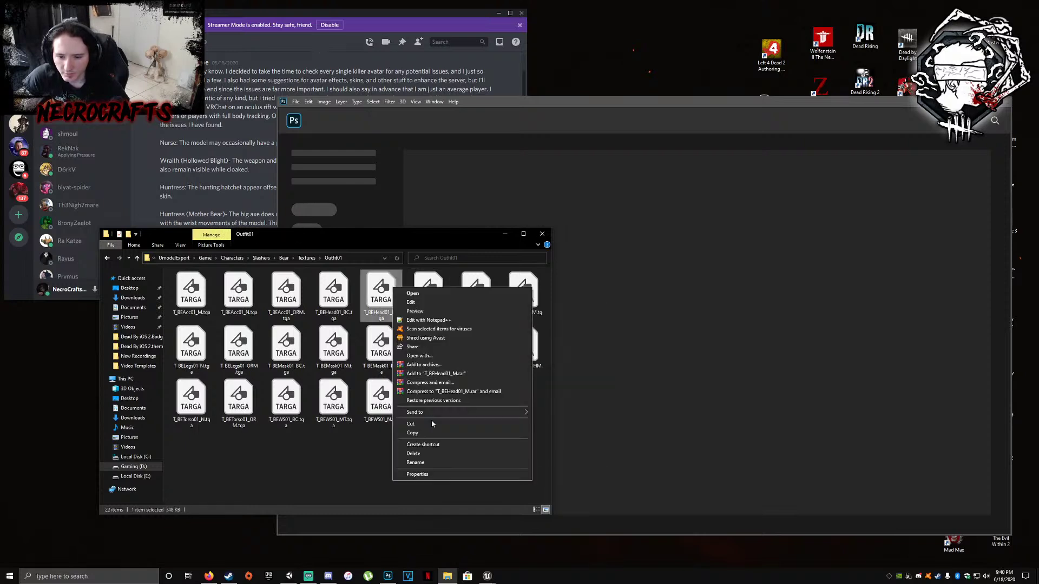
left_click(420, 453)
right_click(339, 284)
left_click(360, 450)
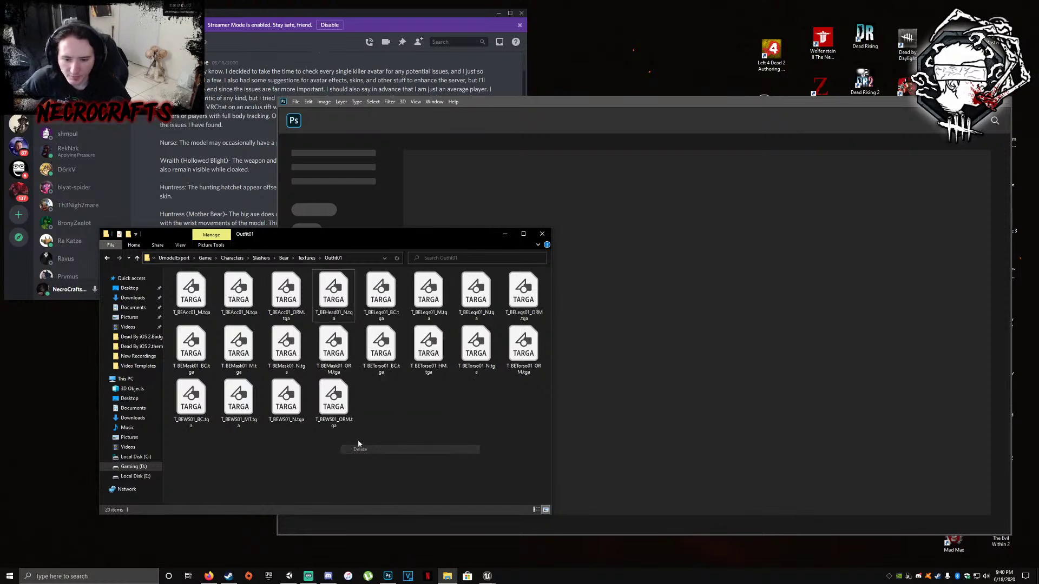
right_click(187, 283)
left_click(208, 451)
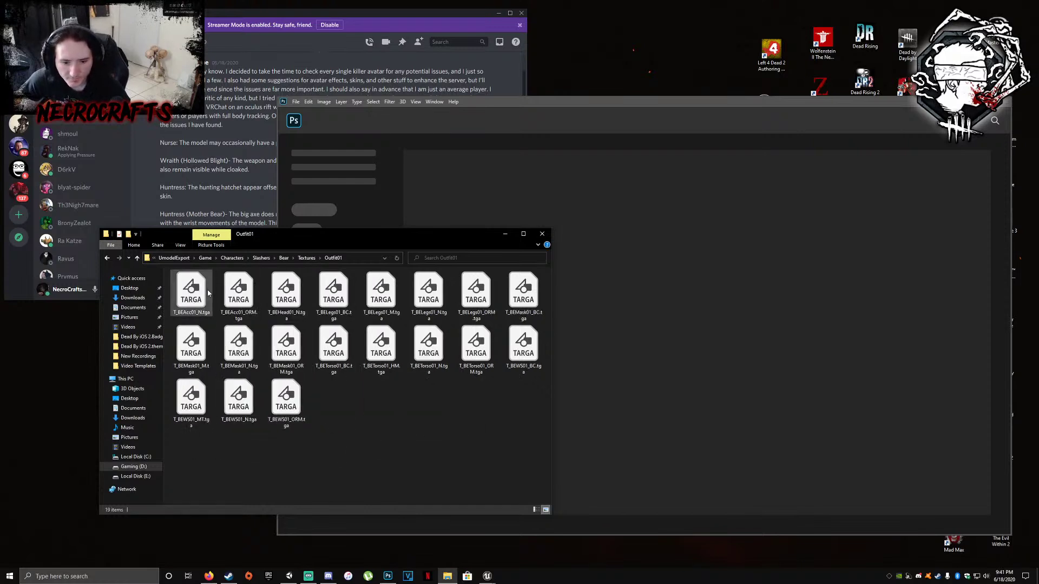
right_click(236, 293)
left_click(496, 444)
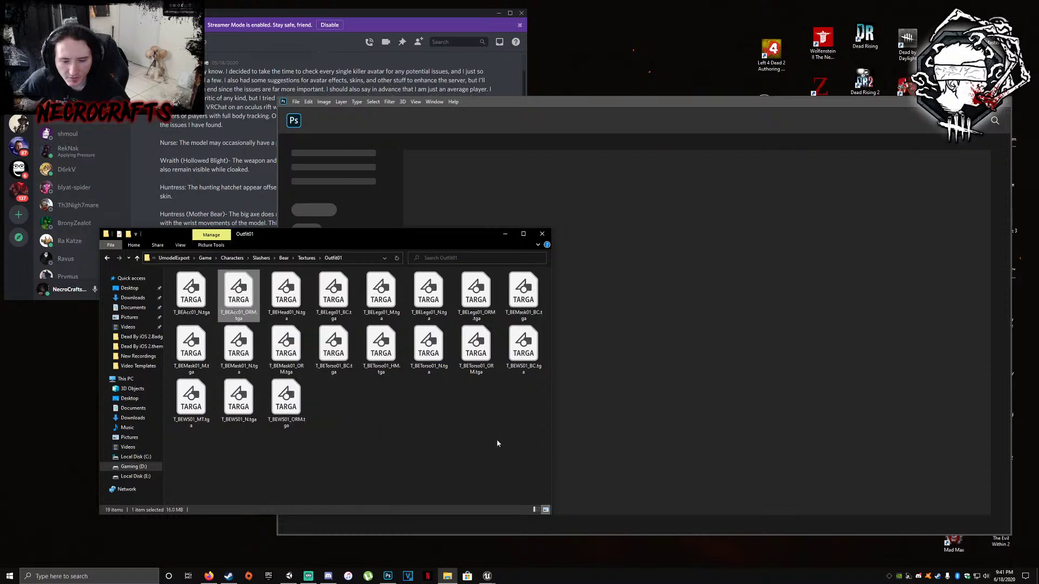
left_click(335, 295)
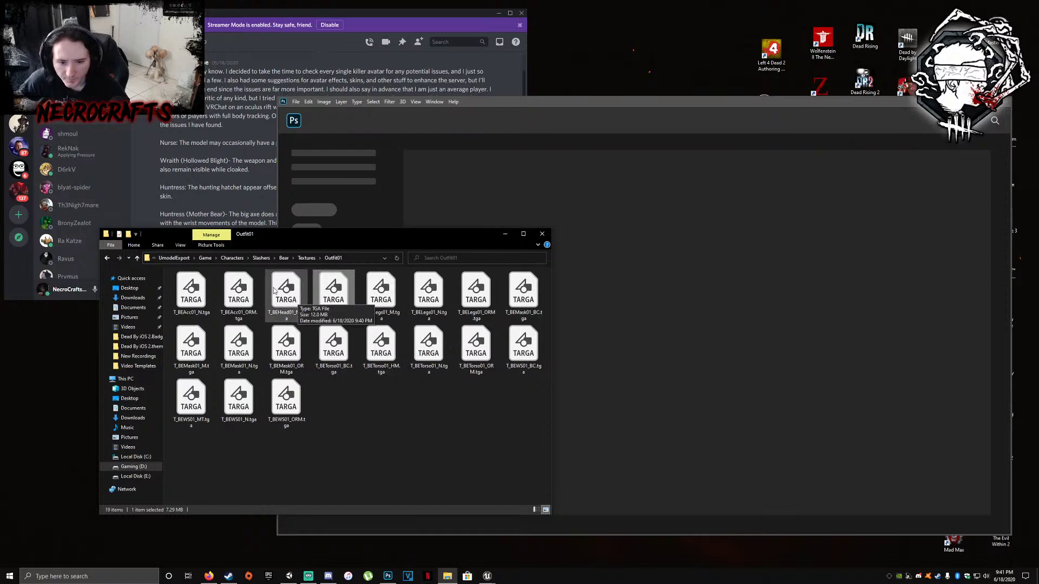
Switch to UE Viewer, reopen the package list and browse to the Outfit01 folder under Bear's Textures
left_click(487, 577)
left_click(538, 528)
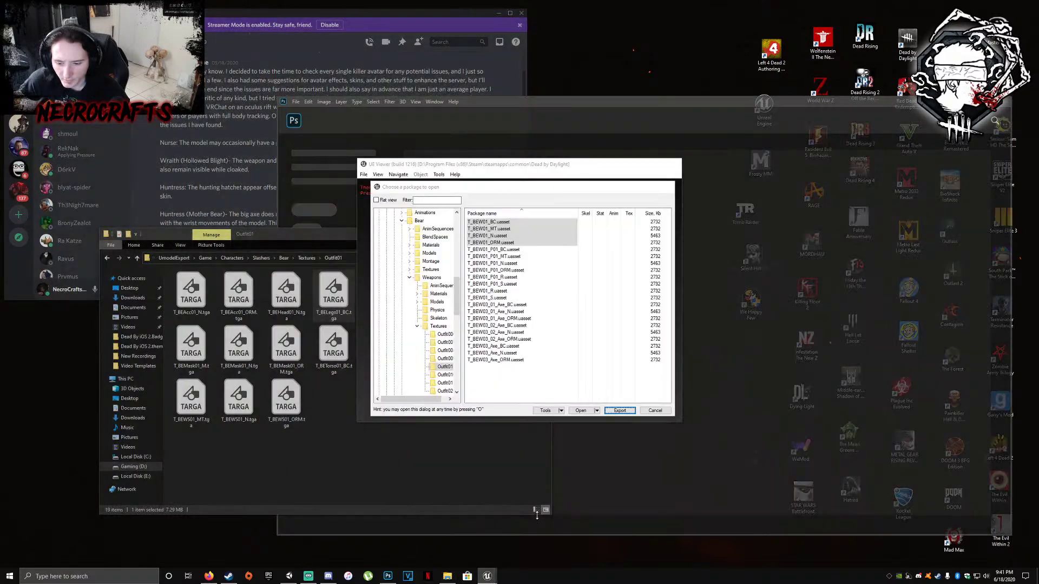
left_click(364, 176)
left_click(379, 189)
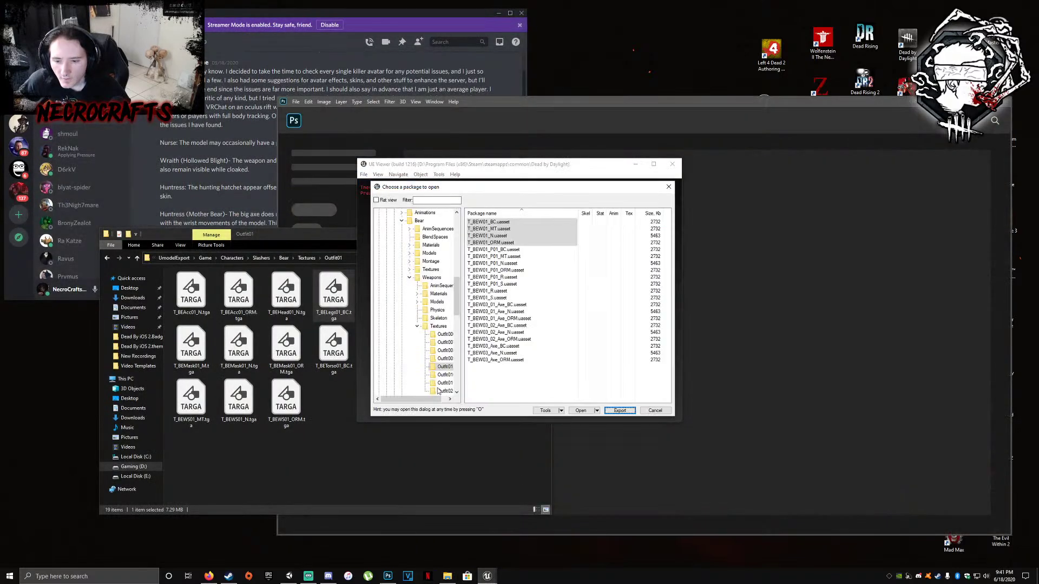
double_click(437, 327)
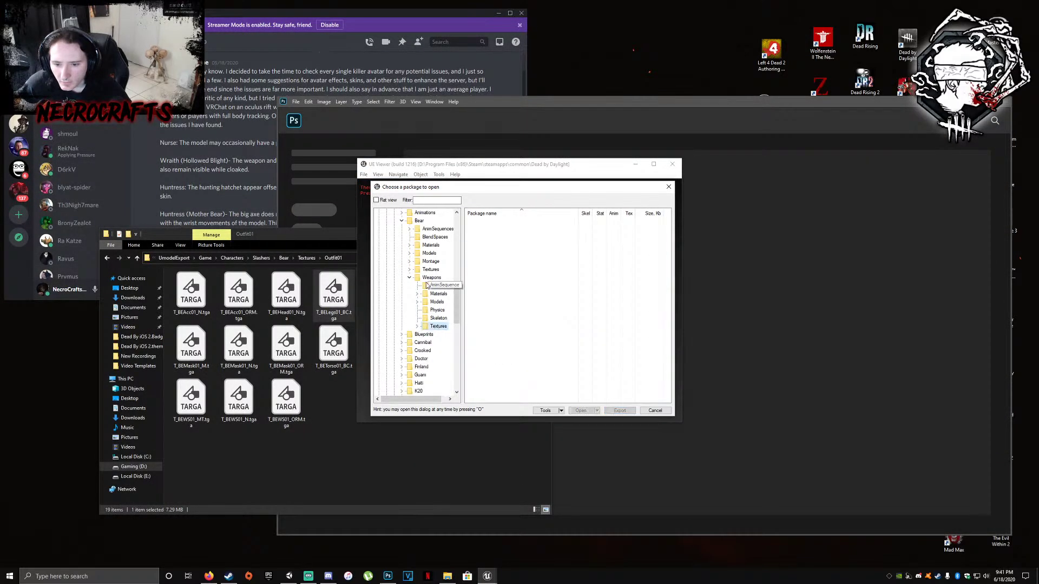
double_click(427, 269)
left_click(438, 311)
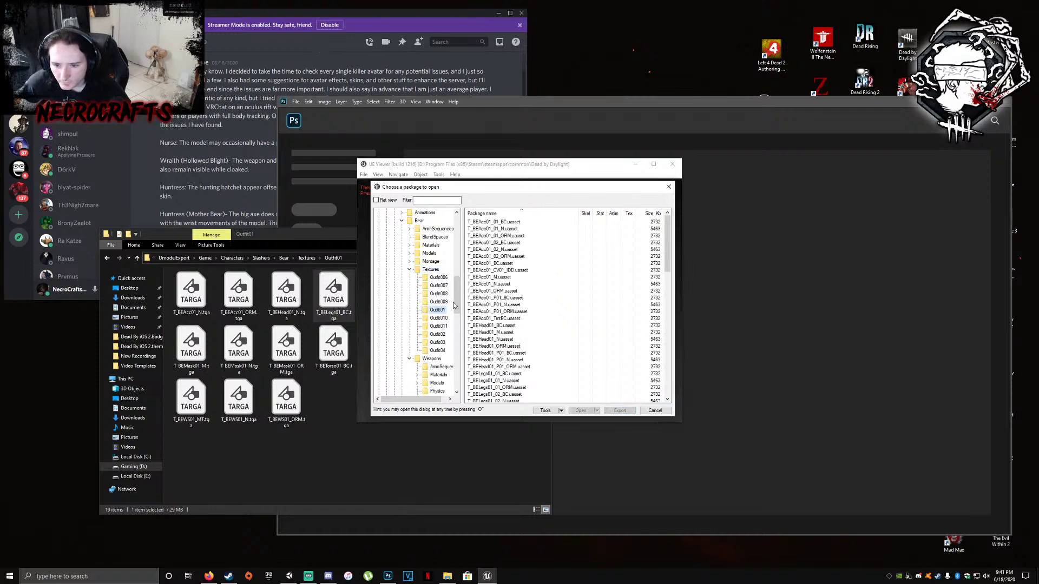
Export the T_BEHead01_ORM texture as a TGA file
scroll(538, 340, "down", 1)
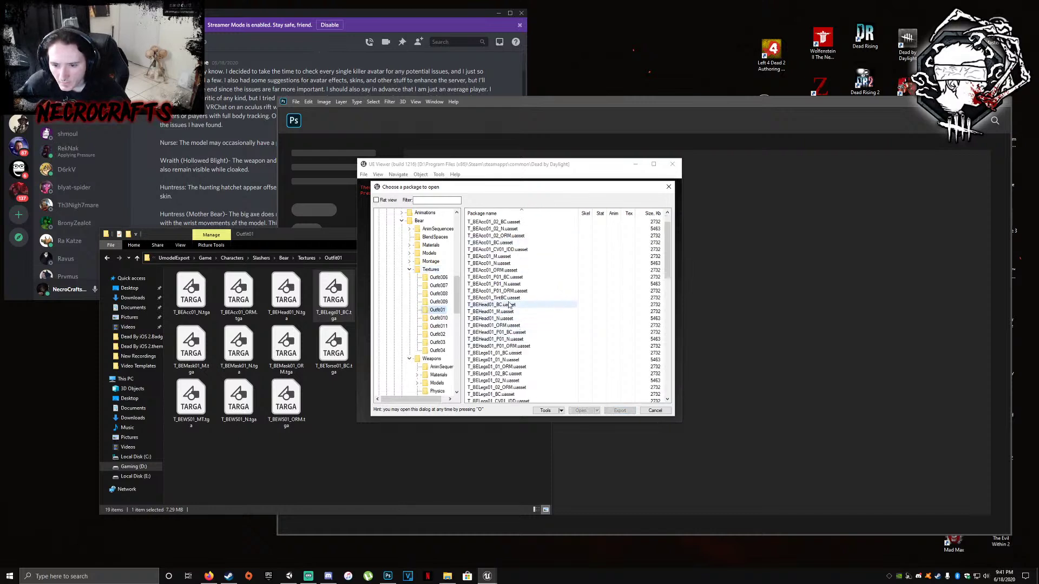
left_click(506, 325)
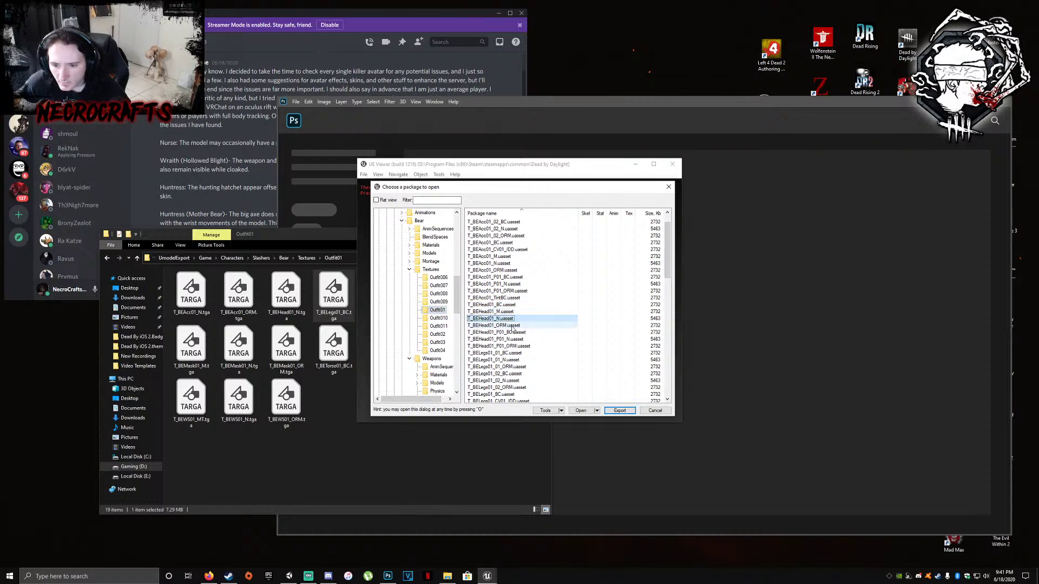
left_click(620, 410)
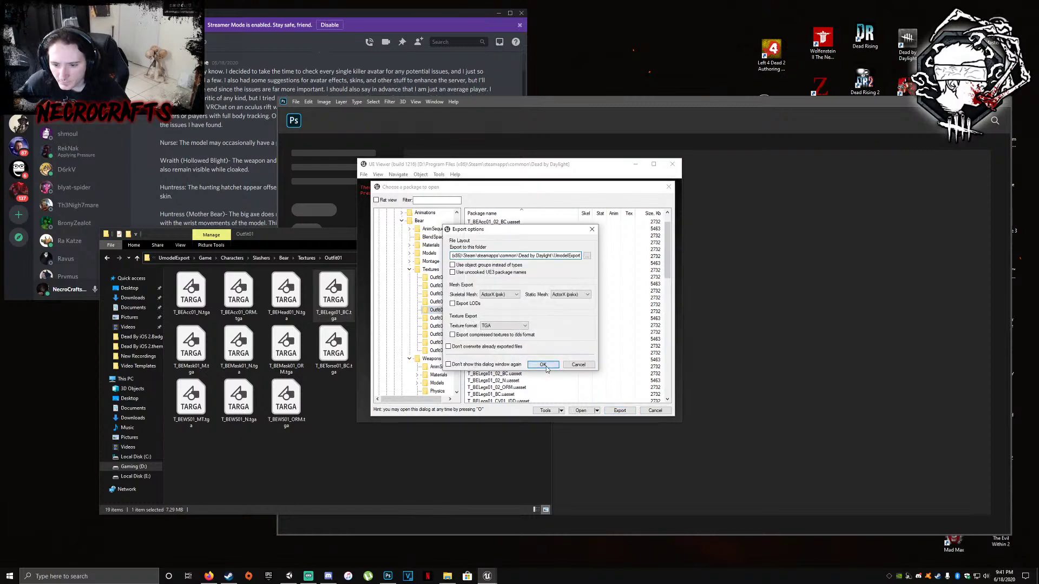
left_click(548, 369)
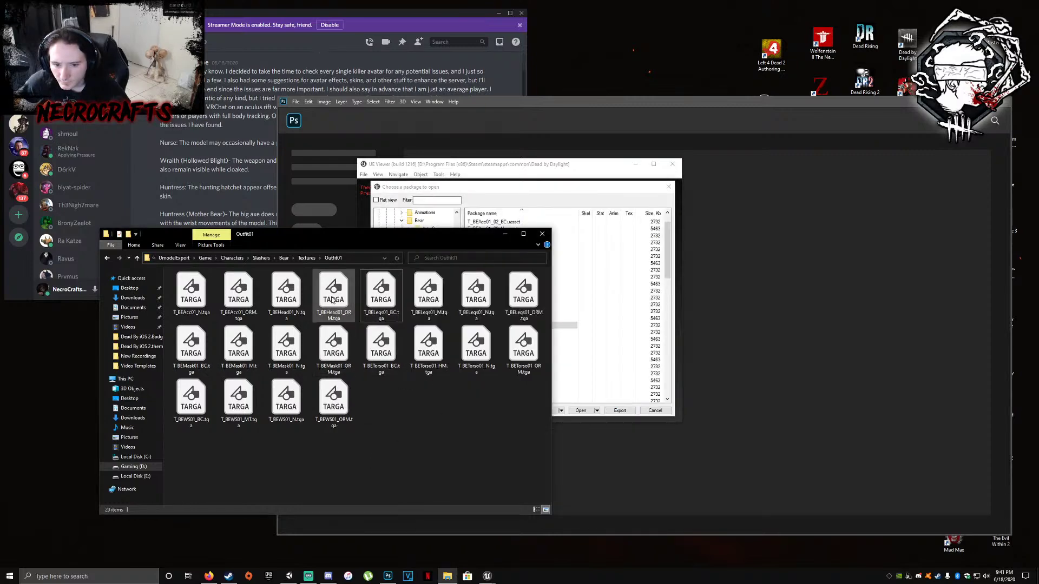
Open T_BEHead01_ORM.tga in Photoshop and duplicate its green channel as an inverted copy
left_click(748, 421)
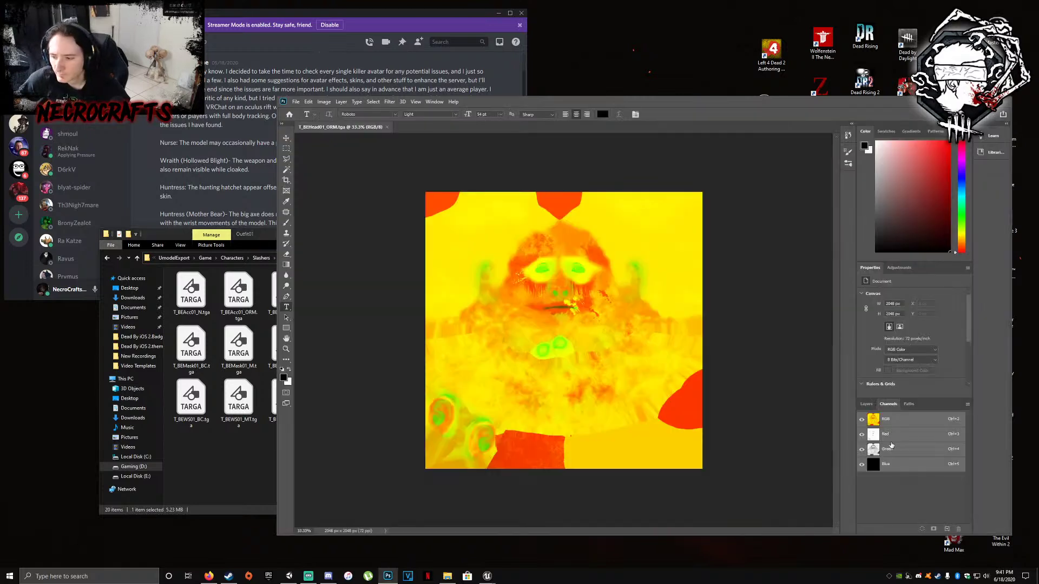
left_click(888, 449)
left_click(901, 454)
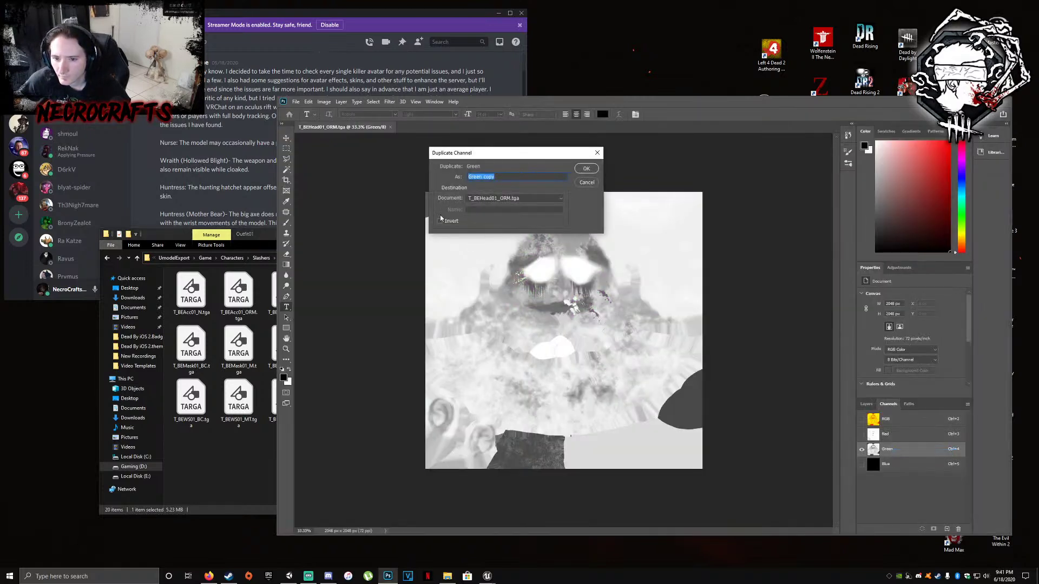
left_click(587, 170)
left_click(904, 425)
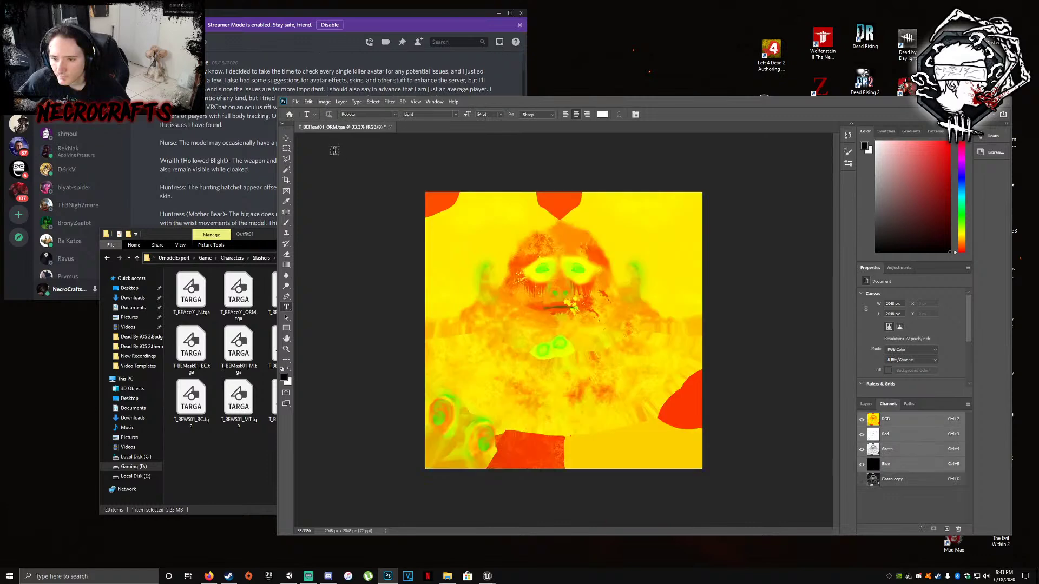
left_click(323, 101)
left_click(335, 158)
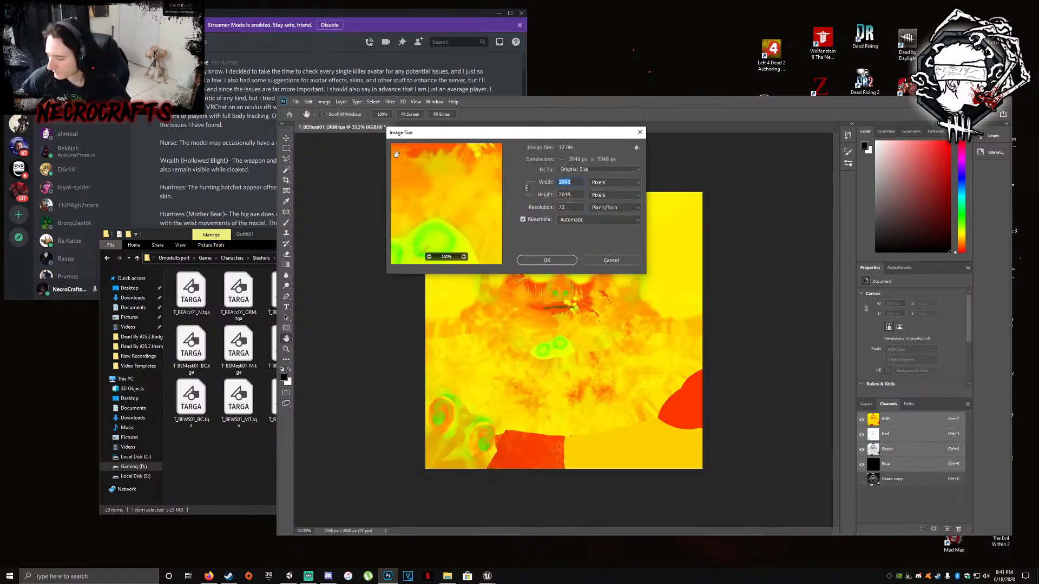
left_click(600, 259)
left_click(323, 102)
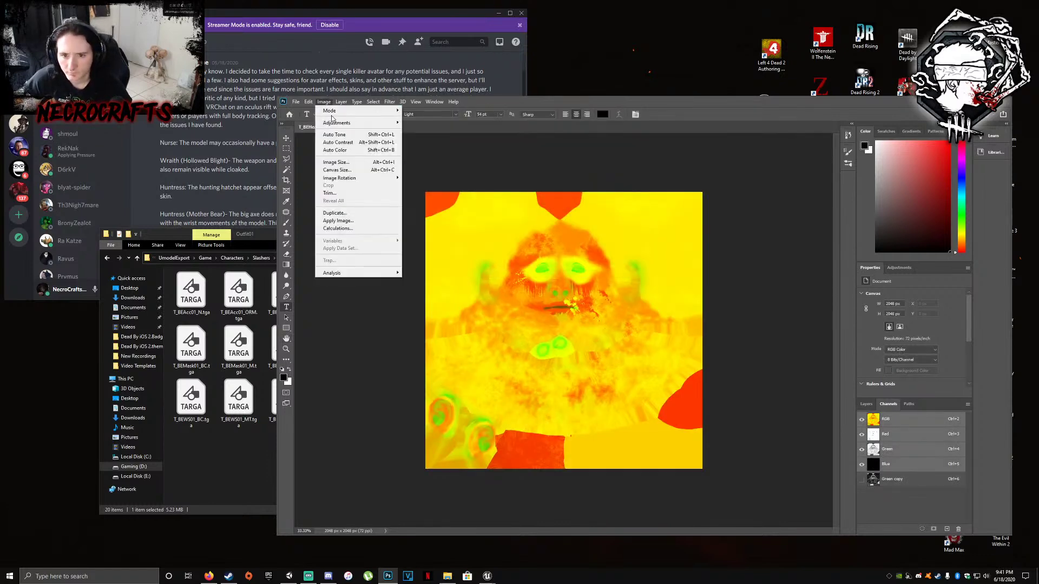
mouse_move(335, 123)
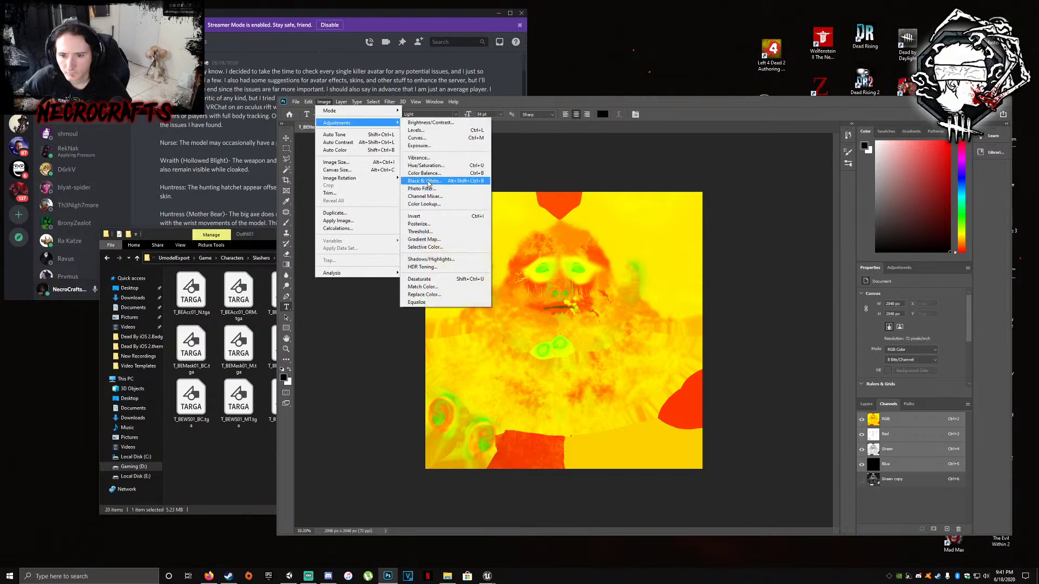
left_click(422, 130)
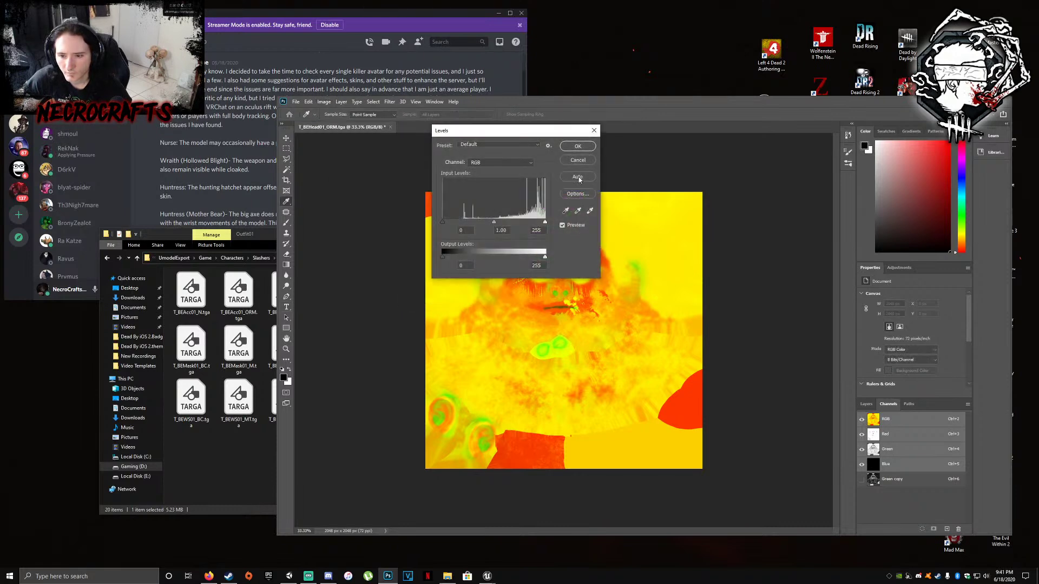
left_click(577, 159)
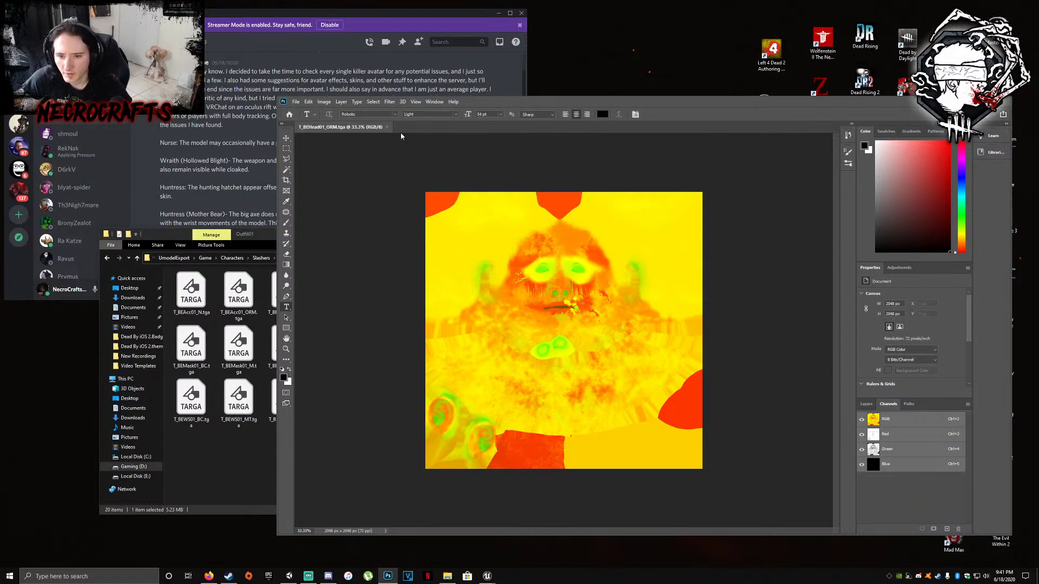
left_click(388, 126)
Reopen T_BEHead01_ORM.tga in Photoshop and duplicate its green channel as an inverted Green copy
left_click(239, 403)
left_click_drag(334, 295, 645, 319)
right_click(908, 456)
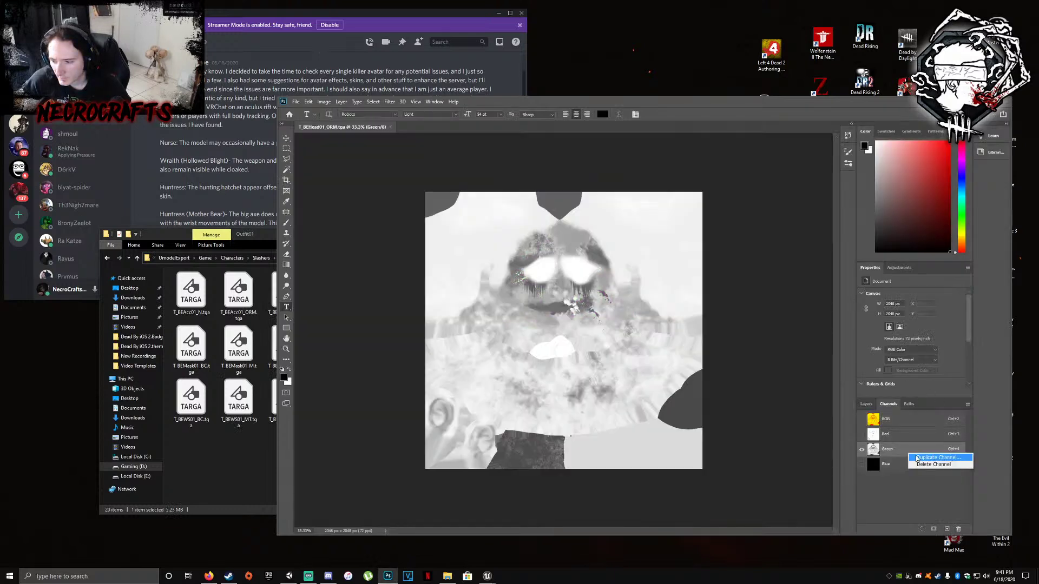
left_click(923, 459)
left_click(586, 168)
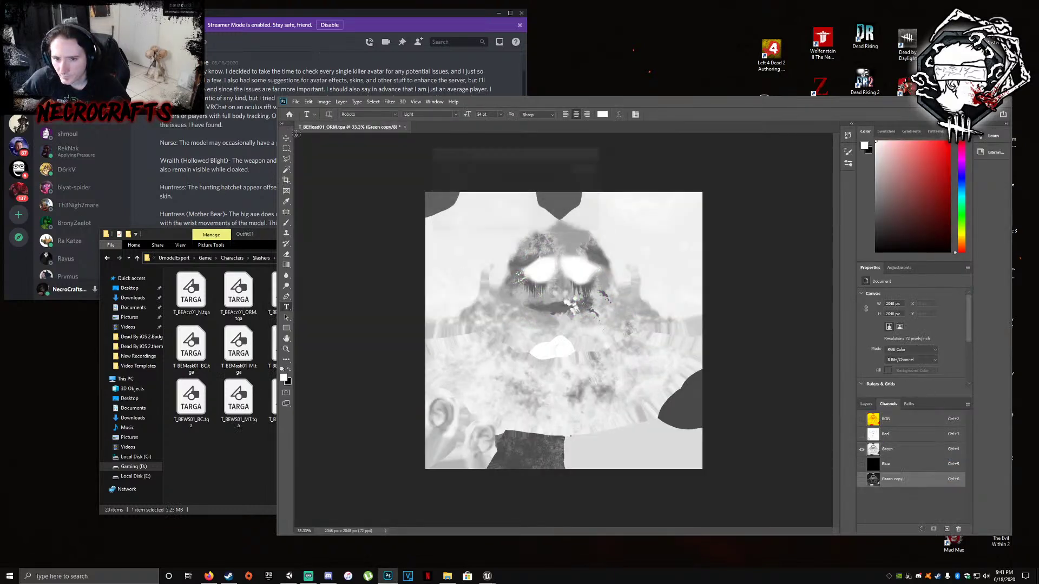
Start a Channel Mixer adjustment on the head texture's RGB composite and set the Red output's red source to 0%
left_click(324, 102)
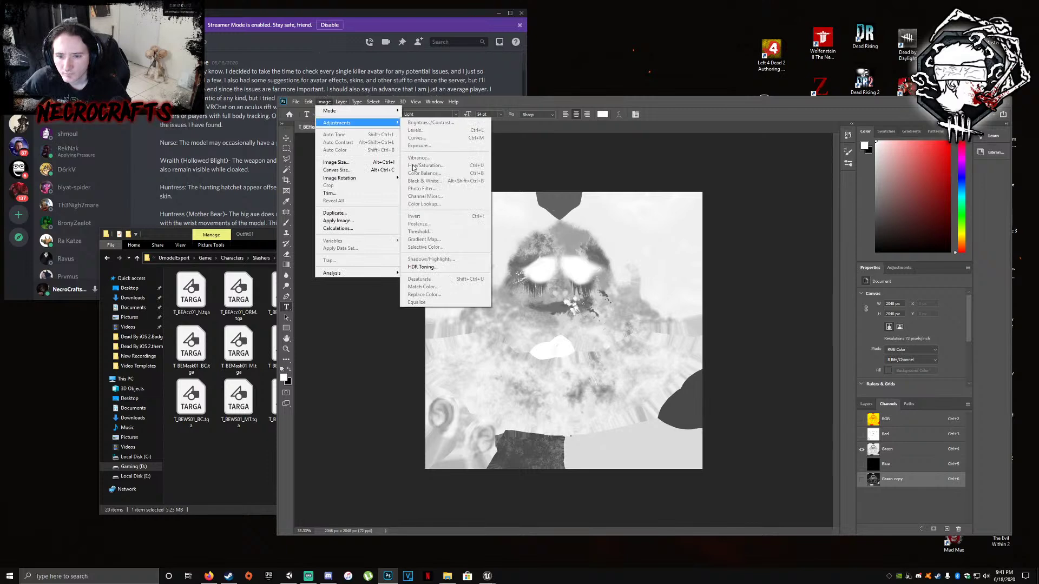
mouse_move(397, 122)
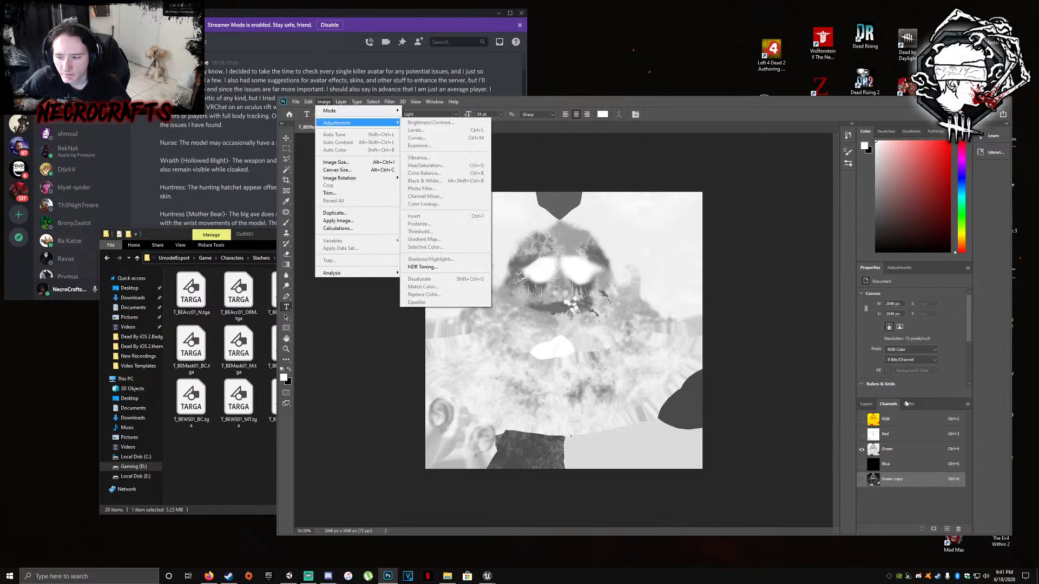
key("ctrl+2")
left_click(324, 102)
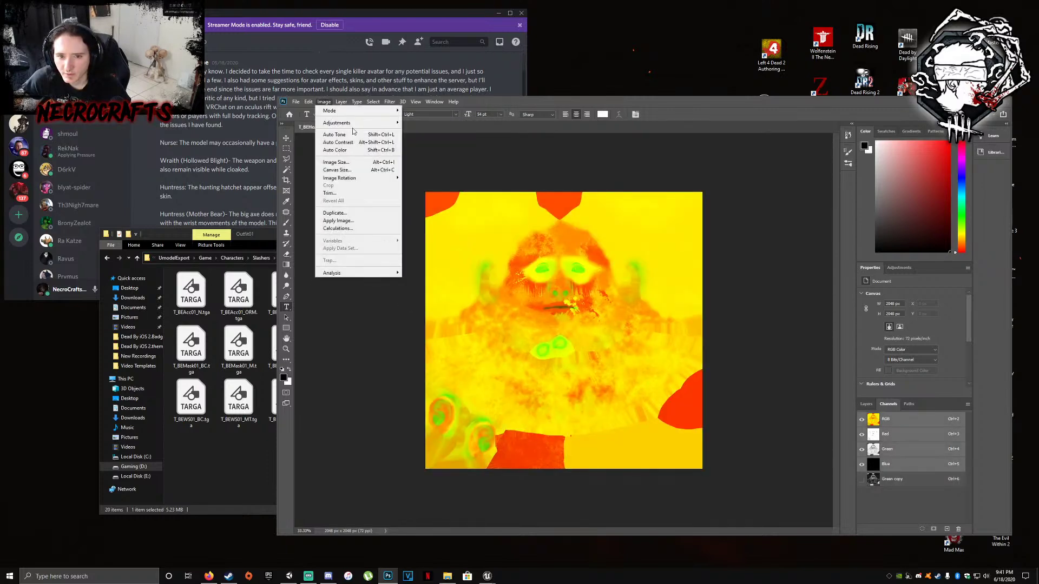
mouse_move(354, 124)
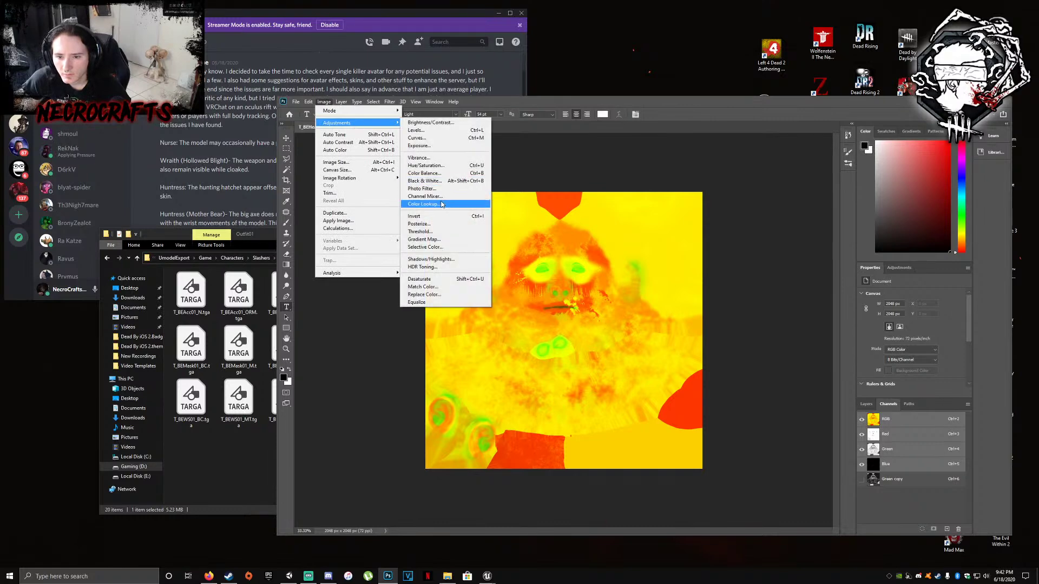
left_click(447, 196)
type("0")
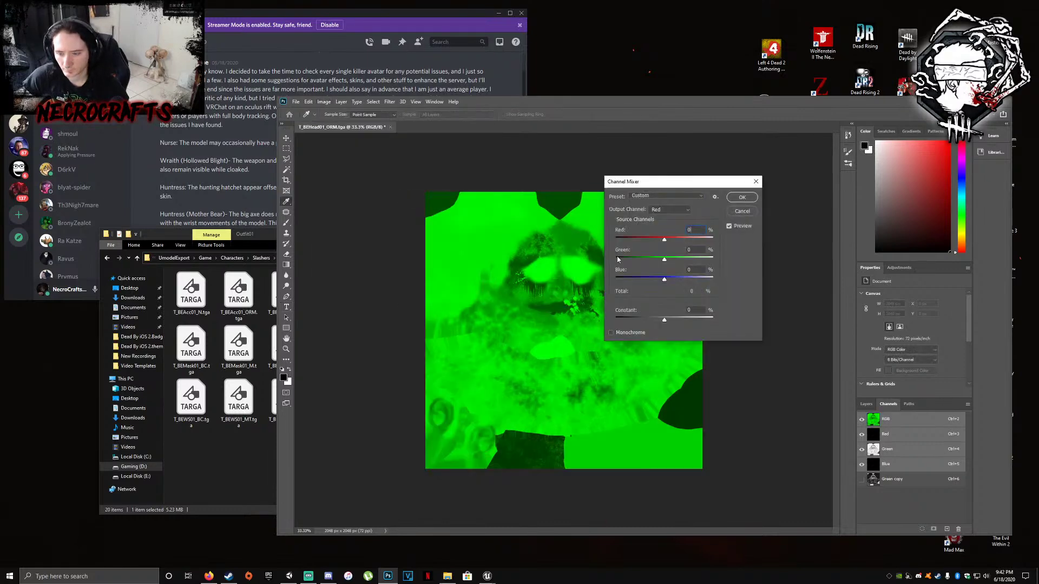
Set the head texture's Green output to 100% red and 0% green and apply the Channel Mixer
left_click(673, 211)
left_click(671, 220)
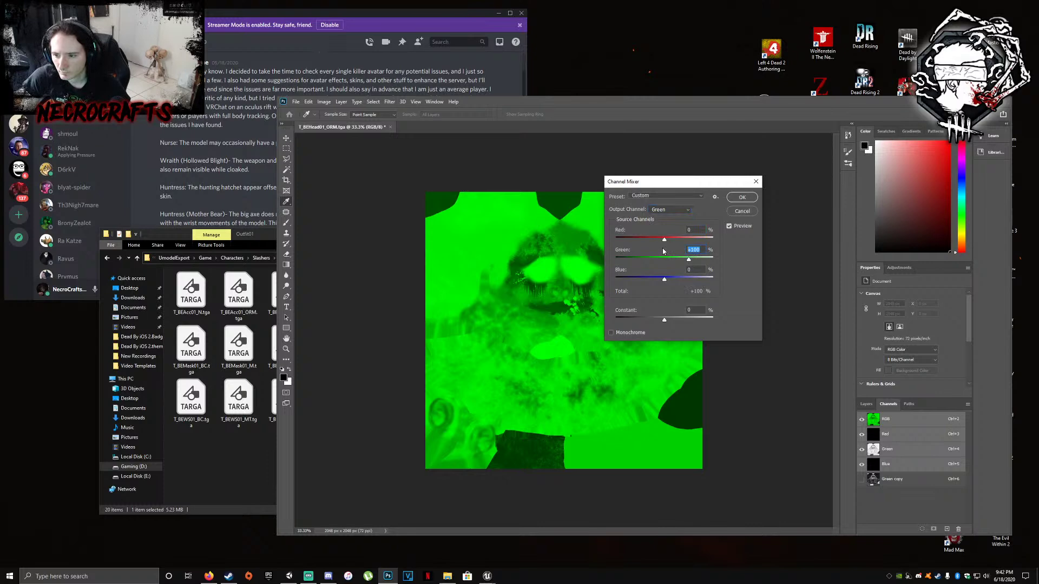
type("0")
type("10")
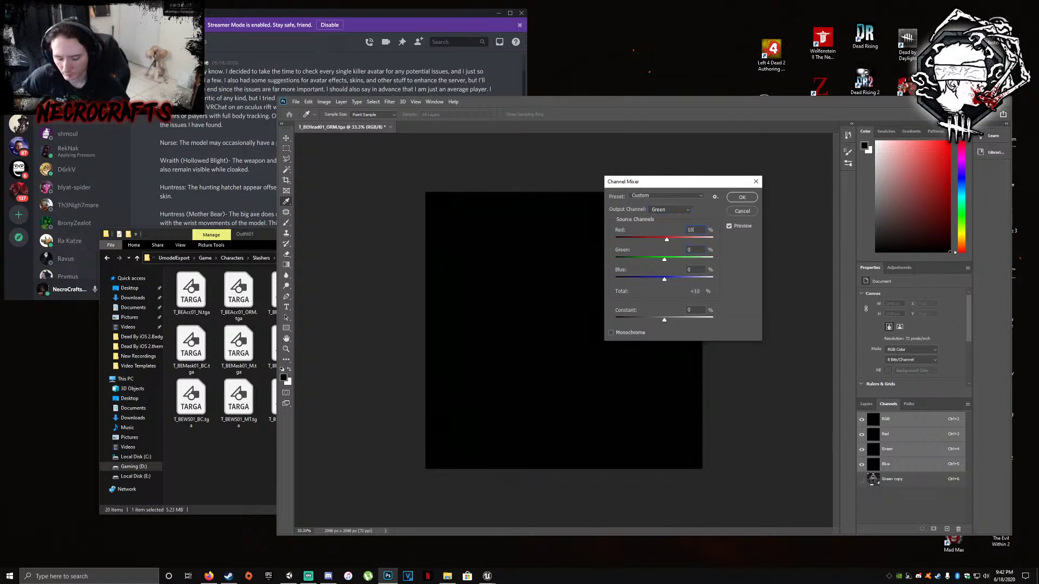
type("0")
left_click(742, 197)
Save the converted T_BEHead01_ORM.tga and close it
key("t")
left_click(296, 103)
left_click(330, 193)
left_click(386, 128)
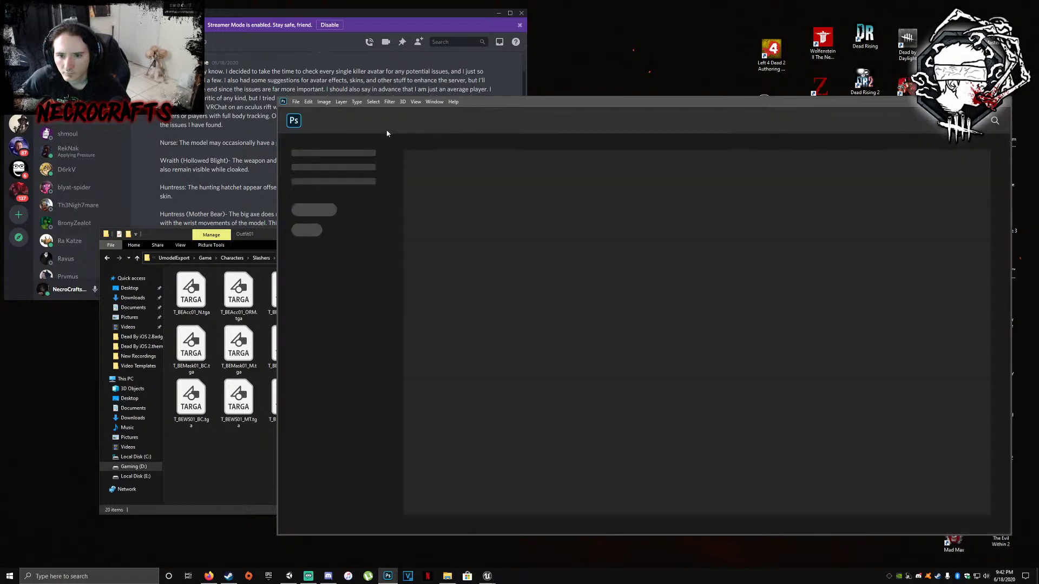
Delete T_BELegs01_BC.tga and T_BELegs01_M.tga from the Outfit01 folder
left_click(239, 349)
left_click(326, 298)
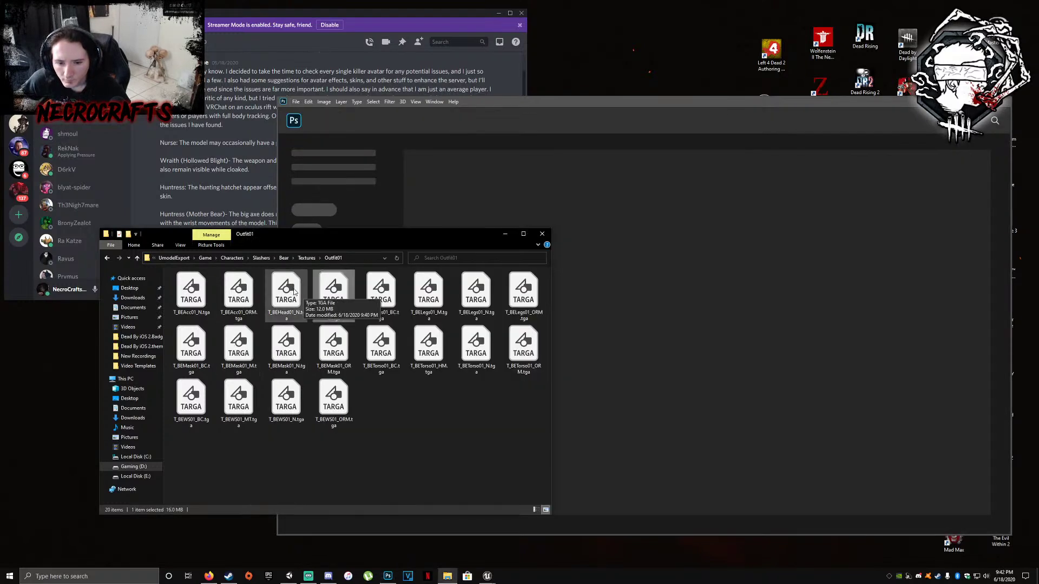
right_click(380, 292)
left_click(417, 458)
right_click(382, 292)
left_click(433, 458)
Open T_BELegs01_N.tga in Photoshop, invert its green channel, and save and close the file
left_click_drag(386, 288, 595, 325)
left_click(892, 451)
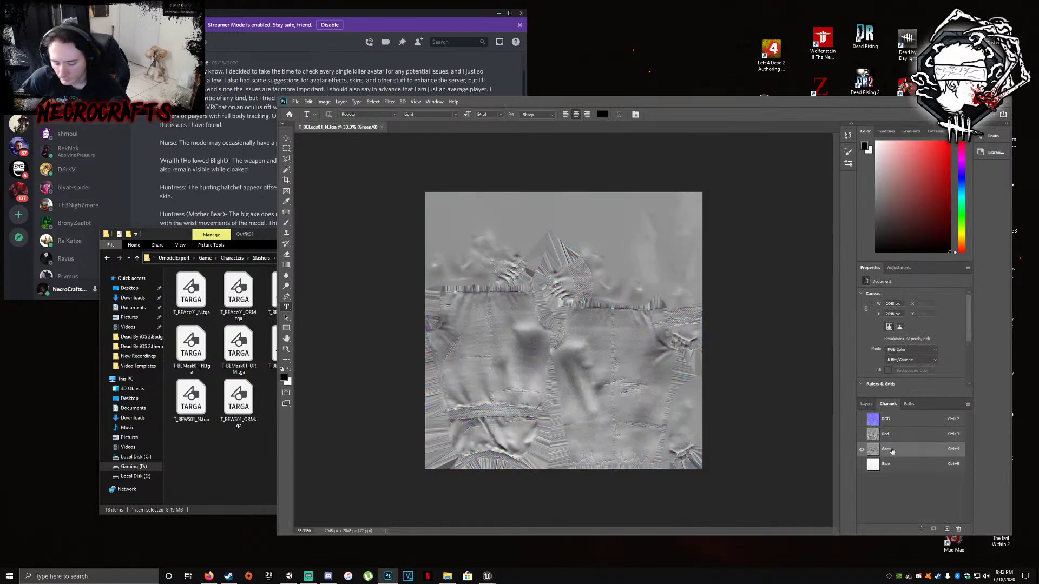
key("ctrl+i")
left_click(296, 102)
left_click(347, 190)
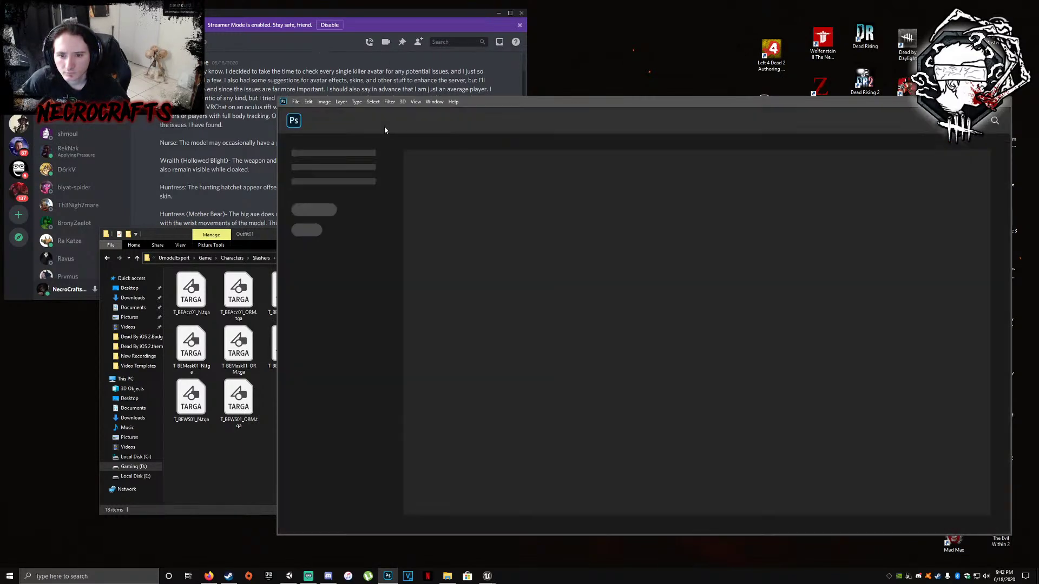
Open T_BELegs01_ORM.tga in Photoshop and duplicate its green channel as an inverted Green copy
left_click(191, 352)
left_click(433, 298)
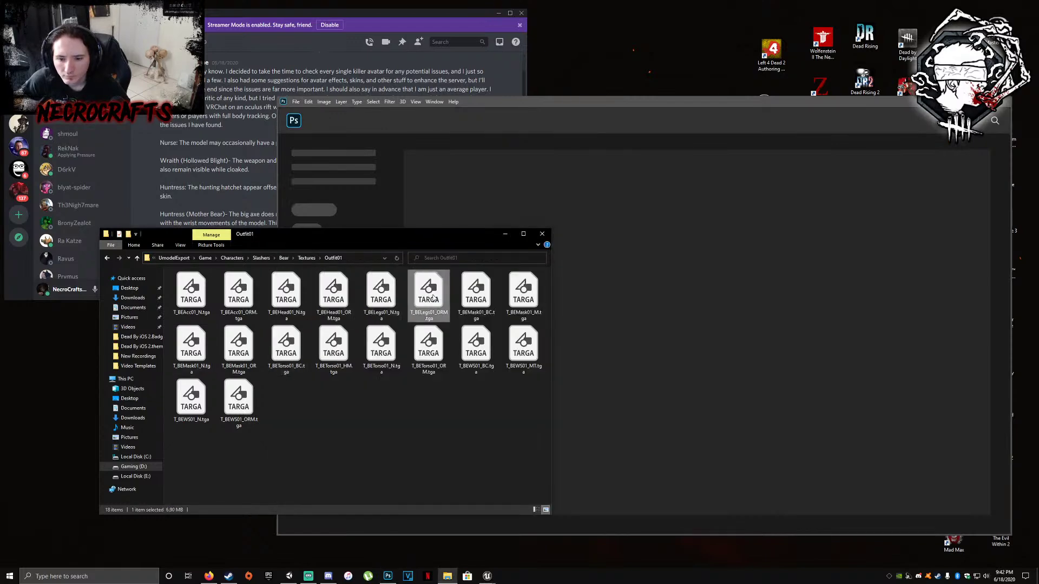
double_click(433, 298)
right_click(903, 455)
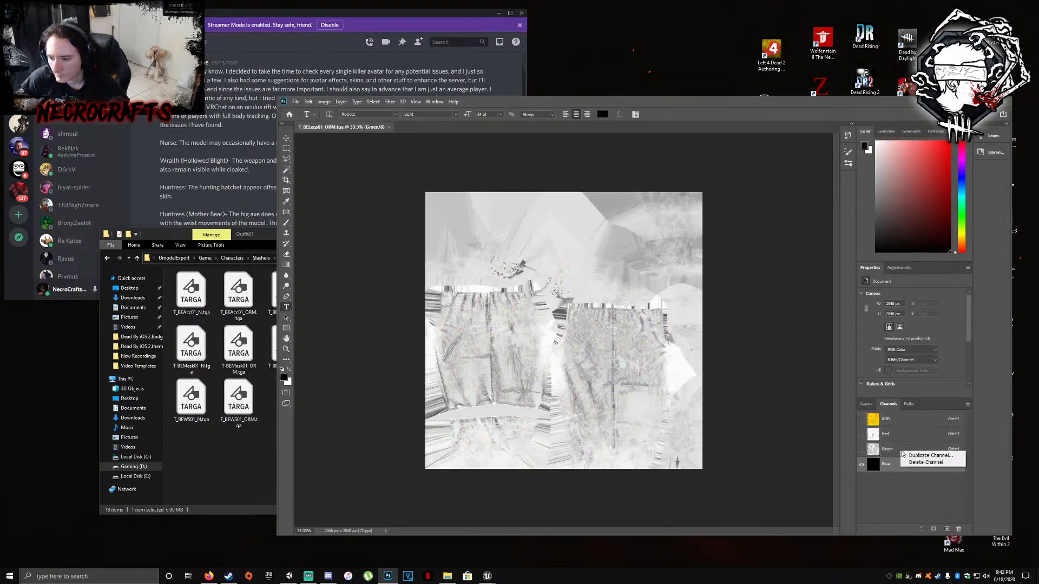
left_click(901, 453)
left_click(914, 455)
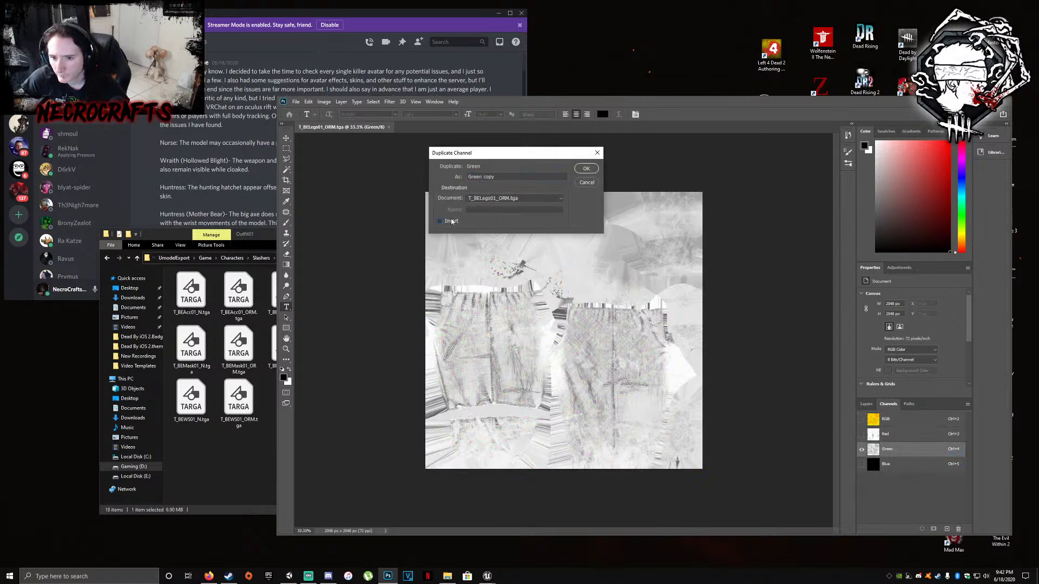
left_click(583, 170)
Start a Channel Mixer adjustment on the legs texture's RGB composite and set the Red output's red source to 0%
left_click(886, 424)
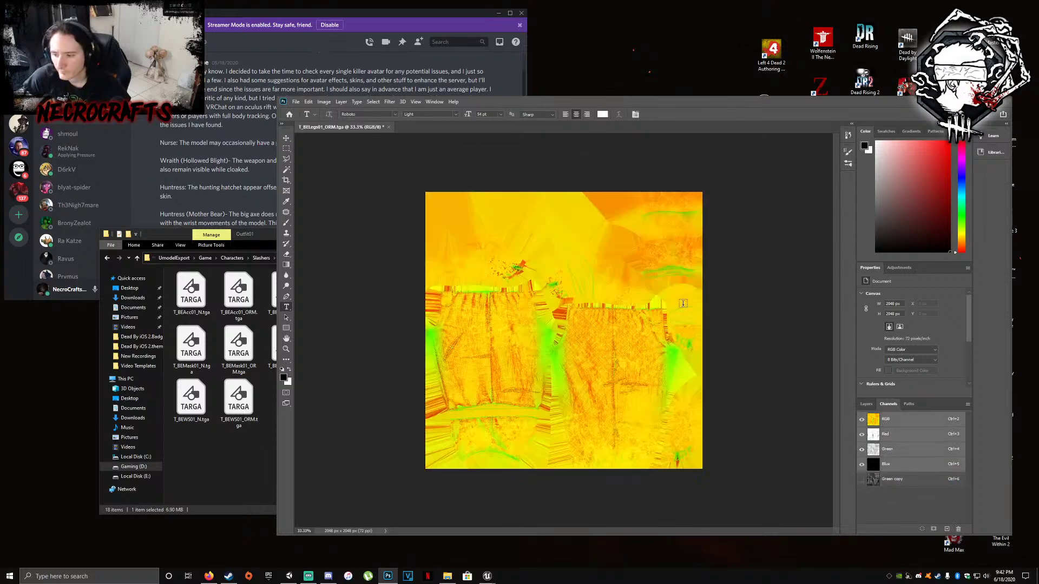
left_click(323, 103)
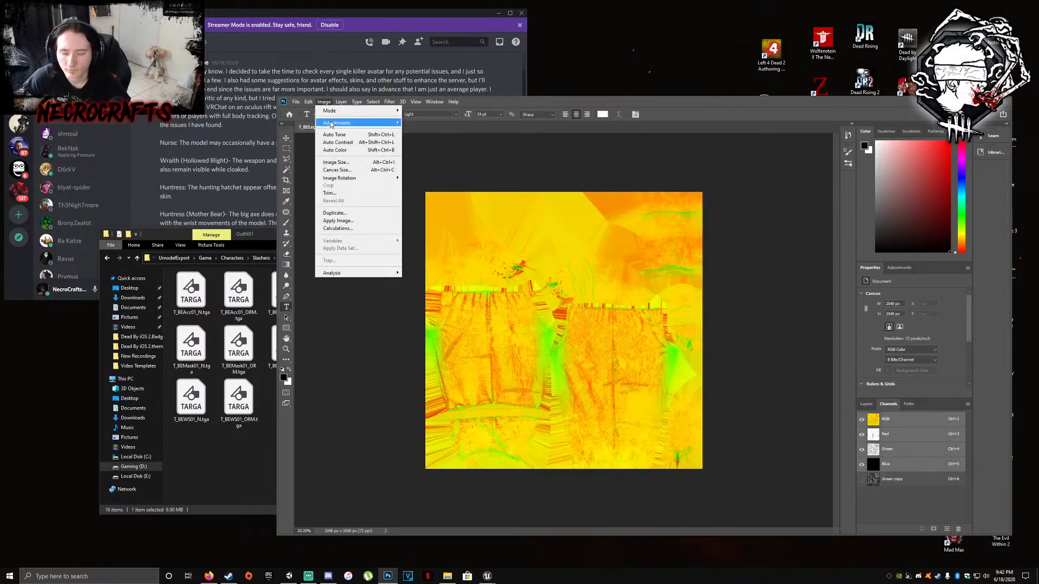
mouse_move(331, 124)
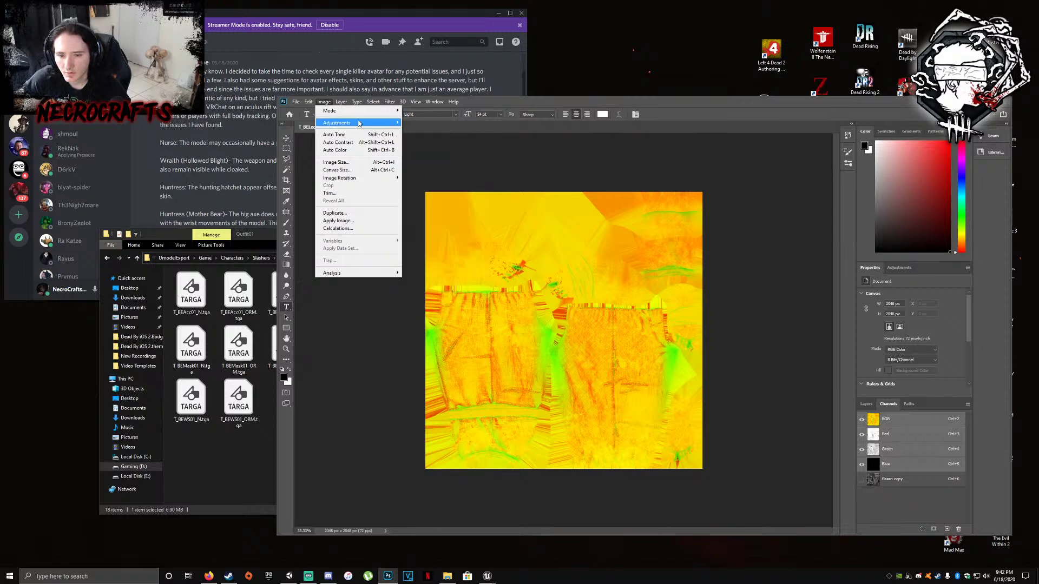
mouse_move(368, 122)
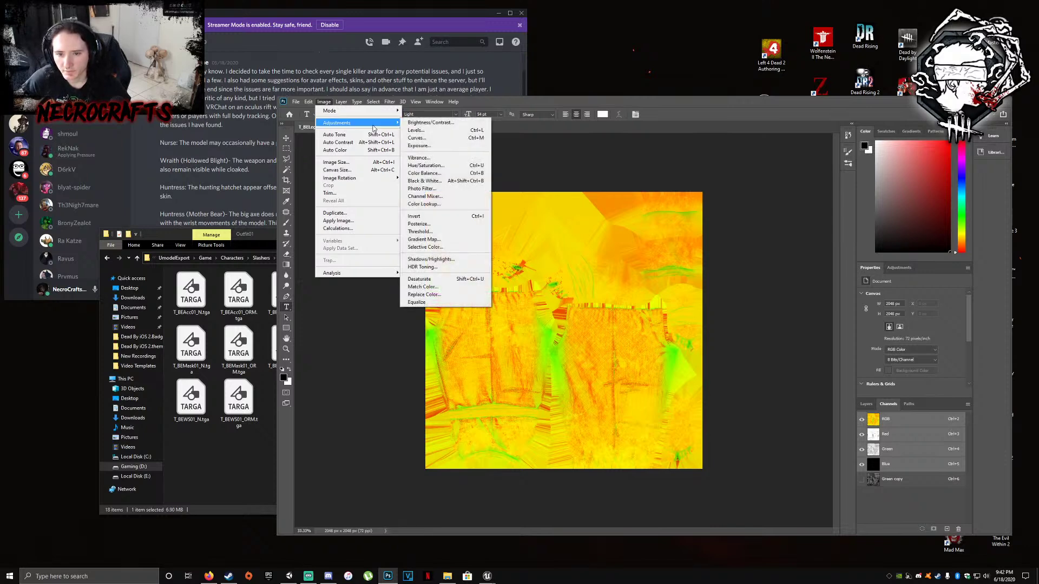
left_click(425, 197)
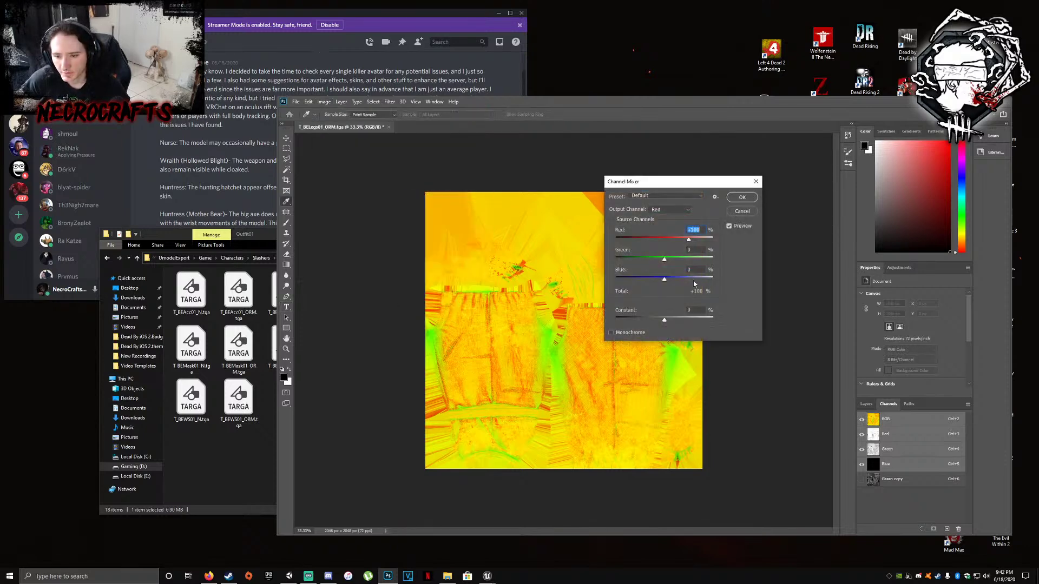
type("0")
Set the legs texture's Green output to 100% red and 0% green and apply the Channel Mixer
left_click(671, 209)
left_click(667, 220)
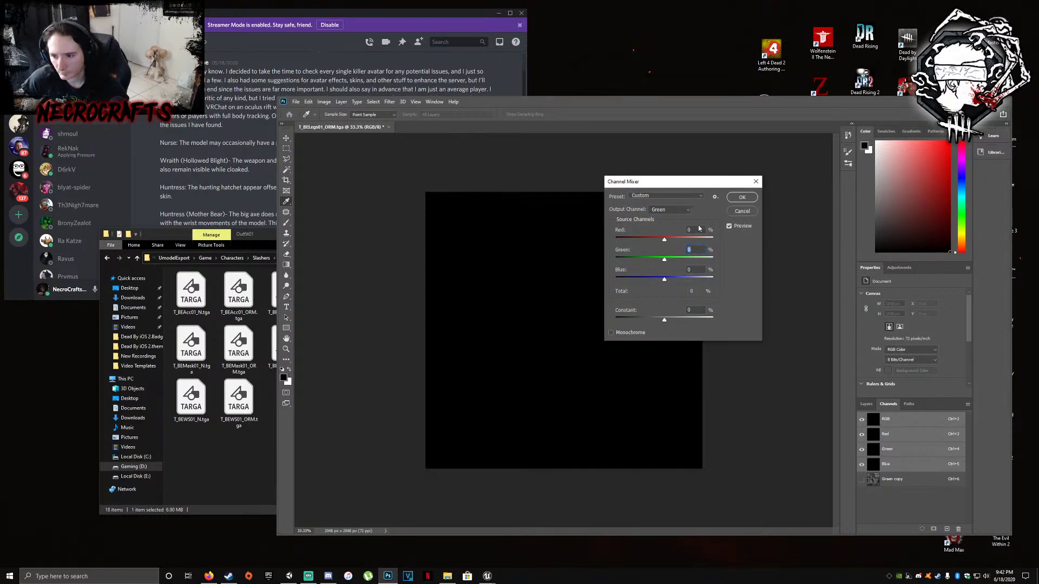
type("100")
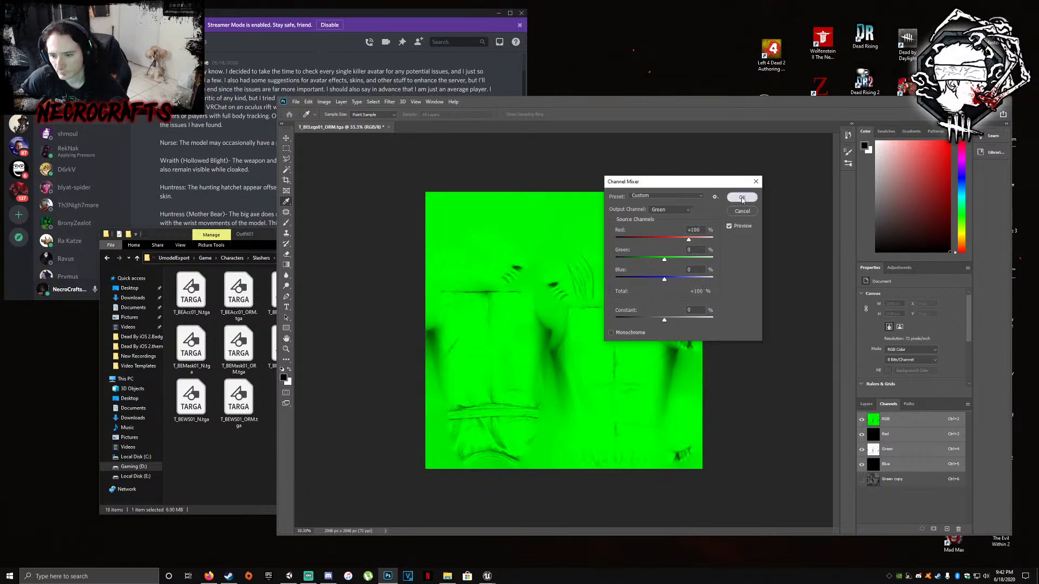
left_click(742, 197)
Save the converted T_BELegs01_ORM.tga and close it
left_click(296, 102)
left_click(325, 192)
key("t")
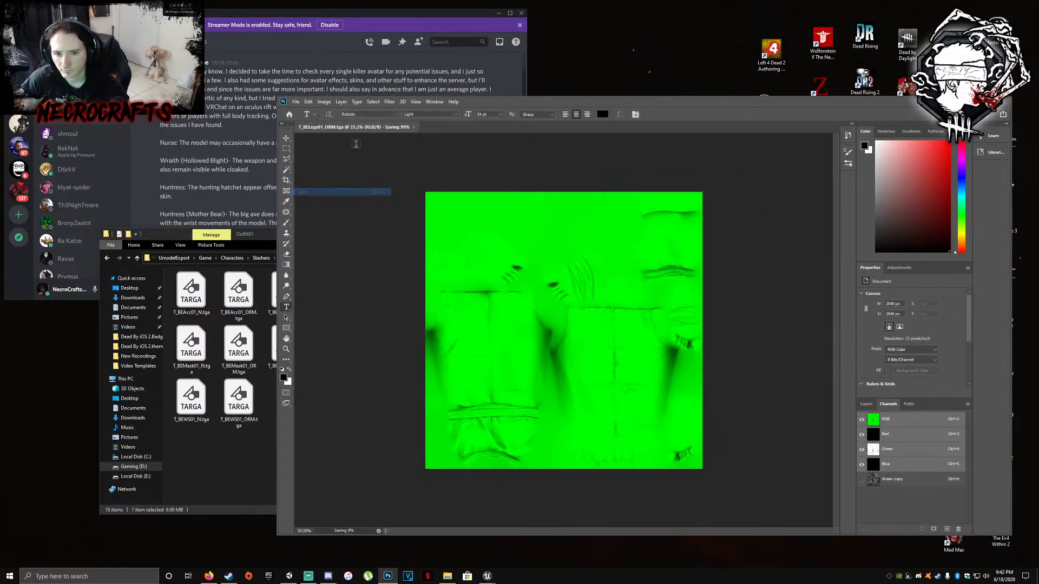
left_click(386, 128)
Delete T_BEMask01_BC.tga and T_BEMask01_M.tga from the Outfit01 texture folder
left_click(234, 350)
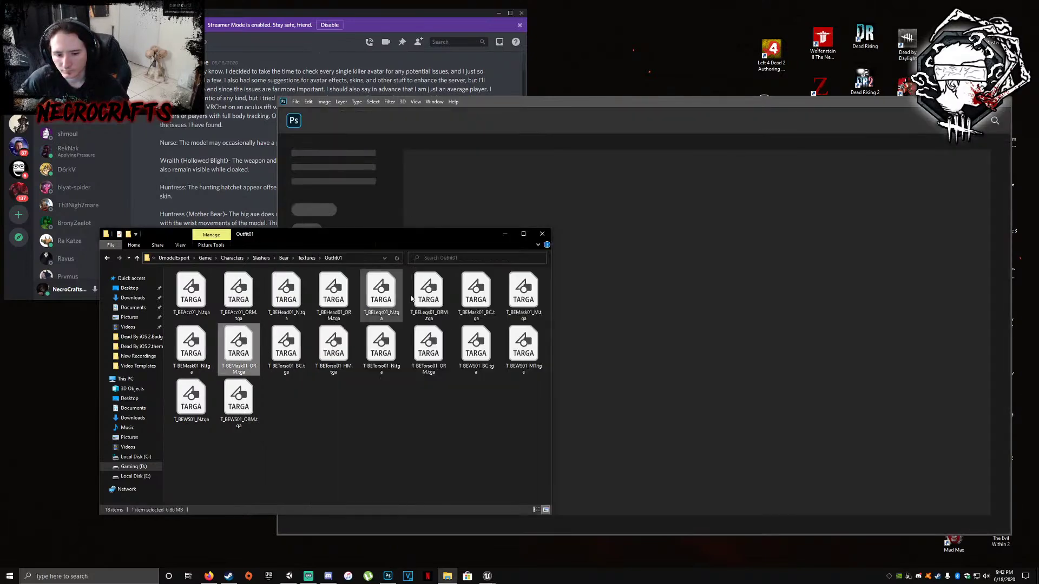
right_click(482, 293)
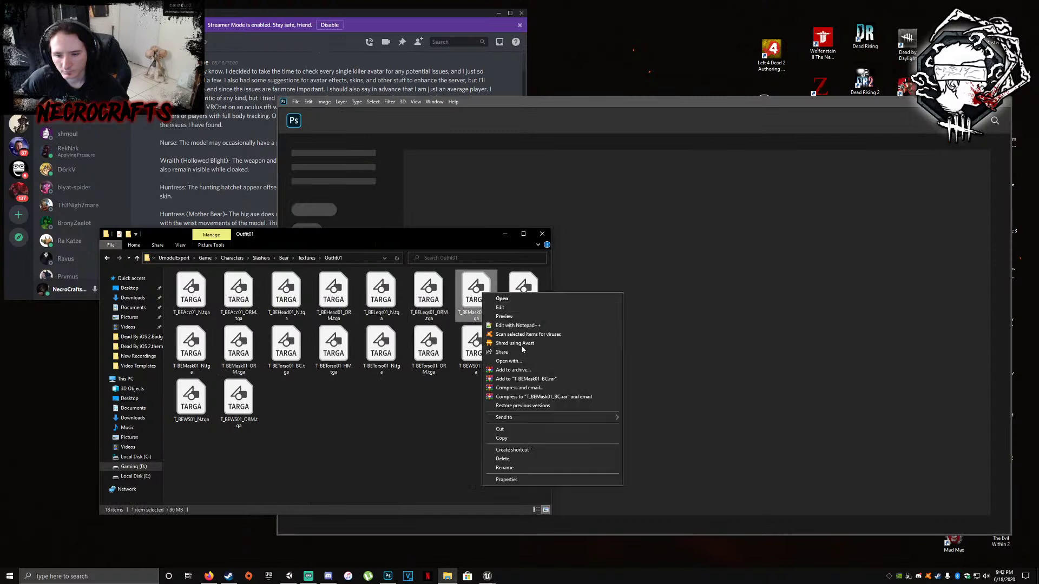
left_click(502, 458)
right_click(476, 293)
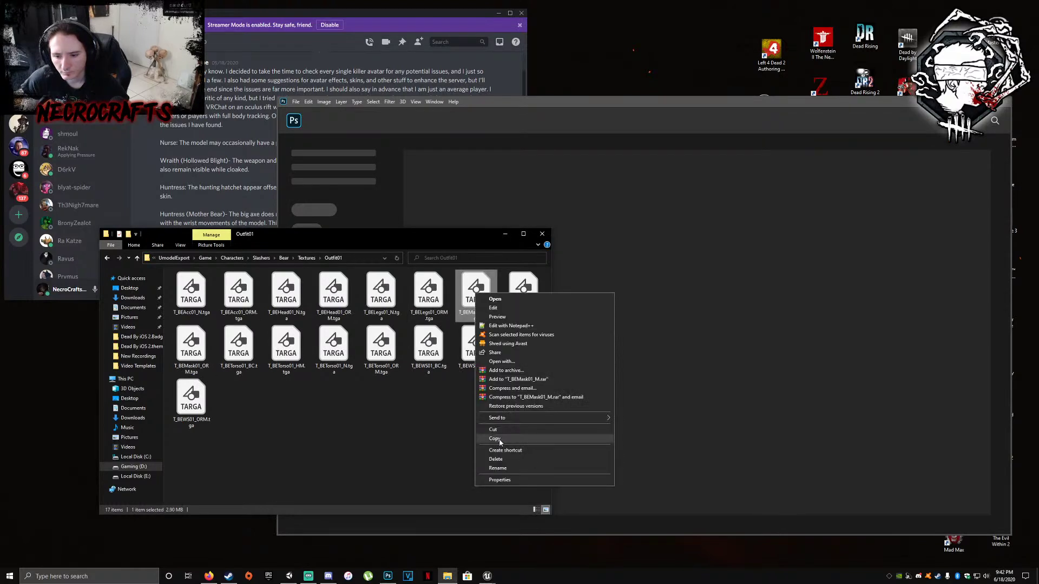
left_click(496, 459)
Open T_BEMask01_N.tga in Photoshop and invert its green channel
double_click(476, 289)
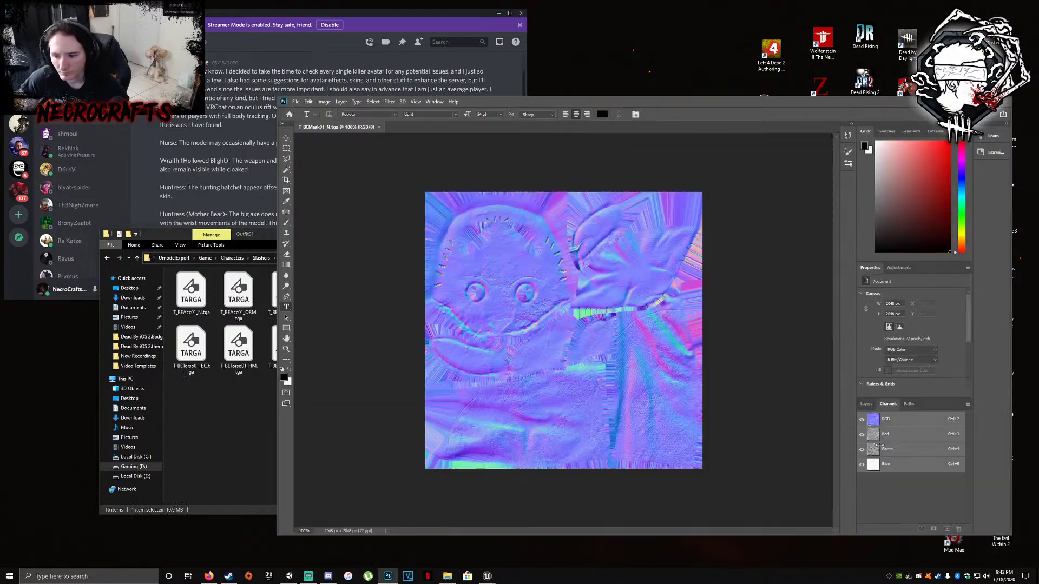
left_click(887, 450)
key("ctrl+i")
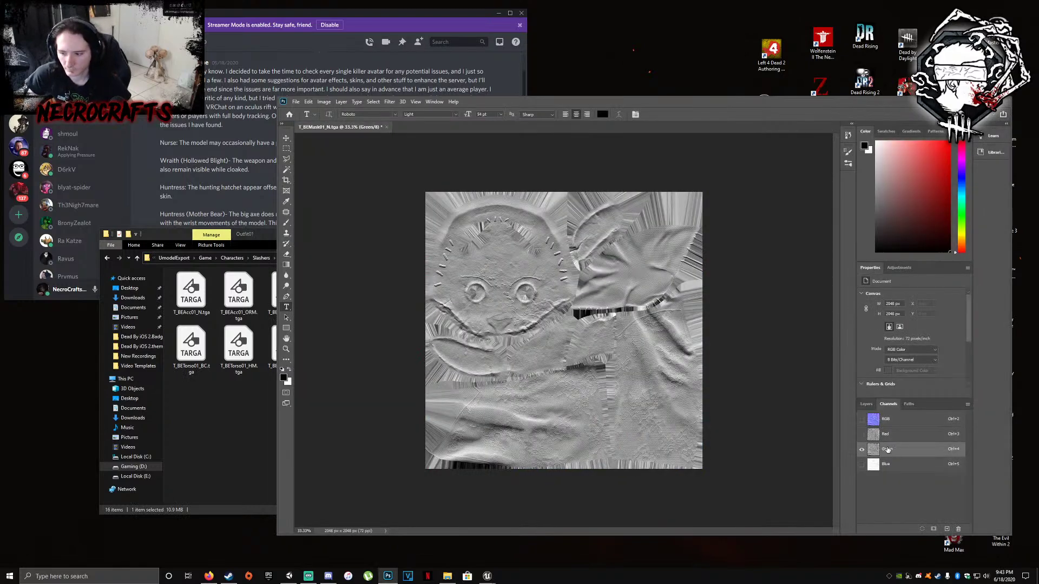
Save the inverted T_BEMask01_N.tga and close it
left_click(296, 101)
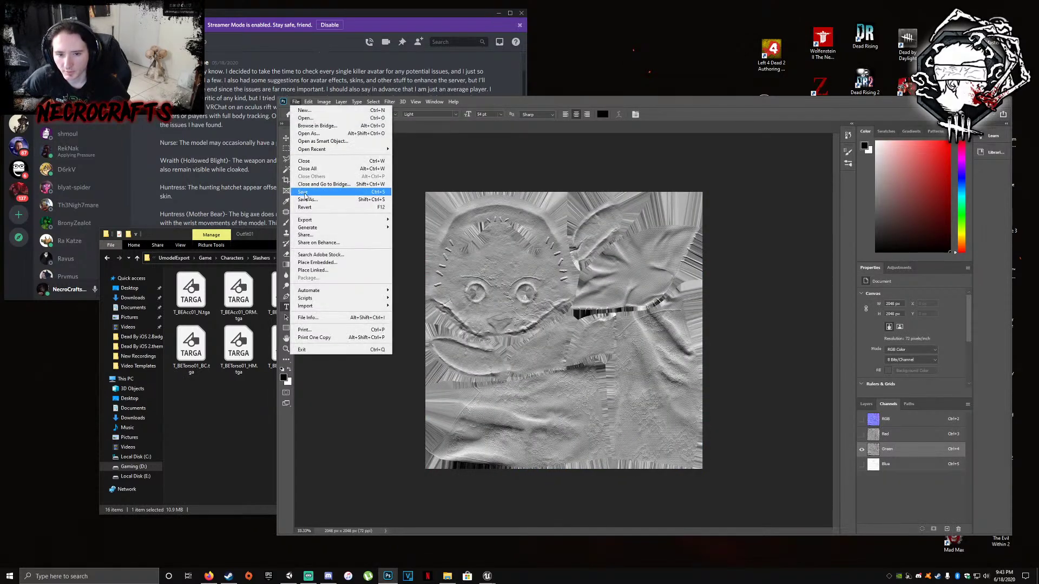
left_click(324, 196)
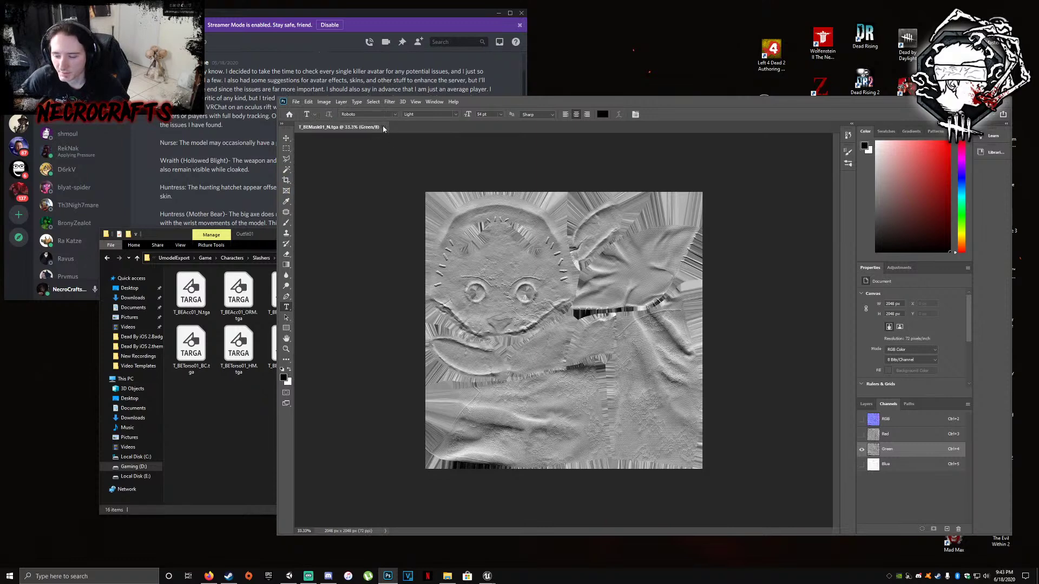
left_click(384, 127)
Open T_BEMask01_ORM.tga in Photoshop and duplicate its green channel as an inverted Green copy
left_click(239, 293)
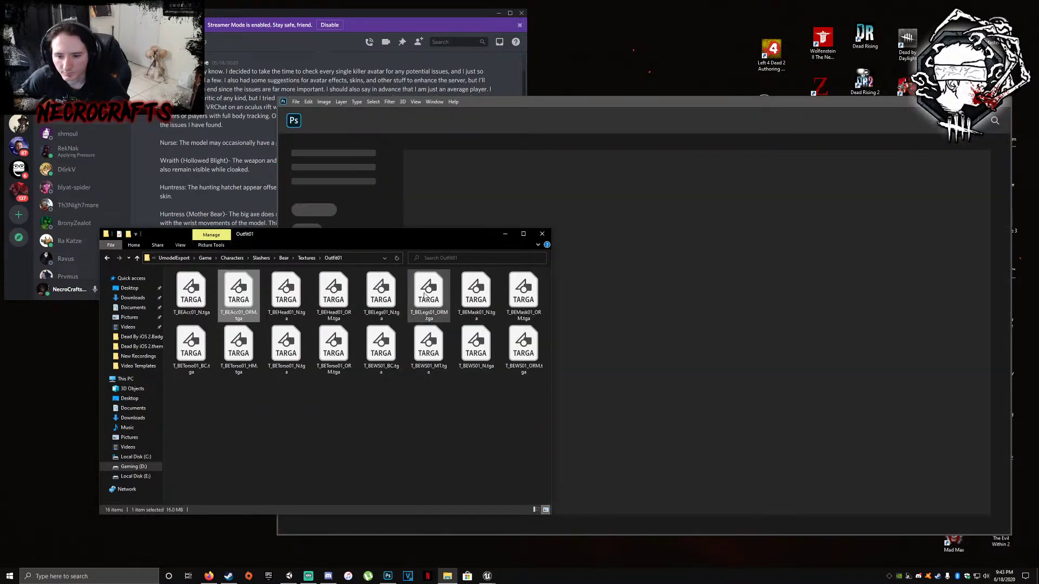
double_click(523, 295)
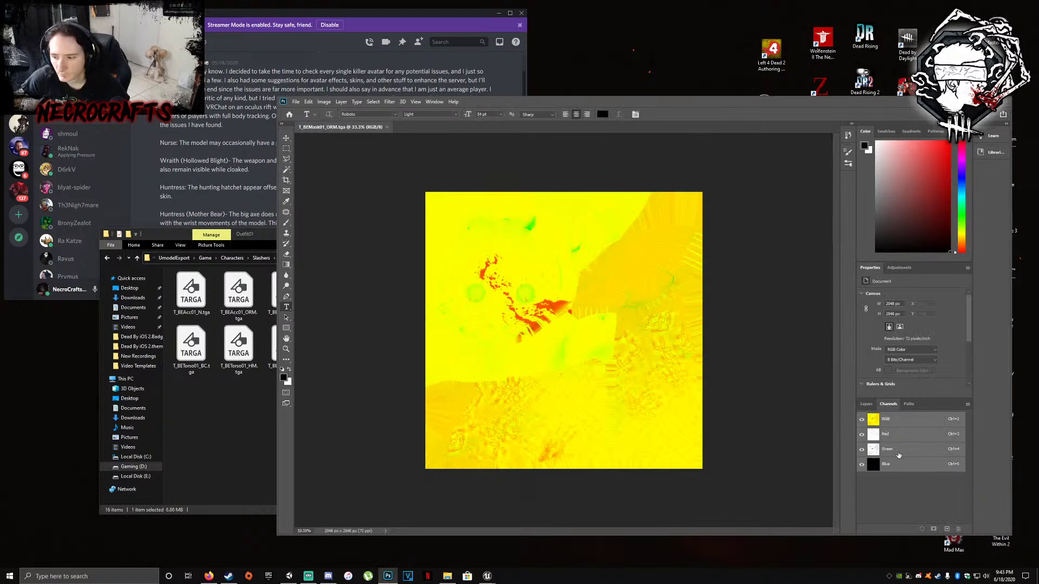
right_click(896, 448)
left_click(914, 452)
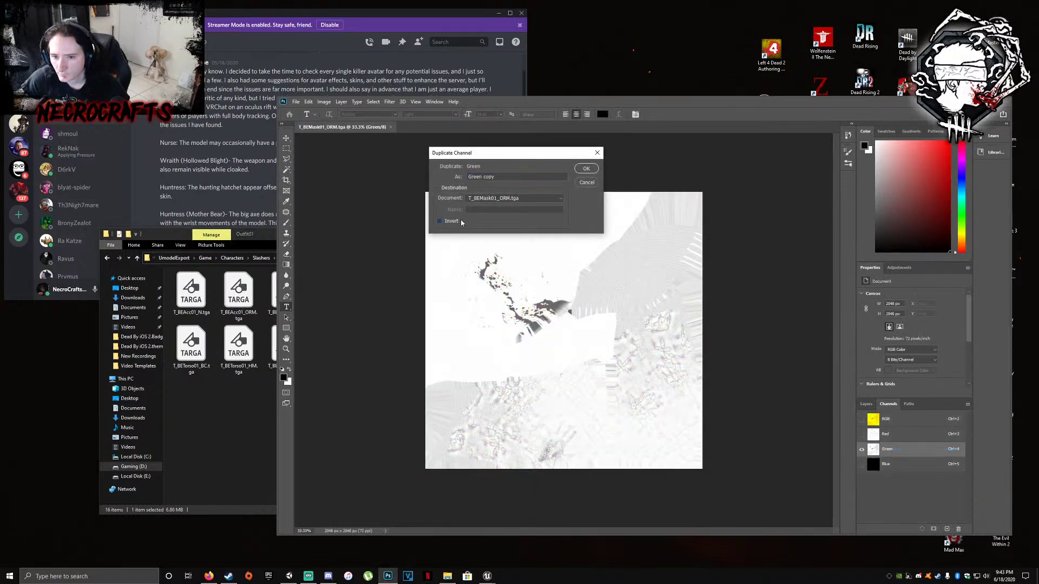
left_click(594, 169)
Start a Channel Mixer adjustment on the mask texture's RGB composite and set the Red output's red source to 0%
left_click(895, 420)
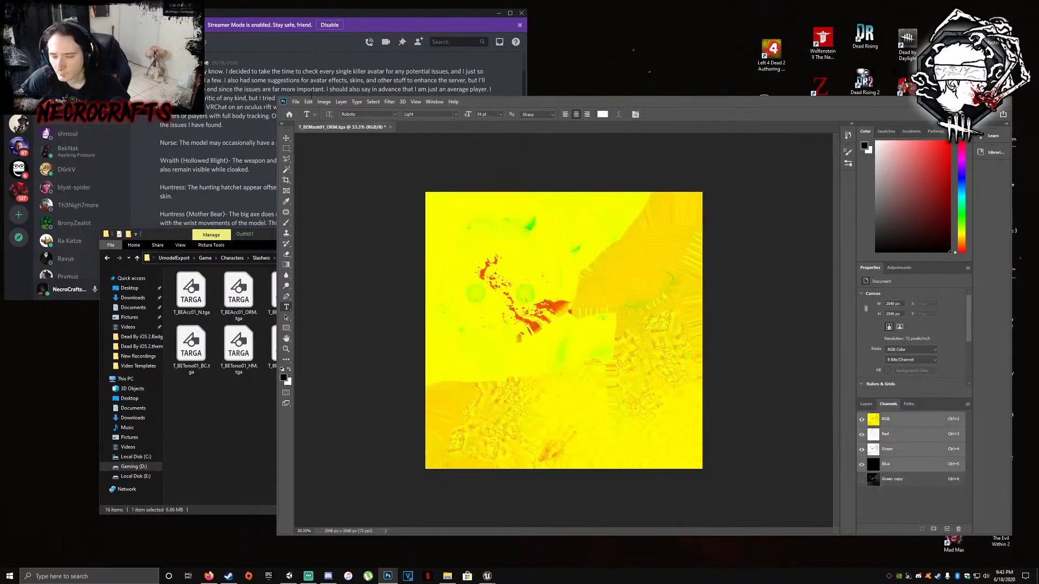
left_click(319, 102)
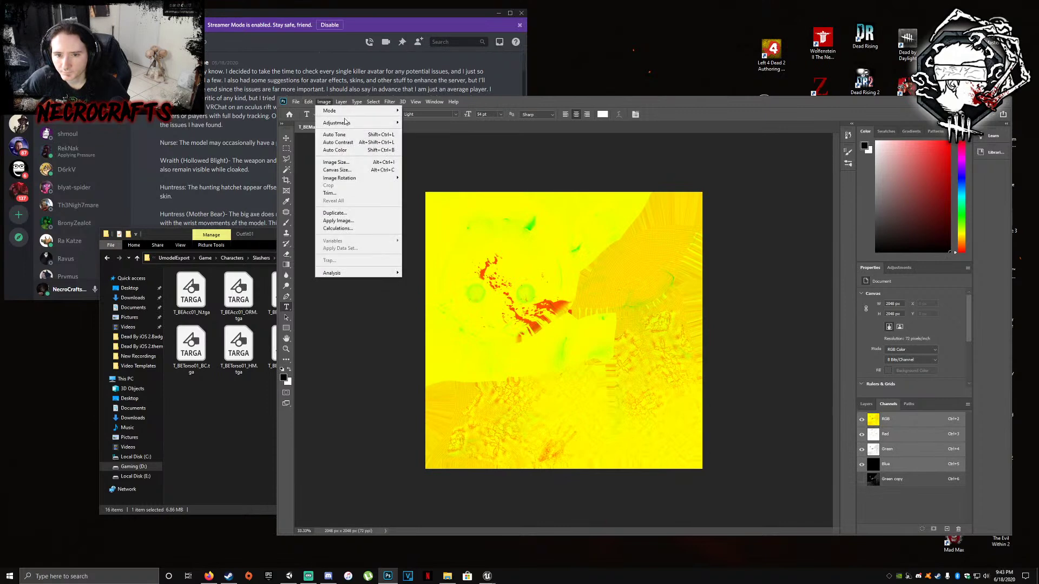
mouse_move(347, 124)
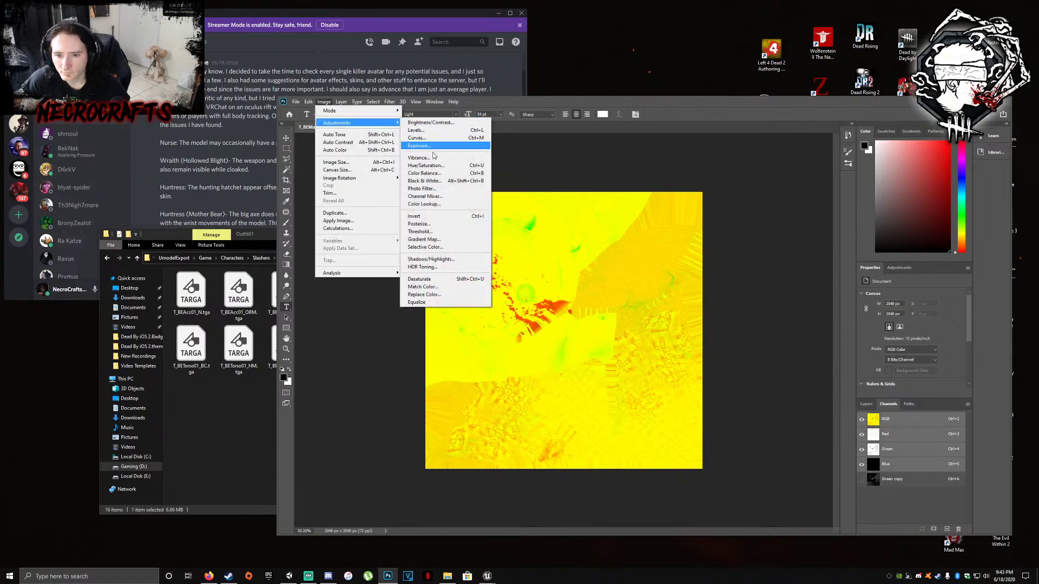
left_click(433, 196)
type("0")
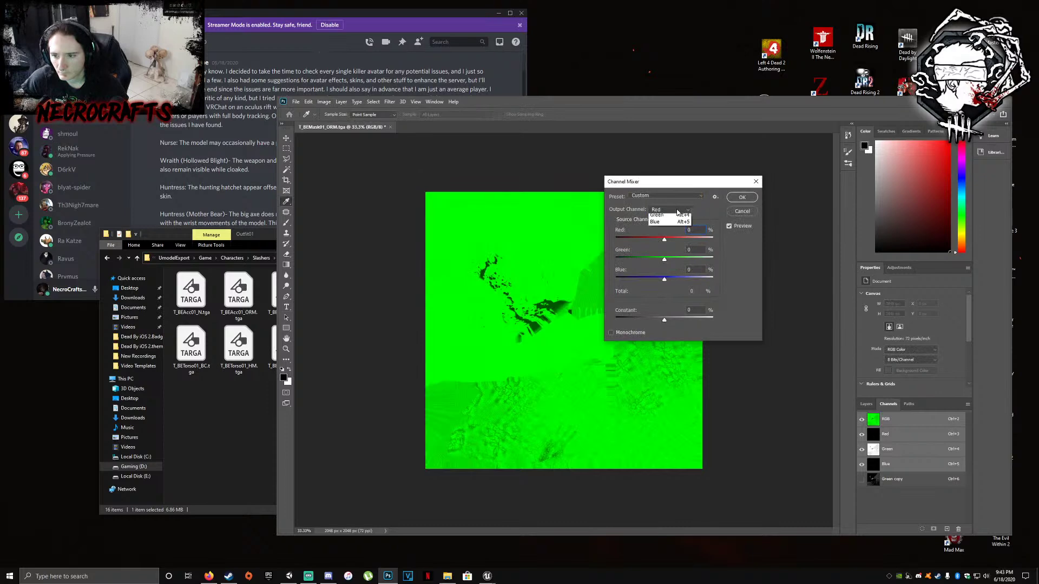
Set the mask texture's Green output to 100% red and 0% green and apply the Channel Mixer
left_click(671, 223)
type("0100")
key("Return")
key("t")
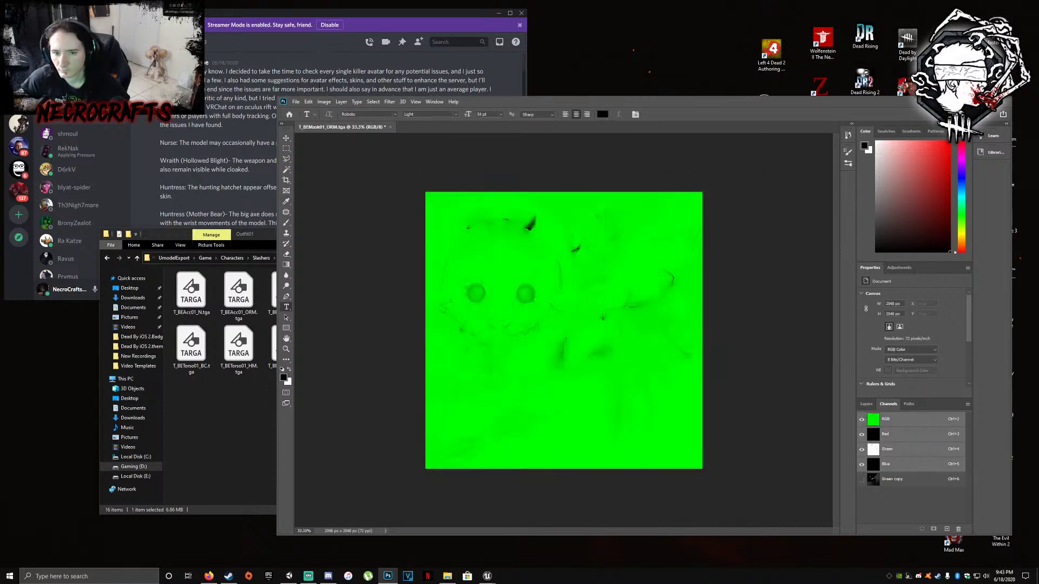
Save the converted T_BEMask01_ORM.tga and close it
left_click(297, 103)
left_click(312, 197)
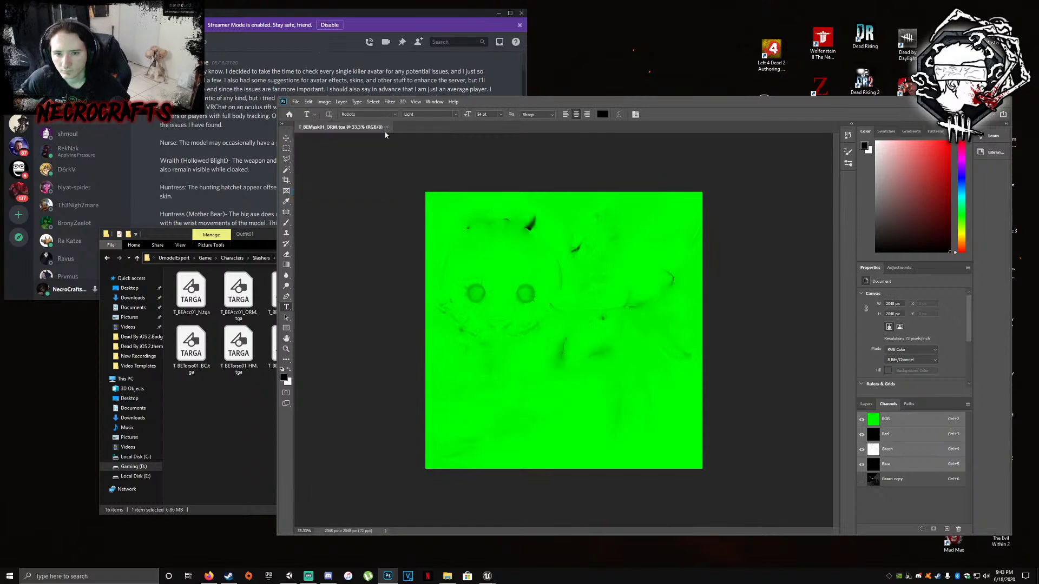
left_click(387, 127)
Reopen the saved T_BEMask01_ORM.tga in Photoshop to check its channels, and close it
left_click(238, 346)
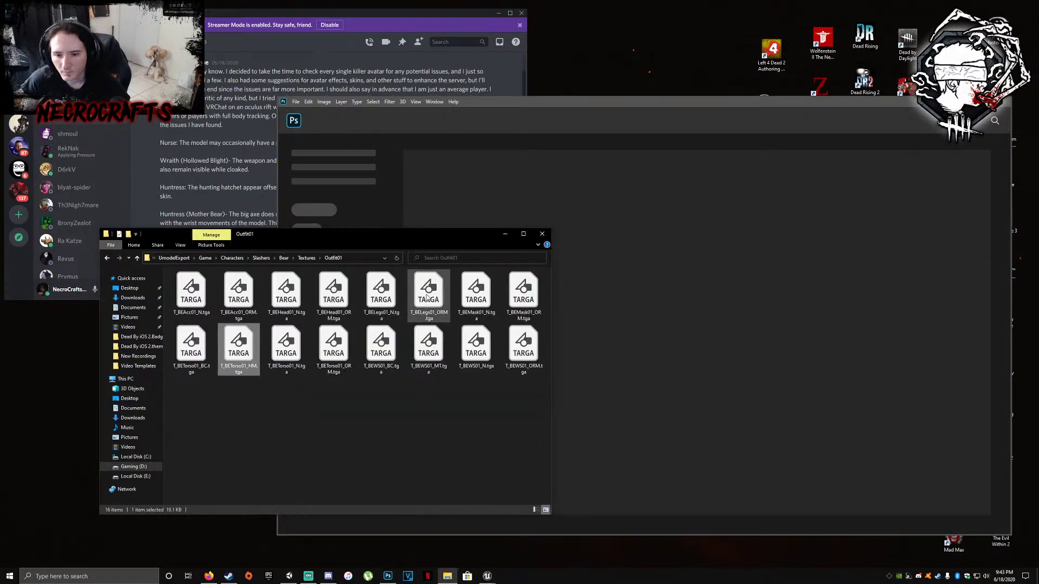
left_click(493, 292)
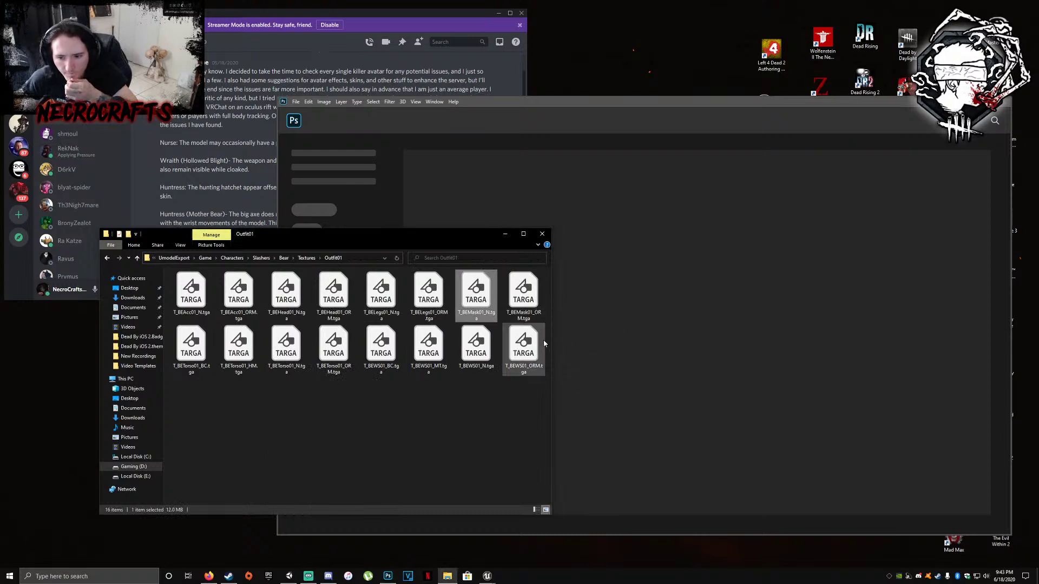
left_click(513, 306)
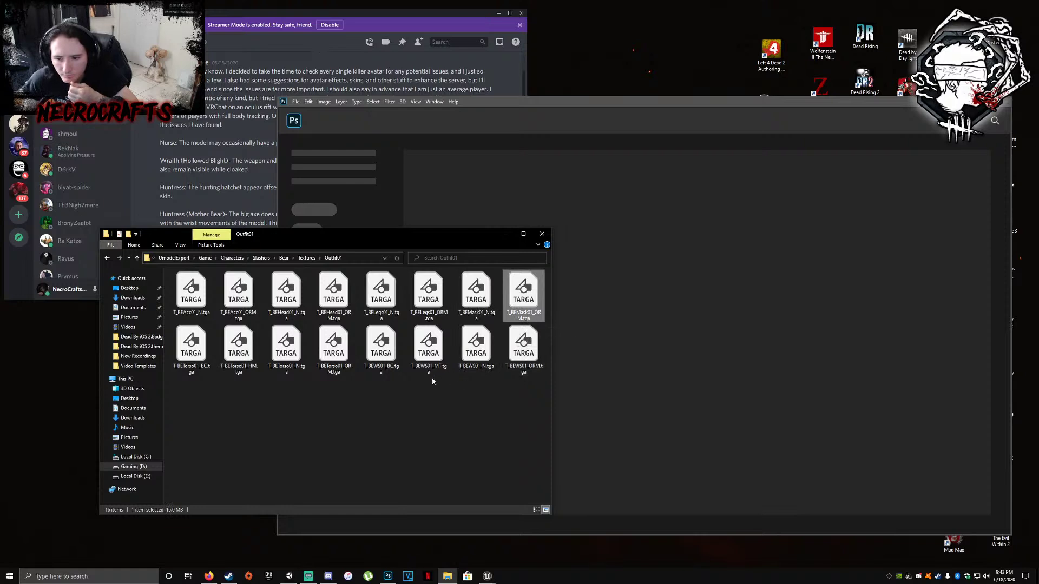
double_click(520, 292)
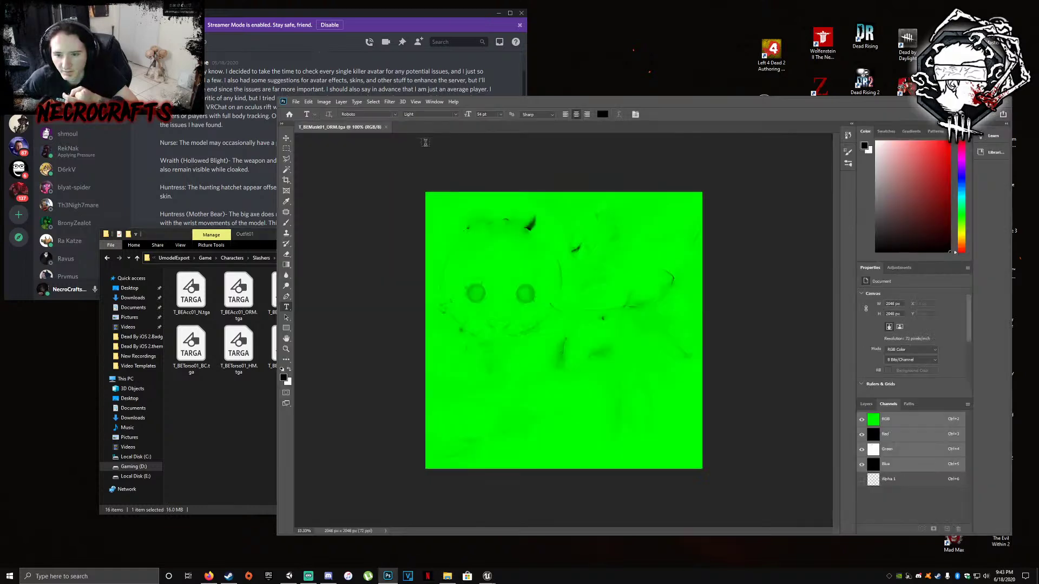
left_click(387, 128)
Delete T_BETorso01_BC.tga and T_BETorso01_HM.tga from the Outfit01 texture folder
left_click(191, 346)
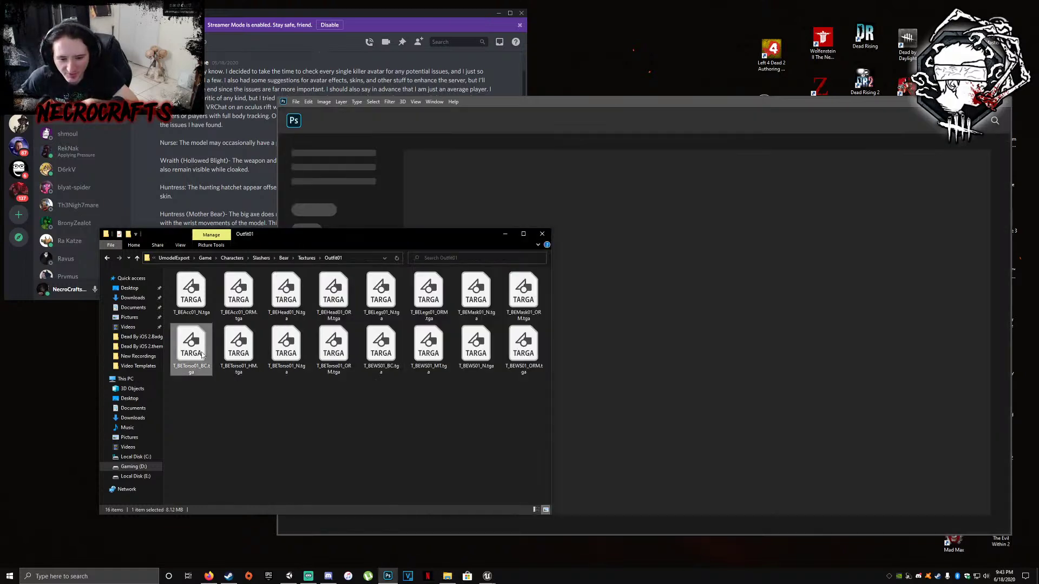
right_click(209, 351)
left_click(229, 515)
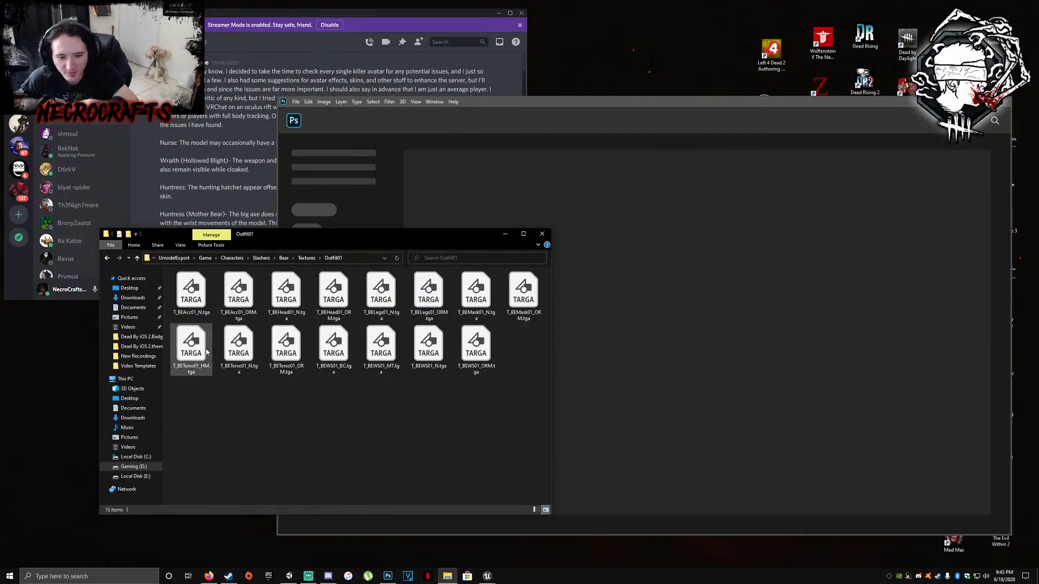
right_click(196, 350)
left_click(216, 516)
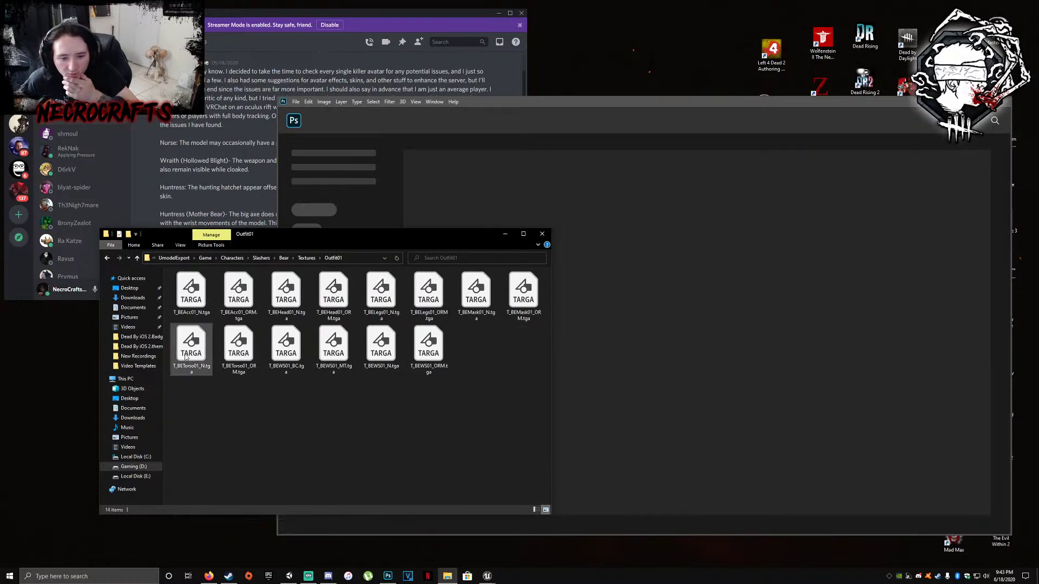
Open T_BETorso01_N.tga in Photoshop
left_click_drag(188, 354, 792, 371)
right_click(888, 449)
left_click(902, 454)
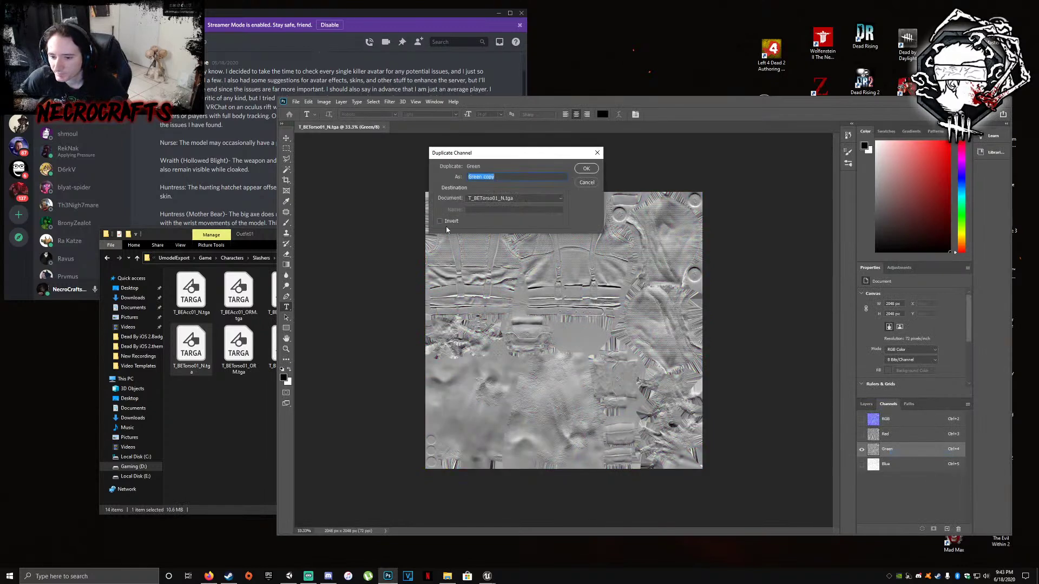
left_click(586, 183)
left_click(903, 464)
Invert the green channel of T_BETorso01_N.tga, and save and close the file
left_click(896, 453)
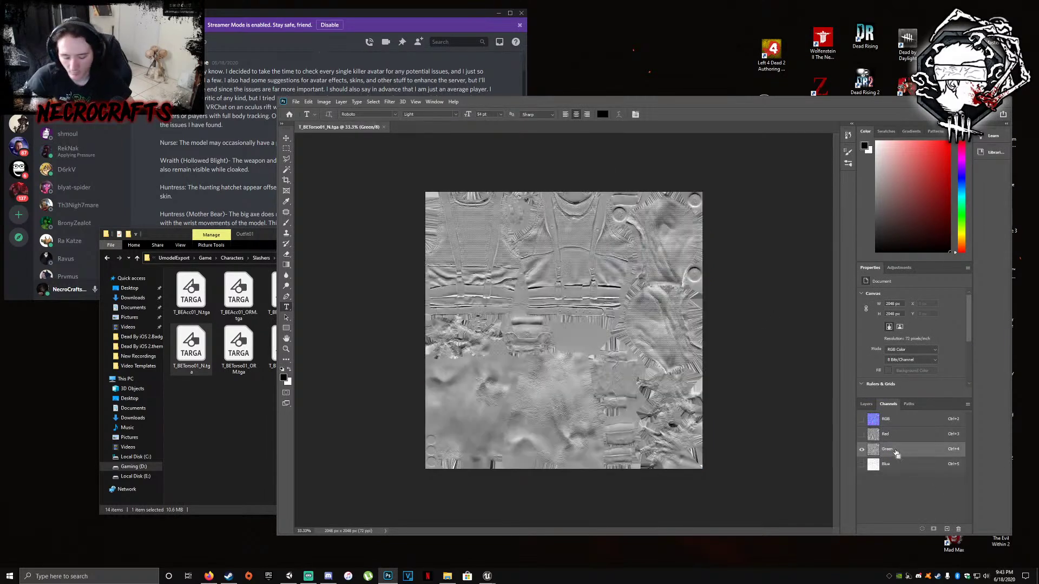
key("ctrl+i")
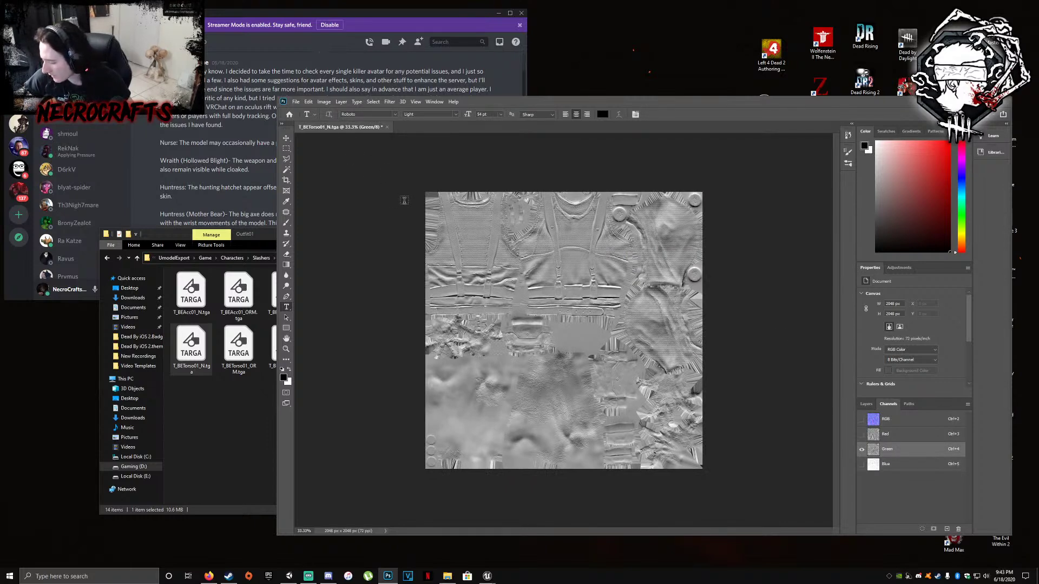
left_click(296, 102)
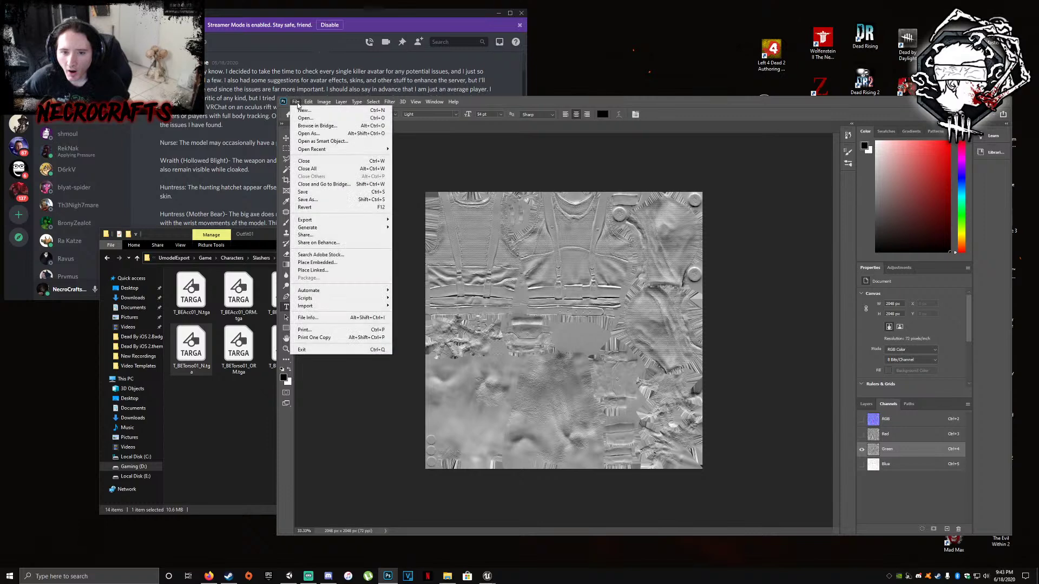
left_click(323, 192)
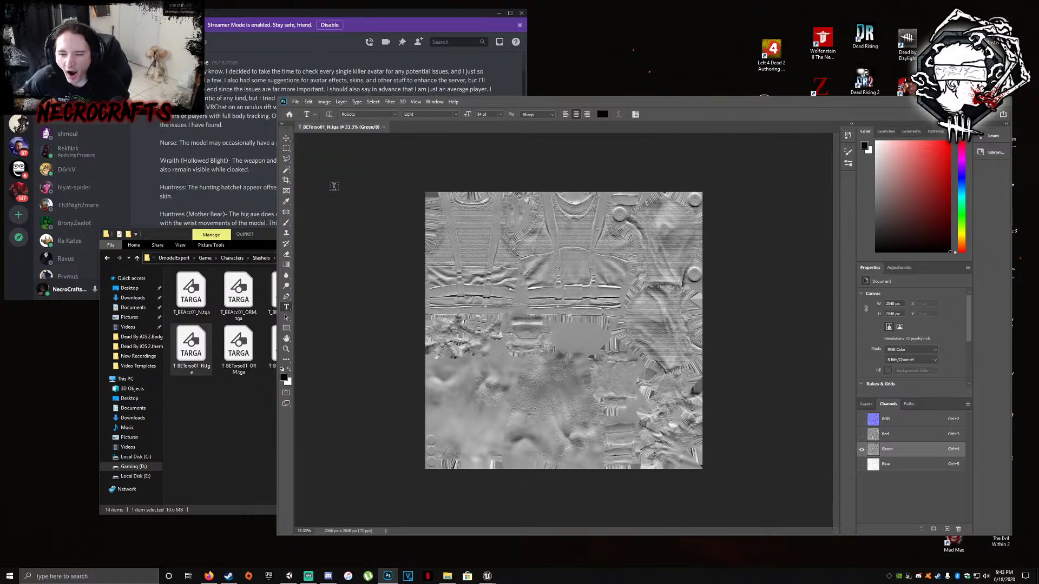
left_click(384, 128)
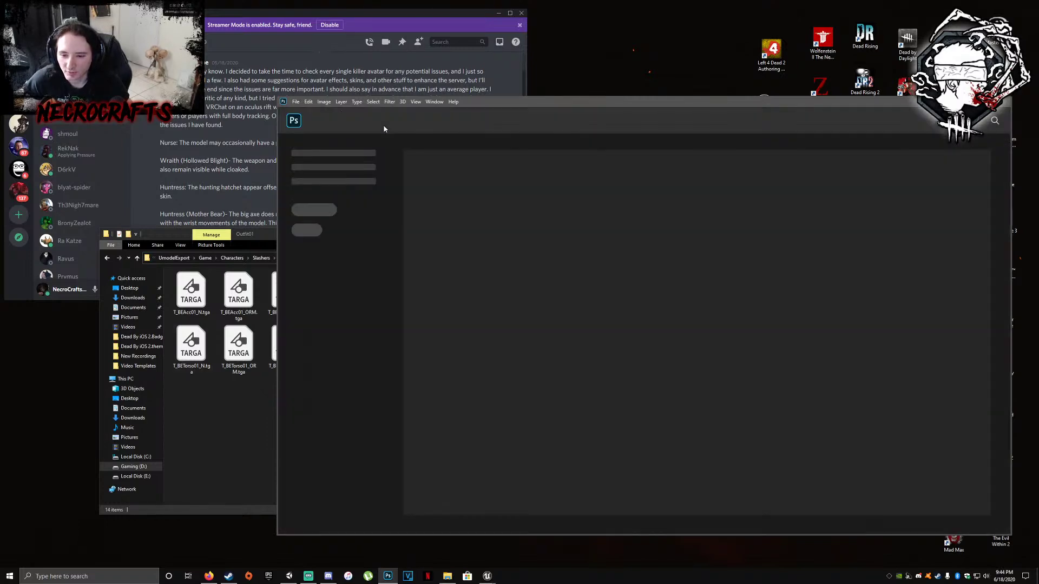
Open T_BETorso01_ORM.tga in Photoshop and duplicate its green channel as an inverted Green copy
left_click(191, 346)
left_click_drag(239, 347, 623, 352)
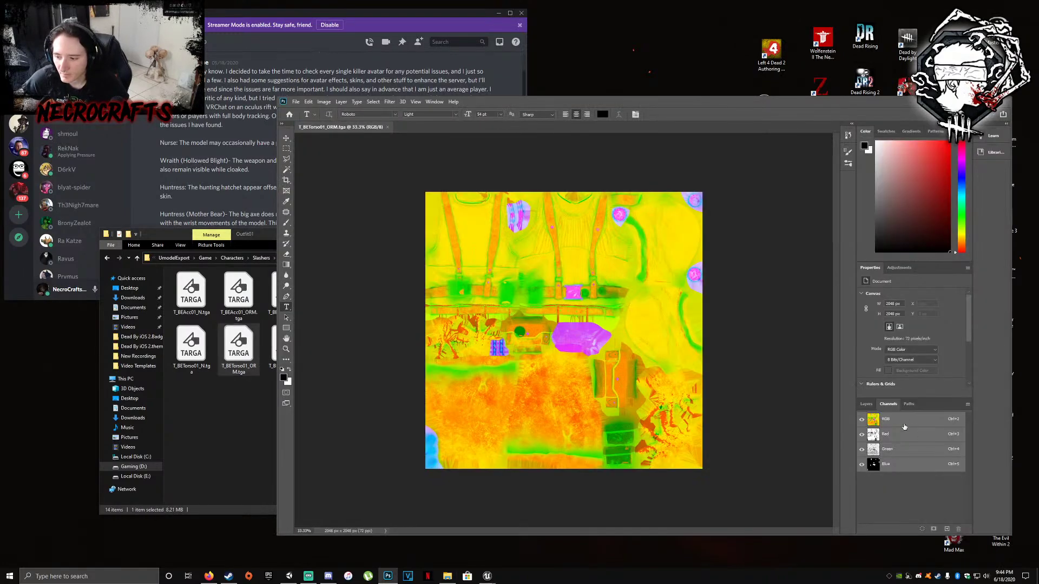
left_click(894, 451)
right_click(894, 451)
left_click(920, 458)
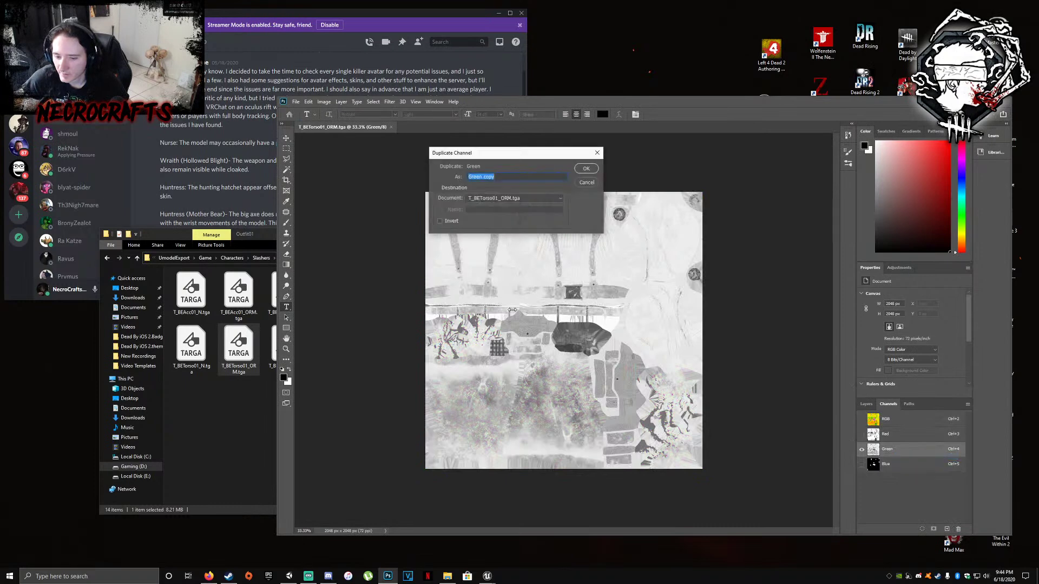
left_click(586, 172)
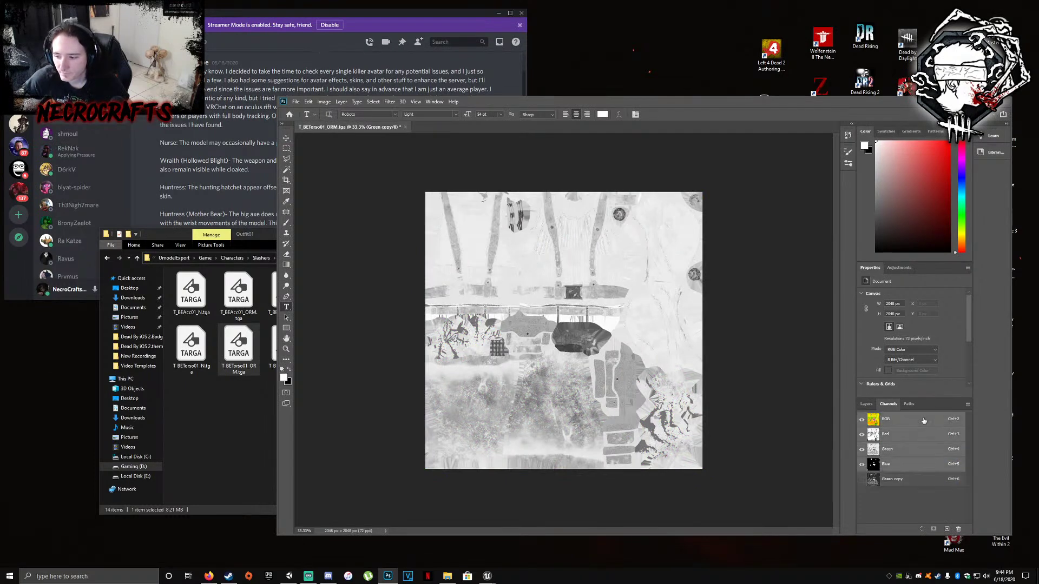
Start a Channel Mixer adjustment on the torso texture's RGB composite and set the Red output's red source to 0%
left_click(925, 421)
left_click(324, 102)
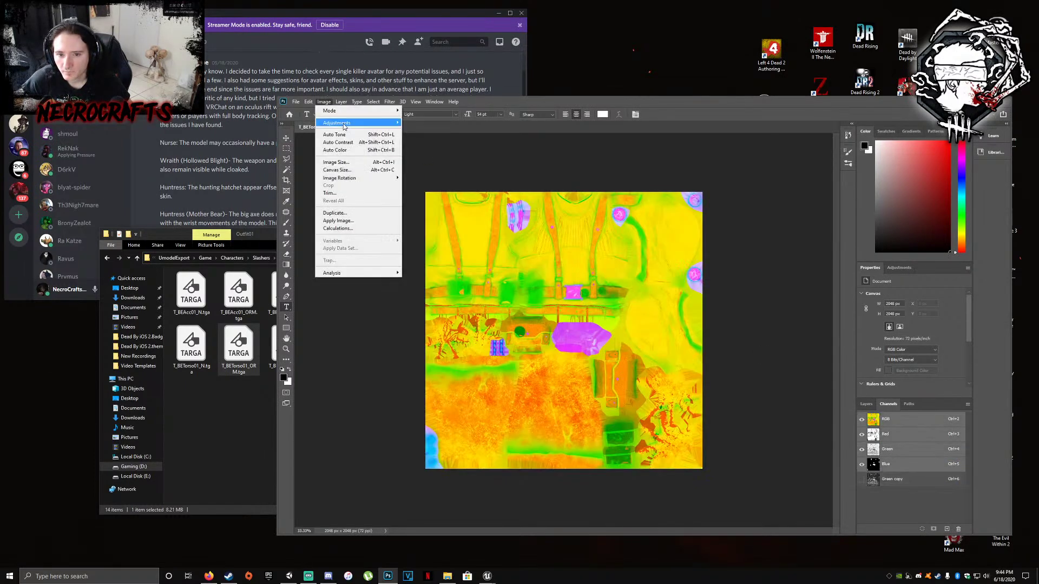
mouse_move(347, 123)
left_click(426, 196)
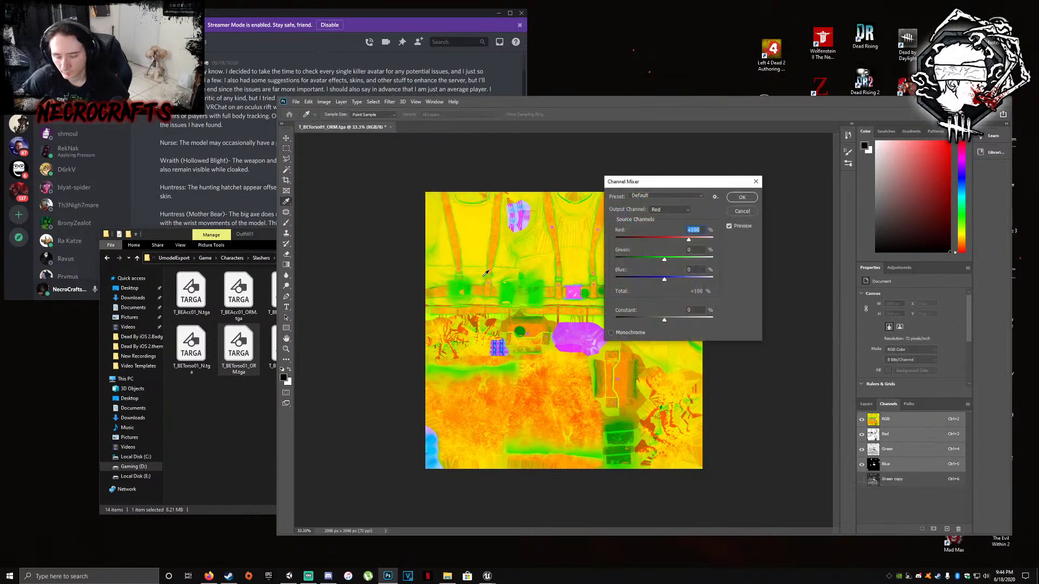
type("0")
Set the torso texture's Green output to 0% green and 100% red and apply the Channel Mixer
left_click(679, 210)
left_click(679, 225)
type("0")
left_click(698, 230)
type("100")
left_click(742, 197)
key("t")
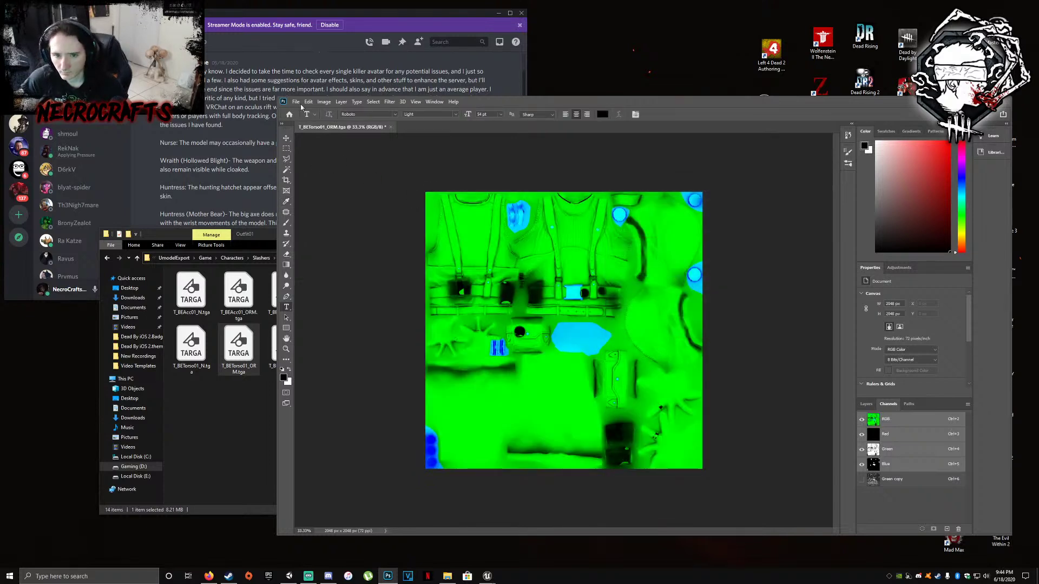
Save T_BETorso01_ORM.tga and close it
left_click(296, 101)
left_click(314, 195)
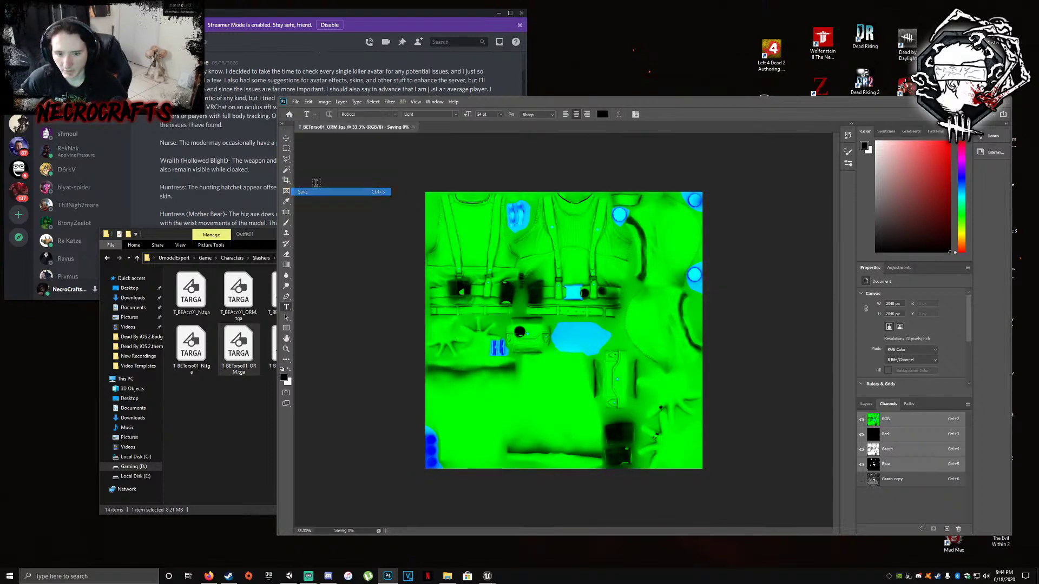
left_click(387, 127)
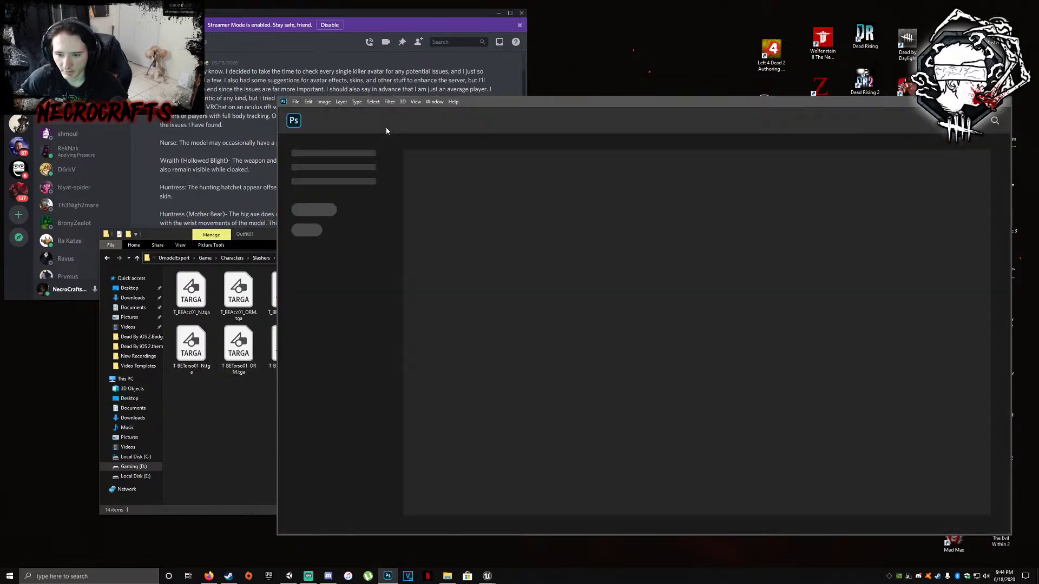
Delete T_BEWS01_BC.tga from the Outfit01 texture folder
left_click(236, 356)
left_click(286, 346)
right_click(288, 344)
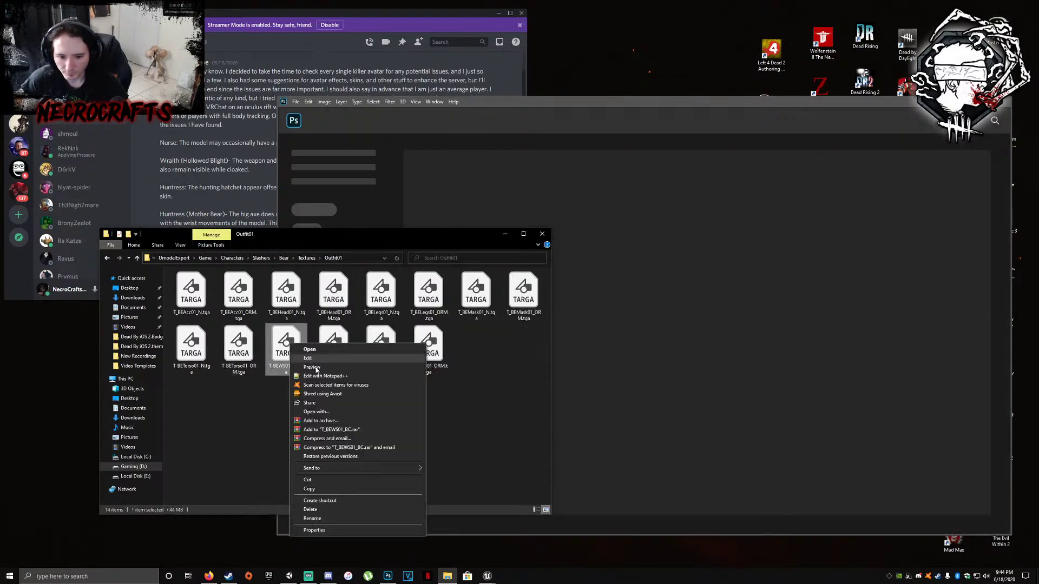
left_click(312, 512)
Open T_BEWS01_MT.tga in Photoshop to check it, close it, and delete the file from the Outfit01 folder
left_click(287, 347)
right_click(286, 349)
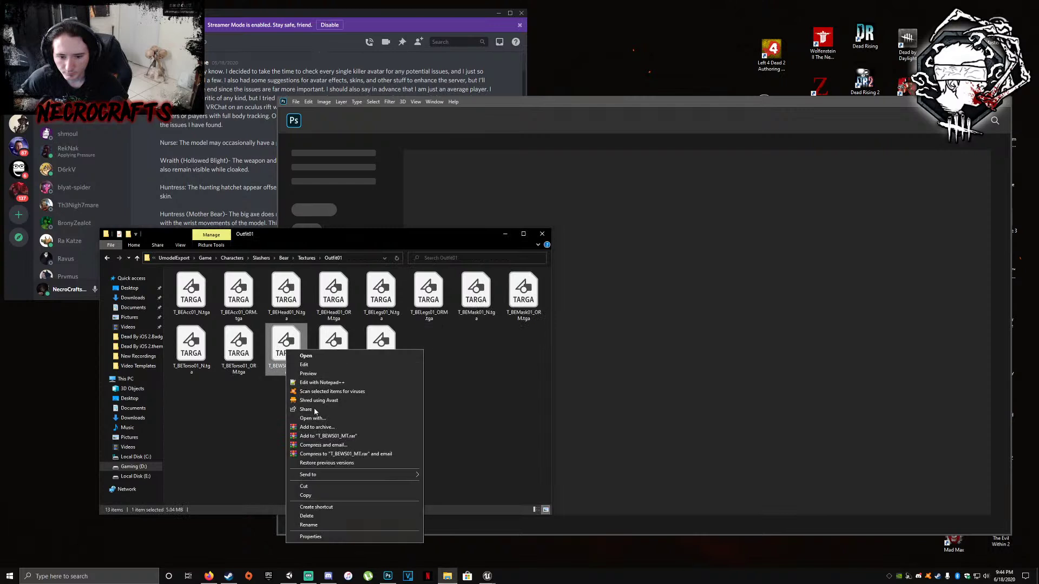
left_click(277, 342)
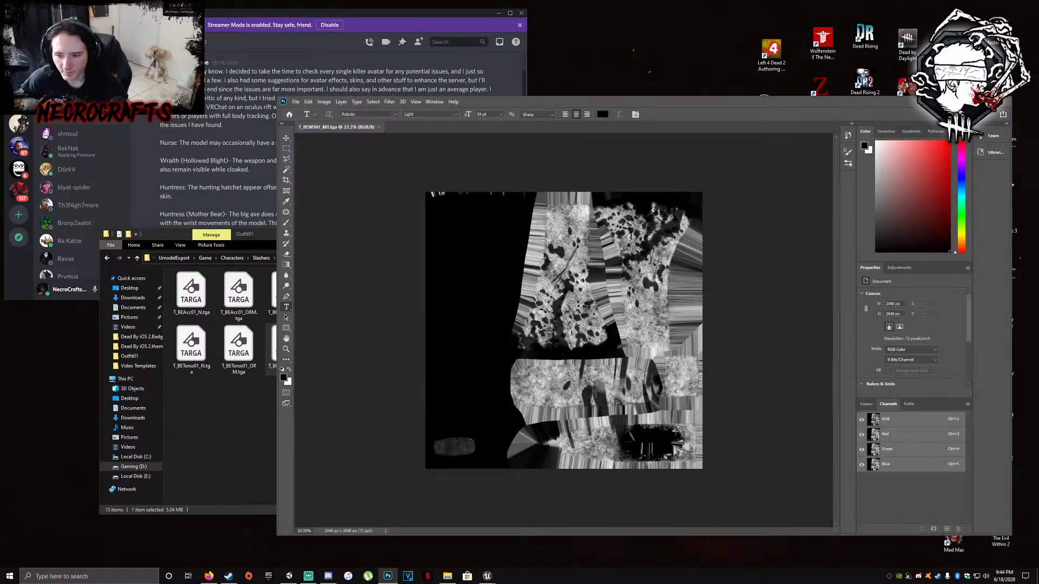
left_click(379, 127)
left_click(273, 350)
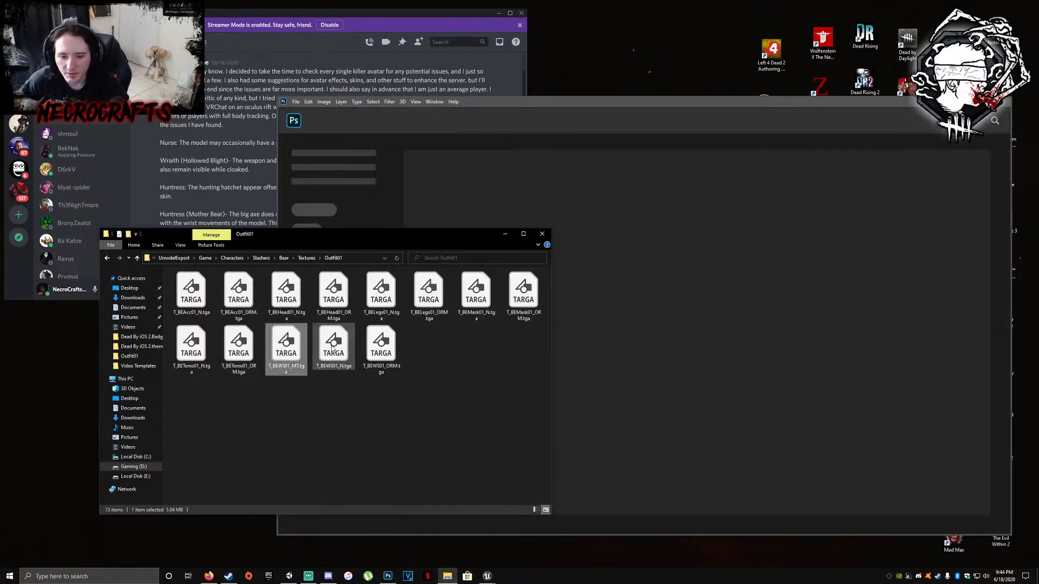
right_click(285, 354)
left_click(325, 513)
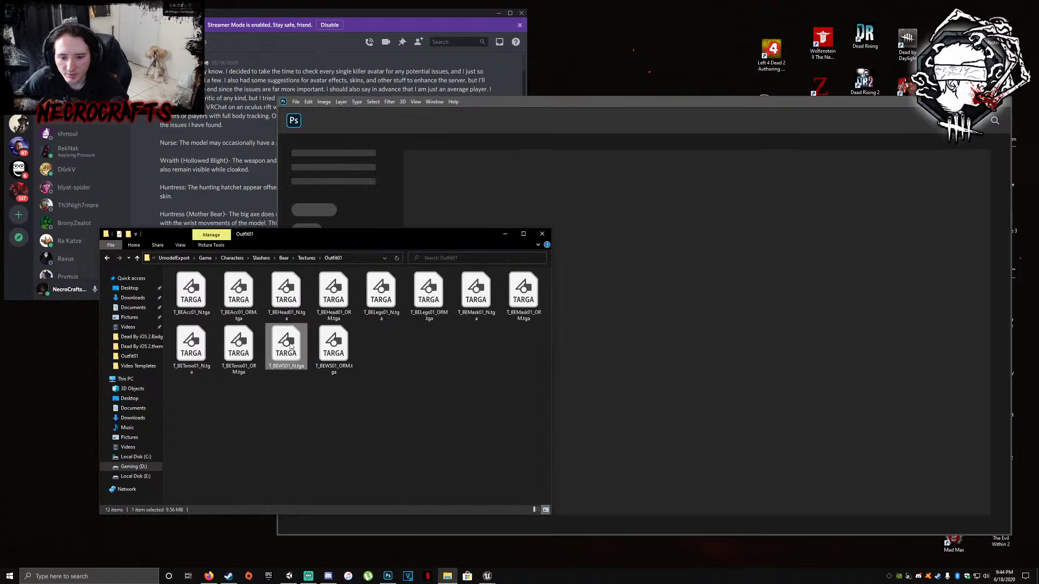
Open T_BEWS01_N.tga in Photoshop, invert its green channel, and save and close the file
left_click(724, 366)
left_click(888, 451)
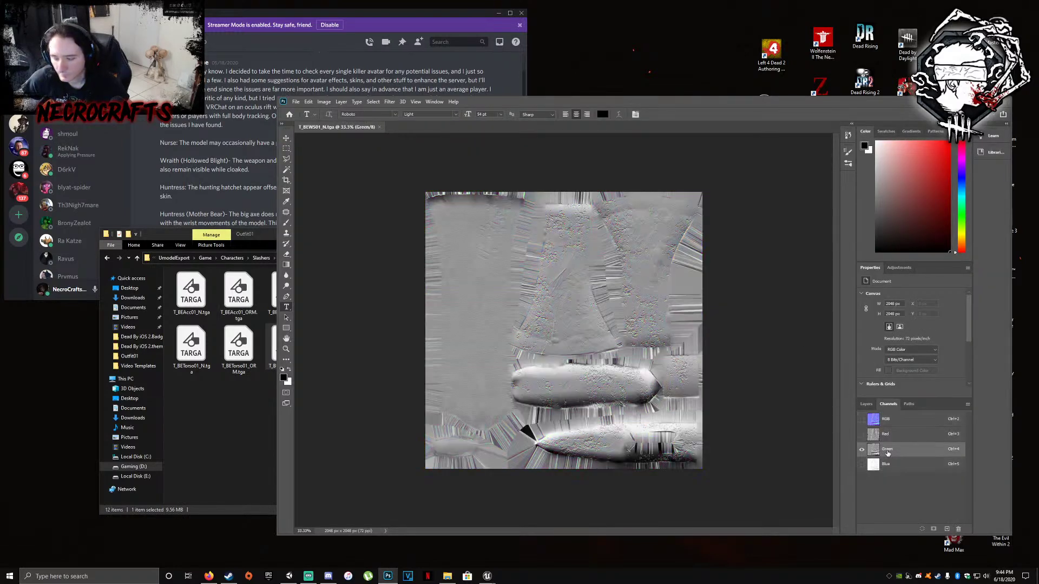
left_click(296, 101)
left_click(310, 191)
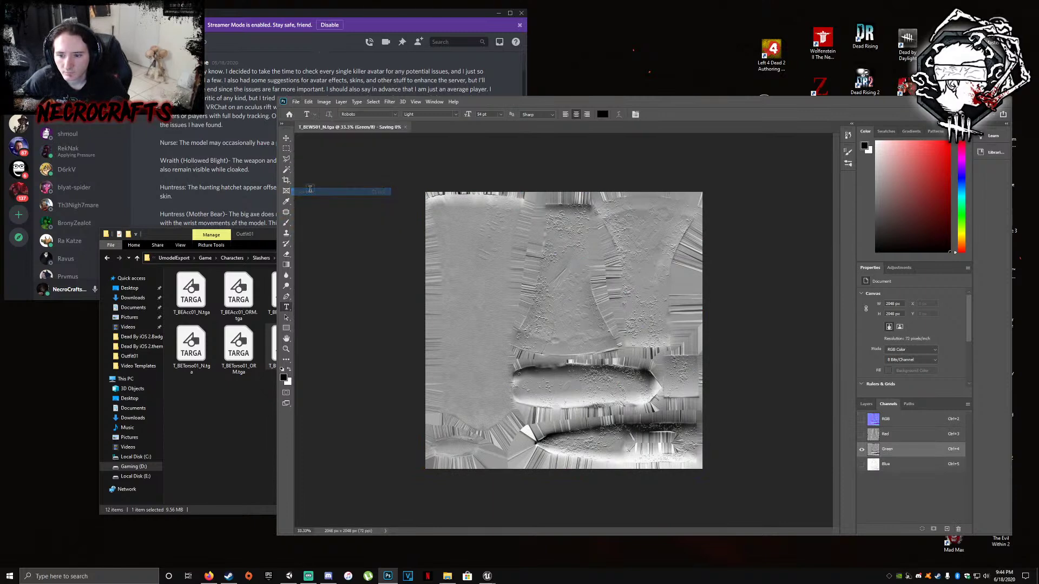
left_click(381, 128)
Open T_BEWS01_ORM.tga in Photoshop and duplicate its green channel as Green copy
key("alt+Tab")
double_click(325, 352)
left_click(887, 449)
right_click(899, 452)
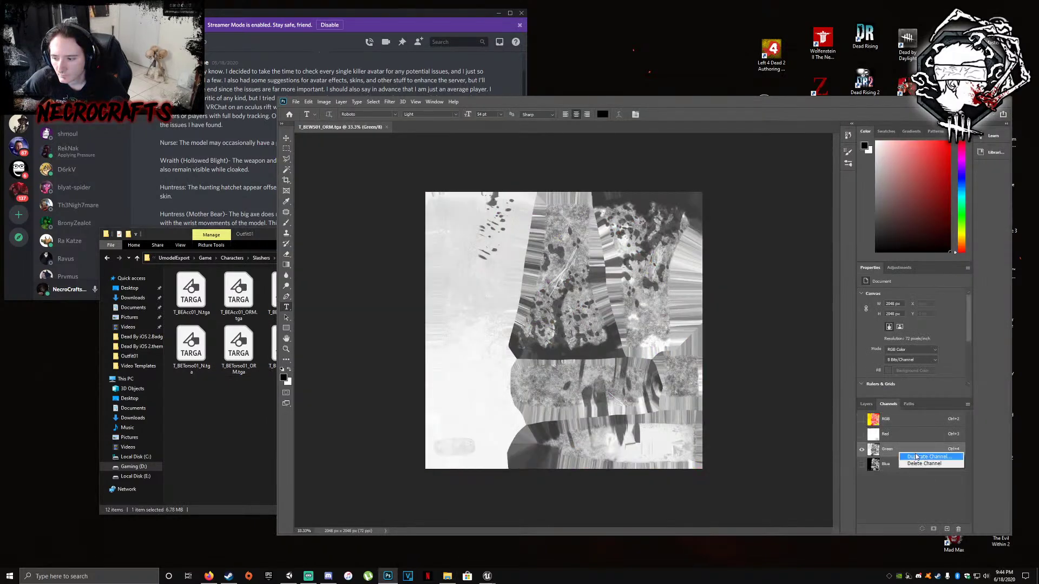
left_click(916, 457)
key("Return")
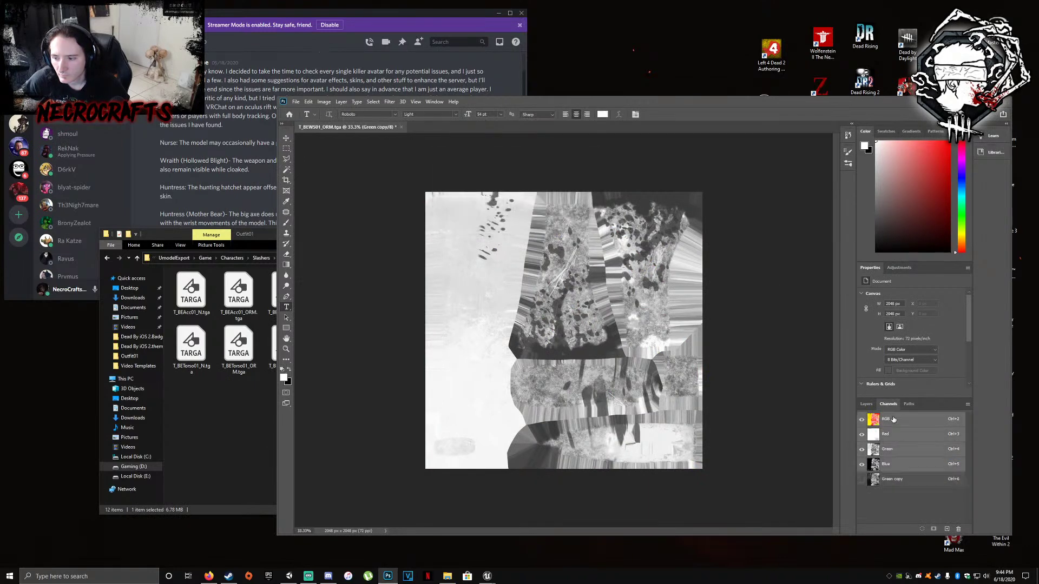
Start a Channel Mixer adjustment on the RGB composite of T_BEWS01_ORM.tga and set the Red output's red source to 0%
left_click(902, 425)
left_click(323, 102)
mouse_move(357, 127)
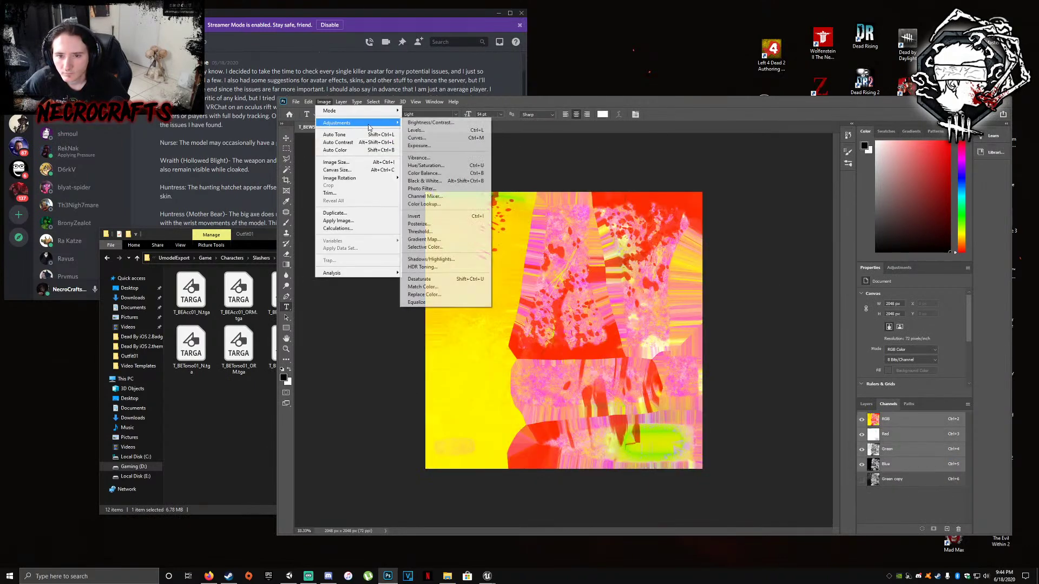
left_click(439, 200)
type("0")
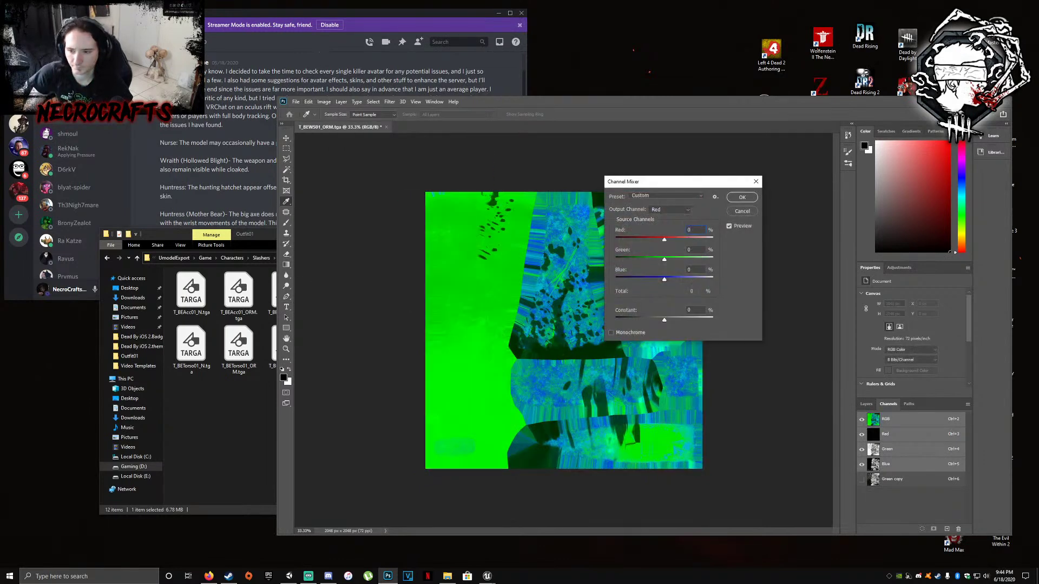
Set the Green output of T_BEWS01_ORM.tga to 0% green and 100% red, and apply the Channel Mixer
left_click(669, 209)
left_click(667, 219)
double_click(698, 249)
type("0100")
left_click(742, 197)
Save and close T_BEWS01_ORM.tga, and minimize Photoshop to get back to File Explorer
left_click(296, 102)
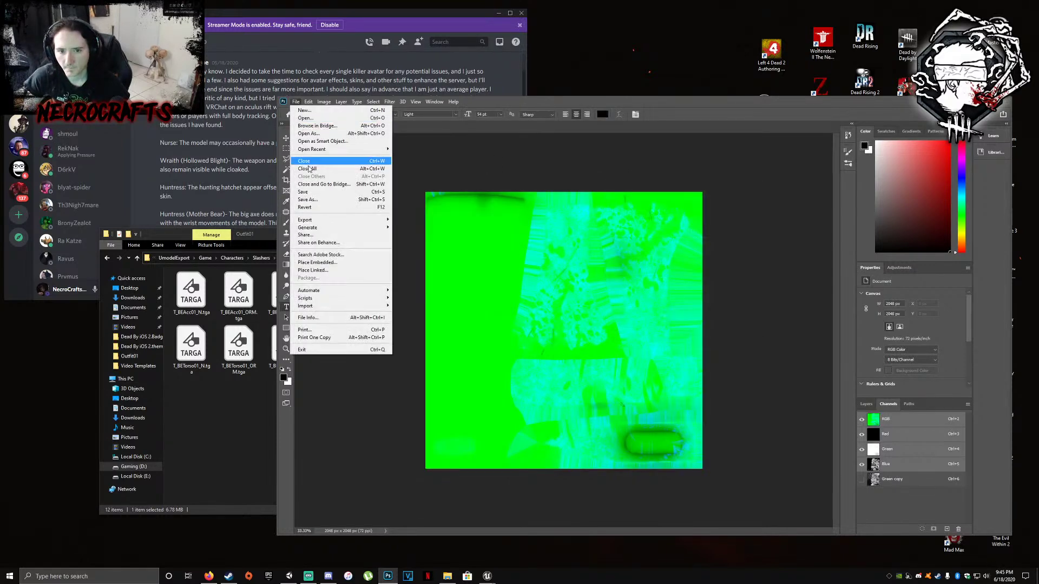
left_click(307, 200)
left_click(383, 127)
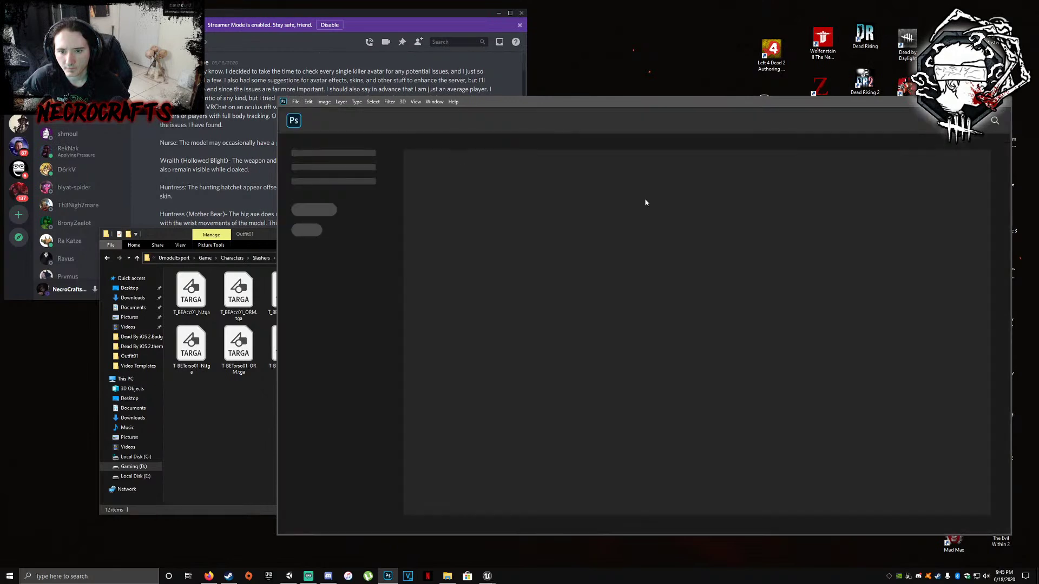
left_click(954, 102)
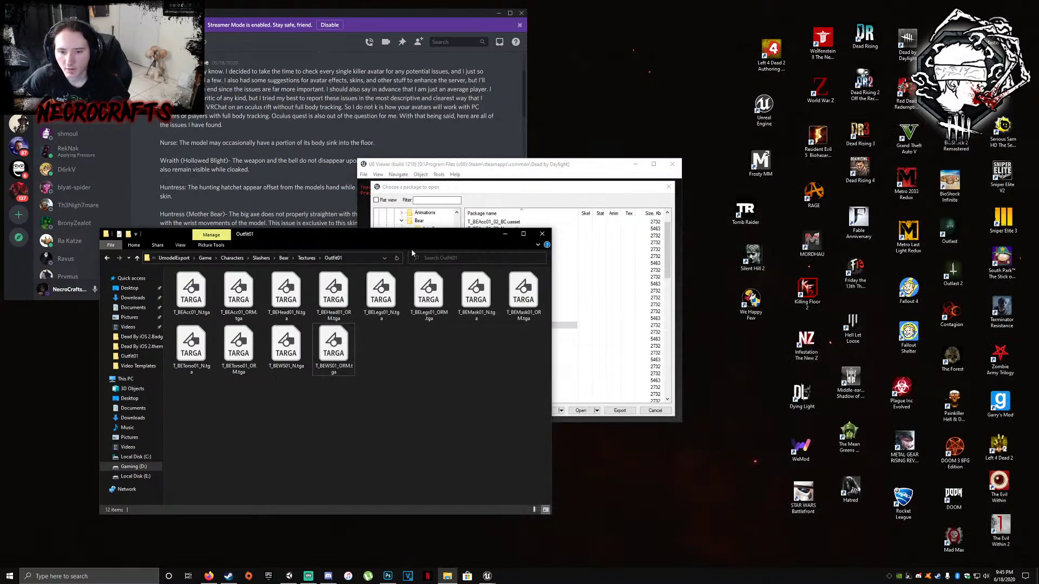
Go to the Outfit01 texture folder inside Bear's Weapons folder
left_click_drag(407, 234, 650, 231)
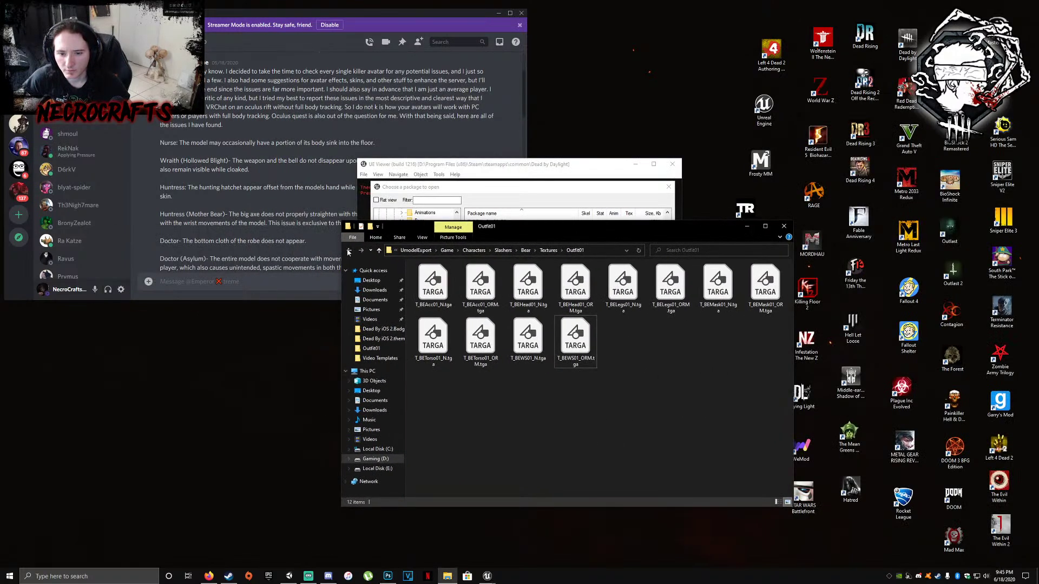
left_click(349, 251)
left_click(349, 251)
double_click(439, 284)
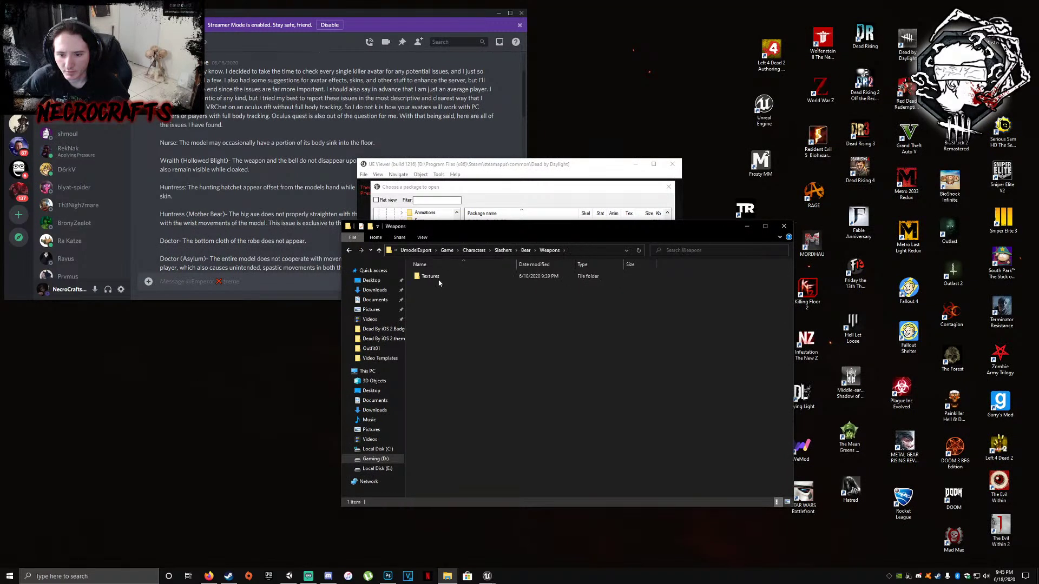
double_click(439, 281)
double_click(440, 281)
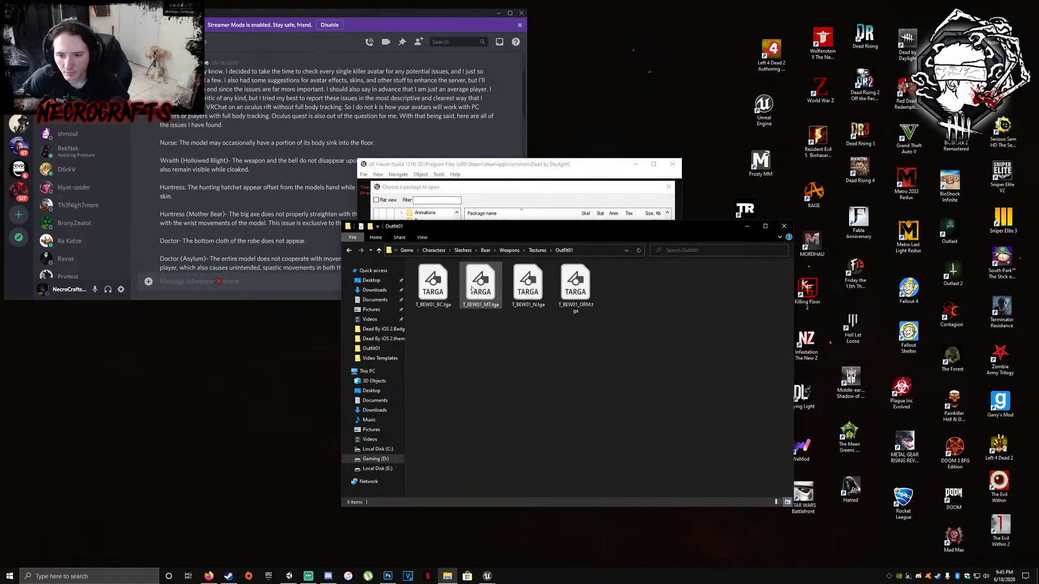
Delete T_BEW01_BC.tga and T_BEW01_MT.tga from the weapon's Outfit01 folder
right_click(436, 290)
left_click(455, 460)
right_click(450, 298)
left_click(480, 464)
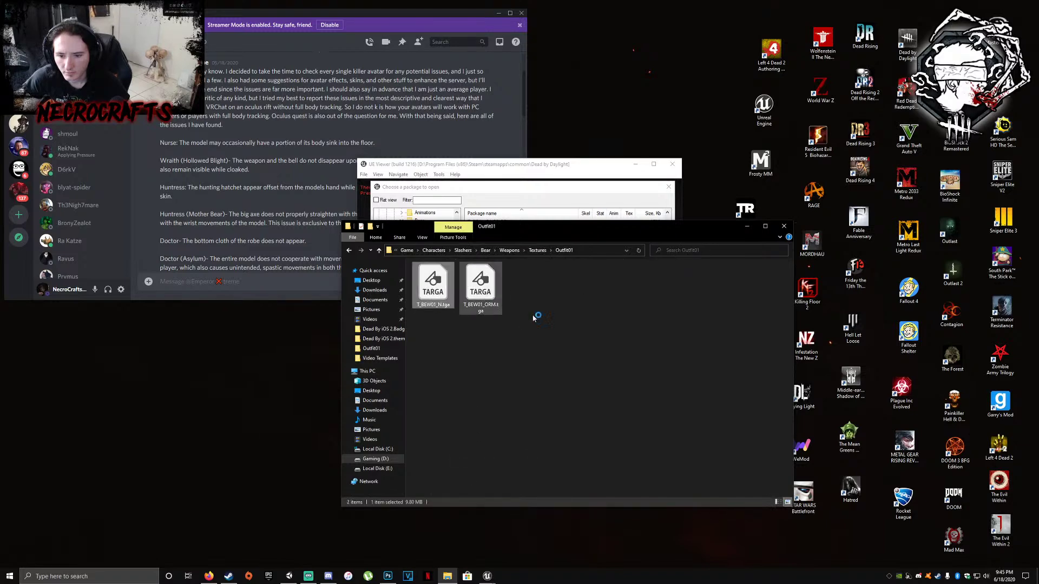
Open T_BEW01_N.tga in Photoshop, invert its green channel, and save and close the file
double_click(485, 295)
left_click(888, 449)
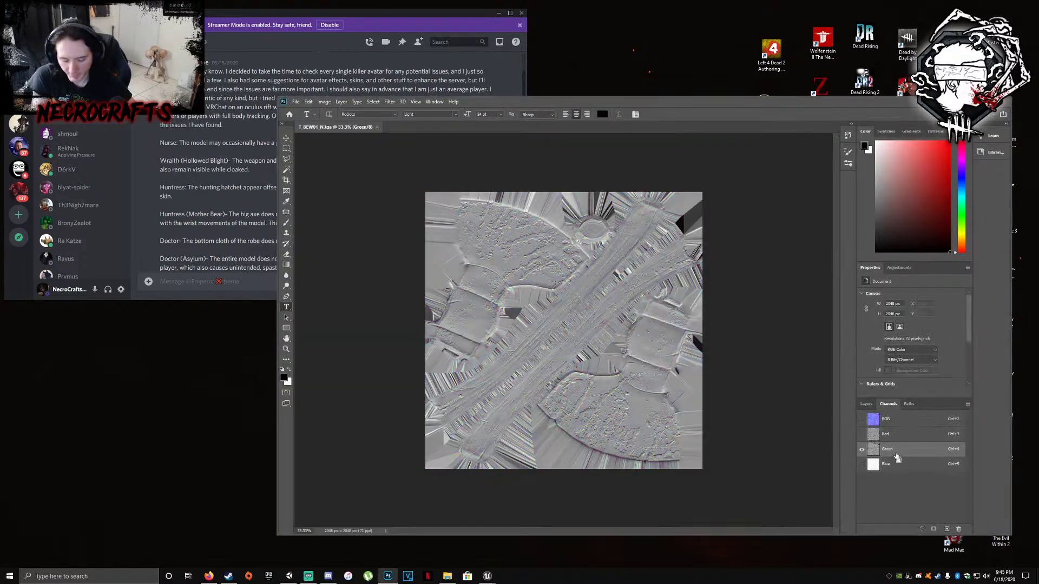
left_click(296, 102)
left_click(317, 198)
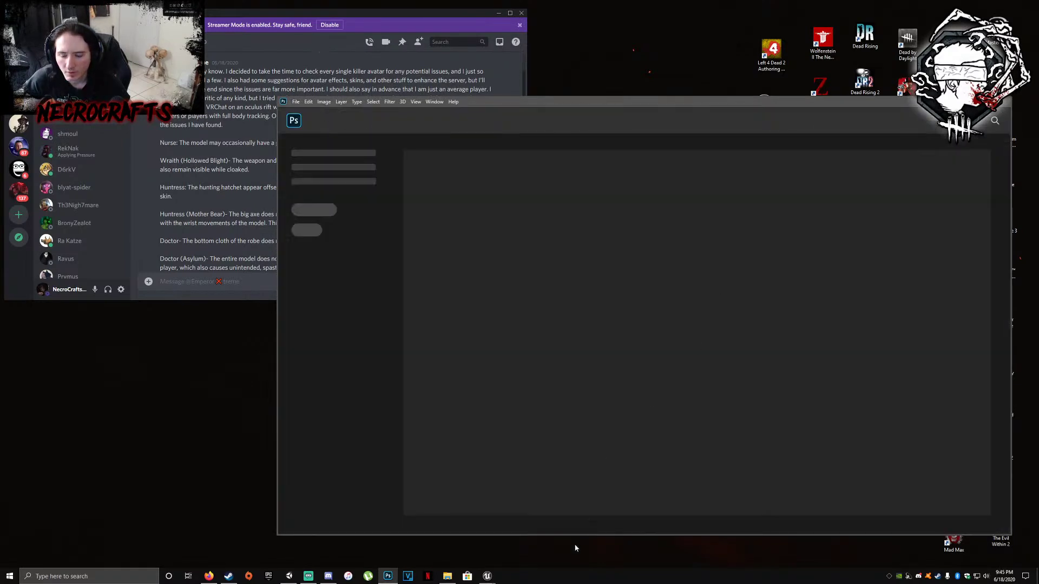
Open T_BEW01_ORM.tga in Photoshop and duplicate its green channel as an inverted Green copy
left_click(447, 576)
left_click_drag(480, 285, 900, 341)
left_click(901, 450)
right_click(902, 455)
left_click(920, 455)
left_click(442, 221)
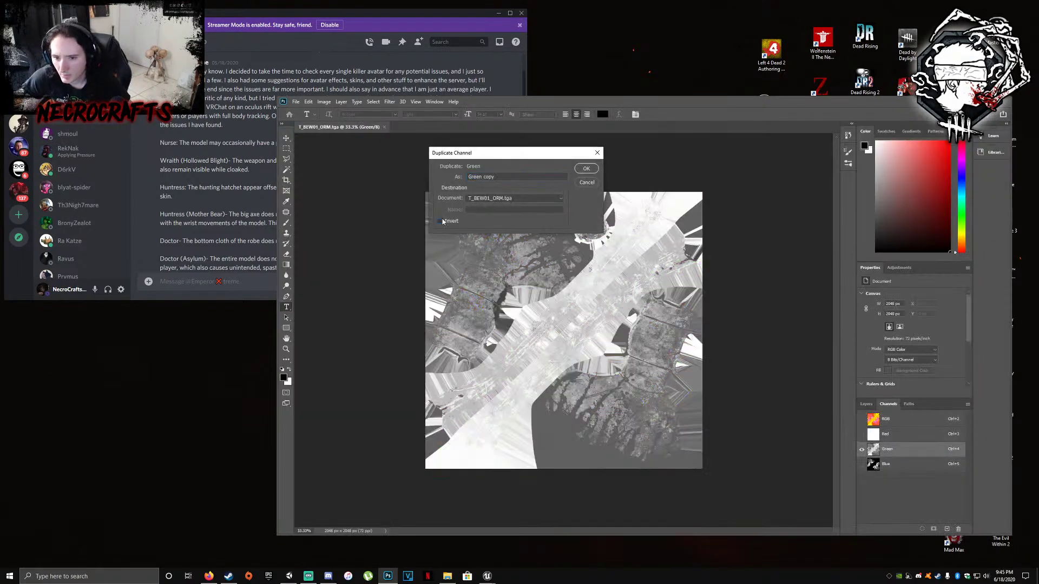
left_click(586, 170)
Start a Channel Mixer adjustment on the RGB composite of T_BEW01_ORM.tga and set the Red output's red source to 0%
left_click(901, 423)
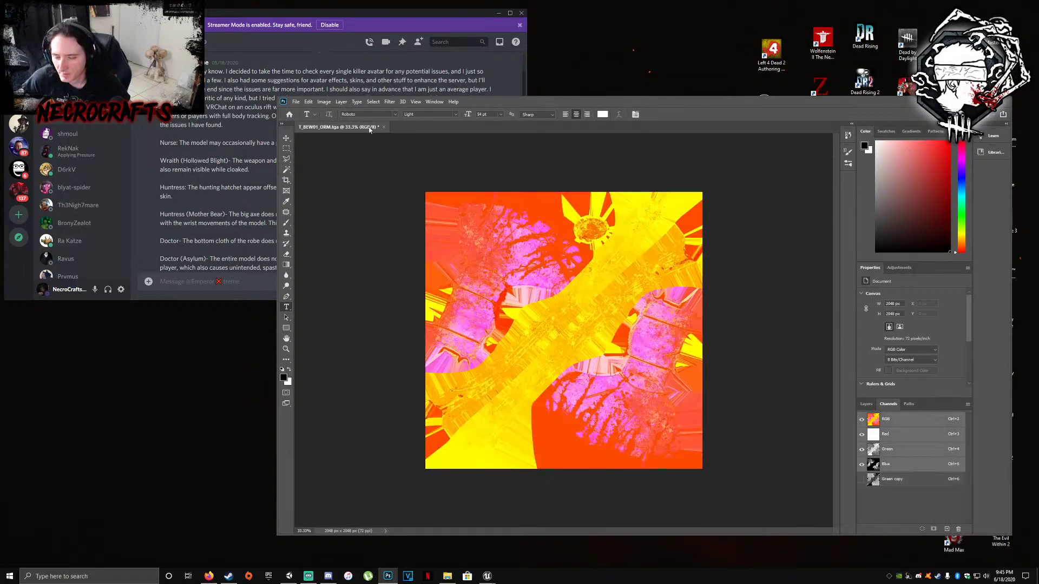
left_click(324, 102)
mouse_move(342, 123)
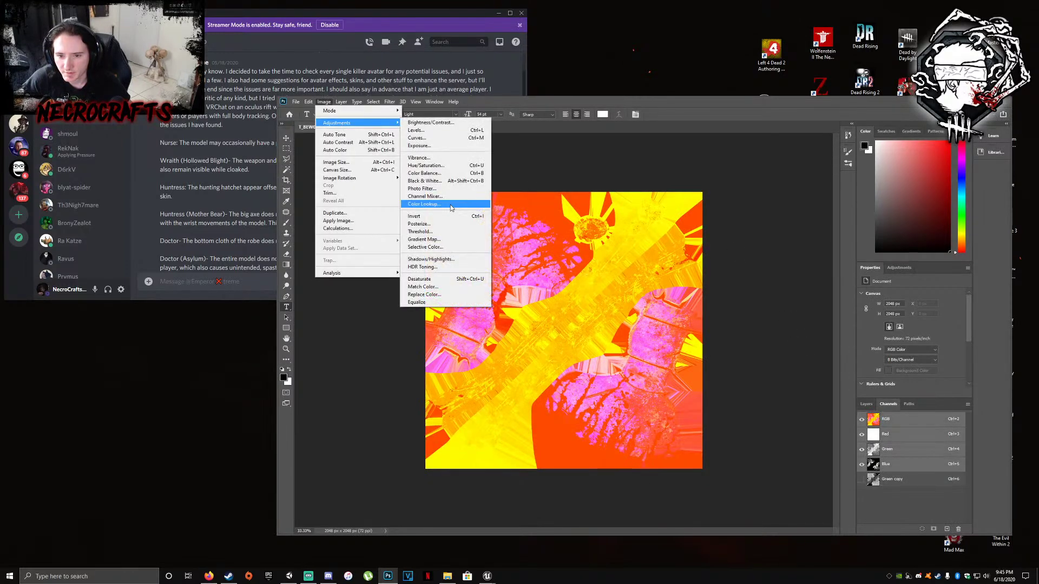
left_click(440, 197)
type("0")
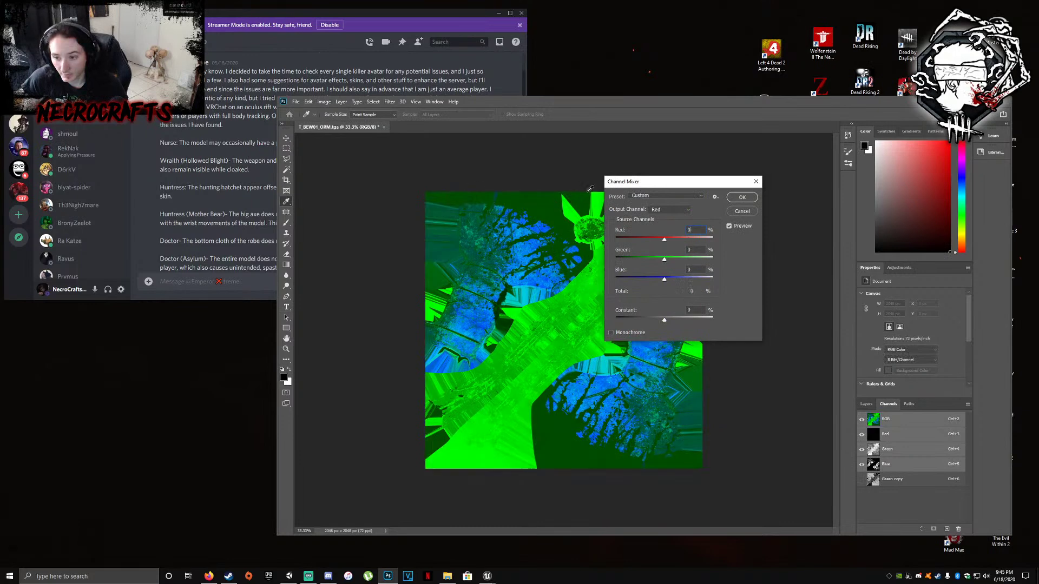
Set the Green output of T_BEW01_ORM.tga to 0% green and 100% red, and apply the Channel Mixer
left_click(665, 210)
left_click(666, 217)
double_click(690, 250)
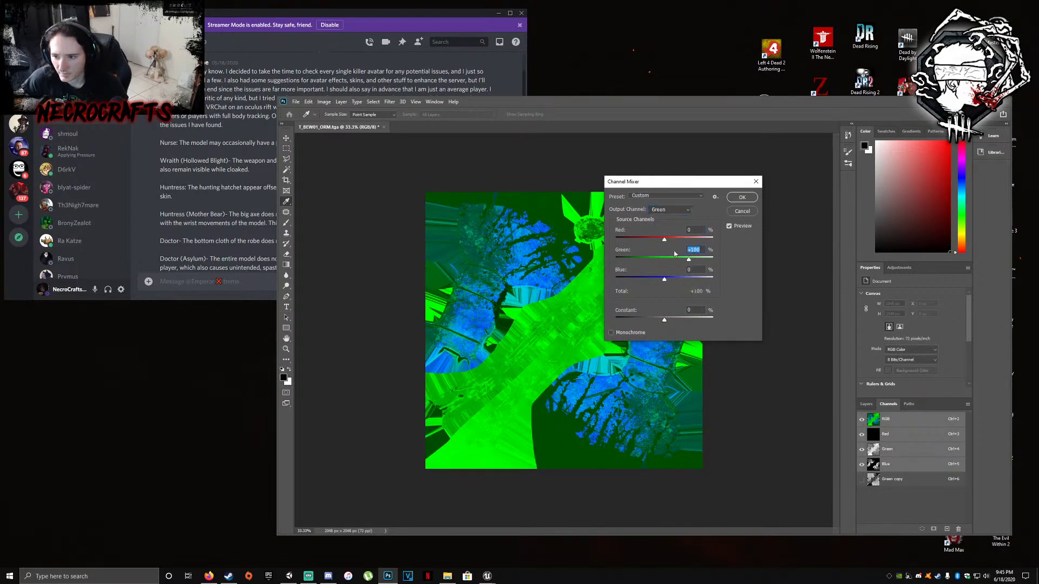
type("0")
type("100")
left_click(742, 197)
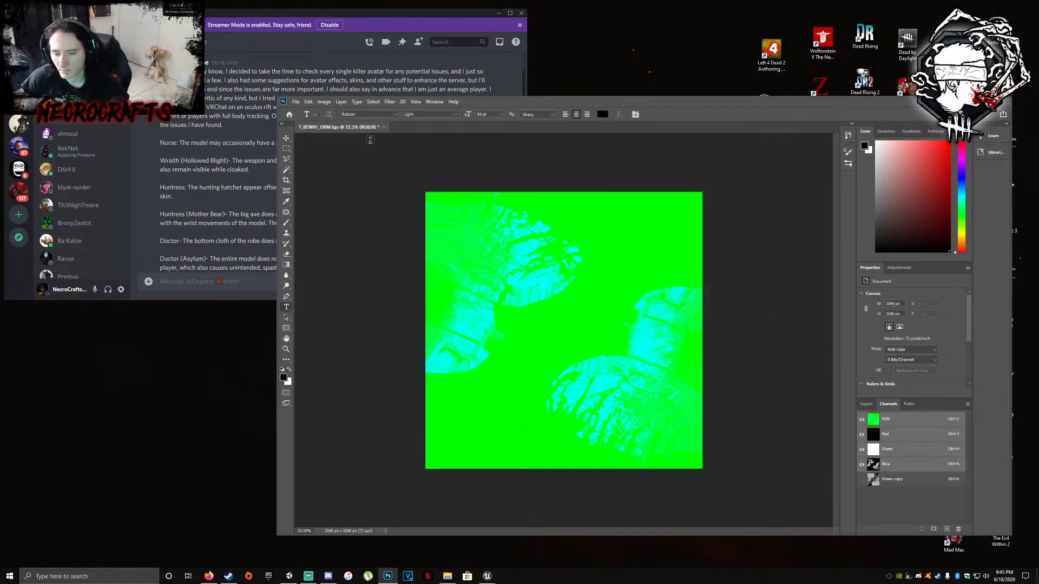
Save and close T_BEW01_ORM.tga, and minimize Photoshop to reveal File Explorer
left_click(296, 101)
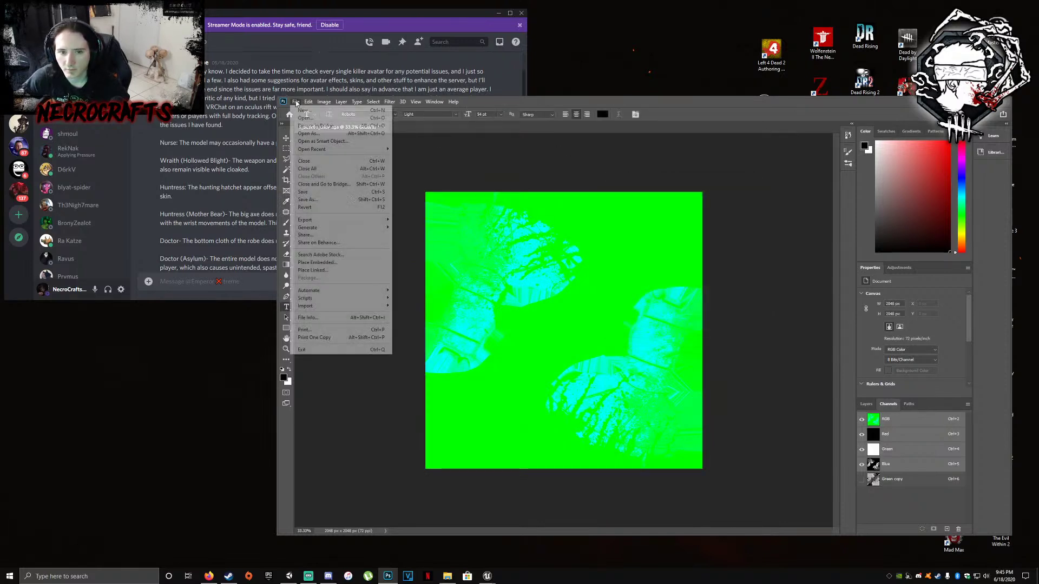
left_click(317, 195)
left_click(381, 128)
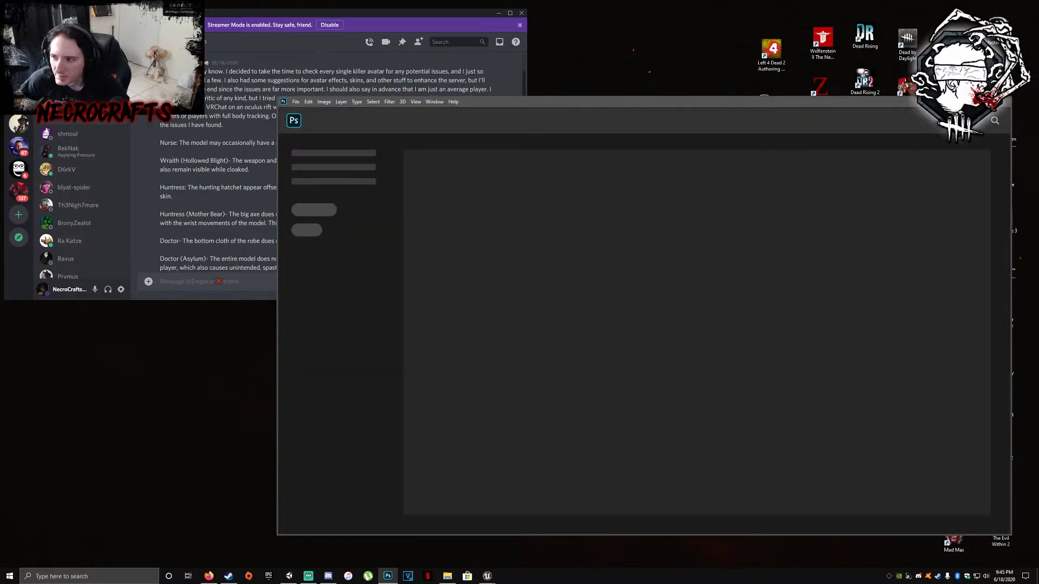
left_click(964, 101)
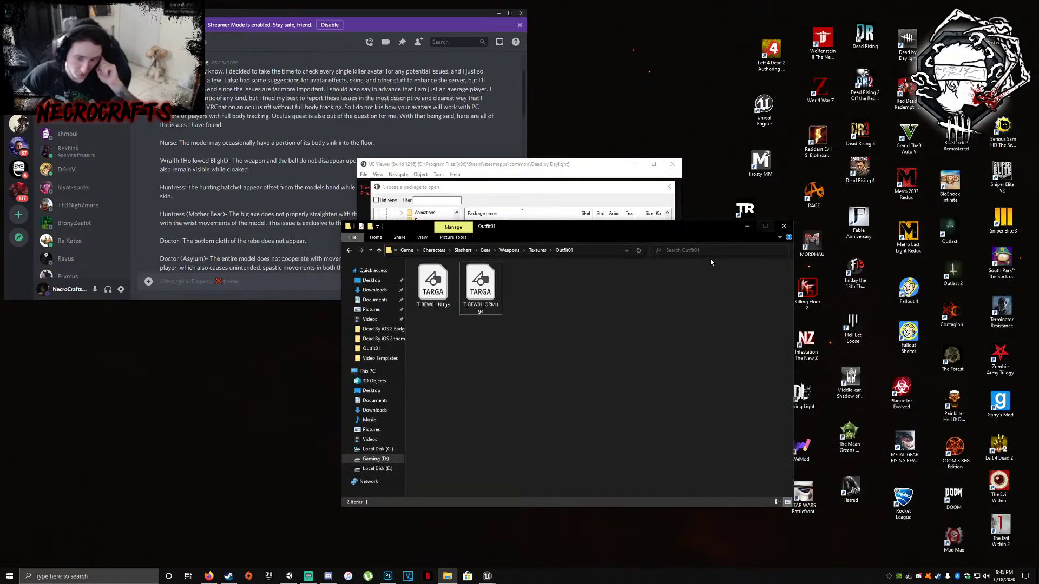
Return to the Outfit01 folder in Bear's Textures folder, and switch to the Huntress project in Unity
left_click(349, 251)
left_click(352, 252)
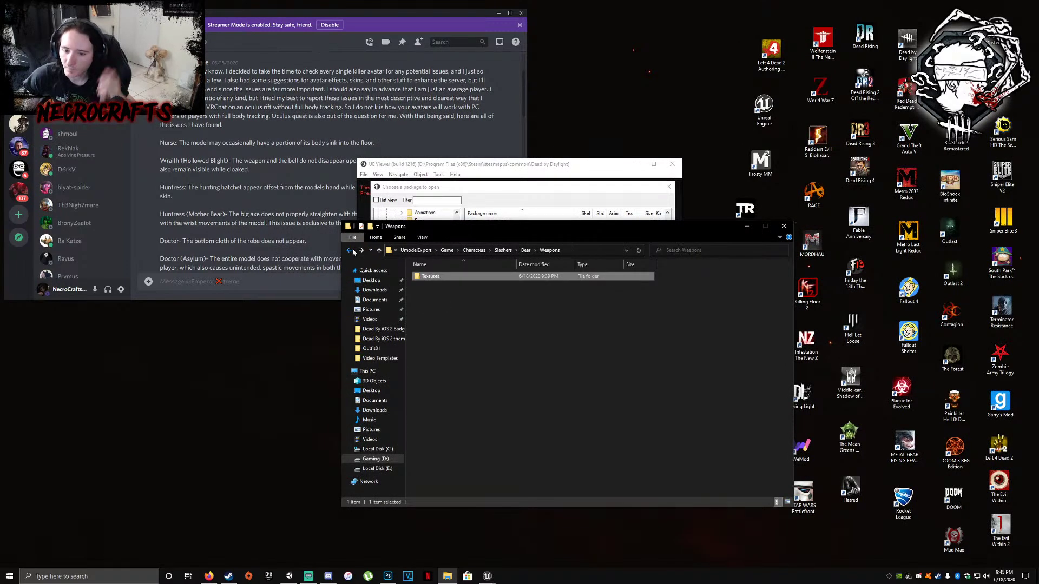
left_click(349, 250)
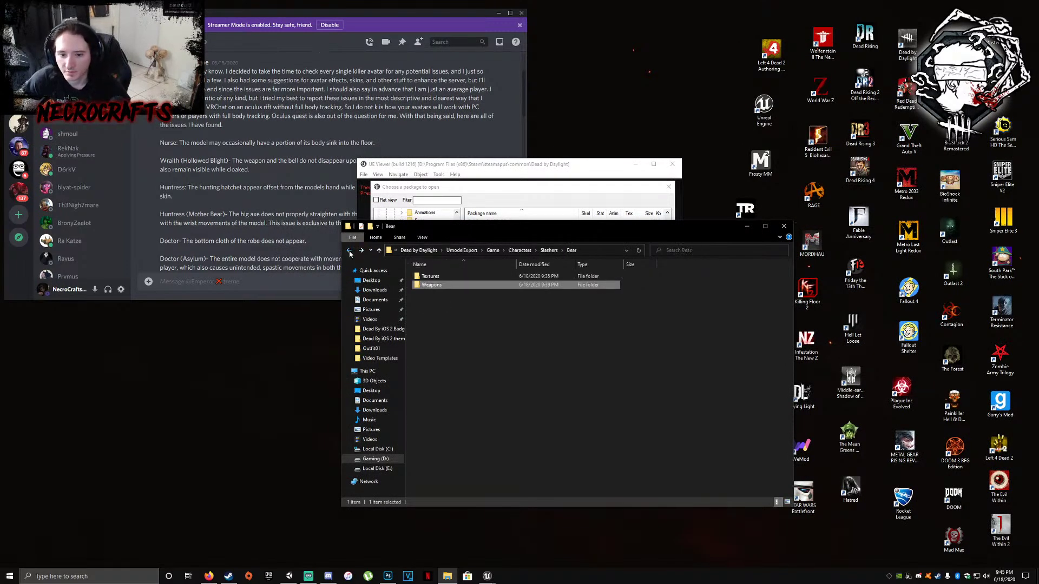
double_click(427, 277)
double_click(427, 277)
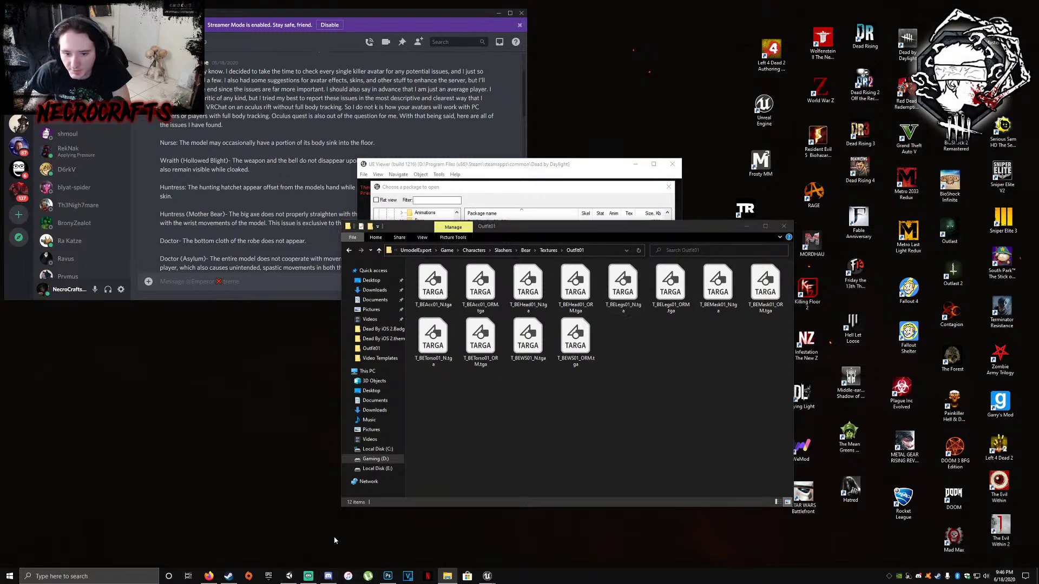
left_click(289, 576)
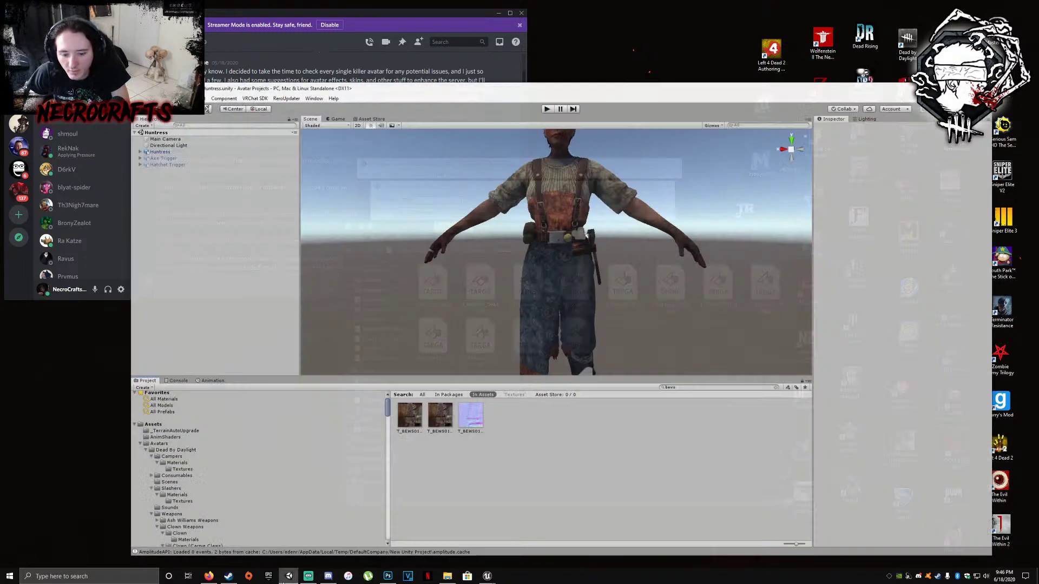
Delete the duplicate normal map T_BEWS01_N 1.tga from the Huntress Weapons materials
left_click(485, 411)
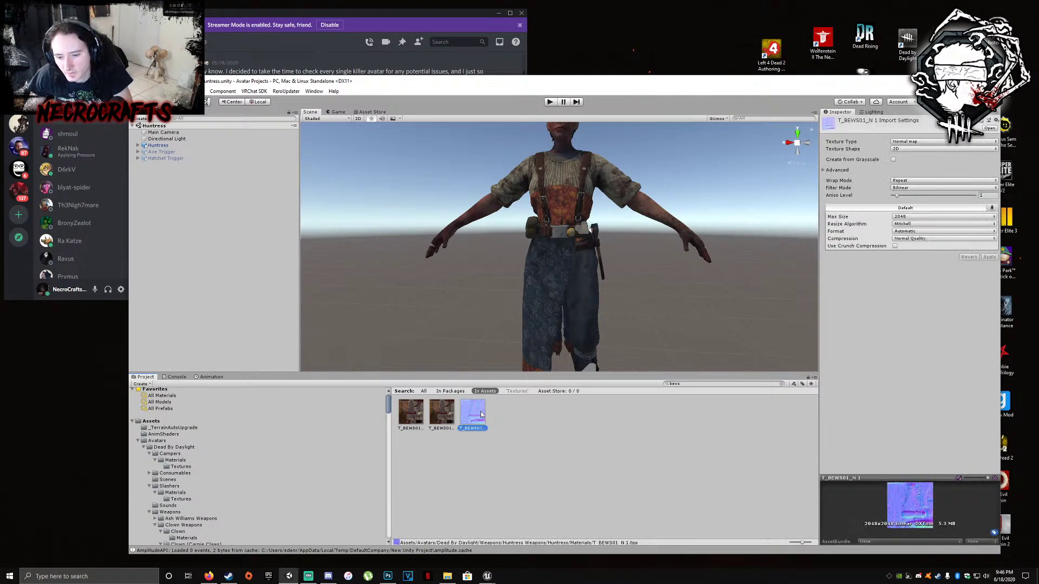
right_click(481, 415)
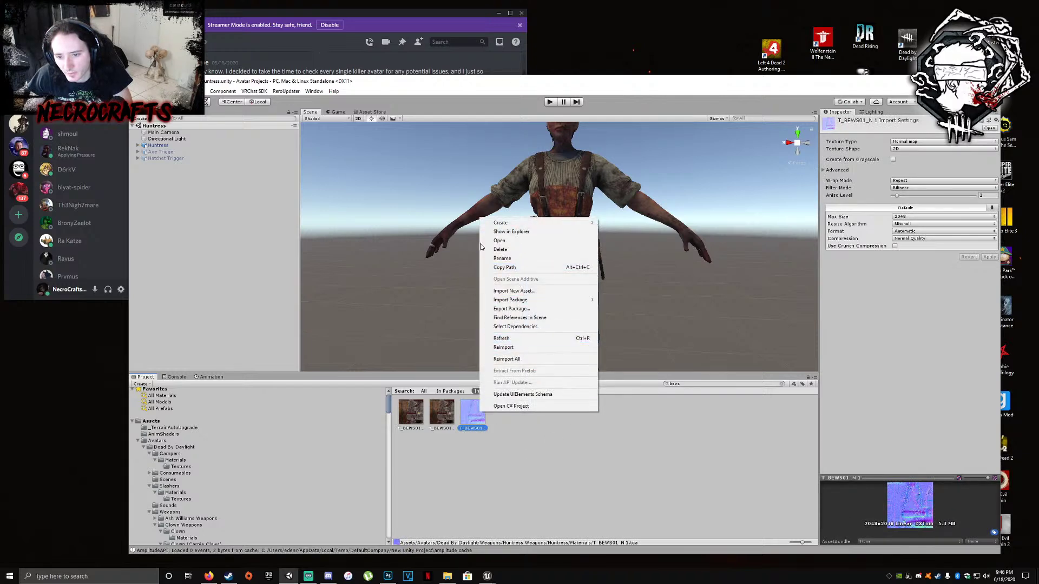
left_click(500, 250)
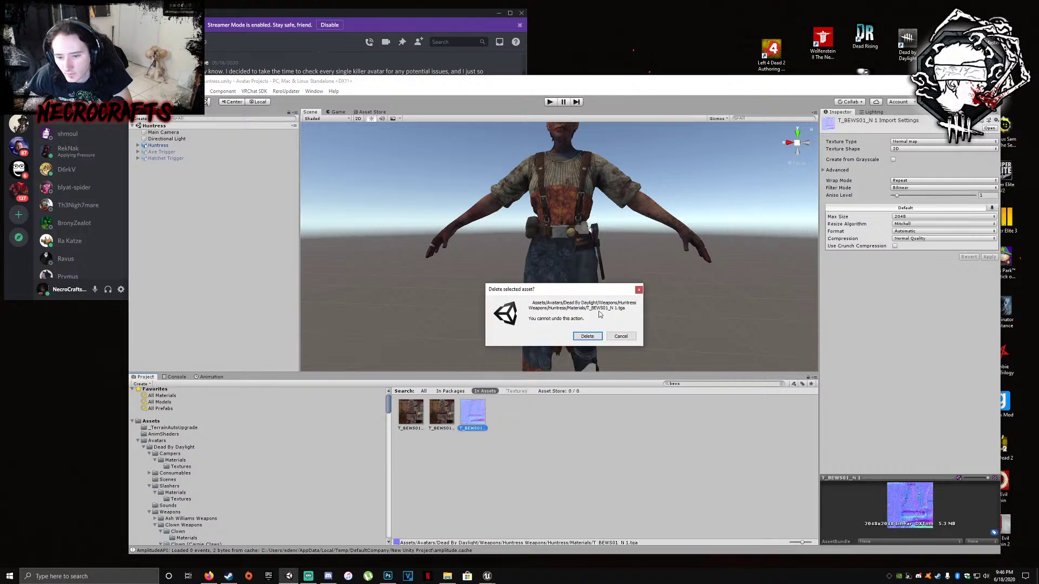
left_click(593, 340)
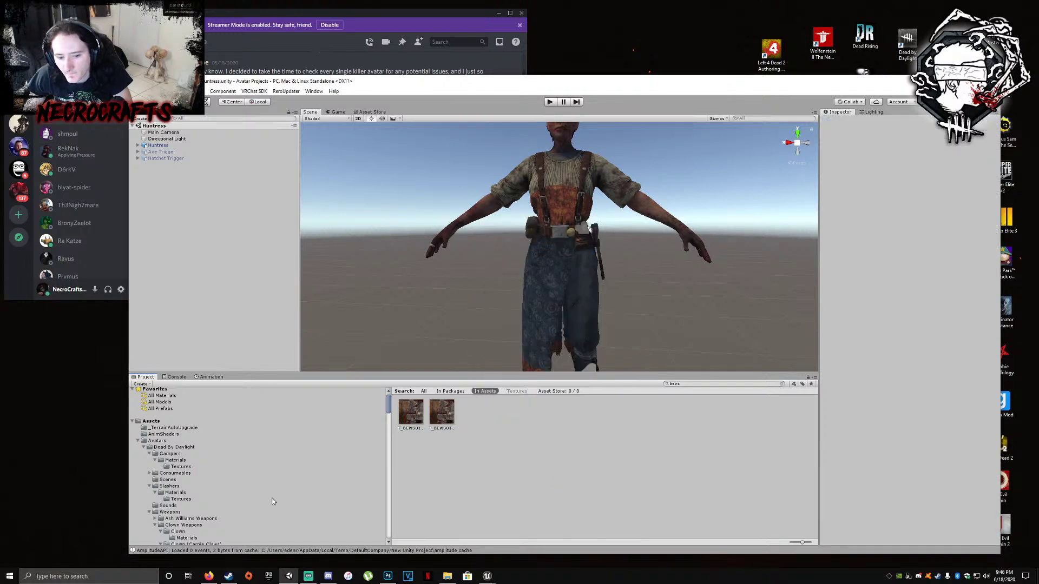
Import all twelve Outfit01 TGA textures from File Explorer into the project's Slashers/Materials/Textures folder, and minimize File Explorer
left_click(174, 486)
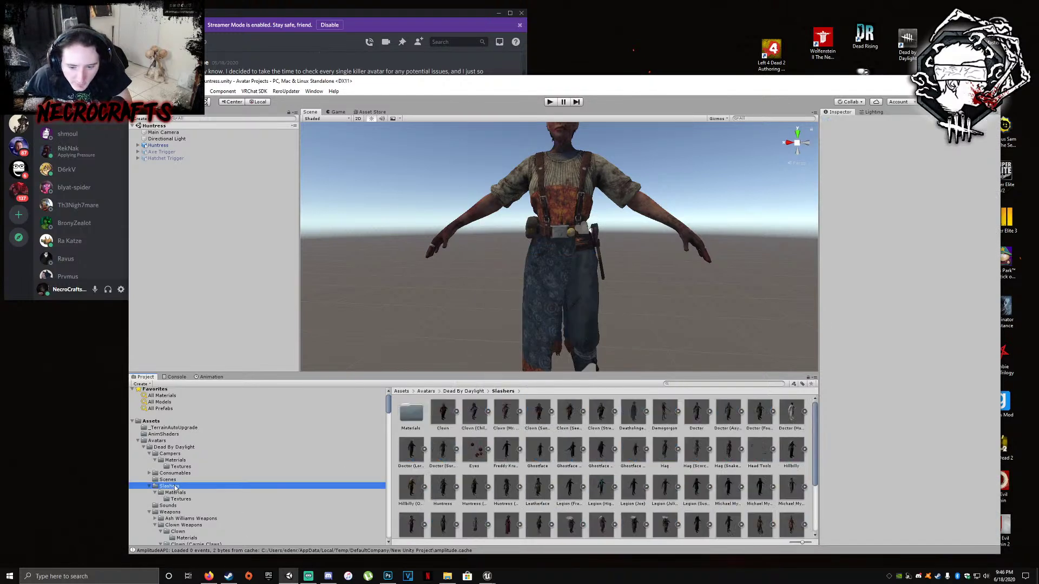
left_click(177, 492)
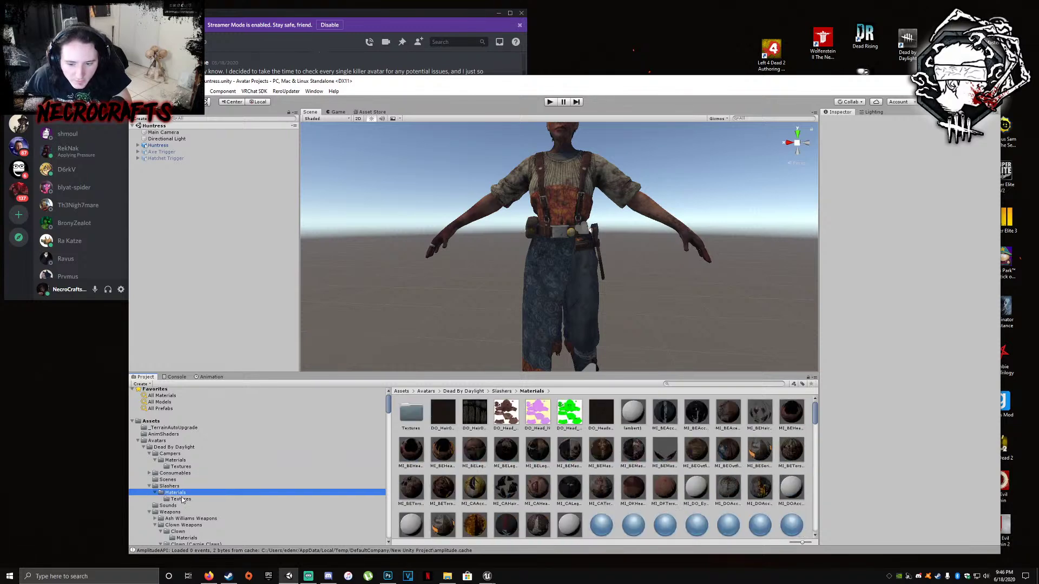
left_click(180, 498)
left_click(447, 576)
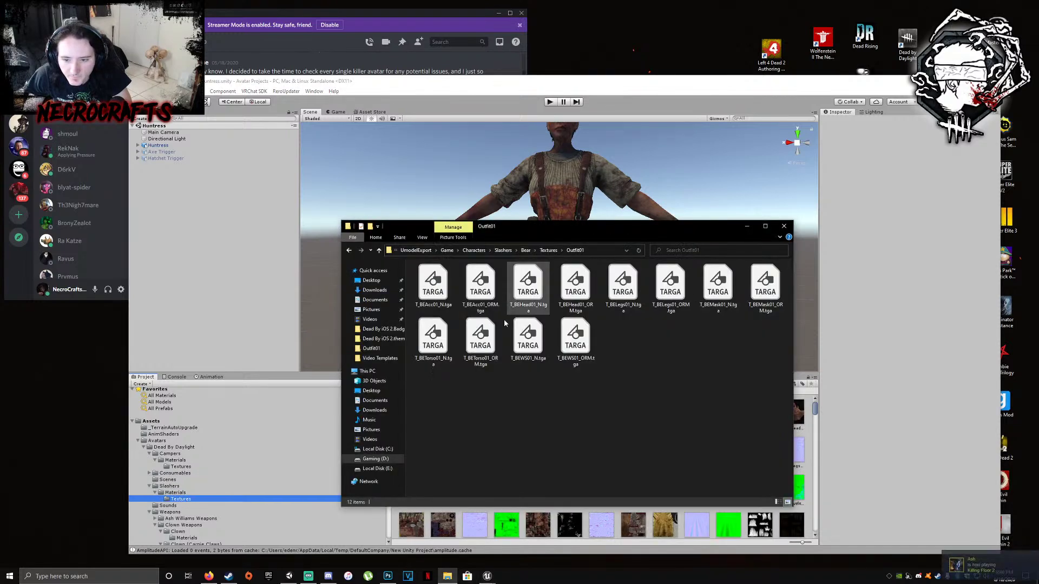
left_click_drag(765, 390, 428, 263)
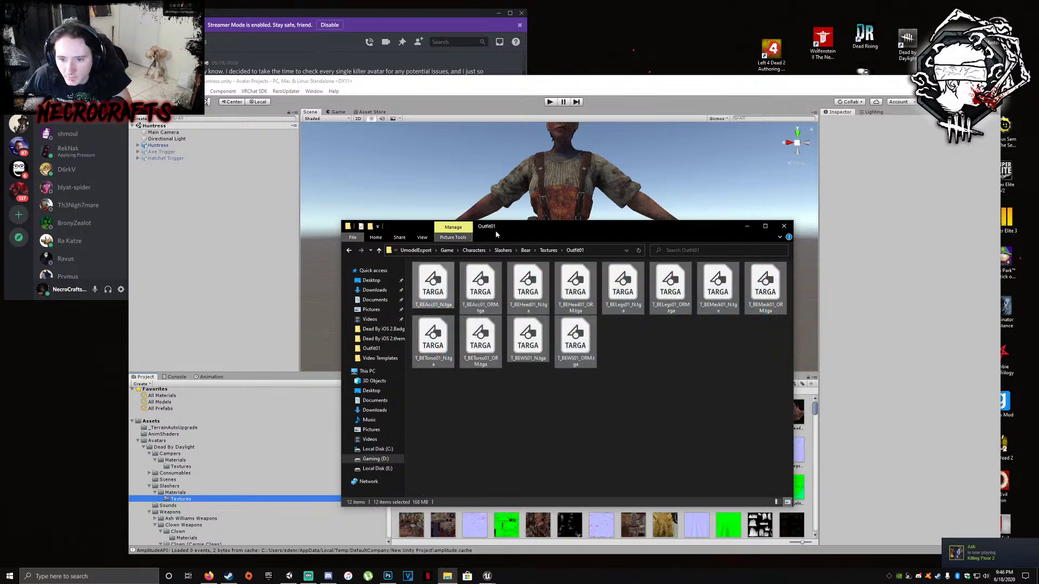
left_click_drag(417, 226, 540, 267)
left_click_drag(602, 332, 762, 438)
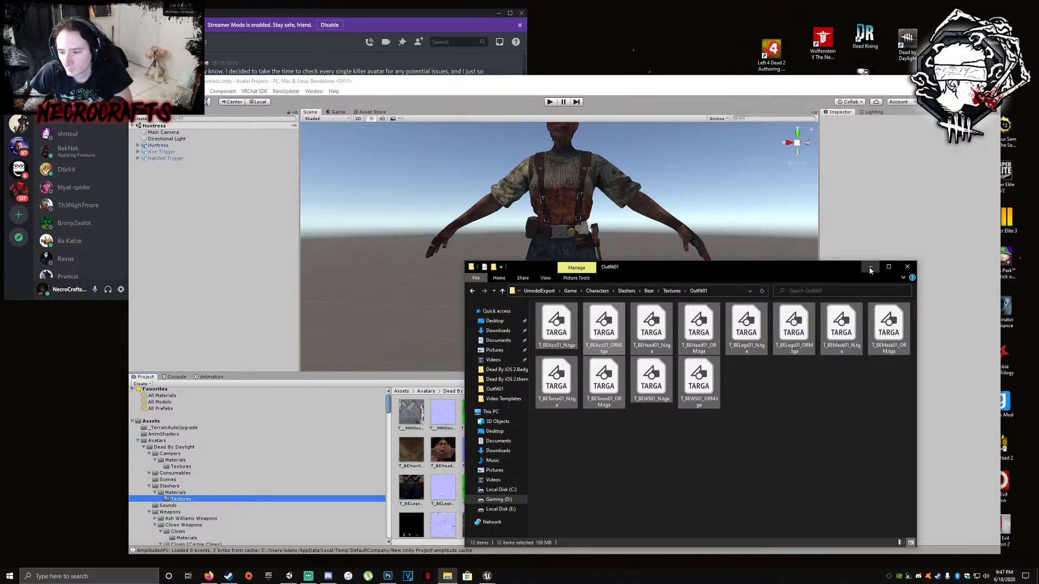
left_click(869, 268)
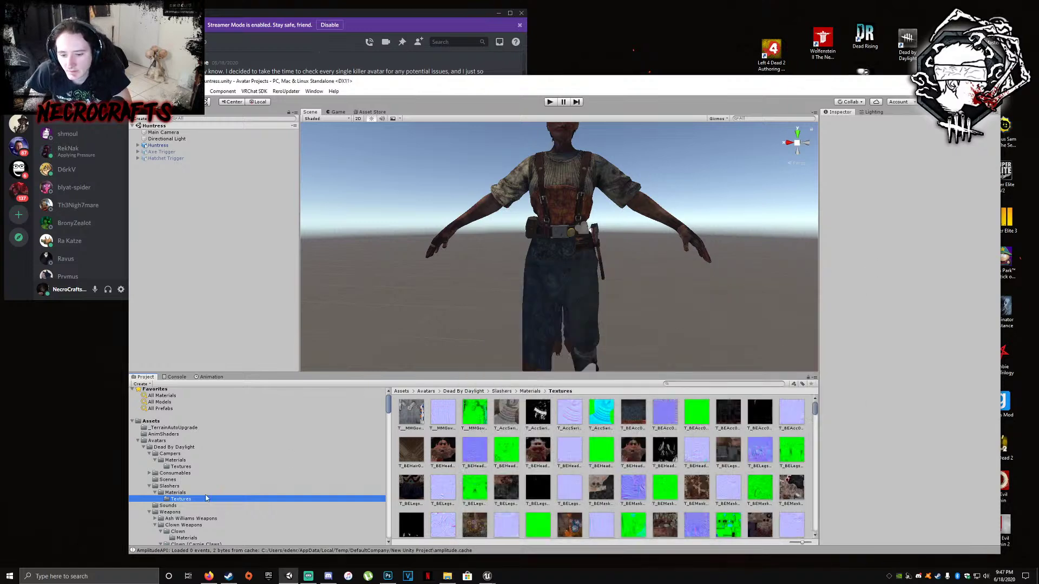
Delete the blank white materials MI_DO_Eyes010 and MI_DOAccs010 from the Slashers Materials folder
left_click(698, 489)
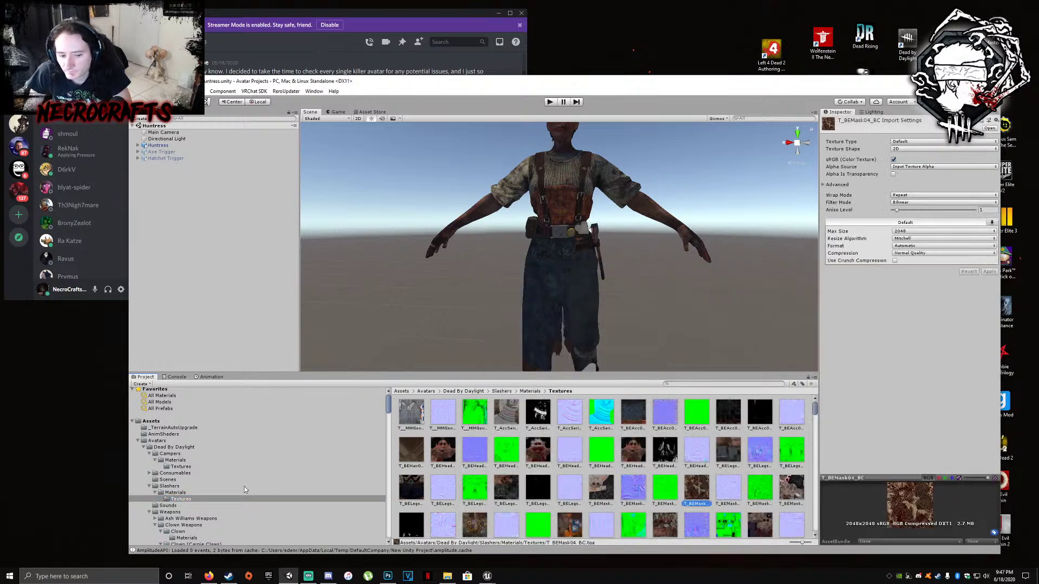
left_click(181, 493)
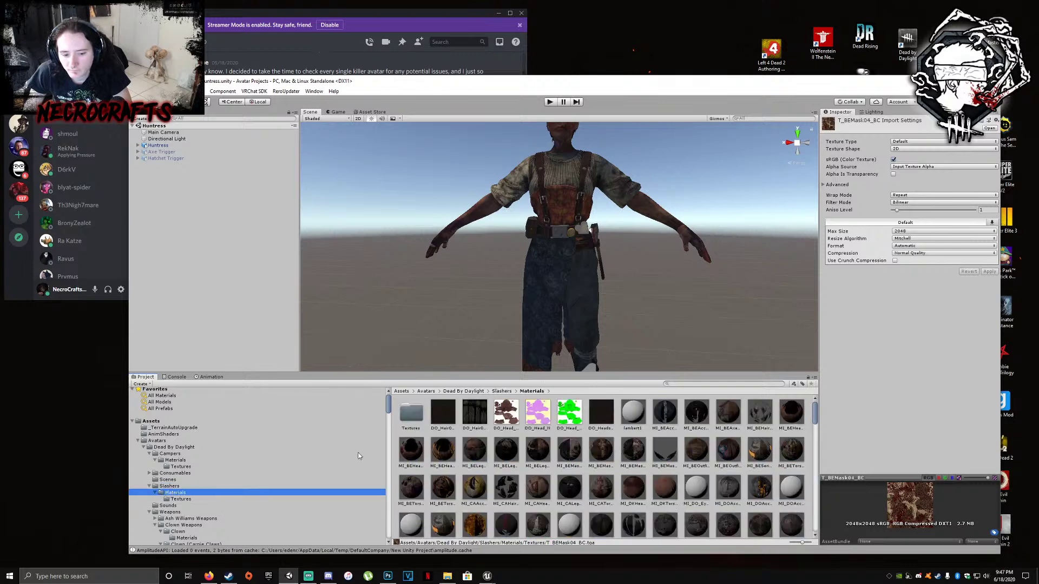
left_click(698, 490)
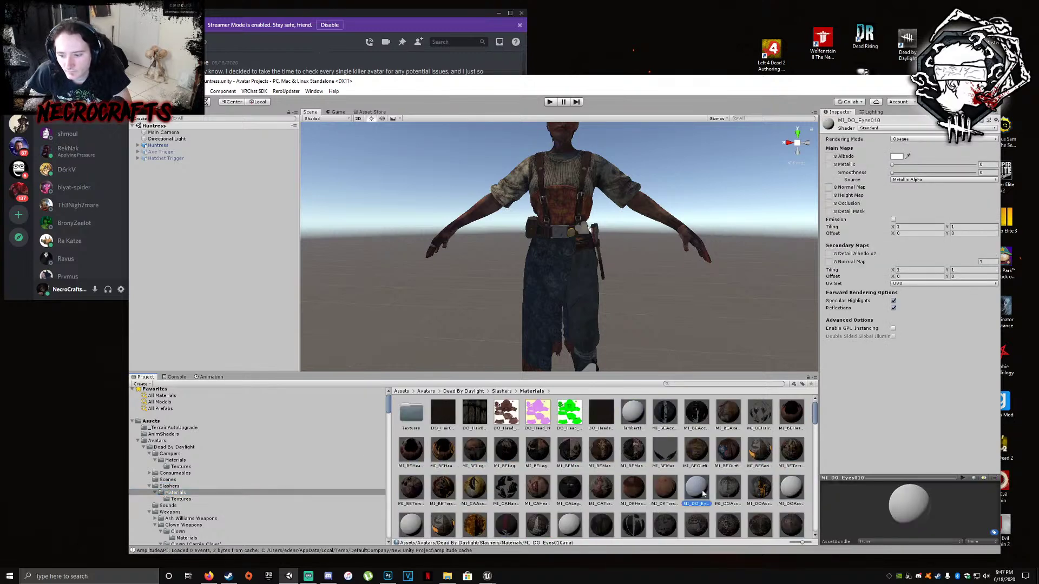
left_click(797, 505)
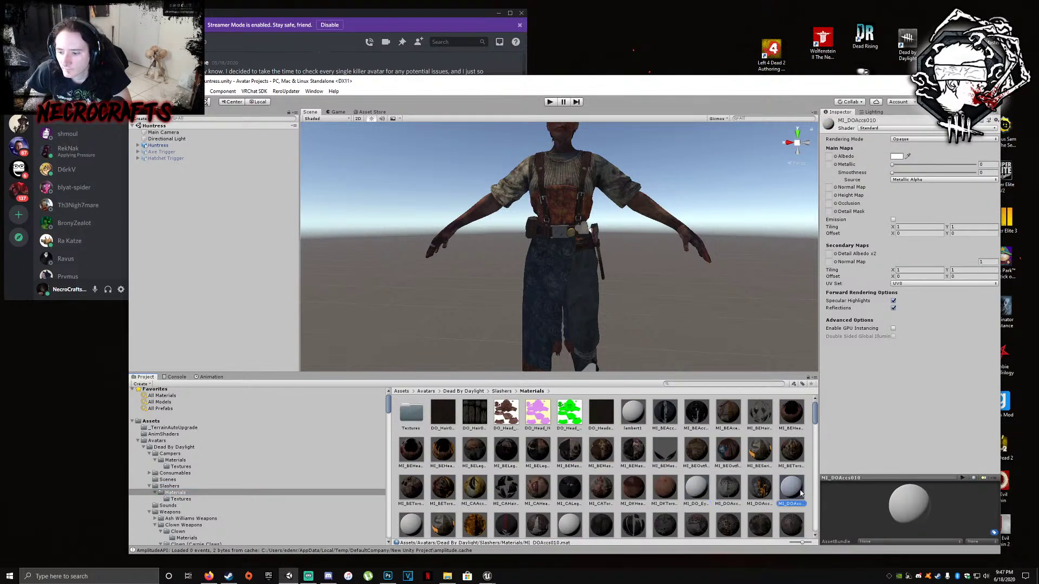
scroll(577, 509, "down", 1)
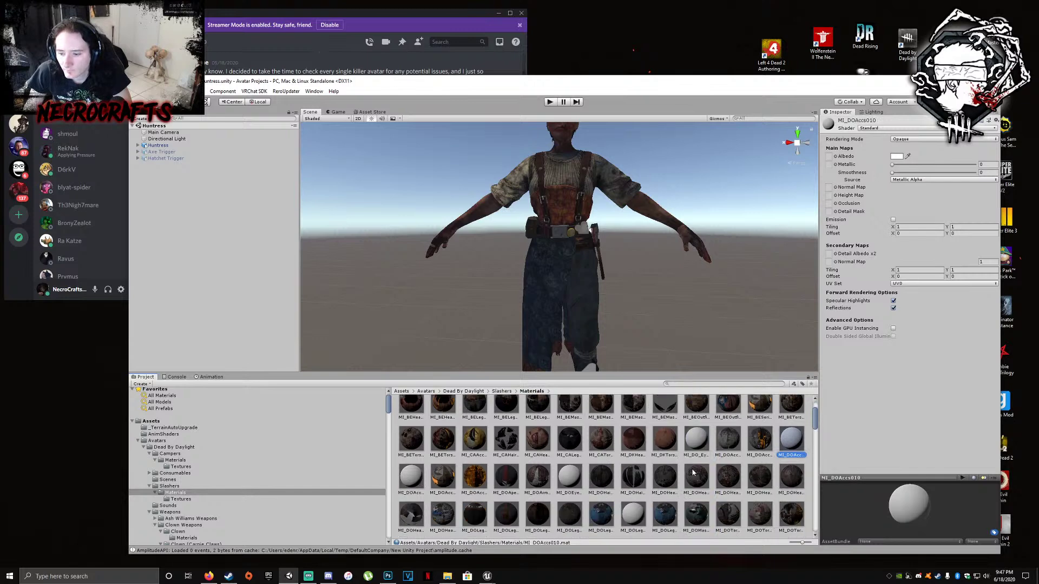
left_click(698, 439)
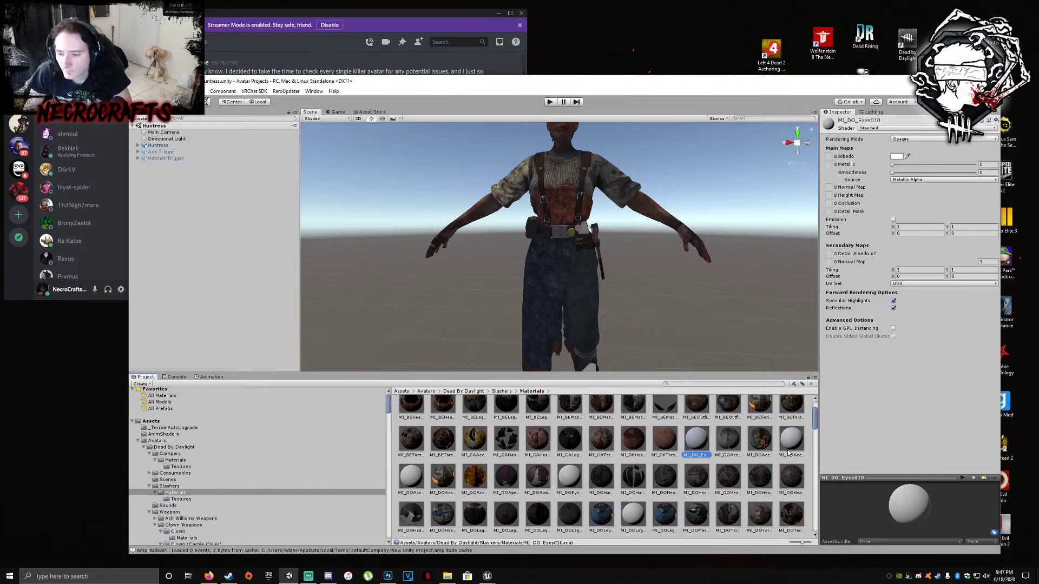
left_click(788, 451, "ctrl")
right_click(789, 447)
left_click(815, 276)
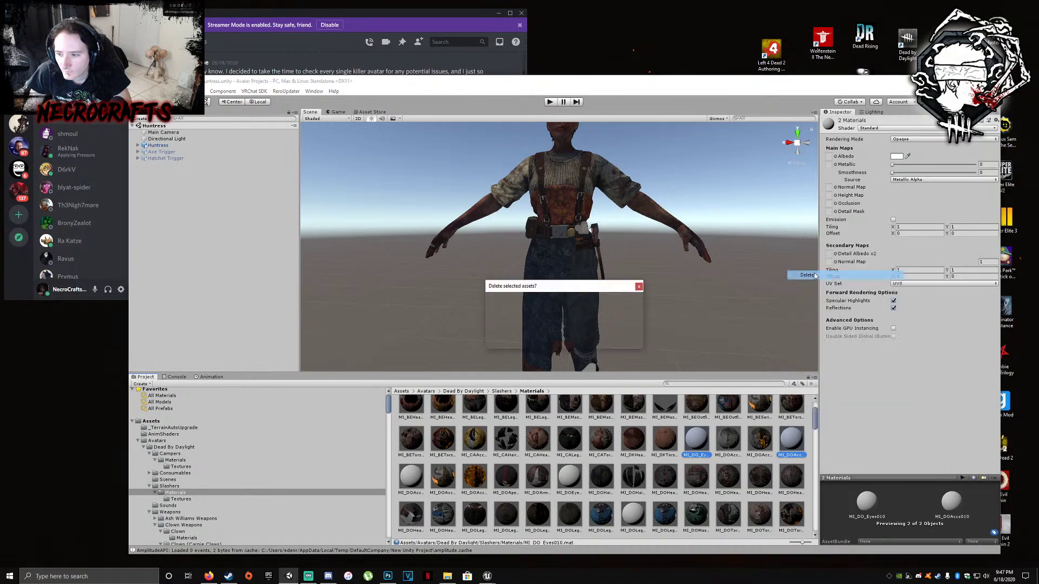
left_click(589, 340)
Delete the blank material MI_DOAccsDouble010 from the Slashers Materials folder
left_click(760, 440)
right_click(762, 439)
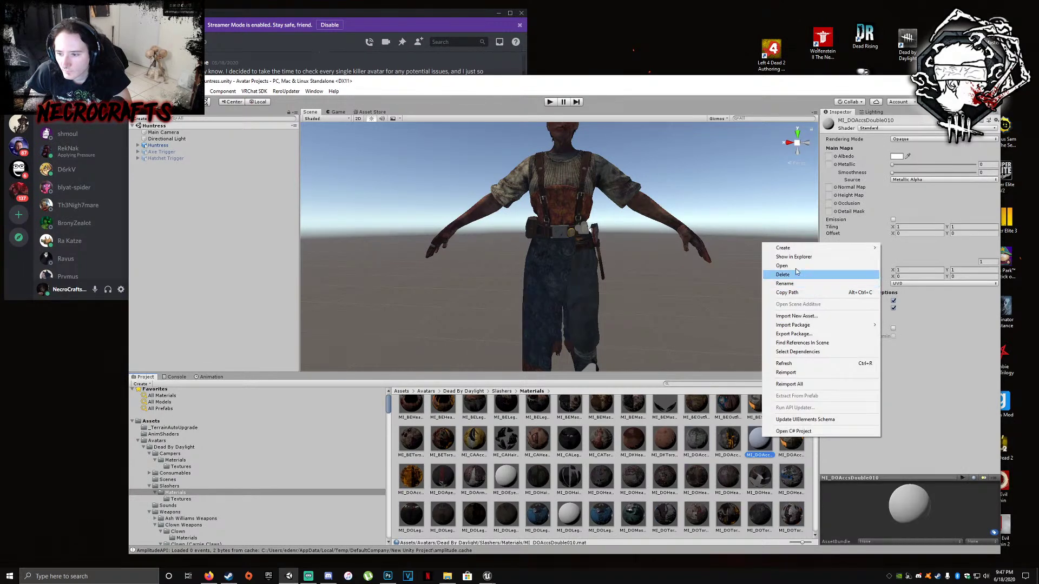
left_click(795, 275)
left_click(588, 336)
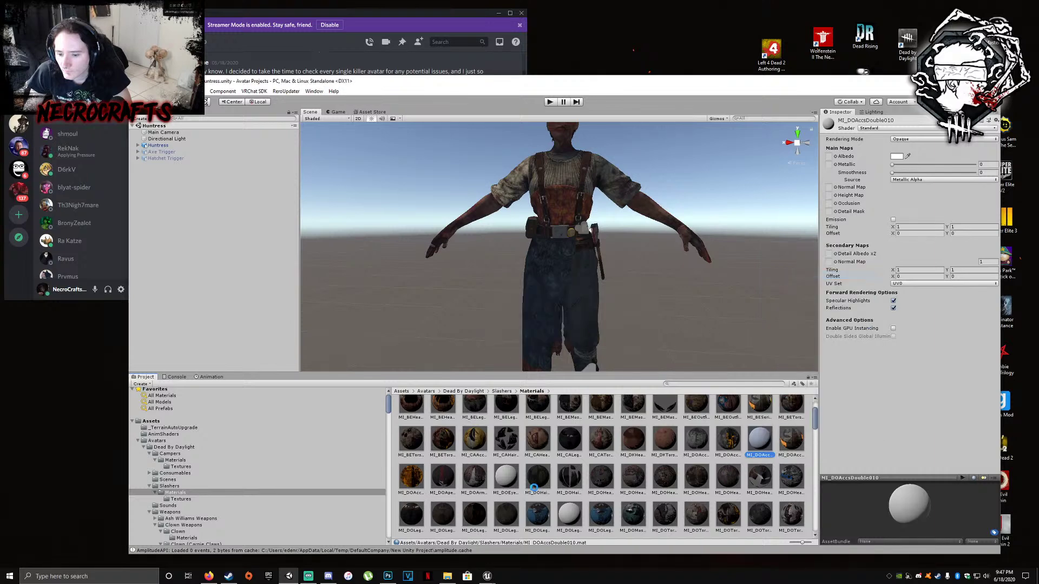
Select the blank white materials MI_DOLegs010 and MI_DOEyes010 together with the blank white MI_DOTor material
left_click(537, 513)
left_click(475, 477, "ctrl")
left_click(790, 517, "ctrl")
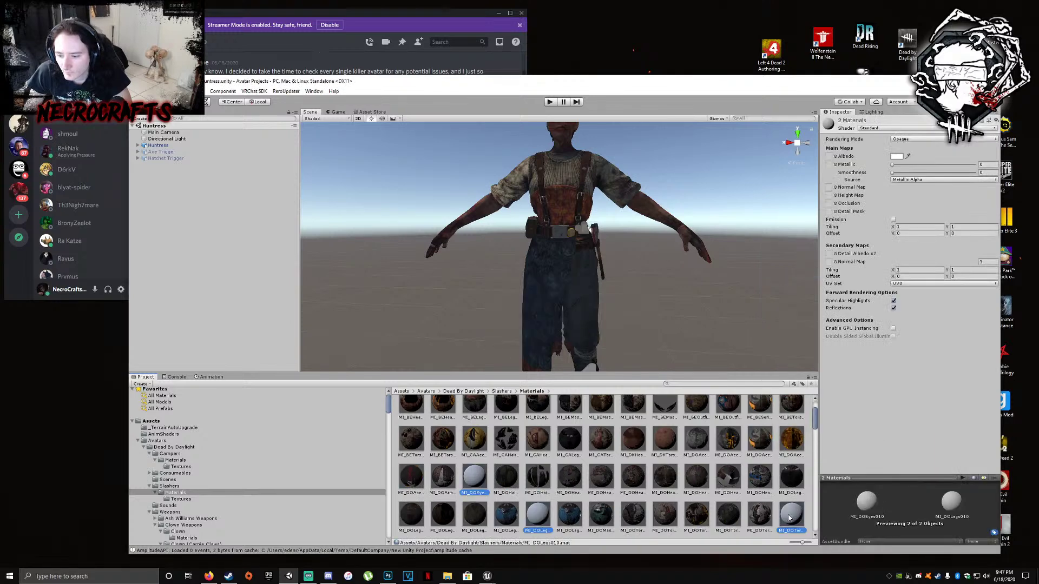
Delete the selected blank white MI_DO eyes, legs and torso materials from the Slashers Materials folder
right_click(789, 518)
left_click(806, 354)
left_click(587, 344)
Look through the remaining Slashers materials for blank ones and inspect MI_TCHair01
scroll(579, 451, "down", 5)
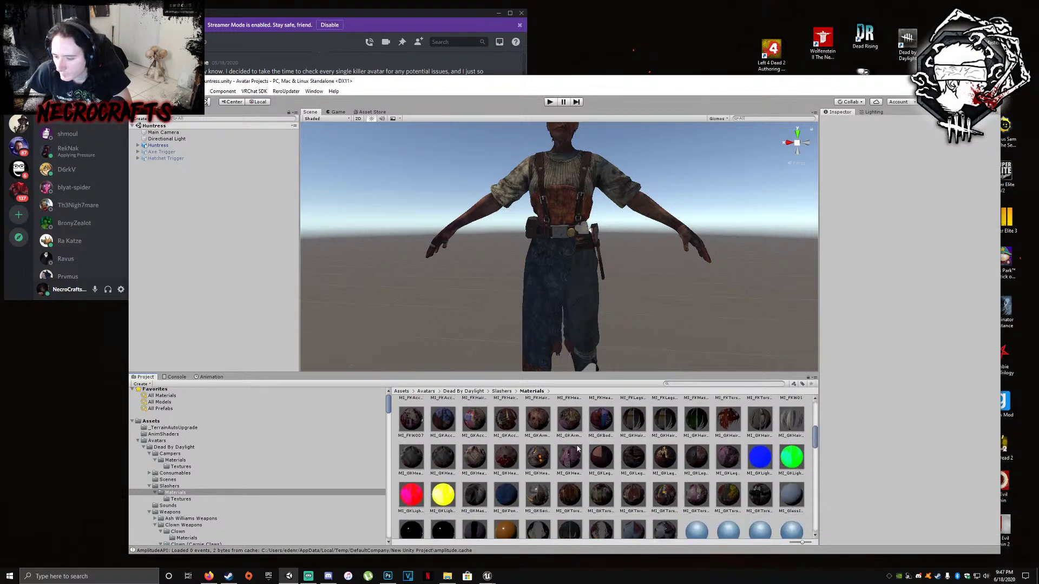
scroll(575, 450, "down", 10)
scroll(733, 445, "down", 10)
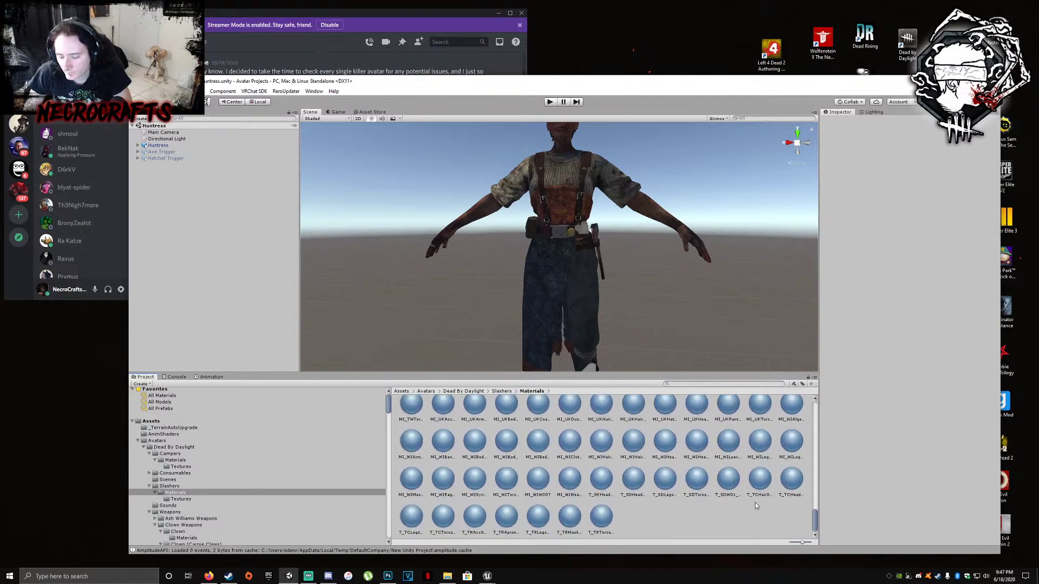
scroll(758, 511, "up", 5)
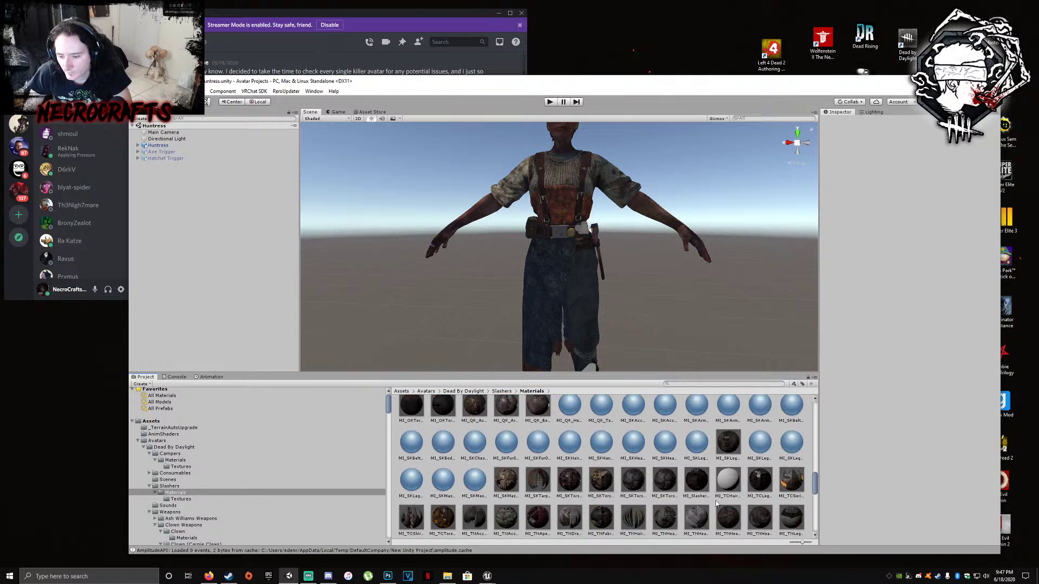
left_click(732, 484)
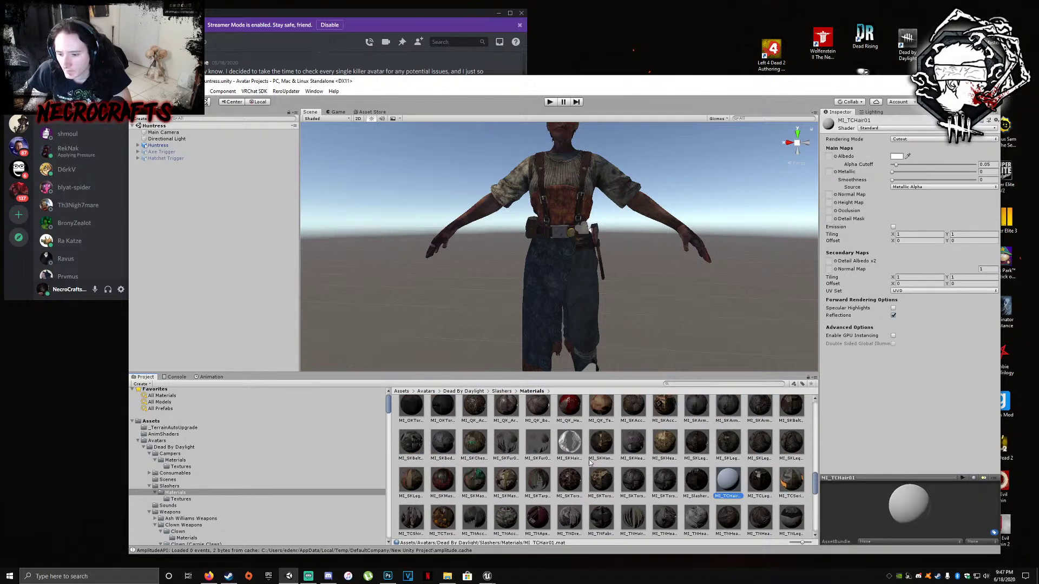
Reopen the Slashers Materials folder and delete its loose DO_ hair and head textures together with the lambert1 material
left_click(172, 486)
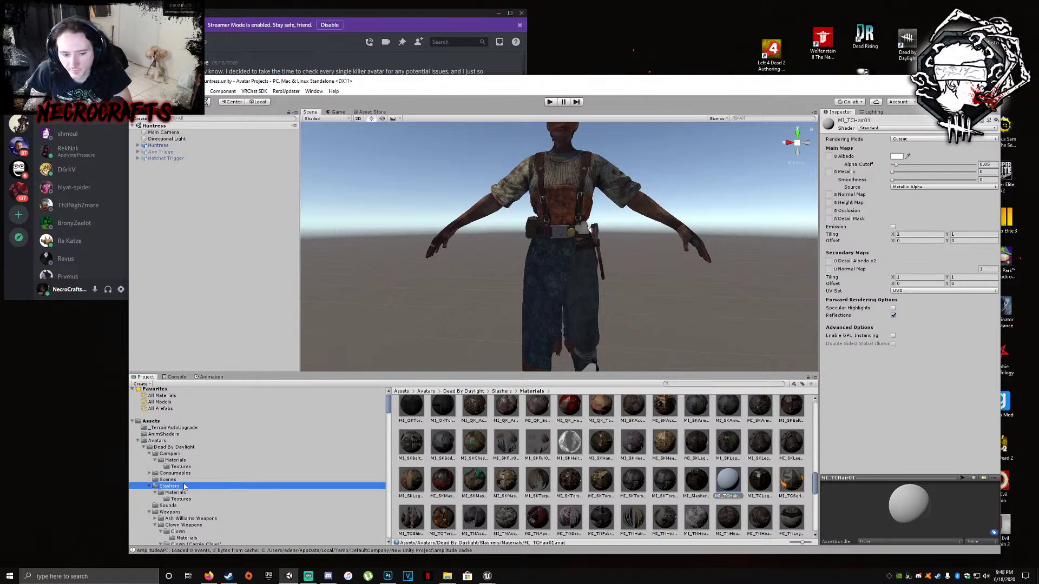
scroll(649, 445, "up", 3)
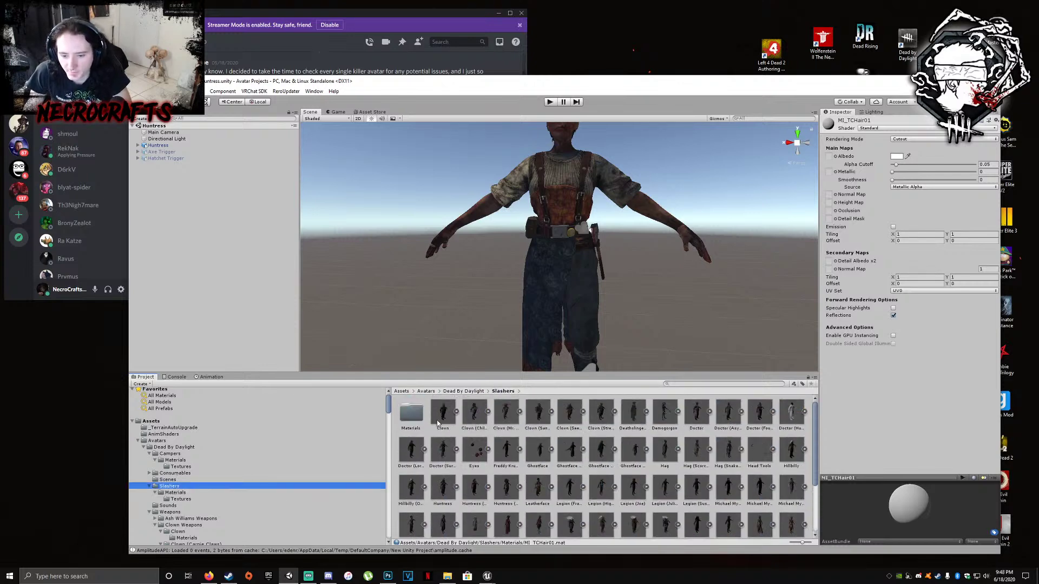
left_click(422, 414)
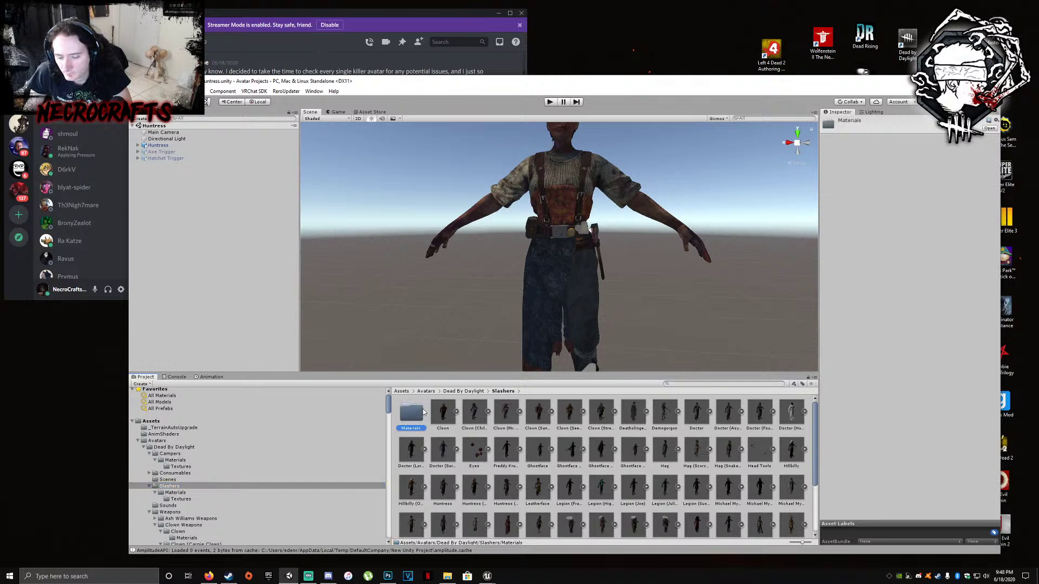
left_click(175, 493)
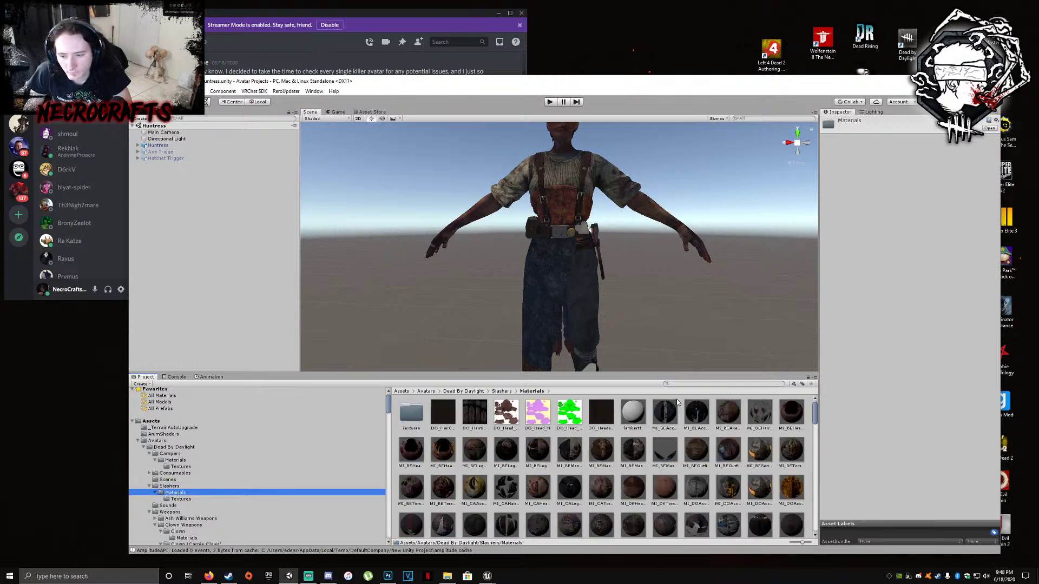
type("be")
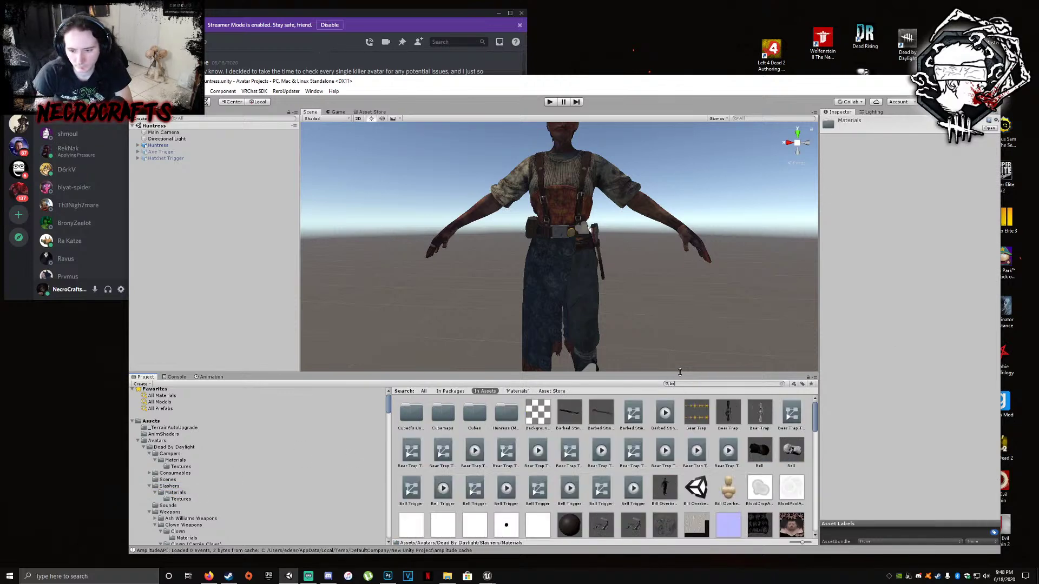
key("BackSpace")
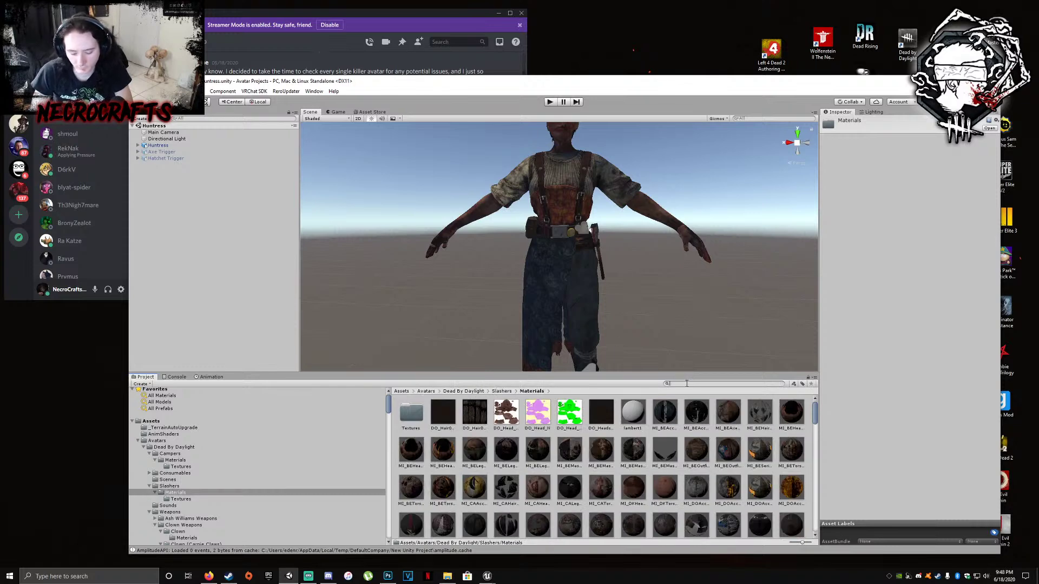
left_click(449, 417)
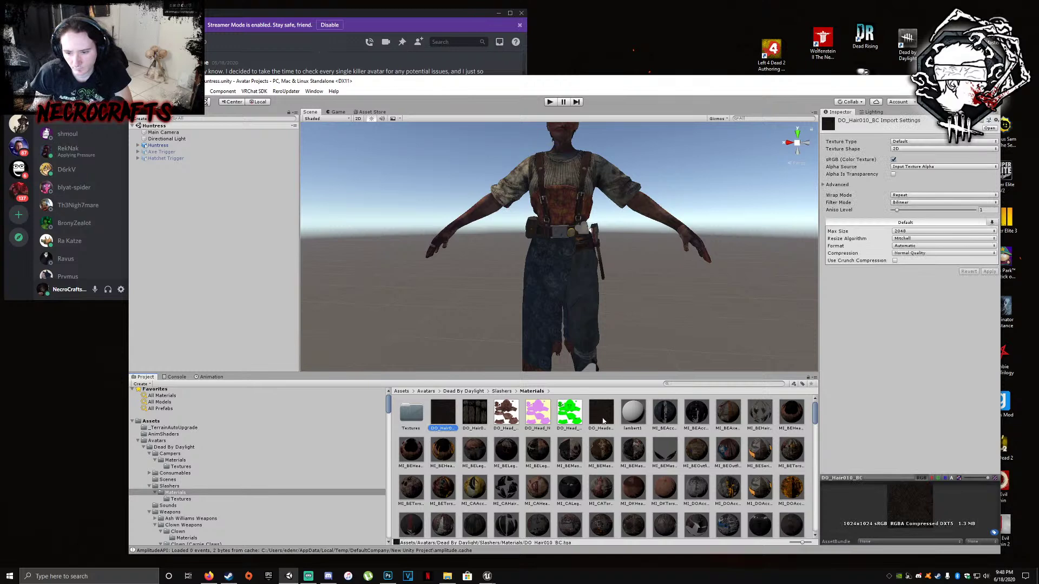
left_click(634, 416, "shift")
right_click(635, 417)
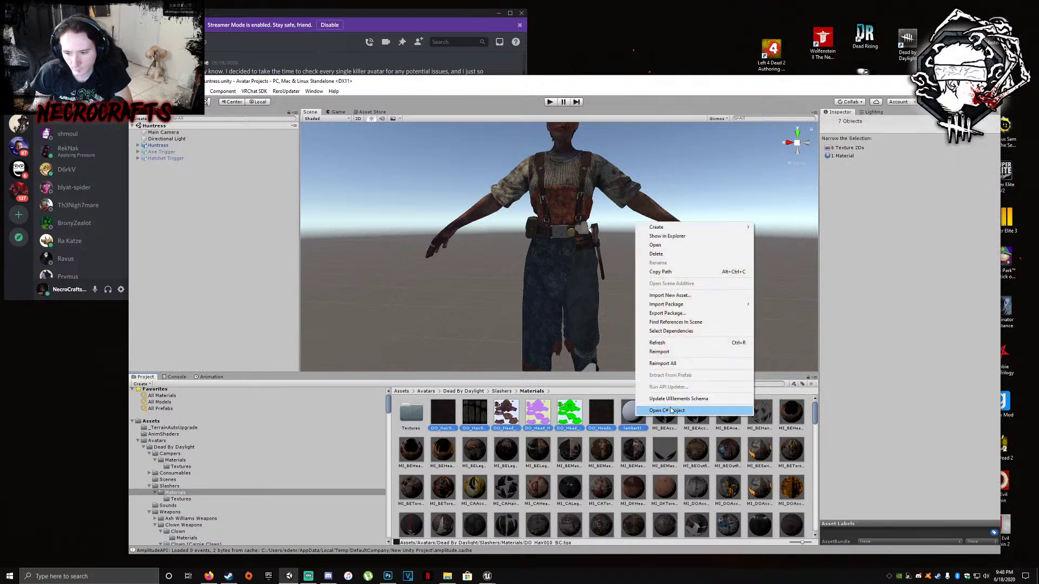
left_click(656, 254)
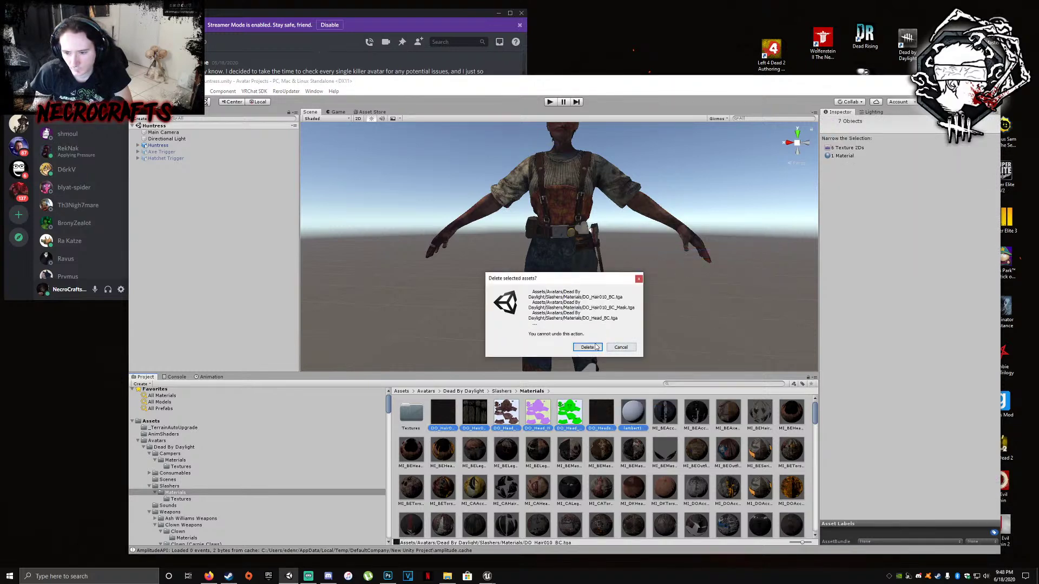
left_click(597, 344)
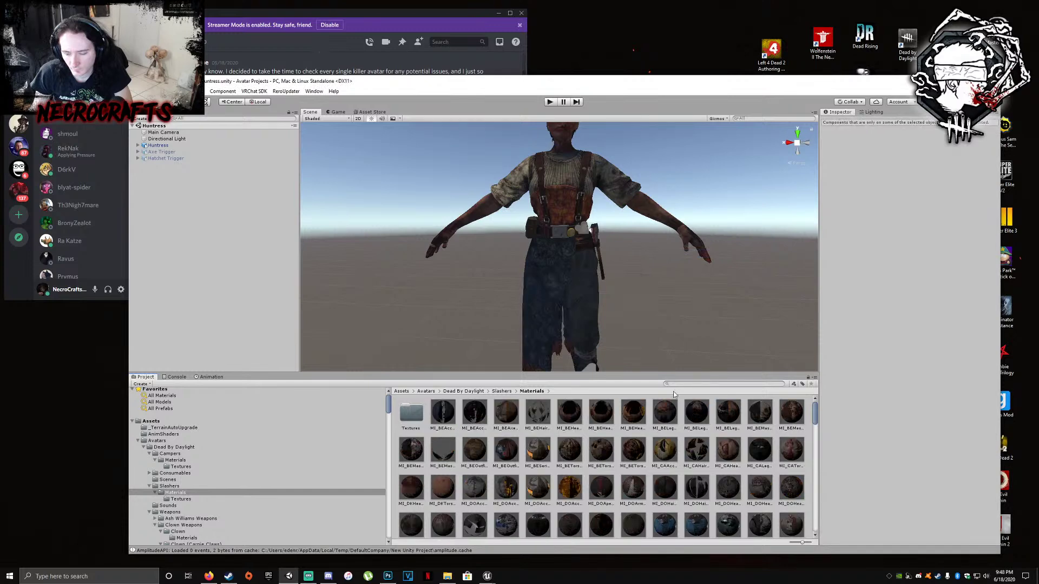
Search the assets for behead and assign the first head normal texture to MI_BEHead01's Normal Map, marking it as a normal map
left_click(699, 383)
type("behead")
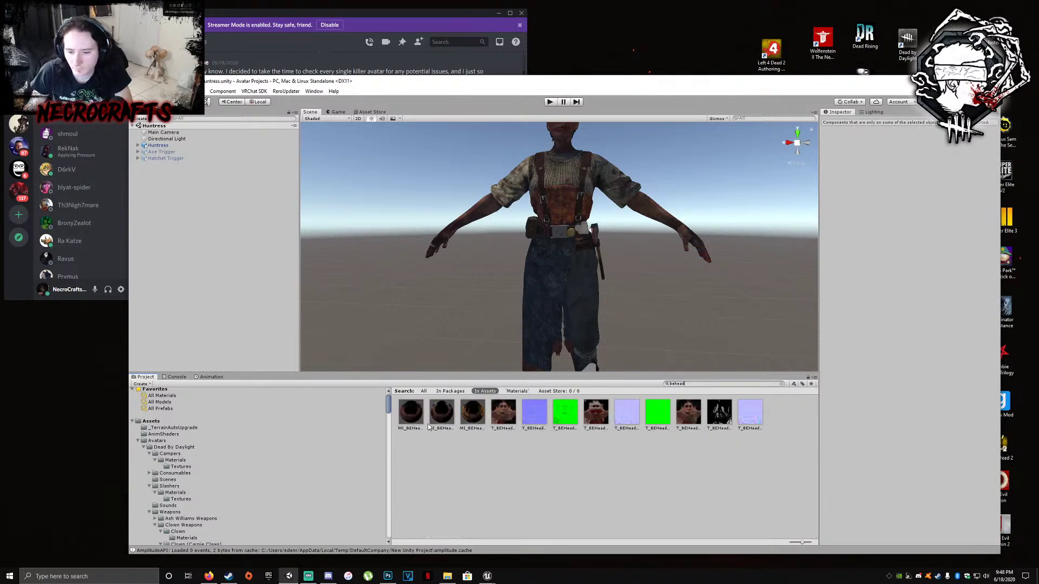
left_click(407, 414)
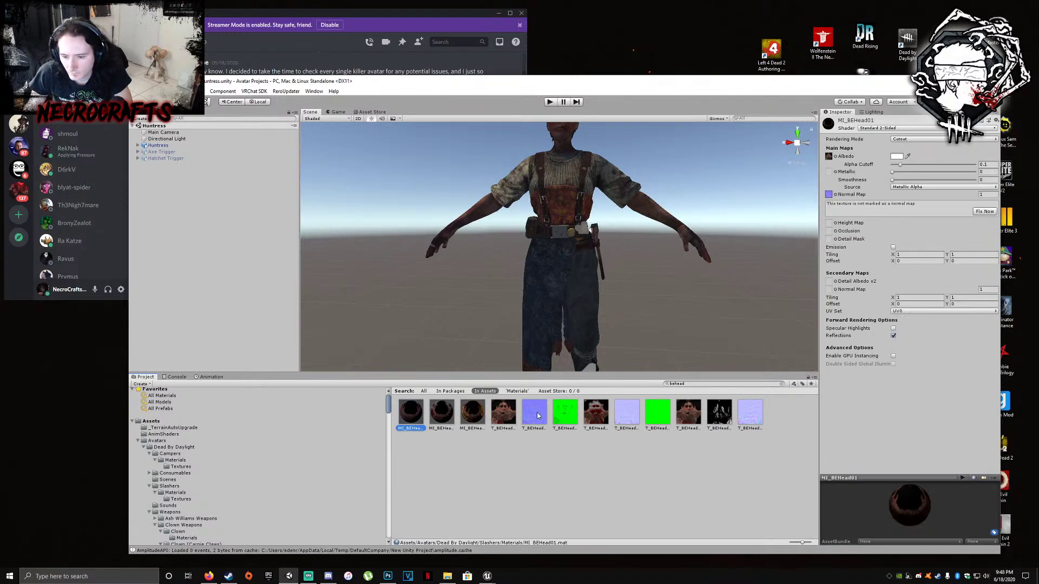
left_click_drag(537, 415, 828, 197)
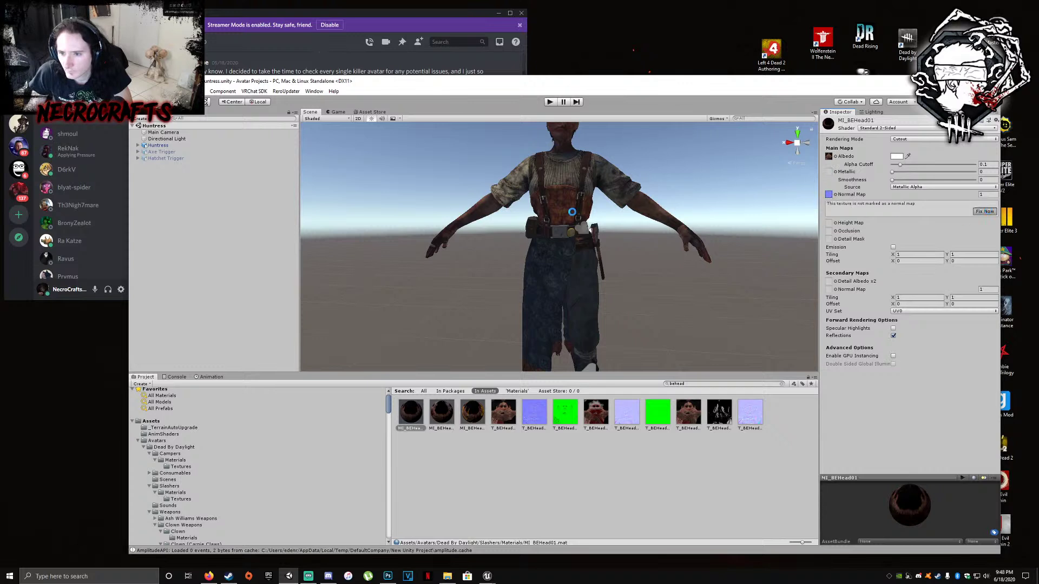
scroll(553, 178, "up", 5)
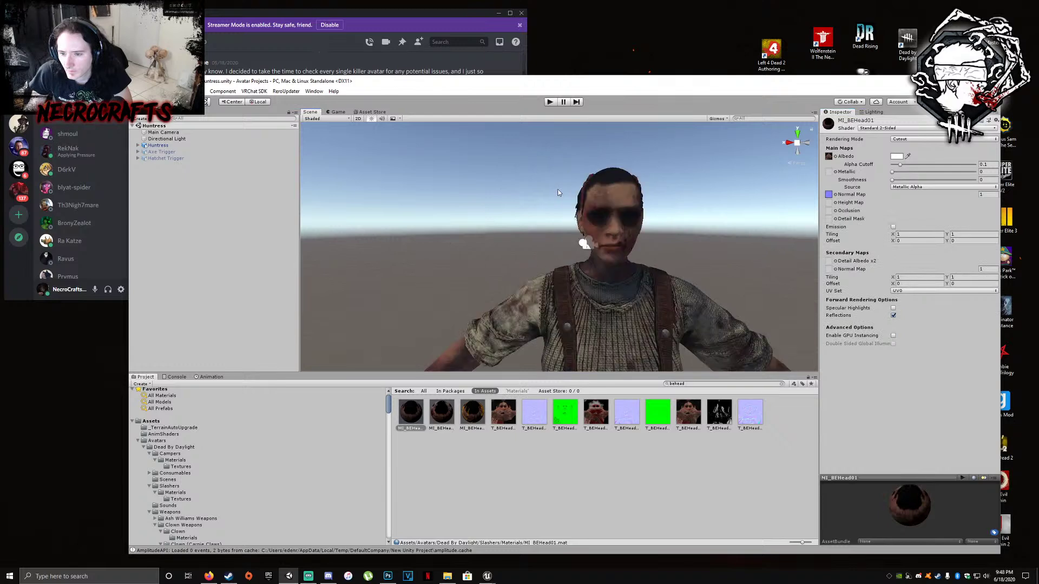
left_click_drag(558, 193, 478, 357, "alt")
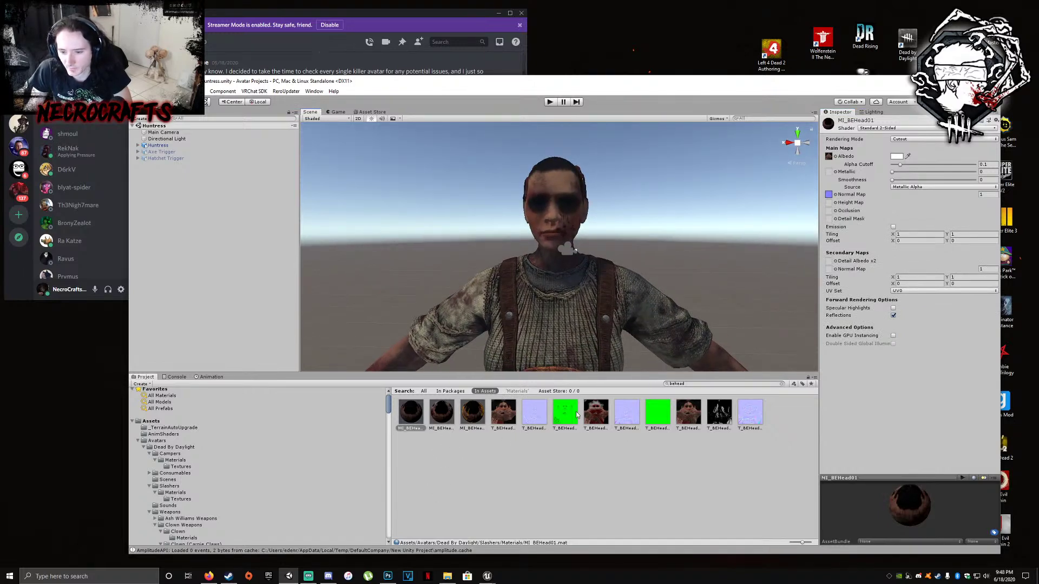
Assign the first green T_BEHead texture to both the Metallic and Occlusion maps of MI_BEHead01
mouse_move(568, 417)
left_mouse_down()
mouse_move(834, 194)
mouse_move(829, 171)
left_mouse_up()
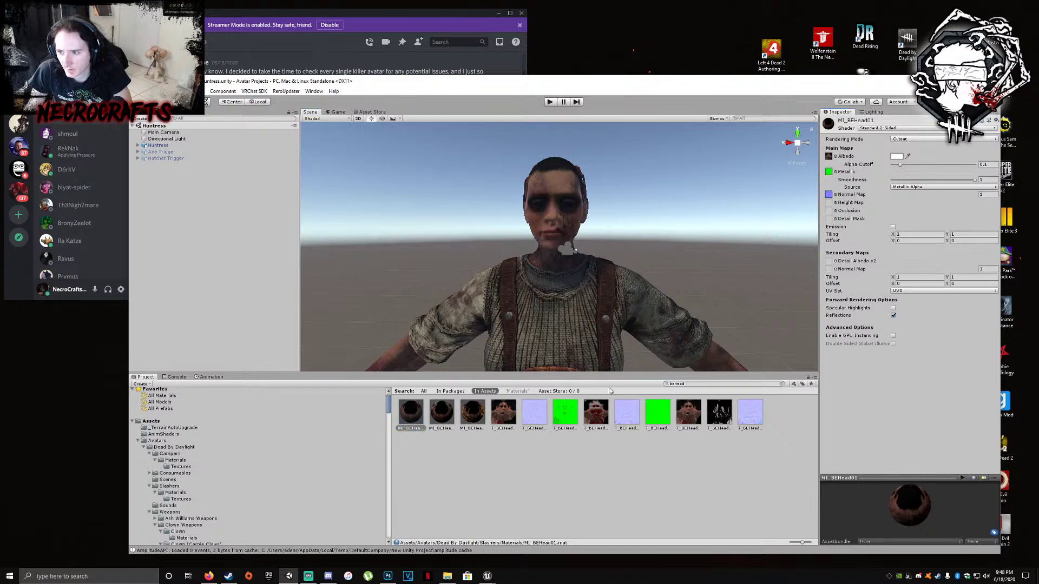
left_click_drag(565, 413, 830, 211)
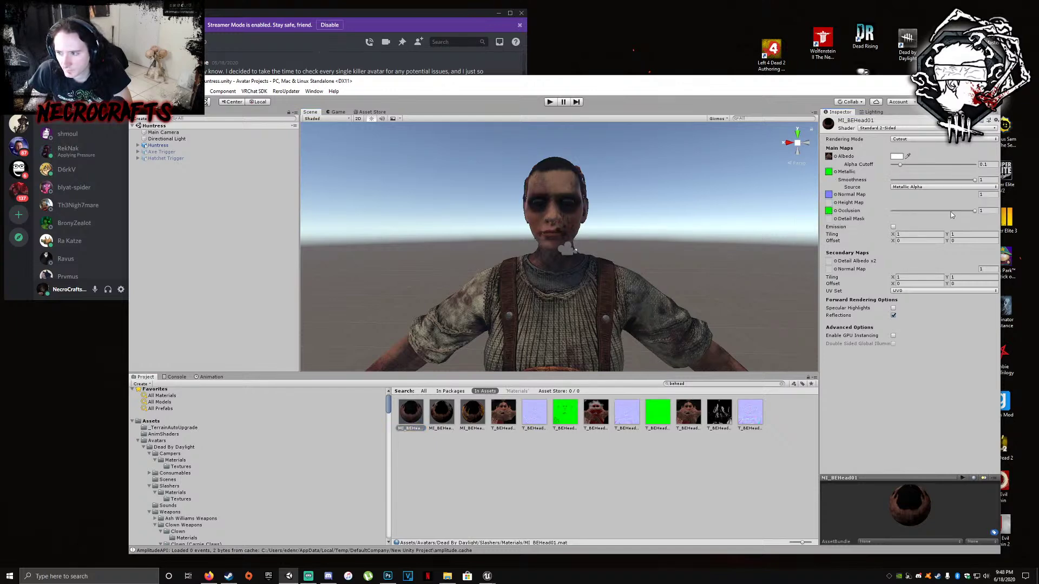
middle_click_drag(550, 239, 524, 237)
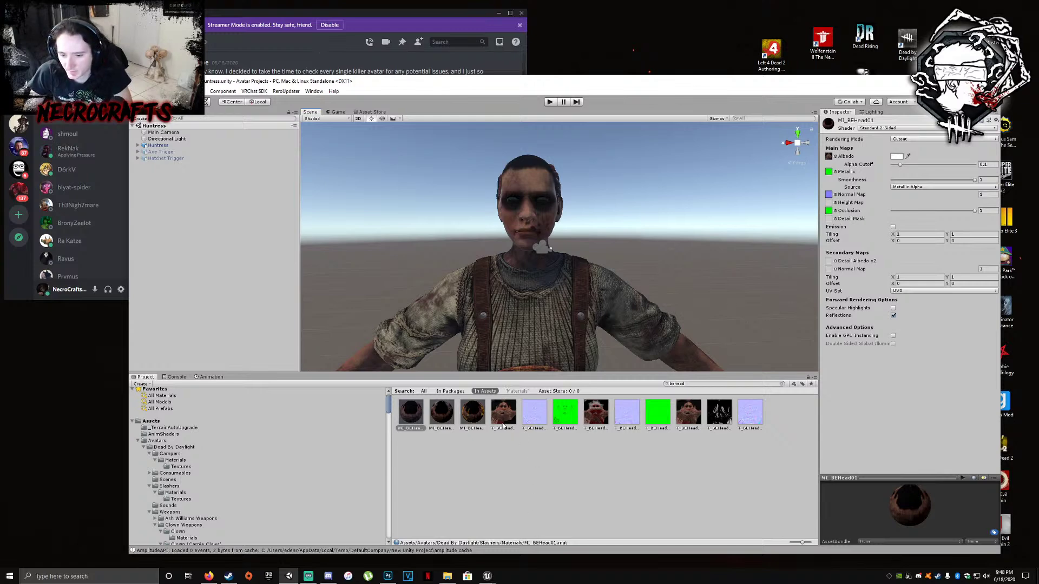
right_click_drag(574, 260, 531, 401)
Search the assets for bemask and assign the first mask normal texture to MI_BEMask01's Normal Map, marking it as a normal map
left_click(708, 384)
left_click(708, 383)
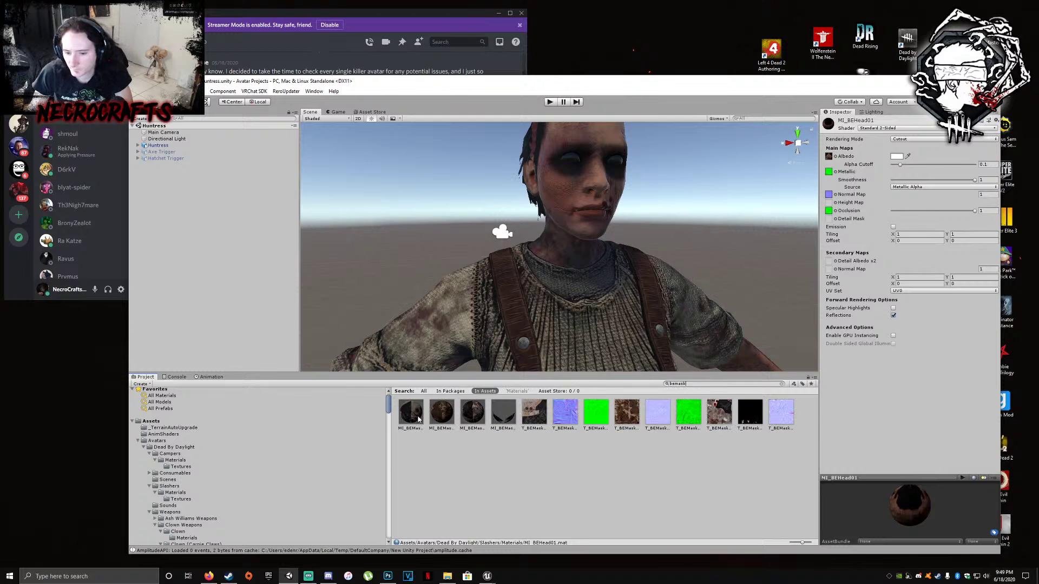
left_click(411, 414)
left_click_drag(573, 415, 834, 195)
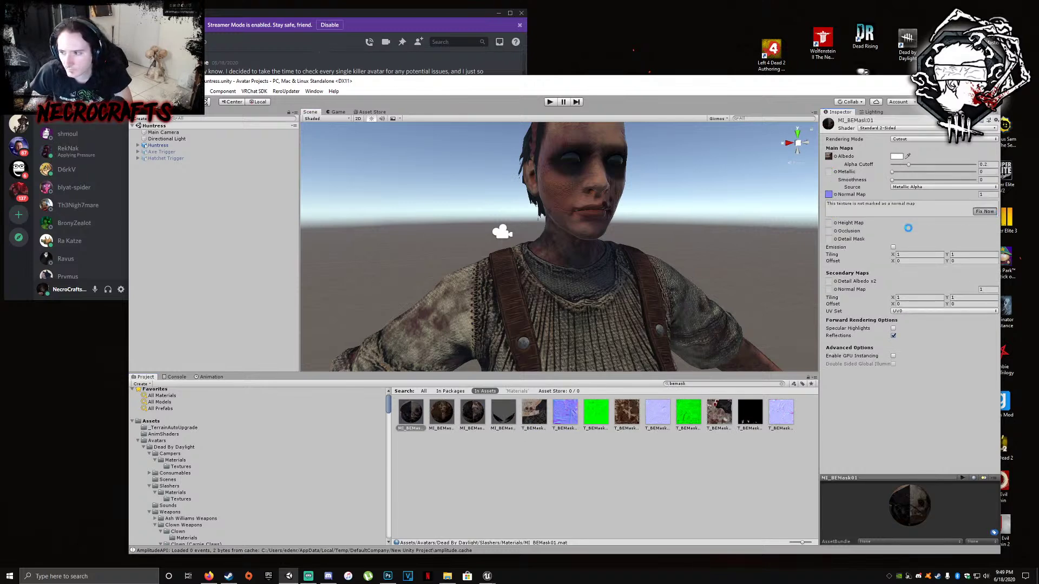
Assign the first green T_BEMask texture to both the Metallic and Occlusion maps of MI_BEMask01
left_click_drag(596, 415, 830, 172)
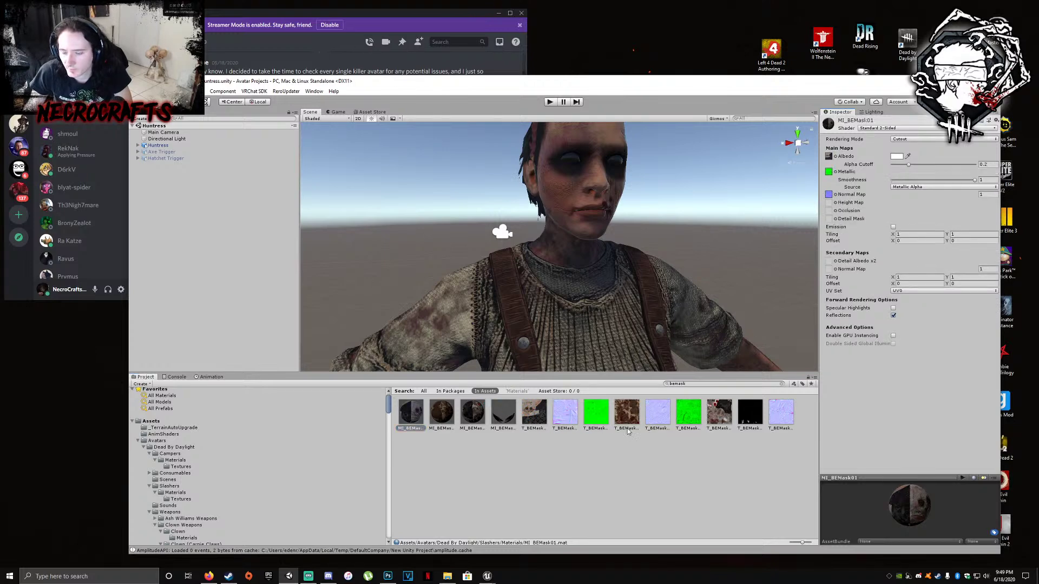
left_click_drag(596, 412, 829, 211)
scroll(725, 258, "down", 3)
scroll(726, 262, "down", 4)
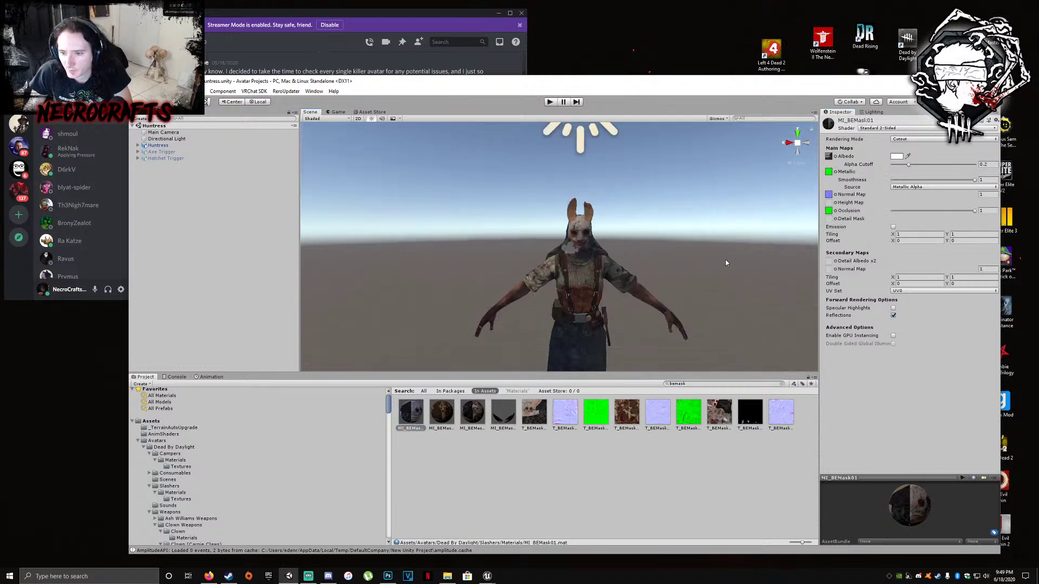
right_click_drag(726, 262, 740, 276)
middle_click_drag(739, 276, 539, 271)
right_click_drag(540, 272, 533, 320)
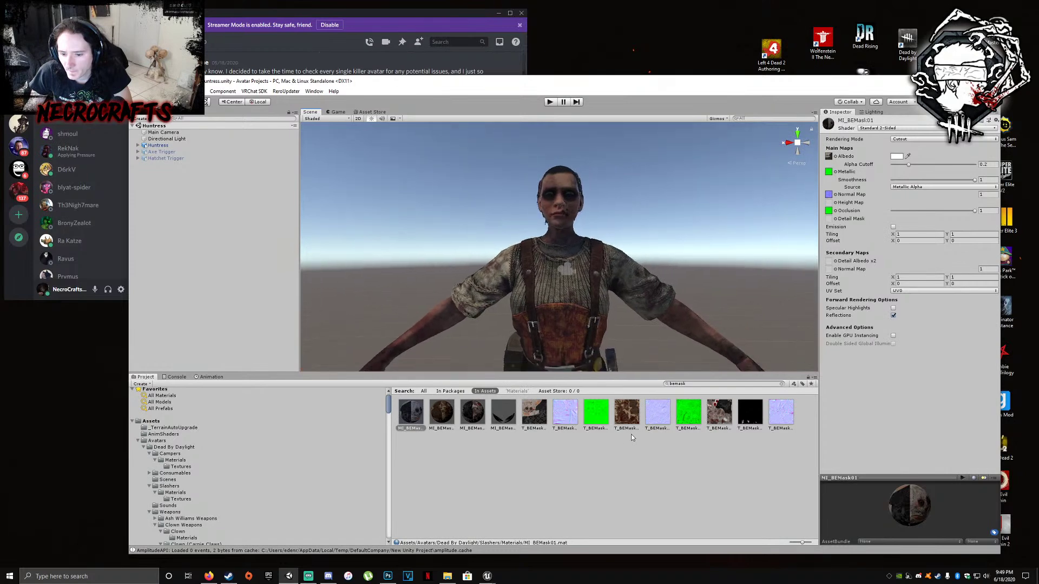
Search the assets for betorso and assign the first torso normal texture to MI_BETorso01's Normal Map, marking it as a normal map
left_click(680, 384)
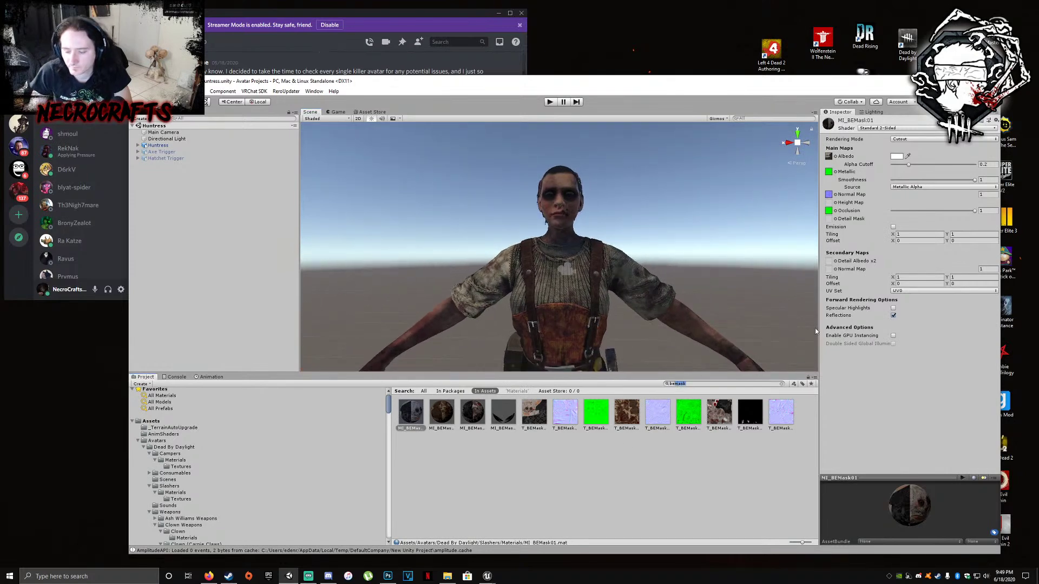
type("betorso")
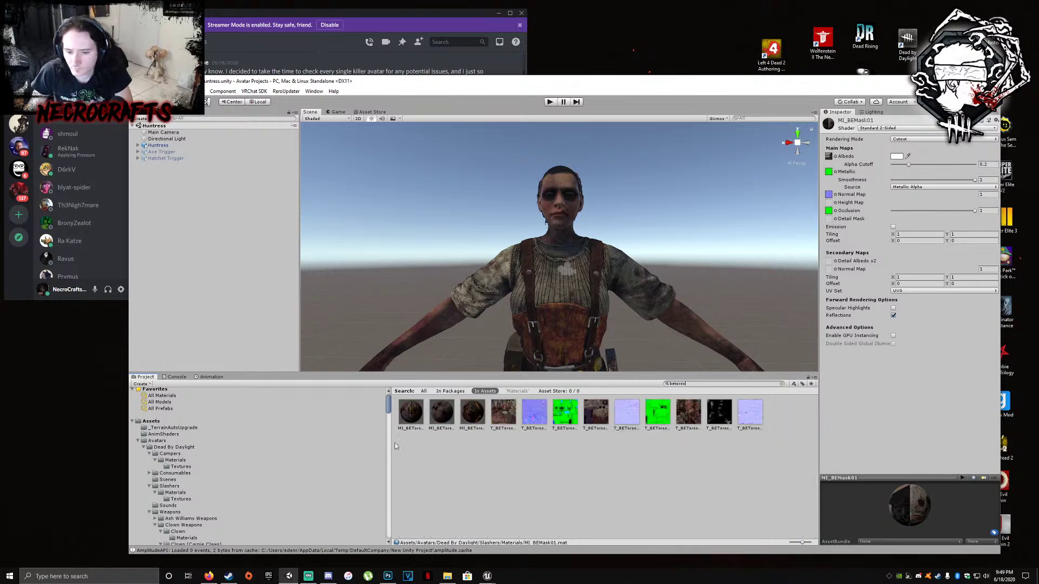
left_click(409, 414)
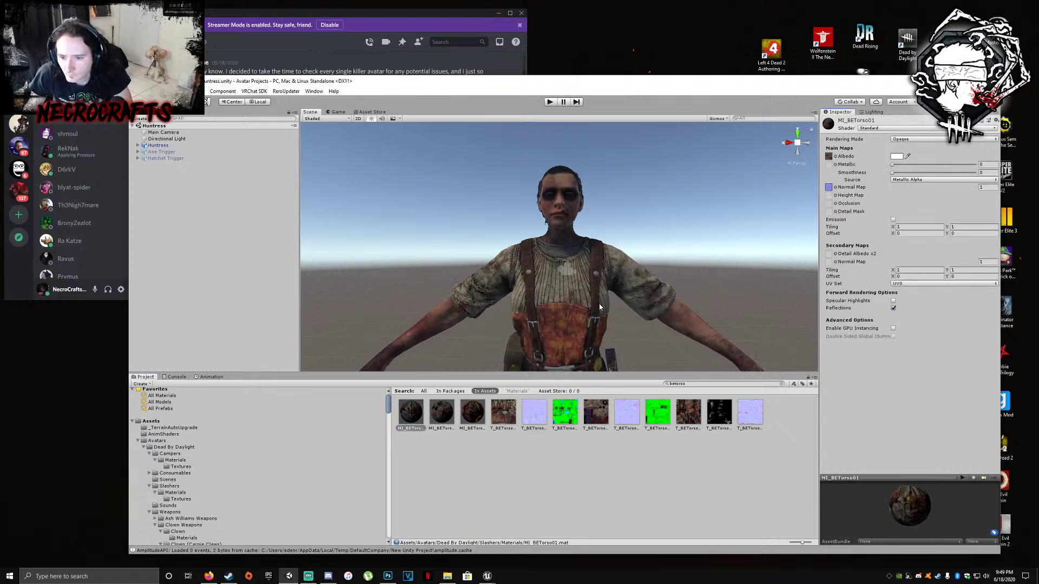
Assign the first green T_BETorso texture to both the Metallic and Occlusion maps of MI_BETorso01
left_click_drag(565, 412, 829, 165)
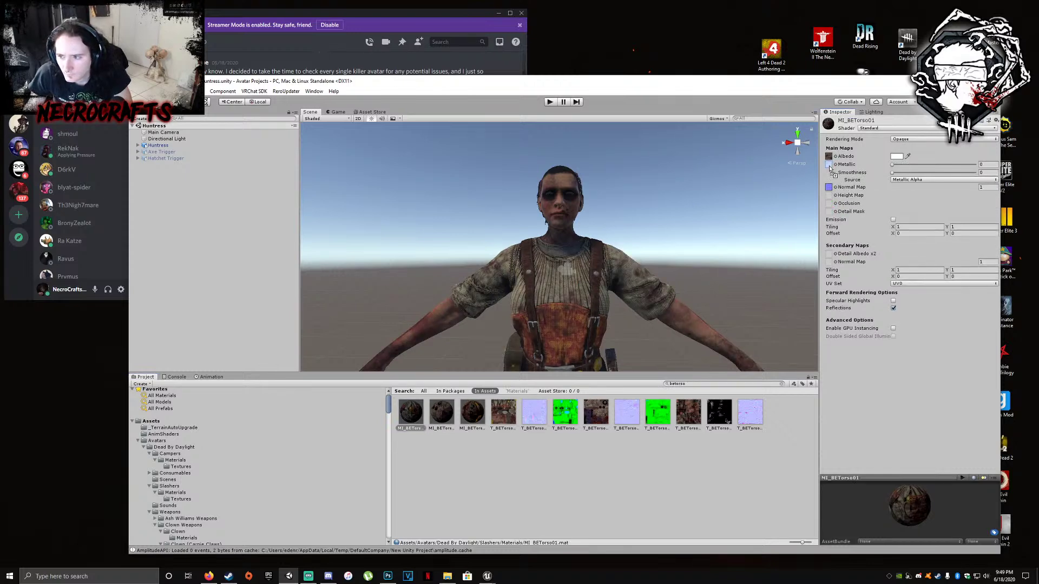
left_click_drag(570, 418, 830, 204)
scroll(631, 271, "up", 4)
middle_click_drag(379, 271, 643, 262)
scroll(643, 262, "down", 5)
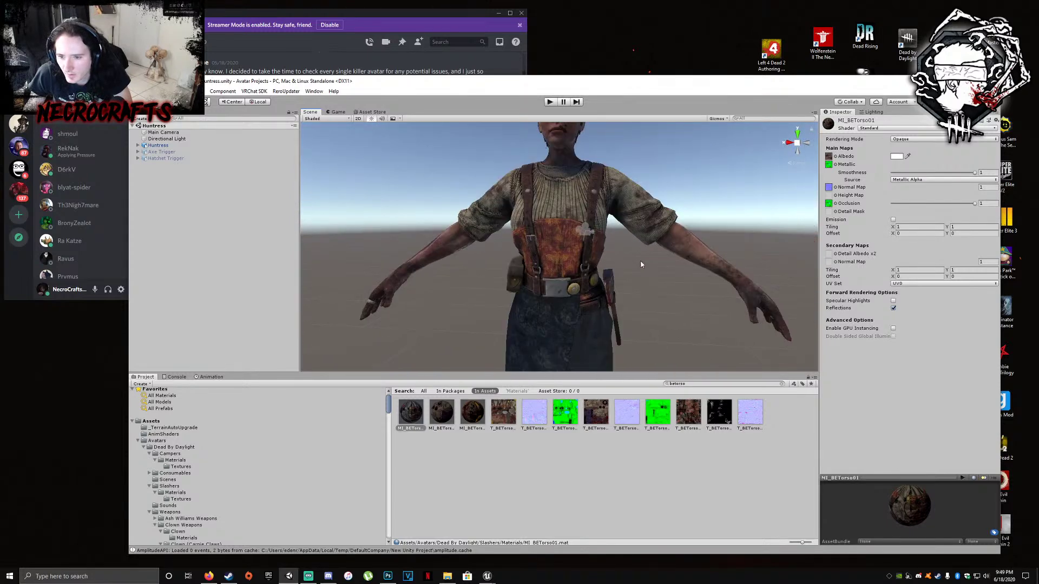
right_click_drag(642, 262, 659, 242)
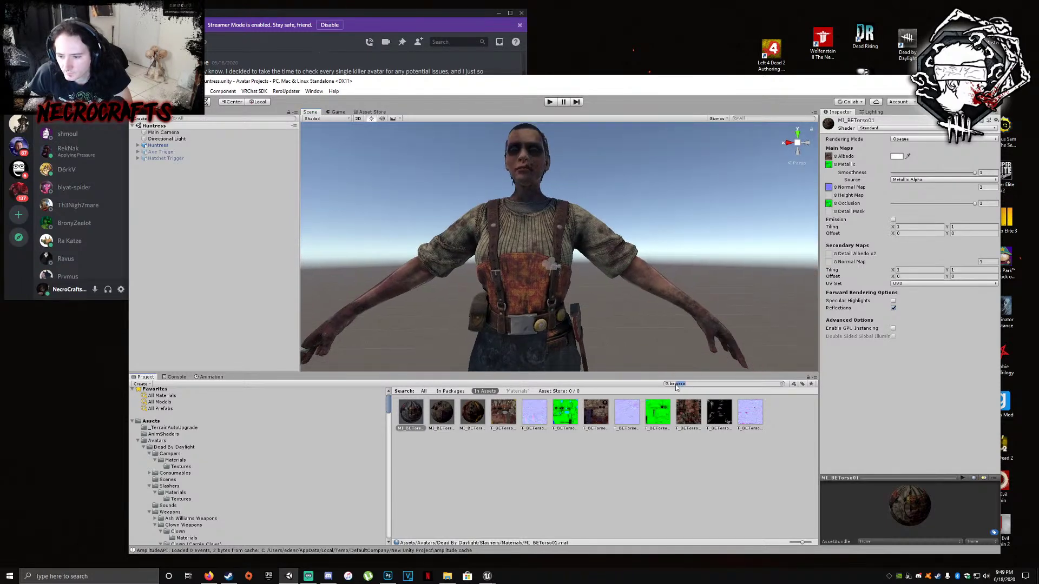
Search the assets for beacc and mark MI_BEAcc01's normal texture as a normal map
key("BackSpace")
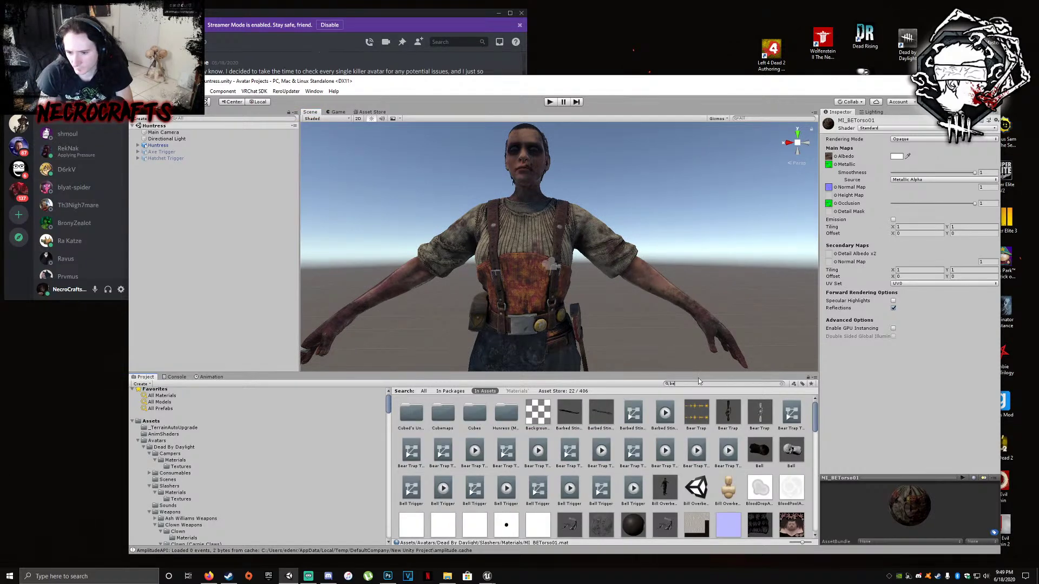
type("acc")
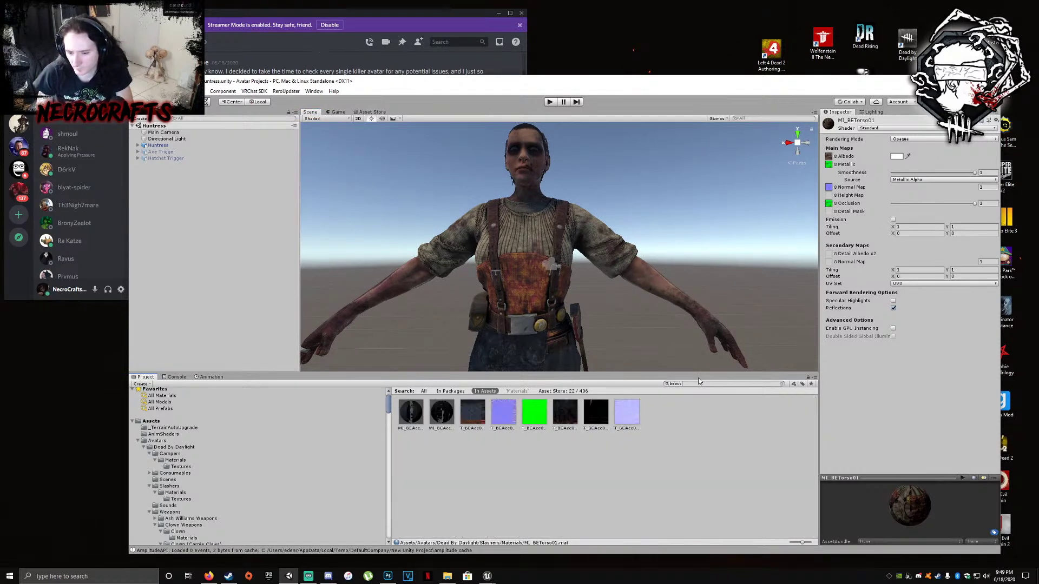
left_click(413, 417)
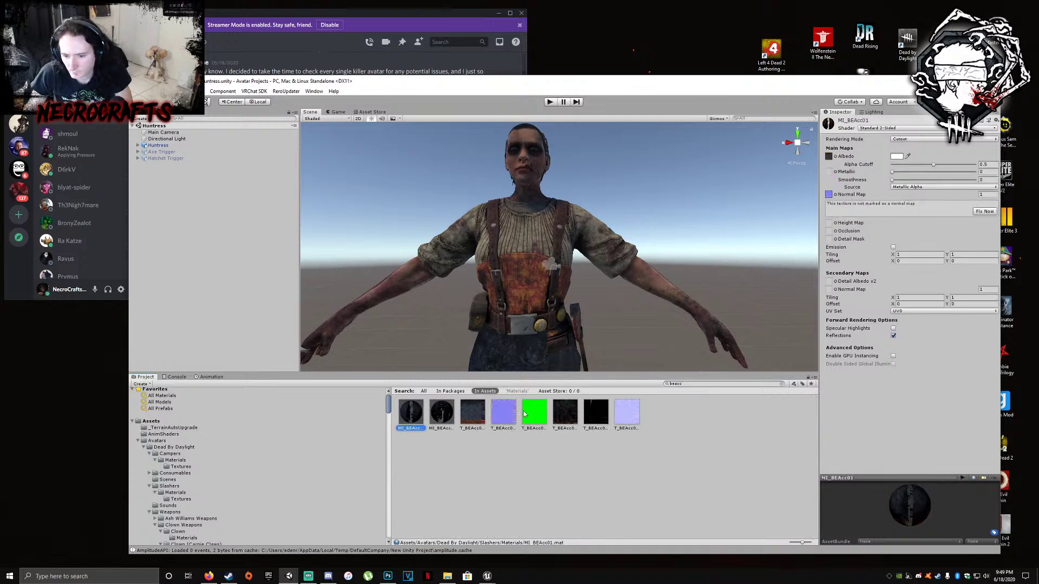
left_click(984, 211)
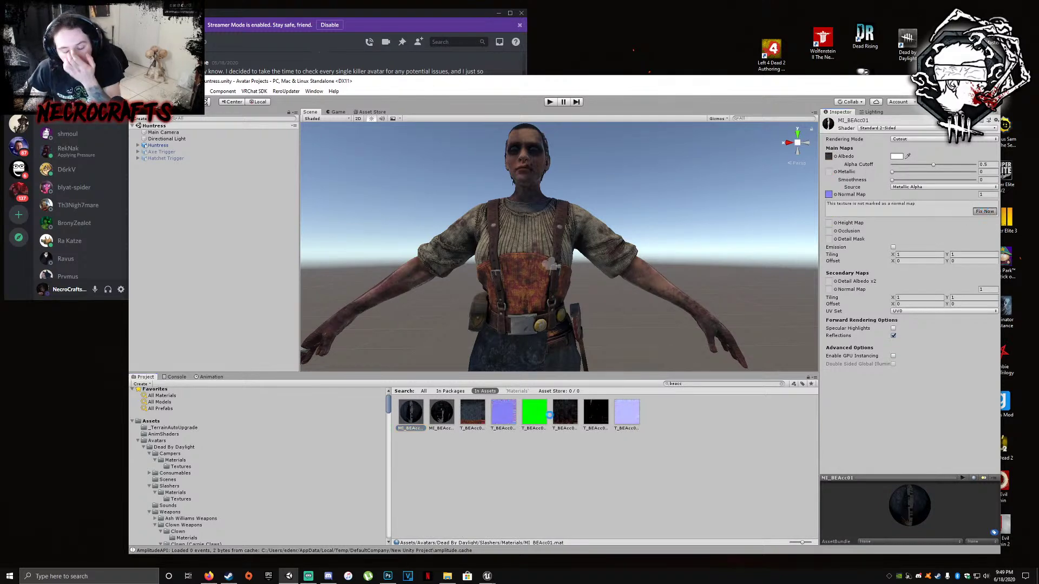
Assign the green T_BEAcc texture to both the Metallic and Occlusion maps of MI_BEAcc01
left_click_drag(537, 413, 829, 172)
left_click_drag(538, 417, 830, 211)
mouse_move(582, 263)
middle_mouse_down()
mouse_move(599, 242)
mouse_move(586, 248)
mouse_move(587, 238)
mouse_move(589, 252)
middle_mouse_up()
scroll(587, 241, "down", 1)
right_click_drag(589, 252, 588, 274)
Check the exported Outfit01 textures folder in File Explorer for the names of the remaining Huntress textures
left_click(677, 384)
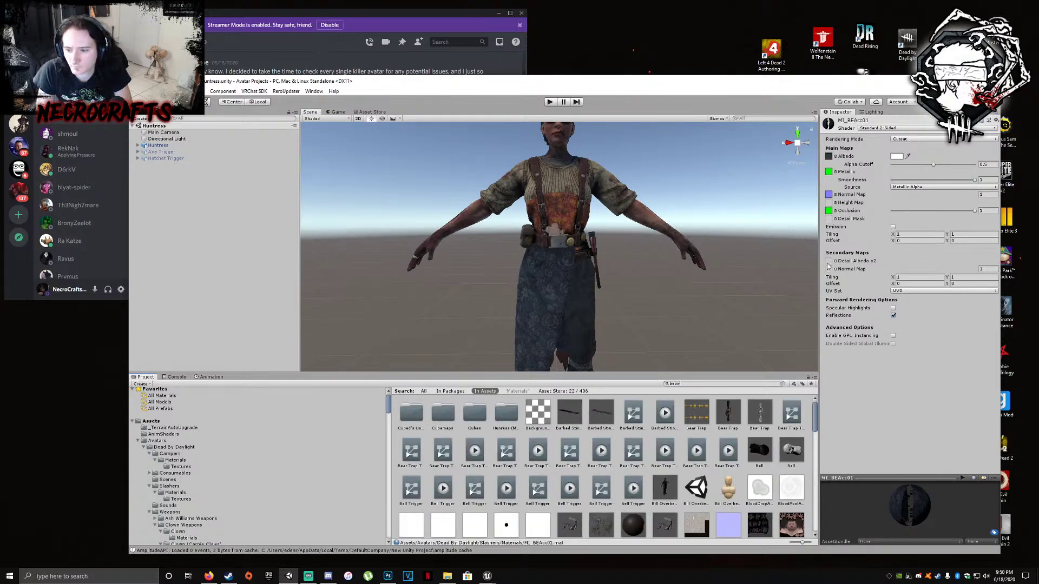
type("bew")
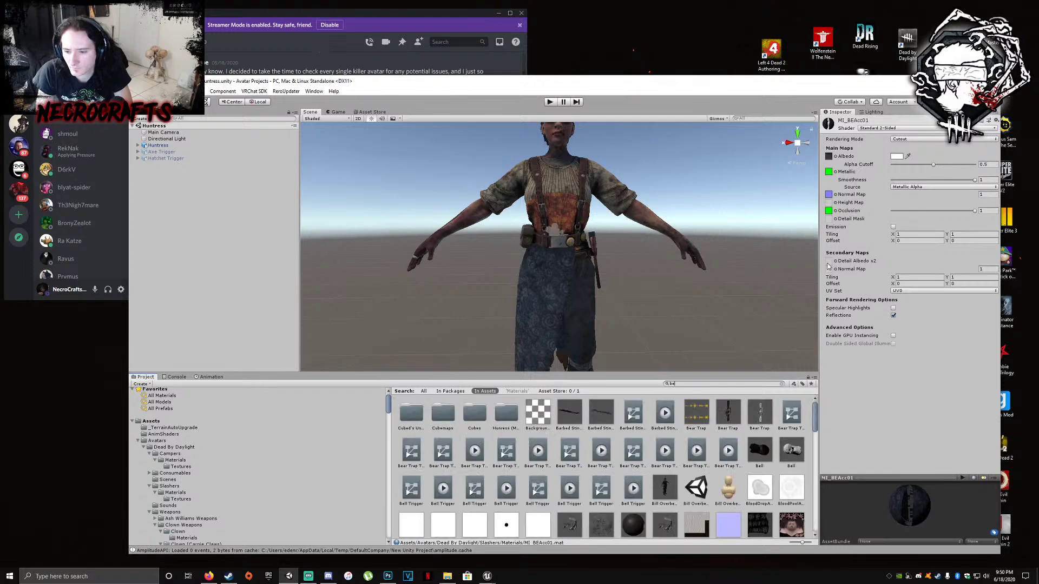
left_click(448, 577)
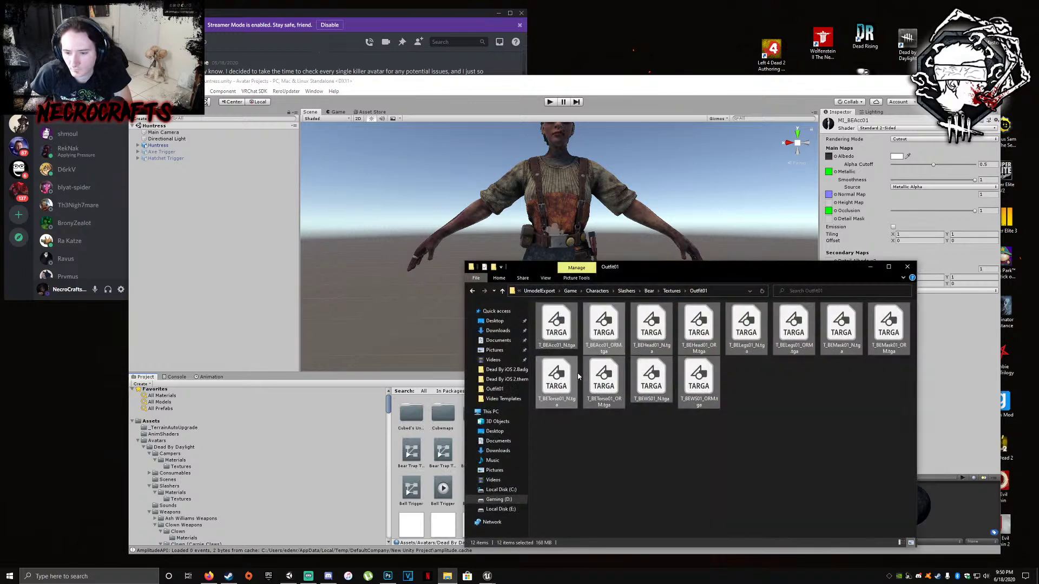
left_click(872, 268)
Search the assets for bews and bew, and inspect the first two MI_BEW materials
left_click(683, 385)
type("be")
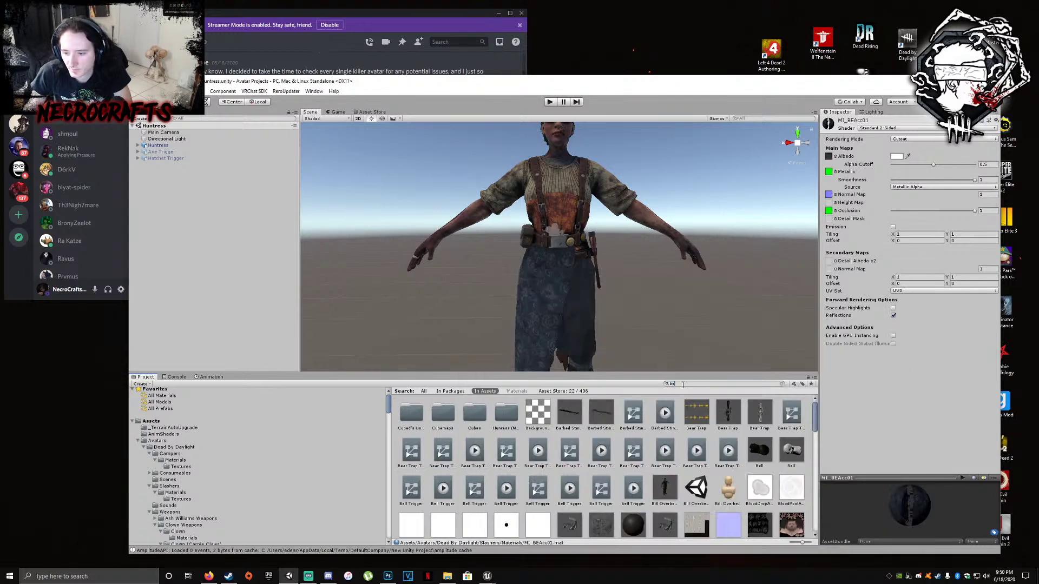
type("ws0")
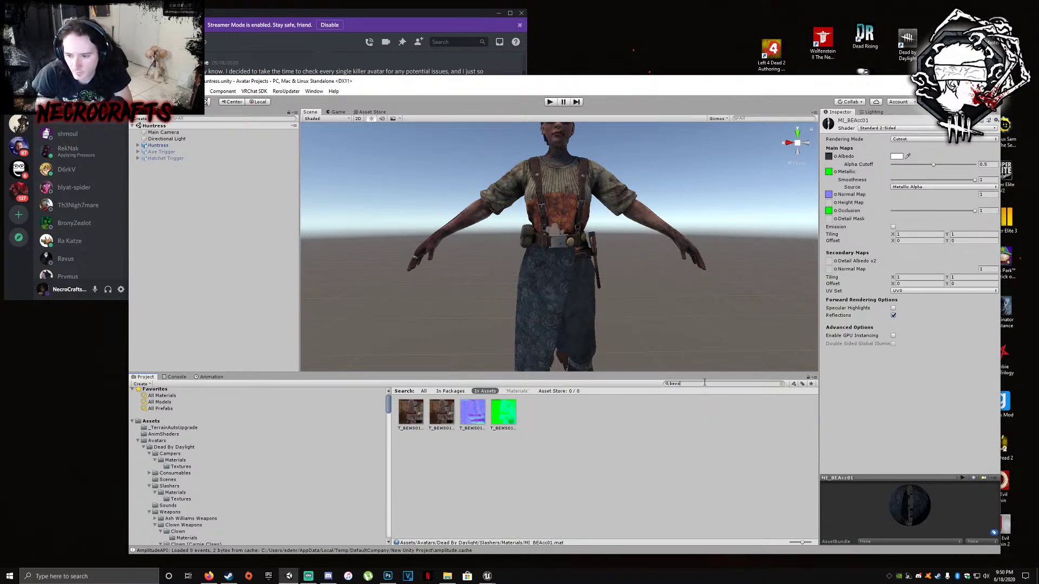
key("BackSpace")
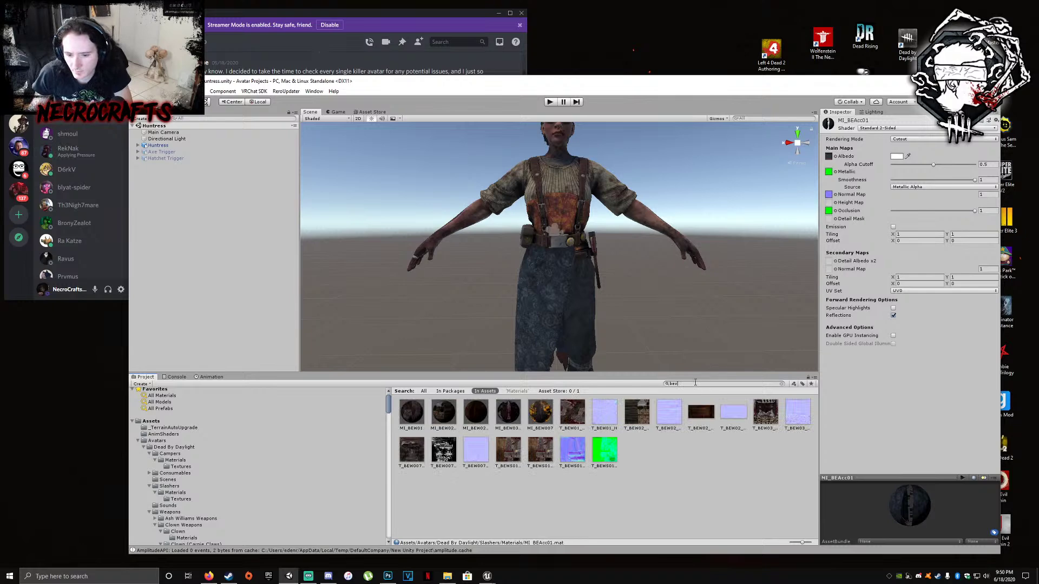
left_click(416, 418)
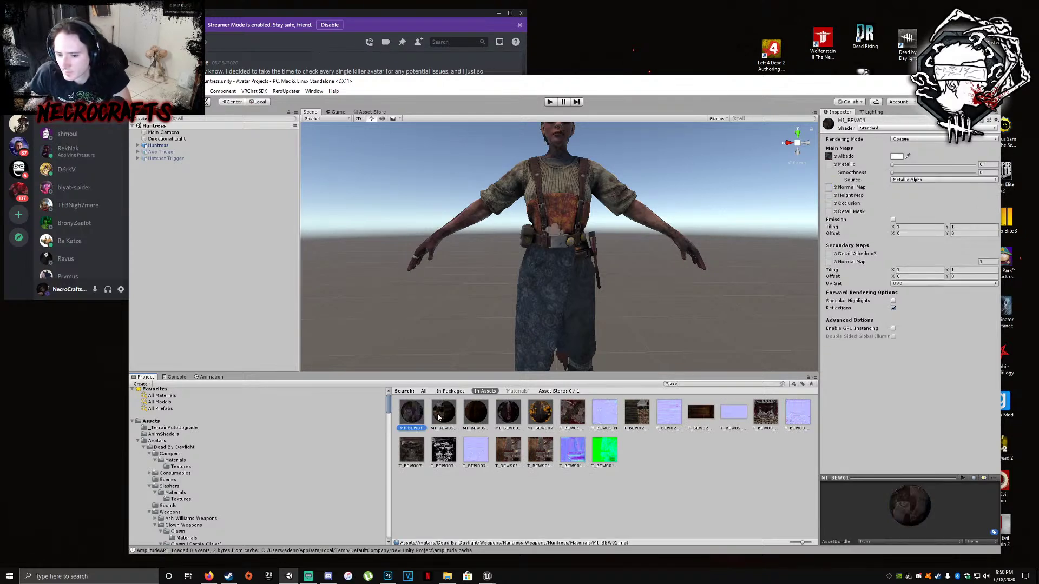
left_click(445, 414)
left_click(412, 417)
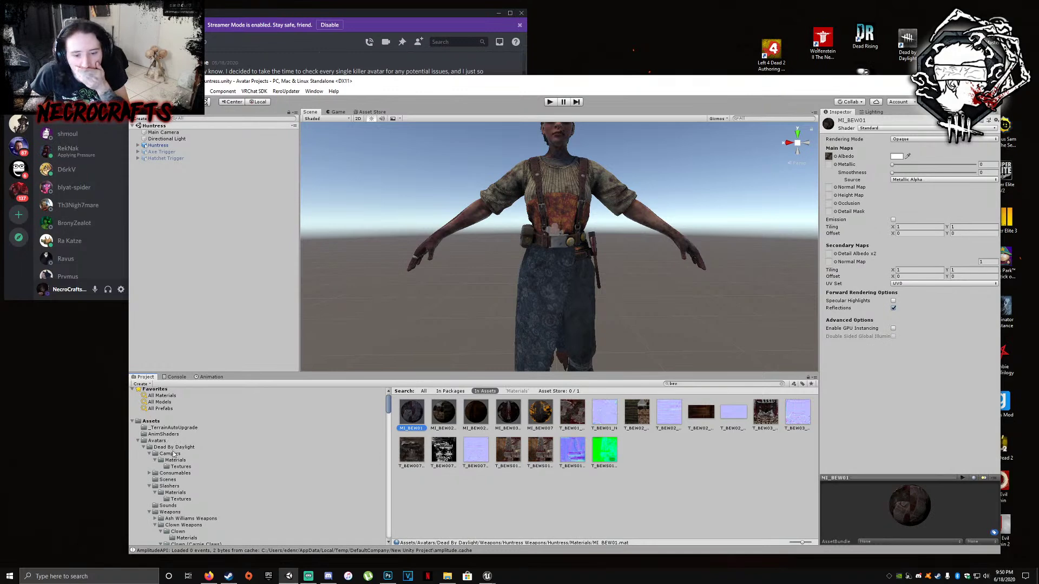
Check the Huntress model's remapped materials under Use Embedded Materials, restore Use External Materials (Legacy) and apply the import settings
left_click(180, 486)
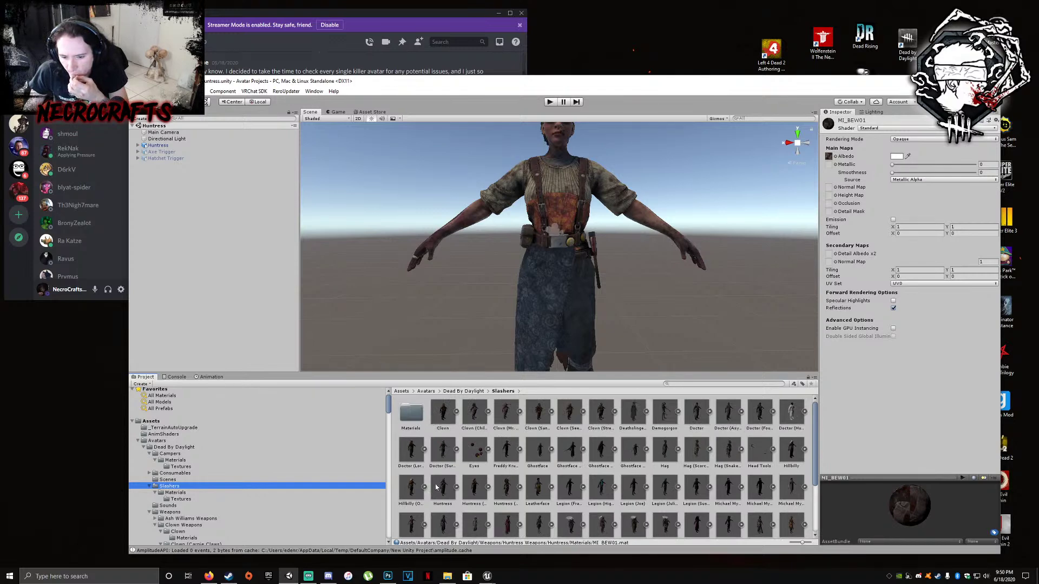
left_click(454, 488)
left_click(982, 166)
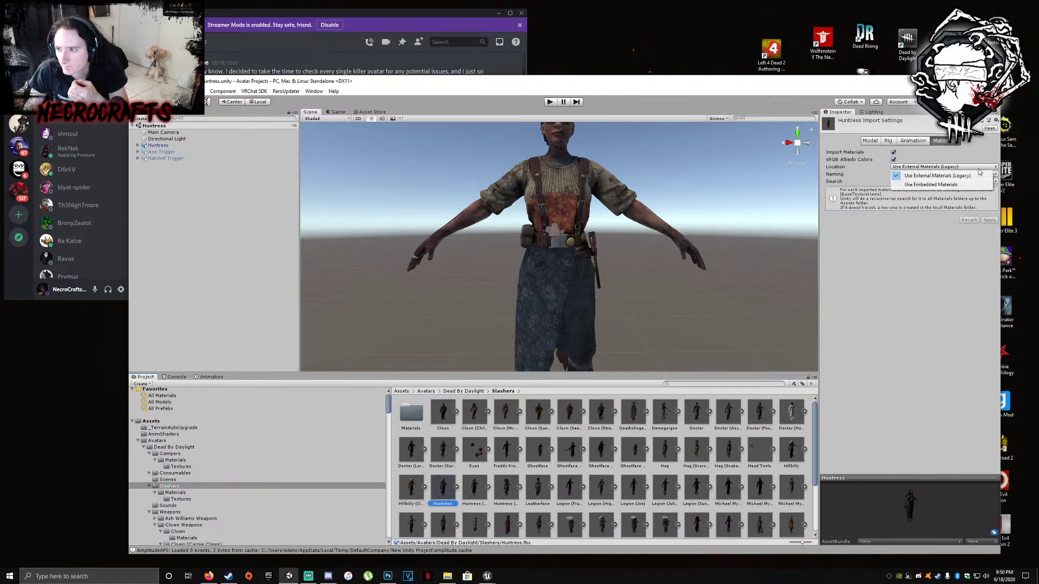
left_click(980, 174)
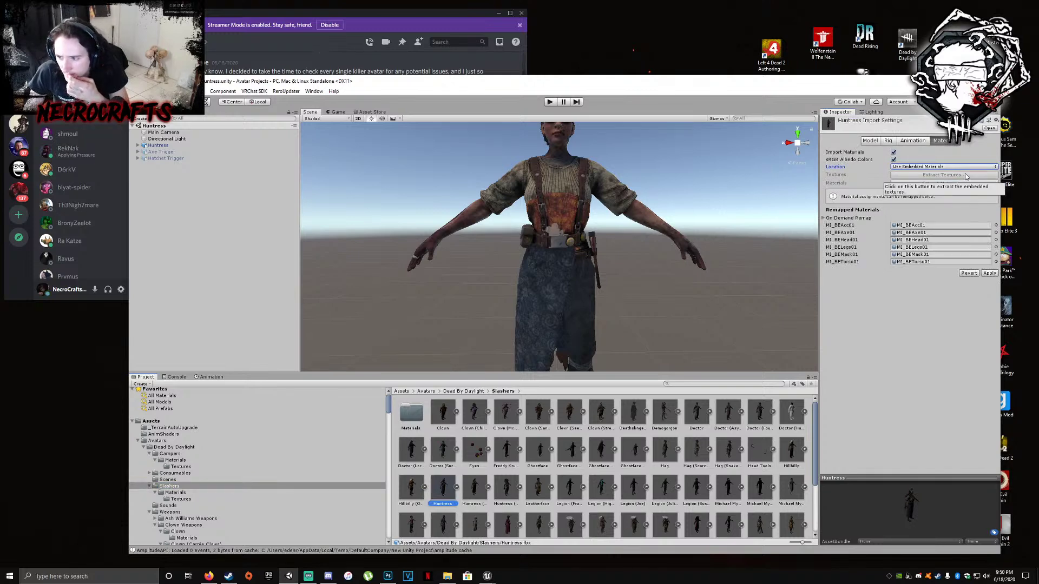
left_click(963, 167)
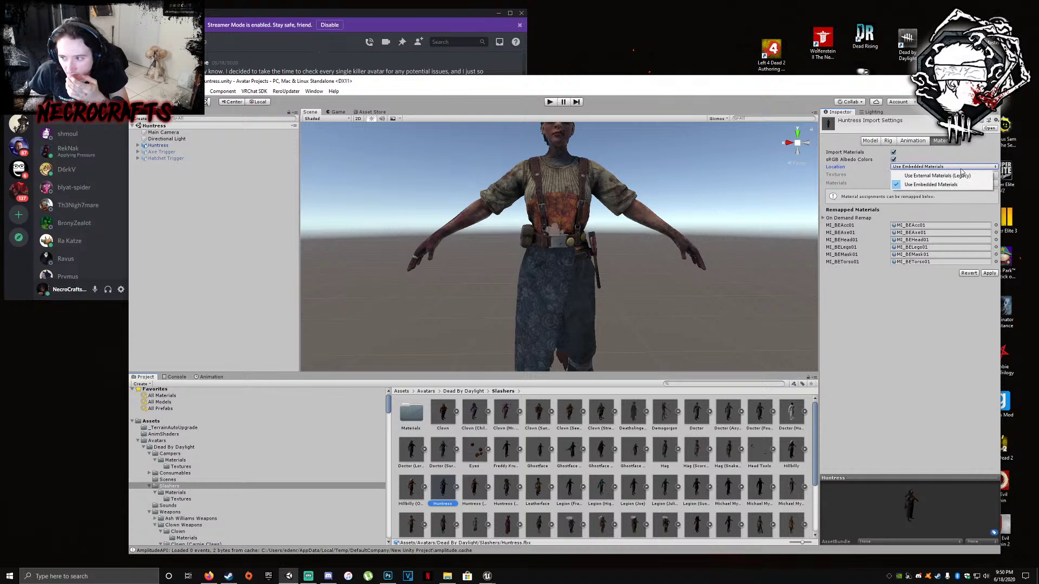
left_click(963, 172)
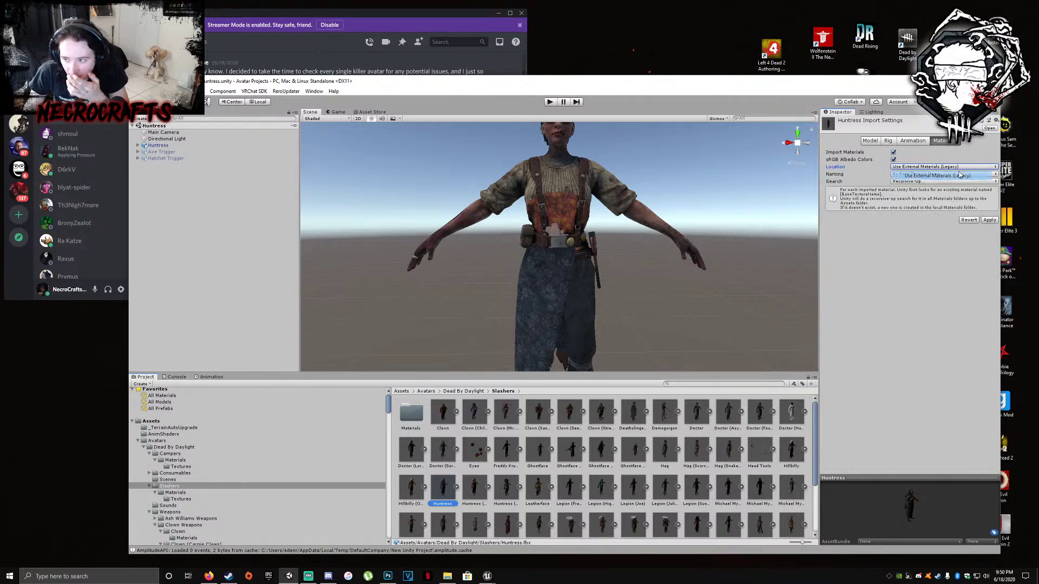
left_click(989, 220)
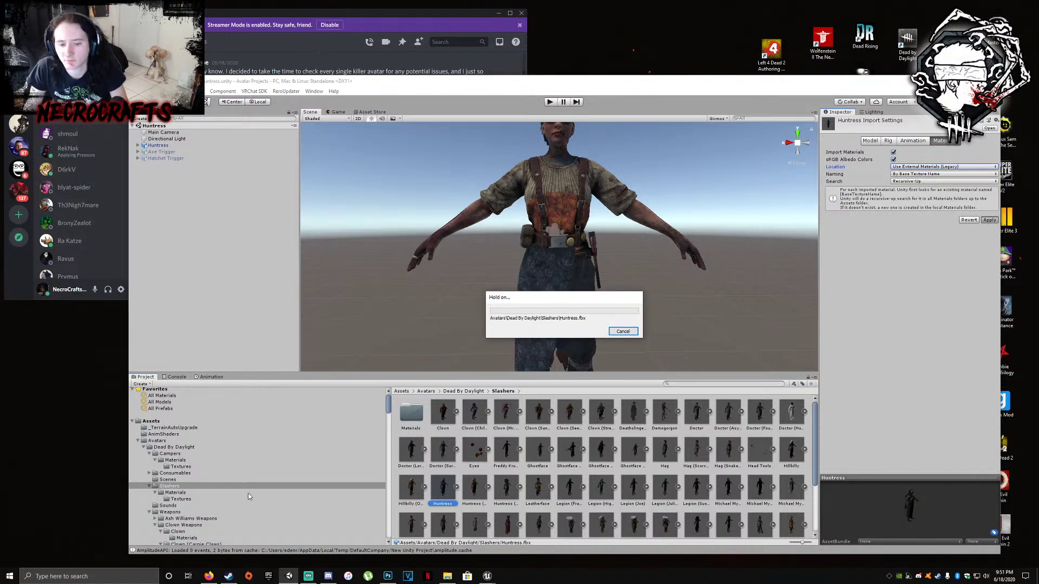
Search the assets for beaxe and mark MI_BEAxe01's normal texture as a normal map
left_click(178, 493)
left_click(683, 384)
type("beaxe")
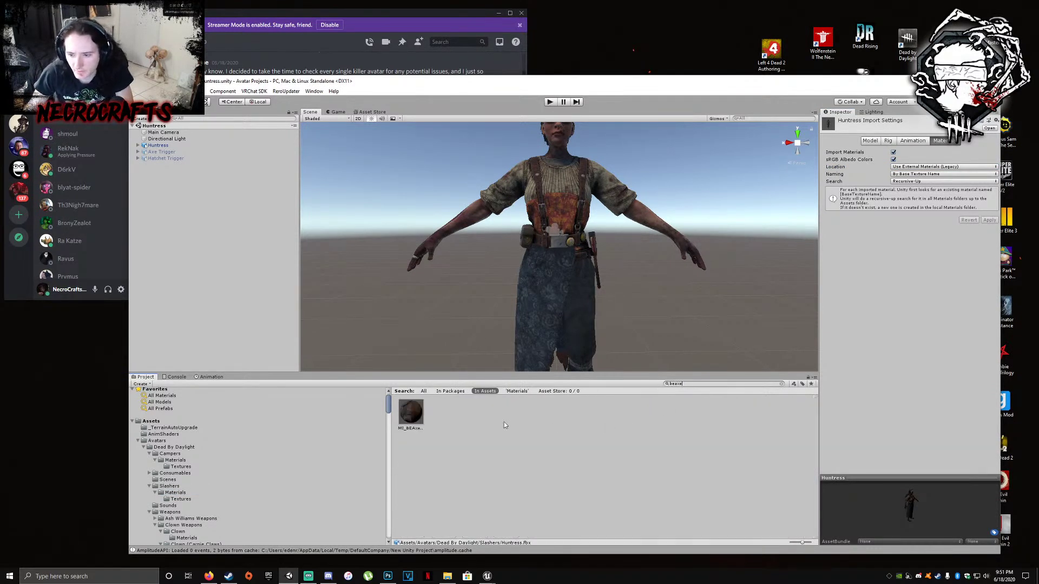
left_click(409, 413)
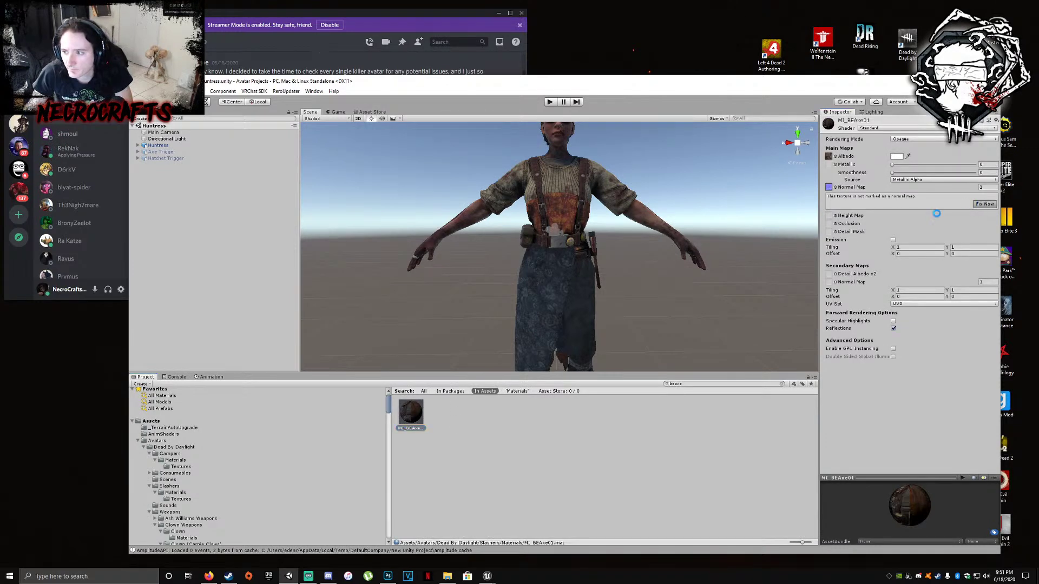
Assign a green mask texture to both the Metallic and Occlusion maps of MI_BEAxe01
right_click_drag(623, 282, 536, 246)
left_click(836, 165)
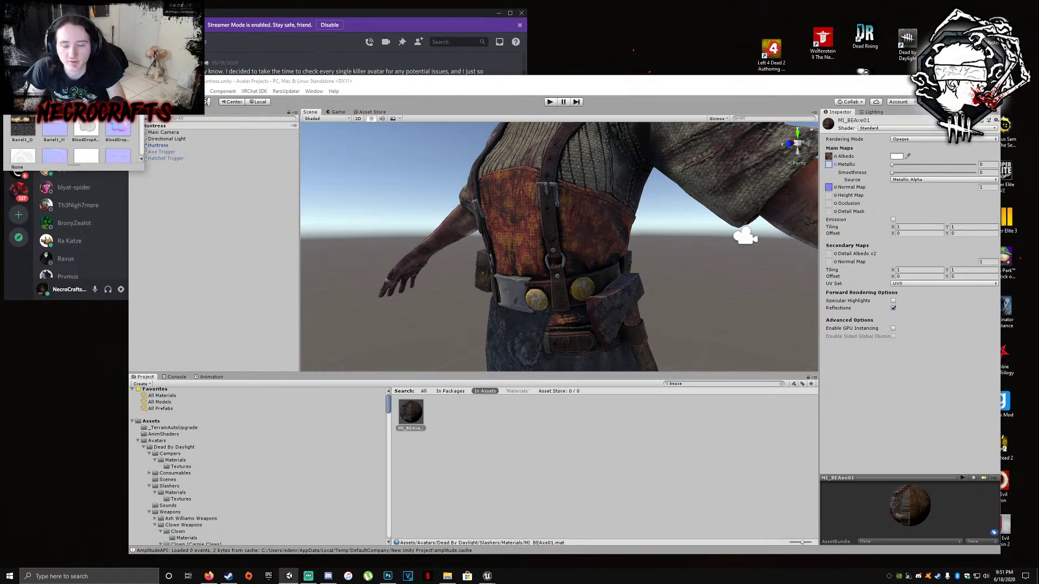
type("dot")
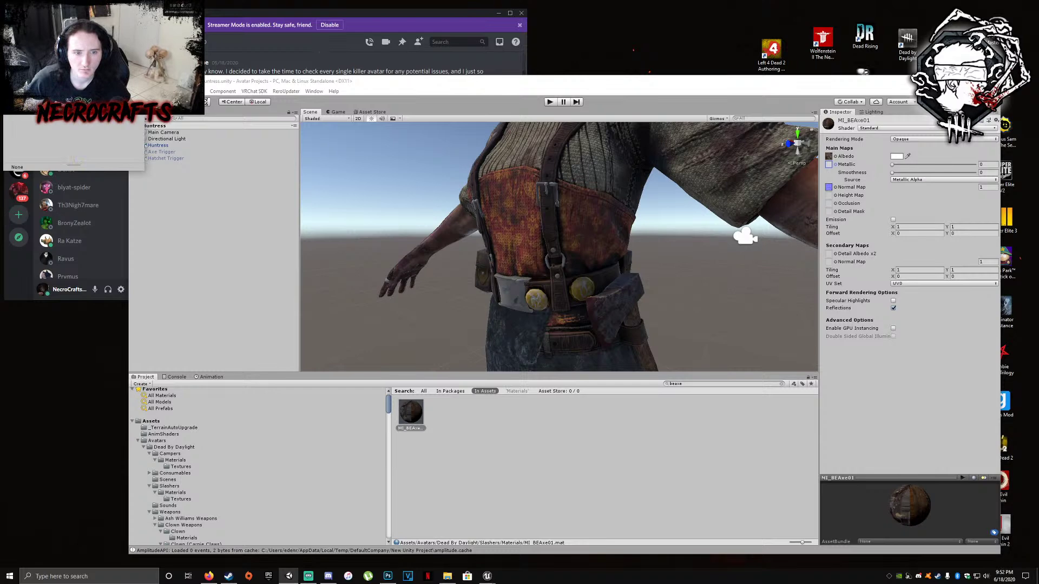
double_click(63, 62)
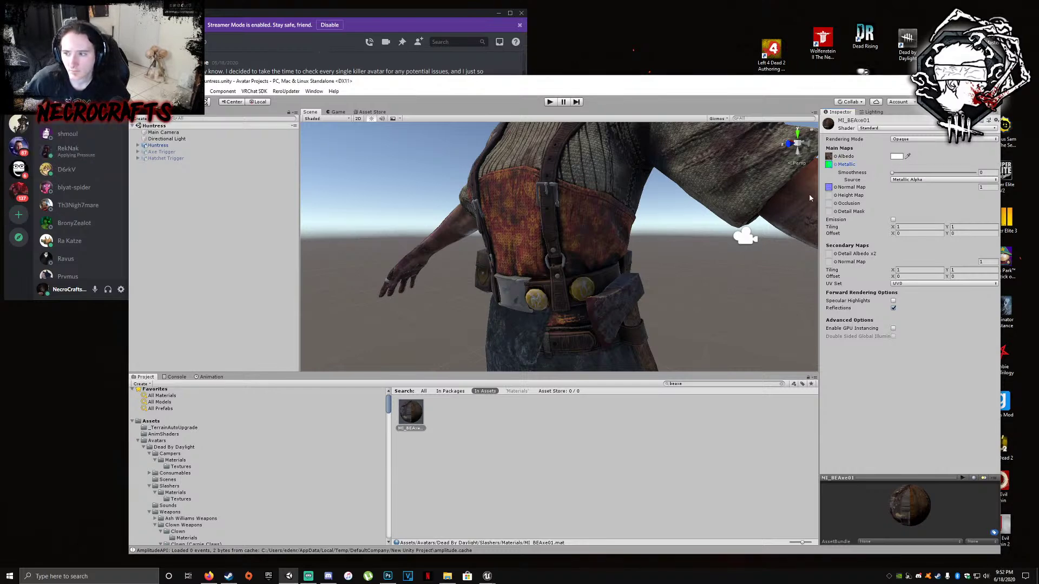
left_click(835, 203)
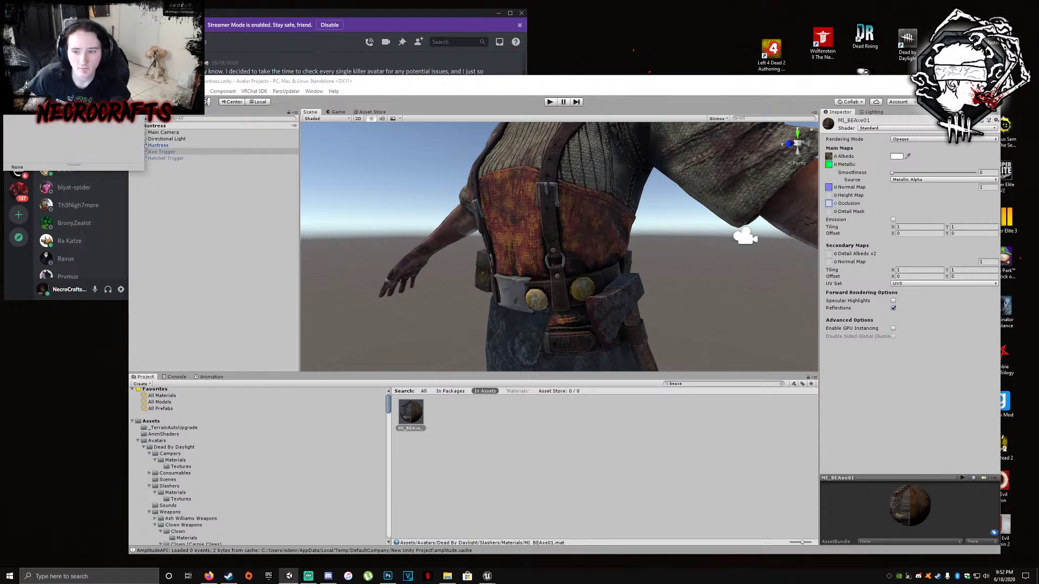
double_click(71, 82)
Search the assets for bele and mark MI_BELegs01's normal texture as a normal map
right_click_drag(671, 238, 533, 218)
middle_click_drag(533, 218, 640, 205)
left_click(689, 384)
double_click(677, 384)
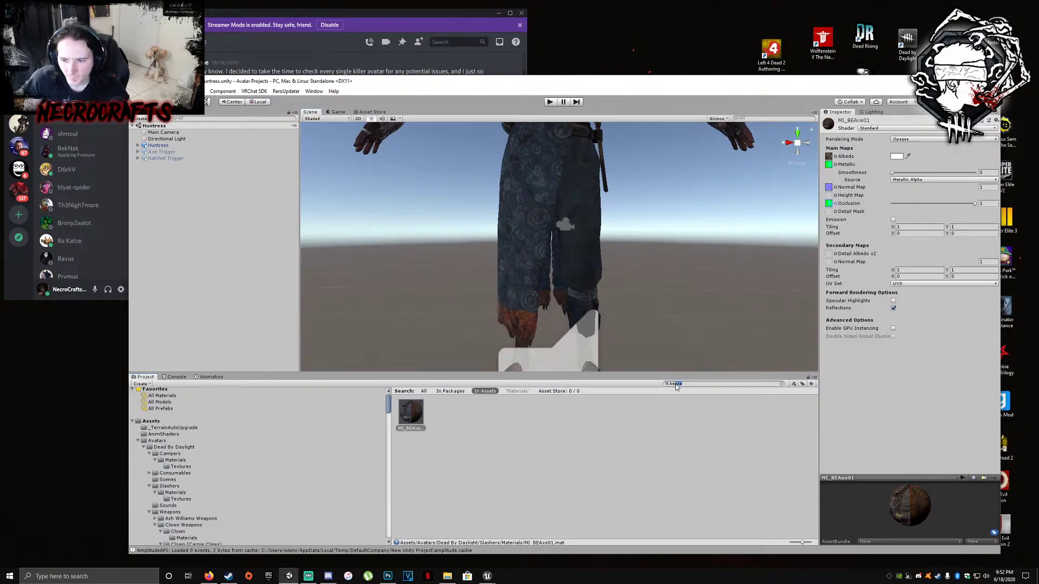
type("bele")
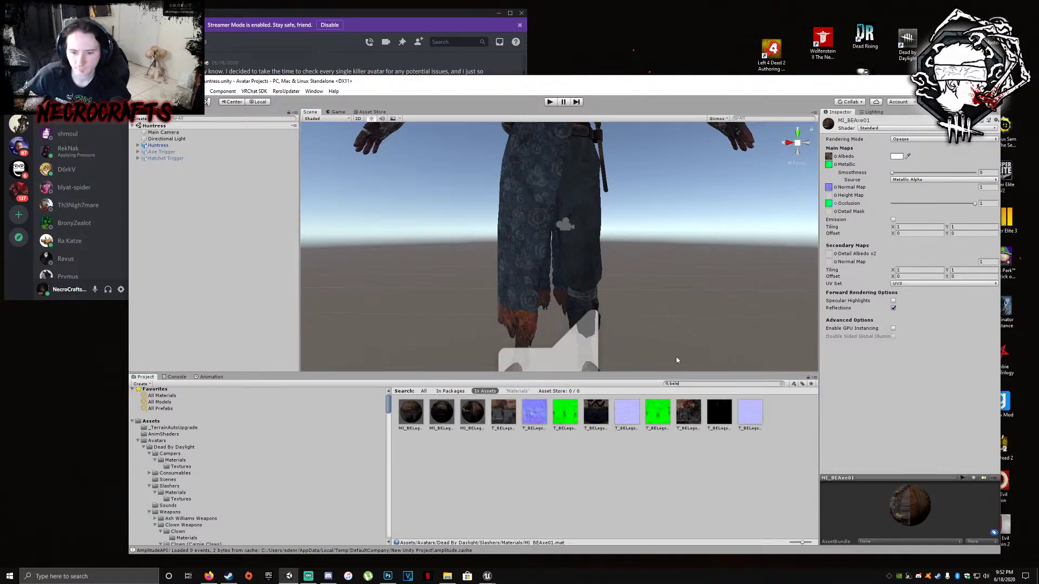
key("Down")
left_click(987, 222)
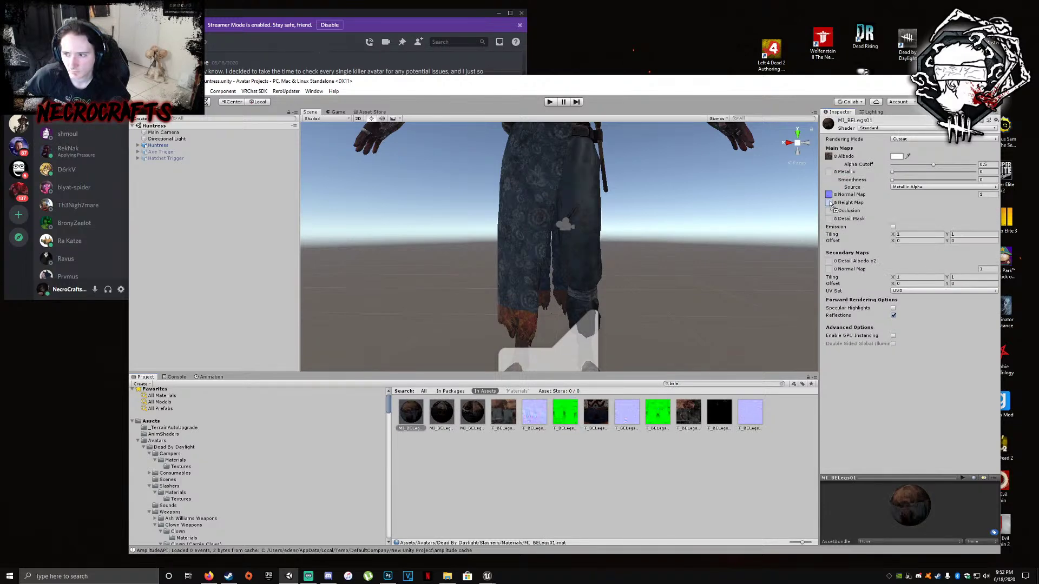
Assign the first green T_BELegs texture to both the Metallic and Occlusion maps of MI_BELegs01
left_click_drag(829, 174, 828, 172)
left_click_drag(565, 411, 829, 210)
middle_click_drag(611, 262, 626, 281)
scroll(617, 257, "up", 5)
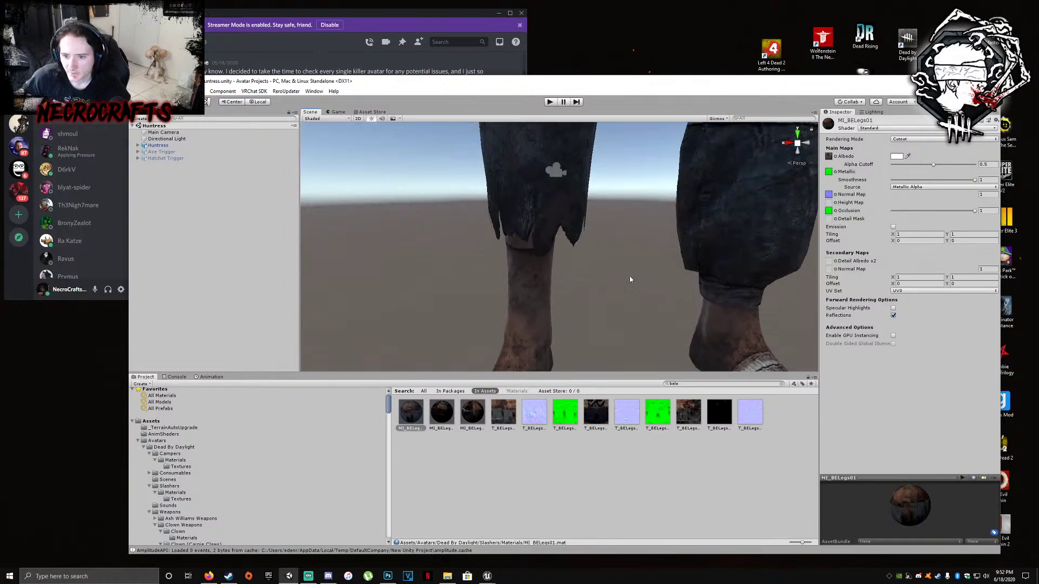
Change the shader of MI_BELegs01 to Standard 2-Sided
scroll(617, 270, "up", 3)
left_click_drag(609, 259, 587, 223, "alt")
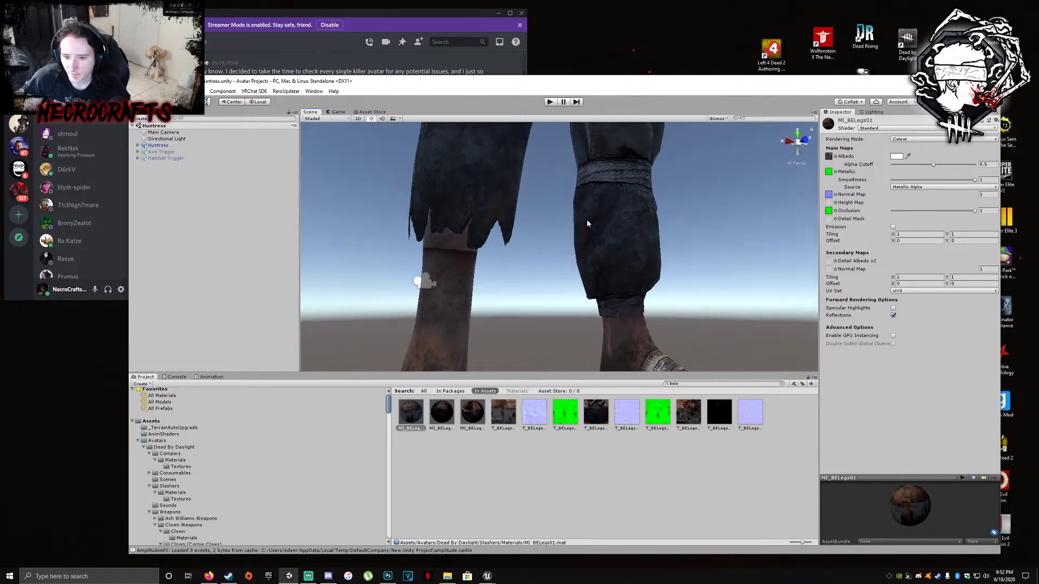
left_click(890, 130)
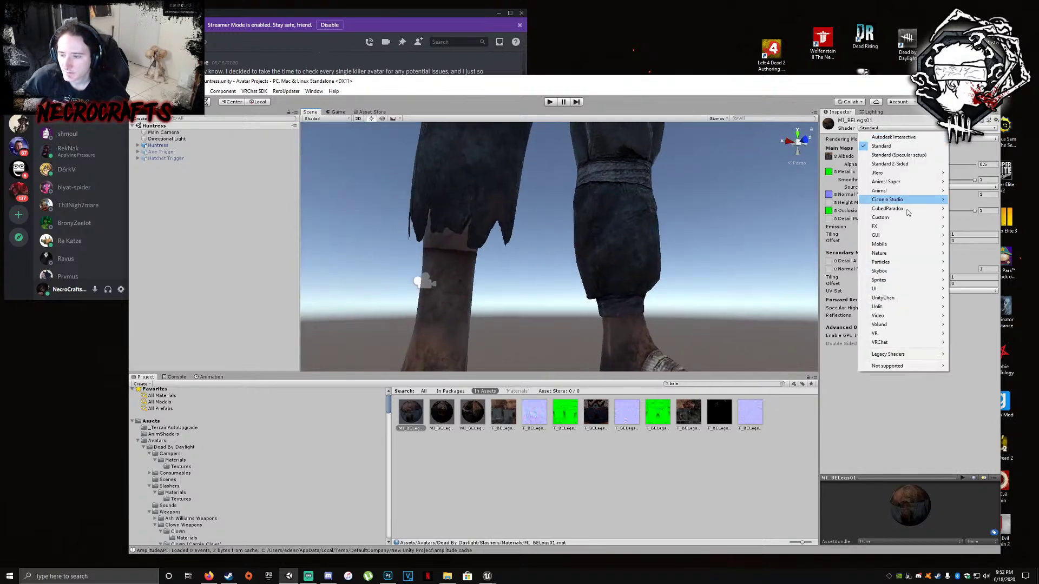
left_click(890, 163)
Examine the Huntress avatar's torso, belt, trousers and lower legs from several angles to check the updated materials
left_click_drag(495, 233, 537, 217, "alt")
left_click_drag(590, 189, 605, 208, "alt")
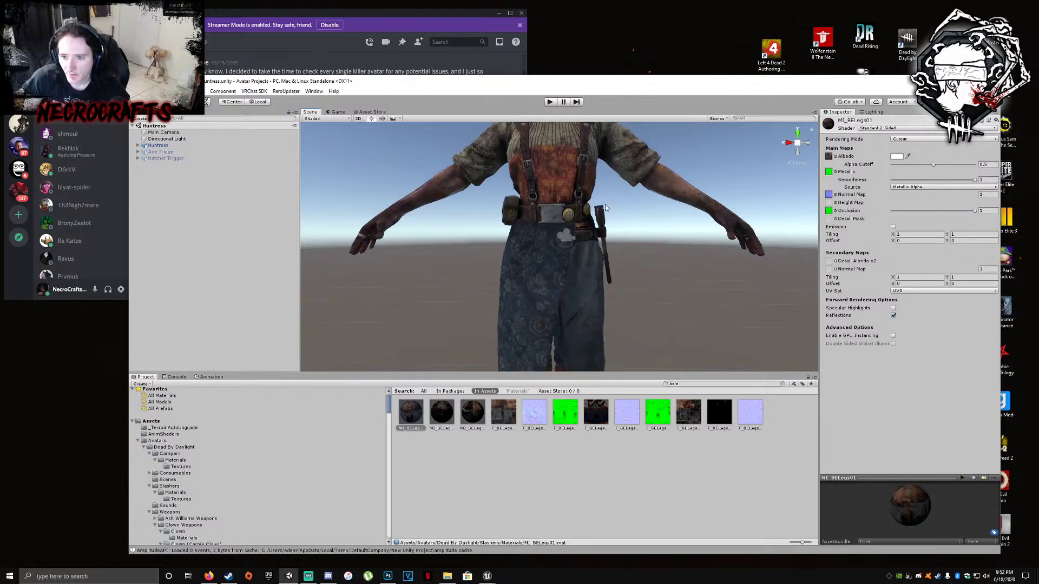
middle_click_drag(605, 207, 598, 116)
left_click_drag(611, 184, 477, 200, "alt")
middle_click_drag(476, 200, 466, 192)
scroll(467, 191, "down", 3)
left_click_drag(468, 190, 516, 222, "alt")
scroll(640, 218, "down", 2)
scroll(639, 220, "down", 3)
scroll(516, 223, "up", 3)
scroll(541, 227, "down", 1)
scroll(565, 235, "up", 4)
mouse_move(564, 235)
middle_mouse_down()
mouse_move(562, 311)
mouse_move(535, 368)
mouse_move(577, 303)
mouse_move(569, 251)
middle_mouse_up()
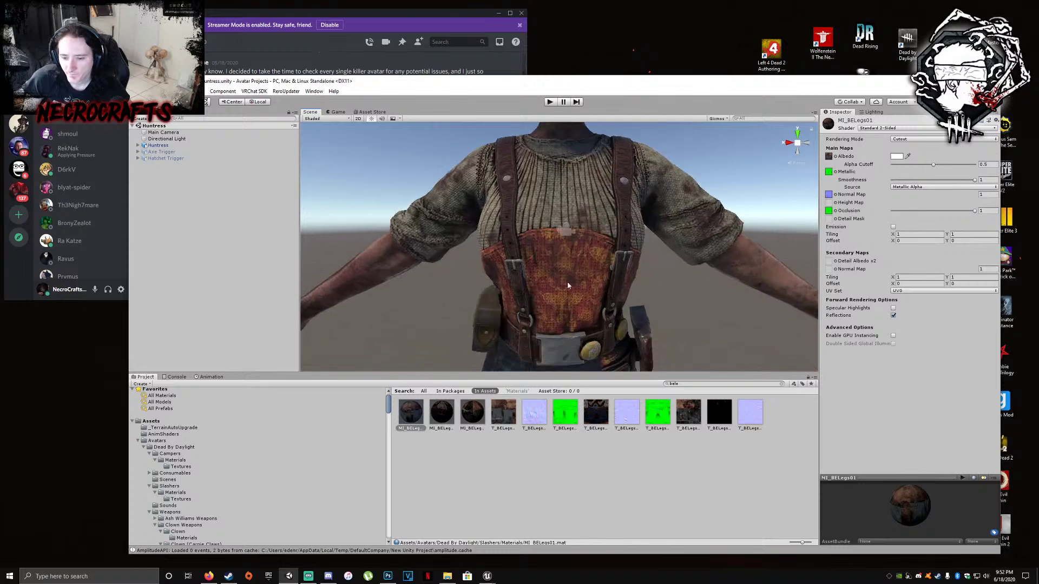
scroll(569, 251, "down", 4)
left_click_drag(572, 271, 581, 254, "alt")
middle_click_drag(590, 351, 608, 254)
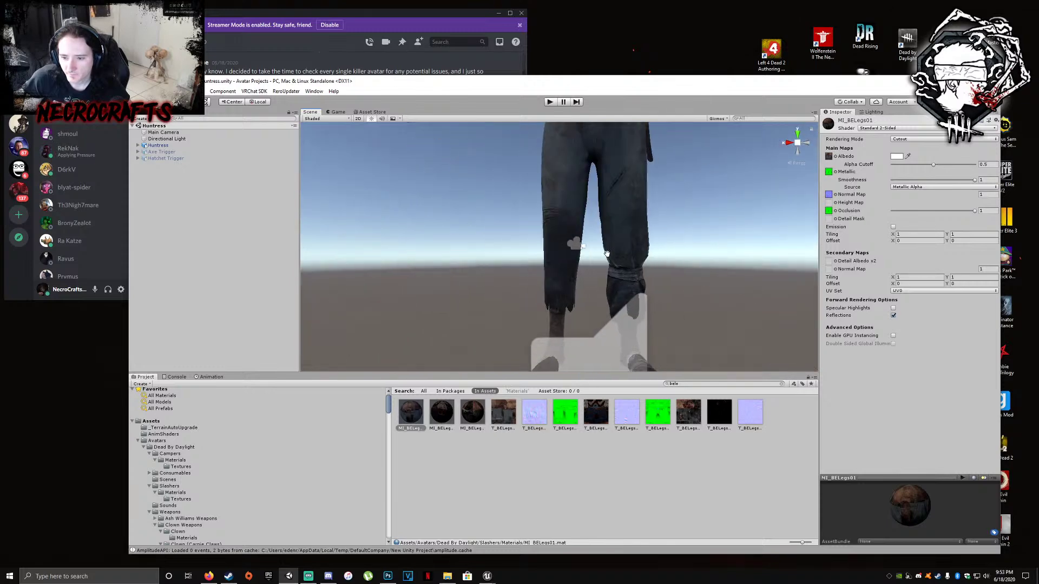
scroll(609, 254, "up", 5)
right_click_drag(610, 255, 652, 255)
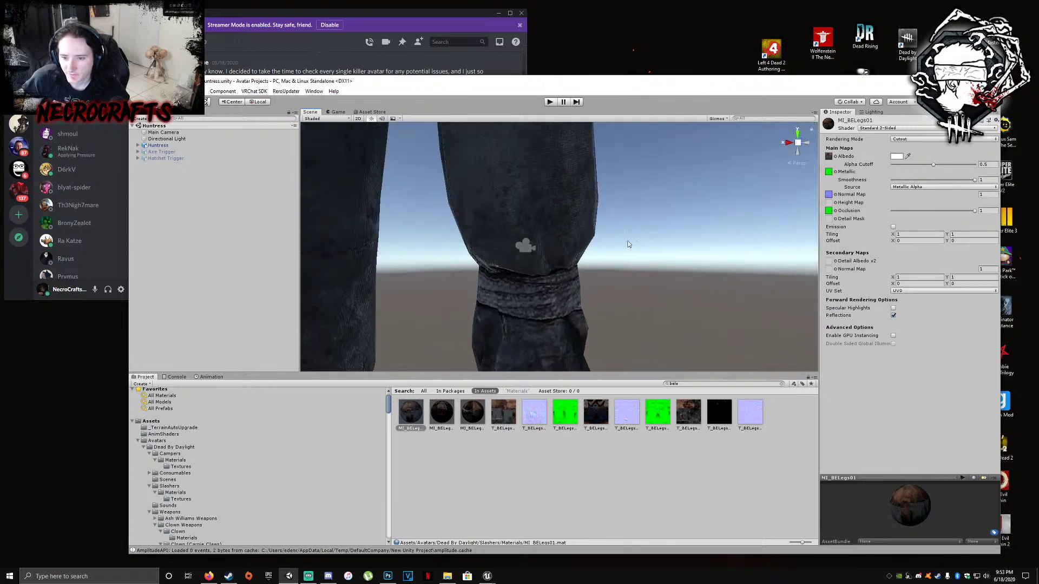
scroll(544, 219, "down", 3)
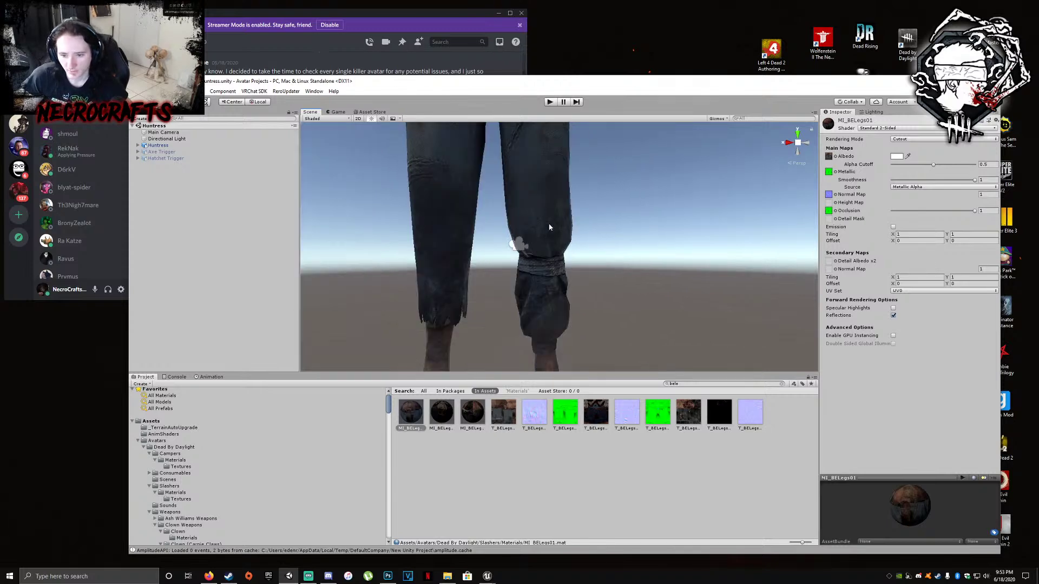
Examine the Huntress avatar's trousers, hands, belt and side from several angles to check the updated materials
right_click_drag(508, 242, 564, 222)
middle_click_drag(563, 222, 560, 247)
right_click_drag(560, 248, 495, 287)
right_click_drag(606, 276, 538, 267)
middle_click_drag(538, 267, 513, 261)
right_click_drag(573, 261, 613, 268)
middle_click_drag(613, 268, 607, 263)
right_click_drag(607, 263, 486, 253)
middle_click_drag(487, 254, 479, 256)
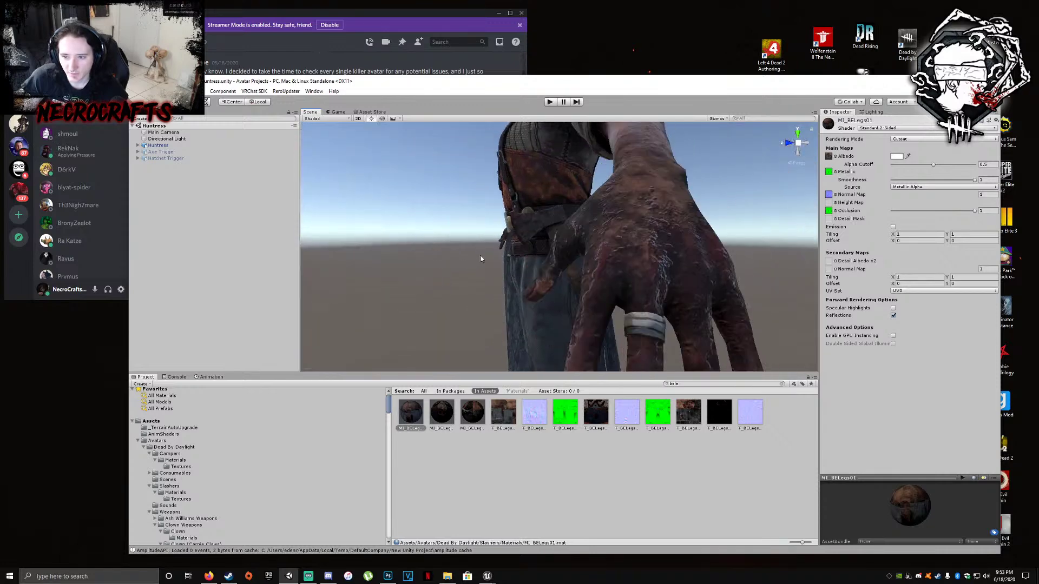
right_click_drag(480, 255, 610, 243)
middle_click_drag(610, 243, 612, 246)
right_click_drag(612, 246, 568, 316)
middle_click_drag(543, 251, 542, 259)
right_click_drag(548, 243, 591, 226)
middle_click_drag(592, 225, 580, 213)
Examine the avatar's waist, apron and skirt cloth from the front and sides
scroll(610, 195, "down", 5)
left_click_drag(603, 203, 572, 198, "alt")
right_click_drag(573, 198, 713, 211)
key("d")
left_click_drag(713, 214, 559, 204, "alt")
scroll(562, 204, "up", 5)
middle_click_drag(566, 204, 600, 196)
scroll(600, 196, "down", 6)
middle_click_drag(634, 352, 597, 291)
left_click_drag(597, 294, 672, 279, "alt")
scroll(672, 278, "down", 3)
middle_click_drag(658, 319, 674, 278)
scroll(674, 278, "down", 2)
right_click_drag(674, 278, 538, 288)
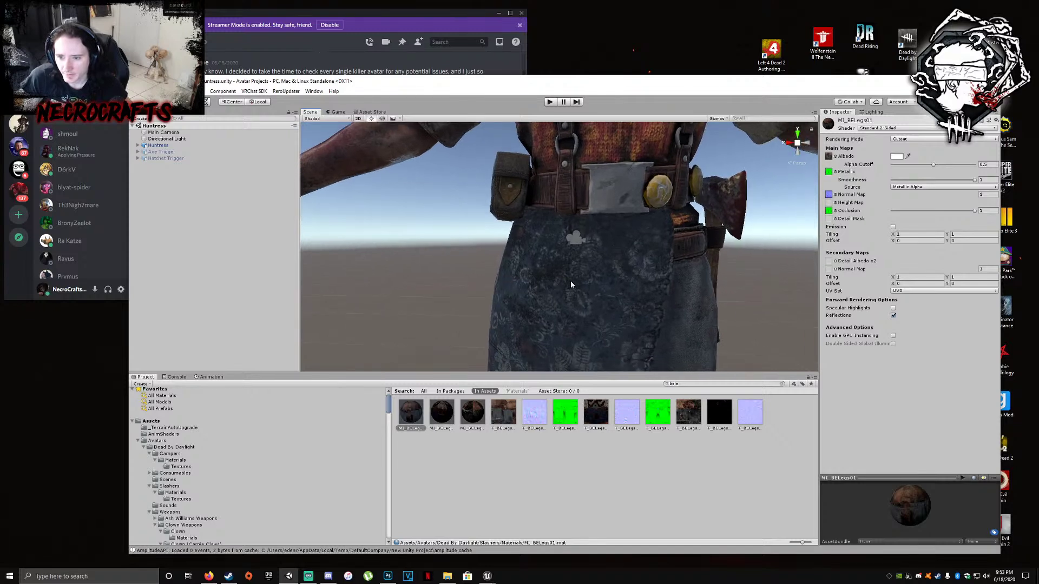
middle_click_drag(619, 255, 618, 268)
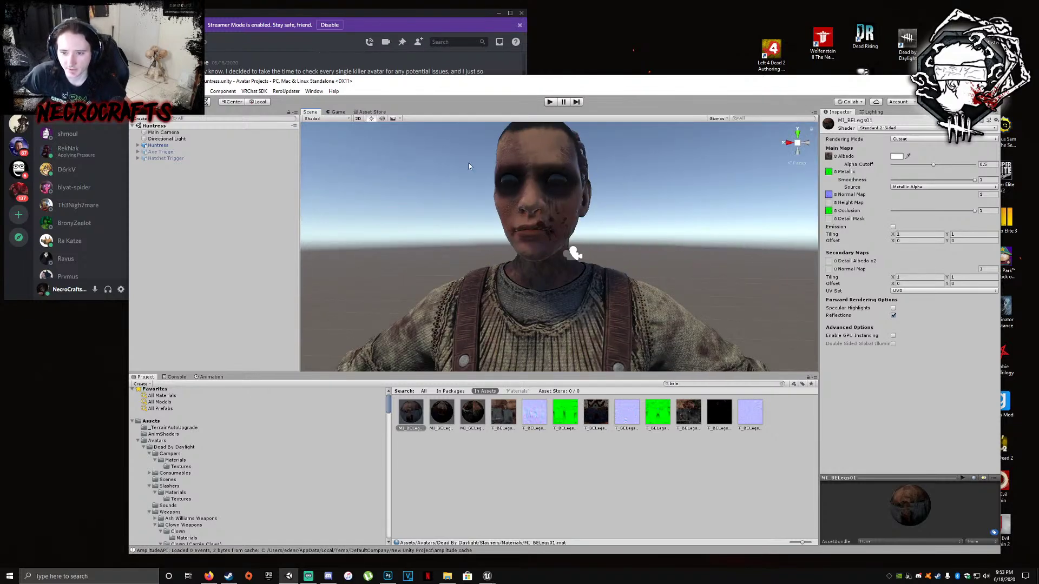
Inspect both of the avatar's feet and ankles up close, including the bandaged foot
scroll(544, 221, "down", 3)
middle_click_drag(544, 227, 498, 208)
right_click_drag(498, 208, 457, 195)
middle_click_drag(457, 195, 562, 216)
scroll(563, 217, "up", 2)
right_click_drag(571, 220, 599, 248)
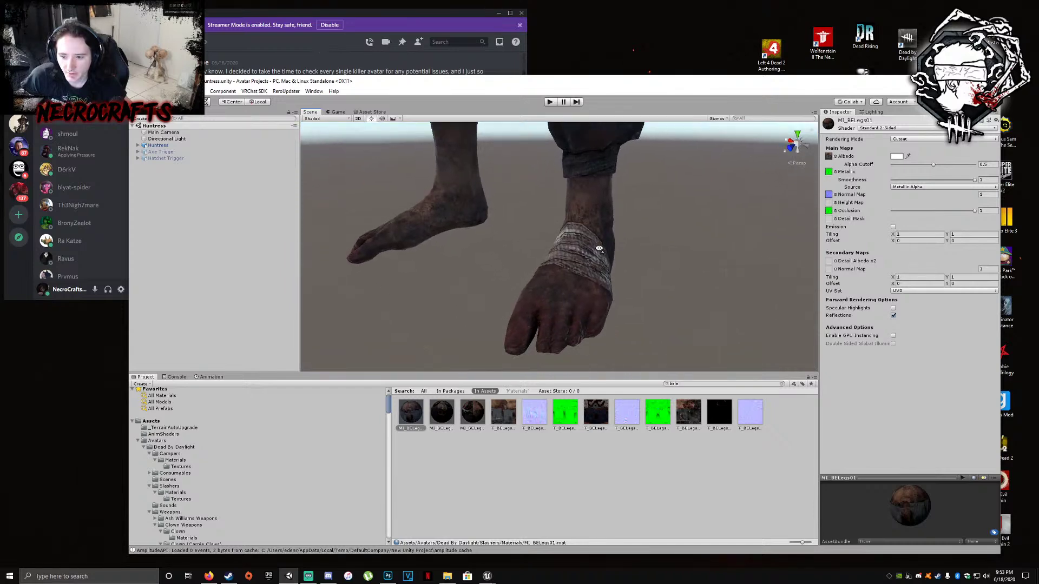
right_click_drag(570, 304, 620, 320)
right_click_drag(510, 315, 579, 333)
middle_click_drag(437, 311, 595, 328)
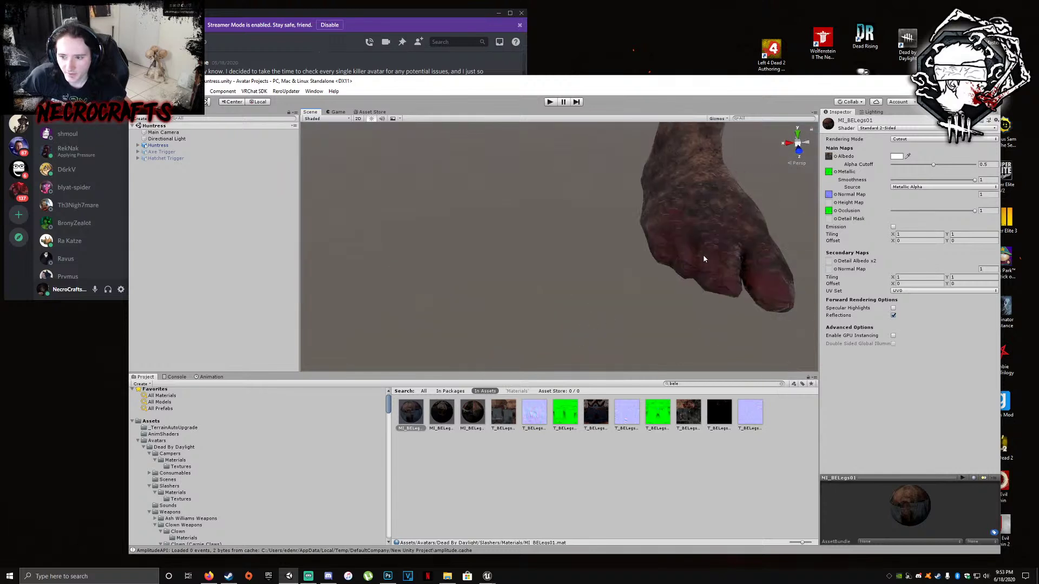
right_click_drag(701, 253, 717, 260)
middle_click_drag(718, 261, 576, 326)
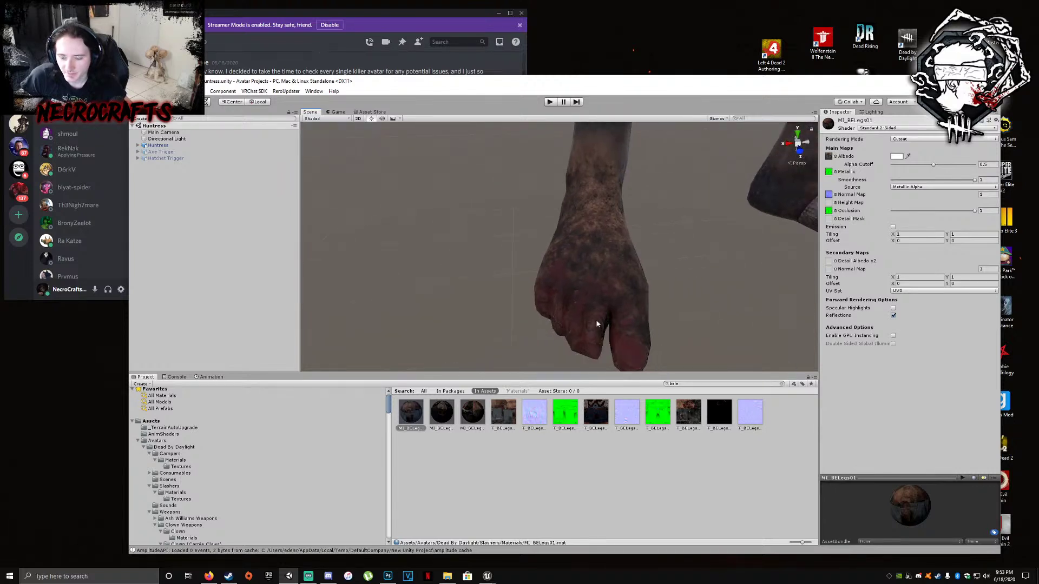
right_click_drag(689, 303, 736, 306)
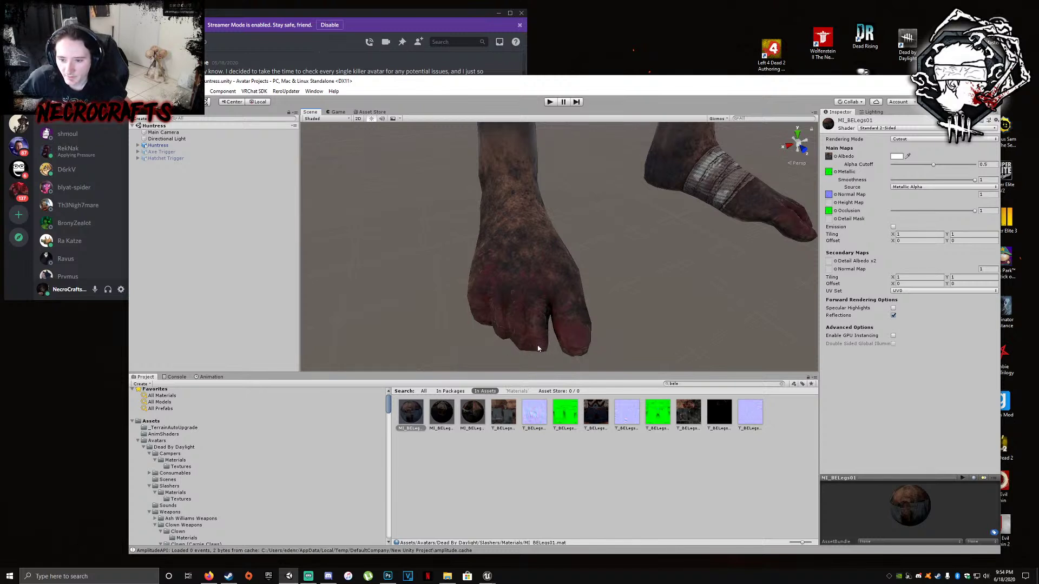
Inspect the avatar's head, shoulders and upper body from several angles and distances
left_click_drag(514, 336, 587, 140, "alt")
middle_click_drag(587, 139, 561, 178)
scroll(559, 207, "down", 5)
right_click_drag(566, 209, 563, 189)
middle_click_drag(563, 192, 605, 269)
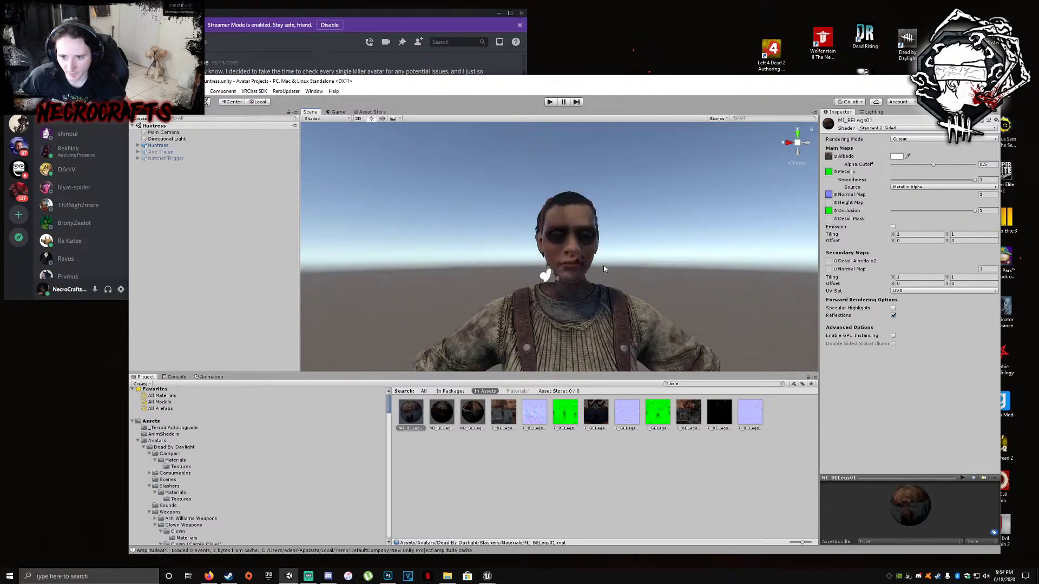
right_click_drag(604, 269, 519, 285)
scroll(520, 286, "up", 3)
middle_click_drag(520, 285, 463, 284)
right_click_drag(463, 285, 585, 294)
middle_click_drag(584, 294, 593, 281)
right_click_drag(592, 282, 646, 282)
scroll(647, 282, "down", 5)
scroll(644, 282, "up", 2)
middle_click_drag(641, 280, 587, 250)
scroll(587, 249, "down", 3)
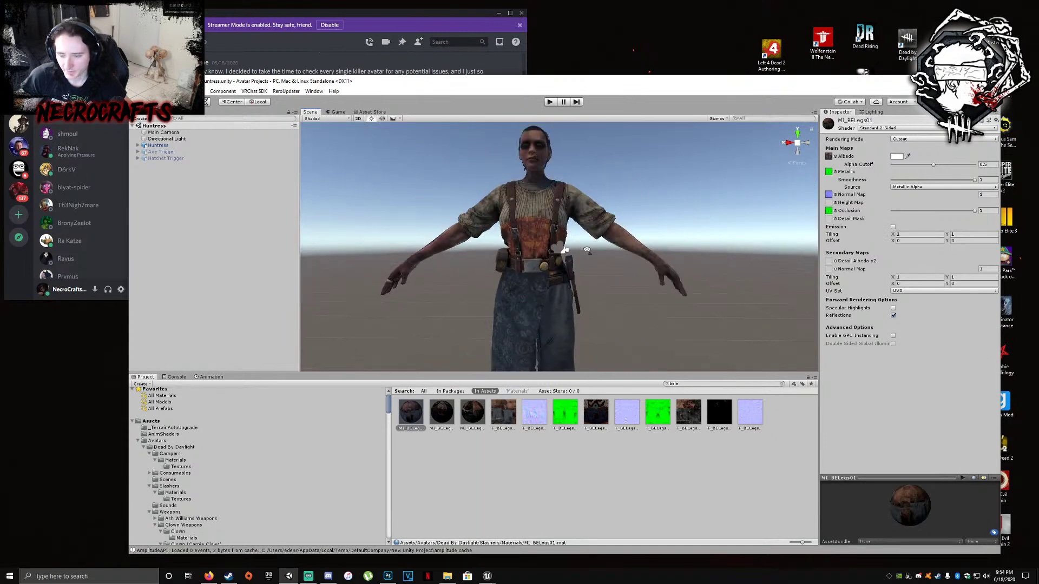
right_click_drag(587, 250, 567, 164)
right_click_drag(500, 218, 504, 217)
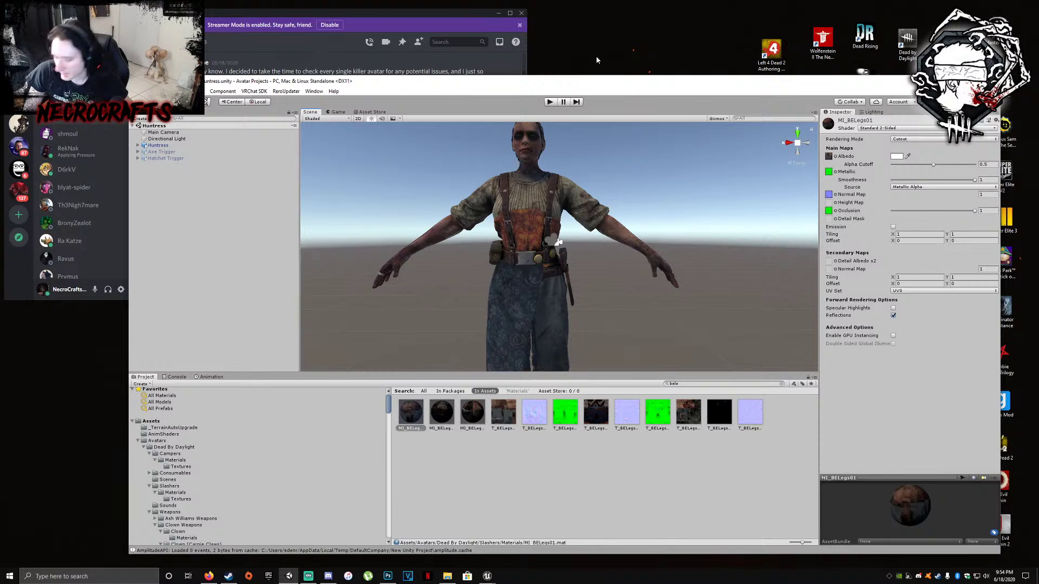
middle_click_drag(487, 187, 553, 209)
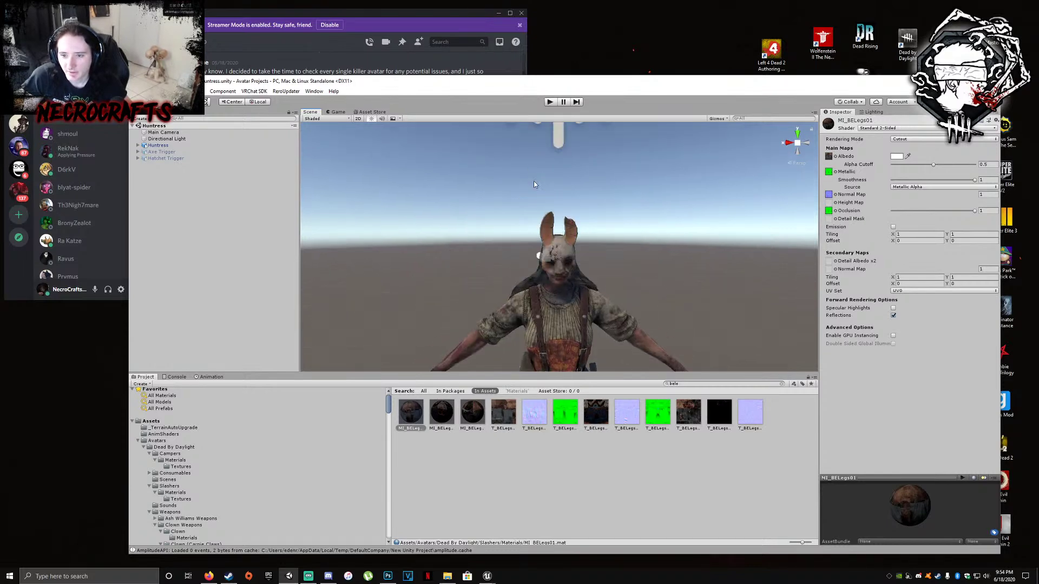
View the complete masked Huntress avatar from a distance to check its overall appearance
scroll(558, 184, "down", 3)
scroll(553, 210, "down", 4)
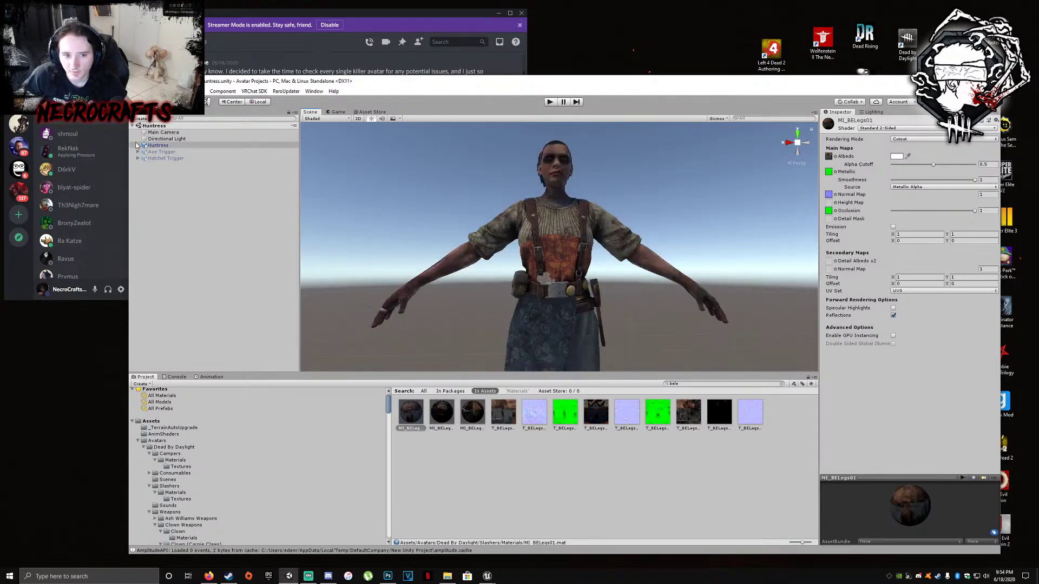
left_click_drag(554, 217, 561, 260, "alt")
scroll(547, 263, "down", 5)
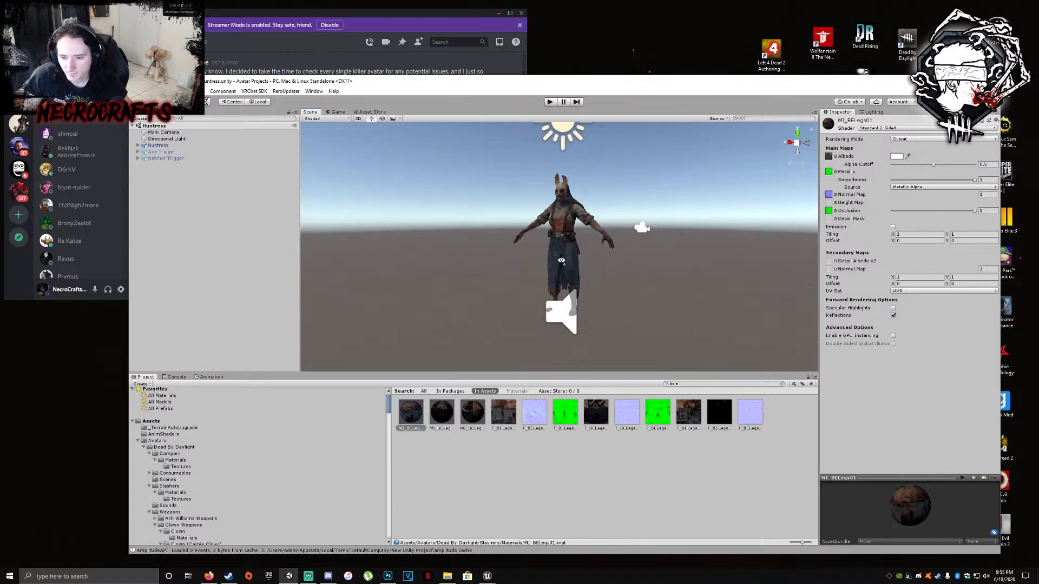
right_click_drag(561, 261, 611, 246)
middle_click_drag(611, 246, 752, 248)
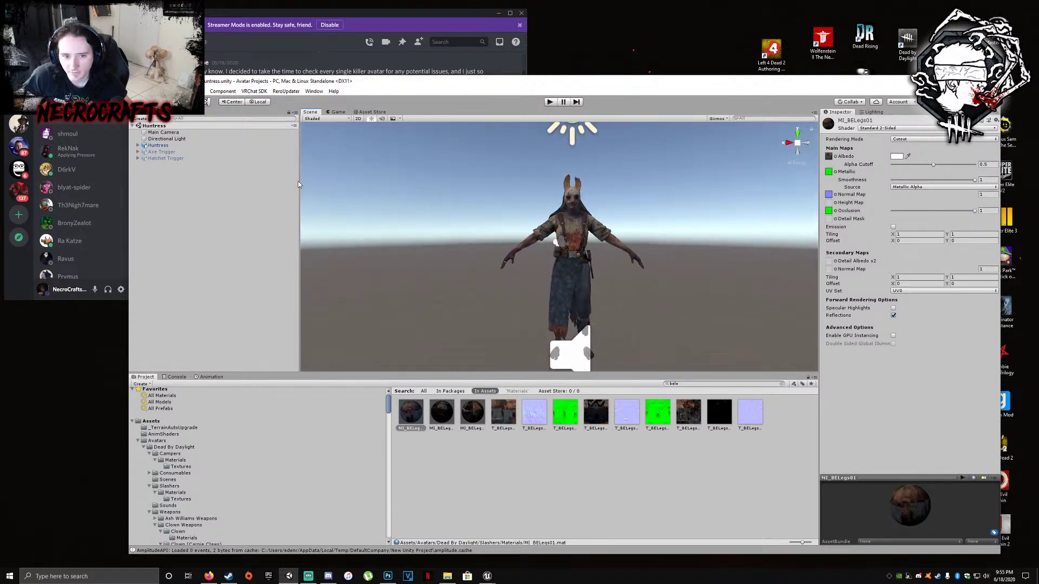
Check the Huntress Weapon Override in Weapons > Huntress Weapons > Huntress, and open that folder's Materials subfolder
left_click(157, 145)
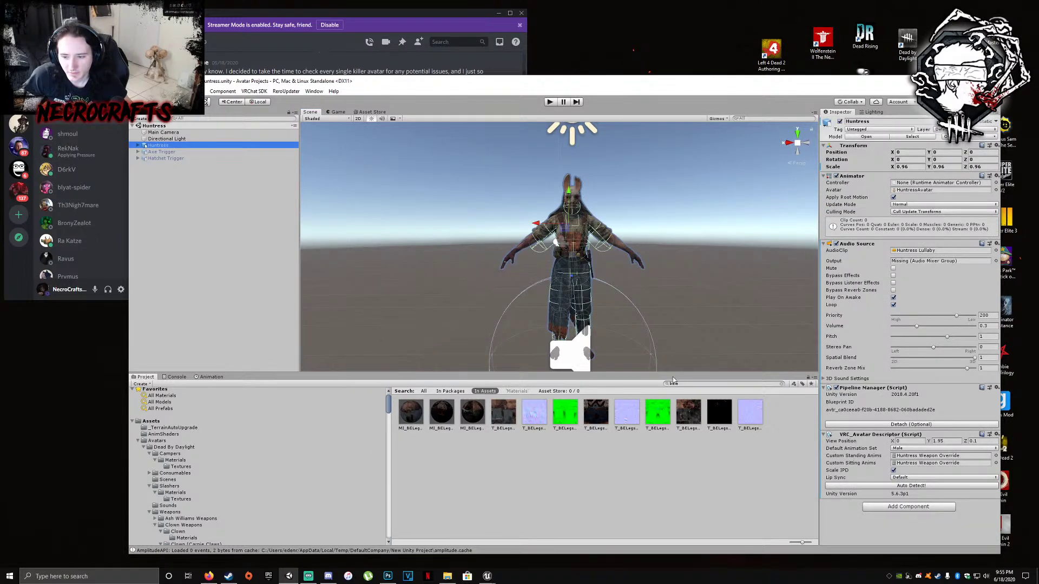
scroll(194, 468, "down", 5)
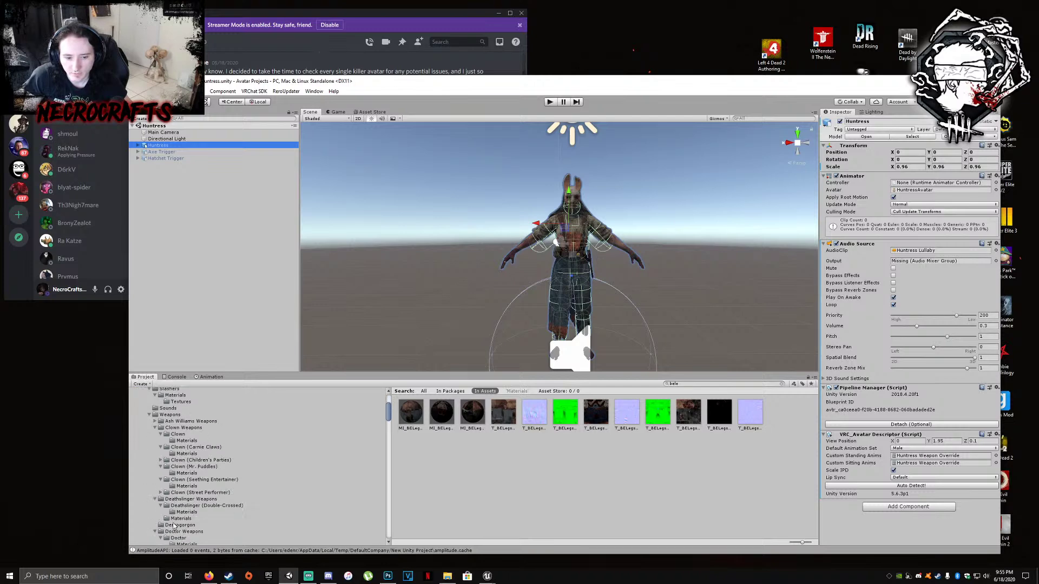
scroll(176, 534, "down", 3)
scroll(200, 516, "up", 5)
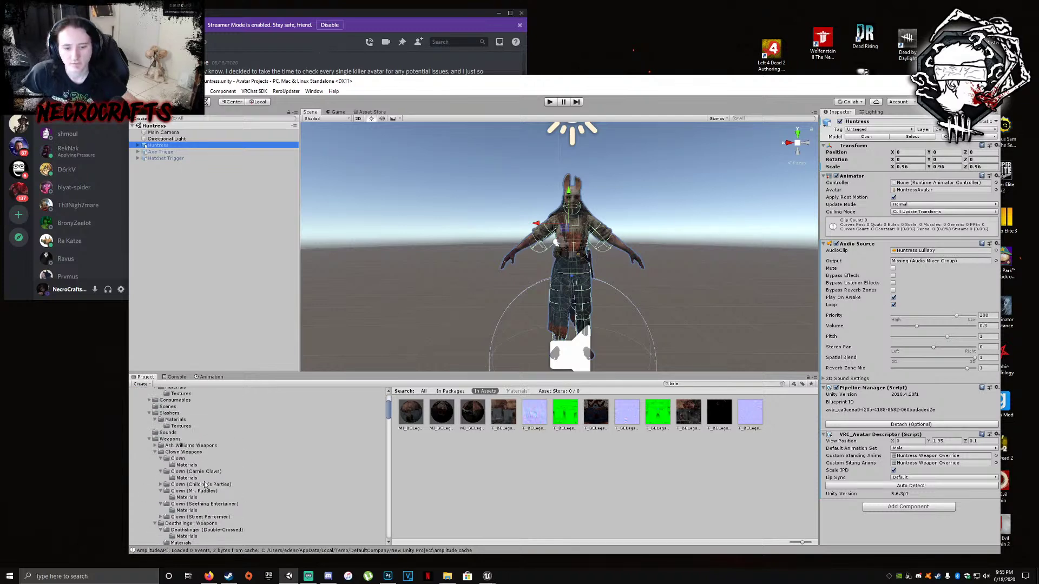
left_click(170, 439)
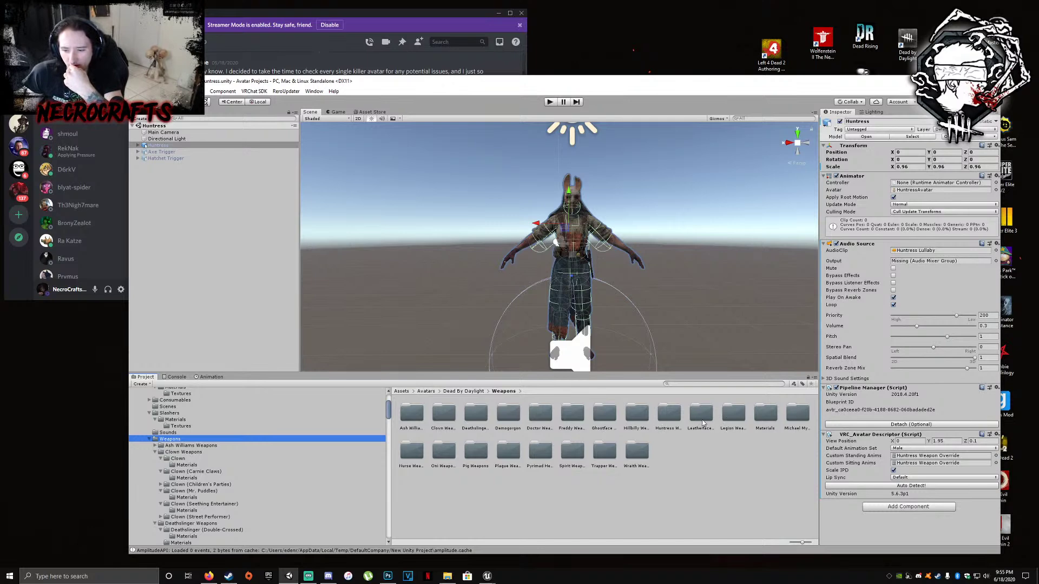
double_click(677, 416)
double_click(441, 414)
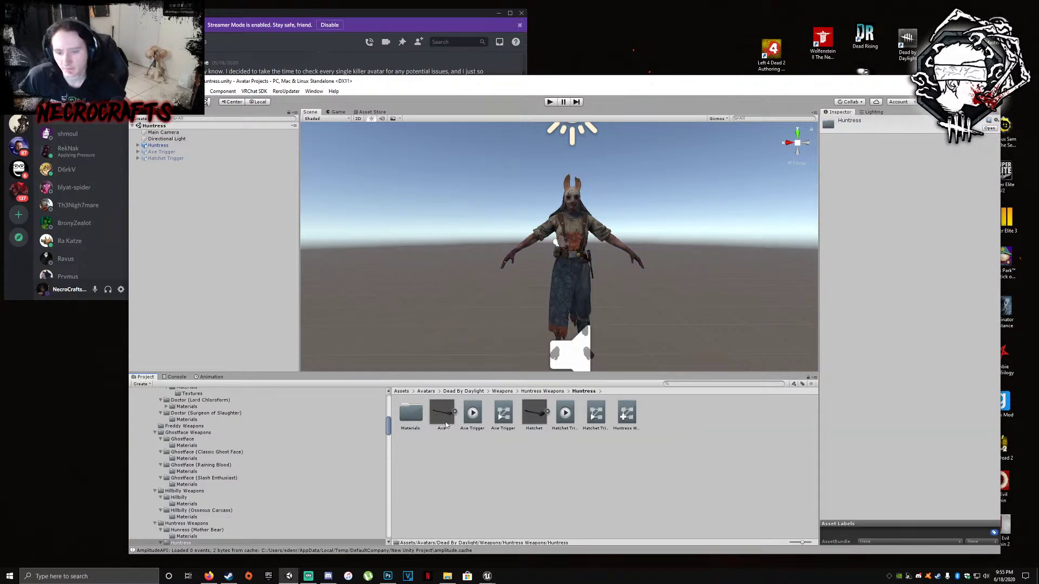
left_click(626, 414)
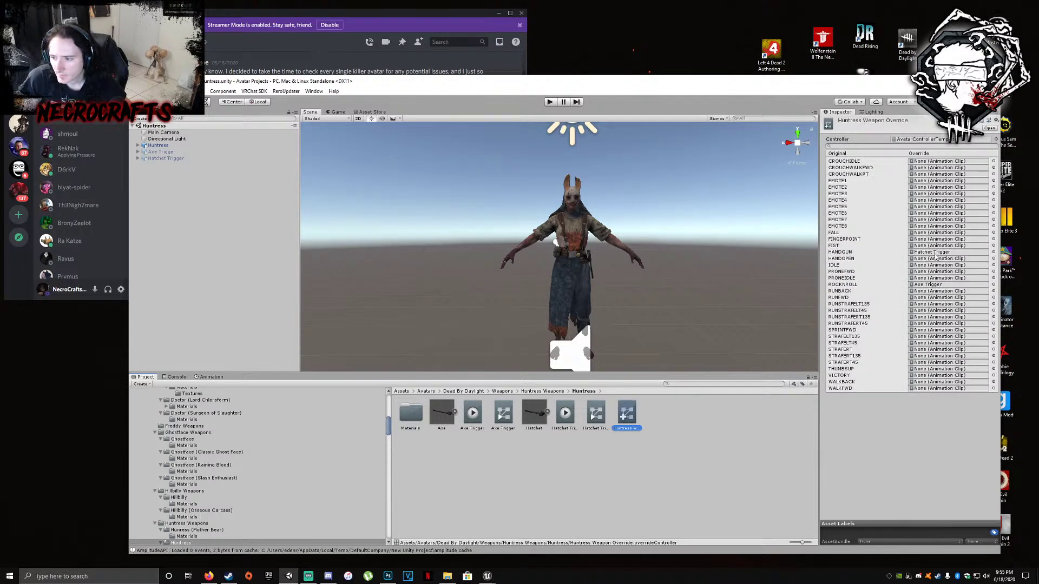
double_click(411, 413)
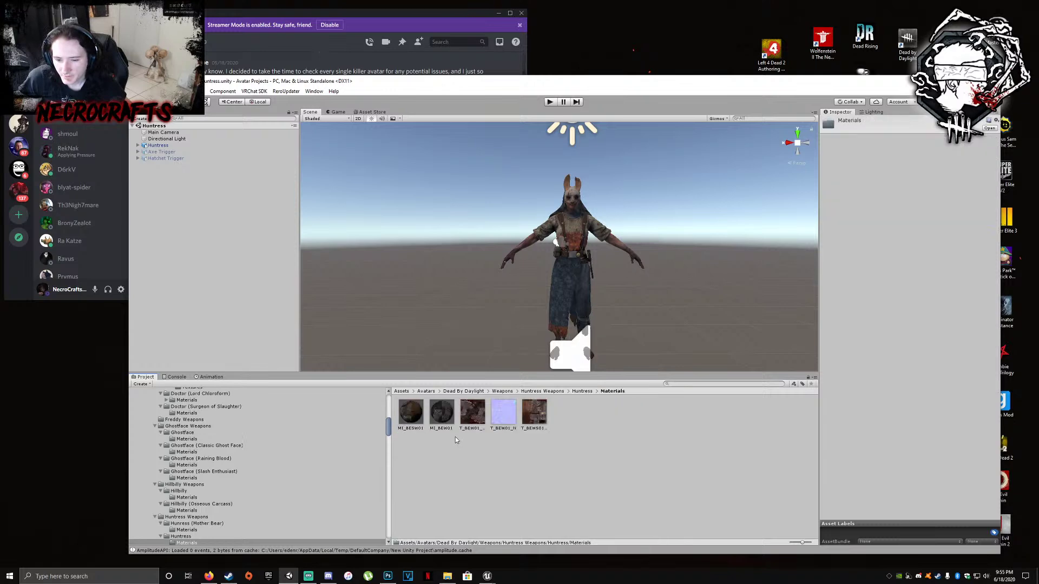
In File Explorer, open Bear's Weapons > Textures > Outfit01 folder beside the project assets and select T_BEW01_N.tga and T_BEW01_ORM.tga
left_click(447, 576)
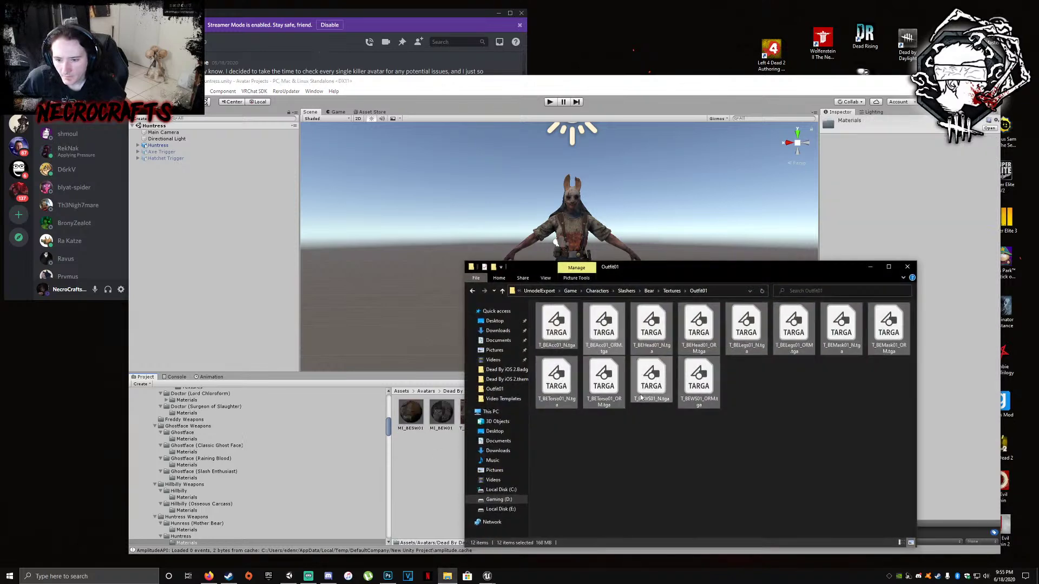
left_click(473, 291)
left_click(473, 291)
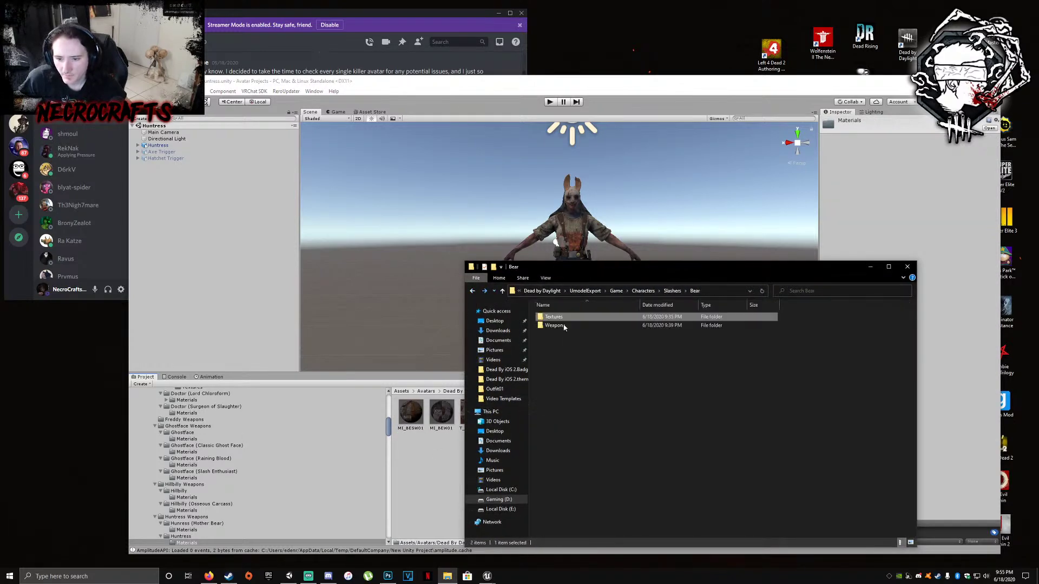
double_click(557, 317)
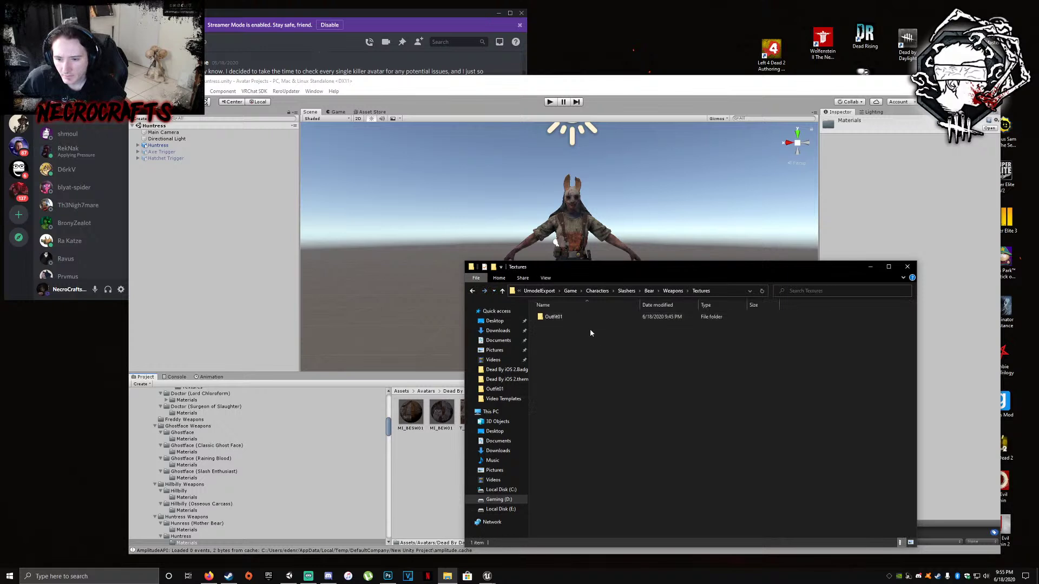
double_click(563, 318)
left_click_drag(634, 268, 822, 286)
left_click_drag(783, 379, 573, 485)
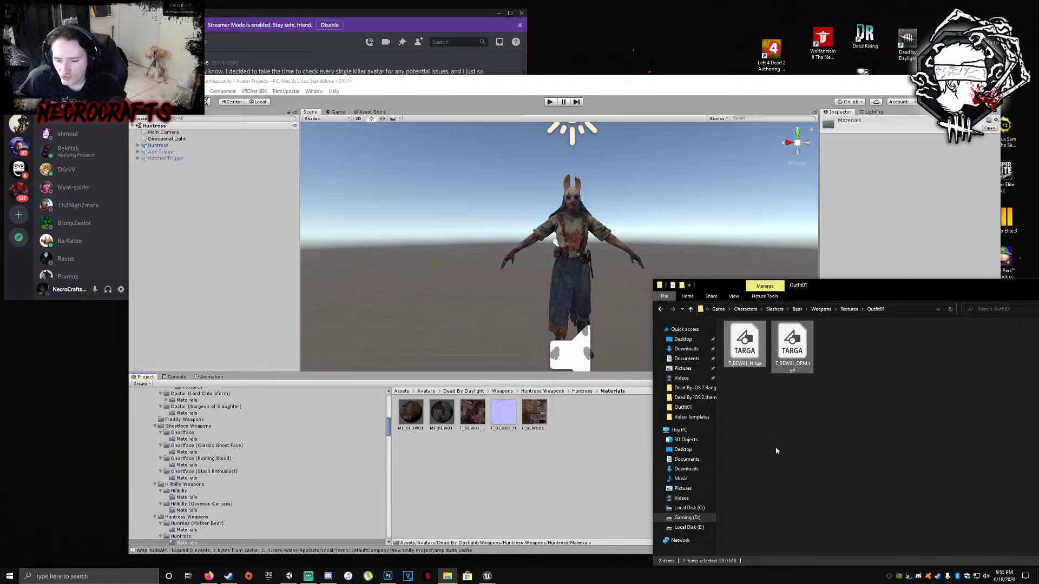
Delete the existing T_BEW01_N texture from the Huntress weapon's Materials folder in Unity
left_click(503, 414)
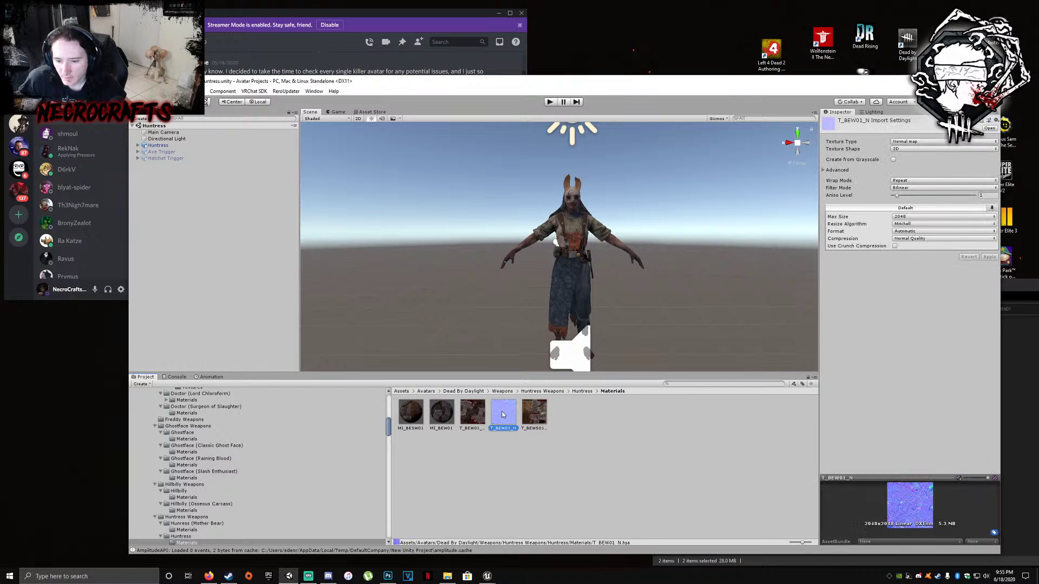
right_click(503, 415)
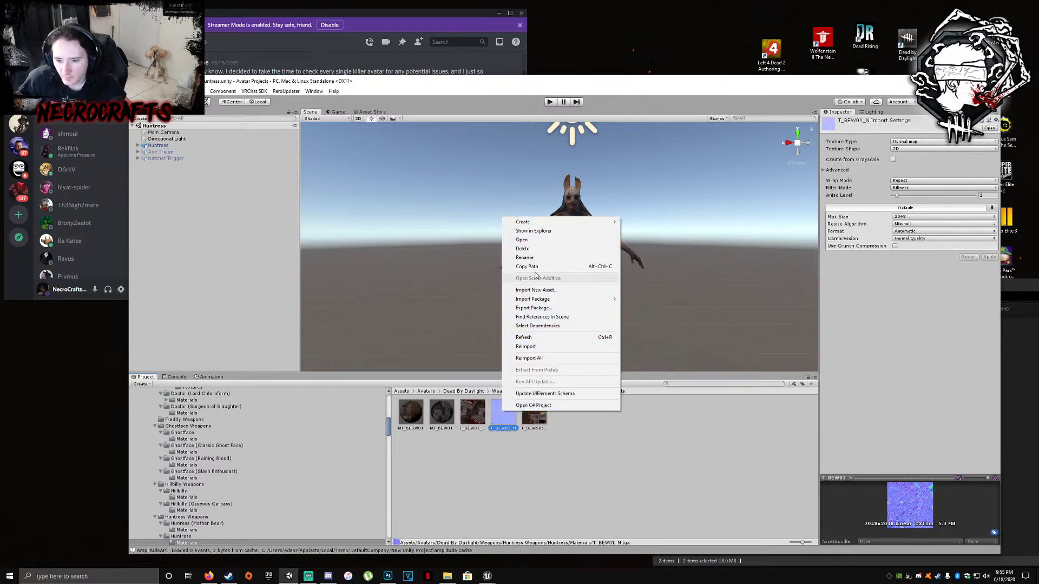
left_click(535, 248)
left_click(591, 337)
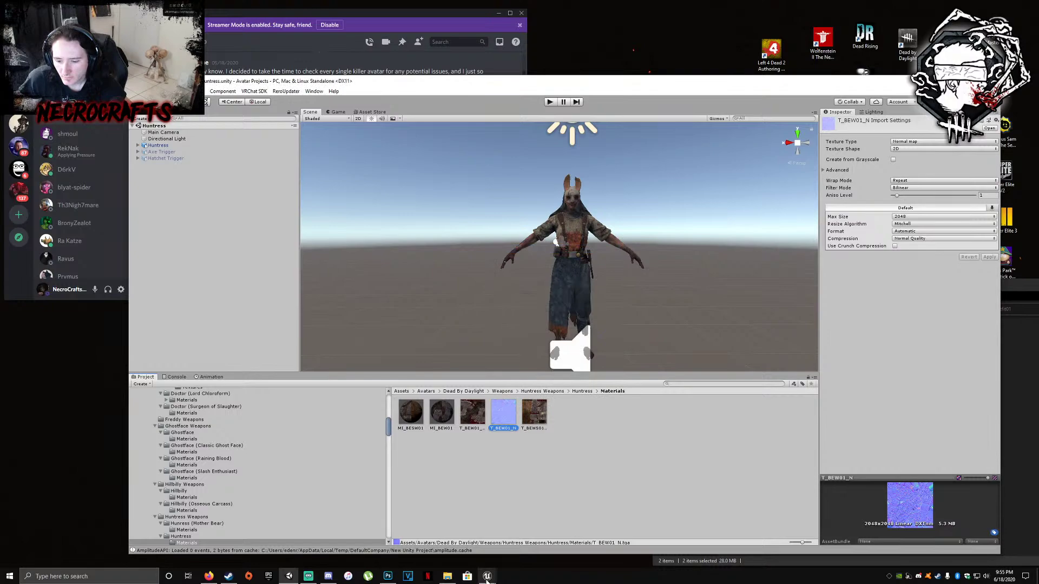
mouse_move(487, 576)
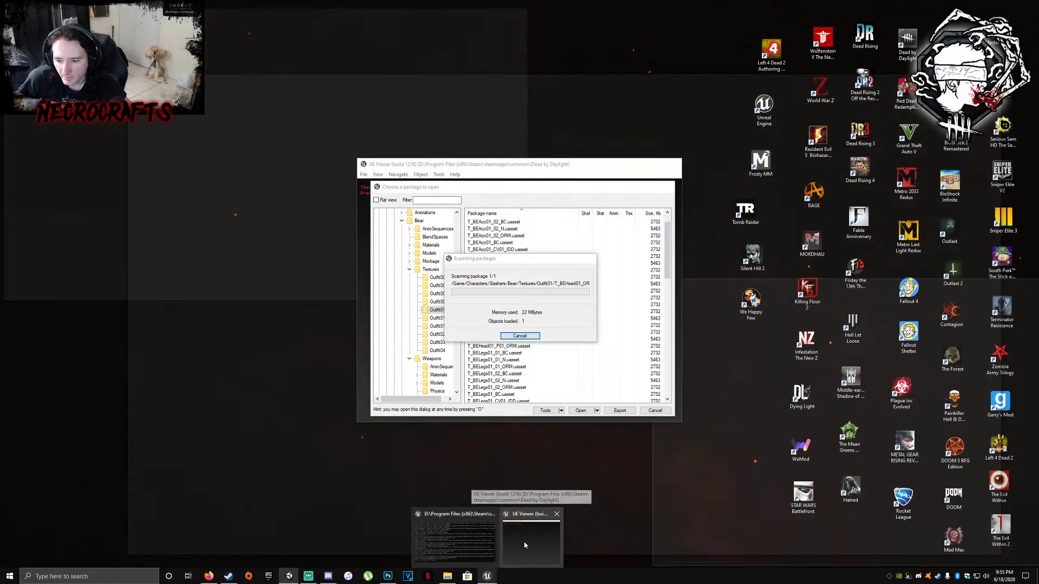
left_click(524, 541)
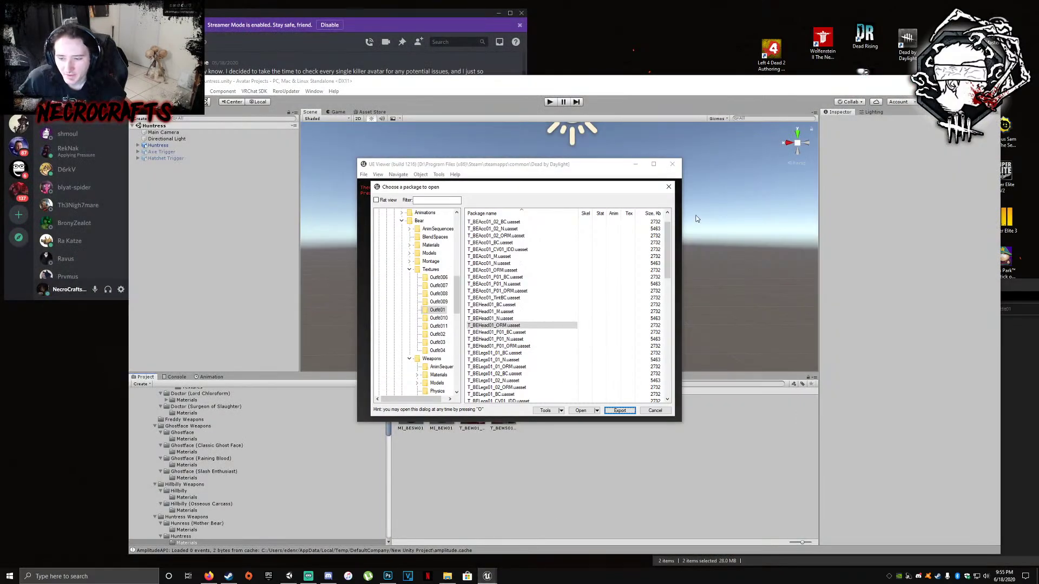
left_click(619, 510)
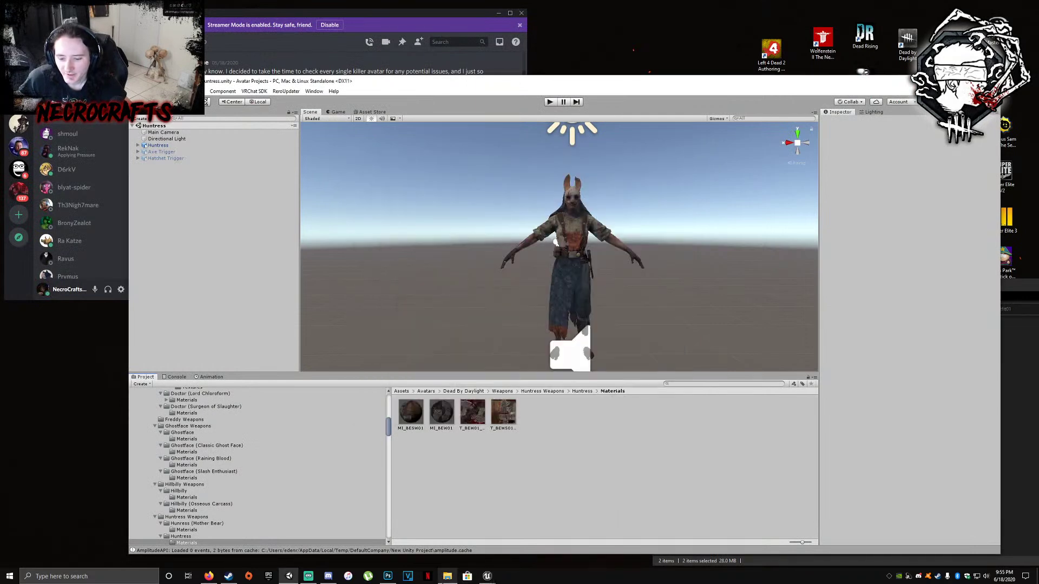
Import T_BEW01_N and T_BEW01_ORM from Bear's weapon textures and T_BEWS01_N from Bear's Outfit01 textures into the Huntress weapon's Materials folder
left_click(447, 577)
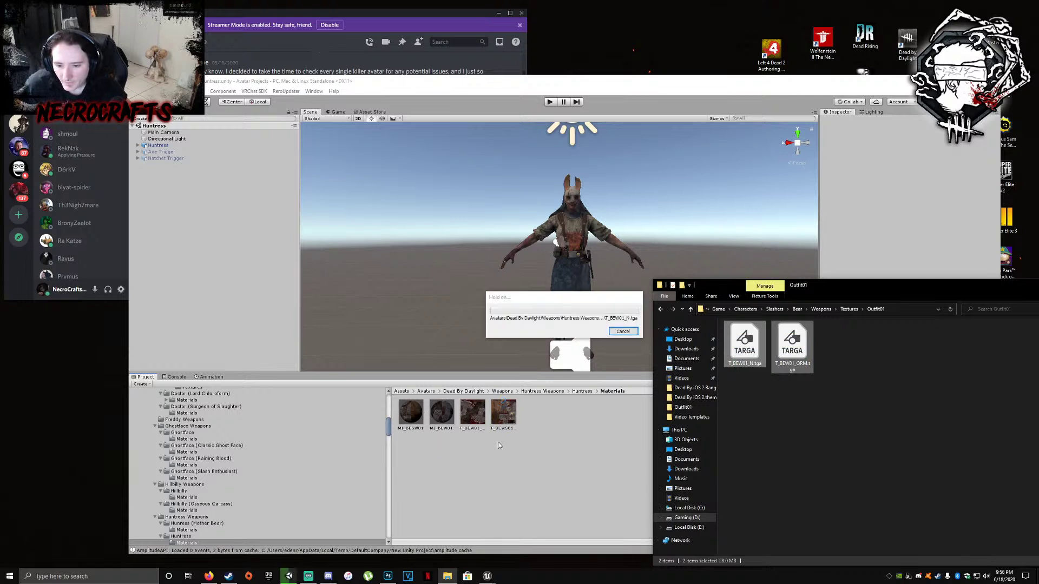
left_click(660, 310)
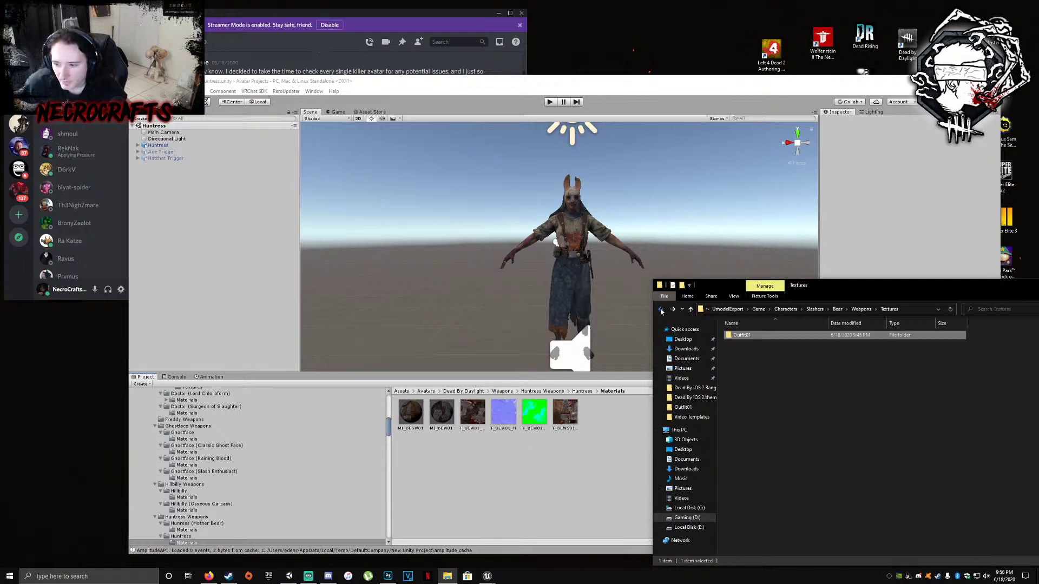
left_click(660, 310)
double_click(743, 335)
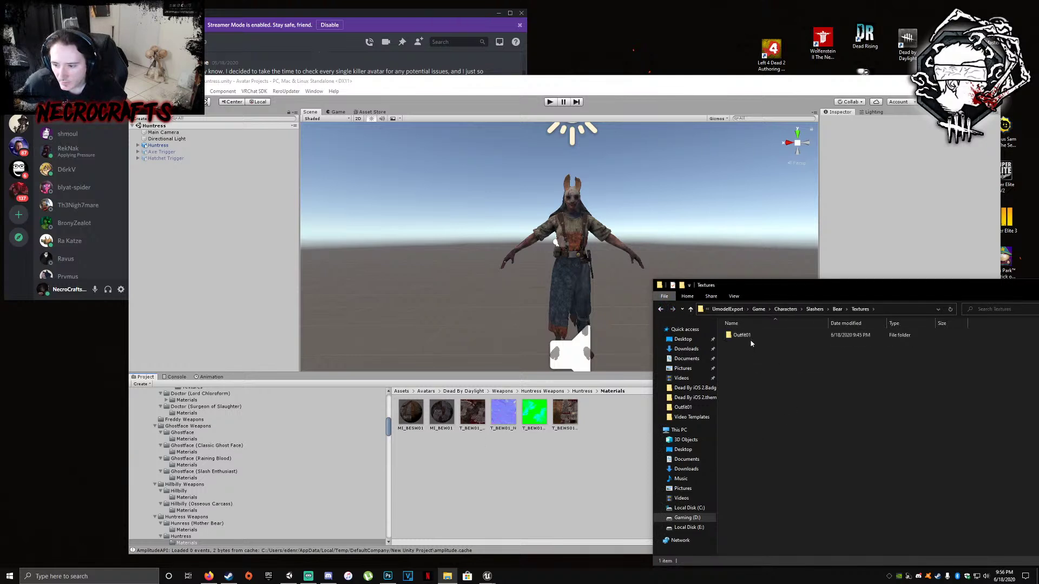
double_click(750, 336)
left_click_drag(841, 396, 538, 459)
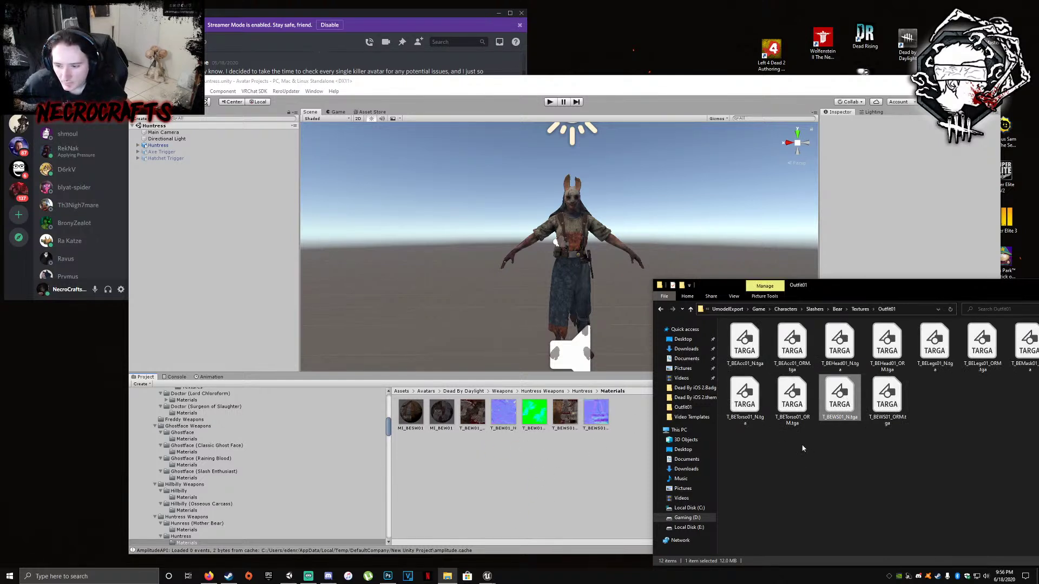
Import T_BEWS01_ORM into the Huntress weapon's Materials folder, and assign T_BEWS01_N as MI_BEW01's normal map and T_BEWS01_ORM as its occlusion map
left_click(889, 407)
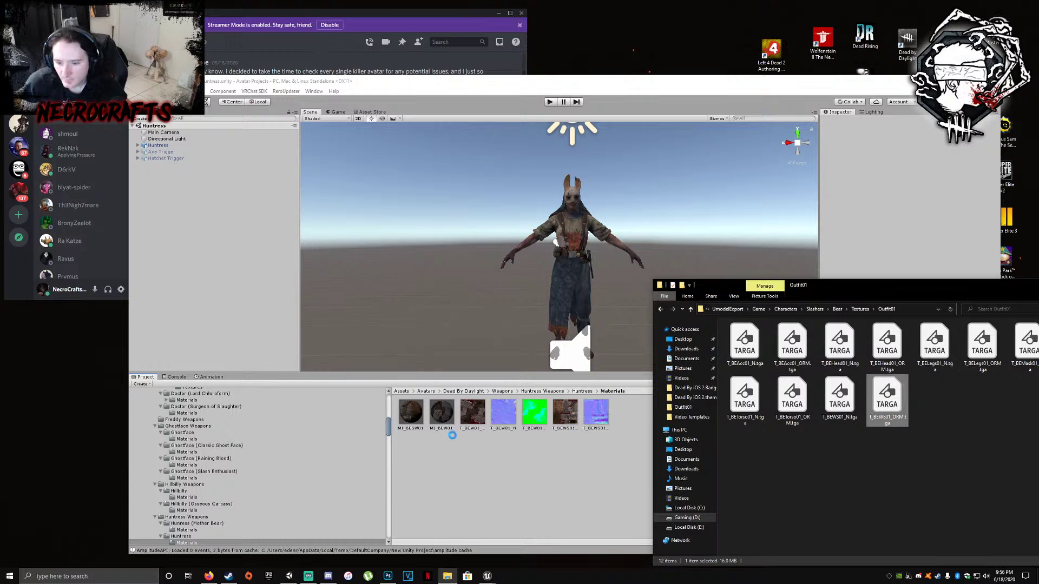
left_click(444, 419)
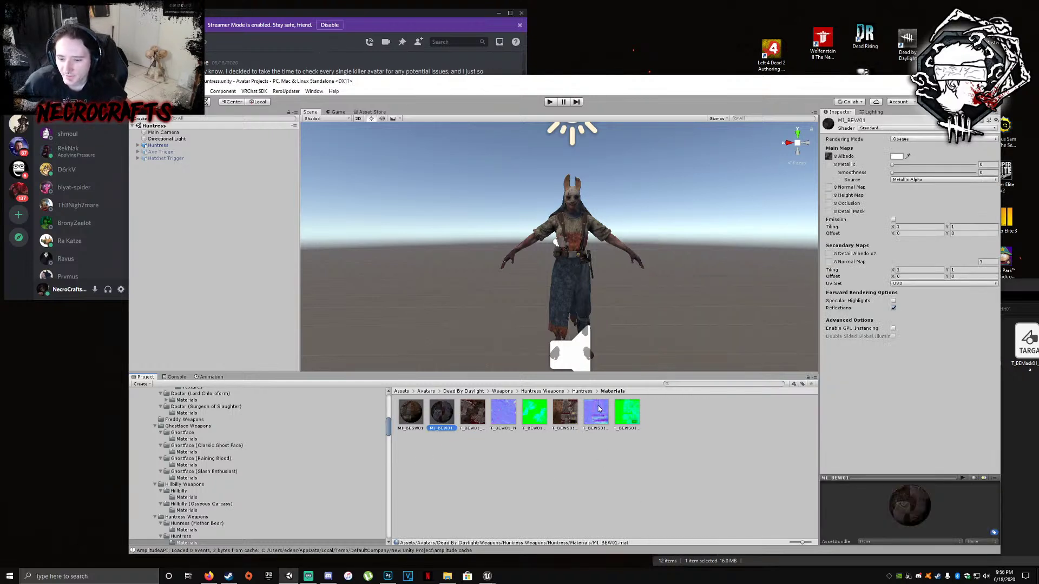
left_click_drag(599, 416, 831, 187)
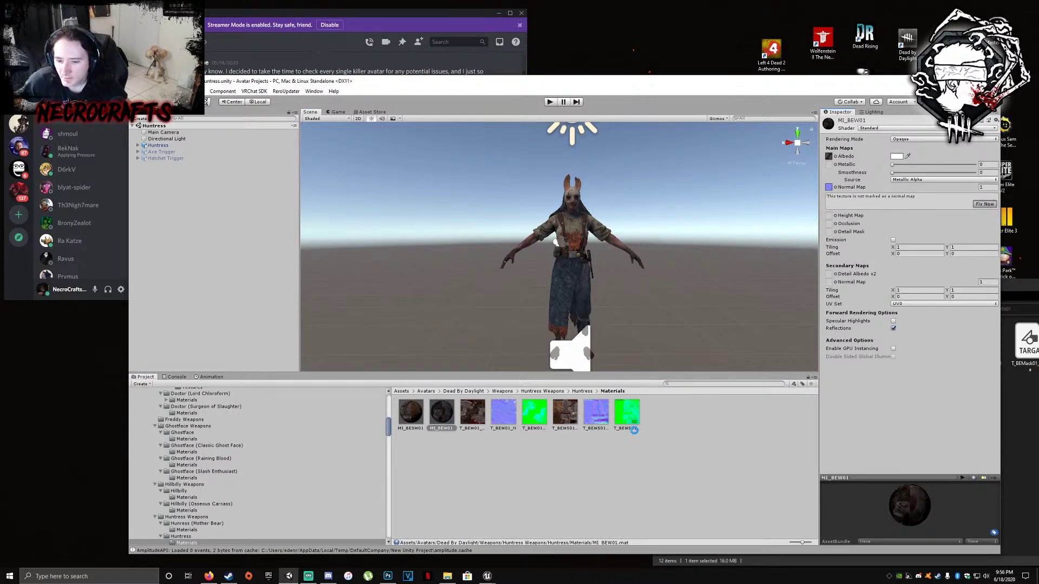
left_click_drag(628, 413, 832, 207)
Give the MI_BESW01 material T_BEW01_N as its normal map and T_BEW01_ORM as both its metallic and occlusion maps
left_click(413, 417)
left_click_drag(511, 417, 831, 190)
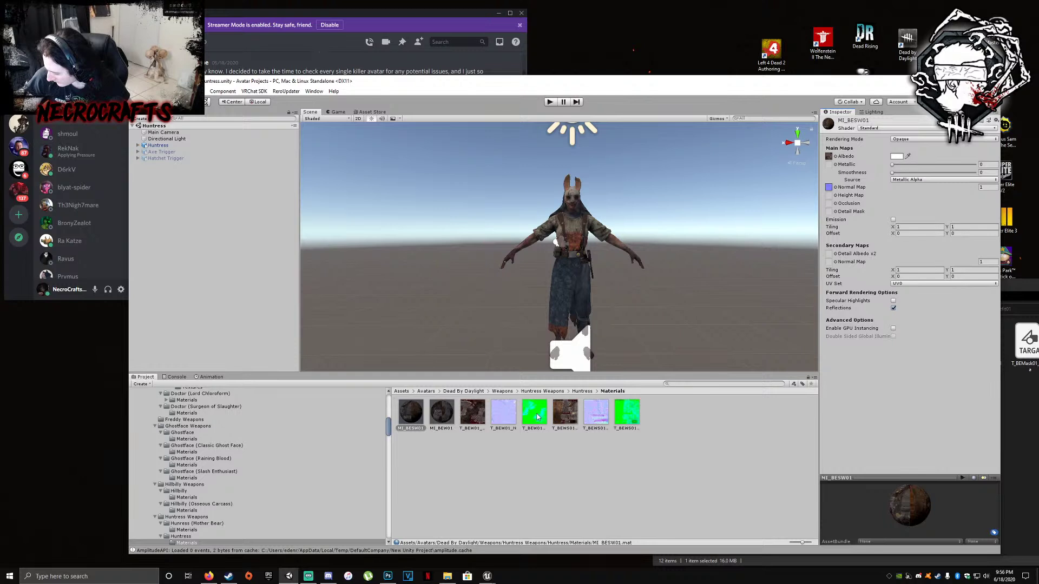
left_click_drag(547, 413, 829, 165)
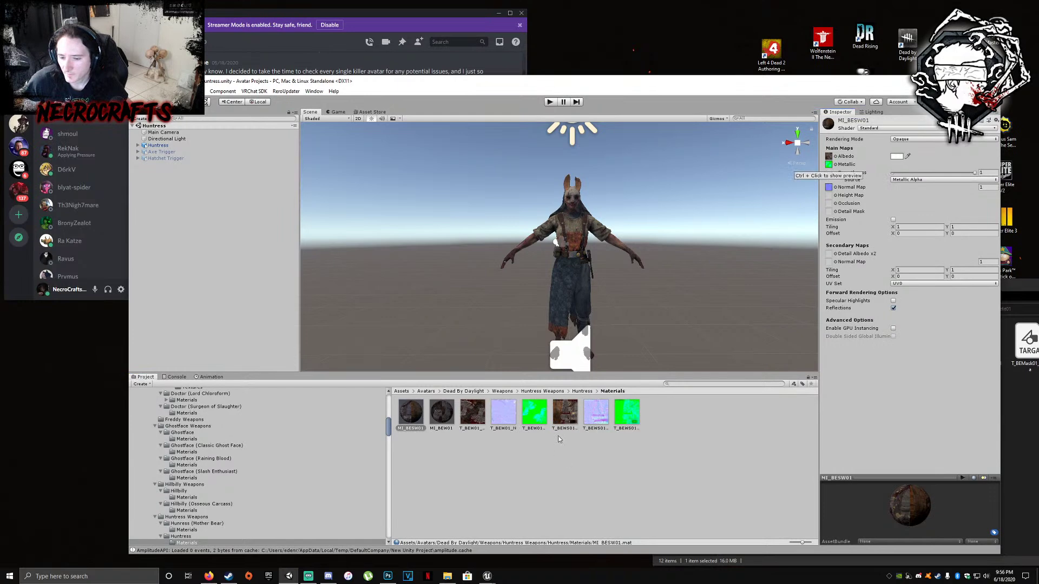
left_click_drag(534, 412, 828, 204)
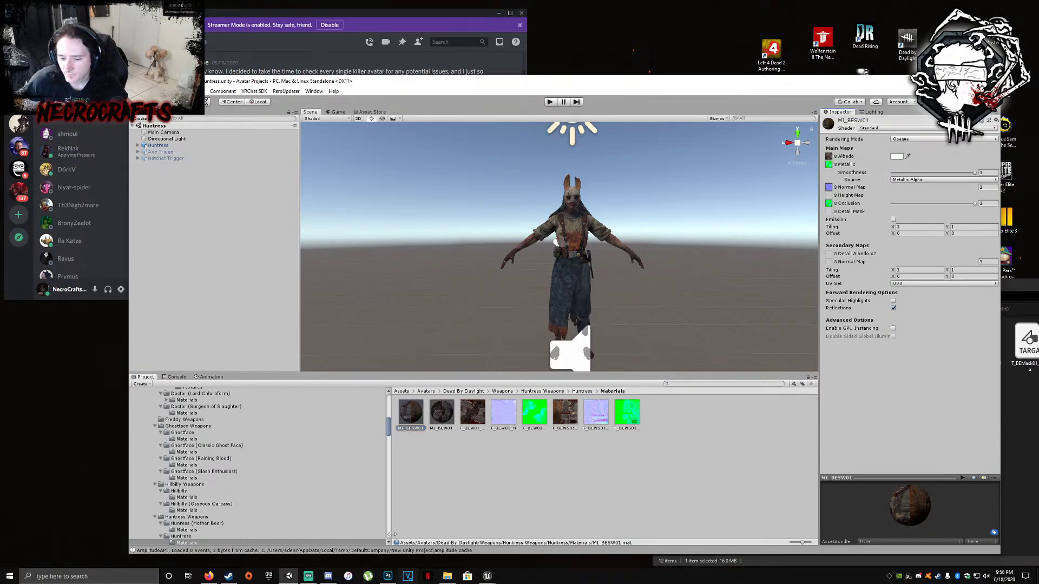
Switch to Firefox, search the web for "youtube royalty free music" and open YouTube's Audio Library
left_click(208, 576)
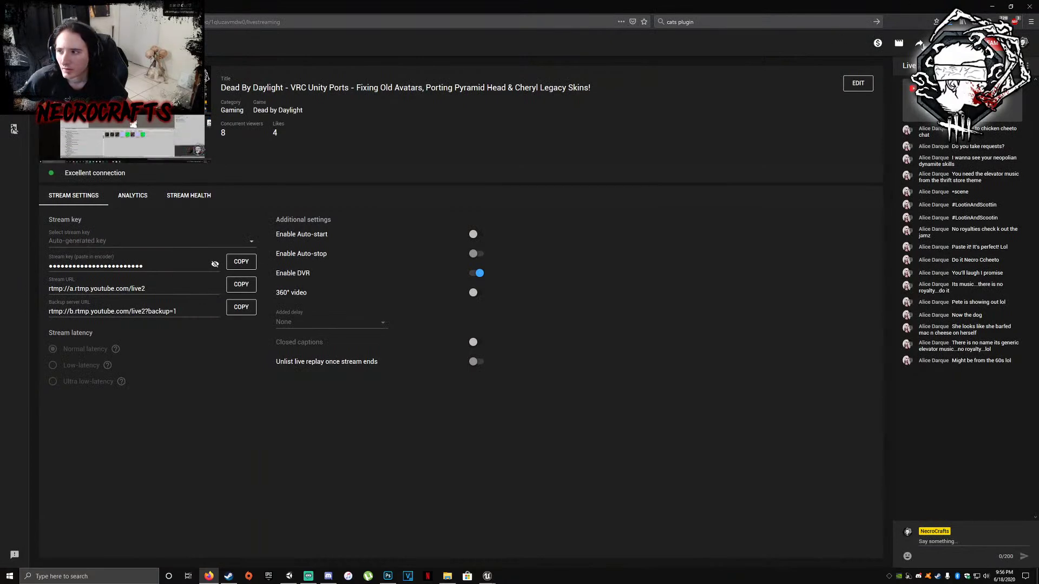
left_click(715, 20)
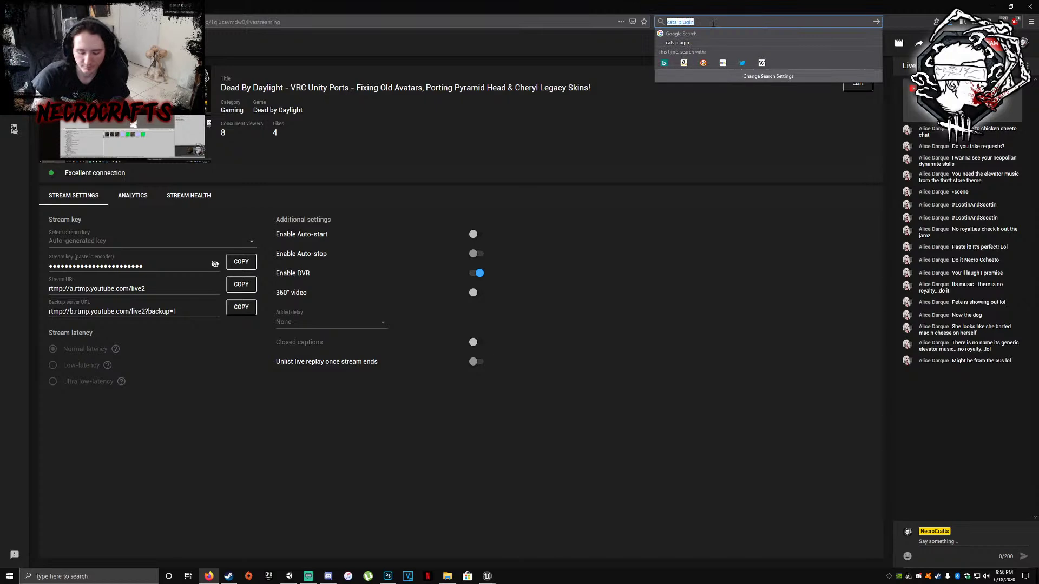
type("youtube t")
key("BackSpace")
type("royal")
key("Down")
key("Return")
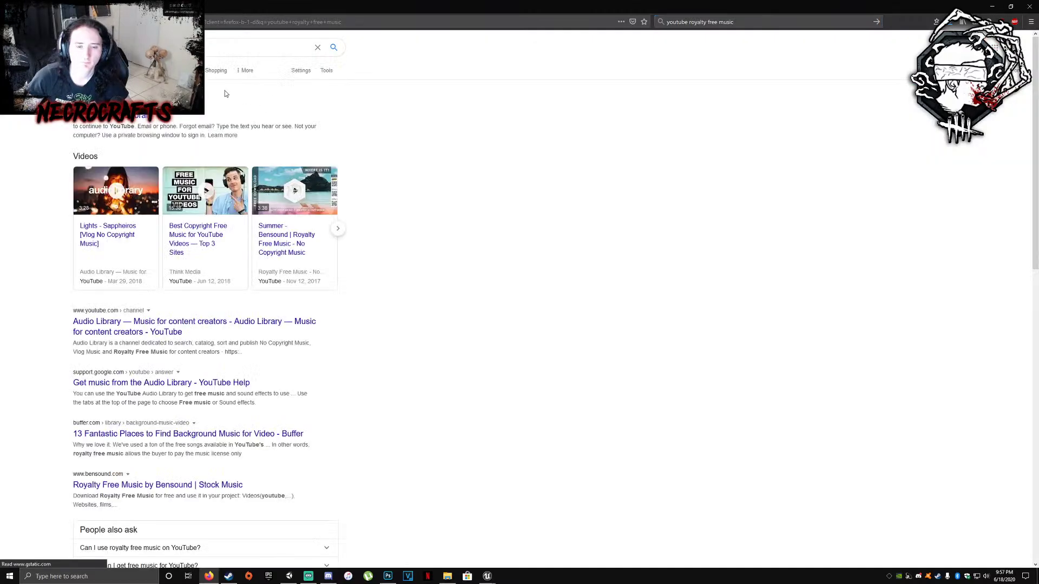
left_click(129, 114)
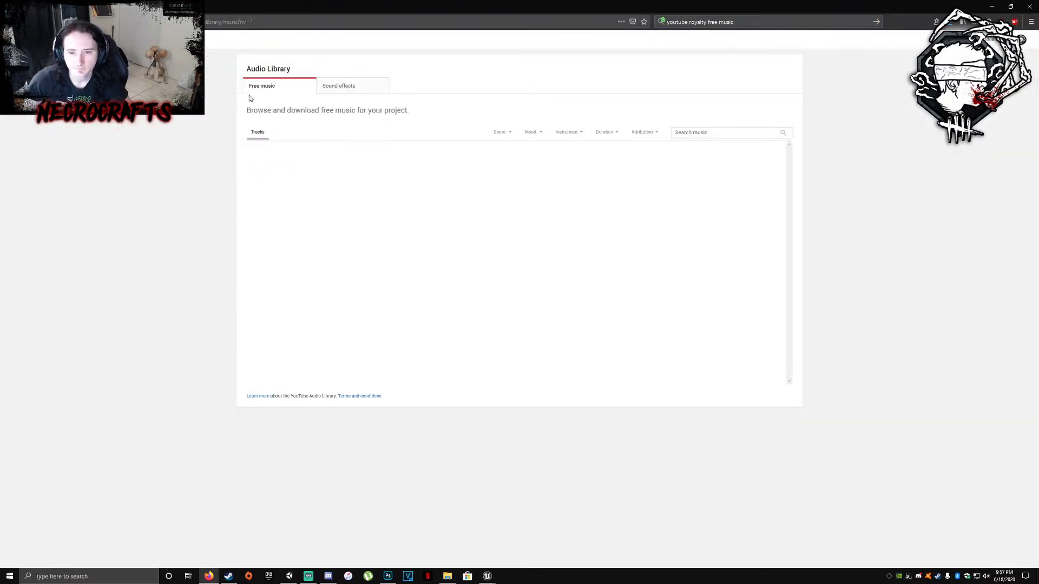
Search the Audio Library's free music and sound effects for "generic" and preview the 50 Cal Shells Drop sound
left_click(725, 130)
type("generic")
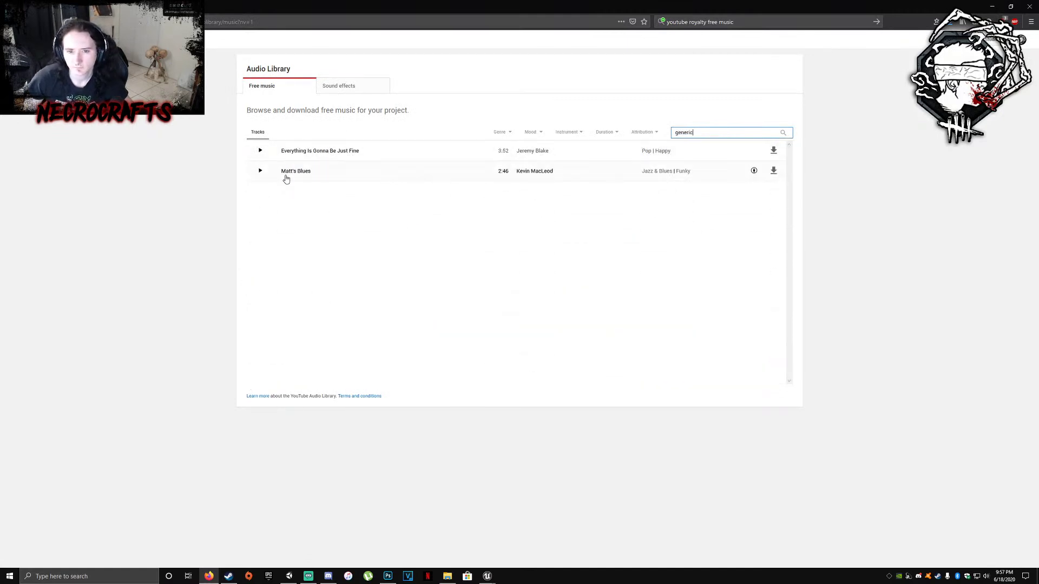
left_click(372, 91)
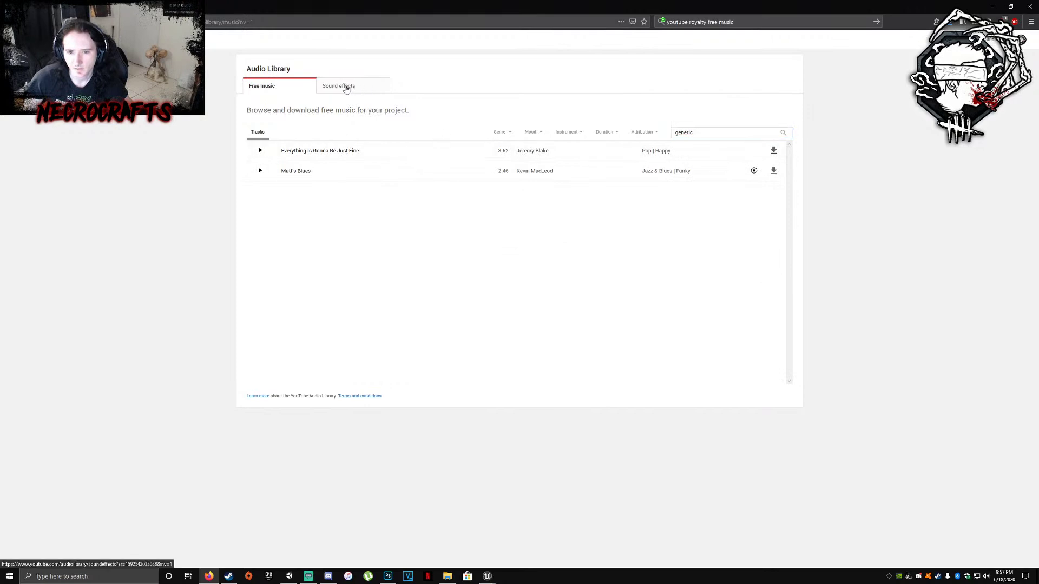
left_click(748, 133)
type("generic")
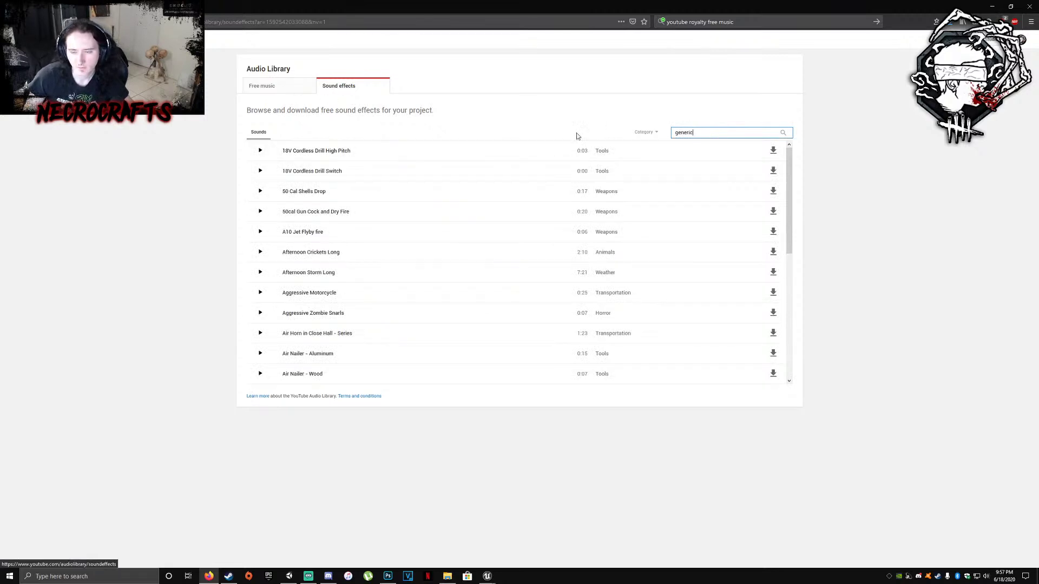
double_click(719, 132)
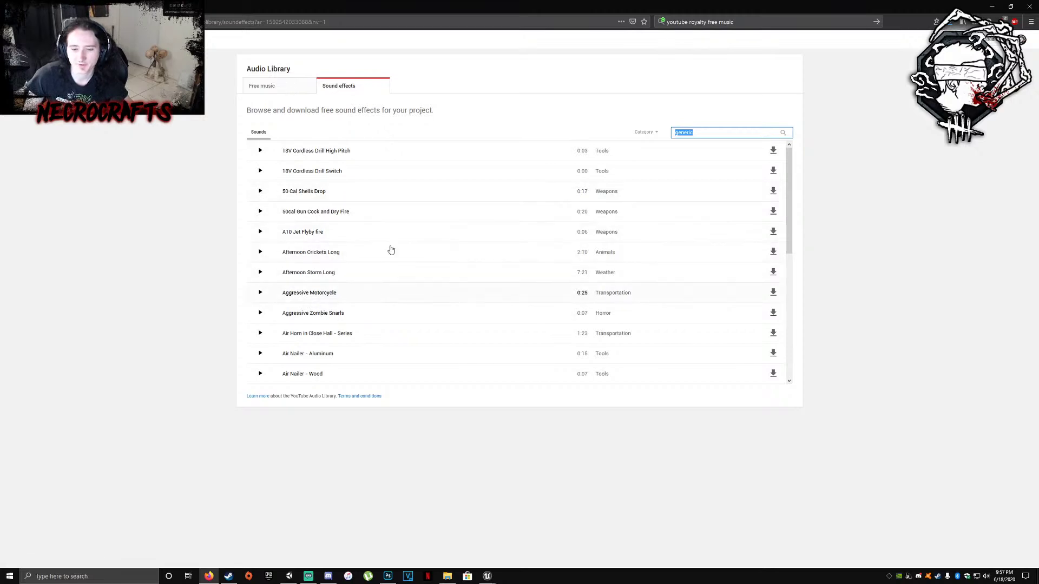
left_click(259, 192)
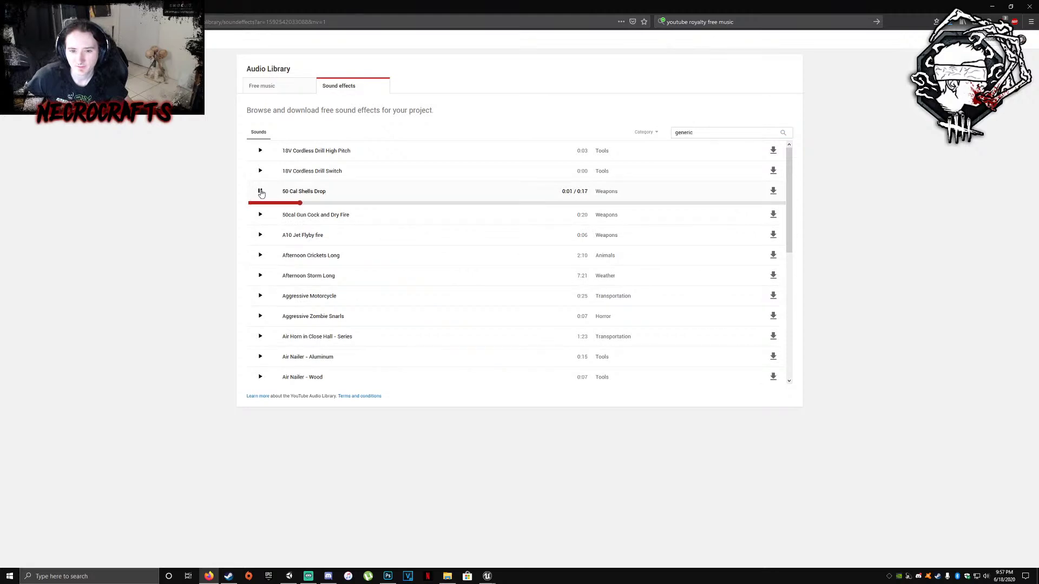
left_click(260, 191)
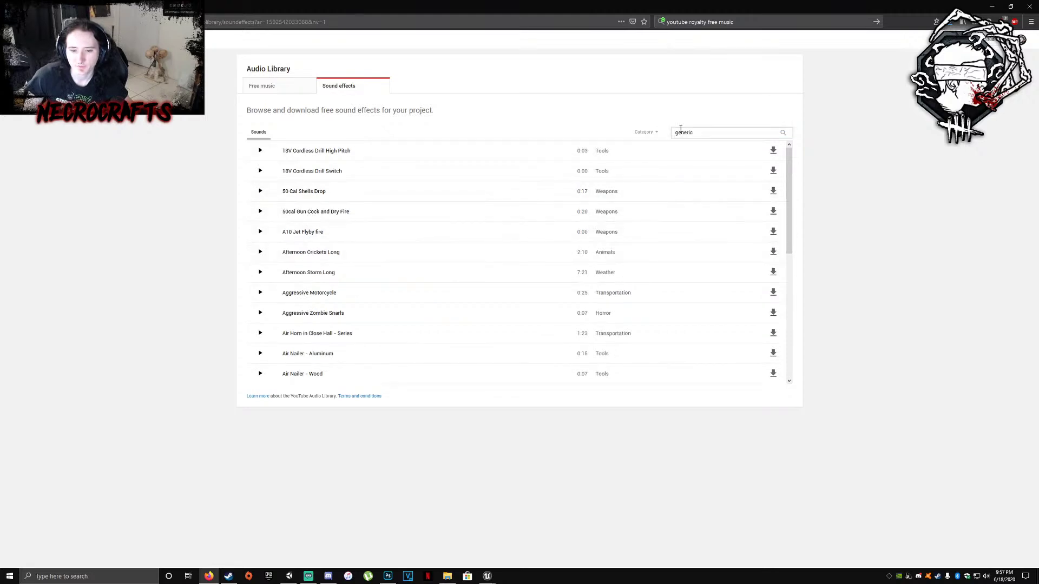
Search the Audio Library's sound effects and free music for "elevator" and look through the listed tracks
left_click(725, 133)
key("BackSpace")
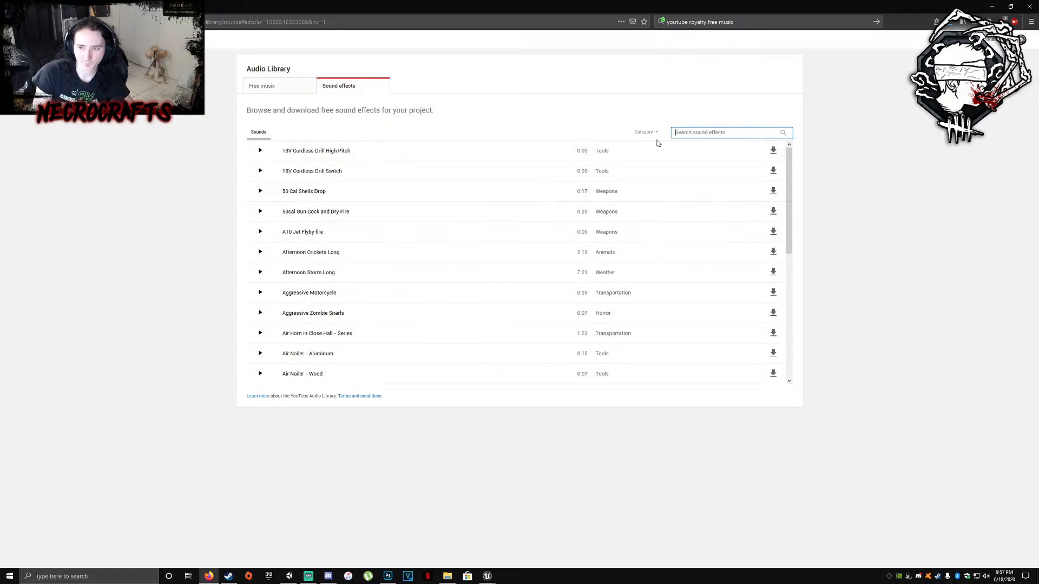
type("elevator")
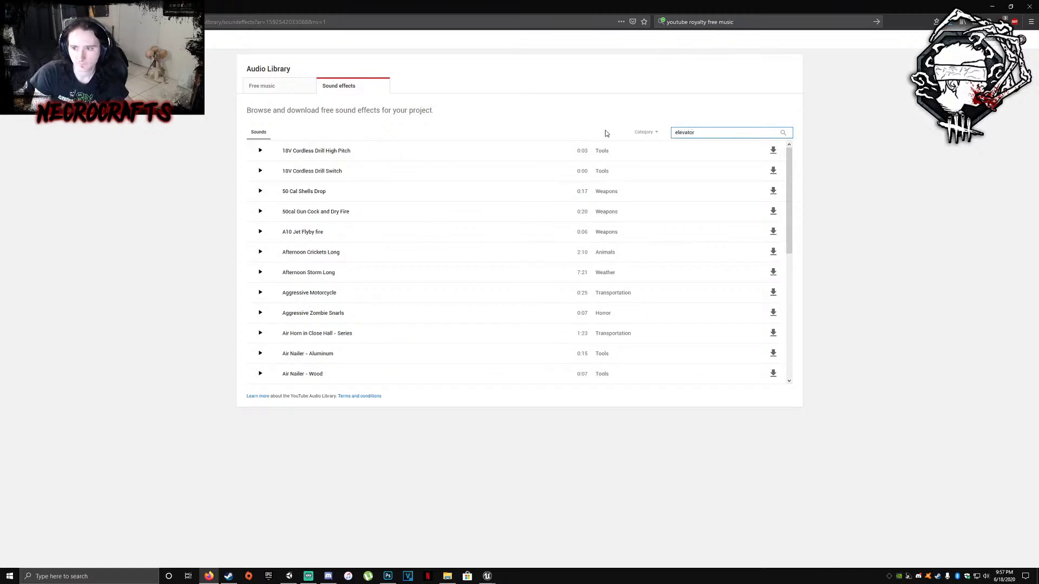
left_click(262, 85)
left_click(705, 134)
type("elevator")
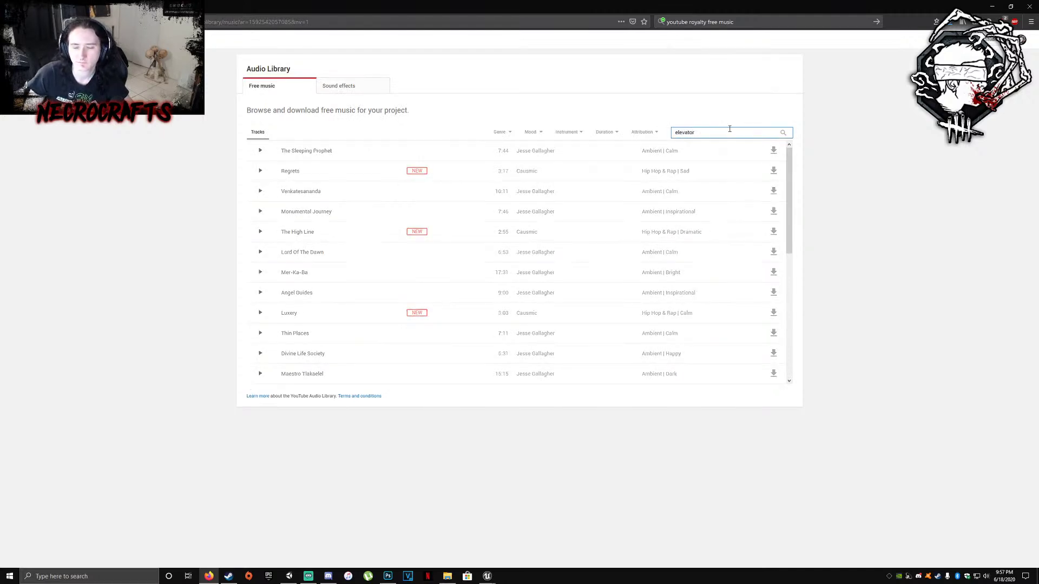
scroll(638, 355, "down", 1)
scroll(736, 348, "up", 1)
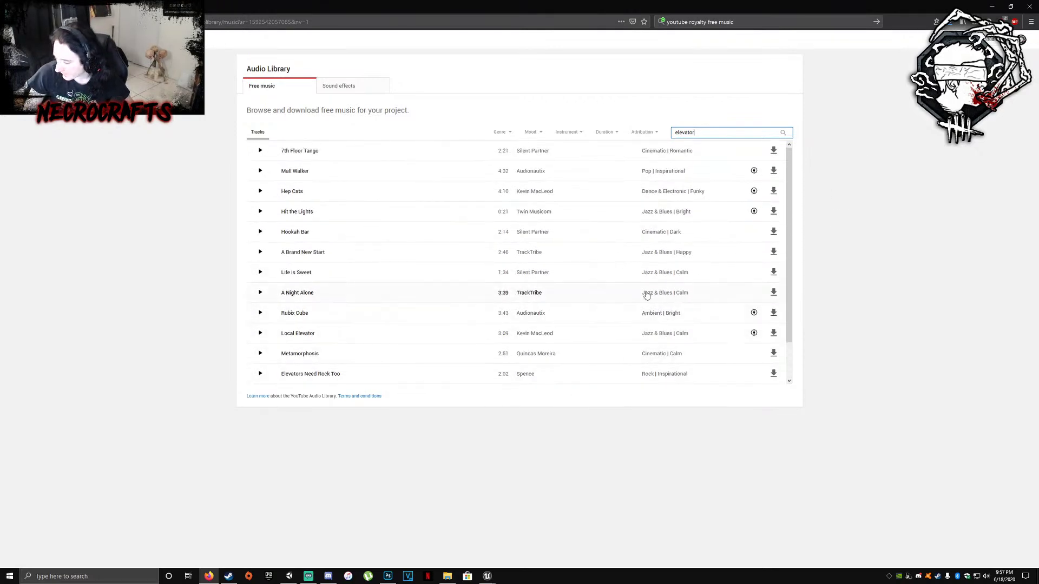
scroll(787, 357, "down", 1)
scroll(437, 362, "up", 1)
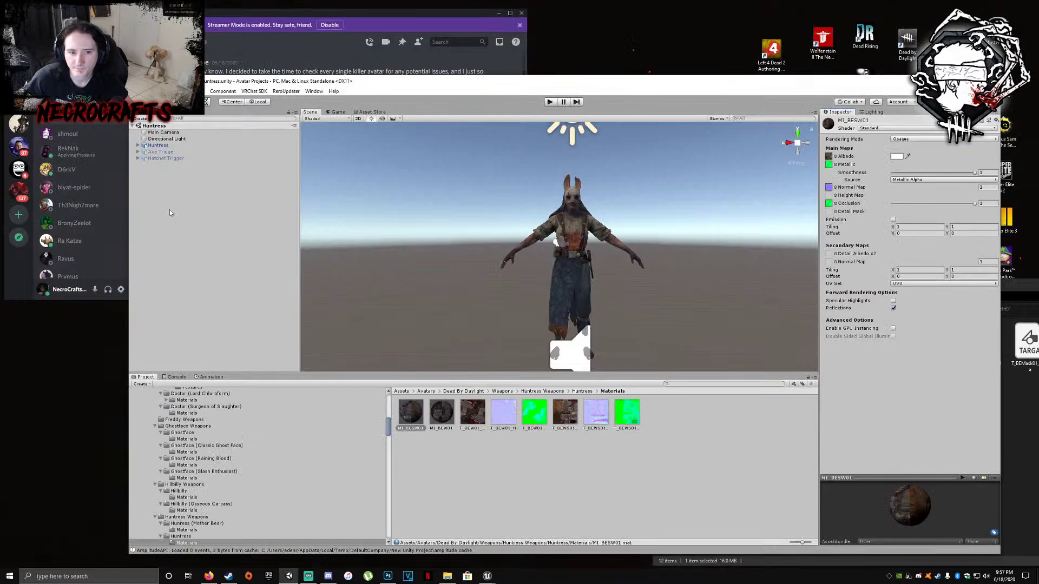
Back in Unity, open the VRChat SDK builder for the Huntress avatar and auto-fix its mipmapped textures lacking Streaming Mip Maps
left_click_drag(357, 80, 494, 79)
left_click_drag(730, 80, 579, 46)
scroll(185, 477, "up", 10)
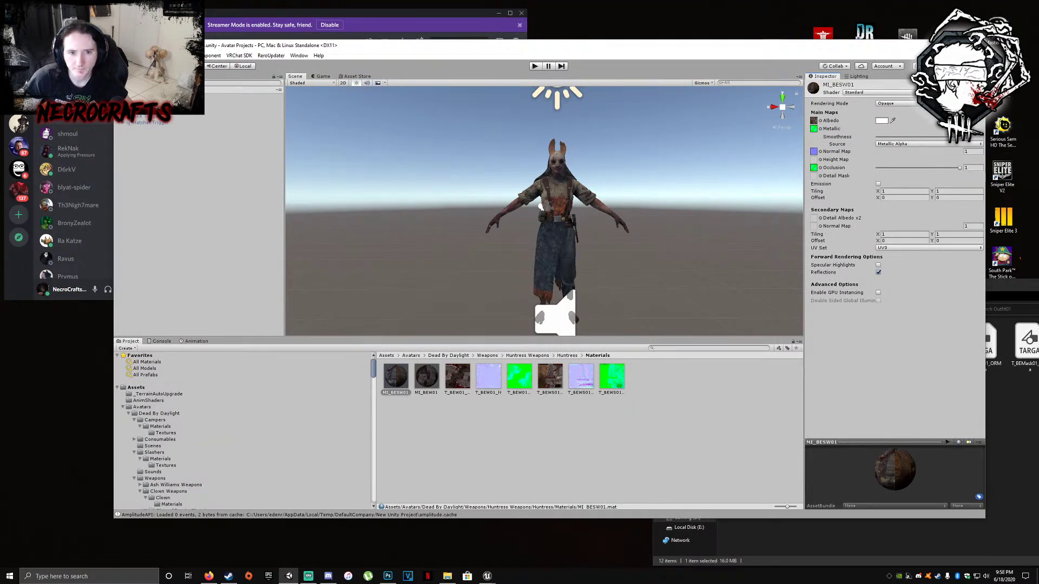
left_click(240, 56)
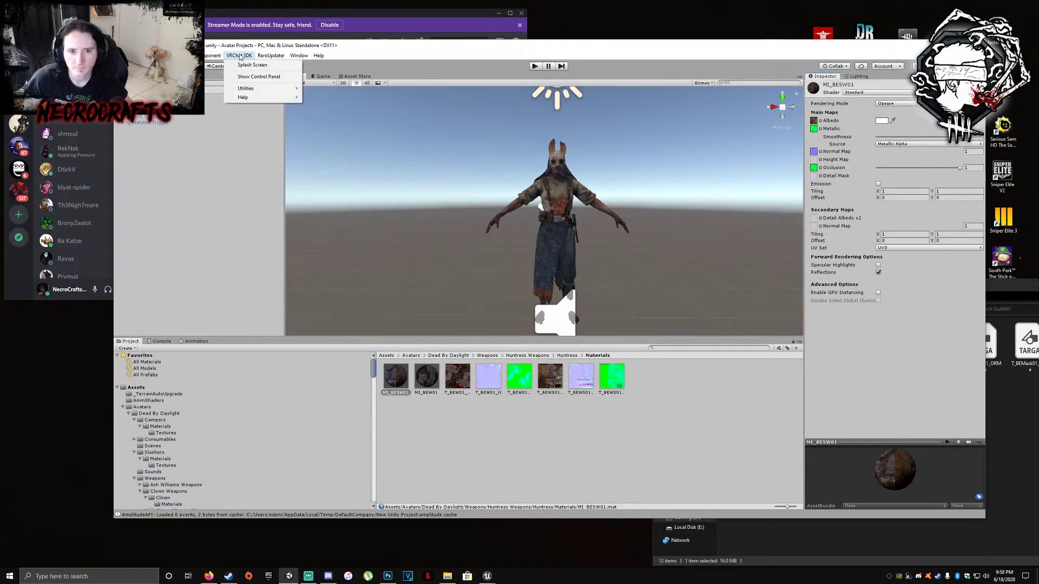
left_click(258, 76)
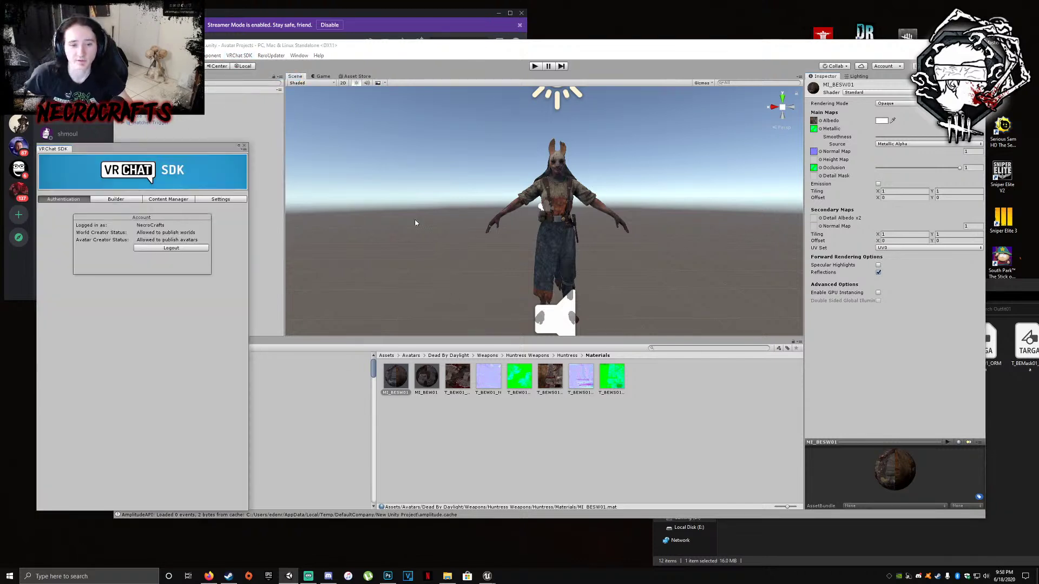
left_click(117, 200)
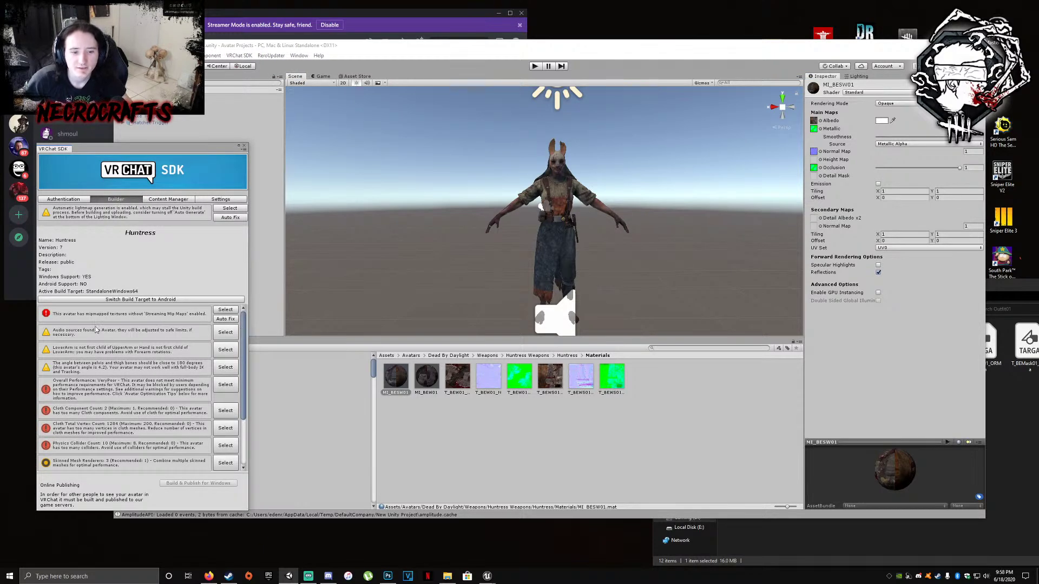
left_click(229, 320)
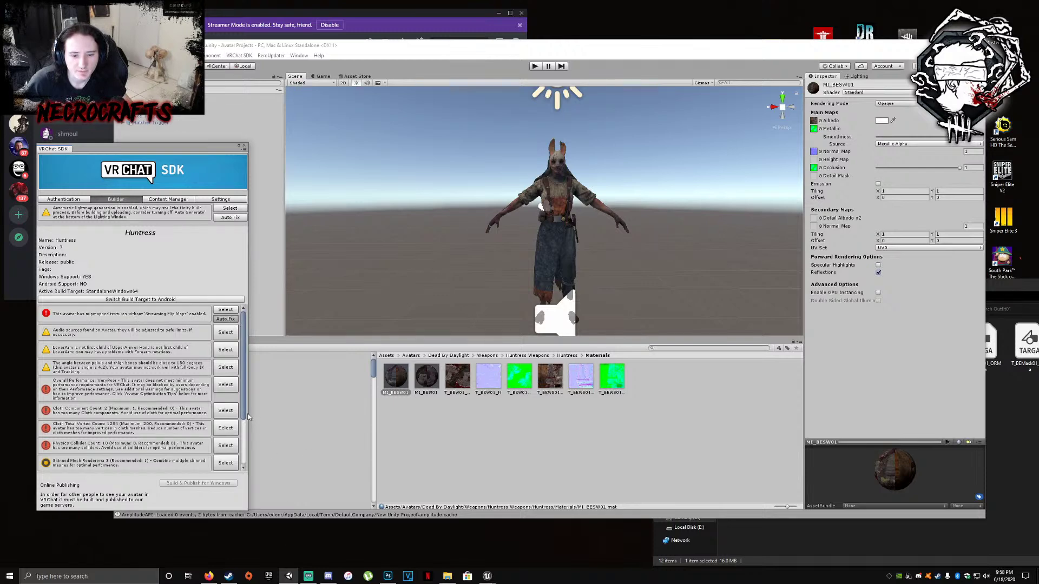
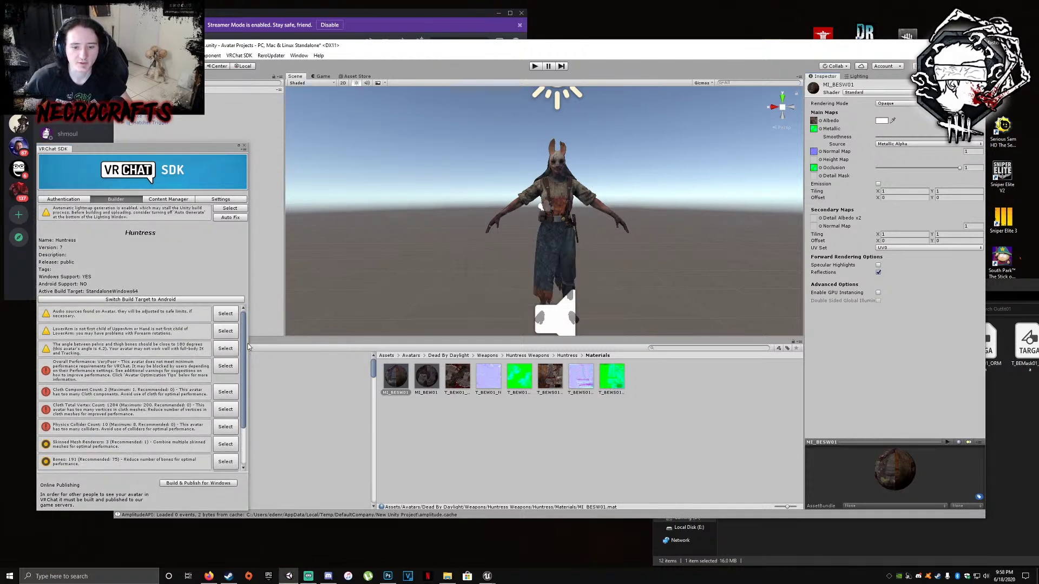
Review the Huntress avatar's warnings and performance ratings in the builder, and start building and publishing it for Windows
scroll(246, 374, "down", 3)
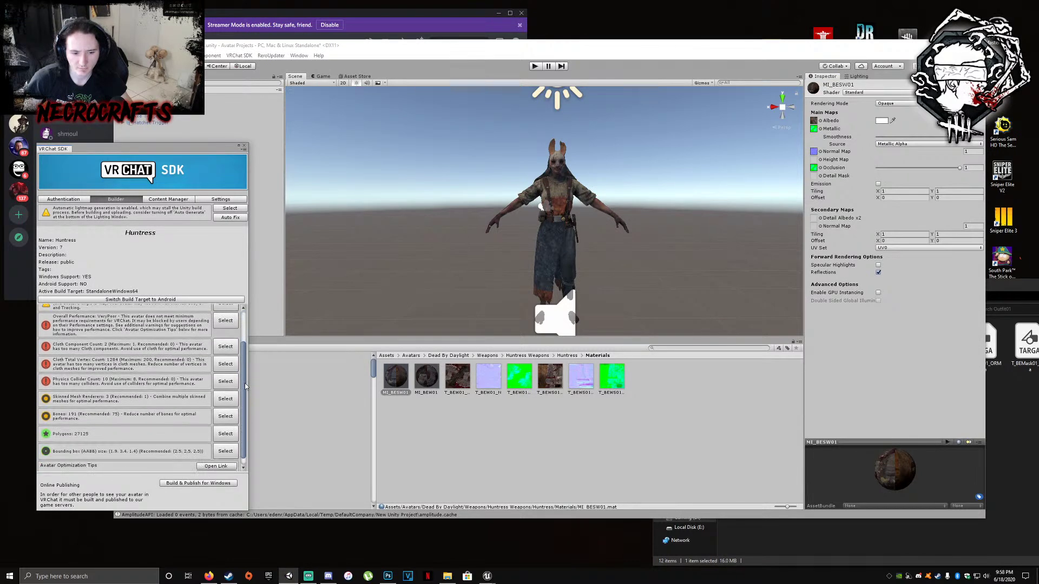
scroll(246, 389, "down", 1)
left_click_drag(245, 393, 246, 341)
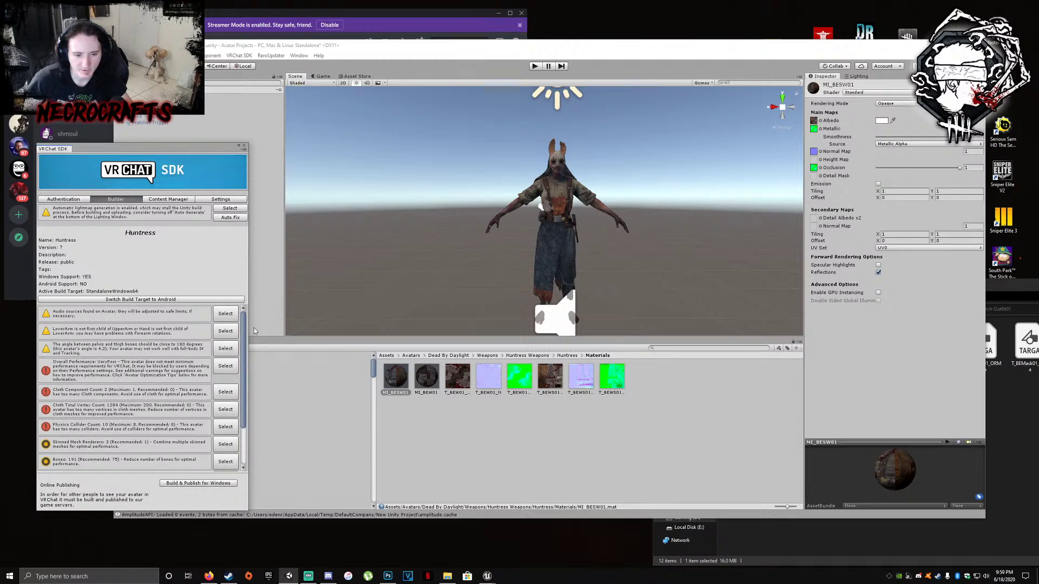
left_click_drag(245, 355, 272, 347)
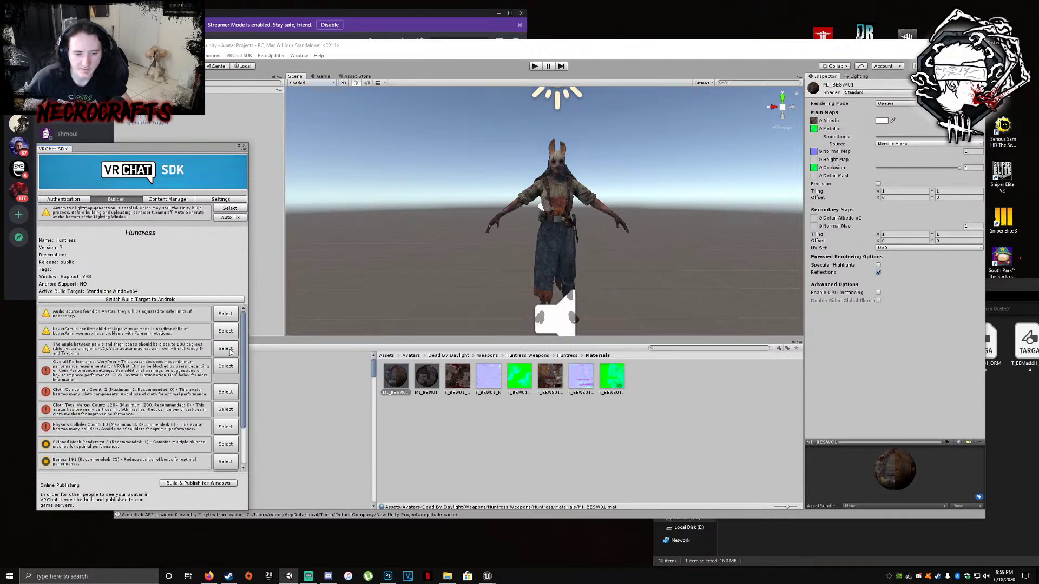
scroll(131, 421, "down", 3)
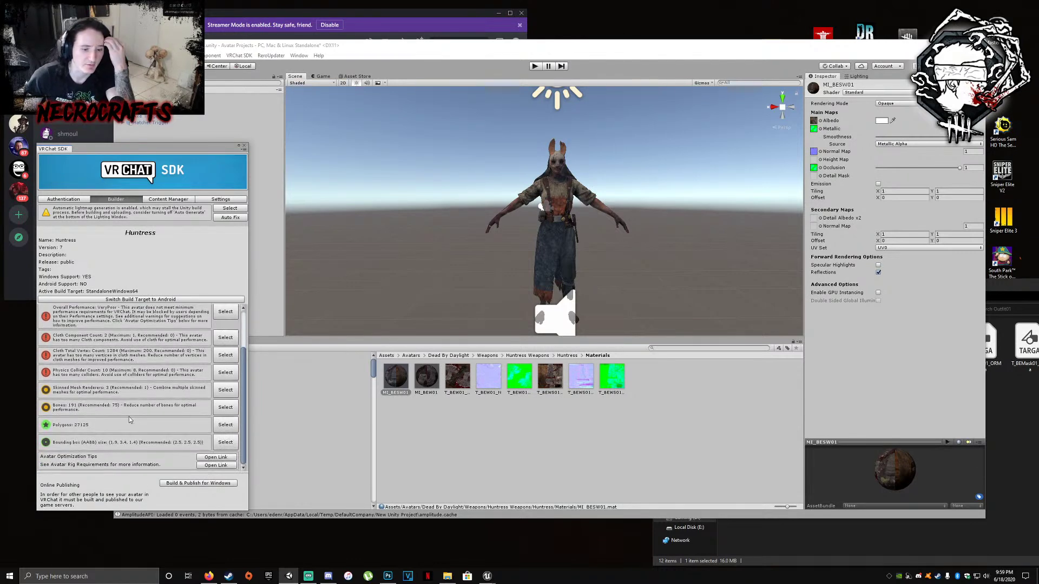
left_click(181, 483)
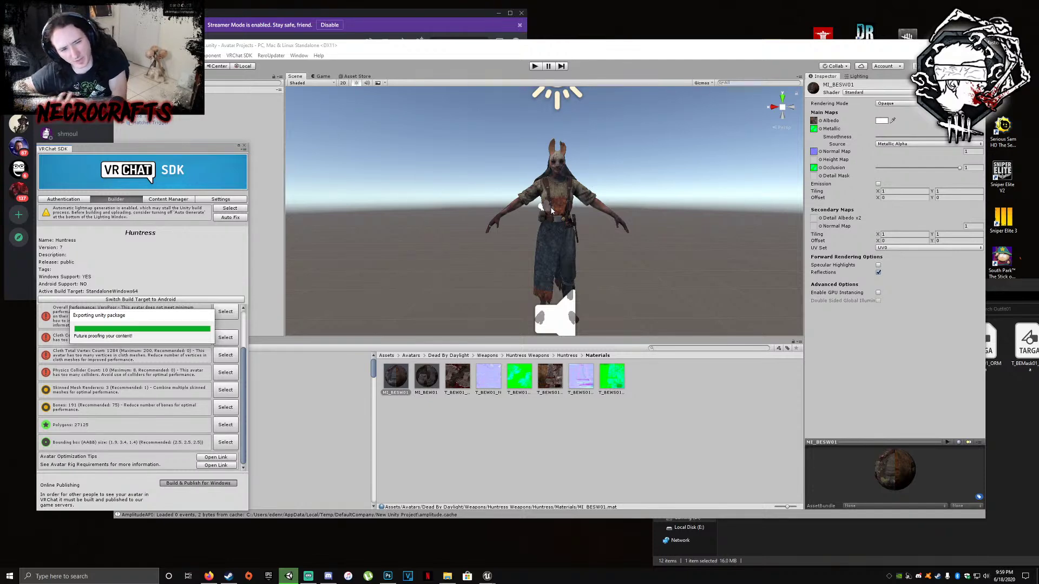
Switch to Discord and read through the reported killer avatar issues in the direct message
left_click(9, 287)
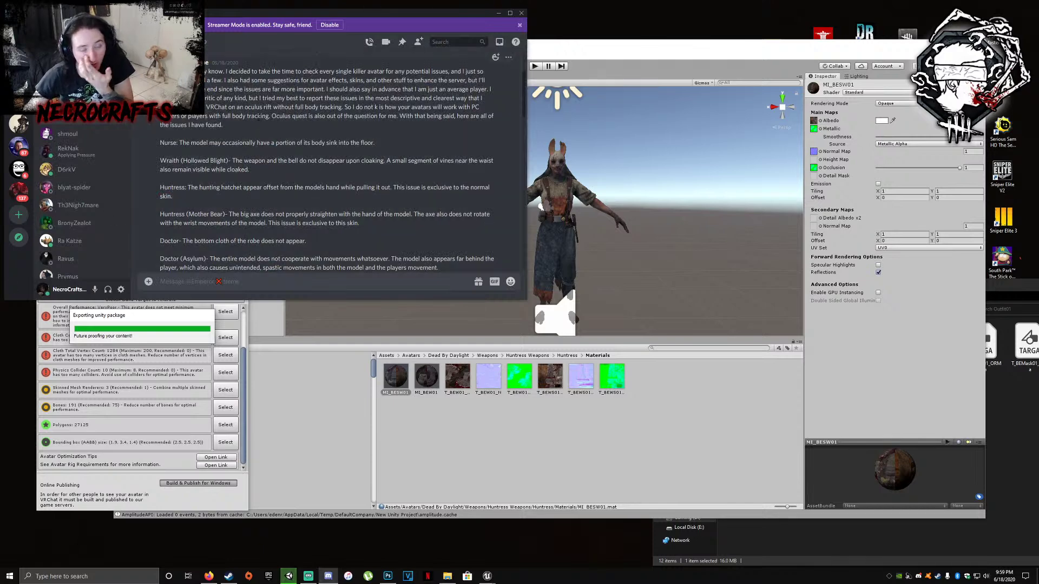
scroll(251, 203, "down", 4)
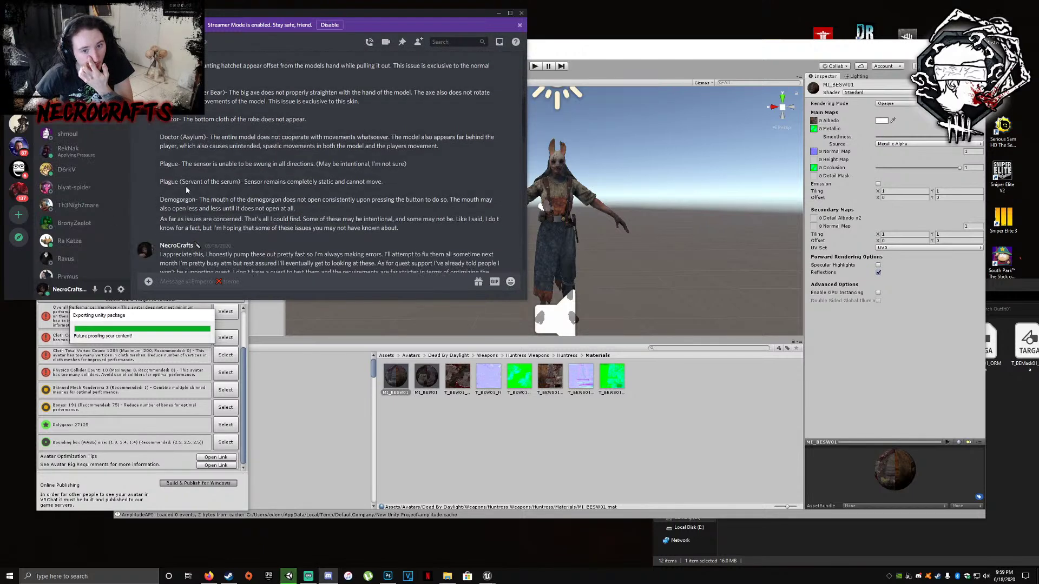
scroll(187, 189, "up", 3)
scroll(300, 169, "up", 3)
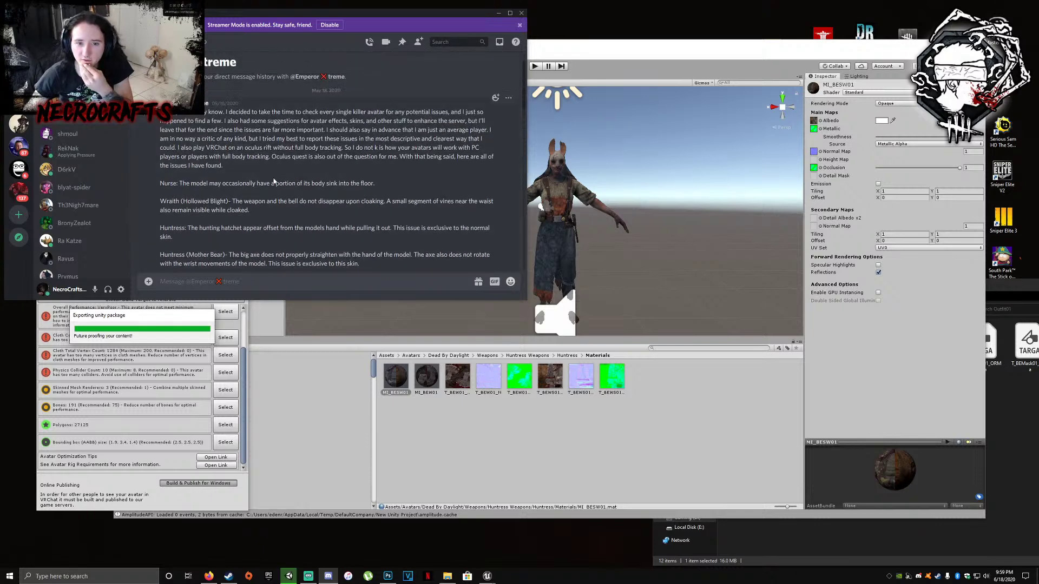
Read the reported Nurse and Wraith (Hollowed Blight) avatar issues in the Discord message
scroll(232, 199, "down", 3)
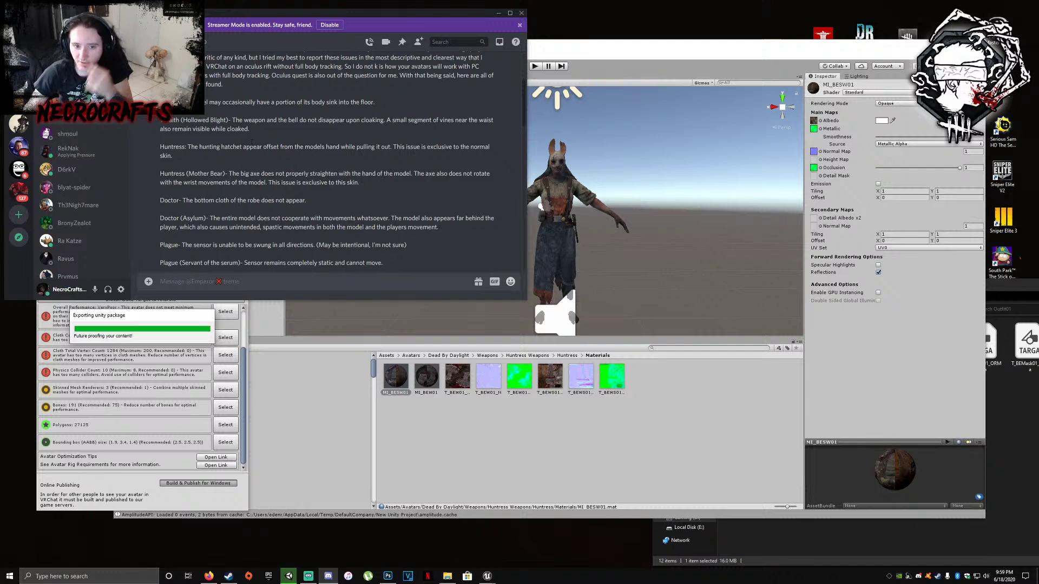
scroll(163, 142, "up", 2)
left_click_drag(161, 143, 200, 143)
left_click(245, 142)
mouse_move(302, 143)
left_mouse_down()
mouse_move(166, 143)
mouse_move(308, 143)
left_mouse_up()
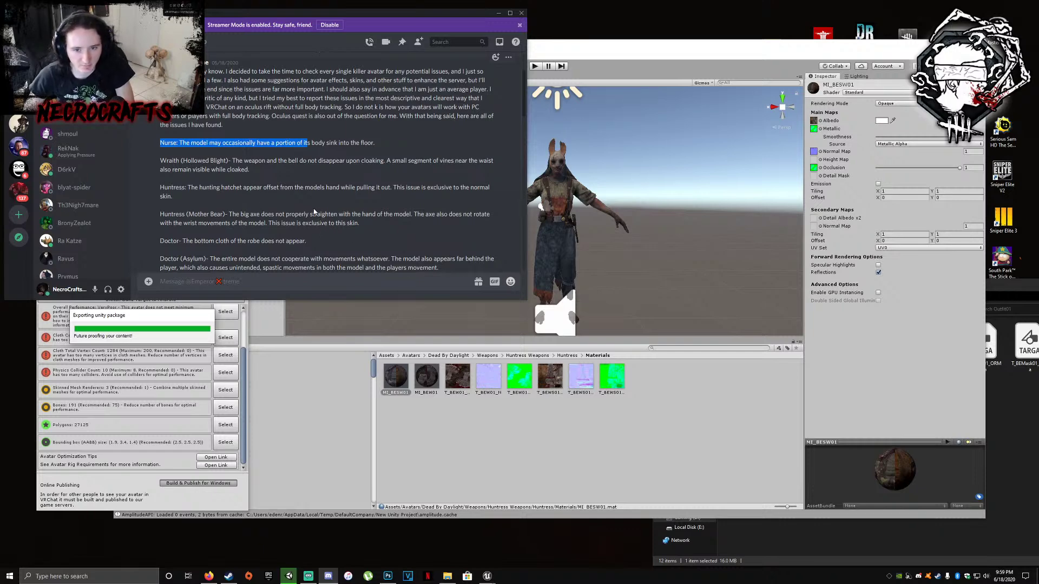
left_click(357, 140)
mouse_move(373, 143)
left_mouse_down()
mouse_move(160, 143)
mouse_move(184, 161)
mouse_move(383, 161)
left_mouse_up()
left_click(247, 195)
left_click(200, 161)
mouse_move(197, 161)
left_mouse_down()
mouse_move(173, 161)
mouse_move(216, 161)
left_mouse_up()
left_click(221, 161)
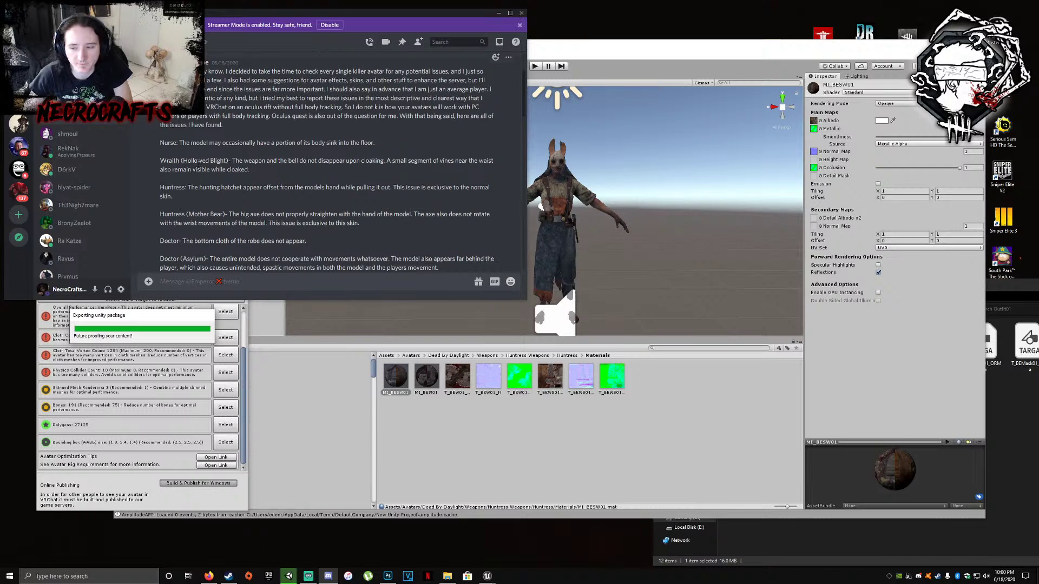
left_click_drag(160, 161, 354, 162)
left_click(242, 176)
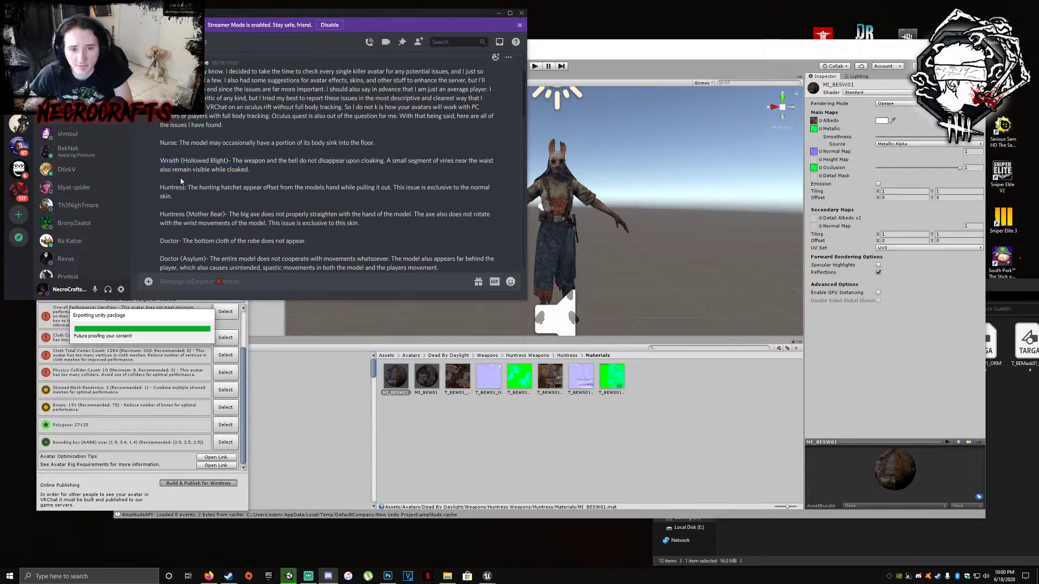
Read through the reported Huntress, Huntress (Mother Bear) and Doctor avatar issues in the message
left_click_drag(164, 188, 346, 188)
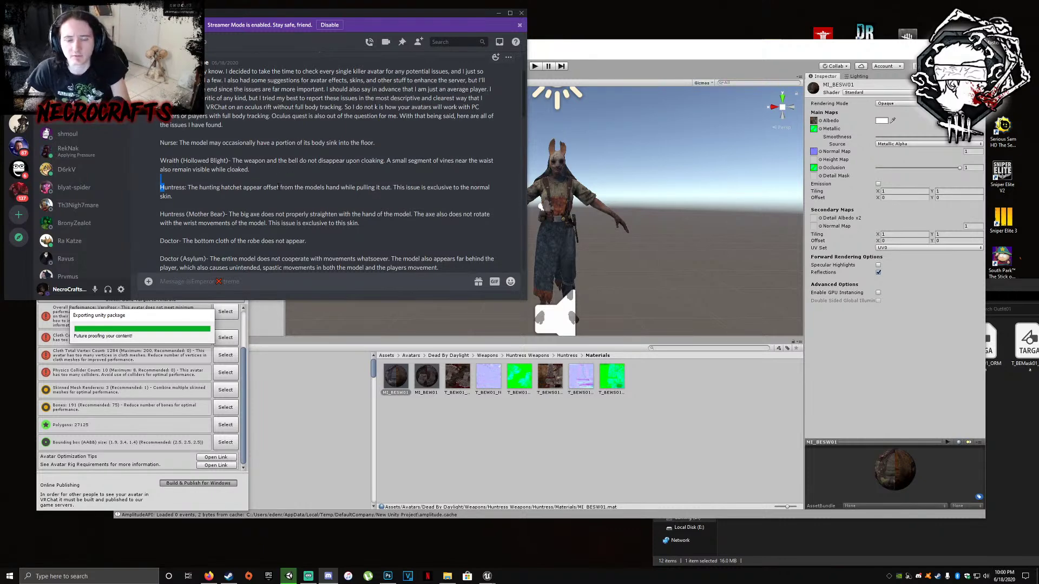
left_click(221, 188)
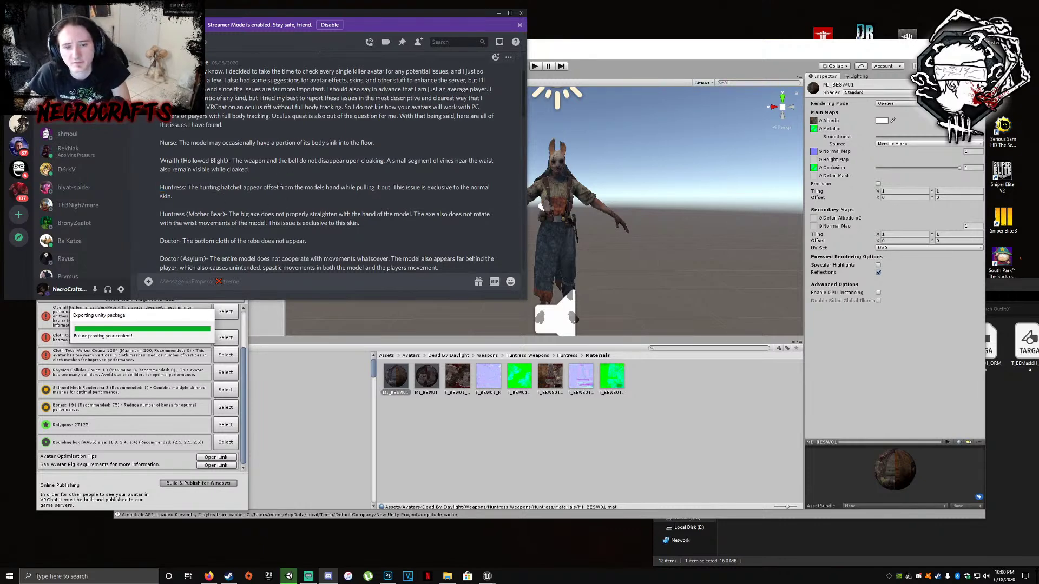
left_click_drag(221, 187, 387, 186)
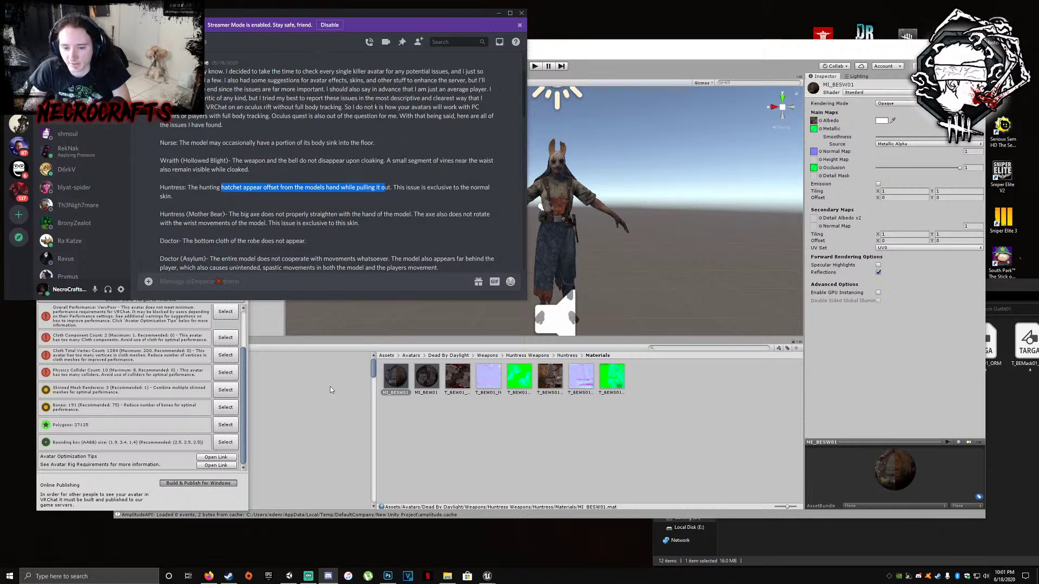
left_click(328, 186)
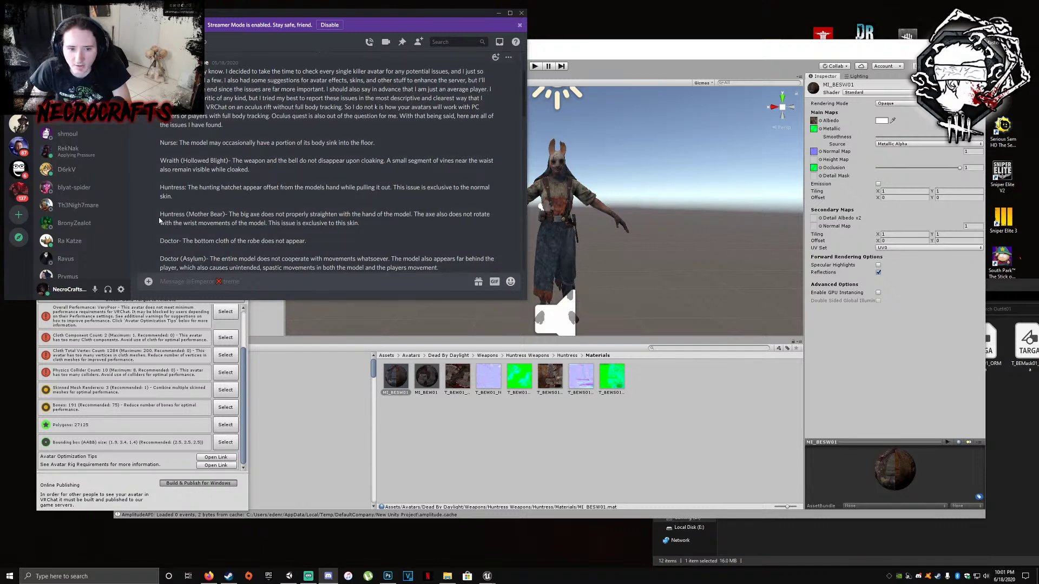
left_click_drag(161, 241, 306, 240)
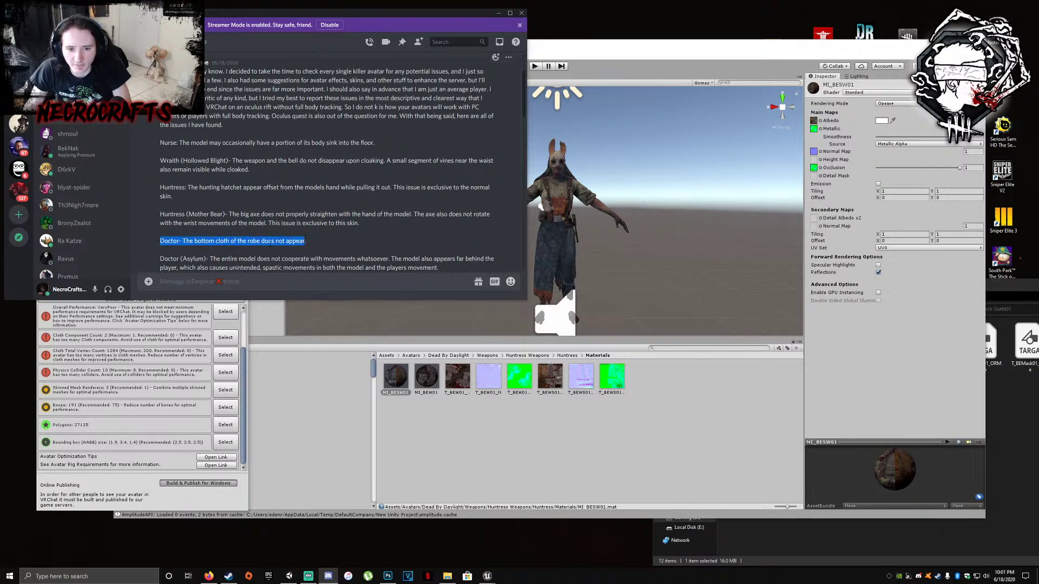
left_click(284, 244)
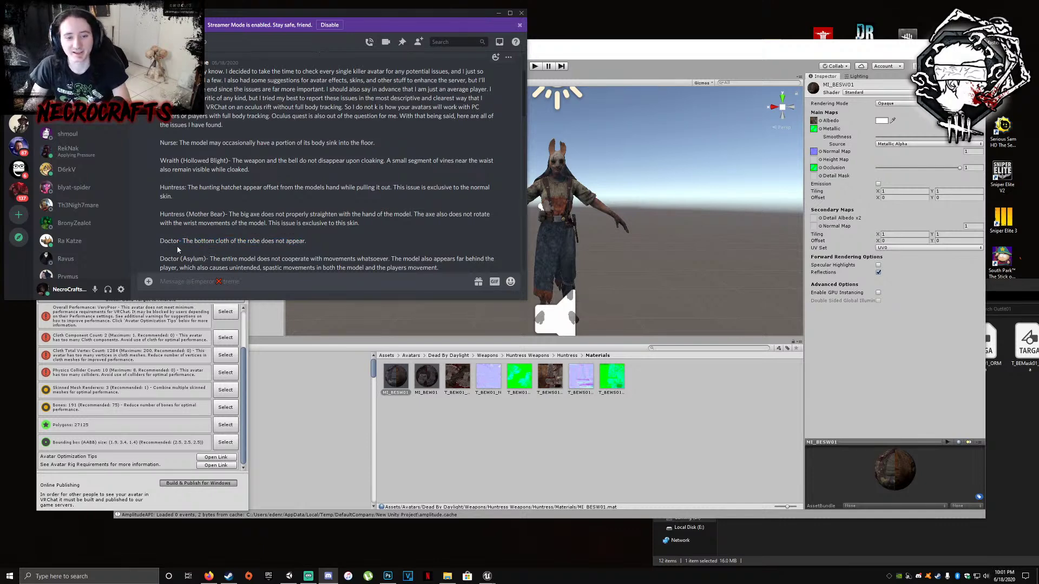
left_click_drag(174, 241, 307, 242)
left_click(305, 242)
left_click(160, 245)
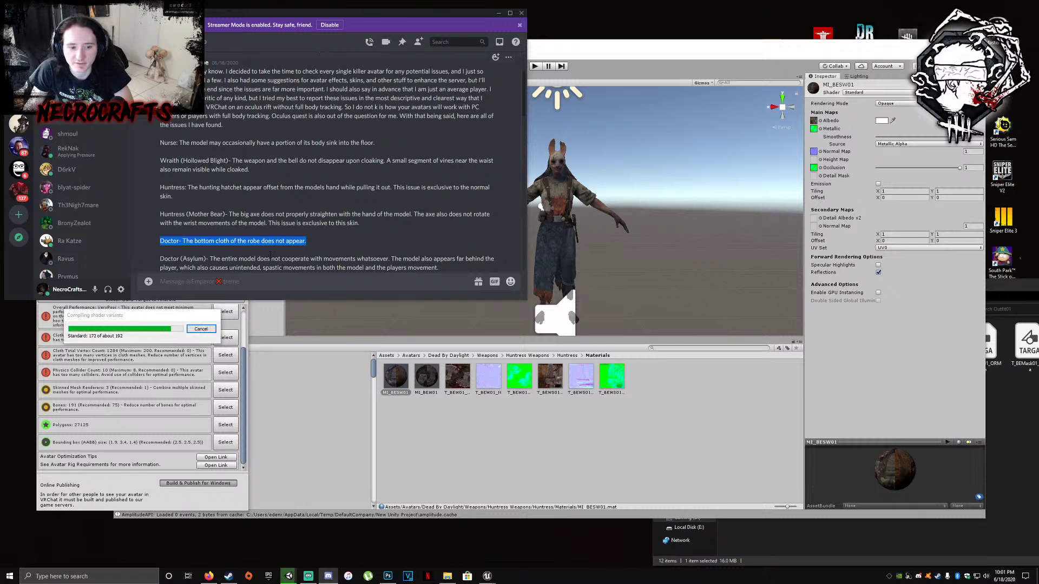
left_click_drag(278, 242, 239, 242)
left_click_drag(164, 242, 234, 242)
left_click(228, 255)
scroll(223, 228, "down", 1)
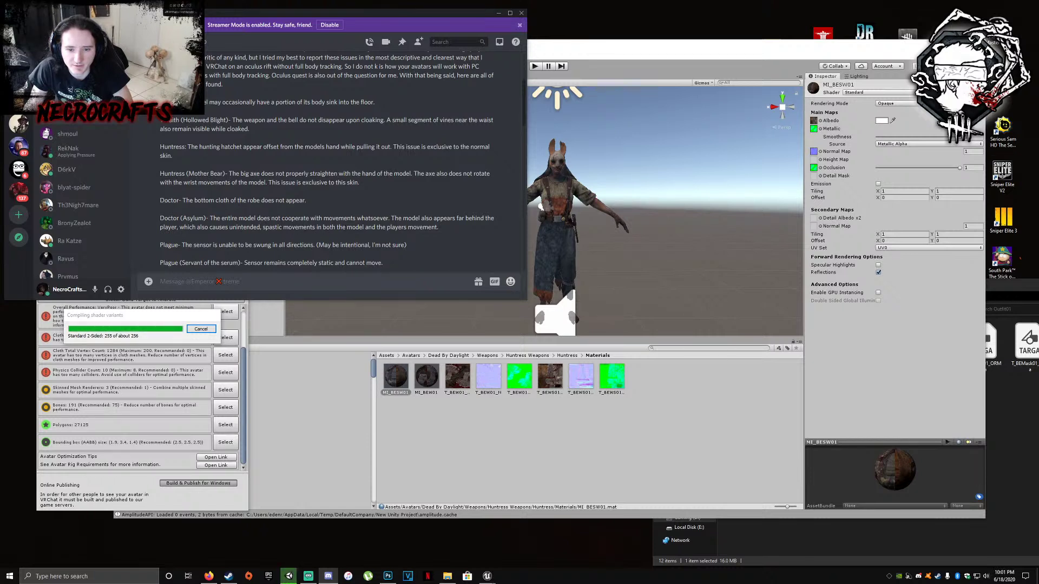
Read the reported Doctor (Asylum), Plague and Plague (Servant of the serum) issues in the message
left_click_drag(430, 227, 211, 218)
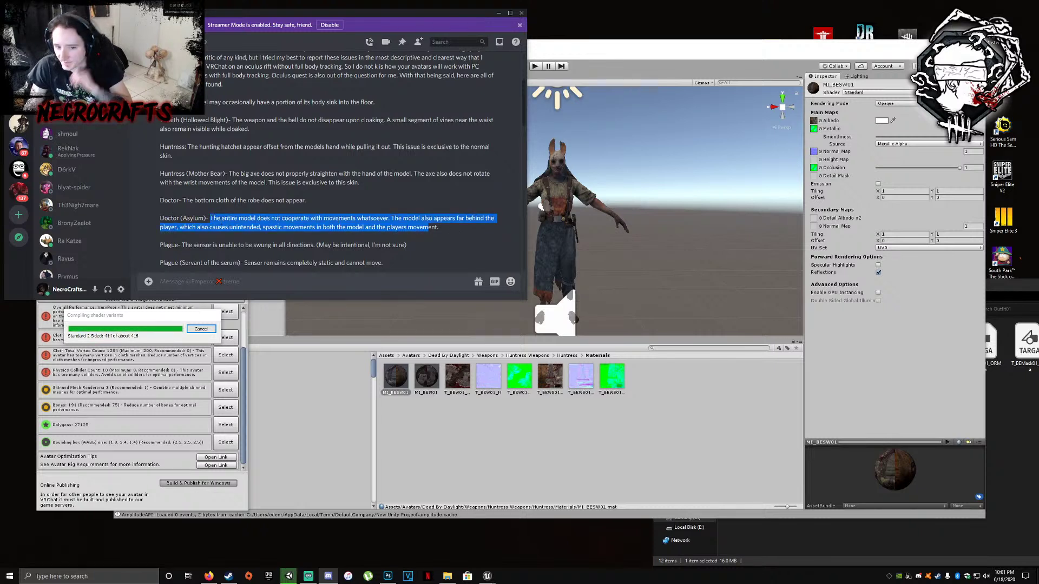
left_click_drag(161, 218, 436, 228)
left_click(193, 213)
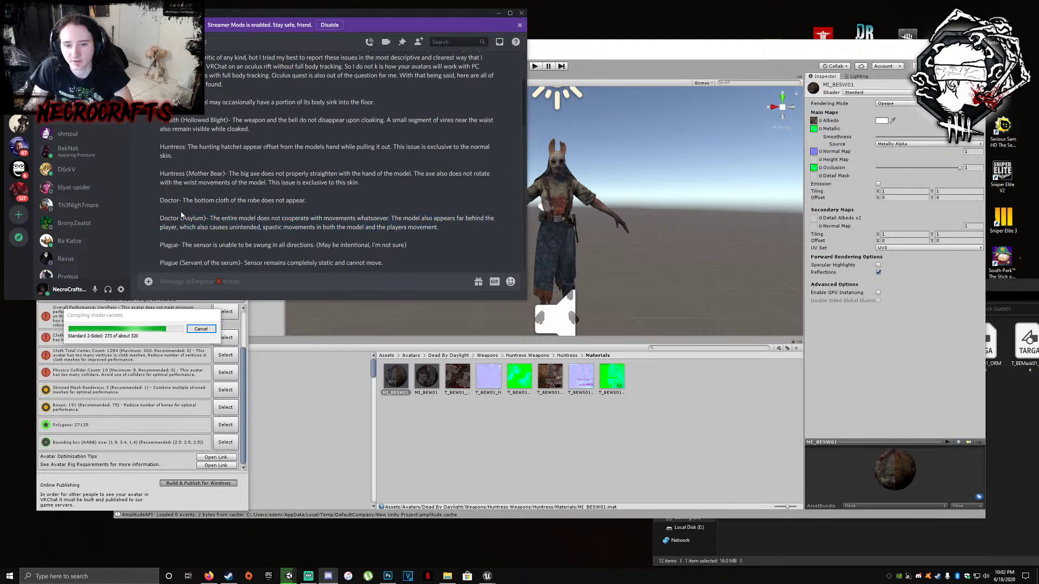
left_click_drag(274, 228, 162, 214)
left_click(321, 244)
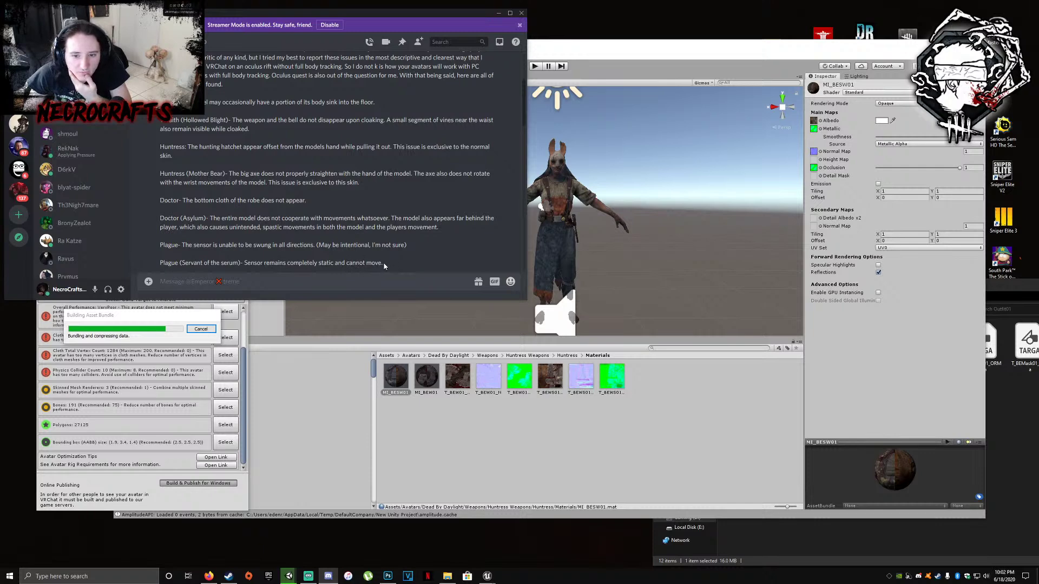
scroll(353, 262, "down", 2)
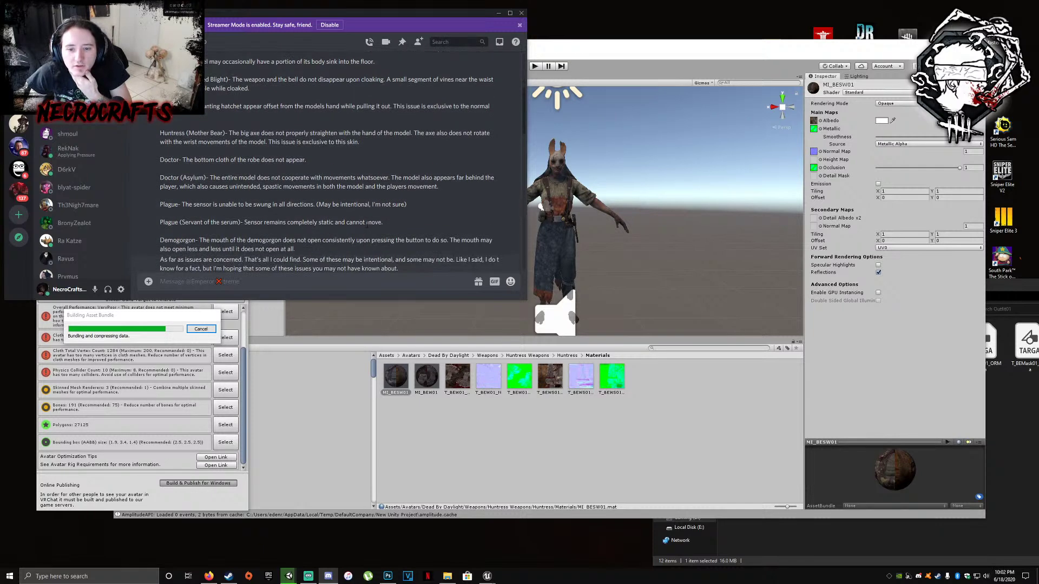
left_click_drag(383, 223, 228, 223)
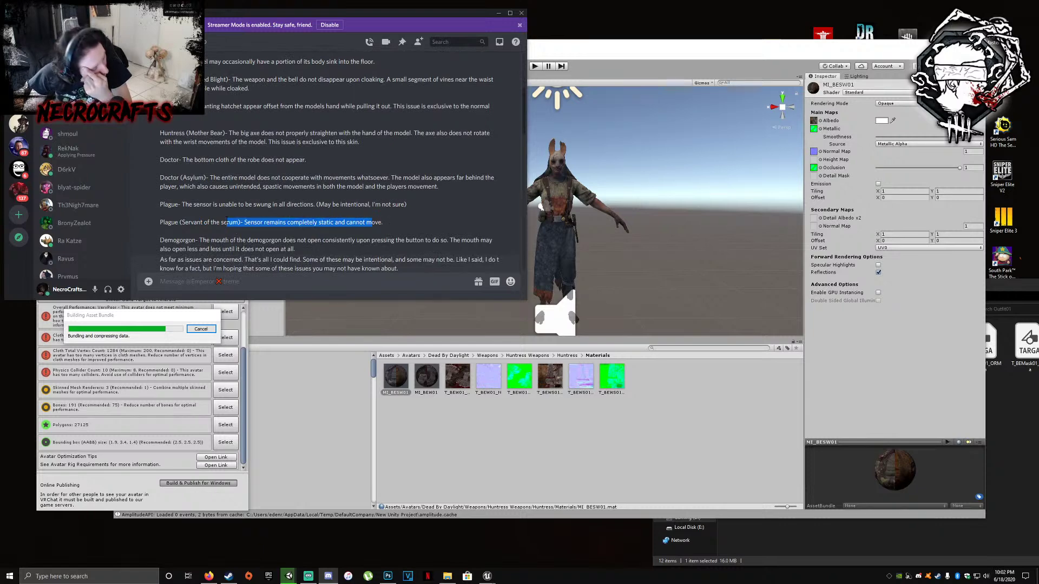
left_click(226, 201)
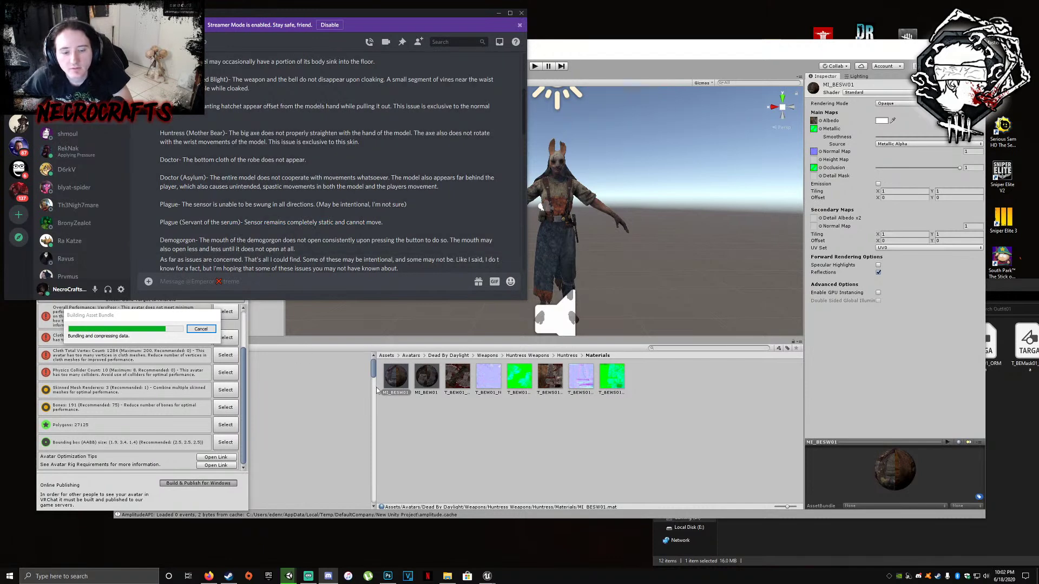
Back in Unity, accept the content rights statement, enable image upload, upload the Huntress avatar update, and close the VRChat SDK window
left_click(498, 13)
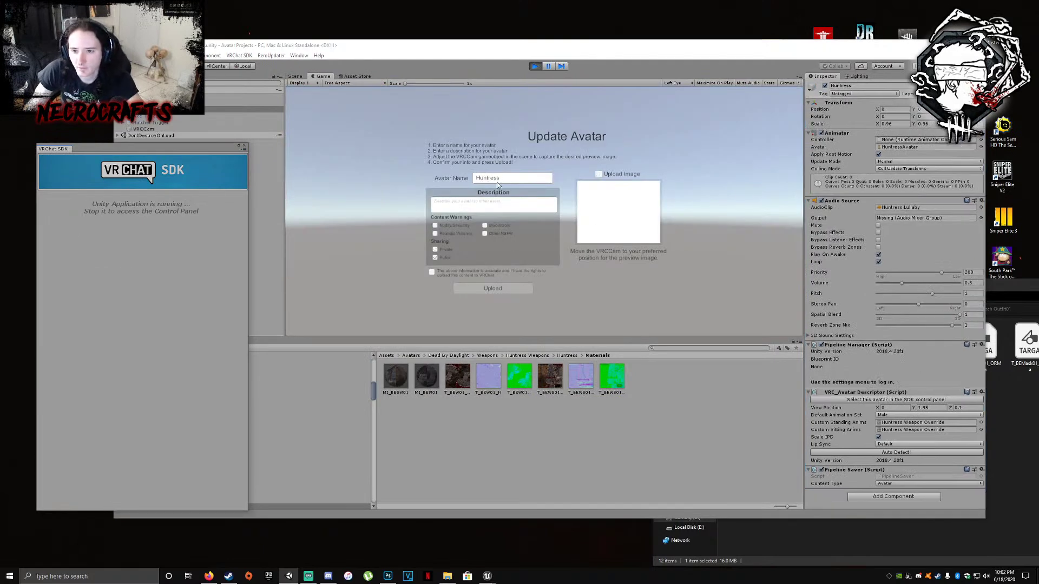
left_click(432, 272)
left_click(599, 174)
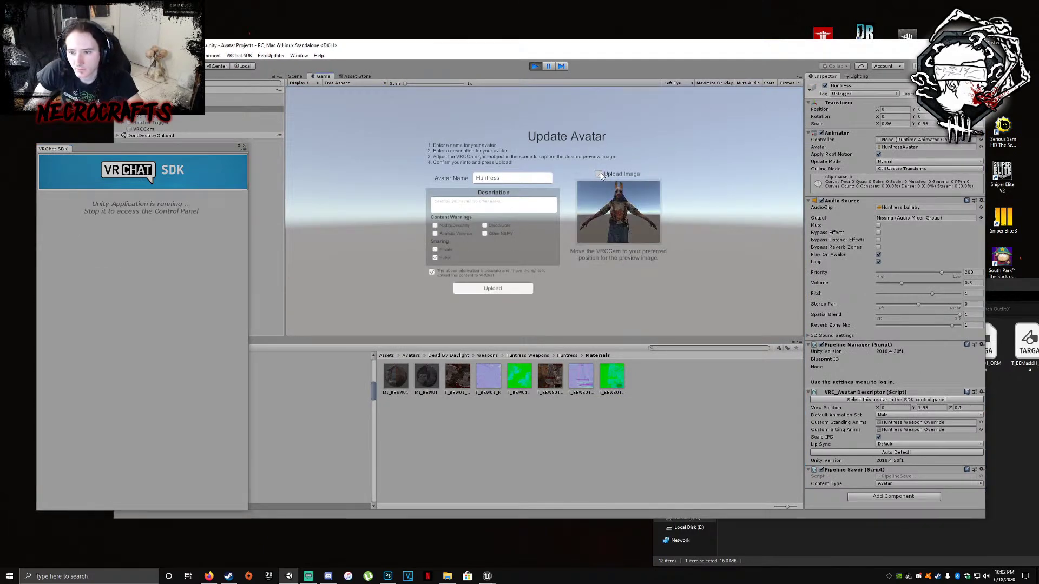
left_click(523, 293)
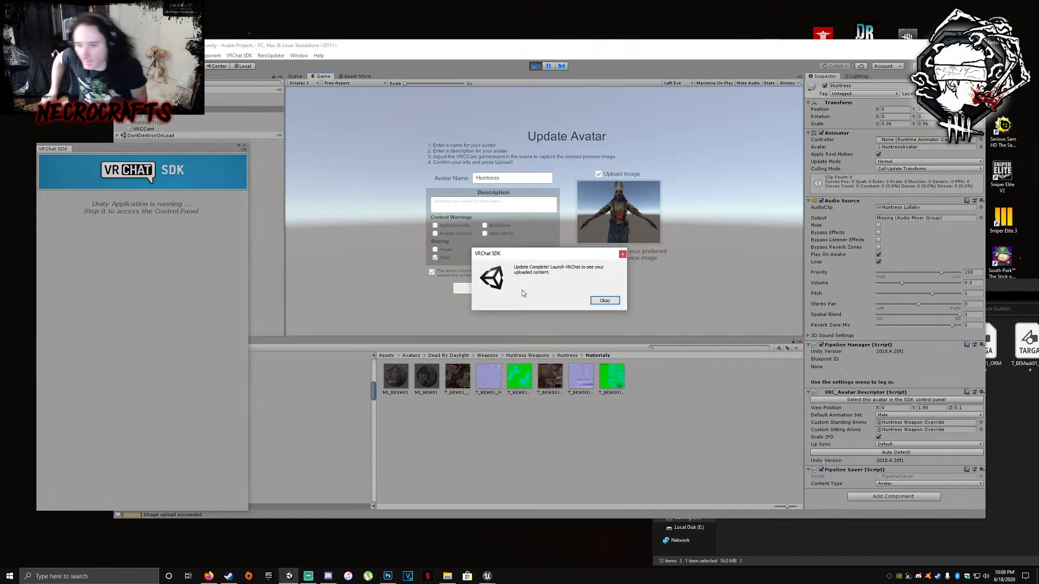
left_click(604, 301)
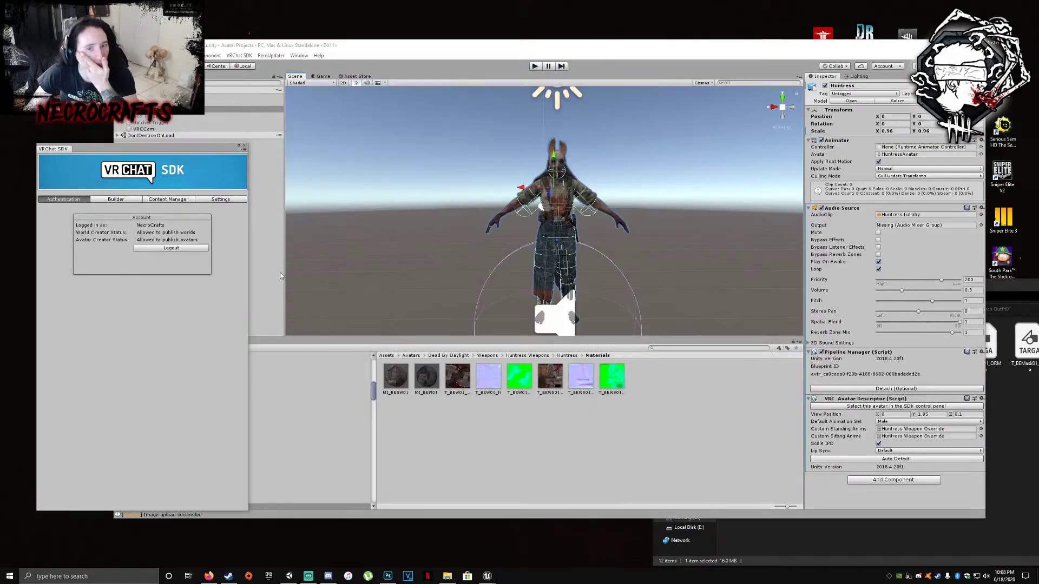
left_click(244, 146)
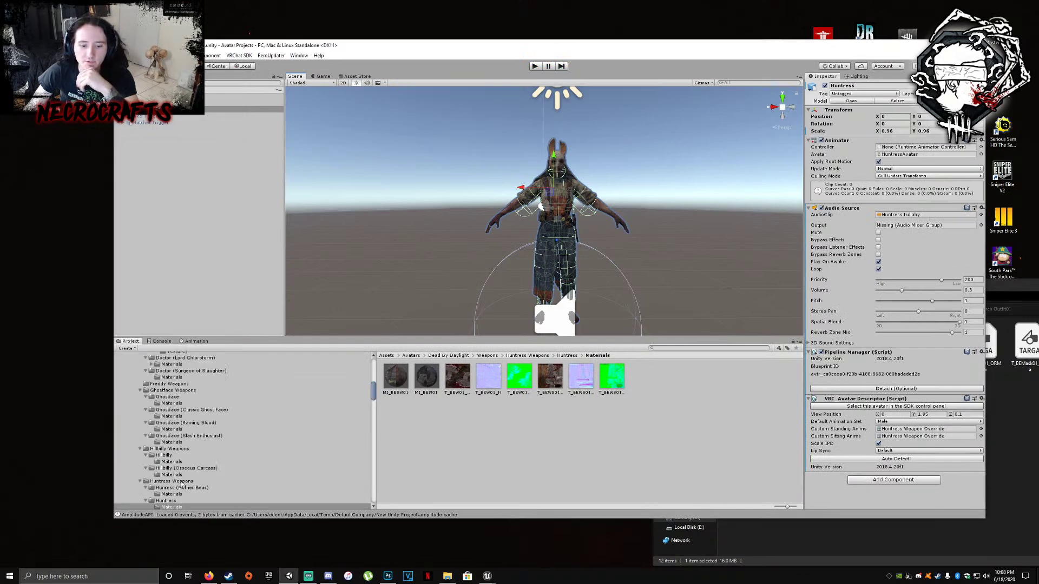
Add the Doctor scene from the Dead By Daylight Scenes folder to the hierarchy and remove the Huntress scene
scroll(179, 439, "up", 10)
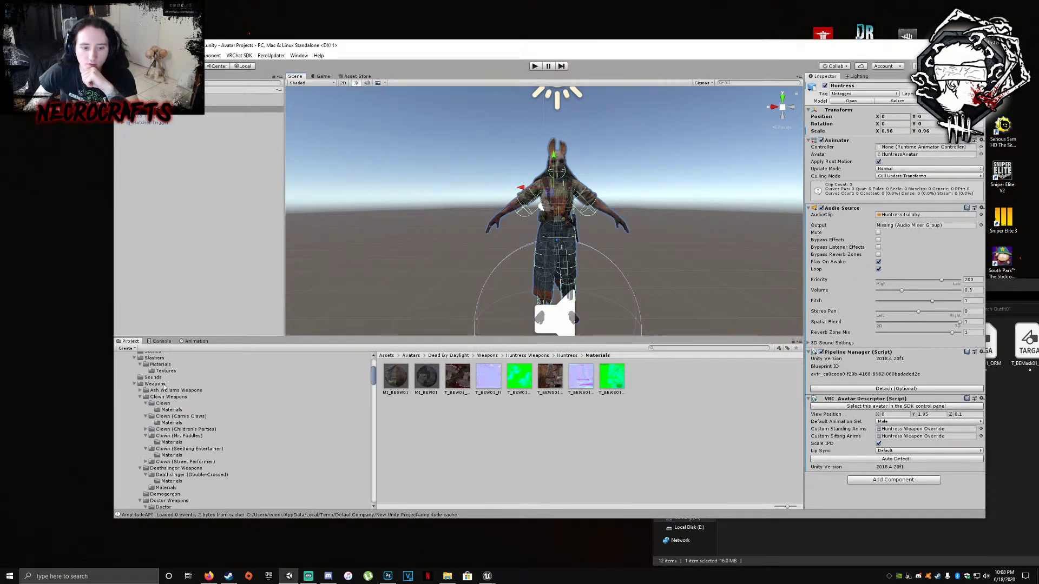
scroll(164, 387, "up", 3)
left_click(157, 401)
left_click(562, 422)
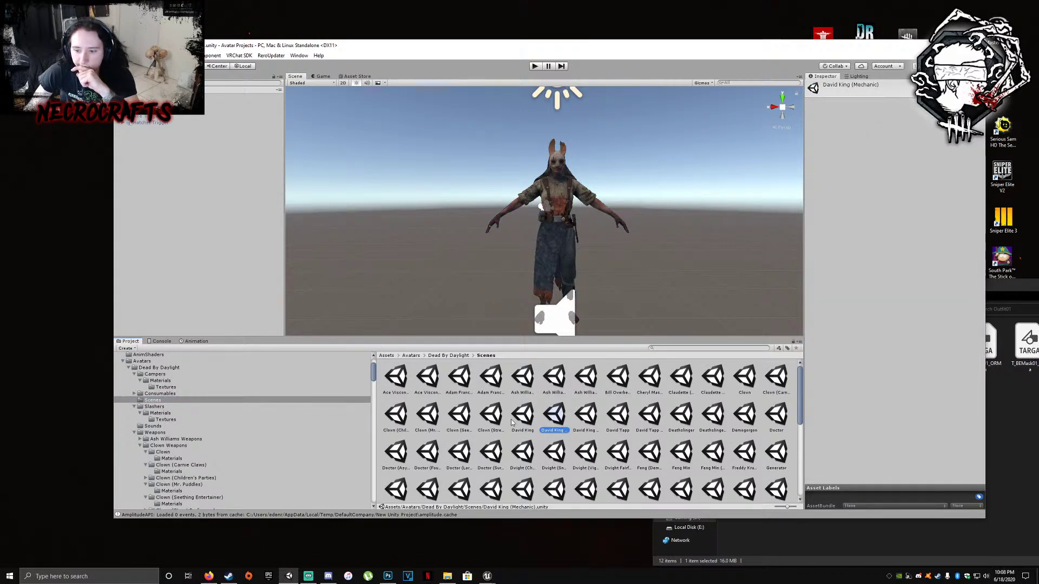
left_click(778, 417)
left_click_drag(610, 378, 189, 130)
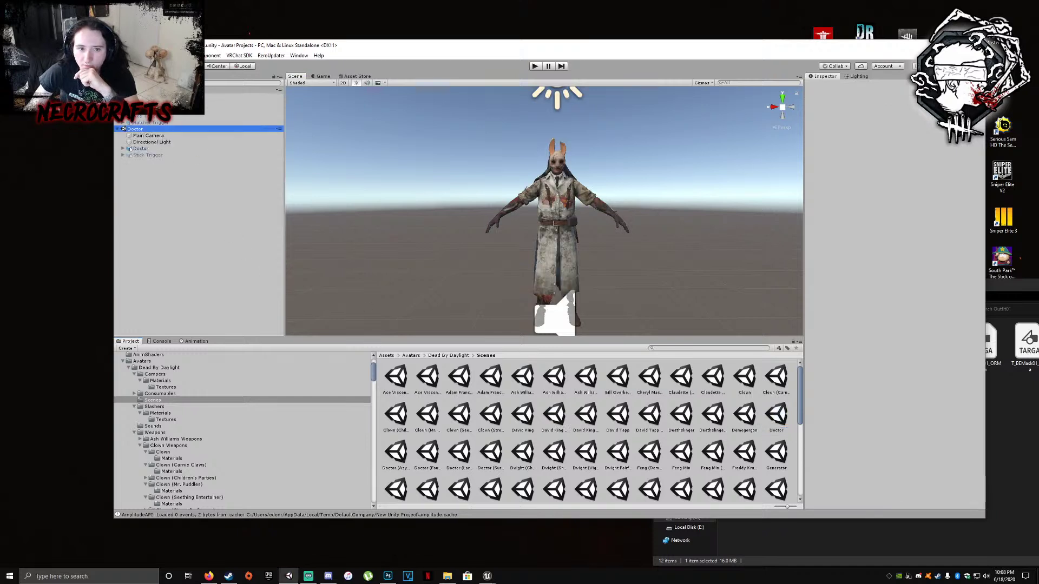
right_click(146, 89)
left_click(189, 146)
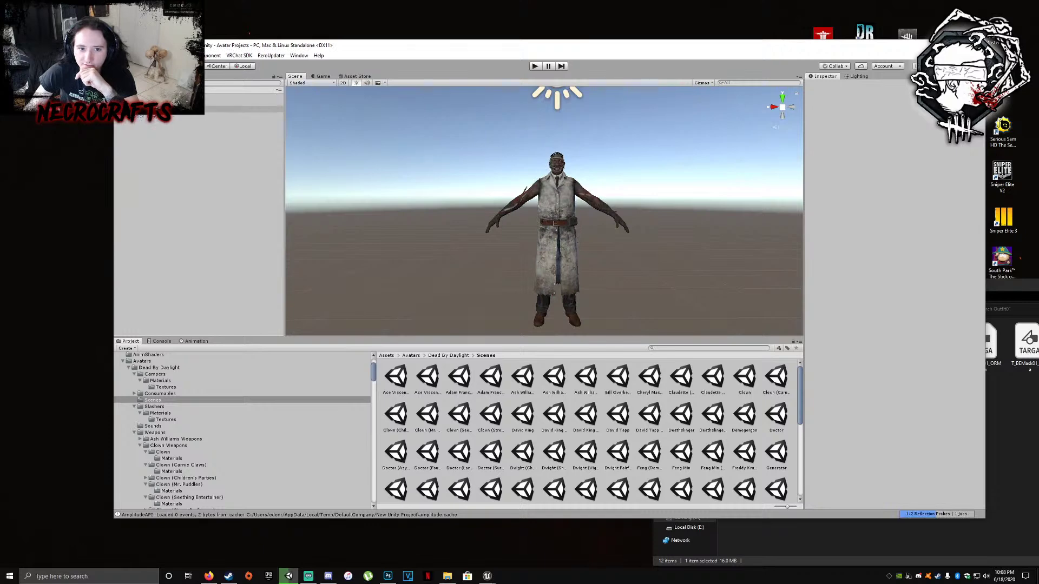
Expand the Doctor avatar in the hierarchy and select its Skirt object to inspect the Cloth settings
left_click(244, 109)
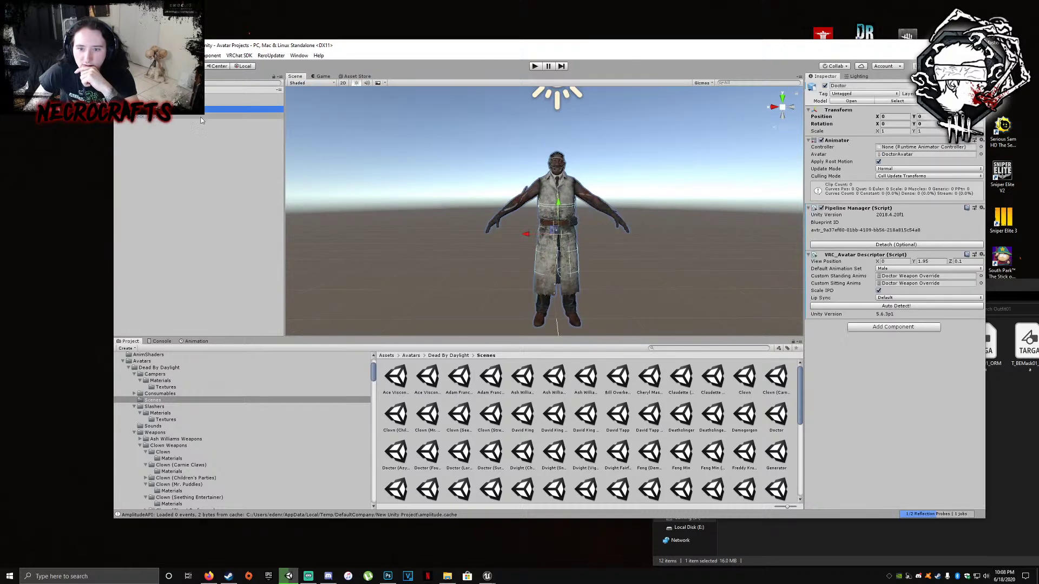
key("f")
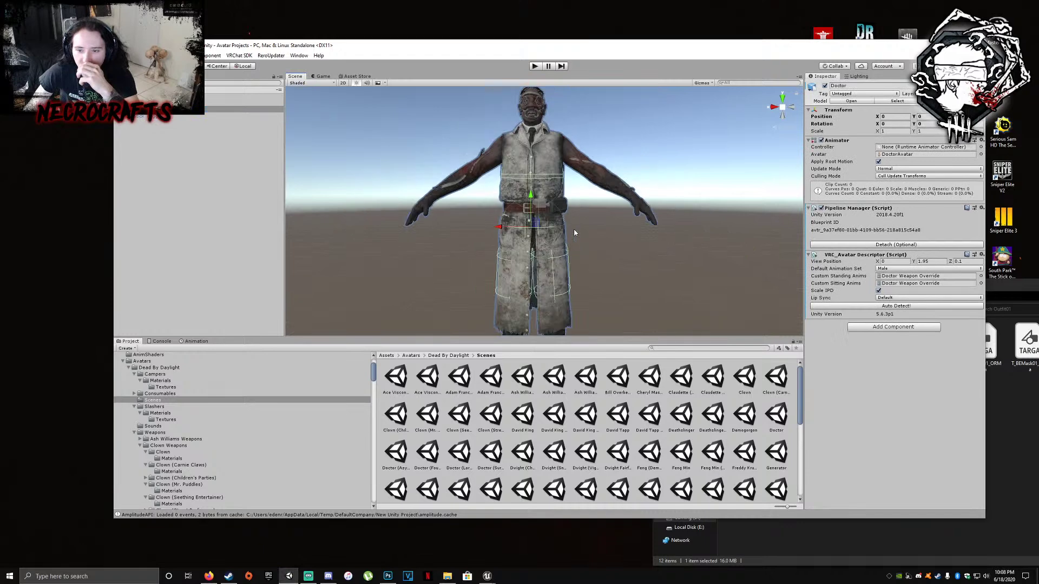
left_click(123, 109)
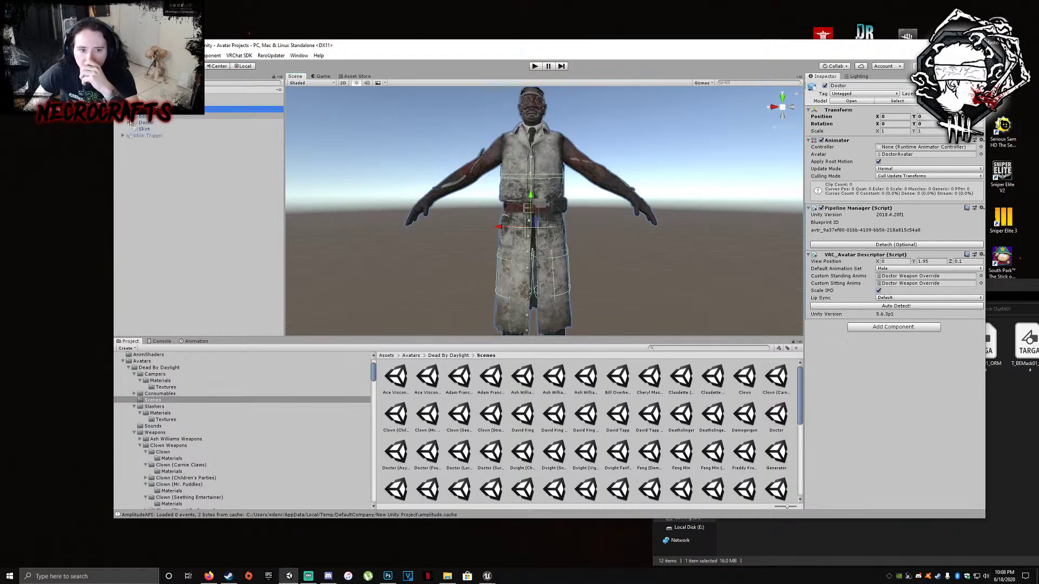
left_click(143, 129)
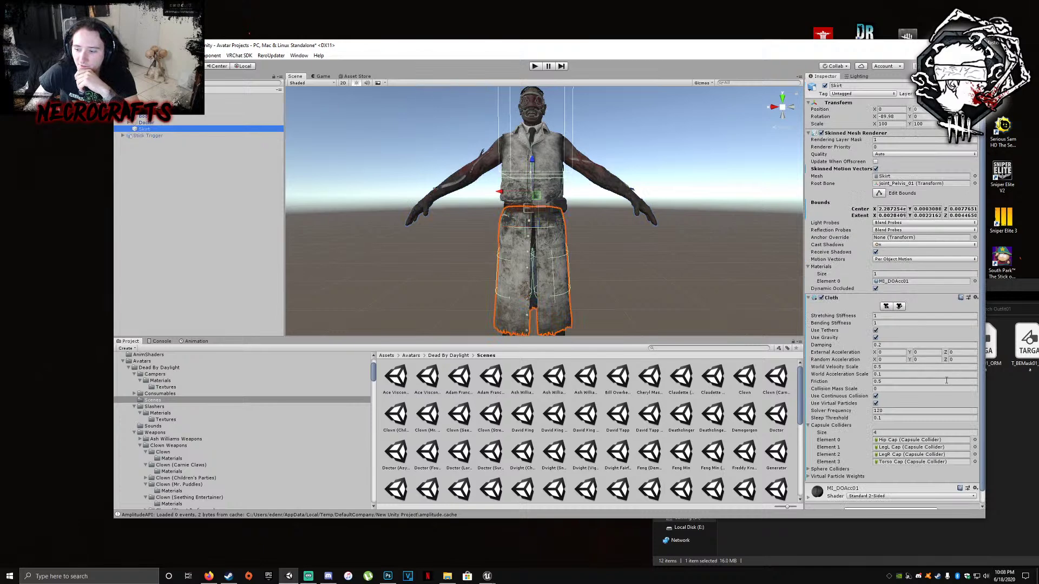
Test the Doctor's Skirt cloth in Play mode, stop the test, and frame the skirt in the scene
left_click_drag(485, 246, 601, 251, "alt")
scroll(611, 252, "up", 3)
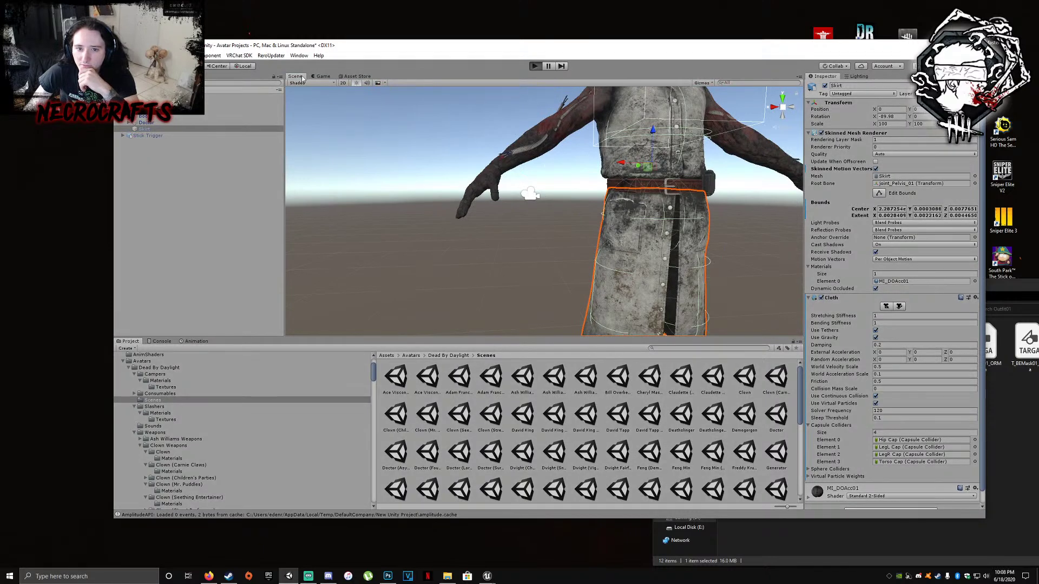
right_click_drag(515, 202, 672, 223)
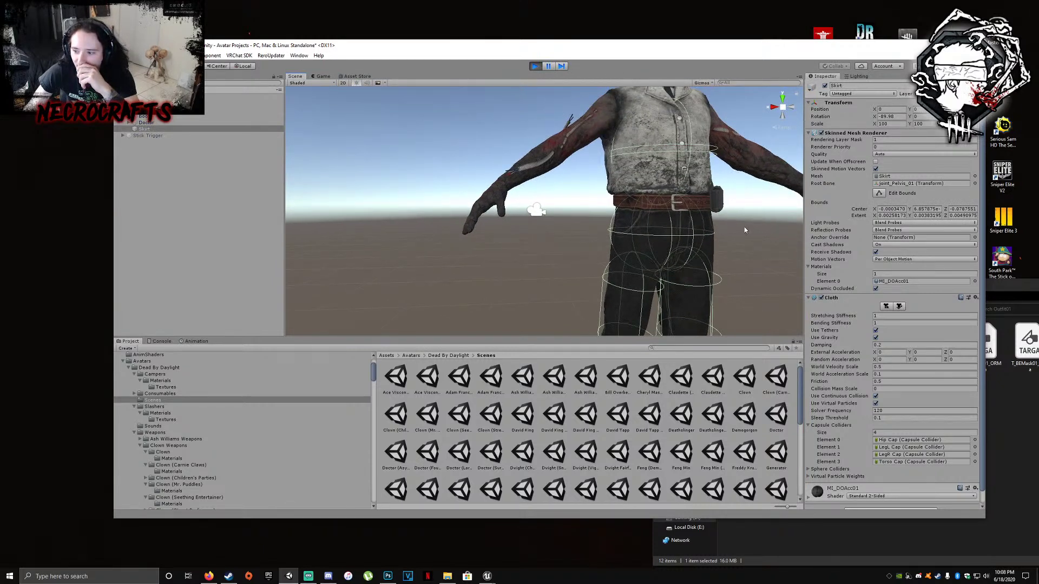
left_click(533, 66)
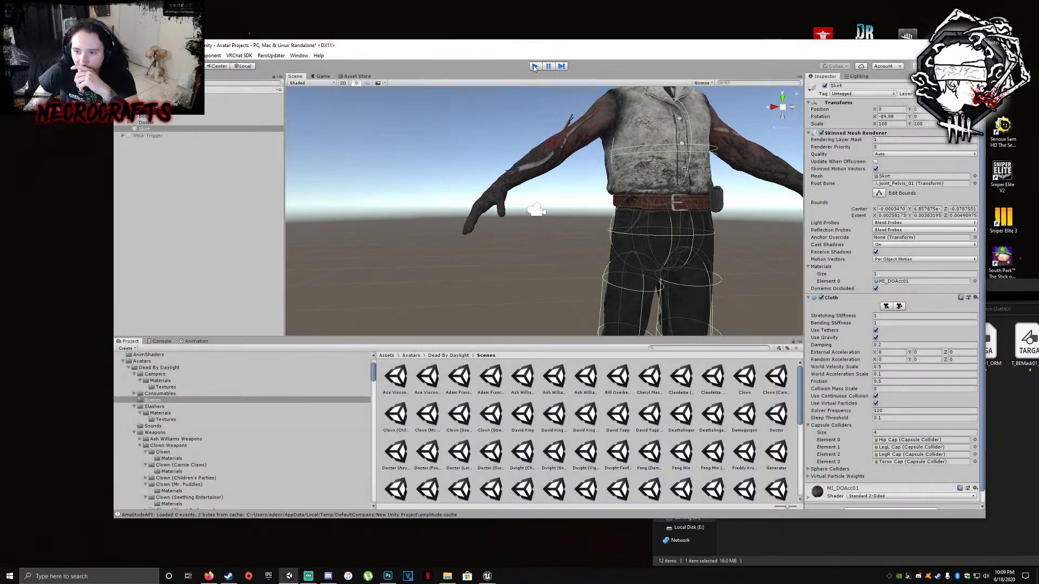
key("f")
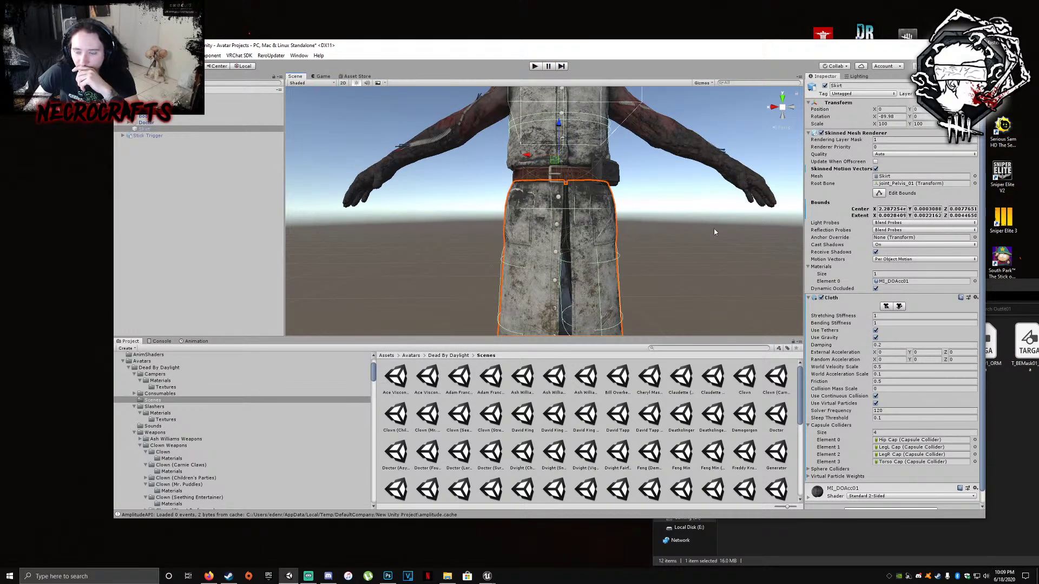
Open the cloth constraints editor for the Doctor's Skirt and bring its cloth vertices into view
left_click(886, 307)
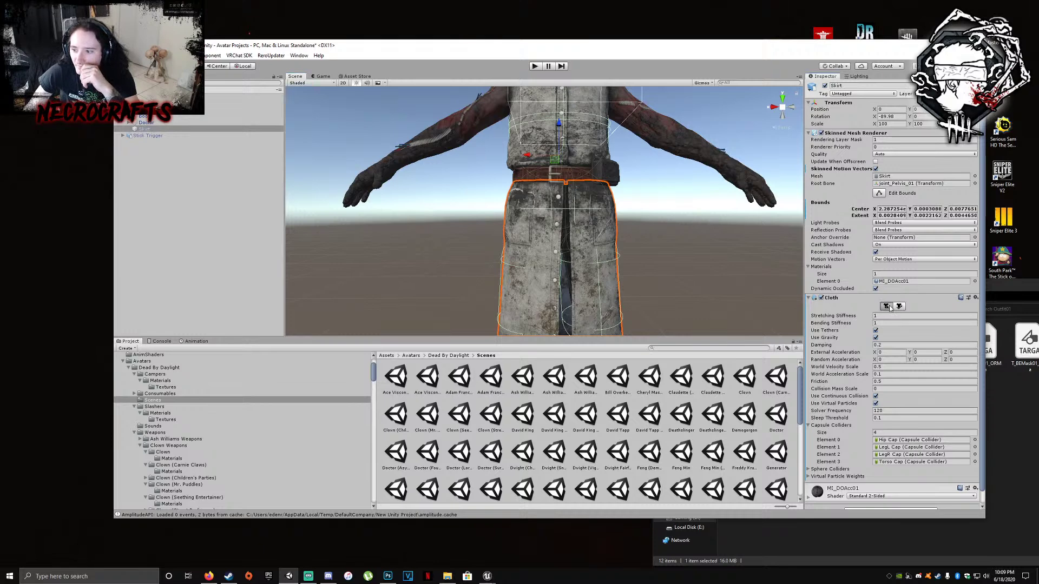
right_click_drag(606, 193, 515, 180)
key("e")
key("a")
left_click(746, 260)
left_click(743, 289)
middle_click_drag(516, 179, 517, 199)
scroll(517, 195, "up", 2)
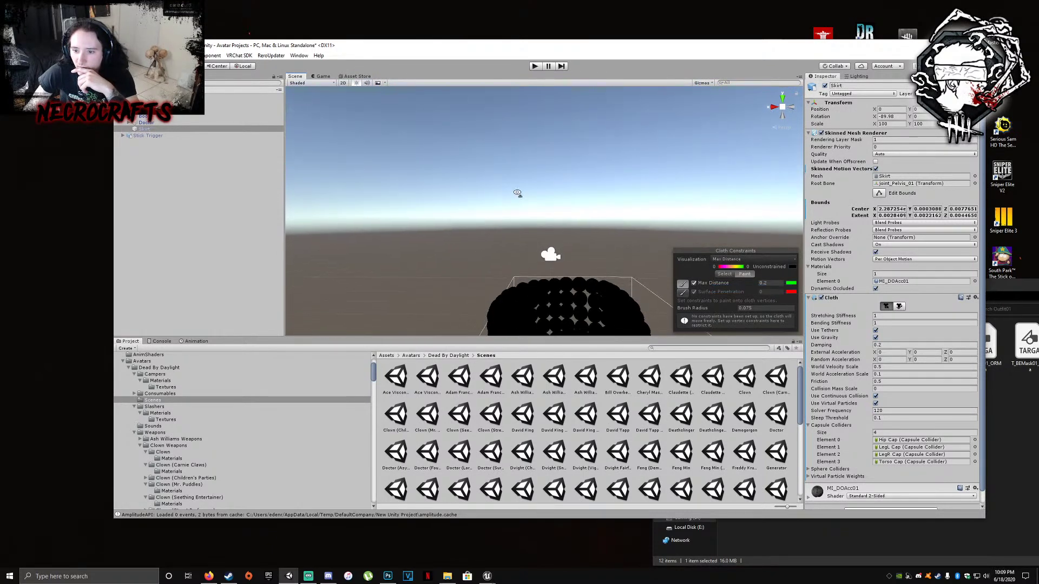
right_click_drag(517, 195, 515, 180)
scroll(515, 181, "up", 2)
middle_click_drag(521, 236, 514, 157)
right_click_drag(514, 157, 470, 156)
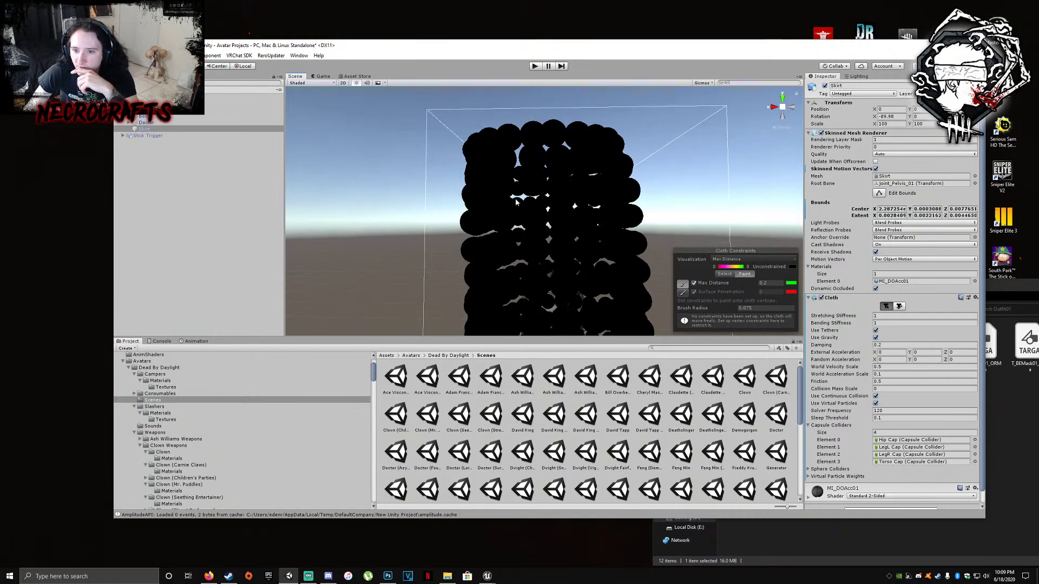
scroll(470, 156, "down", 4)
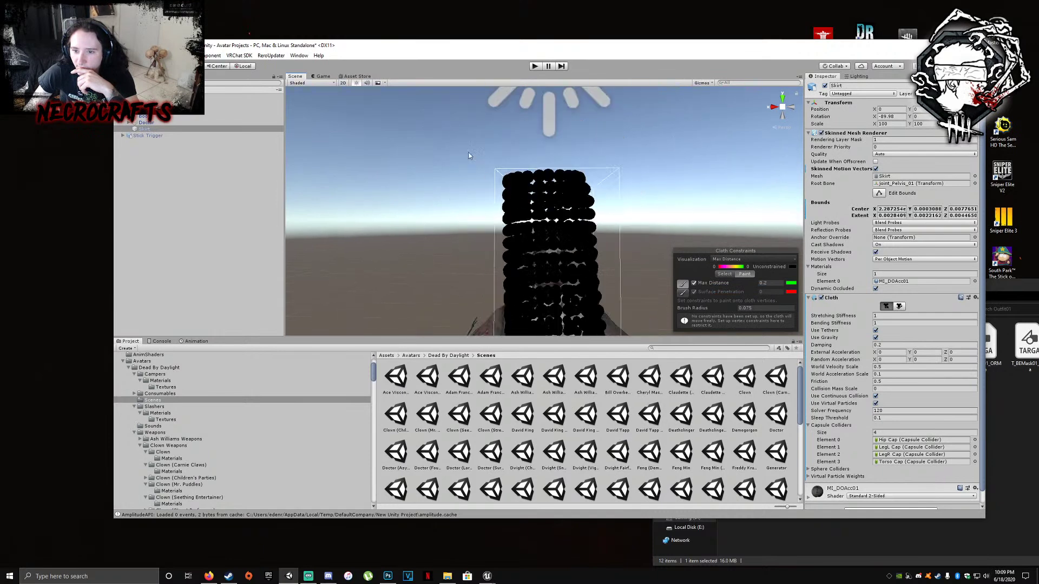
Switch the cloth constraints to Select mode and try box-selecting the upper rows of skirt vertices, checking the selection from several angles
left_click(724, 275)
left_click_drag(472, 162, 632, 193)
right_click_drag(665, 218, 663, 227)
middle_click_drag(664, 227, 659, 206)
left_click_drag(475, 179, 607, 217)
middle_click_drag(610, 182, 613, 200)
scroll(613, 201, "up", 4)
right_click_drag(612, 200, 652, 208)
middle_click_drag(652, 209, 720, 206)
right_click_drag(720, 206, 795, 202)
middle_click_drag(541, 195, 570, 197)
right_click_drag(570, 196, 791, 169)
scroll(604, 188, "down", 4)
middle_click_drag(676, 157, 652, 168)
right_click_drag(630, 191, 582, 203)
left_click(560, 207)
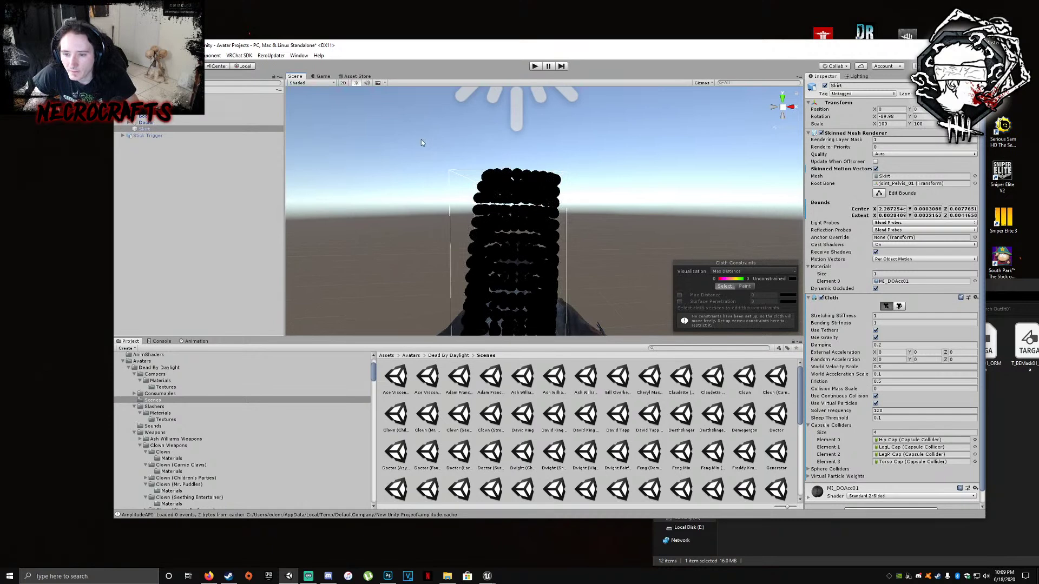
Box-select the skirt's upper cloth vertices and enable their Max Distance constraint at 0
left_click_drag(422, 140, 586, 203)
right_click_drag(586, 203, 610, 197)
key("d")
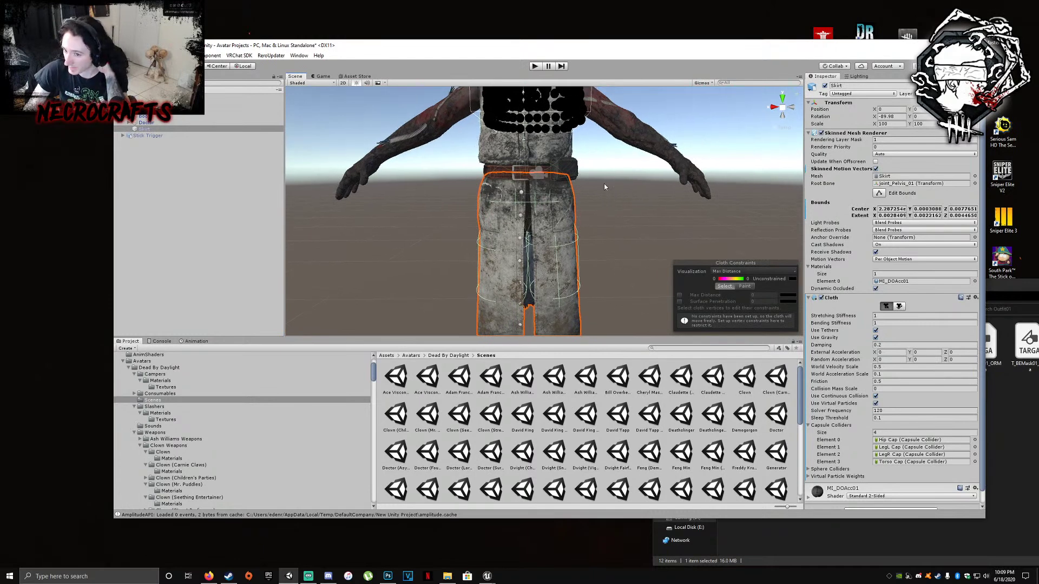
right_click_drag(546, 181, 553, 174)
middle_click_drag(553, 174, 558, 170)
left_click_drag(531, 187, 614, 211)
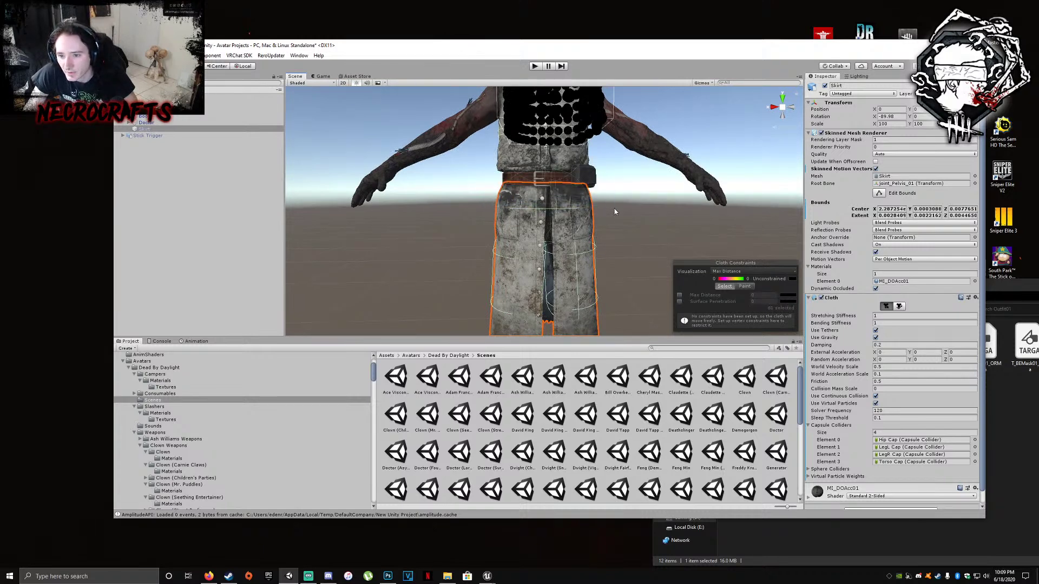
left_click(680, 295)
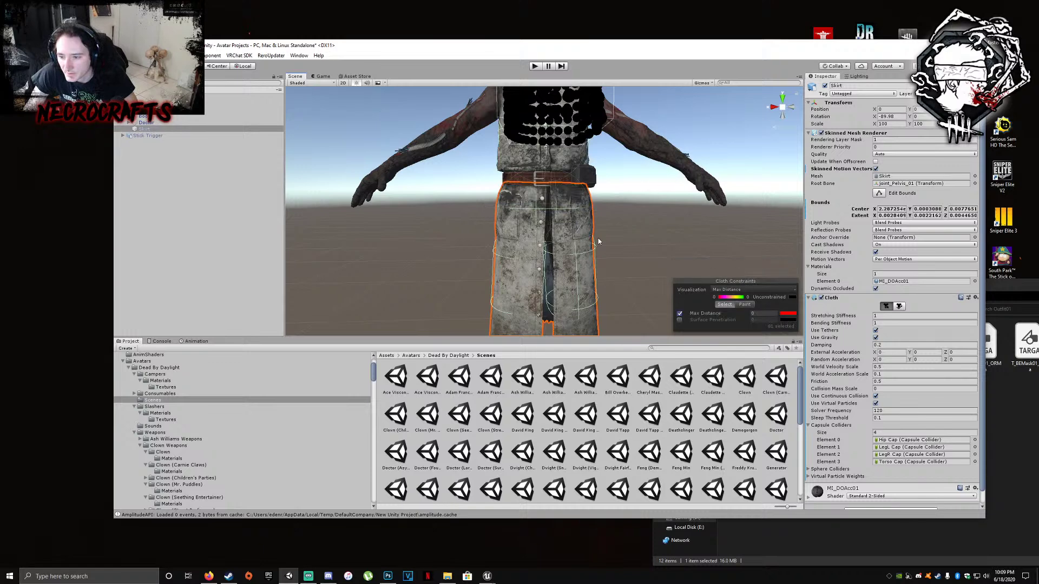
Run Play mode and examine the pinned skirt cloth from several angles in the Scene view
left_click(536, 68)
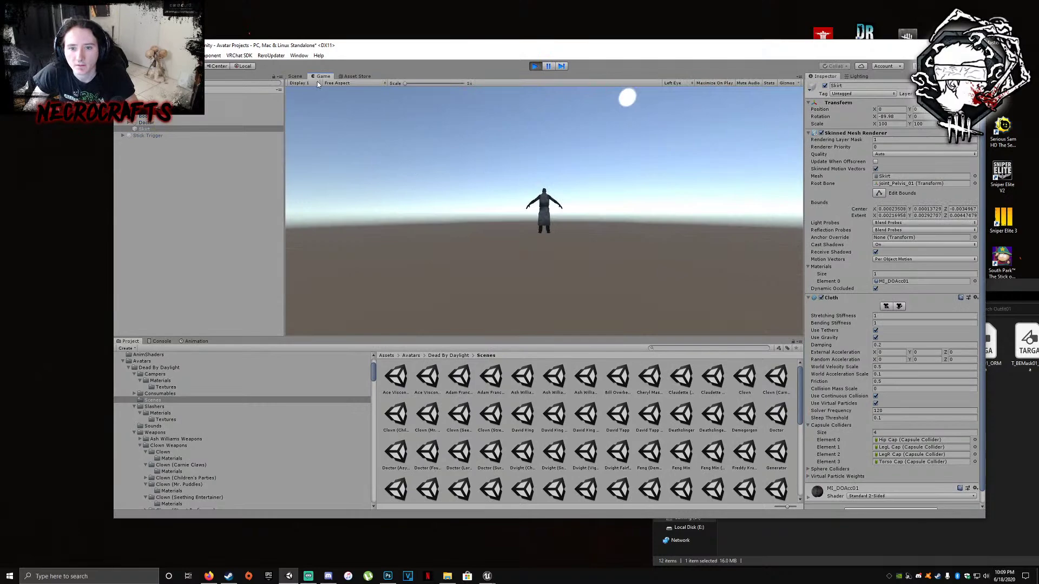
left_click(294, 76)
scroll(541, 184, "up", 4)
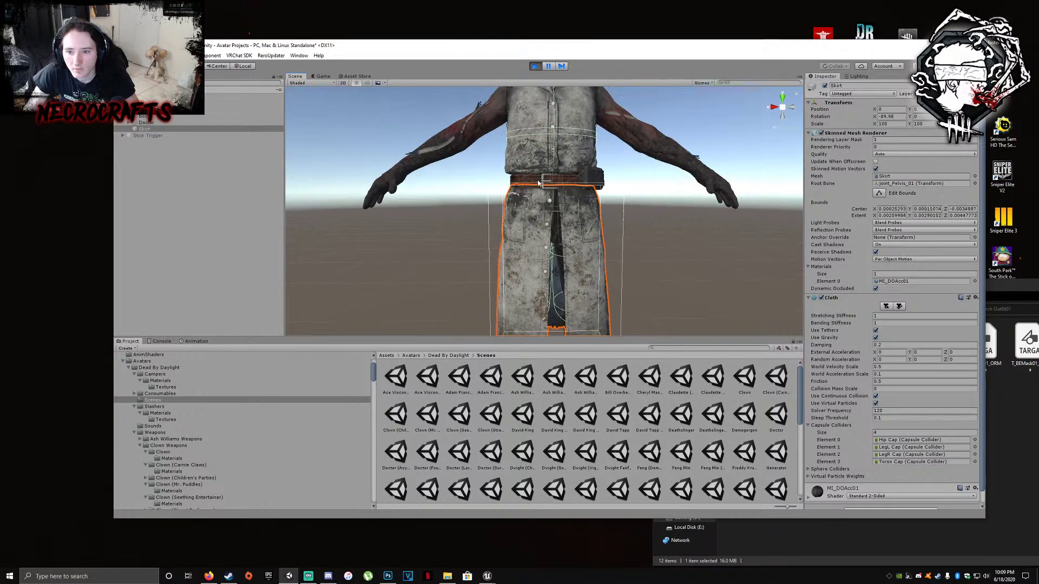
left_click_drag(519, 189, 584, 189, "alt")
middle_click_drag(585, 190, 623, 188)
left_click_drag(623, 189, 527, 179, "alt")
scroll(525, 180, "down", 5)
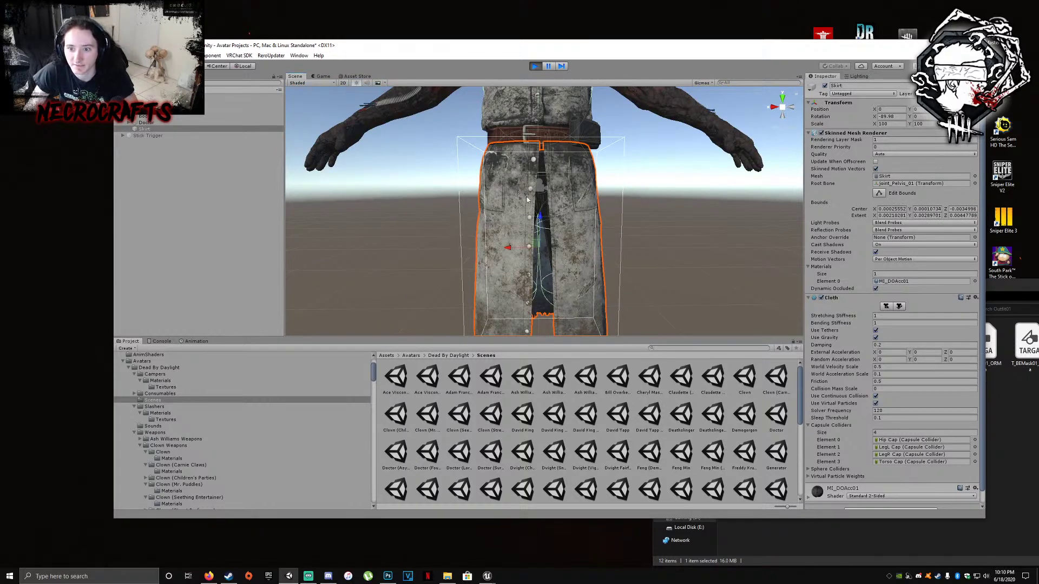
scroll(527, 201, "down", 3)
Move the whole Doctor avatar during Play mode to test the skirt's cloth motion, stop the test, and frame the avatar
left_click(503, 184)
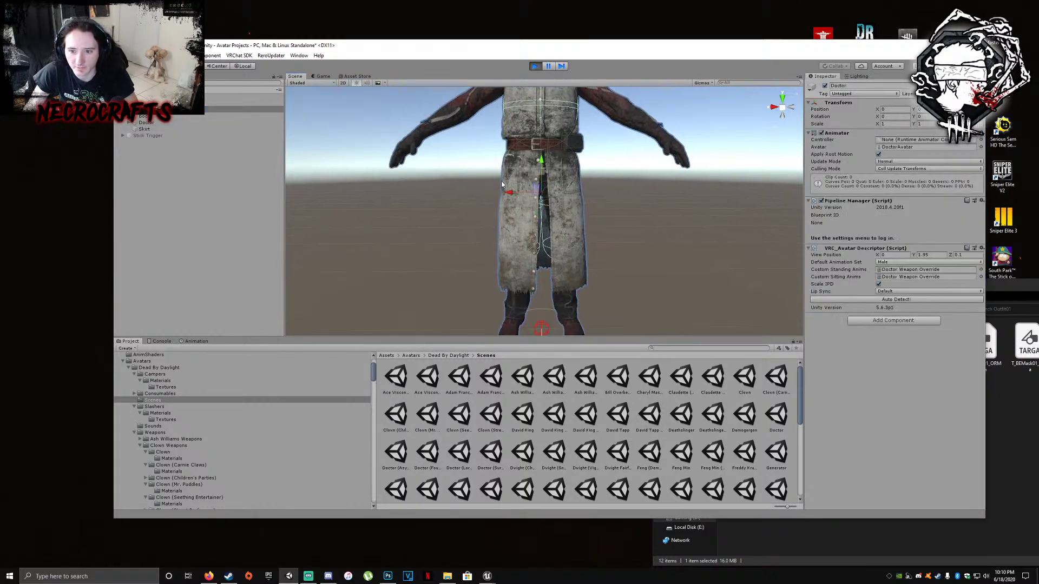
left_click_drag(515, 190, 463, 208)
left_click_drag(507, 233, 751, 241, "alt")
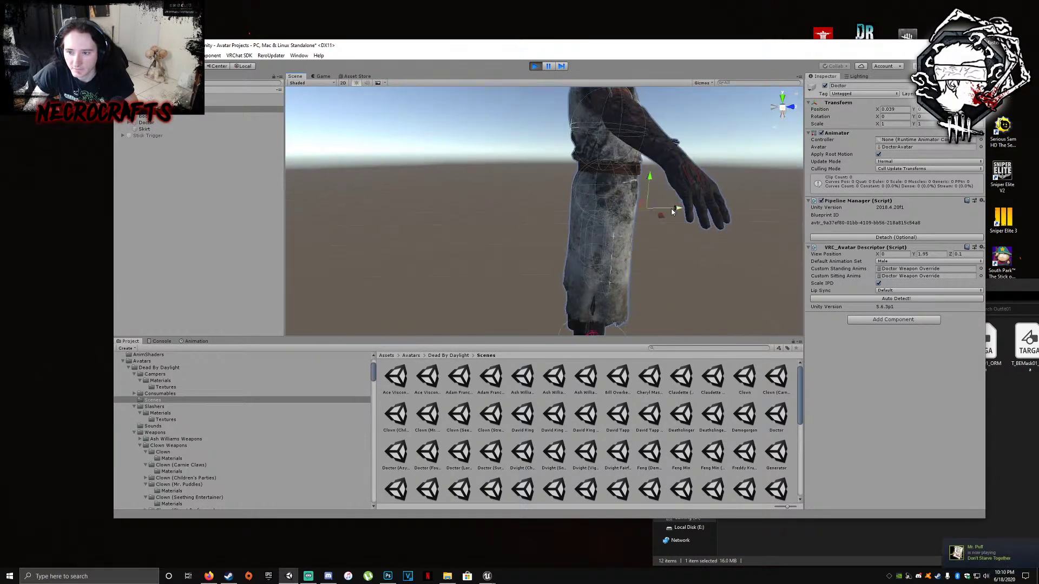
left_click(687, 205)
left_click(233, 110)
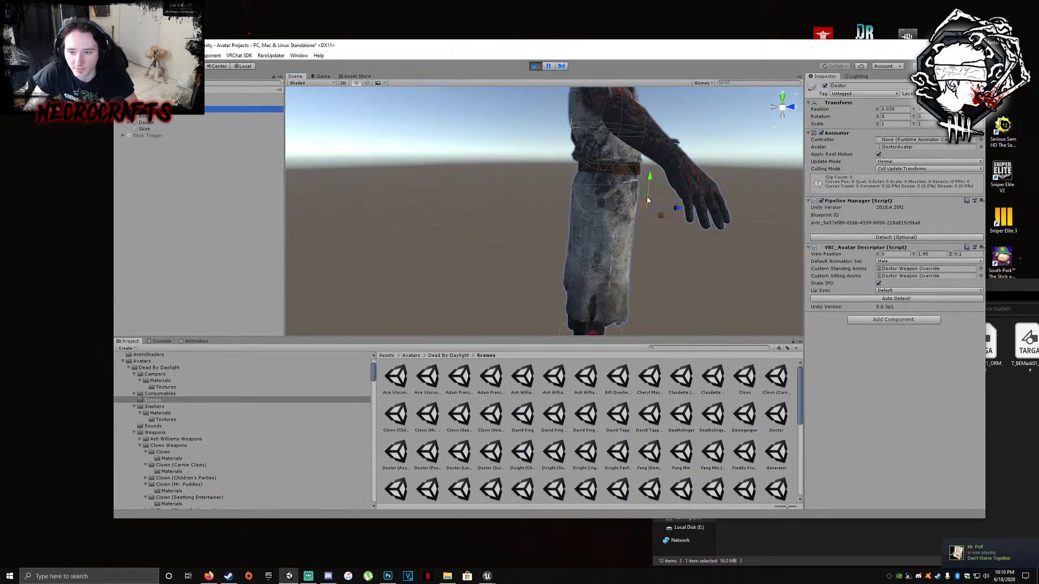
left_click_drag(677, 209, 541, 210, "alt")
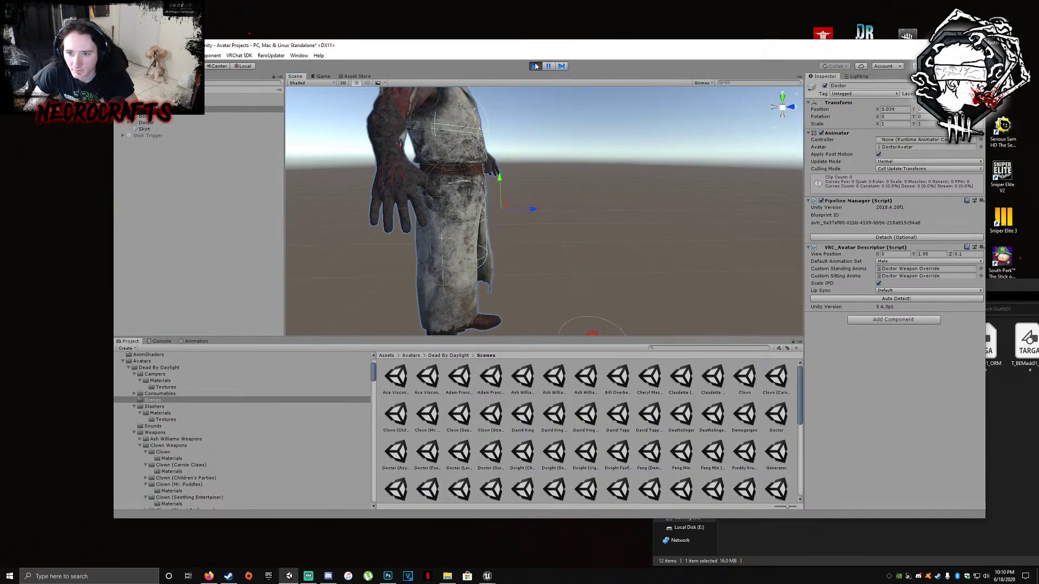
left_click(535, 66)
right_click_drag(769, 181, 584, 188)
scroll(542, 177, "down", 4)
key("f")
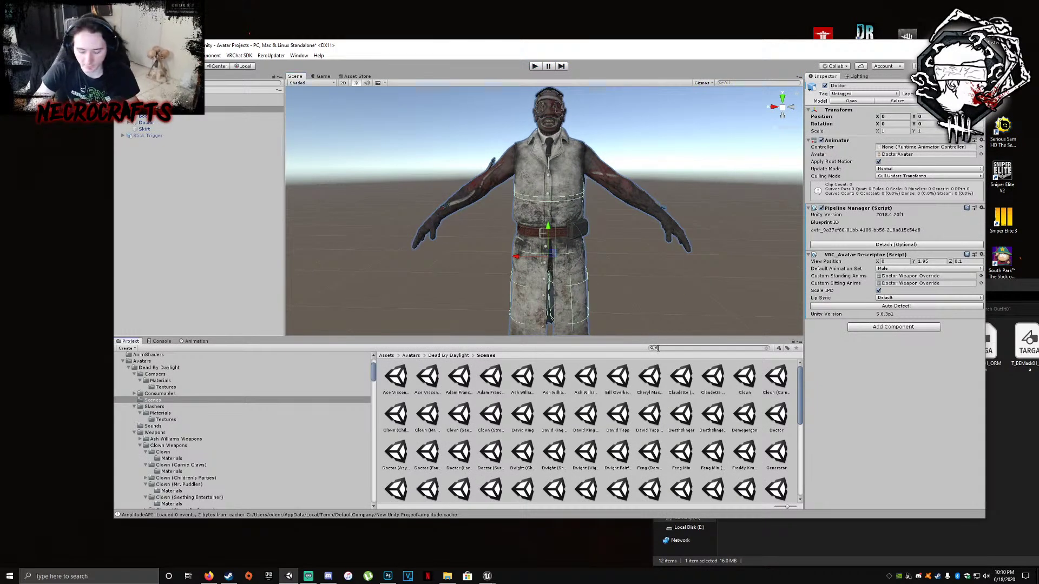
Search the project assets for "dohead" and inspect the MI_DOHead01 material and its T_DOHead01 textures
type("read")
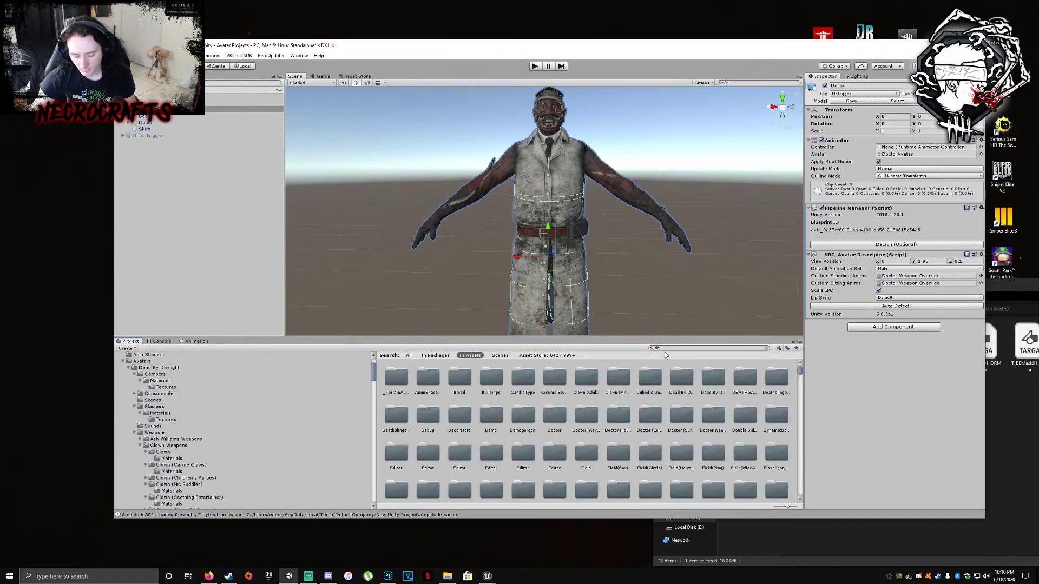
type("ead")
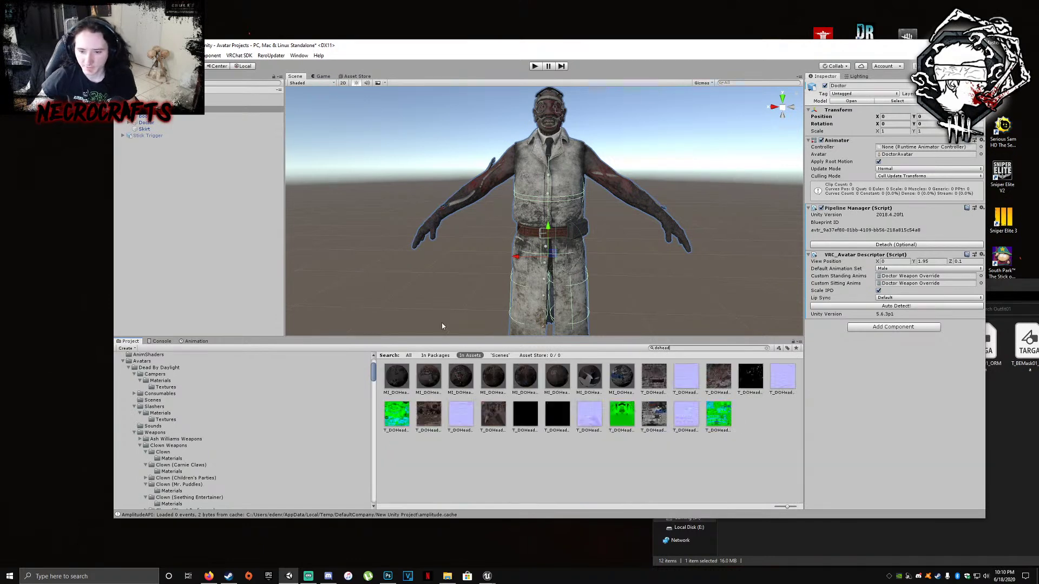
left_click(397, 377)
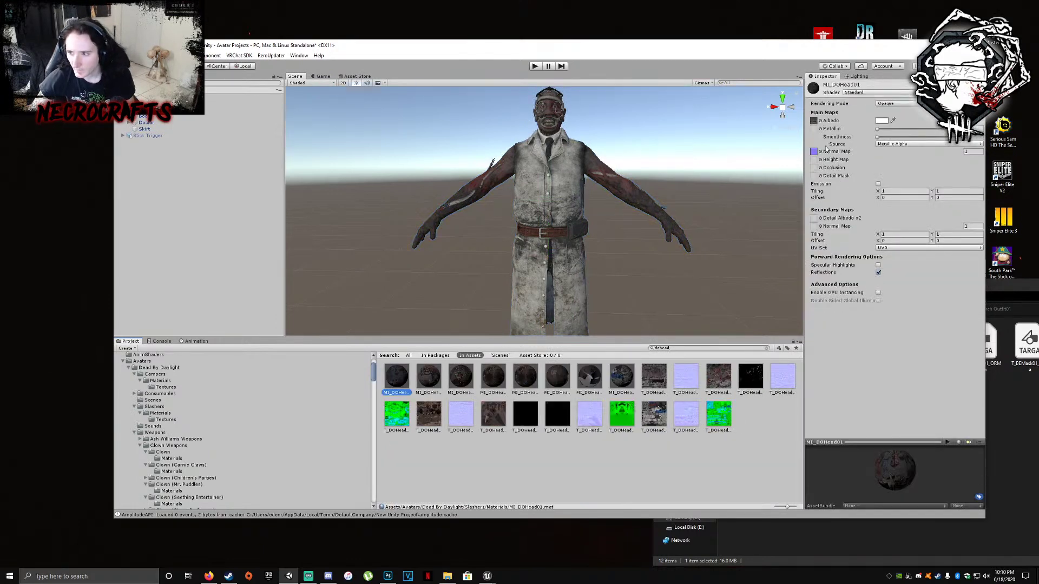
left_click(658, 380)
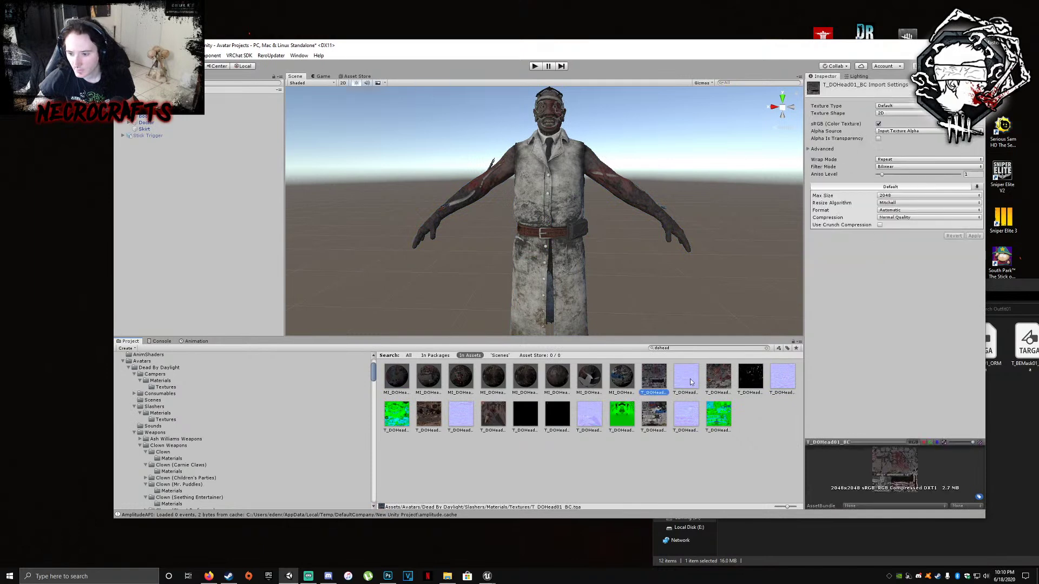
left_click(690, 378)
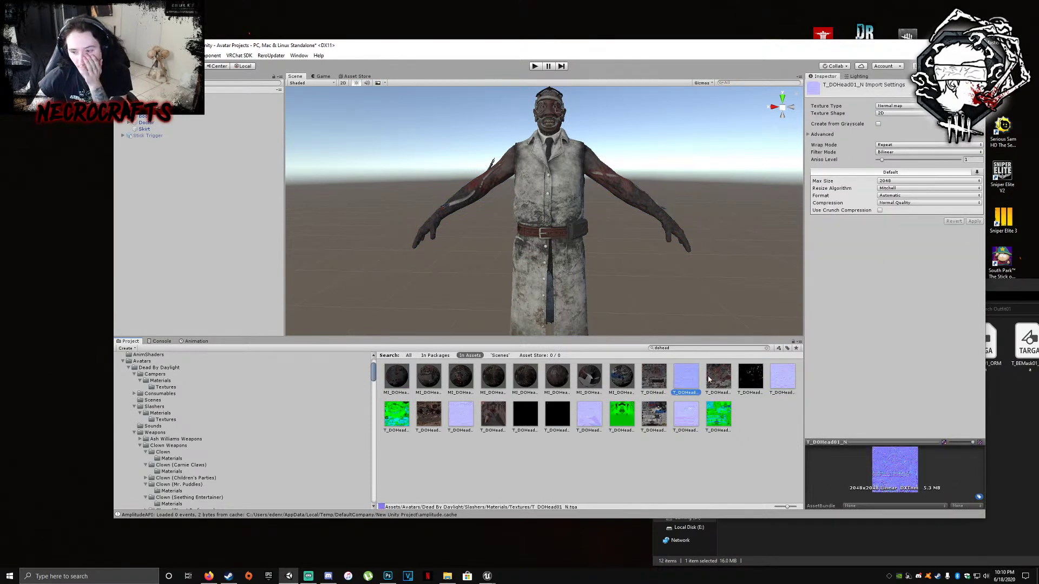
left_click(708, 376)
Delete the T_DOHead01_N normal map texture from the project
left_click(697, 378)
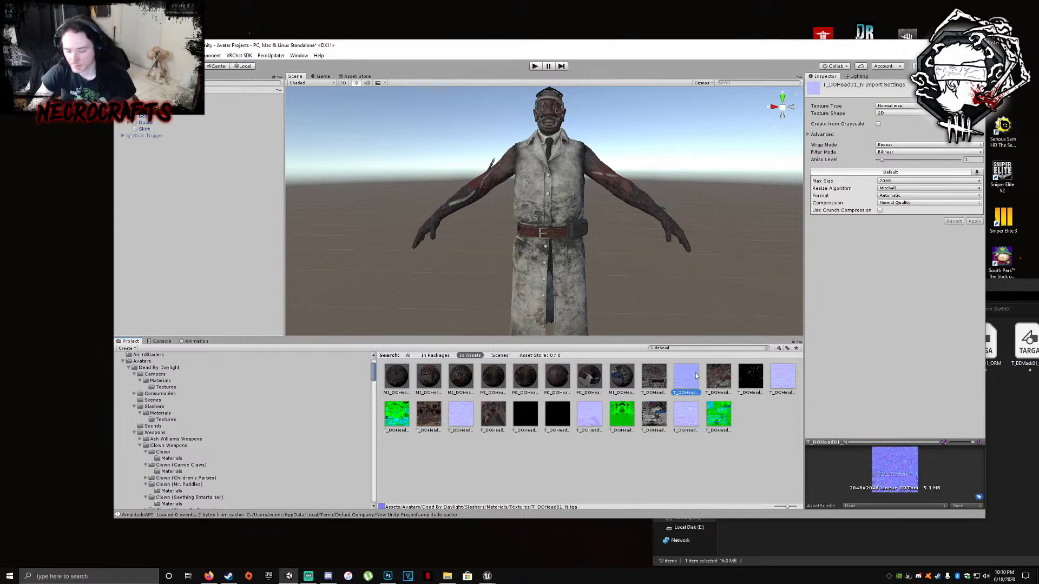
right_click(696, 372)
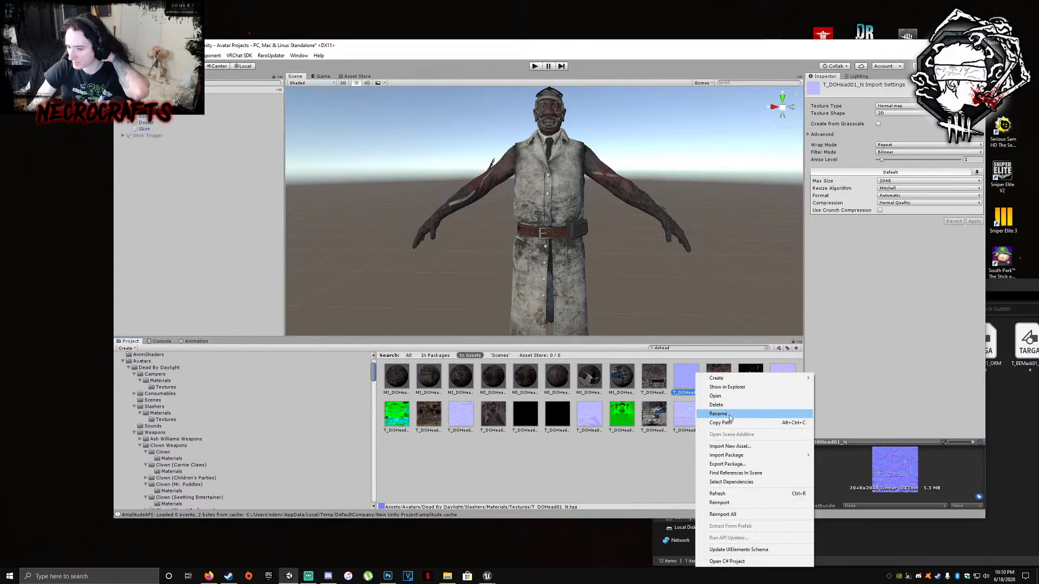
left_click(717, 405)
left_click(575, 301)
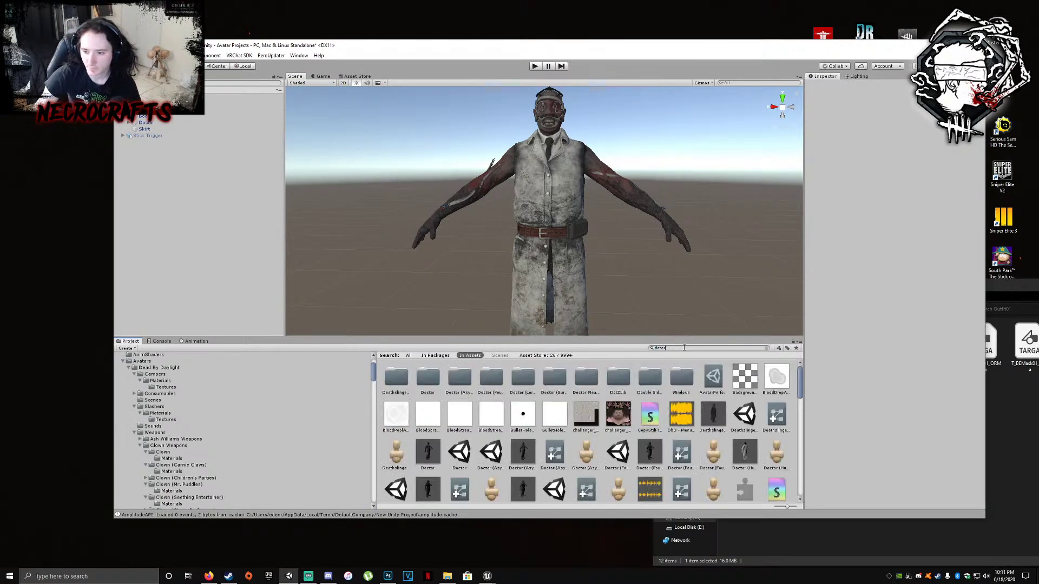
Search the project assets for "dotorso" and delete the T_DOTorso01_N normal map texture
left_click(593, 378)
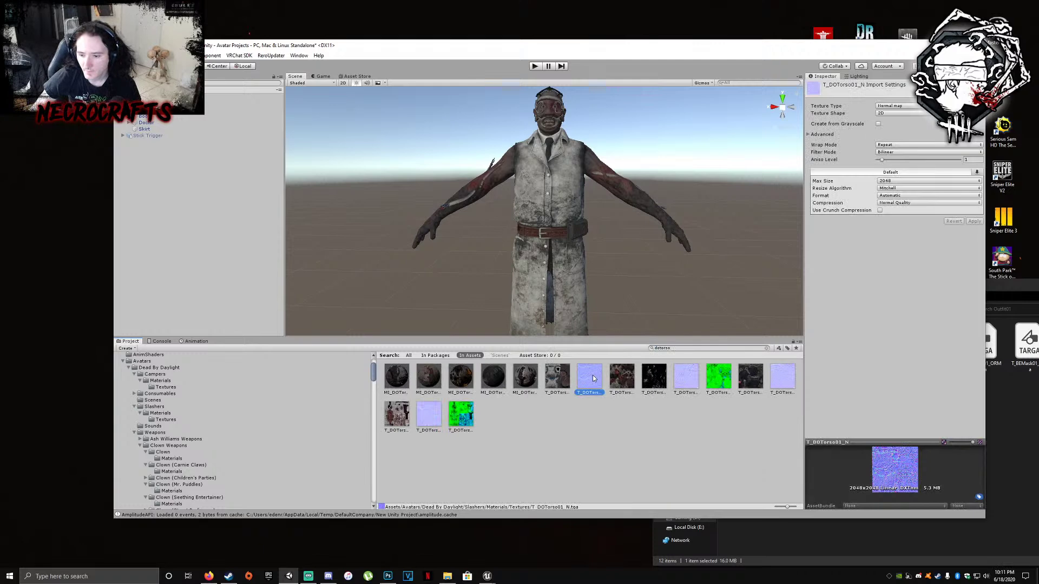
right_click(594, 379)
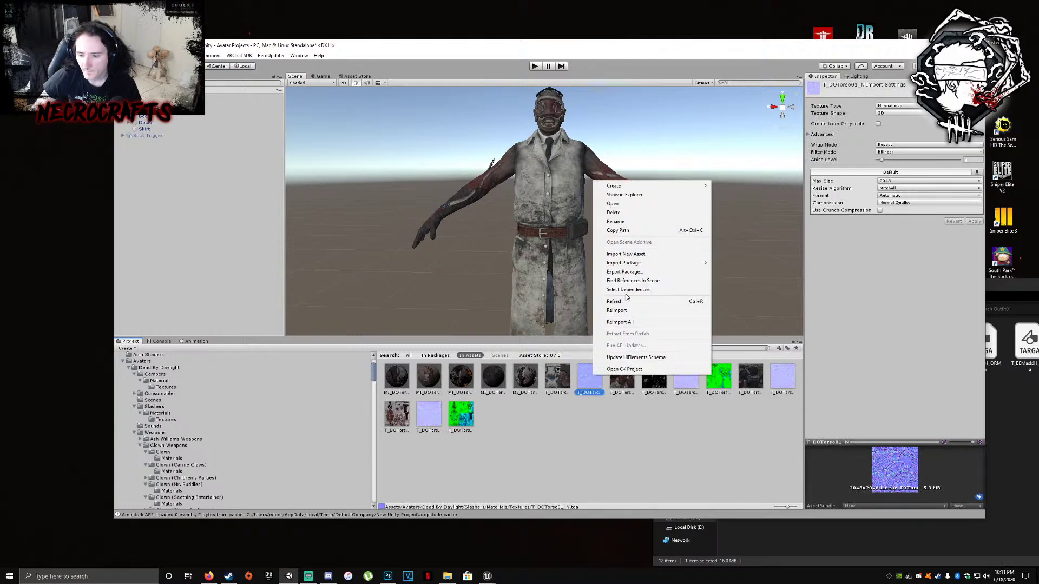
left_click(613, 212)
left_click(578, 300)
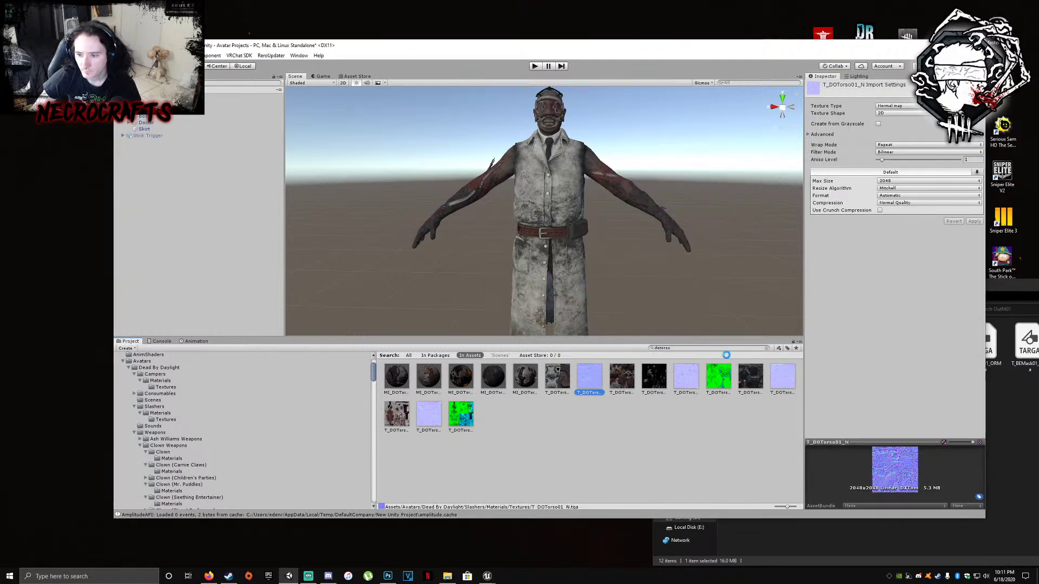
Search the project assets for "dolegs" and delete the T_DOLegs01_N normal map texture
left_click(676, 347)
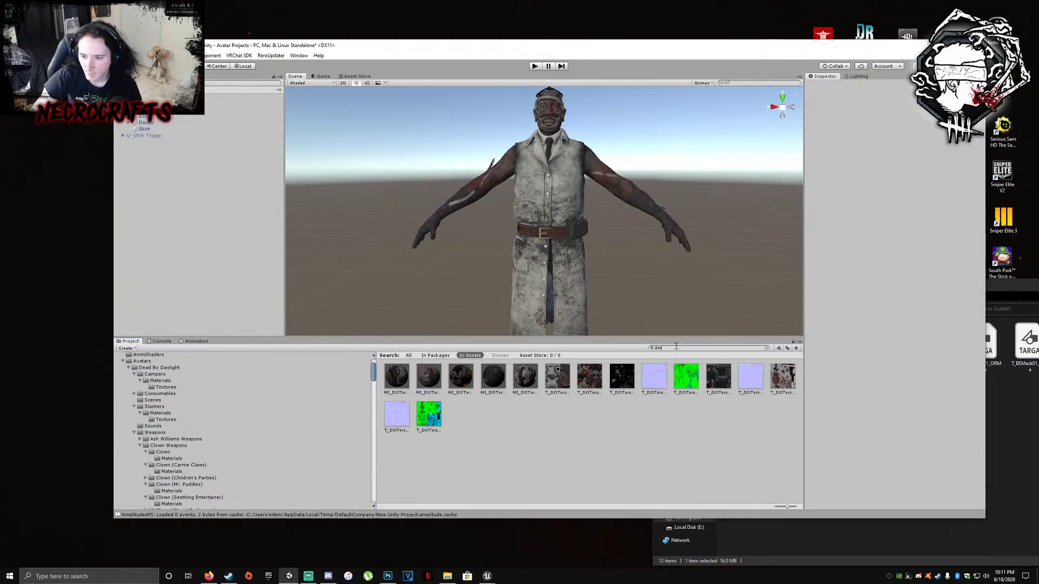
key("BackSpace")
type("leg")
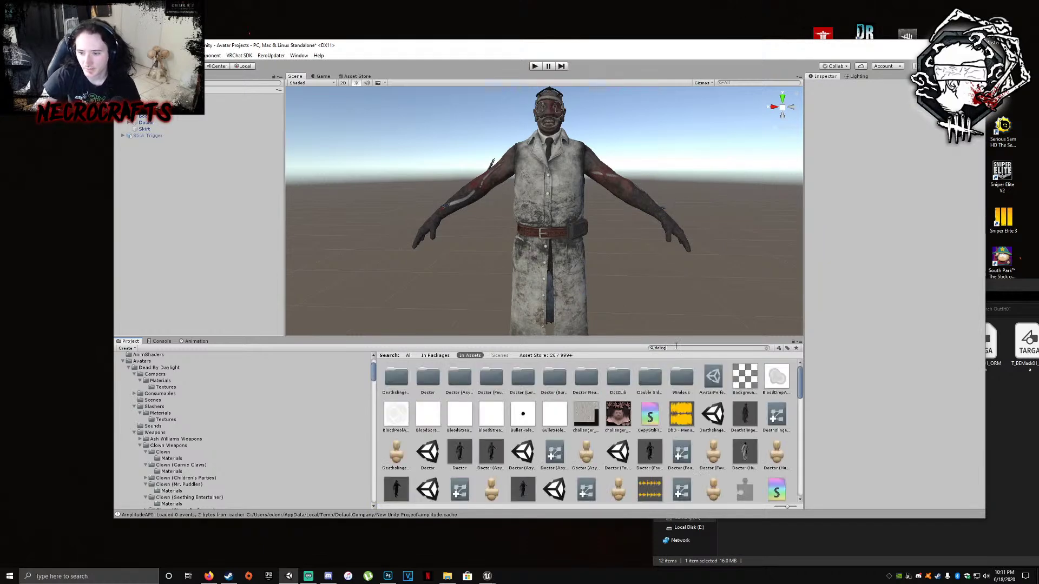
type("s")
left_click(624, 378)
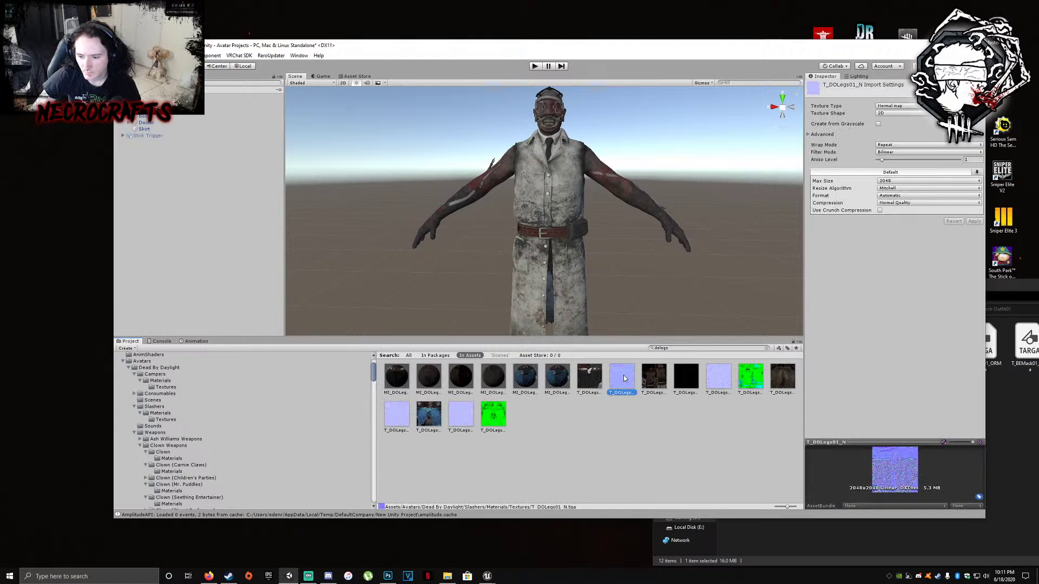
right_click(624, 378)
left_click(644, 213)
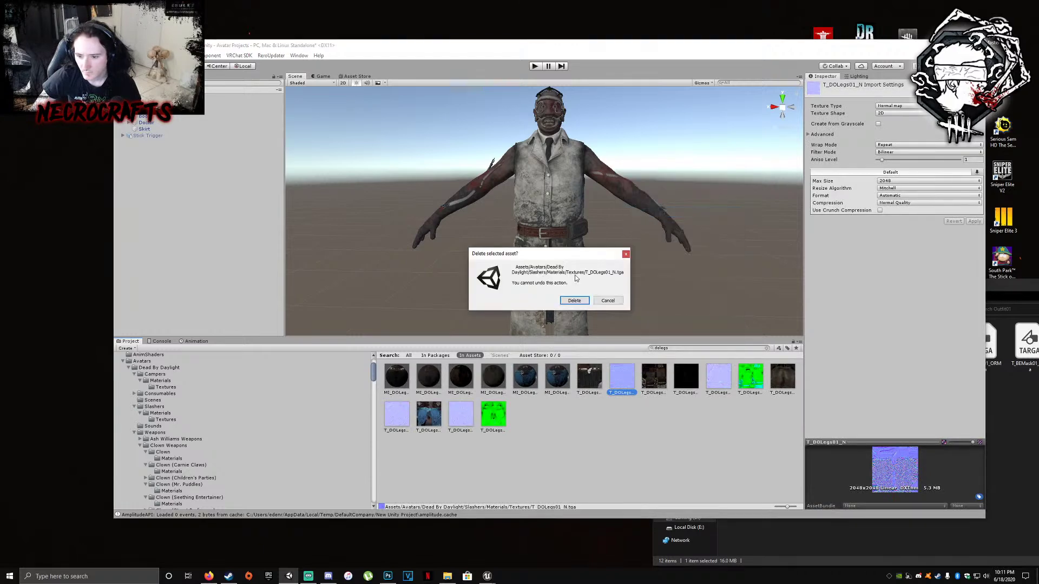
left_click(575, 301)
Check the MI_DOLegsDouble009 material, then search the project assets for "doacc" and delete the T_DOAcc01_N normal map texture
left_click(526, 377)
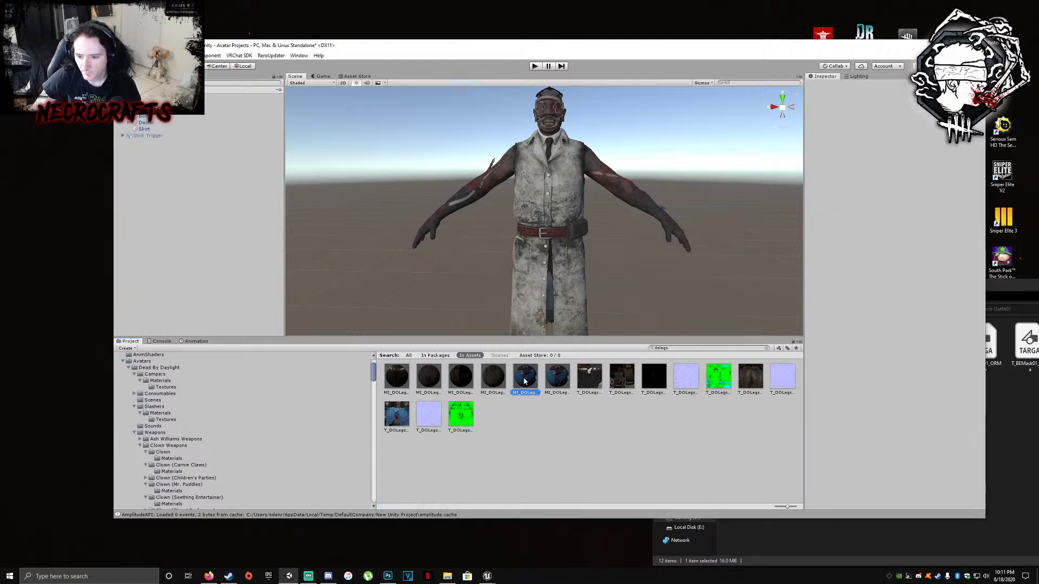
left_click(557, 377)
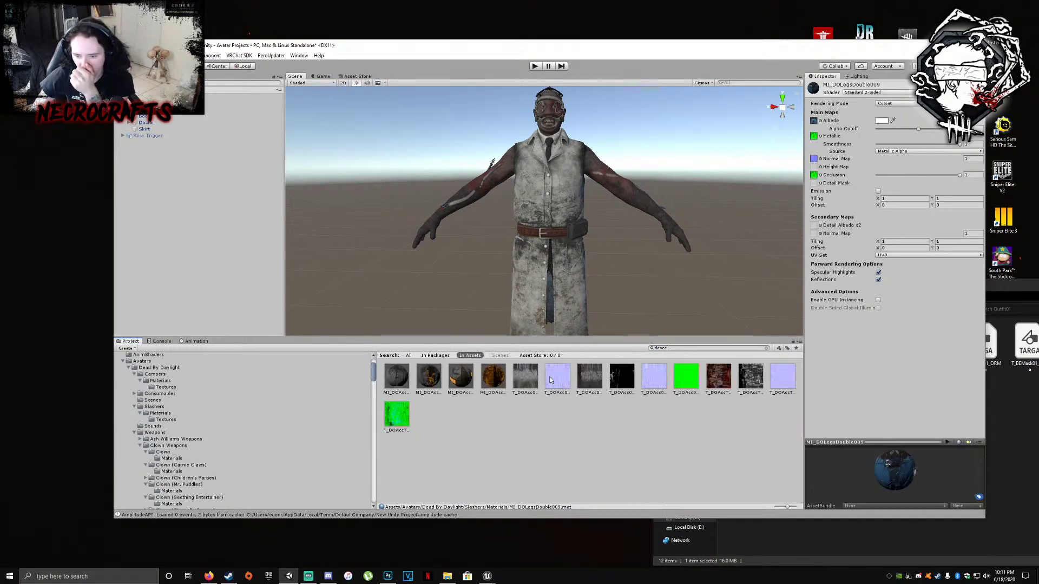
left_click(566, 378)
right_click(567, 378)
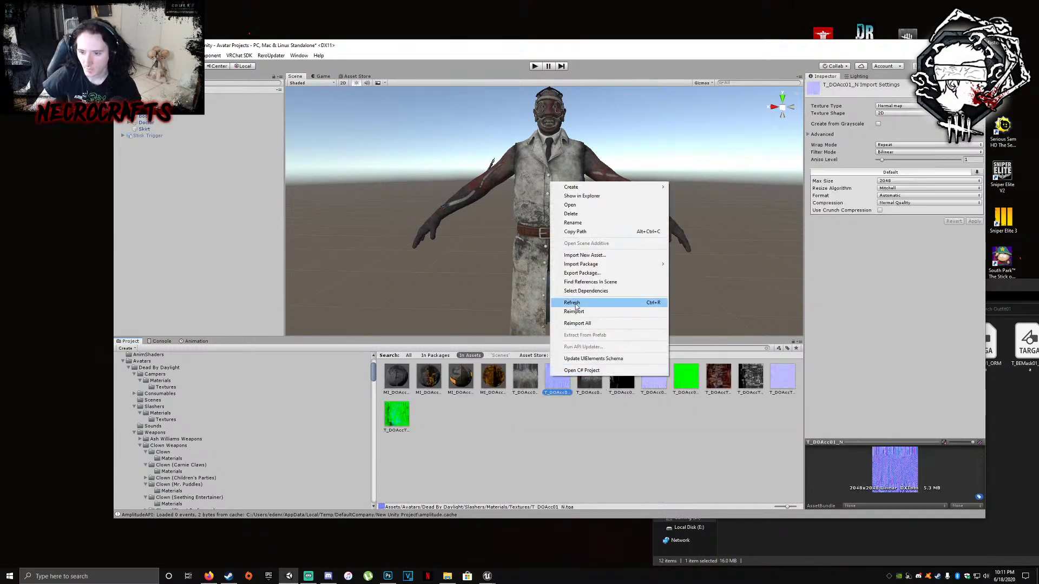
left_click(575, 215)
left_click(591, 302)
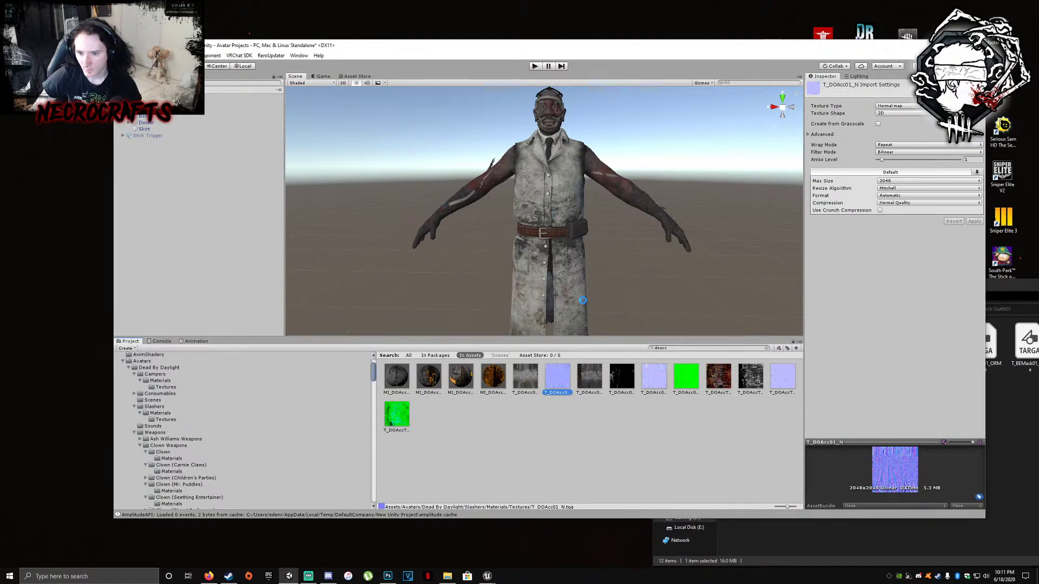
Switch to File Explorer and go back to the UmodelExport folder in the Dead by Daylight directory
middle_click_drag(648, 328, 621, 260)
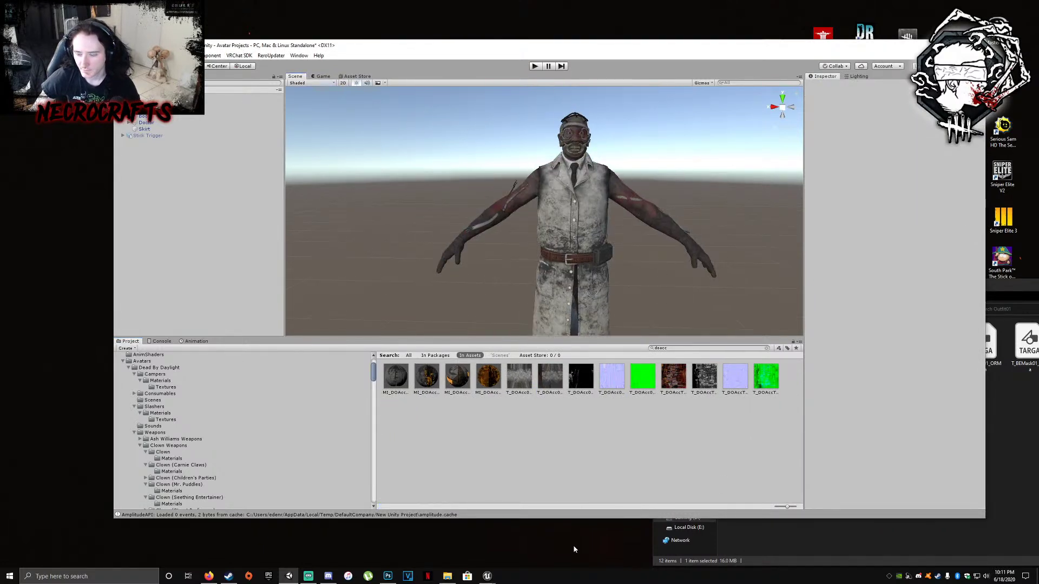
left_click(833, 546)
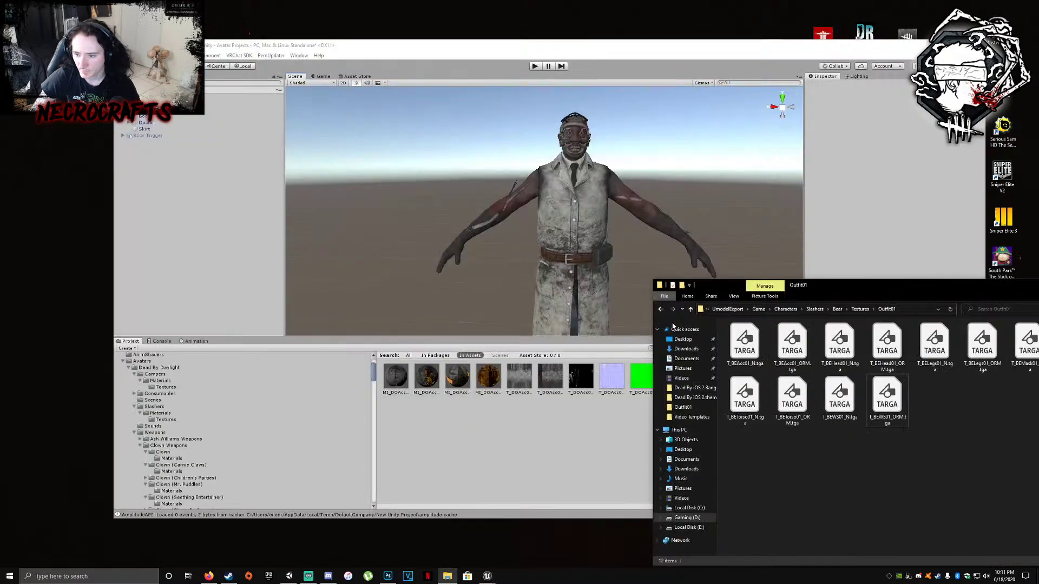
left_click(661, 309)
left_click(661, 309)
left_click(661, 309)
left_click(661, 309)
left_click(661, 309)
left_click(661, 309)
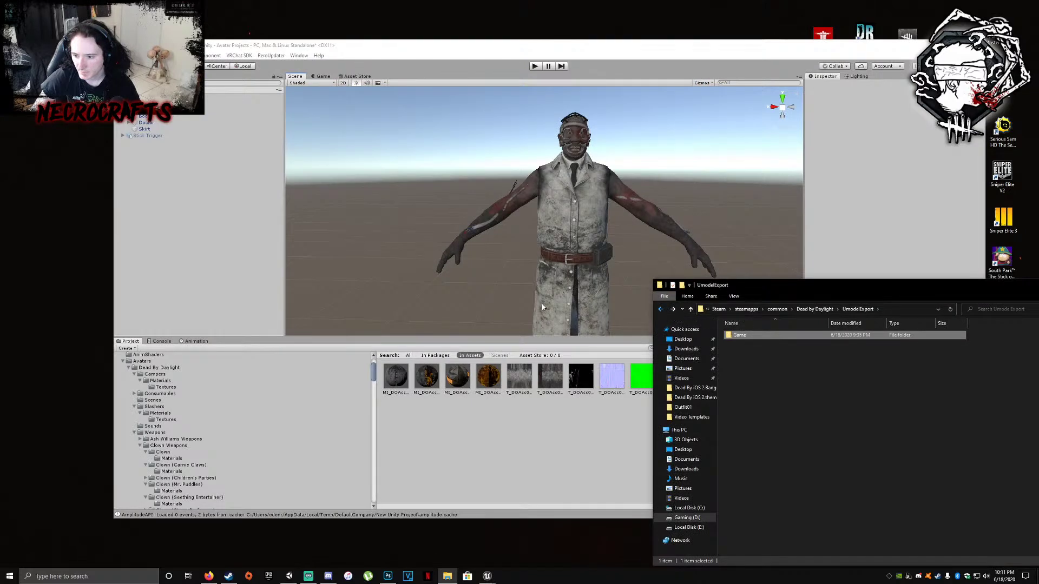
Create a new folder named Huntress on the desktop
right_click(29, 174)
mouse_move(61, 258)
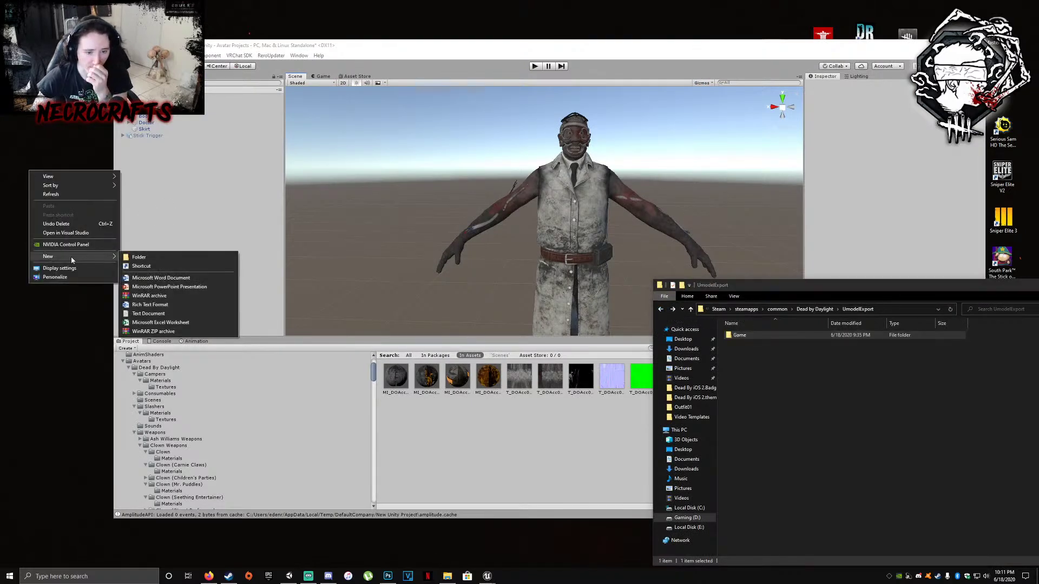
left_click(132, 259)
type("Hun")
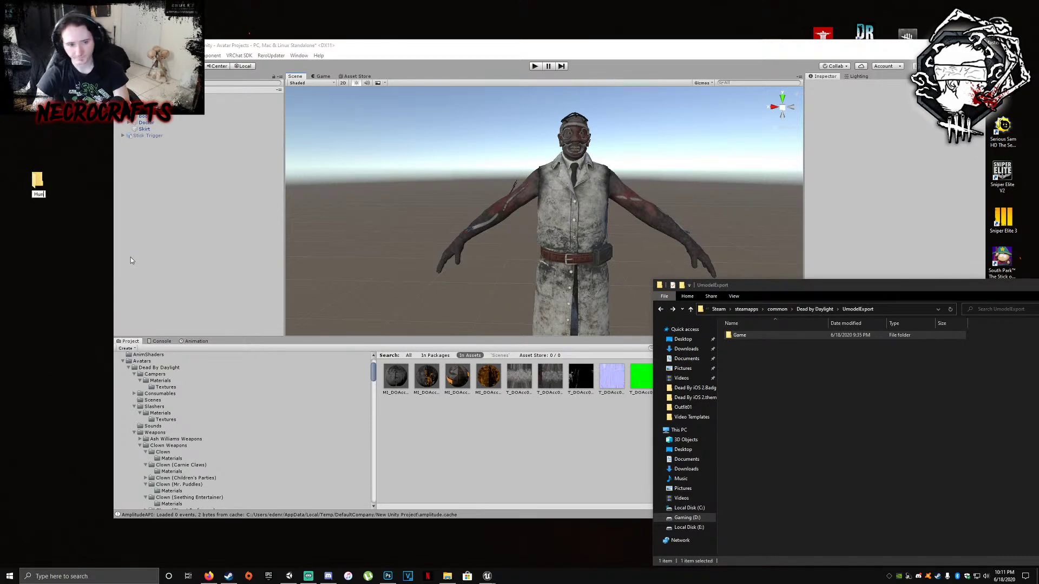
type("tress")
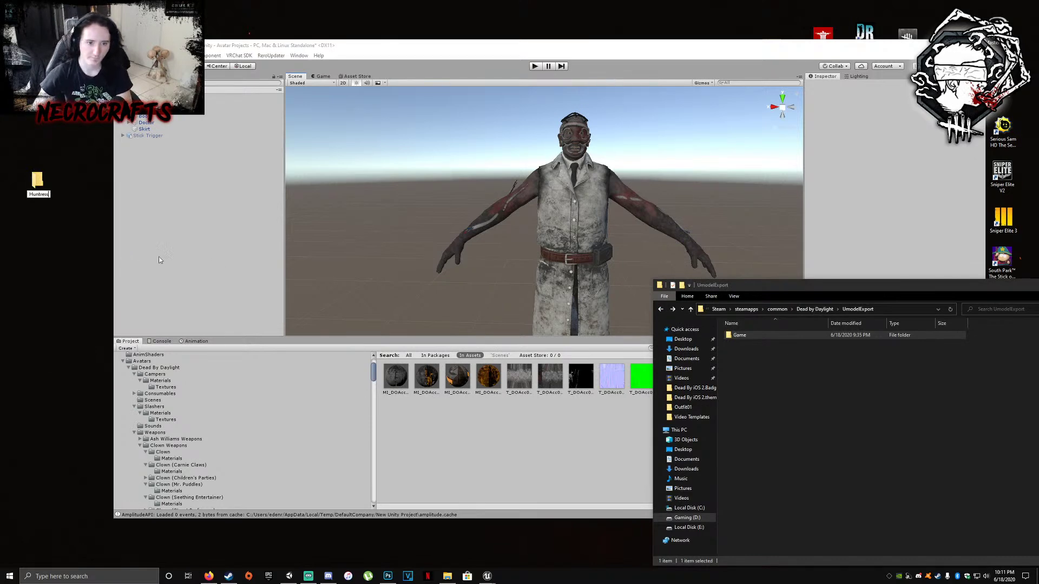
left_click(786, 383)
Copy all the texture files from the exported Slashers/Bear/Textures/Outfit01 folder into the desktop Huntress folder
double_click(760, 336)
double_click(761, 336)
left_click(758, 336)
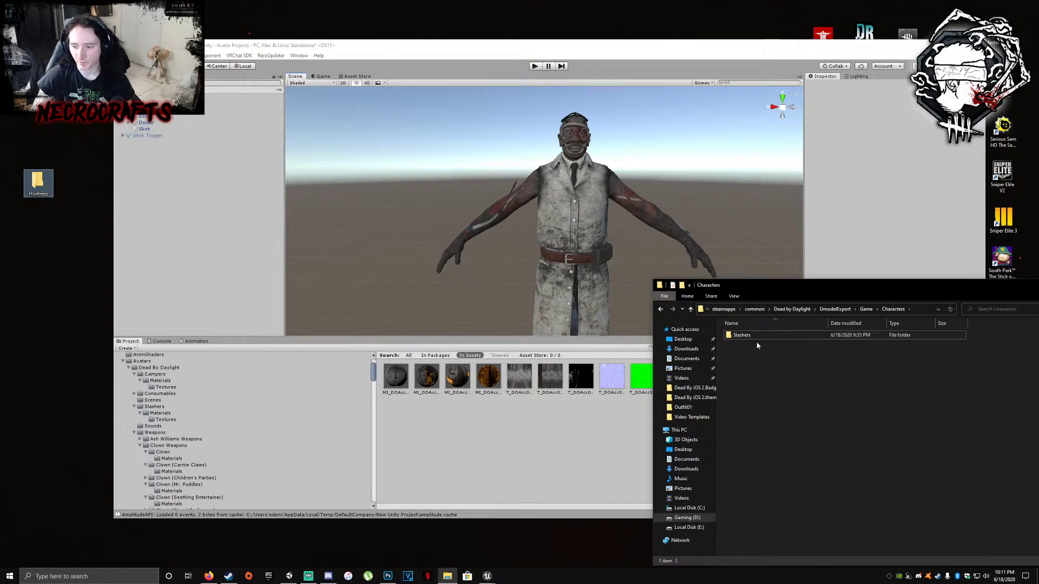
double_click(754, 336)
double_click(764, 335)
left_click(764, 335)
double_click(764, 336)
double_click(762, 335)
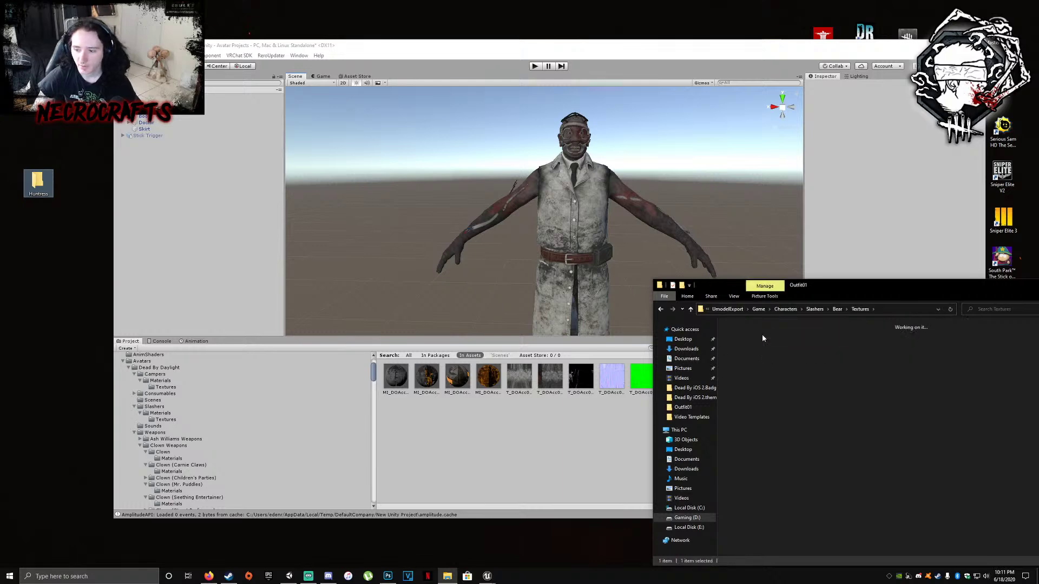
left_click_drag(835, 284, 542, 245)
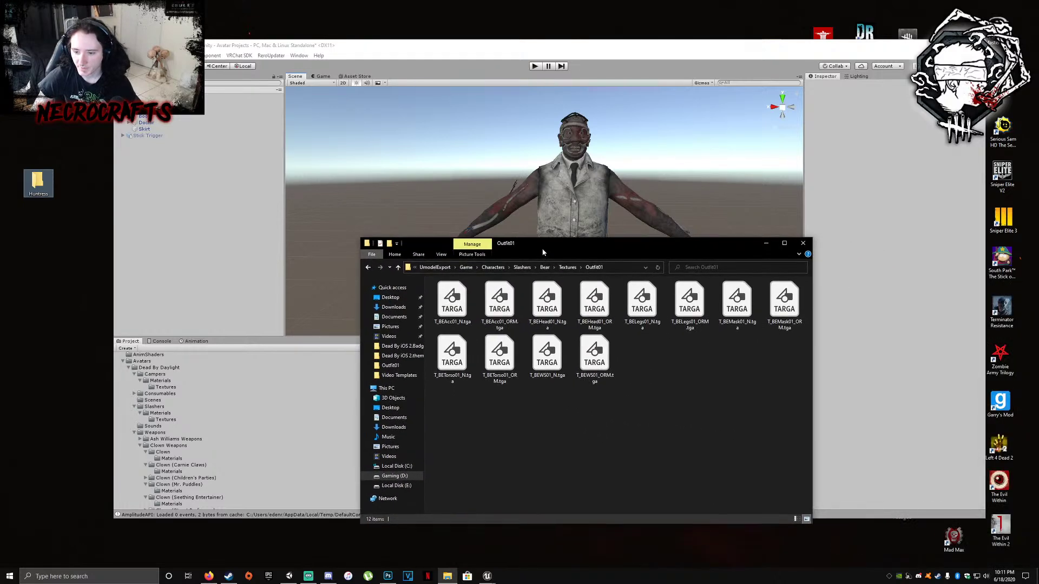
left_click_drag(774, 420, 38, 181)
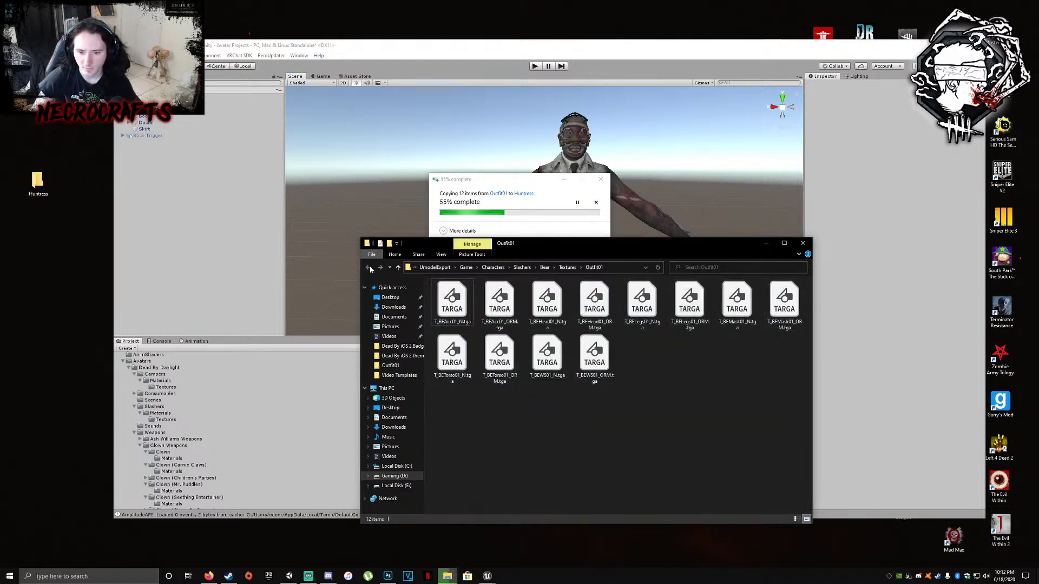
Open the exported Bear/Weapons folder and create two desktop folders named Axe and Weapons
left_click(398, 268)
left_click(398, 267)
double_click(453, 301)
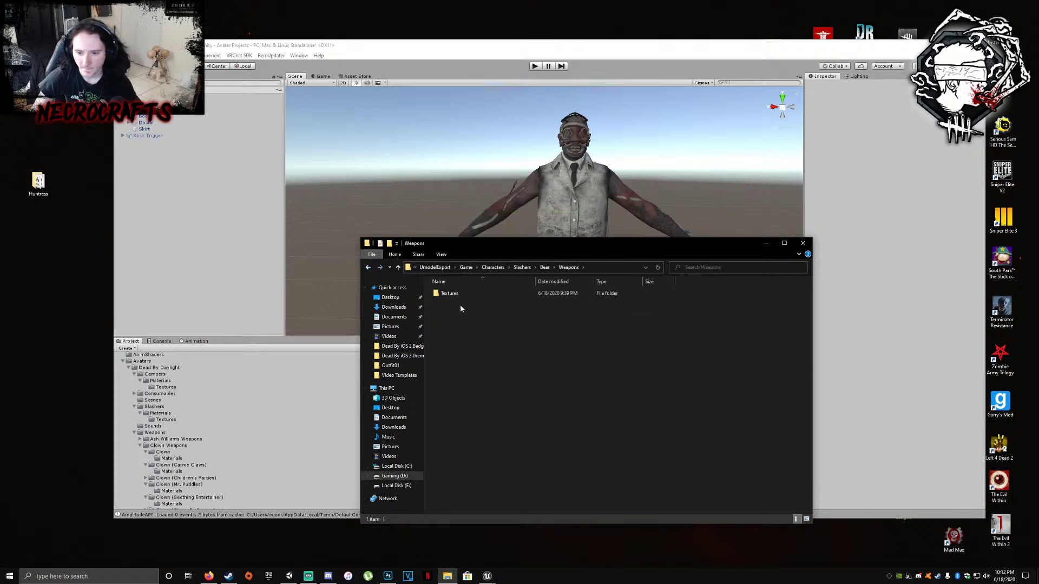
right_click(31, 275)
mouse_move(79, 364)
left_click(128, 362)
type("Axe")
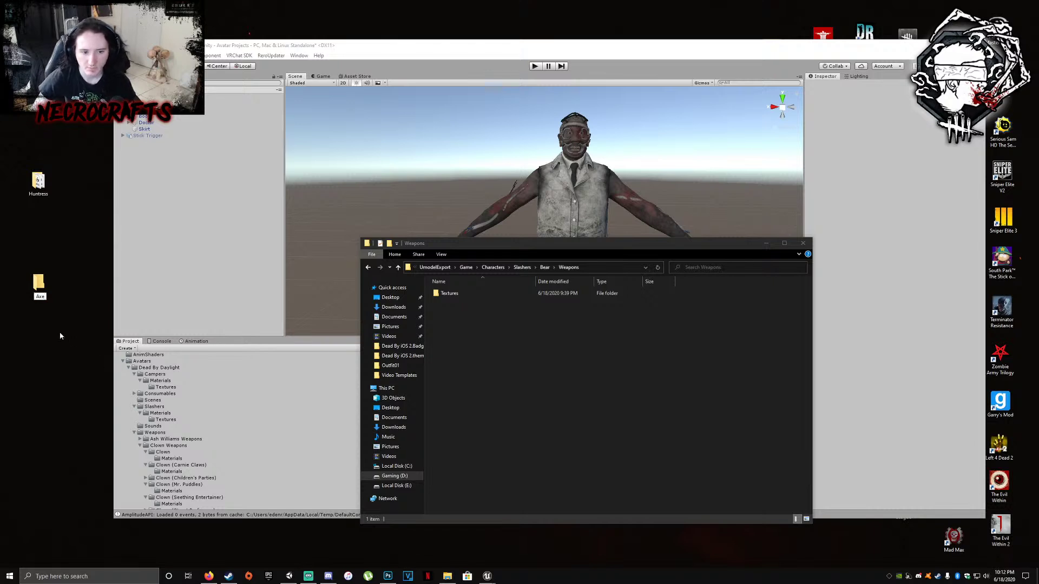
right_click(60, 336)
mouse_move(95, 427)
left_click(157, 421)
type("Weapons")
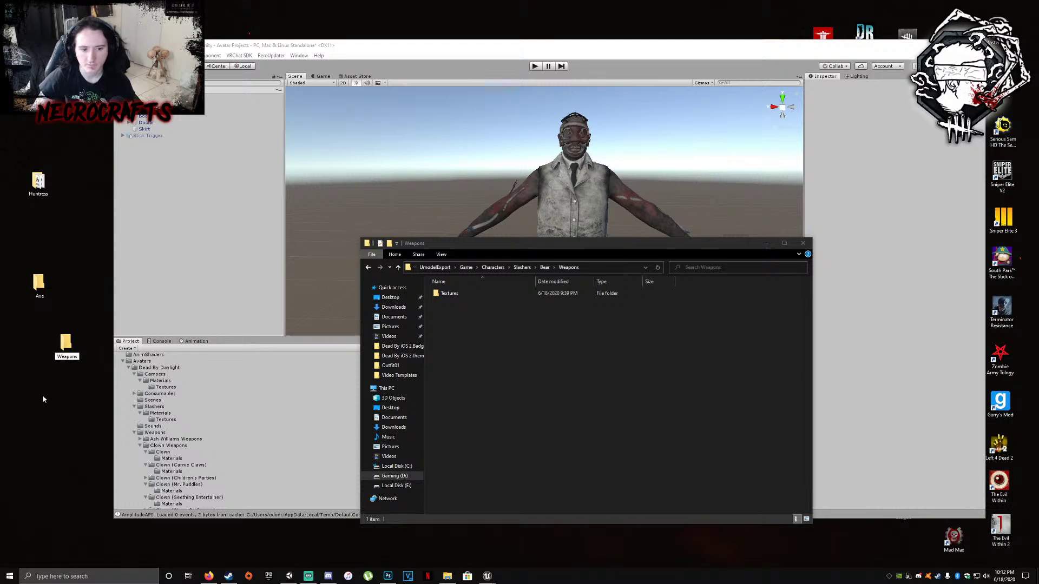
key("Return")
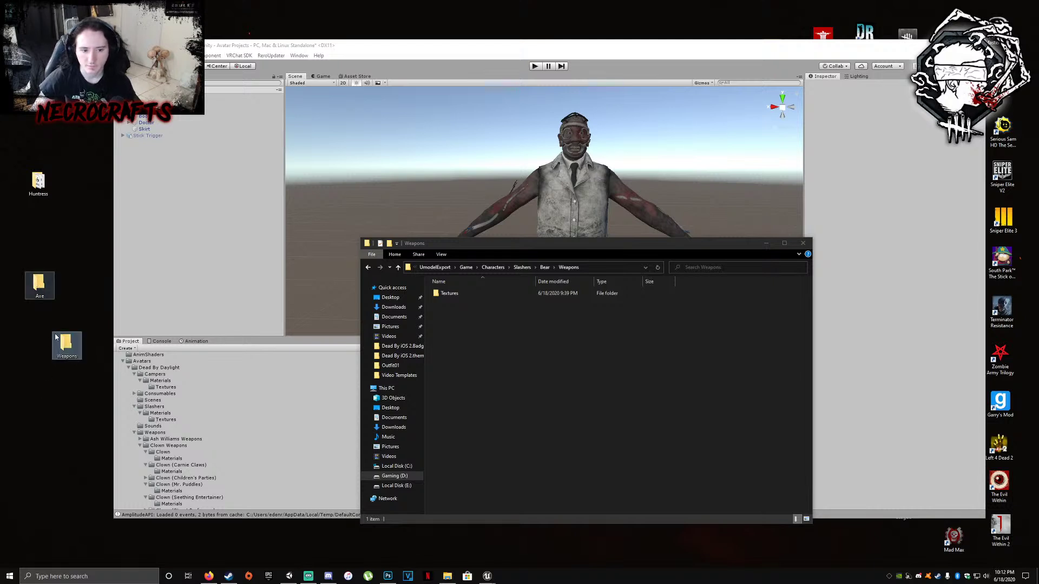
Copy the T_BEW01_N and T_BEW01_ORM textures into the desktop weapon folders and nest those folders inside Huntress
double_click(454, 294)
double_click(460, 293)
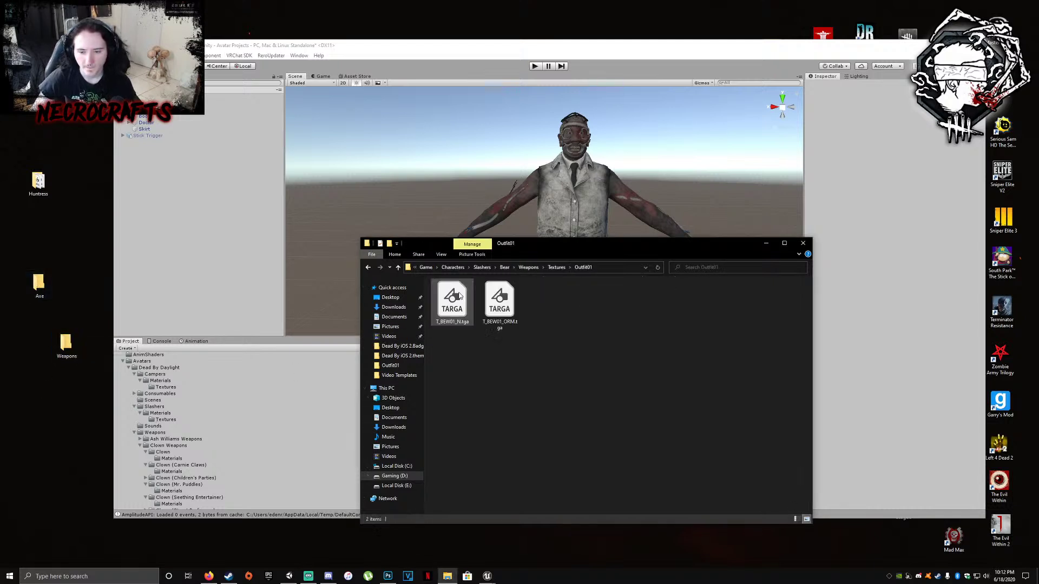
left_click_drag(598, 365, 429, 305)
left_click_drag(448, 306, 66, 333)
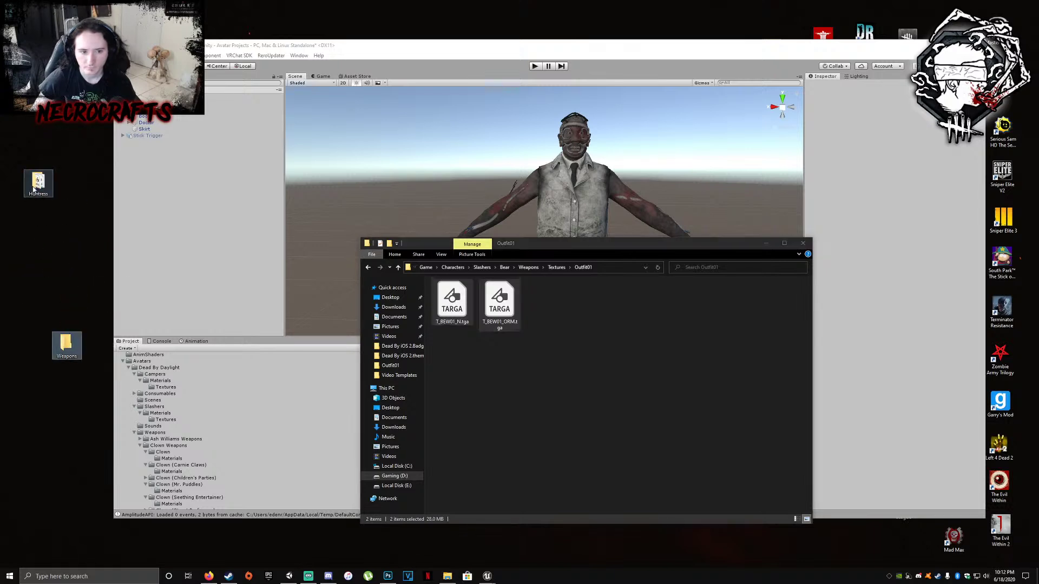
Go back to the Dead by Daylight folder and delete the UmodelExport folder, retrying the deletion if the folder is in use
left_click(368, 267)
left_click(368, 267)
left_click(368, 268)
left_click(368, 267)
left_click(367, 270)
left_click(367, 269)
left_click(367, 269)
left_click(367, 270)
right_click(463, 319)
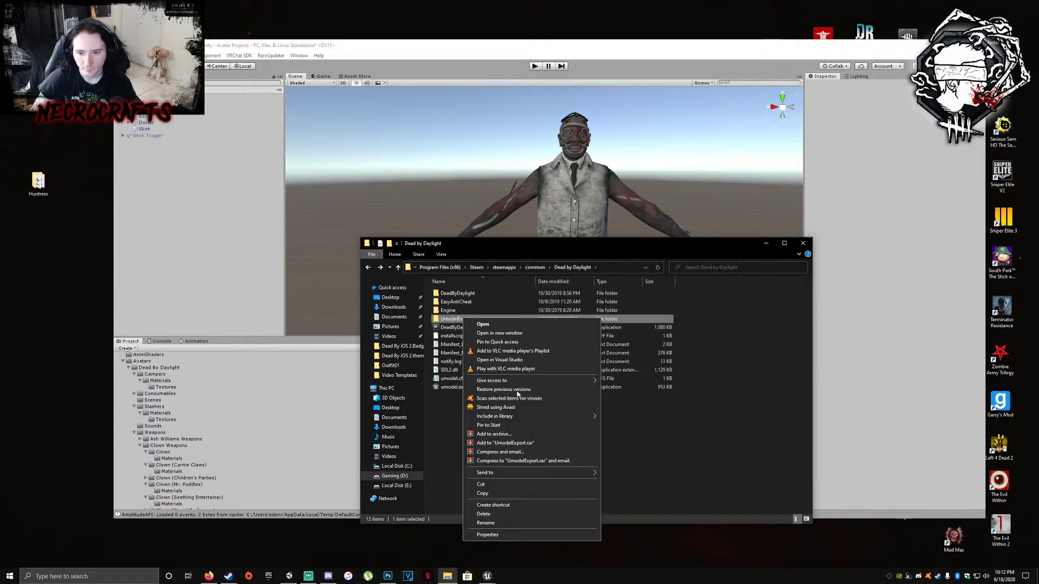
left_click(479, 522)
left_click(388, 576)
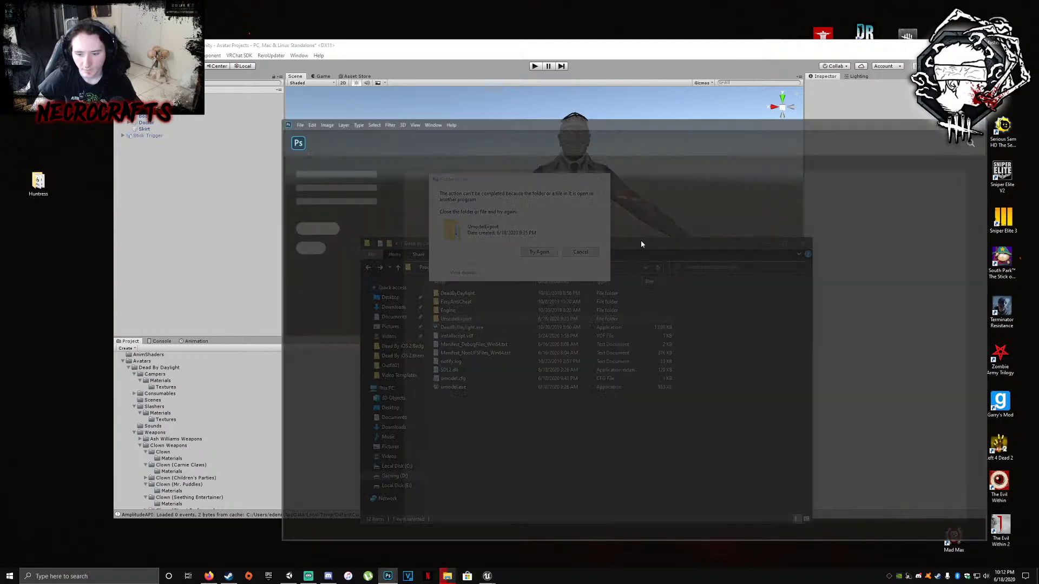
left_click(388, 576)
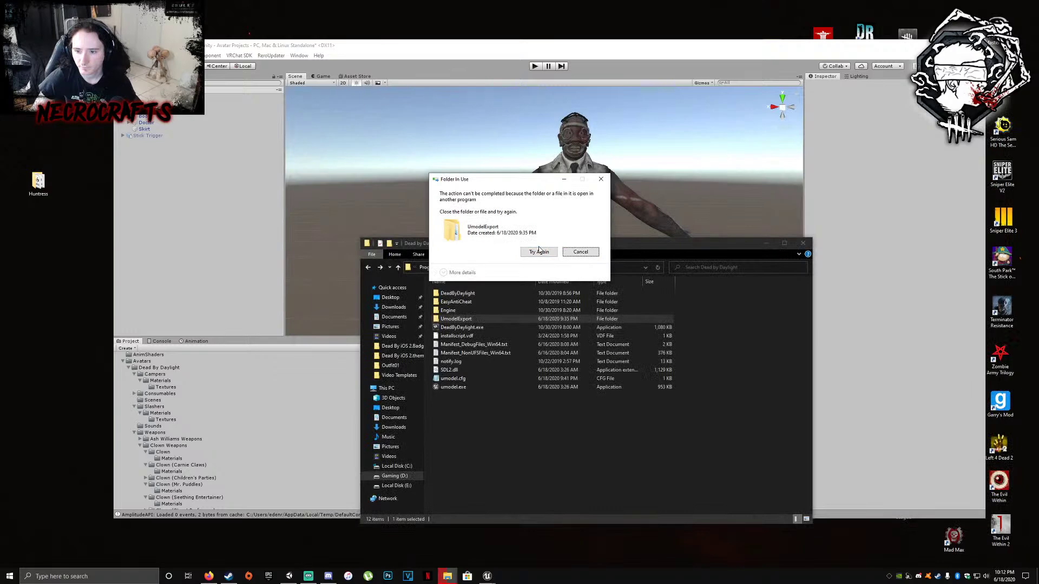
left_click(538, 253)
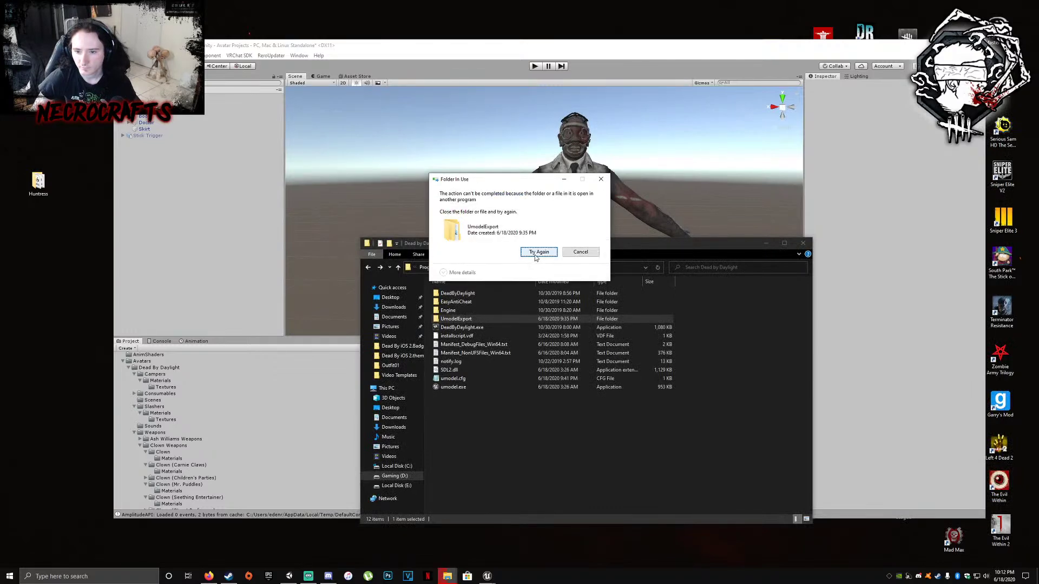
left_click(534, 448)
Switch to UE Viewer, collapse the Bear folder and open the Doctor's Textures/Outfit01 package folder
mouse_move(487, 576)
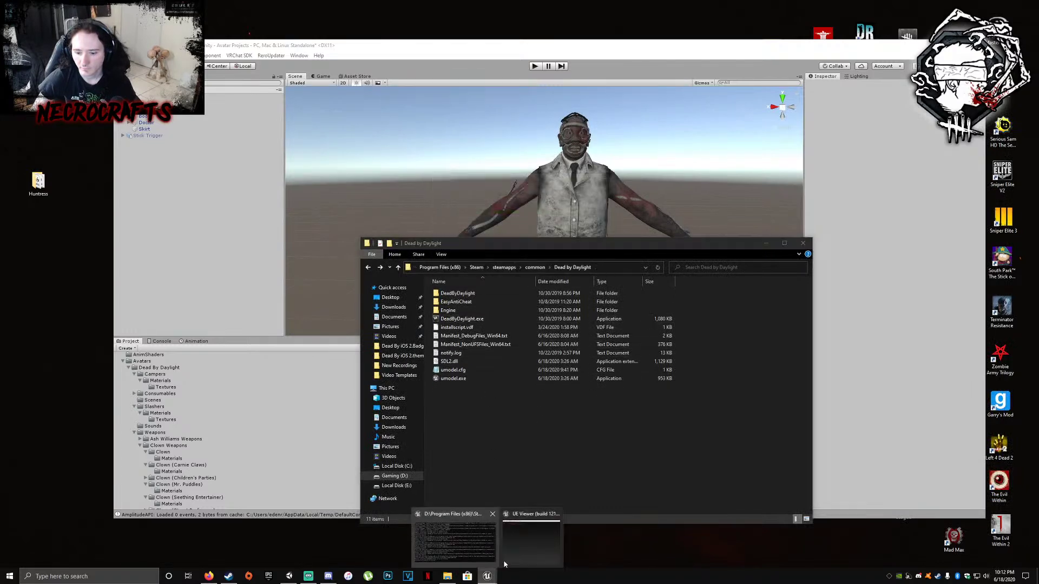
left_click(530, 539)
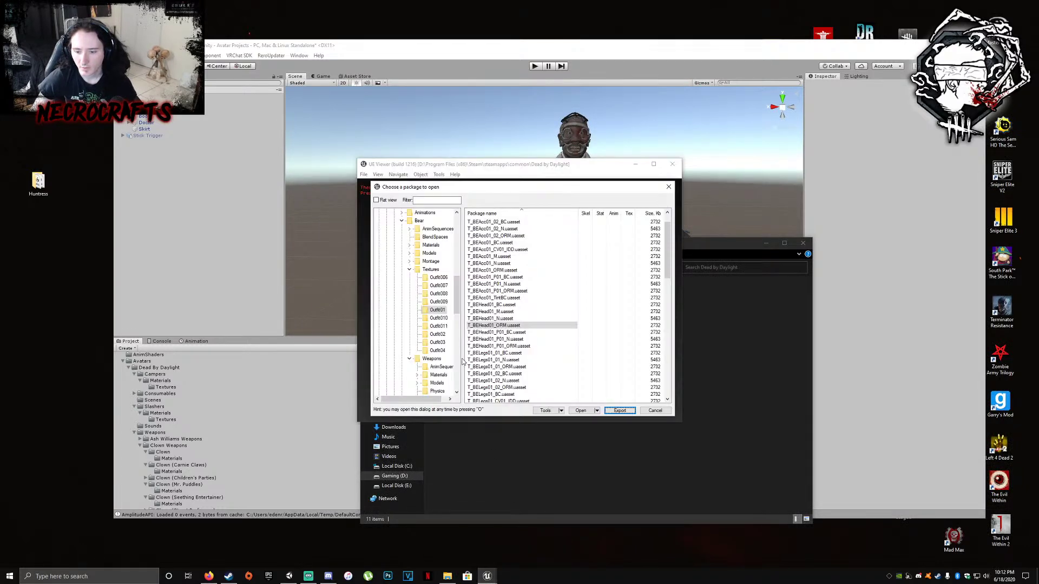
left_click(410, 270)
left_click(402, 221)
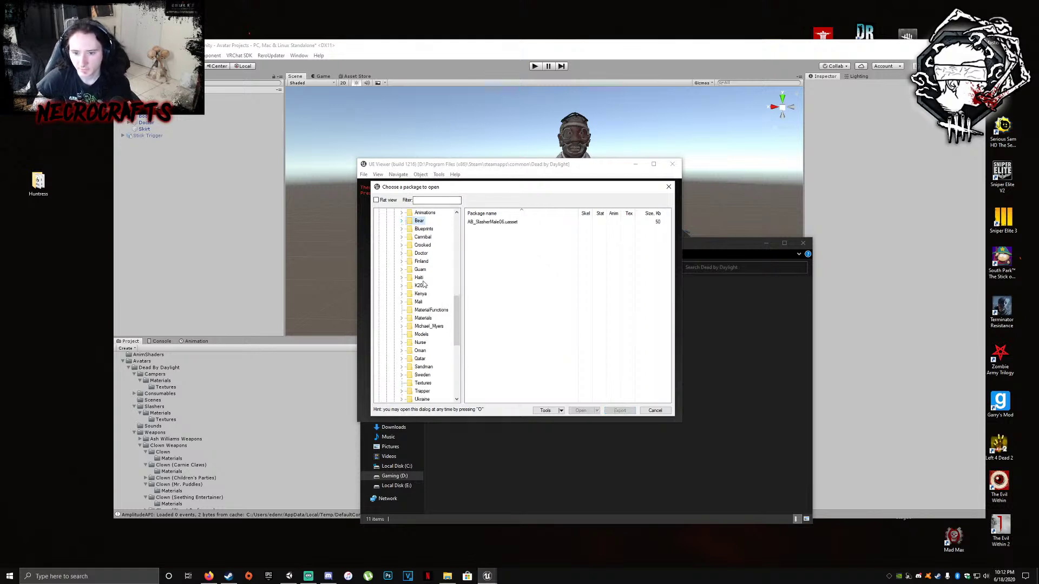
left_click(422, 254)
double_click(422, 254)
double_click(433, 310)
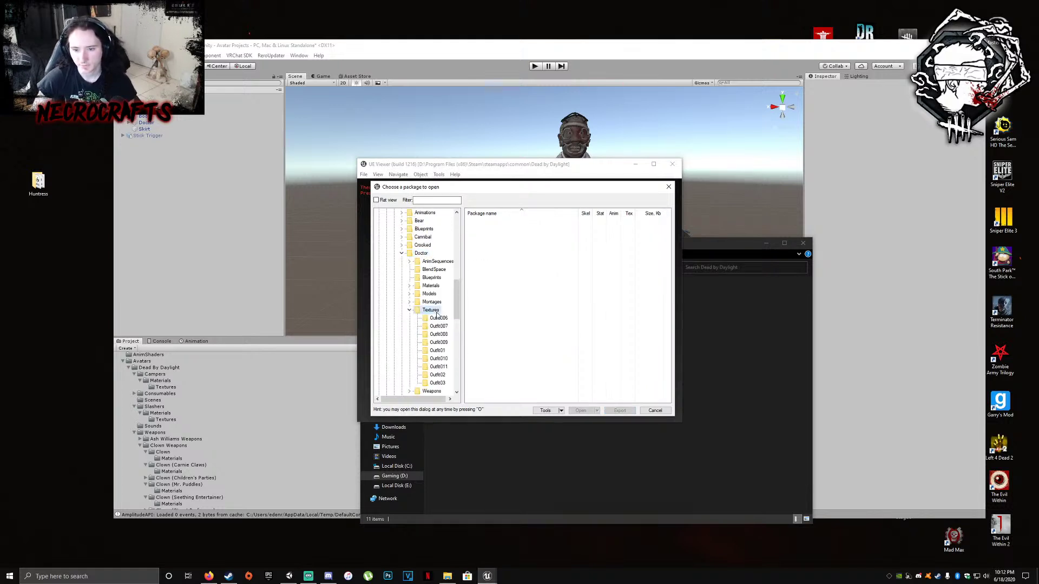
left_click(438, 351)
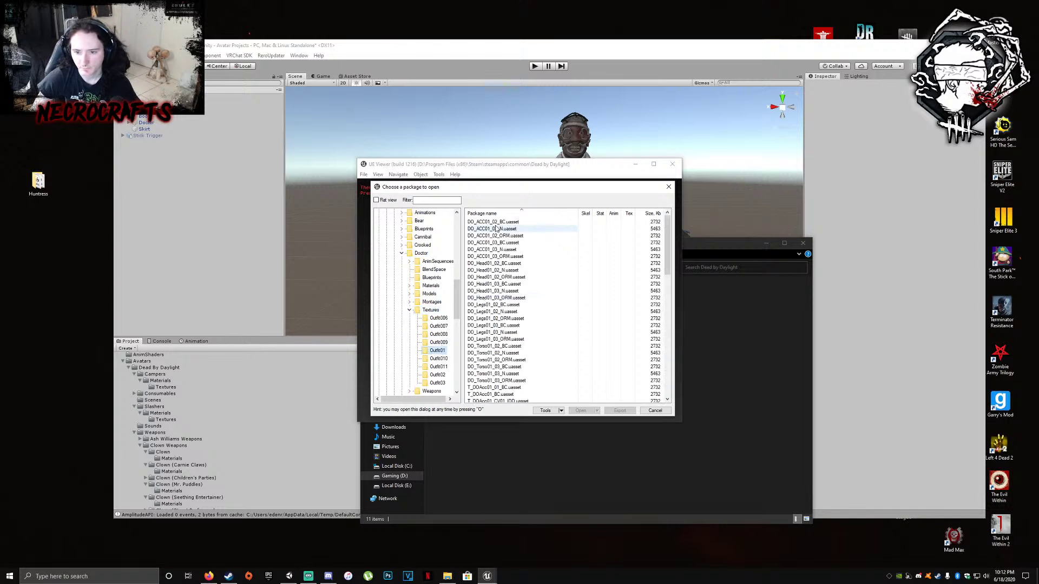
Export the T_DOAcc01_N and T_DOAcc01_ORM texture packages
scroll(517, 260, "down", 5)
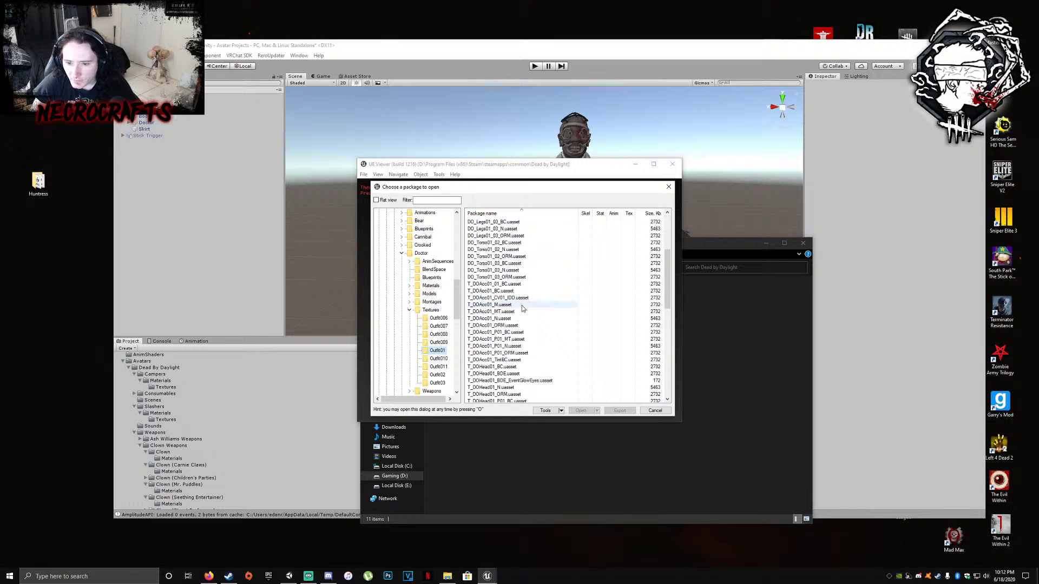
left_click(500, 291)
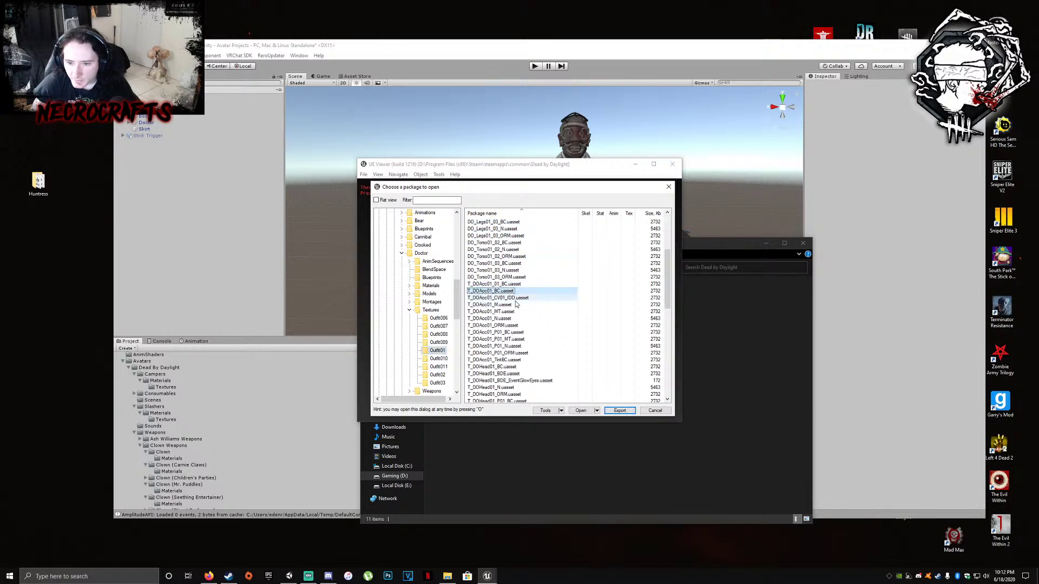
left_click(512, 319)
left_click(504, 325, "shift")
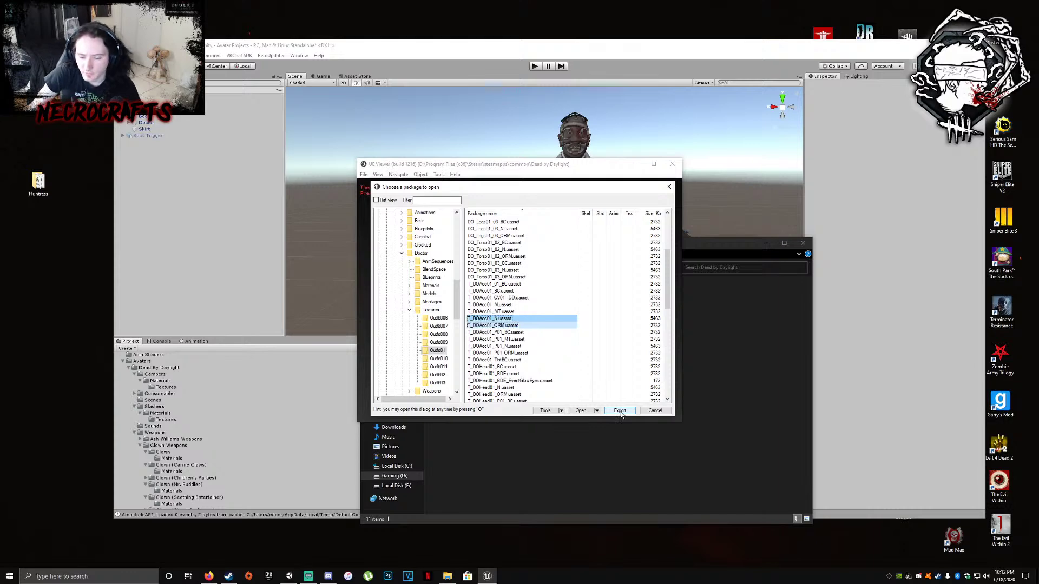
left_click(620, 411)
left_click(549, 364)
Export the T_DOHead01_BDE texture package
left_click(513, 339)
scroll(511, 341, "down", 5)
left_click(503, 312)
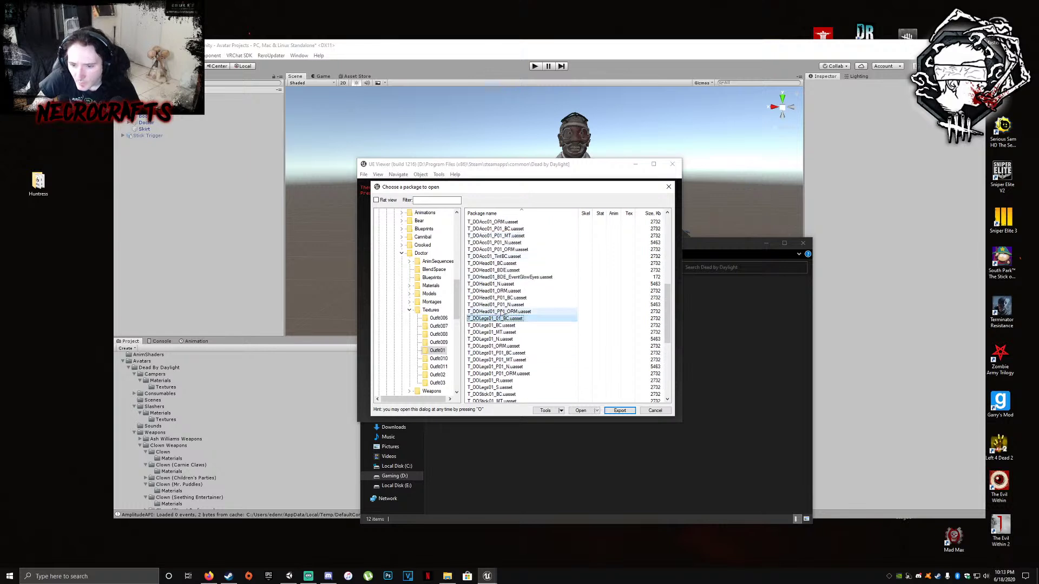
left_click(515, 265)
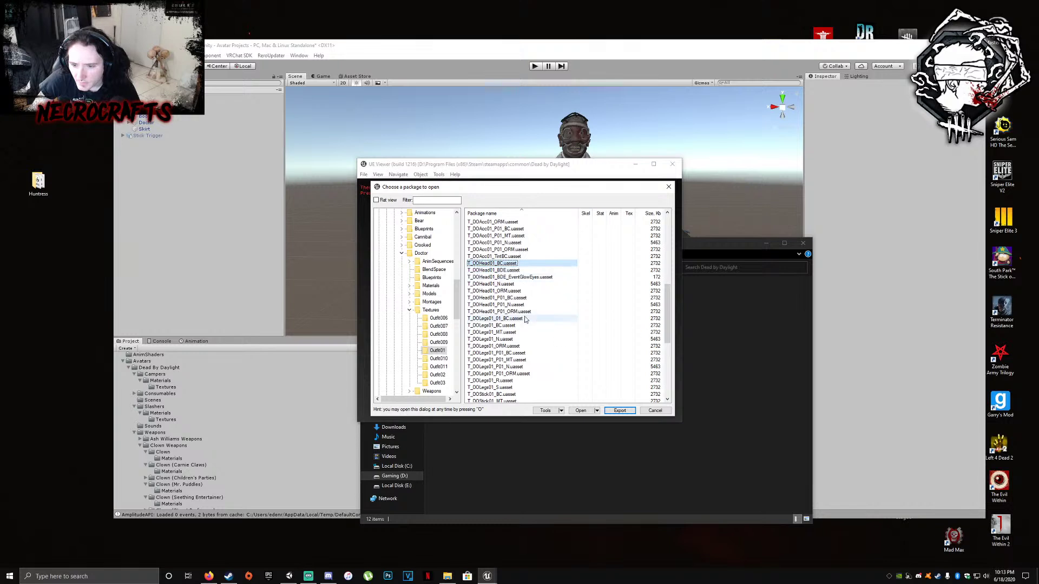
scroll(520, 276, "up", 1)
left_click(517, 291)
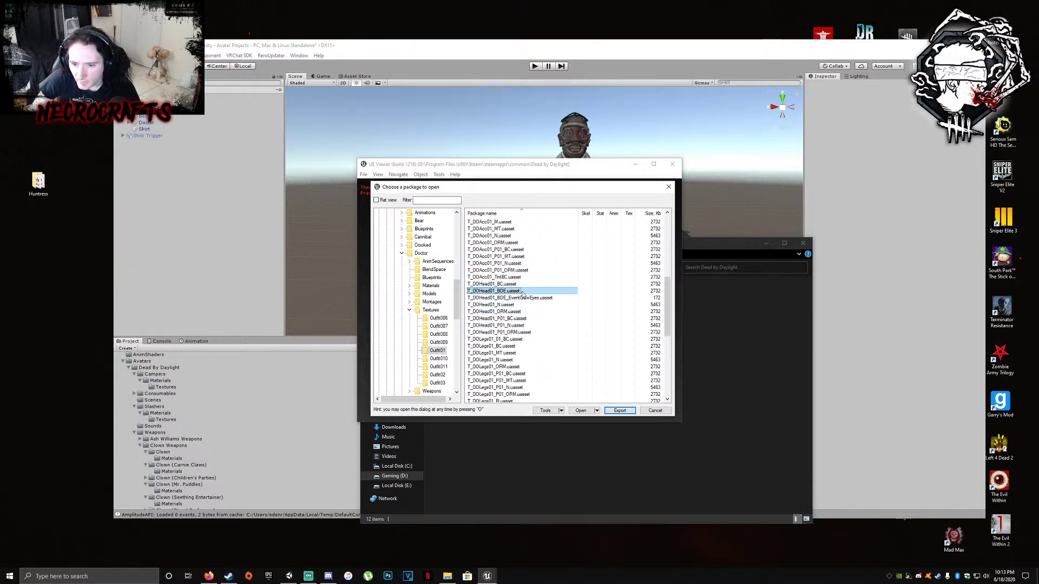
left_click(620, 411)
left_click(554, 364)
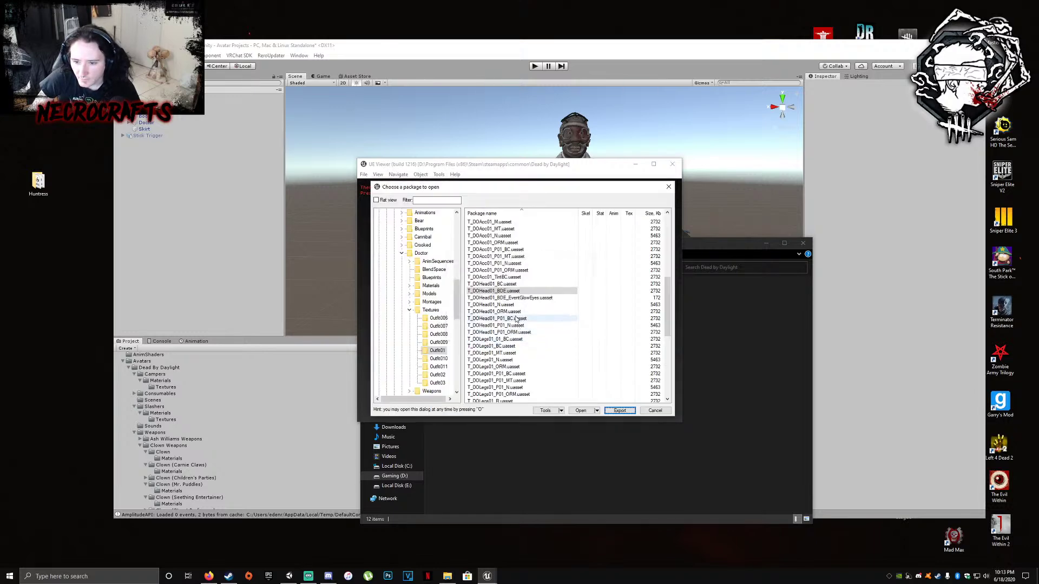
Preview the T_DOHead01_BDE_EventGlowEyes texture, then return to the package list
left_click(539, 299)
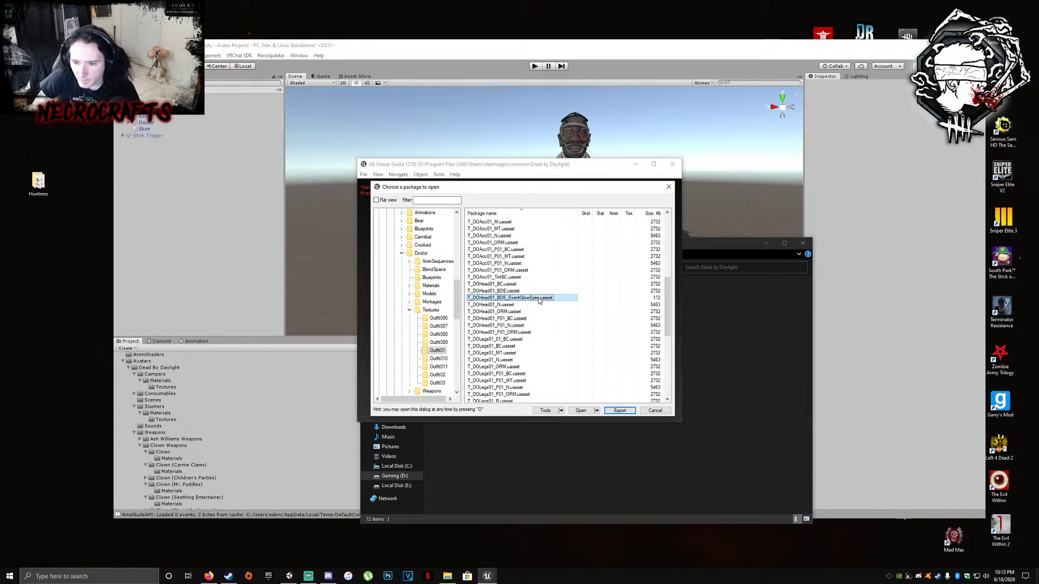
double_click(535, 299)
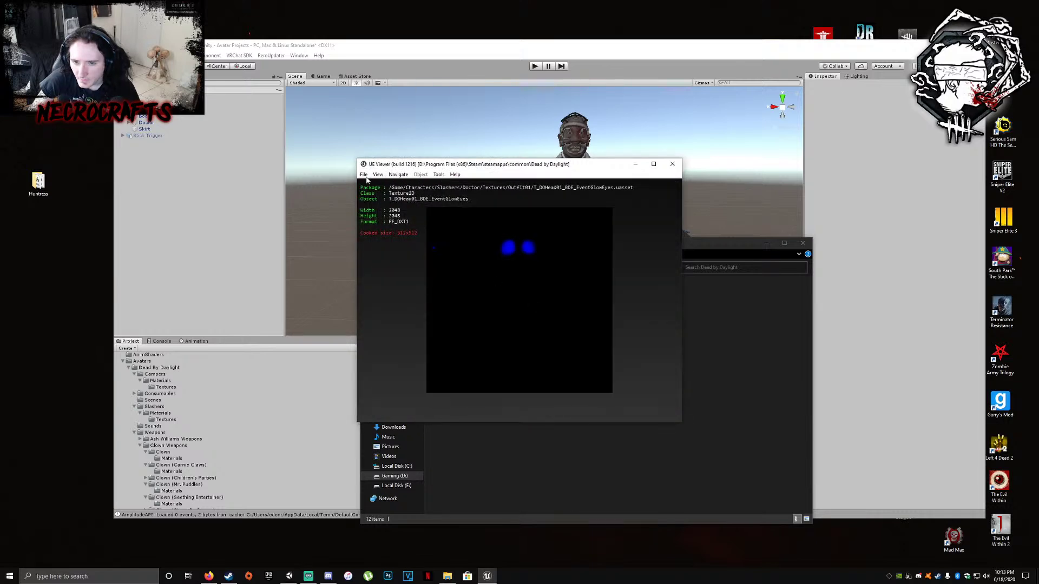
left_click(363, 174)
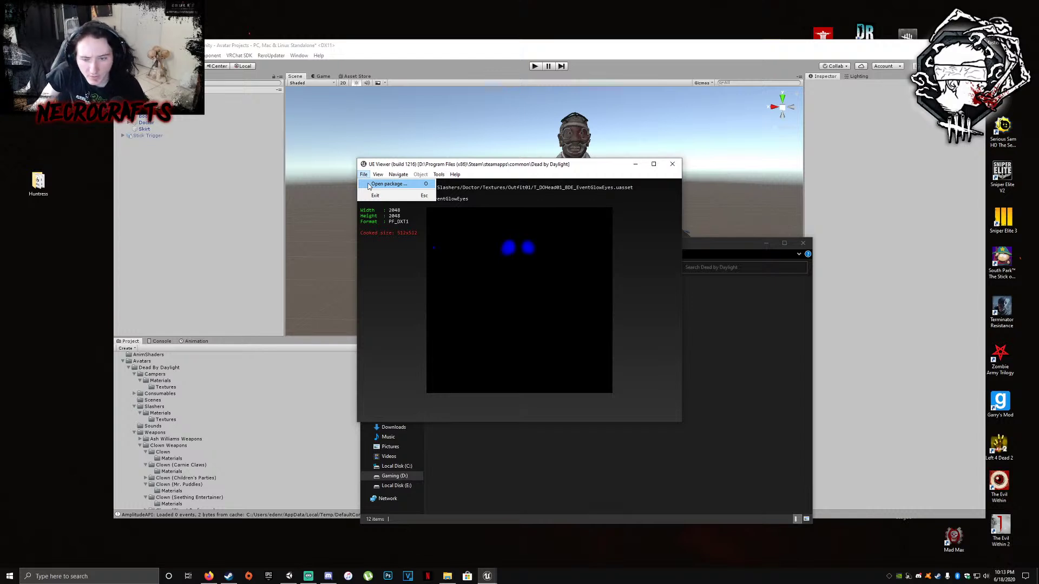
left_click(388, 184)
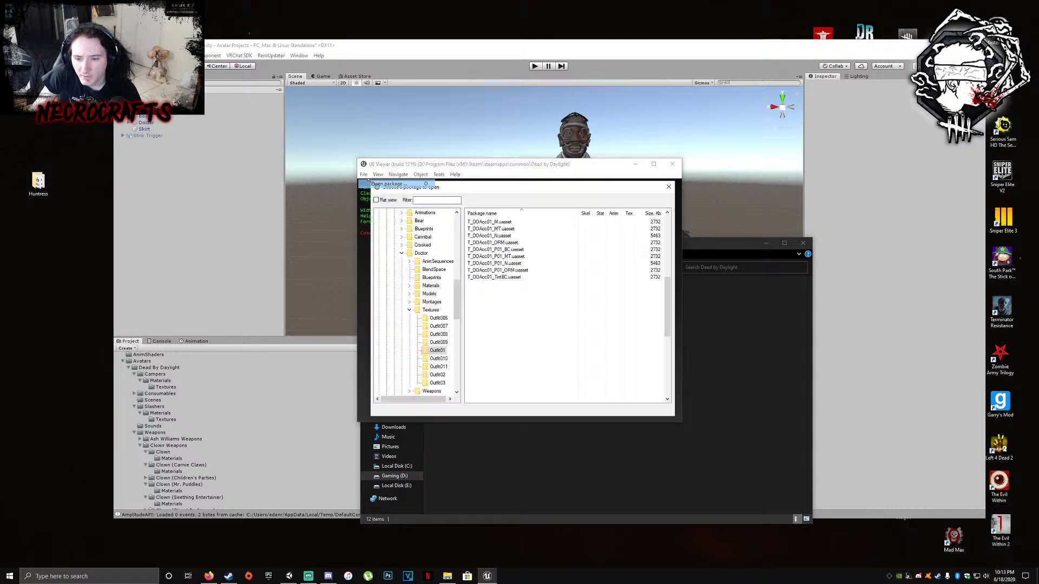
Export the T_DOHead01_N and T_DOHead01_ORM texture packages
left_click(512, 306)
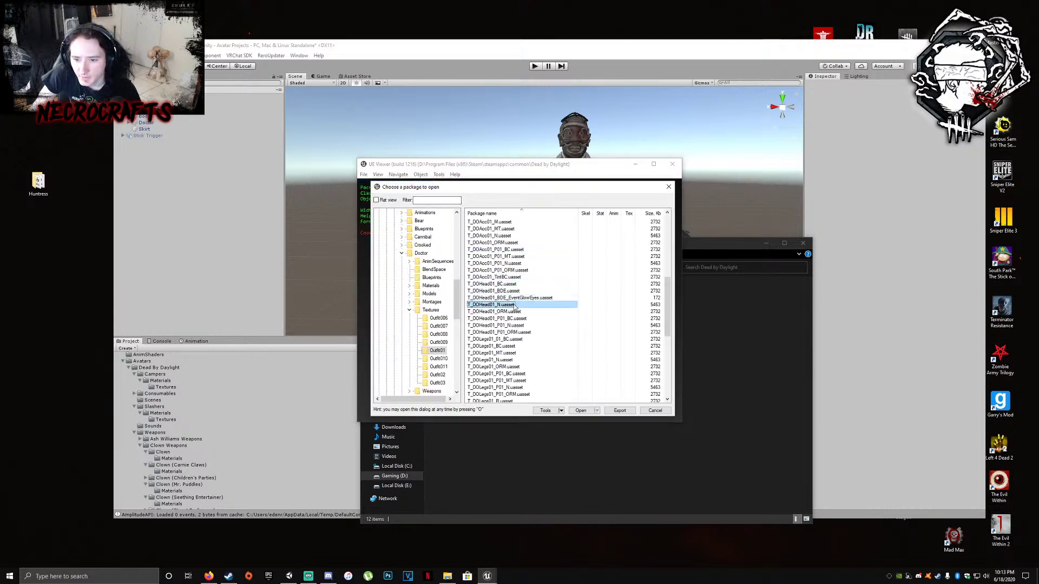
left_click(512, 312, "shift")
left_click(621, 411)
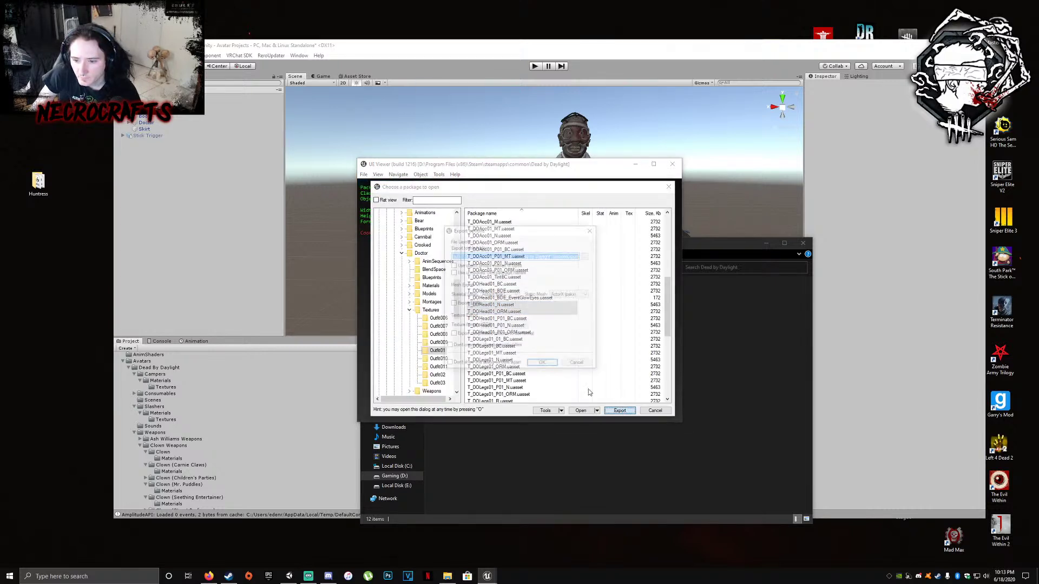
left_click(544, 365)
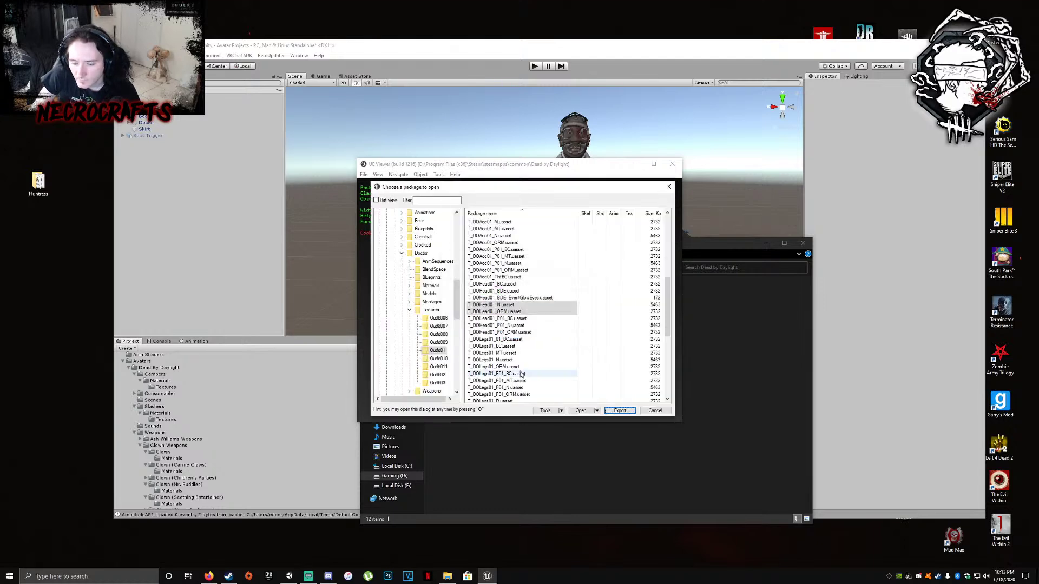
Export the T_DOLegs01_N and T_DOLegs01_ORM texture packages
left_click(513, 353)
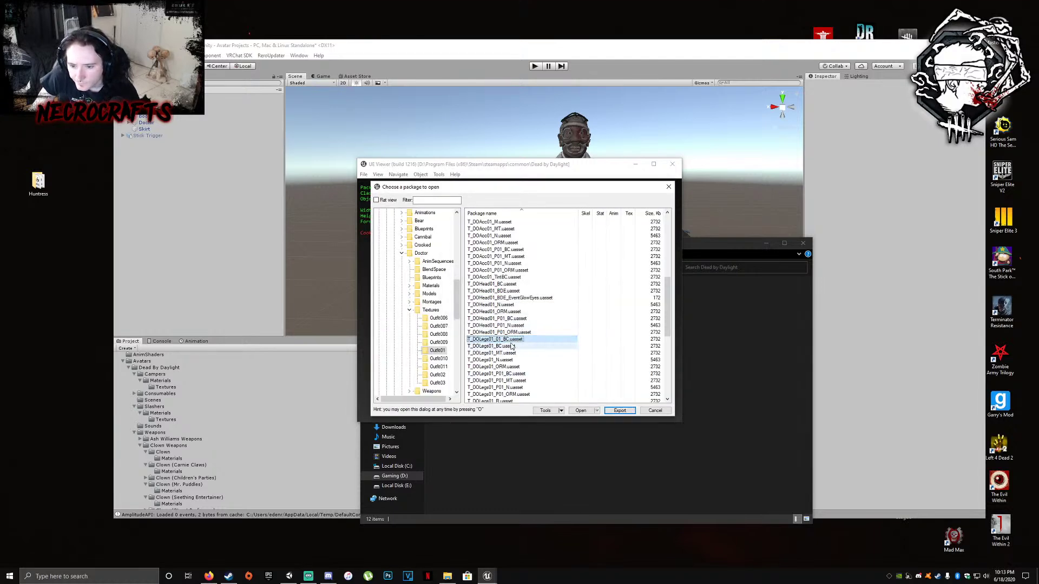
left_click(512, 361)
left_click(513, 368, "shift")
left_click(621, 412)
left_click(543, 364)
Preview the T_DOStick01_P01_BC and T_DOStick01_BC textures, returning to the package list after each
scroll(522, 369, "down", 6)
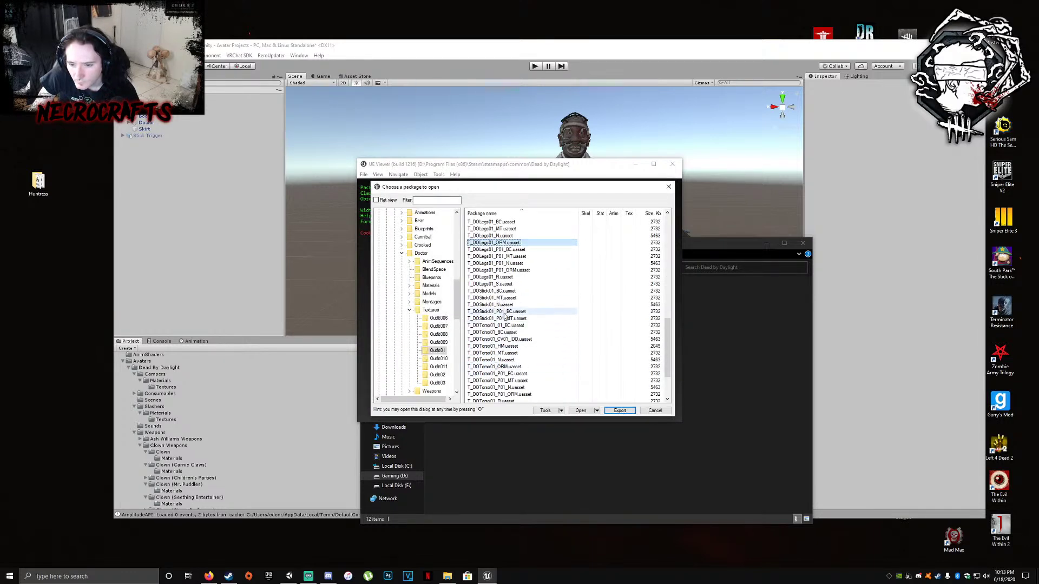
left_click(508, 297)
left_click(514, 305)
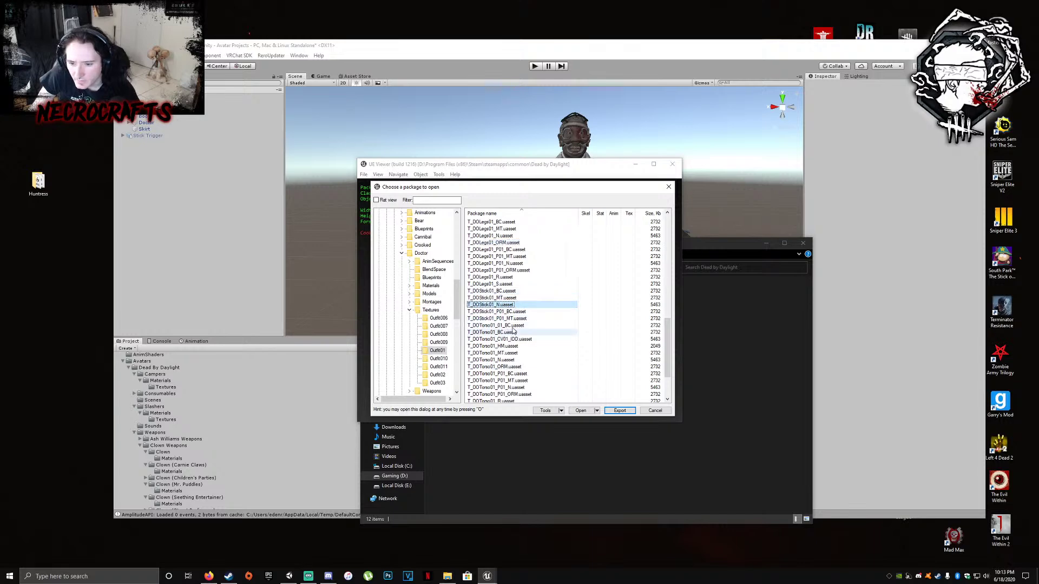
left_click(515, 312)
double_click(515, 312)
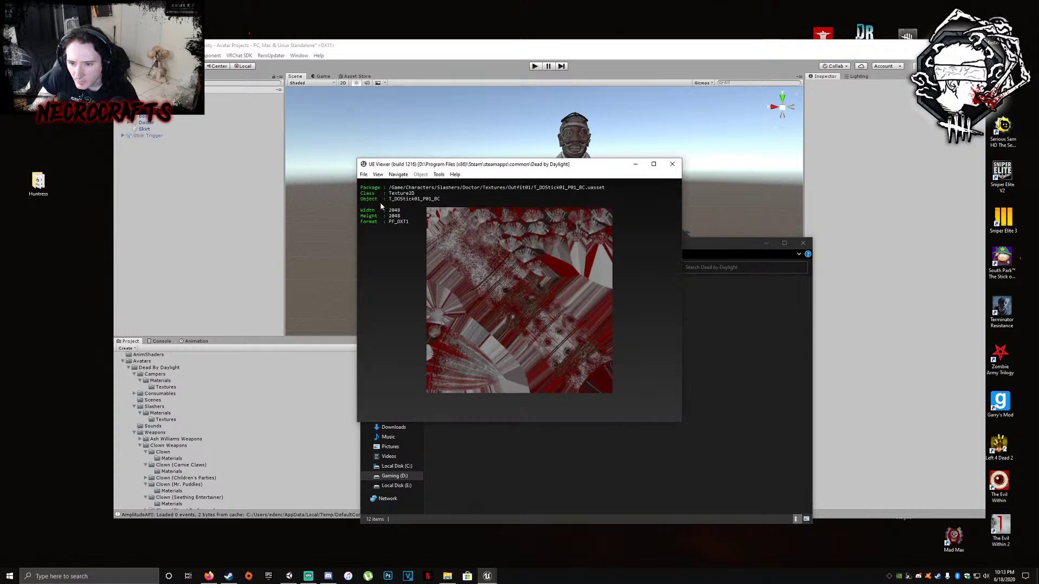
left_click(363, 174)
left_click(381, 183)
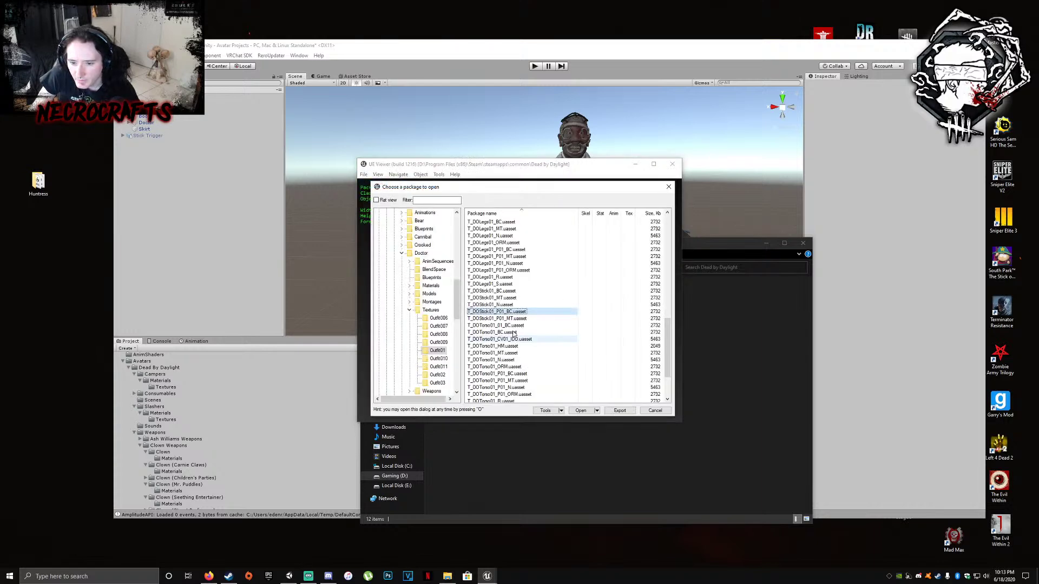
double_click(514, 292)
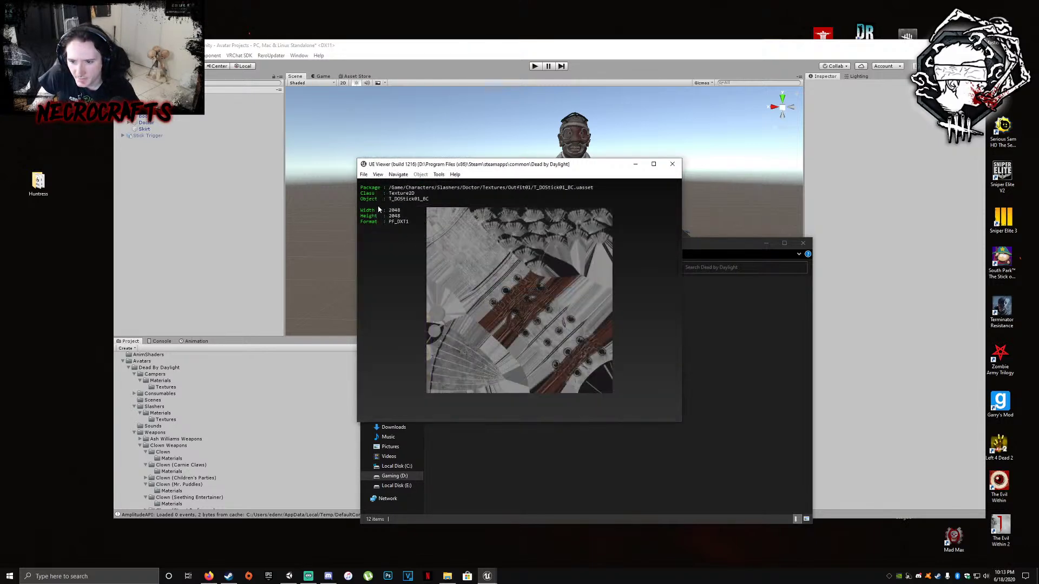
left_click(364, 174)
left_click(373, 184)
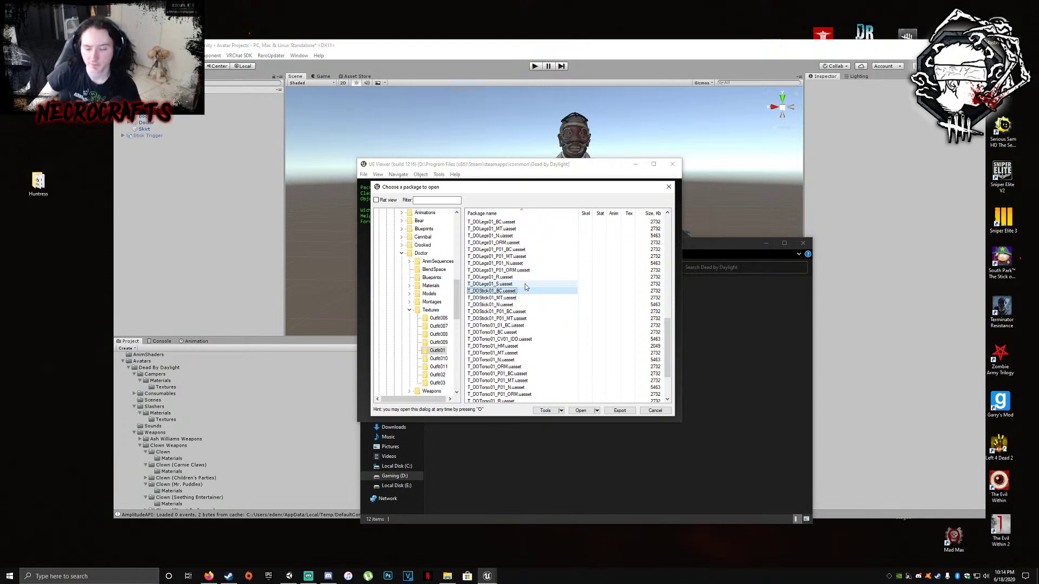
Expand the Doctor's Weapons/Textures folder and widen the package dialog to read its outfit folder names
left_click(509, 306)
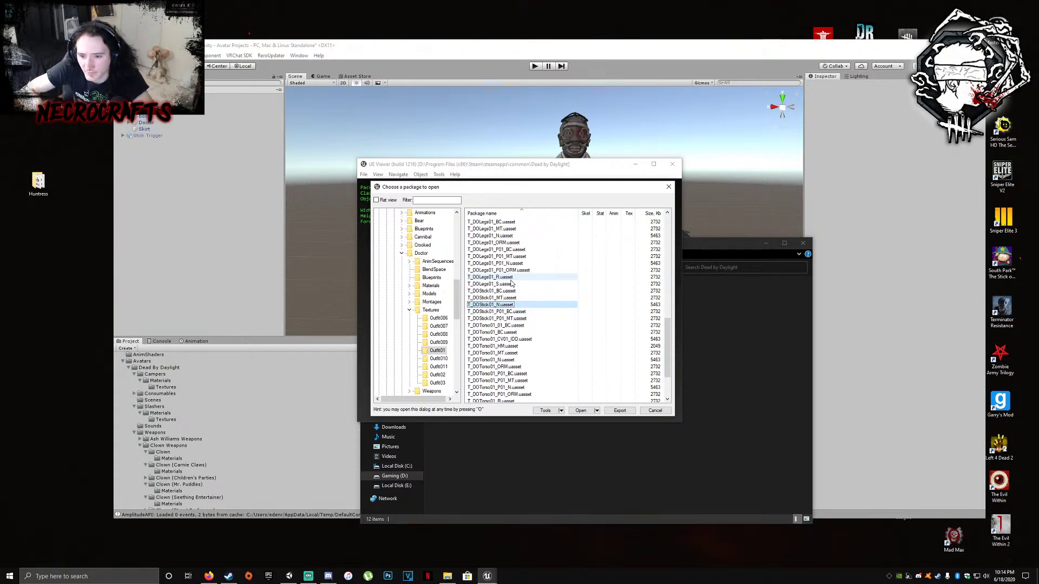
left_click(409, 310)
double_click(431, 318)
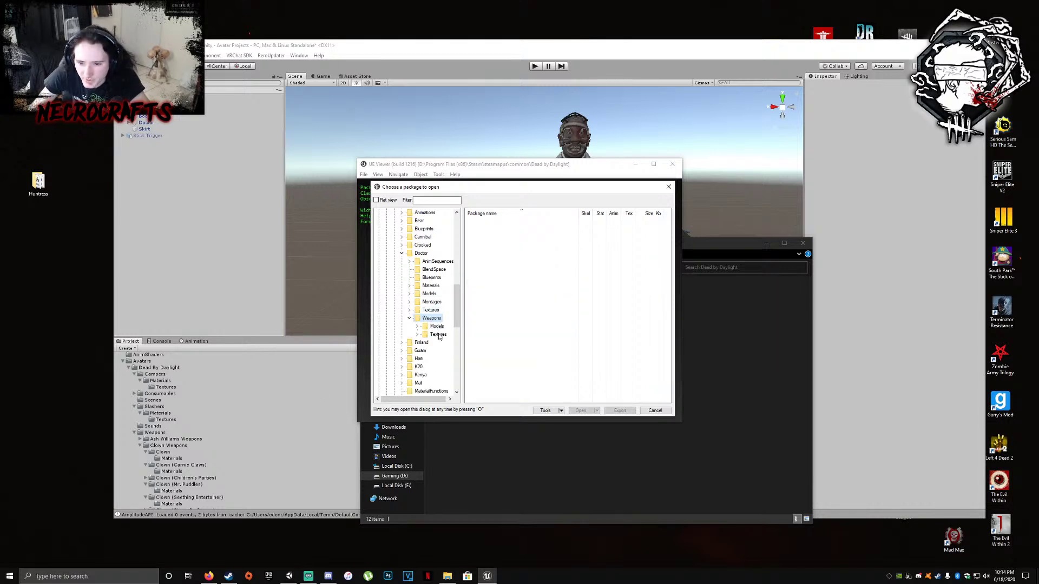
double_click(439, 335)
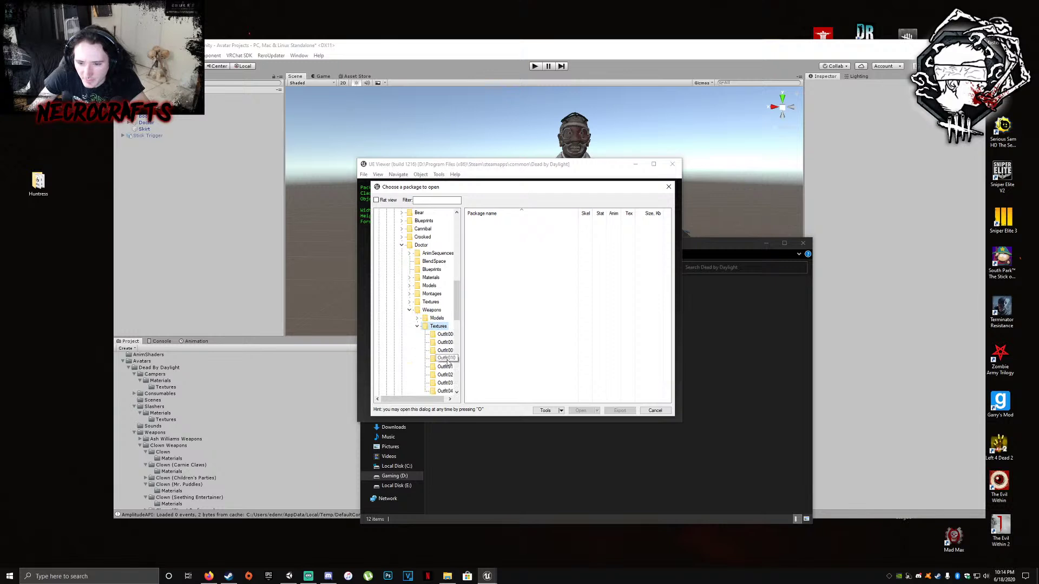
left_click_drag(369, 347, 338, 347)
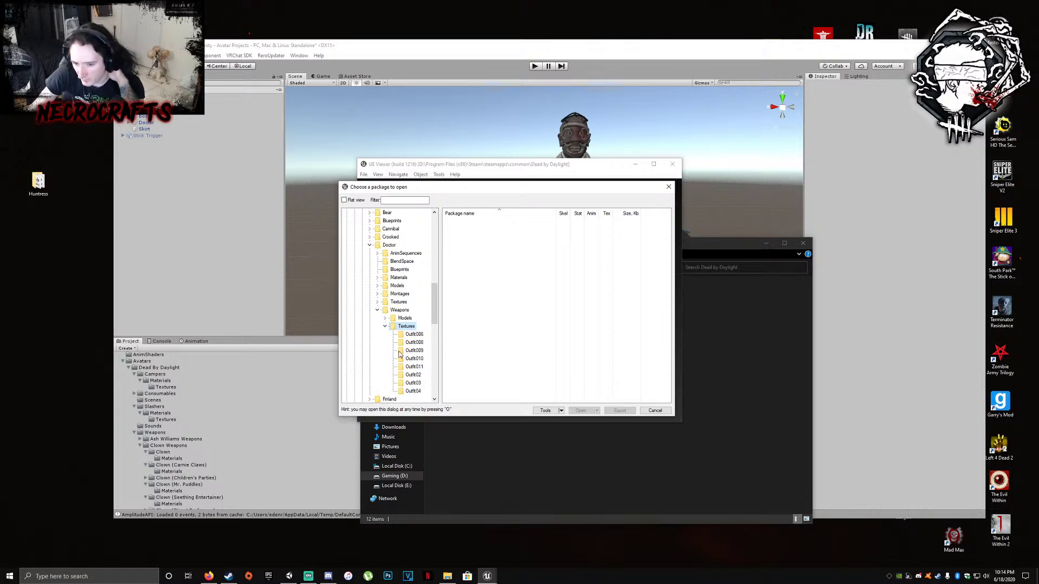
Return to the Doctor's Textures/Outfit01 folder and export the T_DOStick01_N texture package
left_click(378, 310)
left_click(377, 302)
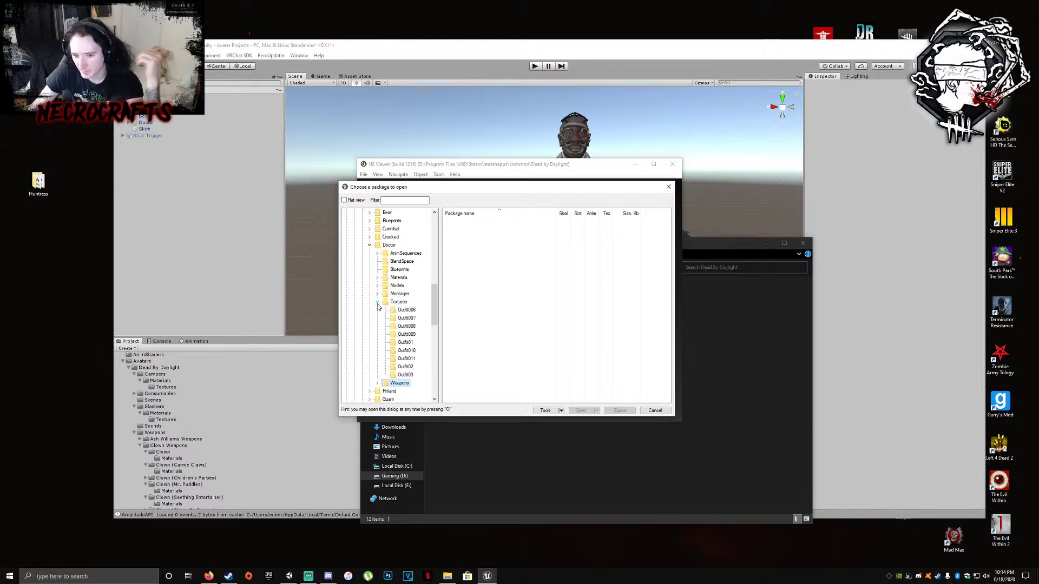
left_click(409, 342)
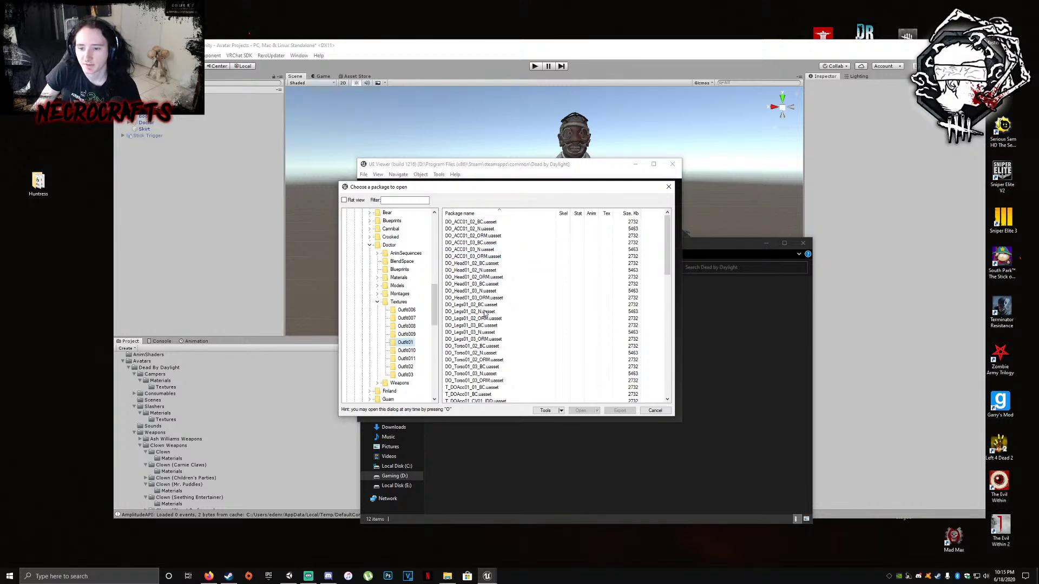
scroll(501, 323, "down", 1)
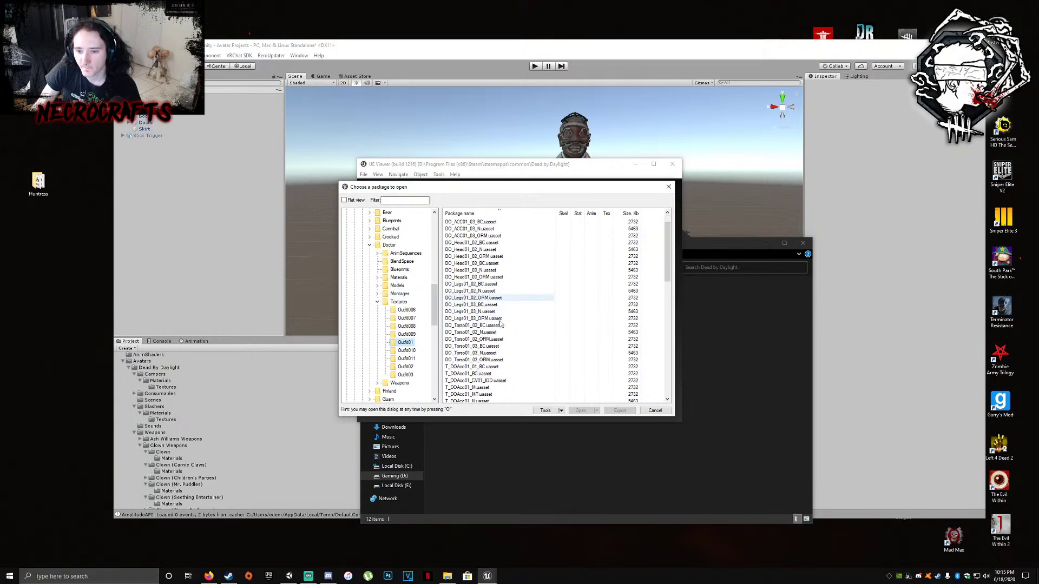
scroll(492, 347, "down", 7)
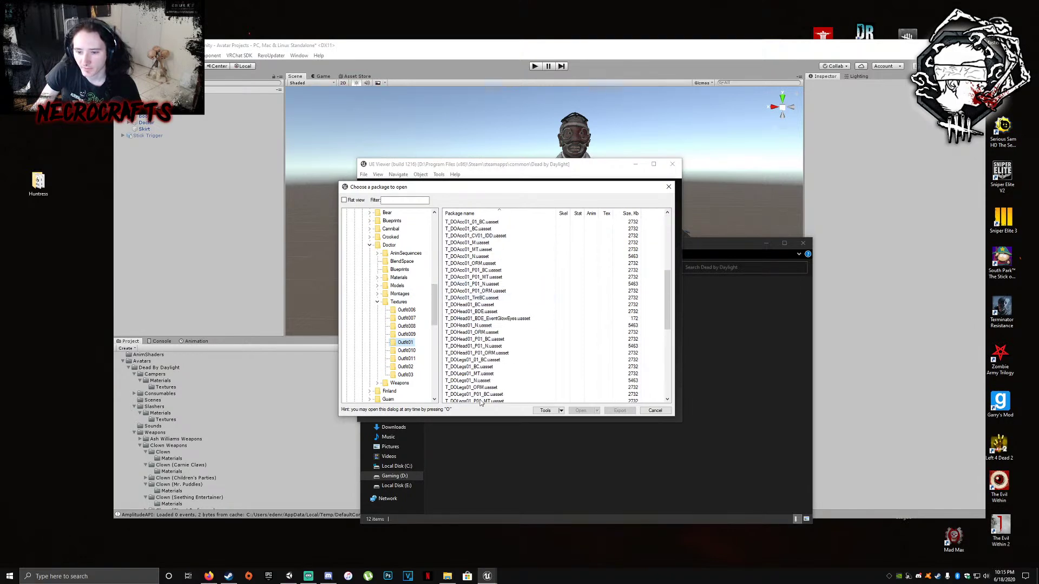
scroll(490, 357, "down", 10)
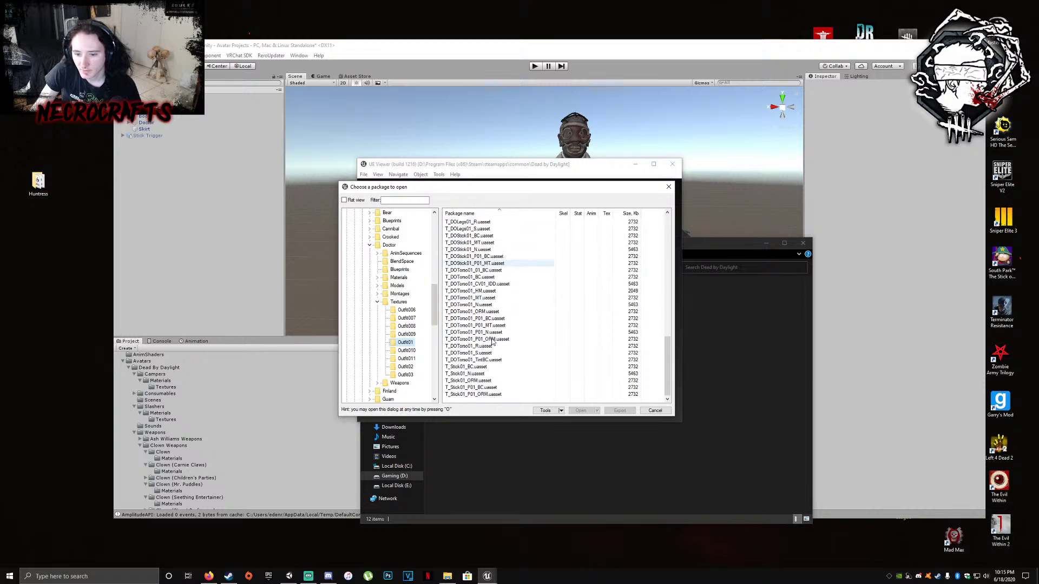
scroll(484, 292, "up", 2)
left_click(483, 270)
left_click(485, 265)
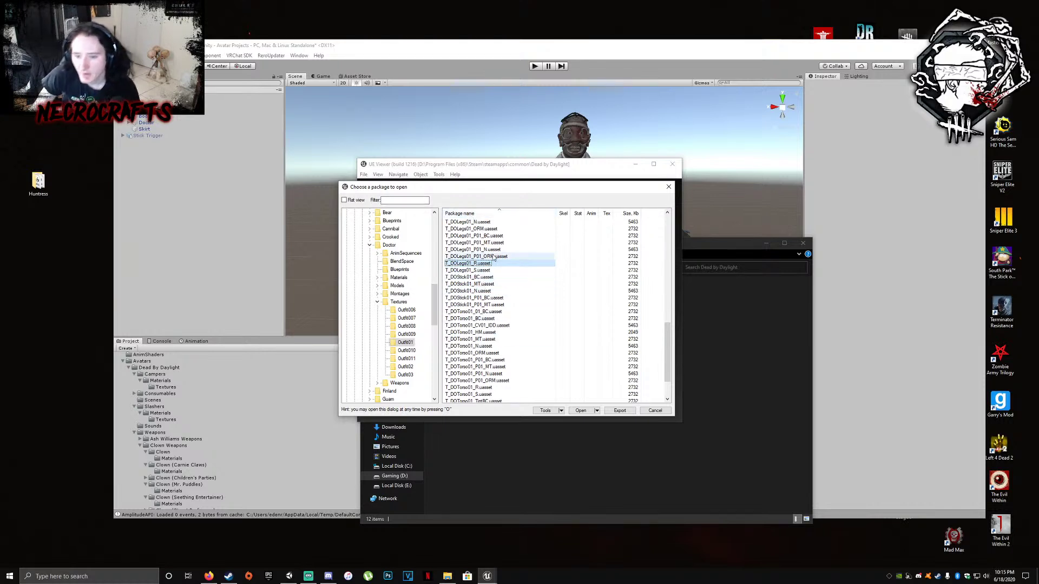
left_click(487, 291)
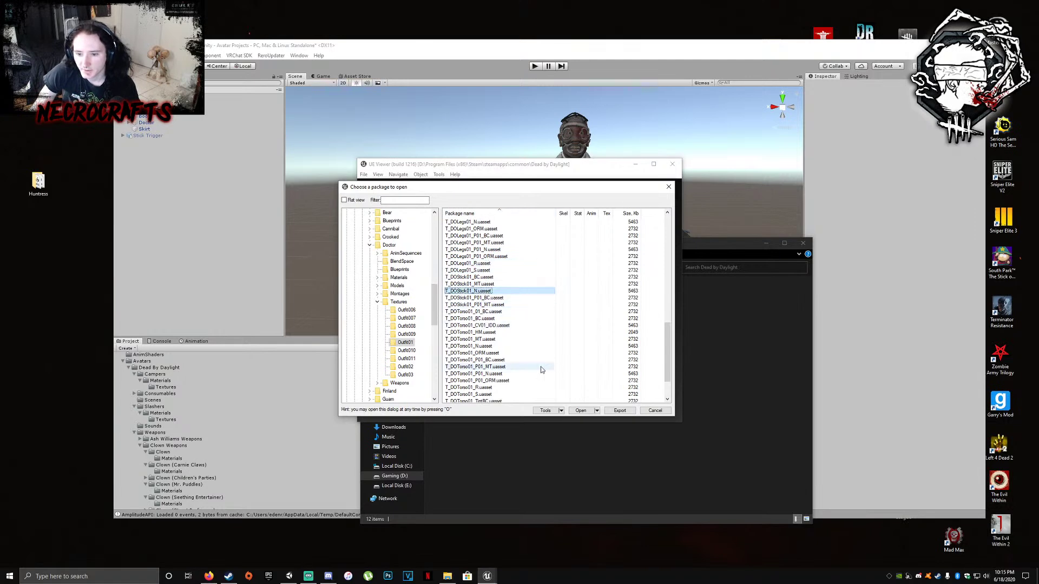
left_click(618, 410)
left_click(546, 364)
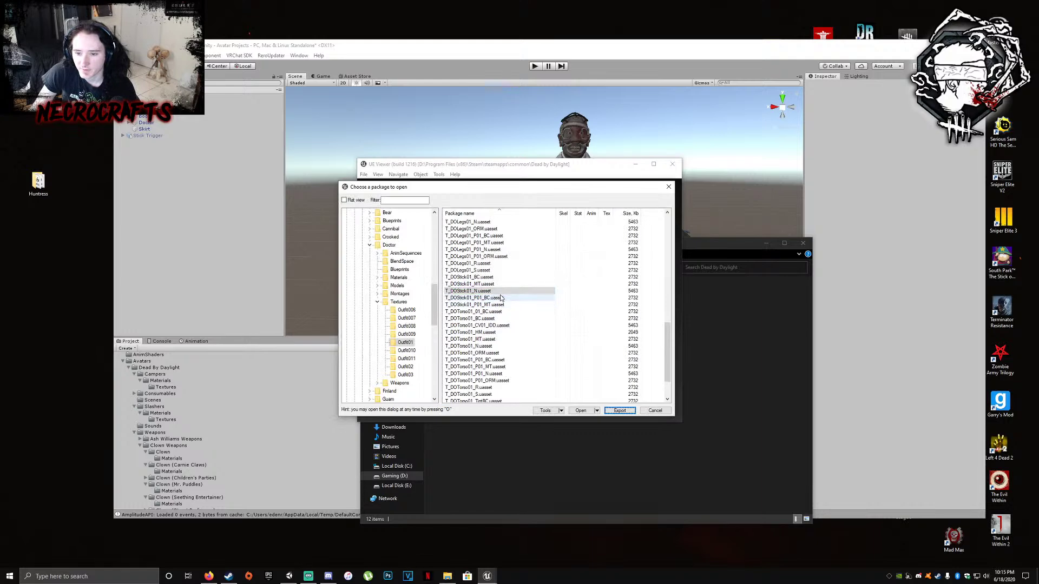
Export the T_DOTorso01_N and T_DOTorso01_ORM texture packages
left_click(502, 298)
left_click(503, 306)
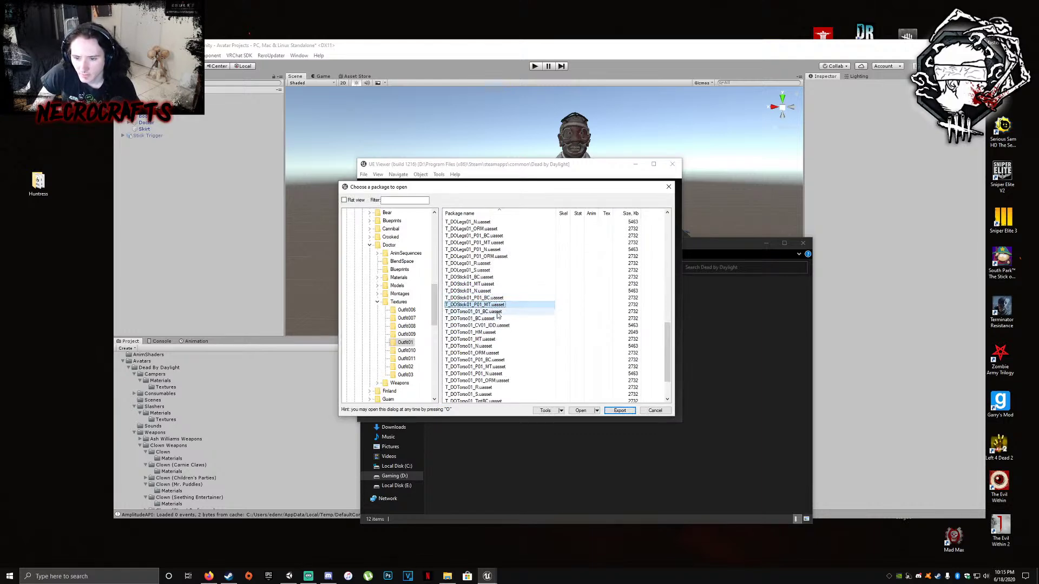
left_click(490, 347)
left_click(487, 352, "shift")
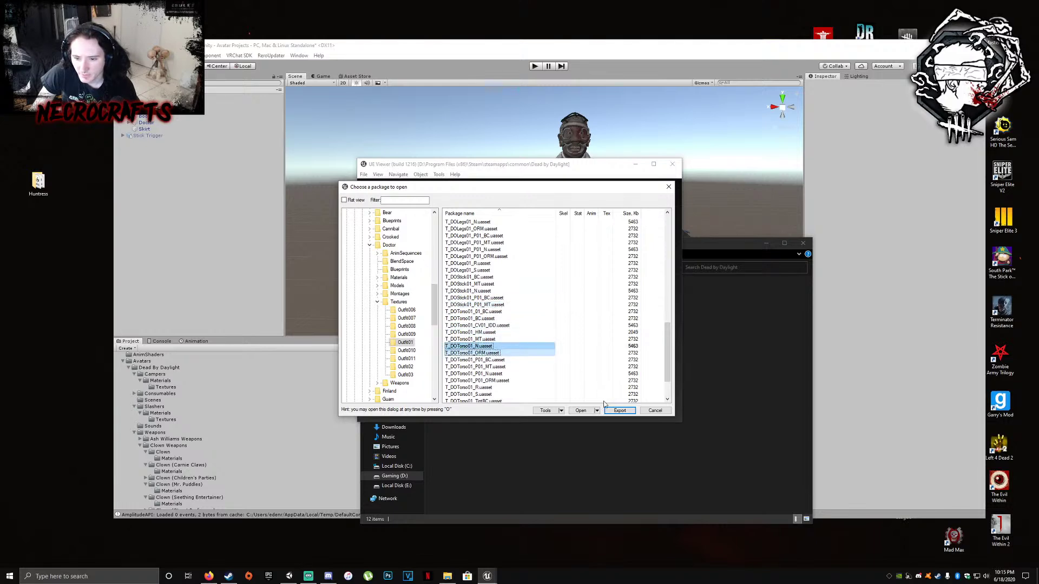
left_click(620, 411)
left_click(549, 363)
Select the T_Stick01_BC, T_Stick01_N and T_Stick01_ORM texture packages at the end of the Outfit01 list
left_click(501, 354)
left_click(503, 359)
scroll(504, 362, "down", 1)
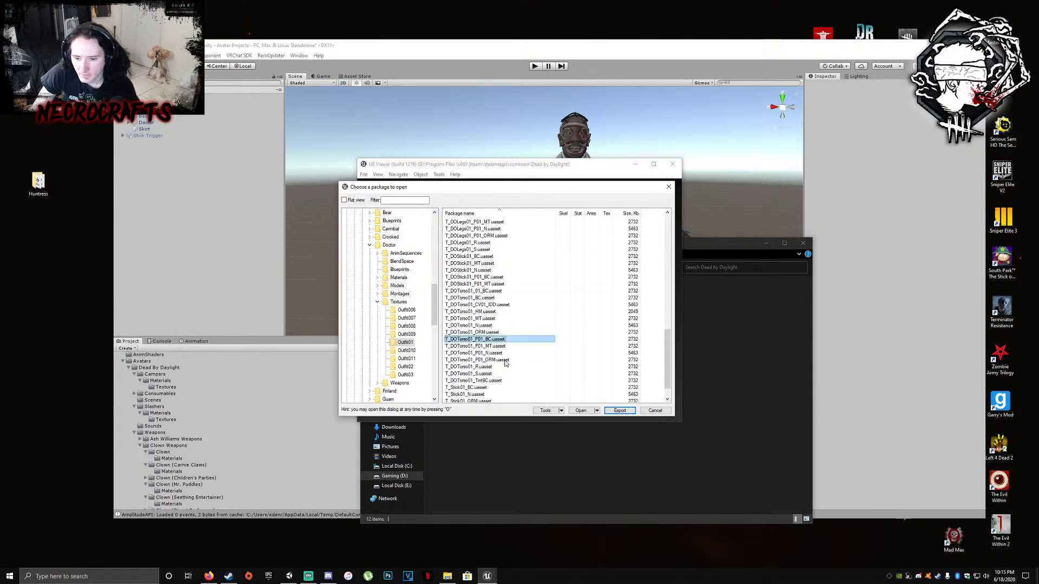
scroll(505, 364, "down", 1)
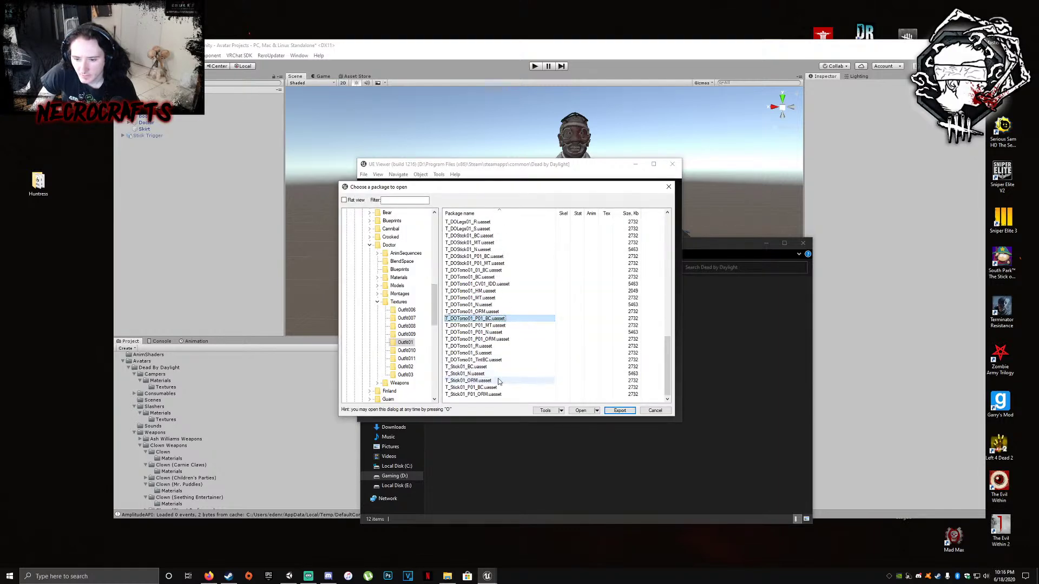
left_click(478, 367)
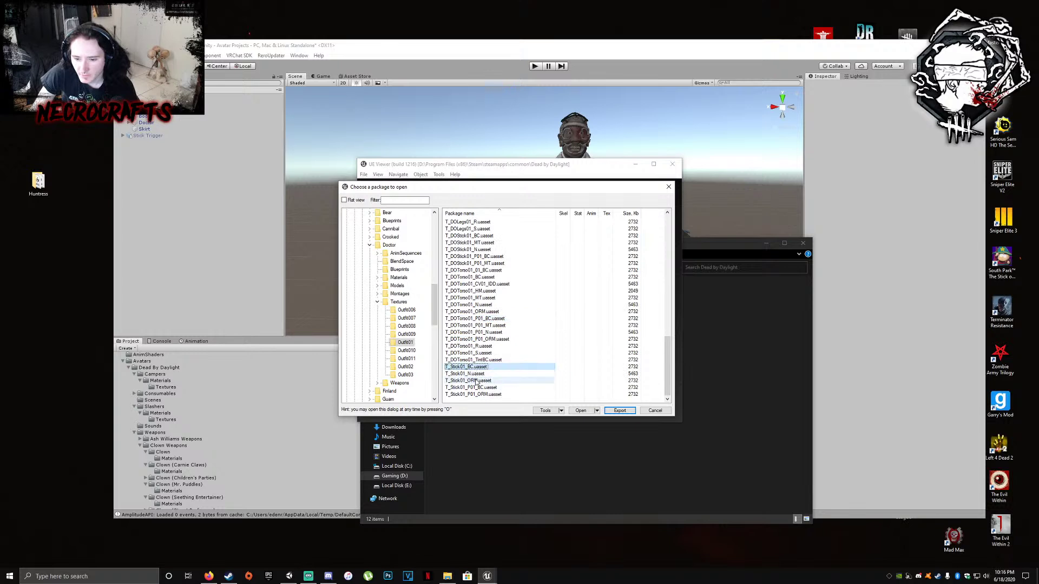
left_click(476, 381, "shift")
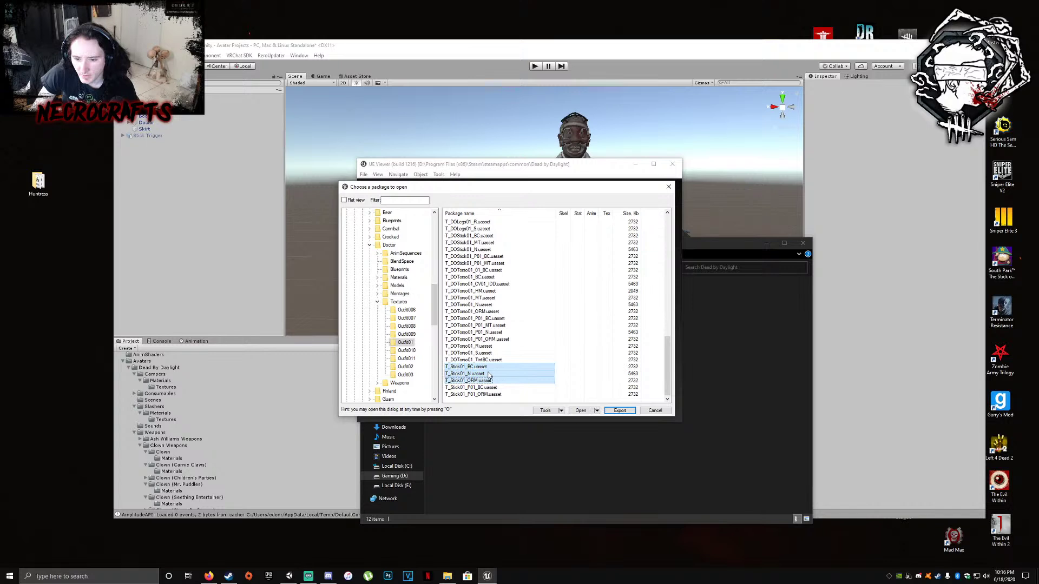
scroll(492, 374, "up", 3)
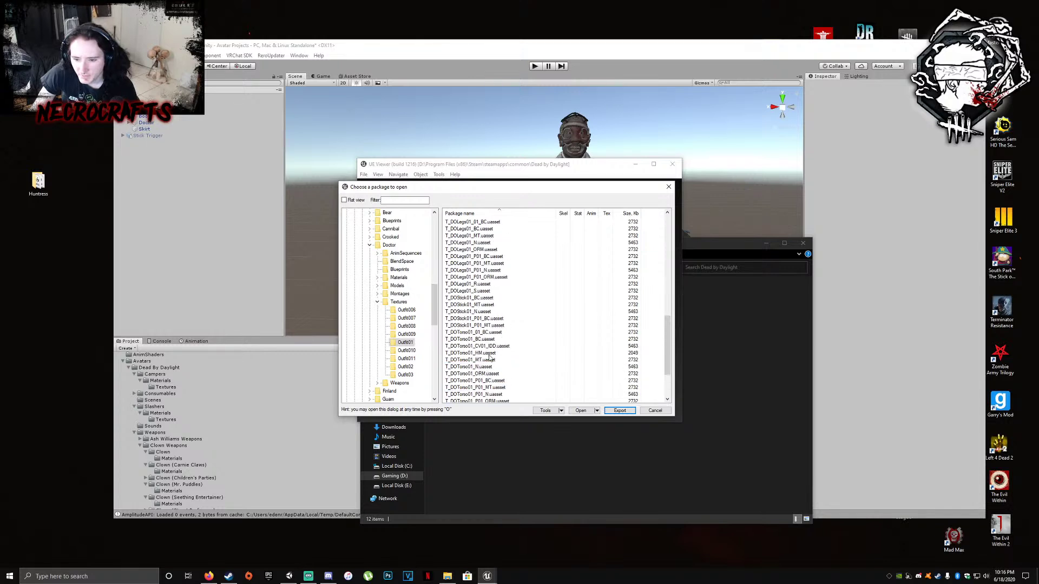
scroll(489, 373, "down", 3)
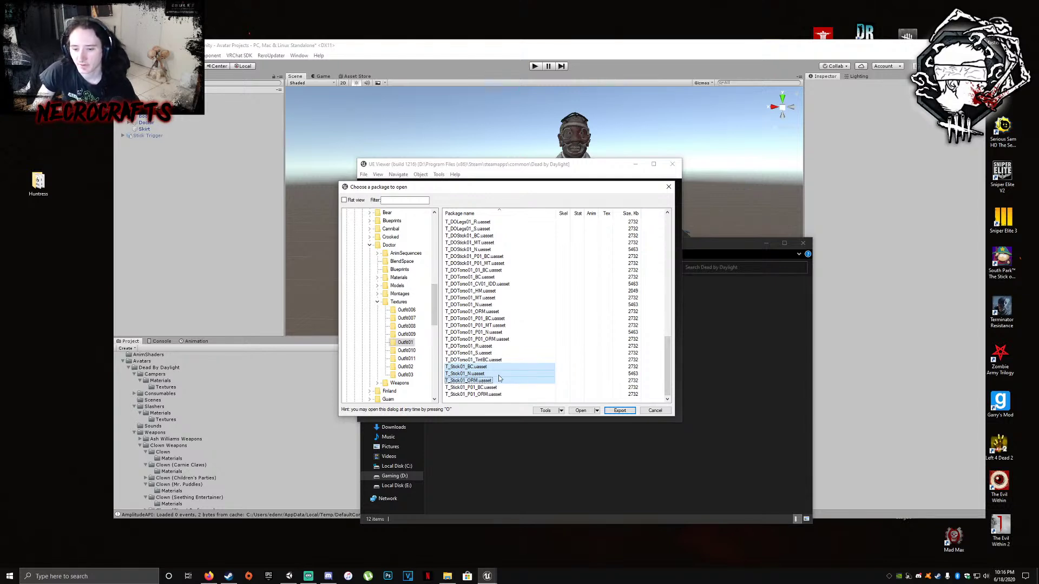
Switch to File Explorer and open the exported UmodelExport/Game/Characters/Slashers/Doctor/Textures folder
left_click(753, 441)
double_click(476, 328)
left_click(454, 295)
double_click(453, 297)
double_click(453, 297)
double_click(453, 297)
double_click(453, 296)
double_click(453, 296)
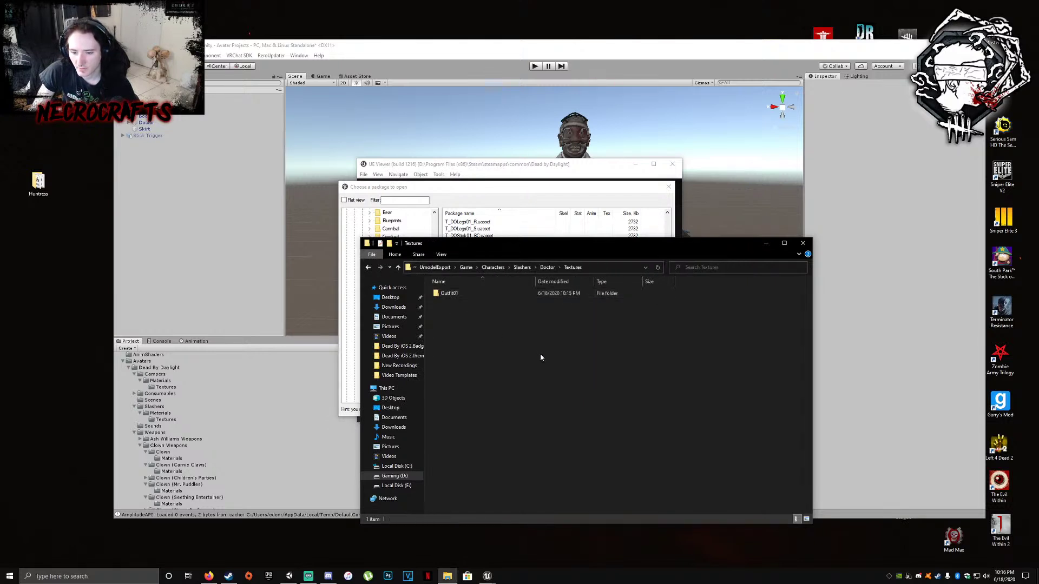
Open the exported Outfit01 texture folder and delete T_DOStick01_N.tga
double_click(452, 296)
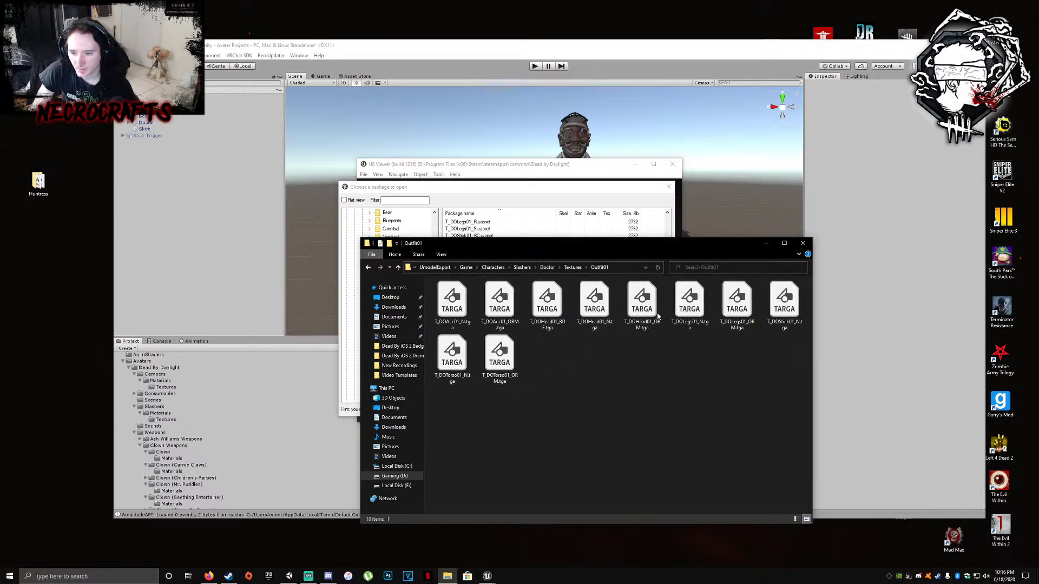
left_click(781, 310)
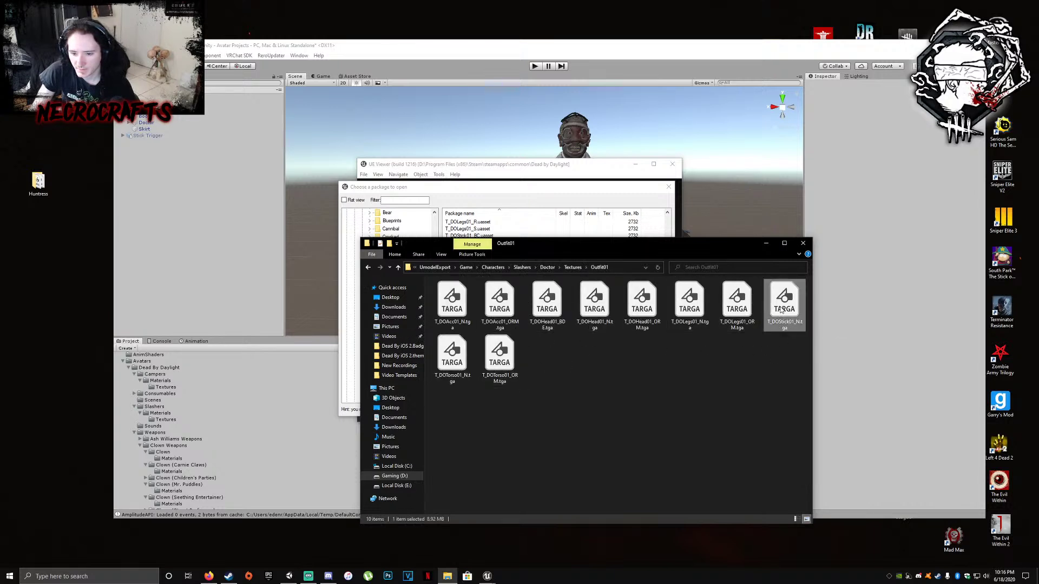
right_click(789, 306)
left_click(827, 469)
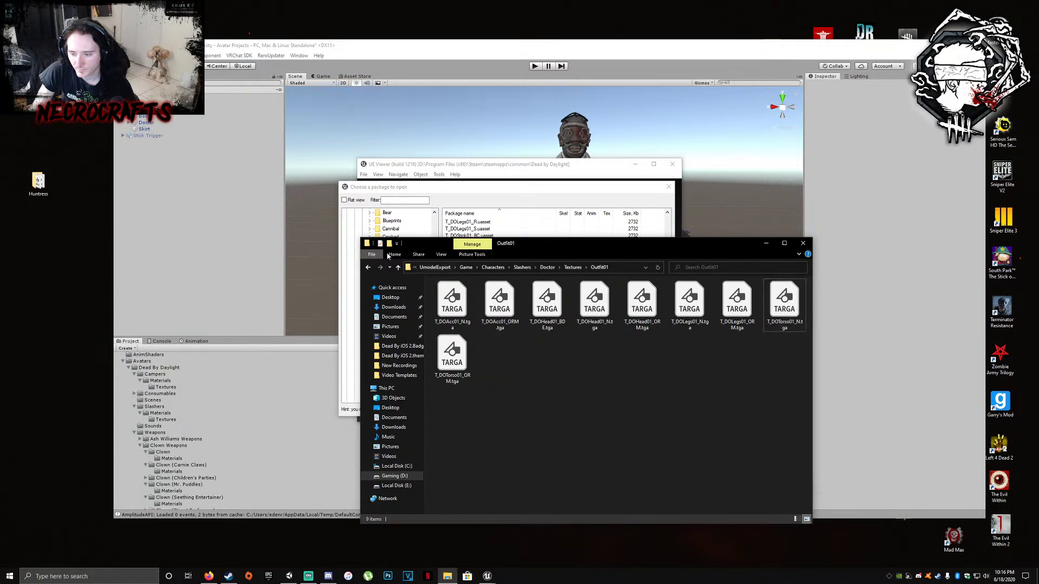
Return to UE Viewer and export the selected T_Stick01_BC, T_Stick01_N and T_Stick01_ORM packages with textures in TGA format
left_click(470, 202)
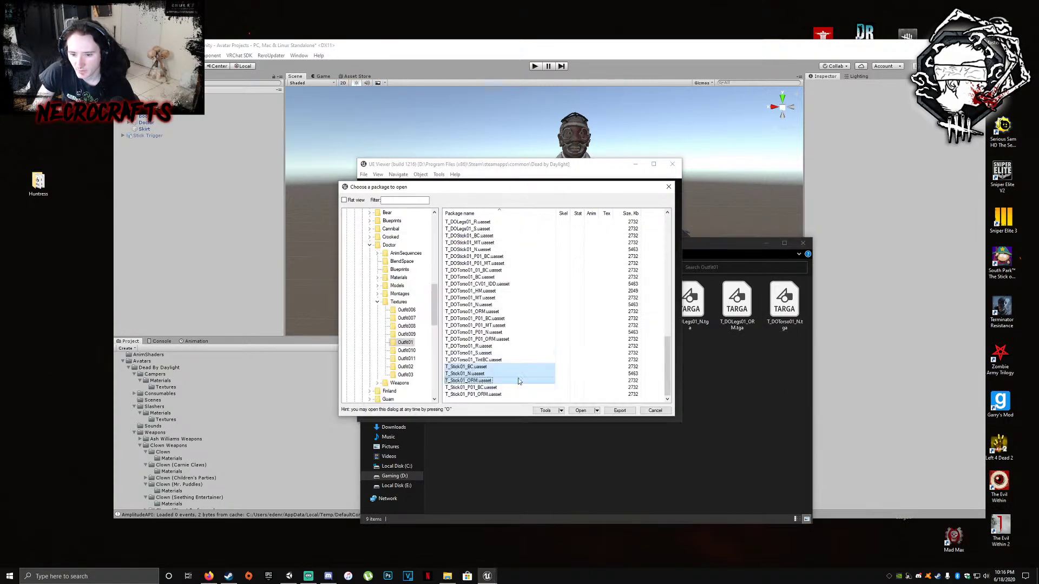
left_click(620, 411)
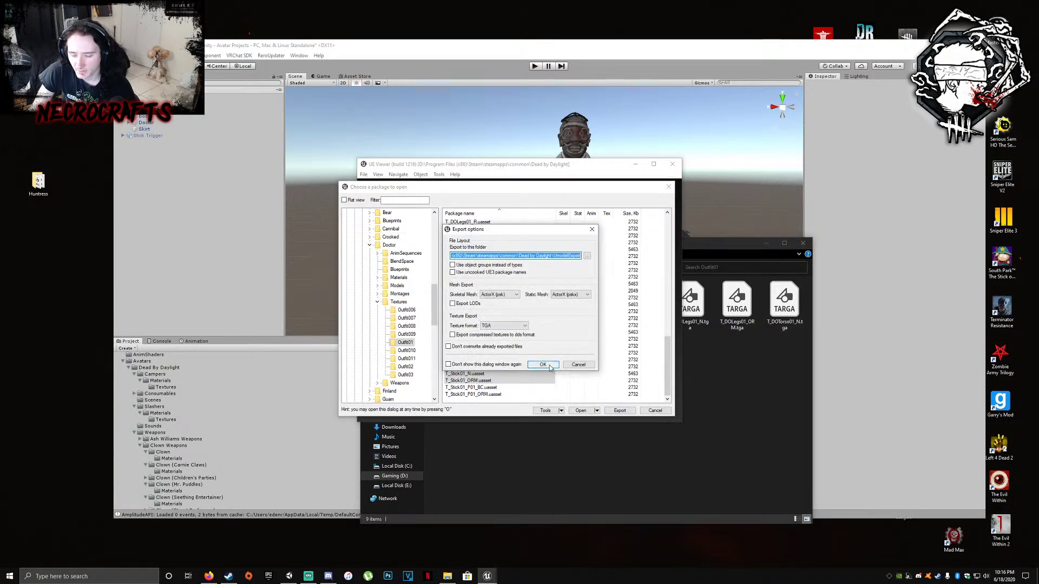
left_click(543, 365)
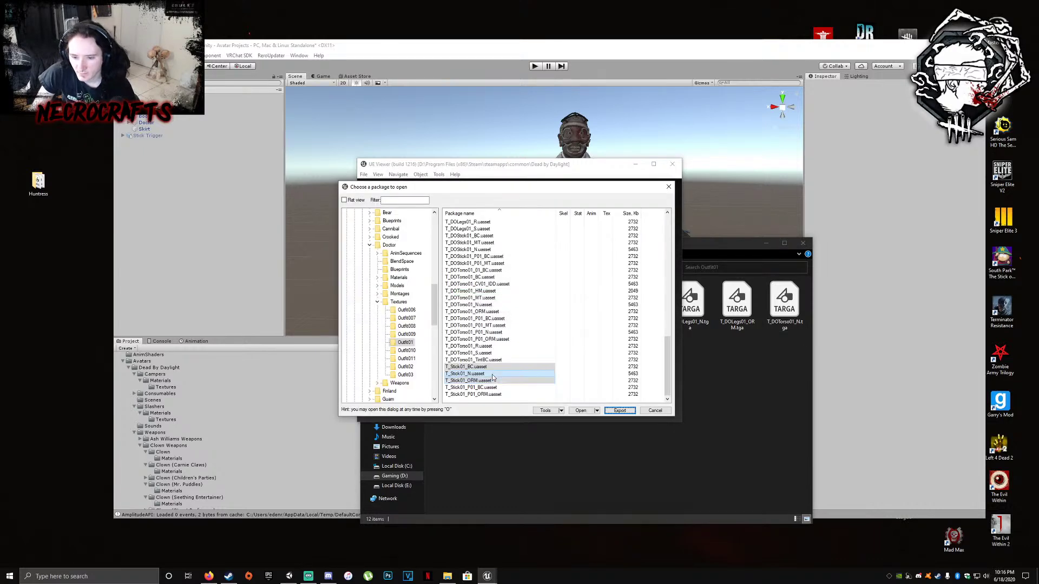
Switch back to the exported Outfit01 folder in File Explorer and delete T_Stick01_BC.tga
left_click(495, 433)
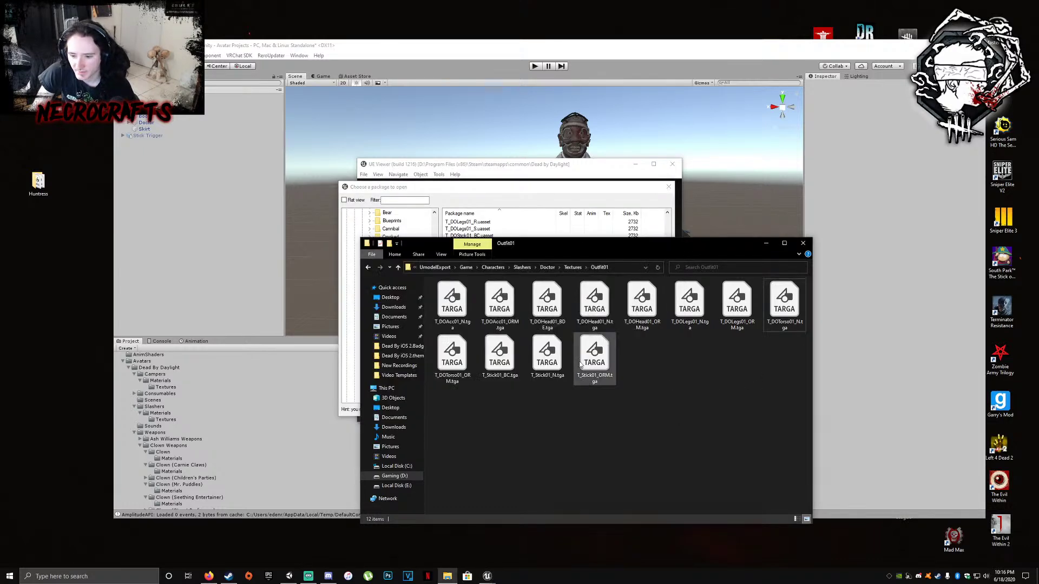
left_click(502, 357)
right_click(504, 359)
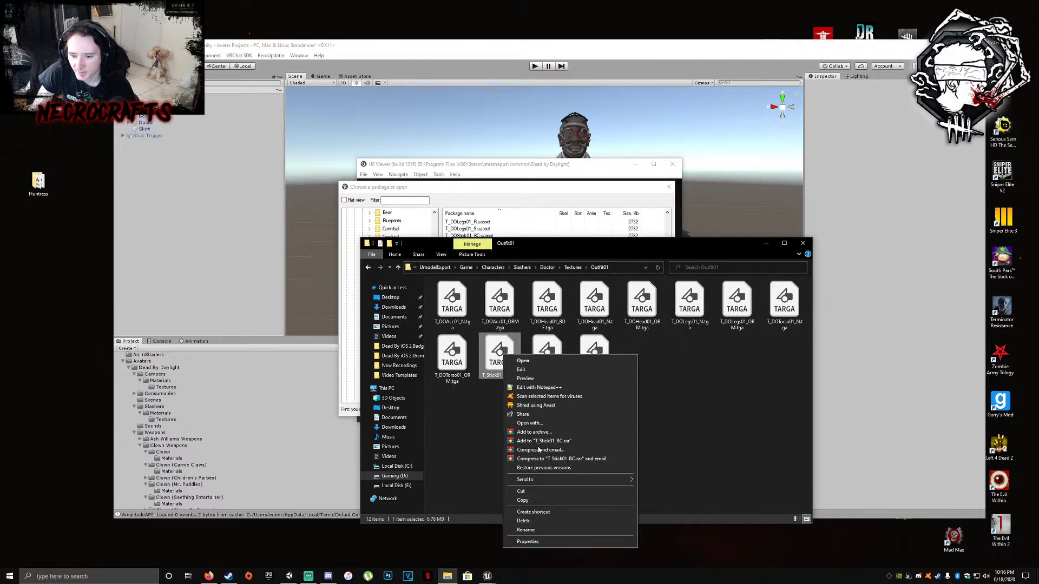
left_click(542, 523)
Rename the two remaining T_Stick01 textures as T_DOStick01_N.tga and T_DOStick01_ORM.tga
left_click(492, 379)
left_click(488, 376)
type("DOStick01_N.tga")
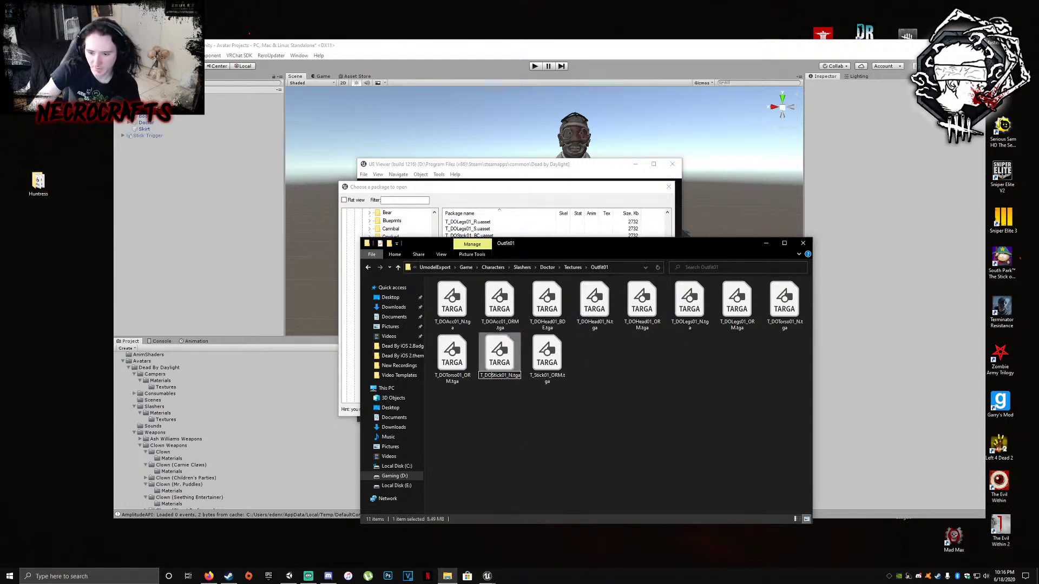
left_click(536, 375)
left_click(536, 375)
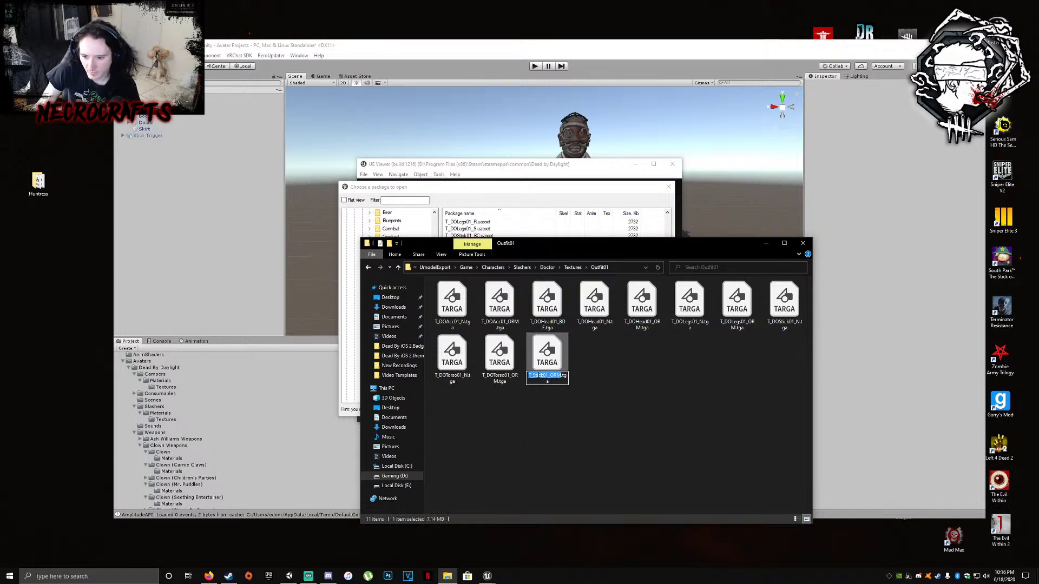
left_click(535, 376)
type("DO")
left_click(600, 386)
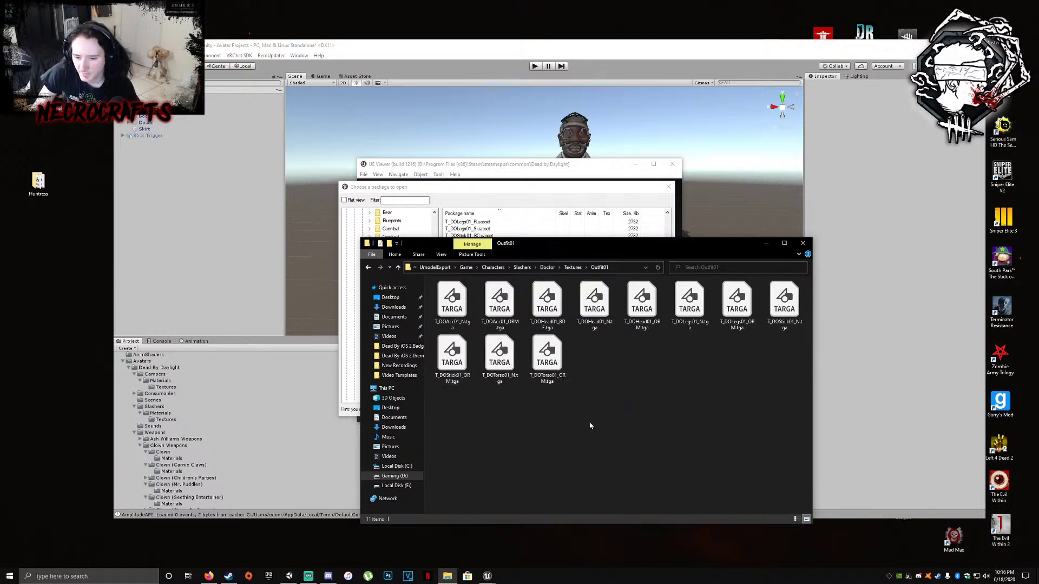
Compare the Outfit01 package list with the exported files, and close the UE Viewer package chooser
left_click(504, 196)
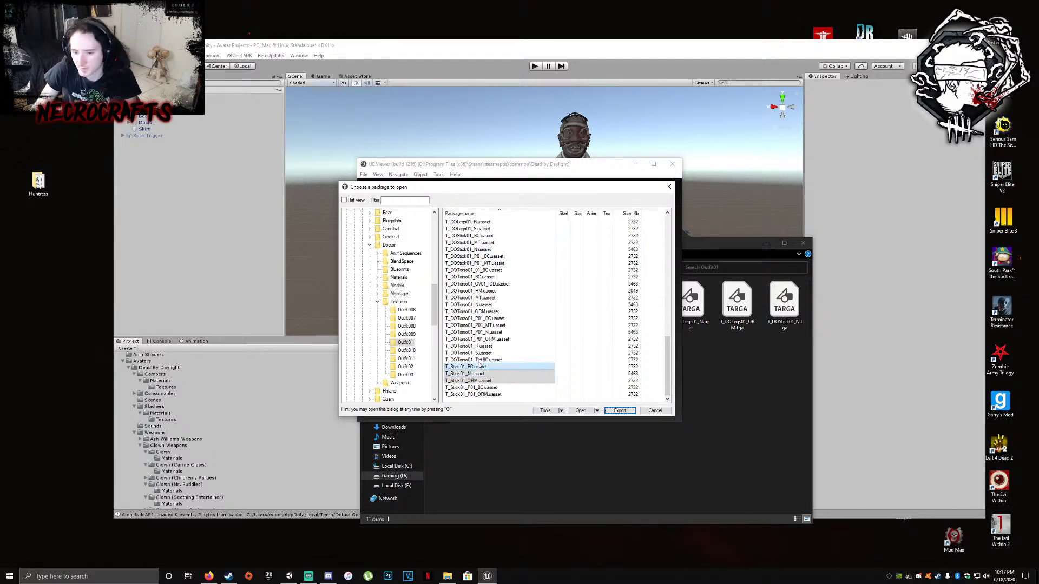
left_click(768, 447)
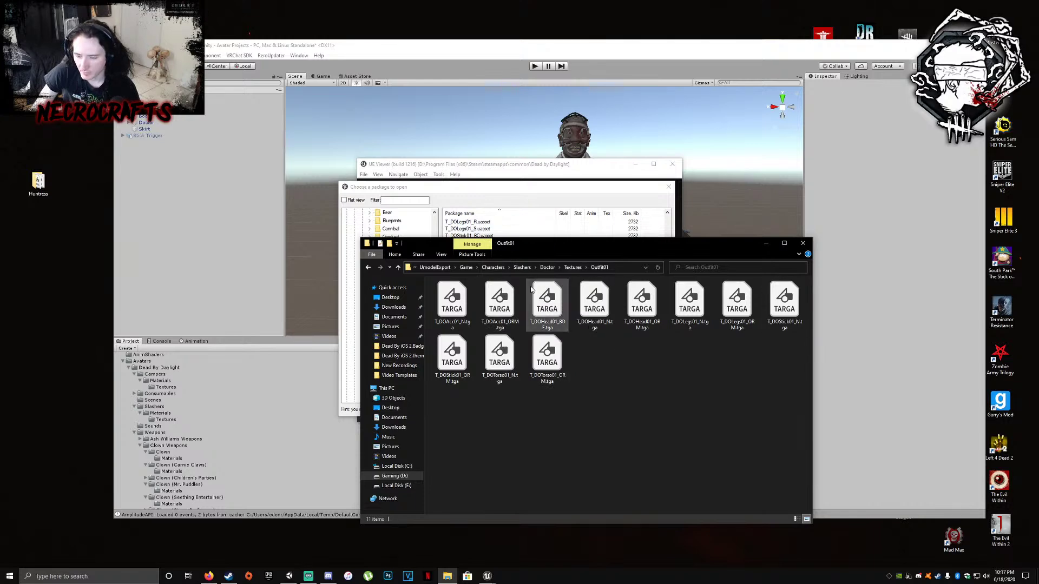
left_click(594, 303)
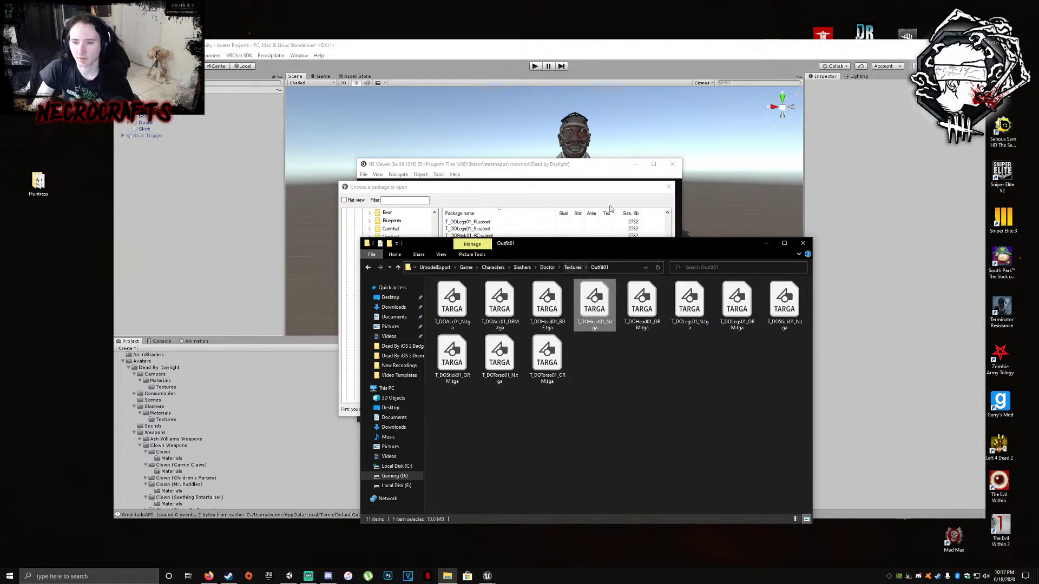
left_click(669, 187)
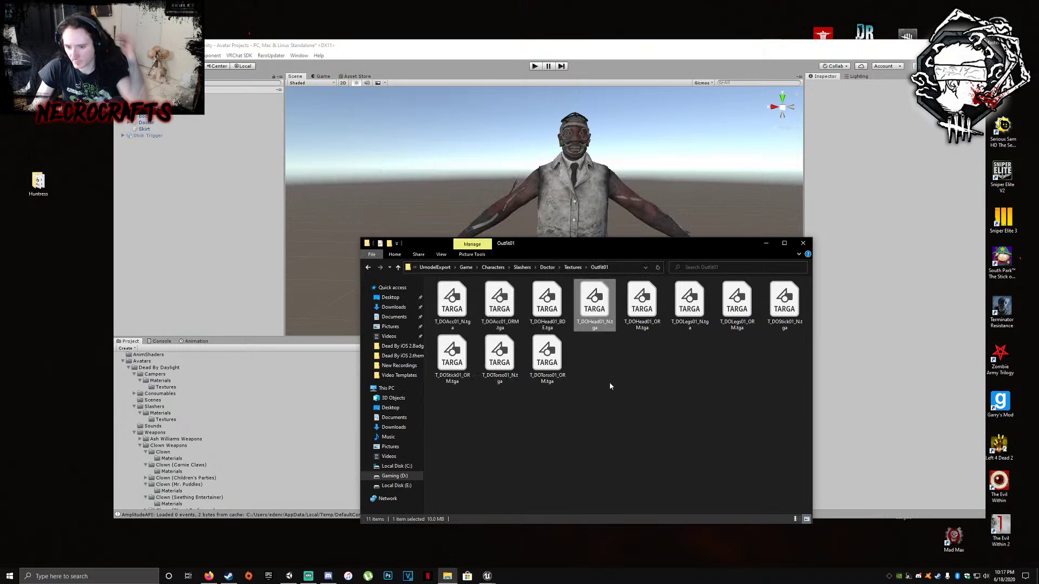
Invert the green channel of T_DOAcc01_N.tga in Photoshop, and save and close the file
left_click(461, 301)
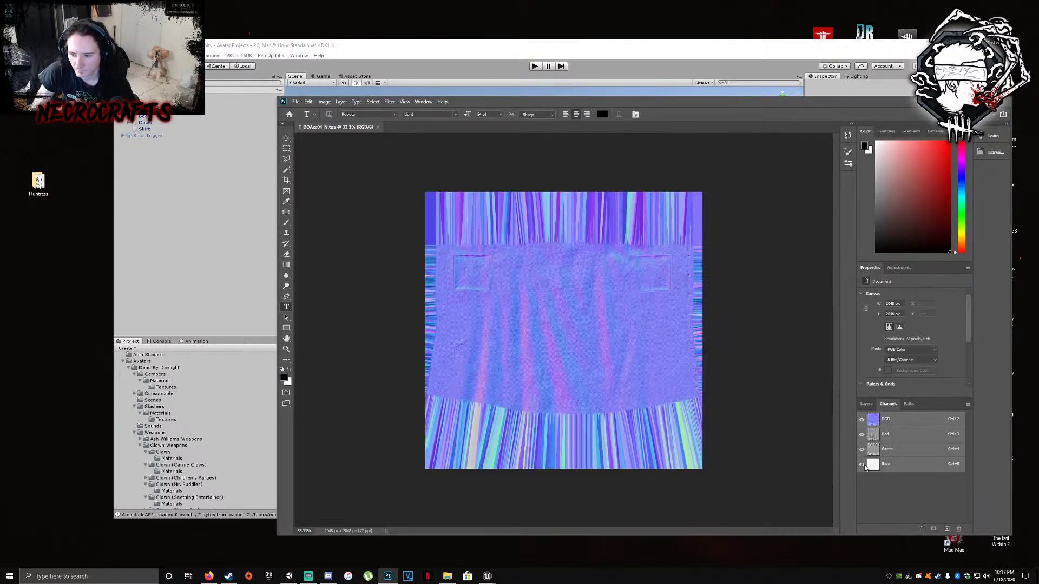
left_click(904, 452)
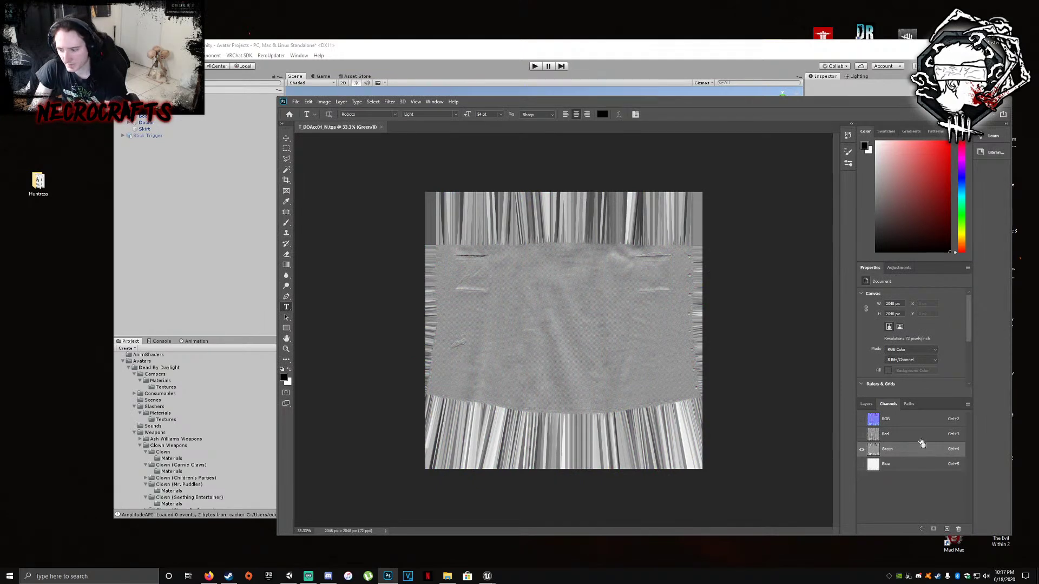
key("ctrl+i")
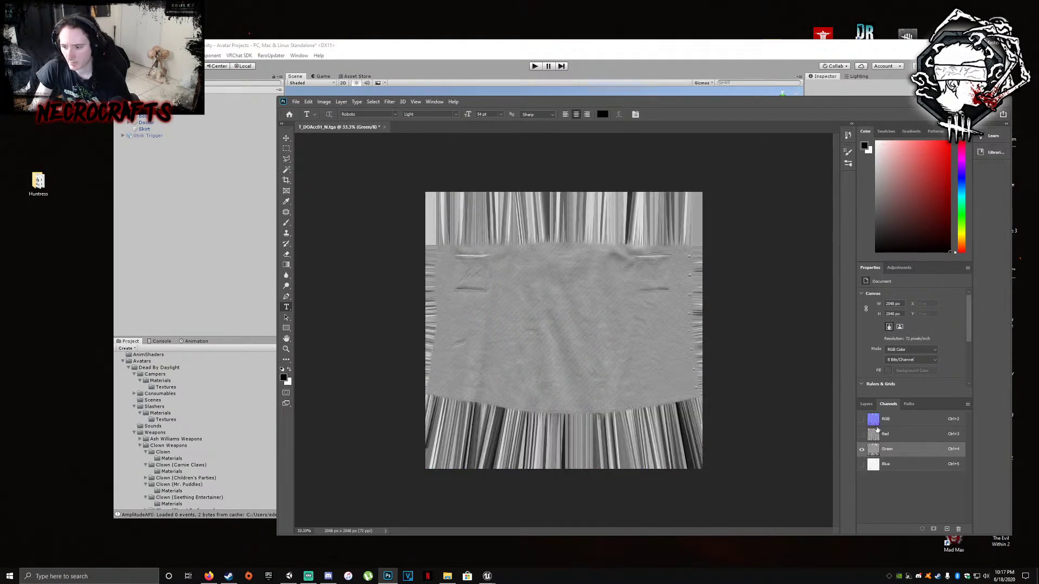
left_click(296, 103)
left_click(319, 193)
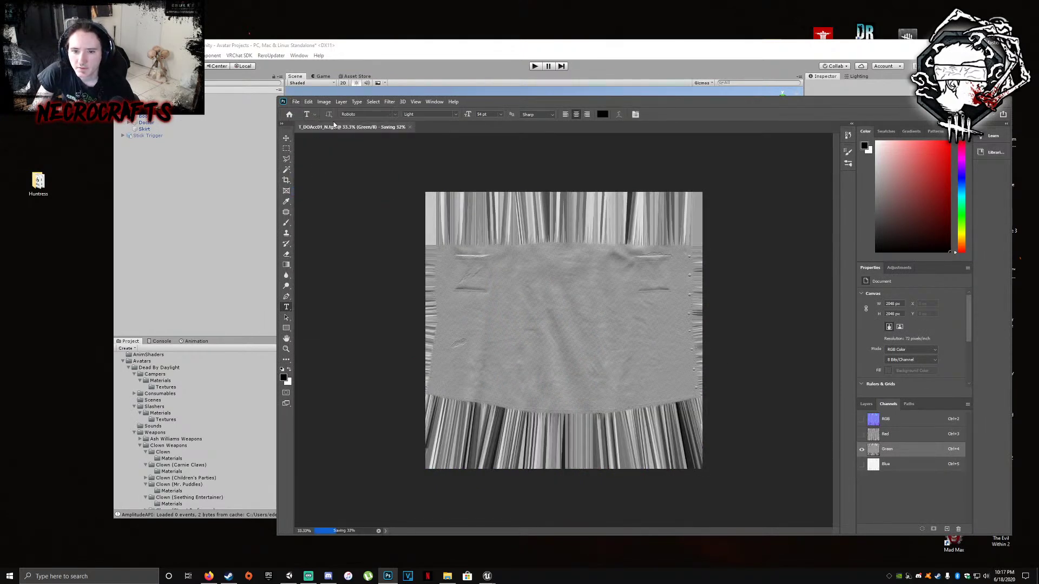
left_click(382, 127)
Open T_DOAcc01_ORM.tga from the Outfit01 folder in Photoshop and duplicate its green channel as an inverted Green copy
left_click(447, 576)
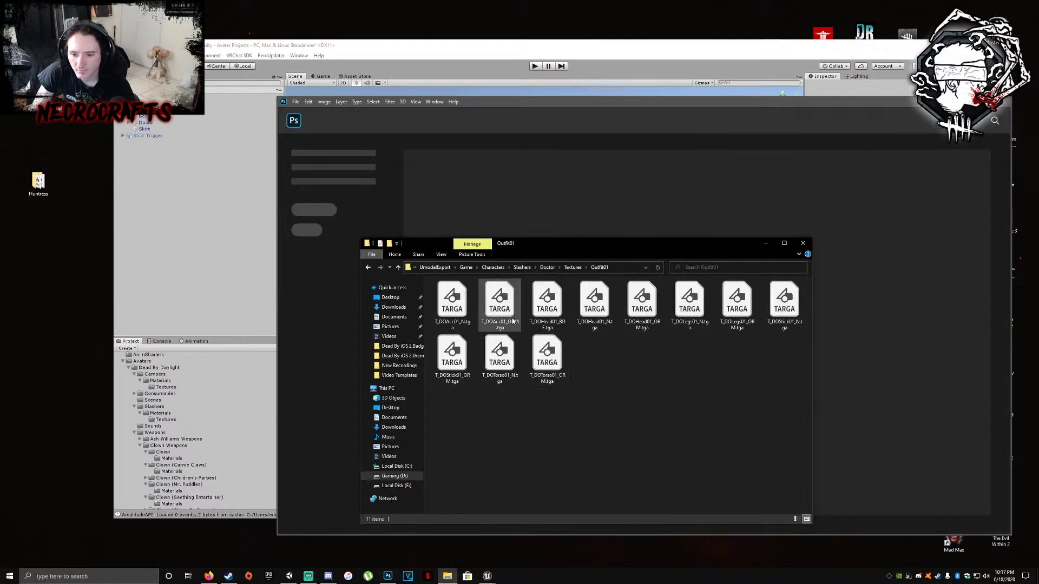
key("Return")
left_click(888, 449)
right_click(905, 451)
left_click(923, 456)
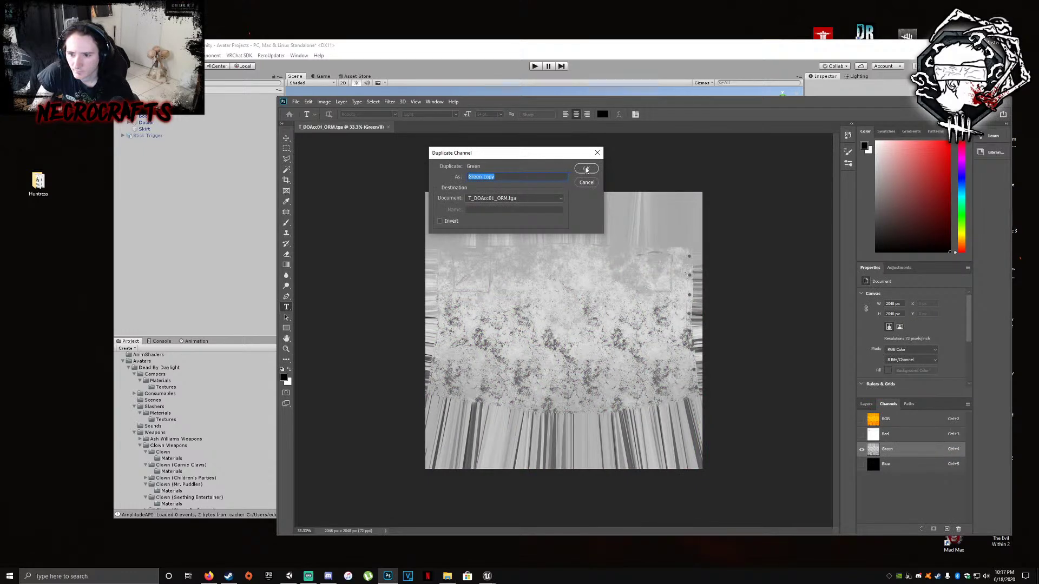
left_click(586, 170)
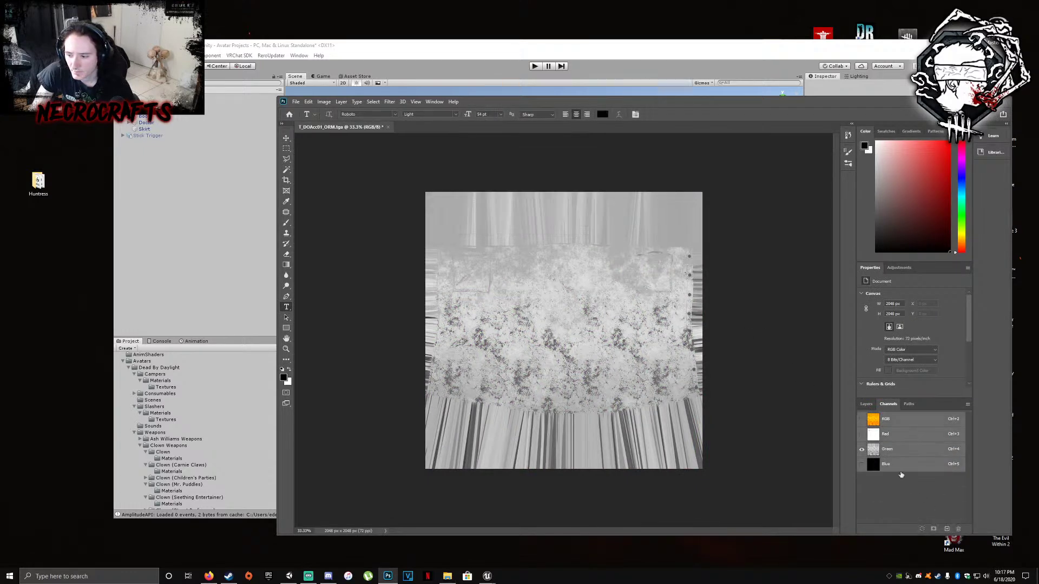
left_click(897, 455)
right_click(899, 454)
left_click(916, 458)
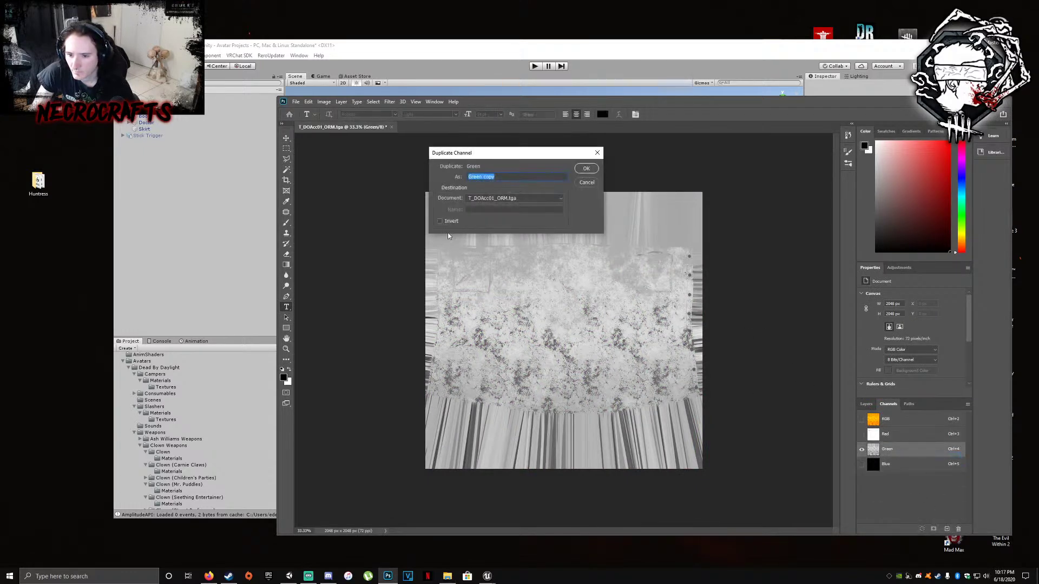
left_click(586, 168)
Use Channel Mixer on the full RGB image to zero the red output and build the green output from red 100% and green 0%
left_click(902, 418)
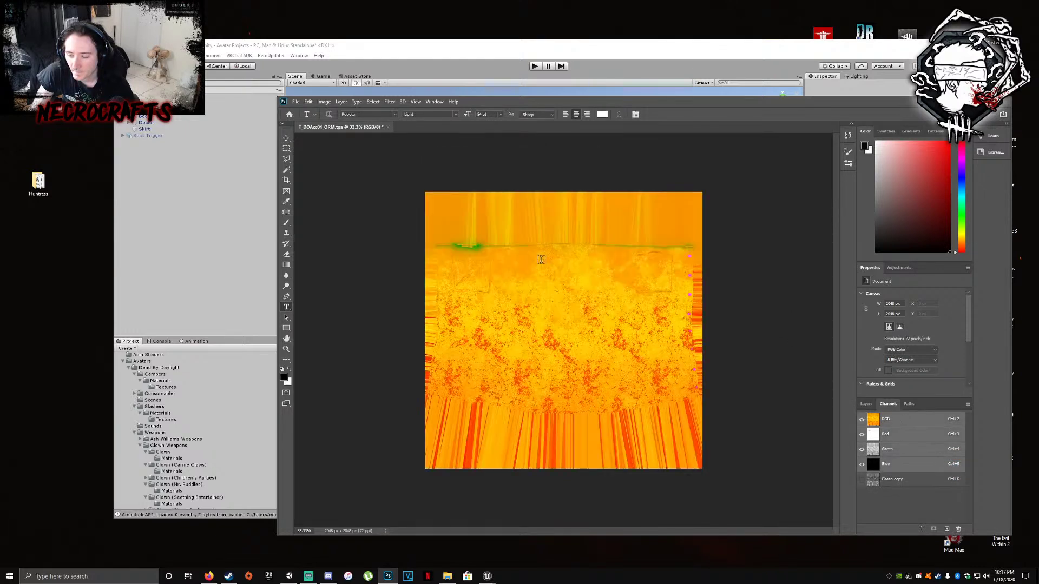
left_click(323, 102)
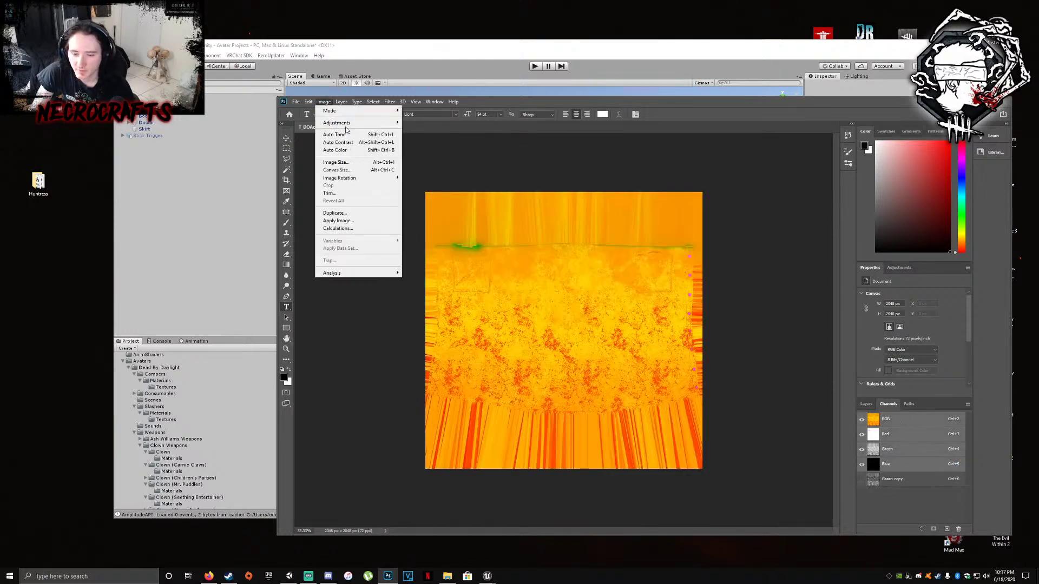
mouse_move(349, 125)
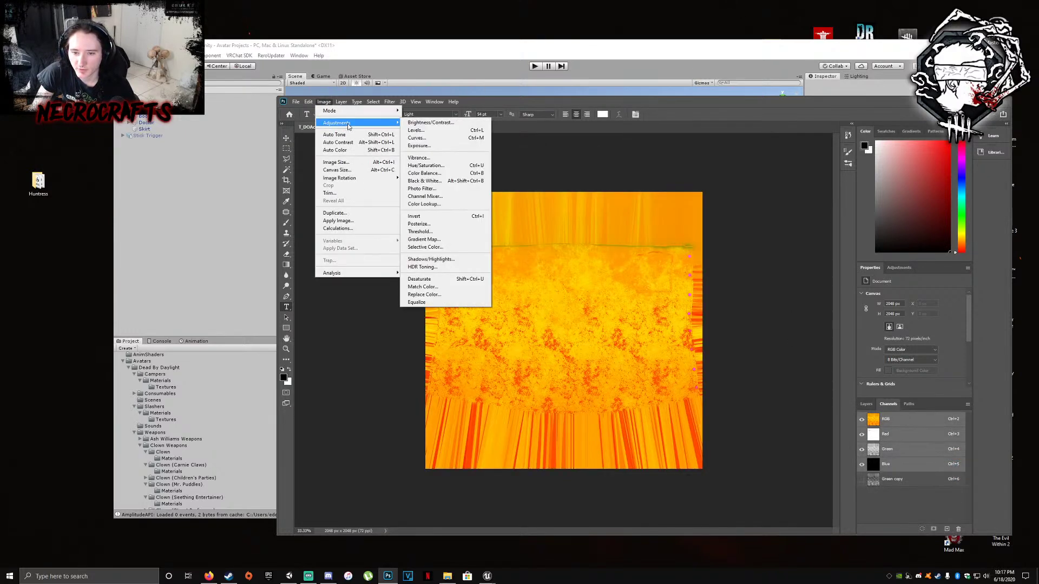
left_click(425, 196)
left_click(663, 210)
left_click(663, 221)
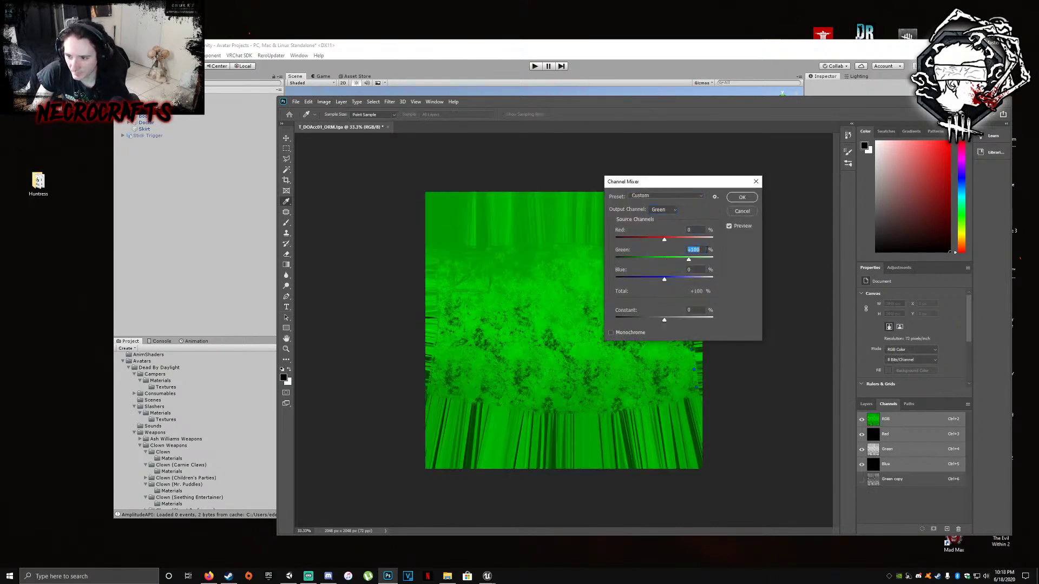
type("0")
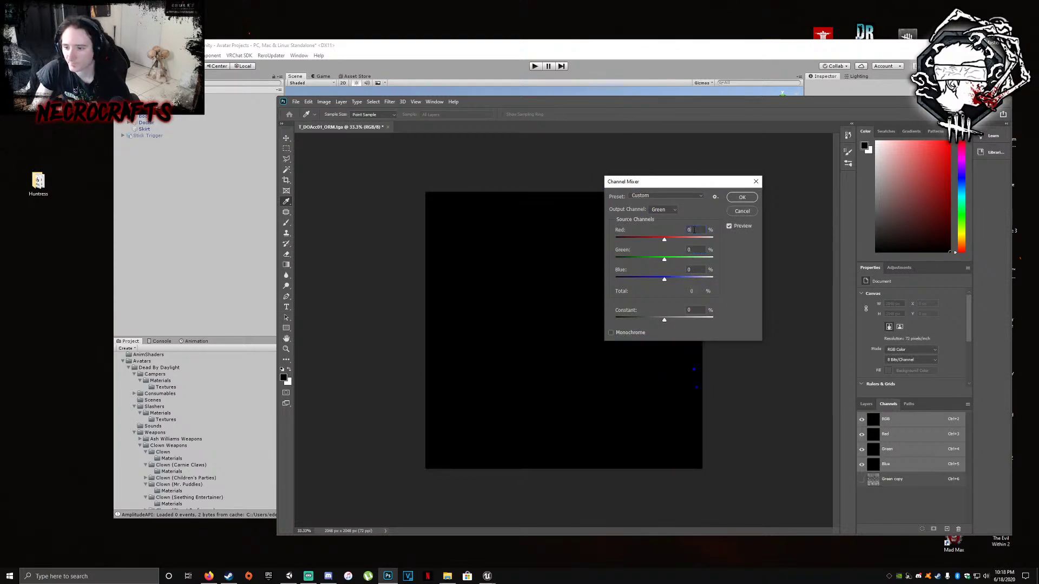
left_click(689, 232)
type("100")
left_click(742, 197)
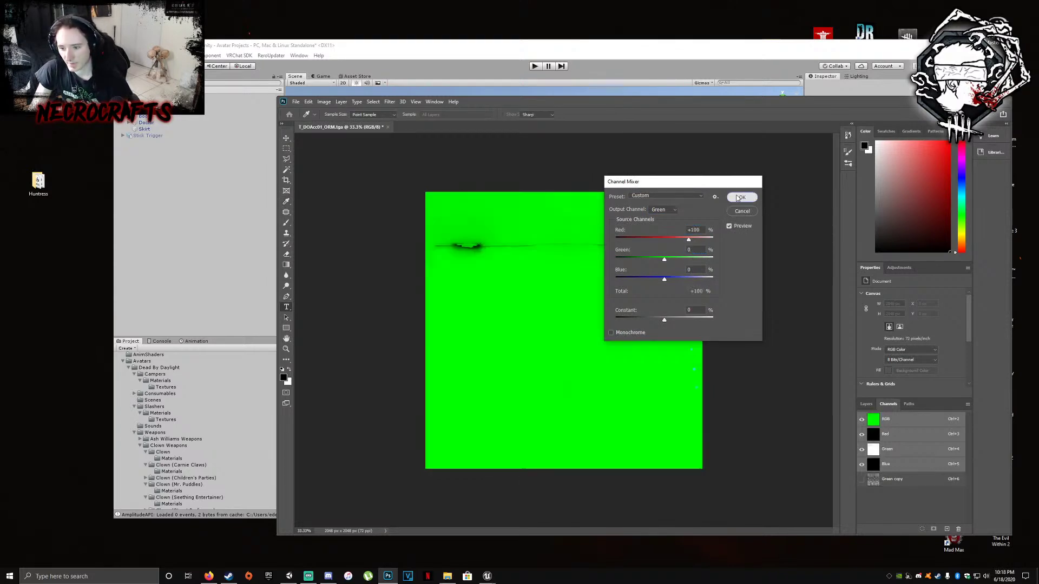
Save the remixed T_DOAcc01_ORM.tga and close the document
left_click(297, 101)
left_click(325, 190)
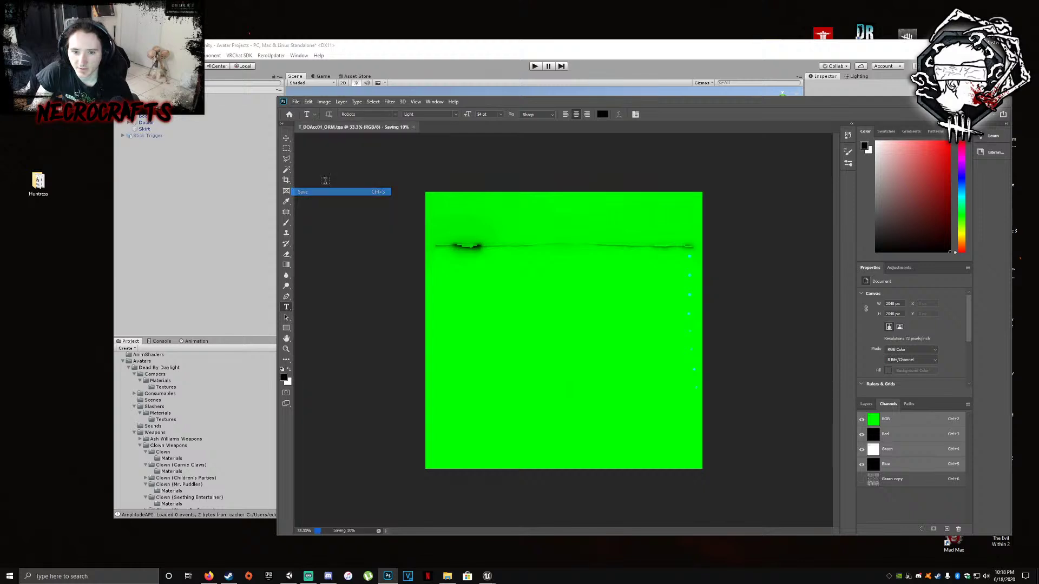
left_click(384, 127)
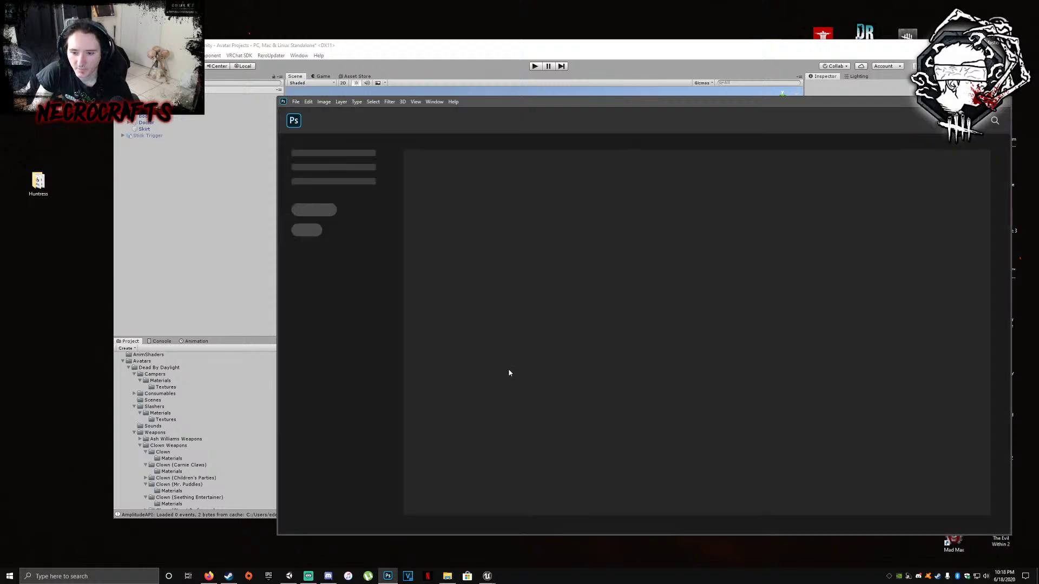
Open T_DOHead01_BDE.tga from the Outfit01 folder in Photoshop and split its channels into separate grayscale documents
left_click(449, 576)
left_click_drag(558, 300, 884, 294)
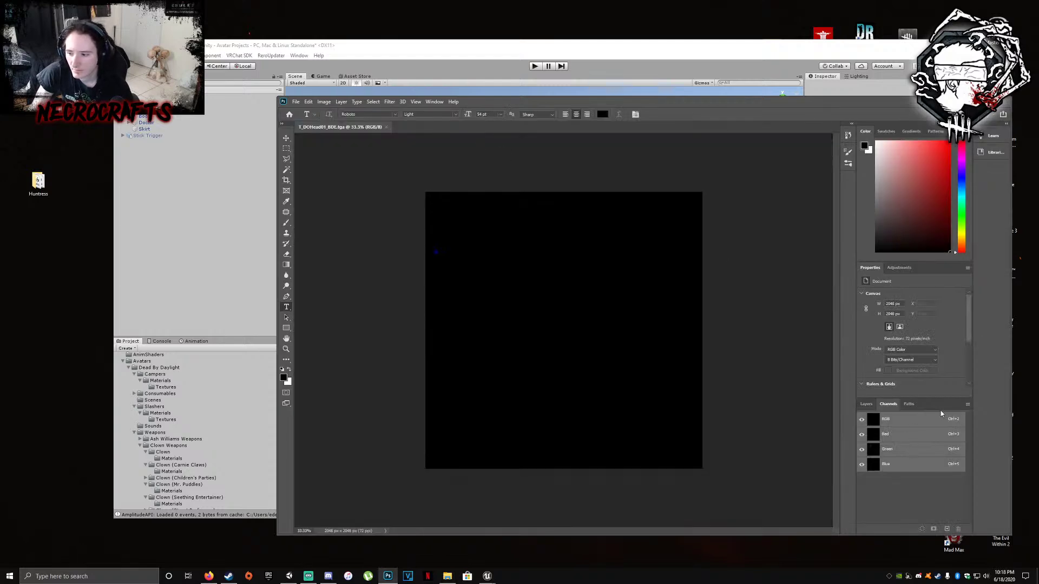
left_click(968, 405)
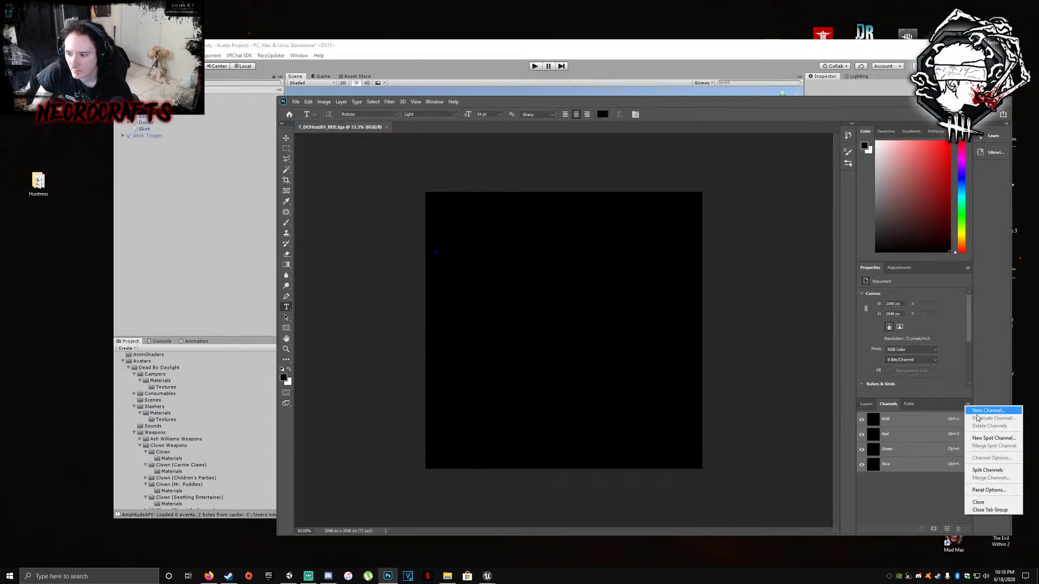
left_click(989, 470)
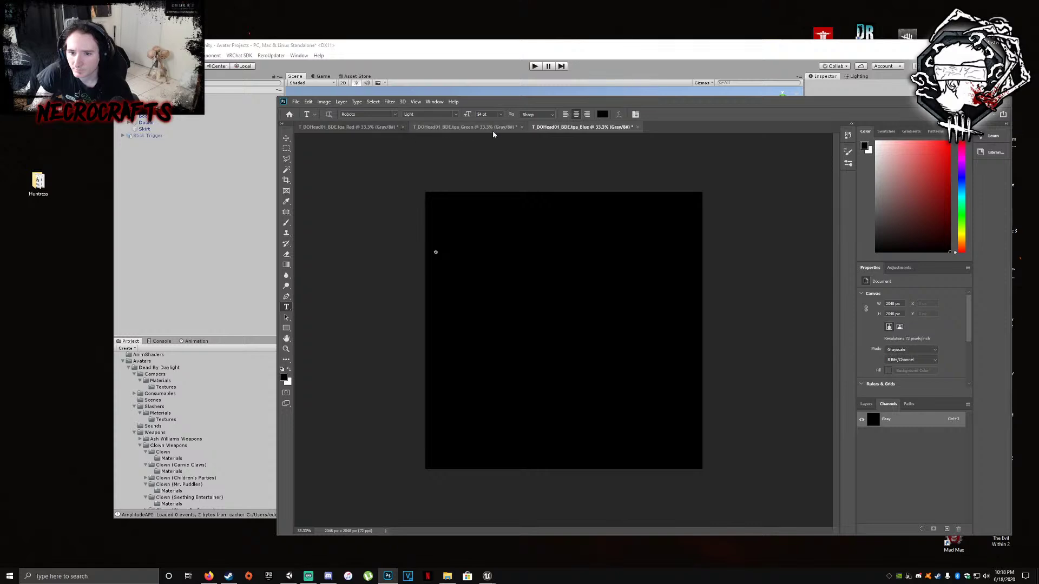
Close the split Green and Red channel documents of T_DOHead01_BDE.tga without saving them
left_click(522, 126)
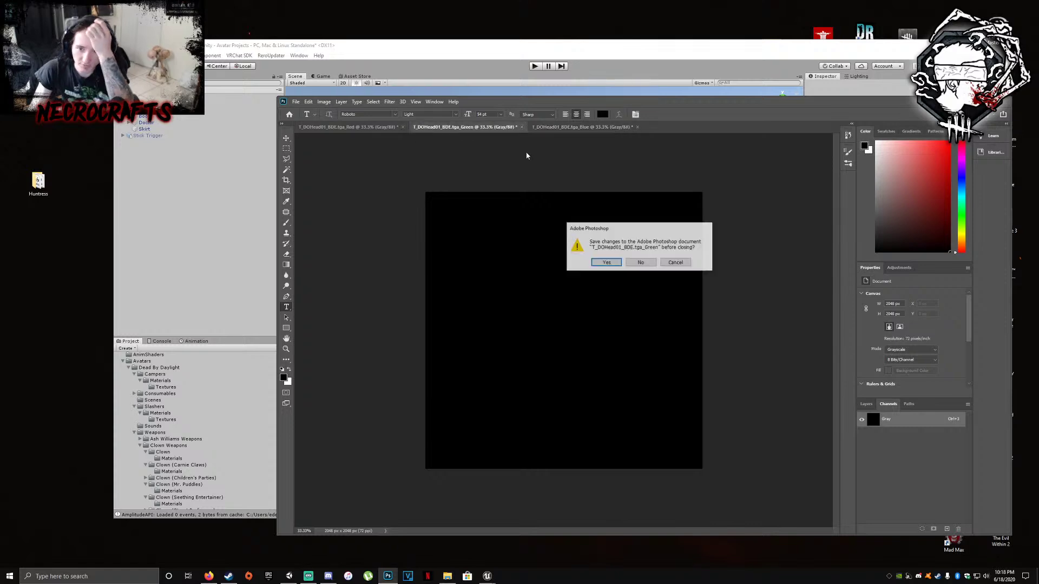
left_click(647, 262)
left_click(404, 126)
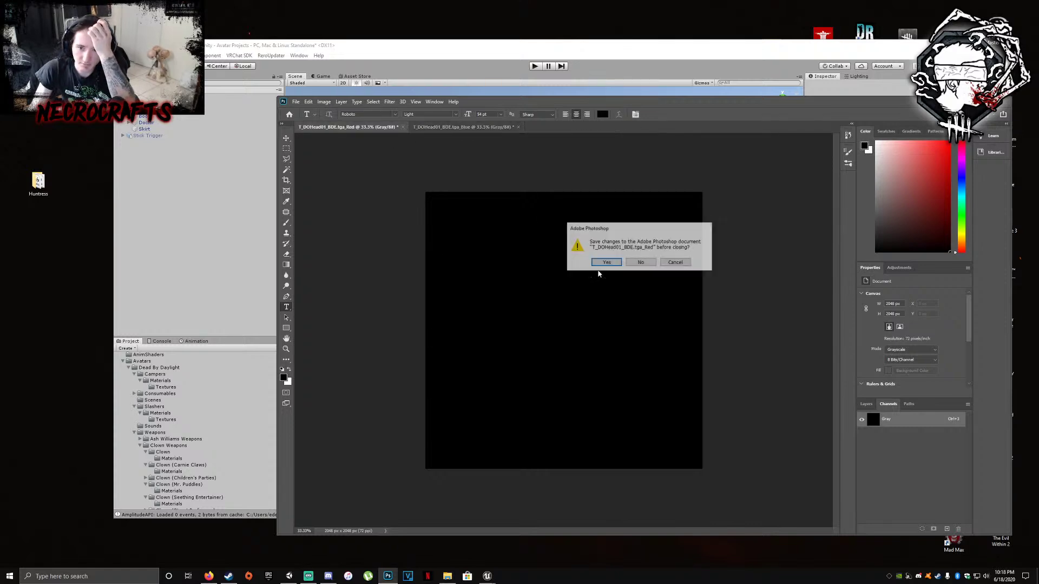
left_click(638, 262)
Save the remaining Blue channel document to the Desktop in Targa format as T_DOHead01_BDE.tga, and close it
left_click(295, 102)
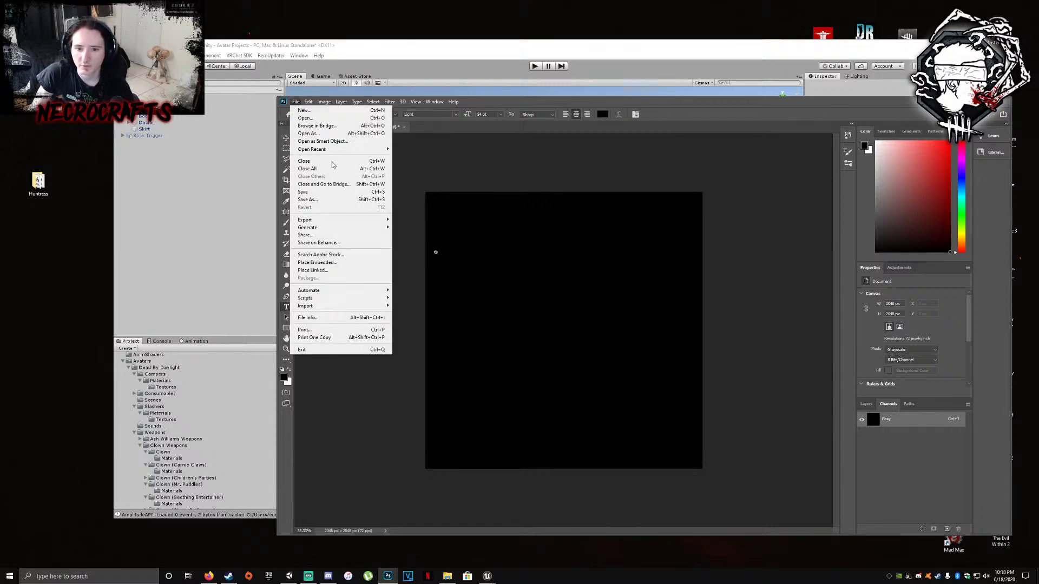
left_click(314, 227)
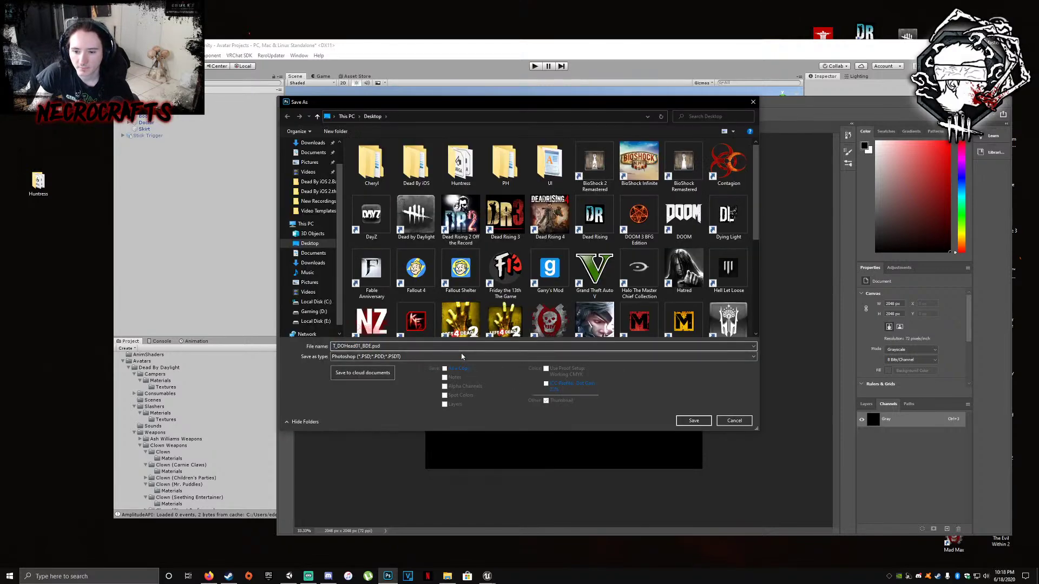
left_click(461, 357)
left_click(358, 484)
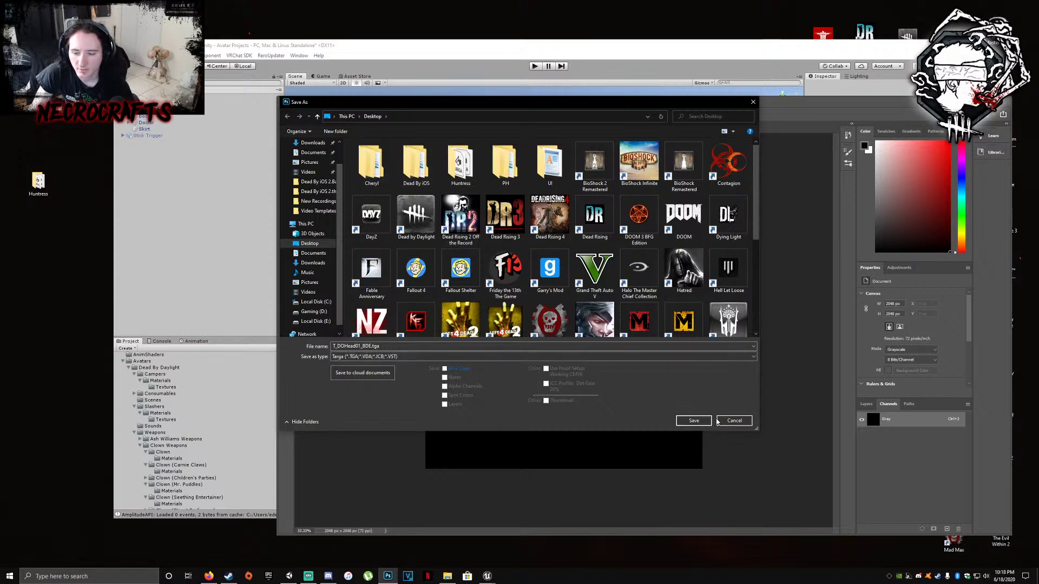
left_click(694, 421)
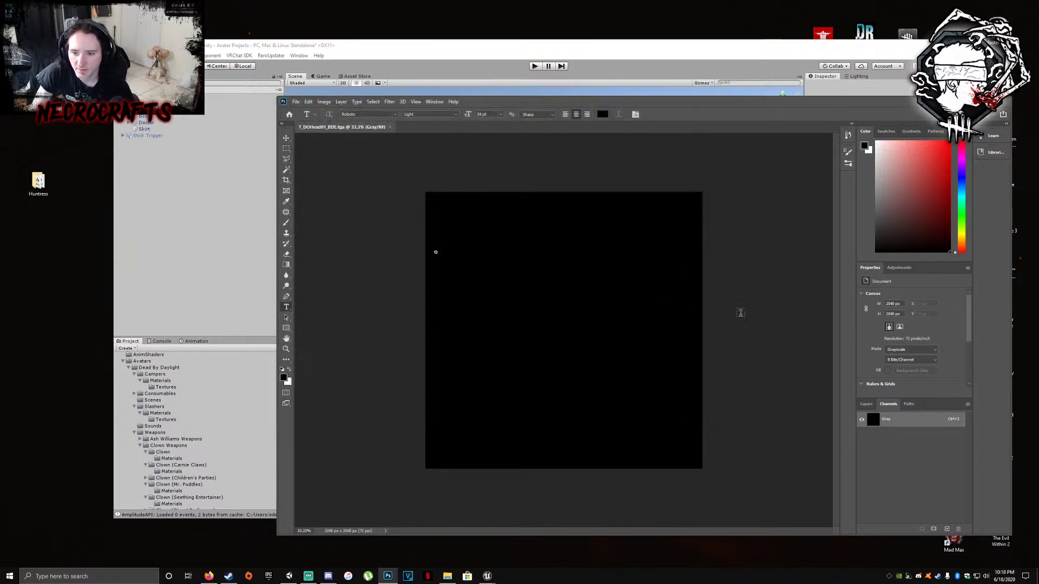
left_click(390, 128)
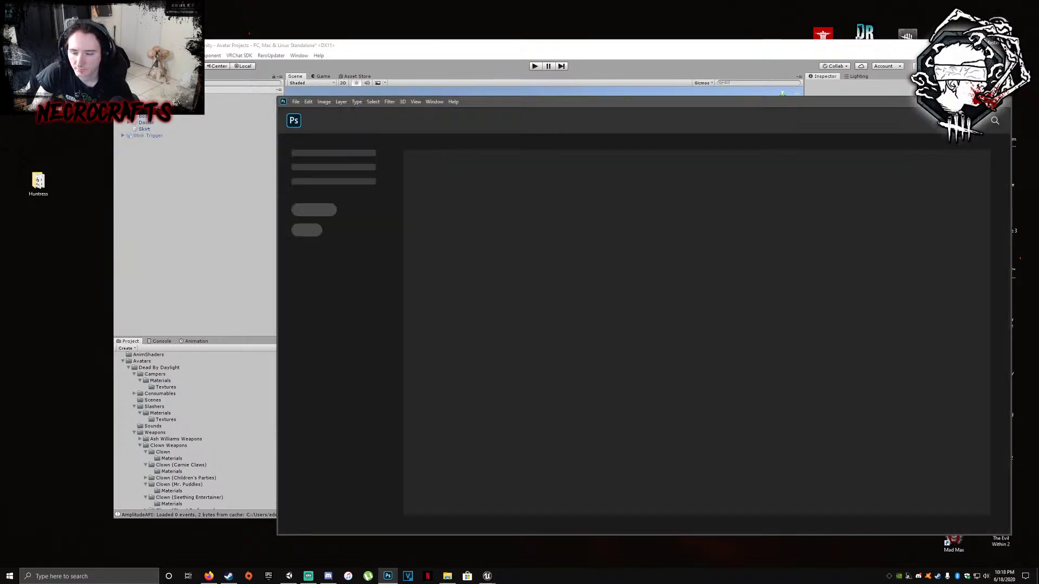
Copy T_DOHead01_BDE.tga from the Desktop into the Outfit01 textures folder, replacing the existing file
left_click(971, 102)
left_click_drag(79, 121, 698, 425)
left_click(510, 231)
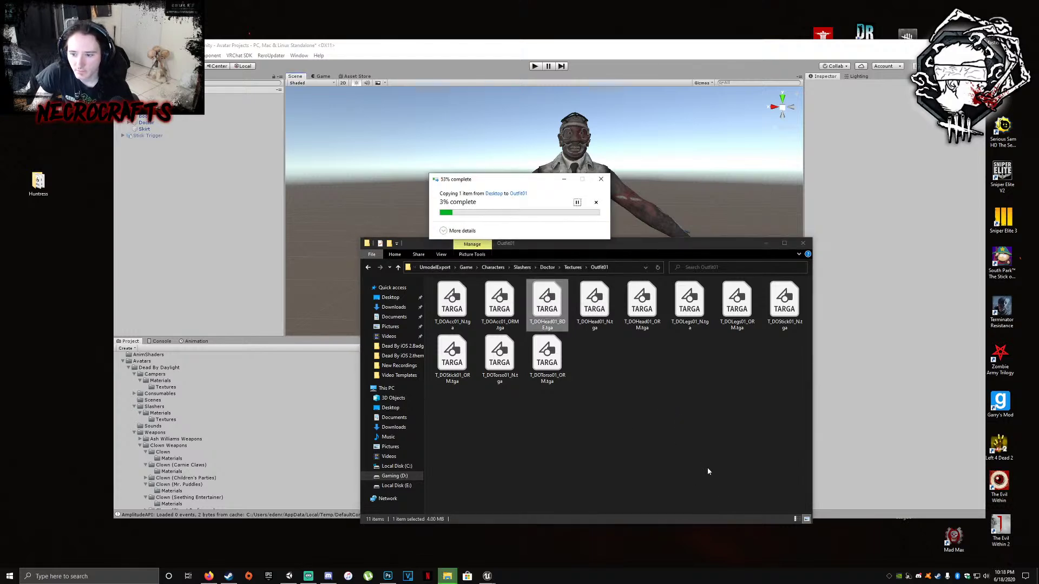
Open T_DOHead01_N.tga from the Outfit01 folder in Photoshop and invert its green channel
left_click(596, 306)
double_click(596, 307)
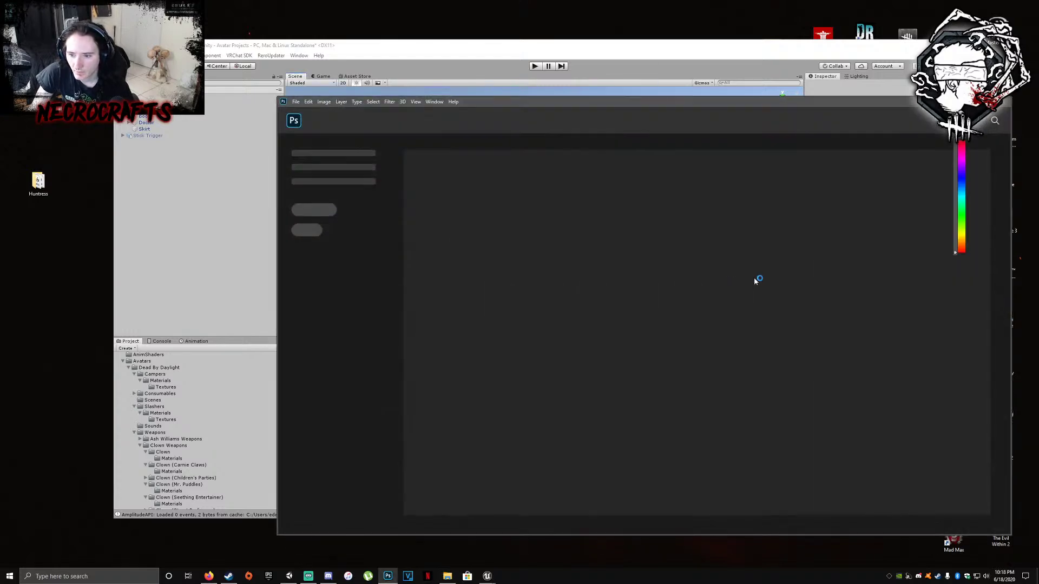
left_click(900, 451)
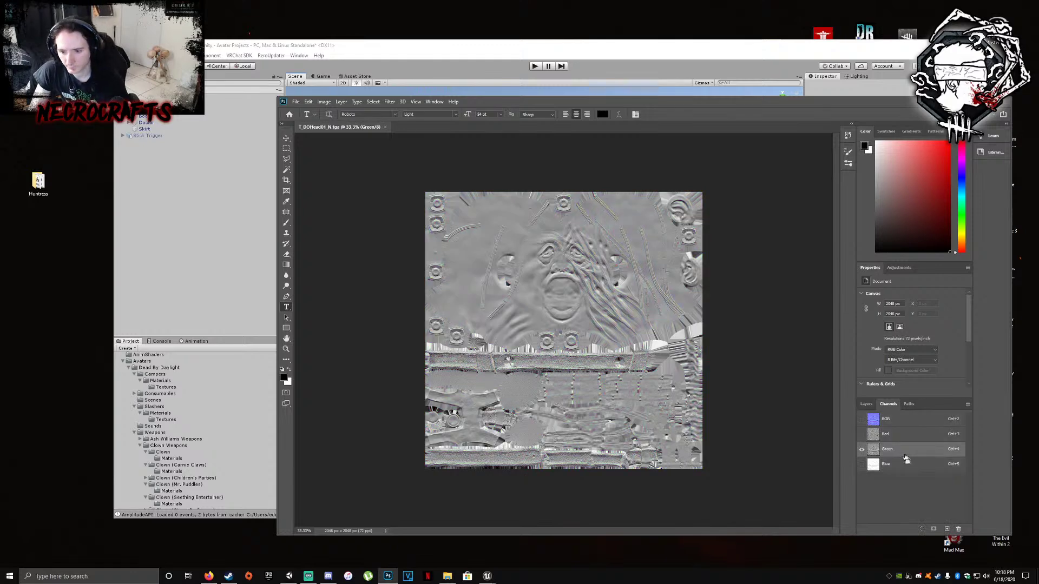
key("ctrl+i")
Save the inverted normal map over T_DOHead01_N.tga as a 24 bits/pixel Targa, and close the document
left_click(296, 102)
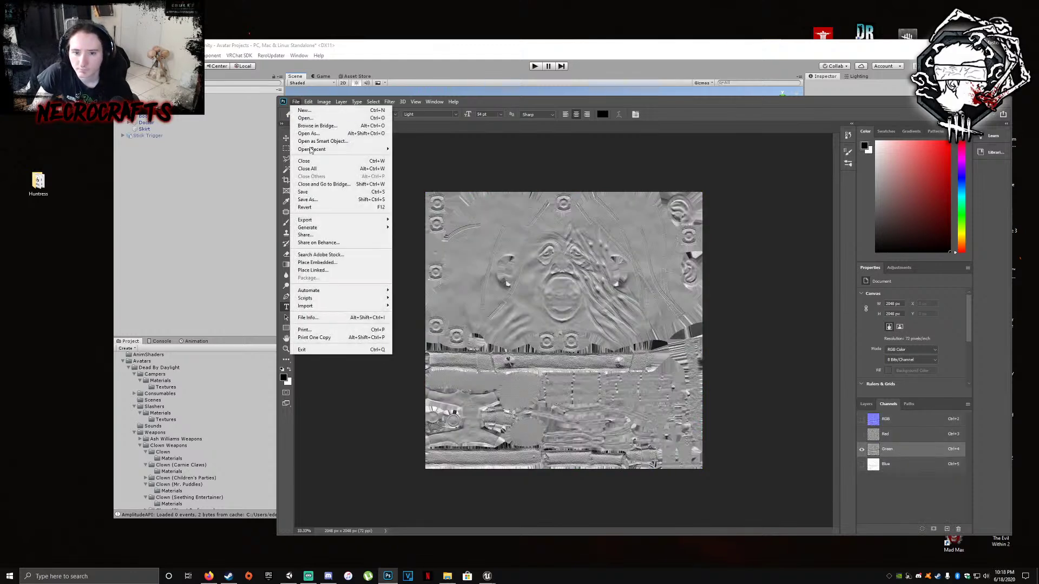
left_click(319, 200)
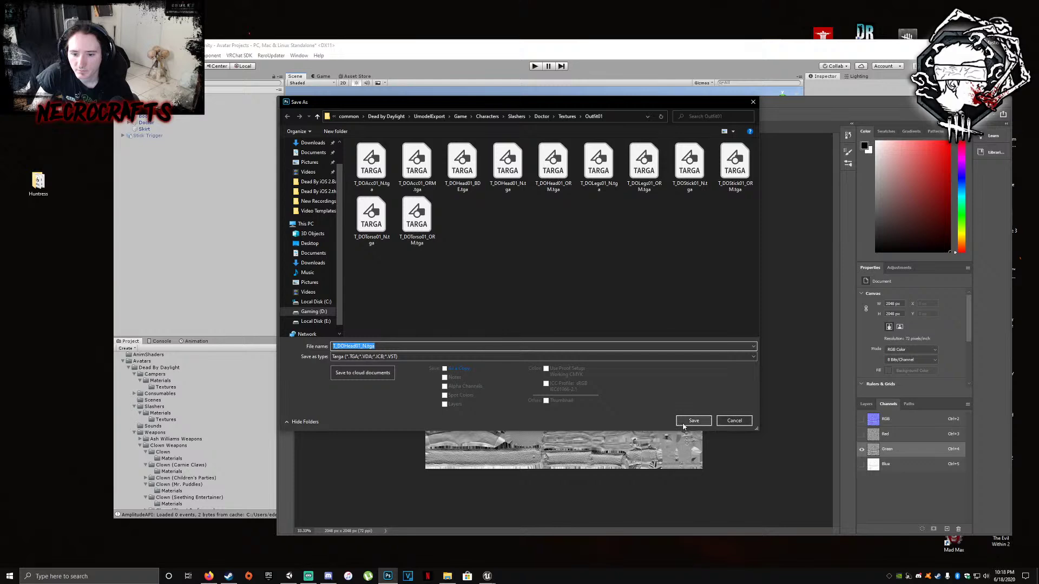
left_click(693, 420)
left_click(537, 289)
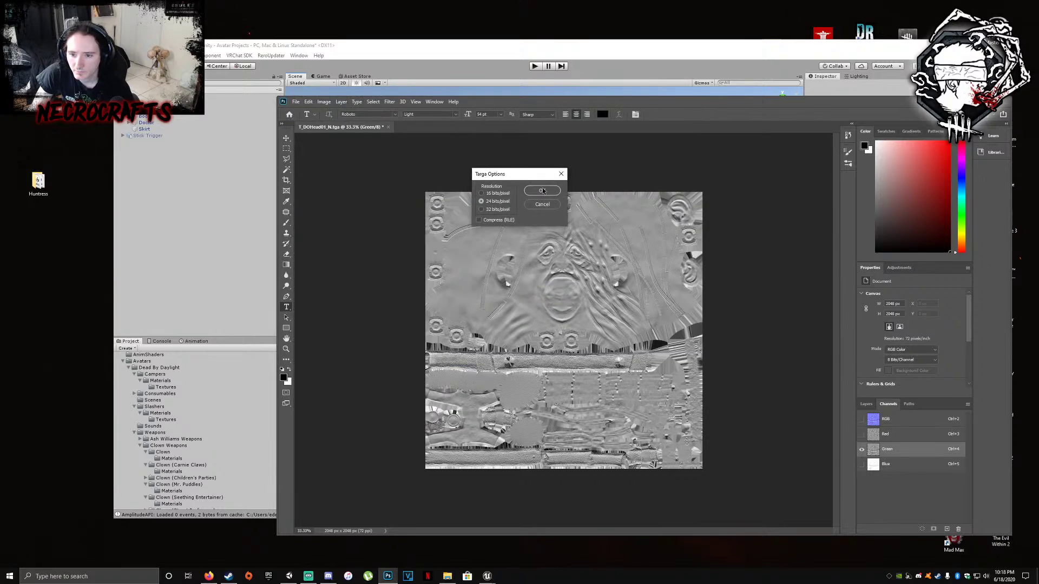
left_click(542, 190)
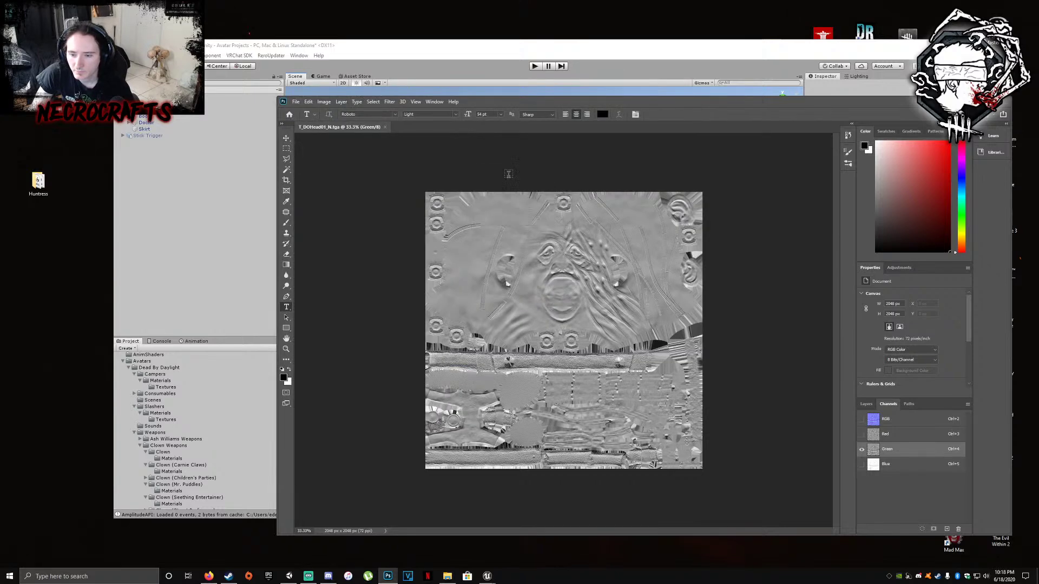
left_click(385, 127)
Reopen T_DOHead01_N.tga from the Outfit01 folder to check the saved normal map, and close it
left_click(447, 576)
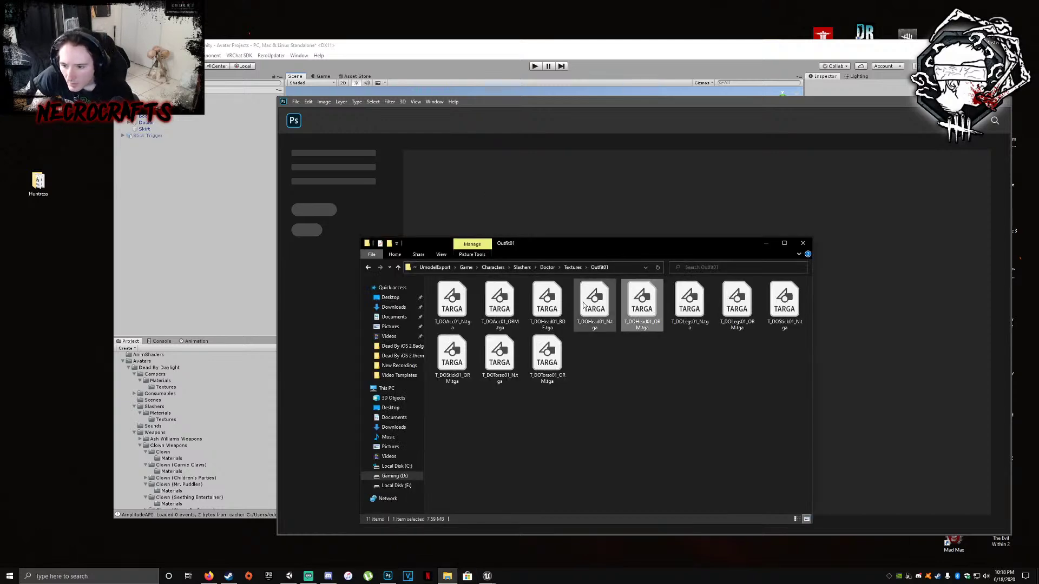
left_click(594, 308)
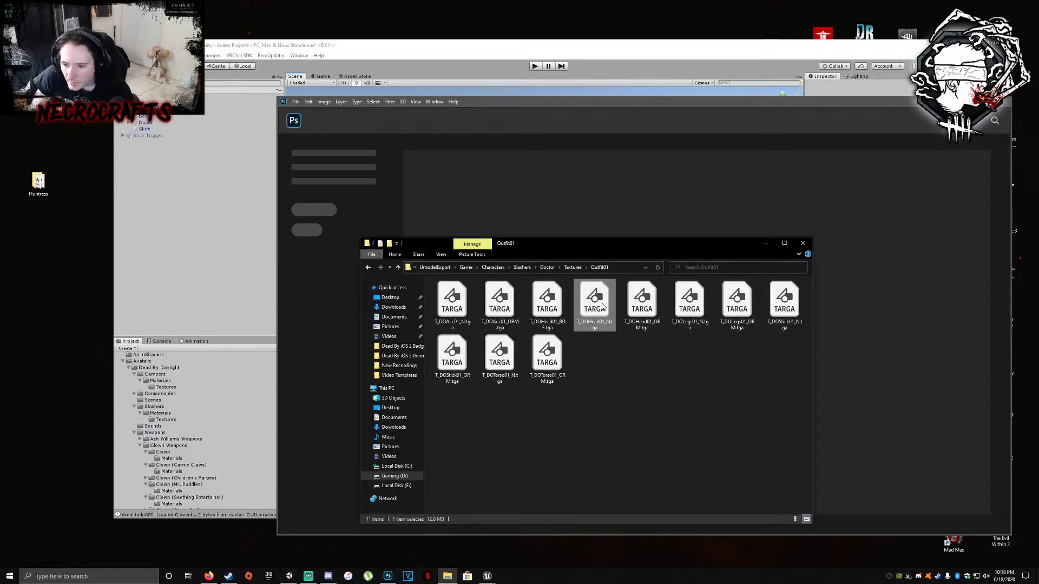
double_click(597, 307)
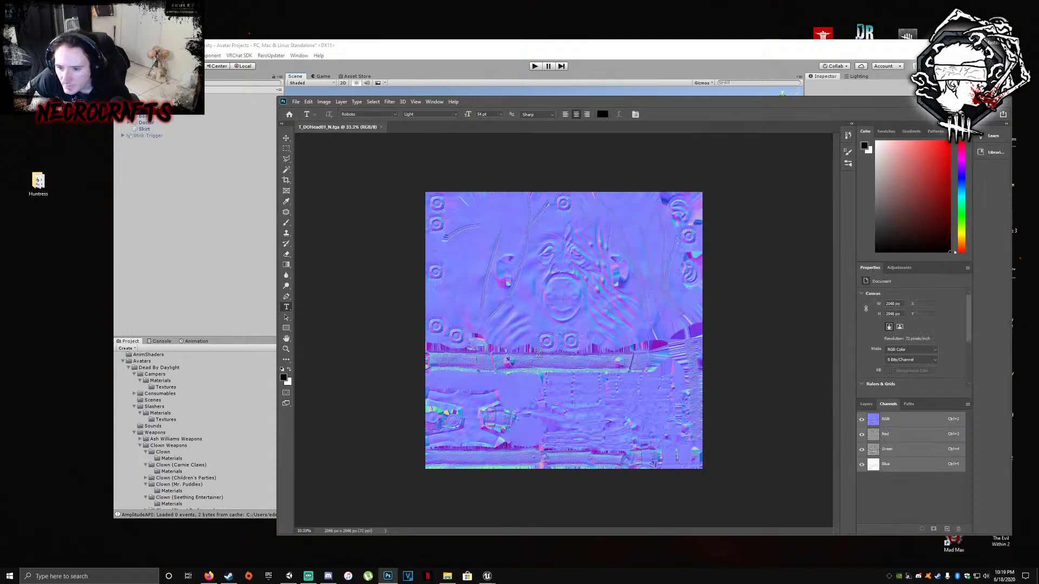
left_click(381, 127)
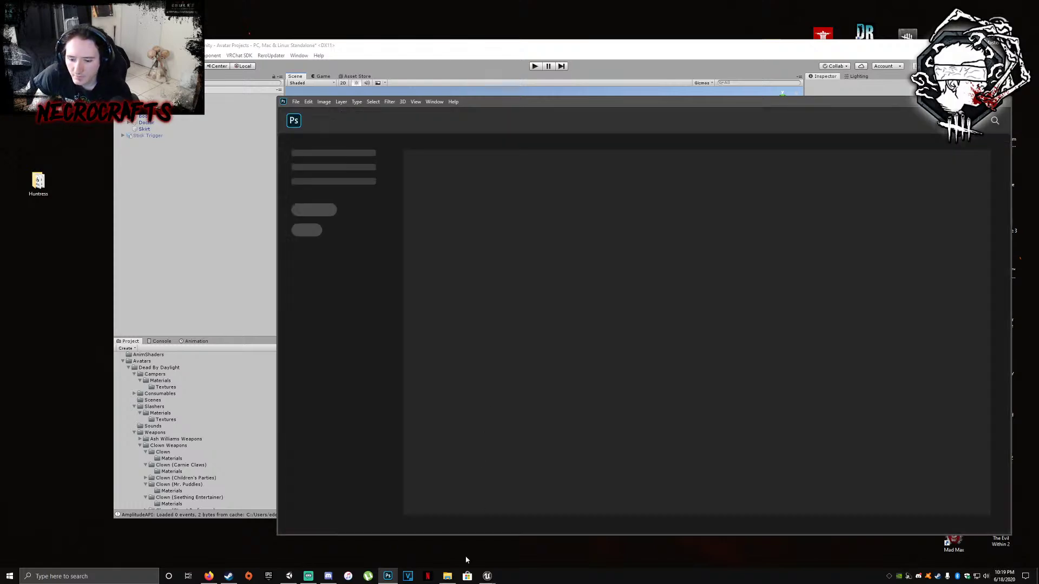
Open T_DOHead01_ORM.tga from the Outfit01 folder in Photoshop and duplicate its green channel as Green copy
left_click(447, 576)
left_click_drag(642, 301, 877, 303)
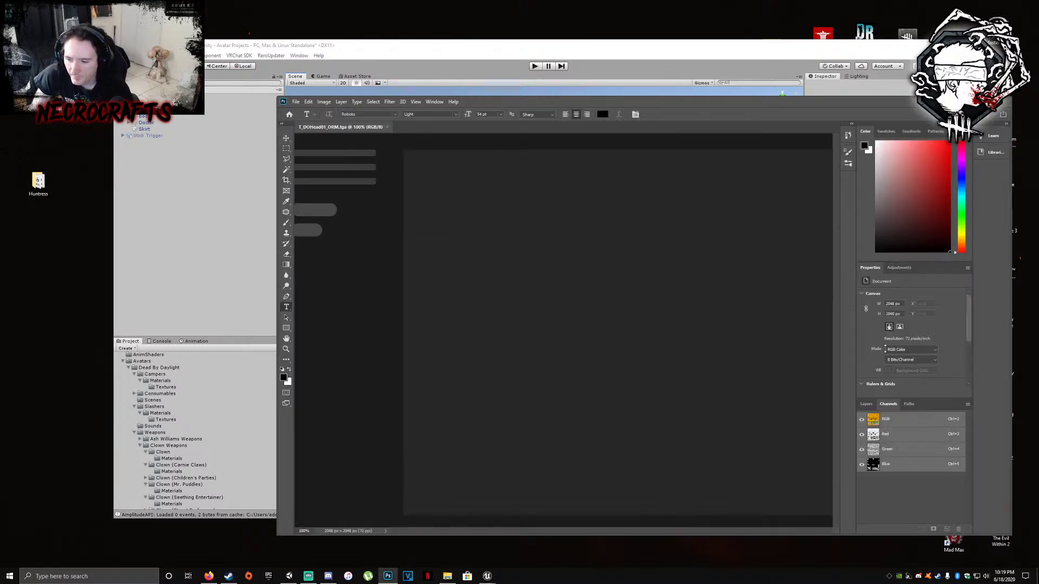
left_click(887, 450)
right_click(903, 454)
left_click(932, 457)
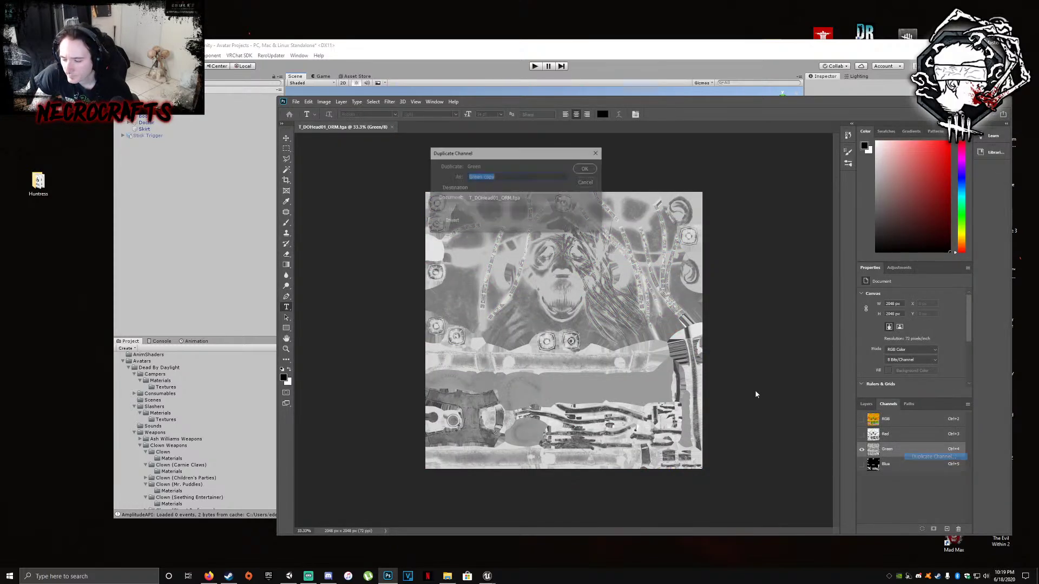
left_click(586, 168)
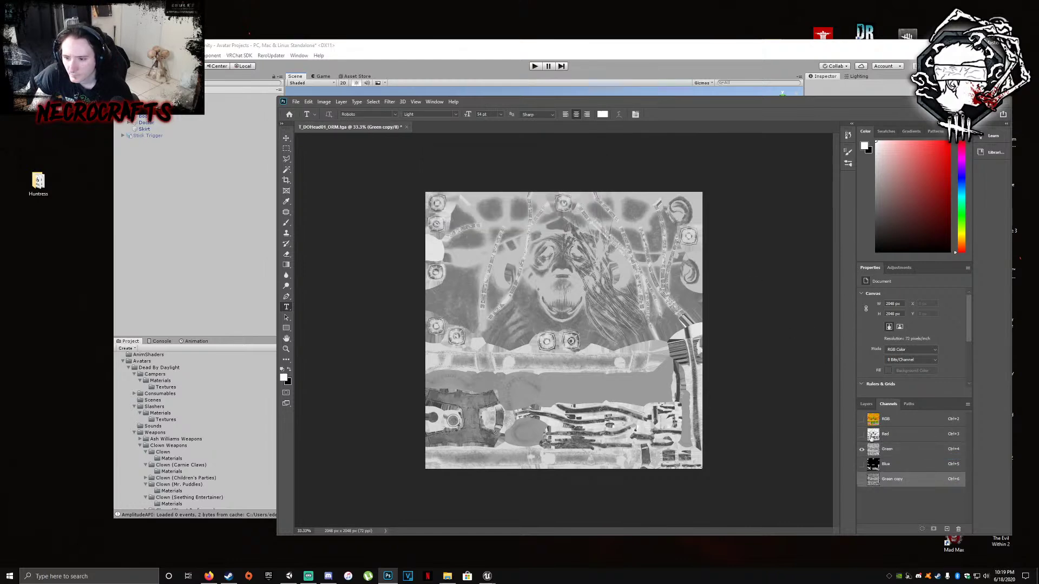
left_click(886, 419)
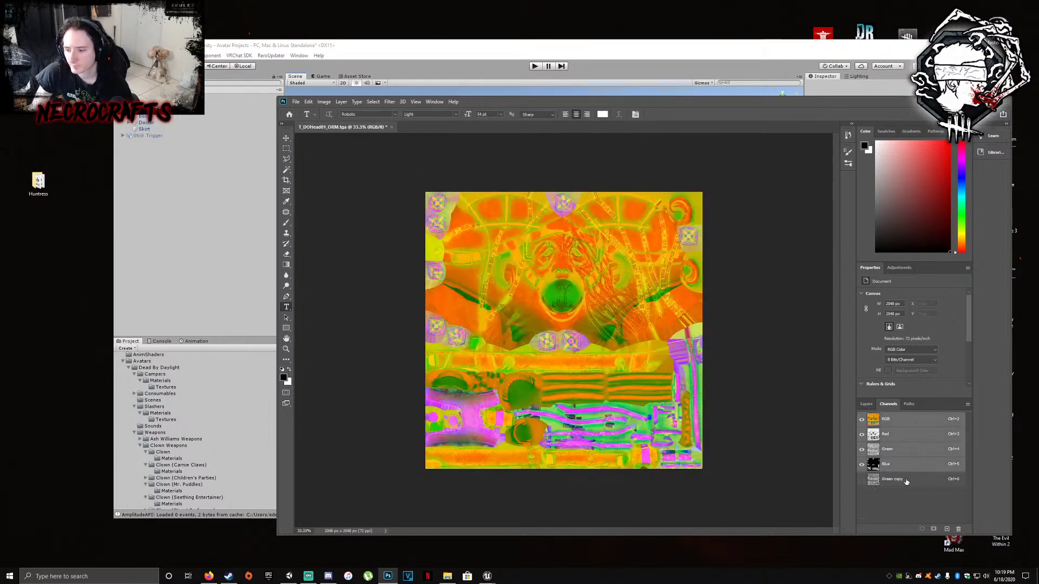
left_click(899, 479)
left_click(890, 450)
left_click(908, 435)
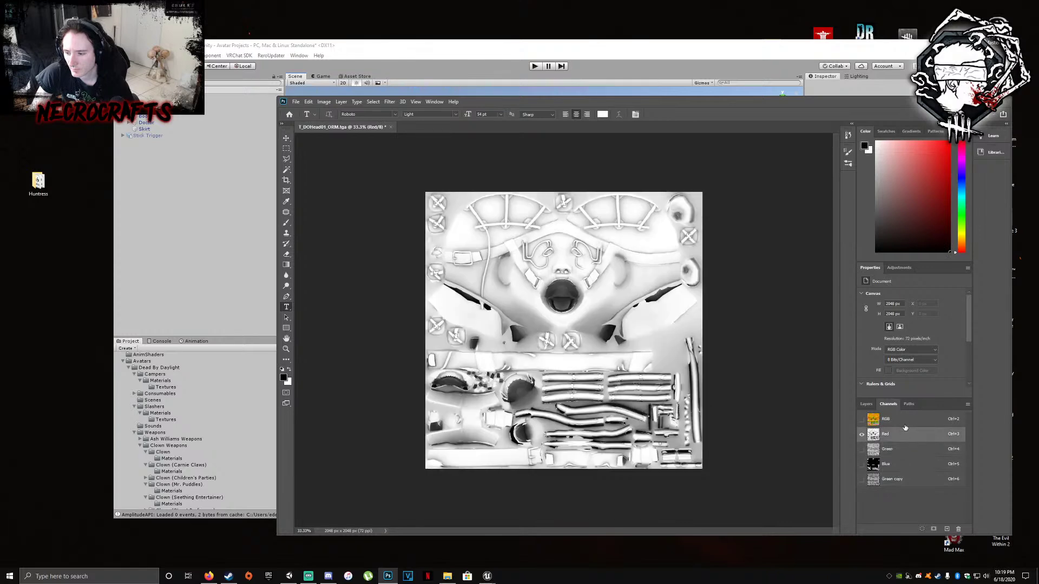
With the full RGB image selected, use Channel Mixer to zero the red output and build the green output from red 100% and green 0%
left_click(907, 421)
left_click(323, 102)
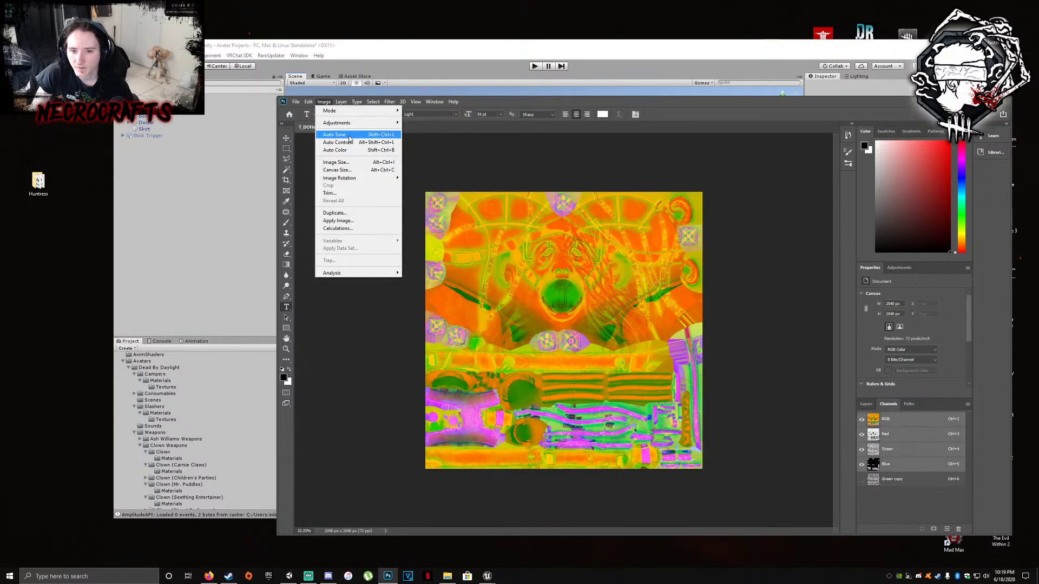
mouse_move(352, 123)
left_click(456, 196)
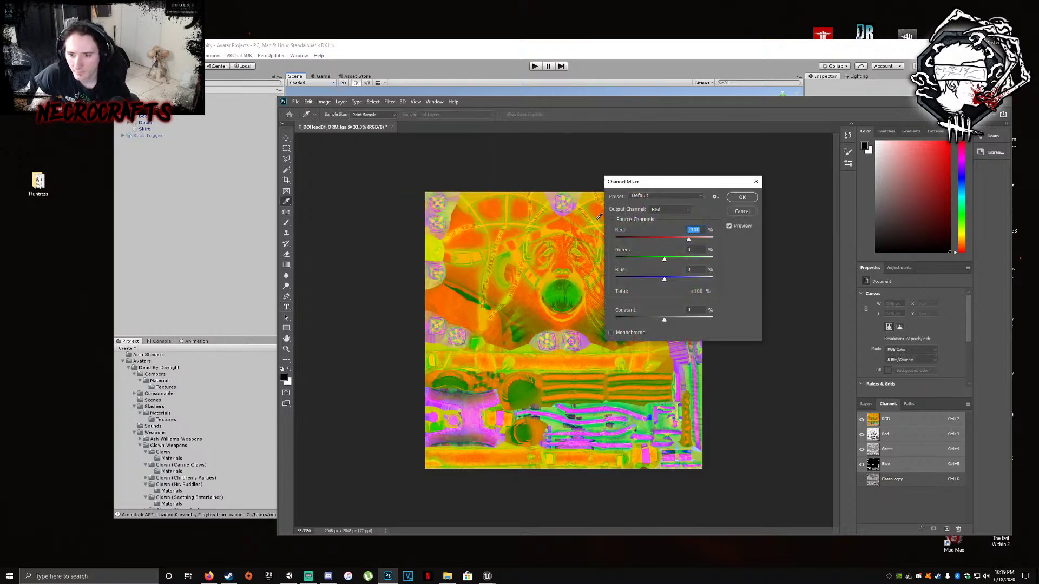
type("0")
left_click(670, 210)
left_click(663, 220)
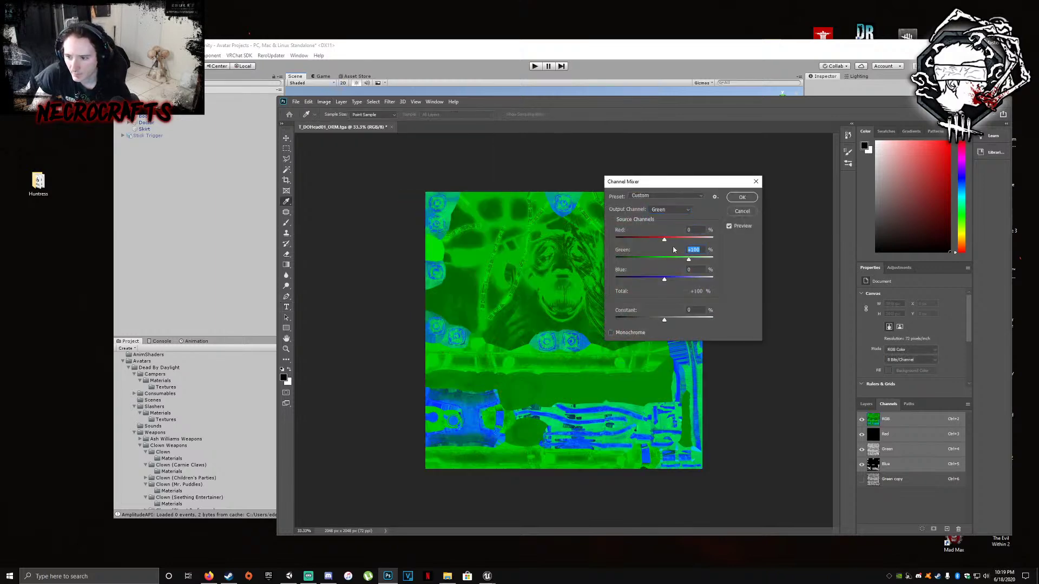
type("0100")
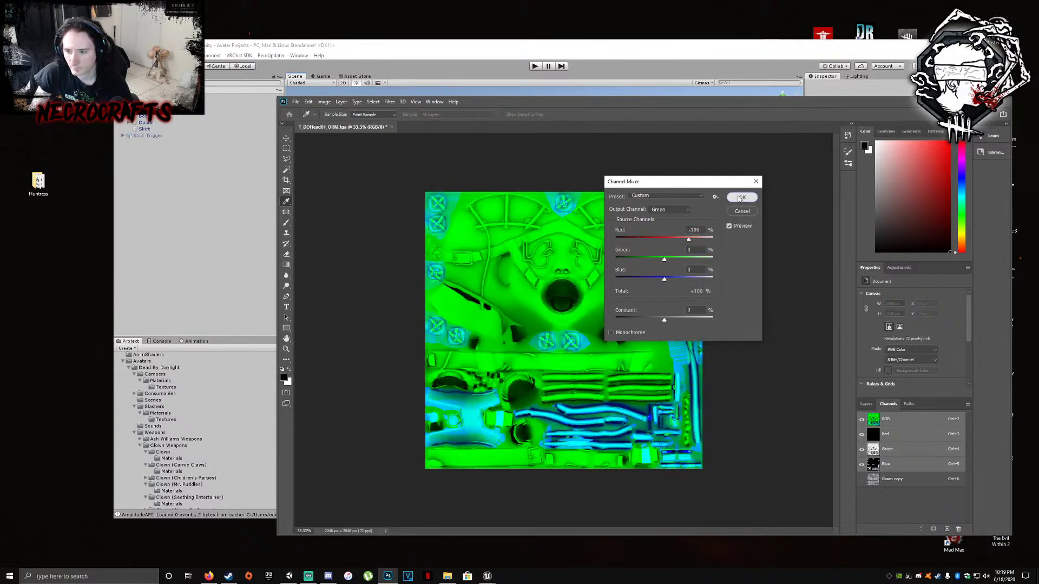
left_click(742, 197)
key("t")
Save the remixed T_DOHead01_ORM.tga and close the document
left_click(296, 102)
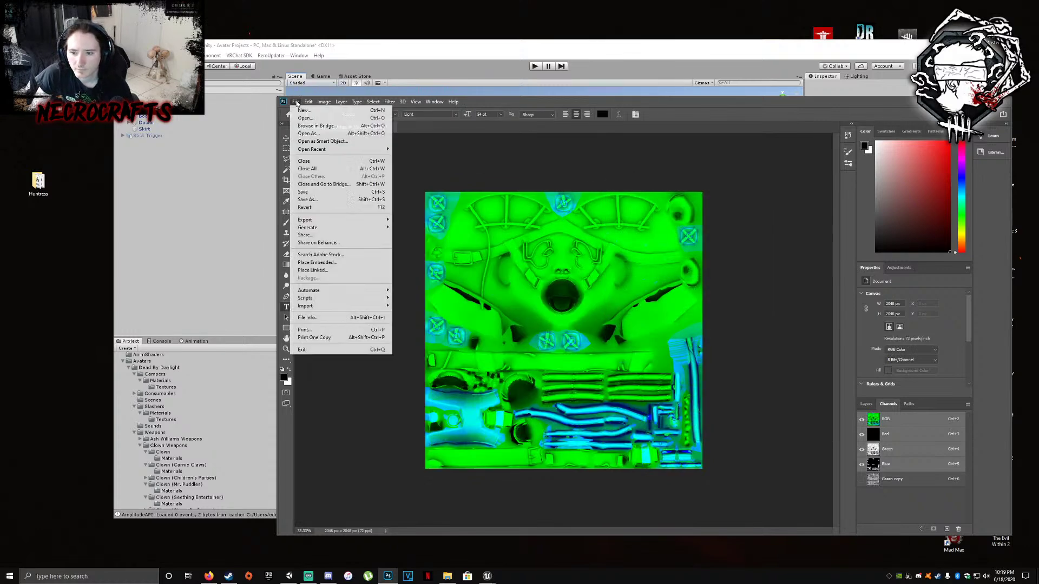
left_click(312, 193)
left_click(388, 127)
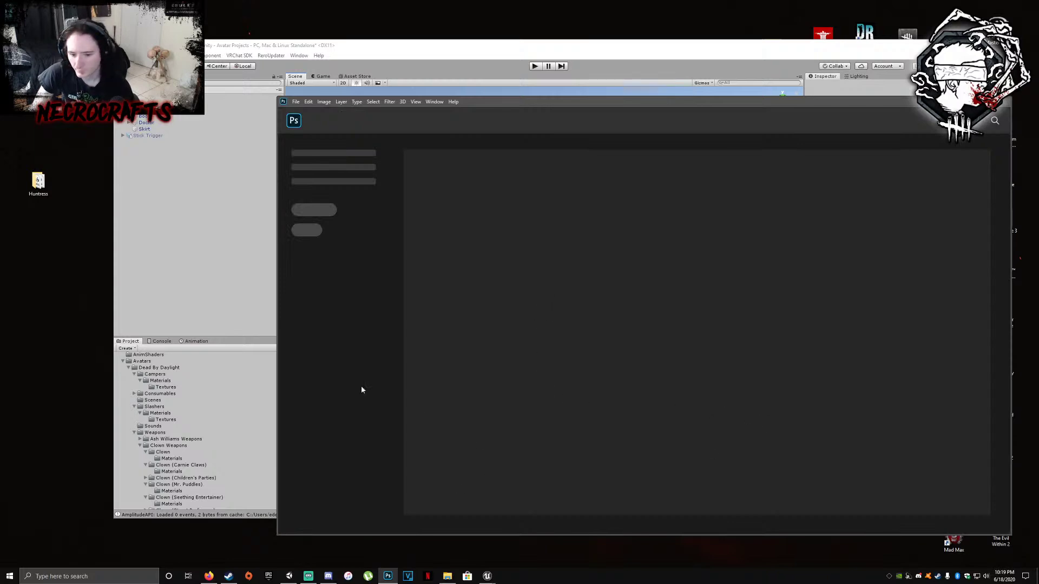
Open T_DOLegs01_N.tga from the Outfit01 folder in Photoshop, invert its green channel, and save the file
left_click(447, 575)
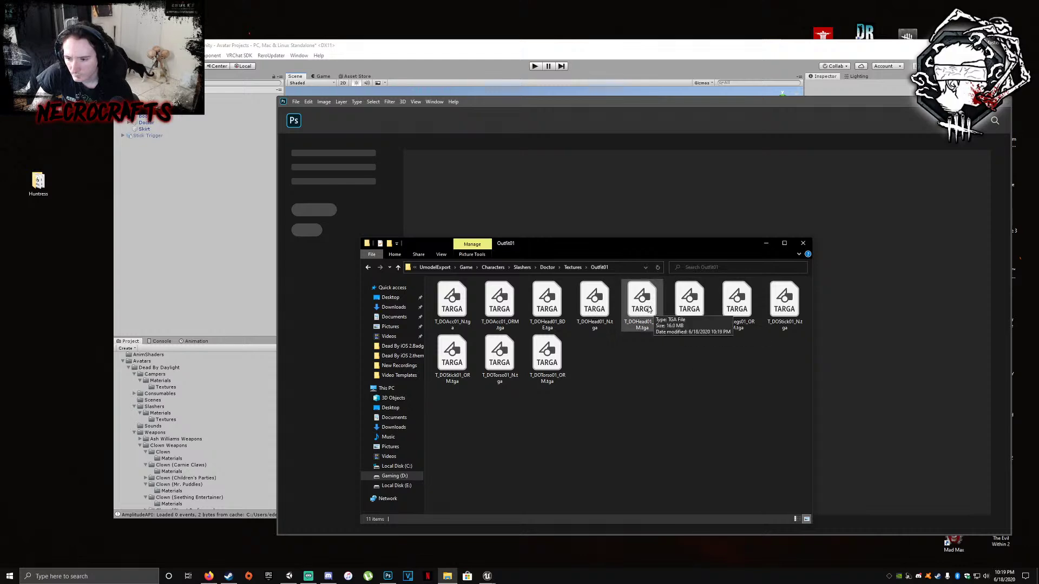
left_click(698, 308)
left_click_drag(702, 312, 863, 346)
left_click(910, 463)
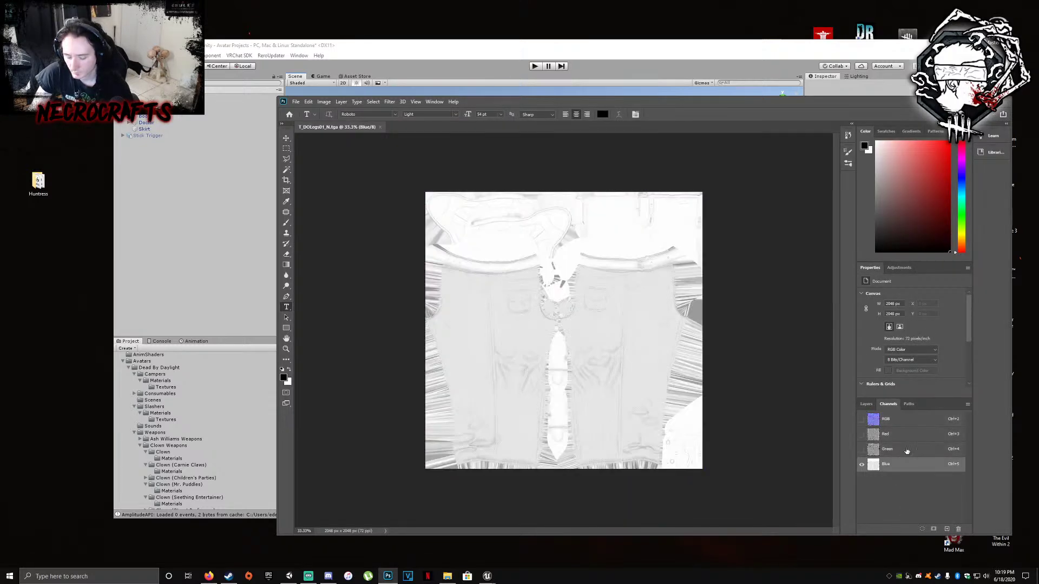
left_click(896, 452)
key("ctrl+i")
left_click(296, 102)
left_click(322, 193)
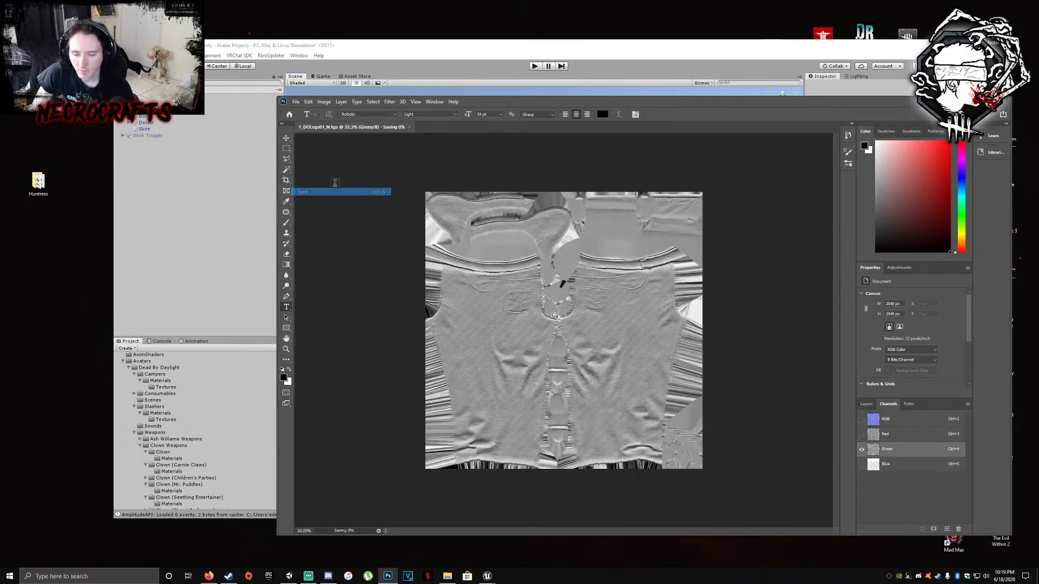
After closing the saved normal map, open T_DOLegs01_ORM.tga from the Outfit01 folder and duplicate its green channel, inverted, as Green copy
left_click(384, 127)
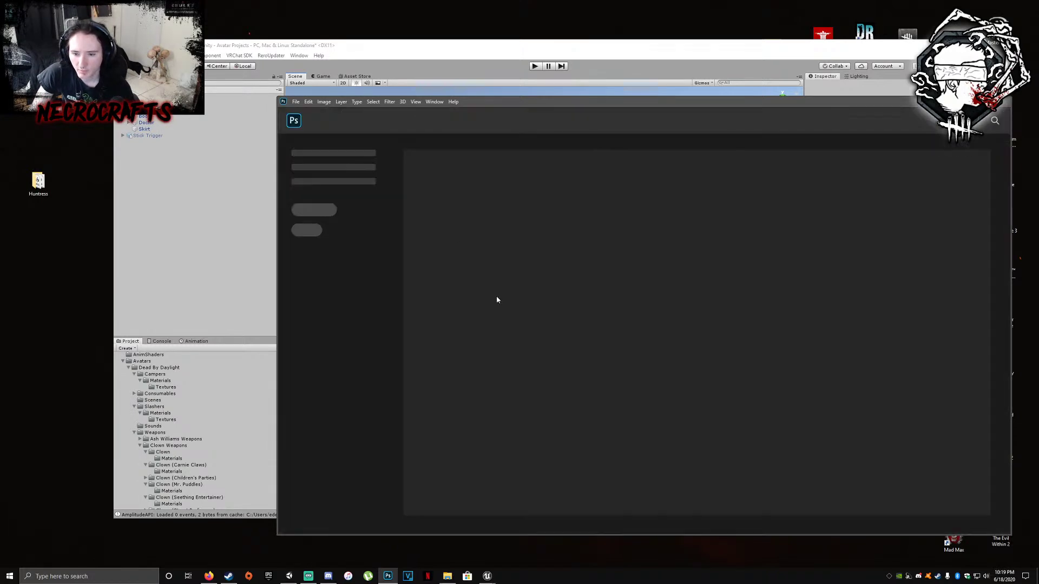
left_click(447, 576)
left_click(739, 312)
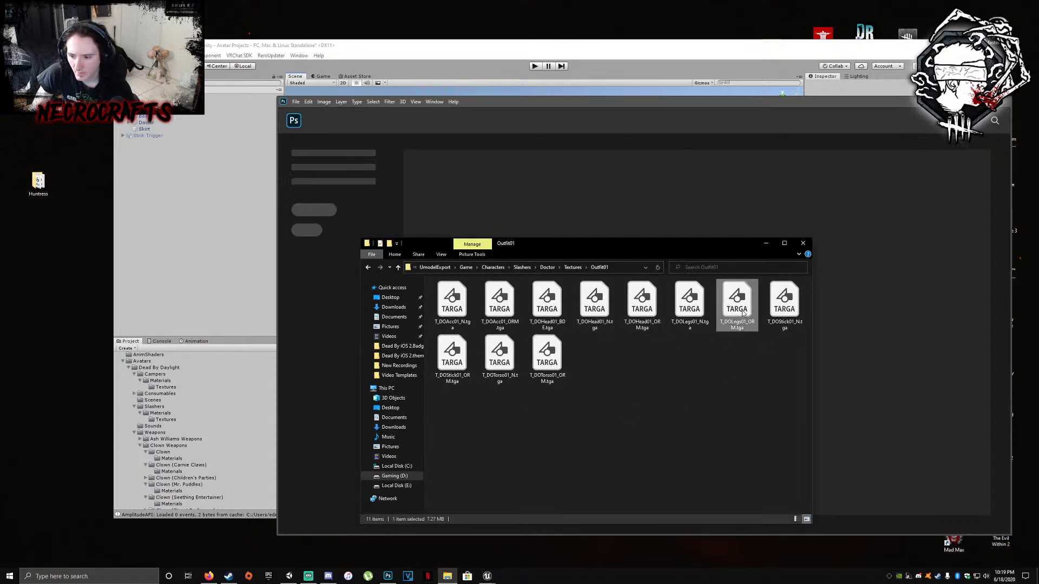
left_click(727, 395)
left_click_drag(739, 296, 883, 330)
right_click(913, 450)
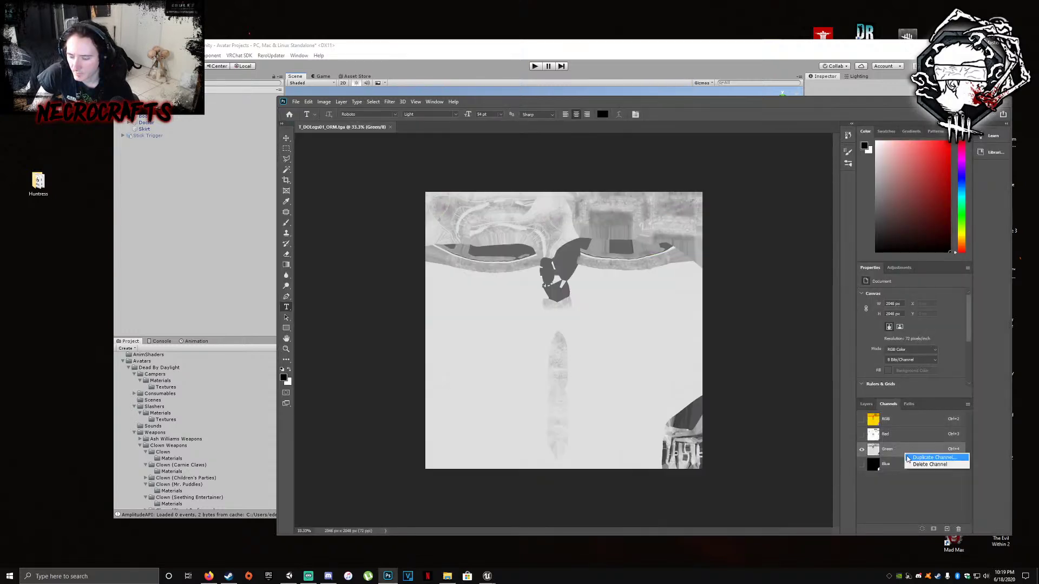
left_click(920, 459)
left_click(592, 172)
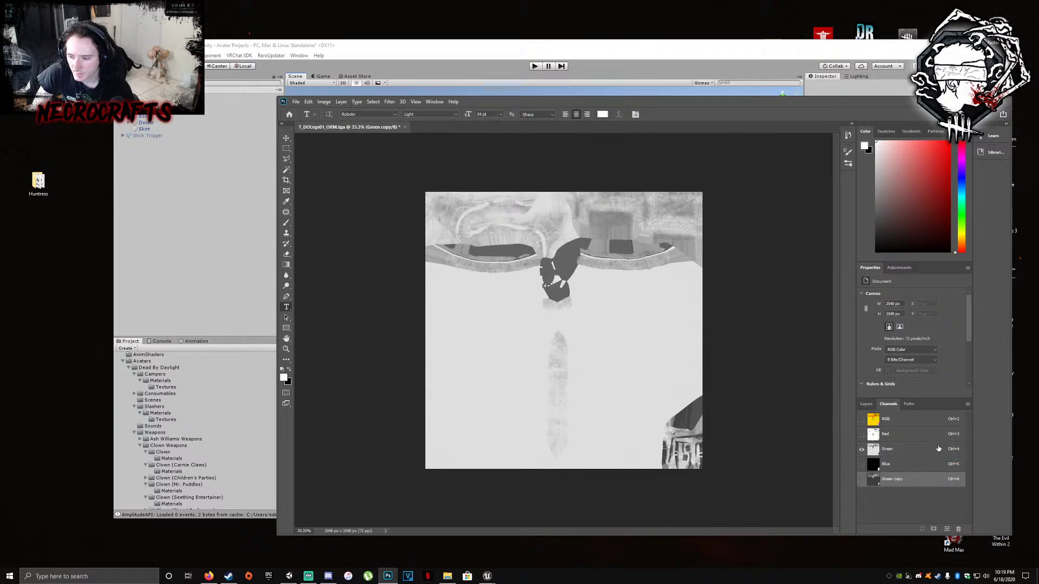
On the full RGB image of T_DOLegs01_ORM.tga, use Channel Mixer to zero the red output and build green from red 100% and green 0%
left_click(892, 421)
left_click(323, 102)
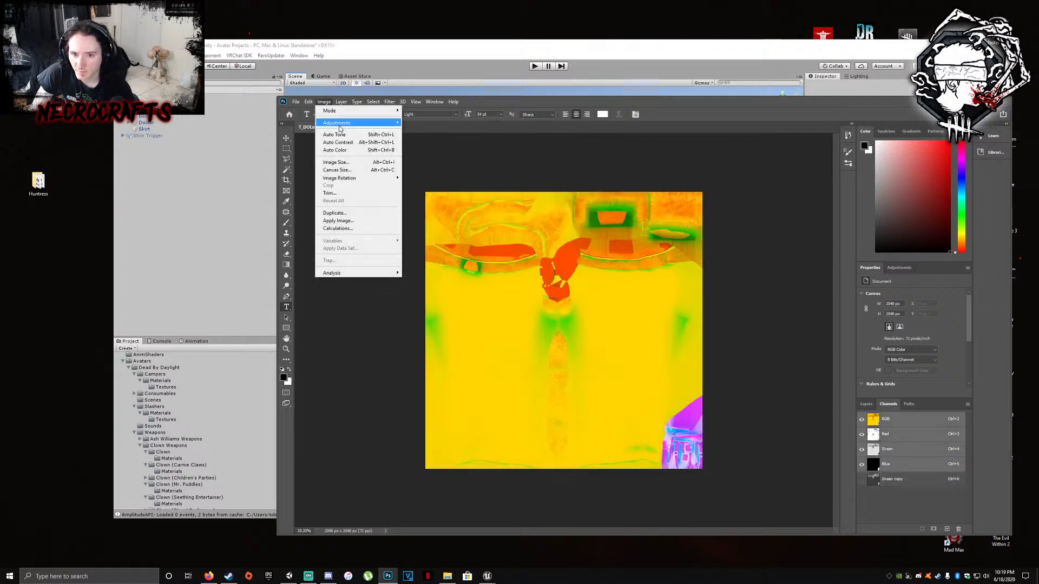
mouse_move(347, 123)
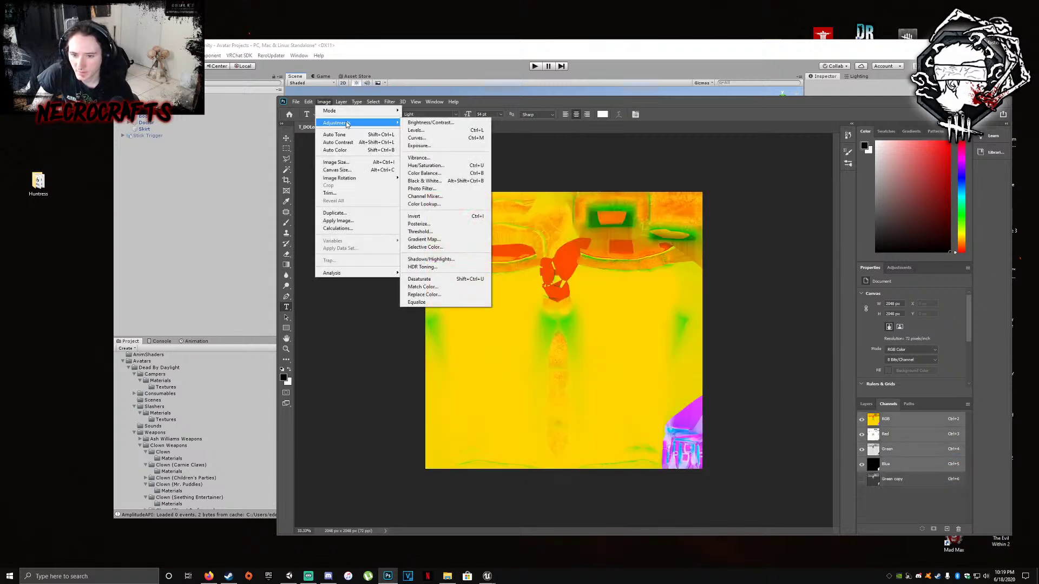
left_click(424, 196)
type("0")
left_click(671, 210)
left_click(671, 224)
double_click(694, 250)
type("0")
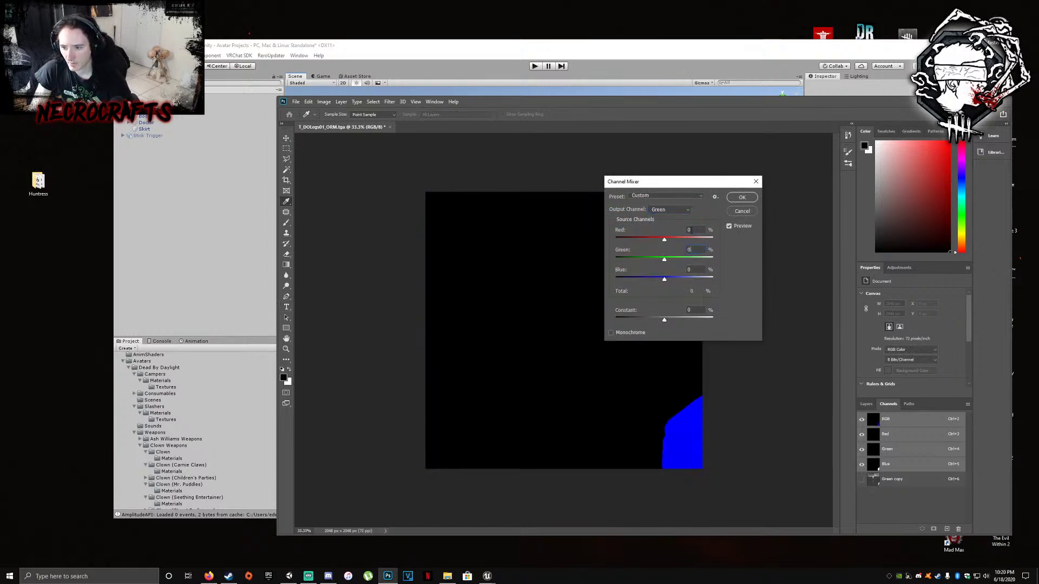
double_click(693, 230)
type("100")
left_click(742, 197)
key("t")
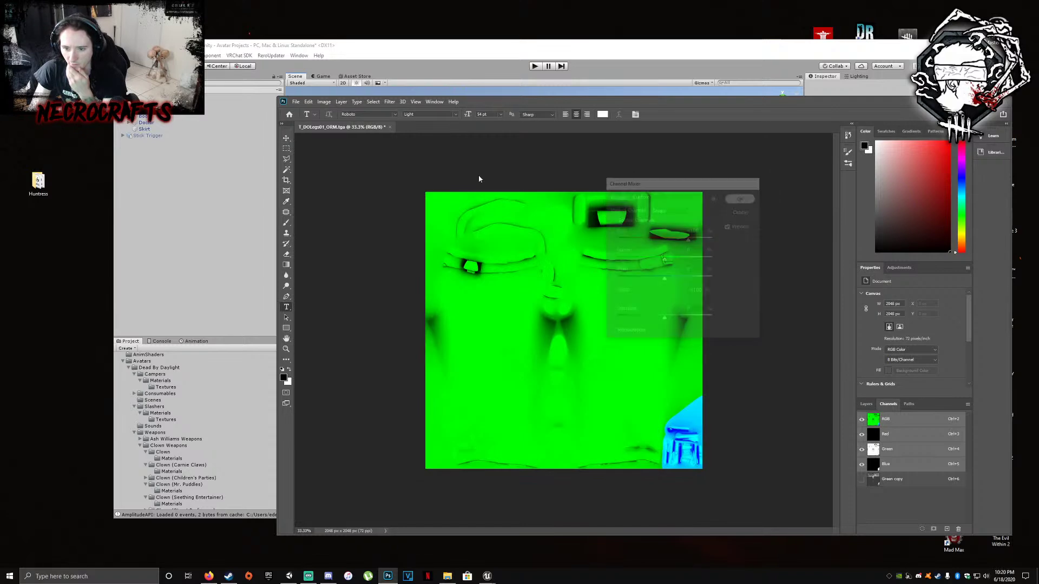
Save the remixed T_DOLegs01_ORM.tga and close the document
left_click(296, 102)
left_click(303, 192)
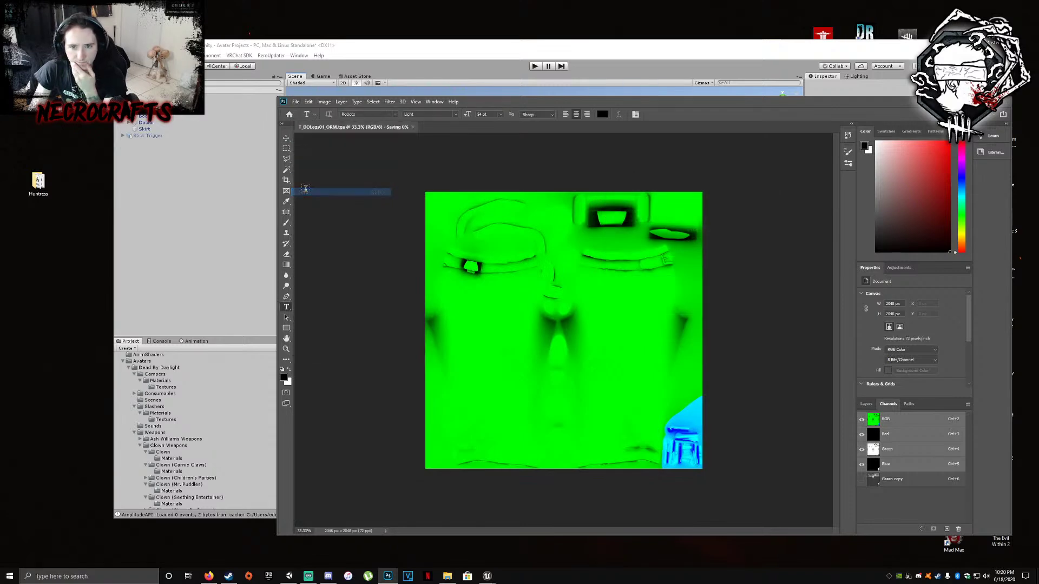
left_click(387, 128)
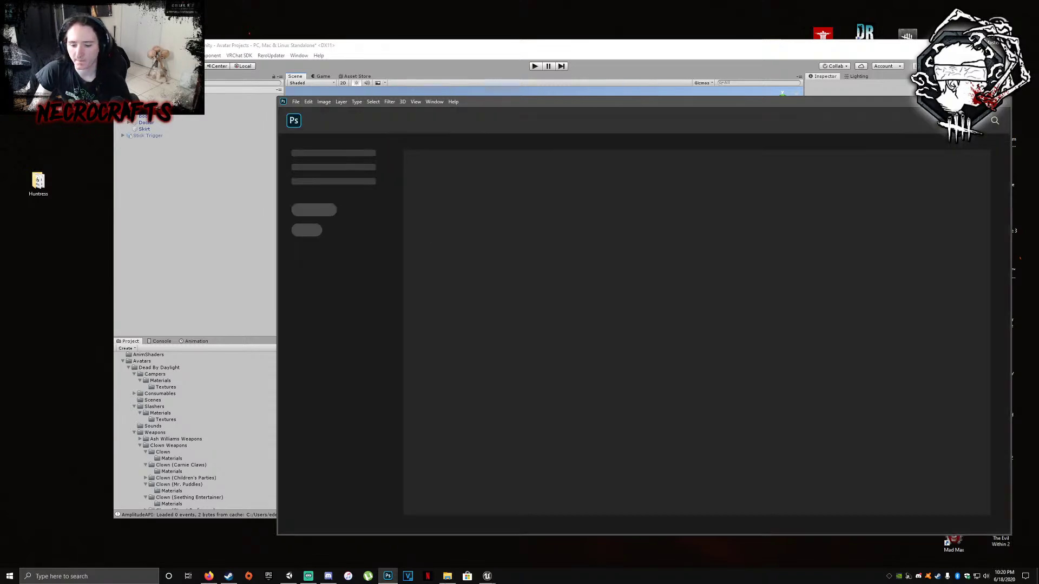
Open T_DOStick01_N.tga from the Outfit01 folder and invert its green channel
left_click(447, 576)
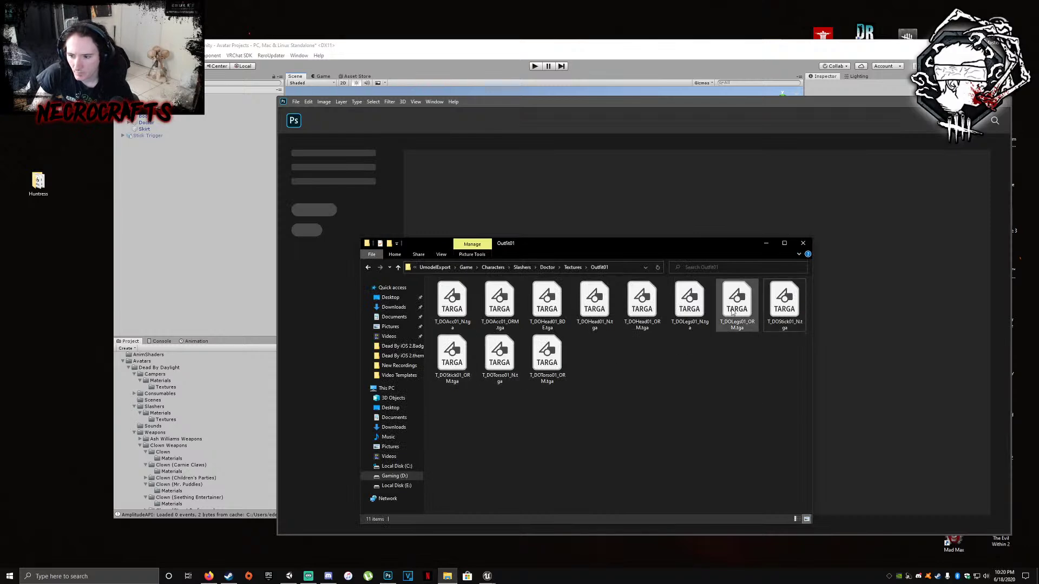
double_click(786, 304)
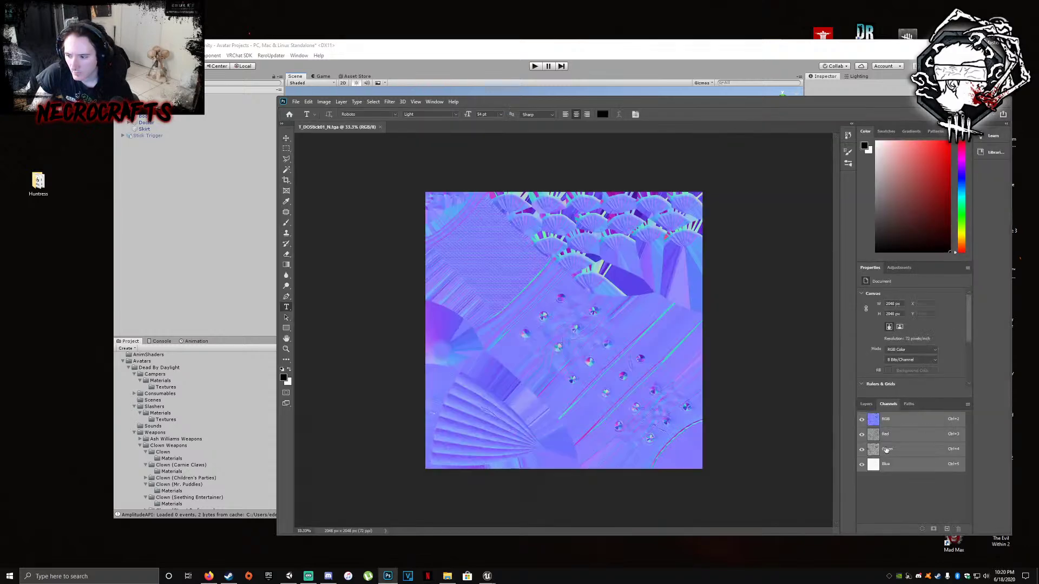
left_click(886, 451)
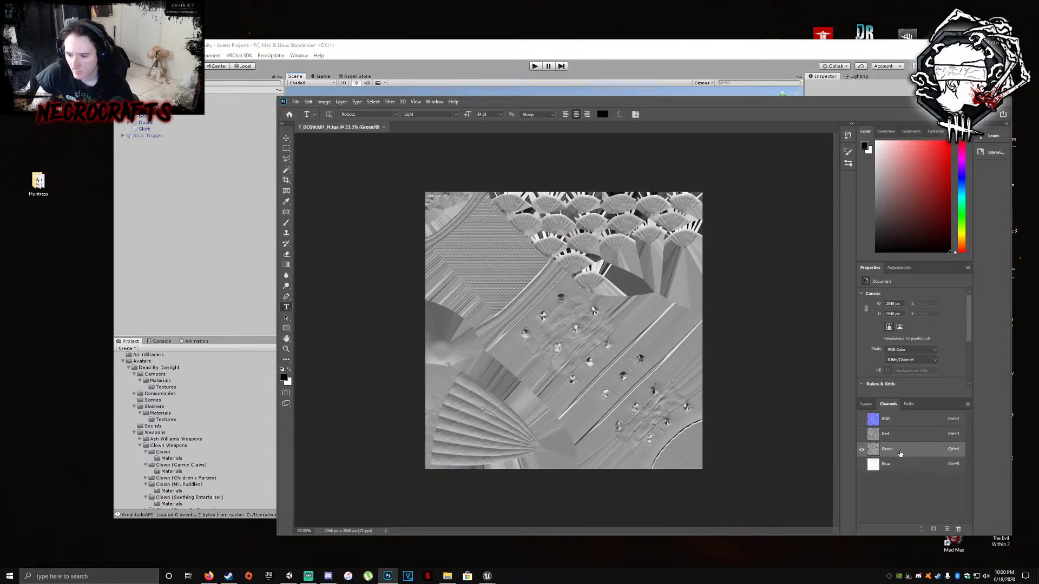
key("ctrl+i")
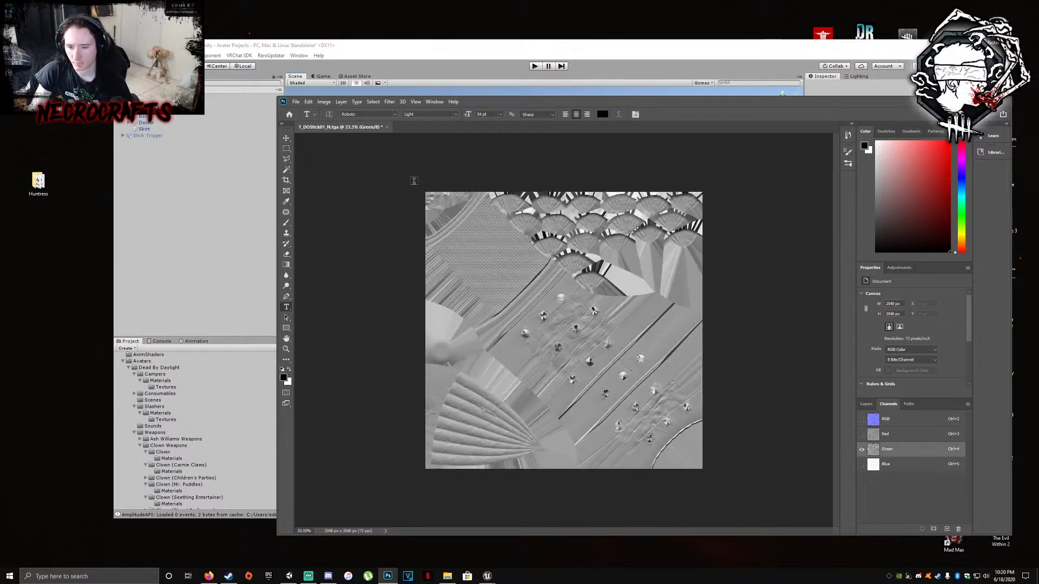
Save the edited T_DOStick01_N.tga and close the document
left_click(296, 101)
left_click(319, 189)
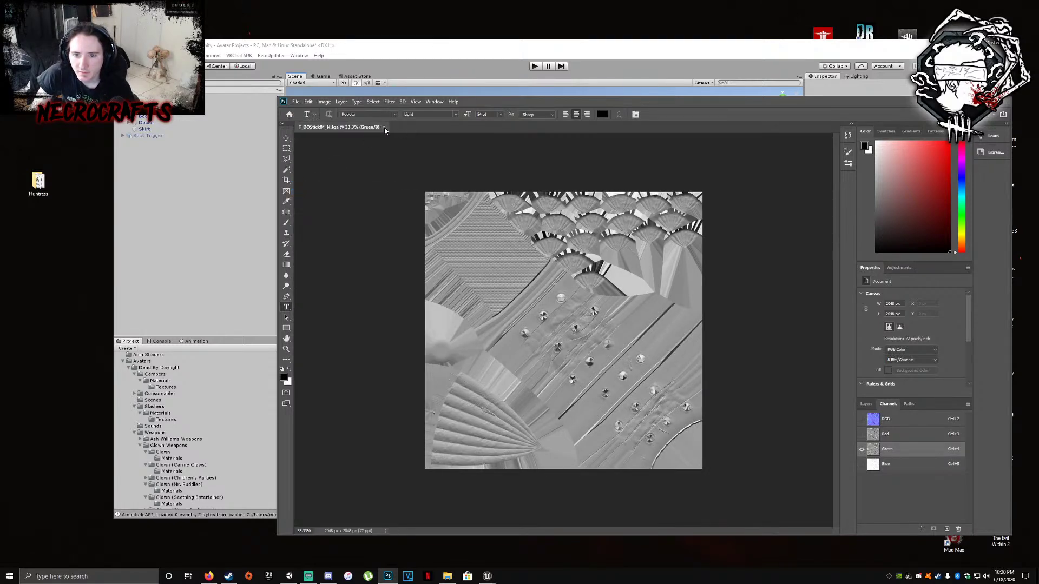
left_click(387, 126)
Open T_DOStick01_ORM.tga from the Outfit01 folder and duplicate its green channel, inverted, as Green copy
left_click(448, 576)
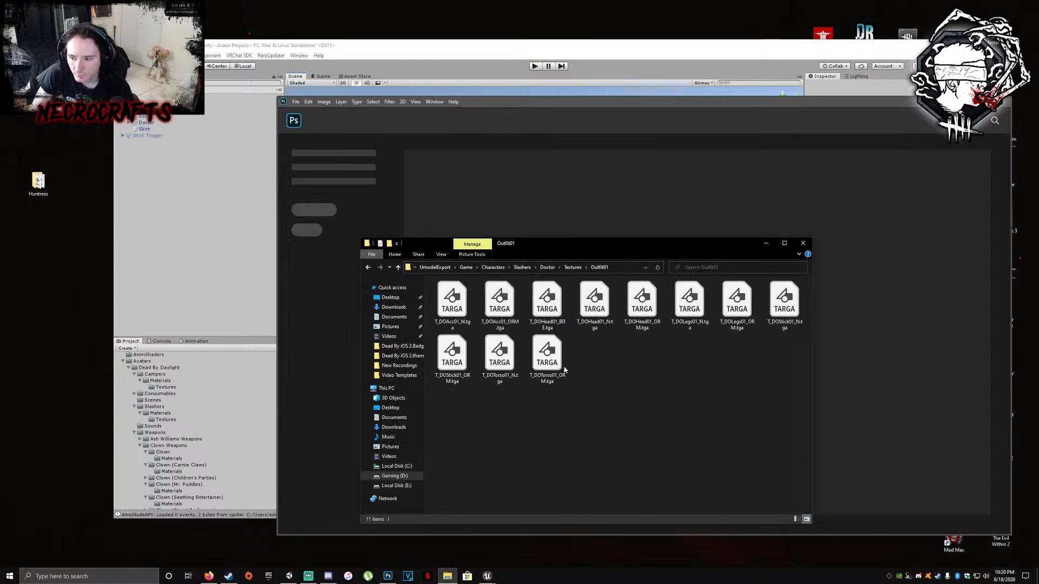
double_click(453, 357)
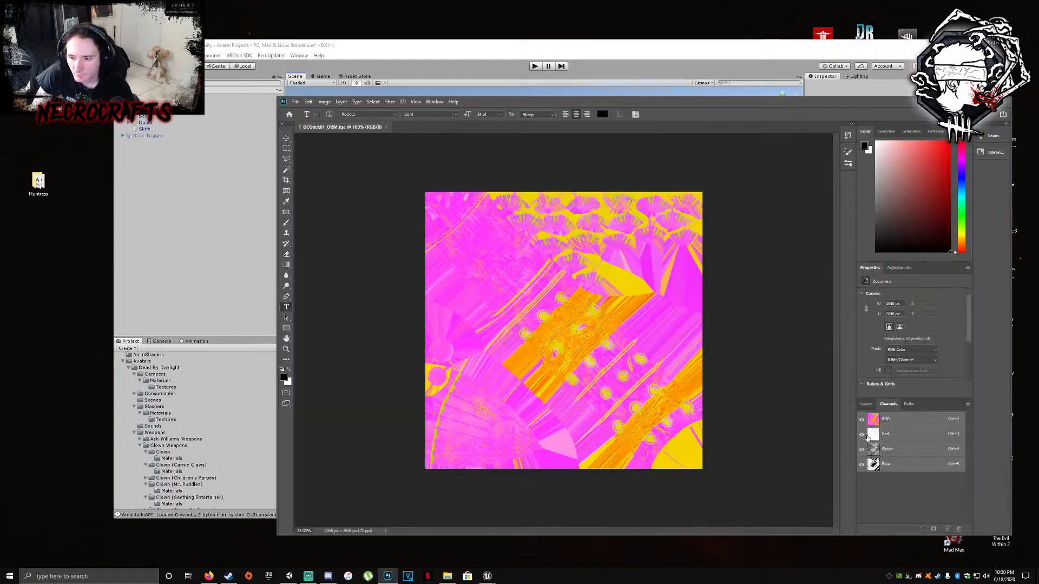
left_click(894, 450)
right_click(894, 450)
left_click(903, 451)
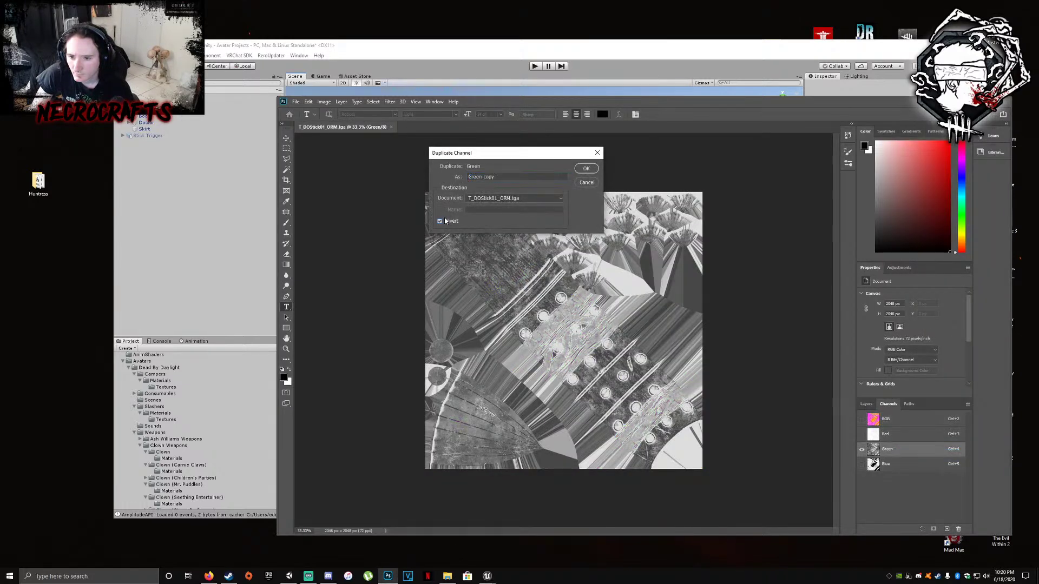
left_click(585, 169)
On the full RGB image of T_DOStick01_ORM.tga, use Channel Mixer to zero the red output and build green from red 100% and green 0%
key("ctrl+2")
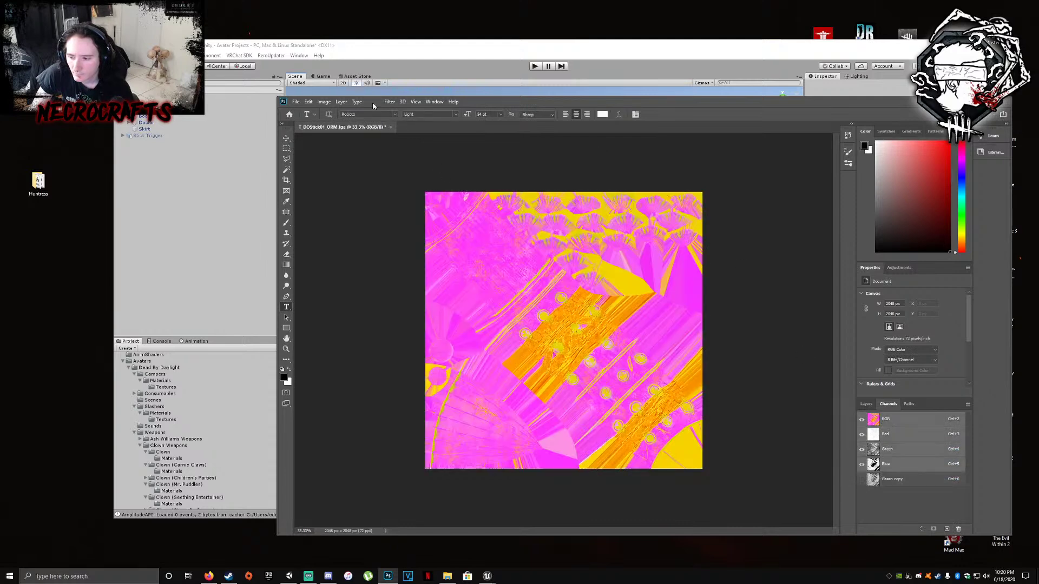
left_click(323, 102)
mouse_move(346, 123)
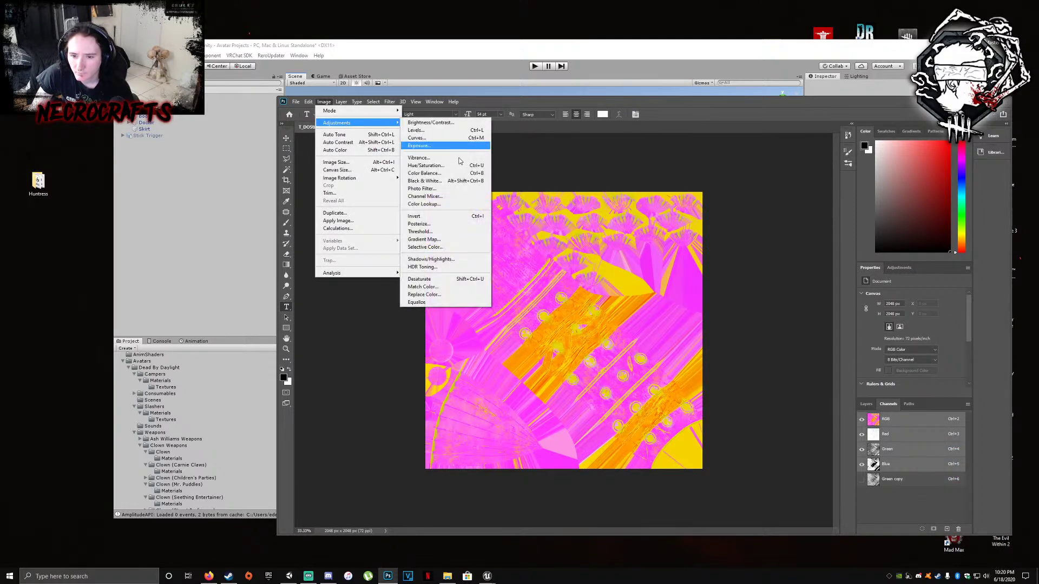
left_click(425, 197)
type("0")
left_click(671, 209)
left_click(666, 221)
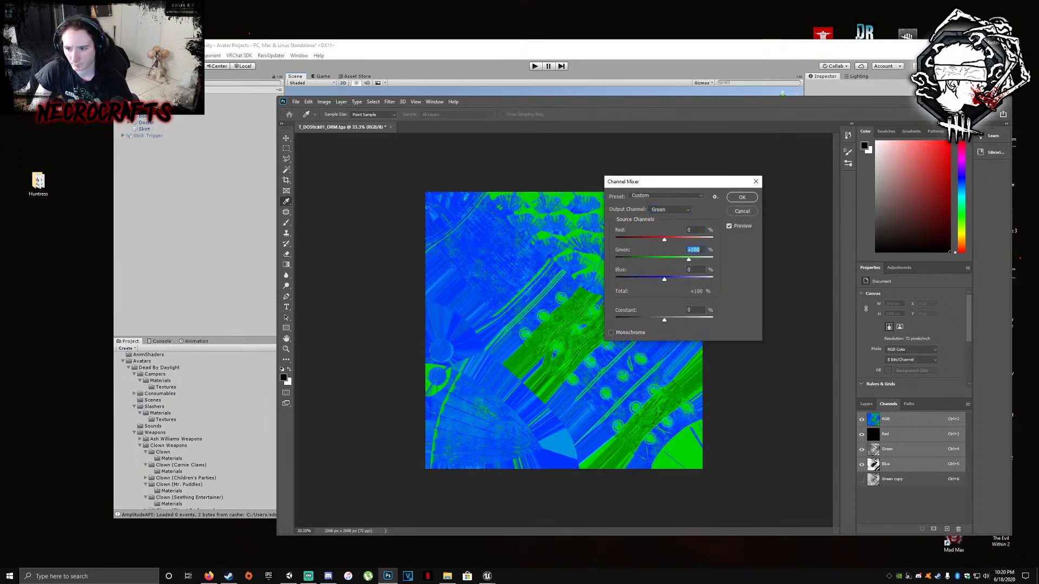
type("0")
left_click(697, 230)
type("100")
key("Return")
key("t")
Save the remixed T_DOStick01_ORM.tga and close the document
left_click(296, 102)
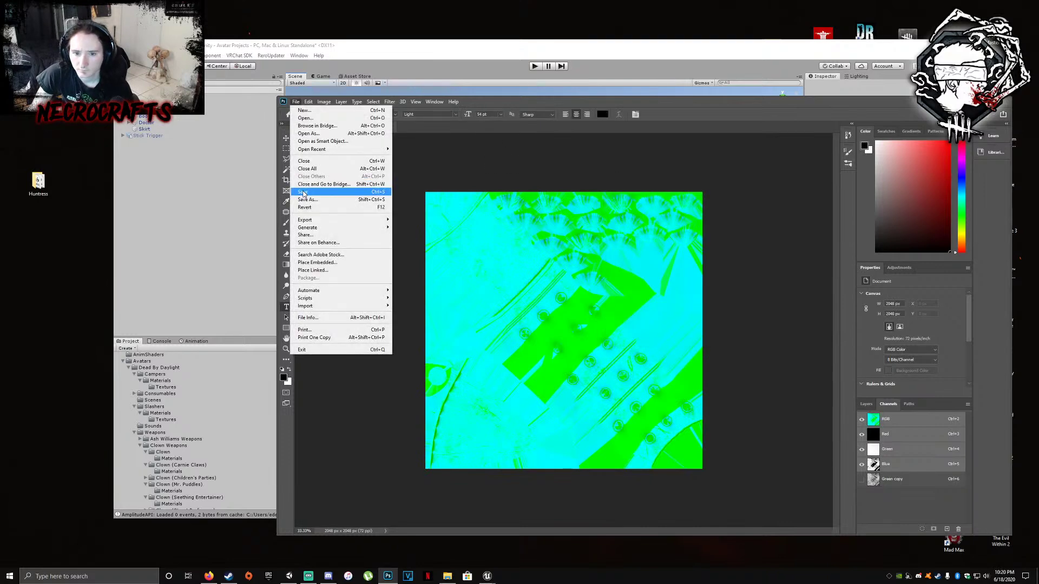
left_click(393, 133)
left_click(388, 127)
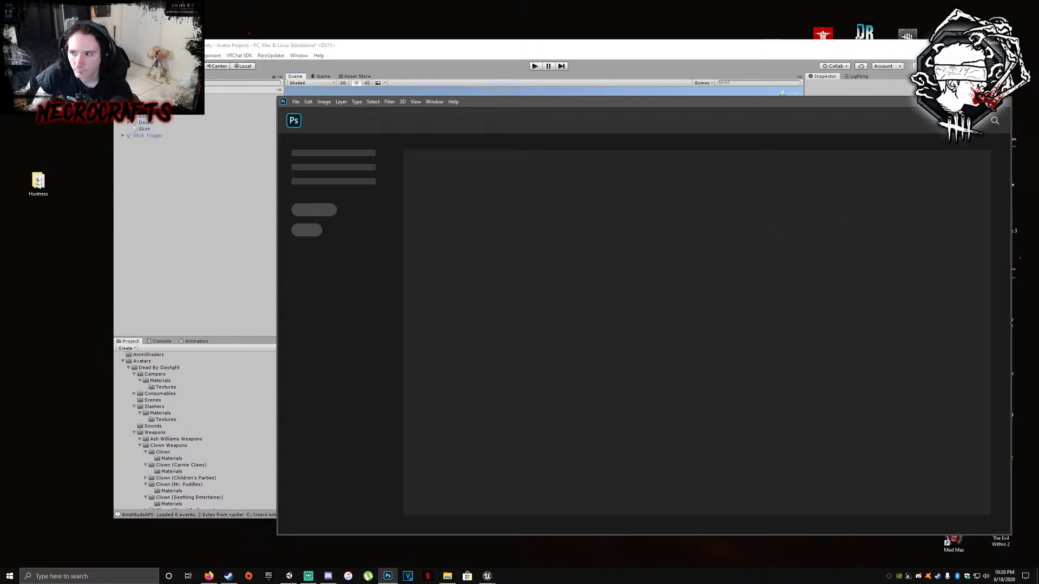
Open T_DOTorso01_N.tga from the Outfit01 folder and invert its green channel
left_click(949, 102)
left_click(545, 354)
left_click(509, 358)
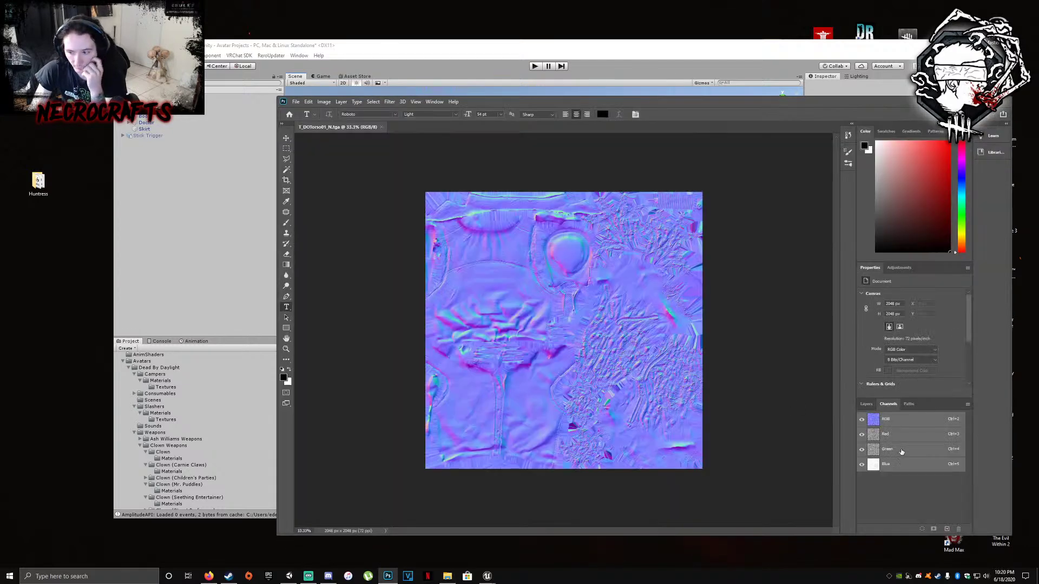
left_click(901, 452)
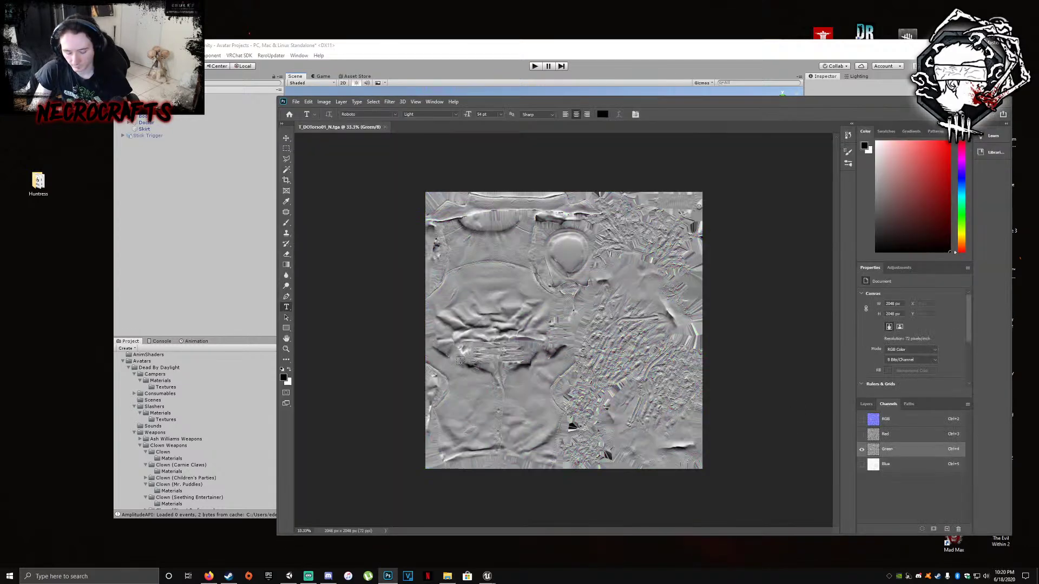
key("ctrl+i")
Save the edited T_DOTorso01_N.tga and close the document
left_click(296, 102)
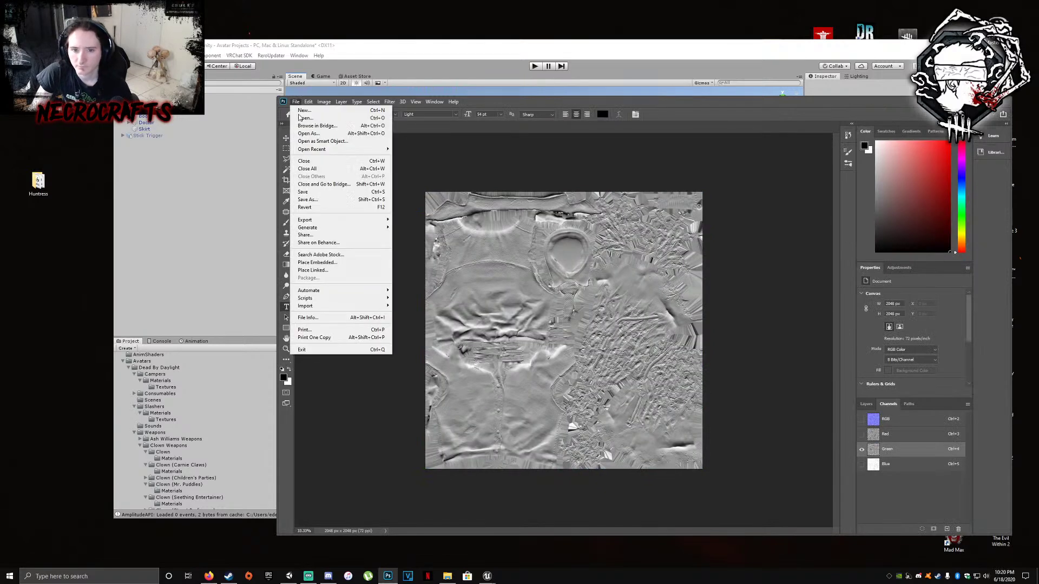
left_click(306, 192)
left_click(384, 128)
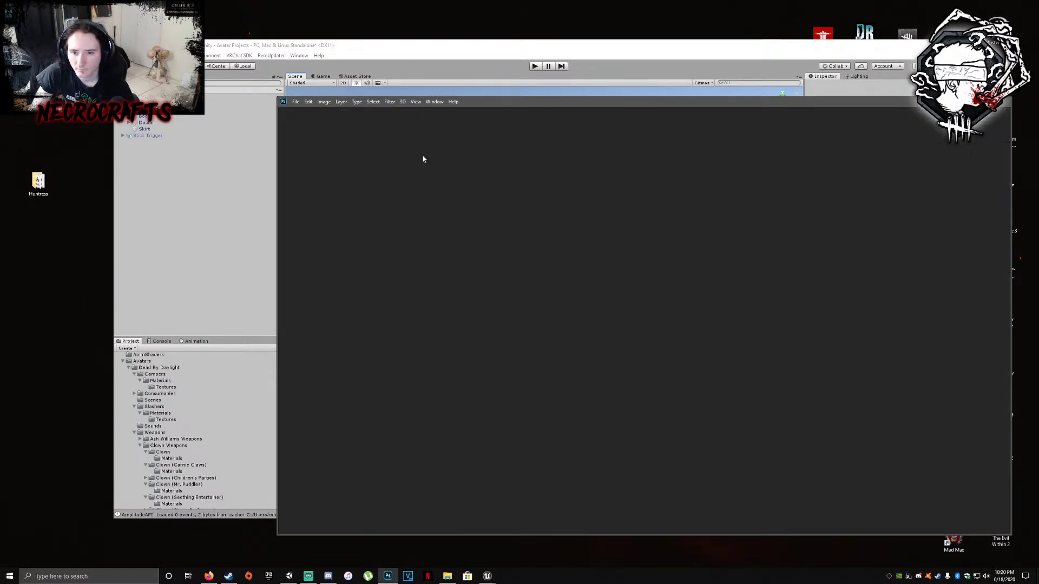
Open T_DOTorso01_ORM.tga from the Outfit01 folder and duplicate its green channel, inverted, as Green copy
left_click(447, 577)
double_click(545, 353)
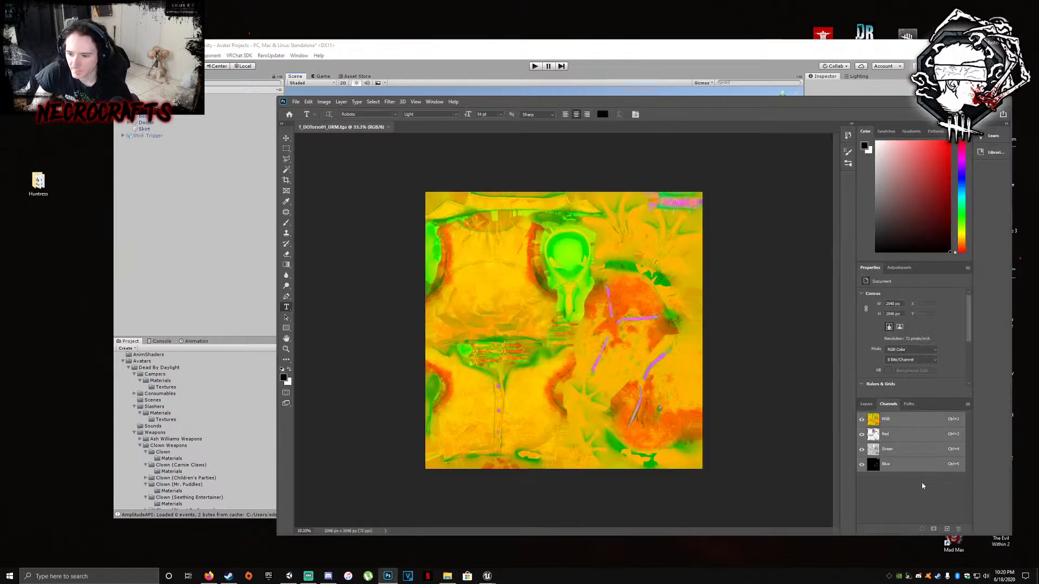
right_click(904, 450)
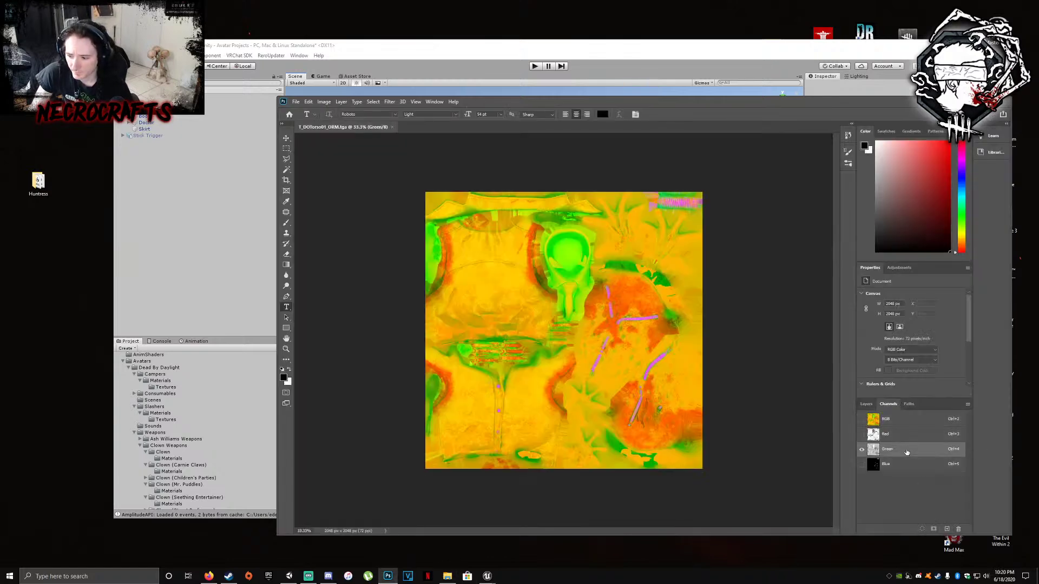
left_click(921, 454)
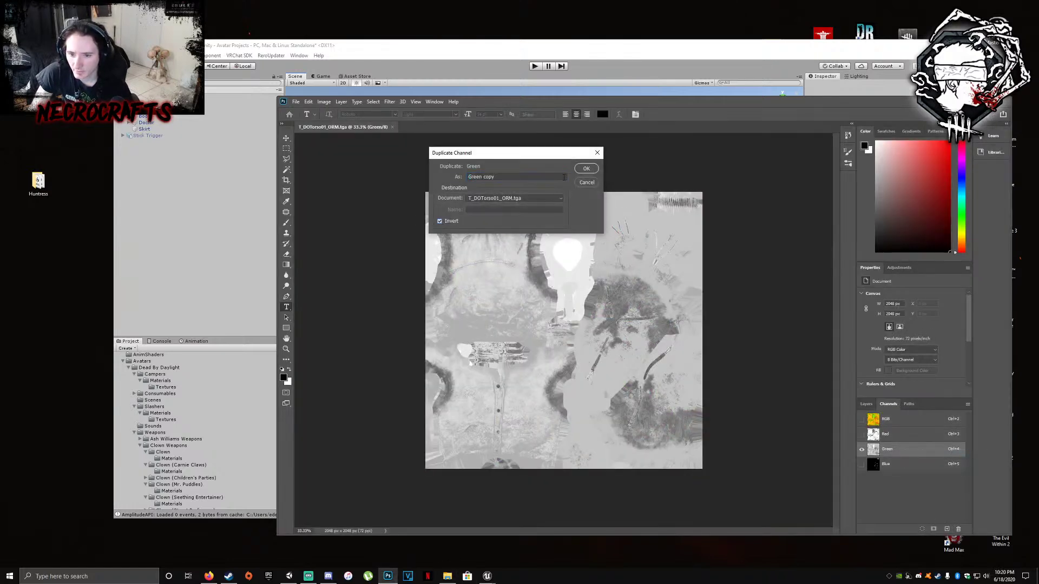
left_click(586, 169)
Remix the full RGB T_DOTorso01_ORM.tga in Channel Mixer with red output zeroed and green output from red 100% and green 0%, and save it
left_click(893, 423)
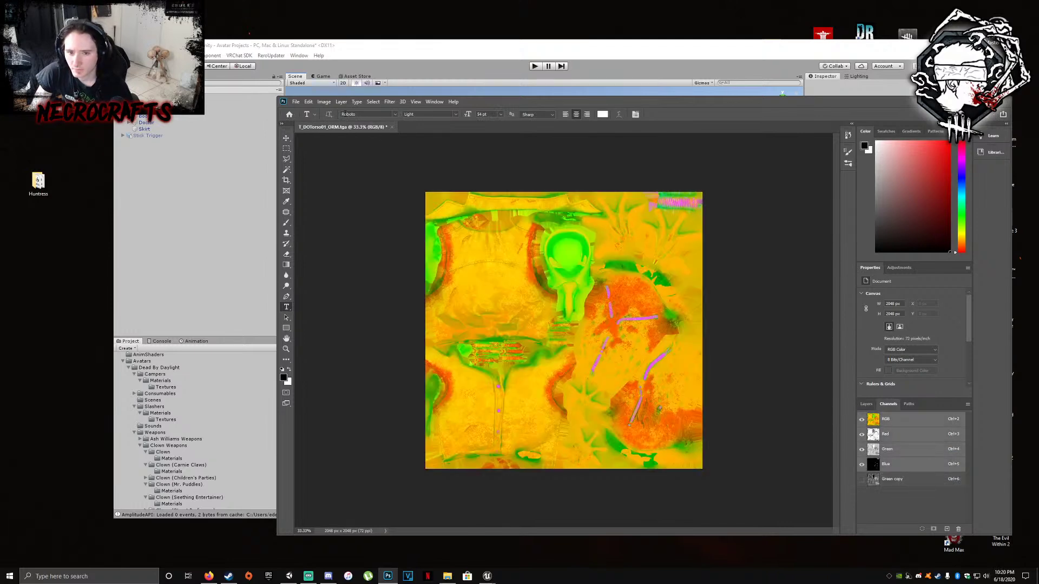
left_click(323, 102)
mouse_move(358, 123)
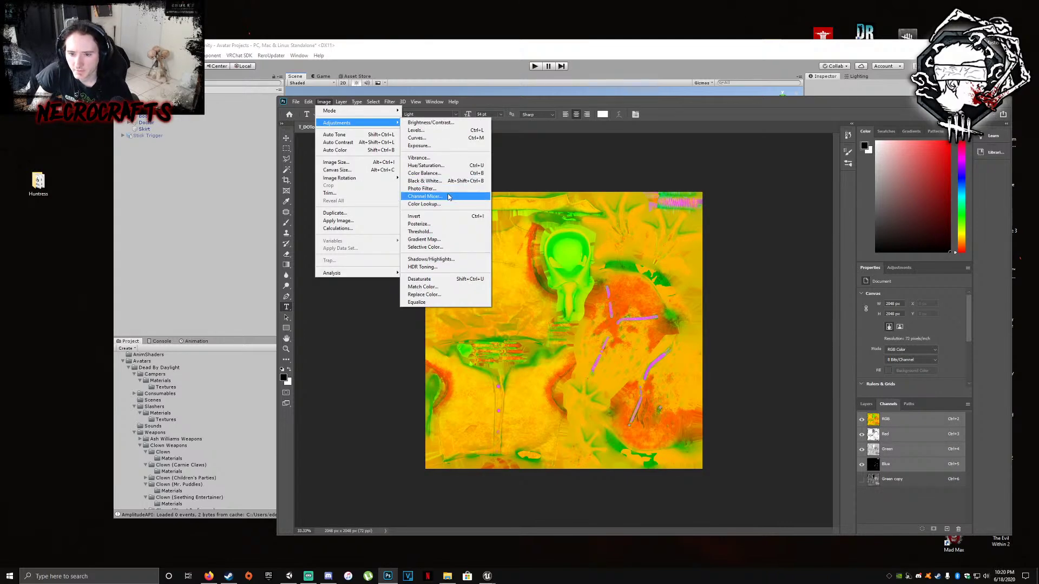
left_click(424, 197)
type("0")
left_click(670, 209)
left_click(670, 217)
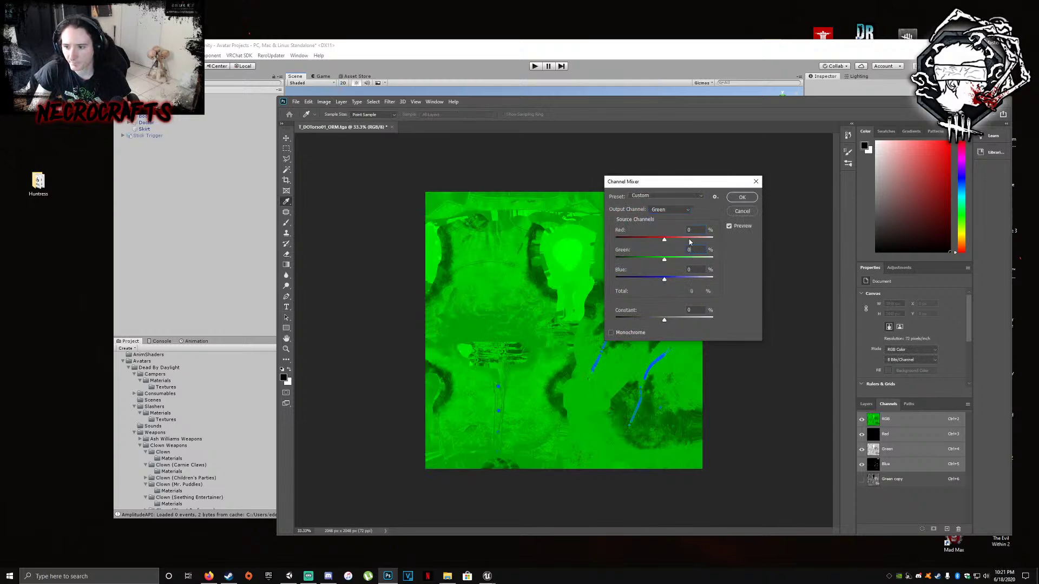
type("0")
left_click(692, 229)
type("1")
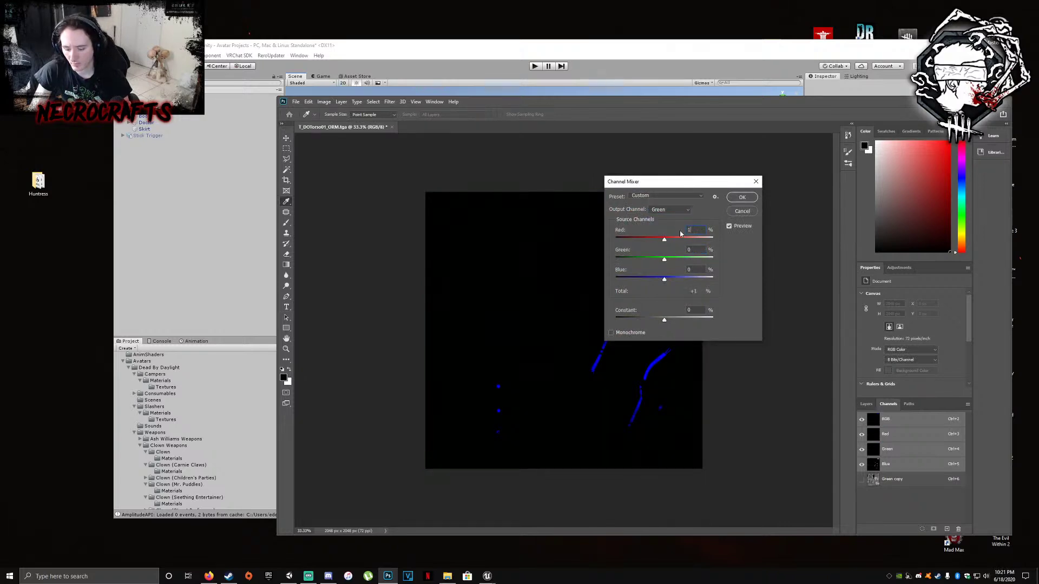
type("00")
left_click(742, 197)
left_click(296, 102)
left_click(336, 191)
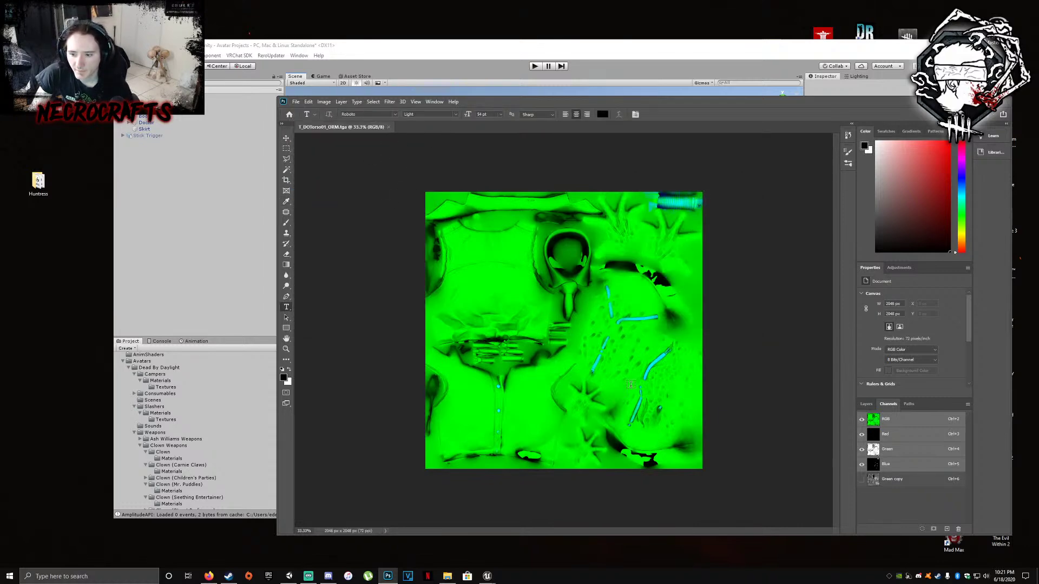
Close the T_DOTorso01_ORM.tga document and switch to the Outfit01 folder, positioning it beside Unity's project folders
left_click(388, 128)
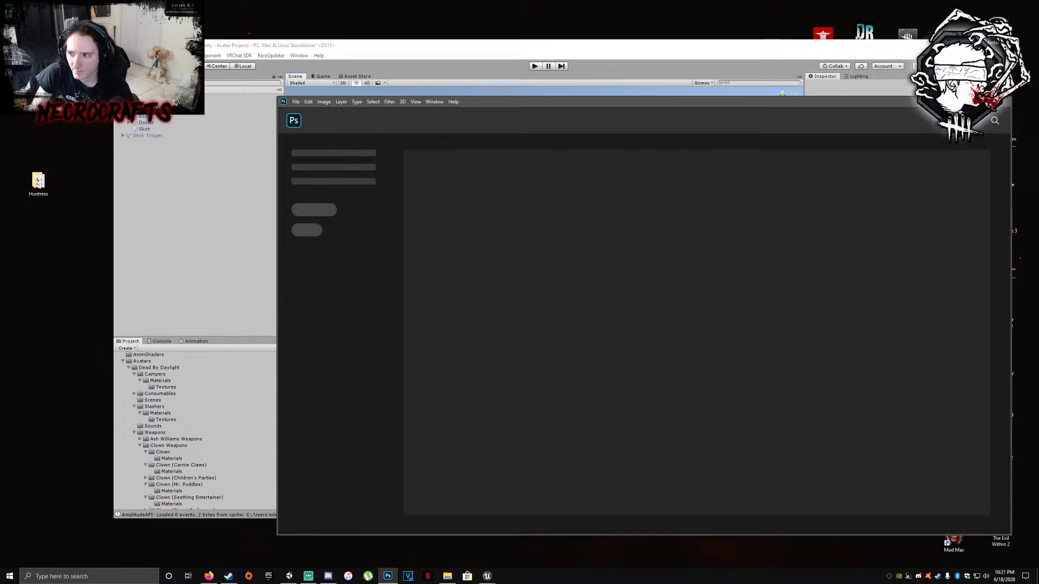
left_click(963, 101)
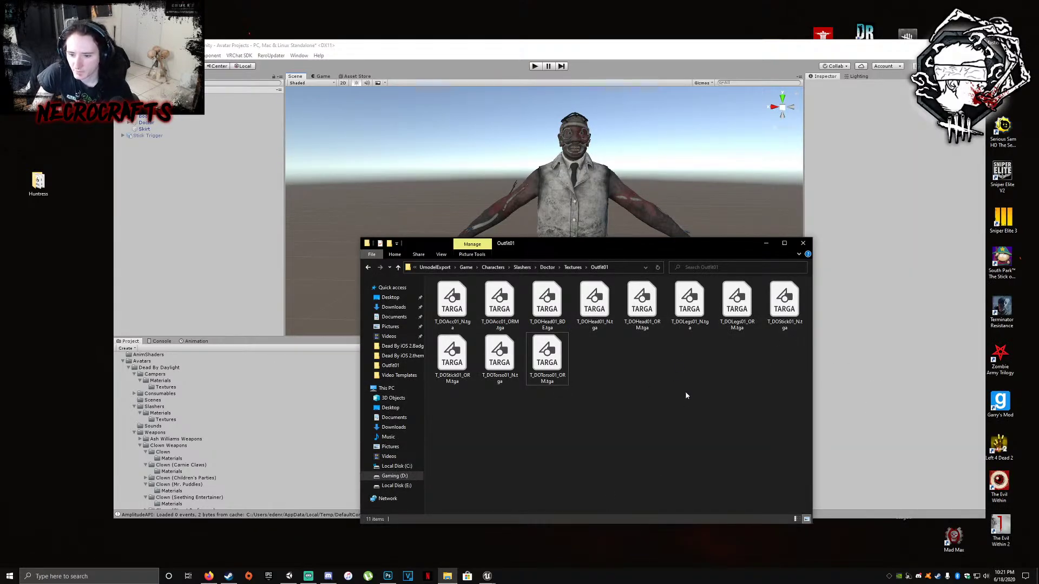
left_click_drag(605, 249, 849, 255)
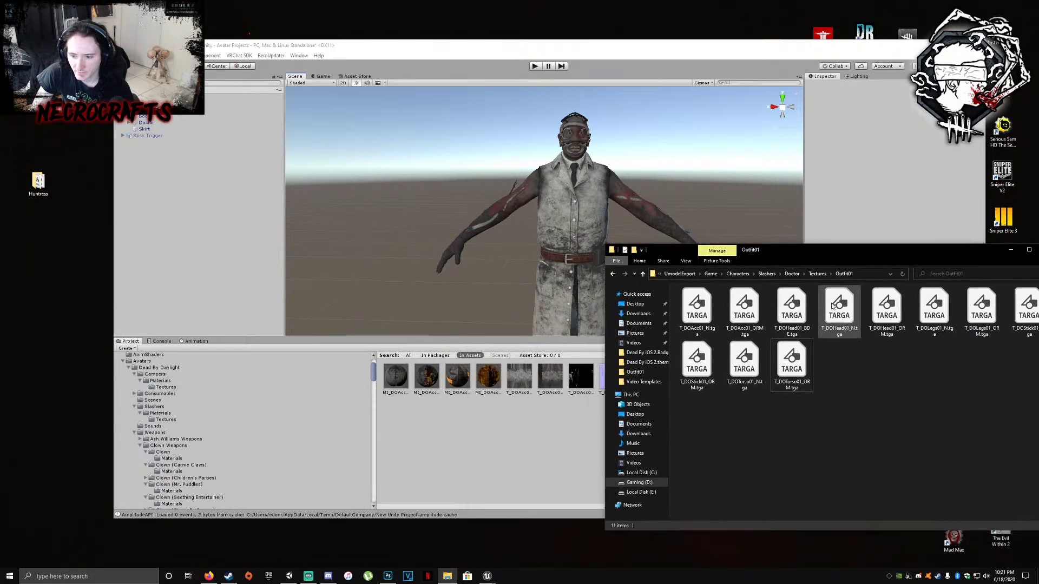
left_click_drag(942, 254, 847, 258)
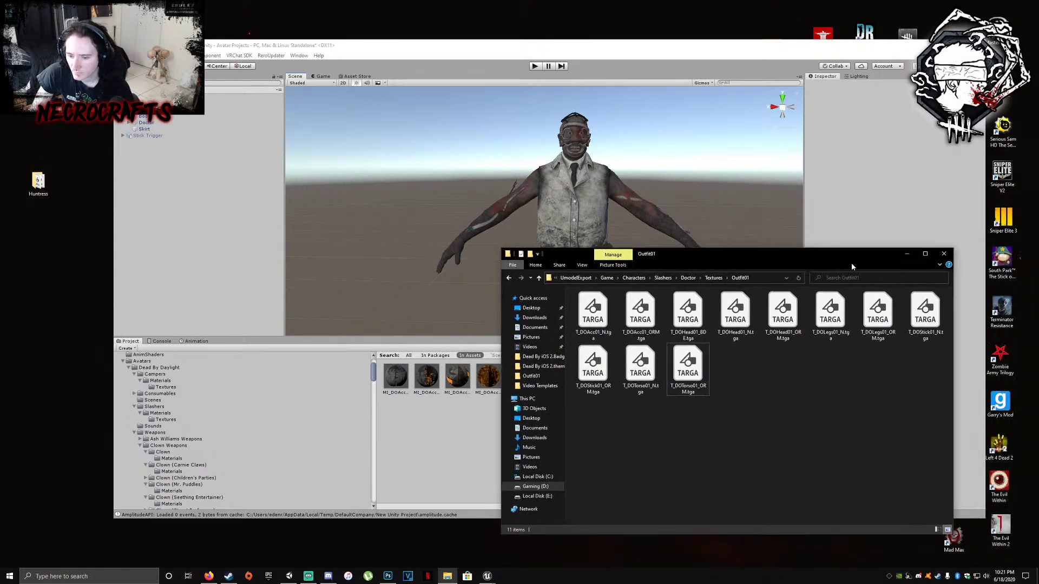
Import all the Outfit01 textures except the two T_DOStick01 files into the Textures folder under Slashers Materials in Unity
left_click_drag(929, 416, 781, 441)
left_click_drag(768, 401, 632, 361)
left_click_drag(890, 348, 596, 303, "ctrl")
left_click(870, 328, "ctrl")
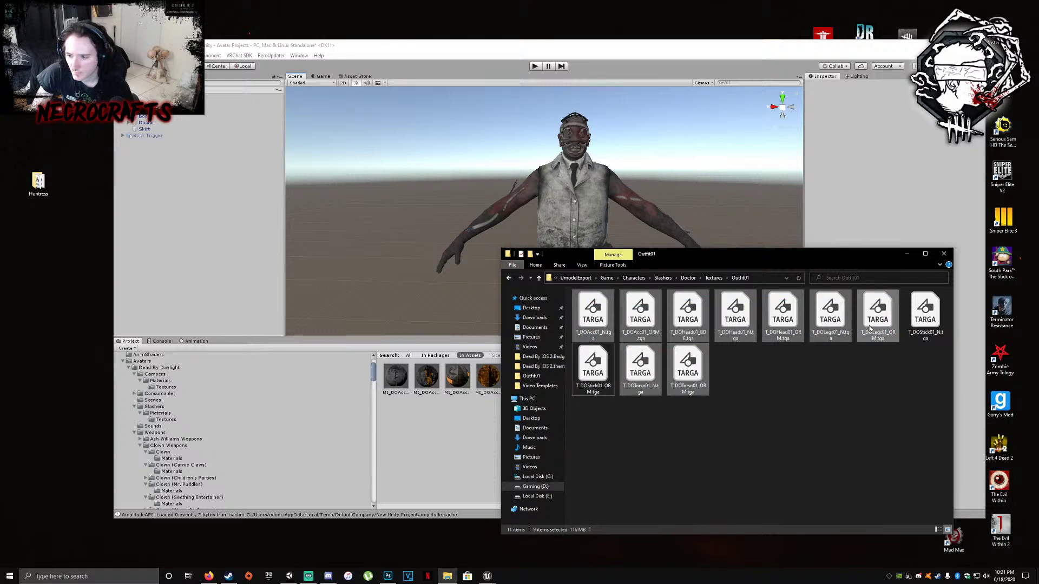
left_click_drag(783, 316, 169, 419)
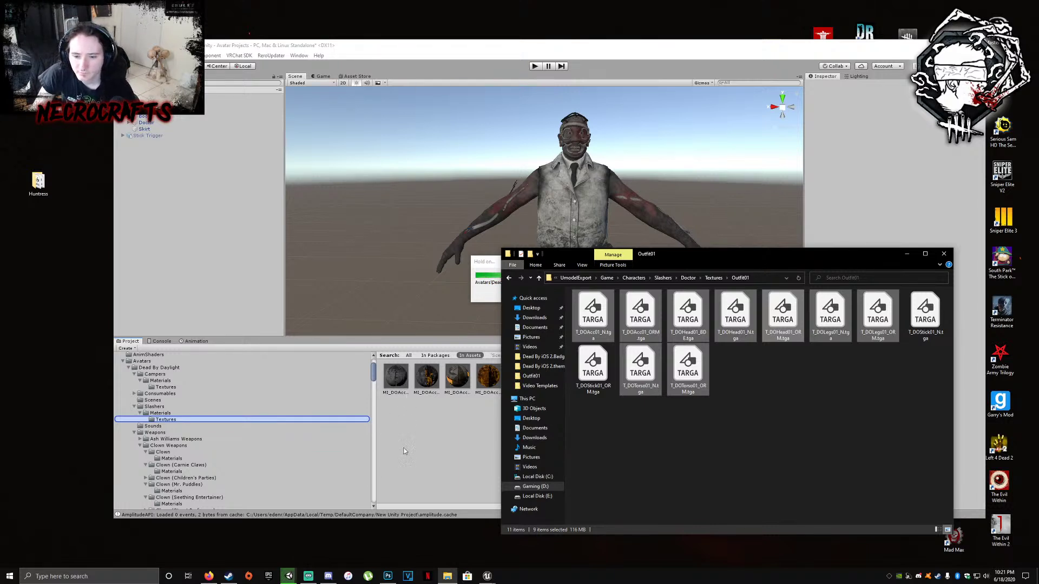
Fix the normal map of MI_DOAcc01 and assign the green T_DOAcc01_ORM texture to its occlusion and metallic maps
left_click(396, 374)
left_click(682, 349)
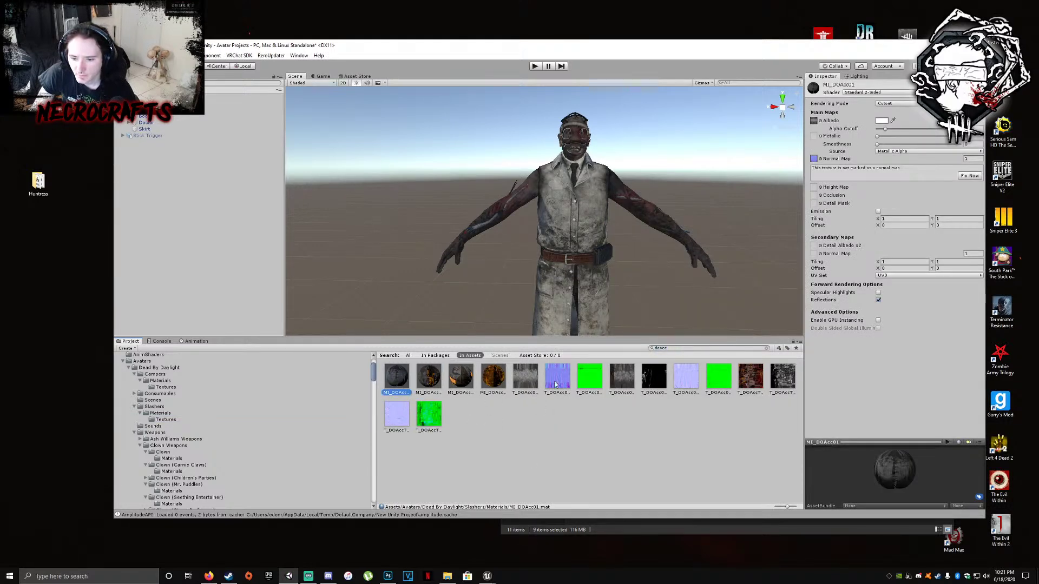
left_click(969, 176)
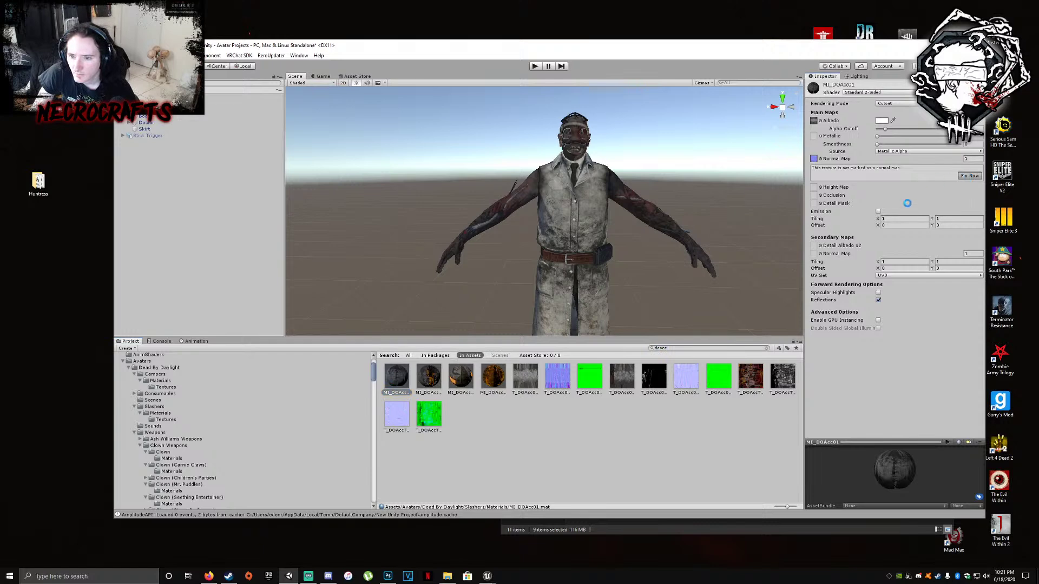
left_click_drag(595, 379, 815, 175)
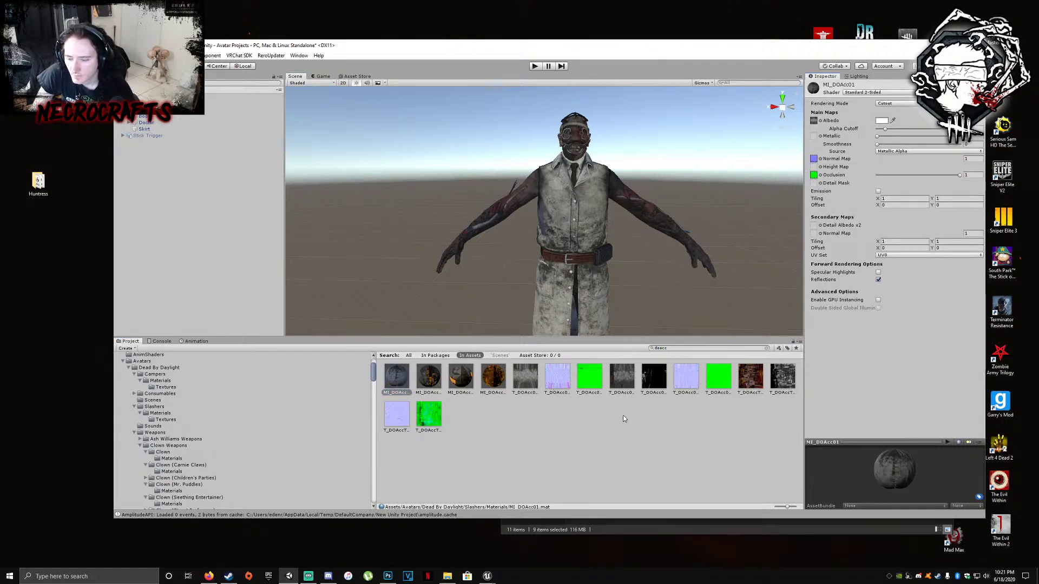
left_click_drag(590, 377, 816, 139)
mouse_move(582, 270)
right_mouse_down()
mouse_move(616, 226)
mouse_move(614, 244)
mouse_move(538, 249)
mouse_move(554, 261)
mouse_move(596, 255)
right_mouse_up()
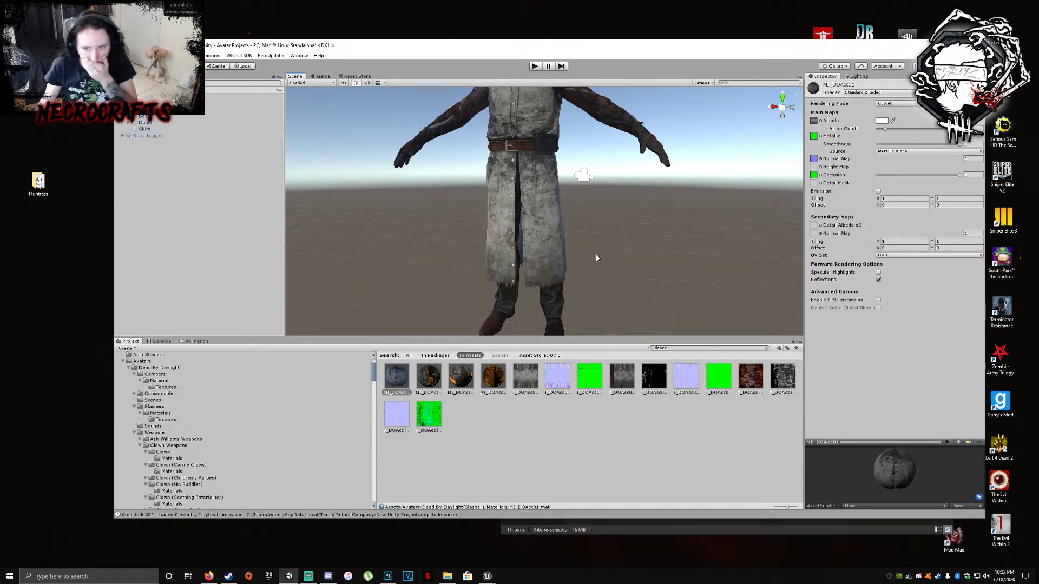
scroll(601, 248, "up", 5)
scroll(605, 241, "down", 3)
scroll(494, 141, "down", 3)
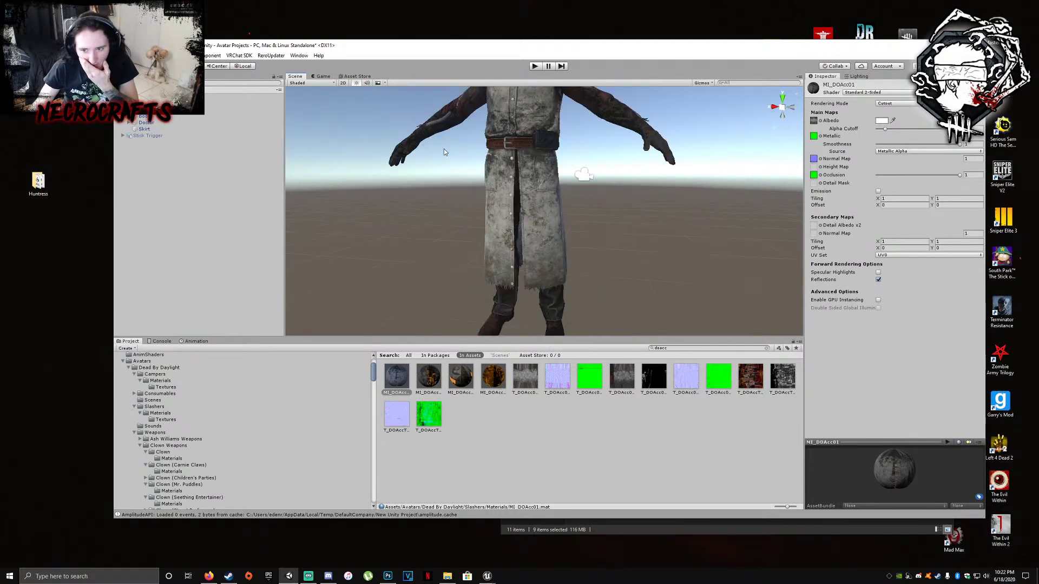
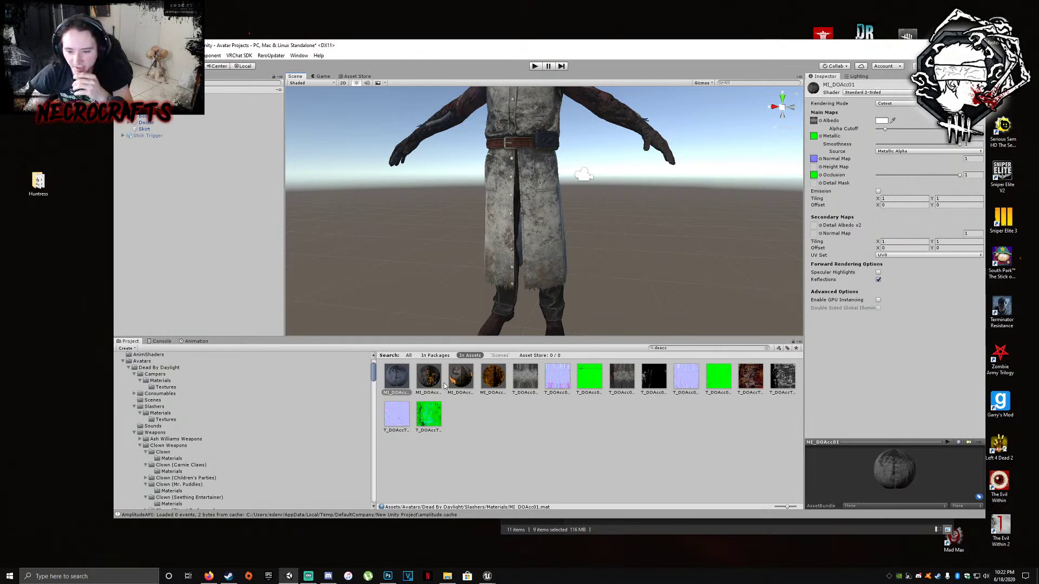
Search the project assets for dohead and fix the normal map of the MI_DOHead01 material
left_click(669, 347)
left_click(672, 346)
left_click_drag(670, 349, 660, 350)
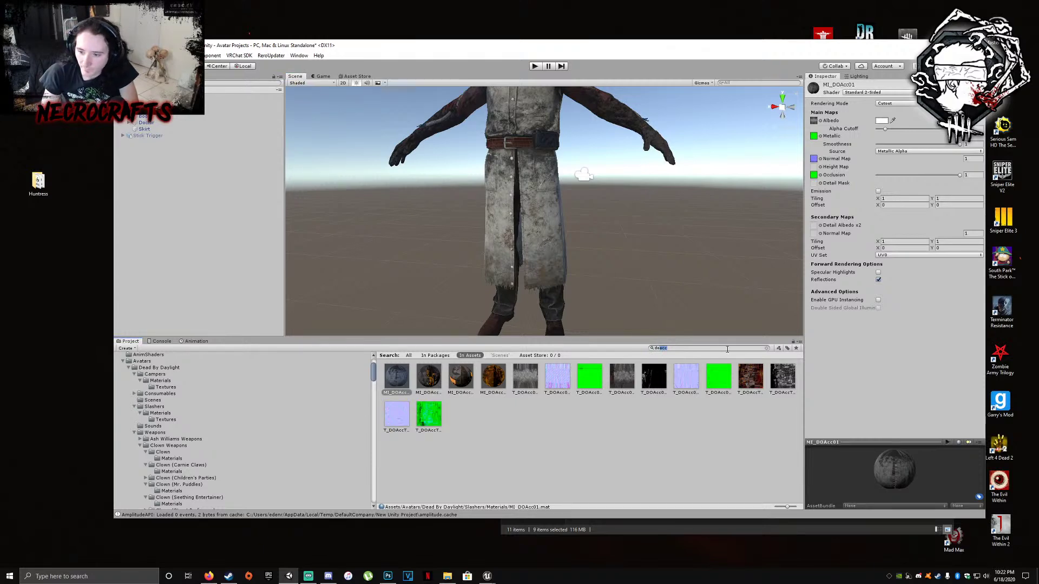
type("head")
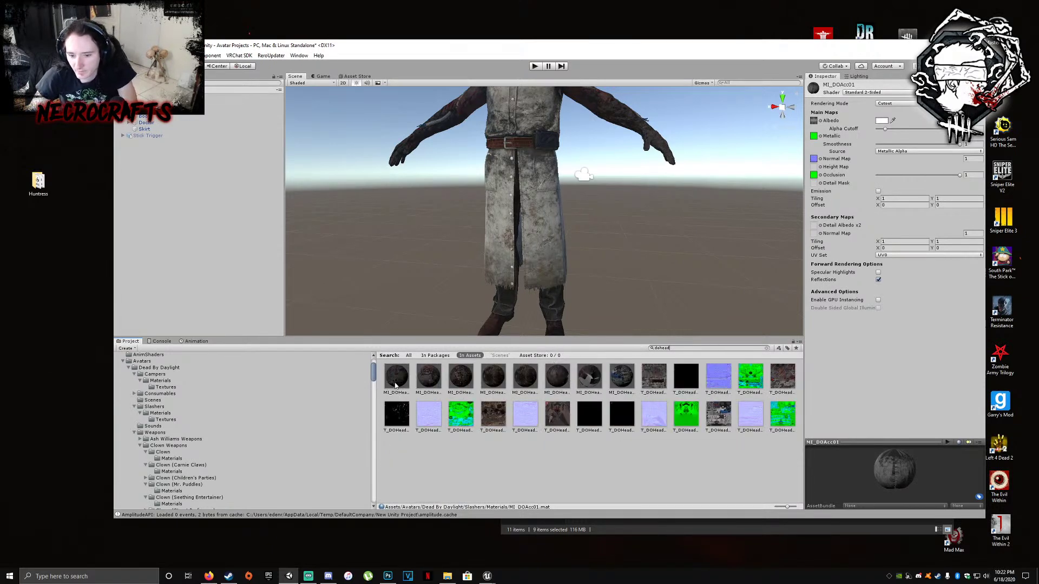
left_click(395, 379)
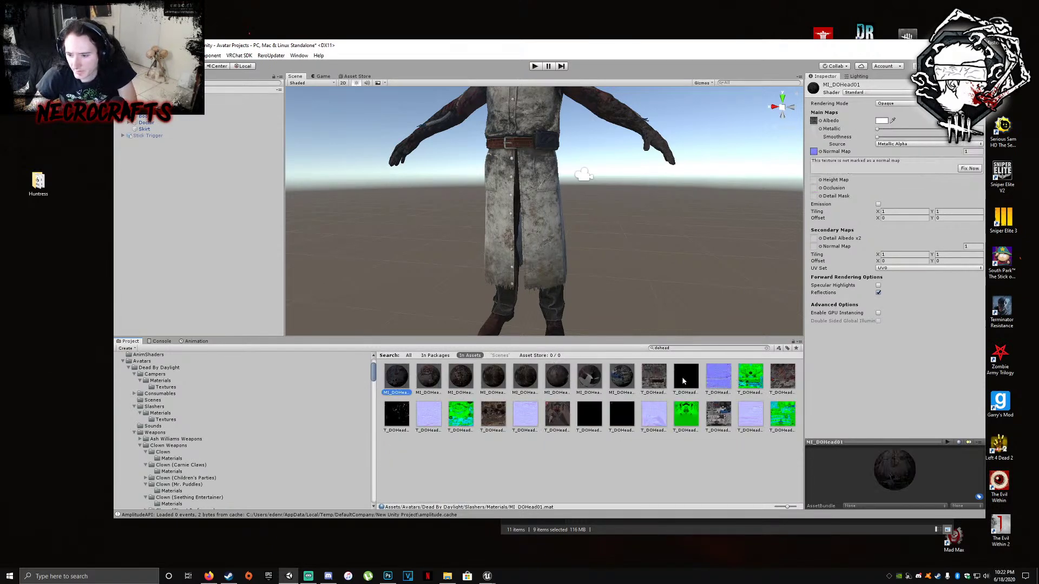
left_click(969, 168)
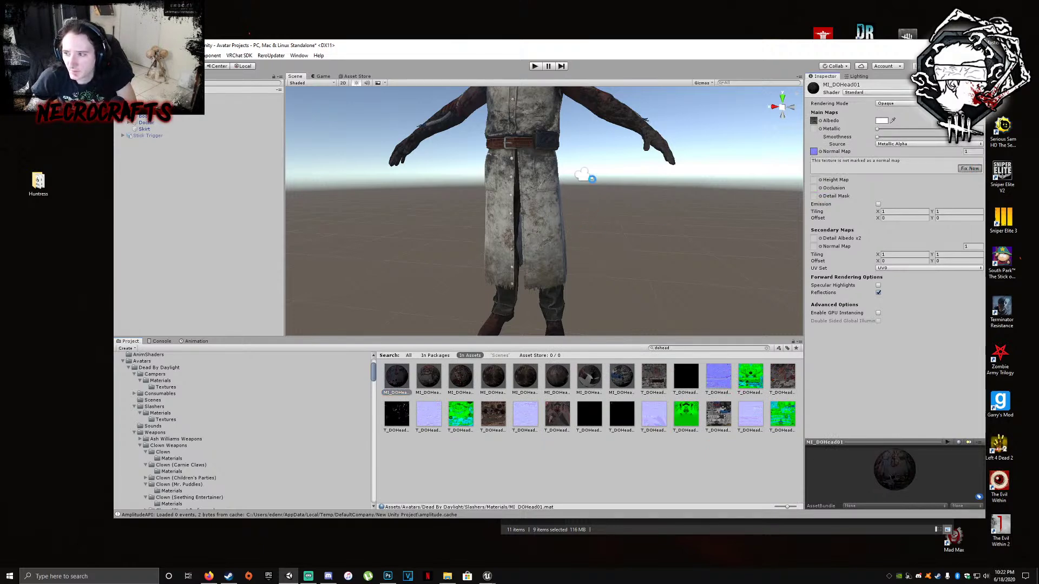
Enable emission on MI_DOHead01 with the black T_DOHead01_BDE texture as its map, and open the emission colour for editing
middle_click_drag(572, 171, 585, 285)
scroll(574, 187, "up", 6)
right_click_drag(574, 187, 612, 179)
scroll(574, 184, "up", 2)
middle_click_drag(574, 184, 568, 186)
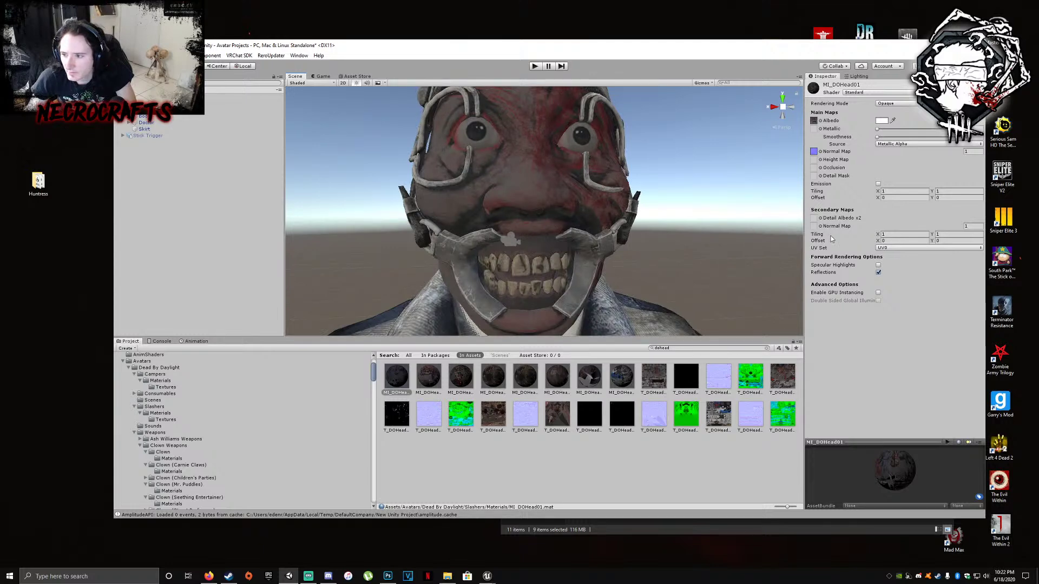
left_click(878, 184)
left_click(686, 375)
left_click_drag(686, 375, 814, 191)
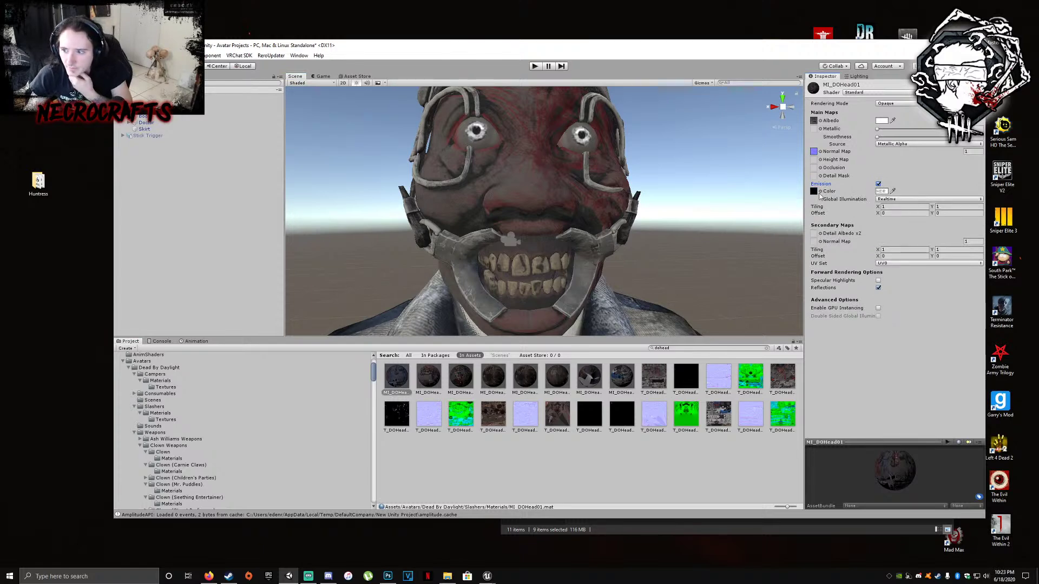
left_click(814, 192)
left_click(881, 191)
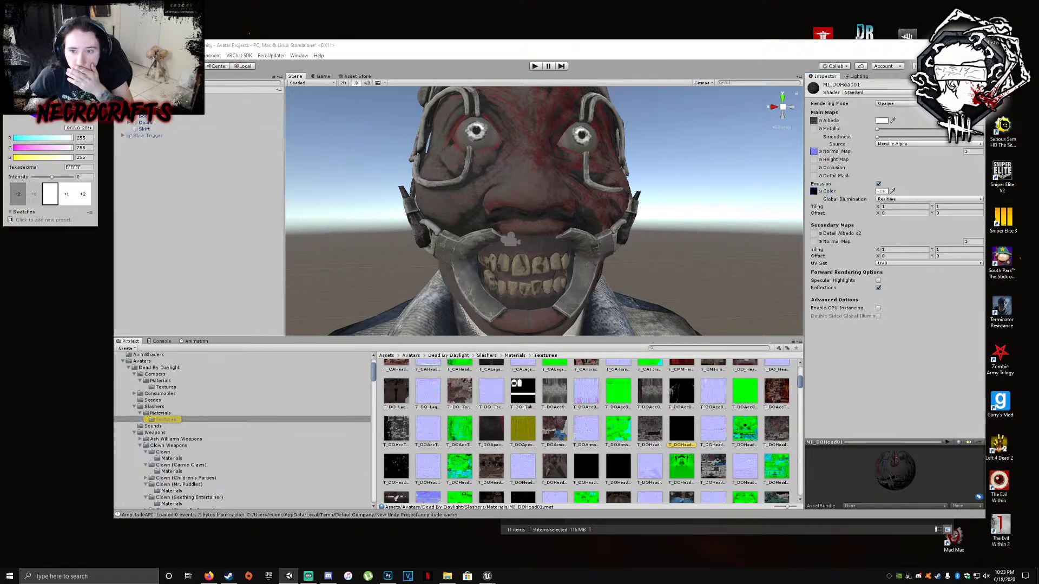
left_click_drag(53, 70, 29, 57)
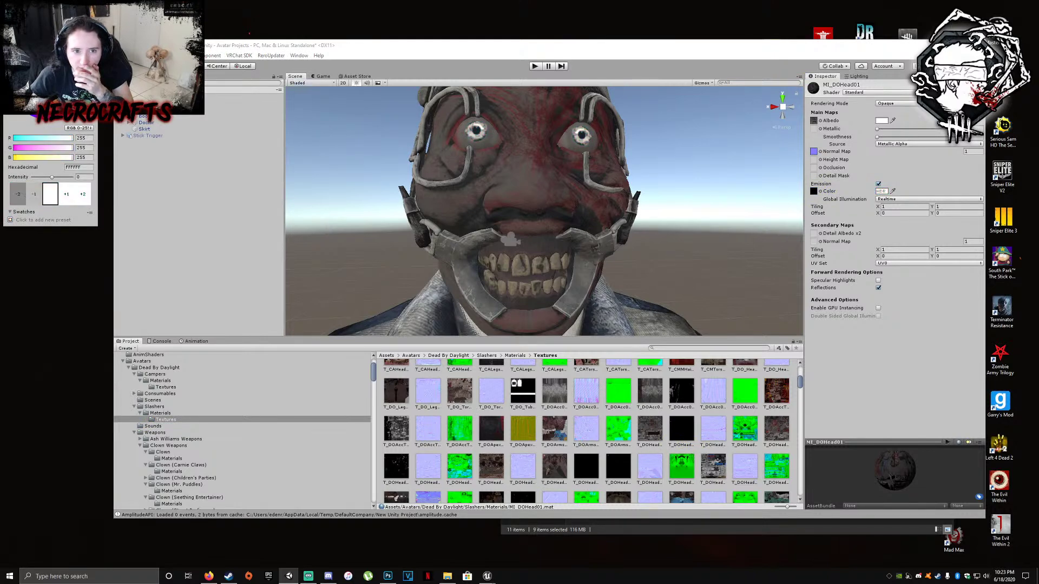
Close the emission colour picker and examine the character's head and upper body
left_click(91, 17)
scroll(598, 193, "down", 5)
middle_click_drag(590, 201, 585, 197)
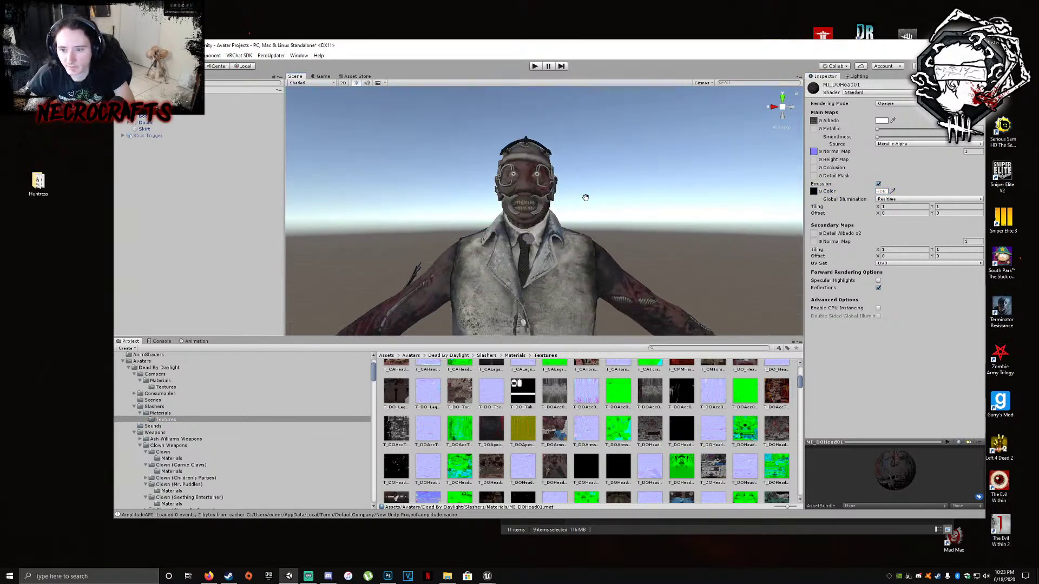
right_click_drag(585, 198, 575, 205)
middle_click_drag(568, 190, 584, 214)
scroll(584, 213, "down", 2)
scroll(584, 213, "up", 8)
mouse_move(584, 213)
right_mouse_down()
mouse_move(675, 229)
mouse_move(482, 197)
mouse_move(590, 197)
mouse_move(577, 196)
right_mouse_up()
scroll(675, 230, "down", 4)
key("a")
key("d")
key("a")
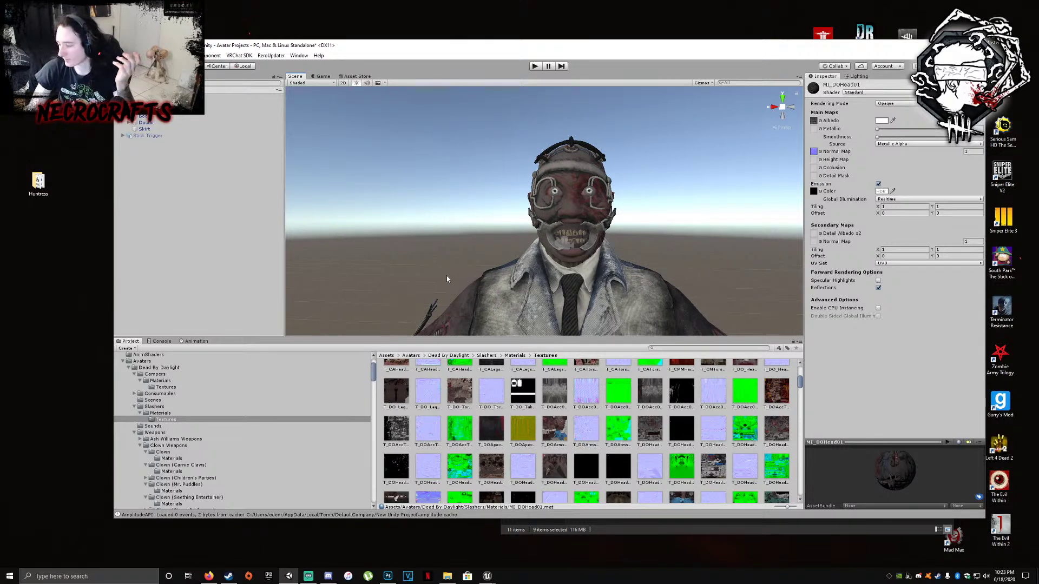
Open the Slashers Materials folder and search for "dotorso"
left_click(191, 415)
left_click(155, 407)
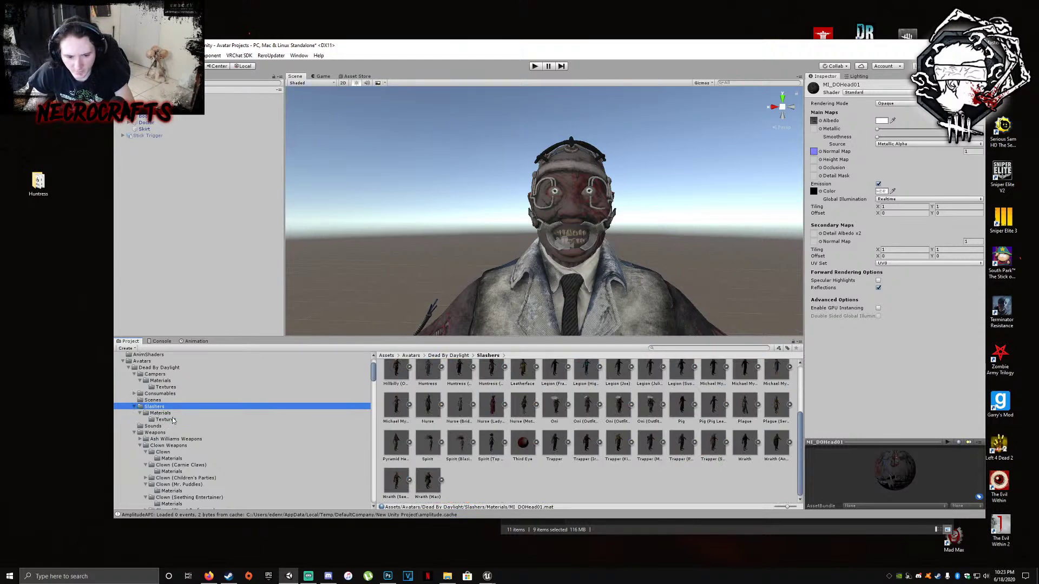
left_click(162, 385)
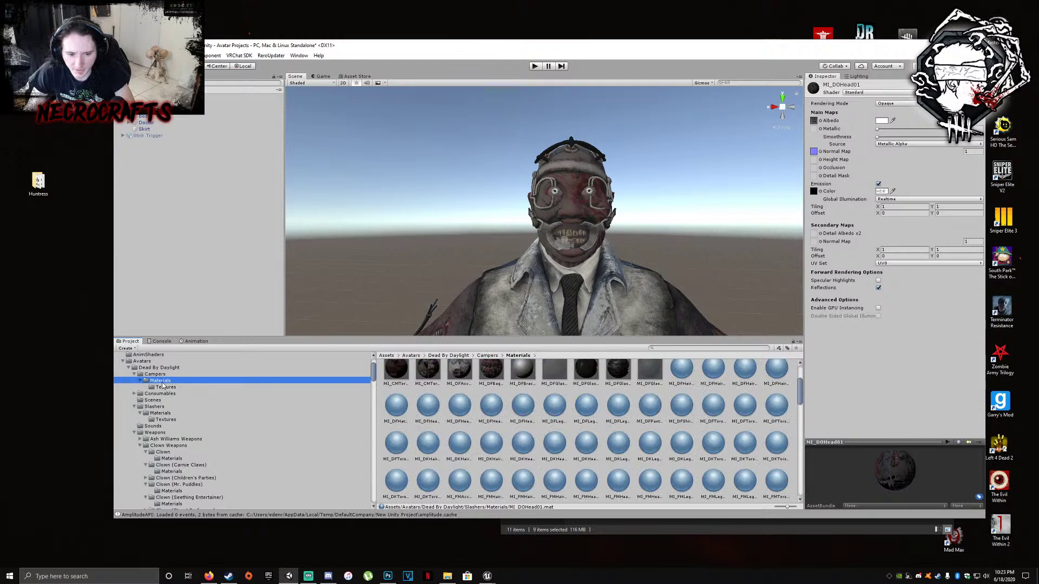
left_click(157, 413)
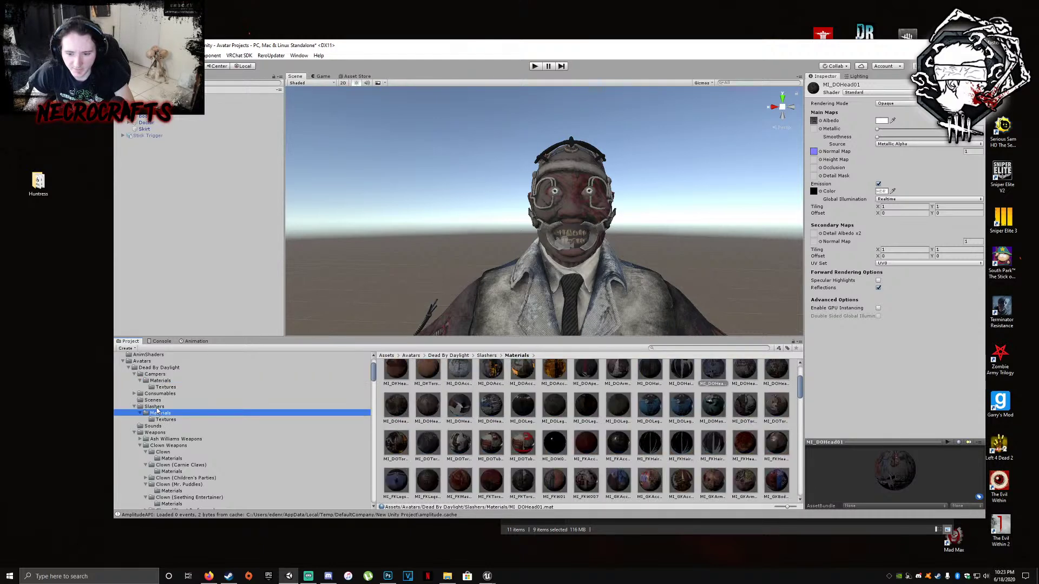
left_click(155, 407)
left_click(159, 414)
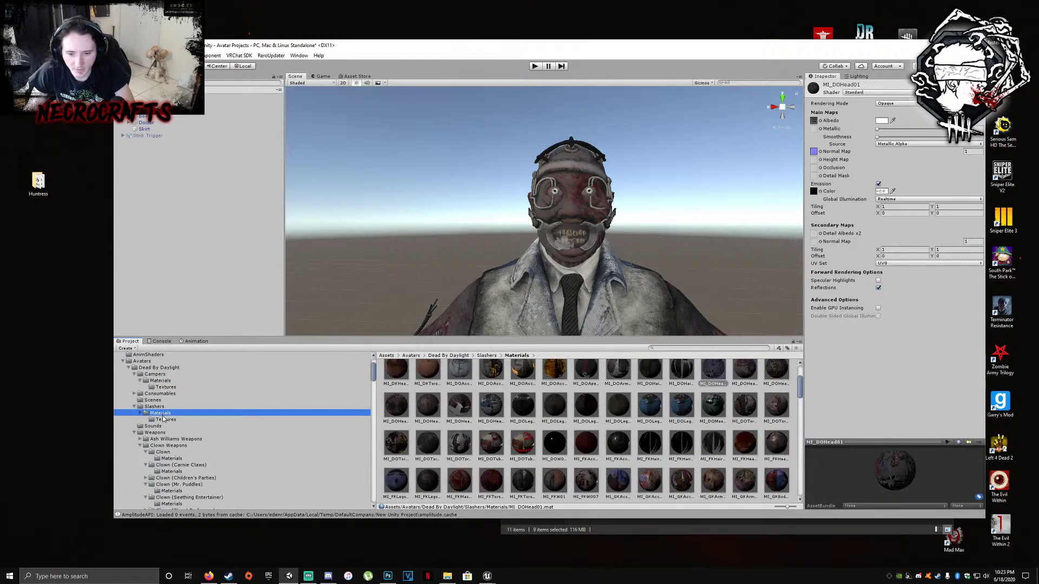
scroll(542, 414, "up", 3)
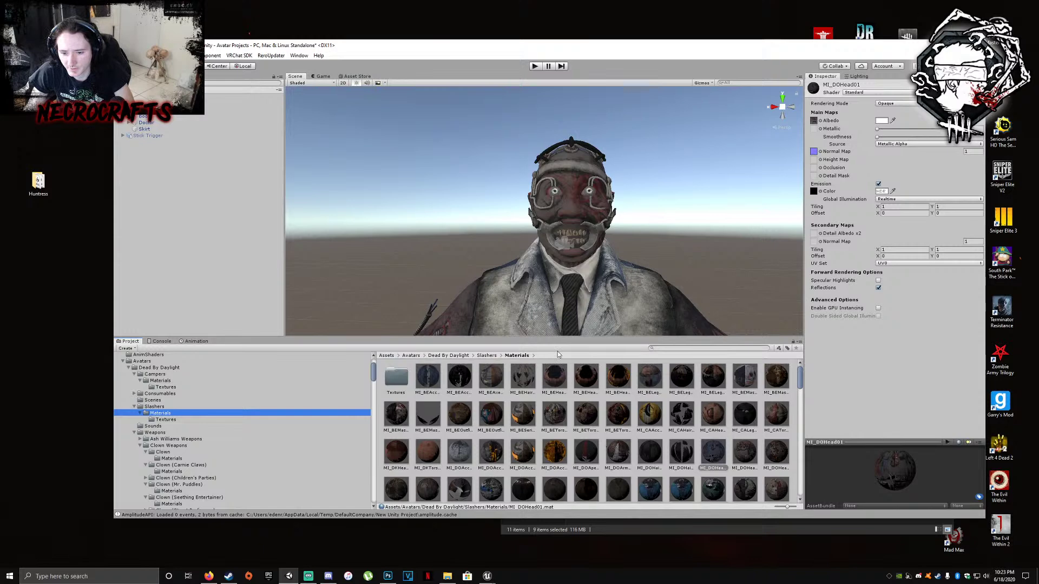
left_click(677, 349)
type("dot")
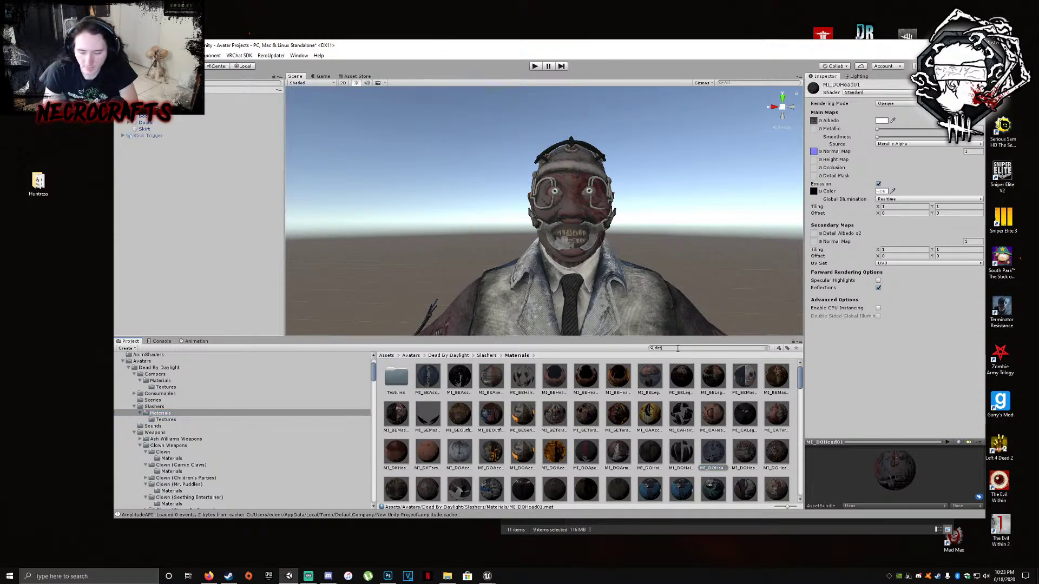
type("orso")
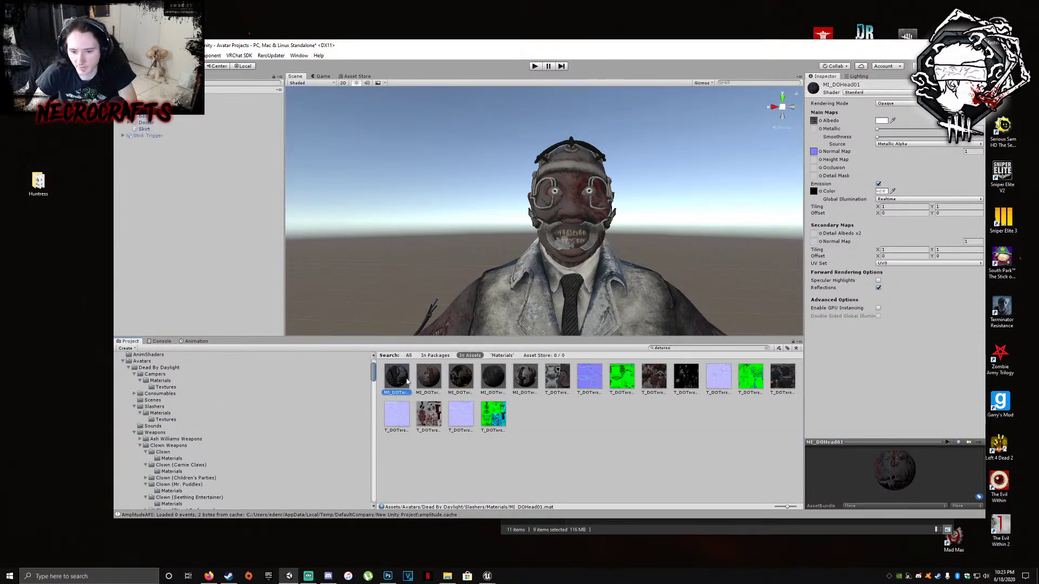
Assign the matching normal texture to MI_DOTorso01, fix its normal map type, and use the green ORM texture for Metallic and Occlusion
key("Down")
left_click_drag(588, 380, 816, 153)
left_click(968, 169)
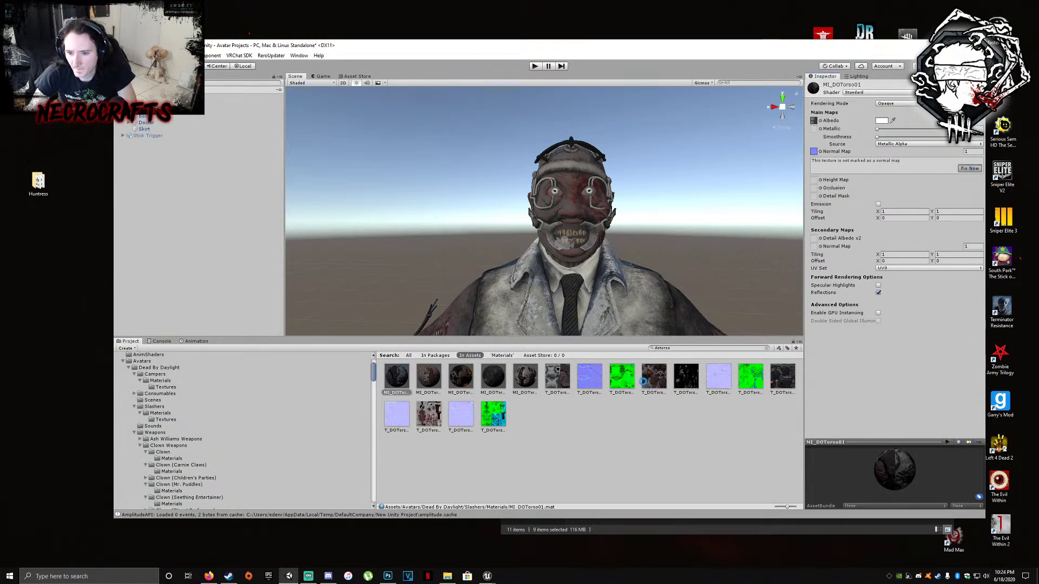
left_click_drag(618, 380, 815, 130)
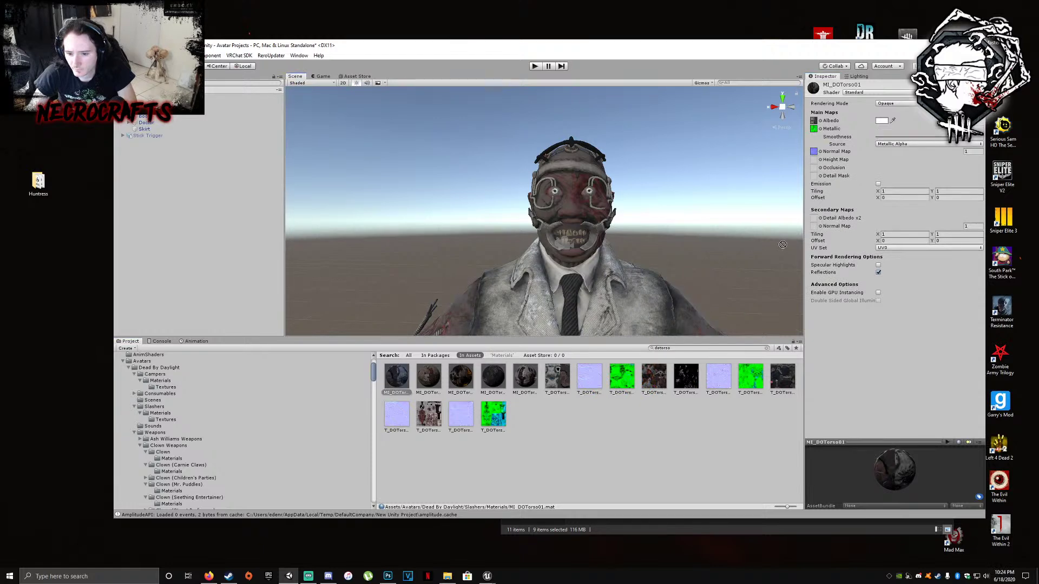
left_click_drag(821, 179, 816, 169)
scroll(638, 230, "up", 3)
mouse_move(638, 230)
middle_mouse_down()
mouse_move(758, 130)
mouse_move(638, 237)
middle_mouse_up()
scroll(758, 130, "down", 3)
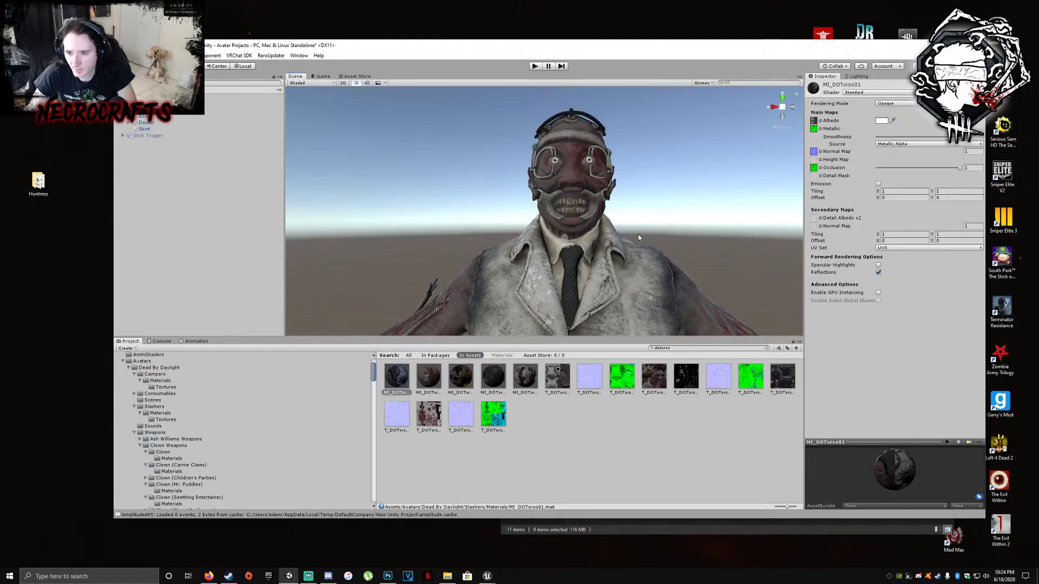
left_click_drag(699, 233, 559, 211, "alt")
middle_click_drag(559, 211, 560, 210)
Search for "dohead" and assign the head's green ORM texture to the Metallic and Occlusion maps of MI_DOHead01
left_click_drag(670, 347, 663, 348)
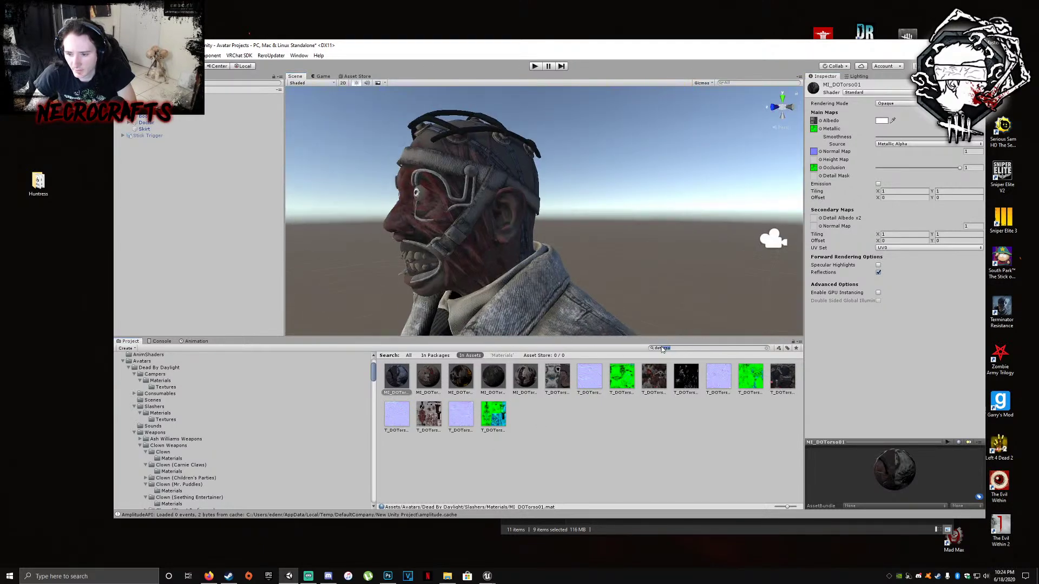
type("head")
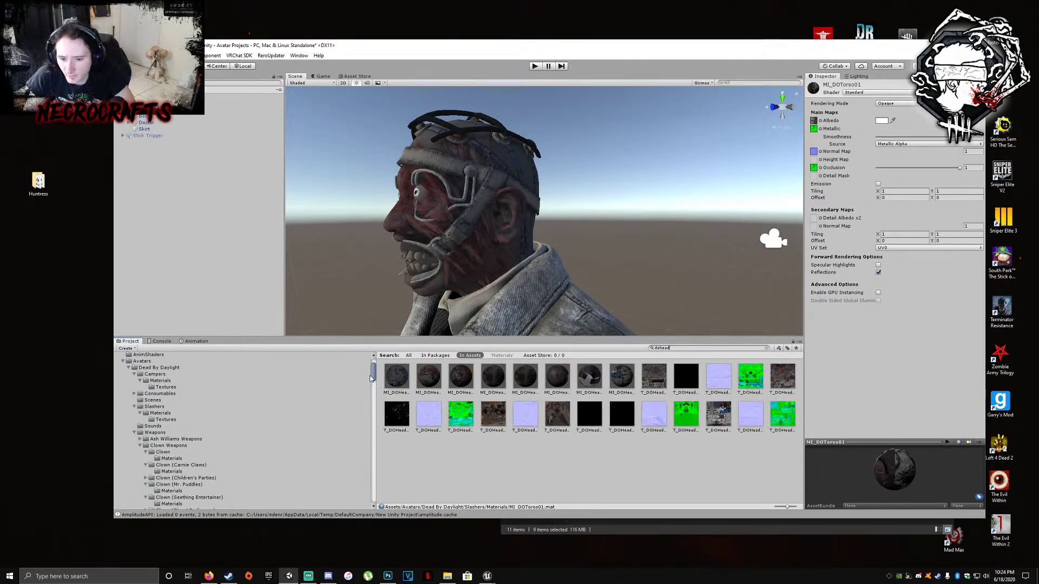
left_click(397, 377)
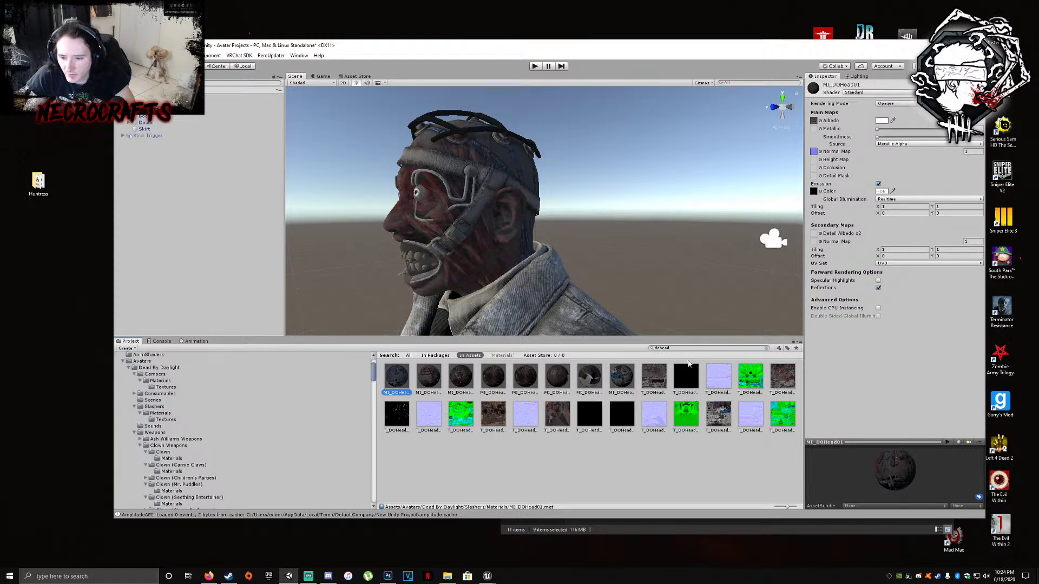
mouse_move(756, 378)
left_mouse_down()
mouse_move(808, 293)
mouse_move(817, 135)
left_mouse_up()
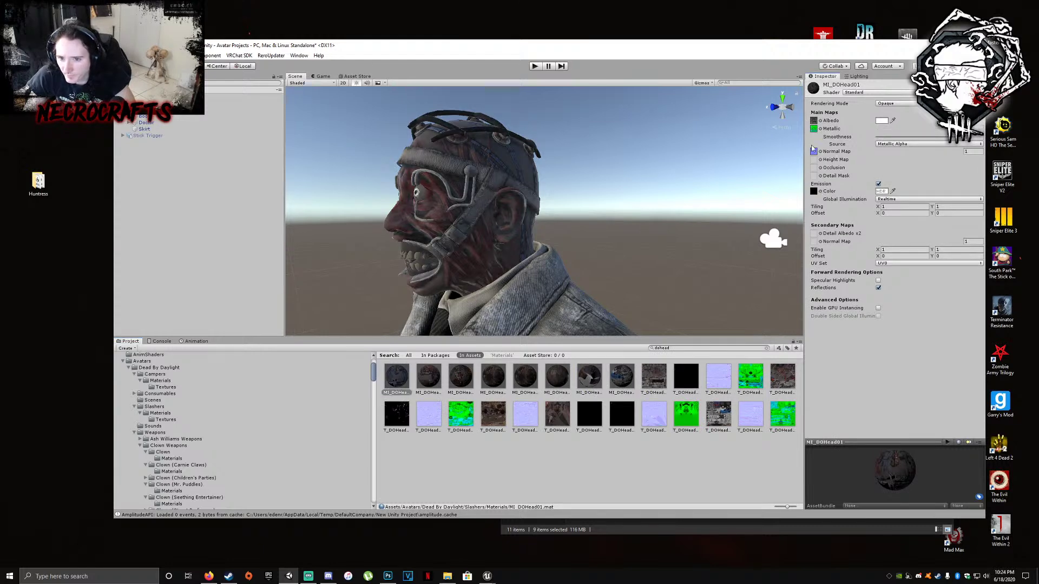
mouse_move(751, 370)
left_mouse_down()
mouse_move(817, 209)
mouse_move(815, 169)
mouse_move(590, 228)
mouse_move(673, 230)
mouse_move(624, 222)
left_mouse_up()
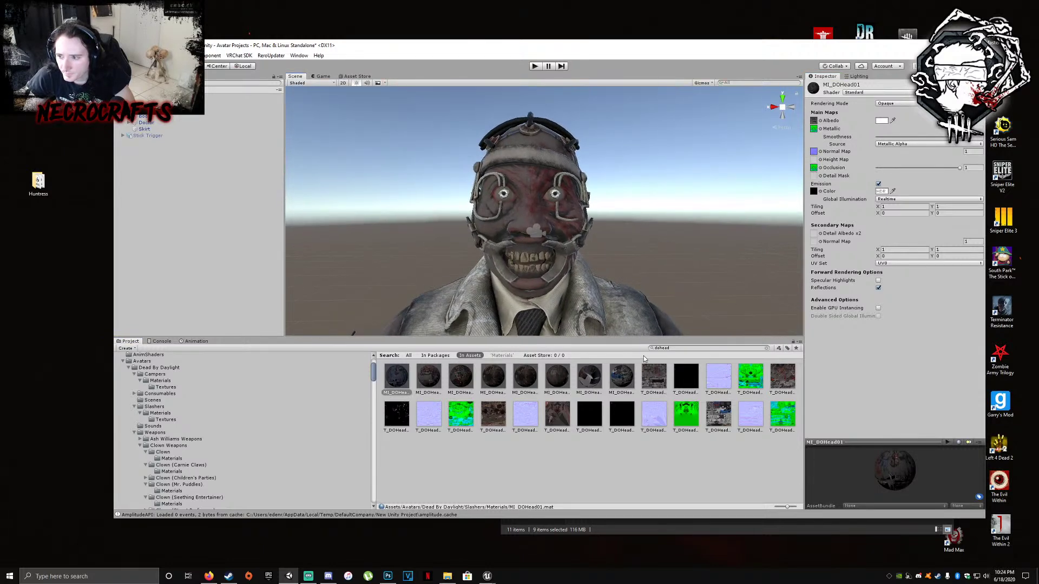
Search for "dolegs", then fix the normal map of MI_DOLegs01 and assign its green ORM texture to Metallic and Occlusion
left_click(661, 349)
key("BackSpace")
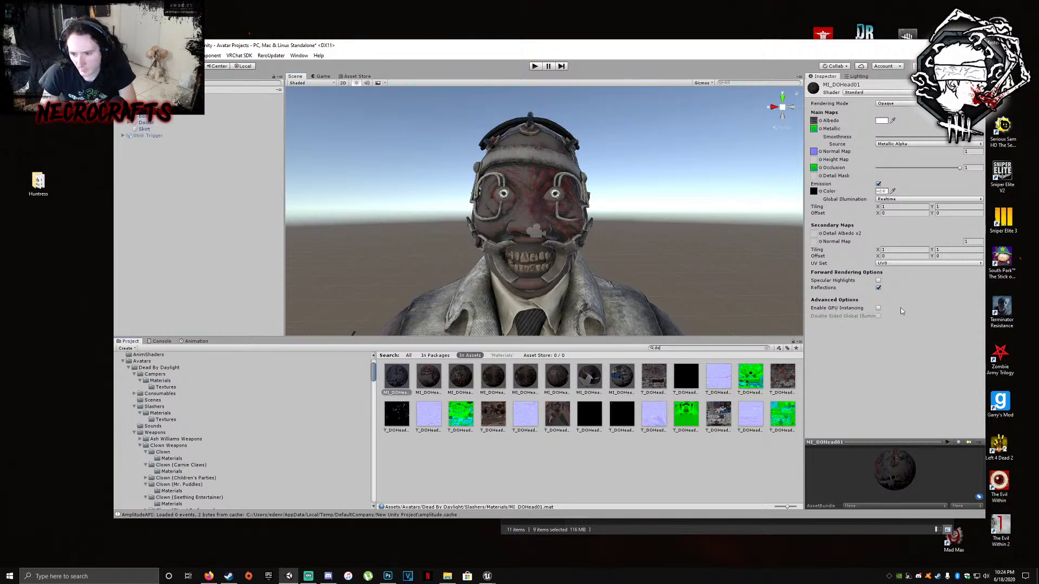
type("legs")
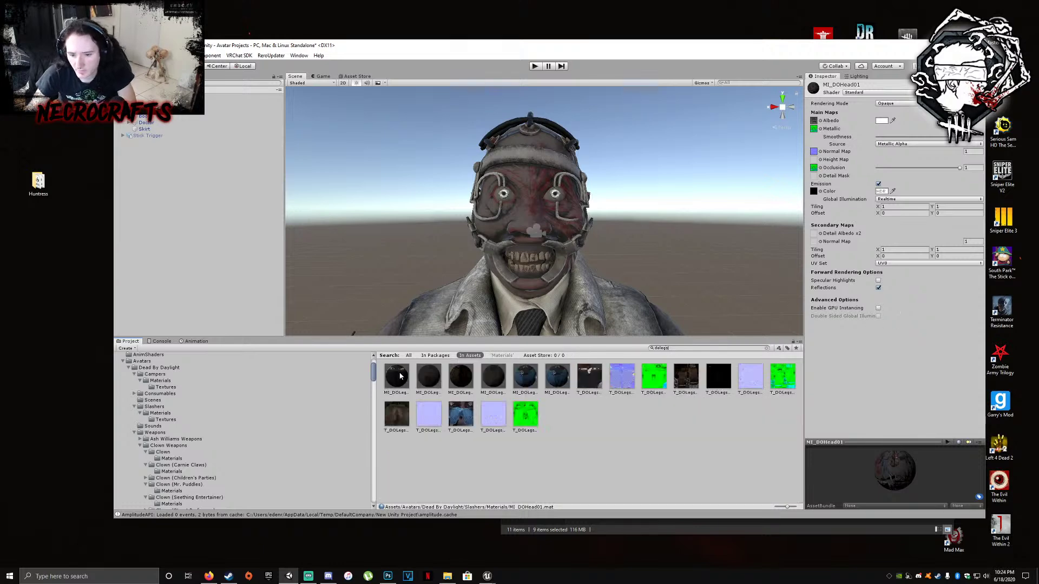
left_click(398, 376)
left_click(971, 169)
left_click_drag(653, 376, 813, 169)
middle_click_drag(756, 211, 652, 222)
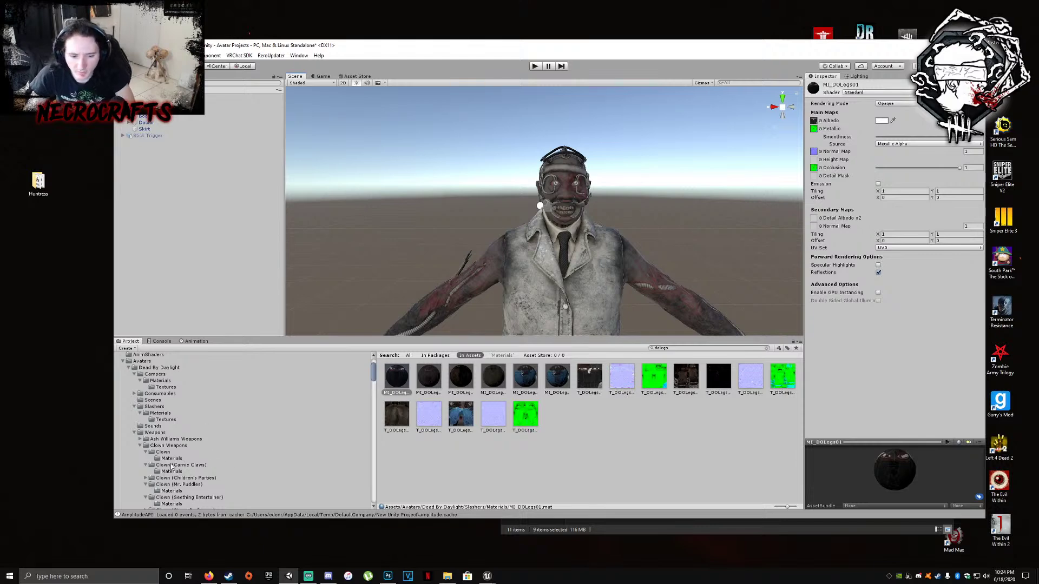
Delete the T_DOStick01_N texture from the Materials folder of the Doctor weapon in Doctor Weapons
left_click(156, 407)
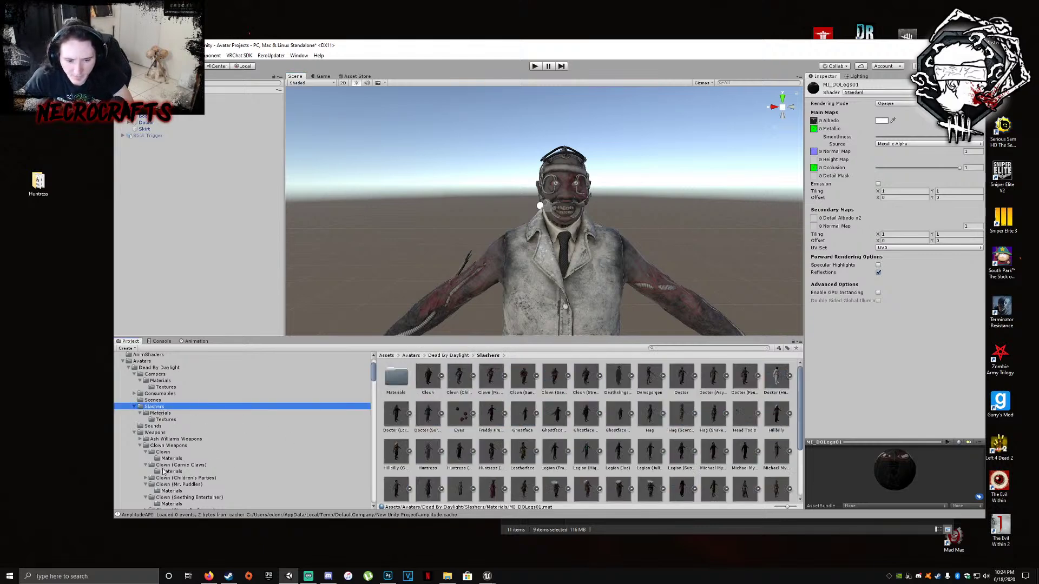
left_click(156, 433)
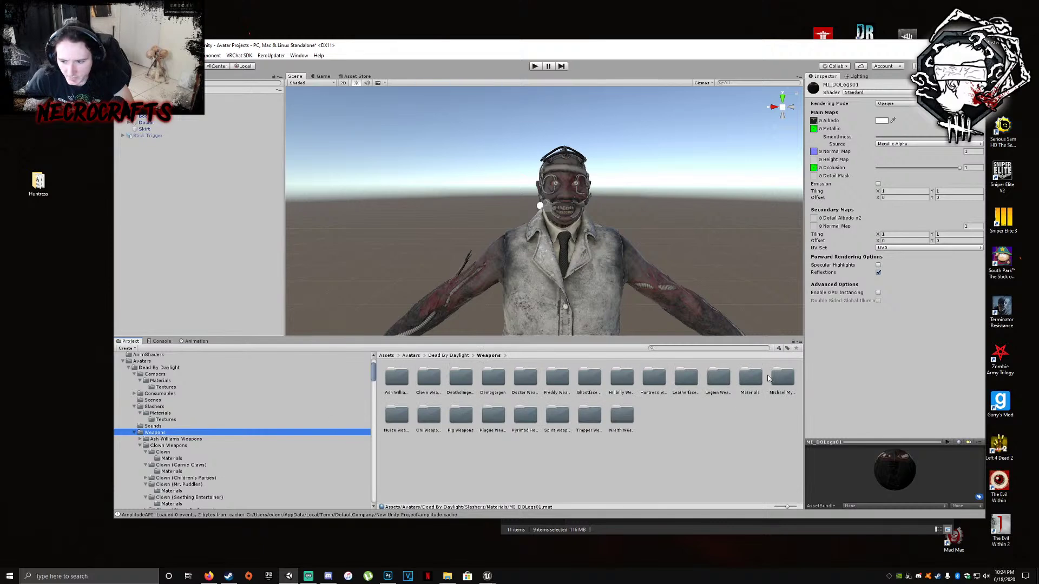
double_click(525, 378)
double_click(403, 382)
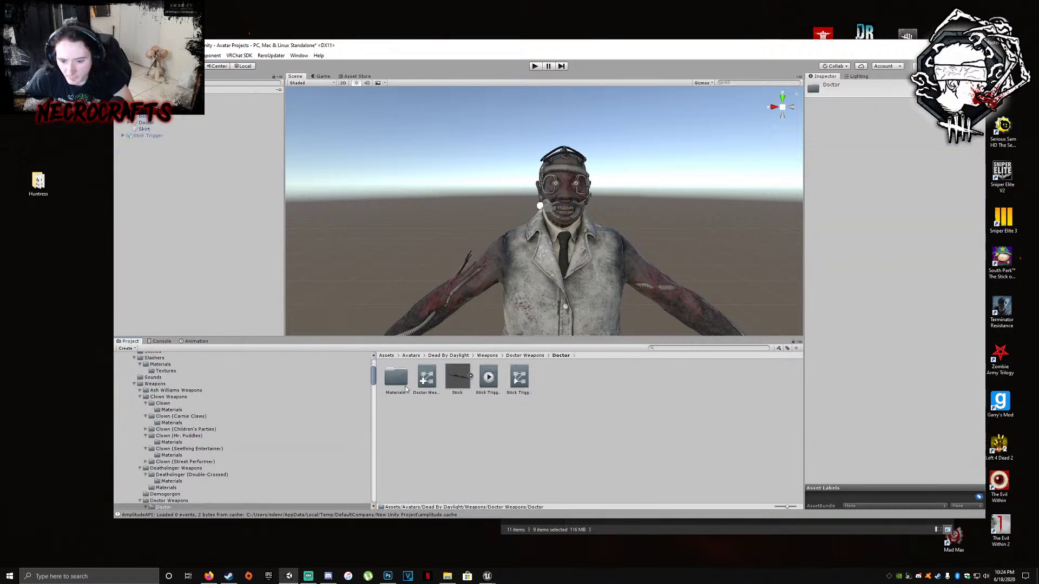
double_click(395, 378)
left_click(458, 378)
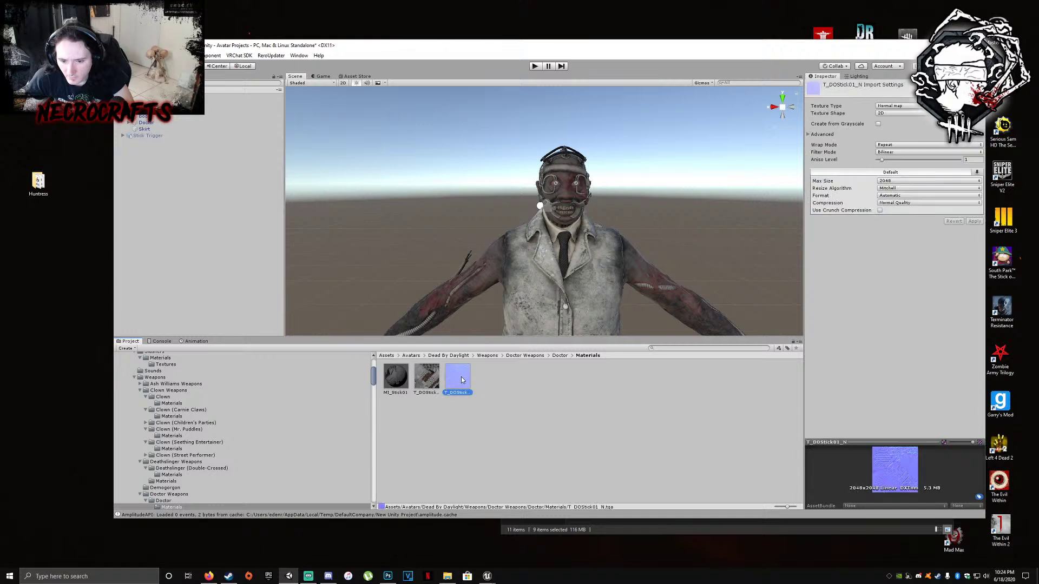
right_click(461, 378)
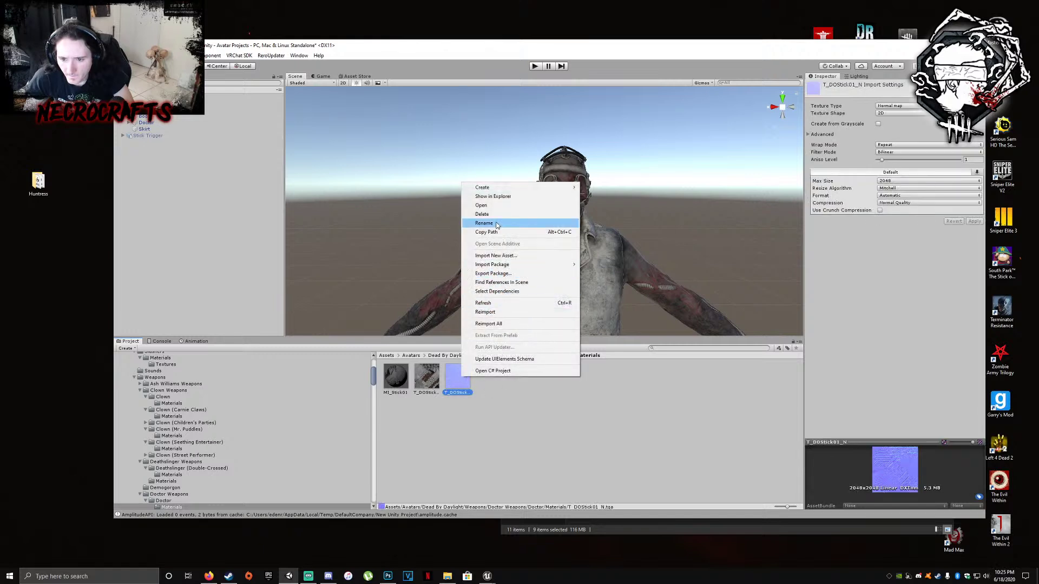
left_click(495, 215)
left_click(572, 301)
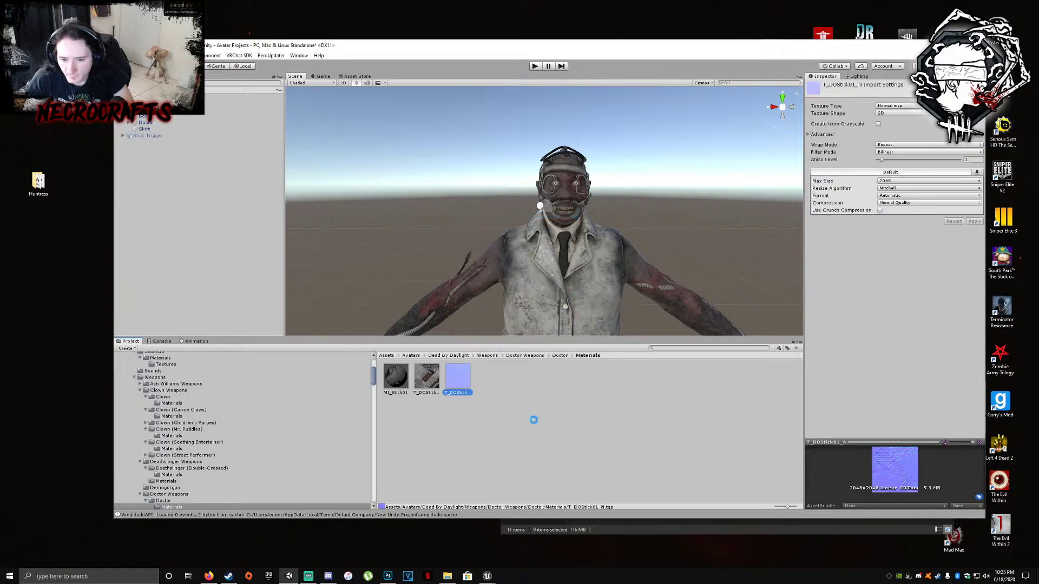
Import T_DOStick01_N.tga and T_DOStick01_ORM.tga from the Outfit01 texture folder into the Doctor weapon's Materials folder
left_click(447, 576)
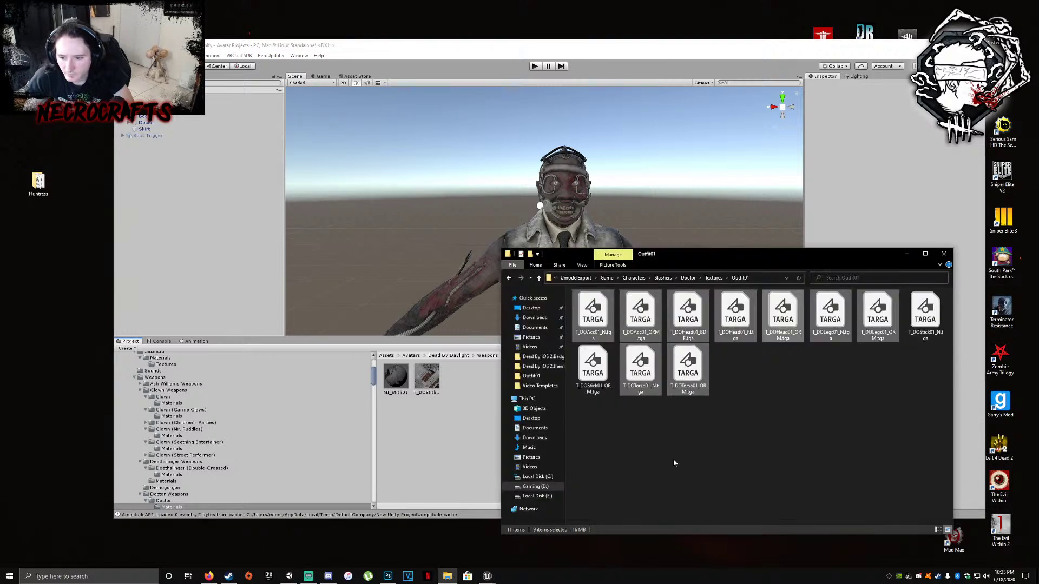
left_click(612, 396)
left_click(605, 374)
left_click(926, 317, "ctrl")
left_click_drag(925, 316, 438, 418)
Assign the stick's normal texture to MI_Stick01, fix its normal map type, and use the ORM texture for Metallic and Occlusion
left_click(395, 378)
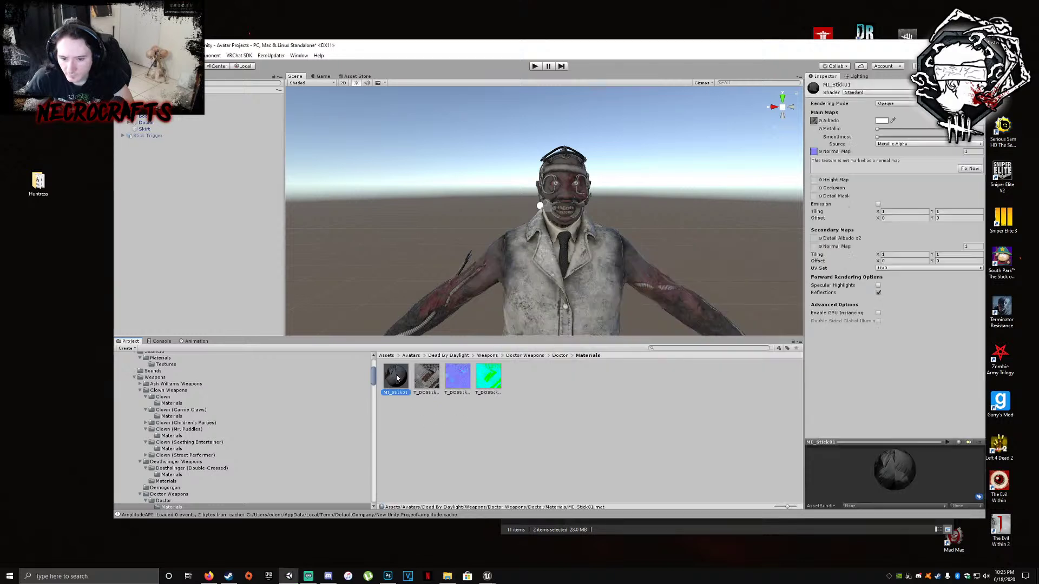
left_click_drag(458, 377, 863, 225)
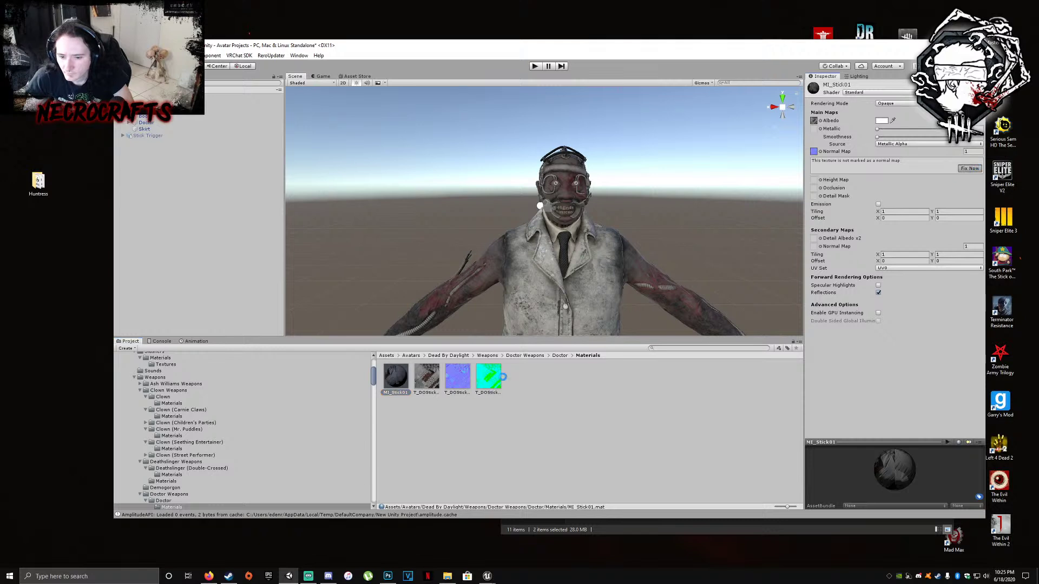
left_click_drag(496, 377, 814, 128)
left_click_drag(815, 178, 815, 169)
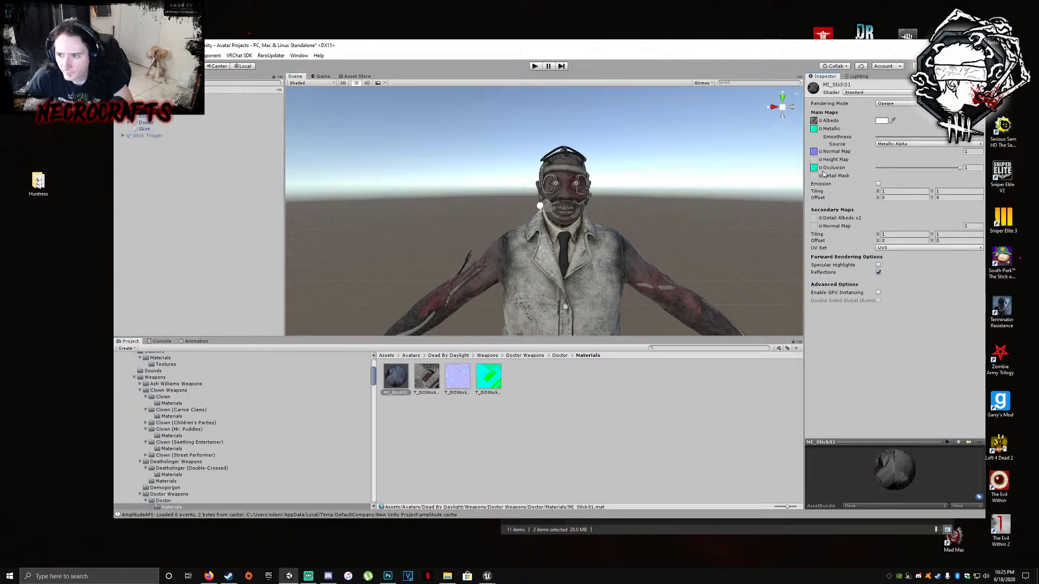
Temporarily enable the Stick Trigger object to examine the spiked stick's textures, and disable it again
middle_click_drag(526, 320, 521, 266)
left_click(147, 135)
left_click(824, 86)
middle_click_drag(572, 215, 586, 213)
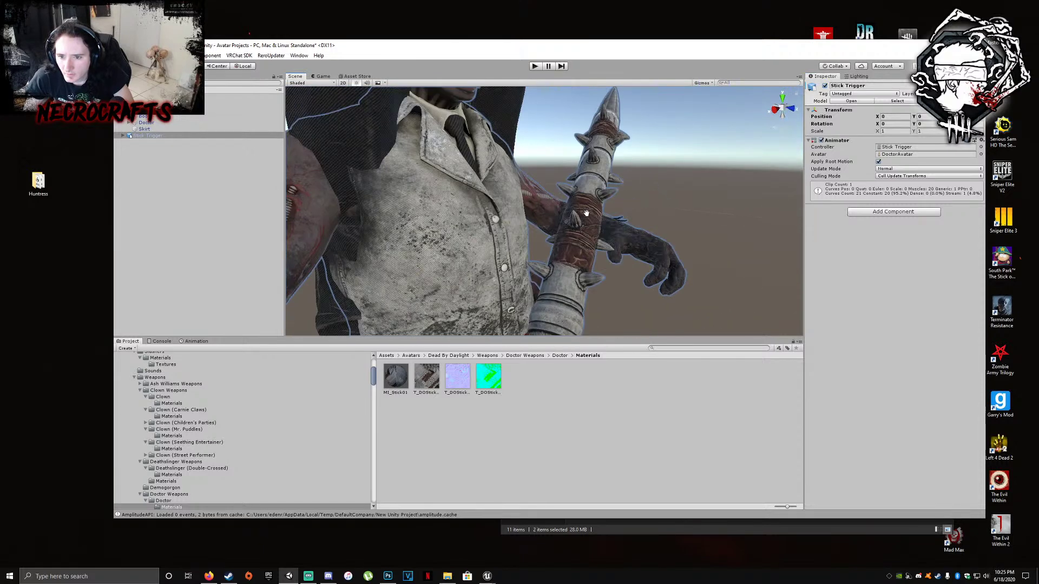
scroll(586, 213, "down", 7)
left_click_drag(586, 213, 417, 224, "alt")
middle_click_drag(635, 125, 688, 194)
scroll(687, 193, "down", 7)
left_click(825, 86)
scroll(690, 175, "down", 6)
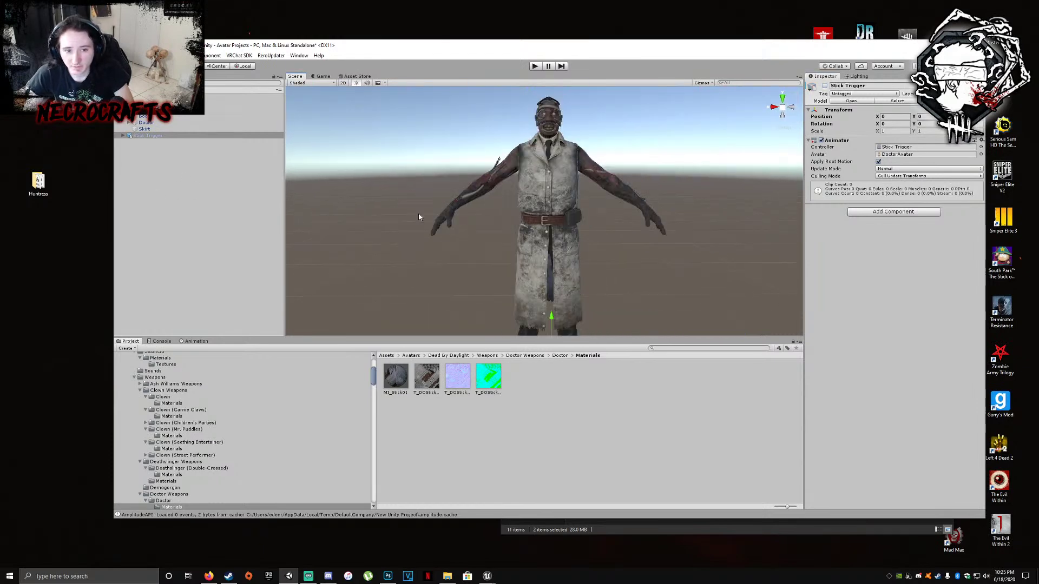
Examine the character's face and coat up close, and collapse the avatar's hierarchy
scroll(444, 168, "up", 4)
middle_click_drag(531, 181, 477, 140)
middle_click_drag(374, 92, 451, 122)
right_click_drag(452, 122, 494, 141)
scroll(491, 139, "up", 4)
middle_click_drag(491, 139, 496, 193)
scroll(495, 193, "down", 3)
right_click_drag(496, 194, 492, 183)
middle_click_drag(491, 184, 529, 133)
left_click(154, 136)
left_click(134, 123)
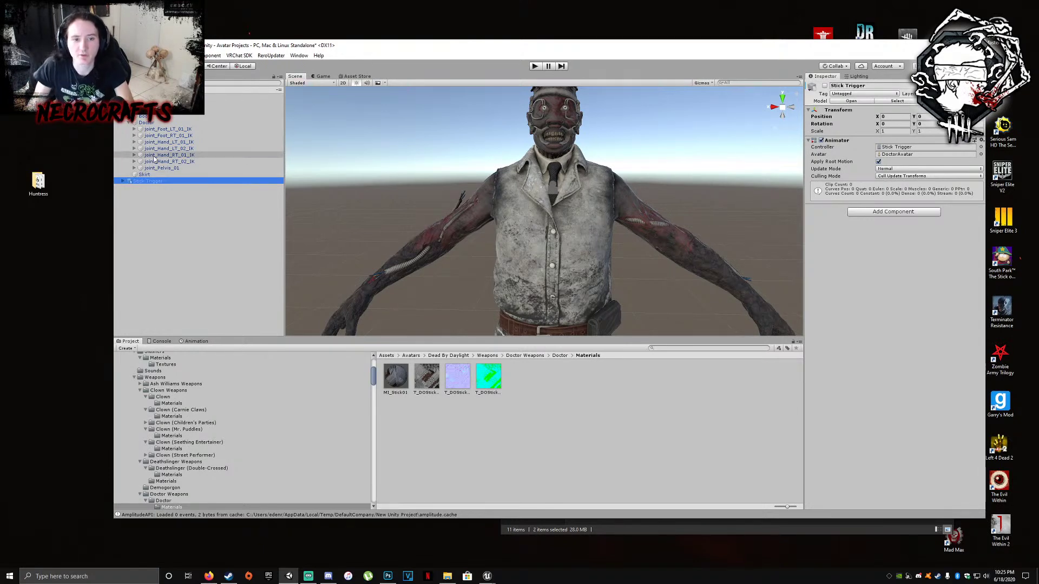
left_click(123, 109)
left_click(660, 210)
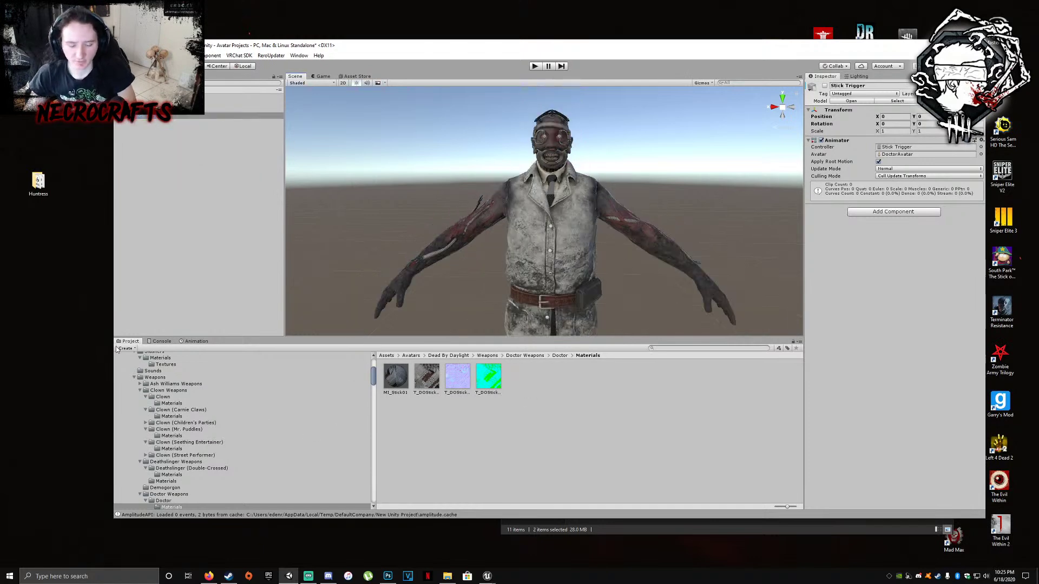
Create a new folder named Doctor on the desktop
right_click(50, 276)
mouse_move(87, 360)
left_click(158, 358)
type("Coctor")
key("Return")
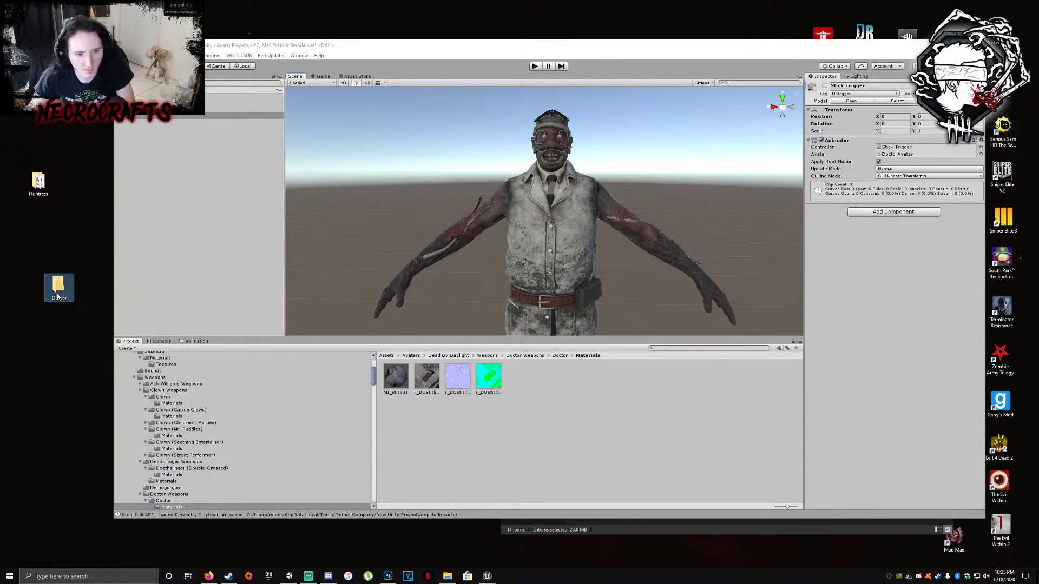
Copy all Outfit01 textures except the two stick ones into the Doctor folder on the desktop
left_click(718, 531)
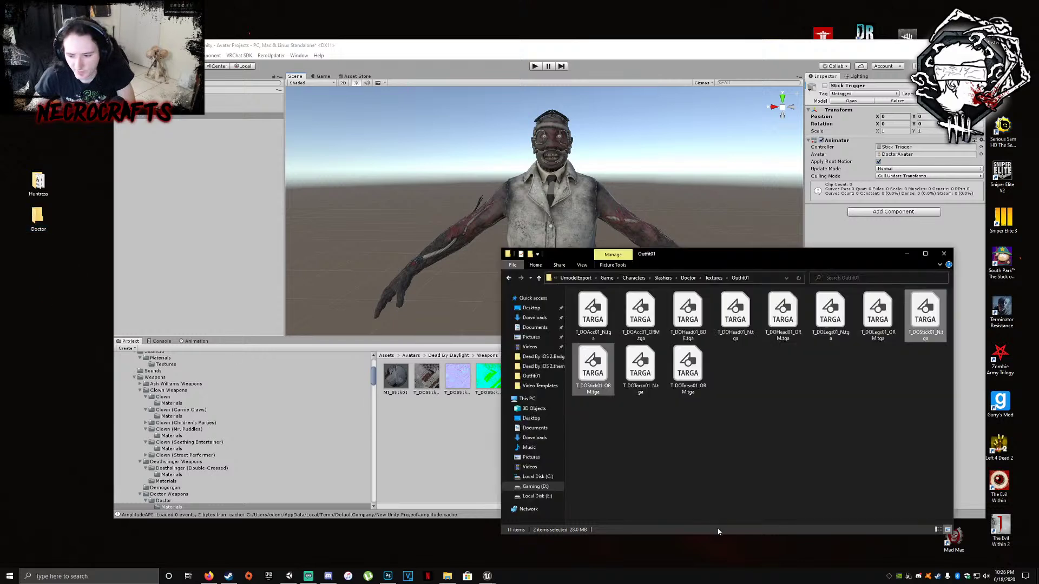
left_click_drag(766, 403, 621, 344)
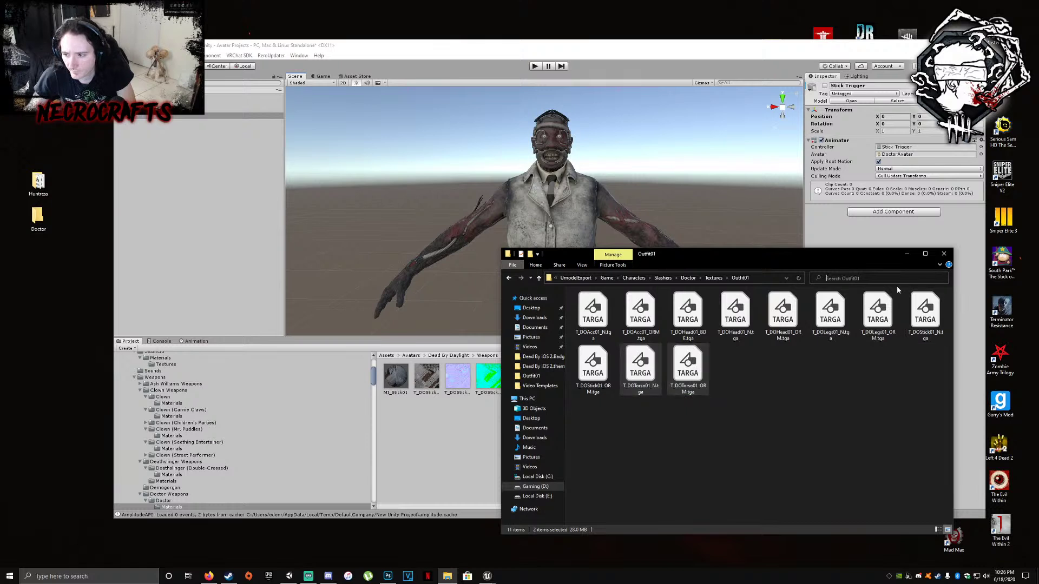
left_click_drag(568, 311, 870, 316)
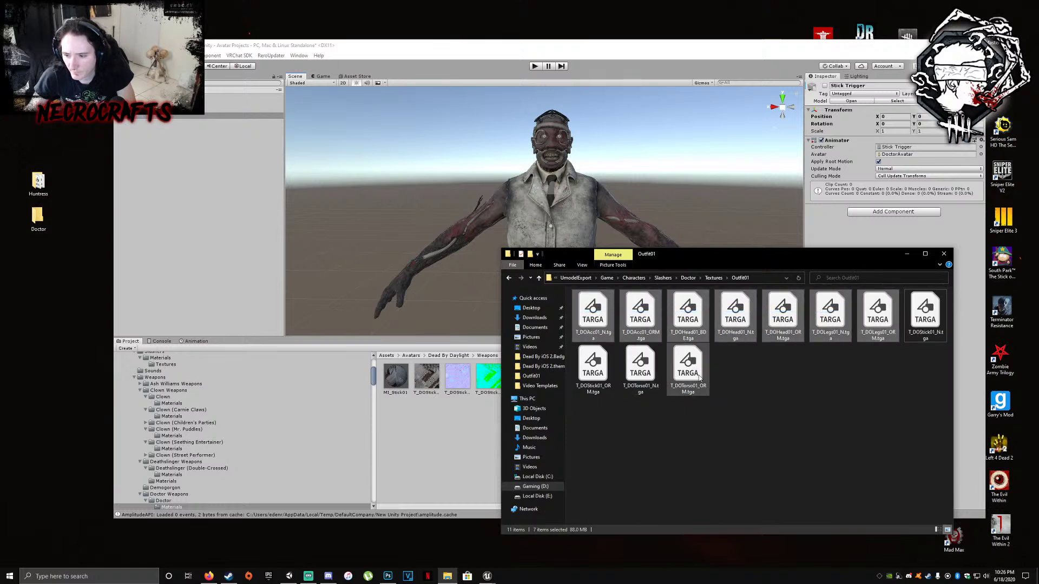
left_click(688, 368, "ctrl")
left_click(647, 381, "ctrl")
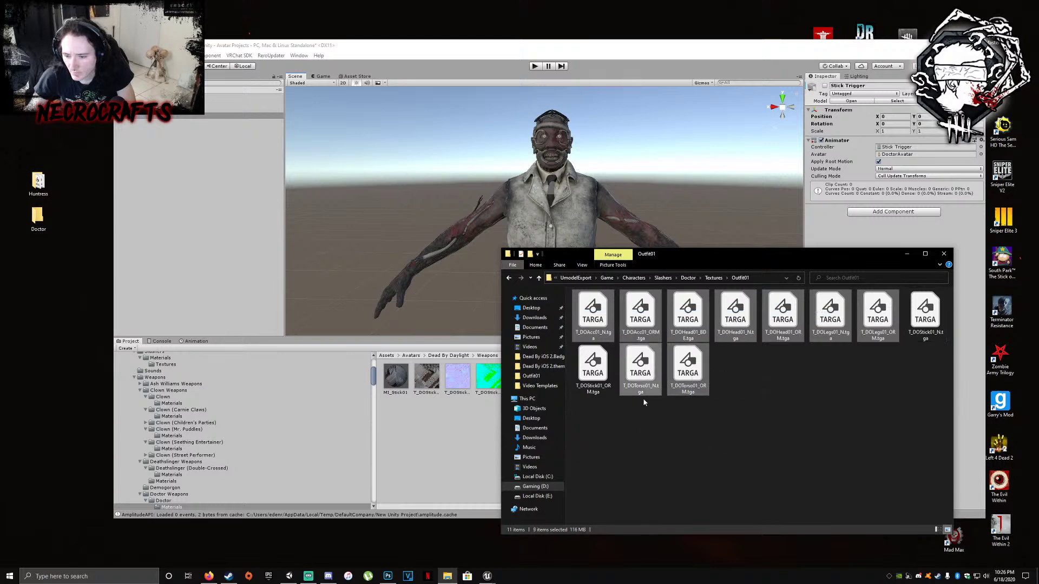
left_click_drag(642, 377, 40, 223)
Create two new desktop folders named Weapons and Stick
right_click(51, 352)
mouse_move(102, 435)
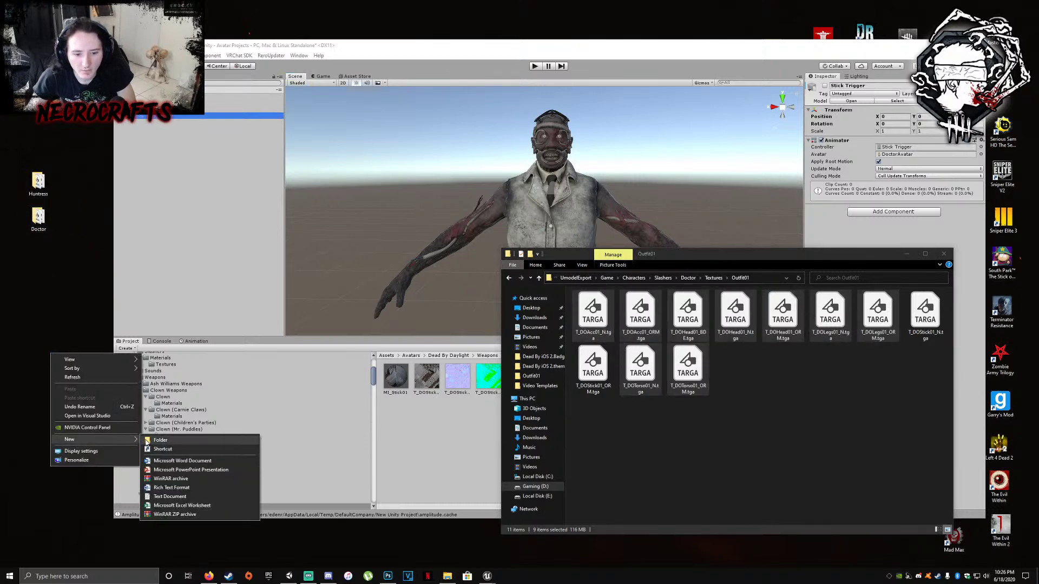
left_click(162, 442)
type("Weapons")
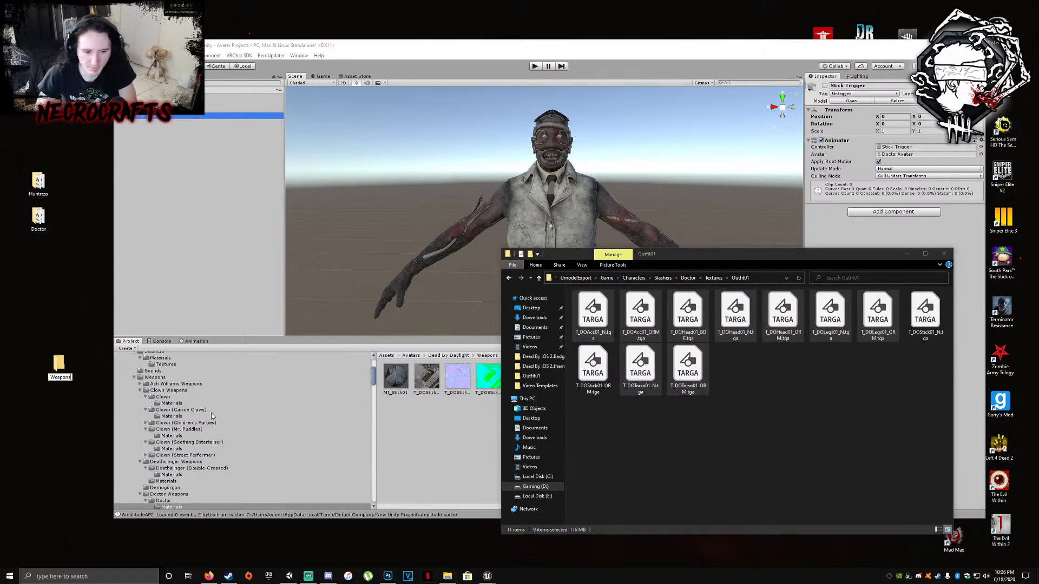
right_click(20, 421)
mouse_move(58, 508)
left_click(129, 431)
type("St")
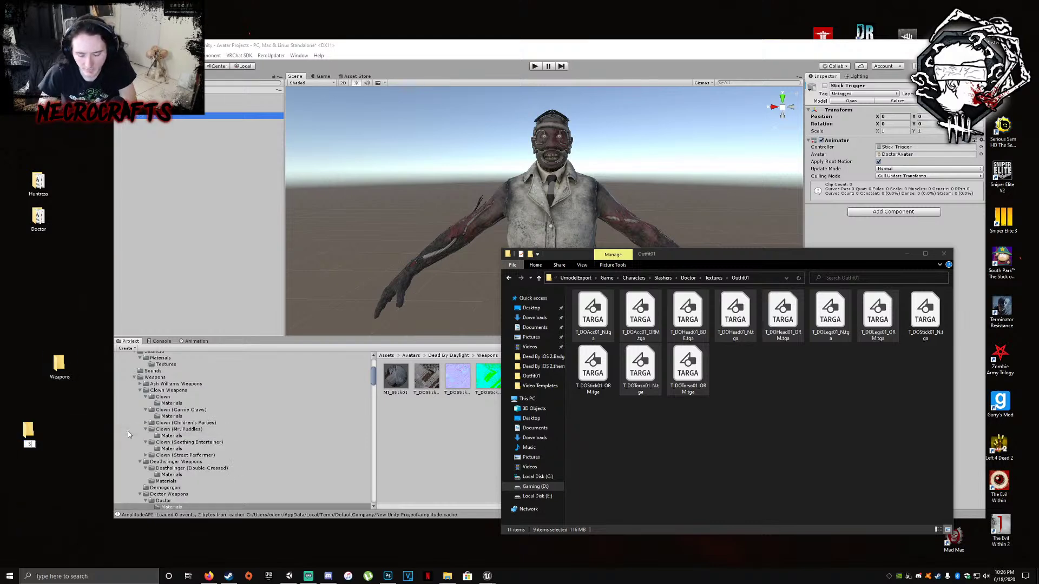
type("ick")
key("Return")
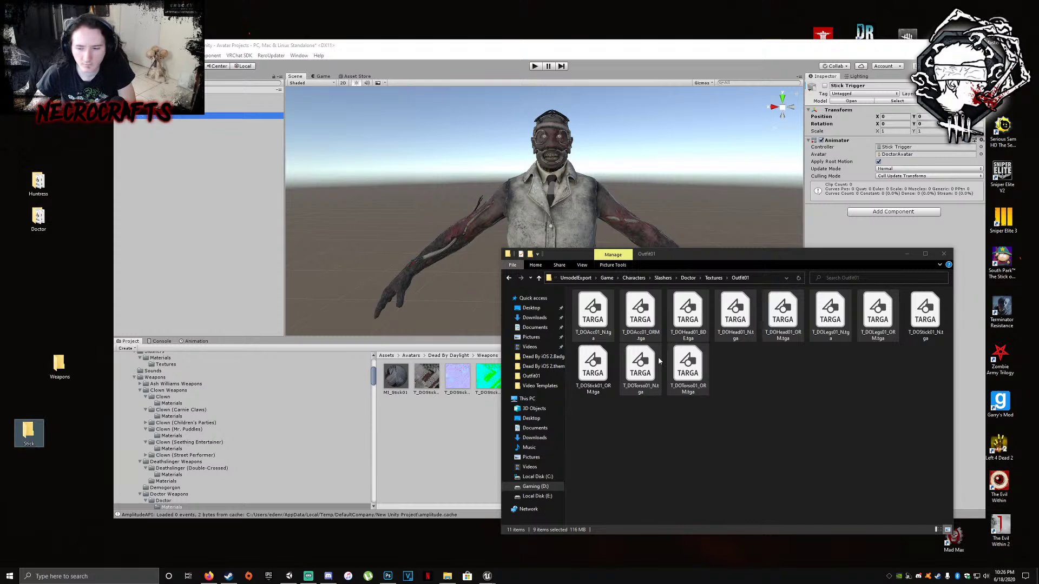
Copy the three T_DOStick textures from the Unity project into the Stick folder, and file the Weapons and Stick folders inside Doctor
left_click(593, 368)
left_click(429, 457)
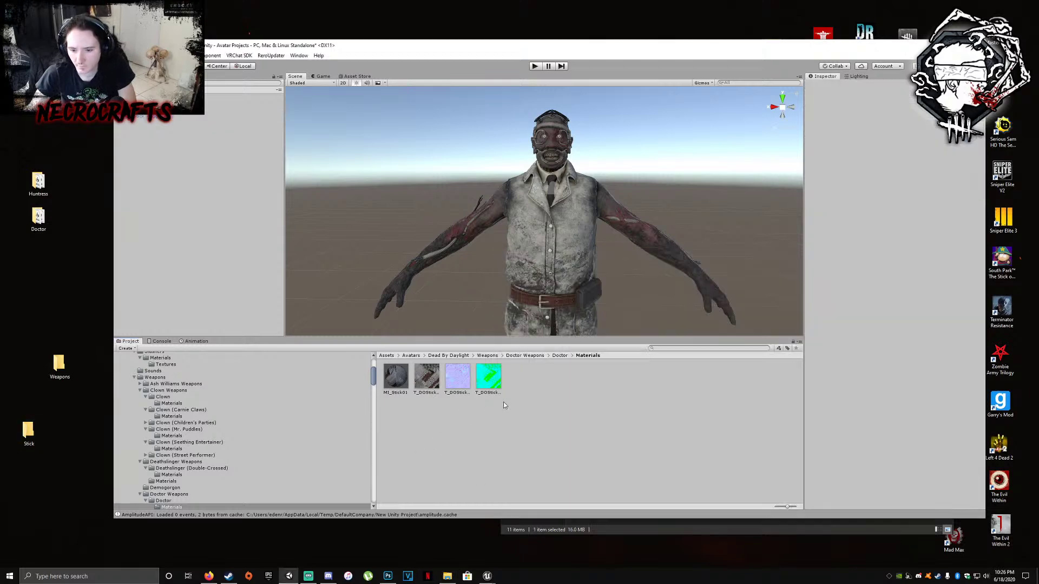
left_click(427, 377)
left_click(488, 376, "shift")
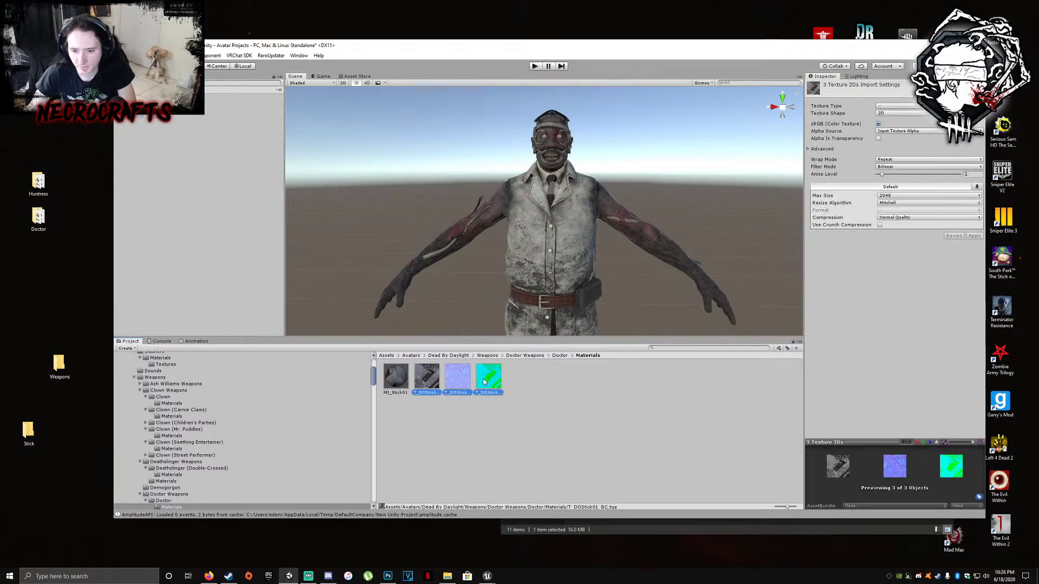
left_click_drag(491, 382, 39, 217)
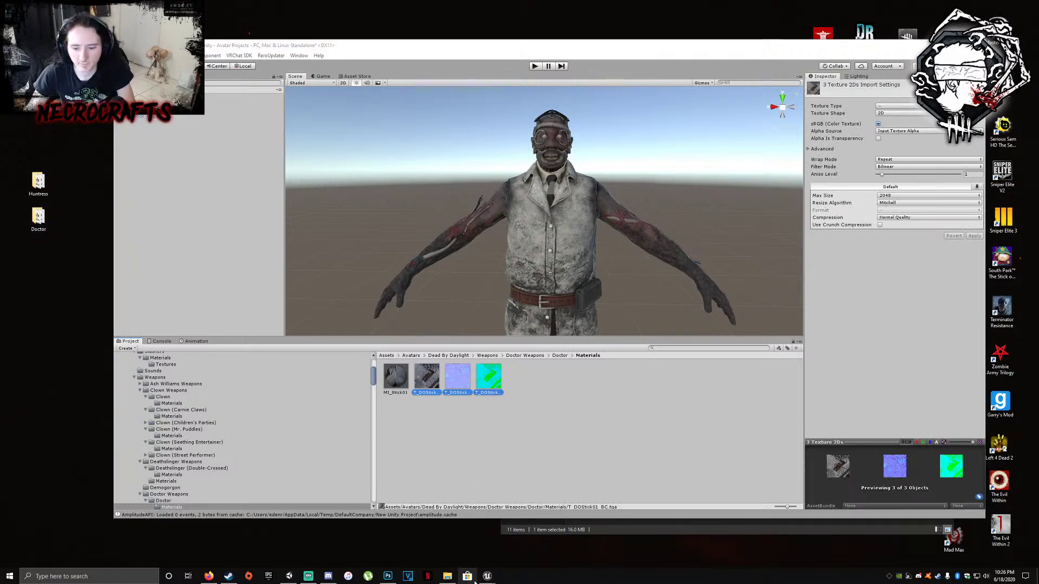
left_click(547, 457)
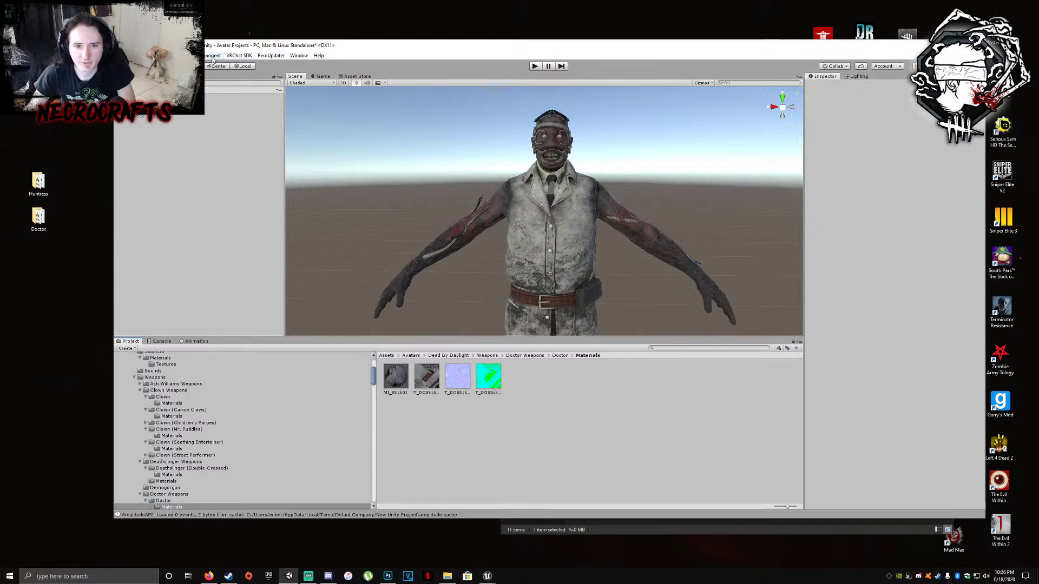
Auto-fix the avatar's Streaming Mip Maps error in the VRChat SDK builder, and build the Doctor avatar for Windows
scroll(346, 162, "down", 3)
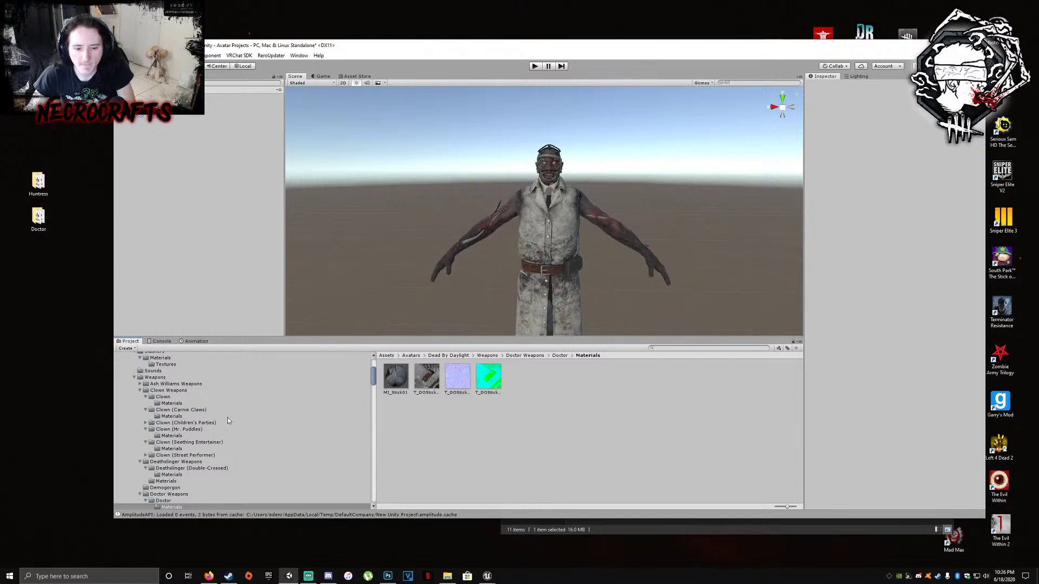
left_click(265, 56)
mouse_move(245, 56)
left_click(259, 77)
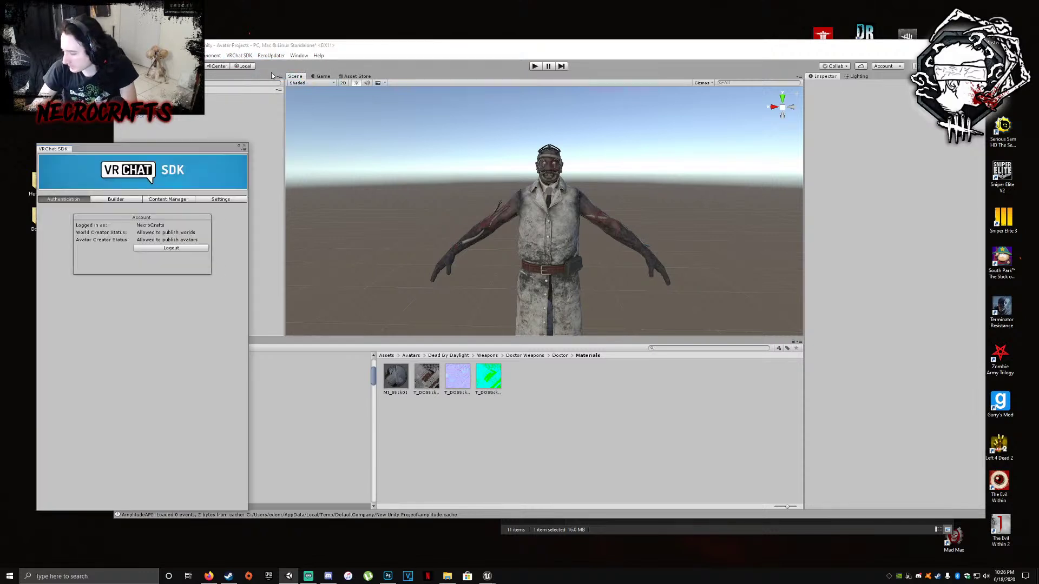
left_click(129, 201)
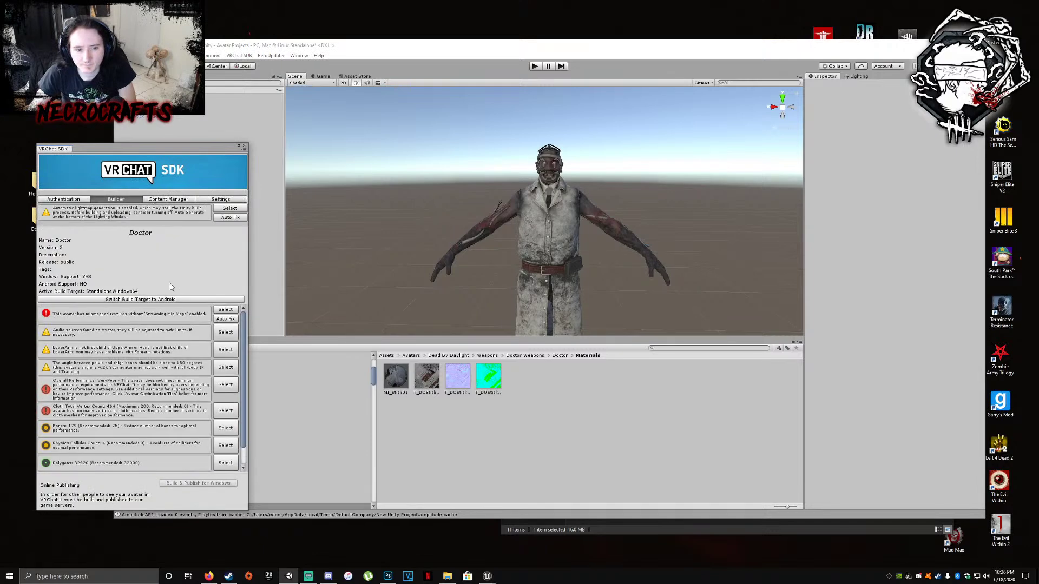
left_click(225, 319)
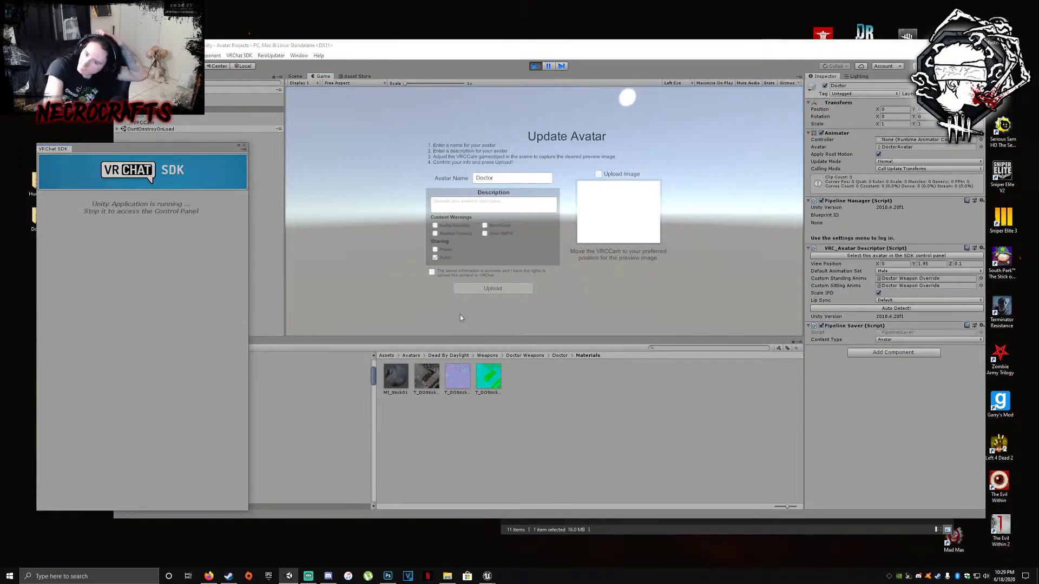
Enable a new preview image for the Doctor avatar, confirm the upload rights, and upload the update
left_click(599, 174)
left_click(441, 273)
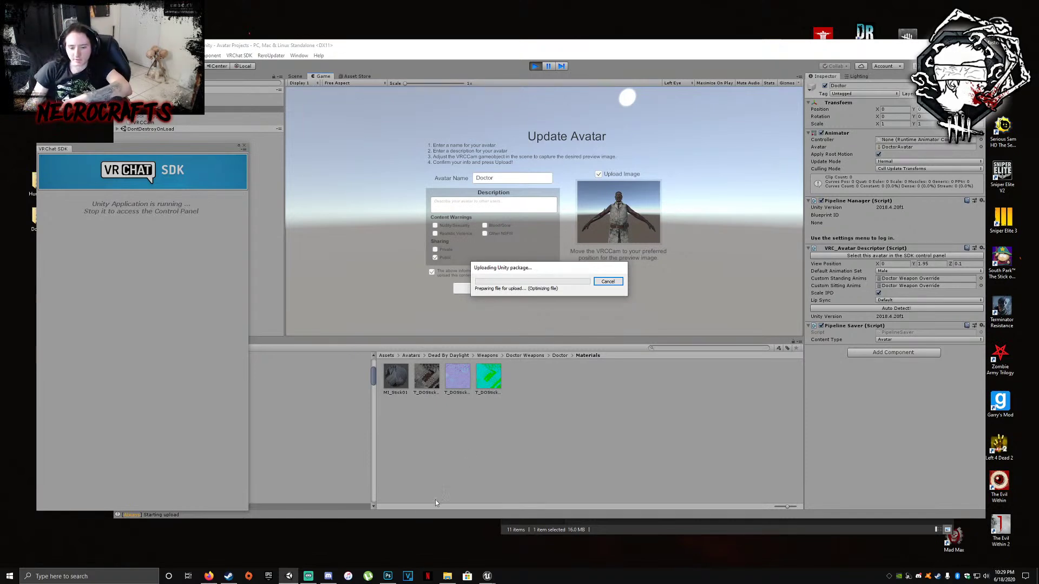
Switch to Discord and read the reported issues for the Doctor (Asylum) and Demogorgon avatars
left_click(328, 576)
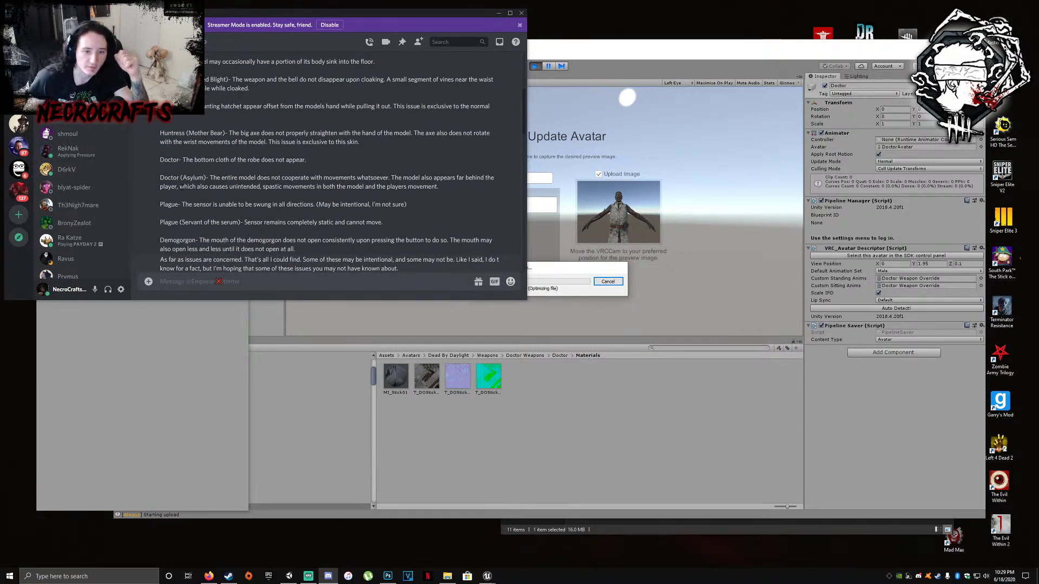
left_click_drag(180, 177, 231, 179)
left_click(215, 205)
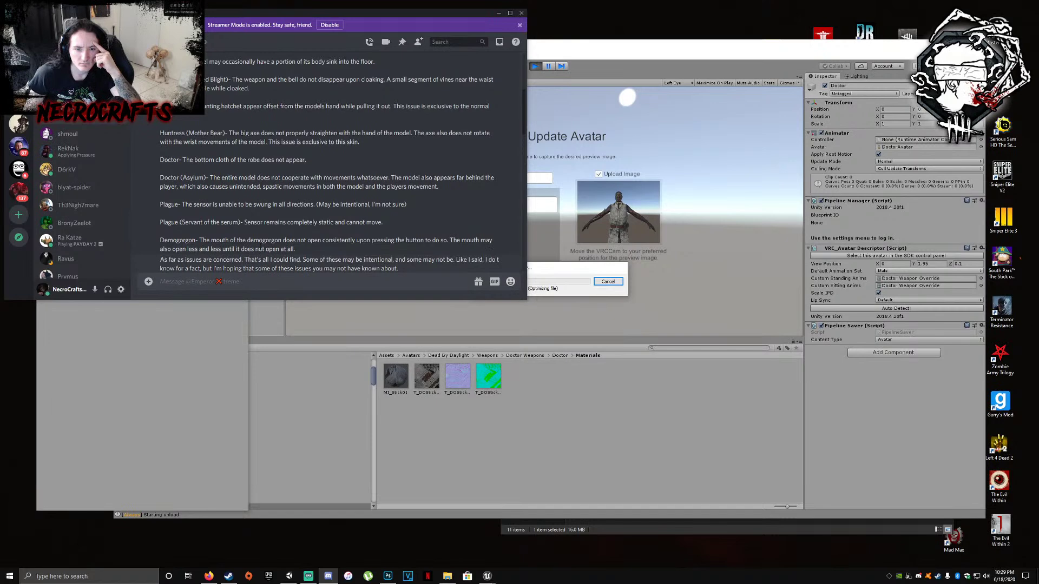
left_click_drag(178, 242, 221, 240)
left_click(212, 236)
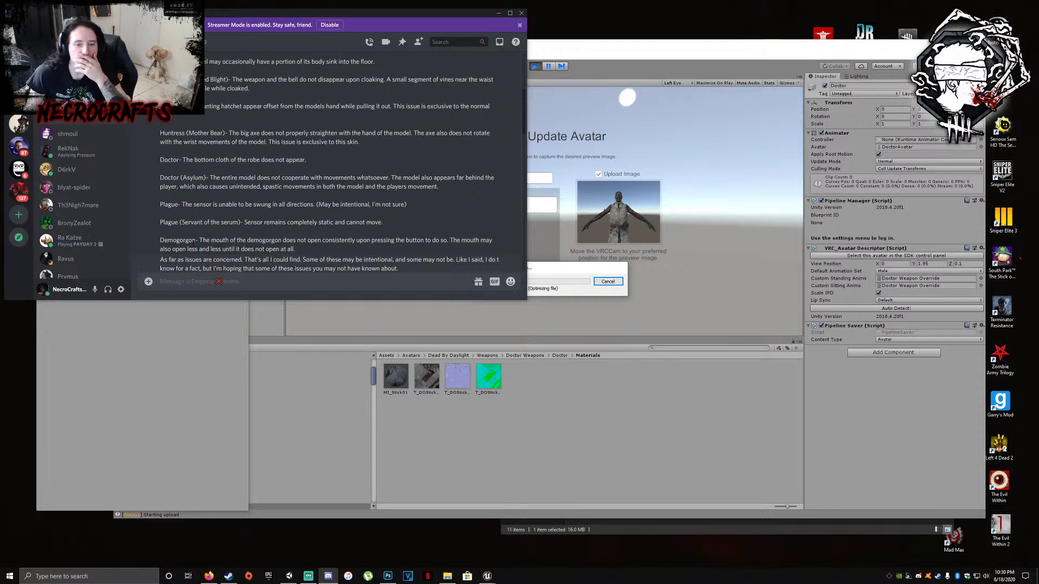
left_click_drag(195, 240, 246, 240)
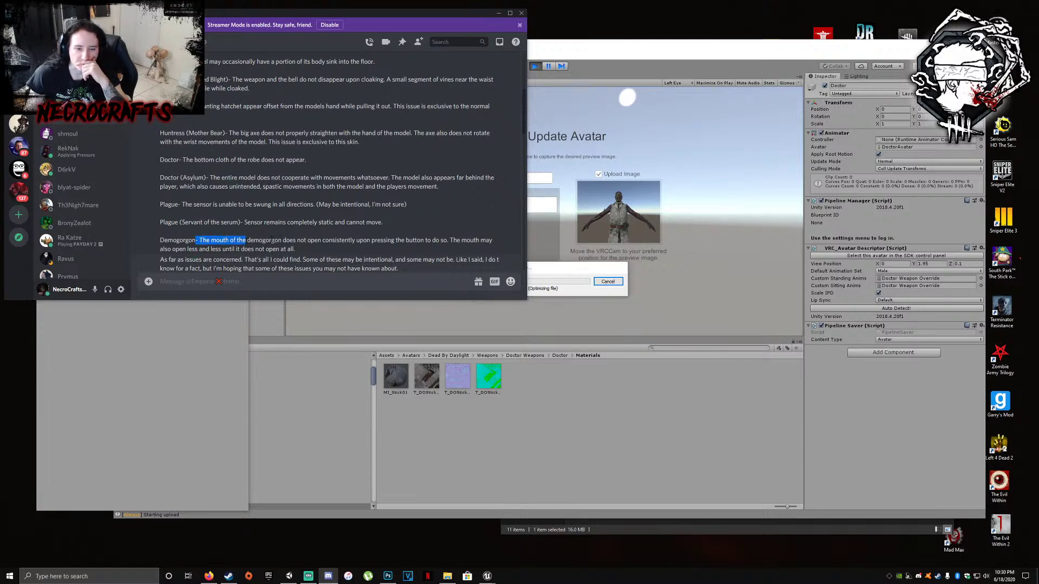
left_click(238, 241)
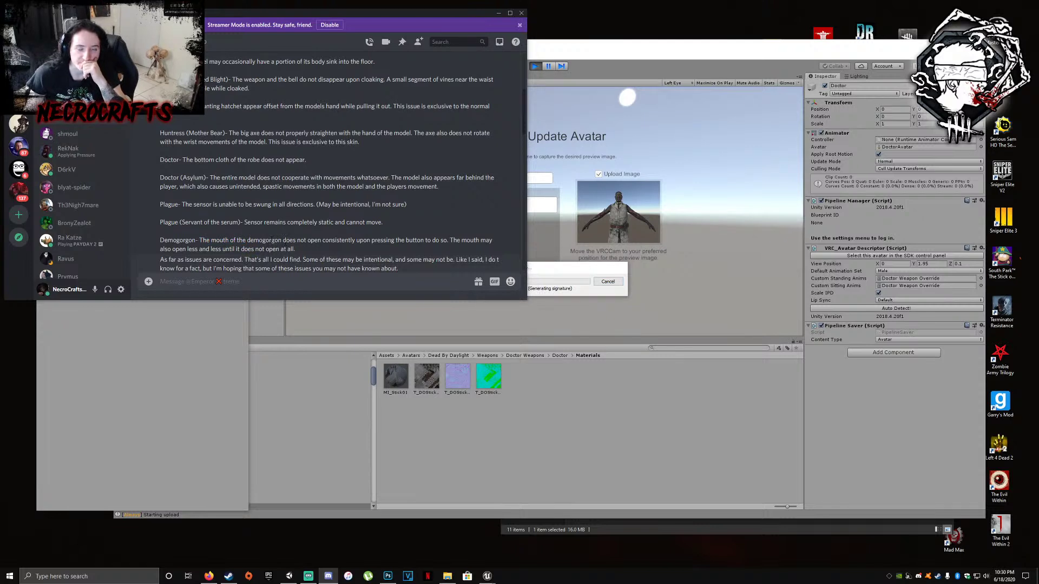
left_click_drag(199, 241, 255, 240)
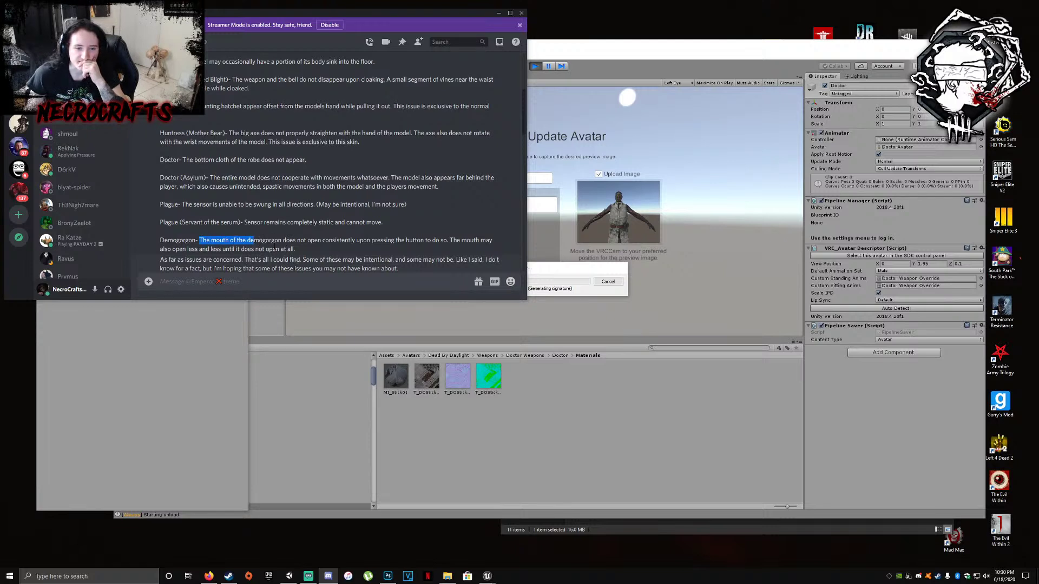
left_click(272, 249)
scroll(227, 228, "down", 1)
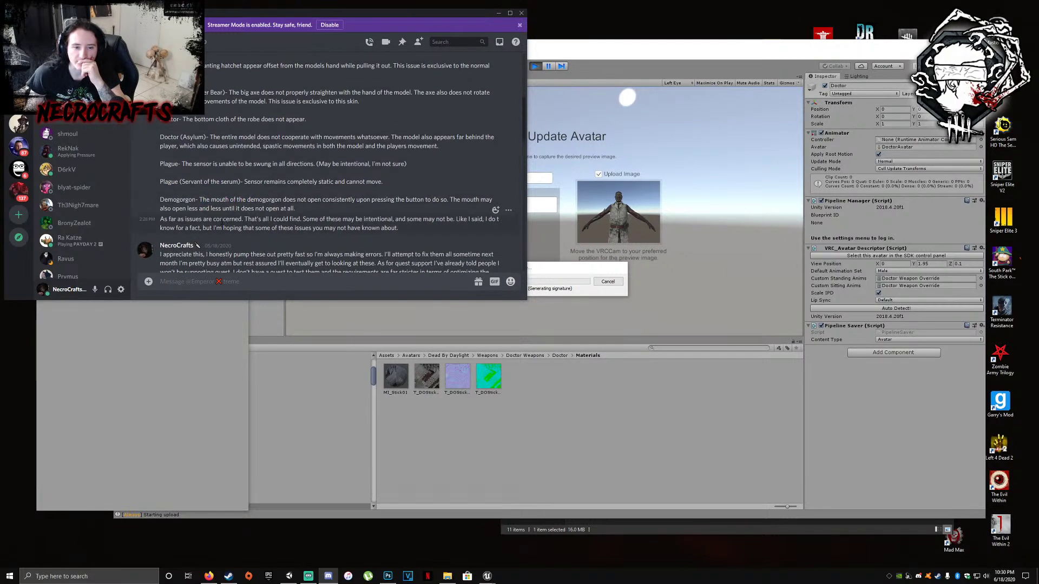
scroll(252, 220, "up", 1)
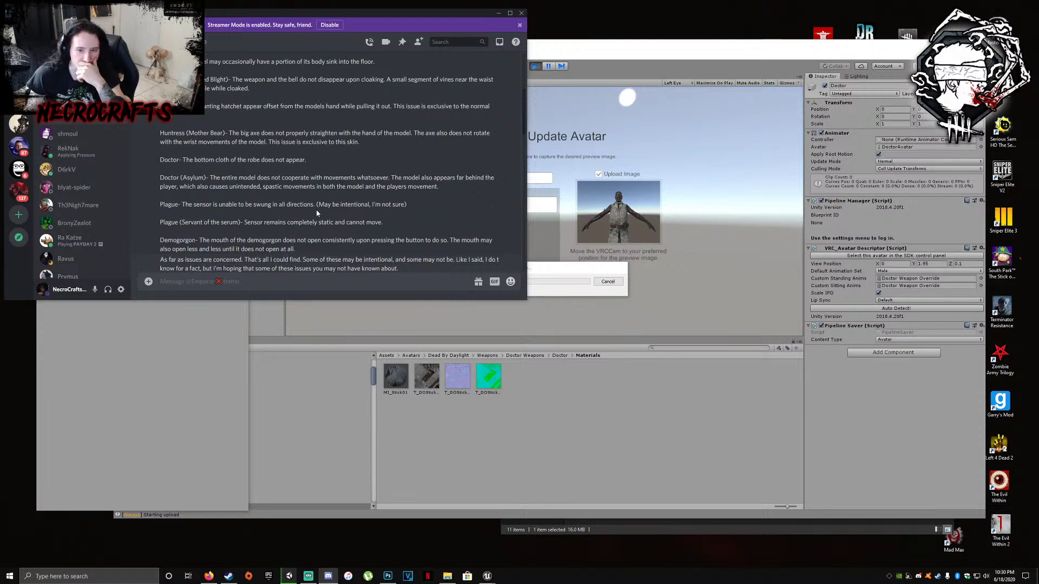
Read the reported issue about the Plague avatar in the Discord message
left_click_drag(186, 204, 266, 200)
left_click(241, 208)
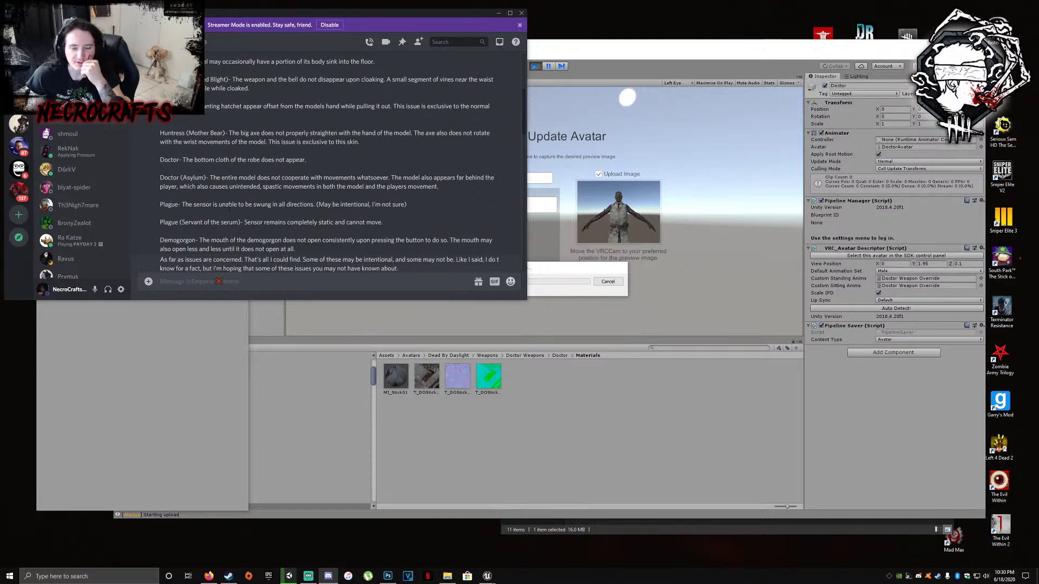
left_click_drag(168, 204, 208, 207)
left_click(169, 209)
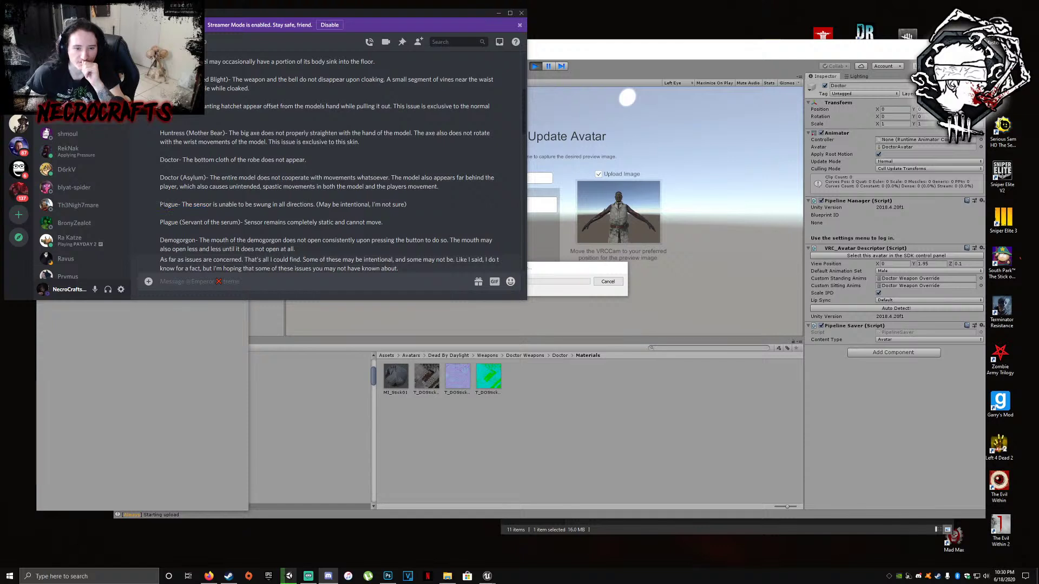
left_click_drag(161, 206, 329, 204)
left_click(260, 203)
left_click(169, 205)
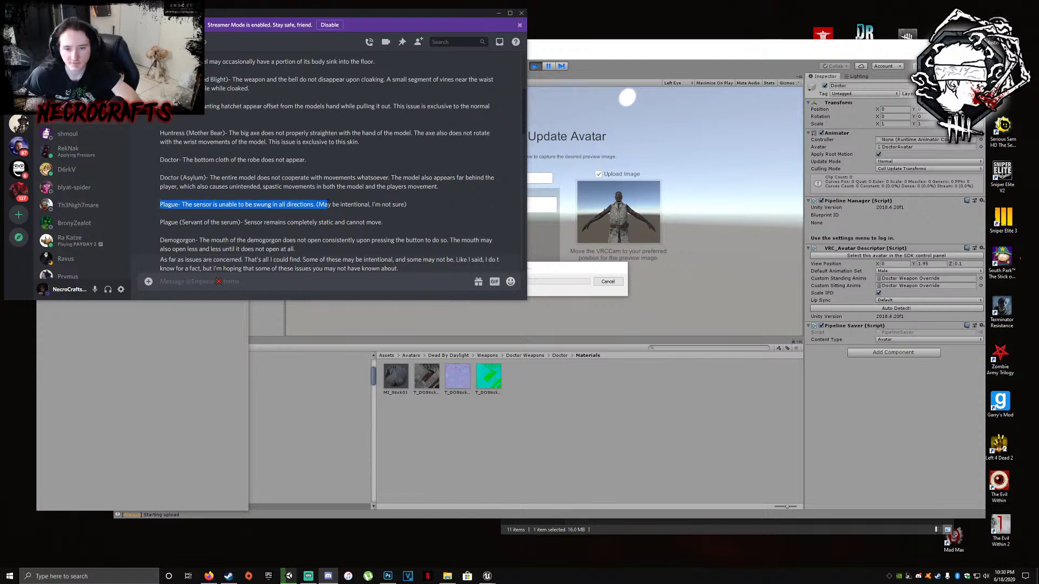
left_click(292, 211)
left_click_drag(204, 205, 179, 205)
left_click(193, 260)
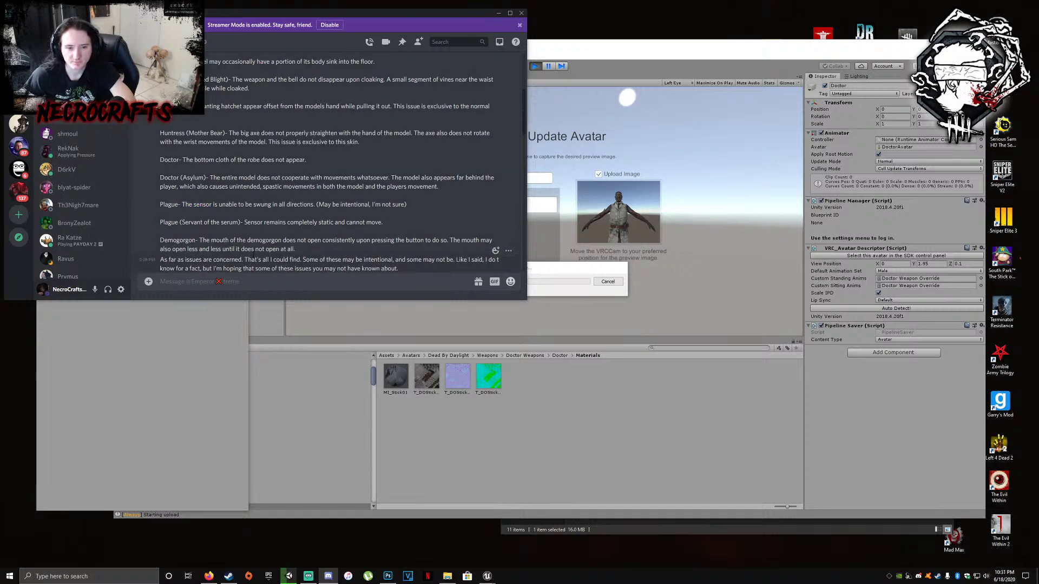
Review the full avatar issue list and its replies, reread the Demogorgon entry, and switch back to Unity to check the upload
scroll(232, 260, "up", 2)
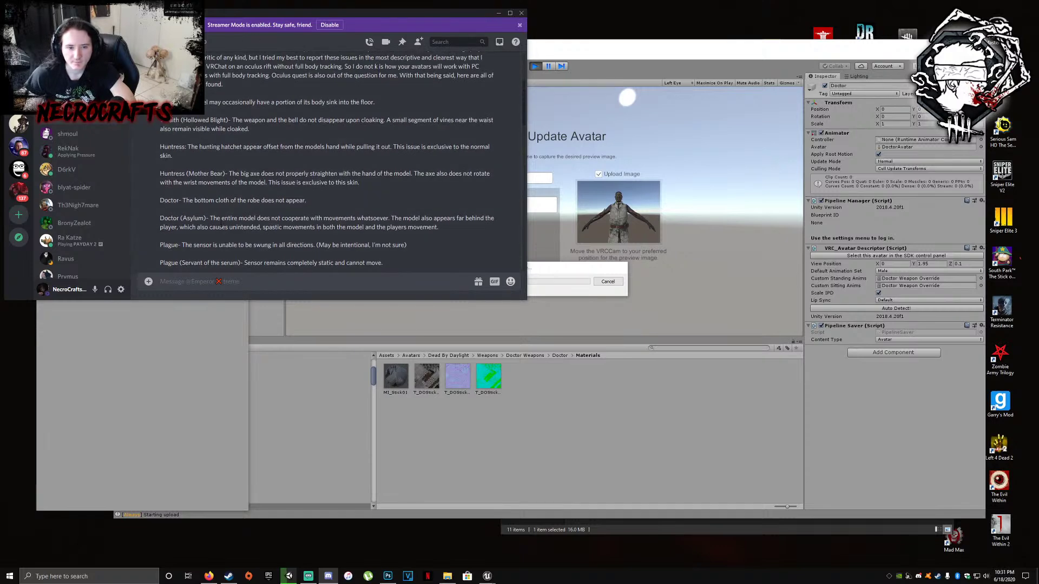
scroll(220, 223, "up", 2)
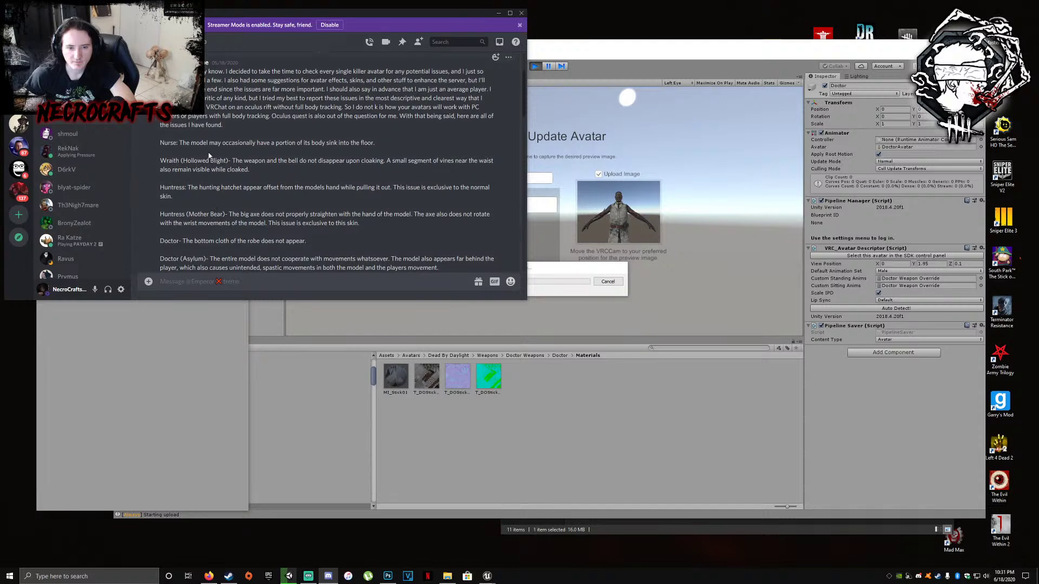
scroll(249, 157, "down", 9)
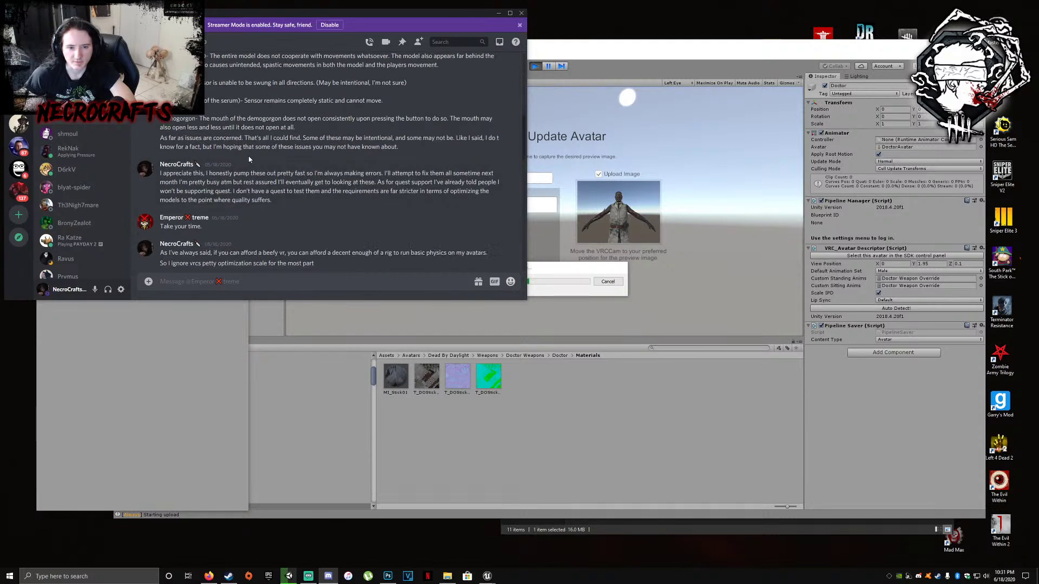
scroll(281, 162, "up", 3)
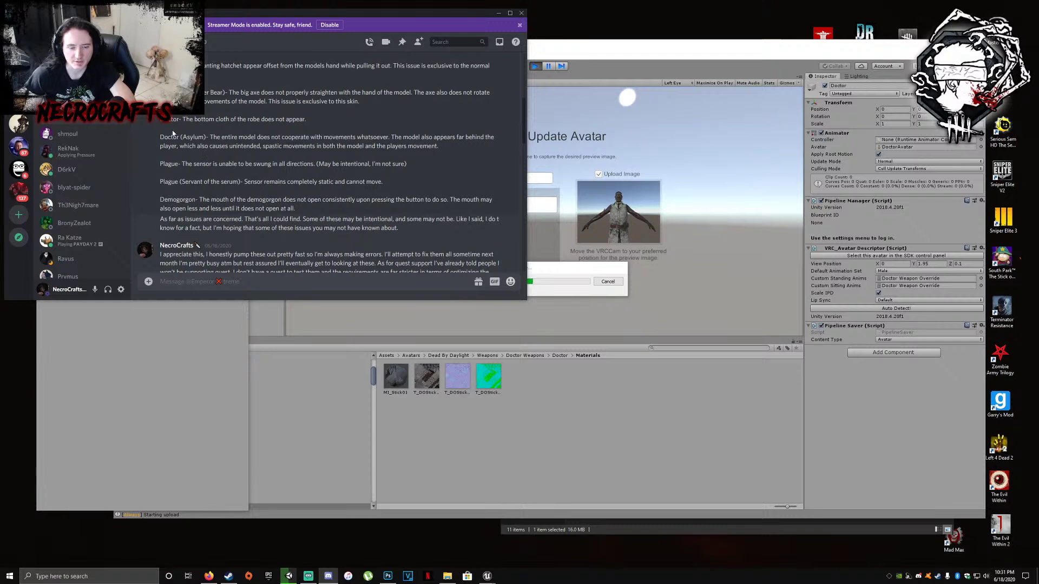
left_click_drag(210, 200, 242, 198)
left_click(201, 199)
left_click(243, 199)
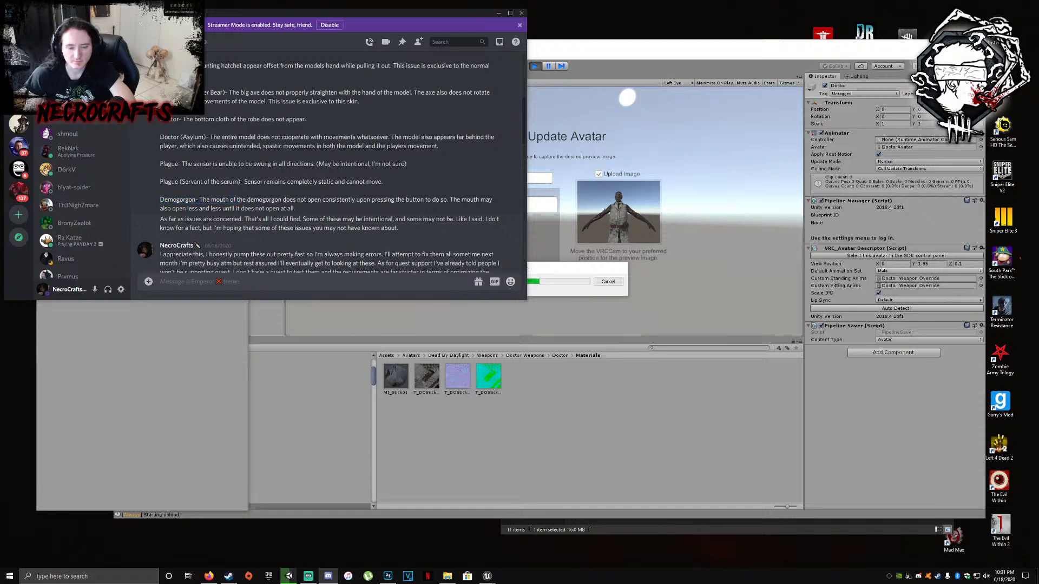
left_click(546, 269)
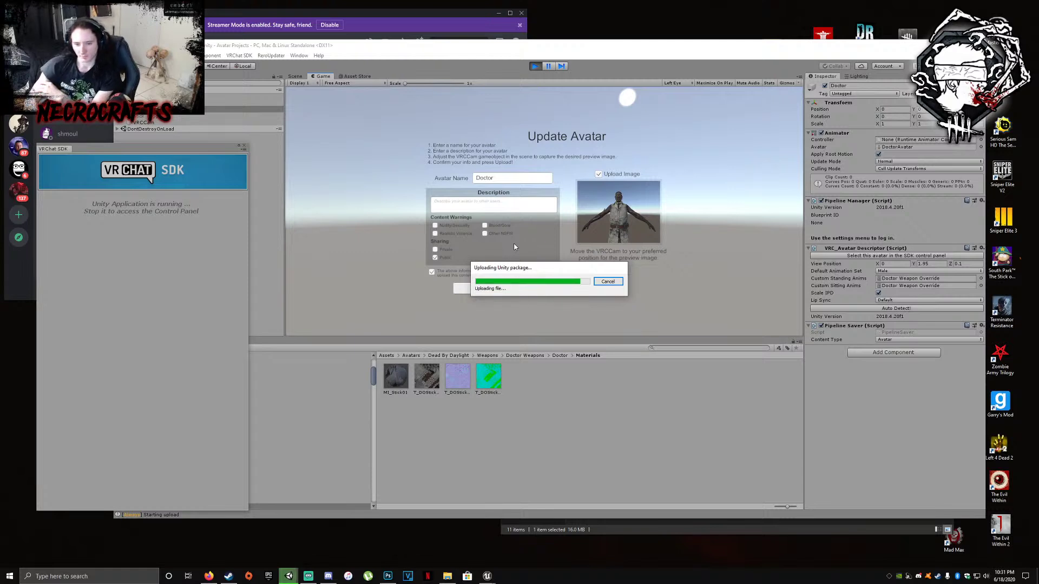
Switch to UE Viewer, bring up the package browser, and collapse the Doctor, Slashers and Characters folders
left_click(514, 546)
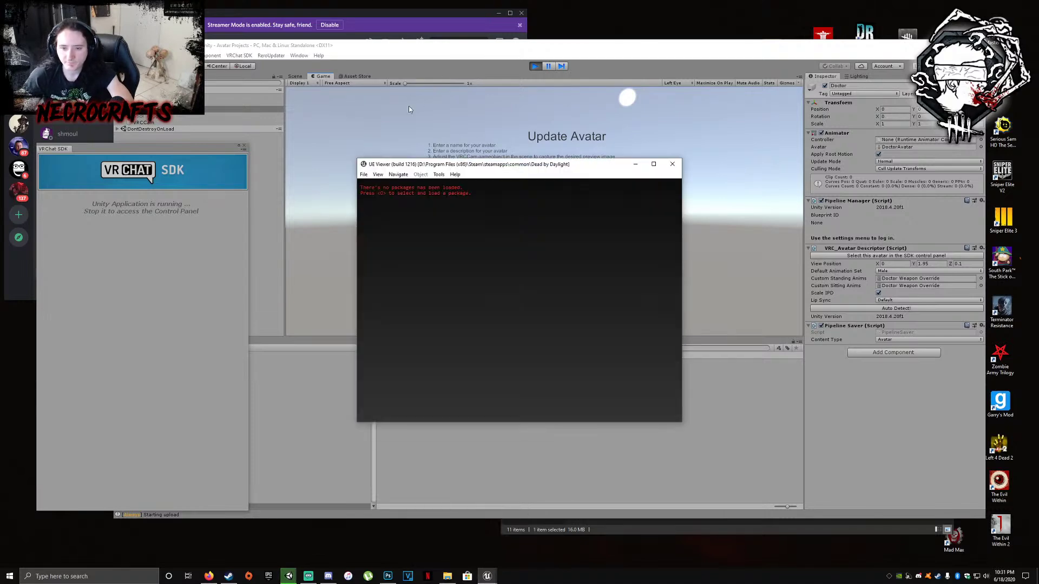
left_click(364, 175)
left_click(379, 185)
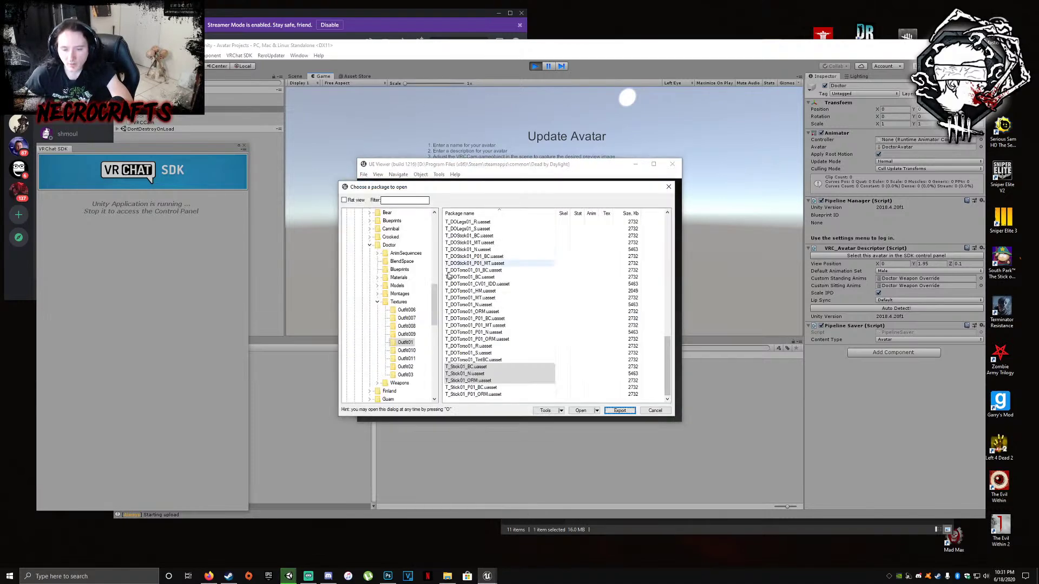
left_click(377, 301)
left_click(370, 244)
scroll(396, 311, "up", 5)
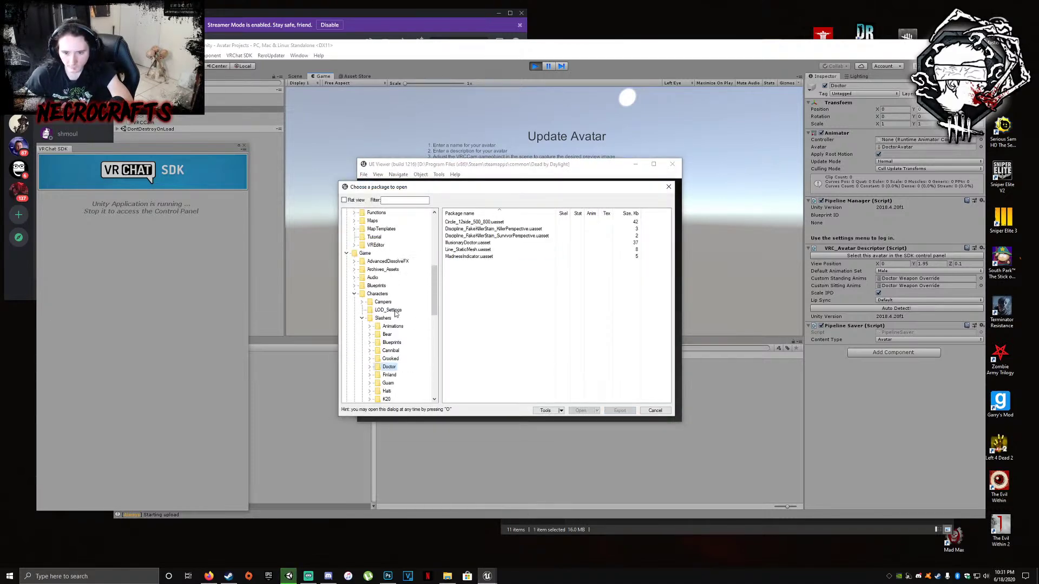
left_click(362, 320)
left_click(354, 293)
Browse the game packages to Meshes > Environment > Wales > Blockers
scroll(375, 337, "down", 3)
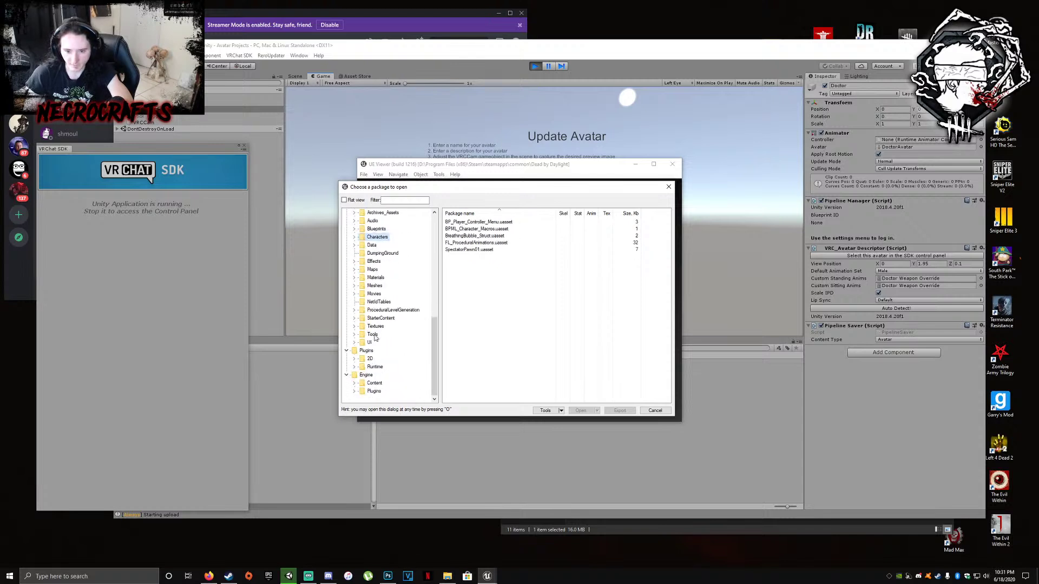
left_click(375, 287)
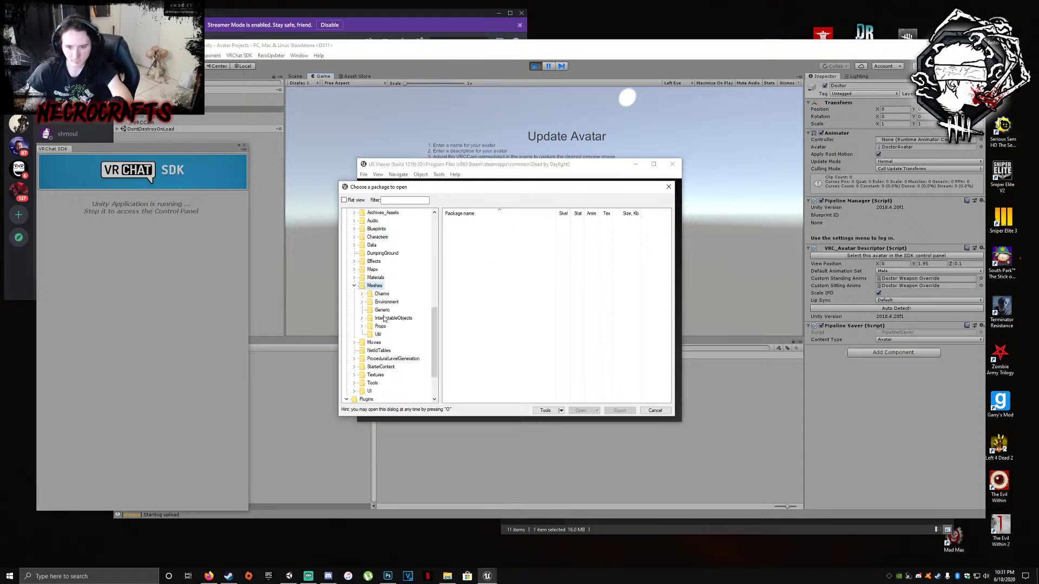
double_click(381, 302)
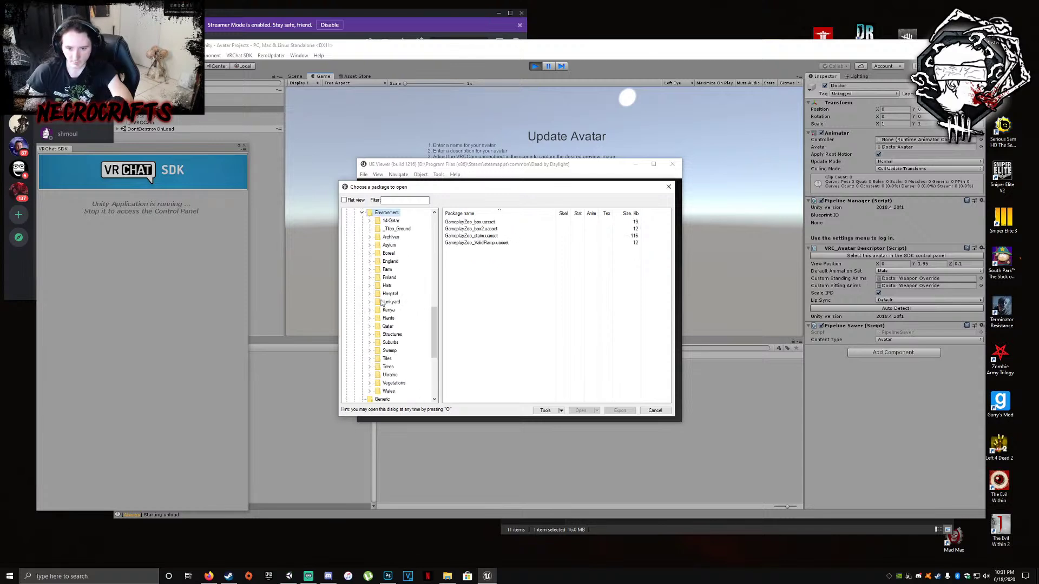
double_click(388, 391)
scroll(401, 357, "down", 3)
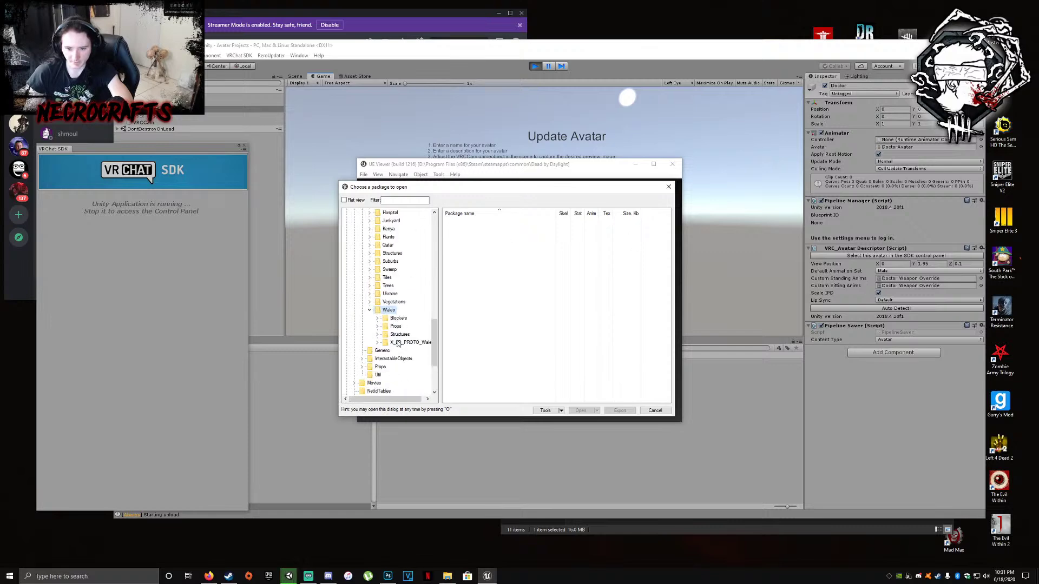
left_click(399, 318)
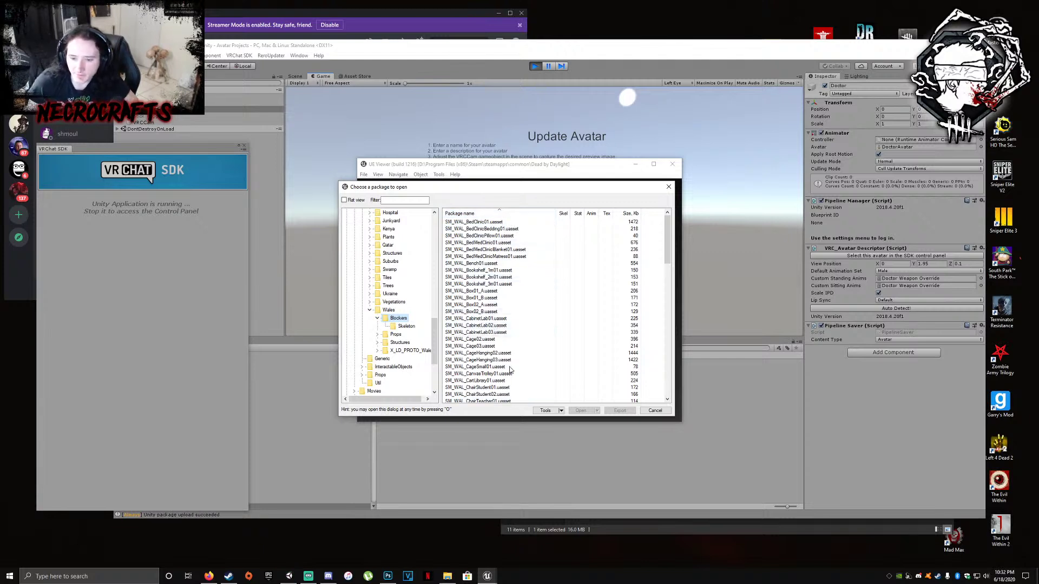
Load the SM_WAL_CanvasTrolley01 mesh from the Blockers folder and inspect it from another angle
scroll(514, 242, "down", 2)
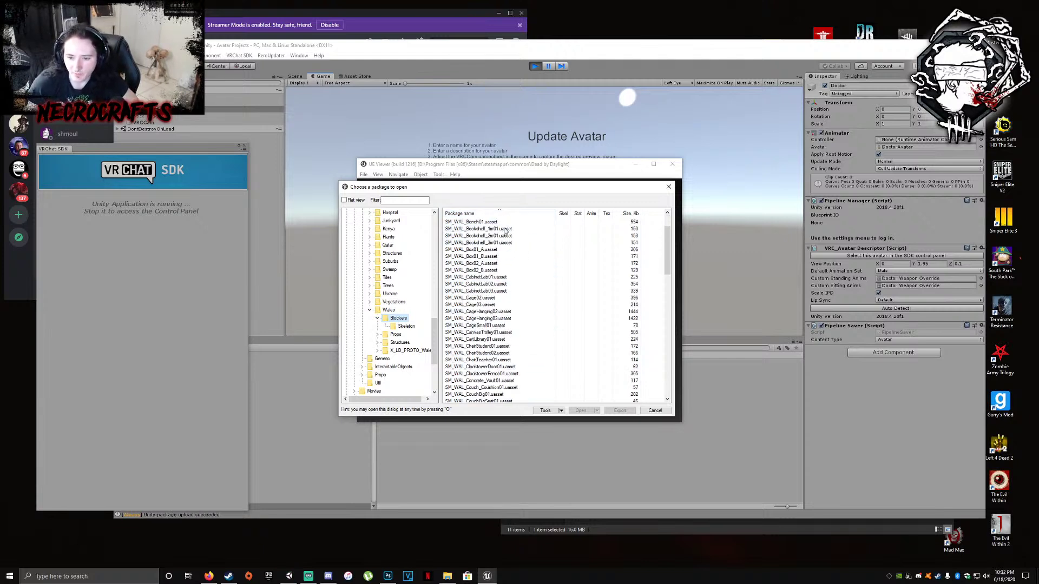
double_click(495, 334)
key("o")
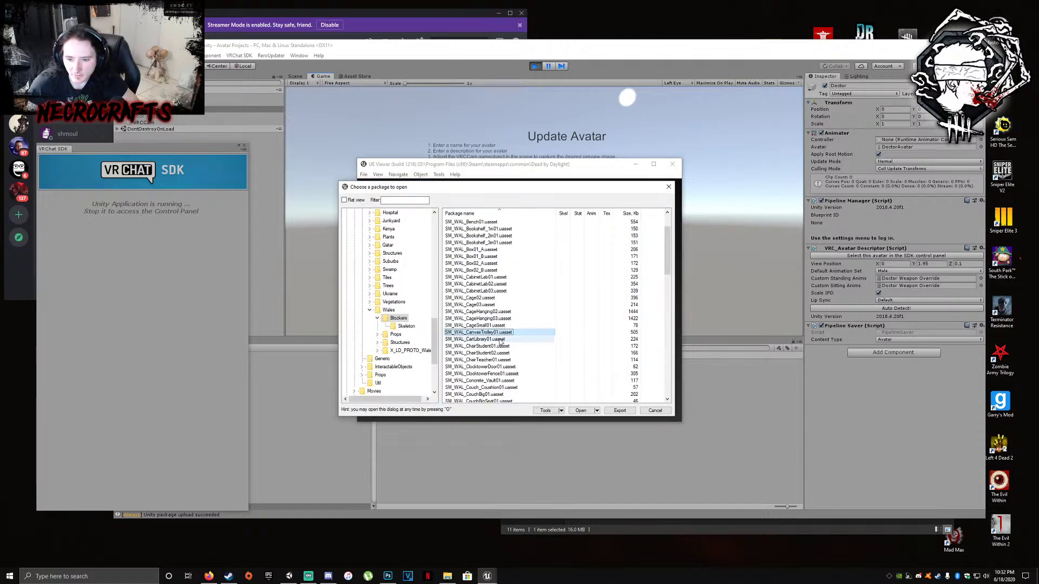
double_click(474, 340)
key("o")
key("Up")
key("Return")
left_click_drag(400, 242, 510, 291)
Return to the package browser and look through the remaining Wales Blockers meshes
left_click(364, 174)
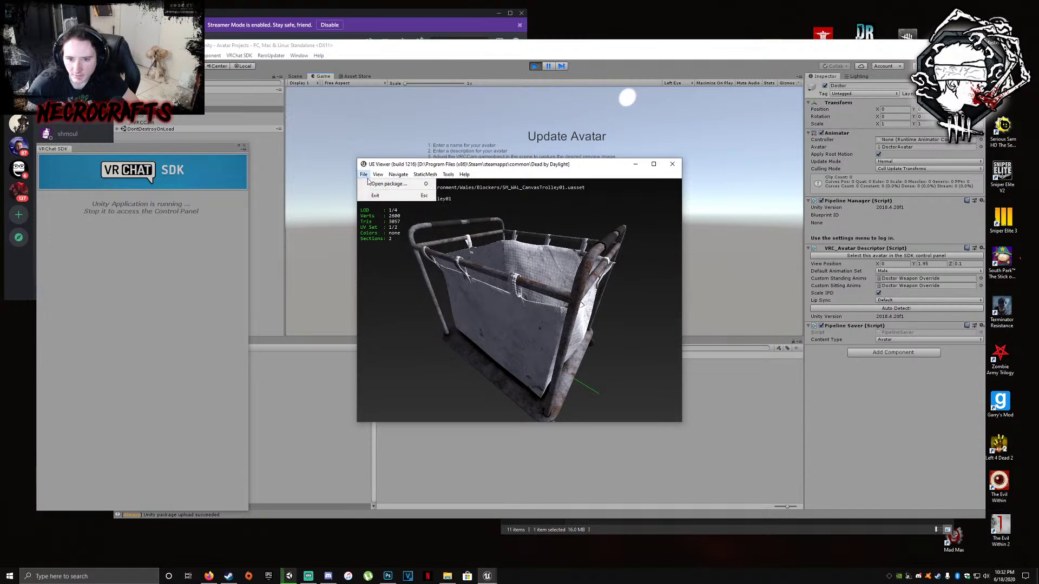
left_click(382, 183)
scroll(507, 337, "down", 1)
scroll(508, 337, "down", 5)
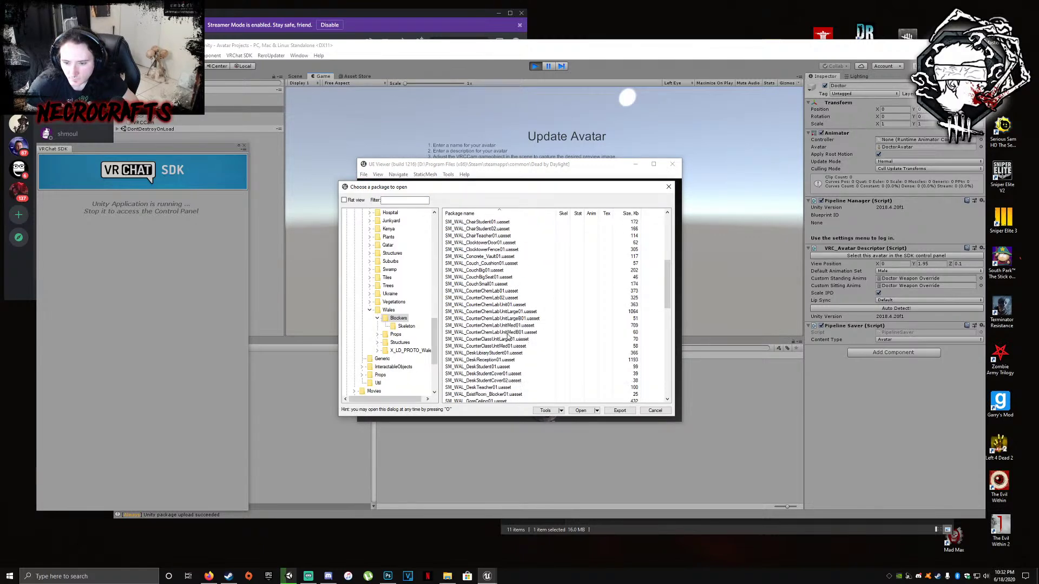
scroll(505, 365, "down", 3)
scroll(504, 368, "down", 5)
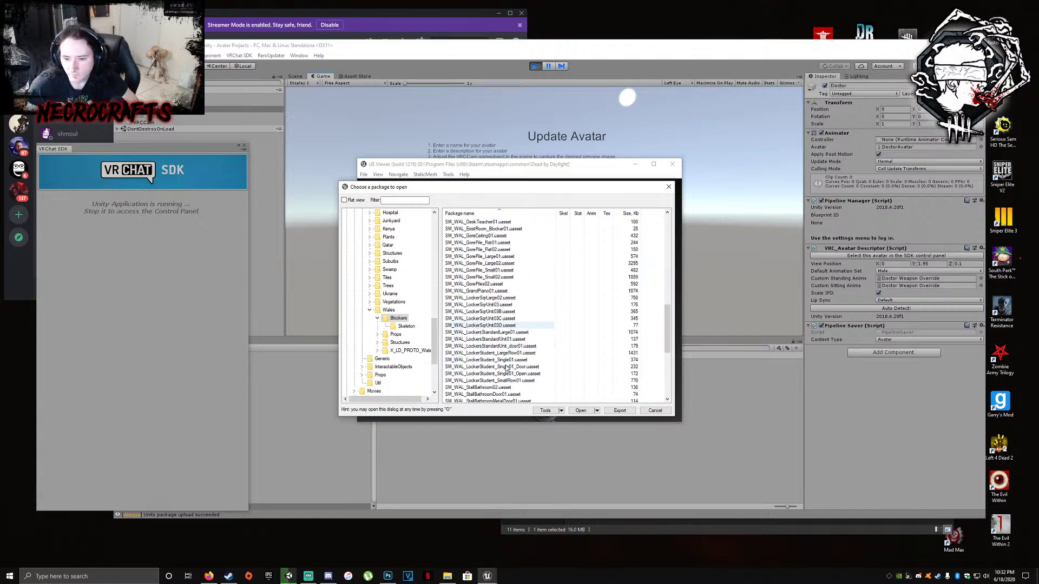
scroll(509, 368, "down", 6)
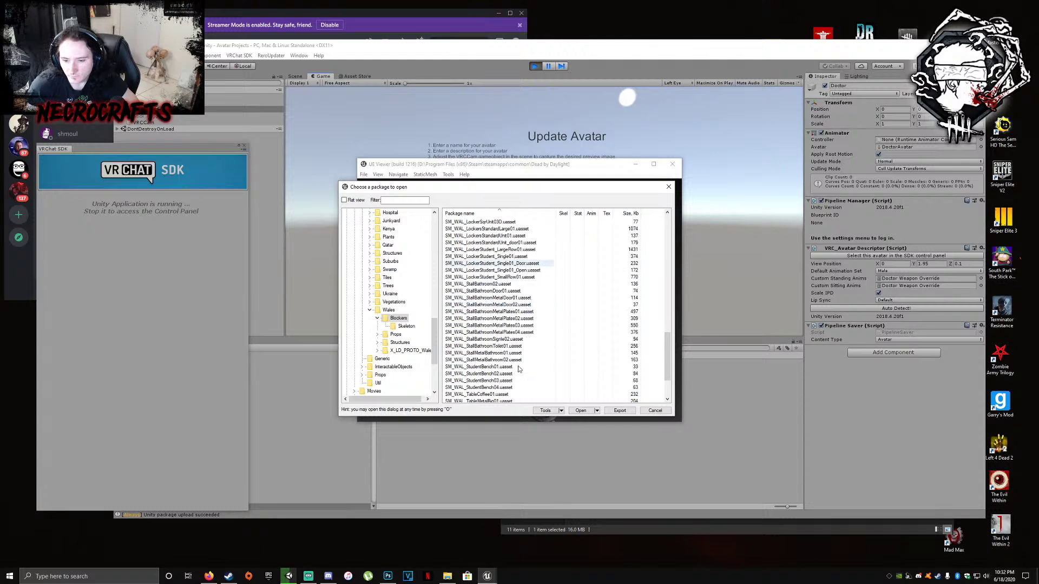
scroll(510, 368, "down", 2)
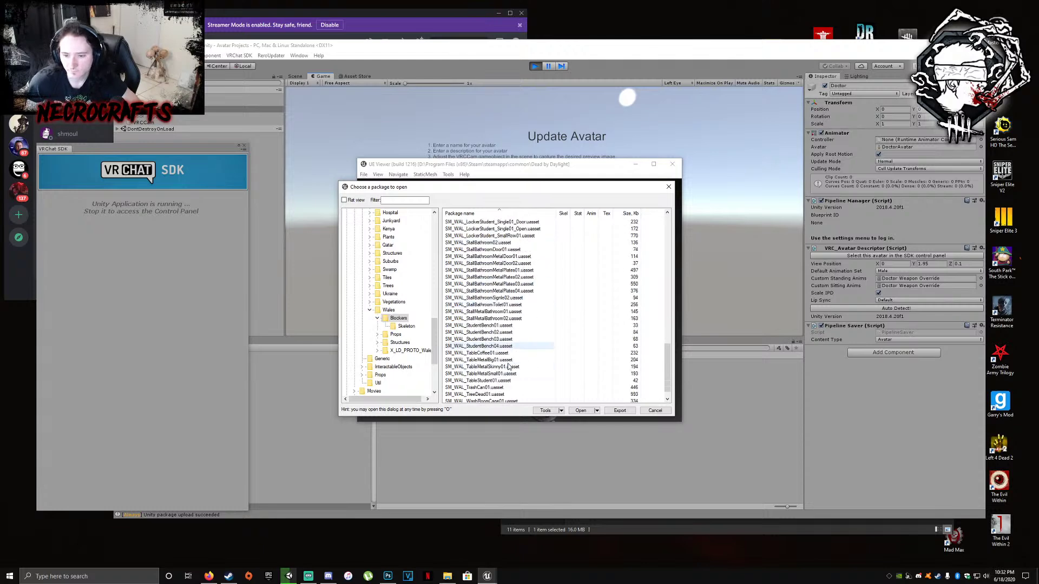
Open the SM_WAL_Flauros01 mesh from the Wales Props folder and inspect it from another angle
left_click(396, 335)
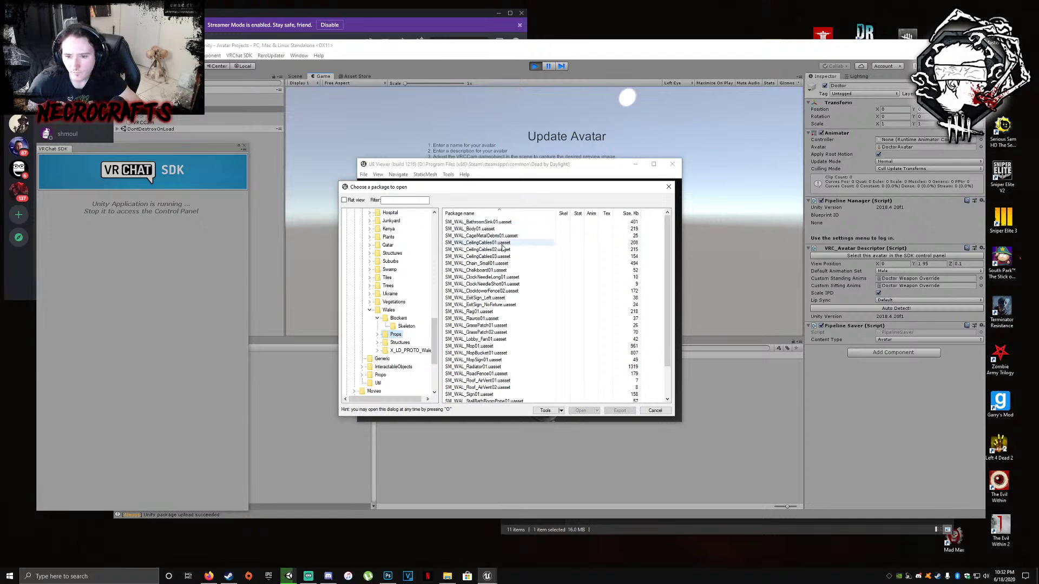
left_click(498, 319)
double_click(498, 320)
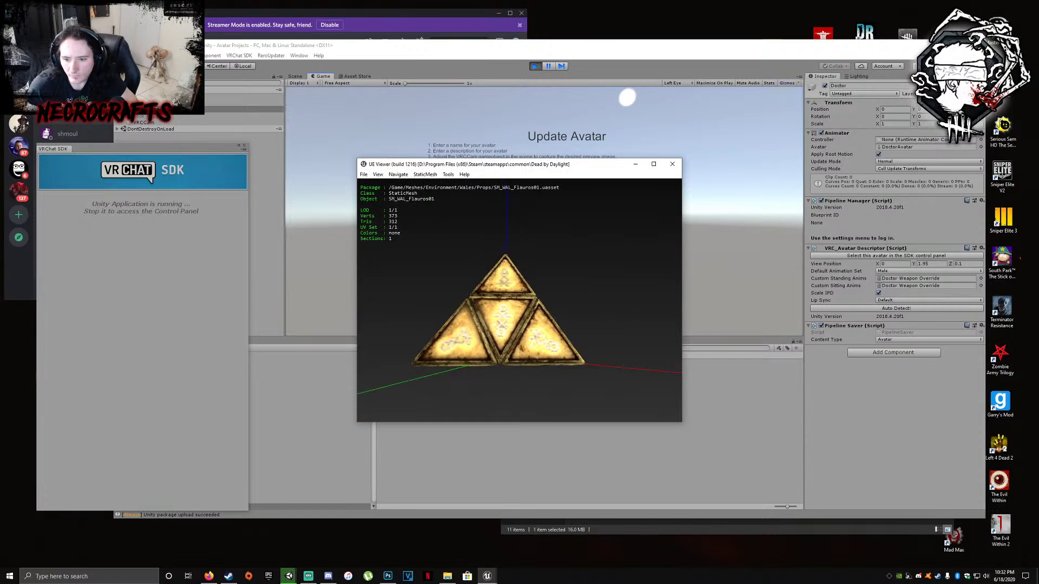
left_click_drag(520, 319, 475, 295)
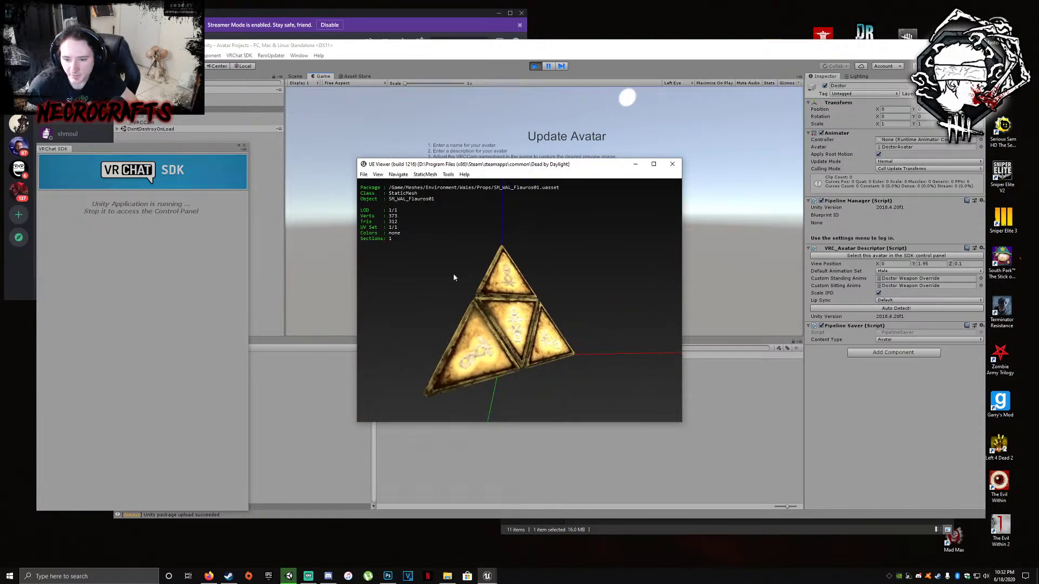
Preview the SM_WAL_GrassPatch01 and SM_WAL_GrassPatch02 props, examining the second one up close
left_click(364, 174)
left_click(379, 183)
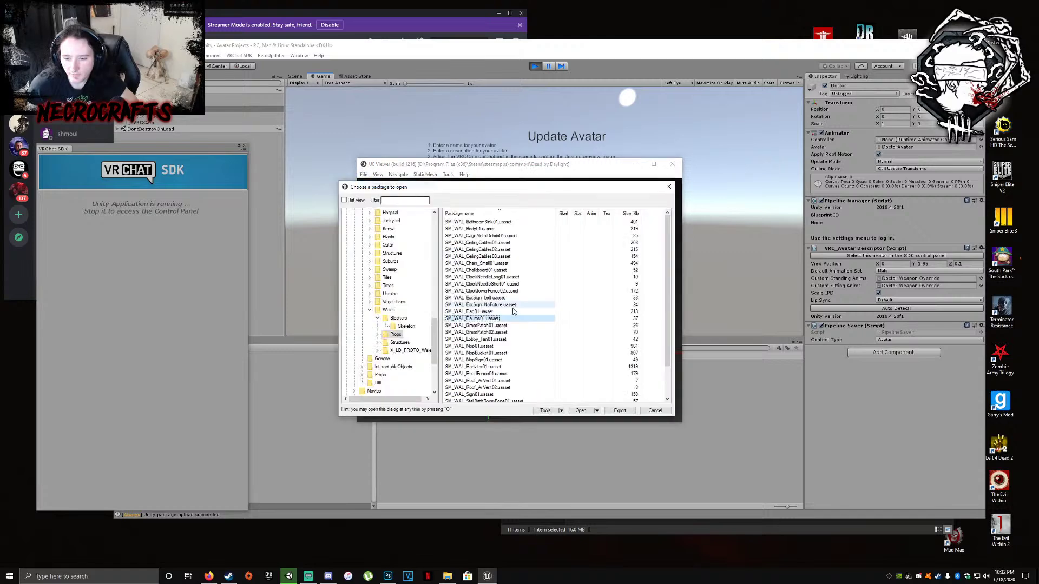
left_click(504, 326)
double_click(504, 325)
left_click(364, 174)
left_click(378, 183)
double_click(490, 311)
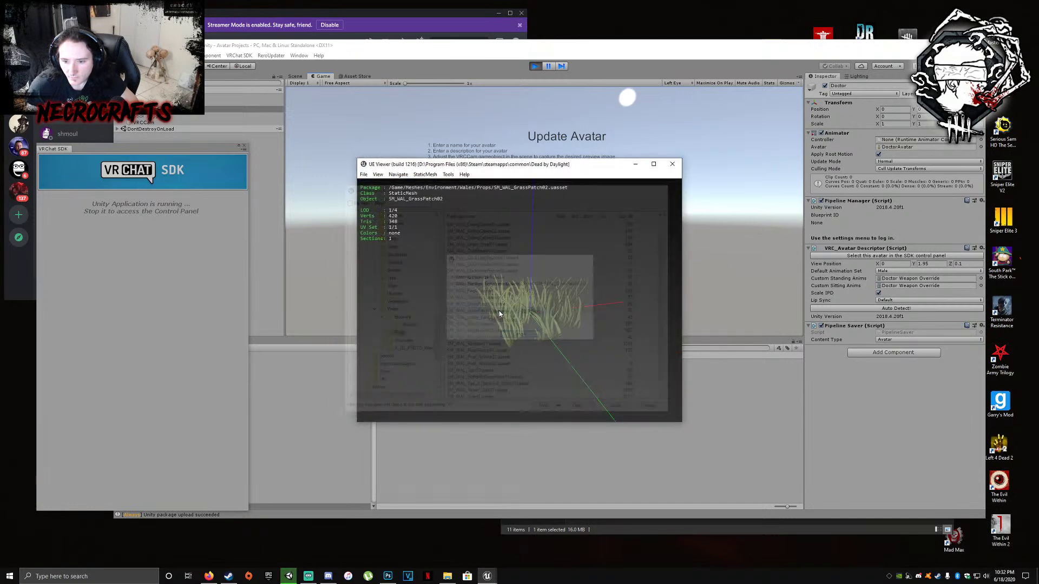
right_click_drag(511, 324, 510, 368)
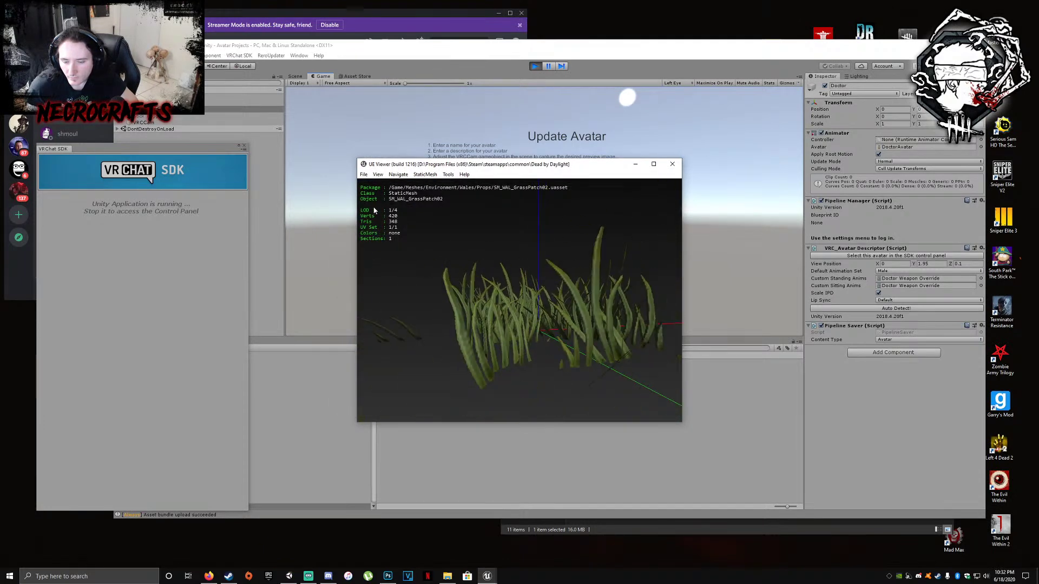
Check the avatar upload in Unity, return to UE Viewer's package browser, and preview the SM_WAL_Lobby_Fan01 prop
left_click(364, 174)
left_click(379, 183)
left_click(760, 474)
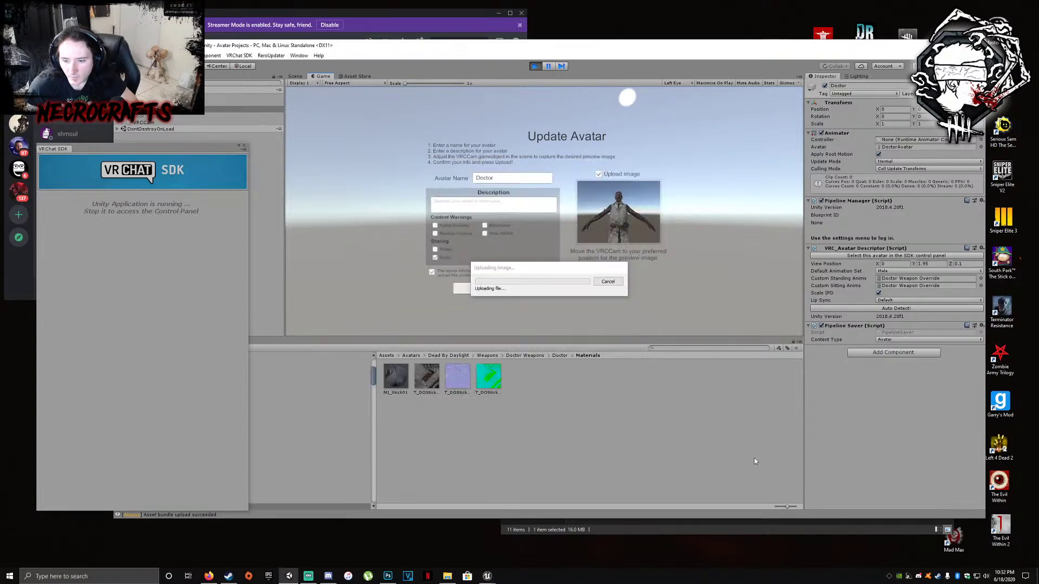
mouse_move(489, 578)
left_click(515, 550)
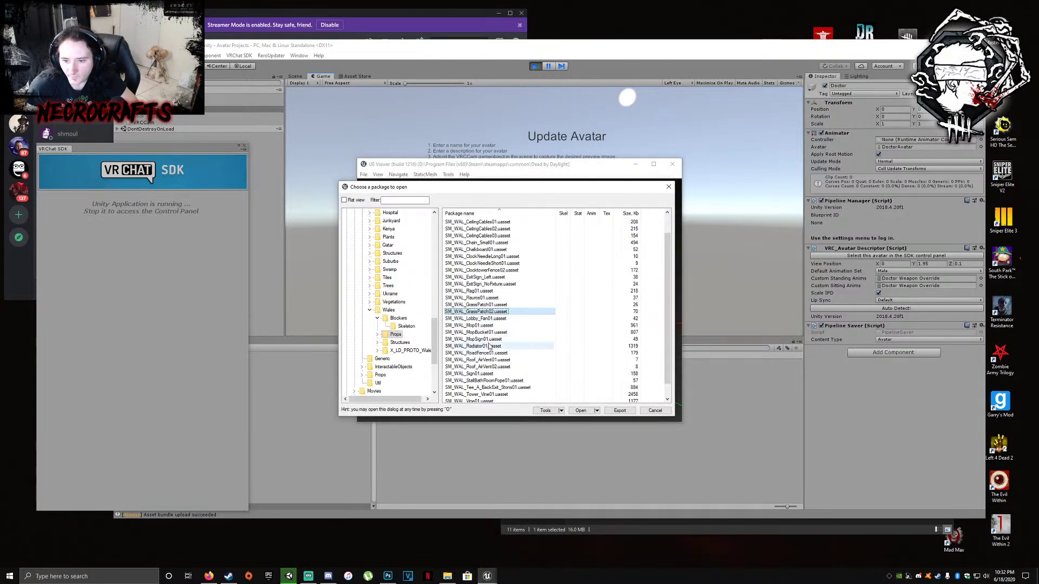
double_click(487, 319)
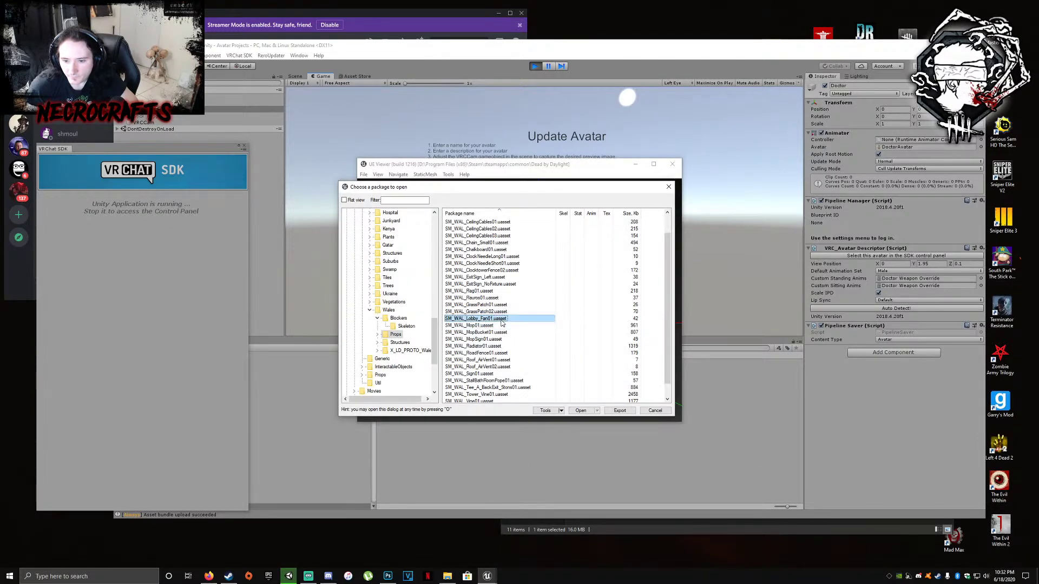
left_click_drag(490, 320, 515, 321)
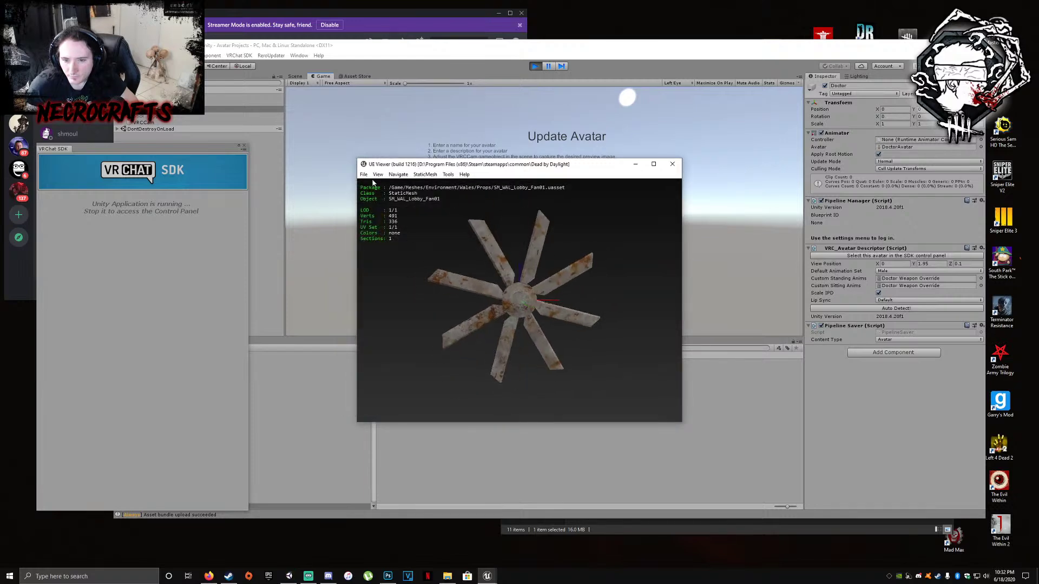
Go back to the Wales Props packages and preview the SM_WAL_MopSign01 mesh
left_click(365, 174)
left_click(372, 184)
left_click(490, 326)
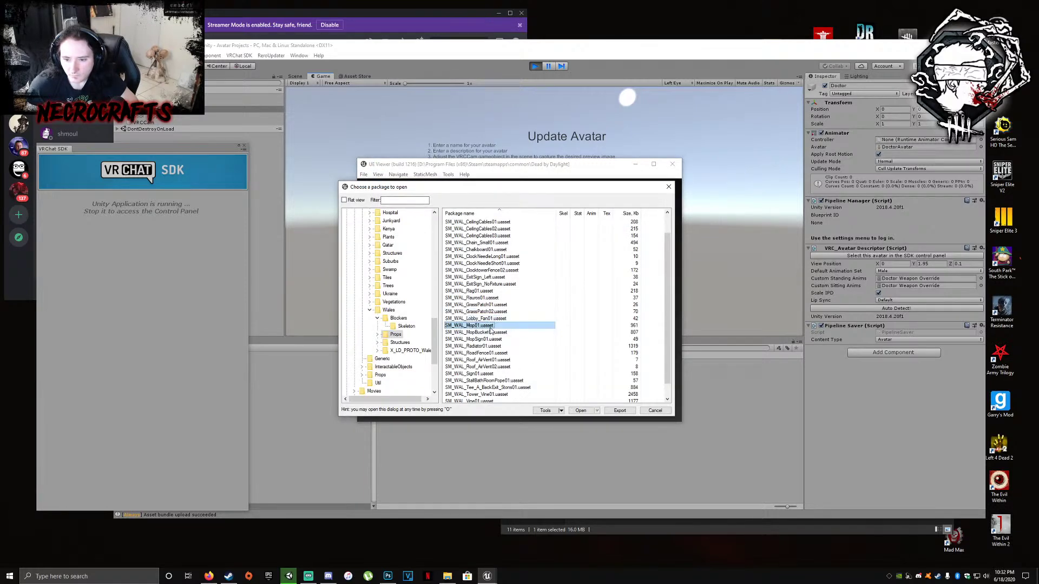
left_click(493, 332)
left_click(497, 340)
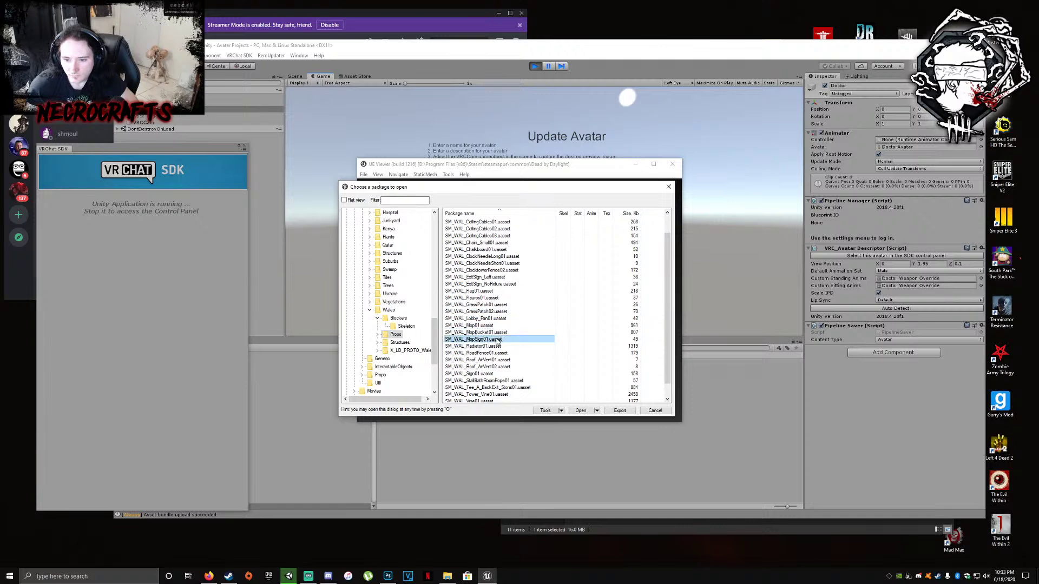
double_click(497, 340)
Load the SM_WAL_RoadFence01 mesh from the Wales Props folder and inspect it from several angles
left_click(364, 175)
left_click(382, 184)
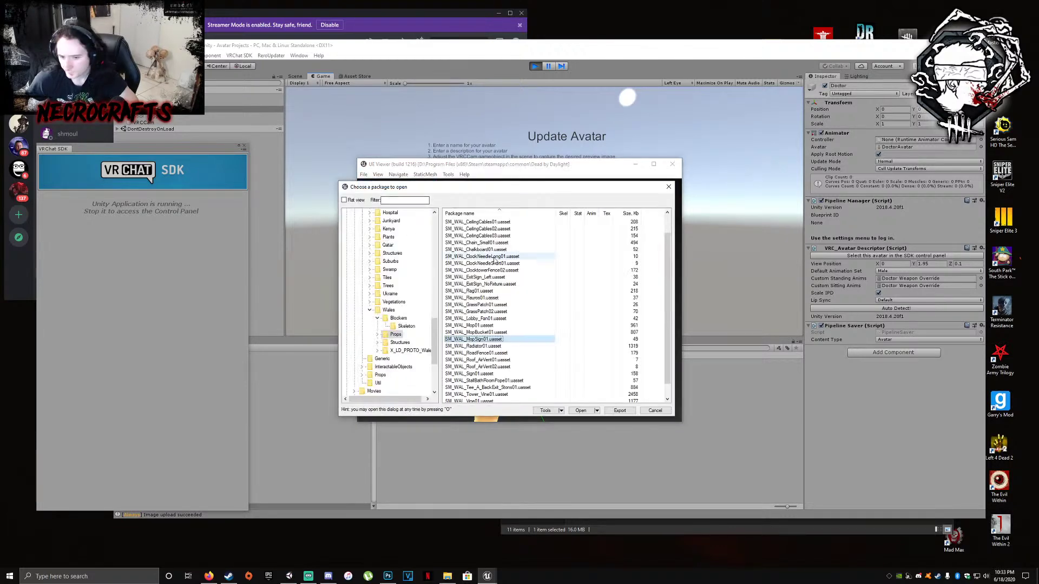
left_click(503, 347)
left_click(506, 353)
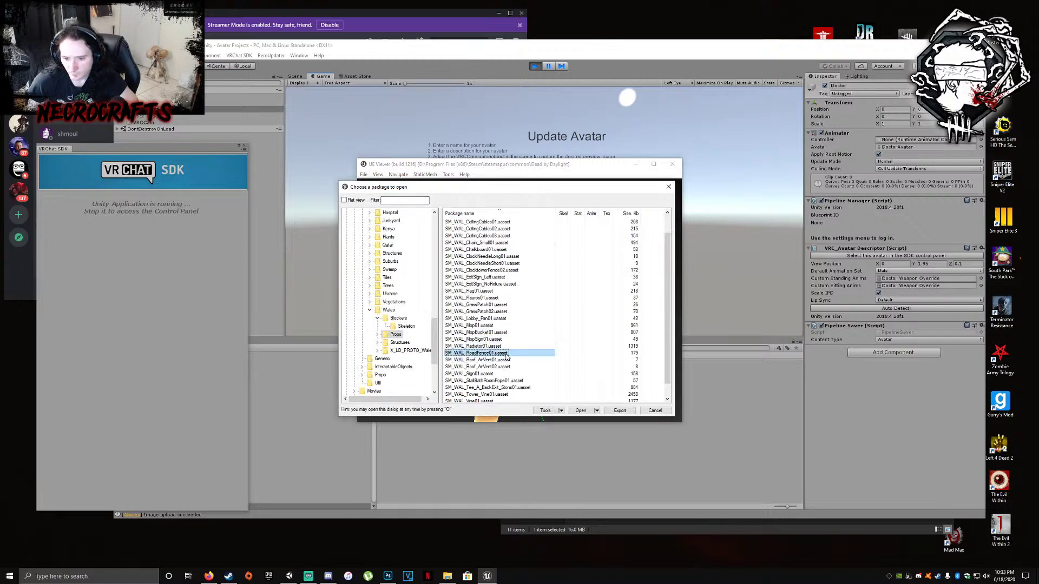
double_click(509, 353)
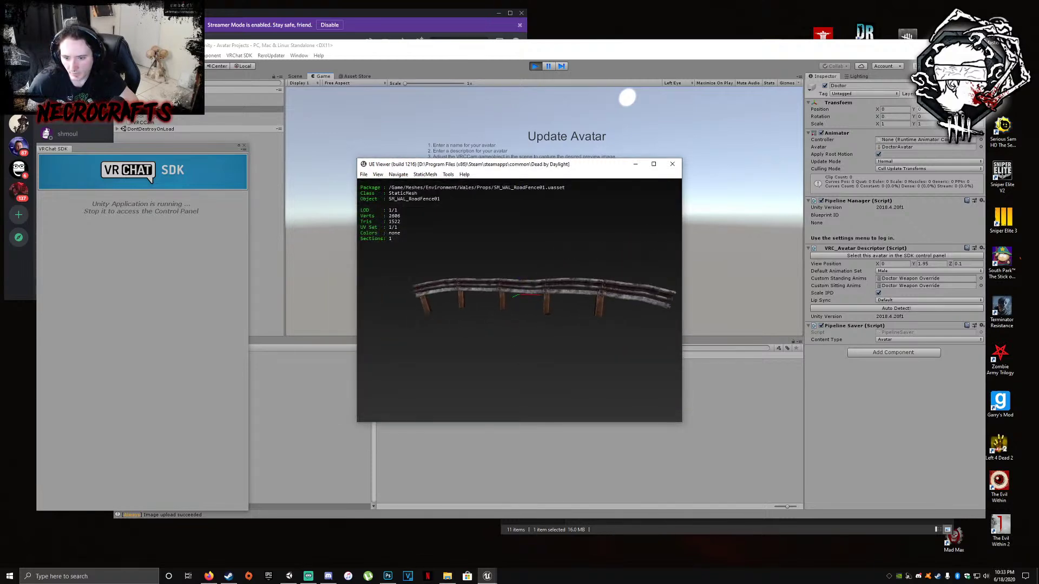
left_click_drag(509, 353, 595, 355)
mouse_move(506, 313)
left_mouse_down()
mouse_move(573, 314)
mouse_move(506, 313)
left_mouse_up()
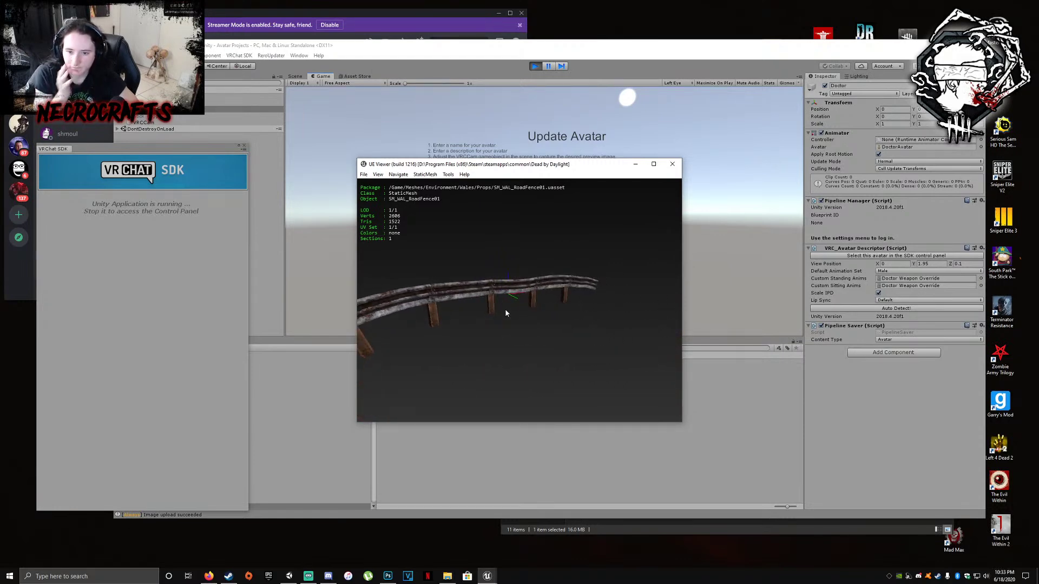
left_click_drag(454, 220, 476, 196)
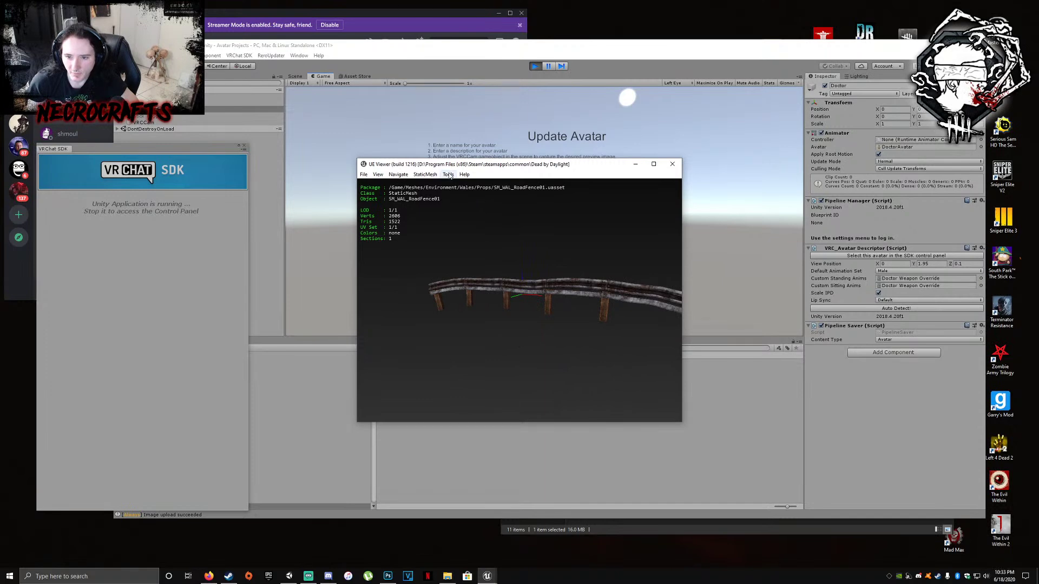
Switch to File Explorer and go up from the Outfit01 textures to the UmodelExport folder
left_click(448, 577)
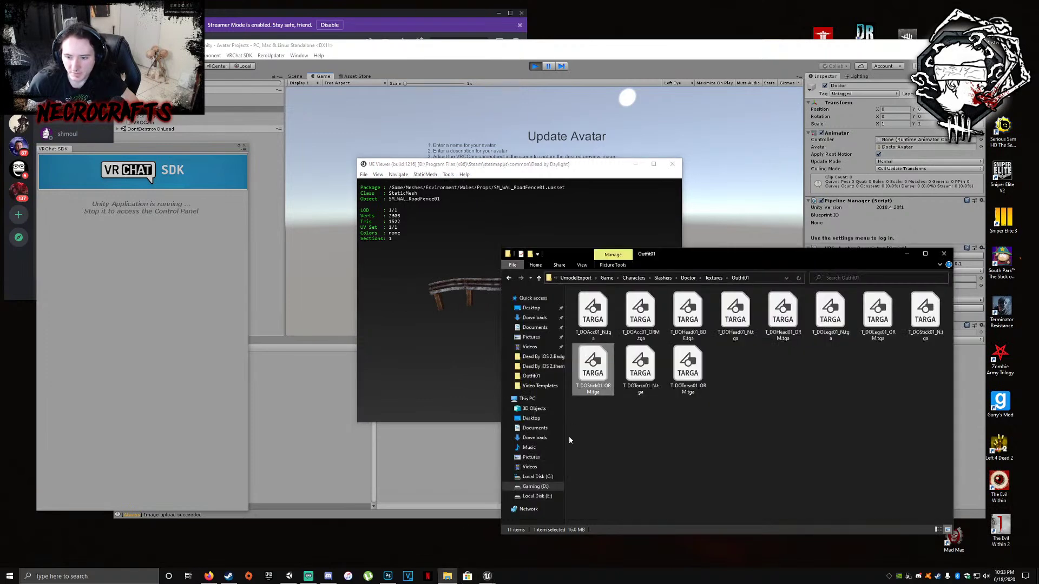
left_click(388, 576)
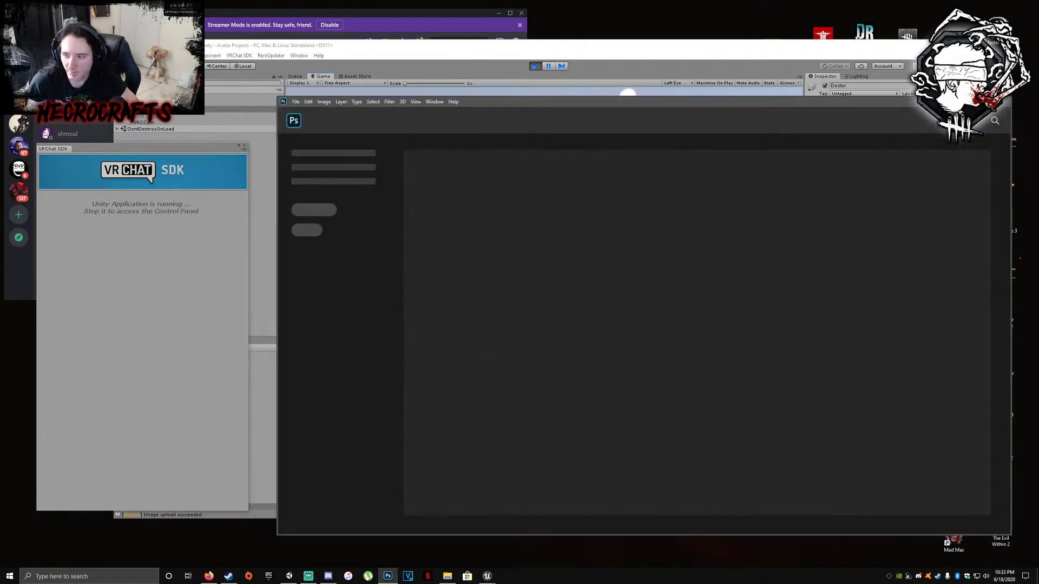
left_click(964, 102)
left_click(578, 279)
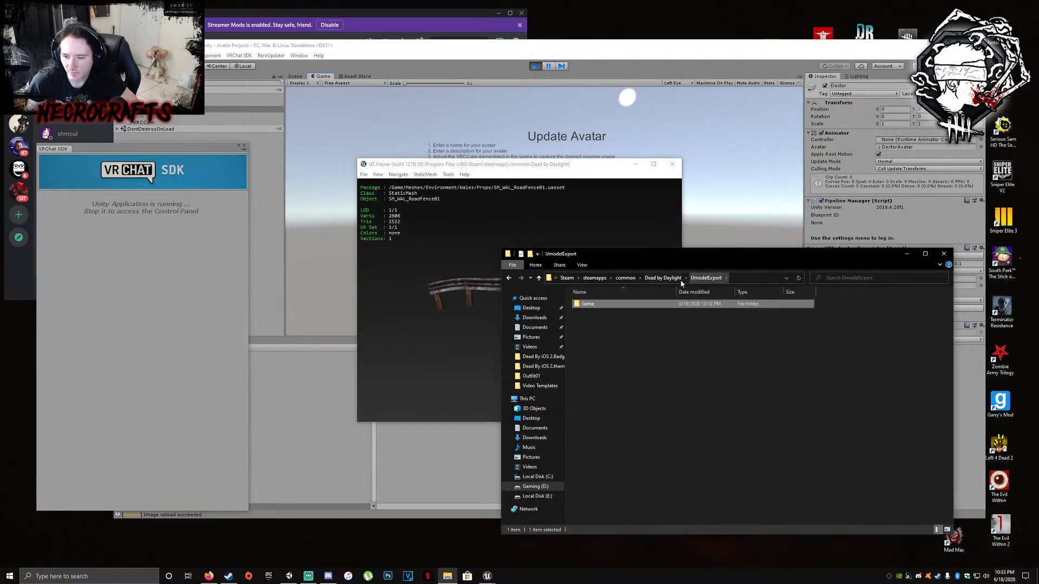
Go up to the Dead by Daylight folder and delete the UmodelExport folder
left_click(666, 279)
right_click(614, 329)
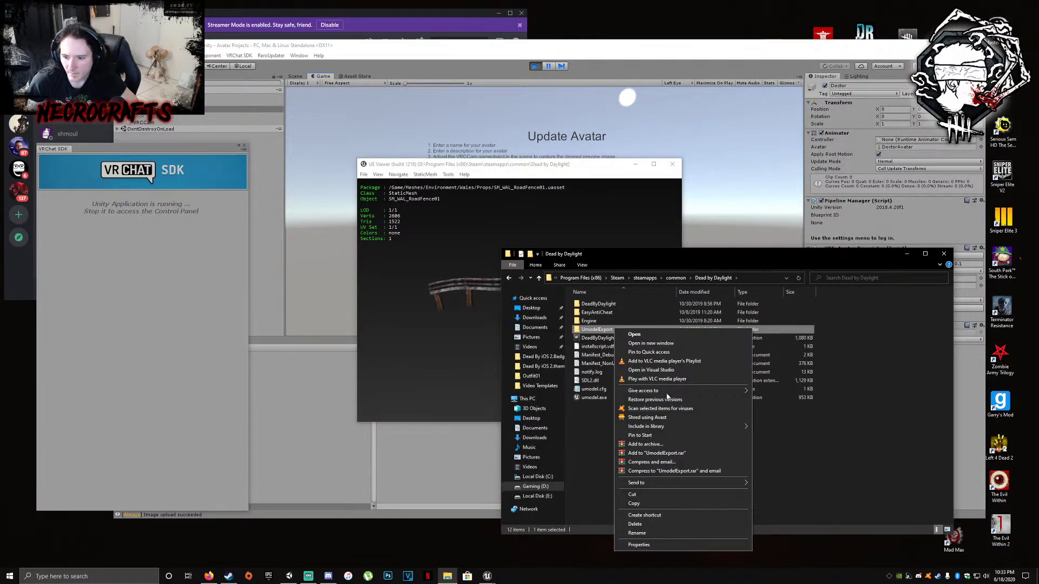
left_click(647, 524)
Export the loaded SM_WAL_RoadFence01 mesh from UE Viewer and return to File Explorer to check the Dead by Daylight folder
left_click(435, 357)
left_click(445, 176)
left_click(466, 184)
left_click(541, 366)
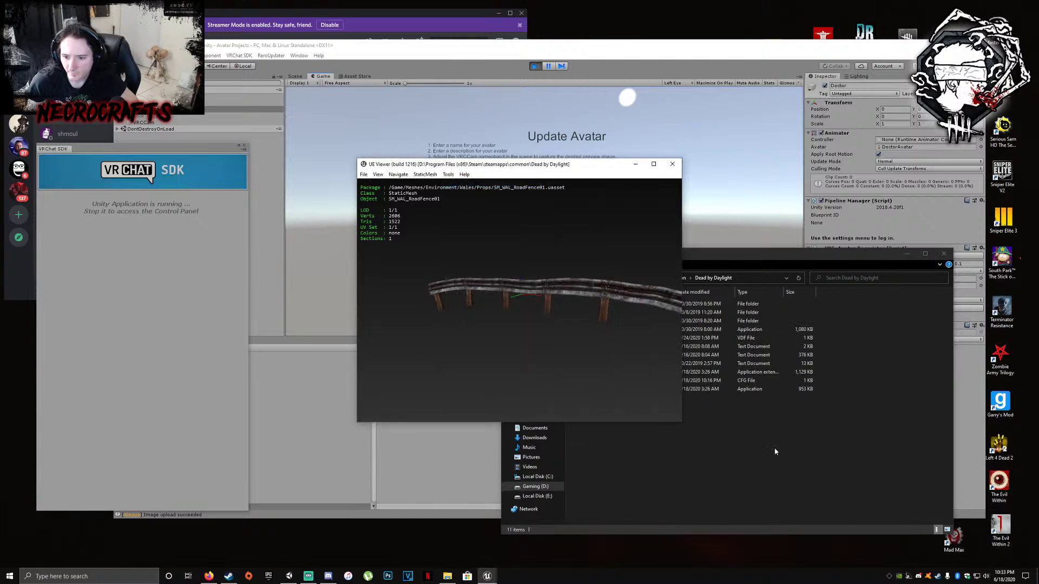
left_click(738, 416)
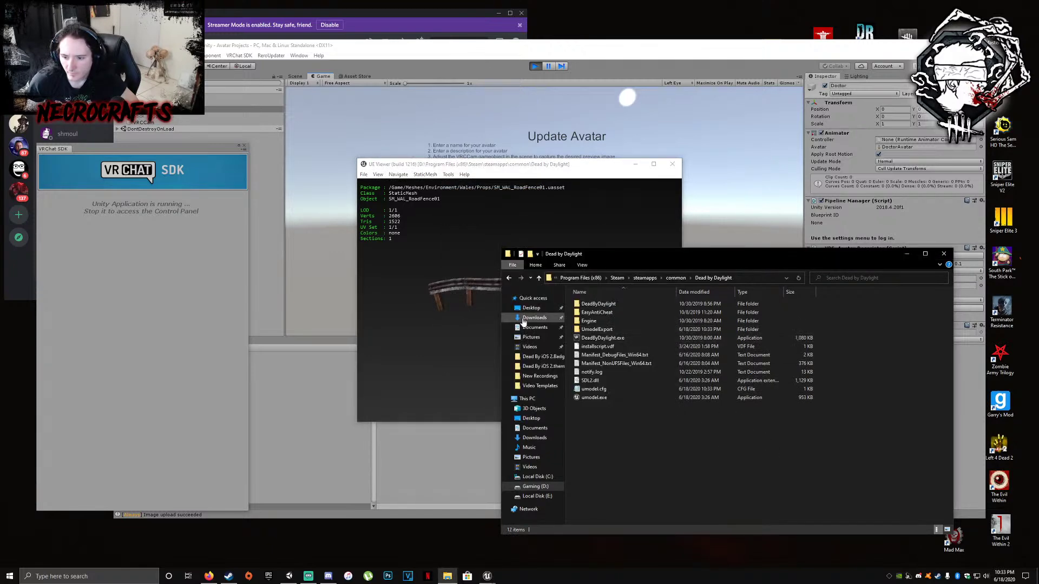
Return to UE Viewer and cycle through the loaded RoadFence01 objects, stopping on the T_WAL_Sign01_BC texture
left_click(476, 278)
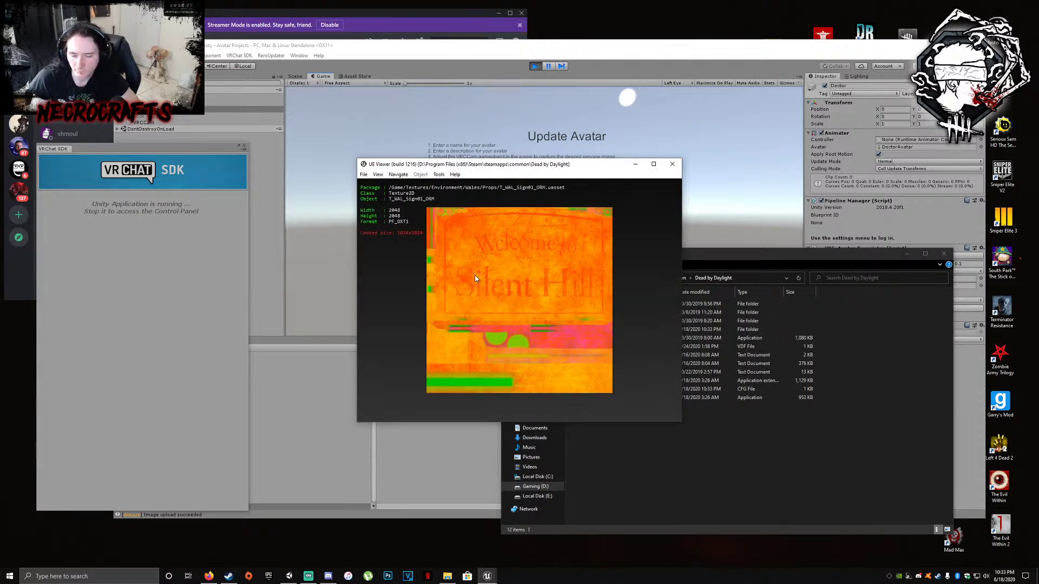
key("Page_Down")
key("Page_Down")
key("Page_Down")
key("Page_Down")
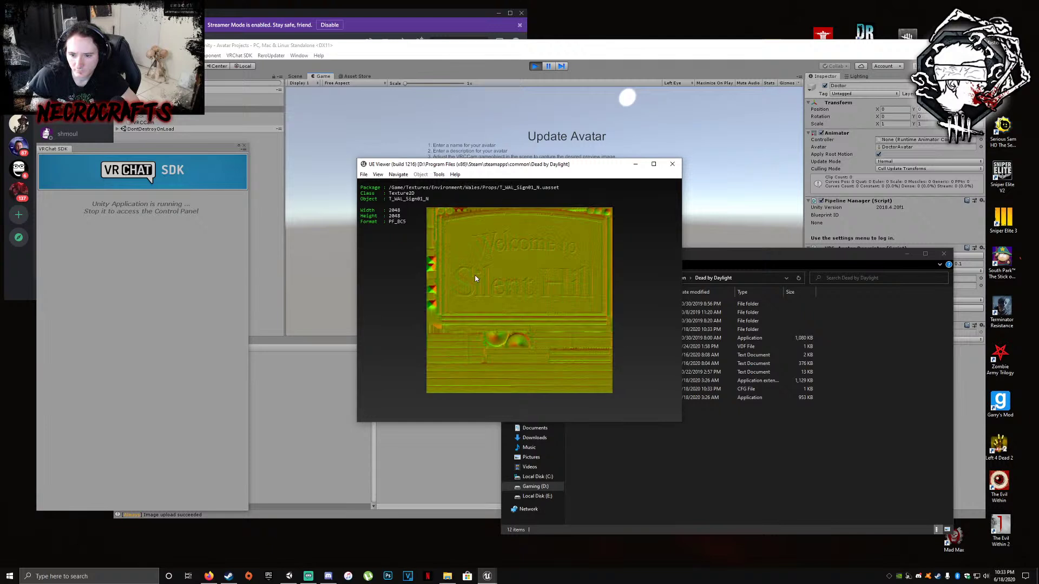
key("Page_Down")
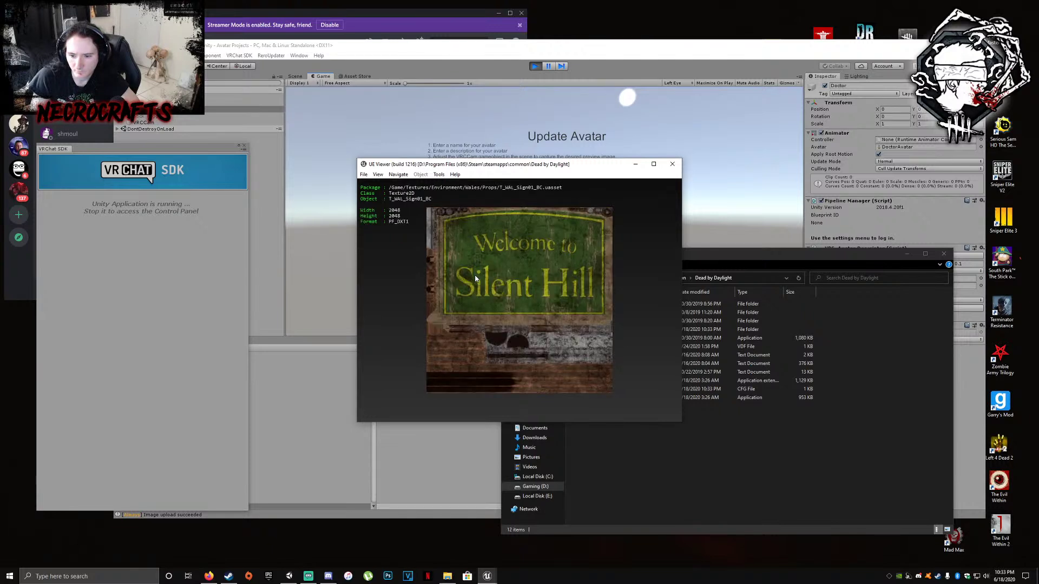
key("Page_Down")
key("Page_Down")
key("Page_Down")
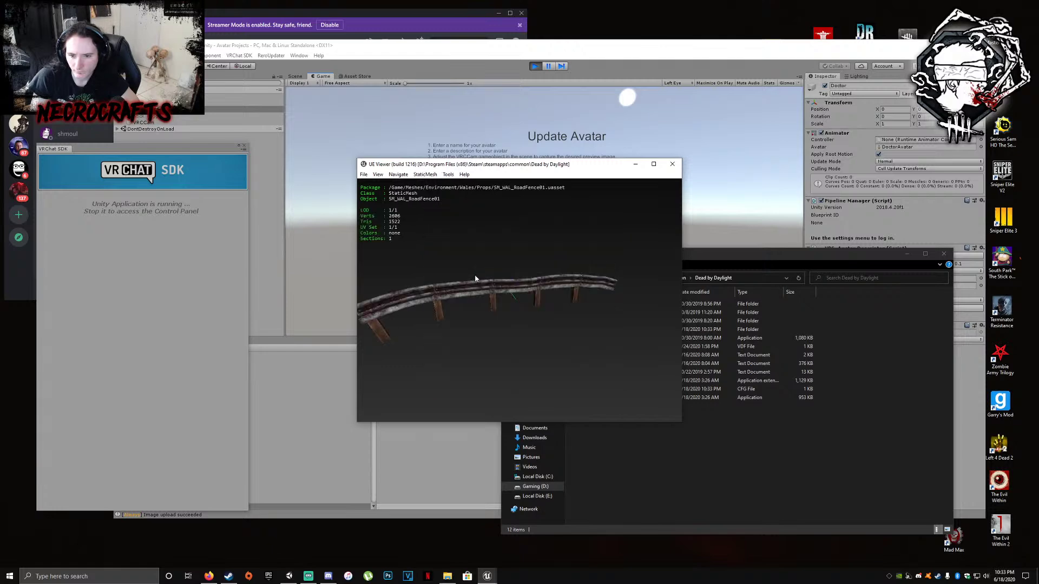
key("Page_Down")
key("Page_Down")
key("Page_Down")
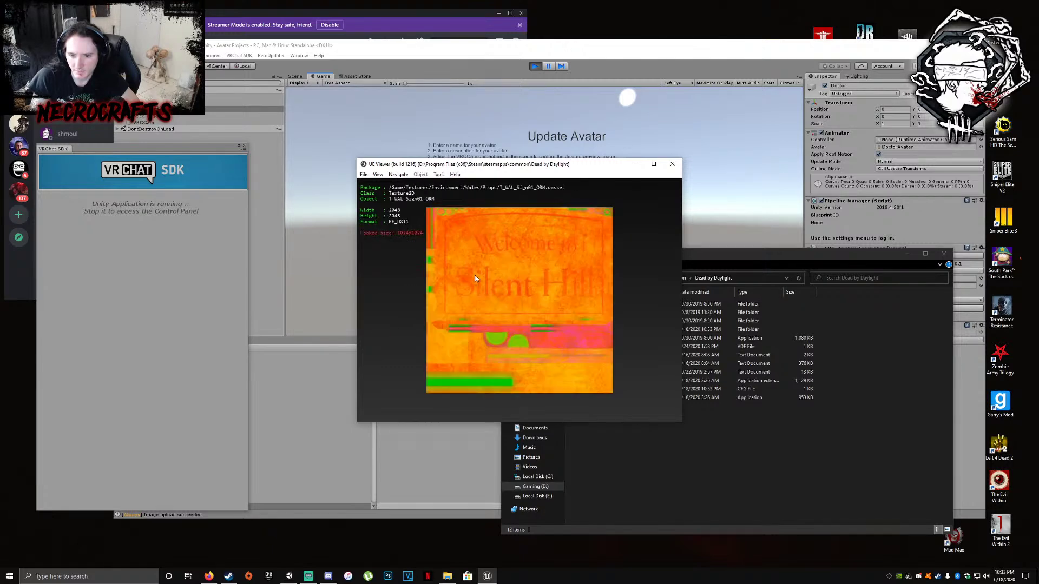
key("Page_Down")
key("Page_Down")
key("Page_Down")
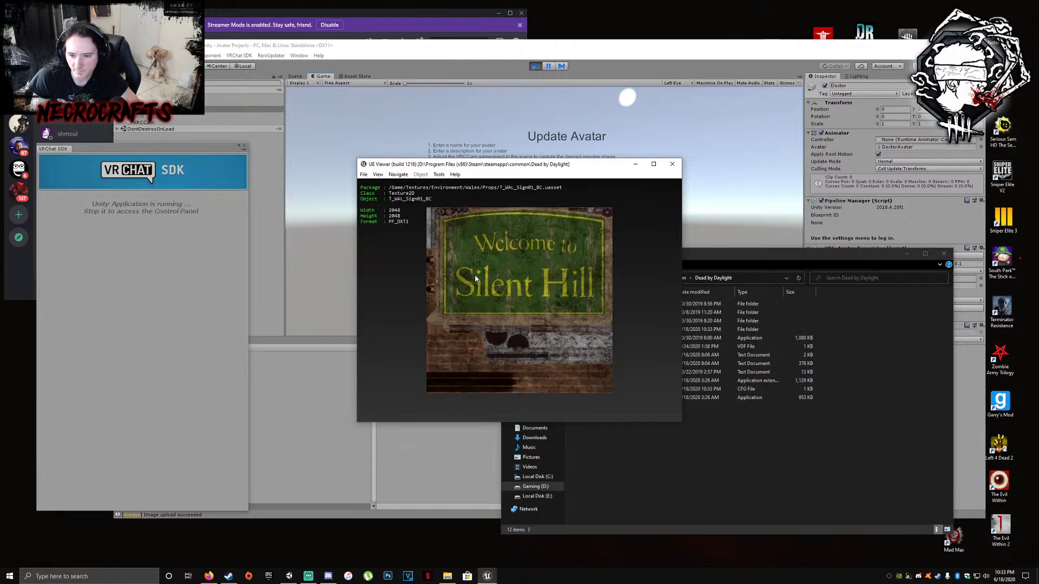
key("Page_Down")
key("Page_Up")
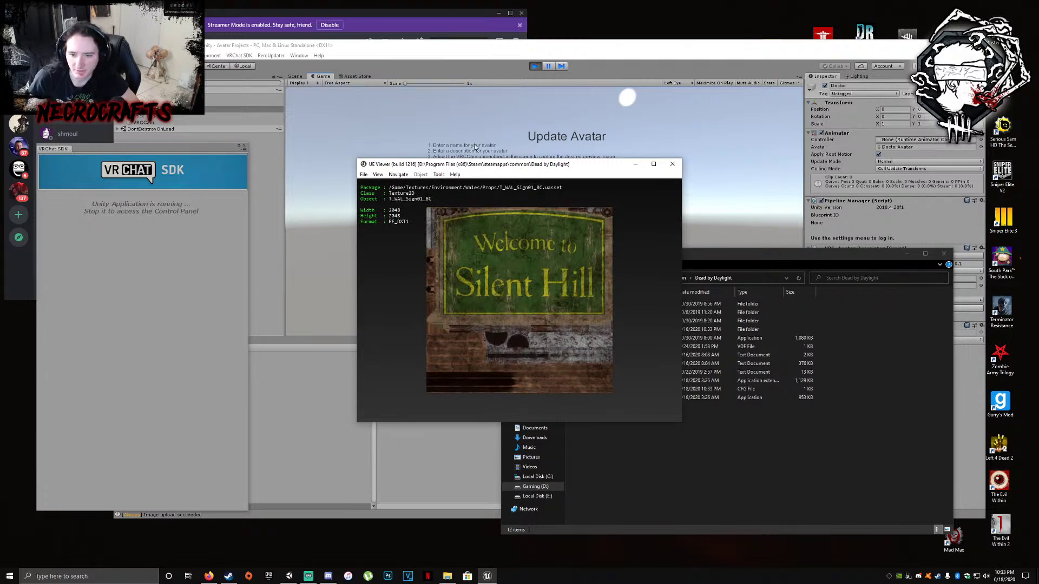
Look through the Wales Props packages and load the SM_WAL_Tee_A_BackExit_Stone01 mesh
left_click(364, 175)
left_click(371, 184)
left_click(500, 361)
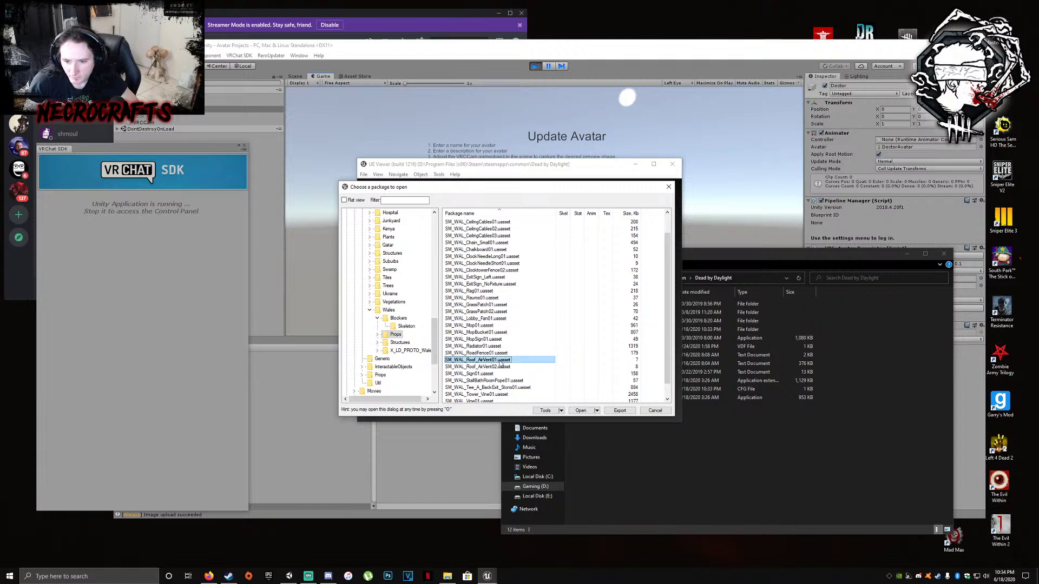
left_click(500, 367)
left_click(496, 374)
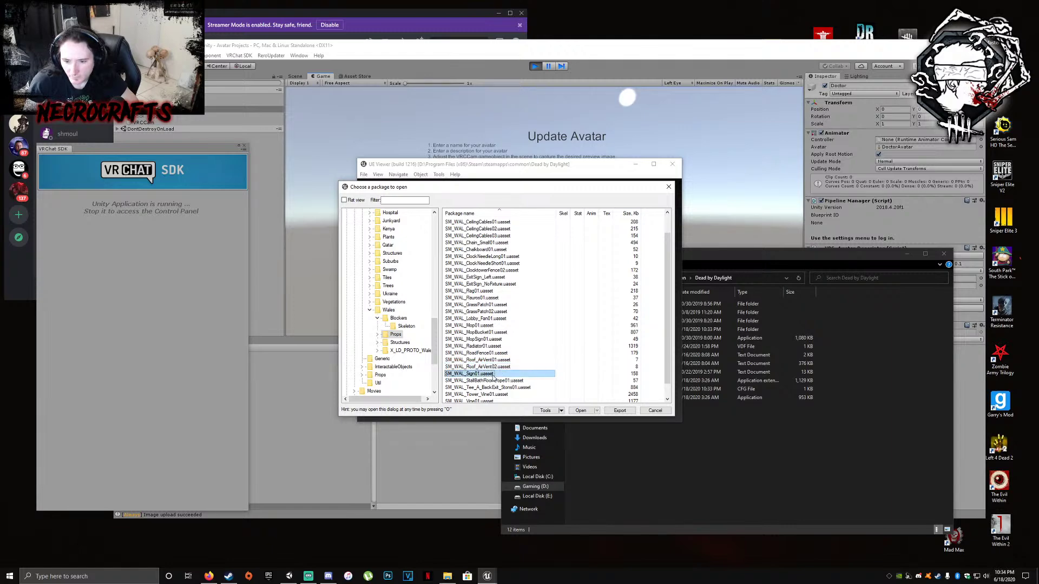
scroll(496, 375, "down", 1)
double_click(496, 374)
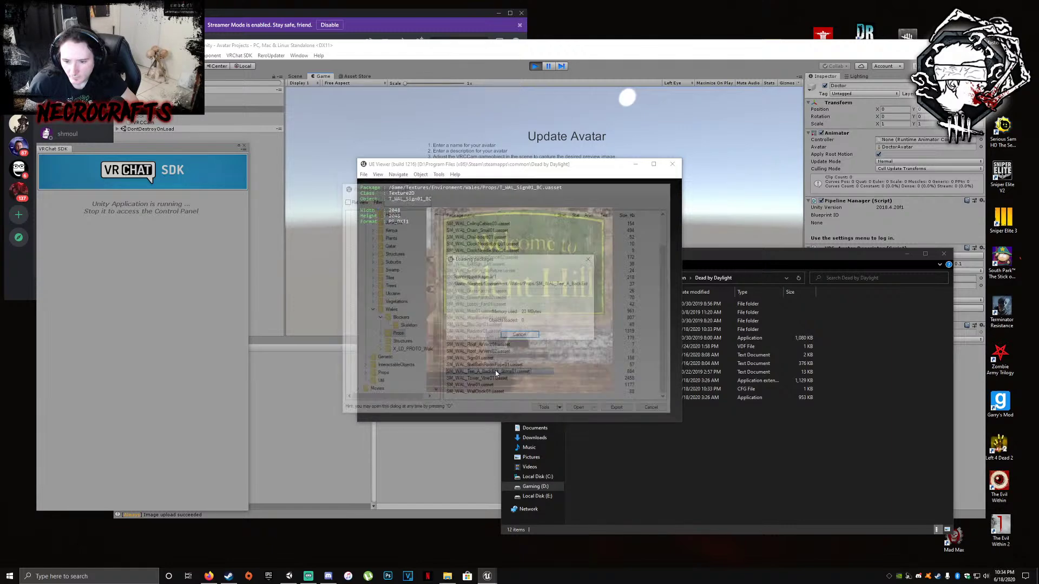
Preview the SM_WAL_Tower_Vine01 mesh and the SM_WAL_WallClock01 mesh from the Wales Props folder
left_click(363, 175)
left_click(378, 183)
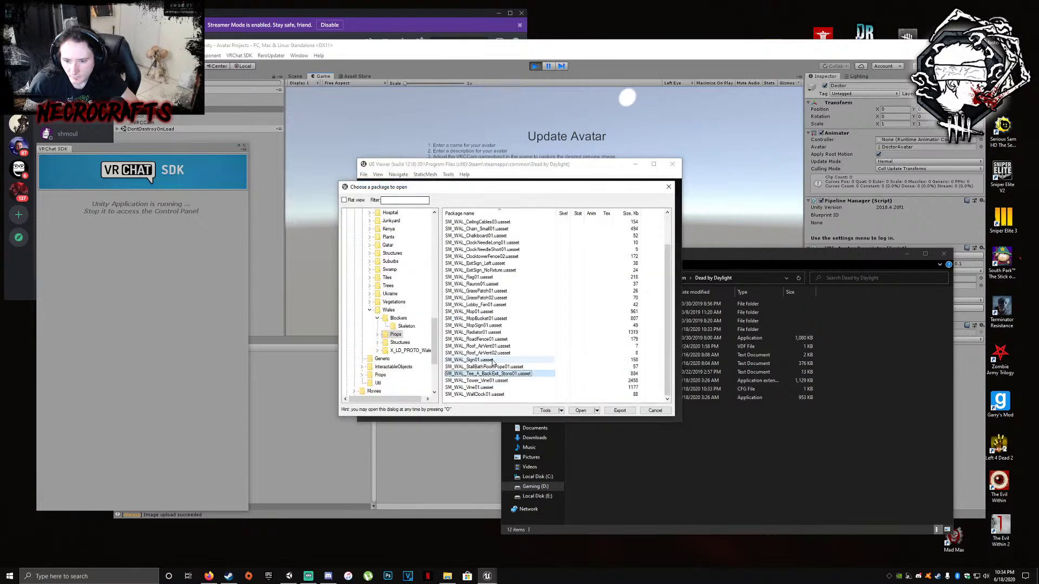
left_click(507, 382)
double_click(508, 382)
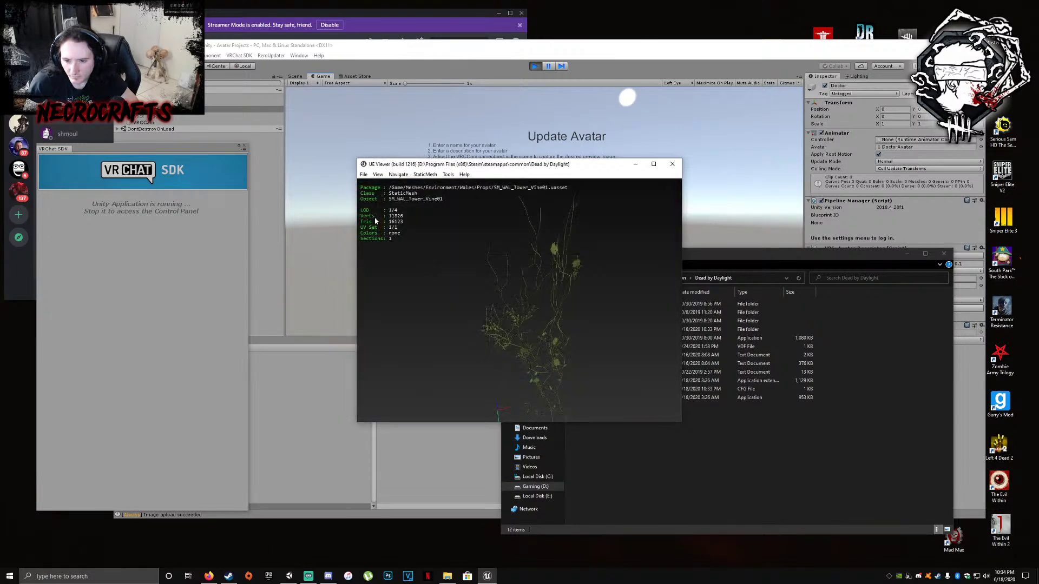
left_click(363, 175)
left_click(374, 184)
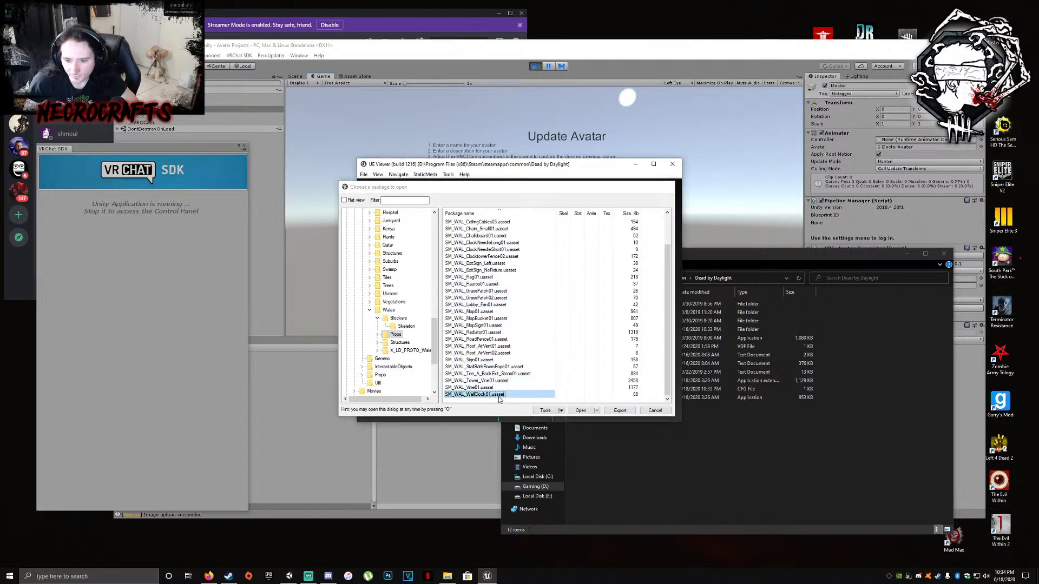
double_click(477, 394)
left_click_drag(499, 323, 438, 314)
Expand the Wales Props folder and load SM_WAL_BarbedWireA_Large01 from the SM_WAL_BarbedWires01 subfolder
left_click(363, 174)
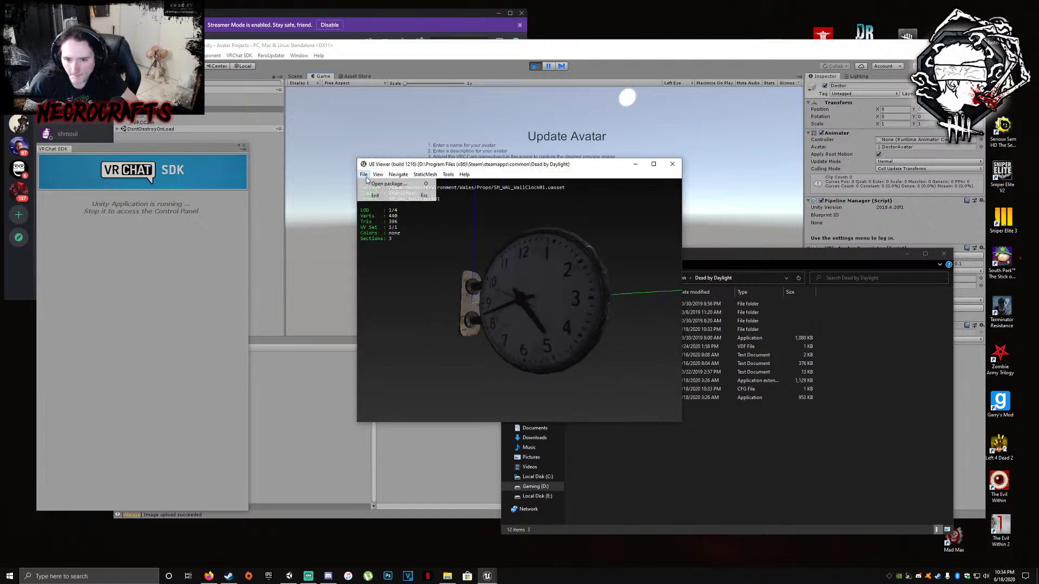
left_click(372, 184)
double_click(384, 337)
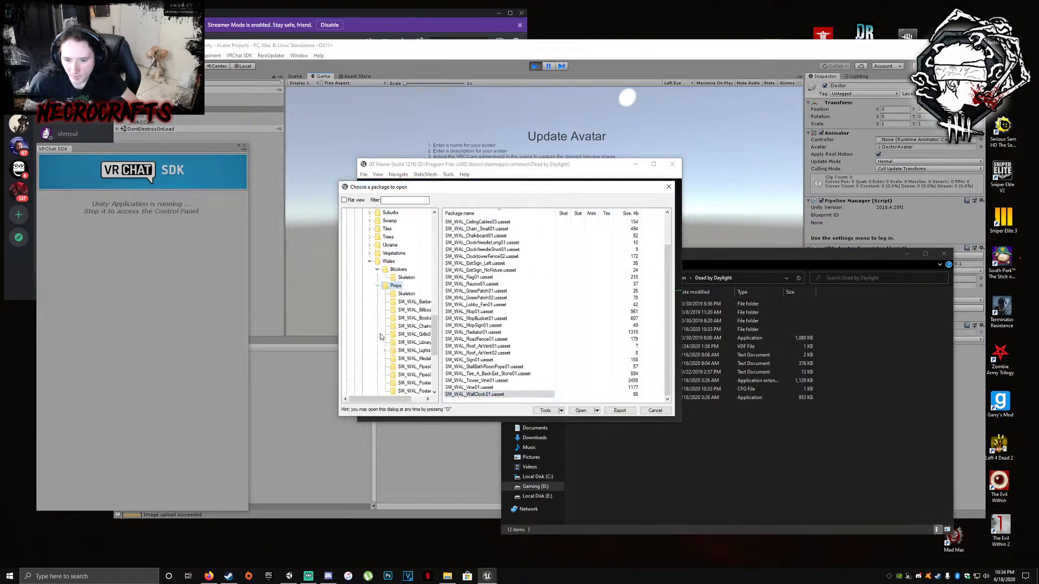
left_click(416, 306)
double_click(519, 222)
left_click_drag(519, 270, 411, 300)
Switch to Unity, acknowledge the completed avatar update, and return to UE Viewer
left_click(341, 312)
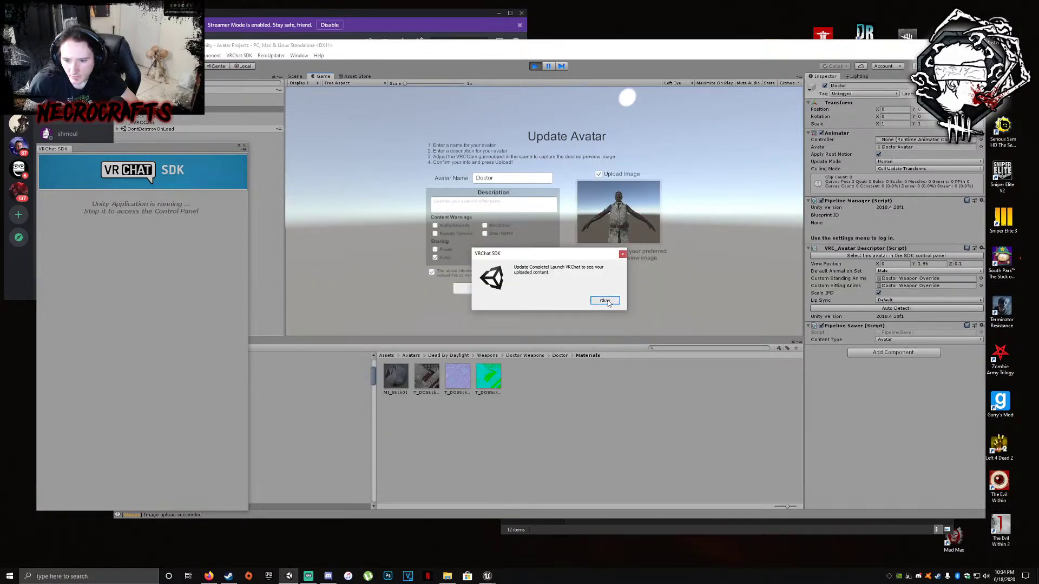
left_click(605, 301)
left_click(447, 576)
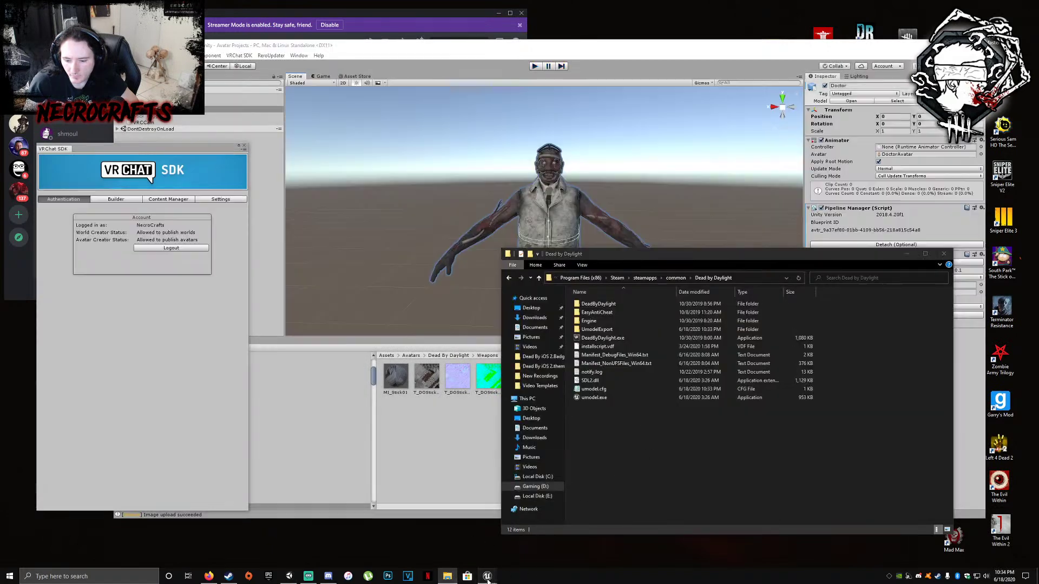
left_click(487, 575)
Inspect the SM_WAL_BarbedWireA_Large01 mesh up close and from several angles
left_click_drag(536, 341, 547, 338)
right_click_drag(547, 338, 547, 282)
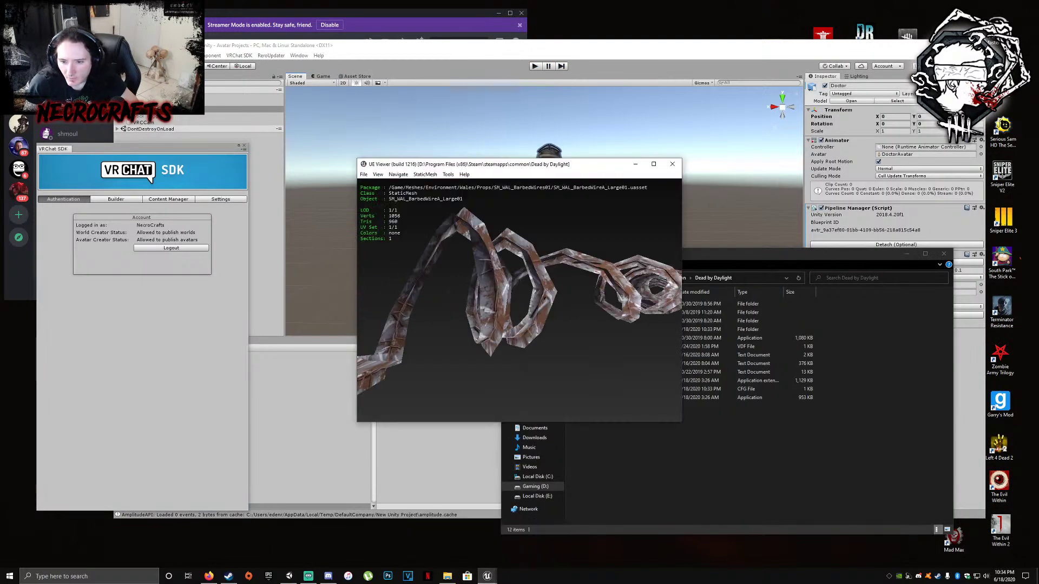
right_click_drag(508, 333, 508, 379)
mouse_move(508, 332)
left_mouse_down()
mouse_move(534, 334)
mouse_move(509, 334)
left_mouse_up()
scroll(509, 331, "up", 5)
Preview the SM_WAL_BarbedWireA_Large02 and SM_WAL_BarbedWireA_Large03 meshes
left_click(364, 174)
left_click(379, 182)
double_click(513, 238)
left_click_drag(513, 238, 463, 253)
left_click(364, 175)
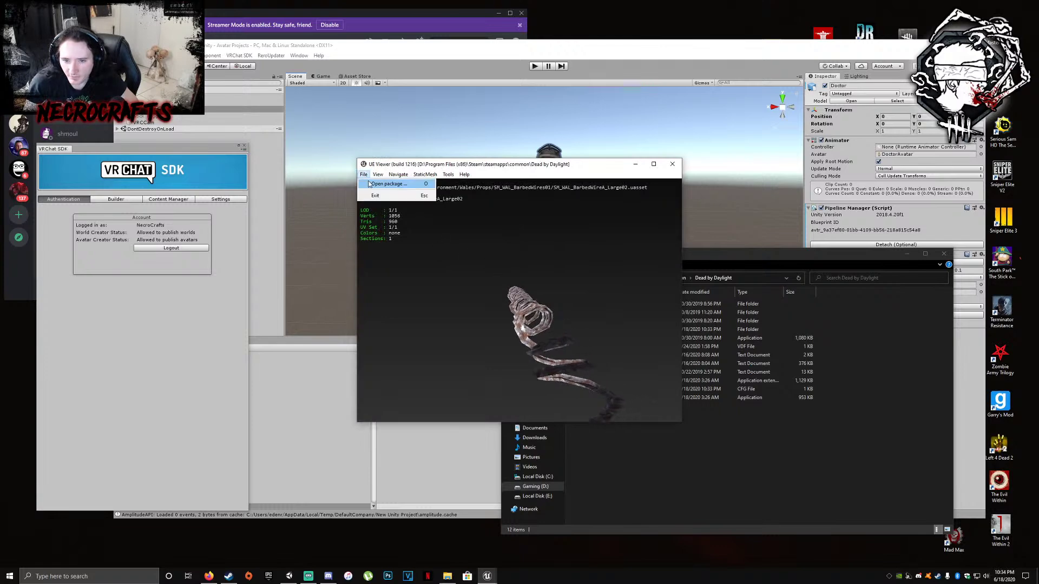
left_click(379, 183)
left_click(508, 236)
double_click(508, 236)
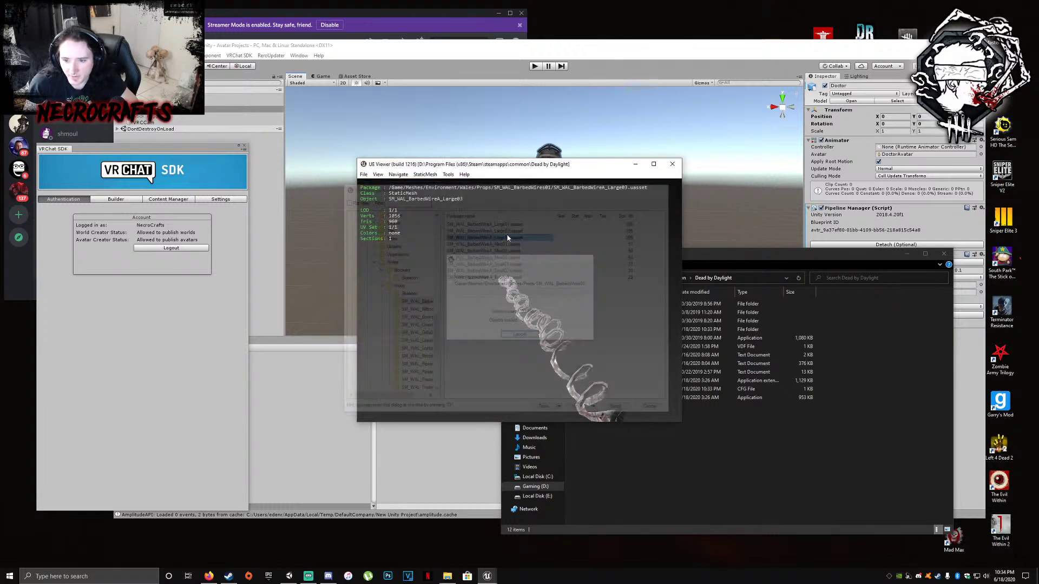
left_click_drag(509, 260, 507, 302)
Preview the SM_WAL_BarbedWireA_Med01 and SM_WAL_BarbedWireA_Small02 meshes
left_click(363, 174)
left_click(379, 183)
double_click(479, 248)
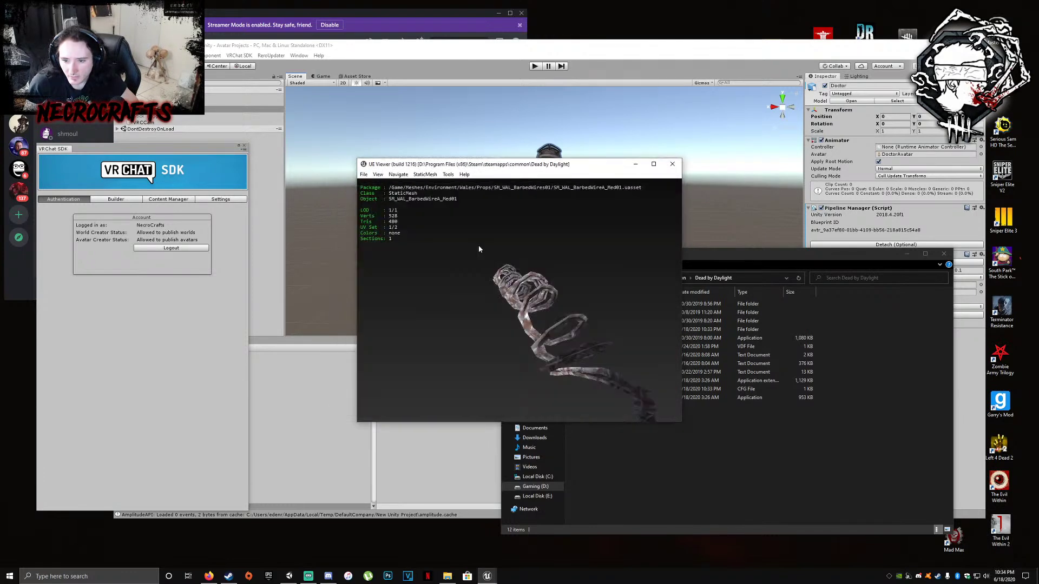
left_click(363, 175)
left_click(378, 183)
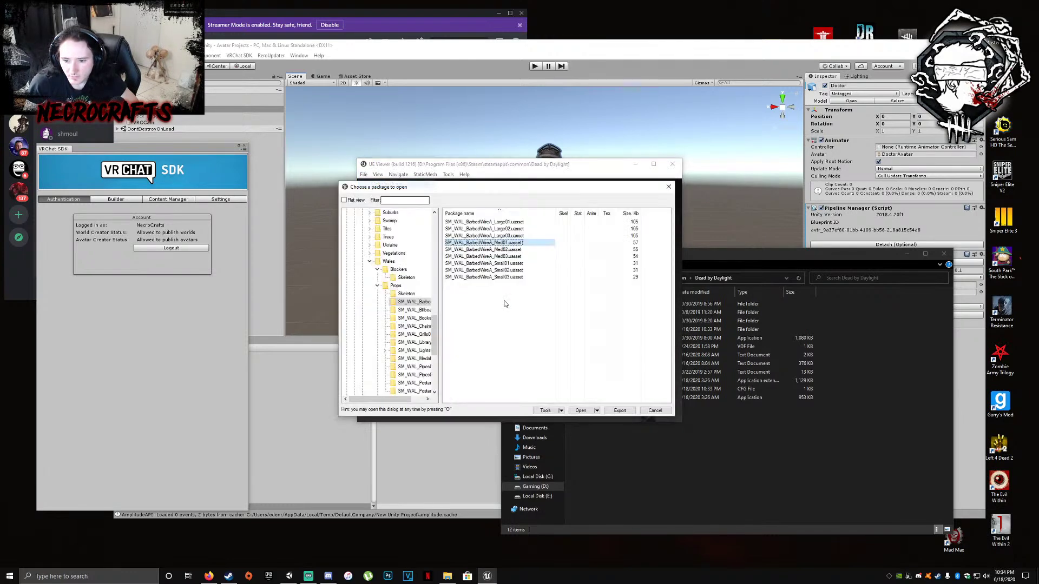
double_click(479, 277)
left_click_drag(550, 320, 367, 184)
Load the SM_WAL_BillboardA_01 mesh from the SM_WAL_Billboards01 folder
left_click(363, 174)
left_click(379, 183)
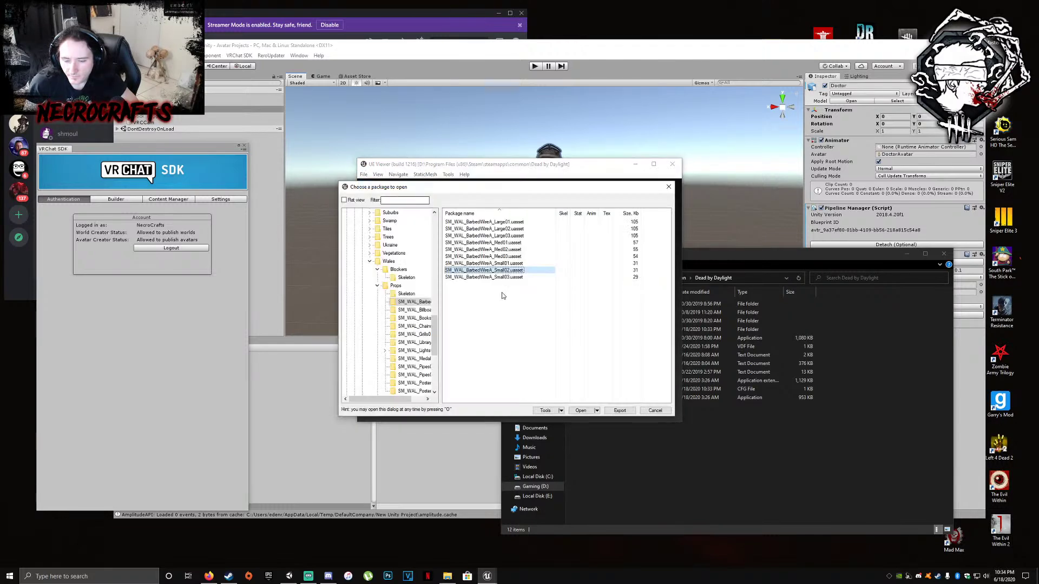
left_click(419, 310)
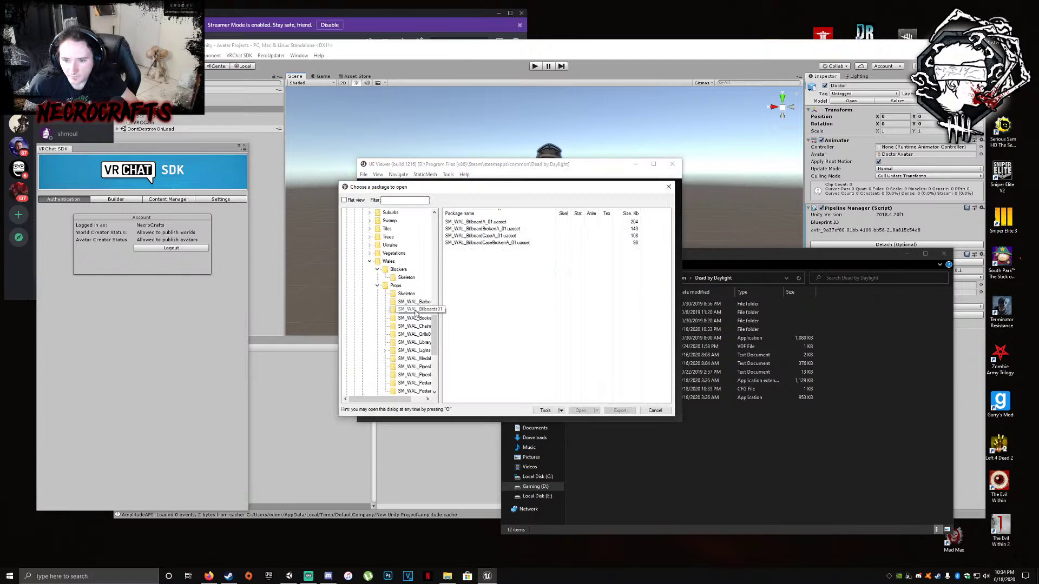
double_click(471, 222)
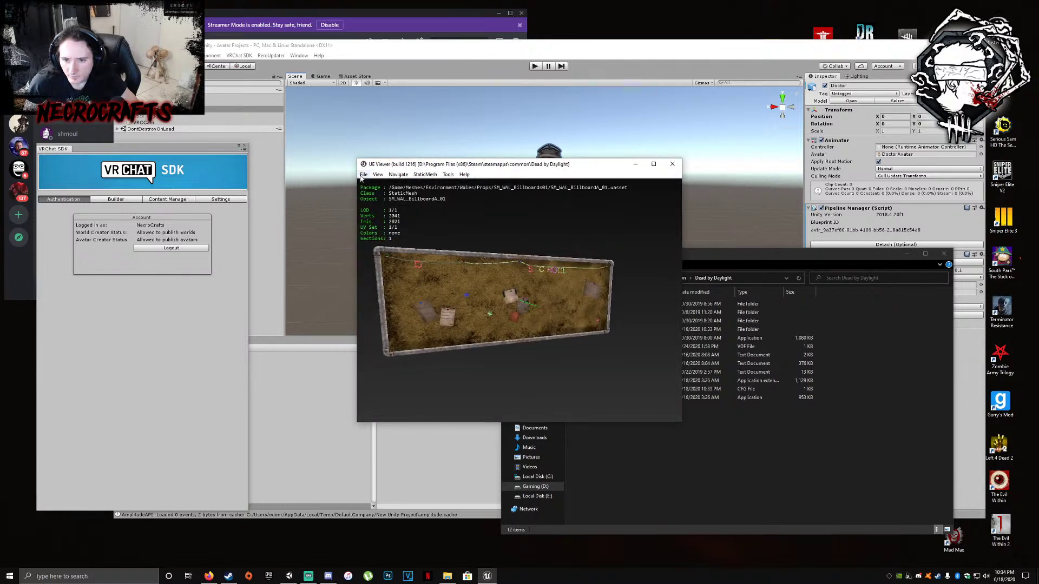
Widen the package browser and load the MS_WAL_Phone01 mesh from the SM_WAL_Medallions01 folder
left_click(363, 174)
left_click(379, 183)
left_click_drag(337, 307, 302, 307)
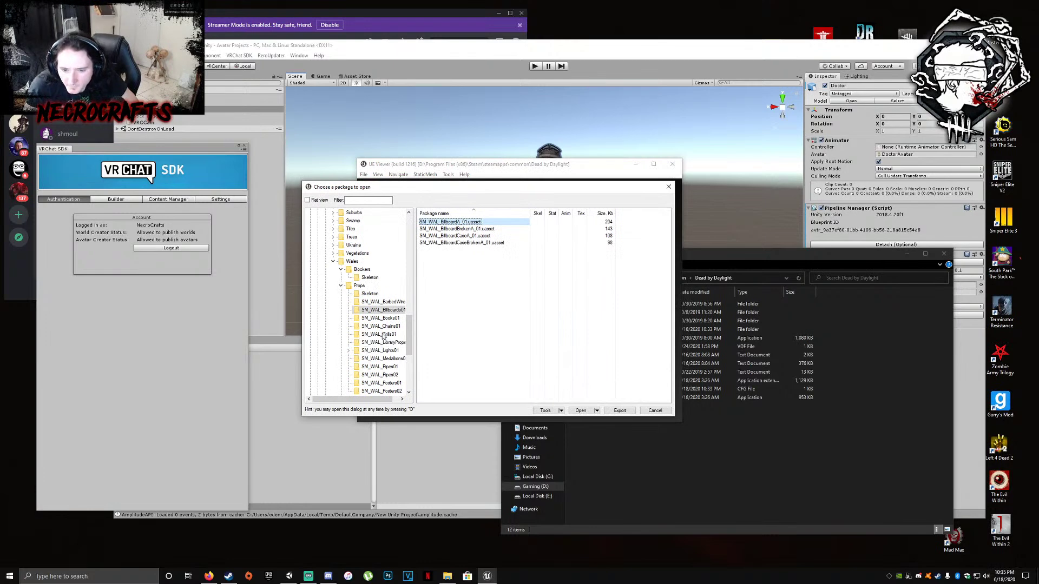
scroll(398, 335, "down", 1)
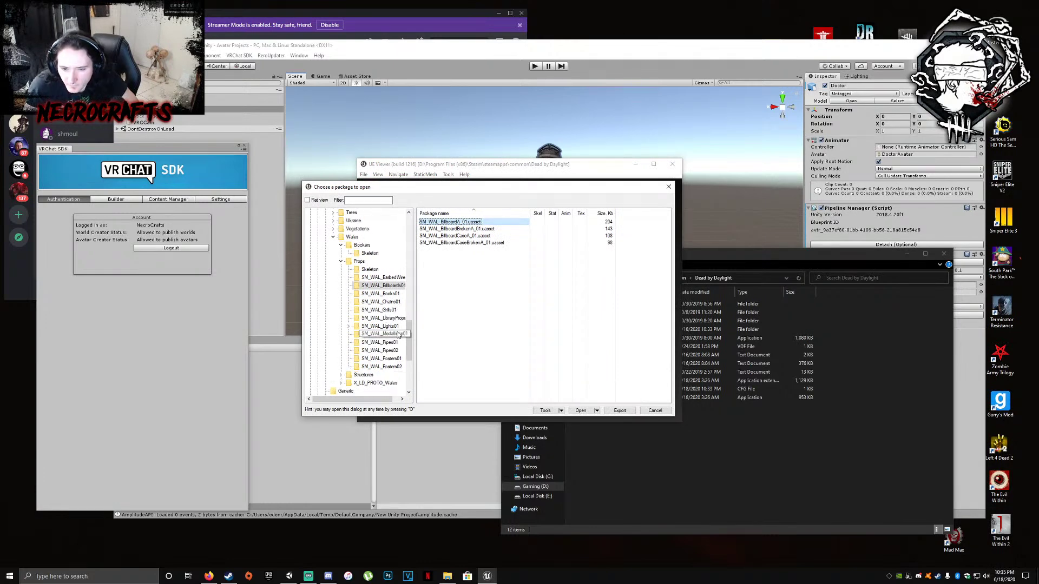
left_click(393, 335)
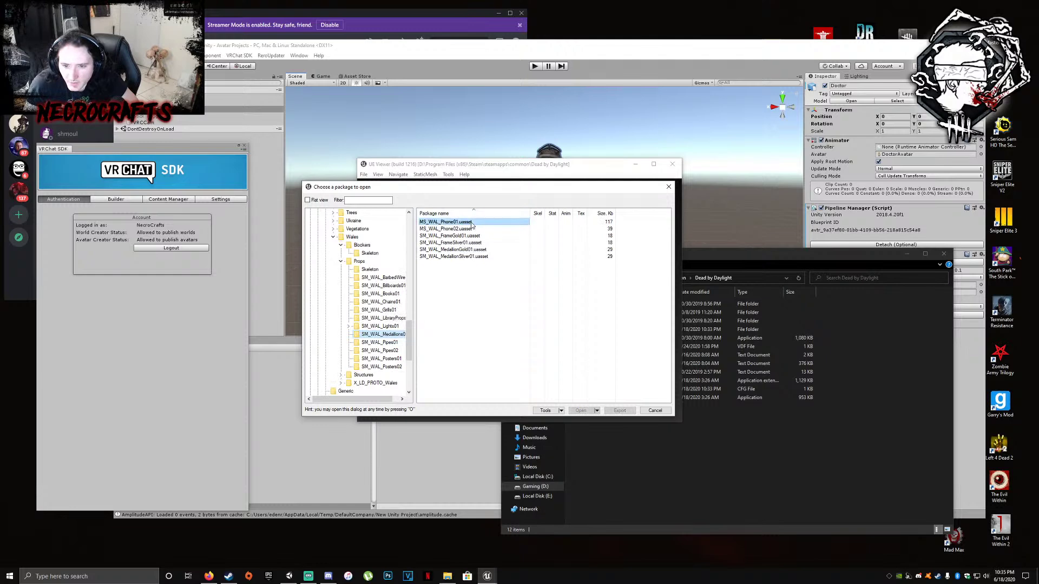
double_click(449, 221)
left_click_drag(401, 182, 404, 173)
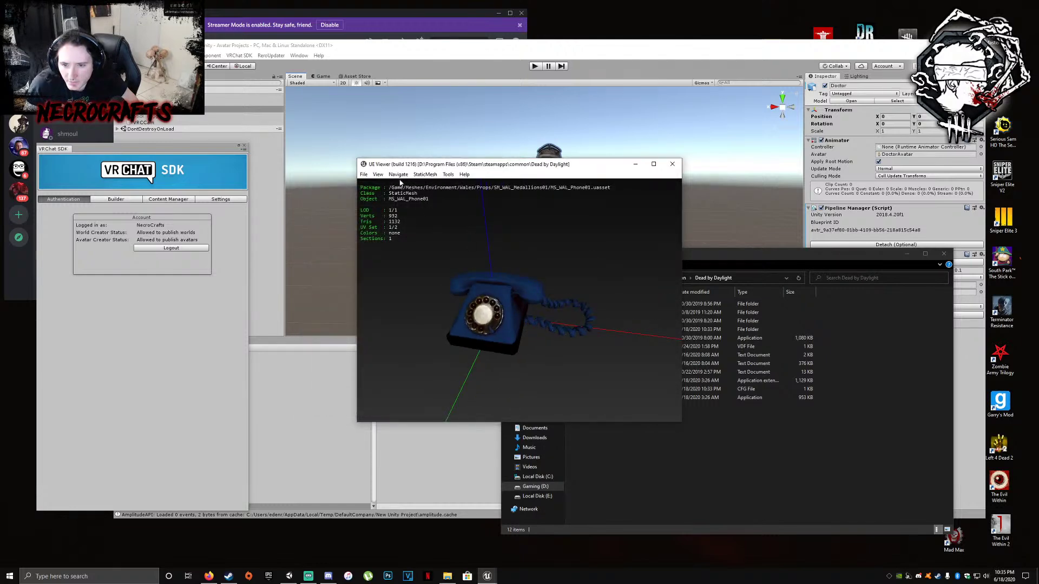
Load the SM_WAL_FrameGold01 mesh from the SM_WAL_Medallions01 folder and view it
left_click(364, 174)
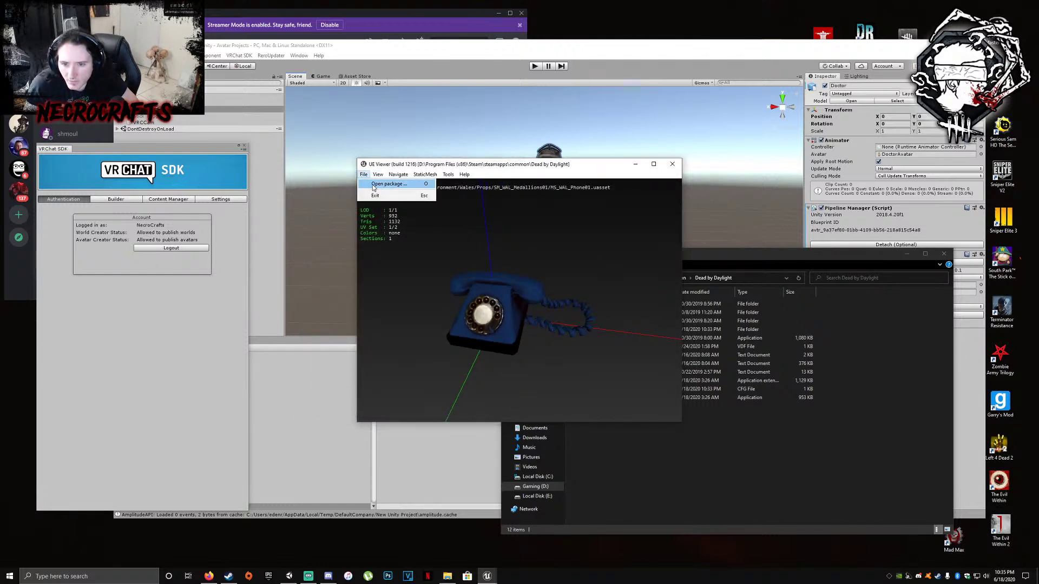
left_click(379, 182)
double_click(455, 236)
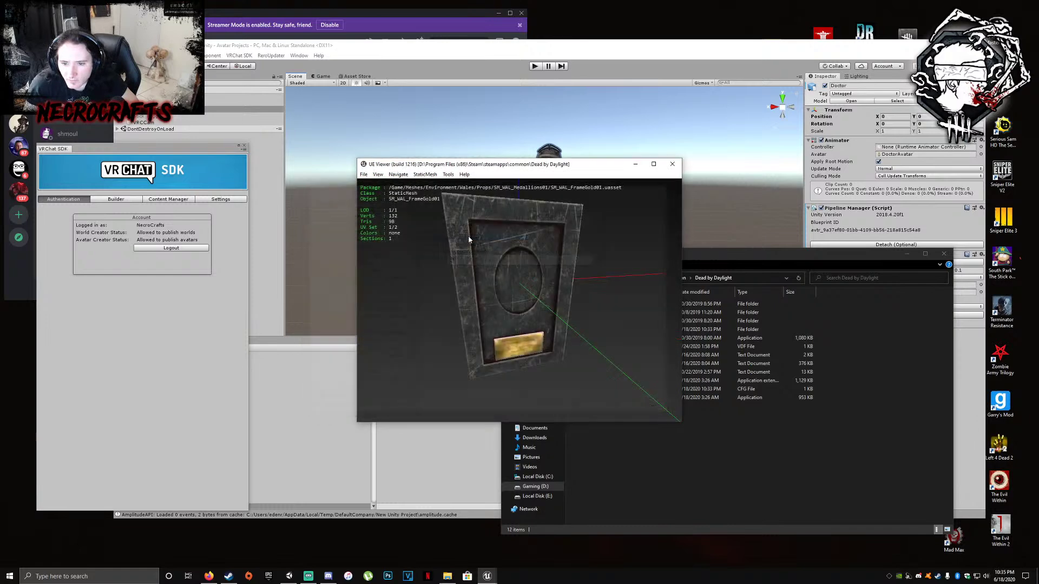
left_click(363, 175)
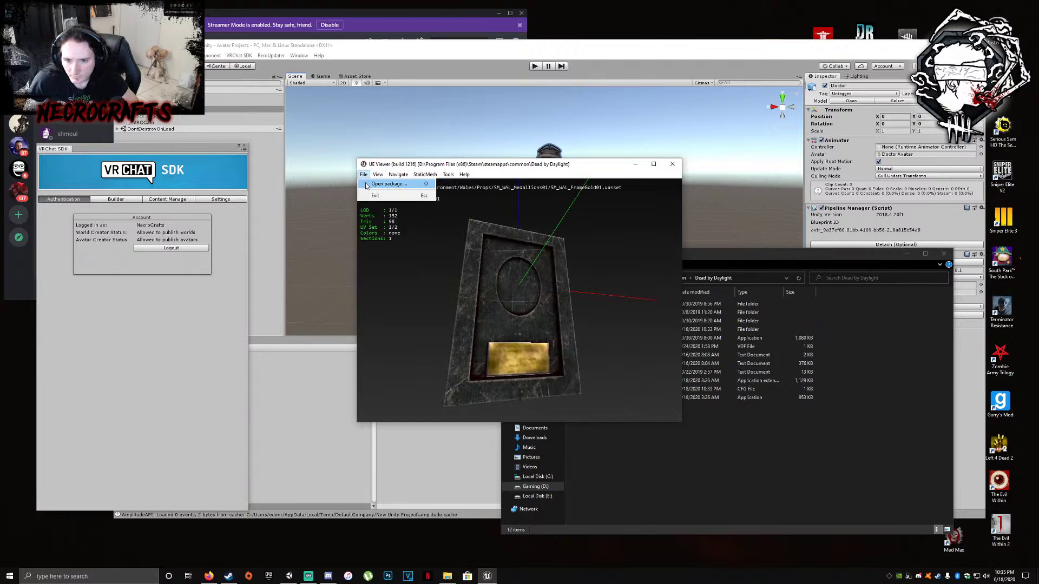
Load the SM_WAL_MedallionGold01 mesh from the SM_WAL_Medallions01 folder and view it from another angle
left_click(387, 184)
double_click(466, 250)
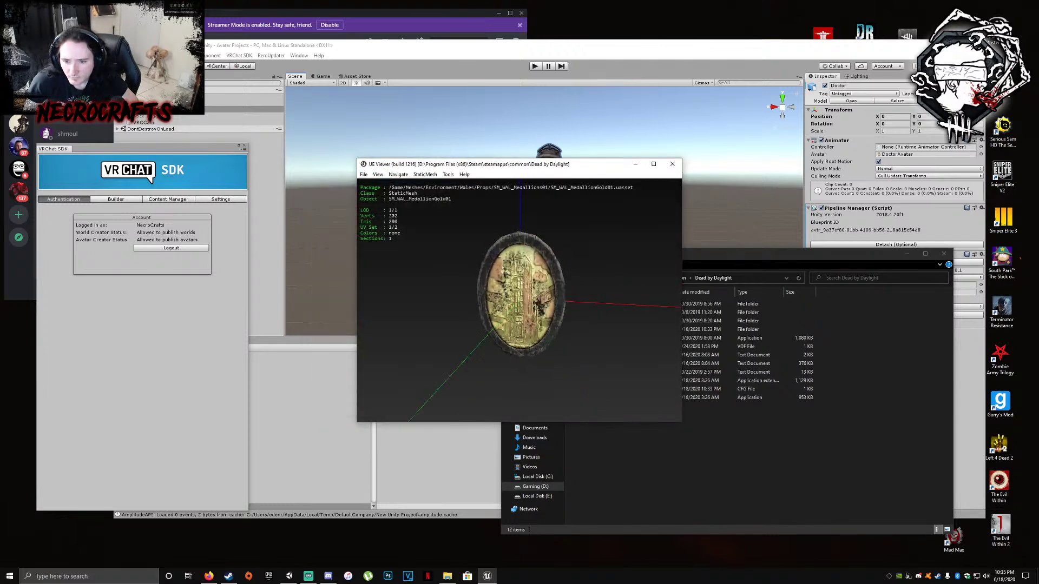
left_click_drag(513, 316, 501, 292)
Load the SM_WAL_Clocktower_01 mesh from the Wales Structures folder
left_click(364, 175)
left_click(387, 184)
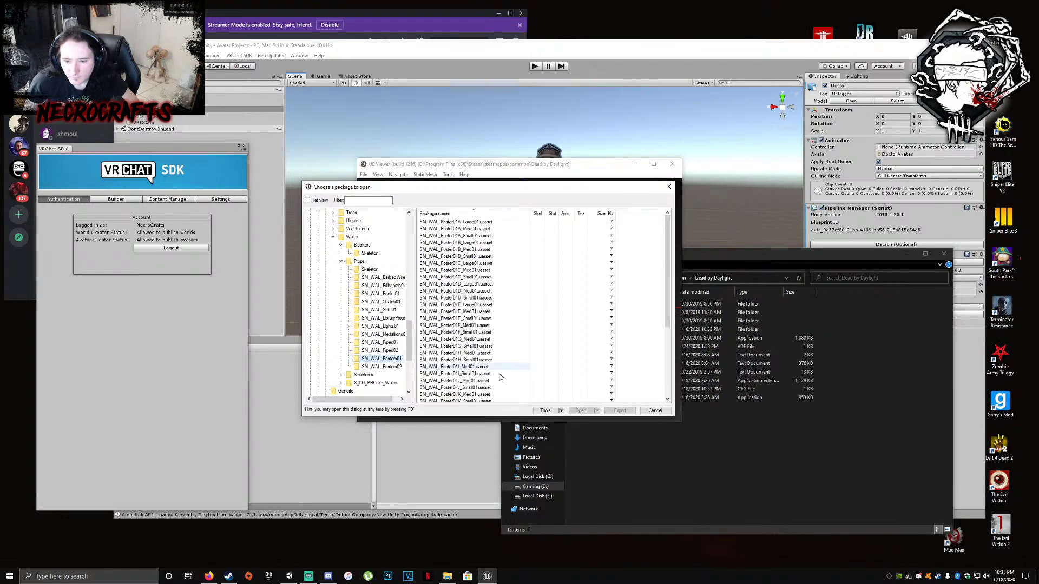
scroll(479, 372, "down", 5)
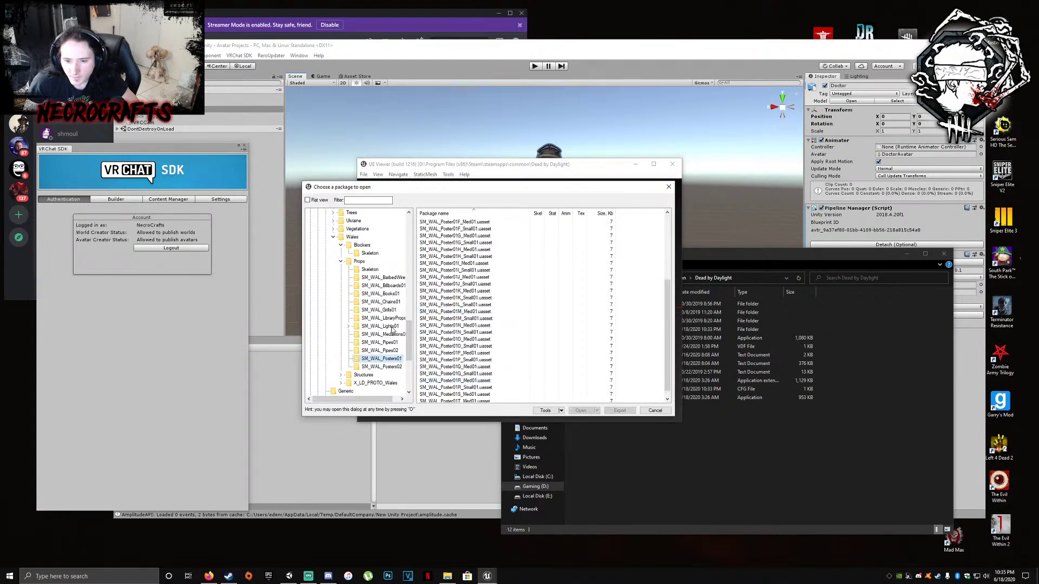
left_click(341, 262)
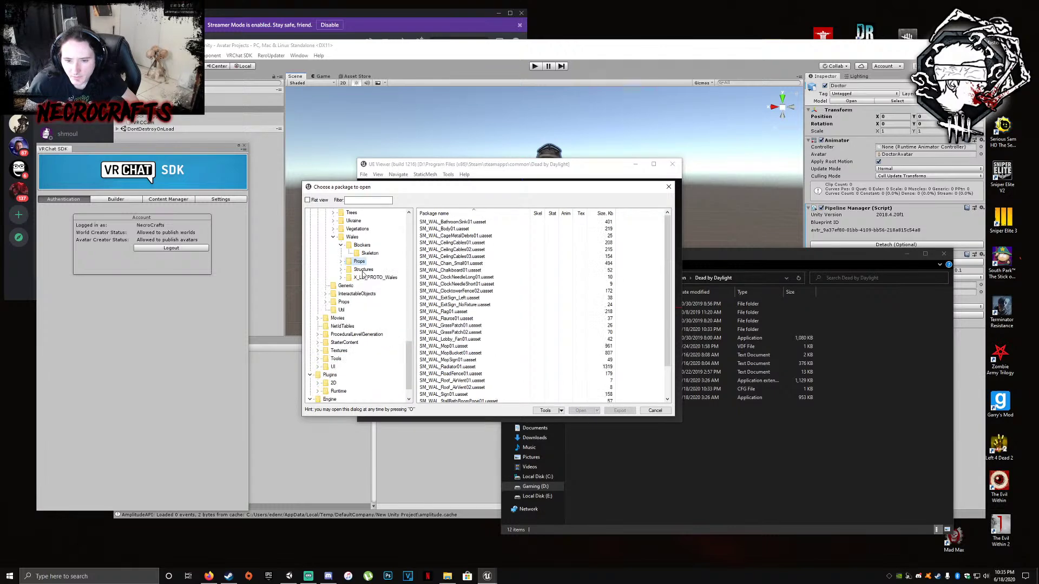
left_click(363, 270)
double_click(481, 256)
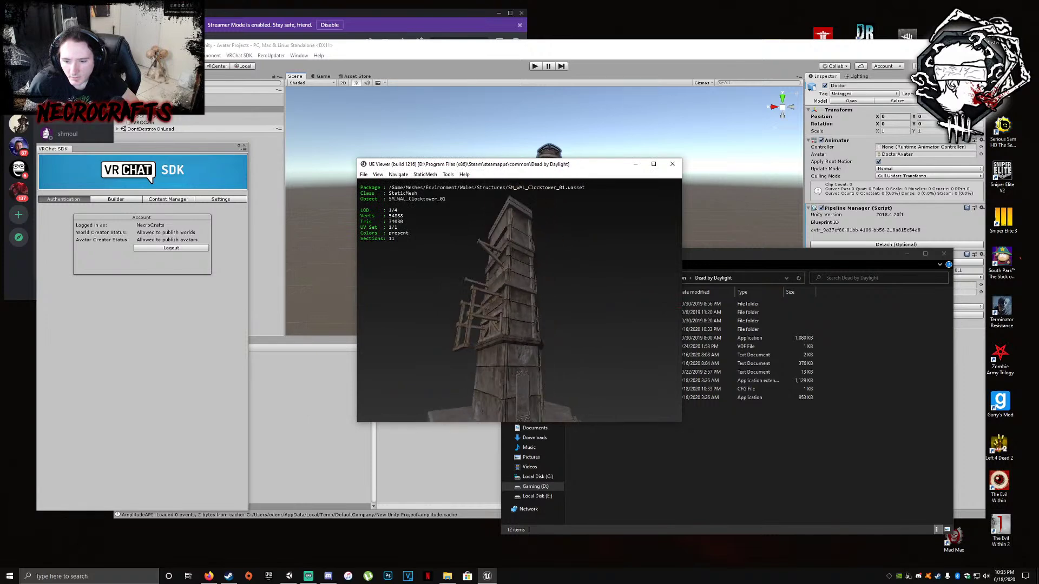
Examine the clock tower mesh from several angles, including its full height, base steps and lit entrance
left_click_drag(548, 286, 552, 335)
scroll(554, 300, "up", 10)
scroll(542, 355, "down", 5)
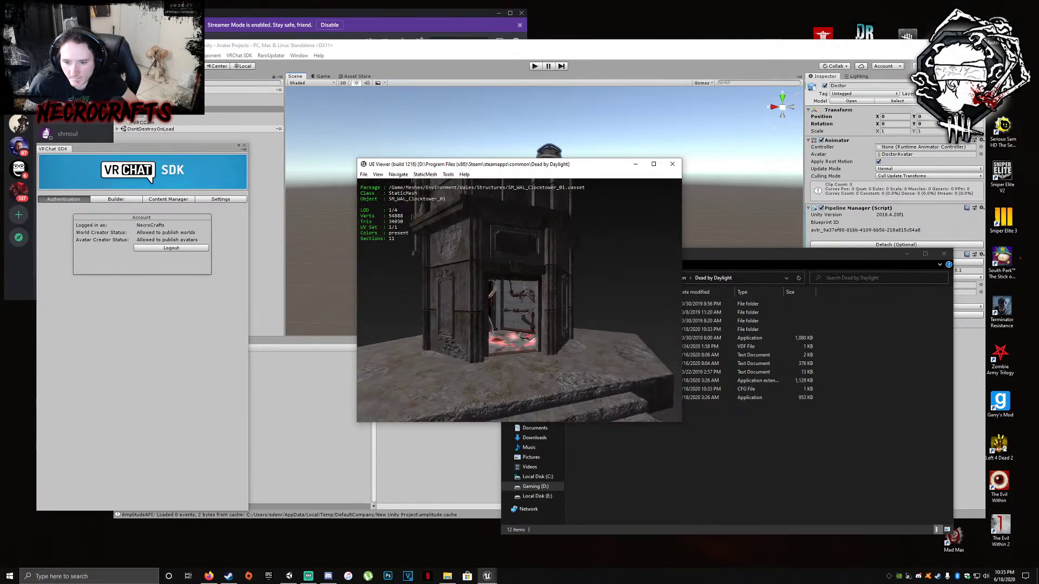
scroll(541, 347, "down", 5)
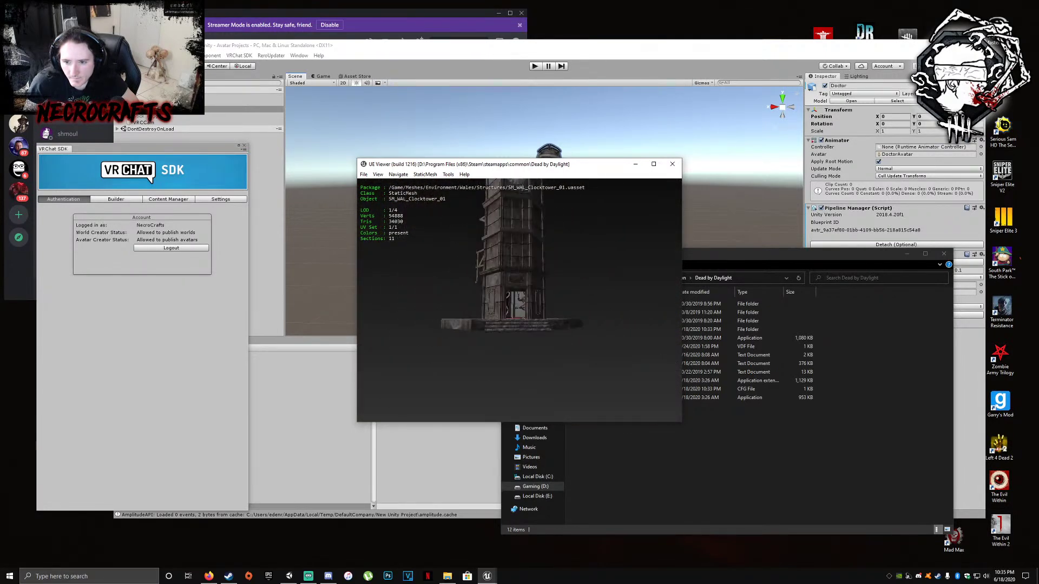
middle_click_drag(552, 336, 551, 390)
left_click_drag(512, 235, 543, 255)
middle_click_drag(543, 255, 545, 200)
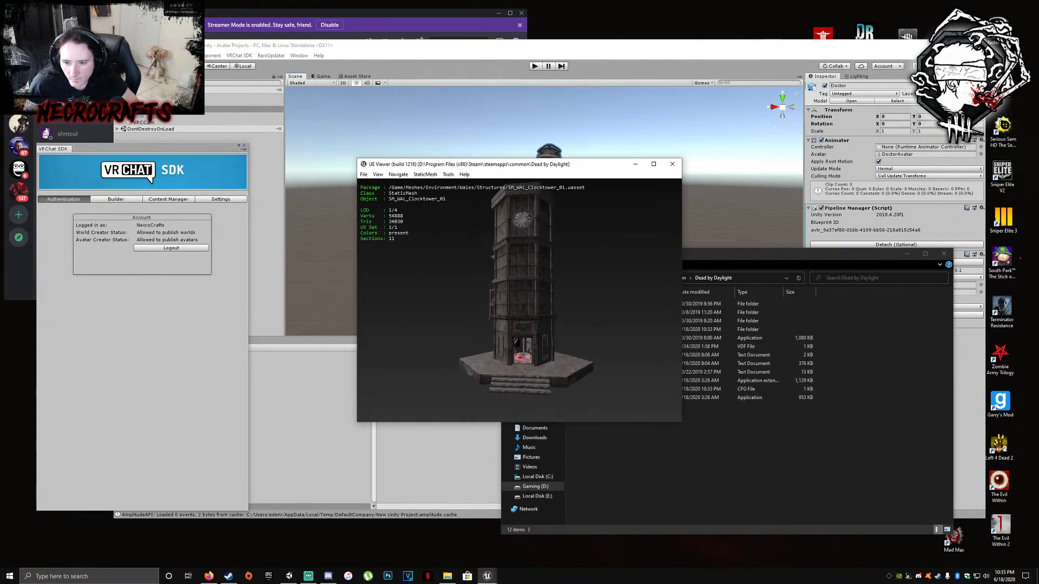
scroll(533, 284, "up", 5)
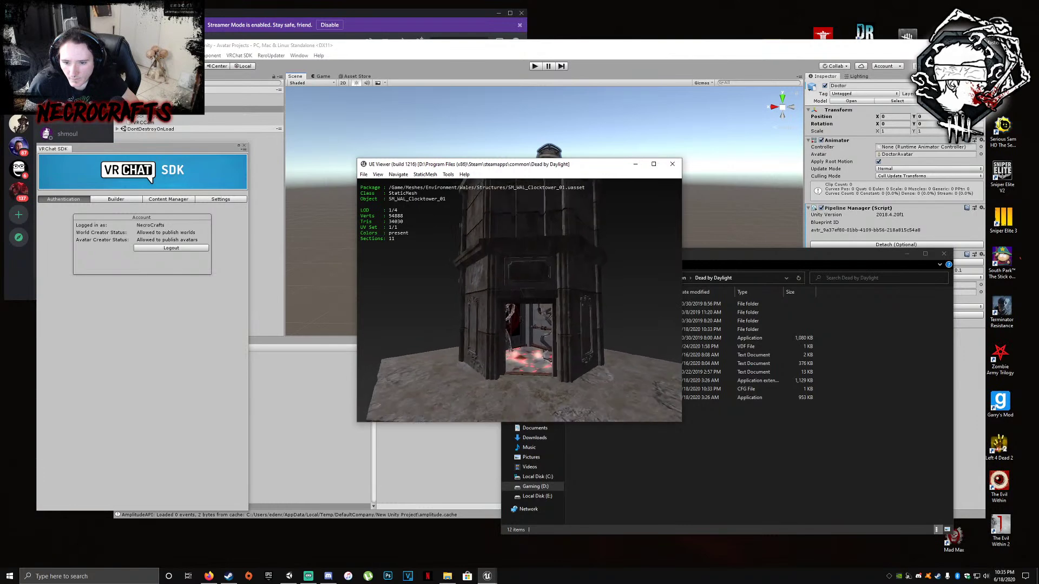
mouse_move(533, 284)
left_mouse_down()
mouse_move(660, 295)
mouse_move(536, 291)
left_mouse_up()
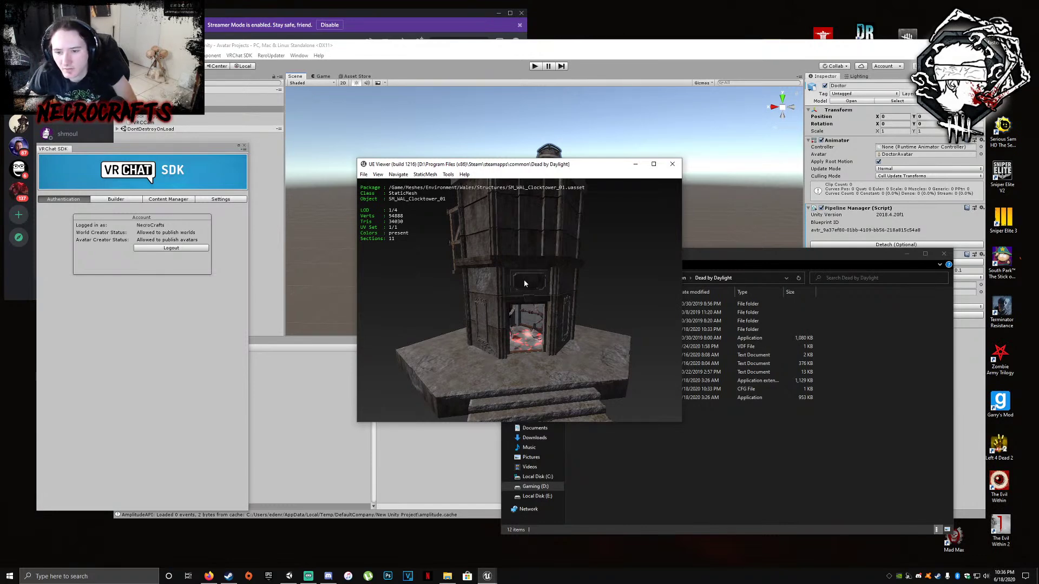
right_click_drag(543, 356, 544, 313)
mouse_move(544, 356)
left_mouse_down()
mouse_move(579, 330)
mouse_move(543, 356)
left_mouse_up()
right_click_drag(543, 358, 544, 401)
mouse_move(543, 357)
left_mouse_down()
mouse_move(547, 385)
mouse_move(563, 392)
mouse_move(592, 346)
mouse_move(574, 354)
mouse_move(549, 341)
left_mouse_up()
right_click_drag(549, 341, 549, 309)
left_click_drag(550, 341, 530, 287)
middle_click_drag(530, 288, 528, 232)
left_click_drag(528, 232, 531, 216)
middle_click_drag(522, 354, 521, 379)
mouse_move(521, 352)
right_mouse_down()
mouse_move(521, 287)
mouse_move(520, 341)
right_mouse_up()
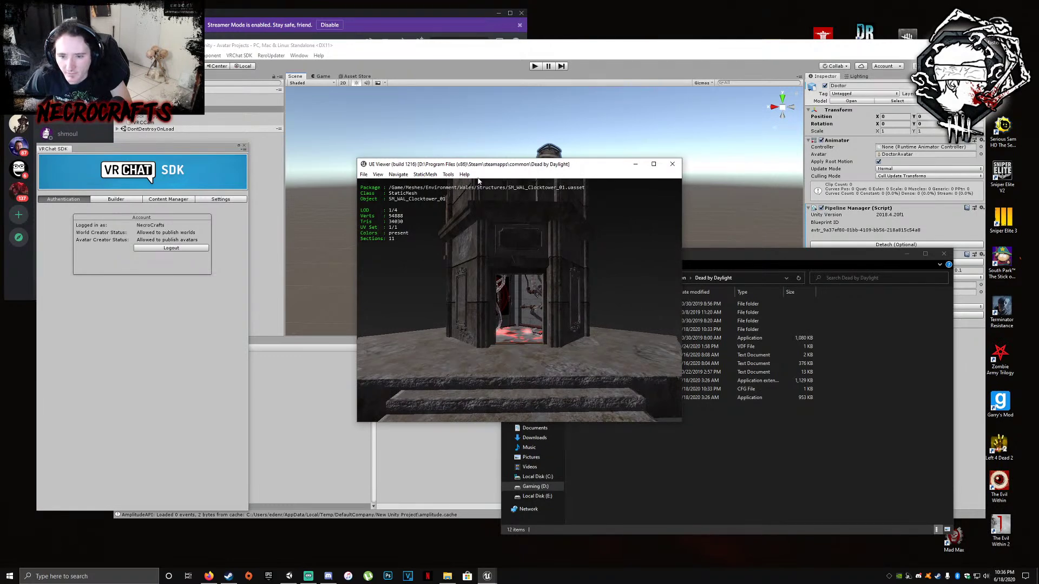
Rename the existing UmodelExport folder in the Dead by Daylight directory as Rail
left_click(449, 174)
left_click(466, 208)
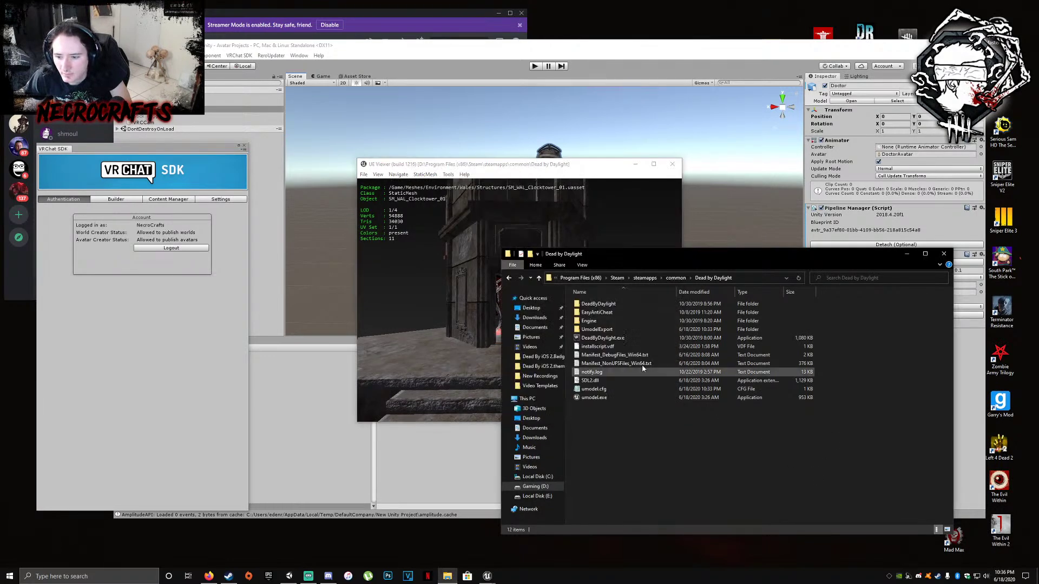
left_click(601, 329)
left_click(603, 329)
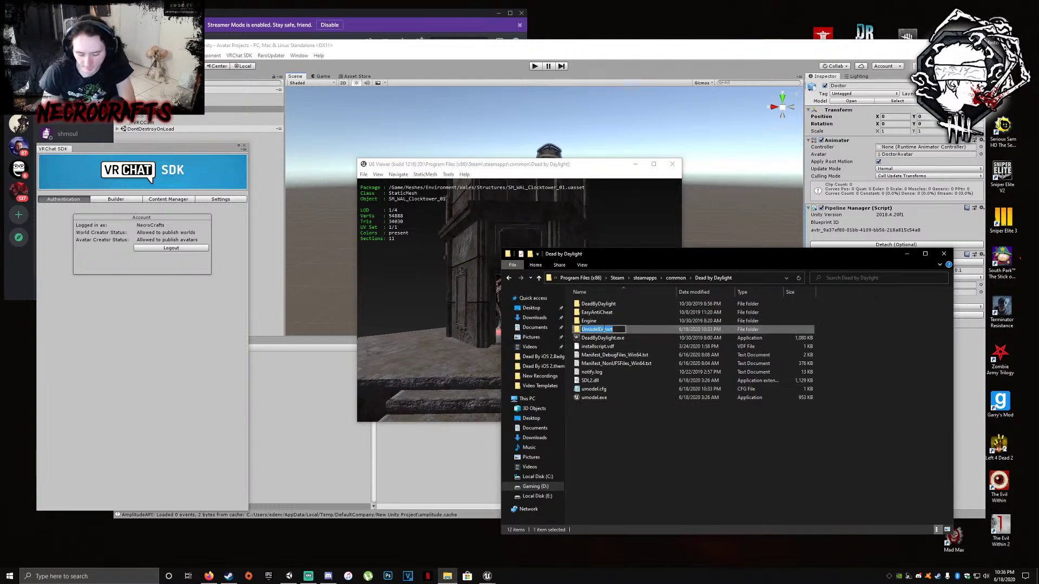
type("Rail")
left_click(701, 447)
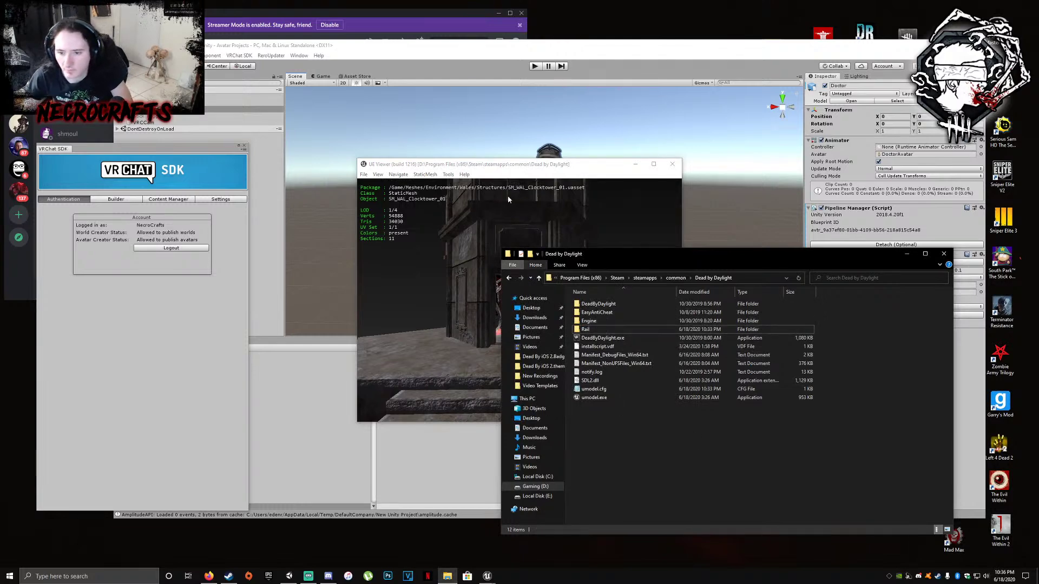
Export the SM_WAL_Clocktower_01 mesh using the current export options
left_click(452, 174)
left_click(451, 175)
left_click(451, 176)
left_click(467, 183)
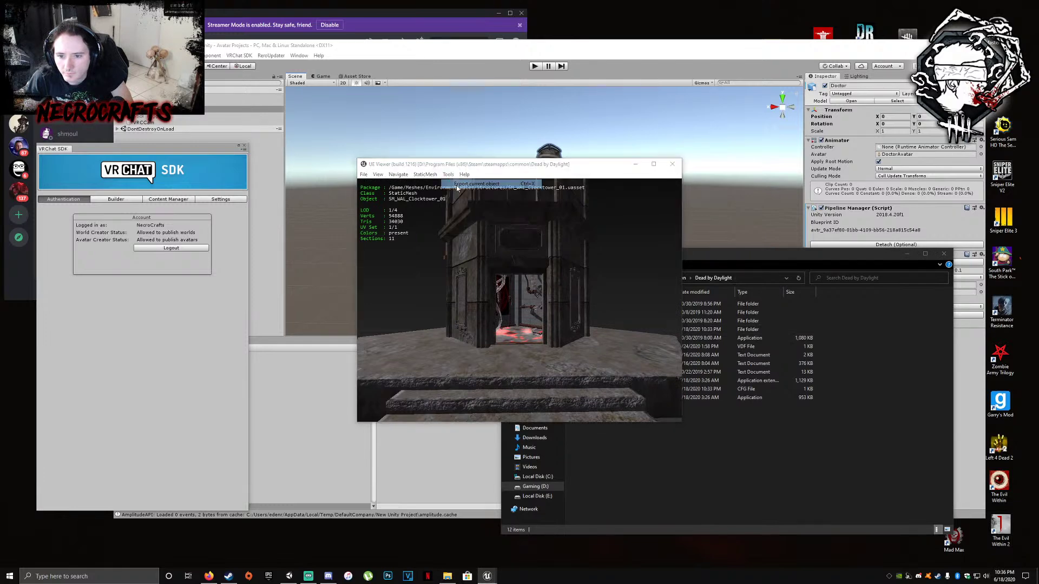
left_click(539, 364)
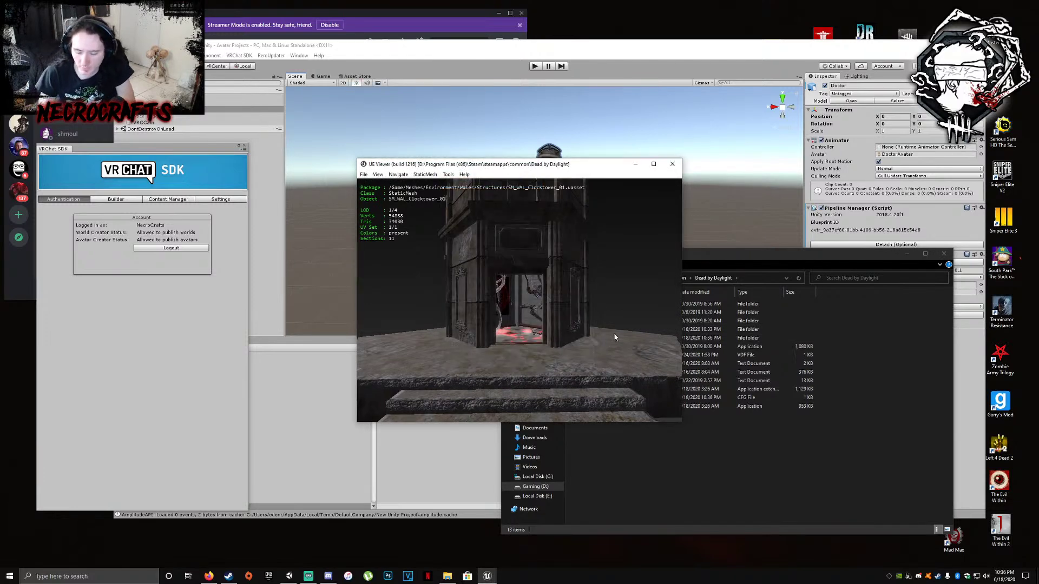
Go to the T_WAL_BarbedWire01_ORM texture and export it with the current options
key("Page_Down")
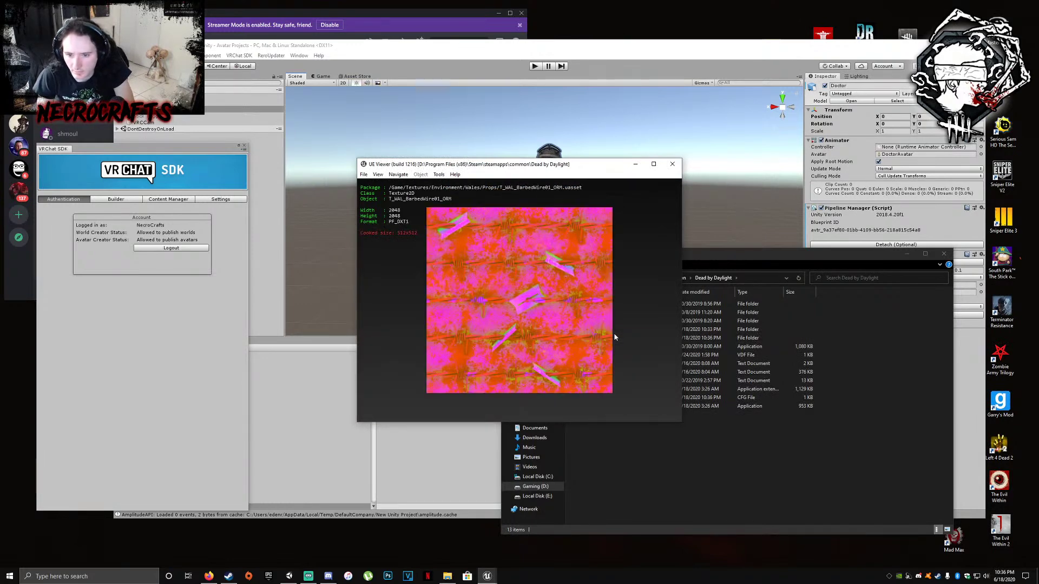
left_click(437, 176)
left_click(460, 193)
left_click(539, 364)
Step through the loaded objects to the T_WAL_Pipes02_ORM texture and export it in TGA format
key("Page_Down")
key("Page_Down")
key("Page_Down")
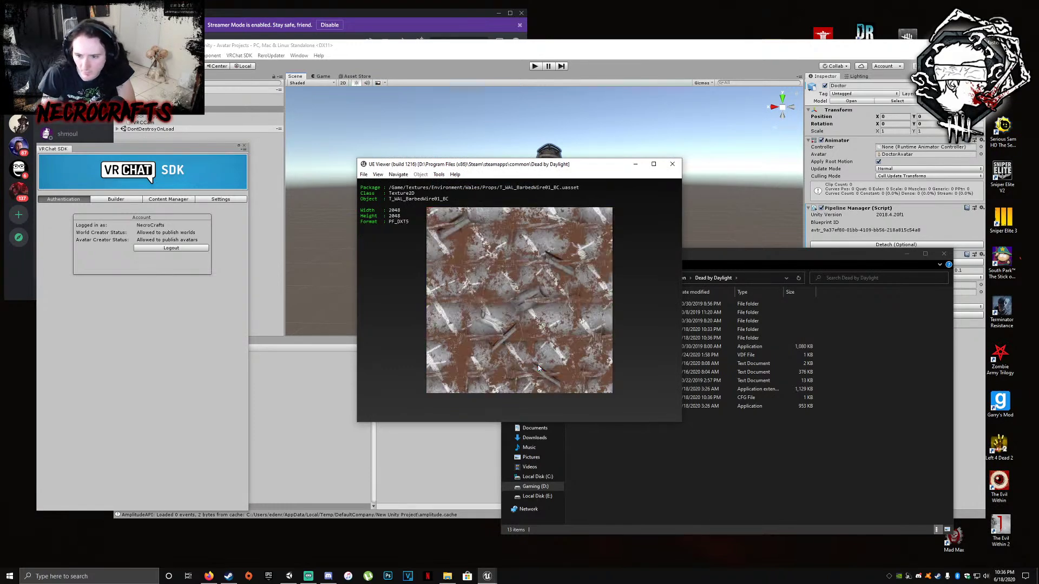
key("Page_Down")
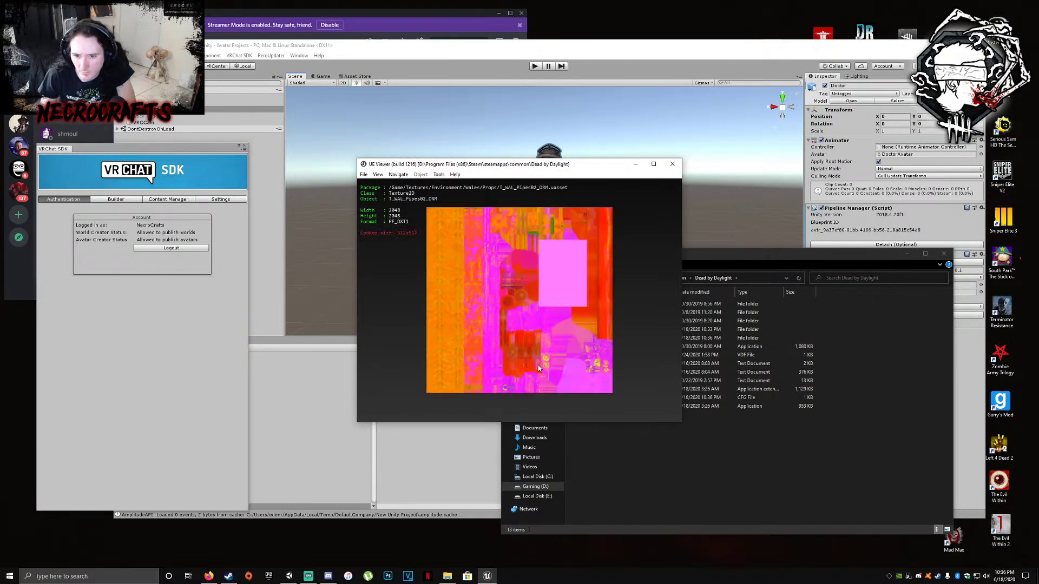
left_click(438, 175)
left_click(460, 193)
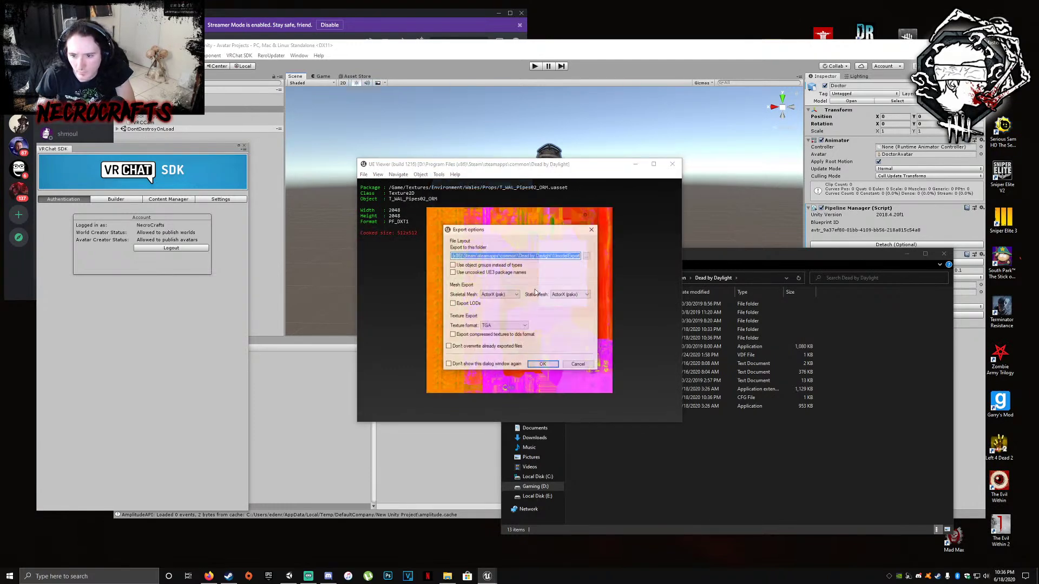
left_click(538, 364)
Advance to the T_WAL_PipesKit01_ORM texture and export it with the current options
key("Page_Down")
key("Page_Down")
key("Page_Down")
key("Page_Down")
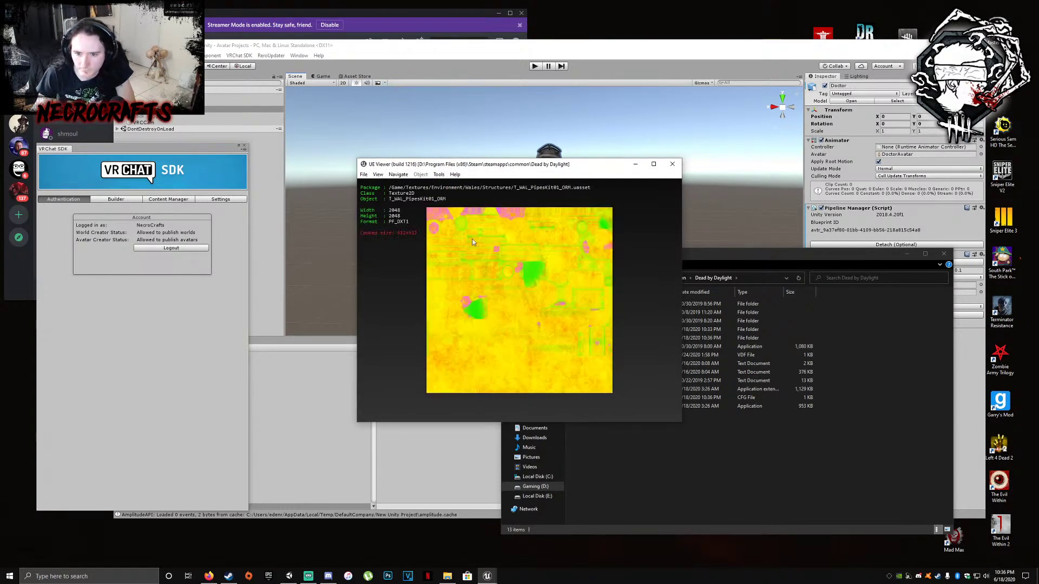
left_click(438, 174)
left_click(460, 194)
left_click(540, 364)
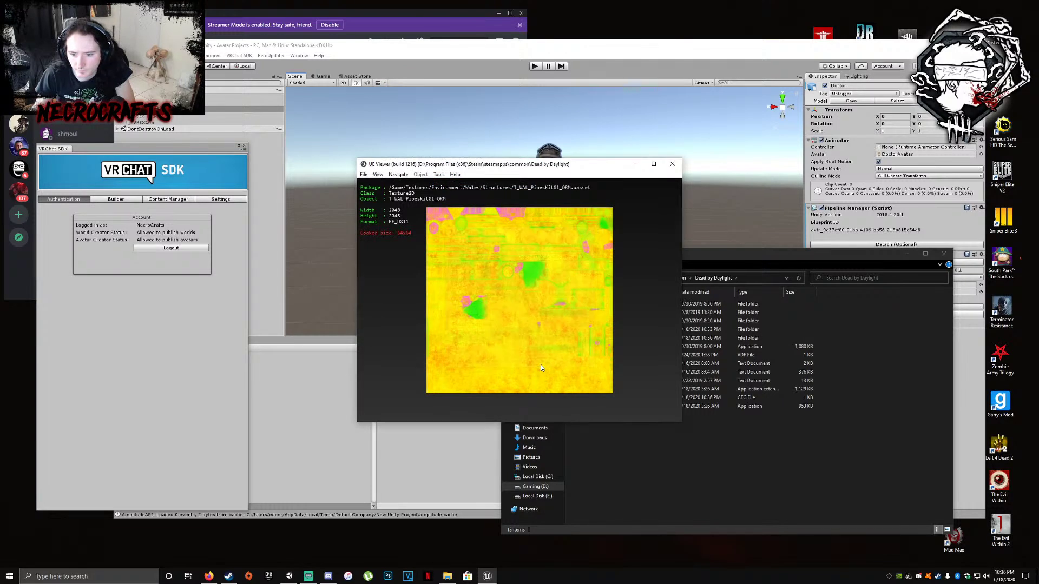
Check the neighbouring pipes kit textures, and export the T_WAL_TilesInfirmaryFloor01_ORM texture
key("Page_Up")
key("Page_Up")
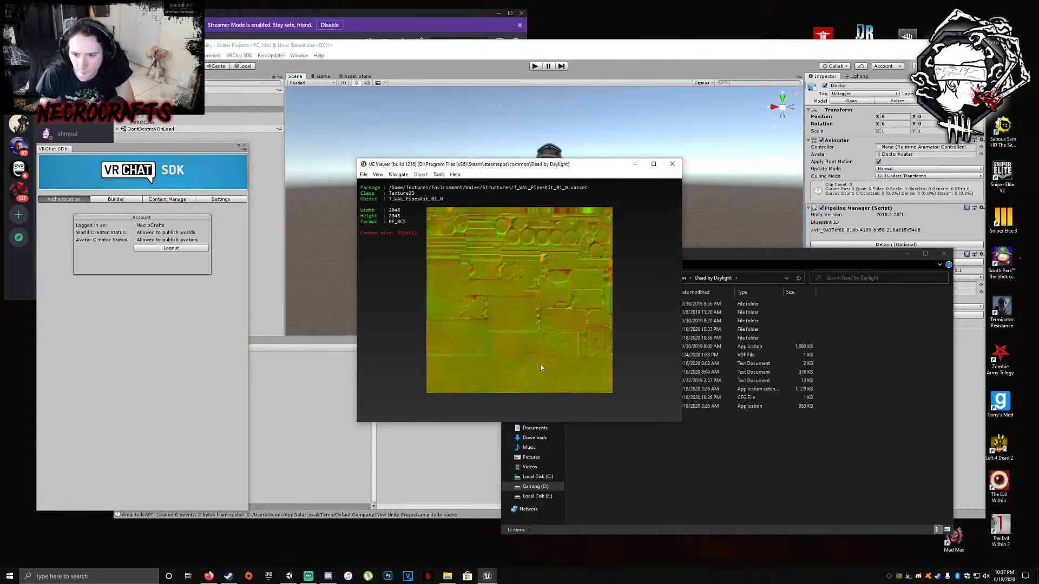
key("Page_Down")
key("Page_Down")
key("Page_Down")
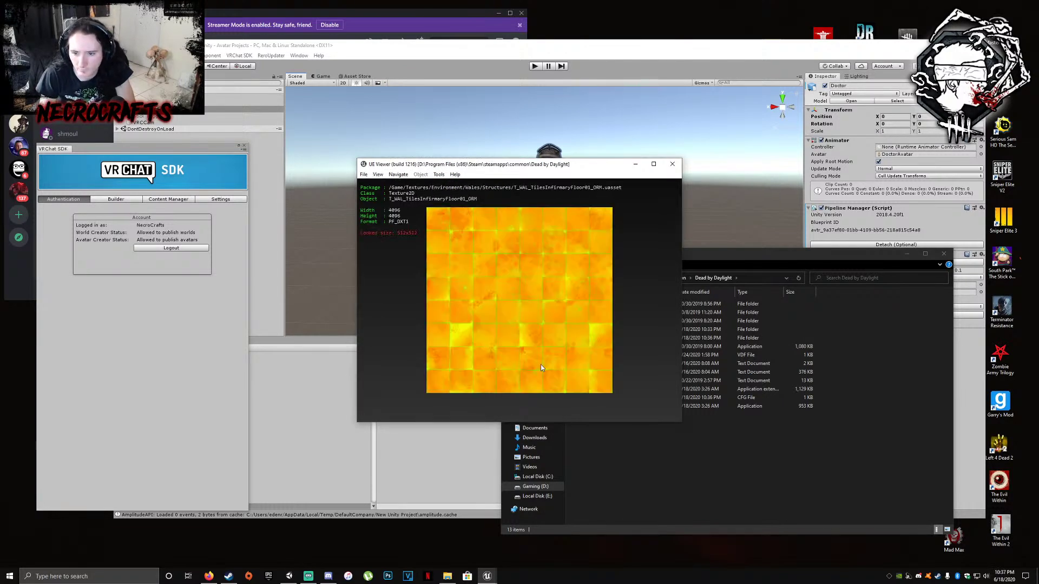
left_click(438, 174)
left_click(460, 194)
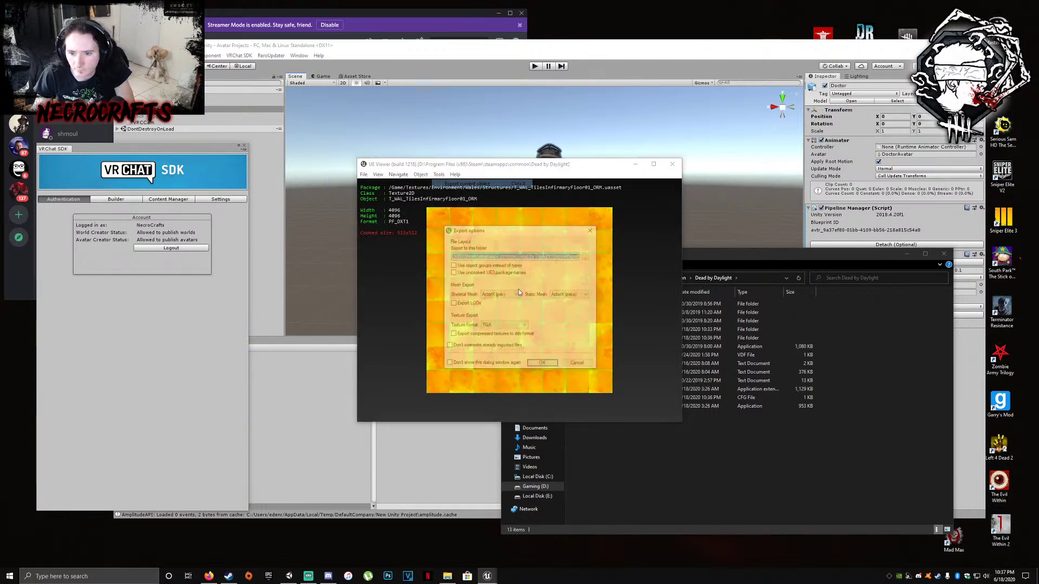
left_click(543, 365)
Export the T_WAL_TilesInfirmaryFloor01_E texture with the current options
key("Page_Down")
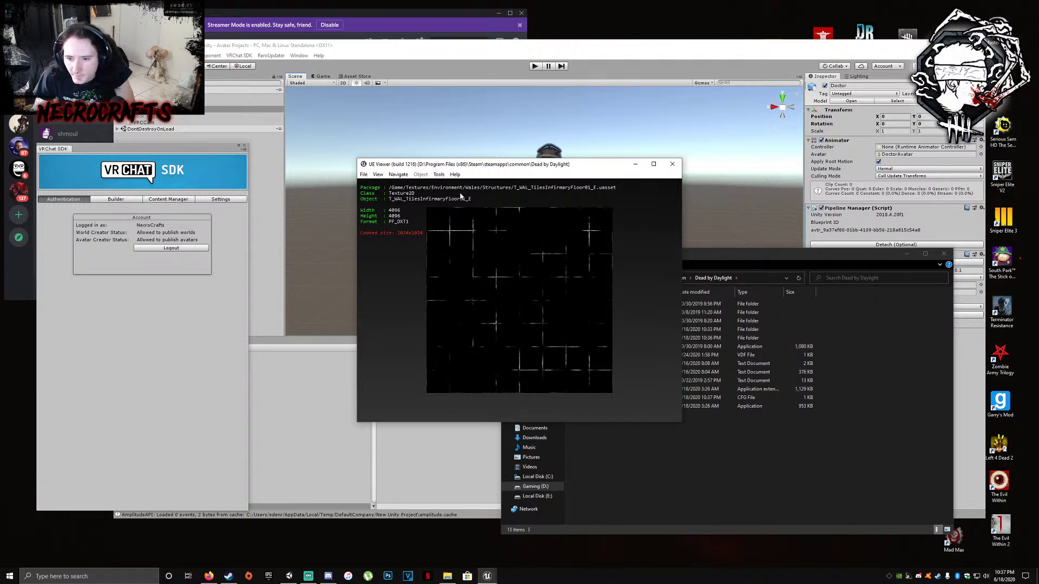
left_click(439, 174)
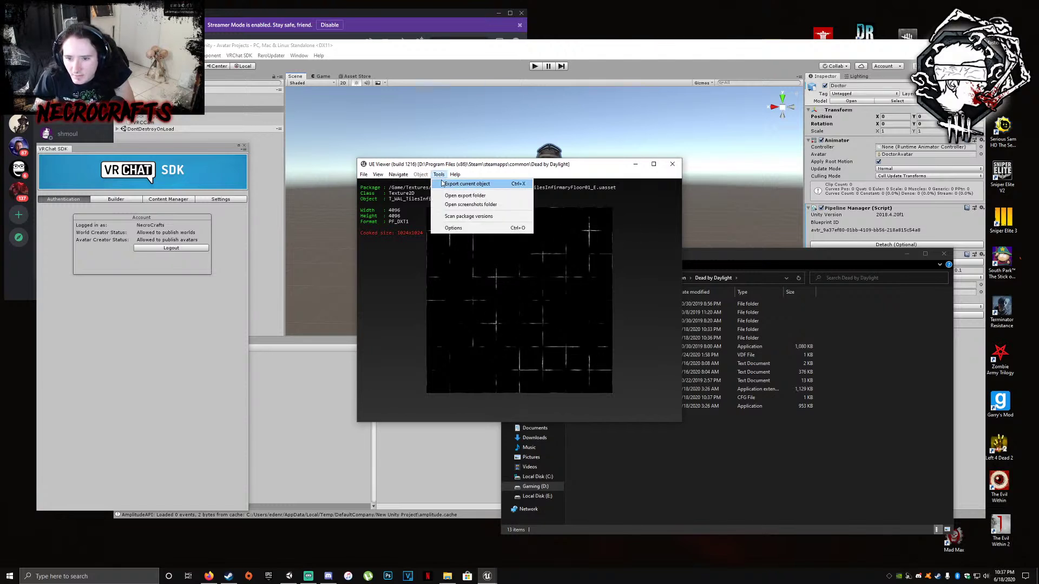
left_click(460, 182)
left_click(541, 364)
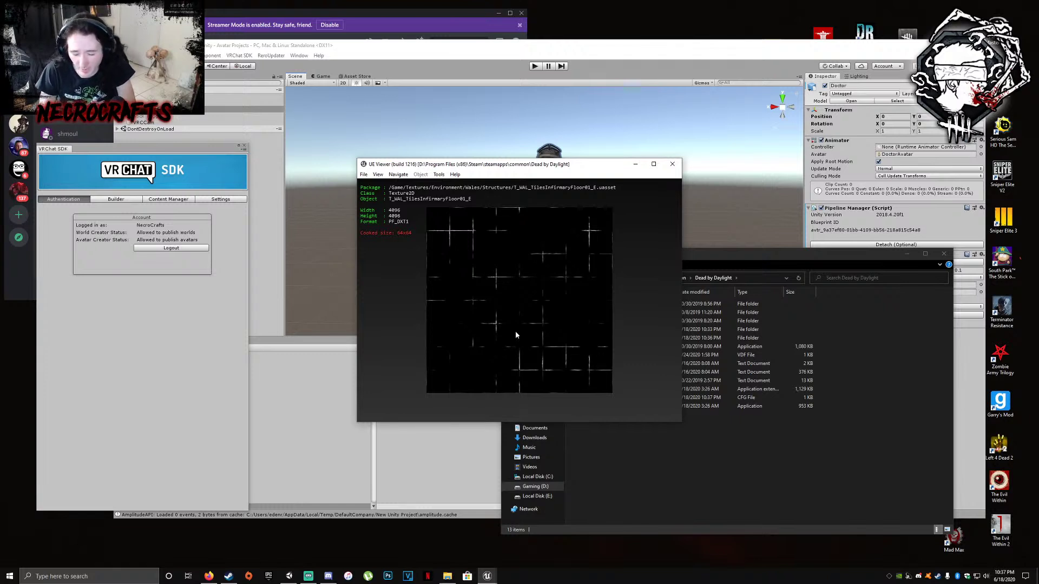
Find the T_WAL_Bricks01_E texture among the loaded objects and export it
key("Page_Up")
key("Page_Up")
key("Page_Up")
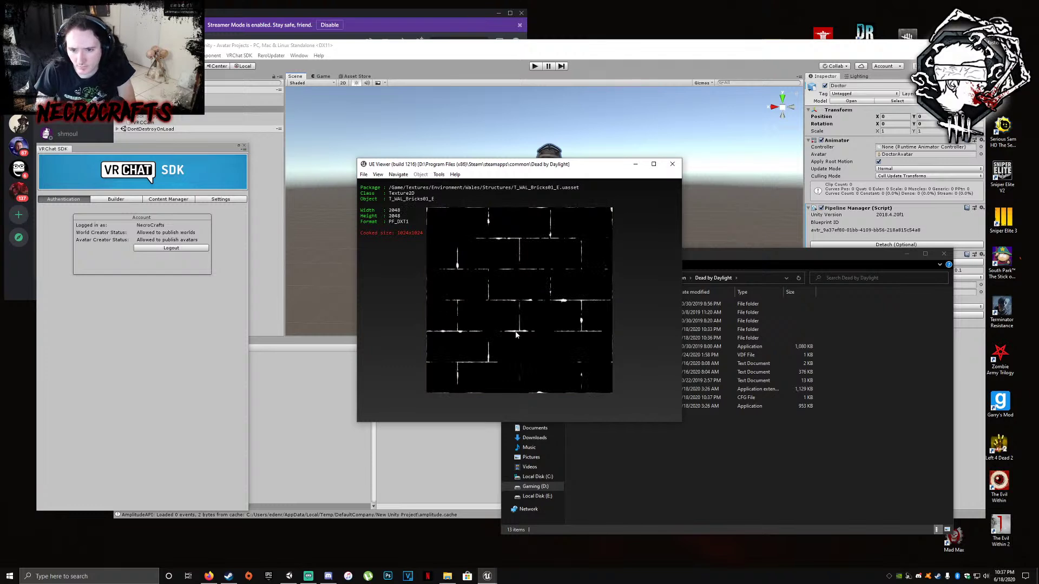
left_click(439, 175)
left_click(465, 203)
left_click(541, 359)
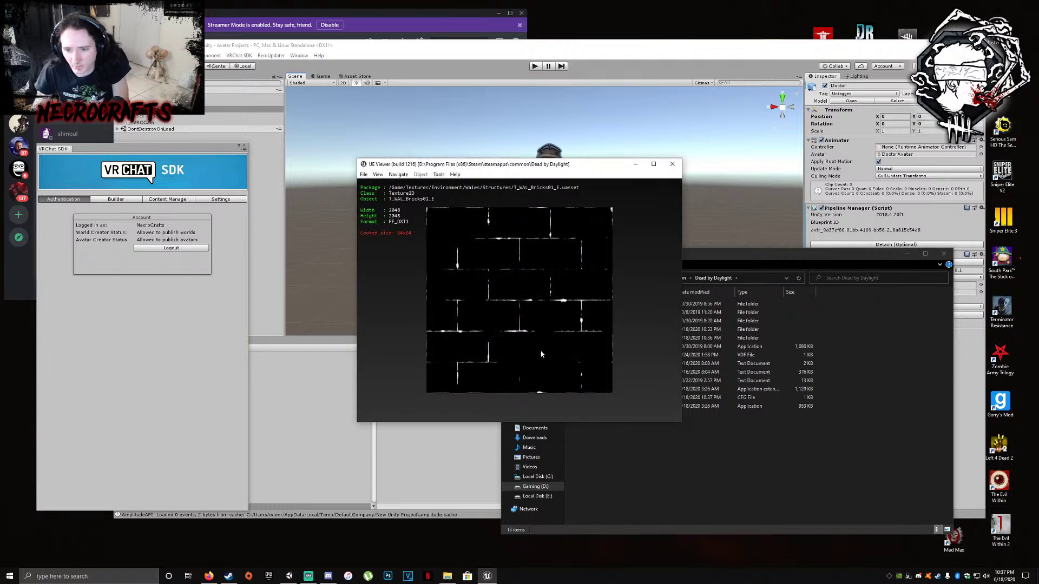
Find the T_WAL_Bricks01_ORM texture and export it with the current options
key("Page_Down")
key("Page_Down")
key("Page_Up")
key("Page_Down")
left_click(439, 175)
left_click(465, 203)
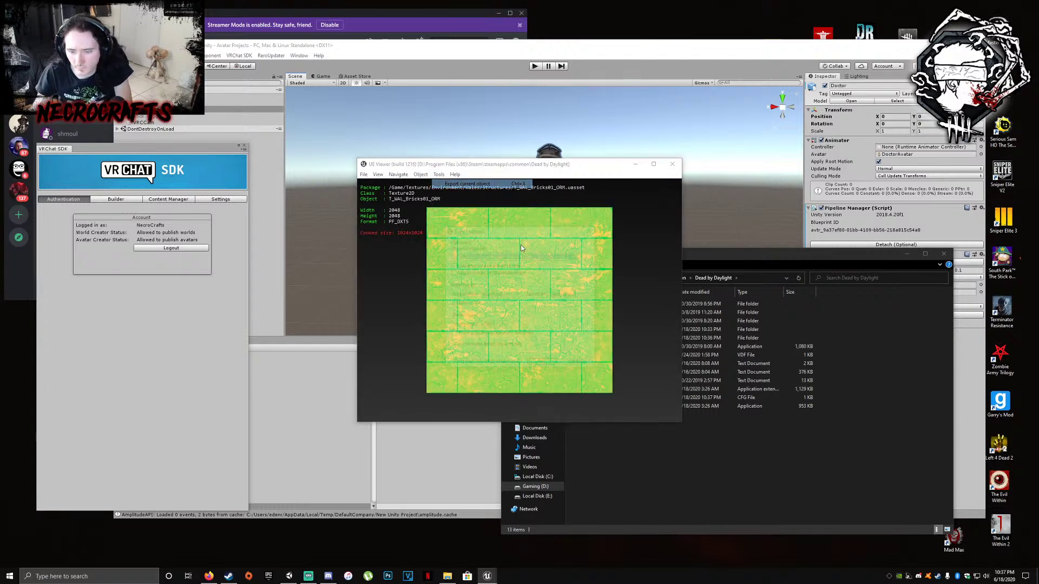
left_click(539, 366)
Advance to the T_WAL_trimMetal01_ORM texture and export it
key("Page_Down")
key("Page_Down")
left_click(441, 176)
left_click(466, 203)
left_click(540, 365)
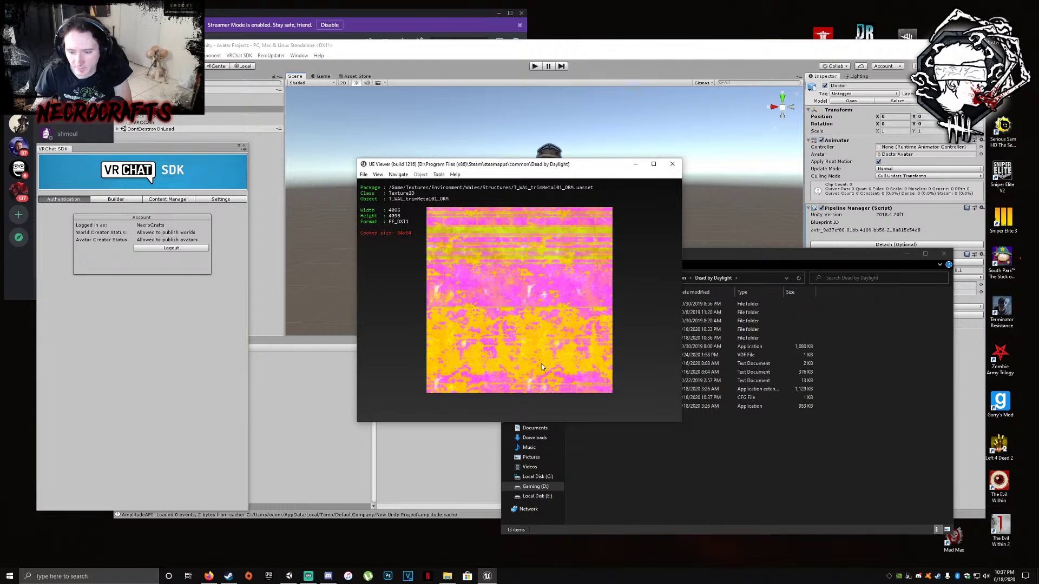
Advance to the T_WAL_ConcreteTrim01_ORM texture and export it with the current options
key("Page_Down")
key("Page_Down")
key("Page_Down")
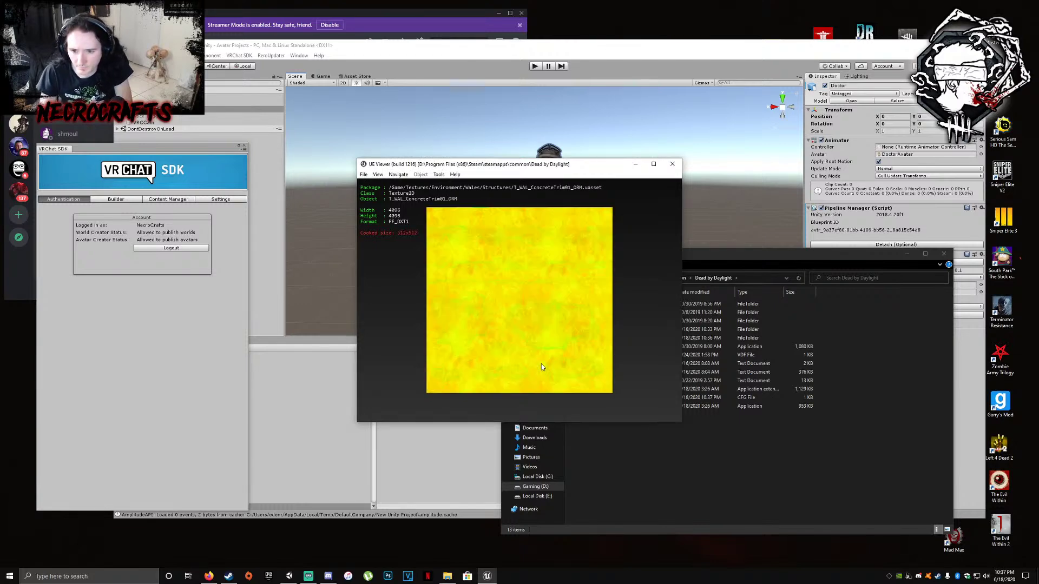
left_click(439, 174)
left_click(469, 208)
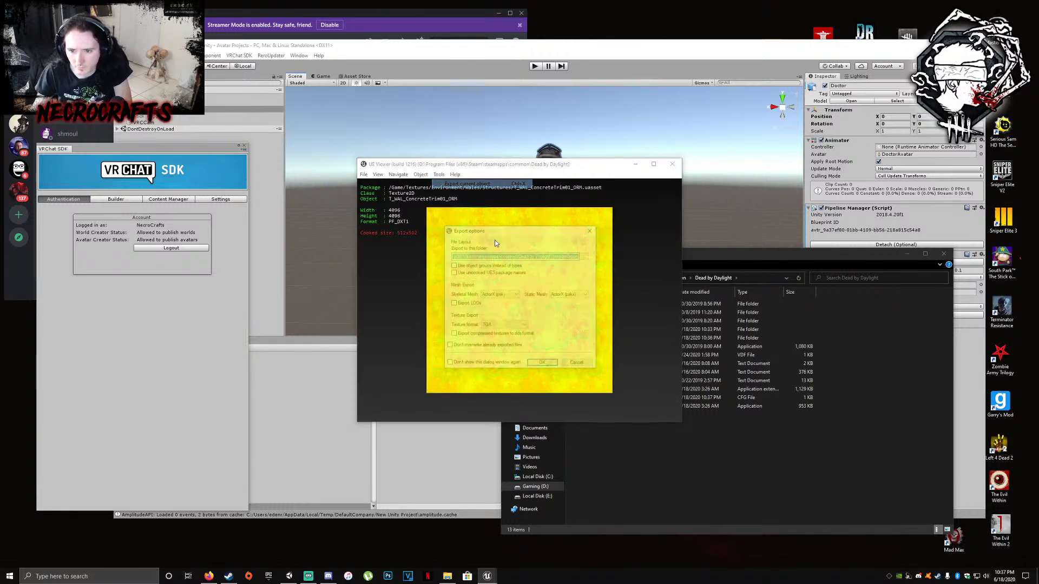
left_click(540, 364)
Advance to the T_WAL_ConcreteWallBroken01_ORM texture and export it with the current options
key("Page_Up")
key("Page_Down")
key("Page_Down")
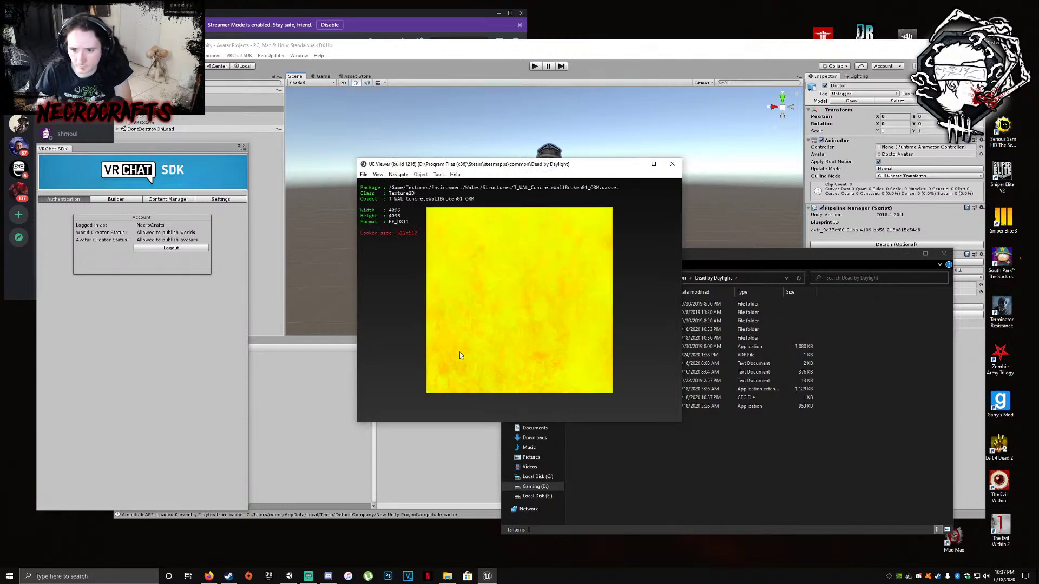
left_click(439, 175)
left_click(467, 184)
left_click(550, 366)
Find the T_WAL_ConcreteWall01_ORM texture among the loaded objects and export it
key("Page_Down")
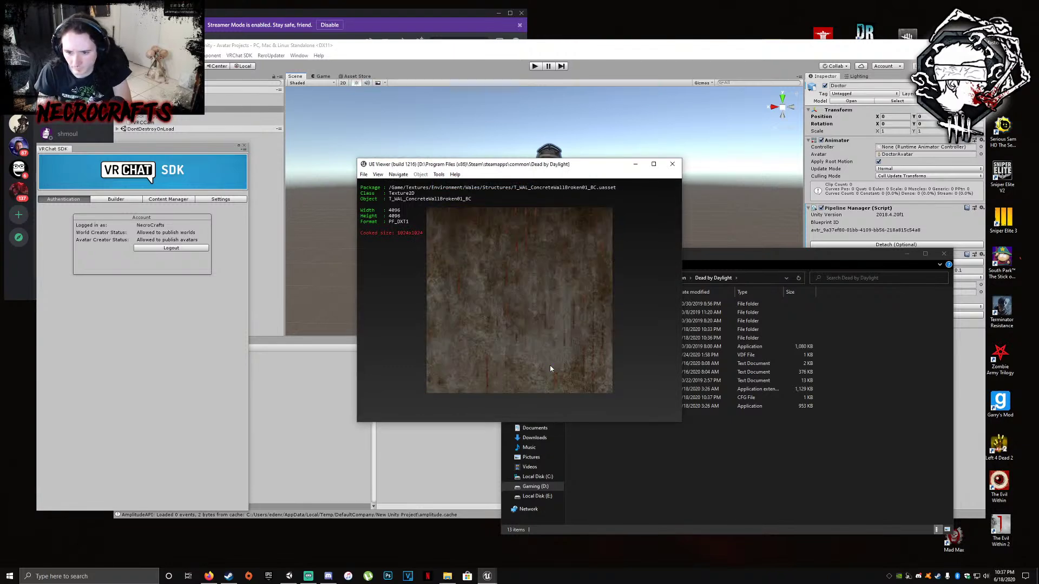
key("Page_Down")
key("Page_Down")
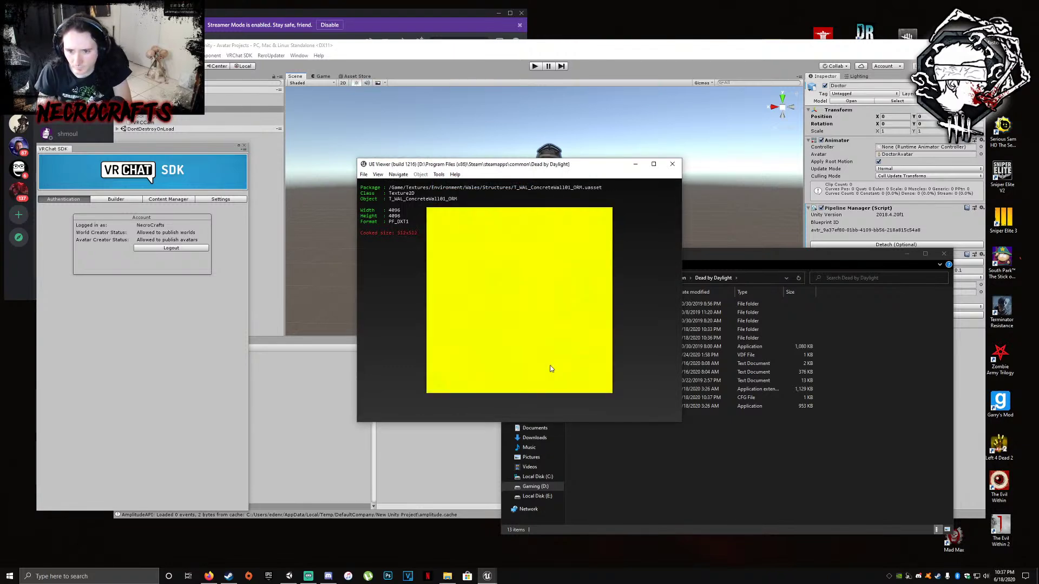
left_click(439, 175)
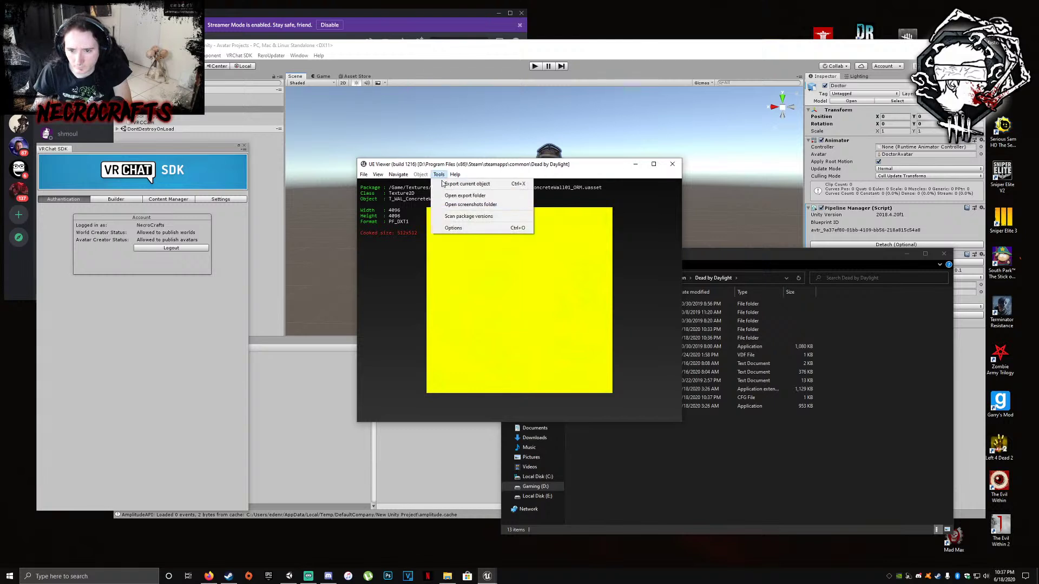
left_click(448, 185)
left_click(544, 364)
Advance to the T_WAL_TowerClock01_ORM texture and export it as TGA
key("Page_Down")
key("Page_Down")
key("Page_Down")
key("Page_Down")
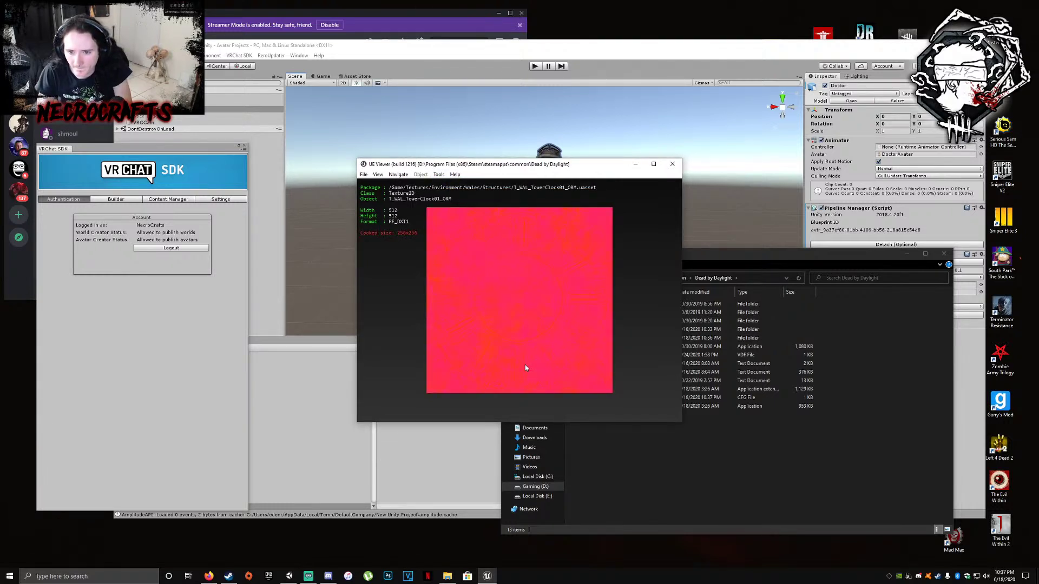
left_click(439, 174)
left_click(460, 184)
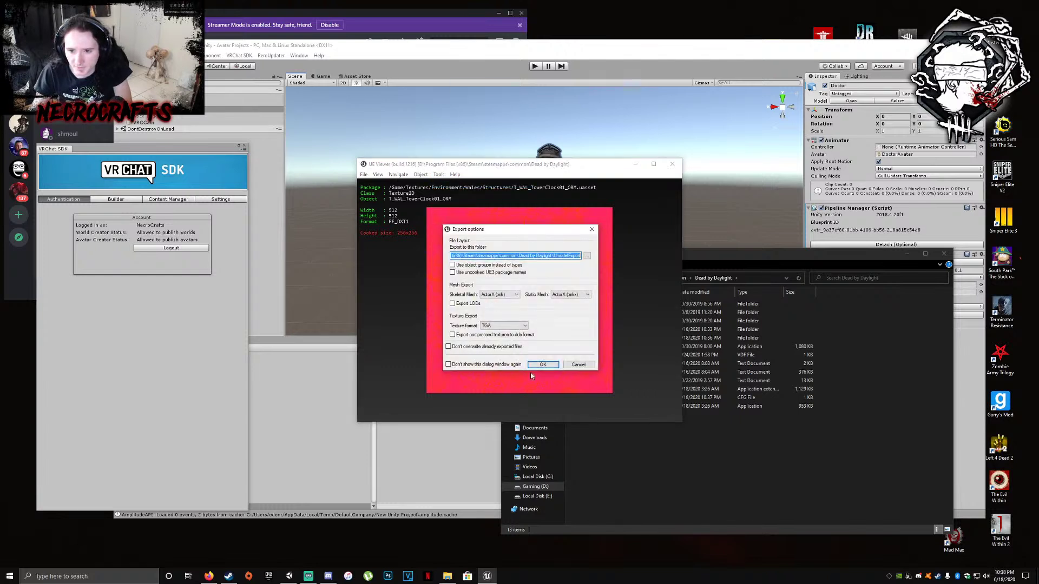
left_click(535, 366)
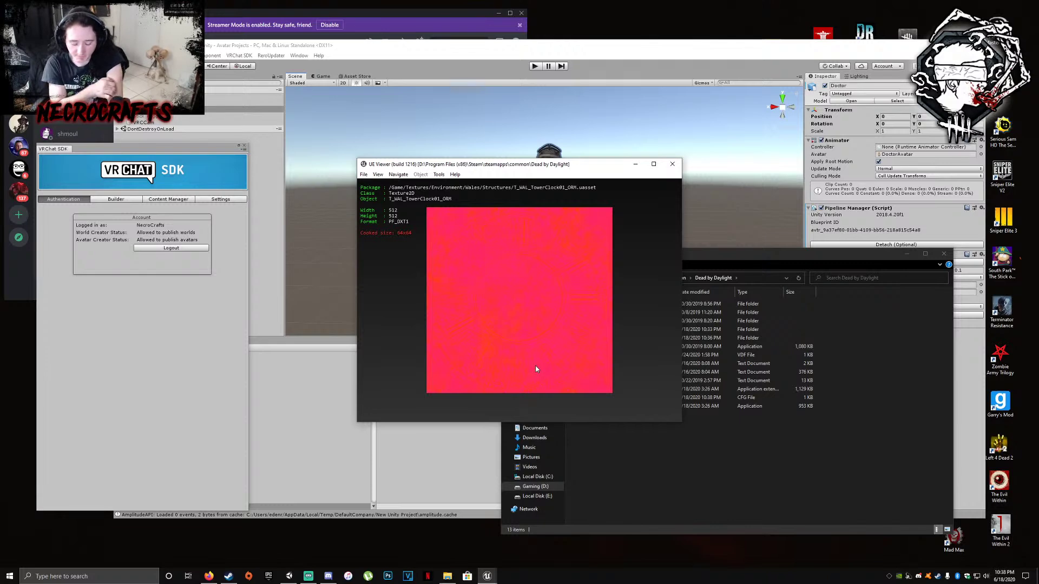
Go back to the T_WAL_ConcreteWallB01_ORM texture and export it with the current options
key("Page_Up")
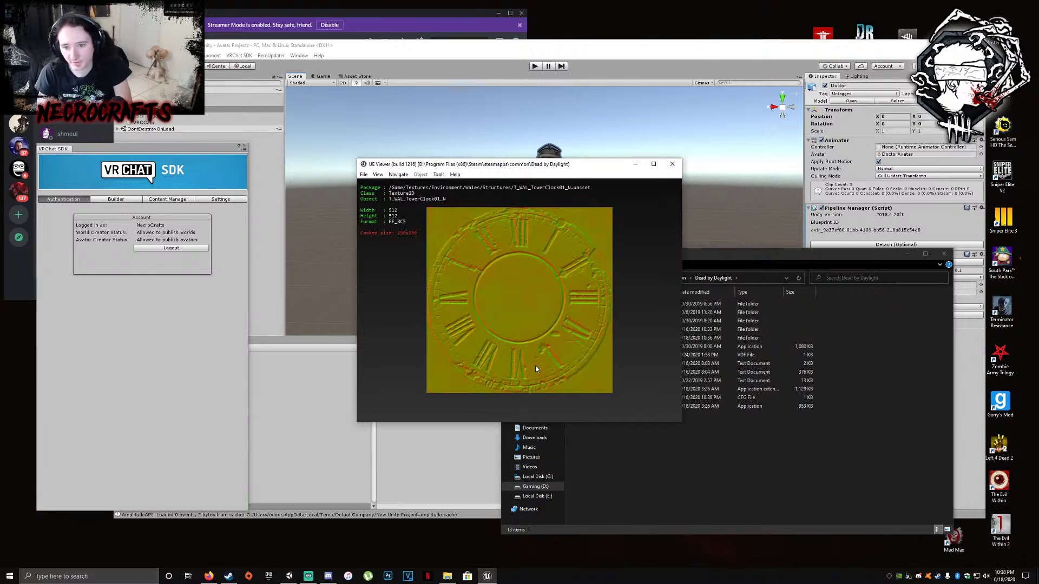
key("Page_Up")
key("Page_Up")
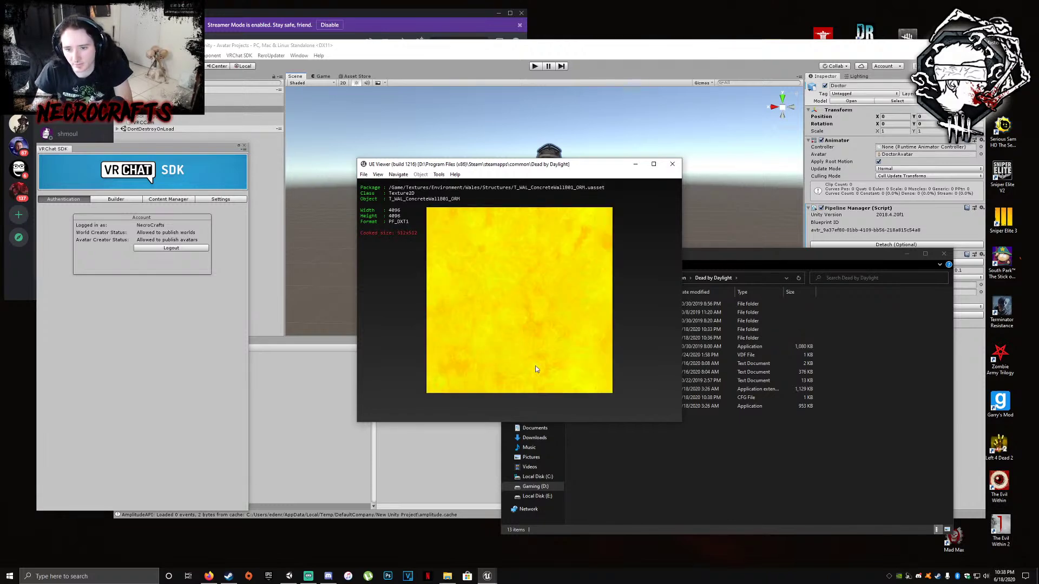
left_click(438, 174)
left_click(460, 227)
left_click(540, 364)
Look through the other loaded textures and material instances, then return to the SM_WAL_Clocktower_01 mesh
key("Page_Up")
key("Page_Up")
key("Page_Up")
key("Page_Up")
key("Page_Up")
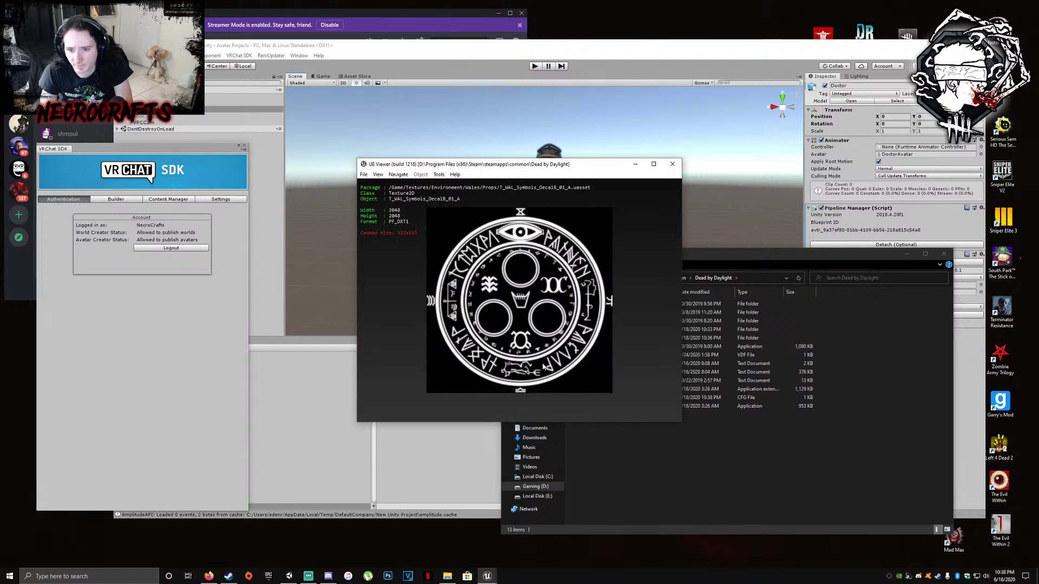
key("Page_Down")
key("Page_Down")
key("Page_Up")
key("Page_Up")
key("Page_Up")
key("Page_Down")
key("Page_Down")
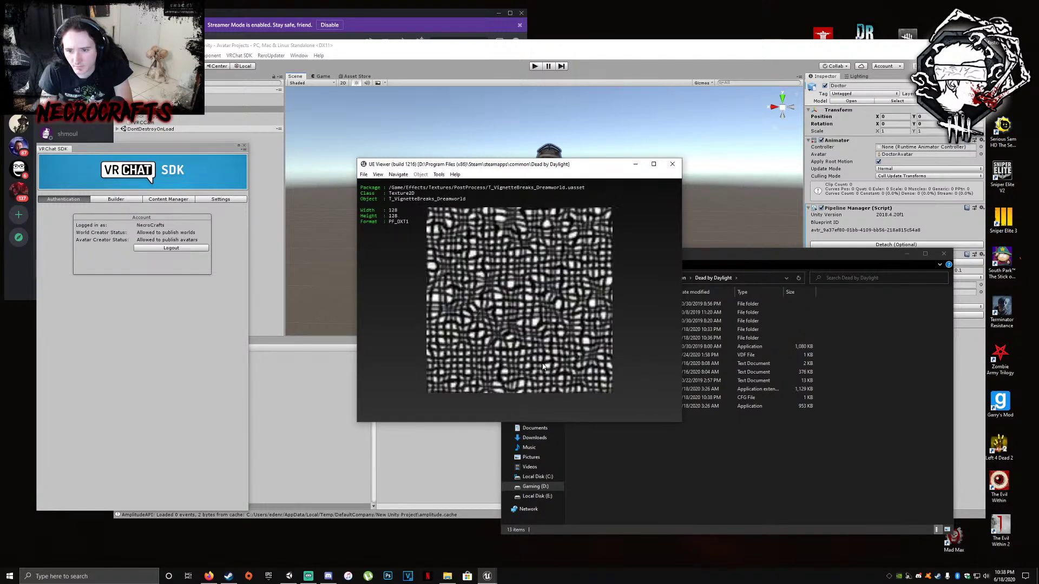
key("Page_Up")
key("Page_Up")
key("Page_Up")
key("Page_Up")
key("Page_Up")
key("Page_Up")
key("Page_Up")
key("Page_Up")
key("Page_Up")
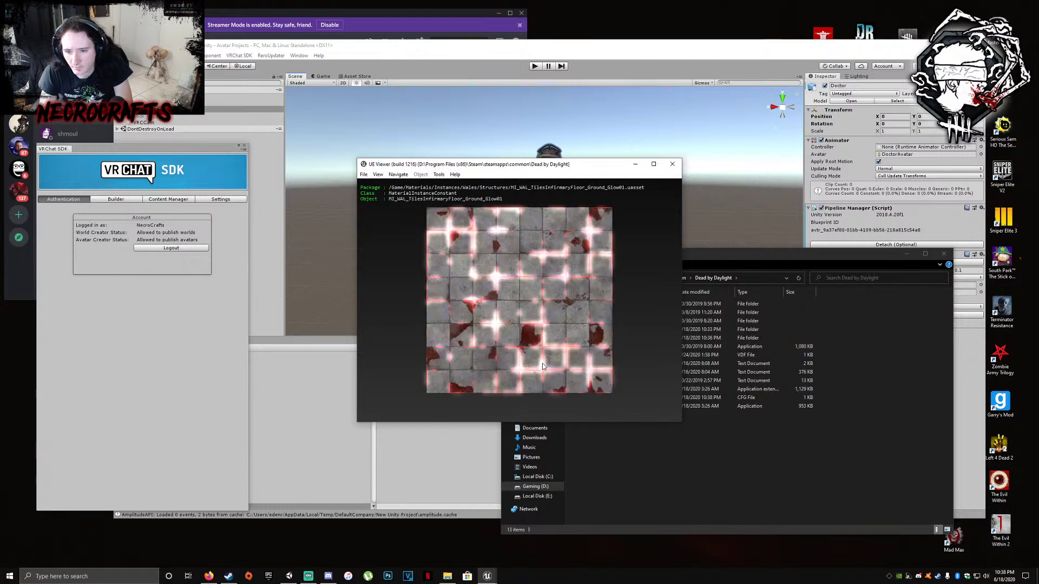
key("Page_Down")
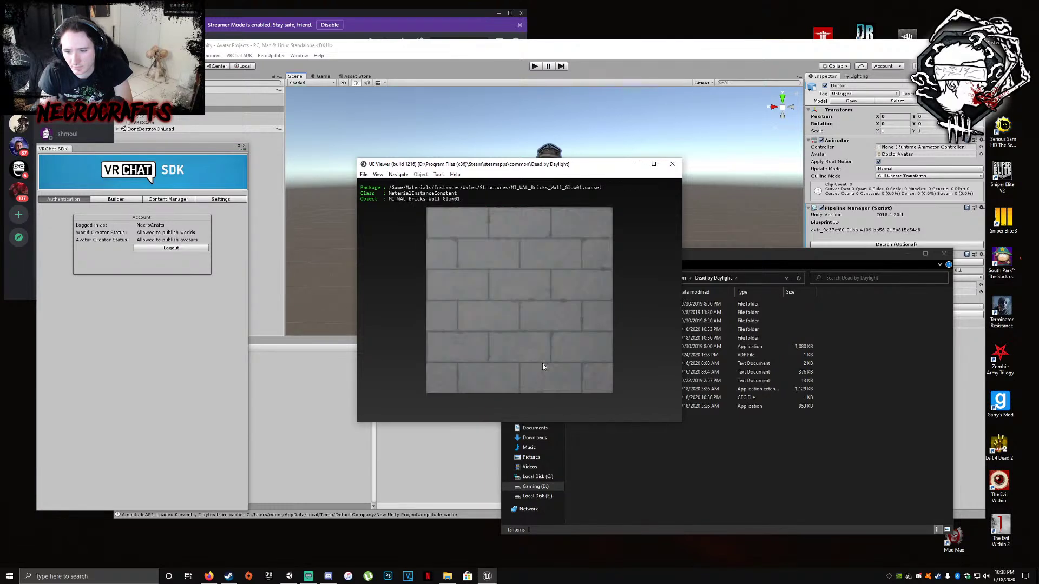
key("Page_Down")
key("Page_Down")
key("Page_Down")
key("Page_Down")
key("Page_Down")
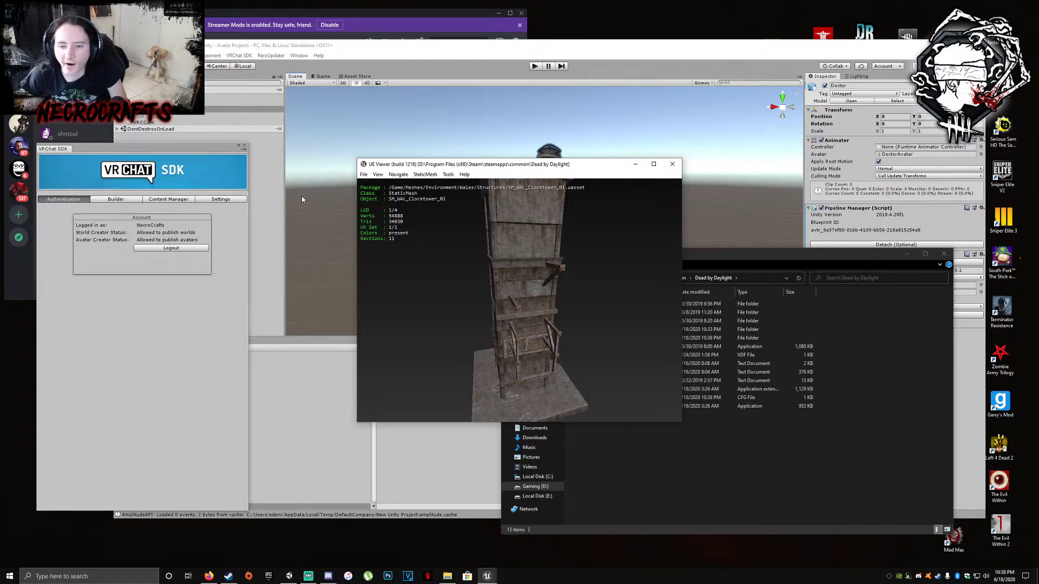
Minimize UE Viewer, switch to Unity and close the VRChat SDK window
left_click(635, 164)
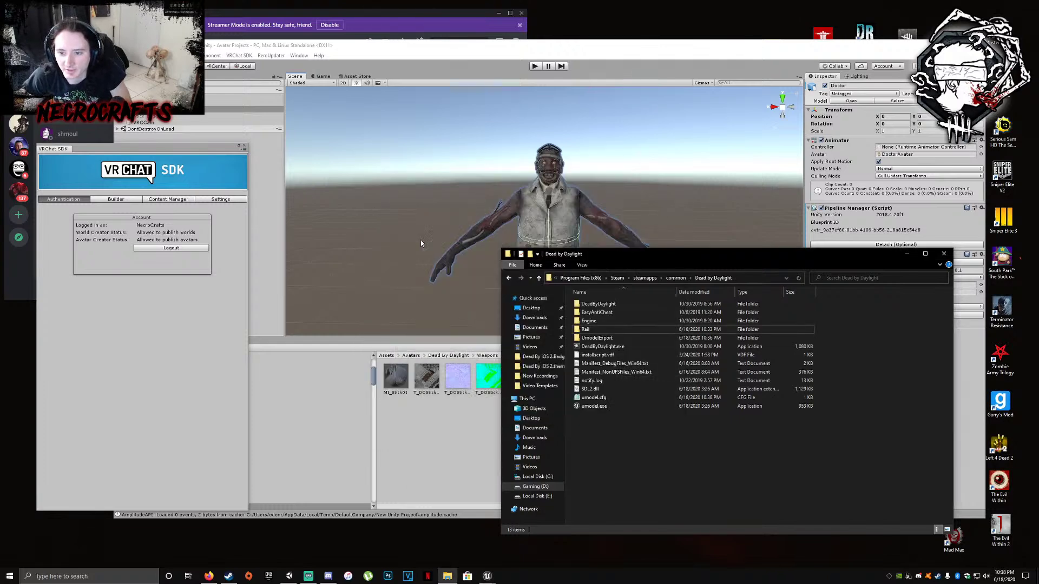
left_click(532, 336)
scroll(589, 278, "up", 3)
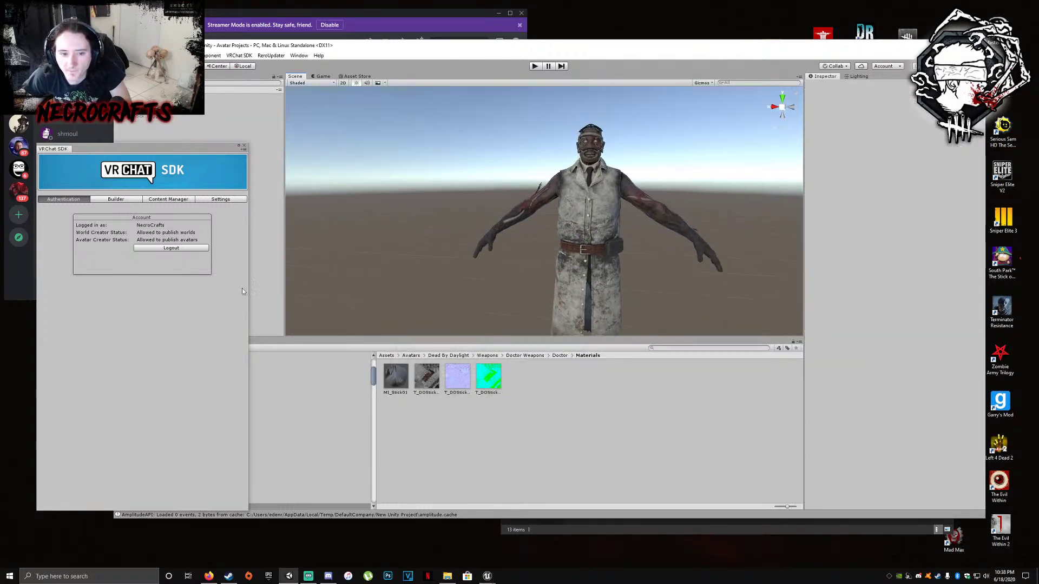
left_click(244, 147)
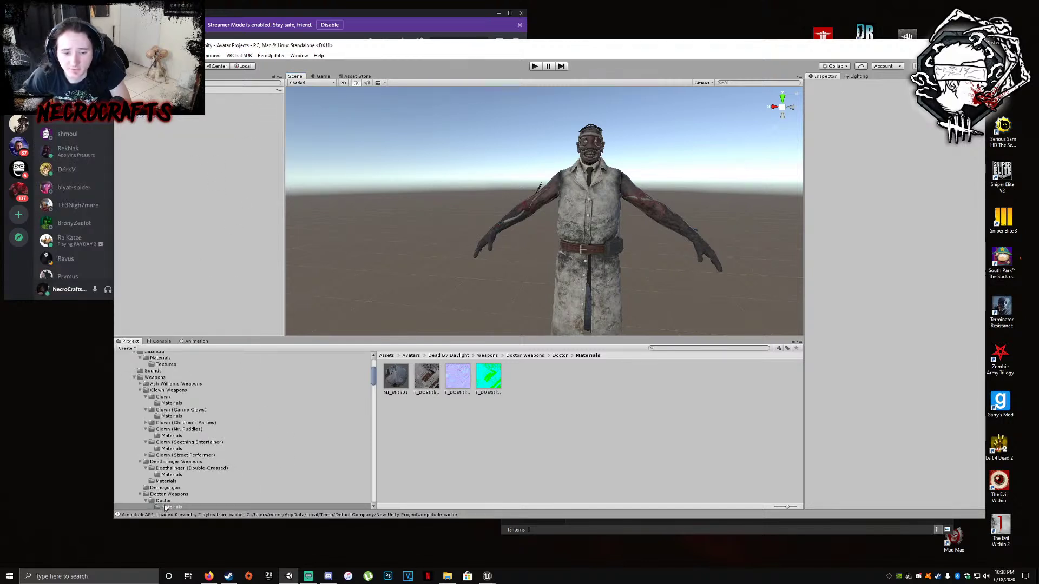
Add the Plague scene from the Dead By Daylight Scenes folder to the hierarchy and remove the Doctor scene
scroll(166, 362, "up", 3)
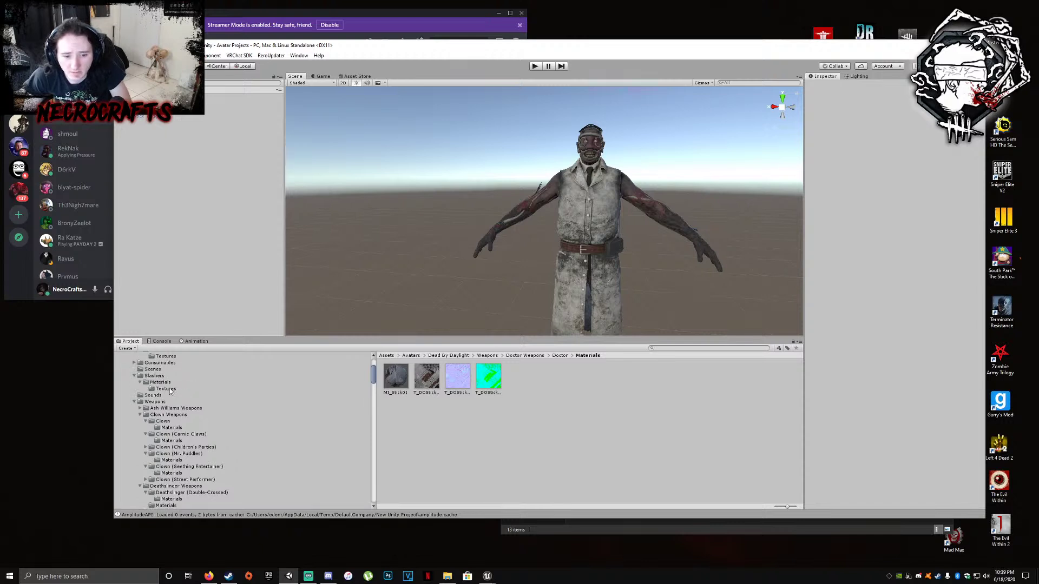
left_click(161, 394)
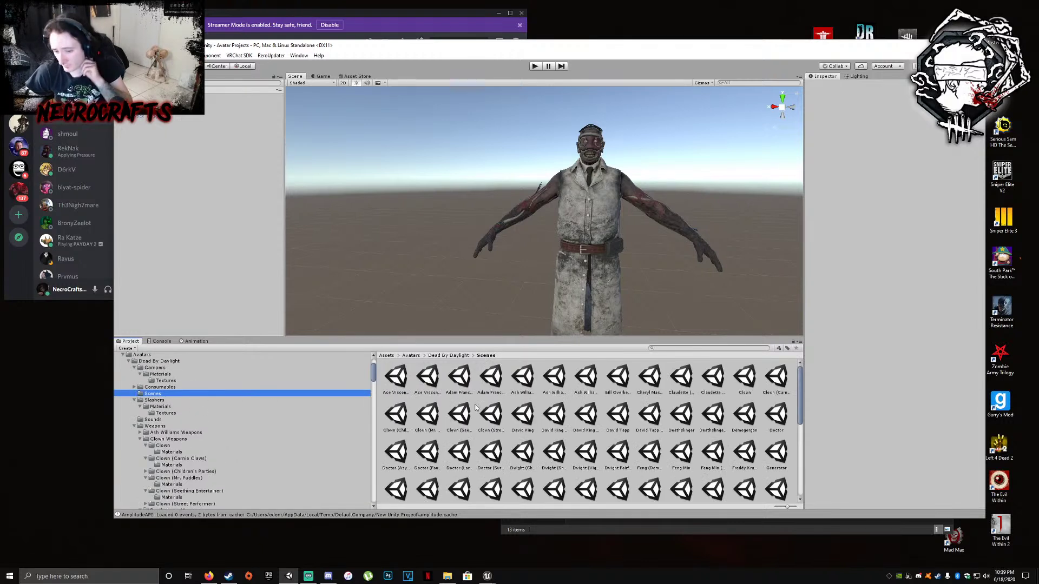
scroll(547, 458, "down", 5)
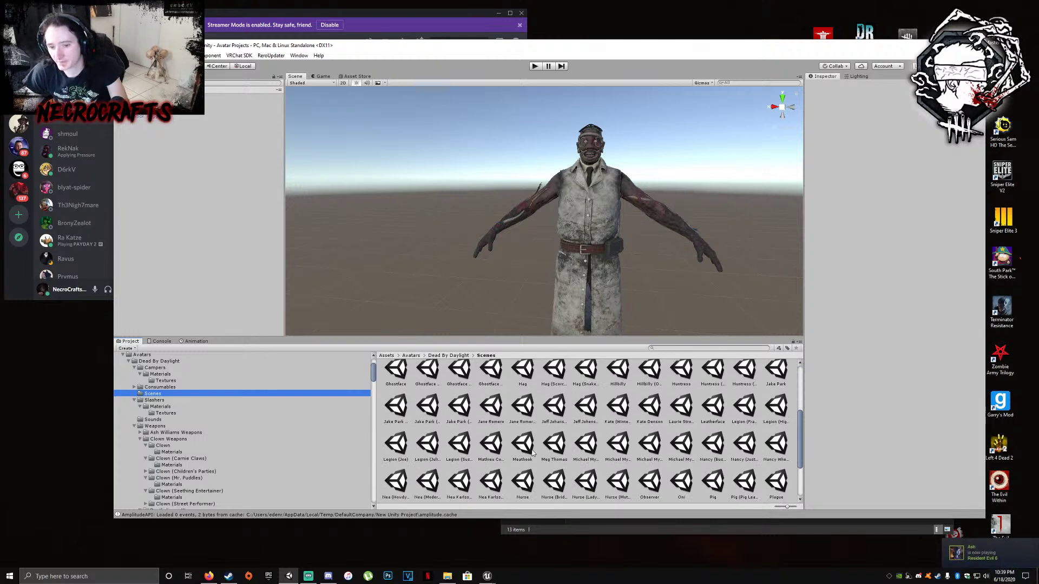
scroll(644, 430, "down", 1)
left_click(775, 457)
left_click_drag(773, 455, 222, 279)
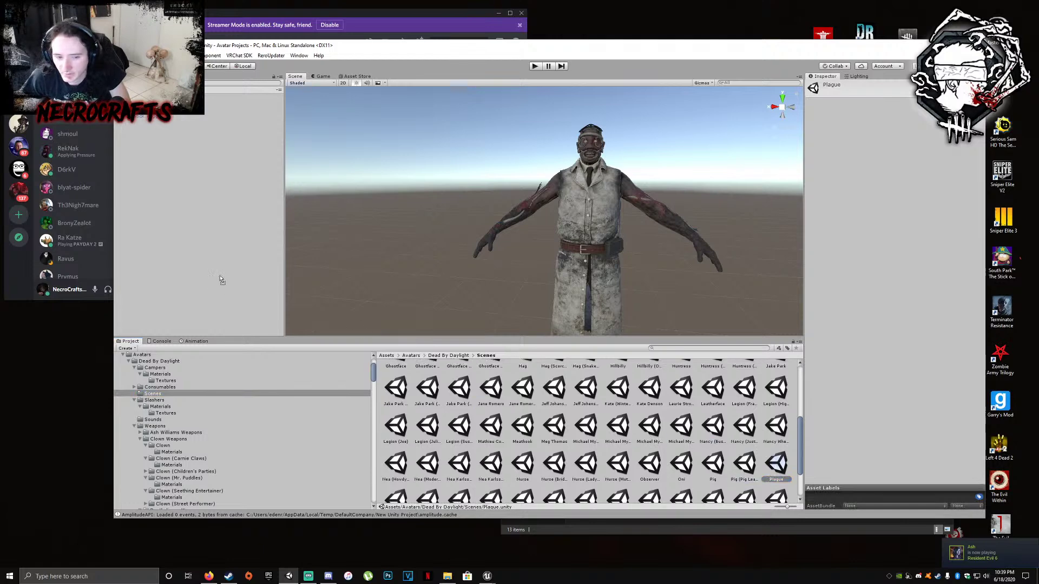
left_click_drag(200, 242, 200, 242)
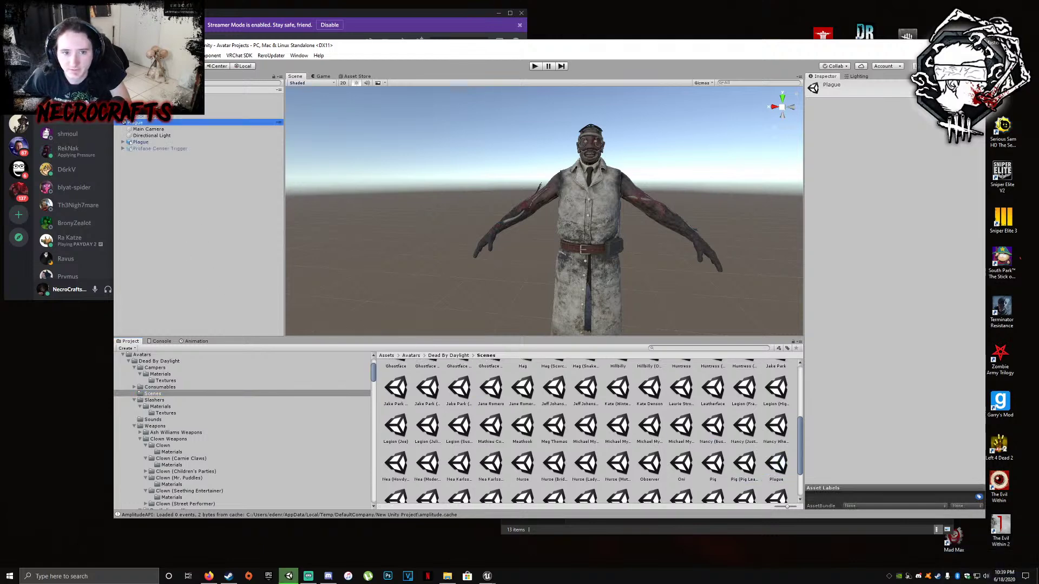
right_click(155, 122)
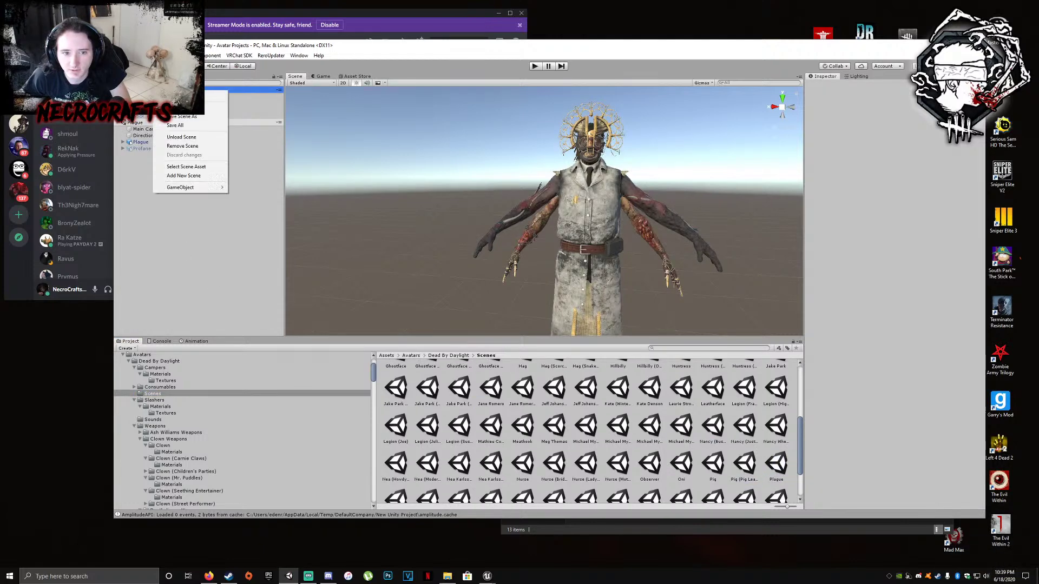
left_click(183, 146)
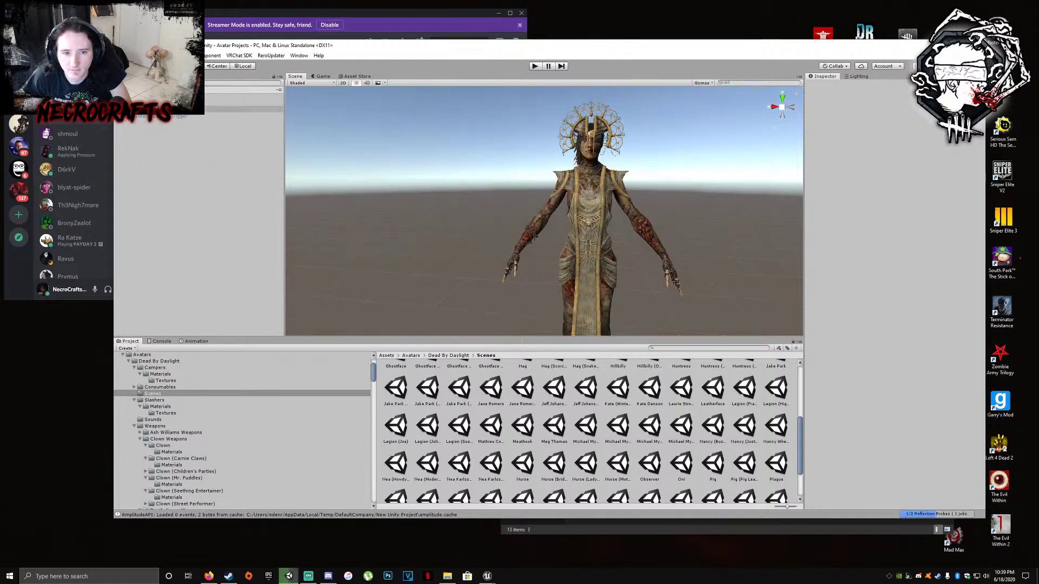
Examine the Plague avatar up close, including its bone hierarchy and the settings of its Cloth and Cloth2 objects
scroll(615, 195, "up", 5)
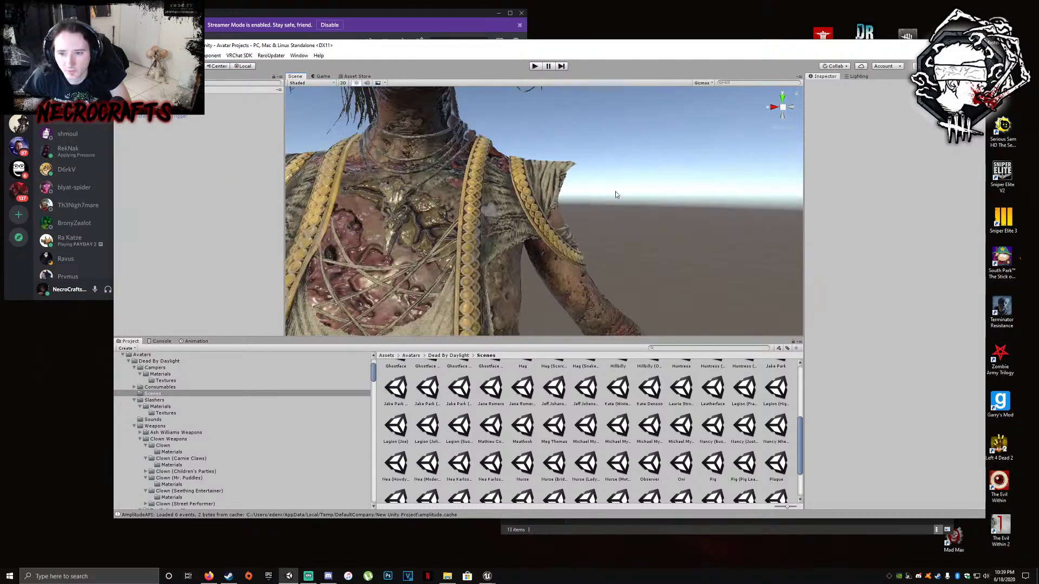
middle_click_drag(615, 190, 557, 210)
scroll(541, 211, "down", 5)
scroll(540, 212, "up", 4)
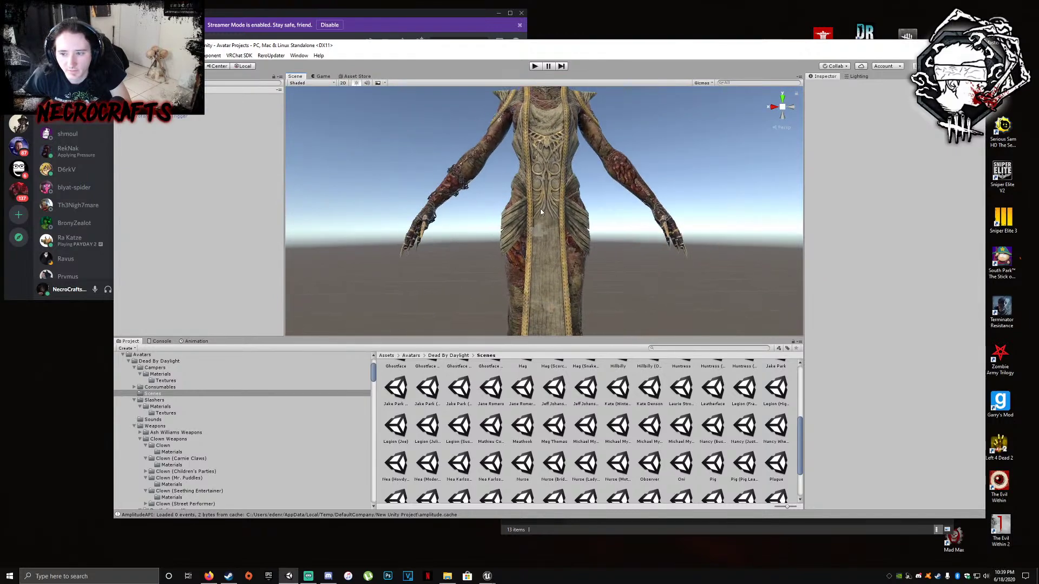
left_click(162, 109)
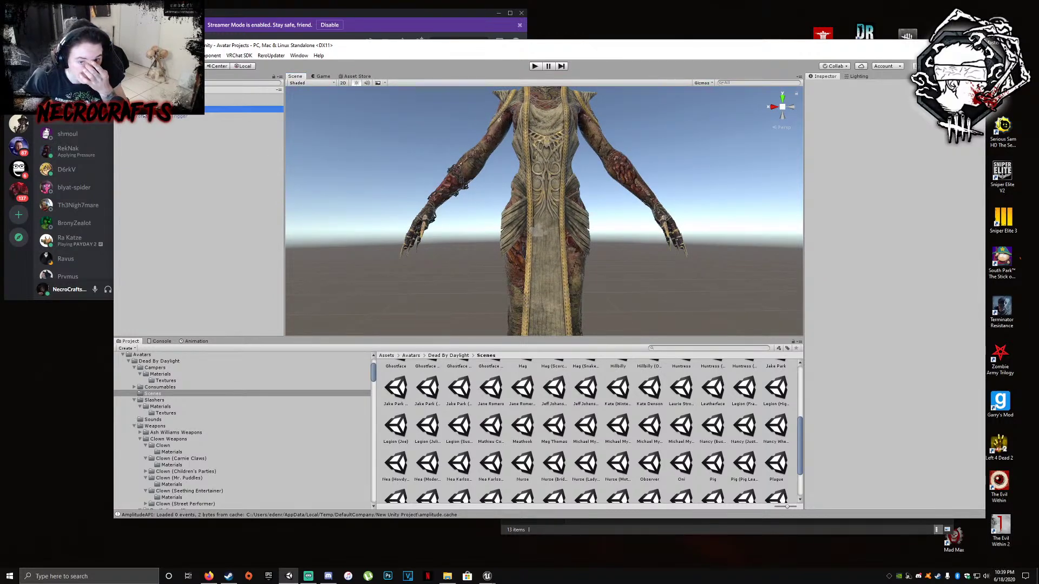
left_click(123, 109)
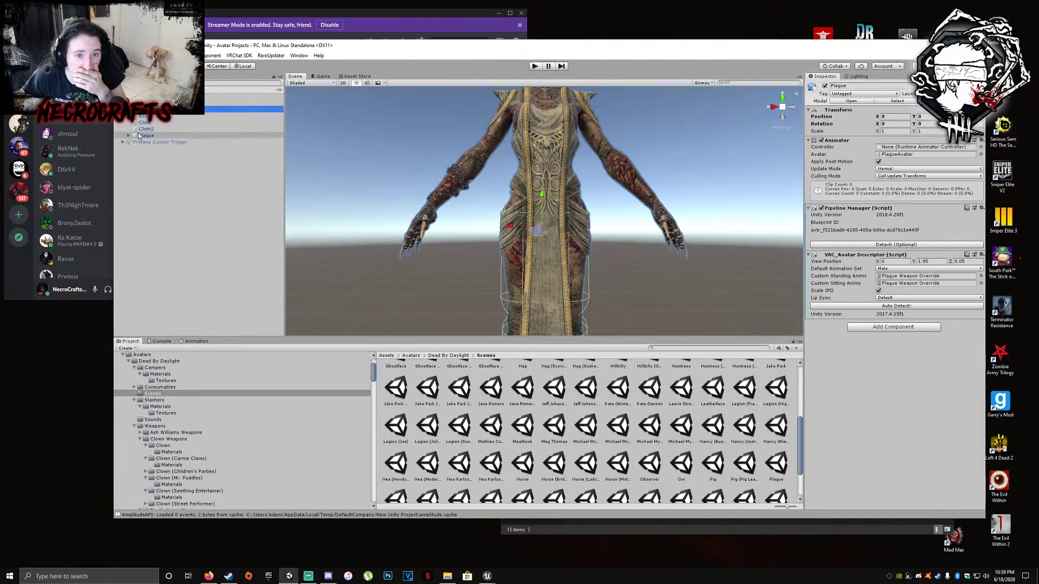
left_click(129, 136)
left_click(134, 143)
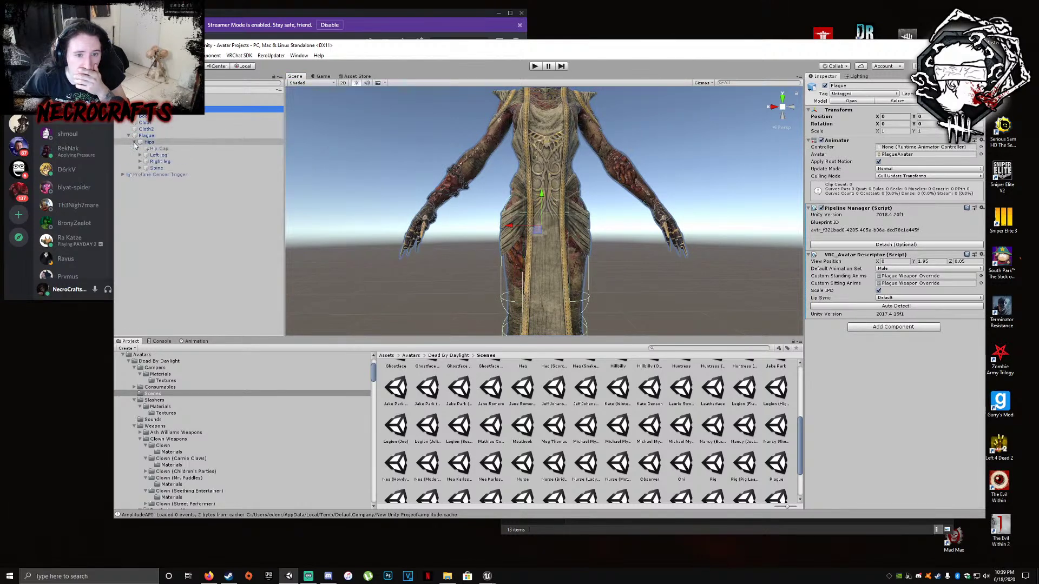
left_click(135, 142)
left_click(129, 136)
middle_click_drag(601, 151, 599, 199)
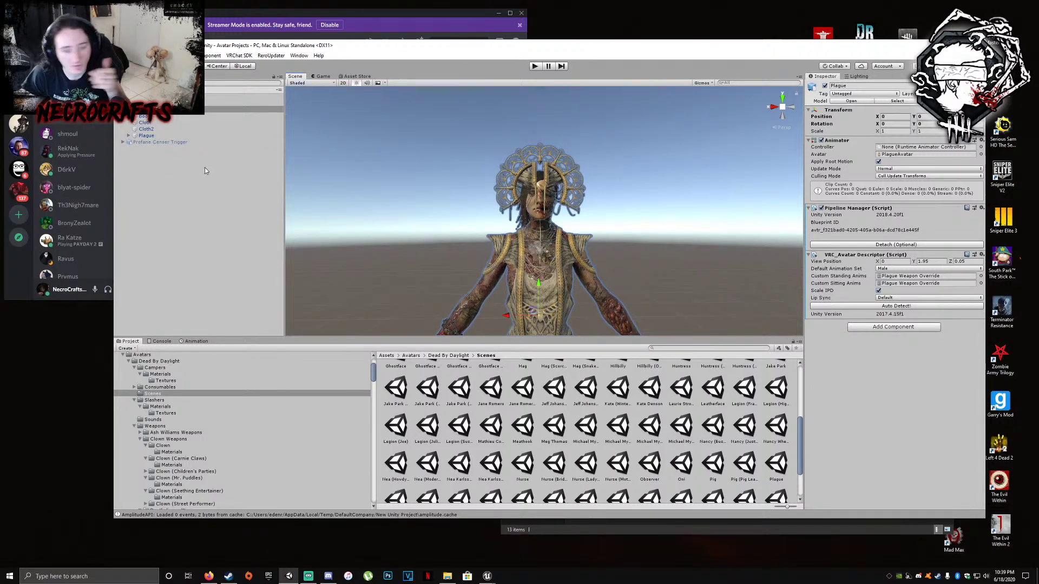
left_click(150, 122)
left_click(155, 129)
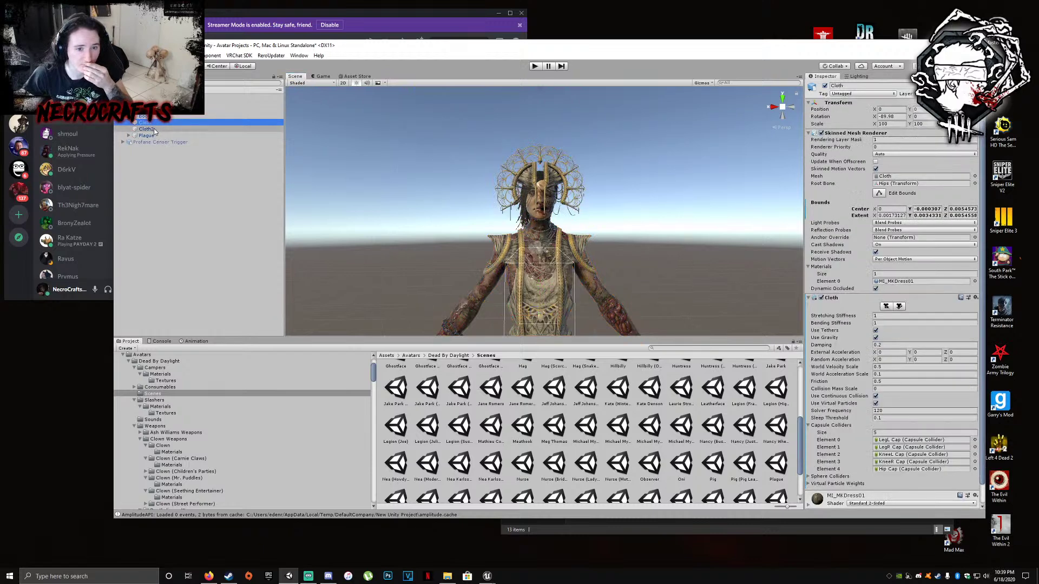
Activate the Profane Censer Trigger object and deactivate the Plague avatar to show the censer version
left_click(150, 142)
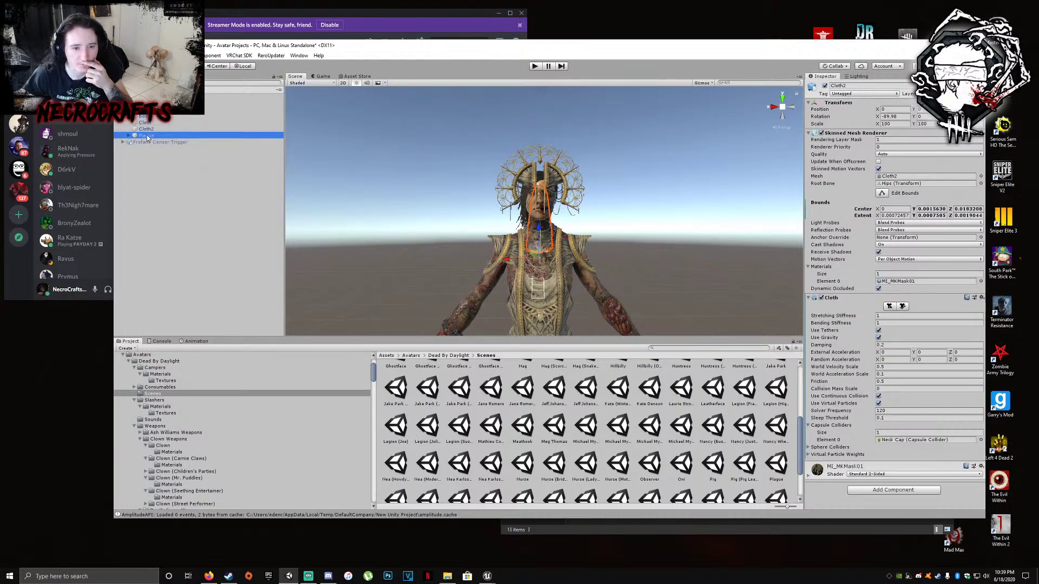
left_click(825, 86)
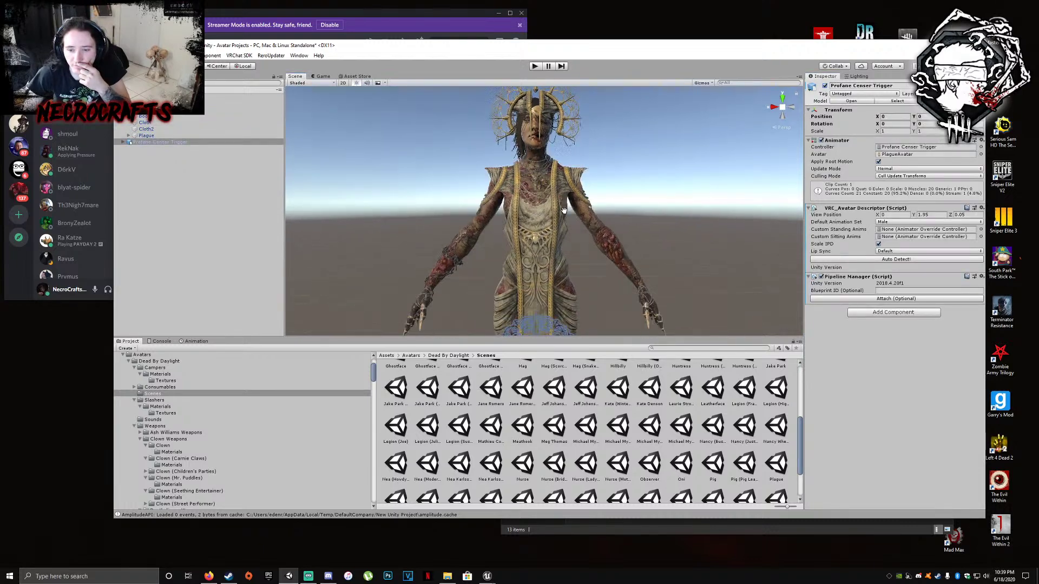
left_click(219, 109)
left_click(824, 86)
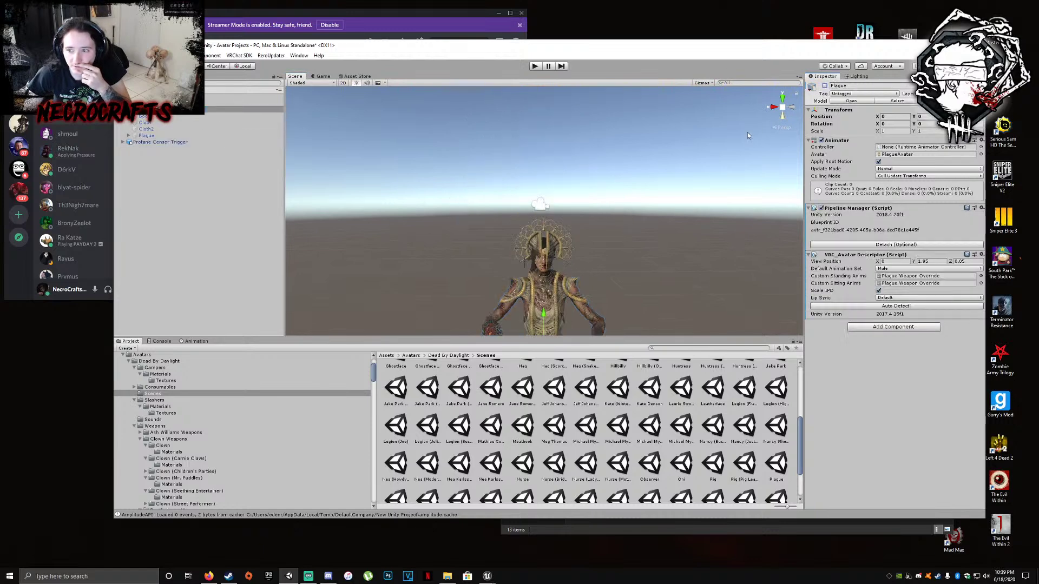
scroll(629, 142, "up", 6)
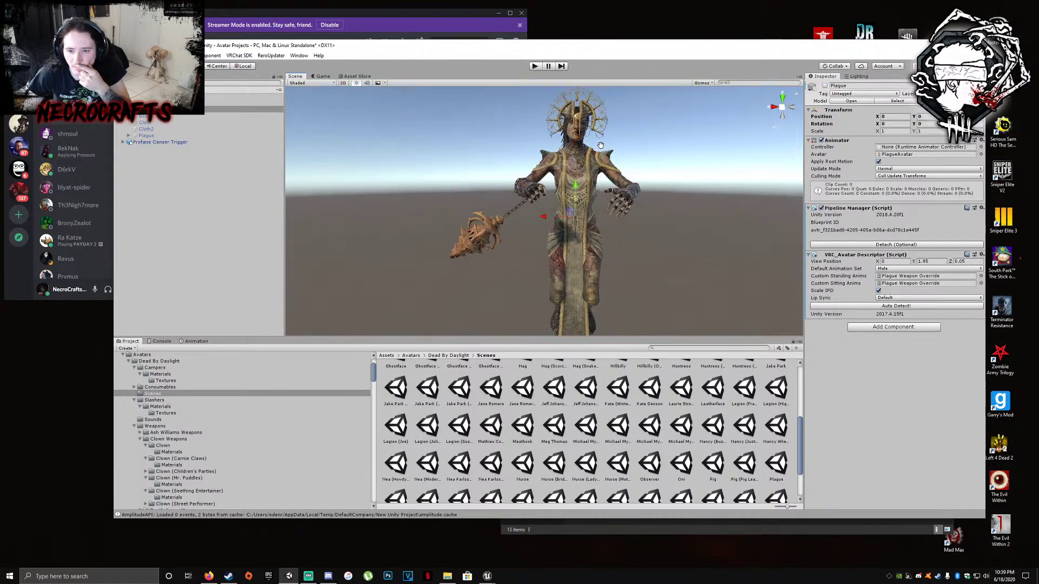
Examine the Profane Censer Trigger object's censer and bone hierarchy down to the chest, and briefly run the scene in play mode
left_click_drag(610, 148, 568, 148, "alt")
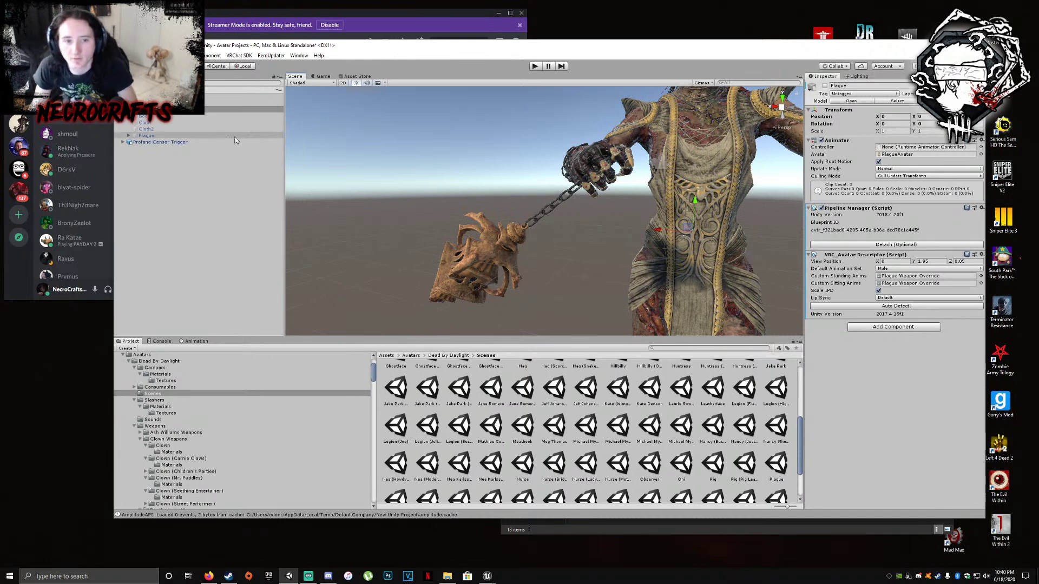
left_click(123, 142)
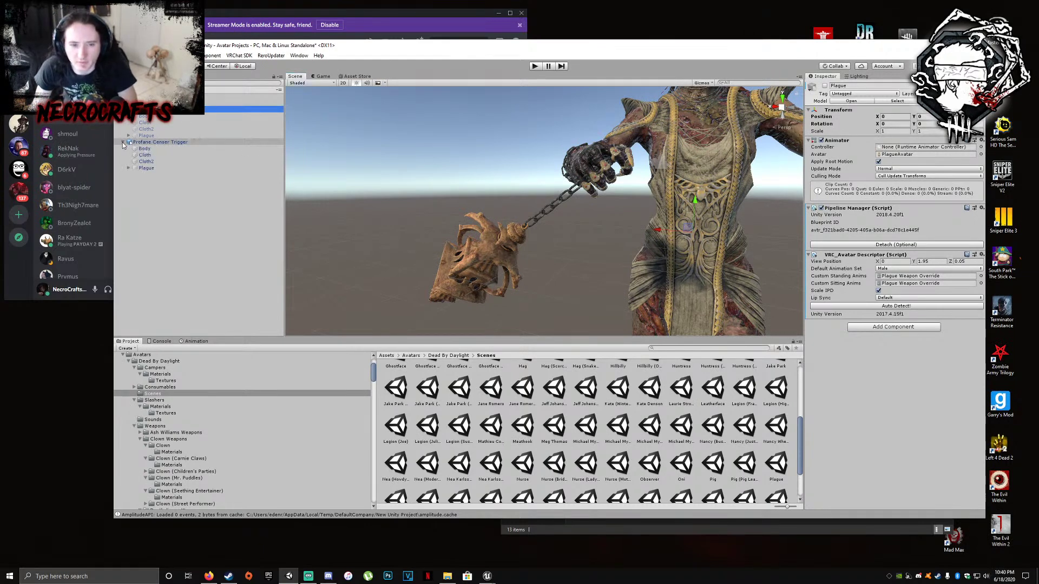
left_click(129, 168)
left_click(135, 174)
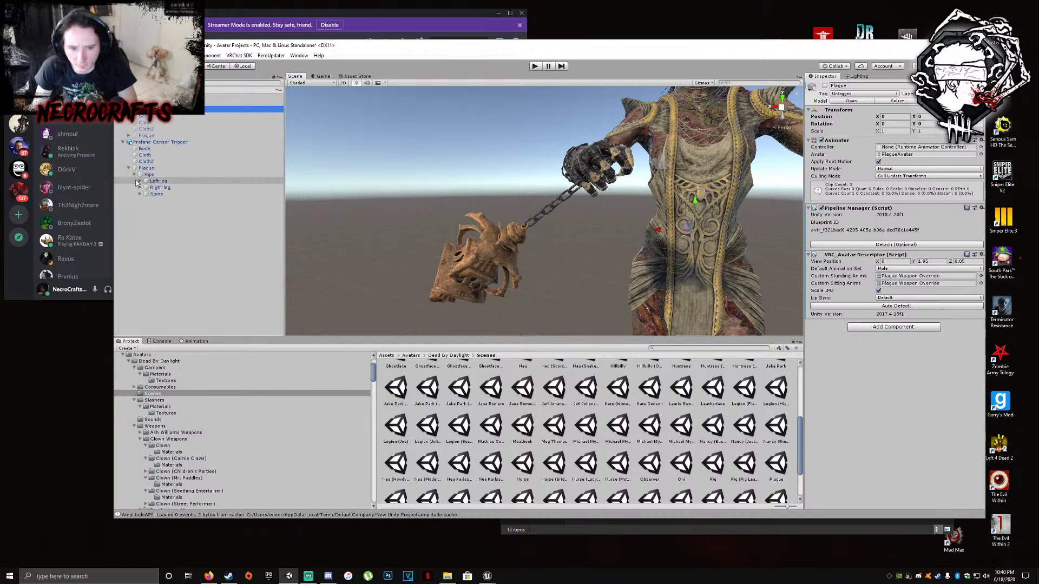
left_click(140, 194)
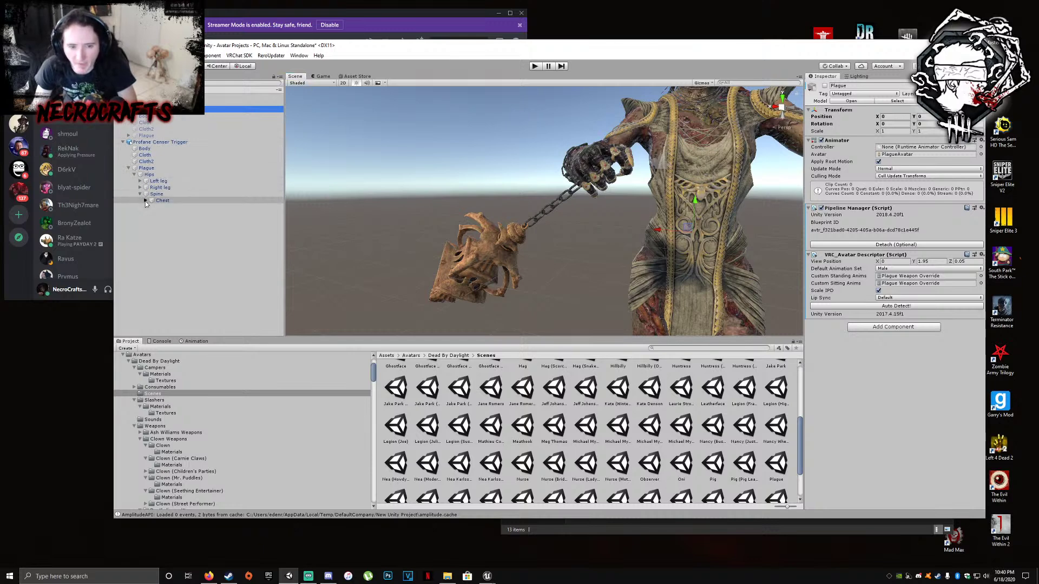
left_click(146, 201)
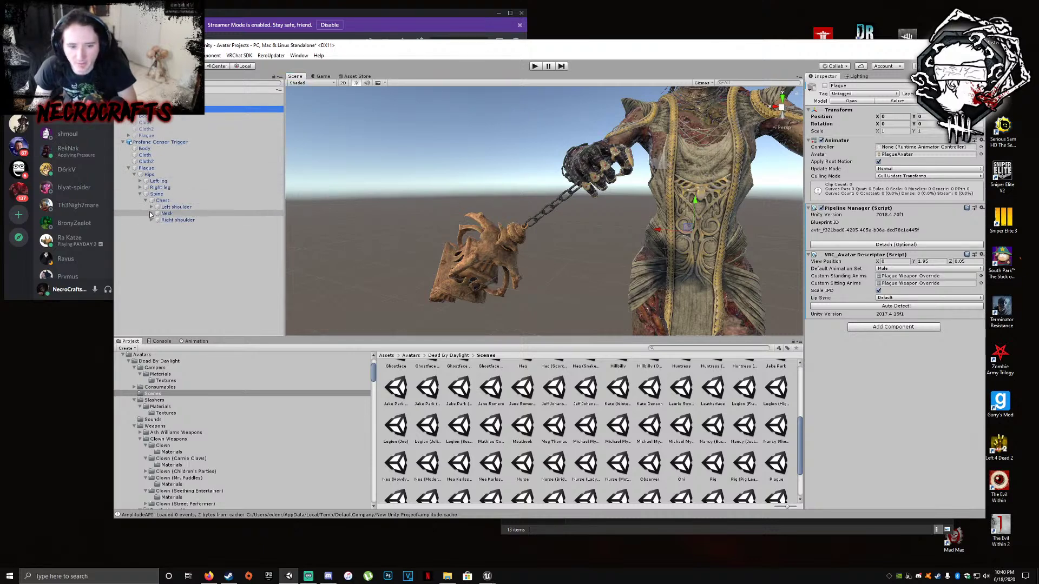
left_click_drag(574, 214, 607, 214, "alt")
scroll(607, 213, "down", 6)
left_click(533, 69)
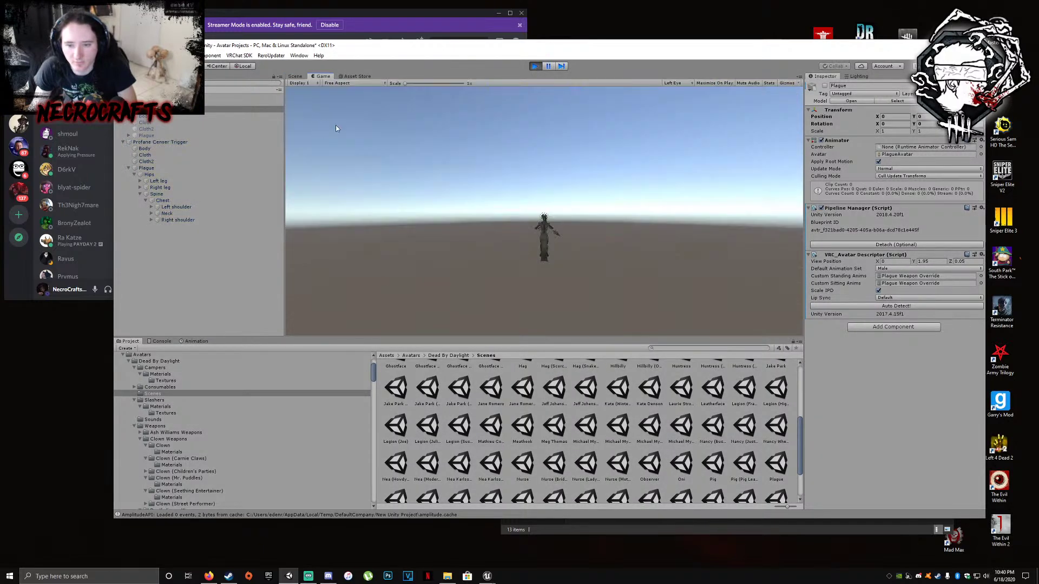
left_click(535, 66)
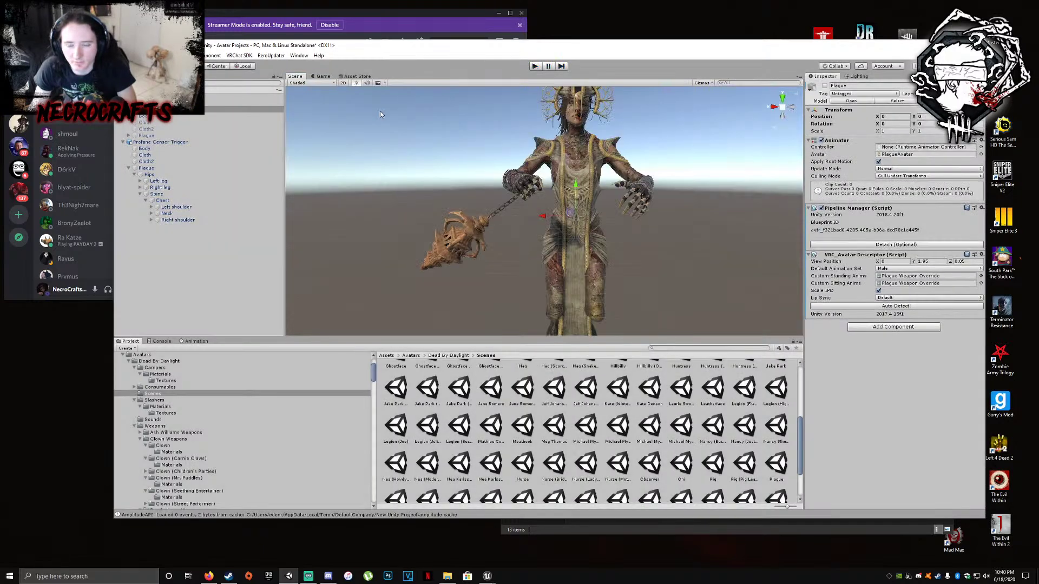
Deactivate the Profane Censer Trigger object and activate the Plague avatar
left_click(159, 141)
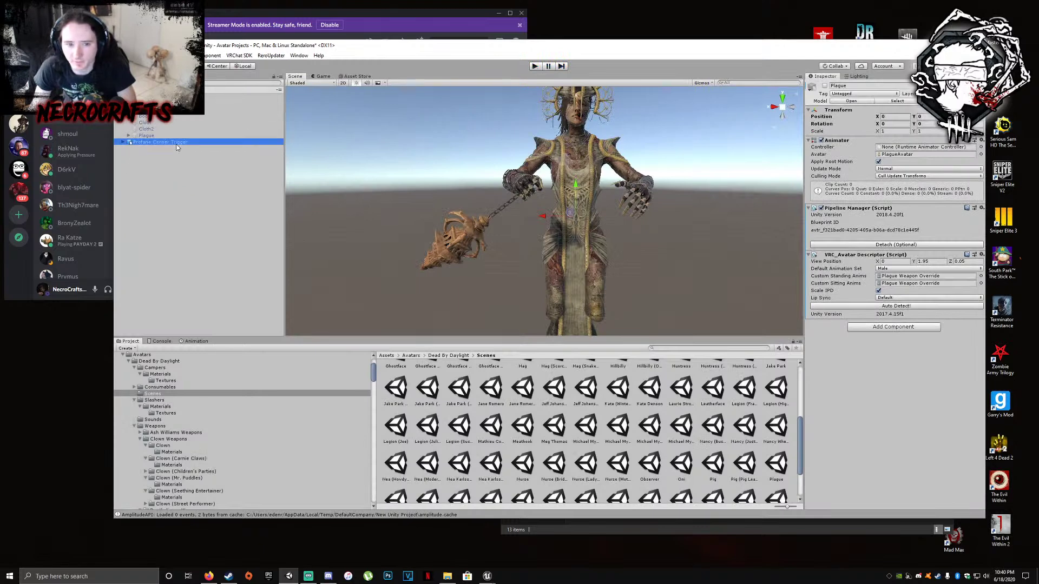
left_click(826, 86)
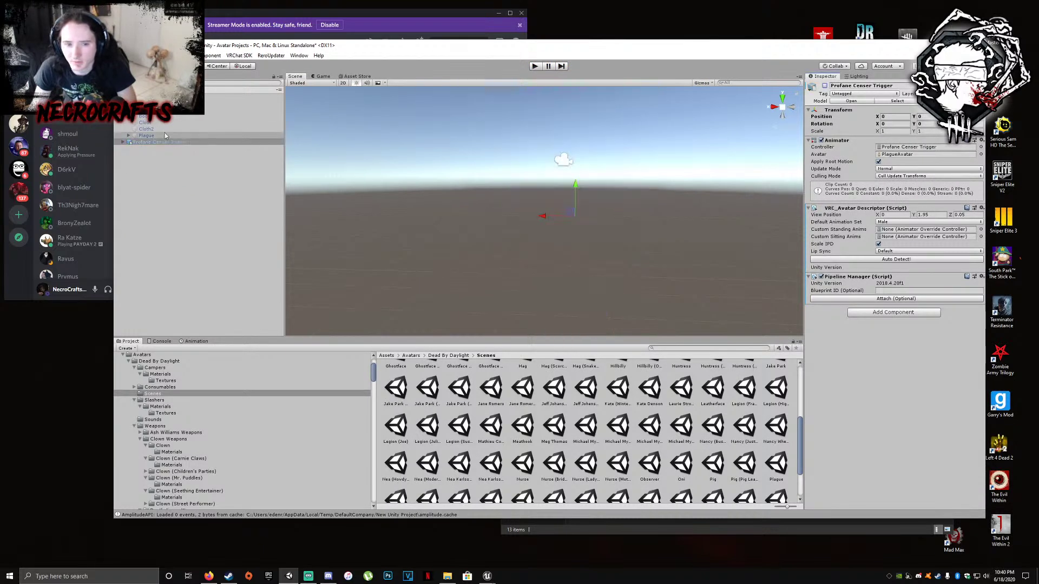
left_click(129, 135)
left_click(134, 141)
left_click(141, 168)
left_click(146, 175)
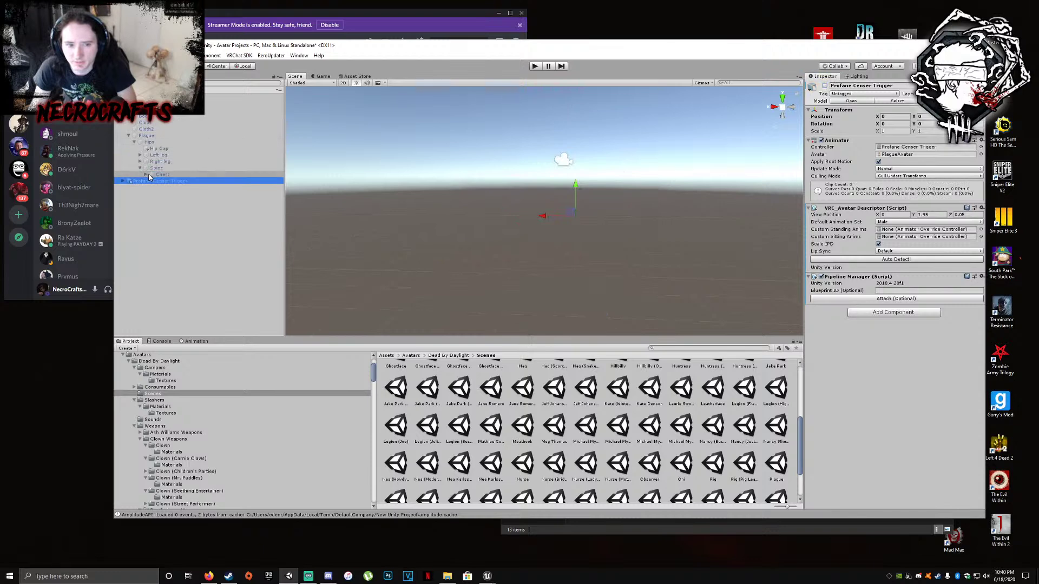
left_click(146, 175)
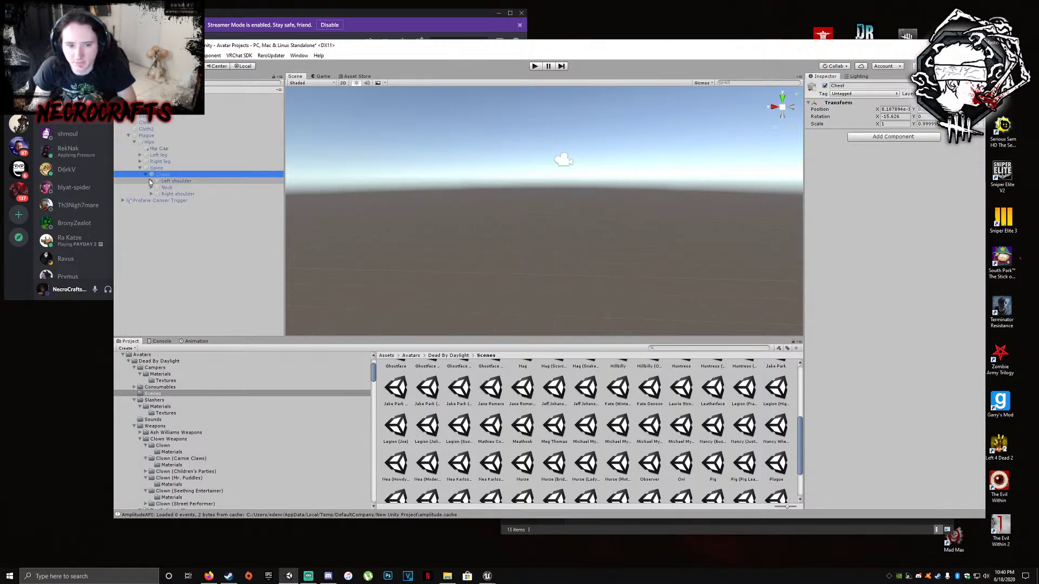
left_click(151, 194)
left_click(142, 109)
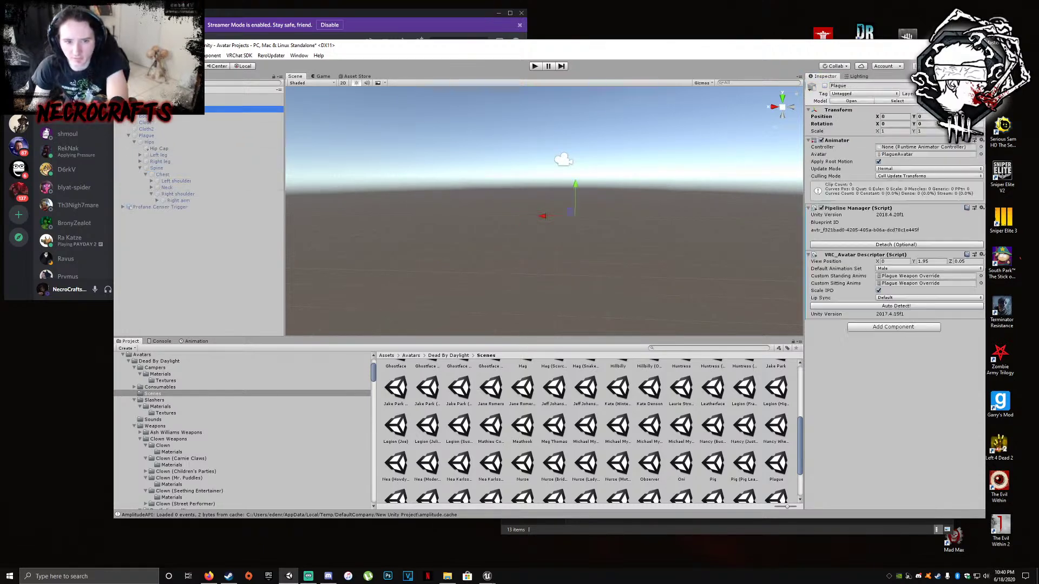
middle_click(519, 135)
key("f")
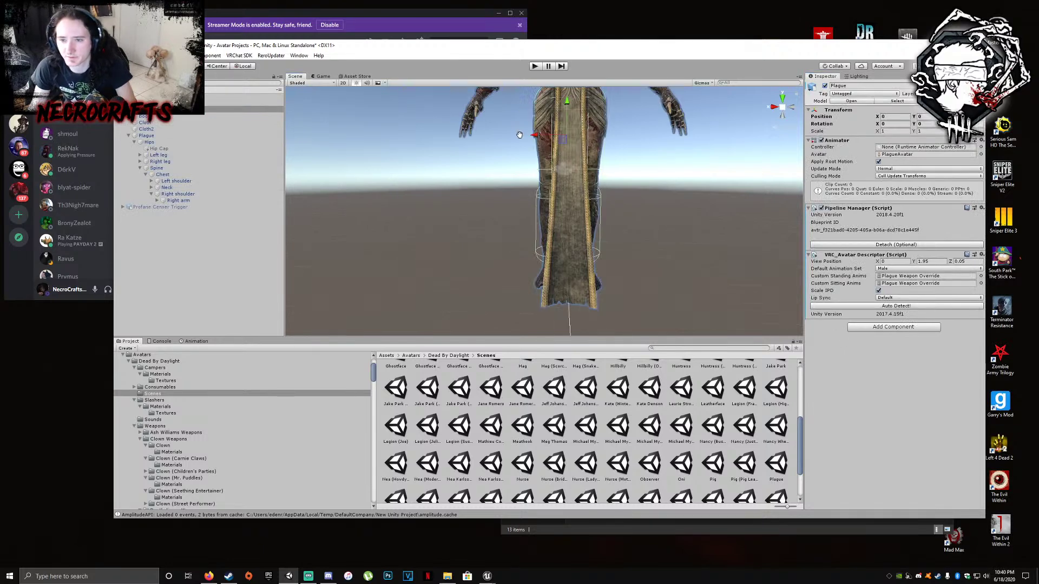
Activate the Profane Censer object under the Plague avatar's right wrist bone
left_click(158, 201)
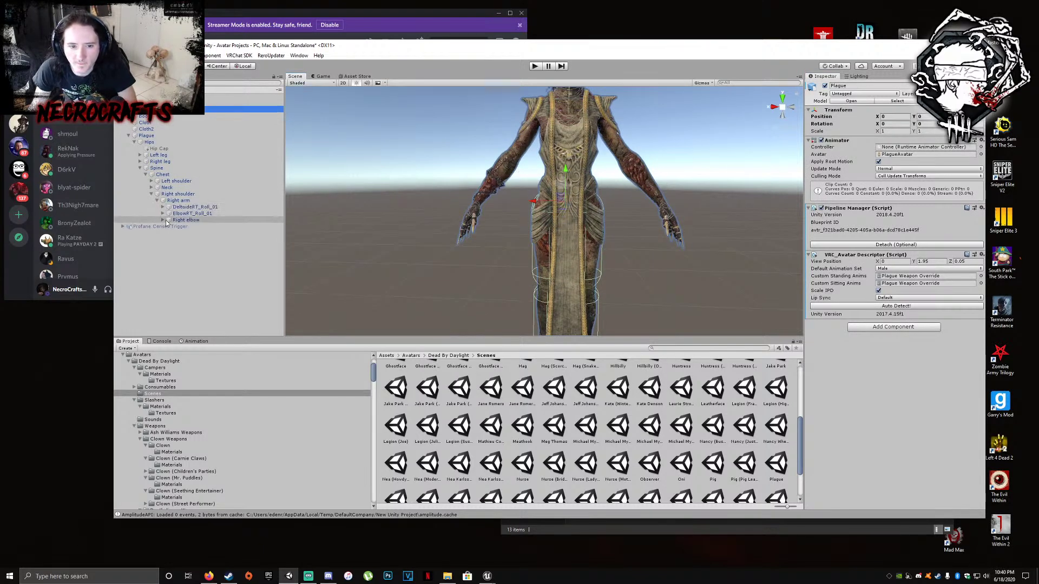
left_click(162, 220)
left_click(168, 233)
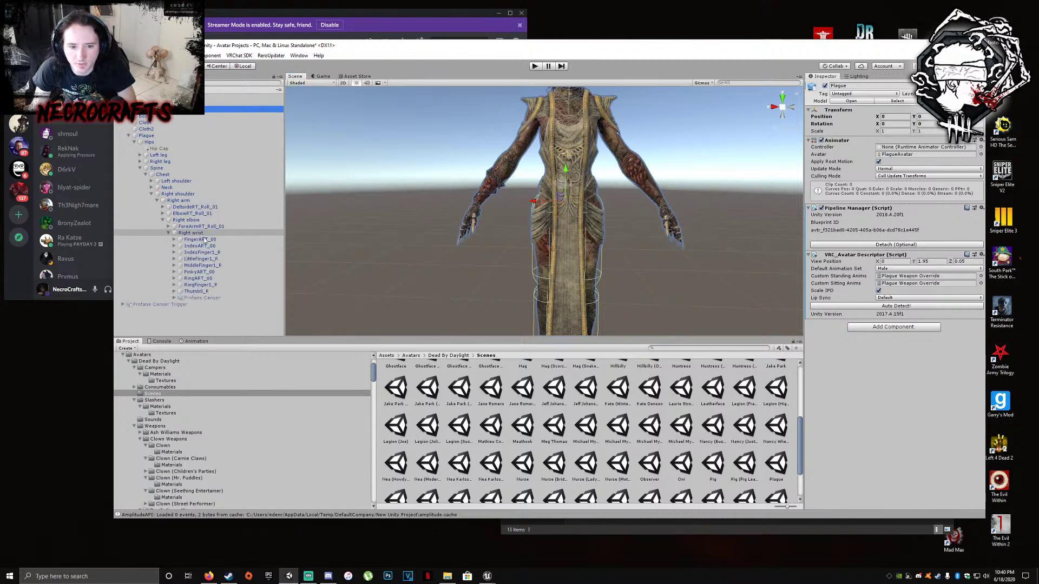
left_click(205, 298)
left_click(825, 86)
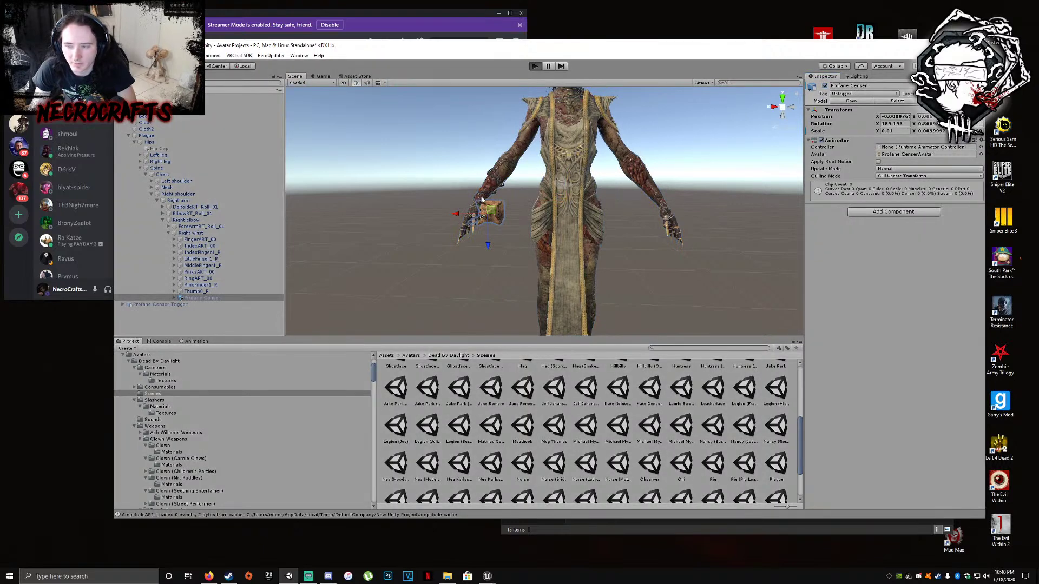
Enter play mode and move the Profane Censer around beside the Plague's hand to test its chain physics
key("ctrl+p")
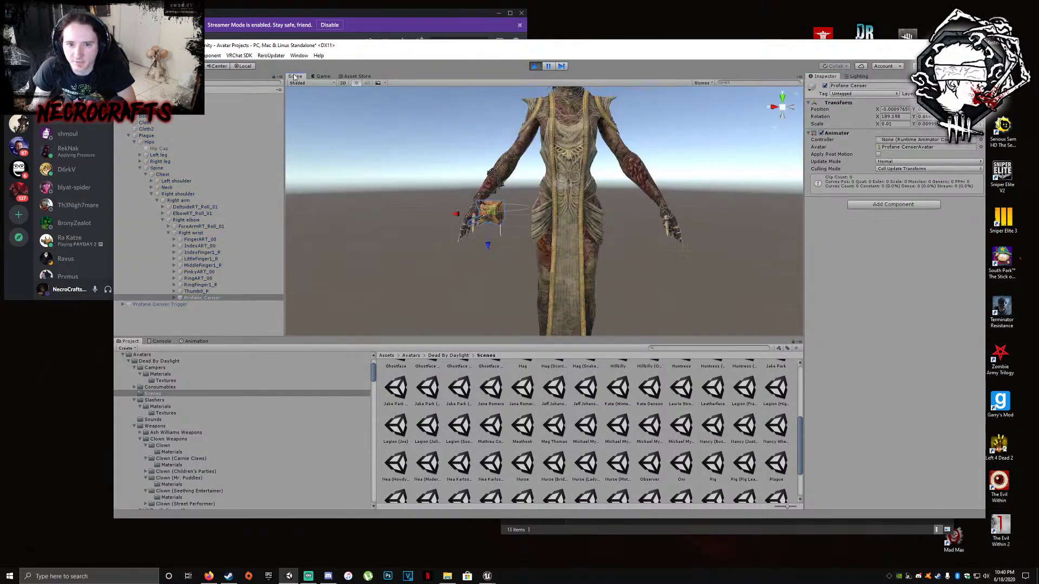
right_click_drag(378, 181, 427, 196)
middle_click_drag(417, 196, 498, 195)
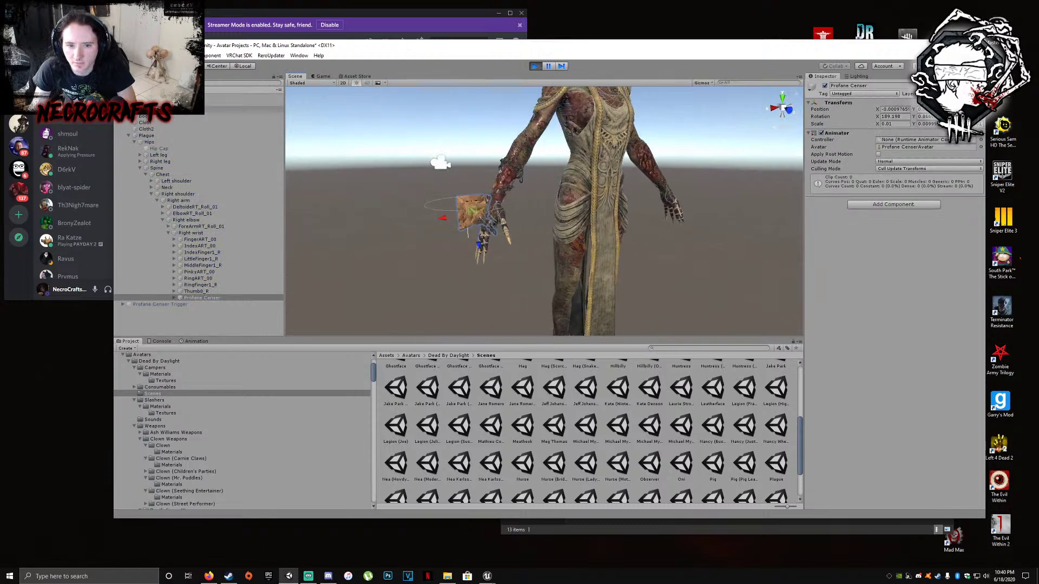
left_click_drag(463, 223, 478, 276)
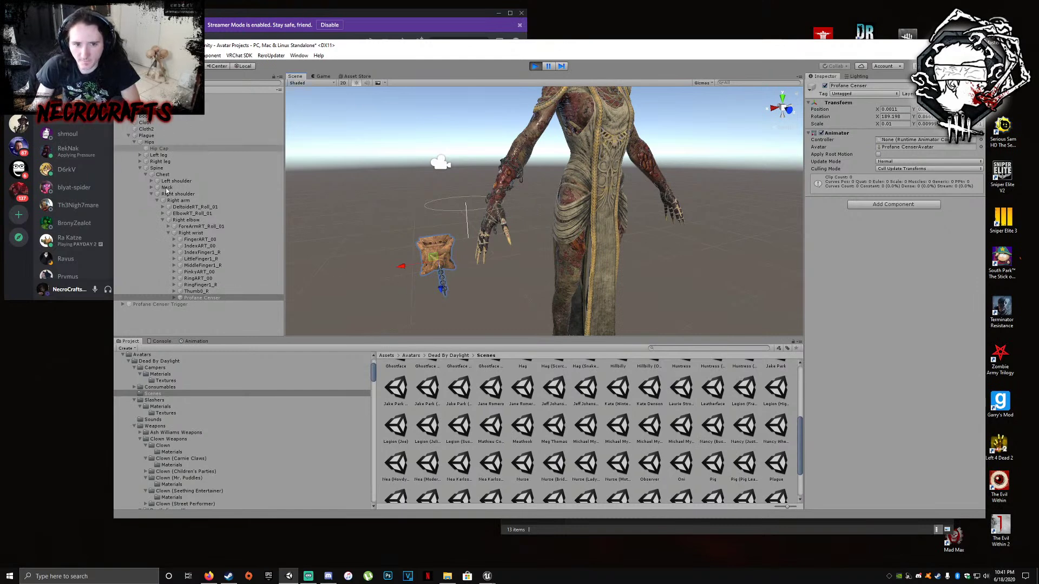
Switch to Discord, read the reported issues for the Plague avatars, and minimize it to return to Unity
left_click(328, 576)
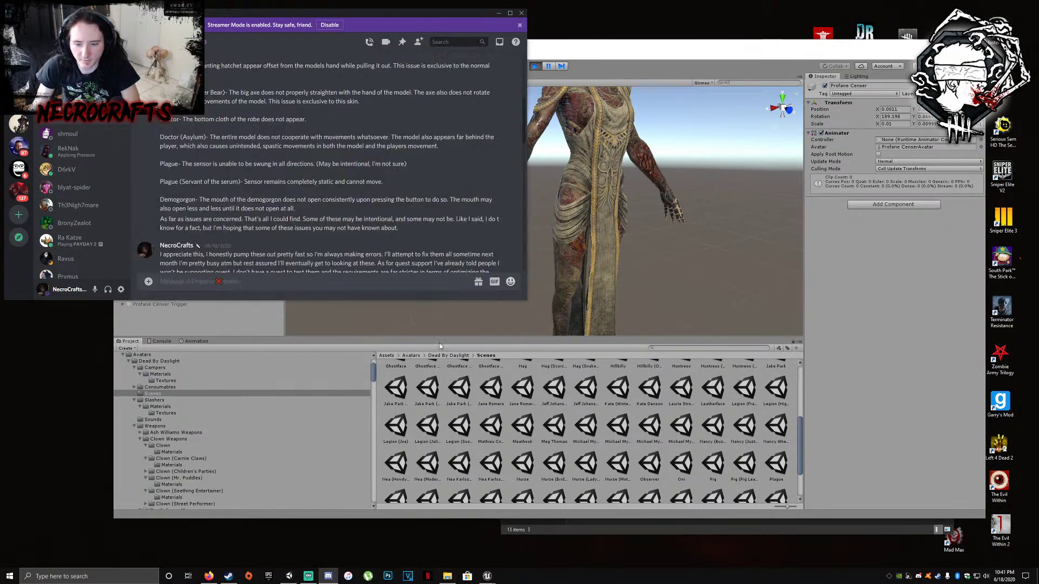
scroll(177, 193, "up", 2)
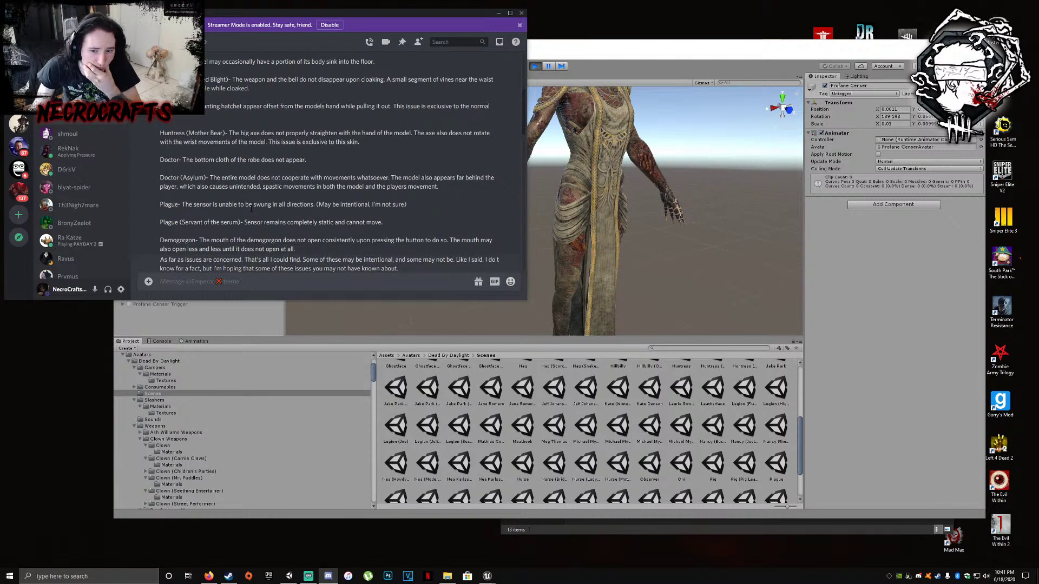
left_click(499, 13)
Move the Profane Censer slightly to recheck its swing and exit play mode
mouse_move(414, 267)
left_mouse_down()
mouse_move(337, 271)
mouse_move(755, 219)
mouse_move(632, 256)
mouse_move(368, 261)
mouse_move(589, 248)
mouse_move(655, 239)
mouse_move(401, 266)
mouse_move(708, 226)
mouse_move(415, 260)
left_mouse_up()
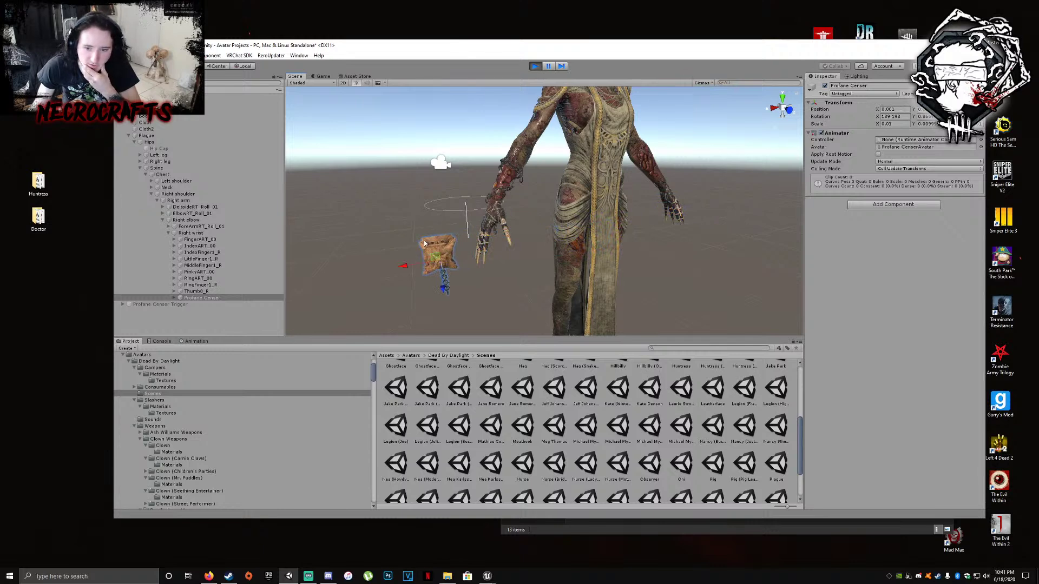
left_click(535, 66)
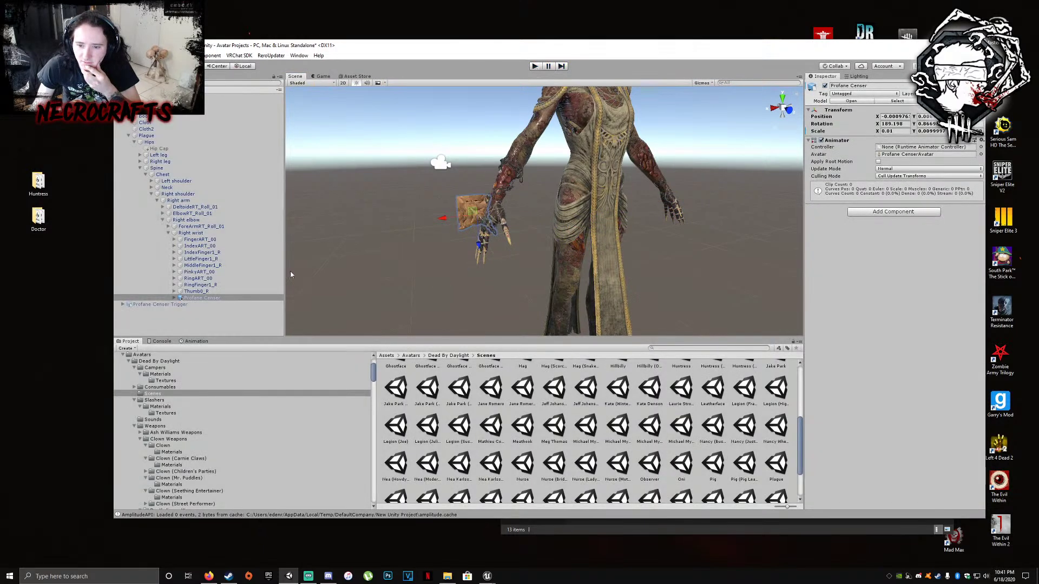
Expand the Profane Censer's bone hierarchy and examine the Dynamic Bone settings of joint_Hang_00 and joint_Hang_01
left_click(174, 298)
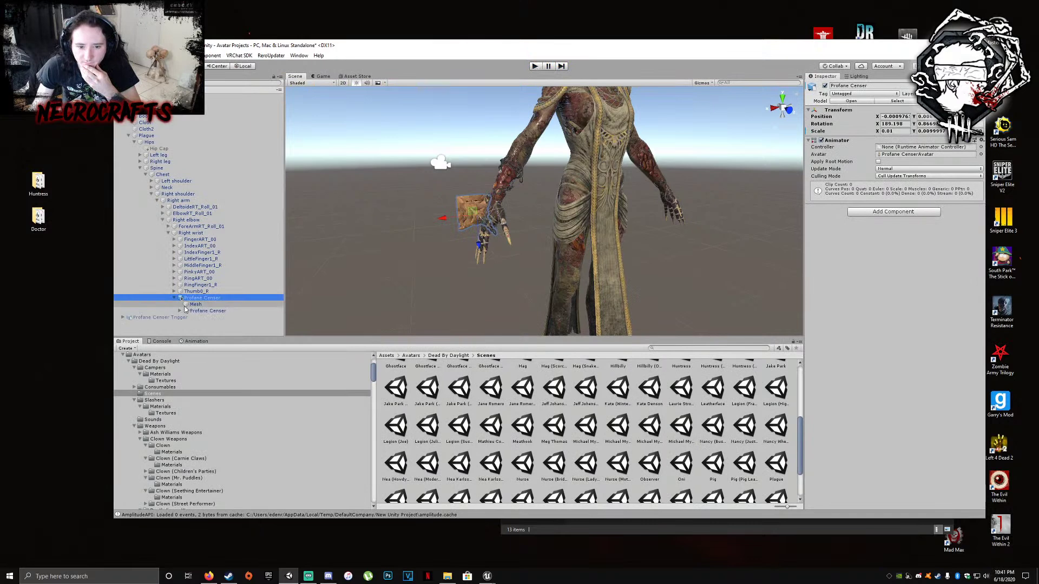
left_click(179, 310)
left_click(186, 318)
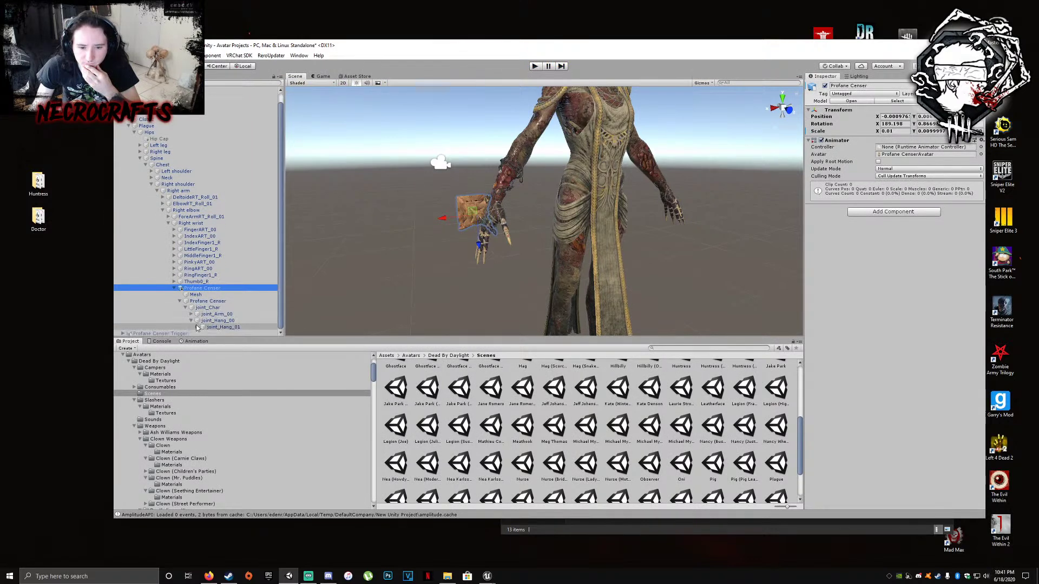
left_click(210, 322)
left_click(196, 327)
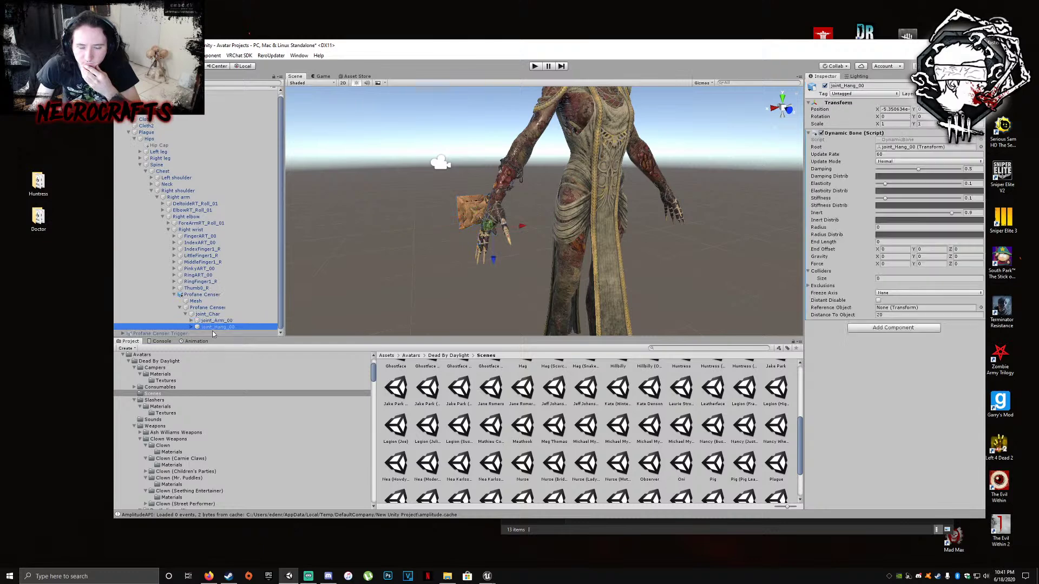
left_click(192, 328)
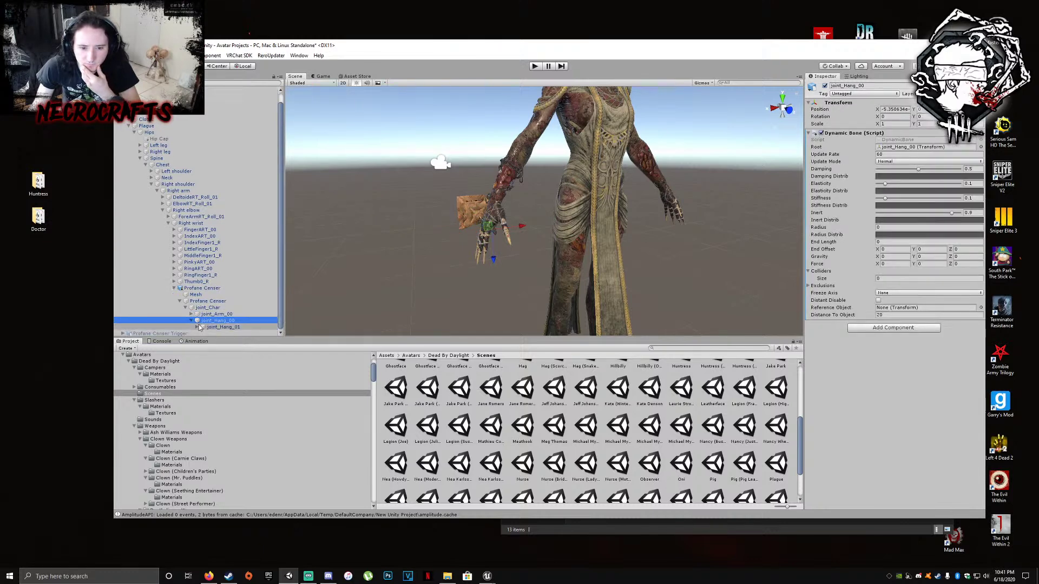
left_click(197, 327)
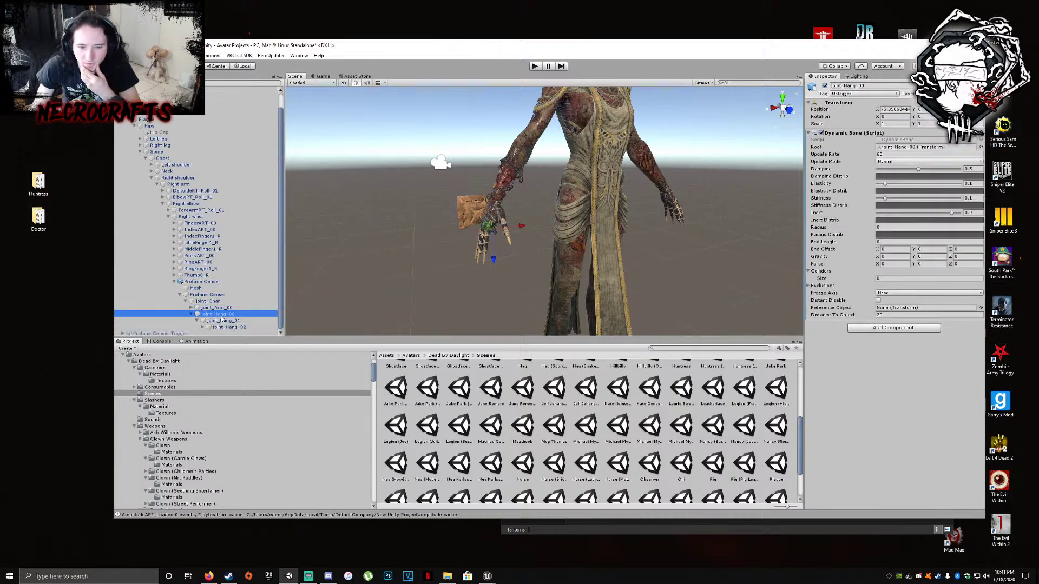
left_click(230, 321)
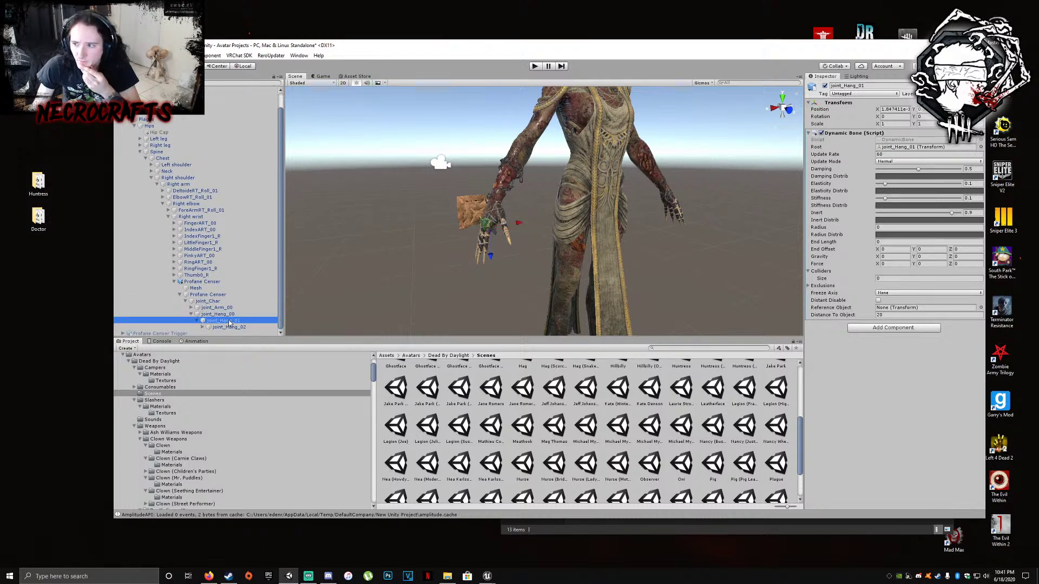
left_click(225, 314)
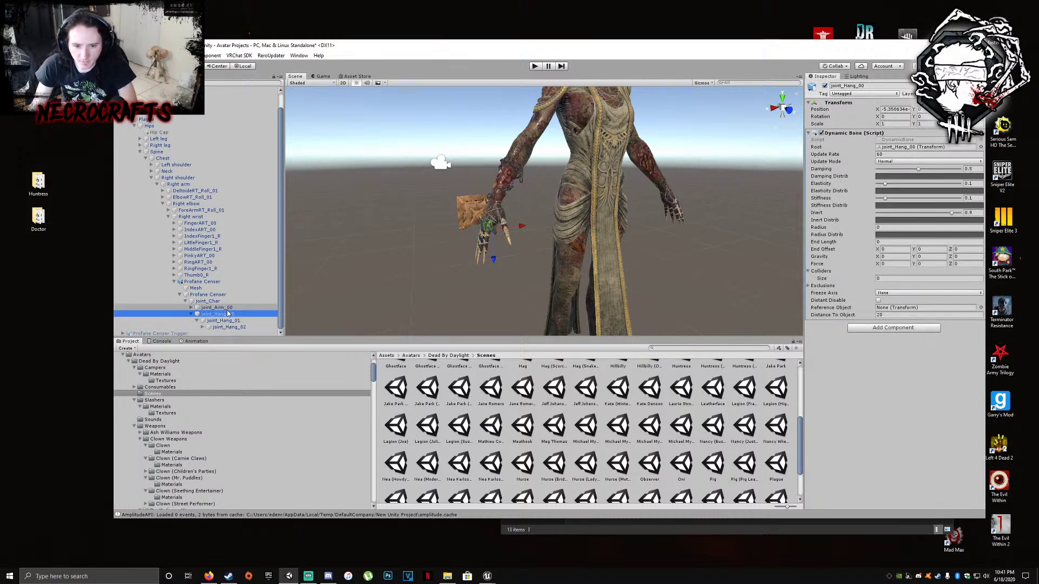
Expand the Profane Censer's remaining hanging joints and select joint_Hang_00 through joint_Hang_04 together
left_click(202, 327)
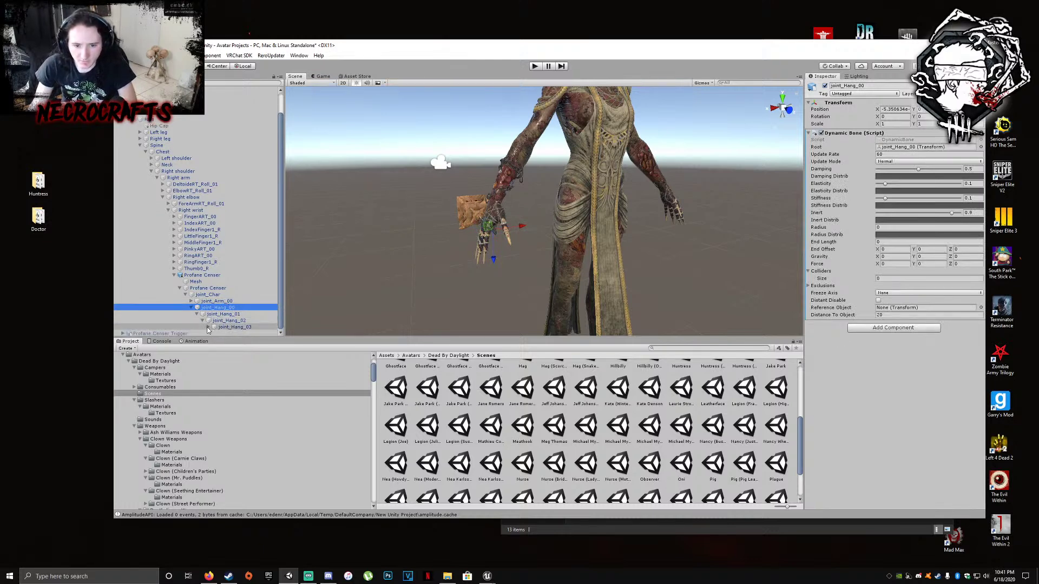
left_click(209, 328)
left_click(214, 327)
left_click(238, 327)
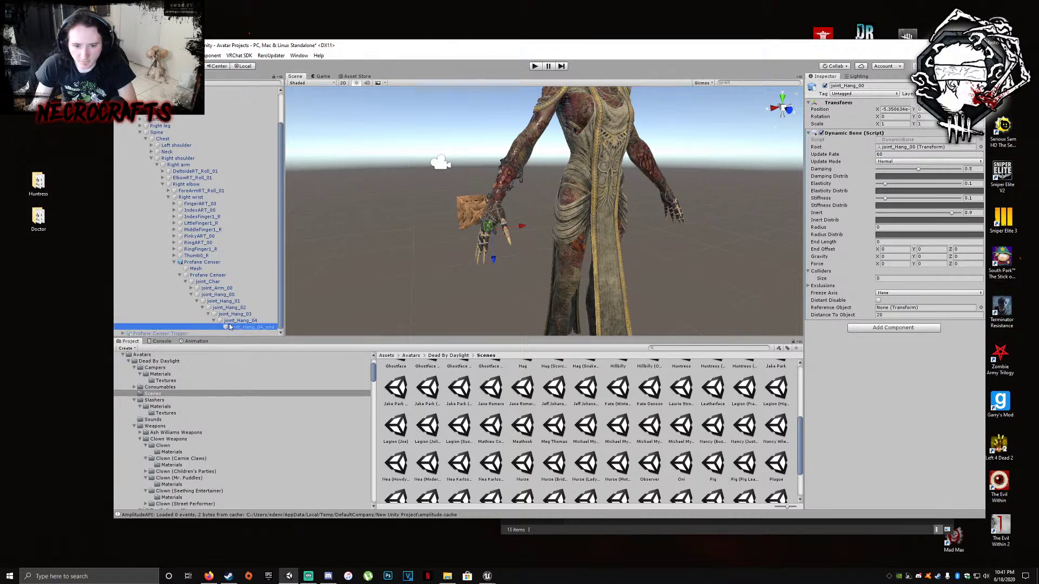
left_click(215, 321)
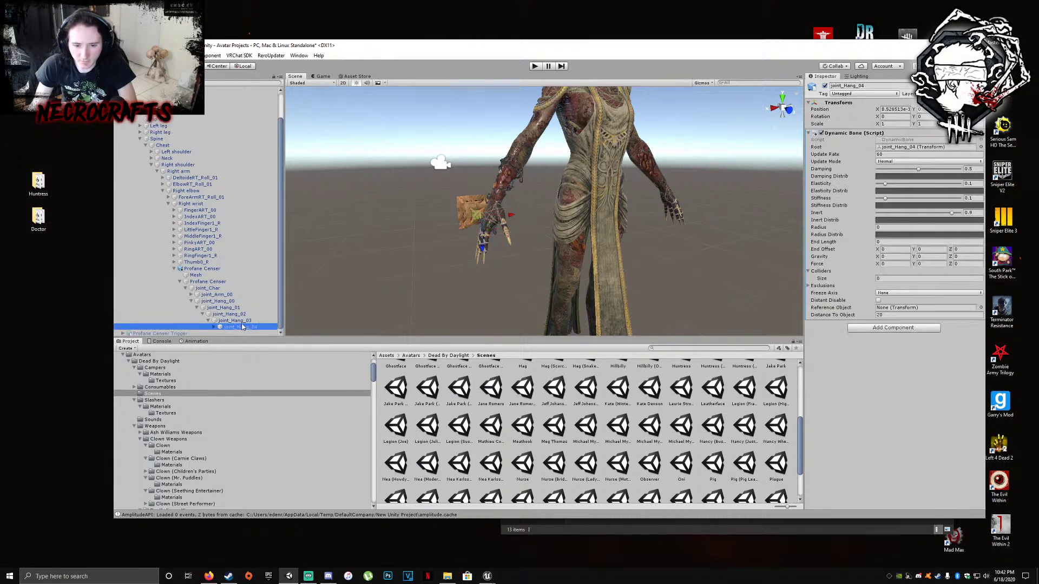
left_click(232, 302, "shift")
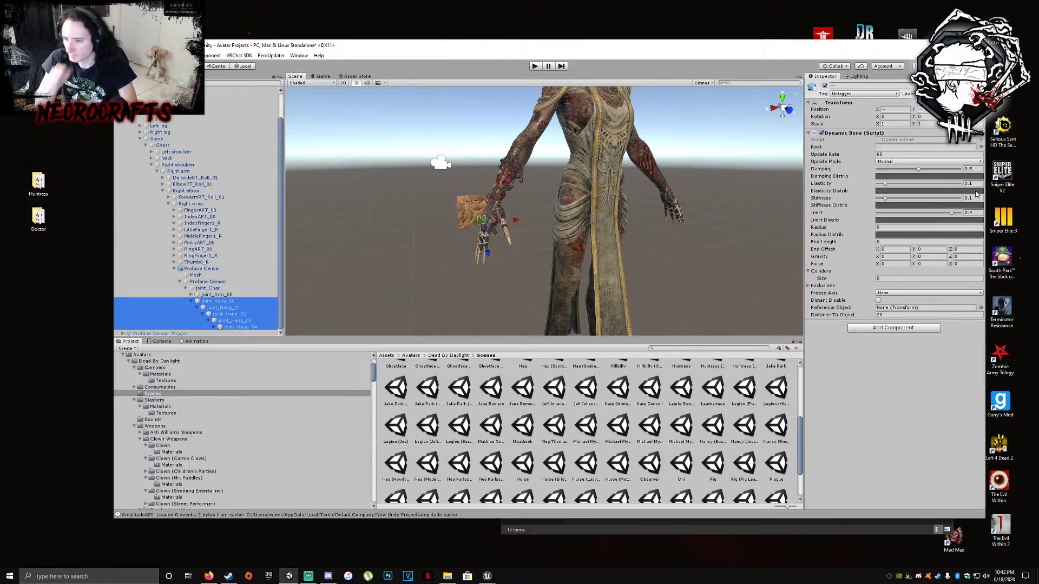
In play mode, set the selected hanging joints' Inert to about 0.567, test the censer's swing by moving it, and undo the move
left_click(534, 65)
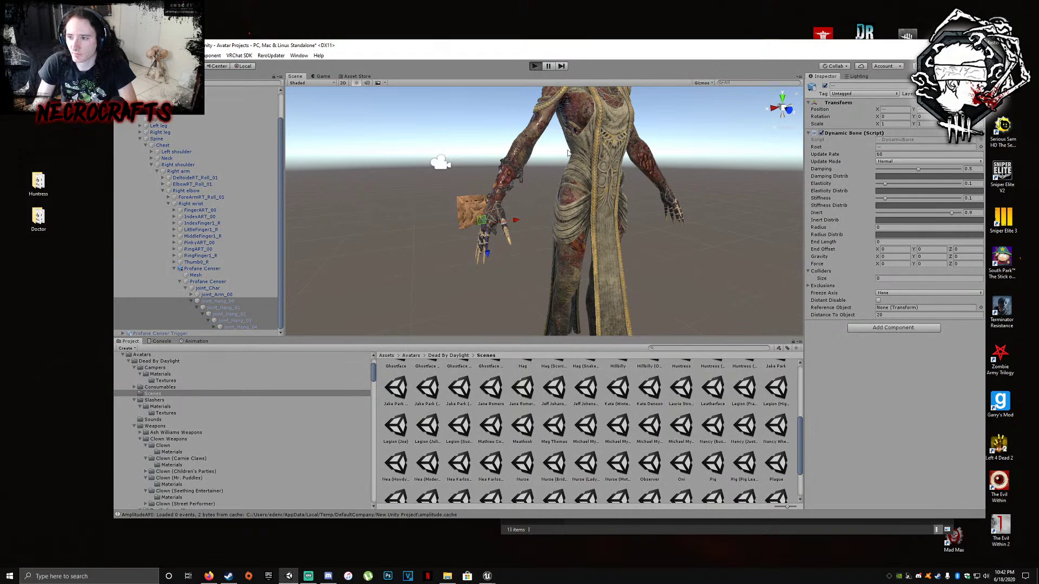
left_click(296, 76)
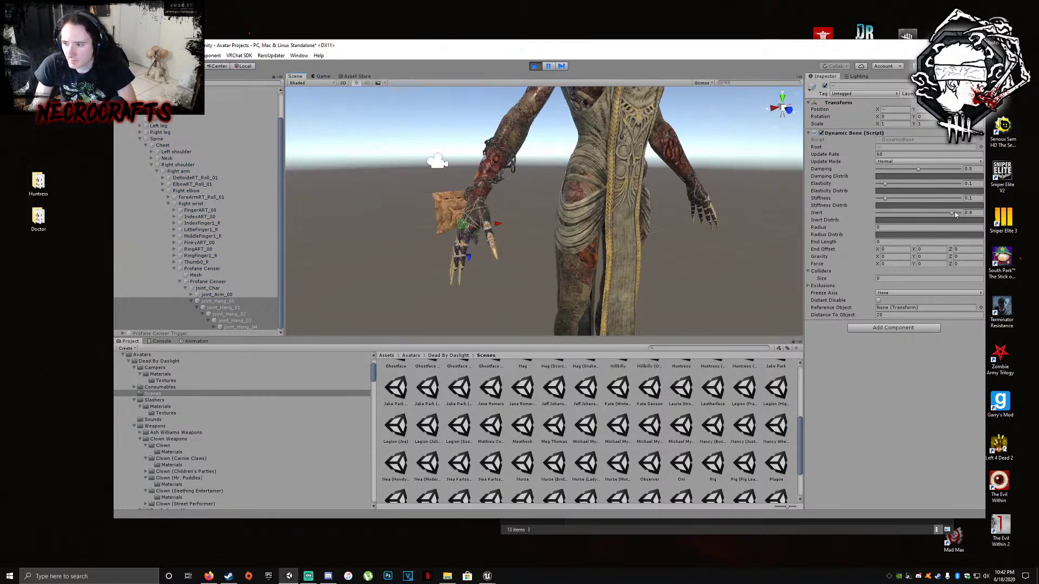
left_click_drag(955, 215, 953, 215)
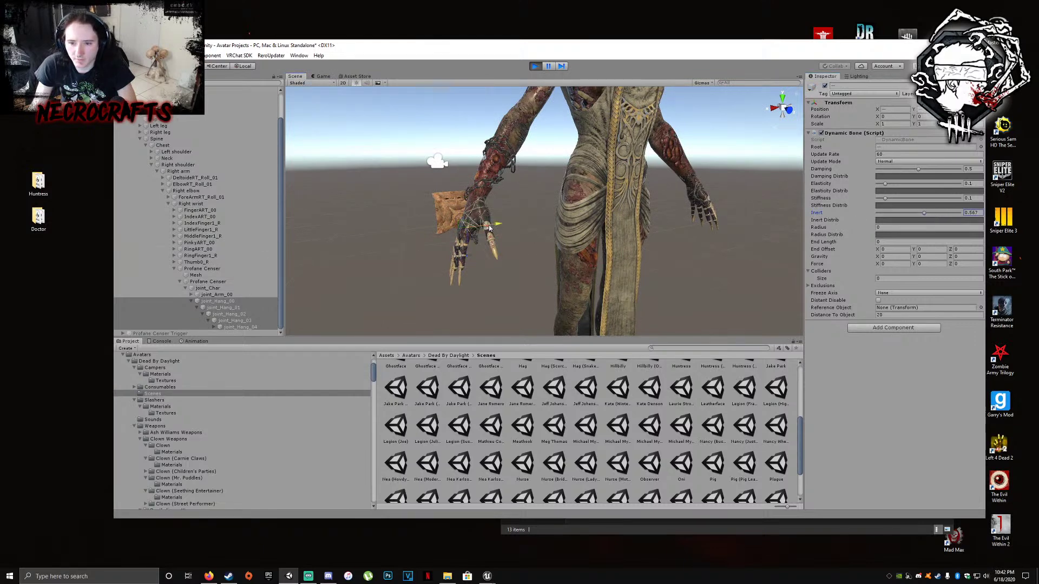
left_click(196, 268)
left_click_drag(423, 223, 546, 228)
key("ctrl+z")
key("ctrl+z")
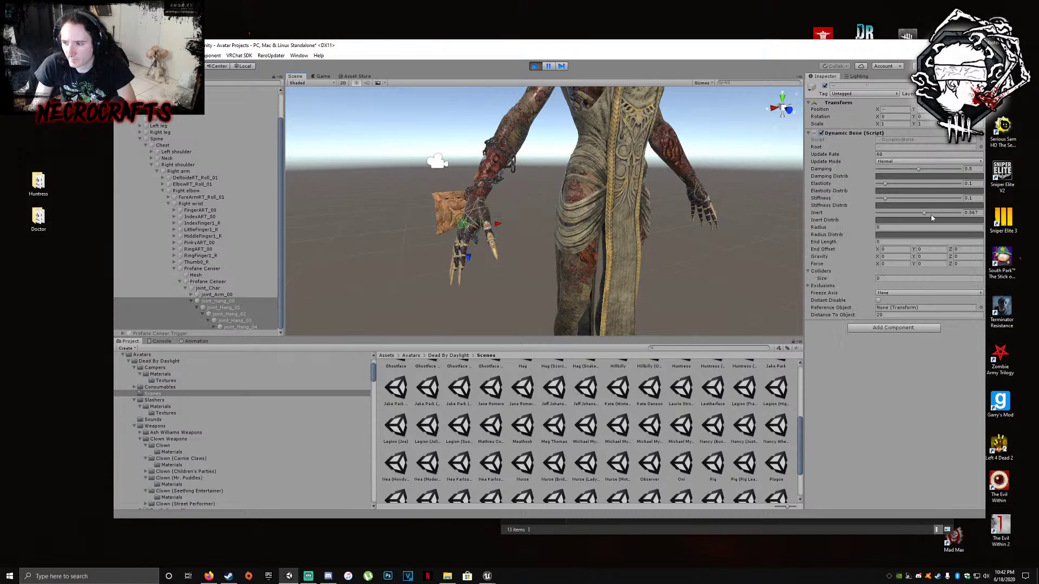
Try a Damping of 0.192 on the hanging joints, move the Profane Censer to test it, and undo the move
left_click_drag(918, 172, 892, 169)
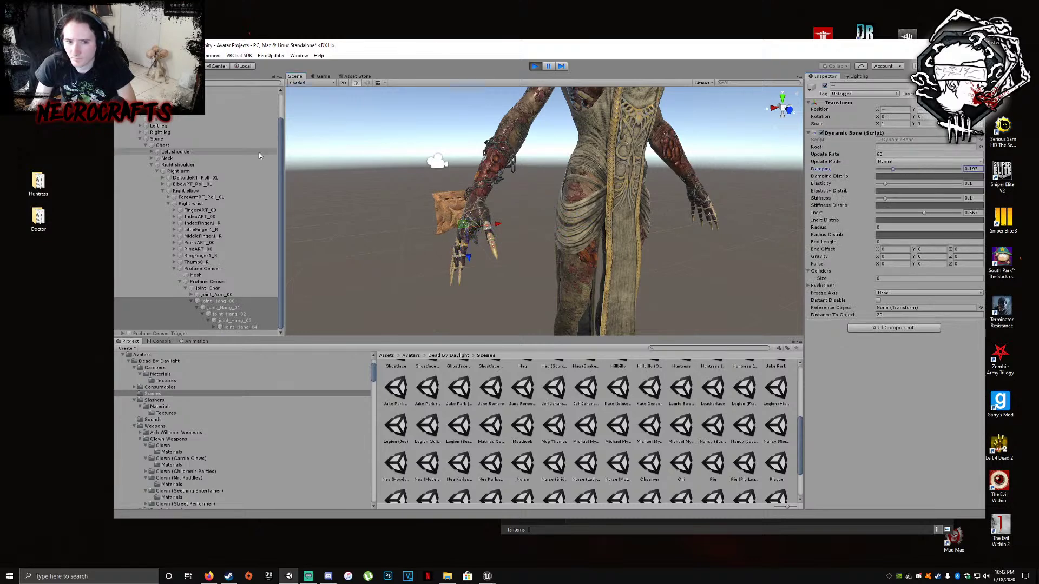
left_click(209, 282)
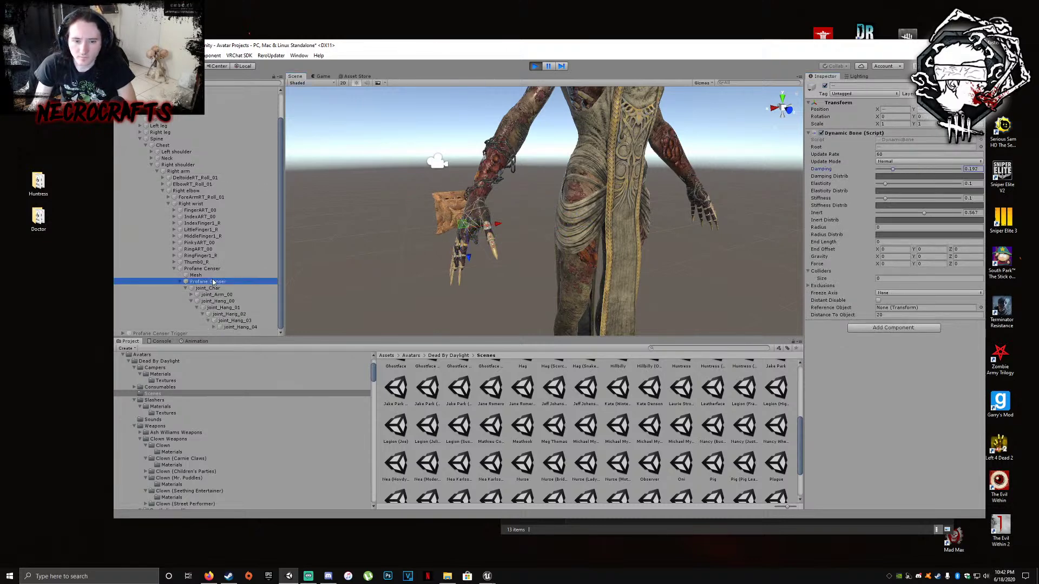
left_click_drag(486, 201, 467, 211)
key("ctrl+z")
key("ctrl+z")
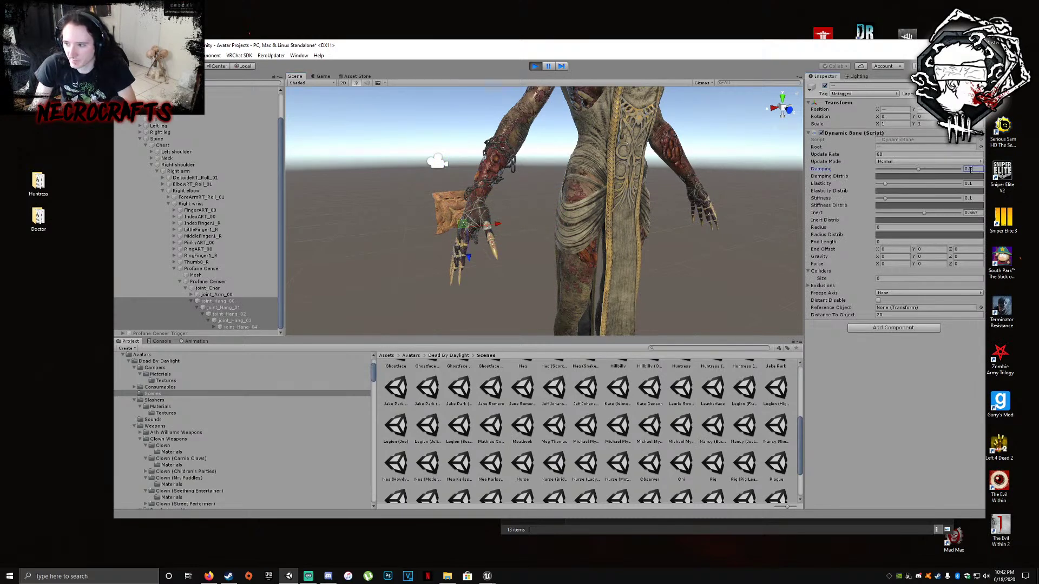
Try an Elasticity of about 0.52 on the hanging joints and test it by moving the Profane Censer sideways
left_click(885, 185)
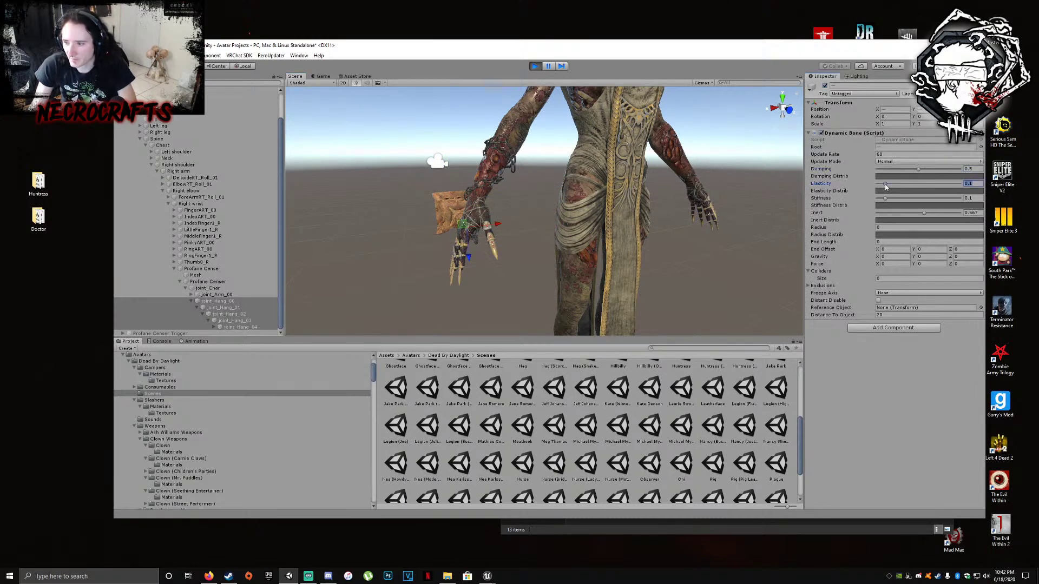
left_click(219, 282)
left_click_drag(416, 205, 462, 203)
key("ctrl+z")
key("ctrl+z")
key("ctrl+z")
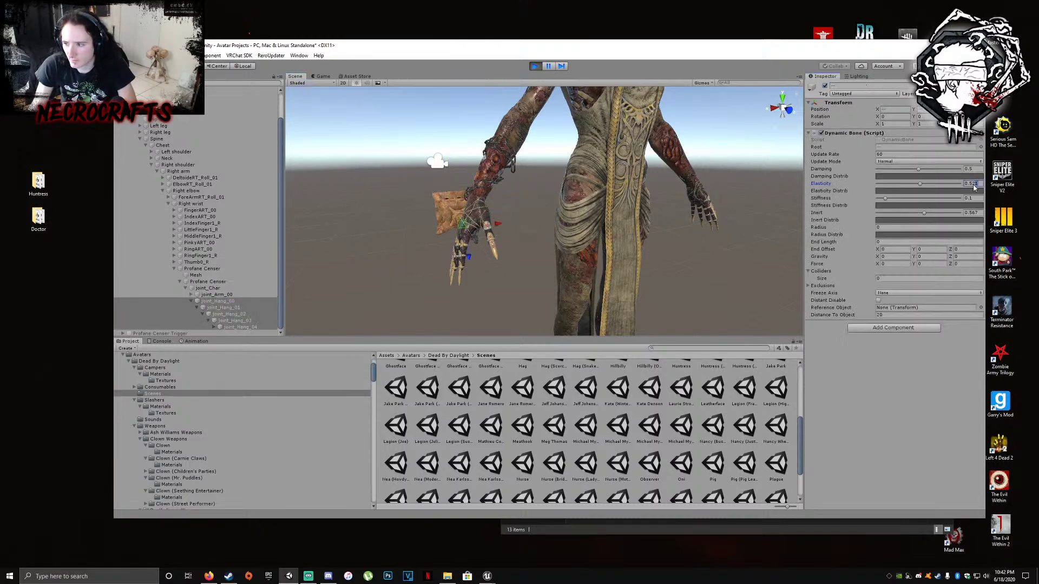
Recheck the Profane Censer's swing beside the hip, undo its moves, and return the hanging joints' Elasticity to 0.1
key("ctrl+z")
key("ctrl+z")
key("ctrl+z")
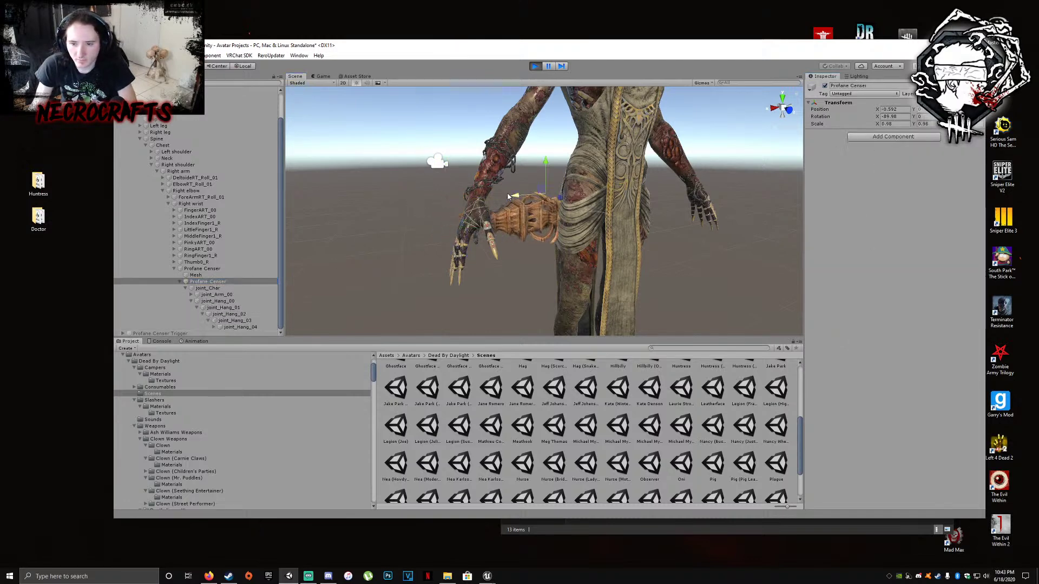
key("ctrl+z")
key("ctrl+z")
key("ctrl+z")
key("ctrl+z")
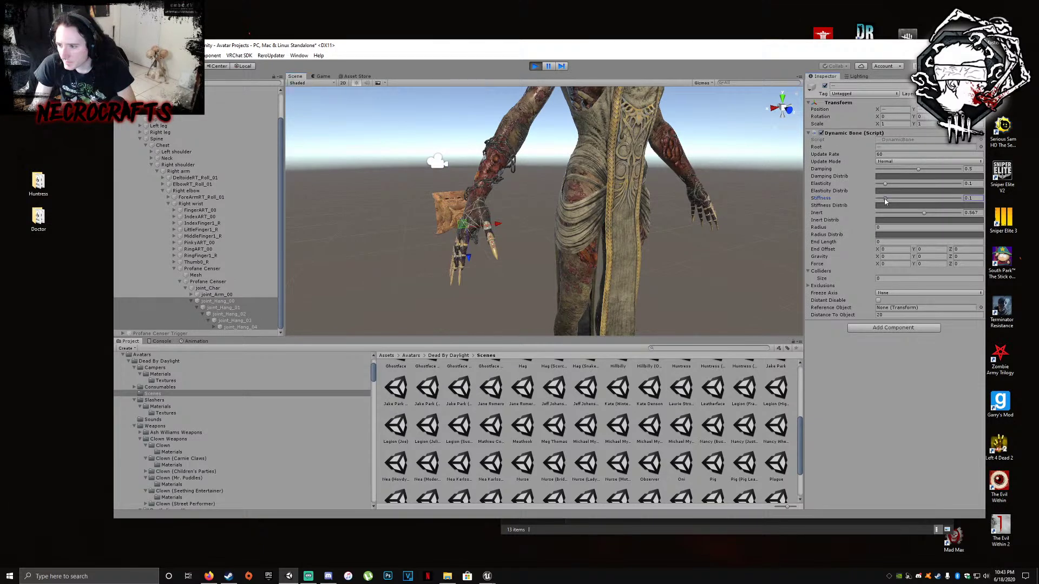
Try a Stiffness of 0.995 on the hanging joints, swing the Profane Censer toward the hand, and undo the move
left_click(210, 281)
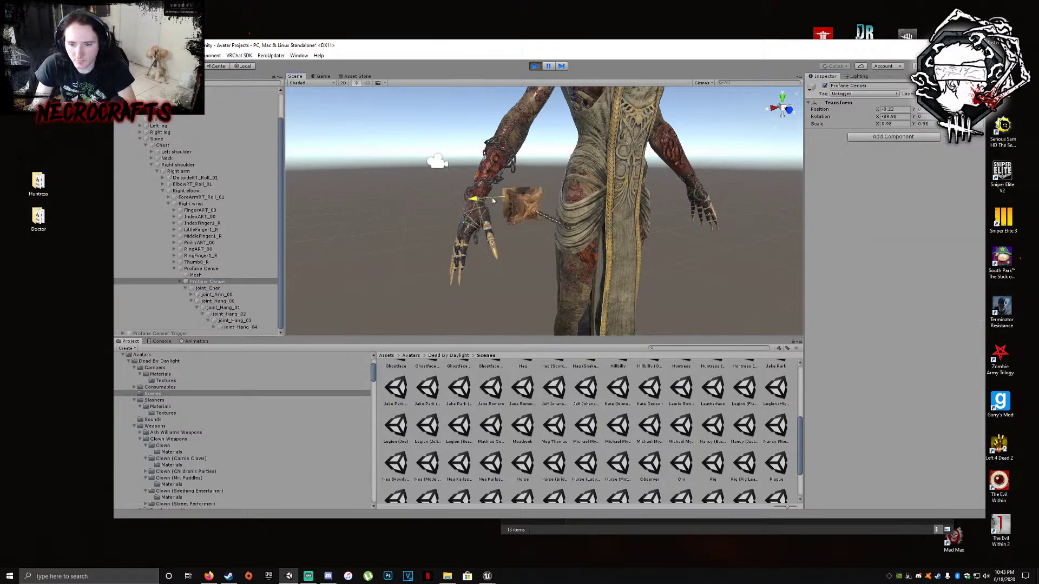
left_click_drag(536, 196, 453, 204)
key("ctrl+z")
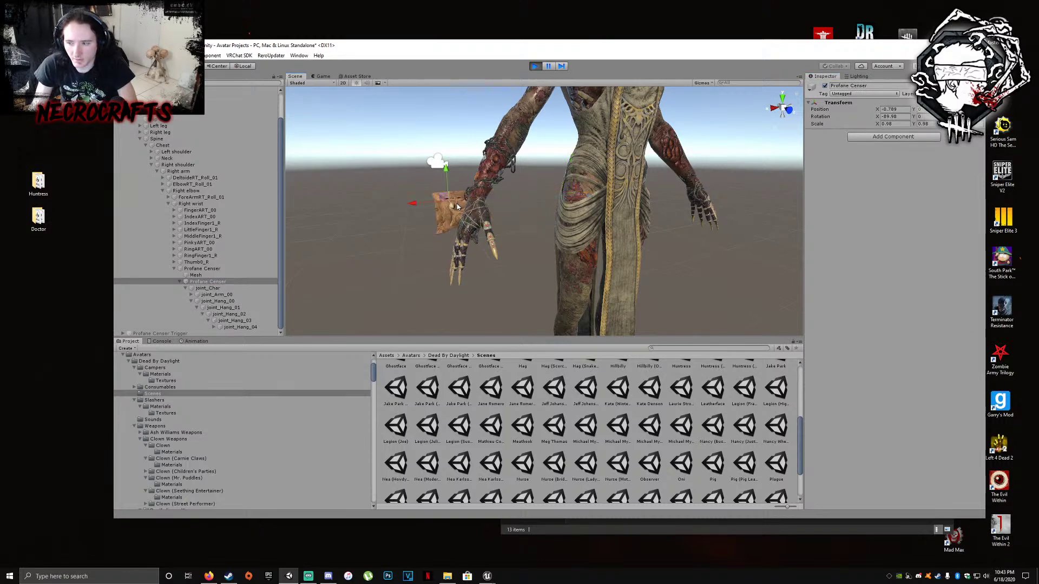
key("ctrl+z")
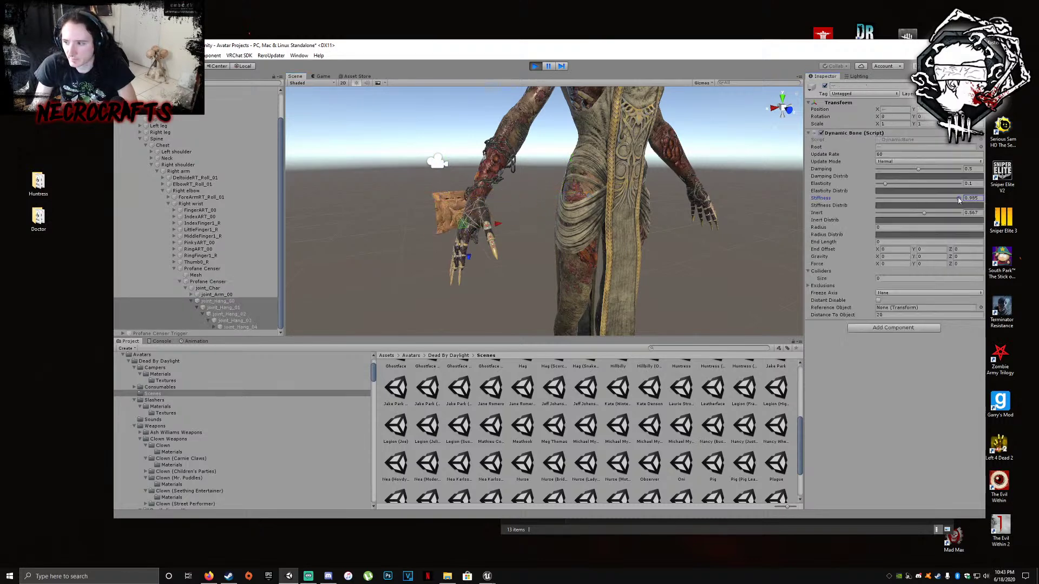
Set the hanging joints' Stiffness to 0, test it by moving the Profane Censer back and forth, and undo the moves
key("ctrl+y")
mouse_move(413, 204)
left_mouse_down()
mouse_move(534, 196)
mouse_move(426, 203)
left_mouse_up()
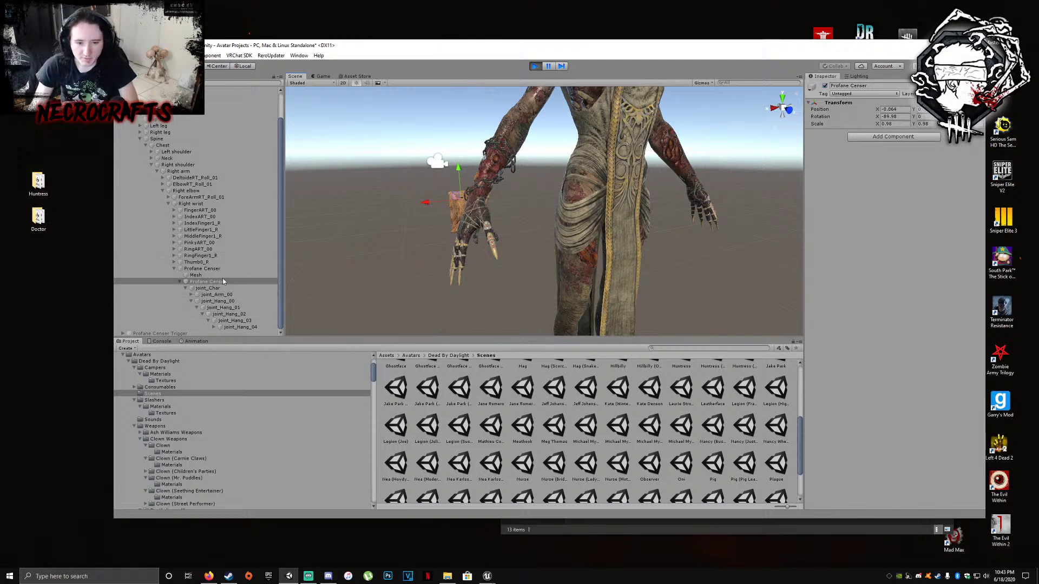
left_click_drag(442, 205, 299, 212)
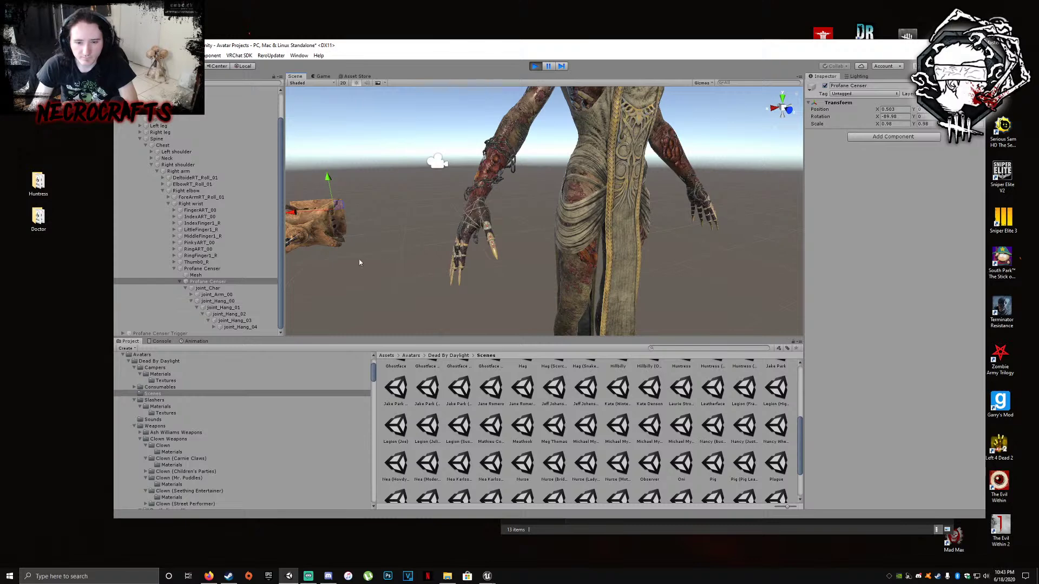
left_click_drag(284, 214, 381, 206)
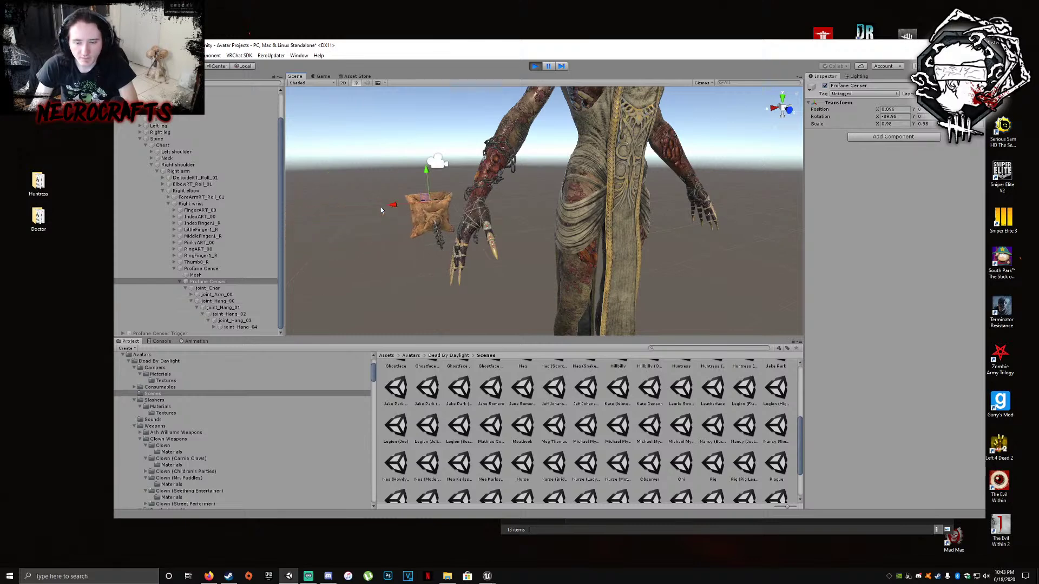
key("ctrl+z")
key("ctrl+z")
key("ctrl+z")
key("ctrl+z")
key("ctrl+z")
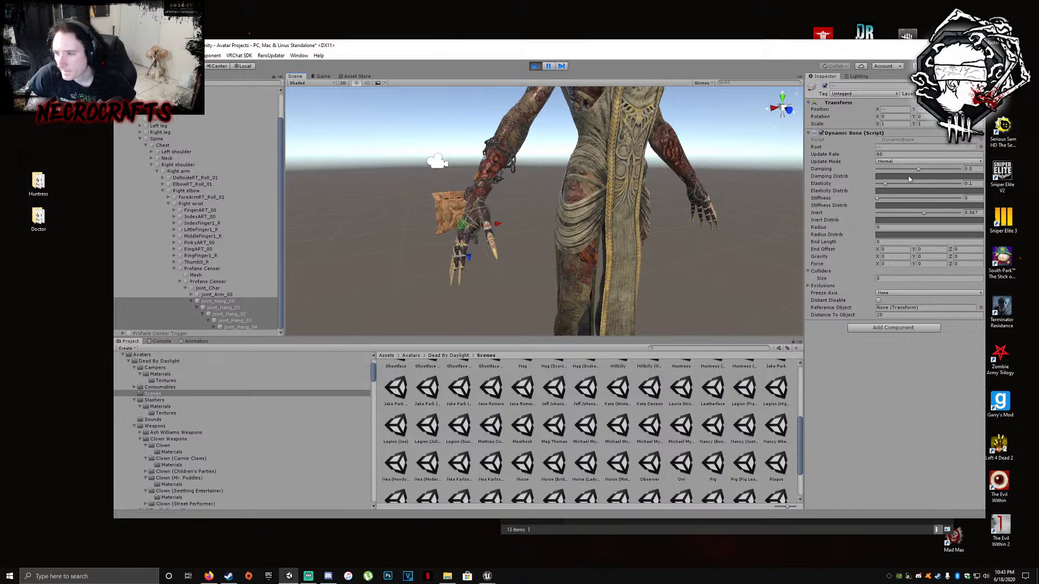
Try a Damping of 0.877 on the hanging joints, move the Profane Censer across the hand, and undo the move
left_click_drag(918, 170, 948, 170)
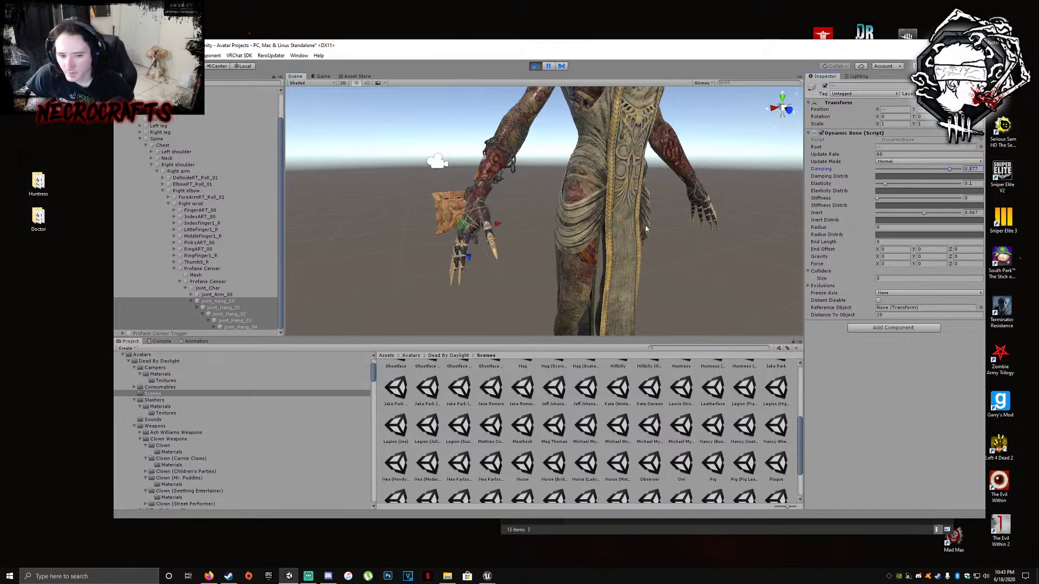
left_click(475, 233)
left_click_drag(425, 219, 517, 212)
key("ctrl+z")
key("ctrl+z")
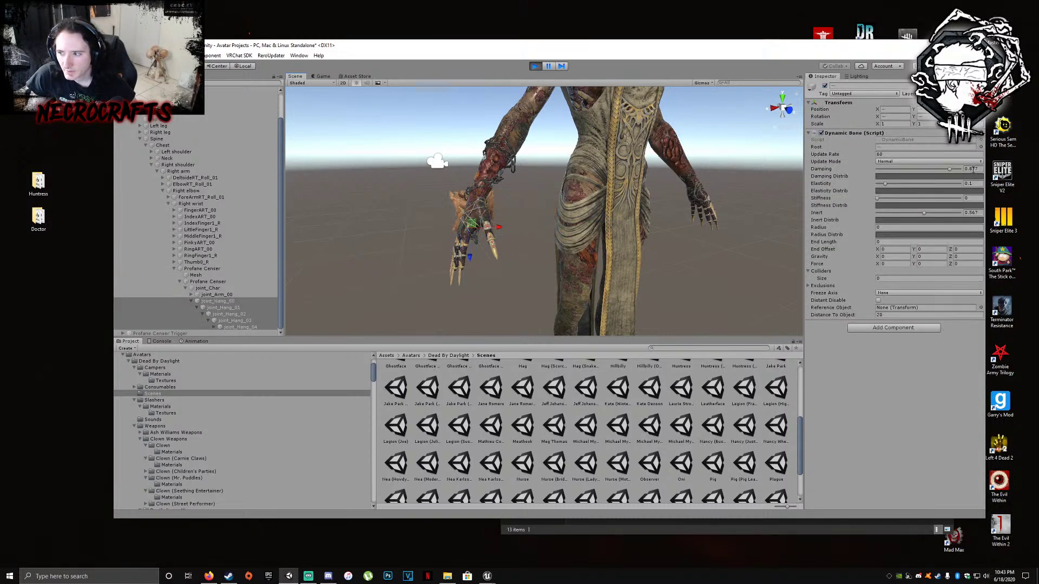
Set the hanging joints' Damping to 0.4 and move the Profane Censer back and forth beside the hand to test its swing
left_click(972, 169)
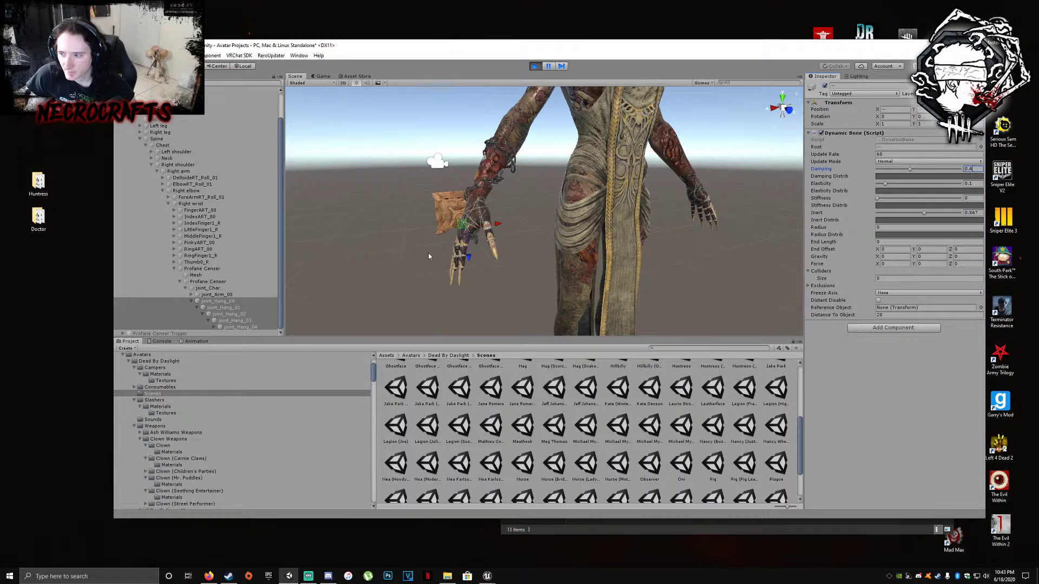
left_click(213, 282)
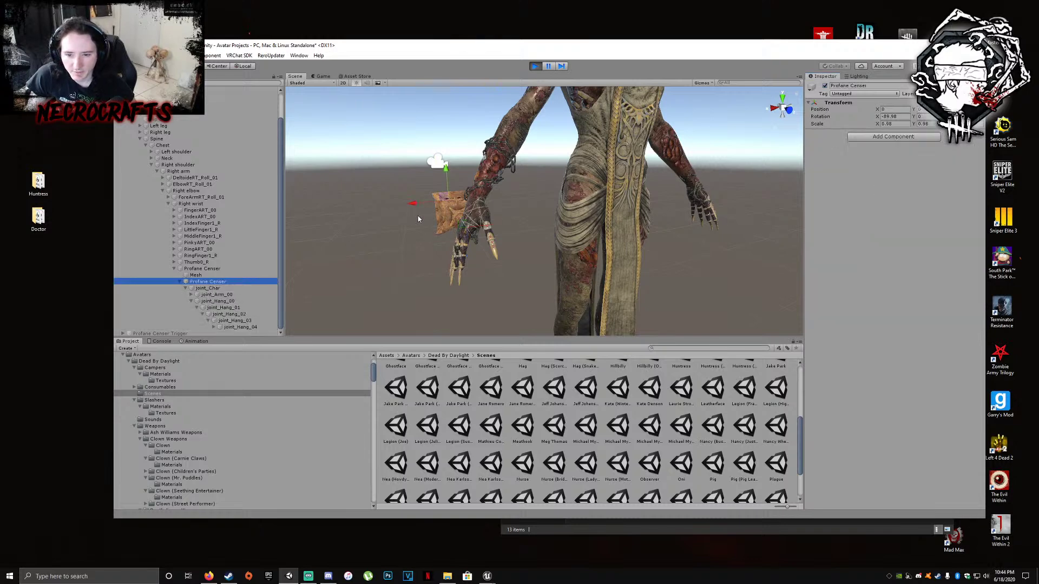
left_click(468, 205)
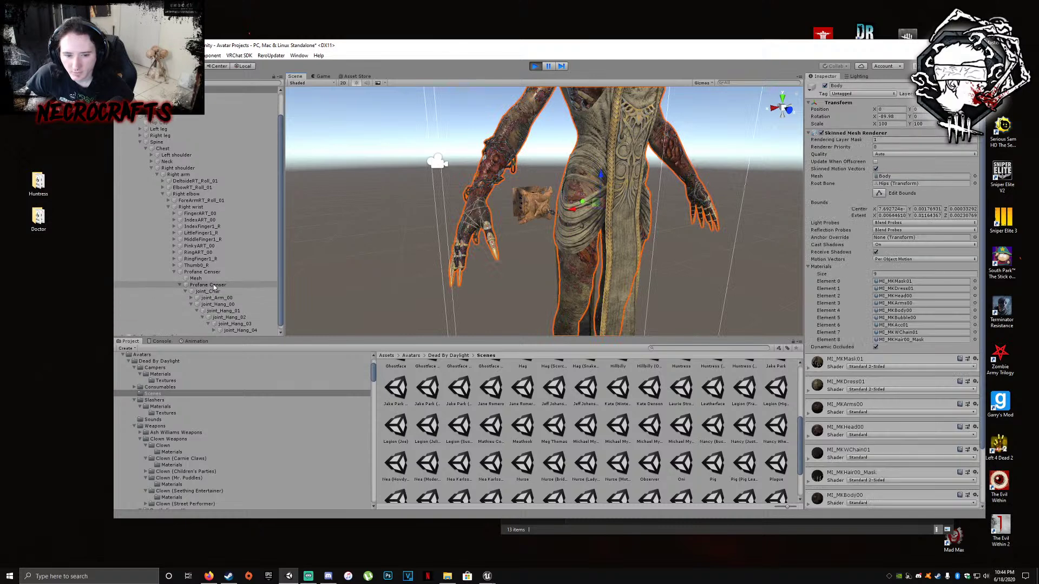
left_click(213, 286)
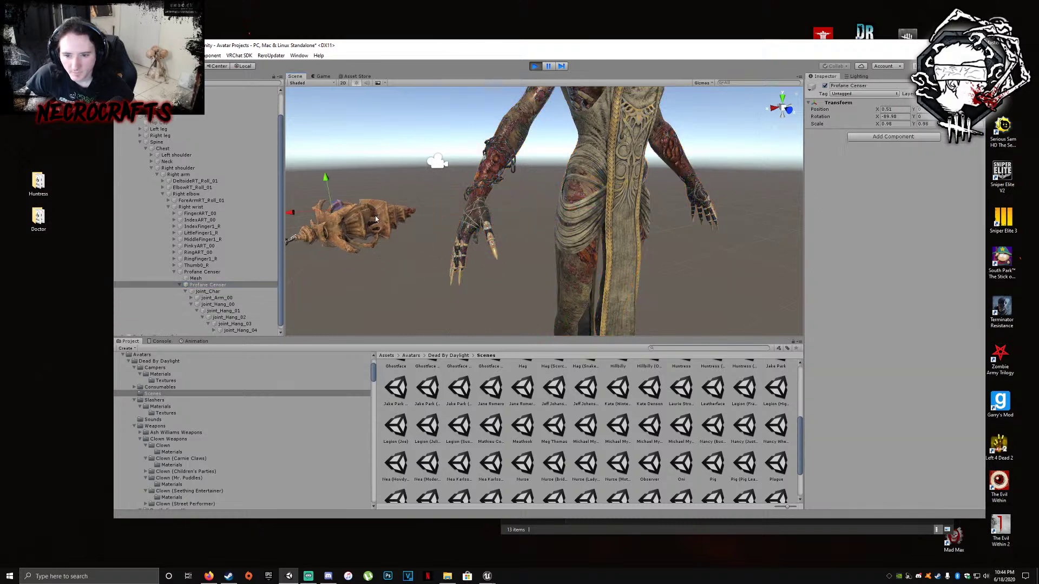
left_click_drag(297, 216, 430, 202)
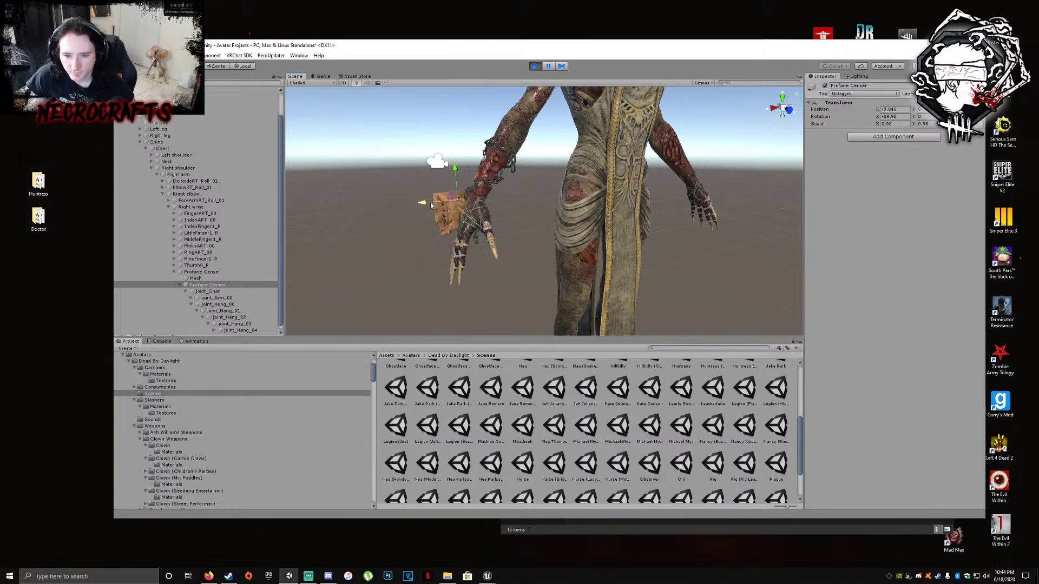
left_click(452, 240)
left_click(223, 291)
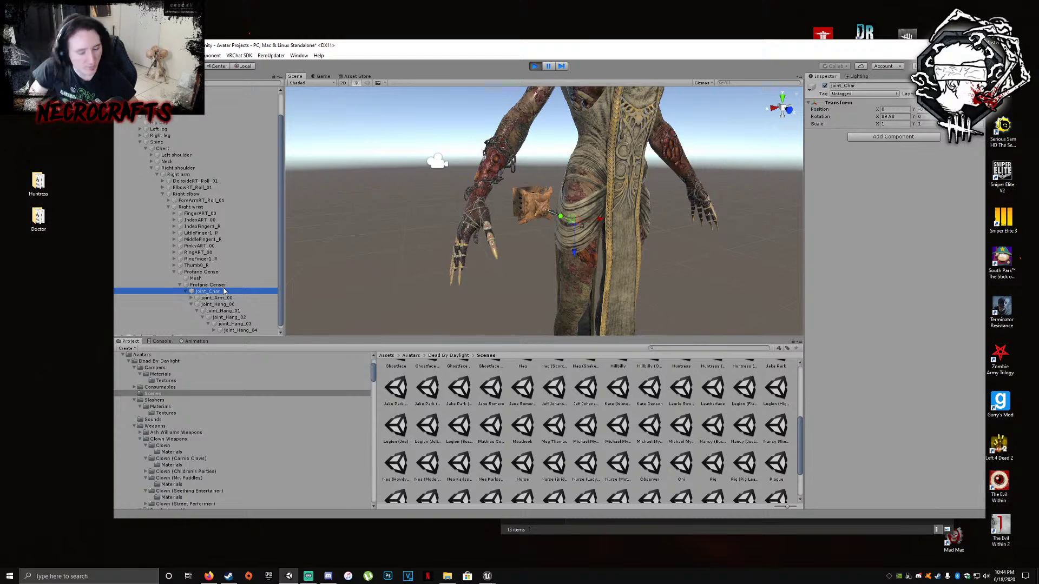
left_click(229, 285)
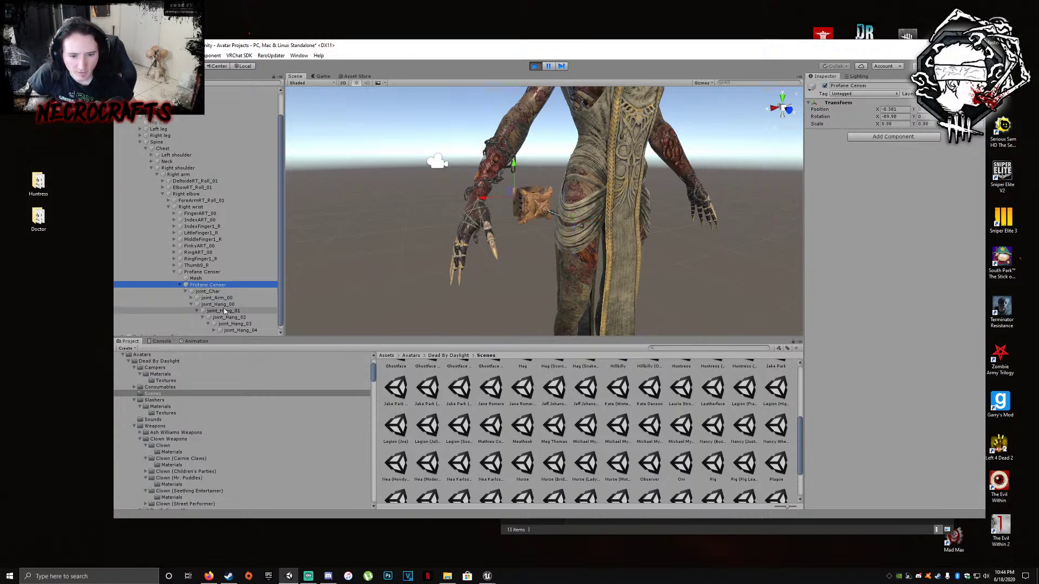
Try an Inert of 0.4 on joint_Hang_00 through joint_Hang_04 and undo the change
left_click(221, 305)
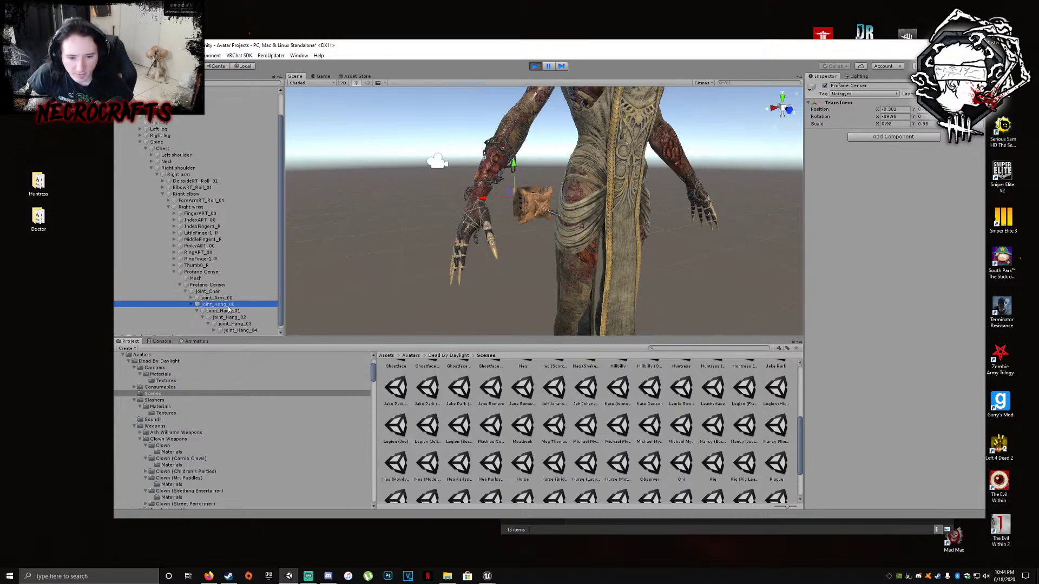
left_click(249, 331, "shift")
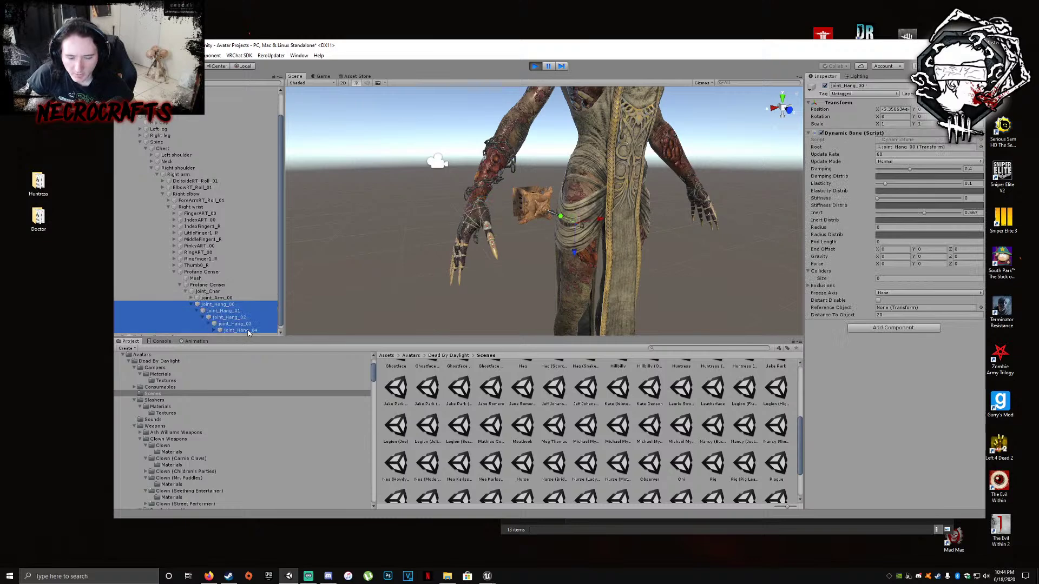
left_click(972, 214)
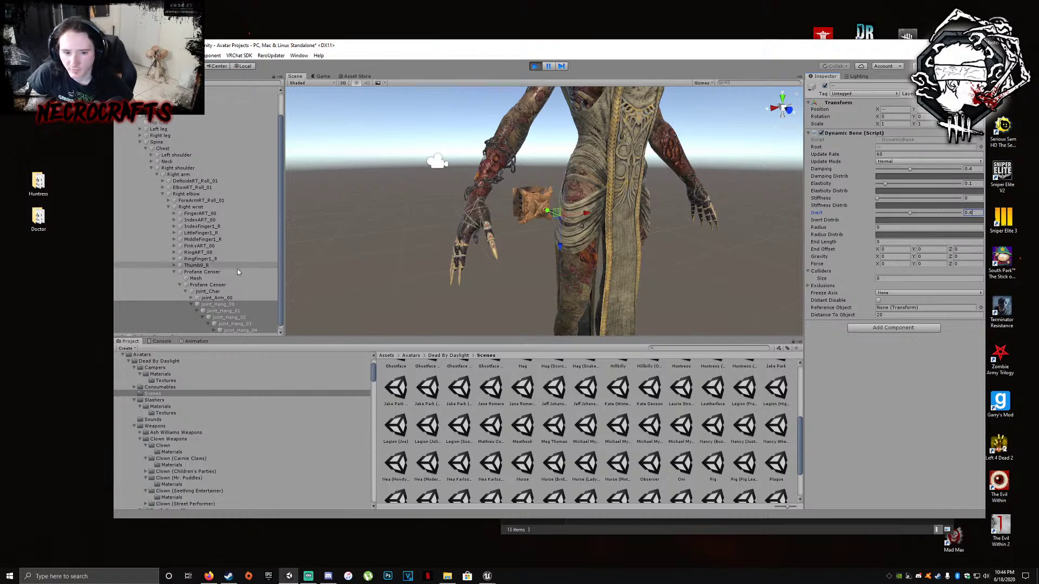
left_click(203, 272)
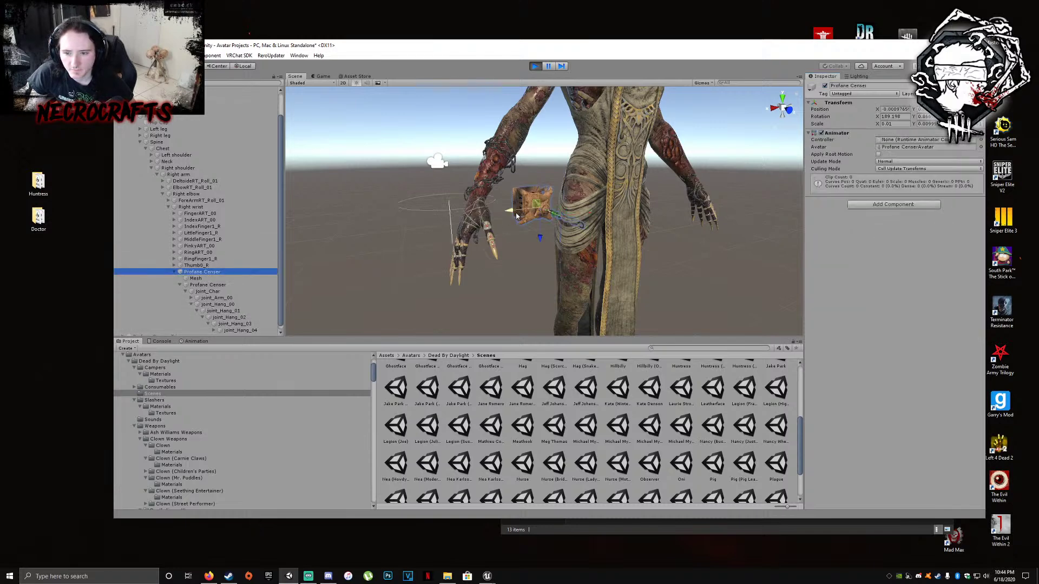
key("ctrl+z")
key("ctrl+z")
key("ctrl+z")
key("ctrl+z")
key("ctrl+z")
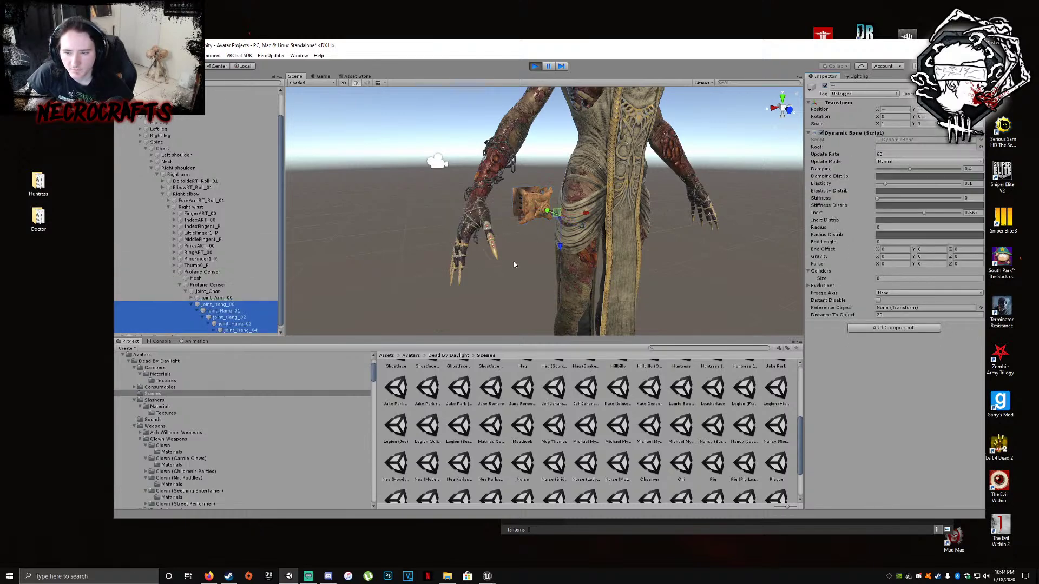
Undo the Profane Censer's test moves and set the Inert of joint_Hang_00 through joint_Hang_04 to 0.4
key("ctrl+z")
key("ctrl+z")
key("ctrl+z")
key("ctrl+z")
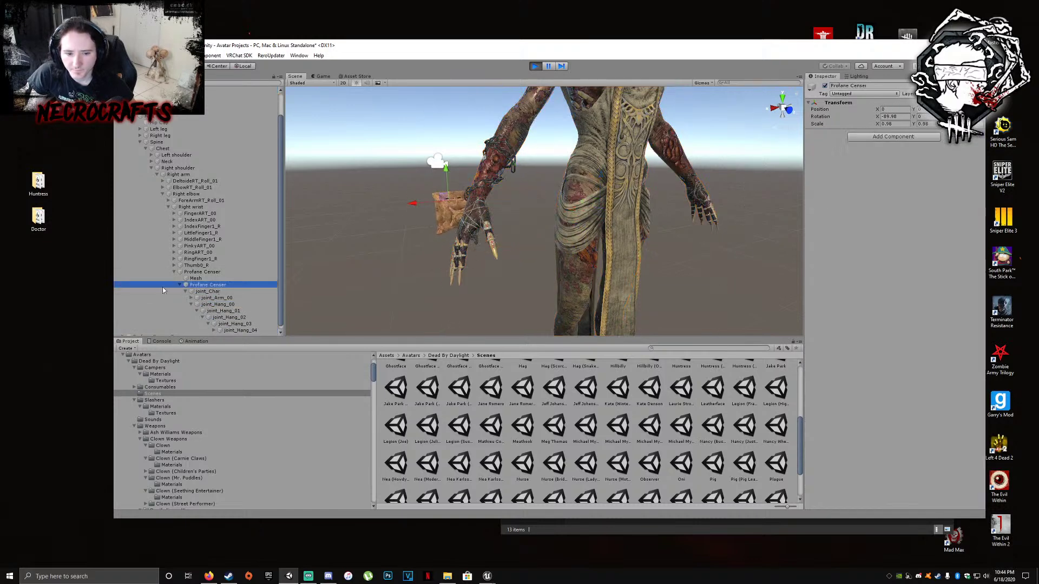
left_click(219, 305)
left_click(240, 331, "shift")
scroll(254, 309, "down", 1)
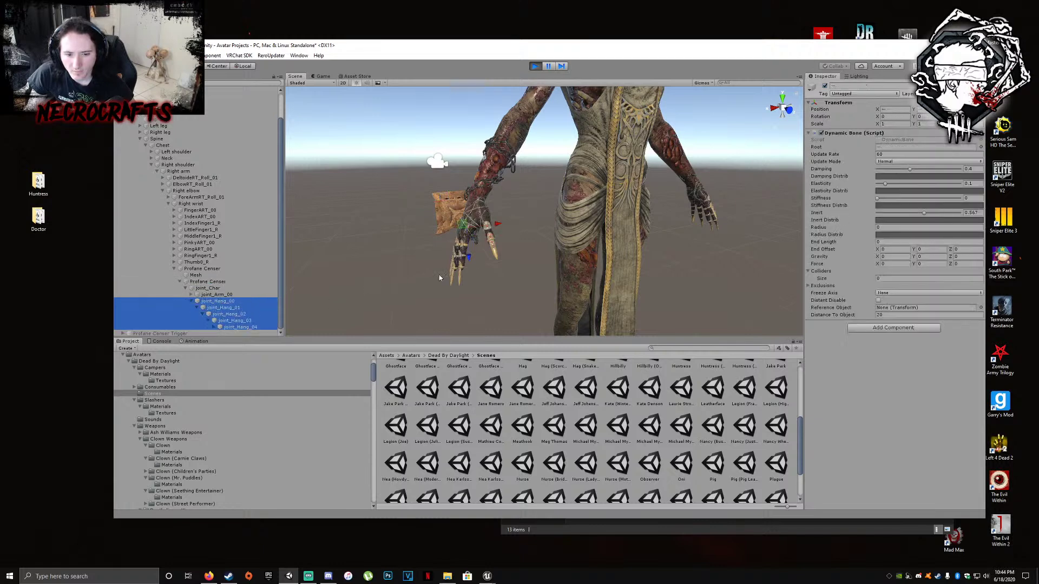
left_click(972, 213)
type("0.4")
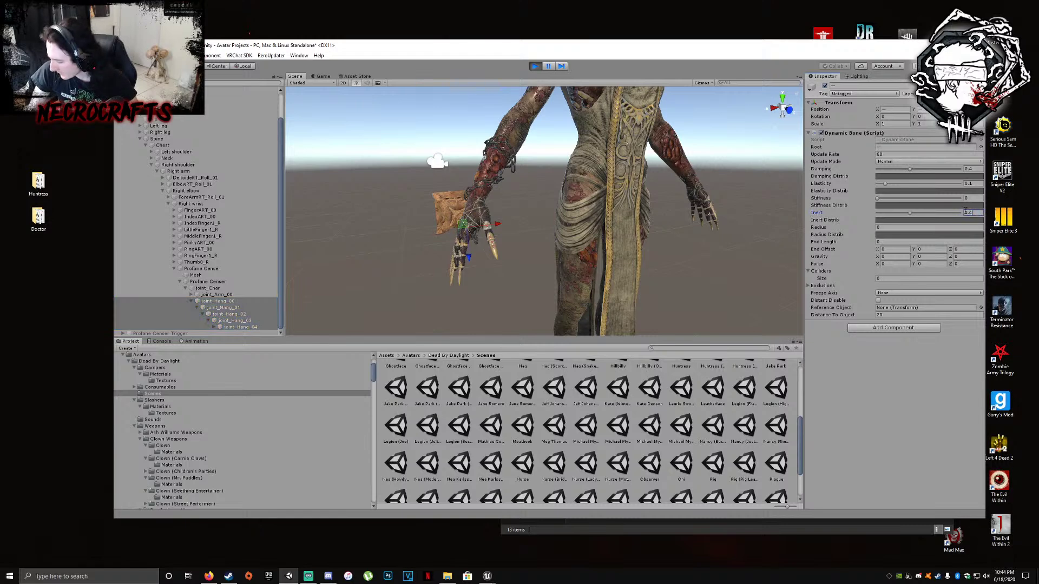
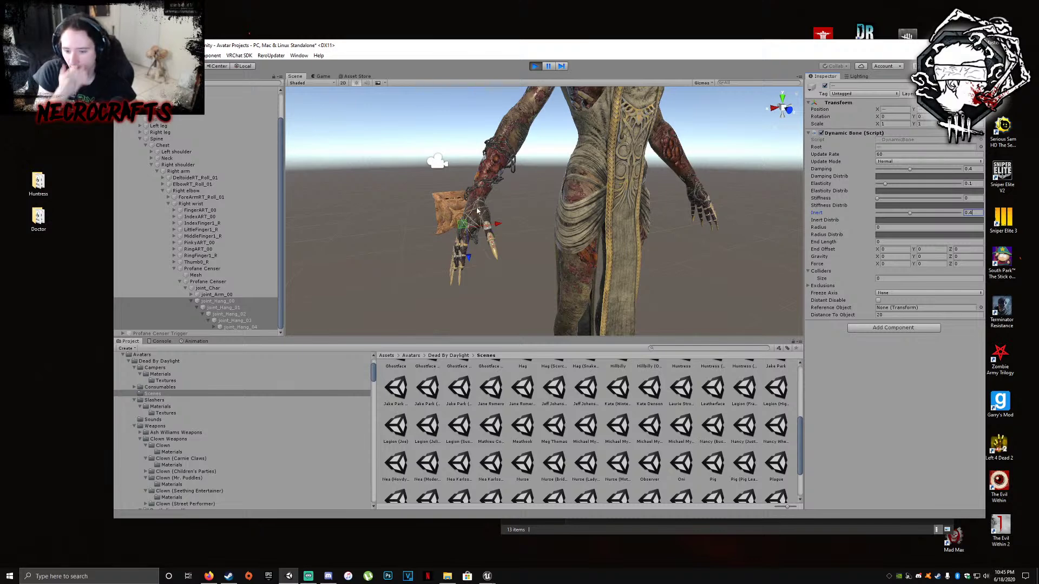
Switch to Discord, review the message listing the killer avatar issues, and return to Unity
left_click(328, 576)
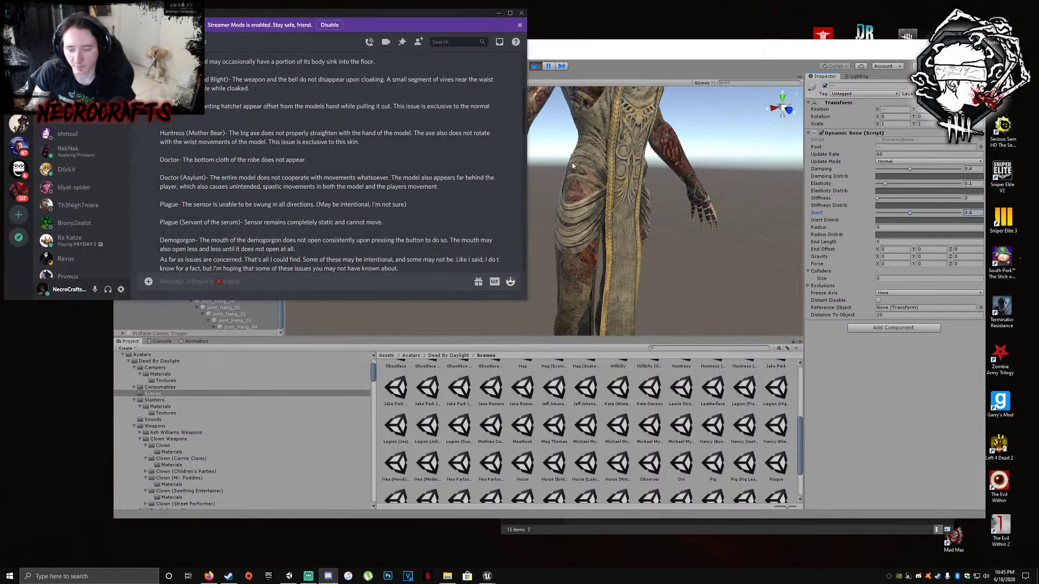
scroll(324, 200, "up", 1)
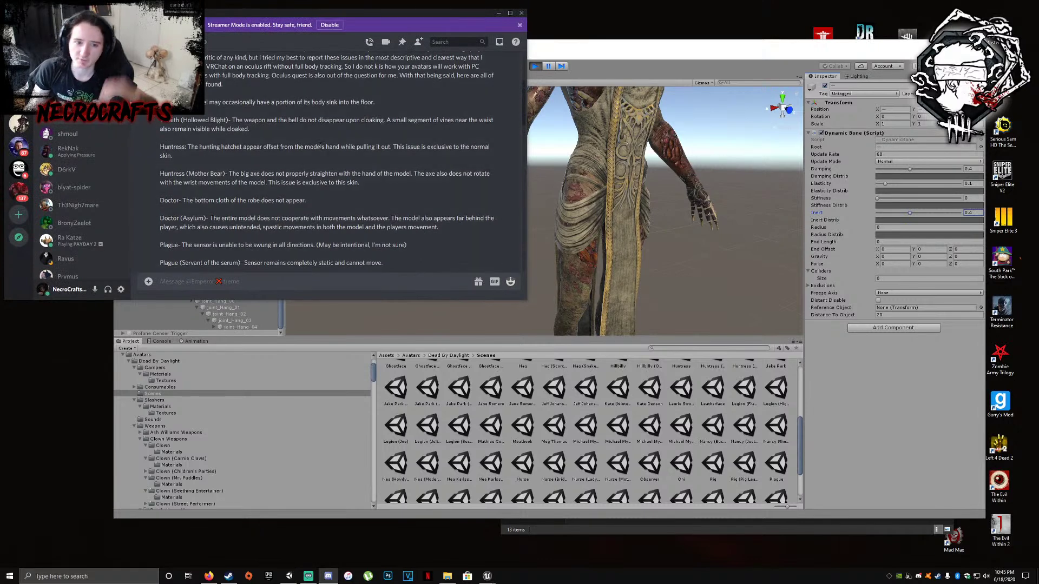
scroll(320, 146, "up", 1)
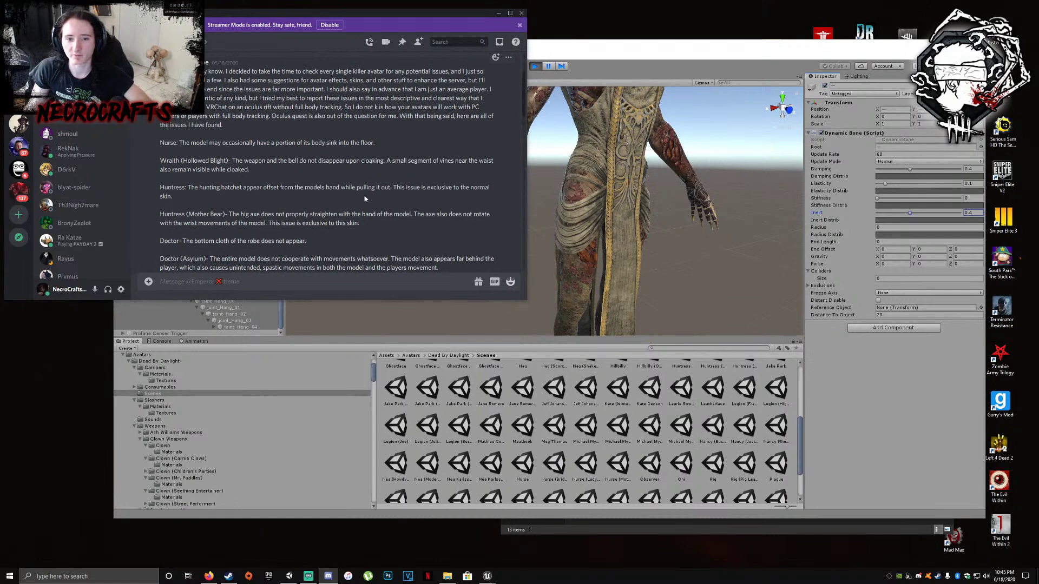
scroll(332, 180, "down", 3)
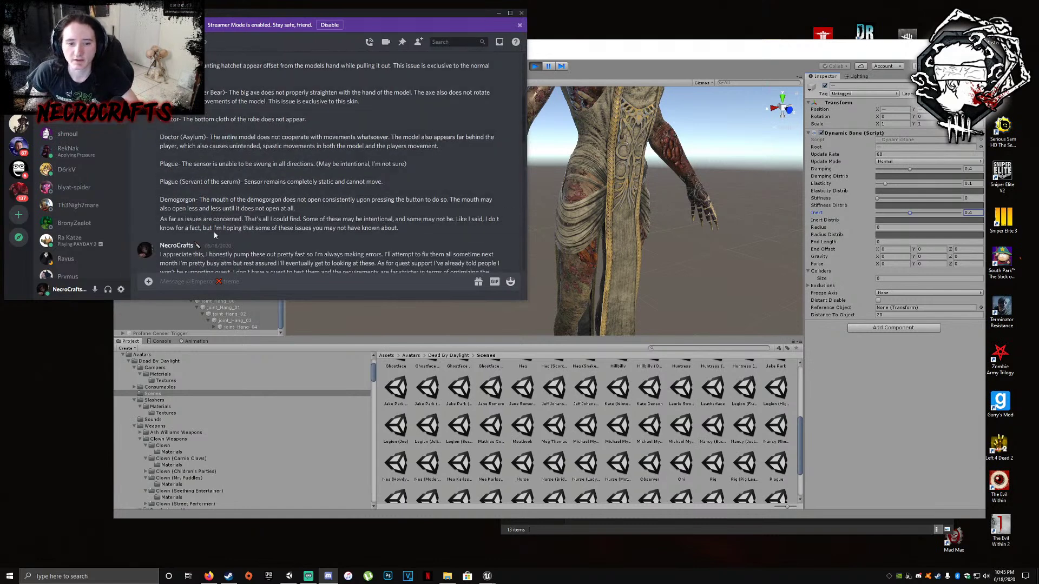
scroll(238, 219, "up", 2)
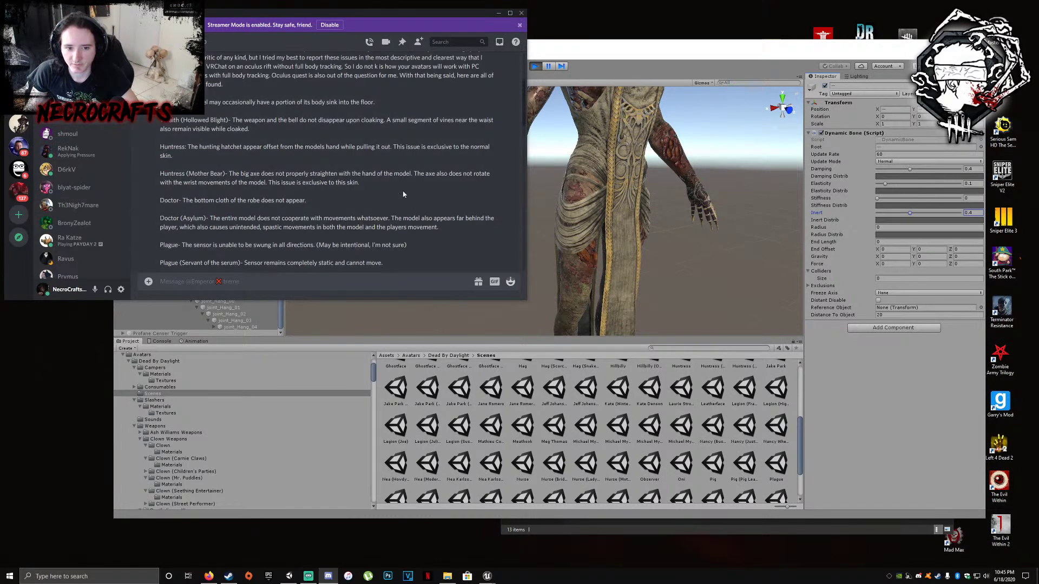
left_click(497, 13)
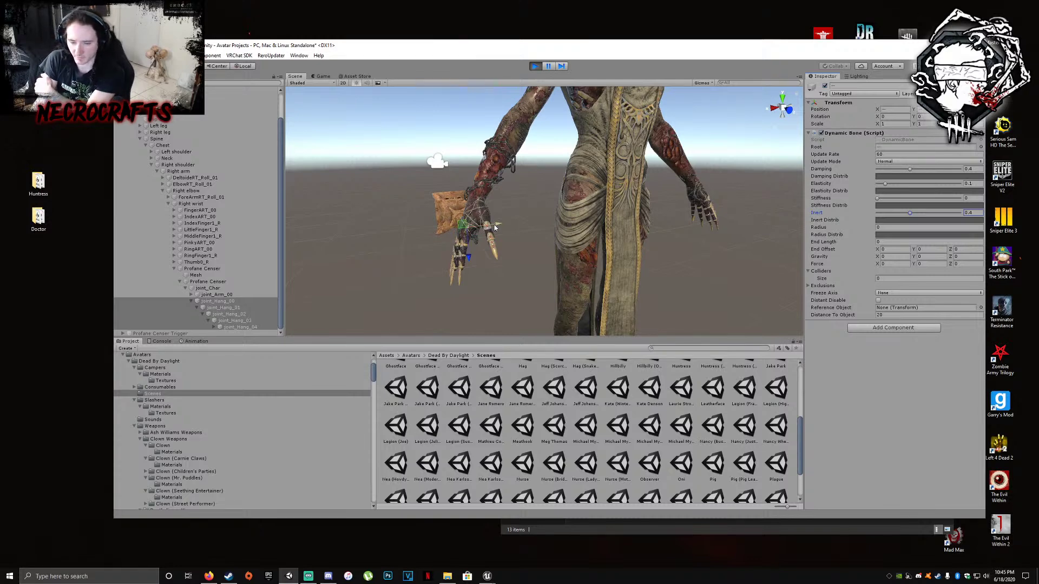
Move the Profane Censer across the hand to test its swing, and undo the move
left_click_drag(494, 225, 449, 223)
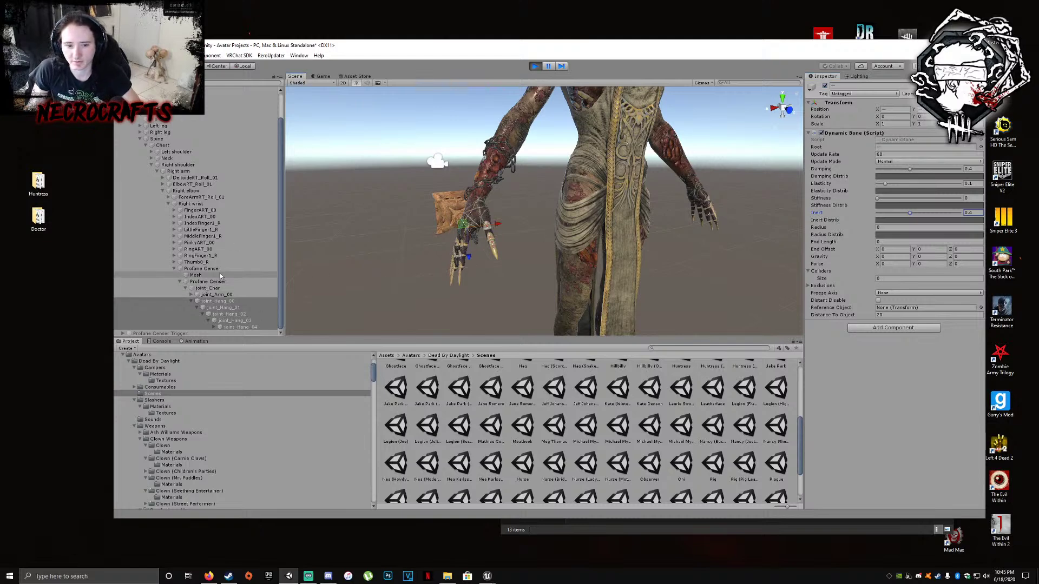
left_click(203, 269)
left_click_drag(421, 225, 524, 214)
left_click(523, 215)
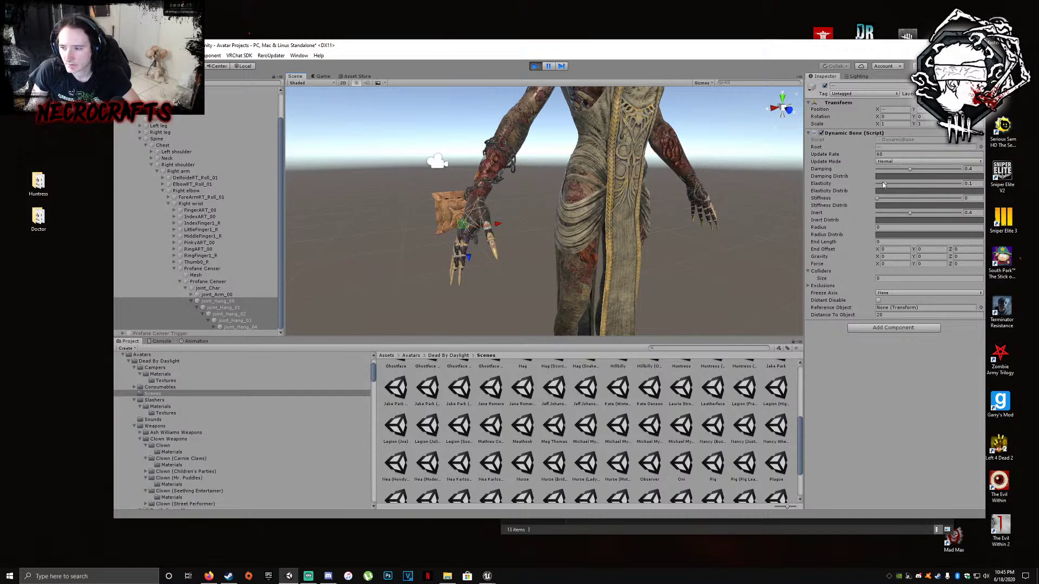
Try an Elasticity of 0.2 on the hanging joints, move the Profane Censer across the hand, and undo the move
left_click(972, 184)
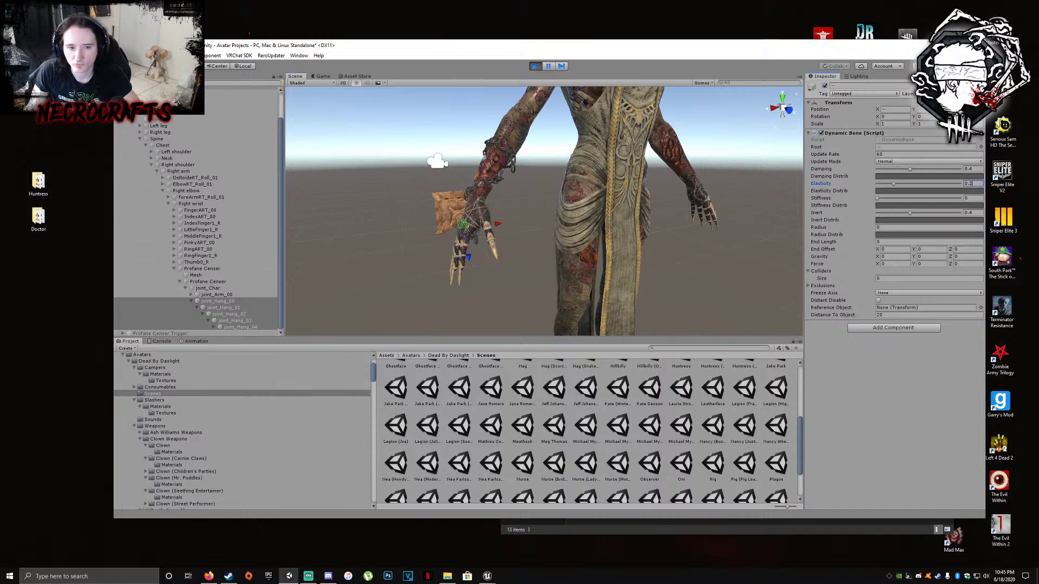
left_click(202, 268)
left_click_drag(430, 222, 485, 222)
key("ctrl+z")
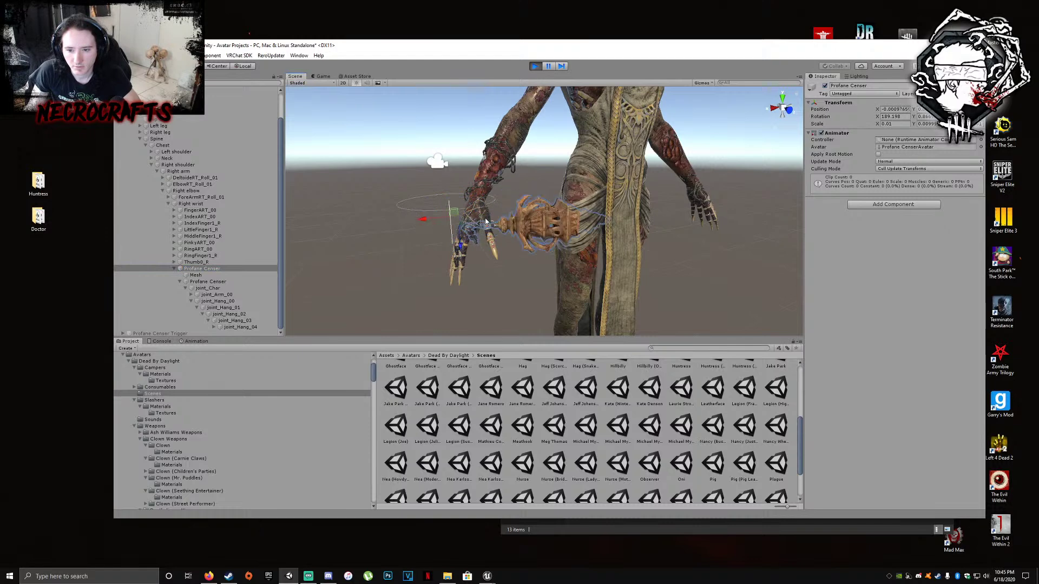
key("ctrl+z")
Try an Elasticity of 0.5 on the hanging joints and move the Profane Censer beside the hand to test its swing
left_click(968, 183)
type("0.5")
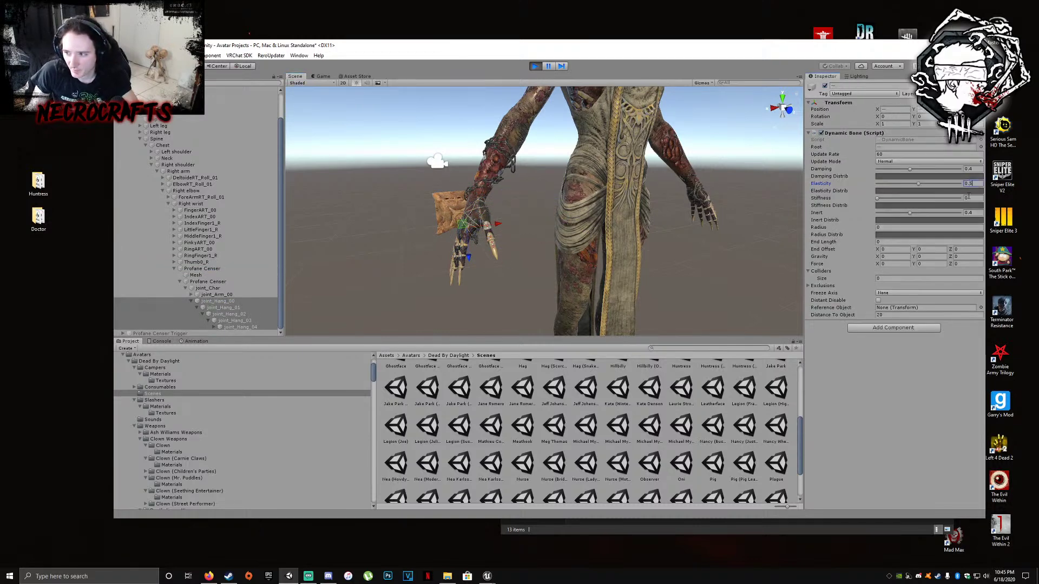
left_click(464, 228)
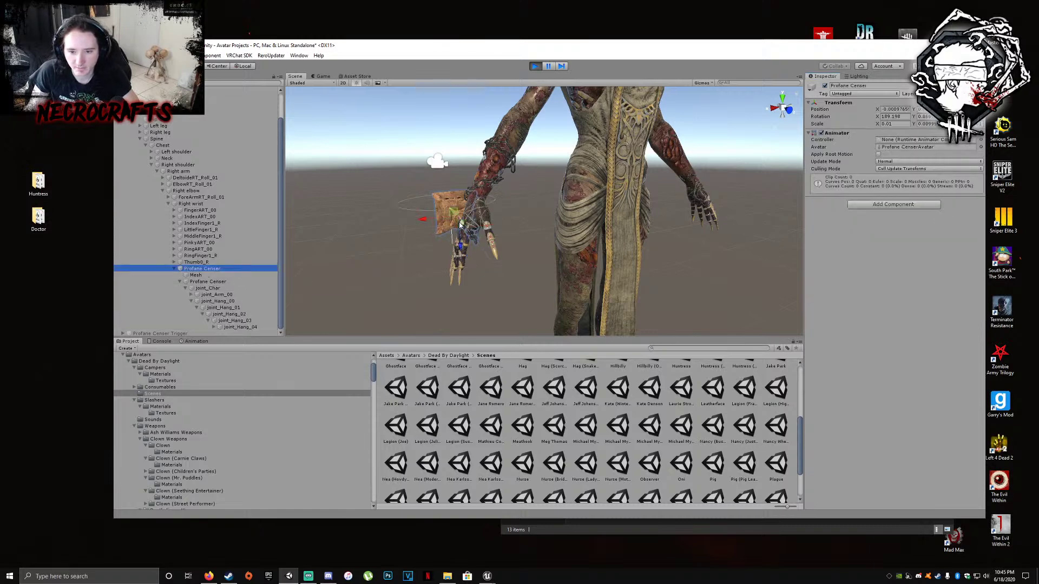
left_click(496, 217)
Set the hanging joints' Elasticity to 0.1 and copy joint_Hang_01's Dynamic Bone component
left_click(970, 185)
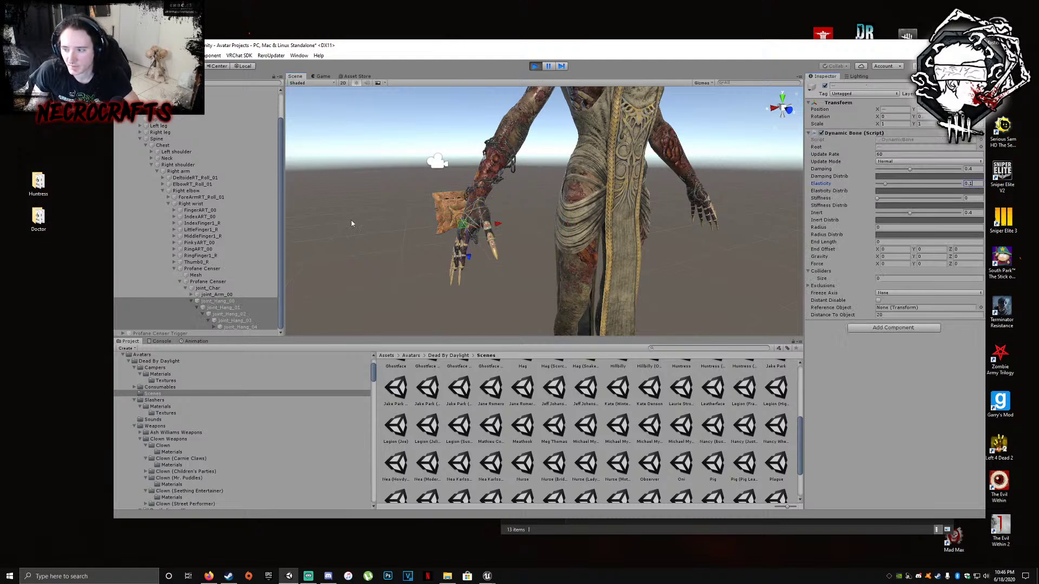
left_click(204, 269)
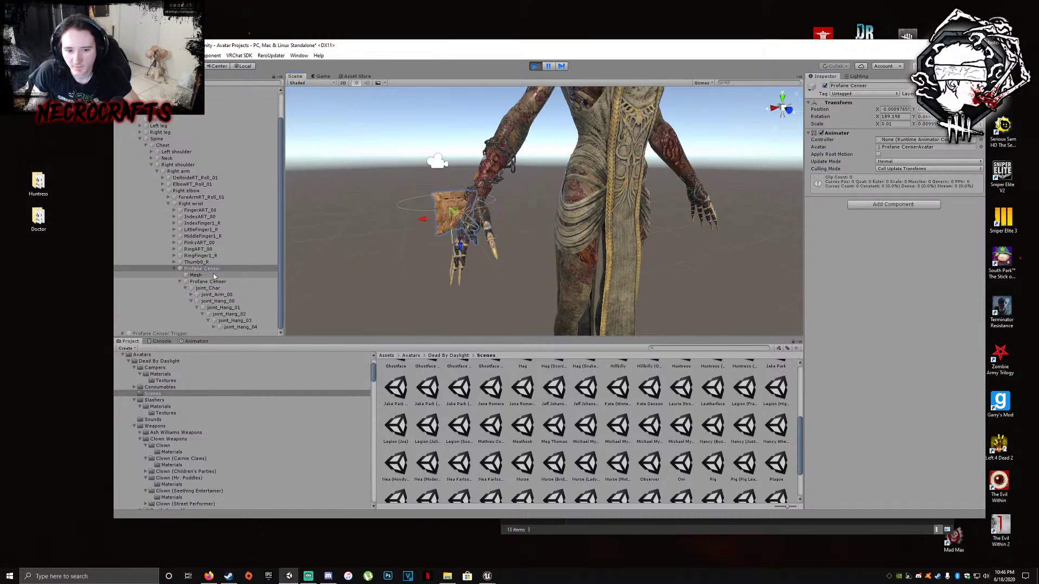
left_click(229, 308)
left_click(981, 133)
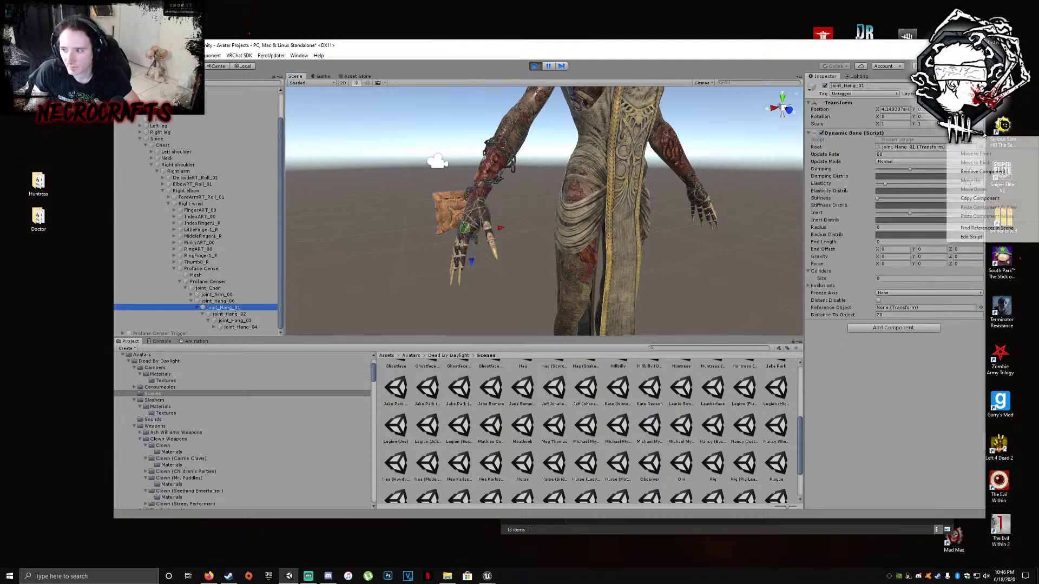
left_click(979, 199)
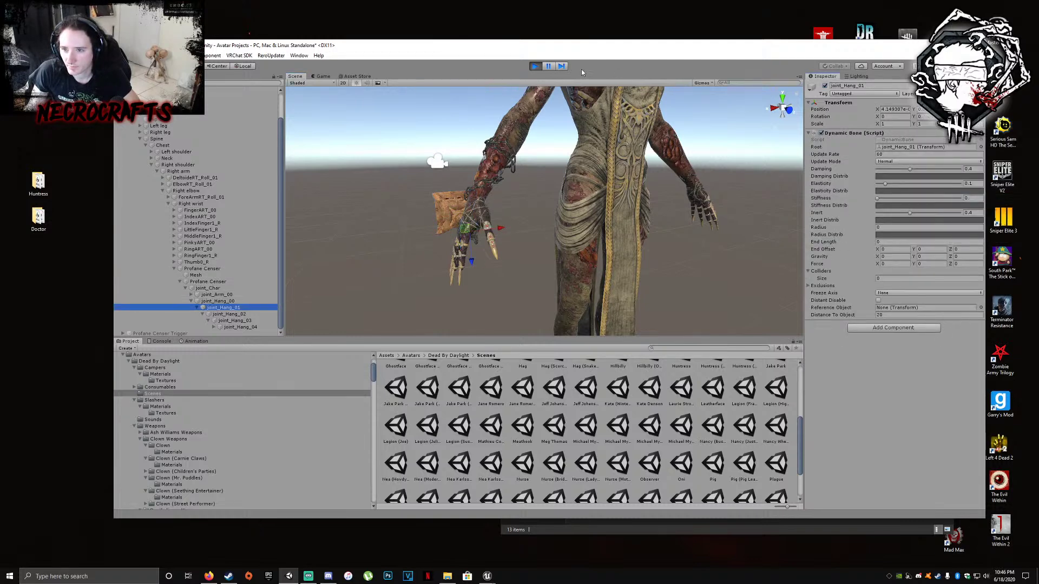
Exit play mode and paste the copied Dynamic Bone values onto joint_Hang_00 through joint_Hang_04
left_click(536, 66)
left_click(218, 301)
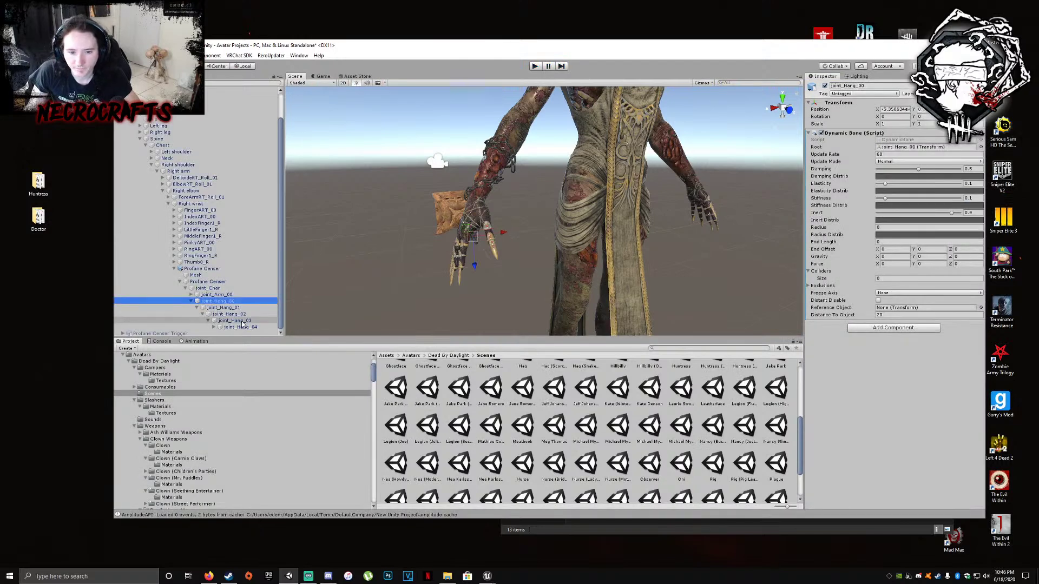
left_click(238, 327, "shift")
left_click(980, 133)
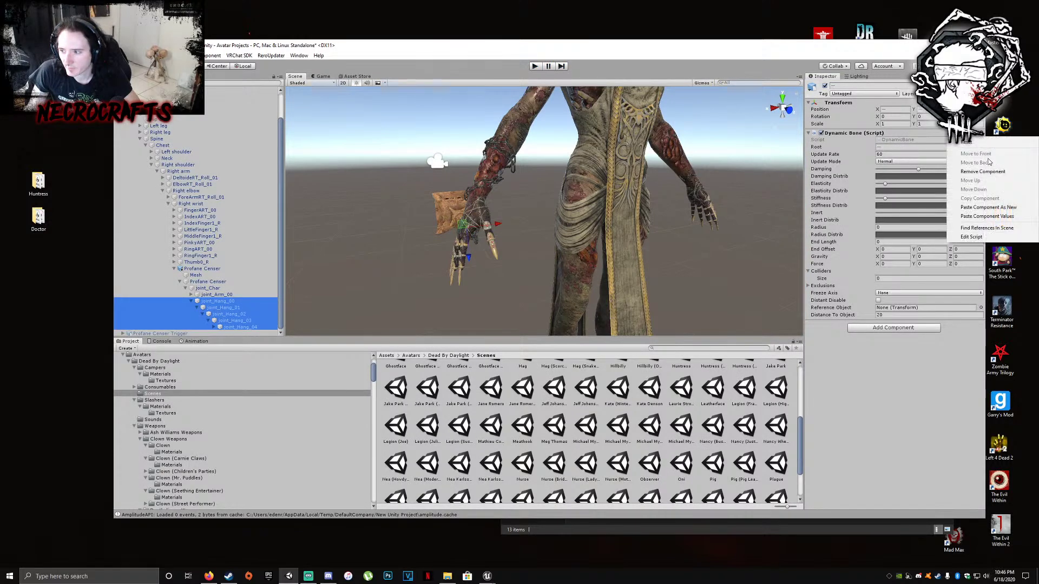
left_click(998, 217)
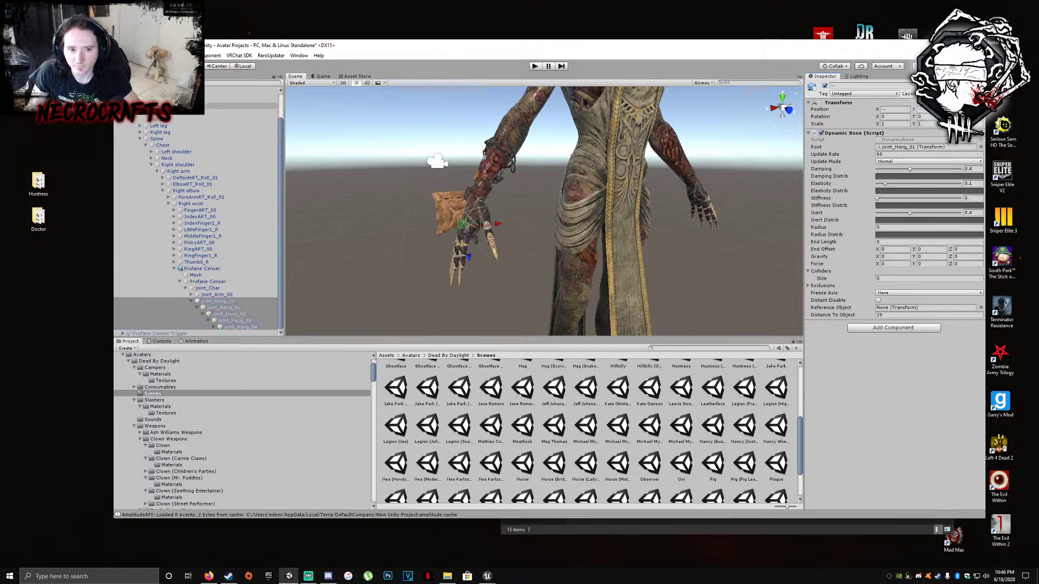
Deactivate the Profane Censer object under the Plague avatar's right wrist
left_click(129, 107)
scroll(625, 204, "down", 2)
middle_click_drag(626, 205, 557, 172)
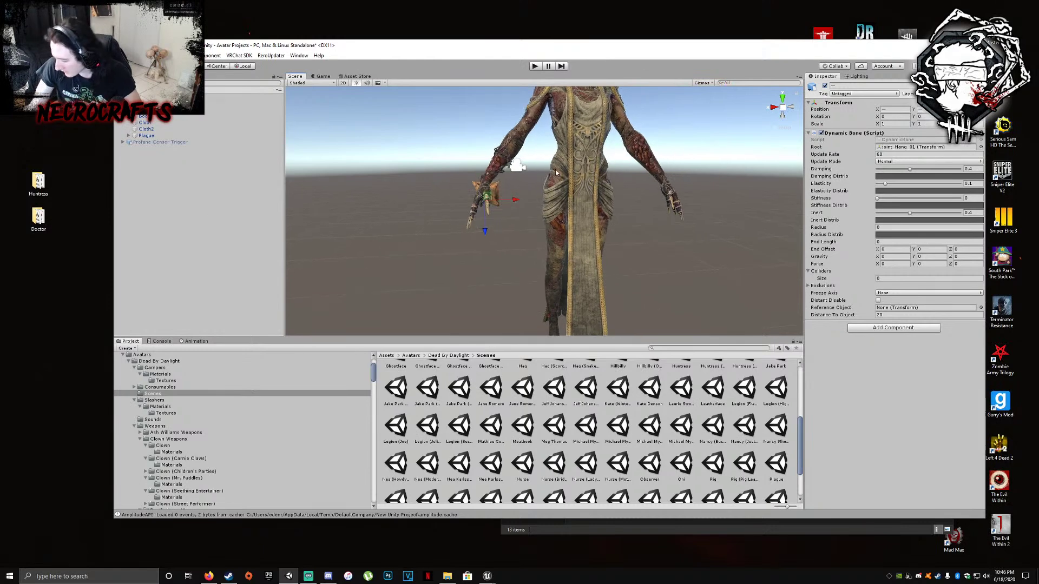
left_click(167, 115)
left_click(166, 109)
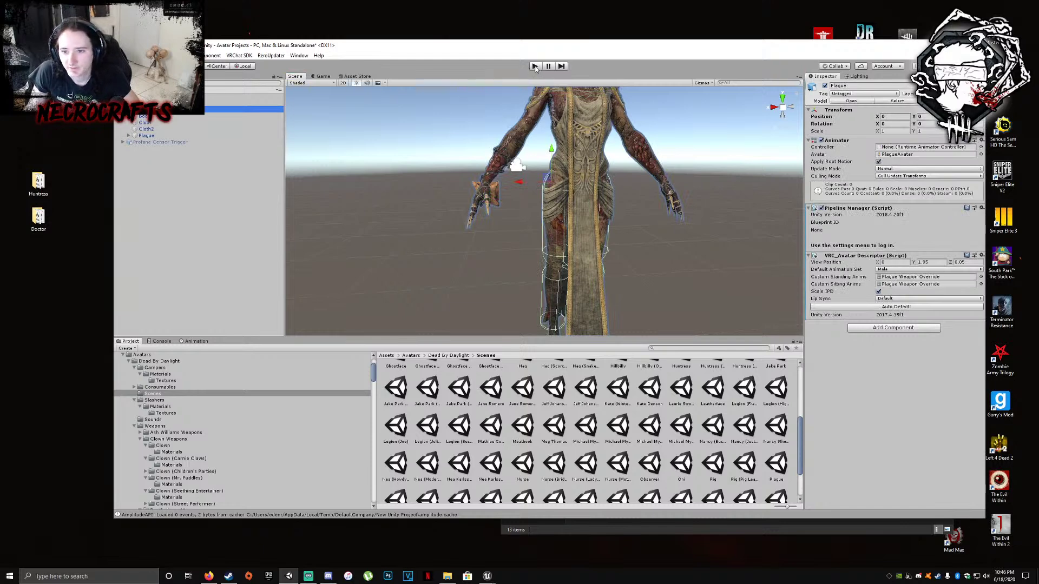
left_click(128, 136)
scroll(207, 308, "down", 2)
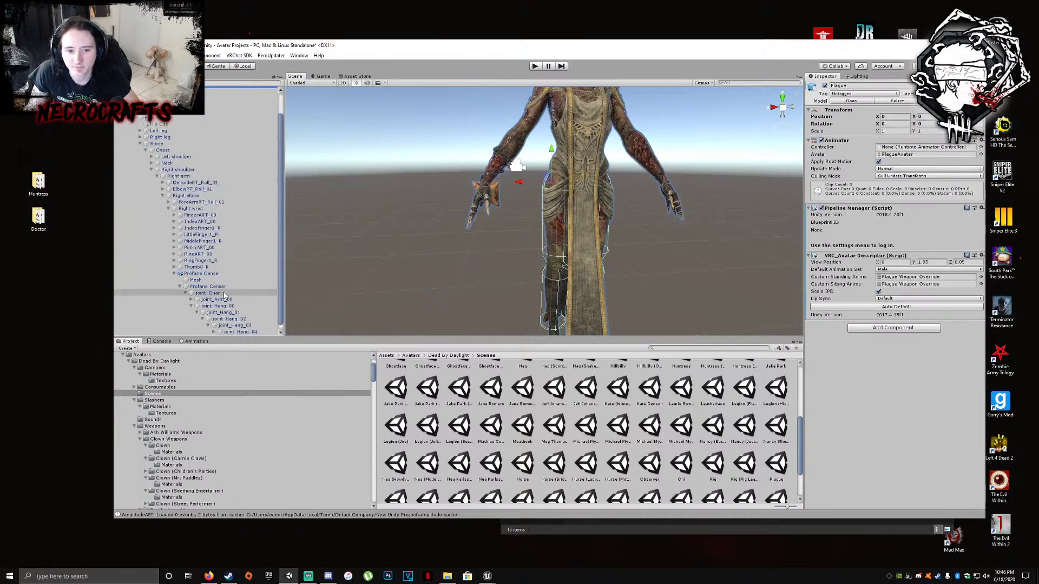
left_click(201, 273)
left_click(824, 85)
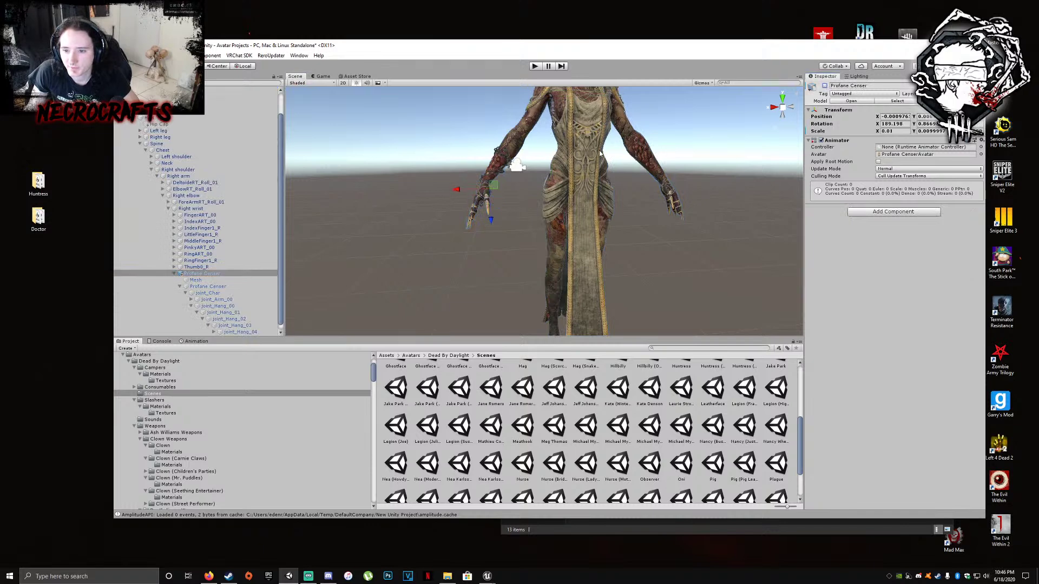
Enter play mode and move the Plague avatar in the Scene view to check how its cloth reacts
left_click(535, 66)
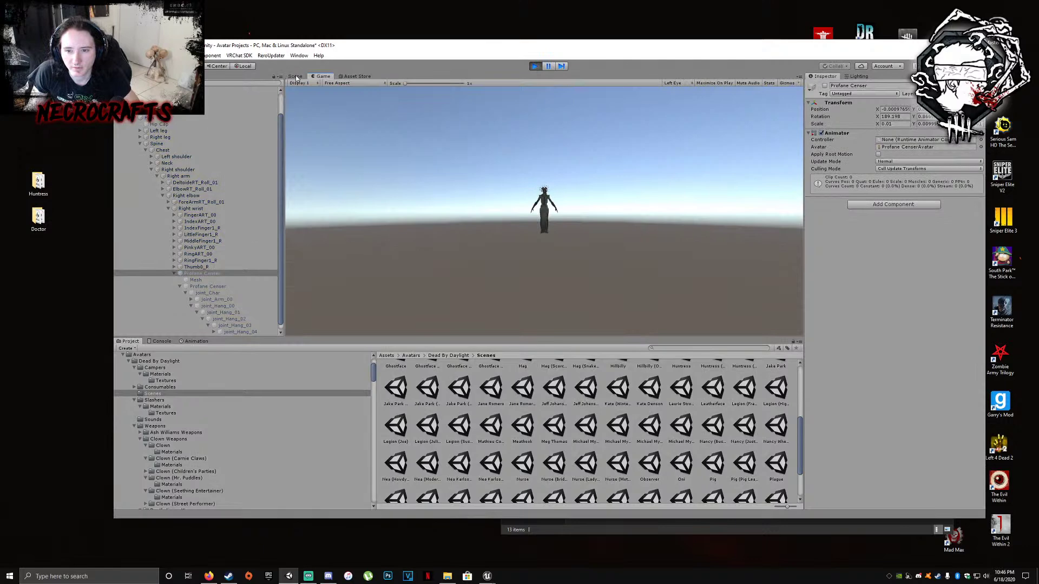
left_click(522, 228)
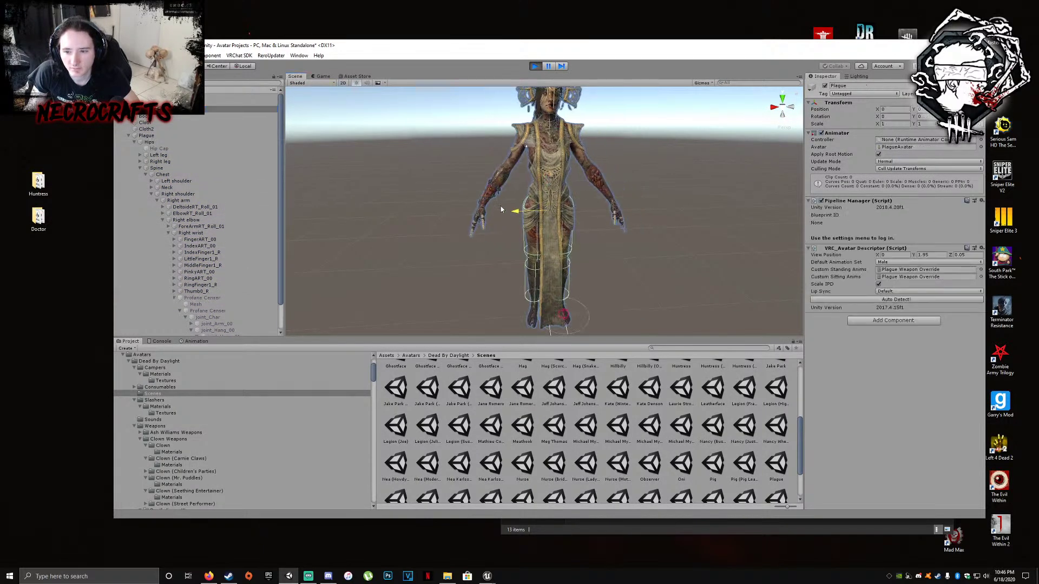
left_click_drag(516, 201, 649, 229, "alt")
left_click_drag(478, 223, 644, 223, "alt")
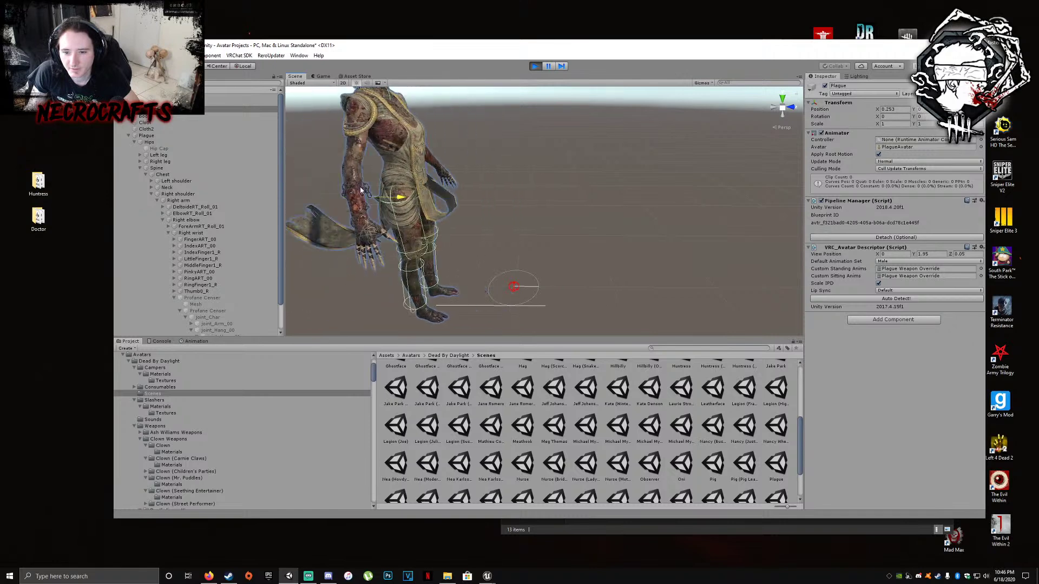
Exit play mode and auto-fix the Plague avatar's missing Streaming Mip Maps error in the VRChat SDK builder
left_click(535, 66)
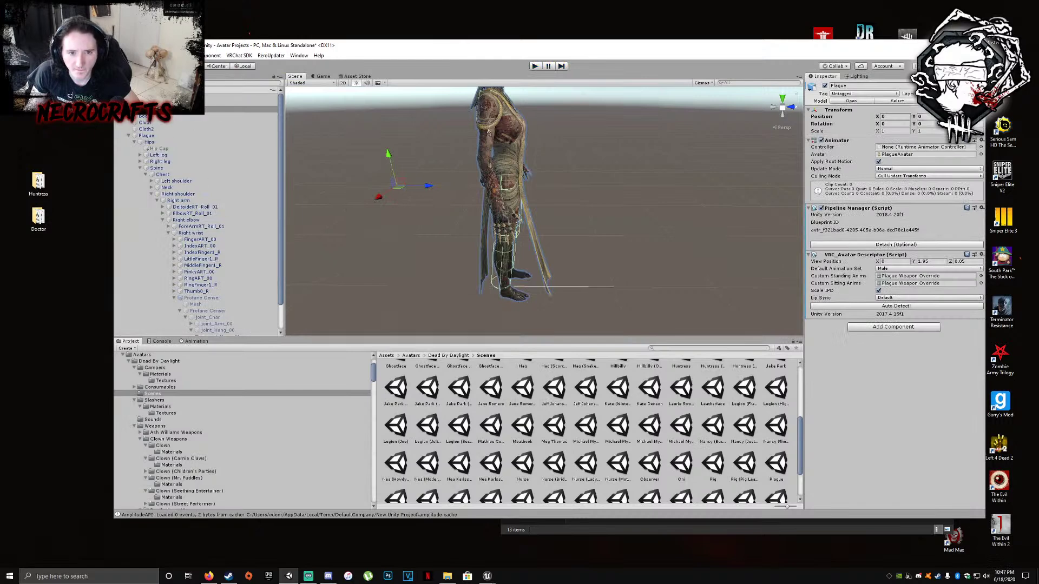
left_click(247, 56)
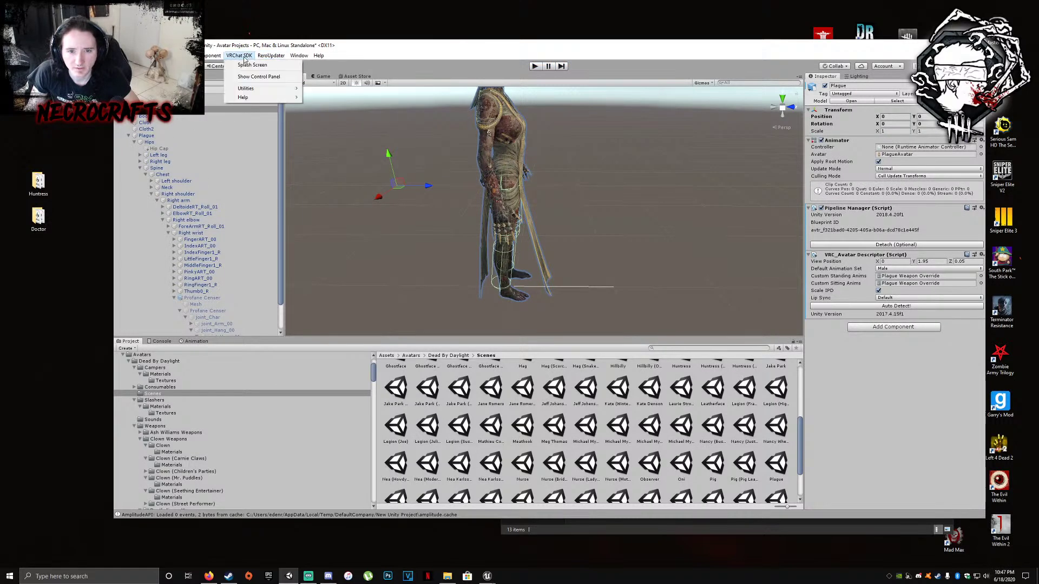
left_click(260, 77)
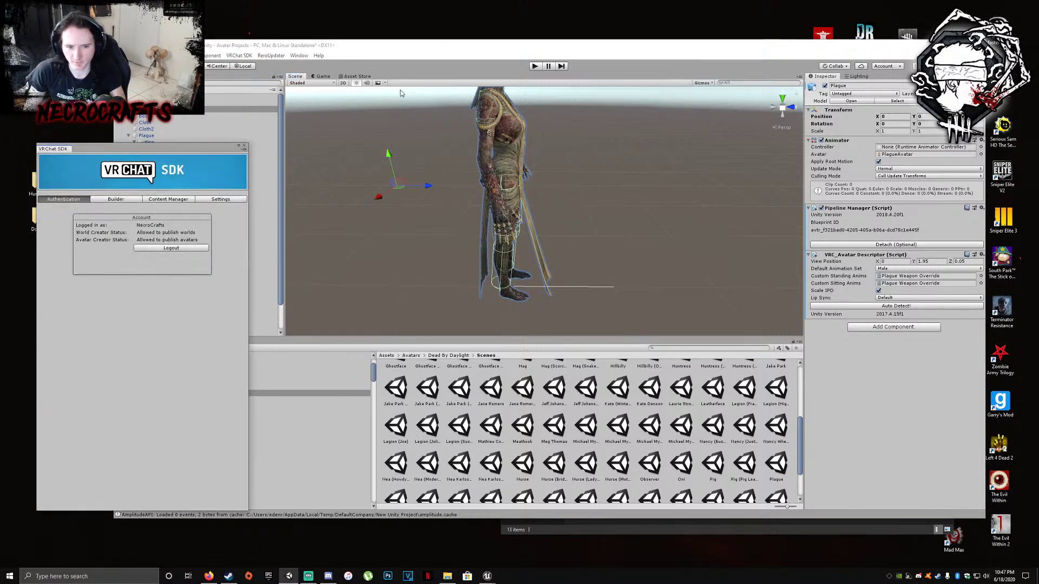
left_click(115, 199)
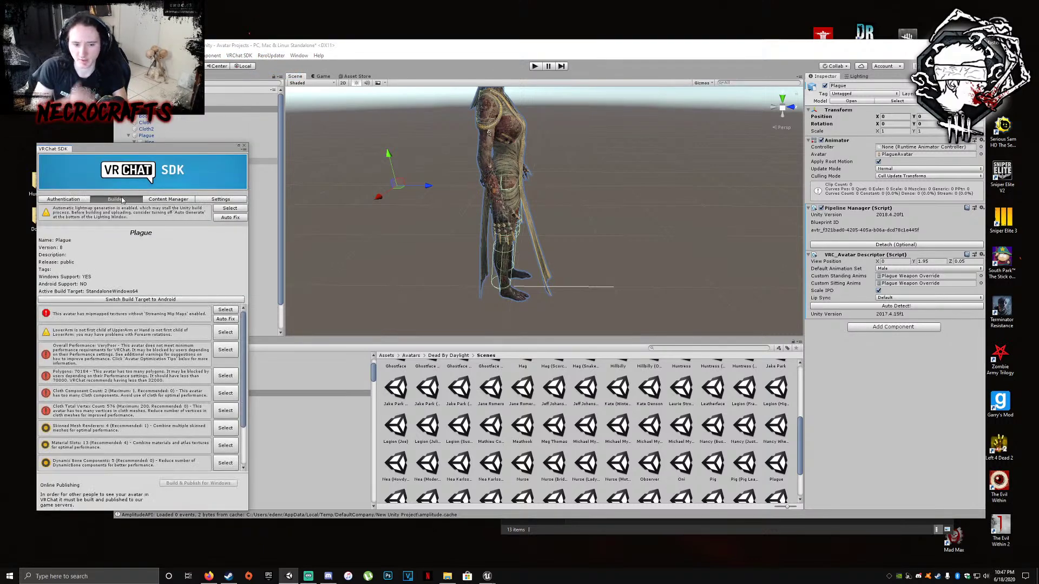
left_click(231, 321)
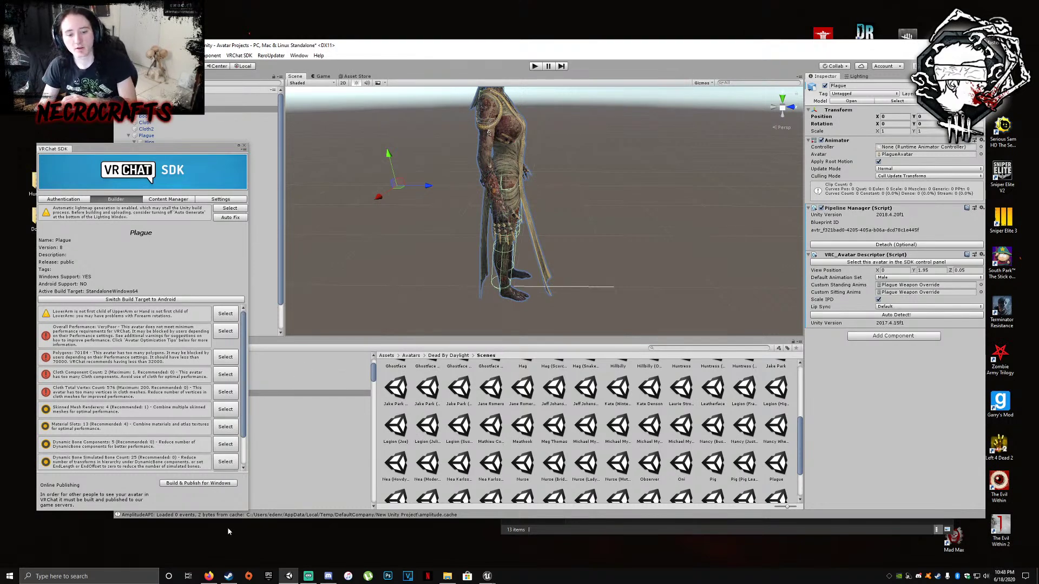
Build and publish the Plague avatar for Windows, confirming the content rights and uploading the update to VRChat
left_click(189, 484)
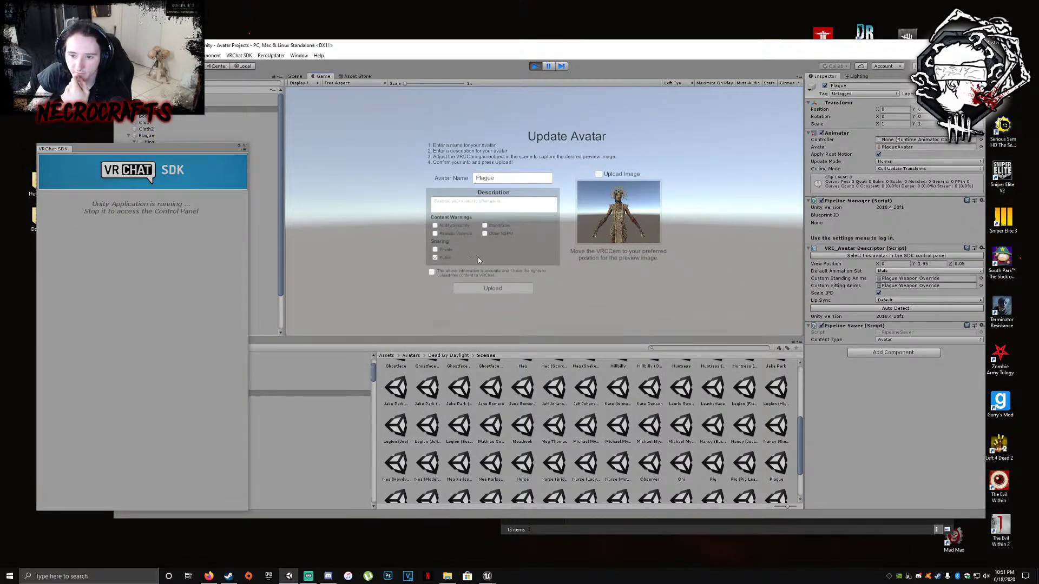
left_click(432, 273)
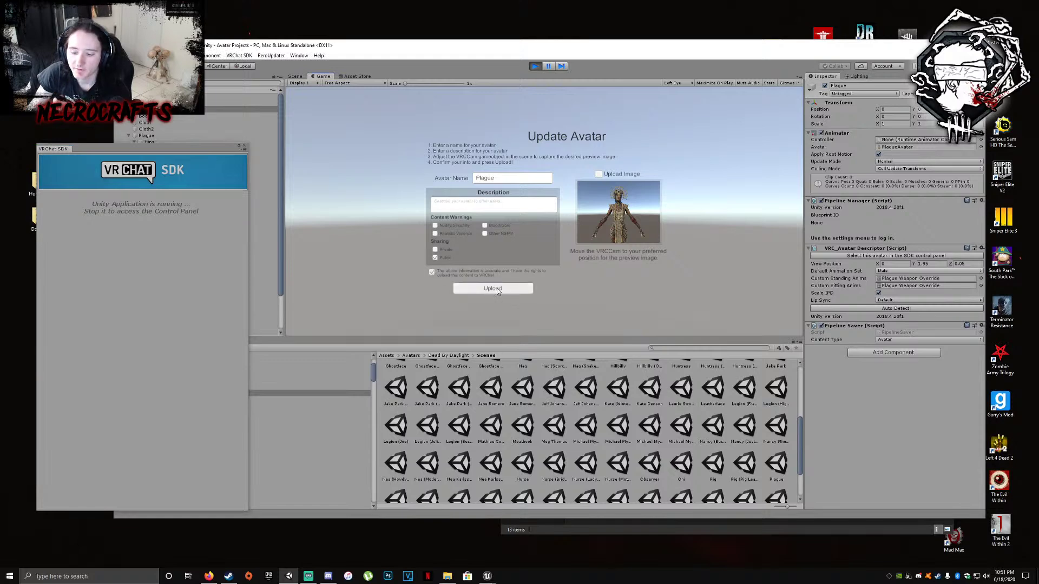
left_click(497, 288)
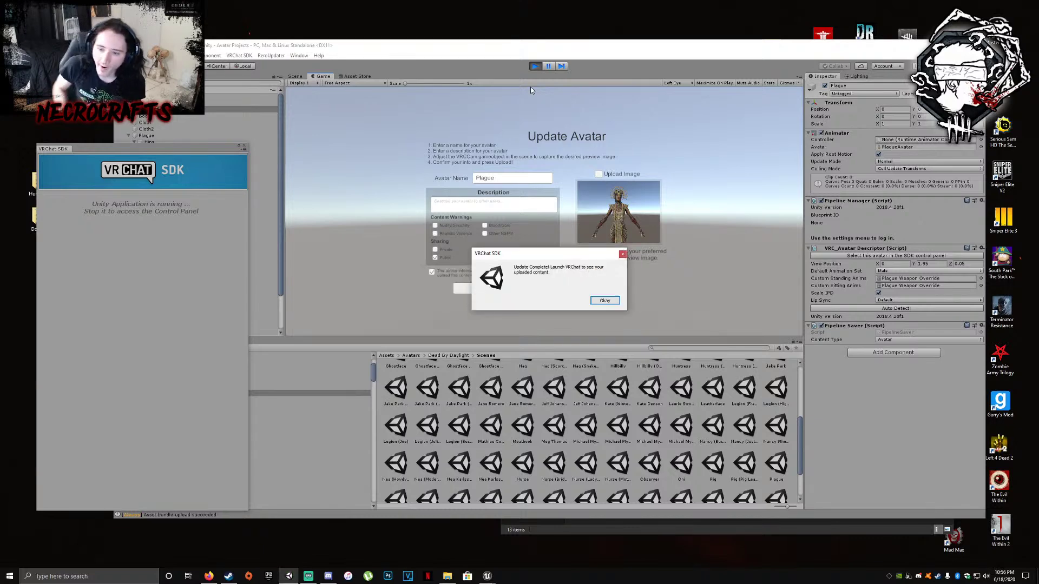
left_click(603, 300)
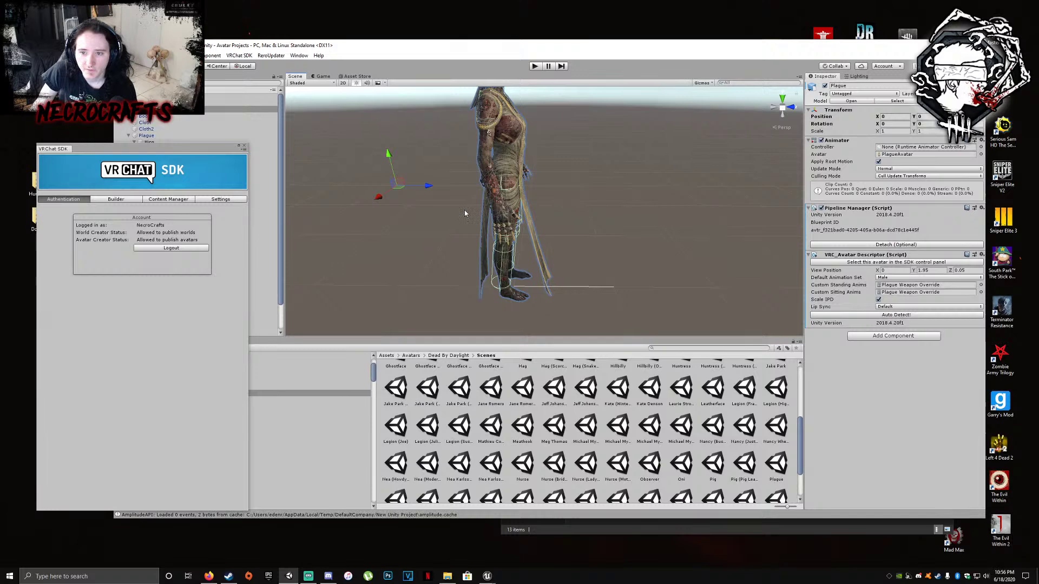
Examine the Plague avatar's head and upper body from the front in the Scene view, and close the VRChat SDK window
right_click_drag(465, 214, 572, 197)
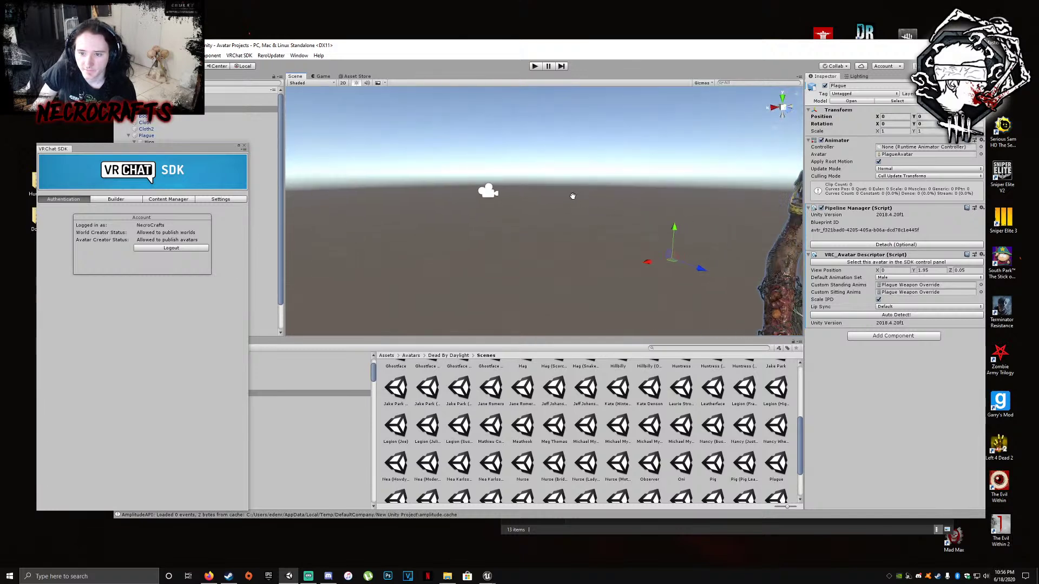
middle_click_drag(573, 197, 466, 194)
right_click_drag(612, 195, 574, 167)
middle_click_drag(574, 168, 558, 226)
right_click_drag(558, 227, 558, 217)
middle_click_drag(558, 216, 579, 211)
right_click_drag(580, 211, 536, 207)
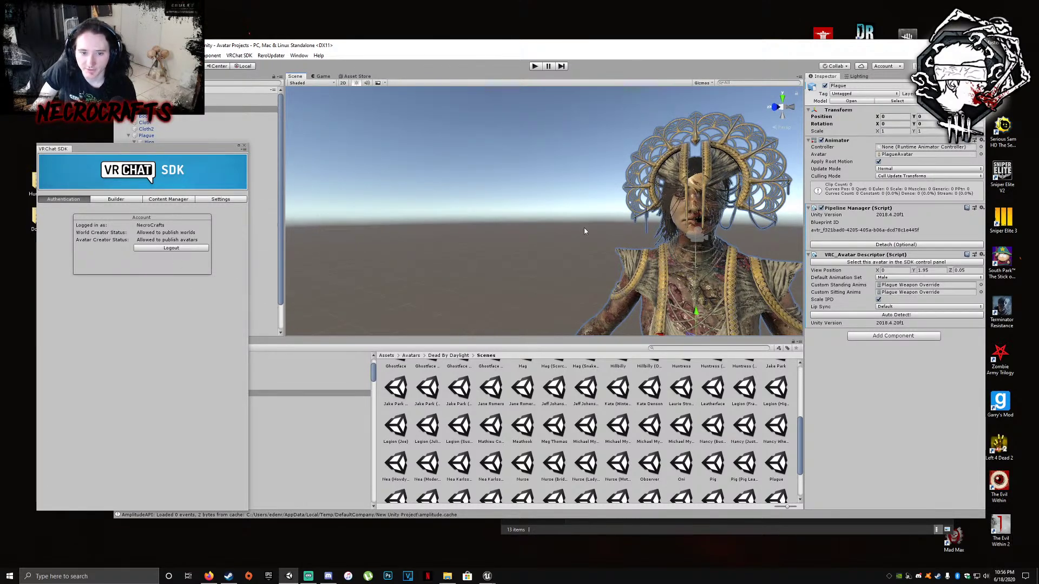
left_click(244, 145)
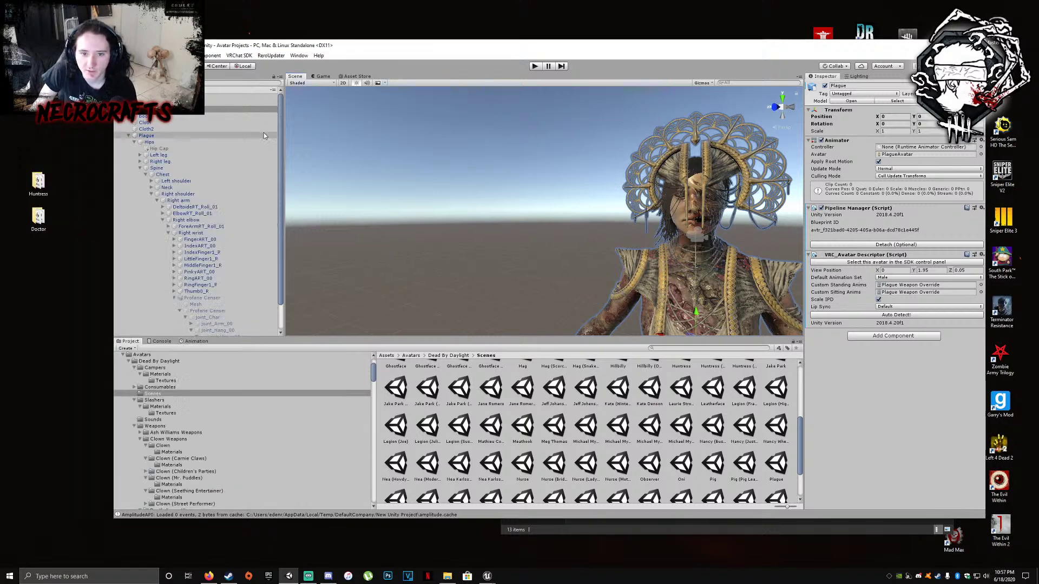
Minimize Unity and rename the exported texture folder in the Dead by Daylight directory as Clocktower
left_click(922, 46)
left_click(326, 208)
left_click(601, 338)
left_click(602, 339)
type("Clocktower")
left_click(671, 431)
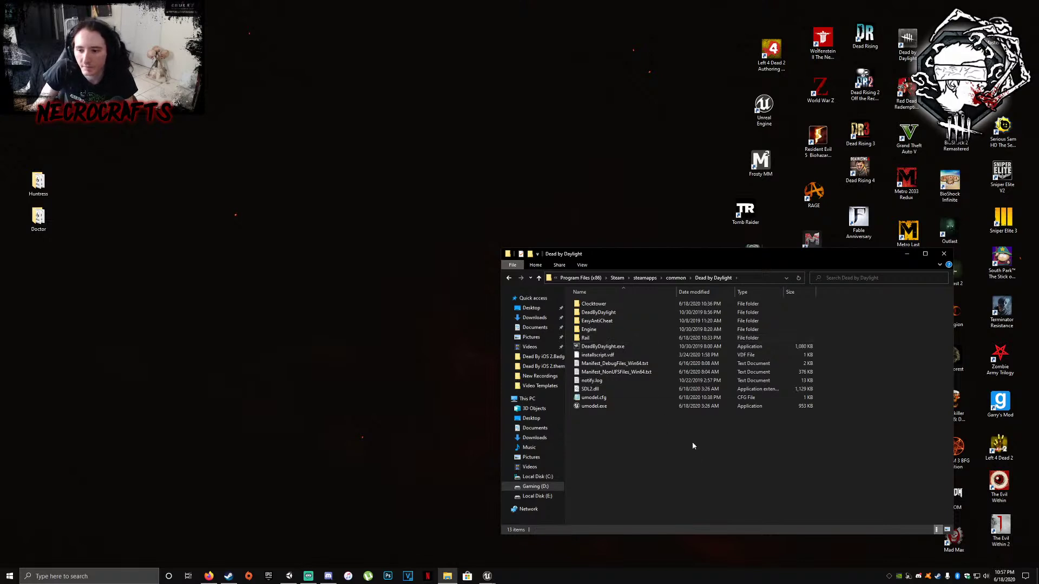
Move the Clocktower and Rail folders from the Dead by Daylight directory to the desktop
left_click(586, 338)
left_click(599, 307, "ctrl")
right_click(599, 307)
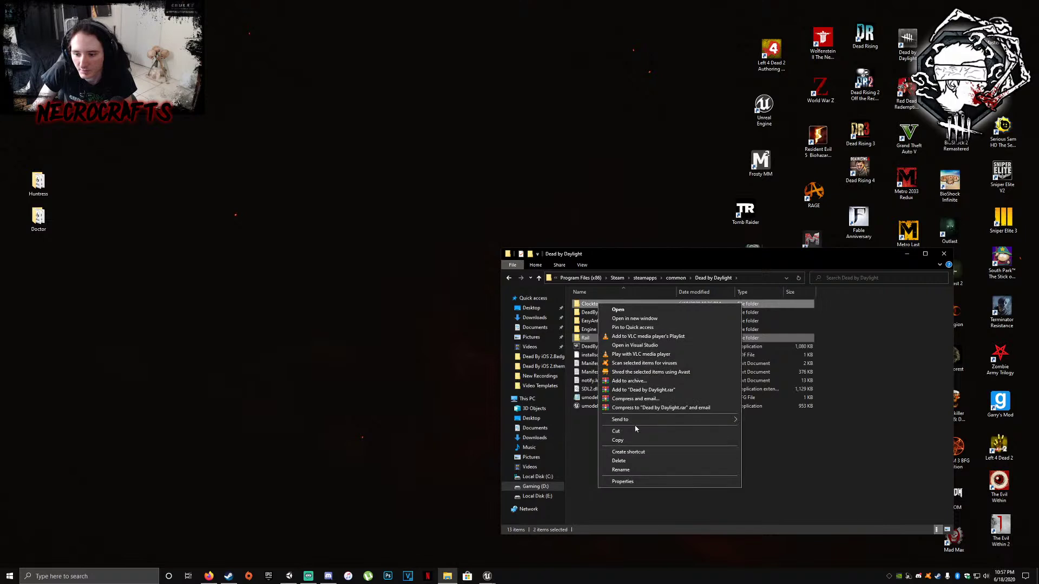
left_click(362, 172)
right_click(310, 132)
left_click(332, 166)
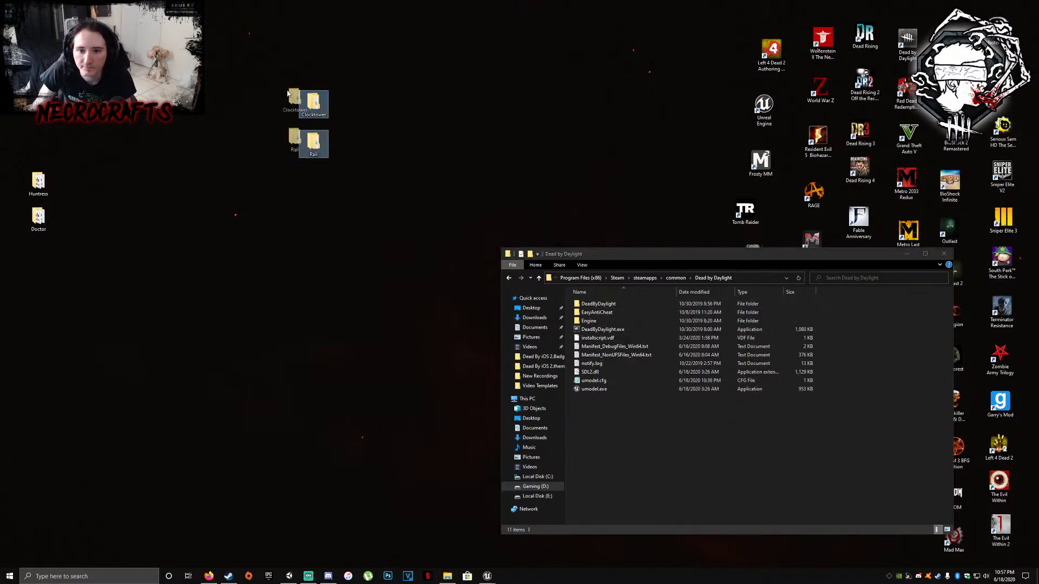
key("Delete")
left_click(696, 434)
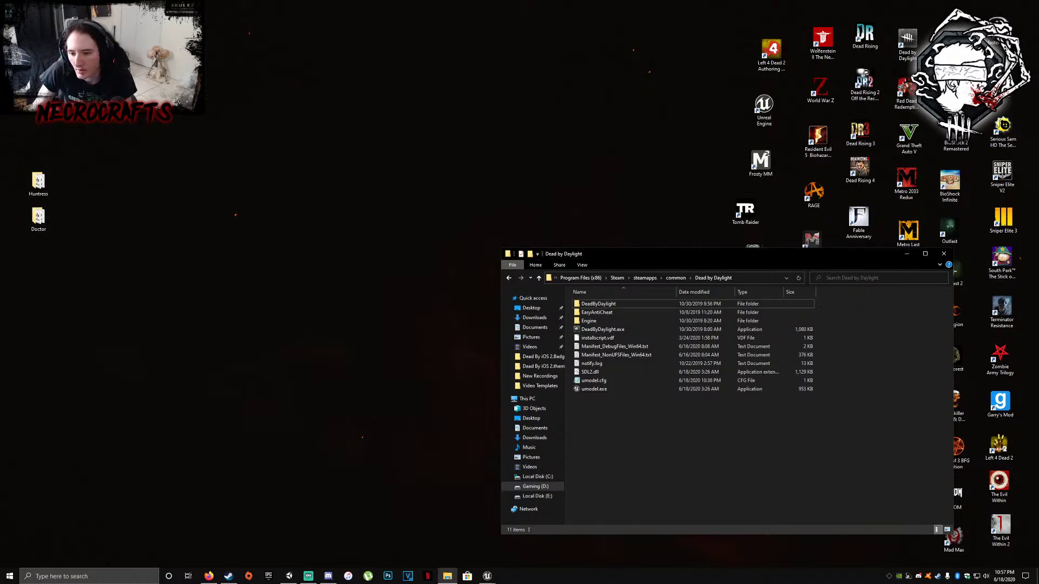
Minimize the file window and clear the Huntress and Doctor folders from their spot on the desktop
left_click(907, 255)
left_click_drag(63, 267, 24, 170)
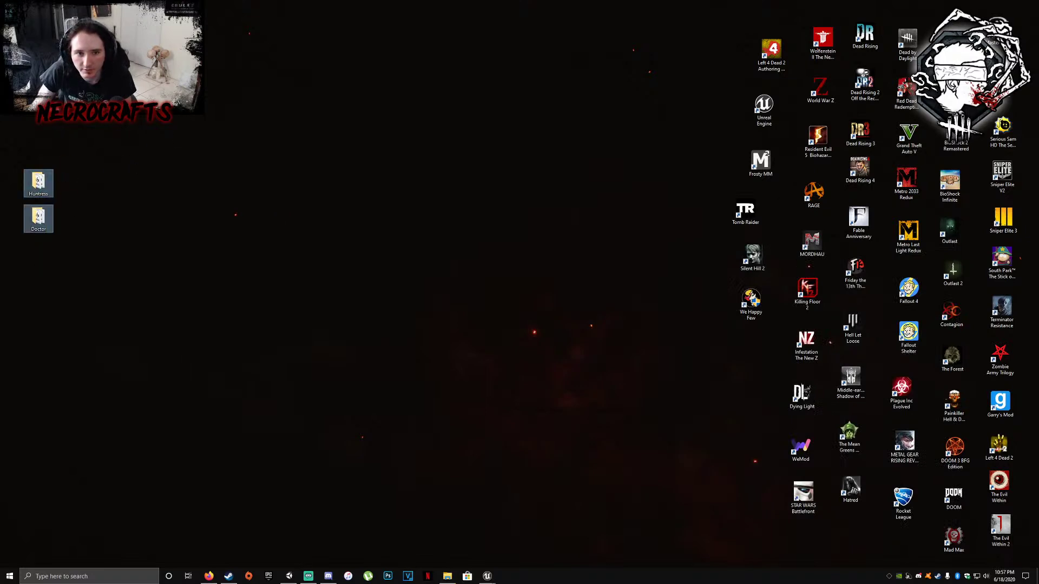
key("Delete")
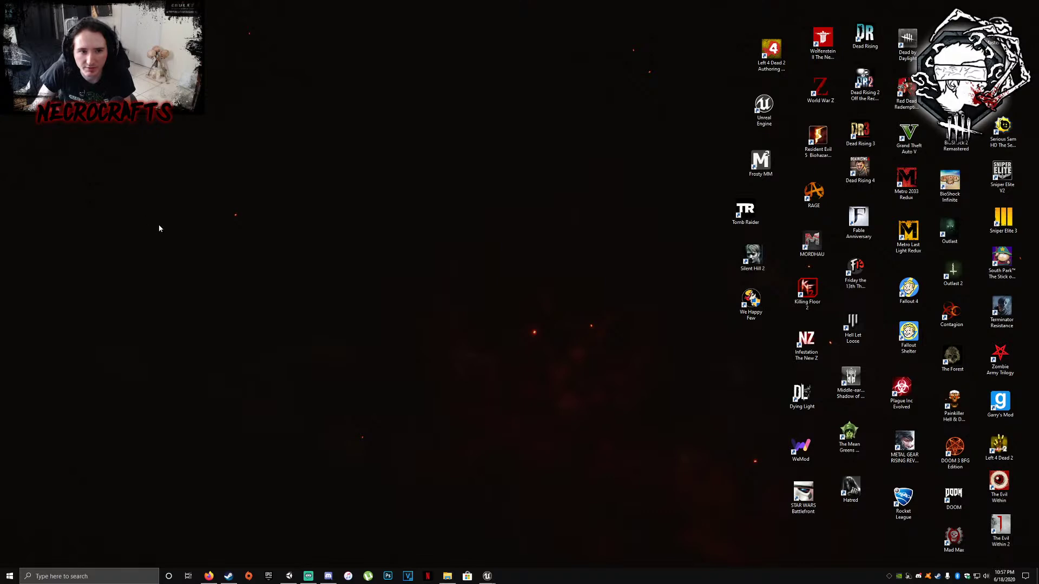
Switch to UE Viewer and close it
mouse_move(489, 573)
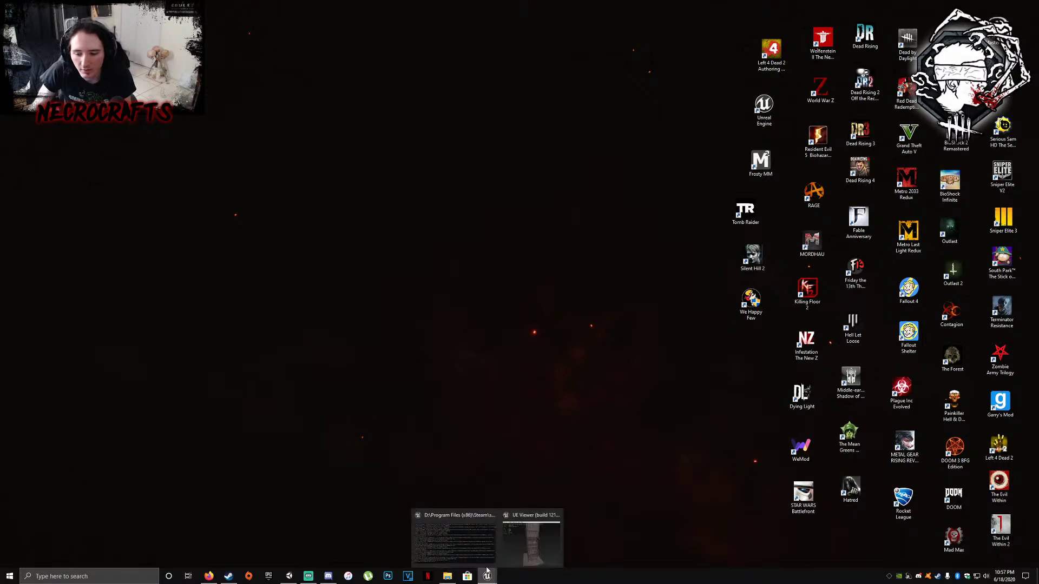
left_click(532, 540)
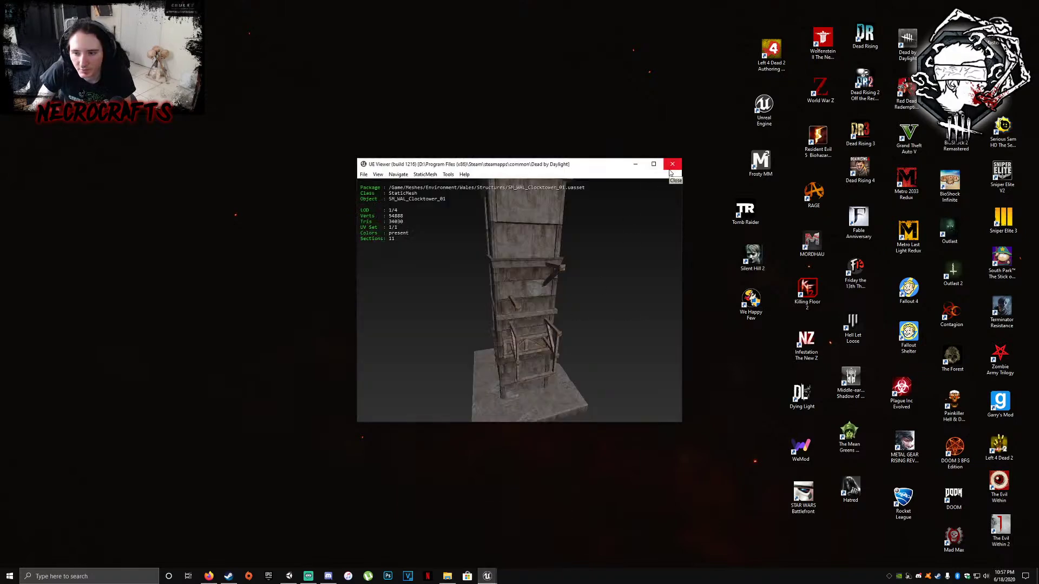
left_click(671, 165)
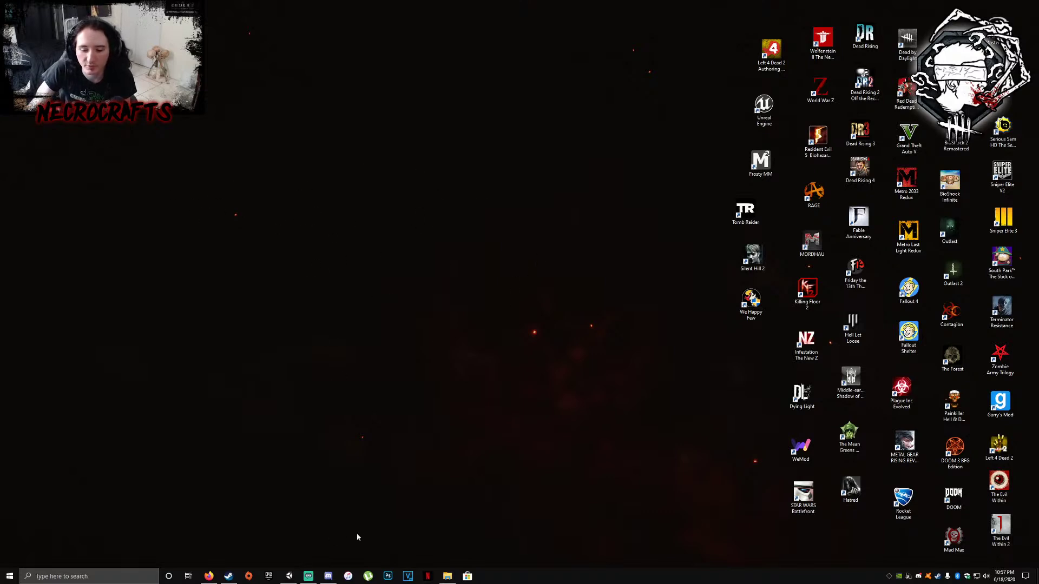
mouse_move(453, 579)
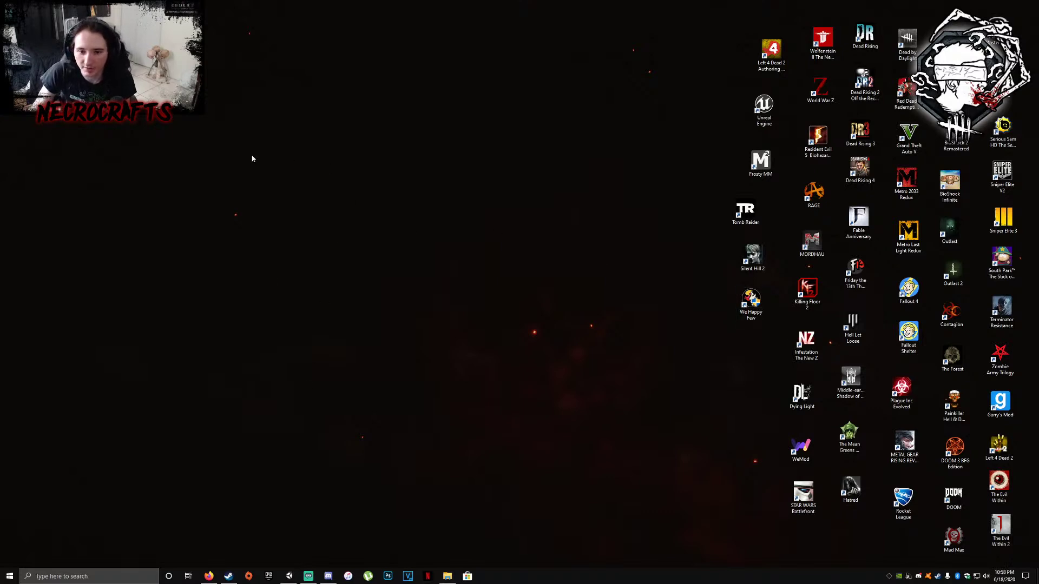
left_click_drag(161, 158, 222, 222)
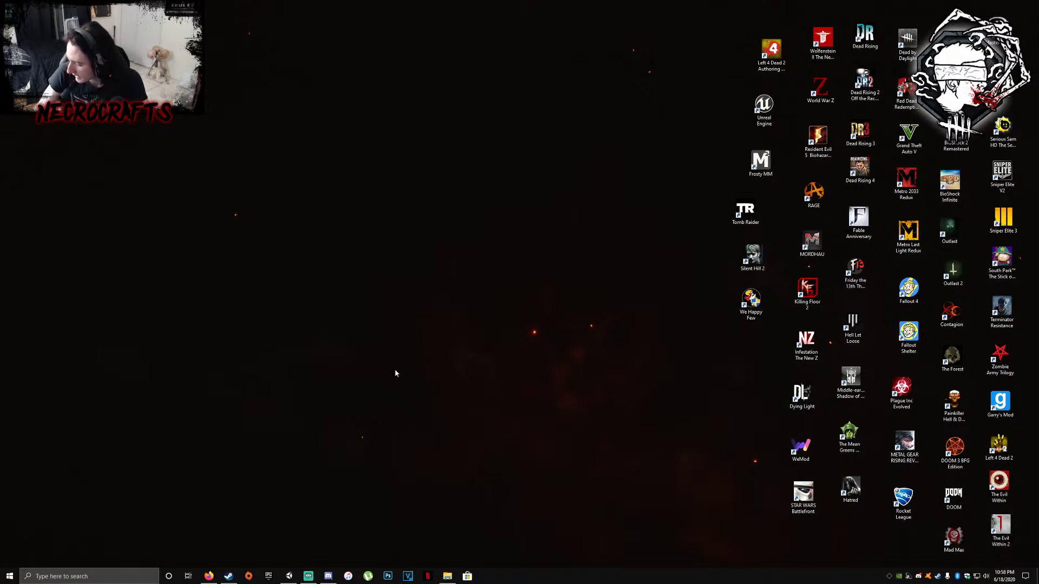
left_click_drag(425, 332, 521, 349)
left_click_drag(255, 193, 192, 336)
left_click_drag(154, 168, 327, 281)
left_click(449, 575)
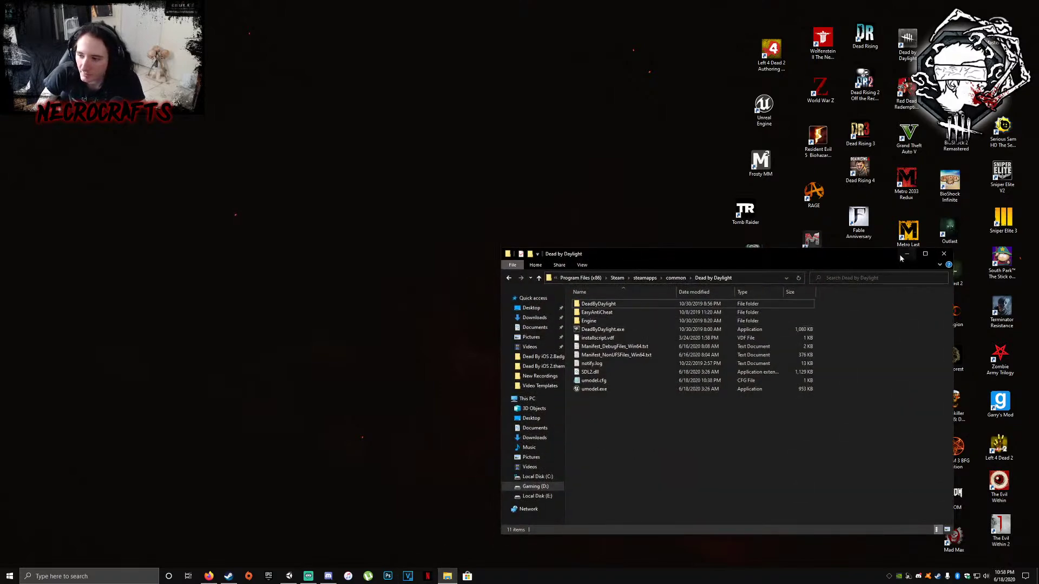
left_click(906, 254)
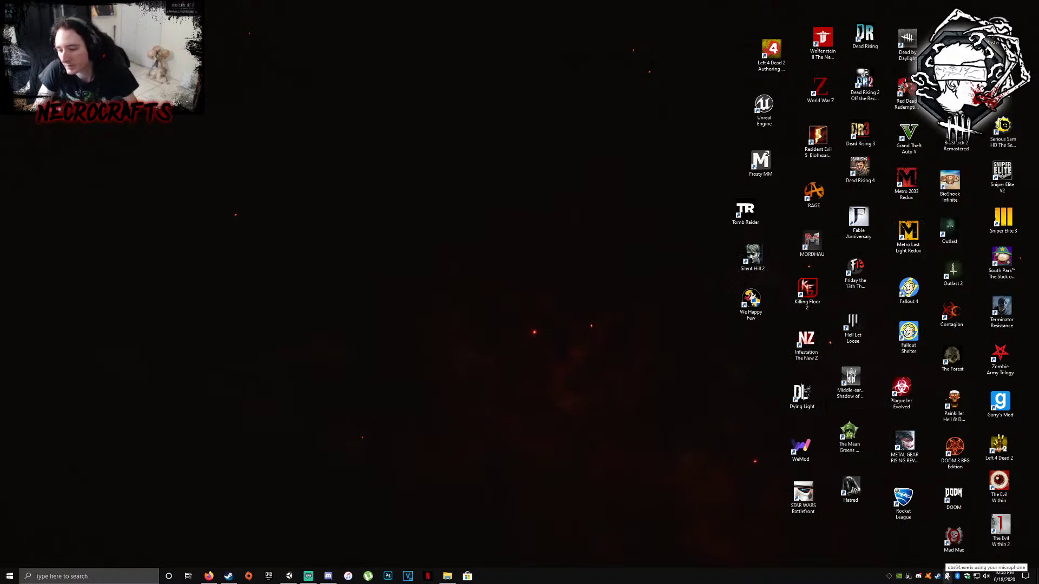
Open Blender, start a new General file, and delete the default camera, cube and light
right_click(940, 578)
left_click(850, 458)
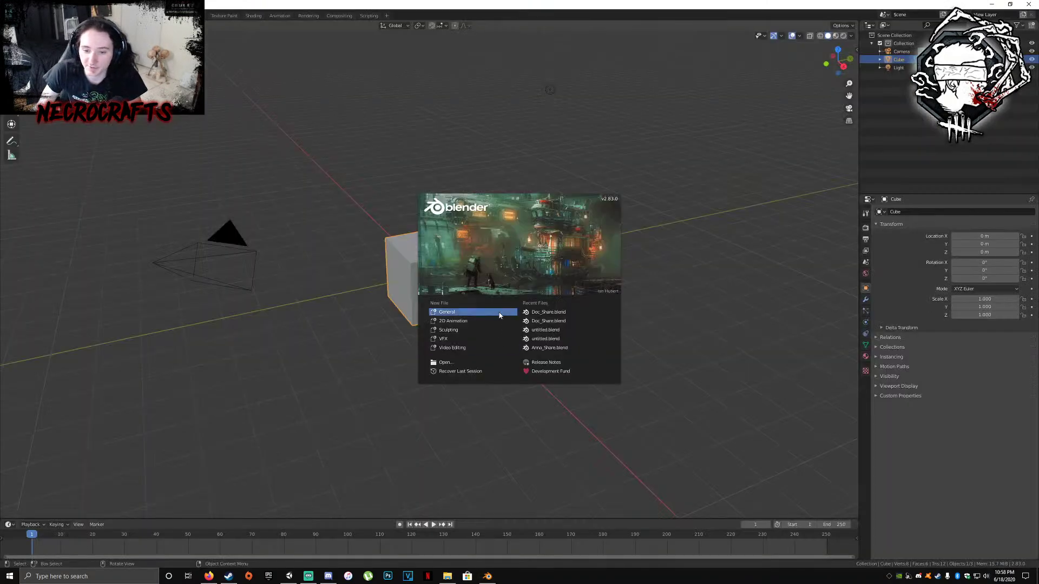
left_click(499, 315)
key("a")
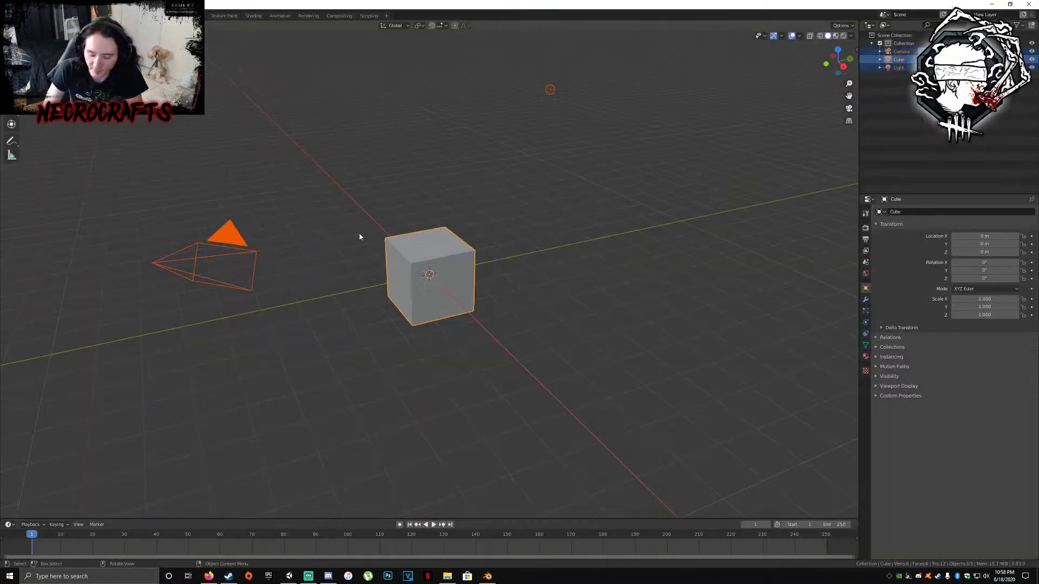
key("Delete")
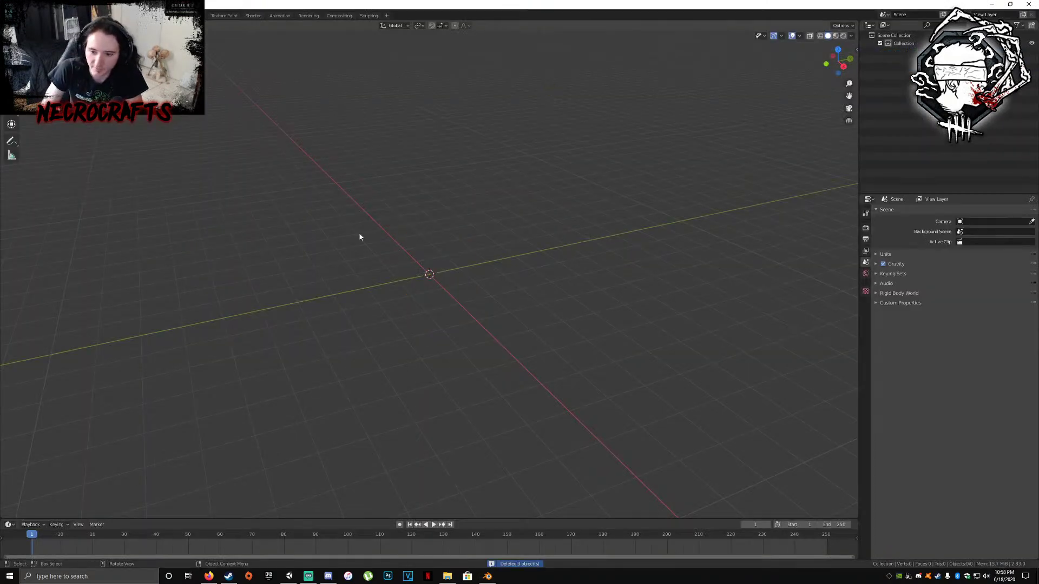
Import the K20_Body006_REF PSK model from the desktop's PH folder with Don't invert root bone enabled
left_click(856, 51)
left_click(854, 87)
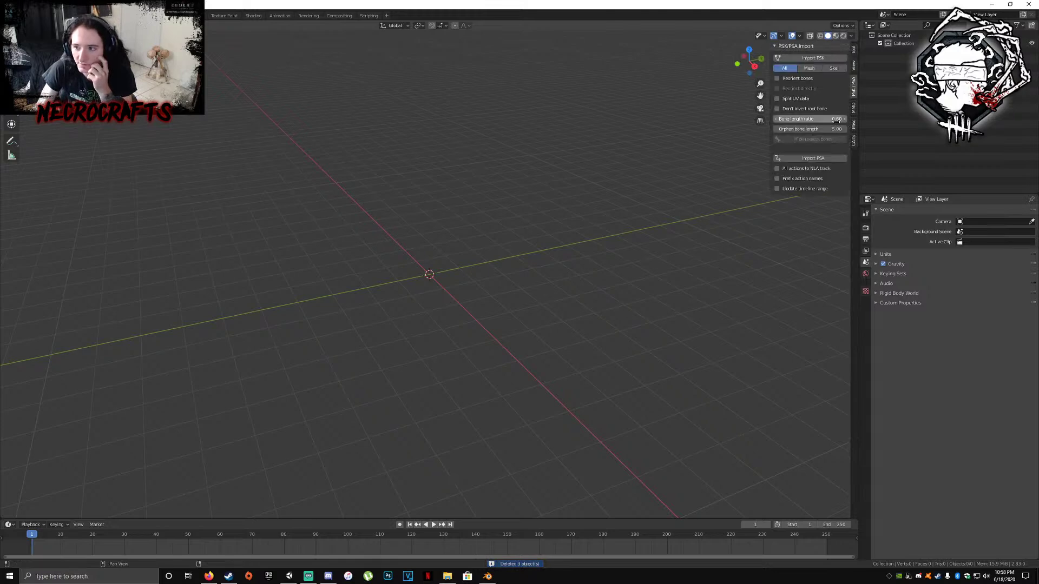
left_click(813, 58)
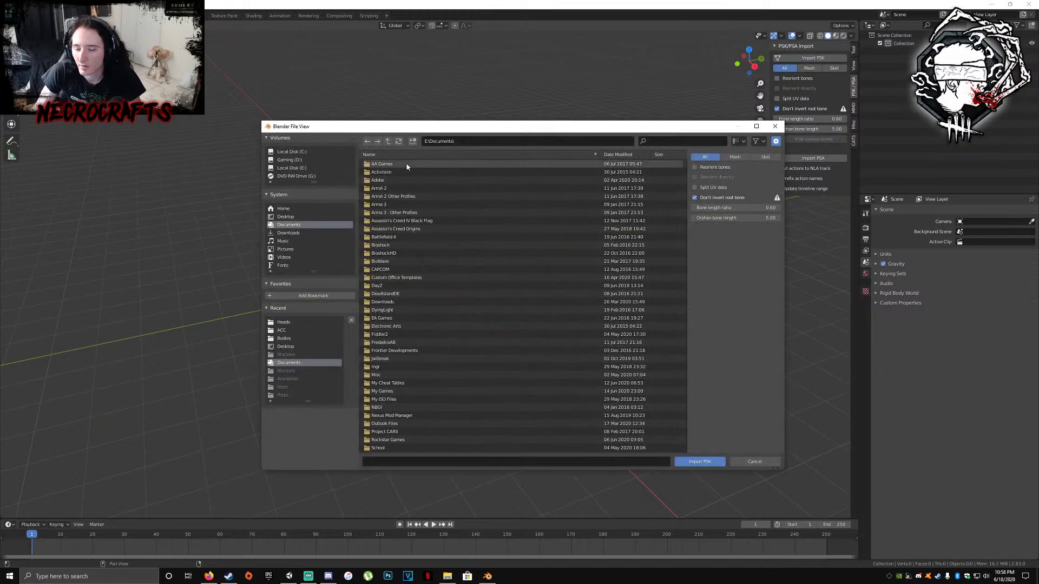
left_click(286, 217)
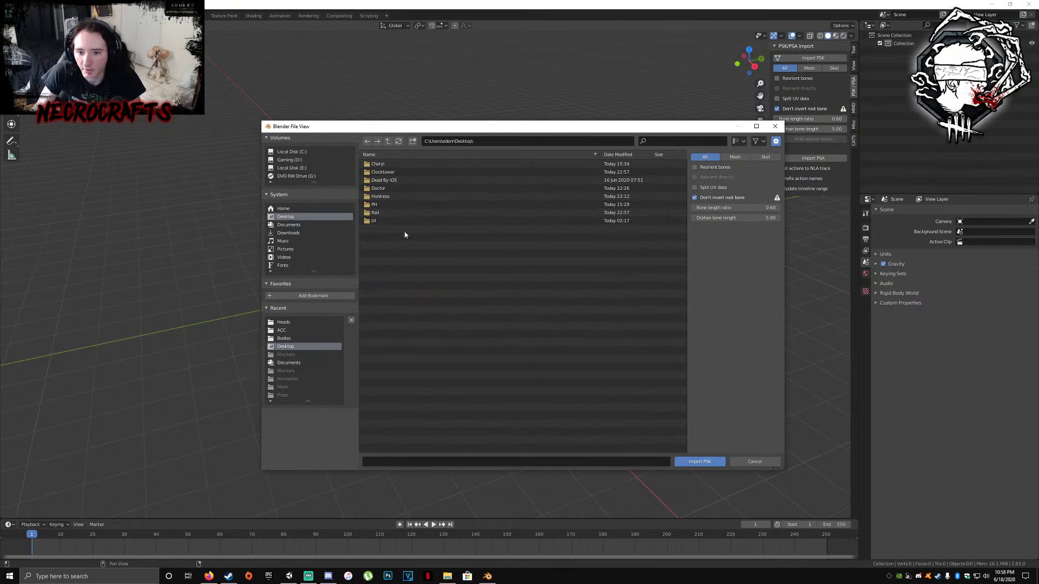
left_click(381, 205)
left_click(393, 164)
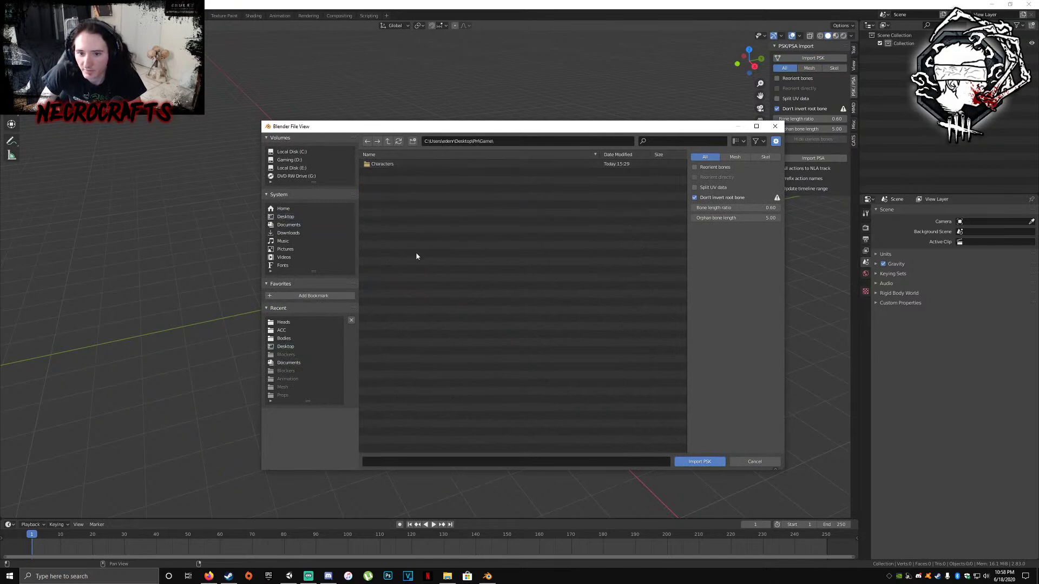
left_click(395, 164)
left_click(392, 165)
left_click(391, 172)
left_click(391, 165)
double_click(391, 164)
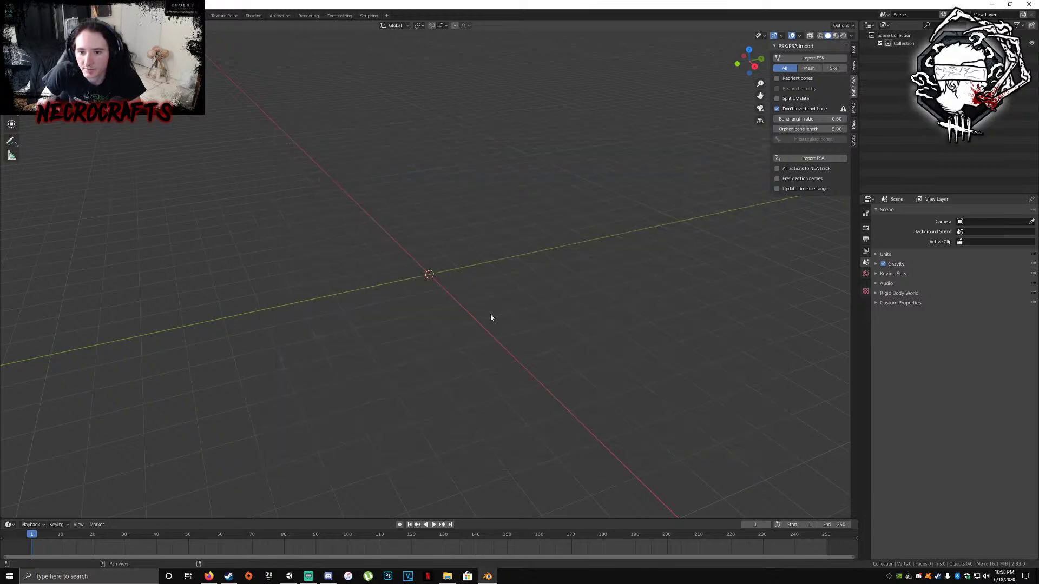
Apply smooth shading to the imported K20_Body006_REF body mesh and frame the whole figure from the front
scroll(408, 227, "down", 5)
middle_click_drag(412, 79, 403, 364, "shift")
mouse_move(401, 210)
middle_mouse_down()
mouse_move(397, 322)
mouse_move(404, 287)
middle_mouse_up()
left_click(405, 284)
right_click(404, 284)
left_click(403, 282)
middle_click_drag(446, 325, 426, 237, "shift")
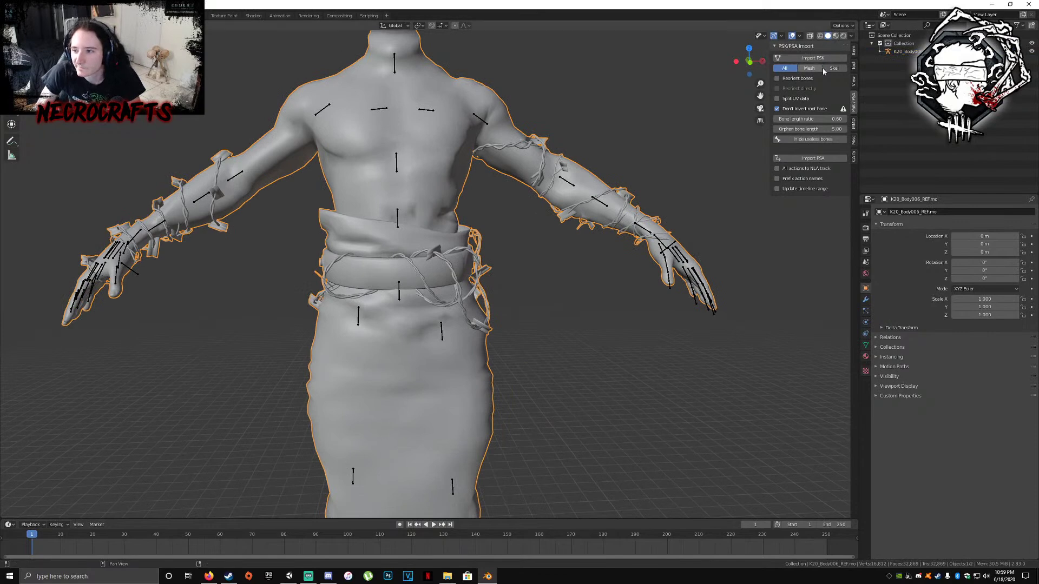
scroll(570, 257, "down", 5)
scroll(566, 281, "up", 1)
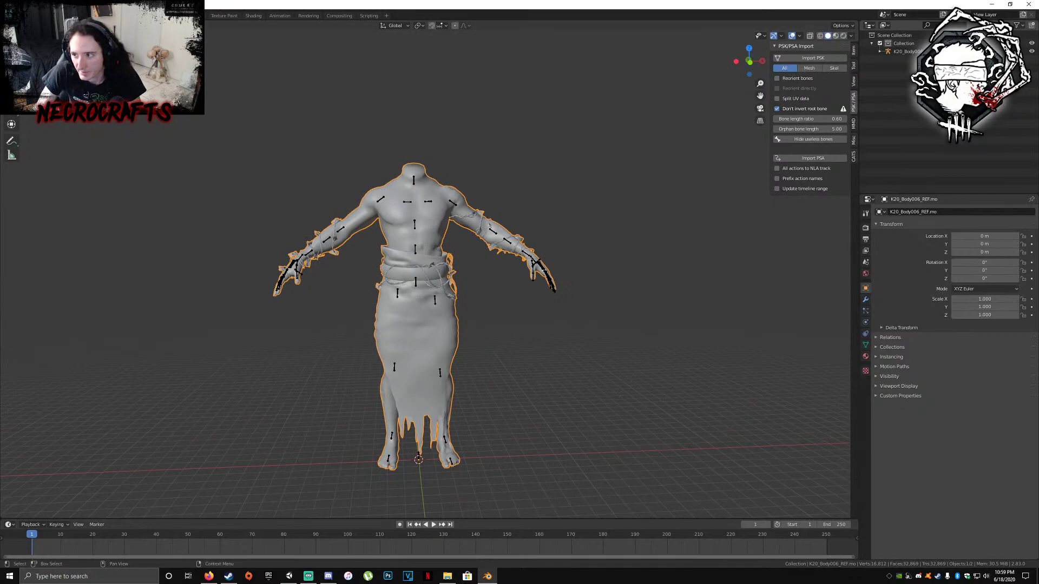
Examine the imported body mesh and its bones from the front at several distances
middle_click_drag(519, 259, 475, 242)
middle_click_drag(464, 303, 425, 311)
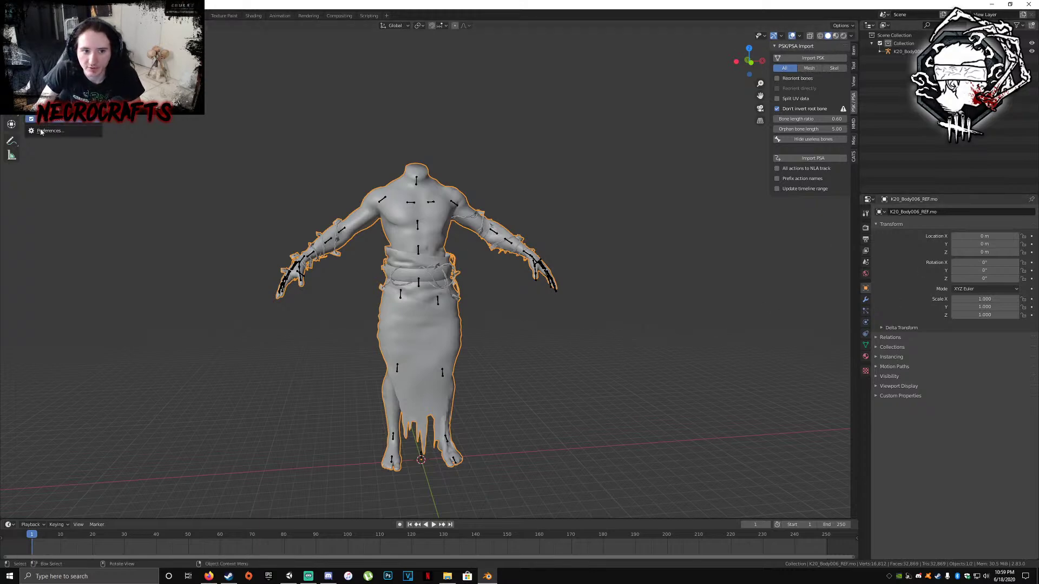
left_click(452, 143)
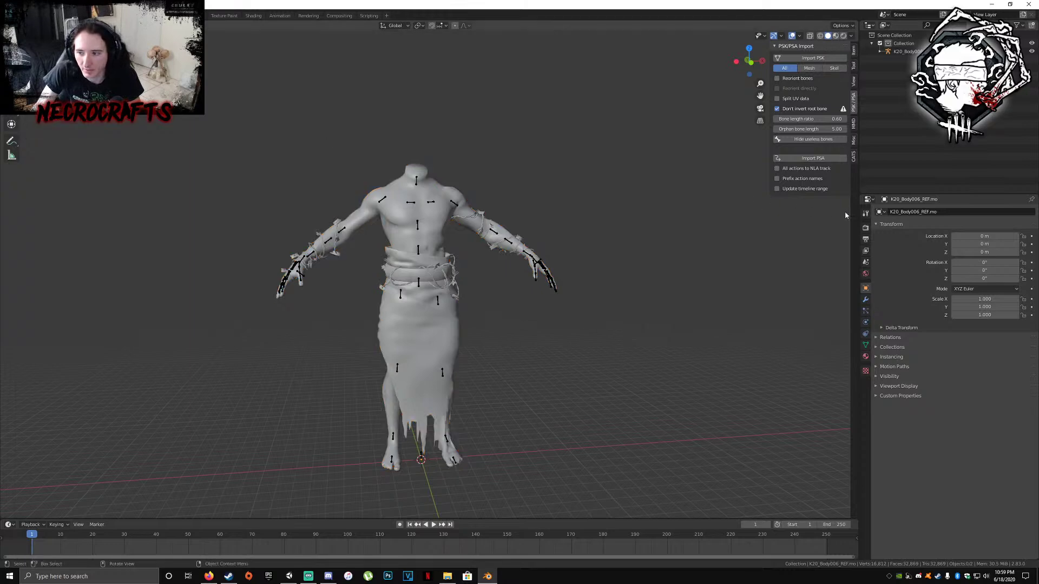
middle_click_drag(541, 310, 487, 309)
scroll(485, 306, "up", 4)
scroll(483, 305, "down", 6)
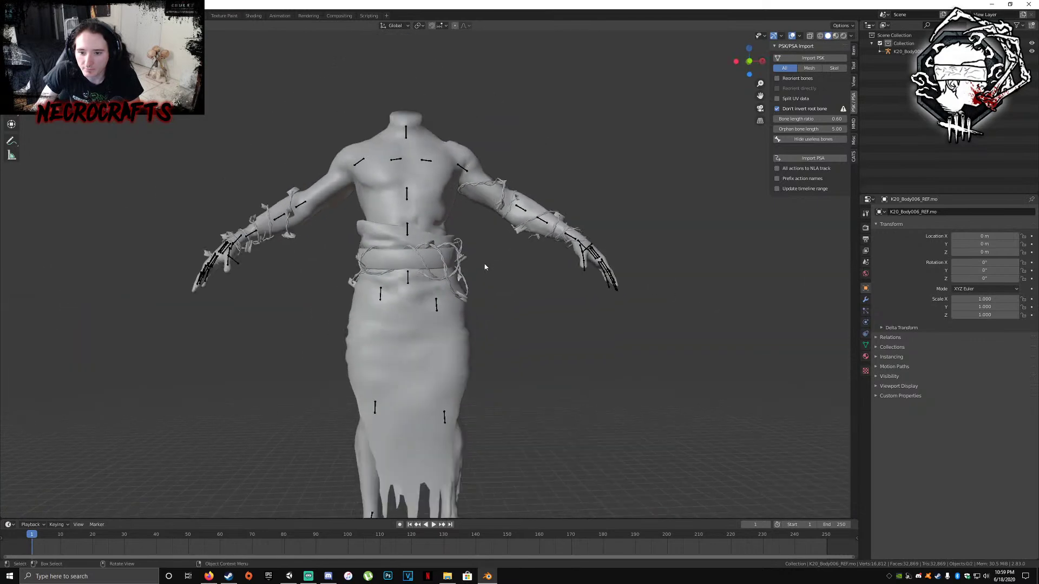
mouse_move(486, 268)
middle_mouse_down()
mouse_move(401, 280)
mouse_move(503, 277)
mouse_move(475, 274)
middle_mouse_up()
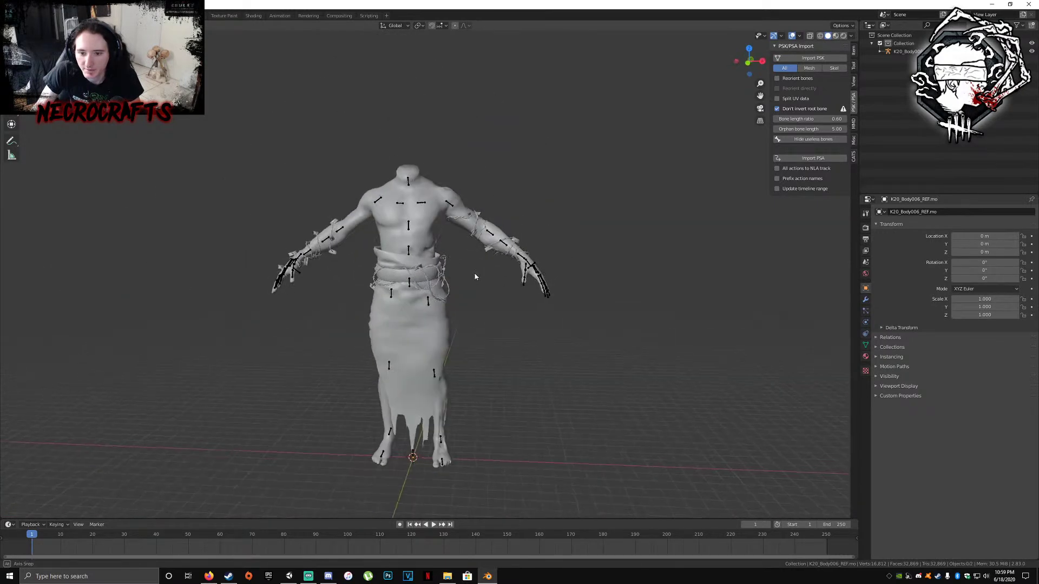
scroll(476, 273, "up", 2)
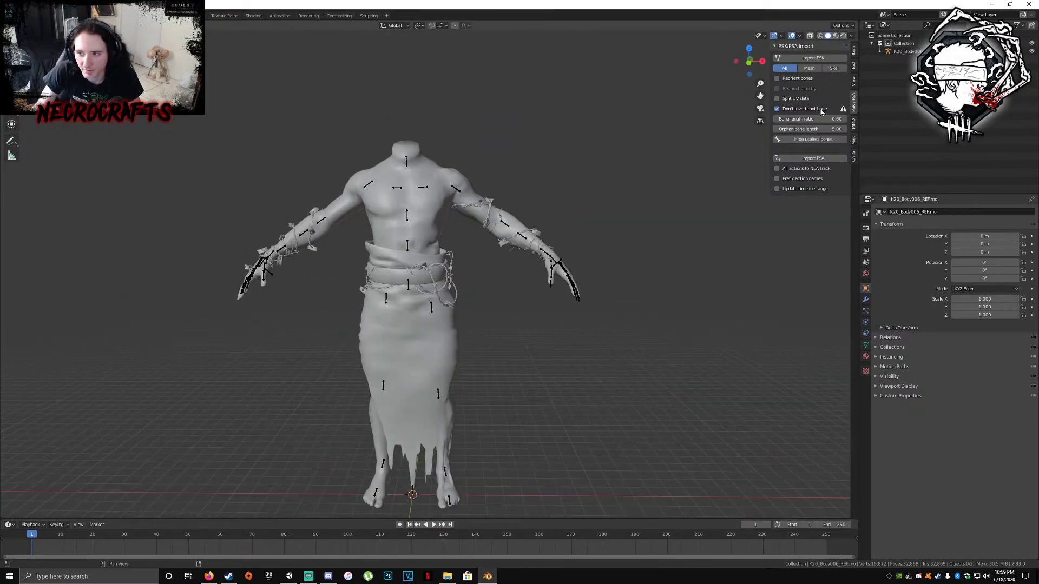
scroll(428, 314, "down", 3)
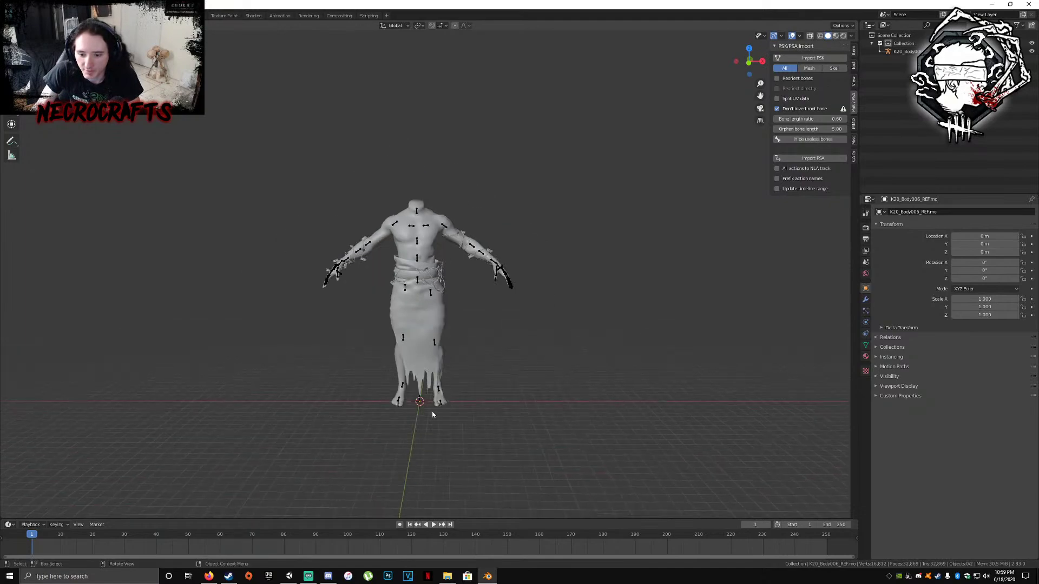
Separate the whole body mesh into individual objects by material
scroll(422, 255, "up", 6)
middle_click_drag(433, 243, 237, 145)
left_click(468, 242)
key("Tab")
key("p")
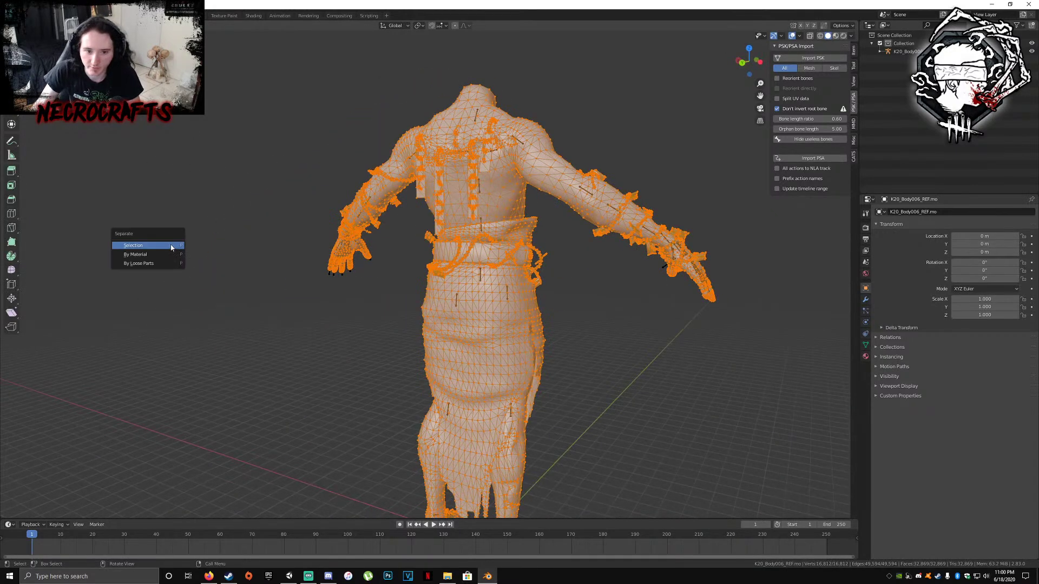
left_click(171, 247)
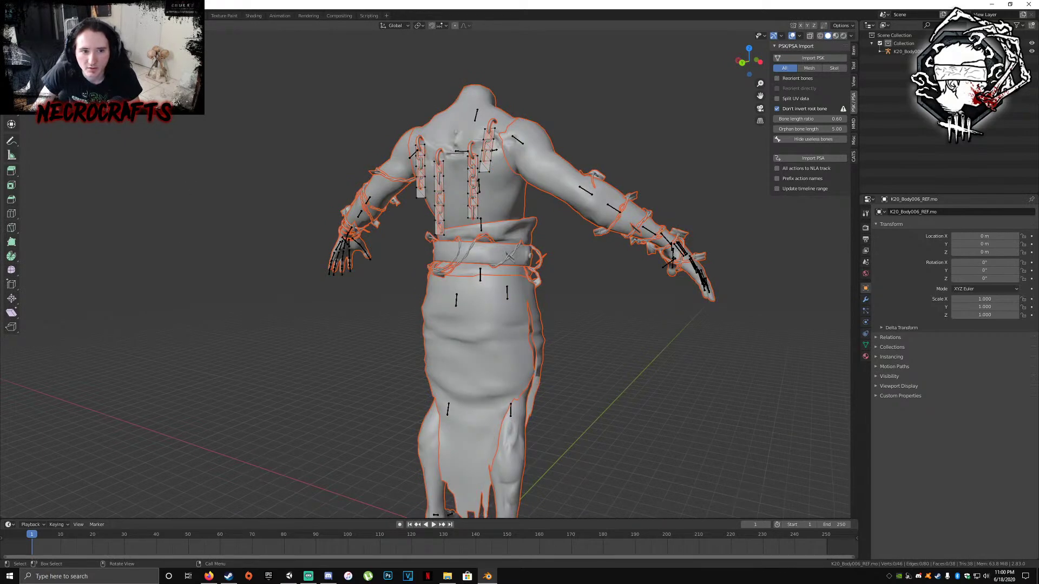
Return to Object Mode and delete the separated chain planes hanging on the back of the body
key("Tab")
left_click(444, 211)
middle_click_drag(444, 211, 471, 213)
scroll(471, 214, "up", 2)
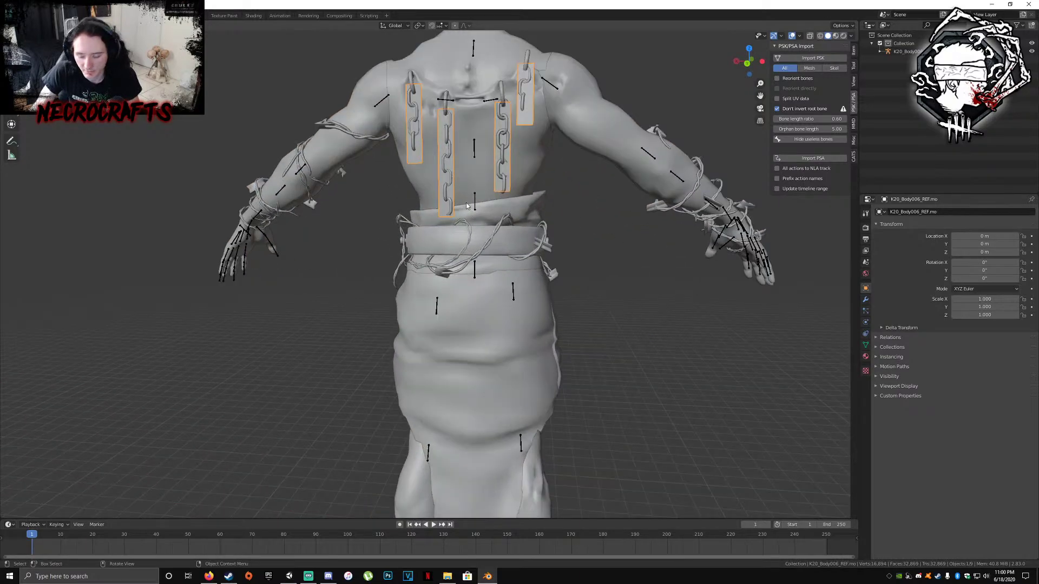
key("Delete")
scroll(477, 169, "down", 2)
middle_click_drag(477, 169, 357, 179)
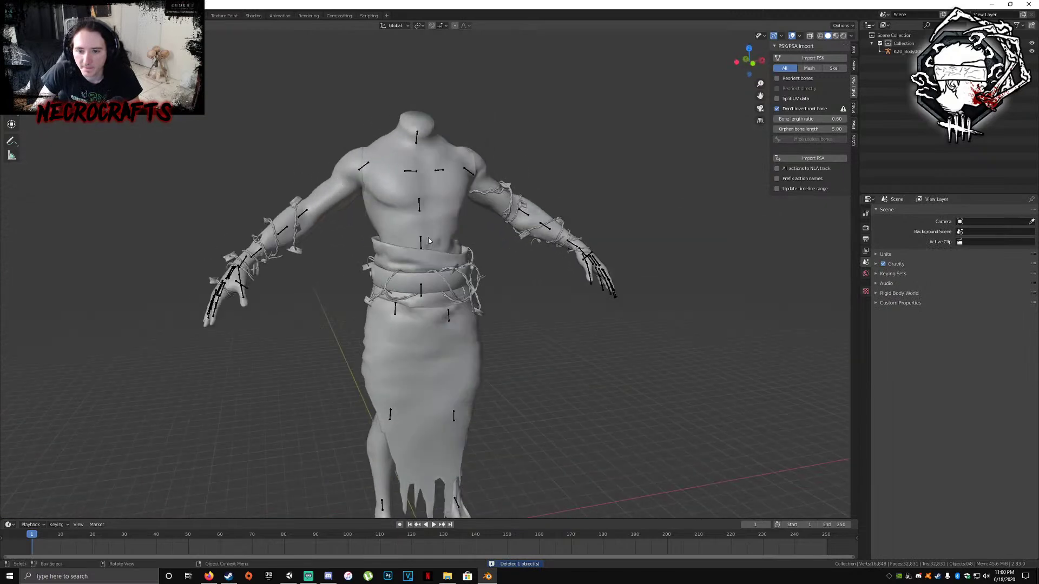
List the separated parts under the armature and inspect the lower skirt piece on the figure
left_click(880, 51)
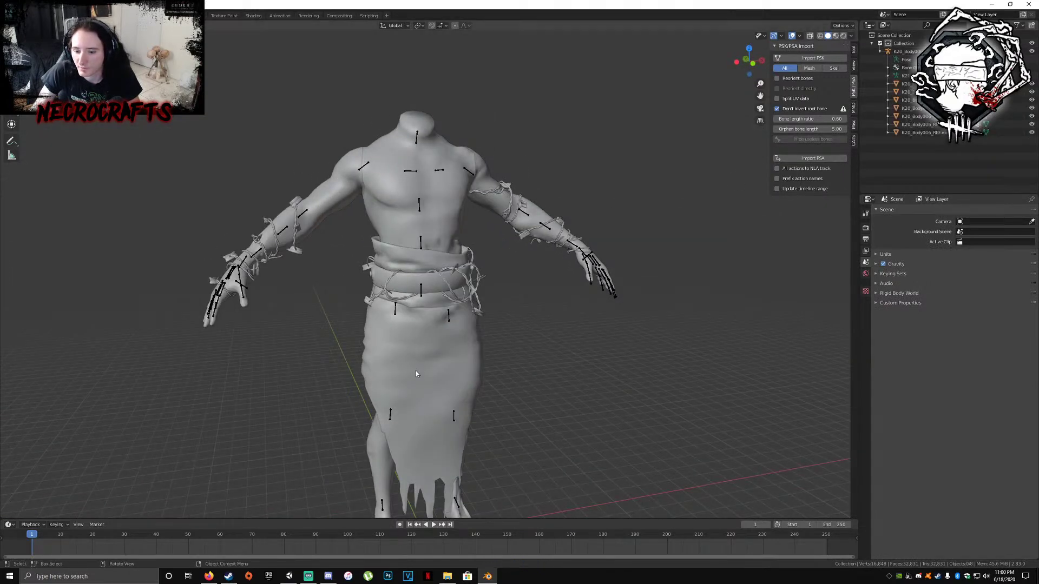
left_click(915, 117)
middle_click_drag(487, 411, 419, 409)
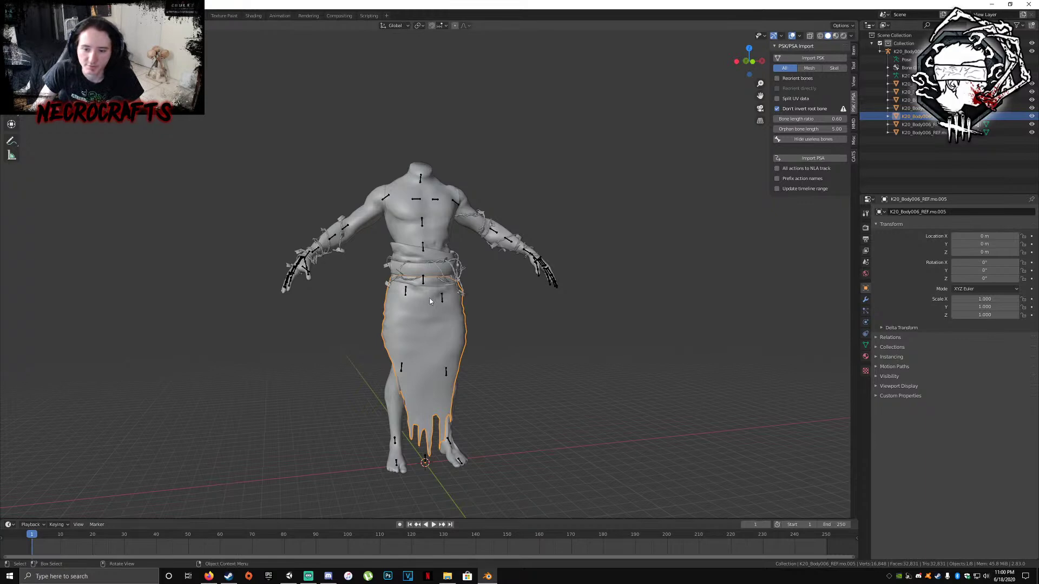
mouse_move(392, 271)
middle_mouse_down()
mouse_move(449, 275)
mouse_move(382, 283)
middle_mouse_up()
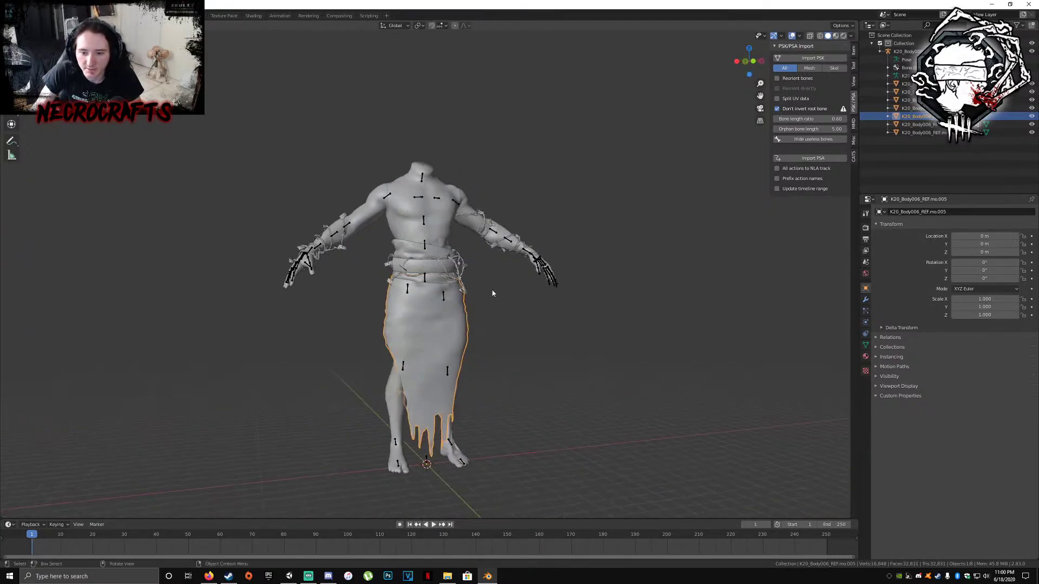
middle_click_drag(601, 378, 446, 258)
mouse_move(540, 390)
middle_mouse_down()
mouse_move(494, 394)
mouse_move(536, 395)
middle_mouse_up()
Review the material assigned to each separated body part, including the skirt, accessories, arms and torso
left_click(866, 356)
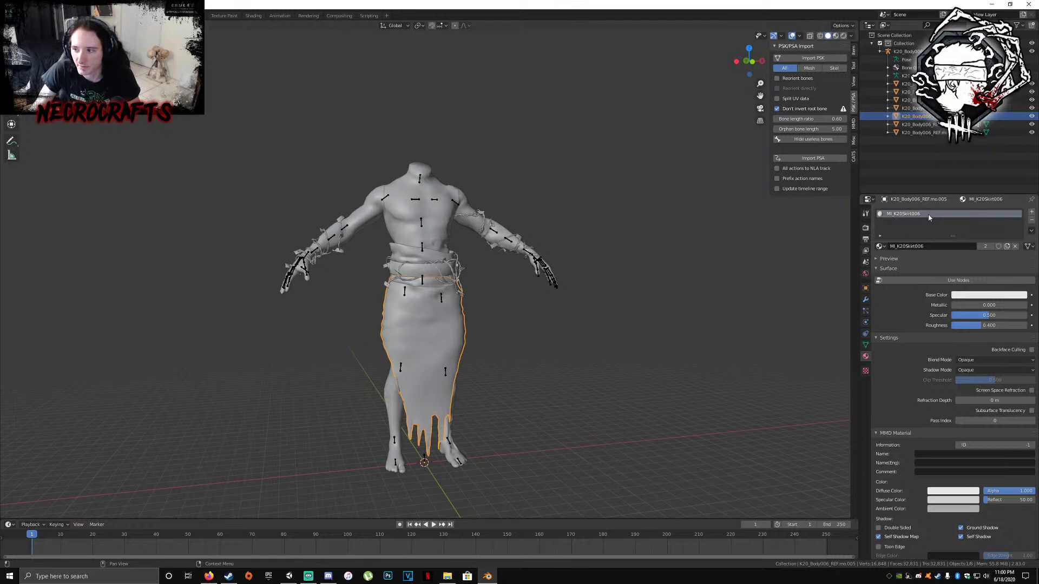
left_click(925, 134)
left_click(925, 125)
left_click(926, 117)
left_click(925, 101)
left_click(925, 93)
left_click(925, 84)
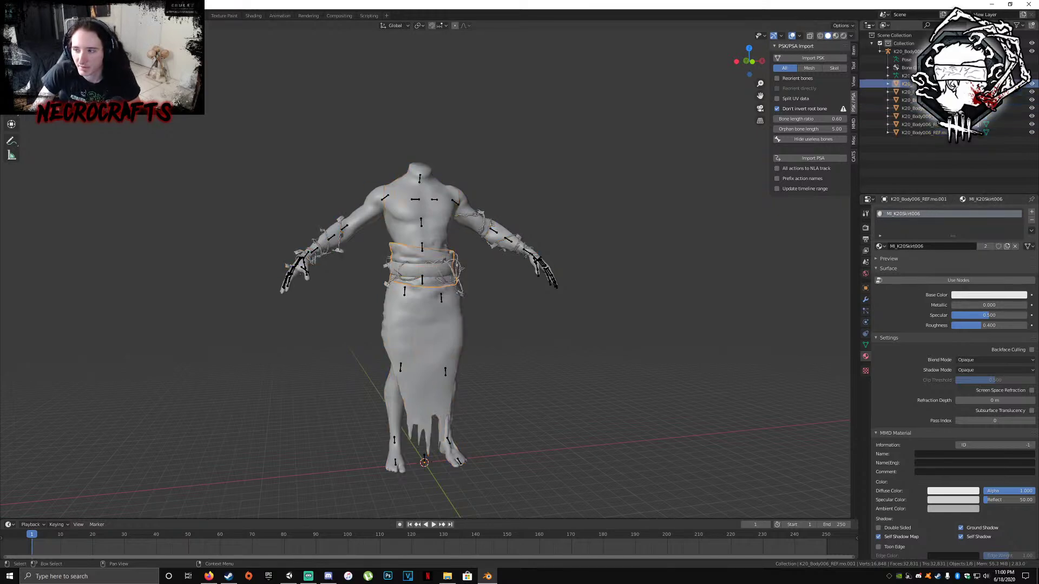
left_click(928, 92)
left_click(928, 100)
left_click(929, 116)
left_click(930, 133)
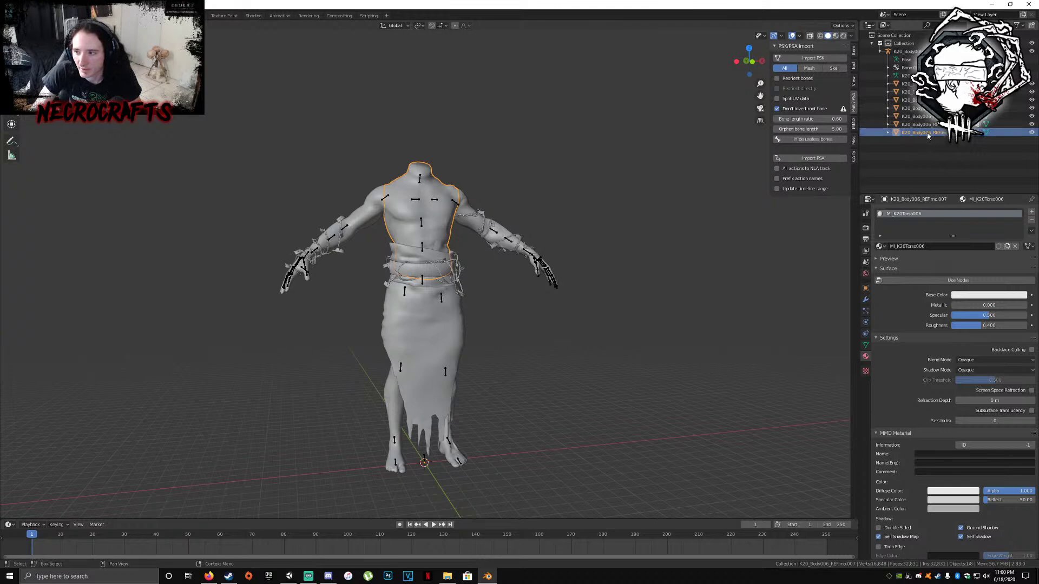
Rename the lower skirt object as Skirt
left_click(448, 324)
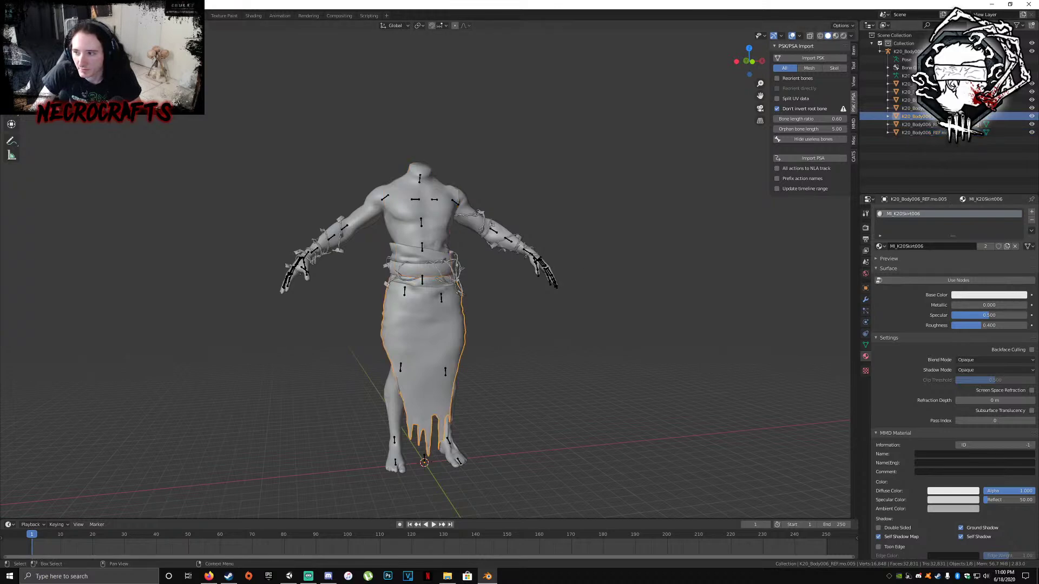
double_click(917, 117)
type("Skirt")
key("Return")
Join all separated body parts except the Skirt object into one mesh
left_click(928, 84)
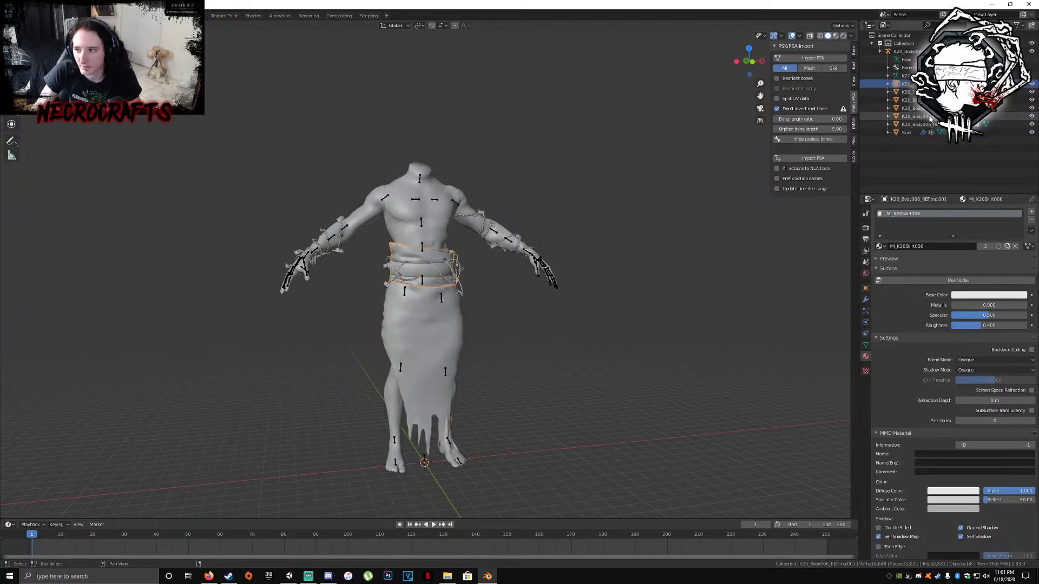
left_click(928, 125, "shift")
key("ctrl+j")
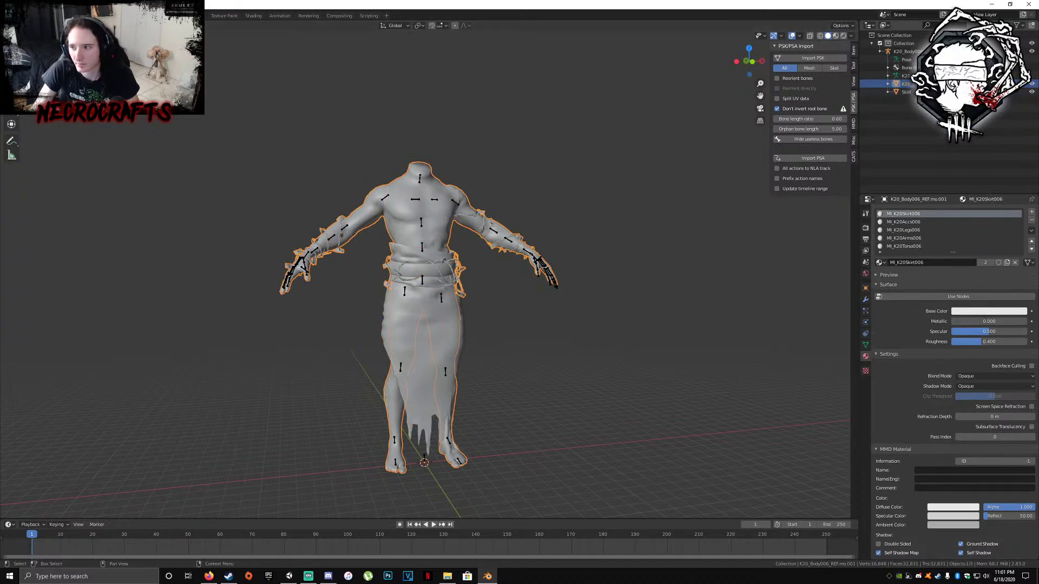
key("alt+a")
Undo the joining, the Skirt rename, the chain deletion and the separation by material
key("ctrl+z")
key("ctrl+z")
key("ctrl+z")
key("ctrl+z")
key("ctrl+z")
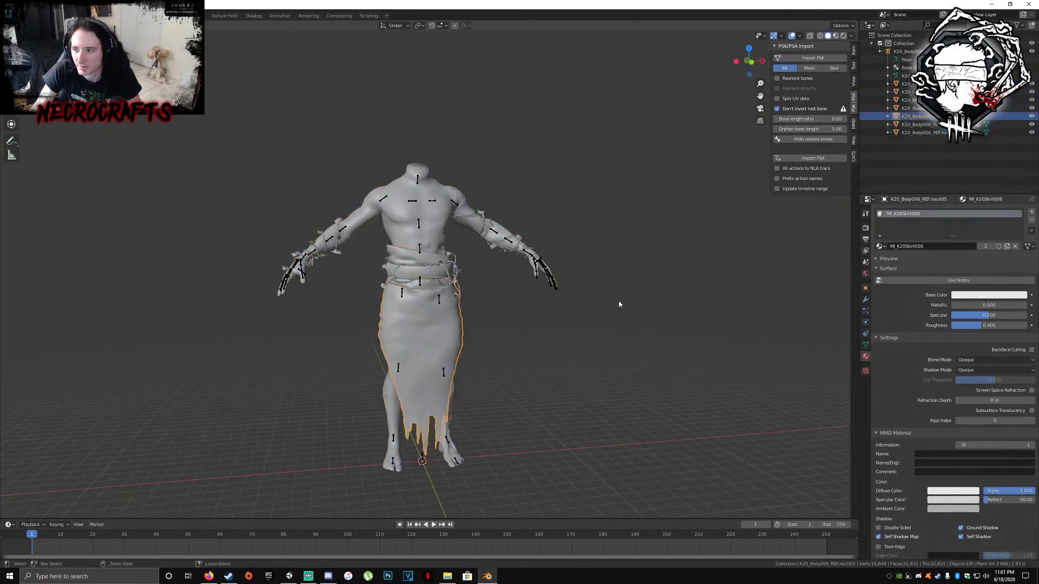
key("ctrl+z")
key("ctrl+z")
key("ctrl+z")
key("ctrl+z")
key("ctrl+z")
key("ctrl+z")
key("ctrl+z")
key("ctrl+z")
key("ctrl+z")
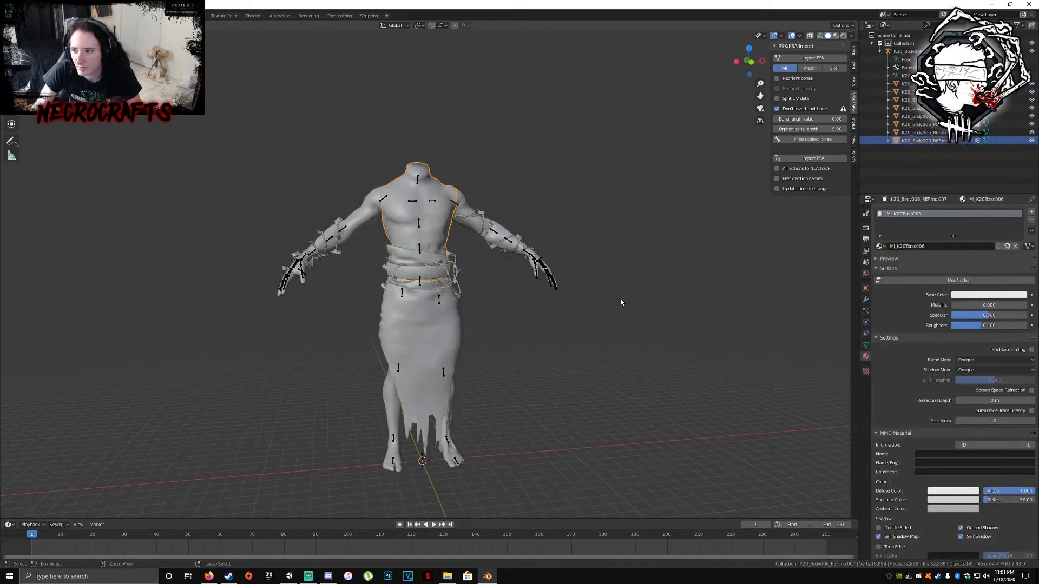
key("ctrl+z")
key("ctrl+z")
key("ctrl+z")
key("ctrl+z")
Select the restored single body mesh and inspect it from several angles and close up on the torso
left_click(605, 307)
left_click(421, 247)
left_click(422, 247)
middle_click_drag(422, 247, 582, 241)
scroll(535, 232, "up", 4)
middle_click_drag(492, 199, 556, 273)
left_click(492, 182)
scroll(487, 272, "down", 3)
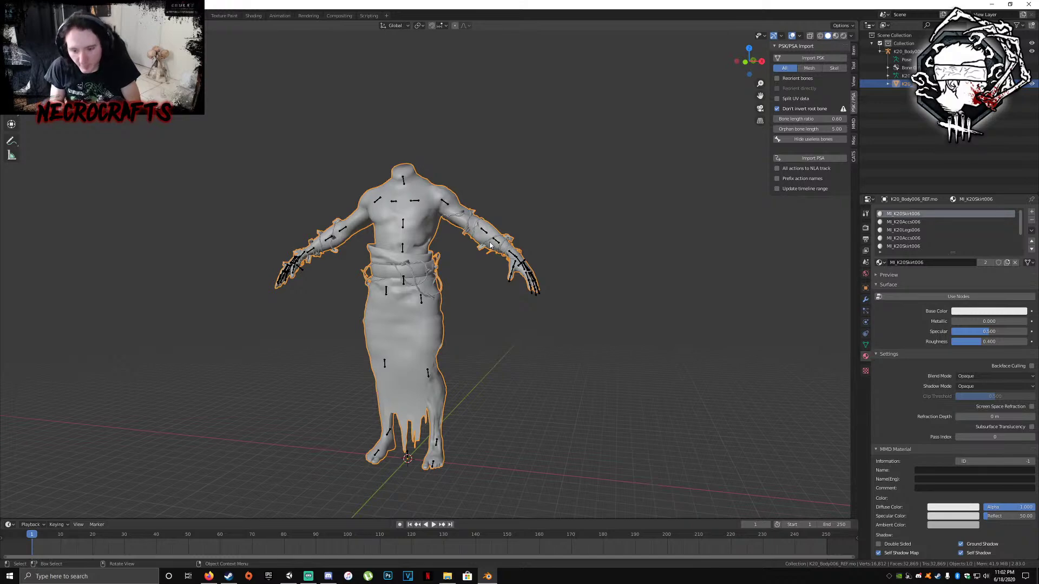
middle_click_drag(449, 407, 501, 327)
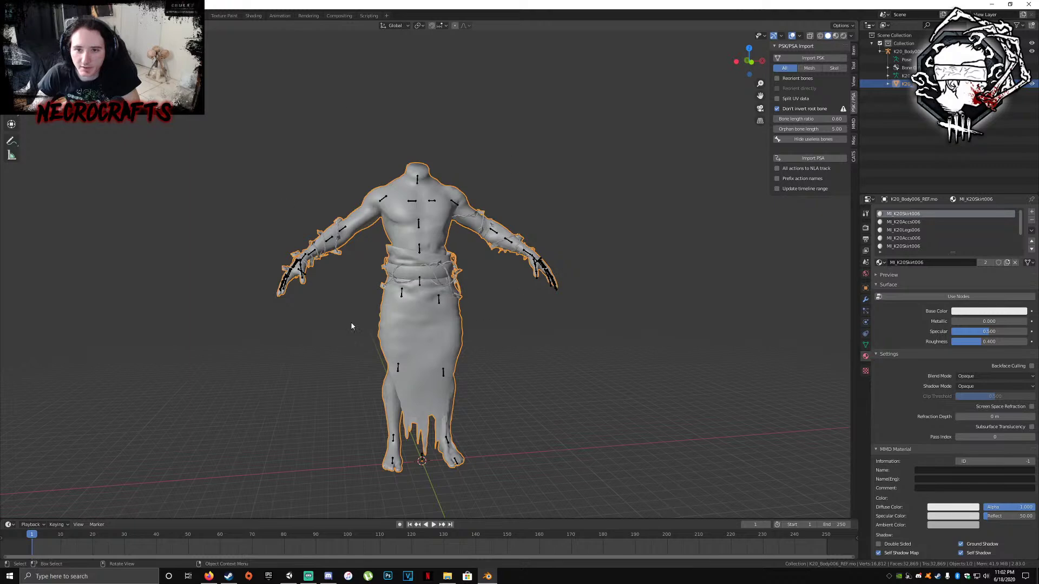
middle_click_drag(411, 291, 365, 336)
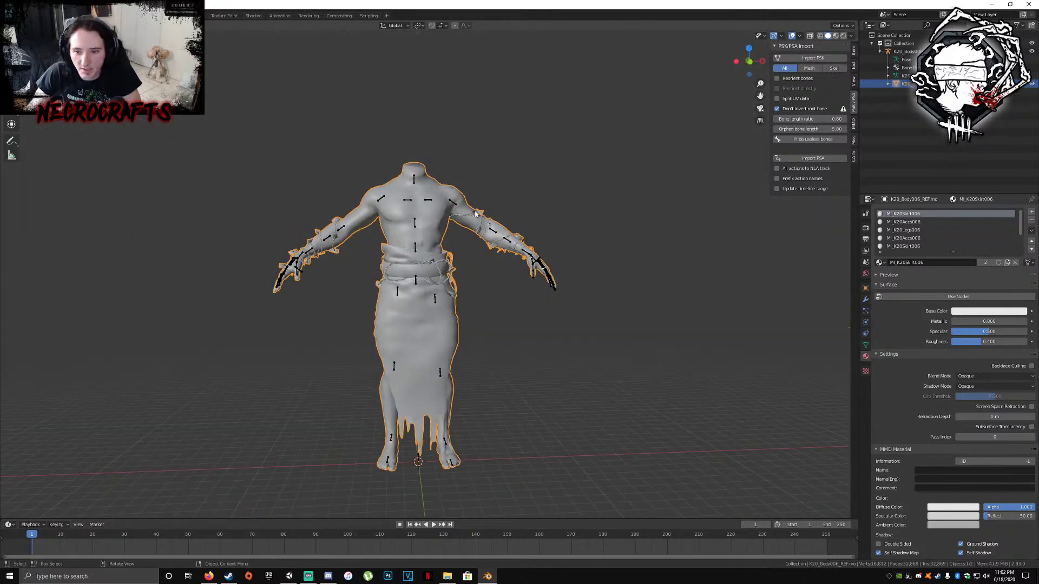
mouse_move(506, 196)
middle_mouse_down()
mouse_move(379, 200)
mouse_move(499, 208)
mouse_move(530, 174)
mouse_move(517, 201)
middle_mouse_up()
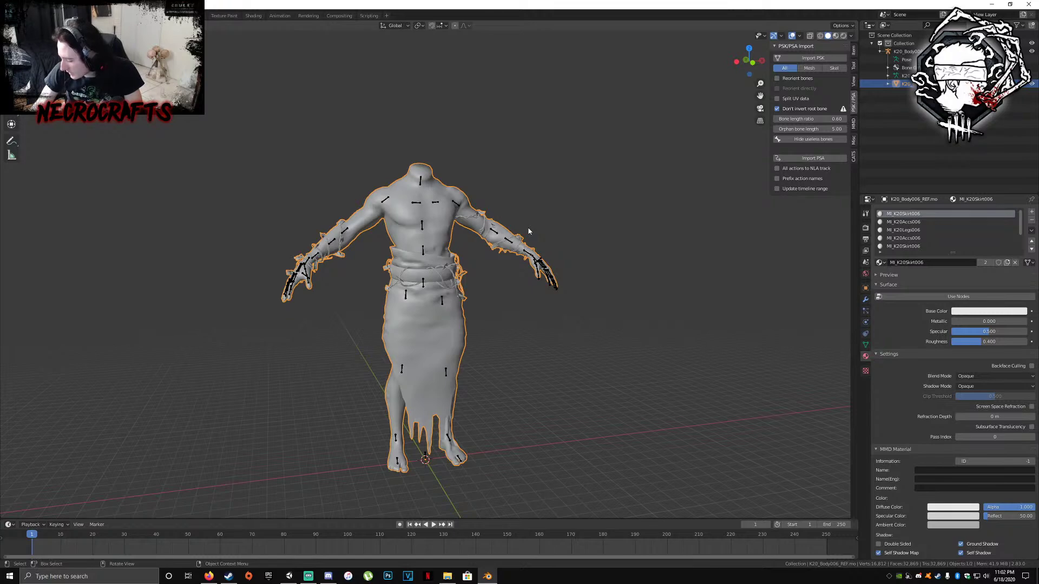
scroll(488, 289, "up", 7)
scroll(440, 179, "down", 4)
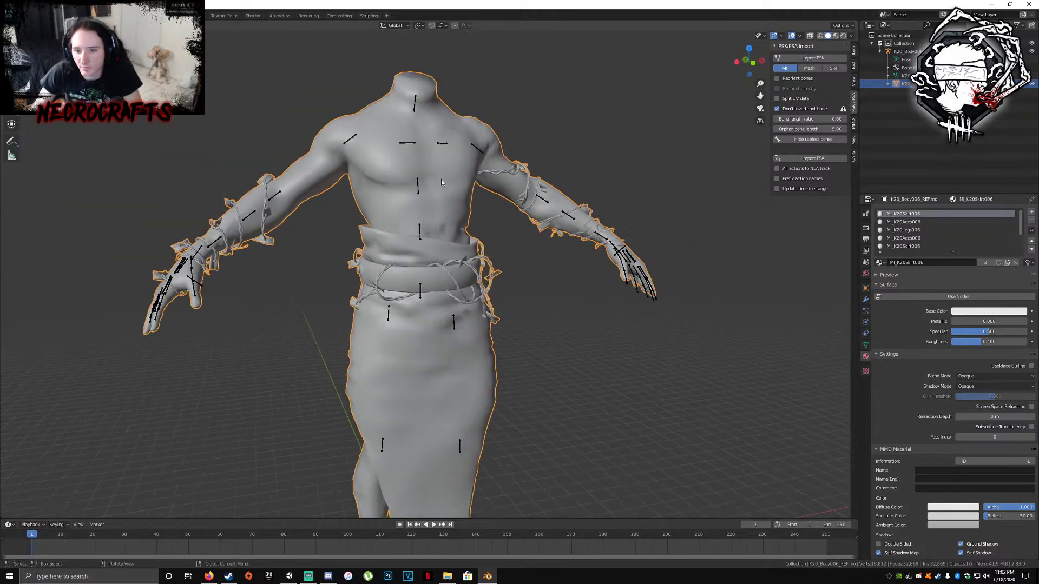
Select the armature and examine its bones across the torso, shoulders and hands
left_click(403, 145)
middle_click_drag(403, 145, 361, 154)
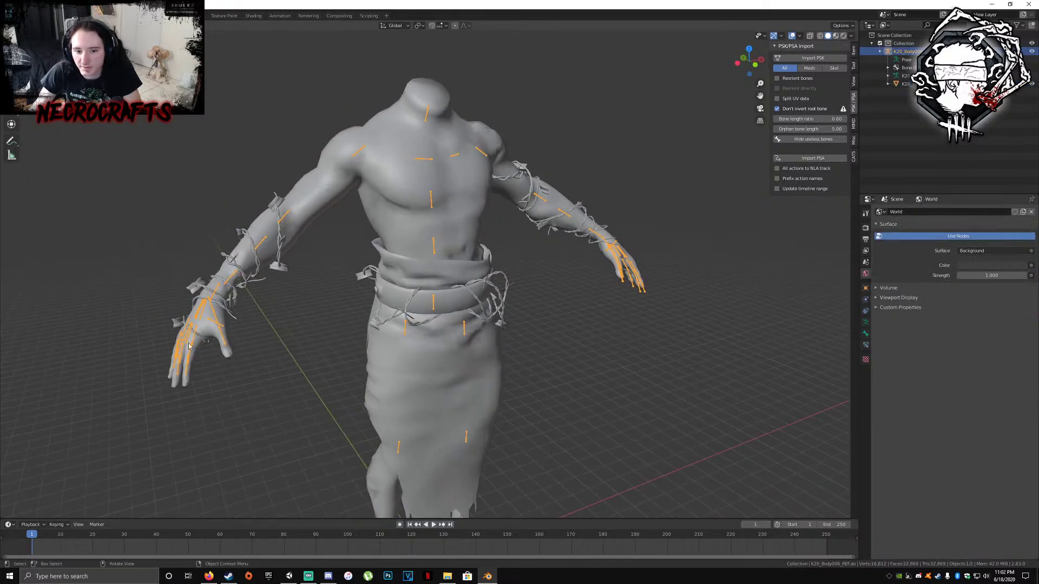
middle_click_drag(539, 344, 515, 323)
scroll(525, 330, "down", 5)
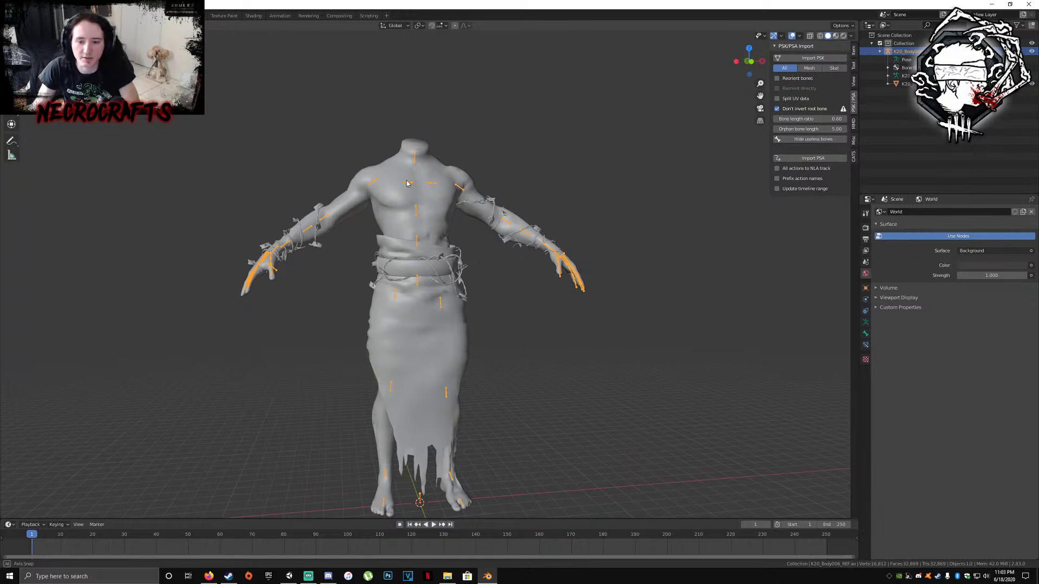
middle_click_drag(401, 182, 379, 185)
left_click(379, 185)
left_click(380, 183)
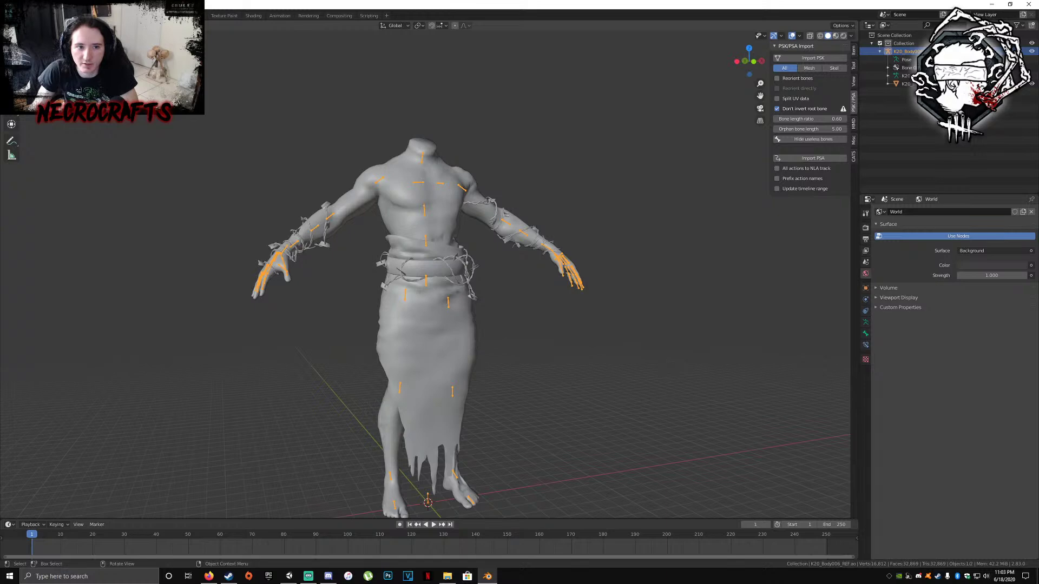
Try rotating the character's right shoulder bone in Pose Mode, undo the rotation and return to Object Mode
key("ctrl+Tab")
left_click(379, 184)
left_click(11, 96)
left_click(378, 156)
left_click(380, 184)
key("r")
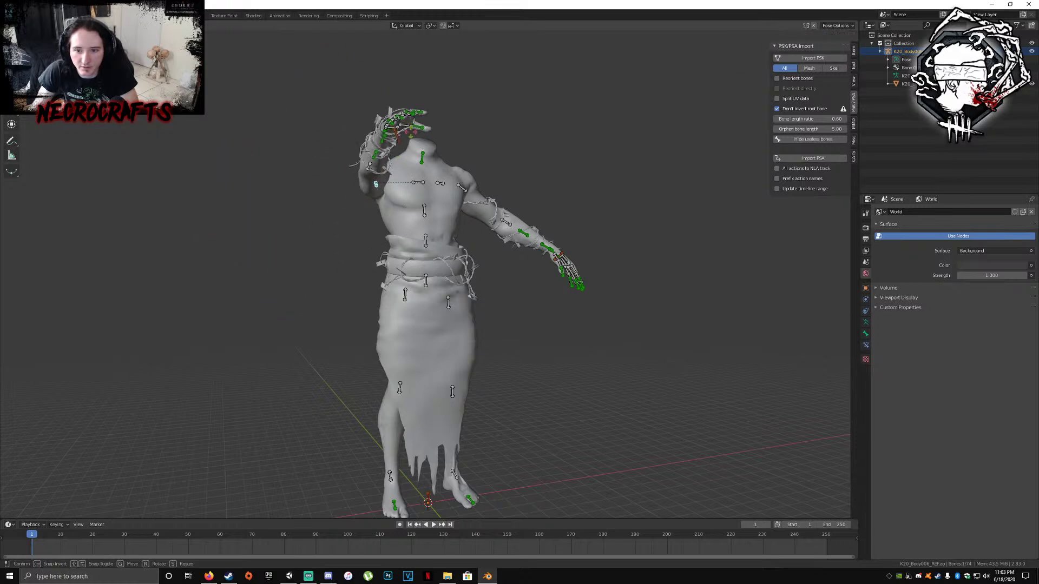
left_click(576, 340)
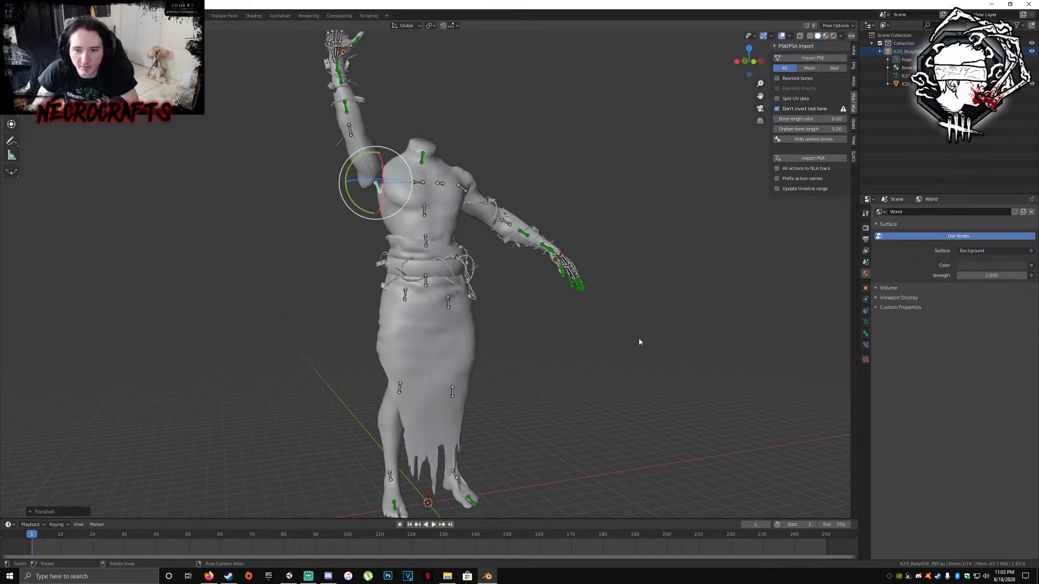
key("ctrl+z")
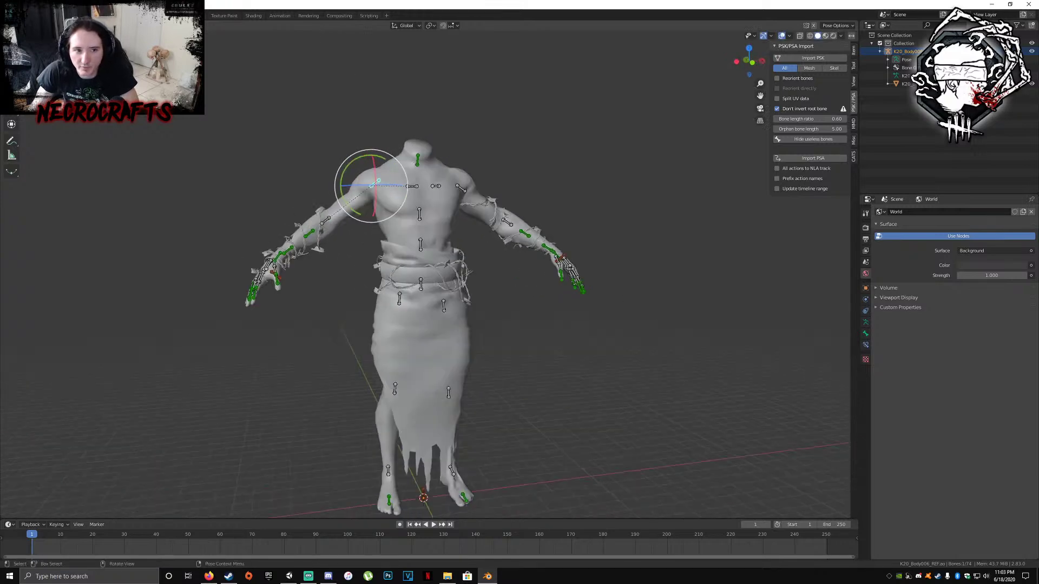
key("ctrl+Tab")
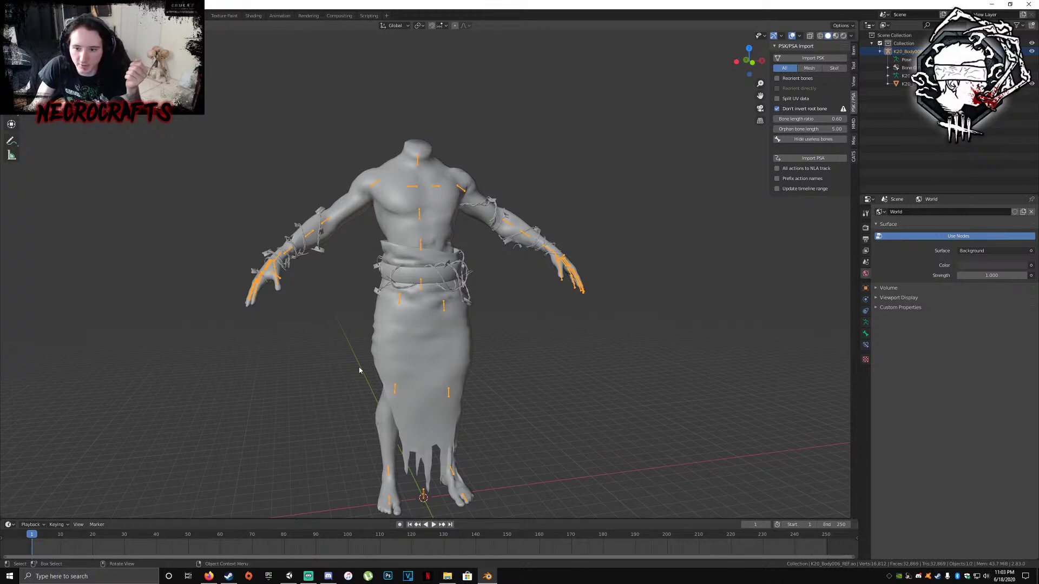
left_click(414, 193)
left_click(414, 194)
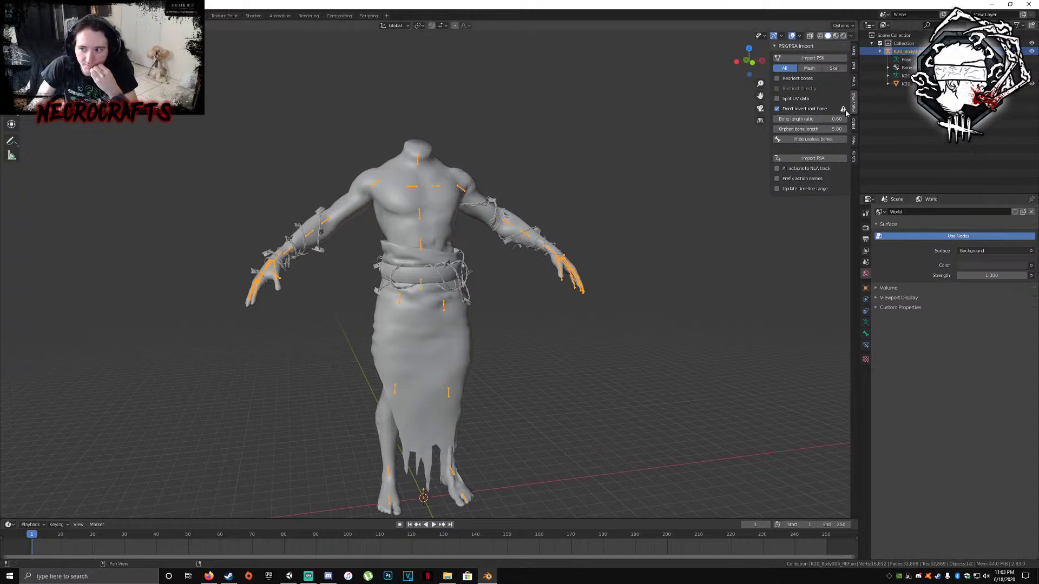
left_click(855, 157)
left_click(854, 108)
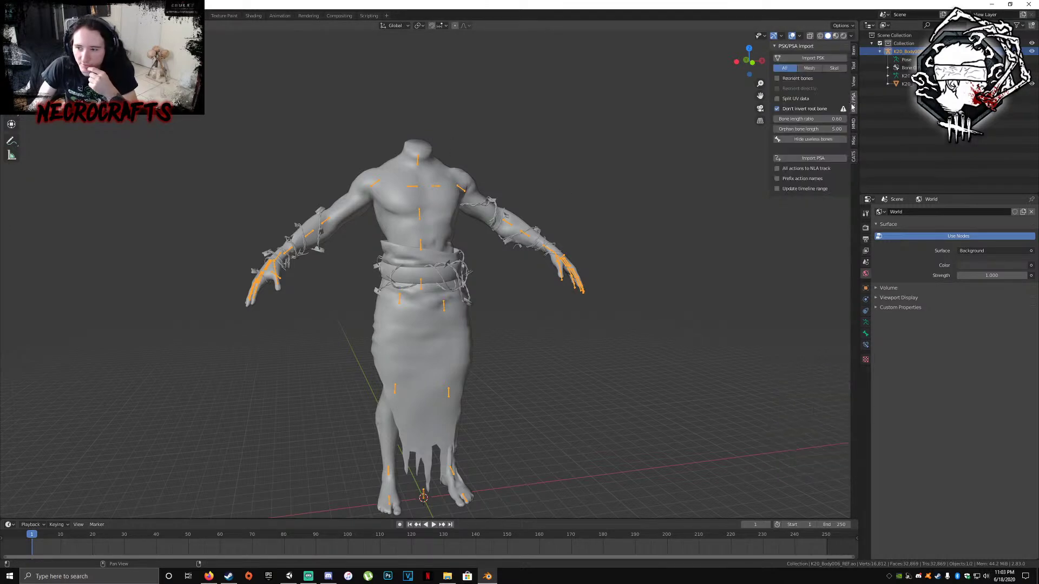
Import the head model K20_Head006_REF.psk from the Heads folder
left_click(813, 58)
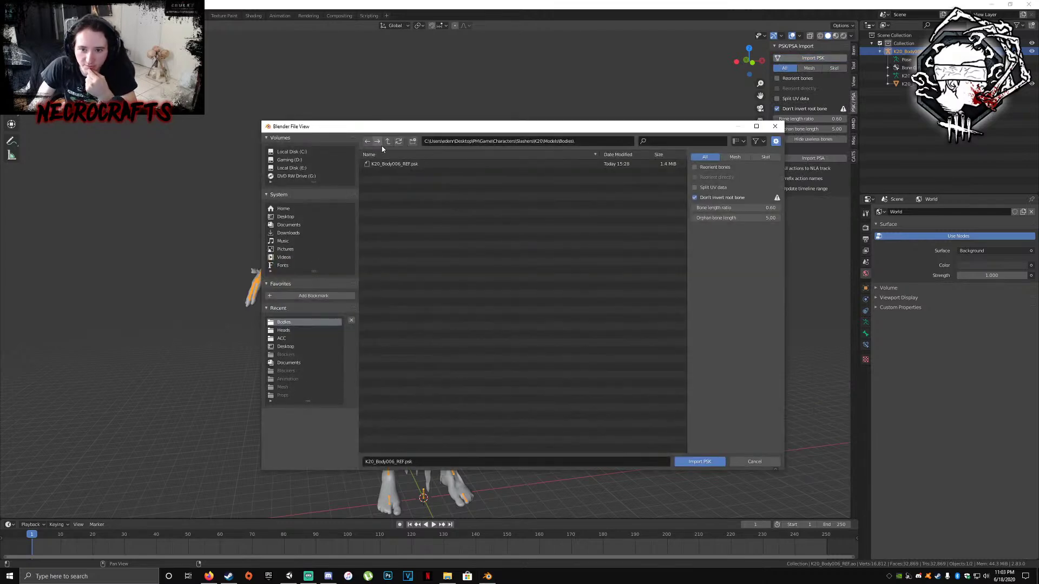
left_click(378, 142)
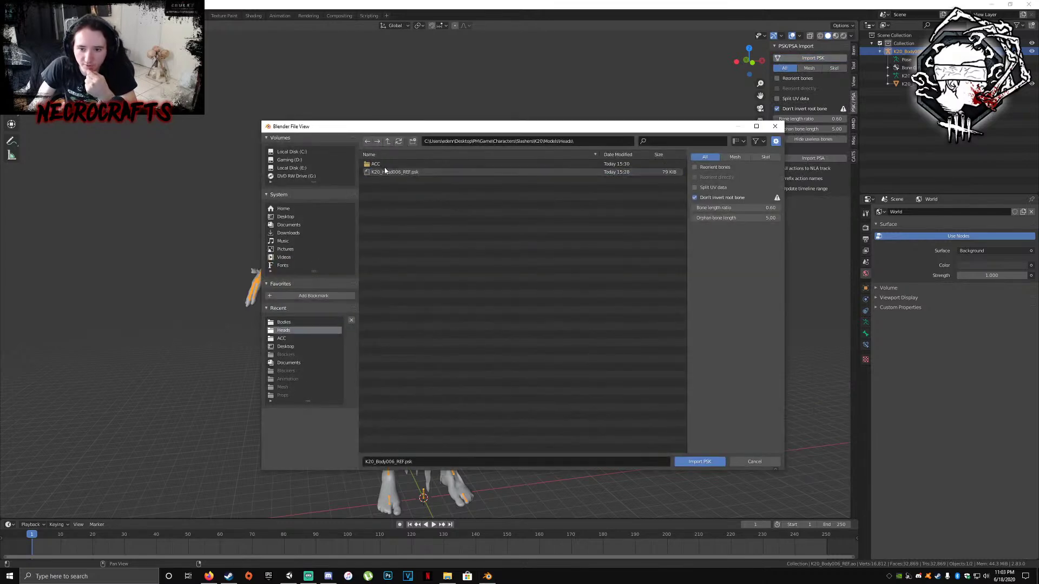
double_click(385, 171)
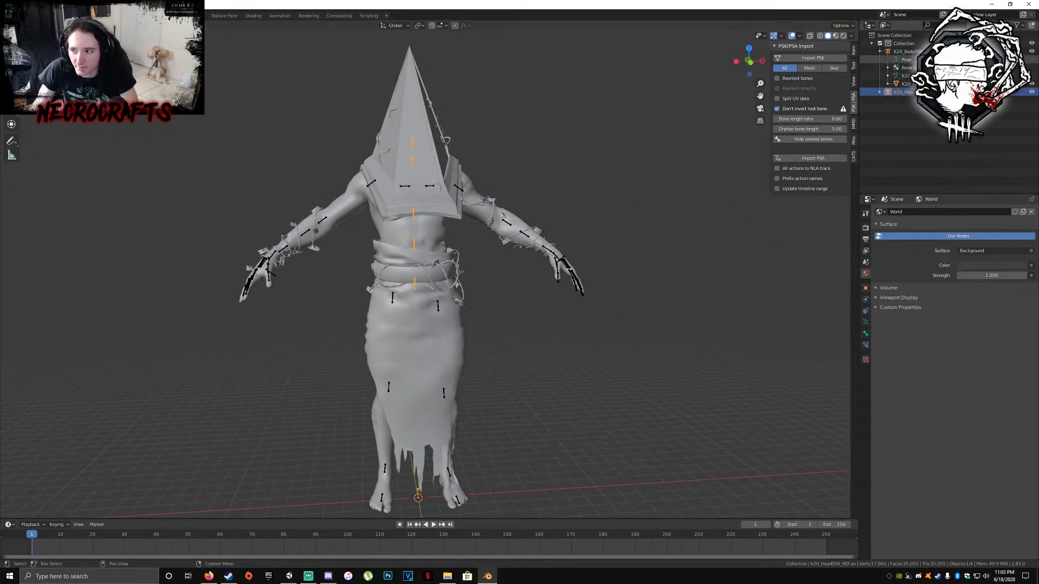
Select the body armature and the head armature in turn to compare their bones
left_click(907, 51)
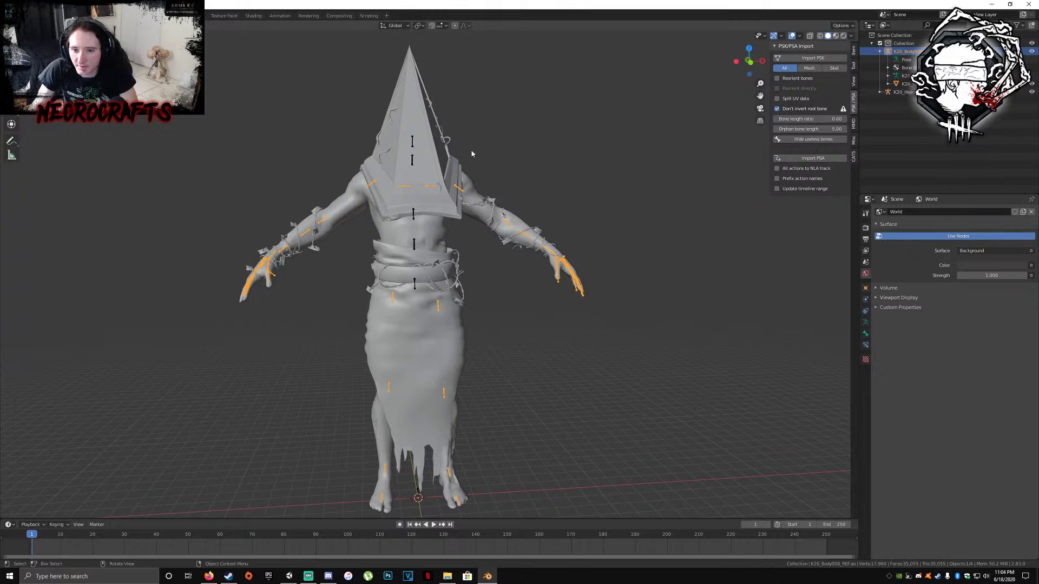
middle_click_drag(409, 136, 430, 126)
left_click(428, 135)
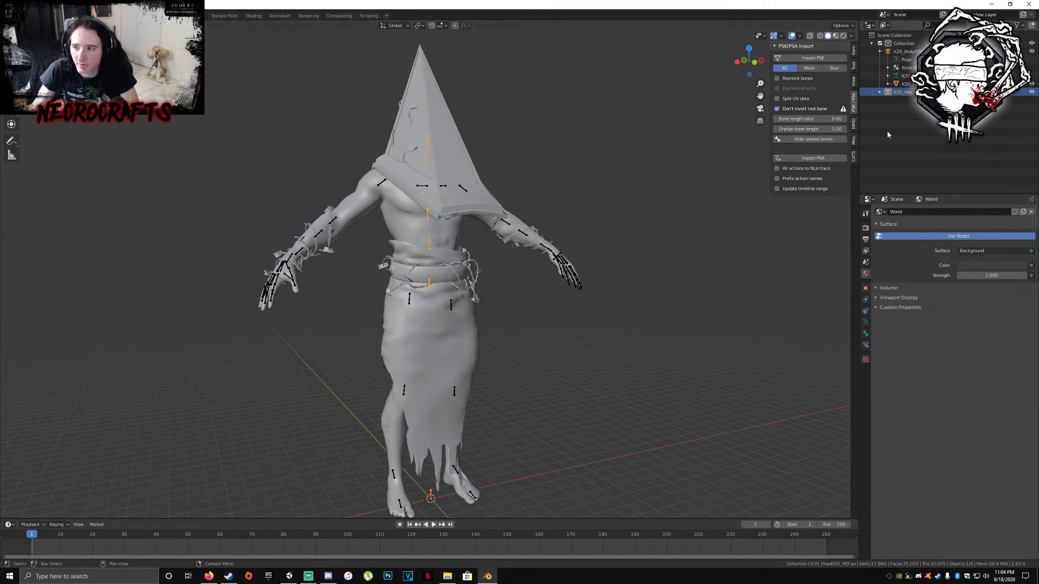
Set up the CATS armature merge with Merge All Bones and Apply Transforms enabled and Join Meshes kept on, widening the options for readability
left_click(854, 157)
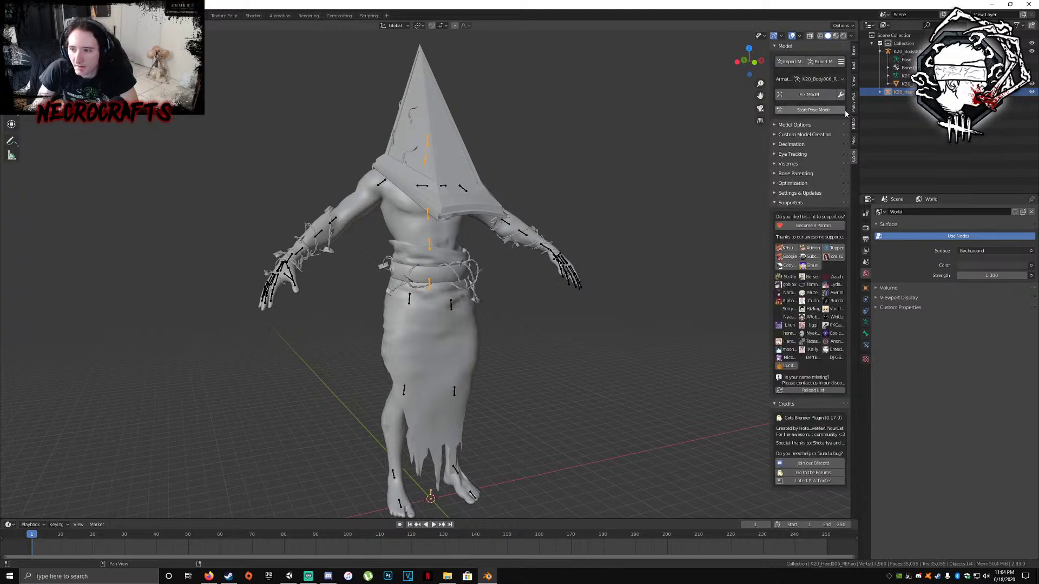
left_click(788, 135)
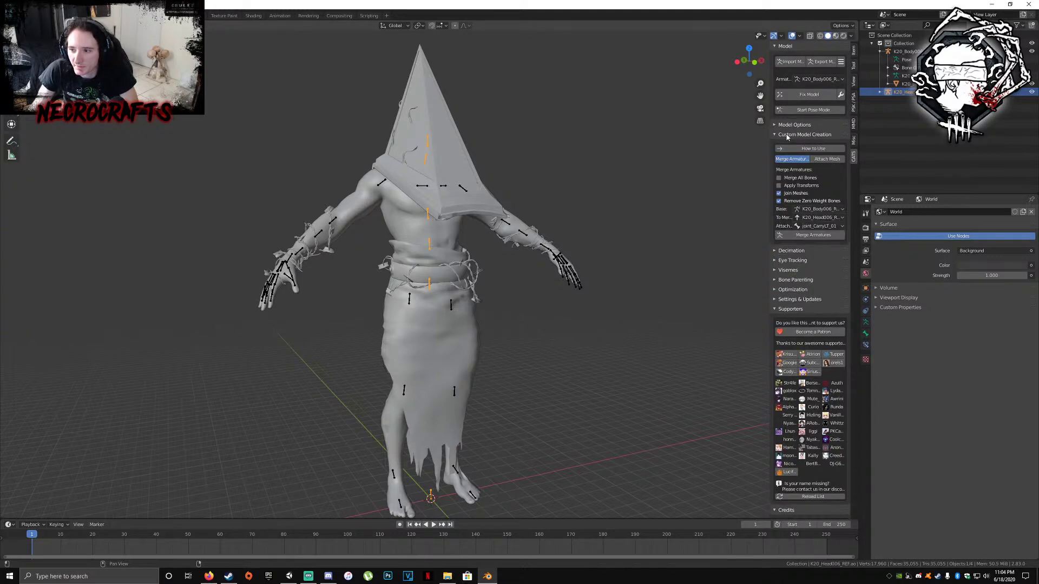
left_click(802, 179)
left_click(808, 186)
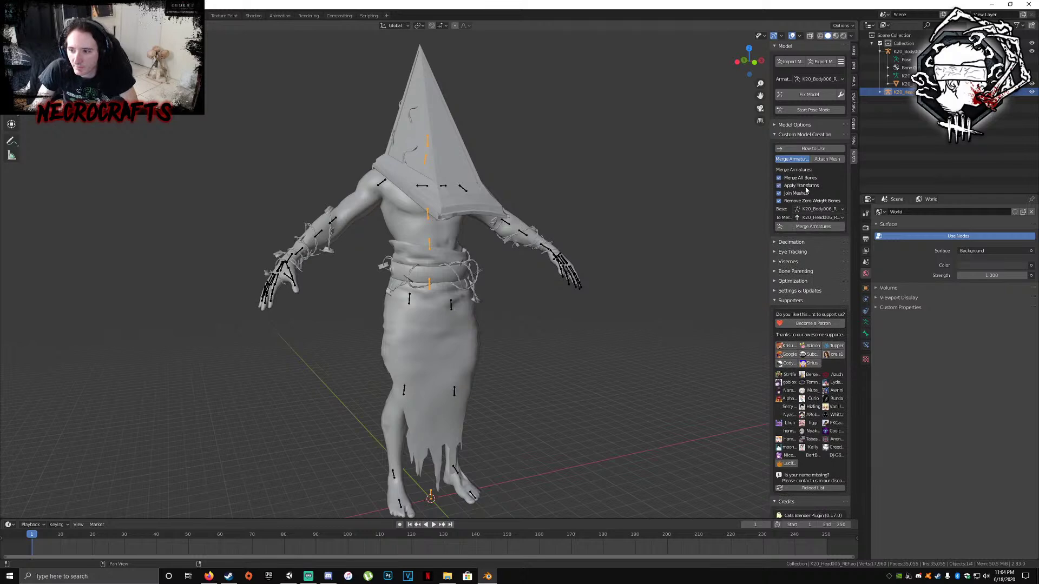
left_click(799, 193)
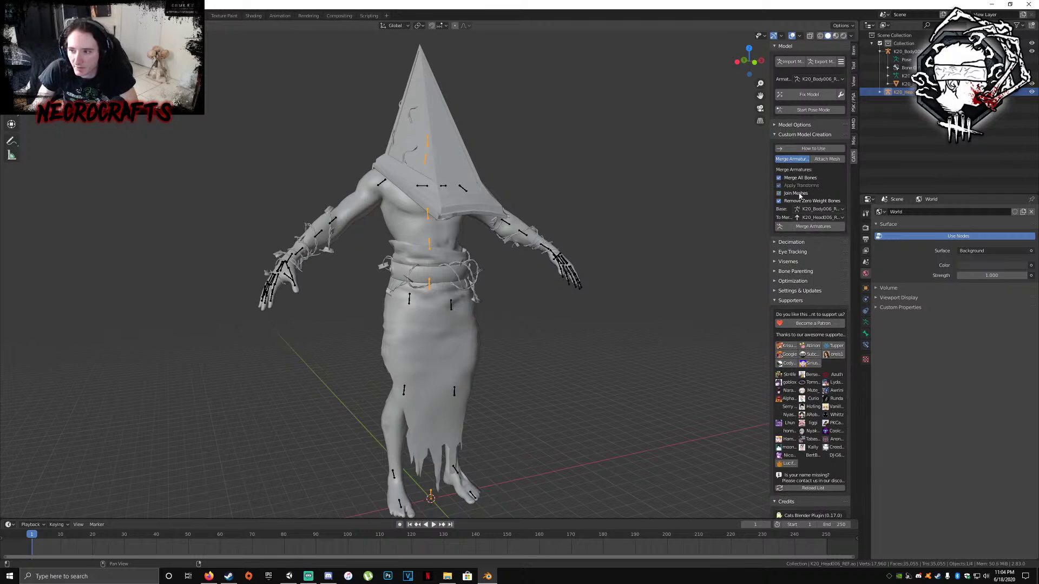
left_click(799, 194)
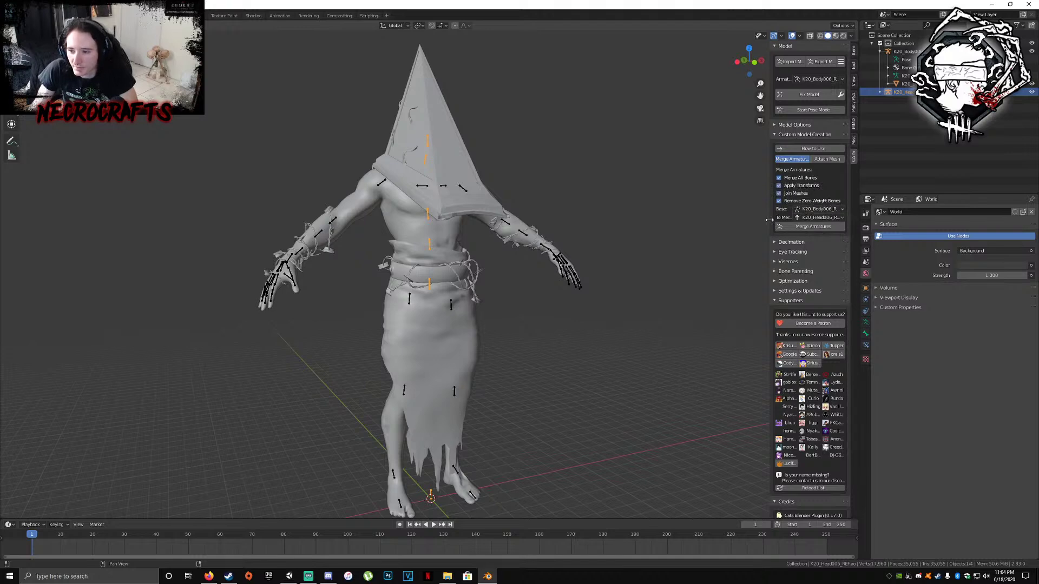
left_click_drag(769, 220, 729, 221)
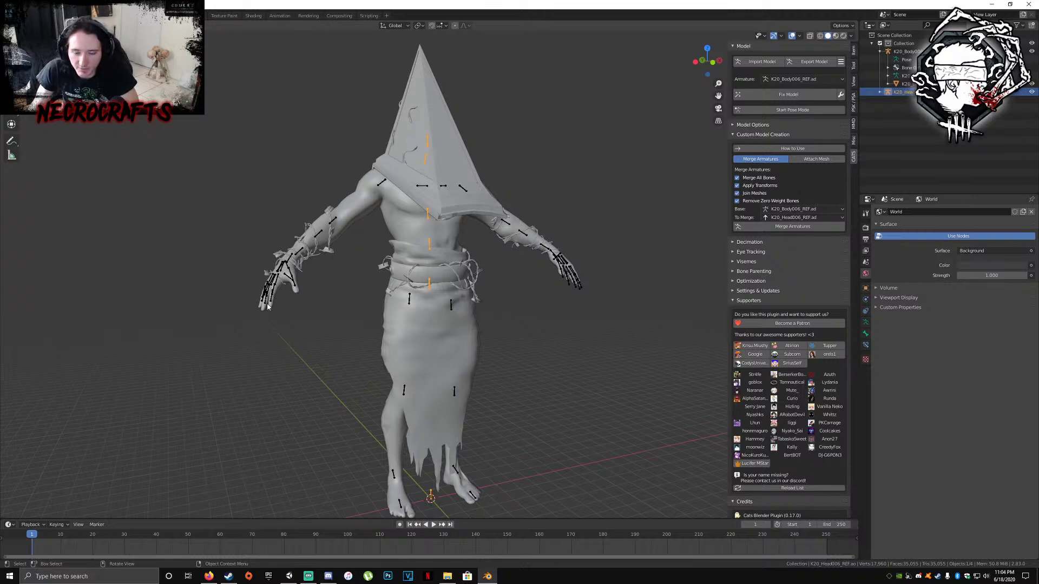
Examine the body armature's right shoulder bone up close, inspect the surrounding mesh vertices in Edit Mode, and return to Object Mode
left_click(381, 185)
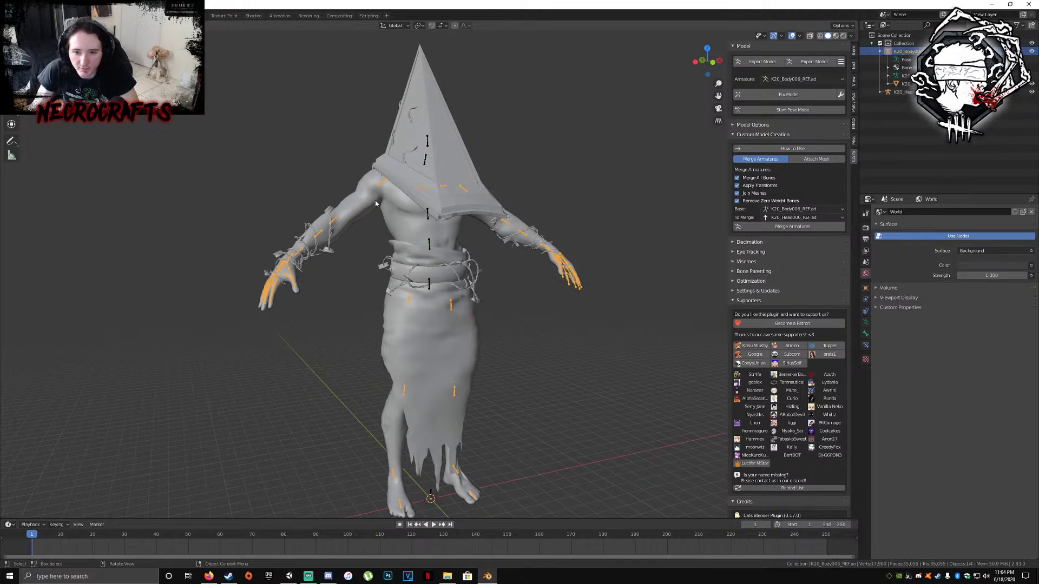
scroll(373, 190, "up", 6)
middle_click_drag(383, 186, 386, 236)
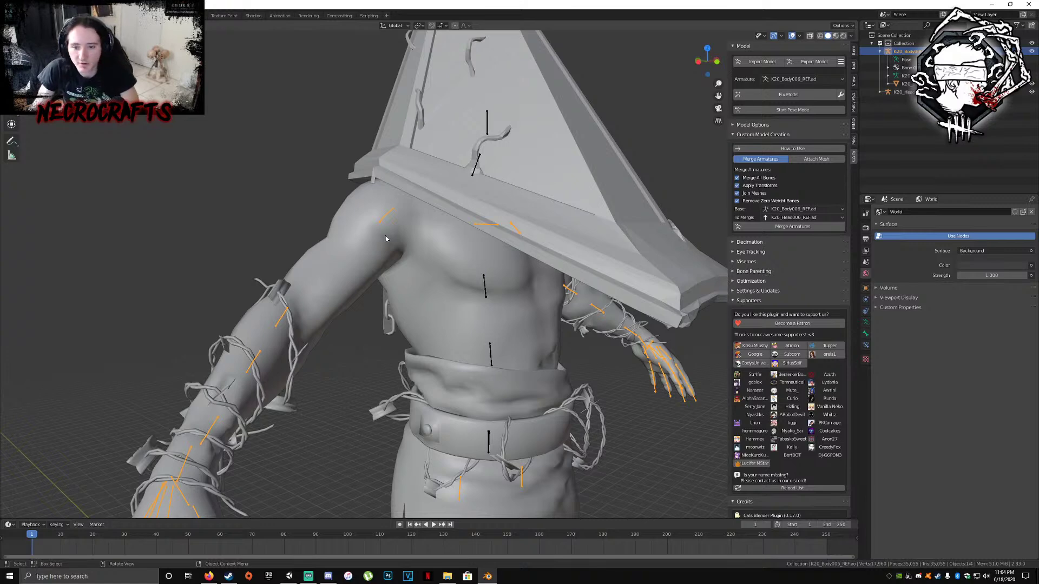
left_click(411, 246)
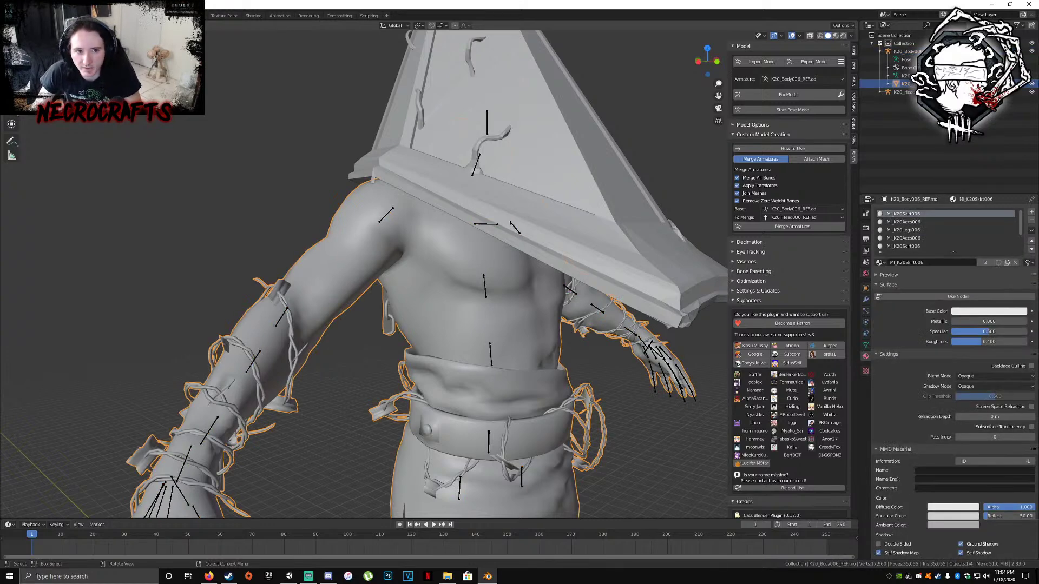
key("Tab")
scroll(414, 268, "up", 4)
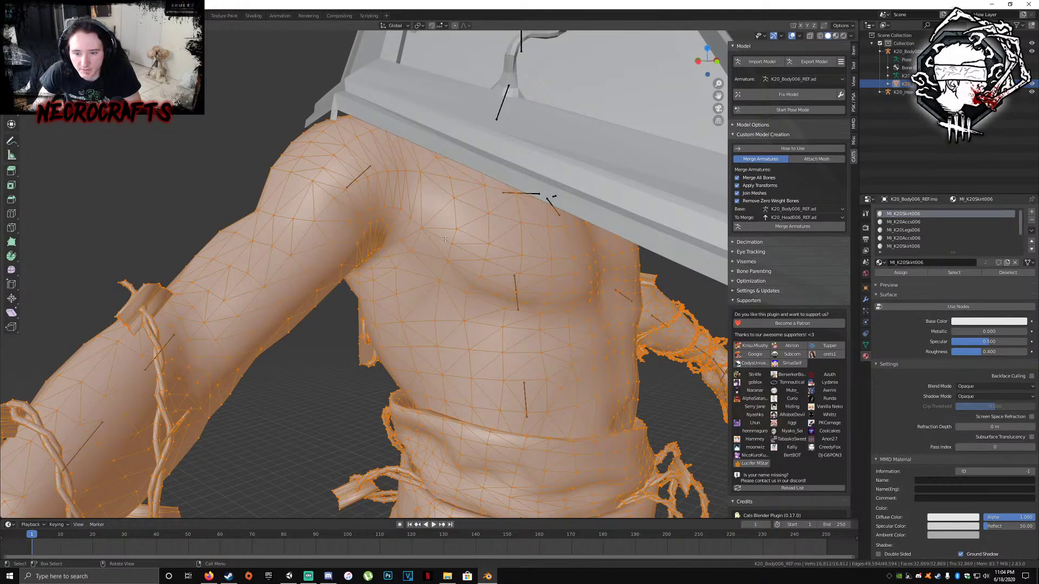
left_click(420, 228)
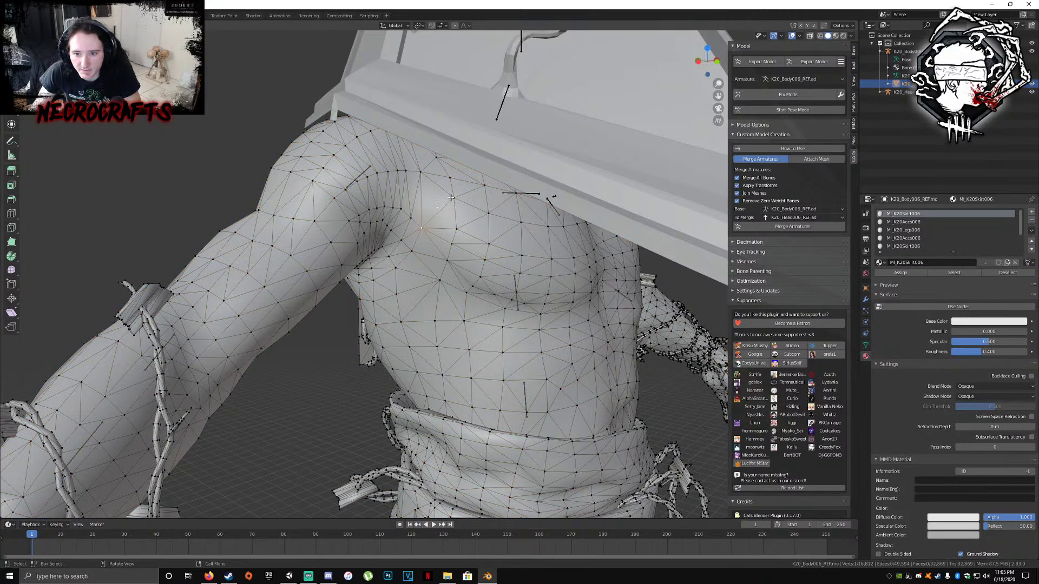
middle_click_drag(377, 225, 373, 227)
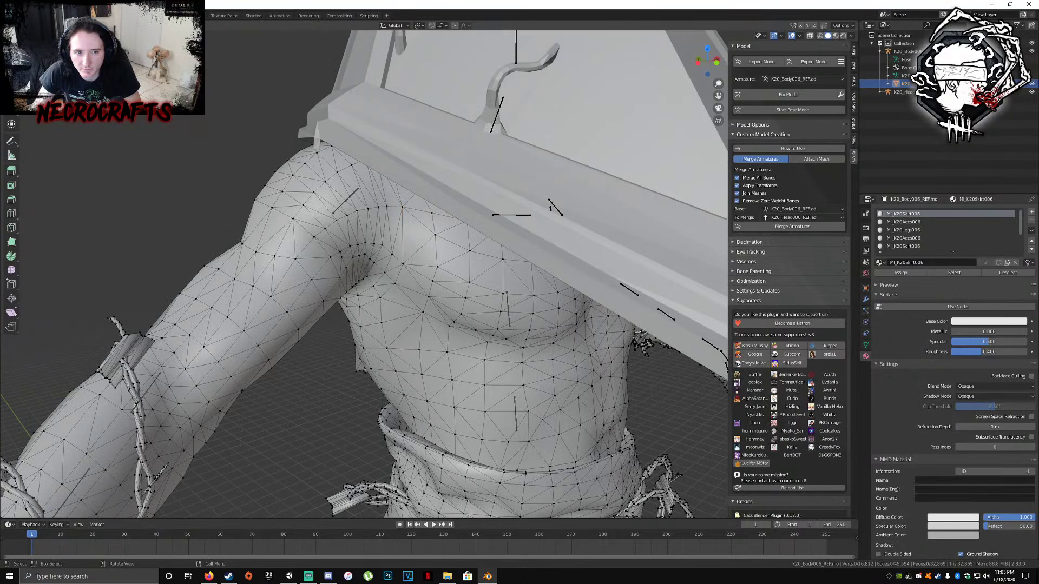
key("Tab")
Try rotating the body armature's right shoulder bone in Pose Mode, undo the rotation and inspect the joint from another angle
left_click(341, 201)
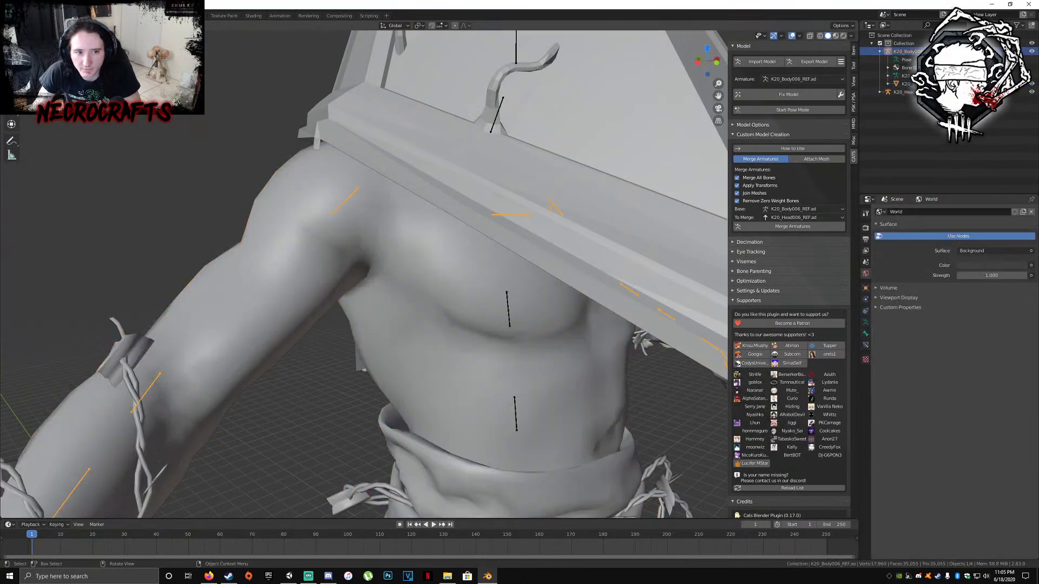
key("Tab")
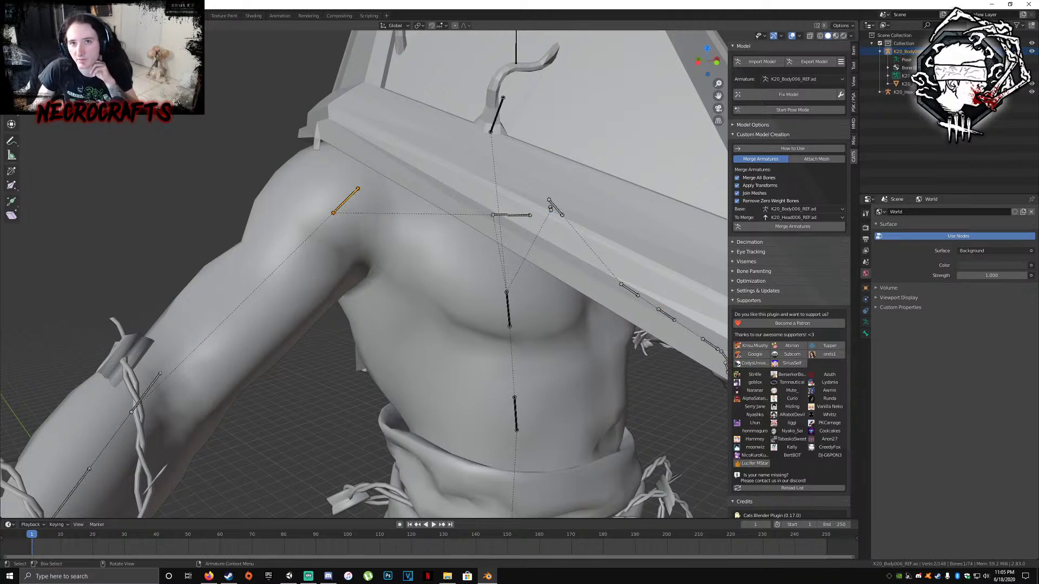
key("ctrl+Tab")
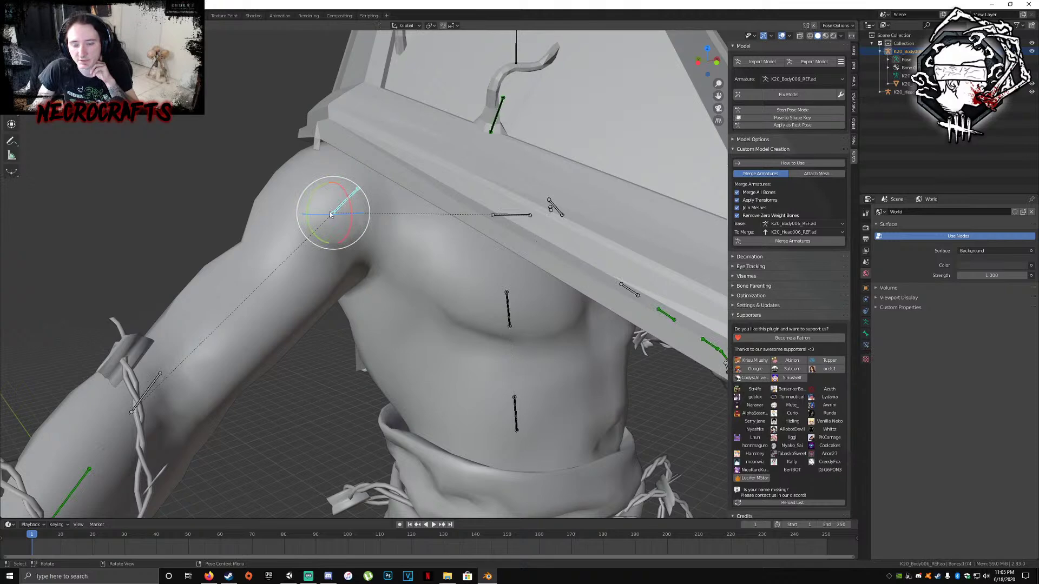
mouse_move(313, 204)
left_mouse_down()
mouse_move(295, 179)
mouse_move(301, 199)
left_mouse_up()
key("ctrl+z")
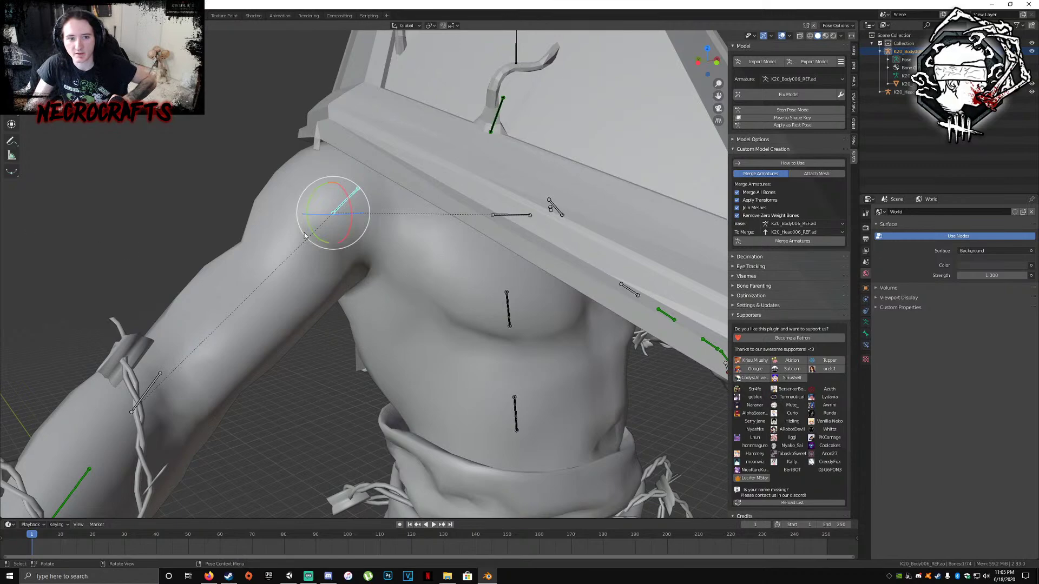
middle_click_drag(301, 162, 496, 216)
middle_click_drag(629, 321, 421, 259)
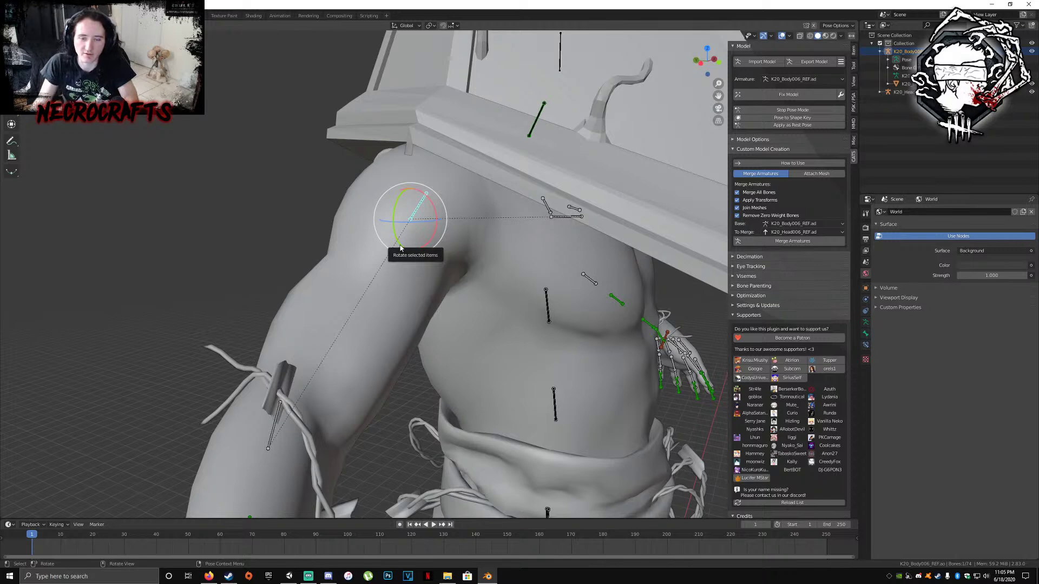
Try a small rotation of the selected upper-arm bone at the character's shoulder
middle_click_drag(415, 234, 350, 209)
mouse_move(344, 199)
left_mouse_down()
mouse_move(332, 204)
mouse_move(354, 179)
mouse_move(329, 192)
left_mouse_up()
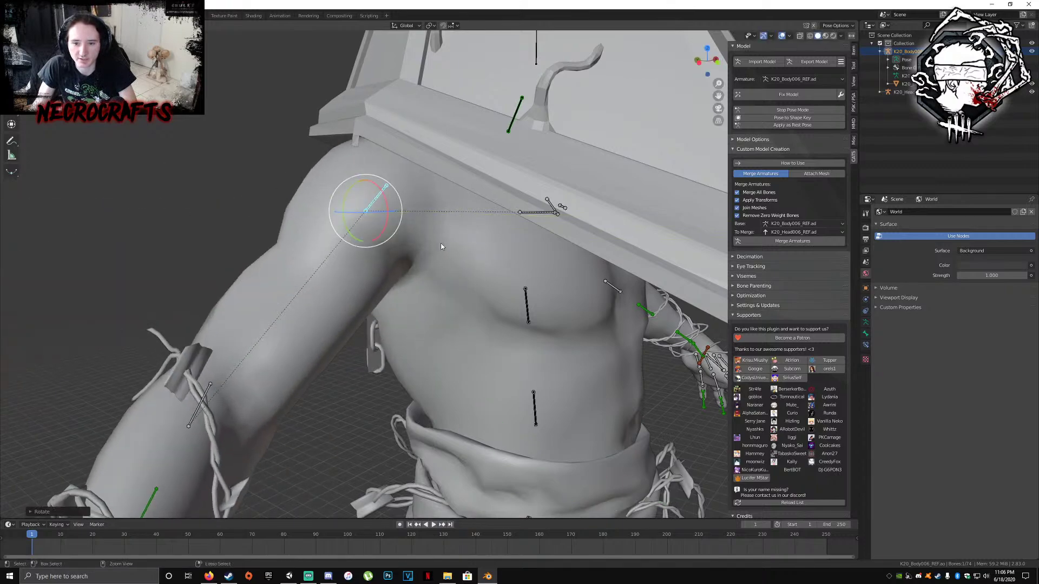
scroll(439, 240, "down", 8)
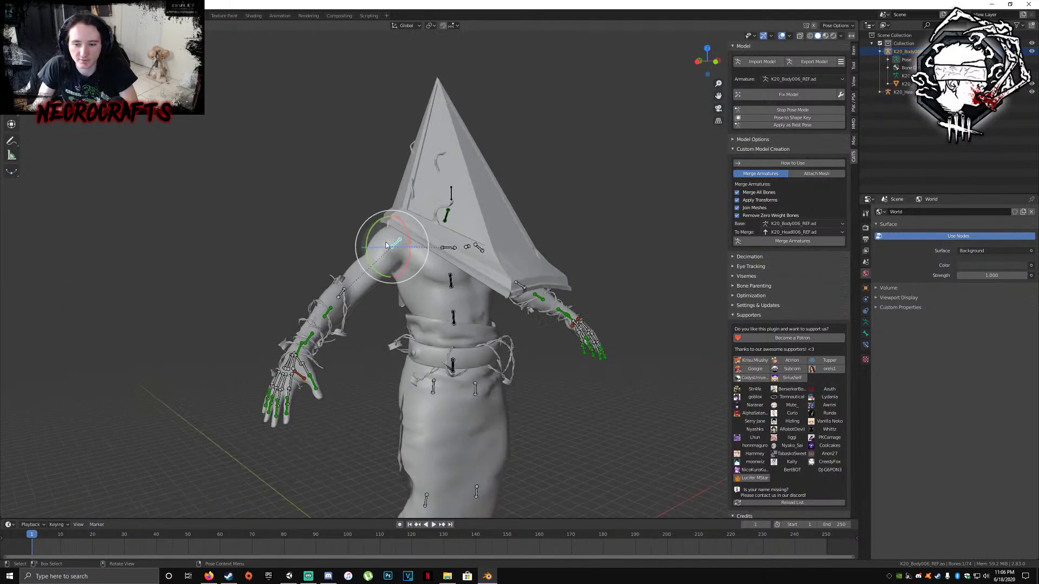
Examine the selected shoulder joint, the raised arm and the hood's edge from several angles and distances
middle_click_drag(386, 246, 425, 257)
scroll(425, 259, "up", 3)
middle_click_drag(381, 308, 324, 221)
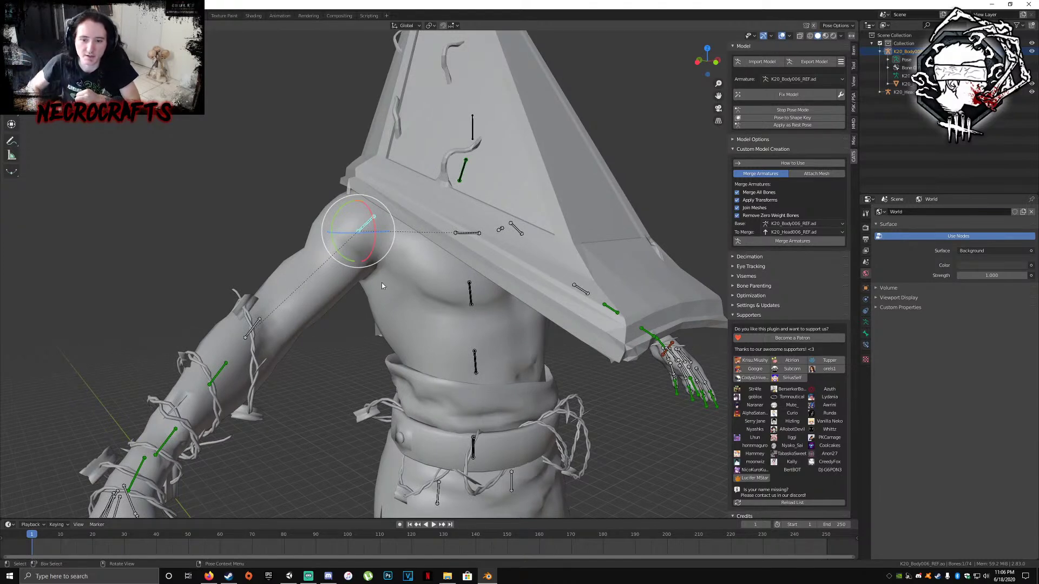
middle_click_drag(381, 283, 401, 242)
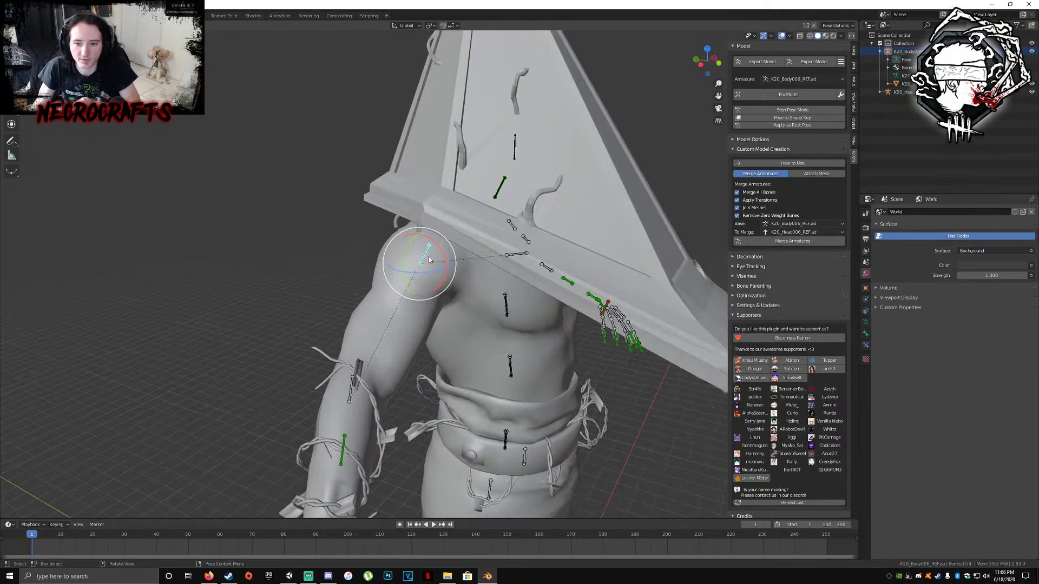
middle_click_drag(380, 285, 365, 251)
middle_click_drag(459, 296, 453, 291)
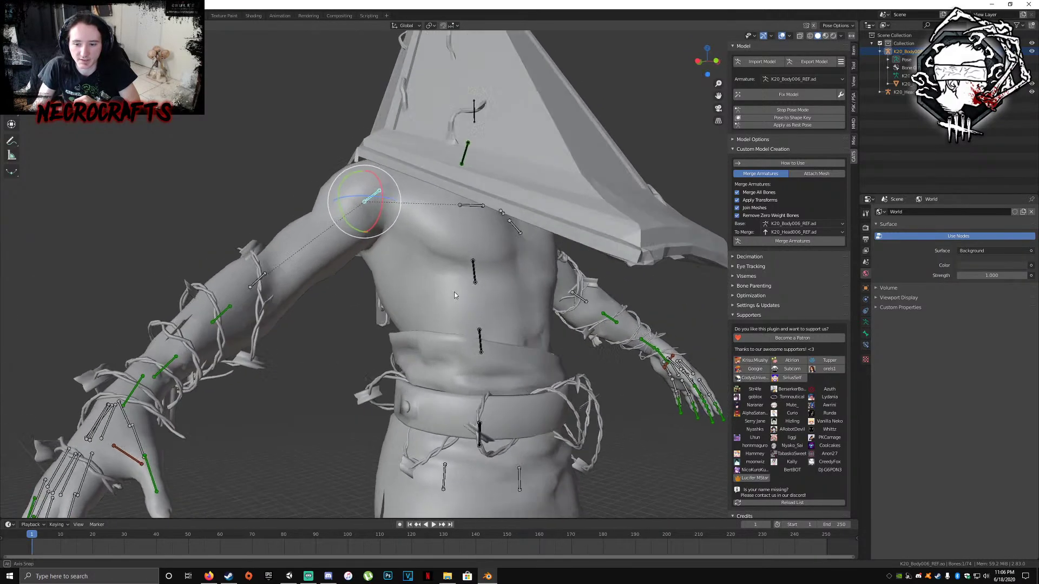
scroll(434, 449, "down", 4)
middle_click_drag(445, 395, 411, 396)
scroll(417, 408, "down", 2)
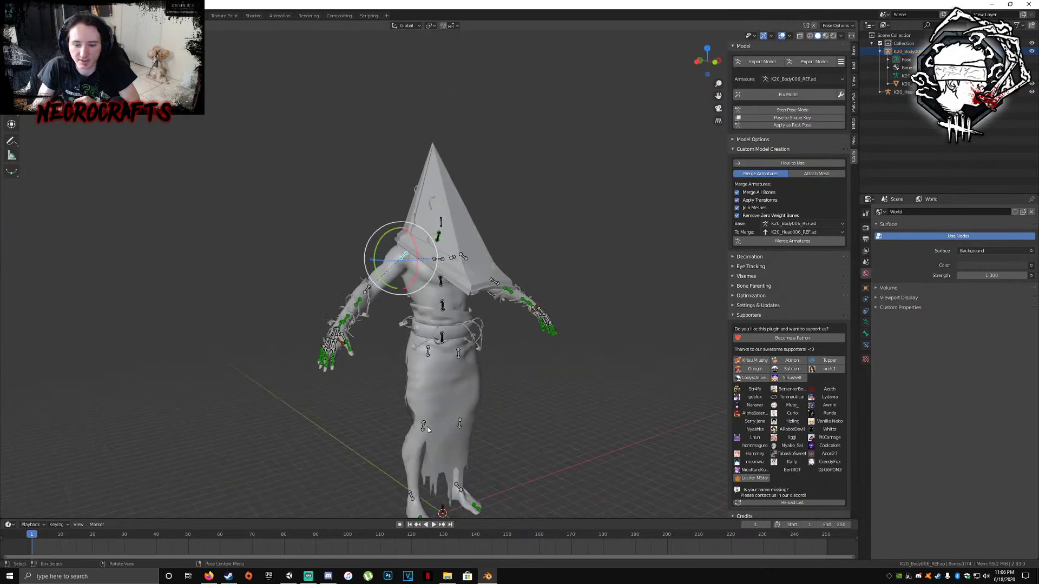
Try rotating the upper-arm bone around the global Y axis to raise the arm, and undo the rotation
key("r")
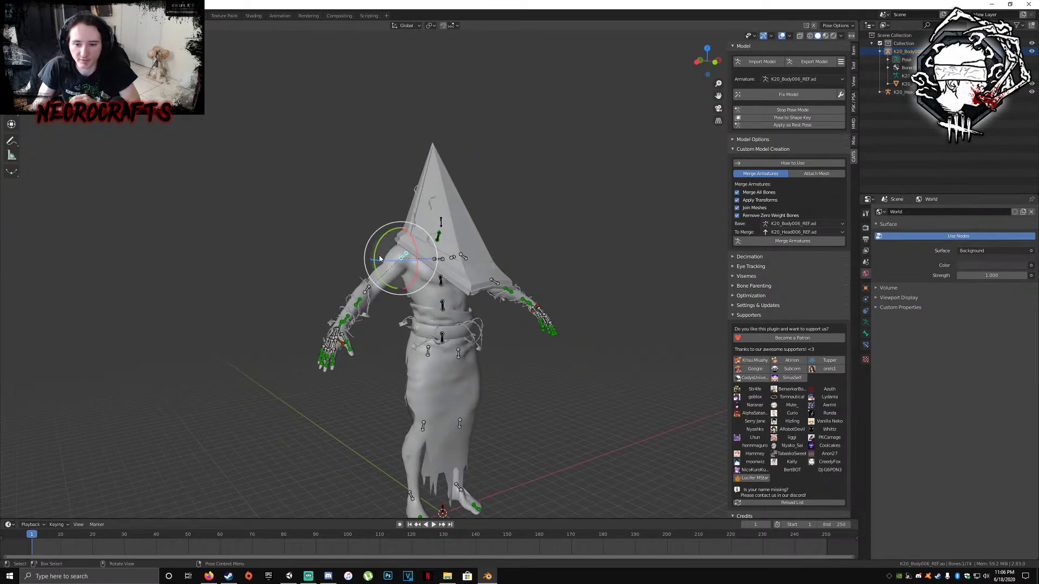
key("y")
left_click(418, 458)
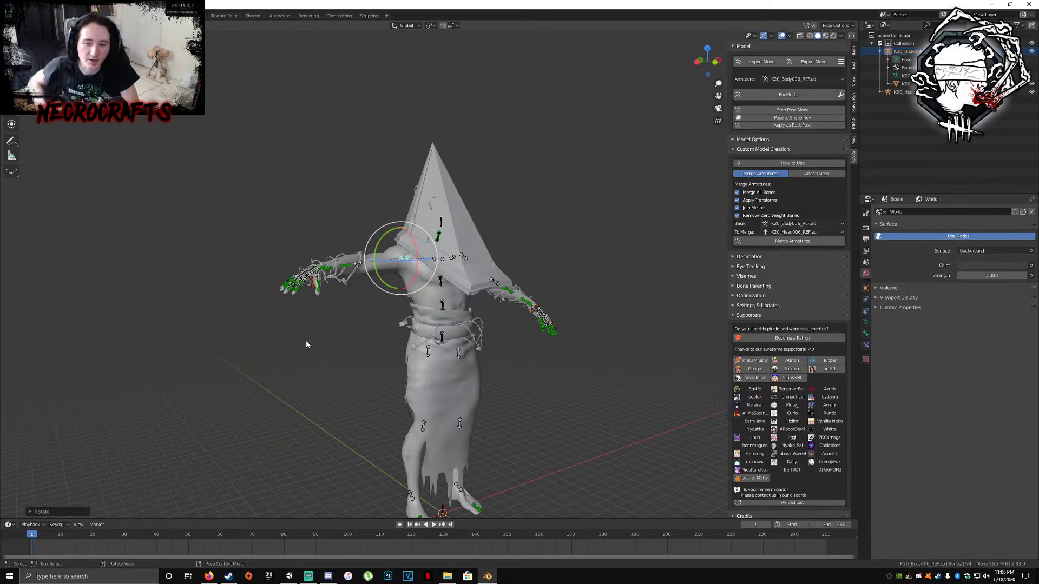
key("ctrl+z")
Examine how the shoulder, arm bones and pyramid hood sit together, viewing them close up from the front, side and below
scroll(378, 260, "up", 3)
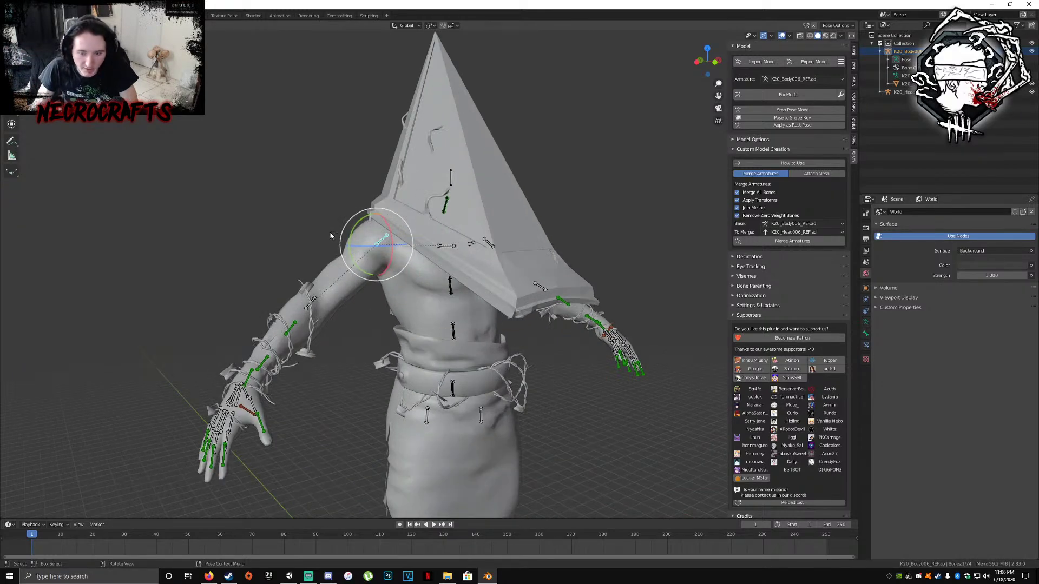
scroll(394, 250, "up", 4)
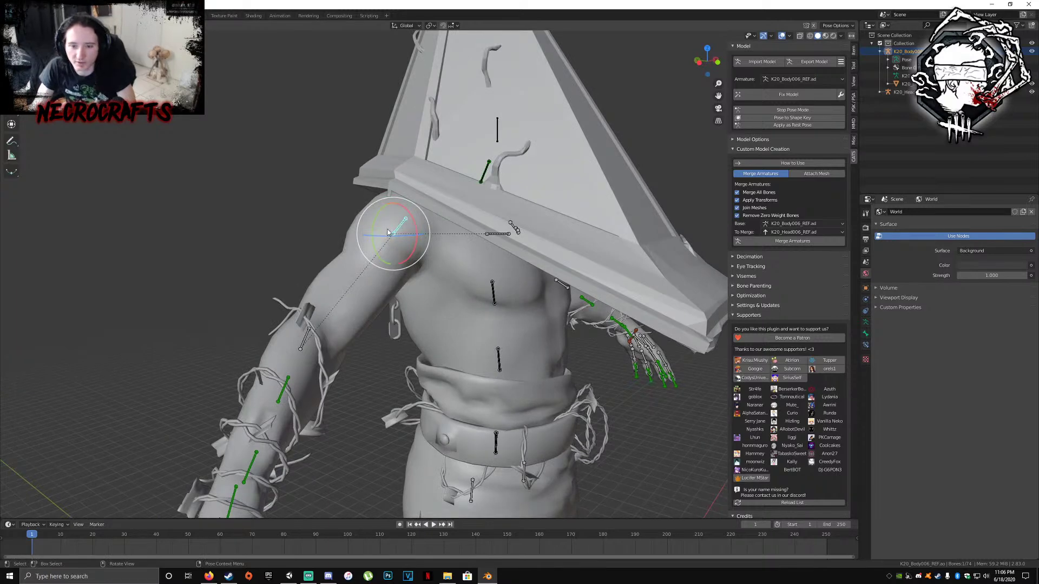
middle_click_drag(392, 251, 278, 251)
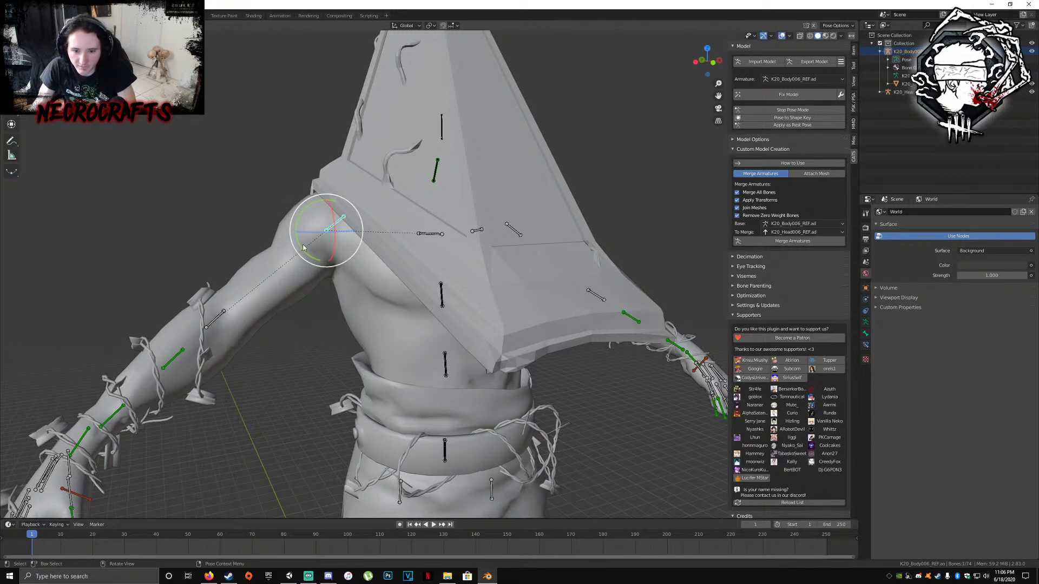
middle_click_drag(309, 217, 320, 276)
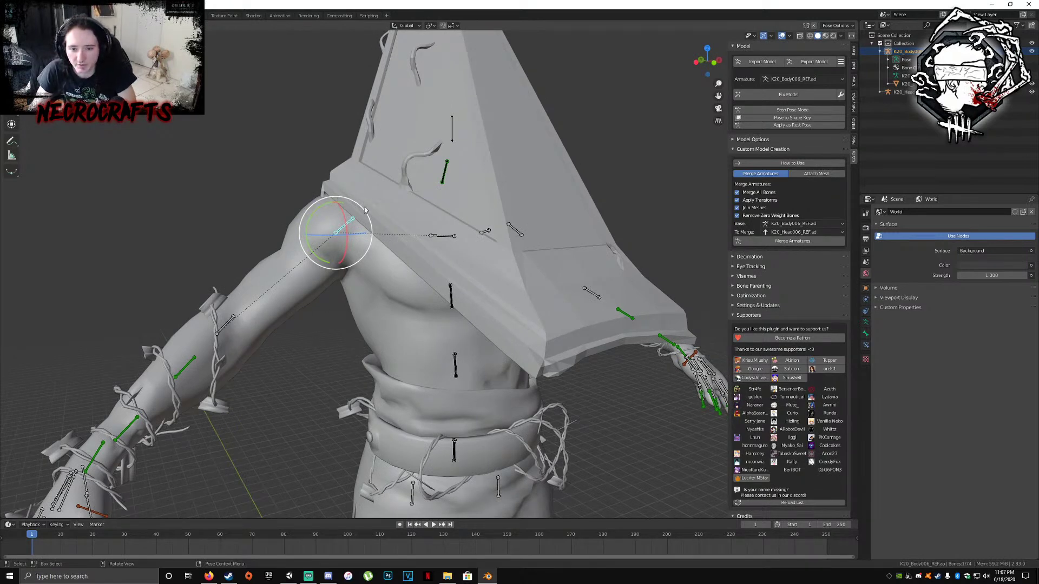
scroll(353, 254, "up", 1)
mouse_move(352, 254)
middle_mouse_down()
mouse_move(357, 278)
mouse_move(356, 243)
middle_mouse_up()
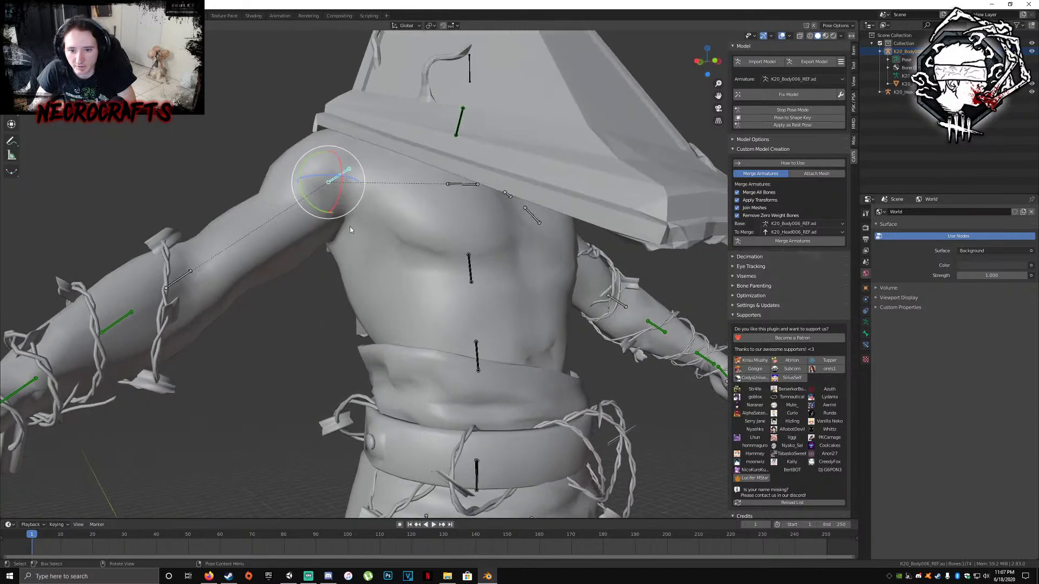
middle_click_drag(340, 143, 347, 118)
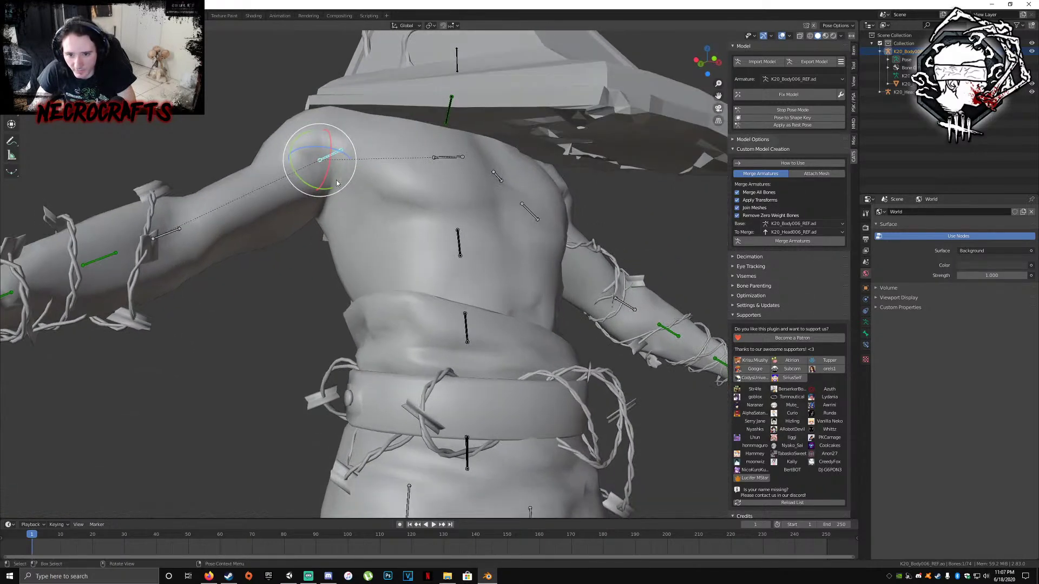
middle_click_drag(349, 192, 392, 311)
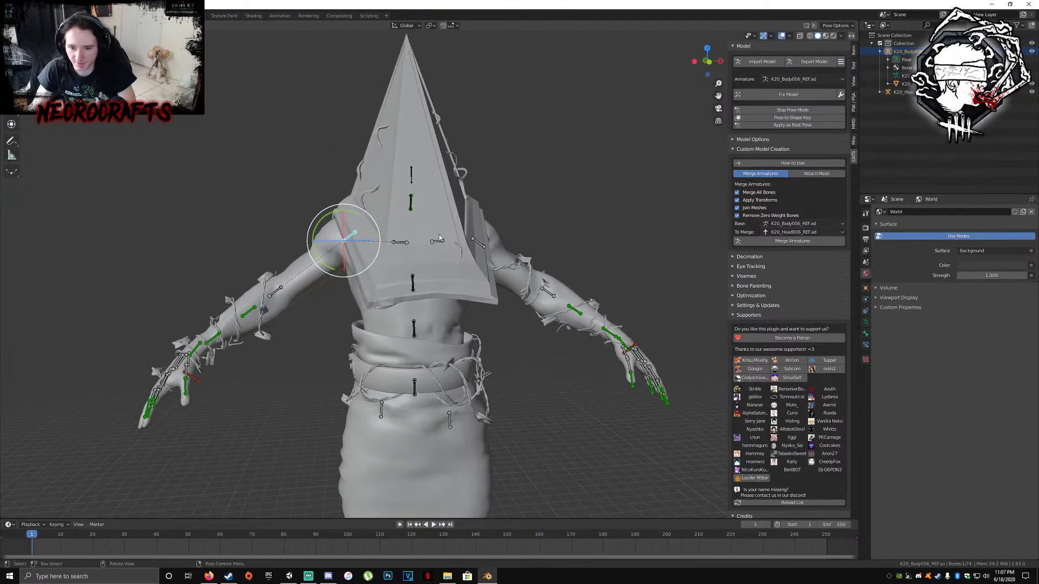
mouse_move(429, 232)
middle_mouse_down()
mouse_move(424, 303)
mouse_move(421, 210)
mouse_move(420, 227)
middle_mouse_up()
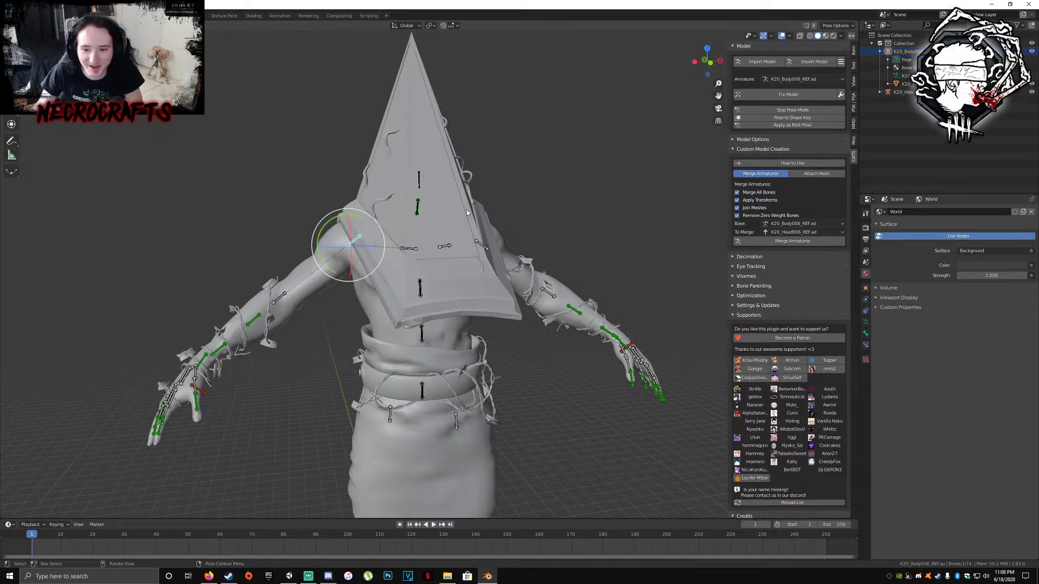
middle_click_drag(368, 277, 391, 252)
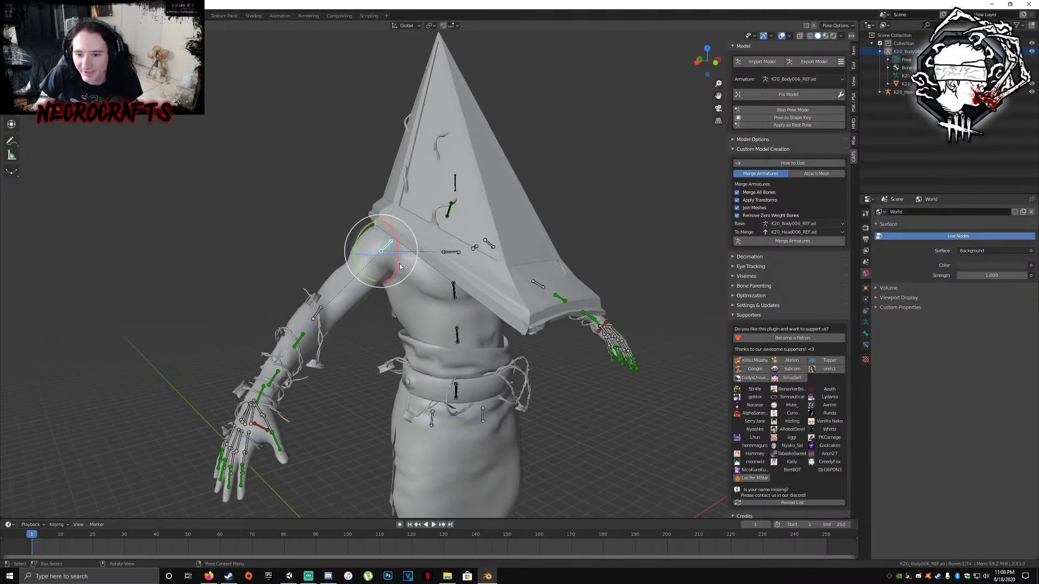
middle_click_drag(406, 267, 442, 285)
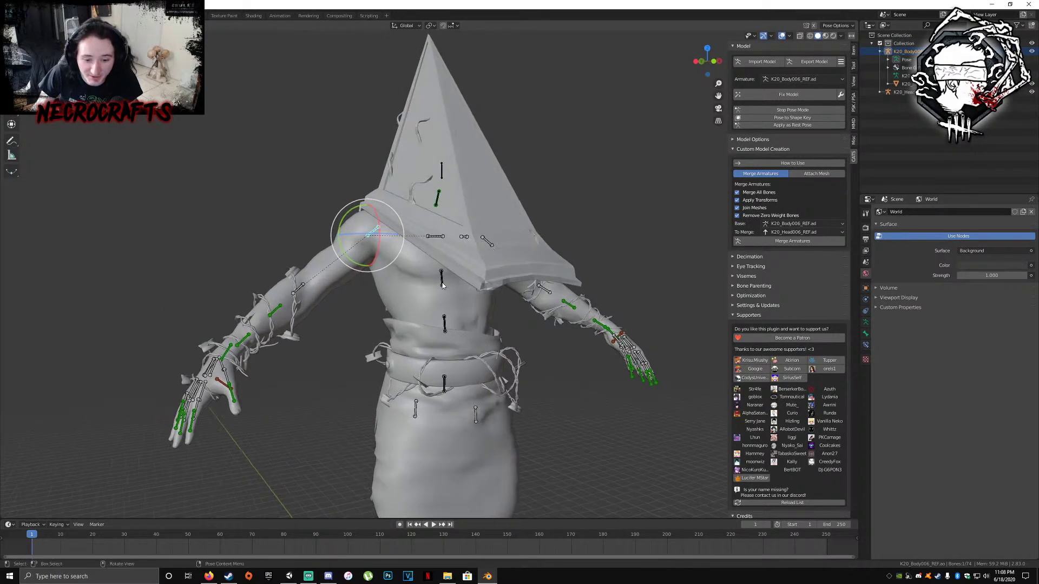
middle_click_drag(545, 252, 402, 295)
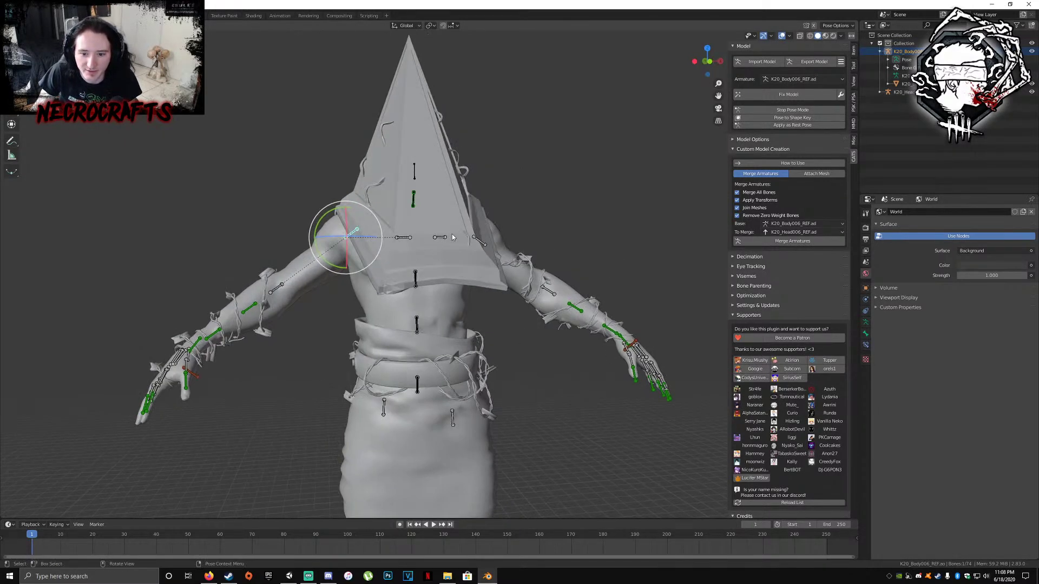
middle_click_drag(489, 278, 488, 254)
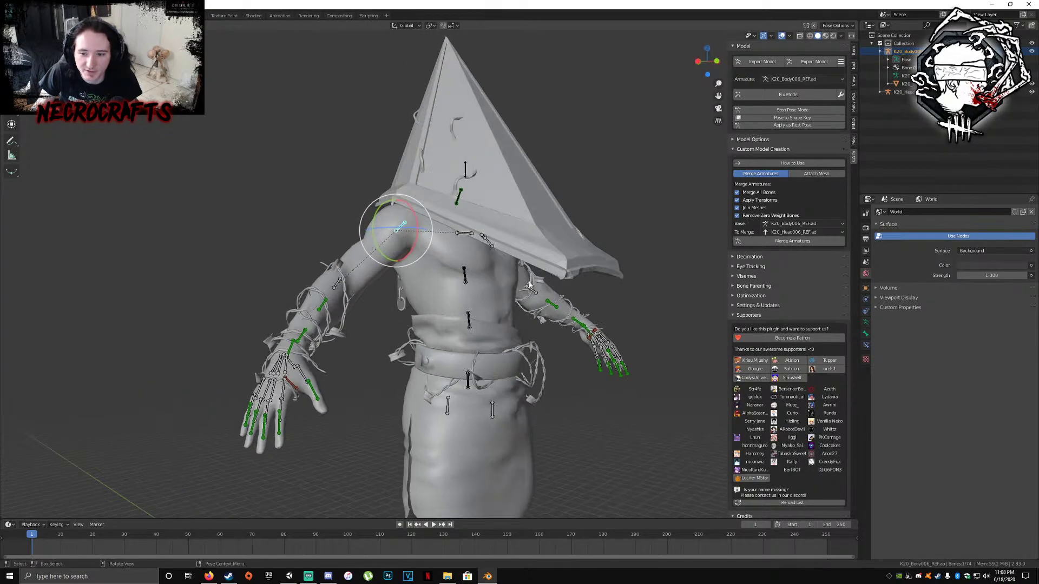
scroll(488, 254, "up", 2)
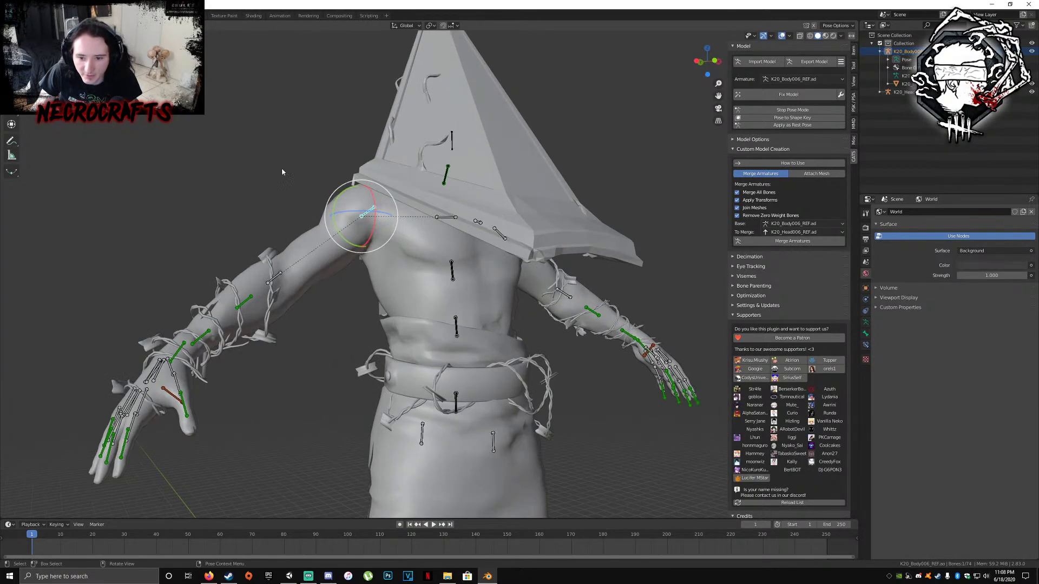
middle_click_drag(613, 233, 476, 209)
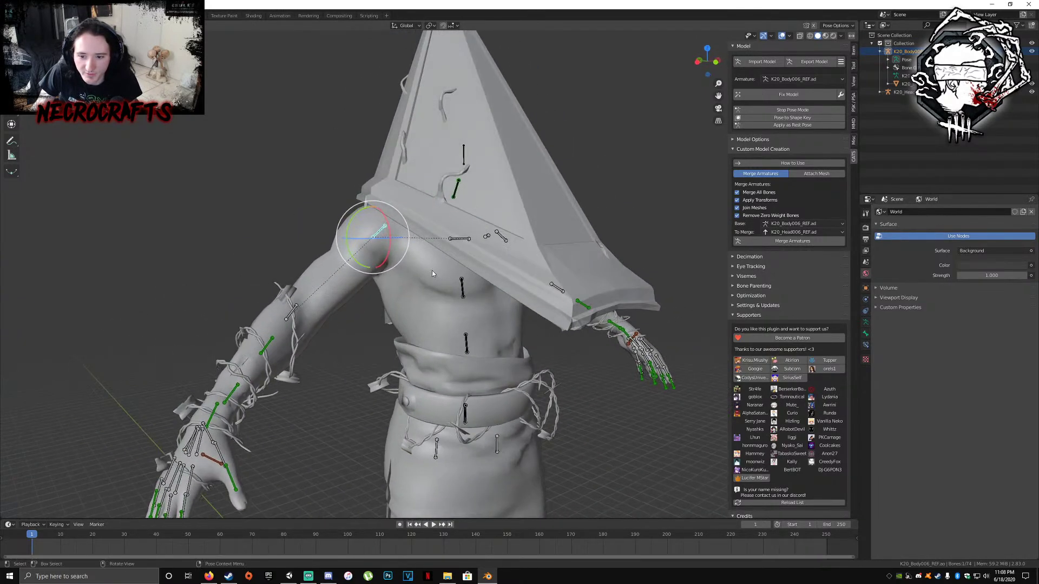
middle_click_drag(433, 273, 452, 276)
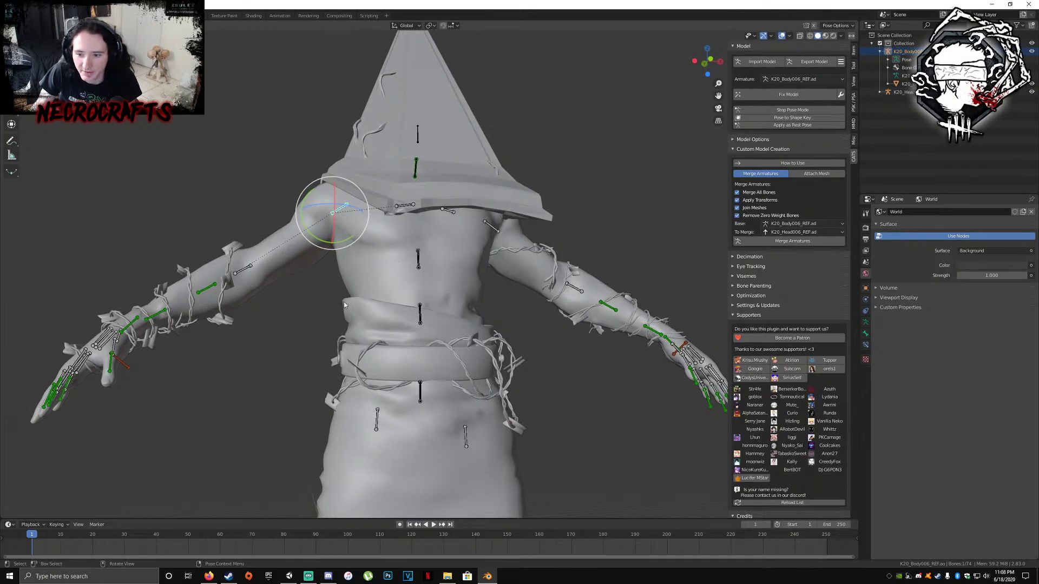
middle_click_drag(252, 225, 521, 262)
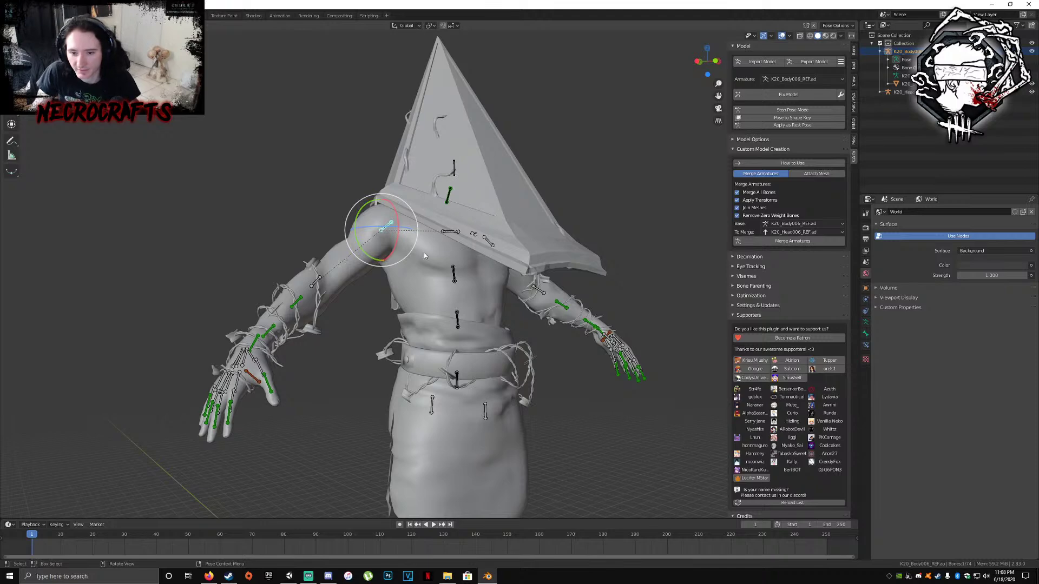
middle_click_drag(368, 282, 388, 236)
scroll(469, 284, "down", 2)
scroll(457, 307, "up", 3)
middle_click_drag(509, 247, 525, 307)
middle_click_drag(456, 297, 283, 187)
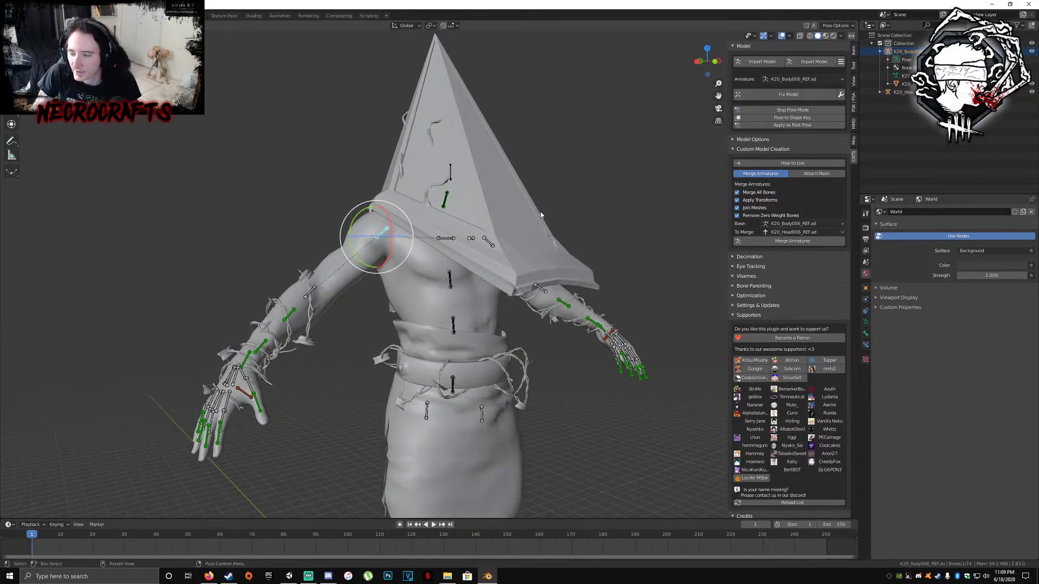
Leave pose mode and merge the K20_Head006_REF armature into the K20_Body006_REF base armature
left_click(792, 110)
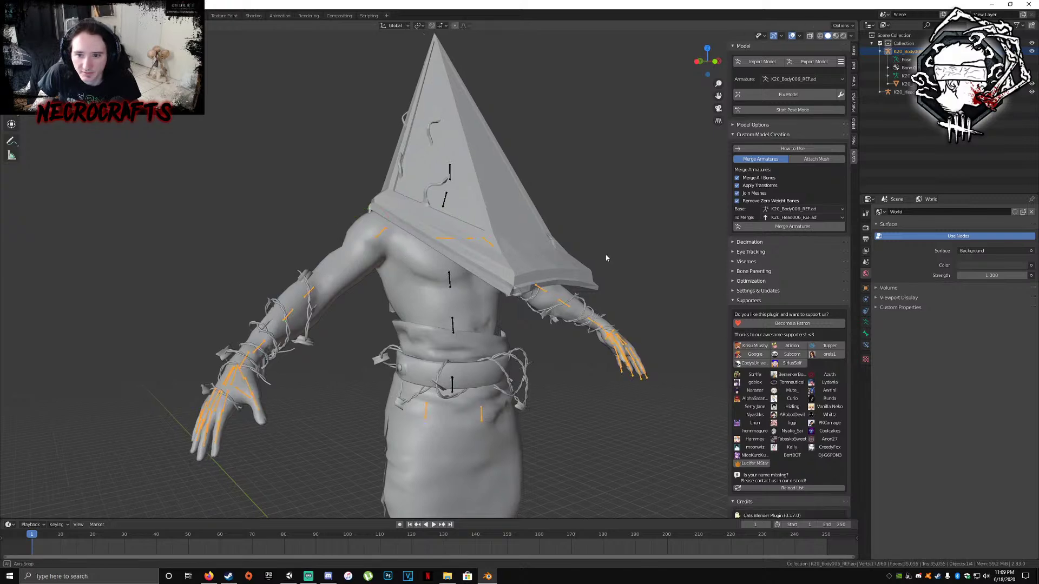
middle_click_drag(436, 191, 417, 191)
left_click(436, 166)
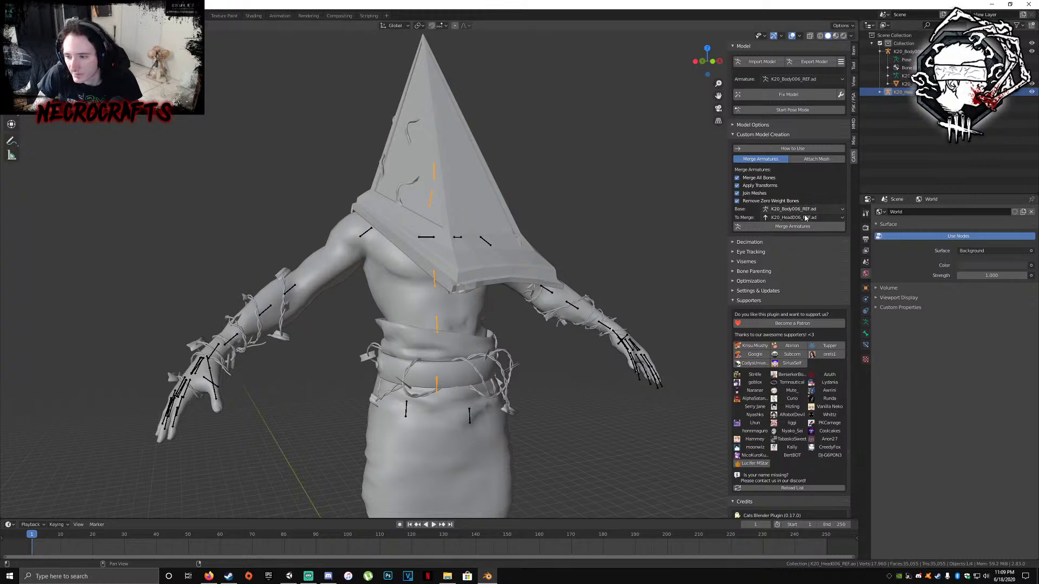
left_click(770, 229)
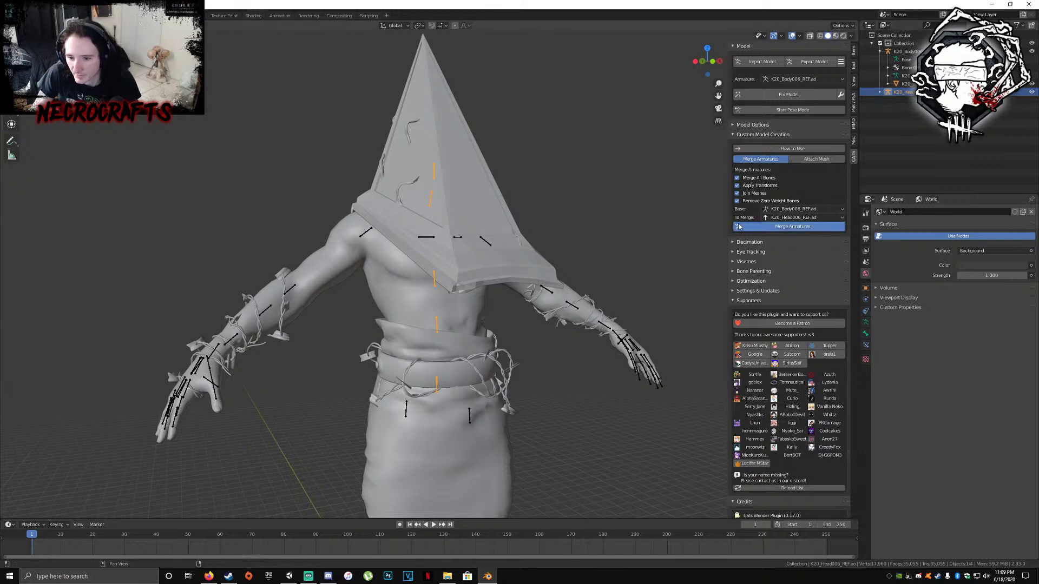
left_click(434, 180)
left_click(435, 262)
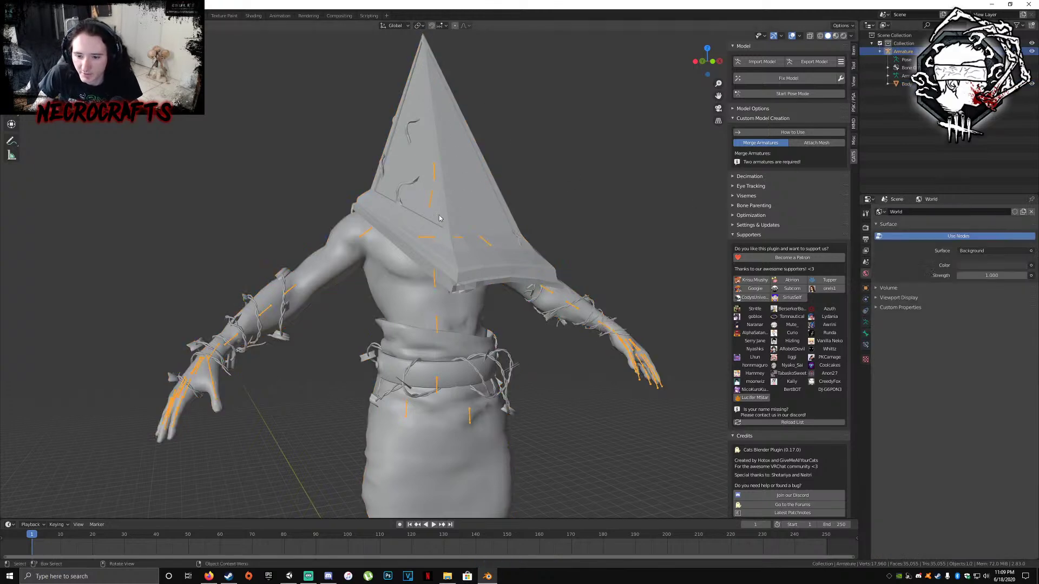
left_click(429, 238)
left_click(429, 237)
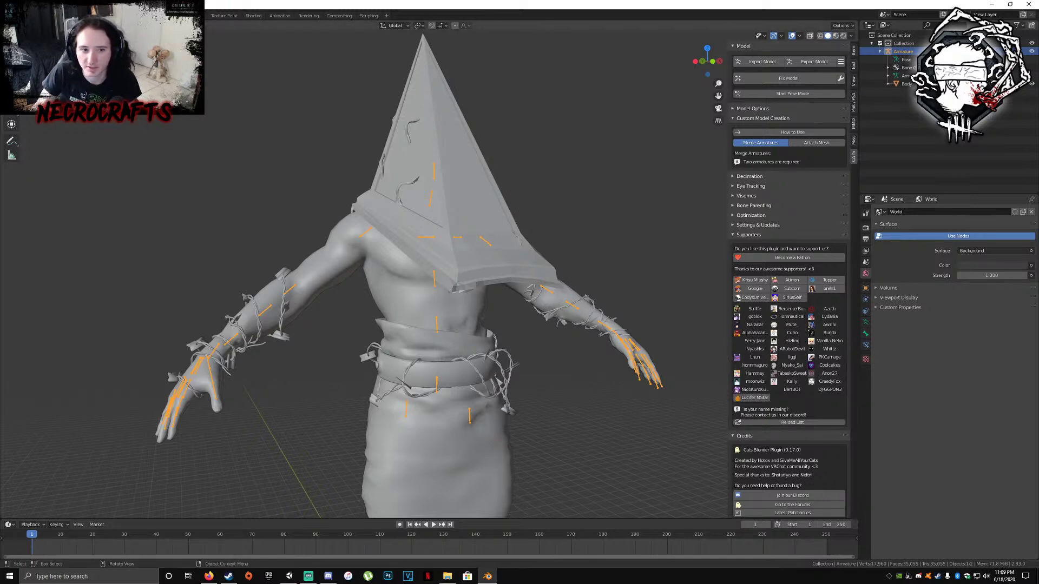
Start pose mode on the merged armature and test the neck bone by rotating the hood, undoing the rotation
left_click(793, 93)
left_click(431, 203)
left_click_drag(426, 215, 420, 191)
key("ctrl+z")
key("ctrl+z")
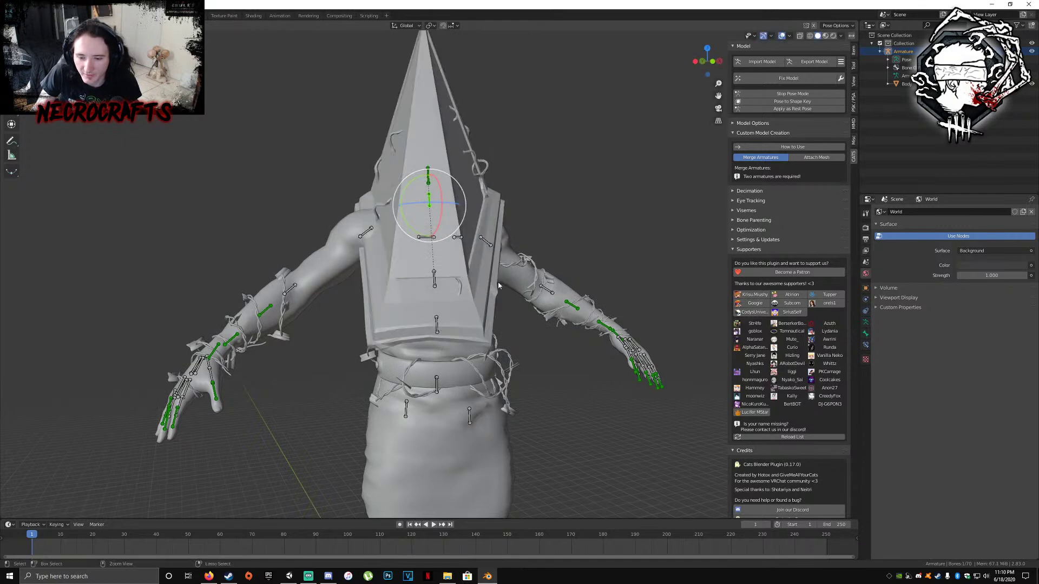
key("ctrl+z")
key("ctrl+z")
Try rotating the upper head bone to tilt the hood, and undo the rotation
middle_click_drag(496, 281, 450, 274)
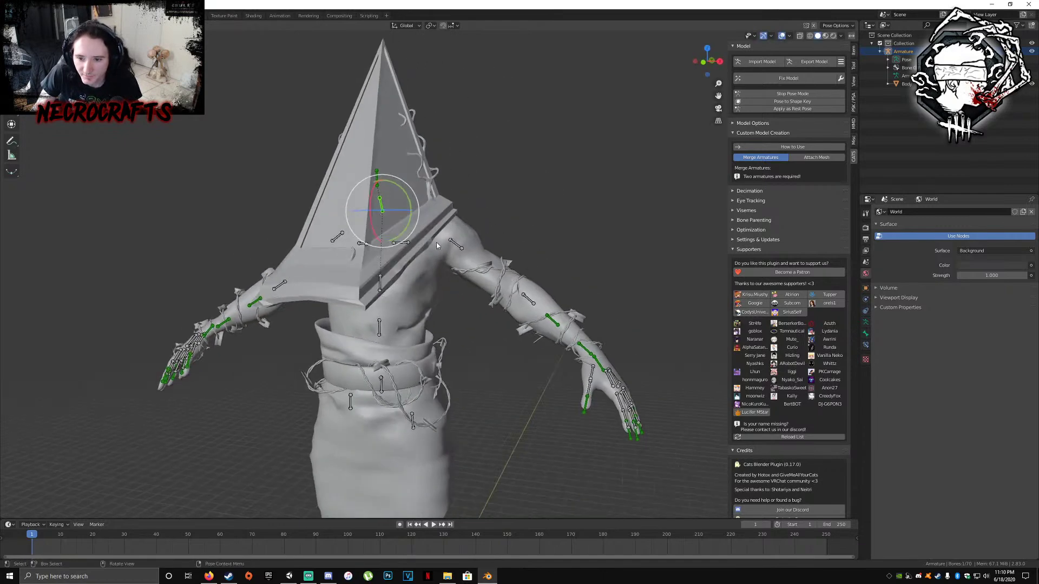
middle_click_drag(454, 209, 325, 137)
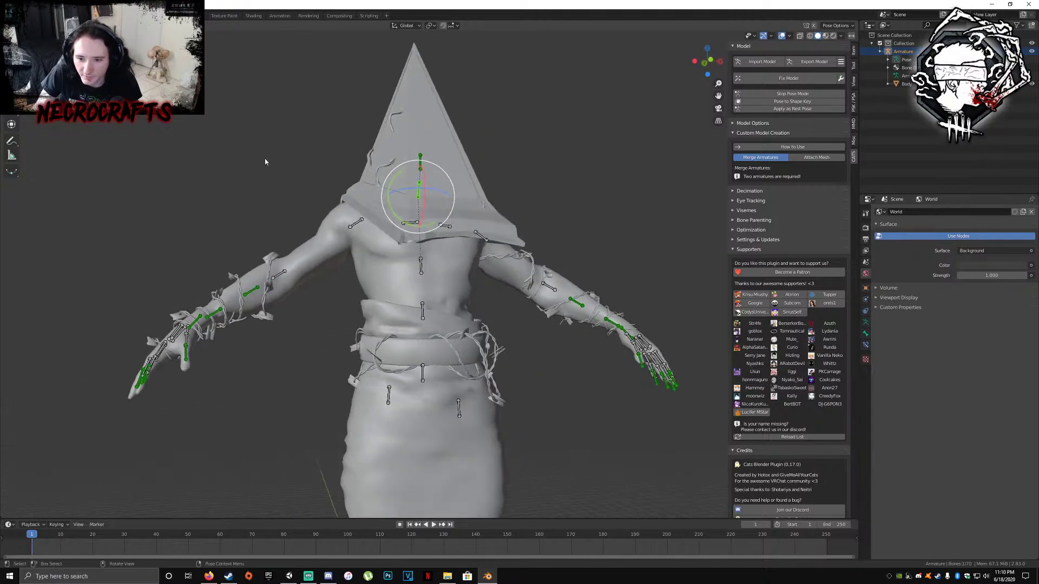
middle_click_drag(392, 232, 502, 249)
middle_click_drag(406, 309, 427, 178)
left_click(431, 170)
left_click_drag(425, 173, 430, 212)
key("ctrl+z")
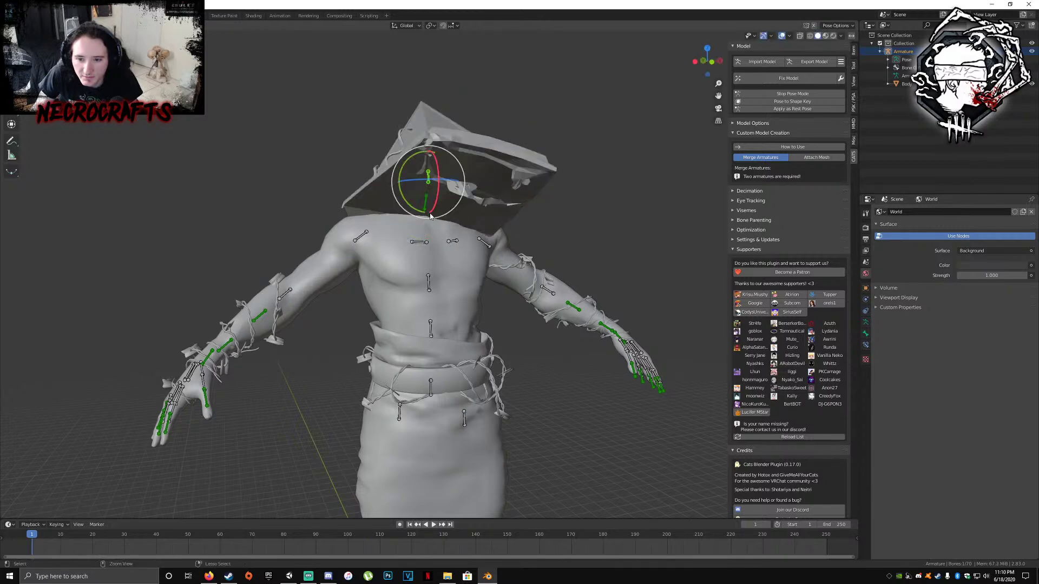
key("ctrl+z")
key("ctrl+z")
middle_click_drag(430, 217, 463, 218)
scroll(463, 217, "down", 2)
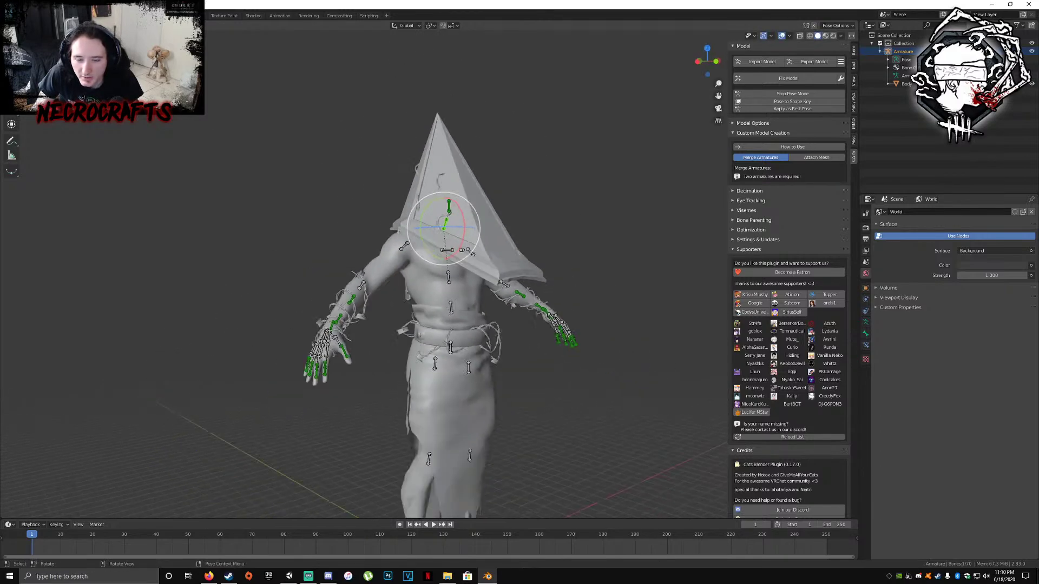
Import the accessory model K20_BloodACC006_REF.psk with the PSK importer
left_click(853, 101)
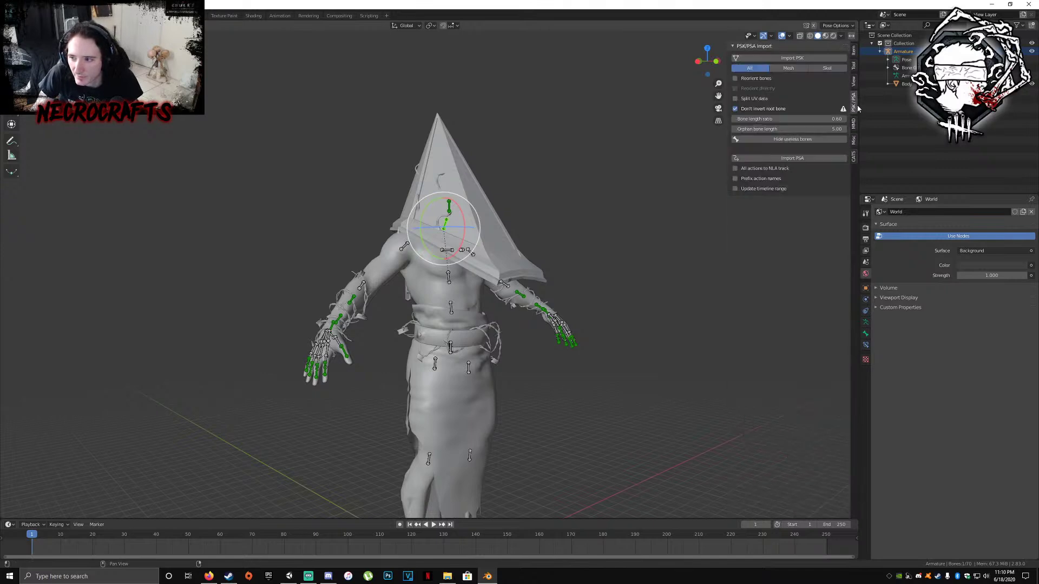
left_click(792, 58)
double_click(381, 166)
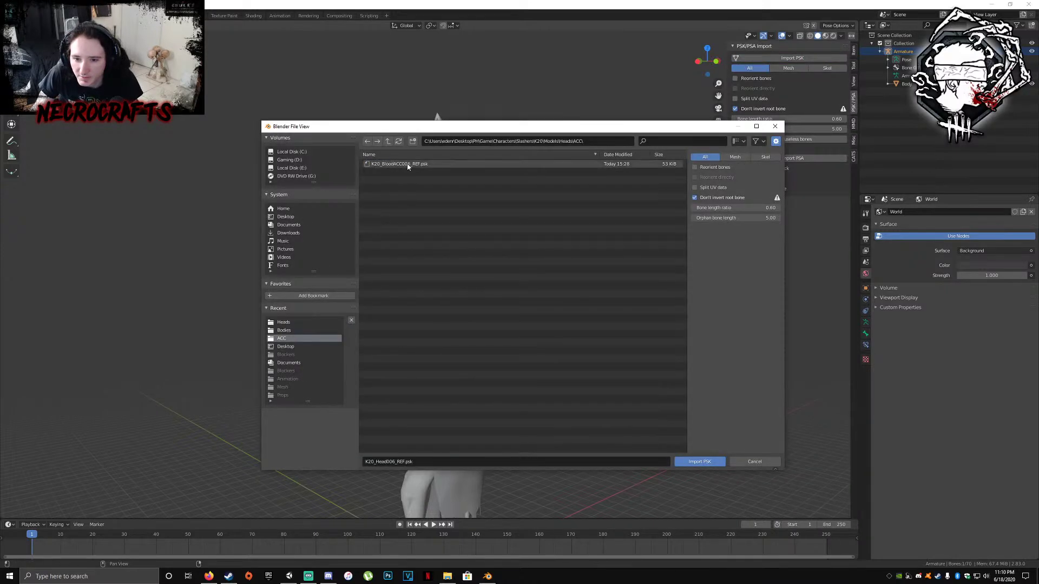
double_click(408, 165)
Merge the K20_BloodACC006_REF armature into the K20_Body006_REF base armature
middle_click_drag(422, 178, 460, 153)
scroll(455, 249, "up", 3)
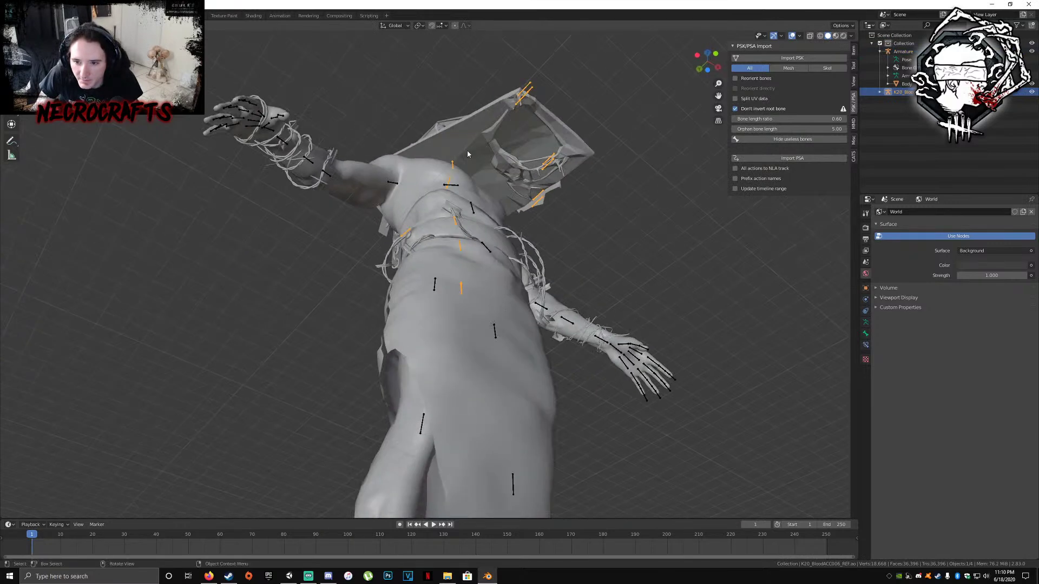
middle_click_drag(521, 178, 416, 238)
left_click(854, 156)
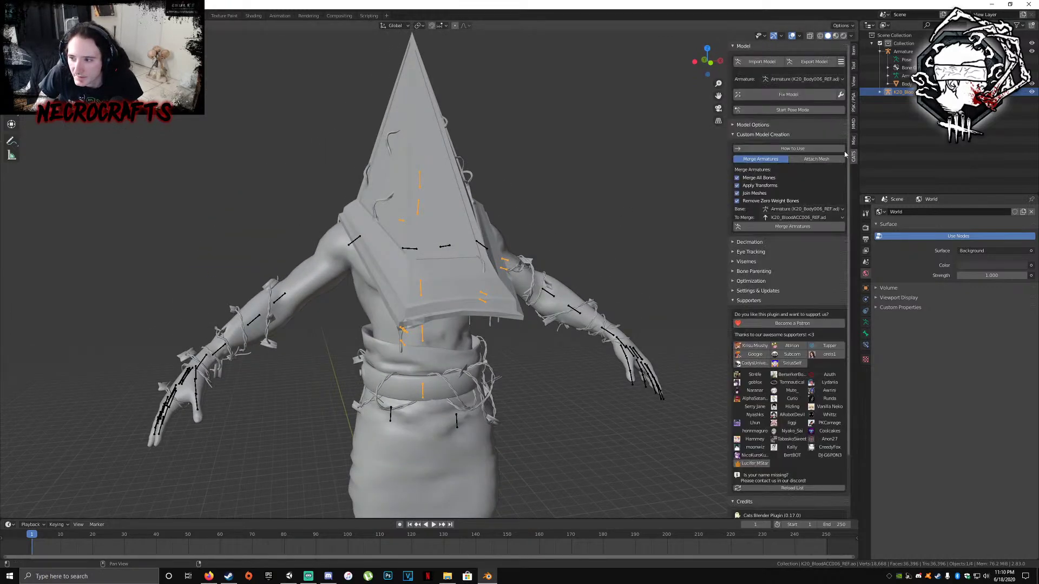
middle_click_drag(402, 275, 452, 202)
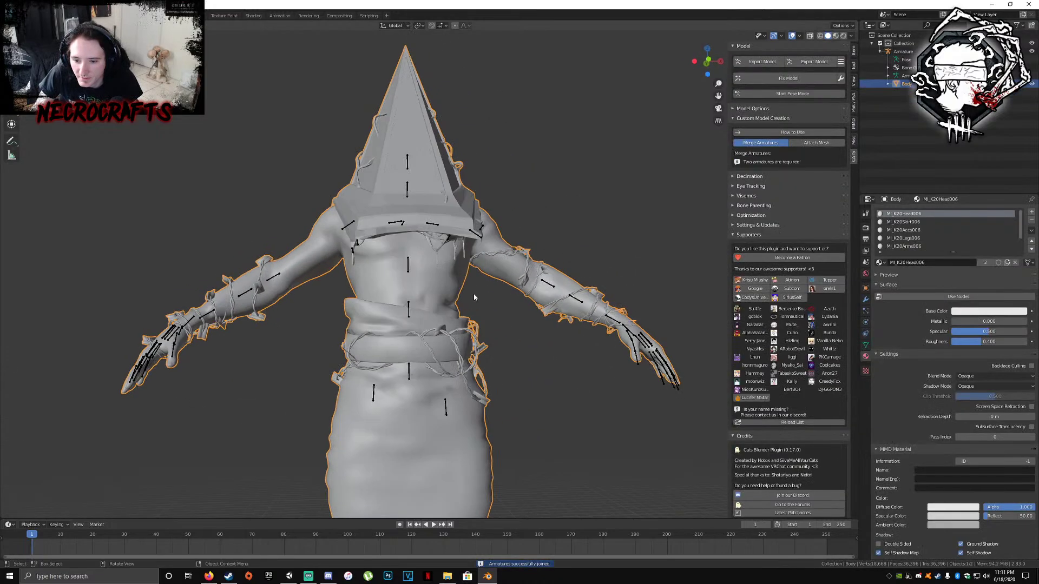
Examine the merged character's torso, hood, arms and barbed-wire accessories from the front and sides
scroll(460, 244, "up", 2)
middle_click_drag(482, 313, 635, 327)
scroll(495, 330, "down", 3)
middle_click_drag(496, 330, 478, 278)
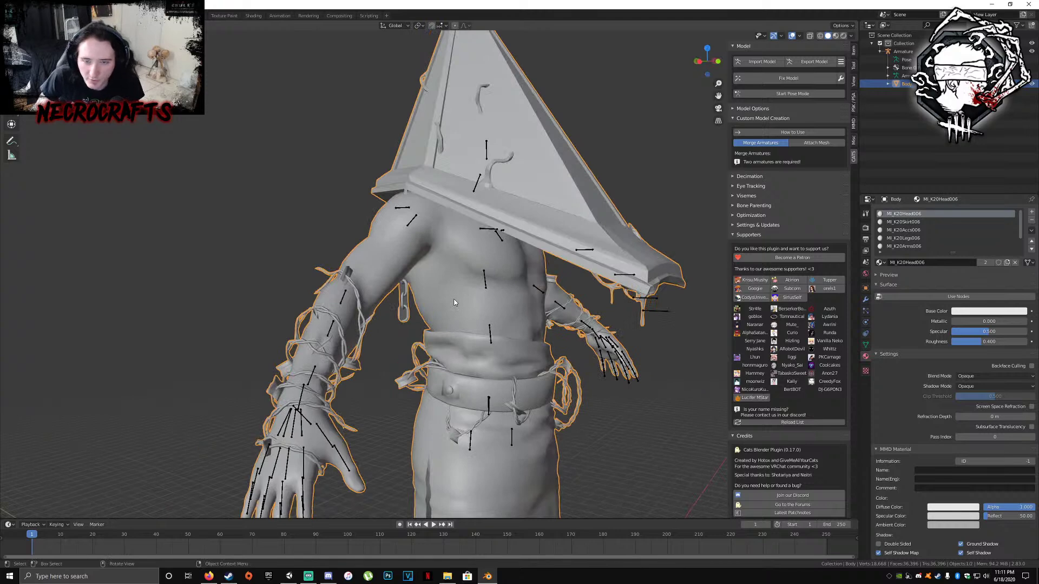
middle_click_drag(483, 299, 499, 233)
middle_click_drag(502, 282, 456, 258)
right_click(437, 265)
middle_click_drag(488, 196, 400, 241)
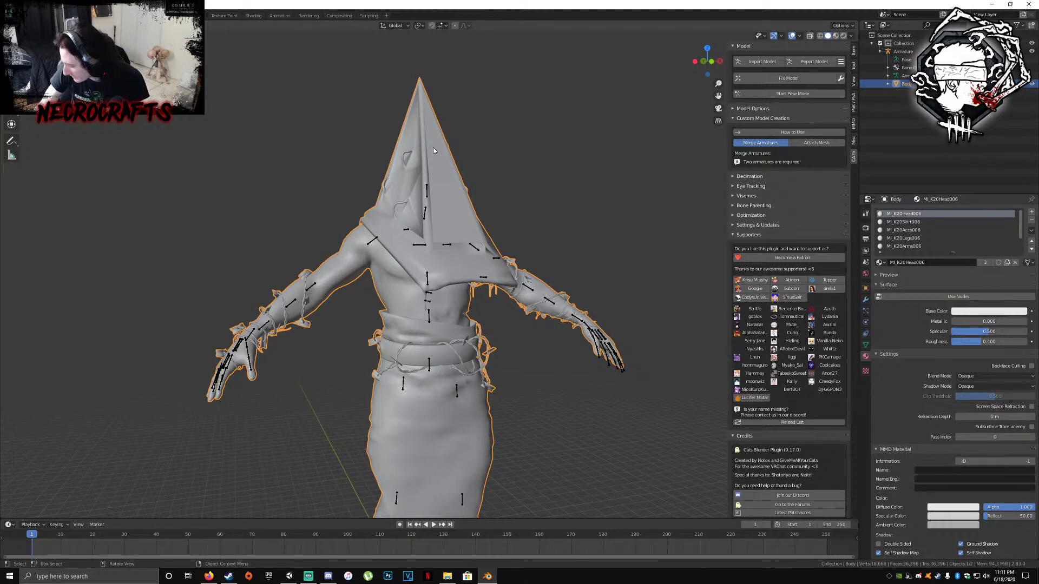
Separate the merged Body mesh by material and leave edit mode
left_click(888, 84)
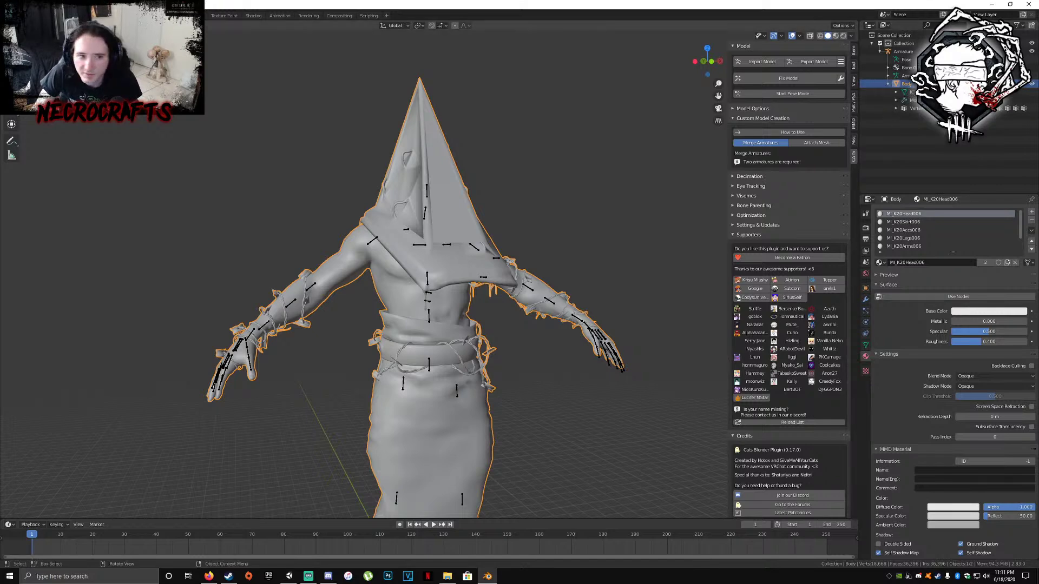
key("Tab")
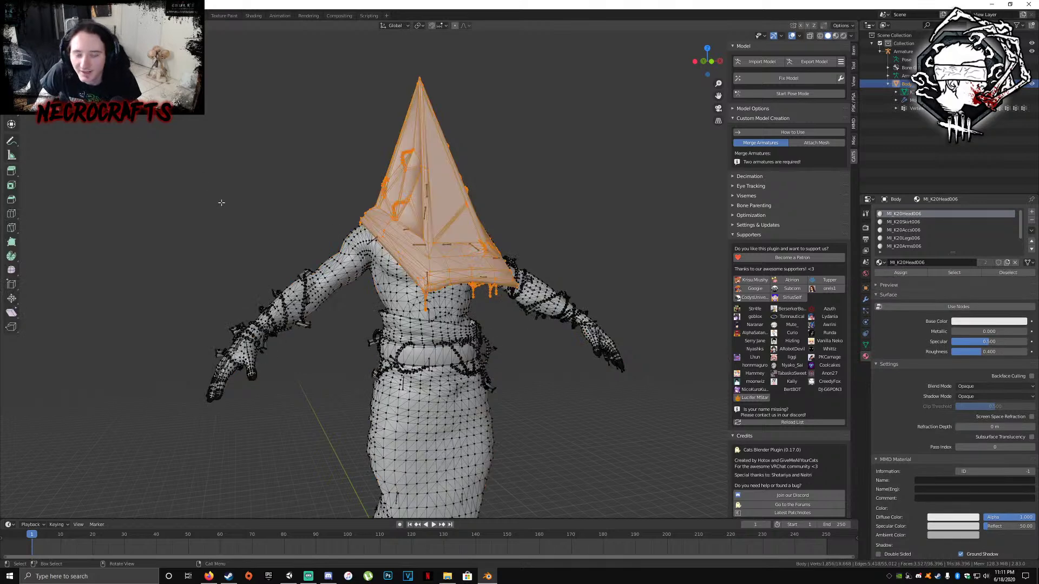
key("p")
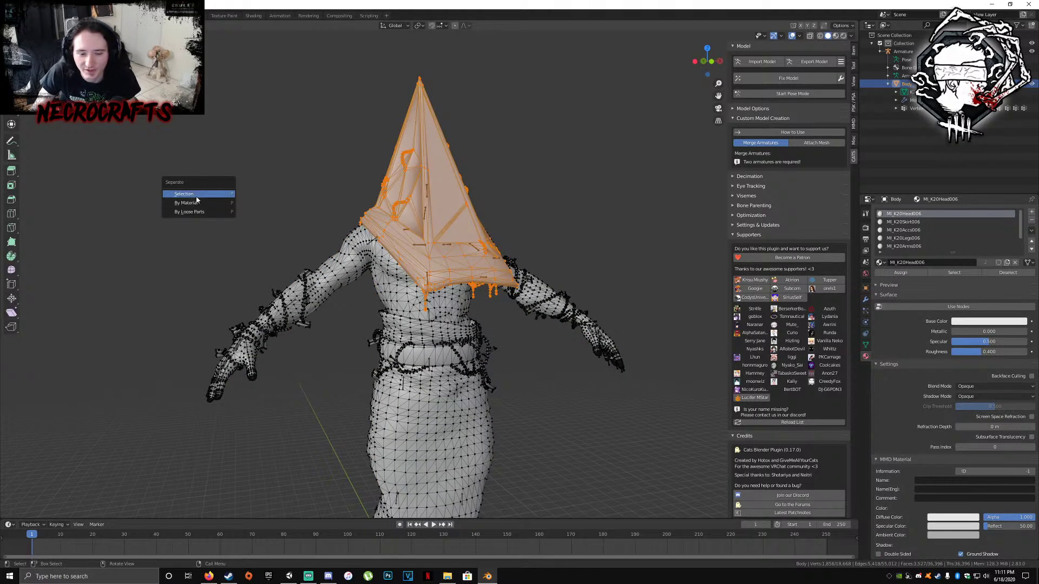
left_click(197, 204)
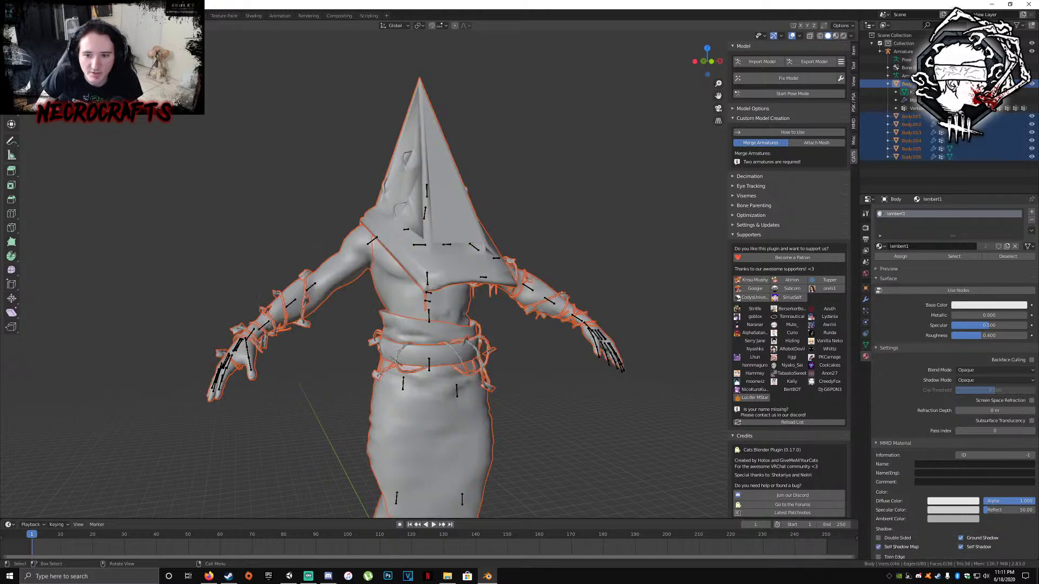
key("Tab")
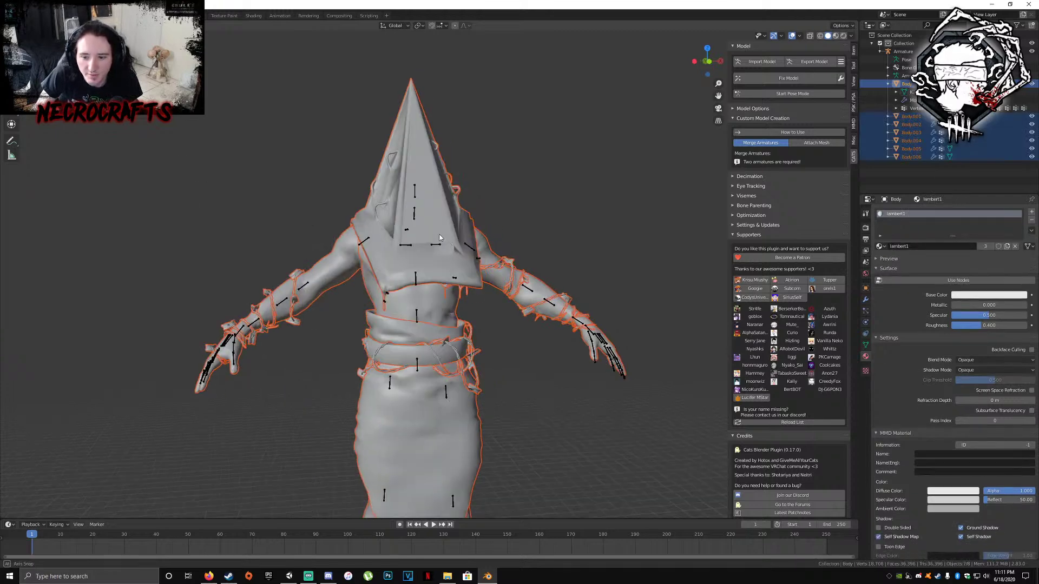
Temporarily hide the pyramid hood mesh to inspect the neck and shoulders underneath, and show it again
left_click(441, 235)
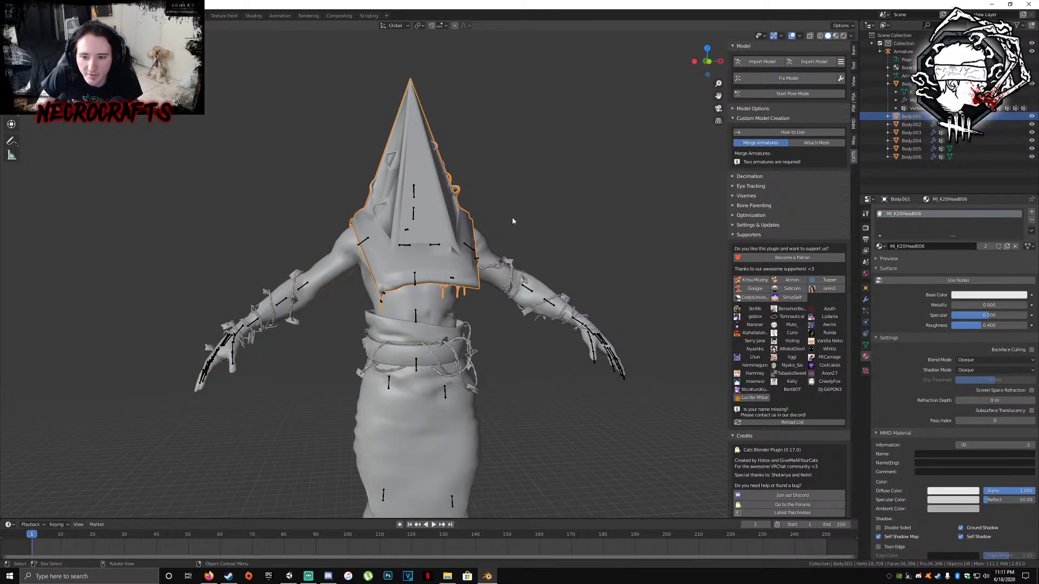
left_click(1032, 119)
middle_click_drag(511, 311, 445, 181)
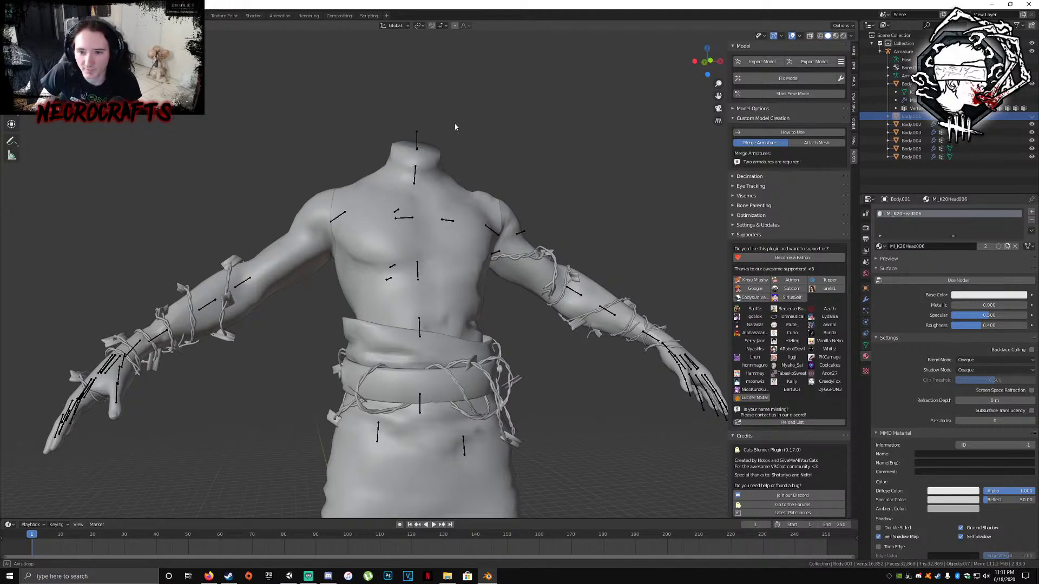
middle_click_drag(495, 120, 479, 128)
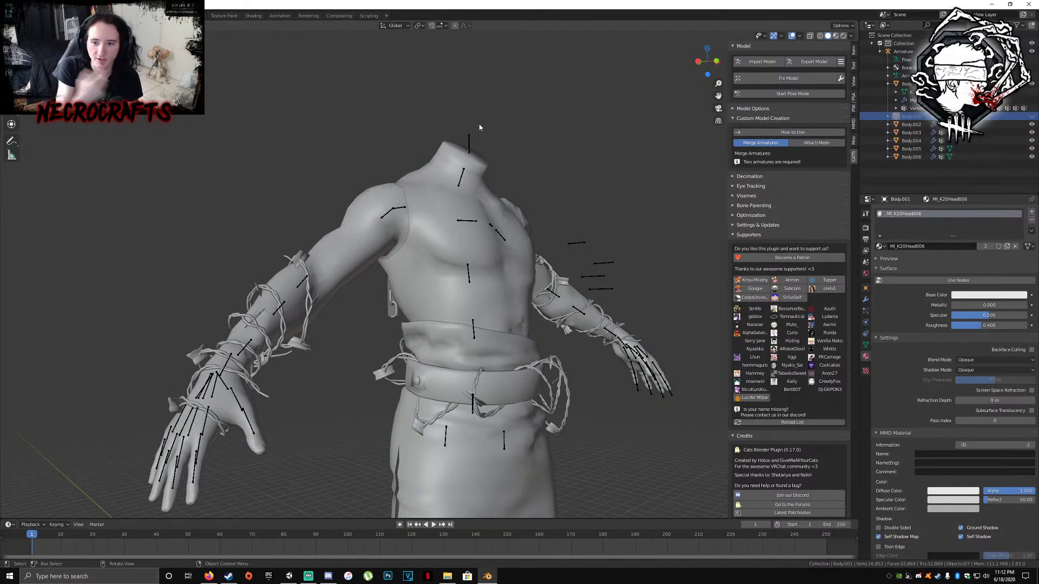
left_click(1032, 117)
Delete the lambert1 mesh made of flat planes around the chains hanging behind the character's back
middle_click_drag(504, 203, 531, 204)
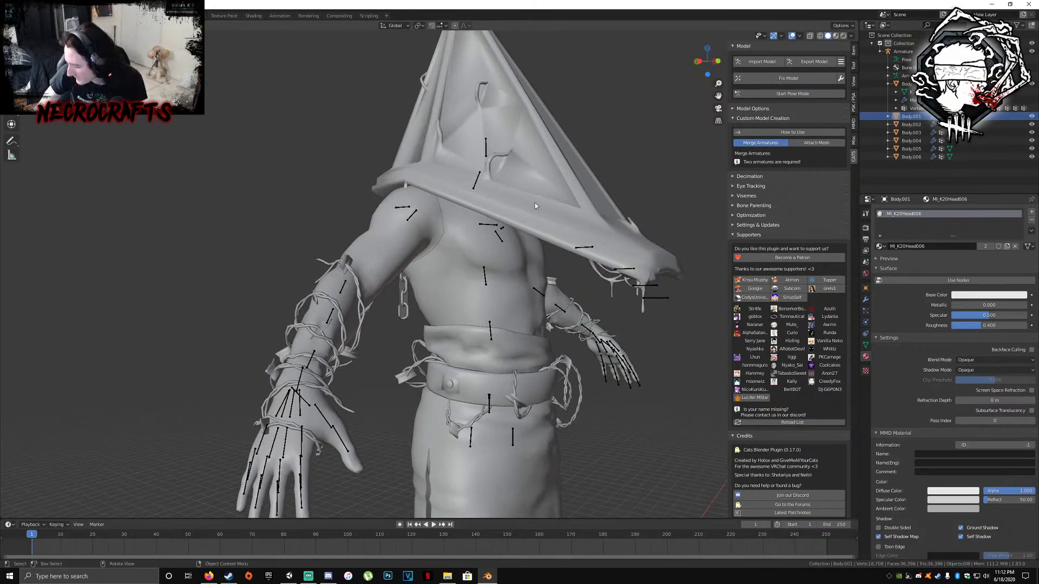
middle_click_drag(534, 205, 463, 303)
scroll(464, 304, "up", 2)
left_click(446, 323)
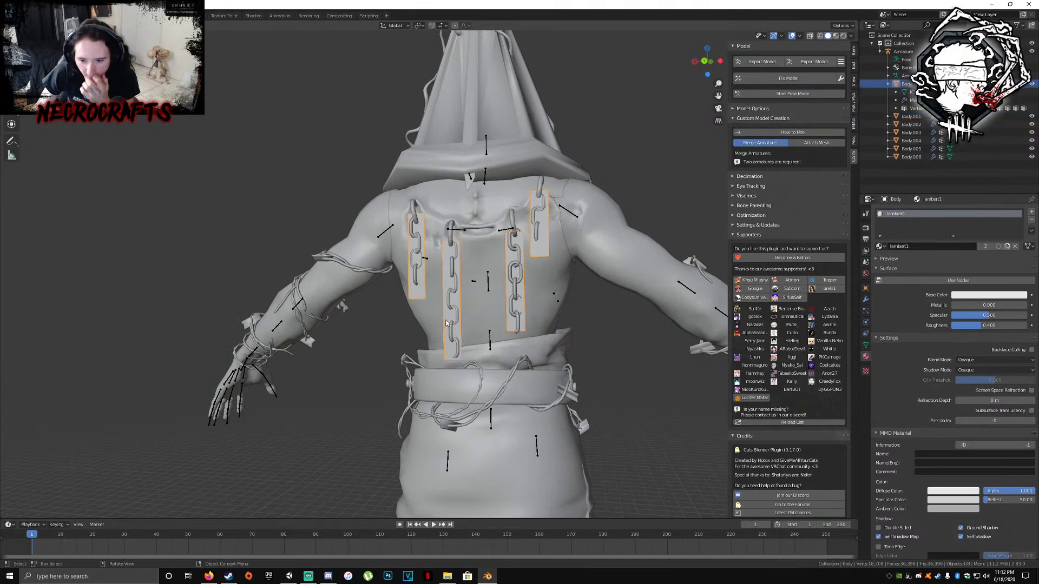
key("Delete")
Rename the skirt mesh Body.002 as Skirt
middle_click_drag(560, 290, 428, 404)
scroll(549, 285, "down", 3)
left_click(426, 418)
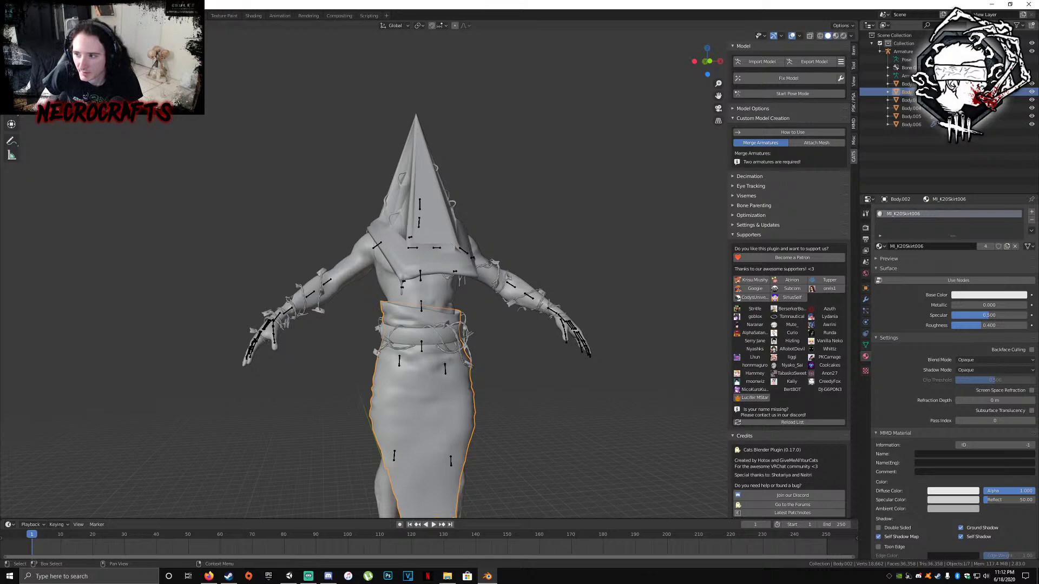
type("Skirt")
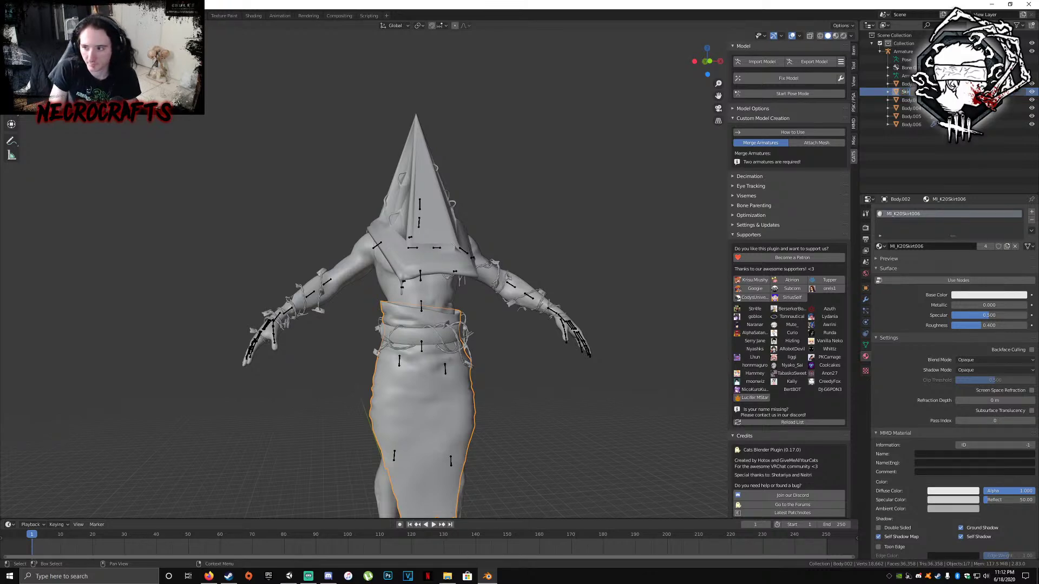
left_click(555, 163)
Join all remaining body meshes except Skirt into a single mesh named Body
left_click(907, 84)
left_click(911, 116, "shift")
key("ctrl+j")
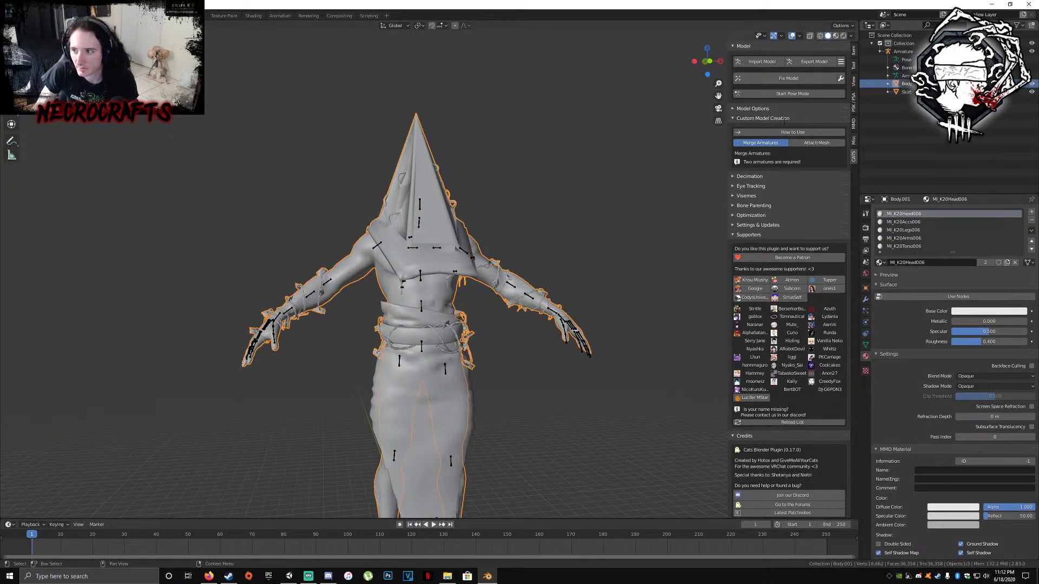
Look through the armature's bone hierarchy, expanding its root bones and collapsing them again
left_click(906, 76)
left_click(905, 76)
left_click(906, 76)
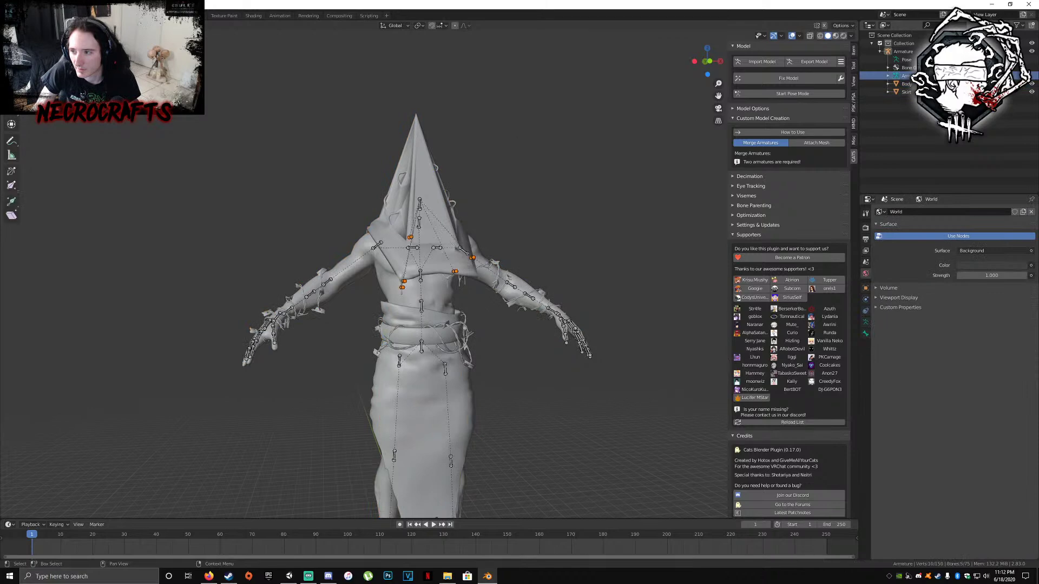
left_click(906, 76)
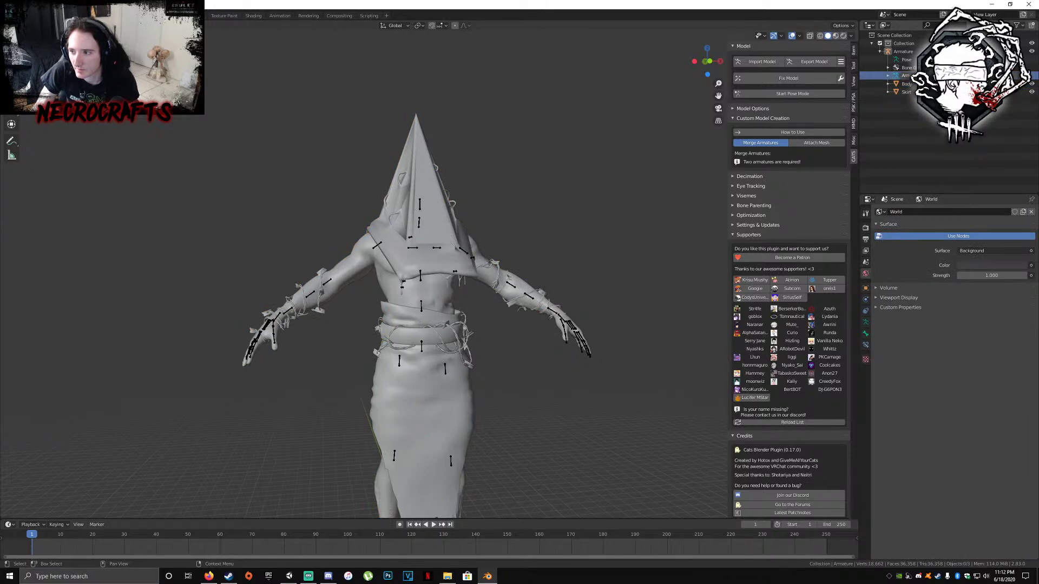
left_click(888, 75)
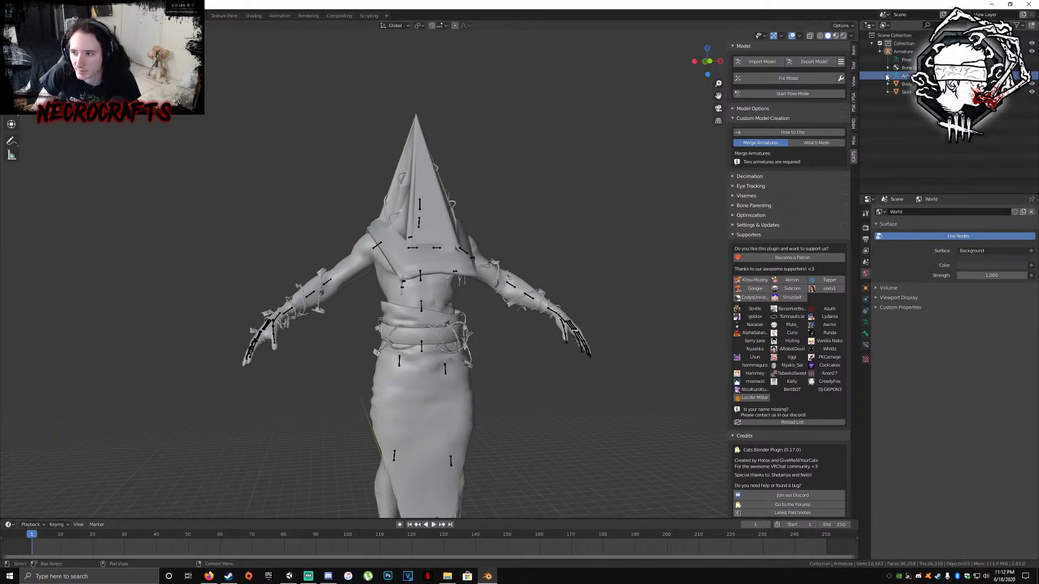
left_click(888, 76)
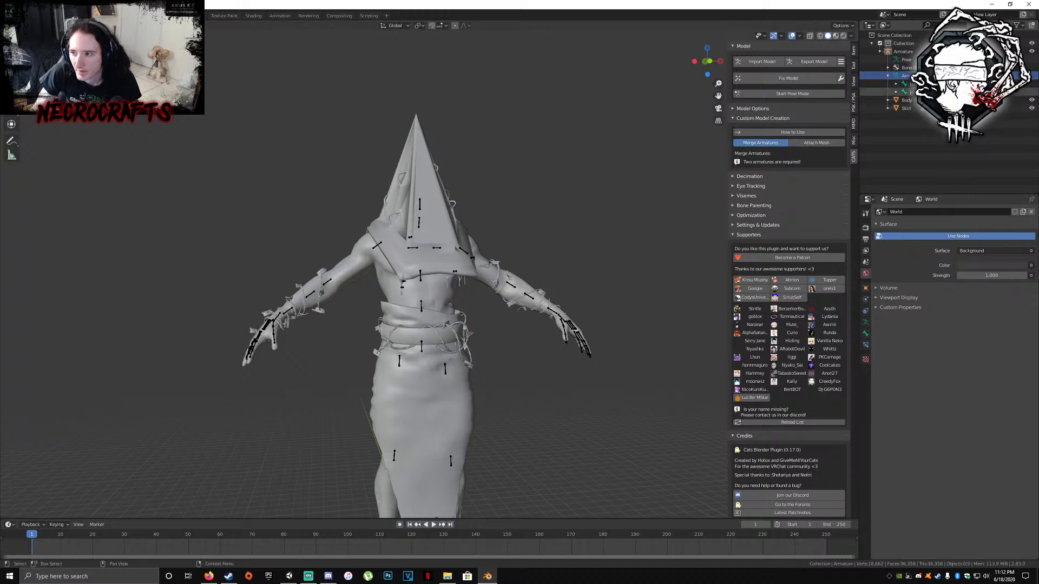
left_click(888, 76)
left_click(895, 85)
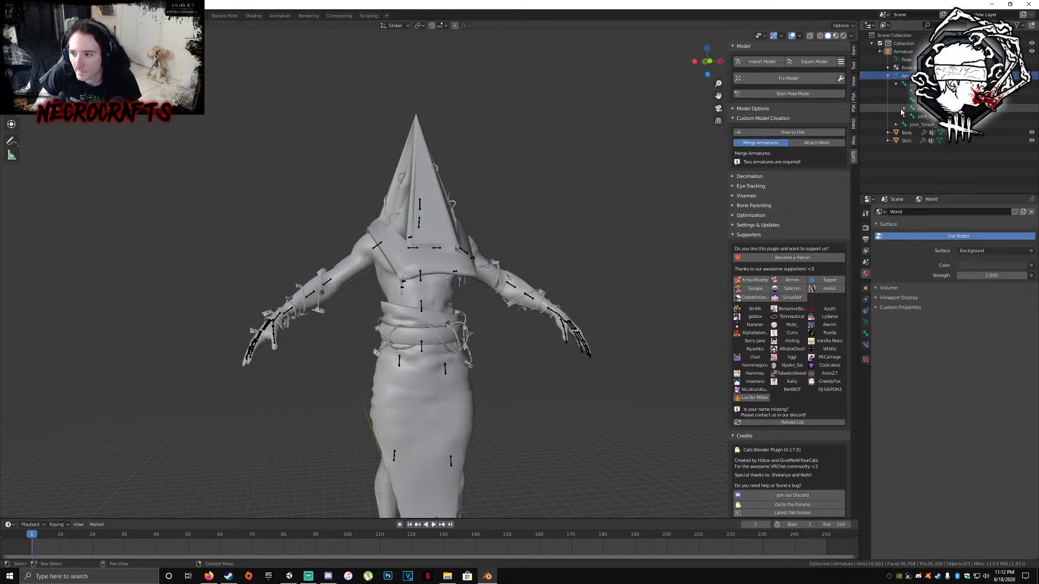
left_click(888, 76)
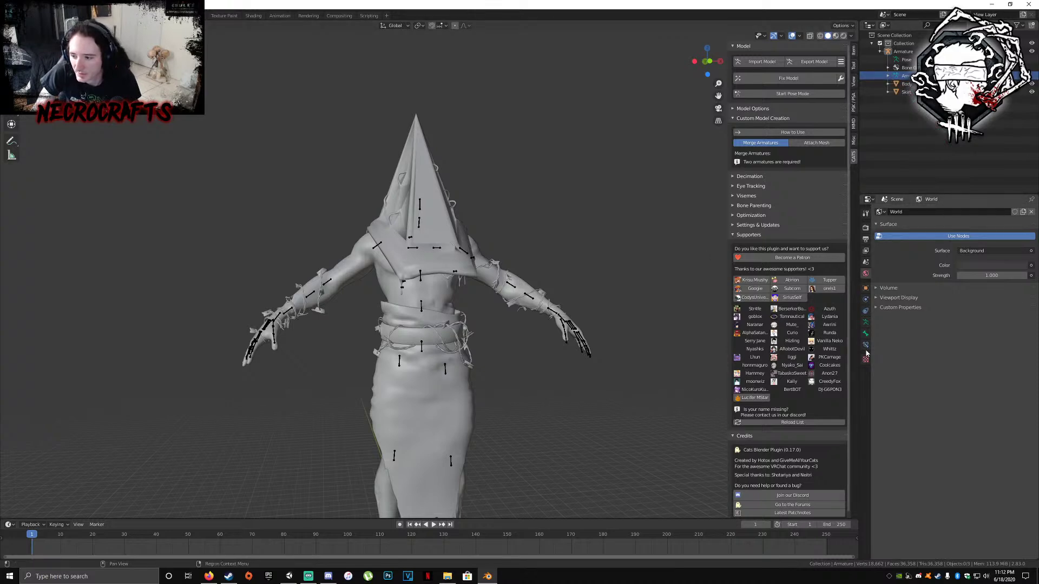
Inspect the joined Body mesh from several angles and compare the material lists of Body and Skirt
left_click(458, 293)
middle_click_drag(601, 281, 423, 259)
scroll(422, 259, "up", 3)
middle_click_drag(499, 184, 684, 355)
scroll(460, 226, "down", 5)
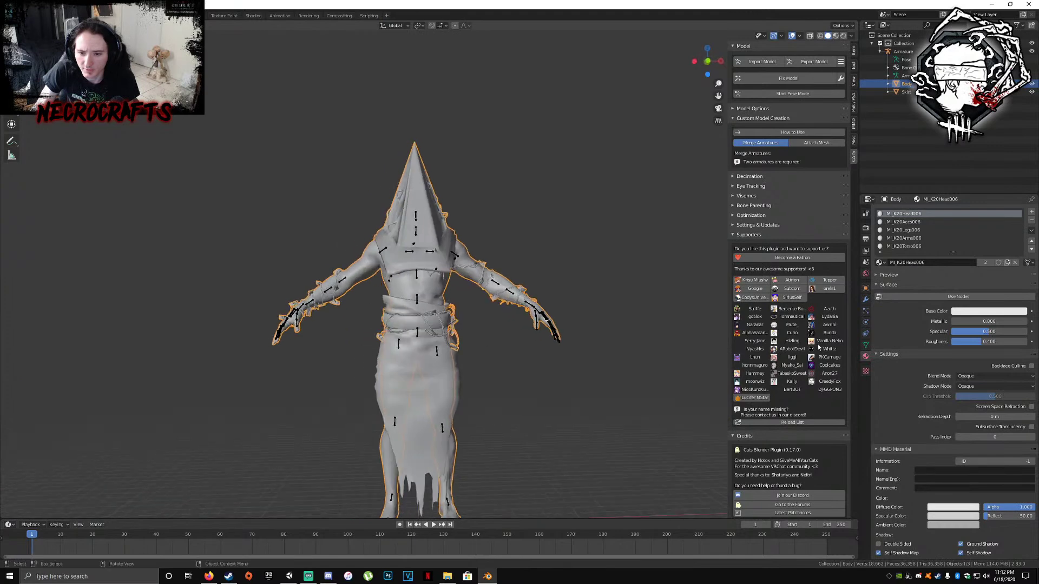
left_click_drag(953, 252, 952, 260)
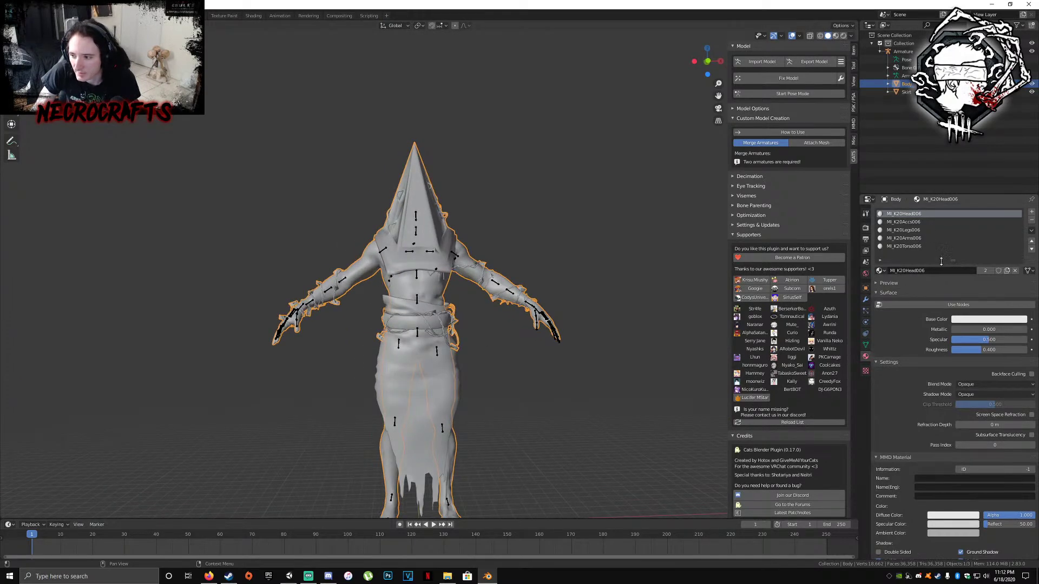
left_click(907, 92)
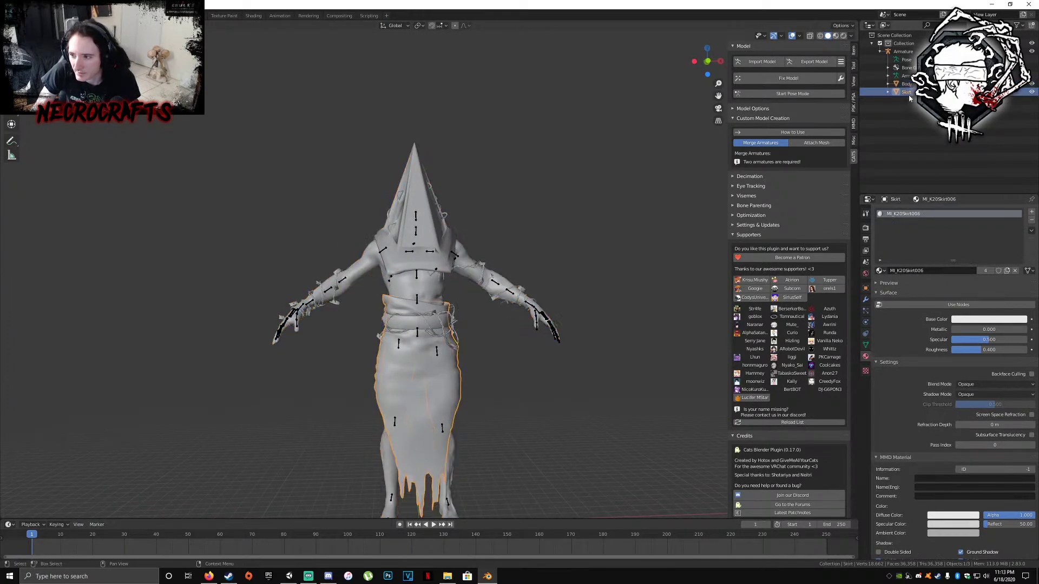
left_click(907, 84)
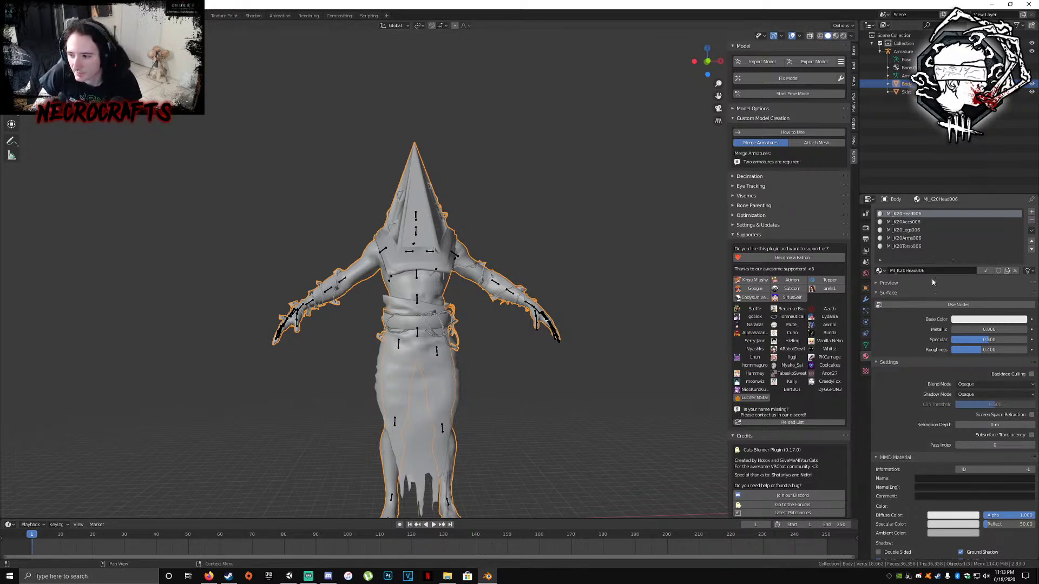
Set the MMD ambient, specular and diffuse colors of the MI_K20Head006 material to white
left_click(940, 536)
scroll(943, 513, "down", 10)
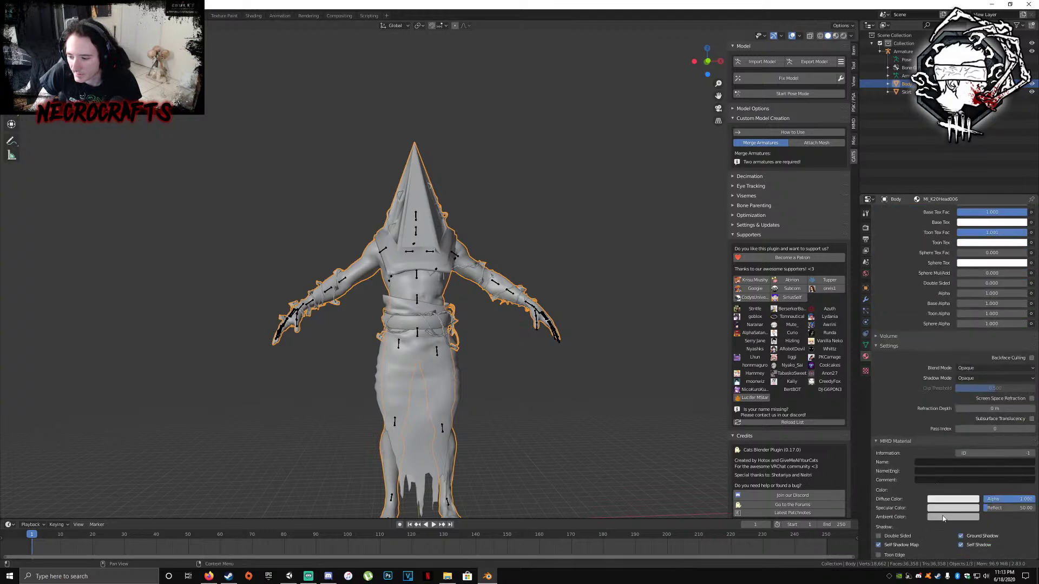
left_click(942, 517)
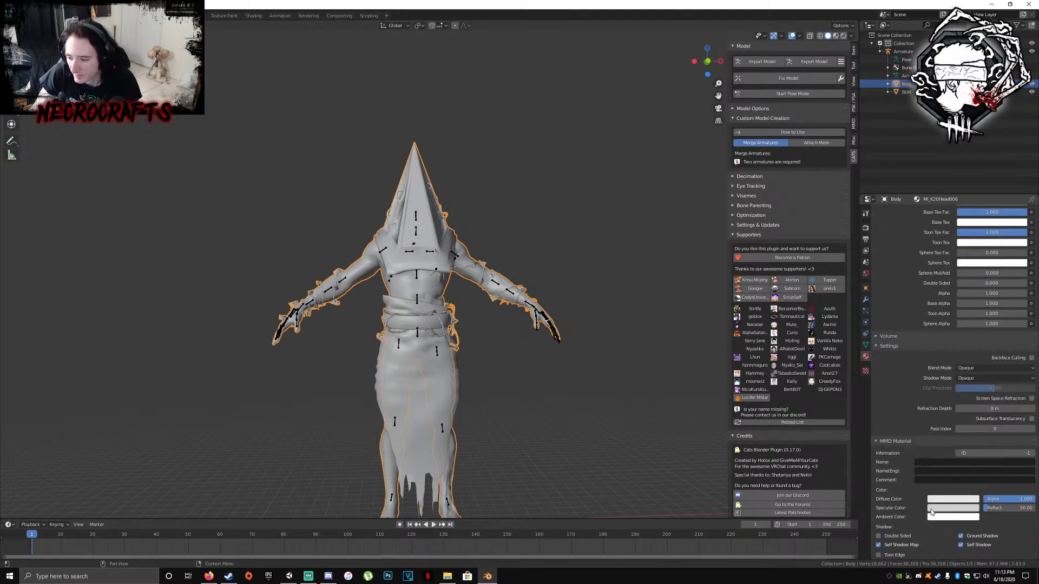
left_click(931, 512)
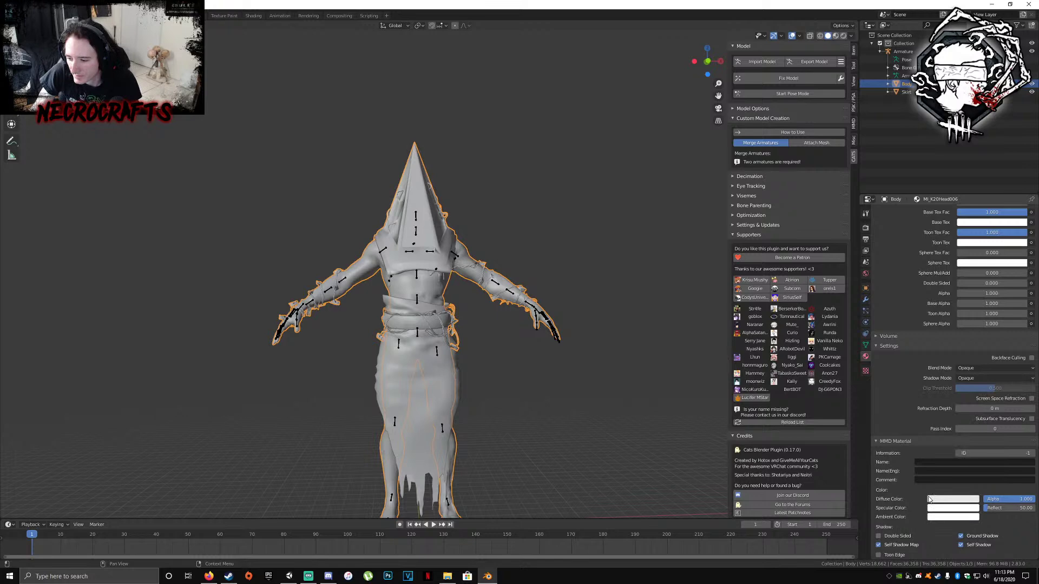
left_click(930, 499)
Set the MMD ambient, diffuse and specular colors of the Body mesh's MI_K20Accs006 material to white
scroll(901, 486, "up", 8)
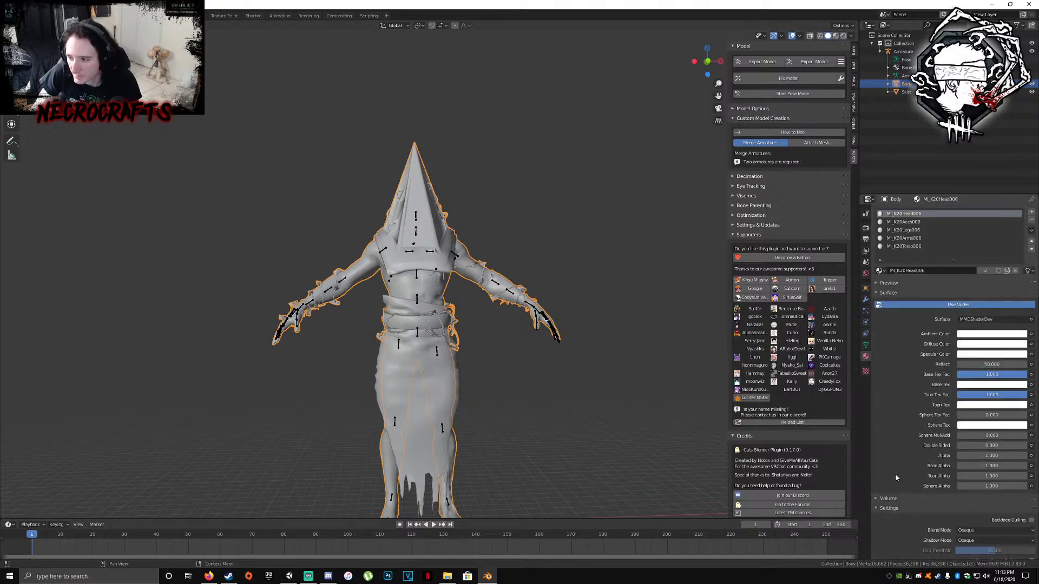
left_click(915, 223)
scroll(939, 360, "down", 6)
left_click(941, 436)
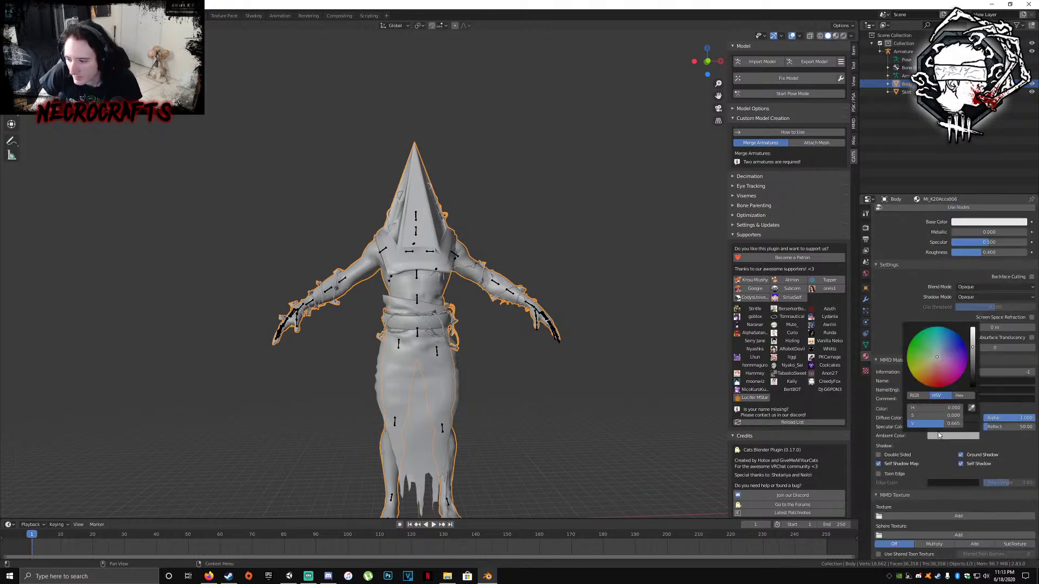
left_click_drag(941, 424, 968, 423)
scroll(953, 379, "down", 5)
left_click(941, 466)
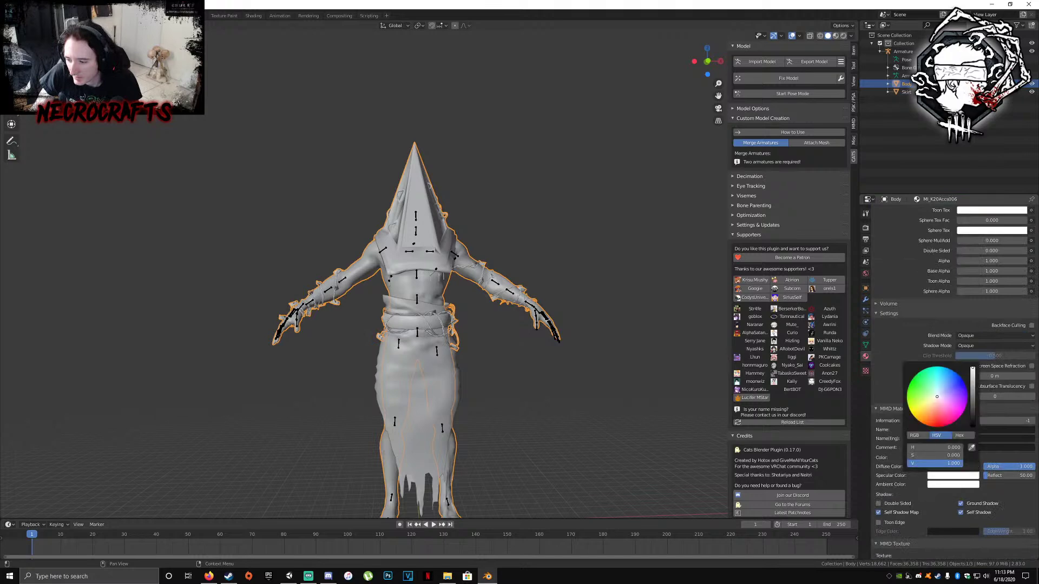
left_click(941, 475)
Set the MMD ambient, specular and diffuse colors of the Body mesh's MI_K20Legs006 material to white
scroll(920, 303, "up", 9)
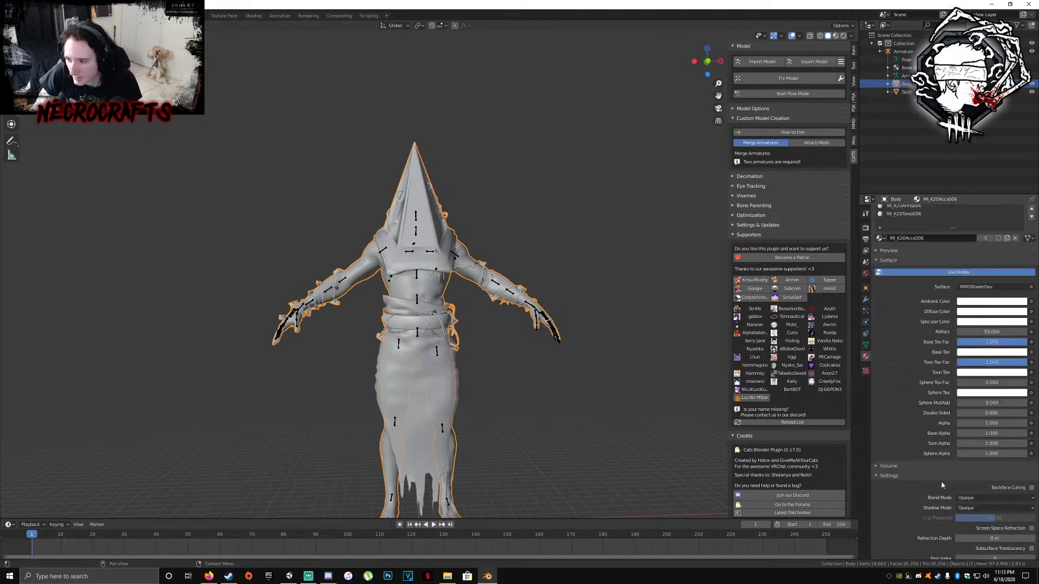
left_click(914, 231)
scroll(914, 379, "down", 5)
left_click(938, 436)
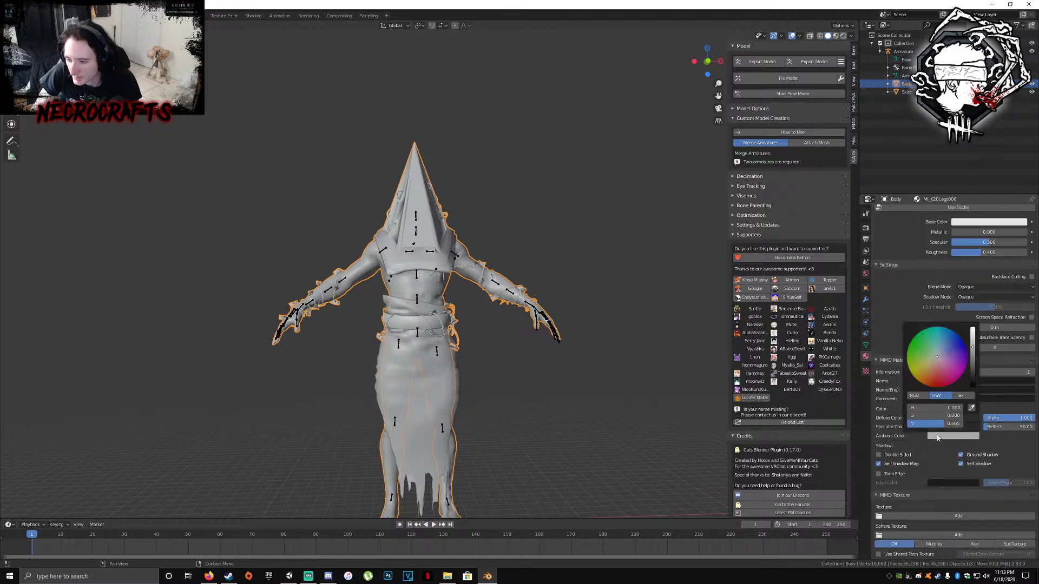
left_click_drag(939, 424, 946, 422)
scroll(945, 422, "down", 4)
left_click_drag(931, 491, 964, 479)
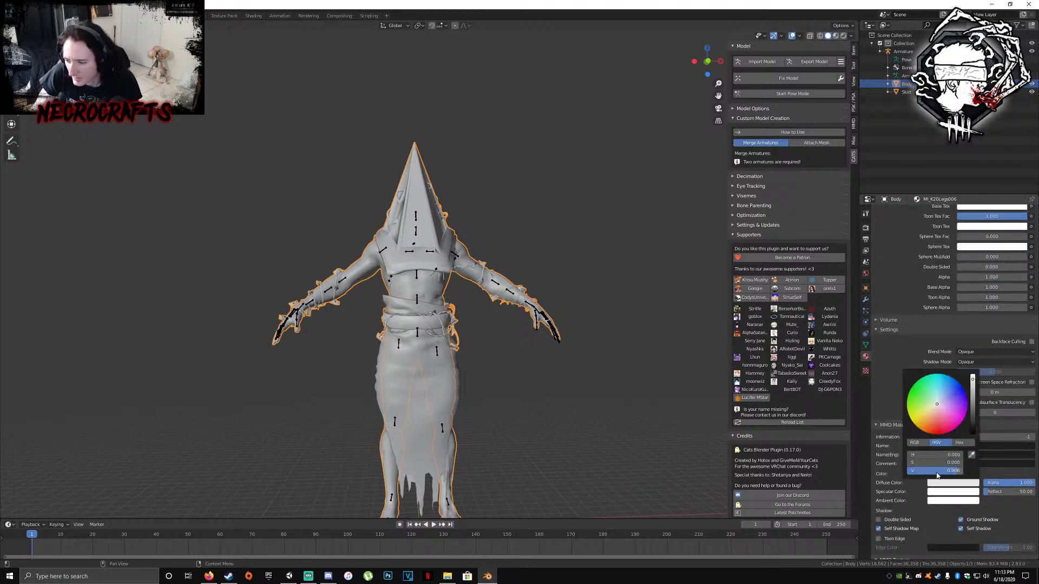
Set the MMD ambient, specular and diffuse colors of the Body mesh's MI_K20Arms006 material to white
scroll(946, 510, "up", 11)
left_click(923, 239)
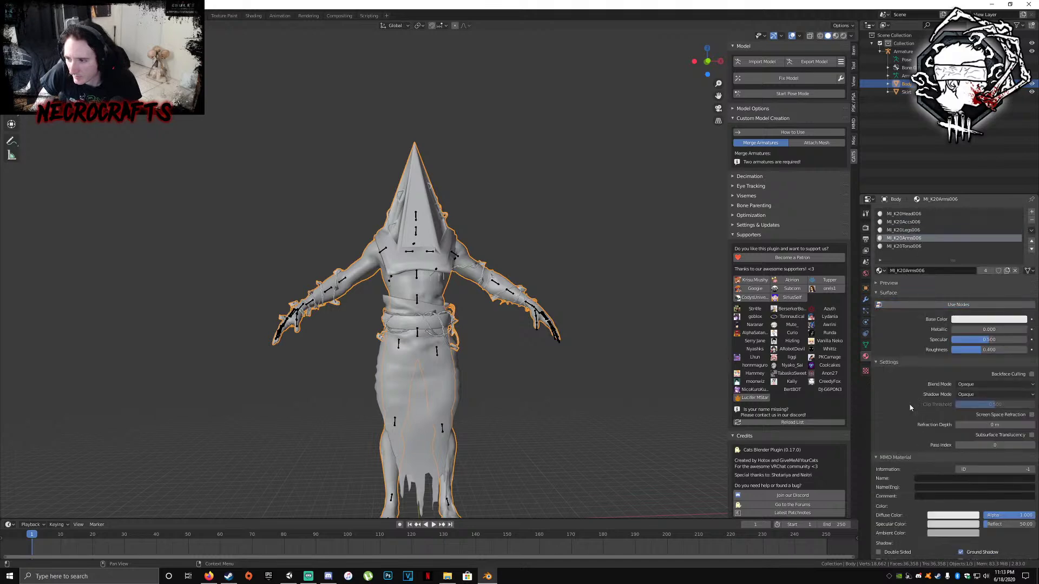
scroll(954, 445, "down", 6)
left_click(953, 437)
left_click_drag(940, 425, 966, 424)
scroll(949, 505, "down", 5)
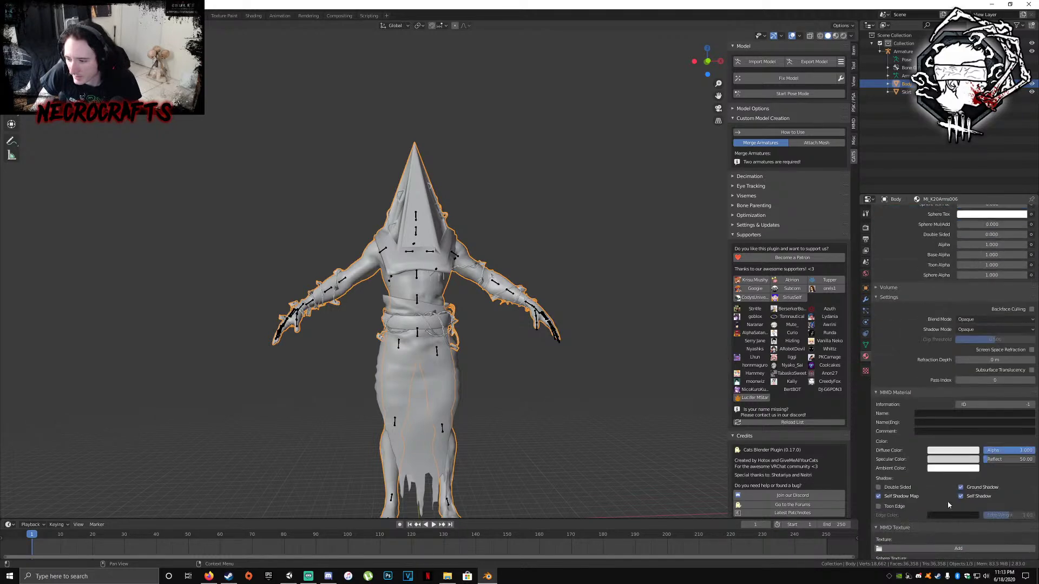
left_click(939, 460)
left_click_drag(940, 460, 969, 460)
left_click(939, 450)
Set the MMD ambient, specular and diffuse colors of the Body mesh's MI_K20Torso006 material to white
scroll(932, 325, "up", 10)
left_click(931, 246)
scroll(944, 336, "down", 8)
left_click(951, 419)
left_click_drag(950, 408, 972, 408)
left_click(946, 460)
mouse_move(954, 447)
left_mouse_down()
mouse_move(974, 447)
mouse_move(972, 437)
left_mouse_up()
left_click(935, 453)
Select the Skirt mesh and set the MMD ambient, specular and diffuse colors of its MI_K20Skirt006 material to white
scroll(969, 411, "up", 9)
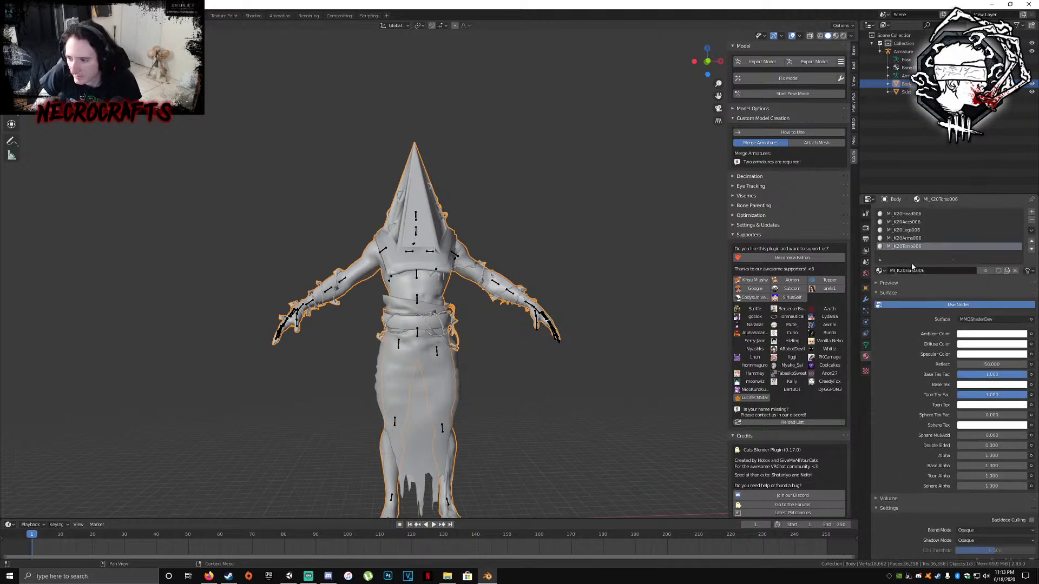
left_click(906, 93)
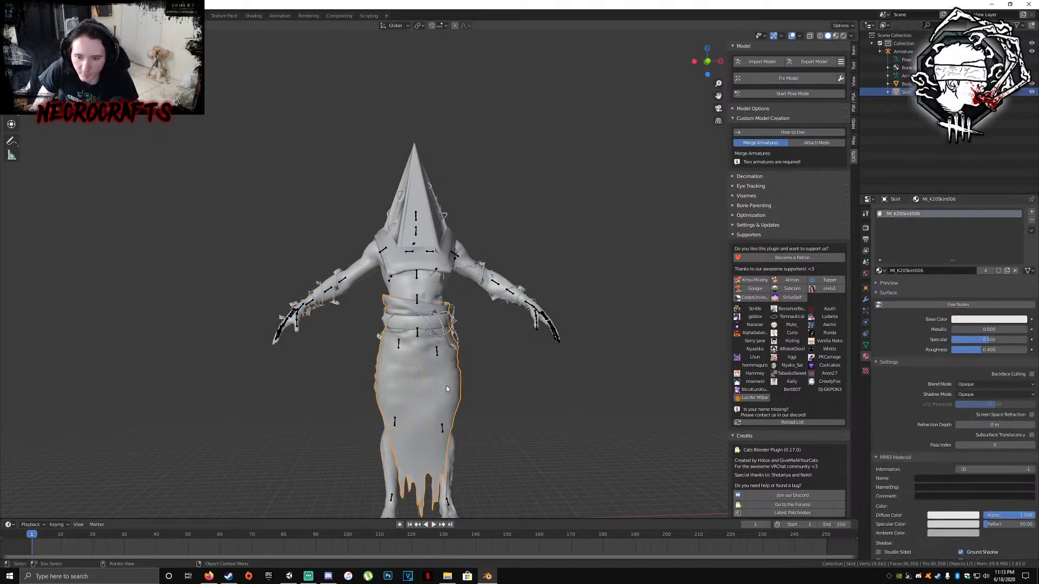
middle_click_drag(508, 410, 442, 350)
scroll(457, 343, "up", 2)
scroll(445, 351, "down", 1)
left_click(947, 535)
left_click_drag(944, 522, 982, 522)
scroll(944, 547, "down", 5)
scroll(944, 520, "down", 4)
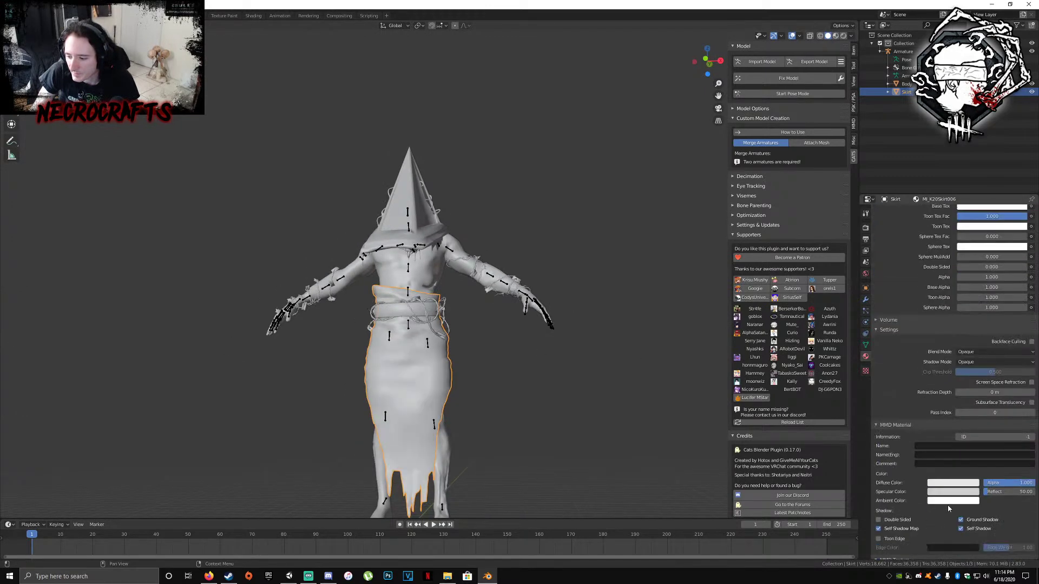
left_click(952, 482)
left_click(943, 483)
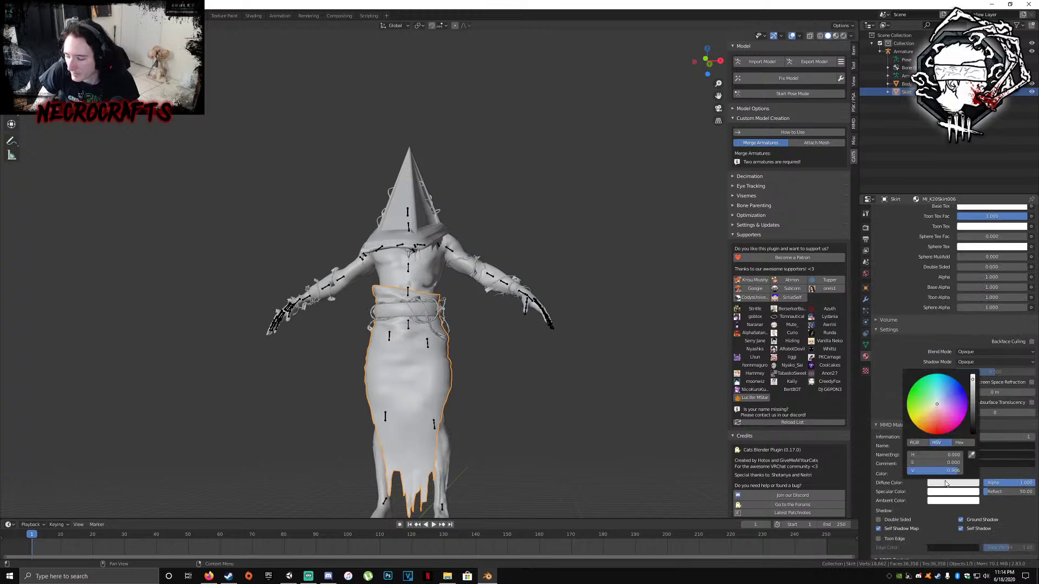
left_click(961, 520)
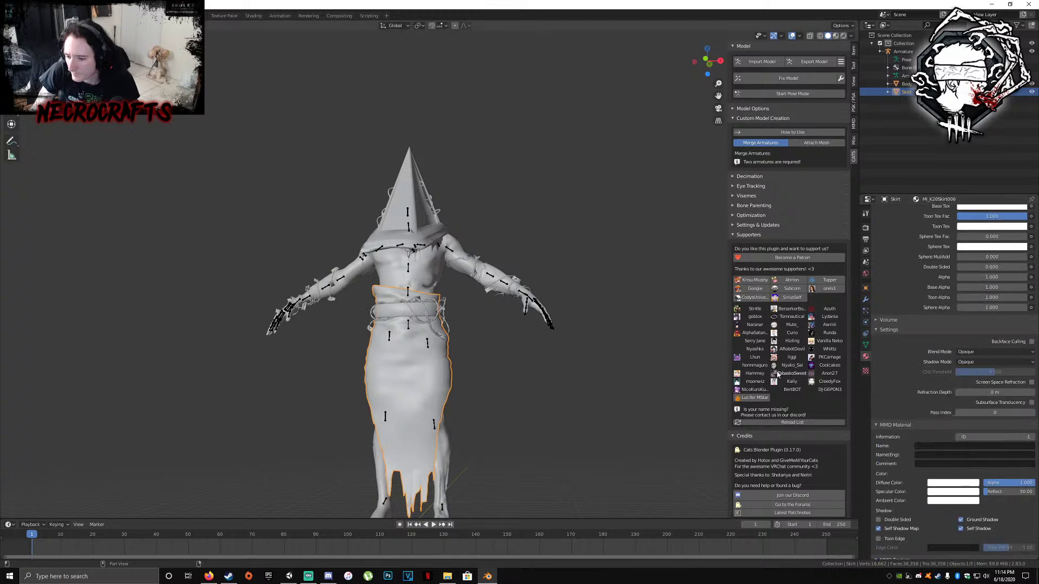
Examine the character from several angles, including the skirt's torn hem, the feet and the bones around the torso
middle_click_drag(499, 395, 468, 193)
scroll(490, 379, "down", 3)
scroll(450, 374, "up", 2)
scroll(451, 376, "up", 2)
scroll(396, 416, "down", 3)
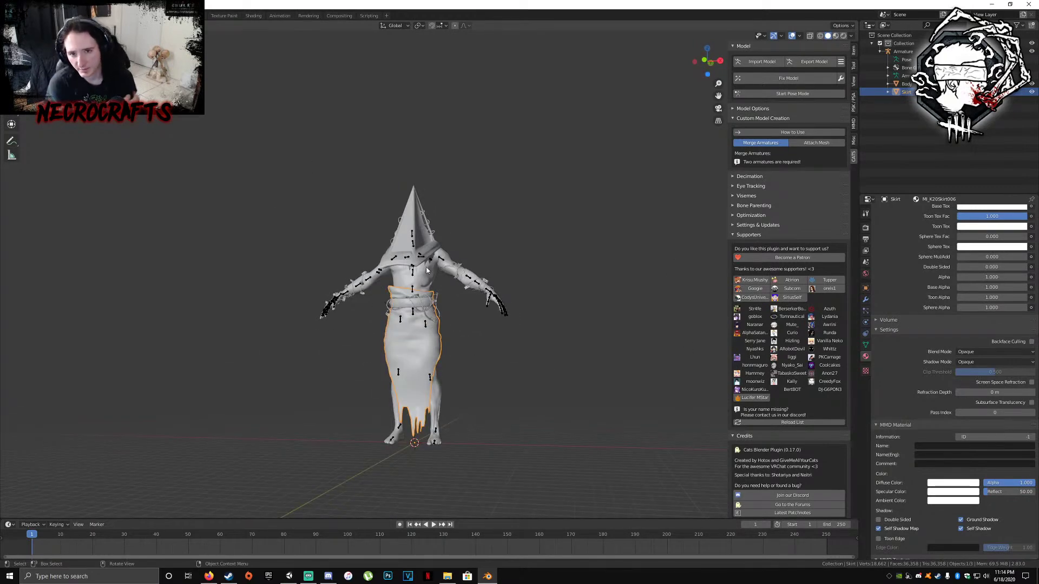
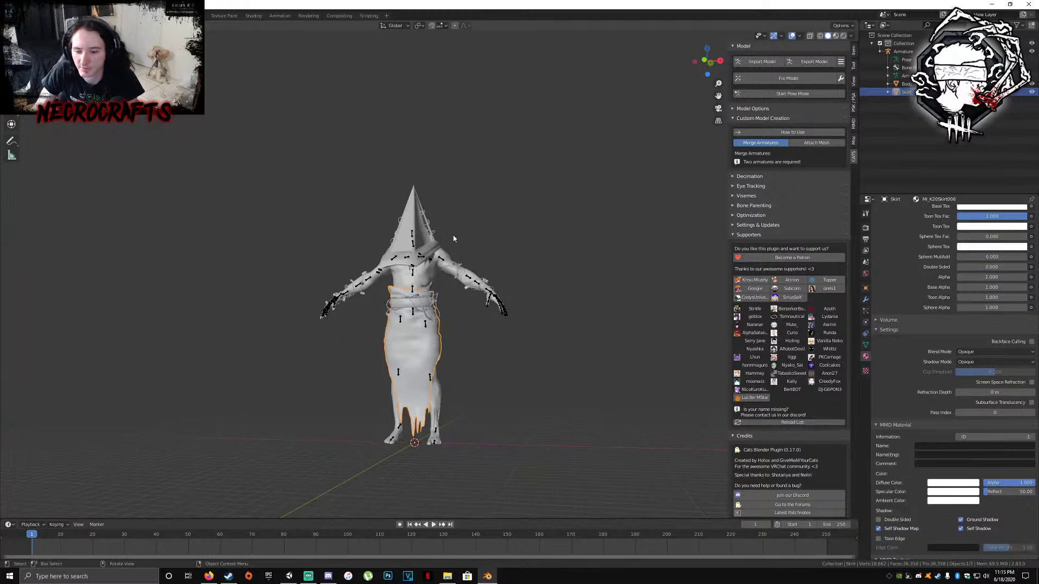
key("shift")
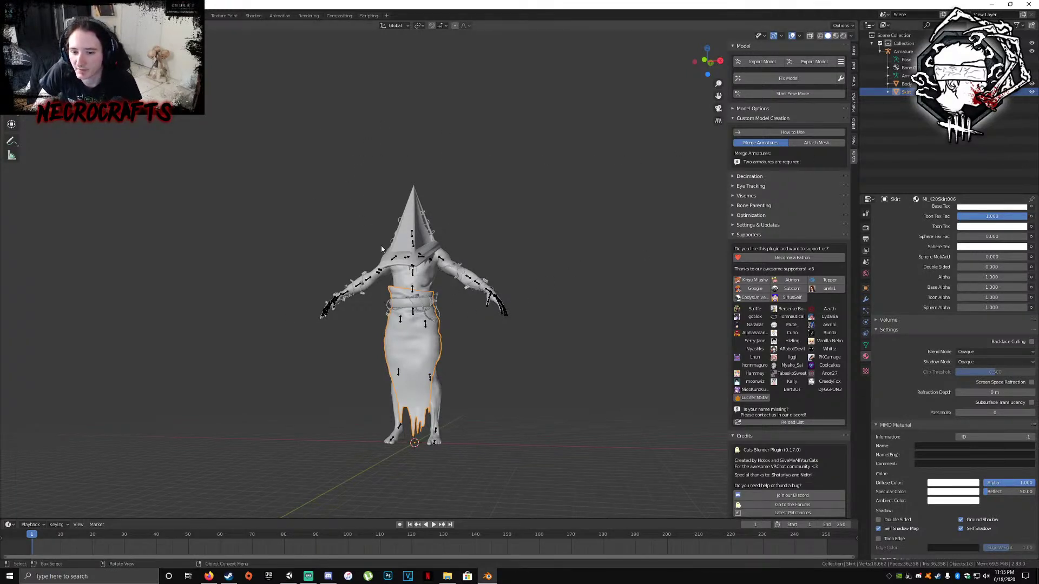
scroll(460, 324, "up", 3)
scroll(460, 324, "down", 3)
middle_click_drag(460, 324, 457, 280)
scroll(503, 364, "up", 3)
scroll(524, 291, "up", 5)
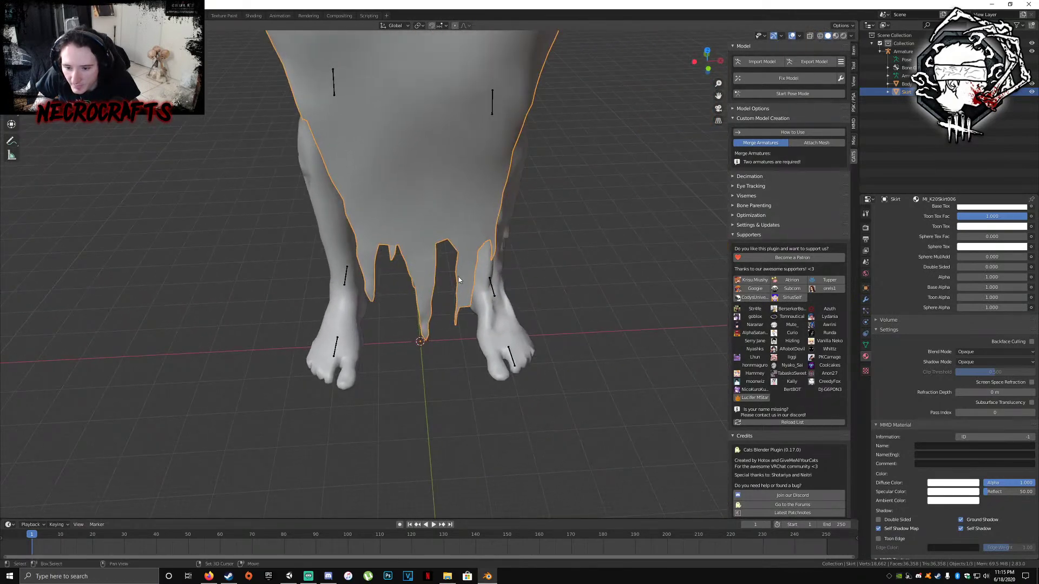
scroll(457, 279, "down", 6)
scroll(422, 374, "up", 5)
middle_click_drag(421, 375, 417, 361)
scroll(418, 364, "down", 3)
middle_click_drag(396, 298, 437, 297, "shift")
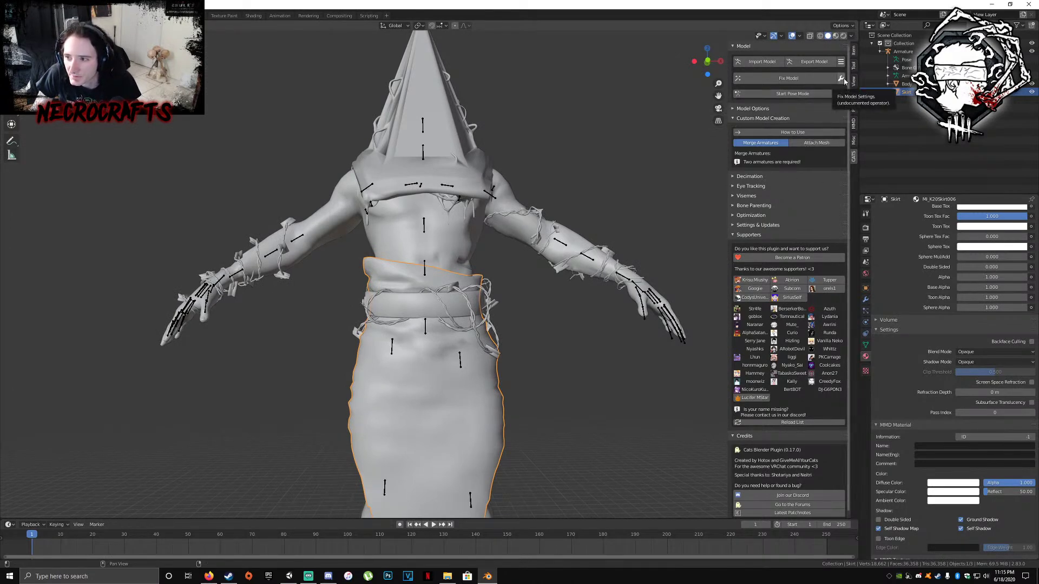
In the Fix Model settings, disable everything except Keep Upper Chest and Remove Zero Weight Bones
left_click(841, 79)
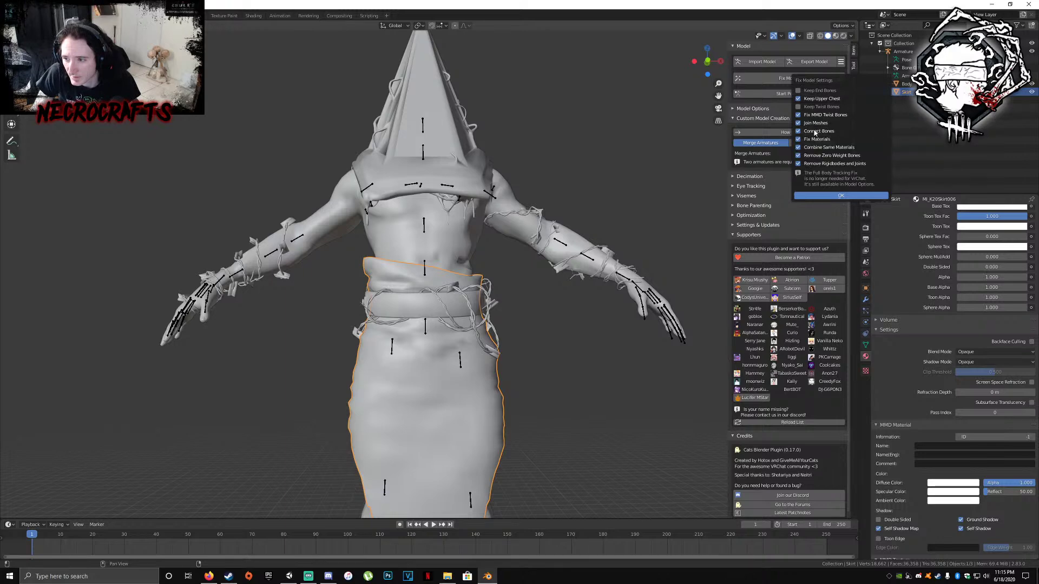
left_click(816, 123)
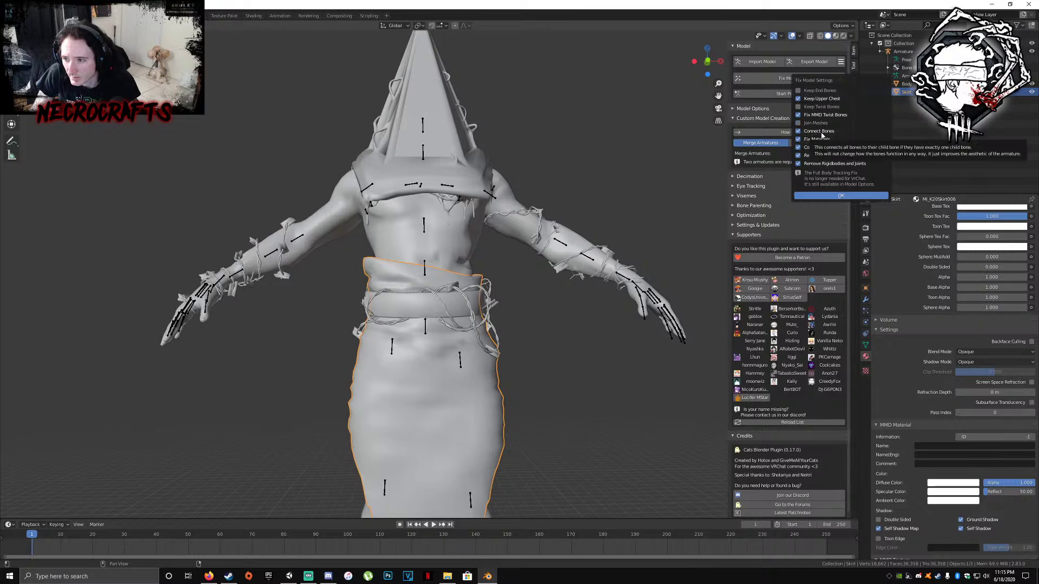
left_click(822, 134)
left_click(826, 140)
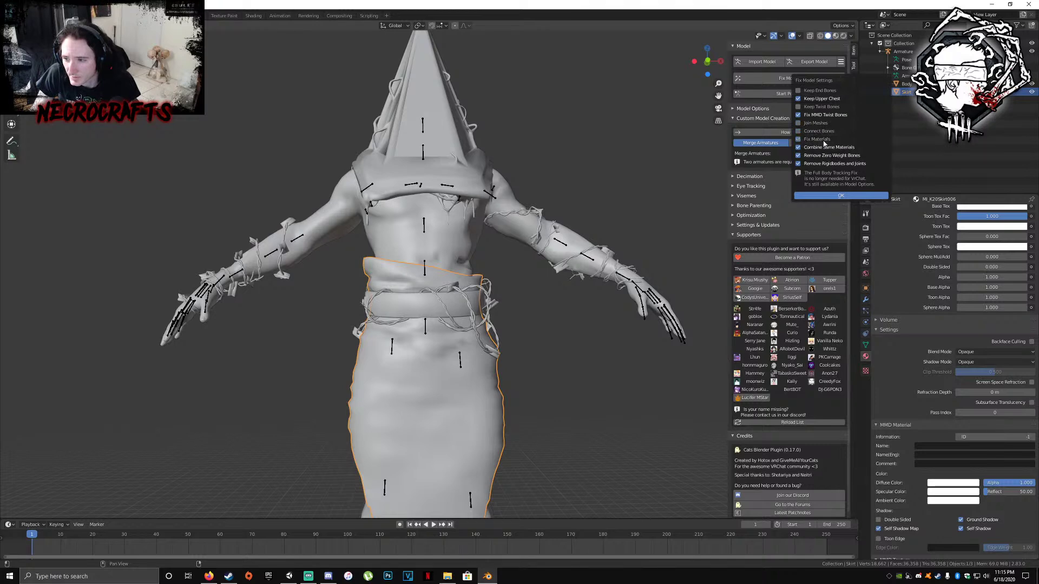
left_click(825, 148)
left_click(829, 156)
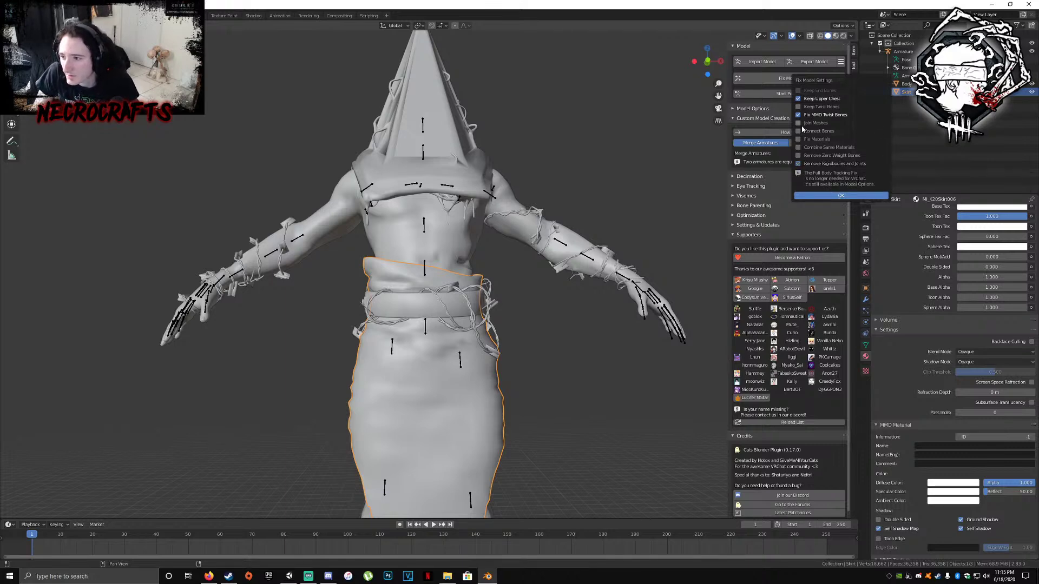
left_click(835, 116)
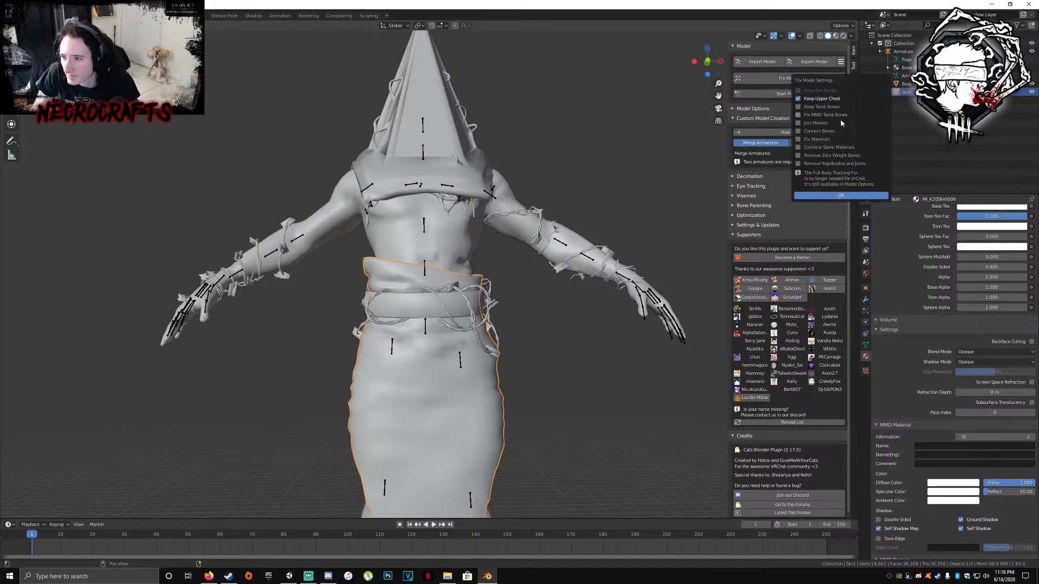
left_click(859, 157)
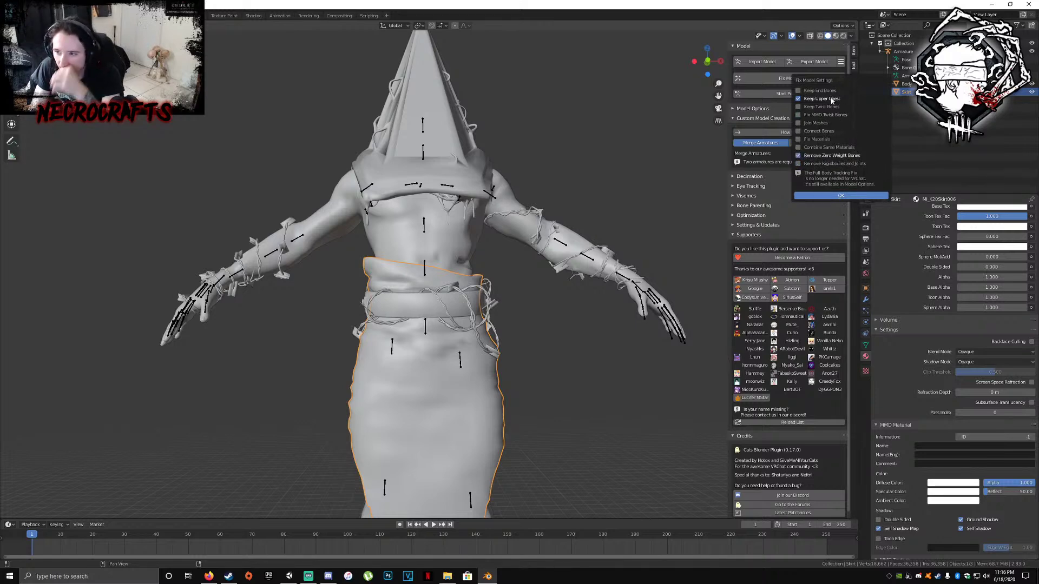
left_click(834, 196)
Run Fix Model on the Pyramid Head character using the configured settings
scroll(417, 264, "up", 2)
middle_click_drag(395, 174, 381, 161)
left_click(780, 78)
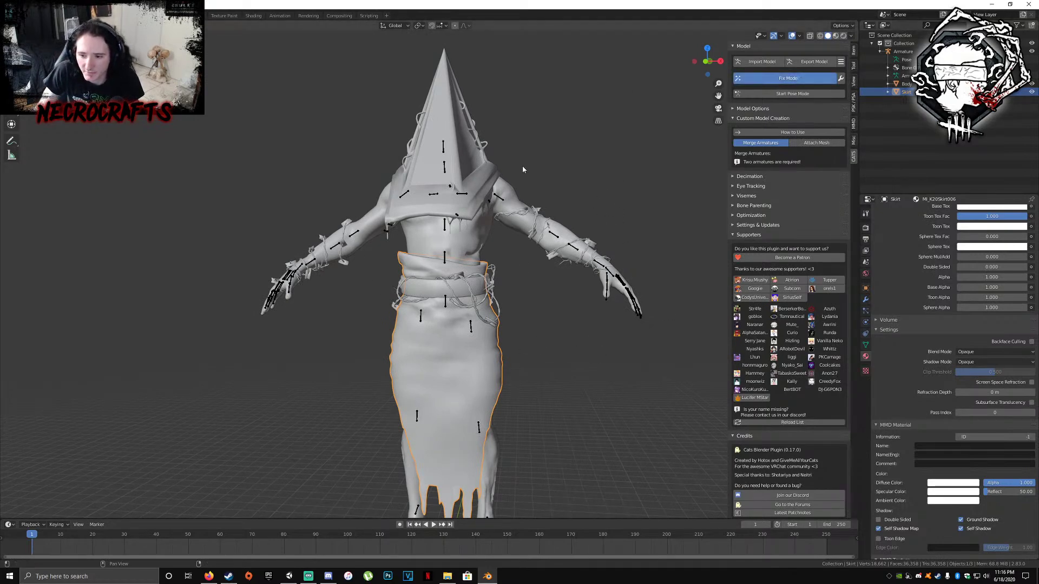
scroll(478, 284, "up", 2)
middle_click_drag(489, 268, 527, 278)
scroll(496, 262, "down", 3)
scroll(497, 264, "up", 3)
mouse_move(424, 232)
middle_mouse_down()
mouse_move(466, 199)
mouse_move(480, 223)
mouse_move(416, 229)
middle_mouse_up()
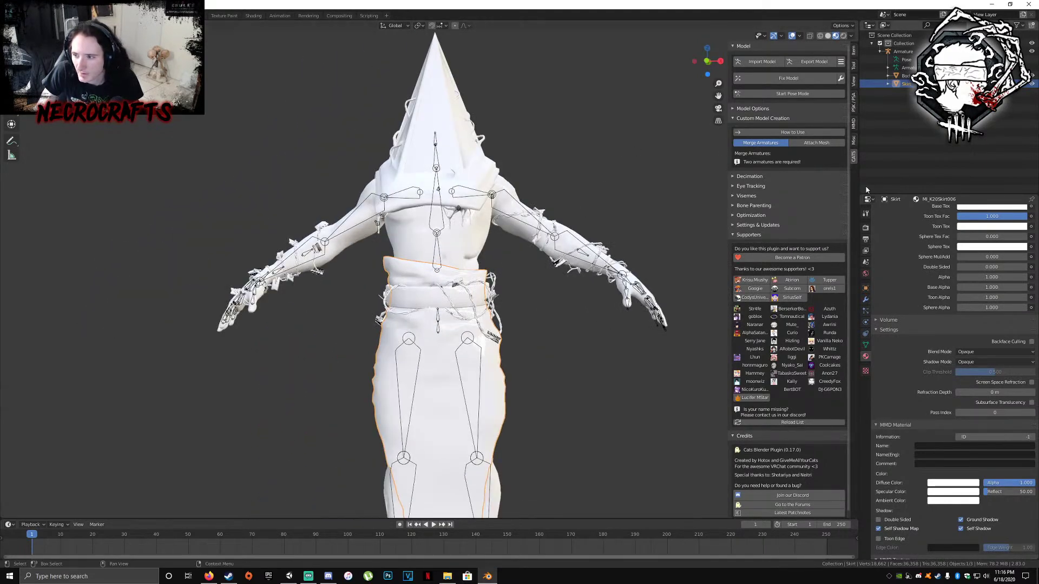
Select the Armature object in the outliner and open its name for editing
left_click(907, 52)
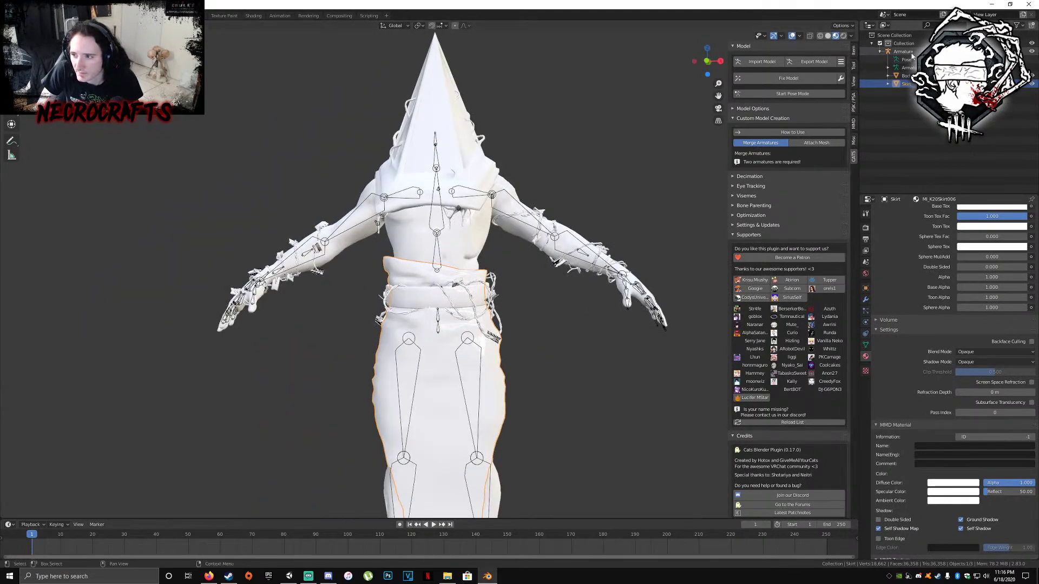
double_click(912, 53)
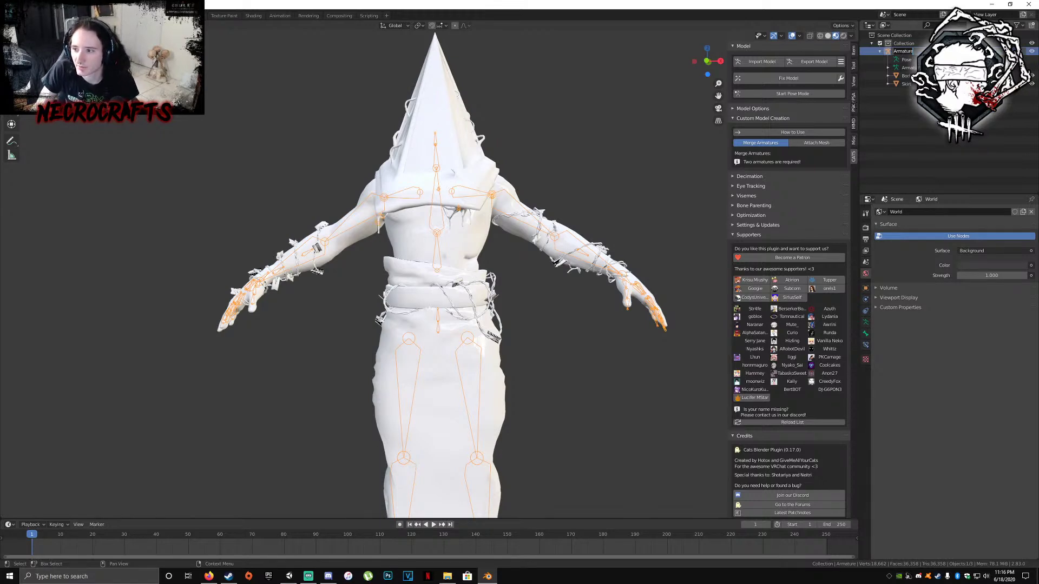
Switch to File Explorer, open DbD Unity Avatar Scaling.txt from the DbD Model Swaps folder in steamapps content, and select the Slashers scaling value
left_click(995, 4)
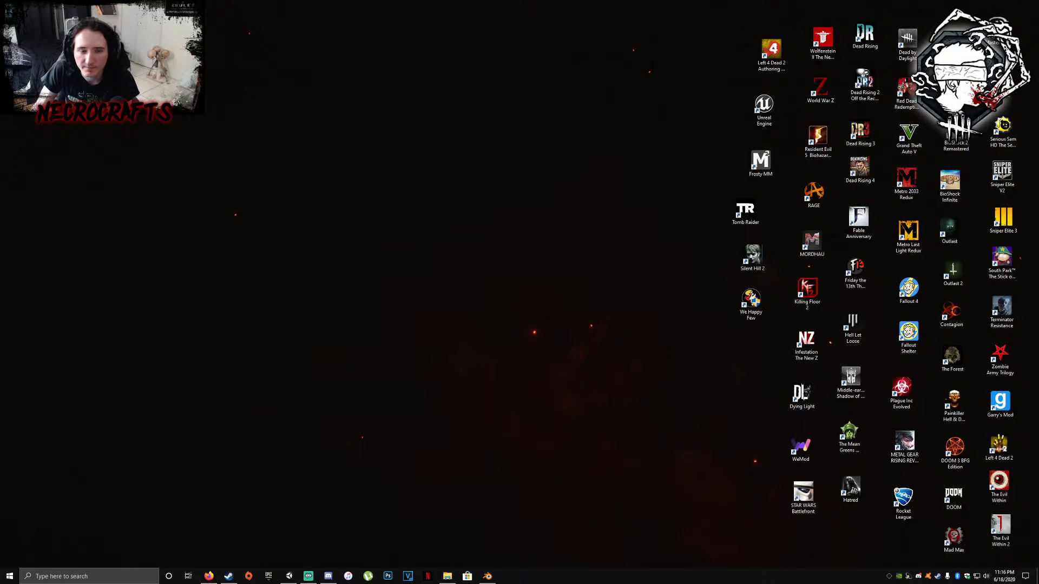
left_click(448, 576)
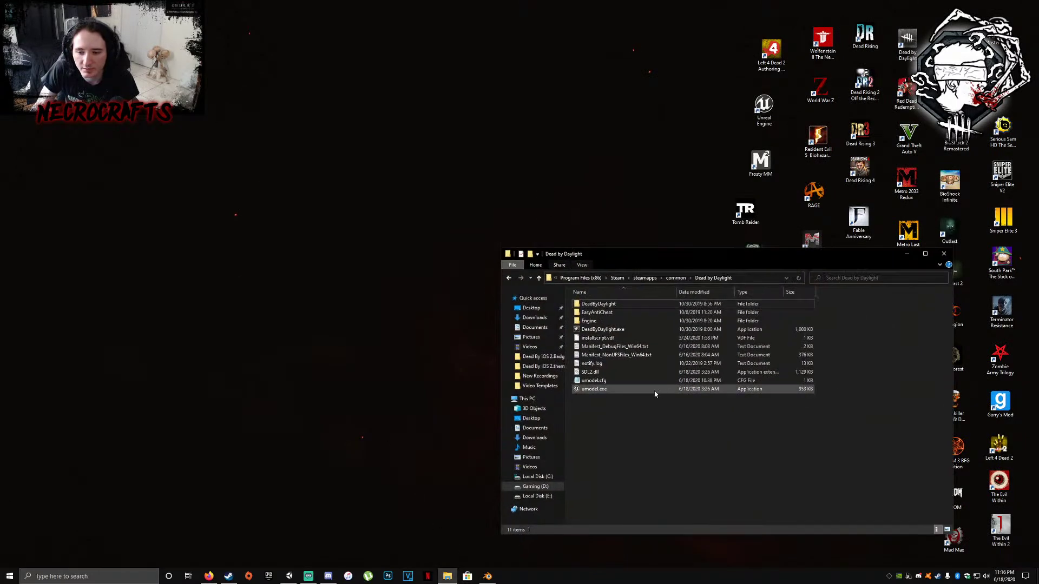
left_click(676, 278)
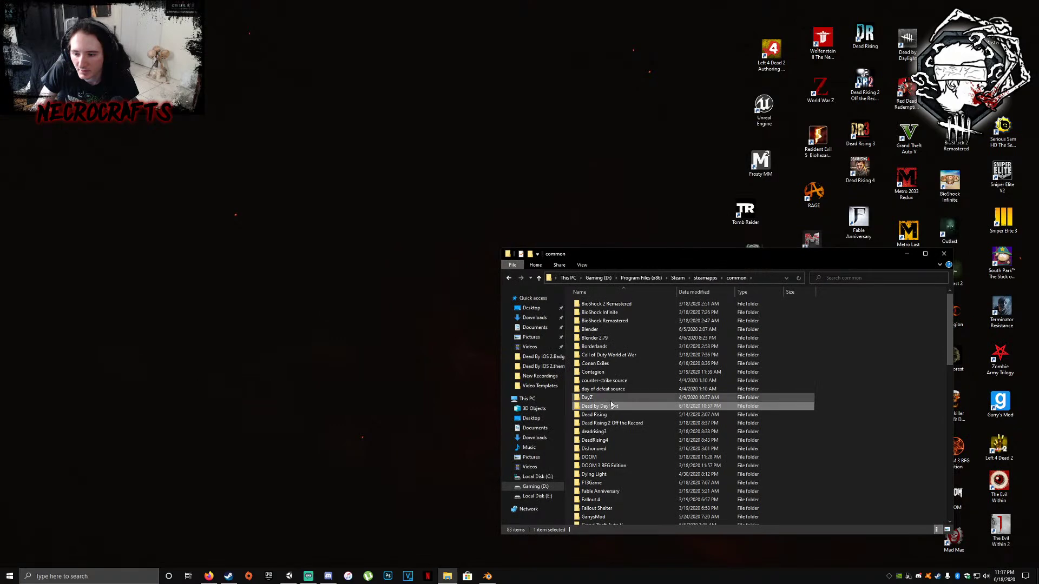
left_click(706, 278)
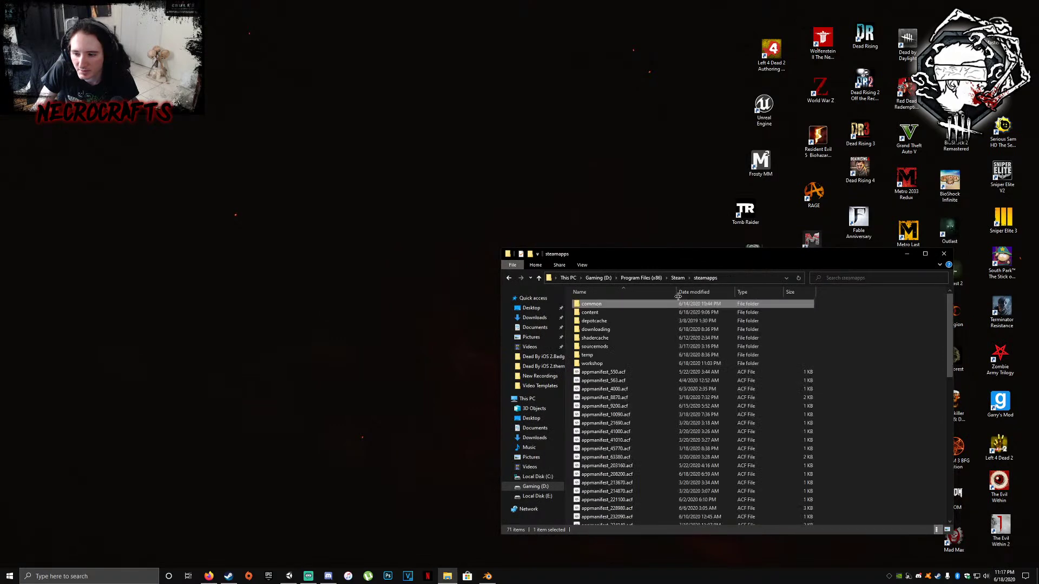
double_click(607, 313)
double_click(607, 313)
left_click(642, 356)
left_click(597, 334)
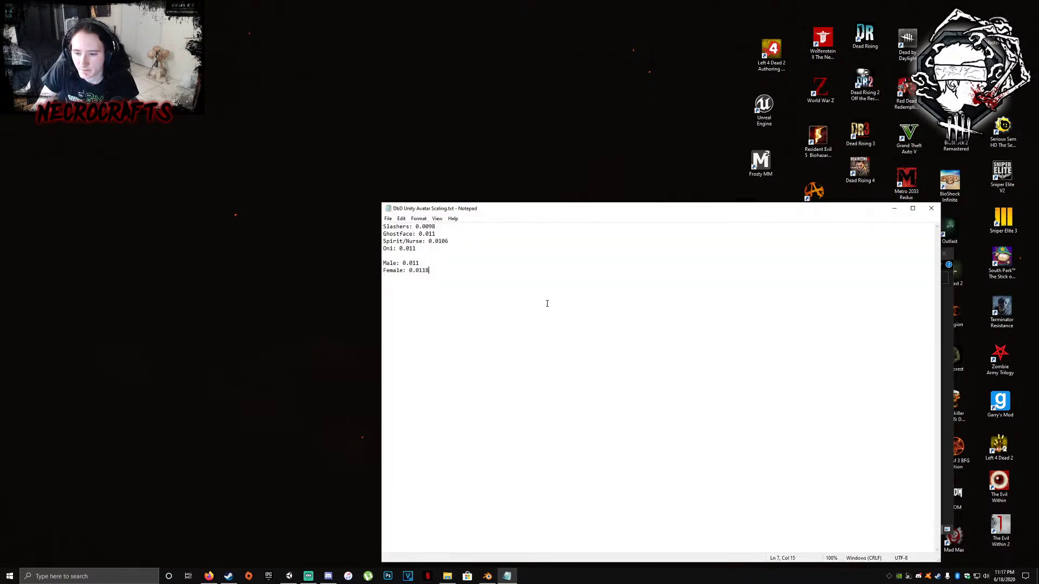
left_click_drag(467, 209, 140, 131)
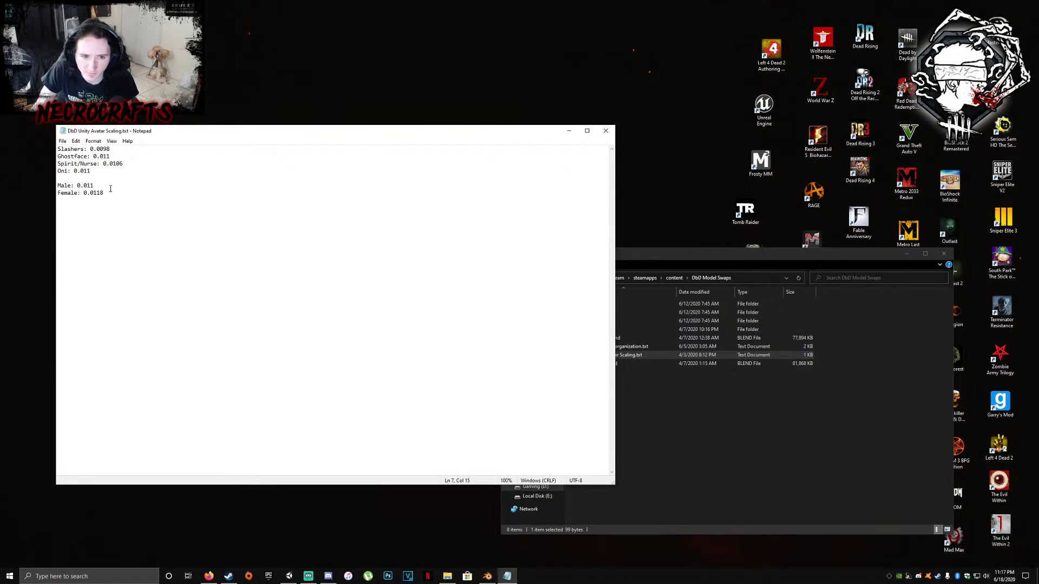
left_click_drag(110, 149, 91, 149)
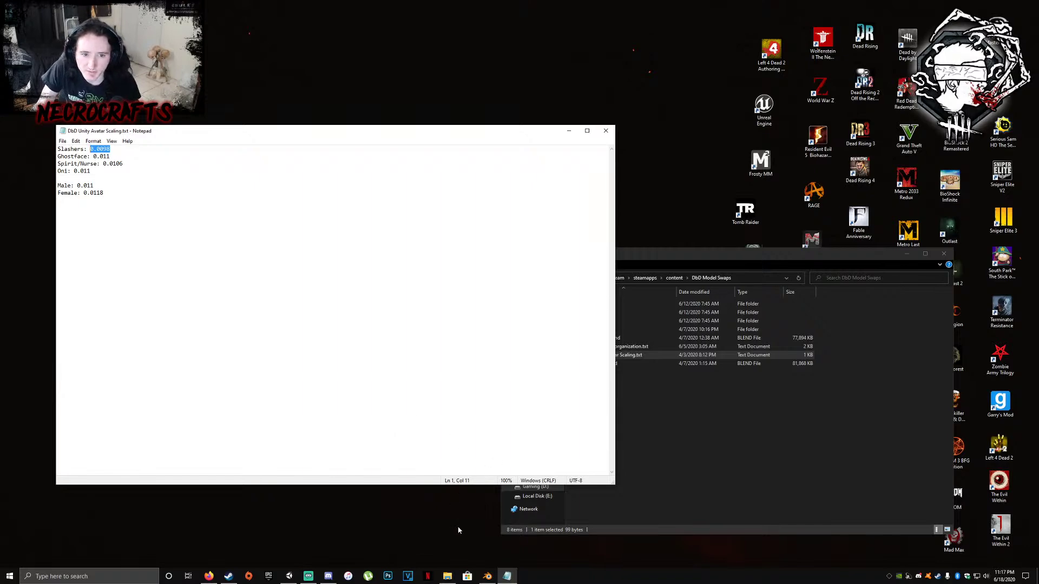
Switch to Blender and set the X, Y and Z scale of the armature and its meshes to 0.0098
left_click(487, 576)
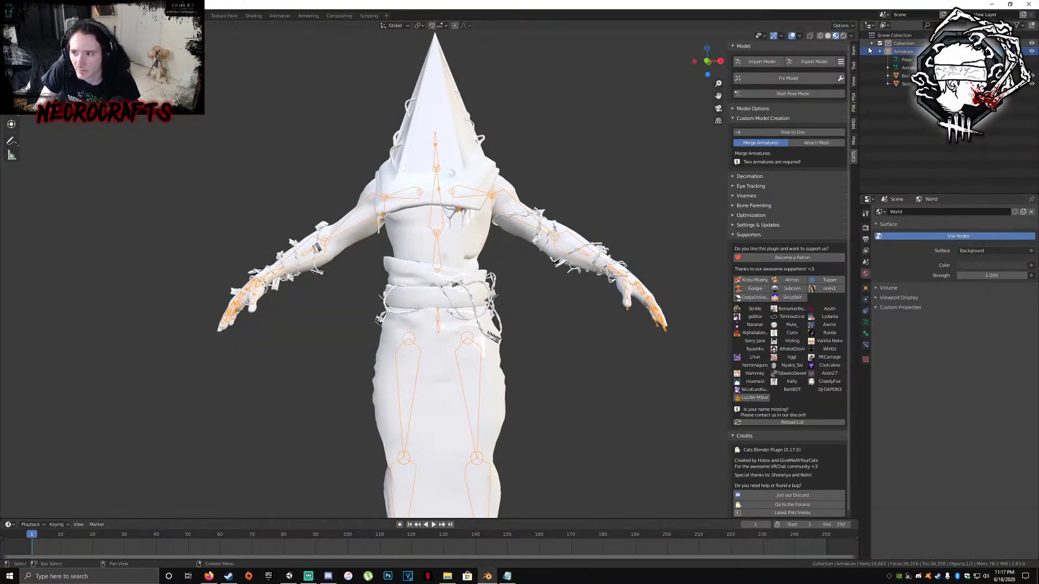
left_click(854, 64)
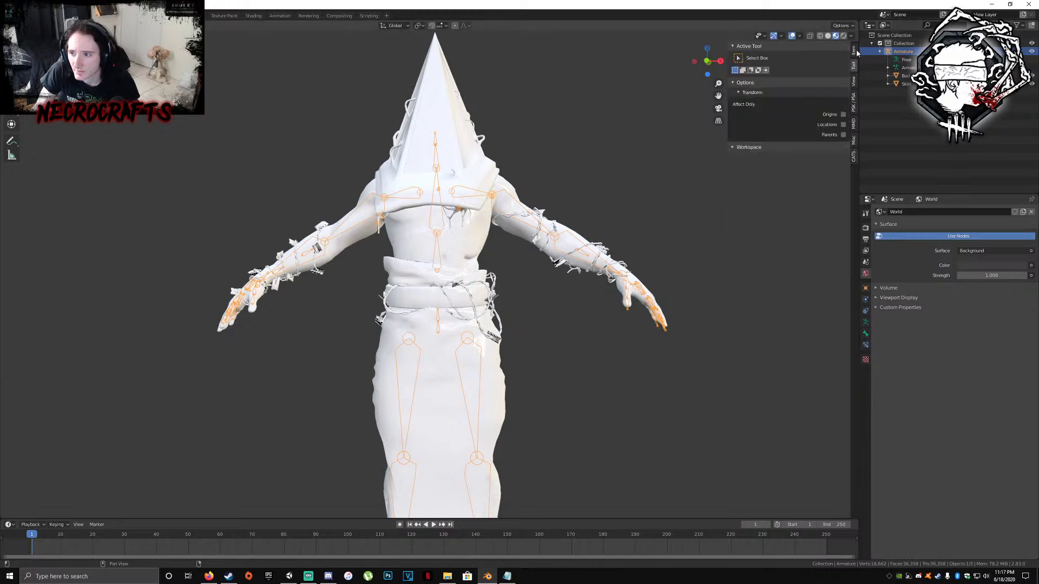
left_click(854, 50)
key("a")
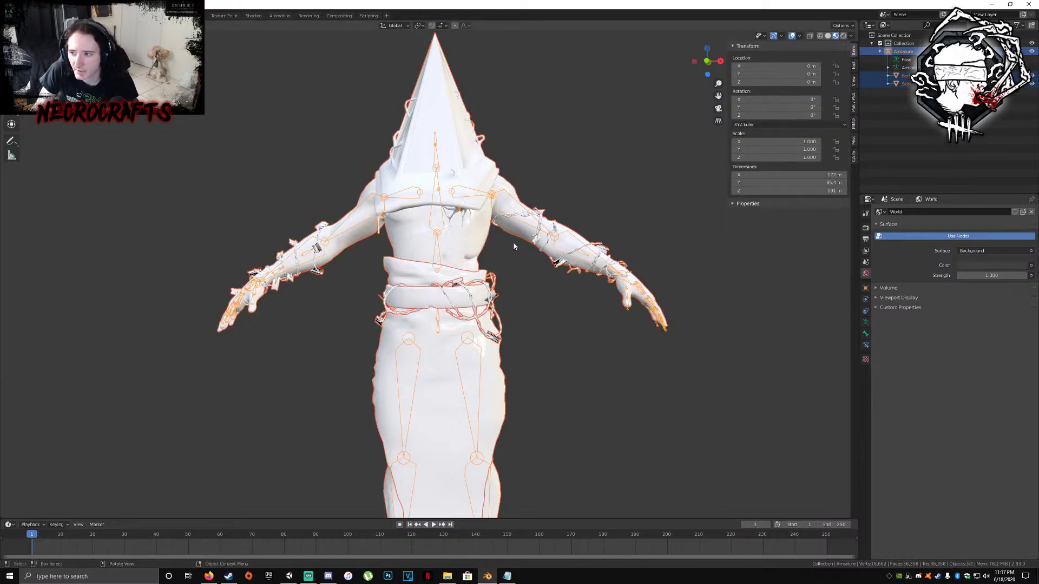
left_click(766, 66)
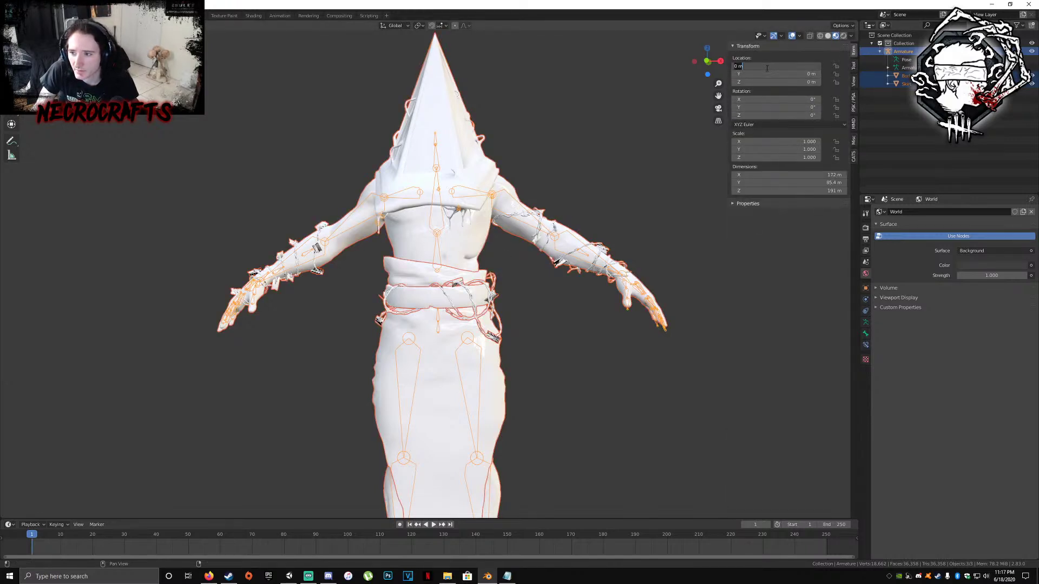
left_click_drag(761, 142, 761, 149)
type("0.01")
key("Return")
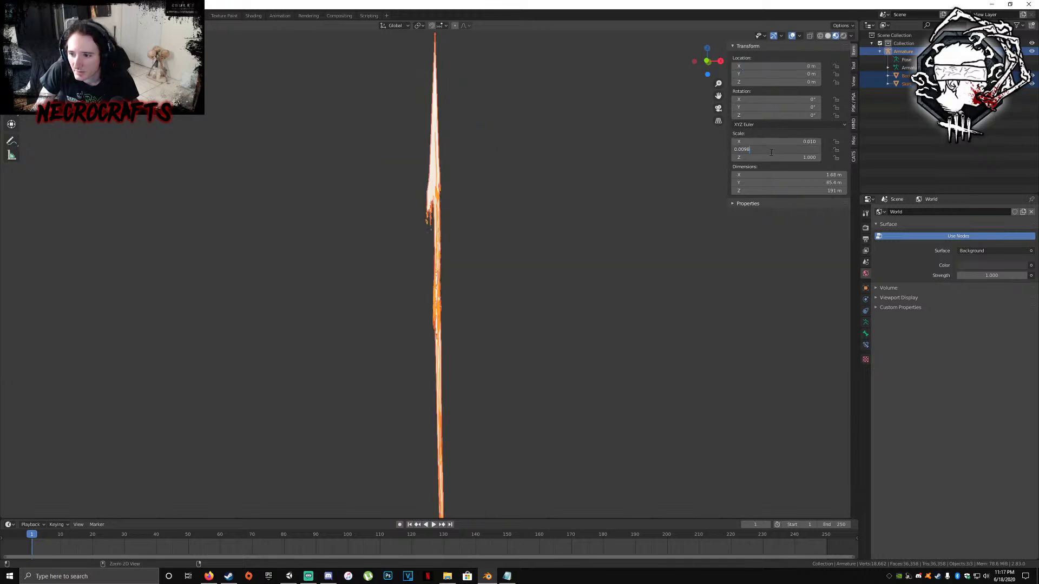
type("0.010")
Examine the rescaled Pyramid Head character from a distance and close up using Walk Navigation, ending on a full-body front view
middle_click_drag(477, 260, 477, 49, "shift")
scroll(471, 422, "up", 6)
middle_click_drag(472, 428, 506, 420)
scroll(469, 354, "up", 1)
scroll(450, 369, "down", 4)
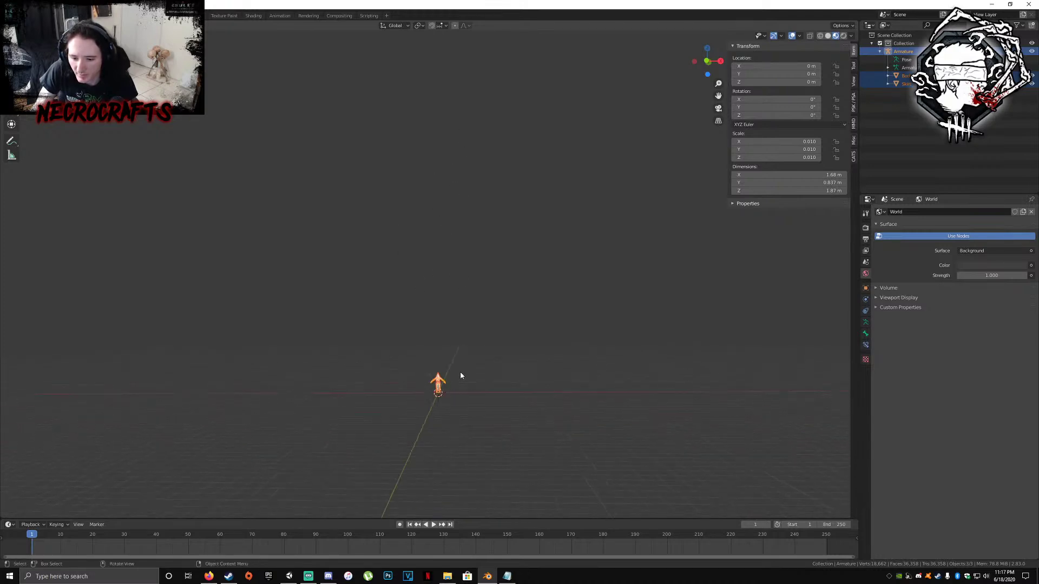
key("F3")
type("walk")
key("Return")
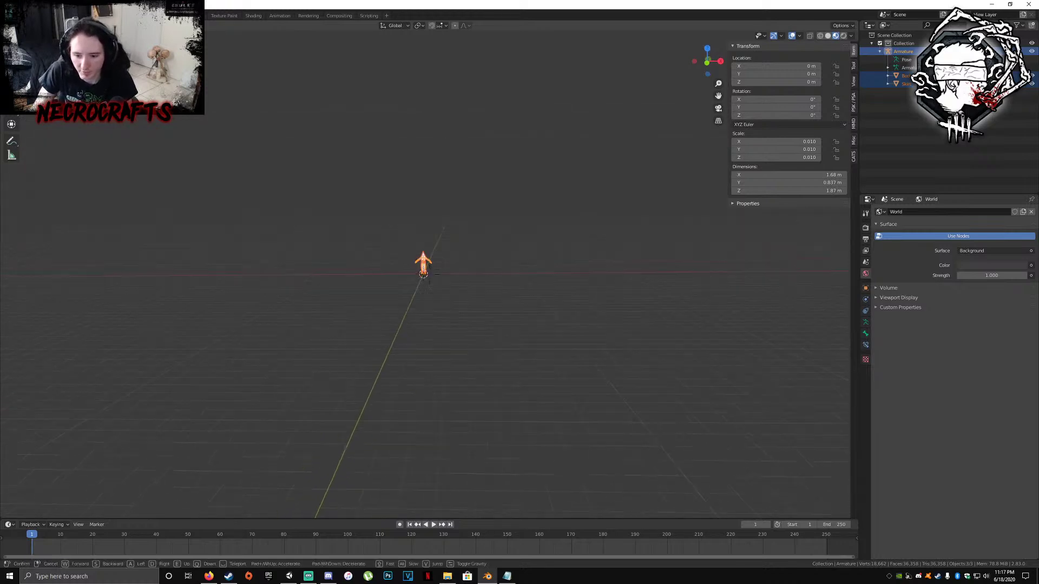
key("w")
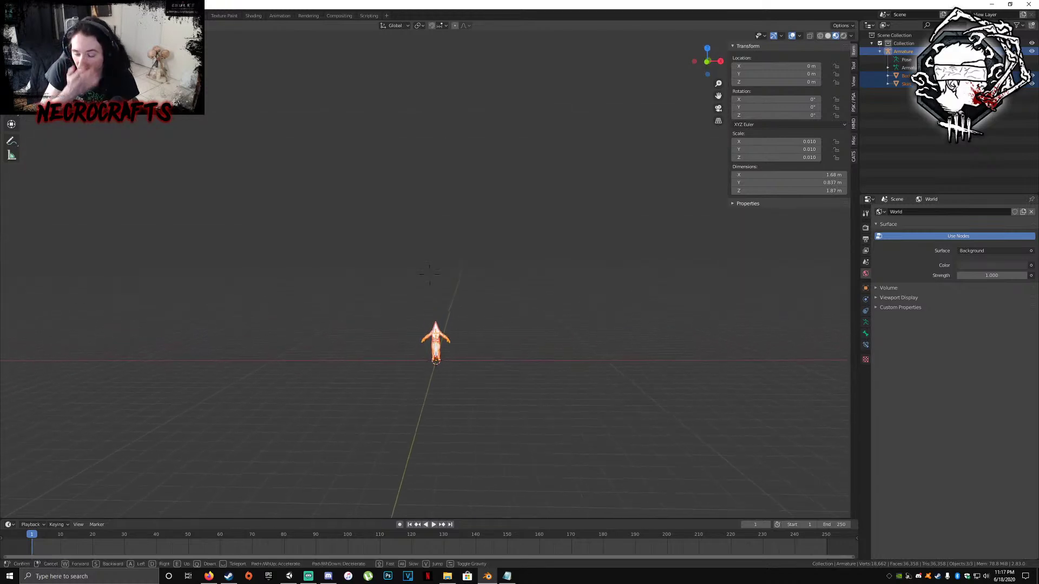
key("w")
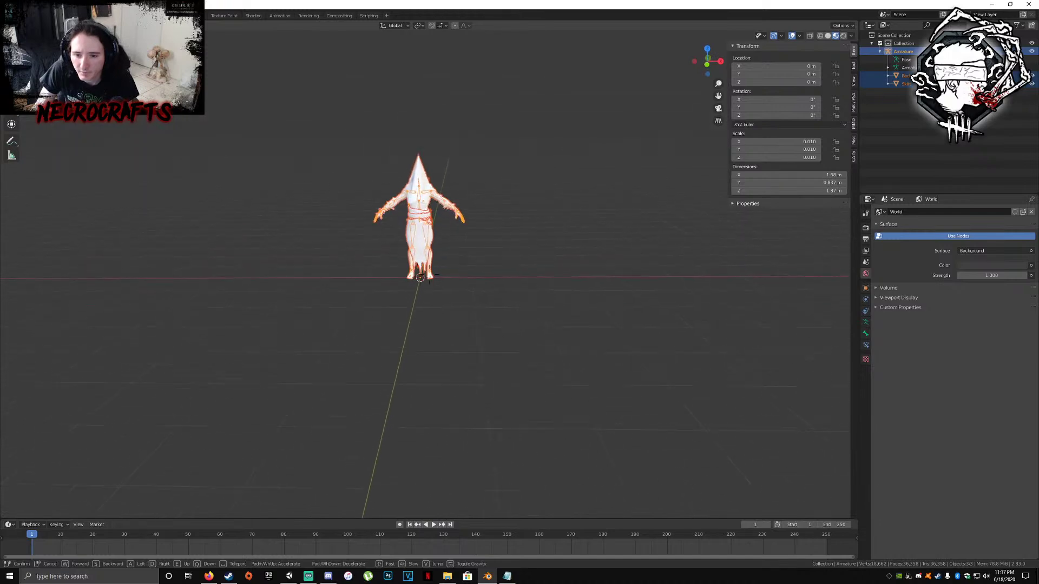
key("w")
key("s")
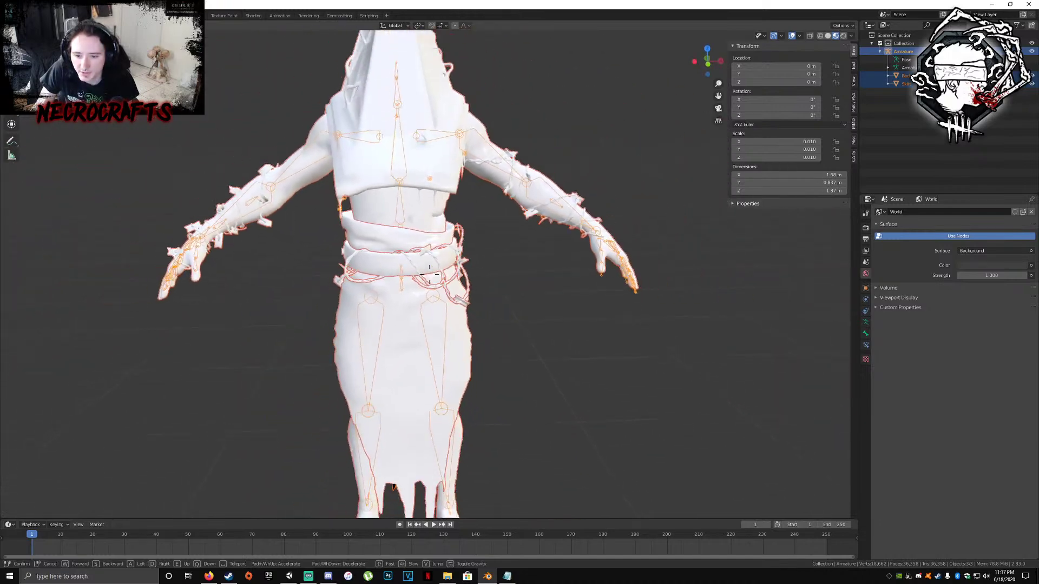
key("s")
left_click(430, 277)
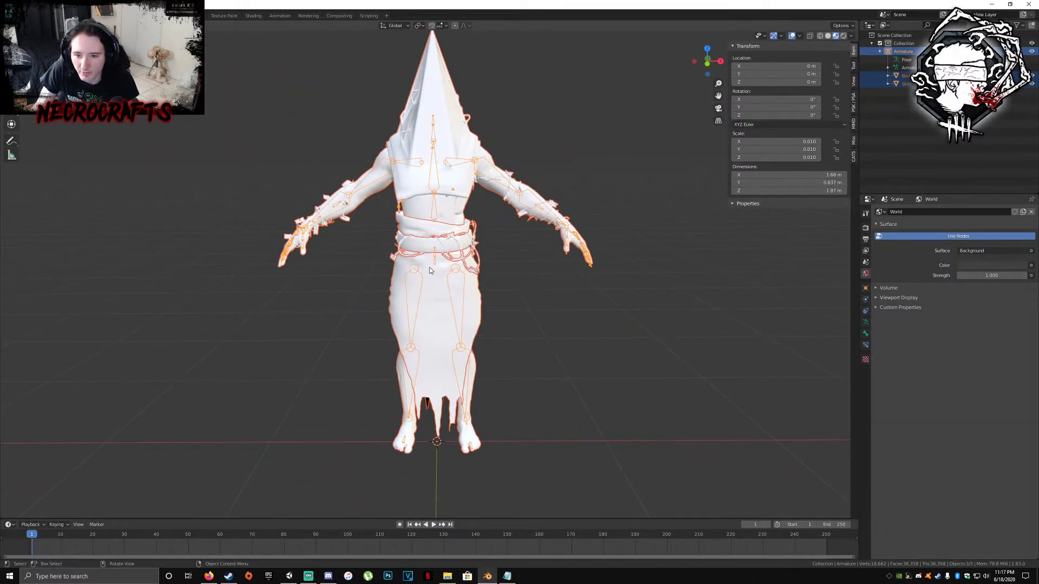
Rename the Armature object in the outliner as Pyramid Head
left_click(911, 52)
double_click(912, 53)
type("Pyramid Head")
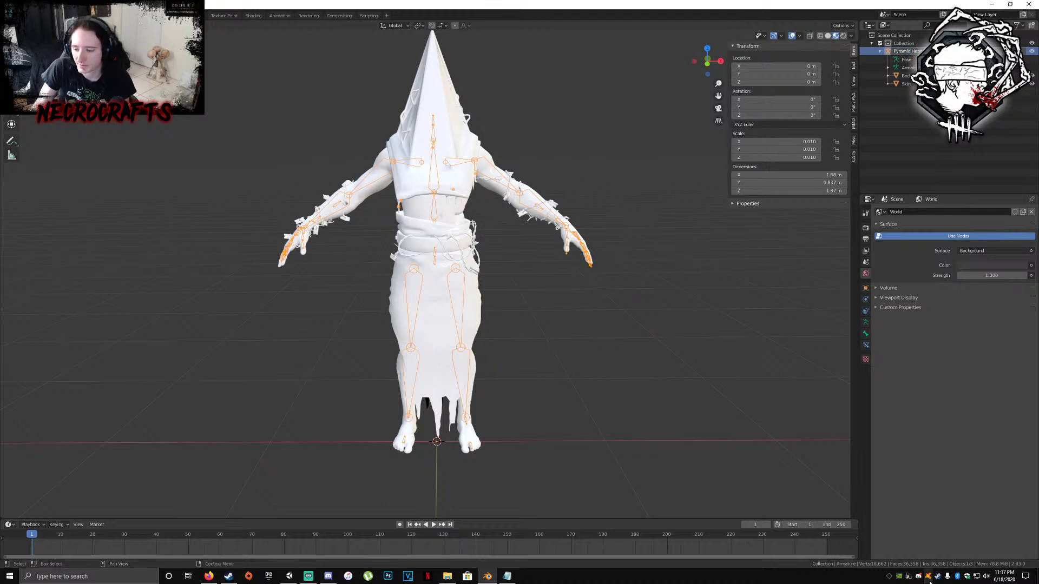
Launch Dead by Daylight through Steam, switch to it, continue past the title screen and dismiss the daily rituals
right_click(938, 576)
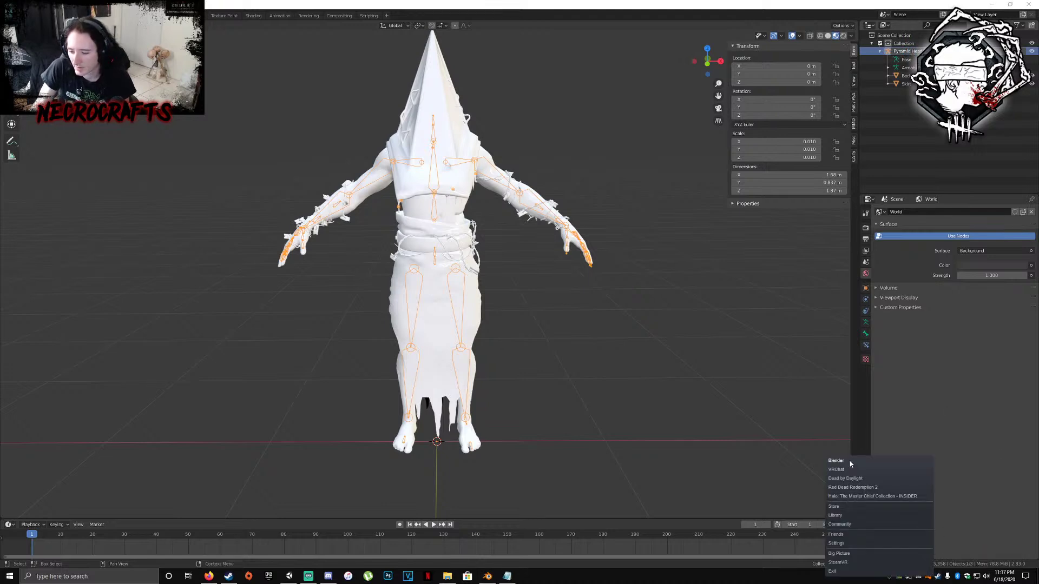
left_click(852, 479)
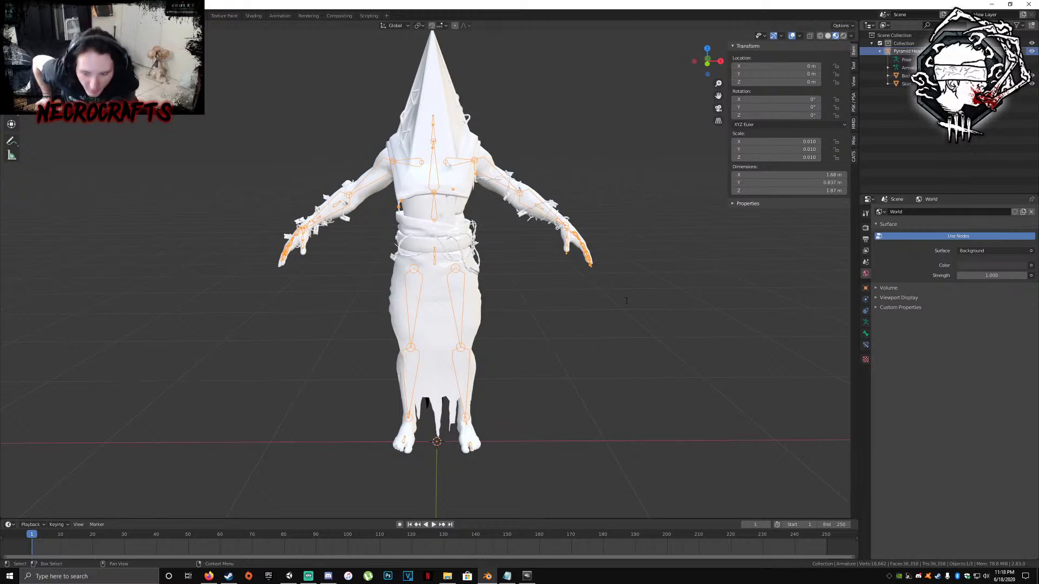
left_click(527, 576)
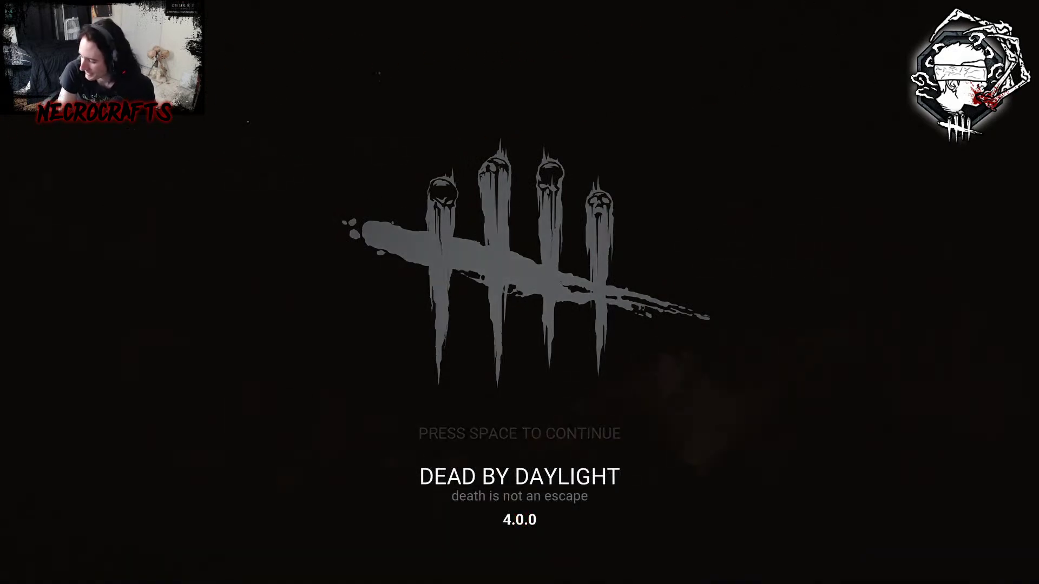
key("space")
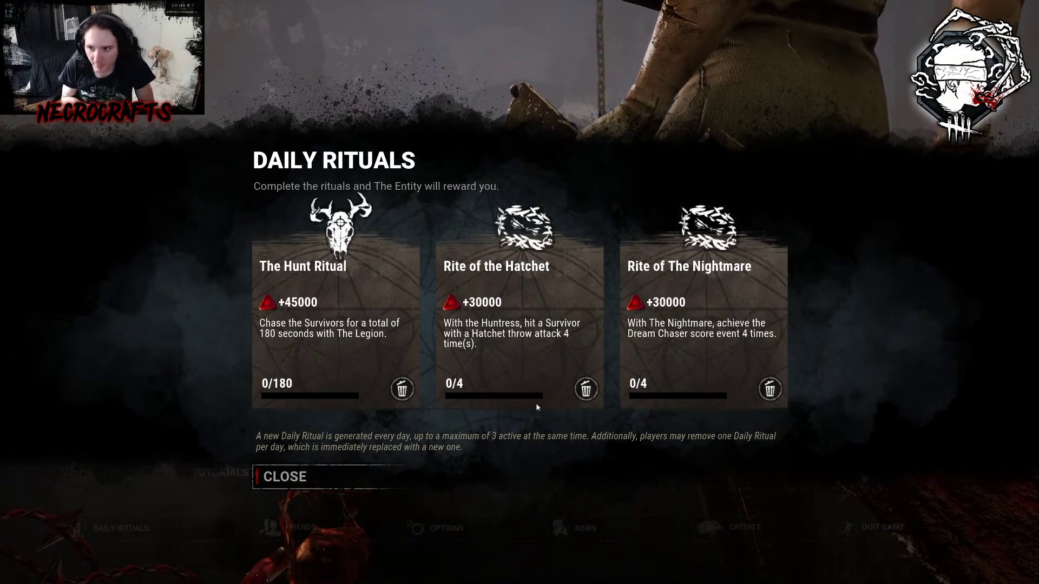
key("Escape")
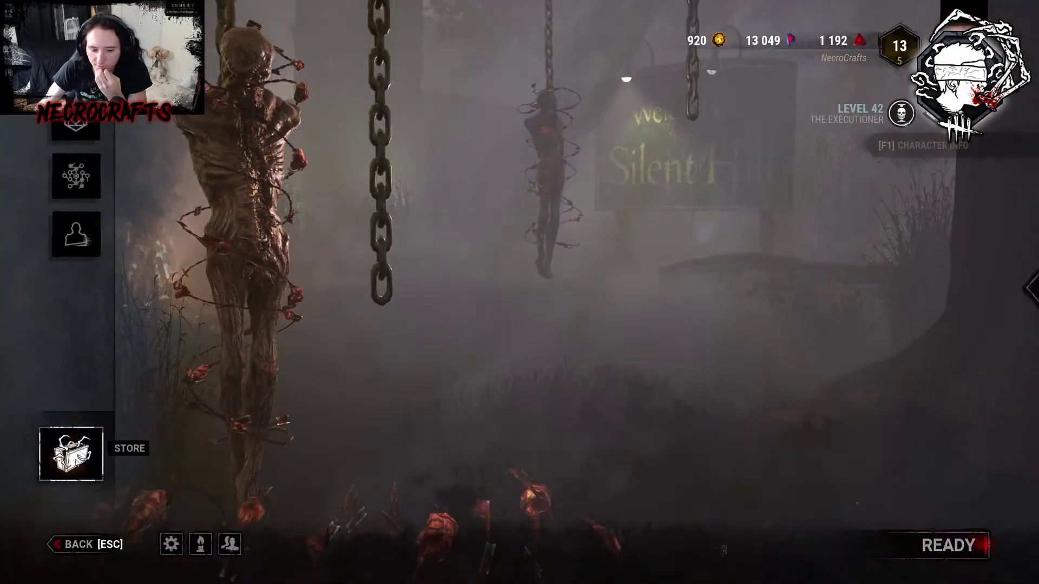
Open the in-game store and examine The Executioner's The Corrupted set, checking the weapon, body and head categories
left_click(72, 454)
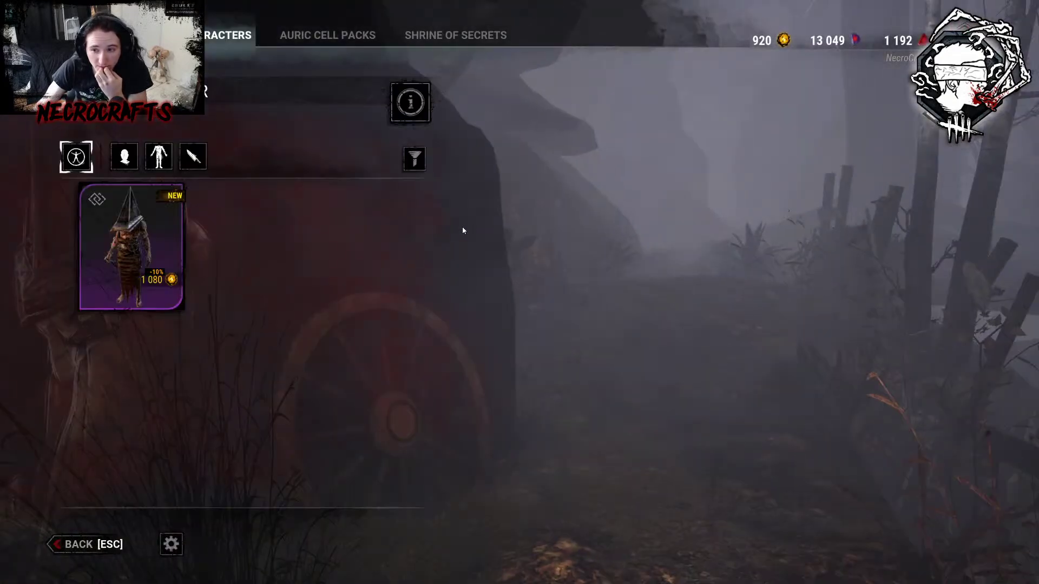
mouse_move(148, 242)
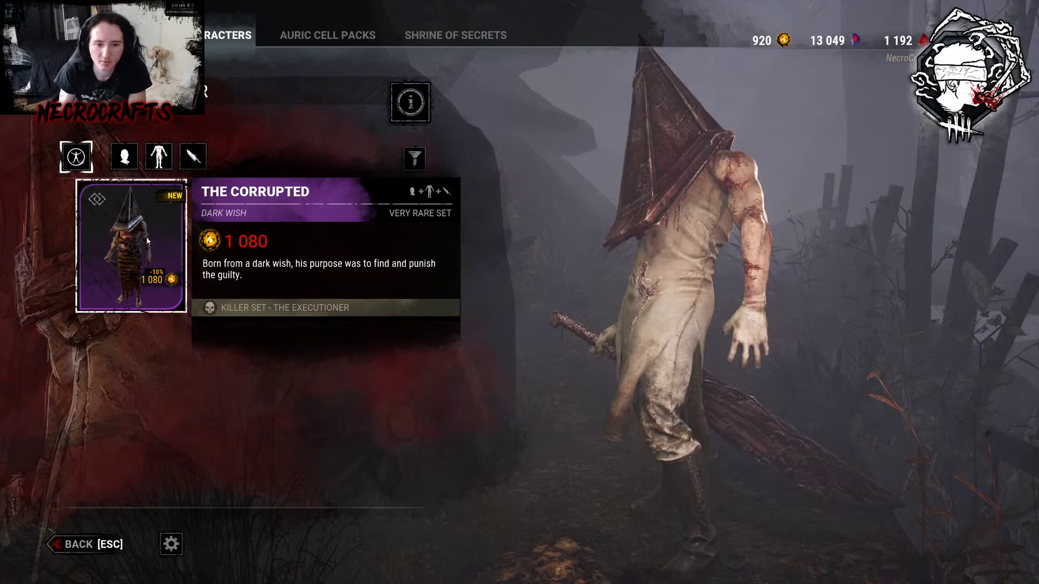
left_click(192, 156)
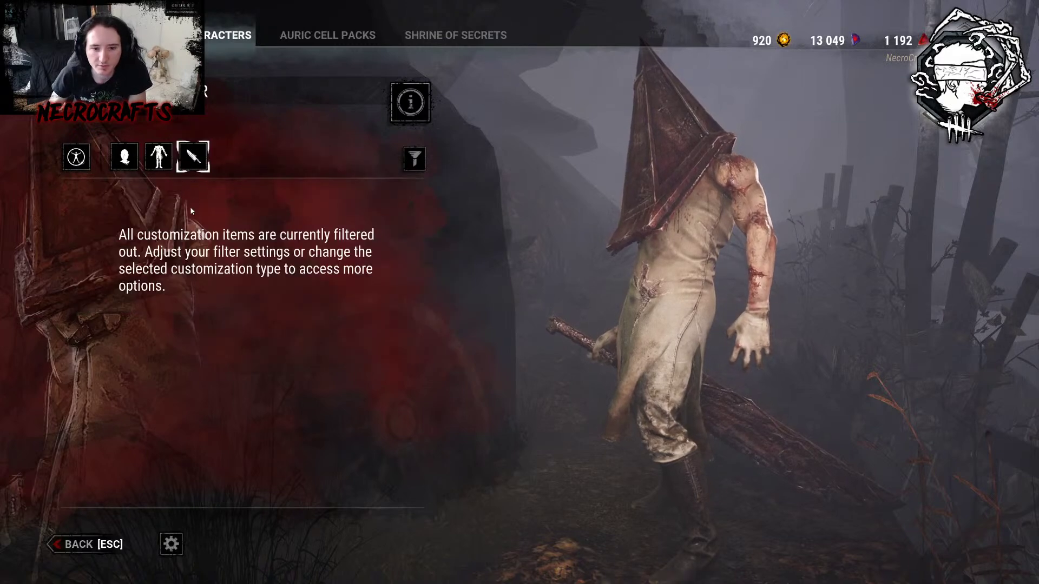
left_click(152, 162)
left_click(124, 158)
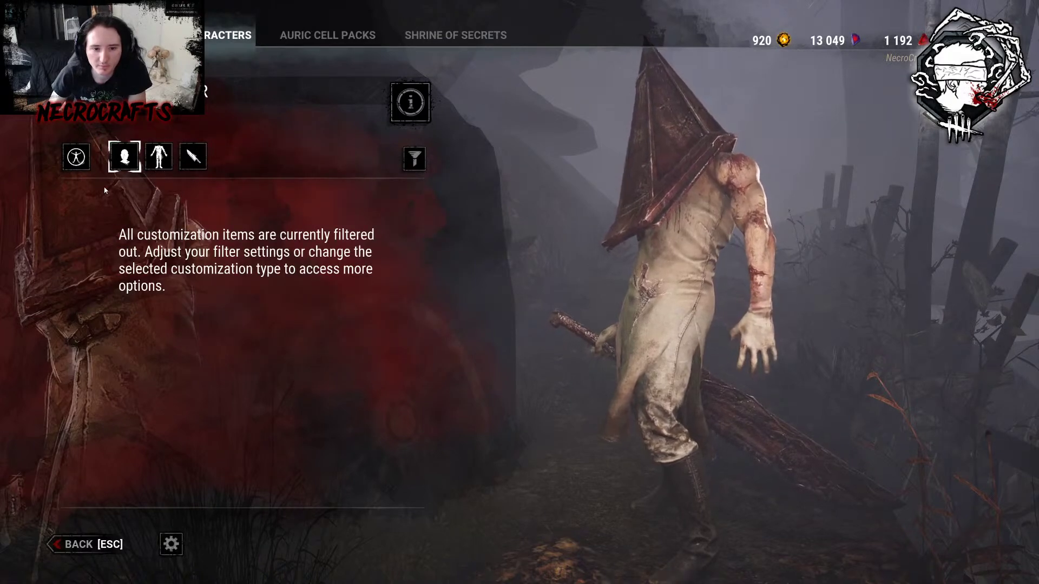
left_click(77, 157)
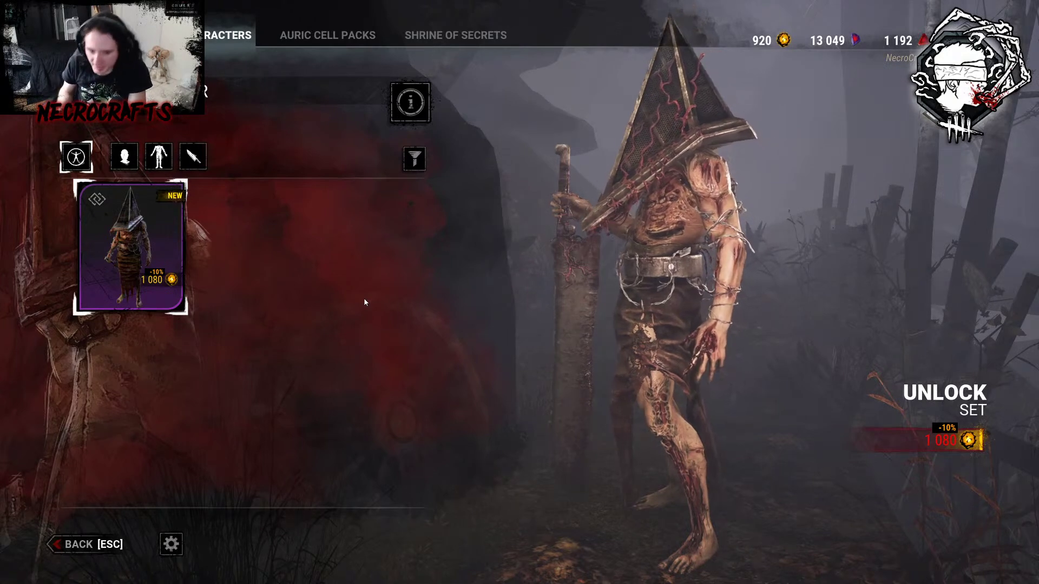
mouse_move(119, 255)
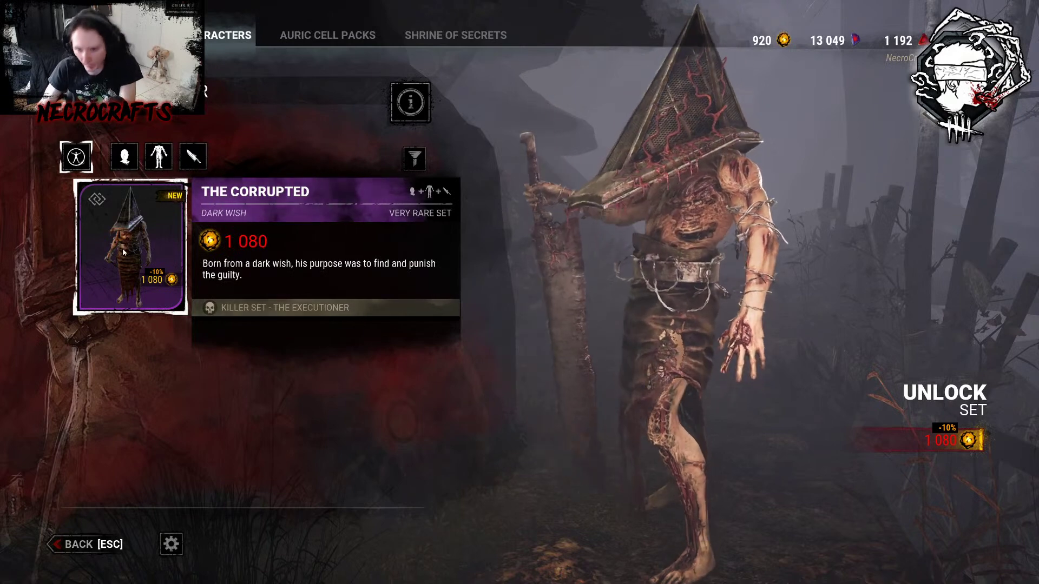
left_click(128, 249)
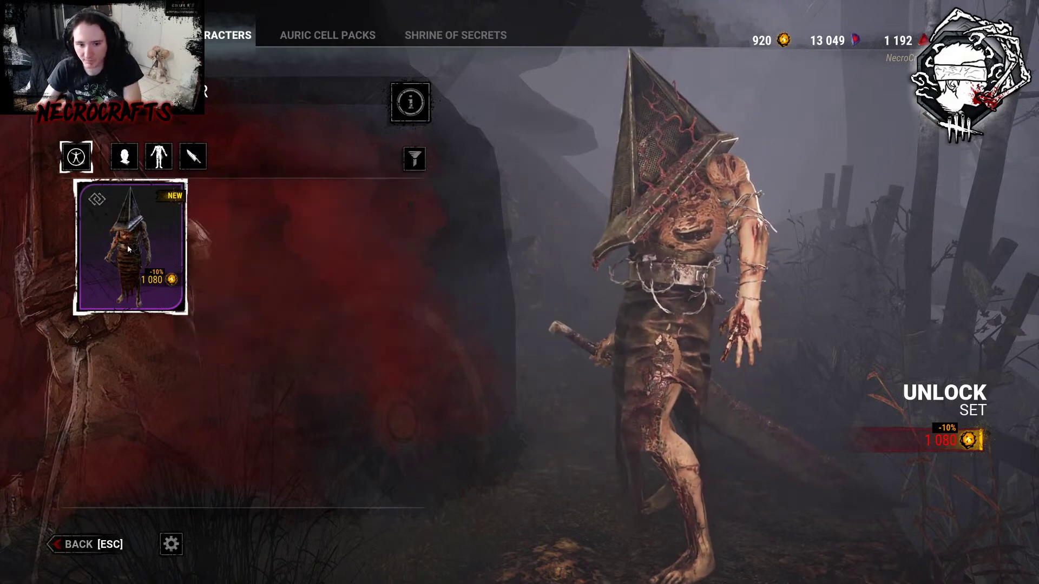
Recheck the Executioner's individual item categories and examine The Corrupted outfit from several angles, ending back at the store's main page
left_click(192, 155)
left_click(158, 156)
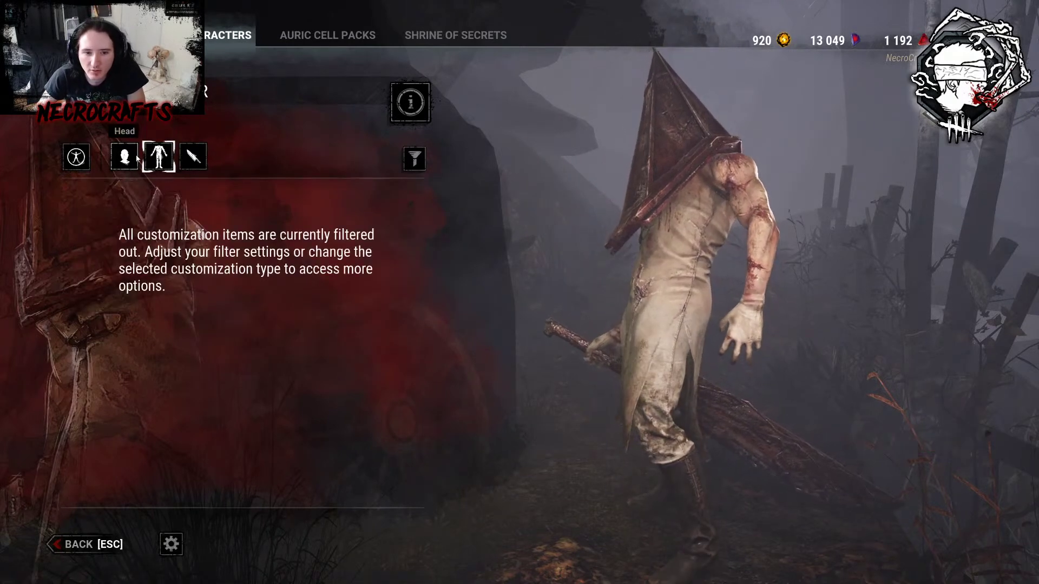
left_click(125, 155)
left_click(88, 162)
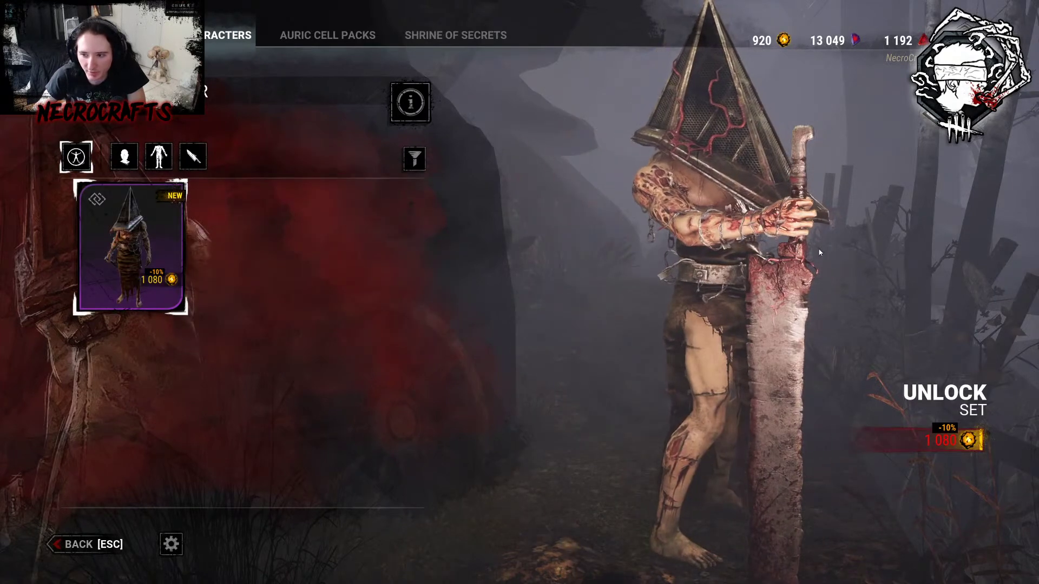
left_click_drag(814, 287, 660, 310)
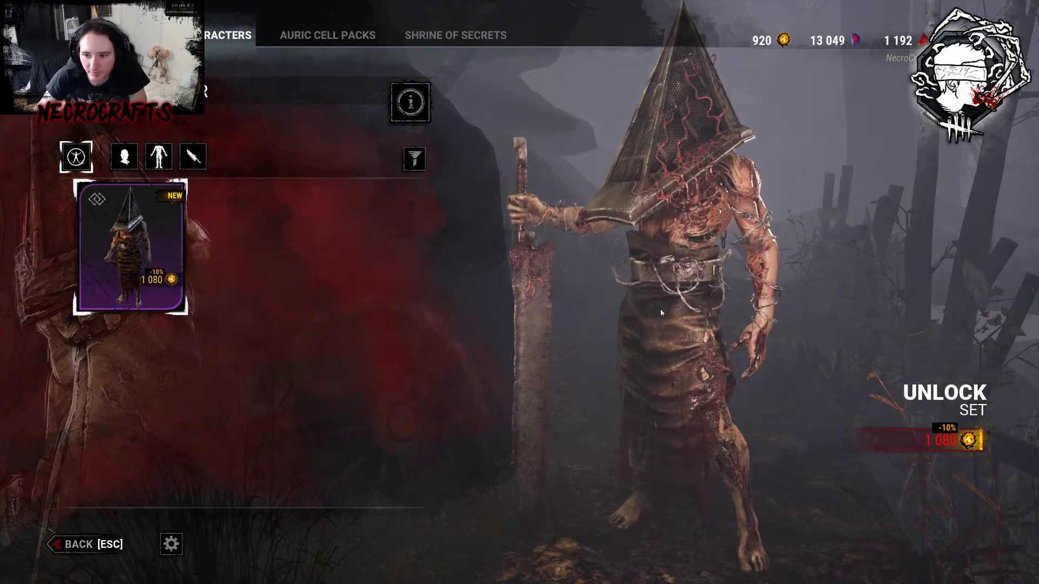
left_click_drag(562, 265, 557, 240)
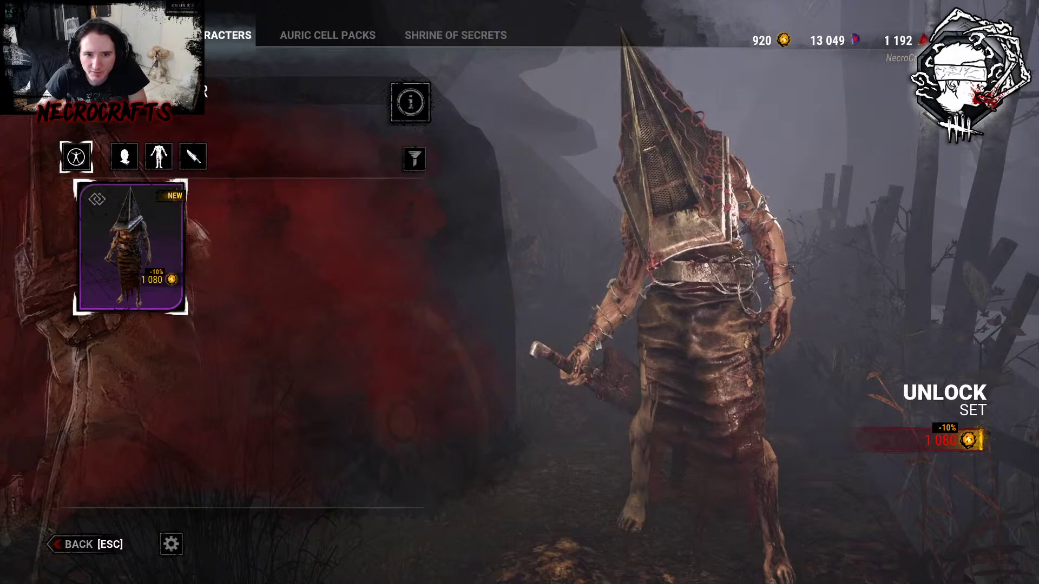
key("Escape")
Examine the Lisa Garland legendary set for Cheryl Mason in the store and return to the character list
mouse_move(727, 156)
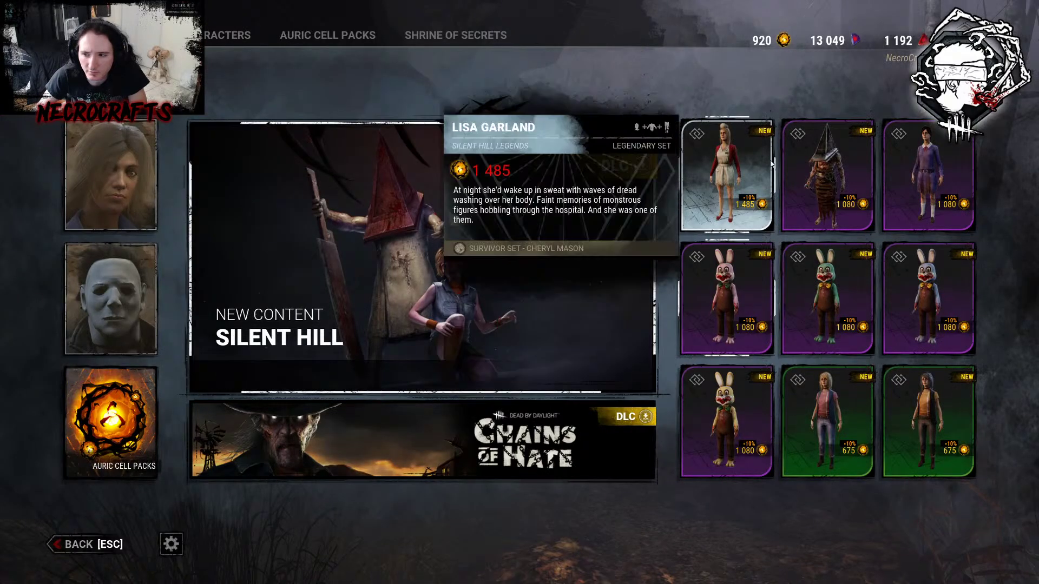
left_click(768, 178)
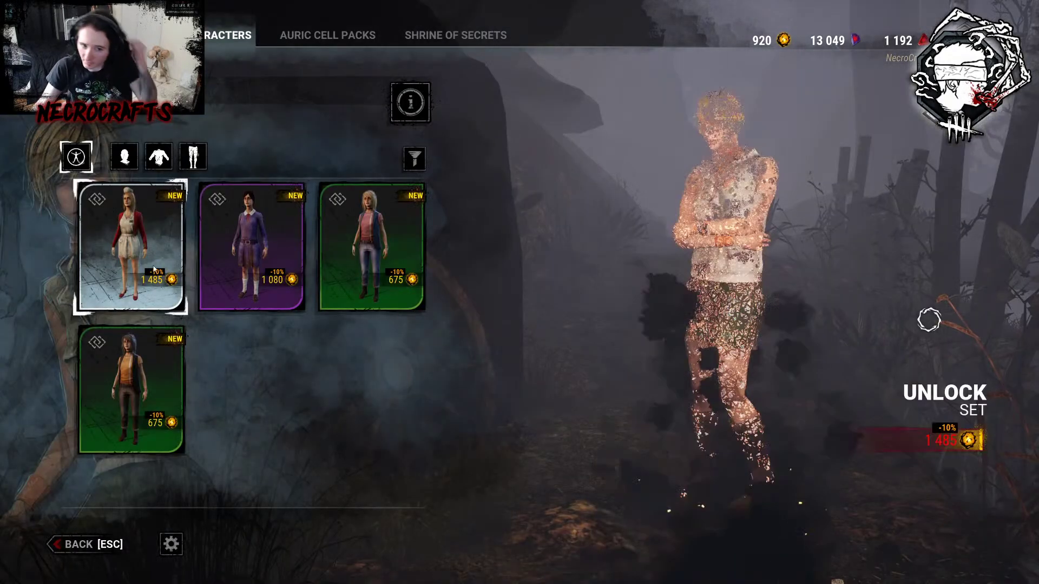
mouse_move(128, 249)
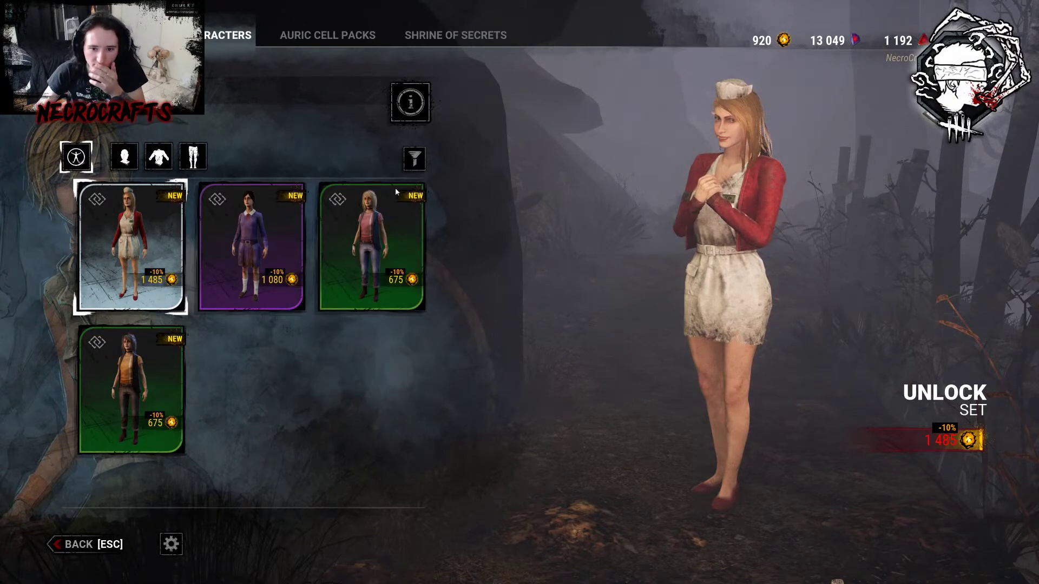
key("Escape")
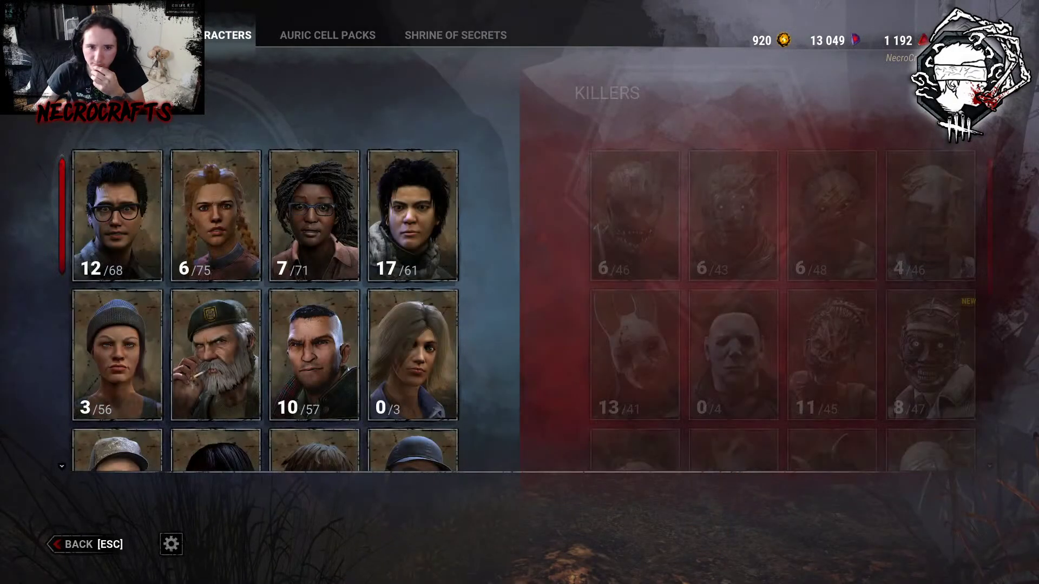
Examine The Legion's Robbie the Rabbit outfit from another angle, leave the store and return to Blender
key("Escape")
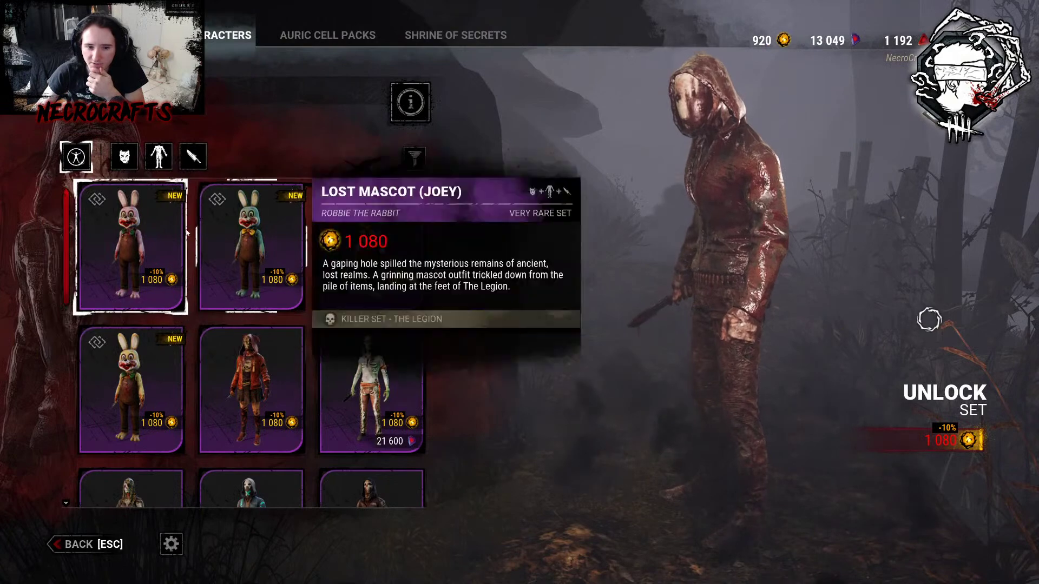
left_click_drag(651, 196, 723, 206)
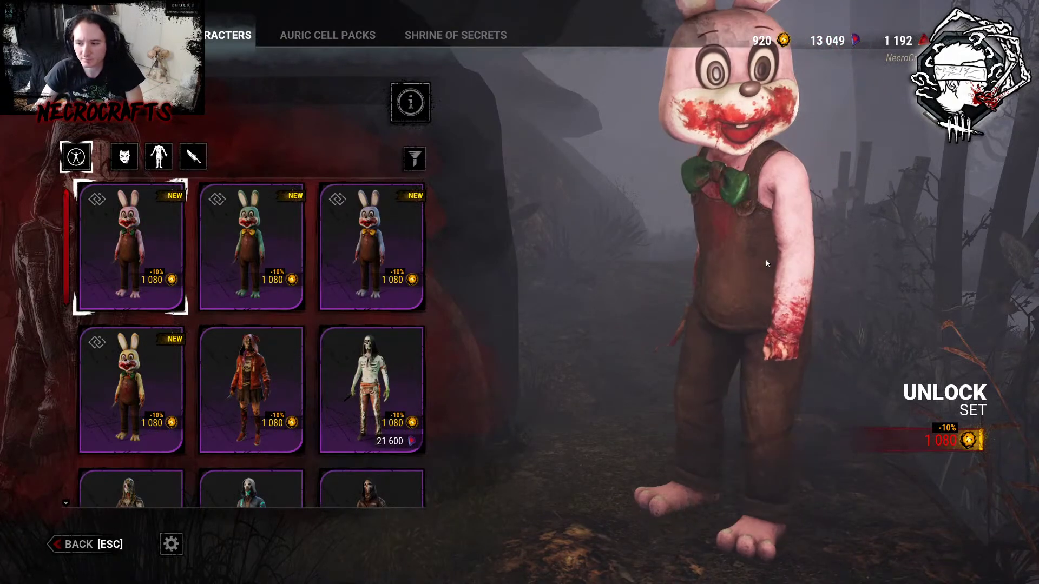
key("Escape")
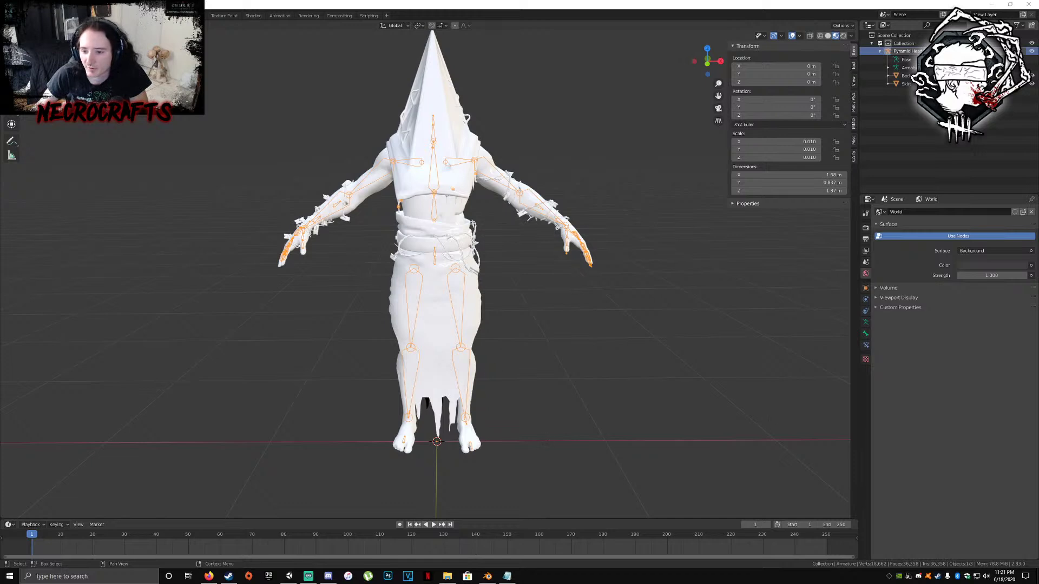
Rename the armature object to Pyramid Head (The Corrupted) and look over the character
left_click(905, 51)
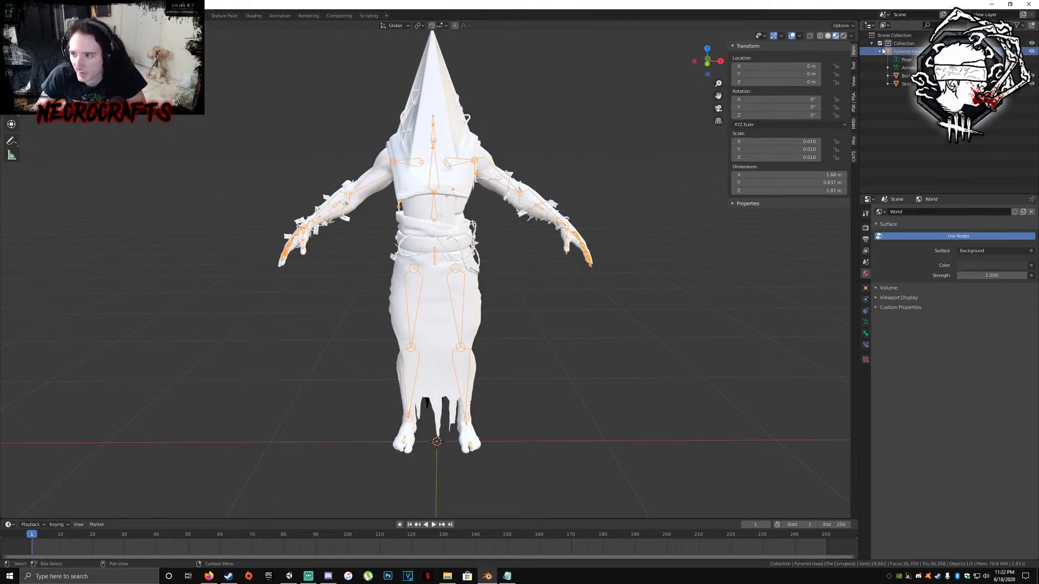
mouse_move(503, 251)
middle_mouse_down()
mouse_move(518, 249)
mouse_move(509, 251)
middle_mouse_up()
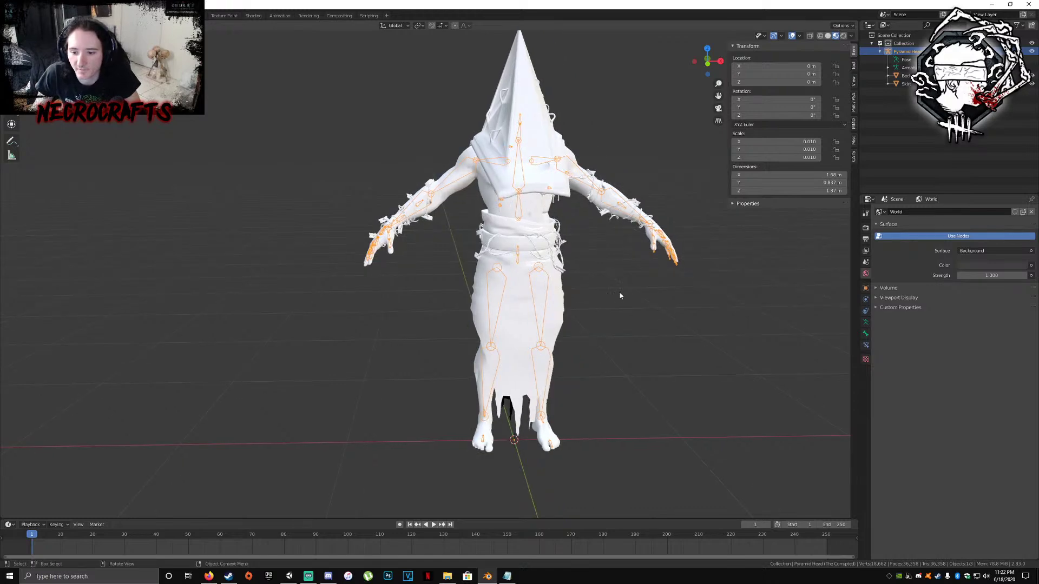
middle_click_drag(615, 297, 615, 299)
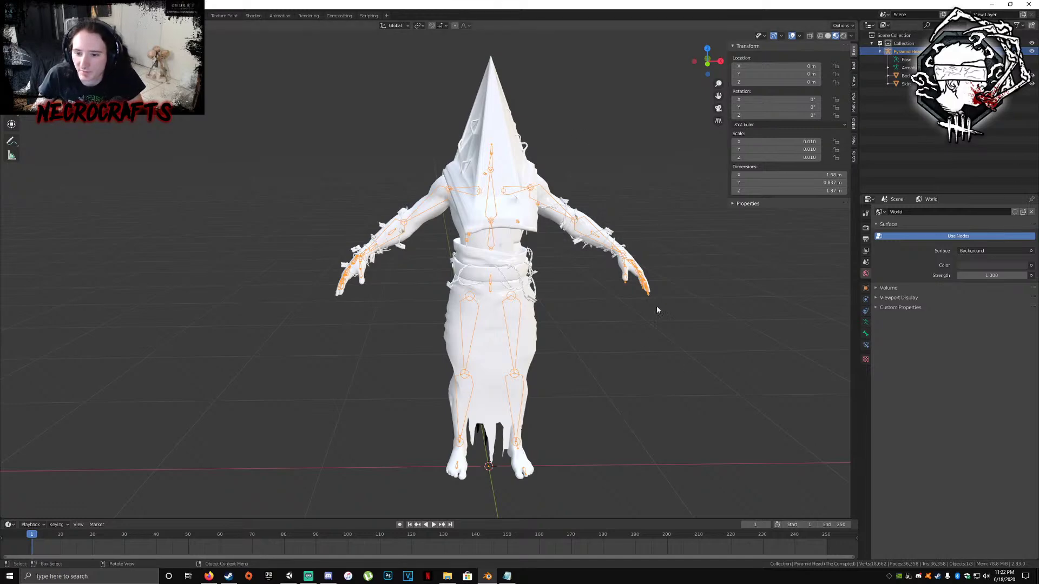
scroll(652, 306, "up", 3)
scroll(649, 304, "down", 3)
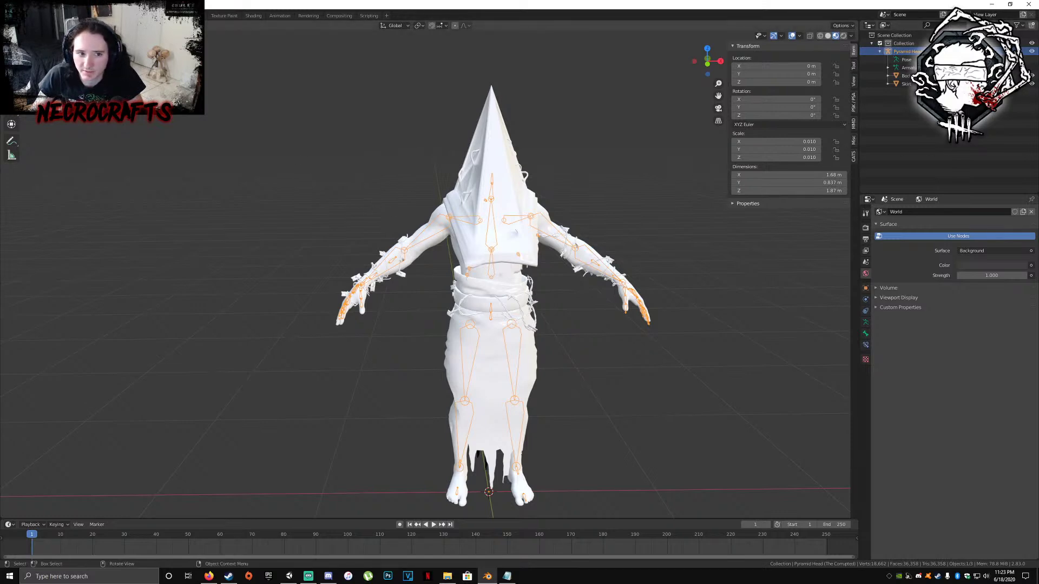
Export the character as an FBX file named Pyramid Head (The Corrupted) to the Desktop folder
left_click(20, 15)
mouse_move(43, 135)
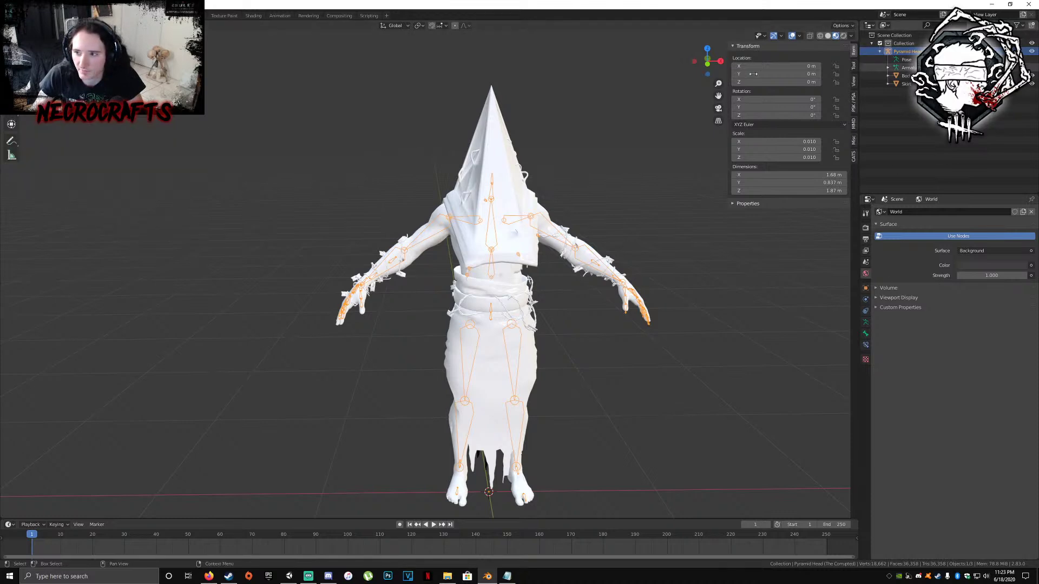
left_click(20, 16)
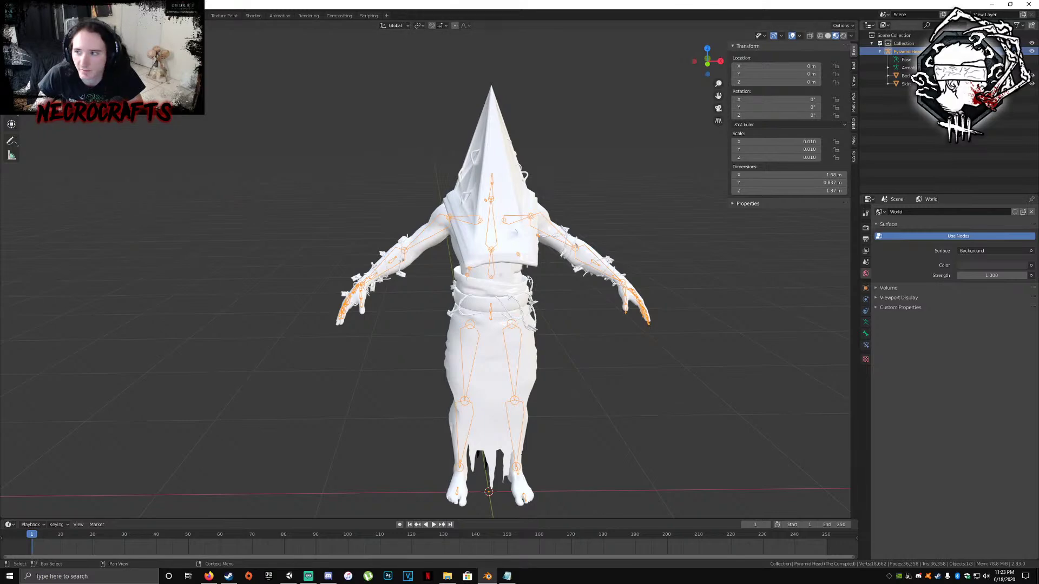
left_click(20, 15)
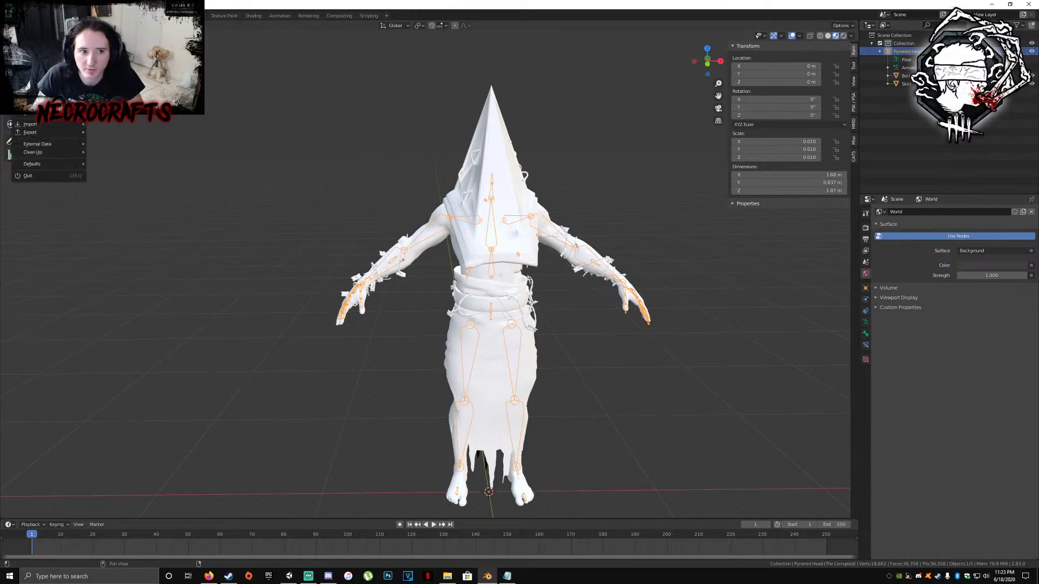
mouse_move(49, 132)
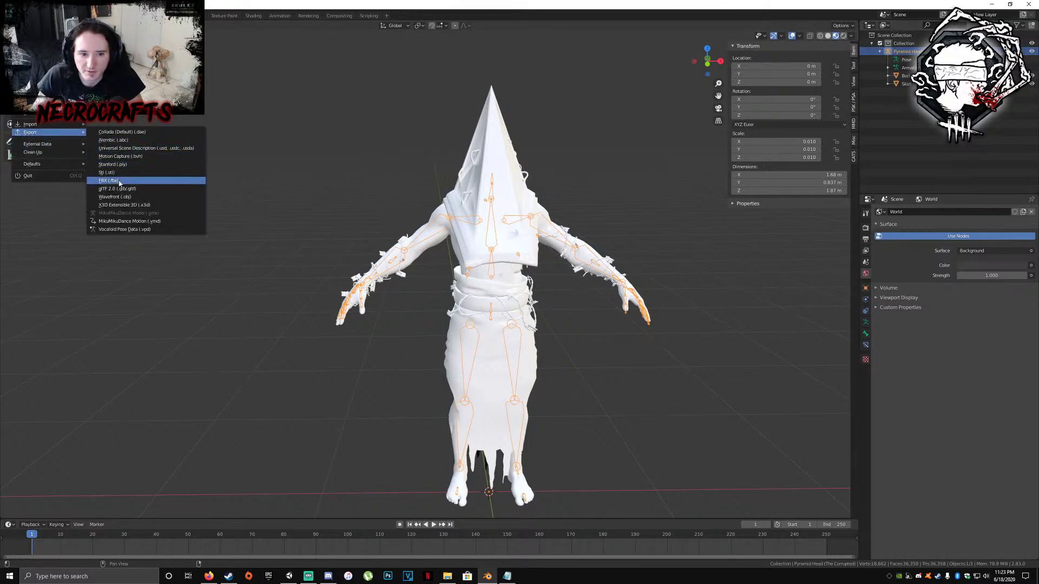
left_click(138, 180)
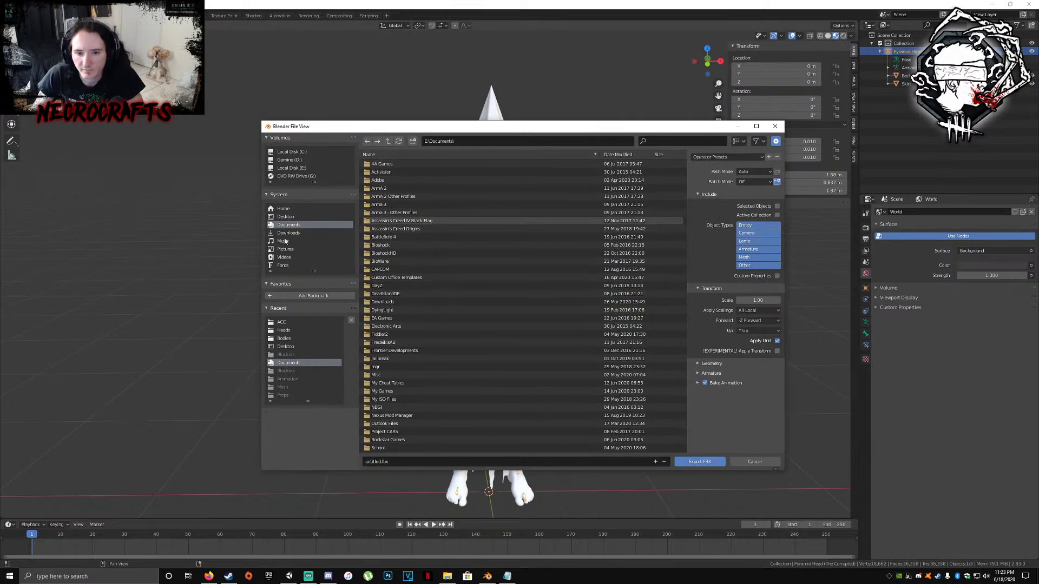
left_click(286, 217)
left_click(488, 462)
type("Pyramid Head (The Corrupted)")
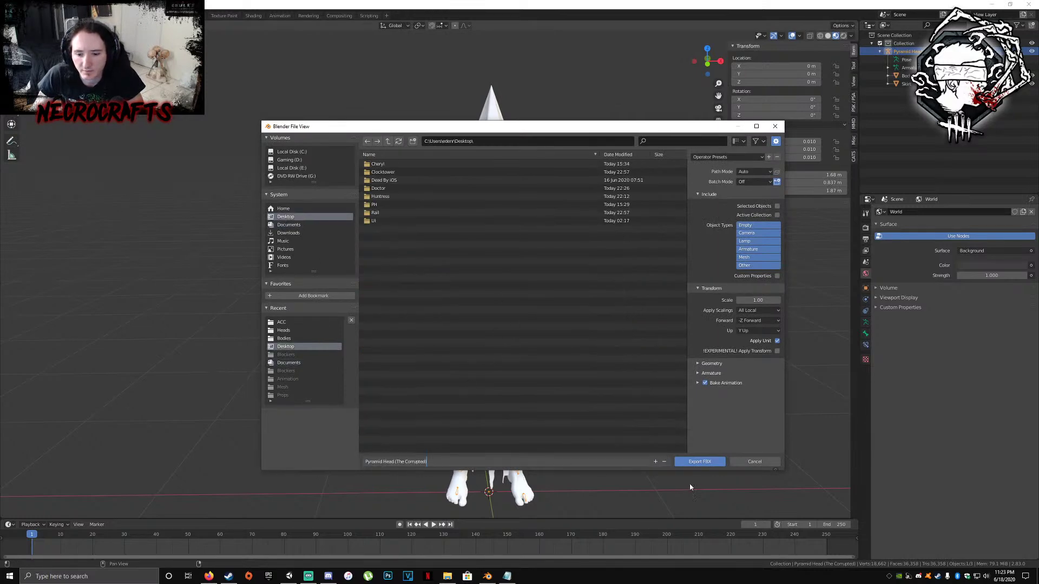
left_click(705, 461)
left_click(705, 462)
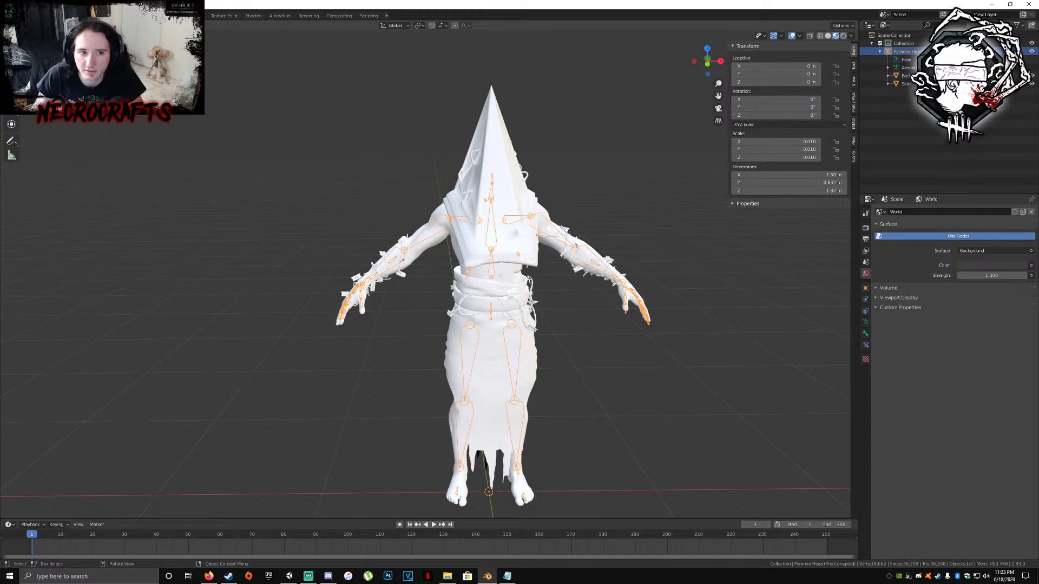
Minimise Blender and the scaling notes, switch to Unity and show the Slashers asset folder in the Avatar Projects project
left_click(23, 15)
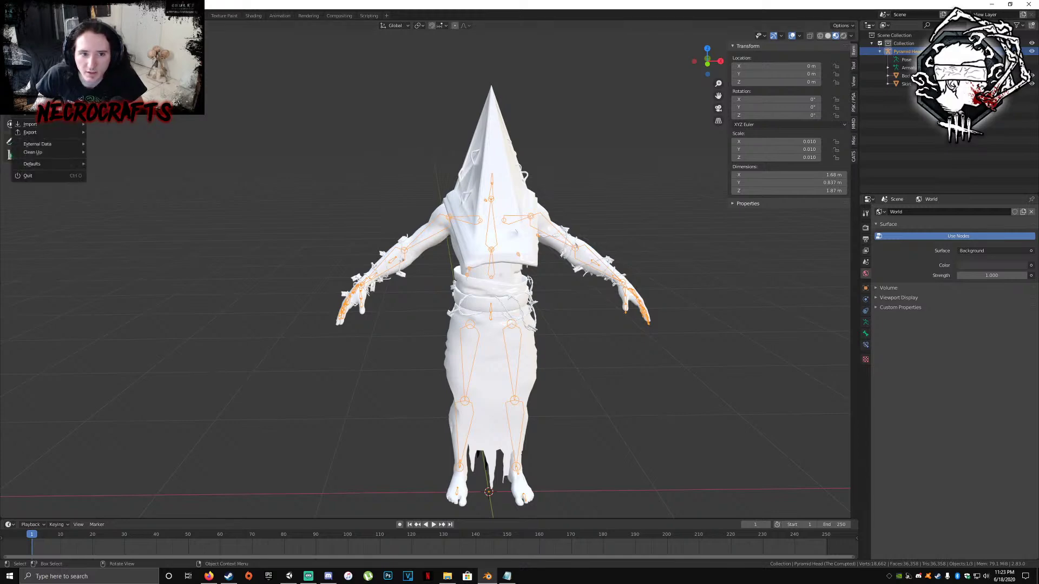
left_click(992, 5)
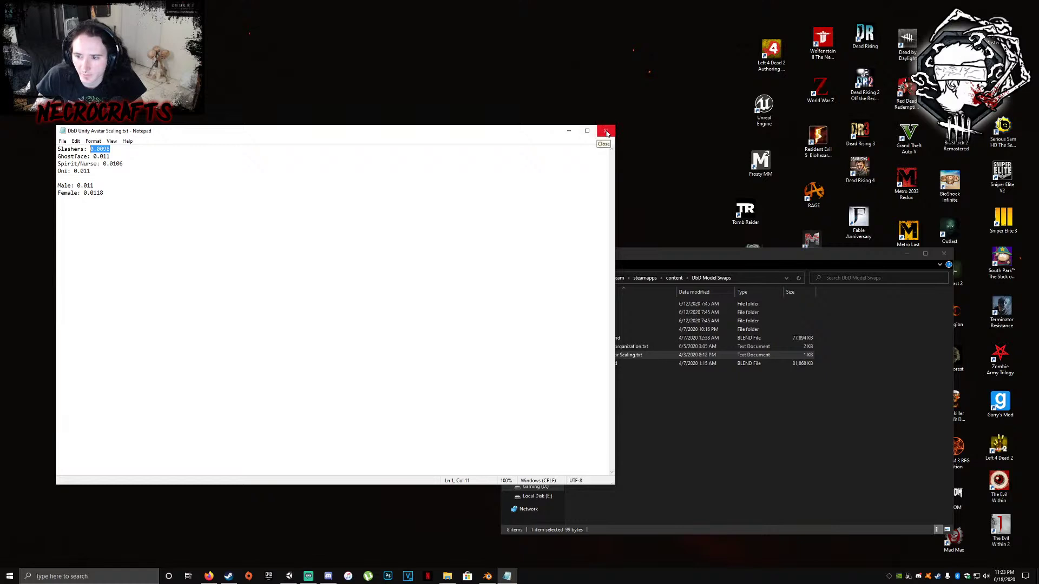
left_click(569, 131)
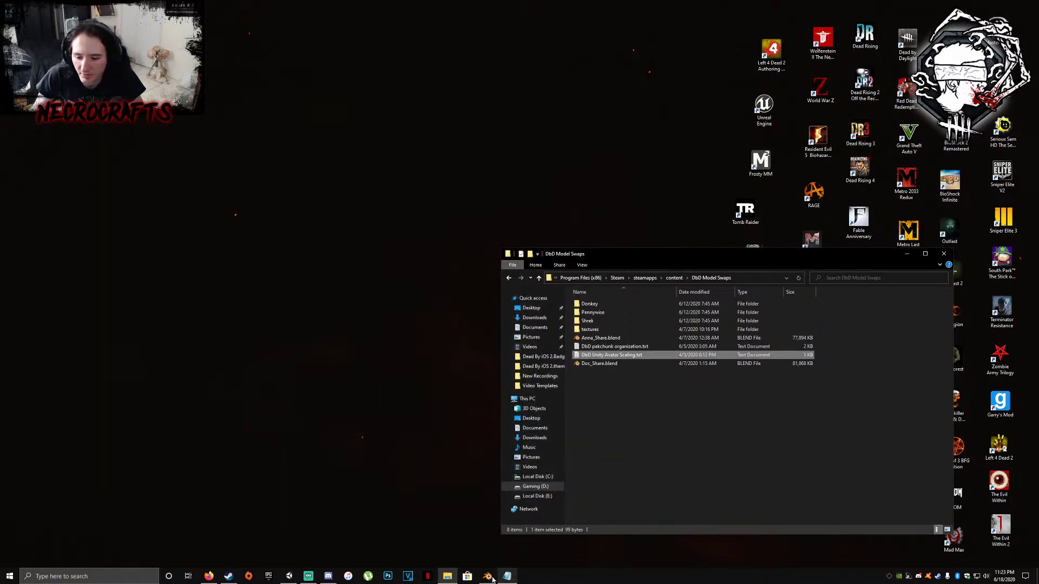
left_click(289, 576)
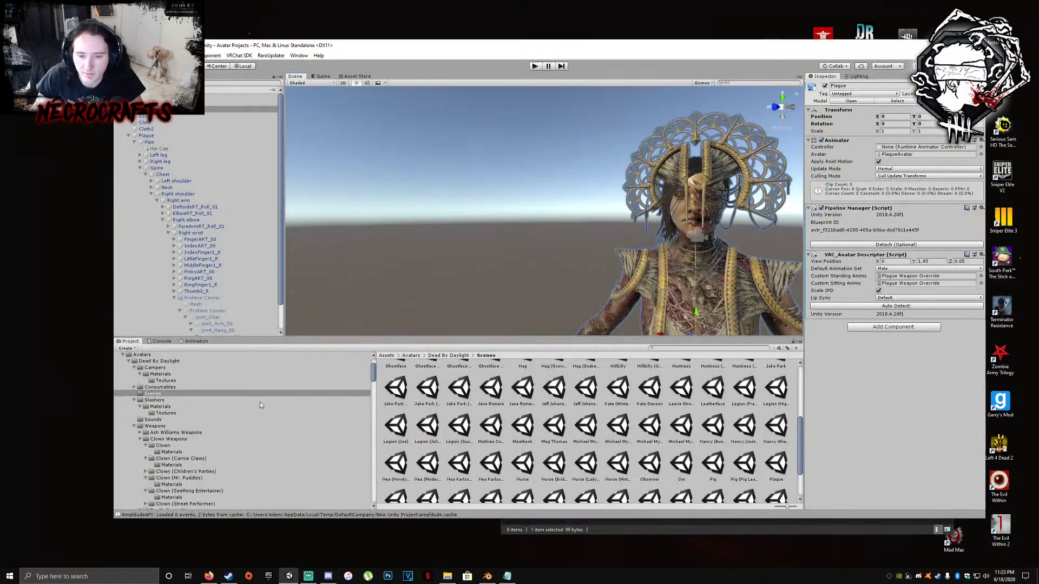
left_click(155, 400)
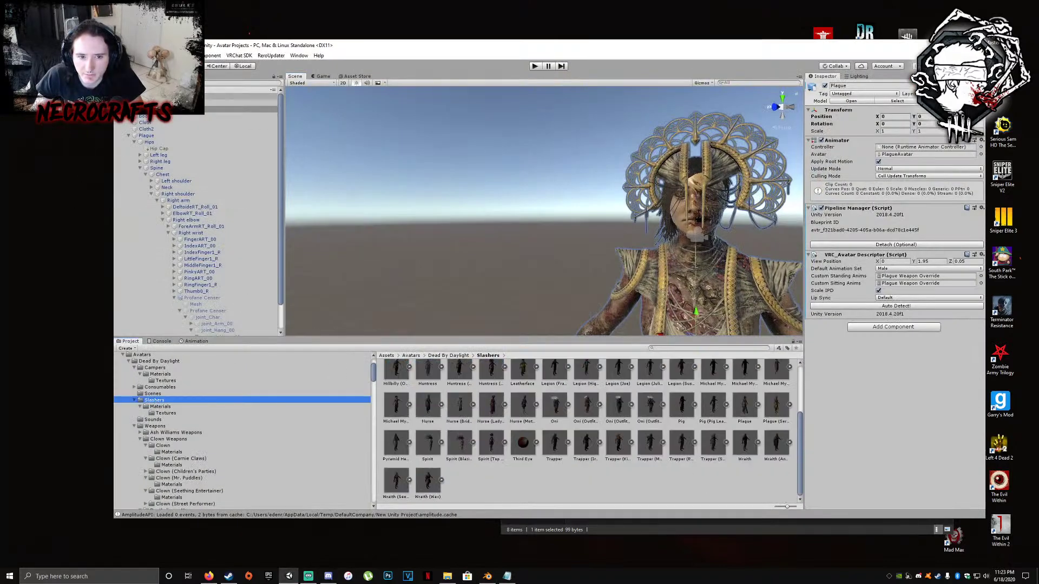
Replace the loaded Plague scene with a new empty scene
right_click(147, 90)
left_click(188, 177)
right_click(143, 90)
left_click(182, 147)
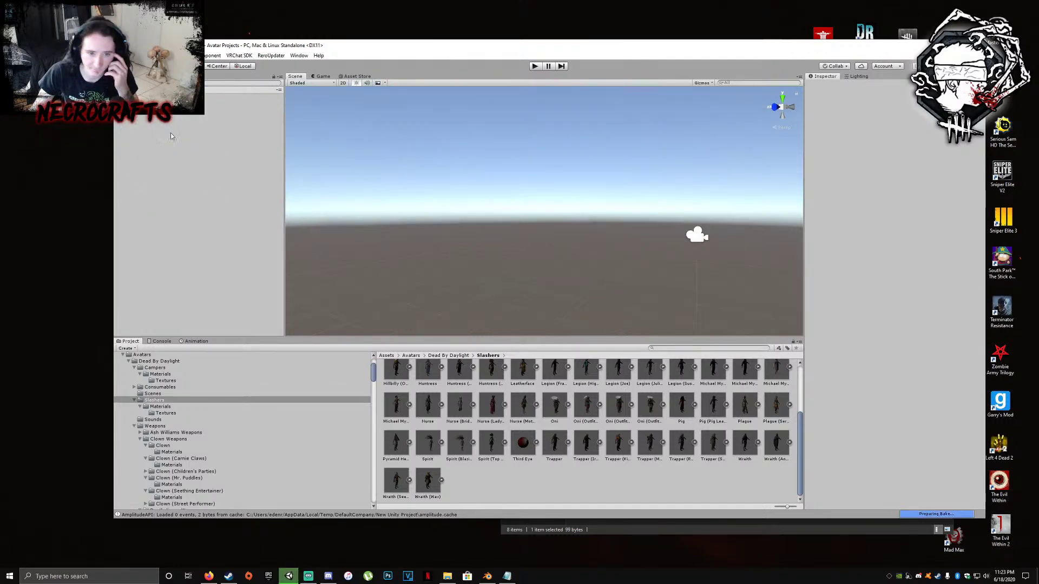
Import Pyramid Head (The Corrupted).fbx into the Slashers folder and apply Use External Materials (Legacy) as its material location
left_click_drag(278, 258, 554, 491)
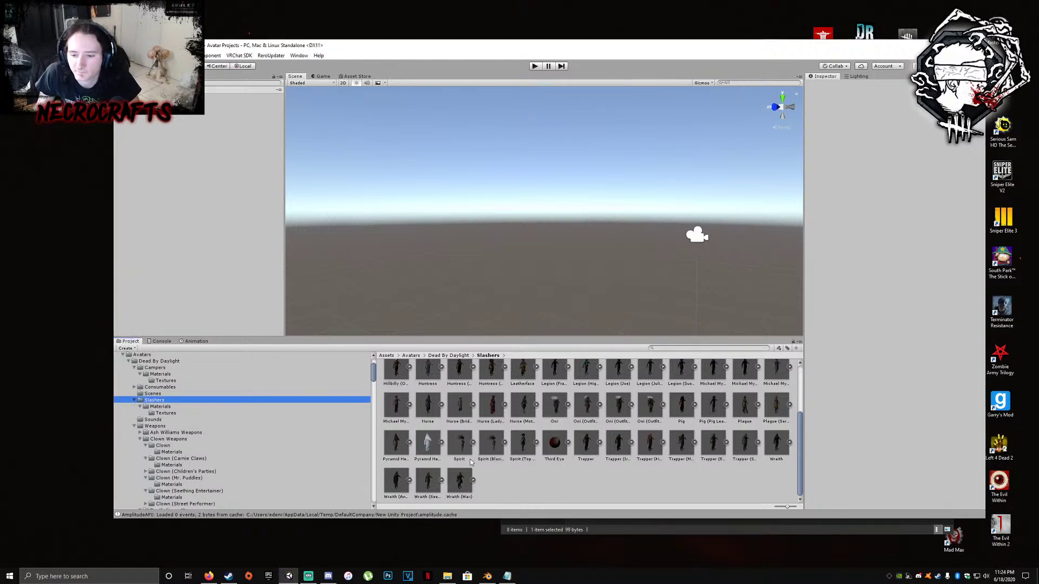
left_click(935, 131)
left_click(920, 139)
left_click(974, 184)
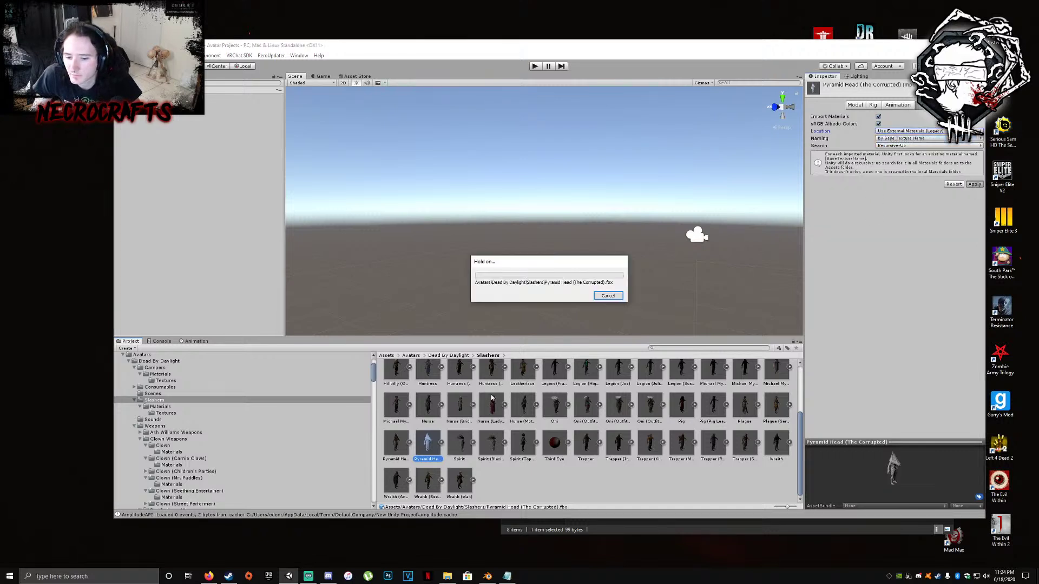
Place the Pyramid Head (The Corrupted) model in the scene and frame it from the front
left_click_drag(428, 444, 186, 221)
key("s")
right_click_drag(666, 235, 511, 205)
key("w")
right_click_drag(517, 118, 514, 86)
Rotate the directional light to about 115.77 degrees on X so it lights the character's front
left_click(546, 130)
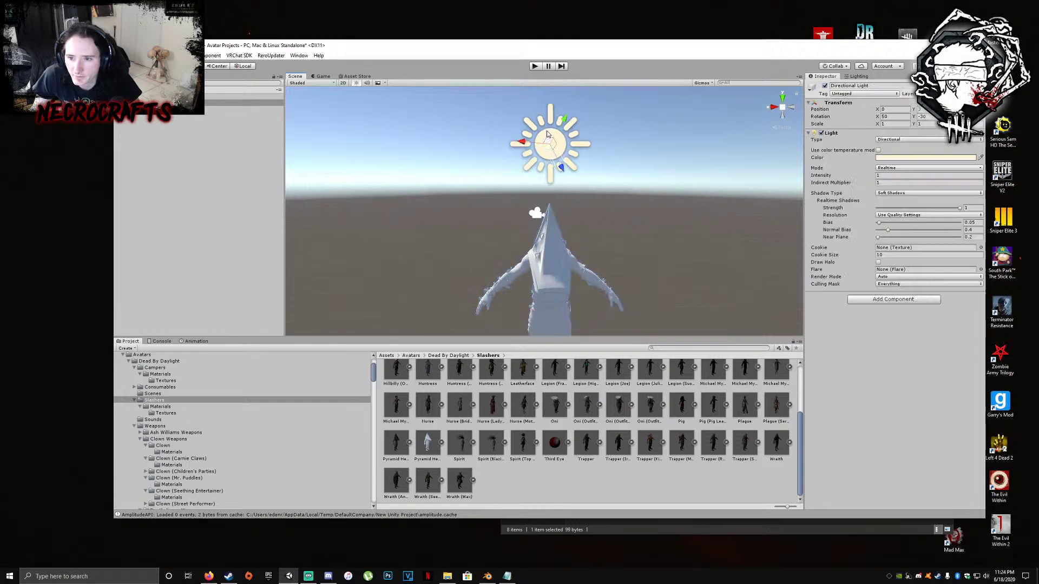
left_click_drag(567, 141, 564, 217)
middle_click_drag(563, 214, 557, 180)
scroll(558, 180, "up", 5)
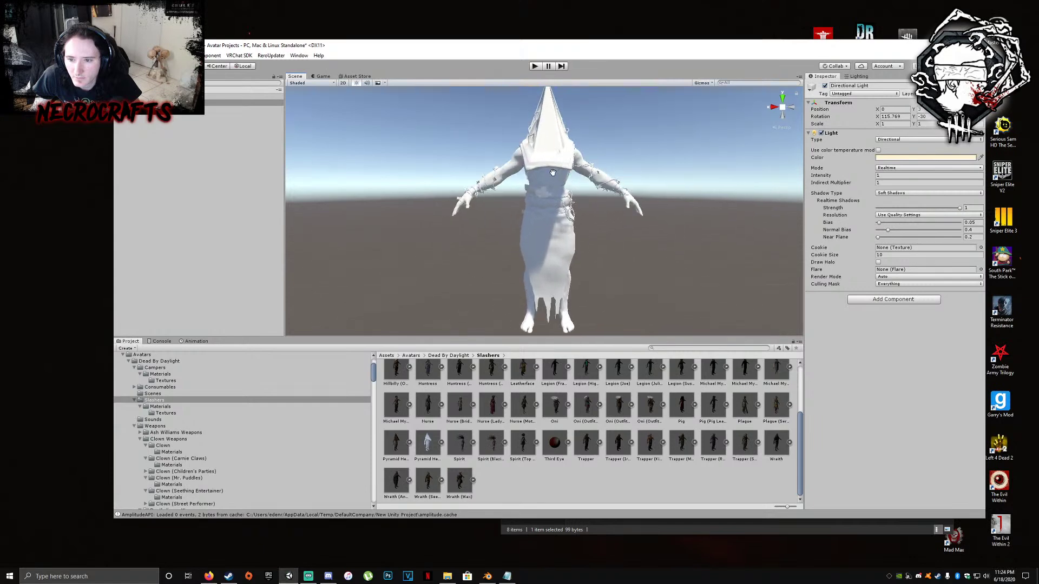
right_click_drag(559, 180, 554, 177)
middle_click_drag(554, 177, 556, 193)
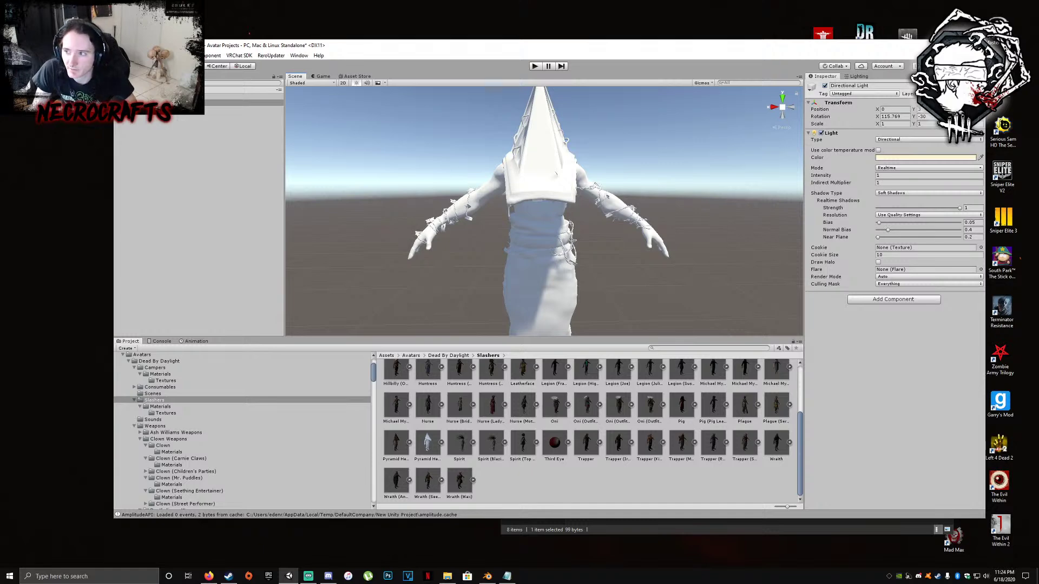
Minimise Unity and the model swaps folder, and open the PH folder's Game/Characters/Slashers/K20/Textures/Outfit006 subfolder in File Explorer
left_click(939, 45)
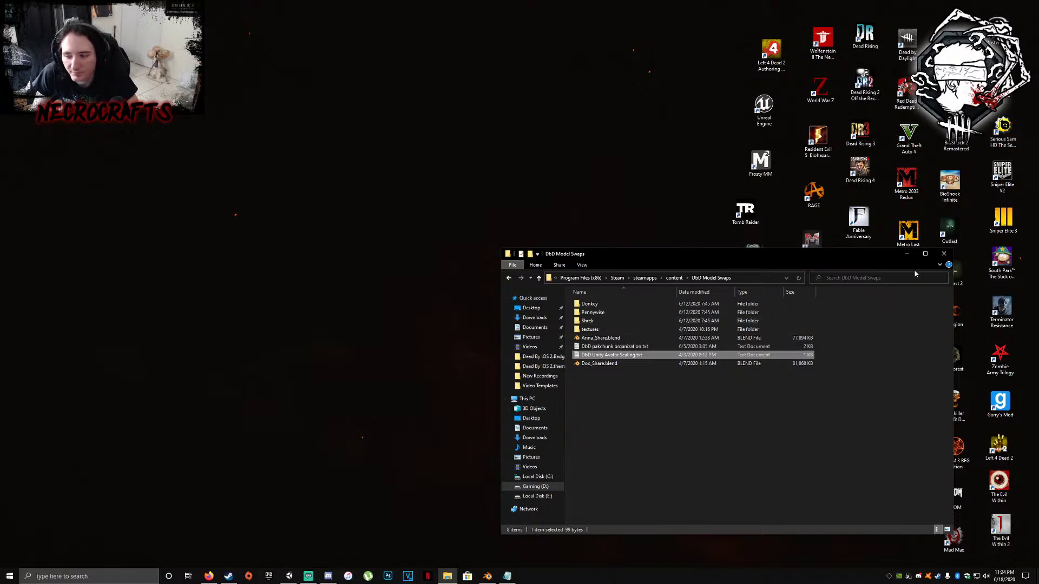
left_click(908, 255)
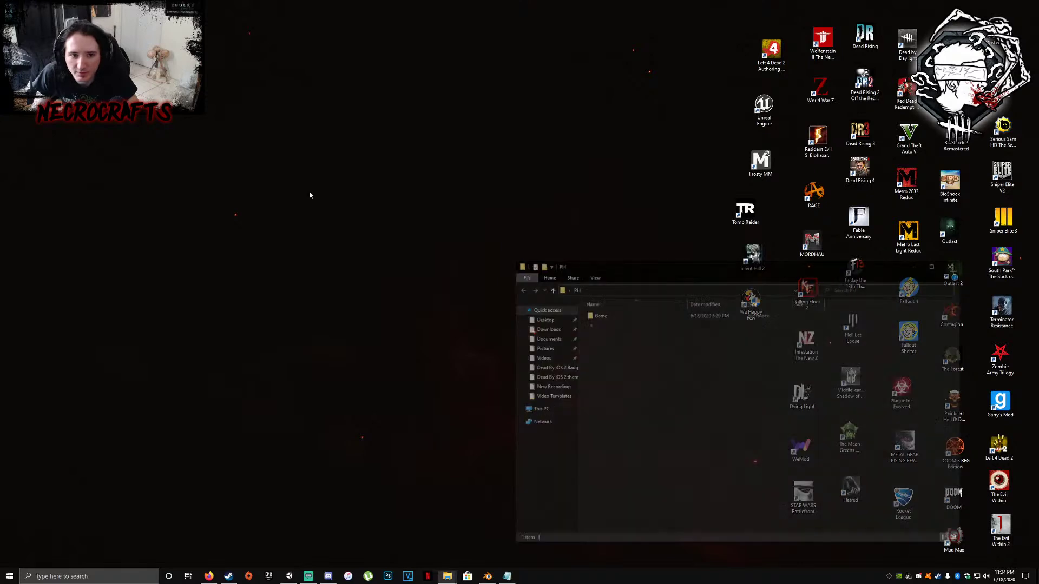
double_click(620, 314)
double_click(613, 320)
double_click(613, 319)
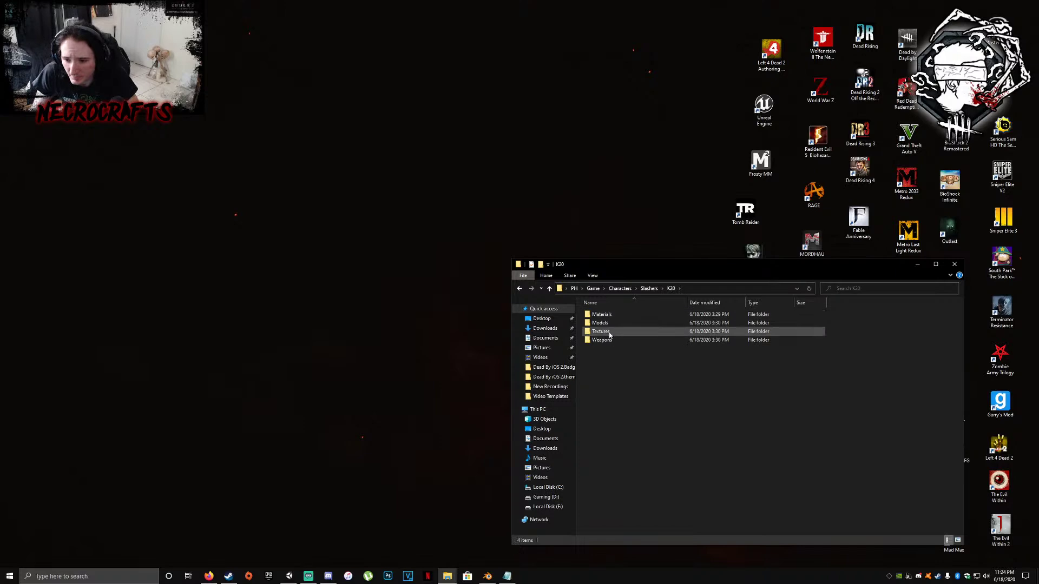
double_click(614, 316)
double_click(613, 316)
double_click(613, 318)
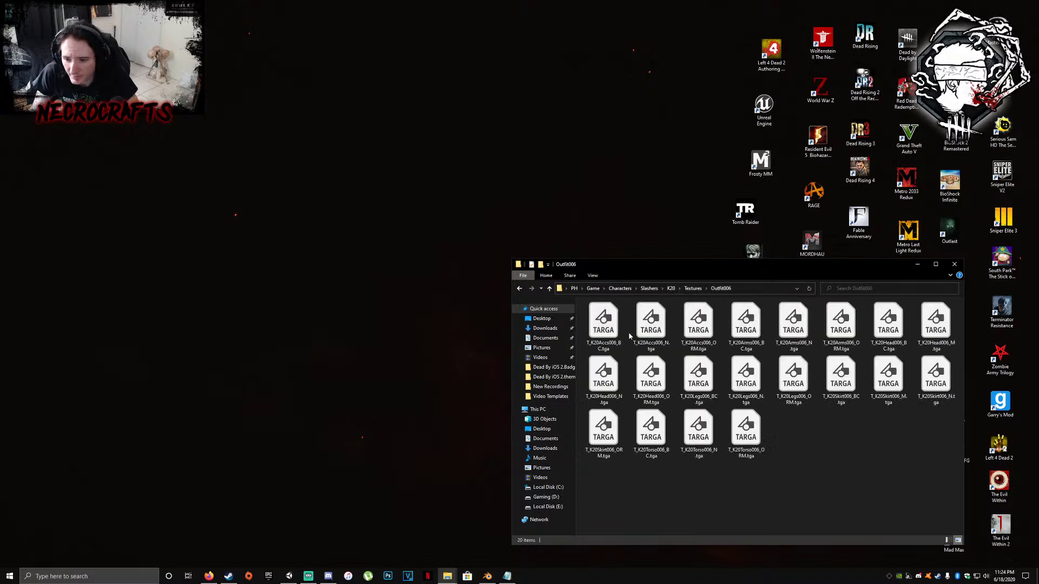
Narrow the Outfit006 texture folder window slightly and move it to a clear area of the desktop
mouse_move(964, 380)
left_mouse_down()
mouse_move(673, 380)
mouse_move(945, 380)
left_mouse_up()
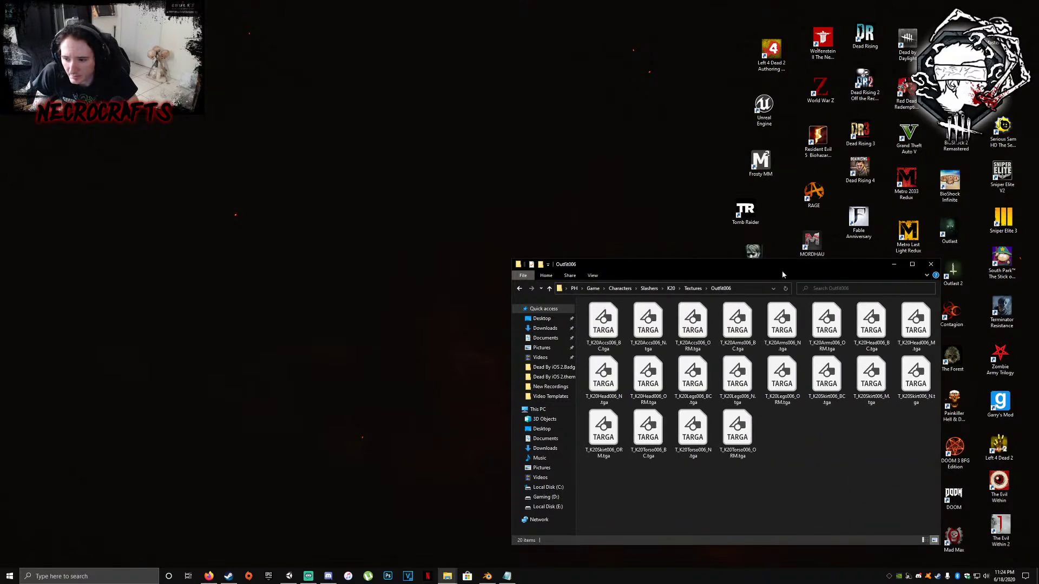
left_click_drag(652, 266, 311, 210)
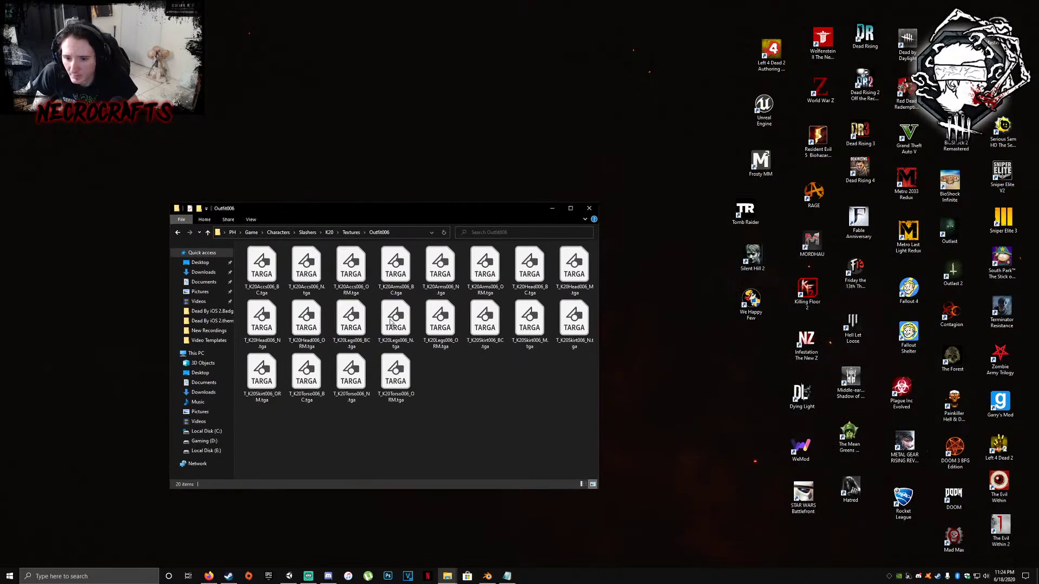
left_click(266, 271)
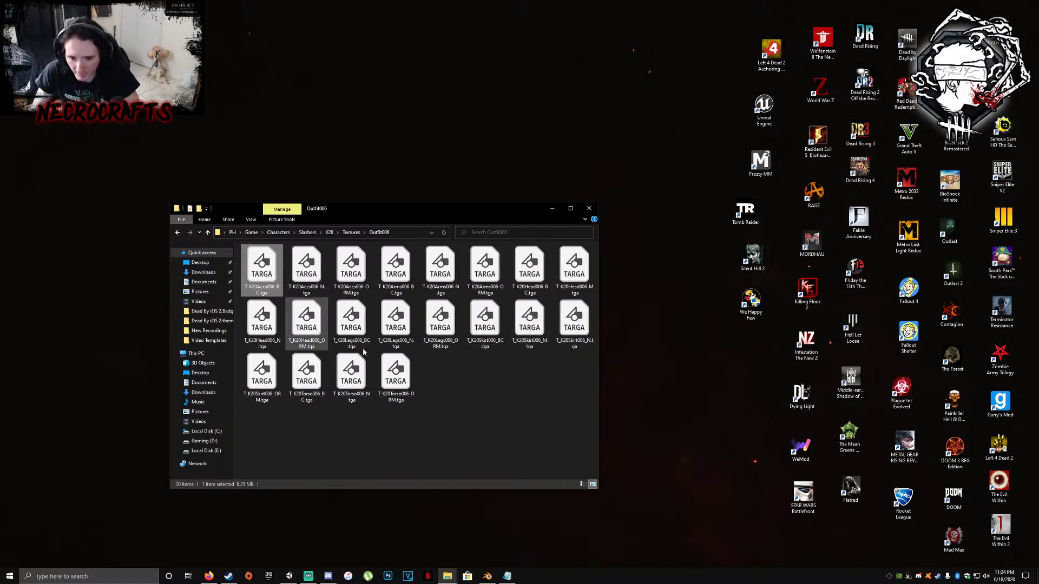
left_click(437, 416)
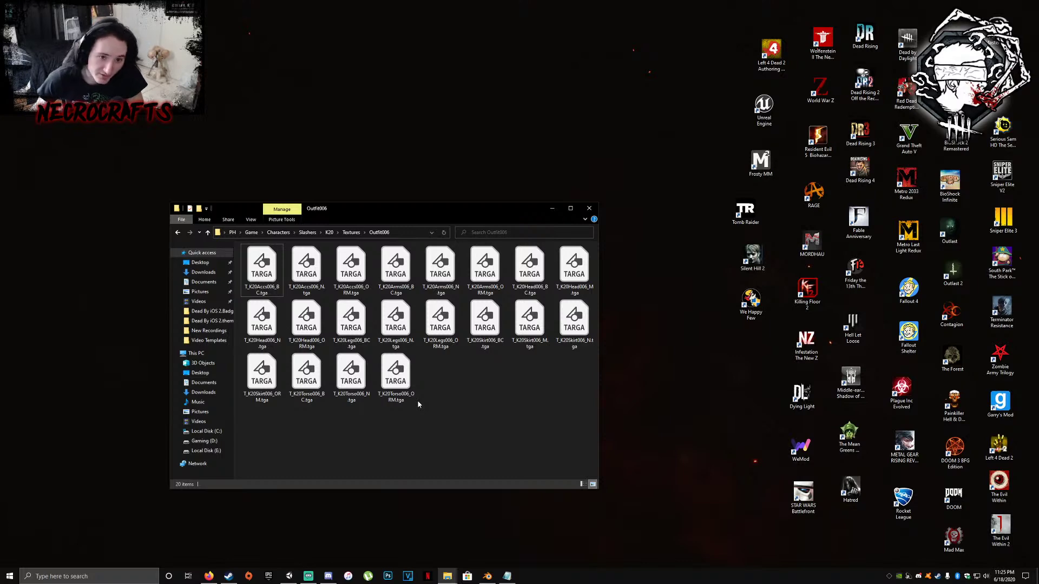
left_click_drag(361, 208, 481, 54)
Line up the Tomb Raider, Silent Hill 2 and We Happy Few desktop shortcuts closer to the neighbouring icons
left_click_drag(763, 214, 771, 212)
left_click_drag(758, 257, 769, 256)
left_click_drag(757, 299, 770, 299)
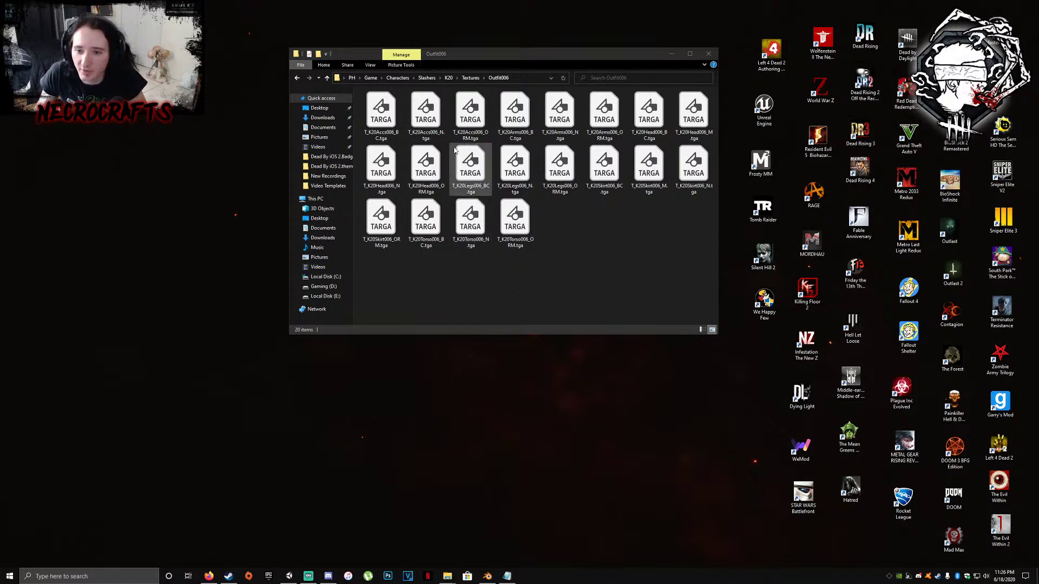
Open the normal map T_K20Accs006_N.tga in Photoshop and select only its Green channel
left_click(435, 118)
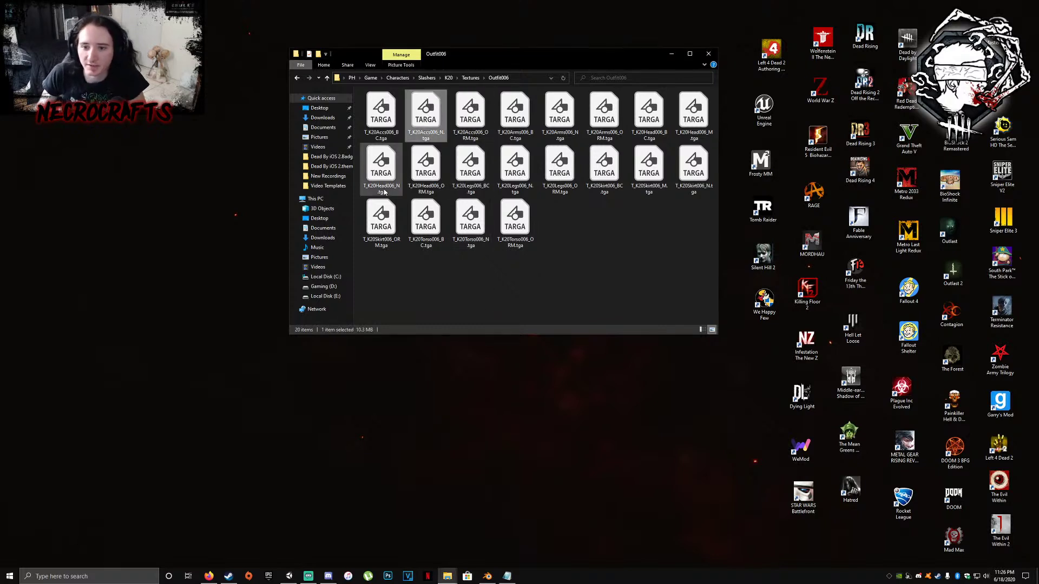
left_click(437, 160)
left_click(426, 129)
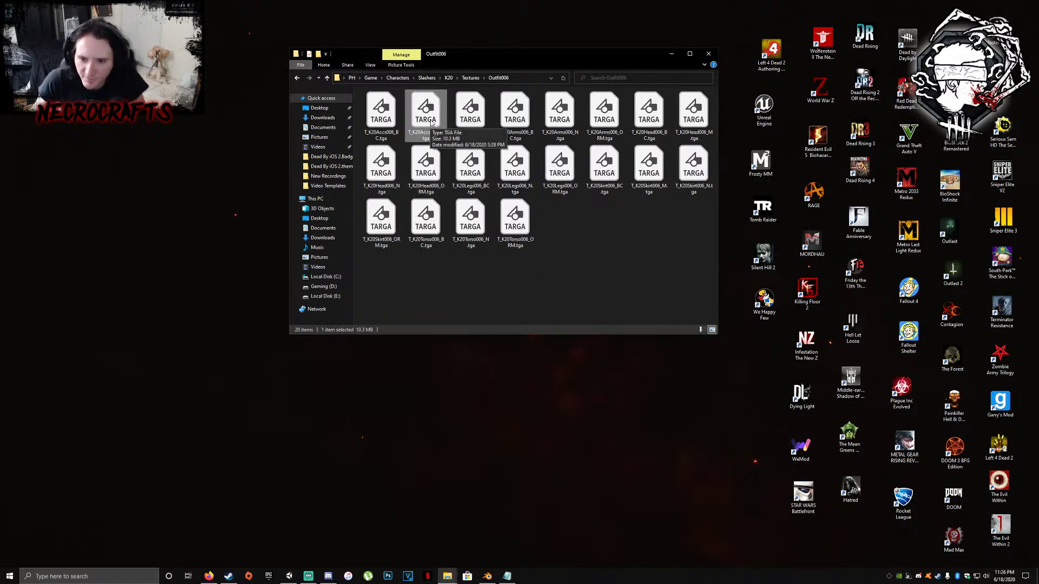
left_click(461, 120)
left_click(431, 111)
double_click(418, 108)
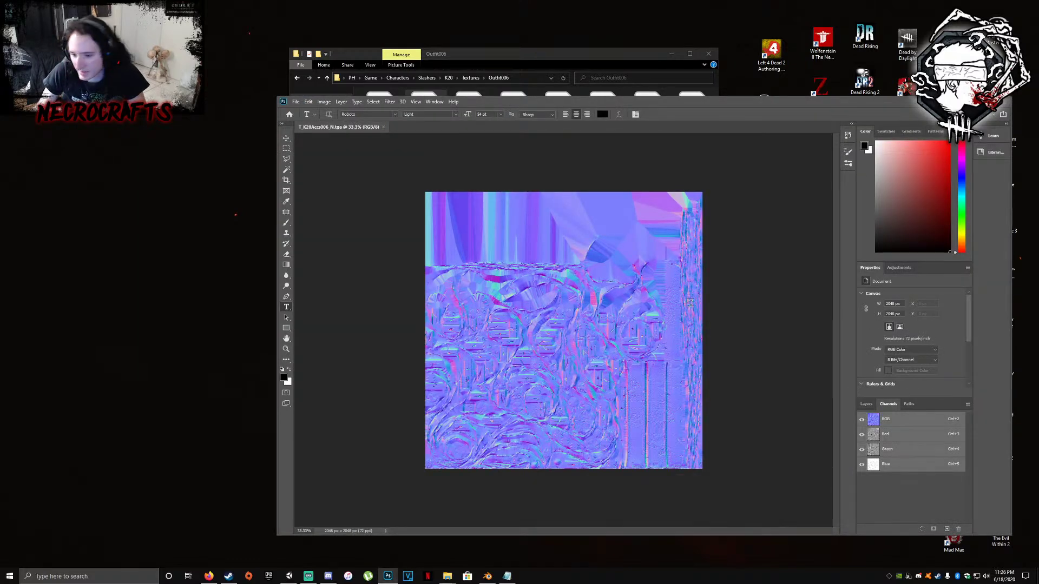
left_click(900, 454)
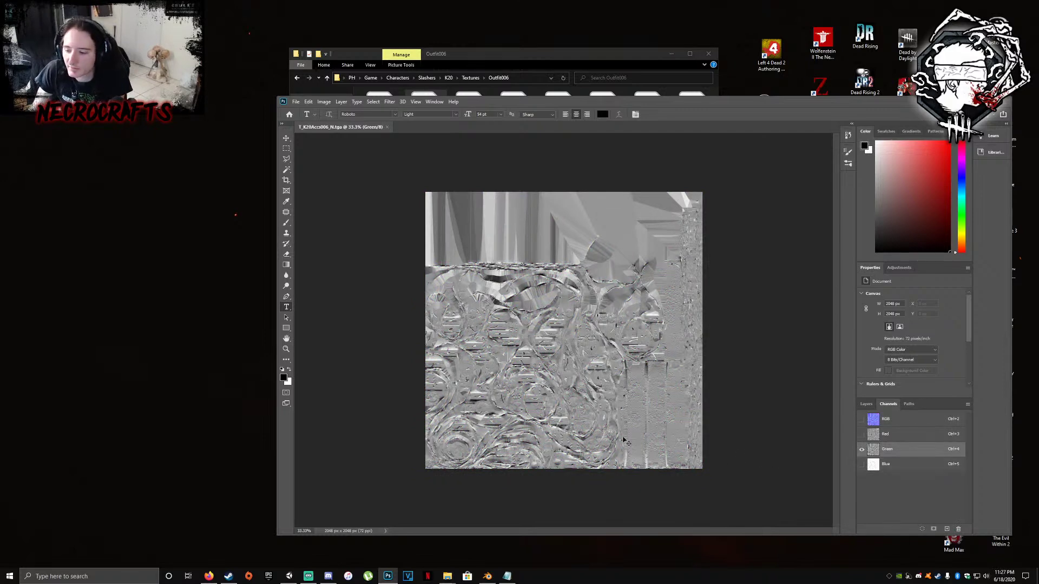
Invert the Green channel of T_K20Accs006_N.tga, then save and close the texture
key("ctrl+i")
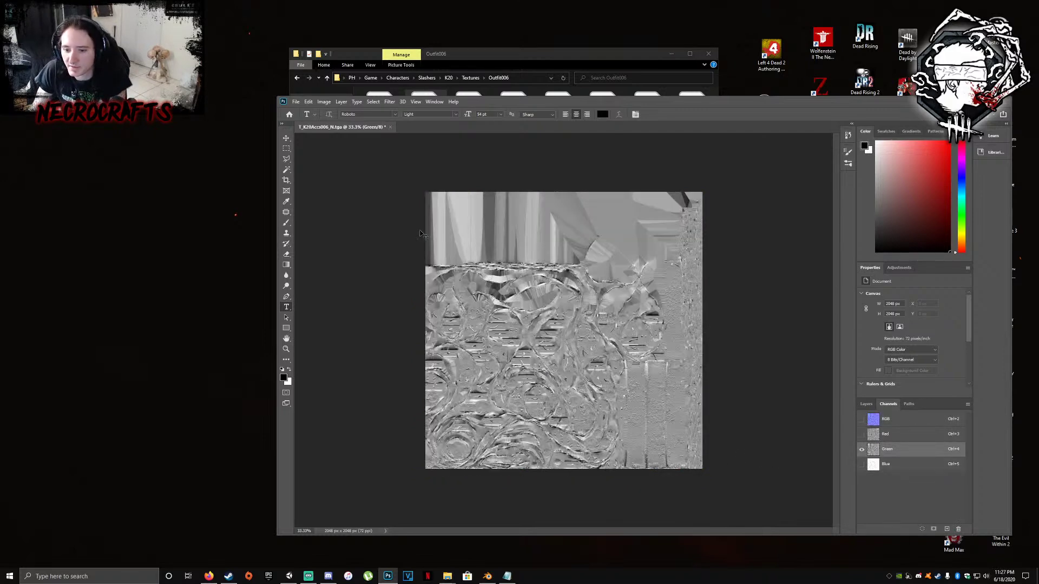
left_click(296, 102)
left_click(310, 193)
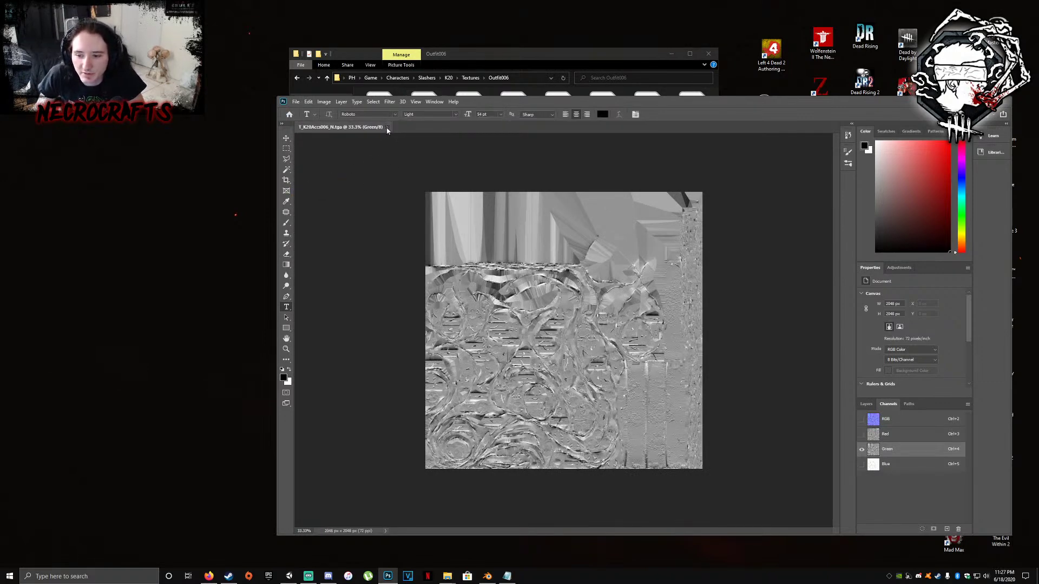
left_click(388, 127)
Open T_K20Accs006_ORM.tga from the Outfit006 folder and duplicate its Green channel within the same document
left_click(515, 61)
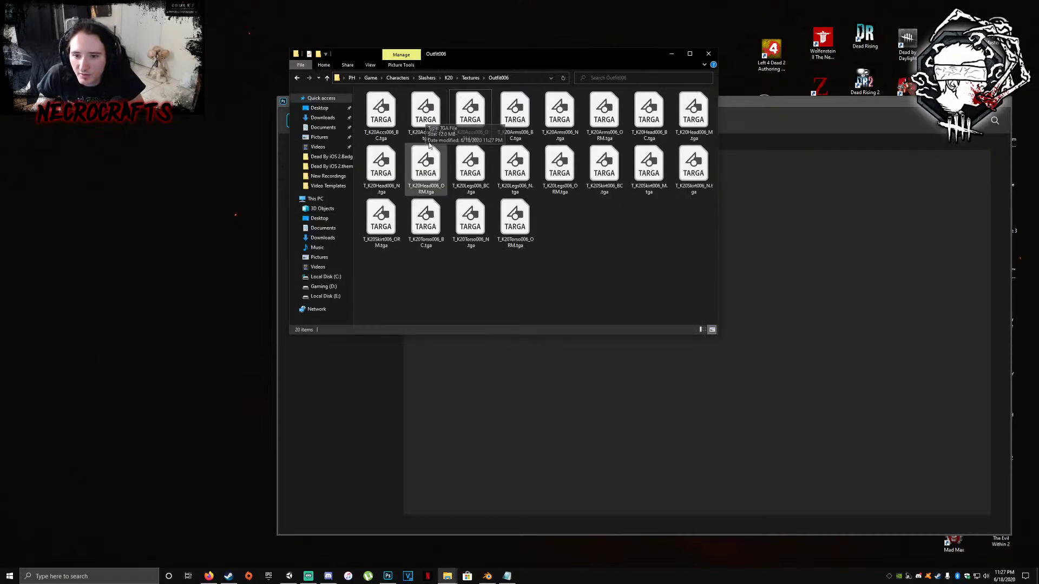
left_click(470, 116)
left_click_drag(470, 115, 824, 361)
left_click(904, 450)
right_click(905, 453)
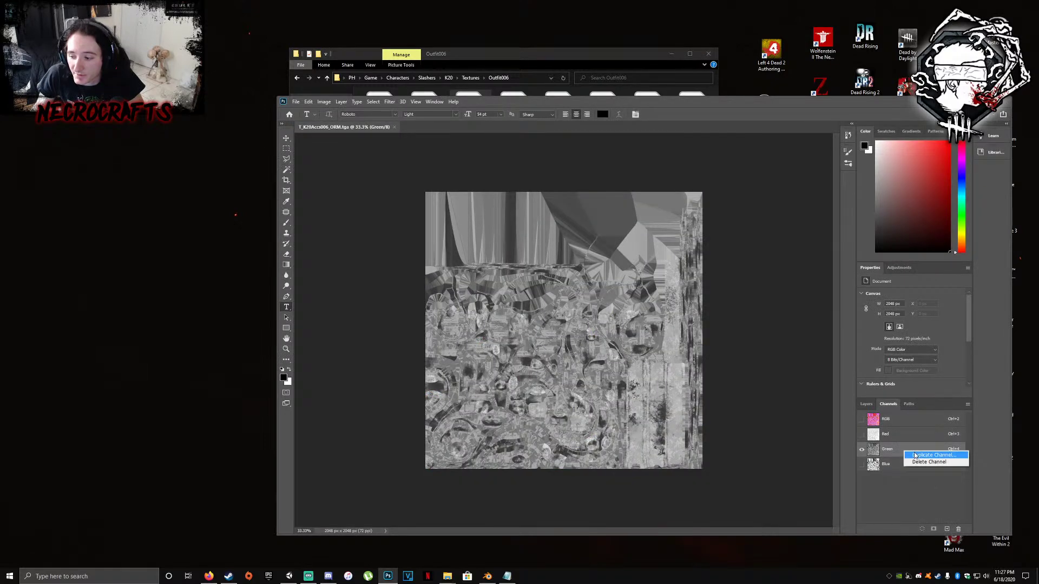
left_click(920, 455)
left_click(586, 169)
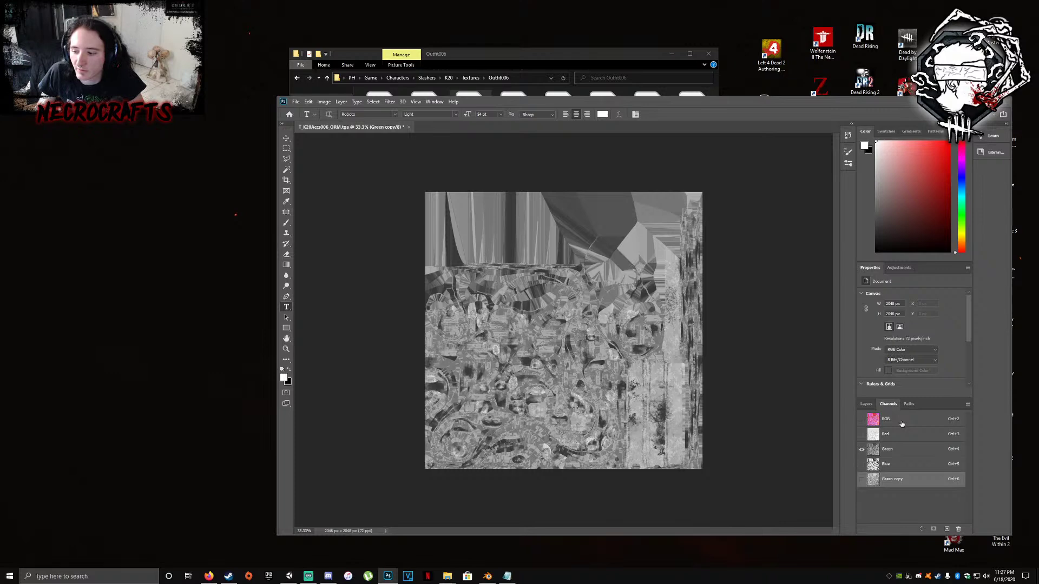
Return to the RGB composite and set the Red output channel's red source to 0% in the Channel Mixer
left_click(903, 449)
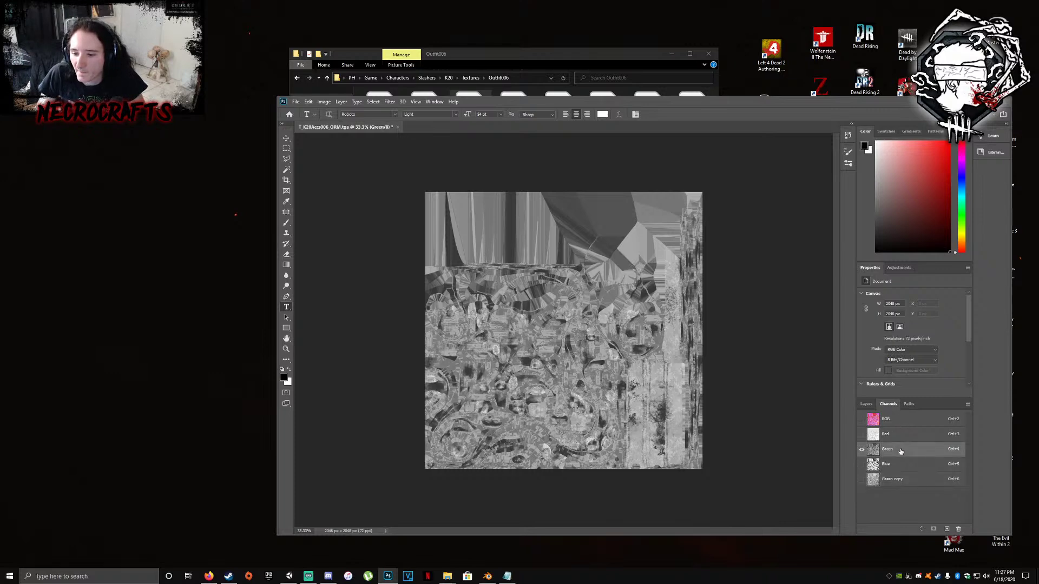
left_click(888, 481)
left_click(899, 425)
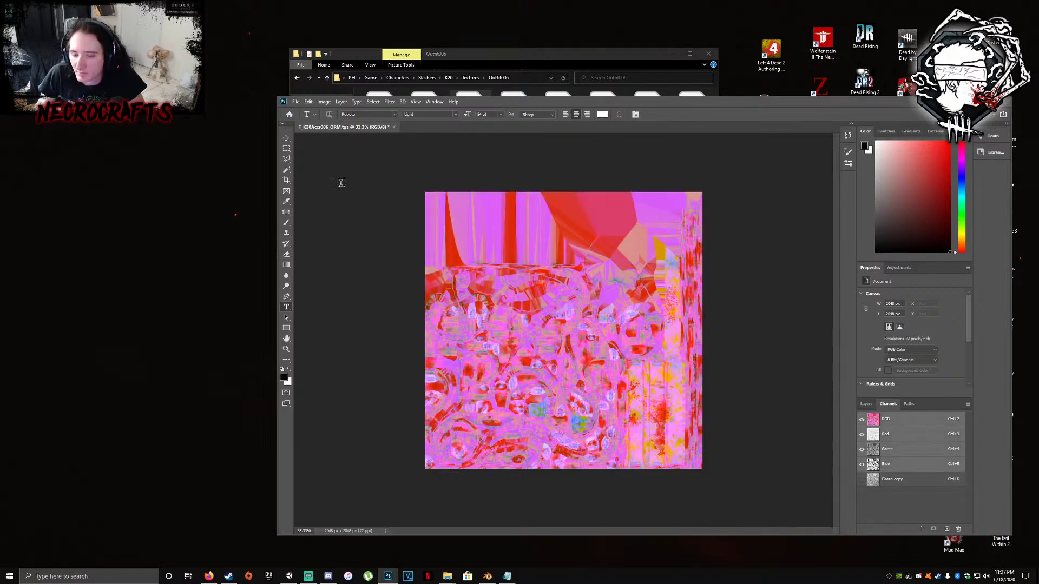
left_click(323, 102)
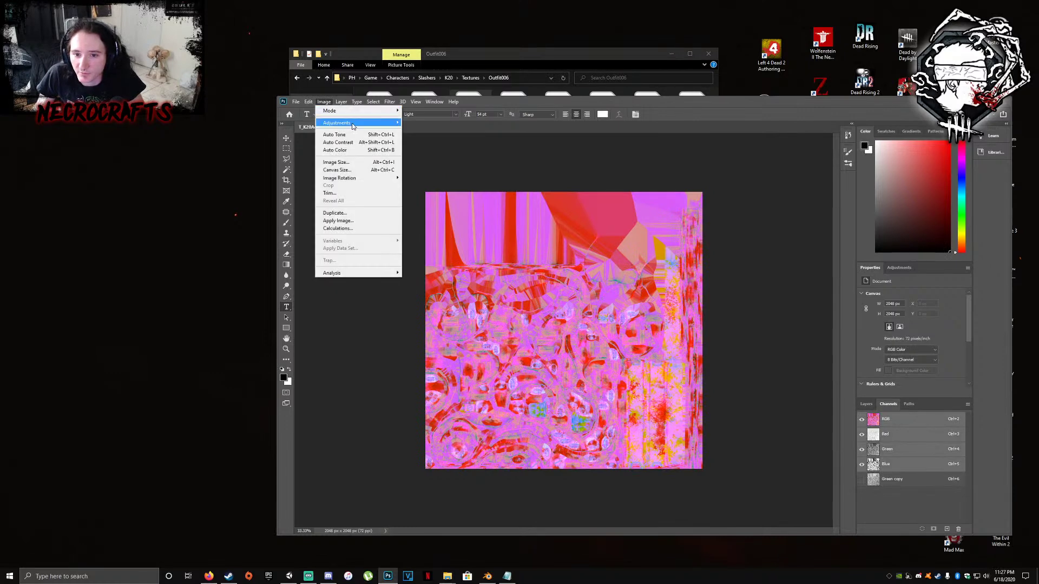
mouse_move(355, 124)
left_click(435, 197)
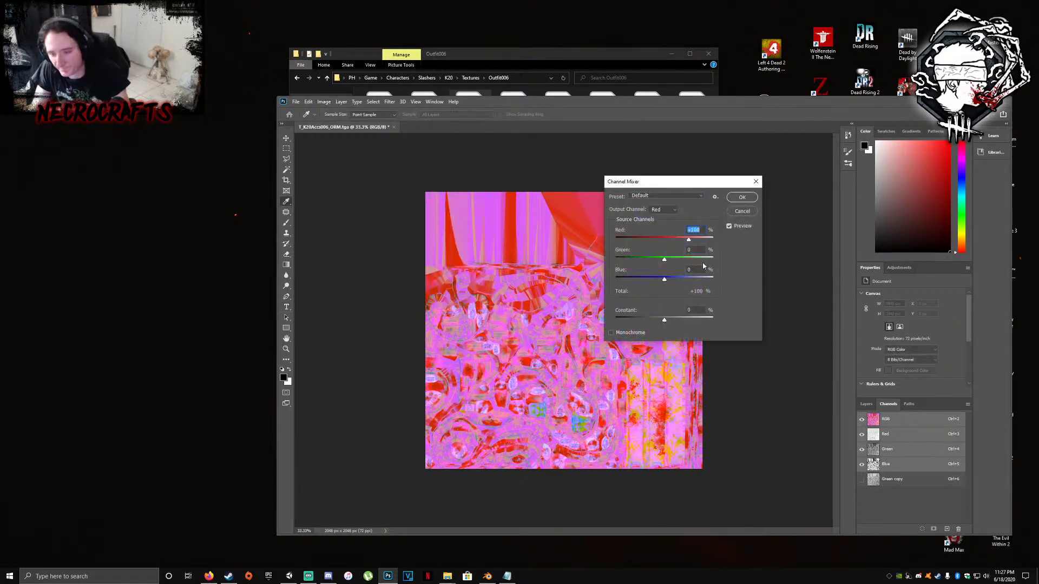
type("0")
Set the Green output channel to 100% red and 0% green, and apply the channel mix
left_click(672, 210)
left_click(671, 223)
left_click_drag(703, 251, 683, 251)
type("010")
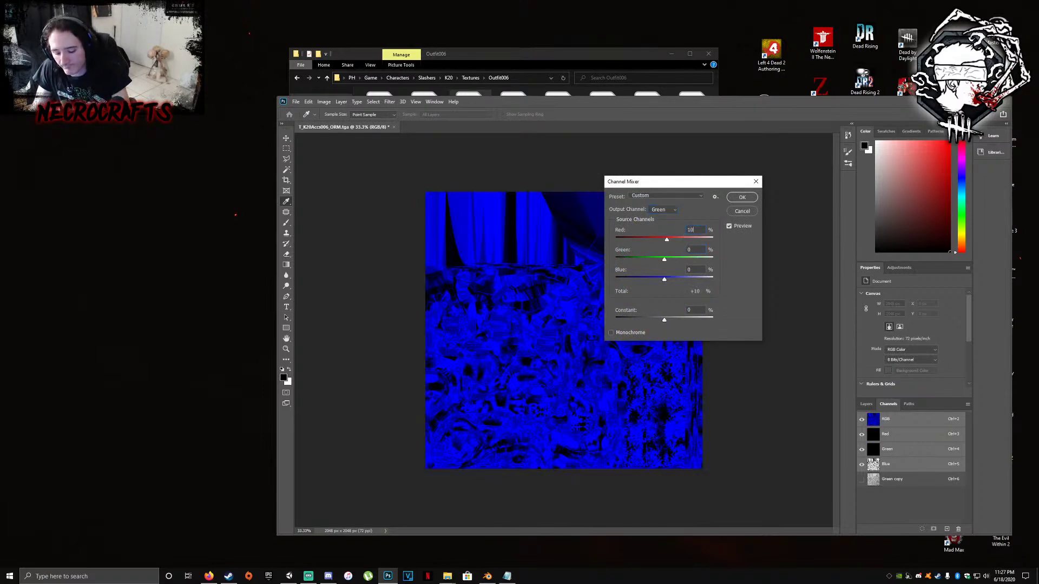
type("0")
left_click(742, 197)
Save and close the accessories texture T_K20Accs006_ORM.tga
left_click(296, 102)
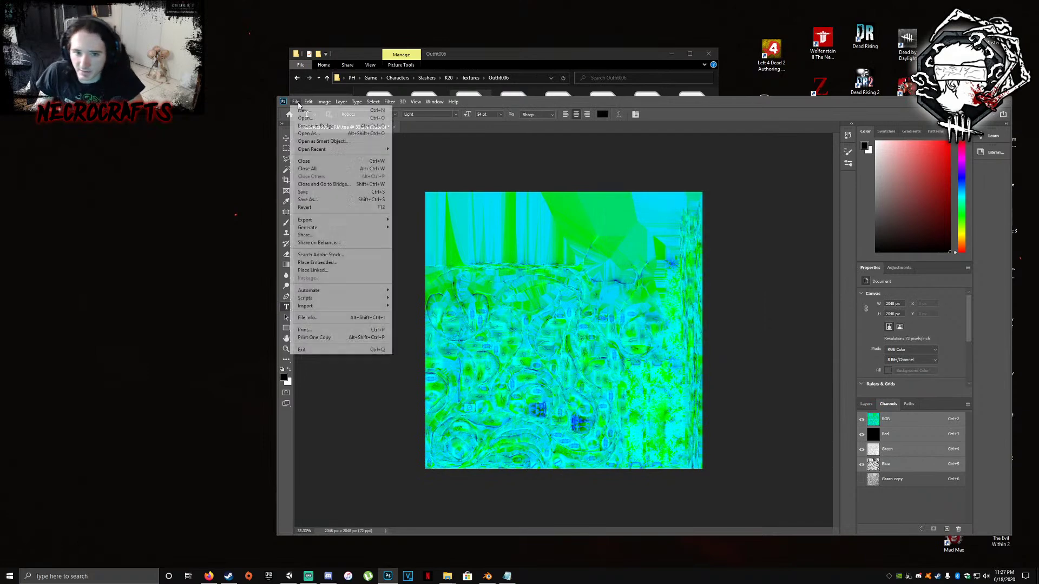
left_click(319, 191)
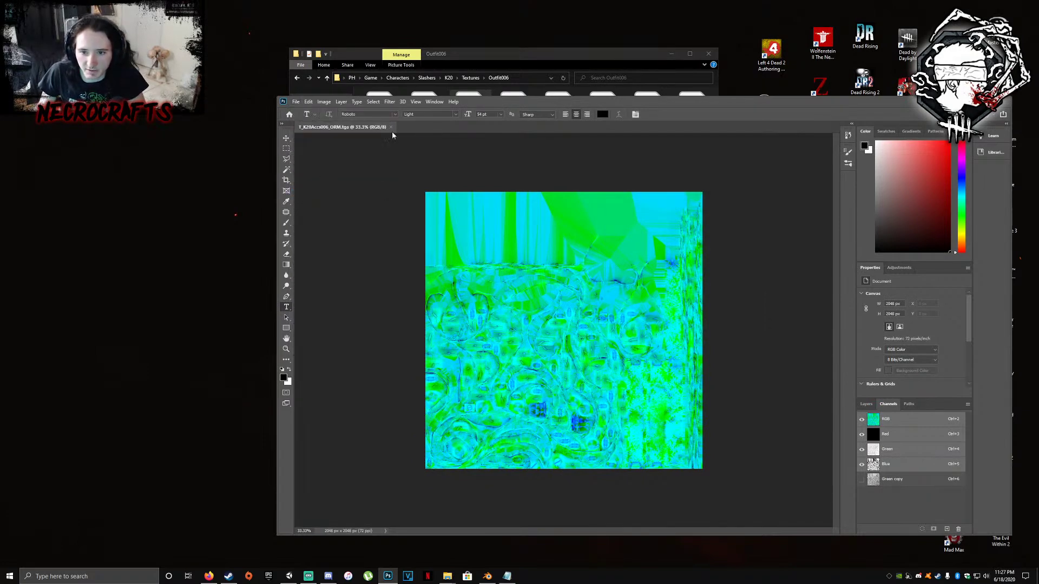
left_click(391, 127)
Open the normal map T_K20Arms006_N.tga and invert only its Green channel
left_click(556, 57)
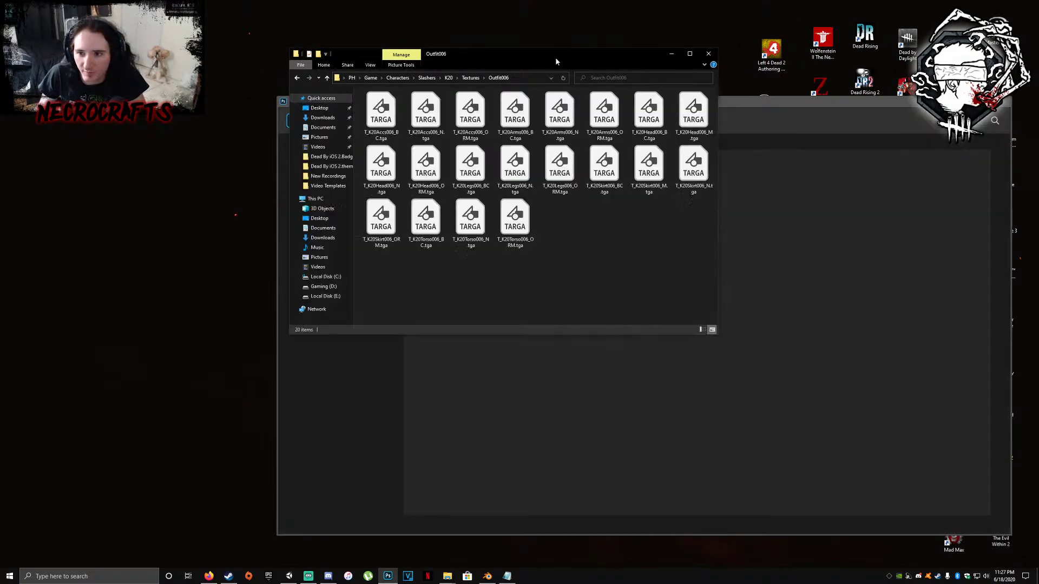
left_click(476, 116)
left_click(517, 114)
double_click(560, 112)
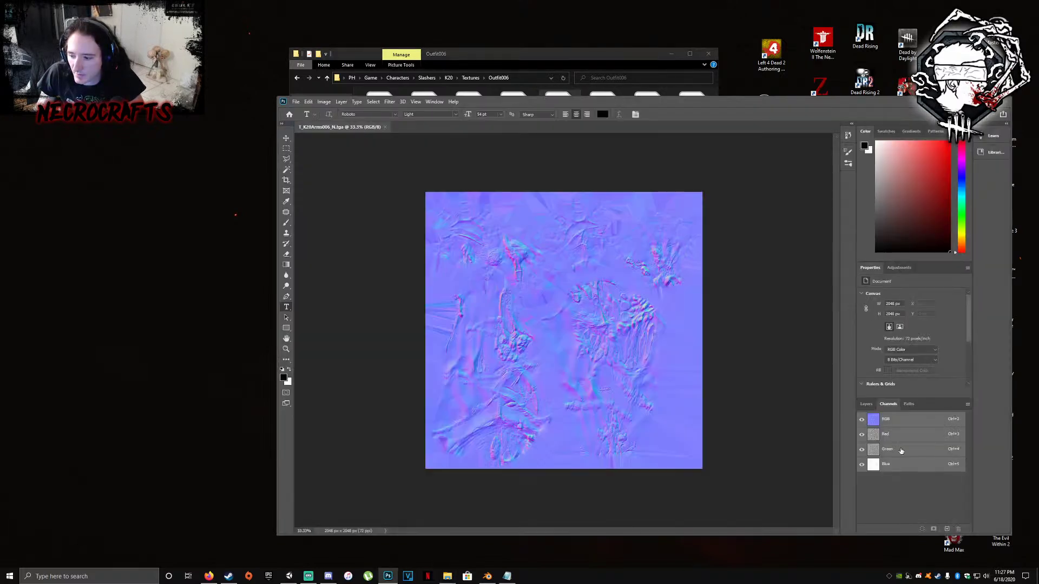
left_click(898, 450)
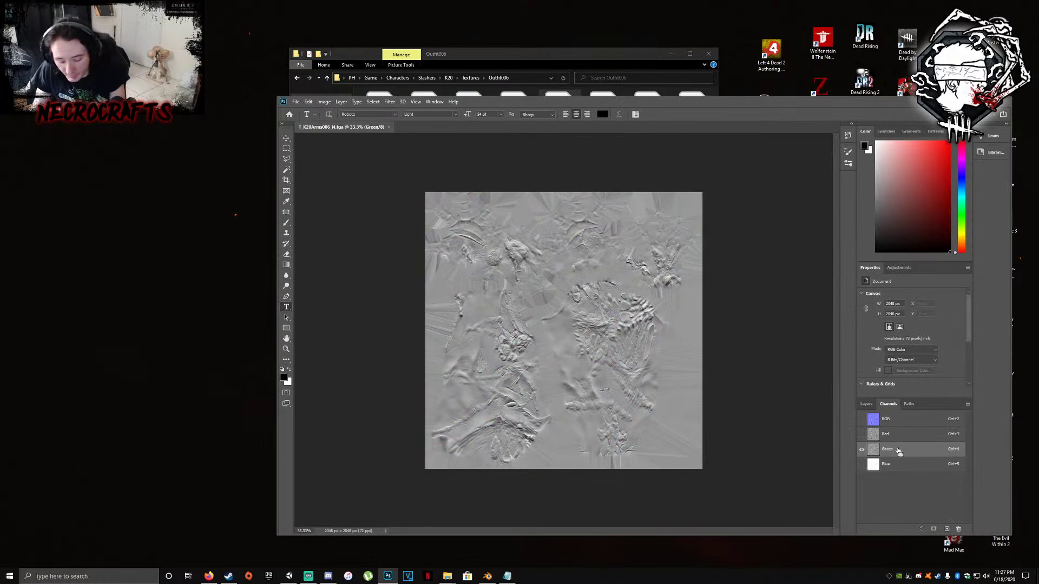
key("ctrl+i")
Save and close the arms normal map T_K20Arms006_N.tga
left_click(297, 103)
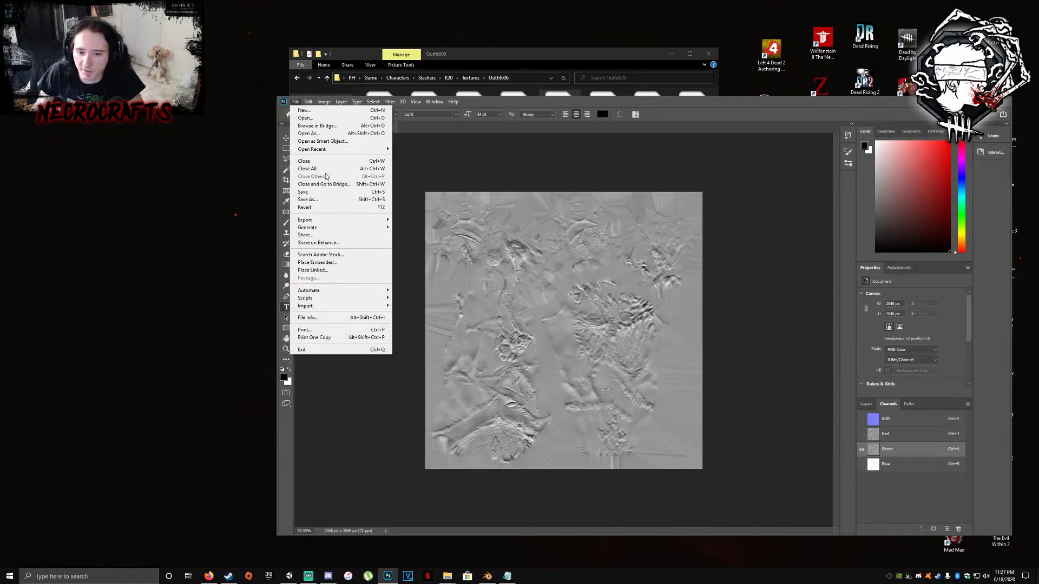
left_click(320, 191)
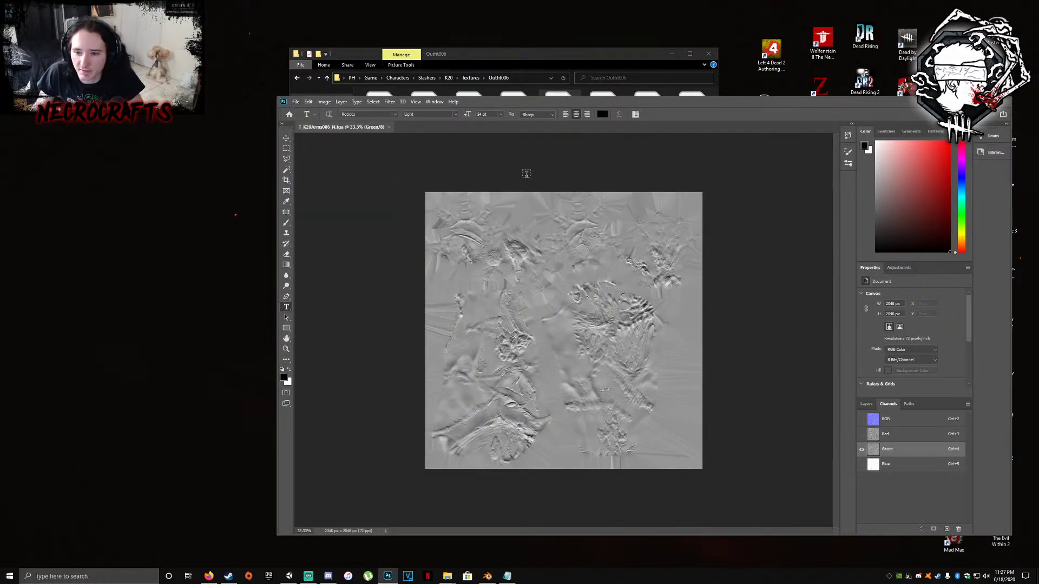
left_click(389, 127)
Open T_K20Arms006_ORM.tga, duplicate its Green channel in the same document, and return to the RGB composite
left_click(535, 50)
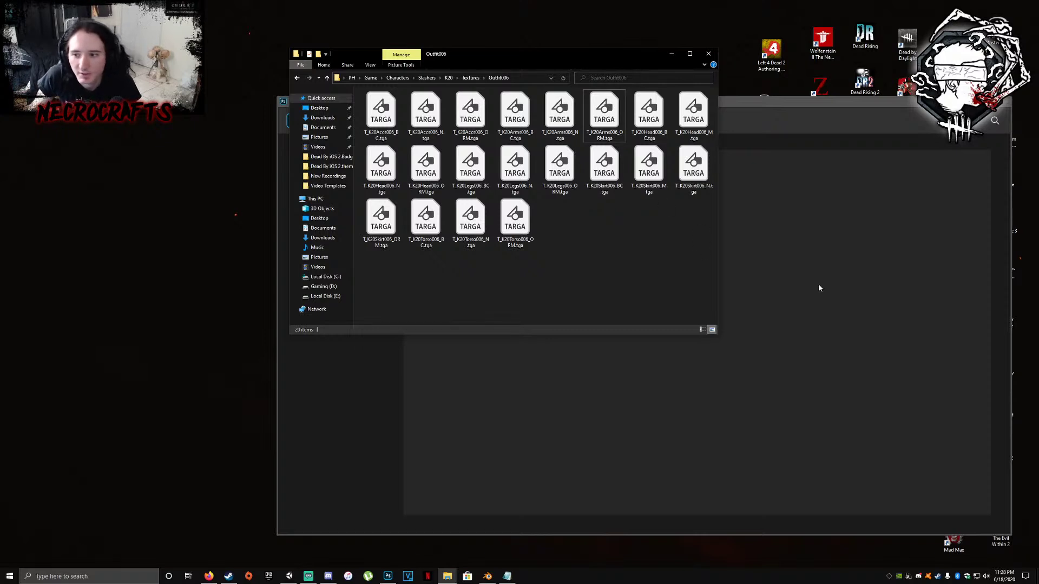
left_click(613, 112)
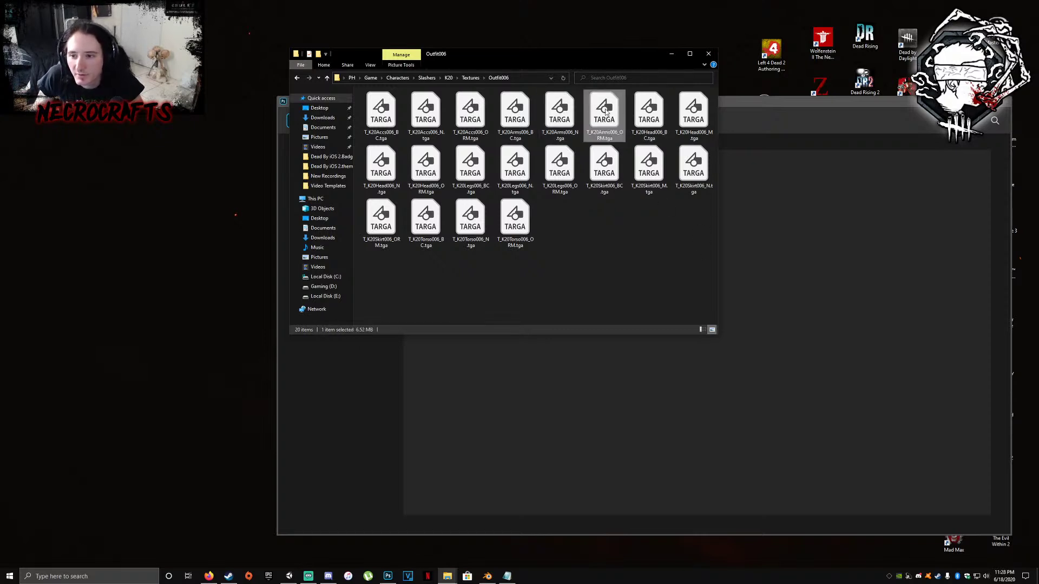
left_click_drag(614, 112, 821, 283)
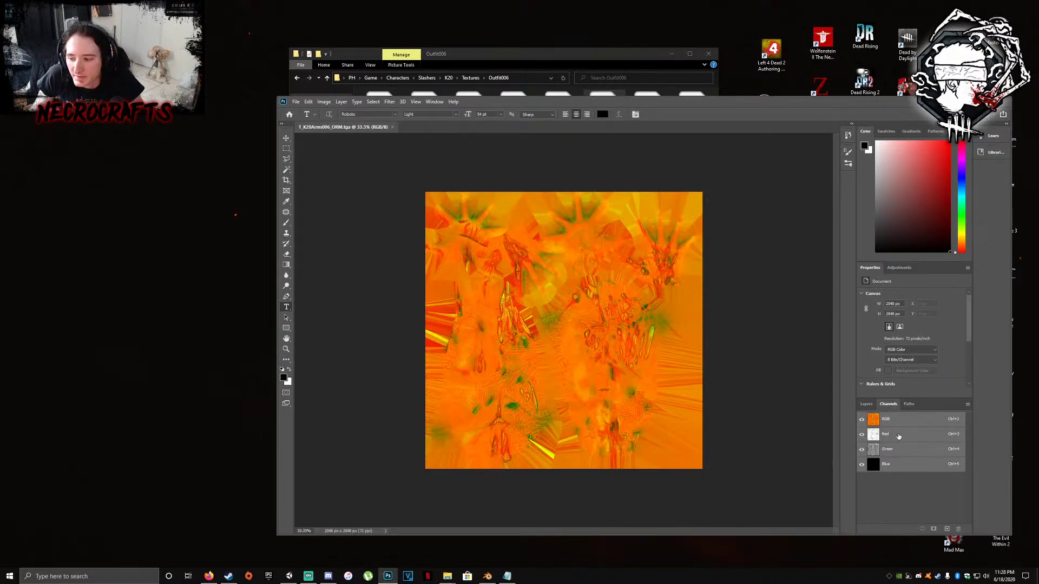
left_click(899, 448)
right_click(900, 449)
left_click(906, 453)
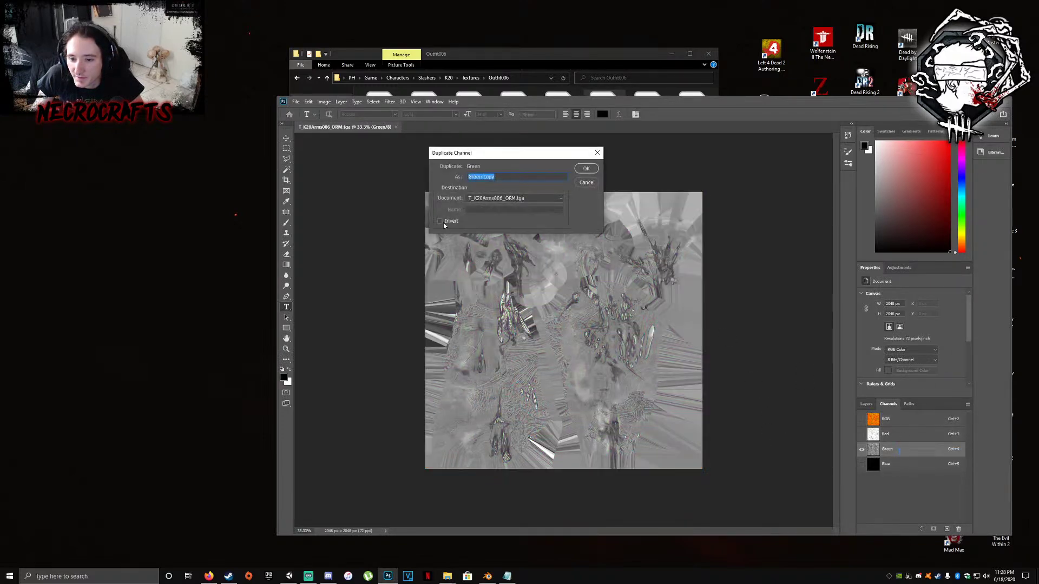
key("Return")
key("ctrl+2")
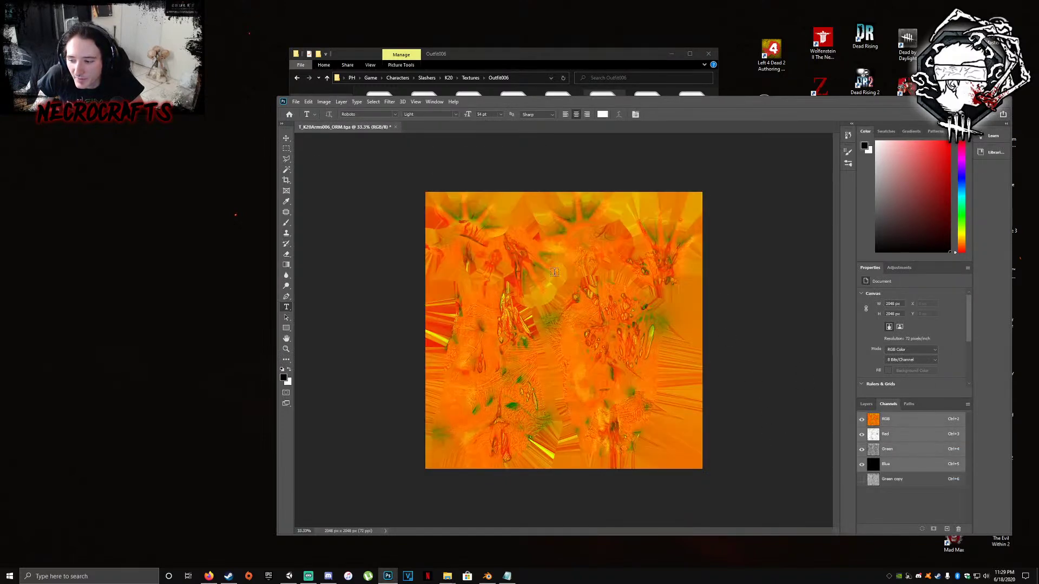
Use the Channel Mixer on the arms ORM texture to set the Red output channel's red source to 0%
left_click(324, 102)
mouse_move(353, 127)
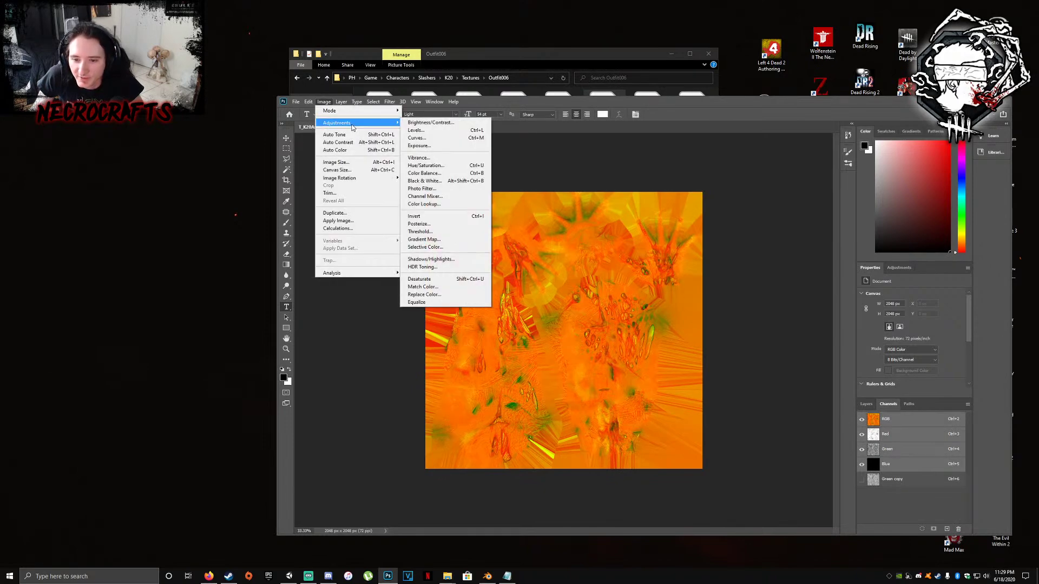
left_click(424, 197)
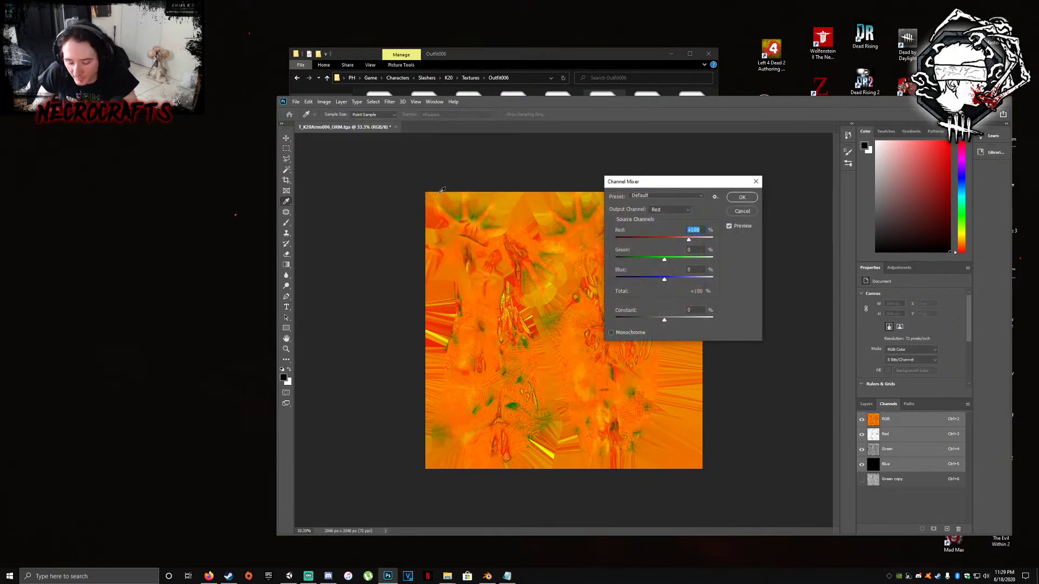
type("0")
Set the Green output channel to 0% green and 100% red, and apply the mix to the arms ORM texture
left_click(672, 210)
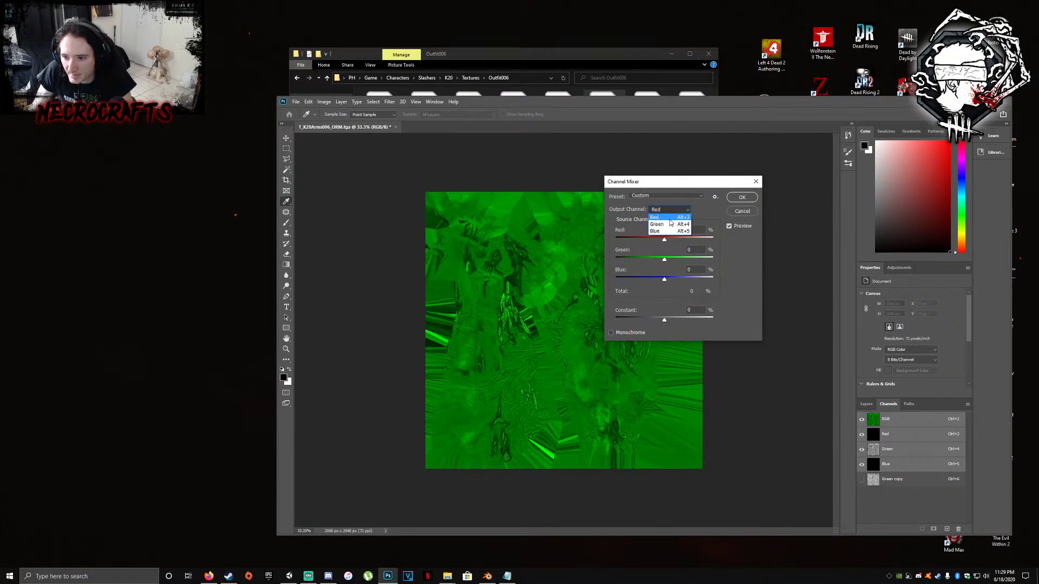
left_click(668, 224)
double_click(692, 249)
type("0")
left_click(691, 230)
type("100")
key("Return")
key("t")
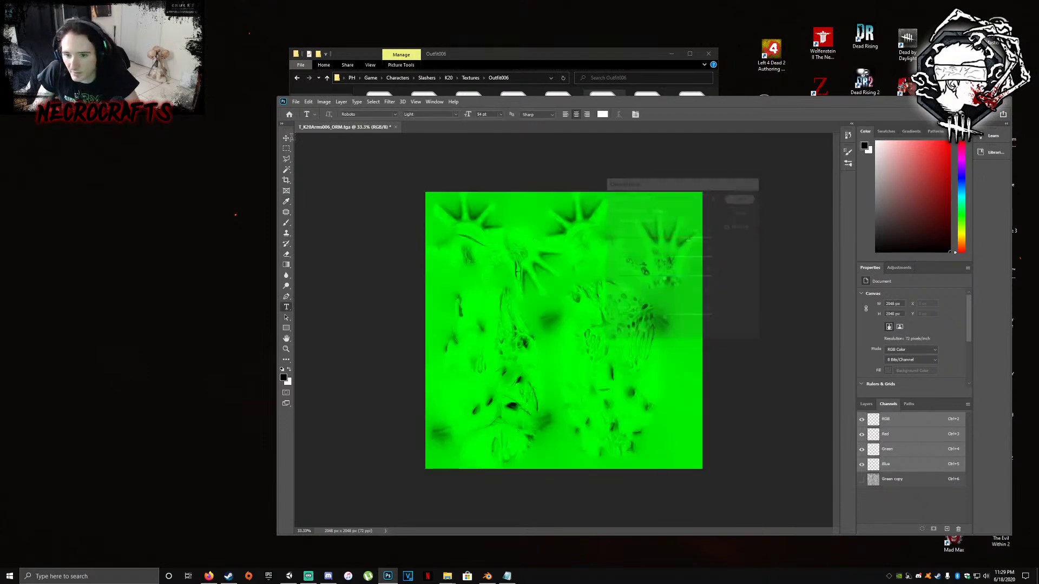
Save and close T_K20Arms006_ORM.tga and return to the Outfit006 folder
left_click(296, 102)
left_click(325, 192)
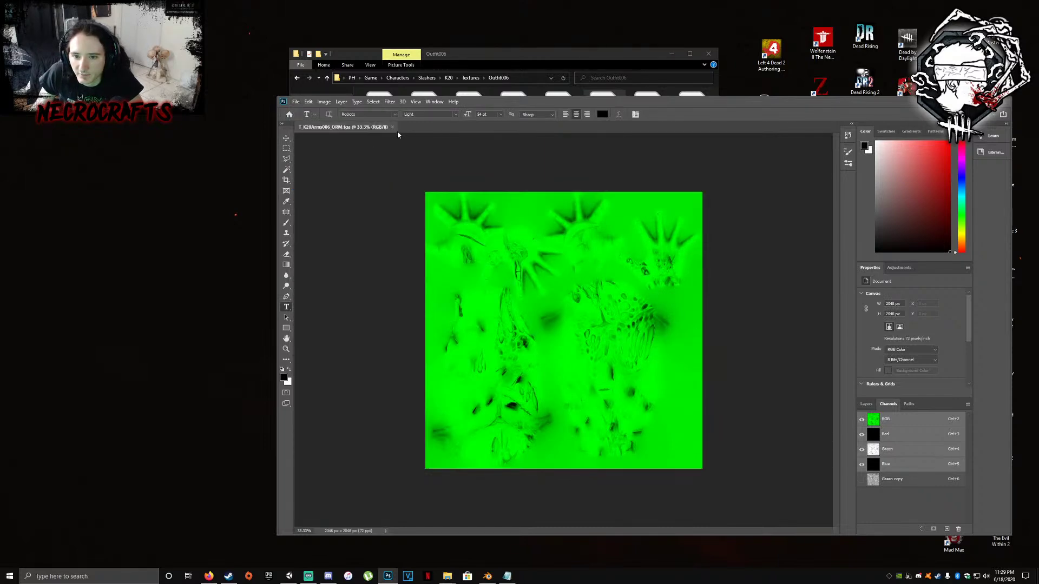
left_click(427, 91)
Reopen T_K20Arms006_N.tga to check its Green channel on its own, and close it again
left_click_drag(560, 114, 886, 433)
left_click(894, 449)
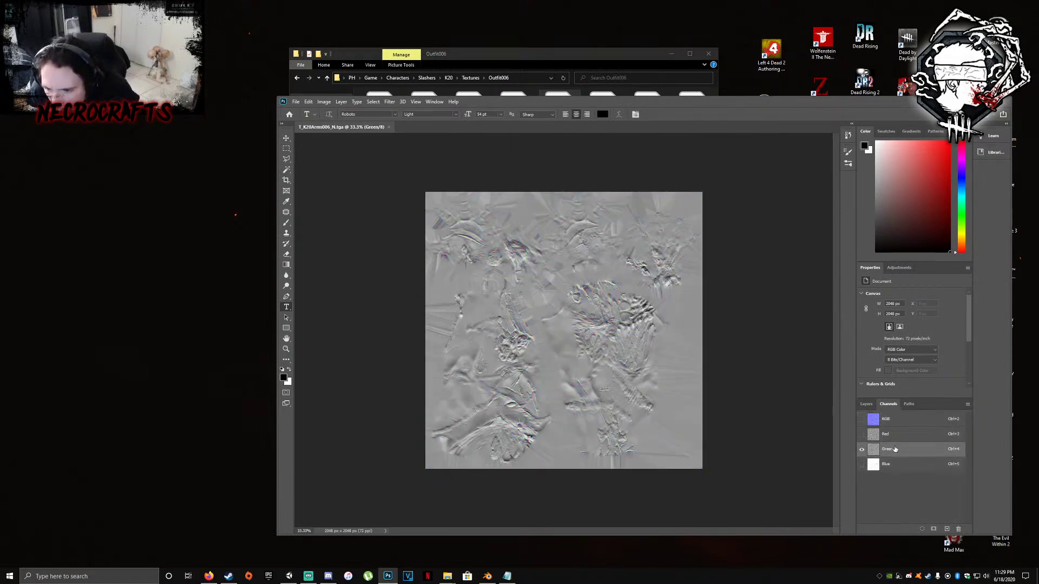
left_click(388, 127)
Open the head base colour texture T_K20Head006_BC.tga from the Outfit006 folder in Photoshop
left_click(621, 94)
left_click(644, 119)
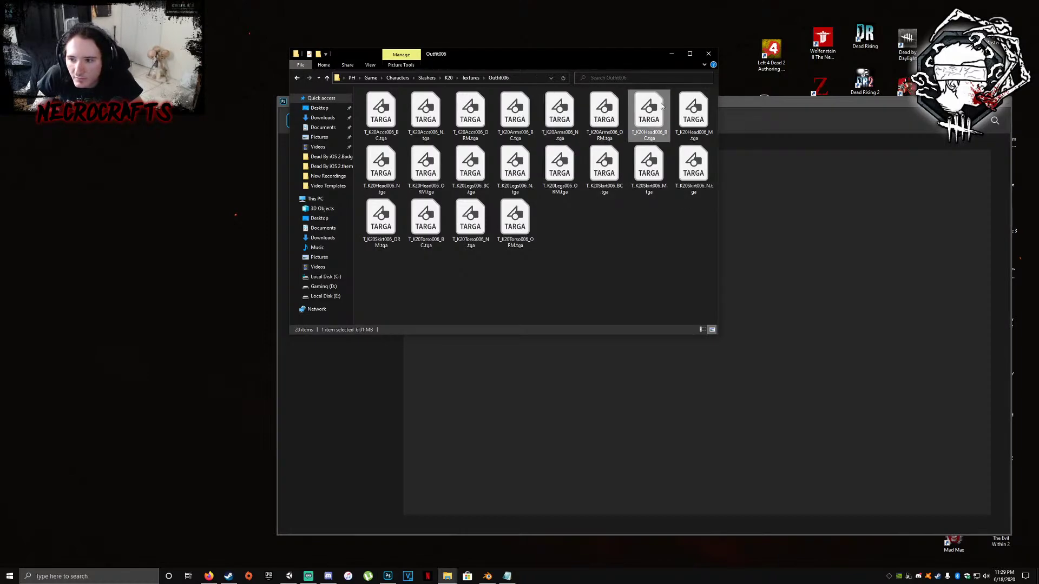
left_click(702, 119)
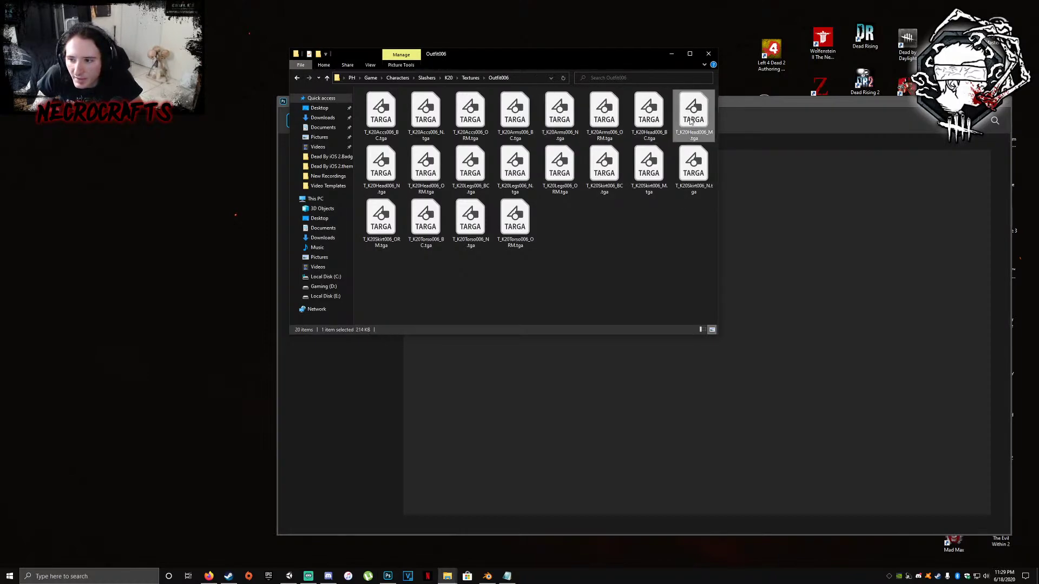
left_click_drag(648, 113, 672, 267)
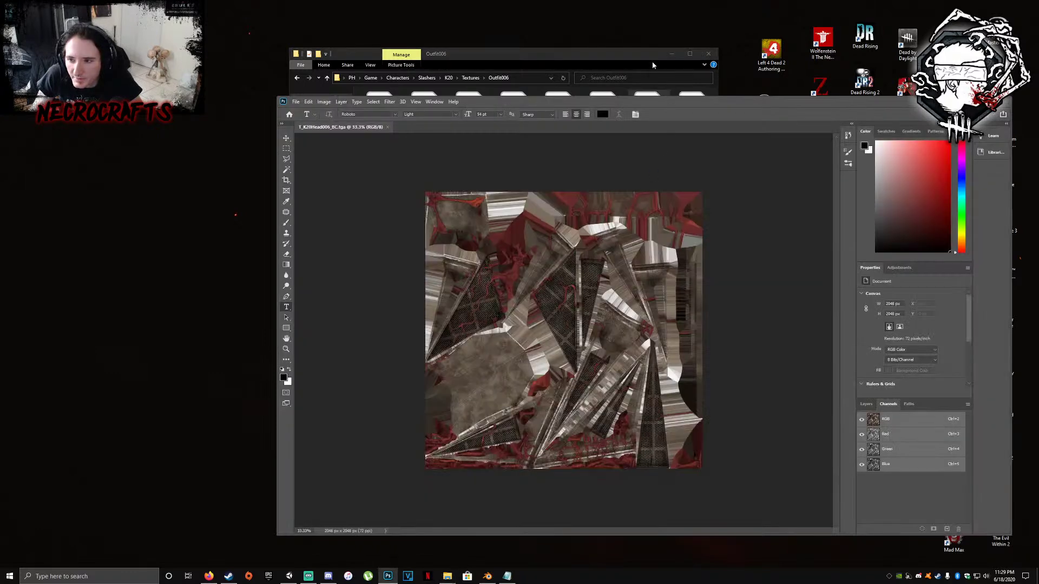
Place the mask T_K20Head006_M.tga at full size over the head base colour texture
left_click(651, 63)
left_click(692, 112)
left_click_drag(692, 112, 673, 389)
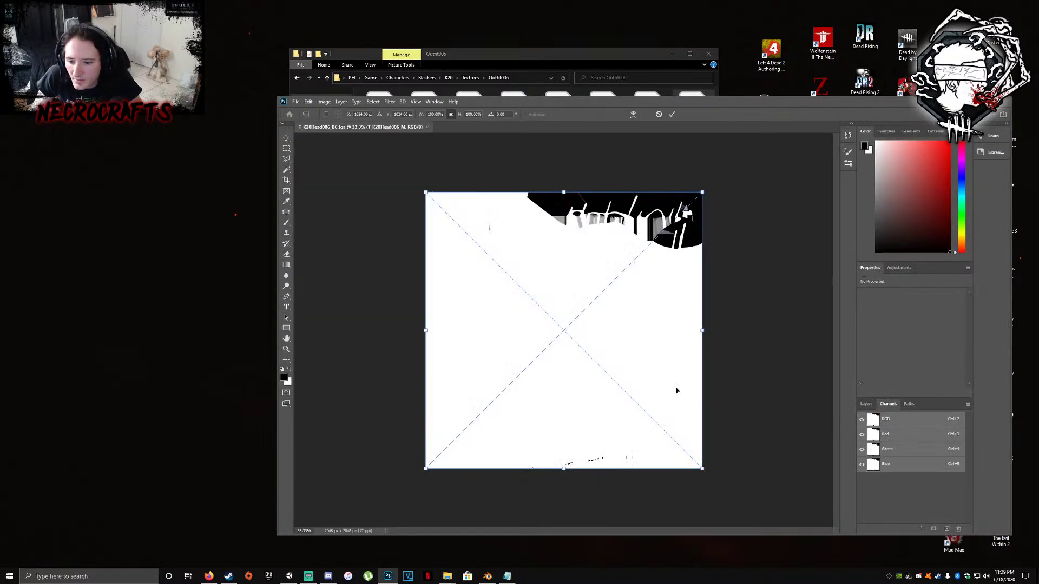
left_click(672, 114)
With the T_K20Head006_M layer active, load its channel as a selection and add a new alpha channel
left_click(866, 404)
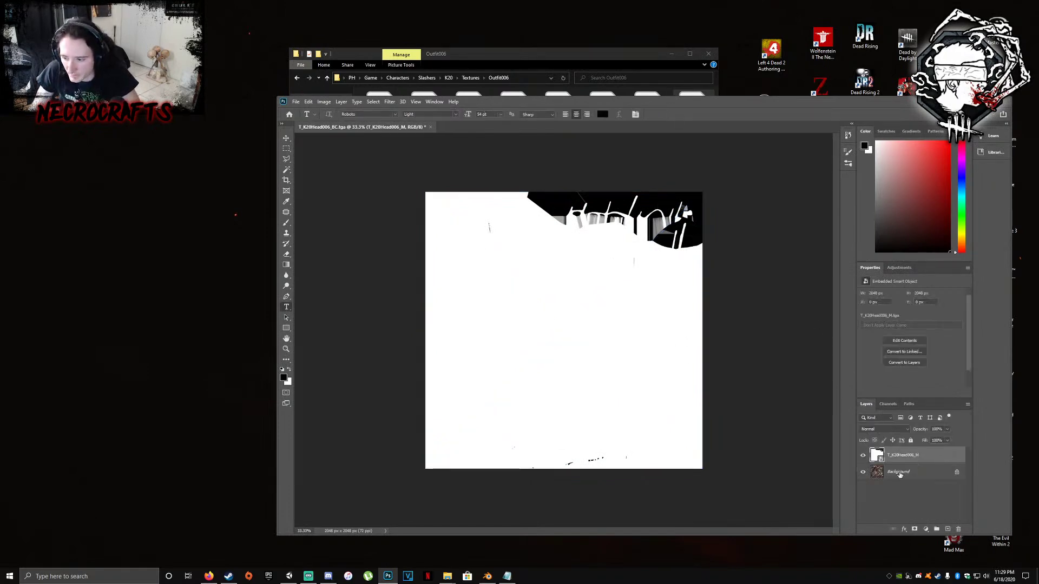
left_click(900, 472)
left_click(898, 456)
left_click(888, 404)
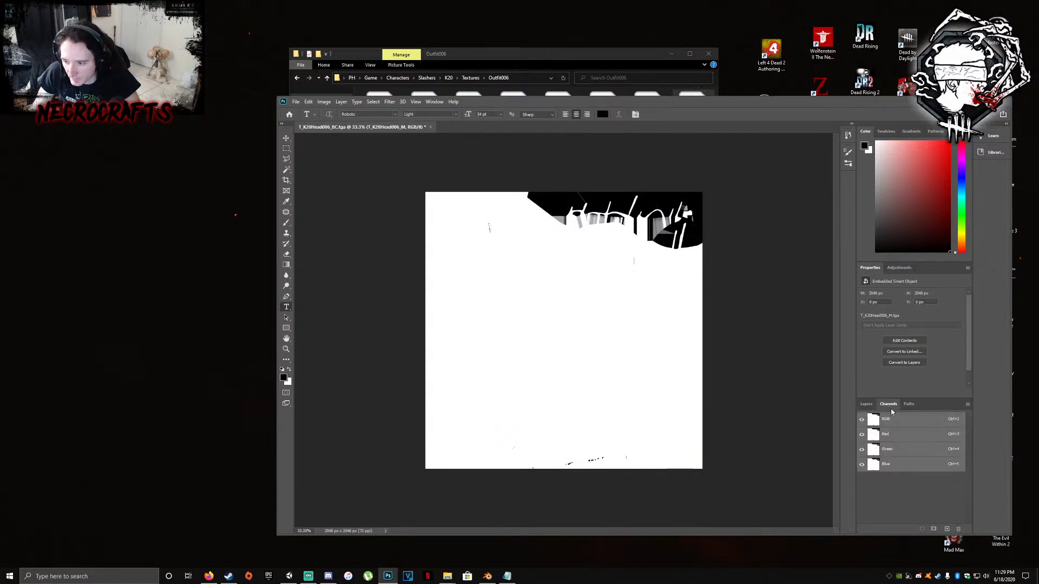
left_click(922, 530)
left_click(946, 529)
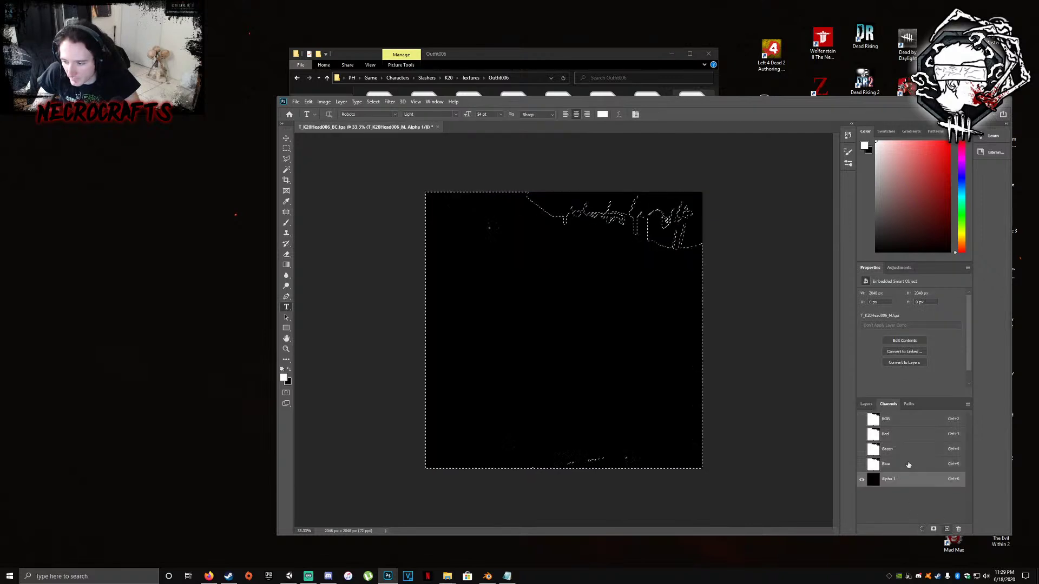
Apply Levels to the selected area of the Alpha 1 channel, raising the black output level to 255
left_click(323, 102)
mouse_move(373, 125)
left_click(416, 130)
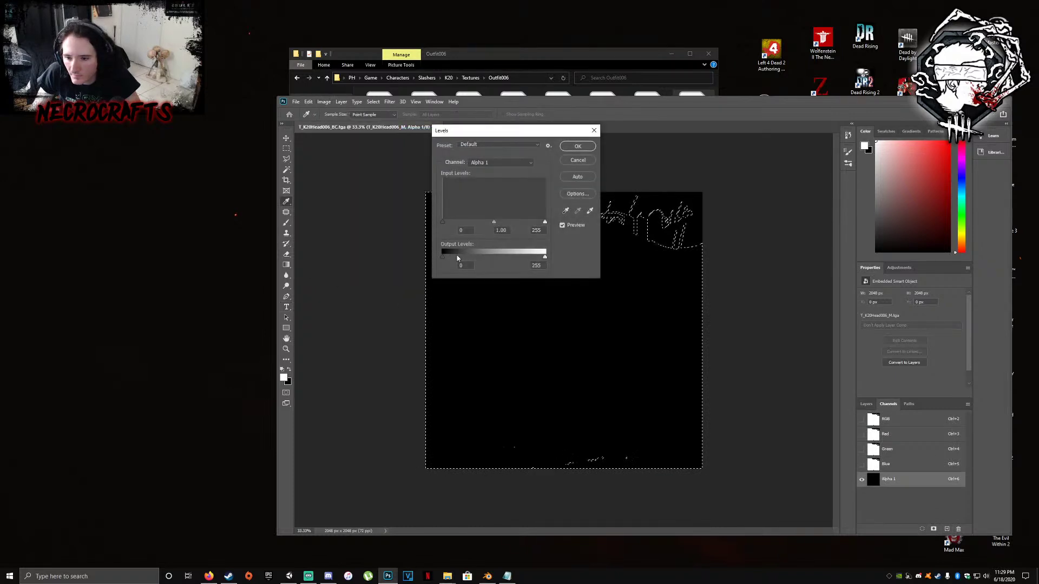
left_click_drag(443, 257, 560, 255)
left_click(572, 151)
Add a layer mask to Background copy from the selection and delete the T_K20Head006_M layer
left_click(868, 405)
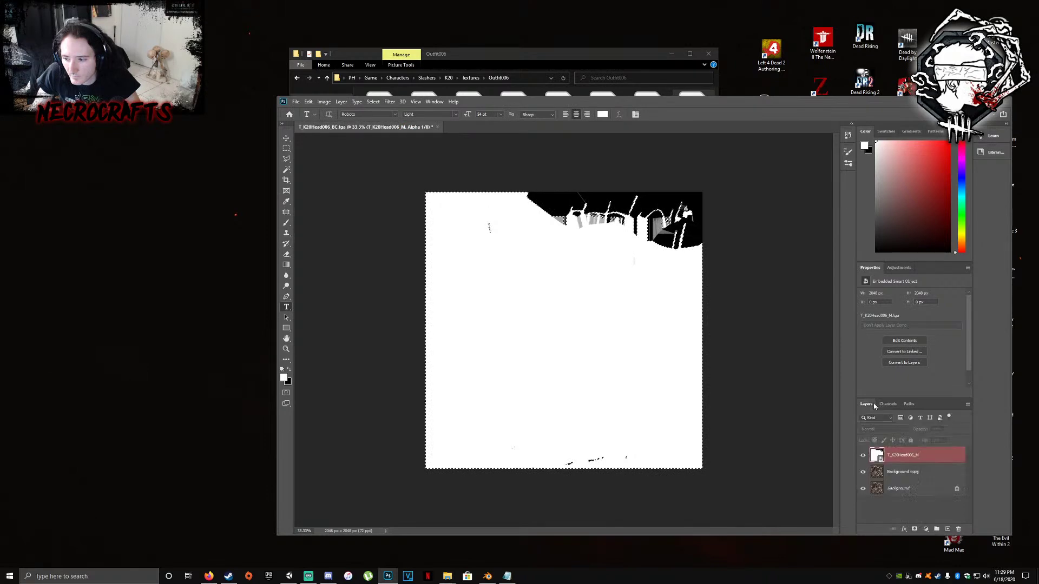
left_click(903, 472)
left_click(914, 530)
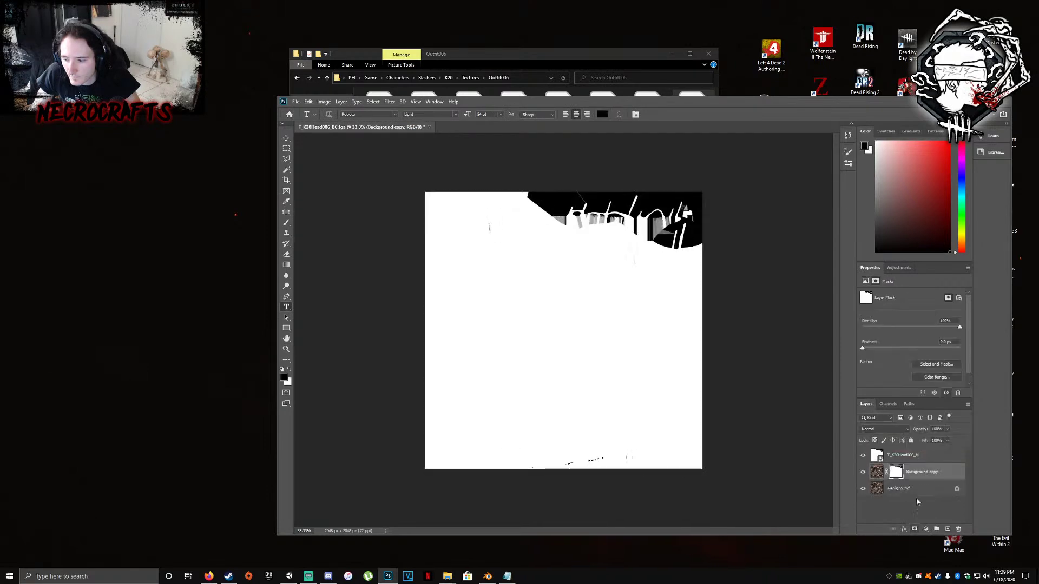
left_click_drag(919, 456, 959, 530)
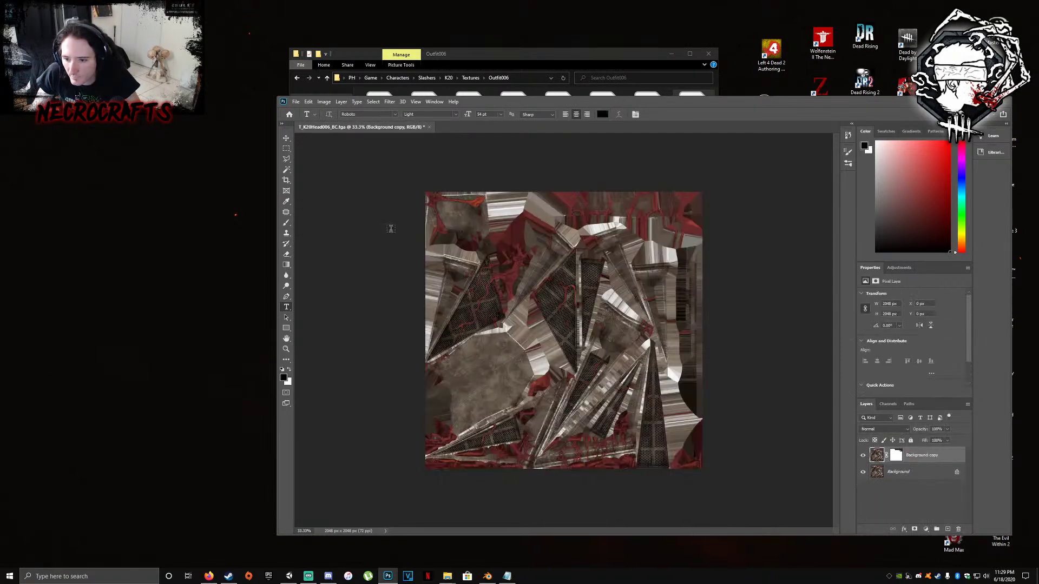
Save the head base colour texture in Targa format over T_K20Head006_BC.tga and close the document
left_click(296, 102)
left_click(319, 192)
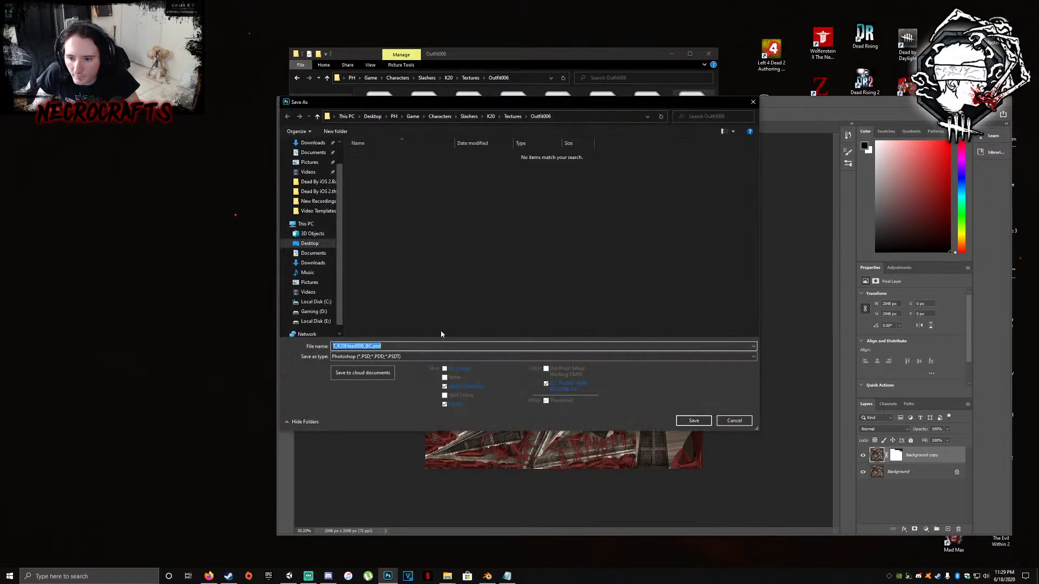
left_click(379, 357)
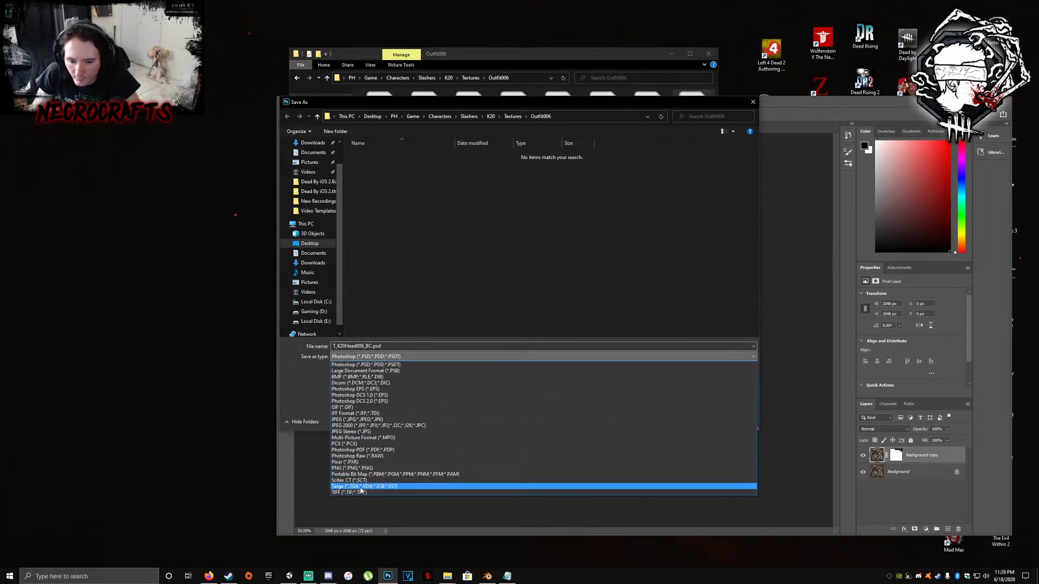
left_click(359, 486)
left_click(697, 425)
left_click(540, 289)
left_click(541, 192)
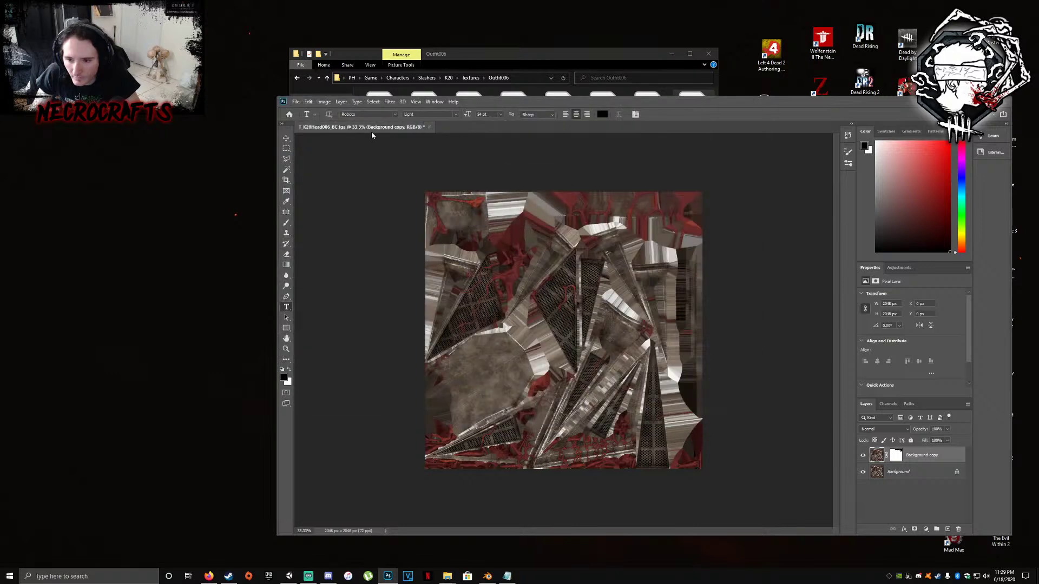
left_click(429, 127)
left_click(641, 263)
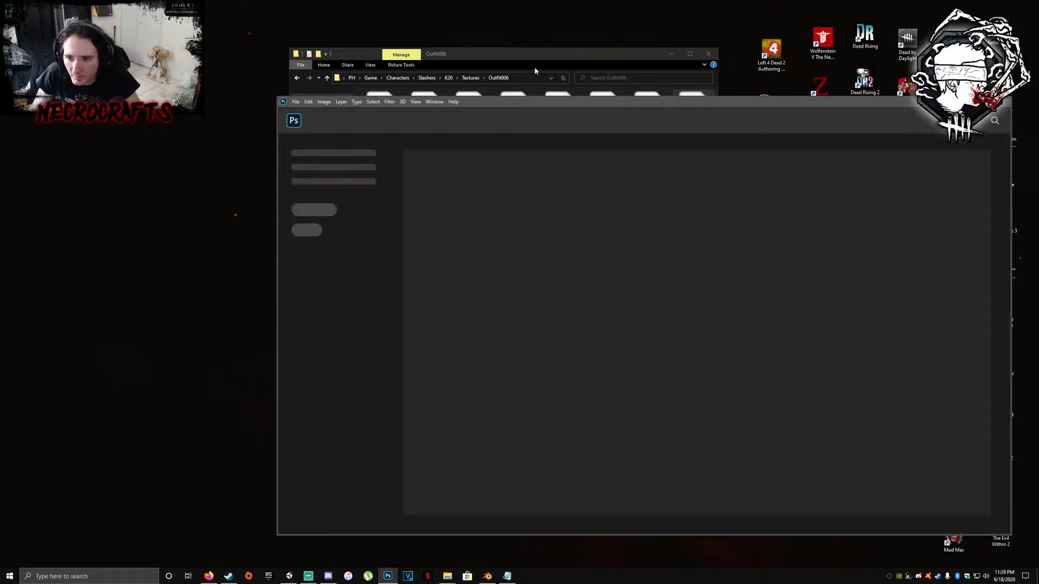
Delete the mask file T_K20Head006_M.tga from the Outfit006 folder
left_click(534, 66)
right_click(687, 113)
left_click(706, 290)
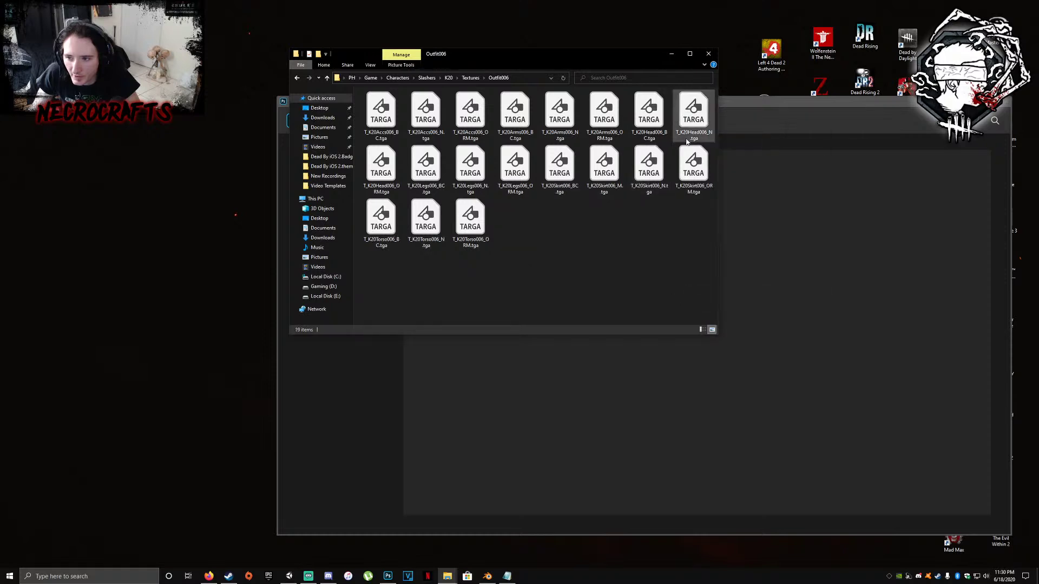
Open the head normal map T_K20Head006_N.tga in Photoshop and invert its Green channel
left_click_drag(695, 118, 804, 309)
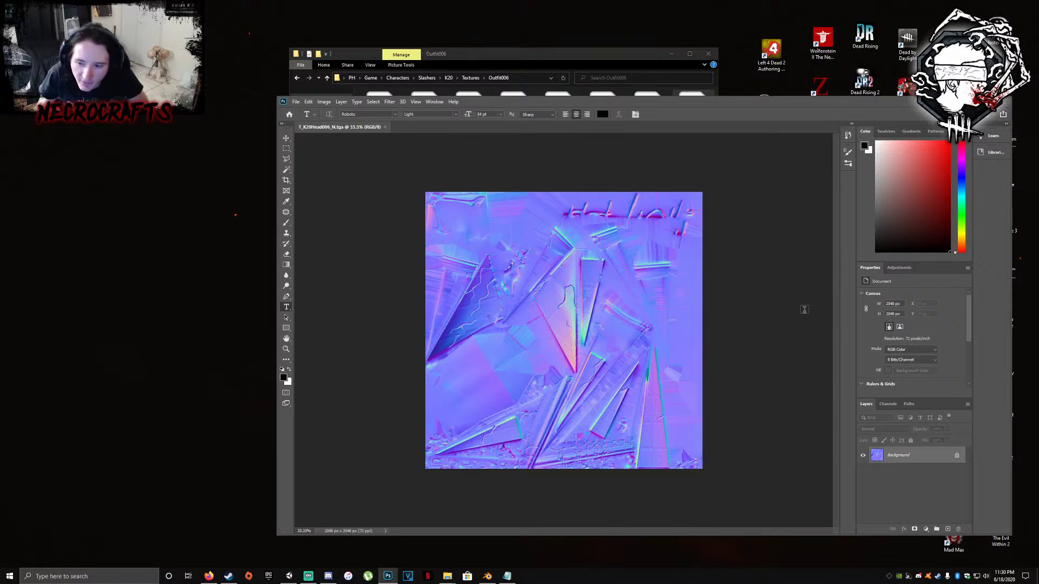
left_click(888, 404)
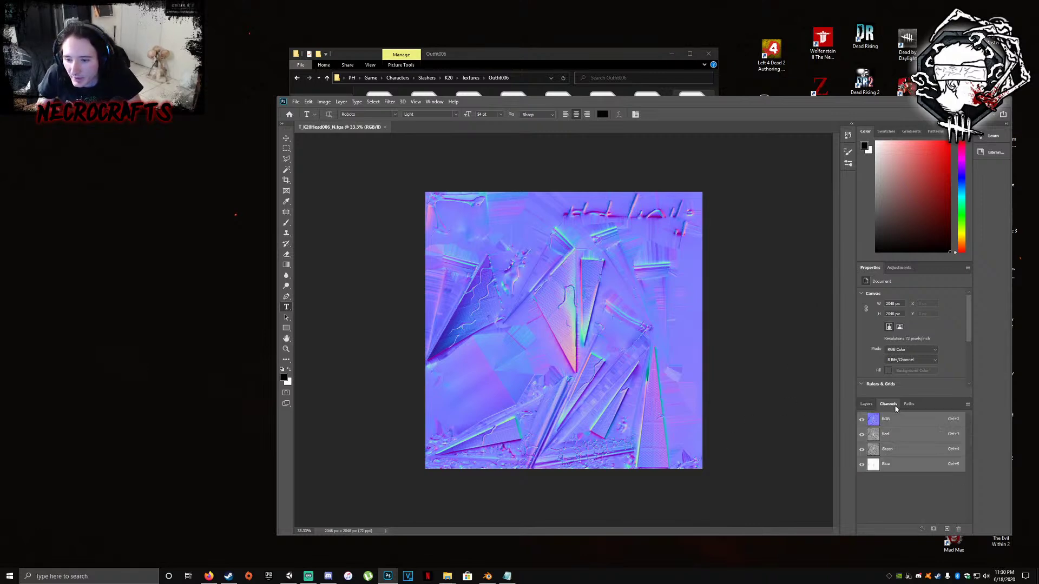
left_click(892, 449)
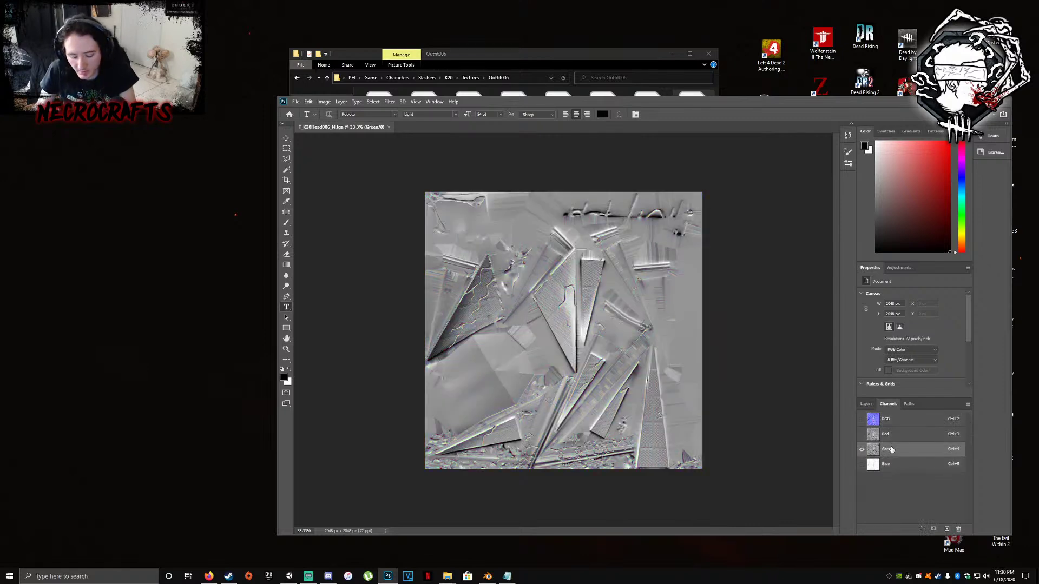
key("ctrl+i")
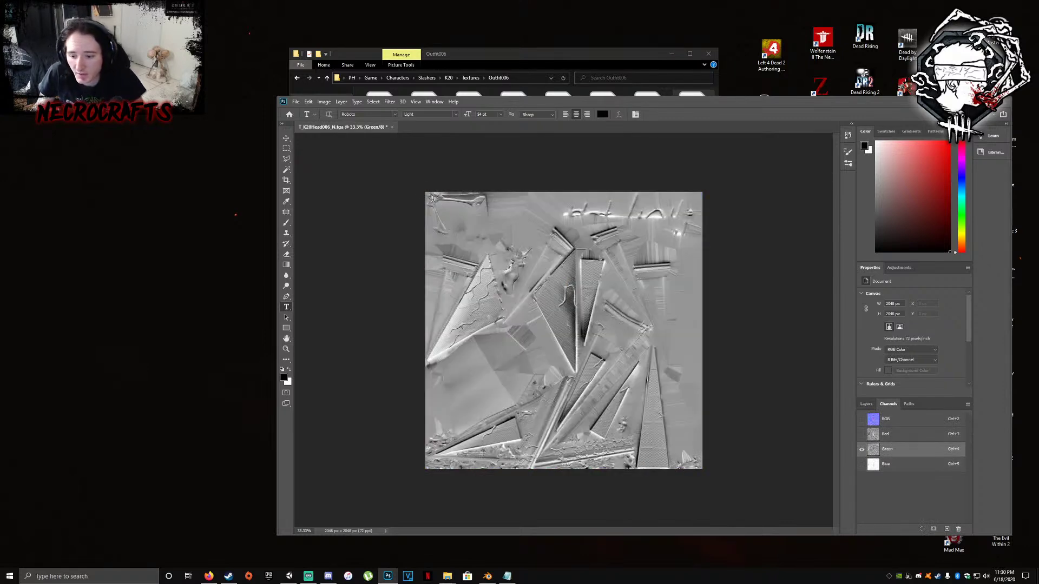
Save the head normal map T_K20Head006_N.tga and close it
left_click(296, 102)
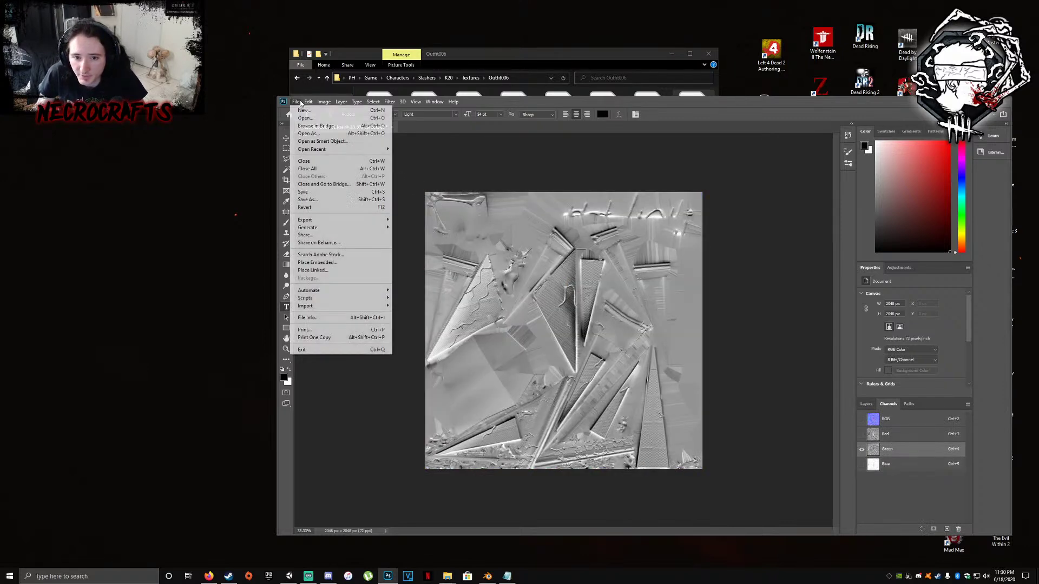
left_click(312, 192)
key("ctrl+w")
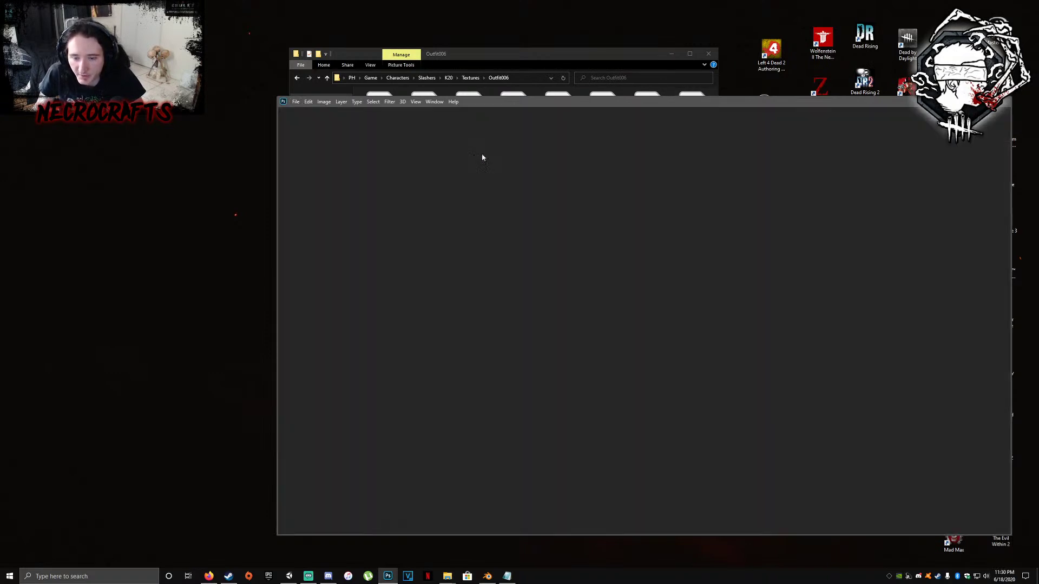
Open T_K20Head006_ORM.tga in Photoshop and duplicate its Green channel as an inverted Green copy
left_click(615, 55)
left_click_drag(381, 165, 768, 460)
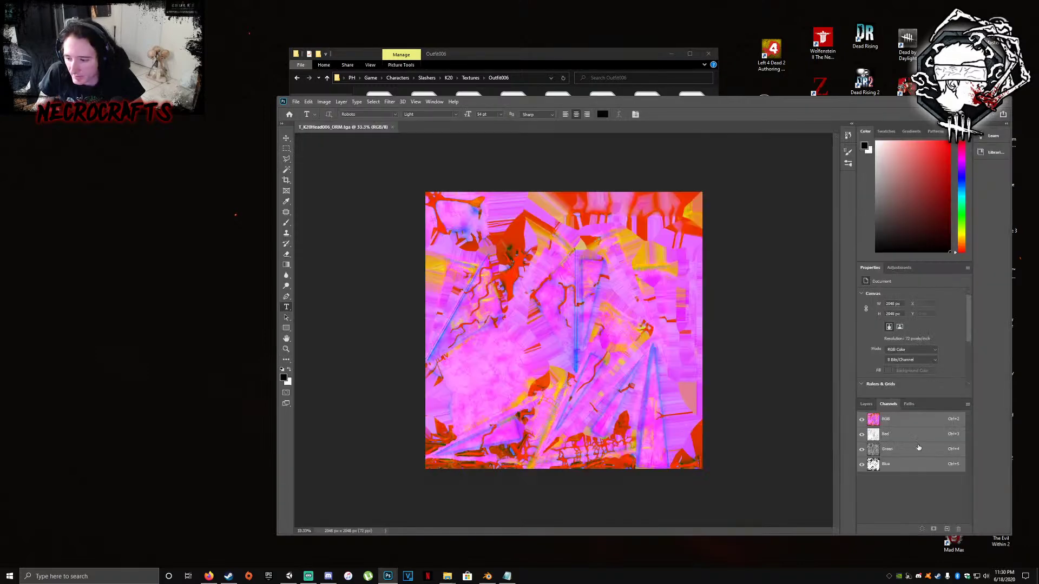
left_click(919, 449)
right_click(919, 448)
left_click(968, 479)
left_click(465, 219)
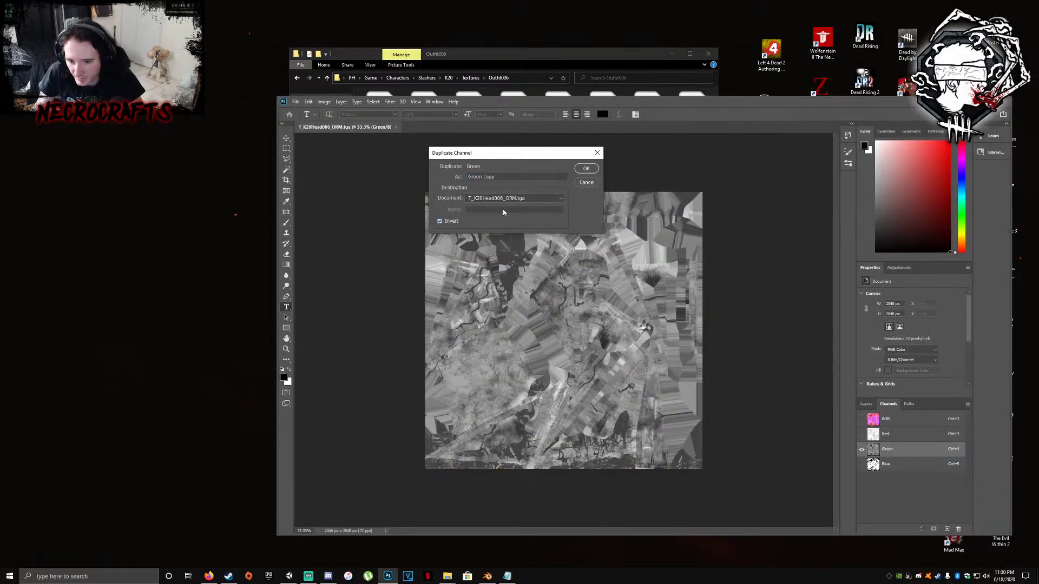
left_click(586, 169)
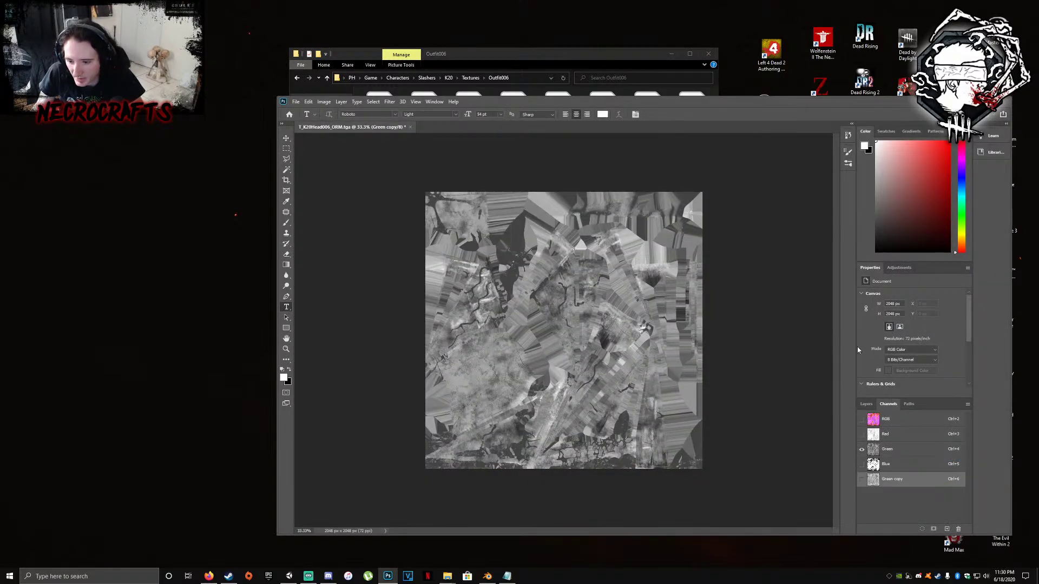
Apply the Channel Mixer to the head ORM composite with Red output at 0% red and Green output at 100% red, 0% green
left_click(890, 418)
left_click(324, 101)
mouse_move(352, 123)
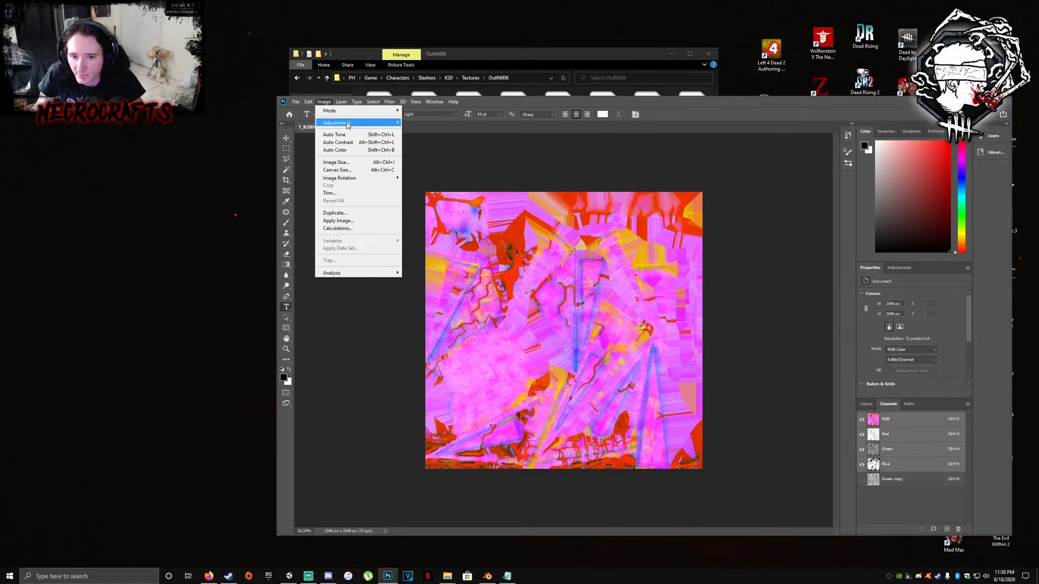
left_click(442, 197)
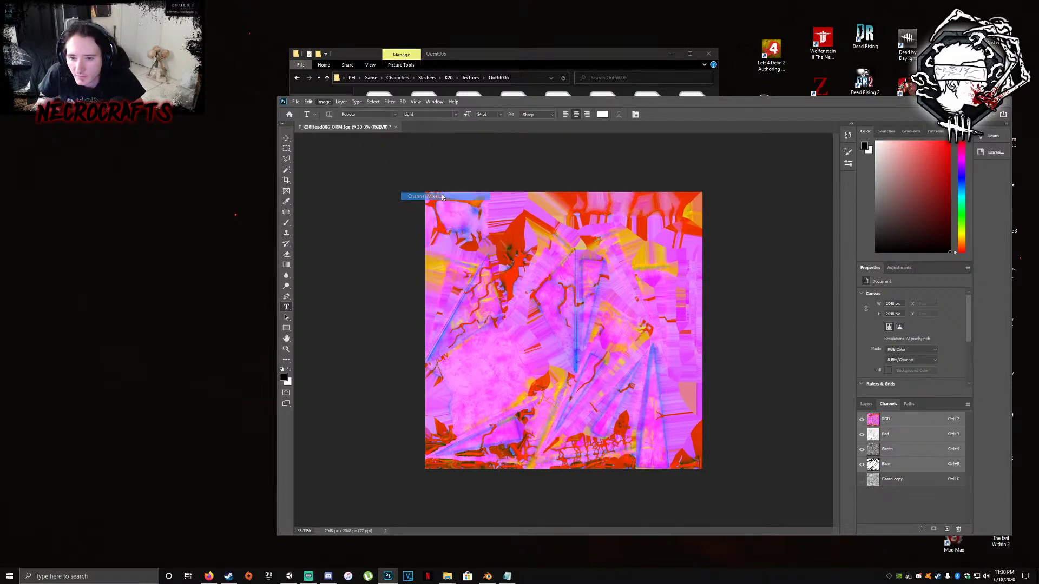
type("0")
left_click(671, 210)
left_click(671, 223)
double_click(701, 249)
type("0")
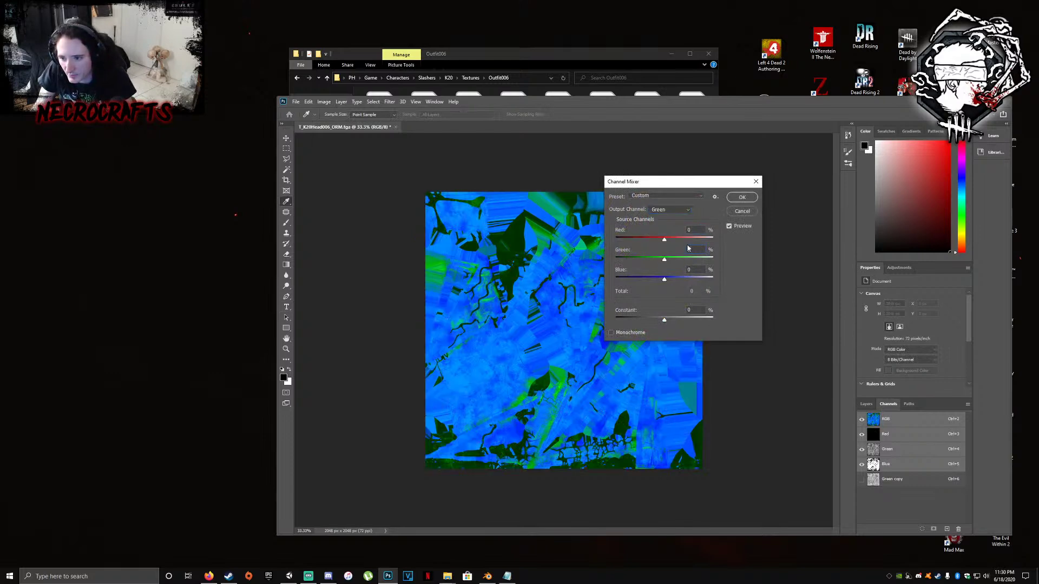
left_click(698, 230)
type("100")
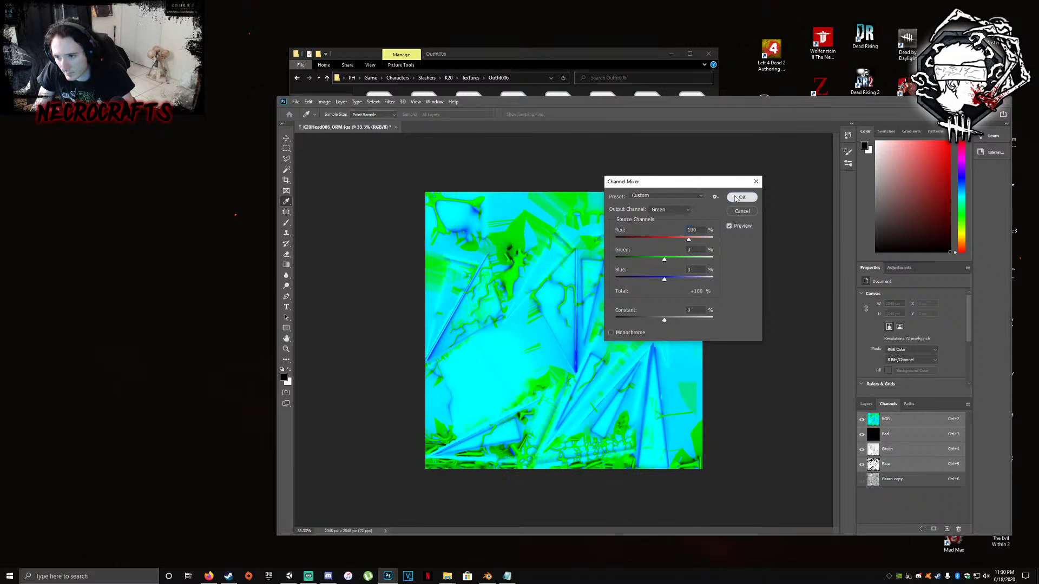
key("Return")
key("t")
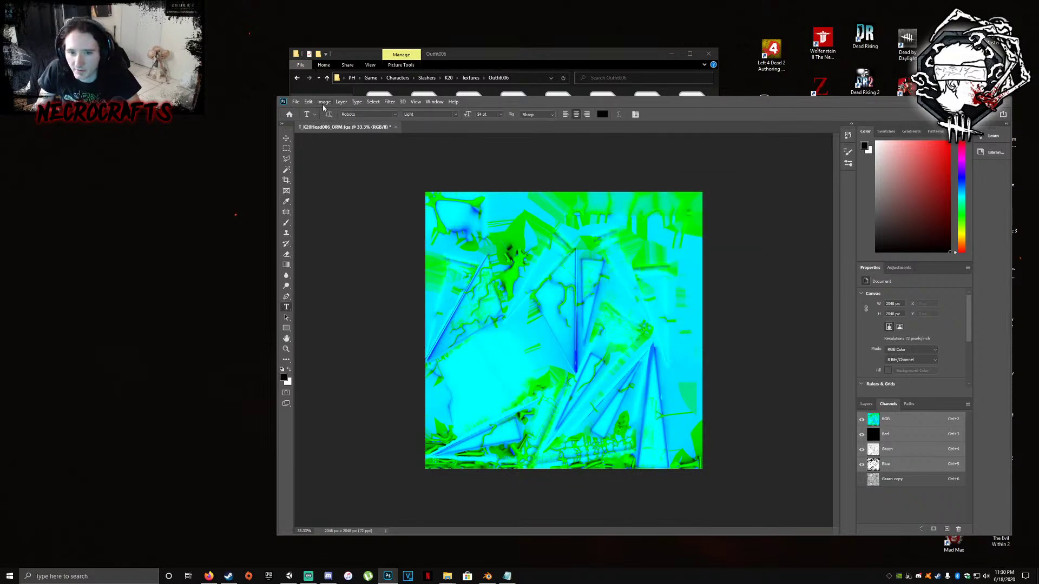
Save the remixed T_K20Head006_ORM.tga and close it
left_click(296, 102)
left_click(303, 193)
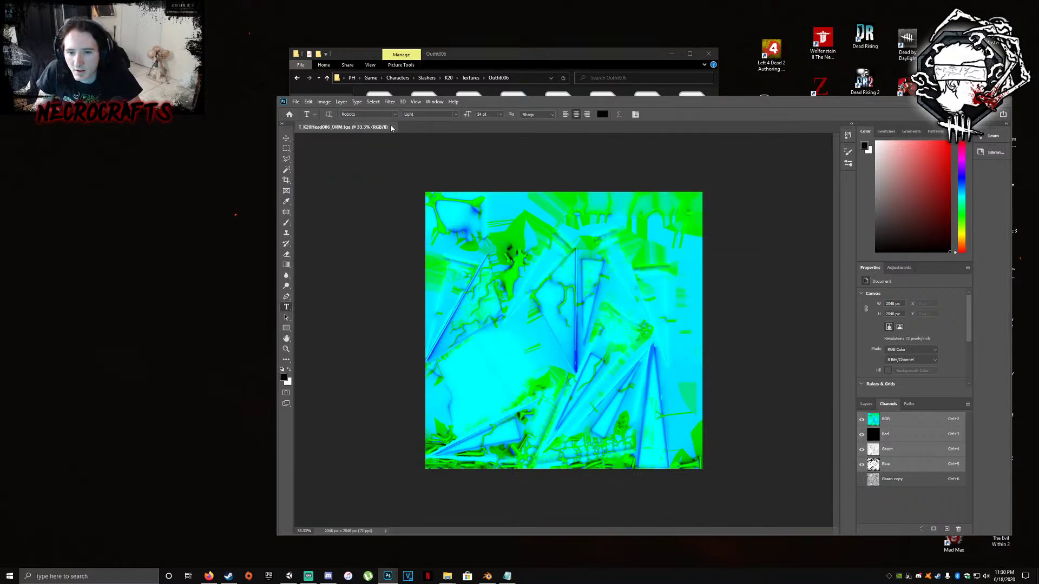
left_click(392, 127)
Open the legs normal map T_K20Legs006_N.tga, invert its Green channel and return to the RGB composite
left_click(389, 90)
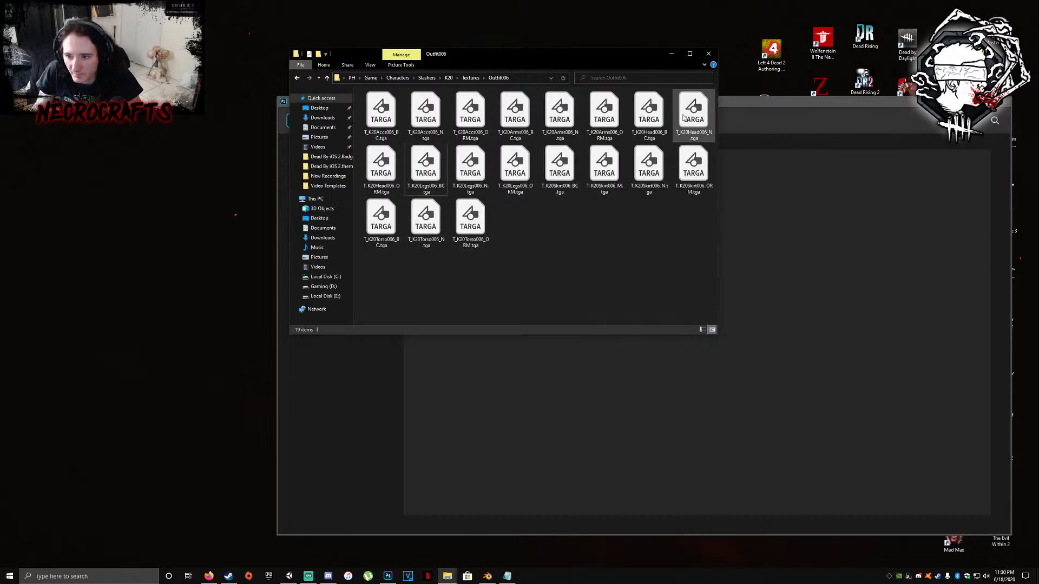
left_click(426, 167)
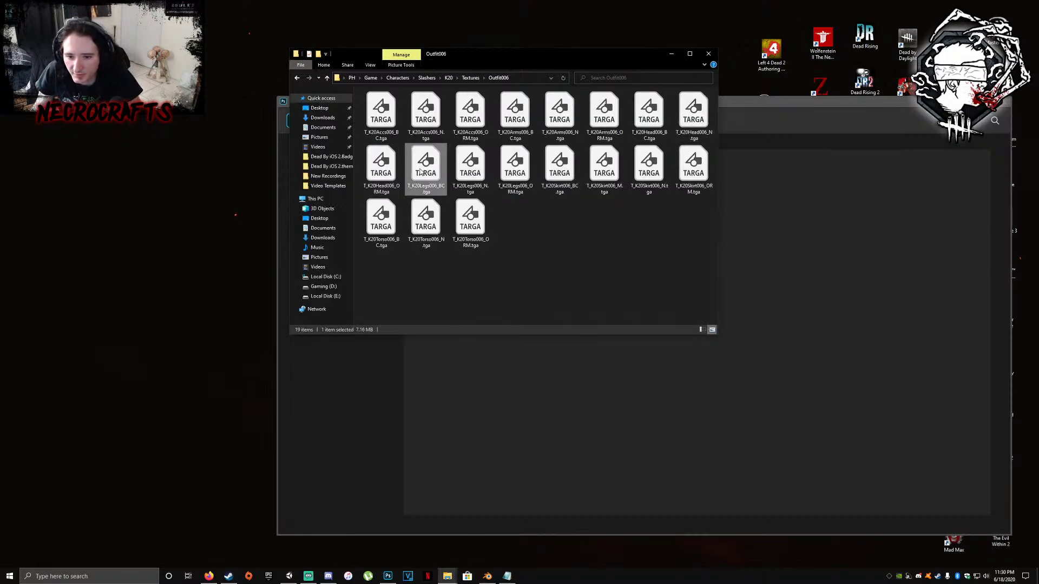
double_click(471, 172)
left_click(905, 451)
key("ctrl+i")
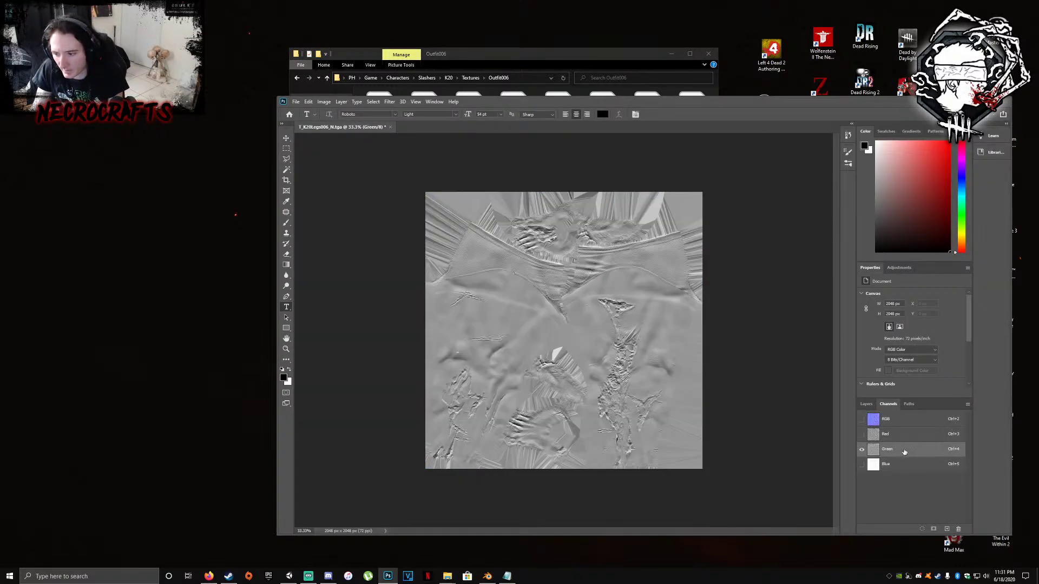
left_click(887, 425)
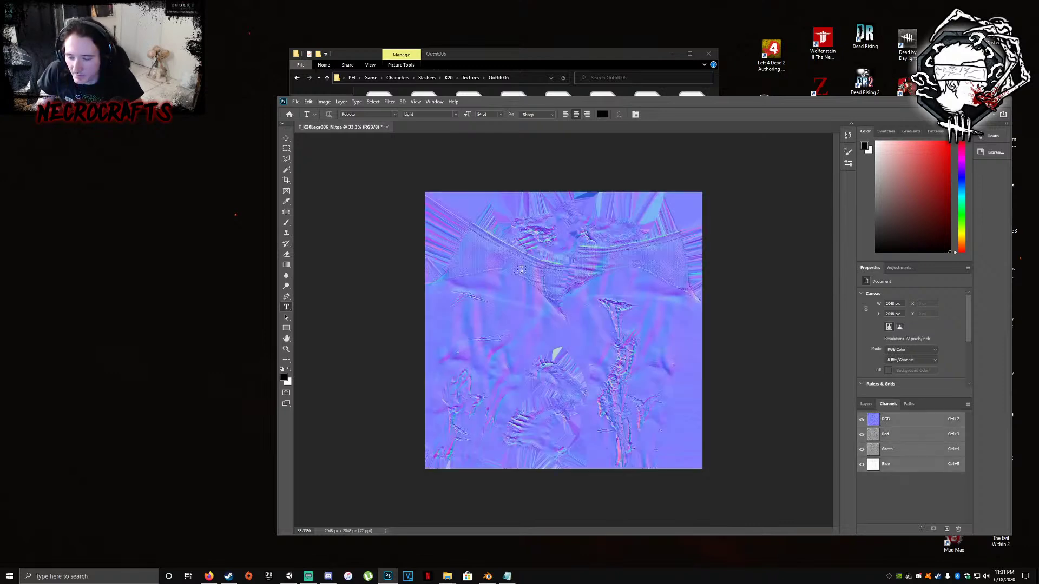
Save the legs normal map T_K20Legs006_N.tga and close it
left_click(323, 102)
mouse_move(336, 124)
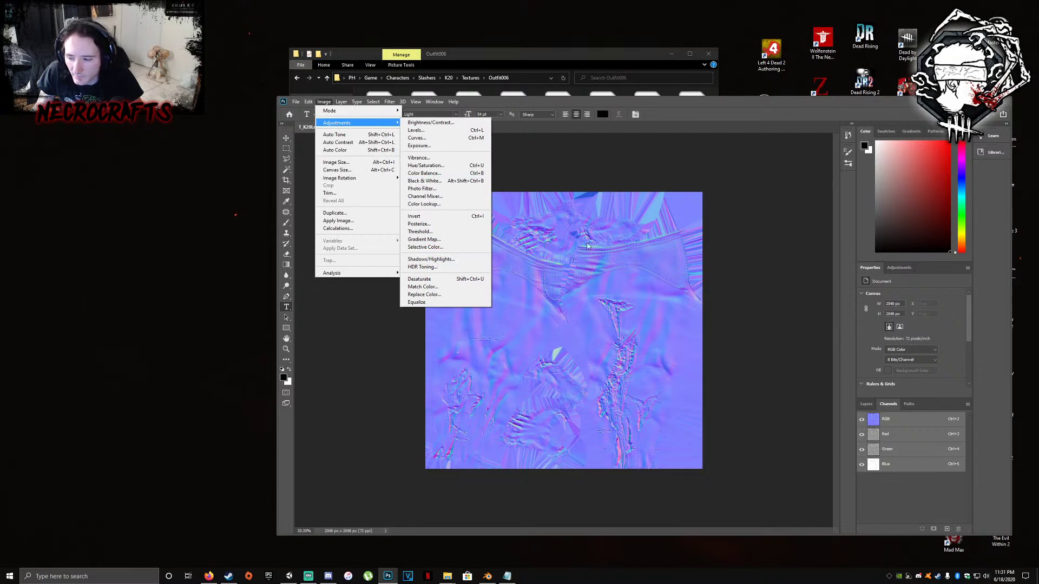
left_click(498, 210)
left_click(296, 102)
left_click(325, 193)
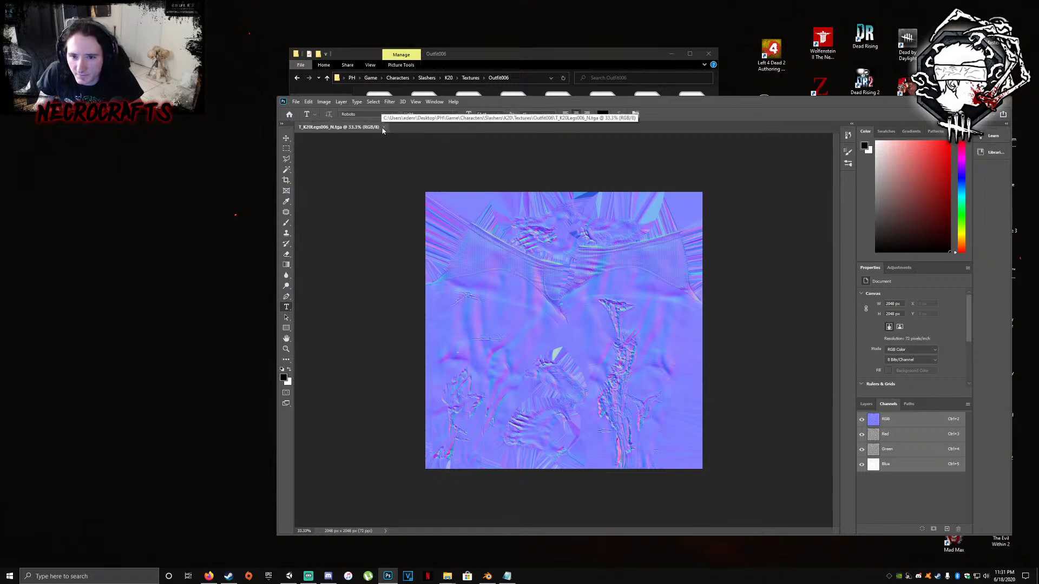
left_click(383, 127)
Open T_K20Legs006_ORM.tga from the Outfit006 folder and duplicate its Green channel as an inverted Green copy
left_click(506, 92)
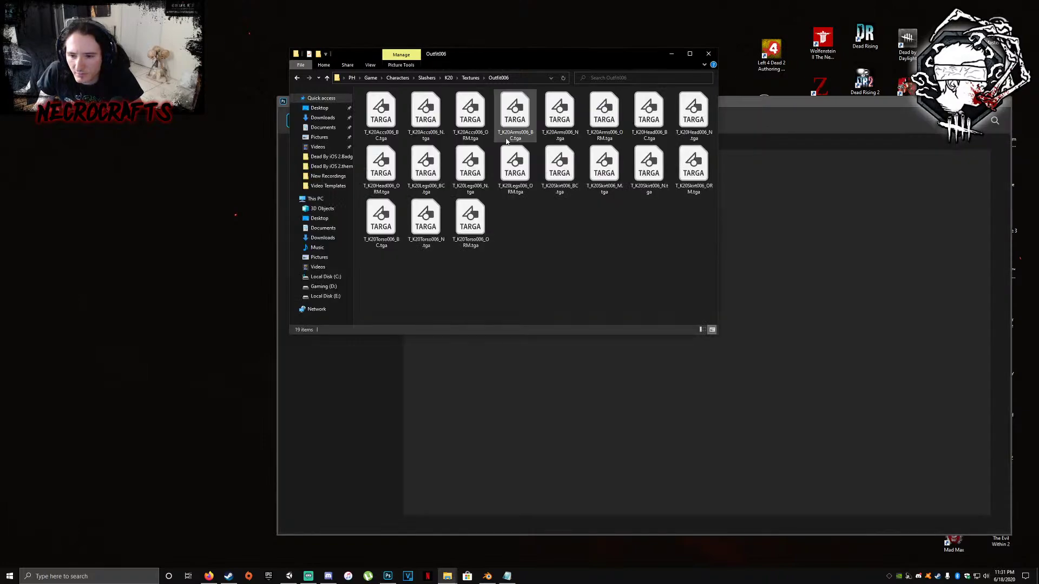
double_click(518, 169)
right_click(914, 450)
left_click(924, 454)
left_click(455, 222)
left_click(586, 168)
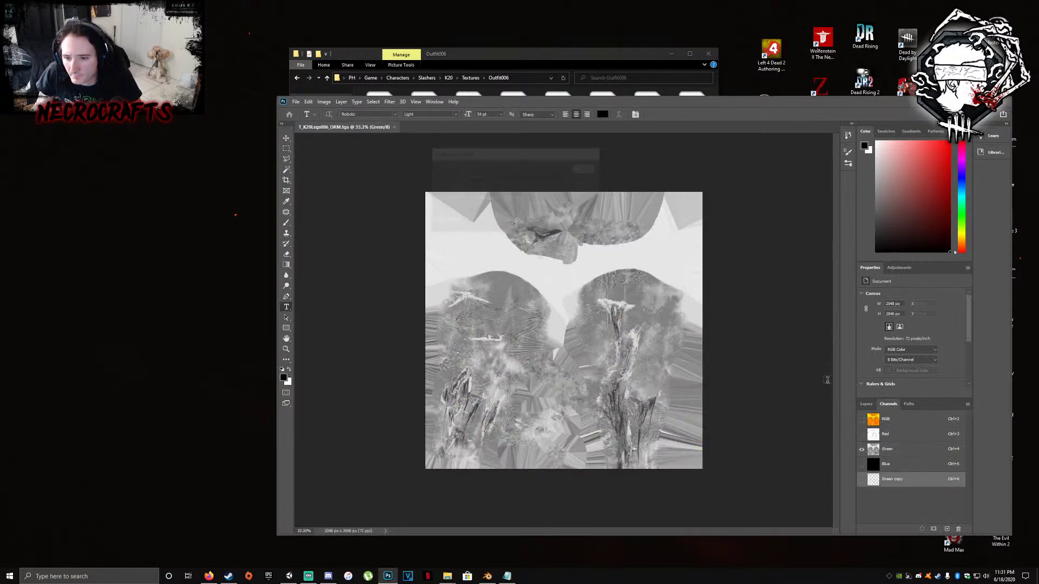
Remix the legs ORM composite with Channel Mixer: Red output 0% red, Green output 0% green and 100% red
left_click(880, 418)
left_click(324, 102)
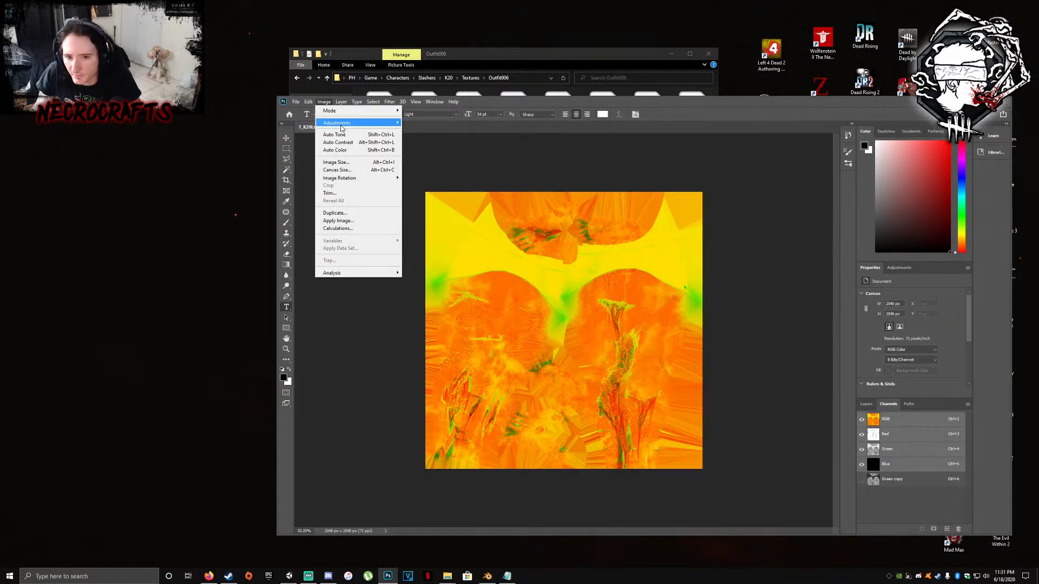
mouse_move(357, 123)
left_click(436, 198)
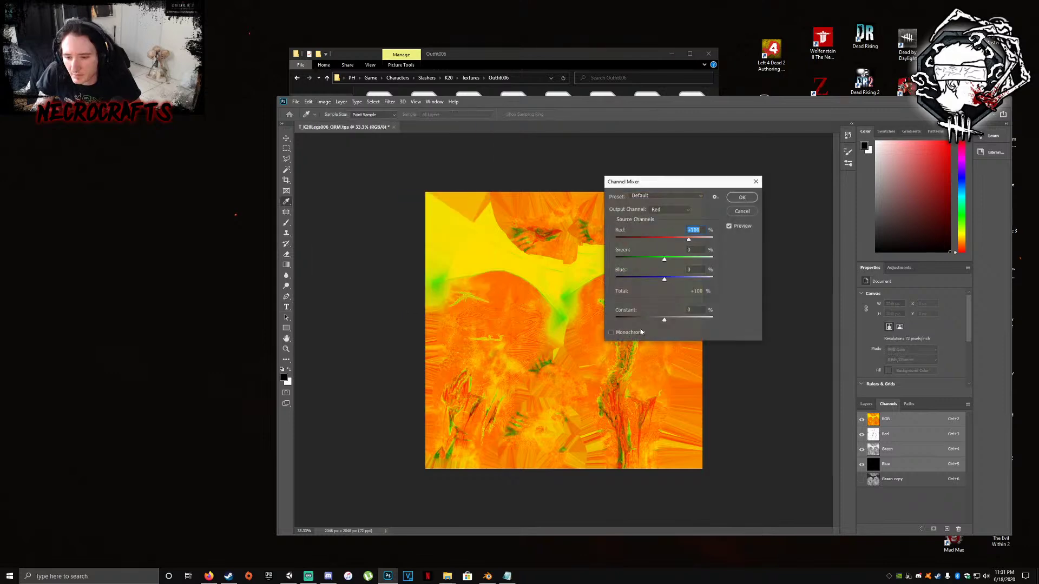
left_click(665, 211)
left_click(665, 220)
left_click_drag(700, 251, 668, 252)
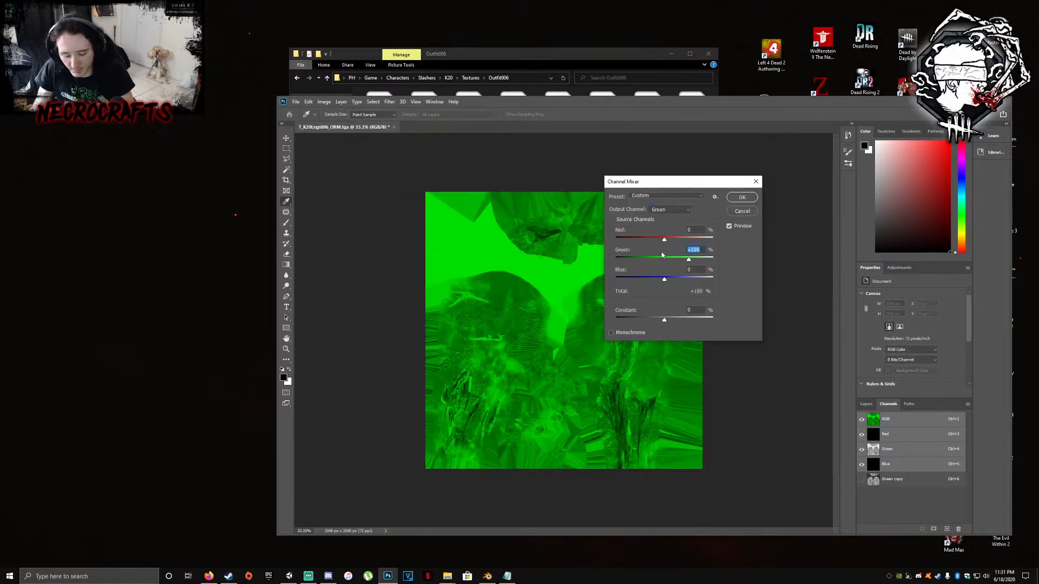
type("0")
type("1")
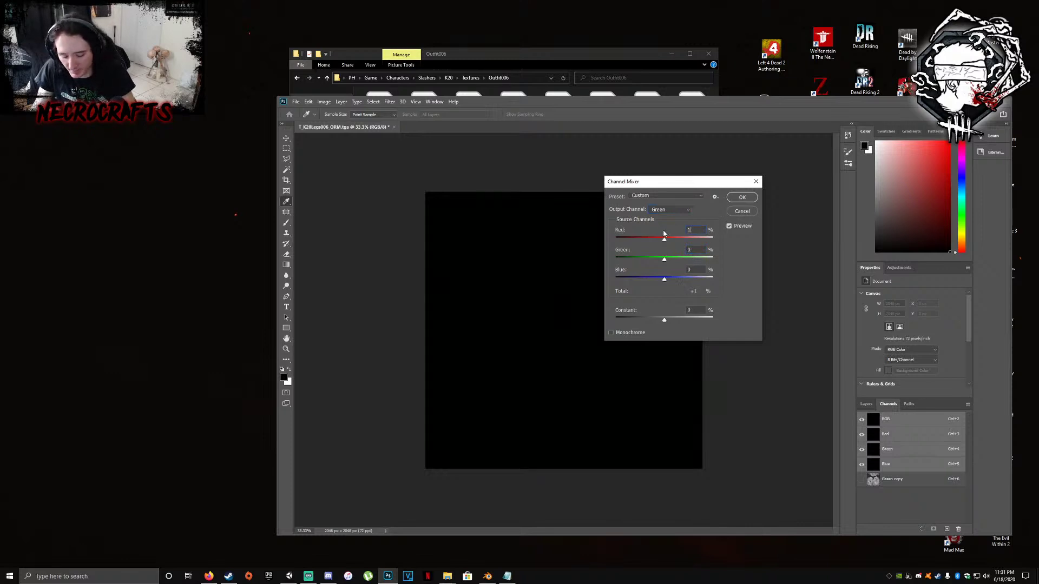
type("00")
left_click(742, 197)
key("t")
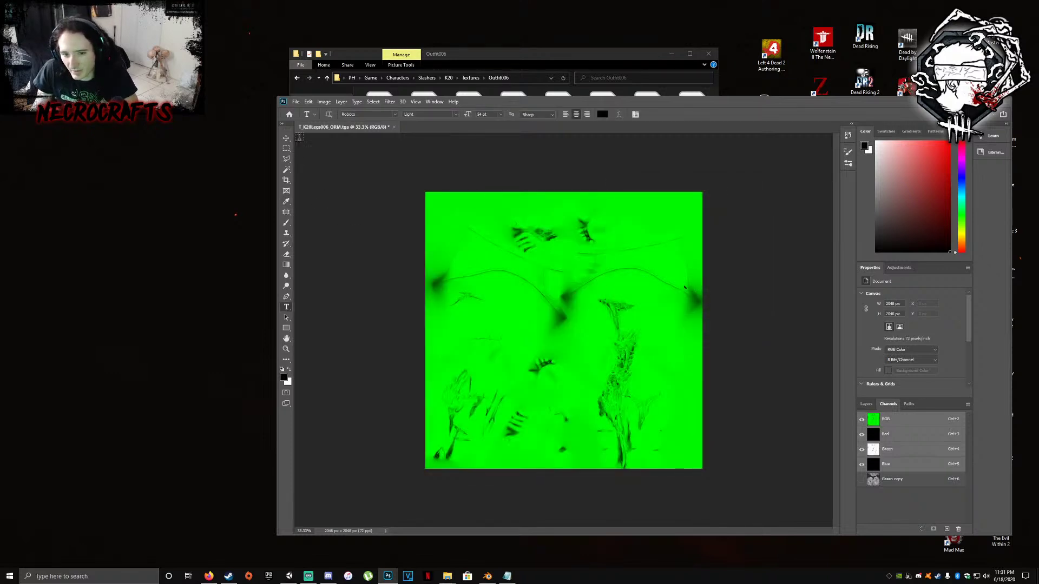
Save the remixed T_K20Legs006_ORM.tga, close it and return to the Outfit006 folder
left_click(297, 102)
left_click(316, 193)
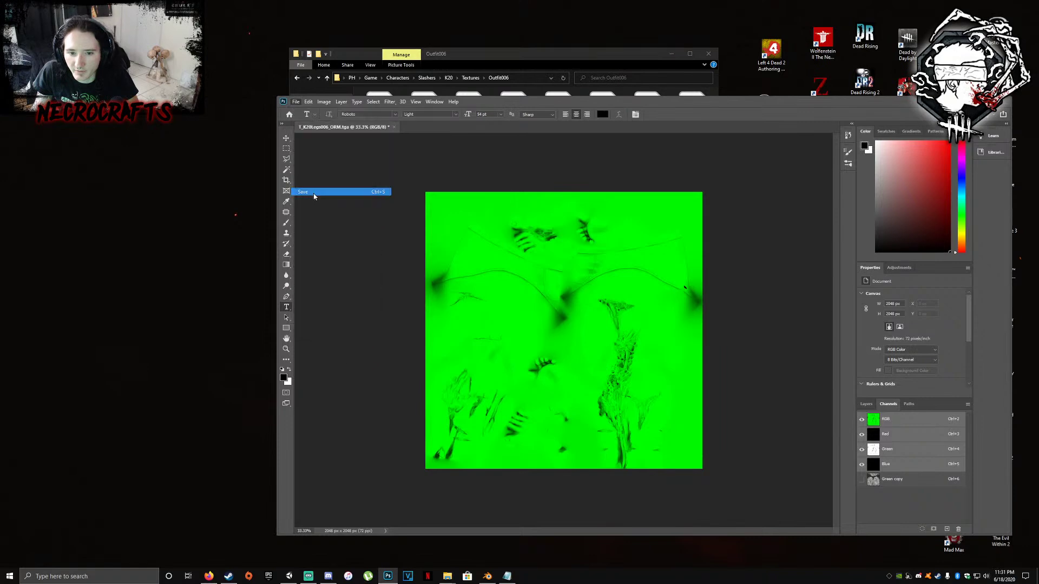
left_click(561, 56)
key("alt+Tab")
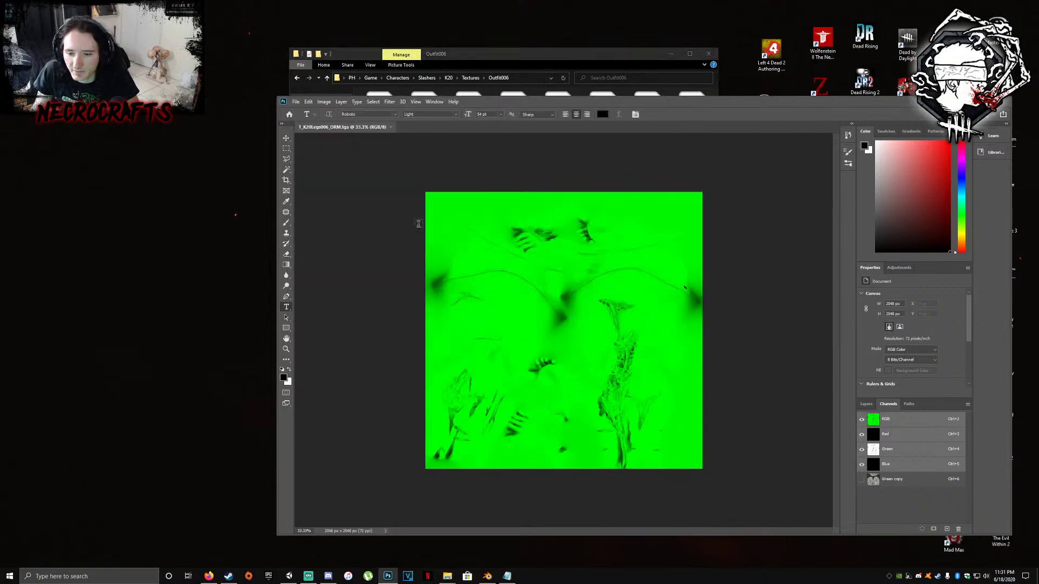
left_click(390, 126)
key("alt+Tab")
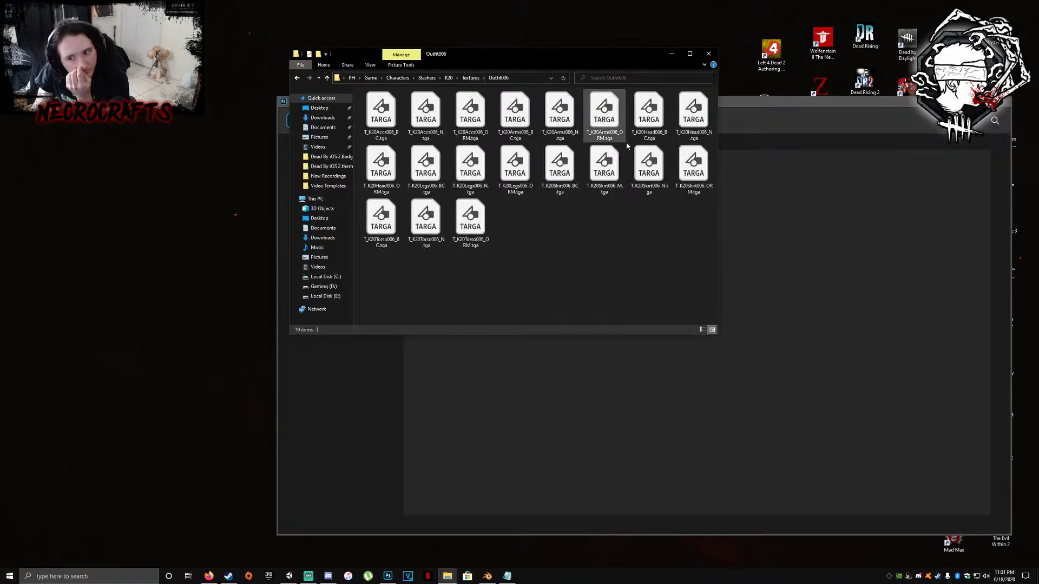
Place the mask T_K20Skirt006_M.tga above a duplicated background layer in the skirt base colour texture T_K20Skirt006_BC.tga
left_click(566, 165)
left_click_drag(560, 163, 728, 480)
key("alt+Tab")
left_click(590, 168)
left_click_drag(588, 170, 714, 350)
left_click(672, 115)
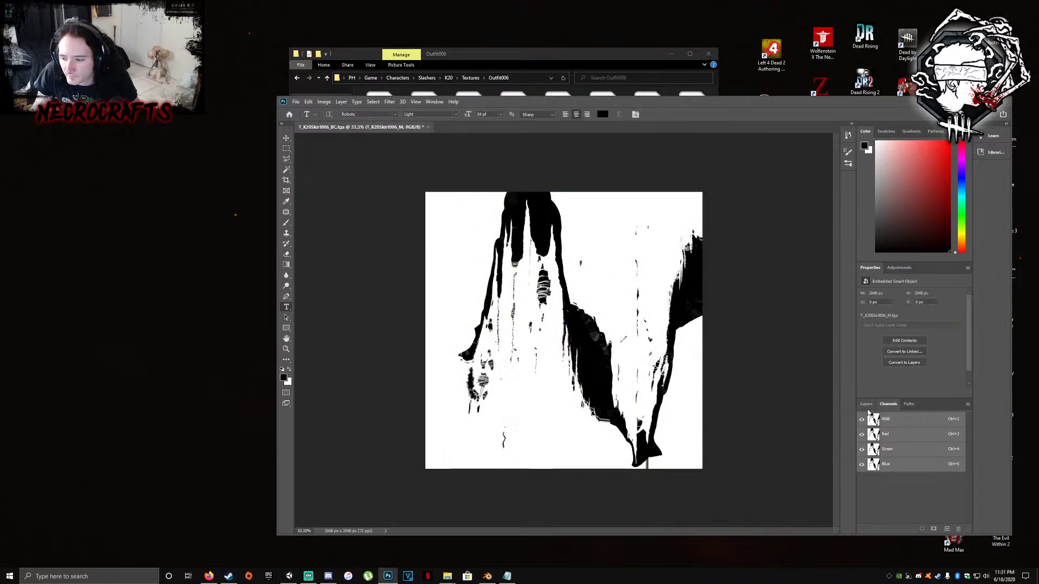
Load the skirt mask layer as a selection and turn the selected area white in a new alpha channel using Levels
left_click(866, 404)
left_click(912, 471)
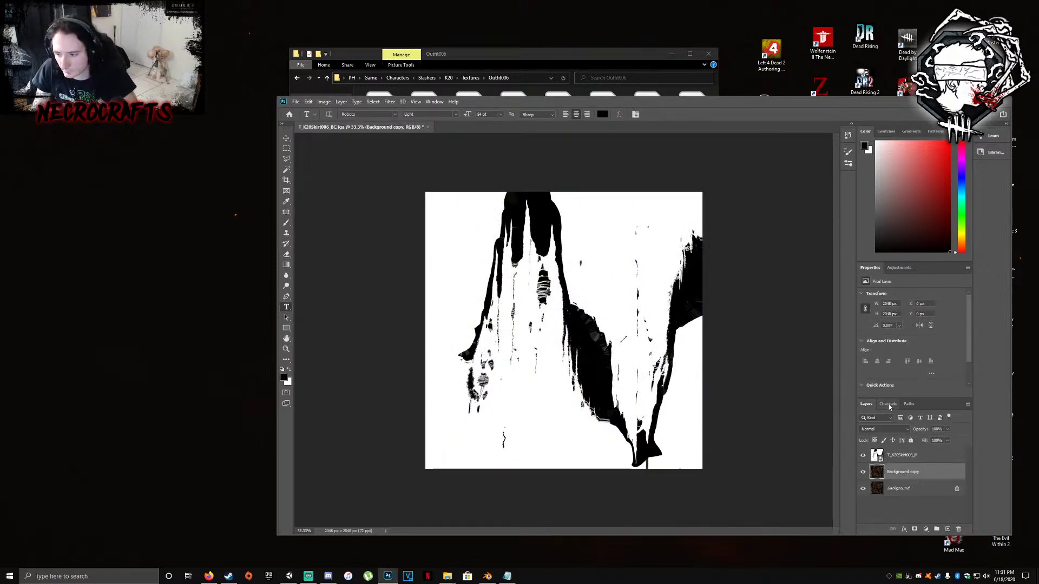
left_click(914, 455)
left_click(889, 404)
left_click(921, 528)
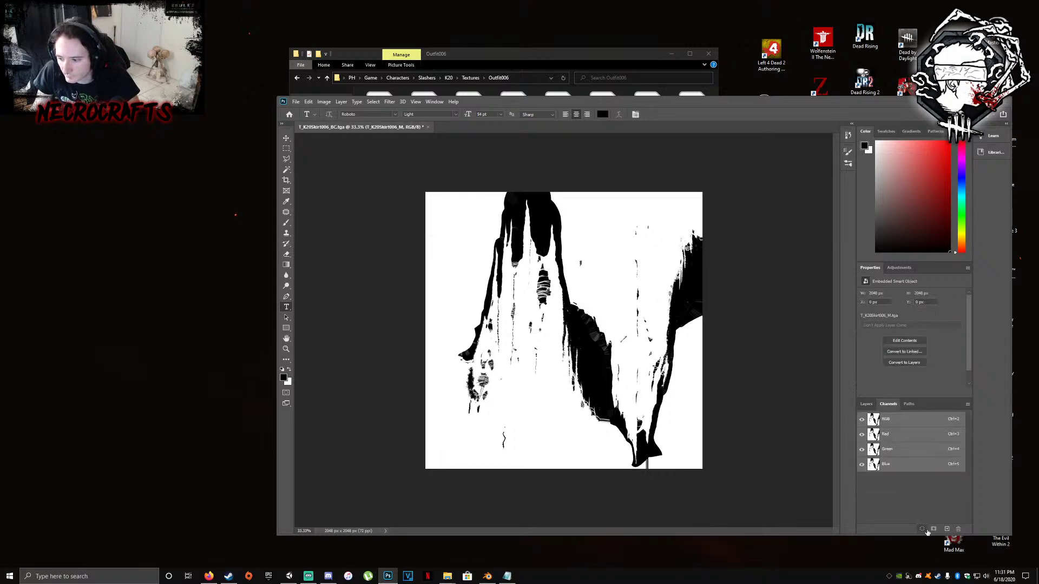
left_click(946, 529)
left_click(324, 102)
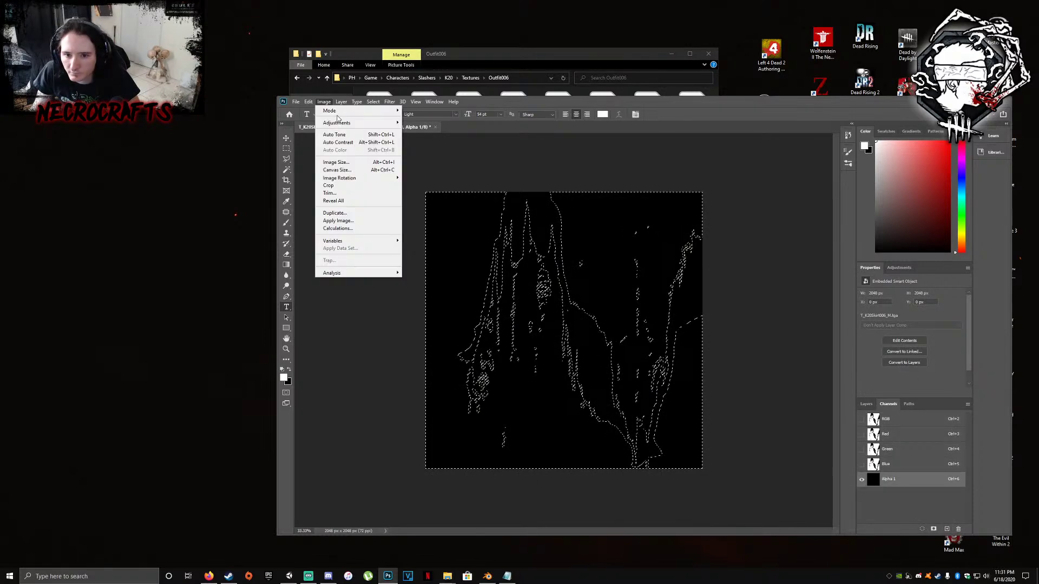
mouse_move(346, 129)
left_click(417, 130)
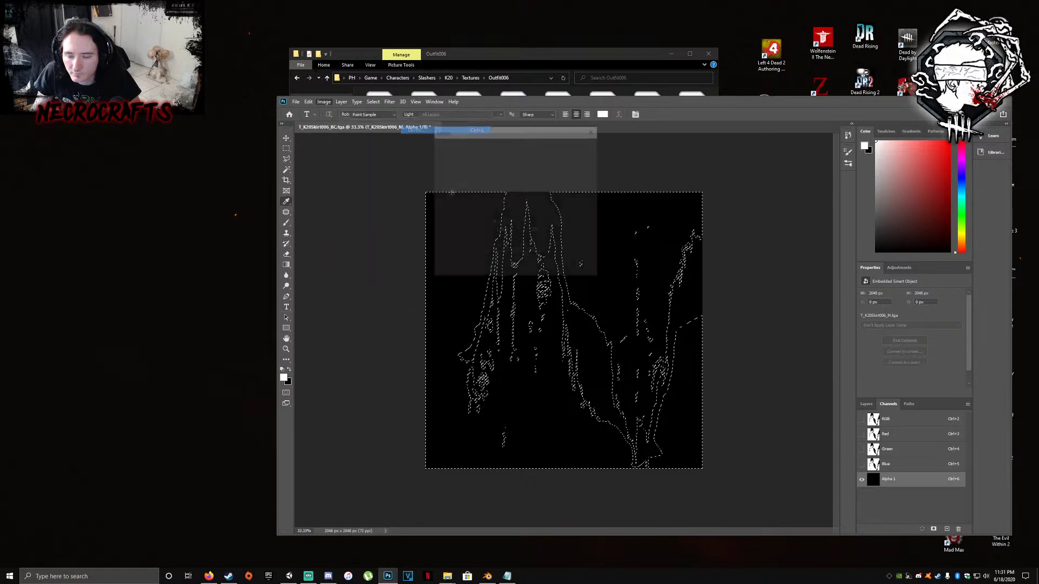
left_click_drag(445, 257, 543, 256)
left_click(577, 146)
Add a layer mask from the selection to the Background copy layer and delete the T_K20Skirt006_M layer
left_click(867, 403)
left_click(894, 476)
left_click(914, 530)
left_click_drag(922, 458, 958, 530)
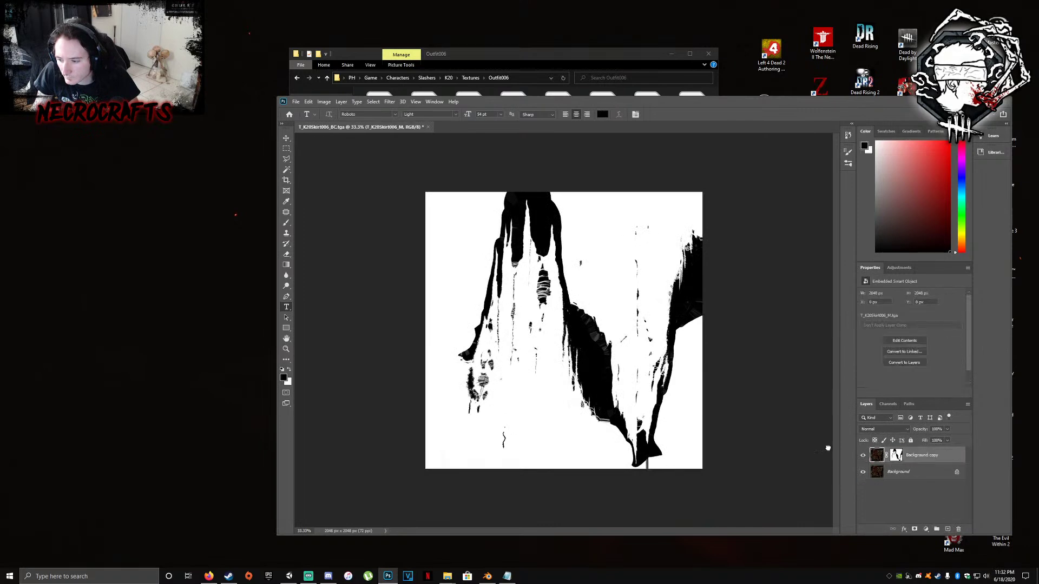
Save the skirt base colour in Targa format over the existing T_K20Skirt006_BC.tga, and close the document without saving further changes
left_click(296, 102)
left_click(330, 193)
left_click(433, 356)
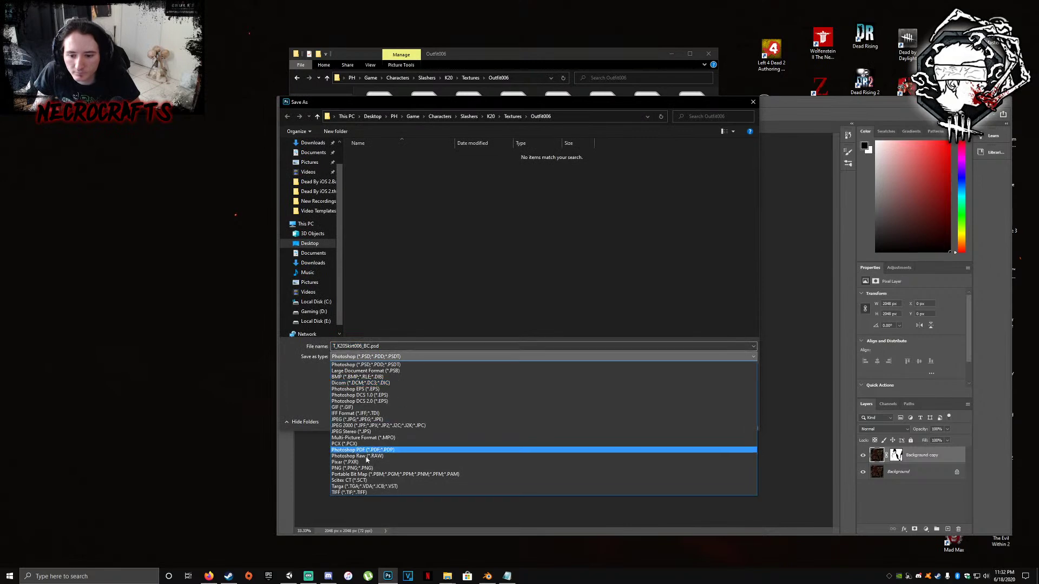
left_click(433, 480)
left_click(690, 422)
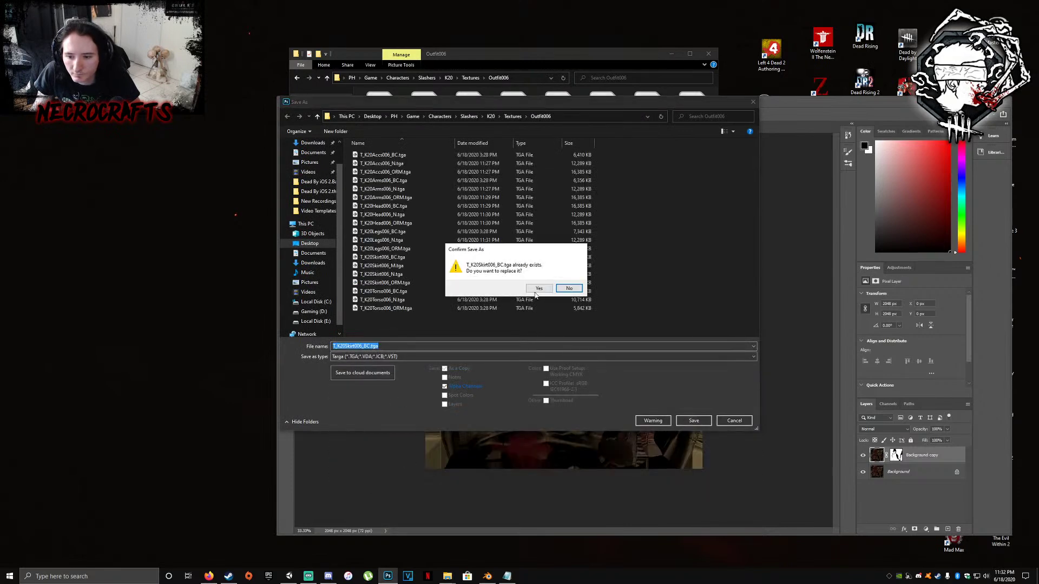
left_click(539, 287)
left_click(542, 190)
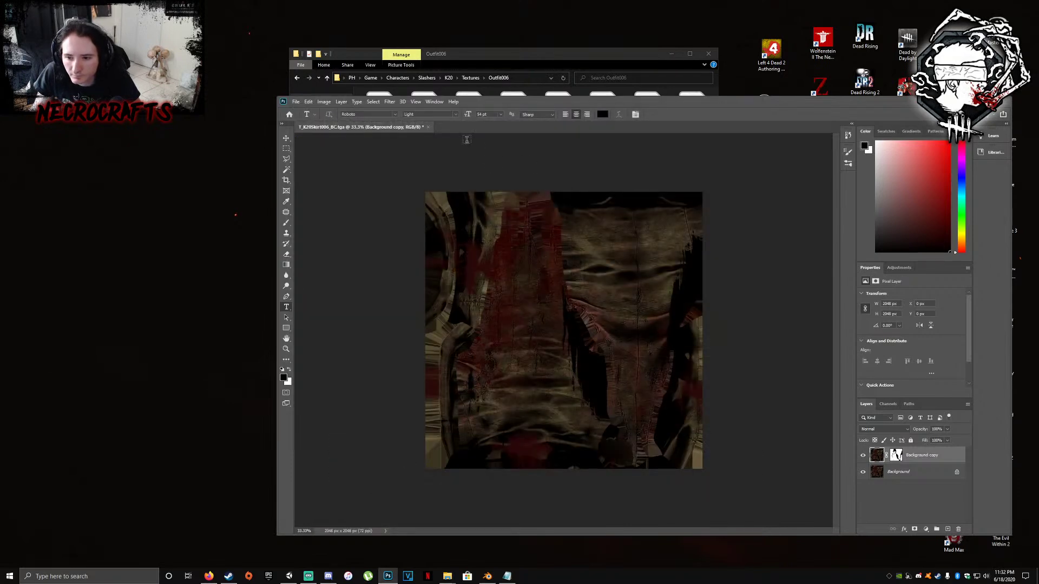
left_click(429, 127)
left_click(641, 264)
left_click(564, 56)
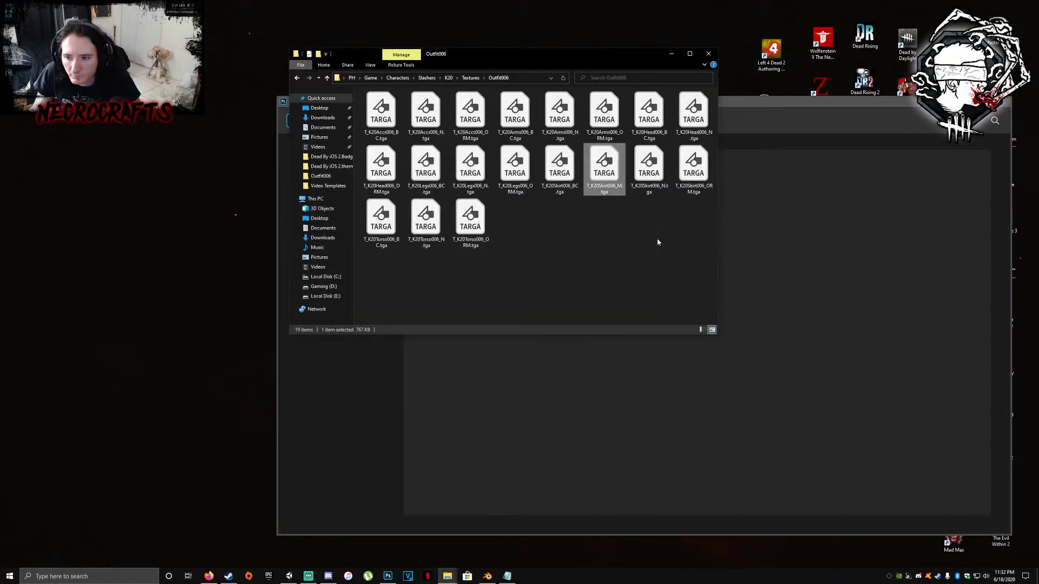
Open the skirt normal map T_K20Skirt006_N.tga and invert its Green channel
right_click(614, 170)
left_click(664, 343)
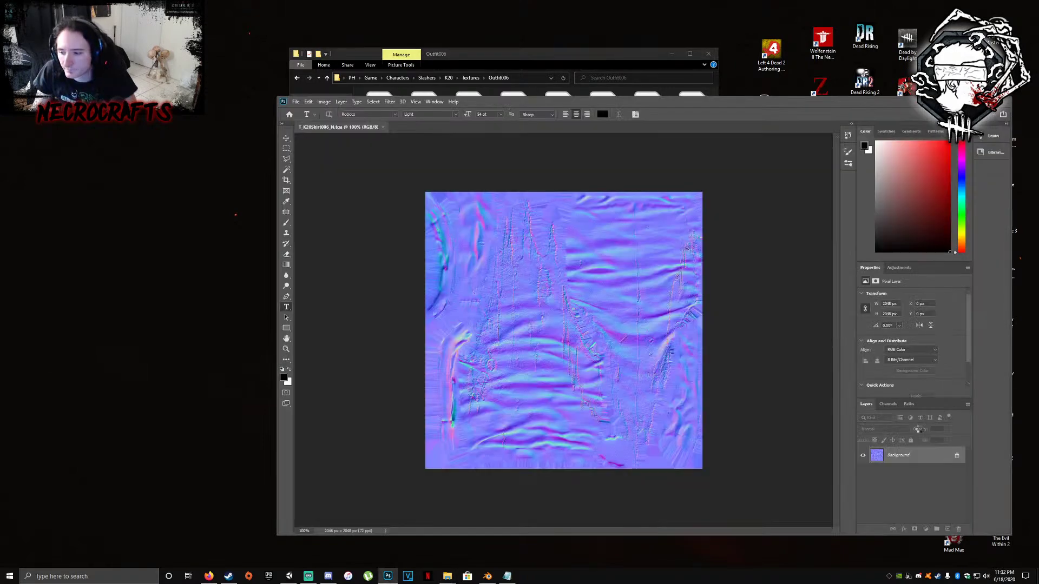
left_click(888, 404)
left_click(873, 448)
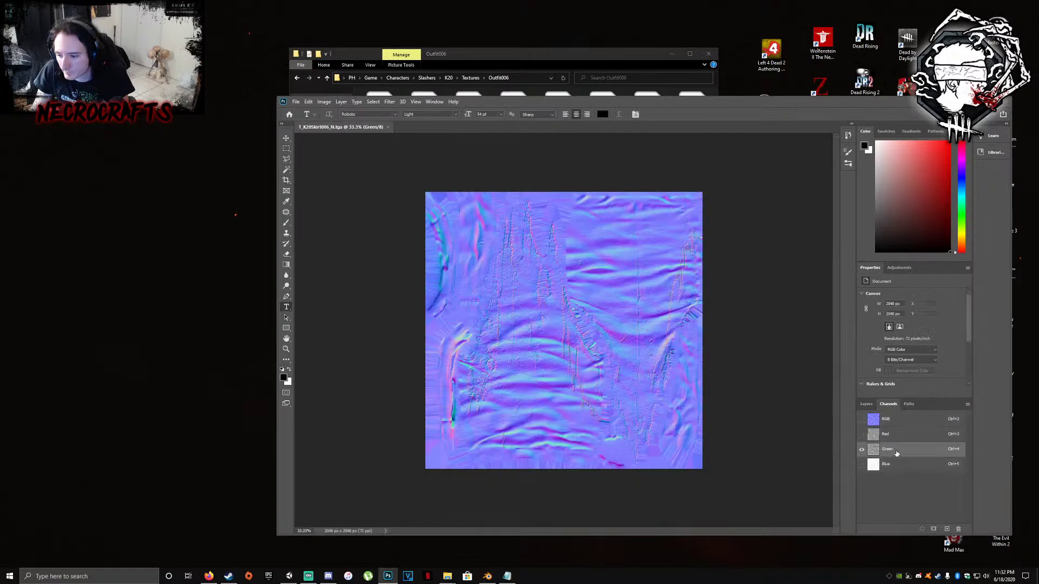
Save the skirt normal map T_K20Skirt006_N.tga and close it
left_click(296, 102)
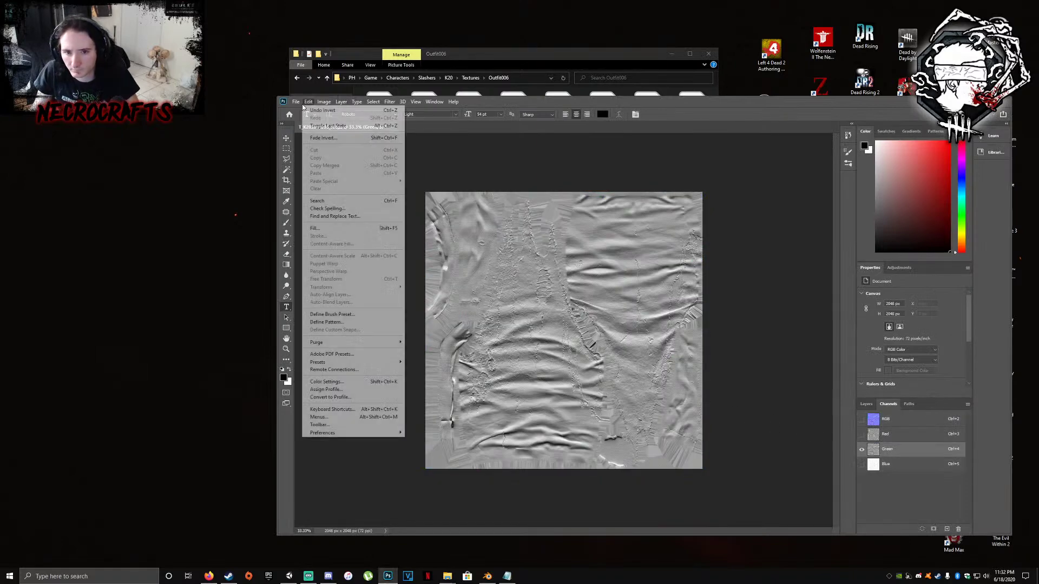
left_click(305, 193)
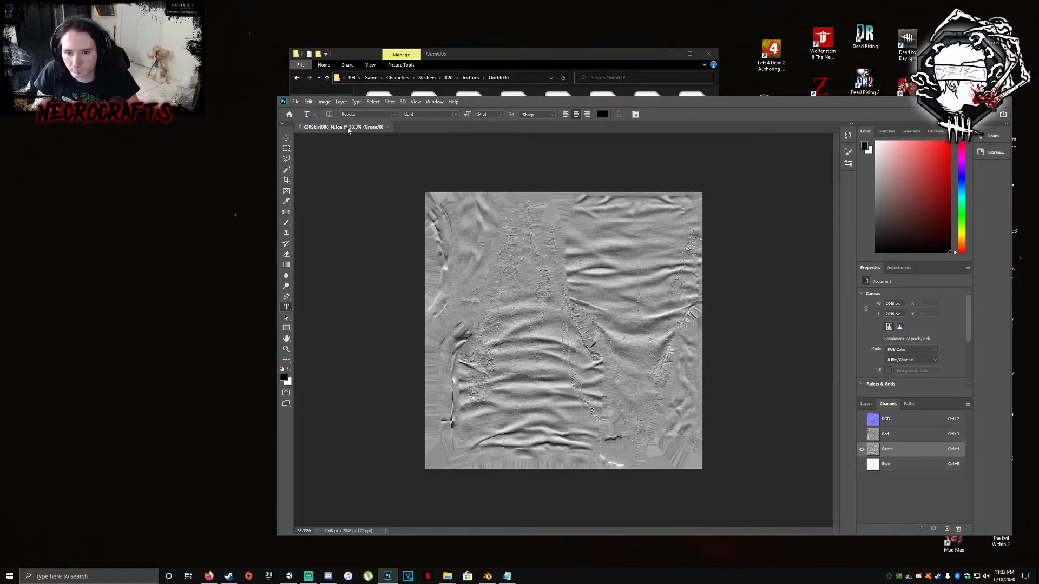
left_click(387, 127)
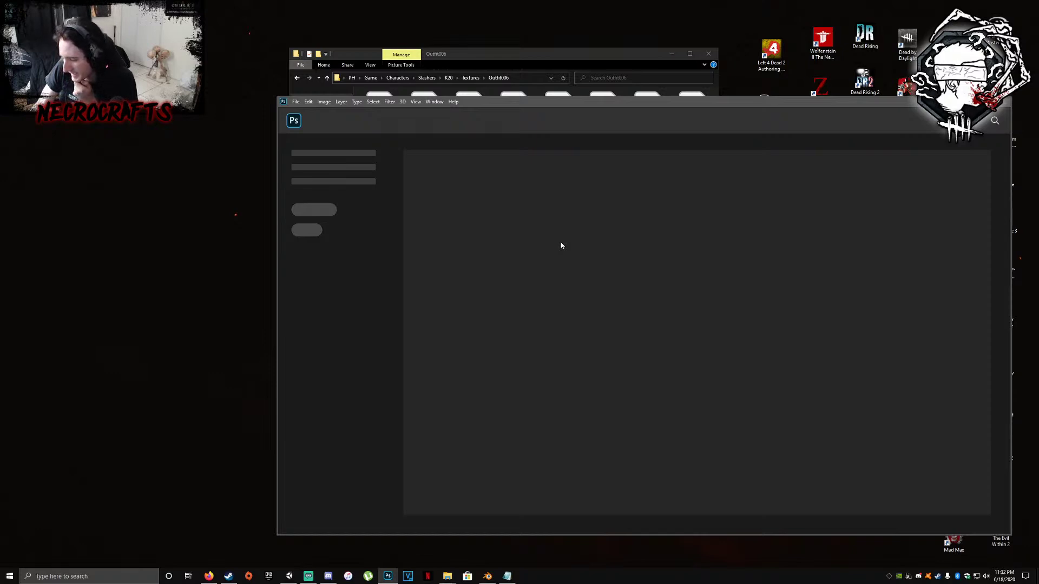
Reopen T_K20Skirt006_BC.tga from the Outfit006 folder to check its saved alpha channel, and close it
left_click(463, 54)
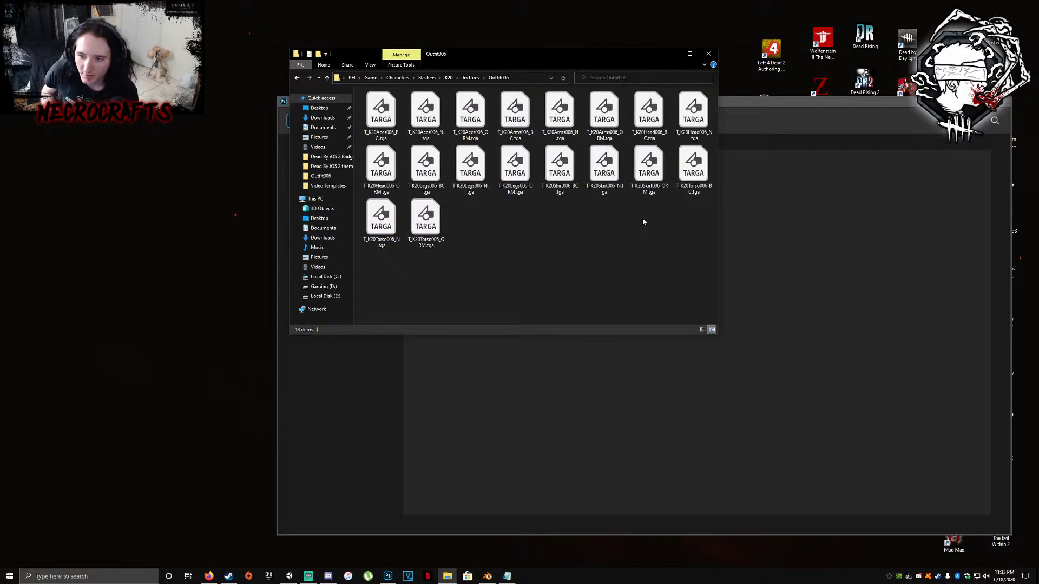
left_click(566, 174)
double_click(566, 175)
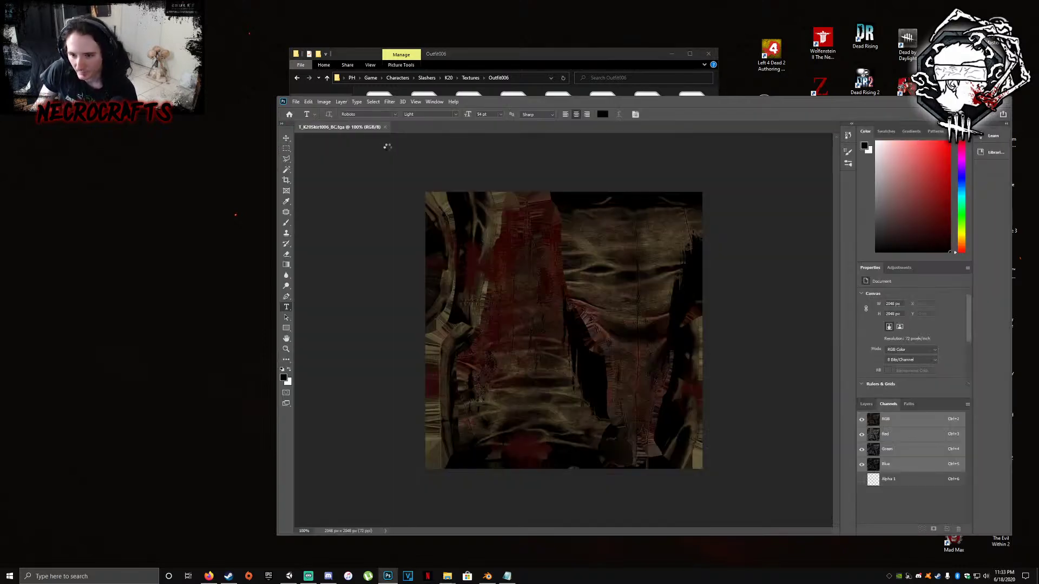
left_click(387, 127)
Open T_K20Skirt006_ORM.tga, duplicate its Green channel as an inverted Green copy and return to the RGB composite
left_click(487, 54)
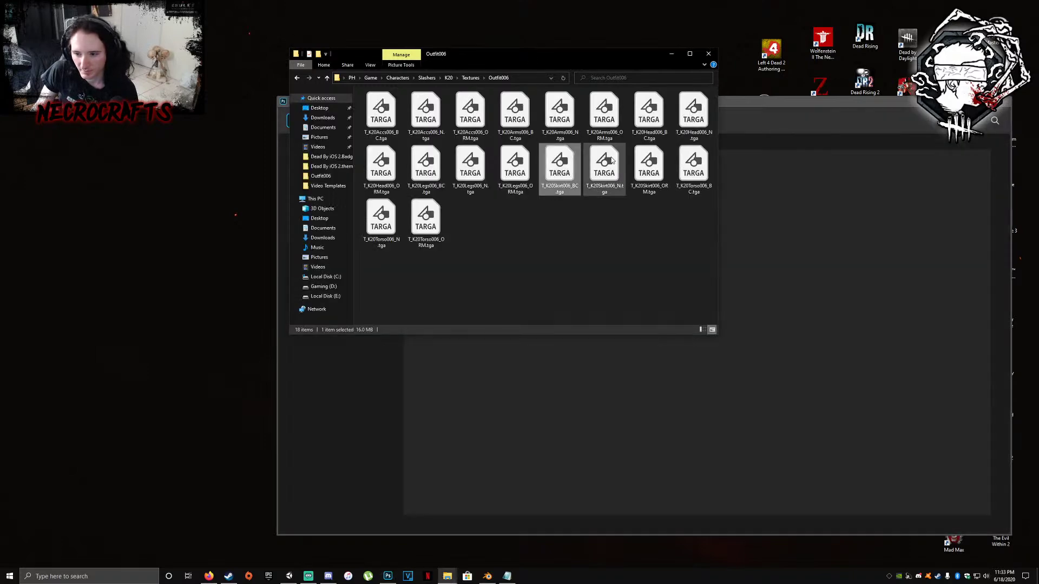
left_click_drag(649, 167, 692, 336)
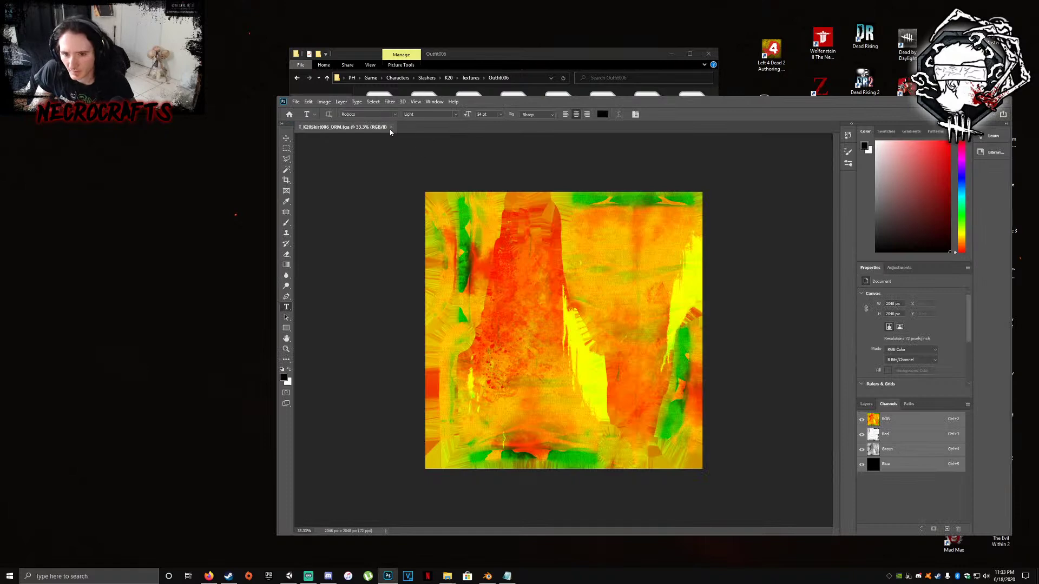
right_click(897, 453)
left_click(912, 457)
left_click(446, 218)
left_click(585, 169)
key("ctrl+2")
left_click(324, 102)
mouse_move(340, 124)
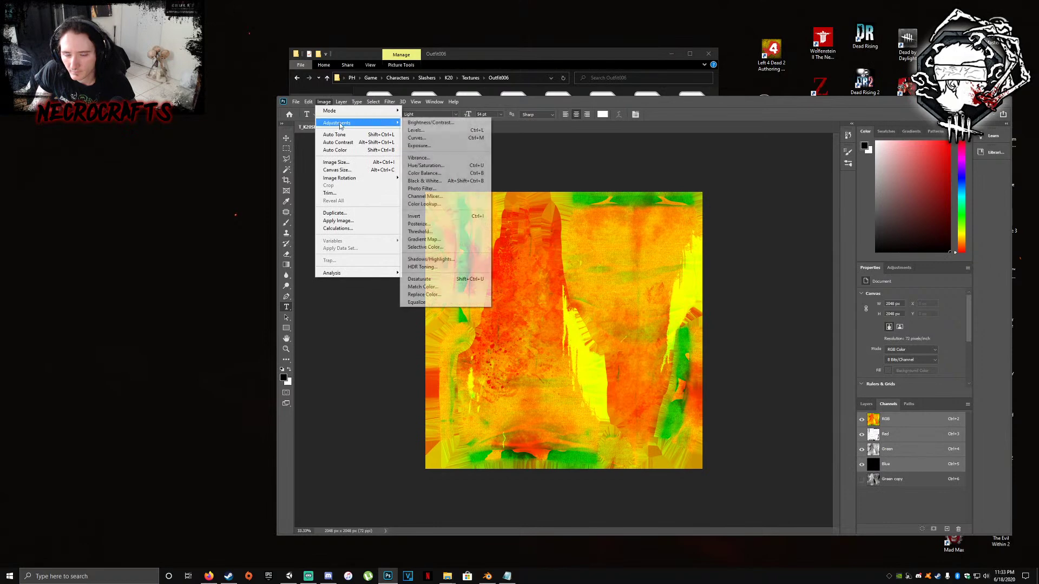
left_click(434, 203)
left_click(600, 177)
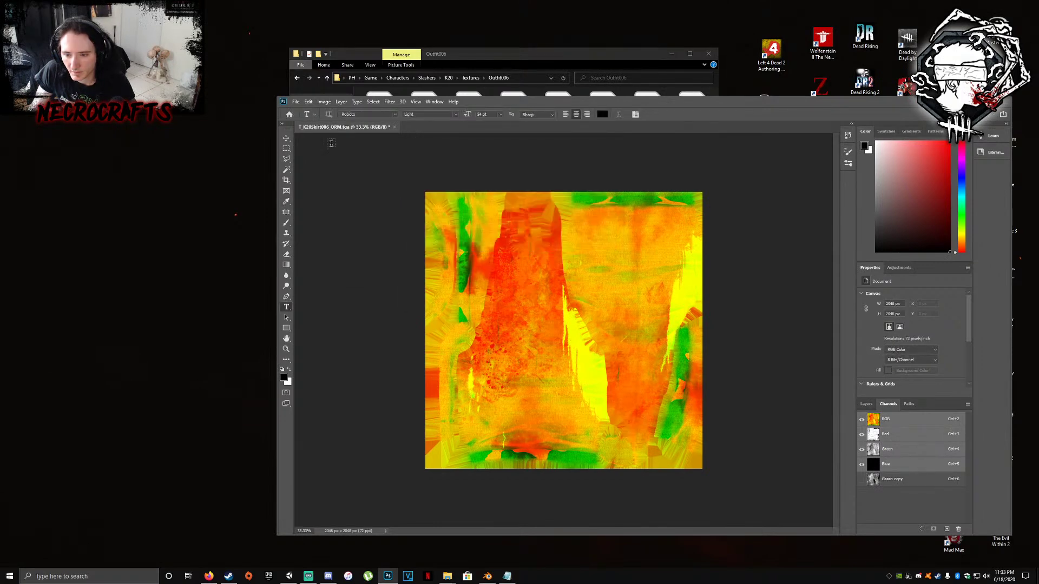
Remix the skirt ORM composite with Channel Mixer: Red output 0% red, Green output 0% green and 100% red
left_click(324, 102)
mouse_move(349, 124)
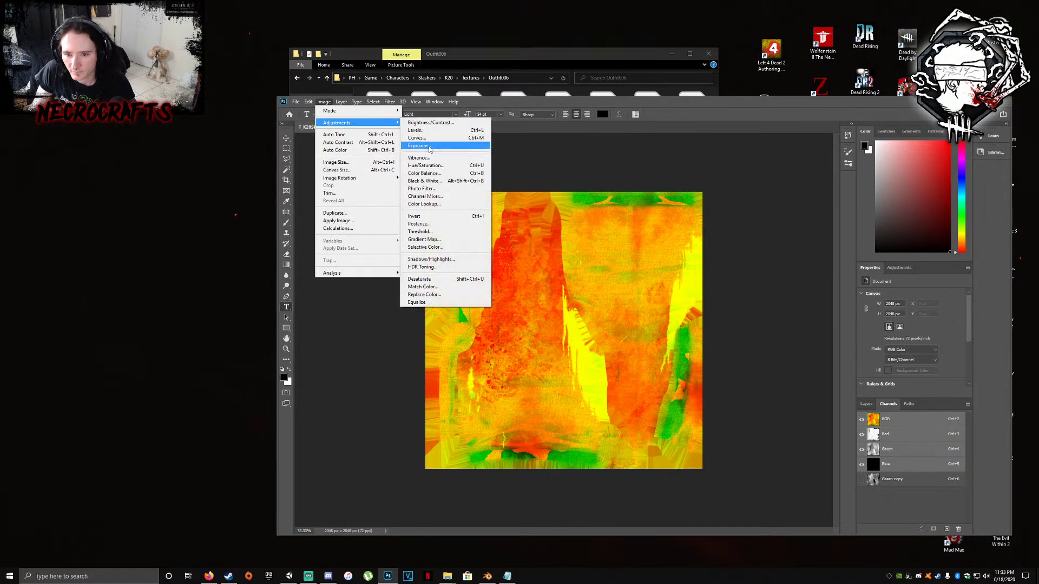
left_click(434, 197)
type("00")
left_click(670, 210)
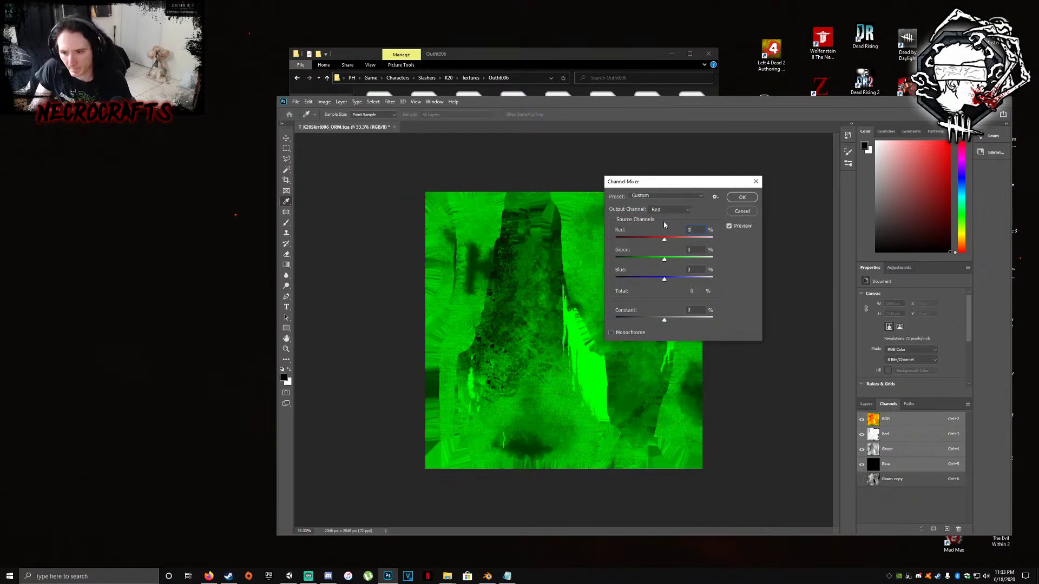
left_click(671, 224)
double_click(699, 250)
type("0")
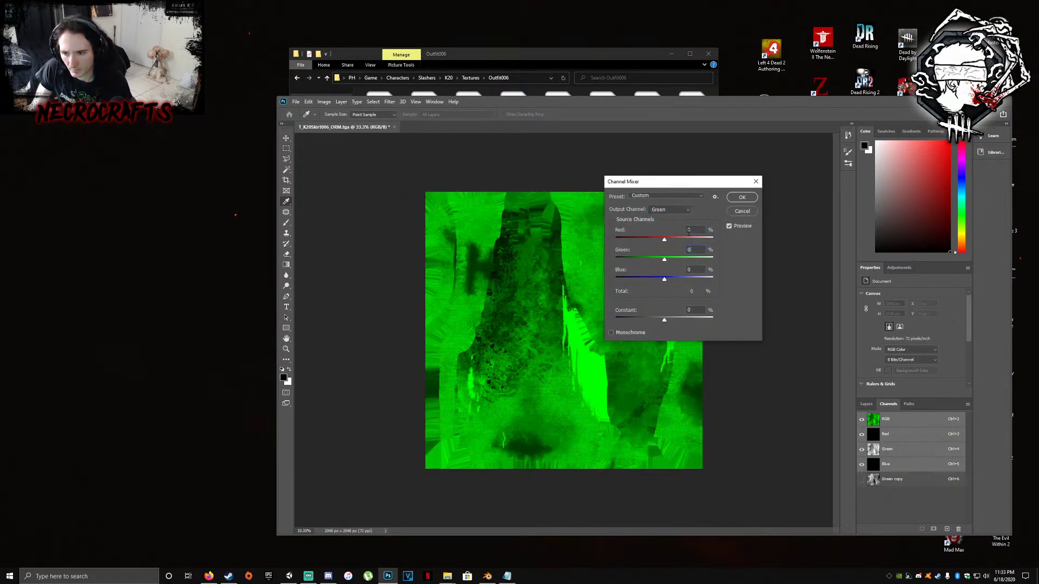
left_click_drag(695, 231, 681, 233)
type("100")
key("Return")
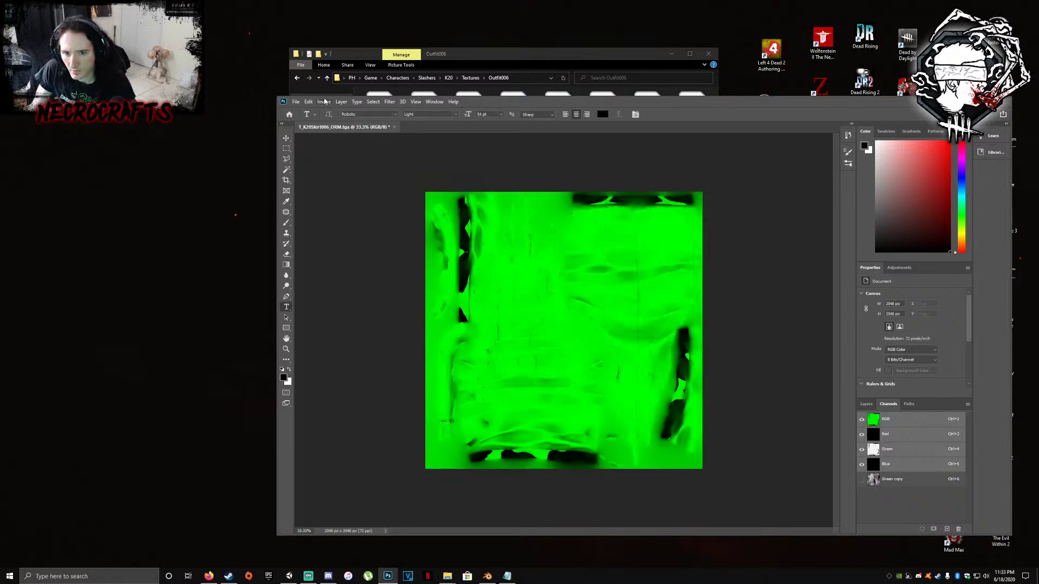
Save the remixed T_K20Skirt006_ORM.tga, close it and return to the Outfit006 folder
left_click(296, 102)
left_click(318, 208)
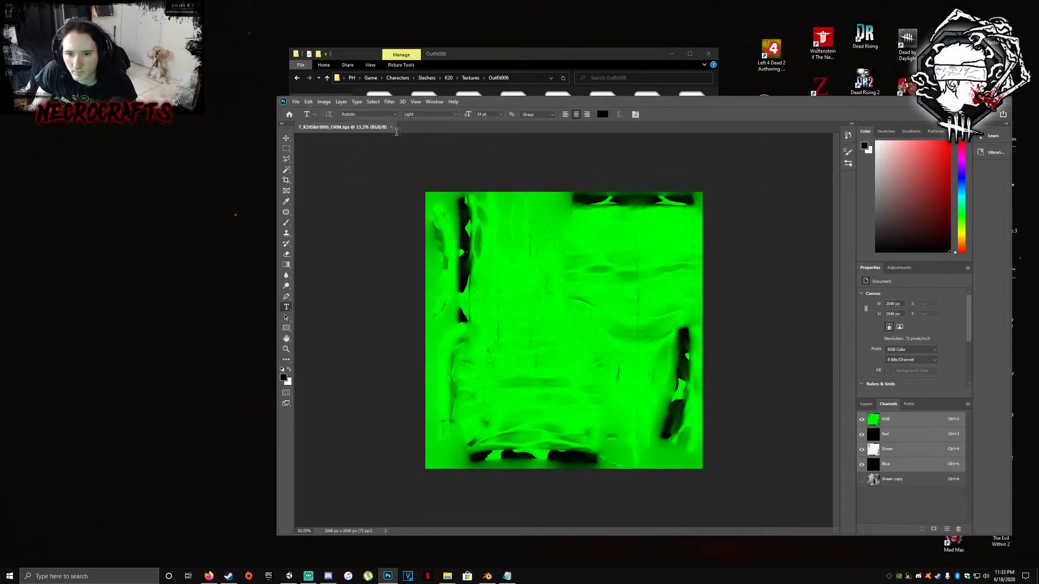
left_click(392, 128)
left_click(525, 65)
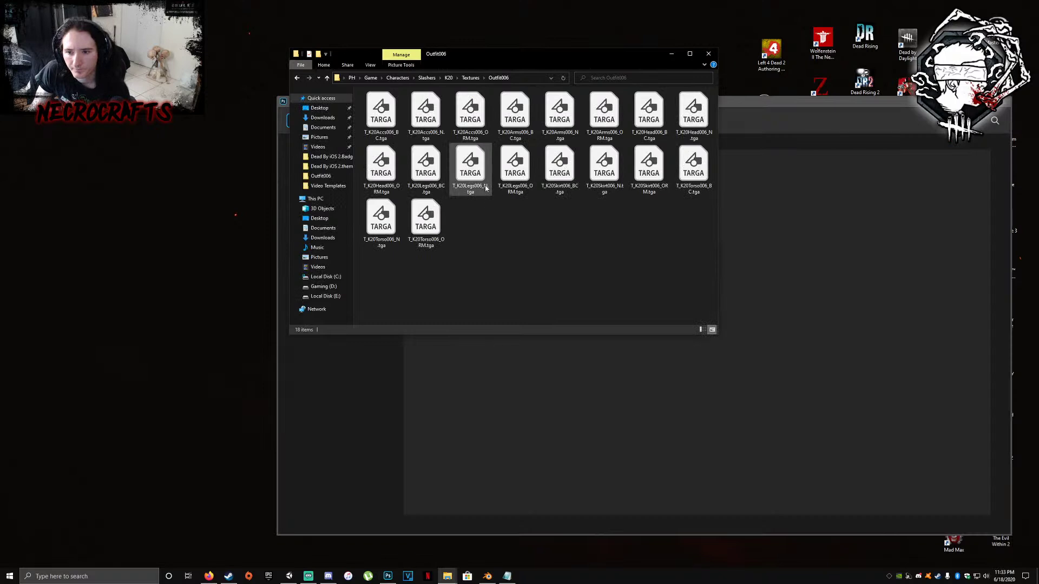
Open T_K20Torso006_N.tga from the Outfit006 folder and invert its Green channel
left_click(649, 116)
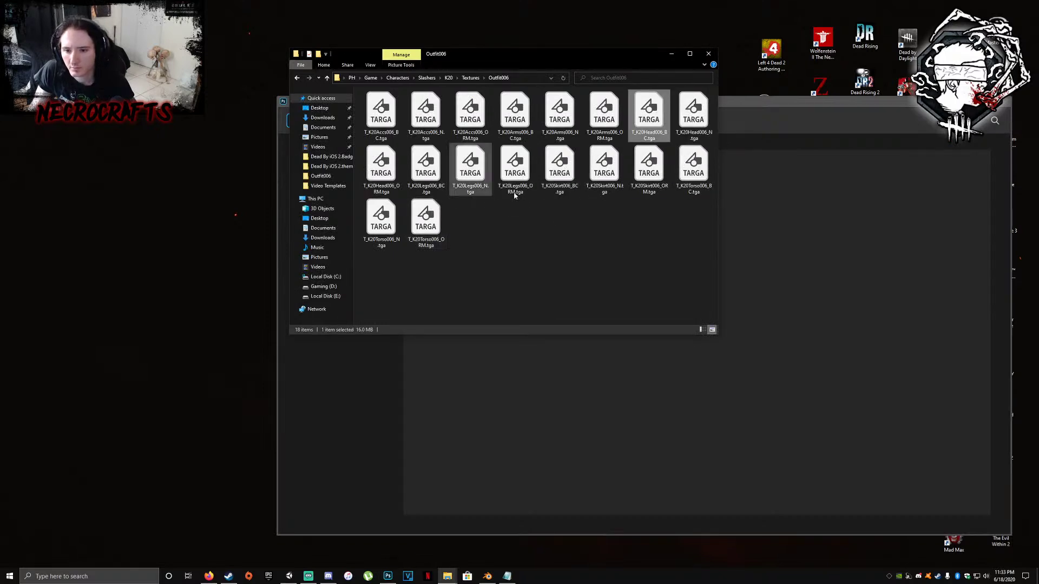
left_click(694, 164)
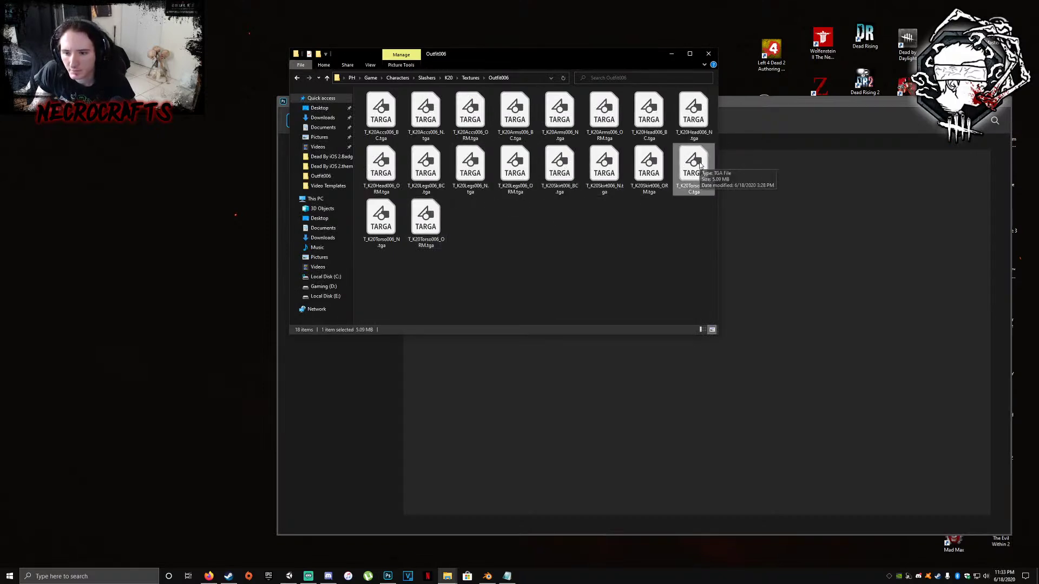
double_click(381, 216)
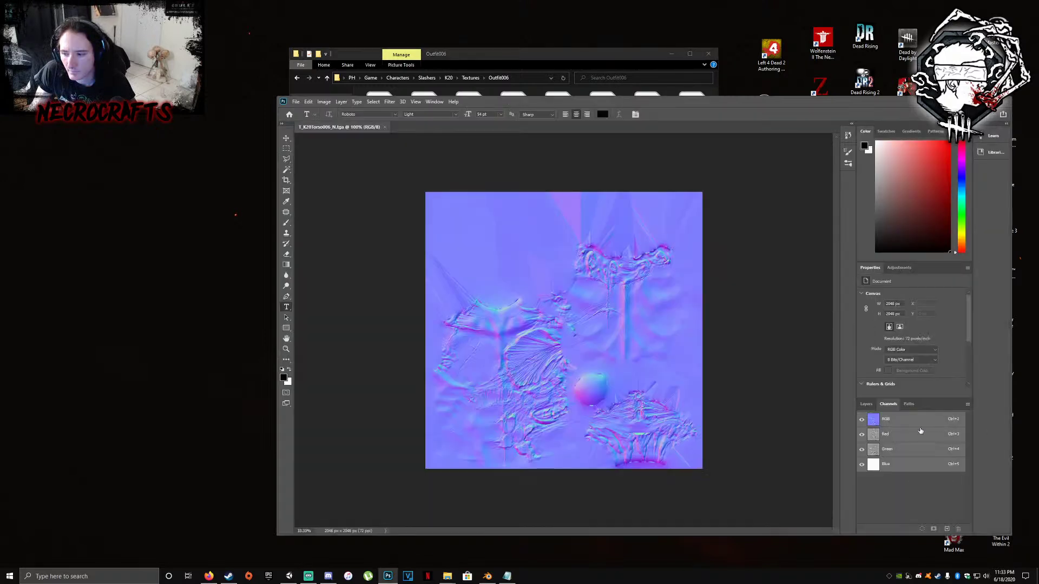
left_click(894, 449)
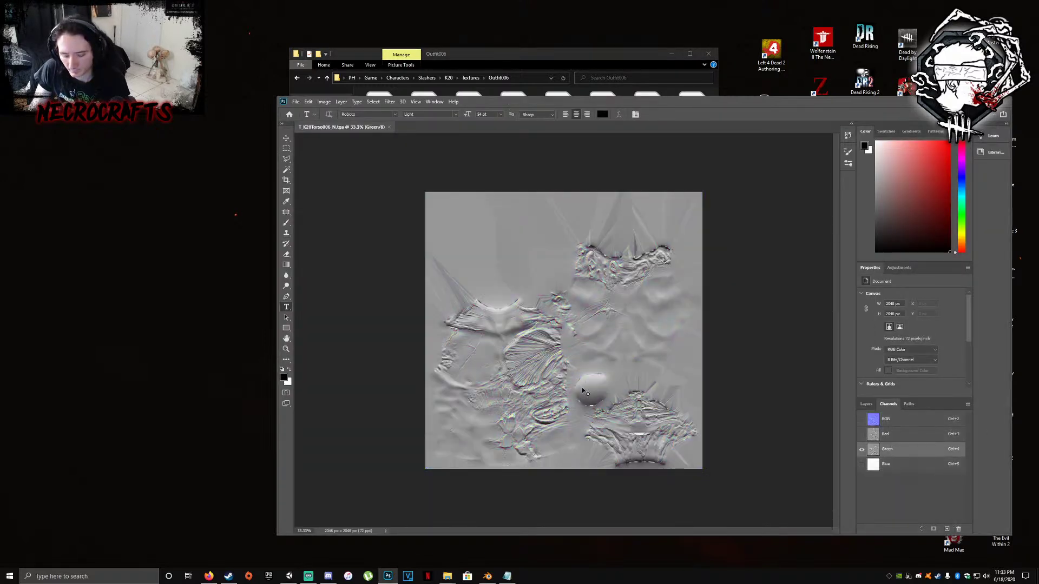
key("ctrl+i")
Save the modified T_K20Torso006_N.tga and close it
left_click(297, 102)
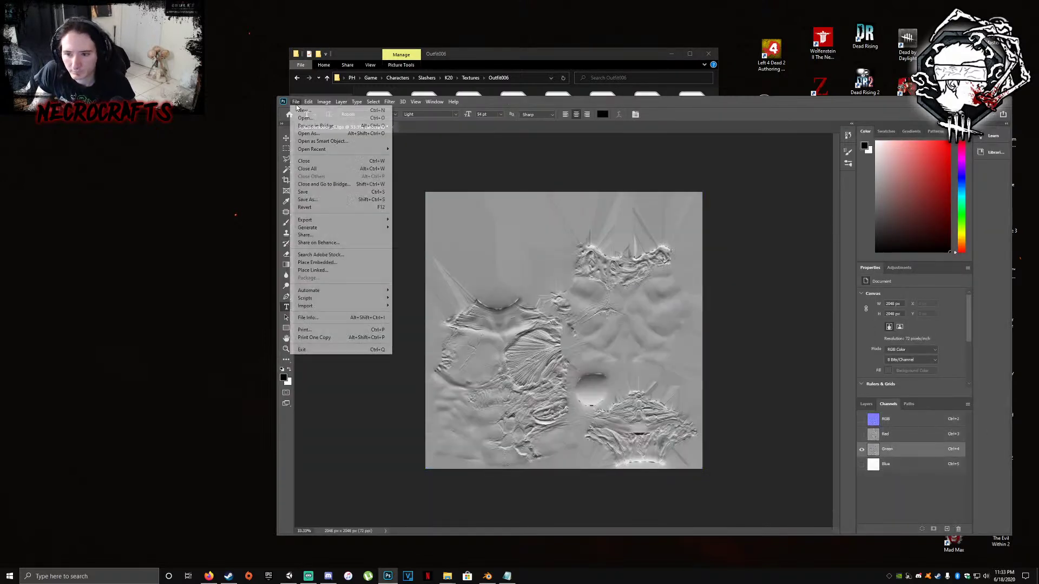
left_click(312, 192)
left_click(390, 127)
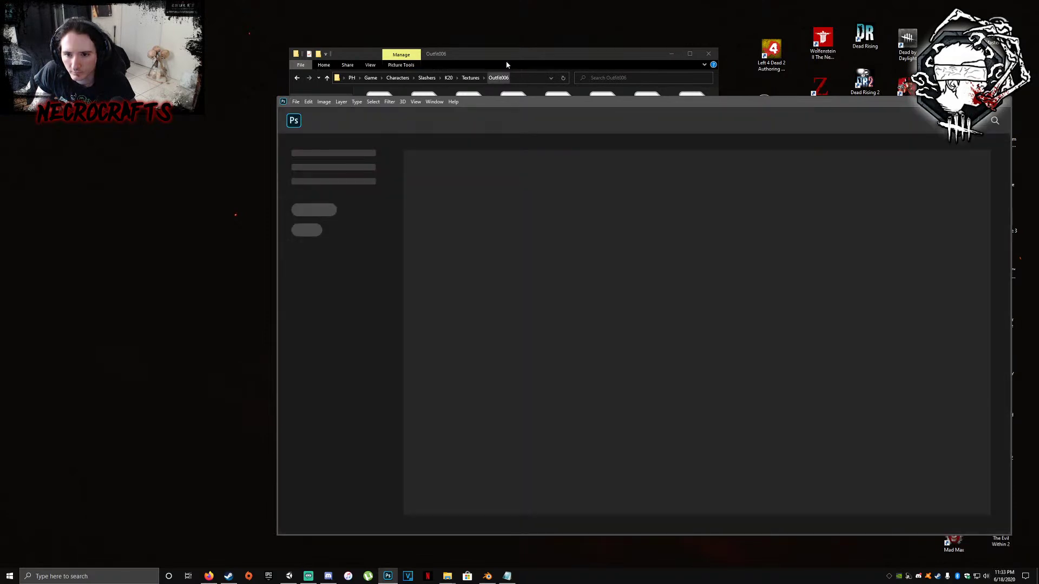
Open T_K20Torso006_ORM.tga, duplicate its Green channel as an inverted Green copy and return to the RGB composite
left_click(507, 63)
left_click_drag(434, 219, 715, 418)
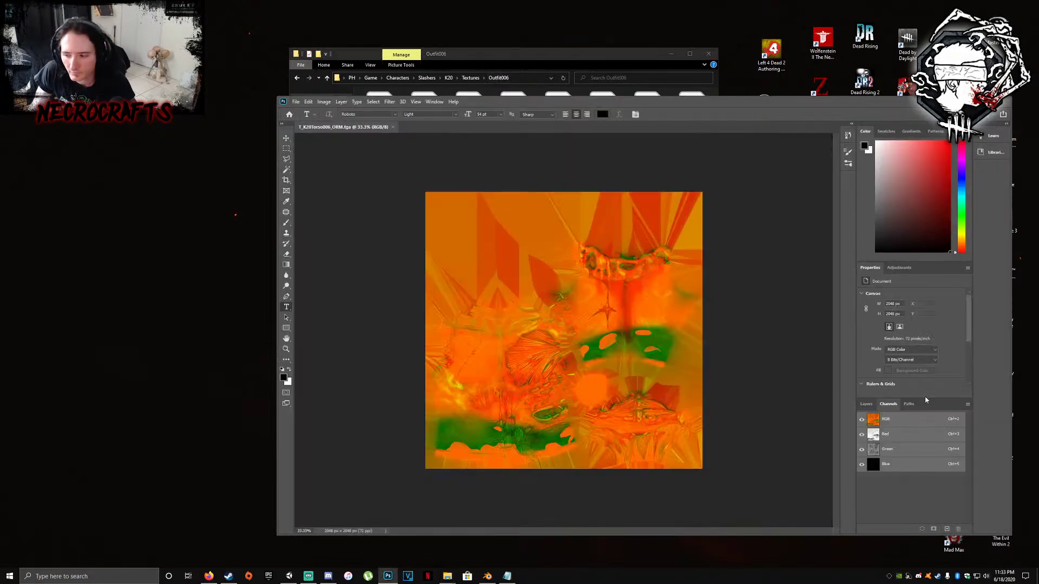
right_click(897, 449)
left_click(901, 454)
left_click(440, 221)
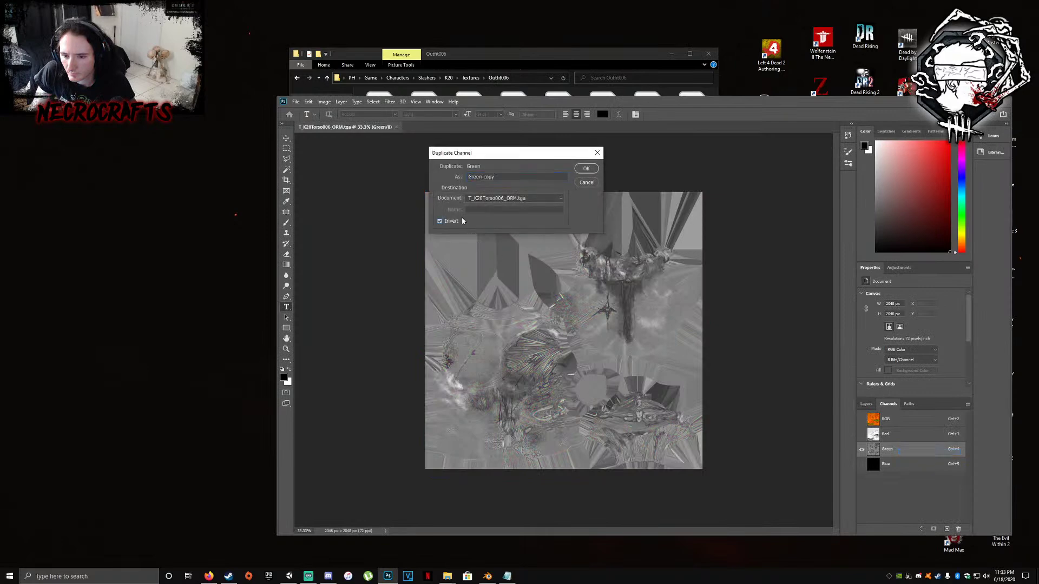
left_click(587, 169)
left_click(897, 420)
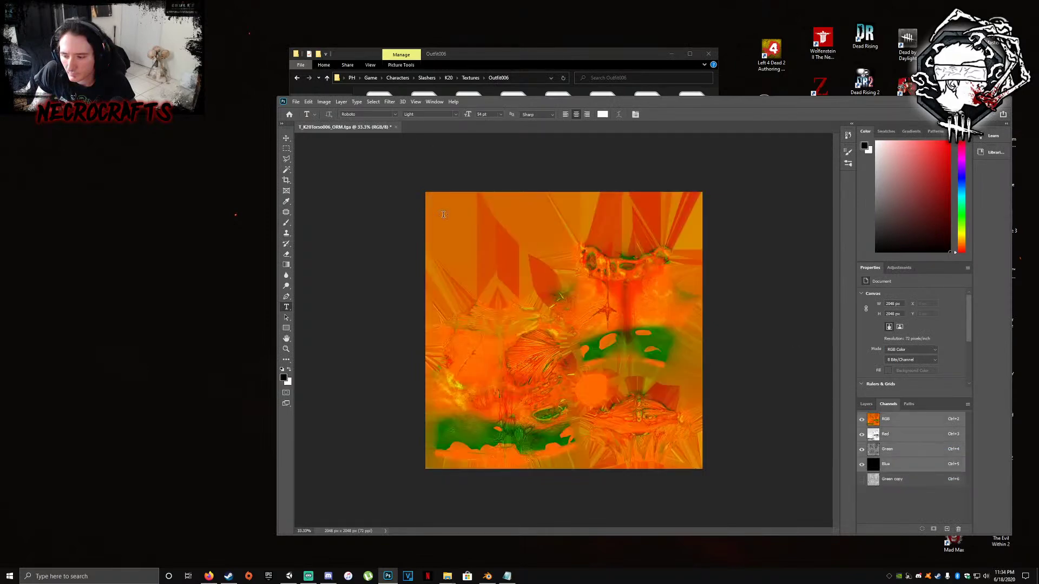
Remix the torso ORM composite with Channel Mixer: Red output 0% red, Green output 0% green and 100% red
left_click(323, 102)
mouse_move(346, 122)
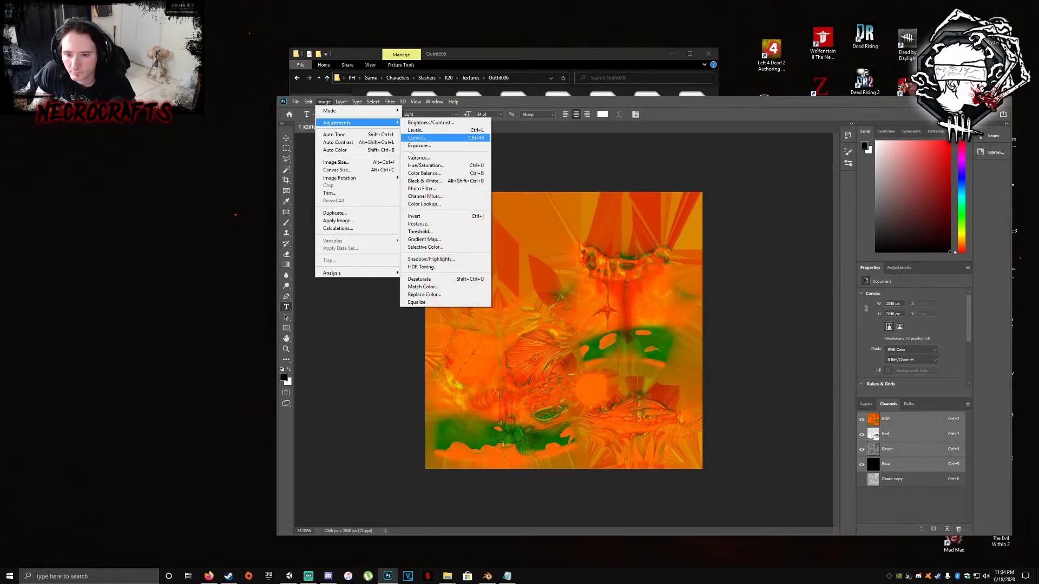
left_click(425, 197)
left_click(671, 210)
left_click(674, 227)
left_click(687, 230)
type("100")
key("Return")
key("t")
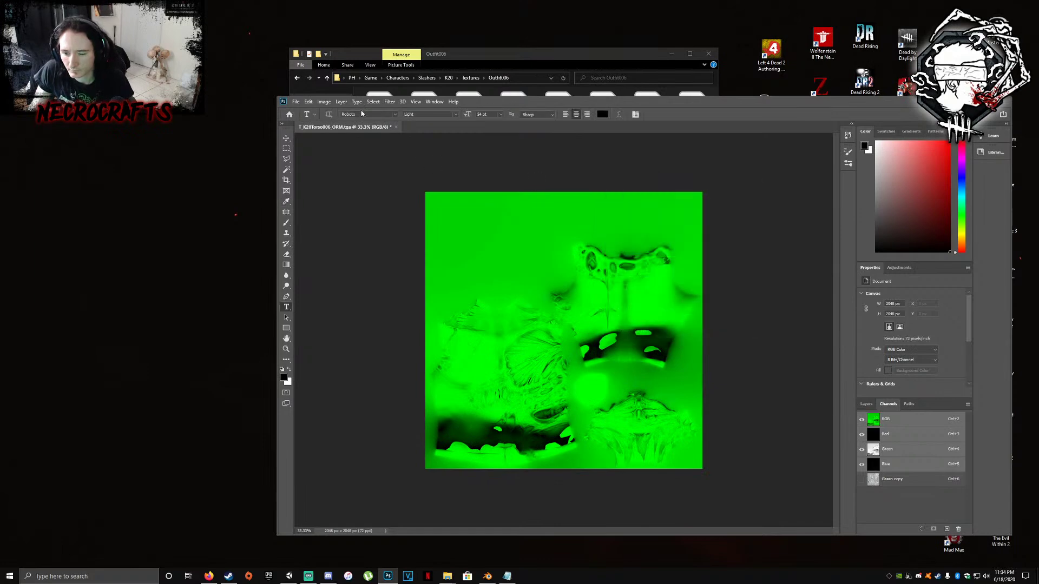
Save the remixed T_K20Torso006_ORM.tga, close it and return to the Outfit006 folder
left_click(296, 102)
left_click(358, 199)
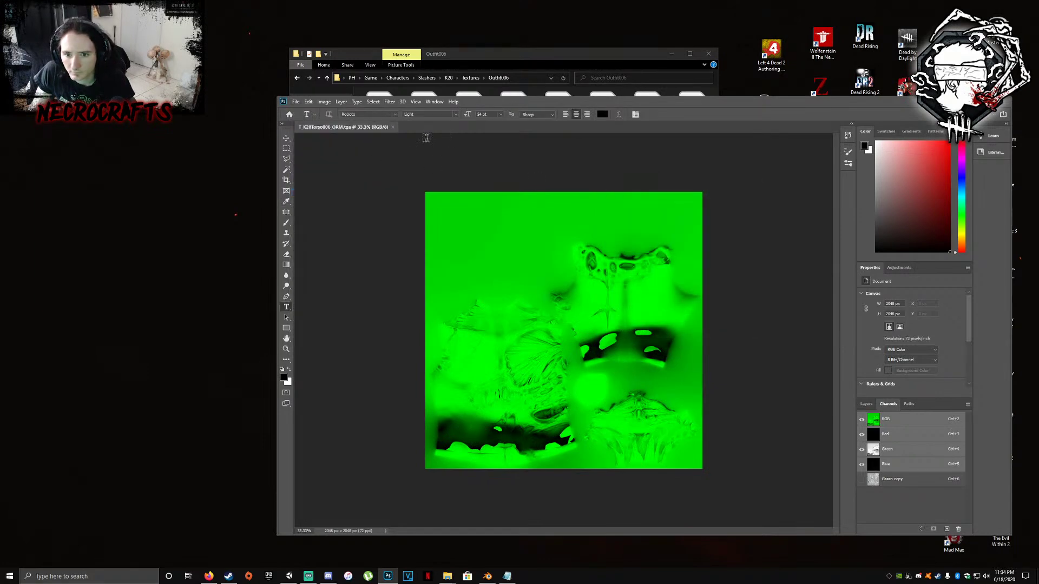
key("ctrl+w")
left_click(486, 53)
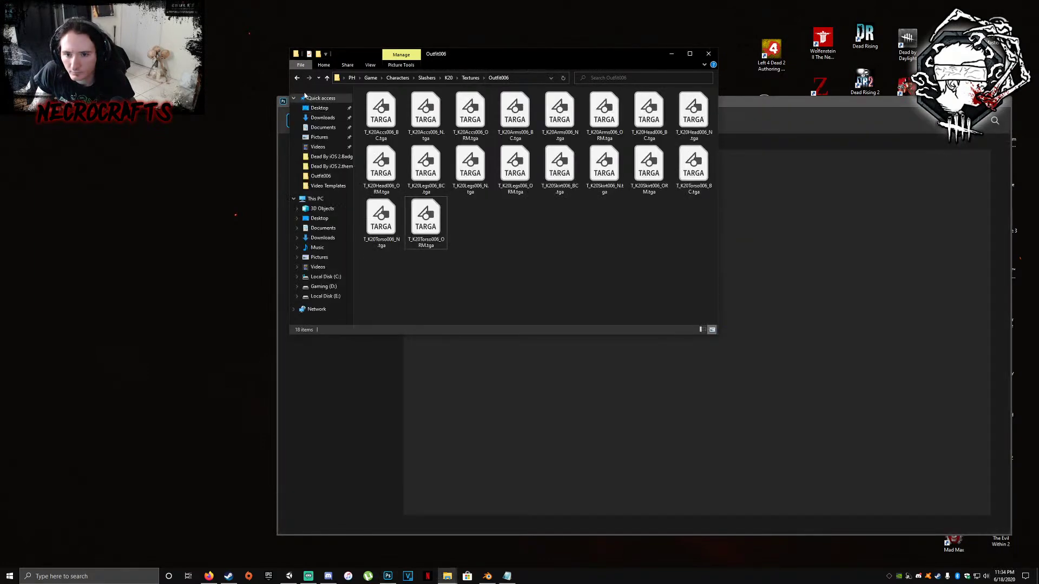
Go to the K20 Weapons > Textures > Outfit006 folder and open T_K20W_006_N.tga in Photoshop
left_click(297, 78)
left_click(298, 79)
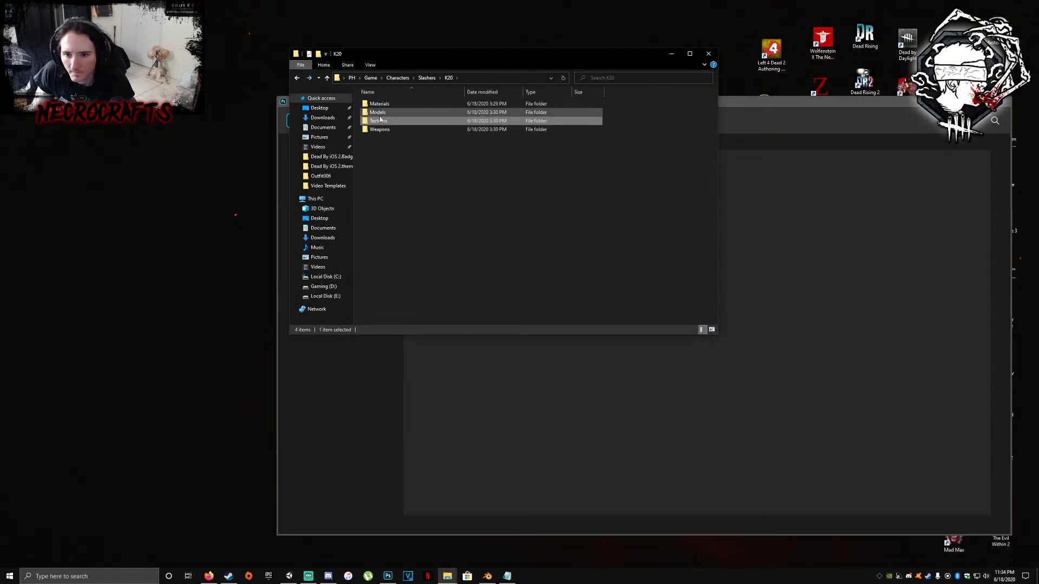
double_click(394, 130)
double_click(394, 116)
left_click(396, 104)
double_click(396, 104)
left_click(424, 111)
left_click_drag(424, 111, 765, 386)
Invert the Green channel of the weapon normal map T_K20W_006_N.tga, save it and close it
left_click(913, 450)
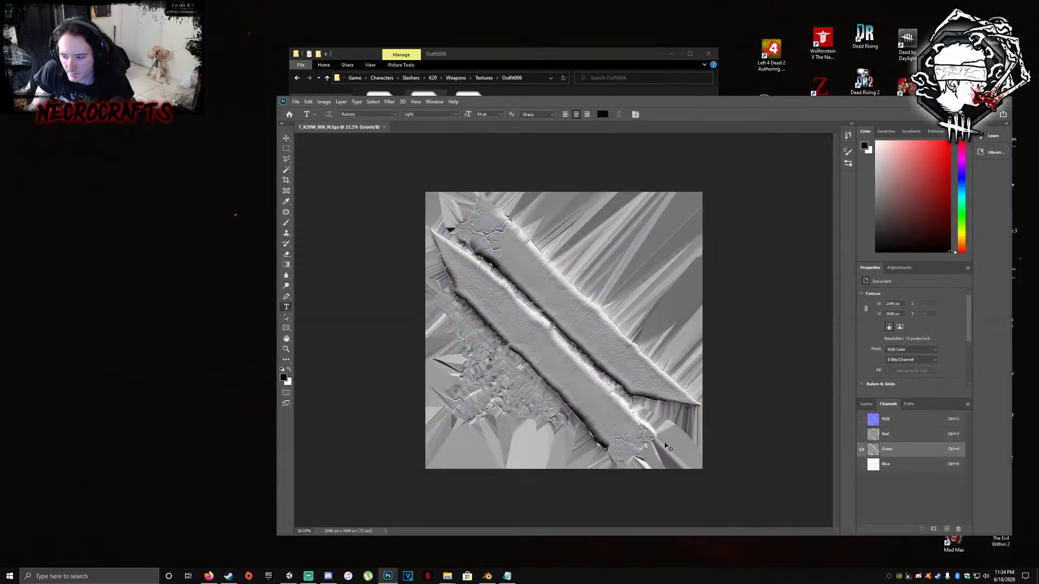
left_click(296, 102)
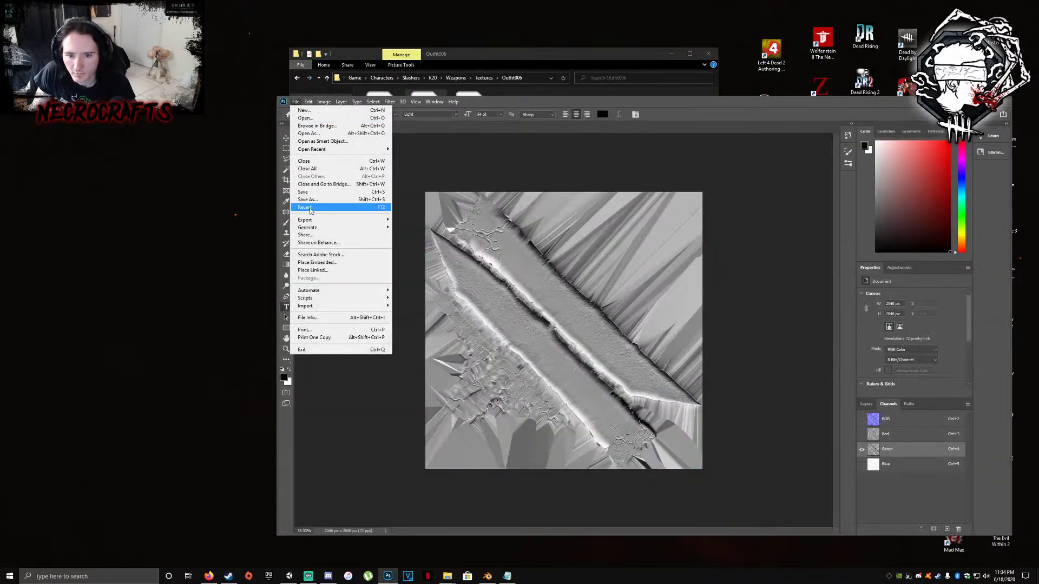
left_click(317, 190)
left_click(385, 127)
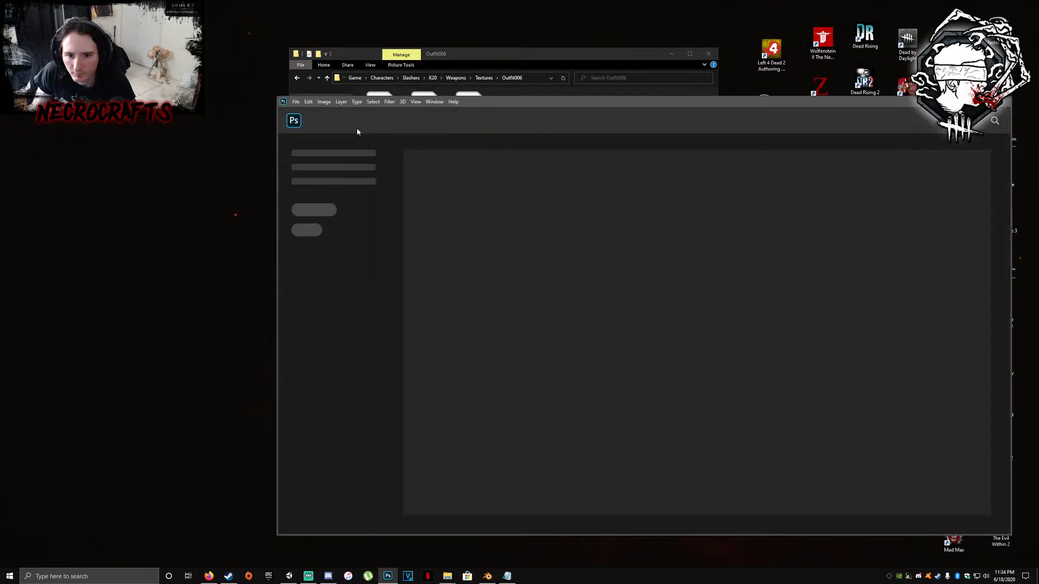
Open T_K20W_006_ORM.tga, duplicate its Green channel as Green copy and return to the RGB composite
left_click(476, 54)
left_click_drag(469, 111, 684, 400)
right_click(897, 450)
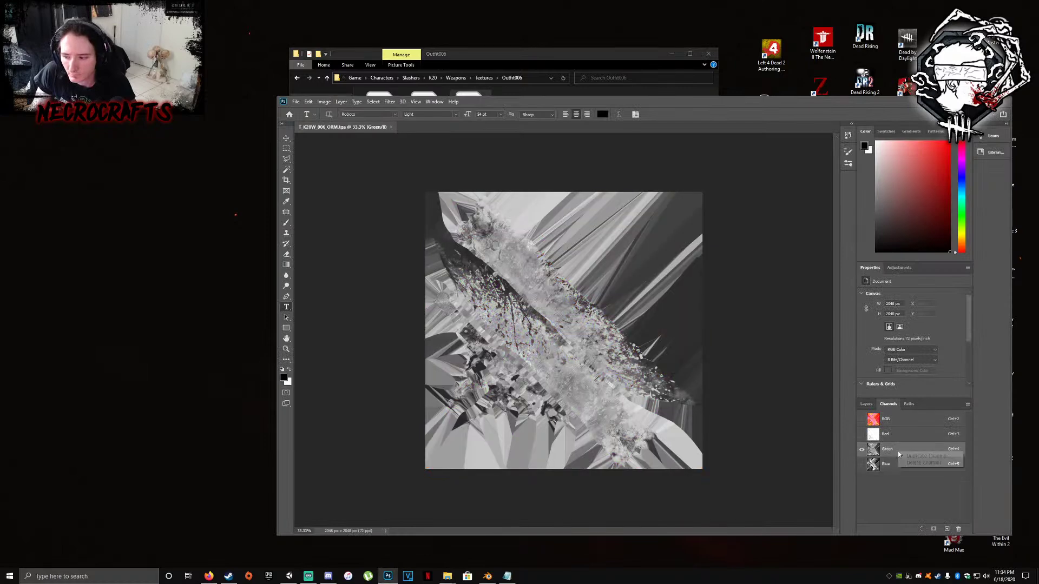
left_click(908, 457)
left_click(586, 168)
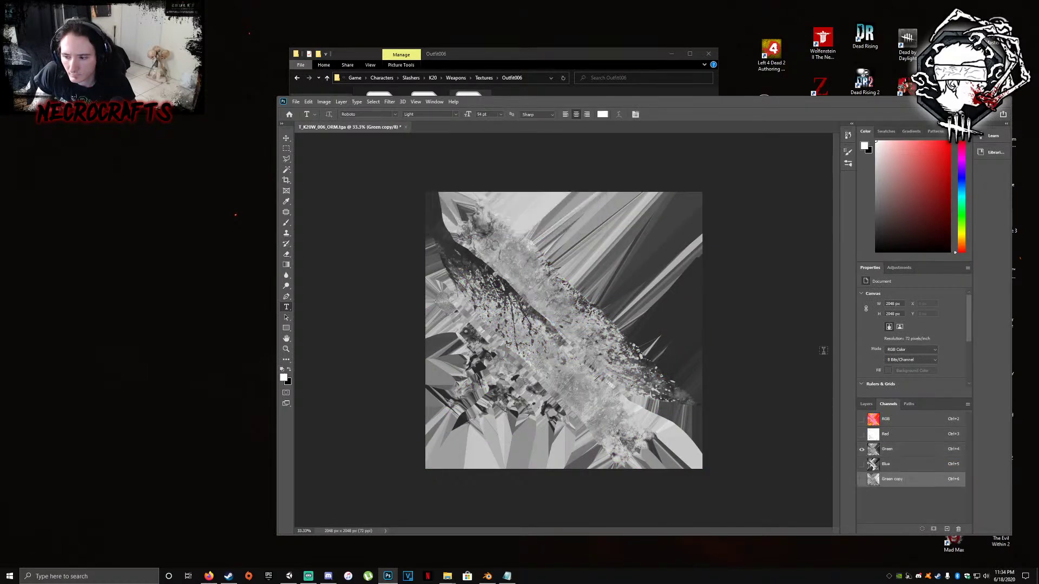
left_click(888, 419)
Remix the weapon ORM composite with Channel Mixer: Red output 0% red, Green output 0% green and 100% red
left_click(323, 101)
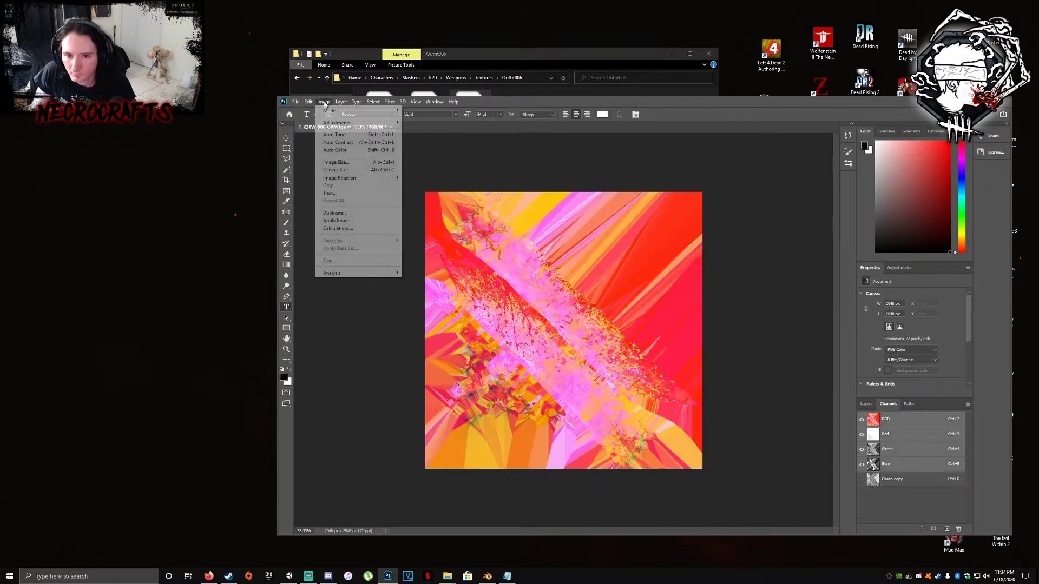
mouse_move(342, 125)
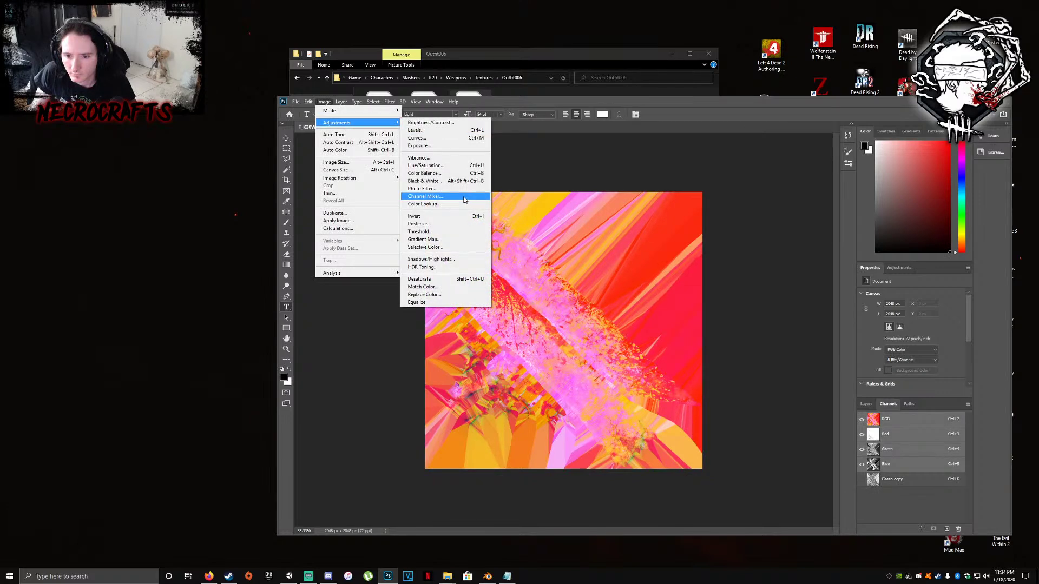
left_click(425, 196)
type("0")
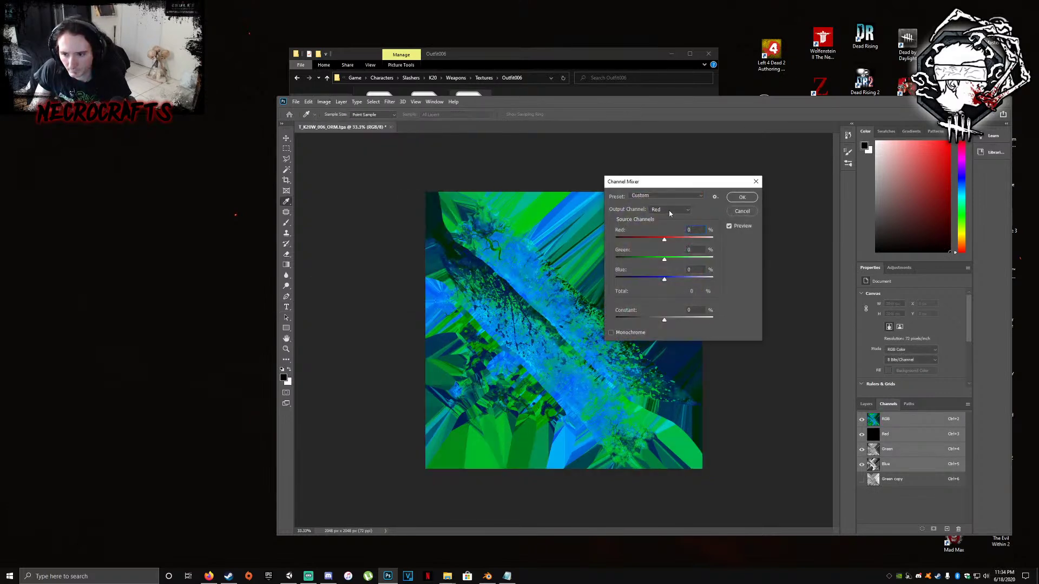
left_click(673, 225)
double_click(703, 249)
type("0")
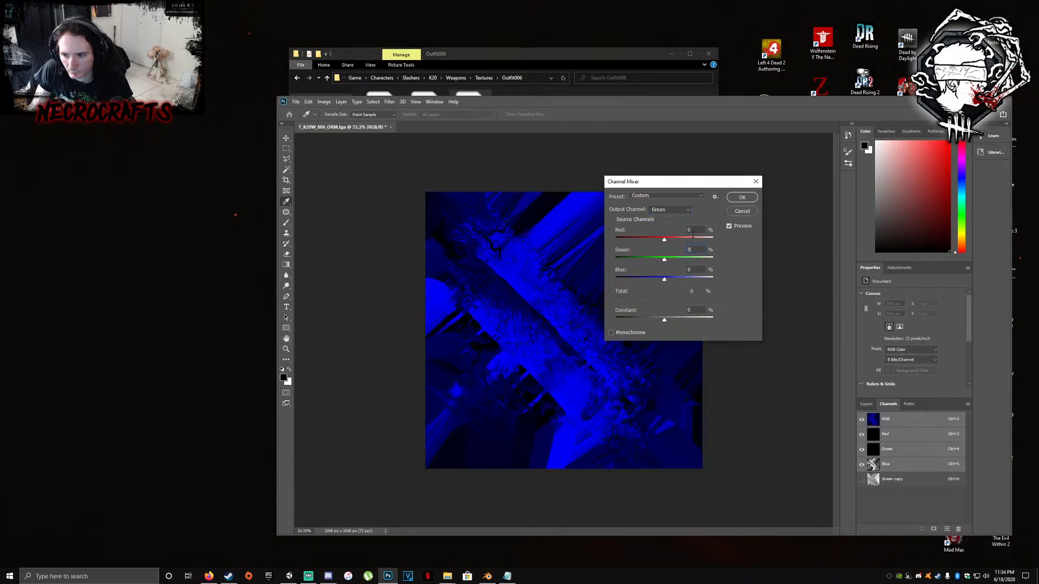
left_click(686, 232)
type("100")
left_click(741, 197)
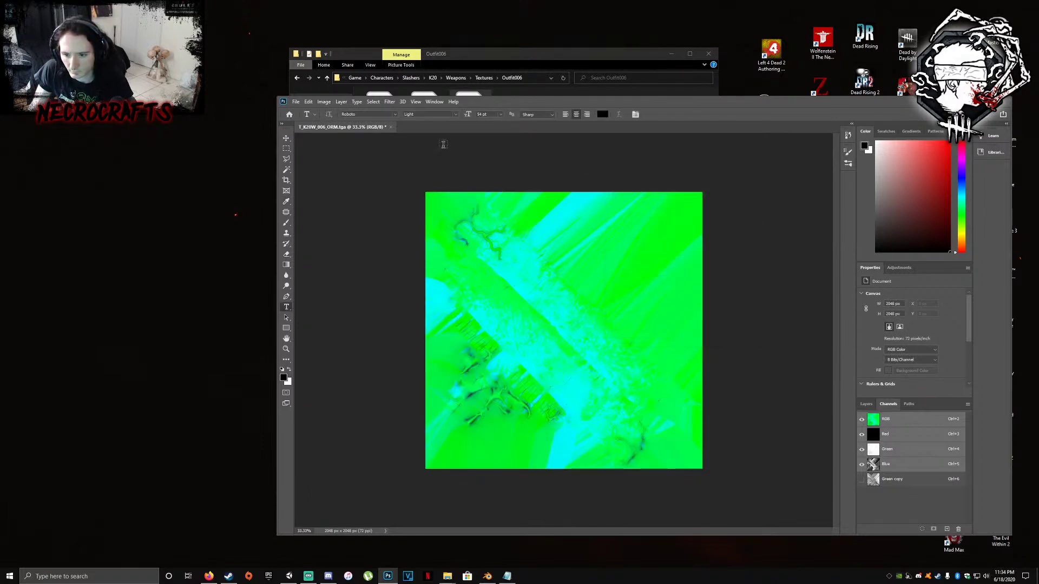
Save the remixed T_K20W_006_ORM.tga, close it and return to the weapon's Outfit006 folder
left_click(296, 102)
left_click(317, 186)
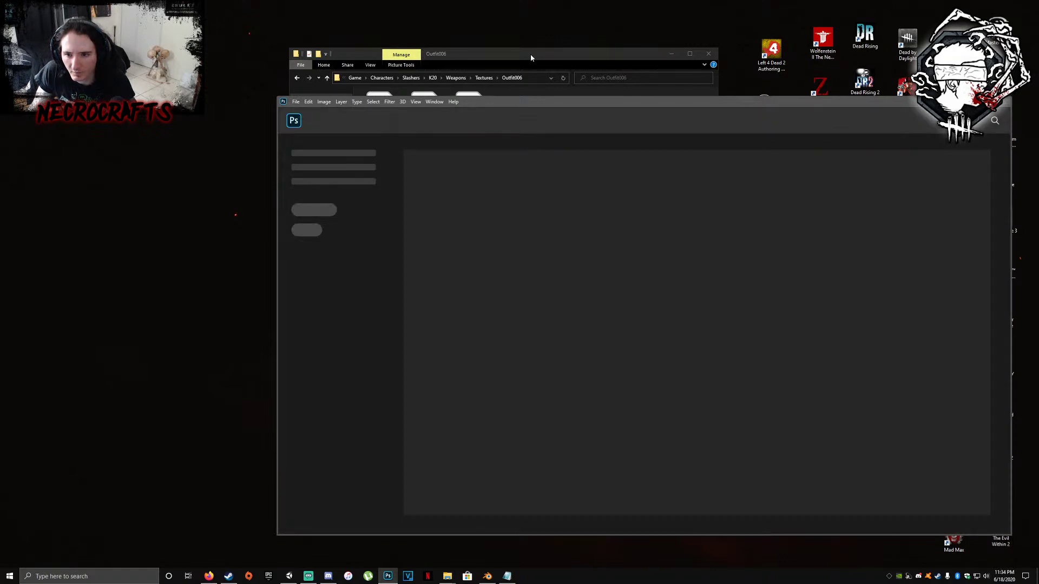
left_click(530, 54)
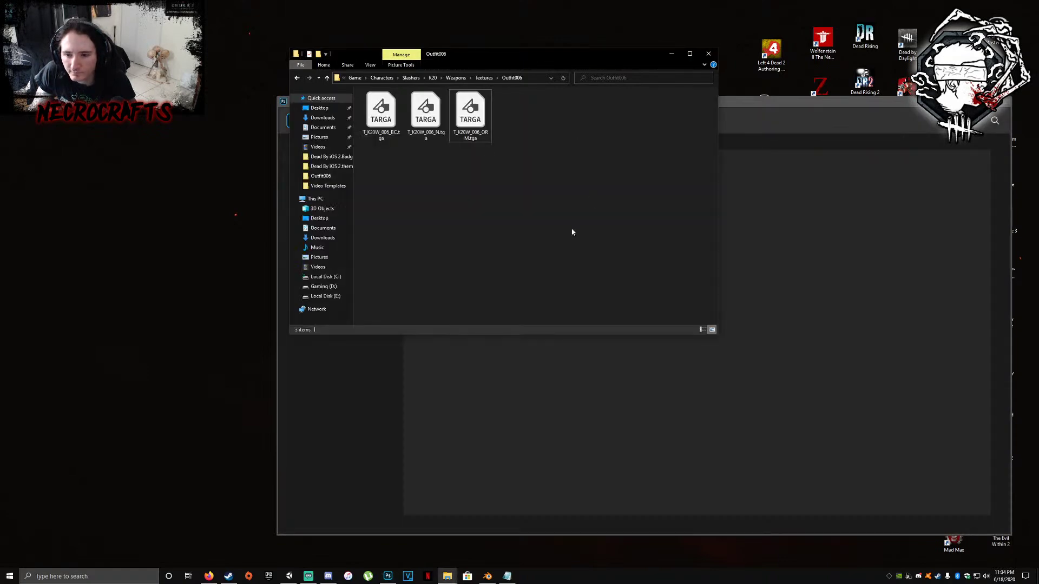
Go to the K20 Textures > Outfit006 folder and import its textures into the Slashers > Textures folder of the Unity project
left_click(297, 78)
left_click(297, 79)
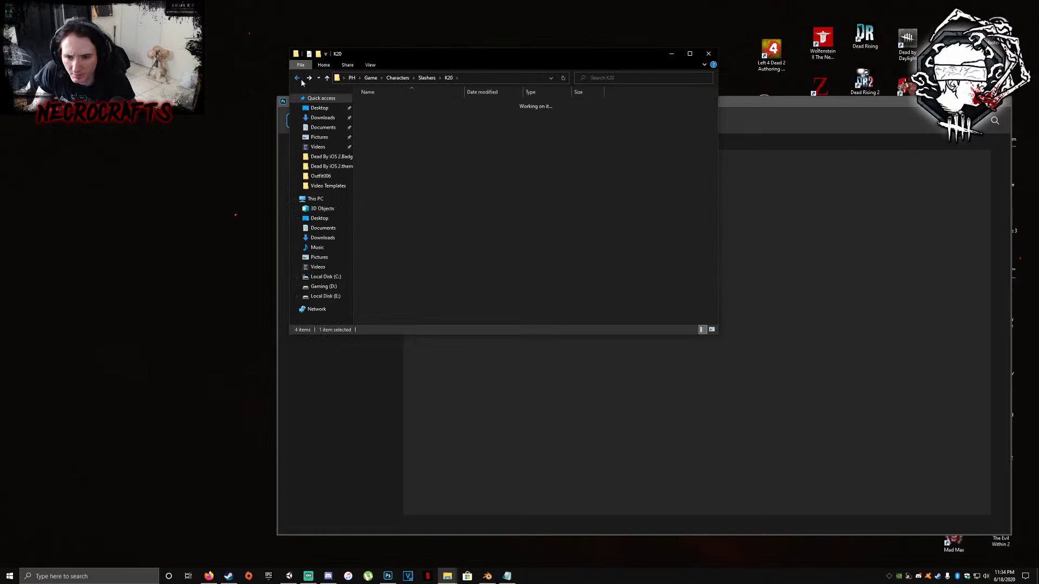
double_click(379, 121)
double_click(382, 105)
left_click_drag(697, 257, 171, 414)
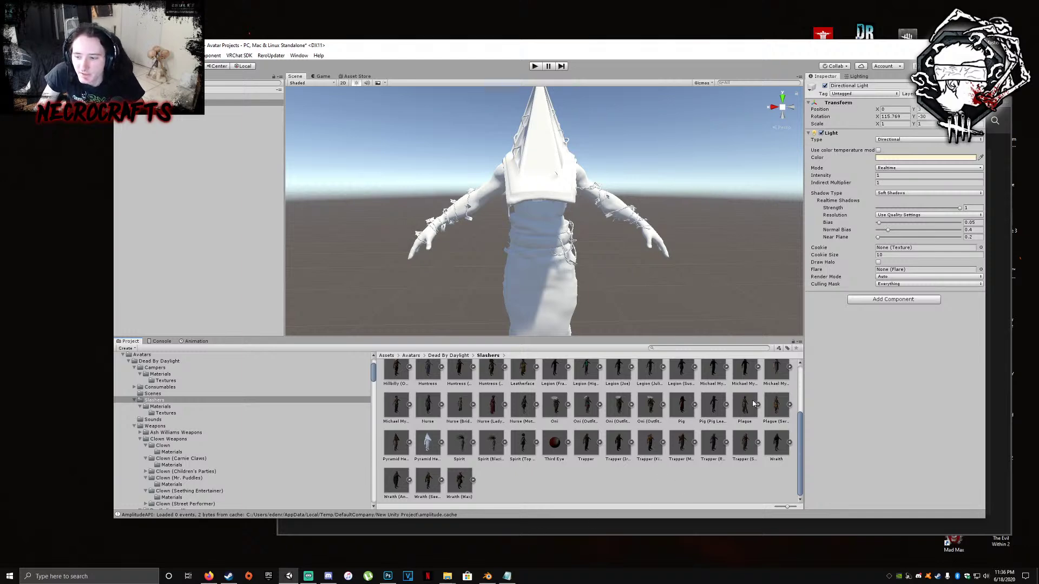
Select MI_K20Accs006 in the Slashers Materials folder and set its rendering mode to Cutout and its shader to Standard 2-Sided
scroll(529, 485, "up", 3)
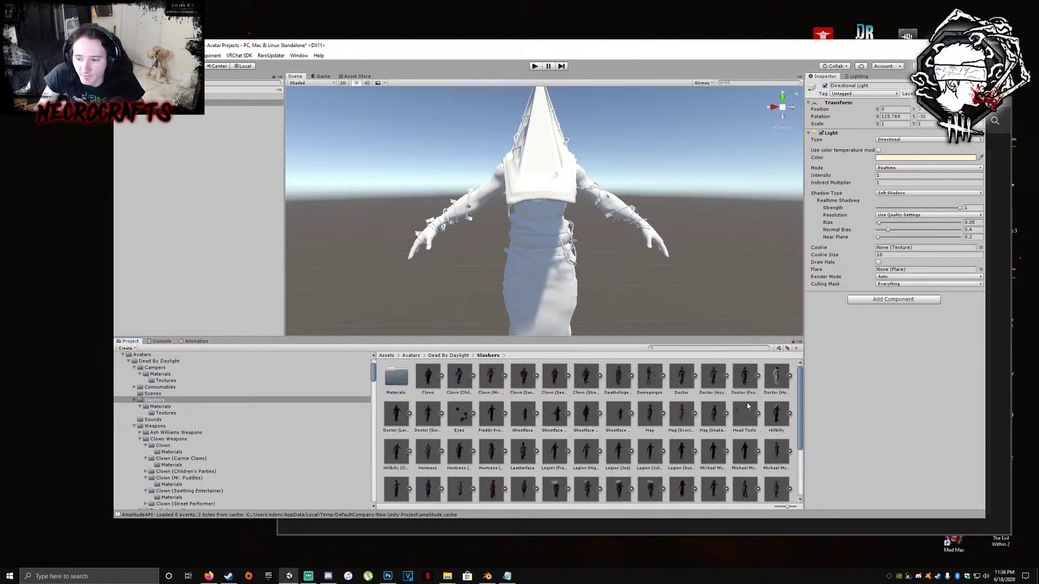
scroll(545, 416, "down", 3)
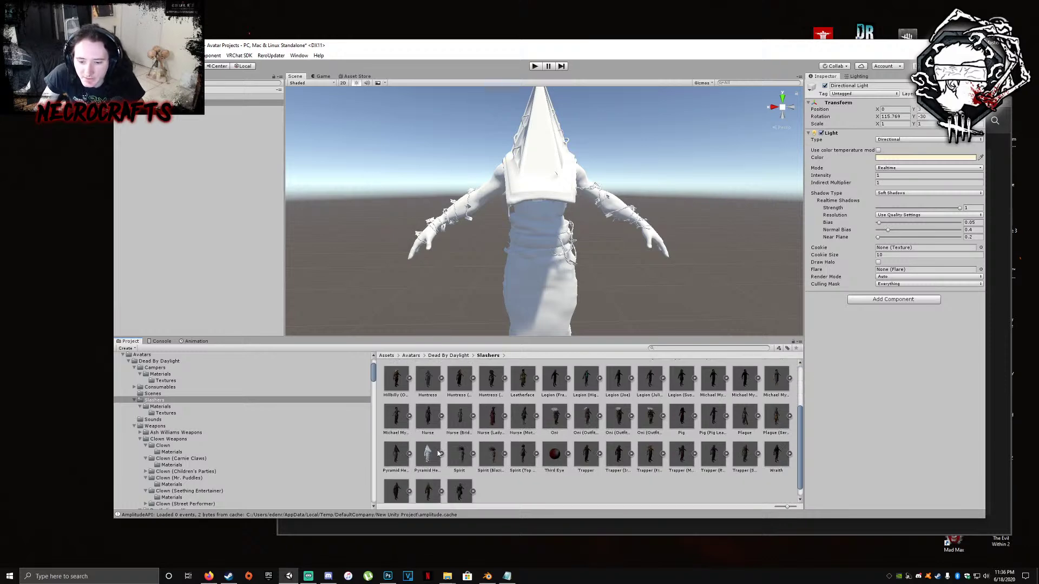
left_click(195, 407)
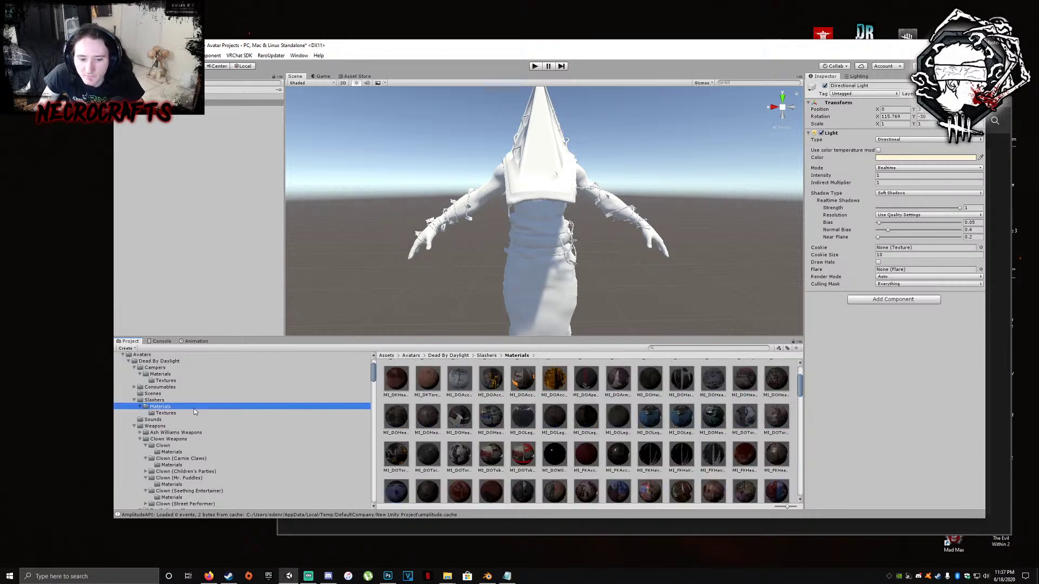
scroll(643, 437, "down", 10)
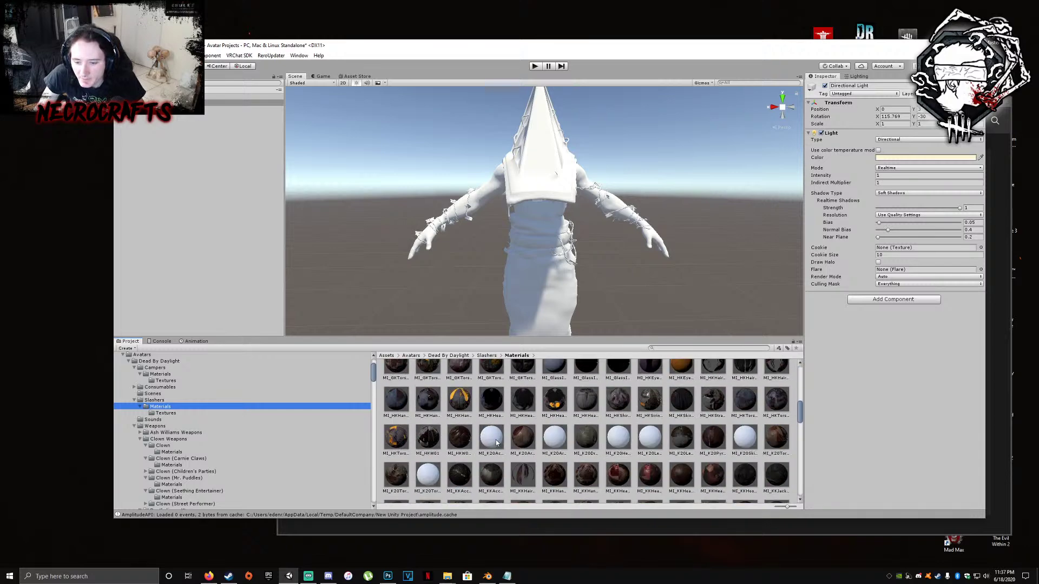
left_click(493, 440)
left_click(890, 104)
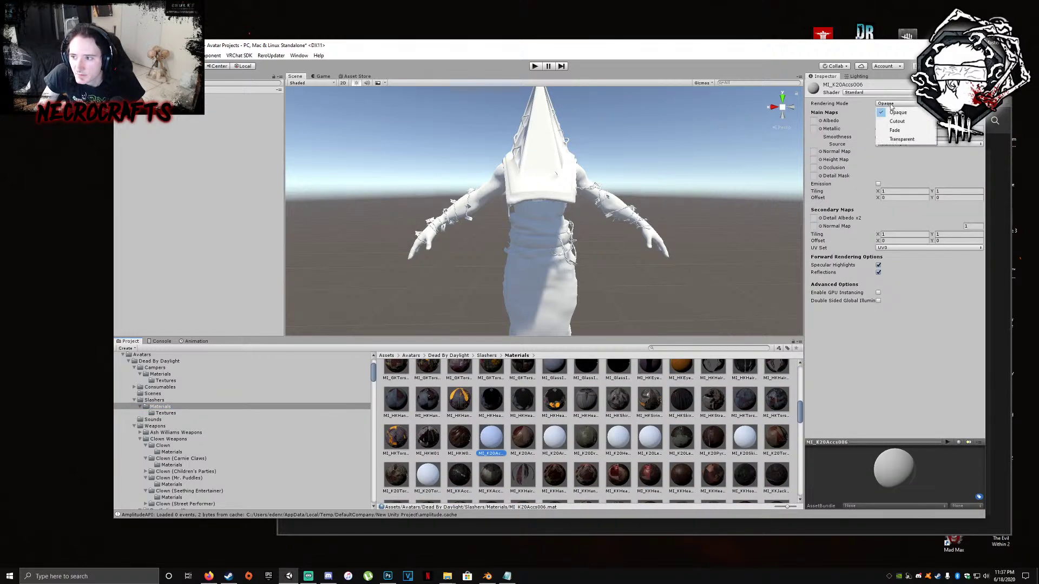
left_click(897, 121)
left_click(876, 93)
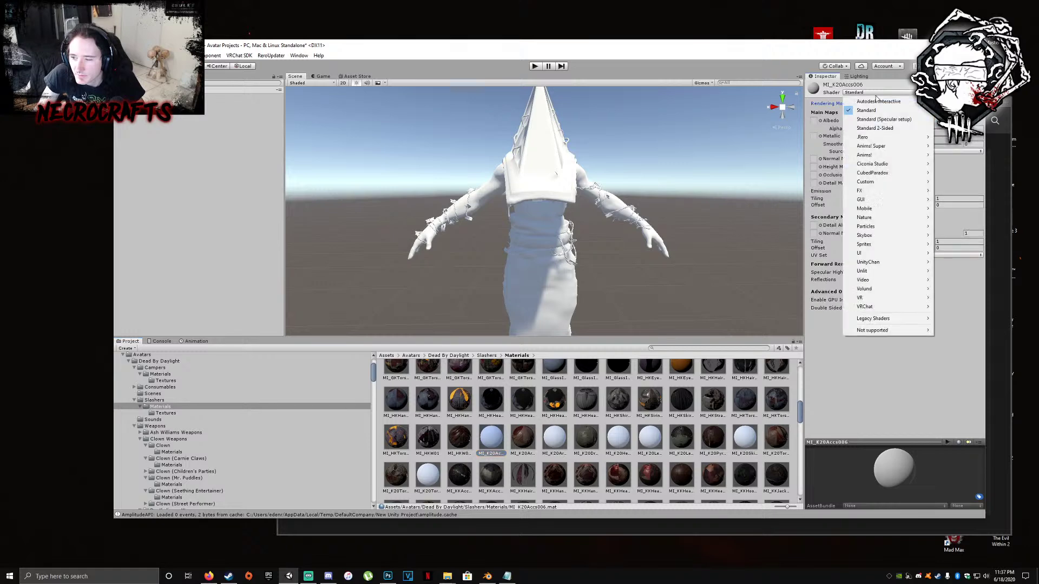
left_click(875, 128)
Search the textures for k20acc and assign the K20Accs006 base color texture as the Albedo of MI_K20Accs006
left_click(820, 121)
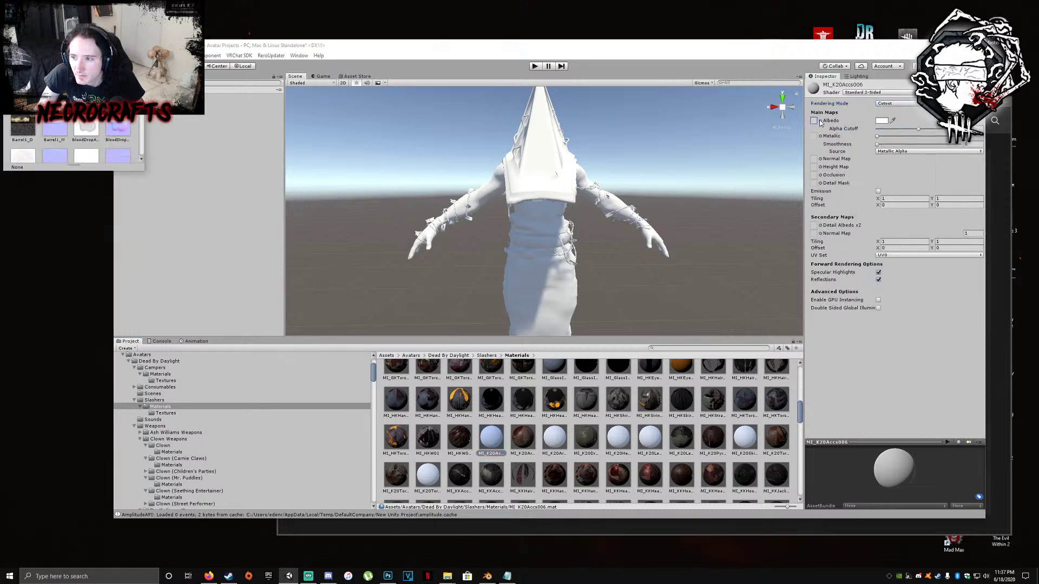
type("k20acc")
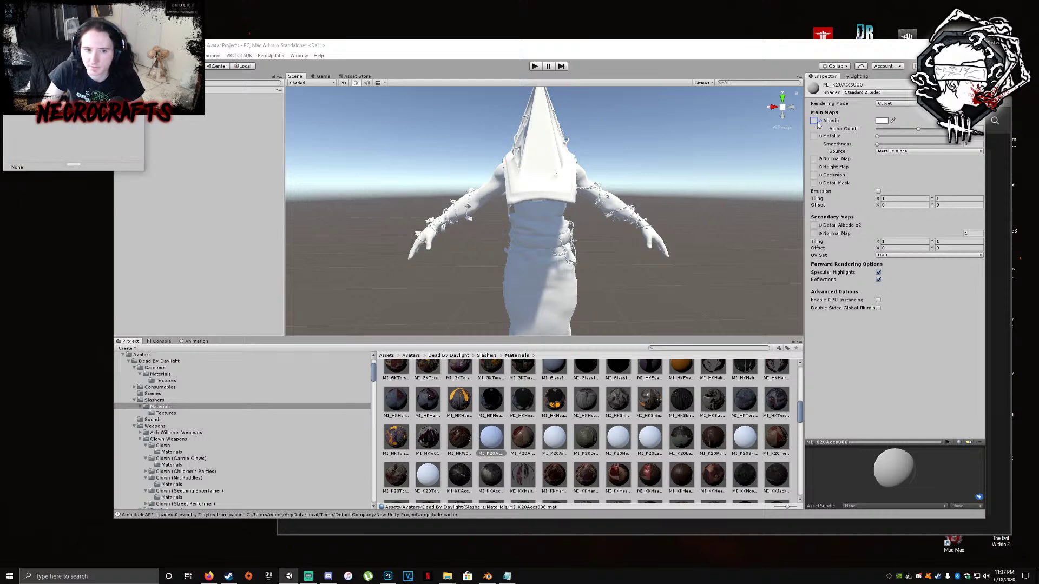
double_click(65, 71)
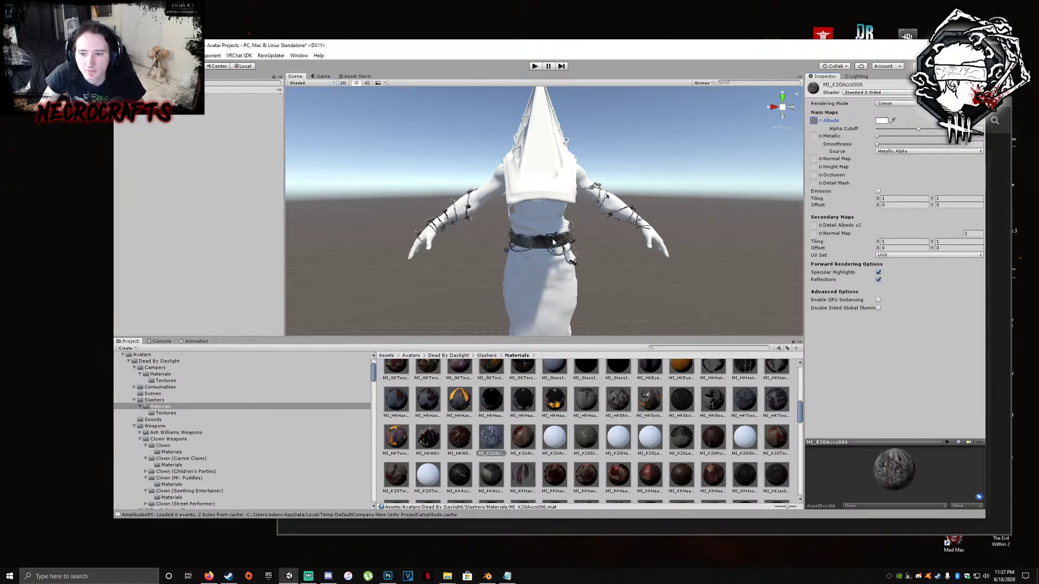
Set MI_K20Accs006 to the Opaque rendering mode and the Standard shader
scroll(556, 259, "up", 6)
middle_click_drag(556, 259, 561, 239)
left_click(894, 103)
left_click(891, 106)
left_click(878, 92)
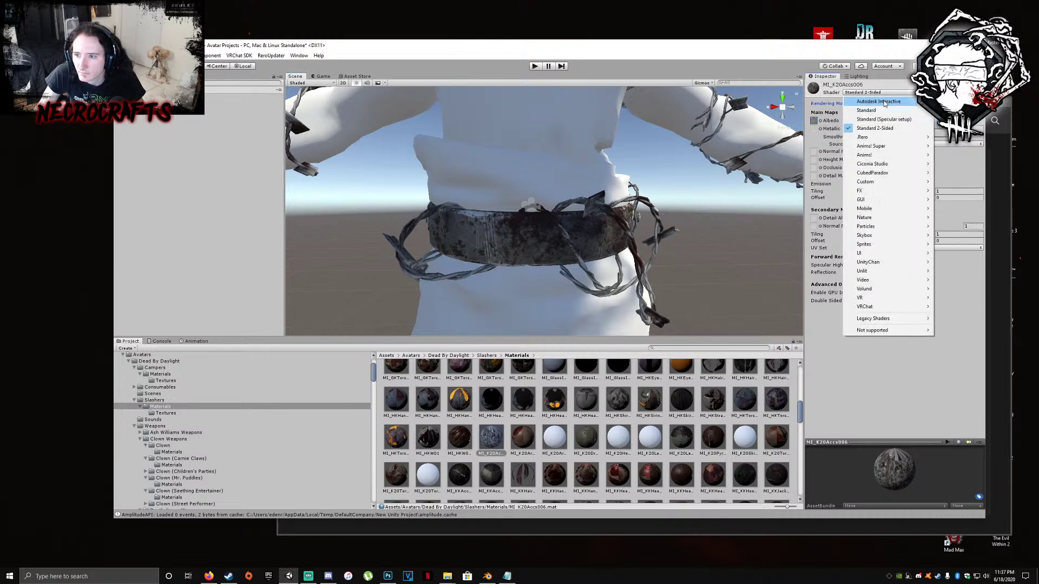
left_click(880, 110)
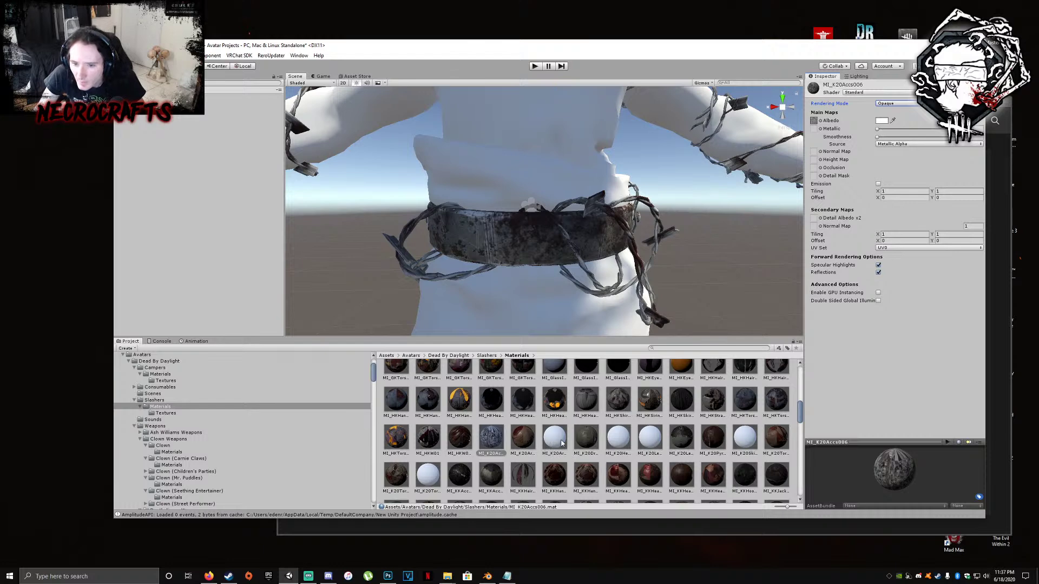
Assign the K20 accessories' ORM texture as Metallic and their normal texture as Normal Map on MI_K20Accs006, fixing its normal-map import type
left_click(821, 129)
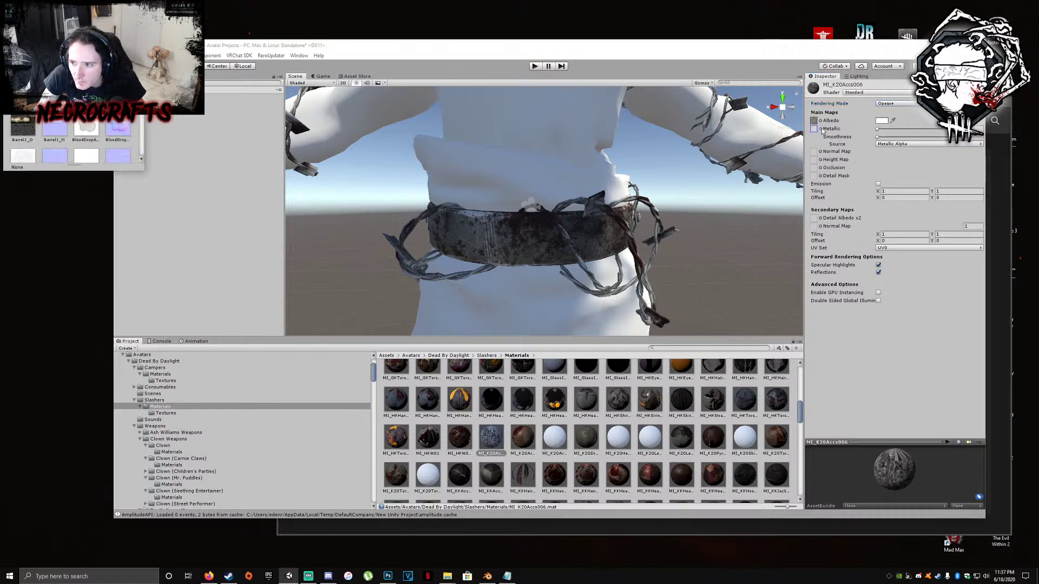
type("k20")
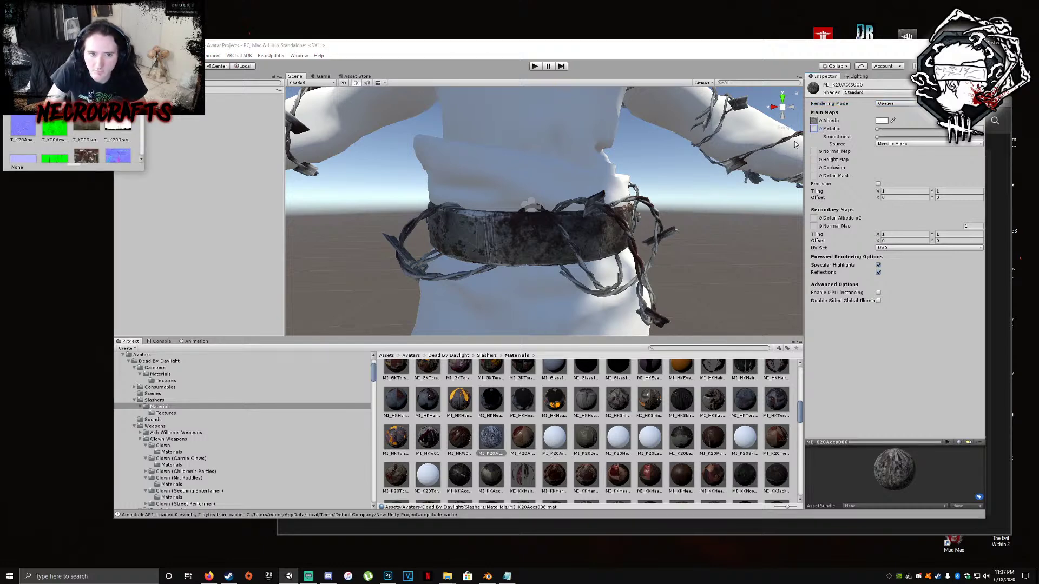
double_click(87, 87)
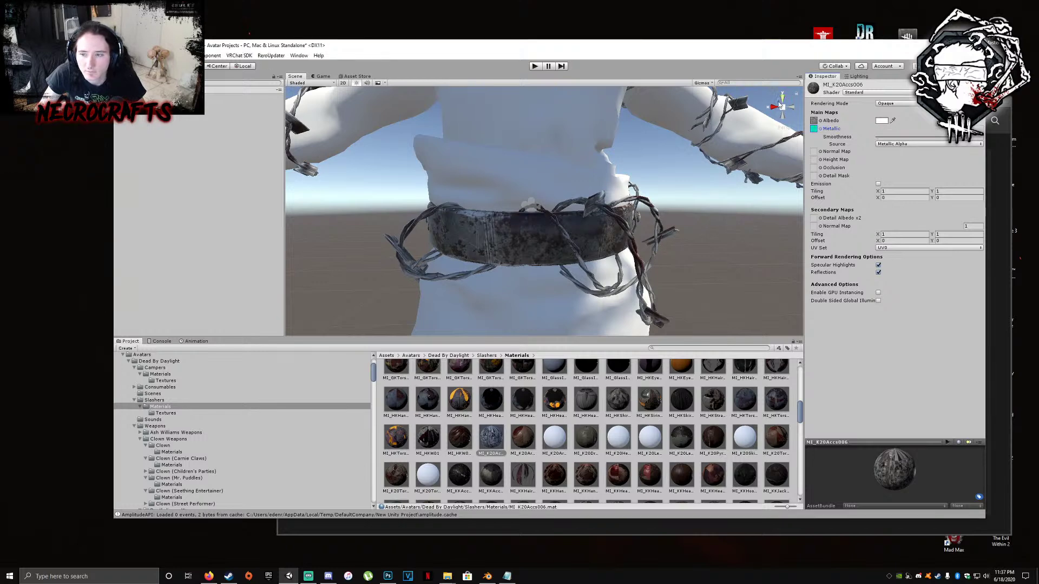
left_click(820, 152)
type("k20")
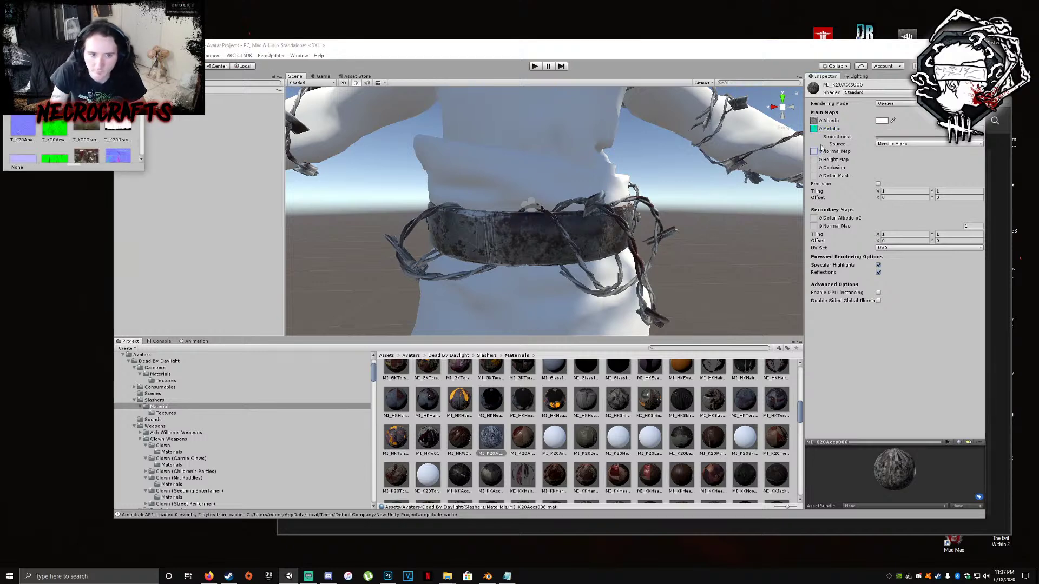
double_click(55, 93)
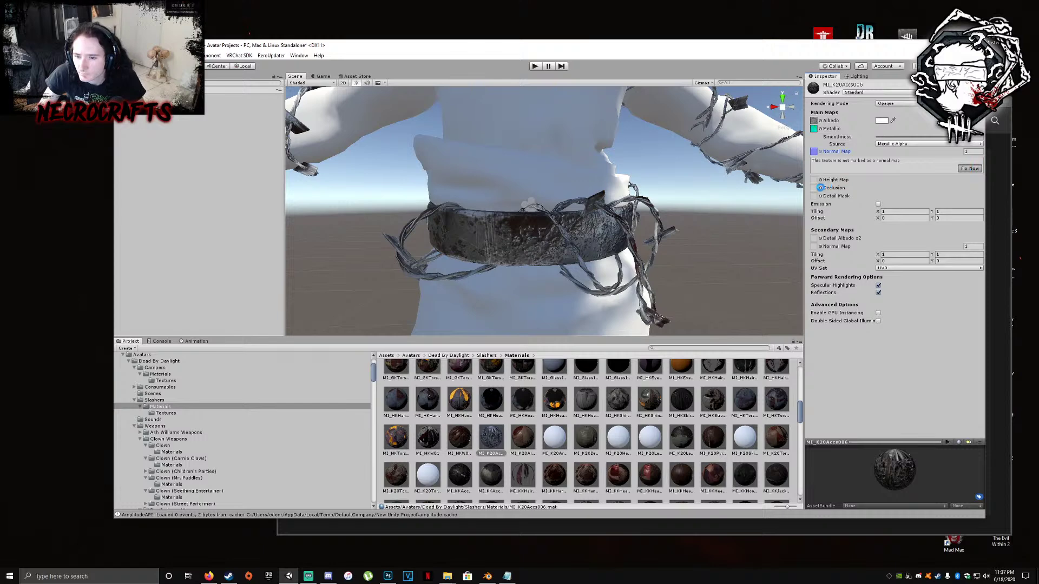
Search the textures for k20 and assign the accessories' ORM texture as the Occlusion map of MI_K20Accs006
left_click(821, 168)
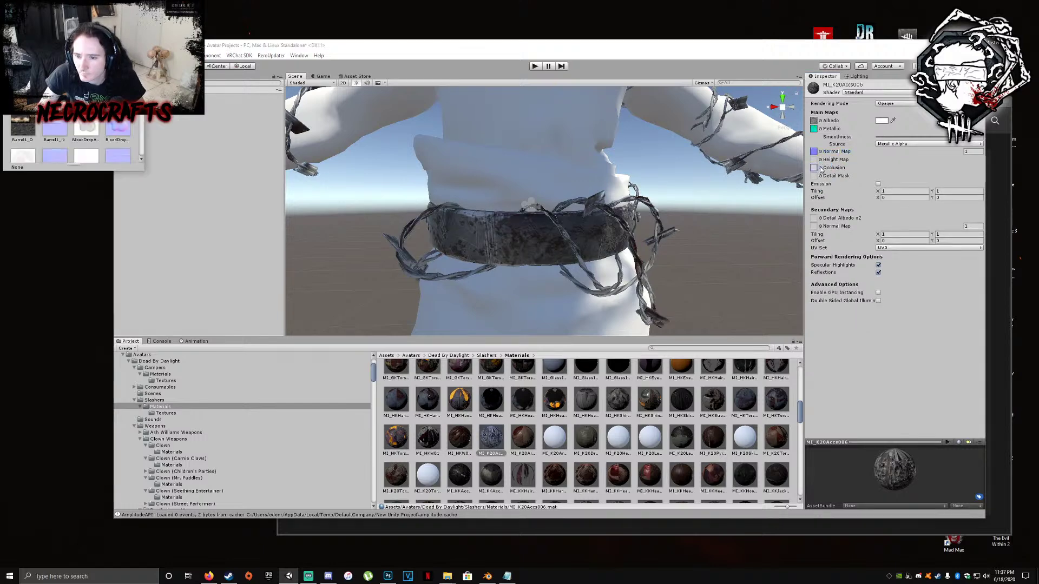
type("k20")
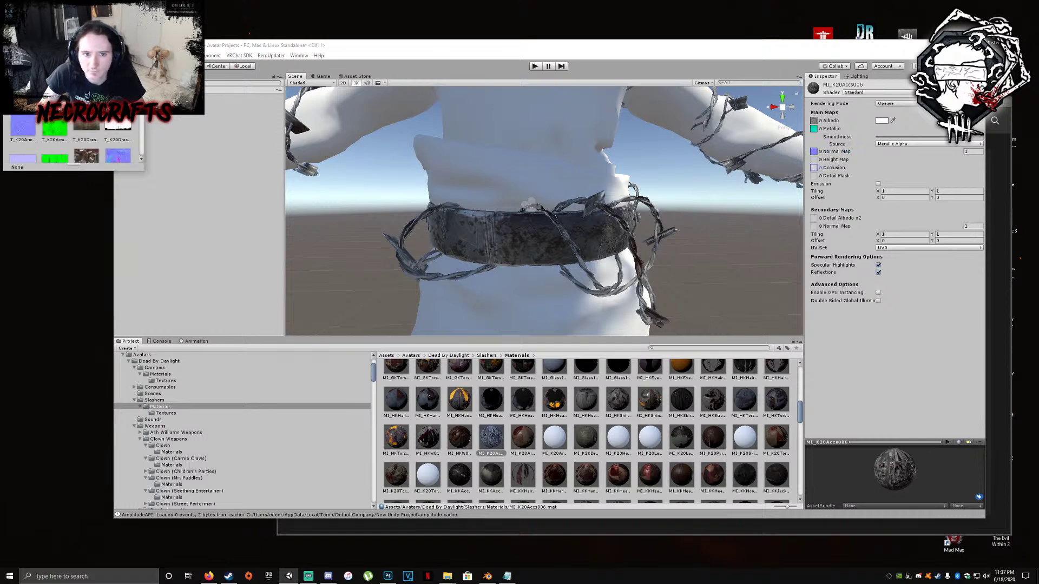
double_click(118, 59)
Select the MI_K20Arms006 material and assign T_K20Arms006_BC as its Albedo texture
left_click(547, 440)
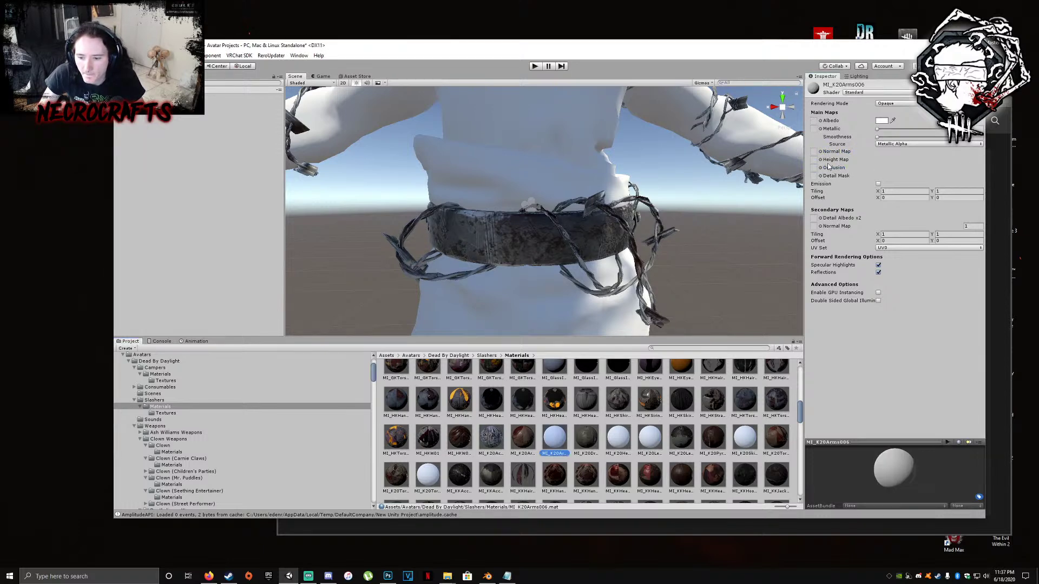
left_click(821, 121)
type("k20arm")
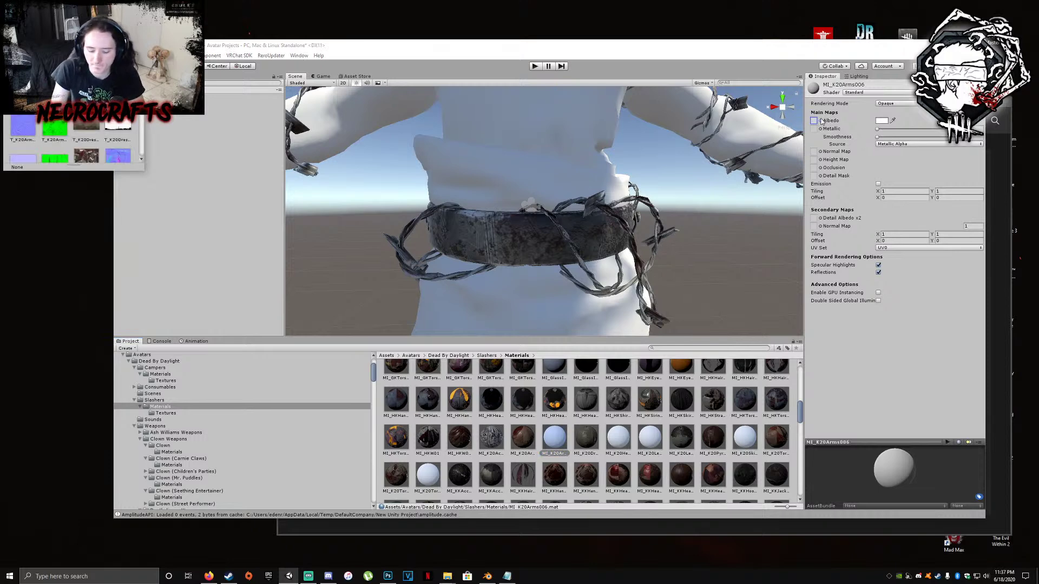
double_click(81, 60)
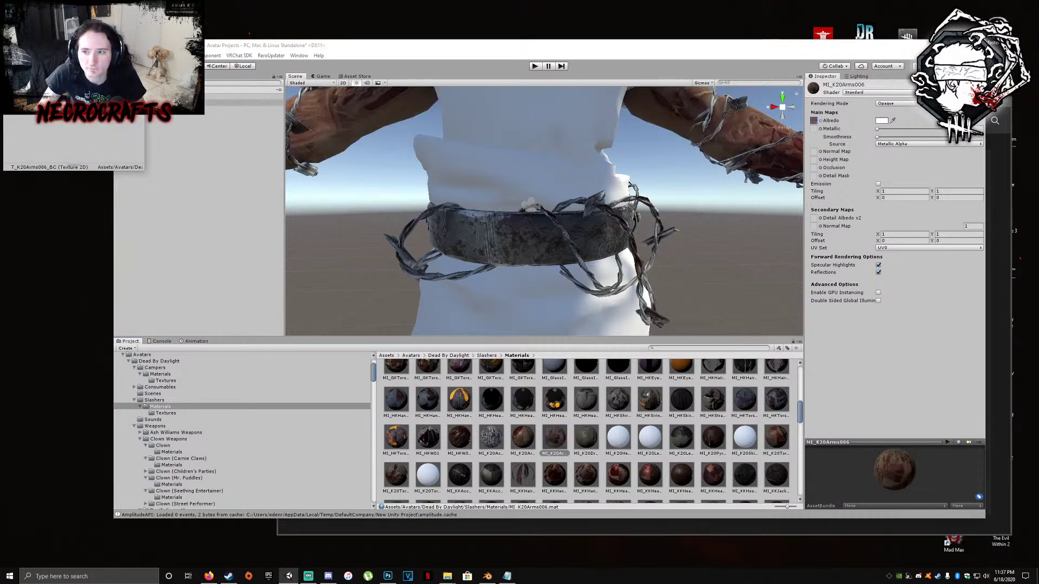
Examine the blood and exposed finger bones on the avatar's hand up close with the arms' albedo texture applied
middle_click_drag(352, 118, 473, 147)
key("s")
mouse_move(474, 147)
right_mouse_down()
mouse_move(490, 139)
mouse_move(470, 142)
right_mouse_up()
key("a")
key("d")
middle_click_drag(470, 143, 535, 193)
right_click_drag(536, 193, 525, 242)
middle_click_drag(524, 242, 513, 245)
scroll(513, 245, "down", 1)
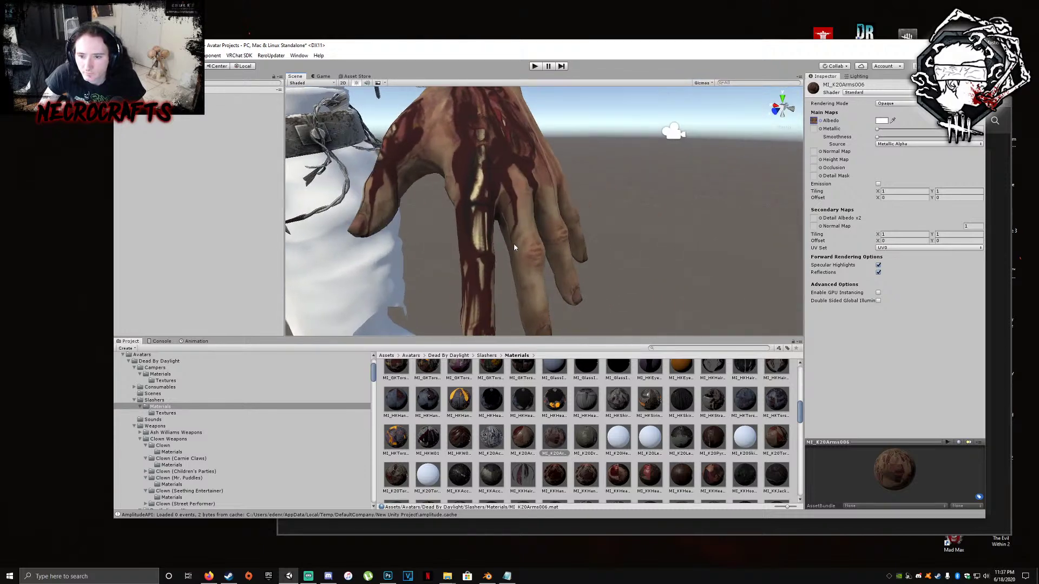
right_click_drag(513, 244, 676, 221)
middle_click_drag(417, 225, 429, 225)
right_click_drag(429, 225, 368, 204)
middle_click_drag(611, 211, 453, 204)
right_click_drag(514, 215, 441, 211)
middle_click_drag(601, 209, 466, 211)
scroll(466, 211, "up", 1)
scroll(468, 214, "up", 3)
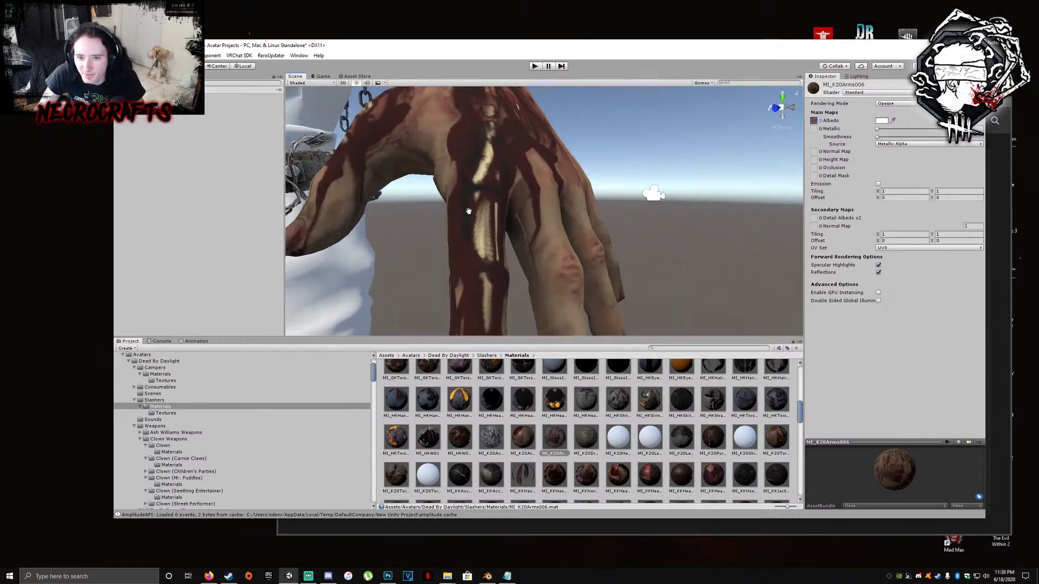
scroll(470, 211, "up", 1)
right_click_drag(470, 212, 498, 233)
scroll(500, 234, "up", 1)
middle_click_drag(503, 119, 499, 200)
right_click_drag(499, 200, 431, 212)
mouse_move(431, 212)
middle_mouse_down()
mouse_move(422, 206)
mouse_move(432, 211)
middle_mouse_up()
middle_click_drag(581, 211, 586, 188)
right_click_drag(586, 188, 630, 172)
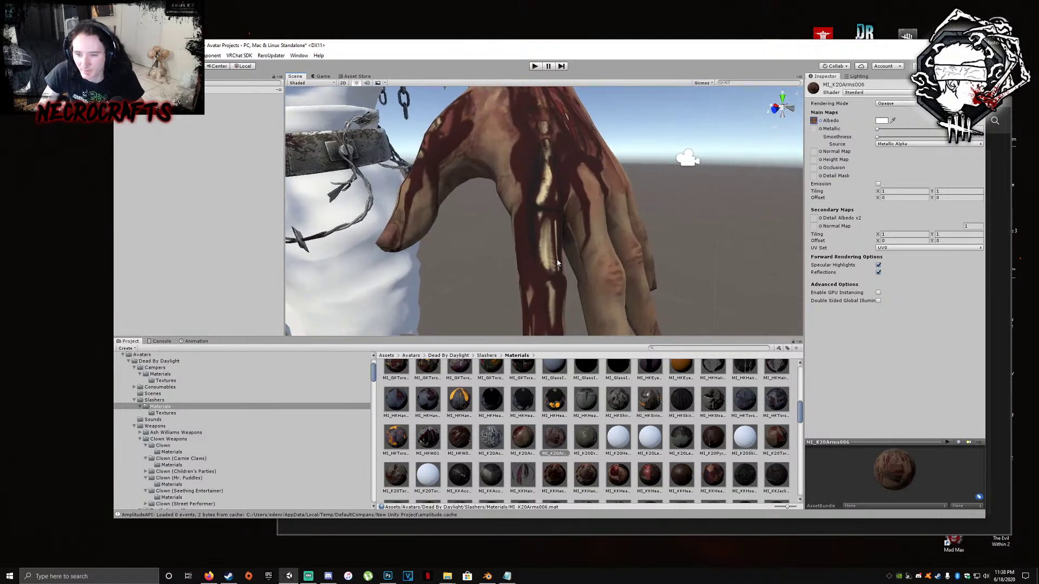
right_click_drag(555, 162, 507, 180)
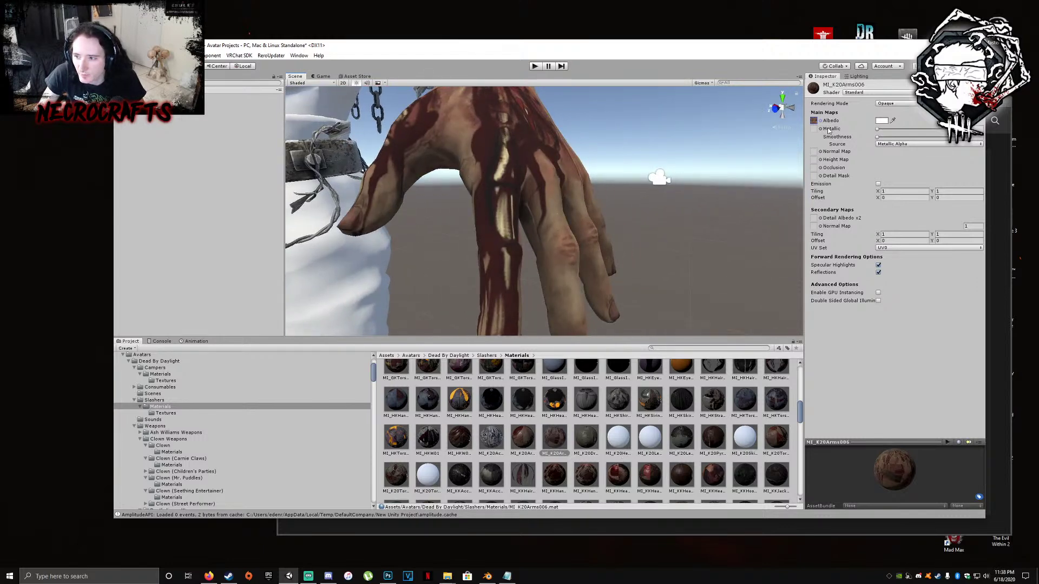
Search the textures for k20 and assign T_K20Arms006_ORM as the Metallic map of MI_K20Arms006
left_click(821, 129)
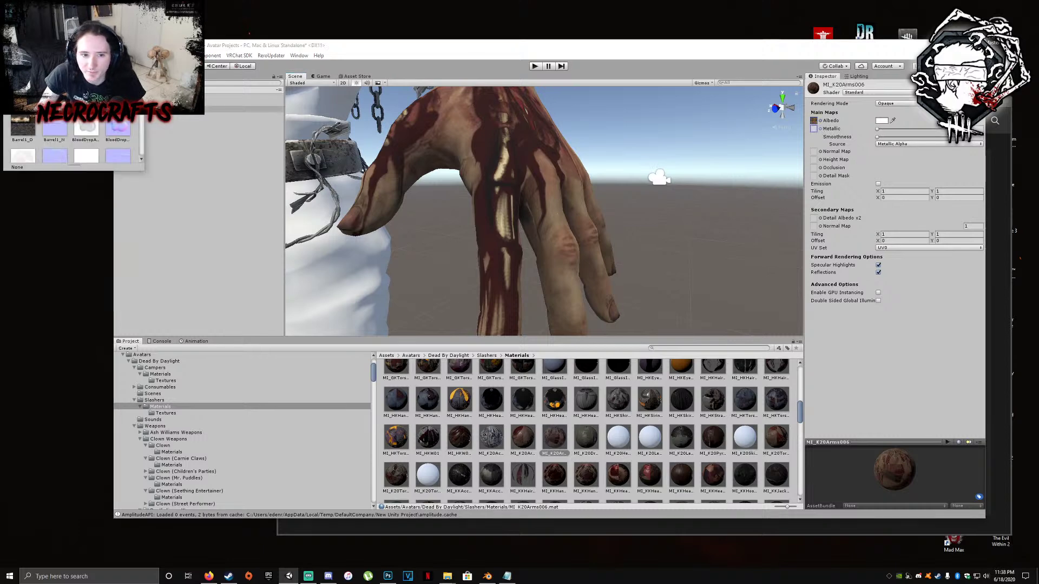
type("k20")
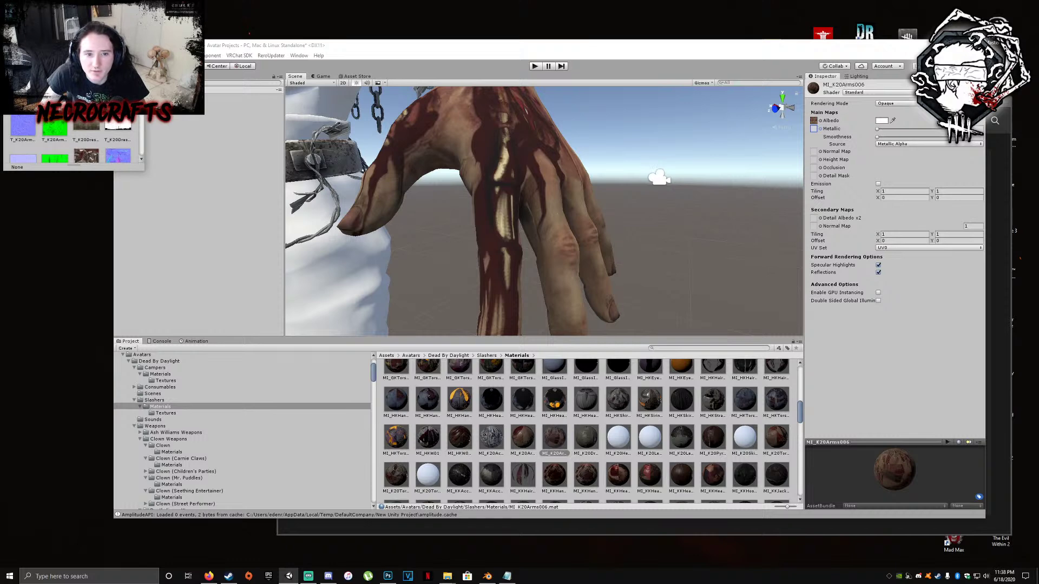
left_click(60, 130)
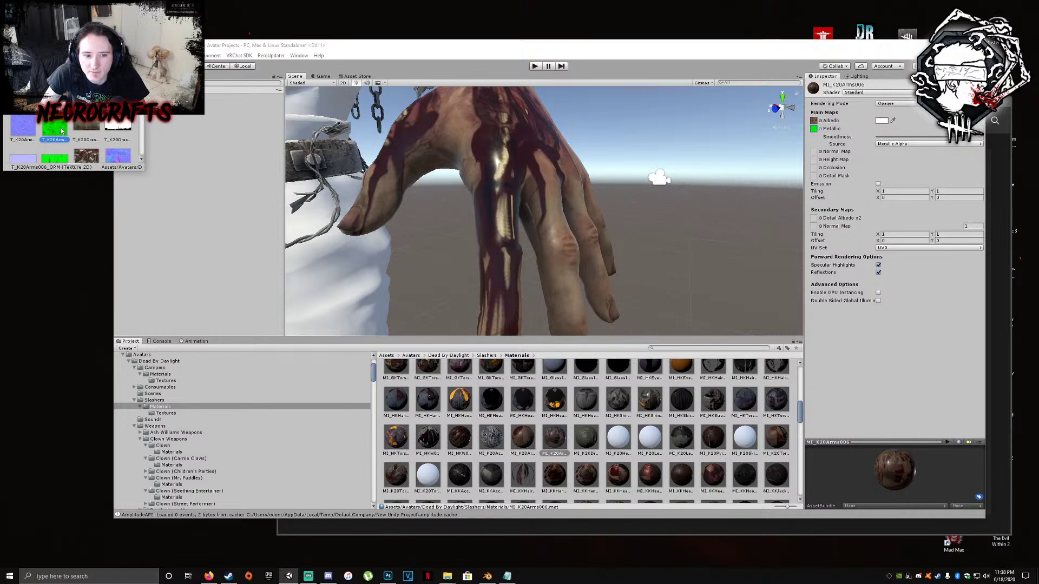
Assign T_K20Arms006_N as the Normal Map of MI_K20Arms006 and fix its import type so it is marked as a normal map
left_click(815, 152)
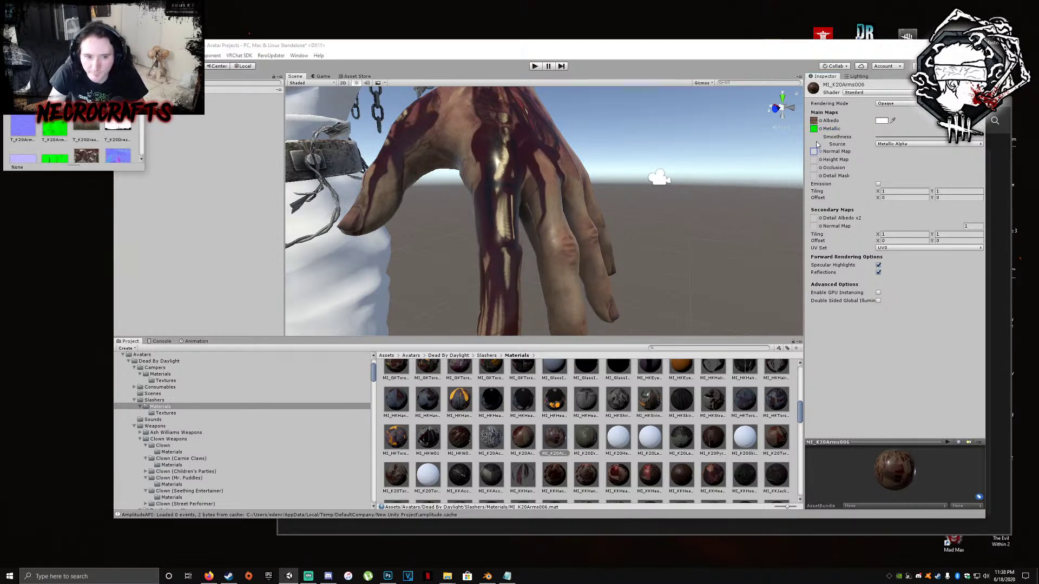
left_click(24, 126)
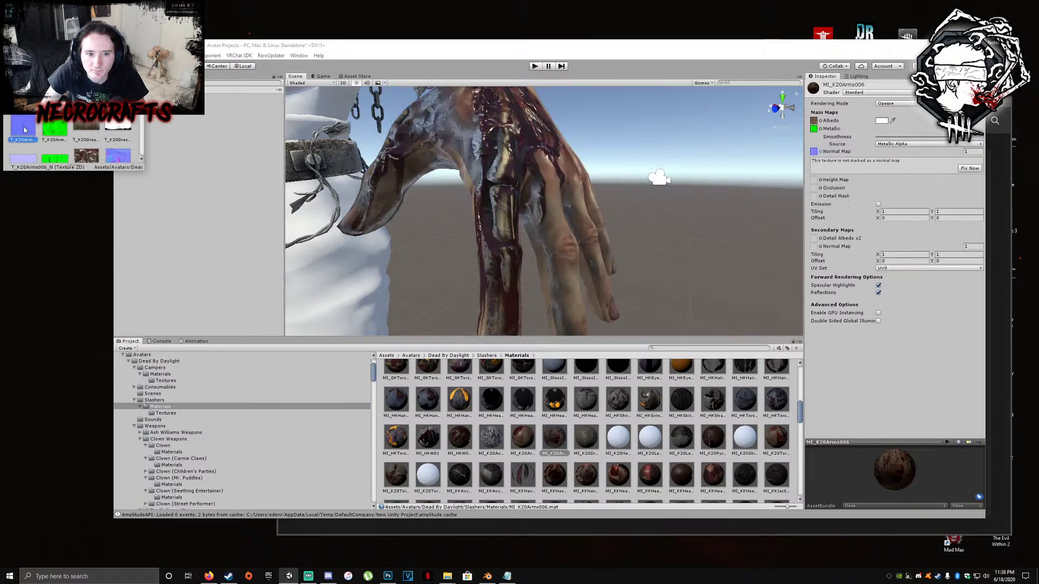
left_click(24, 130)
left_click(963, 170)
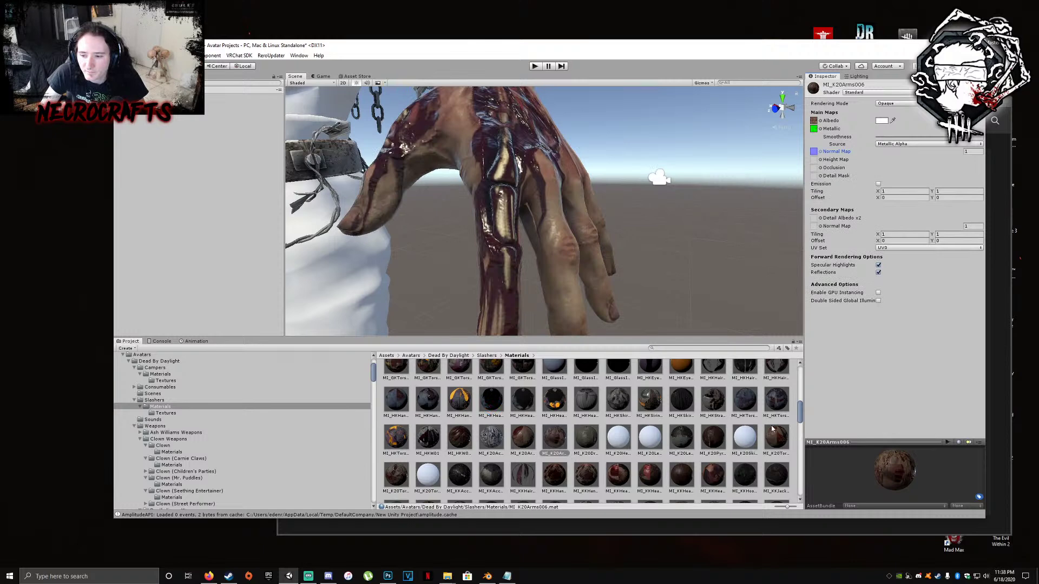
Search the textures for k20 and assign T_K20Arms006_ORM as the Occlusion map of MI_K20Arms006
left_click(820, 168)
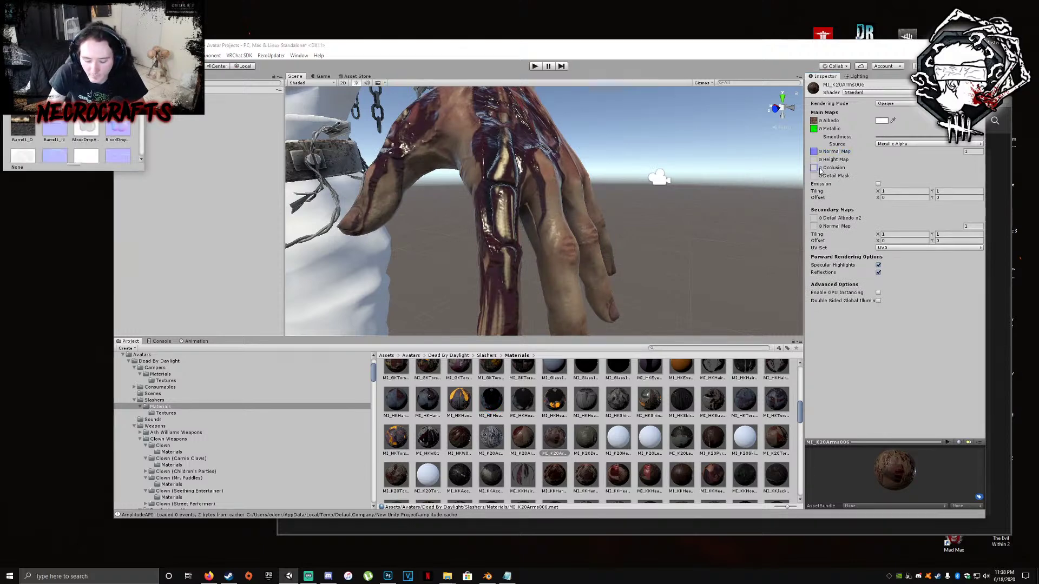
type("k20")
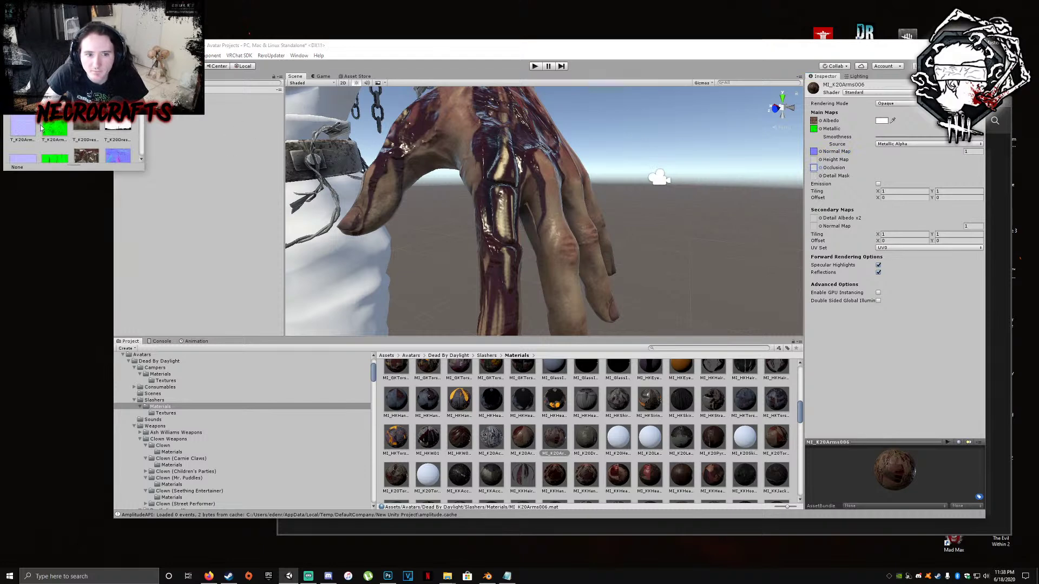
left_click(41, 128)
Examine the fully textured arms from fingers to shoulders, including the barbed wire, the belt and the wounds on both hands
right_click_drag(487, 216, 594, 216)
right_click_drag(543, 191, 504, 192)
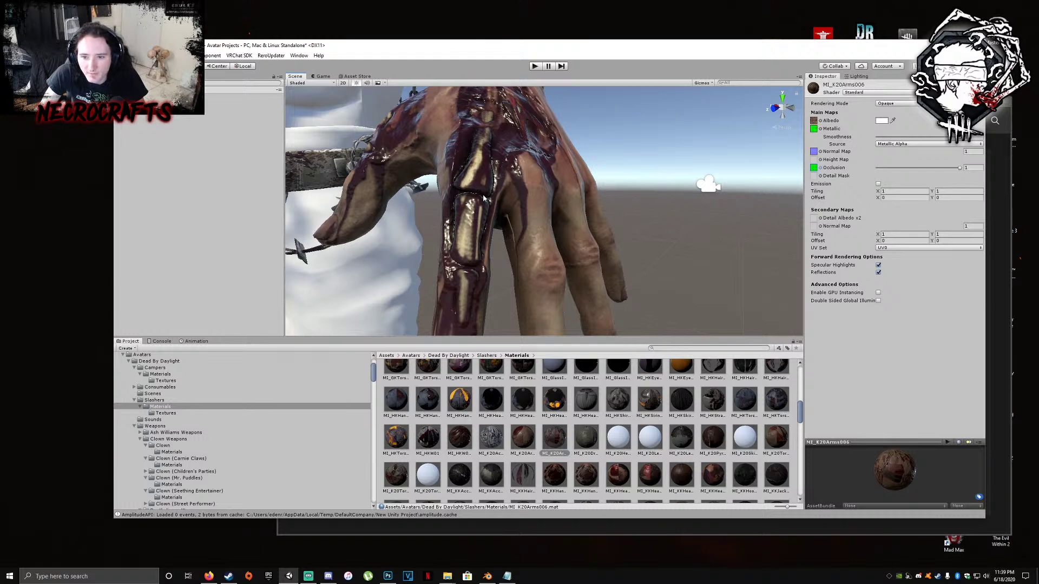
right_click_drag(498, 161, 560, 226)
right_click_drag(566, 165, 661, 247)
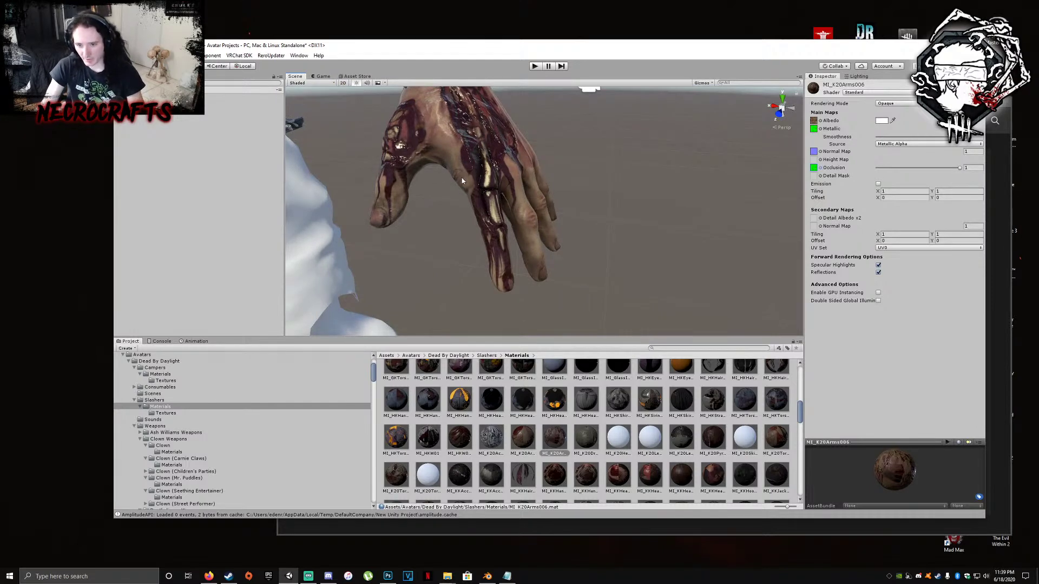
right_click_drag(524, 155, 401, 134)
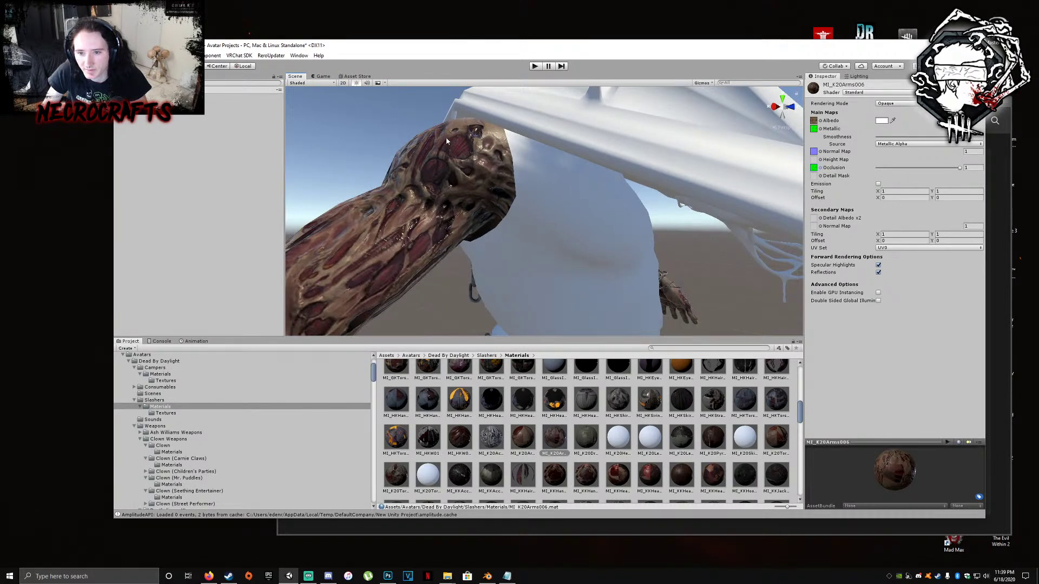
right_click_drag(516, 176, 577, 183)
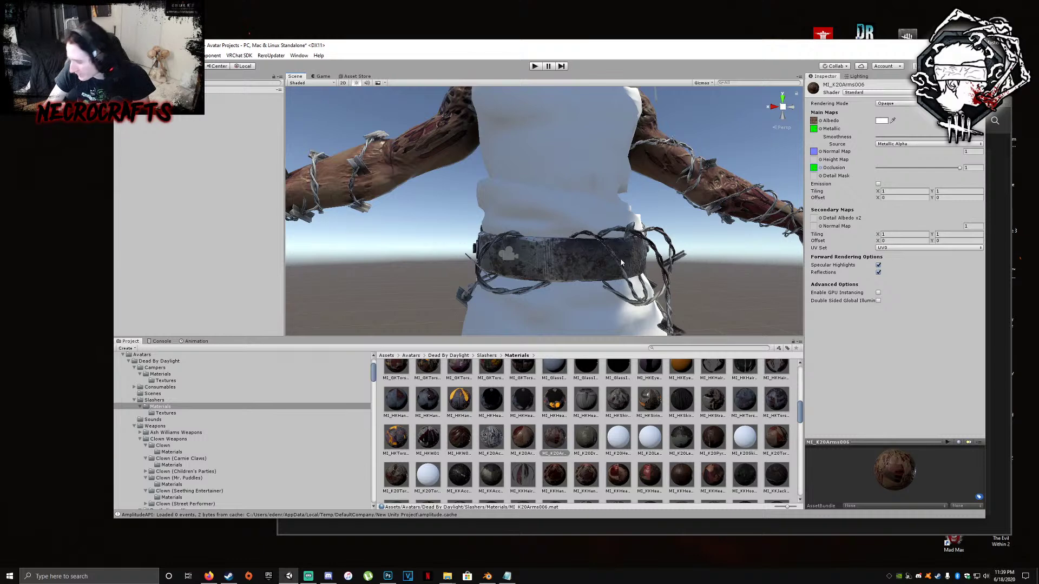
right_click_drag(568, 215, 540, 249)
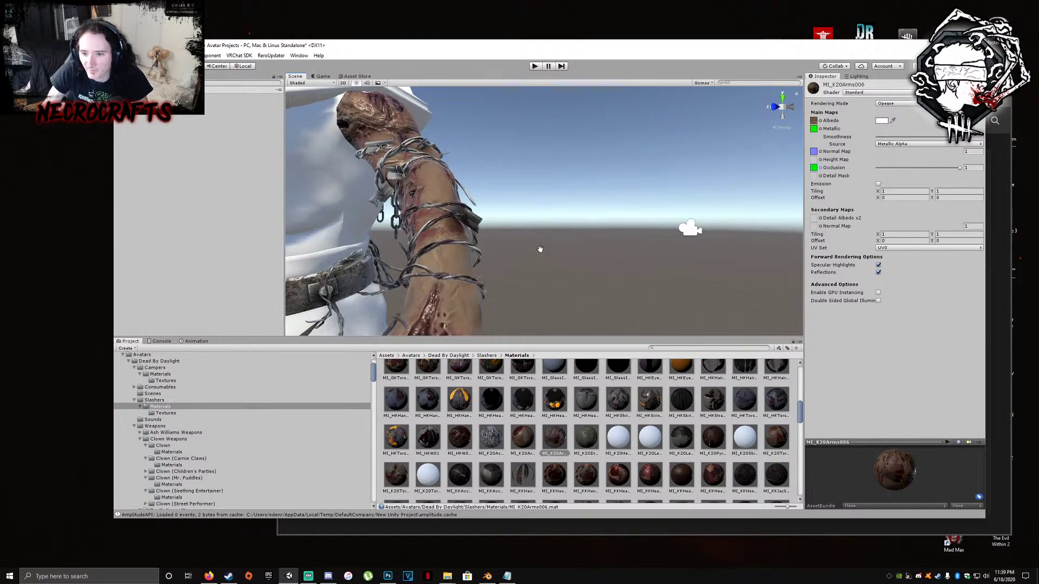
scroll(447, 273, "down", 3)
right_click_drag(443, 261, 496, 310)
middle_click_drag(495, 313, 487, 299)
scroll(487, 298, "down", 3)
left_click_drag(487, 295, 509, 284, "alt")
middle_click_drag(465, 276, 594, 260)
scroll(594, 260, "down", 3)
middle_click_drag(688, 182, 642, 225)
mouse_move(642, 225)
left_mouse_down("alt")
mouse_move(651, 233)
mouse_move(627, 238)
left_mouse_up("alt")
middle_click_drag(627, 238, 706, 213)
left_click_drag(706, 213, 790, 206, "alt")
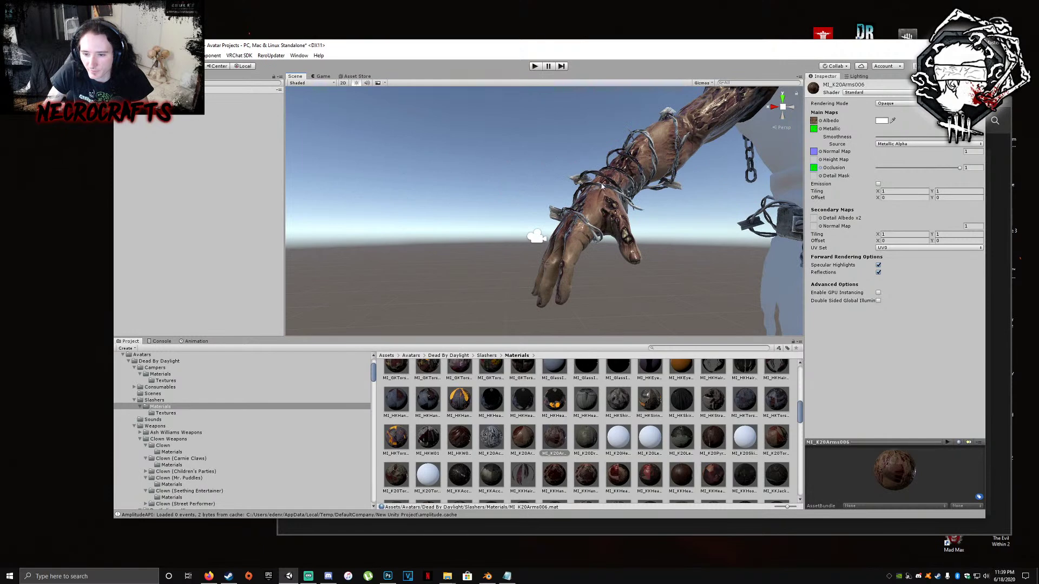
middle_click_drag(790, 205, 676, 198)
right_click_drag(484, 188, 428, 194)
key("a")
key("d")
middle_click_drag(429, 193, 452, 193)
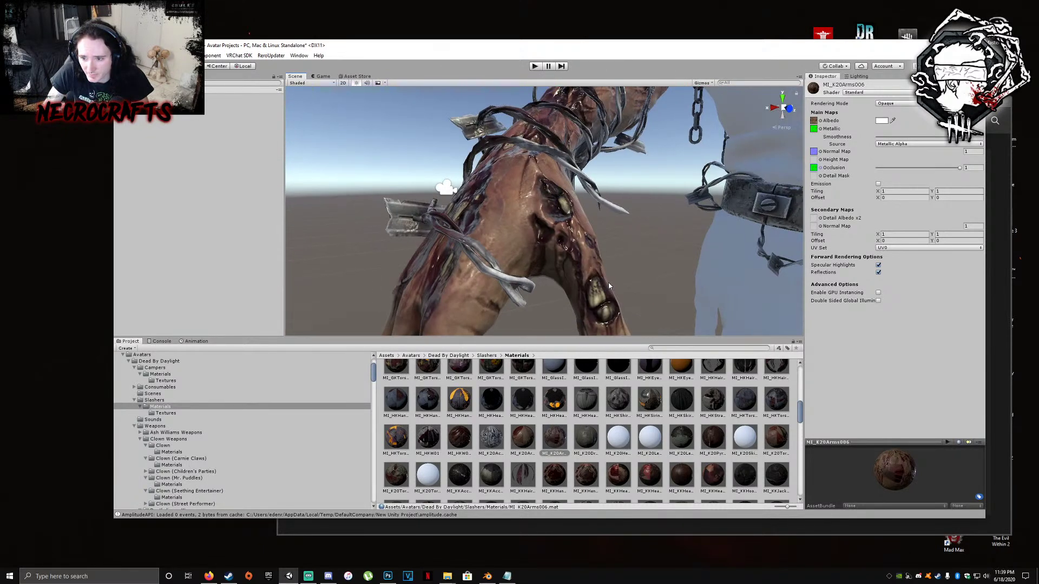
middle_click_drag(611, 283, 499, 220)
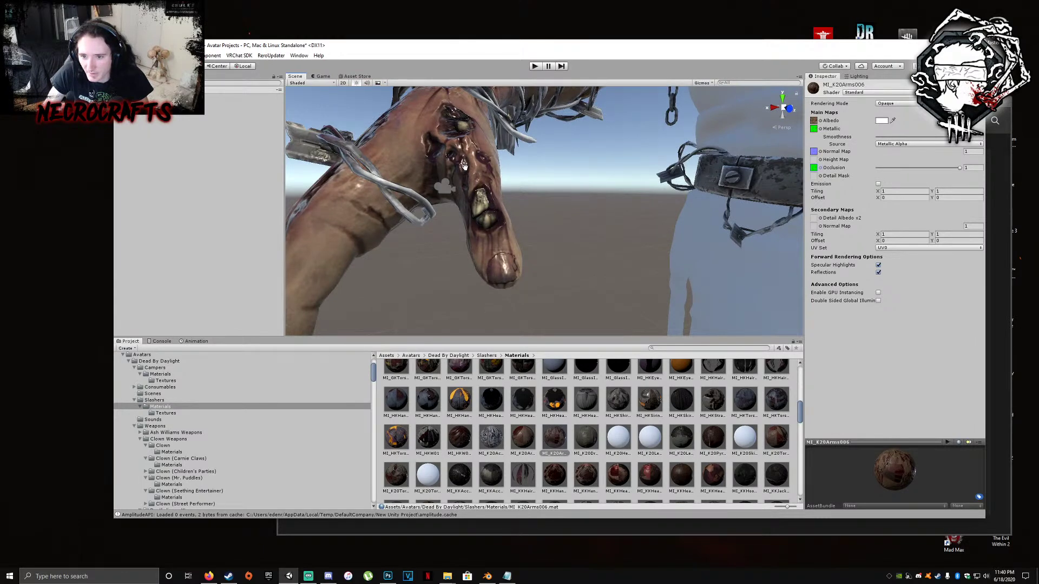
Examine the wounded hands and wired forearms up close, and the whole upper body with its belt from the front
middle_click_drag(465, 170, 506, 170)
right_click_drag(506, 171, 574, 172)
middle_click_drag(433, 172, 595, 173)
right_click_drag(444, 172, 514, 172)
middle_click_drag(514, 172, 558, 171)
scroll(558, 172, "down", 3)
right_click_drag(487, 172, 590, 173)
middle_click_drag(487, 173, 629, 175)
right_click_drag(450, 177, 548, 182)
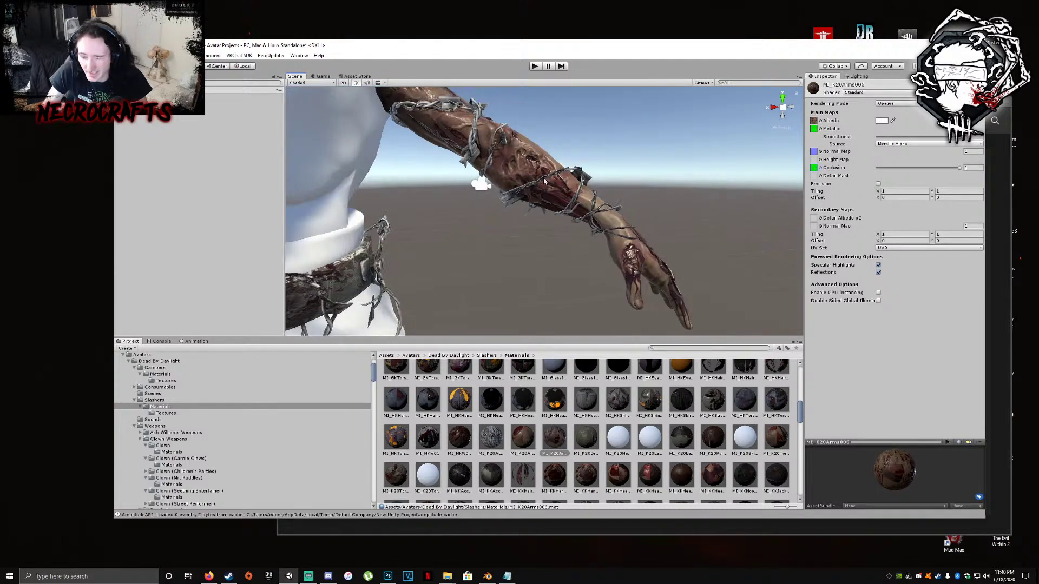
middle_click_drag(477, 180, 576, 180)
middle_click_drag(433, 174, 539, 172)
scroll(534, 176, "down", 3)
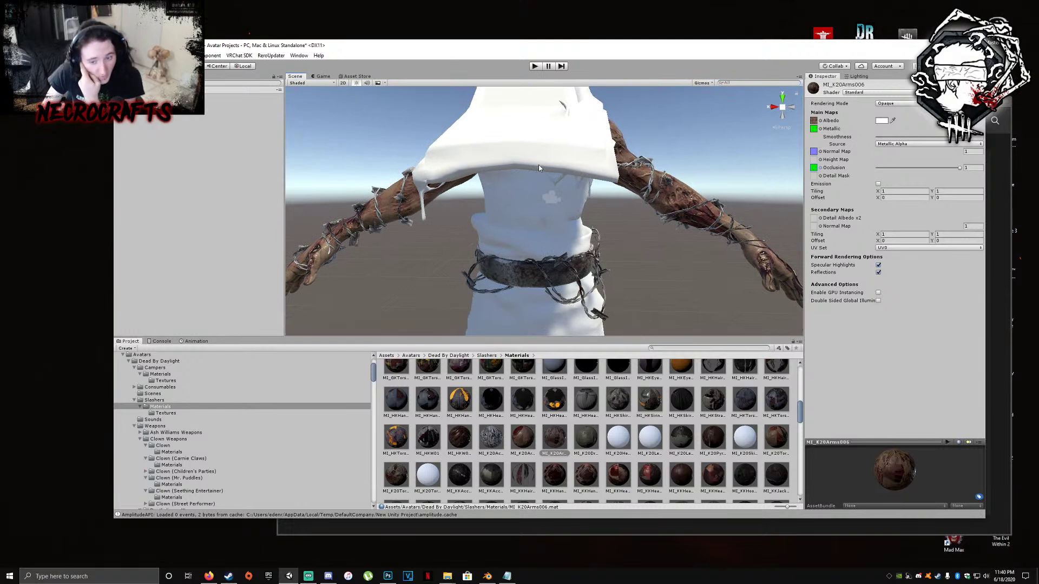
mouse_move(523, 180)
middle_mouse_down()
mouse_move(516, 179)
mouse_move(541, 181)
middle_mouse_up()
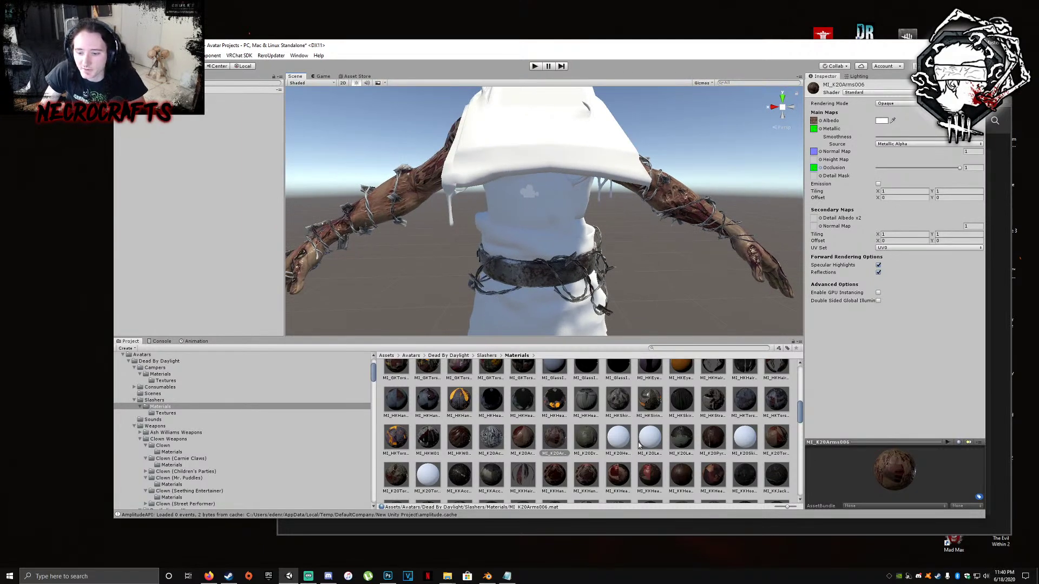
Search the textures for the K20 head and assign its base colour texture as the Albedo map of MI_K20Head006
left_click(619, 441)
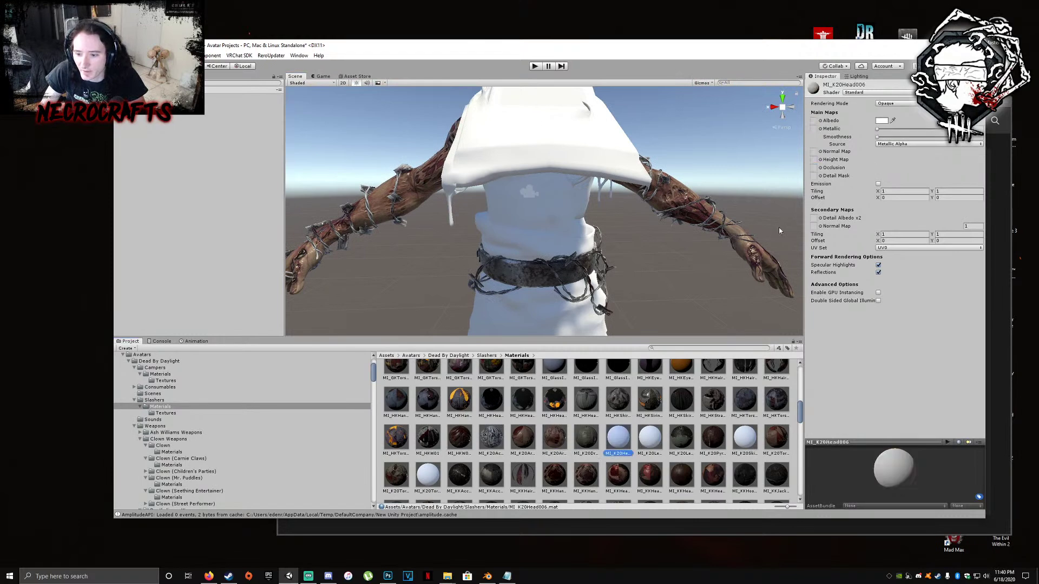
left_click(821, 121)
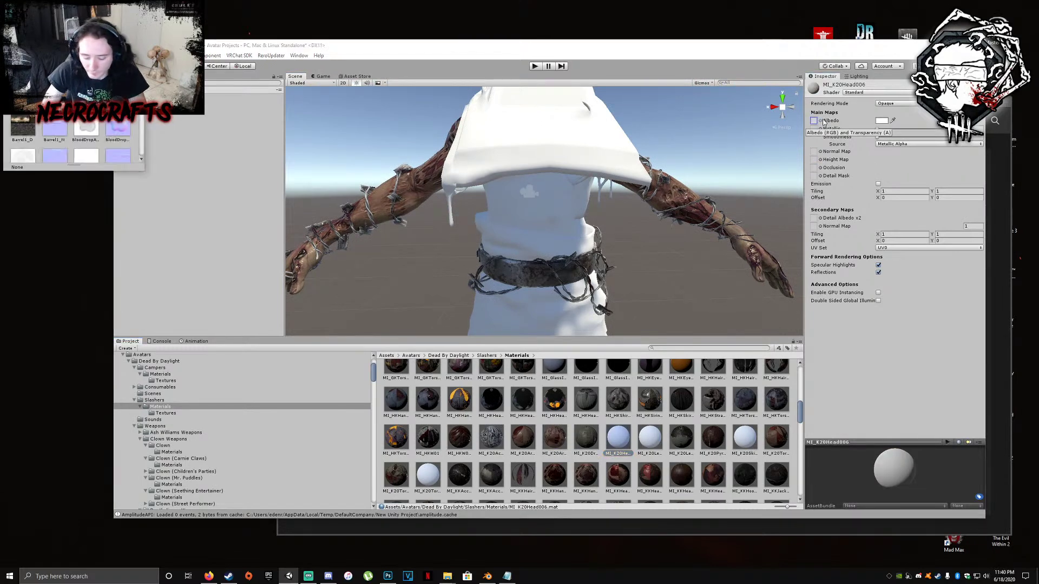
type("he")
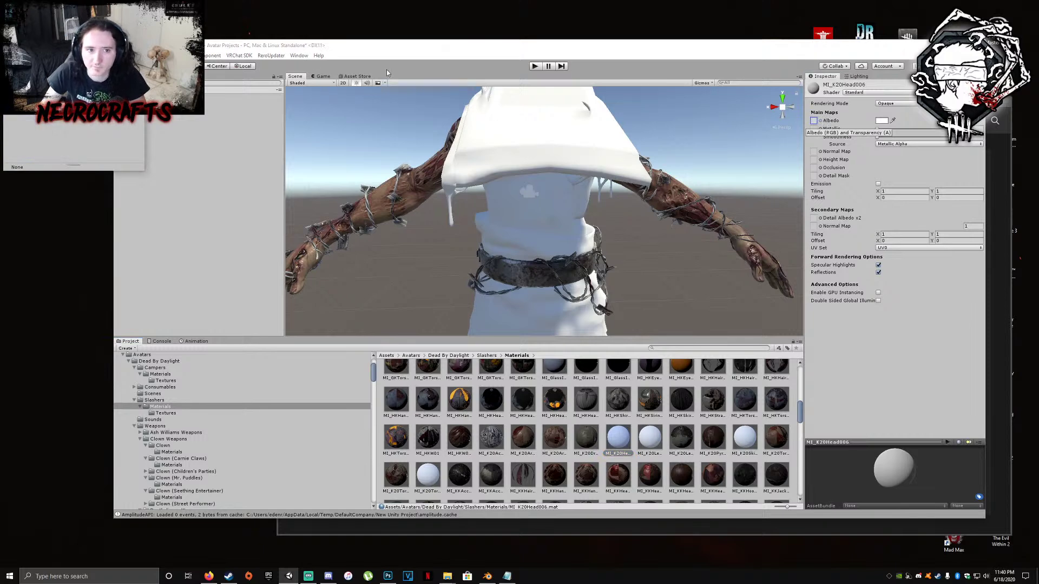
double_click(73, 60)
middle_click_drag(550, 160, 542, 189)
Search the textures for k20h and assign T_K20Head006_ORM as the Metallic map of MI_K20Head006
left_click(821, 129)
type("k20h")
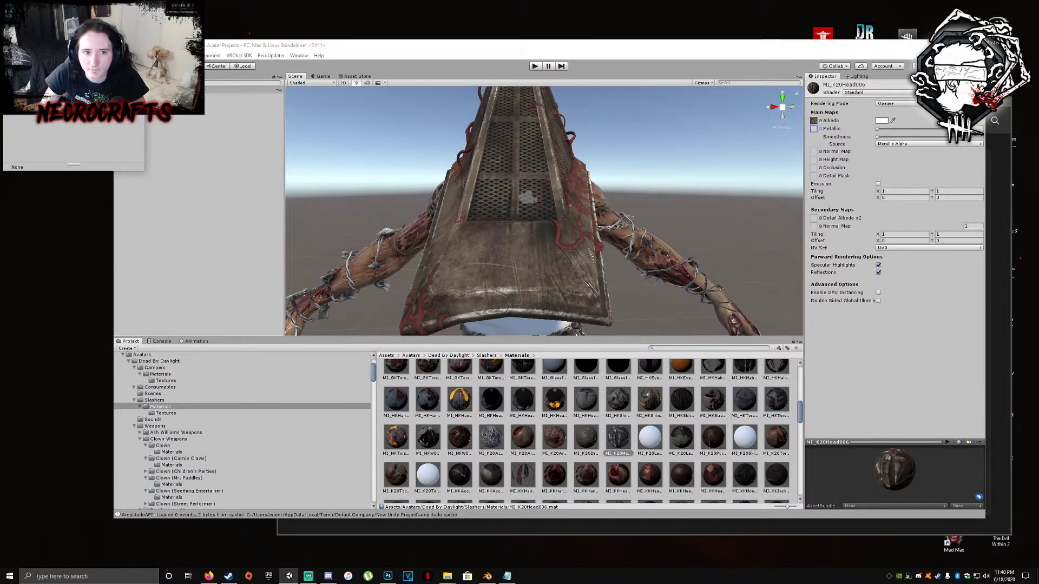
key("Return")
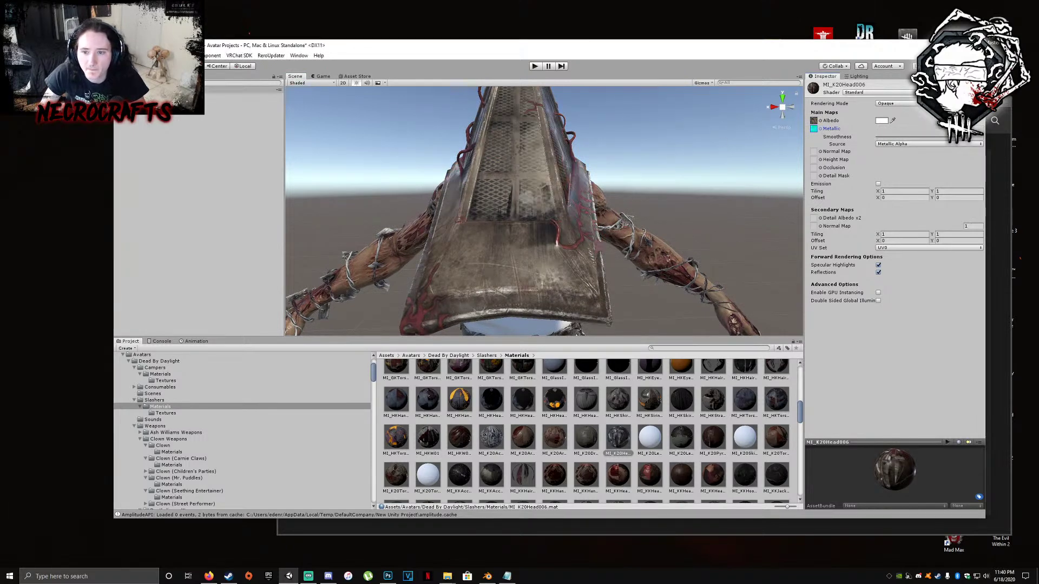
Search the textures for k20h, assign the head's normal texture as the Normal Map of MI_K20Head006 and fix its import type
left_click(821, 152)
type("k20h")
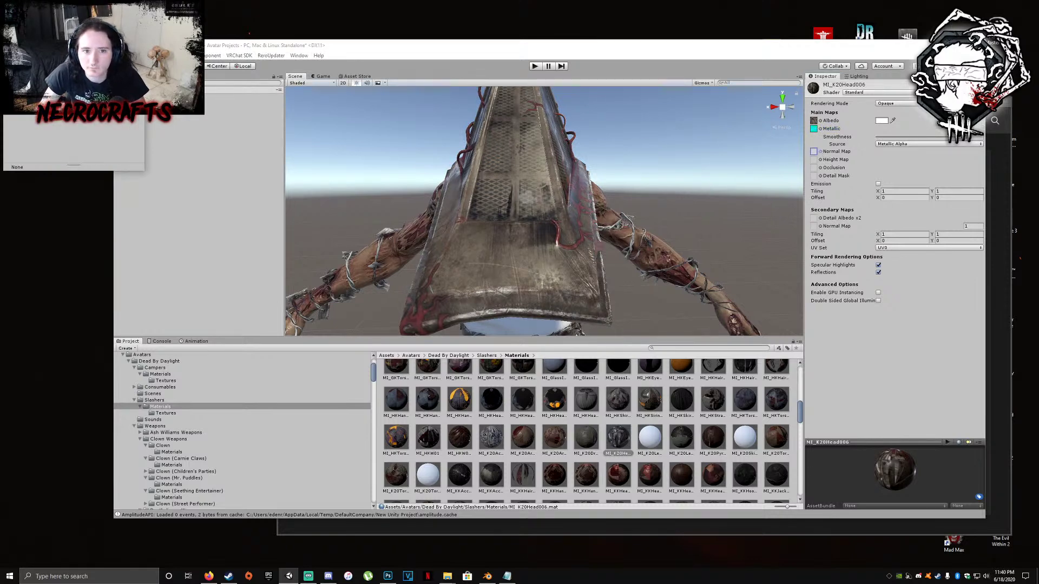
left_click(65, 81)
double_click(98, 81)
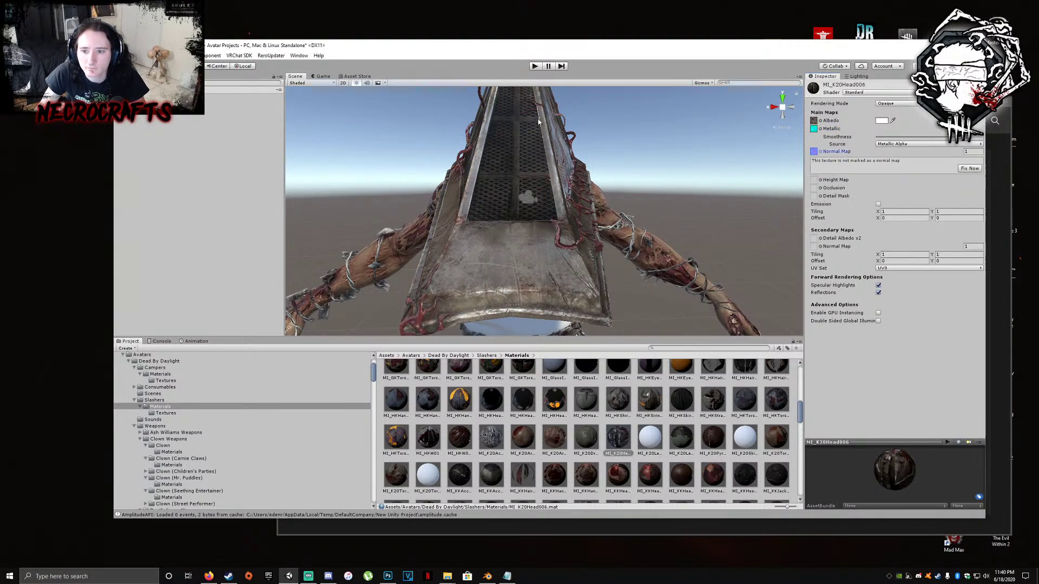
Keep the Standard shader on MI_K20Head006 and compare its Cutout and Opaque rendering modes, ending on Cutout
left_click(888, 92)
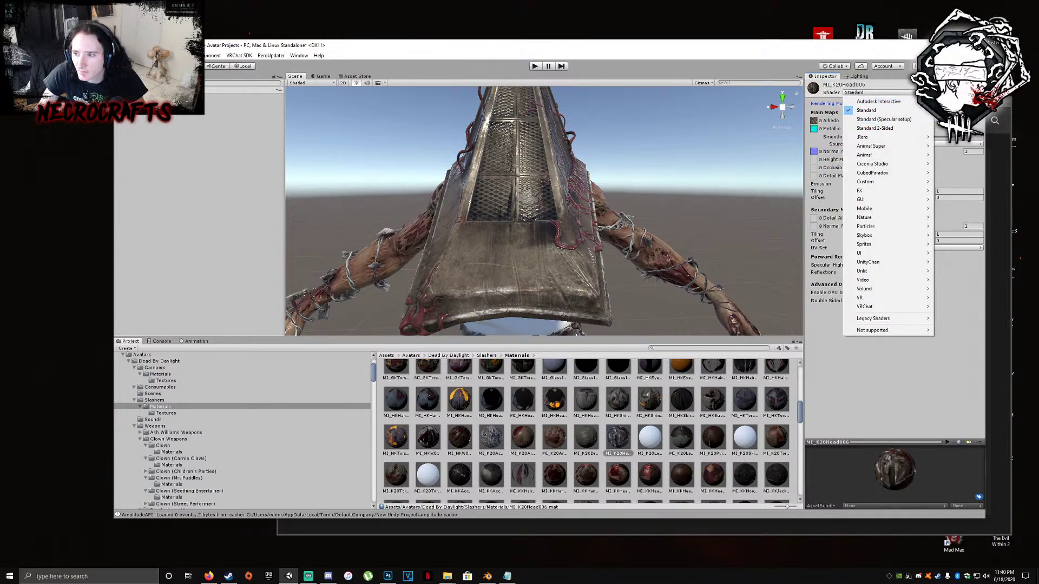
left_click(878, 110)
left_click(899, 104)
left_click(907, 120)
mouse_move(610, 170)
left_mouse_down("alt")
mouse_move(615, 160)
mouse_move(573, 169)
mouse_move(579, 161)
mouse_move(600, 169)
left_mouse_up("alt")
left_click(914, 104)
left_click(900, 113)
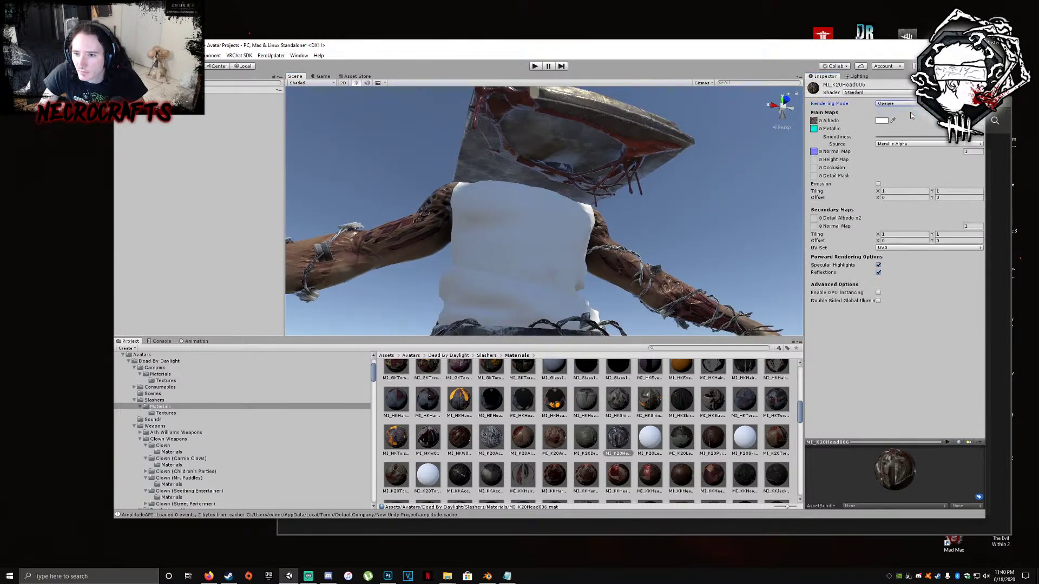
left_click(914, 106)
left_click(908, 123)
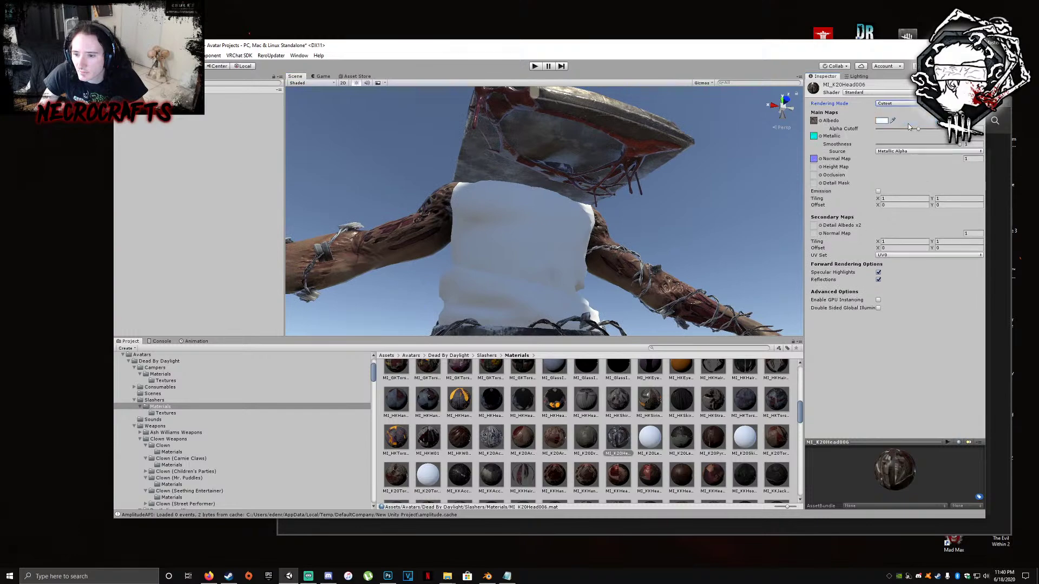
Inspect the underside and back of the helmet in Cutout, and switch MI_K20Head006's rendering mode to Opaque
left_click_drag(588, 159, 628, 222, "alt")
middle_click_drag(627, 221, 671, 216)
left_click_drag(671, 217, 689, 220, "alt")
middle_click_drag(689, 220, 646, 231)
scroll(644, 230, "down", 5)
scroll(644, 231, "up", 4)
left_click_drag(644, 230, 545, 225, "alt")
middle_click_drag(545, 225, 530, 157)
left_click_drag(530, 157, 491, 224, "alt")
left_click(914, 104)
left_click(899, 113)
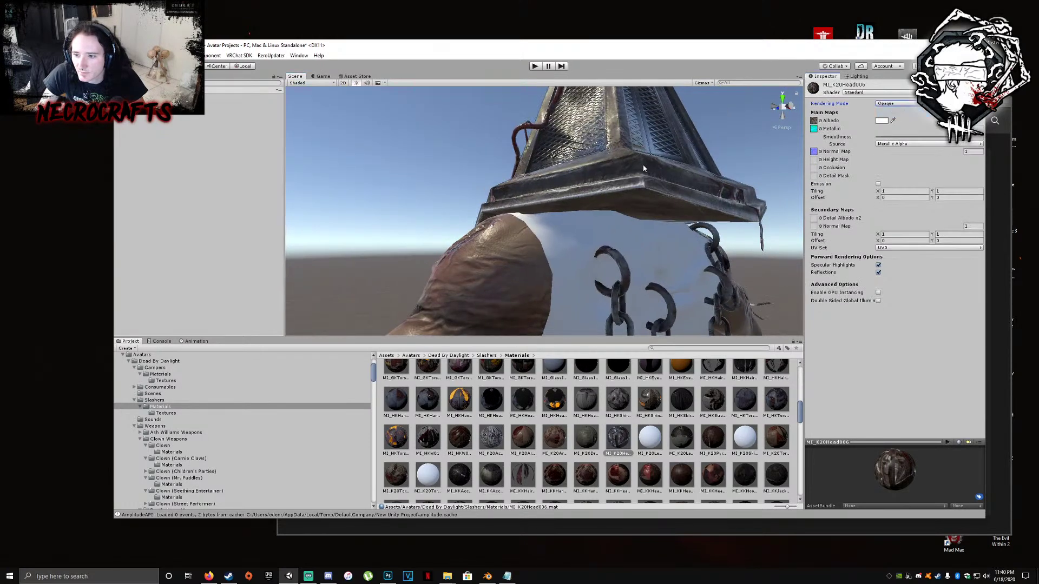
Compare Cutout and Opaque on the blood drip at the helmet's lower edge and leave MI_K20Head006's rendering mode on Cutout
left_click(884, 103)
left_click(889, 120)
left_click_drag(763, 208, 639, 223, "alt")
left_click(899, 103)
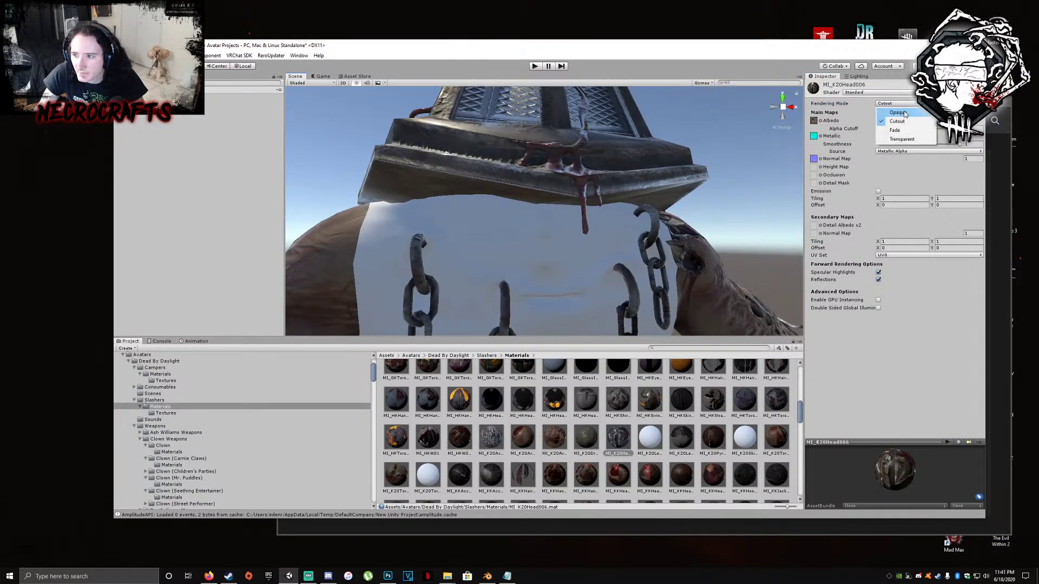
left_click(899, 113)
left_click(908, 103)
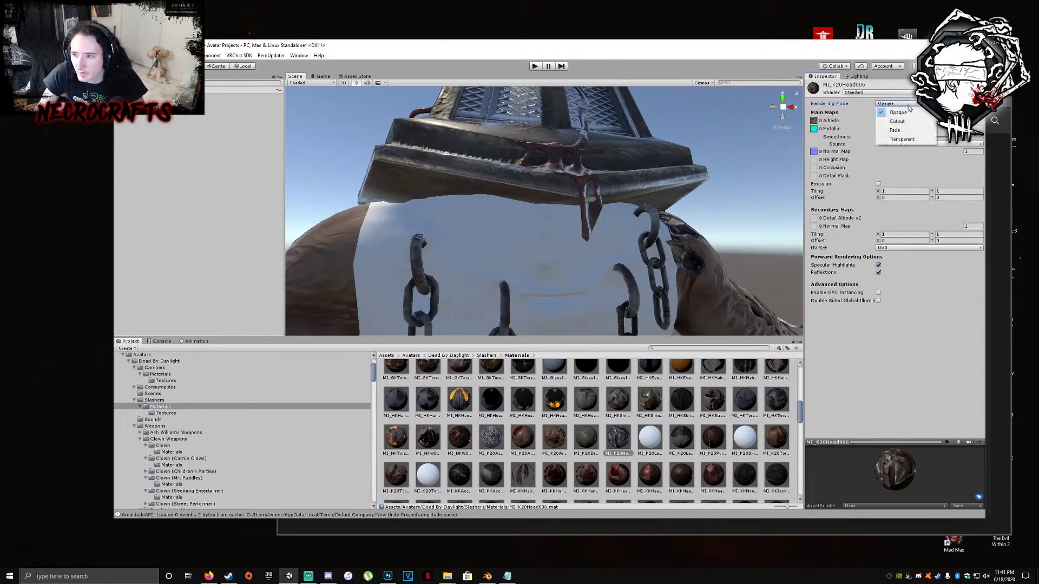
left_click(898, 121)
Check the helmet's lower edge from the side and change the shader of MI_K20Head006 to Standard 2-Sided
right_click_drag(571, 204, 678, 208)
left_click(877, 92)
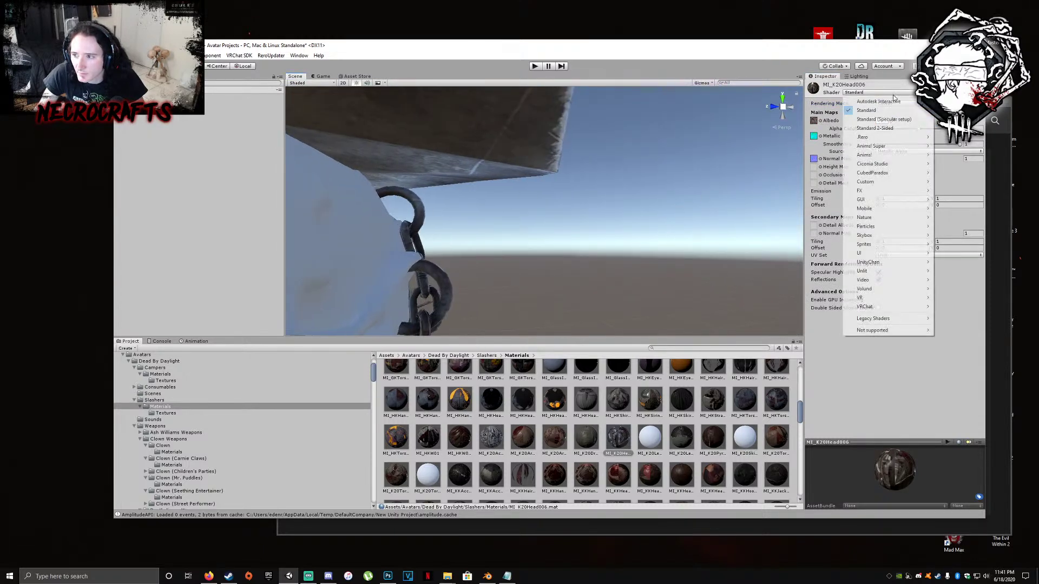
left_click(866, 132)
Examine the helmet's blood drips and lower edge from all sides, including the chains beneath it and the grated front
scroll(604, 179, "down", 5)
left_click_drag(551, 207, 588, 215, "alt")
mouse_move(478, 218)
left_mouse_down("alt")
mouse_move(606, 214)
mouse_move(480, 208)
mouse_move(547, 201)
mouse_move(480, 206)
left_mouse_up("alt")
middle_click_drag(480, 206, 480, 195)
left_click_drag(481, 195, 573, 201, "alt")
middle_click_drag(574, 201, 555, 206)
left_click_drag(626, 247, 498, 158, "alt")
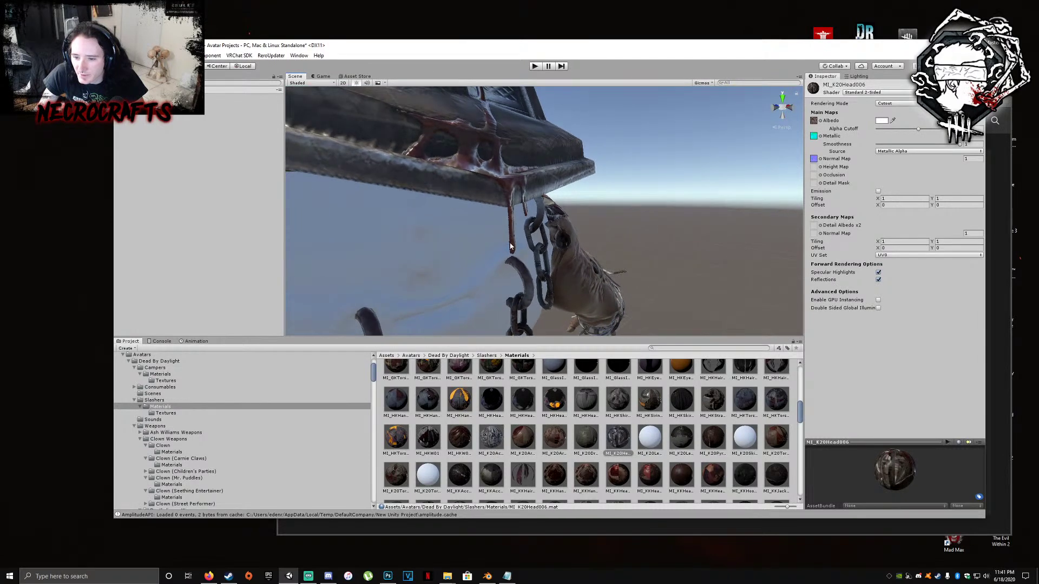
left_click_drag(530, 249, 461, 216, "alt")
right_click_drag(425, 219, 609, 199)
right_click_drag(723, 184, 408, 205)
middle_click_drag(408, 205, 581, 219)
right_click_drag(580, 219, 573, 245)
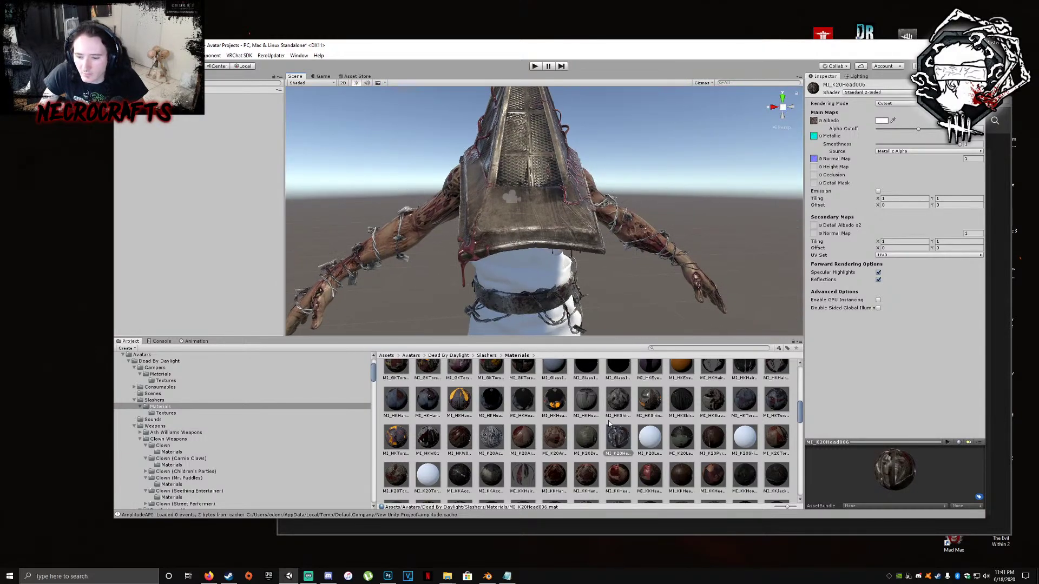
Search the textures for k20h and assign T_K20Head006_ORM as the Occlusion map of MI_K20Head006
left_click(825, 177)
left_click(821, 175)
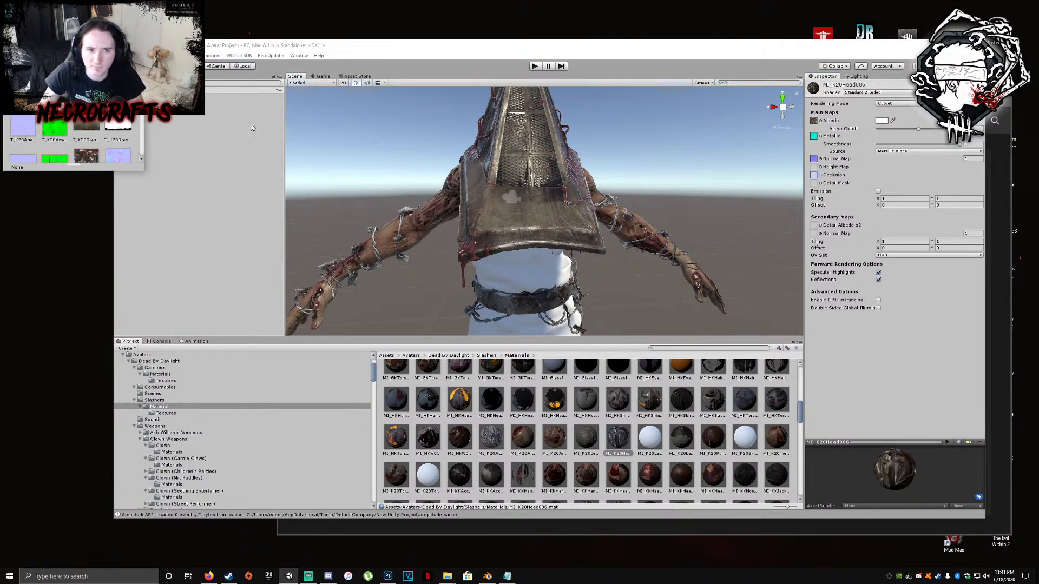
type("h")
left_click(70, 89)
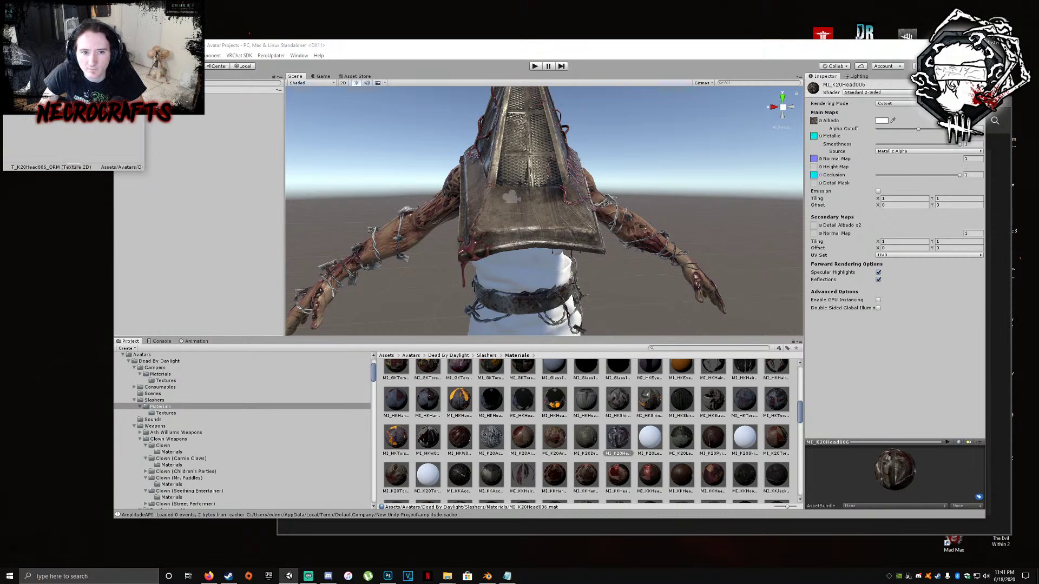
Search the textures for k20tors and try T_K20Torso006_BC and T_K20Torso01_BC as the Albedo map of MI_K20Legs006
left_click(654, 448)
left_click(821, 120)
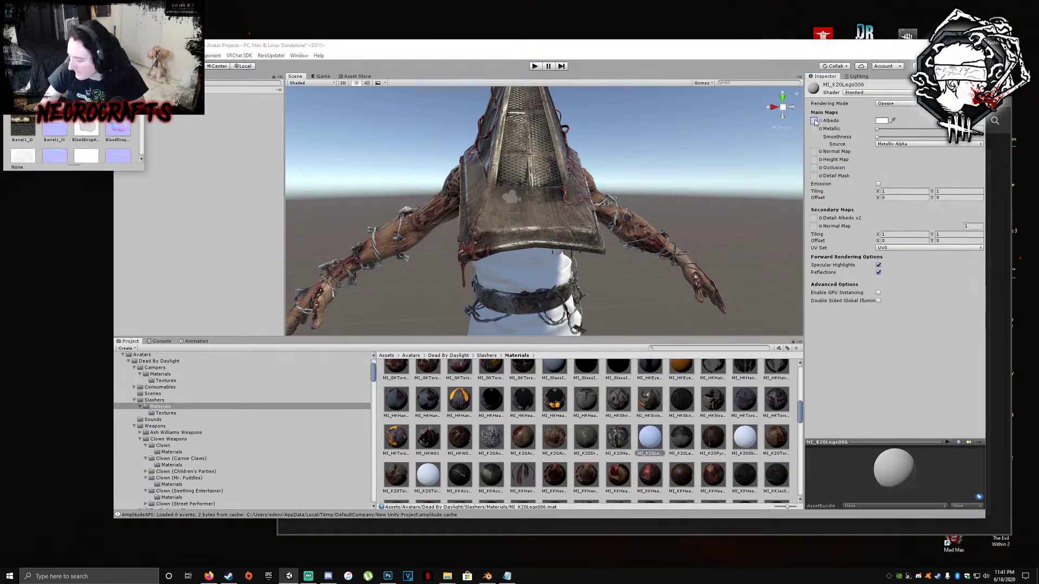
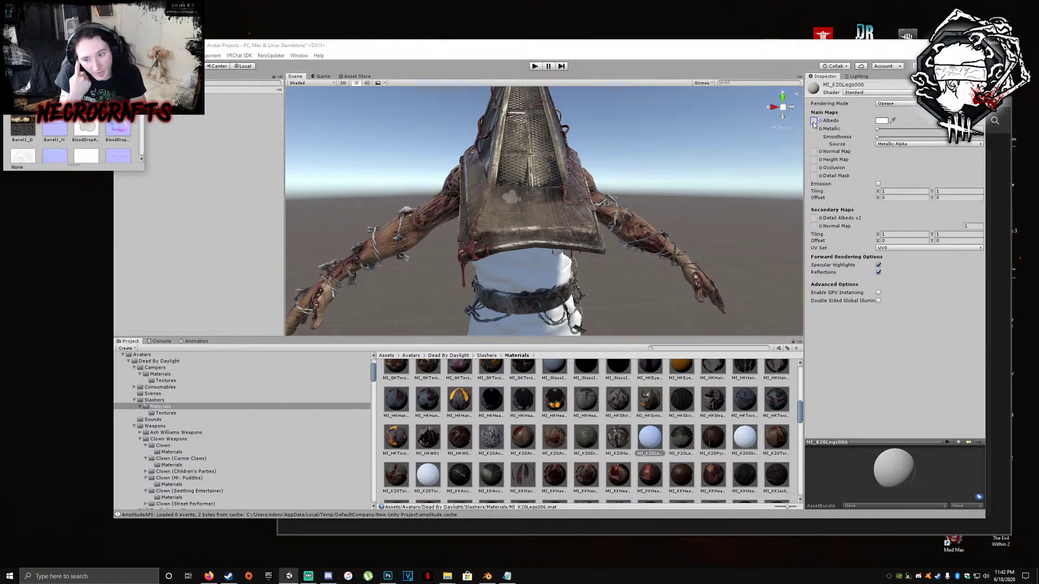
left_click(813, 122)
type("k20")
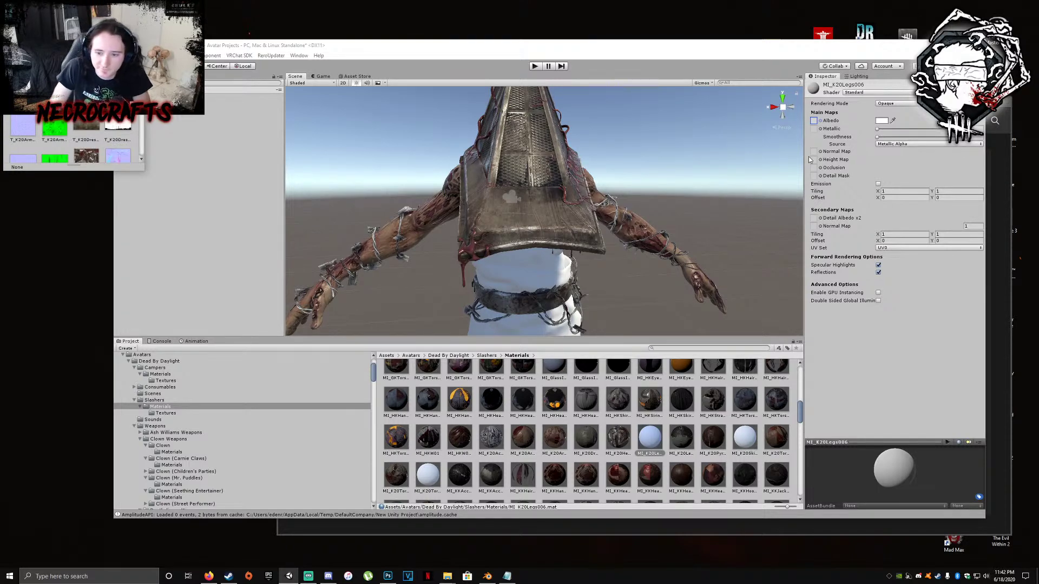
type("tors")
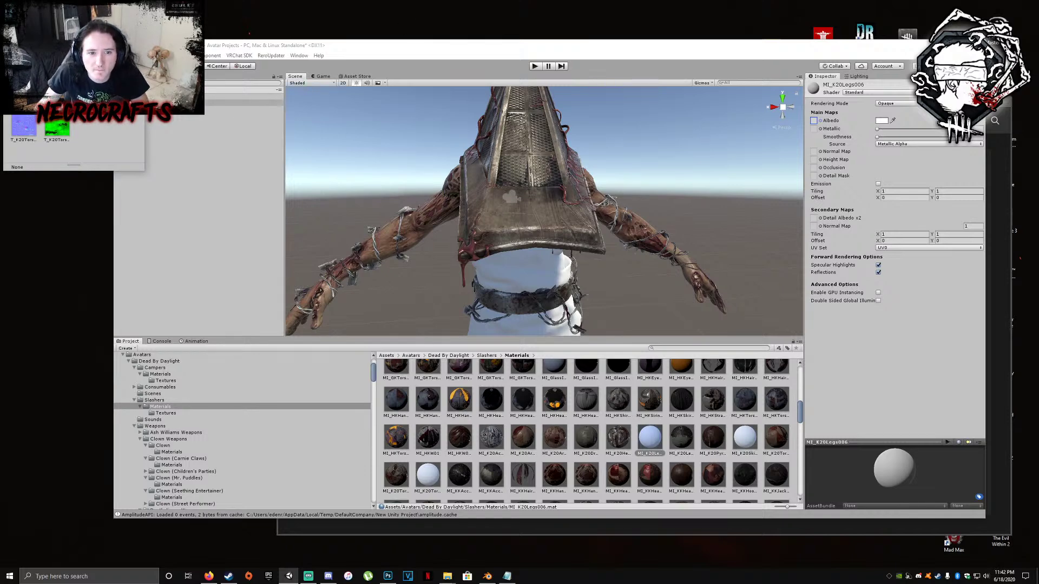
left_click(57, 90)
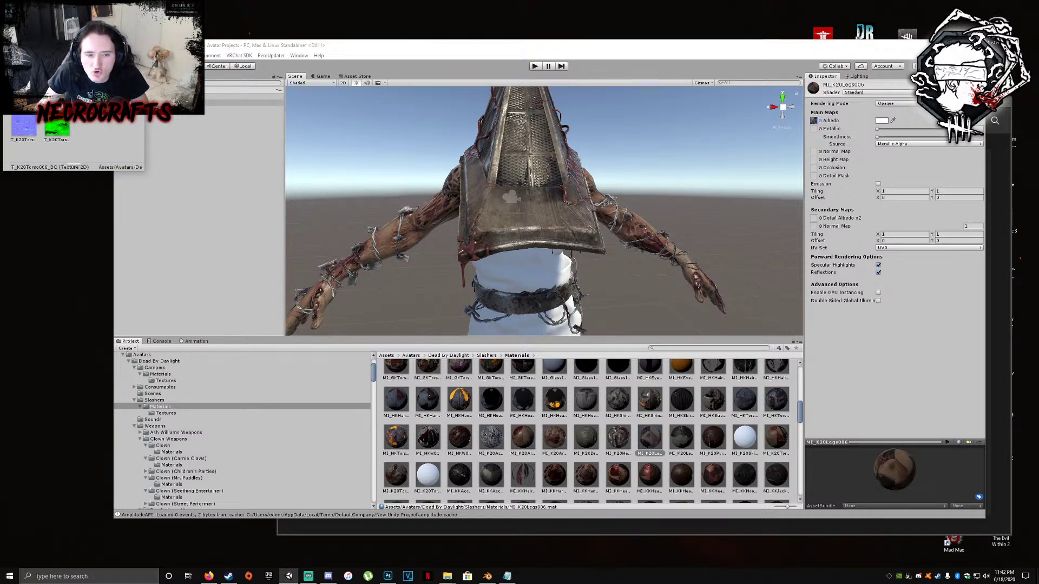
left_click(124, 89)
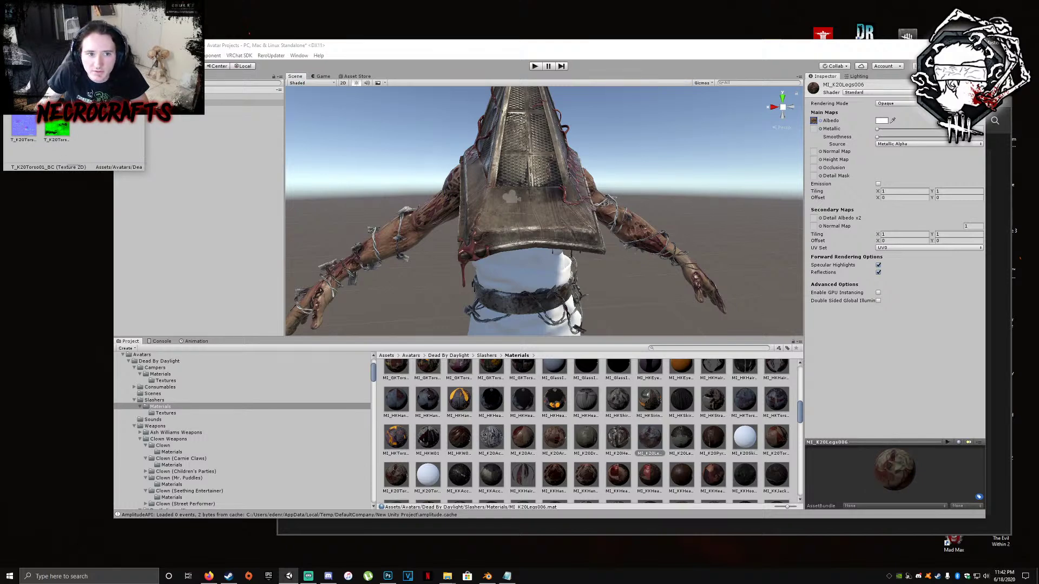
Search for the K20 leg textures, try T_K20Legs_01_BC as the Albedo map of MI_K20Legs006 and check the legs
type("l")
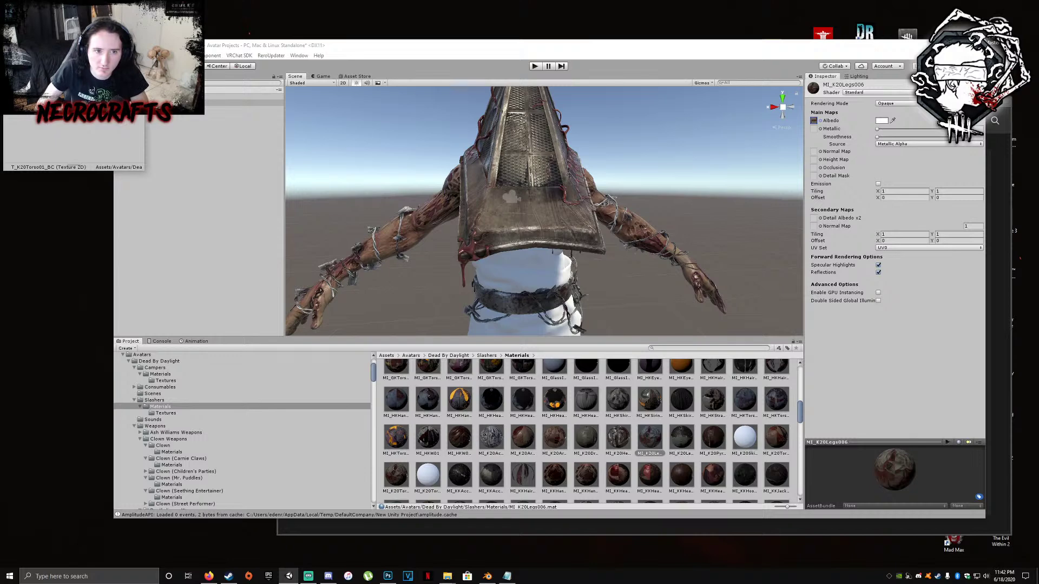
double_click(57, 89)
middle_click_drag(544, 311, 549, 183)
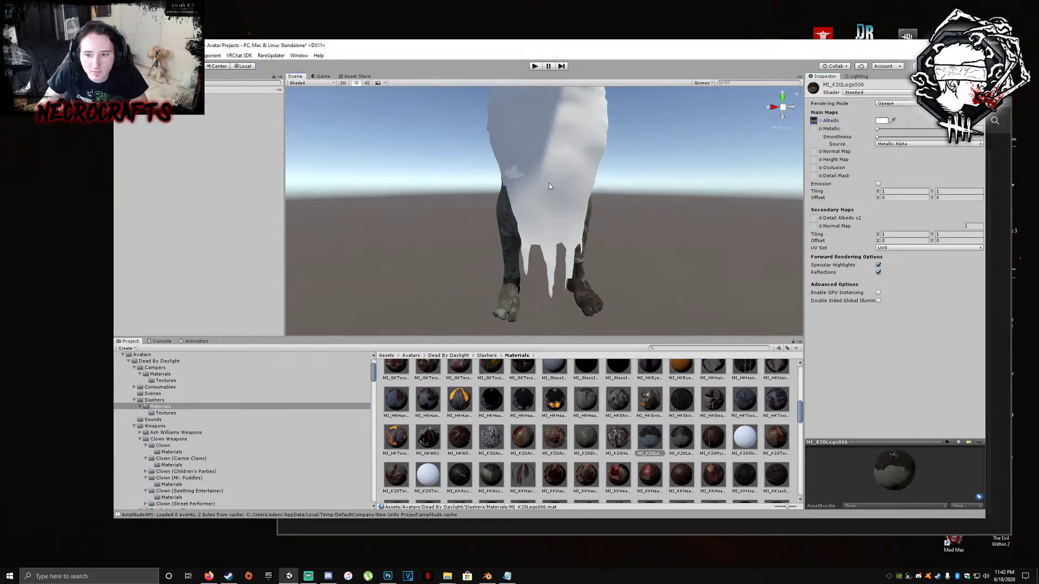
Search the textures for k20l and assign the 006 leg base colour as Albedo and the leg ORM as Metallic of MI_K20Legs006
left_click(821, 120)
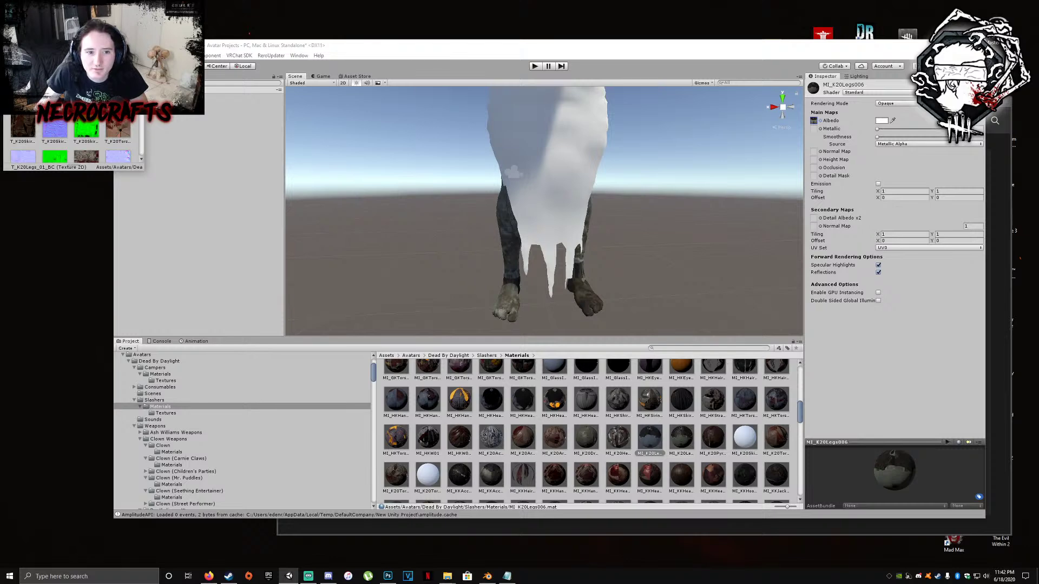
type("k20l")
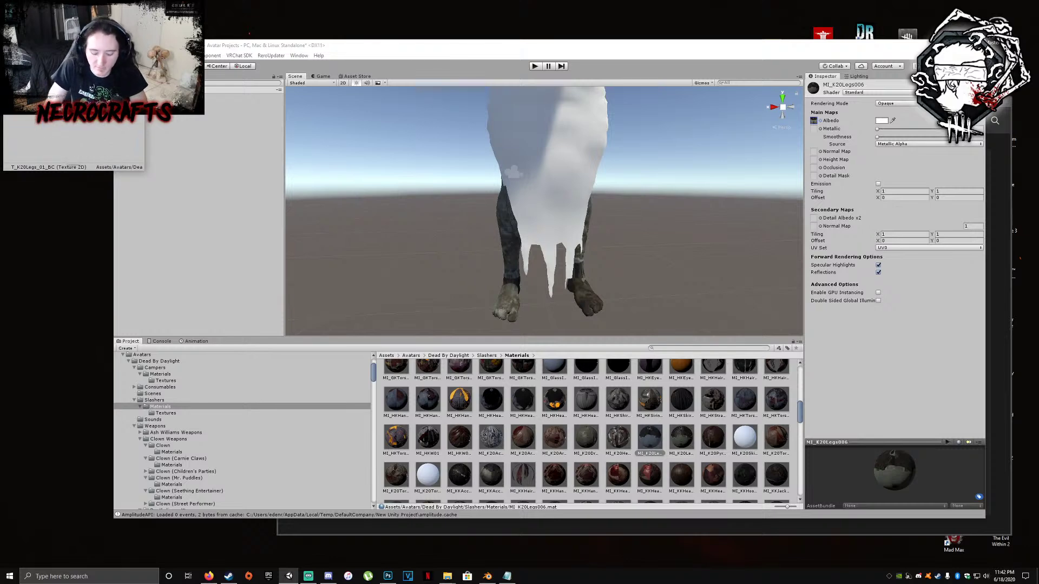
key("Return")
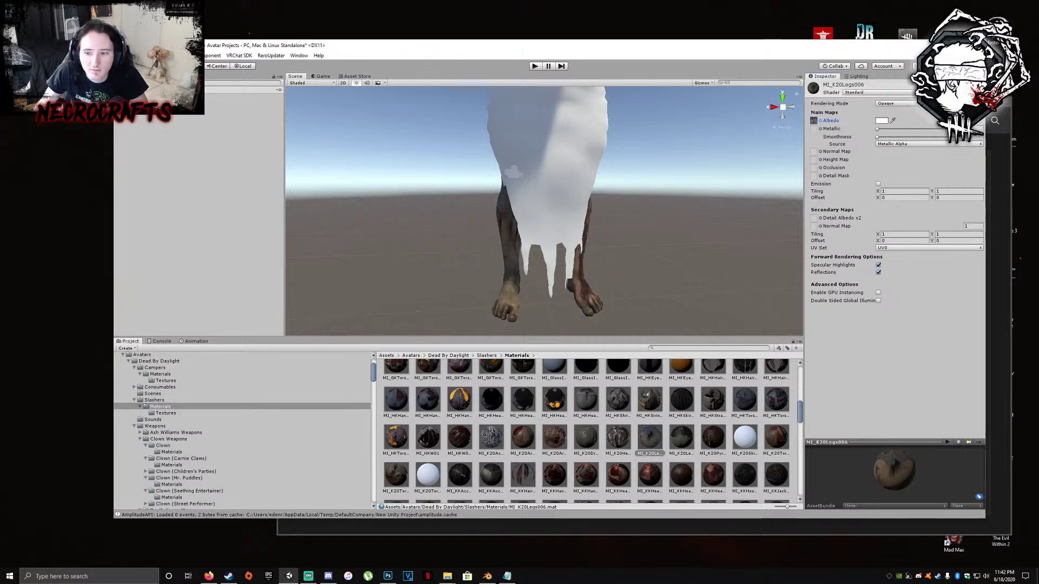
left_click(821, 120)
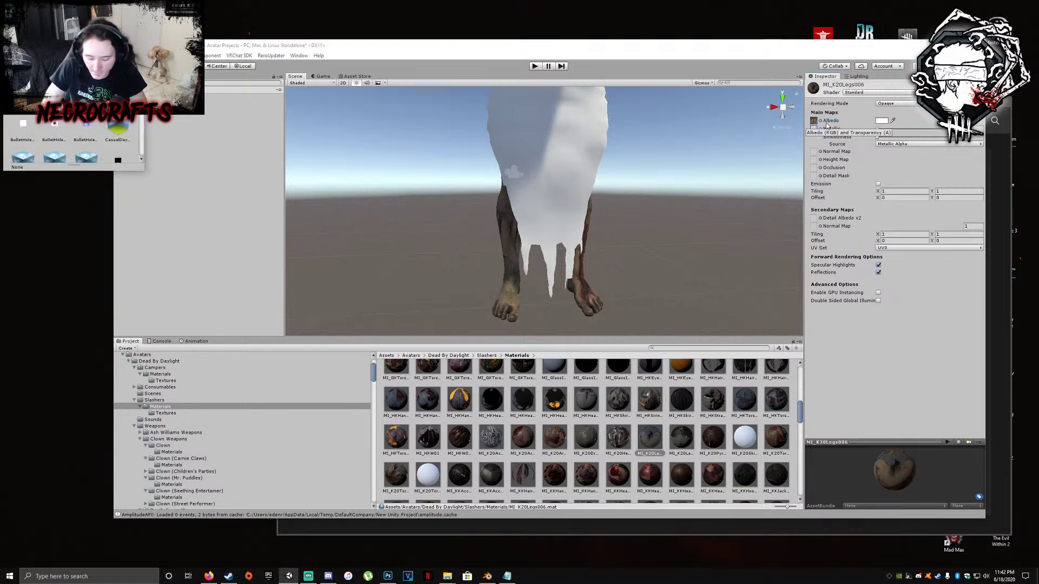
double_click(81, 95)
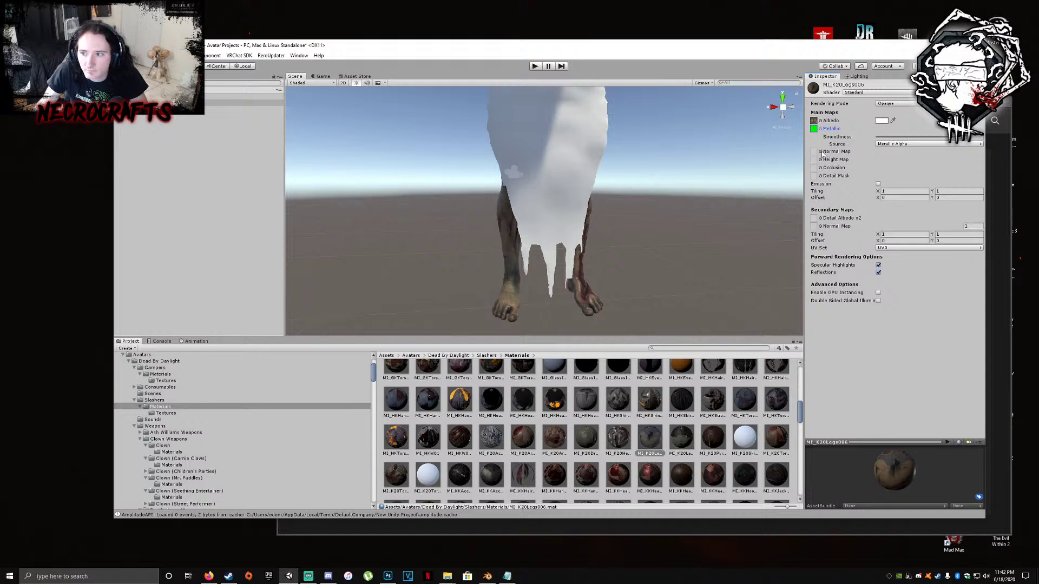
Search the textures for k20legs, assign the leg normal map to MI_K20Legs006 and mark it as a normal map, and assign the leg ORM as Occlusion
left_click(821, 152)
type("k20legs")
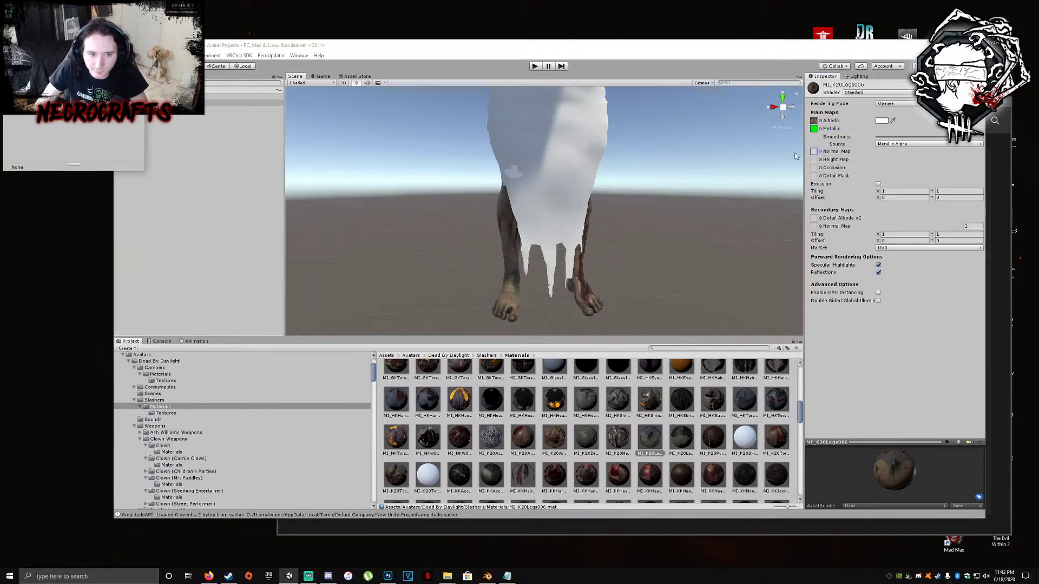
double_click(81, 95)
left_click(968, 169)
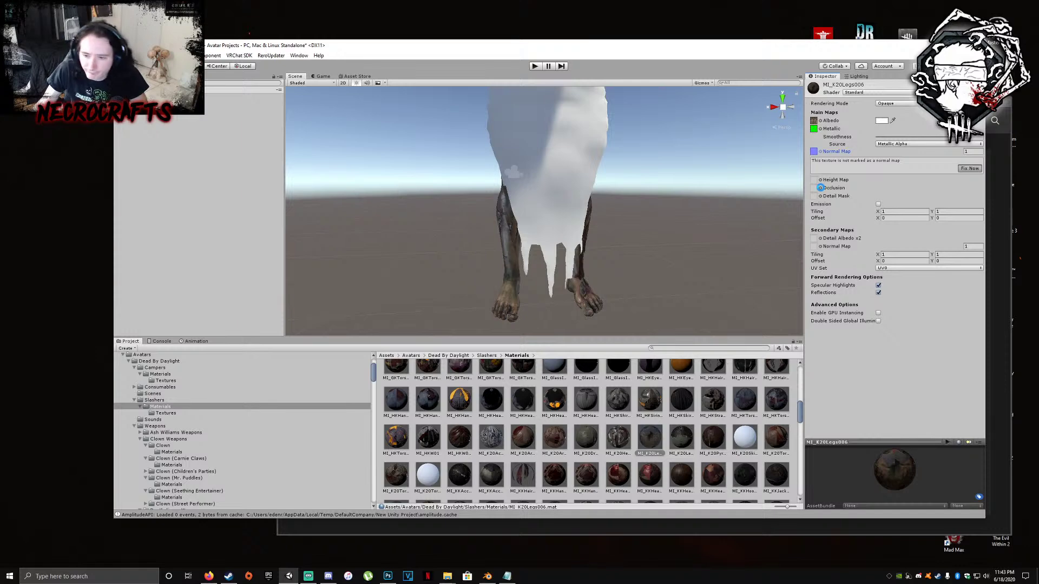
left_click(821, 169)
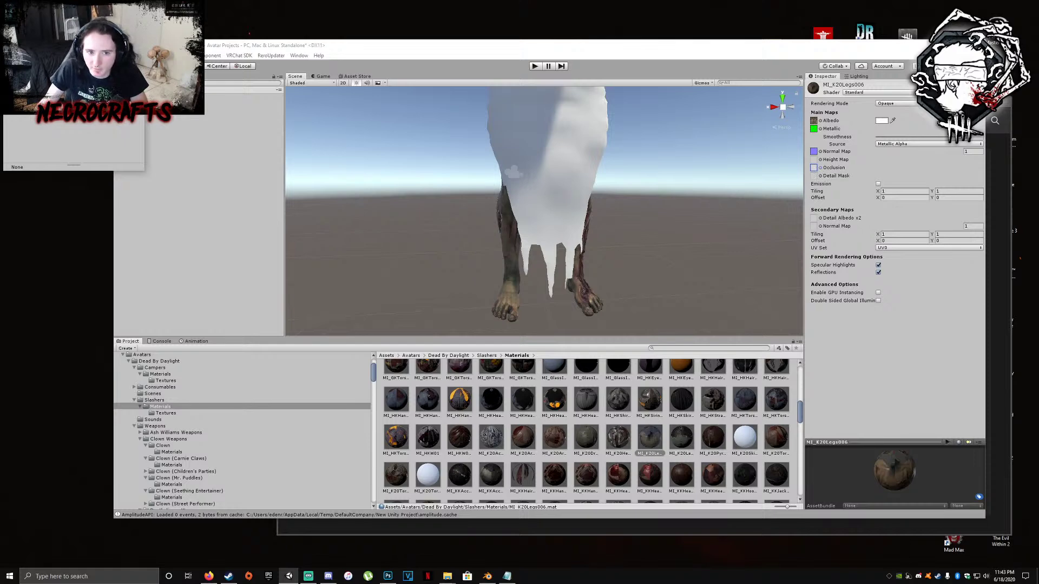
double_click(59, 57)
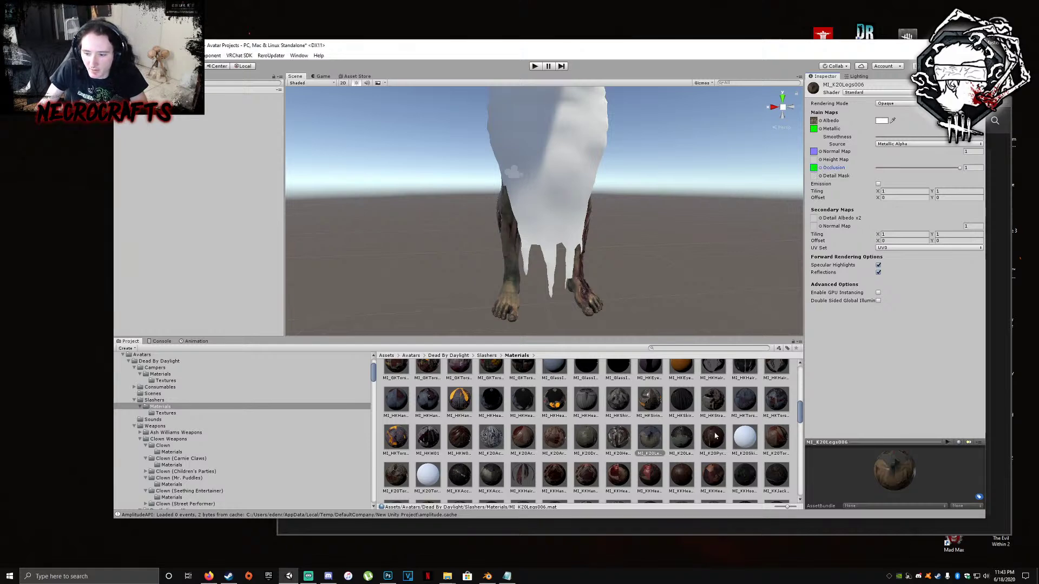
Assign the skirt base colour texture as the Albedo map of the MI_K20Skirt006 material
left_click(744, 438)
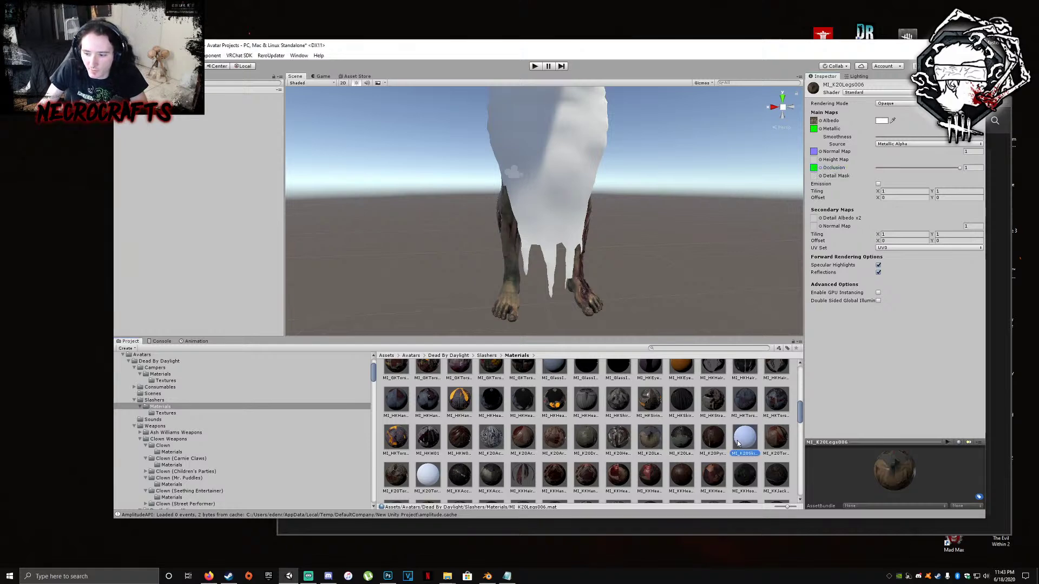
left_click(820, 121)
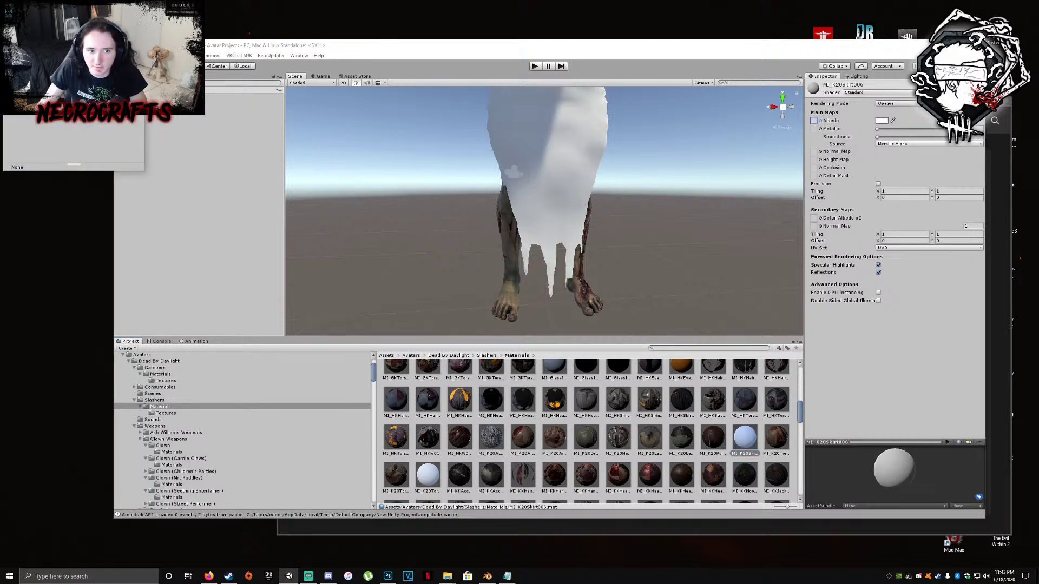
double_click(33, 141)
Set MI_K20Skirt006 to the Cutout rendering mode and change its shader to Standard 2-Sided
left_click(896, 104)
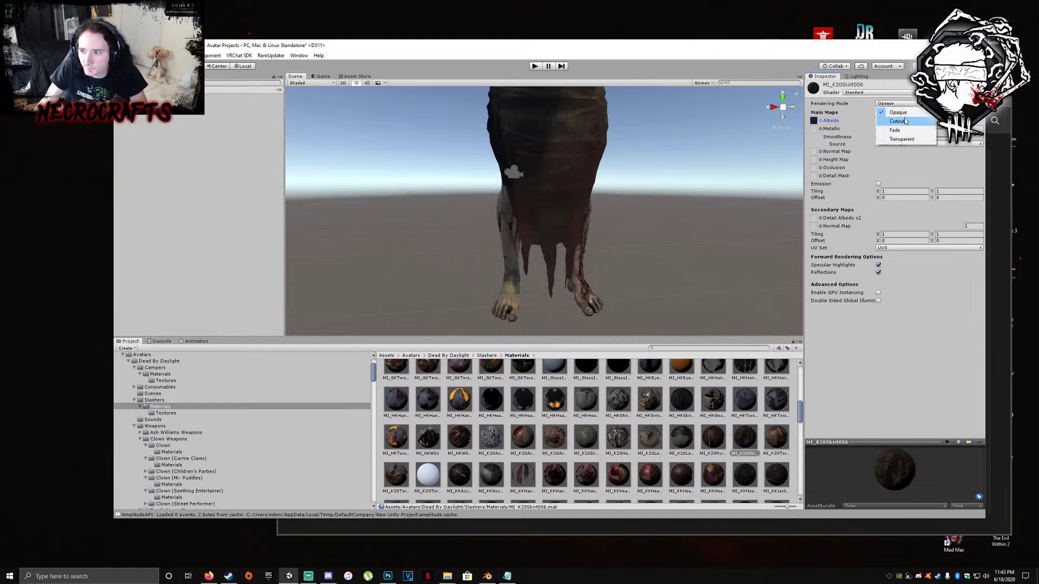
left_click(904, 120)
left_click(885, 93)
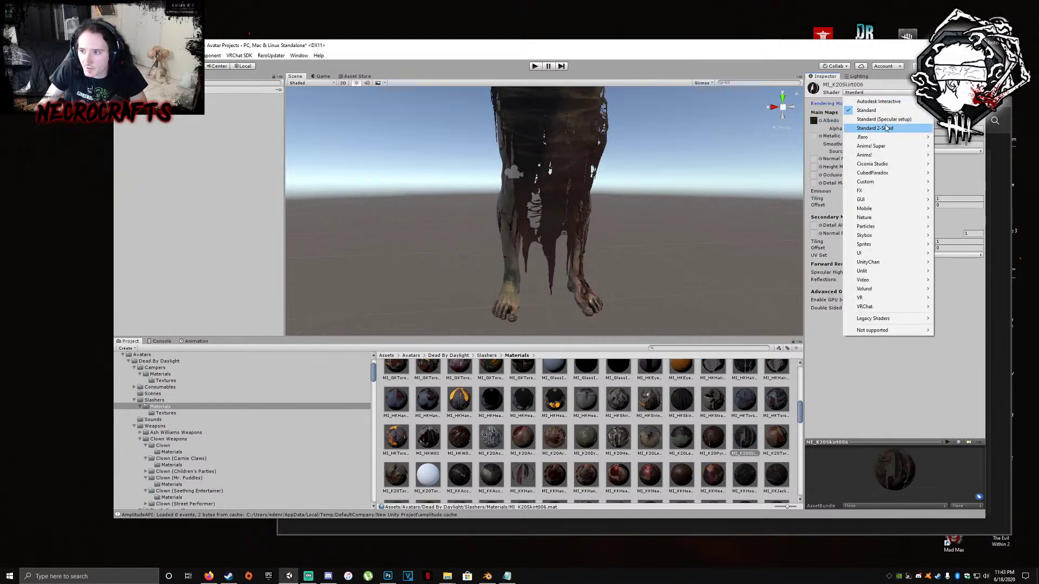
left_click(886, 129)
Examine the torn skirt edges, legs and feet of the avatar up close and from a distance in the scene
mouse_move(634, 174)
right_mouse_down()
mouse_move(626, 181)
mouse_move(639, 164)
right_mouse_up()
scroll(640, 169, "up", 5)
middle_click_drag(640, 174, 633, 184)
scroll(633, 185, "up", 4)
right_click_drag(632, 185, 633, 209)
middle_click_drag(633, 209, 581, 203)
scroll(634, 211, "down", 5)
scroll(525, 203, "up", 5)
scroll(525, 202, "down", 5)
scroll(557, 200, "up", 1)
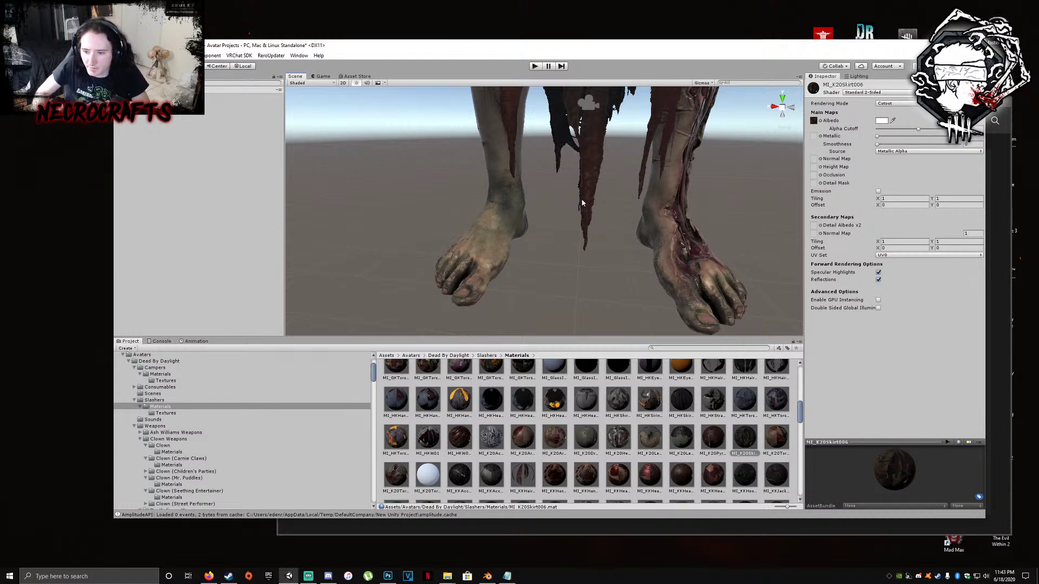
scroll(583, 204, "down", 5)
scroll(585, 205, "up", 4)
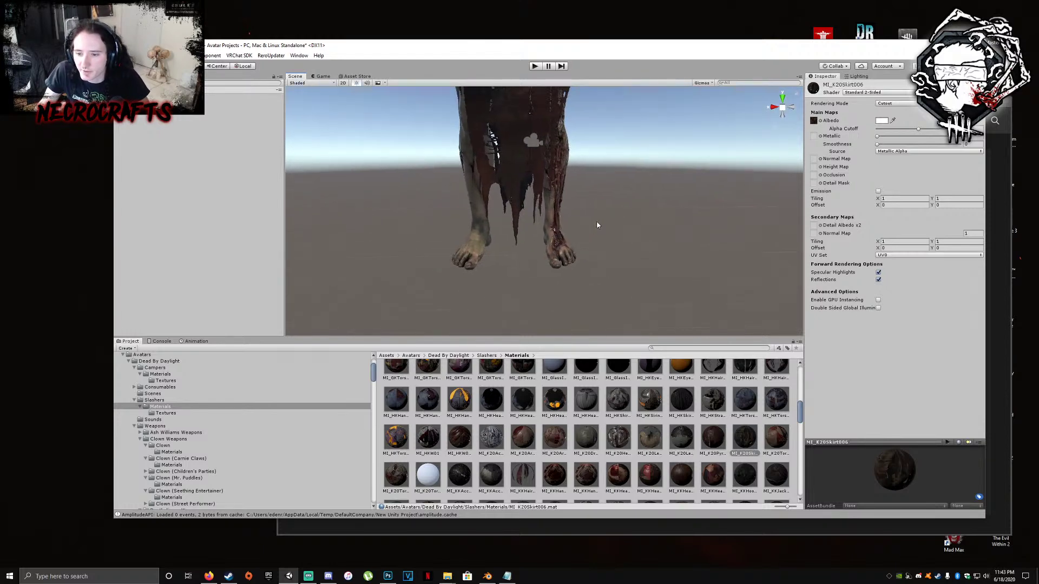
scroll(541, 258, "down", 3)
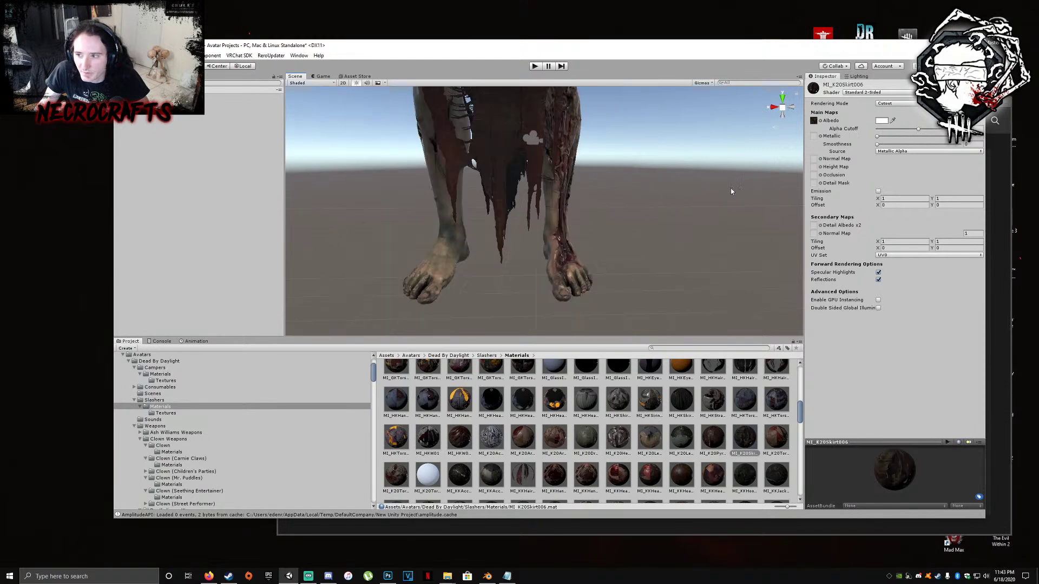
Search the textures for k20sk, assign the skirt ORM as the Metallic map of MI_K20Skirt006 and check the skirt and torso
left_click(821, 137)
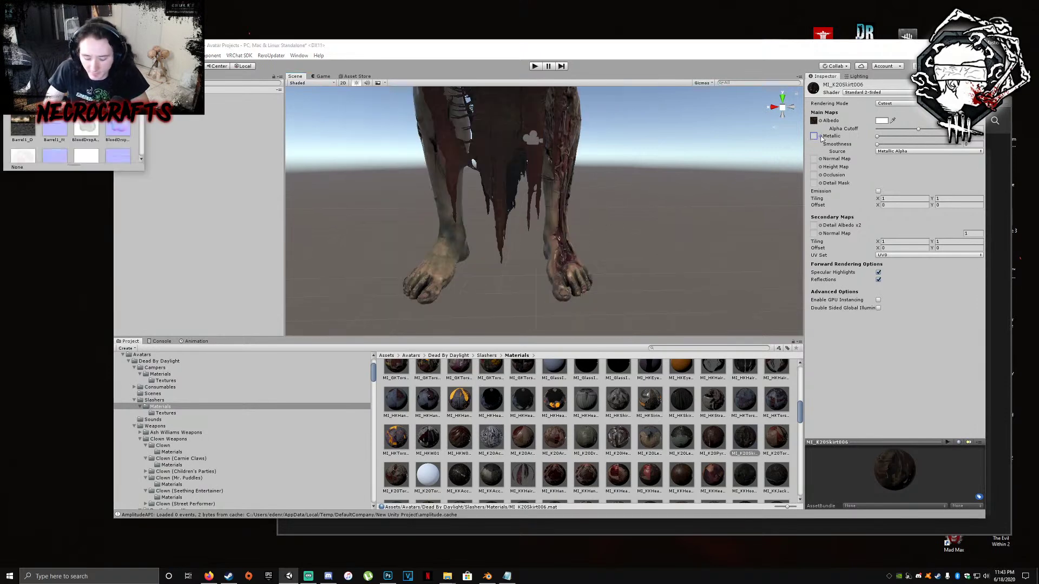
type("k20sk")
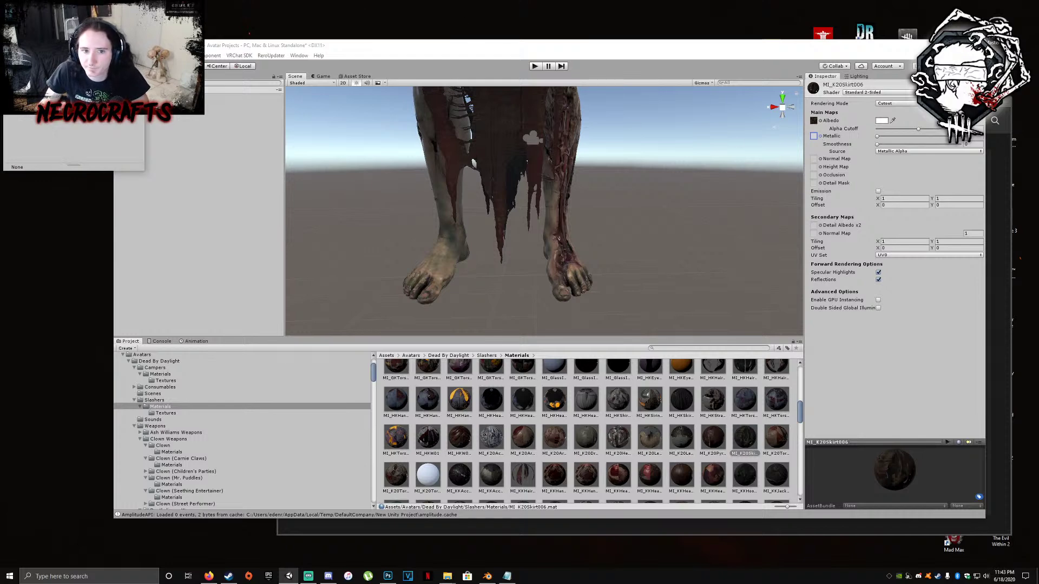
key("Return")
scroll(506, 184, "up", 5)
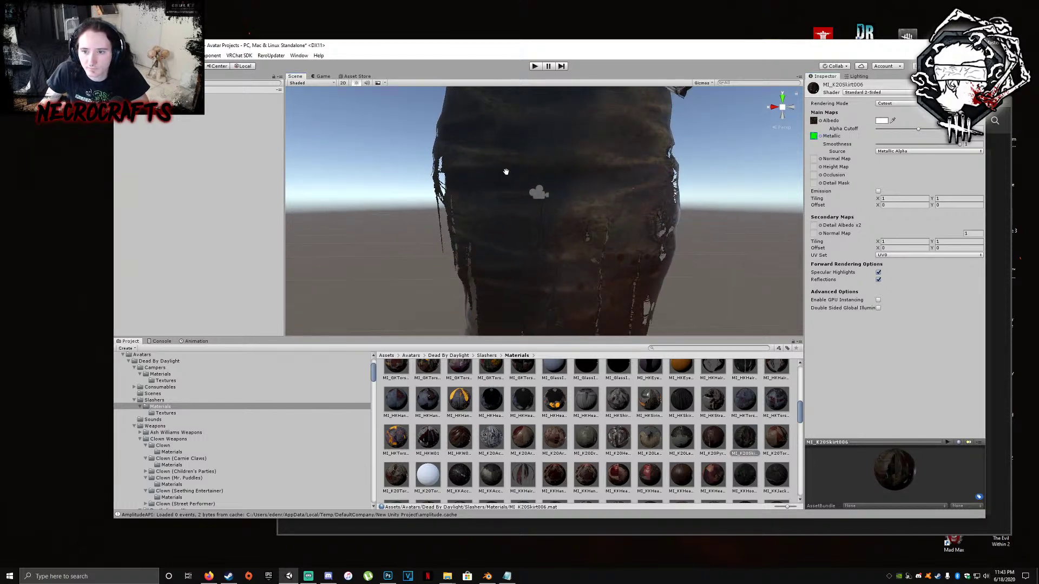
scroll(507, 175, "down", 5)
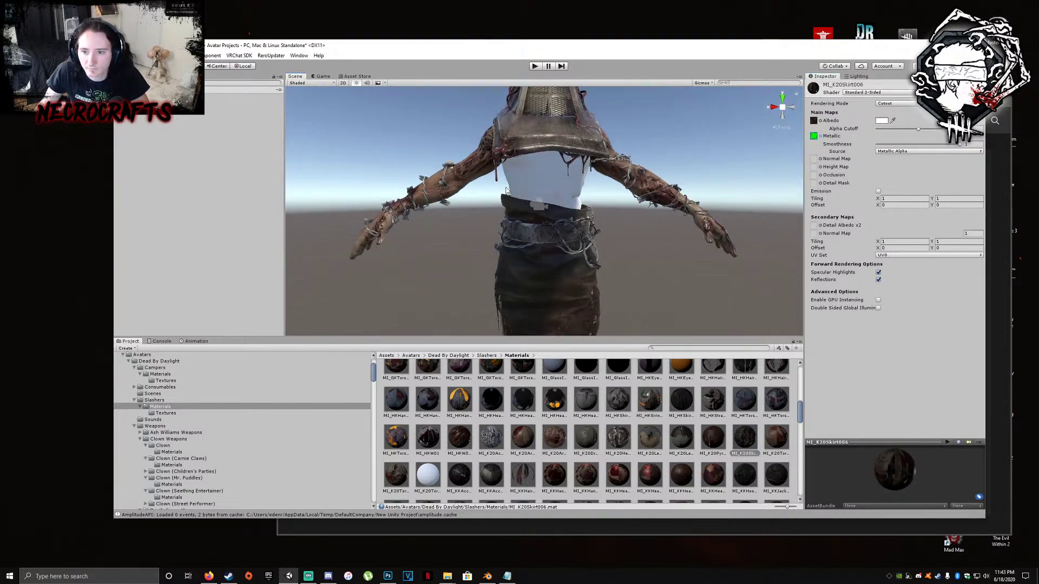
Search the textures for sk, assign the skirt normal texture as the Normal Map of MI_K20Skirt006 and mark it as a normal map
left_click(821, 159)
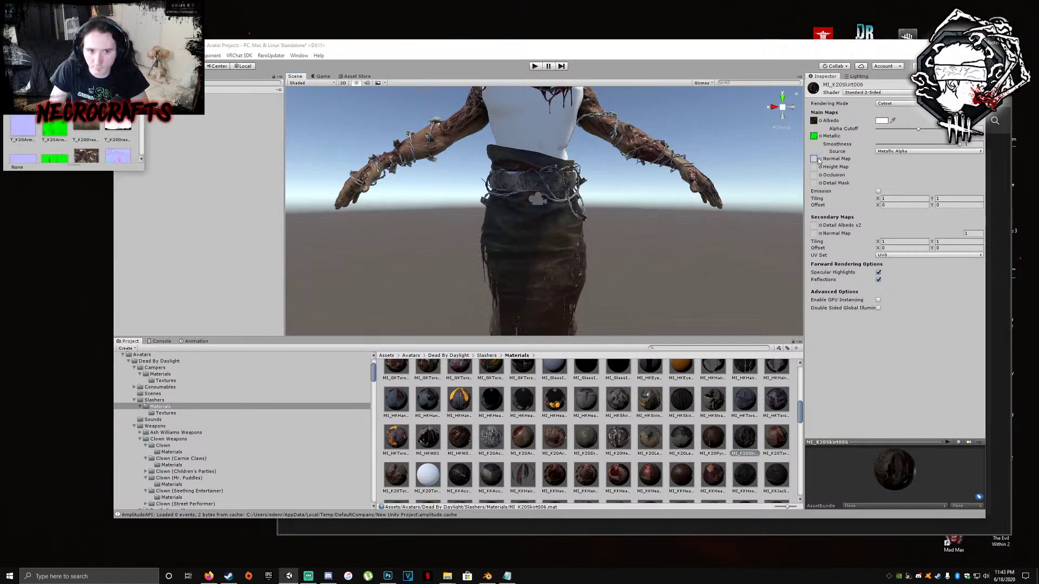
type("sk")
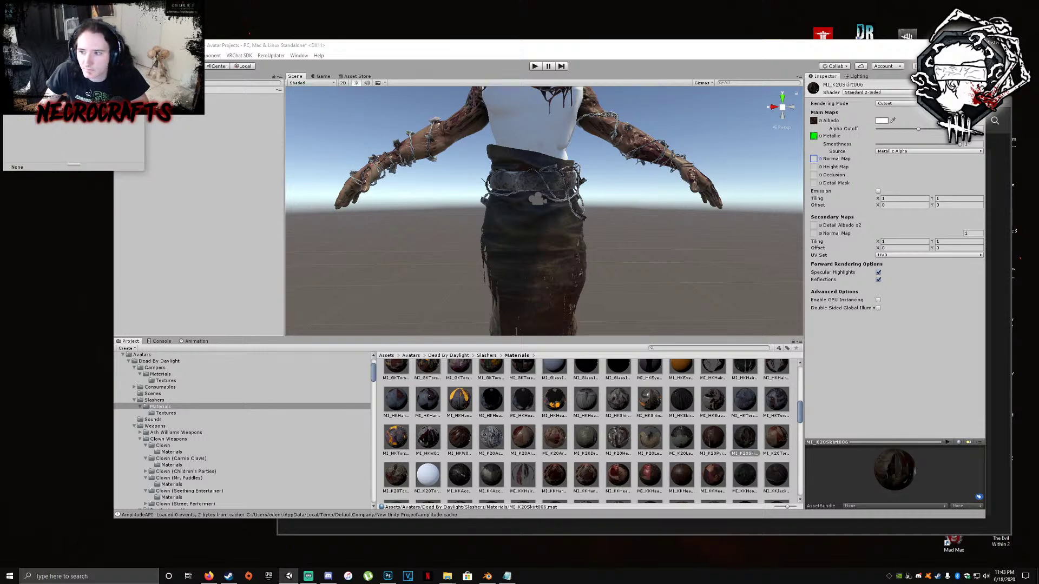
double_click(76, 73)
left_click(964, 178)
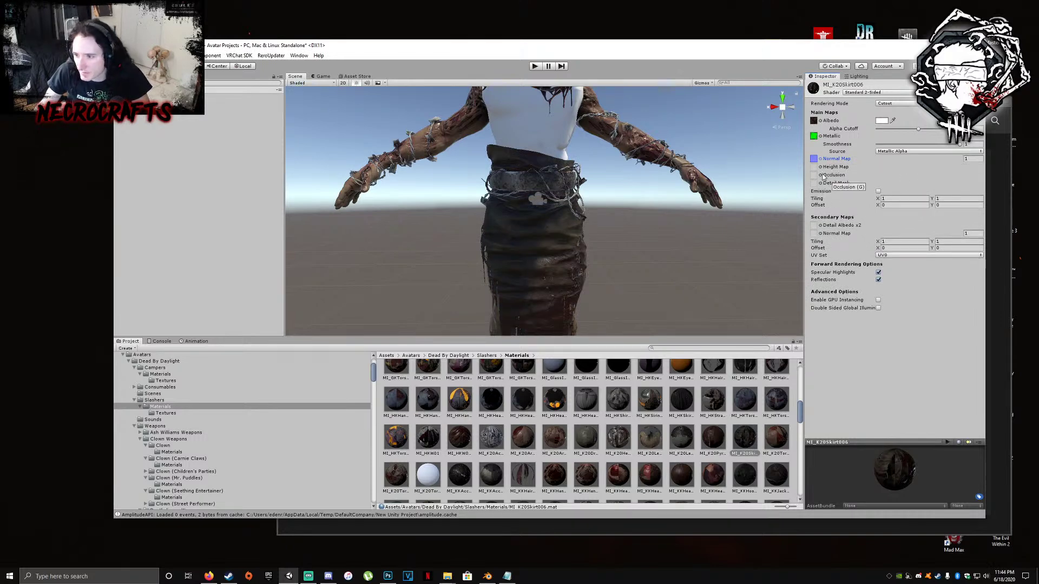
Assign the green K20 skirt texture to the occlusion map of the MI_K20Skirt006 material
left_click(821, 175)
type("k20")
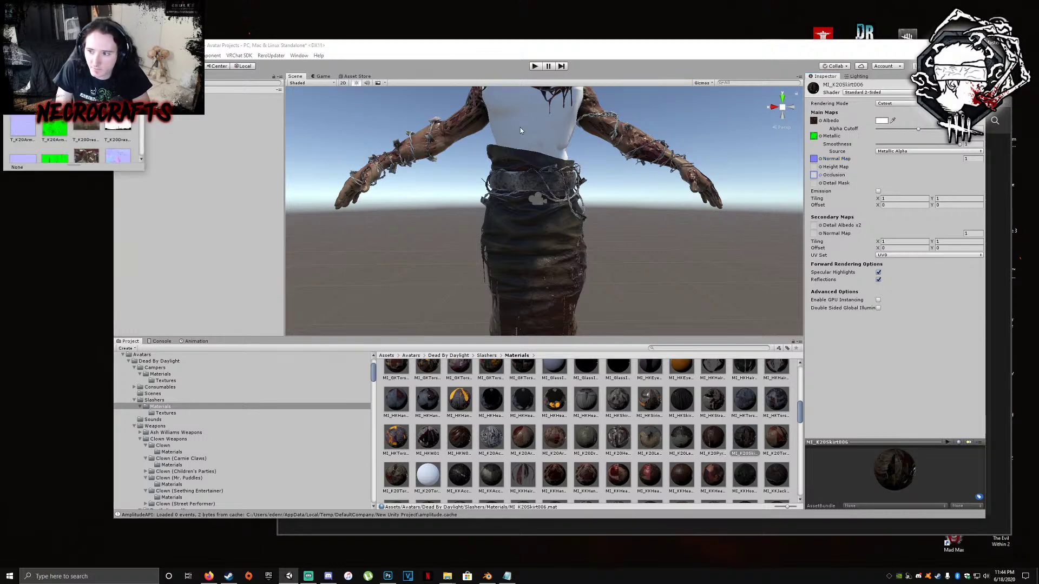
type("sk")
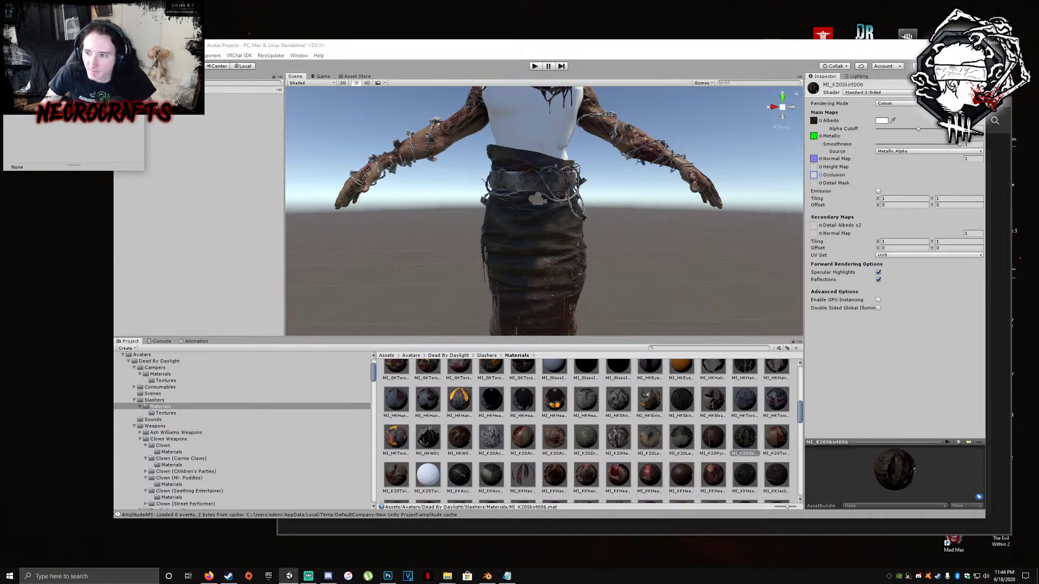
double_click(71, 76)
mouse_move(555, 236)
middle_mouse_down()
mouse_move(559, 218)
mouse_move(559, 245)
middle_mouse_up()
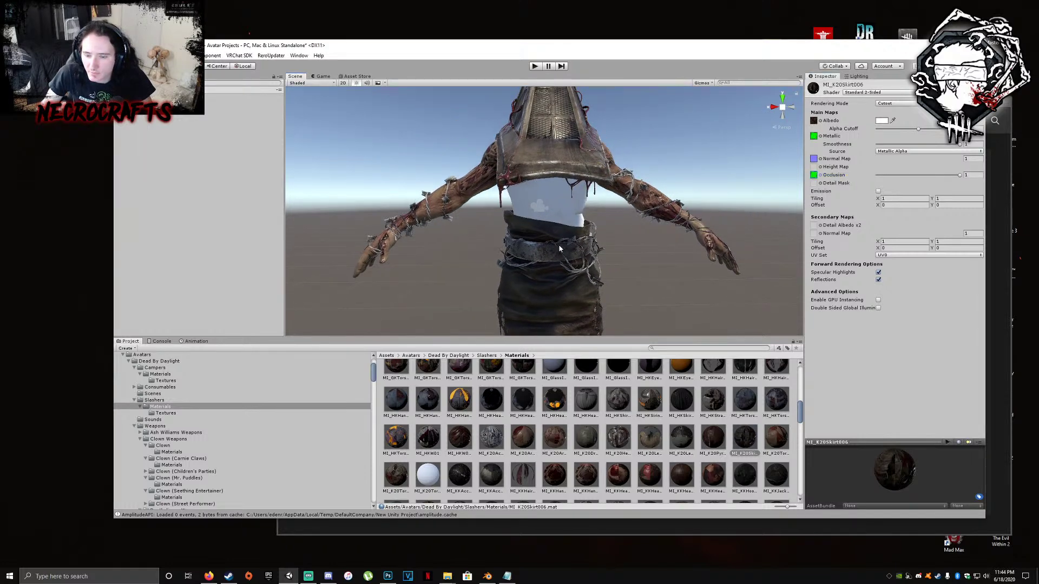
Set the albedo of the MI_K20Torso006 material to the K20Torso skin texture that matches the body
left_click(430, 477)
scroll(596, 259, "up", 3)
right_click_drag(560, 264, 579, 273)
key("w")
key("a")
middle_click_drag(579, 272, 566, 320)
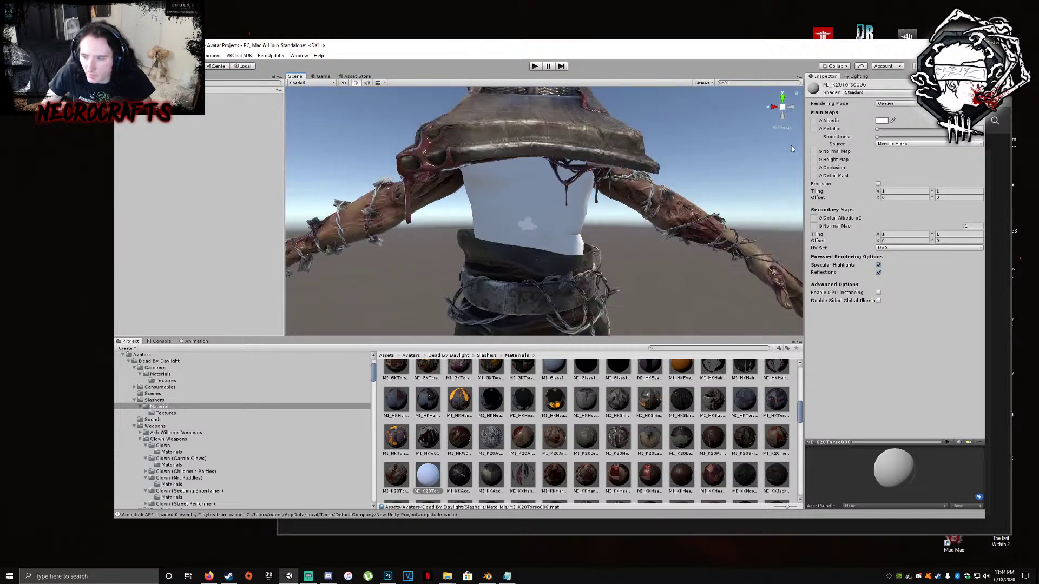
left_click(821, 121)
type("k20torso")
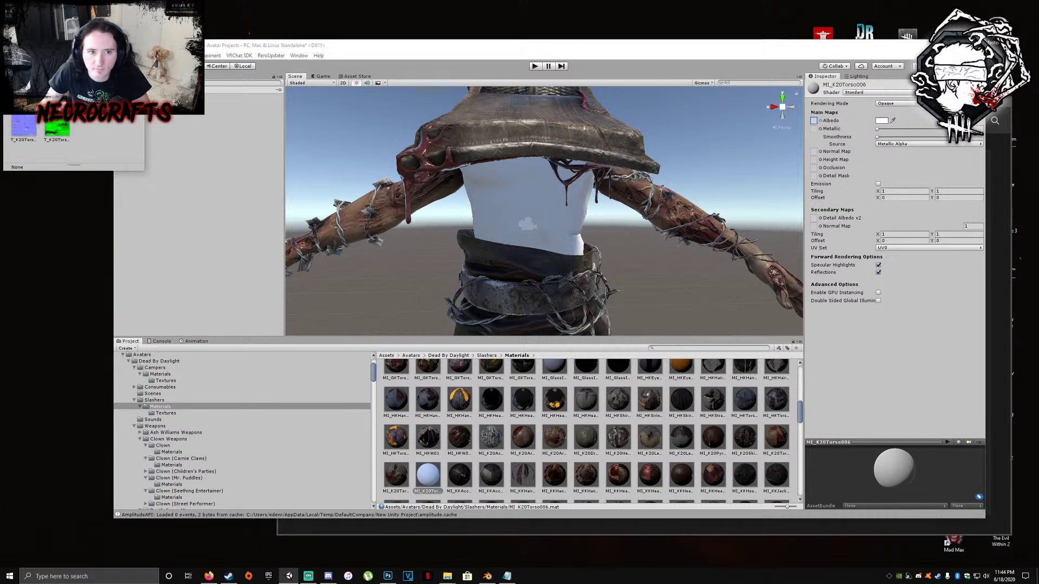
left_click(57, 88)
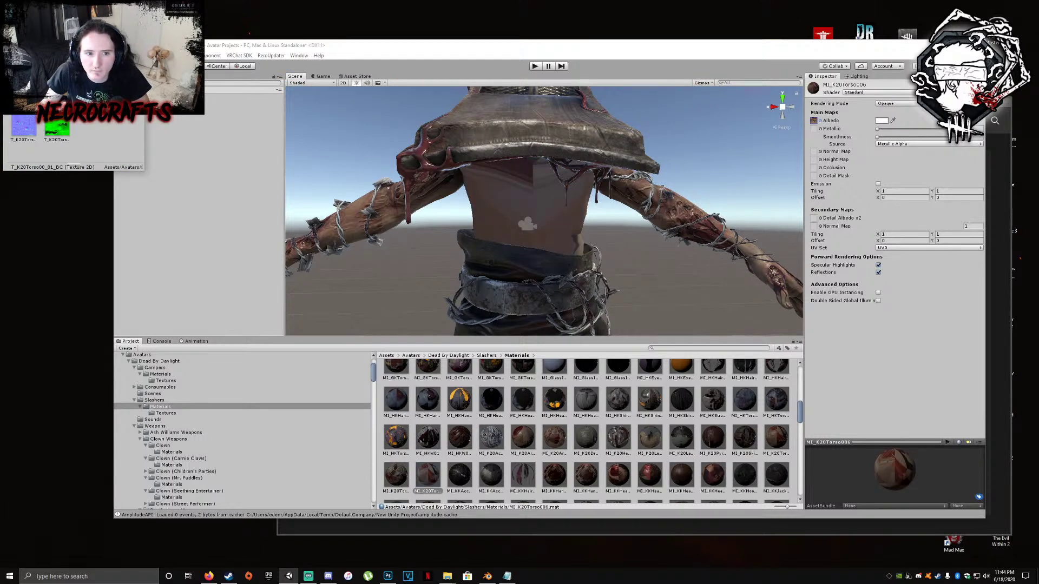
left_click(124, 87)
left_click(136, 10)
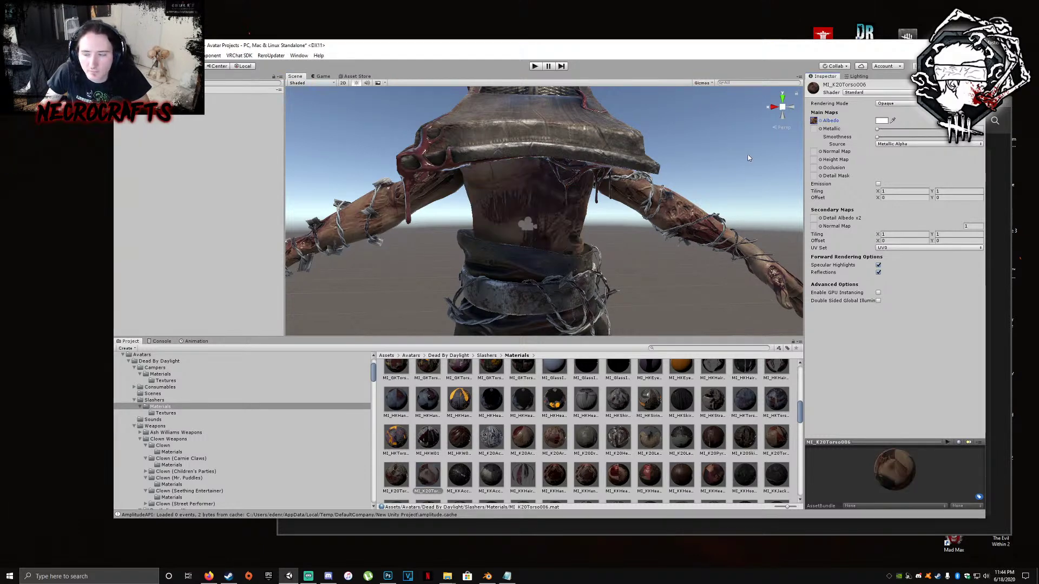
Assign the green K20Torso texture as metallic map and the blue one as normal map of the torso material, correcting its normal-map import type
left_click(820, 128)
type("torso")
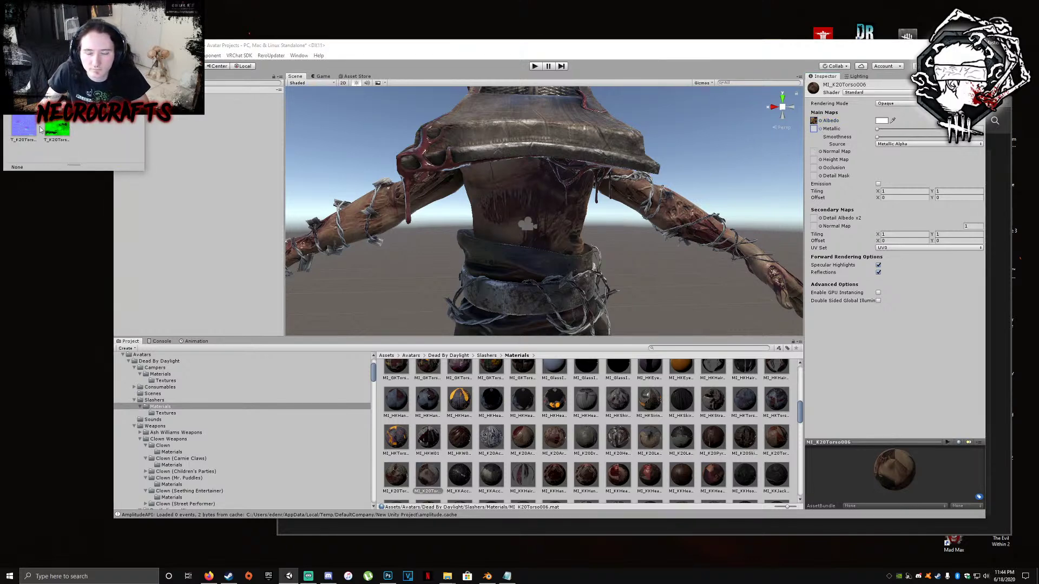
double_click(57, 129)
left_click(820, 151)
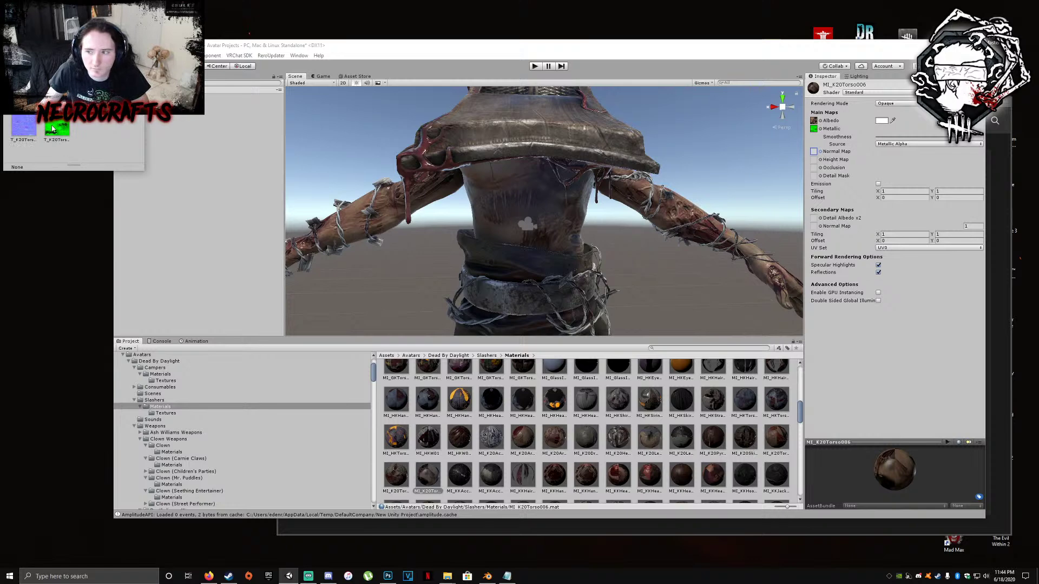
left_click(31, 124)
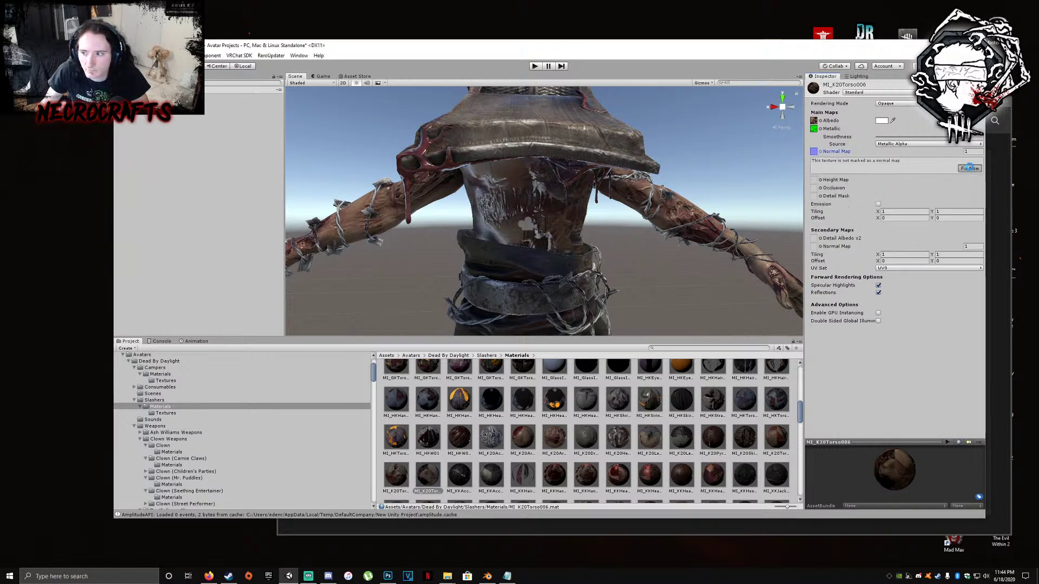
Assign the green K20Torso texture to the occlusion map of the torso material
left_click(821, 169)
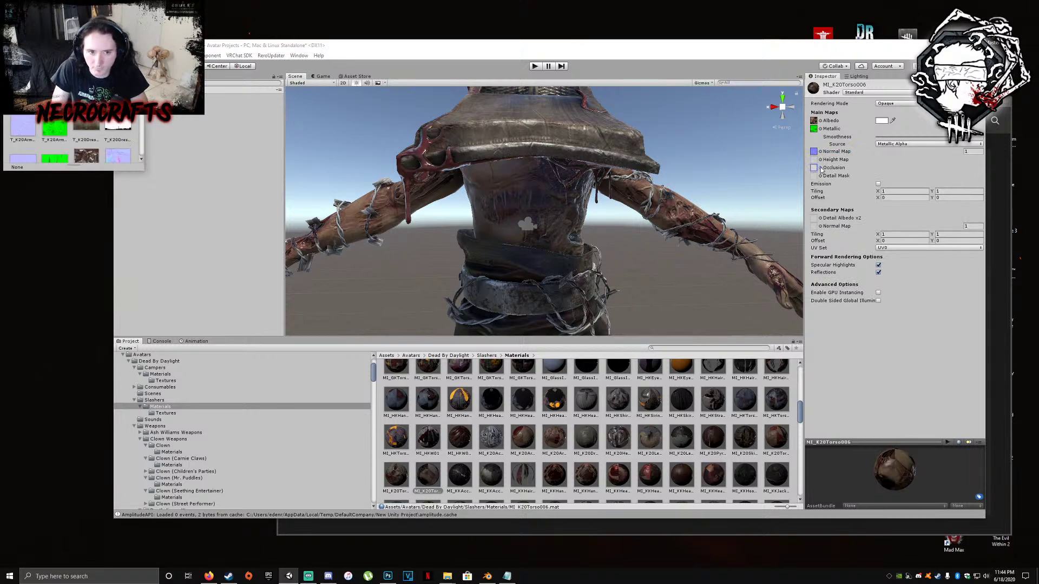
type("t")
key("Down")
key("Return")
right_click_drag(379, 184, 625, 186)
scroll(655, 223, "up", 5)
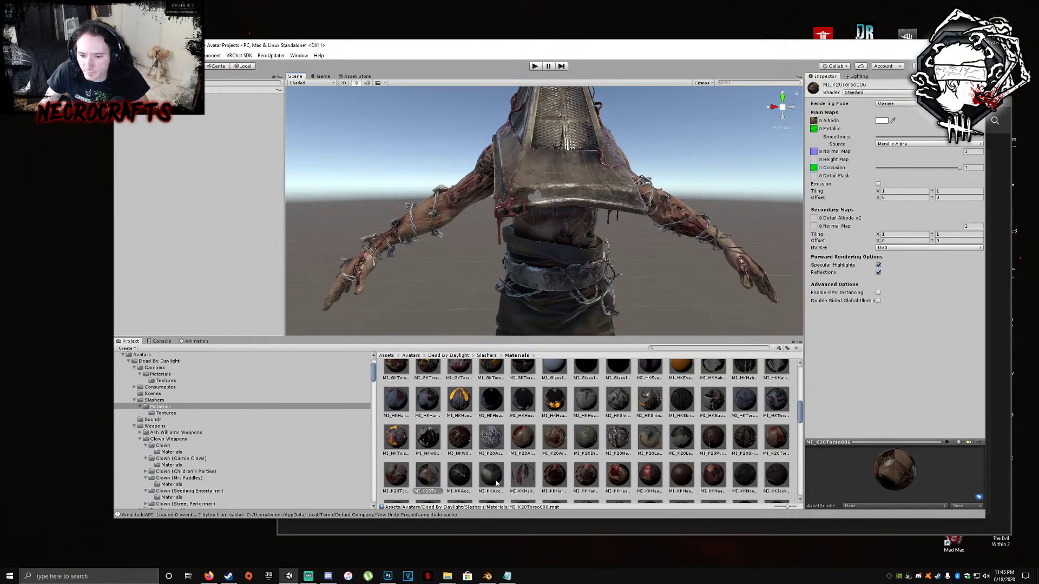
Search the project for "k20arm" and try the Cutout rendering mode on the MI_K20Arms006 material before returning it to Opaque
left_click(682, 349)
type("k20a")
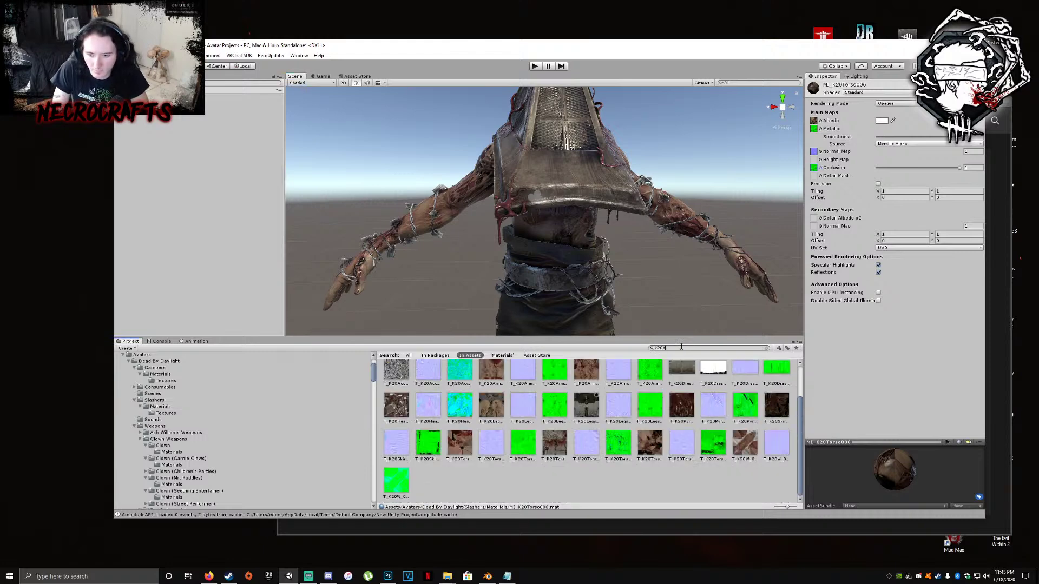
type("rm")
left_click(427, 377)
left_click(893, 103)
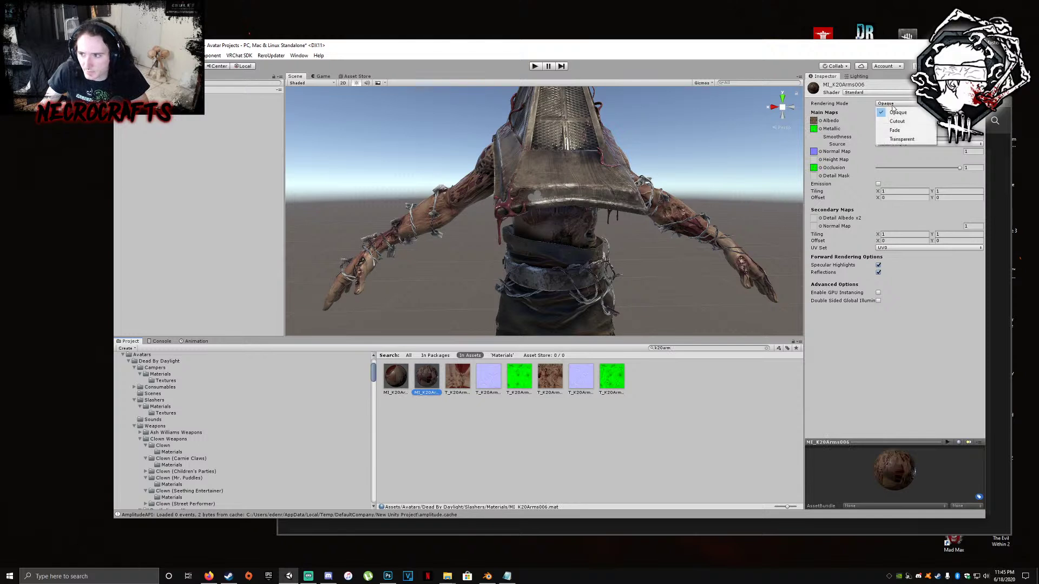
left_click(897, 121)
left_click(903, 105)
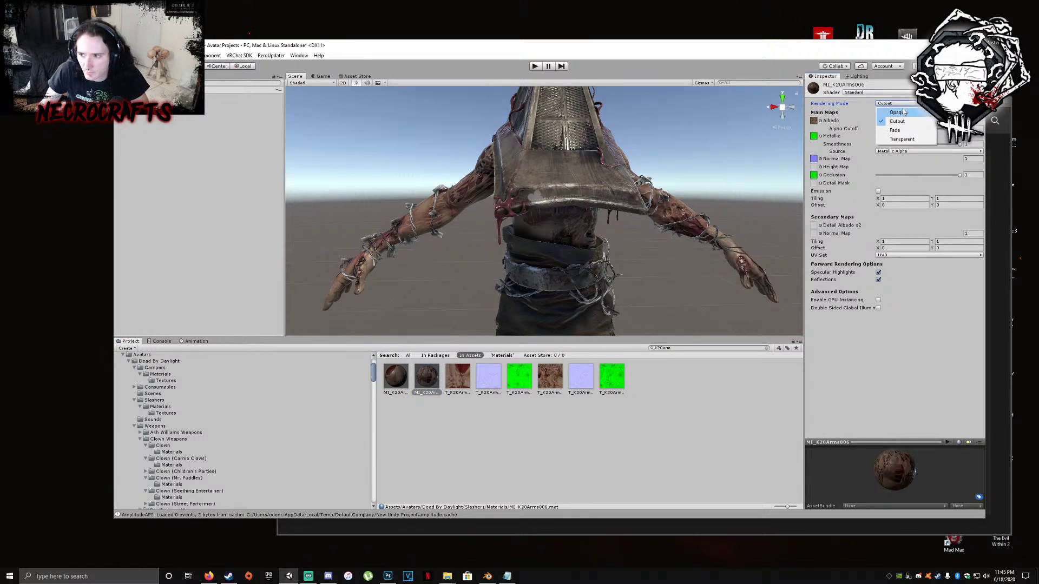
left_click(903, 114)
left_click(887, 96)
left_click(647, 258)
middle_click_drag(648, 258, 609, 204)
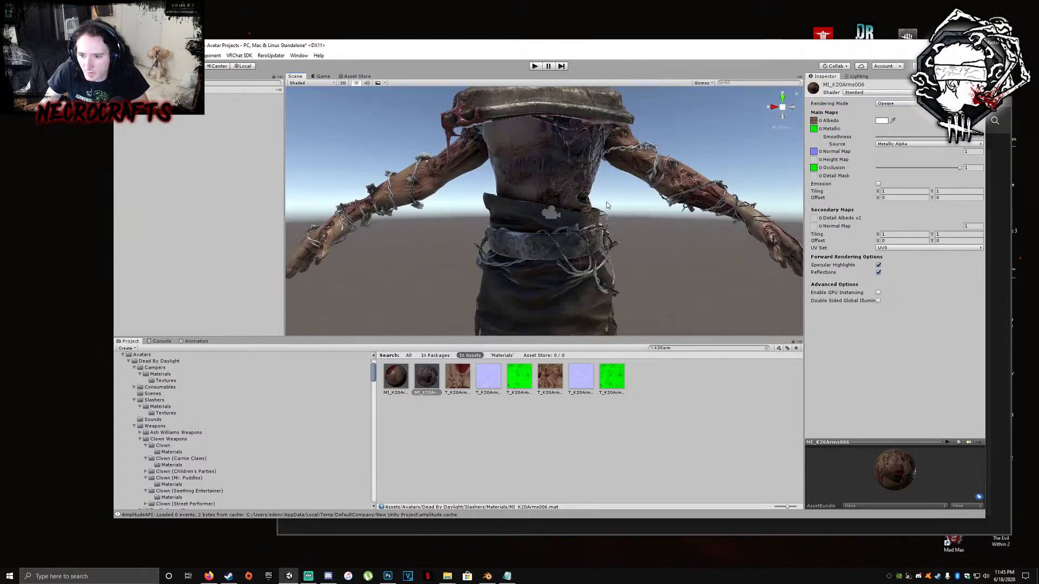
scroll(609, 204, "down", 2)
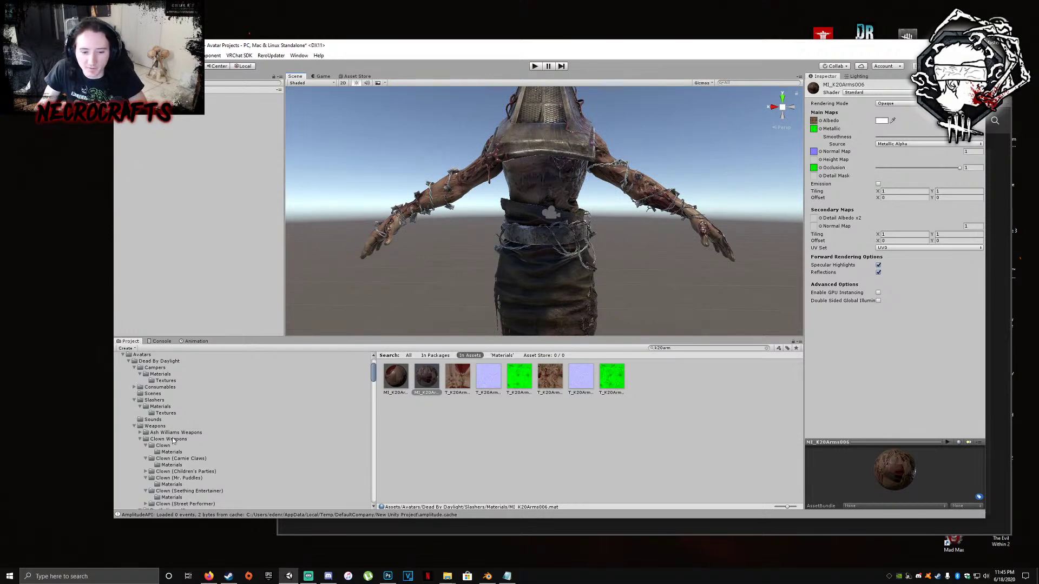
Switch to Blender, start a new scene and delete all of its default objects
left_click(482, 576)
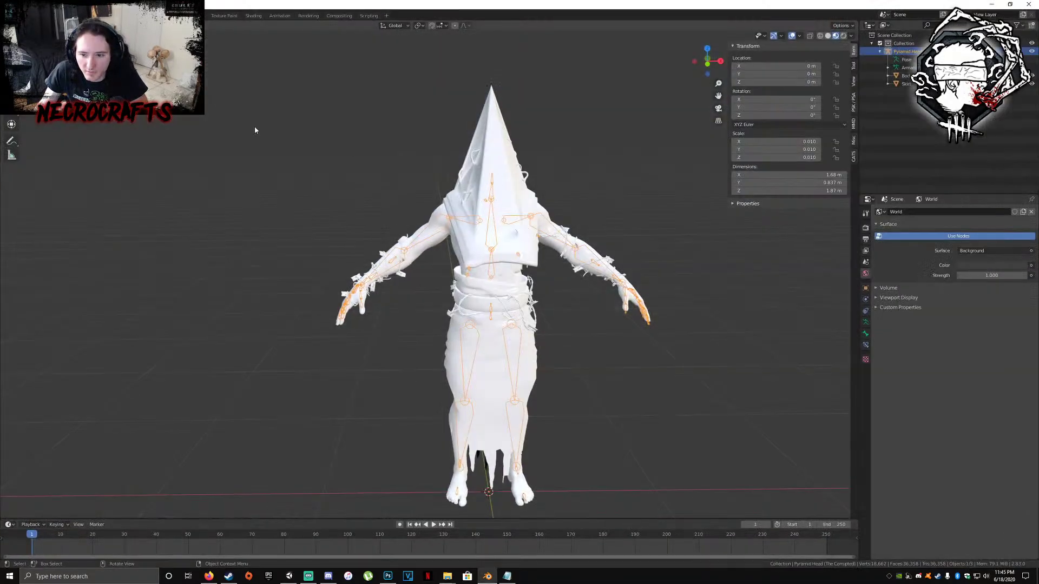
left_click(9, 15)
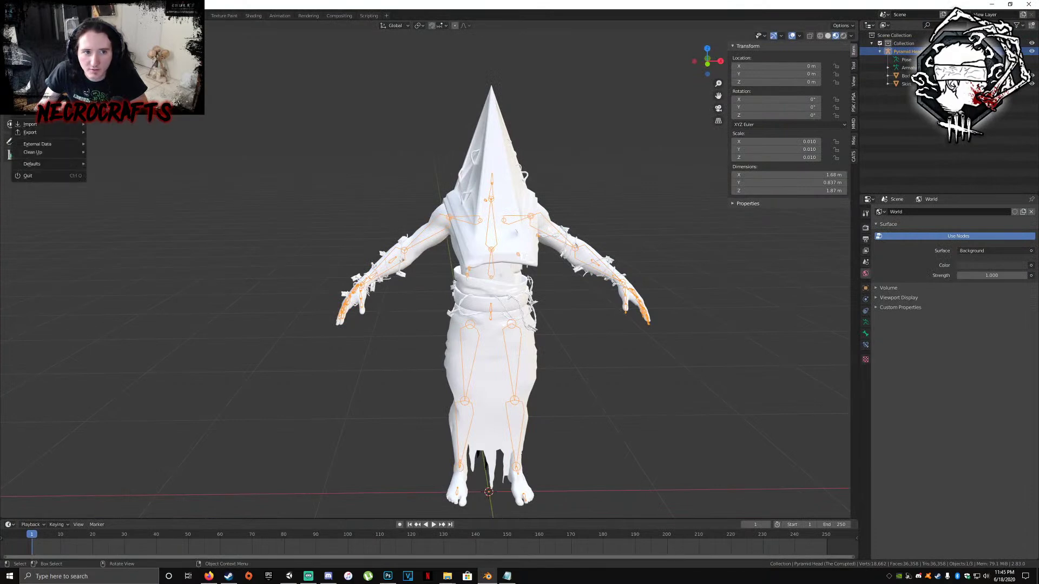
left_click(108, 26)
left_click(536, 301)
key("a")
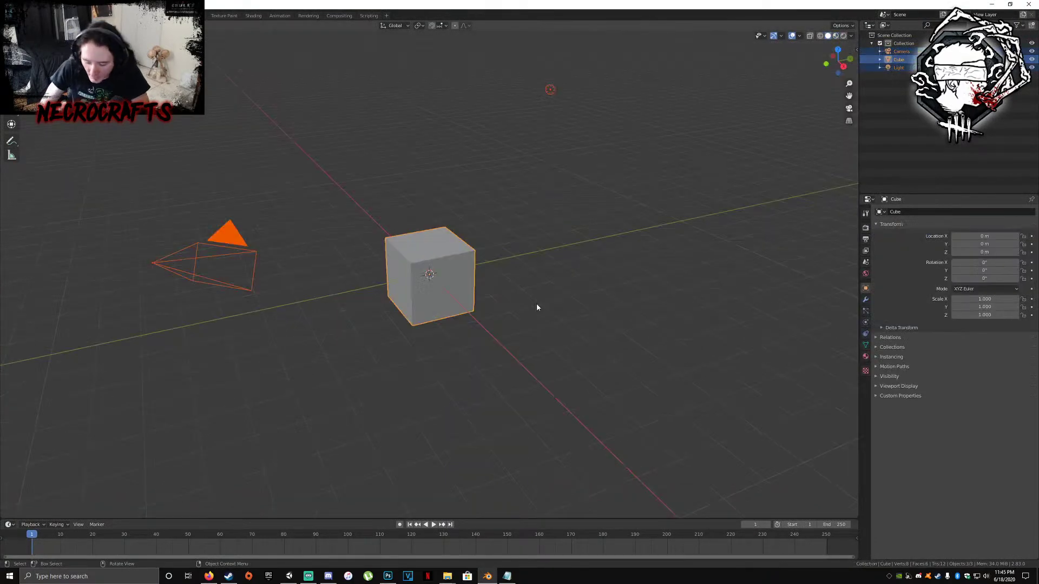
key("Delete")
Import the K20_W006_REF sword model as a PSK file with the PSK/PSA importer
key("n")
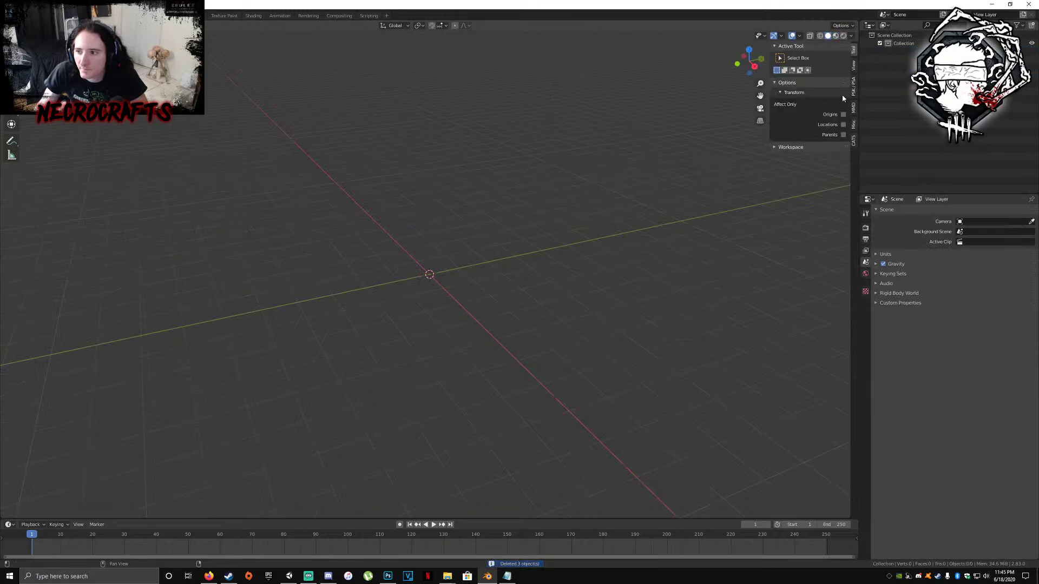
left_click(853, 92)
left_click(816, 57)
left_click(388, 142)
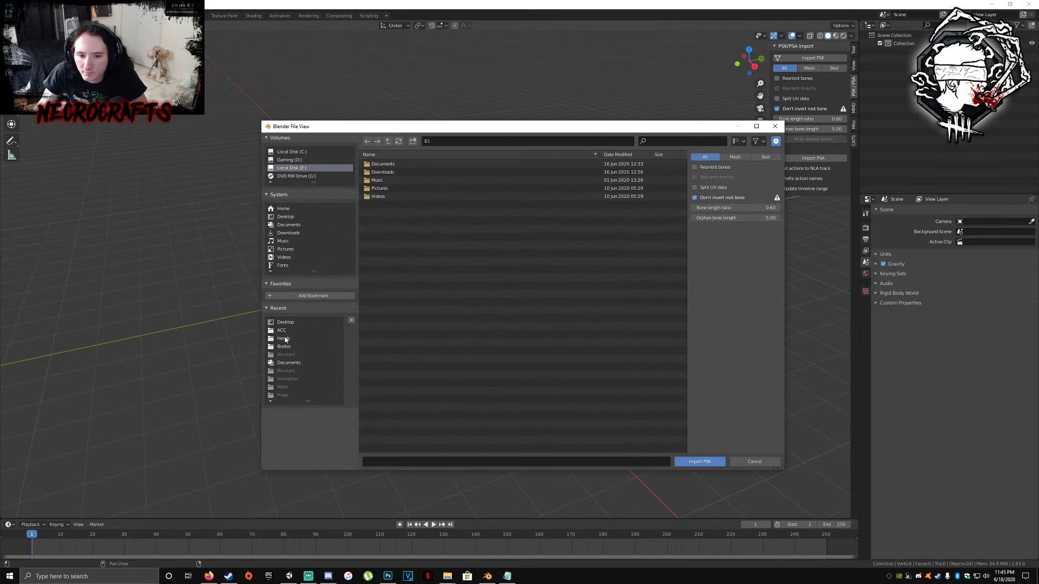
left_click(284, 338)
left_click(388, 141)
left_click(388, 141)
left_click(387, 188)
left_click(387, 186)
double_click(386, 173)
double_click(388, 165)
scroll(433, 284, "down", 4)
middle_click_drag(434, 283, 456, 394)
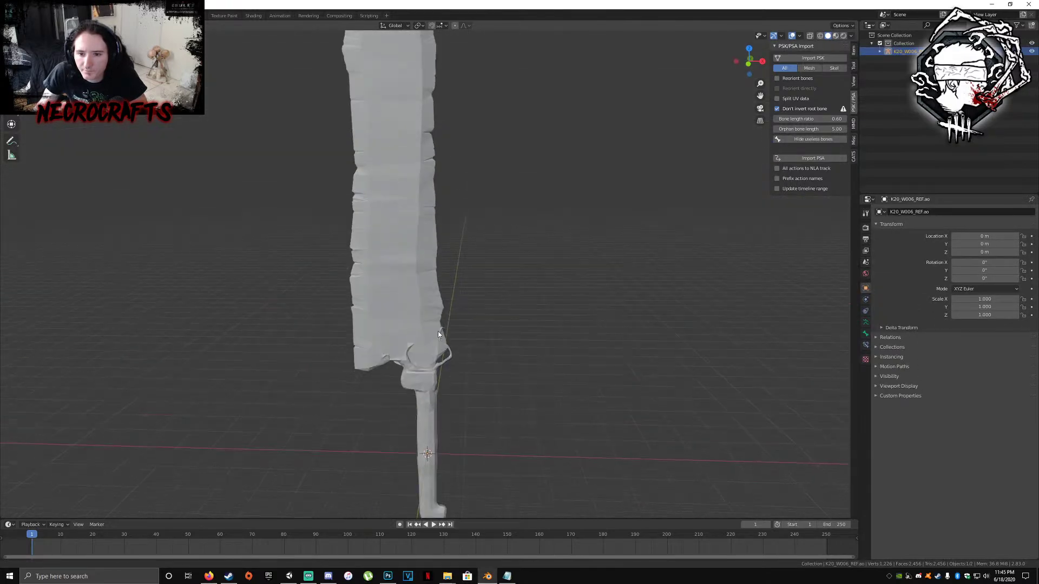
scroll(456, 395, "down", 5)
Shade the imported sword mesh smooth and delete its armature
left_click(411, 224)
scroll(411, 224, "up", 5)
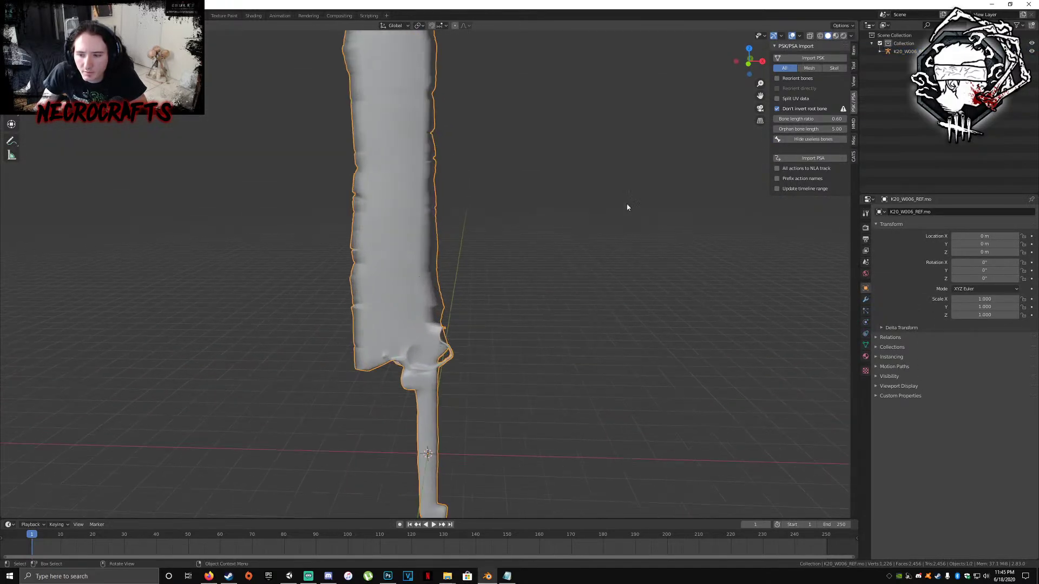
left_click(903, 51)
right_click(903, 51)
left_click(912, 74)
Rename the remaining sword mesh object to "Great Sword"
left_click(905, 50)
double_click(904, 51)
type("Great Swo")
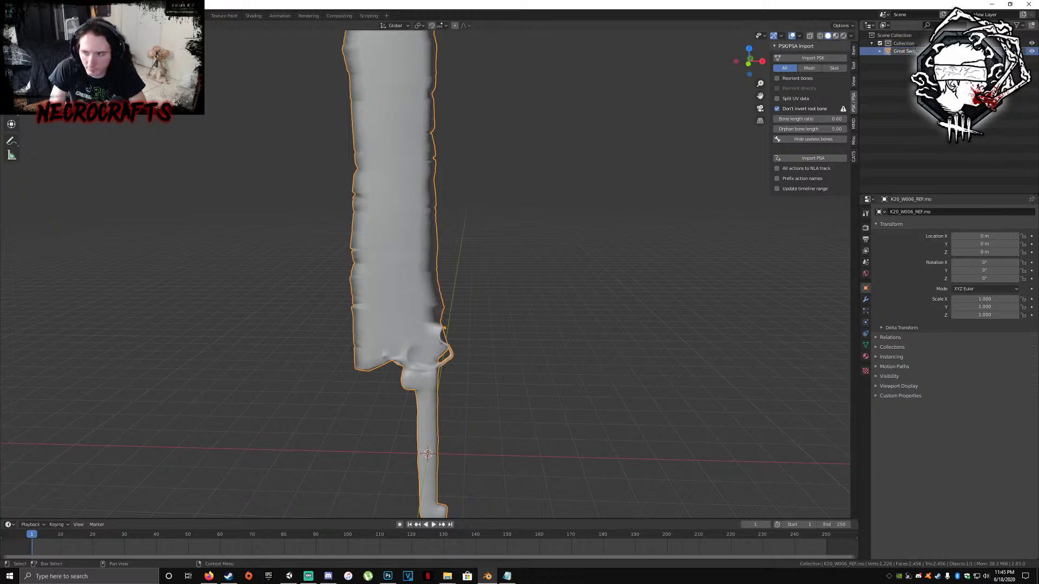
key("Return")
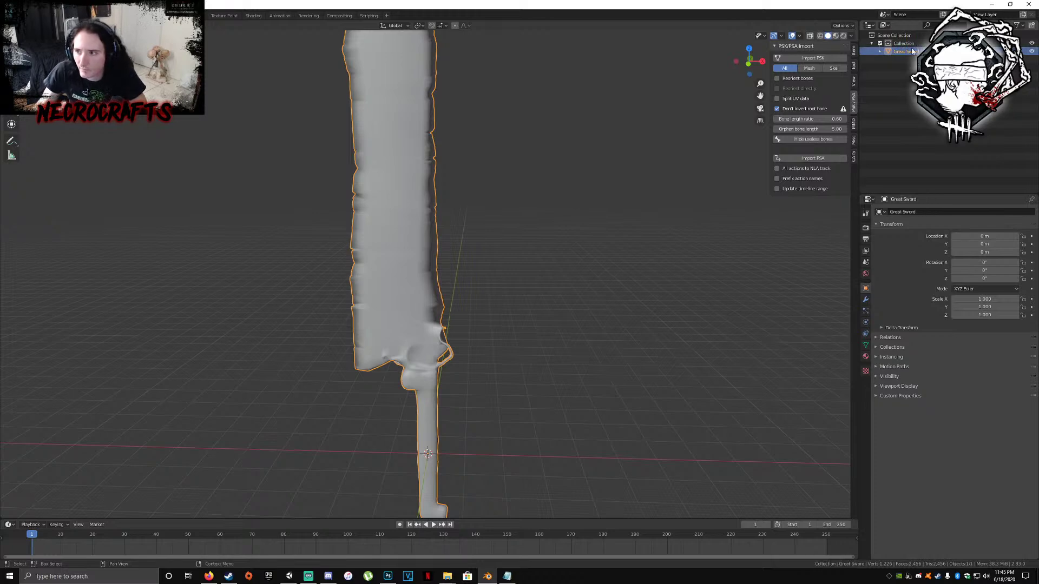
Set the ambient, diffuse and specular colours of the sword's MI_K20_006 material to white
left_click(866, 356)
left_click(954, 509)
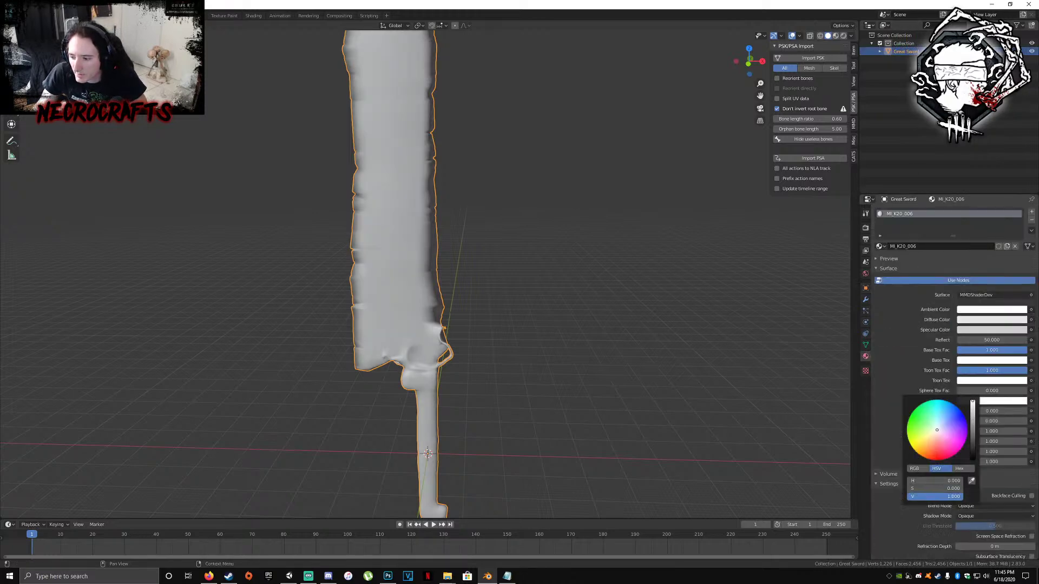
left_click(948, 548)
left_click_drag(951, 537, 971, 527)
left_click(938, 540)
scroll(552, 329, "down", 3)
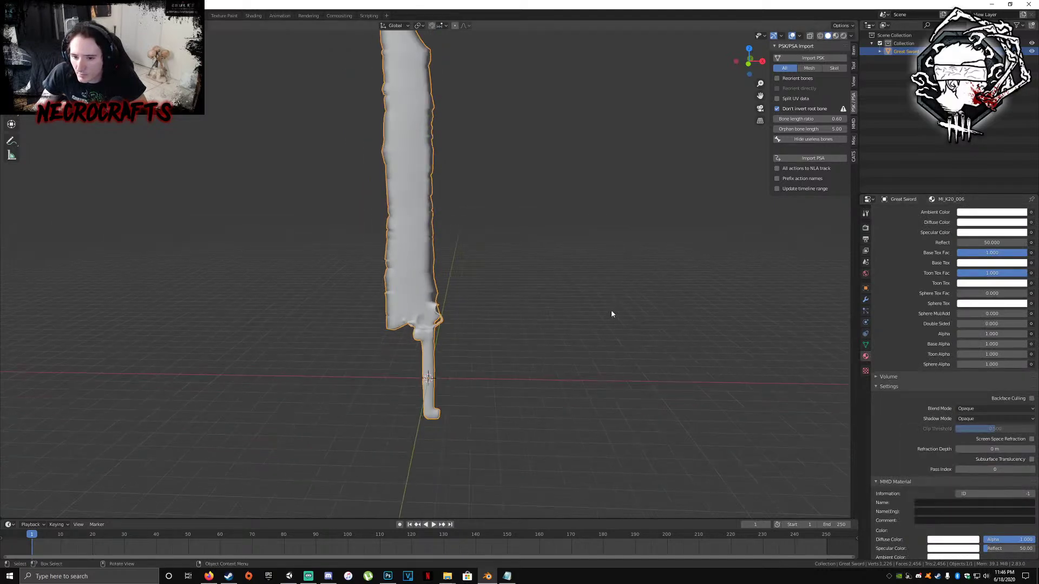
Set the Great Sword's scale to 0.0098 on the X, Y and Z axes
left_click(853, 50)
left_click(804, 141)
type("1.0")
type("0.0098")
double_click(798, 149)
type("0.0098")
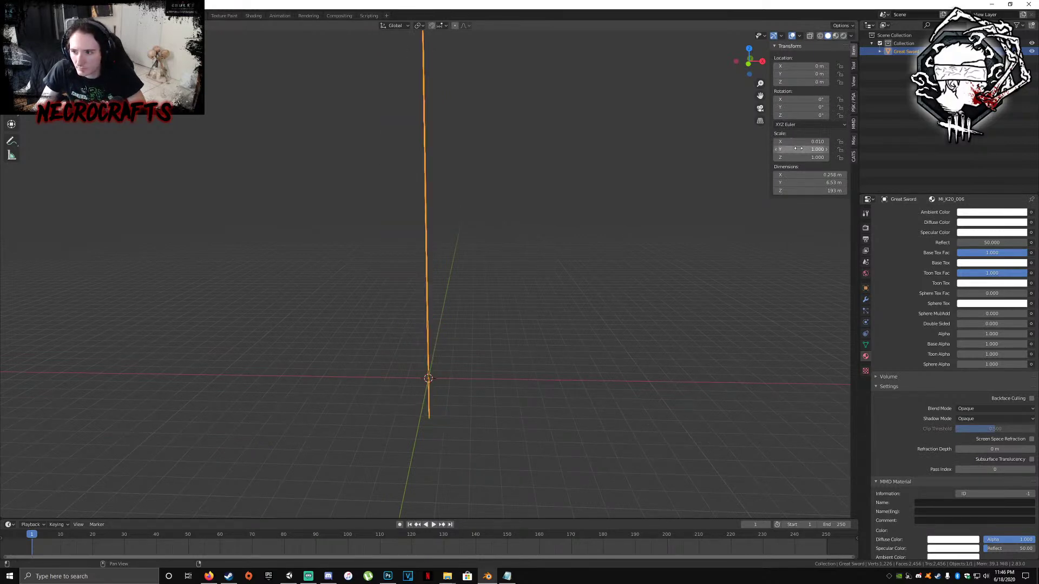
double_click(799, 157)
type("0.0098")
key("Return")
middle_click_drag(502, 398, 323, 135, "shift")
scroll(503, 324, "up", 8)
scroll(502, 324, "up", 6)
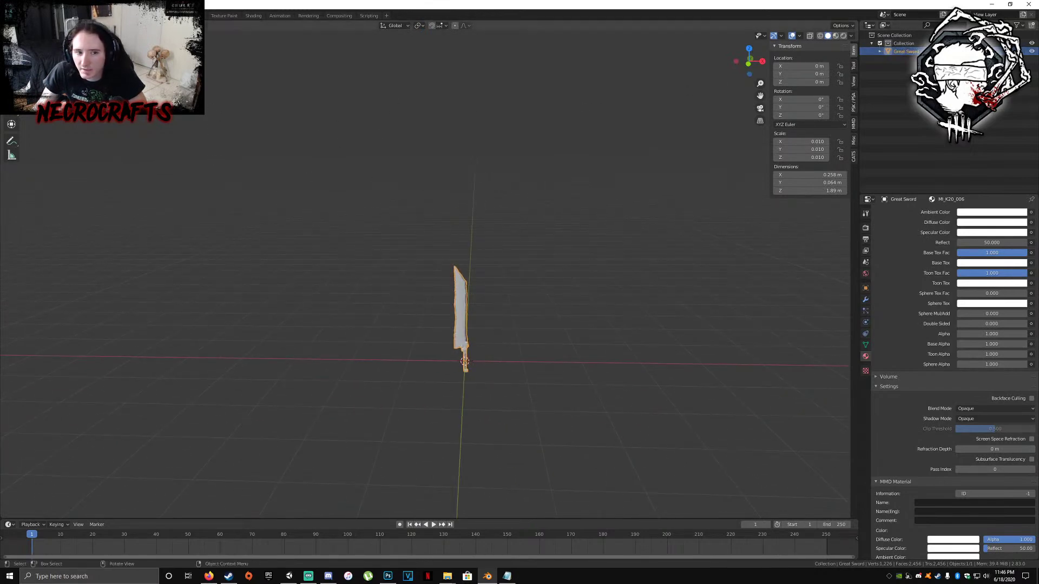
Export the sword as an FBX file named "Great Sword" to the Desktop folder
left_click(21, 15)
mouse_move(49, 132)
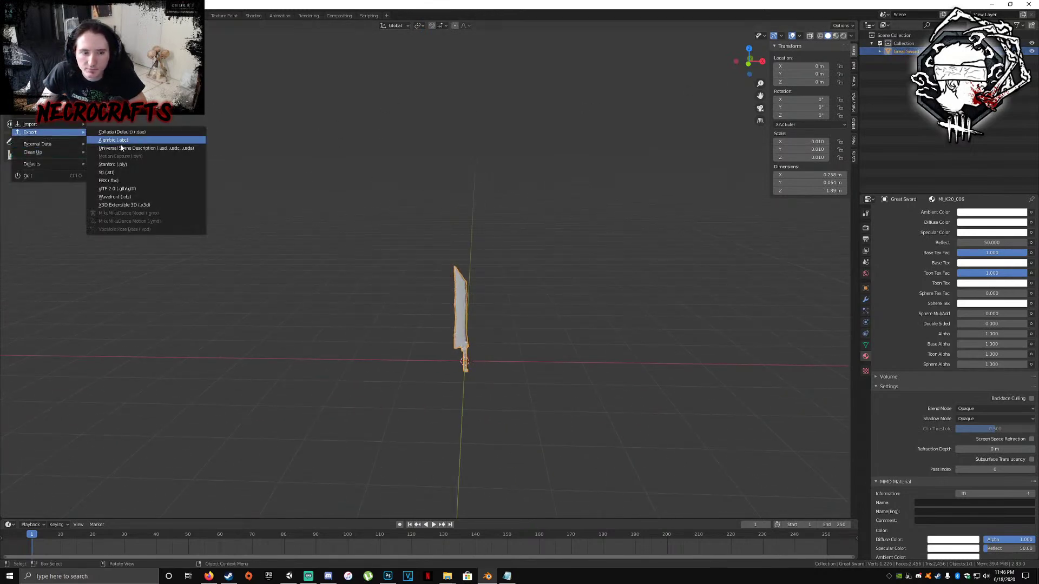
left_click(120, 181)
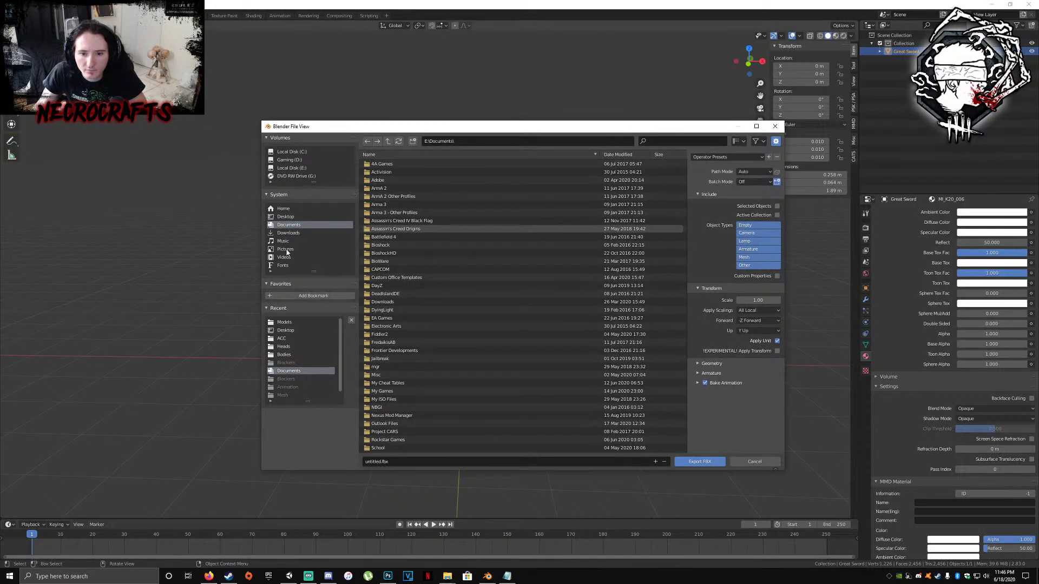
left_click(286, 217)
left_click(450, 461)
type("Great Sword")
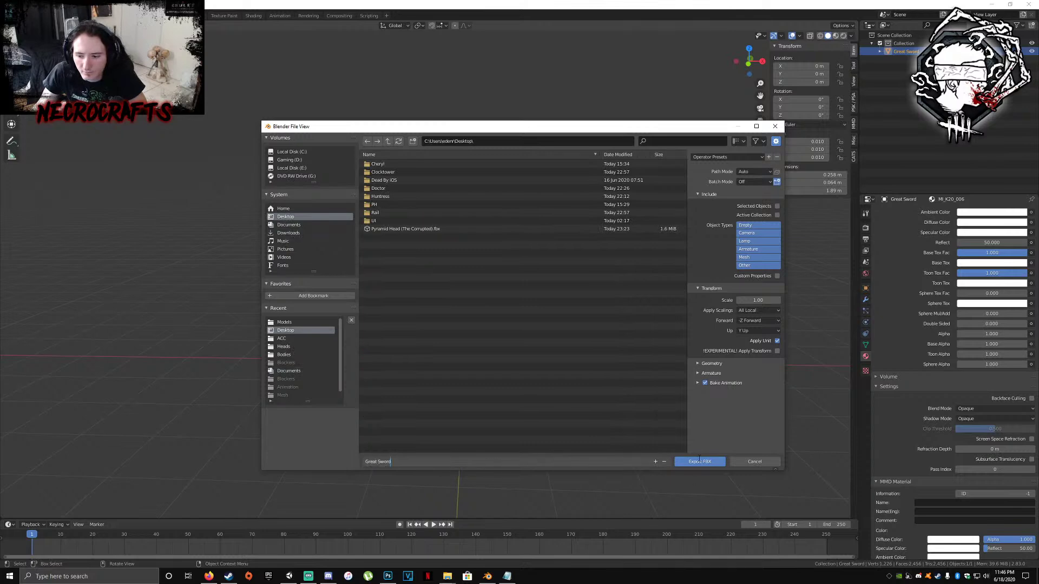
left_click(698, 462)
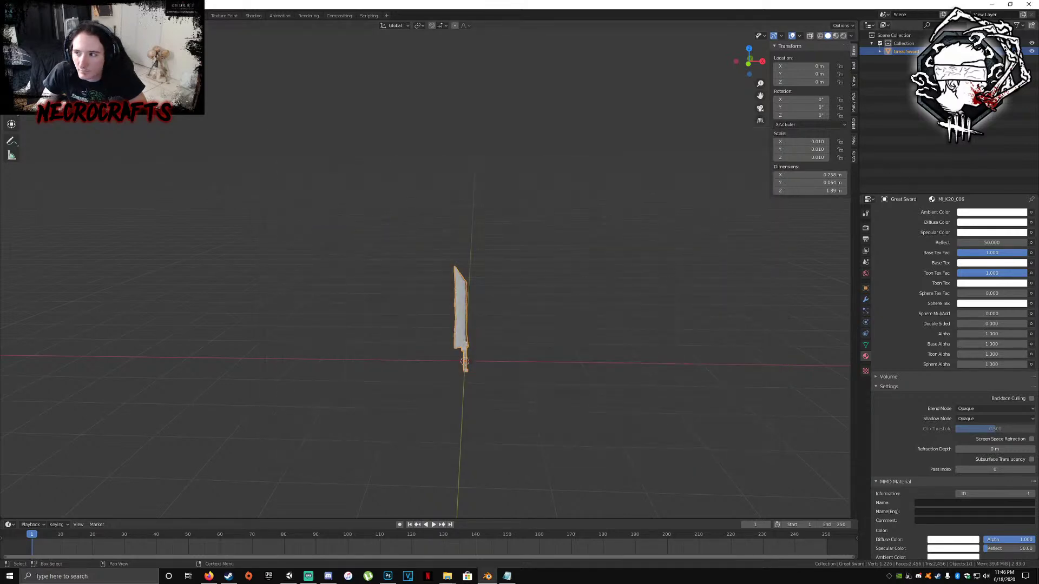
Switch to the Unity project and open the Pyrimad Head Weapons folder under the Dead By Daylight Weapons assets
left_click(992, 5)
scroll(169, 499, "down", 4)
scroll(184, 479, "up", 1)
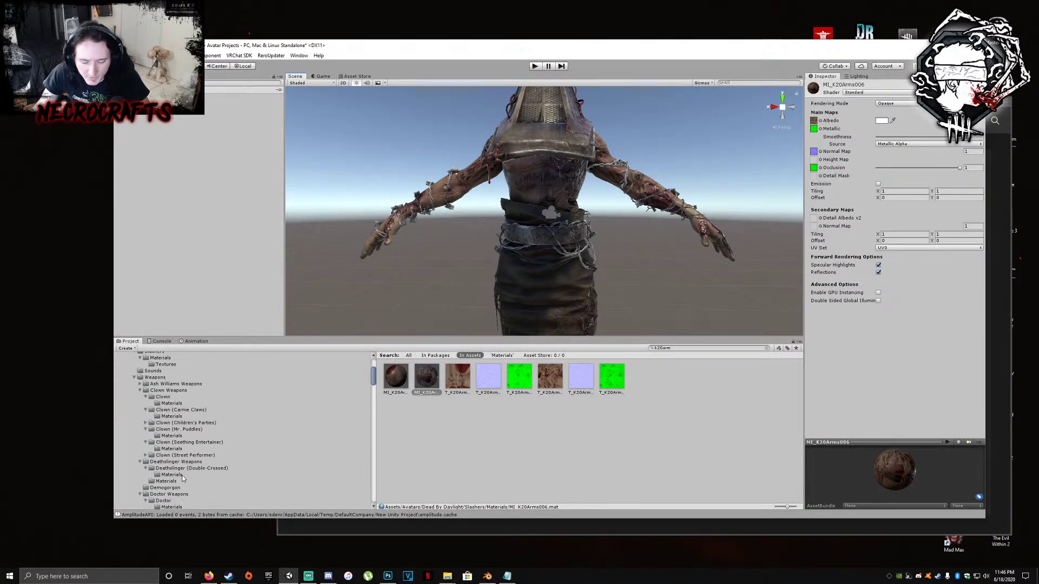
scroll(164, 483, "down", 8)
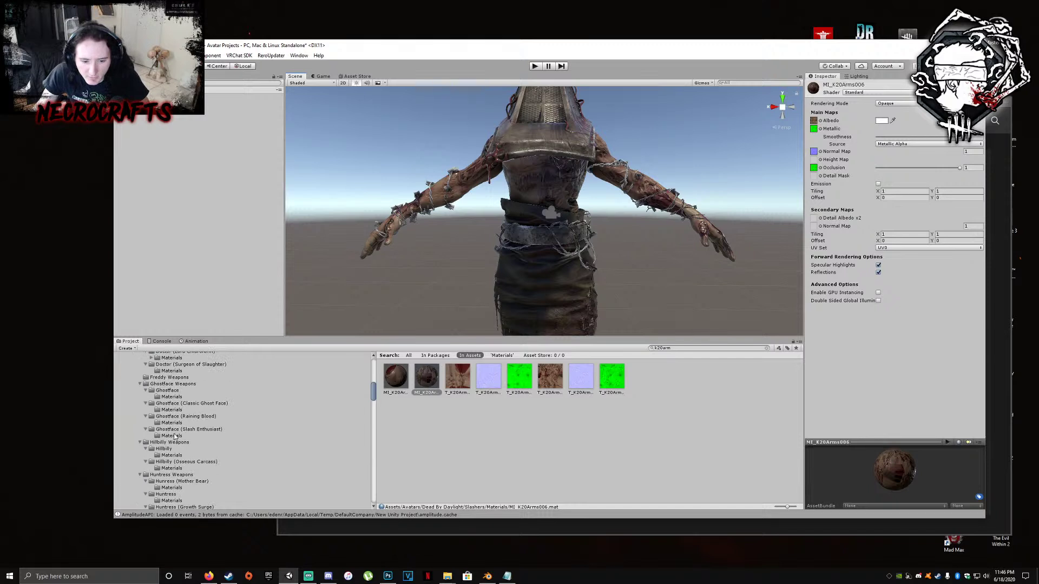
scroll(173, 439, "down", 1)
scroll(170, 478, "down", 10)
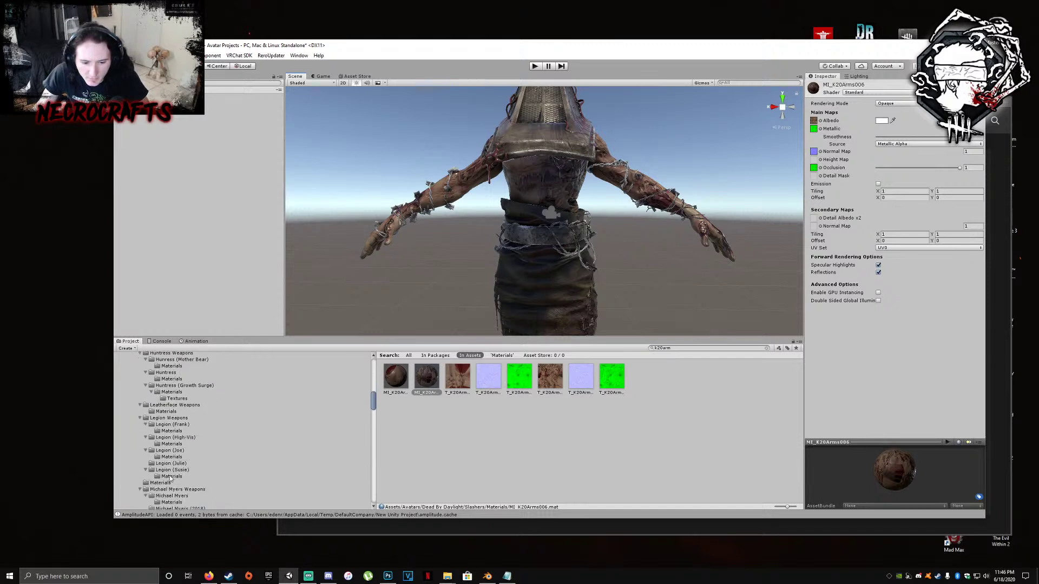
scroll(170, 479, "down", 7)
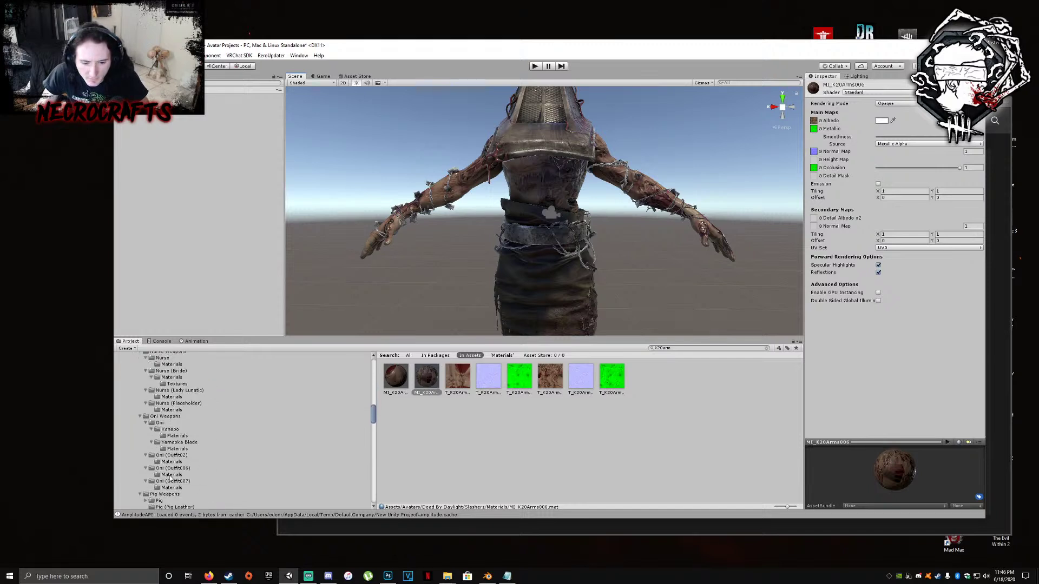
left_click(179, 473)
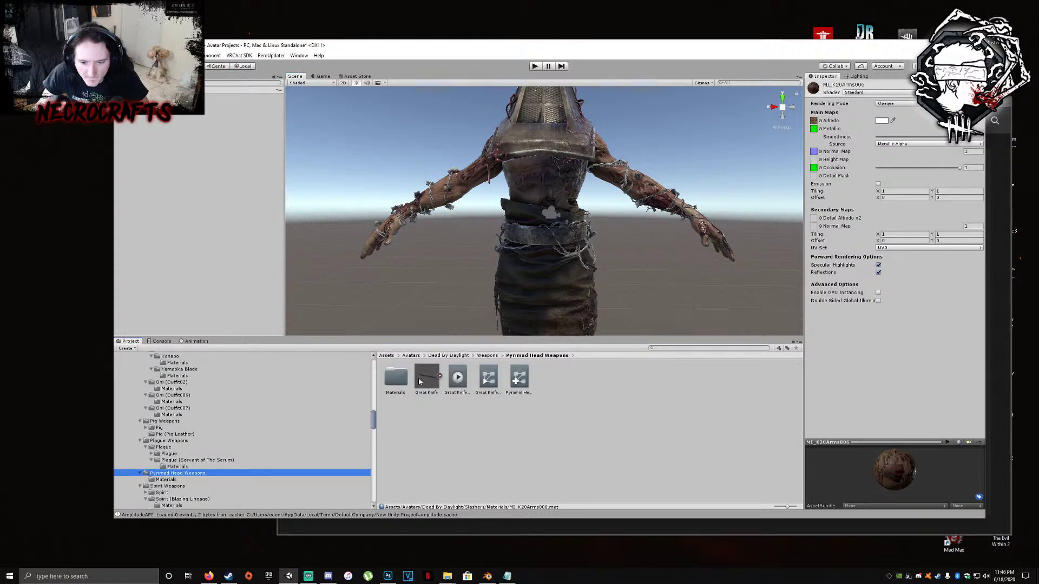
Switch back to the sword in Blender and rename the Great Sword object to "Great Knife"
left_click(490, 577)
left_click(617, 333)
left_click(904, 52)
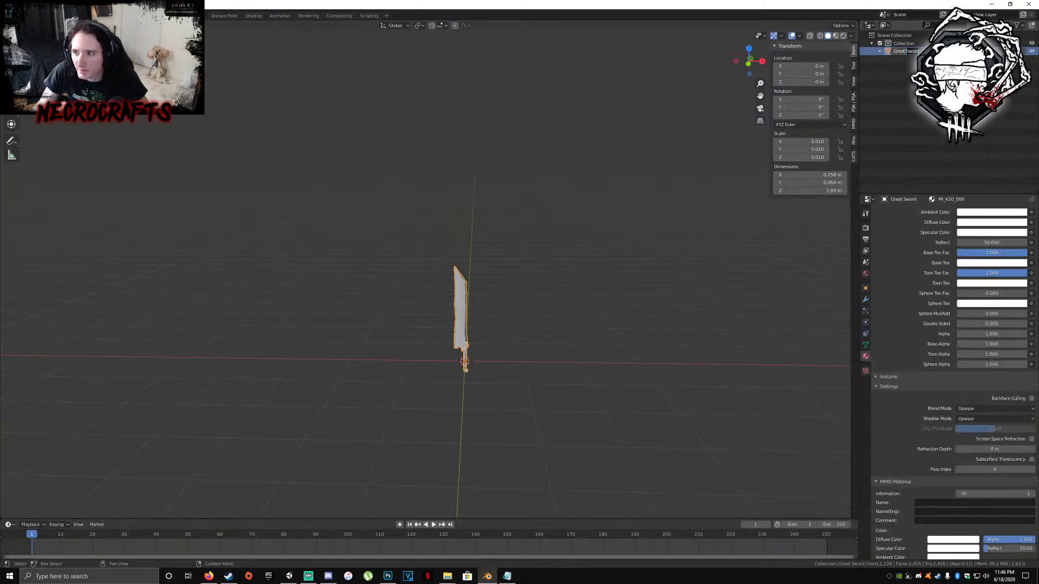
type("Great Knife")
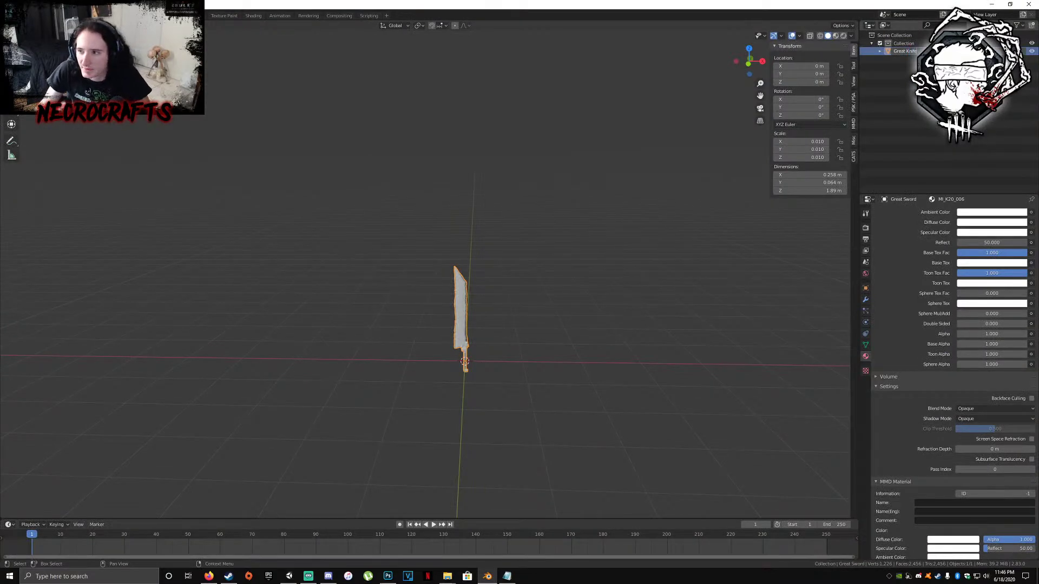
key("Return")
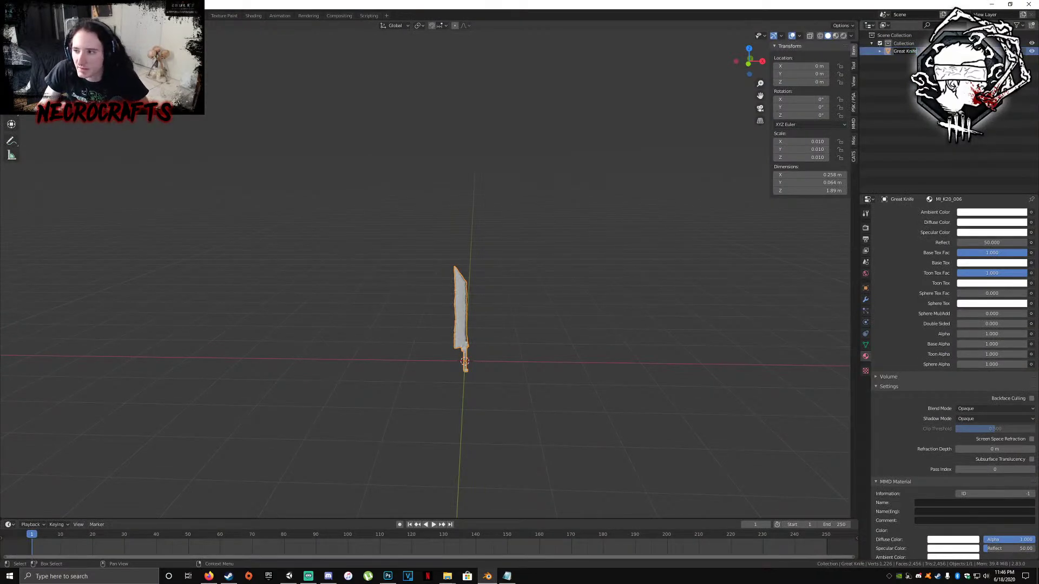
Export the renamed weapon as an FBX to the Desktop, overwriting Great Sword.fbx
left_click(19, 15)
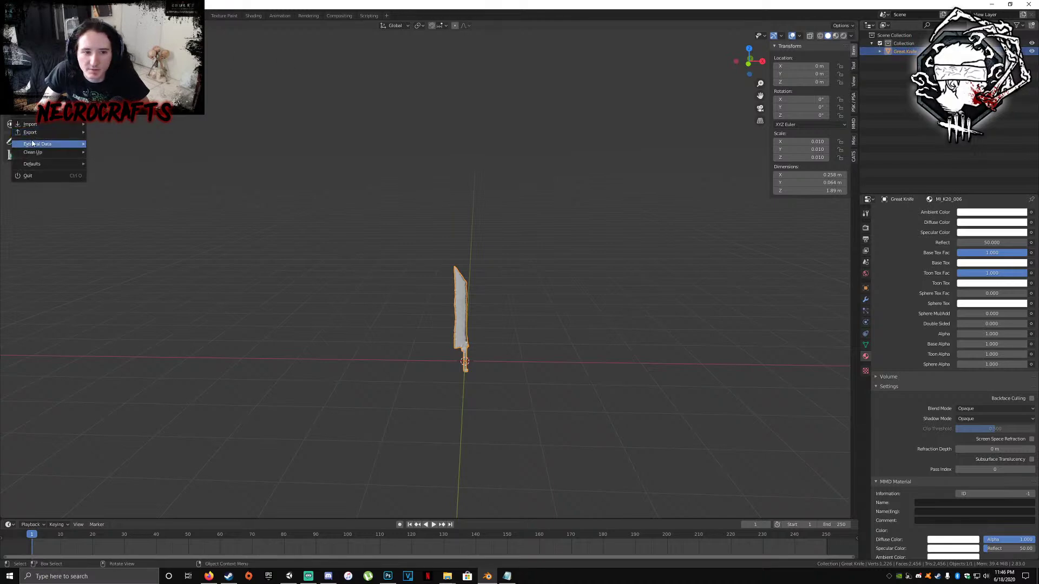
mouse_move(32, 134)
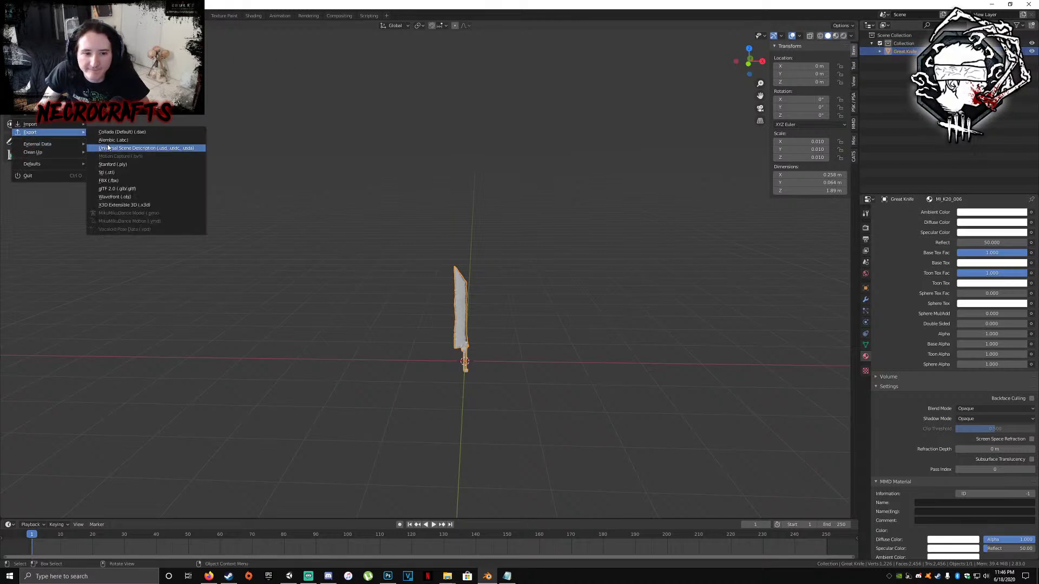
left_click(110, 180)
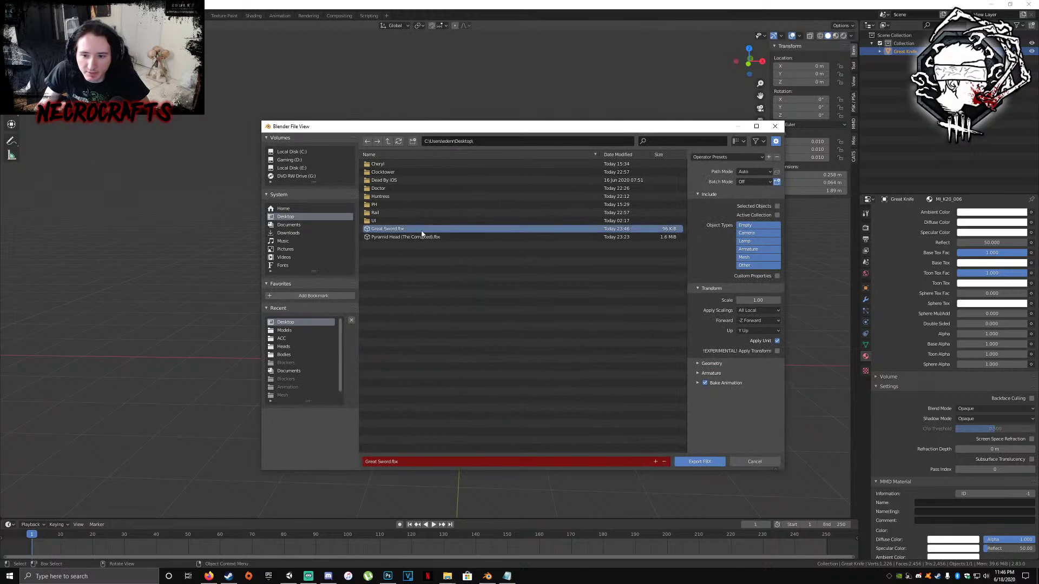
left_click(700, 462)
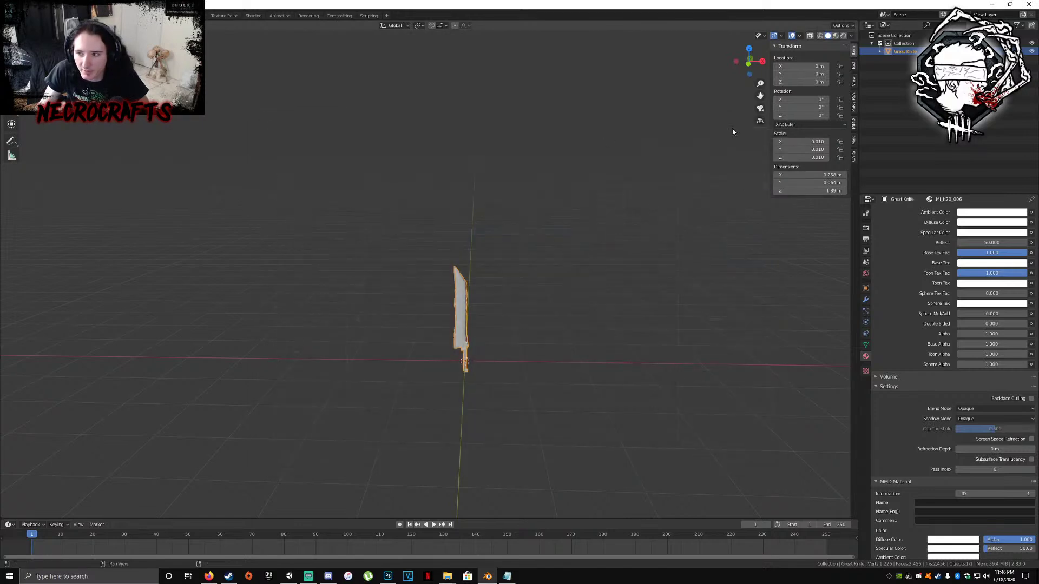
Return to Unity and create a folder named "Pyramid Head" inside Pyrimad Head Weapons
left_click(992, 4)
left_click(13, 112)
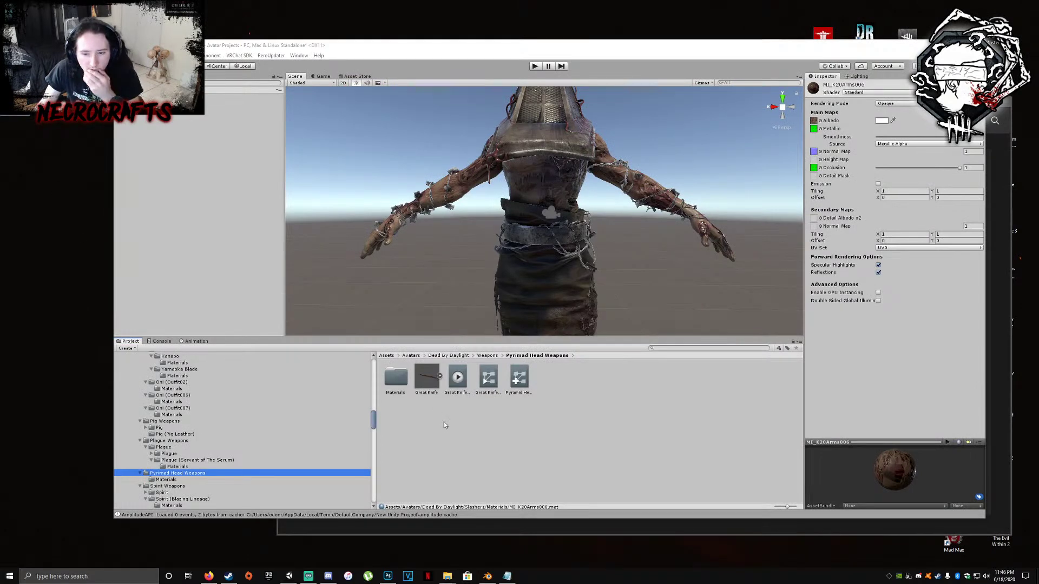
right_click(519, 428)
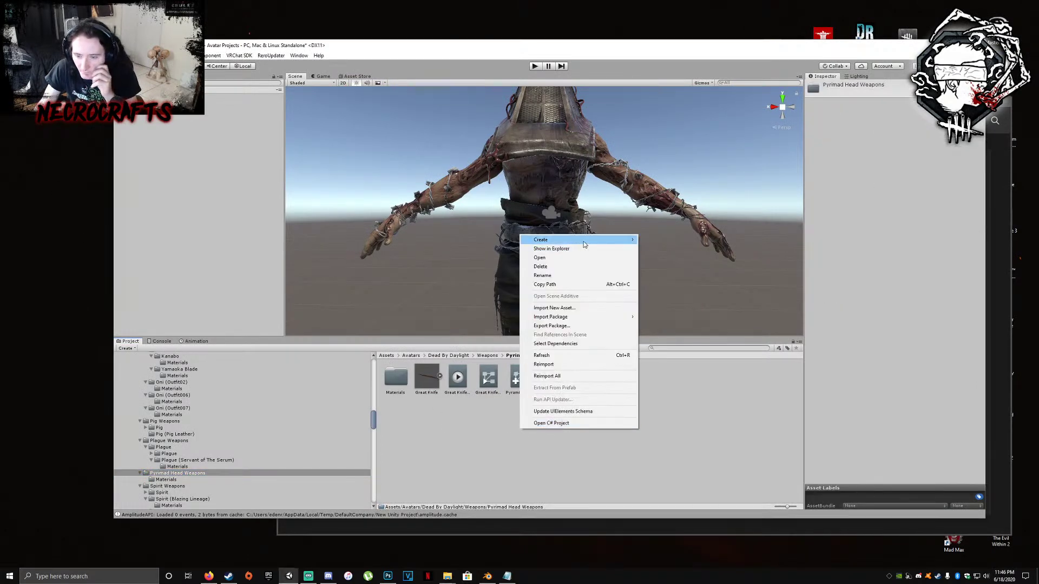
mouse_move(583, 242)
left_click(657, 252)
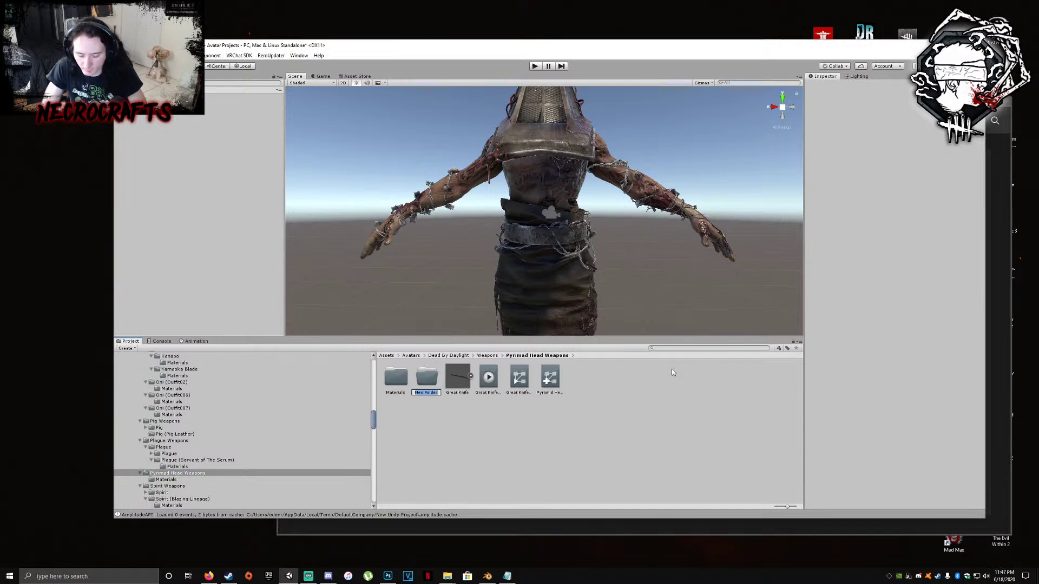
type("Pyramid Head")
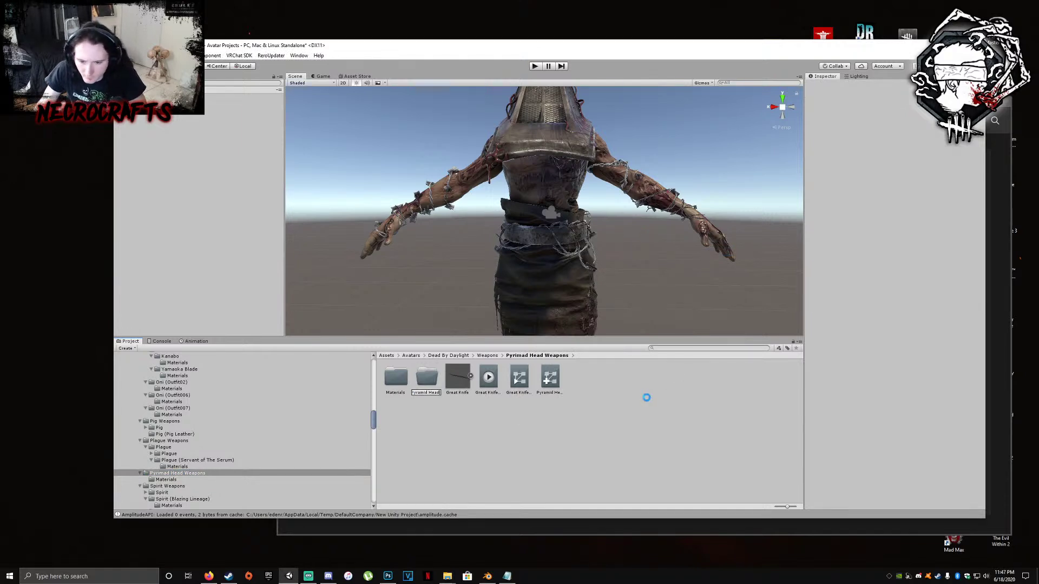
key("Return")
Move the Materials folder, the Great Knife prefab, its animation clip and both animator controller assets into the Pyramid Head folder
left_click(397, 378)
left_click(460, 381, "ctrl")
left_click(490, 381, "ctrl")
left_click(522, 382, "ctrl")
left_click(554, 383, "ctrl")
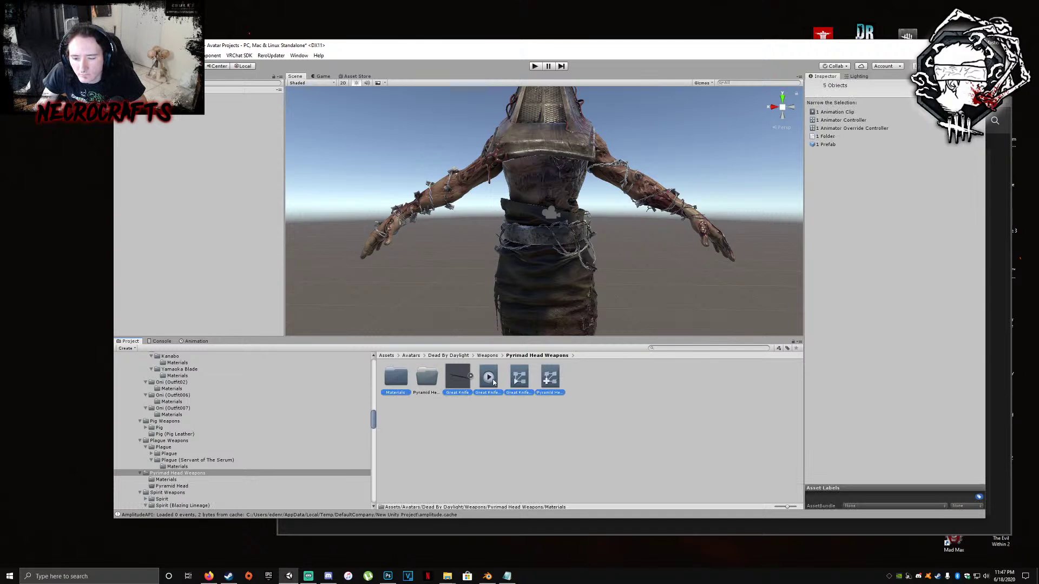
left_click_drag(442, 382, 427, 379)
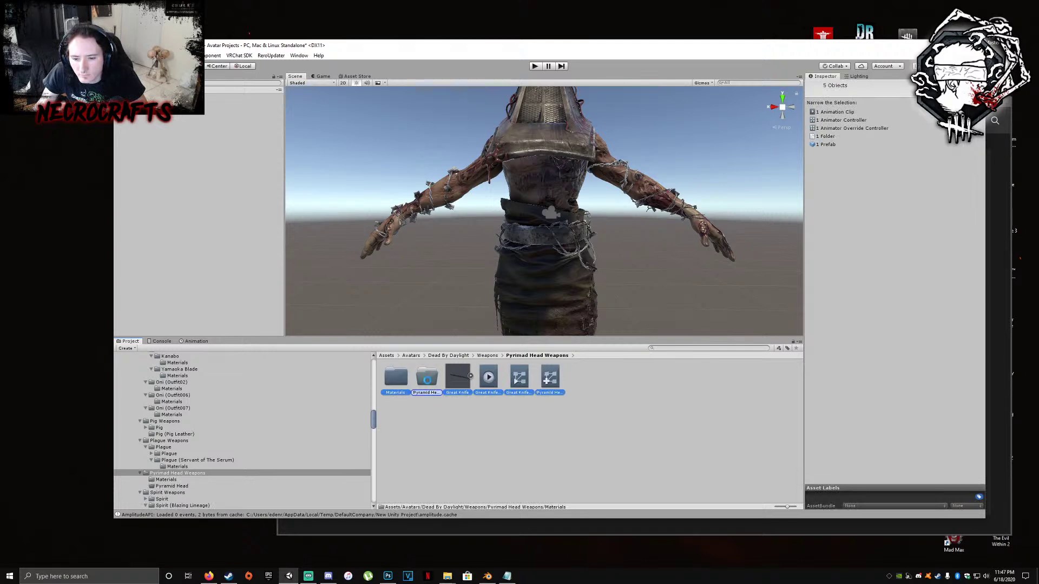
Create a second folder named "Pyramid Head (The Corrupted)" inside Pyrimad Head Weapons
right_click(468, 414)
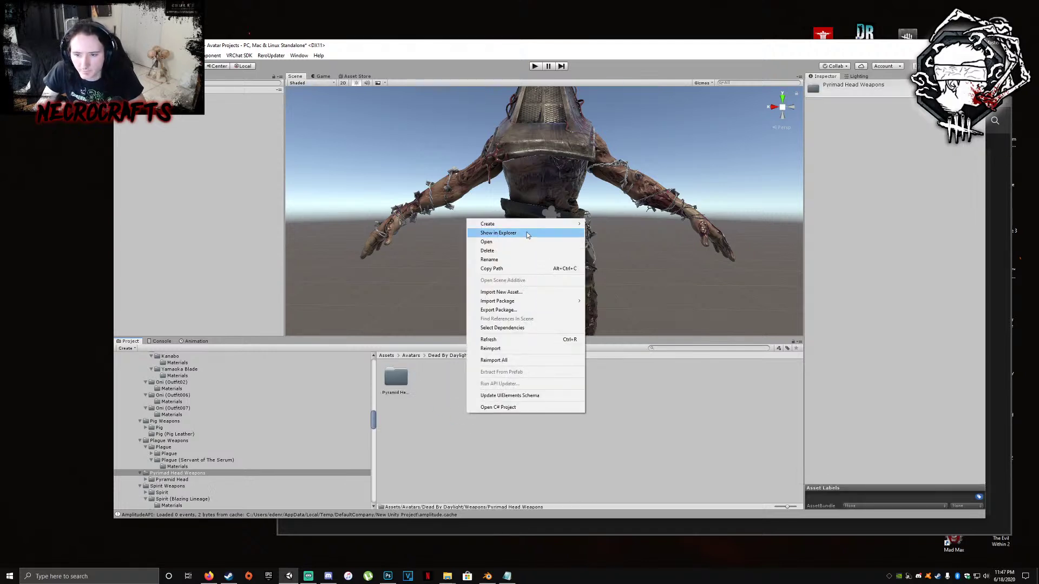
mouse_move(528, 227)
left_click(606, 236)
type("P")
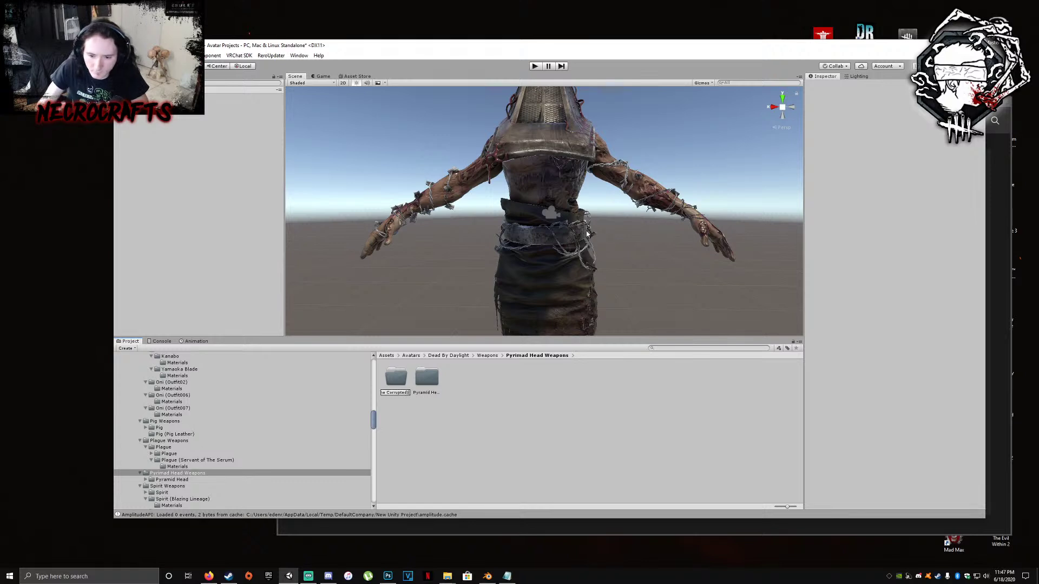
key("Return")
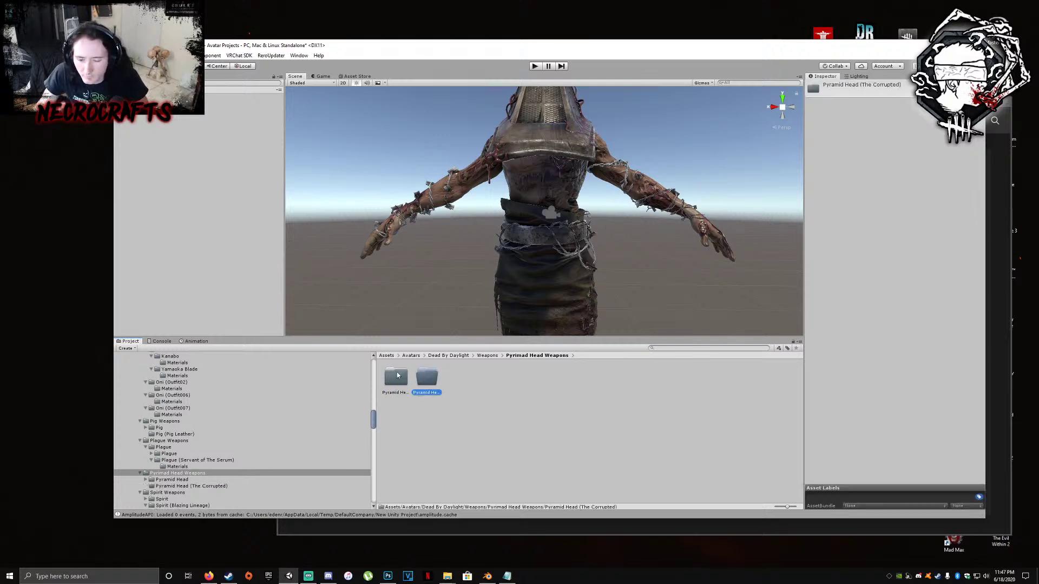
In the Pyramid Head (The Corrupted) folder, set the Great Knife model's material location to Use External Materials (Legacy)
double_click(430, 381)
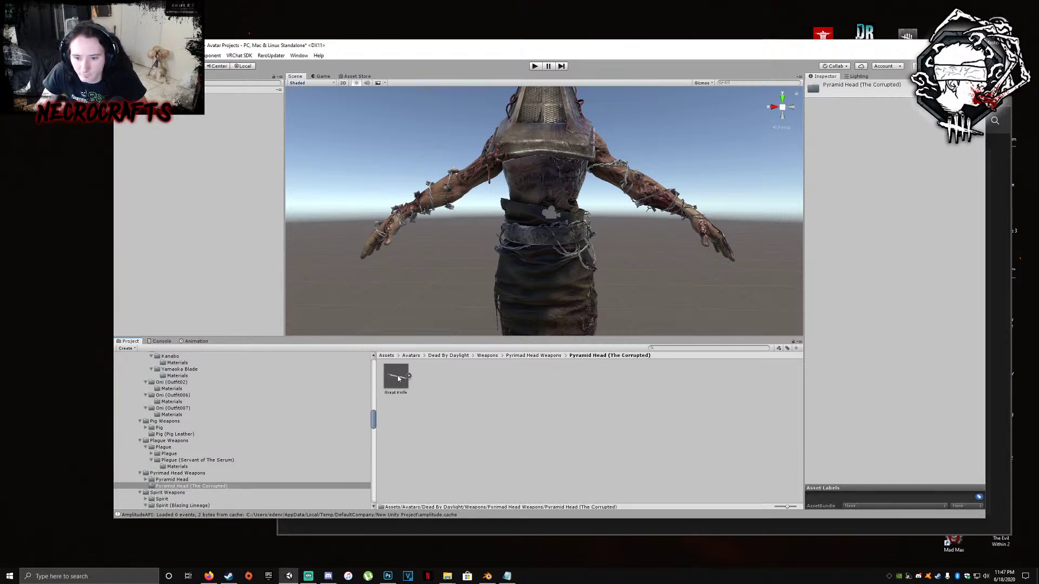
left_click(403, 379)
left_click(929, 131)
left_click(915, 137)
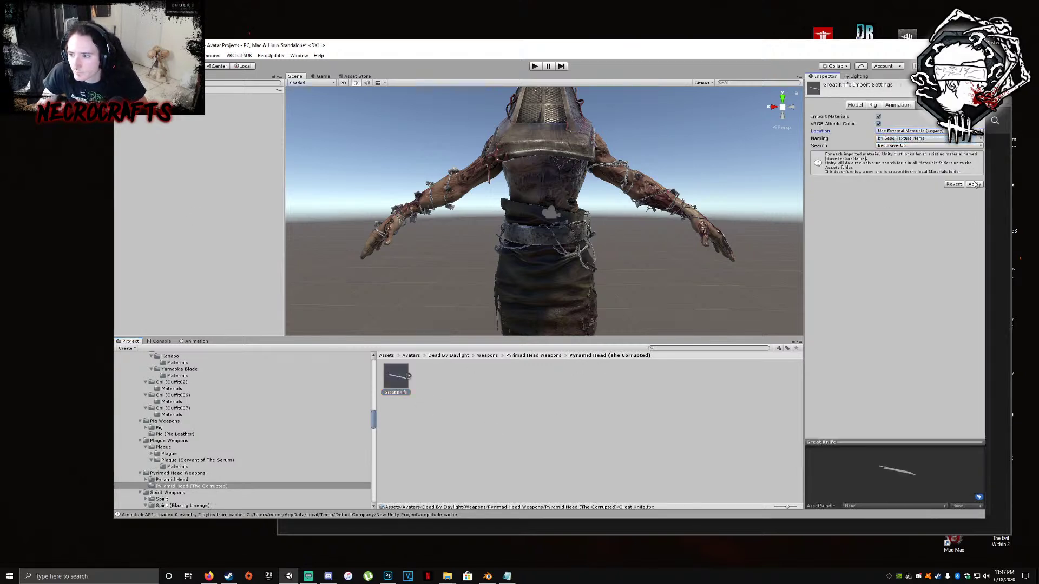
Import the T_K20W_006 BC, N and ORM textures from the K20 weapons' Outfit006 folder into the new Great Knife's Materials folder
double_click(396, 378)
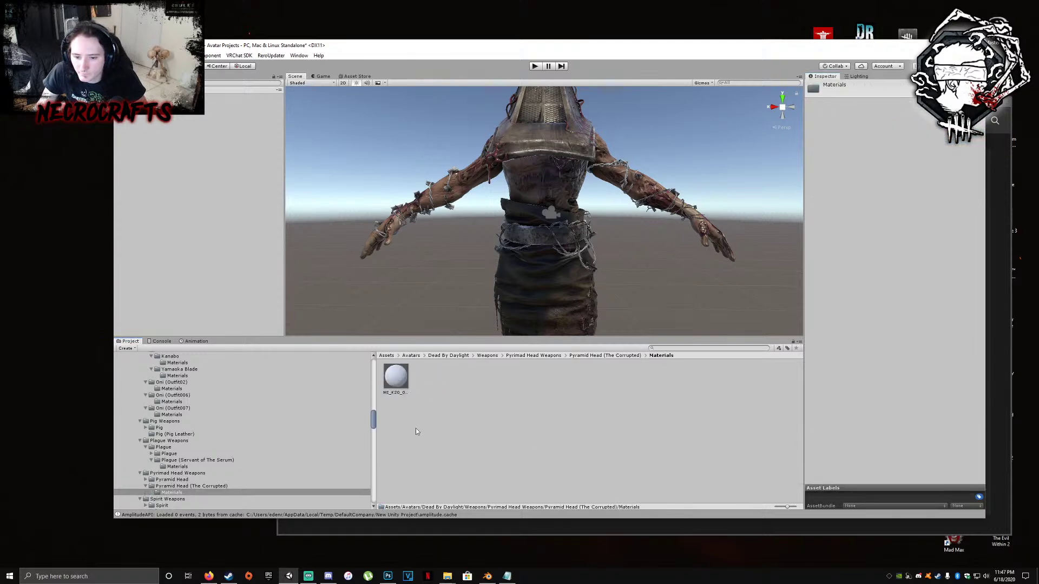
left_click(395, 378)
mouse_move(447, 576)
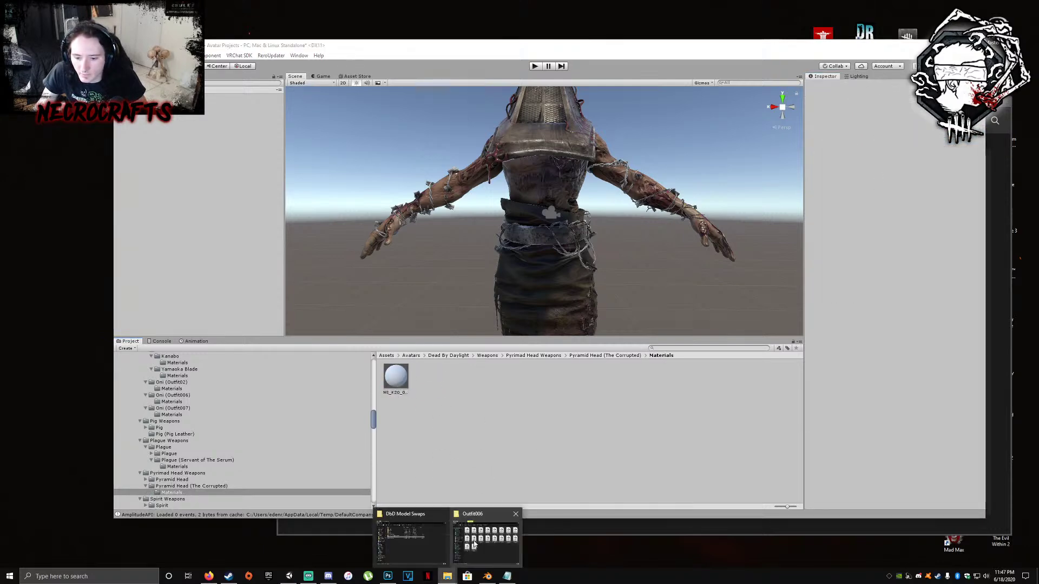
left_click(498, 502)
left_click(297, 77)
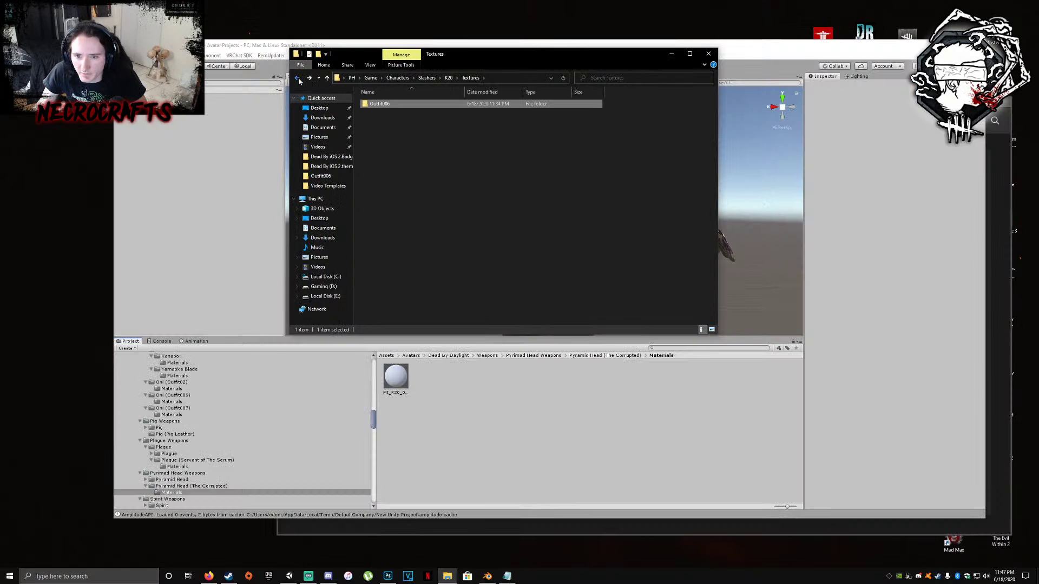
left_click(297, 77)
double_click(382, 129)
double_click(393, 111)
double_click(393, 109)
left_click_drag(552, 180, 363, 91)
left_click_drag(426, 114, 521, 389)
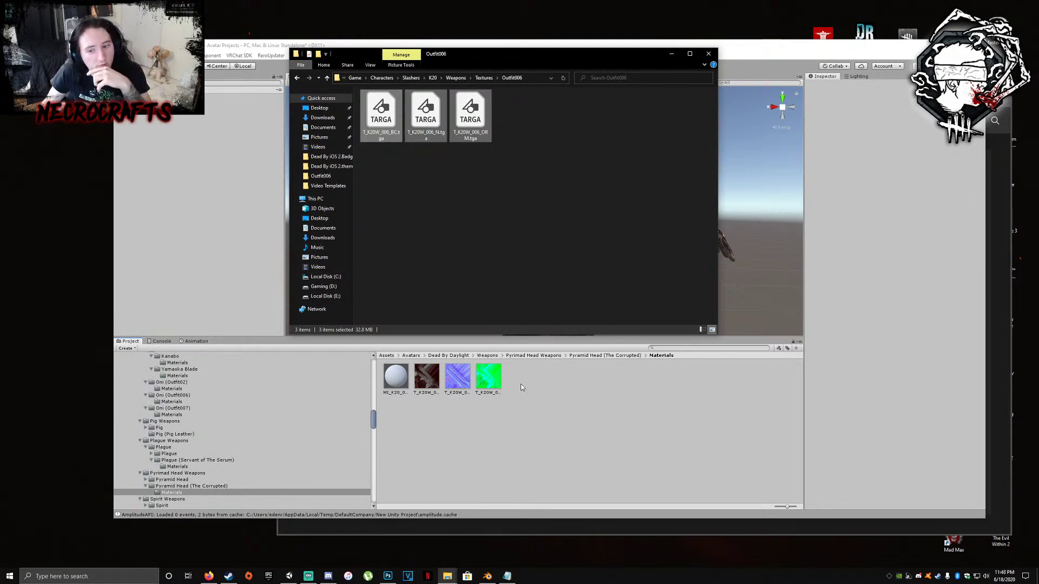
Assign MI_K20_006's BC texture to Albedo, N texture to Normal Map with its type fixed, and ORM texture to Occlusion and Metallic
left_click(389, 391)
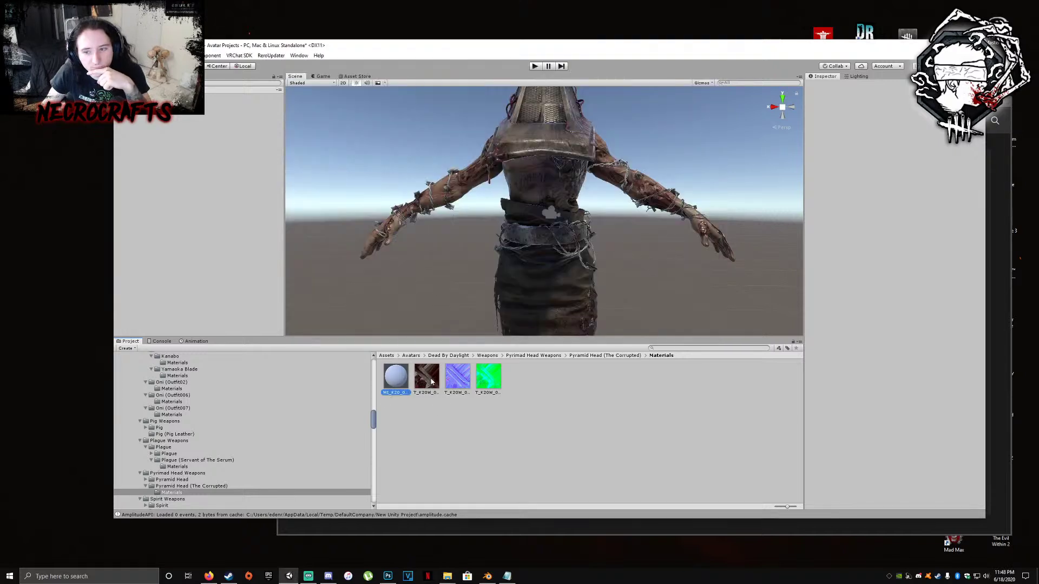
left_click(402, 379)
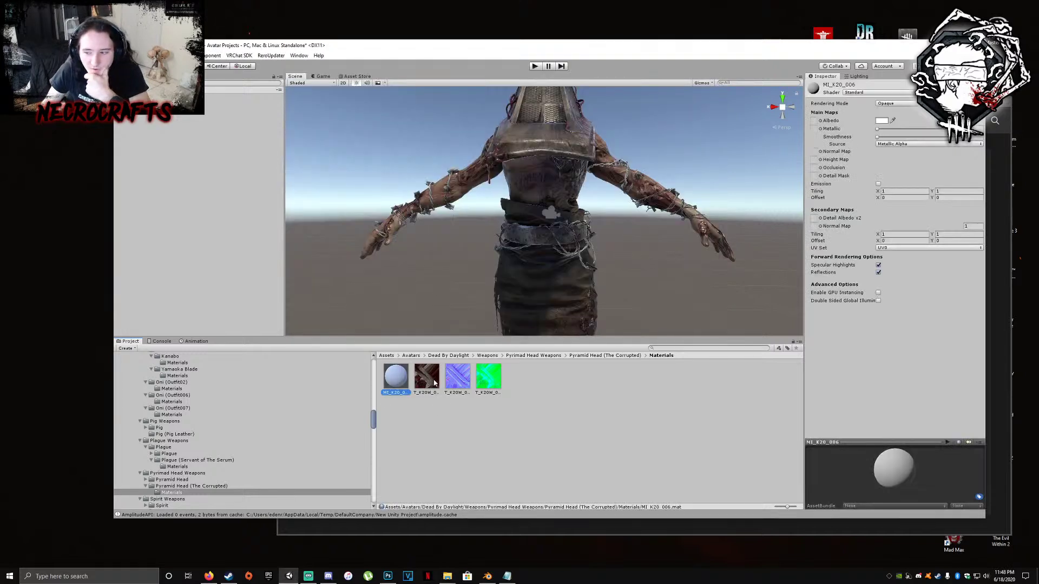
left_click_drag(434, 383, 812, 121)
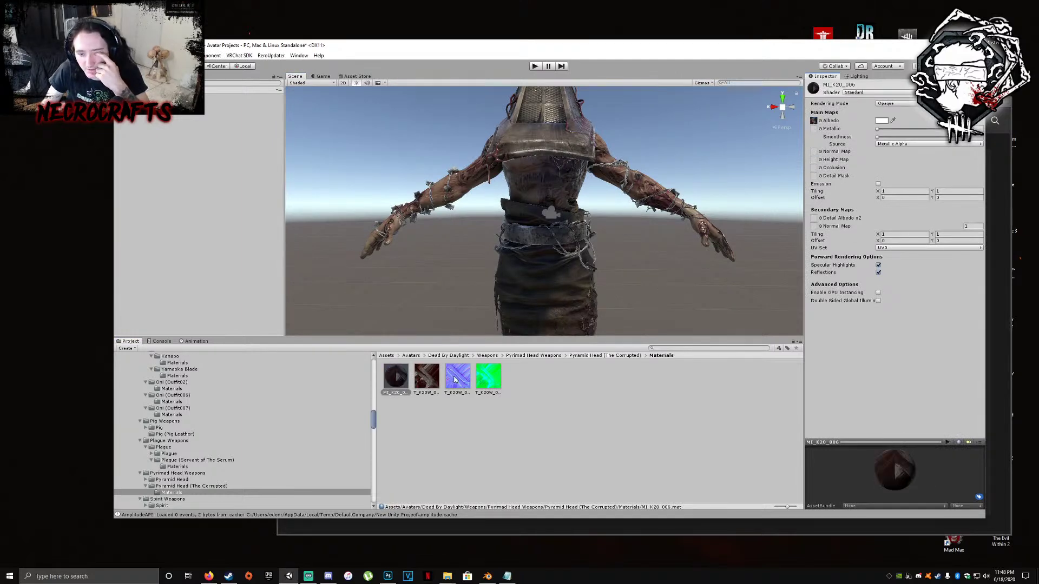
left_click_drag(455, 379, 462, 381)
left_click_drag(715, 204, 816, 153)
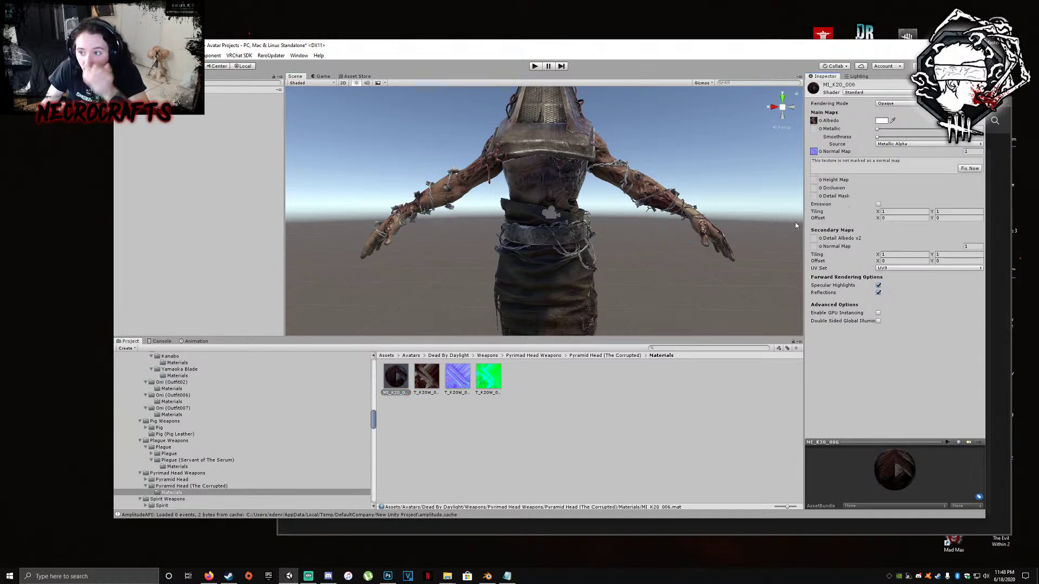
left_click(975, 170)
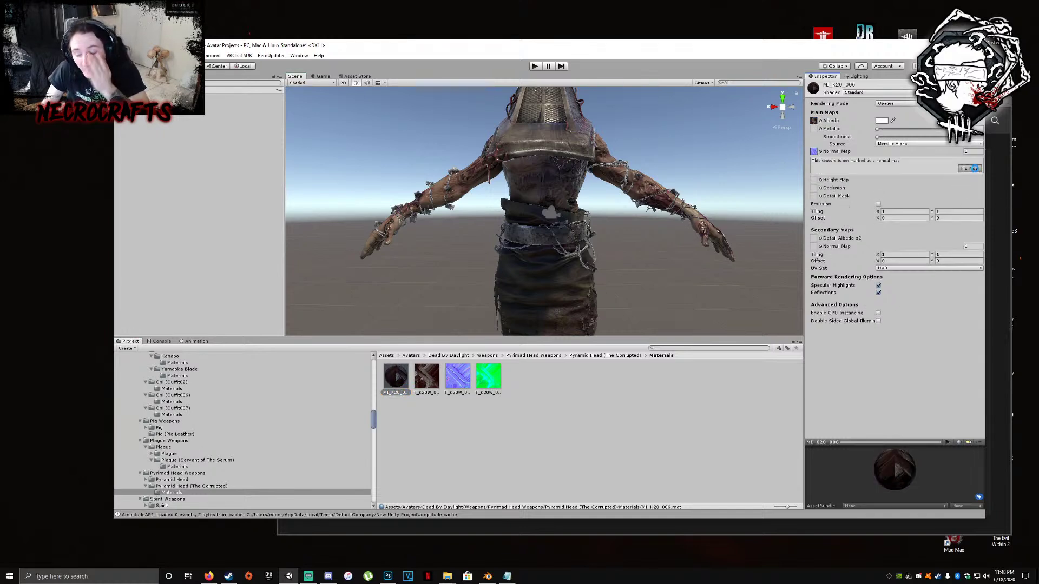
left_click_drag(490, 387, 818, 170)
left_click_drag(488, 383, 815, 131)
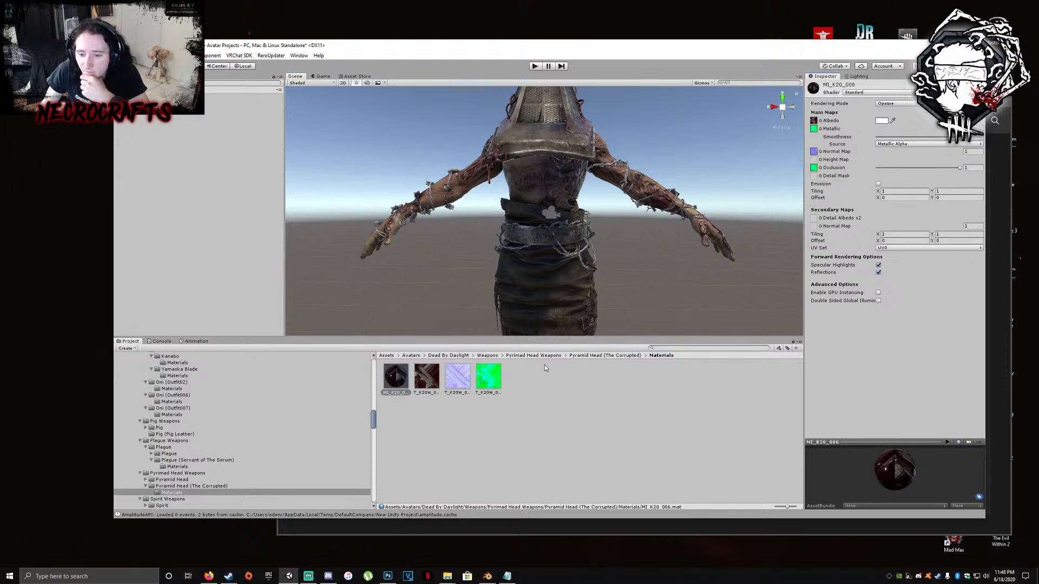
Set the Great Knife model's material location in Pyramid Head (The Corrupted) to Use Embedded Materials and apply the import settings
left_click(622, 356)
left_click(427, 378)
left_click(920, 131)
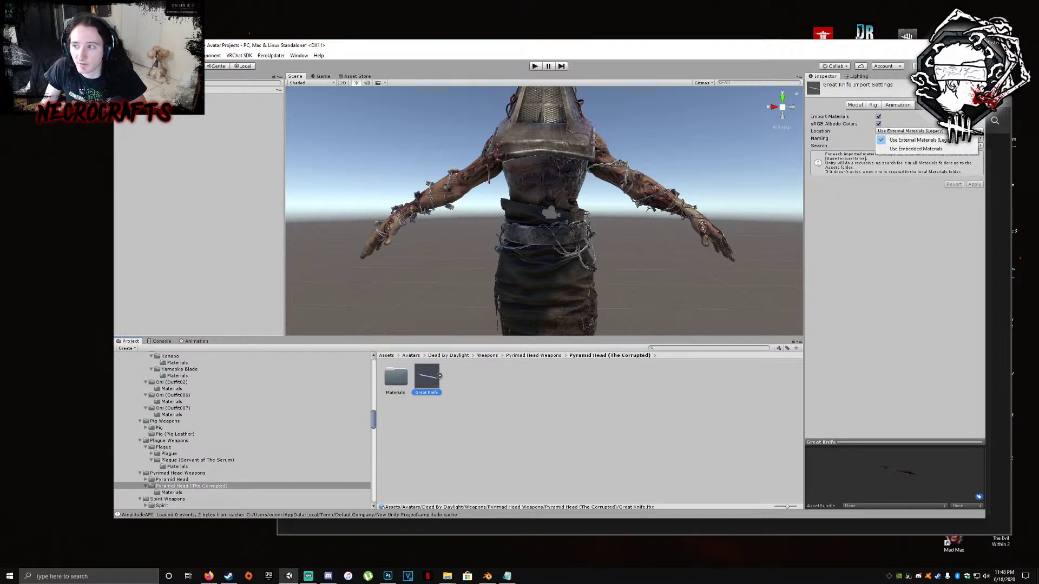
left_click(909, 140)
left_click(975, 201)
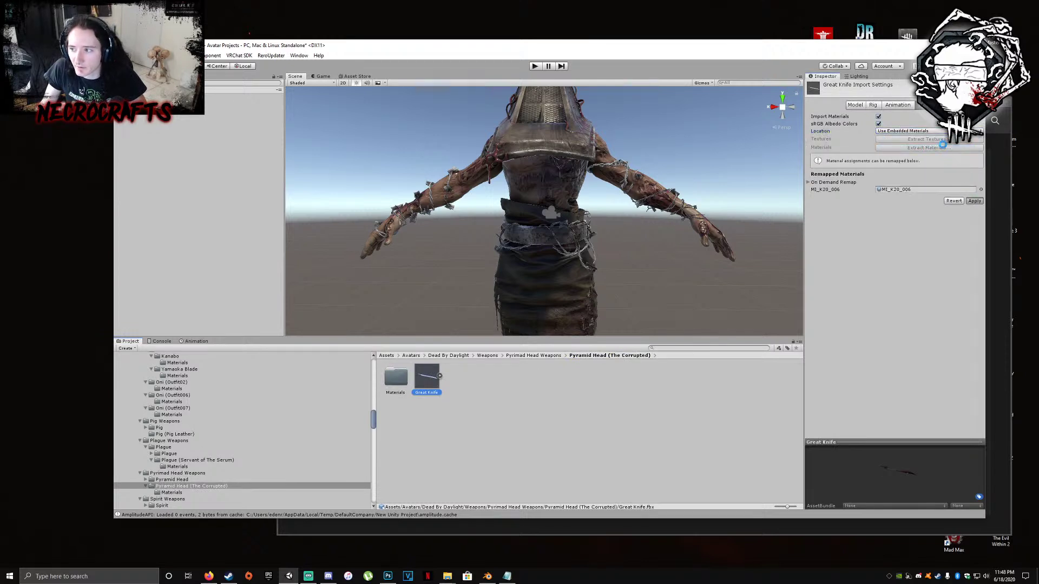
Set the Great Knife model's material location to Use External Materials (Legacy)
left_click(925, 132)
left_click(920, 139)
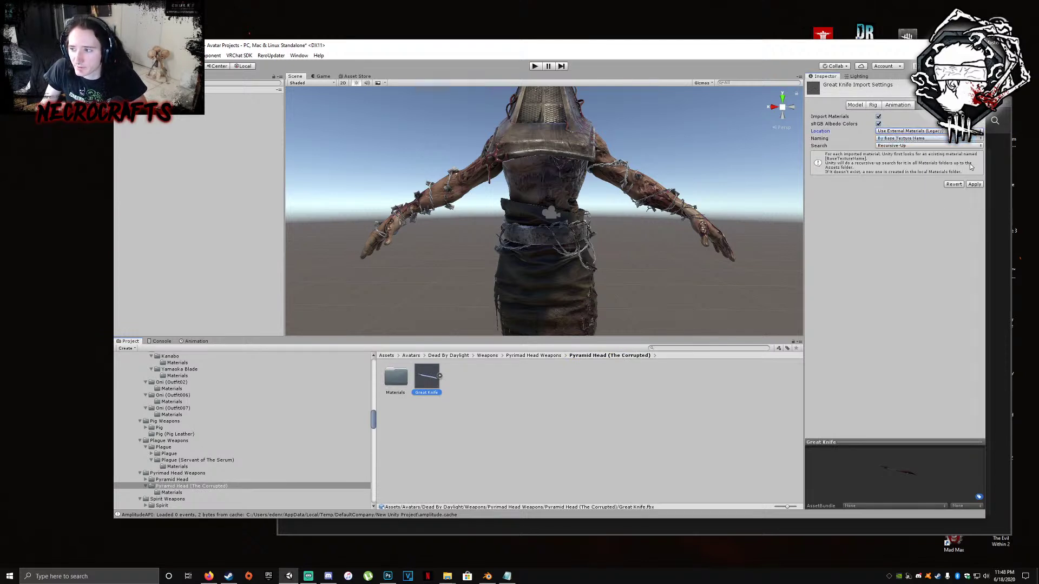
Place the Great Knife beside Pyramid Head in the scene, inspect its textures and undo the placement
left_click_drag(427, 377, 216, 214)
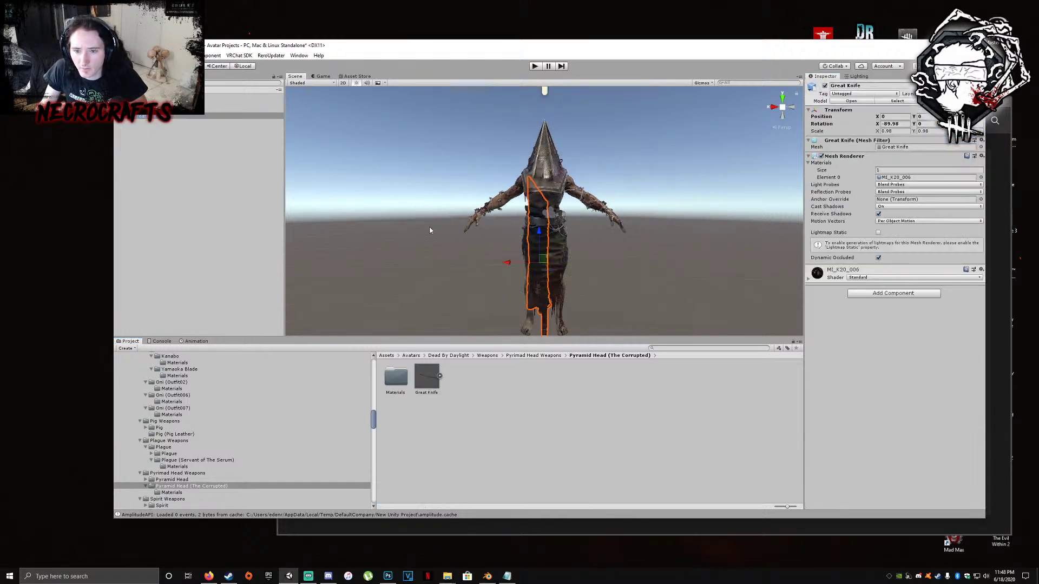
left_click_drag(505, 259, 402, 237)
key("f")
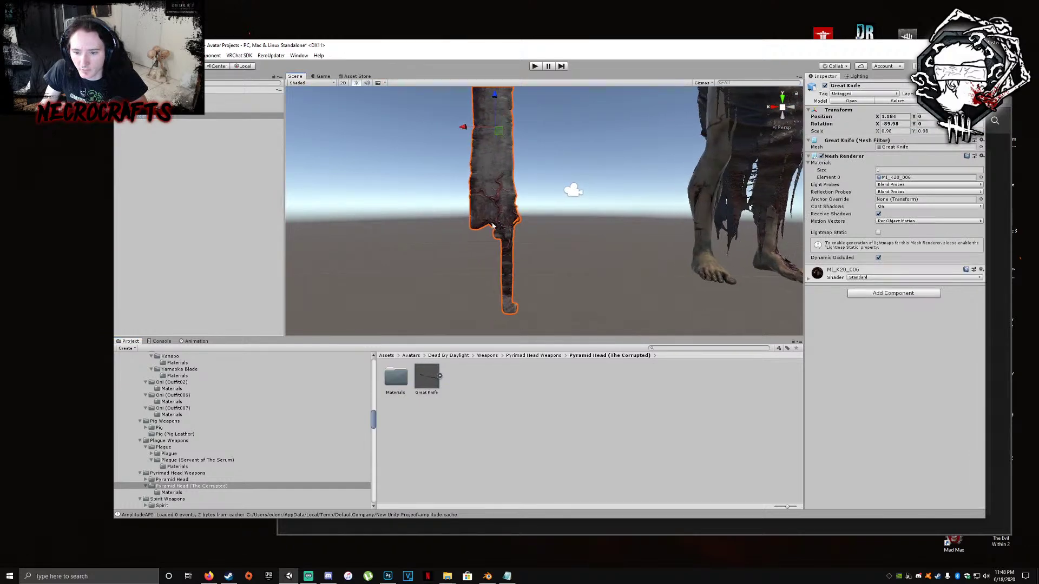
scroll(595, 205, "down", 5)
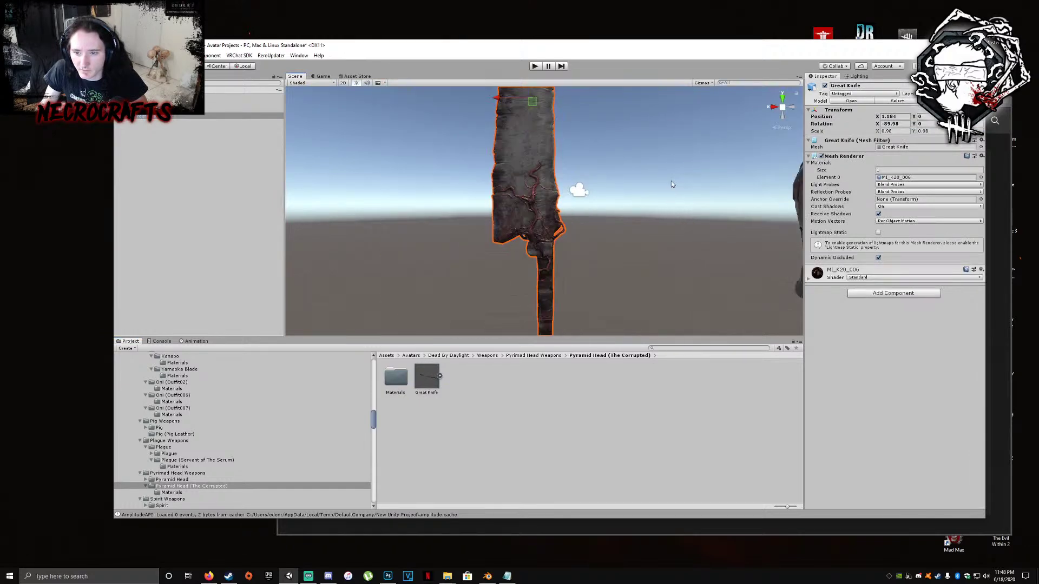
middle_click_drag(654, 214, 636, 216)
key("ctrl+z")
key("ctrl+z")
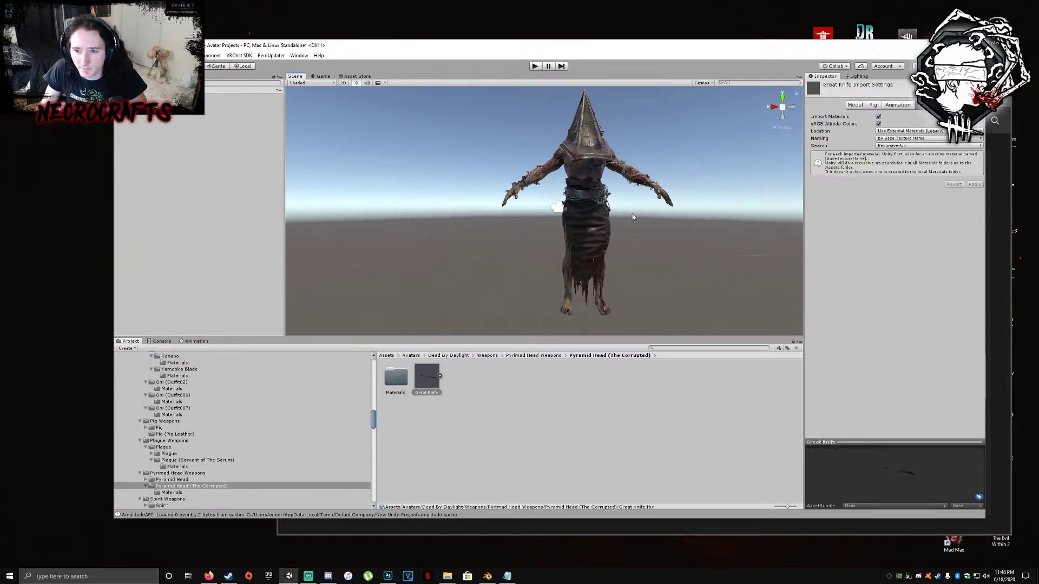
Create a folder on the Windows desktop named Pyramid Head (The Corrupted)
right_click(34, 172)
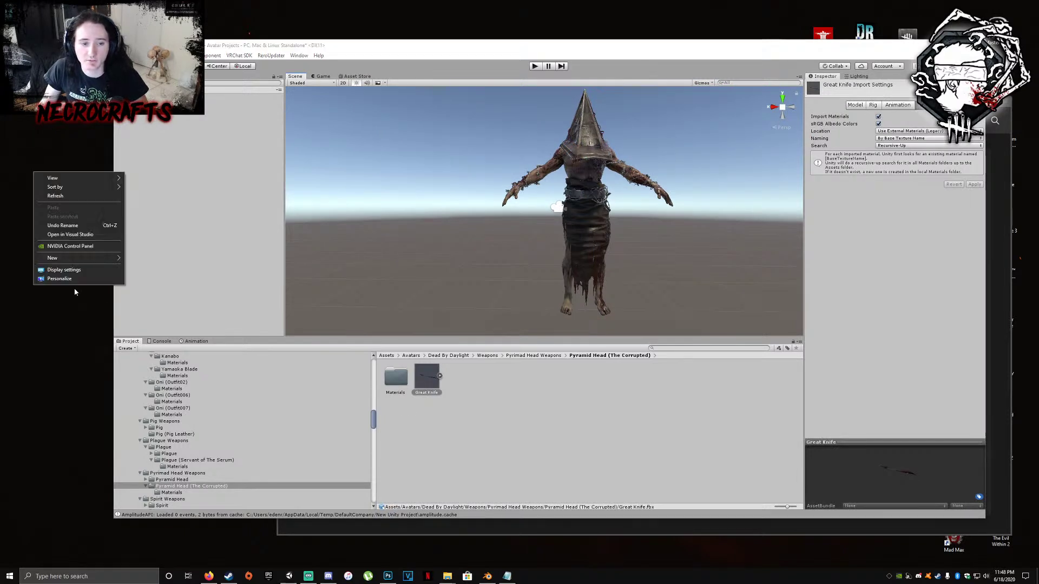
mouse_move(81, 258)
left_click(163, 259)
key("Return")
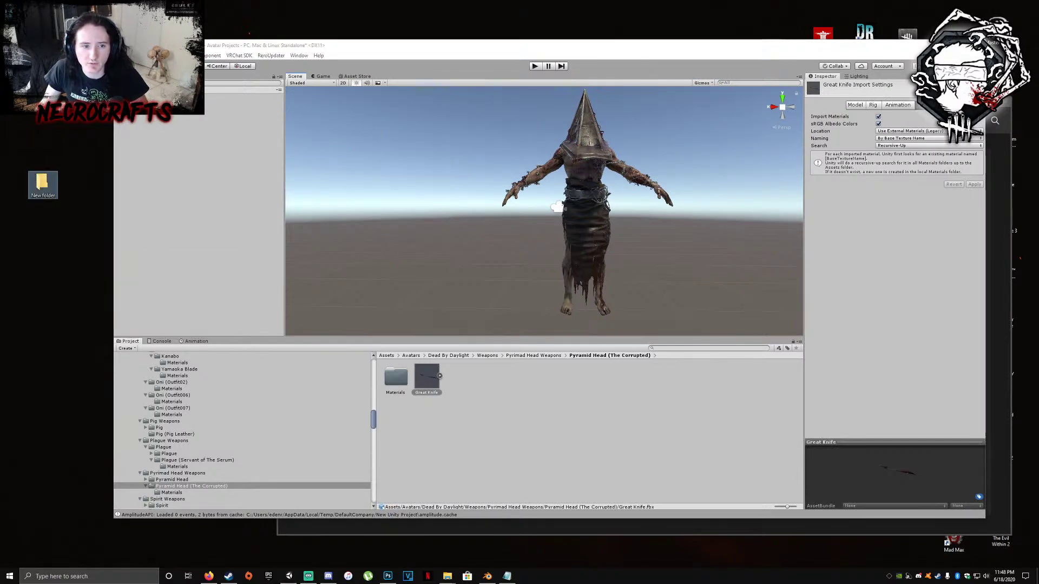
left_click(43, 183)
key("F2")
type("Pyramid Head (The Corrupted)")
key("Return")
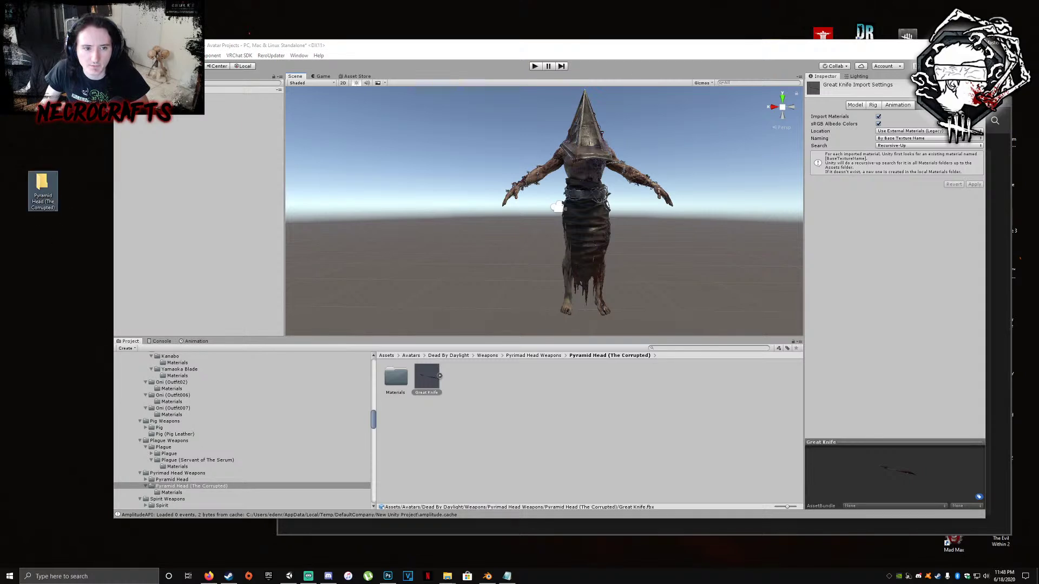
Create two more desktop folders named Weapons and Great Knife, with Great Knife placed just below Weapons
right_click(33, 277)
mouse_move(54, 363)
left_click(135, 363)
type("Weapons")
key("Return")
right_click(49, 350)
mouse_move(81, 437)
left_click(184, 439)
type("Gr")
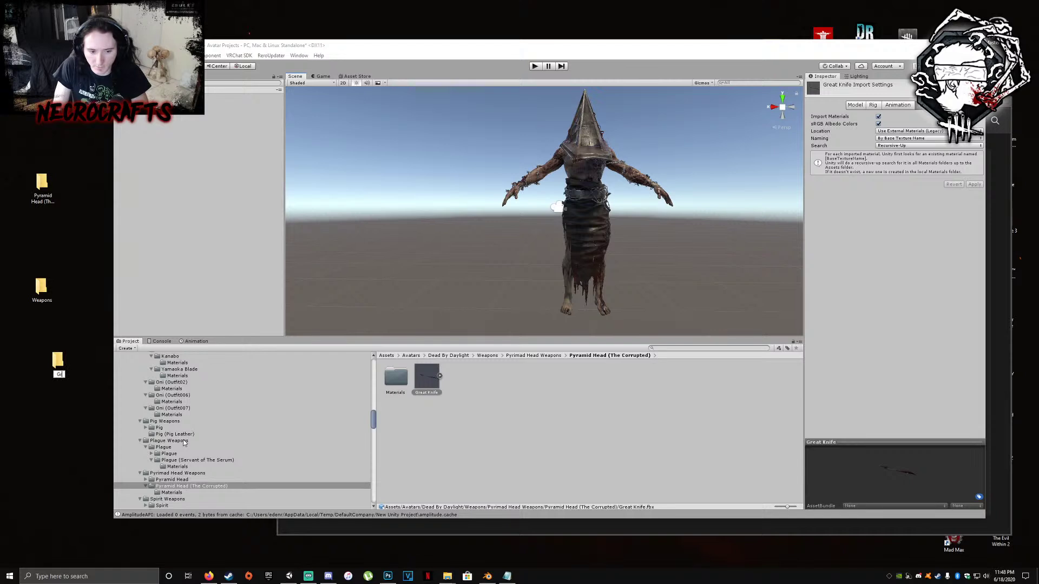
type("eat Knife")
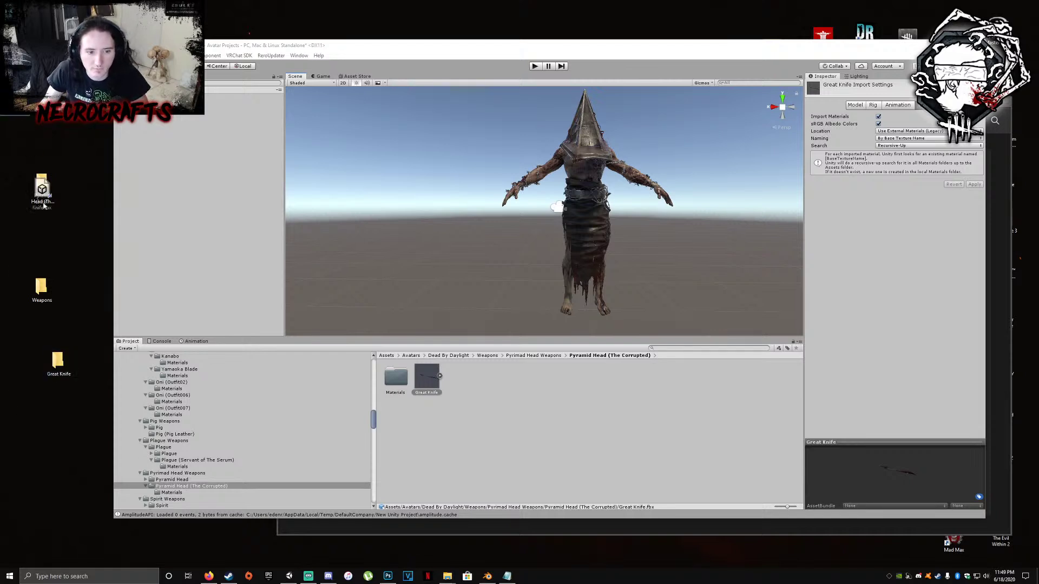
left_click_drag(58, 360, 46, 348)
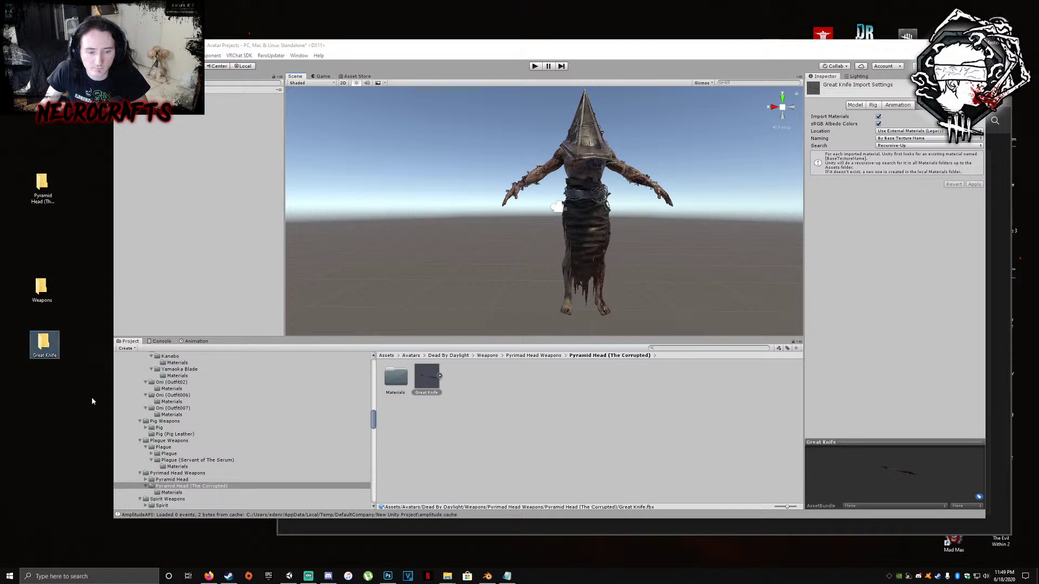
Move the weapon textures from the K20 Weapons Outfit006 folder in File Explorer into the desktop Great Knife folder
double_click(405, 391)
left_click(427, 377)
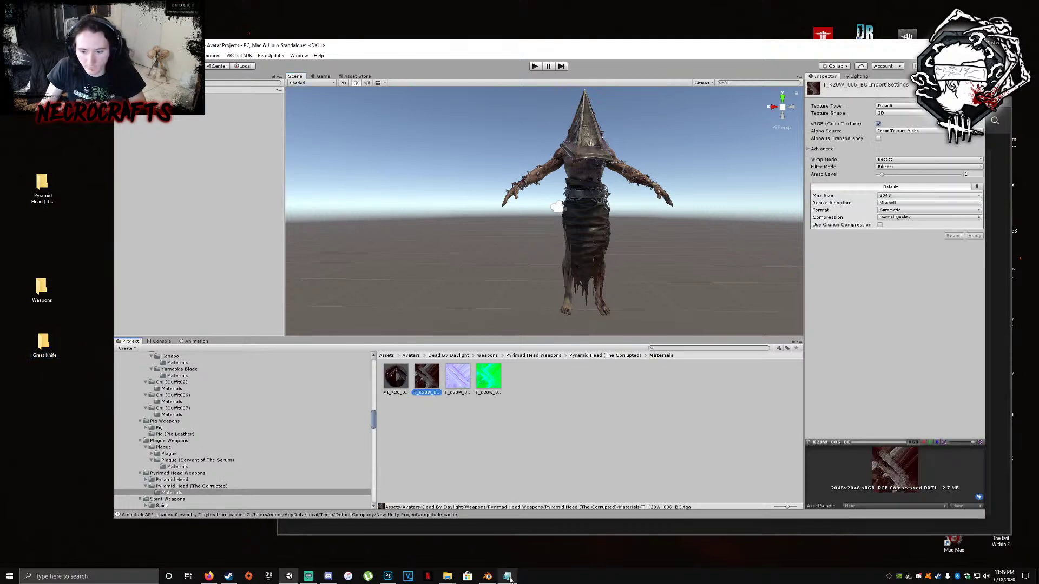
mouse_move(447, 576)
left_click(475, 534)
left_click_drag(426, 117, 43, 343)
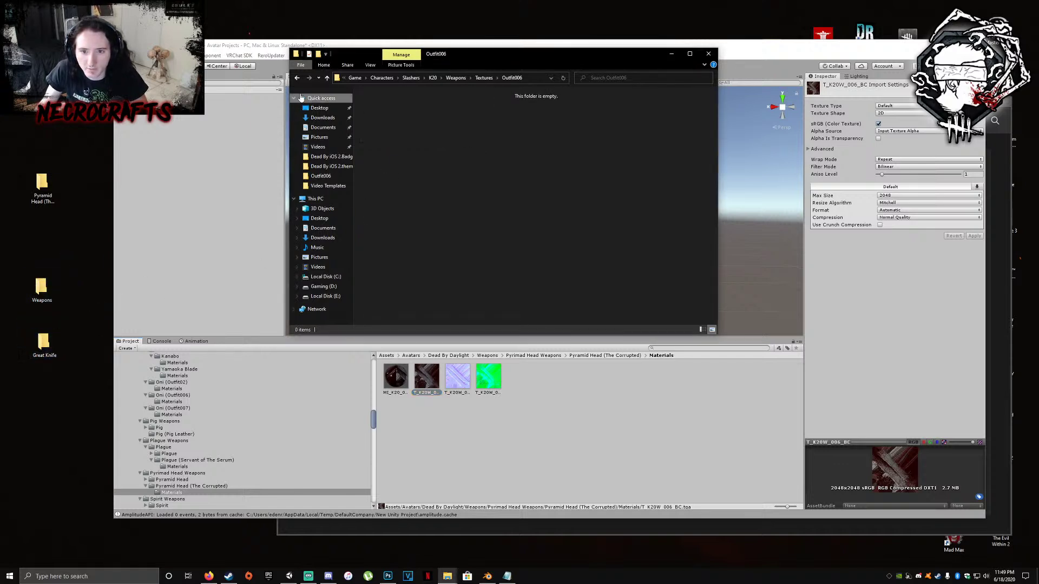
Move all body textures from the K20 Textures Outfit006 folder into the desktop Pyramid Head (The Corrupted) folder
left_click(297, 78)
left_click(297, 77)
left_click(297, 78)
double_click(379, 120)
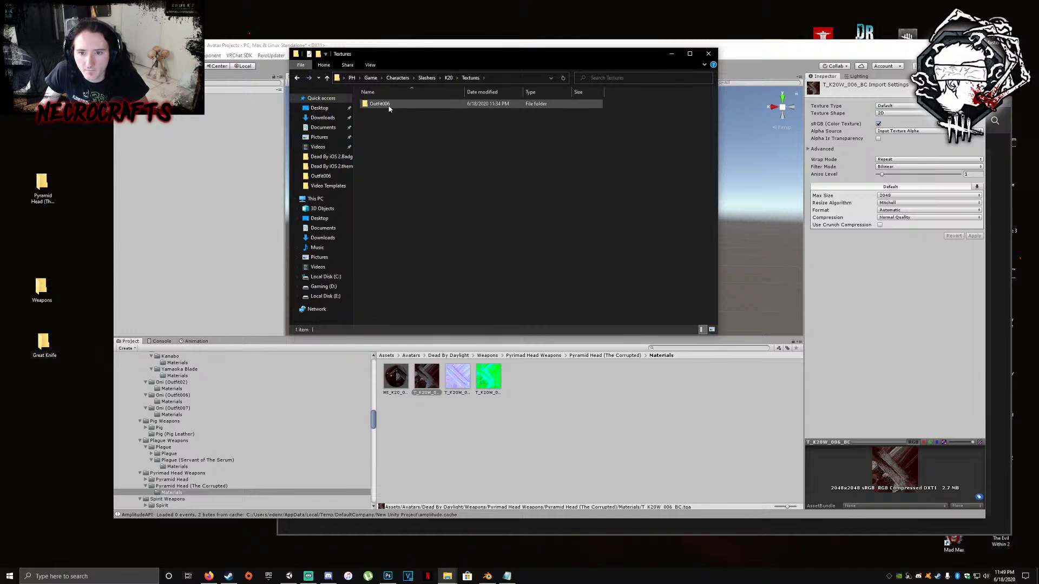
double_click(379, 103)
left_click_drag(709, 275, 374, 86)
left_click_drag(381, 111, 40, 187)
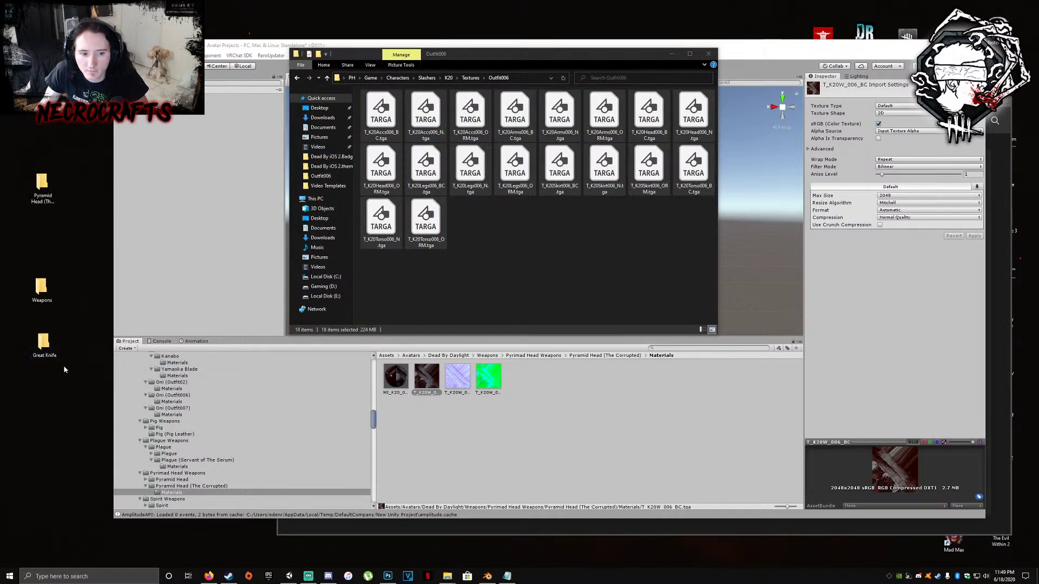
Move the Weapons folder into the desktop Pyramid Head (The Corrupted) folder and close the File Explorer window
left_click_drag(39, 292, 42, 186)
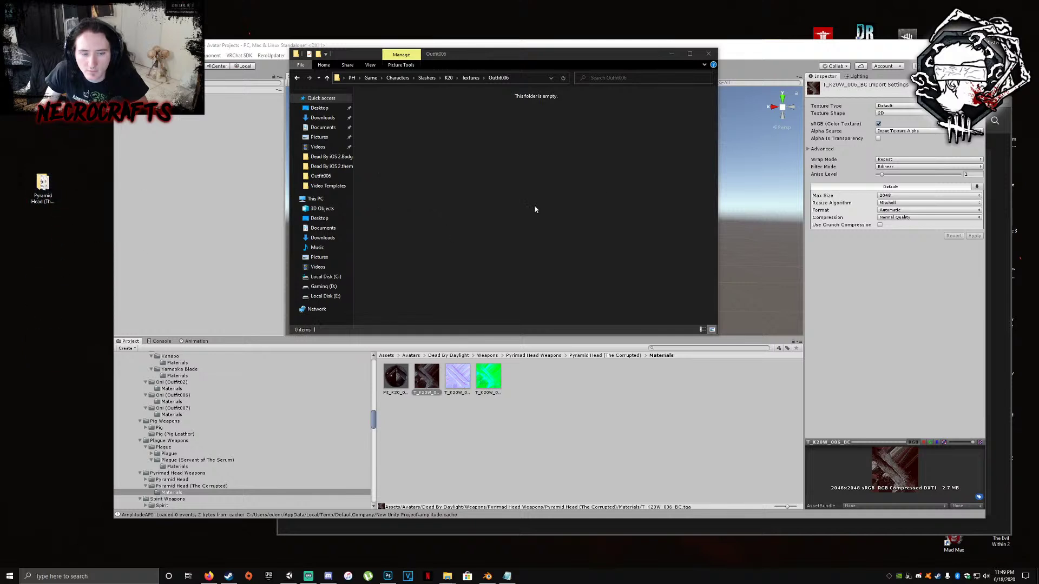
left_click(43, 188)
left_click(709, 53)
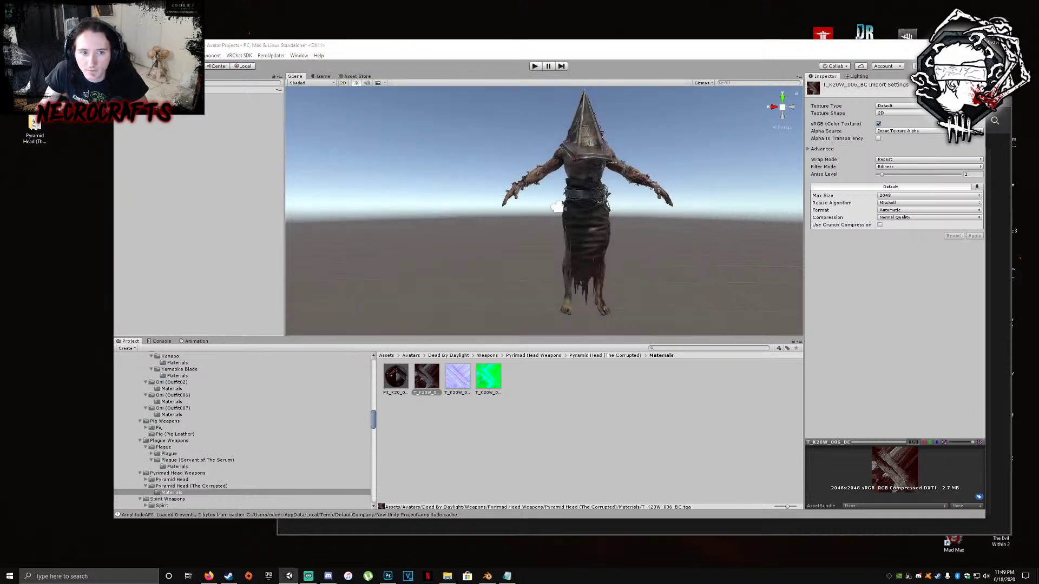
Switch to Photoshop, close it, and confirm the deletion of the leftover files
left_click(387, 577)
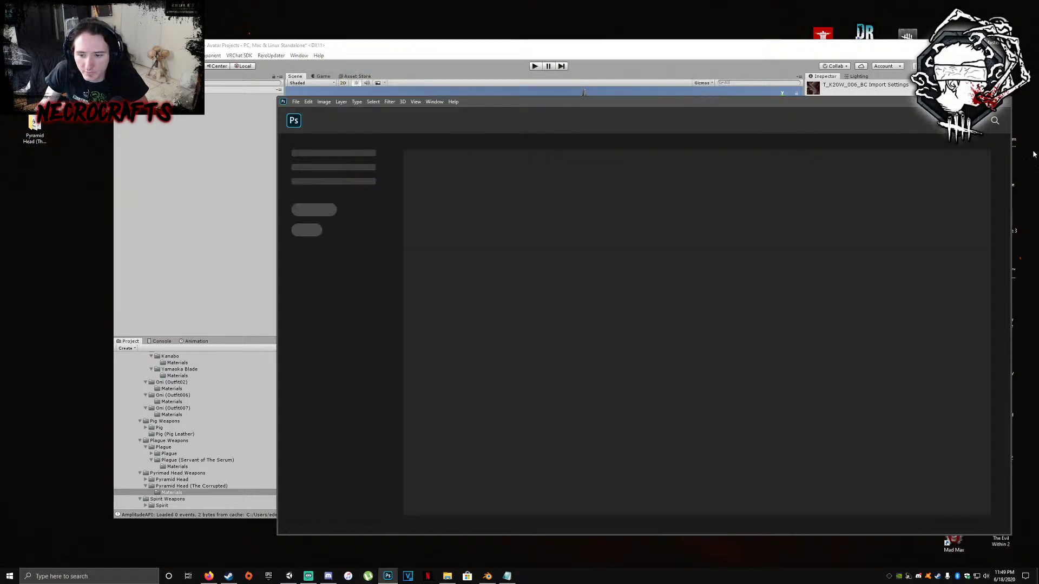
left_click(1001, 103)
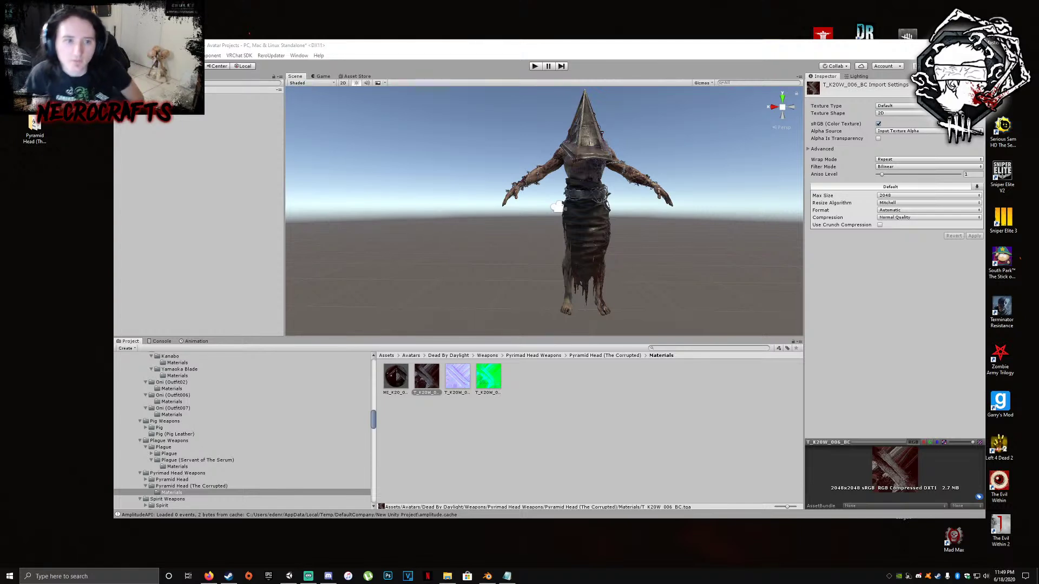
left_click(551, 295)
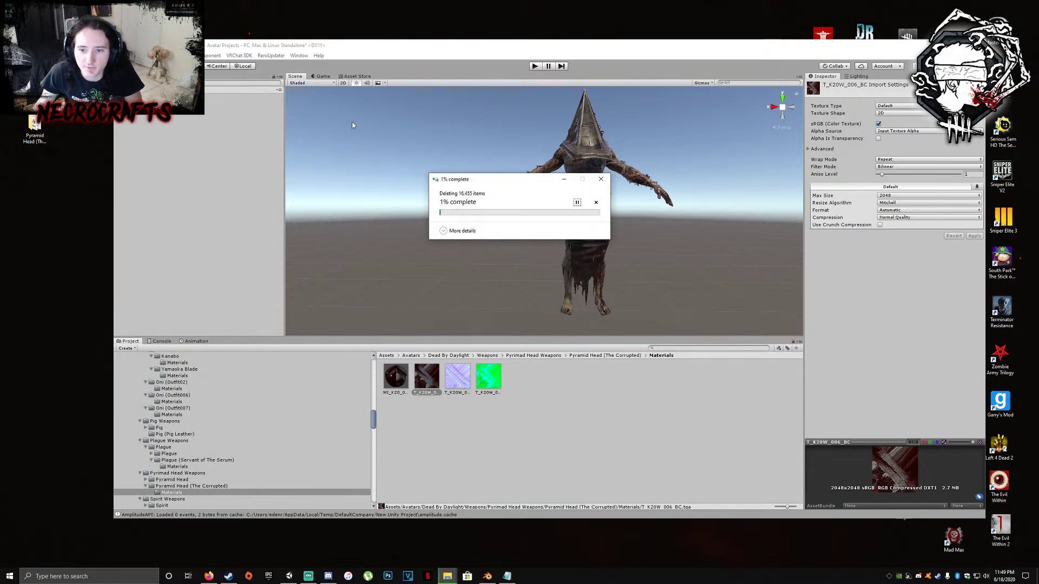
Save the Unity scene as Pyramid Head (The Corrupted) in a subfolder of the project's Avatars folder
right_click(217, 90)
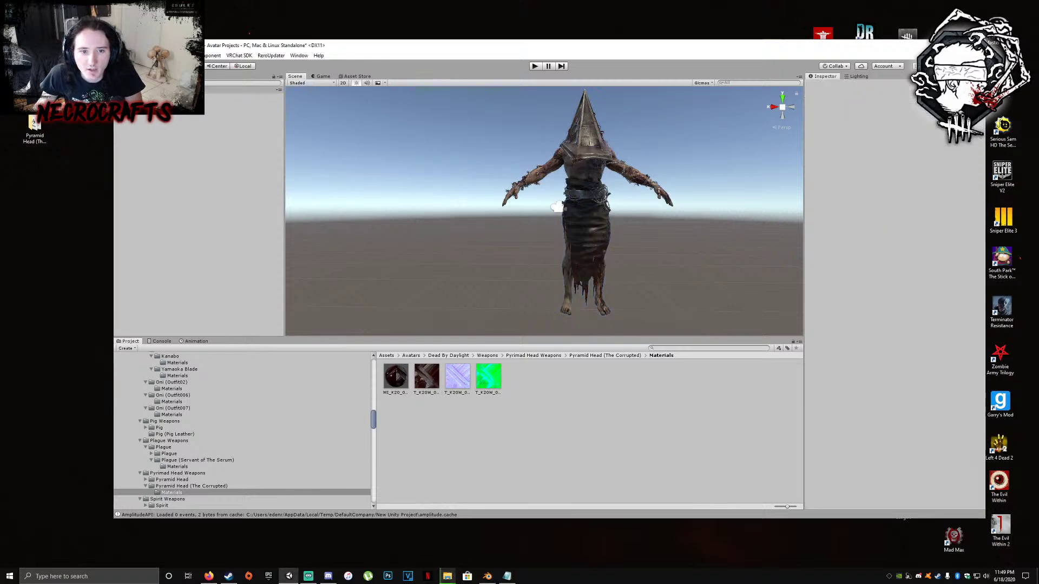
left_click(179, 107)
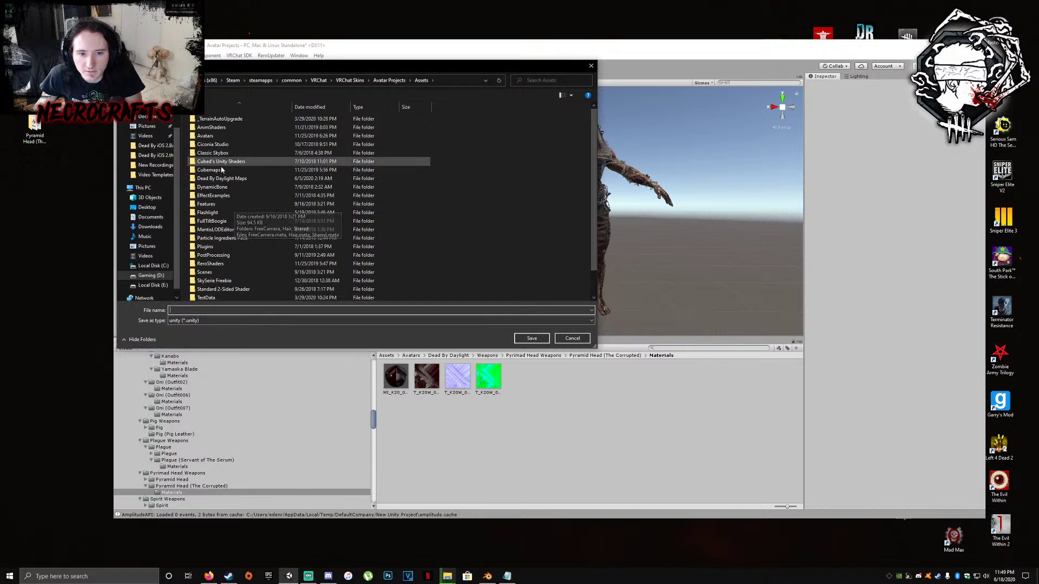
double_click(208, 136)
double_click(210, 119)
double_click(215, 136)
left_click(238, 310)
type("Pyramid Head (The Corrupted)")
left_click(544, 338)
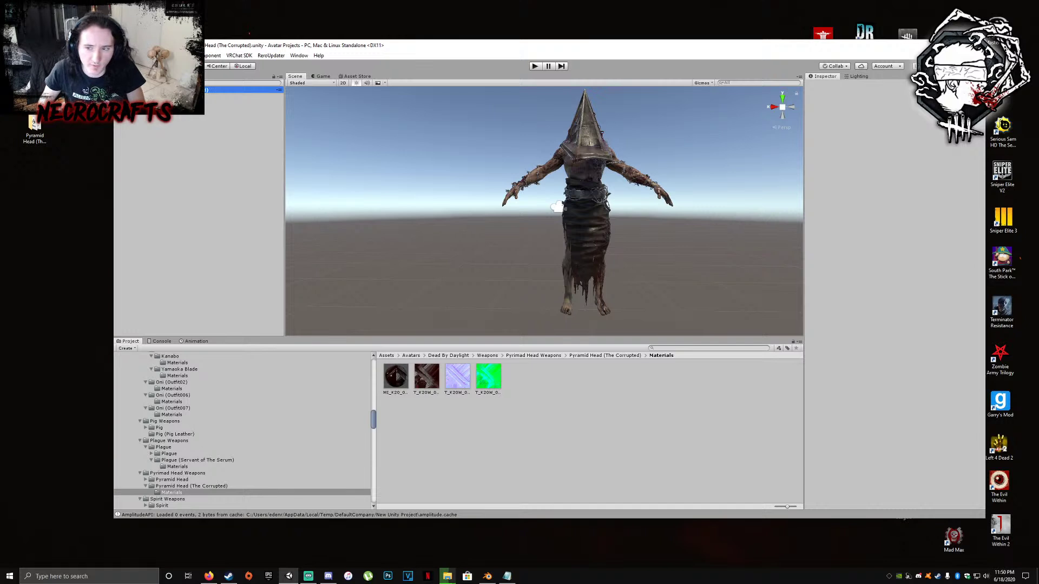
Add a new scene to the hierarchy alongside the Pyramid Head (The Corrupted) scene
right_click(179, 89)
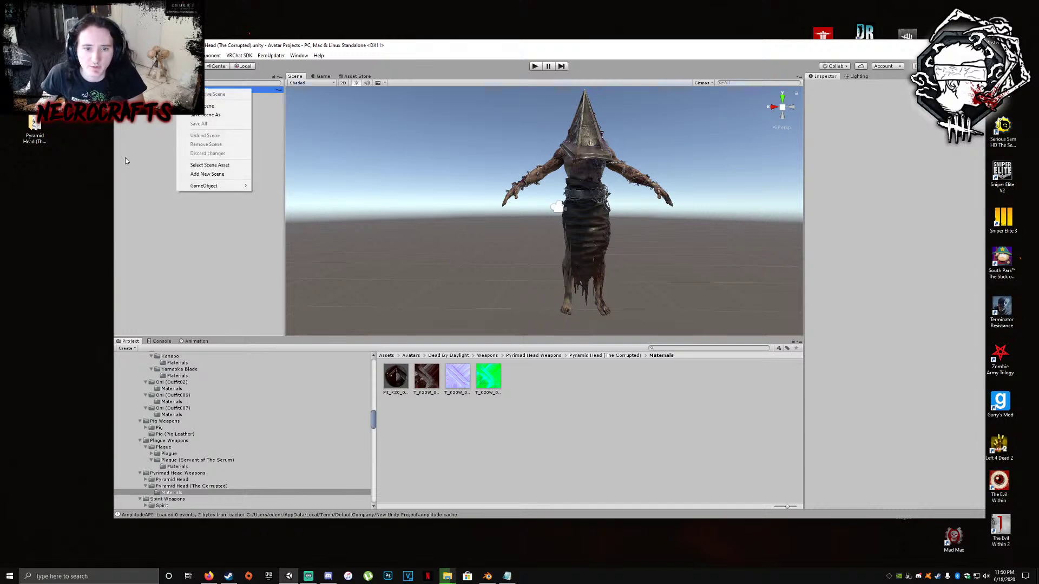
left_click(124, 161)
right_click(198, 90)
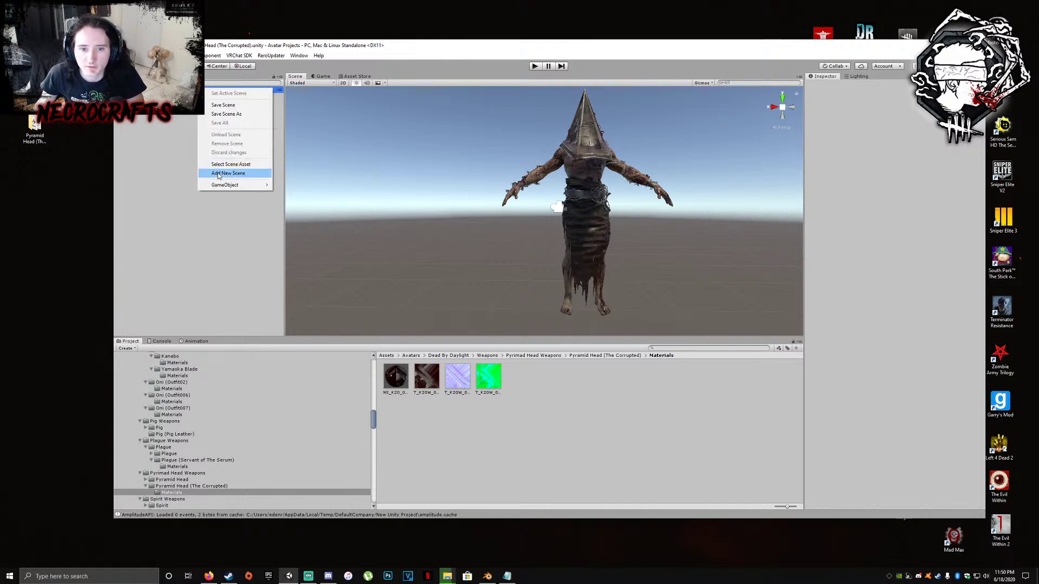
left_click(216, 173)
right_click(180, 89)
left_click(263, 163)
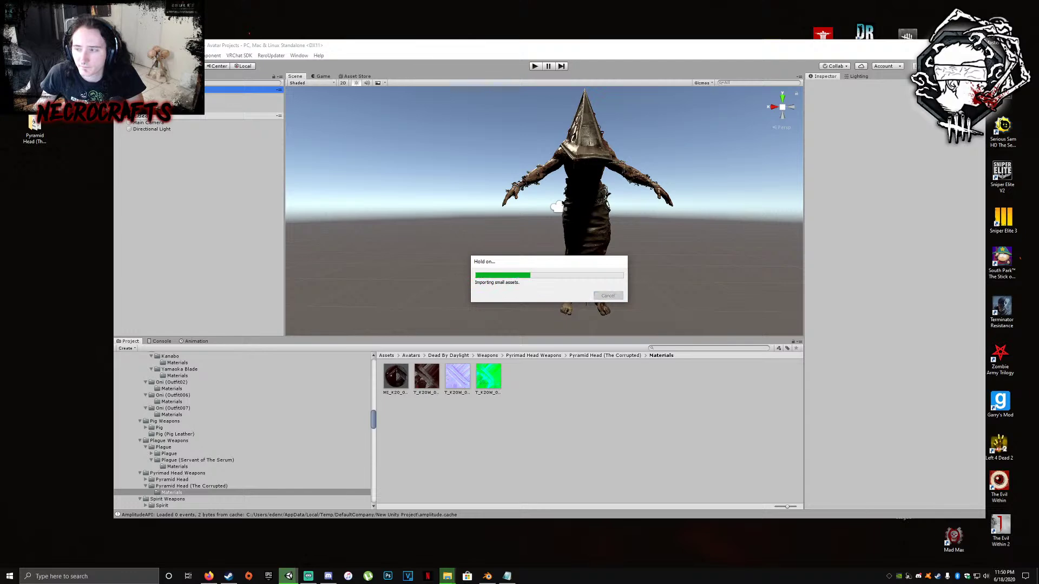
Switch to Blender, start a new file without saving the Great Knife scene, and delete all default objects
left_click(488, 576)
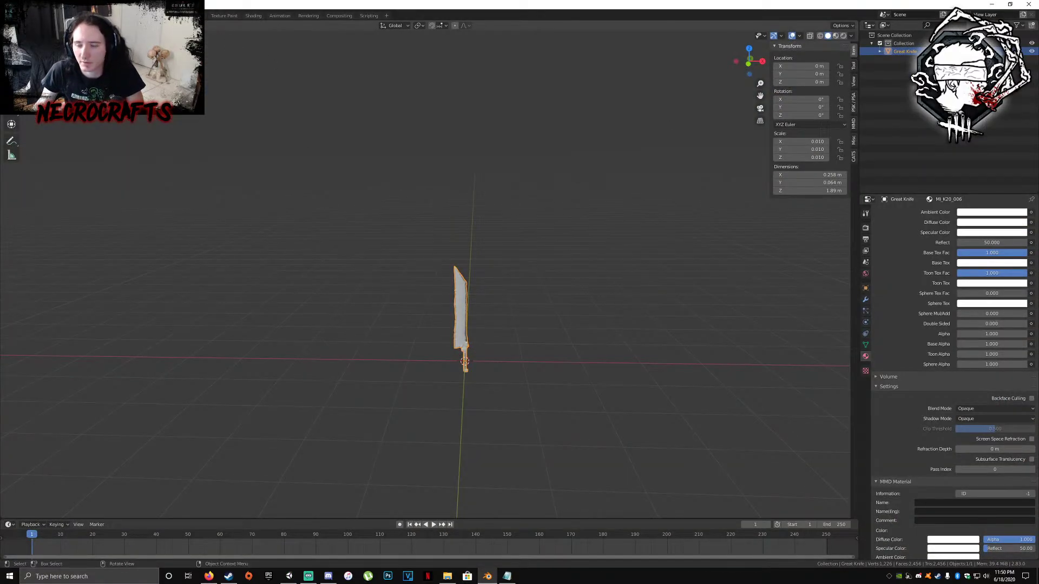
left_click(31, 15)
mouse_move(18, 15)
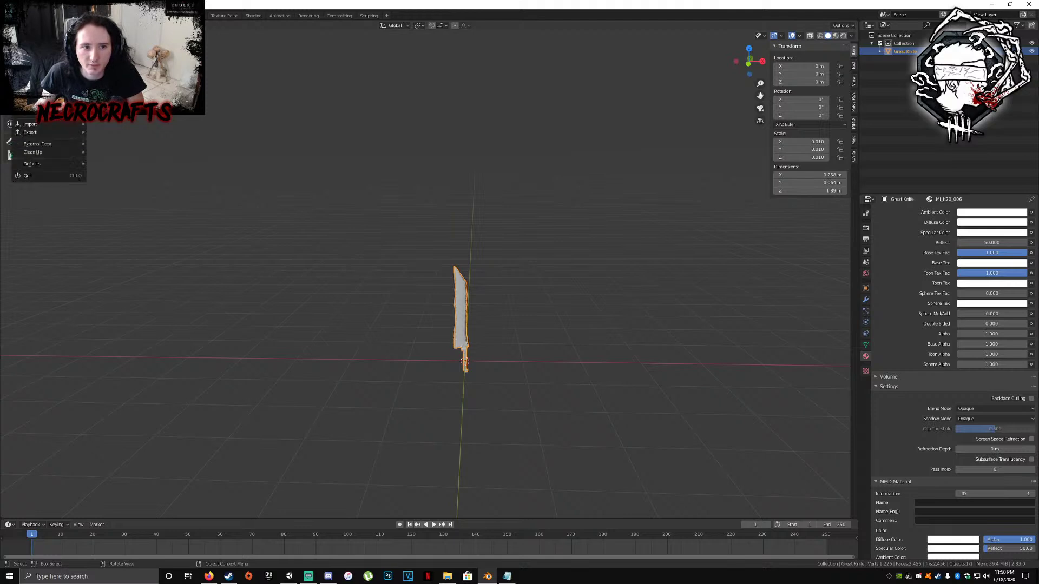
left_click(103, 26)
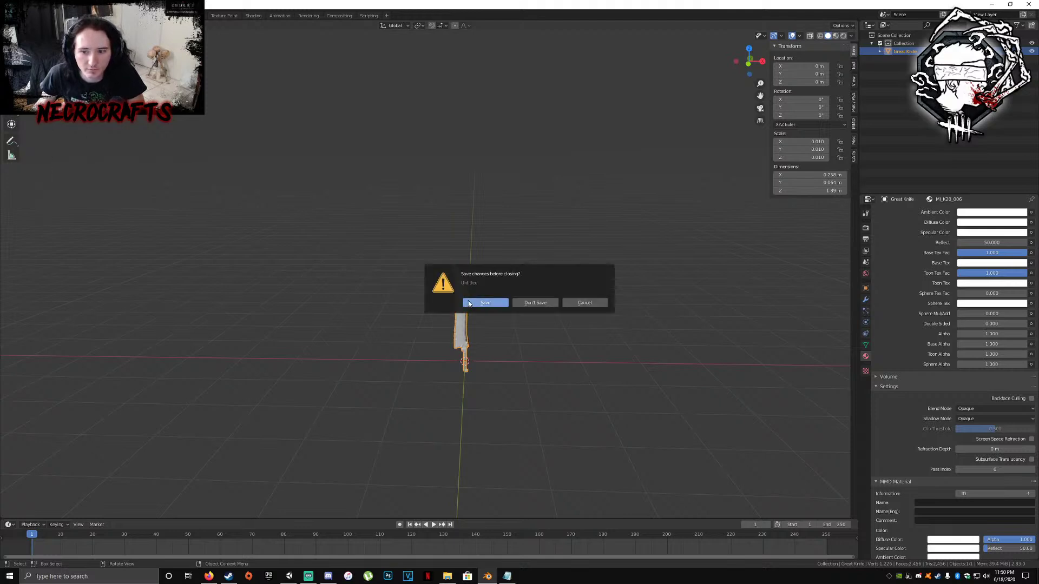
left_click(534, 302)
key("a")
key("Delete")
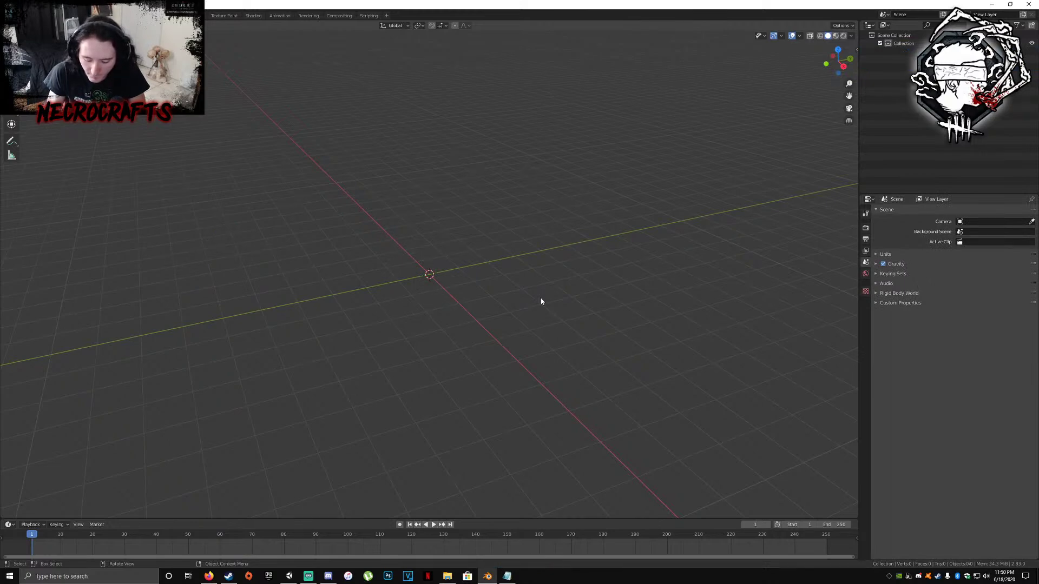
Import the legs model S22_Legs006_REF.psk from the Cheryl folder's S22 Models Legs subfolder using the PSK importer
left_click(856, 49)
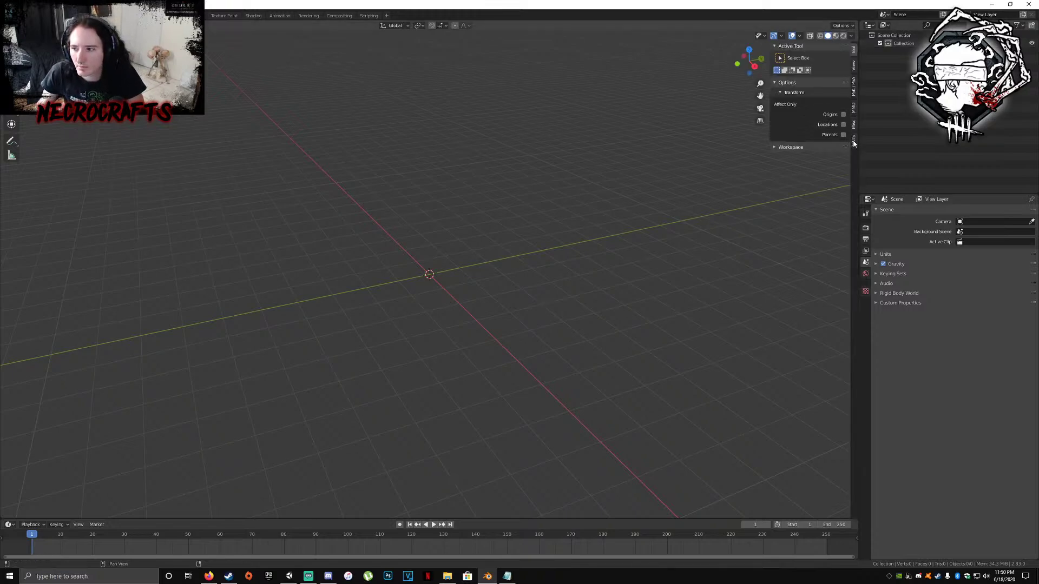
left_click(854, 87)
left_click(806, 109)
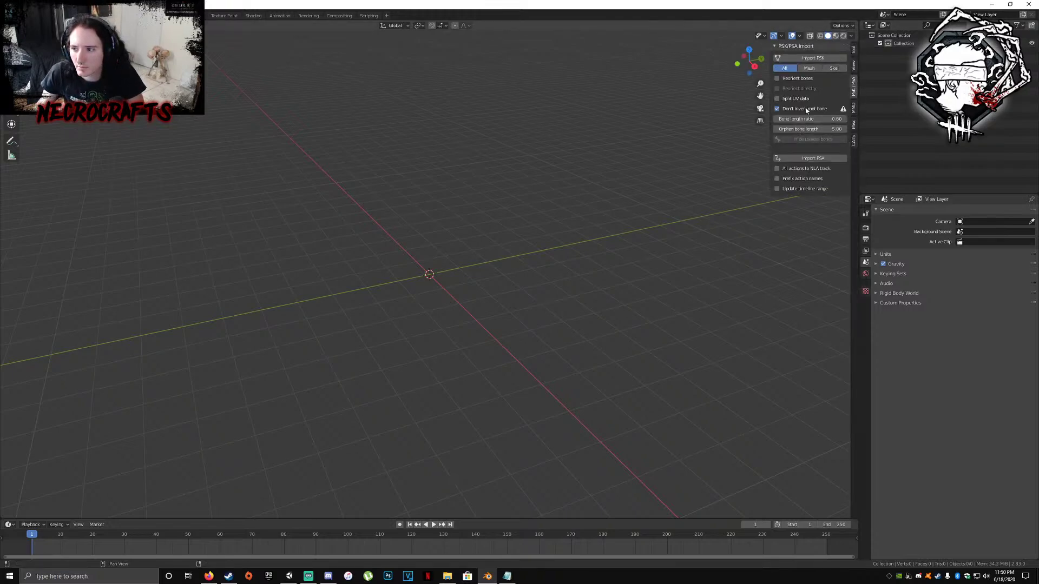
left_click(813, 58)
left_click(325, 216)
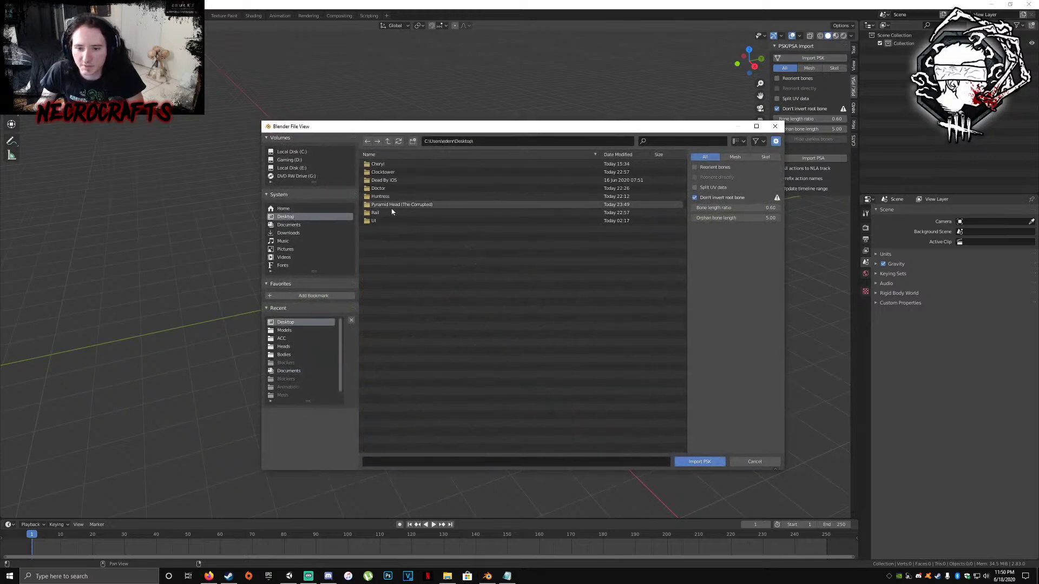
left_click(379, 164)
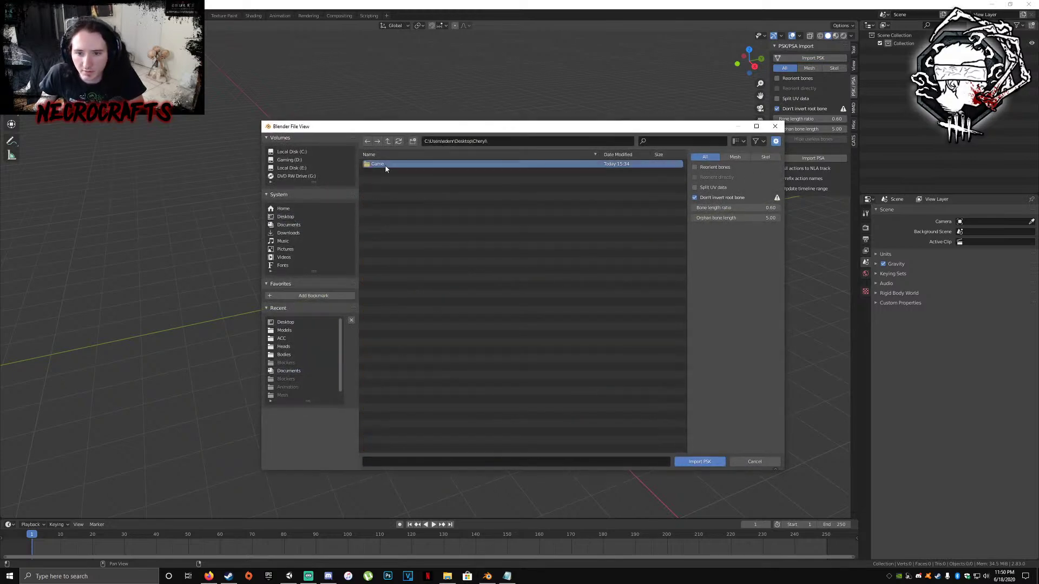
left_click(384, 164)
left_click(383, 164)
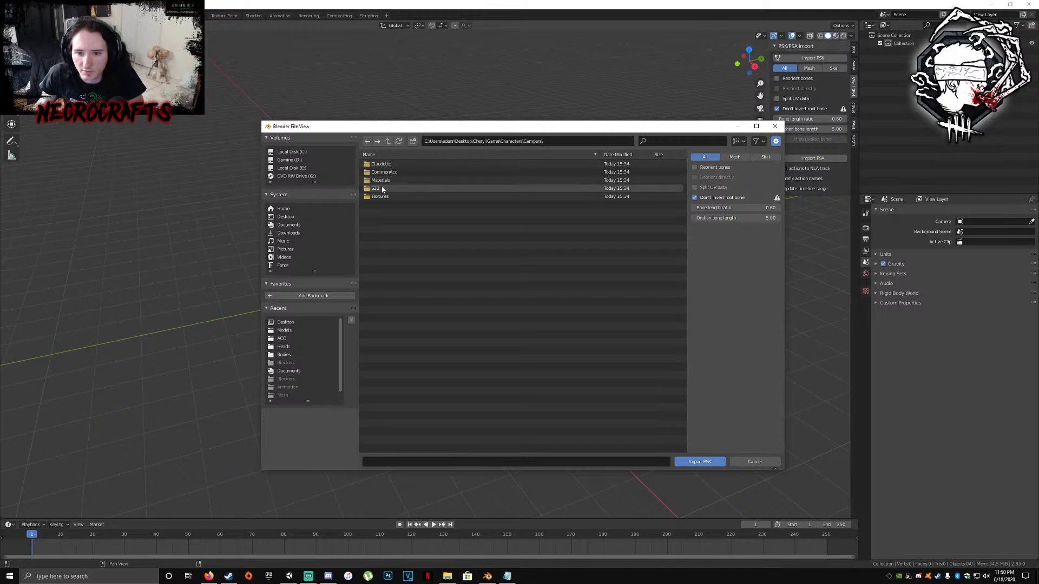
left_click(382, 189)
left_click(385, 172)
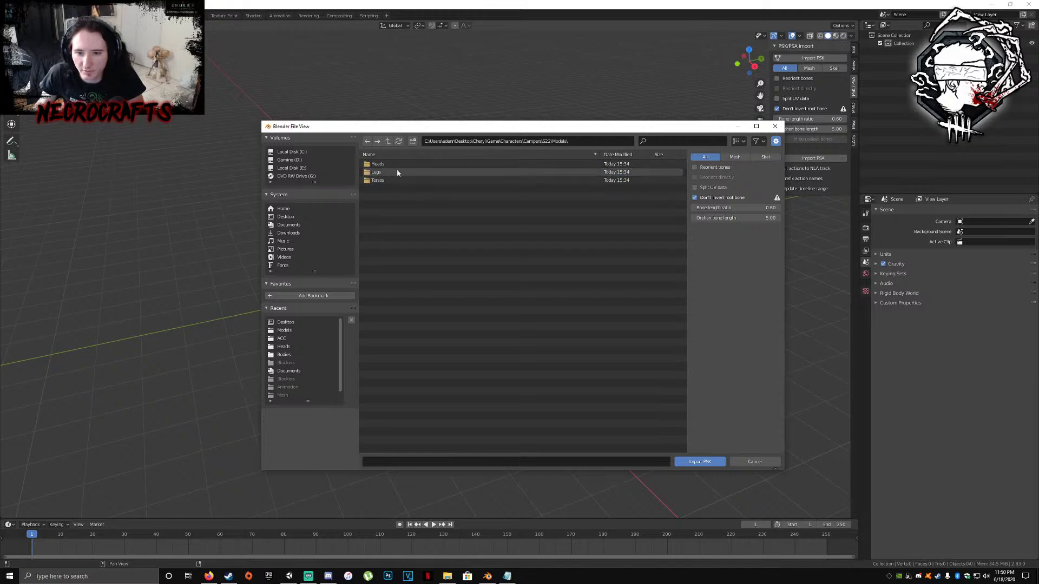
left_click(383, 172)
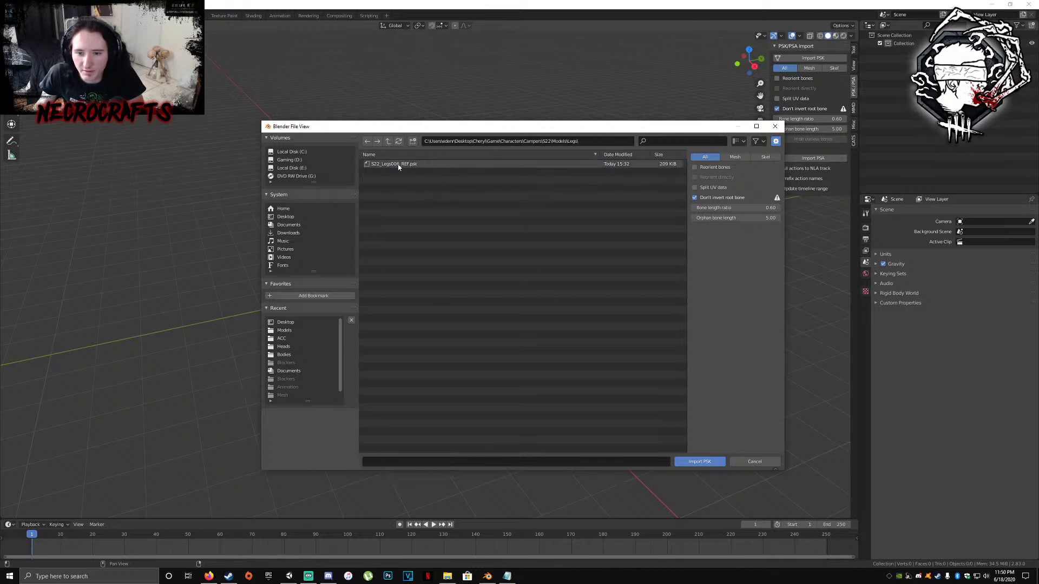
double_click(398, 165)
Examine the imported skirt and legs mesh with its bones from the front and at an angle
scroll(422, 196, "down", 8)
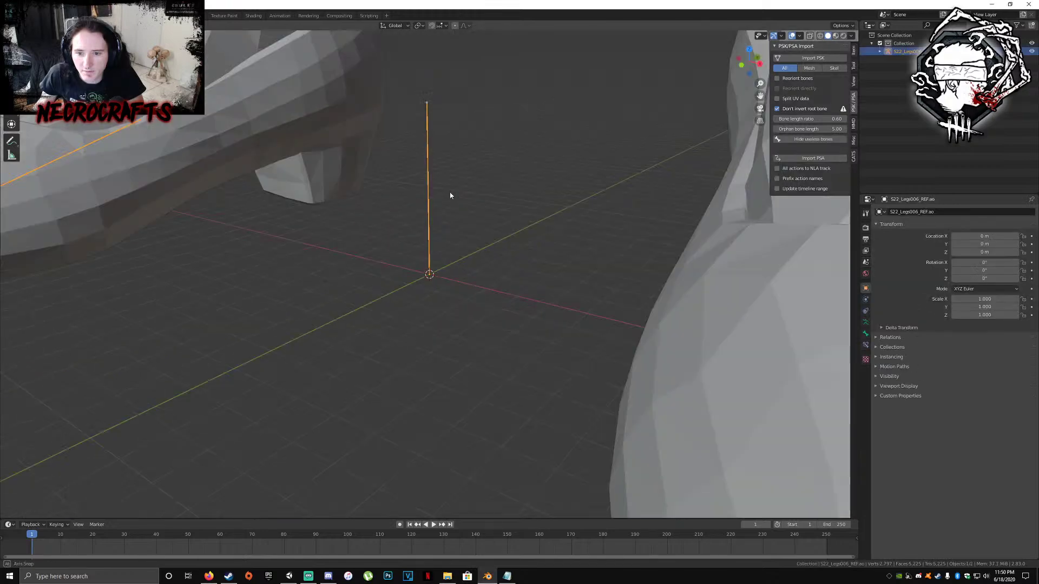
middle_click_drag(396, 201, 431, 194)
middle_click_drag(421, 157, 385, 303, "shift")
middle_click_drag(385, 303, 378, 302)
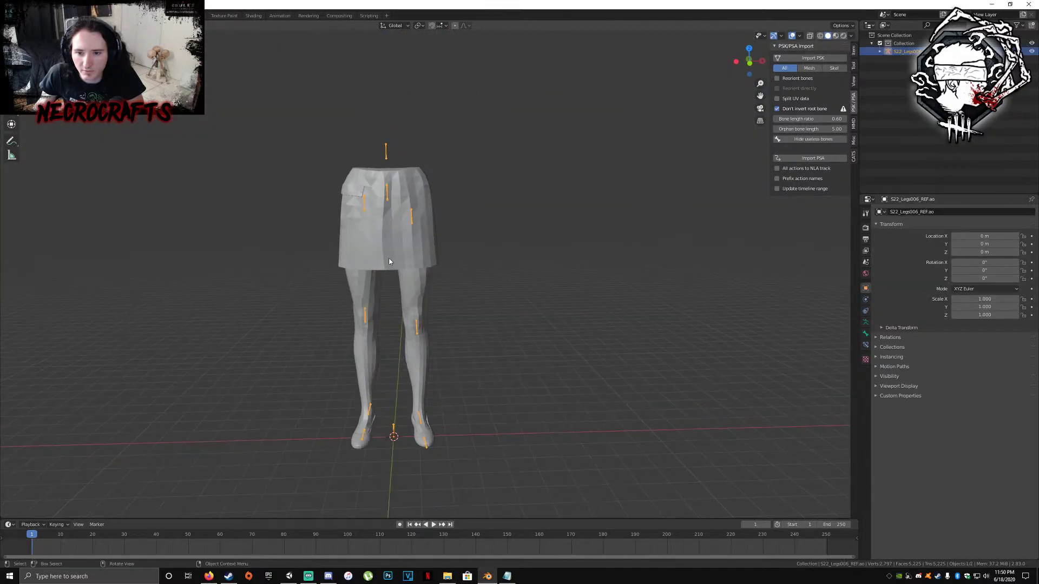
middle_click_drag(385, 252, 428, 253)
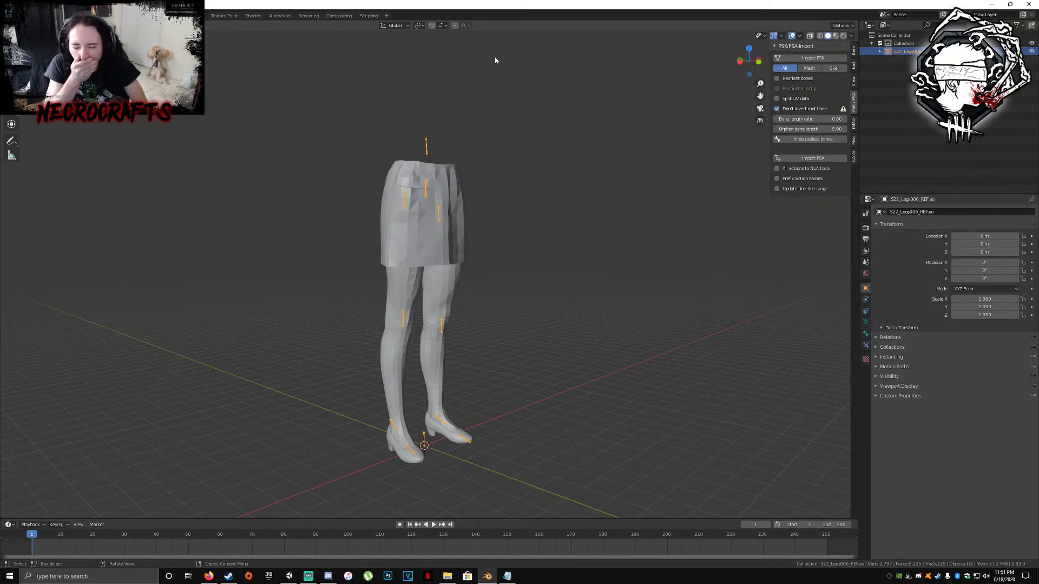
right_click(433, 227)
right_click(413, 255)
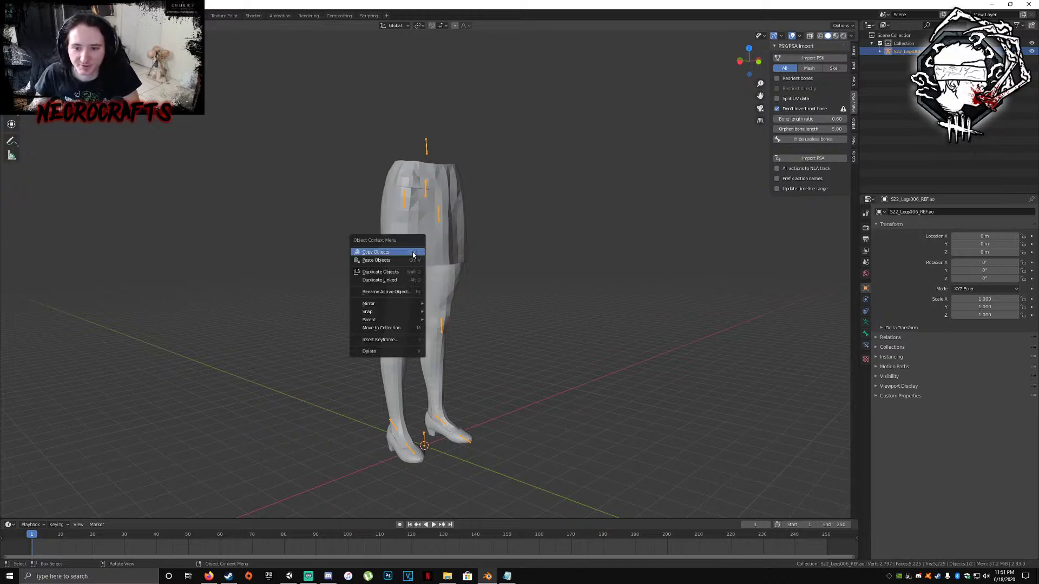
right_click(455, 241)
left_click(424, 227)
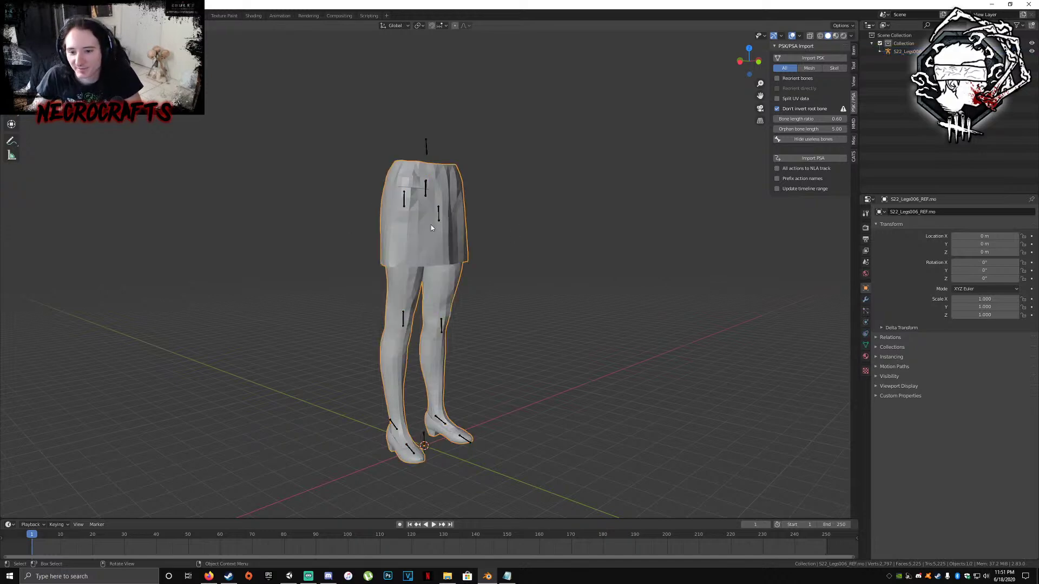
left_click(854, 158)
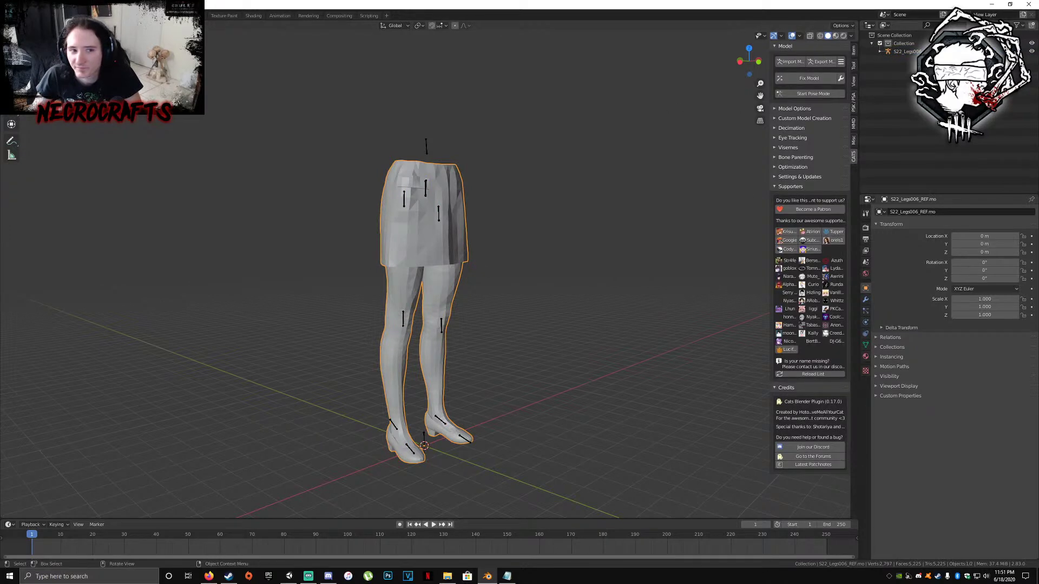
Import the torso model S22_Torsos006_REF.psk from the Torsos folder using the PSK importer
left_click(854, 105)
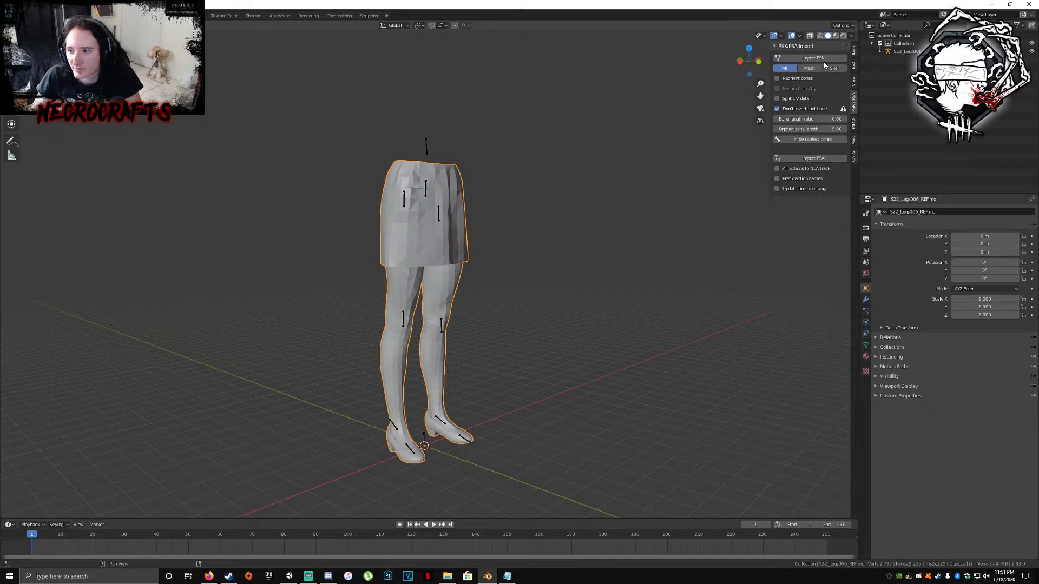
left_click(822, 59)
left_click(387, 141)
double_click(379, 181)
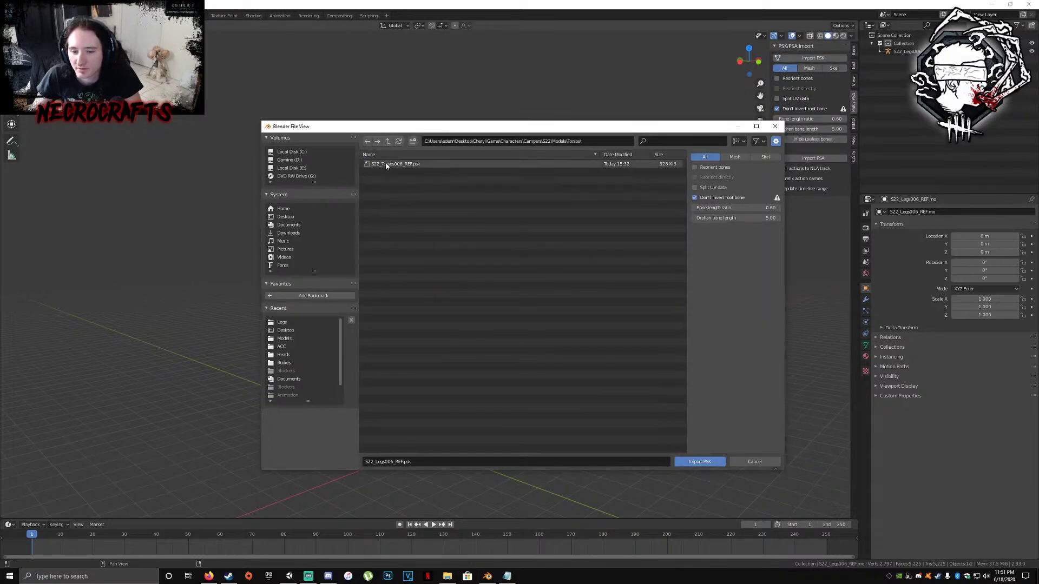
double_click(411, 164)
middle_click_drag(575, 195, 780, 164)
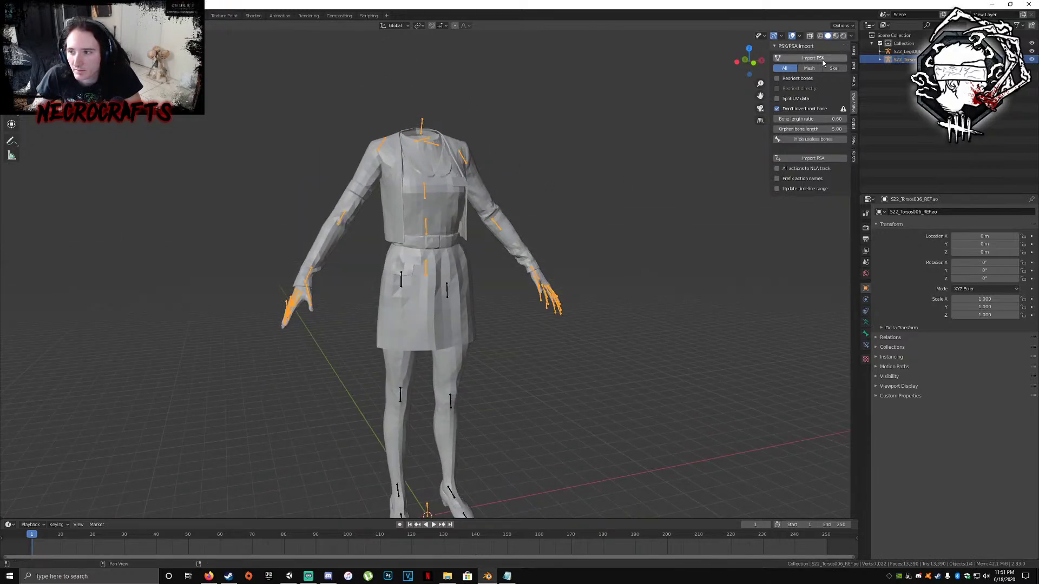
Merge the torso armature into the legs armature with Merge All Bones, Apply Transforms, Join Meshes and Remove Zero Weight Bones enabled
left_click(854, 157)
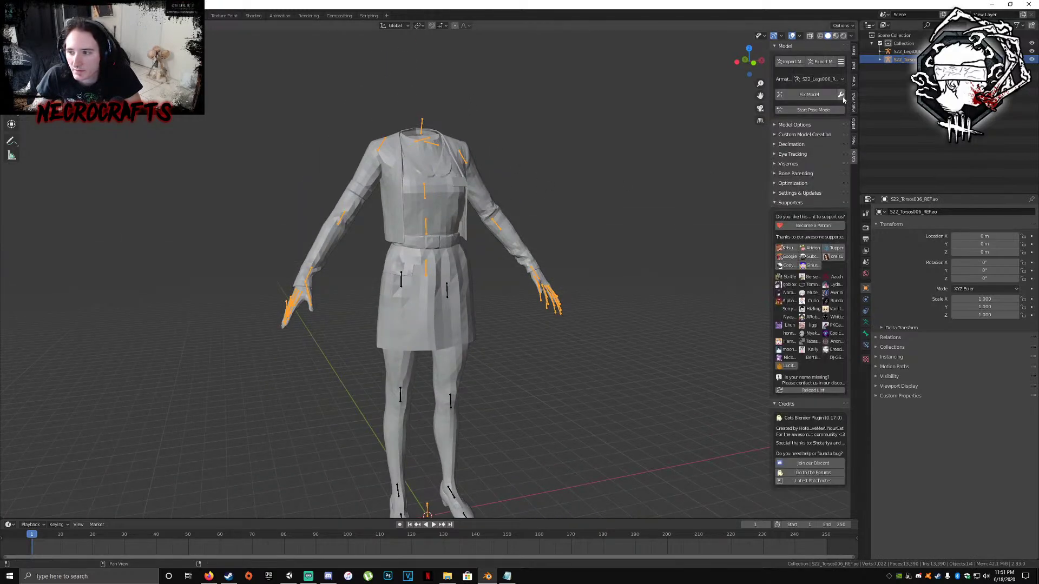
left_click(804, 135)
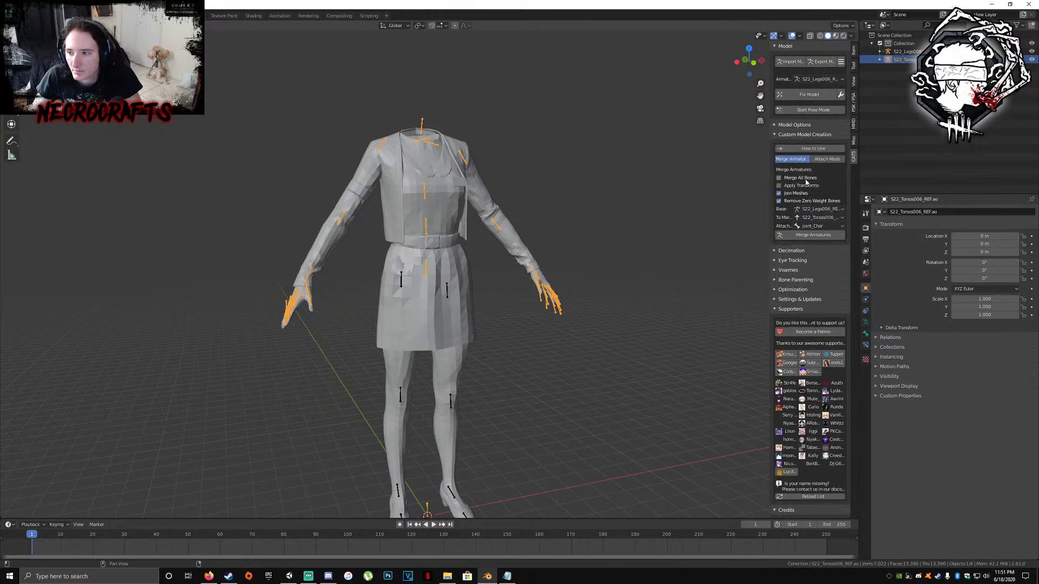
left_click(801, 181)
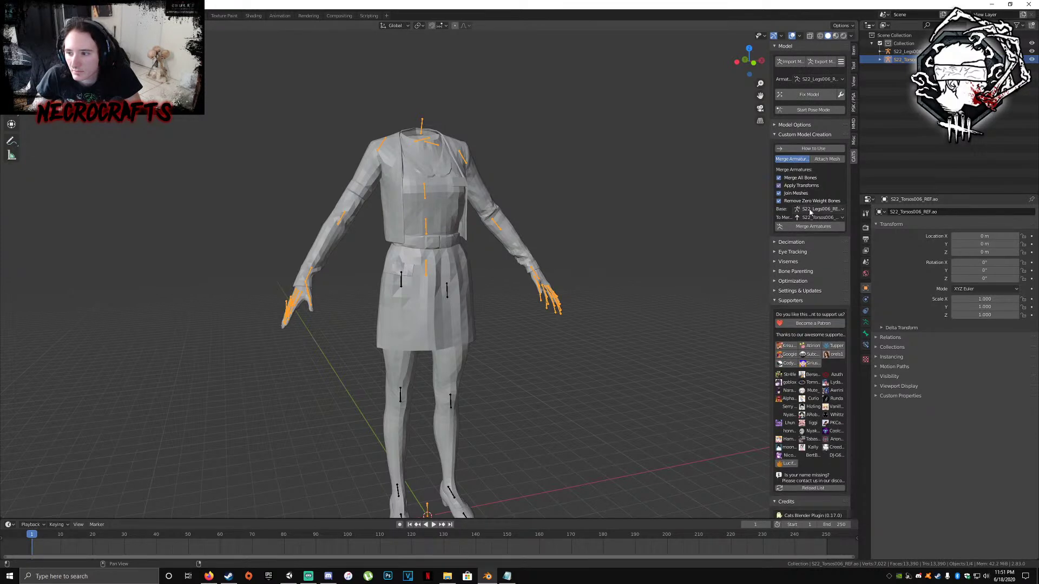
left_click(804, 227)
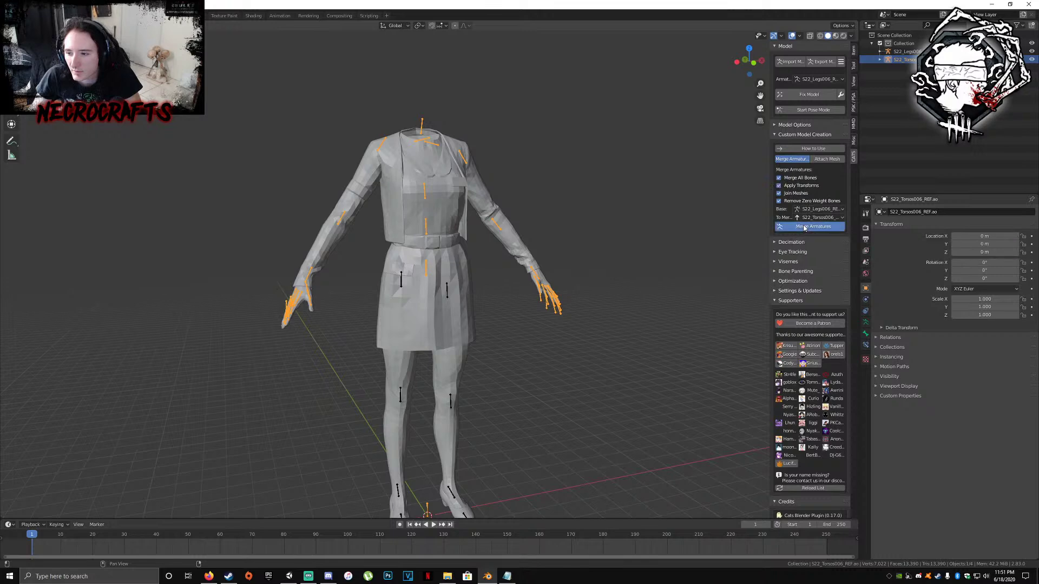
middle_click_drag(506, 251, 520, 254)
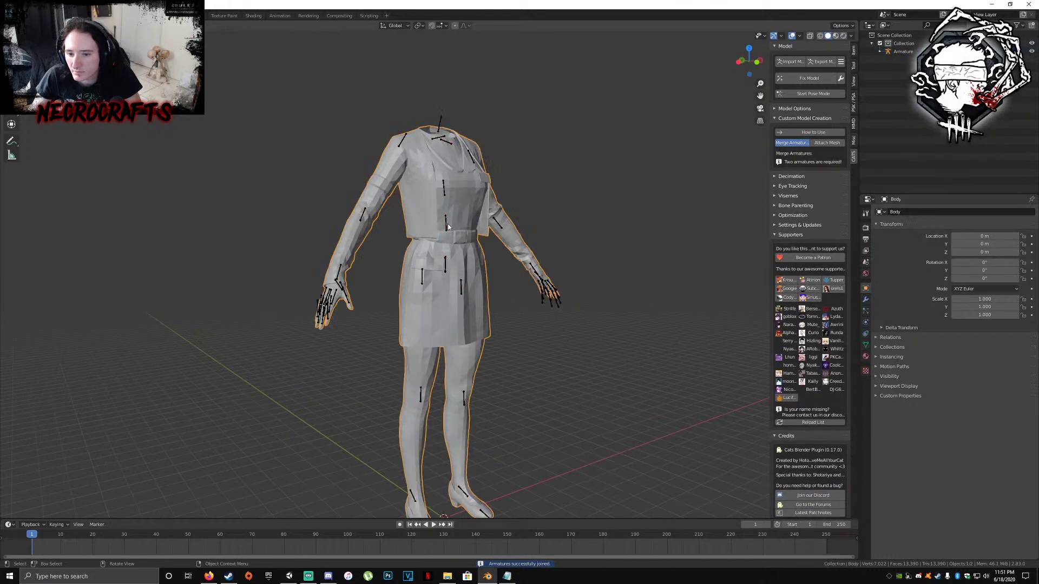
Test-rotate the spine, thigh and pelvis bones of the merged body in Pose Mode, cancel the rotations and leave the mode
key("ctrl+Tab")
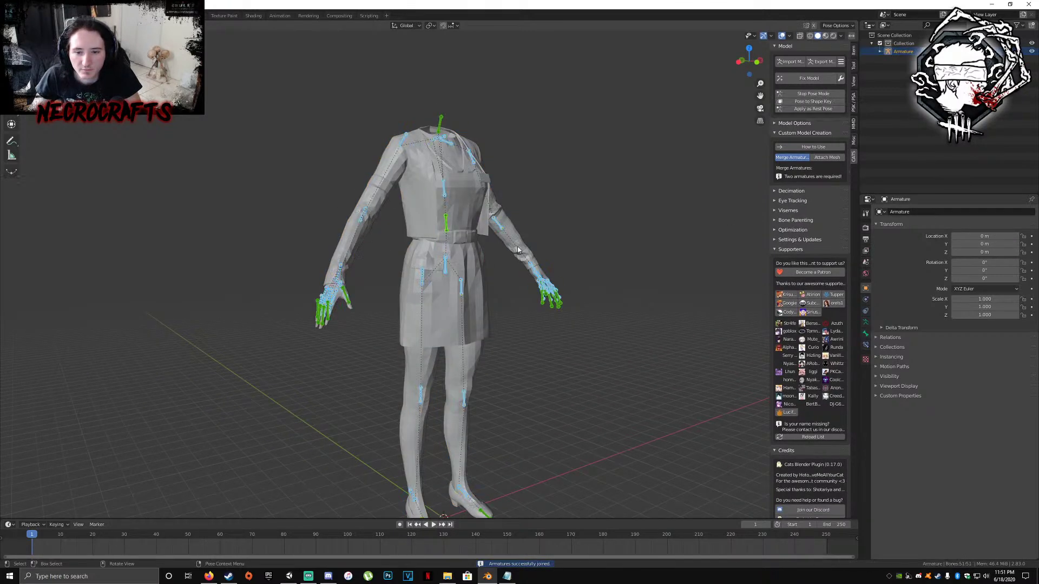
key("r")
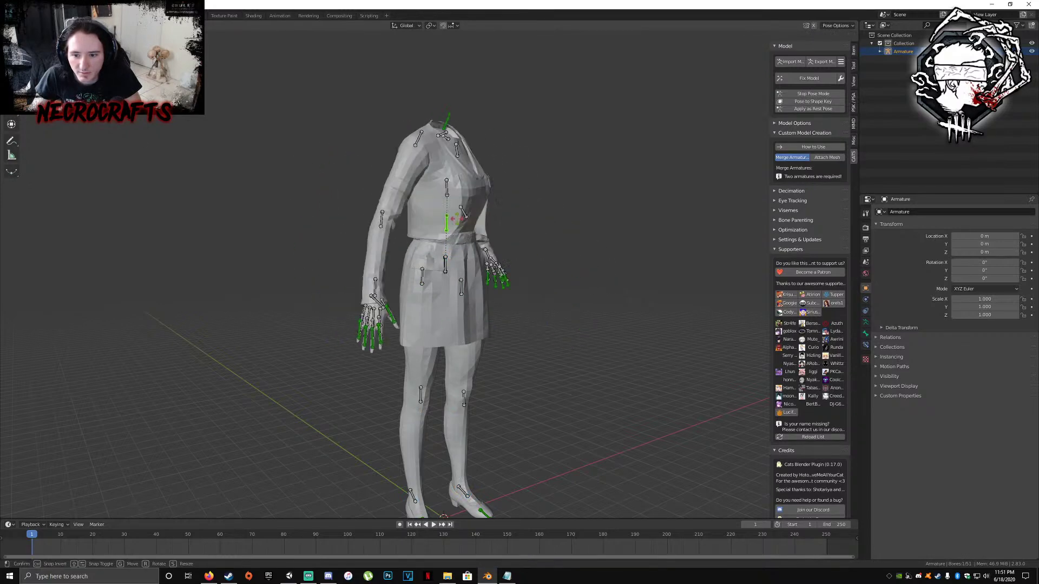
left_click(434, 282)
scroll(434, 281, "up", 4)
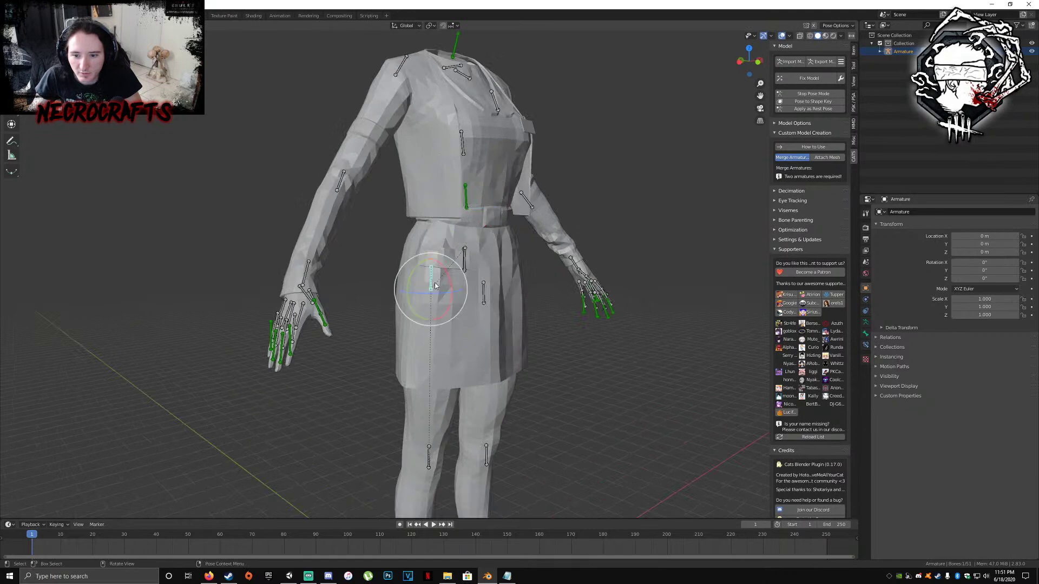
key("r")
key("Escape")
left_click(464, 258)
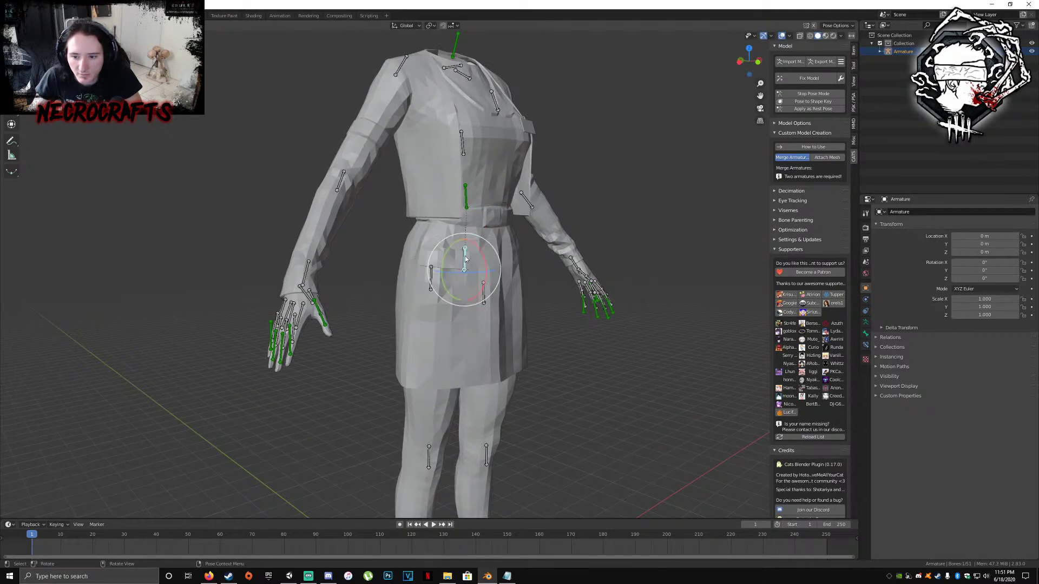
key("r")
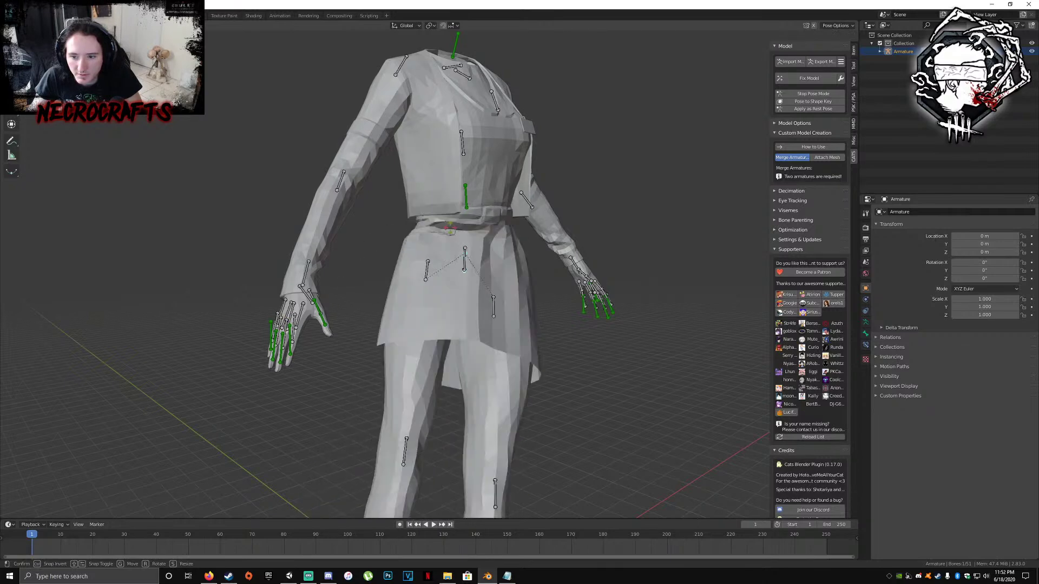
key("Escape")
middle_click_drag(537, 264, 510, 264)
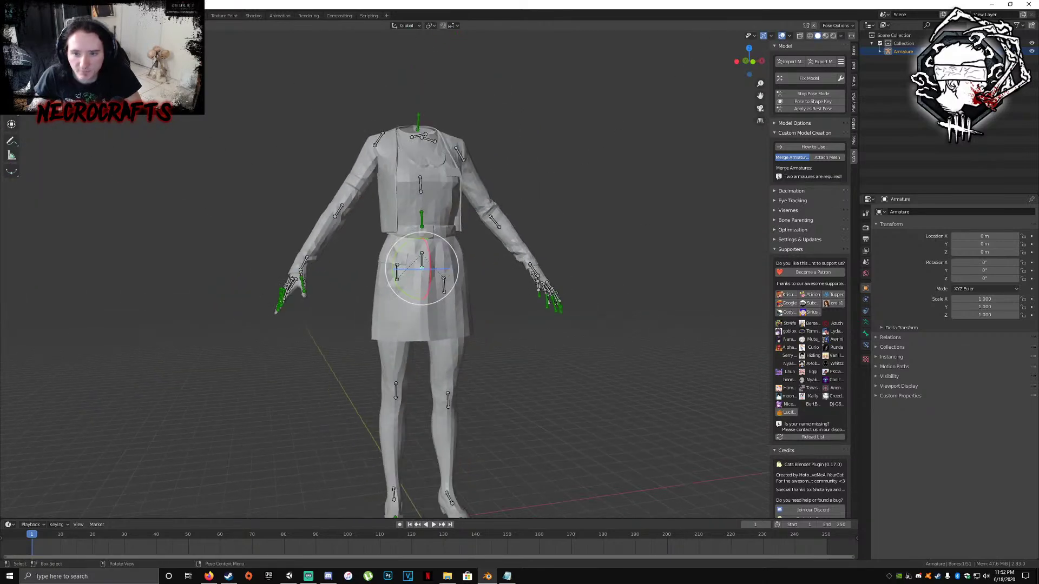
left_click(813, 93)
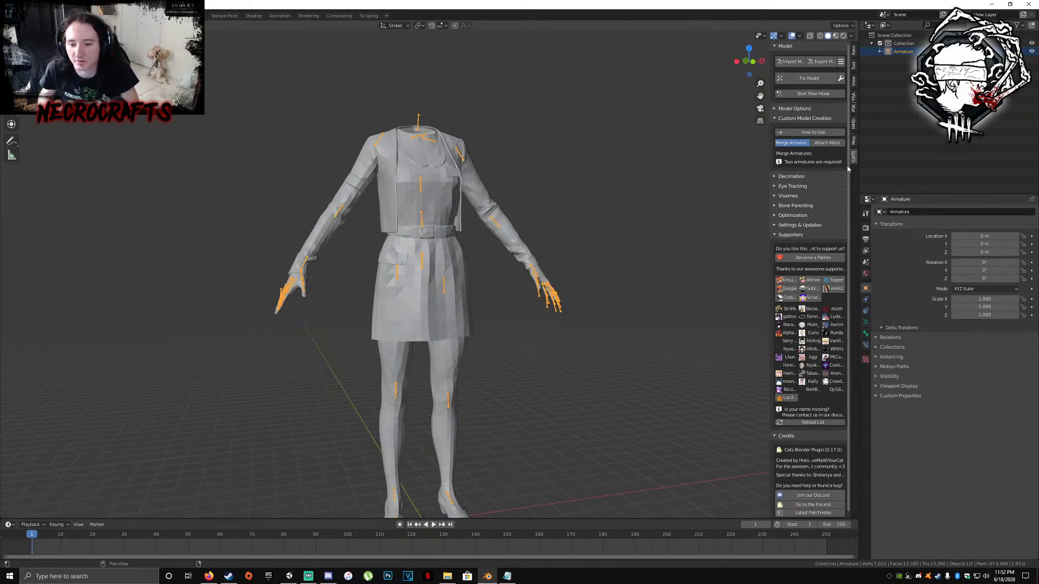
Import the head model S22_Heads006_REF.psk from the Heads folder using the PSK importer
left_click(854, 108)
left_click(796, 58)
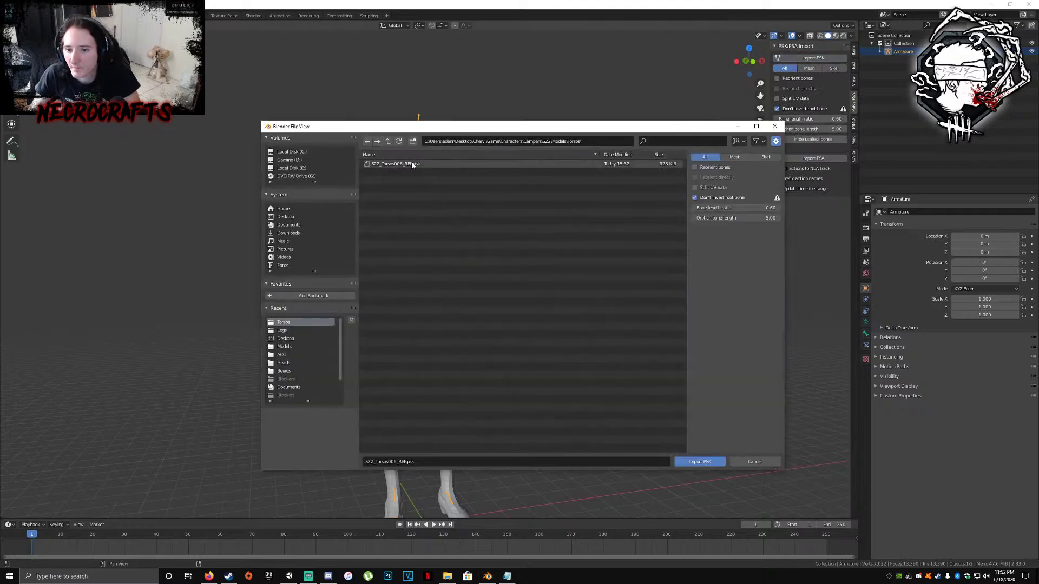
double_click(378, 167)
double_click(378, 172)
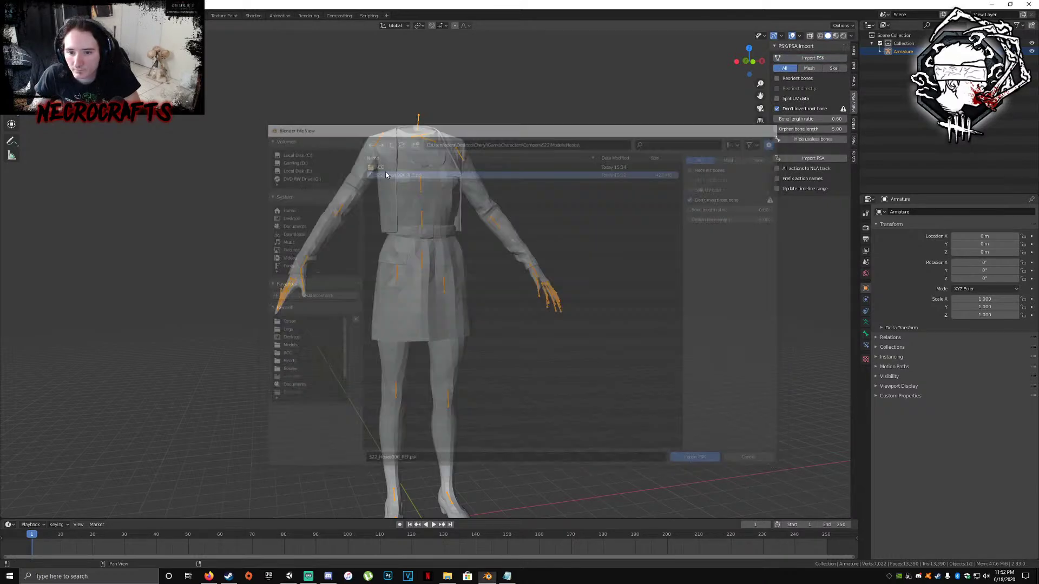
middle_click_drag(471, 232, 472, 276, "shift")
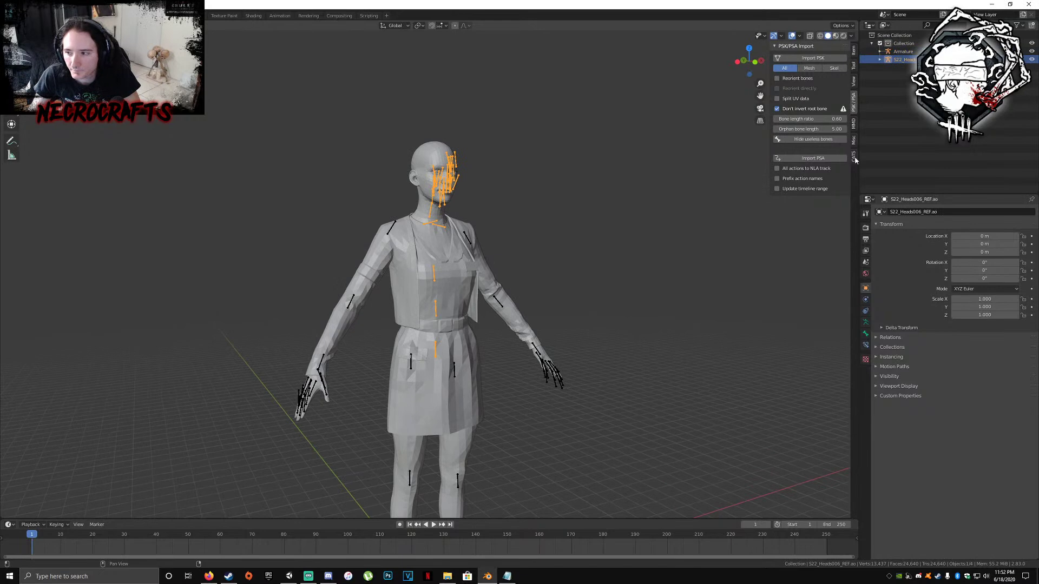
Merge the head armature into the body armature using the CATS Merge Armatures operation
left_click(854, 157)
left_click(813, 226)
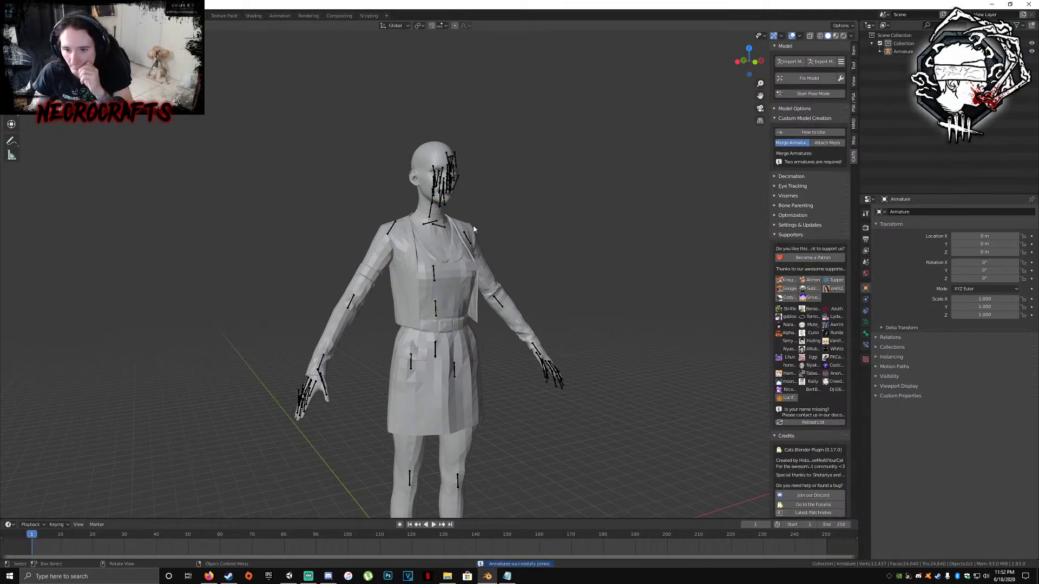
scroll(442, 235, "up", 2)
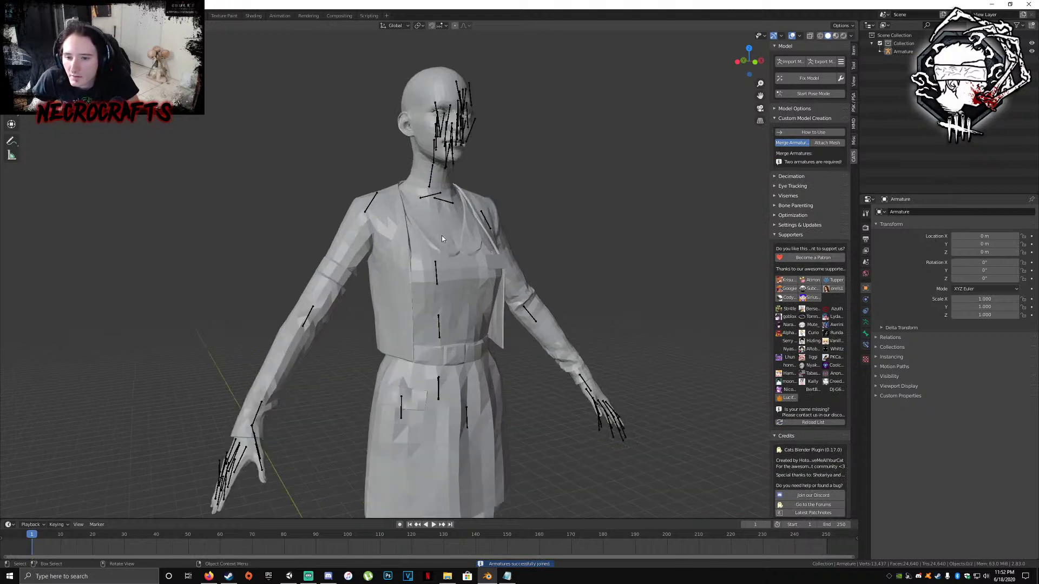
Test-pose bones of the body and head in Pose Mode and revert the test changes
middle_click_drag(441, 236, 458, 186)
left_click(458, 186)
left_click(813, 93)
left_click(461, 174)
left_click_drag(460, 174, 460, 172)
key("Escape")
left_click(473, 272)
left_click_drag(473, 272, 458, 342)
key("Escape")
left_click(472, 327)
key("ctrl+z")
Import the hair model S22_hair006_REF.psk using the PSK importer
left_click(853, 102)
left_click(813, 58)
double_click(482, 164)
double_click(397, 164)
middle_click_drag(496, 189, 557, 191)
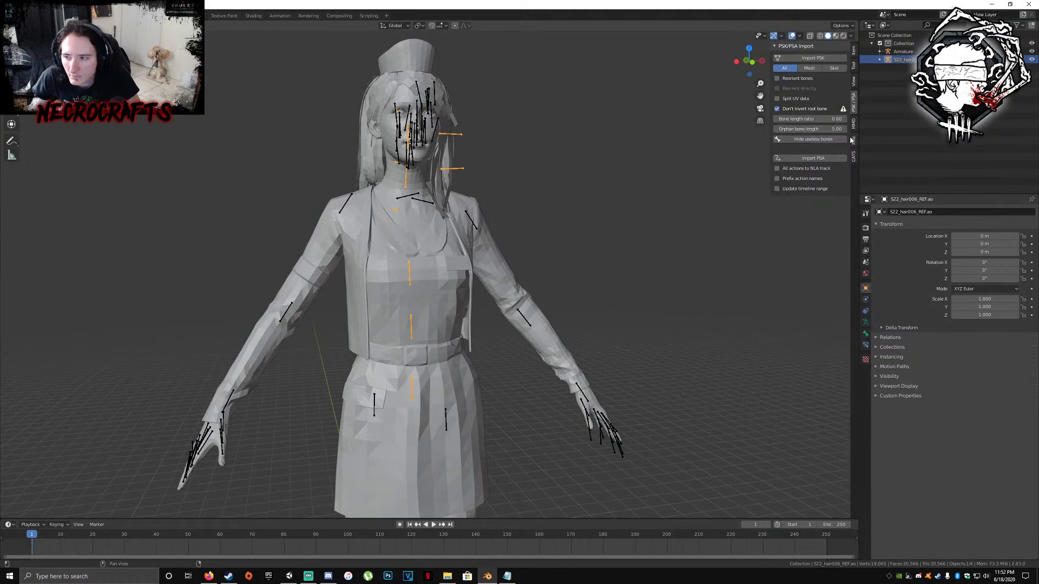
Merge the hair armature into the character's armature using the CATS Merge Armatures operation
left_click(854, 156)
left_click(813, 227)
middle_click_drag(426, 253, 585, 218)
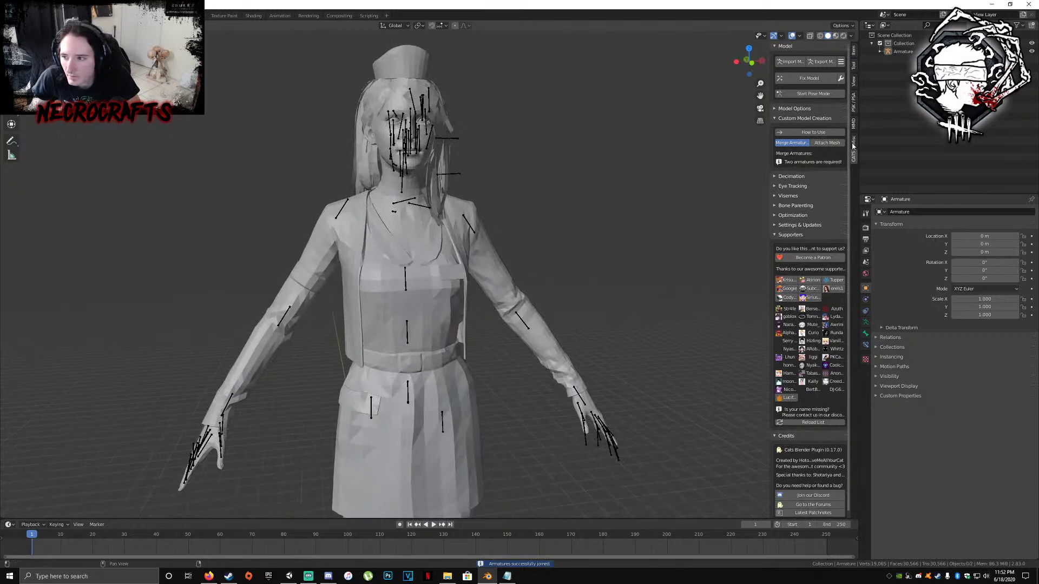
Look through the S22 Heads, Legs and Torsos model folders for further PSK files and close the importer without importing anything
left_click(854, 102)
left_click(812, 58)
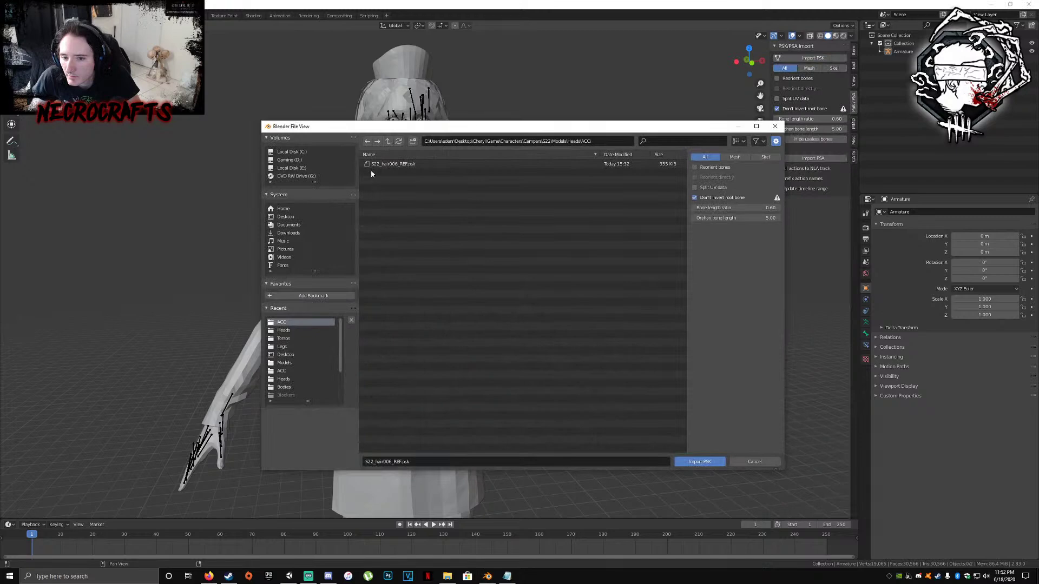
left_click(387, 141)
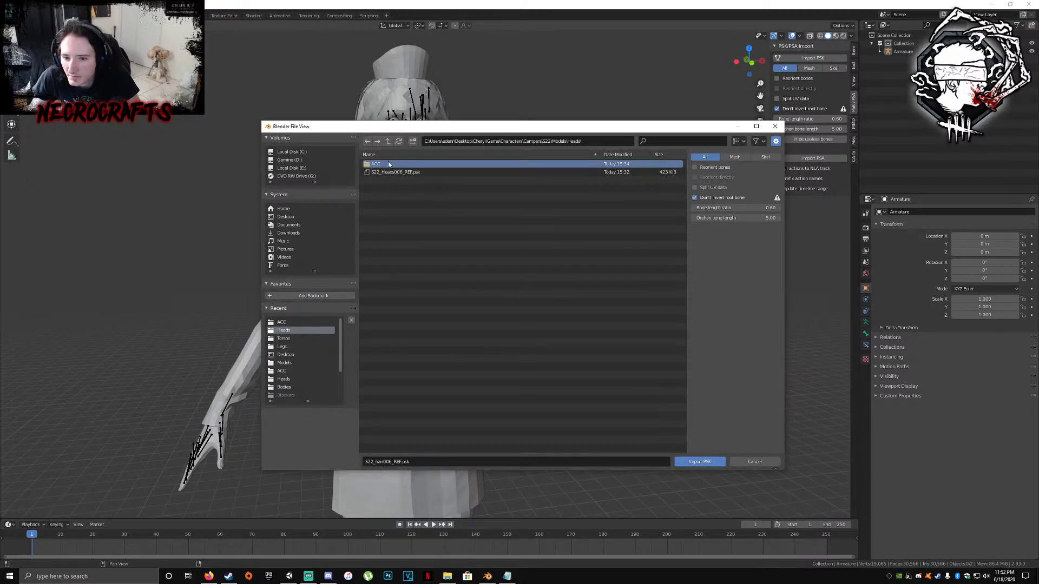
double_click(389, 164)
left_click(388, 141)
left_click(388, 141)
double_click(385, 165)
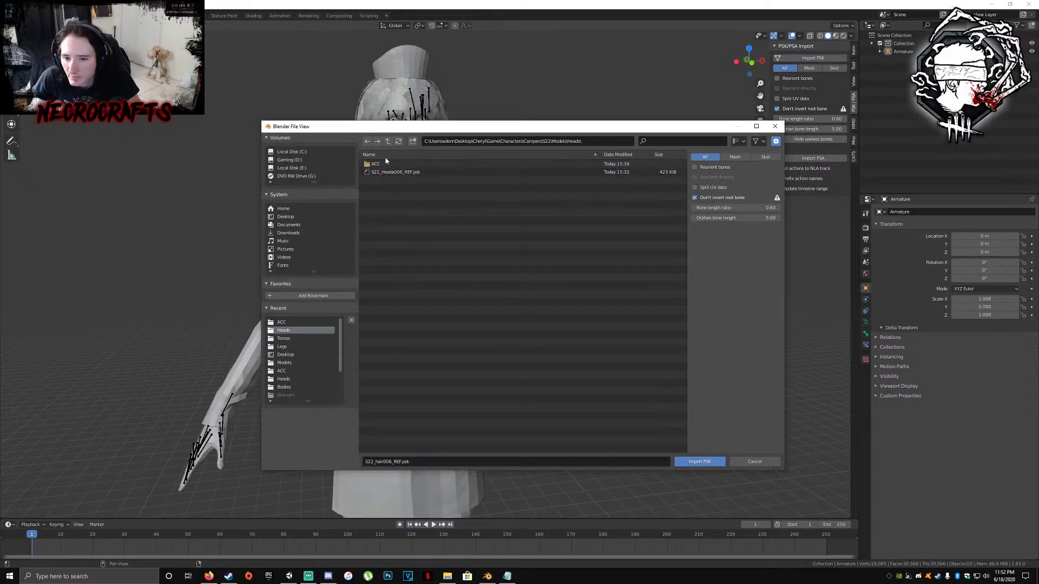
left_click(387, 142)
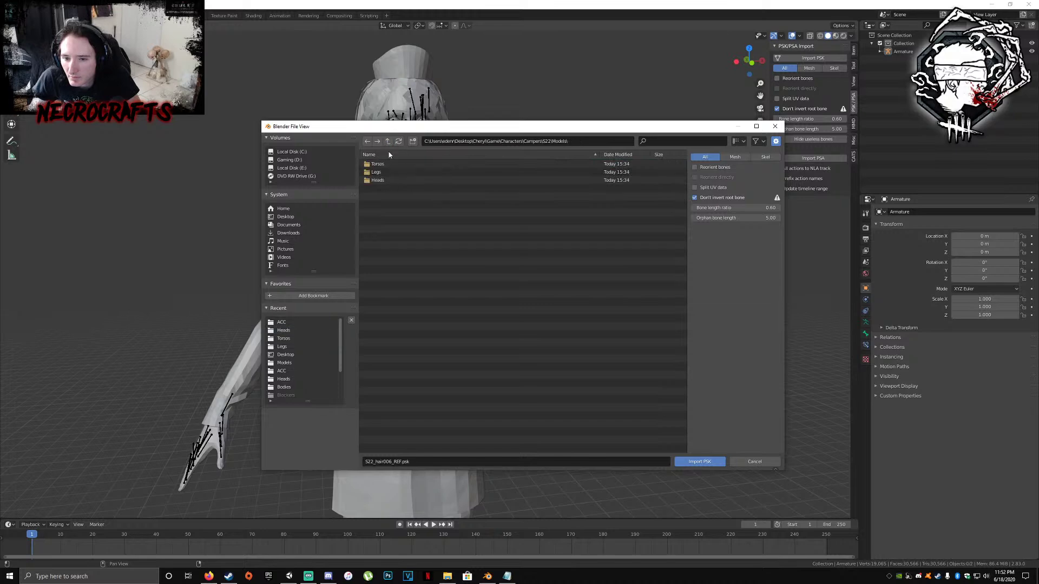
double_click(383, 181)
left_click(388, 142)
double_click(380, 172)
left_click(388, 142)
double_click(382, 164)
left_click(389, 142)
left_click(388, 141)
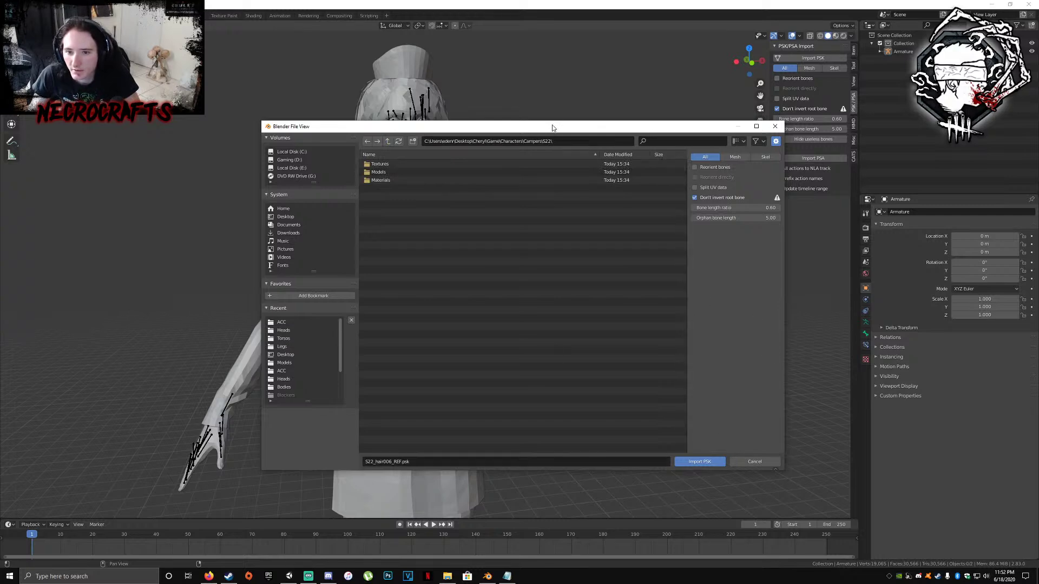
left_click(754, 462)
Apply smooth shading to the merged Body mesh
middle_click_drag(481, 211, 471, 217)
left_click(426, 274)
right_click(426, 274)
left_click(426, 274)
Set the ambient, specular and diffuse MMD colours of the hair material MI_S22_CMHair006 to full white, value 1.000
middle_click_drag(426, 272, 409, 299)
middle_click_drag(460, 379, 511, 256, "shift")
scroll(511, 255, "down", 3)
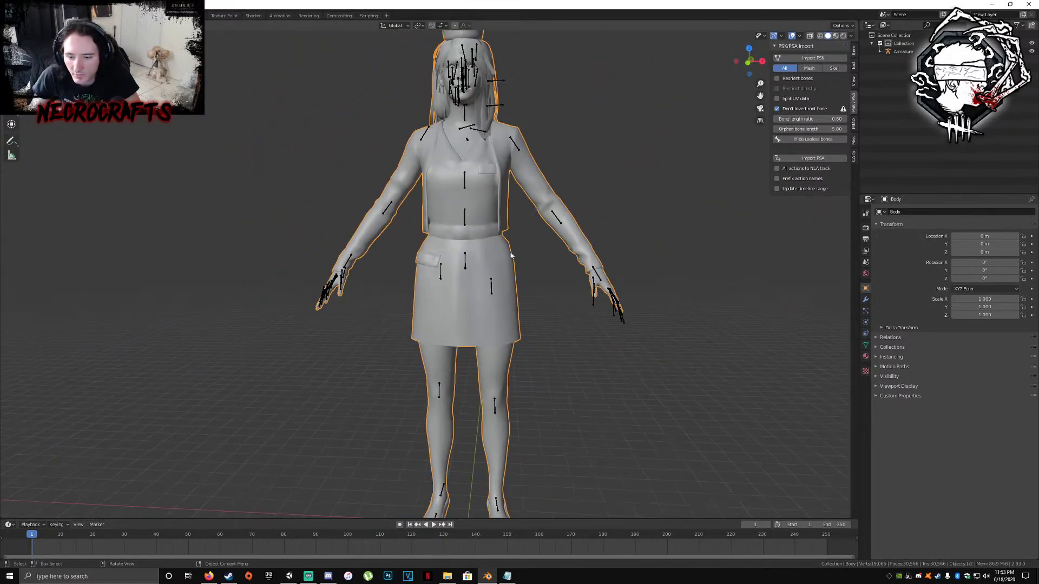
left_click(866, 356)
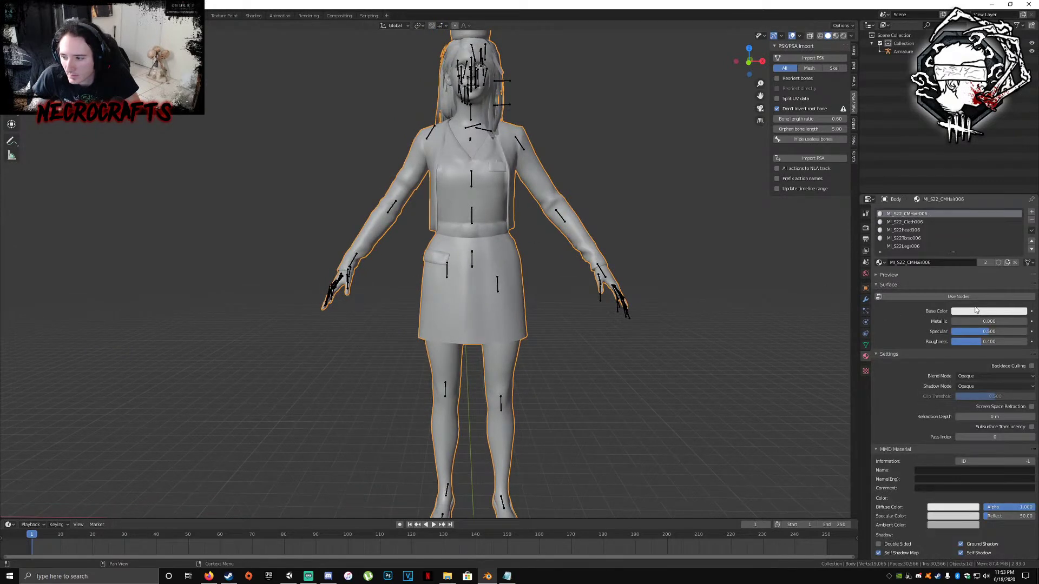
mouse_move(953, 253)
left_mouse_down()
mouse_move(953, 284)
mouse_move(953, 252)
left_mouse_up()
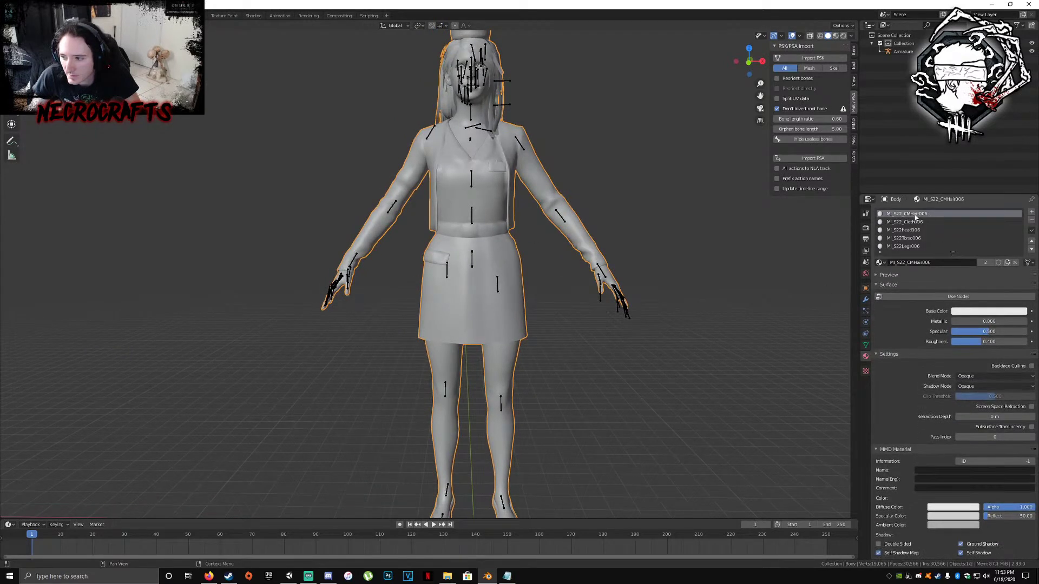
left_click(951, 527)
left_click_drag(941, 514, 975, 479)
scroll(939, 538, "down", 10)
left_click(955, 500)
left_click(942, 491)
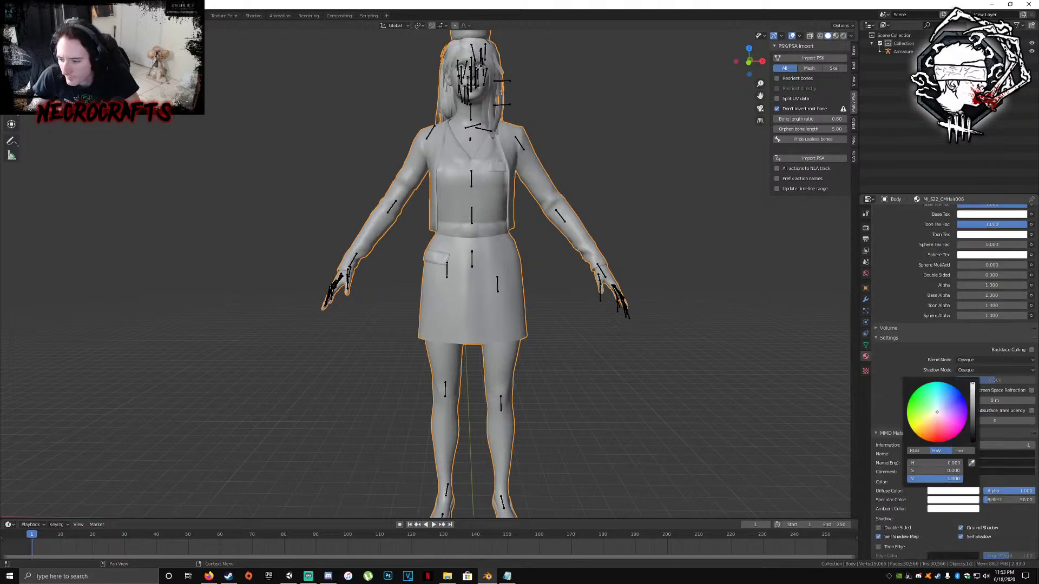
Set the MMD ambient, specular and diffuse colours of the material MI_S22_Cloth006 to full white
scroll(920, 244, "up", 10)
left_click(920, 222)
scroll(931, 477, "down", 10)
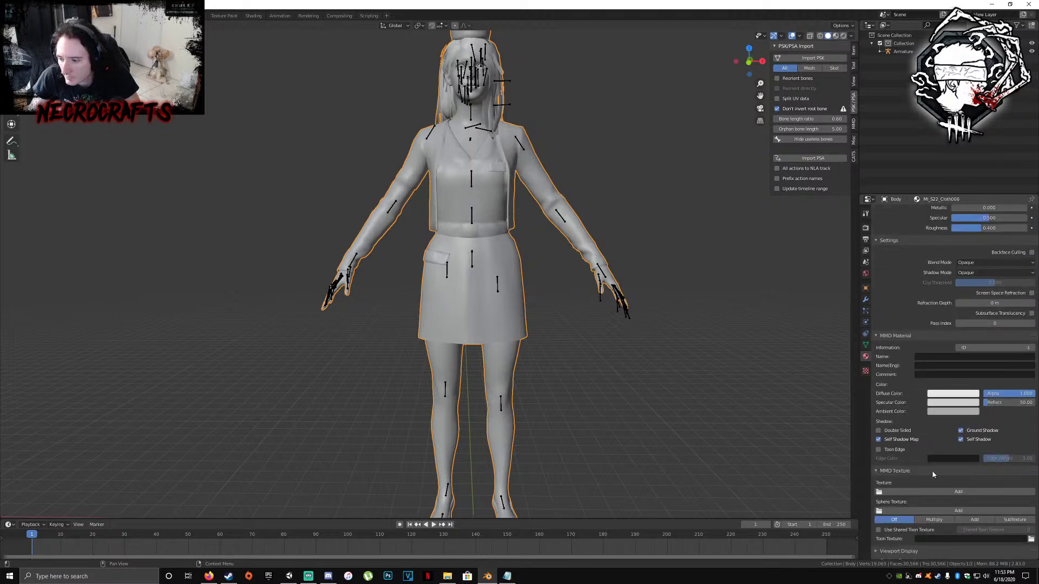
left_click(944, 414)
left_click_drag(944, 399, 975, 399)
scroll(948, 501, "down", 2)
left_click(946, 502)
left_click_drag(945, 488, 956, 488)
Make the head material MI_S22head006 fully white in its MMD ambient, specular and diffuse colours
scroll(923, 258, "up", 8)
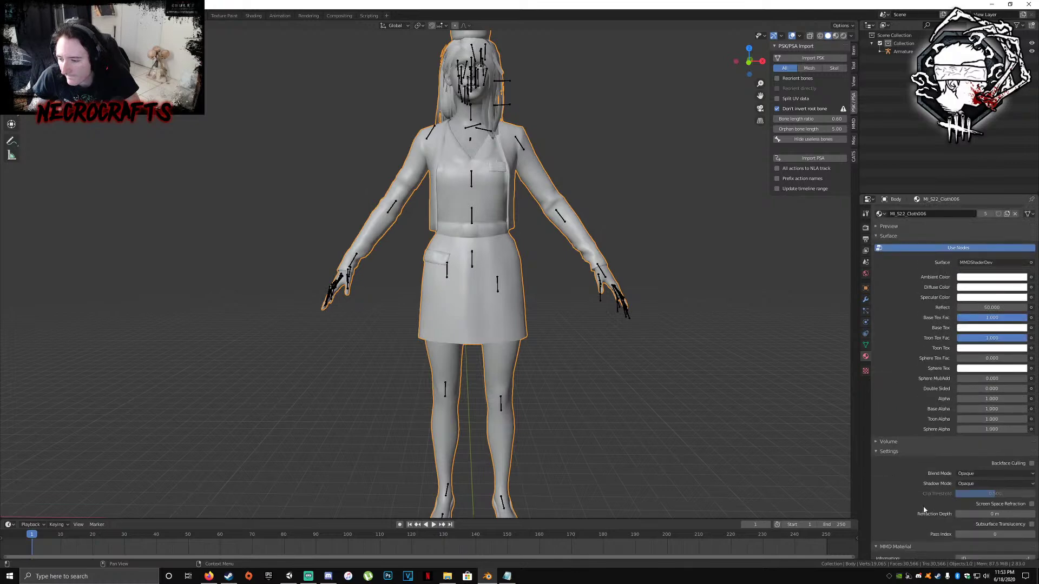
left_click(915, 231)
scroll(918, 339, "down", 5)
left_click(945, 444)
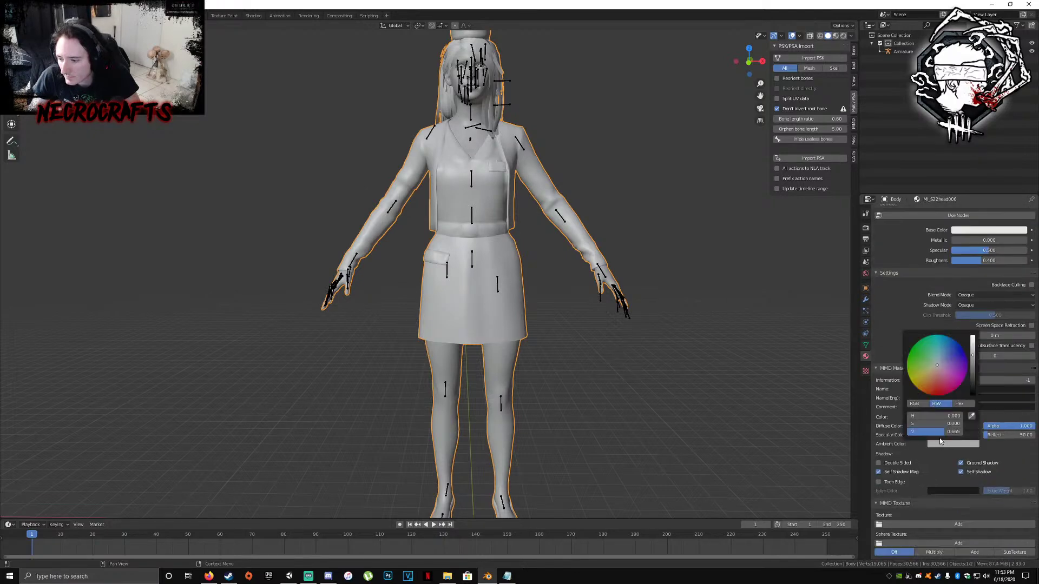
left_click_drag(944, 431, 974, 433)
scroll(954, 499, "down", 3)
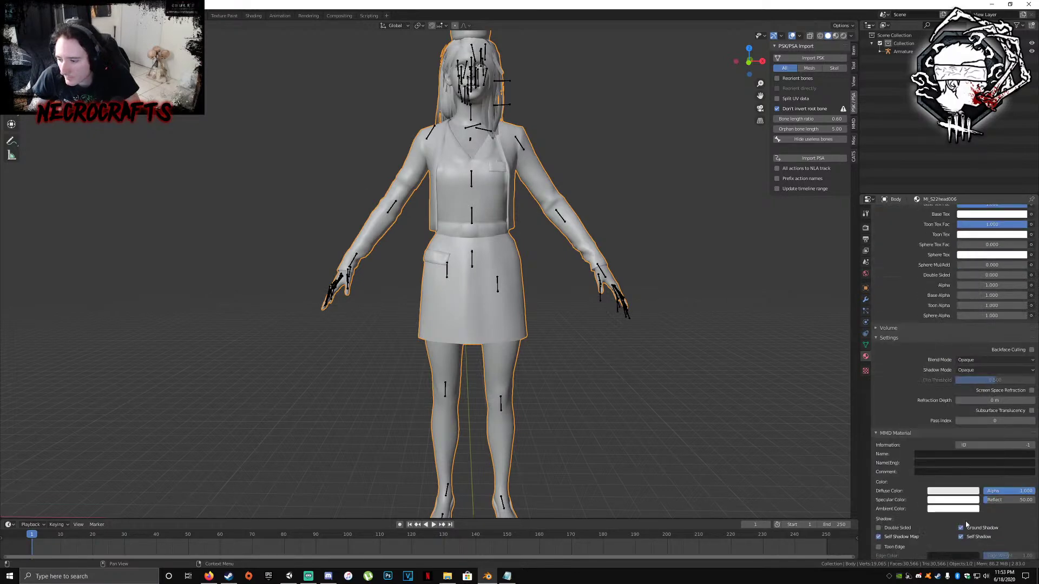
Set the MMD ambient, specular and diffuse colours of the torso material MI_S22Torso006 to full white
scroll(932, 509, "up", 6)
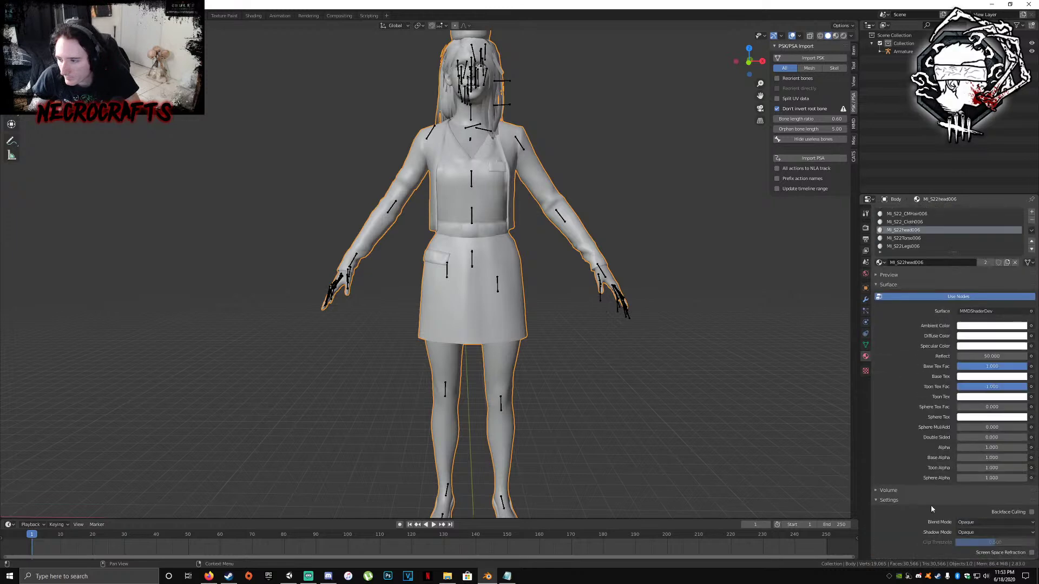
left_click(925, 239)
scroll(917, 406, "down", 5)
left_click(935, 446)
left_click_drag(934, 433, 972, 434)
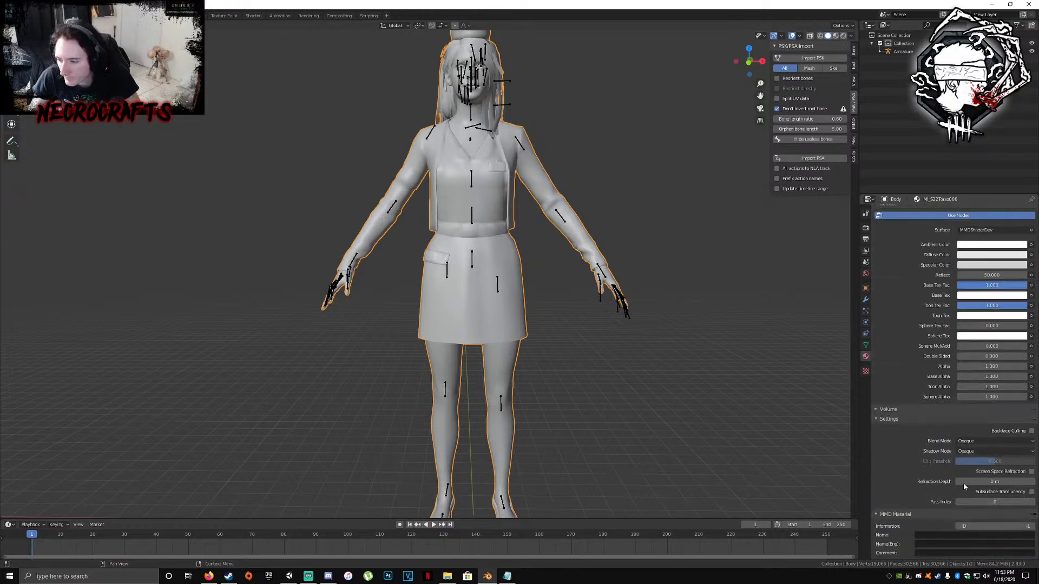
scroll(974, 498, "down", 3)
left_click(948, 500)
left_click_drag(944, 488, 977, 488)
left_click(947, 491)
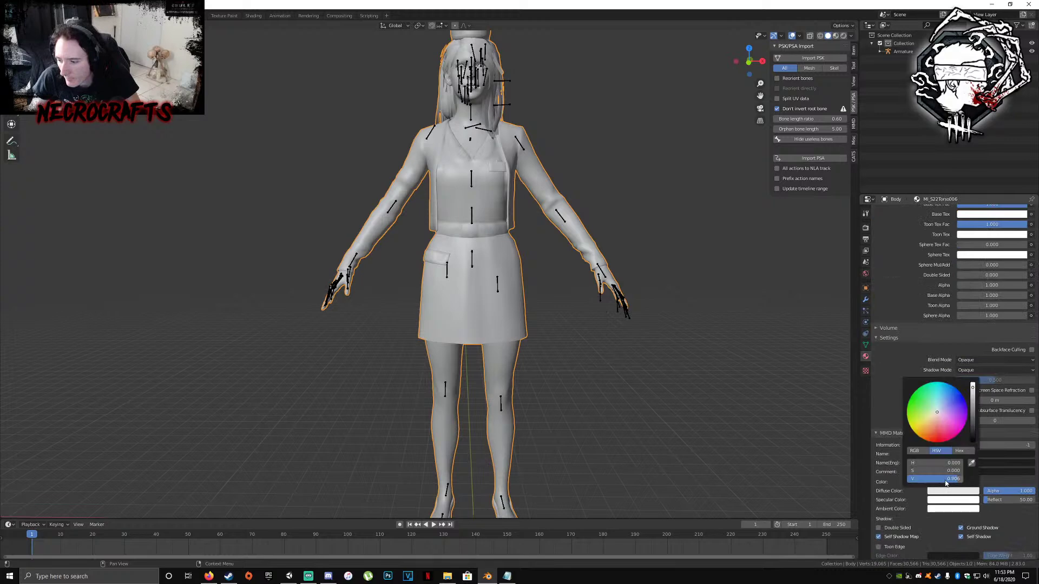
Set the MMD ambient, specular and diffuse colours of MI_S22Legs006 to full white and enlarge the material slot list
scroll(931, 378, "up", 5)
left_click(914, 246)
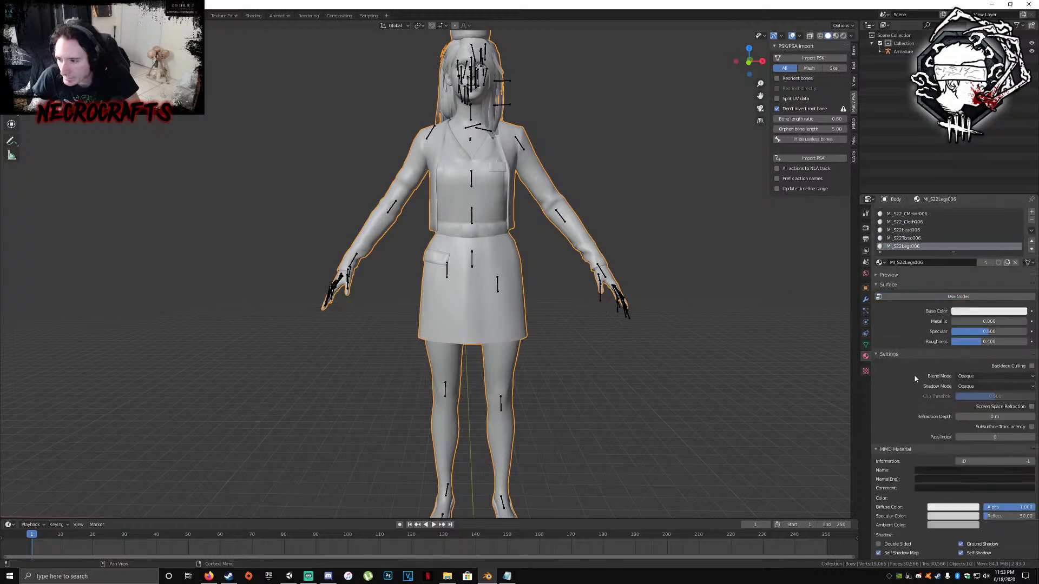
scroll(958, 472, "down", 4)
left_click(942, 429)
left_click_drag(944, 416, 976, 417)
scroll(951, 460, "down", 4)
left_click(951, 484)
left_click_drag(953, 474, 977, 466)
left_click(951, 475)
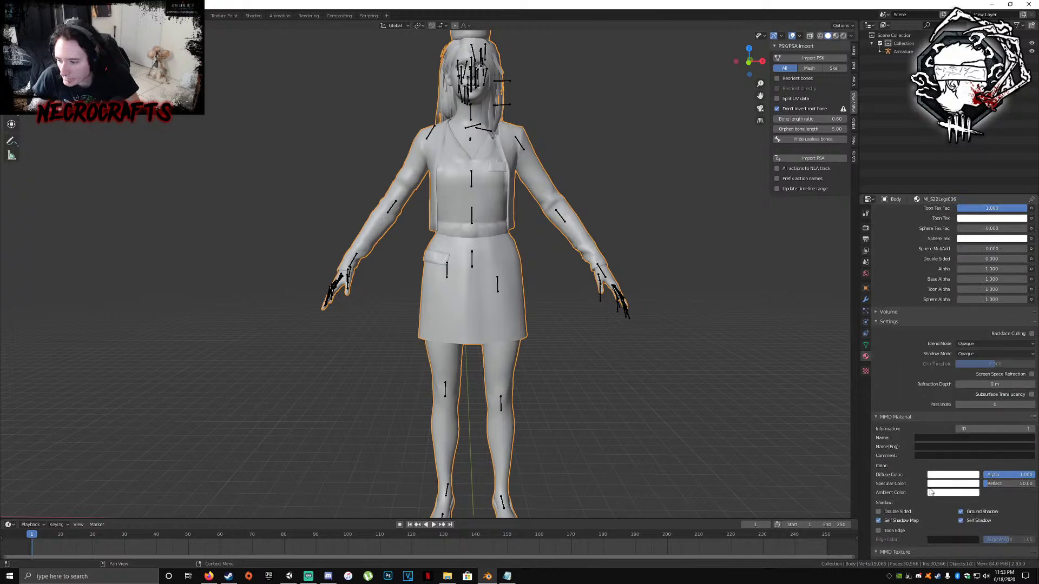
scroll(925, 476, "up", 8)
left_click_drag(953, 253, 953, 270)
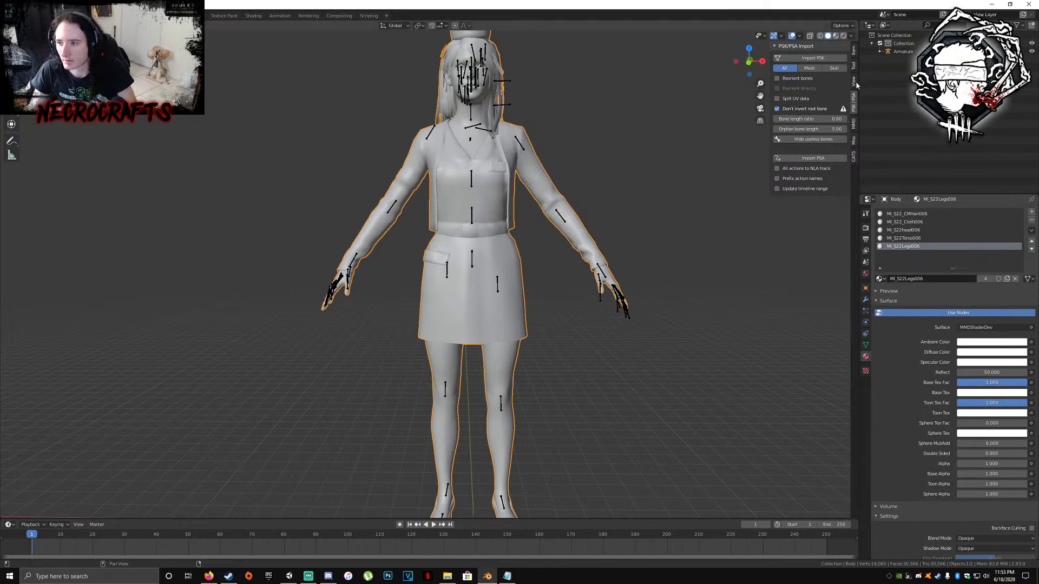
Run CATS Fix Model with Keep Upper Chest enabled and Fix MMD Twist Bones, Connect Bones, Fix Materials, Combine Same Materials and Remove Rigidbodies and Joints disabled
left_click(854, 155)
left_click(840, 78)
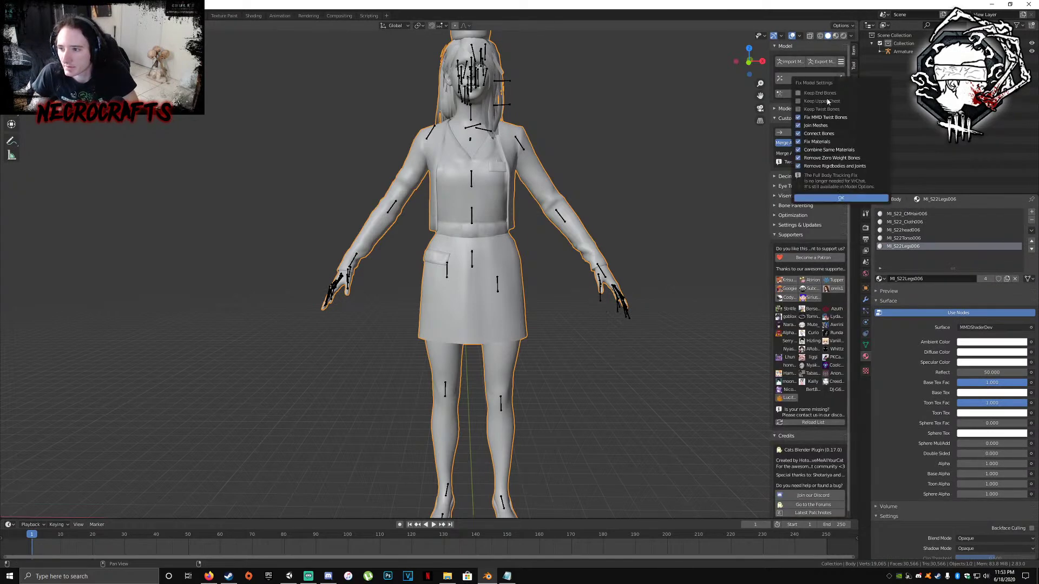
left_click(820, 101)
left_click(821, 117)
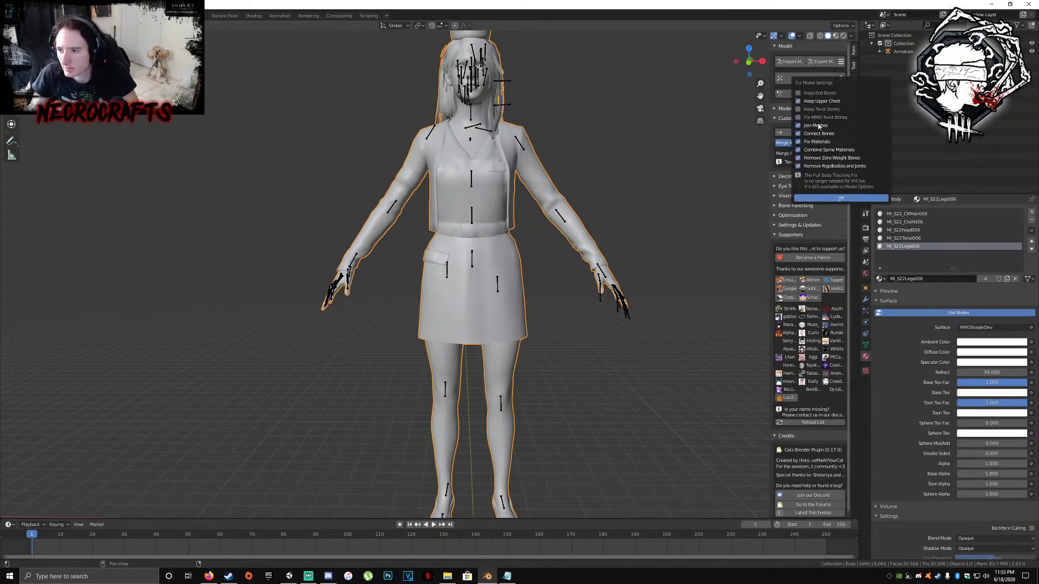
left_click(818, 133)
left_click(818, 142)
left_click(825, 150)
left_click(828, 158)
left_click(847, 167)
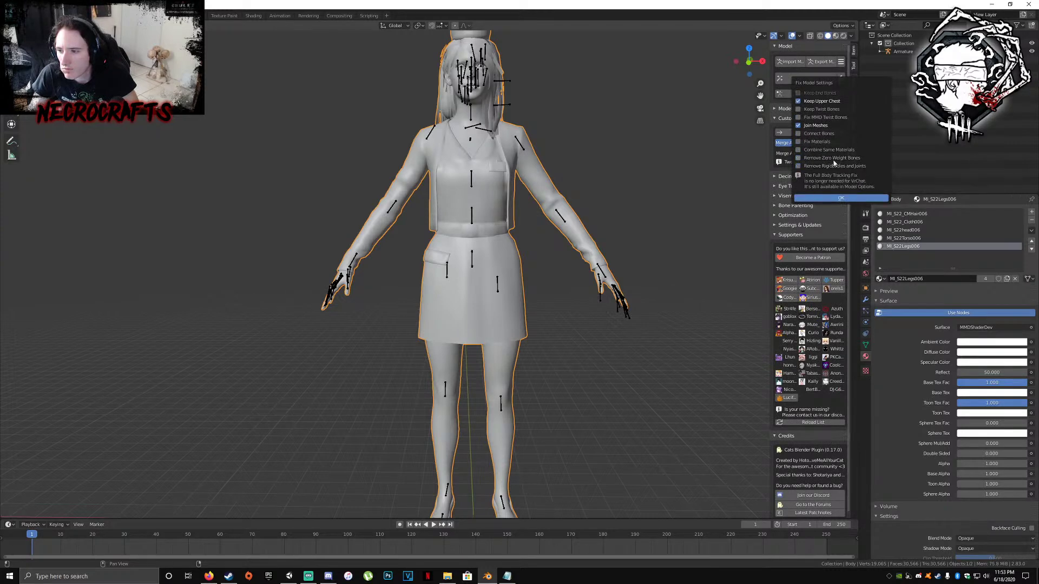
left_click(834, 159)
left_click(841, 198)
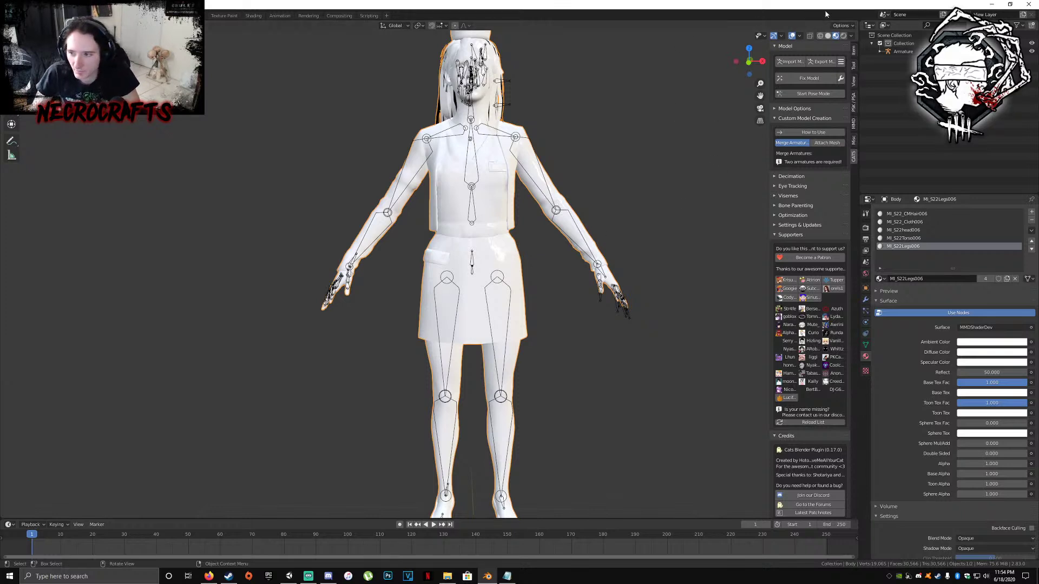
Rename the armature to Cheryl (Lisa Garland) and clear the selection
left_click(903, 52)
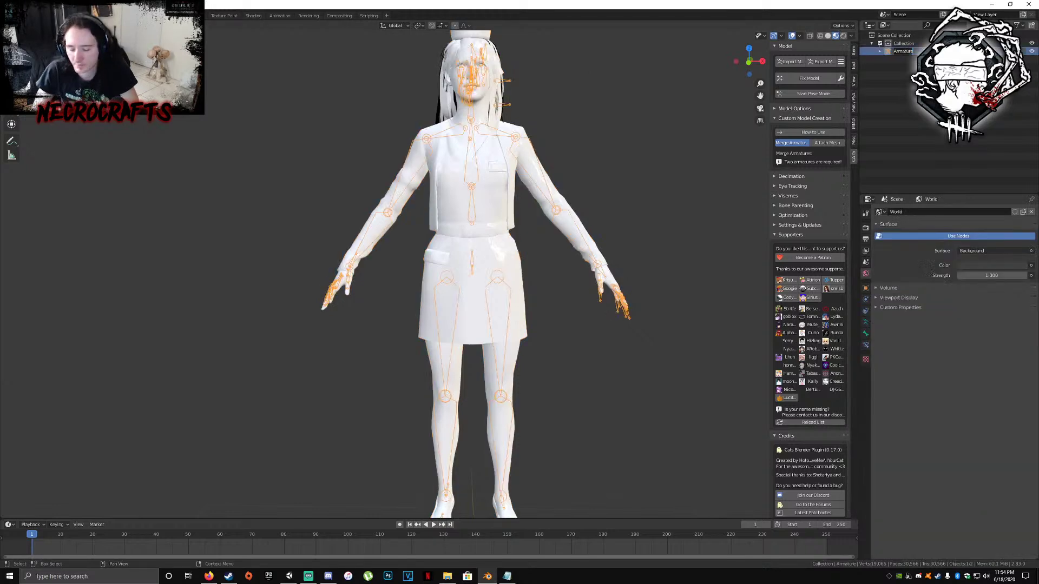
type("Cheryl (Lisa G")
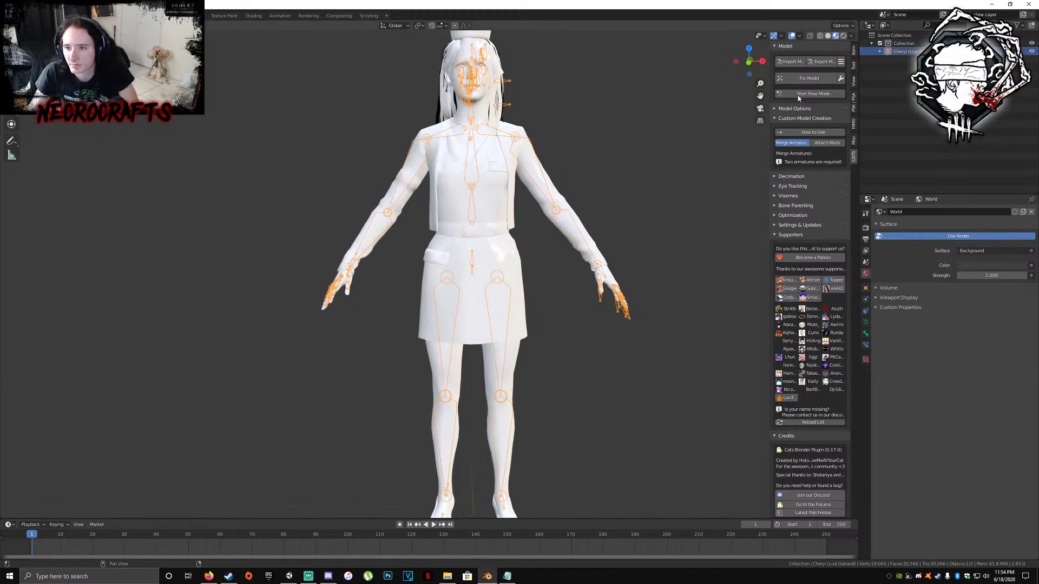
left_click(854, 68)
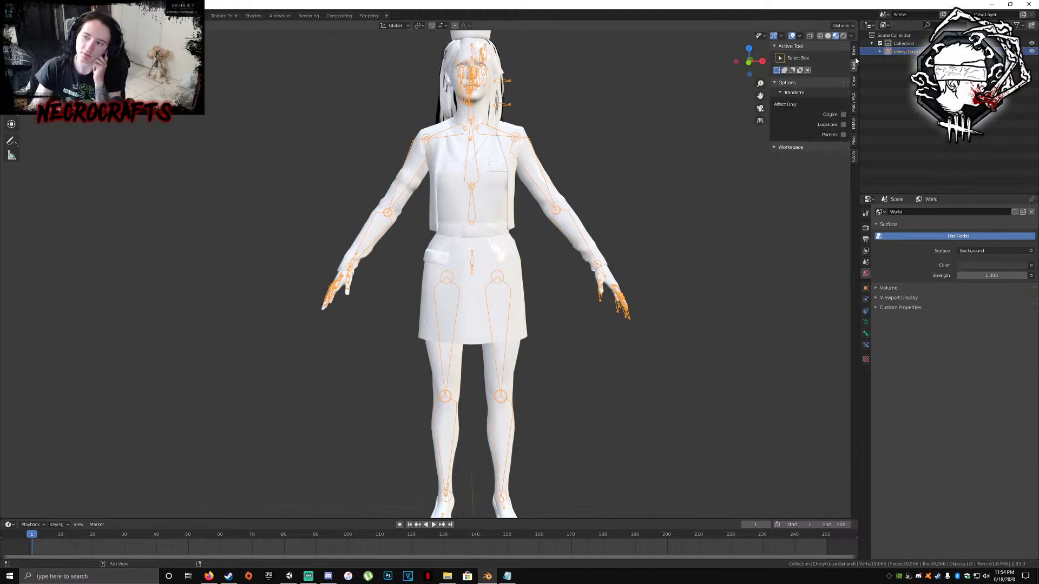
key("alt+a")
Copy the Female scale from DbD Unity Avatar Scaling.txt in Notepad and set the armature's X, Y and Z scale to 0.0118 in Blender
left_click(855, 50)
left_click(507, 576)
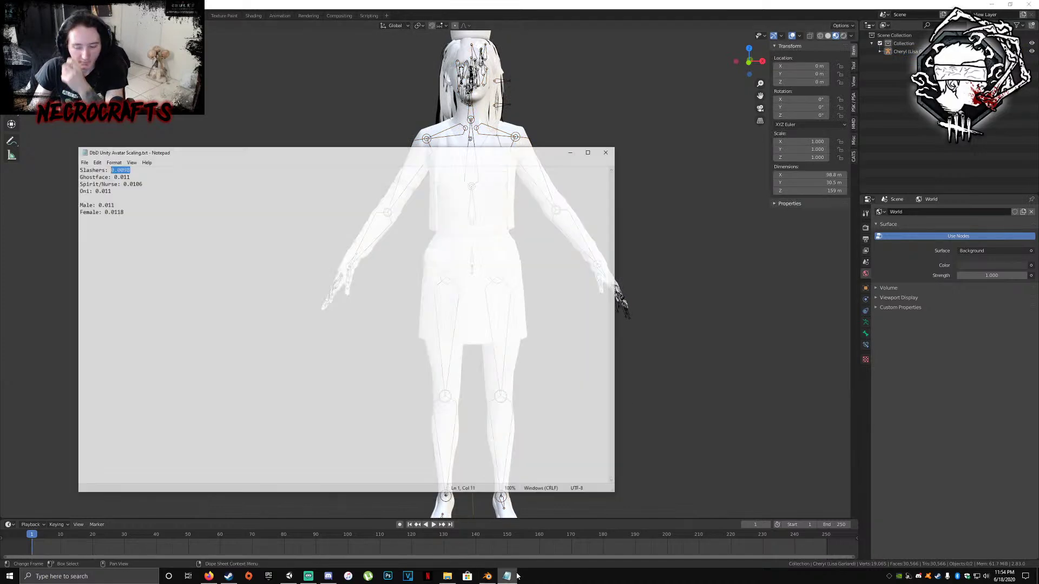
left_click(110, 195)
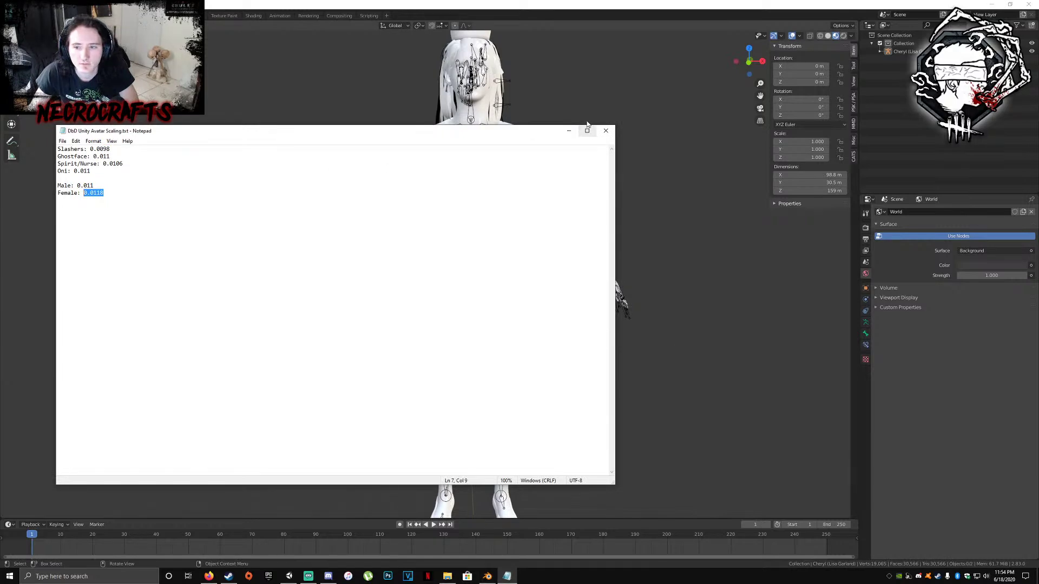
left_click(568, 131)
left_click(799, 142)
type("0.0118")
key("Return")
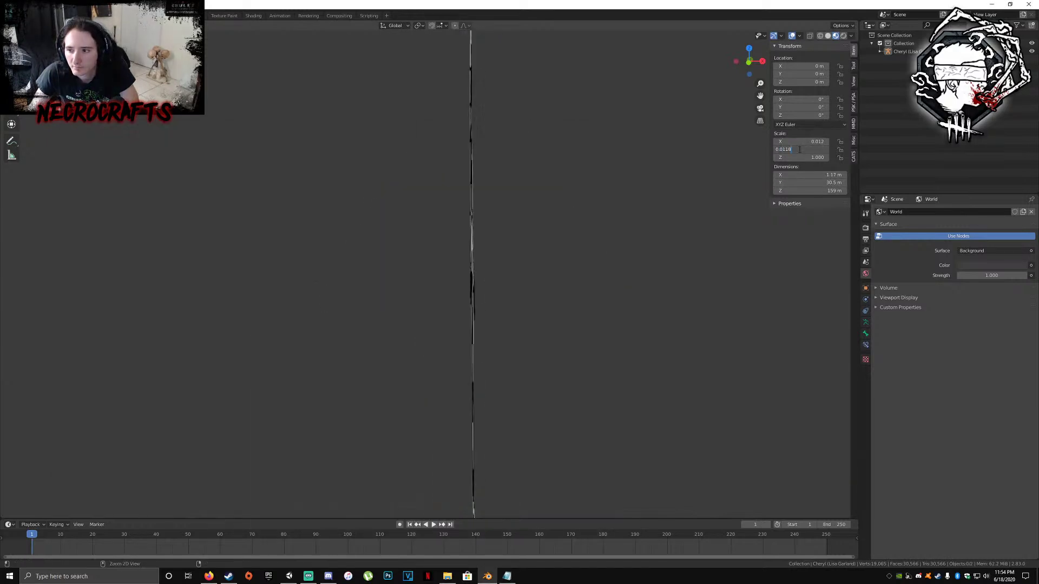
middle_click_drag(585, 150, 436, 156)
scroll(534, 278, "up", 5)
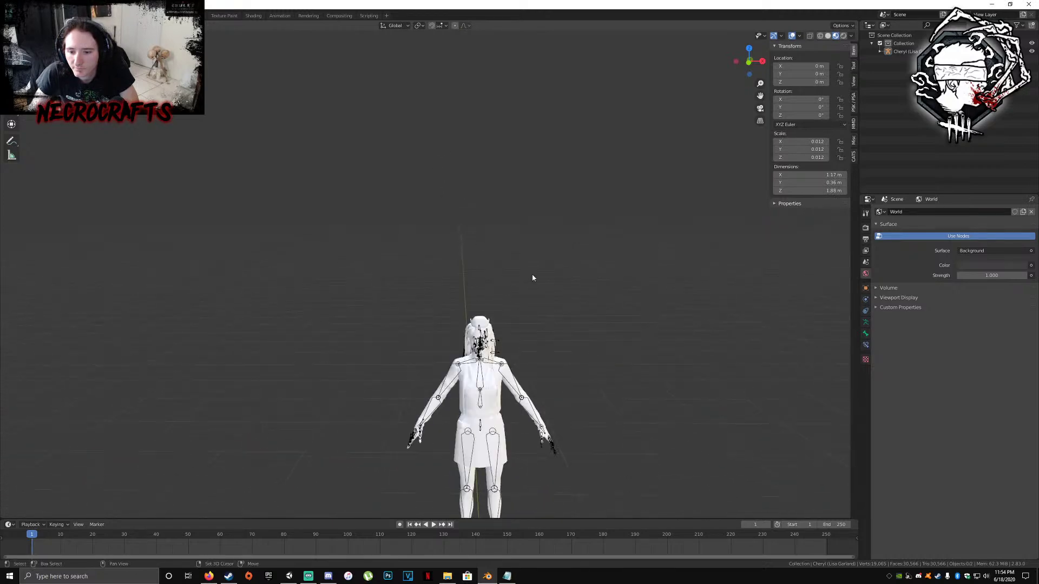
Select the Cheryl (Lisa Garland) armature and export the scene as Cheryl (Lisa Garland).fbx to the Desktop
left_click(908, 52)
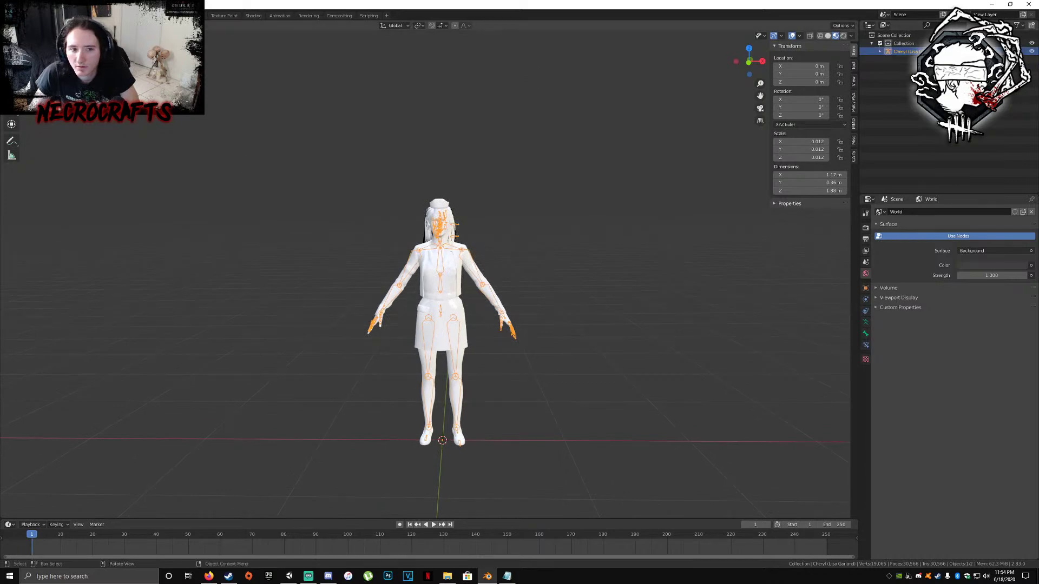
left_click(20, 15)
mouse_move(30, 132)
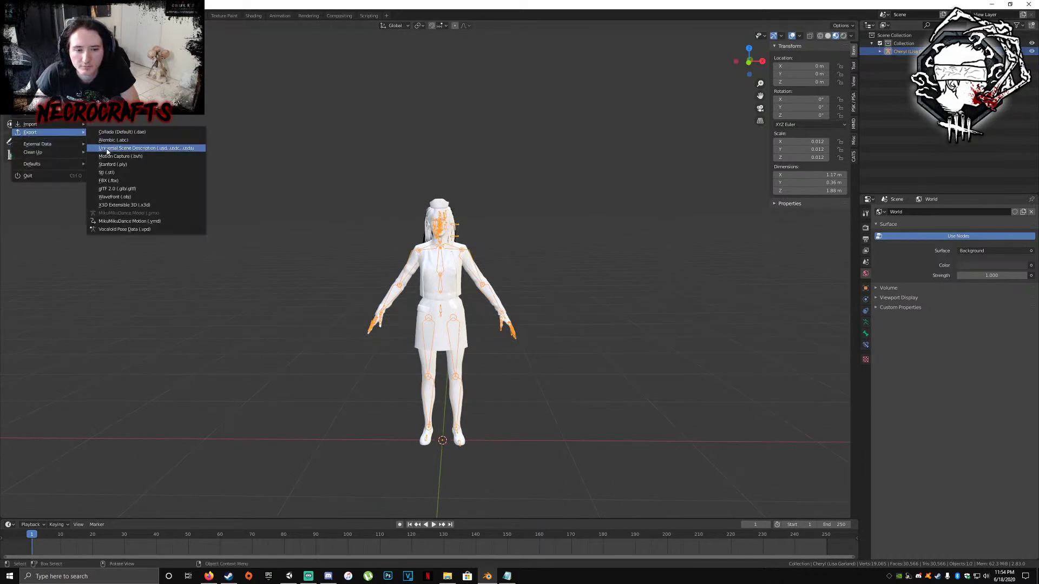
left_click(129, 179)
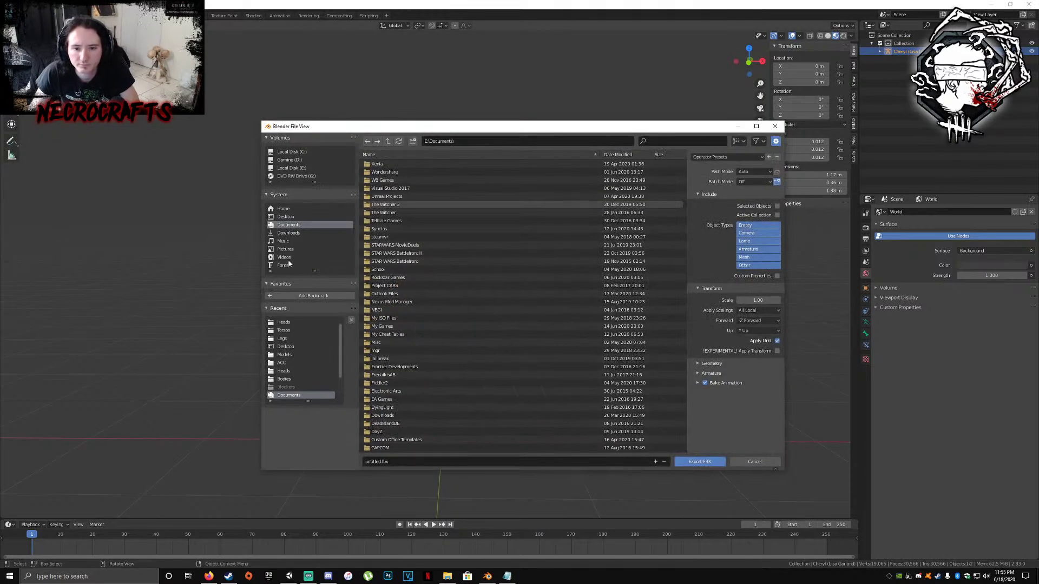
left_click(287, 217)
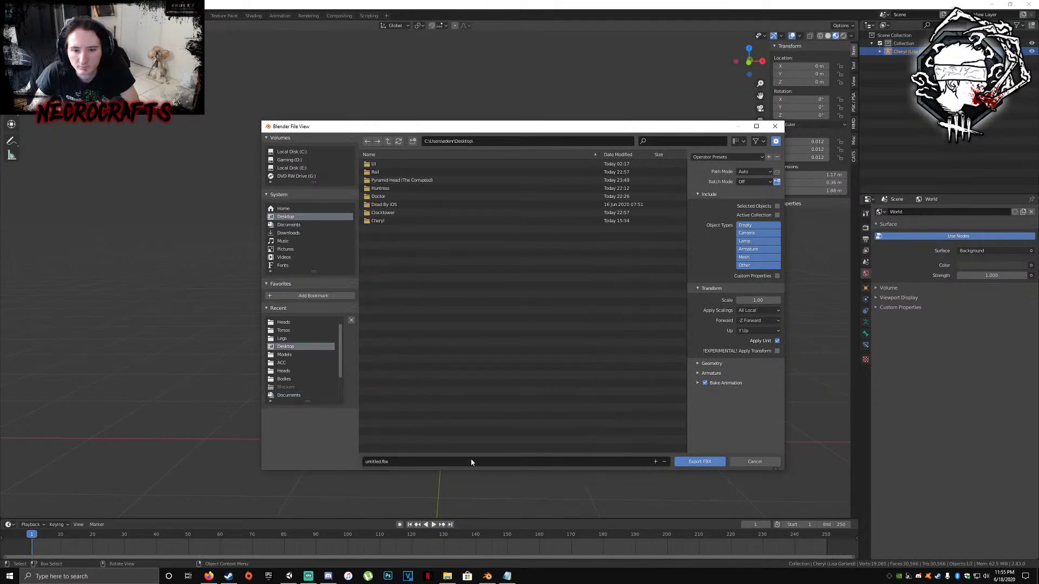
left_click(477, 462)
type("Cheryl (Lisa Garland)")
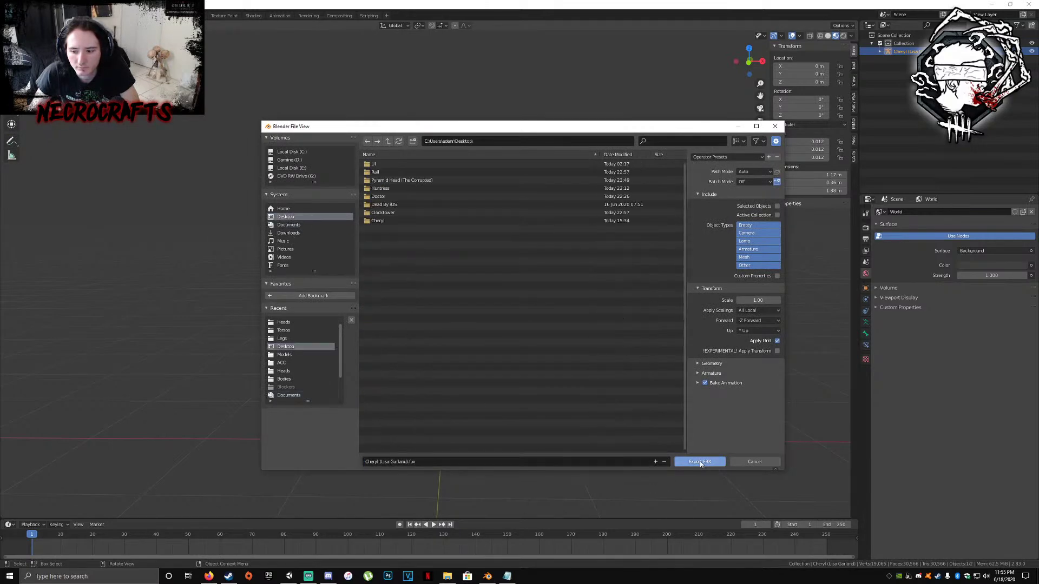
left_click(700, 461)
In Unity's Campers folder, set the Cheryl (Lisa Garland) model's material location to Use External Materials (Legacy) and apply it
left_click(991, 4)
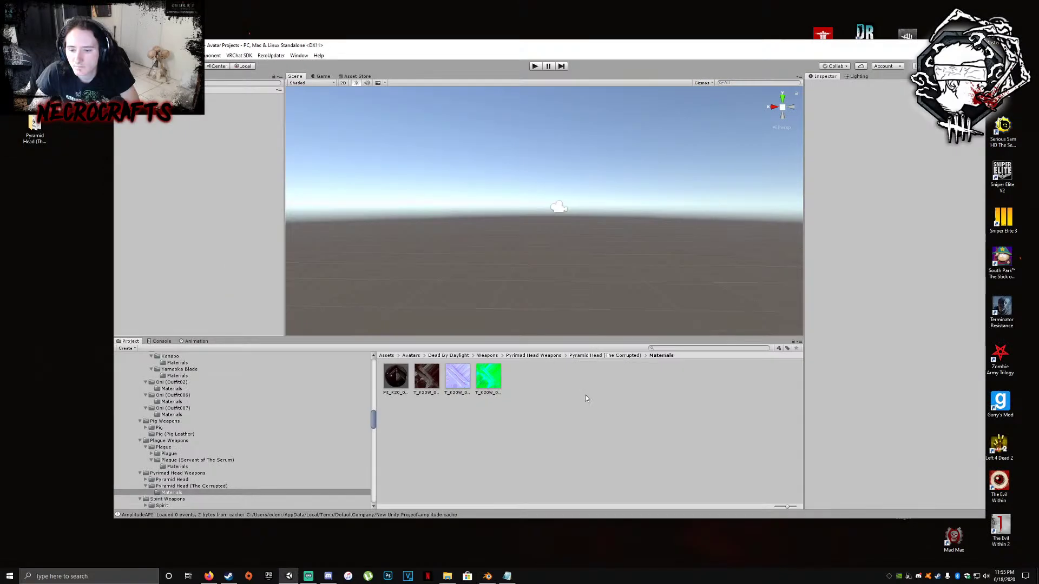
scroll(170, 407, "up", 10)
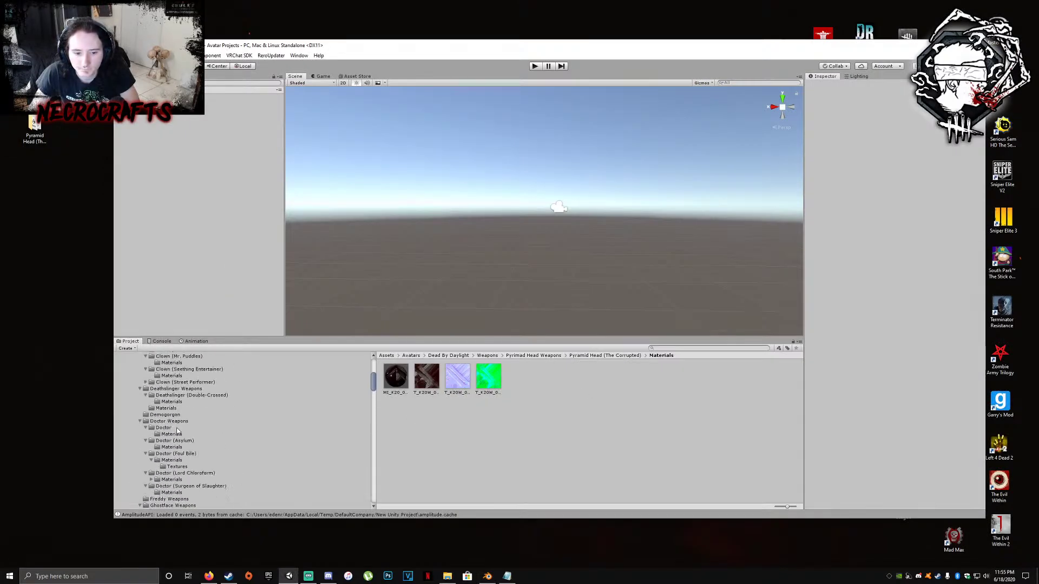
left_click(146, 392)
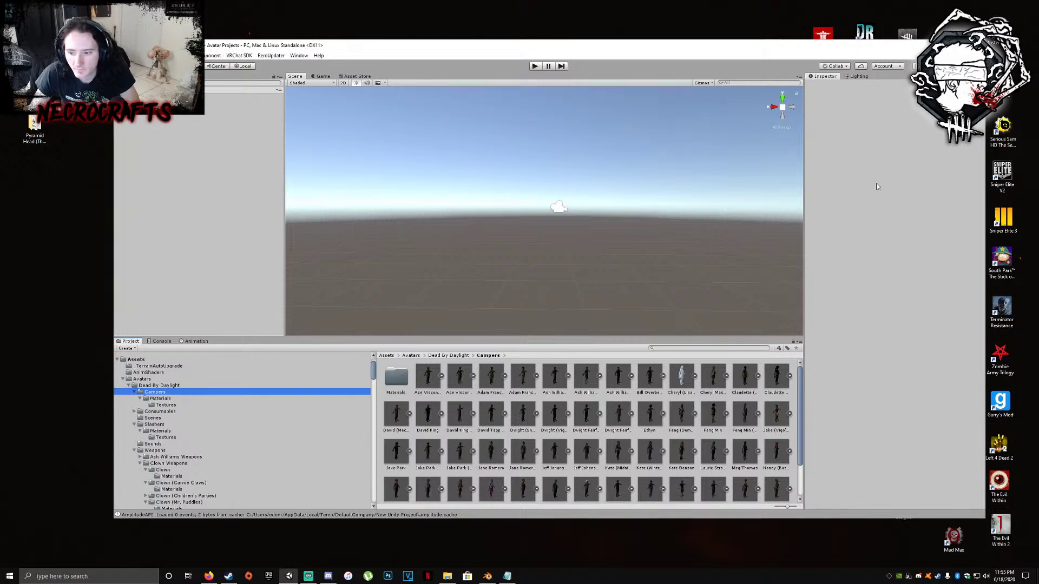
left_click(683, 378)
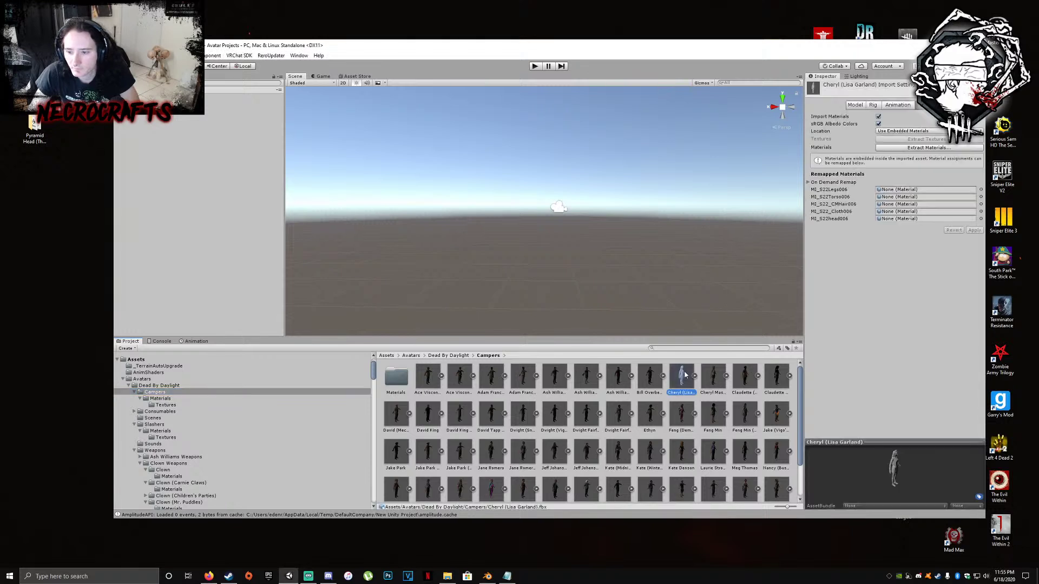
left_click(945, 131)
left_click(945, 139)
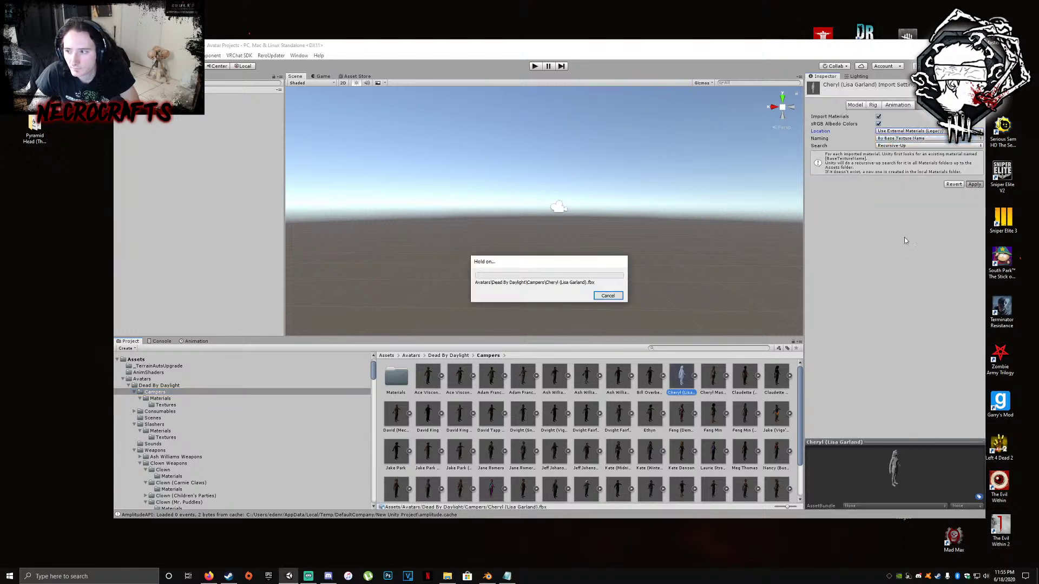
Delete the lambert1 material from the Campers Materials folder
double_click(397, 377)
left_click(433, 382)
right_click(433, 383)
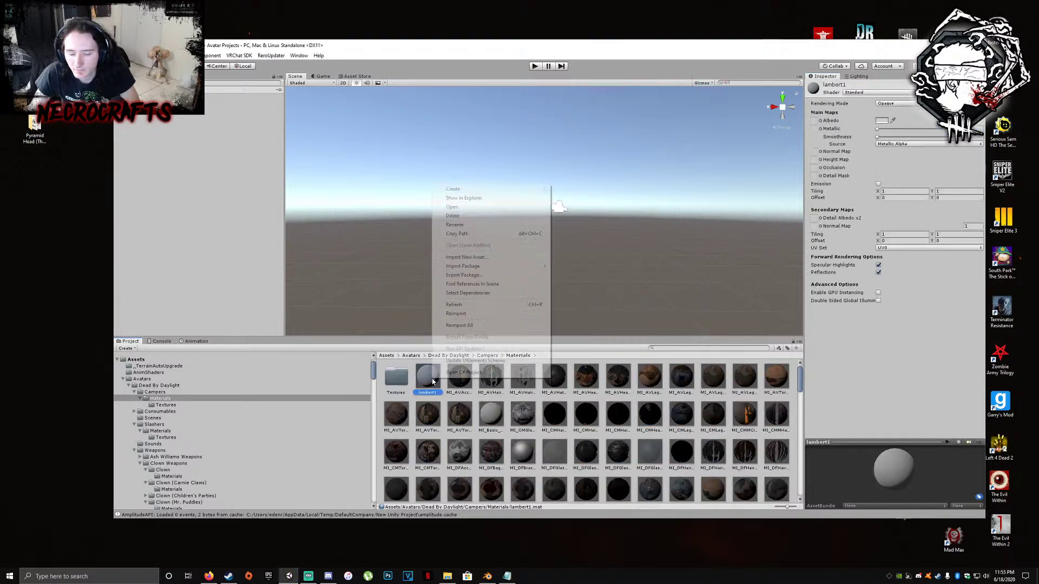
left_click(453, 216)
left_click(579, 299)
scroll(485, 420, "down", 5)
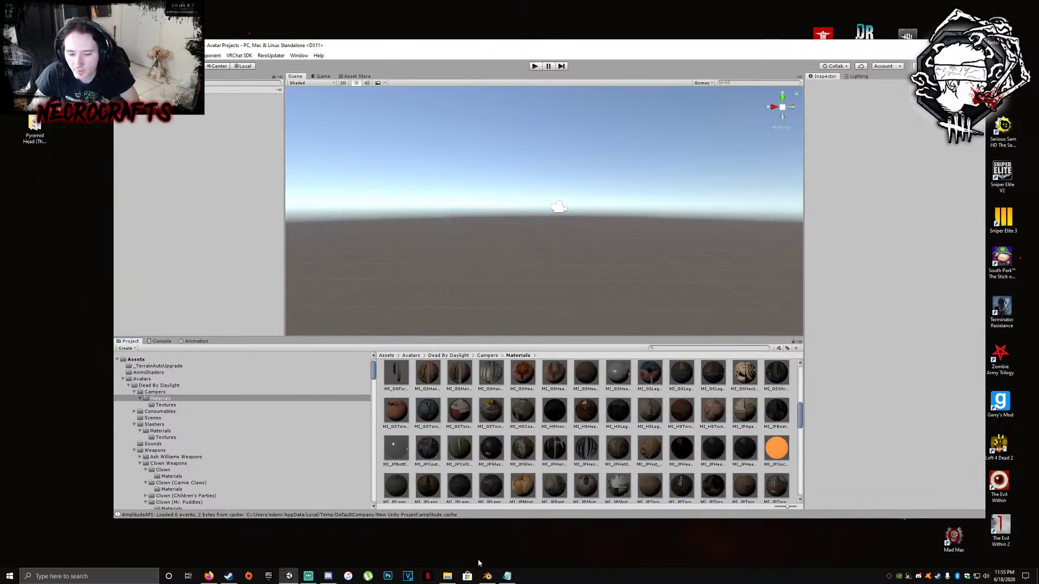
Close the File Explorer and Notepad windows and minimize Unity to clear the desktop
left_click(428, 577)
left_click(1028, 5)
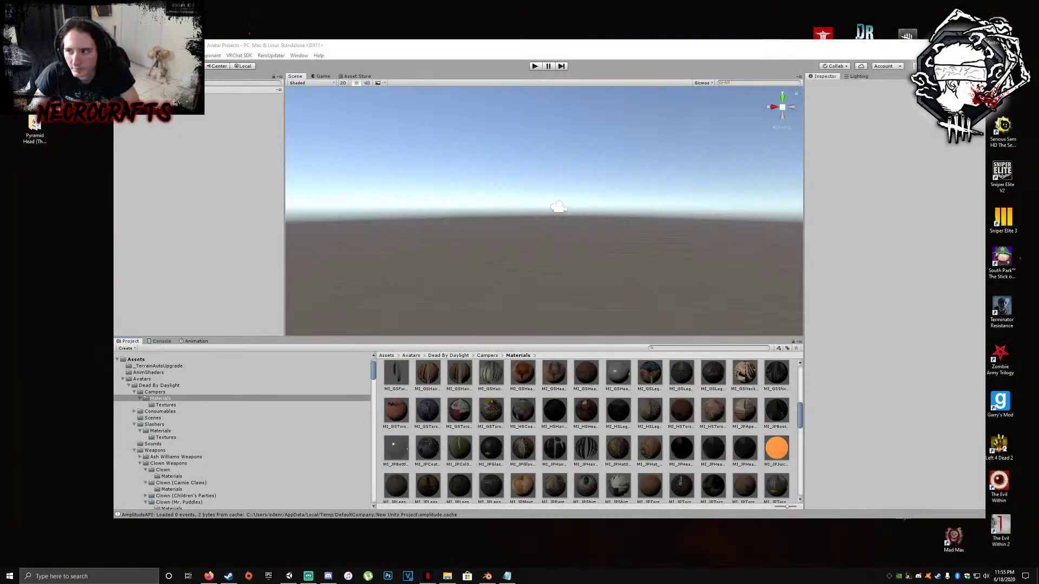
left_click(447, 577)
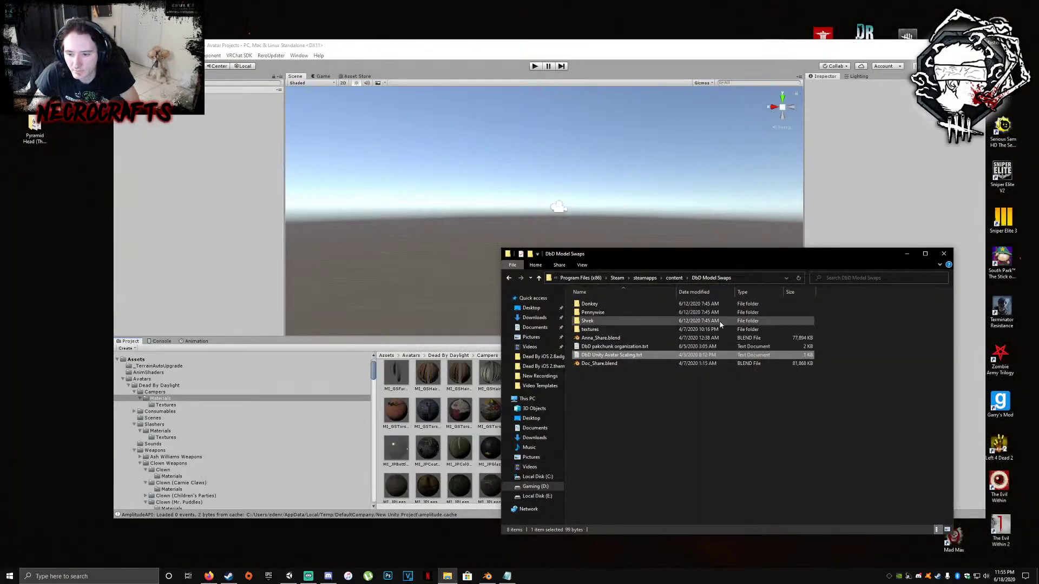
left_click(944, 254)
left_click(926, 45)
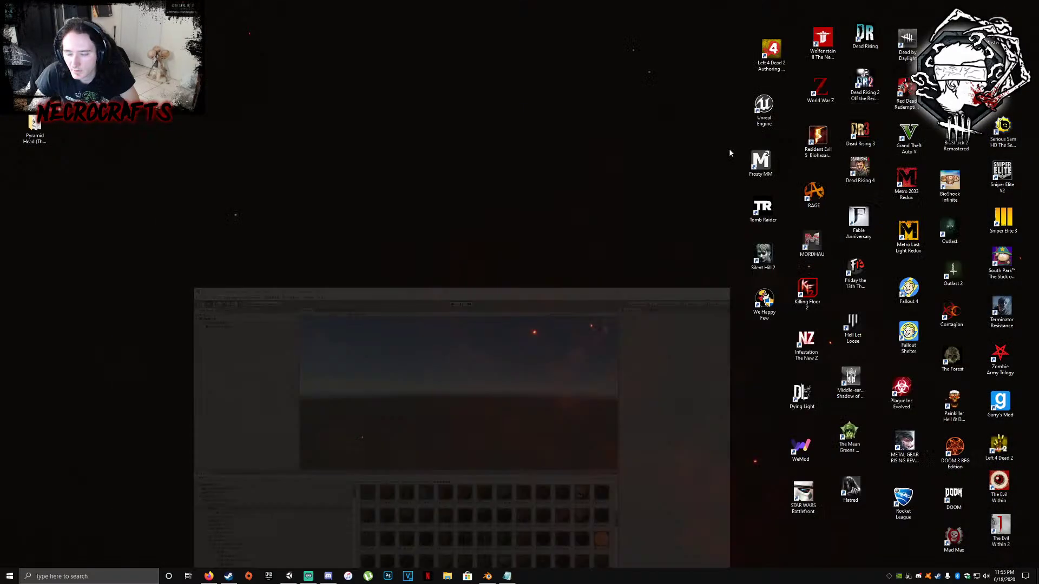
left_click(507, 576)
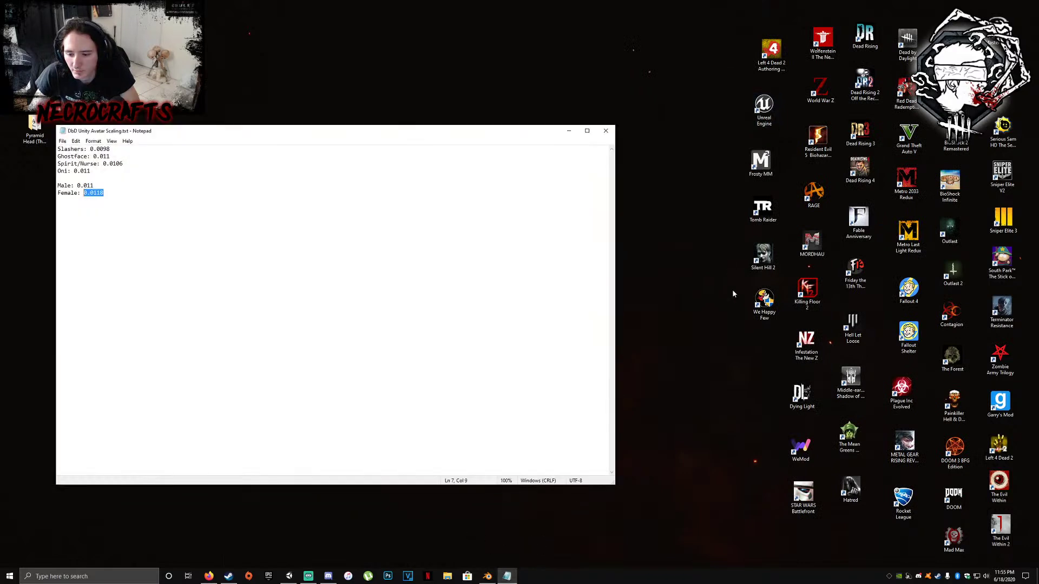
left_click(604, 131)
Browse the Desktop's Cheryl folder to Game/Characters/Campers/CommonAcc/Textures/Top and open T_CMMHair_04_BC.tga in Photoshop
left_click_drag(35, 133, 74, 147)
double_click(74, 142)
double_click(590, 305)
double_click(591, 305)
double_click(600, 312)
double_click(602, 304)
double_click(607, 305)
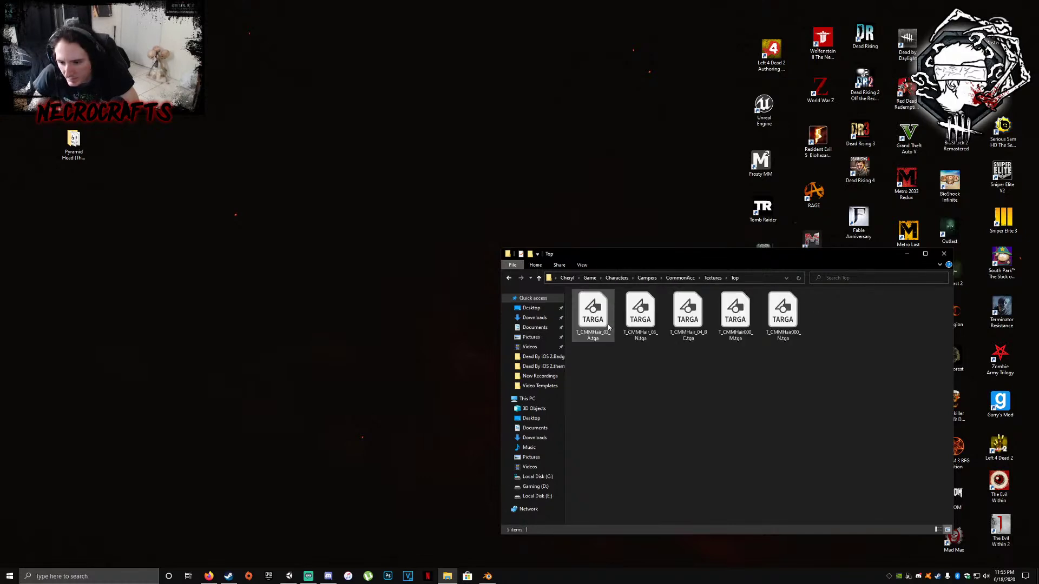
left_click(607, 323)
left_click(642, 321)
left_click(683, 315)
double_click(698, 308)
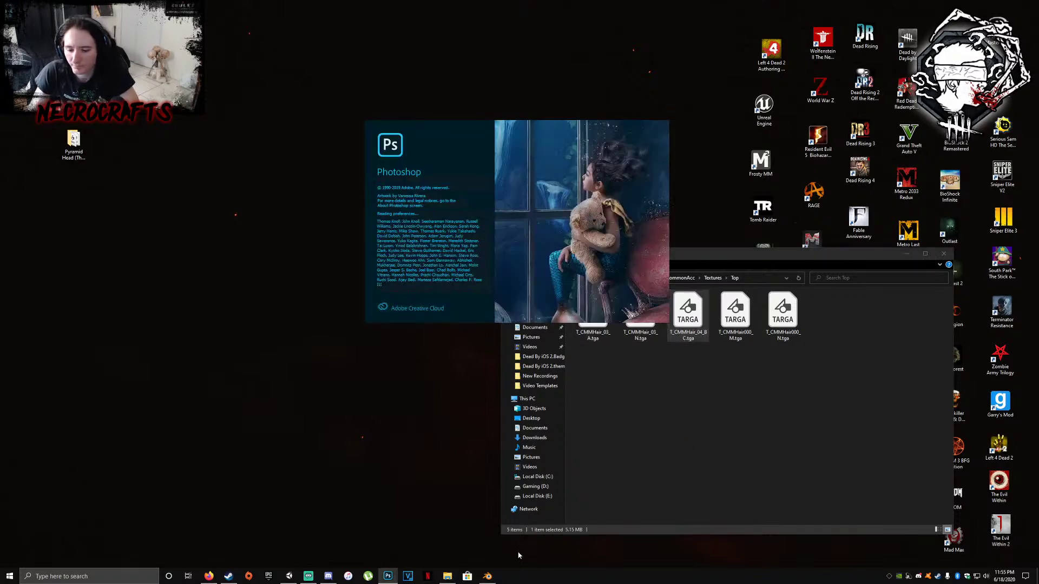
In Blender, copy the S22_CMHair006 part of the hair material's name on the Body mesh
left_click(487, 576)
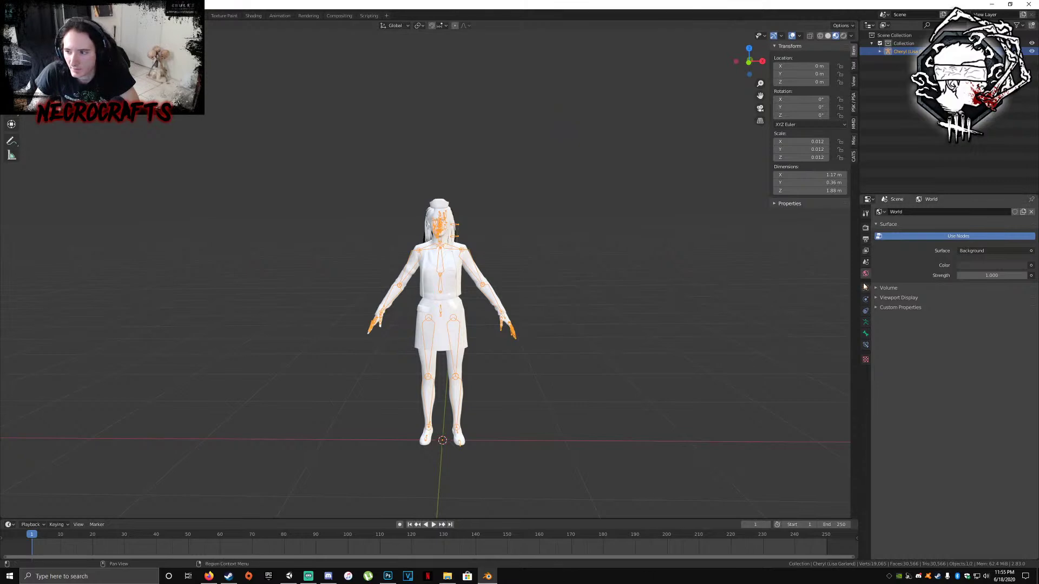
left_click(880, 52)
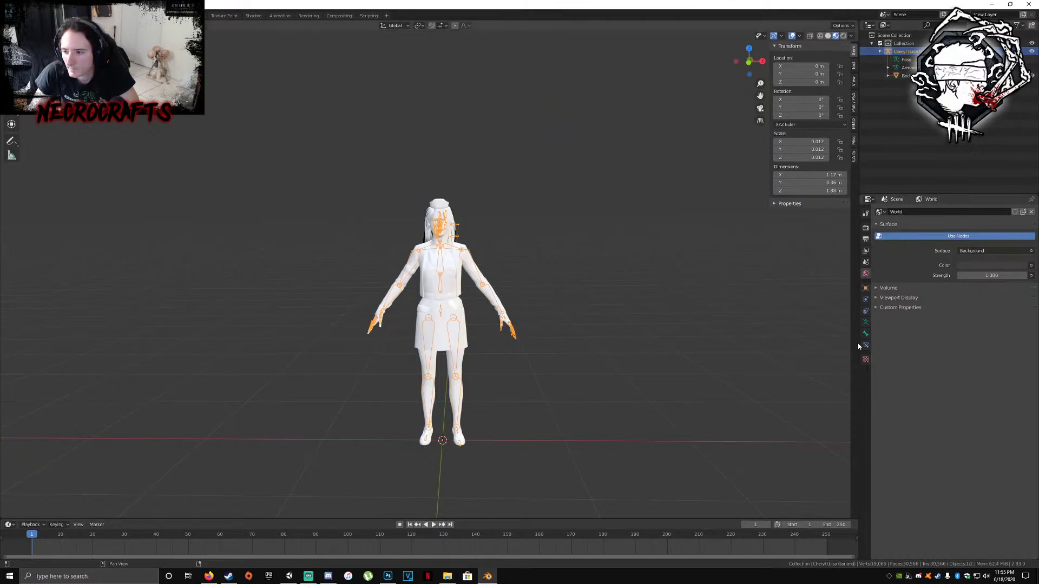
left_click(906, 75)
left_click(926, 215)
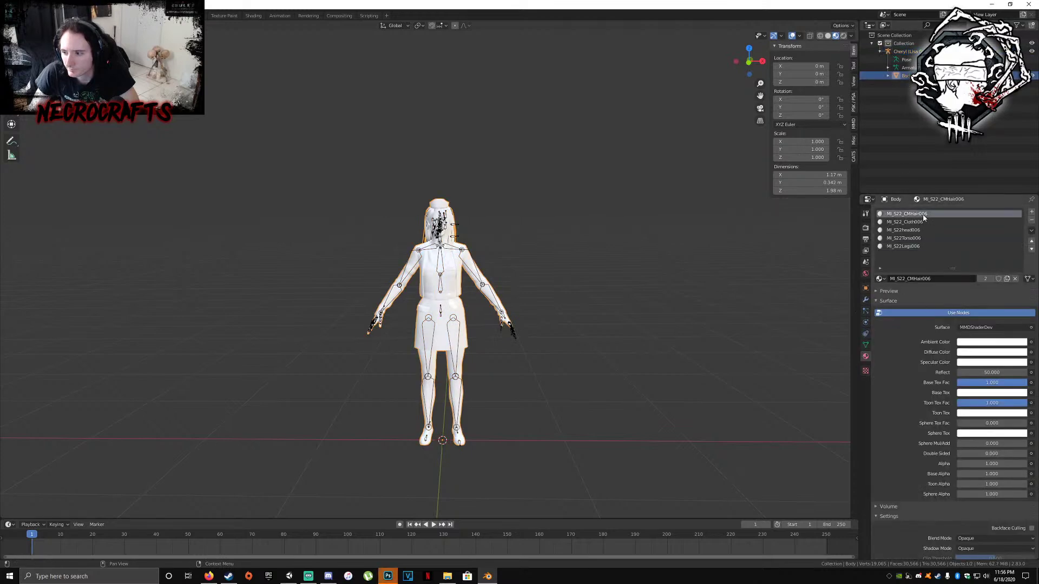
double_click(928, 216)
key("ctrl+c")
left_click_drag(930, 214, 898, 212)
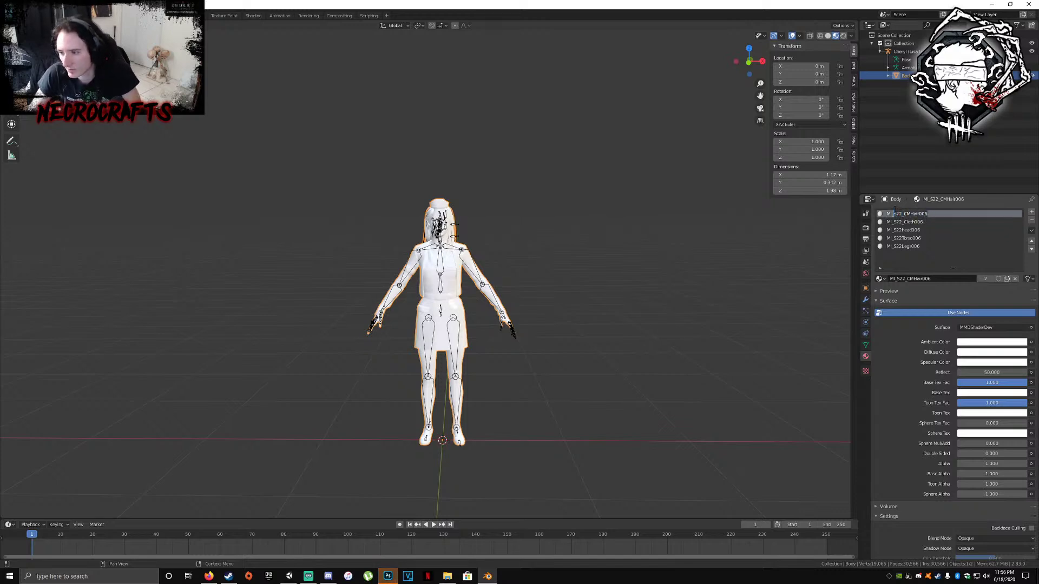
In Photoshop, place T_CMMHair_03_A.tga over the hair texture and duplicate the Background layer
left_click(991, 6)
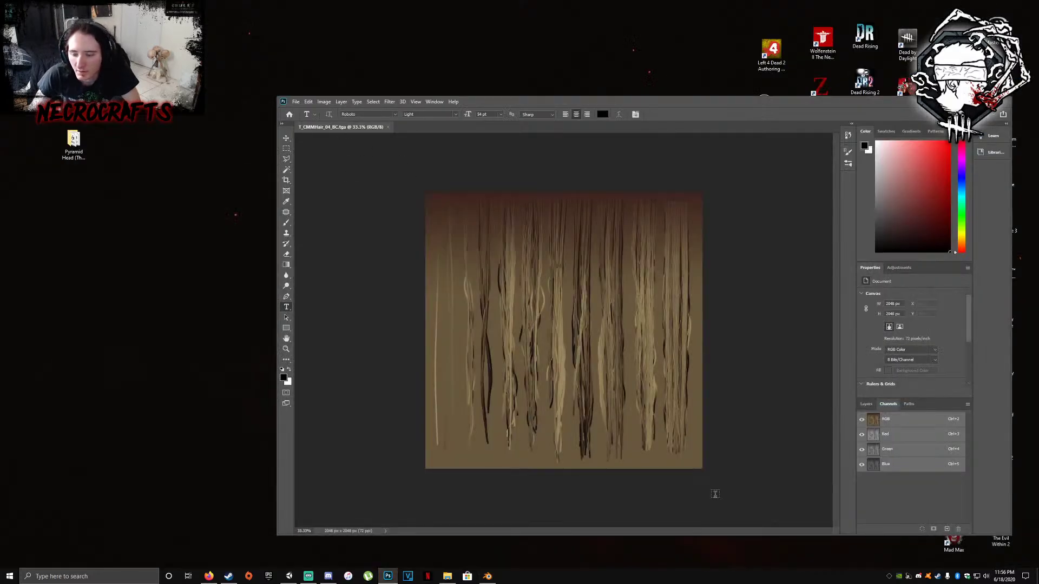
left_click(448, 576)
left_click_drag(602, 327, 472, 328)
left_click(671, 114)
left_click(866, 404)
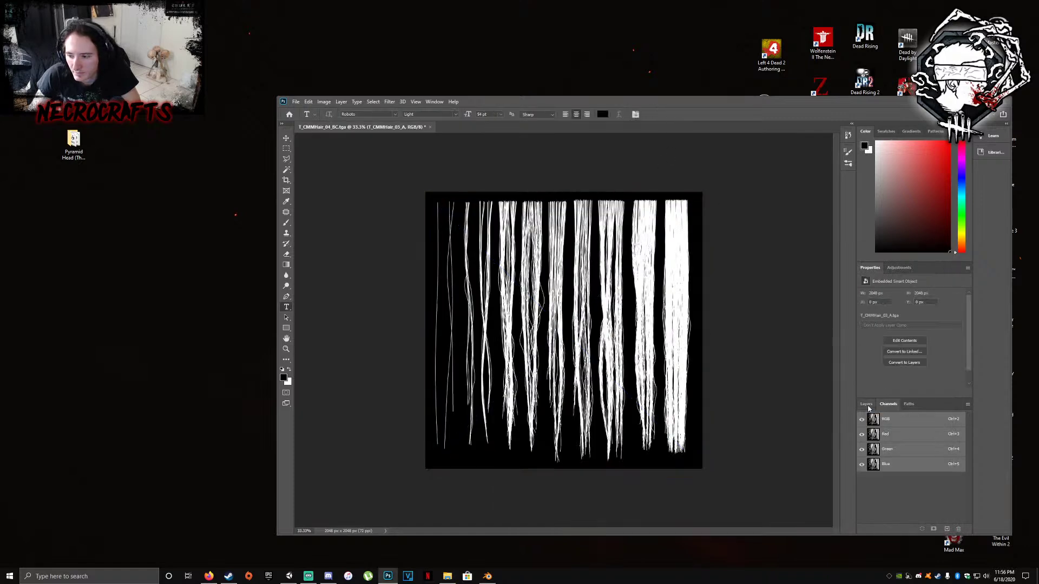
left_click(902, 473)
key("ctrl+j")
Load the white strands of T_CMMHair_03_A as a selection and turn them white in a new alpha channel with Levels
left_click(902, 457)
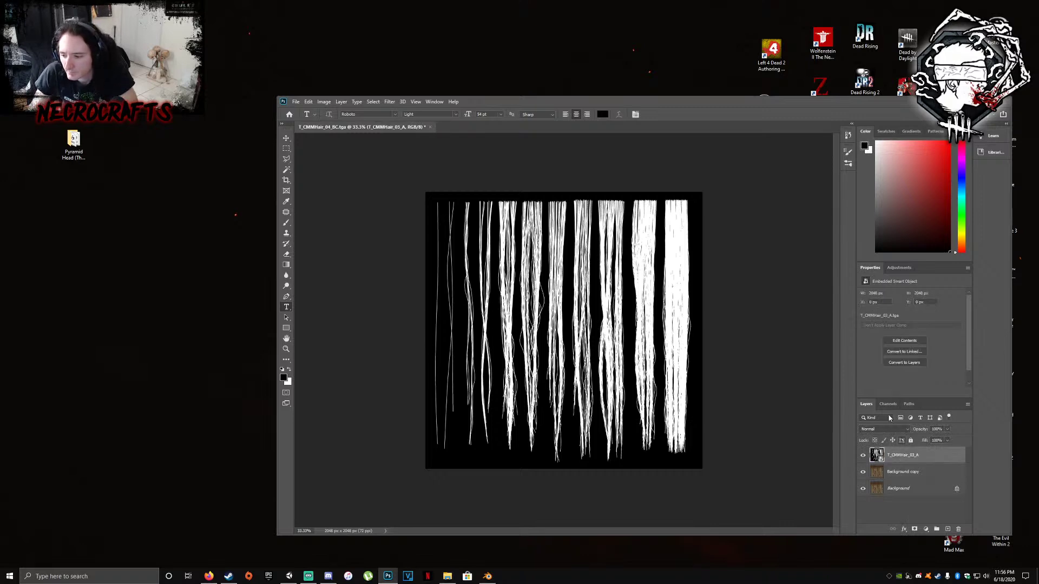
left_click(888, 404)
left_click(947, 529)
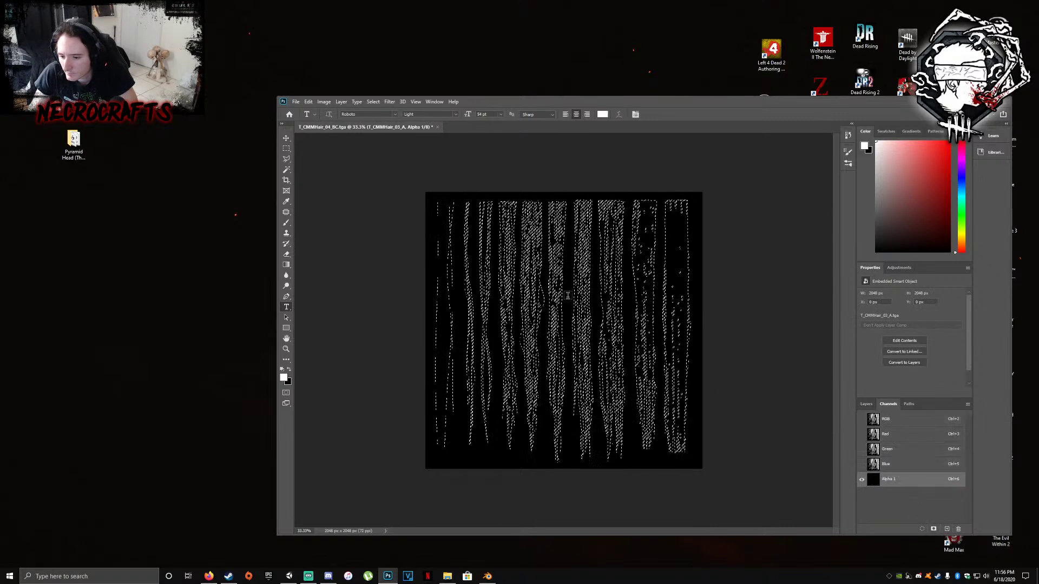
left_click(323, 102)
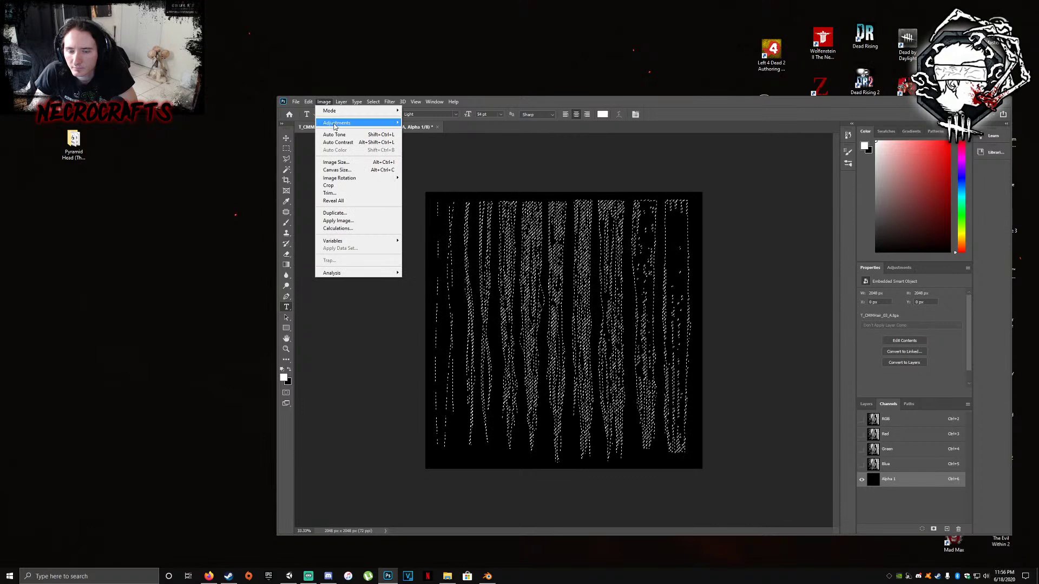
mouse_move(357, 123)
left_click(429, 130)
left_click_drag(444, 258, 552, 254)
left_click(582, 147)
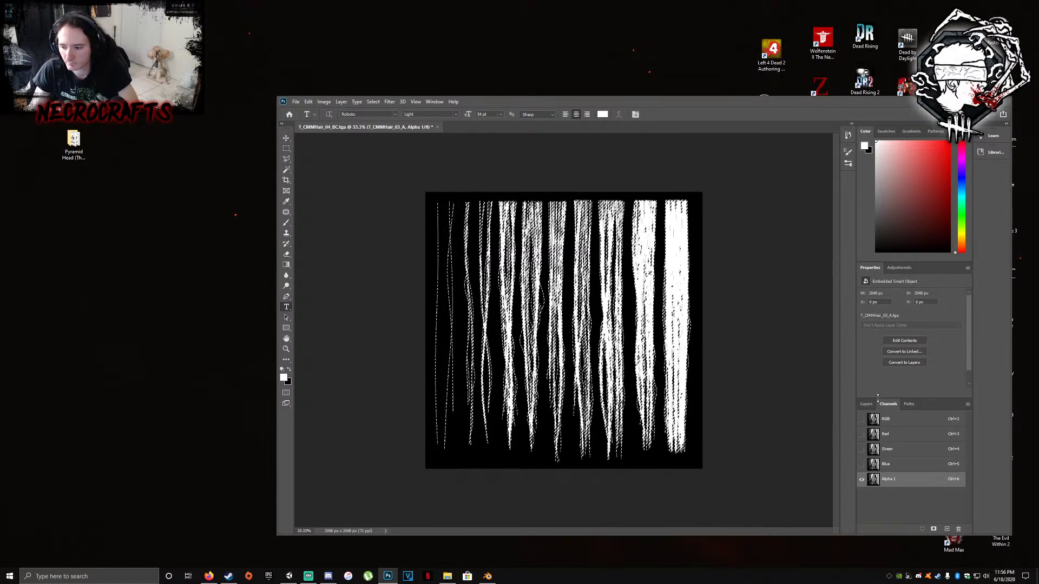
Mask the Background copy layer with the strand selection and delete the T_CMMHair_03_A layer
left_click(867, 404)
left_click(910, 476)
left_click(915, 530)
left_click_drag(928, 458, 958, 529)
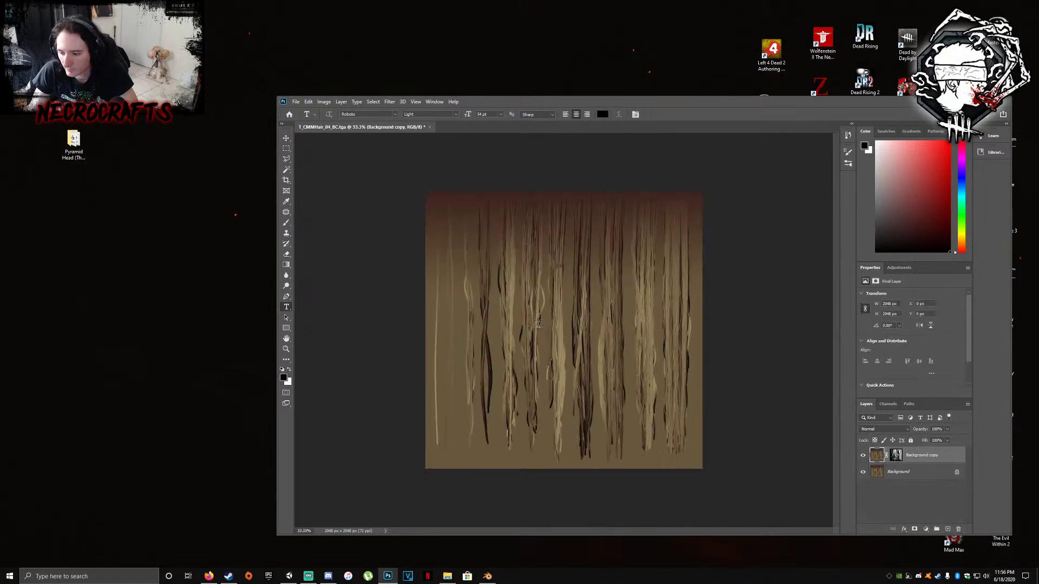
left_click(296, 102)
left_click(325, 201)
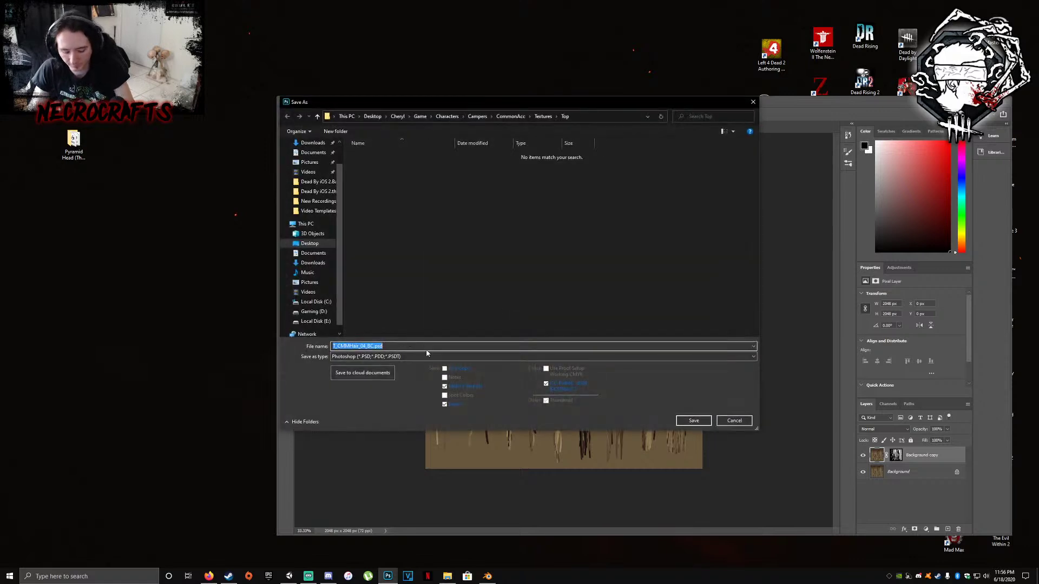
key("ctrl+v")
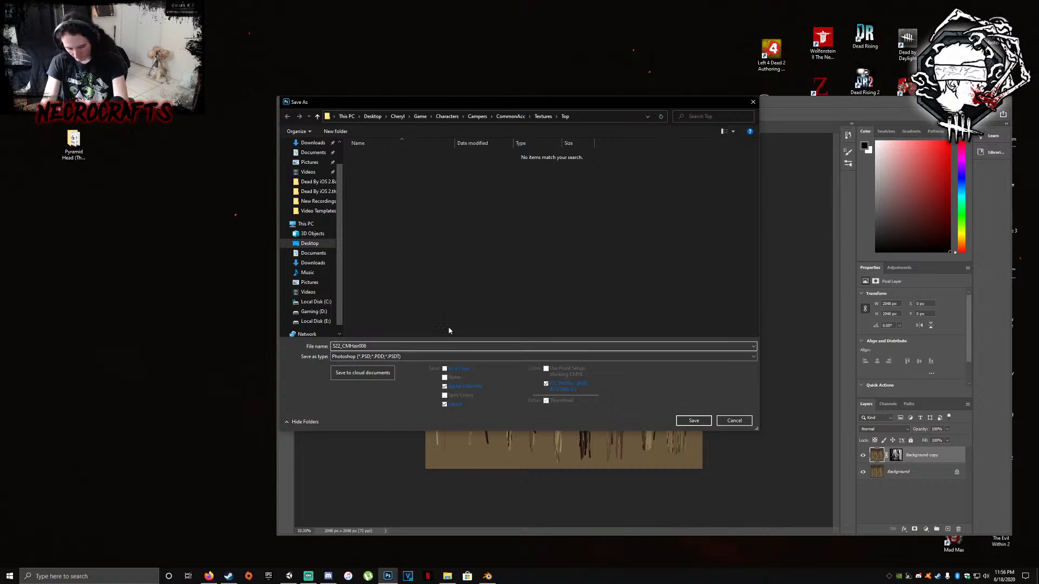
type("_")
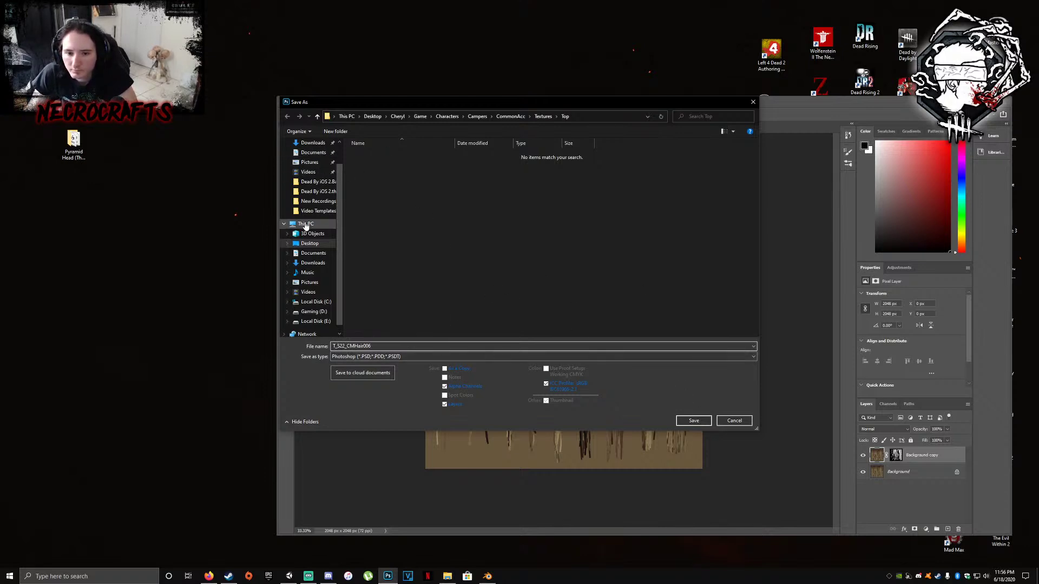
left_click(310, 243)
left_click(694, 420)
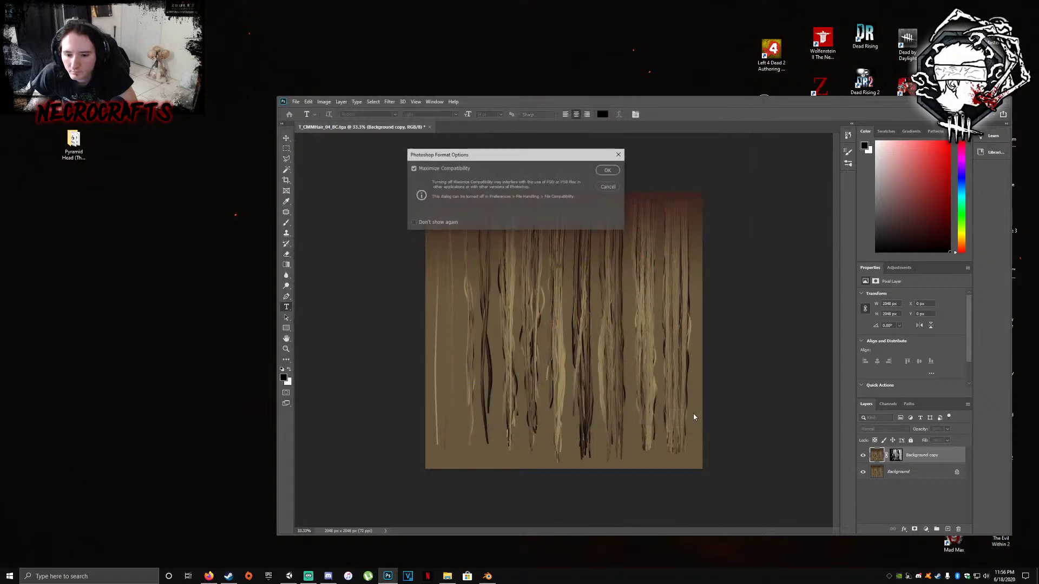
left_click(609, 188)
Save the masked hair texture to the Desktop as a Targa file named T_S22_CMHair006
left_click(296, 102)
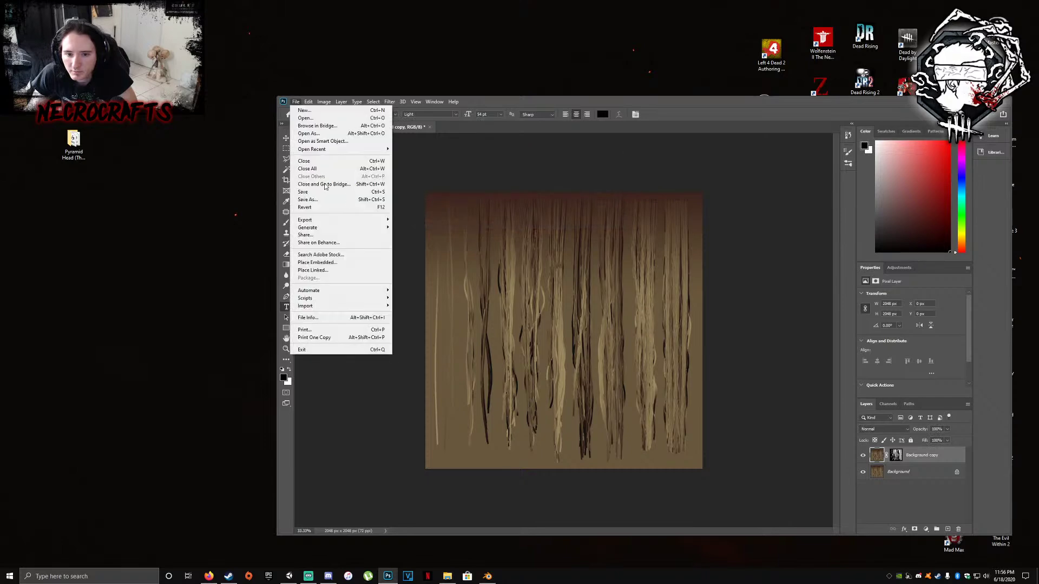
left_click(325, 200)
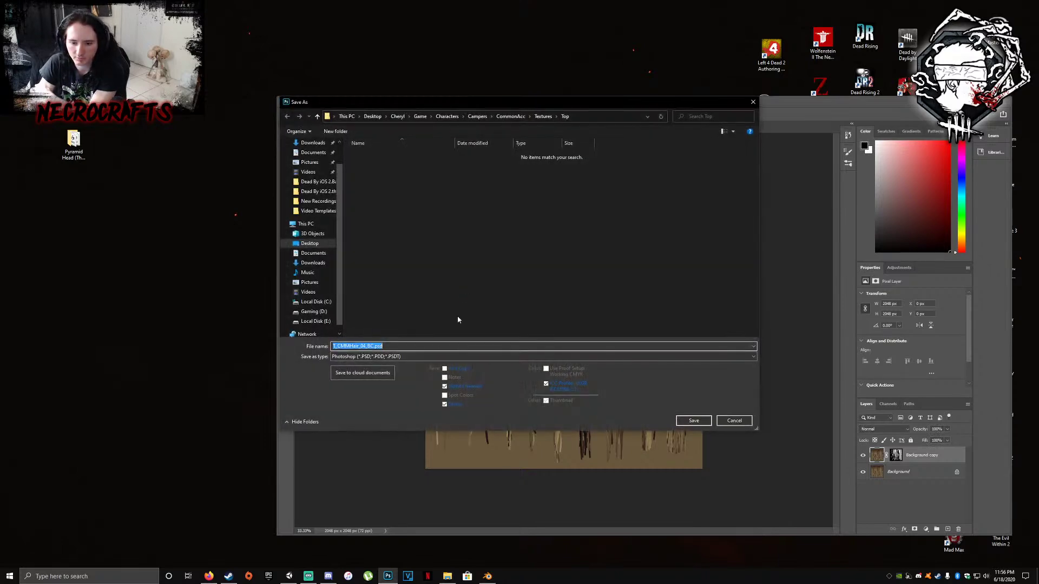
left_click(398, 357)
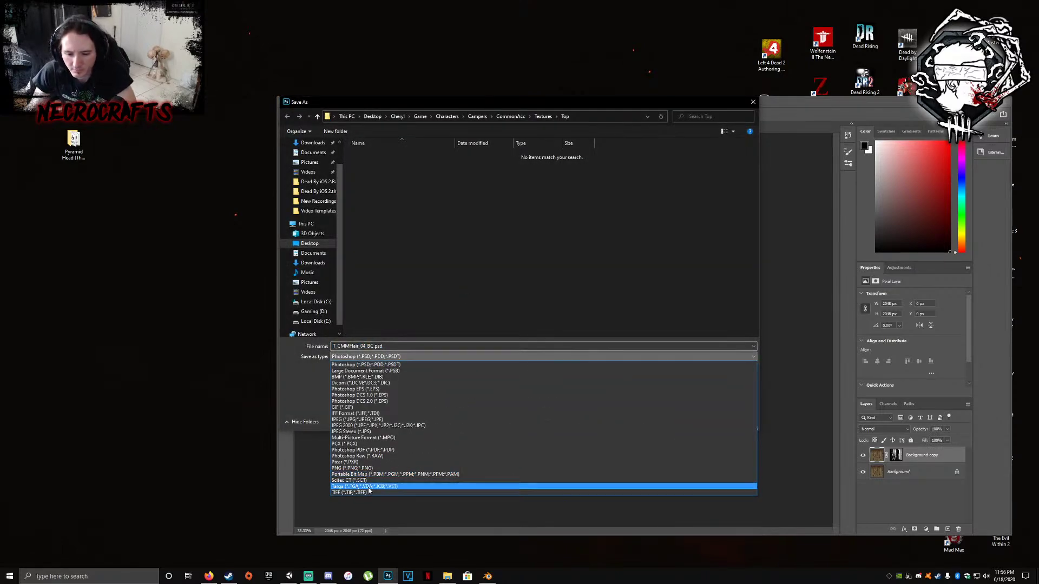
left_click(369, 489)
left_click(383, 348)
key("ctrl+v")
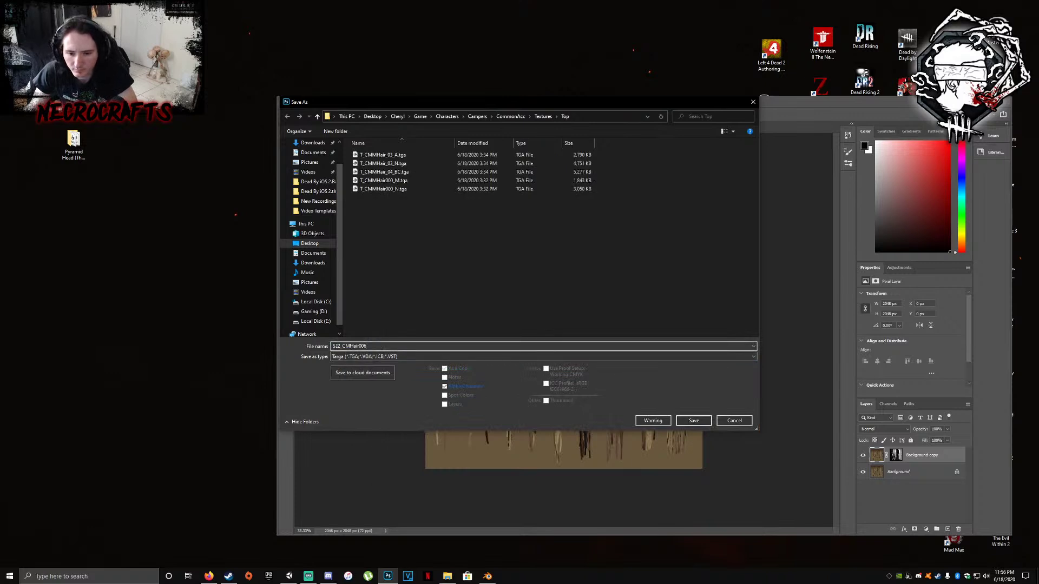
left_click(334, 346)
type("T_")
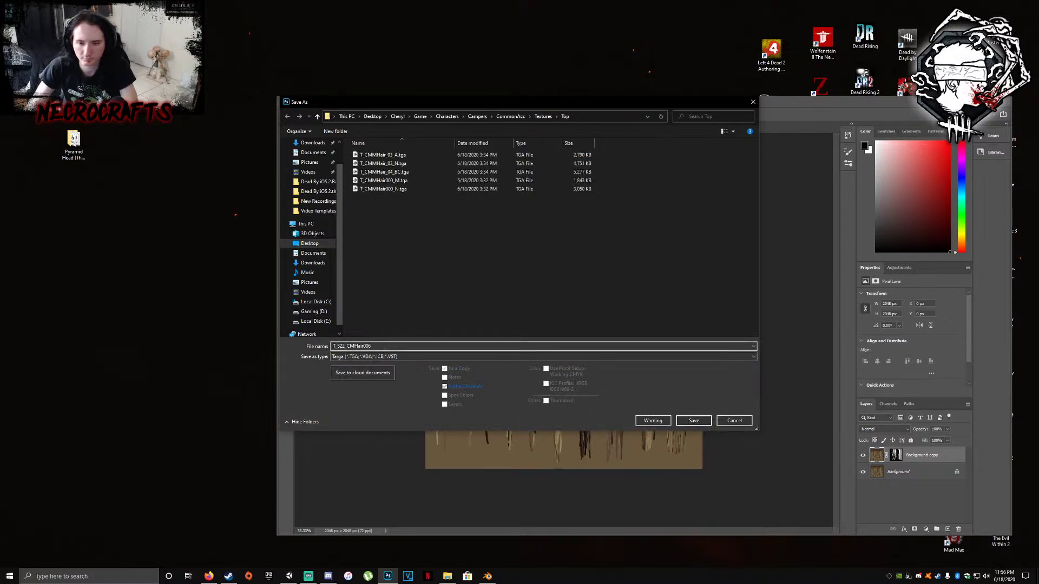
left_click(309, 243)
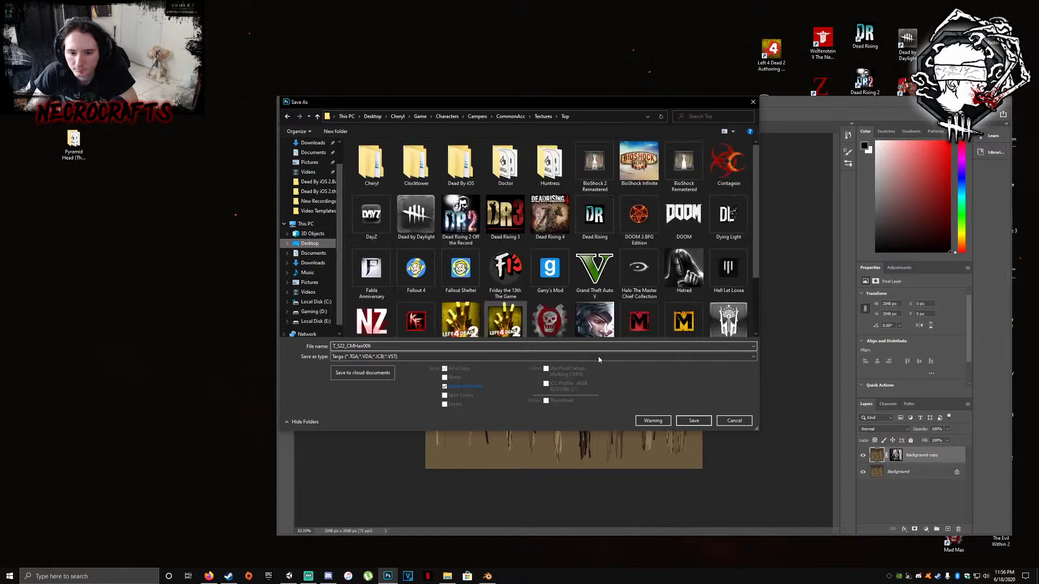
left_click(693, 421)
left_click(546, 190)
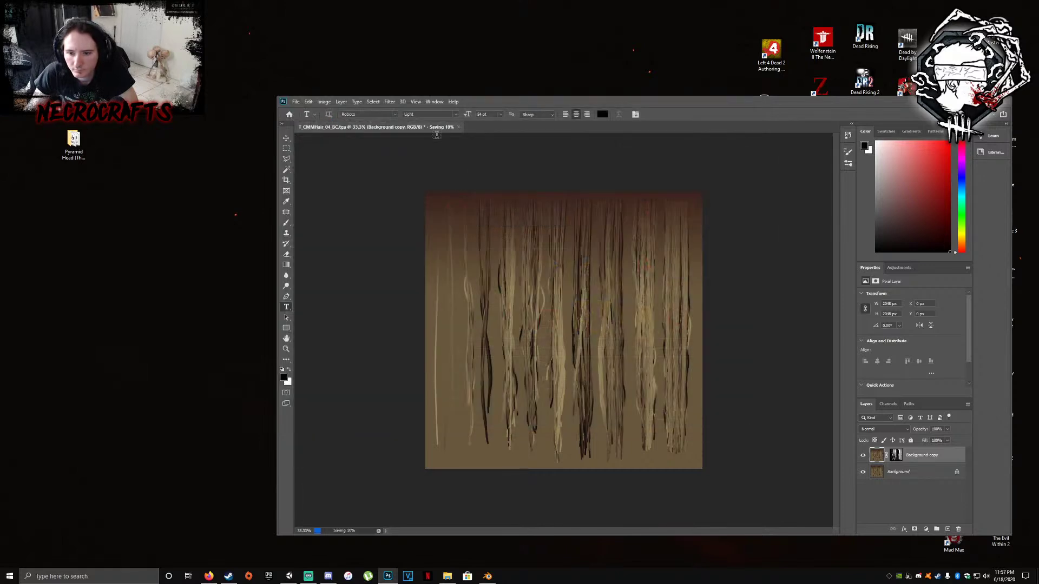
Close the hair texture without saving changes and open T_CMMHair_03_N.tga from the Top folder
left_click(431, 128)
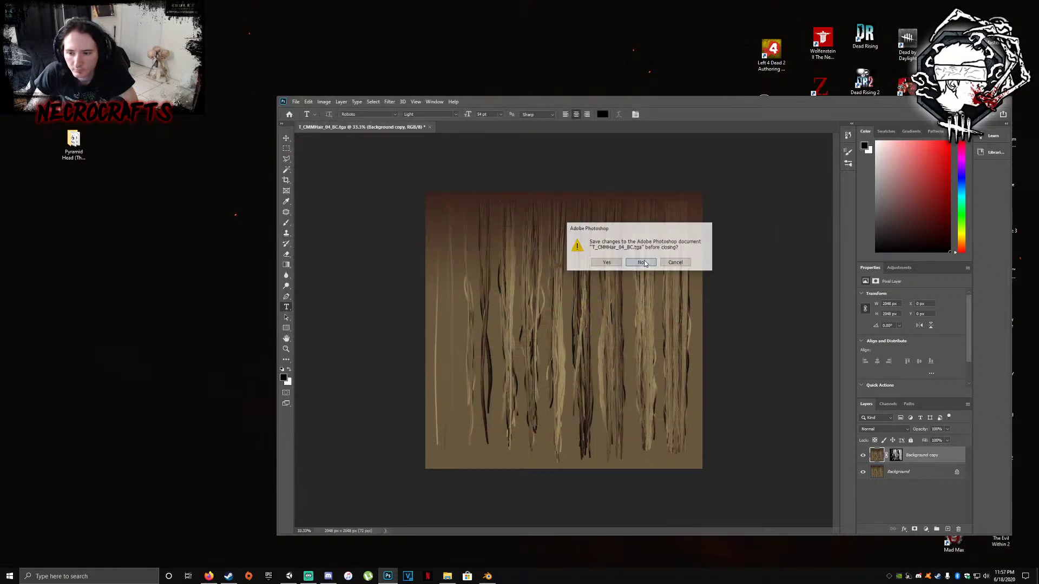
left_click(642, 262)
left_click(447, 576)
left_click_drag(641, 316, 536, 201)
Invert the green channel of the hair normal map
left_click(896, 405)
left_click(904, 449)
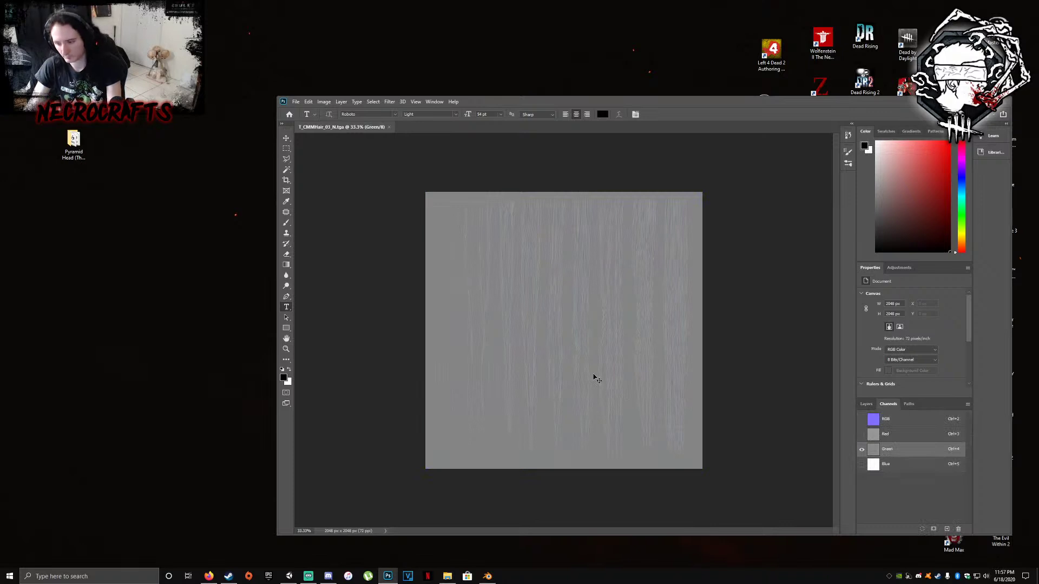
key("ctrl+i")
Save the hair normal map to the Desktop as a Targa file named T_CMHair006_N and close it
left_click(296, 102)
left_click(325, 192)
left_click(368, 357)
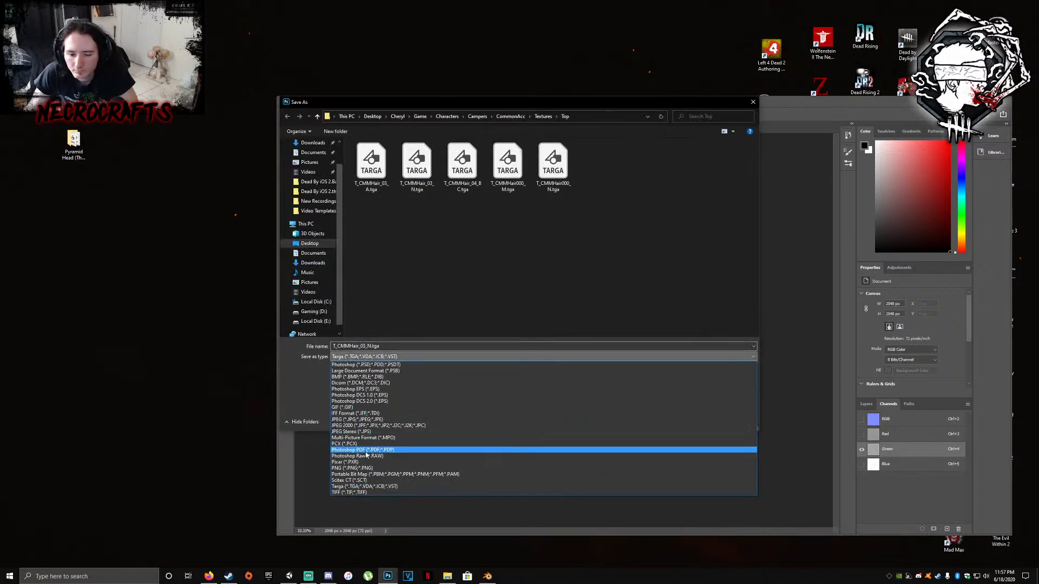
left_click(359, 486)
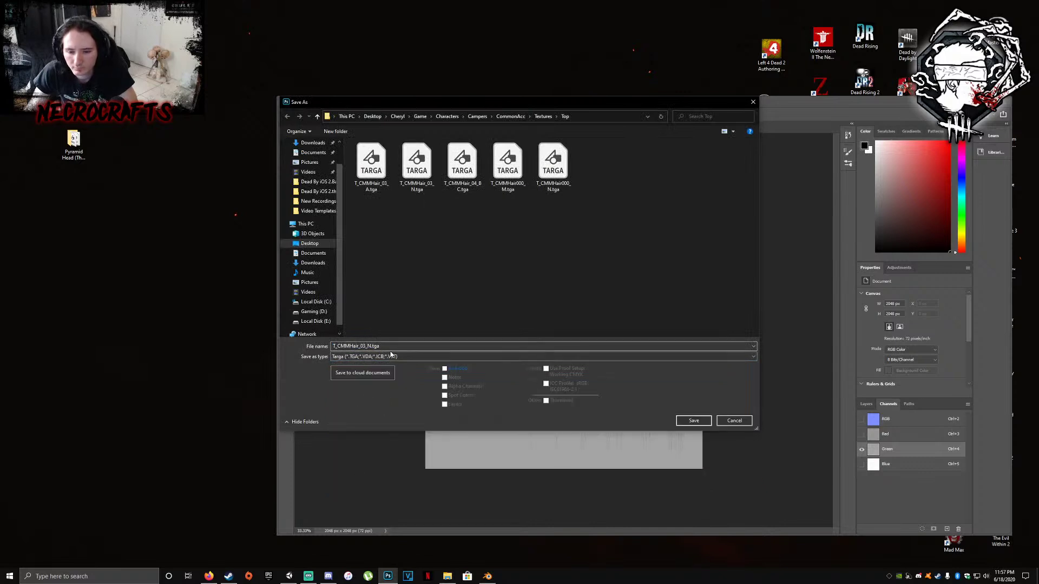
left_click(390, 347)
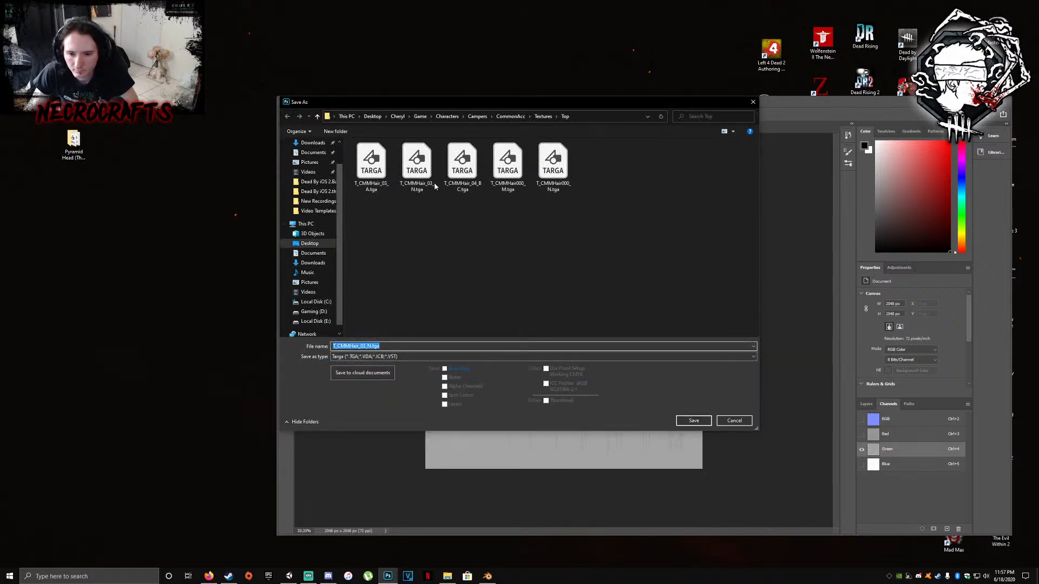
type("S22_CMHair006")
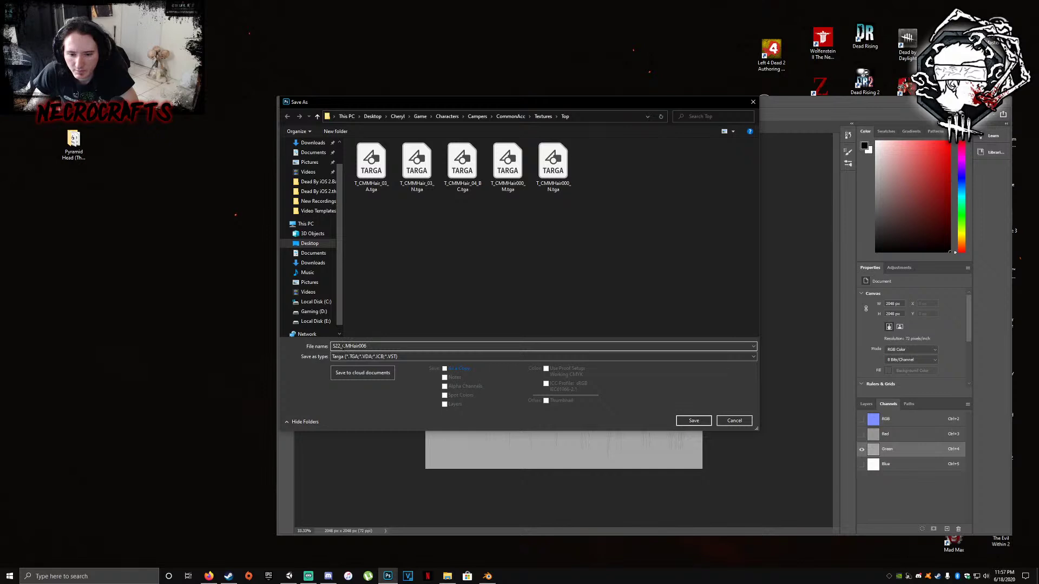
type("T")
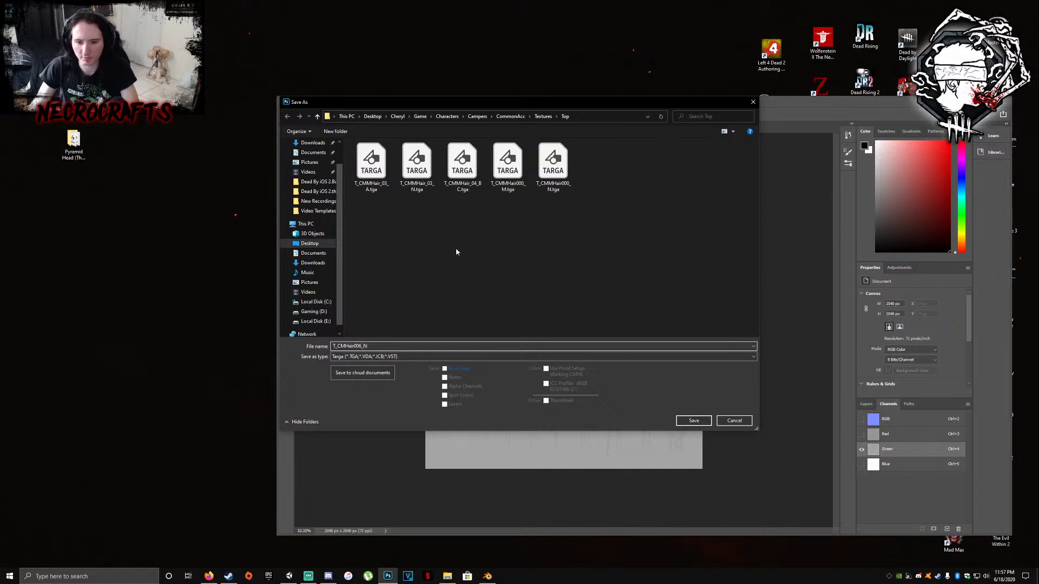
left_click(310, 243)
left_click(693, 421)
left_click(542, 191)
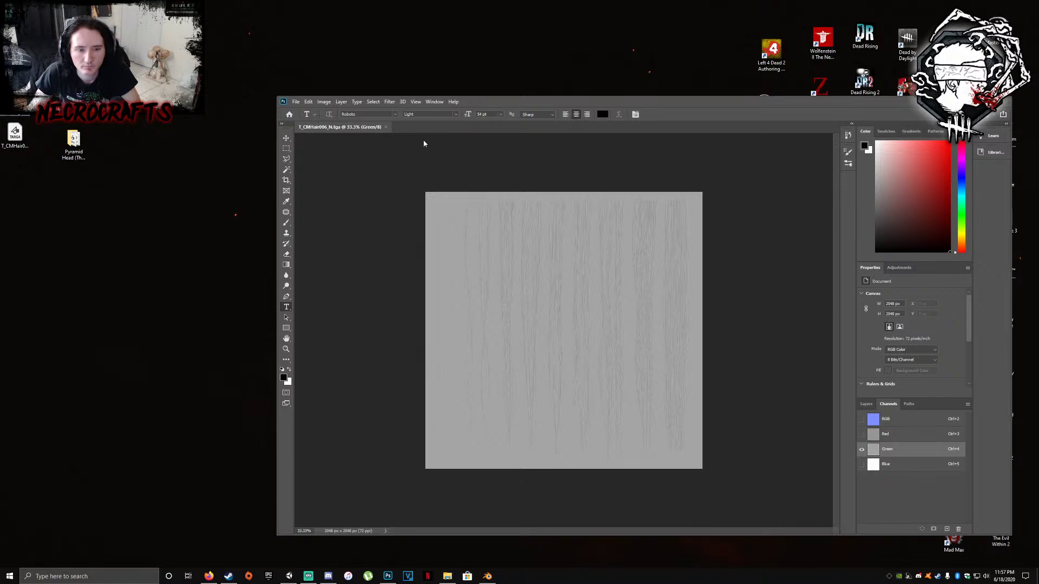
left_click(387, 128)
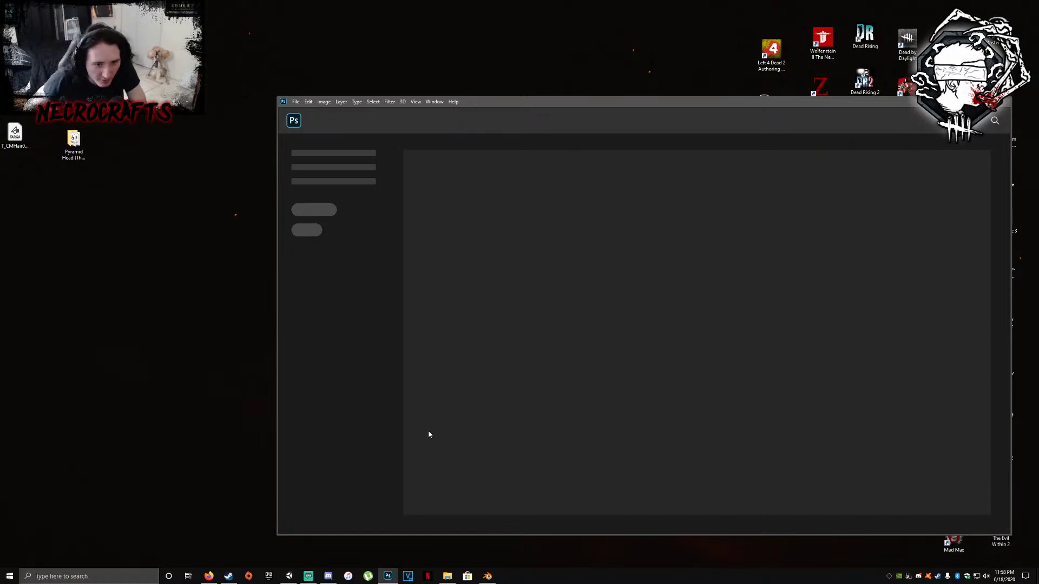
In File Explorer, go to Outfit006 in the S22 textures under Campers and open T_S22_Cloth006_BC.tga in Photoshop
left_click(447, 575)
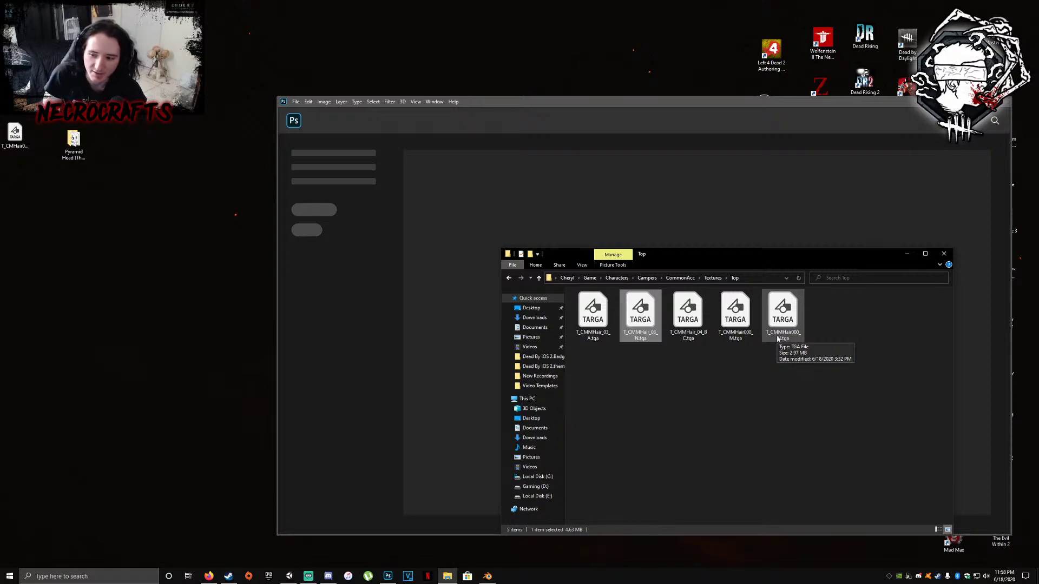
left_click(752, 382)
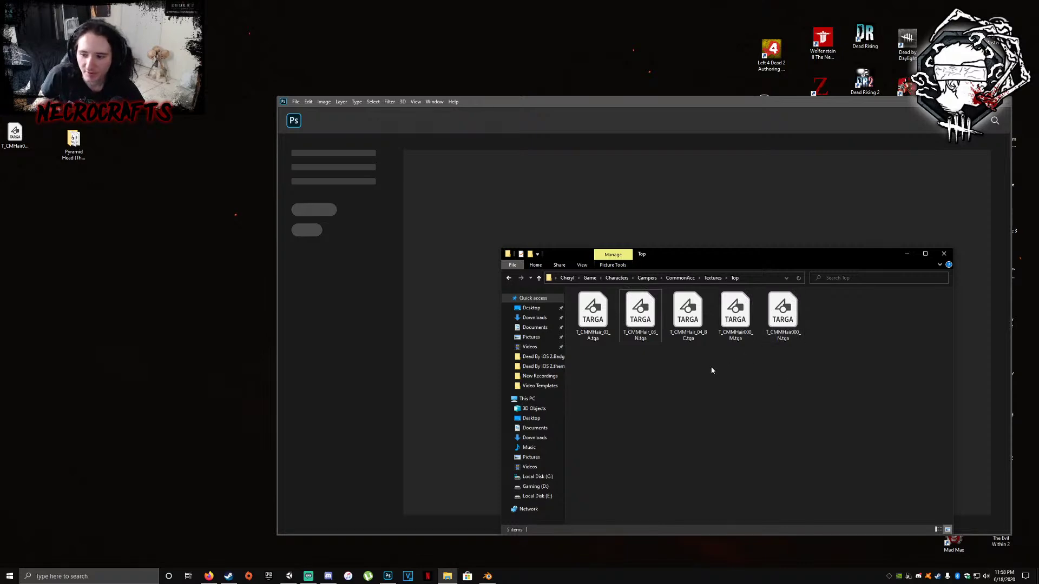
left_click(511, 279)
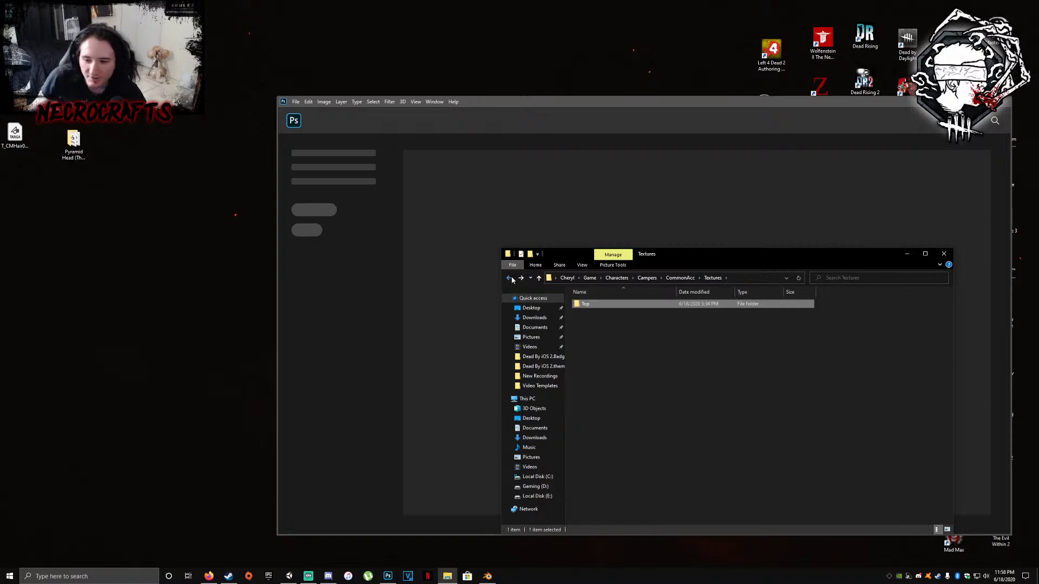
left_click(511, 278)
left_click(513, 279)
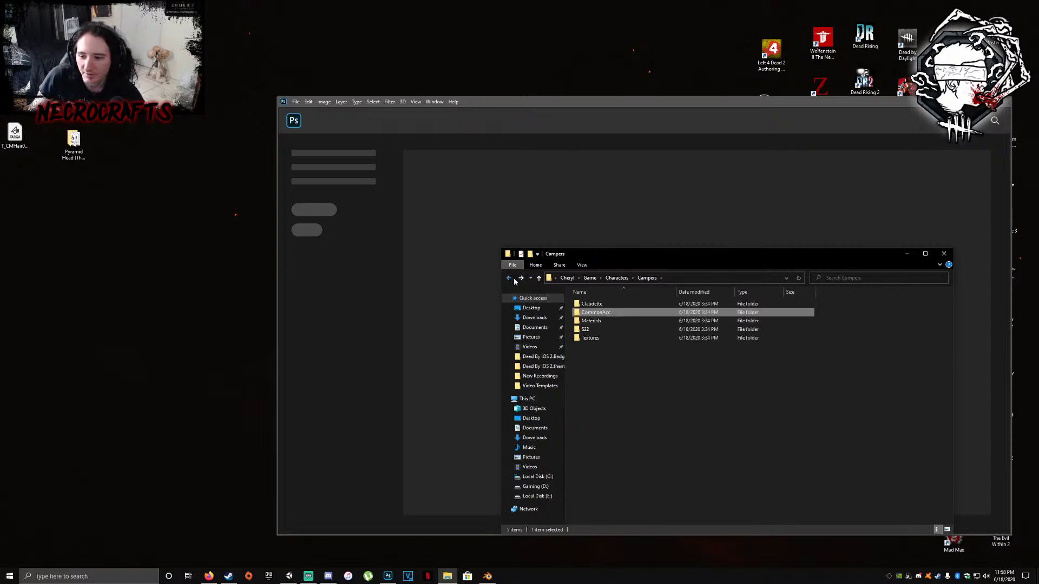
left_click(606, 322)
left_click(604, 330)
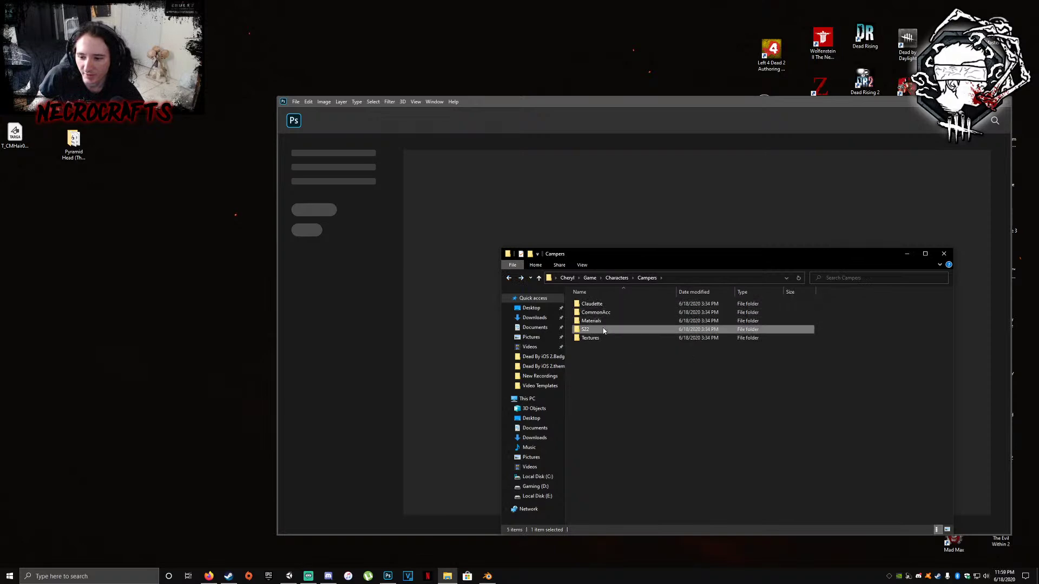
double_click(604, 330)
double_click(605, 322)
double_click(598, 307)
left_click(601, 312)
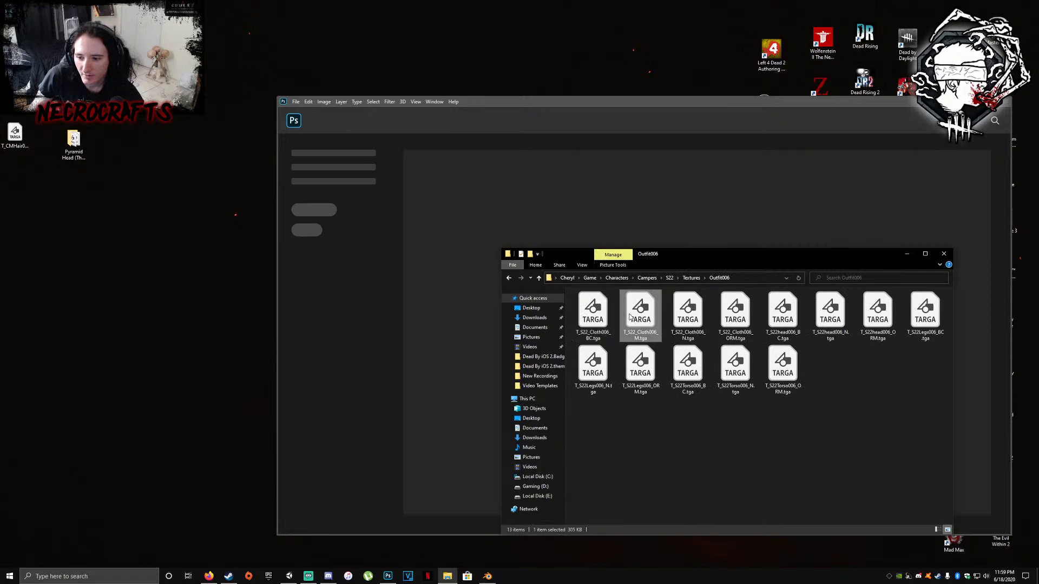
left_click_drag(601, 313, 515, 243)
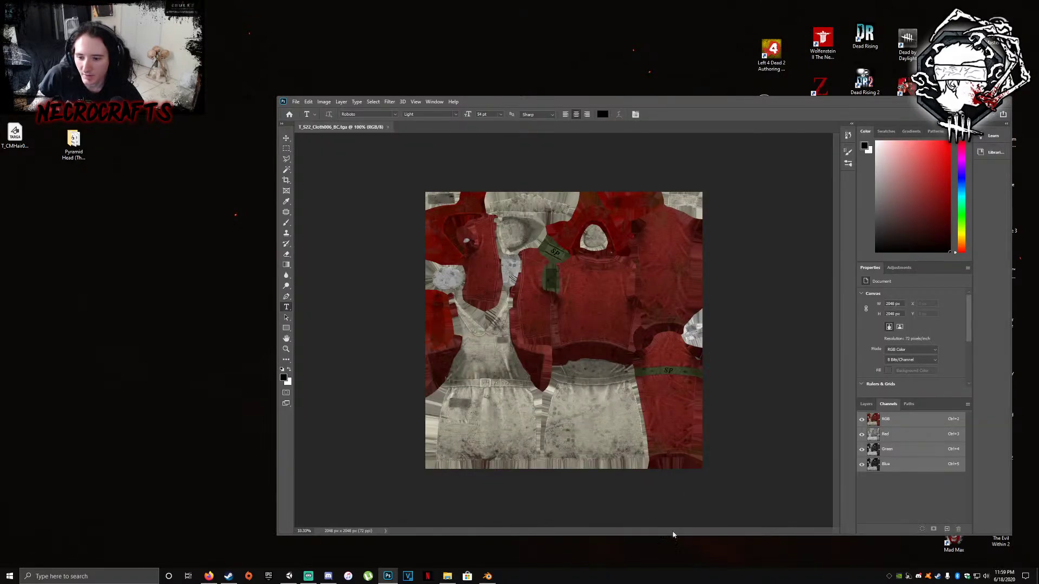
Place T_S22_Cloth006_M.tga over the cloth texture and duplicate the Background layer
left_click(450, 577)
left_click_drag(638, 318, 528, 221)
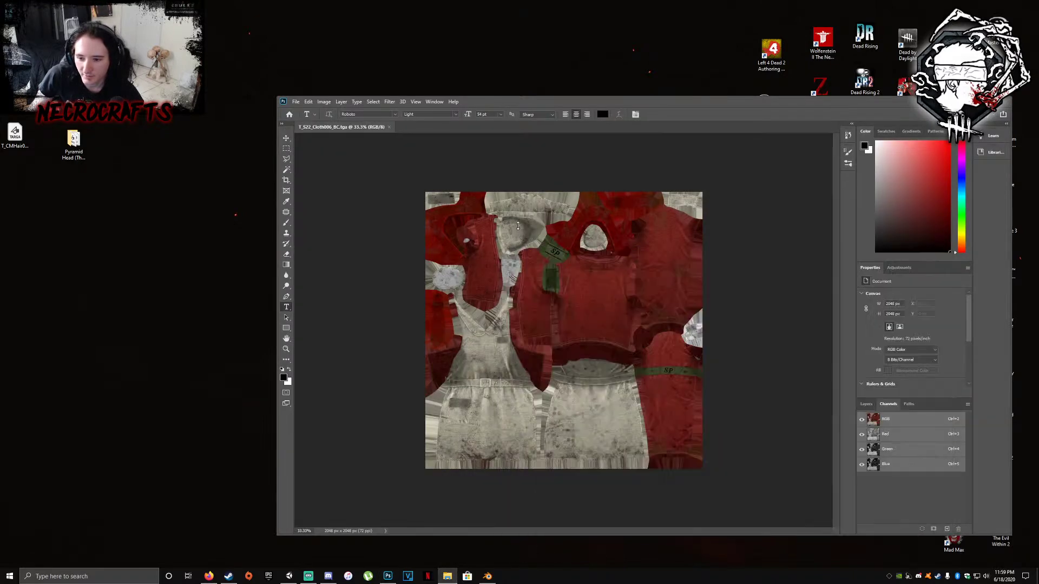
left_click(672, 114)
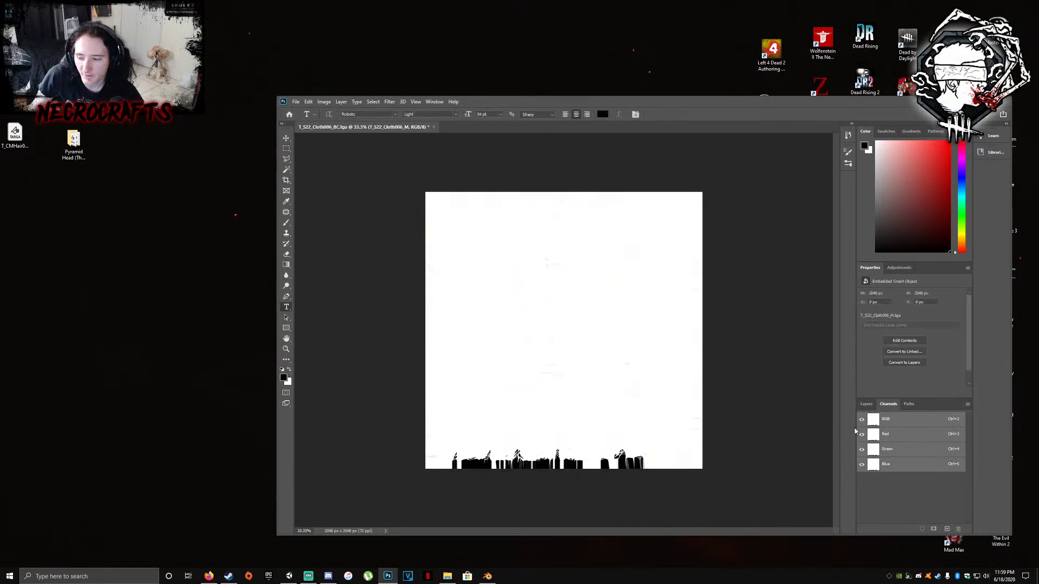
left_click(867, 405)
left_click(893, 476)
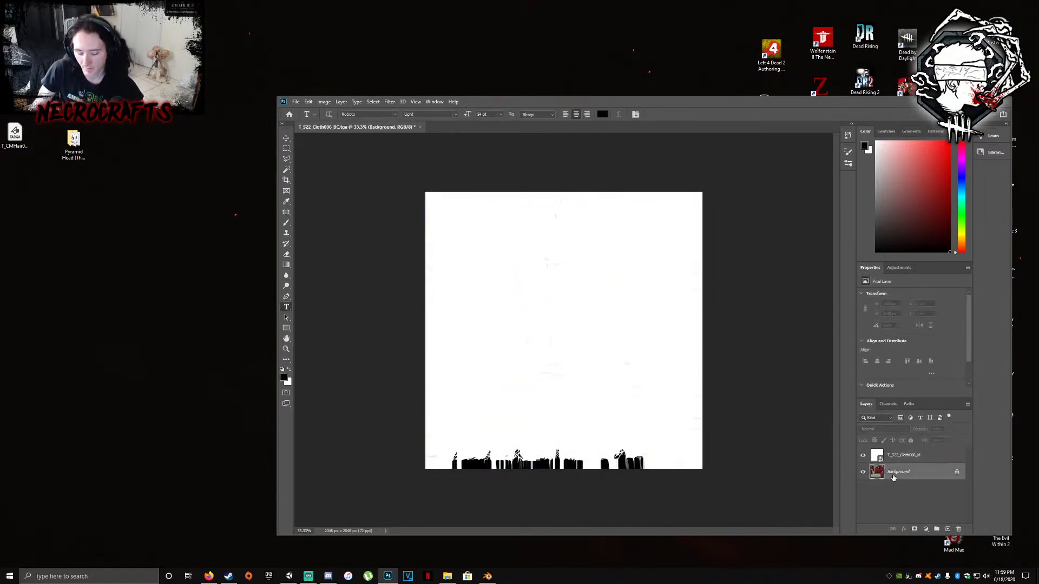
left_click_drag(894, 477, 948, 528)
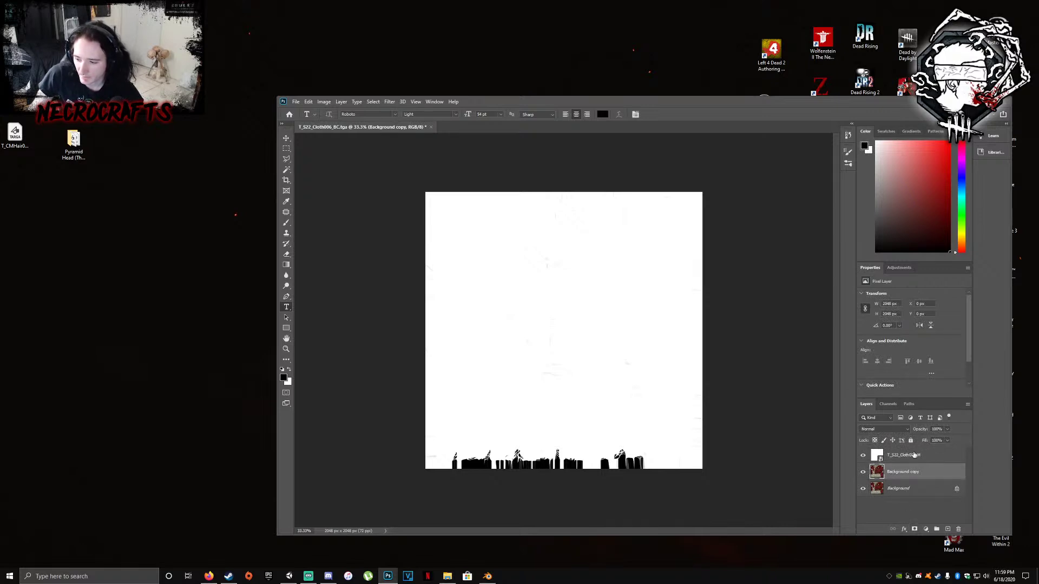
Load the white areas of T_S22_Cloth006_M as a selection and turn them white in a new alpha channel with Levels
left_click(914, 455)
left_click(888, 405)
left_click(923, 529)
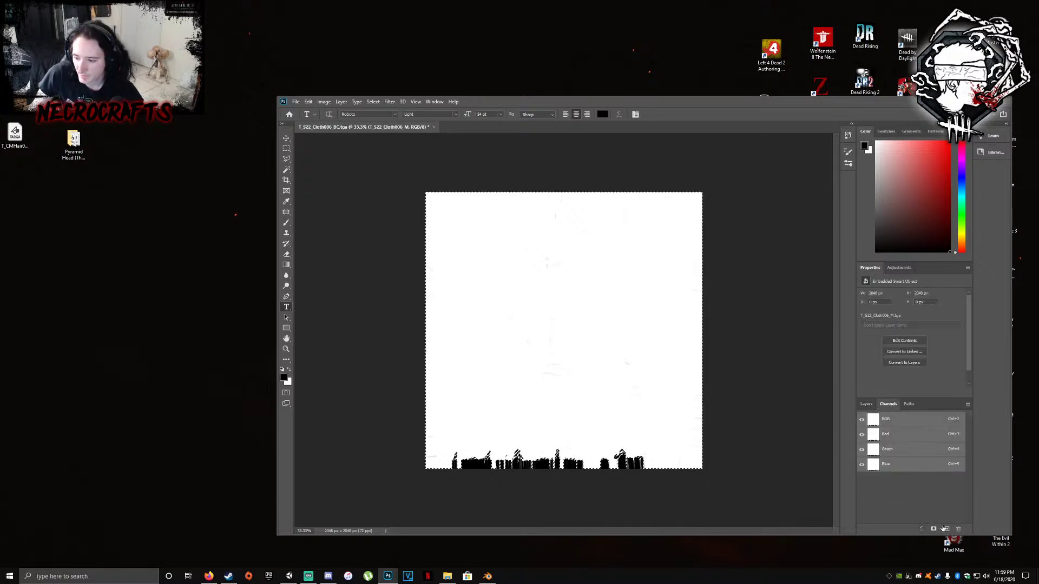
left_click(934, 529)
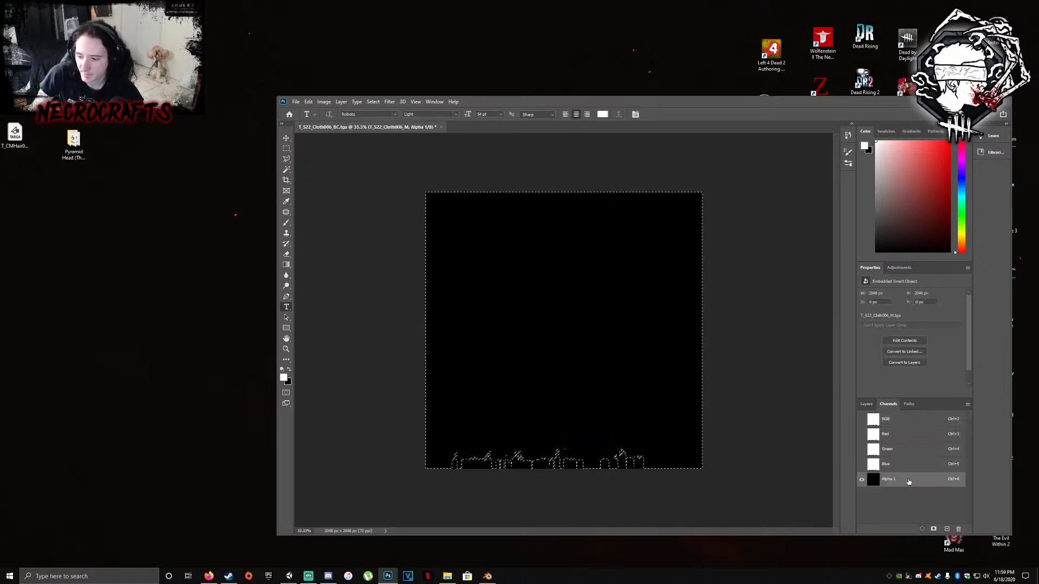
left_click(867, 405)
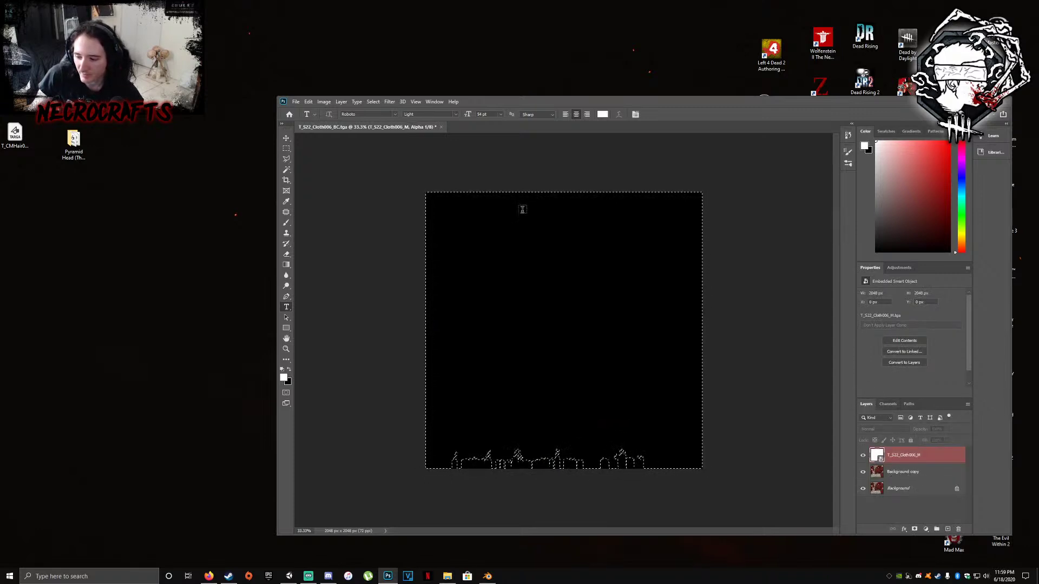
left_click(324, 102)
mouse_move(339, 125)
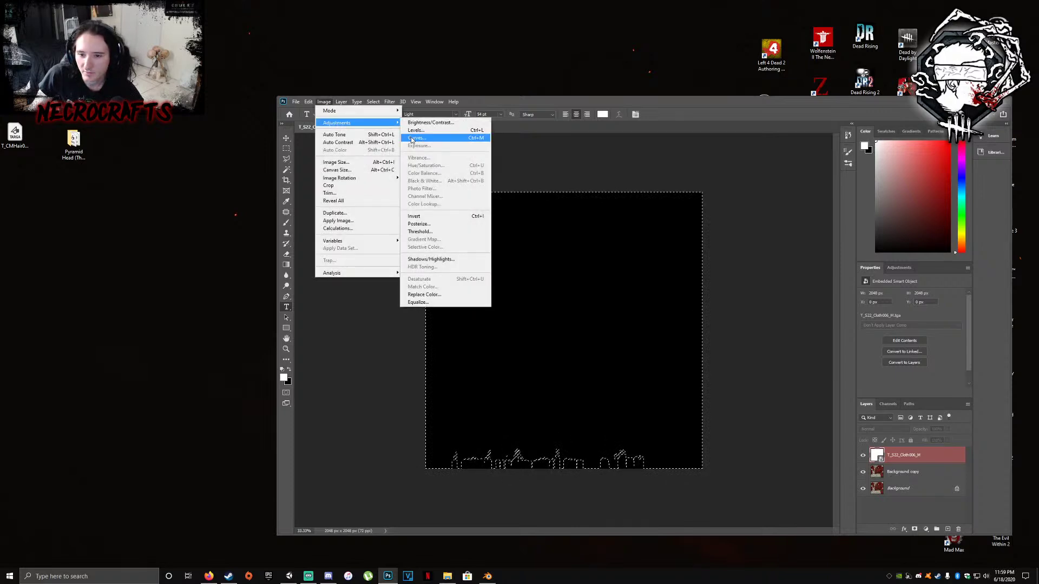
left_click(419, 136)
left_click_drag(444, 257, 563, 251)
left_click(577, 146)
Mask the Background copy layer with the cloth selection and delete the T_S22_Cloth006_M layer
left_click(907, 472)
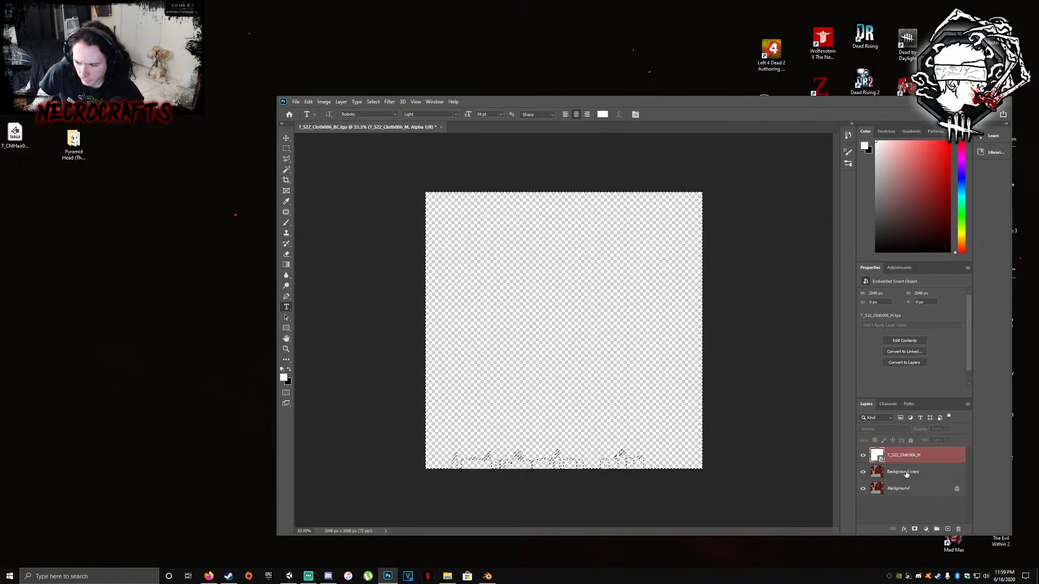
left_click(915, 530)
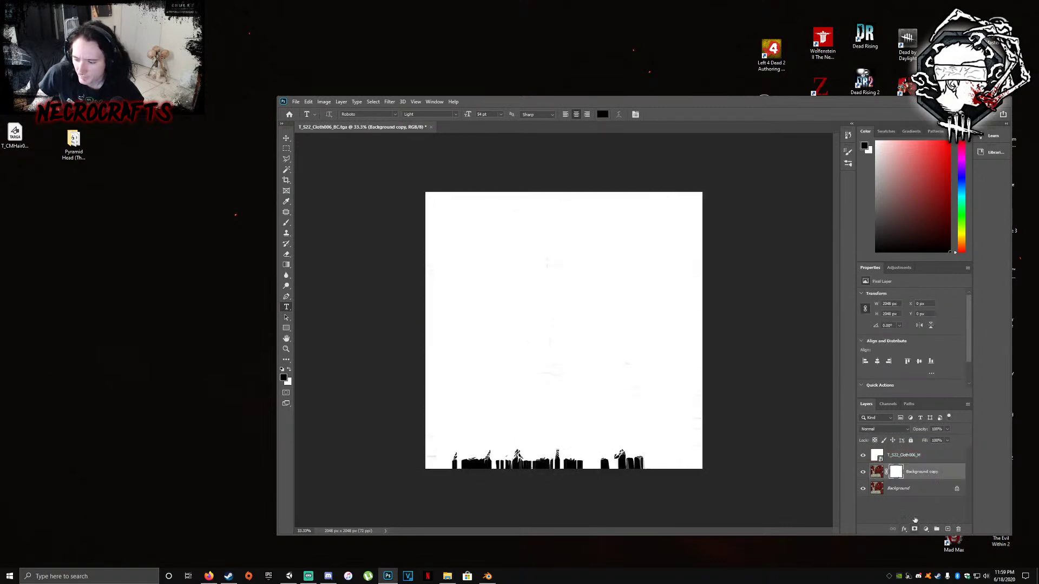
left_click(918, 457)
left_click_drag(917, 457, 959, 530)
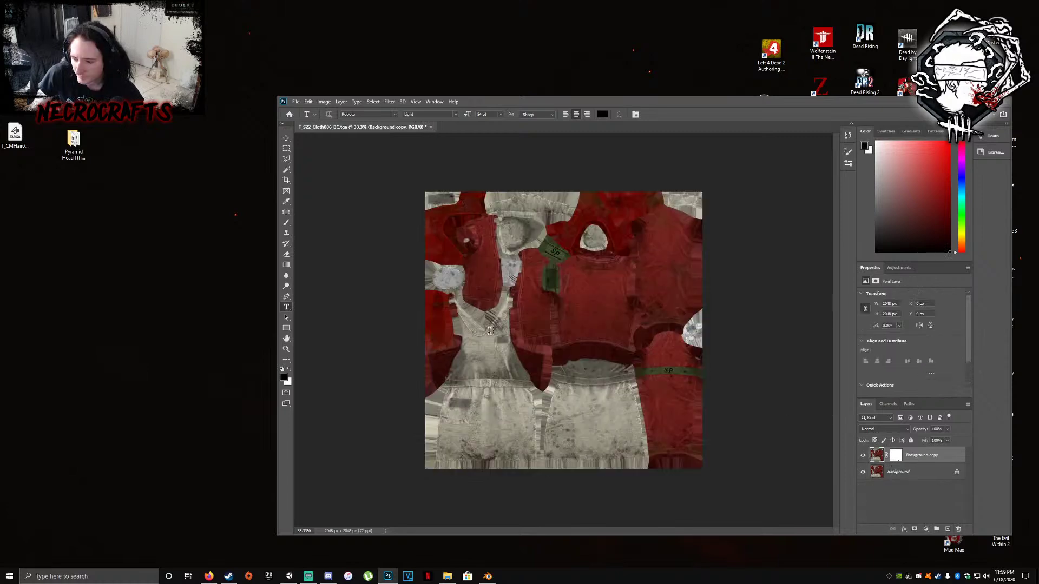
Save the masked cloth texture in Targa format over T_S22_Cloth006_BC.tga and close the document without saving further changes
left_click(297, 102)
left_click(314, 195)
left_click(379, 356)
left_click(365, 477)
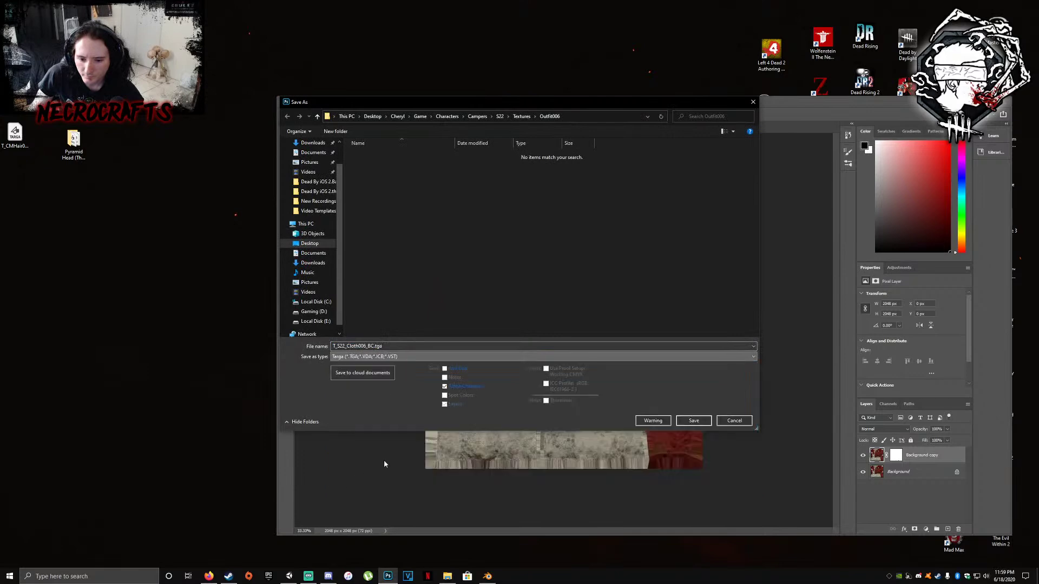
left_click(694, 420)
left_click(544, 291)
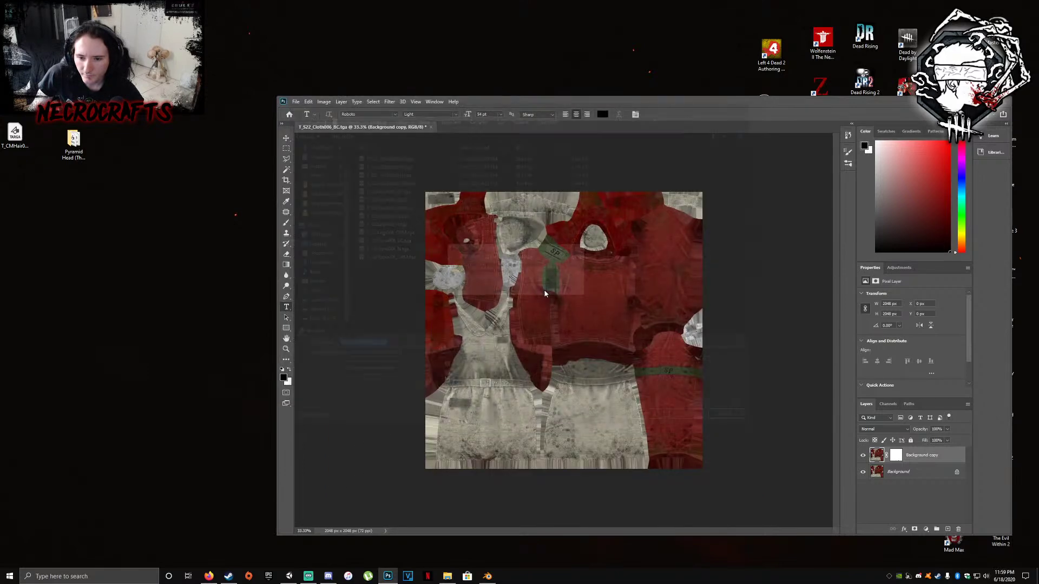
left_click(542, 190)
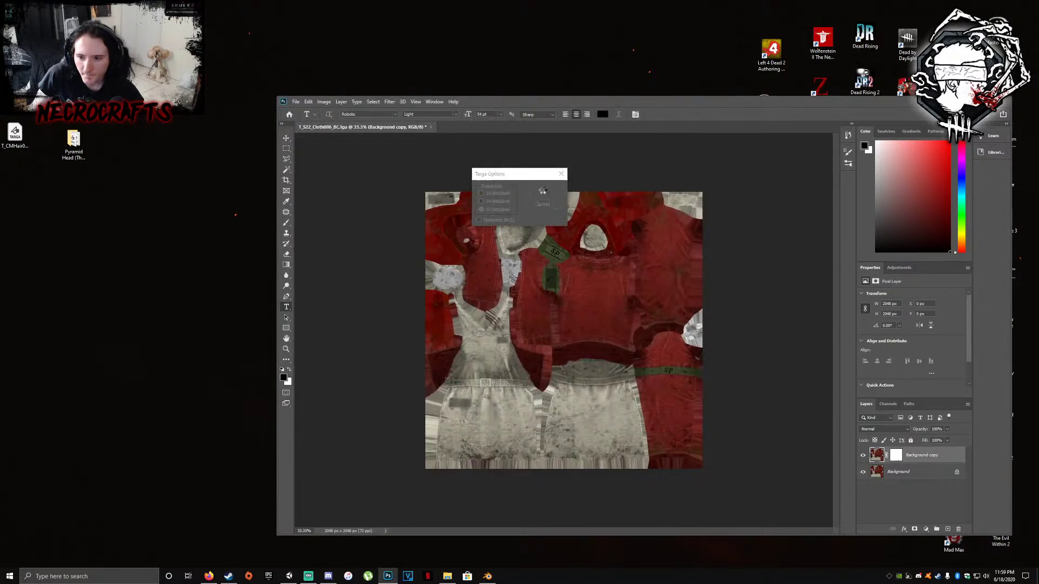
left_click(430, 128)
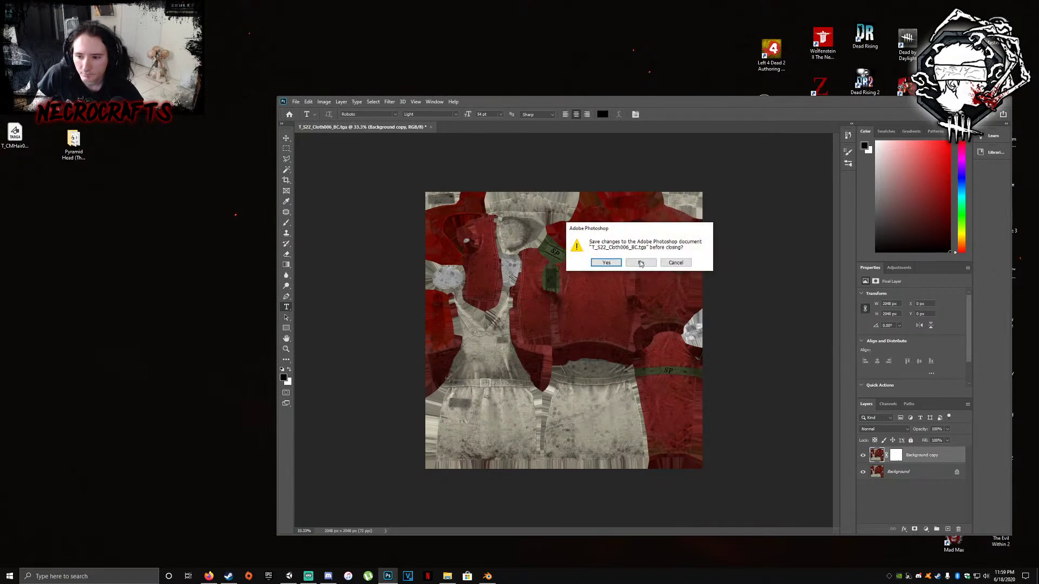
left_click(640, 263)
In File Explorer, delete T_S22_Cloth006_M.tga from the Outfit006 folder
left_click(447, 576)
right_click(641, 313)
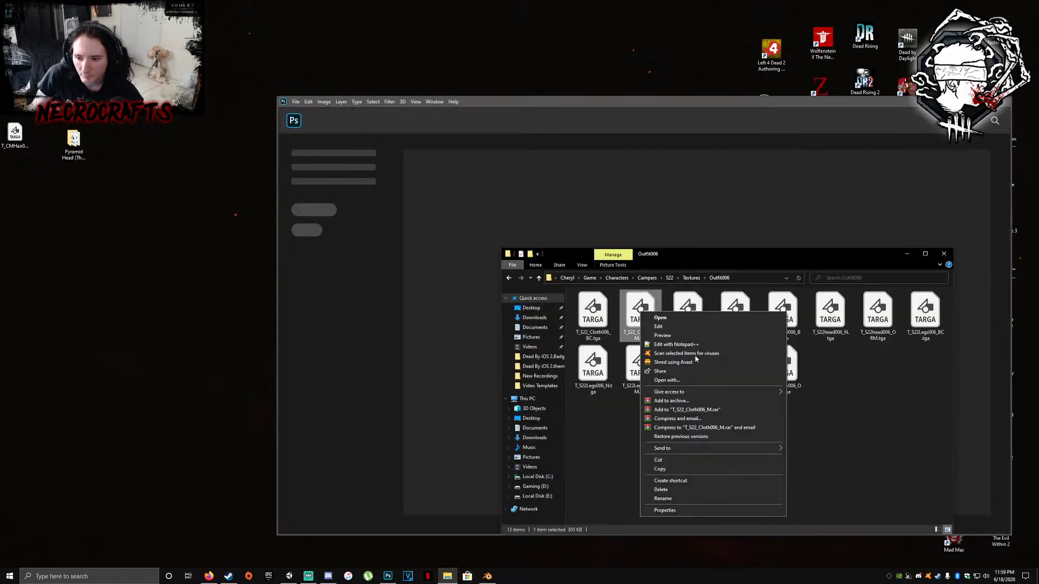
left_click(661, 490)
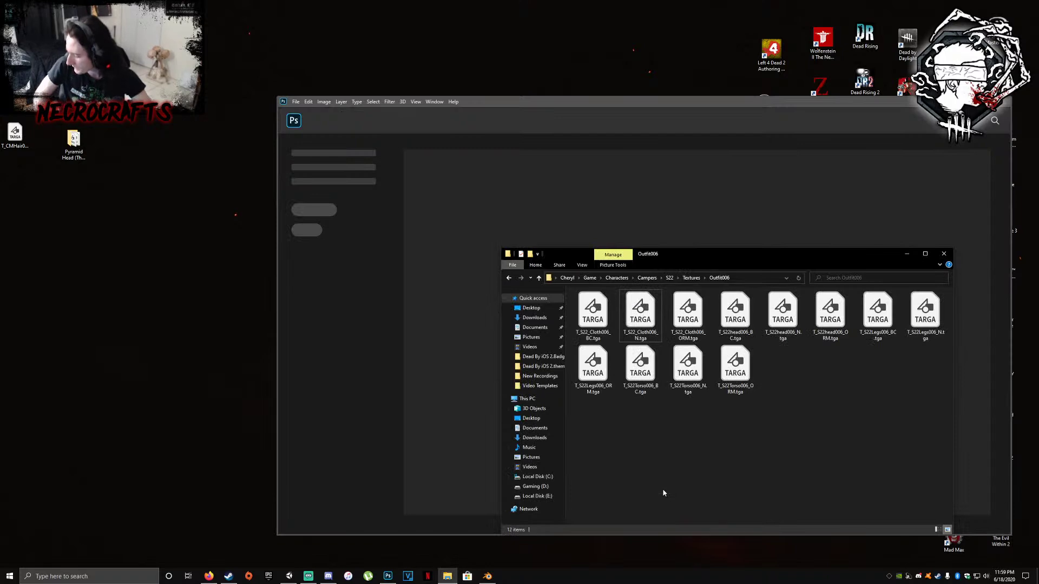
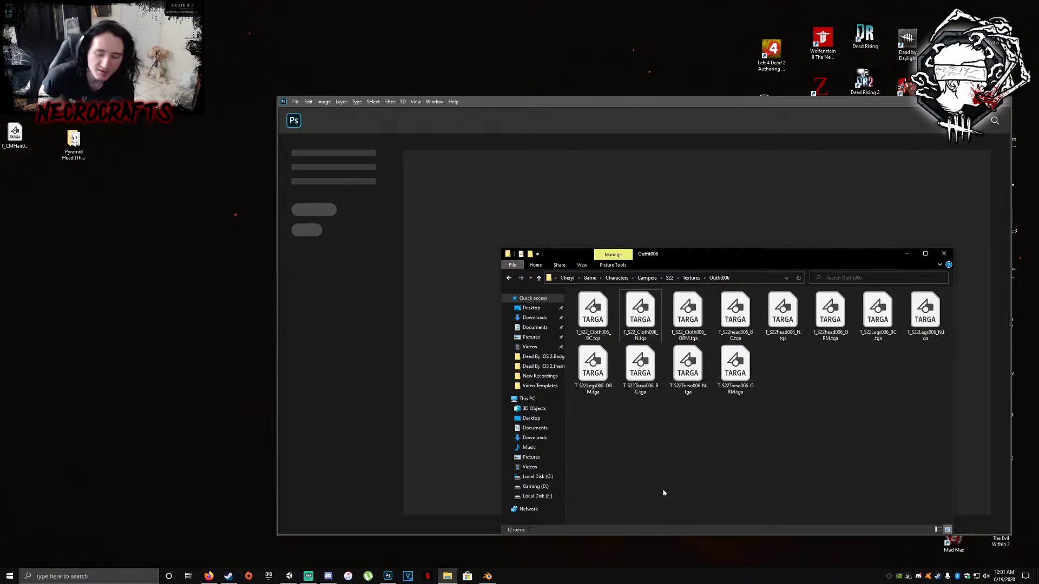
Open T_S22_Cloth006_N.tga in Photoshop and isolate its Green channel
left_click_drag(640, 315, 617, 209)
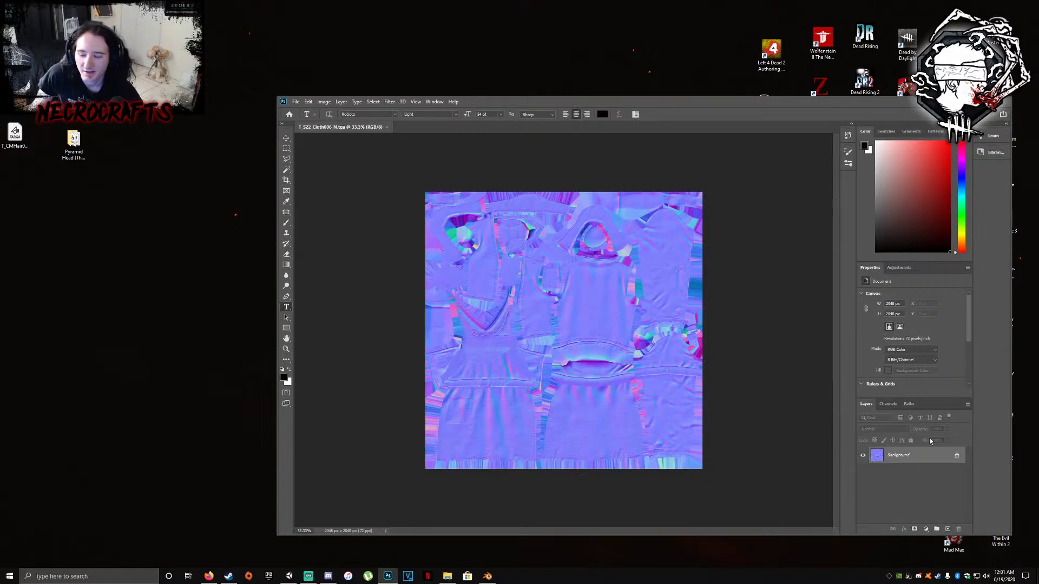
left_click(888, 403)
left_click(900, 450)
right_click(900, 449)
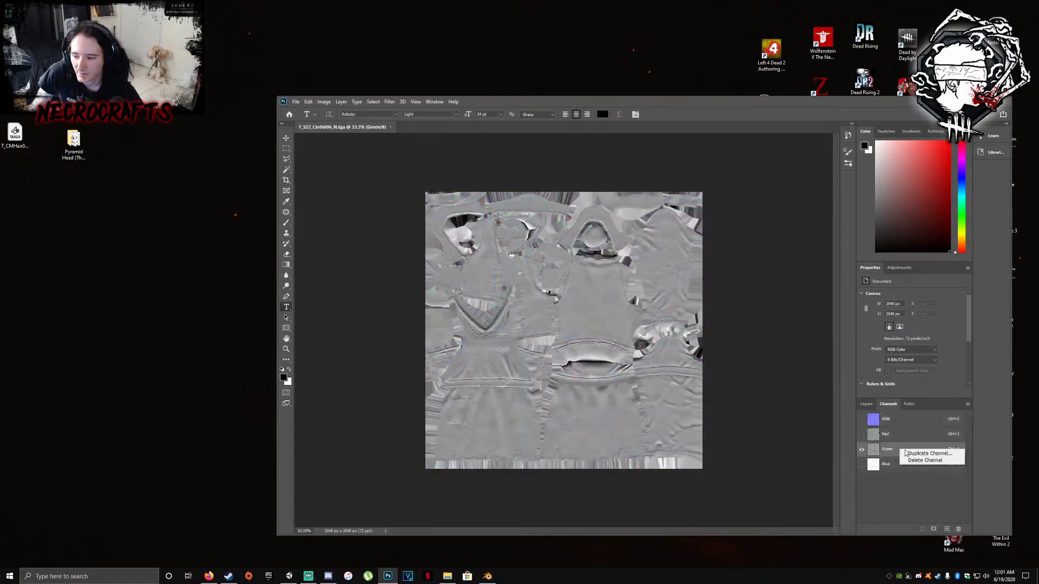
left_click(915, 457)
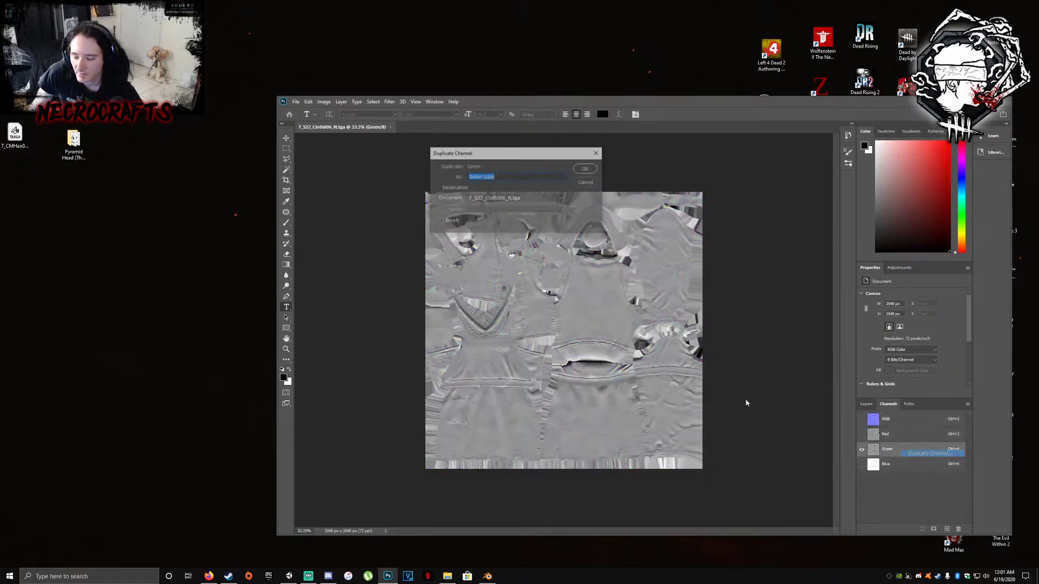
left_click(586, 168)
left_click(890, 421)
key("ctrl+z")
left_click(897, 455, "ctrl")
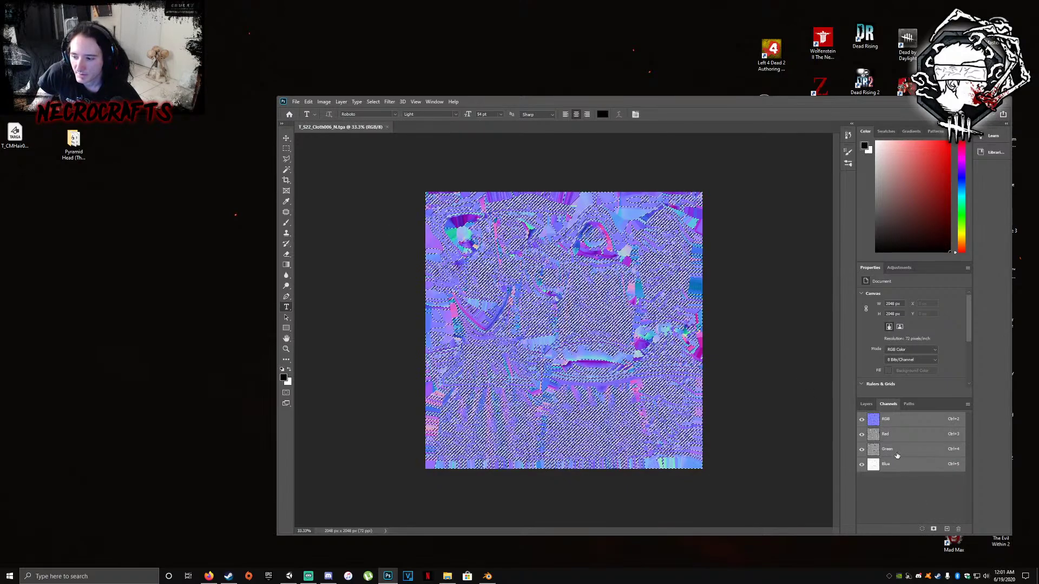
left_click(897, 455)
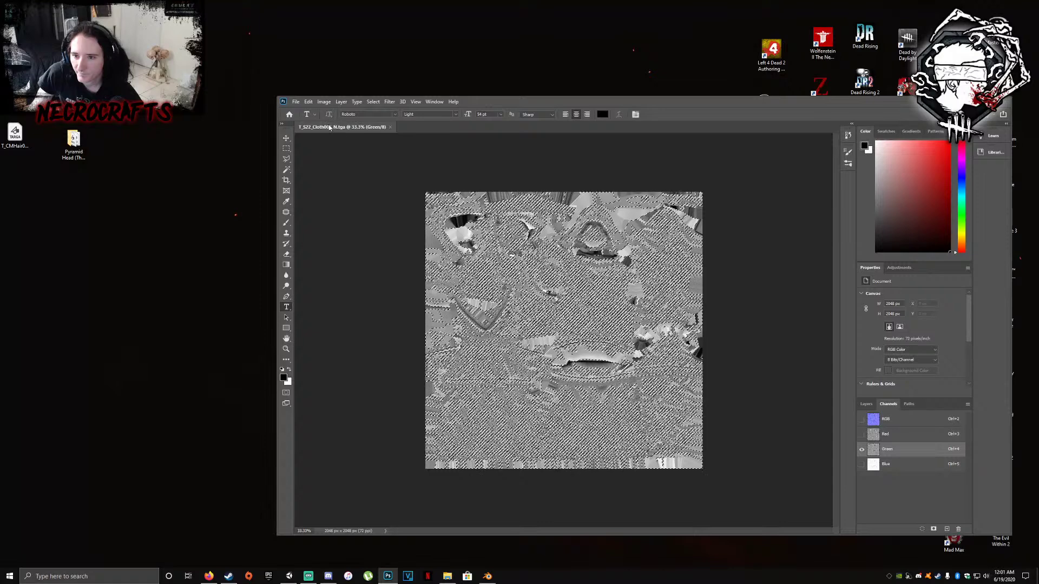
left_click(373, 102)
left_click(382, 117)
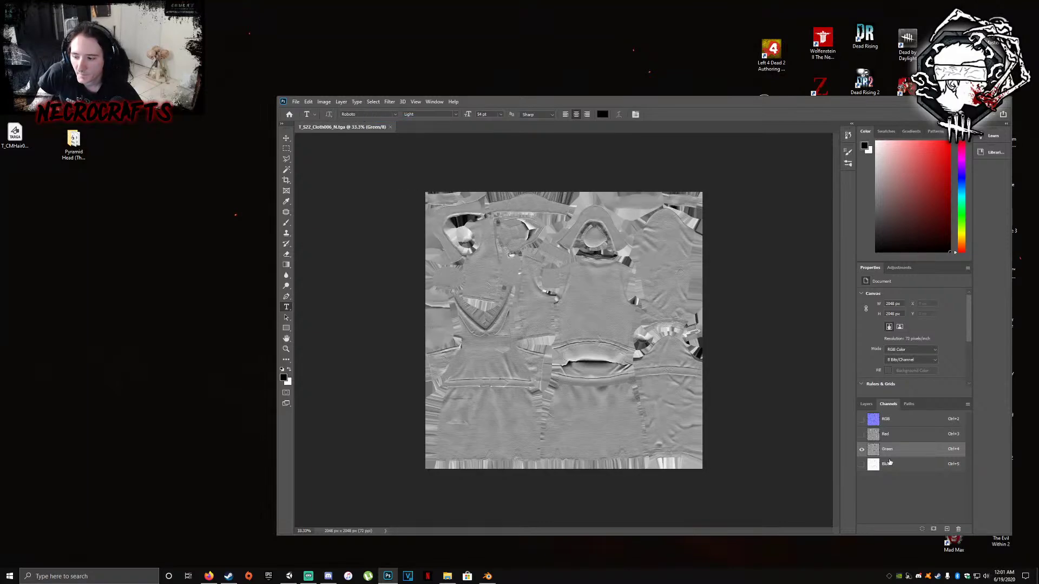
Invert the Green channel of T_S22_Cloth006_N.tga, then save and close the file
left_click(900, 435)
left_click(893, 449)
key("ctrl+i")
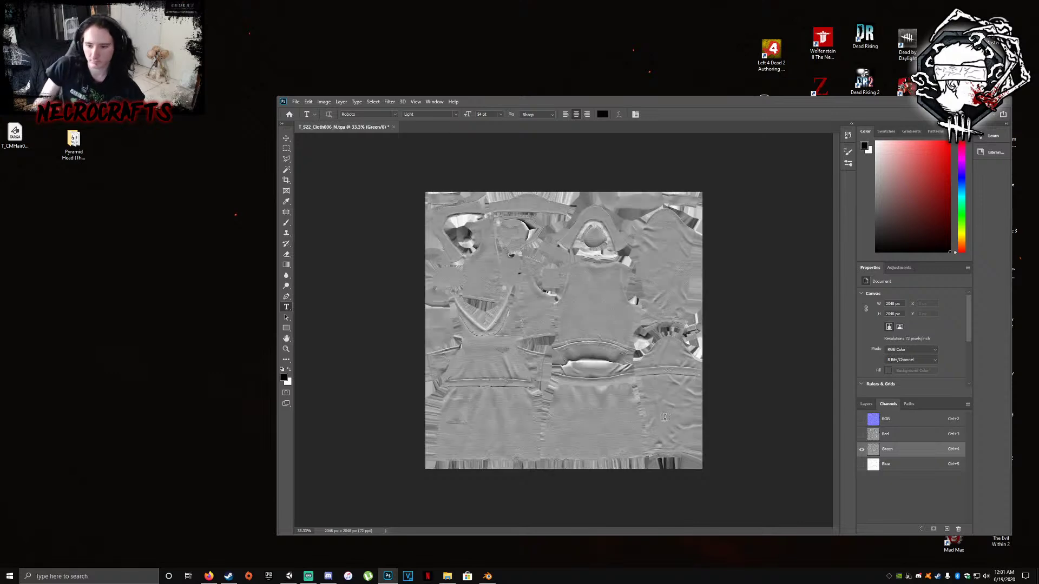
left_click(296, 102)
left_click(324, 191)
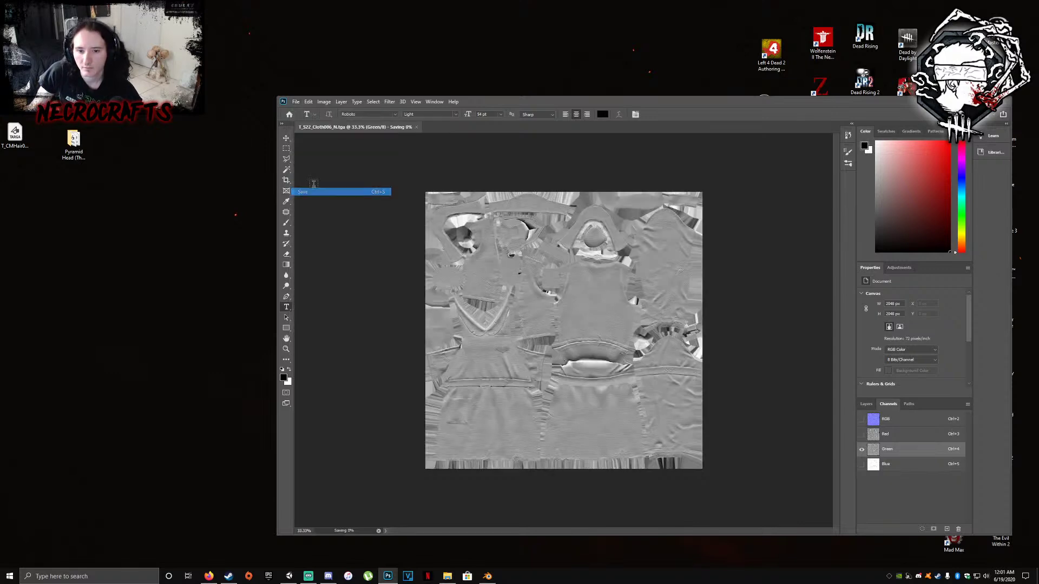
left_click(390, 127)
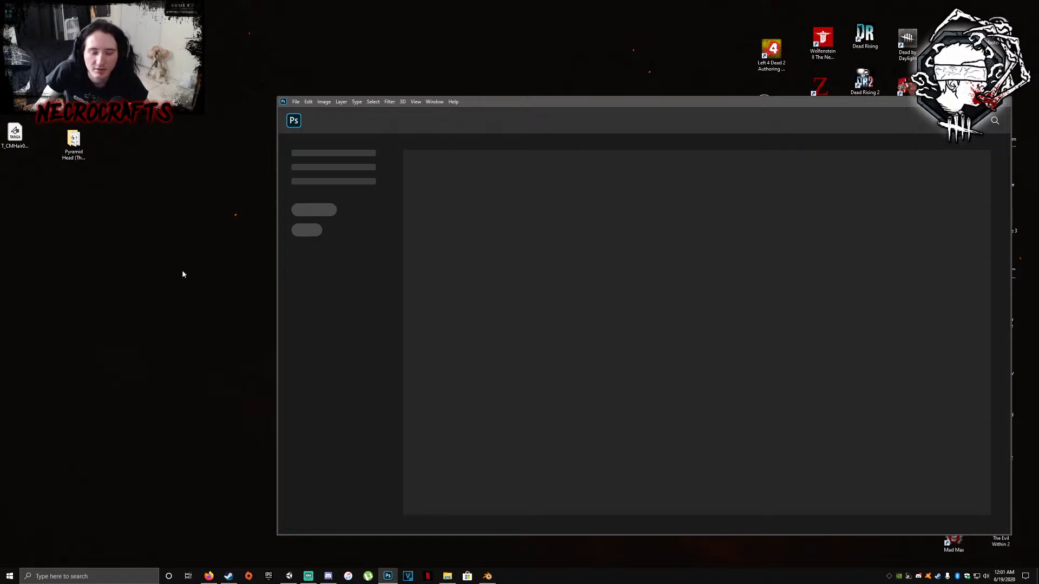
Open T_S22_Cloth006_ORM.tga from Outfit006 in Photoshop and duplicate its Green channel as an inverted copy named Green copy
left_click_drag(564, 101, 487, 72)
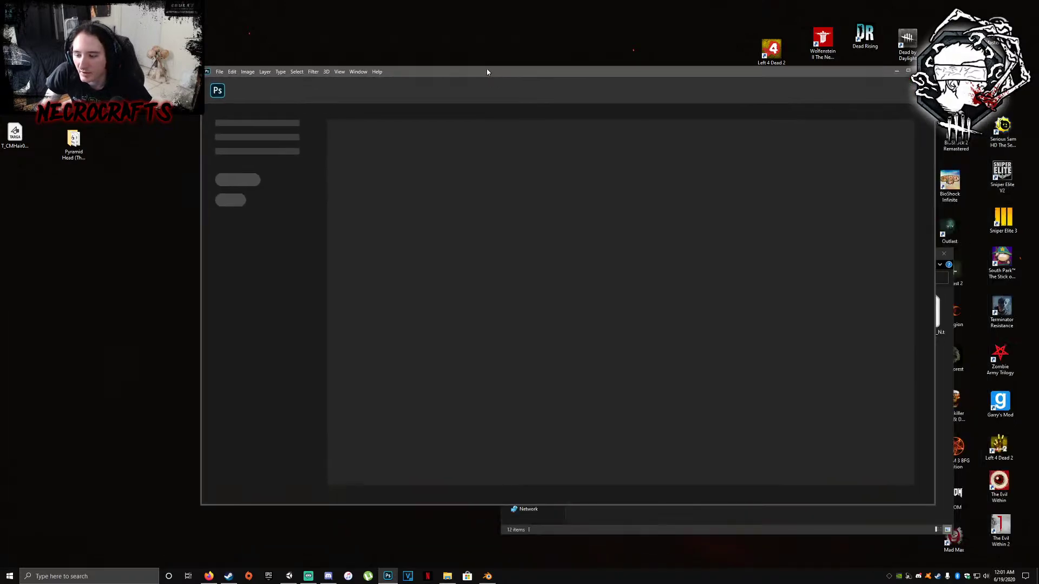
left_click(447, 576)
left_click_drag(681, 322, 448, 188)
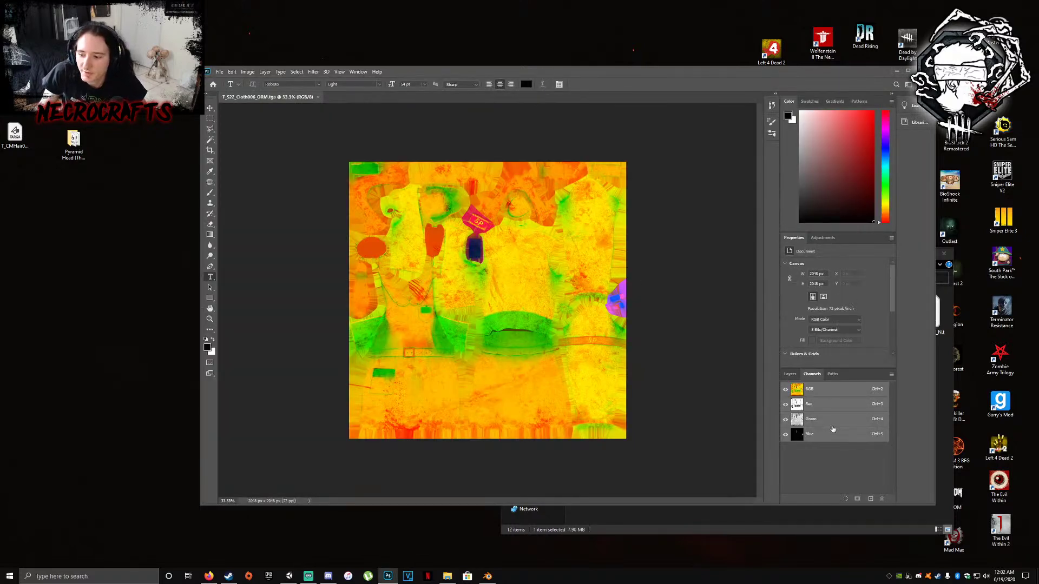
left_click(832, 424)
right_click(833, 425)
left_click(847, 429)
left_click(439, 221)
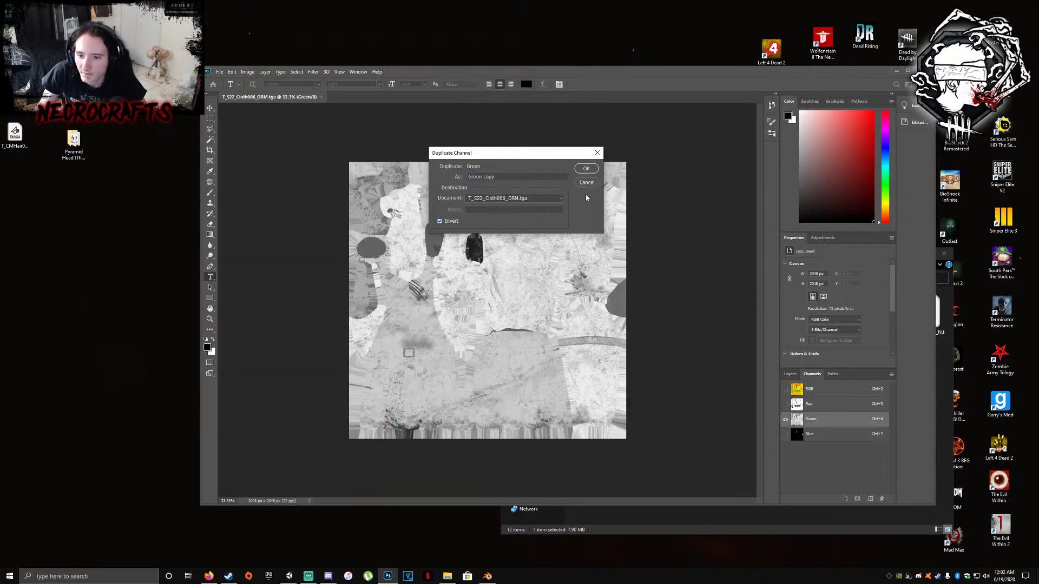
left_click(586, 168)
With Channel Mixer on the cloth ORM's RGB, set Red output to 0% red and Green output to 0% green and 100% red
left_click(817, 388)
left_click(248, 71)
mouse_move(266, 92)
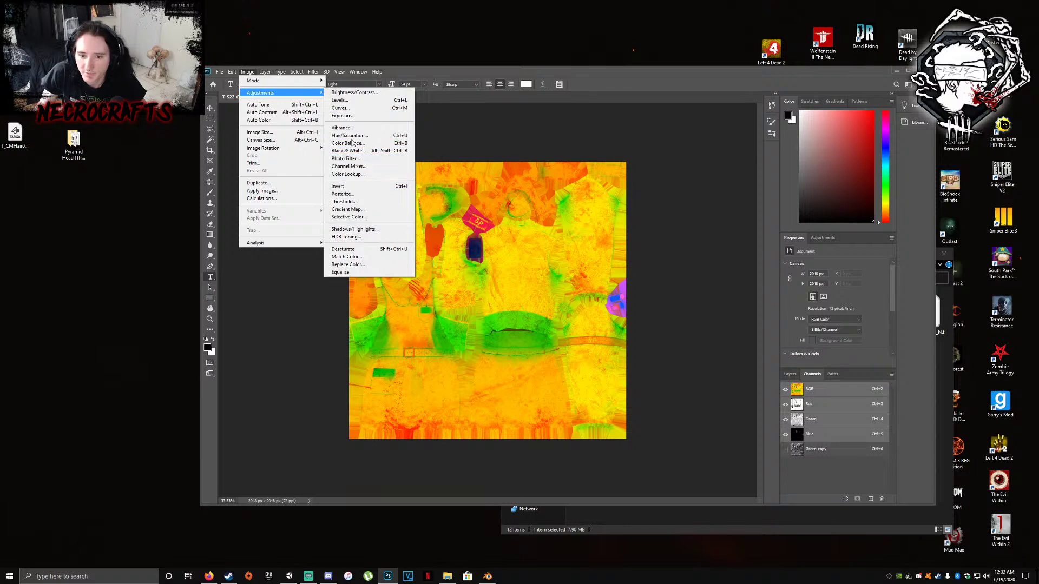
left_click(348, 166)
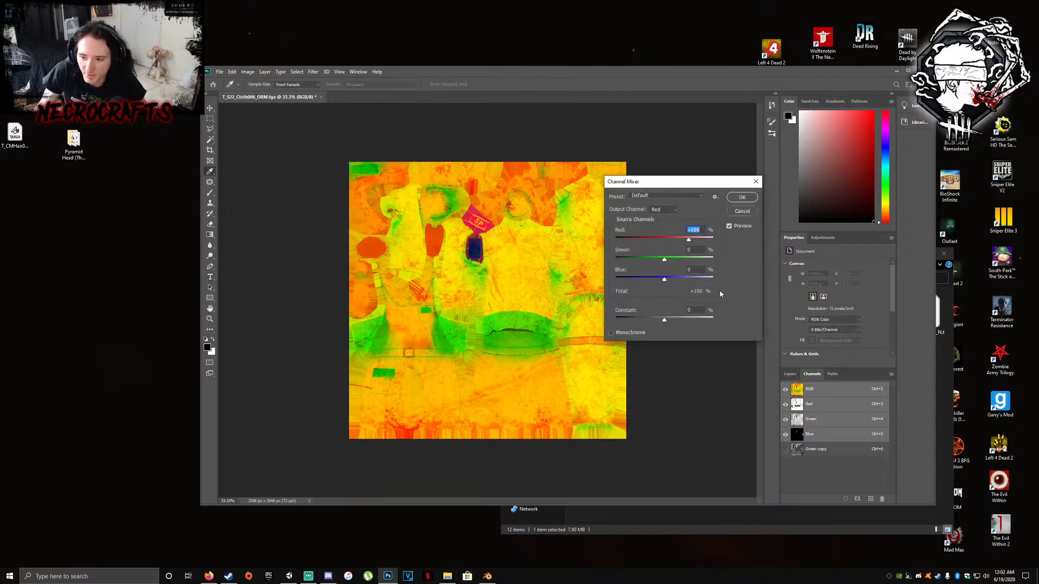
type("0")
left_click(664, 209)
left_click(661, 220)
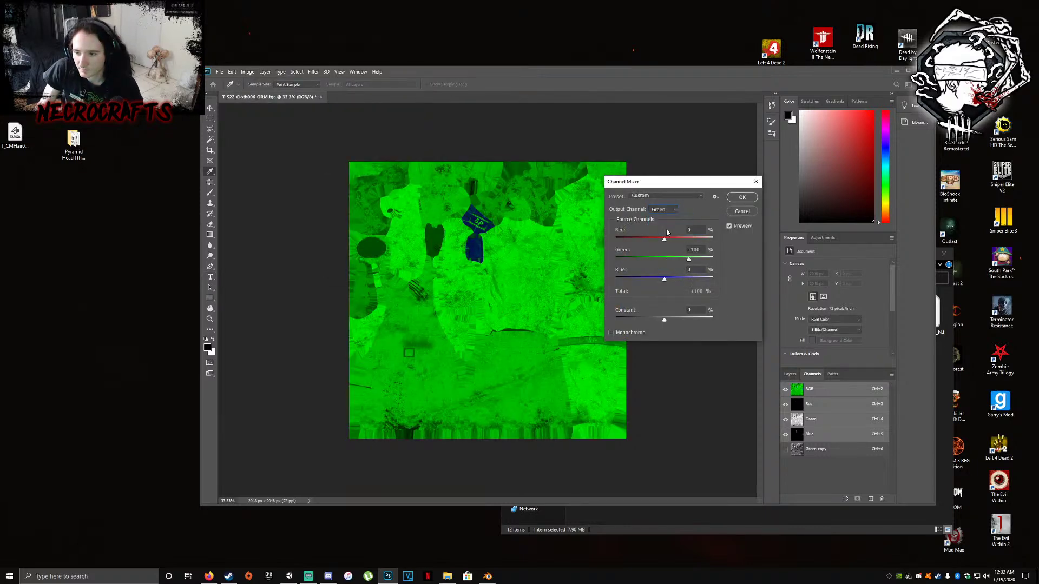
double_click(696, 250)
type("0")
type("100")
left_click(742, 197)
Save T_S22_Cloth006_ORM.tga and close it
left_click(219, 72)
left_click(227, 162)
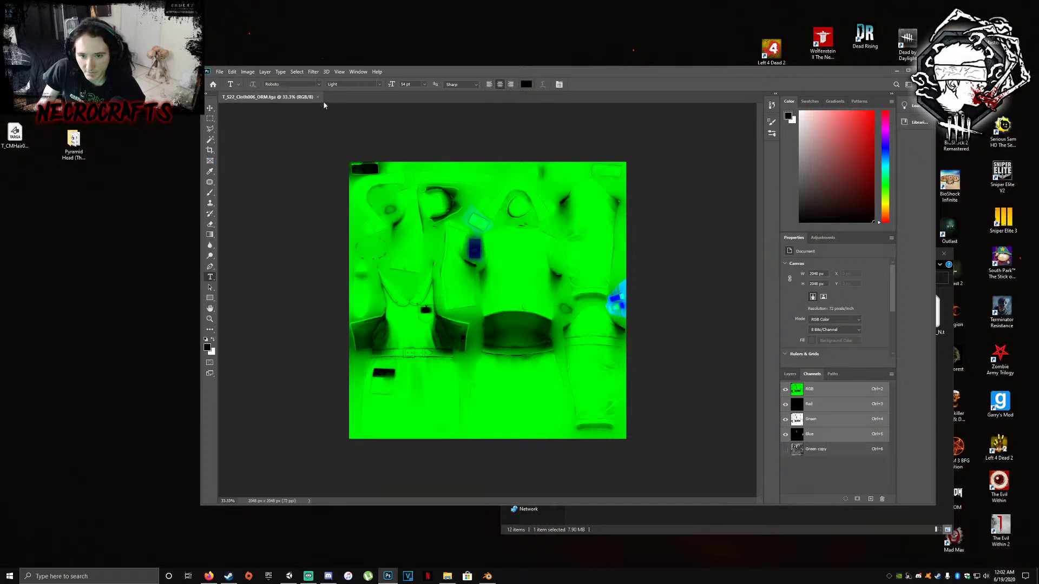
left_click(318, 97)
In File Explorer, find T_S22head006_N.tga in the Outfit006 folder and open it in Photoshop
left_click(630, 510)
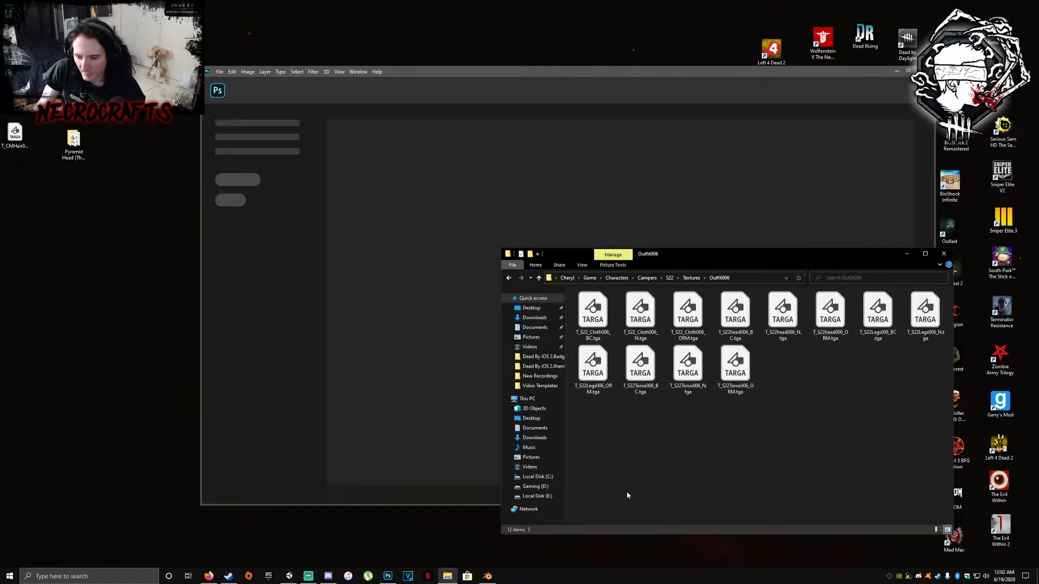
key("Right")
key("Right")
key("Right")
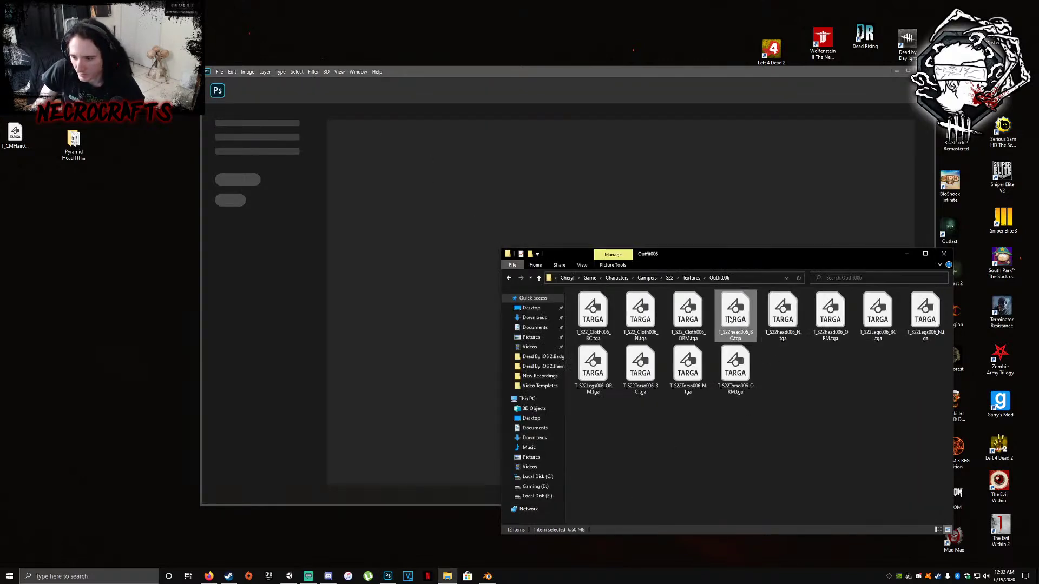
double_click(786, 317)
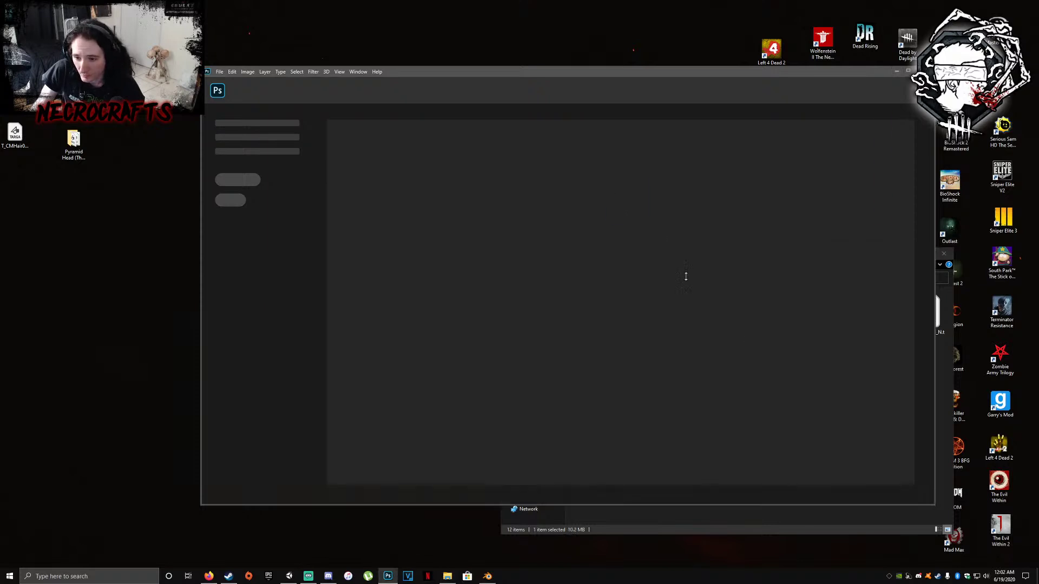
Isolate the Green channel of T_S22head006_N.tga, then save and close the file
left_click(826, 421)
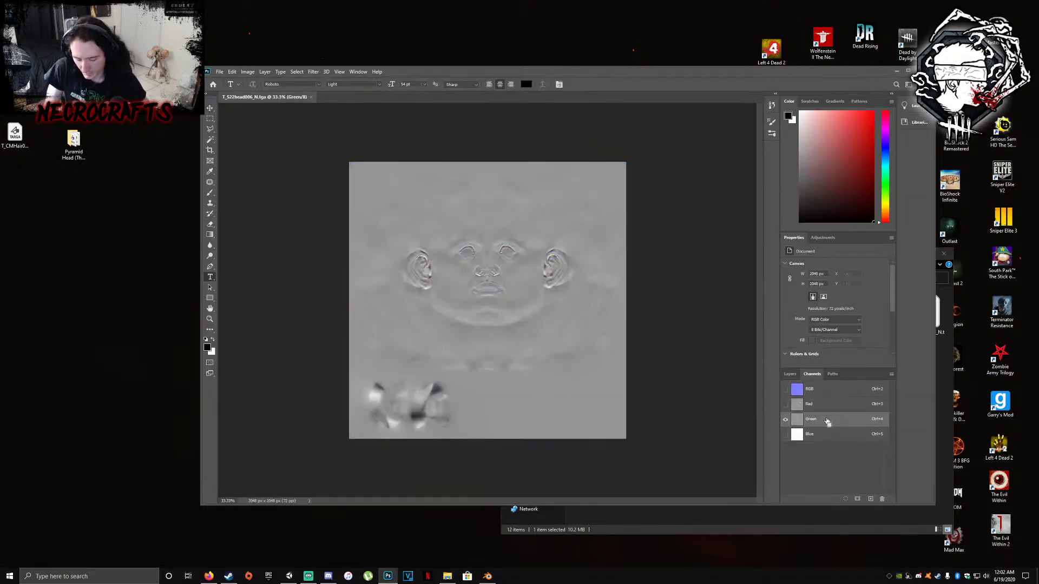
left_click(219, 71)
left_click(237, 161)
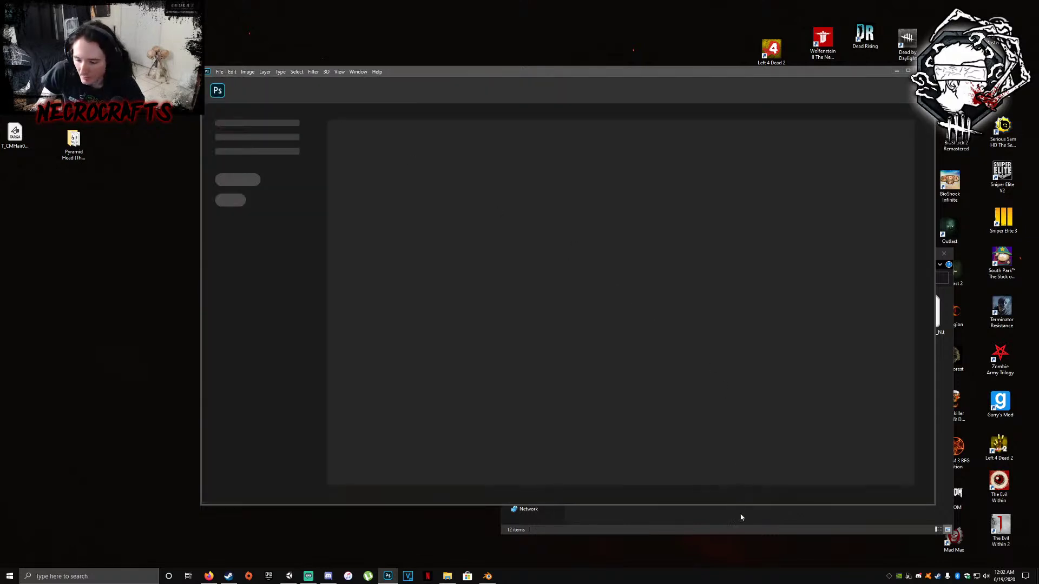
Open T_S22head006_ORM.tga from Outfit006 in Photoshop and duplicate its Green channel as an inverted copy named Green copy
left_click(742, 518)
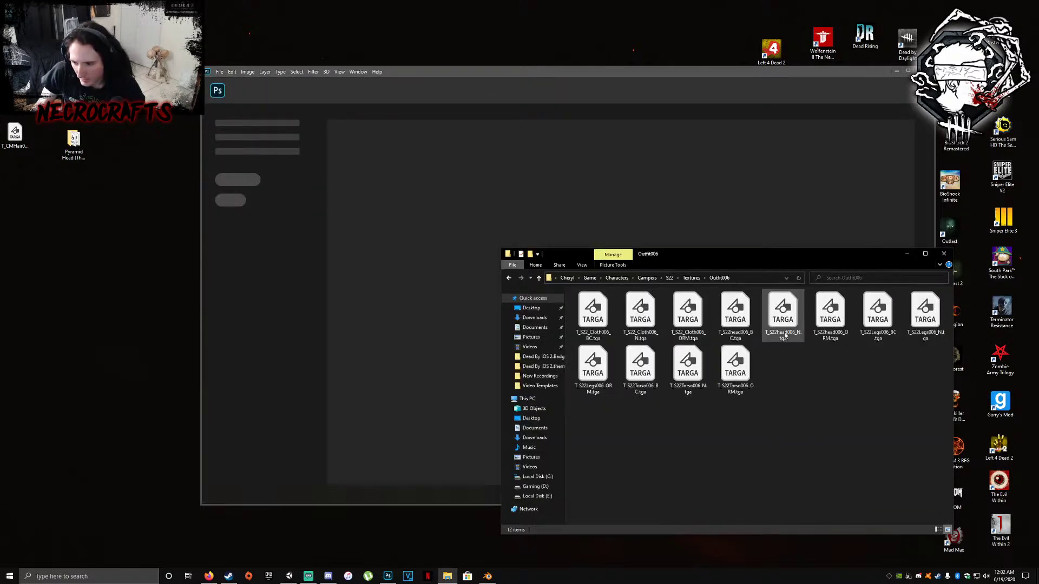
left_click(783, 318)
left_click_drag(830, 317, 541, 227)
left_click(825, 418)
right_click(826, 419)
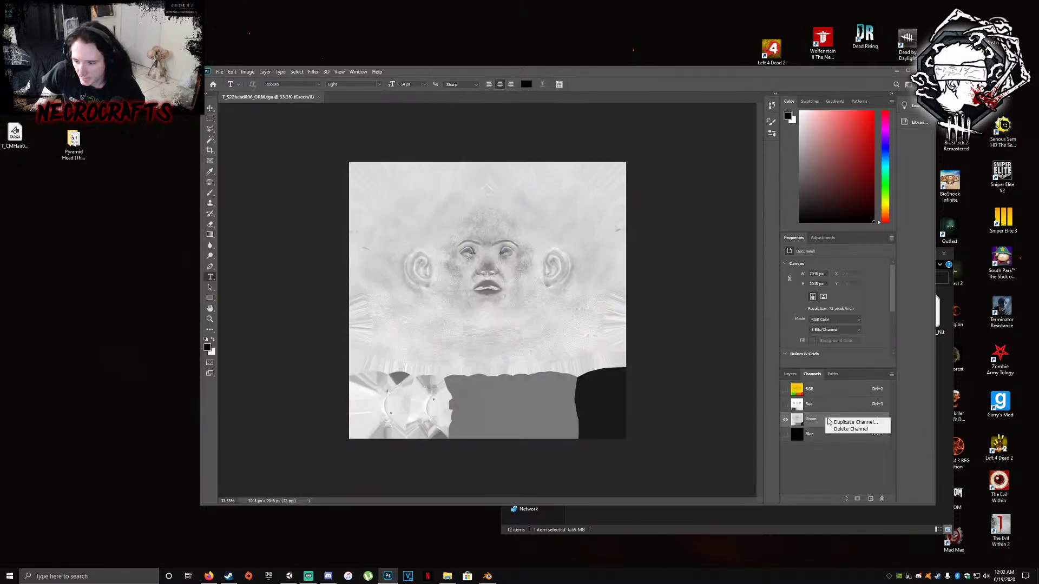
left_click(838, 422)
left_click(455, 221)
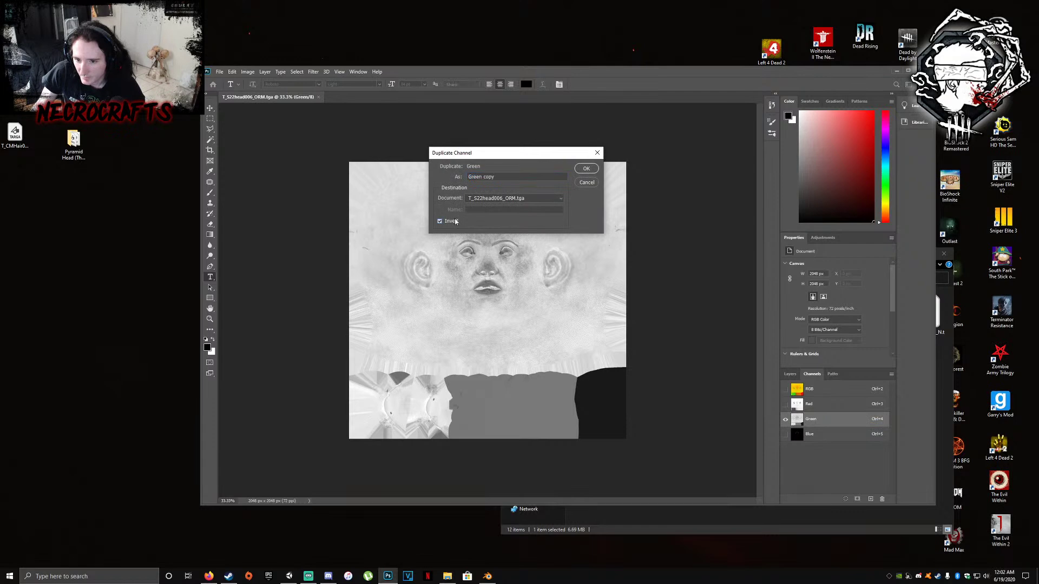
left_click(582, 172)
With Channel Mixer on the head ORM's RGB, set Red output to 0% red and Green output to 0% green and 100% red
left_click(824, 390)
left_click(249, 72)
mouse_move(263, 95)
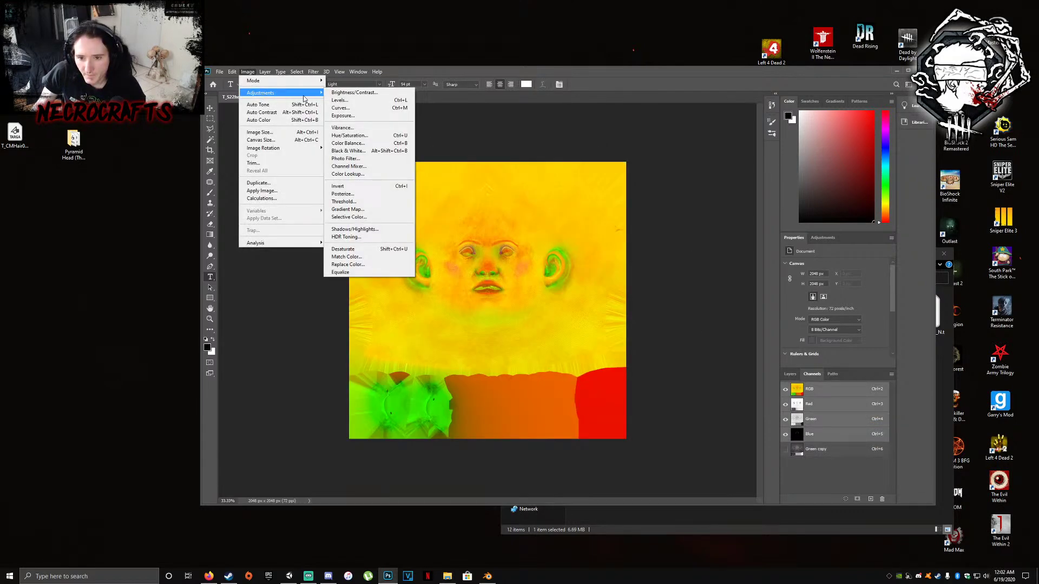
left_click(385, 167)
type("0")
left_click(670, 210)
left_click(667, 224)
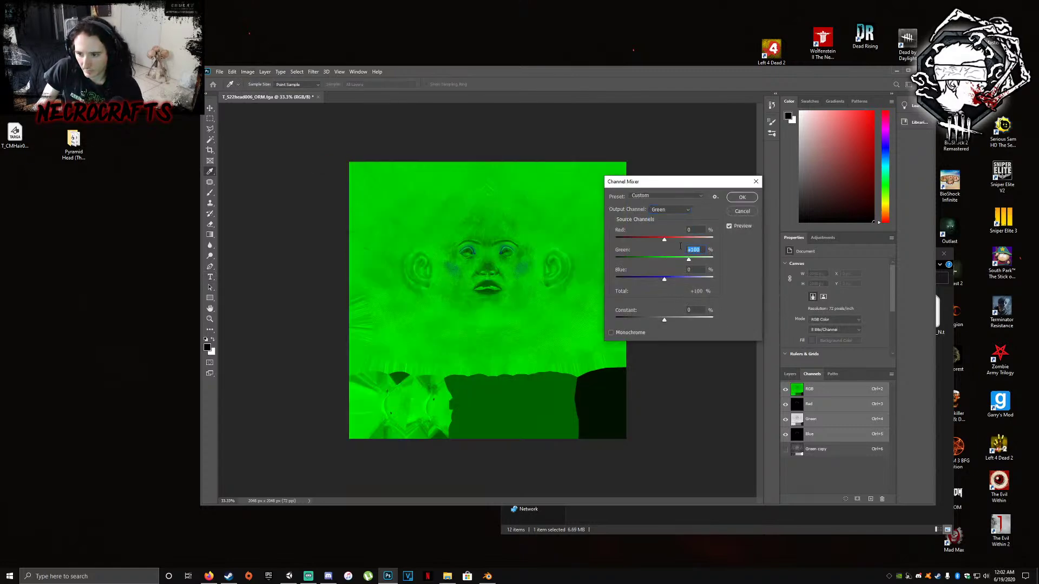
type("0")
type("100")
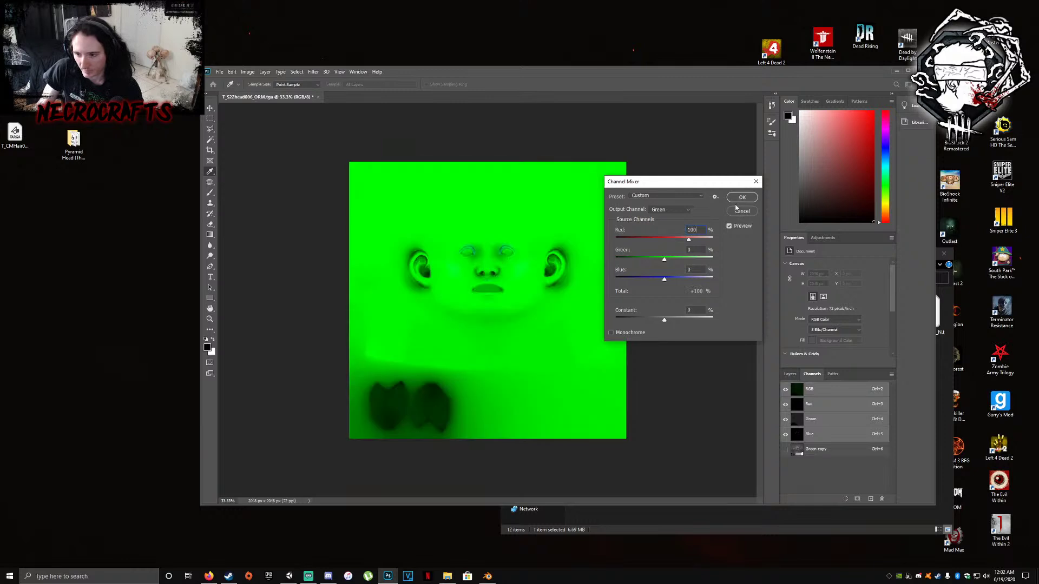
left_click(742, 197)
key("t")
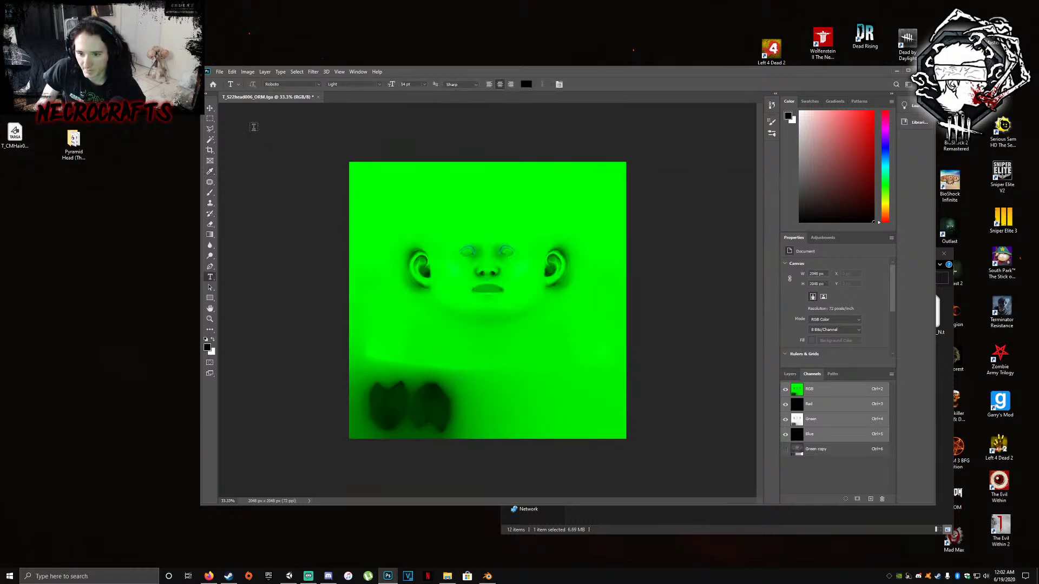
Save and close the edited T_S22head006_ORM.tga texture
left_click(219, 72)
left_click(243, 161)
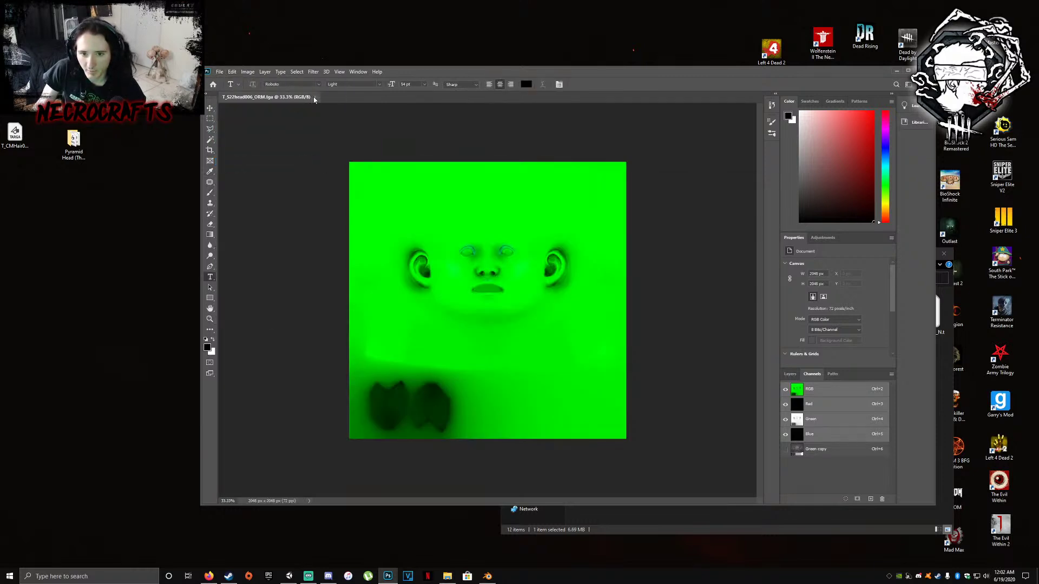
left_click(315, 97)
Open T_S22Legs006_N.tga from the Outfit006 folder in Photoshop and invert its Green channel
left_click(664, 519)
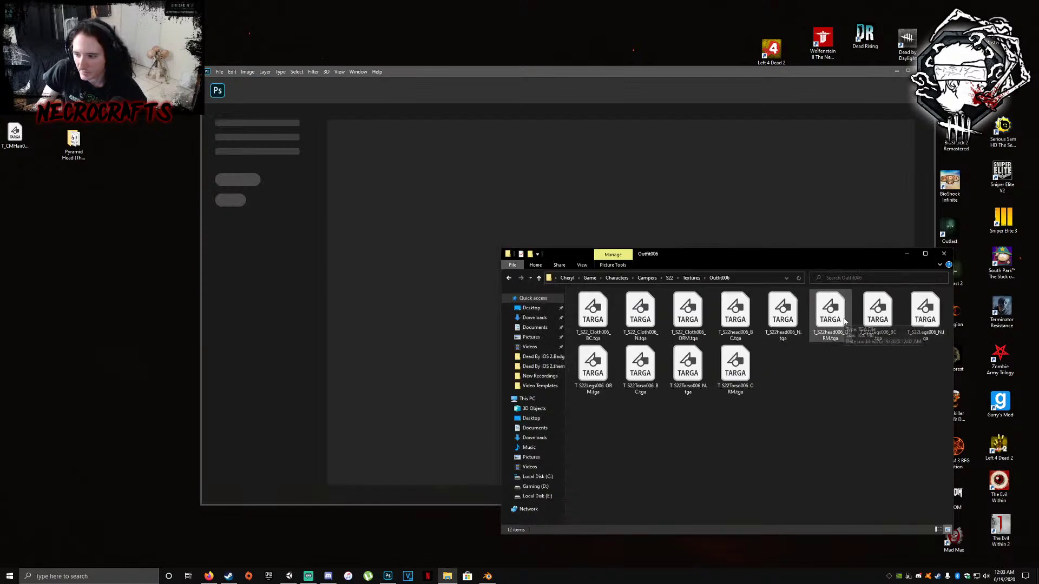
left_click(877, 317)
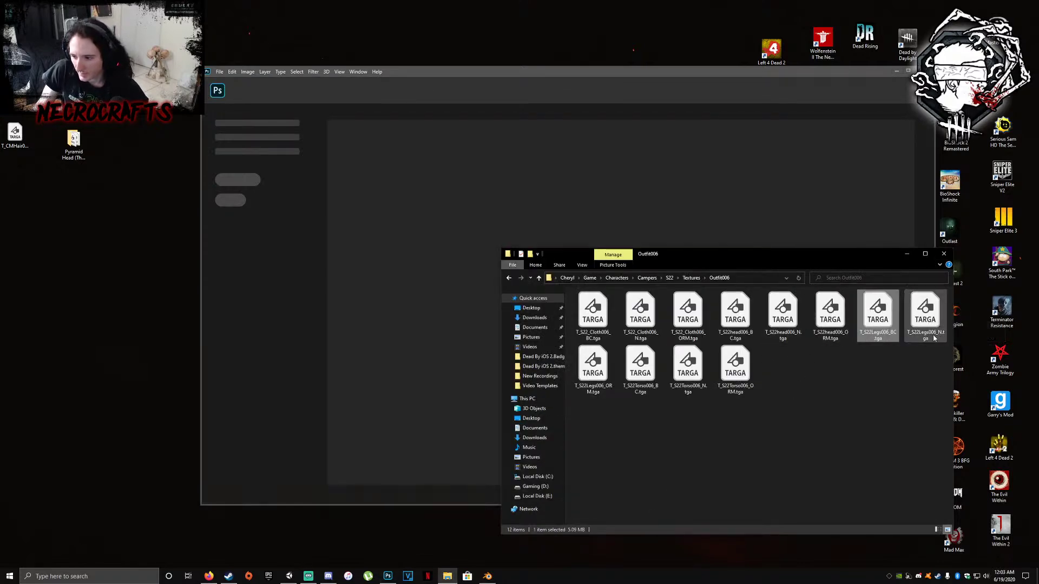
left_click(925, 320)
left_click_drag(925, 321, 463, 187)
left_click(820, 421)
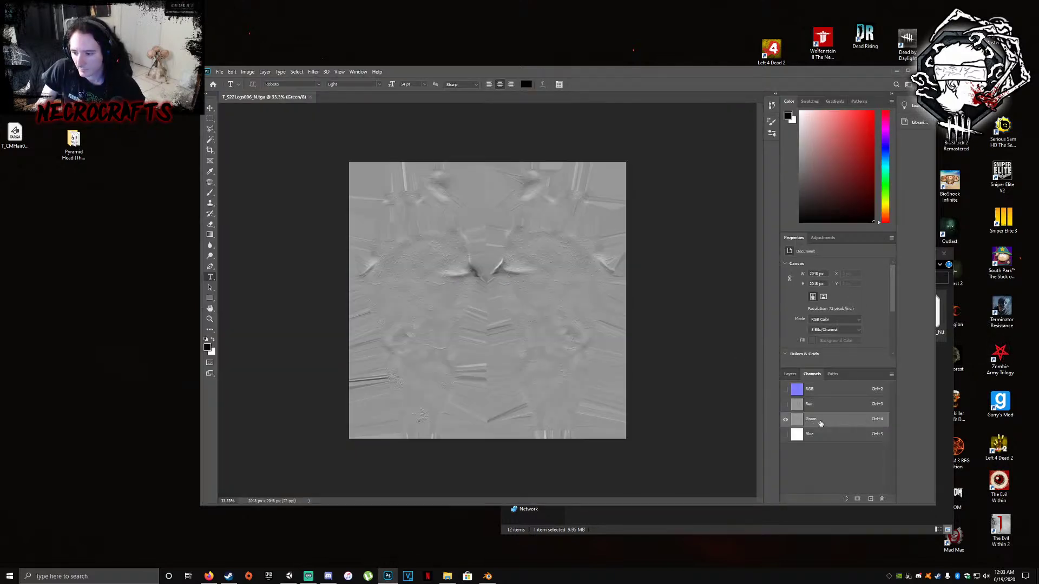
key("ctrl+i")
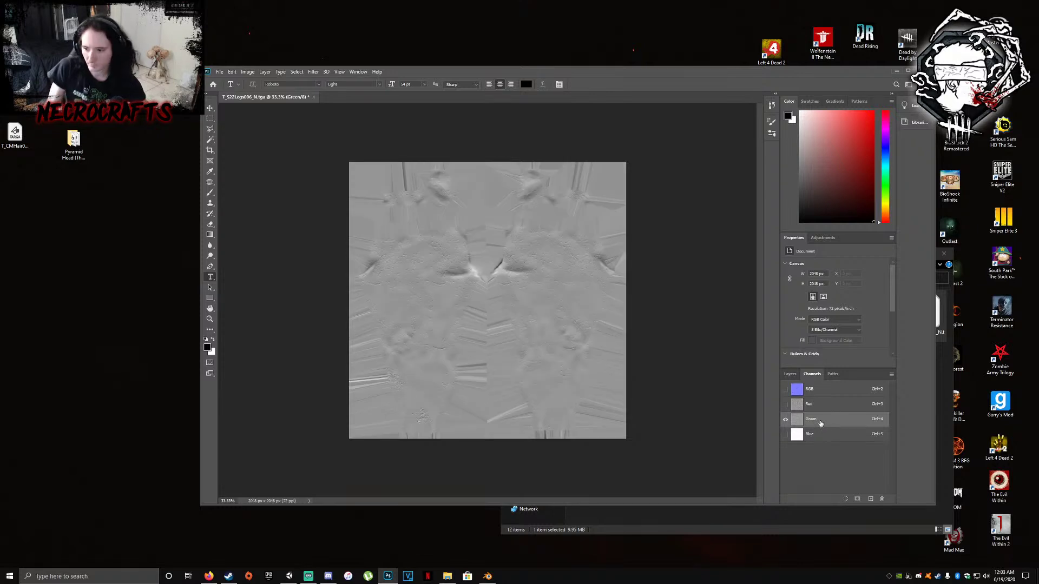
Save and close the legs normal map, T_S22Legs006_N.tga
left_click(219, 72)
left_click(243, 158)
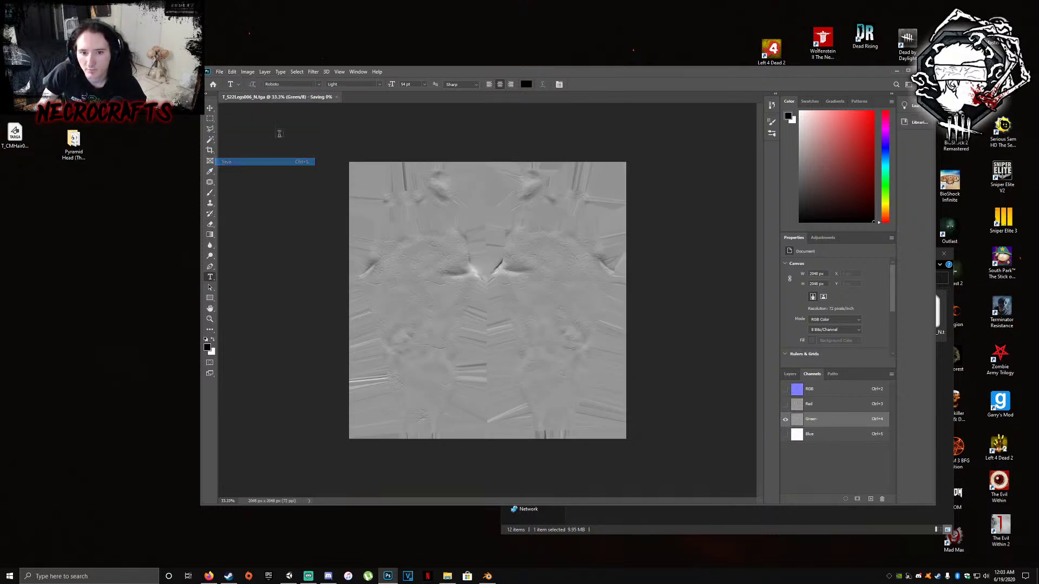
left_click(311, 97)
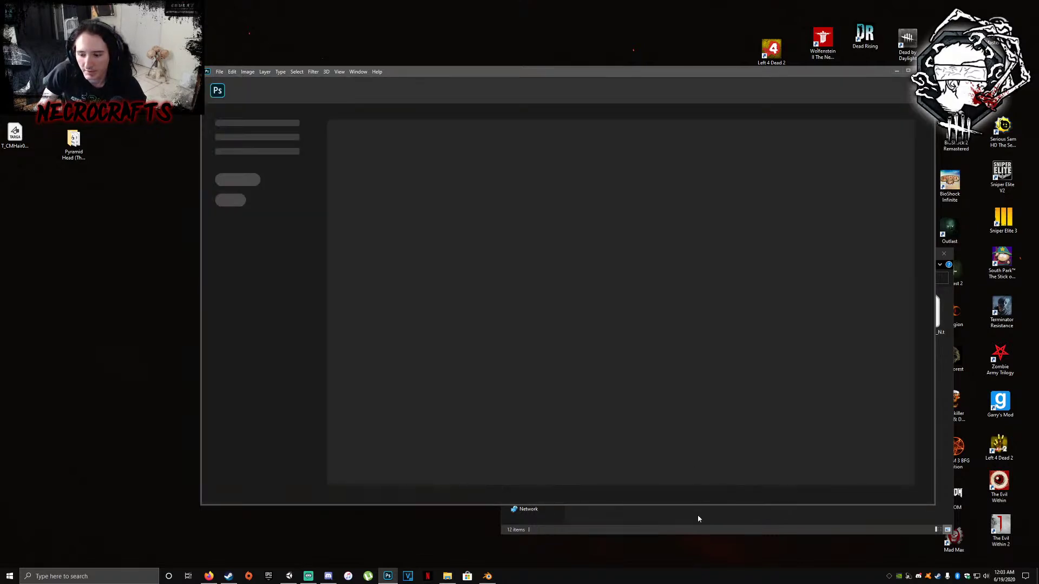
Open T_S22Legs006_ORM.tga from Outfit006 in Photoshop and duplicate its Green channel as an inverted copy named Green copy
left_click(700, 512)
left_click(924, 313)
left_click_drag(596, 371, 467, 276)
right_click(822, 420)
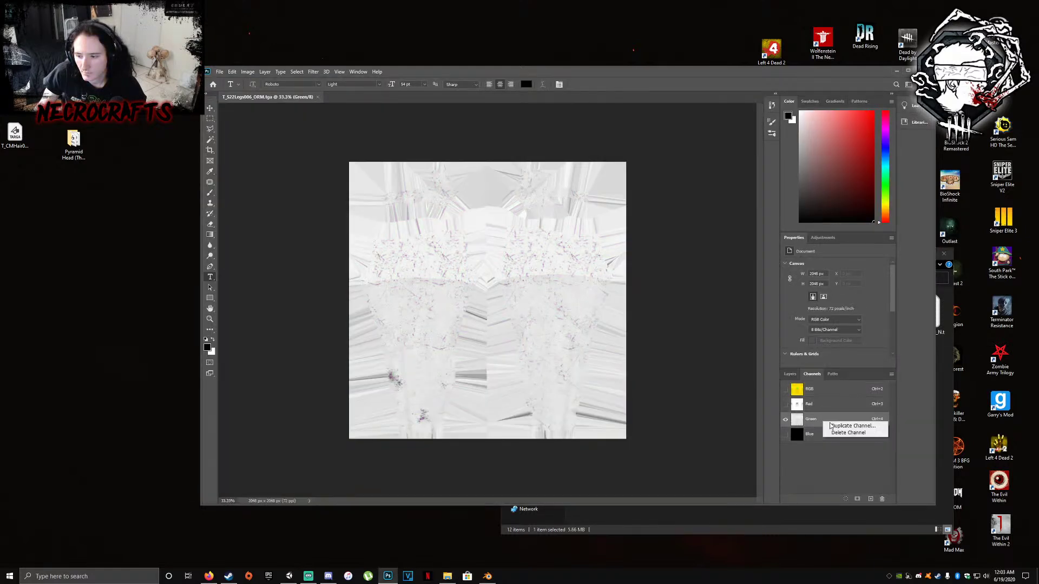
left_click(844, 426)
left_click(445, 222)
left_click(586, 169)
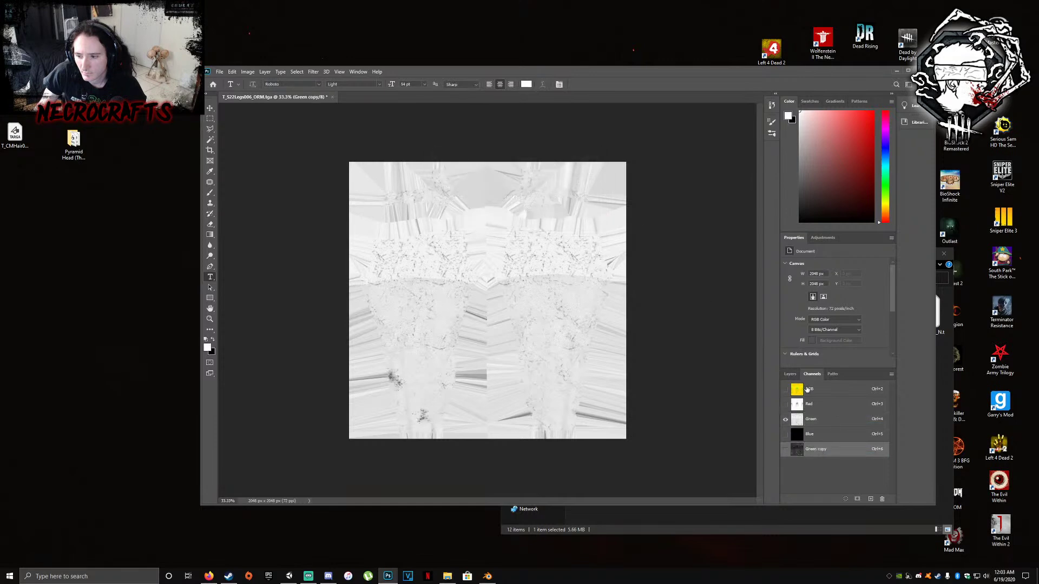
Using Channel Mixer on the legs ORM's RGB, set Red output to 0% red and Green output to 0% green, 100% red; close without saving
key("ctrl+2")
left_click(247, 71)
mouse_move(266, 92)
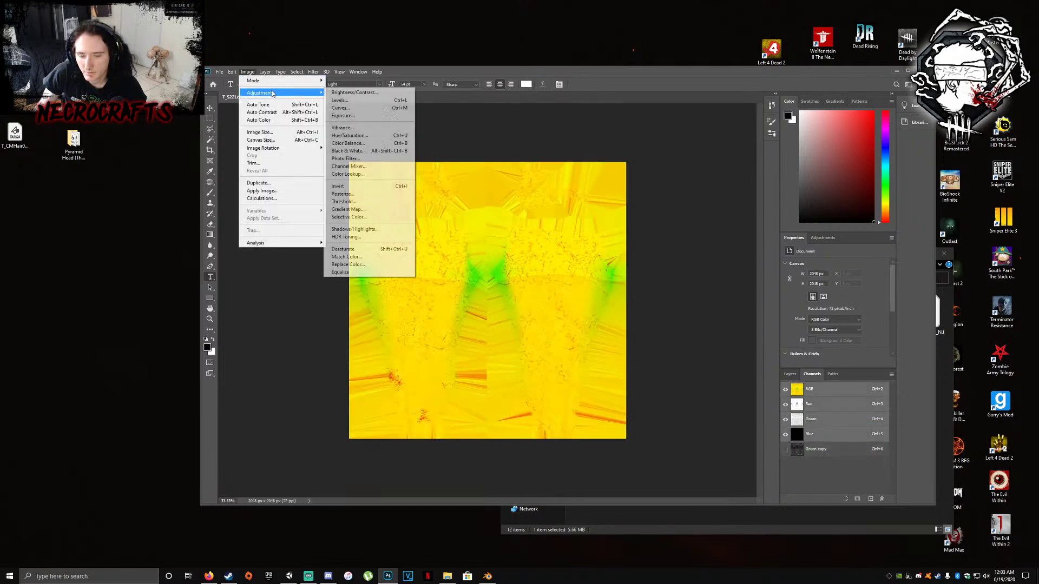
left_click(361, 166)
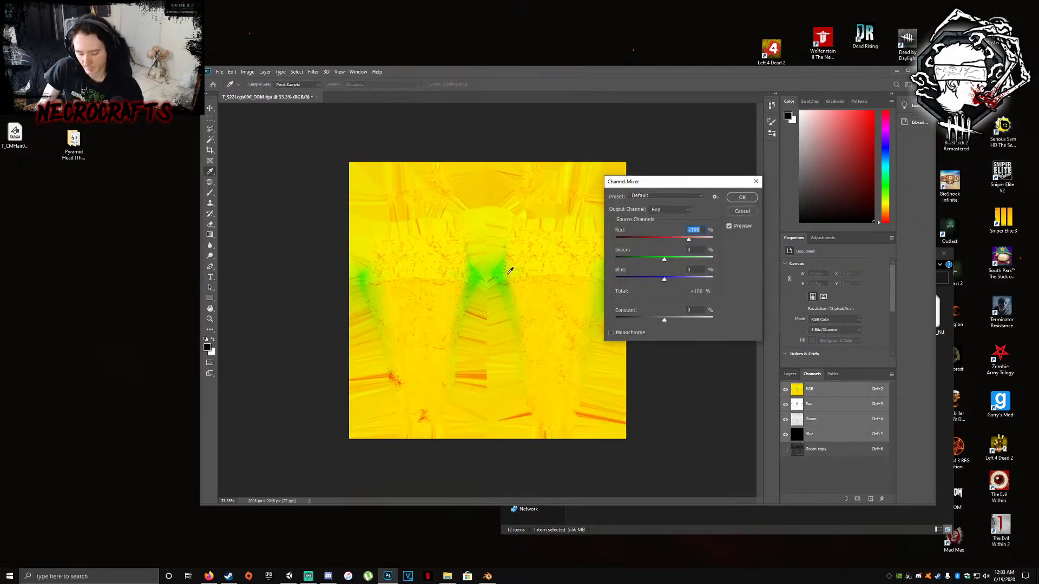
type("0")
left_click(657, 219)
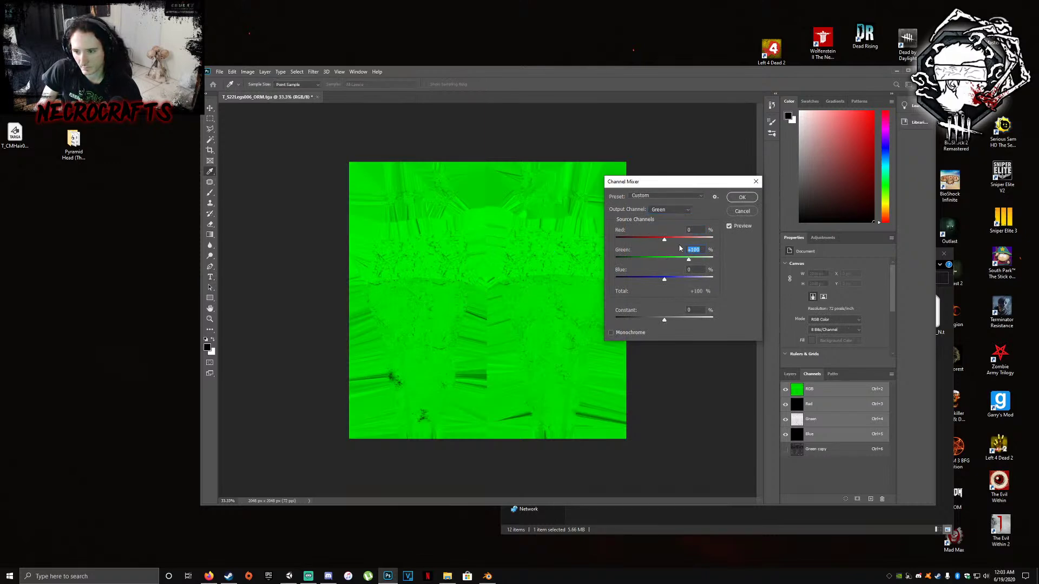
type("0")
type("100")
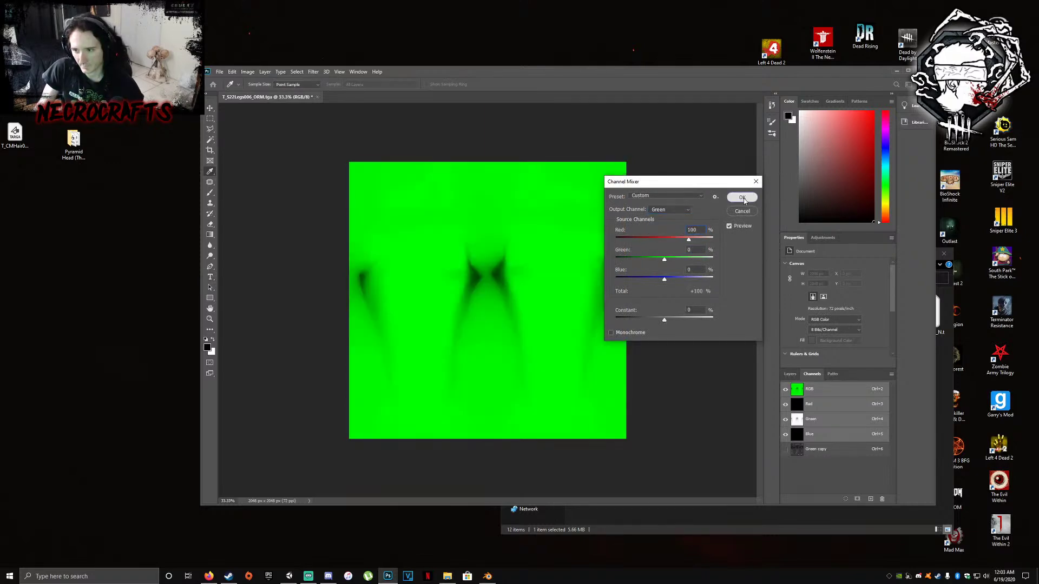
key("Return")
key("t")
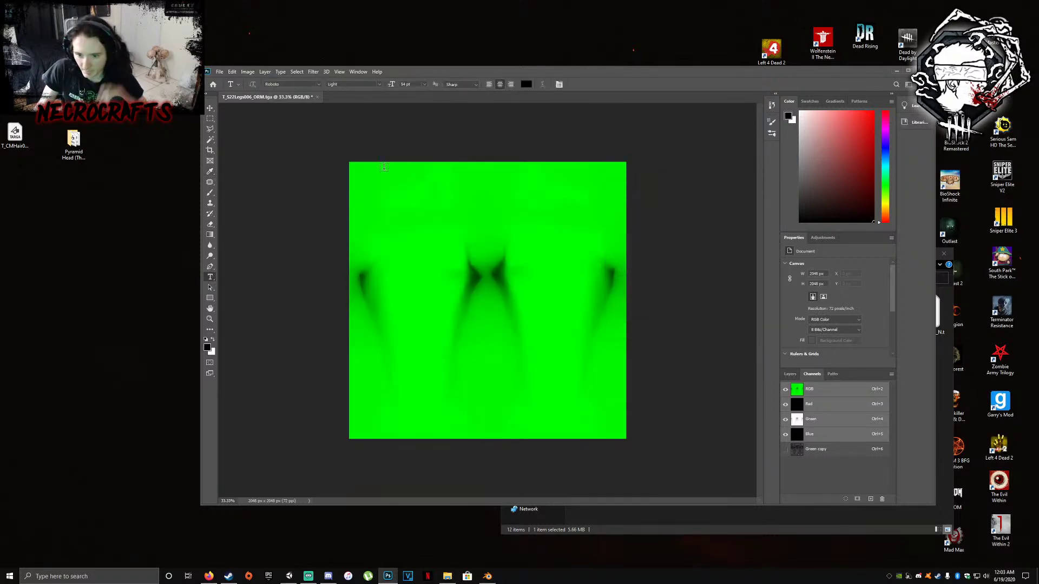
left_click(317, 97)
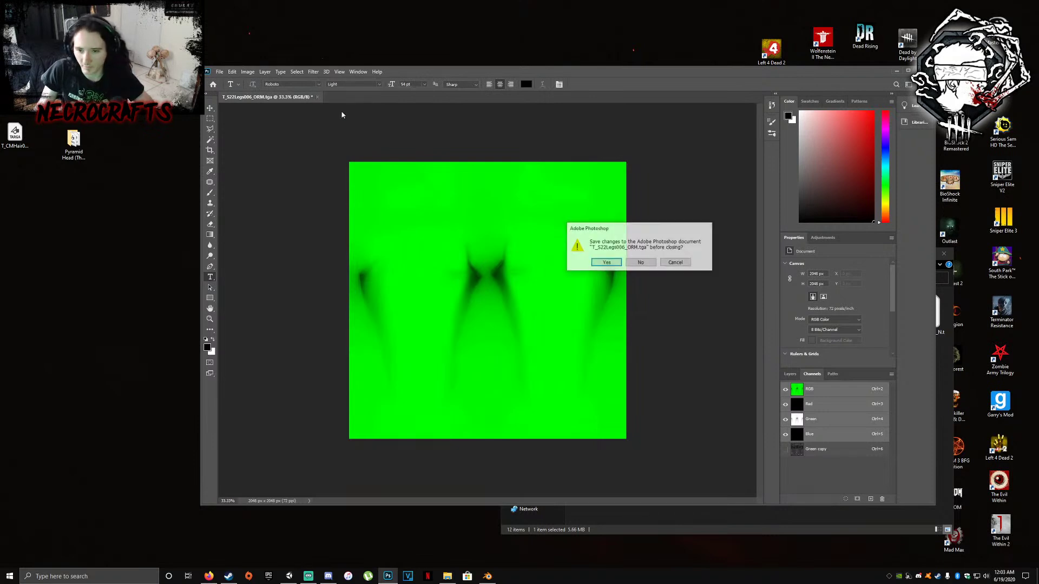
left_click(644, 265)
Open T_S22Torso006_N.tga from the Outfit006 folder in Photoshop and invert its Green channel
left_click(731, 530)
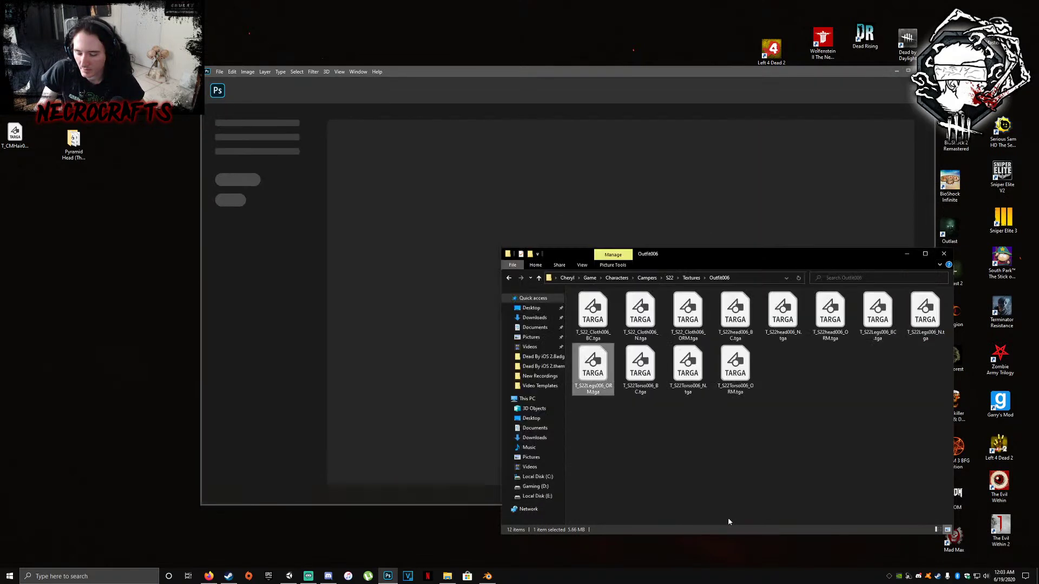
left_click(644, 368)
left_click_drag(688, 368, 398, 232)
left_click(821, 417)
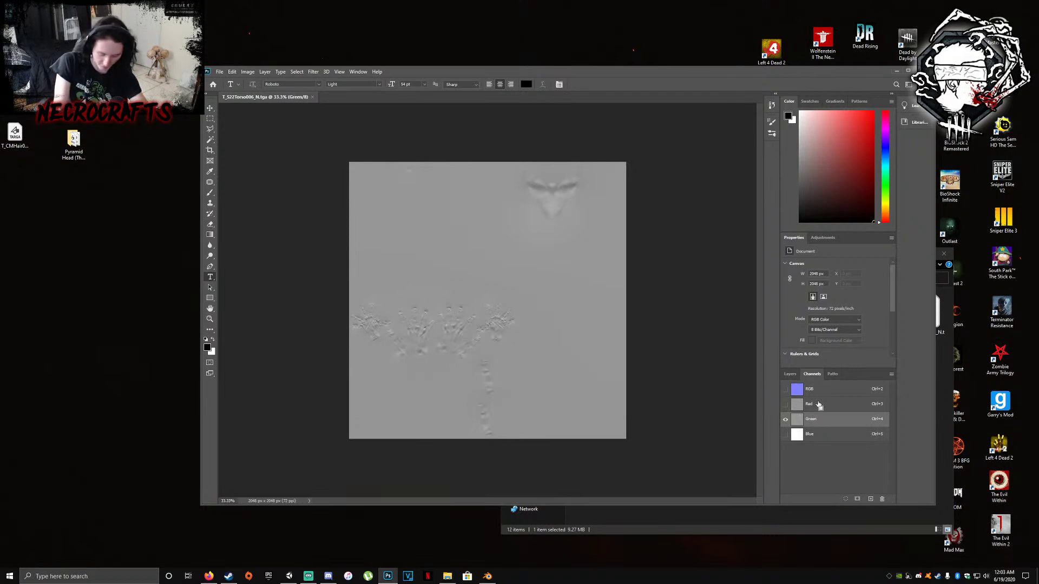
key("ctrl+i")
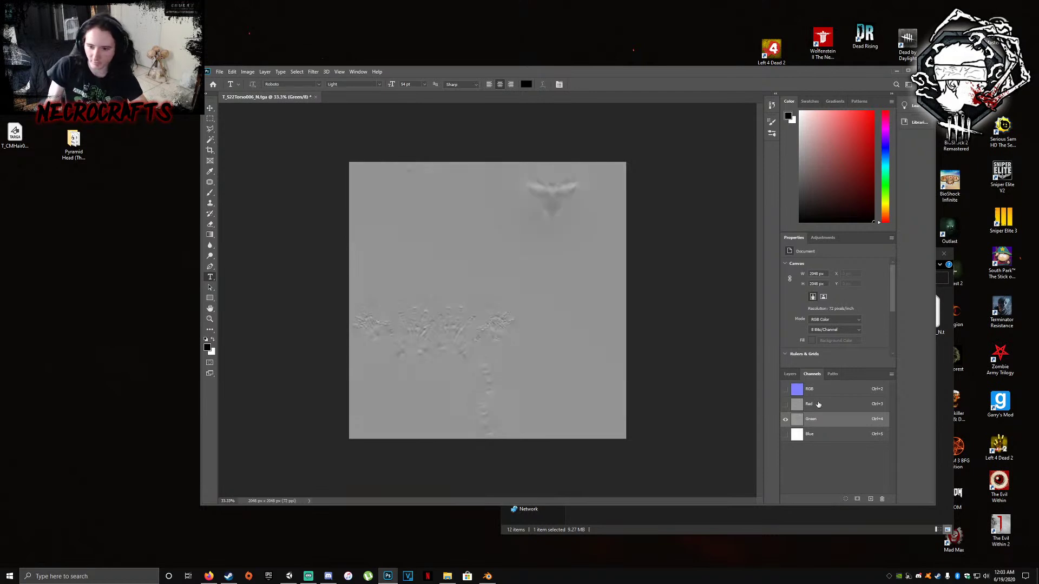
Save and close the torso normal map, T_S22Torso006_N.tga
left_click(225, 74)
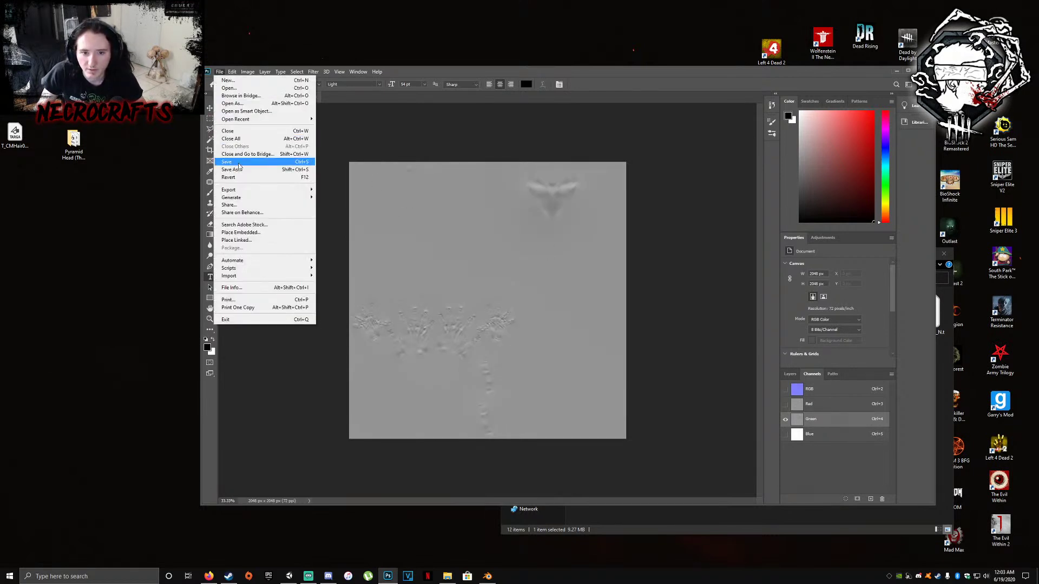
left_click(260, 162)
left_click(313, 97)
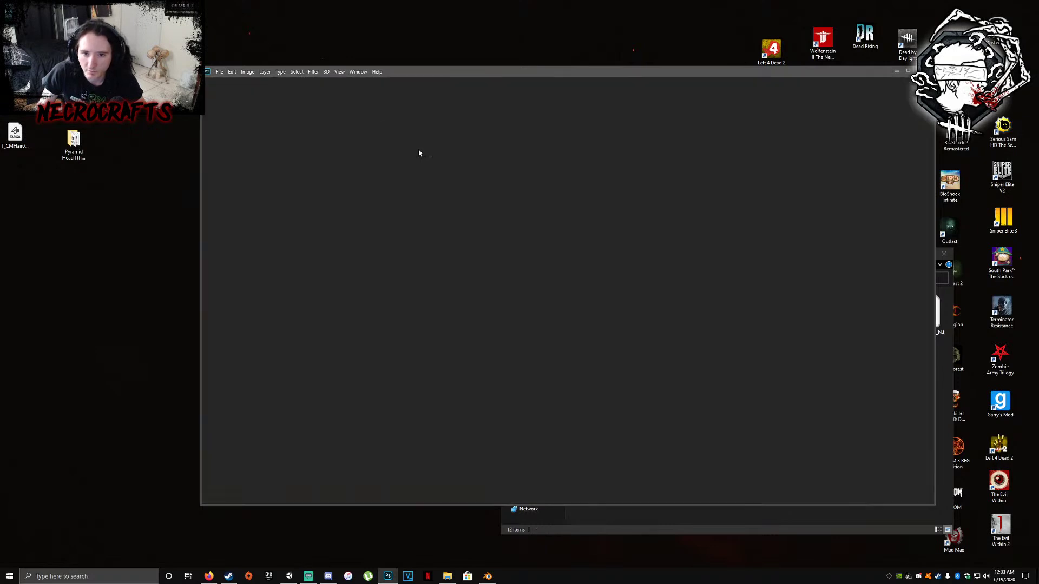
Open T_S22Torso006_ORM.tga from Outfit006 in Photoshop and duplicate its Green channel as an inverted copy named Green copy
left_click(715, 502)
double_click(735, 368)
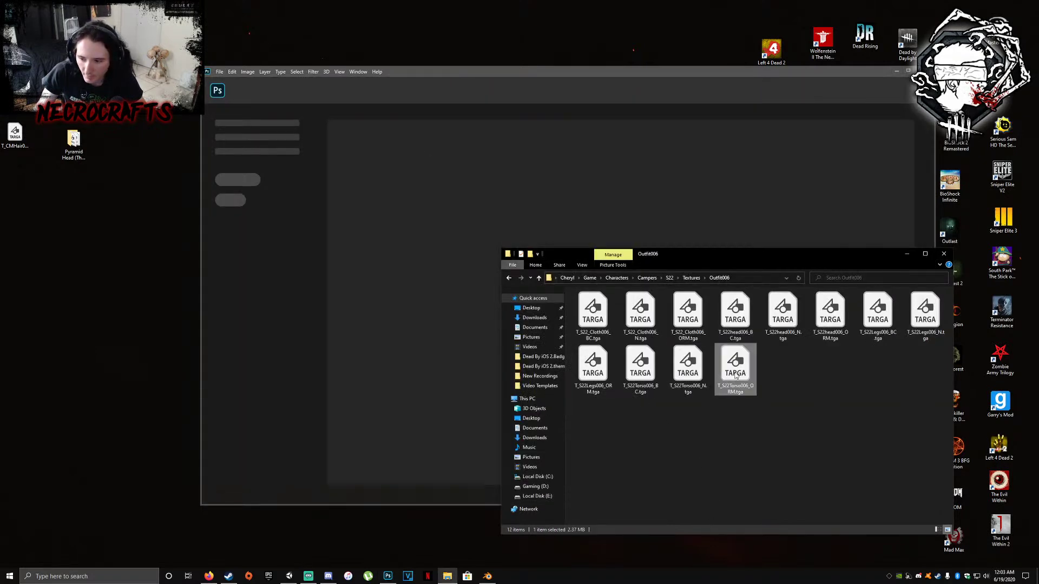
left_click(811, 419)
right_click(817, 420)
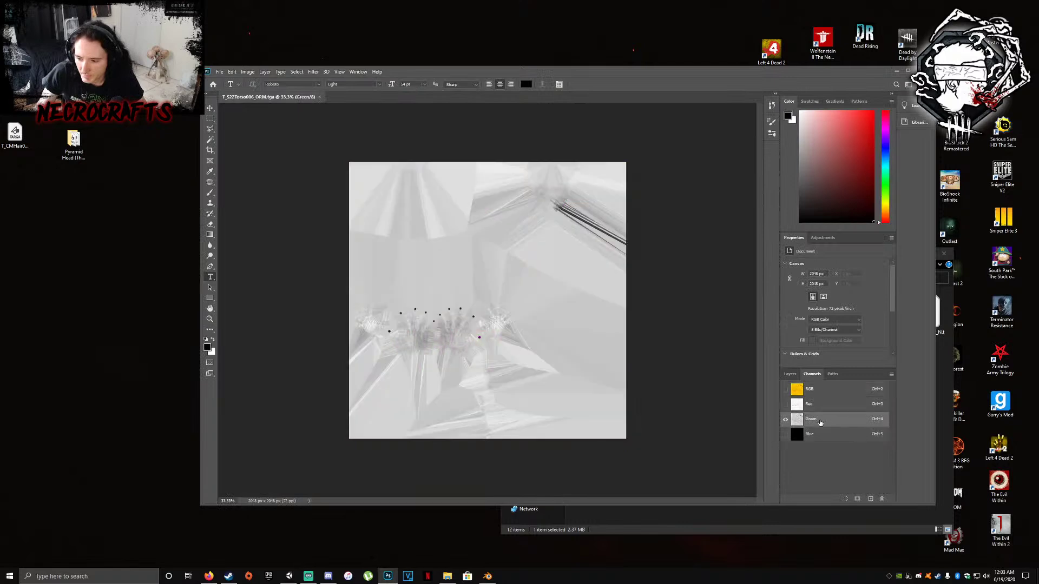
left_click(839, 429)
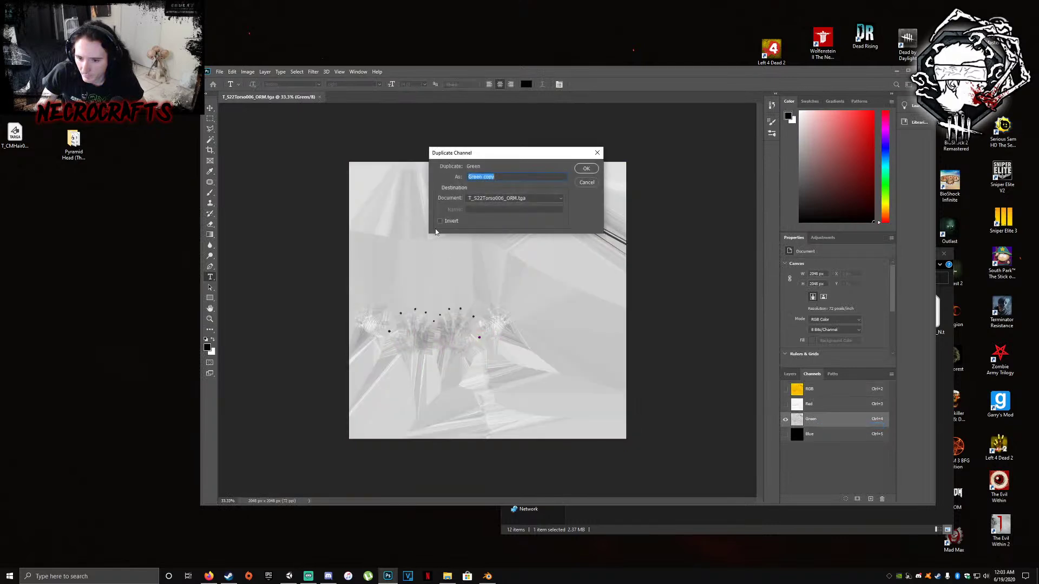
left_click(587, 168)
With Channel Mixer on the torso ORM's RGB, set Red output to 0% red and Green output to 0% green and 100% red
left_click(816, 404)
left_click(812, 389)
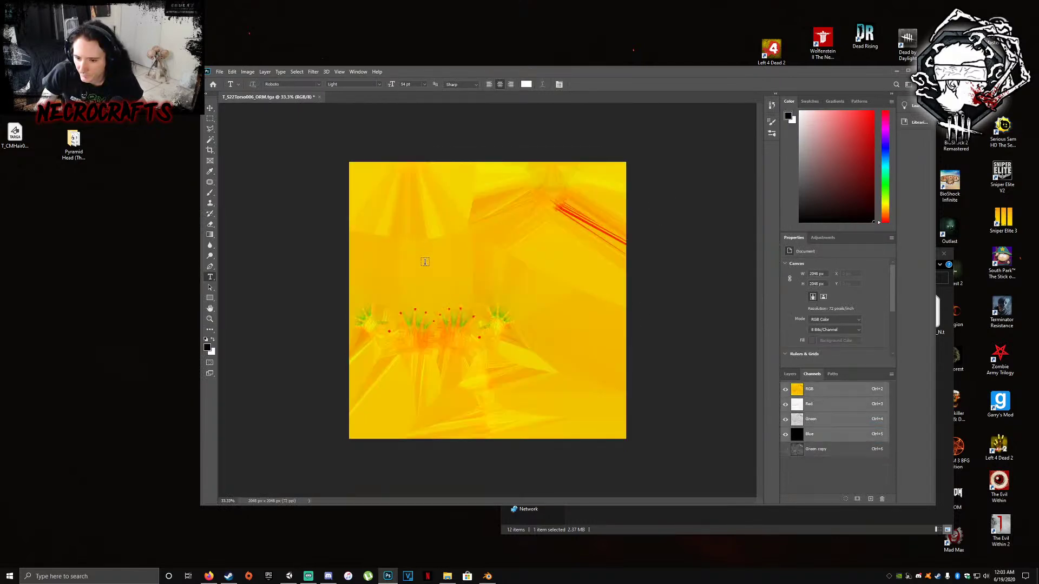
left_click(247, 72)
mouse_move(270, 92)
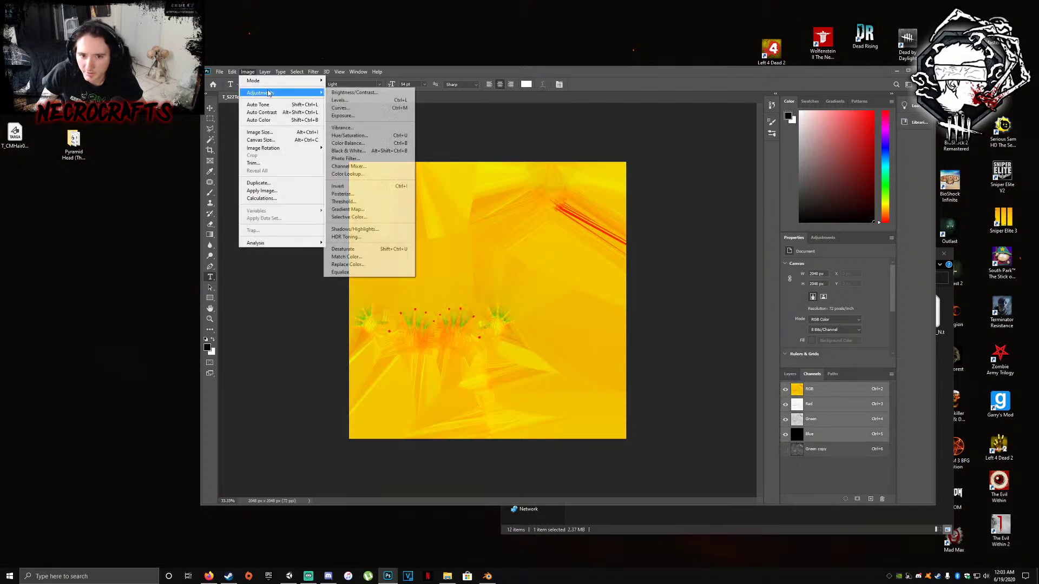
left_click(360, 166)
type("0")
left_click(670, 210)
left_click(670, 220)
double_click(694, 249)
type("0")
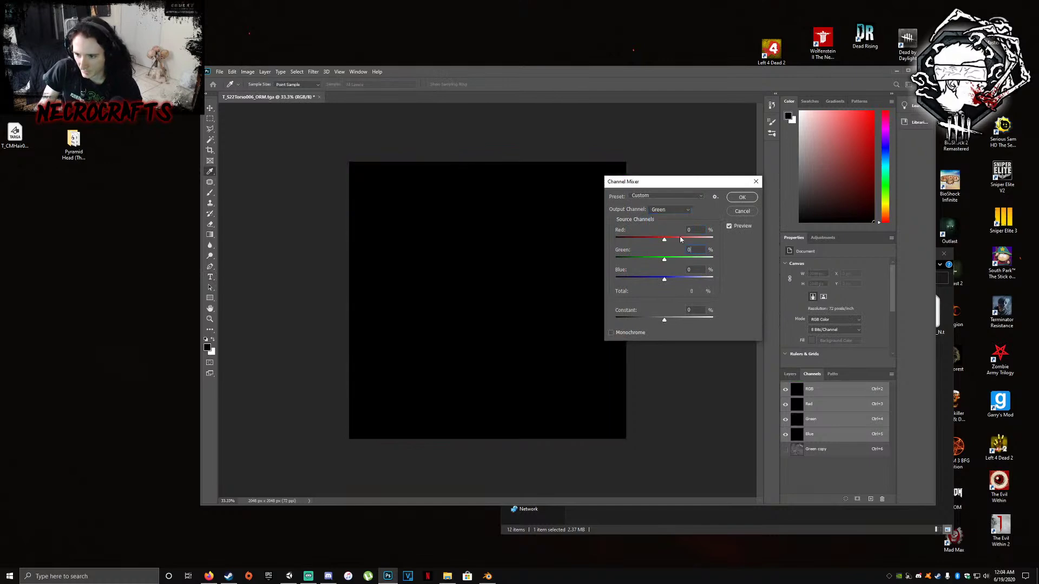
type("100")
left_click(741, 198)
Save and close the edited T_S22Torso006_ORM.tga texture
left_click(221, 74)
left_click(243, 161)
left_click(317, 97)
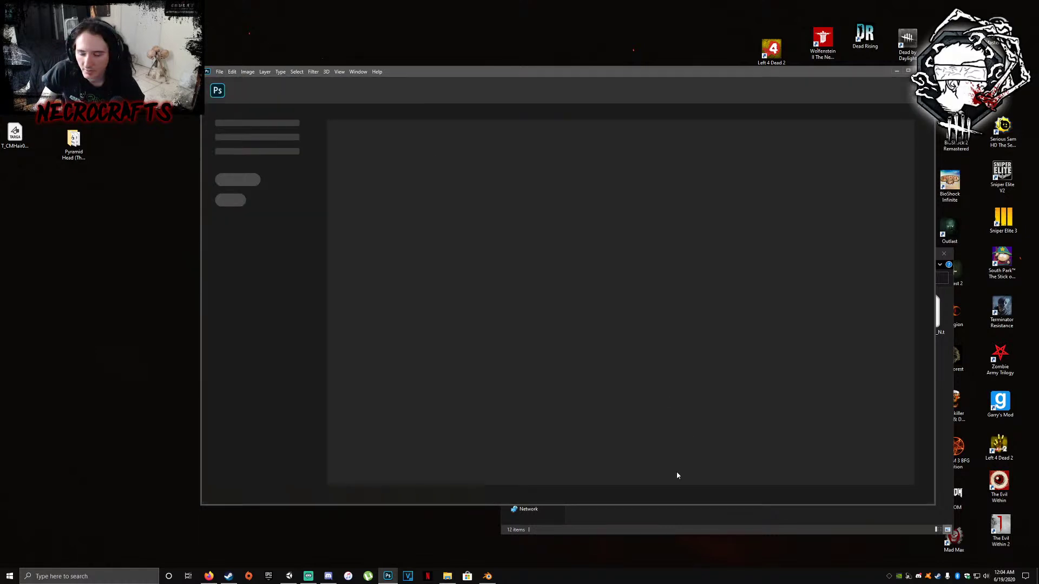
left_click(671, 517)
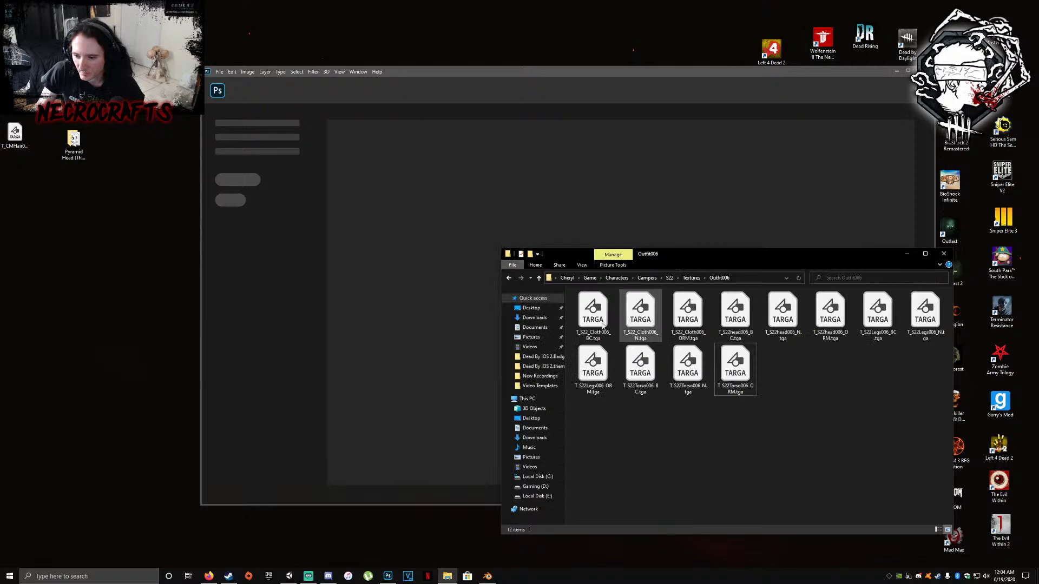
right_click(47, 252)
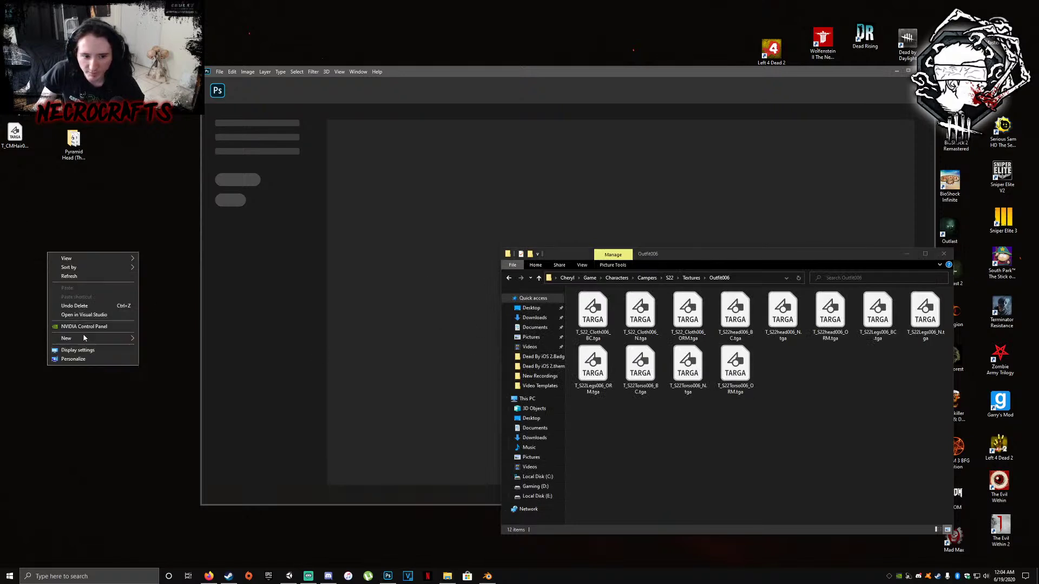
mouse_move(83, 338)
left_click(119, 205)
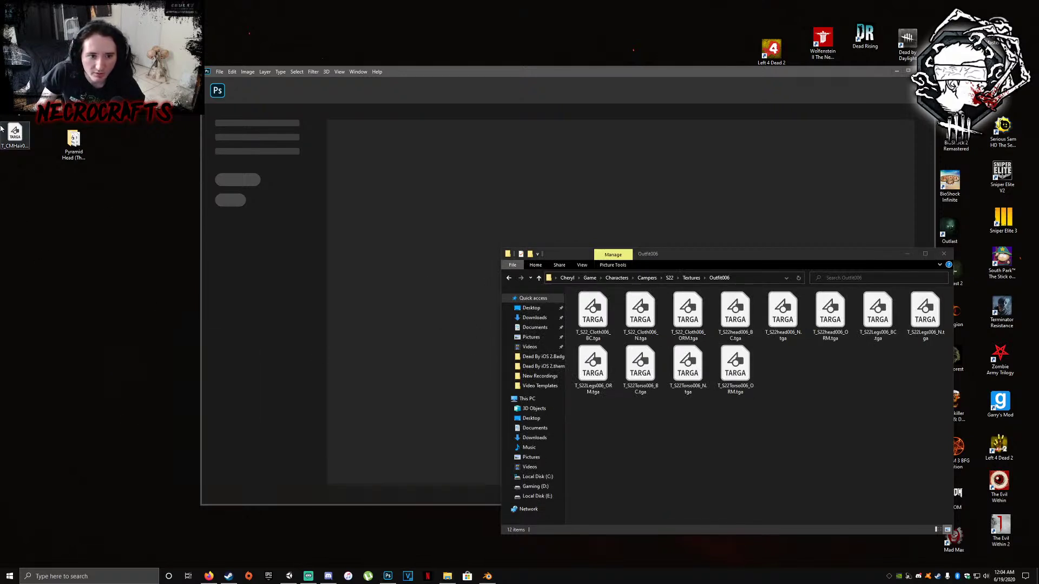
Rename the hair normal texture on the desktop to T_S22CMHair006_N.tga
left_click(14, 147)
left_click(13, 148)
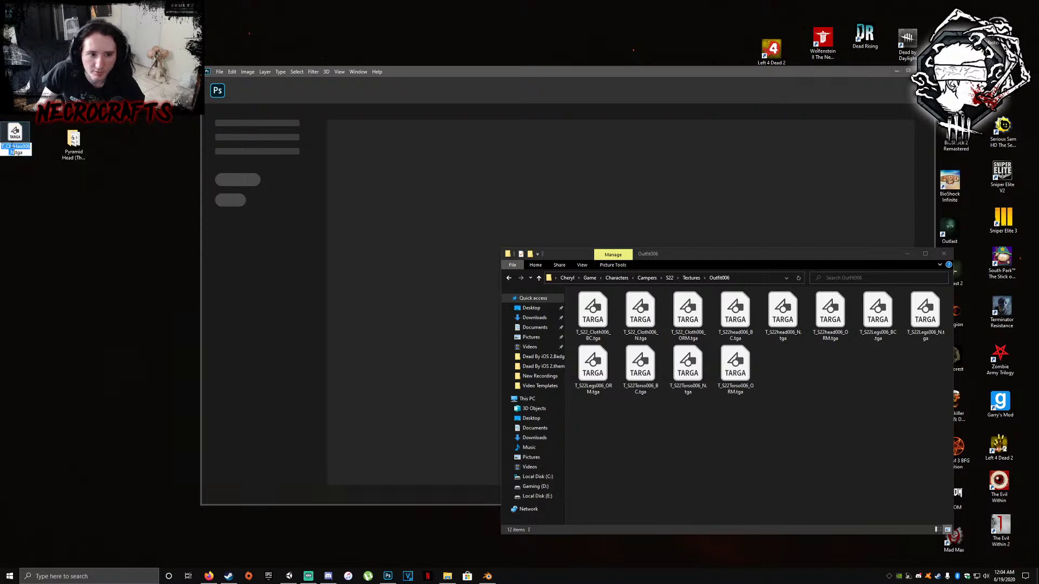
left_click(9, 146)
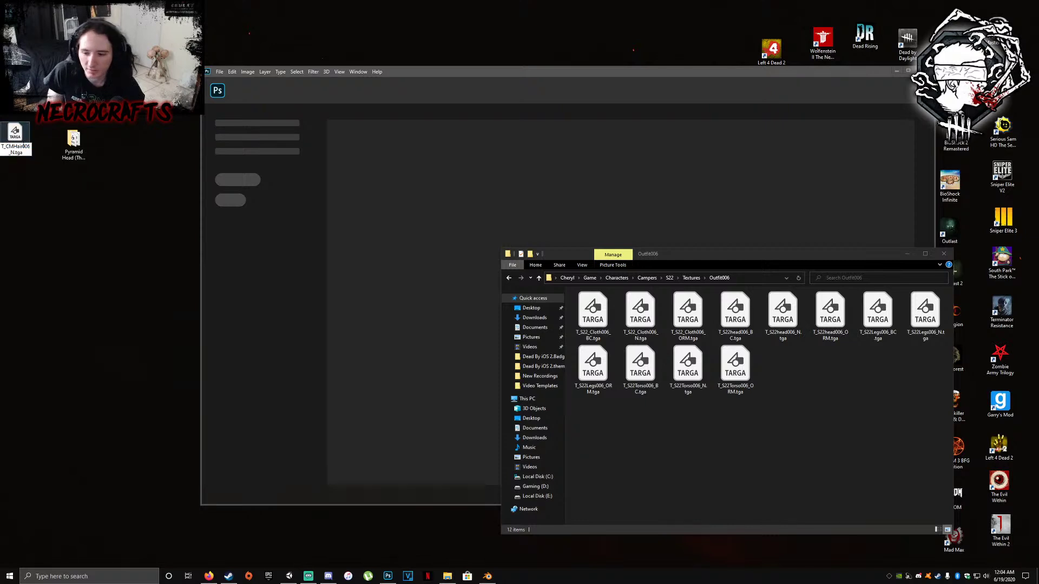
type("S22")
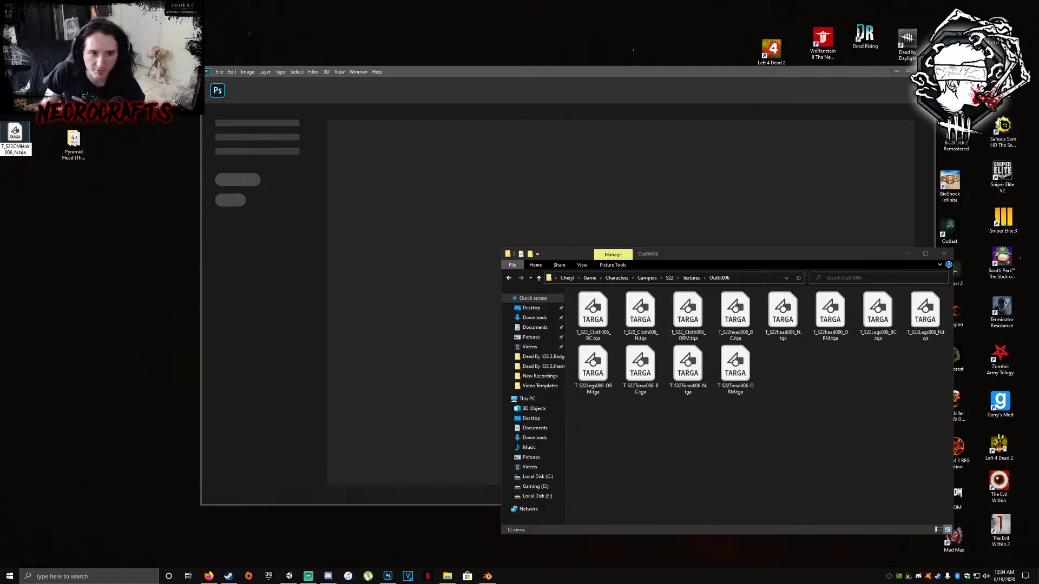
key("Return")
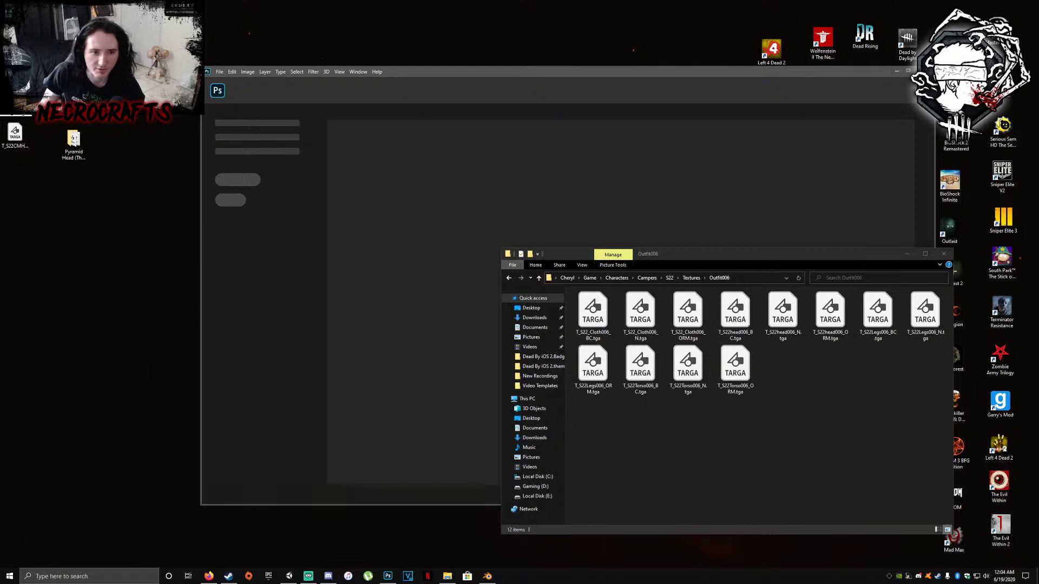
Move the two T_S22CMHair006 hair textures together to an empty area of the desktop below the Pyramid Head folder
left_click_drag(33, 173, 6, 99)
left_click_drag(14, 131, 88, 333)
left_click(114, 209)
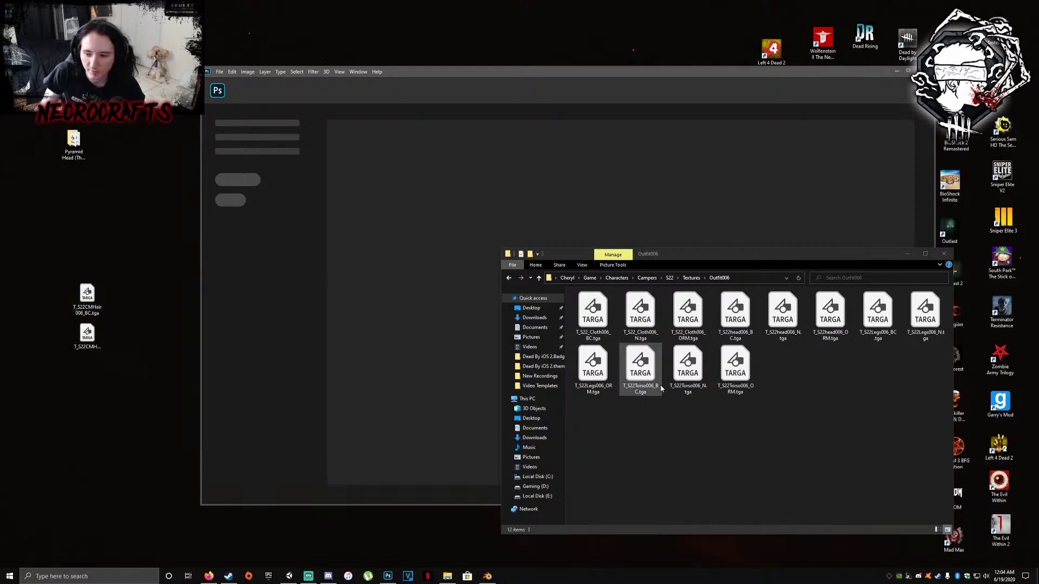
Move the two T_S22CMHair006 textures into the Outfit006 folder and import all its textures into Unity's Campers Materials Textures folder
left_click_drag(129, 376, 834, 417)
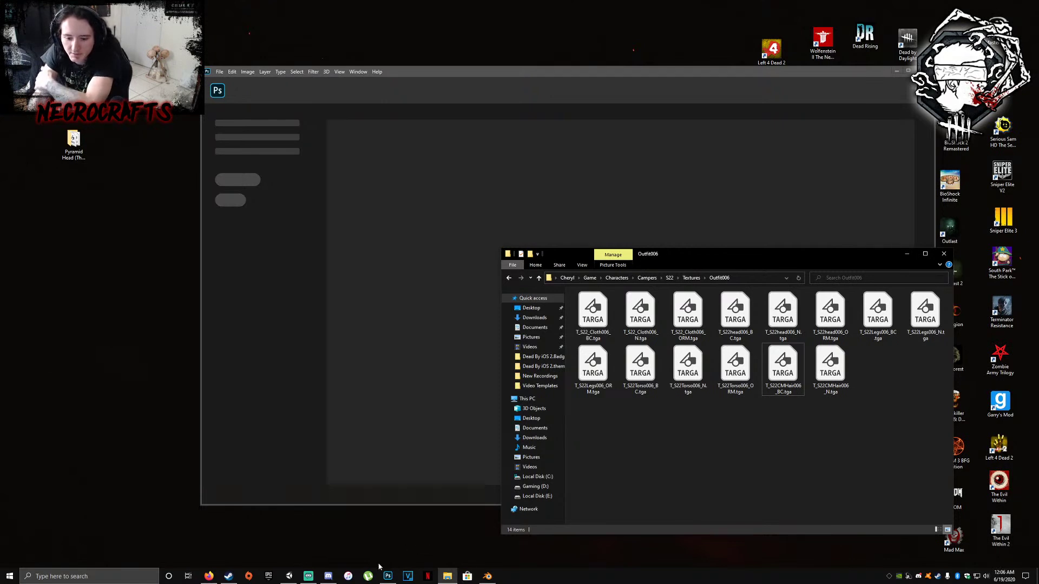
left_click(292, 577)
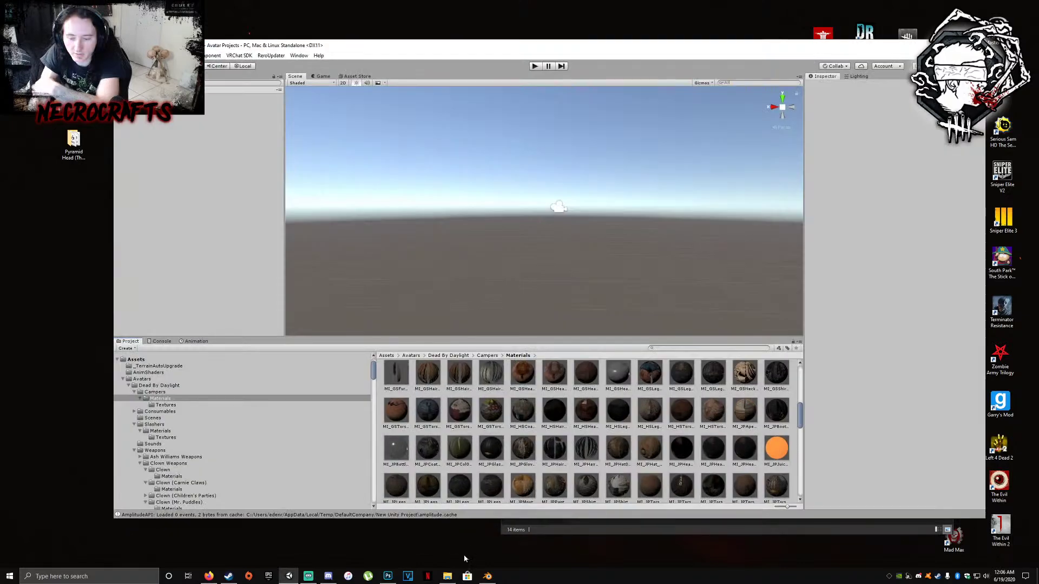
left_click(447, 576)
left_click_drag(920, 419, 611, 302)
left_click_drag(938, 432, 181, 404)
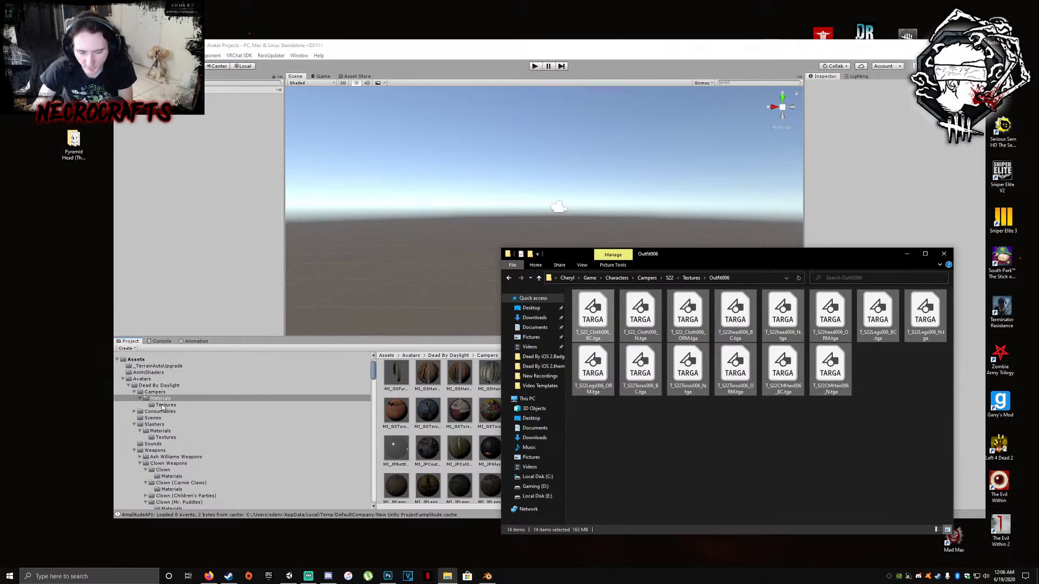
Find the Cheryl (Lisa Garland) model in the Campers folder and place it in the scene hierarchy
left_click(161, 399)
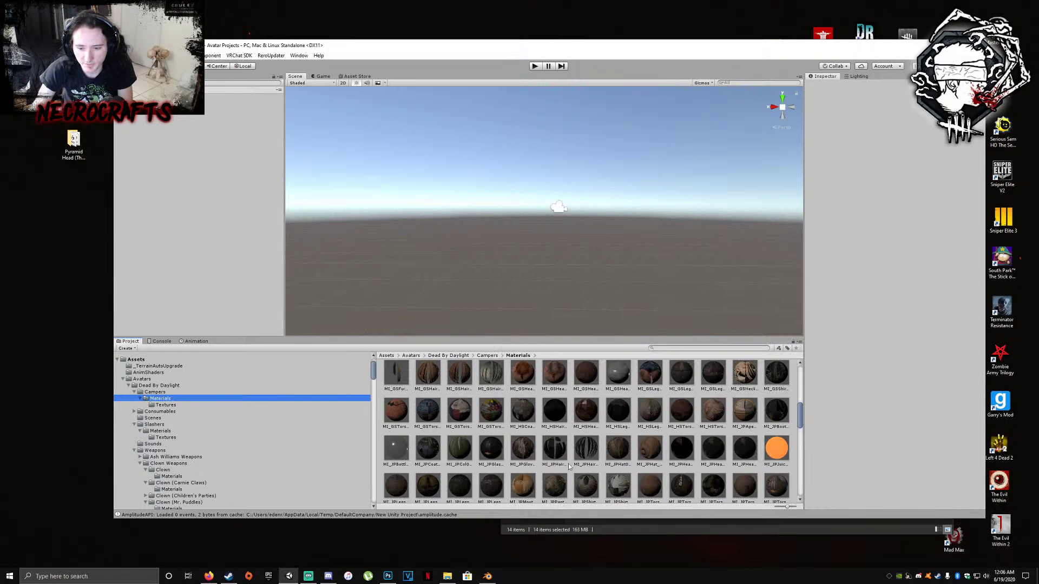
scroll(587, 417, "down", 6)
scroll(587, 417, "up", 1)
scroll(142, 420, "up", 2)
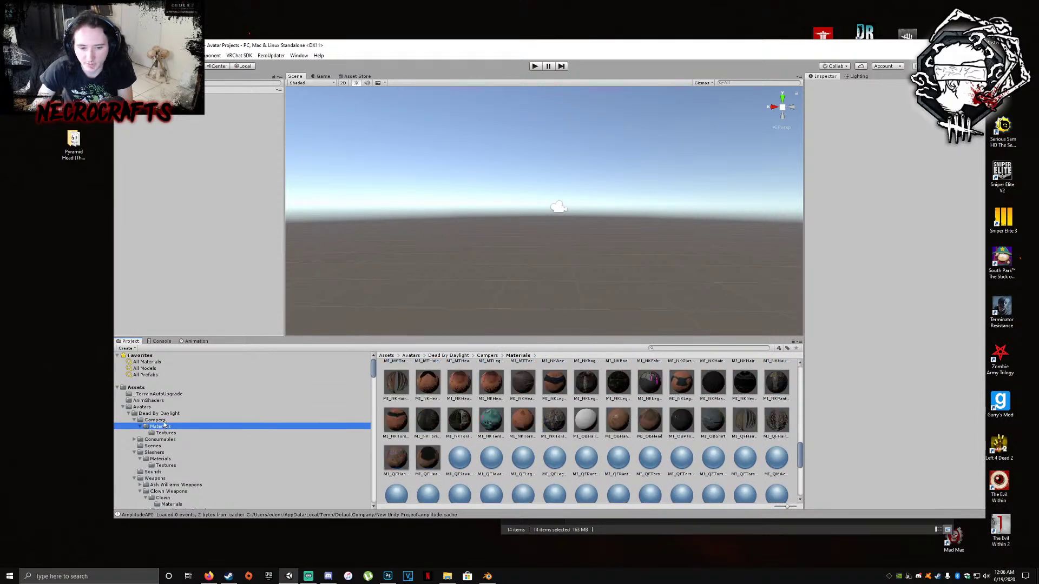
left_click(164, 422)
left_click(575, 475)
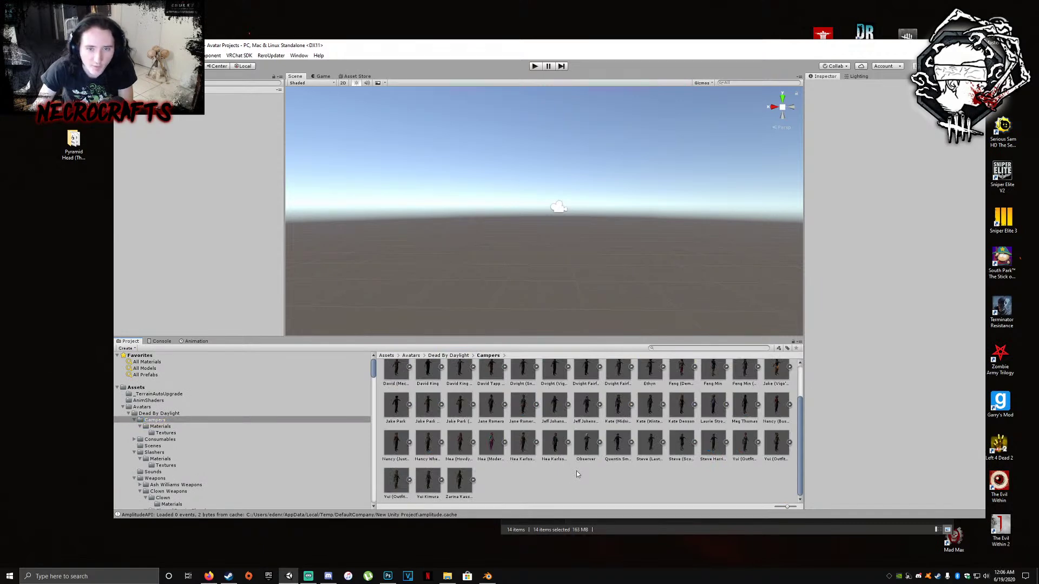
scroll(606, 469, "up", 2)
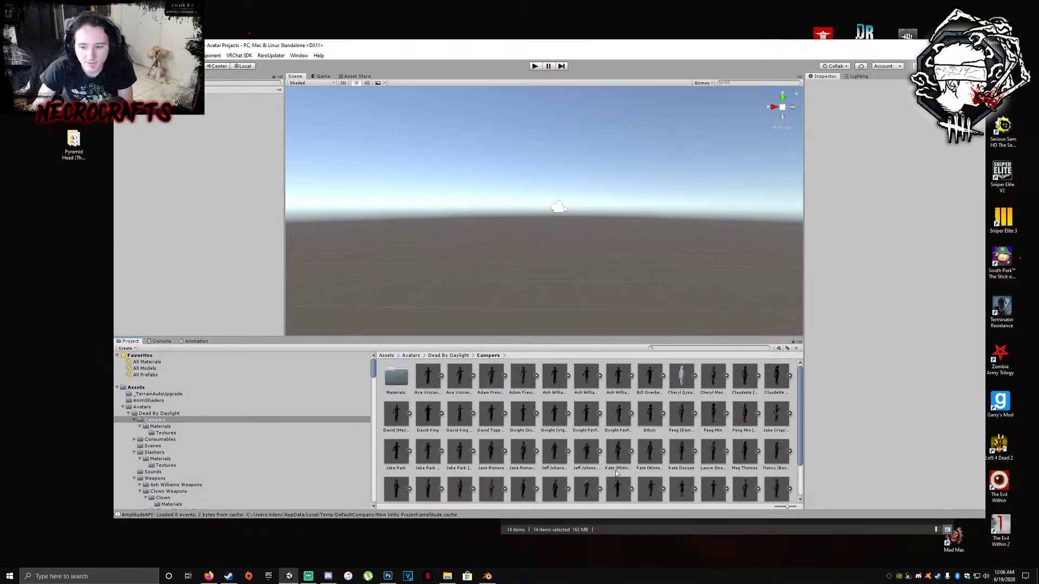
left_click(681, 379)
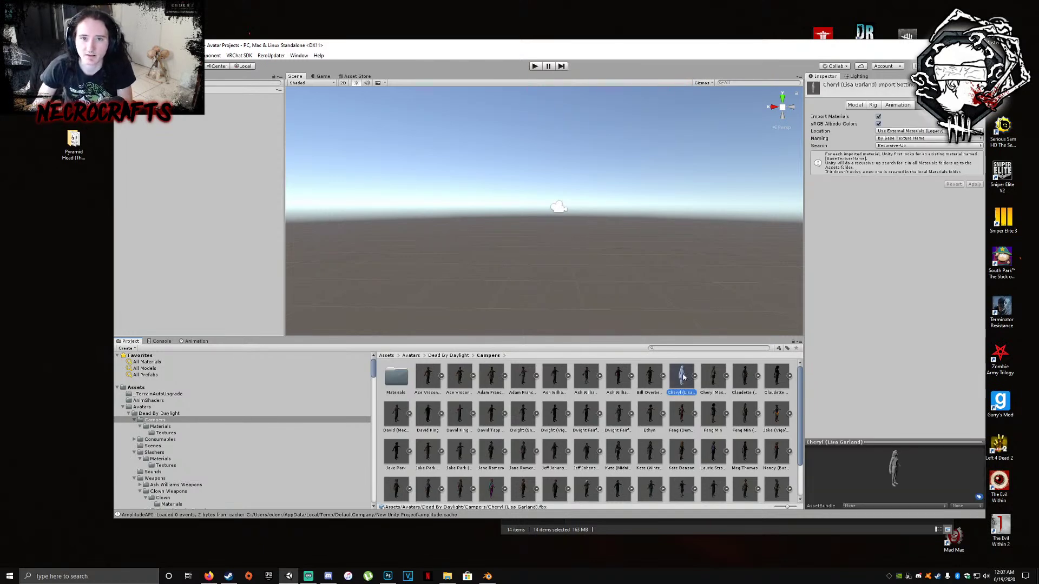
left_click_drag(683, 377, 192, 237)
Examine the placed Cheryl (Lisa Garland) model up close and check the asset's material import settings
scroll(600, 196, "up", 5)
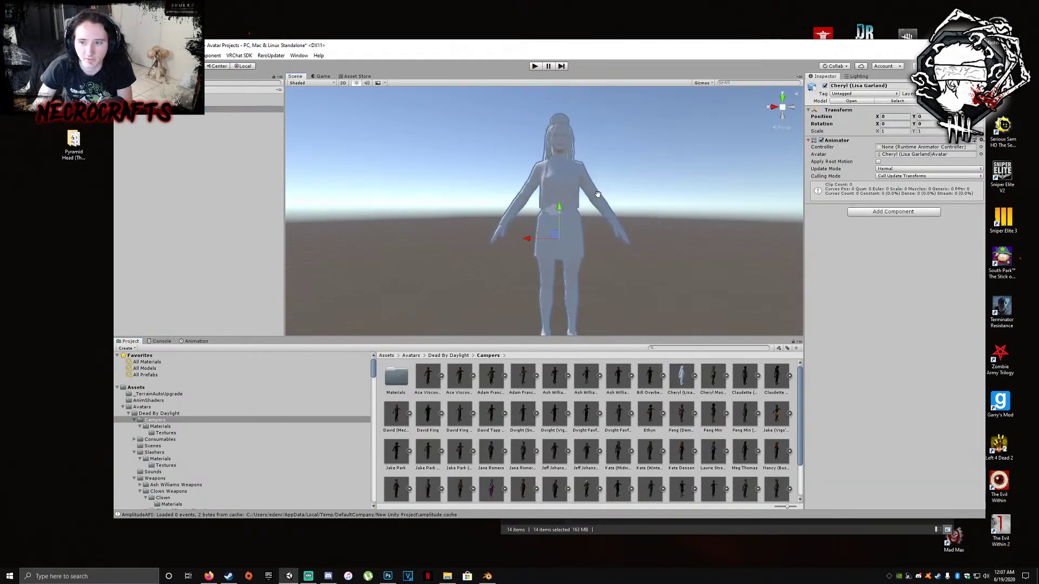
right_click_drag(599, 195, 598, 204)
middle_click_drag(598, 204, 599, 221)
scroll(600, 222, "up", 3)
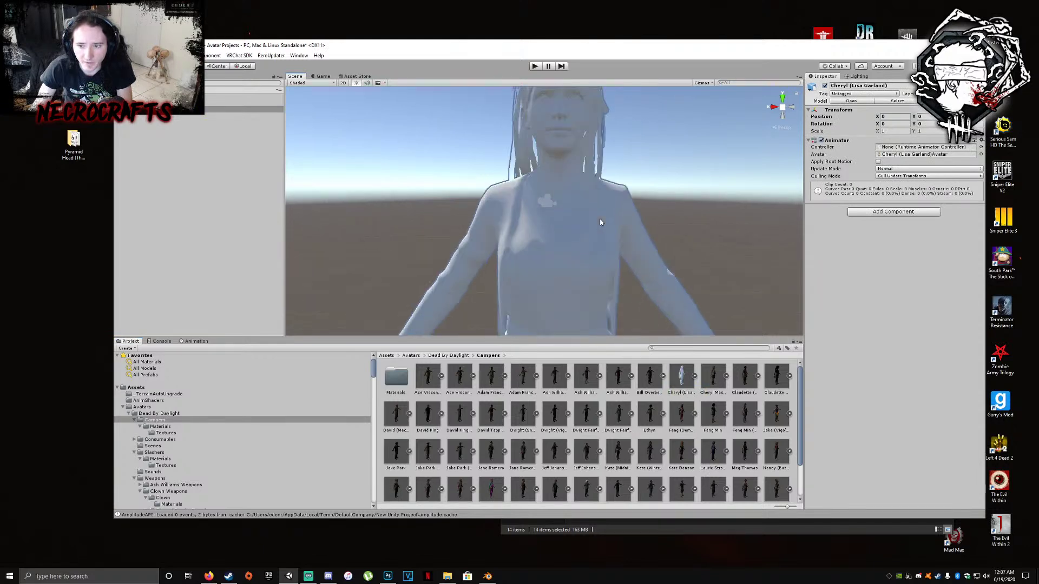
right_click_drag(601, 222, 603, 228)
scroll(601, 226, "down", 6)
middle_click_drag(597, 216, 604, 225)
right_click_drag(604, 225, 602, 221)
middle_click_drag(603, 220, 594, 212)
left_click(681, 378)
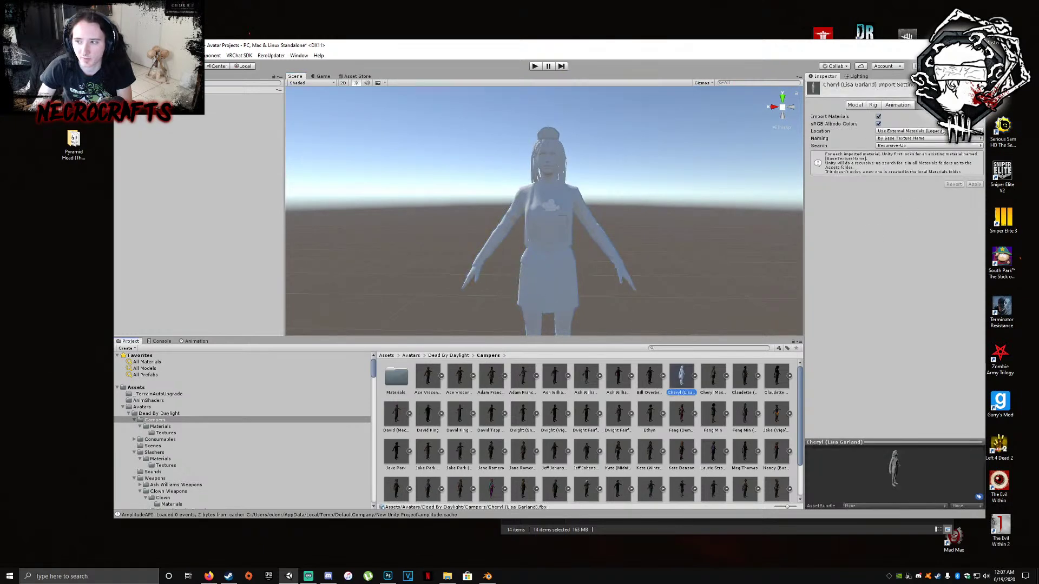
Rotate the Directional Light about its X axis to about 143.6 degrees to light the character's front
middle_click_drag(460, 149, 510, 204)
scroll(510, 209, "down", 3)
left_click(578, 152)
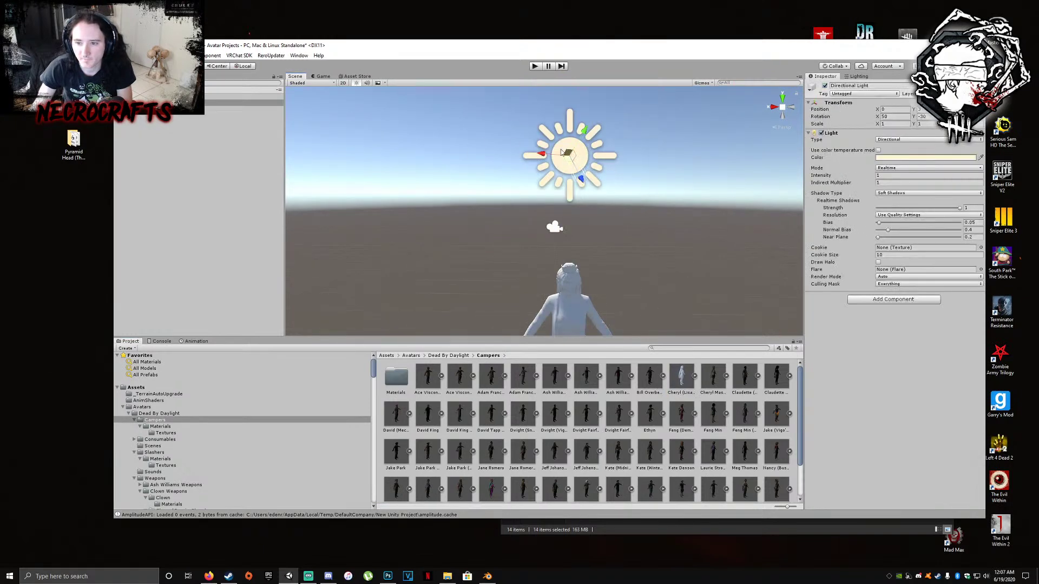
key("e")
left_click_drag(589, 150, 579, 259)
middle_click_drag(579, 258, 580, 184)
left_click_drag(582, 101, 584, 125)
middle_click_drag(620, 214, 617, 198)
scroll(612, 219, "up", 5)
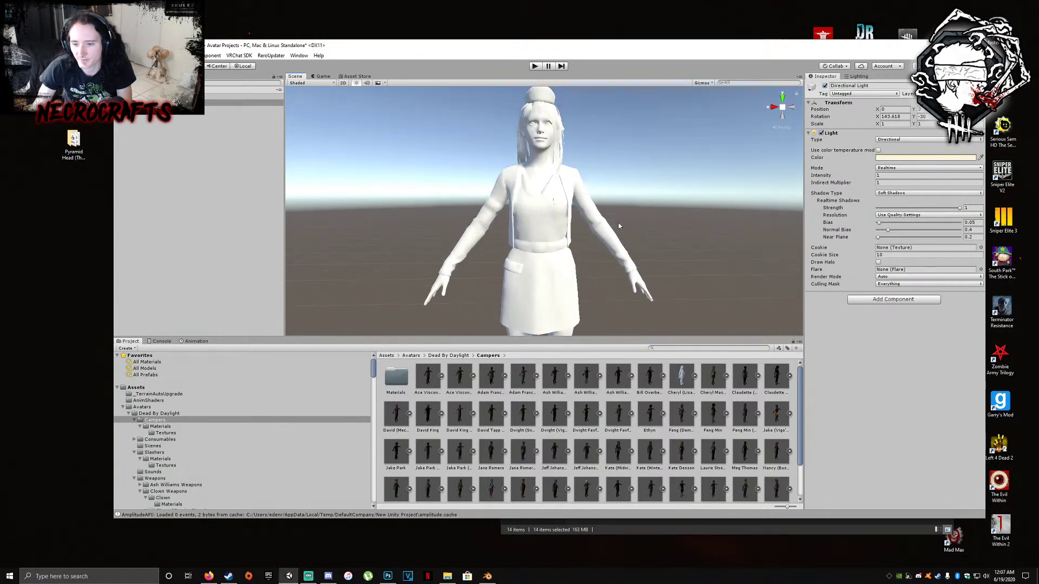
Open the Campers material MI_S22_Cloth006 and assign the T_S22_Cloth006 base color texture as its Albedo
left_click(681, 377)
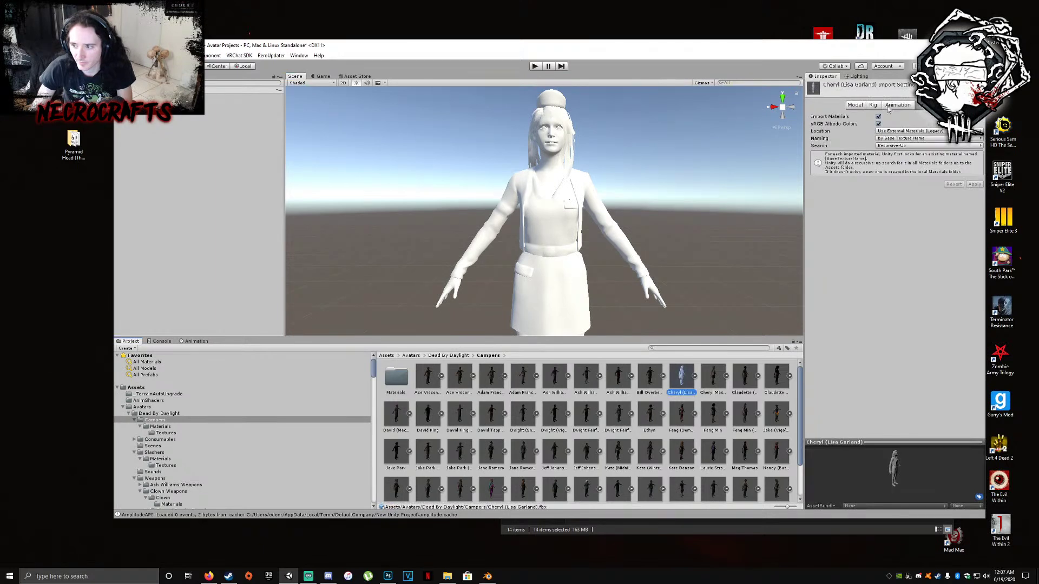
double_click(396, 377)
scroll(512, 415, "down", 1)
scroll(512, 414, "down", 10)
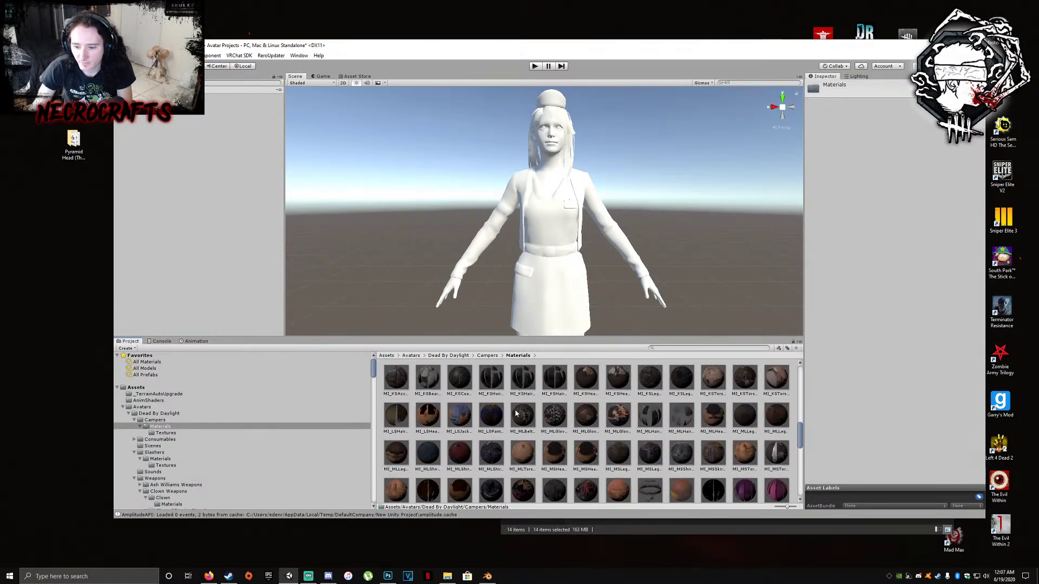
scroll(503, 433, "down", 4)
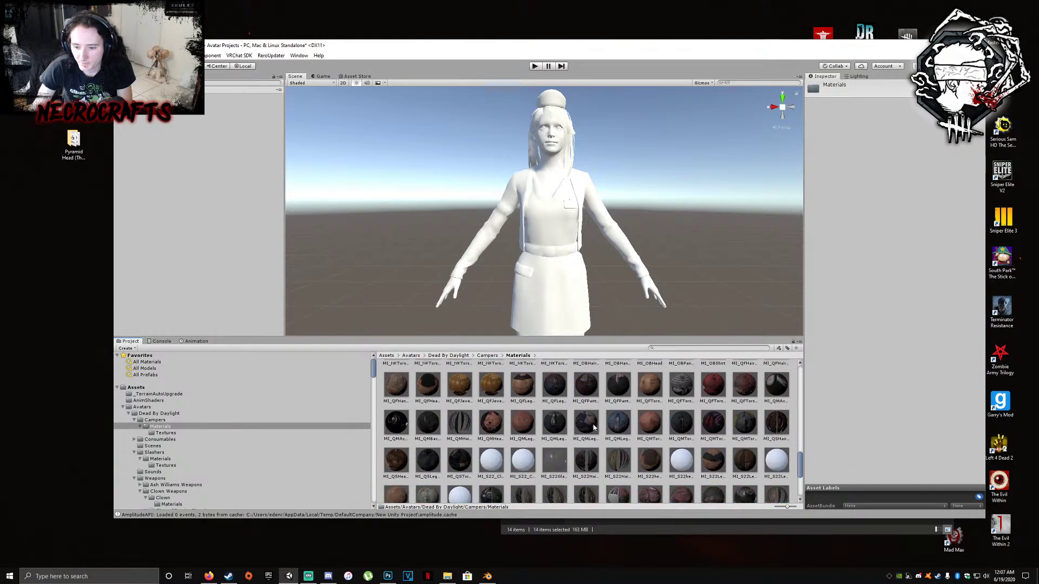
left_click(492, 437)
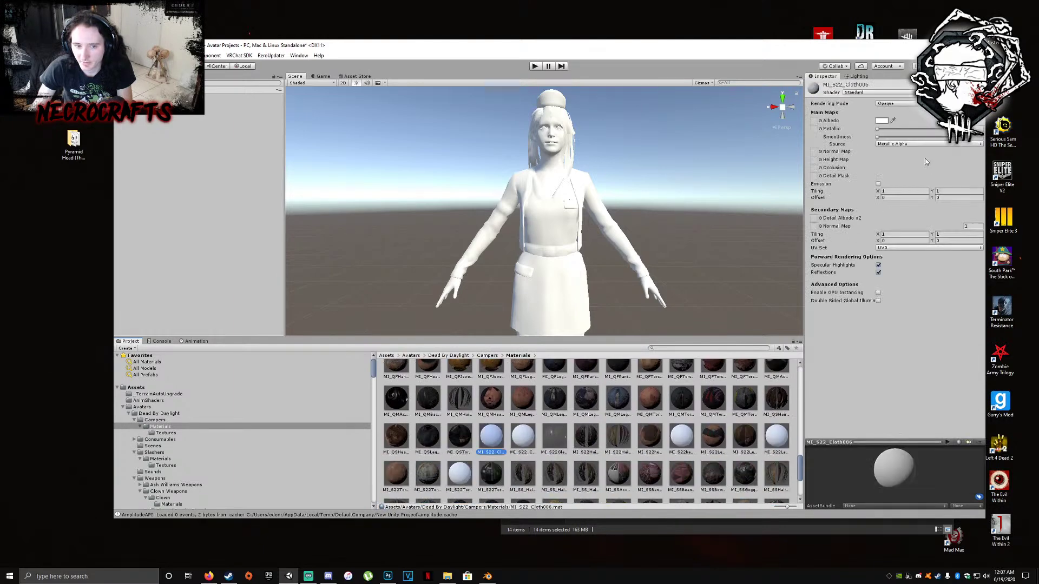
left_click(820, 121)
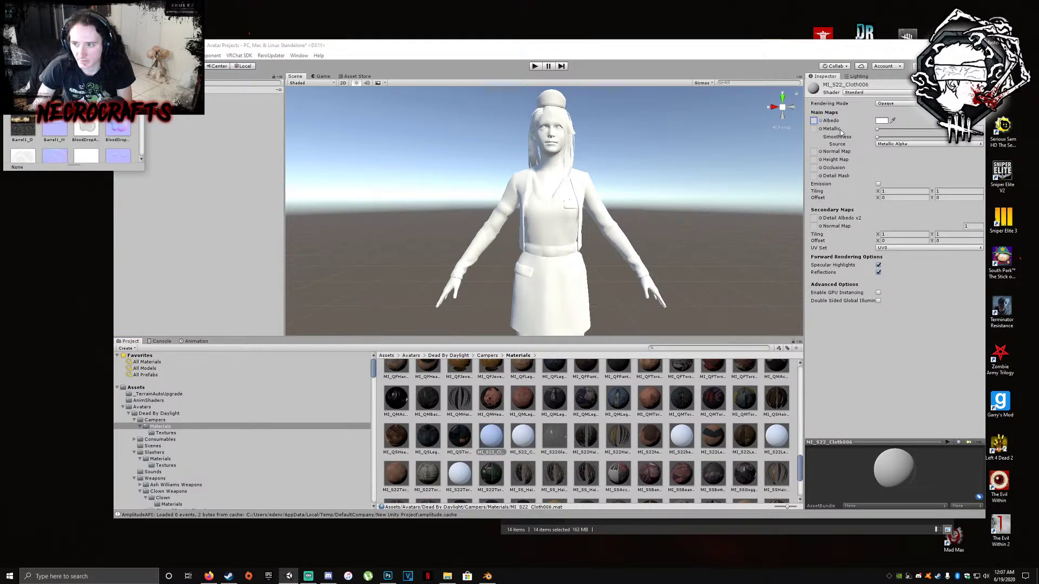
type("s22")
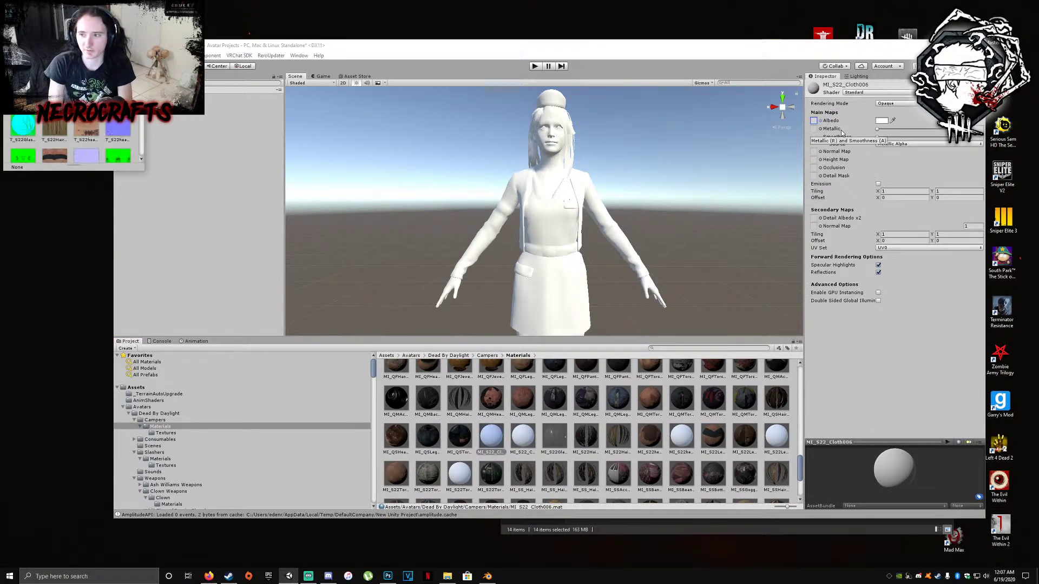
type("_")
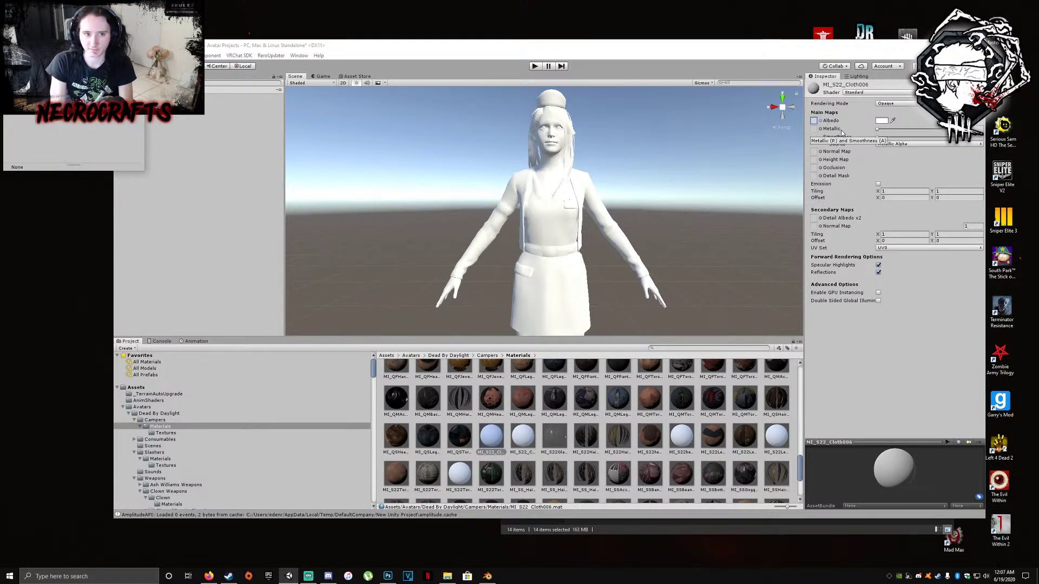
key("BackSpace")
type("c")
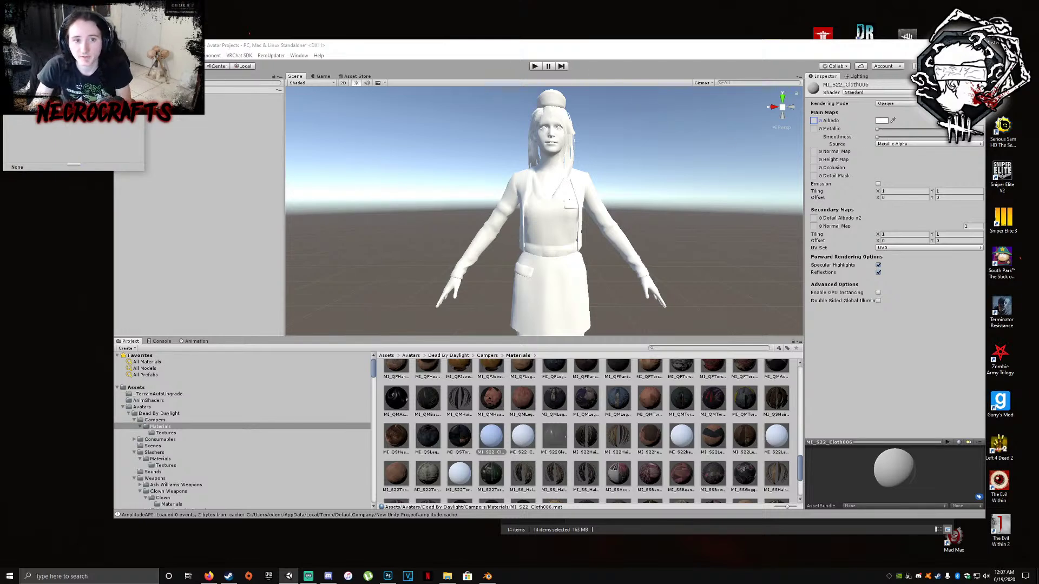
double_click(71, 89)
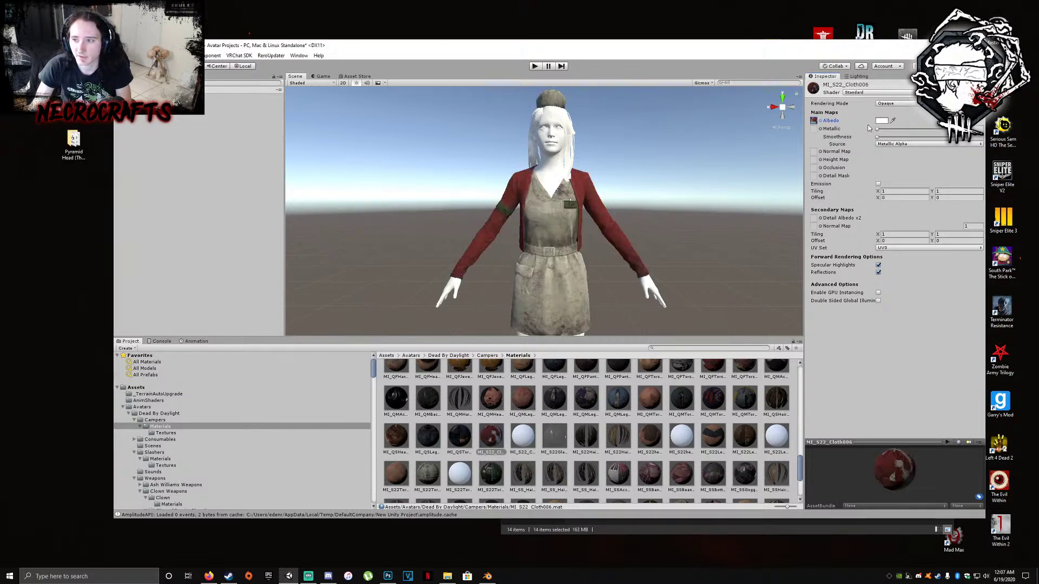
Set the MI_S22_Cloth006 material's rendering mode to Cutout and its shader to Standard 2-Sided
left_click(898, 103)
left_click(890, 111)
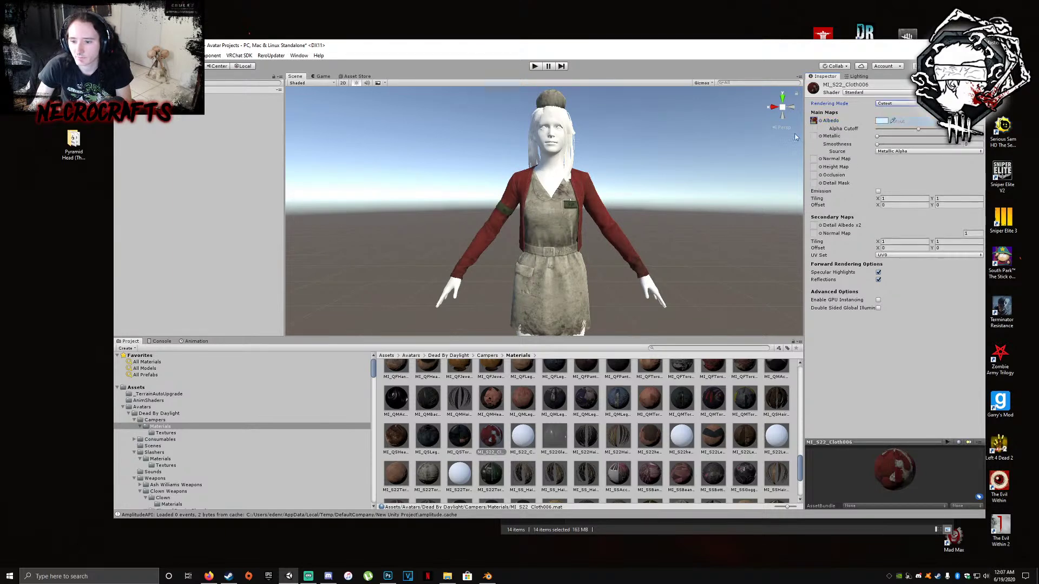
left_click(871, 95)
left_click(862, 129)
Assign the T_S22_Cloth006 ORM texture as the cloth material's Metallic map
left_click(821, 136)
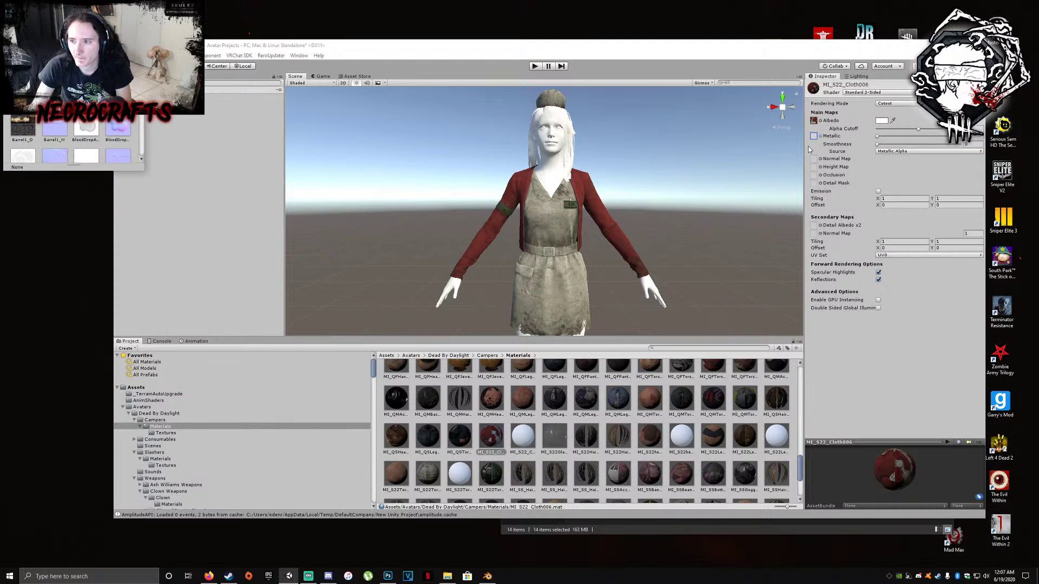
type("s22_c")
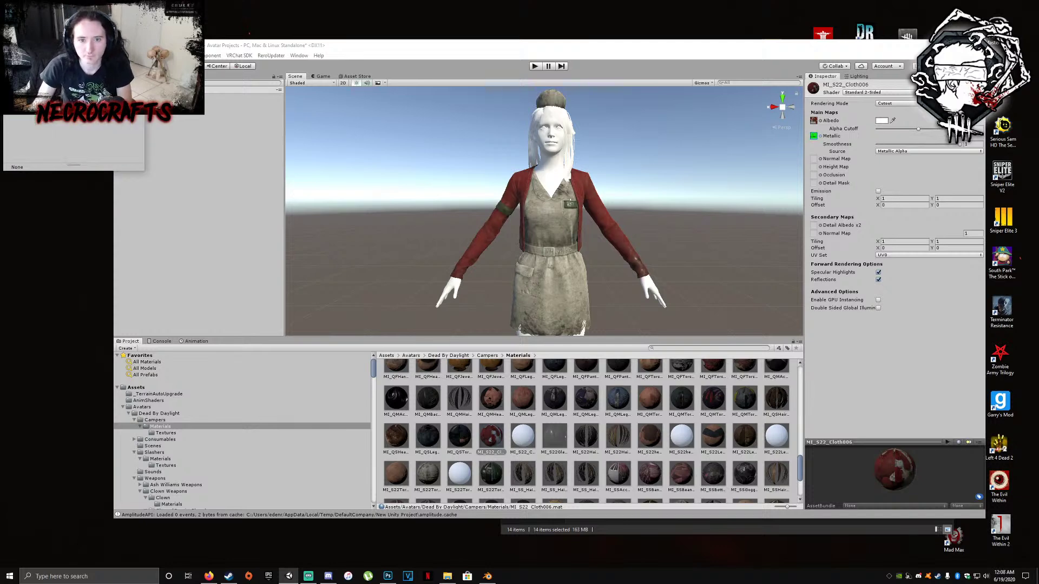
double_click(86, 91)
Assign the T_S22_Cloth006 normal texture as the cloth material's Normal Map and fix its import type
left_click(821, 158)
type("s22")
key("BackSpace")
key("BackSpace")
type("22")
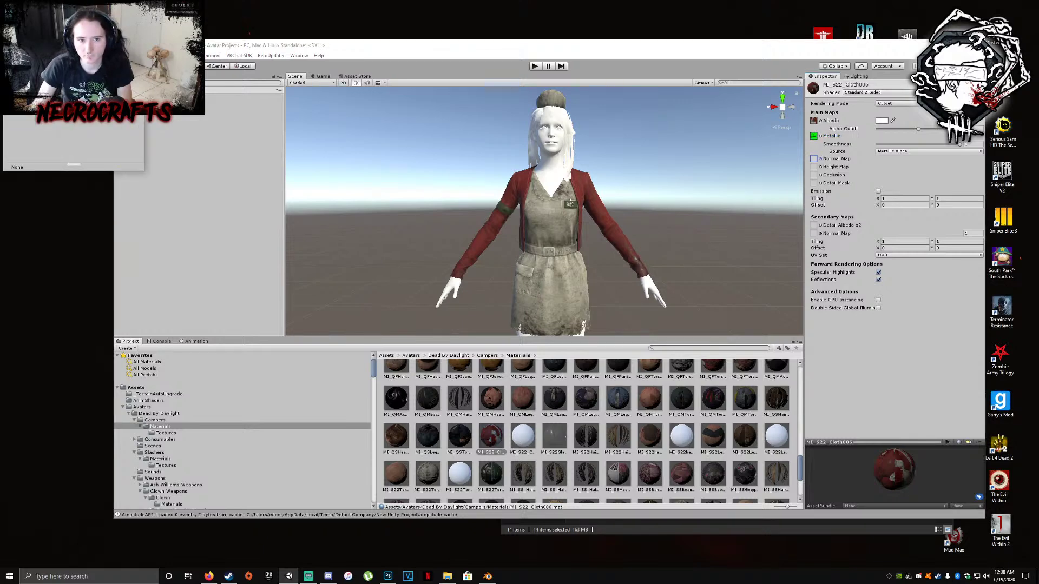
double_click(84, 89)
left_click(970, 176)
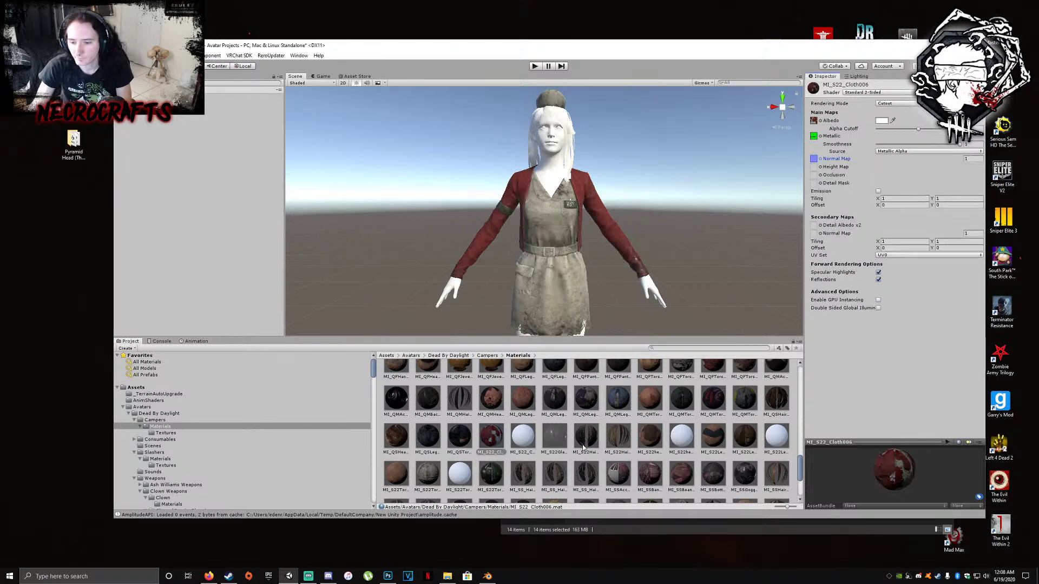
Assign the T_S22_Cloth006 ORM texture as the cloth material's Occlusion map
left_click(821, 175)
type("_")
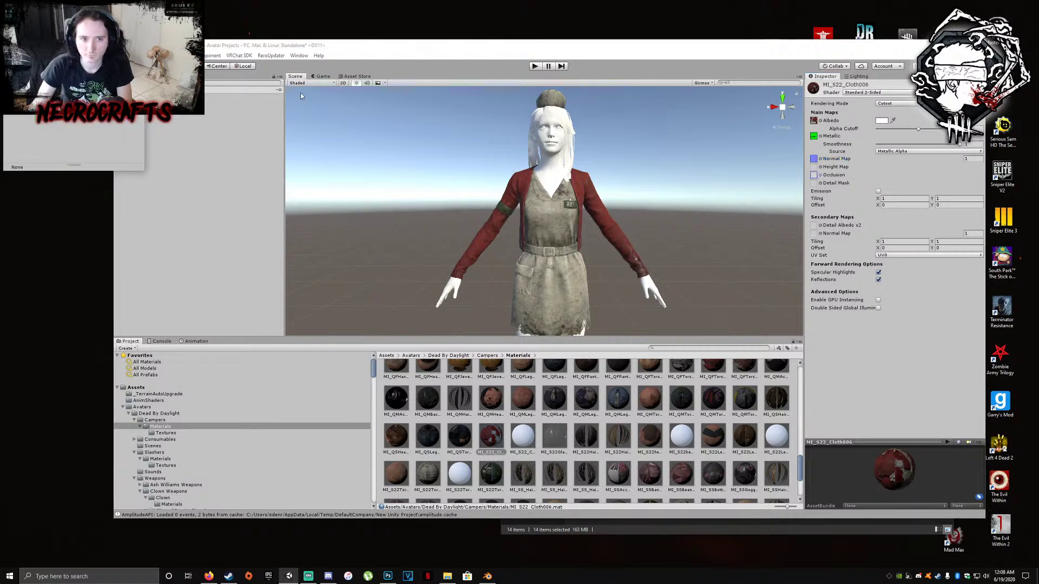
double_click(62, 62)
Select the MI_S22_CMHair006 material and assign the S22 hair base color texture as its Albedo
left_click(522, 435)
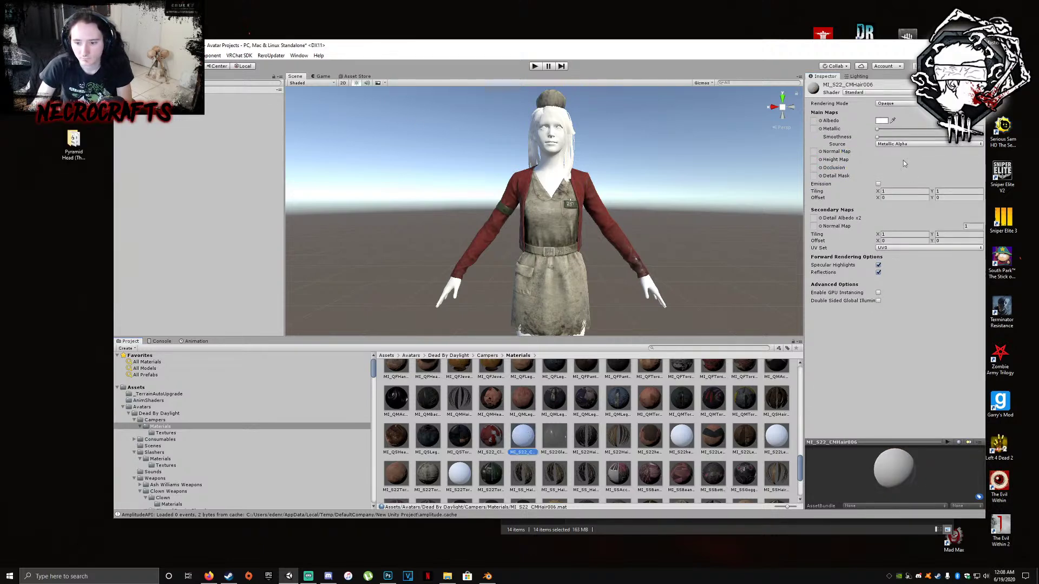
left_click(821, 121)
type("hair")
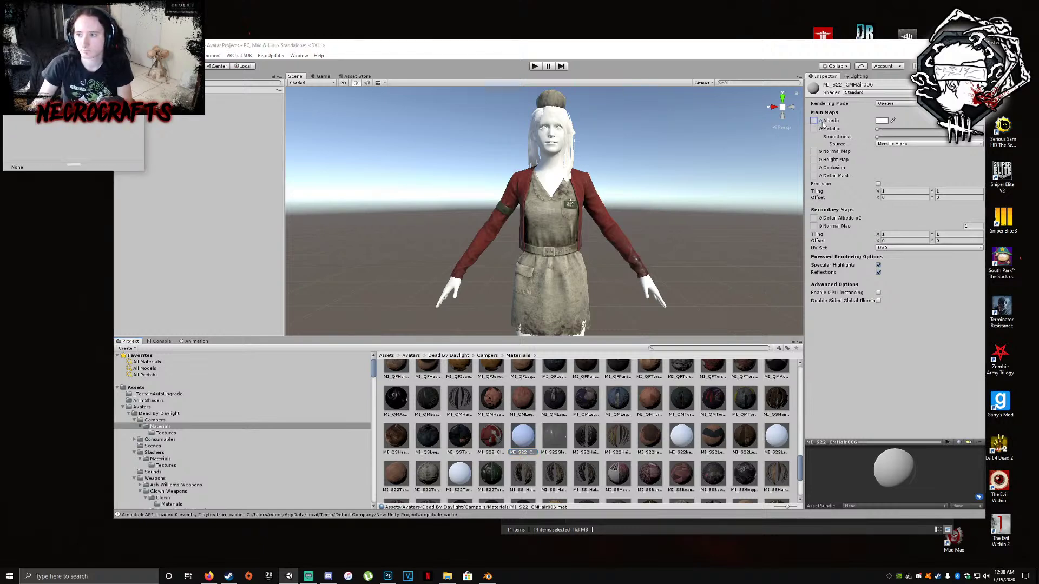
key("BackSpace")
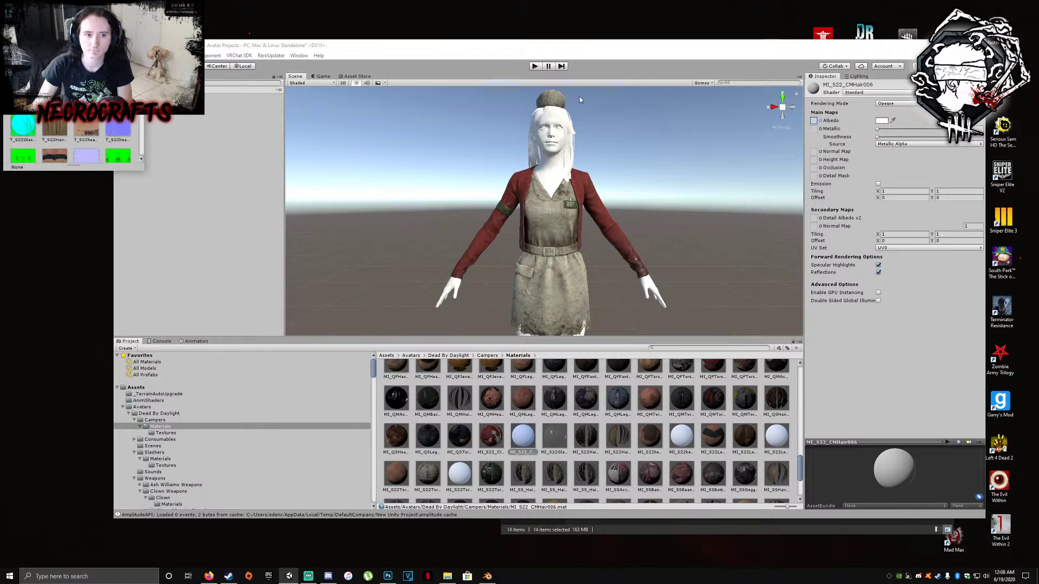
left_click(54, 128)
key("Return")
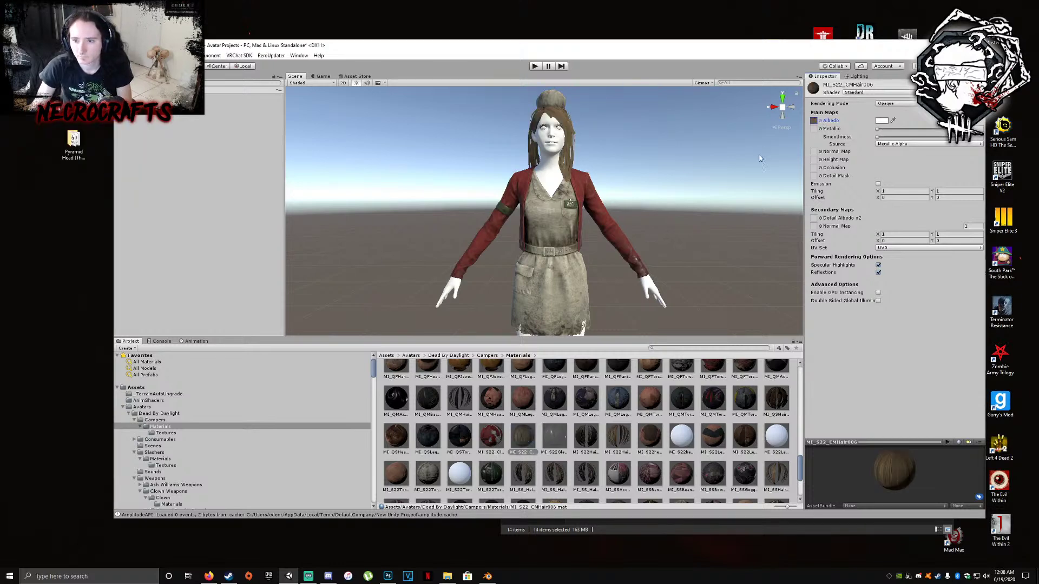
Set the MI_S22_CMHair006 material's rendering mode to Cutout
scroll(592, 125, "up", 3)
middle_click_drag(592, 124, 582, 166)
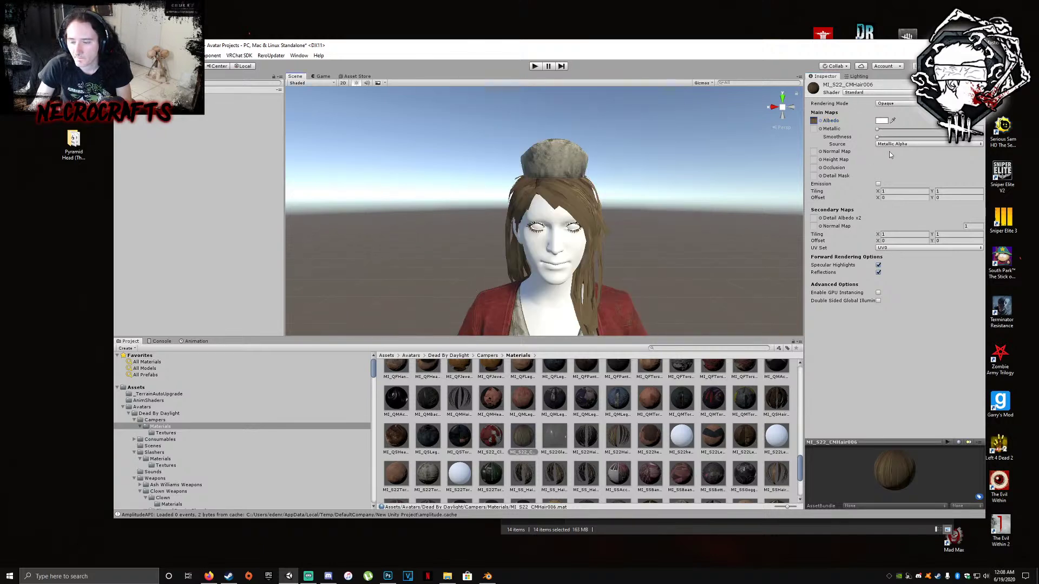
left_click_drag(677, 180, 682, 157, "alt")
left_click(912, 145)
left_click(912, 147)
left_click(896, 103)
left_click(893, 115)
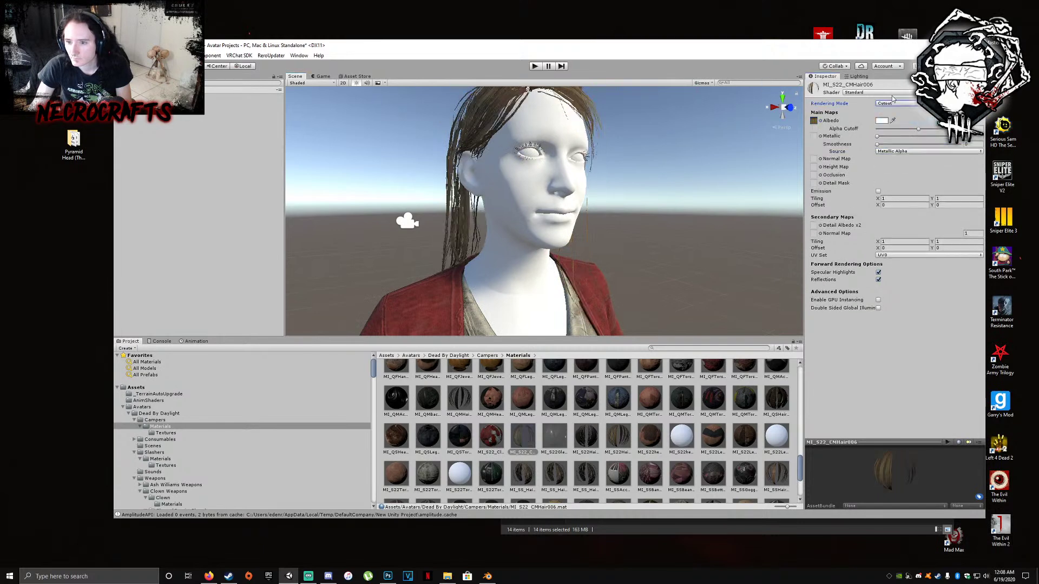
Change the MI_S22_CMHair006 material's shader to Standard 2-Sided and check the hair around the head
left_click(880, 92)
left_click_drag(595, 157, 536, 149, "alt")
left_click(899, 93)
left_click(886, 128)
left_click_drag(541, 189, 442, 206, "alt")
scroll(571, 191, "up", 2)
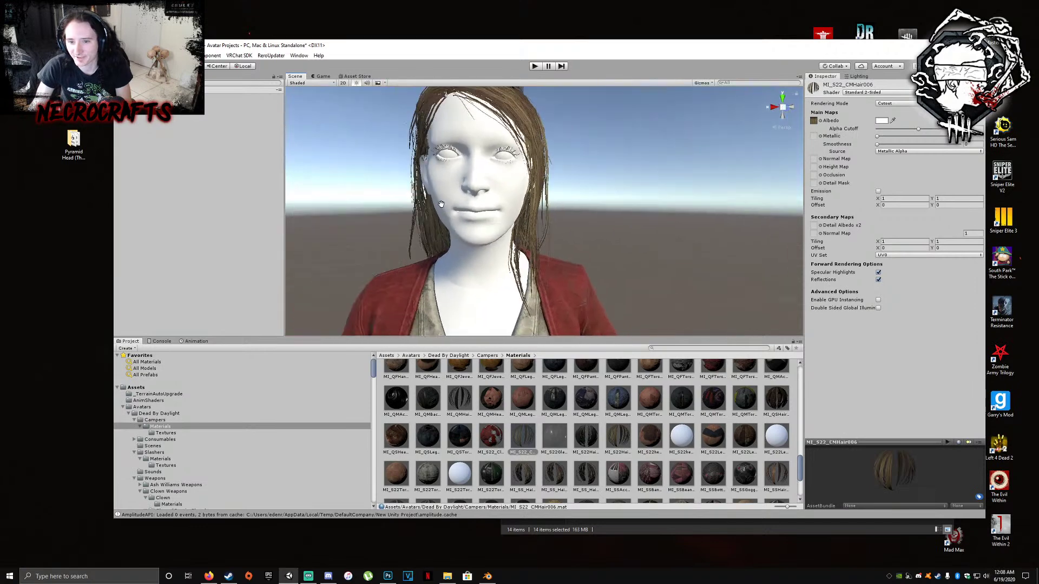
Assign the S22 hair normal texture as the MI_S22_CMHair006 material's Normal Map, fix its import type, and check the hair
scroll(444, 207, "down", 2)
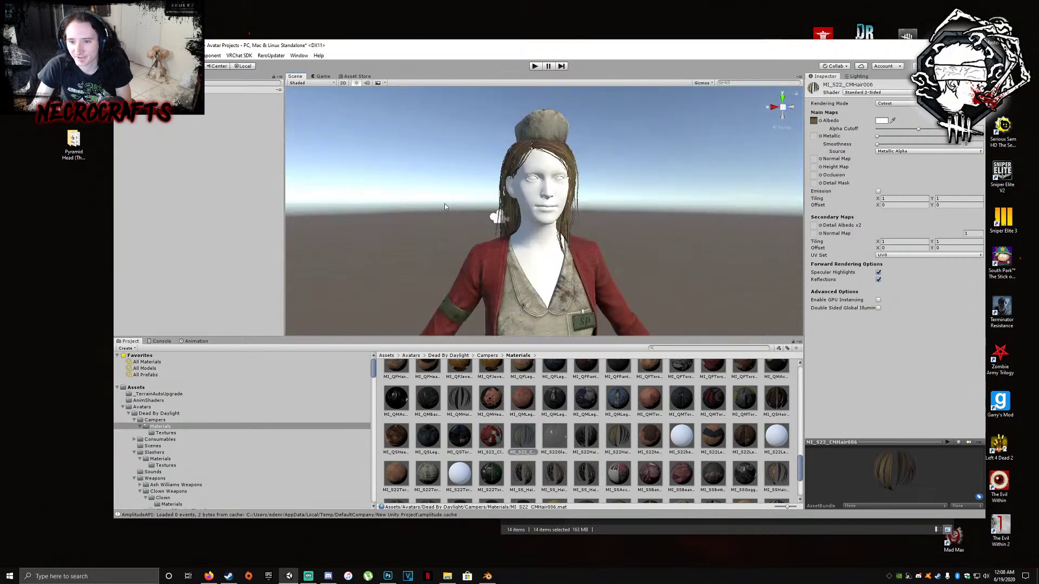
left_click(821, 159)
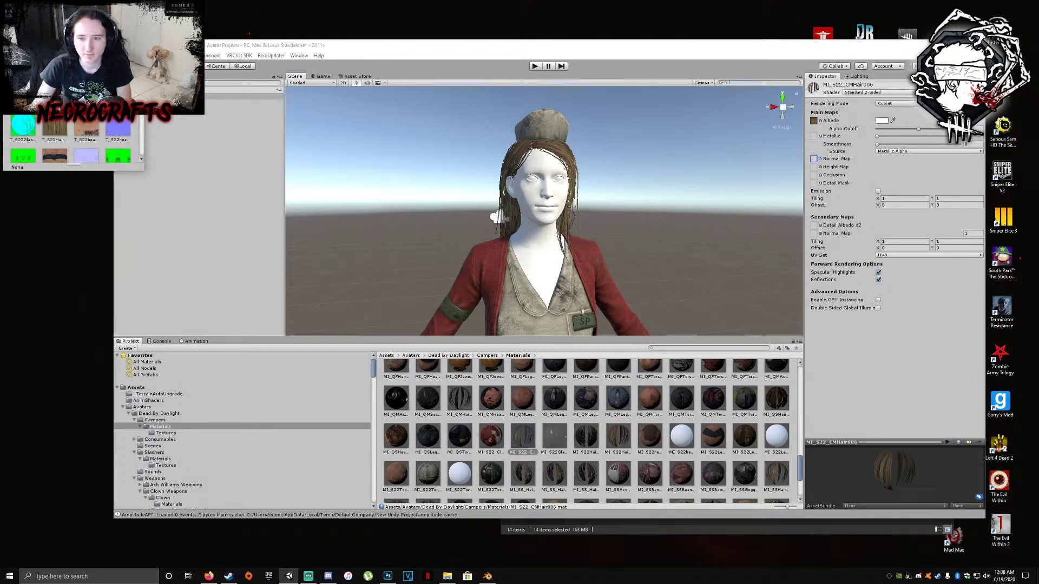
double_click(87, 155)
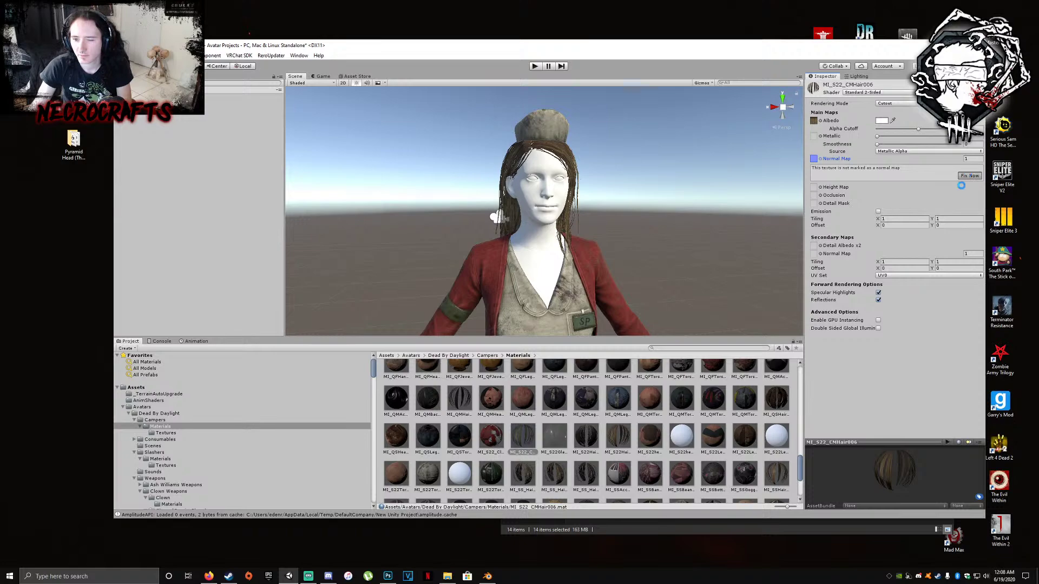
scroll(610, 170, "up", 5)
middle_click_drag(609, 170, 475, 180)
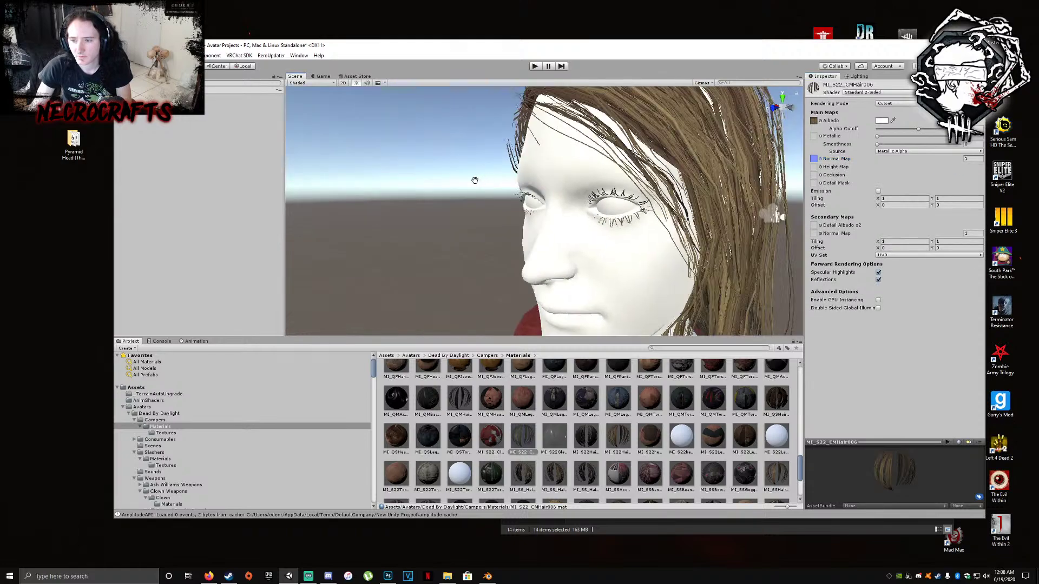
scroll(651, 178, "down", 5)
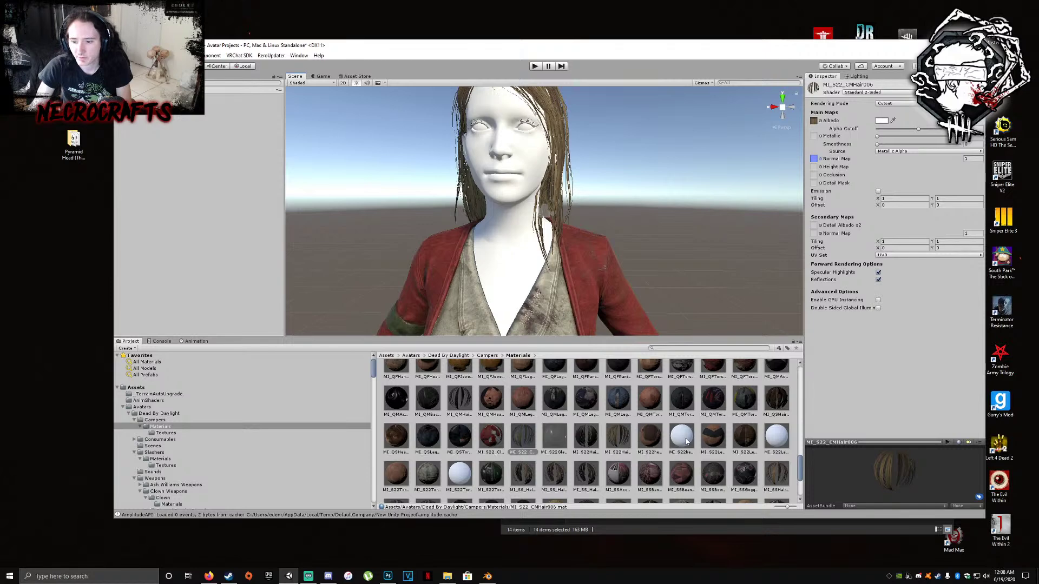
Select the MI_S22head006 material and assign the S22 head base color texture as its Albedo
left_click(684, 440)
left_click(821, 121)
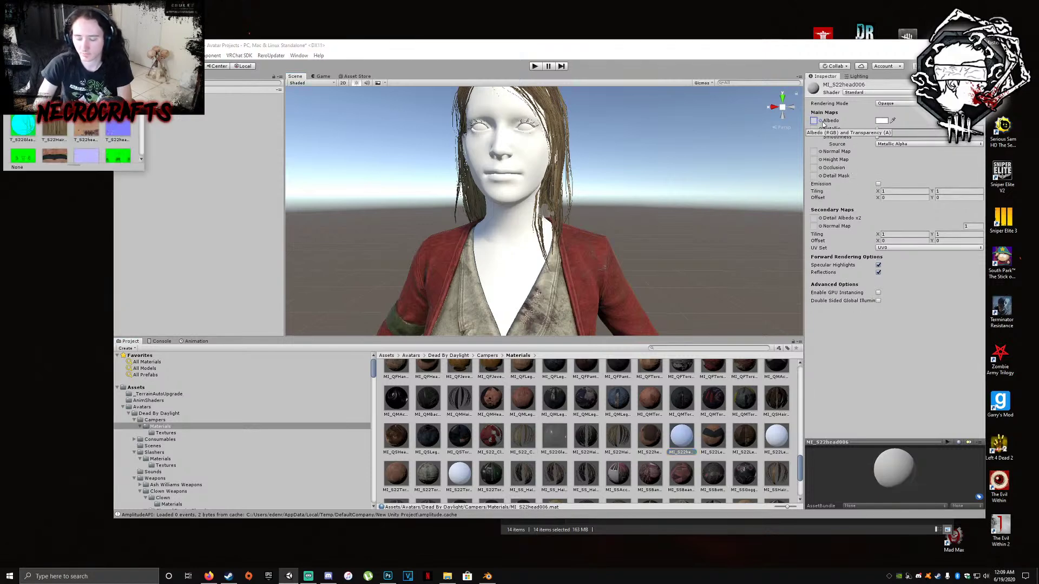
type("head")
key("Down")
key("Return")
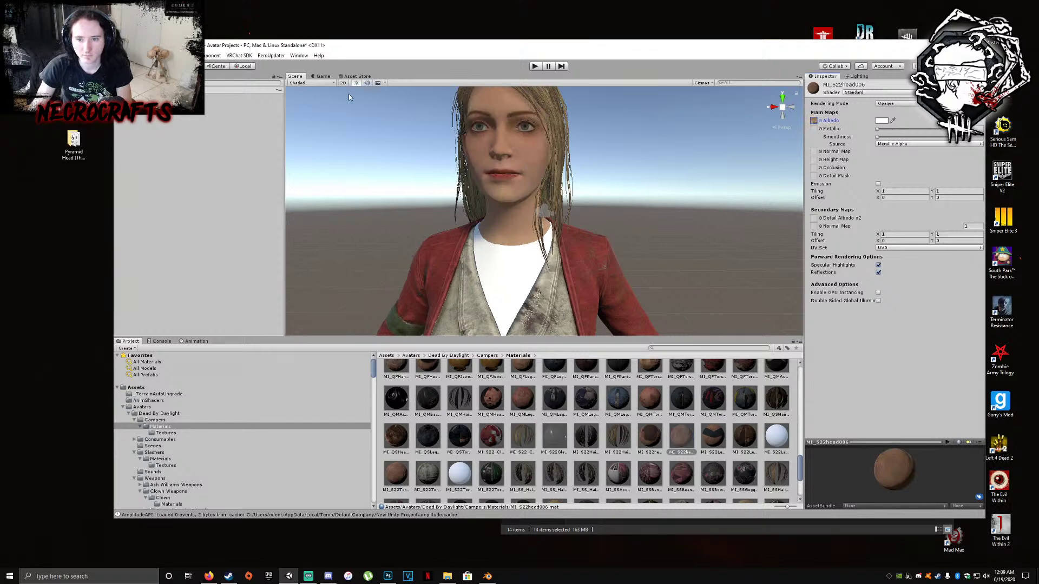
Assign the head ORM texture as Metallic and the head normal texture as Normal Map on MI_S22head006, marking it as a normal map
left_click(820, 128)
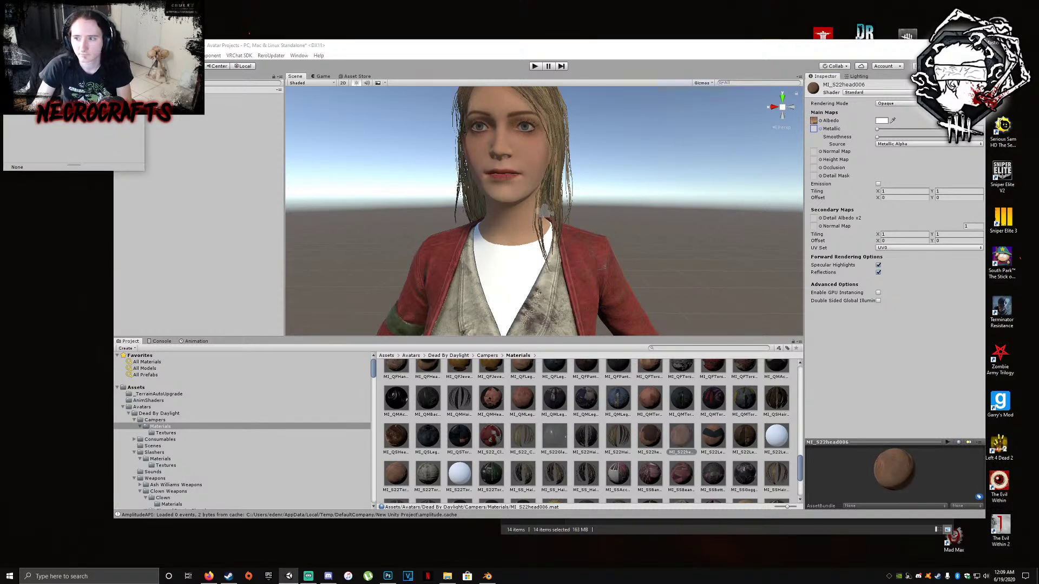
double_click(65, 70)
left_click(821, 152)
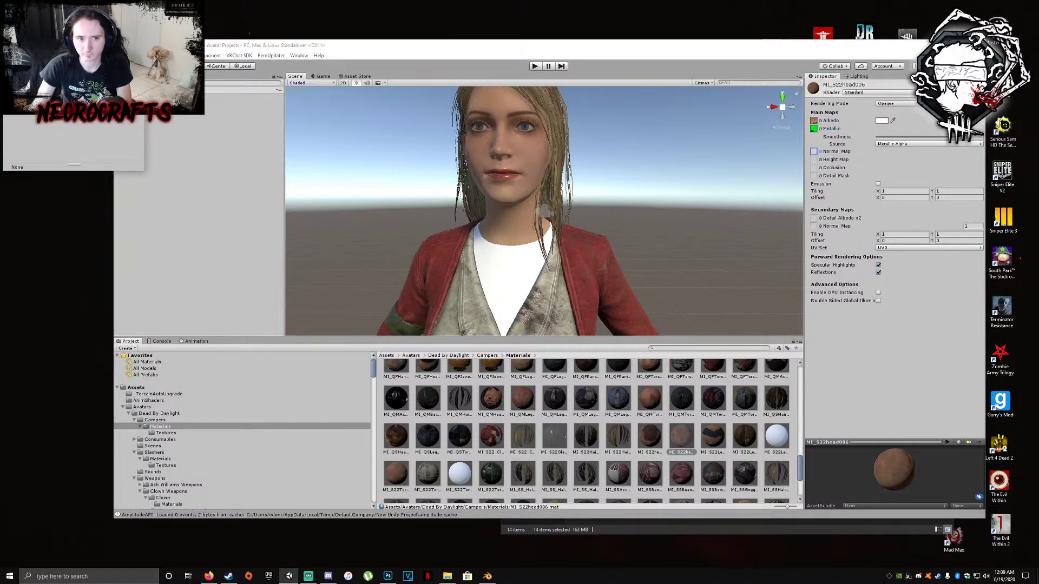
double_click(65, 70)
left_click(964, 167)
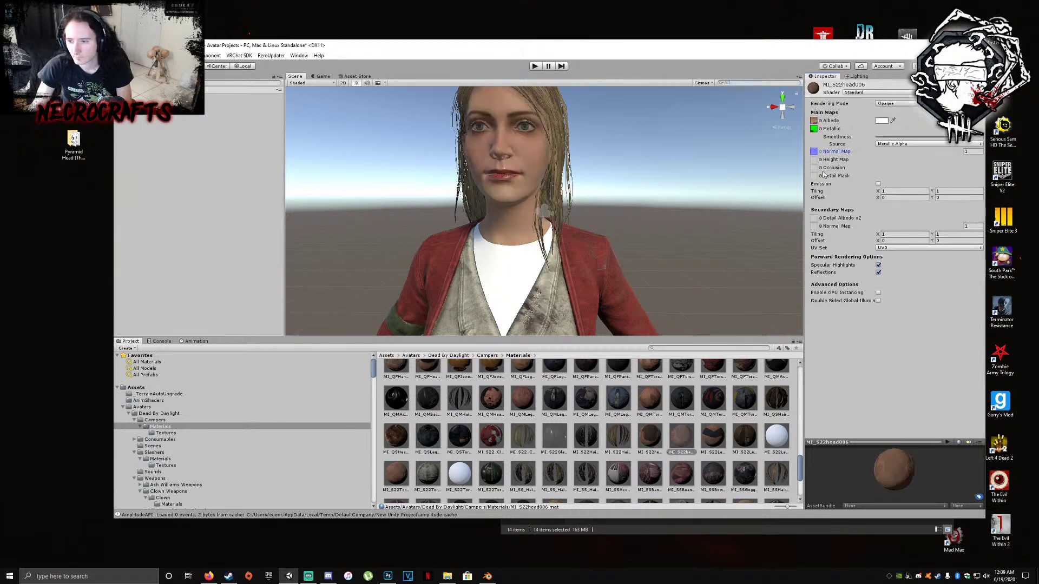
Assign the head ORM texture as the MI_S22head006 material's Occlusion map
left_click(821, 168)
type("h")
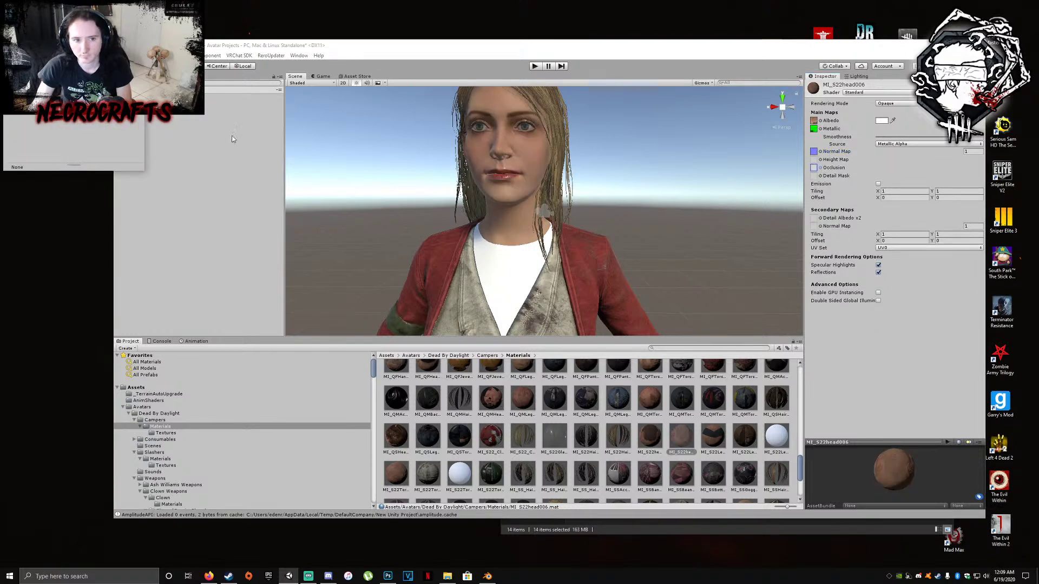
double_click(65, 59)
scroll(571, 205, "up", 1)
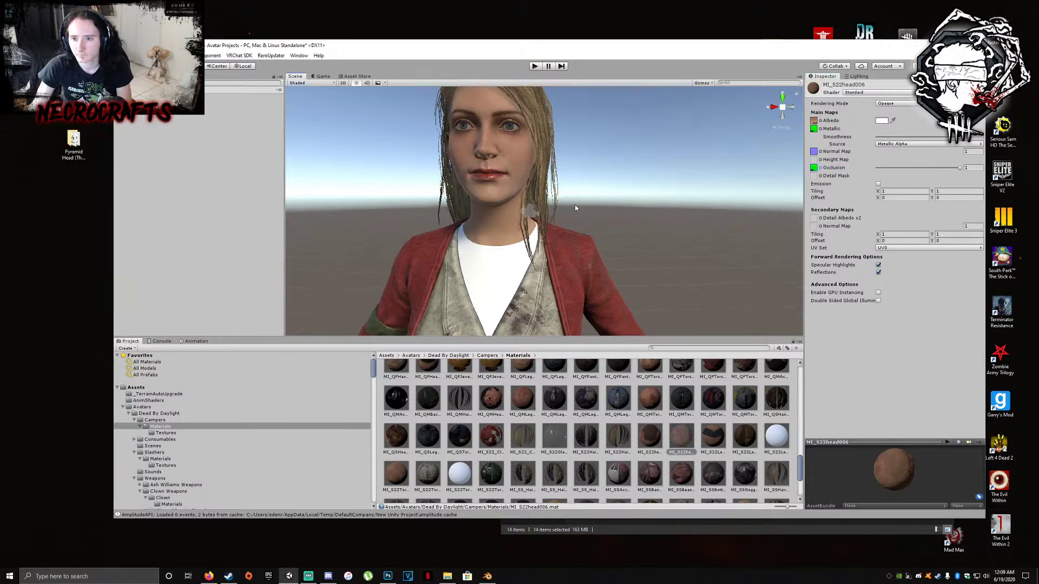
Select the MI_S22Legs006 material and assign the T_S22Legs006_BC texture as its Albedo
scroll(574, 205, "down", 5)
middle_click_drag(580, 202, 636, 197)
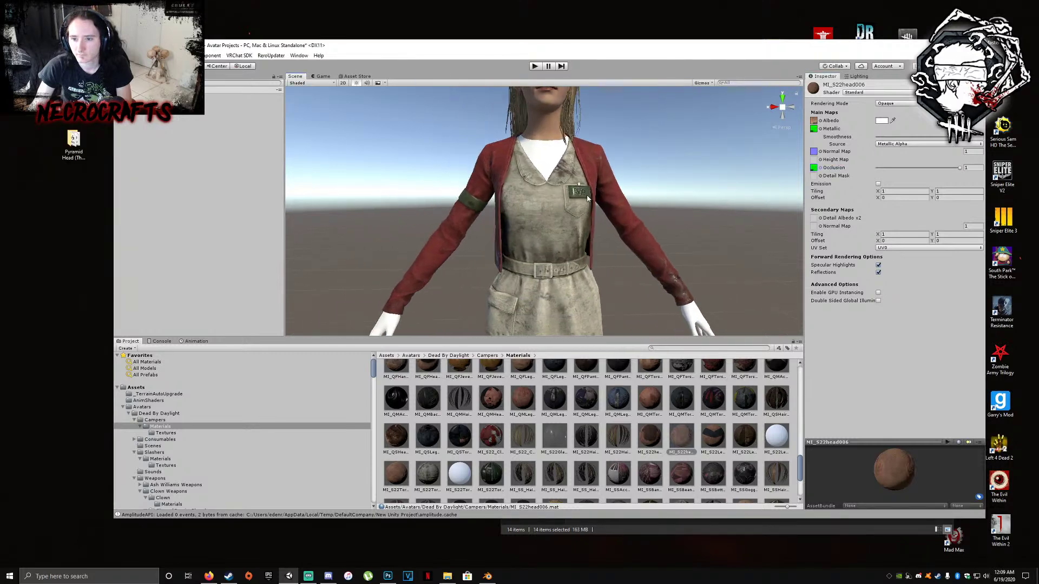
left_click(768, 441)
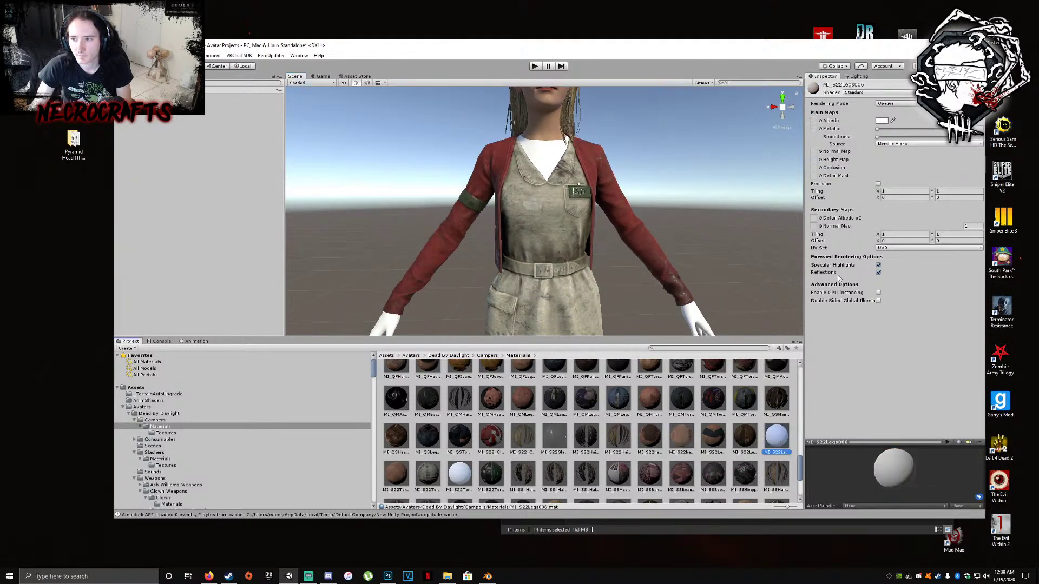
left_click(820, 121)
type("s22leg")
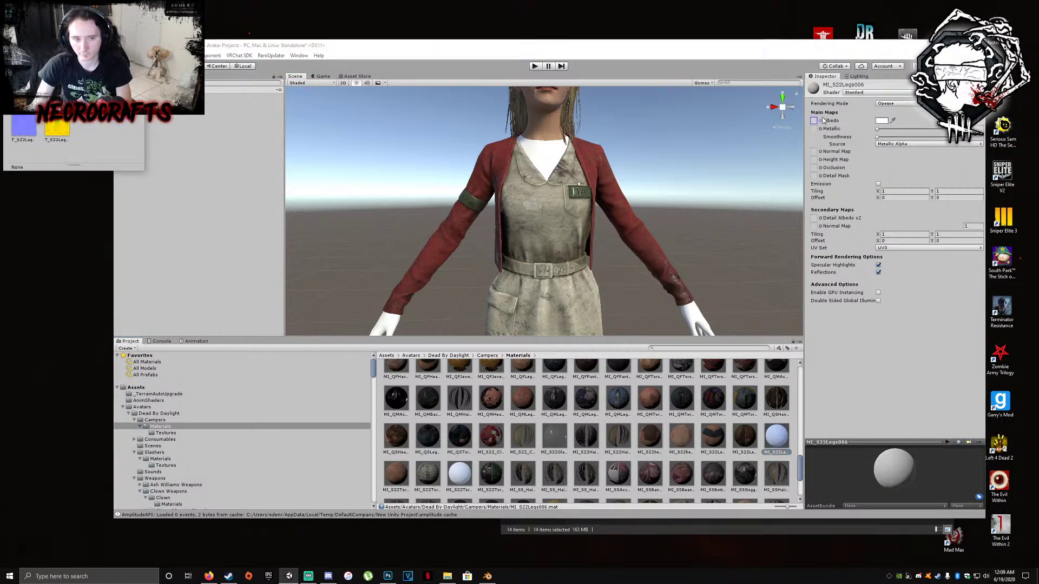
left_click(123, 90)
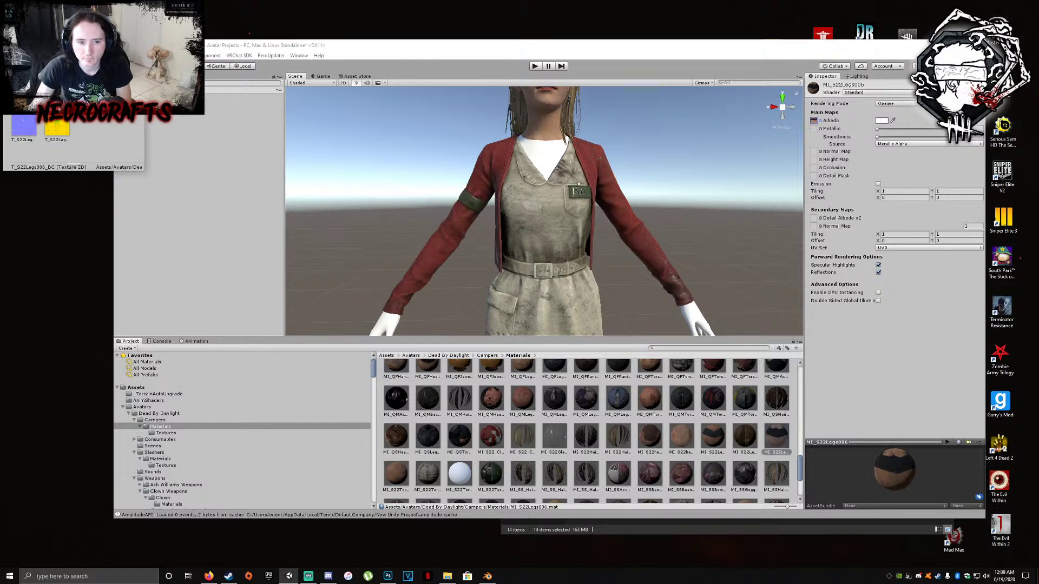
left_click(137, 47)
Check the legs textures offered for Metallic, and inspect the green channel of T_S22Legs006_N.tga in Photoshop before closing it
left_click(821, 128)
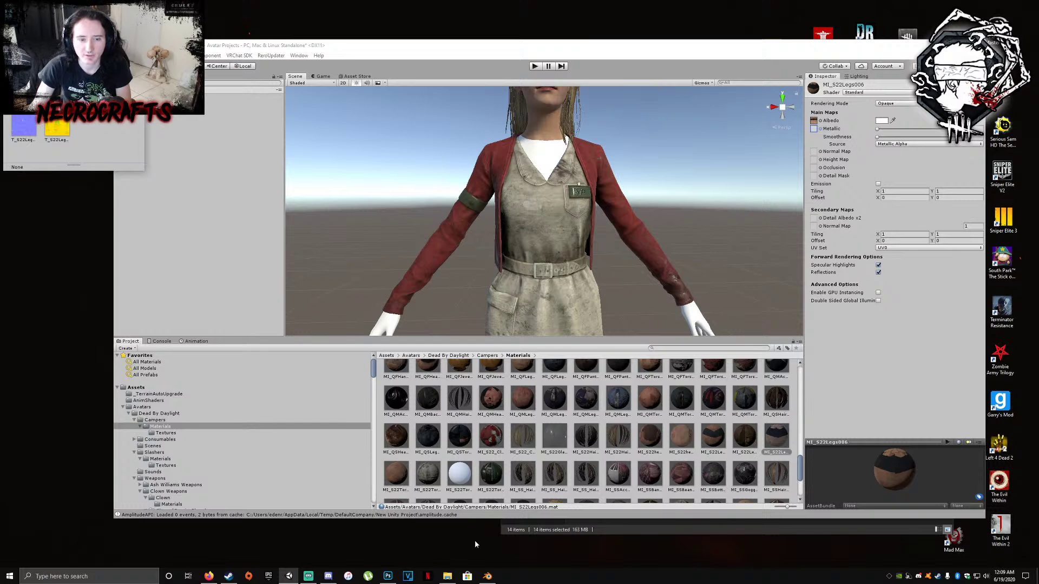
left_click(449, 577)
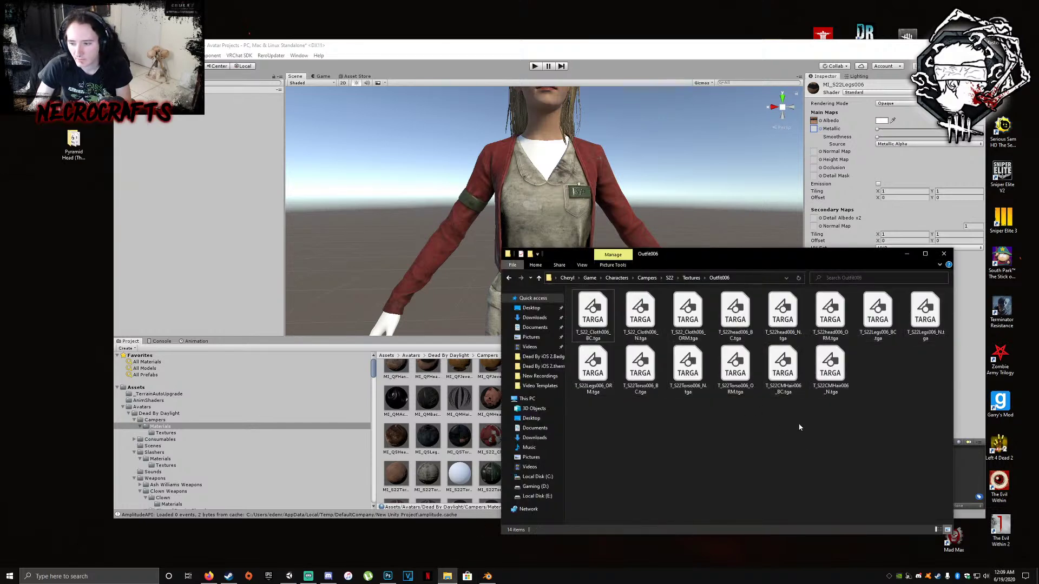
left_click(923, 316)
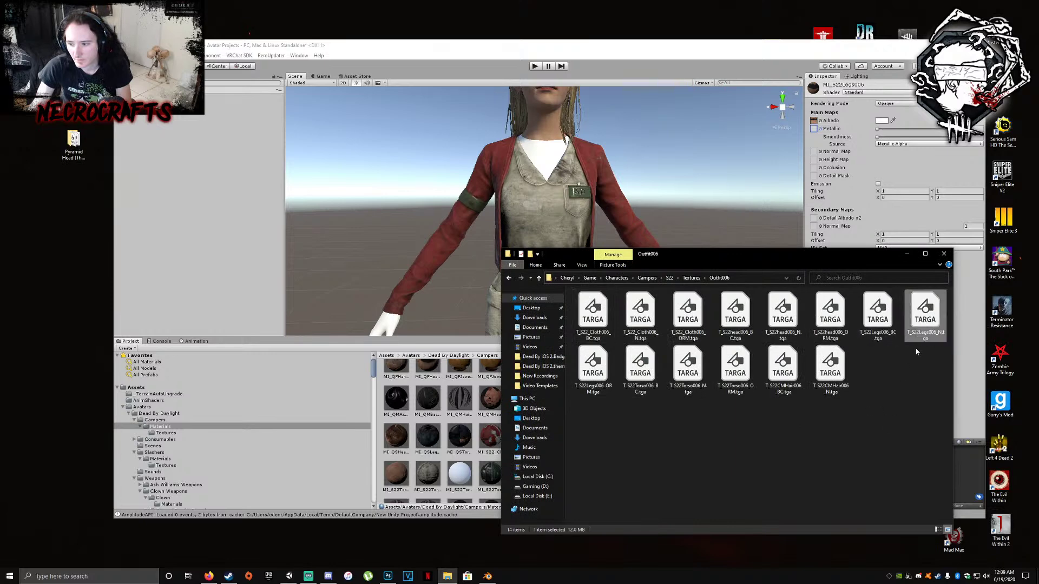
double_click(923, 323)
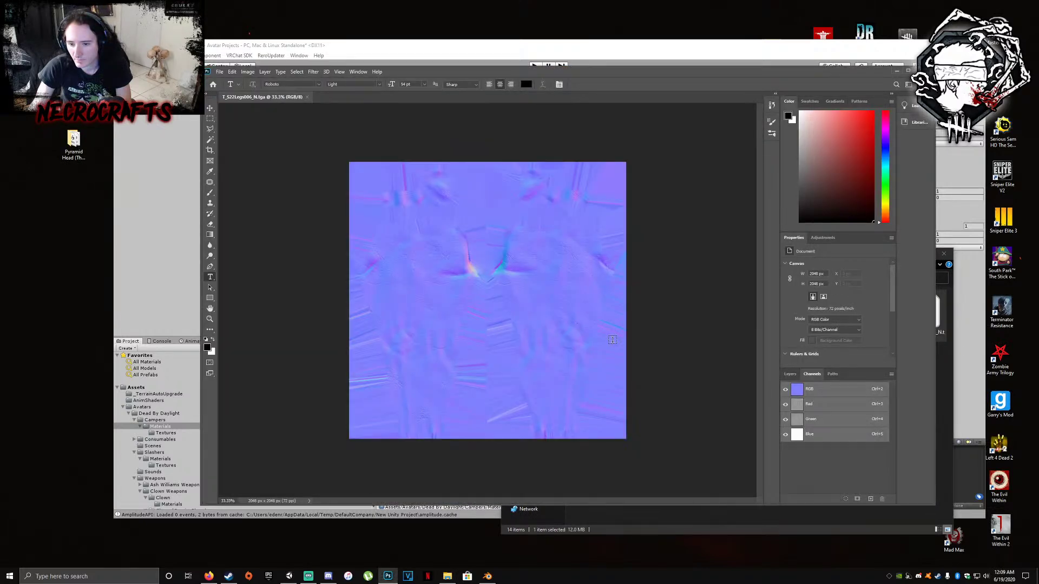
left_click(826, 424)
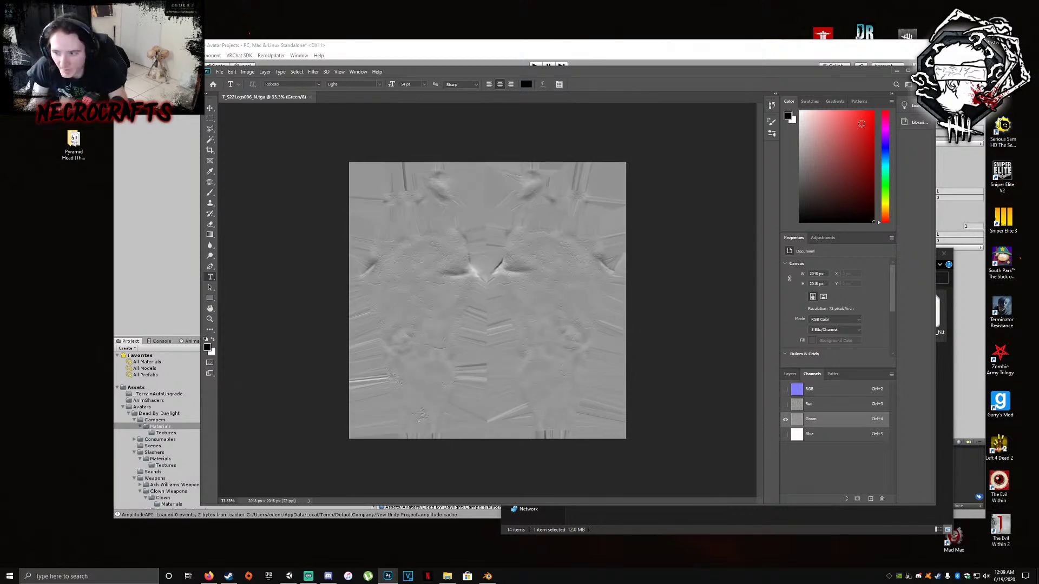
left_click(311, 97)
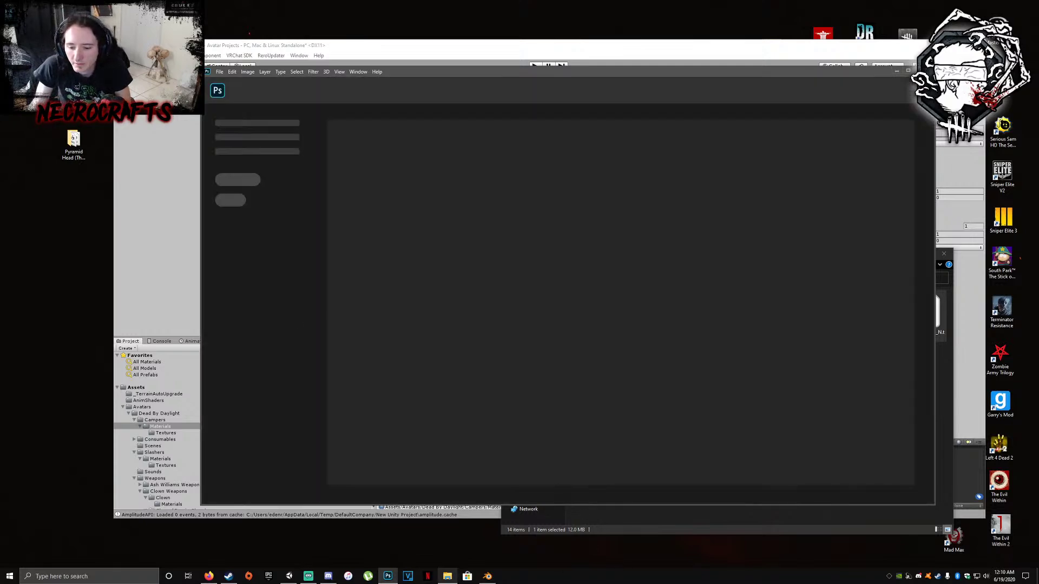
Open T_S22Legs006_ORM.tga in Photoshop and add an inverted duplicate of its green channel
left_click(447, 576)
left_click_drag(593, 368, 401, 307)
left_click(820, 420)
right_click(820, 420)
left_click(834, 423)
left_click(439, 222)
left_click(586, 168)
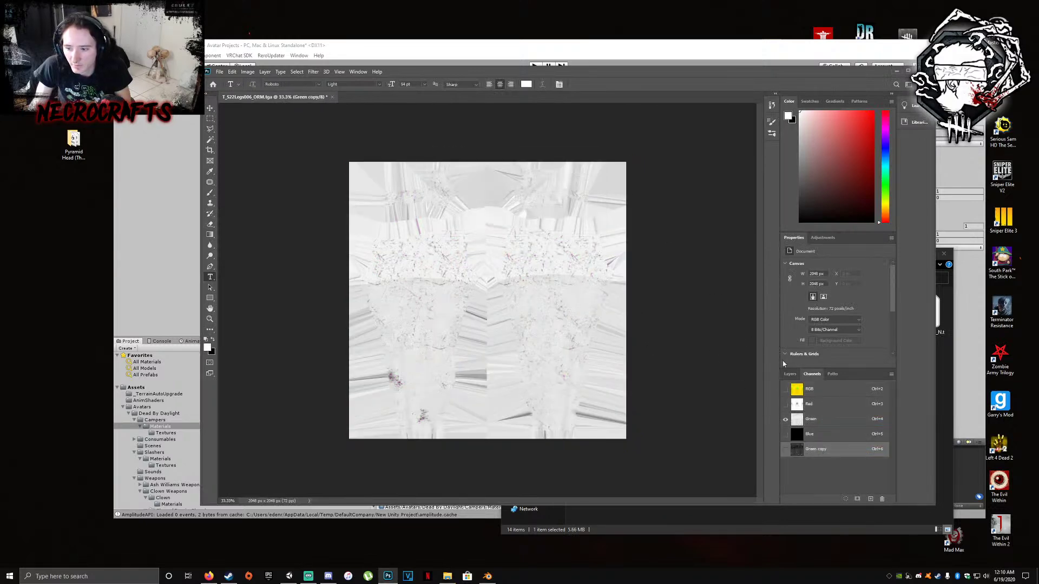
Apply the Channel Mixer to the RGB image with Red output at 0% red and Green output at 100% red and 0% green
left_click(828, 391)
left_click(247, 72)
mouse_move(270, 93)
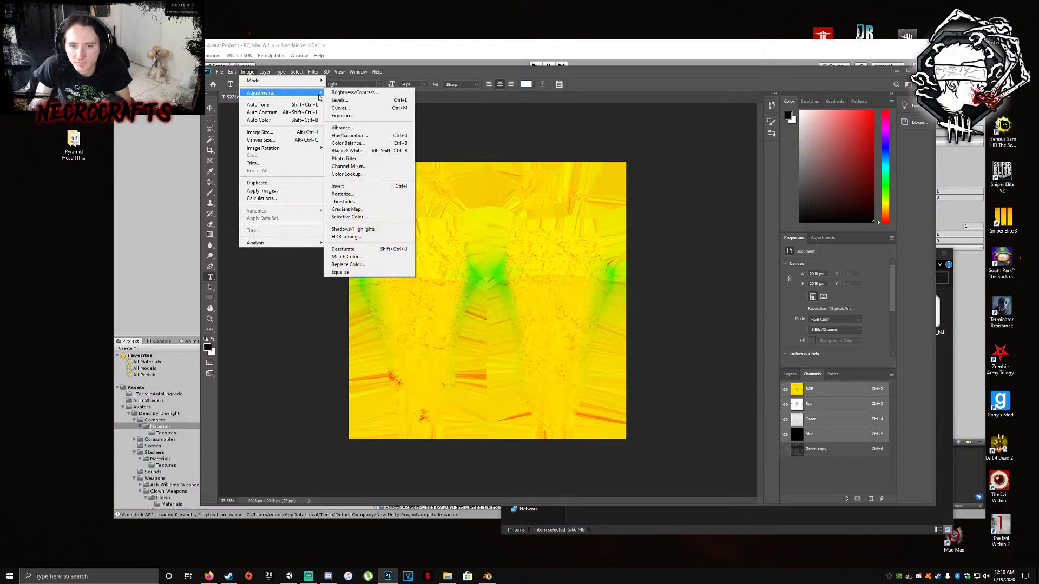
left_click(358, 166)
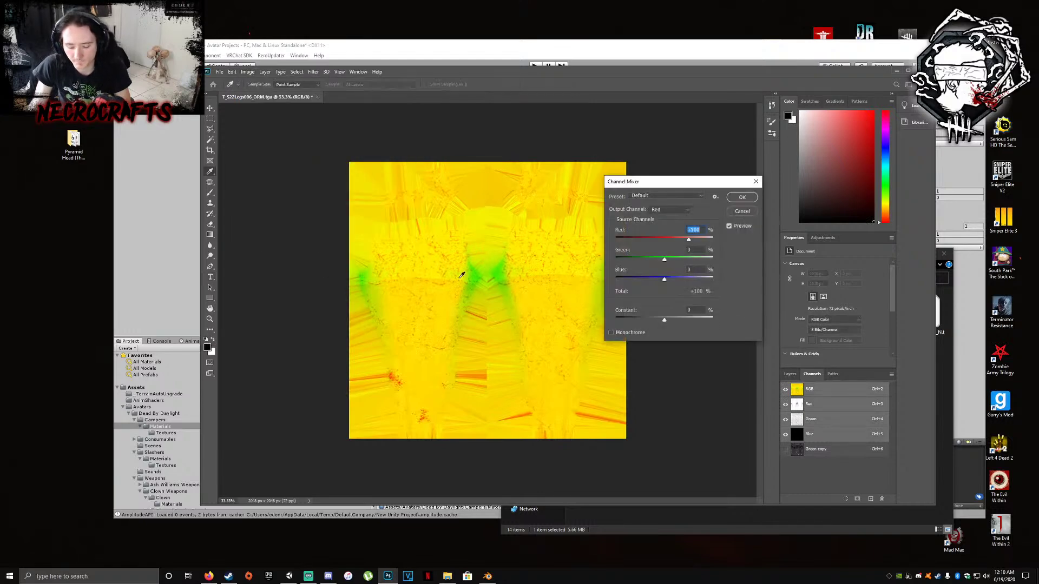
type("0")
left_click(670, 210)
left_click(663, 221)
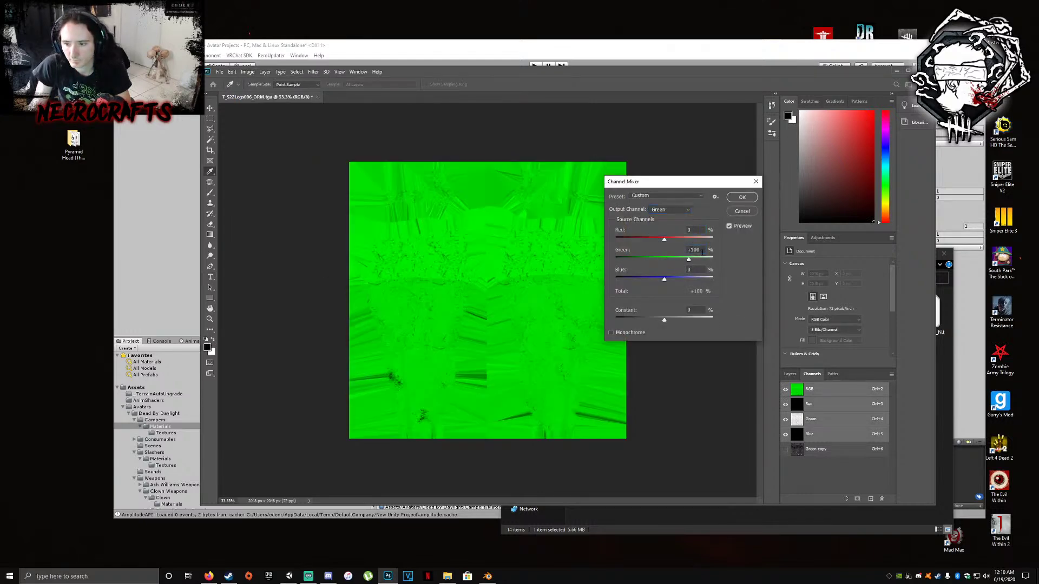
type("0")
type("100")
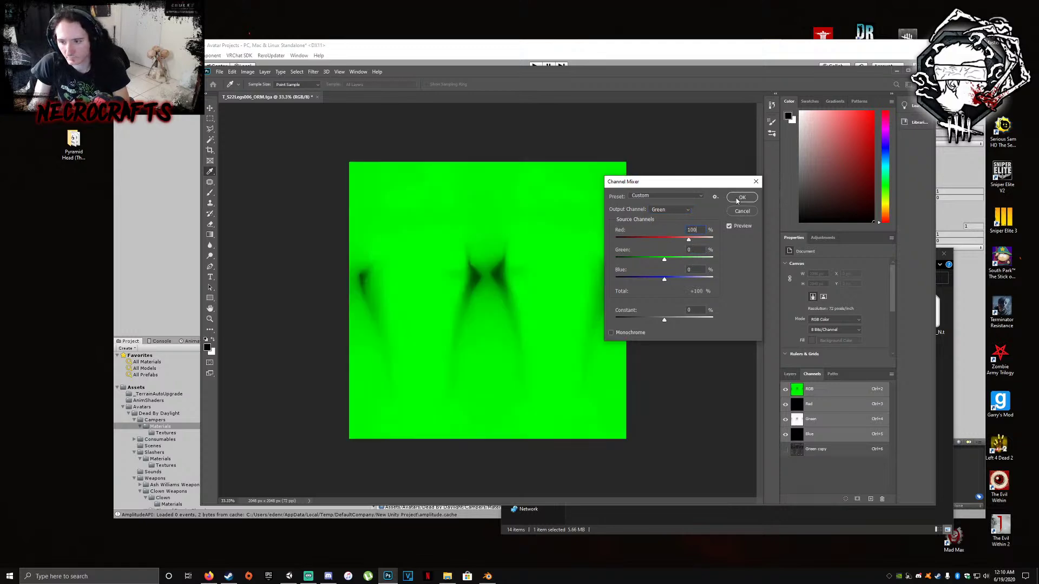
left_click(742, 197)
Save the converted T_S22Legs006_ORM.tga and return to the Outfit006 folder
left_click(219, 71)
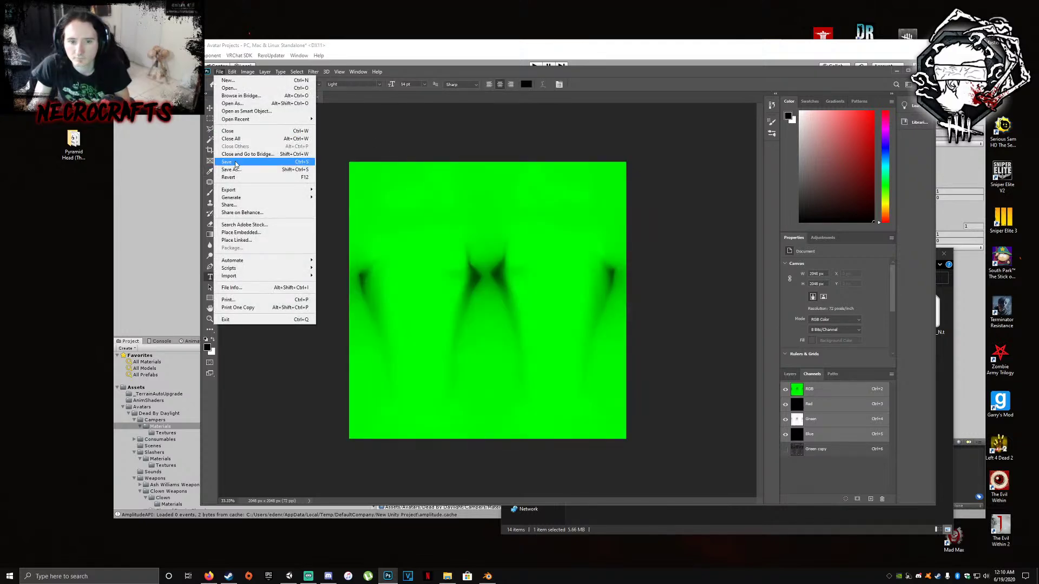
left_click(232, 162)
left_click(896, 72)
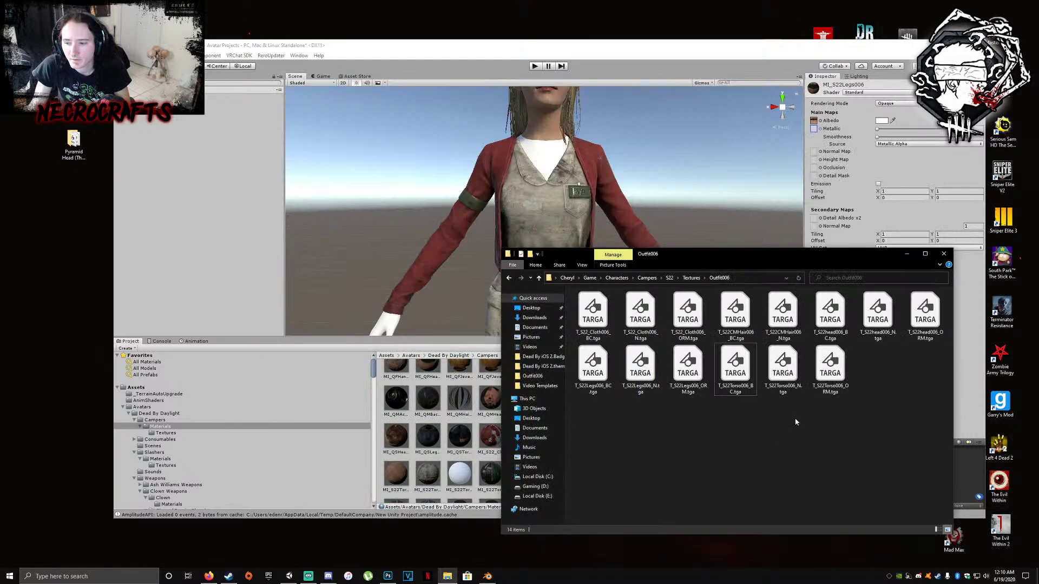
Search the Unity project for "s22leg" and delete the unconverted yellow T_S22Legs006_ORM texture
left_click(415, 461)
left_click(679, 349)
type("s22leg")
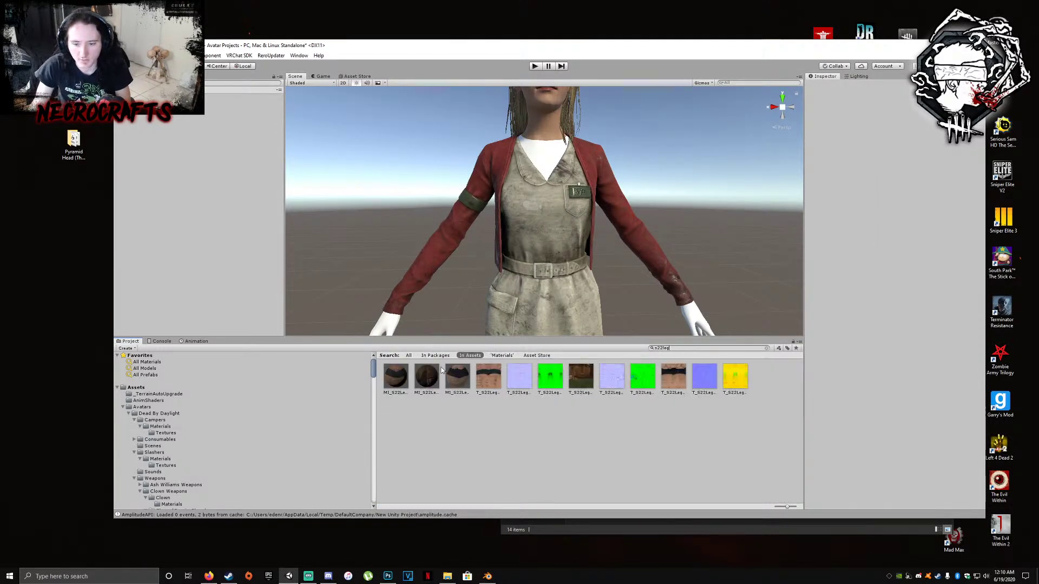
left_click(735, 378)
right_click(734, 377)
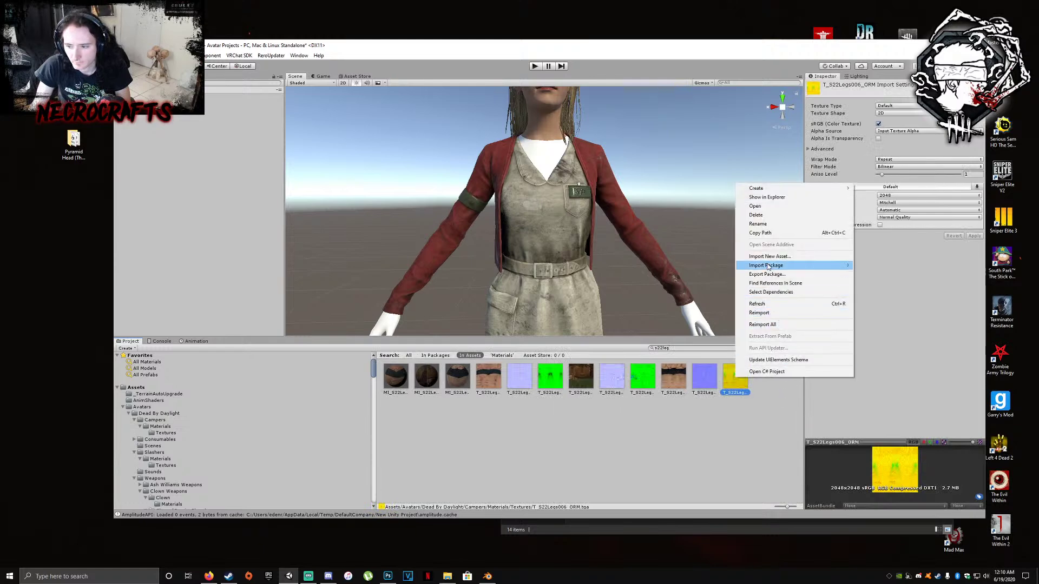
left_click(774, 215)
left_click(579, 301)
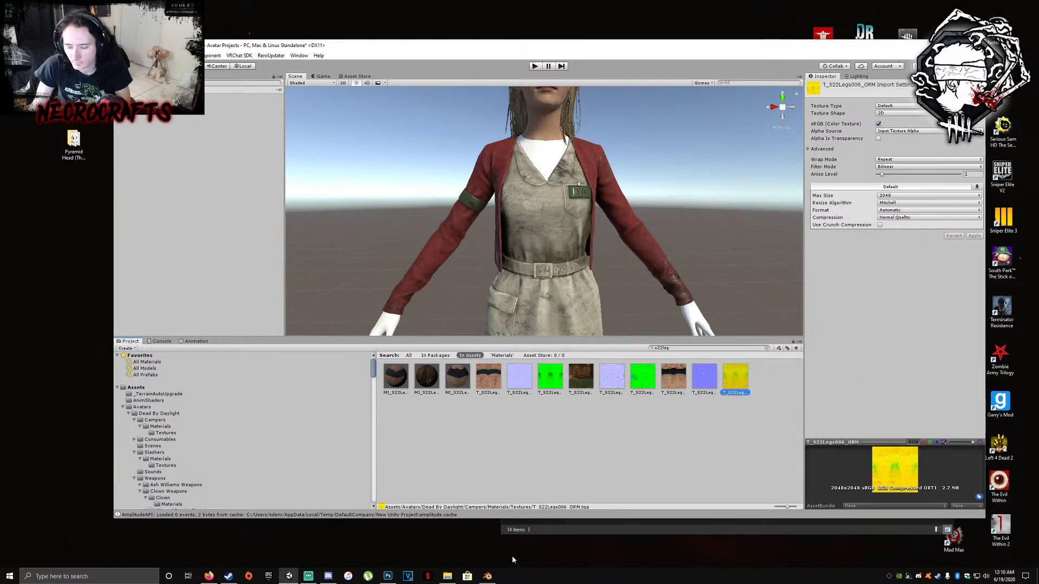
Bring the converted T_S22Legs006_ORM.tga from the Outfit006 folder into the Unity project
key("alt+Tab")
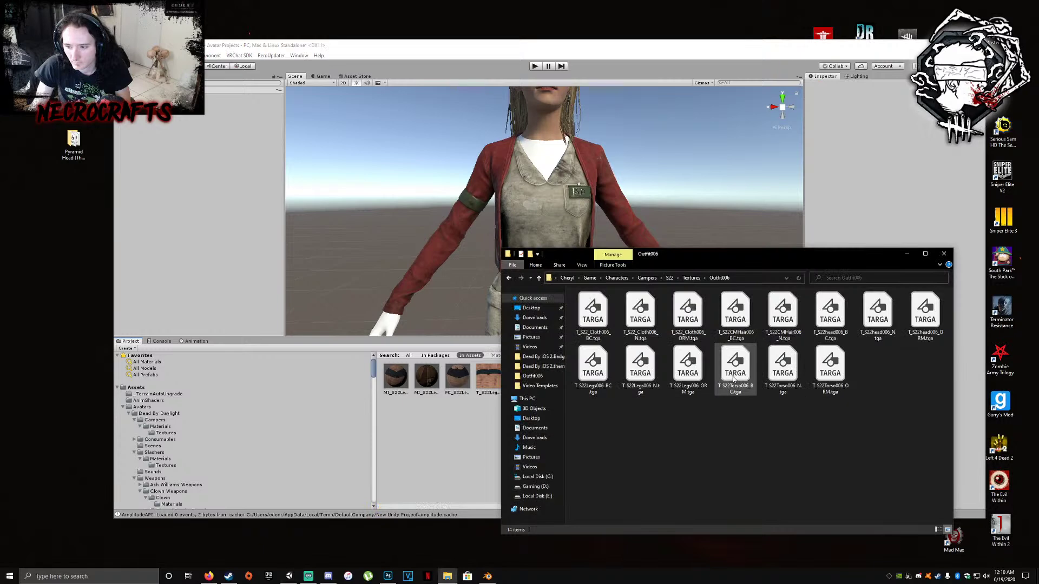
left_click(837, 358)
left_click_drag(810, 253, 912, 250)
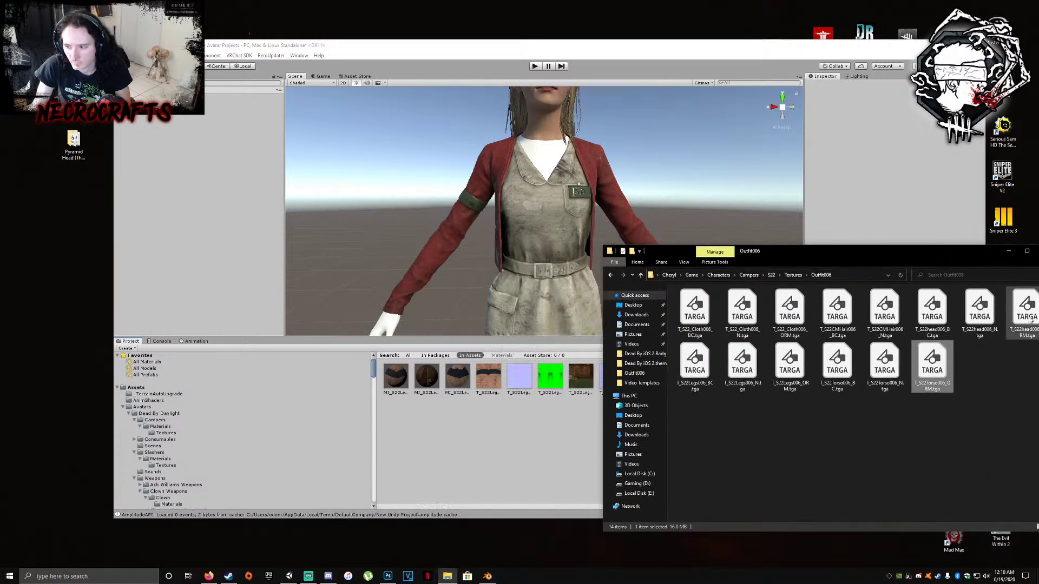
left_click(790, 358)
left_click_drag(789, 358, 394, 433)
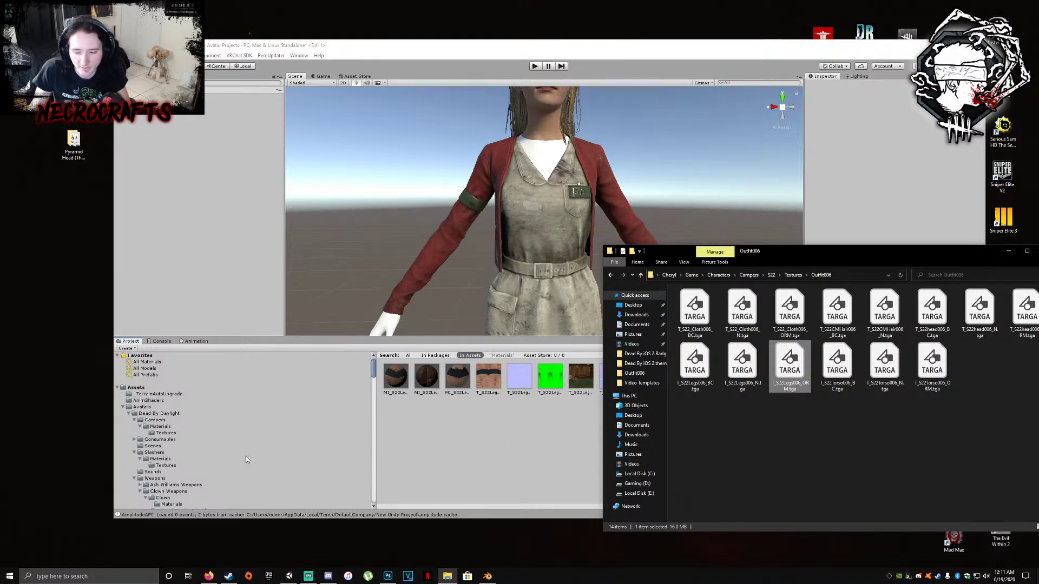
Search the Unity project for "s22legs" from the Campers Materials folder and select the MI_S22Legs006 material
left_click(530, 445)
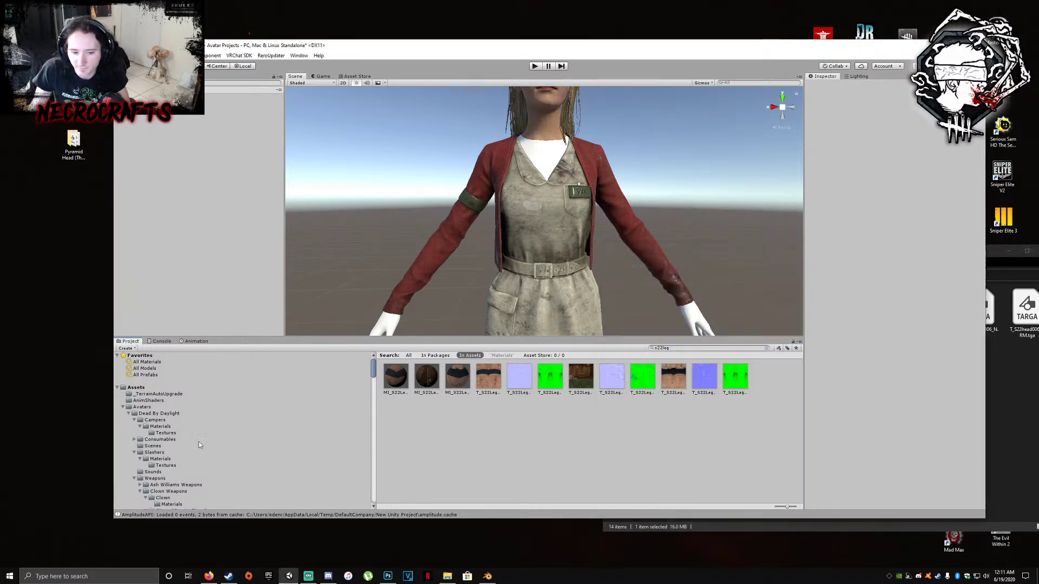
left_click(159, 427)
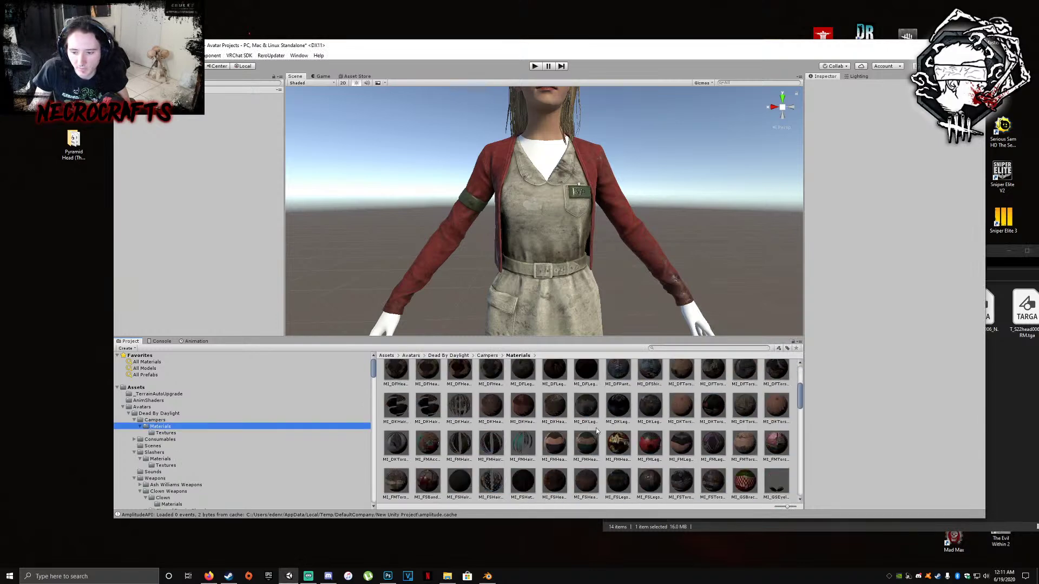
scroll(758, 403, "down", 3)
left_click(741, 348)
type("s")
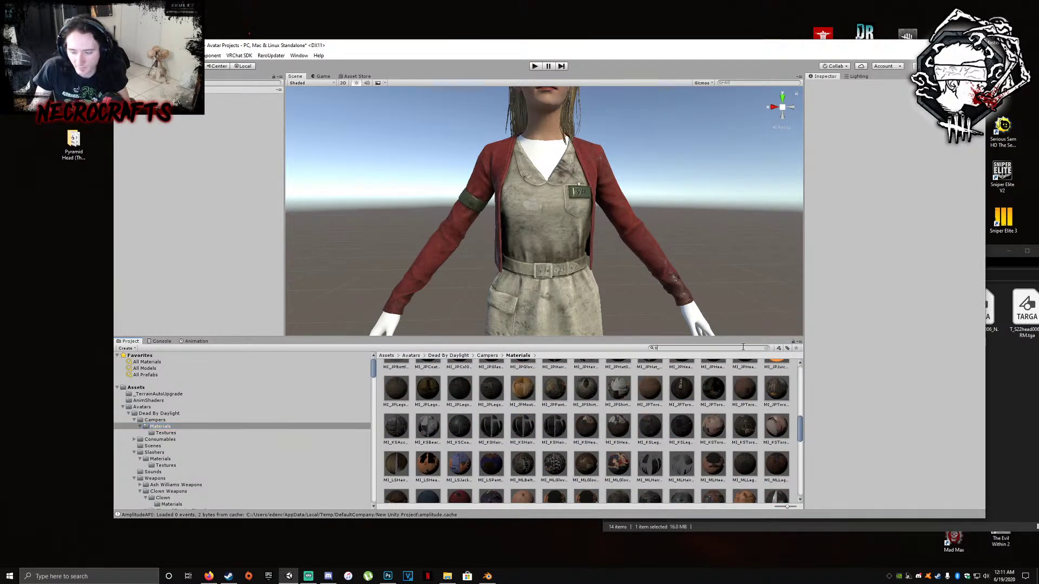
type("22legs")
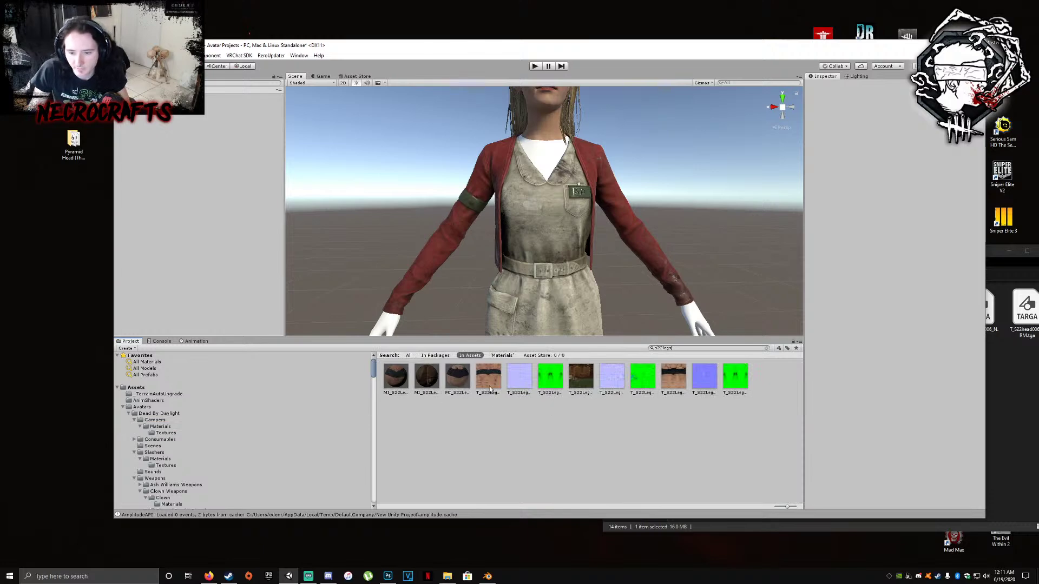
left_click(427, 377)
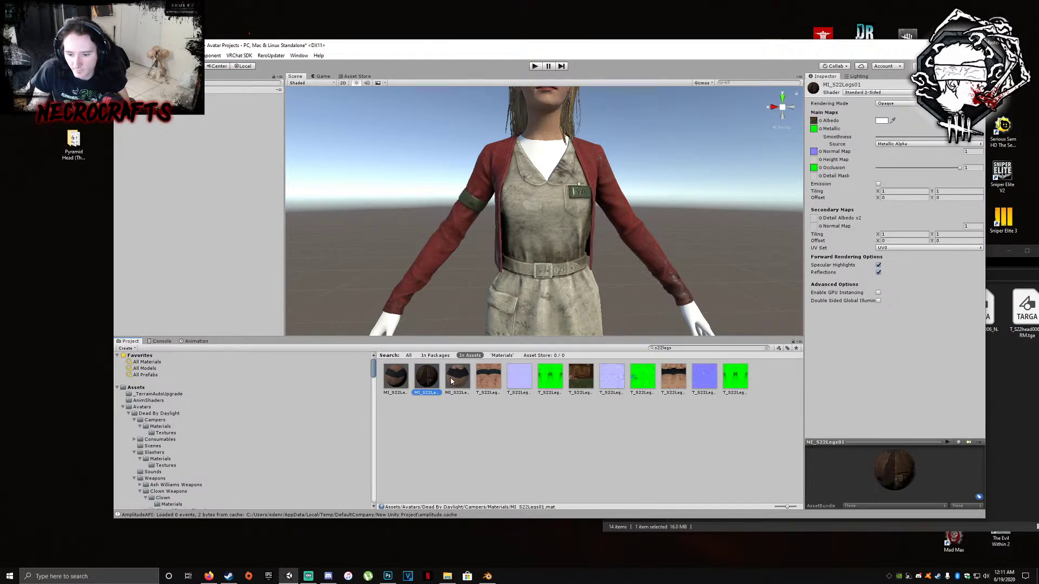
left_click(452, 379)
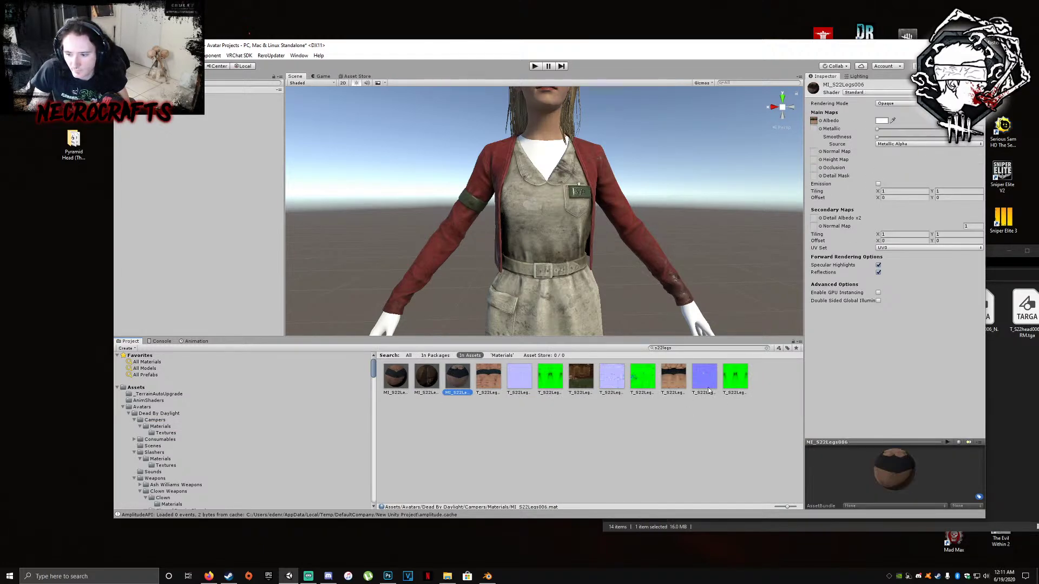
Assign the T_S22Legs006 ORM texture to Metallic and Occlusion and the N texture to Normal Map, fixing its normal-map import type
middle_click_drag(642, 308, 622, 255)
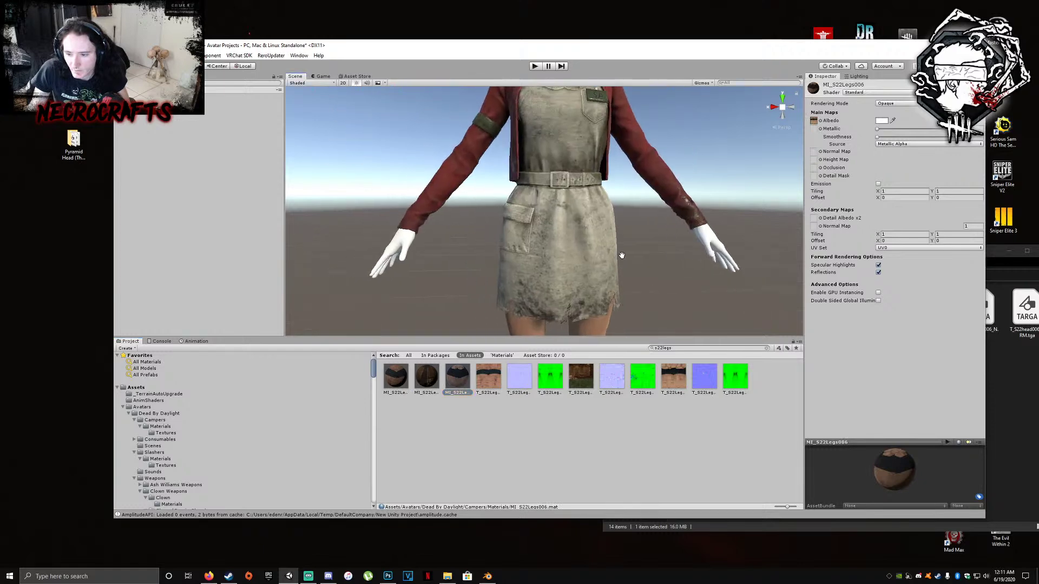
left_click_drag(735, 376, 814, 129)
middle_click_drag(667, 235, 672, 210)
left_click_drag(735, 374, 817, 153)
left_click(969, 169)
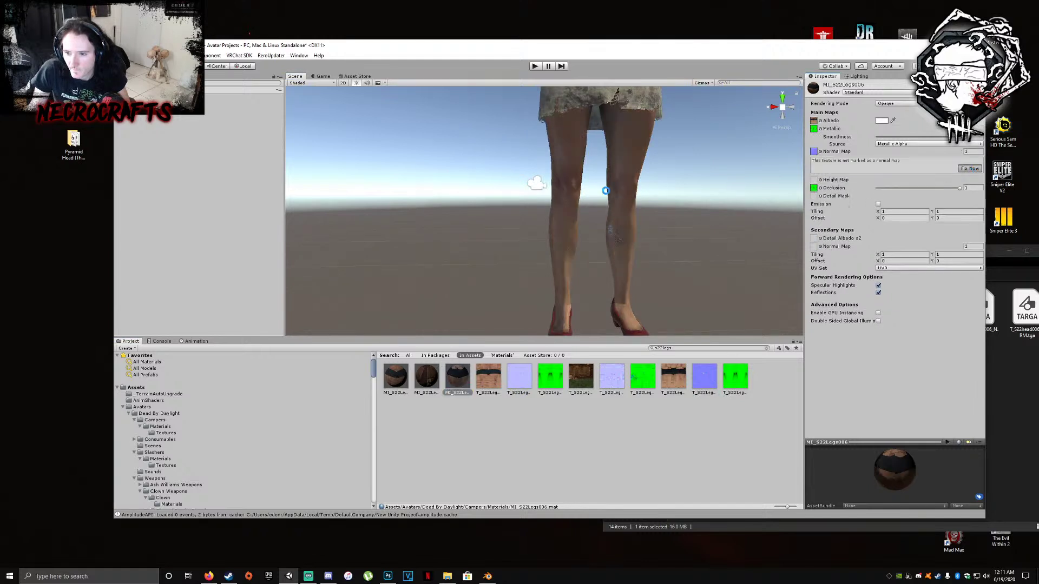
Examine the character's legs, shoes and dress in the scene with the finished legs material
left_click_drag(610, 195, 676, 183, "alt")
middle_click_drag(676, 183, 671, 190)
scroll(560, 193, "down", 5)
left_click_drag(671, 190, 587, 190, "alt")
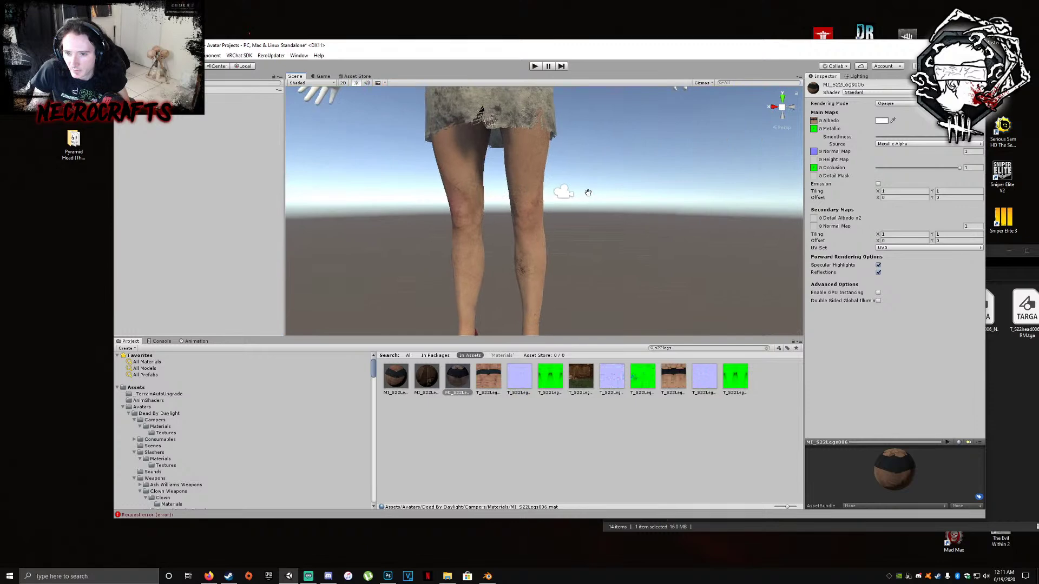
middle_click_drag(587, 190, 631, 201)
left_click_drag(630, 202, 623, 200, "alt")
middle_click_drag(624, 200, 622, 209)
scroll(622, 208, "down", 4)
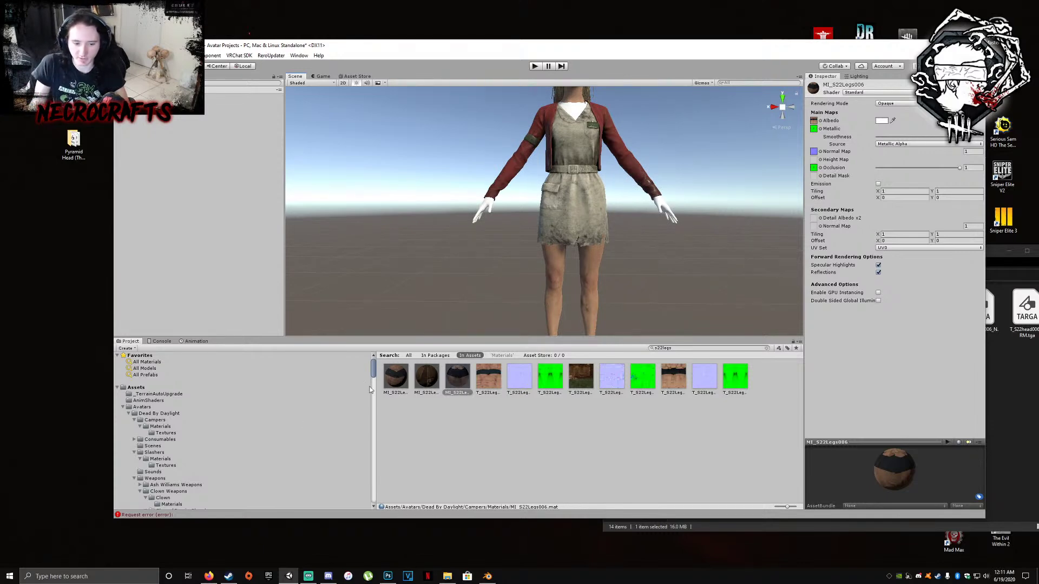
Select the MI_S22Torso006 material in the Campers Materials folder and assign T_S22Torso006_BC as its Albedo
left_click(162, 427)
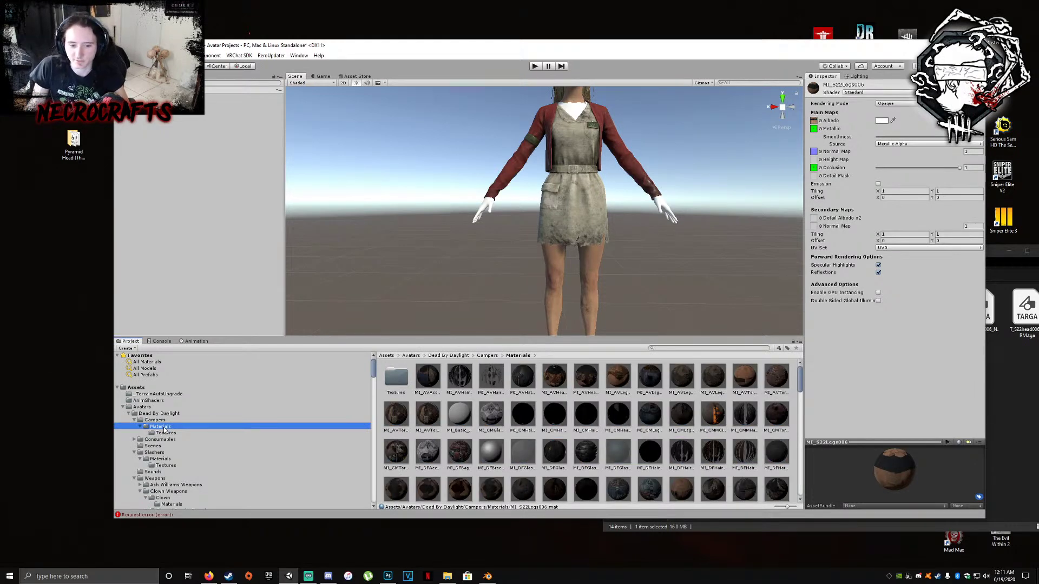
scroll(588, 423, "down", 10)
scroll(588, 423, "down", 8)
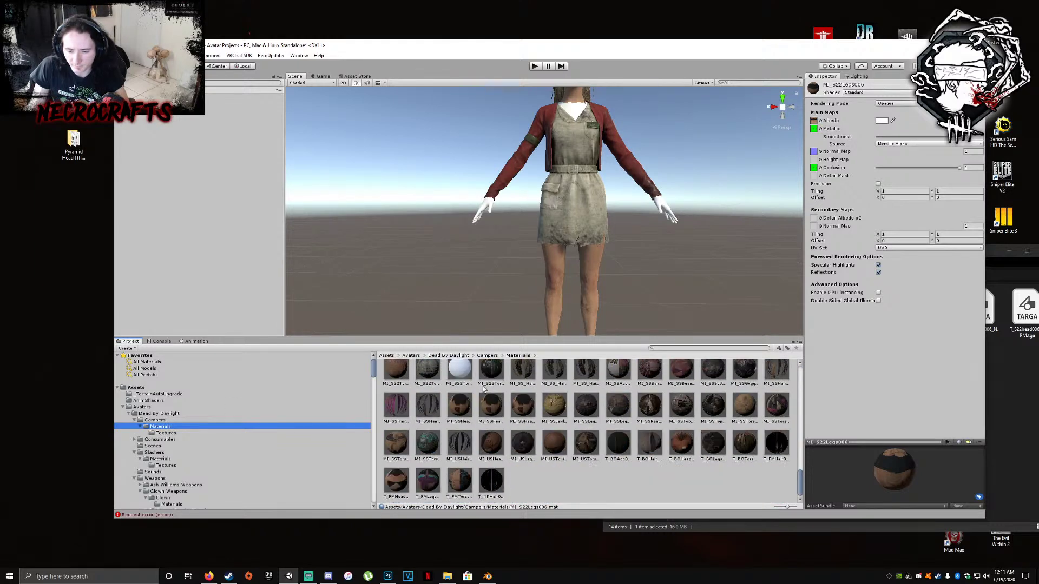
left_click(459, 371)
left_click(820, 120)
type("s22t")
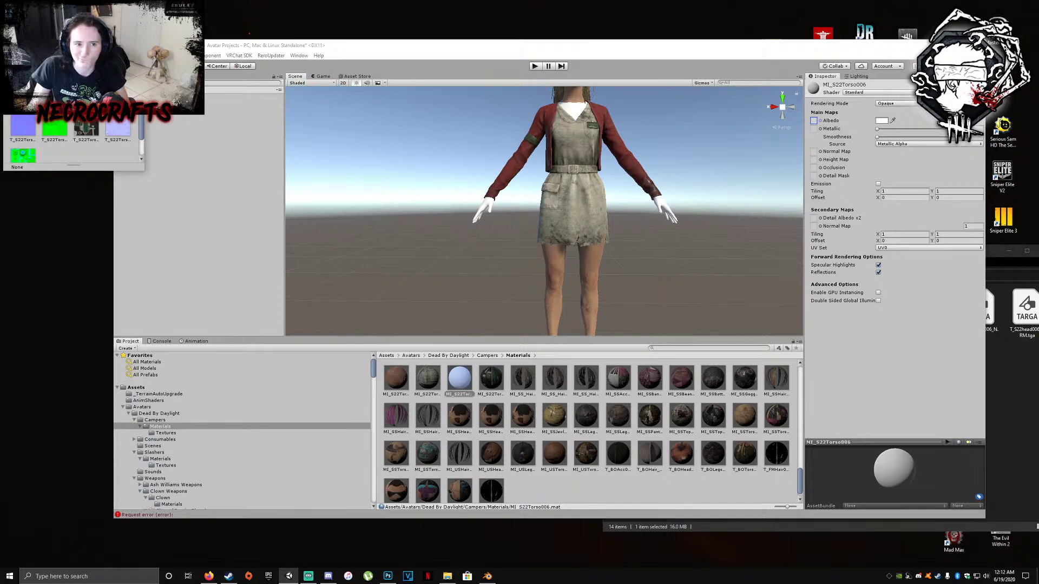
left_click(118, 90)
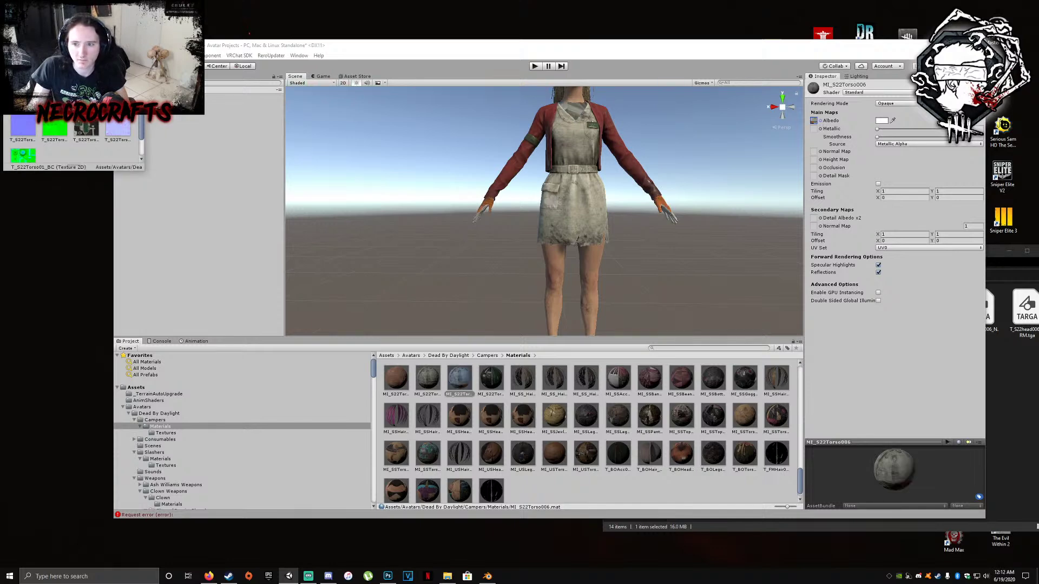
left_click(118, 90)
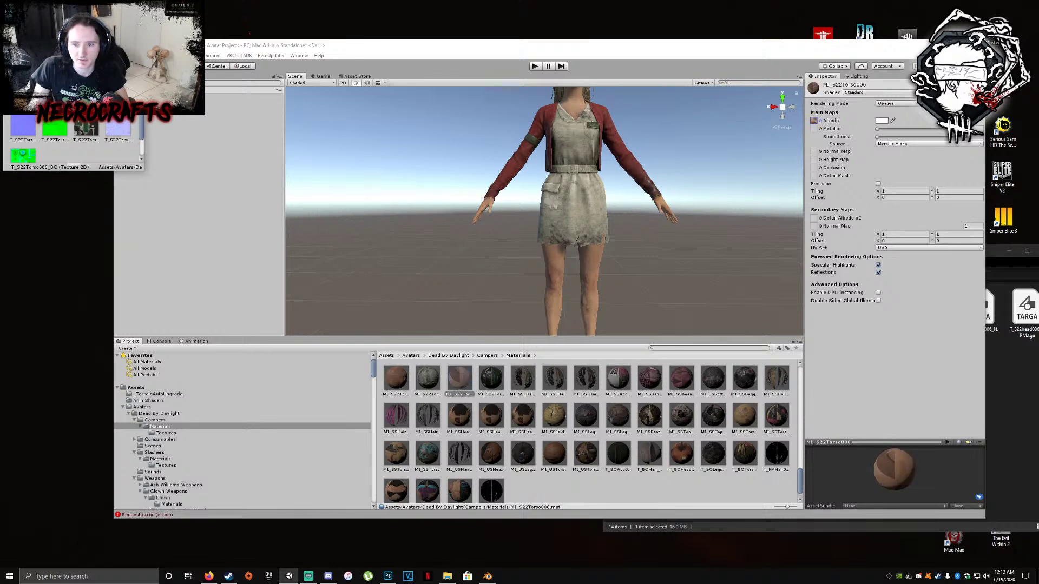
double_click(118, 92)
Assign the green T_S22Torso006_ORM texture as the Metallic map of MI_S22Torso006
middle_click_drag(574, 141, 553, 217)
scroll(554, 216, "up", 8)
left_click(821, 129)
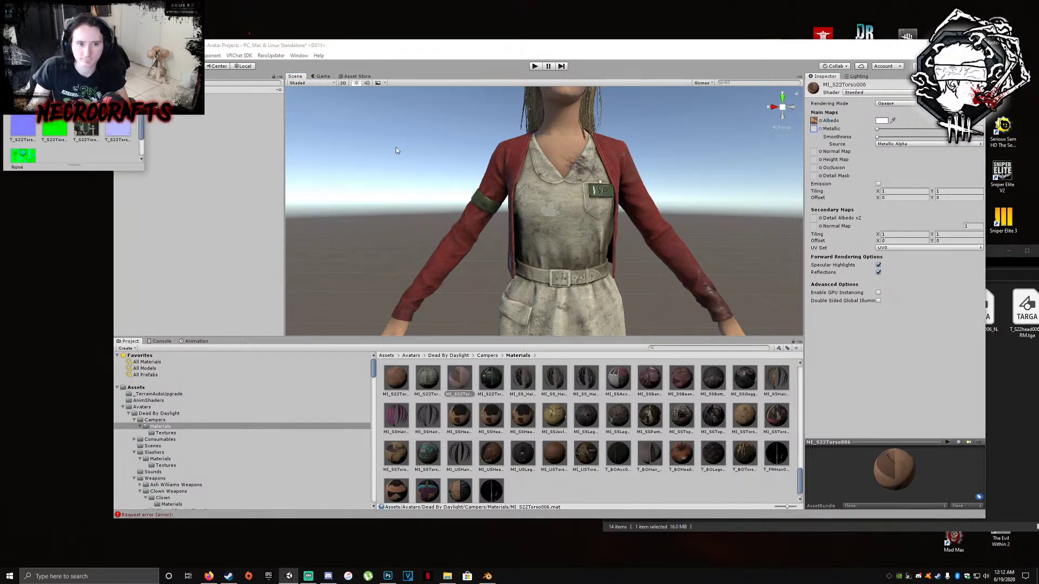
double_click(54, 128)
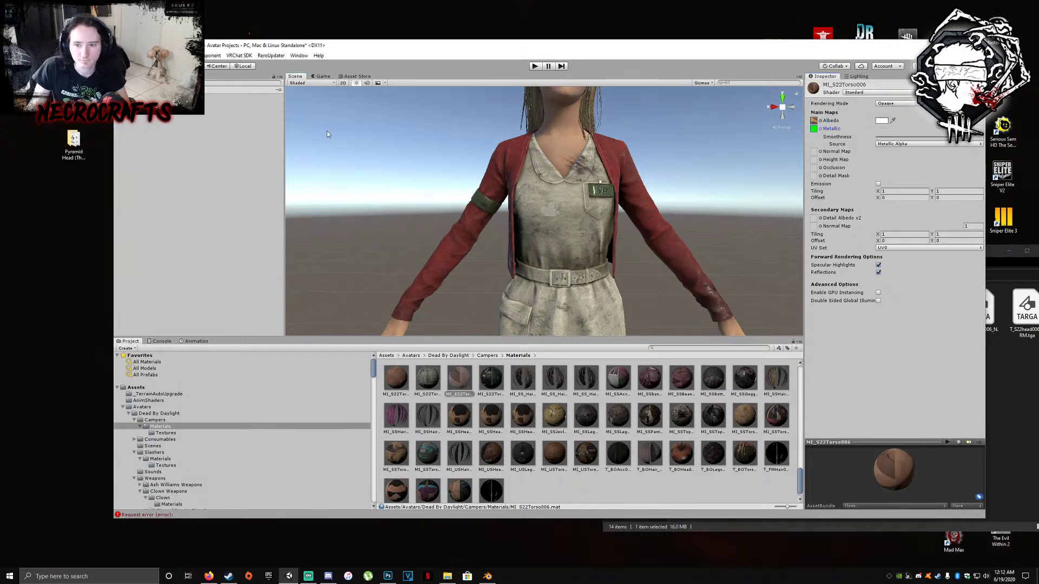
Assign T_S22Torso006_N as the torso material's Normal Map and fix its normal-map import type
left_click(821, 152)
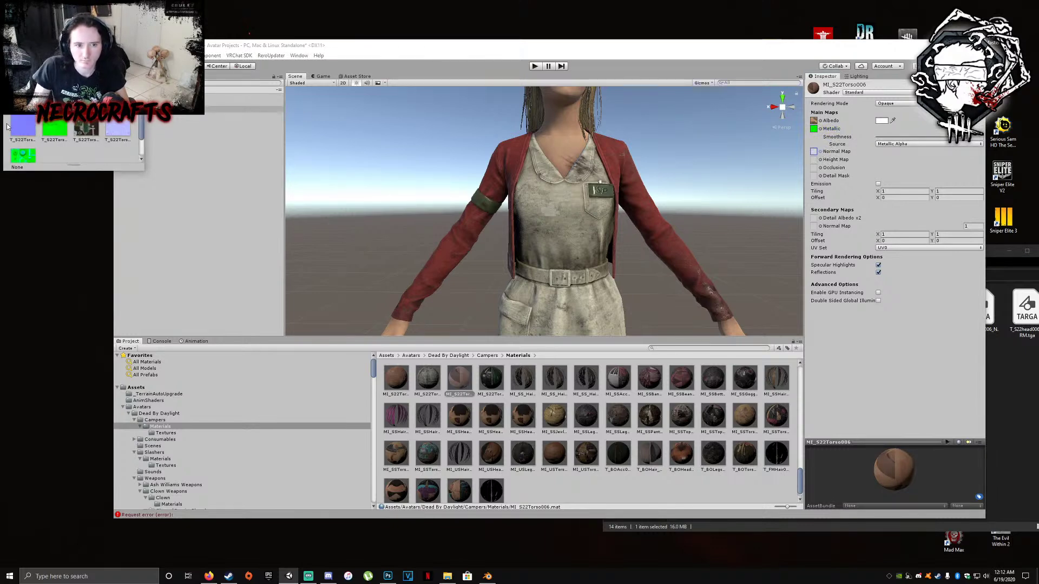
left_click(29, 129)
double_click(30, 128)
left_click(970, 168)
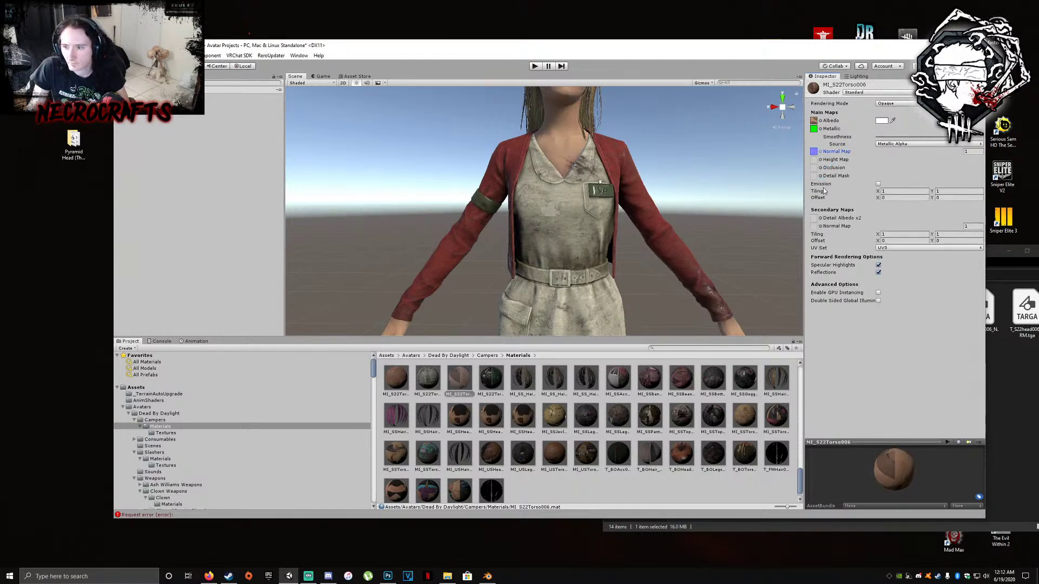
Search the textures for "s22torso" and assign T_S22Torso006_ORM as the torso material's Occlusion map
middle_click_drag(577, 113, 612, 178)
scroll(612, 177, "up", 5)
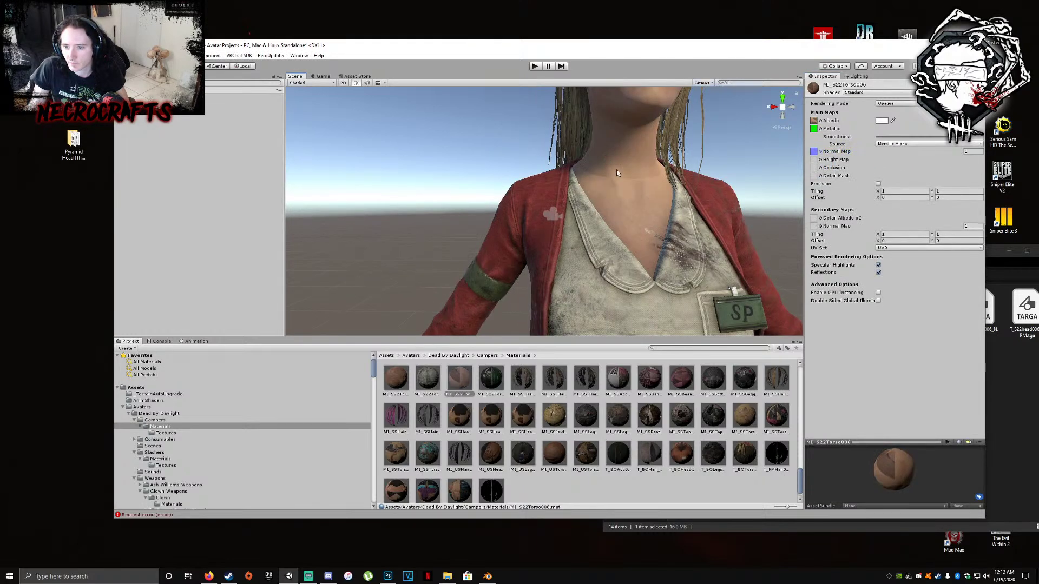
left_click(821, 168)
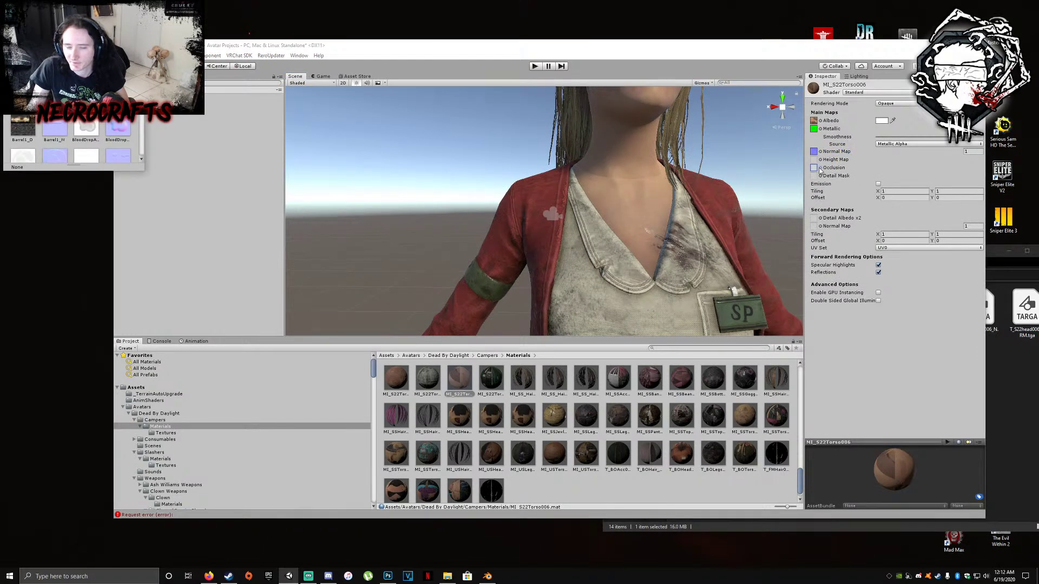
type("s22torso")
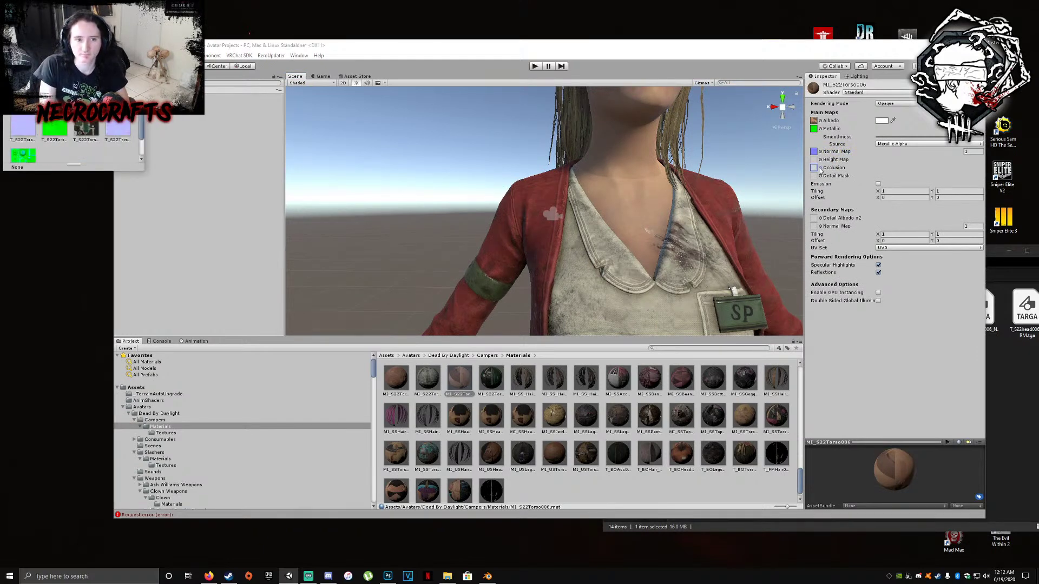
double_click(61, 126)
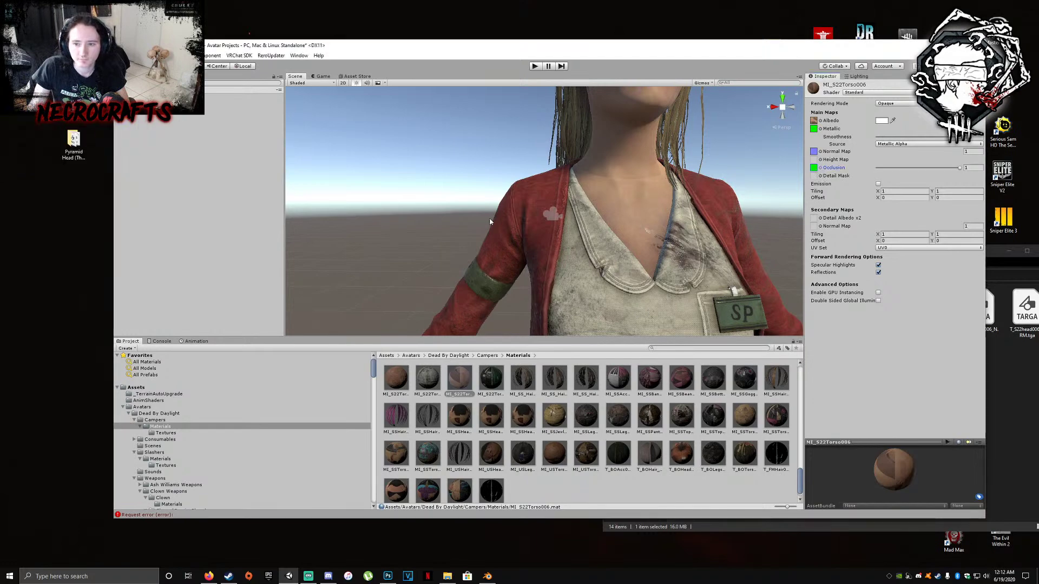
Examine the character's neckline, badge, hands and skirt from several angles with the finished torso material
middle_click_drag(547, 302, 555, 209)
scroll(555, 212, "down", 8)
scroll(549, 211, "up", 5)
middle_click_drag(547, 157, 534, 235)
scroll(535, 234, "up", 7)
left_click_drag(535, 235, 606, 231, "alt")
scroll(606, 231, "down", 6)
middle_click_drag(606, 231, 639, 266)
left_click_drag(639, 266, 480, 229, "alt")
middle_click_drag(644, 230, 479, 230)
scroll(511, 271, "down", 5)
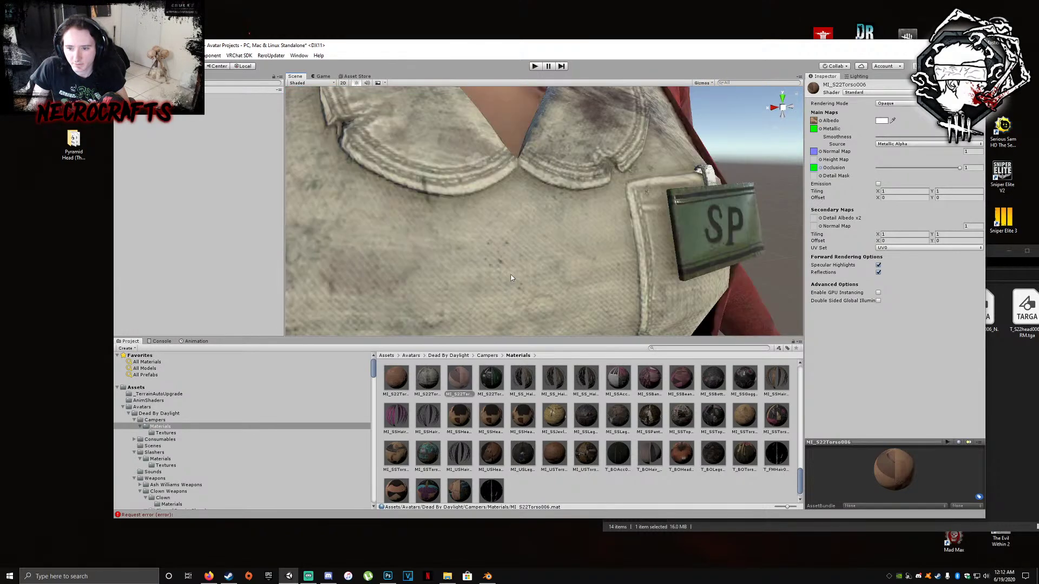
middle_click_drag(521, 270, 534, 256)
left_click_drag(535, 256, 646, 246, "alt")
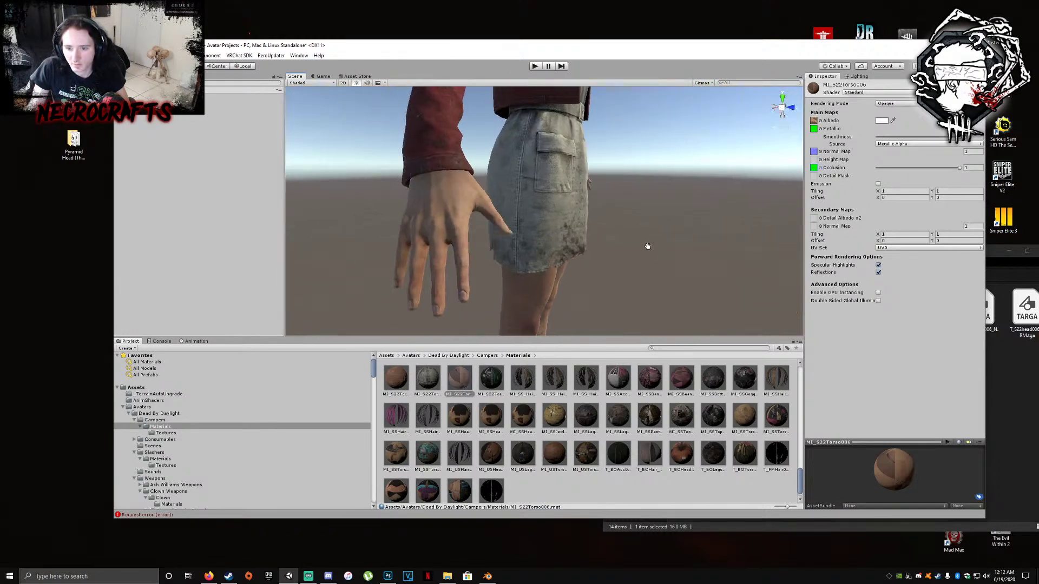
middle_click_drag(647, 246, 652, 247)
left_click_drag(651, 247, 491, 239, "alt")
middle_click_drag(492, 239, 485, 237)
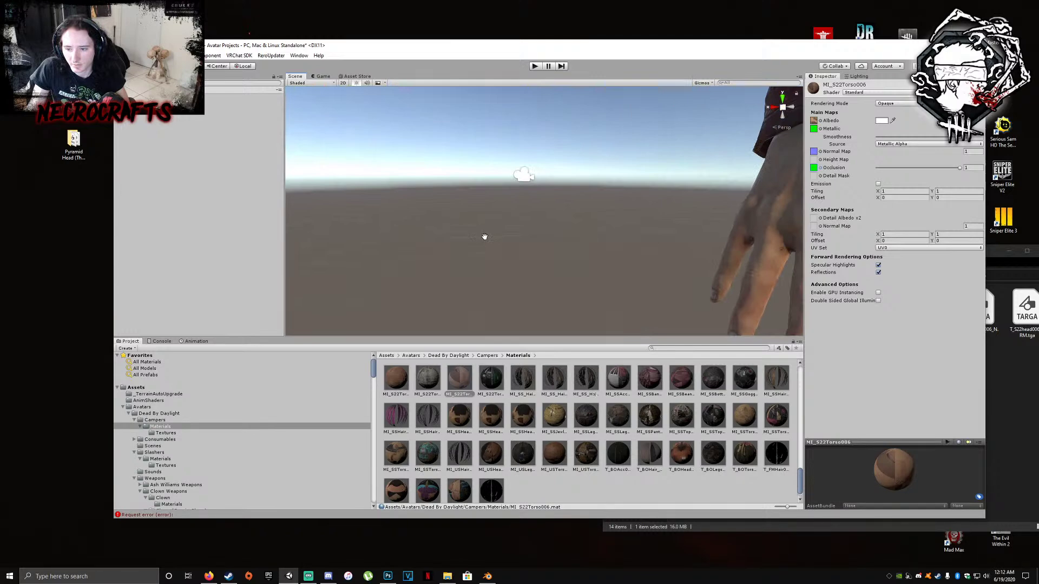